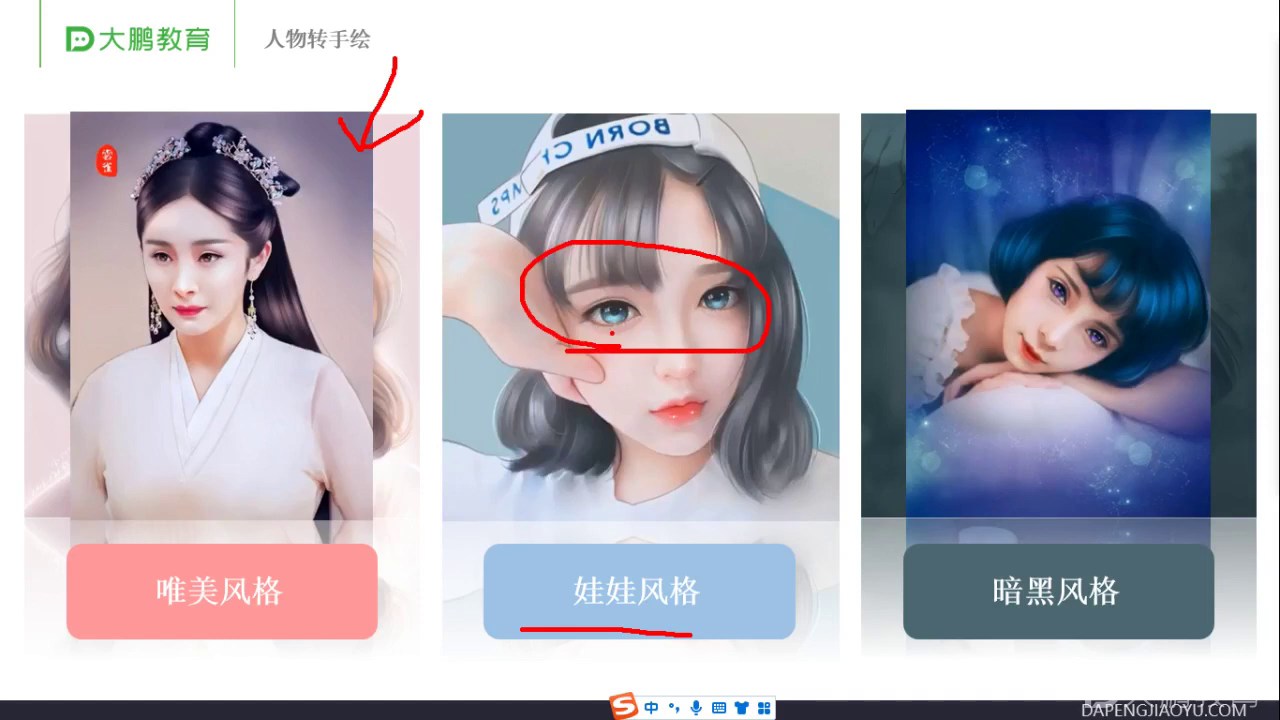
{"action": "left_click_drag", "start_coordinate": [582, 393], "coordinate": [588, 408]}
{"action": "left_click_drag", "start_coordinate": [739, 388], "coordinate": [750, 390]}
{"action": "key", "text": "Escape"}
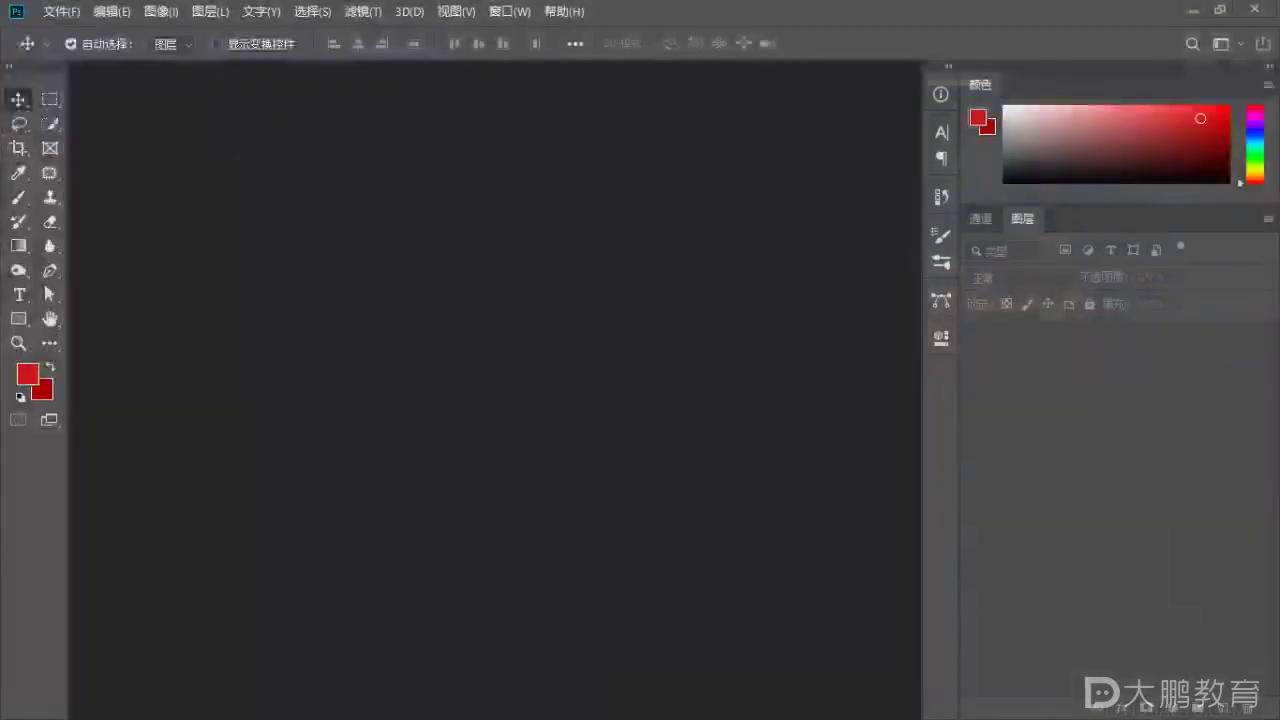
Open the portrait photo 原图.jpg in Photoshop and view the face up close.
{"action": "left_click_drag", "start_coordinate": [575, 312], "coordinate": [608, 280]}
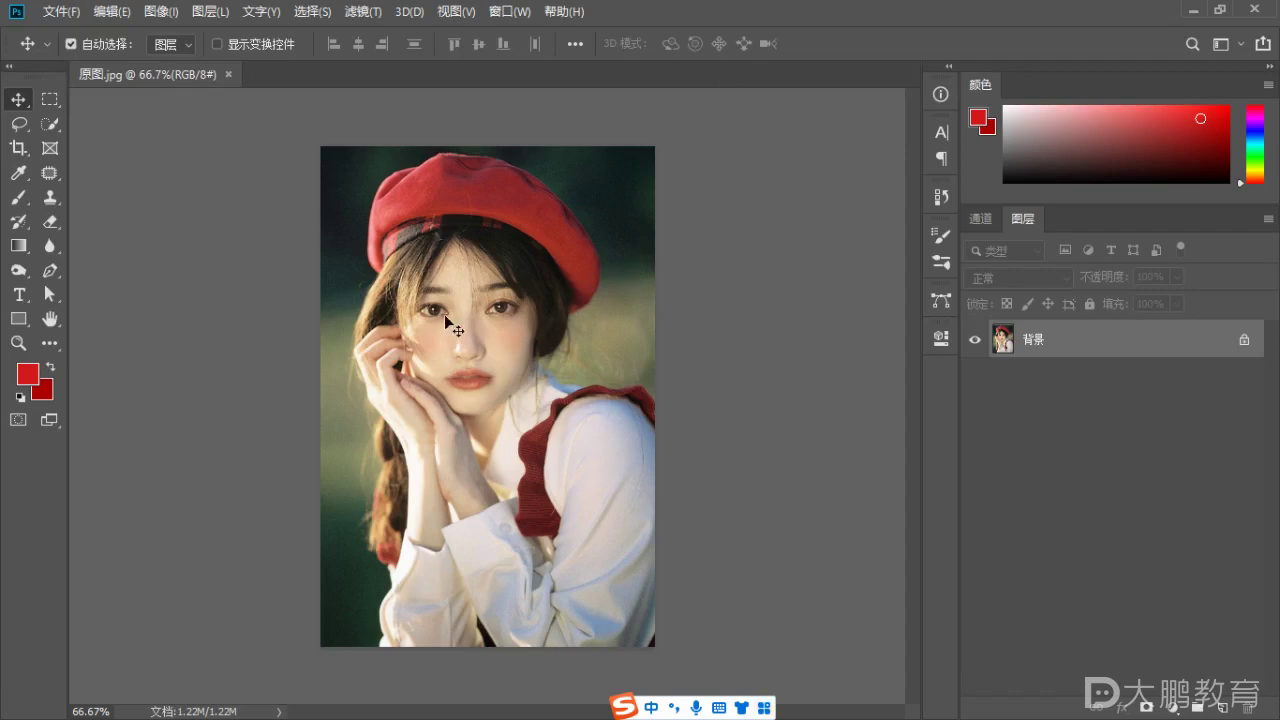
{"action": "scroll", "coordinate": [444, 310], "scroll_direction": "up", "scroll_amount": 4}
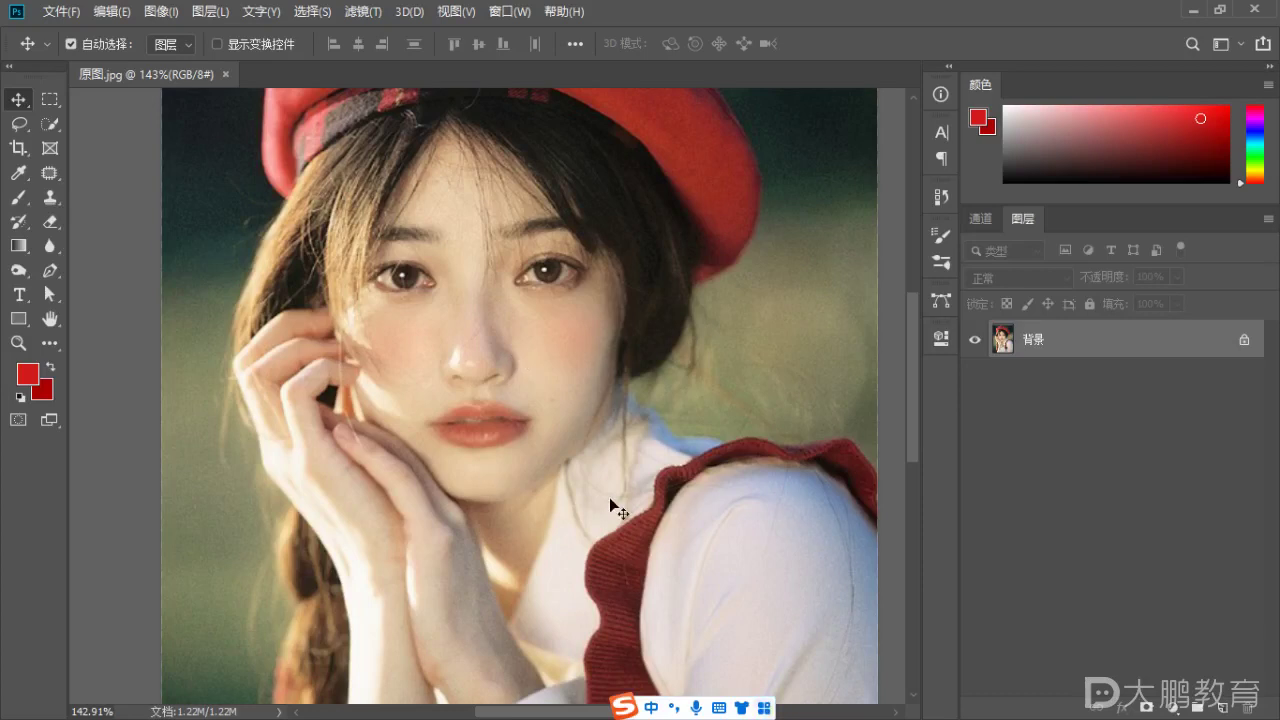
{"action": "scroll", "coordinate": [609, 497], "scroll_direction": "down", "scroll_amount": 4}
{"action": "scroll", "coordinate": [451, 329], "scroll_direction": "up", "scroll_amount": 4}
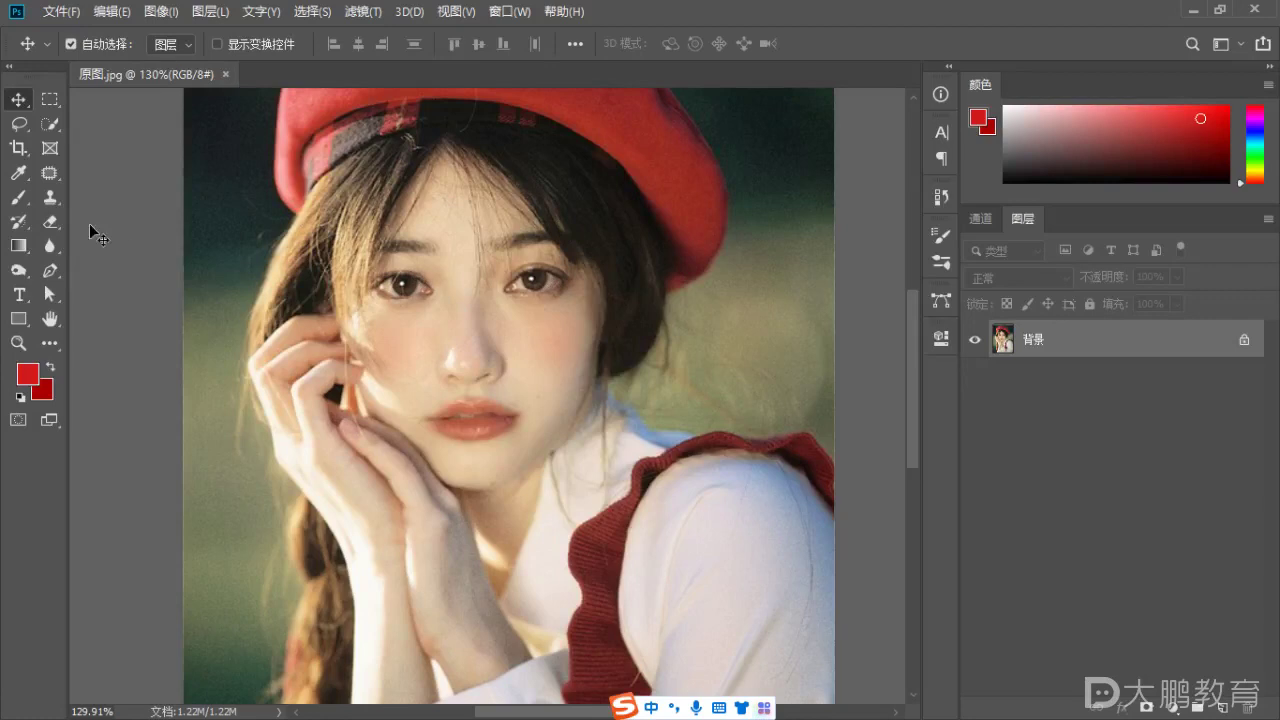
Try thin red Brush strokes on the skin below the eye at the hair side, undoing each one.
{"action": "left_click", "coordinate": [18, 197]}
{"action": "scroll", "coordinate": [450, 265], "scroll_direction": "up", "scroll_amount": 3}
{"action": "scroll", "coordinate": [501, 259], "scroll_direction": "up", "scroll_amount": 1}
{"action": "left_click_drag", "start_coordinate": [586, 229], "coordinate": [450, 240], "text": "alt"}
{"action": "left_click_drag", "start_coordinate": [592, 323], "coordinate": [625, 395]}
{"action": "key", "text": "z"}
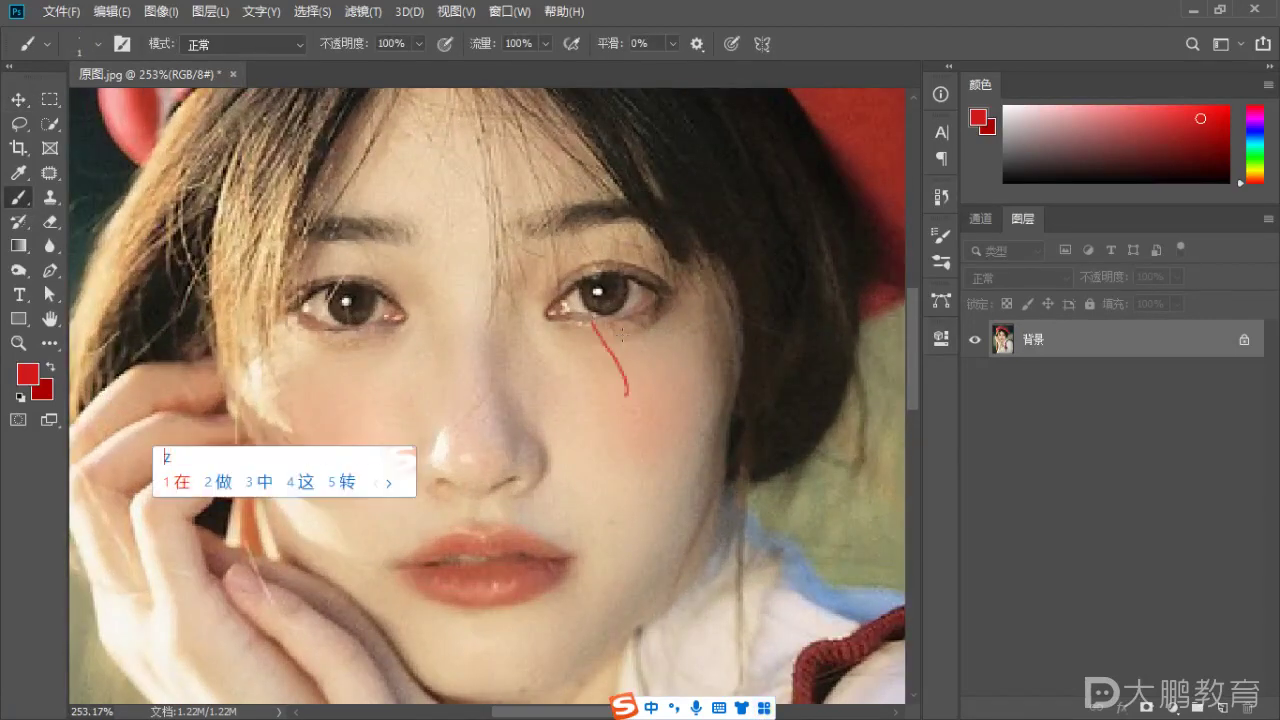
{"action": "key", "text": "Escape"}
{"action": "key", "text": "ctrl+z"}
{"action": "left_click_drag", "start_coordinate": [678, 315], "coordinate": [646, 351]}
{"action": "key", "text": "ctrl+z"}
{"action": "scroll", "coordinate": [640, 320], "scroll_direction": "up", "scroll_amount": 3}
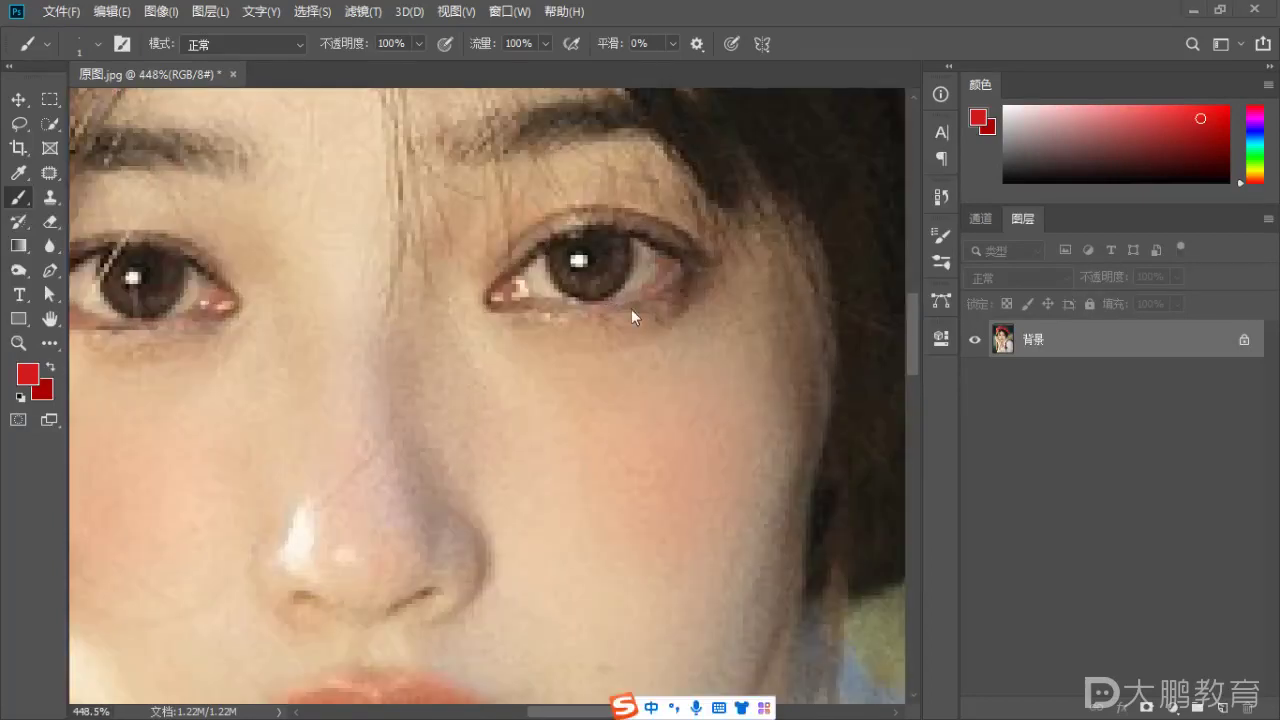
{"action": "left_click_drag", "start_coordinate": [628, 308], "coordinate": [622, 342]}
{"action": "key", "text": "ctrl+z"}
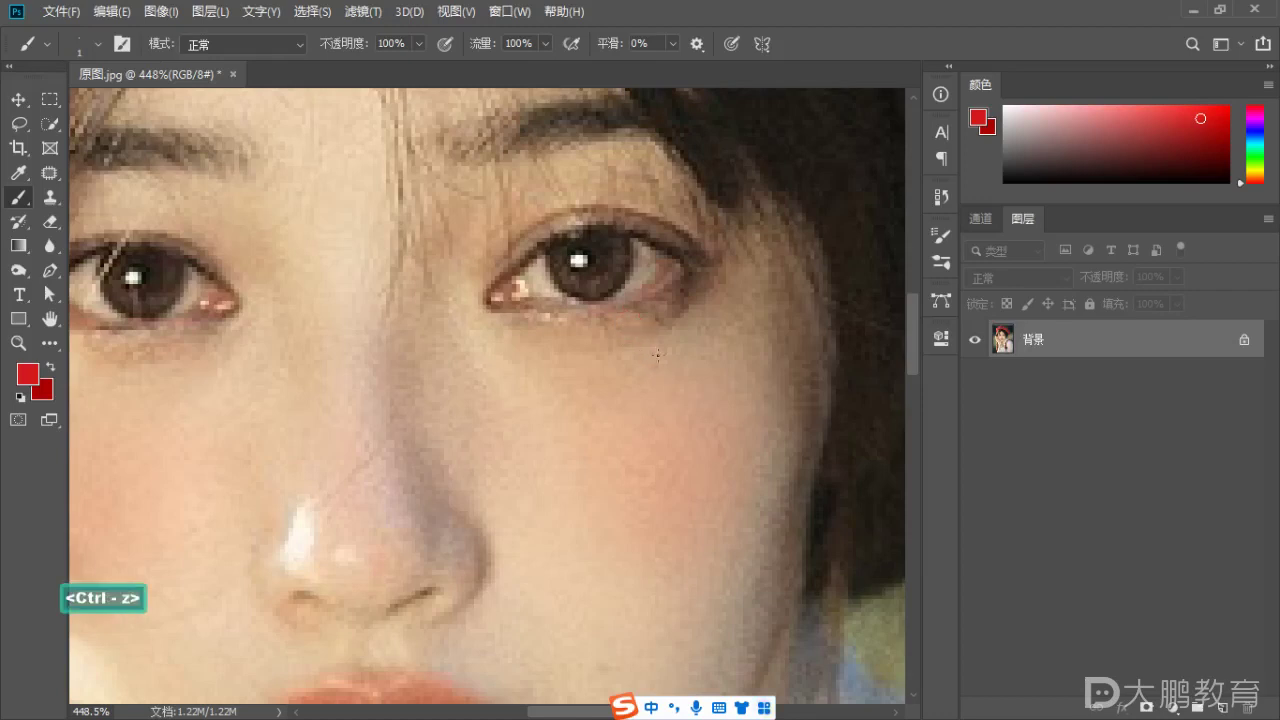
Set the image resolution to 300 pixels/inch in the Image Size settings.
{"action": "key", "text": "ctrl"}
{"action": "key", "text": "ctrl+alt+i"}
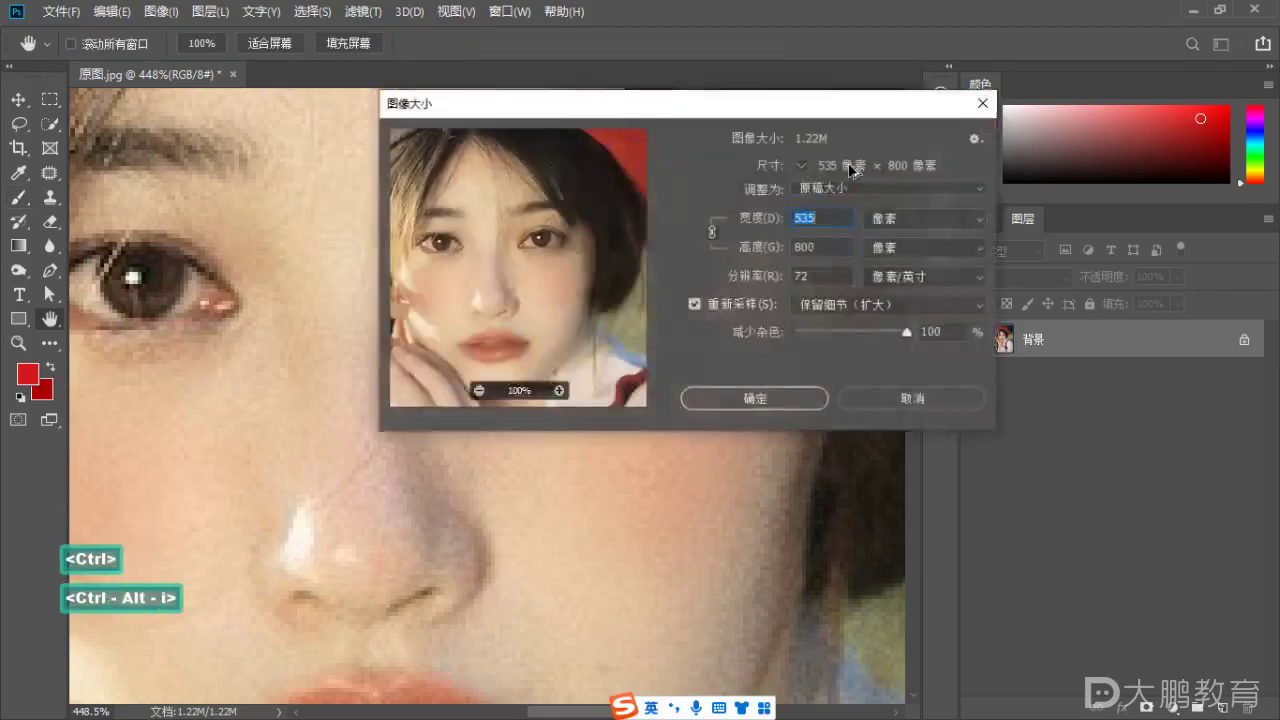
{"action": "left_click_drag", "start_coordinate": [761, 105], "coordinate": [814, 95]}
{"action": "key", "text": "Tab"}
{"action": "key", "text": "Tab"}
{"action": "type", "text": "300"}
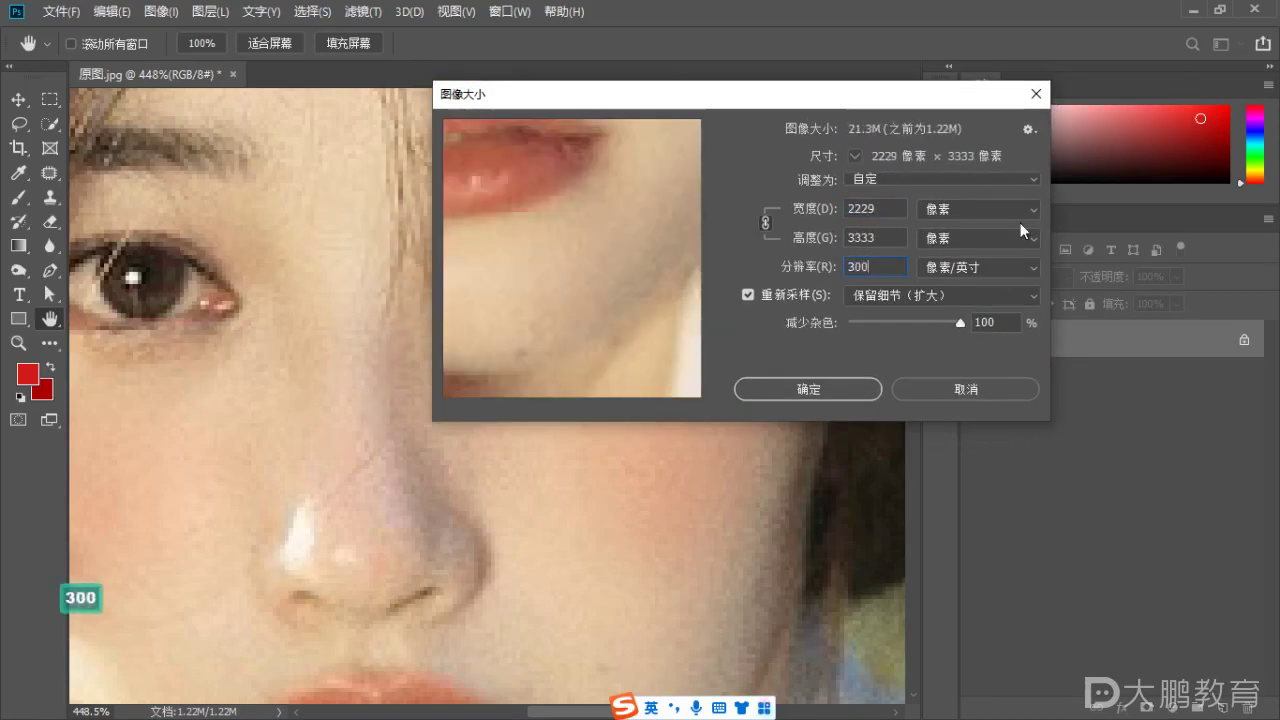
Review the width, height and resolution values and examine the nose and eye in the Image Size preview.
{"action": "double_click", "coordinate": [872, 240]}
{"action": "double_click", "coordinate": [856, 214]}
{"action": "left_click_drag", "start_coordinate": [885, 239], "coordinate": [791, 249]}
{"action": "left_click", "coordinate": [876, 270]}
{"action": "left_click_drag", "start_coordinate": [472, 133], "coordinate": [560, 316]}
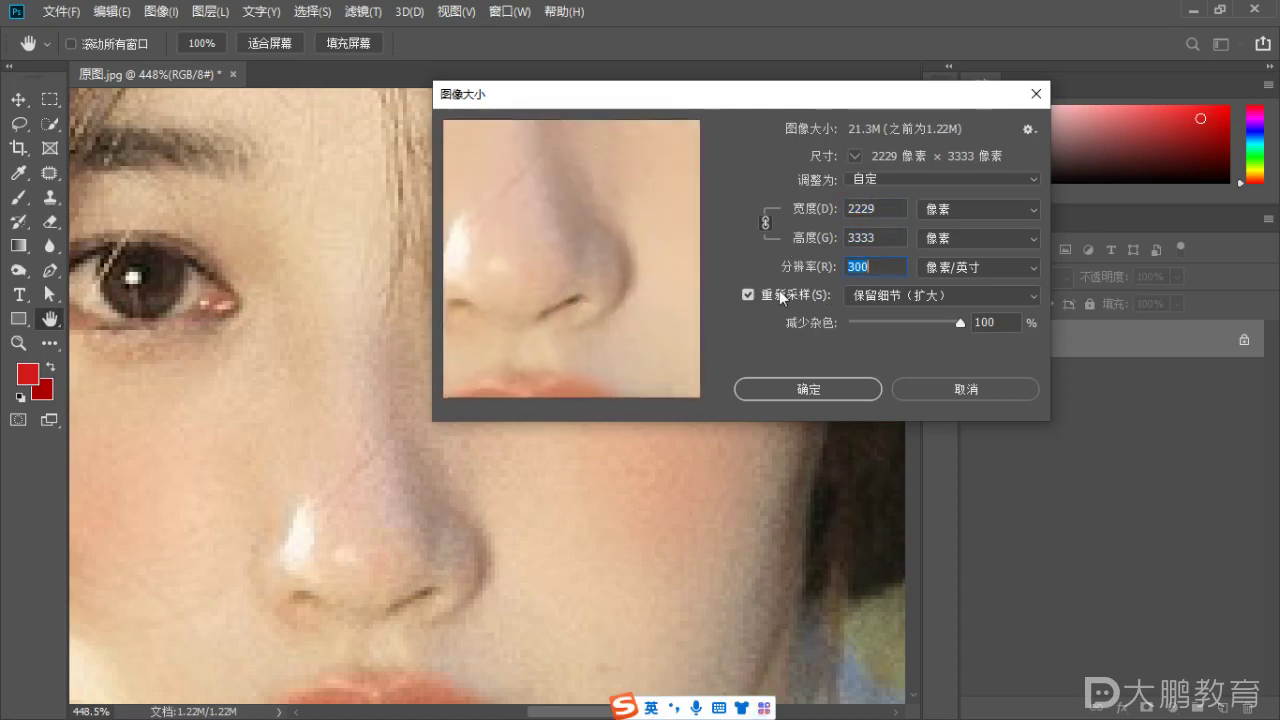
{"action": "left_click_drag", "start_coordinate": [571, 234], "coordinate": [557, 341]}
{"action": "left_click_drag", "start_coordinate": [661, 243], "coordinate": [591, 323]}
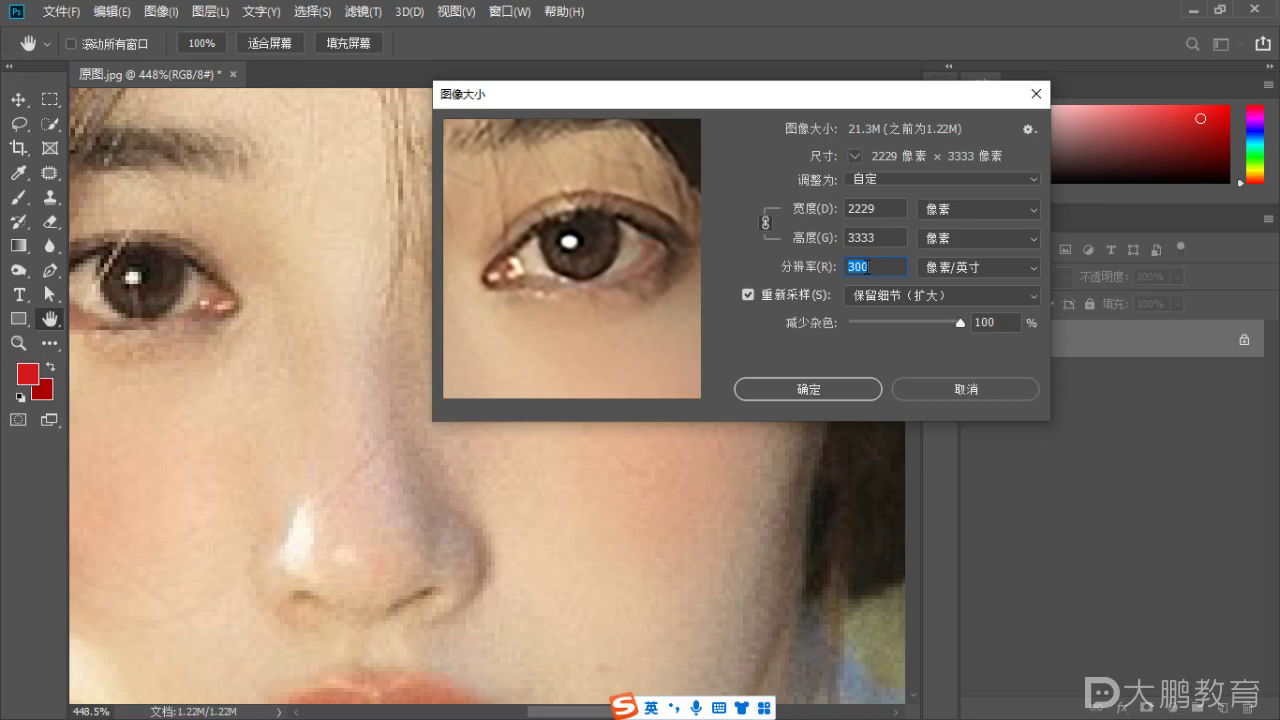
{"action": "left_click_drag", "start_coordinate": [634, 262], "coordinate": [567, 252]}
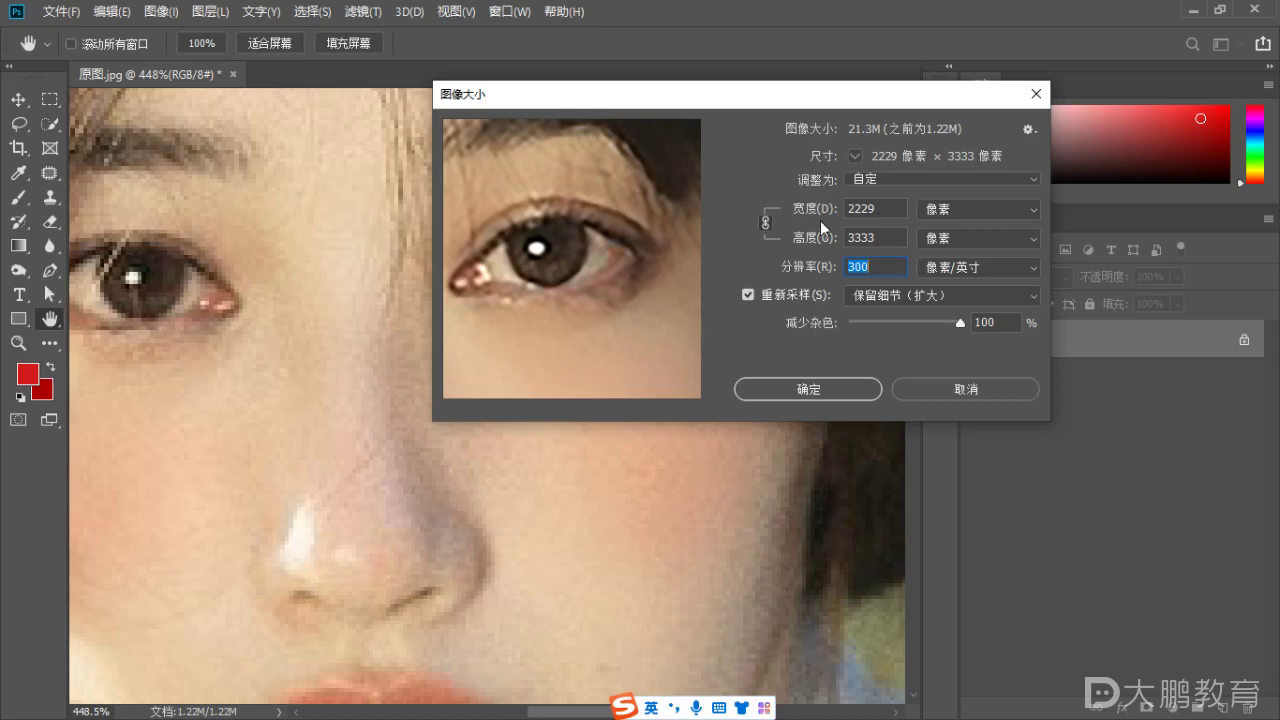
{"action": "key", "text": "F1"}
{"action": "left_click_drag", "start_coordinate": [794, 221], "coordinate": [835, 221]}
{"action": "left_click_drag", "start_coordinate": [851, 277], "coordinate": [872, 279]}
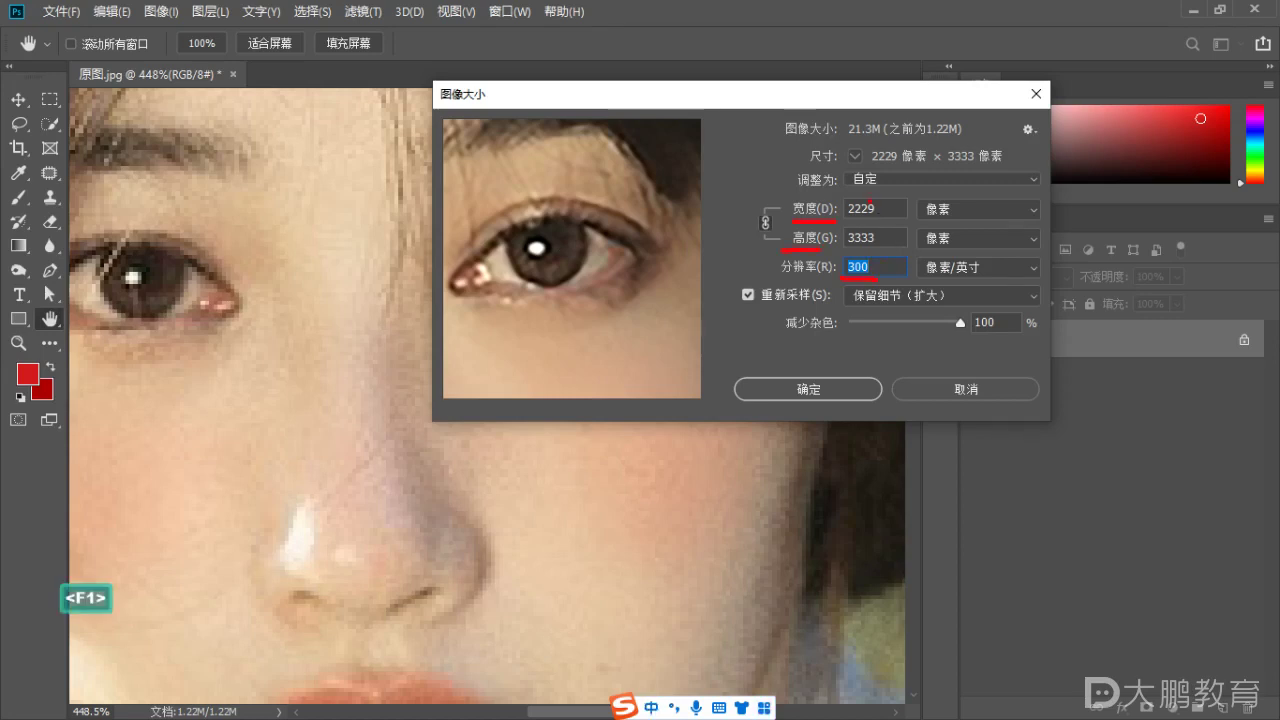
{"action": "mouse_move", "coordinate": [840, 222]}
{"action": "left_mouse_down"}
{"action": "mouse_move", "coordinate": [903, 233]}
{"action": "mouse_move", "coordinate": [868, 198]}
{"action": "left_mouse_up"}
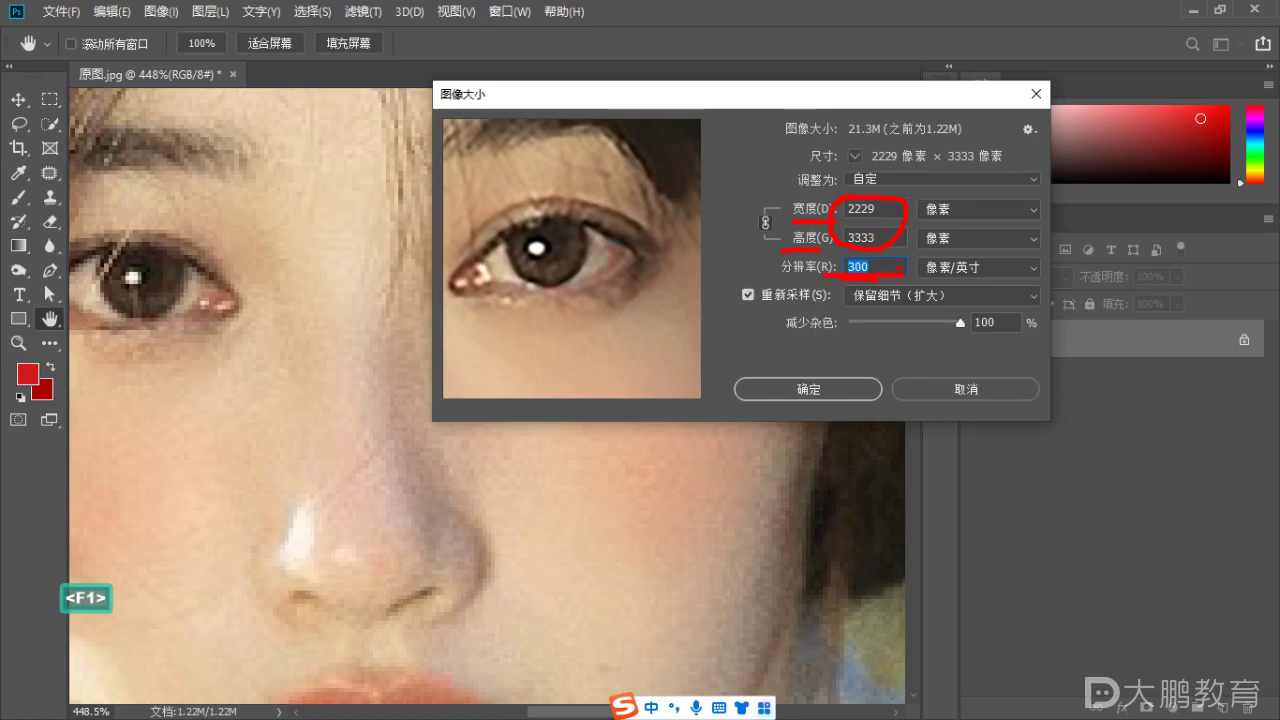
{"action": "key", "text": "Escape"}
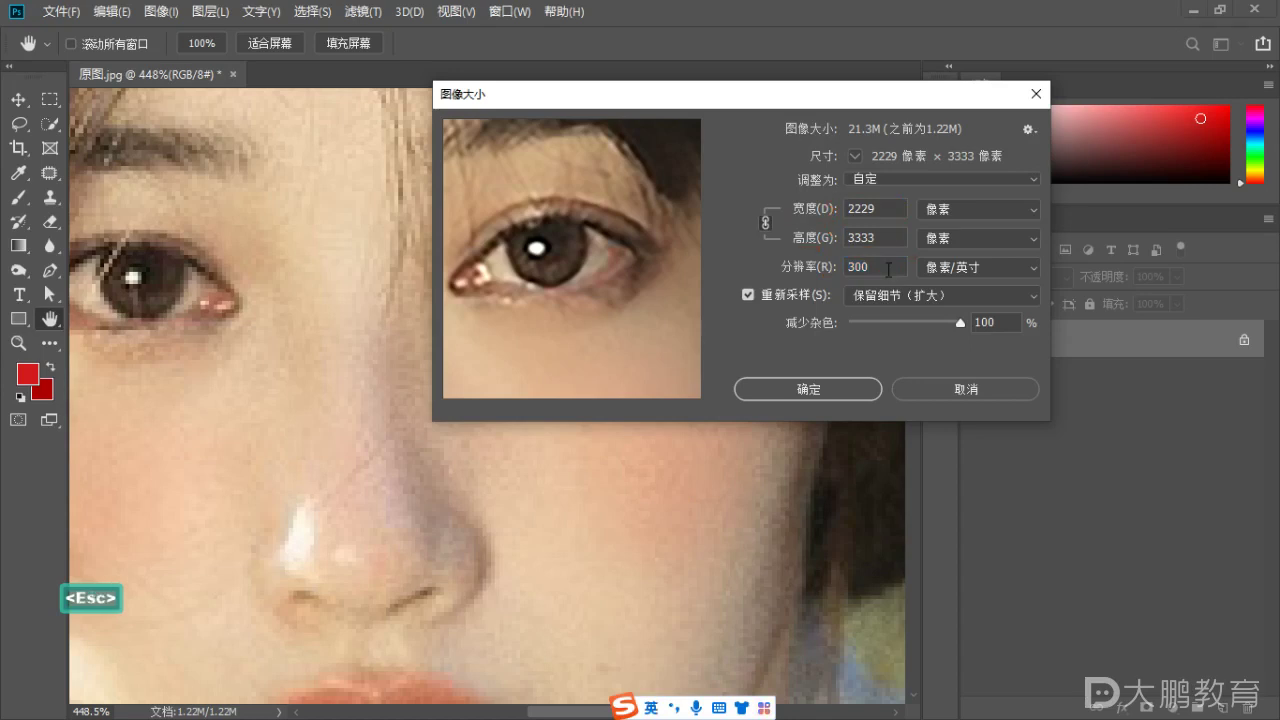
{"action": "double_click", "coordinate": [875, 266]}
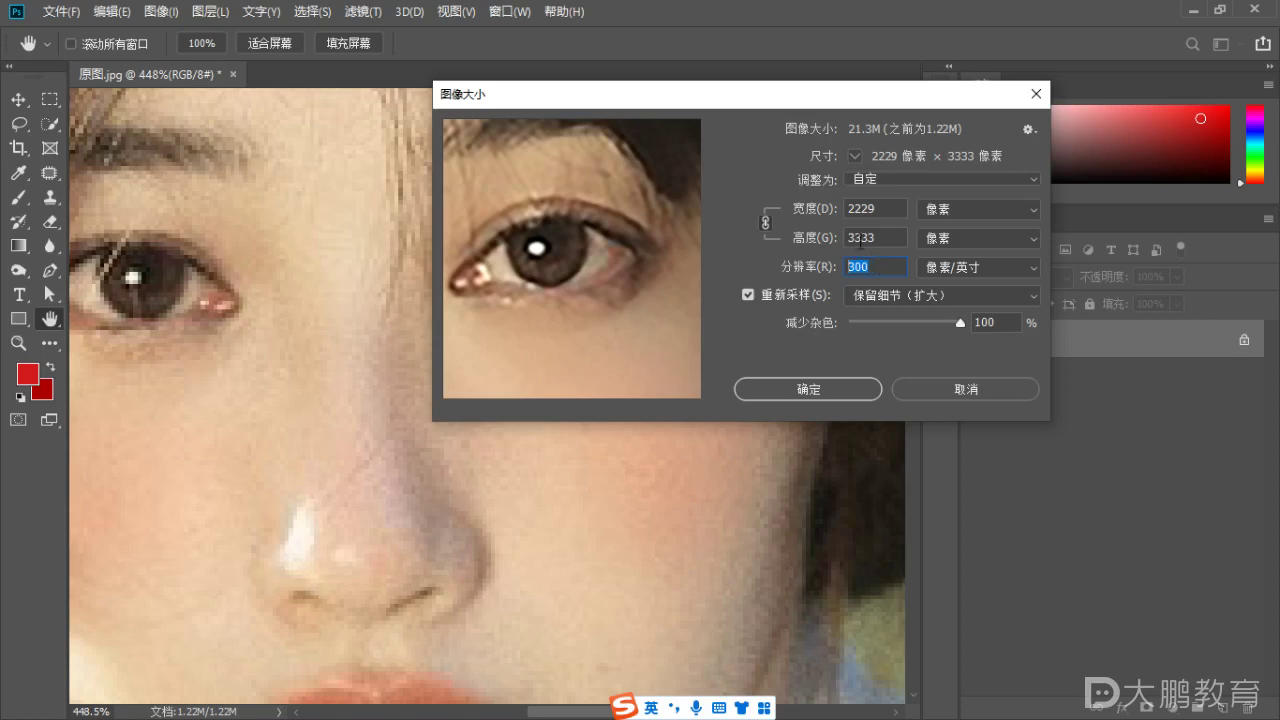
{"action": "left_click_drag", "start_coordinate": [884, 239], "coordinate": [835, 239]}
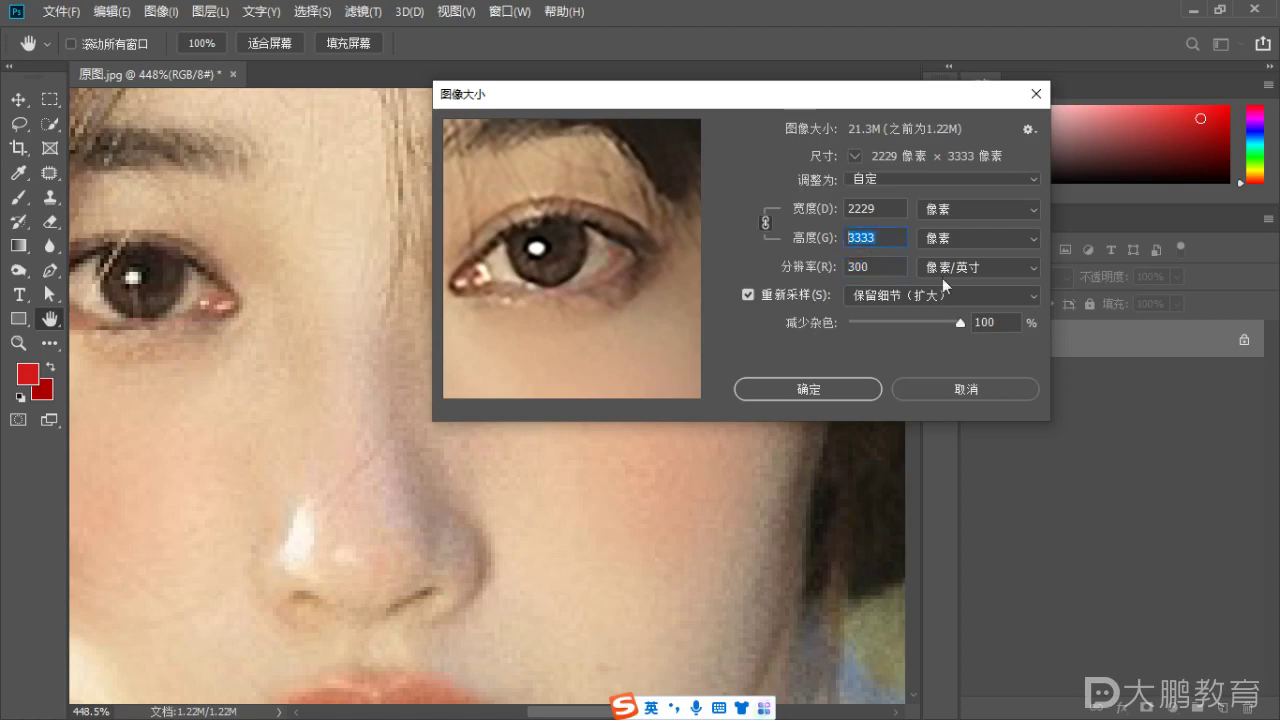
{"action": "double_click", "coordinate": [865, 267]}
Switch the width and height units to centimetres (厘米) and back to pixels (像素).
{"action": "left_click", "coordinate": [997, 212]}
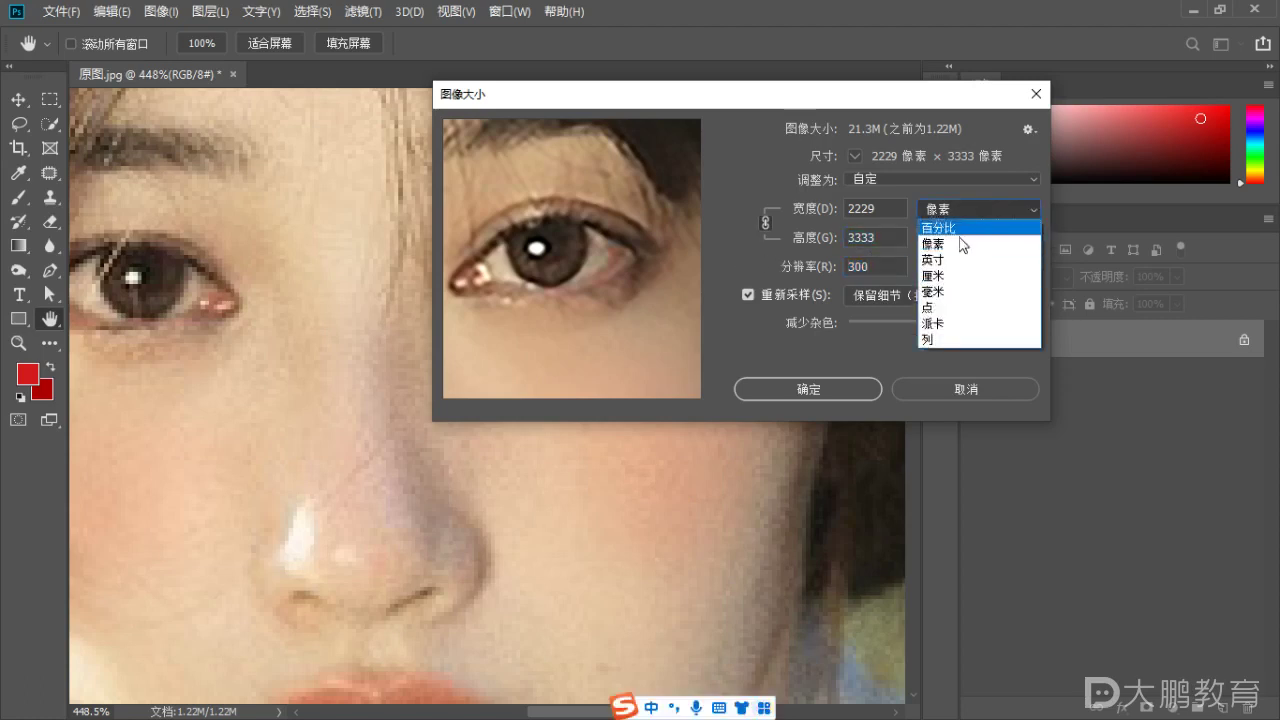
{"action": "left_click", "coordinate": [945, 275]}
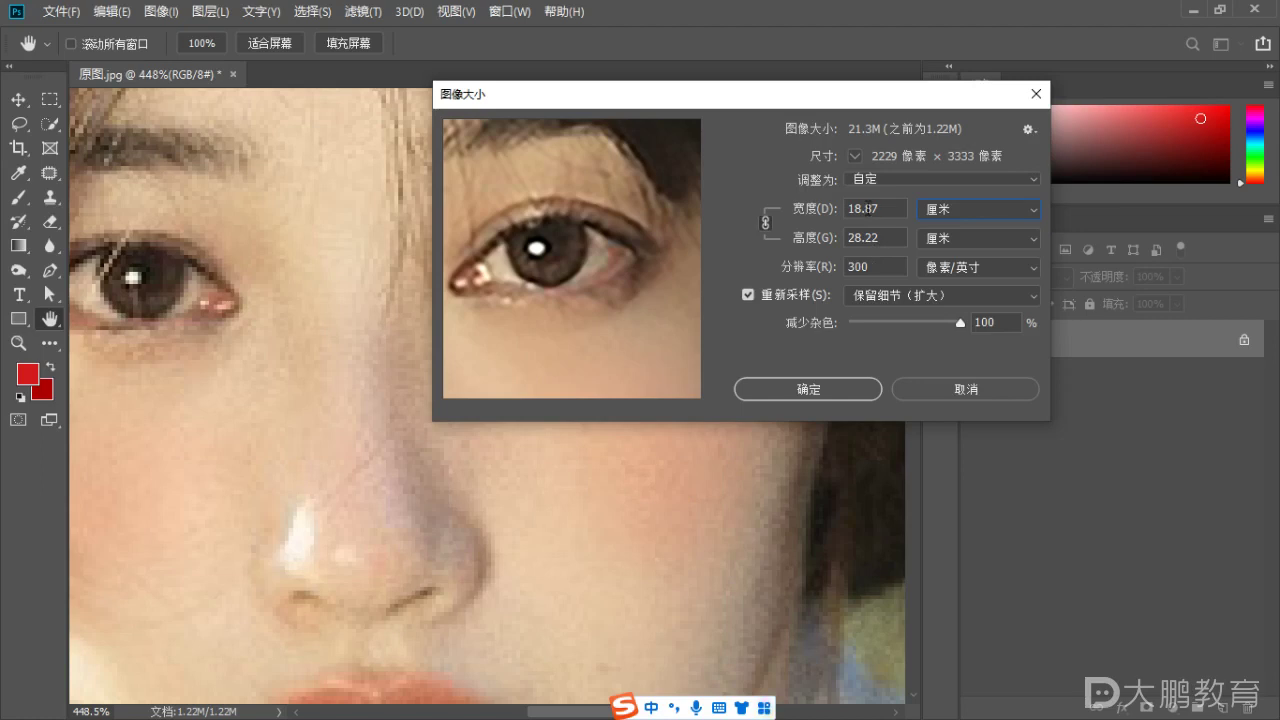
{"action": "left_click", "coordinate": [945, 210]}
{"action": "left_click", "coordinate": [941, 228]}
{"action": "left_click", "coordinate": [955, 216]}
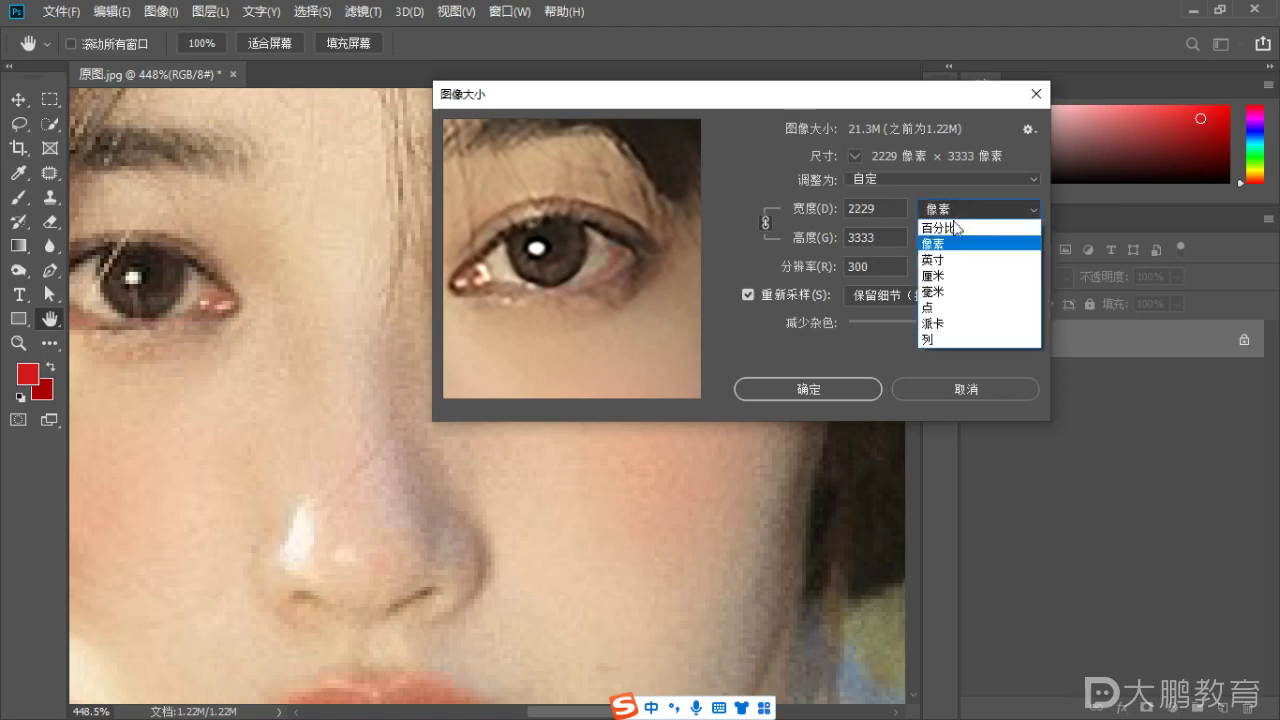
{"action": "left_click", "coordinate": [936, 276]}
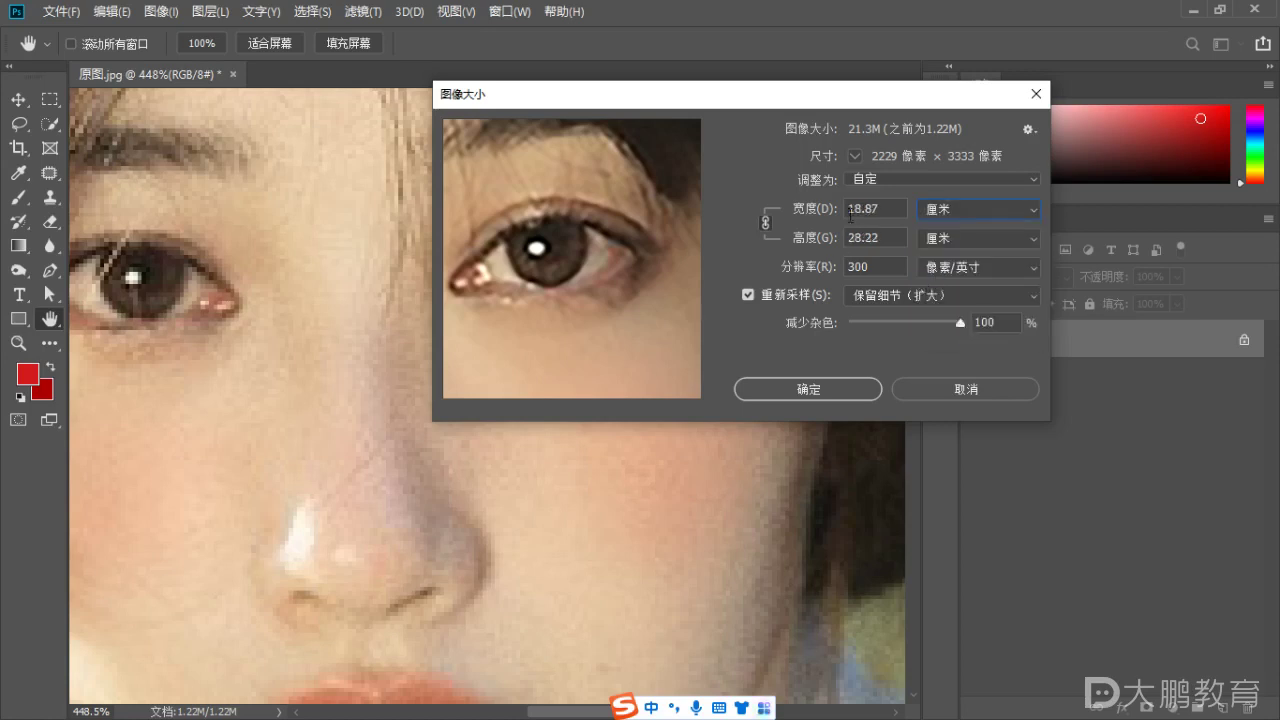
{"action": "left_click", "coordinate": [977, 209]}
{"action": "left_click", "coordinate": [945, 242]}
Apply the new image size and examine the enlarged photo's facial detail with the Brush tool active.
{"action": "double_click", "coordinate": [876, 208]}
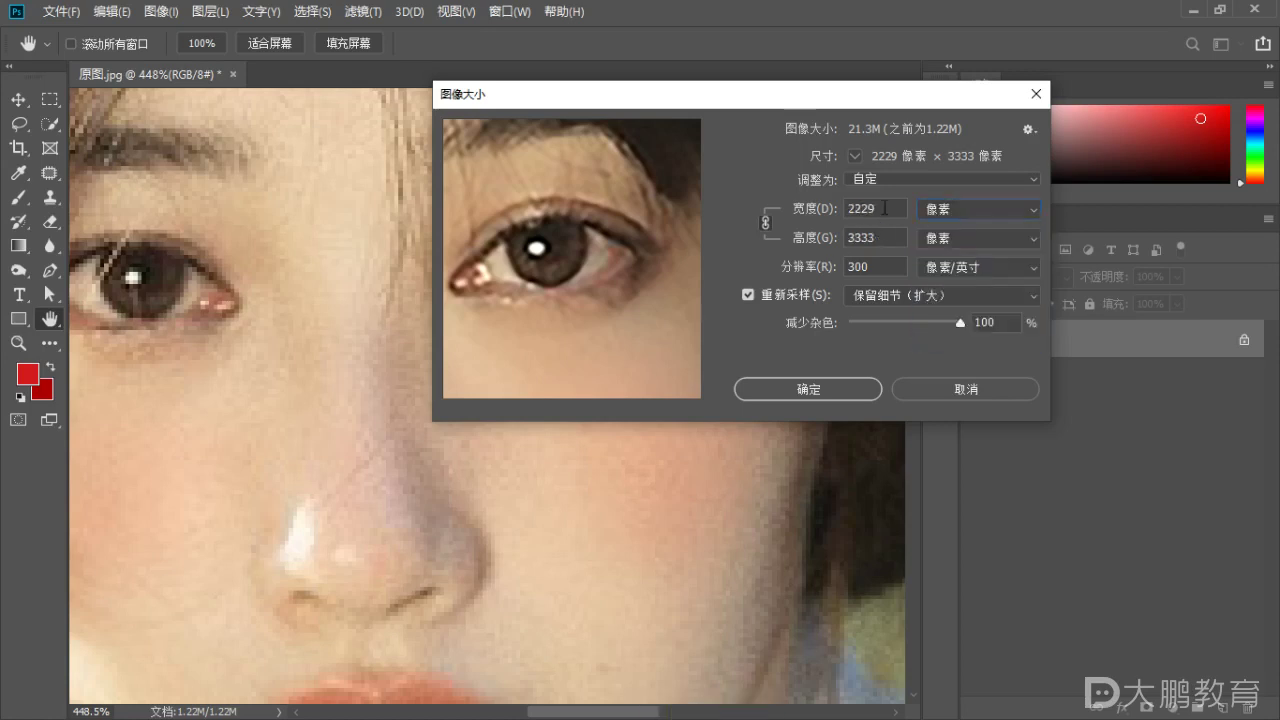
{"action": "double_click", "coordinate": [873, 237]}
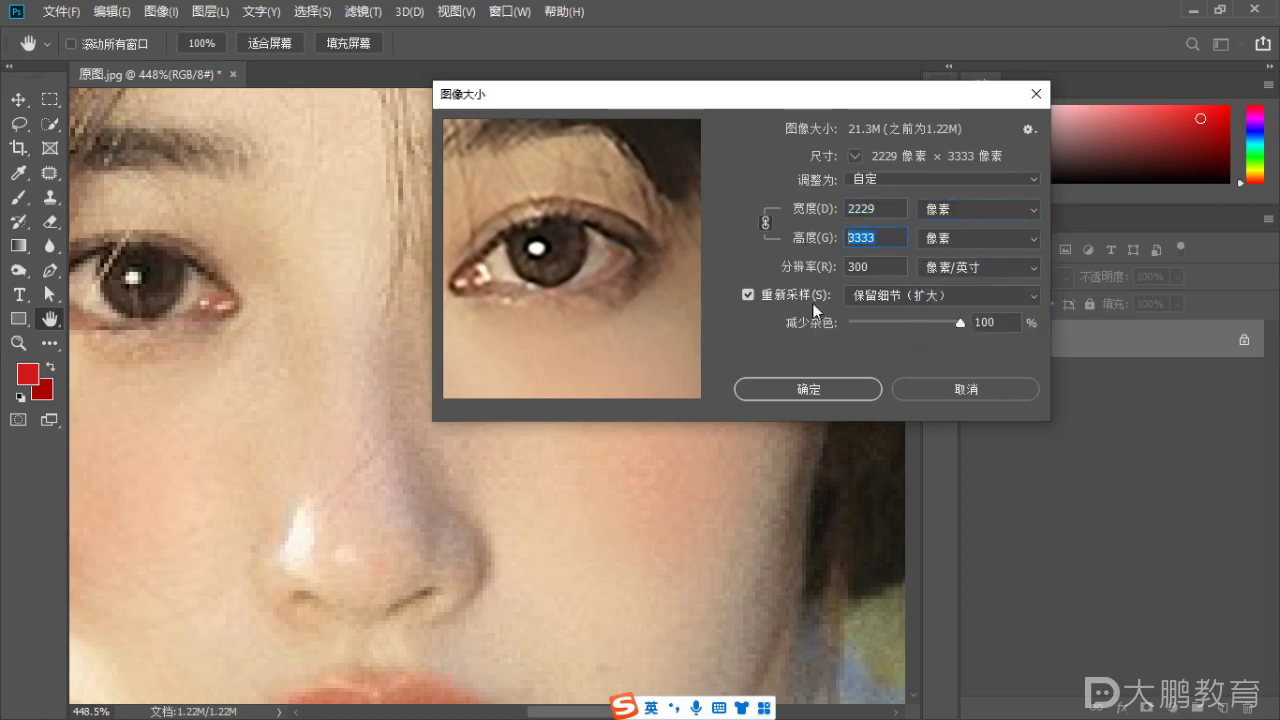
{"action": "left_click", "coordinate": [811, 386]}
{"action": "key", "text": "b"}
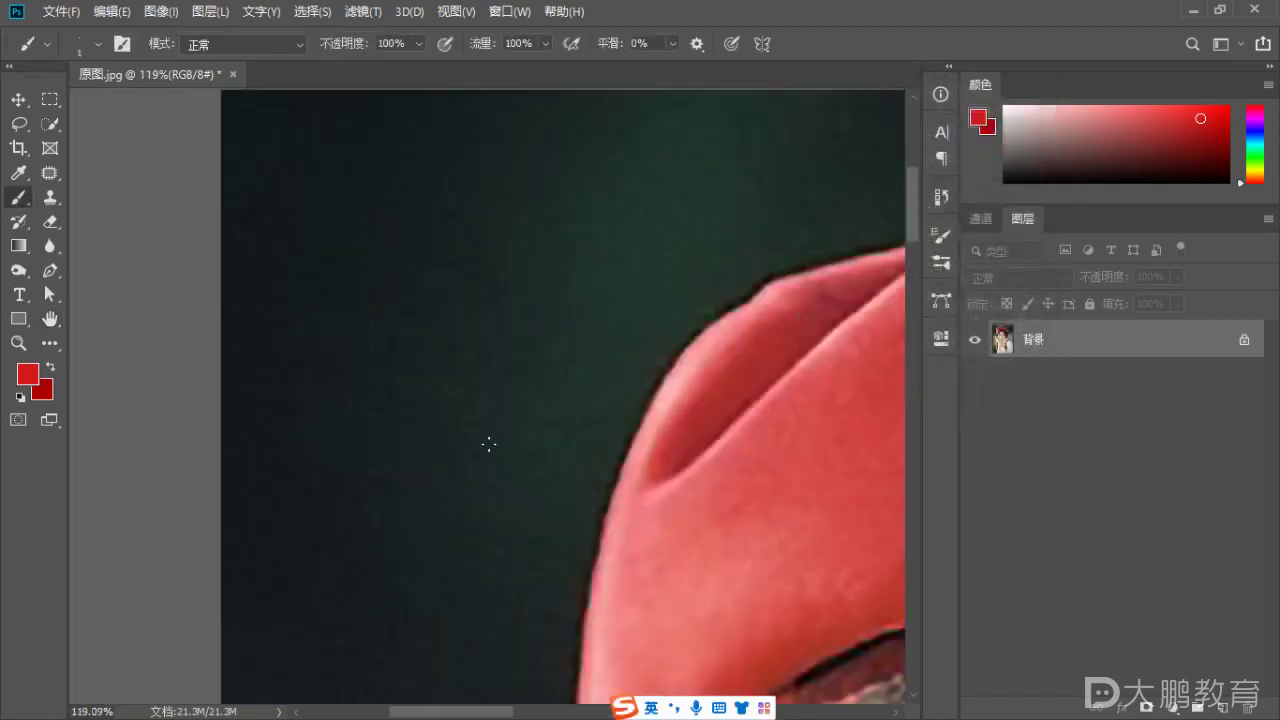
{"action": "scroll", "coordinate": [440, 439], "scroll_direction": "down", "scroll_amount": 10}
{"action": "scroll", "coordinate": [506, 370], "scroll_direction": "up", "scroll_amount": 6}
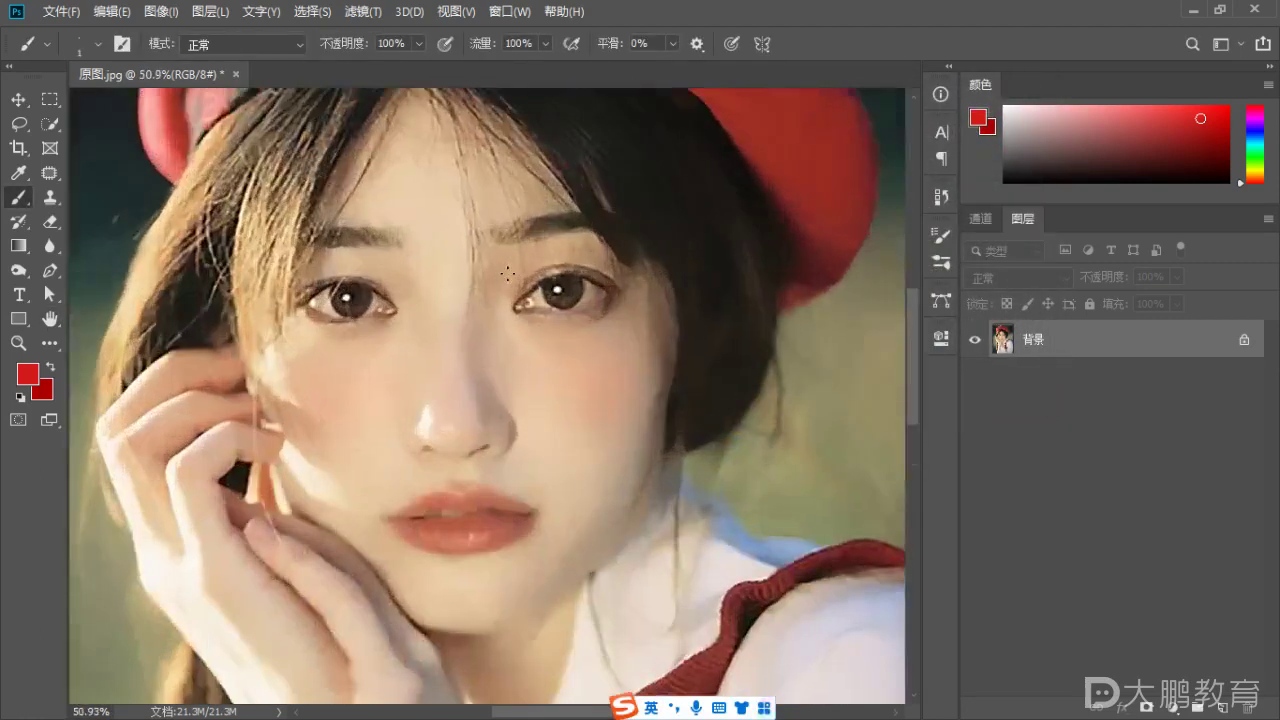
{"action": "scroll", "coordinate": [508, 273], "scroll_direction": "up", "scroll_amount": 3}
{"action": "key", "text": "space"}
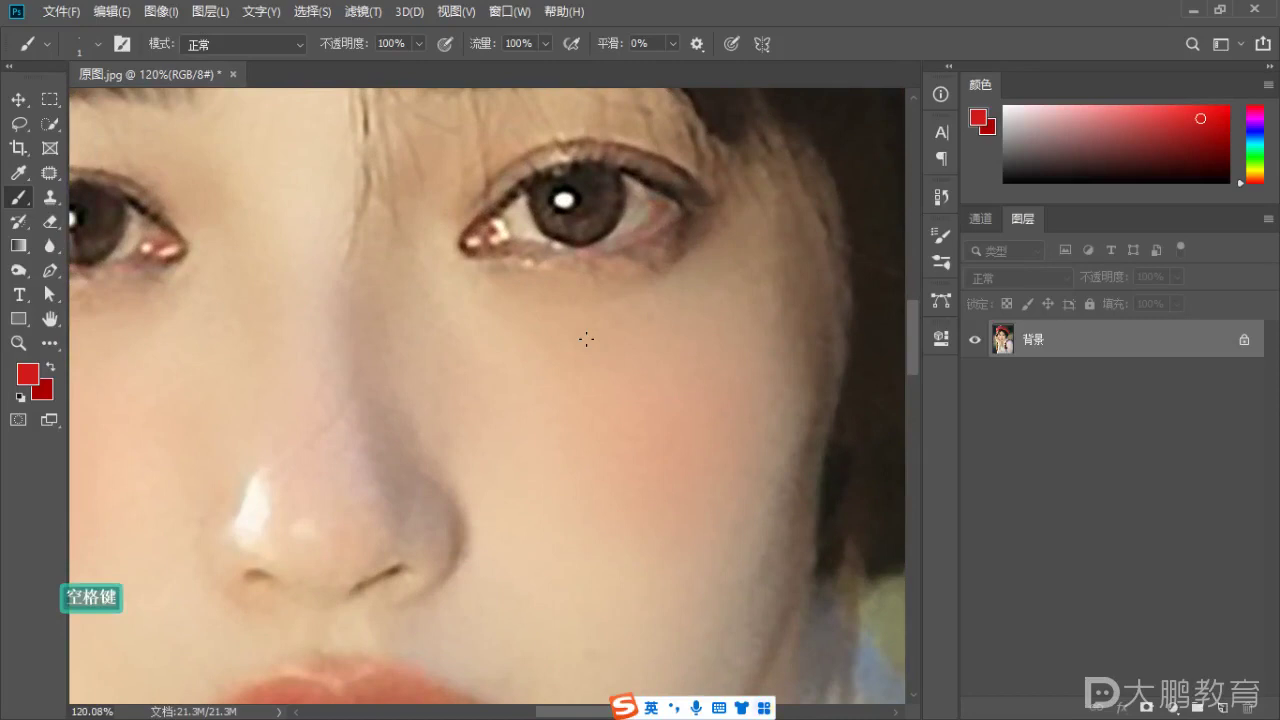
{"action": "scroll", "coordinate": [587, 339], "scroll_direction": "down", "scroll_amount": 8}
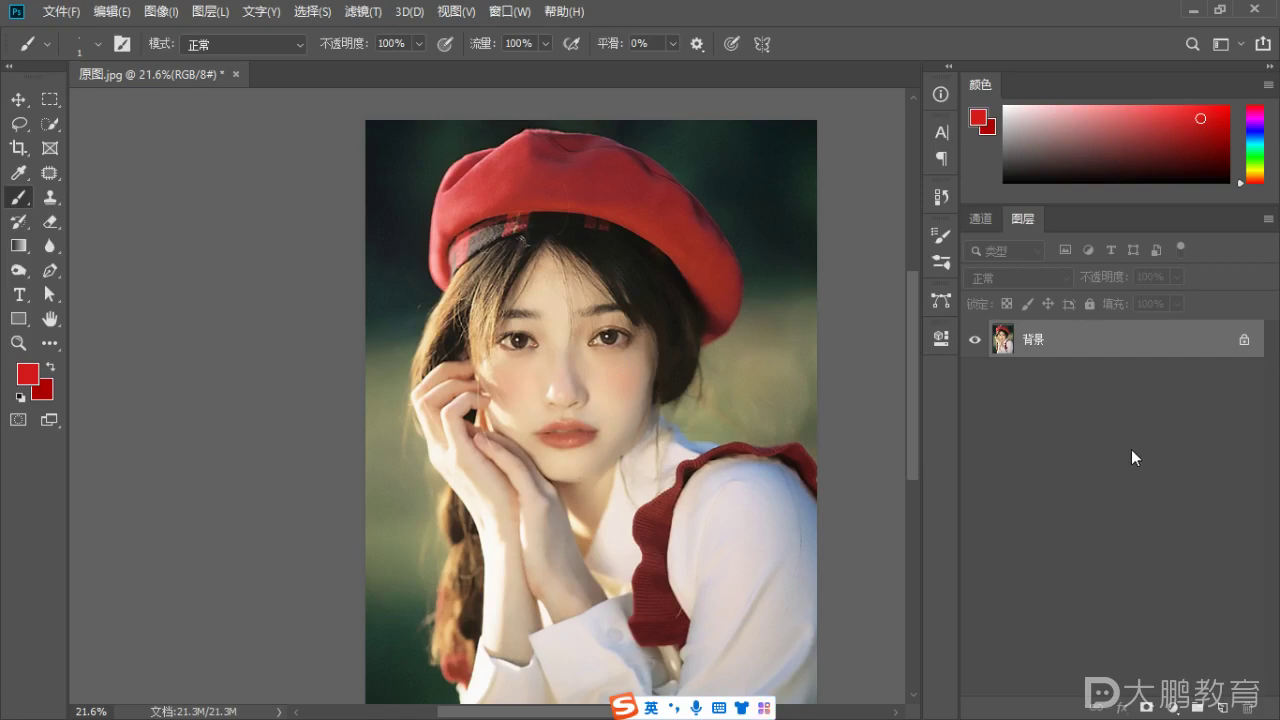
Add a Selective Color (可选颜色) adjustment layer and reduce yellow to -93% in the Yellows range.
{"action": "left_click", "coordinate": [1173, 708]}
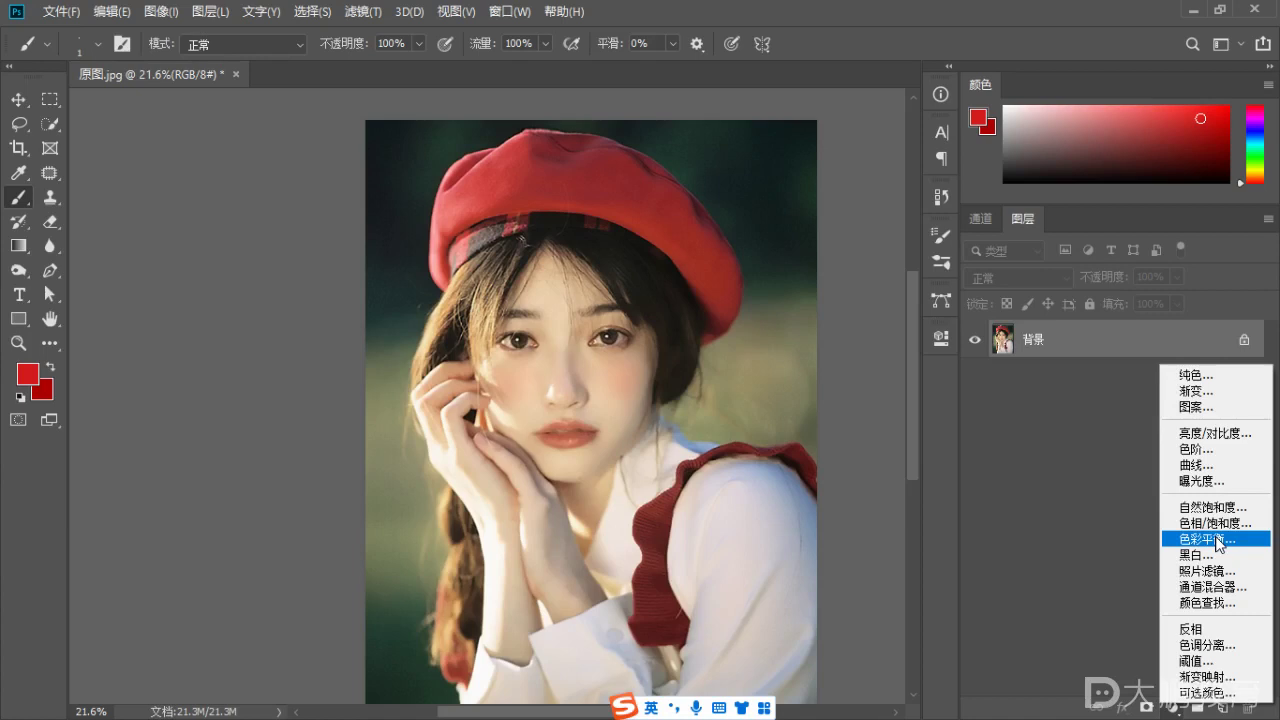
{"action": "left_click", "coordinate": [1209, 697]}
{"action": "left_click", "coordinate": [762, 382]}
{"action": "left_click", "coordinate": [762, 400]}
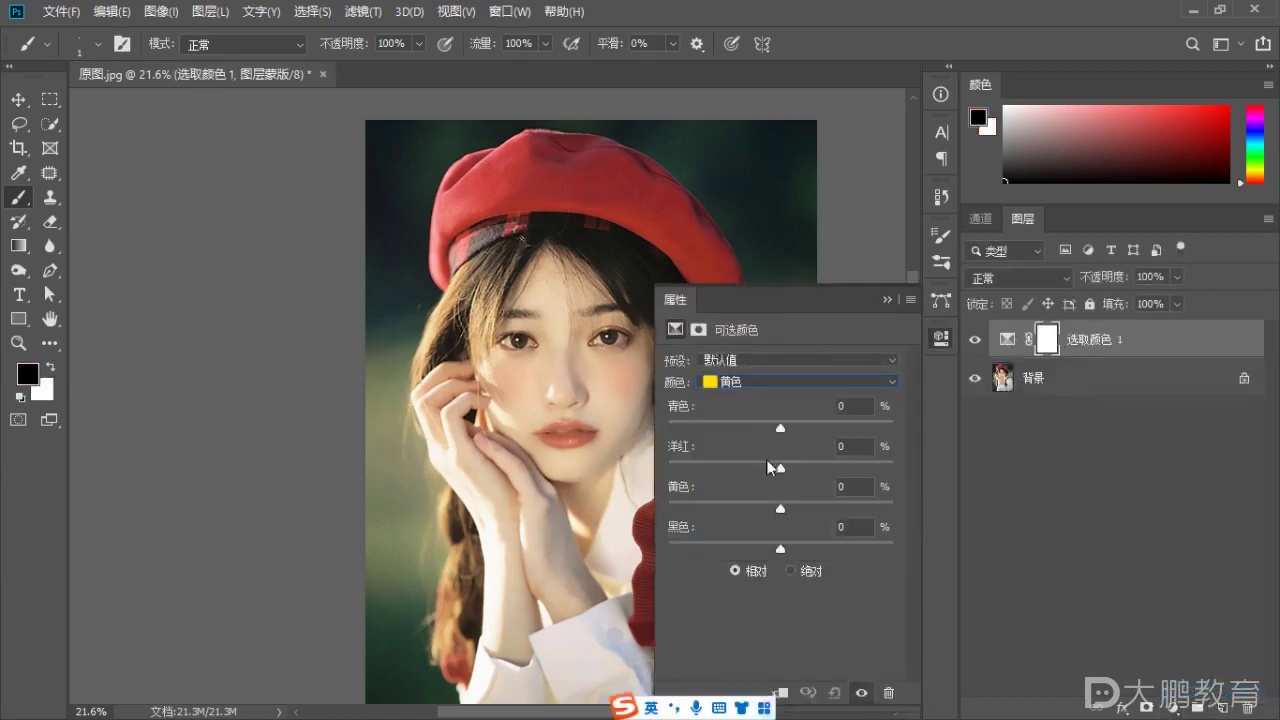
{"action": "left_click_drag", "start_coordinate": [780, 509], "coordinate": [677, 512]}
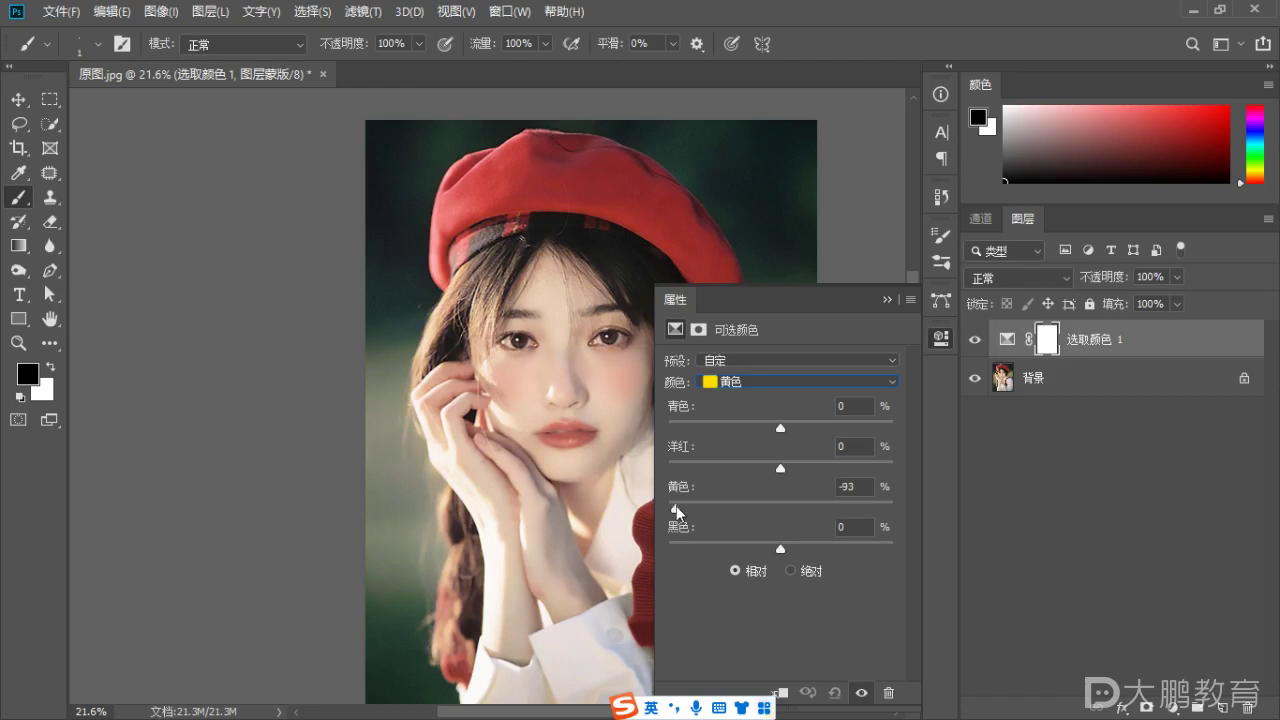
{"action": "left_click", "coordinate": [887, 300]}
Compare the portrait with and without the Selective Color adjustment layer.
{"action": "left_click", "coordinate": [975, 340]}
{"action": "left_click", "coordinate": [975, 340]}
{"action": "left_click", "coordinate": [975, 340]}
{"action": "left_click", "coordinate": [975, 340]}
{"action": "scroll", "coordinate": [605, 415], "scroll_direction": "up", "scroll_amount": 3}
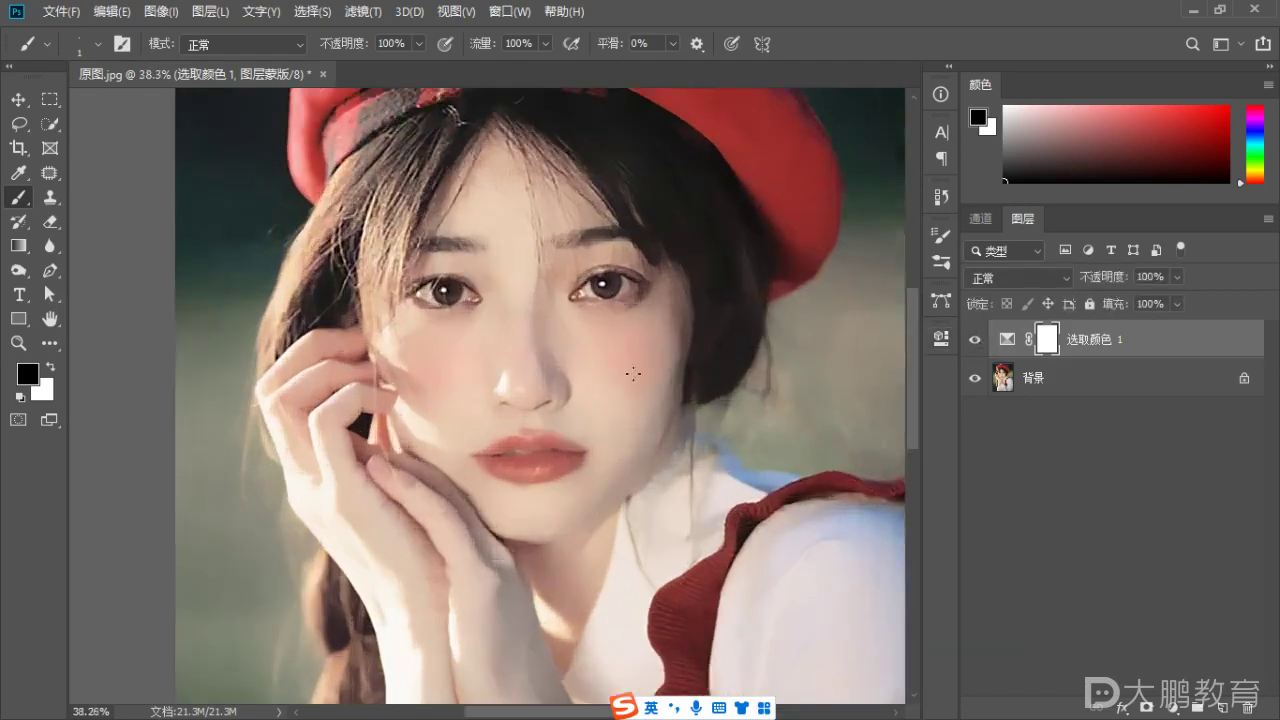
{"action": "left_click", "coordinate": [976, 341]}
{"action": "left_click", "coordinate": [975, 340]}
Add a Color Balance (色彩平衡) adjustment layer with midtones at cyan-red -5 and yellow-blue +7.
{"action": "left_click", "coordinate": [1172, 706]}
{"action": "left_click", "coordinate": [1192, 545]}
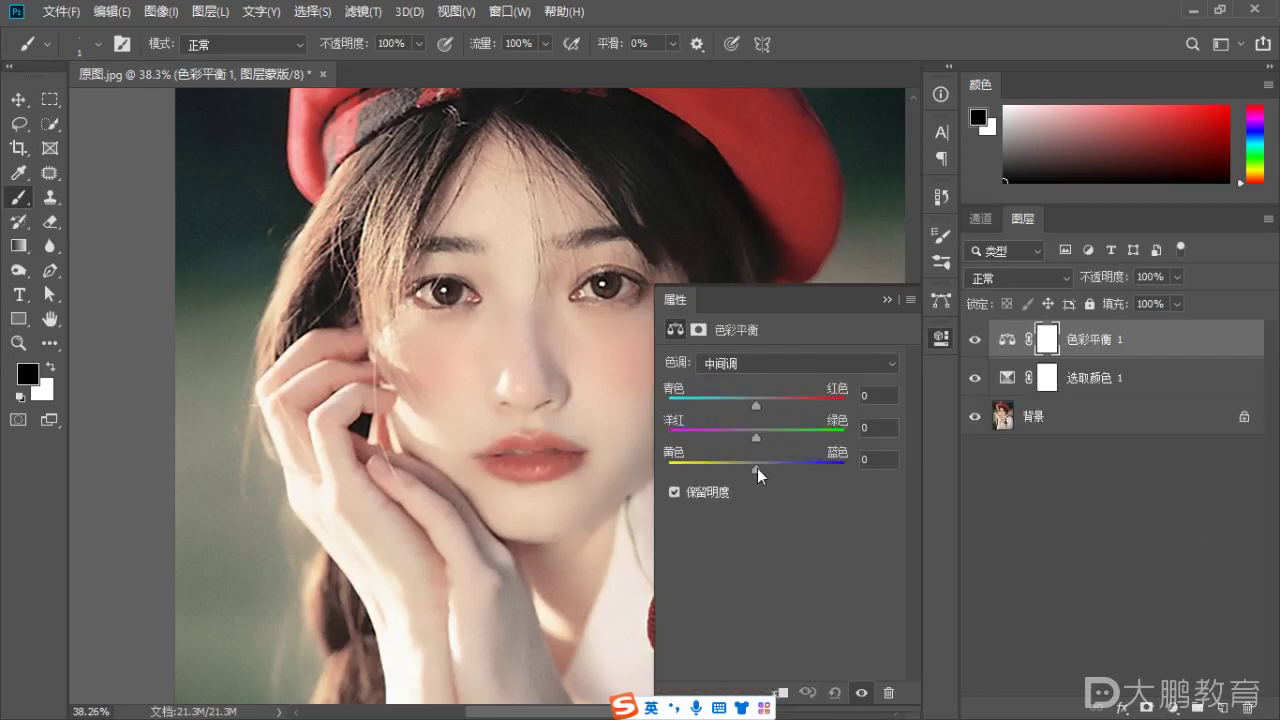
{"action": "left_click_drag", "start_coordinate": [758, 467], "coordinate": [762, 464]}
{"action": "left_click", "coordinate": [754, 407]}
{"action": "left_click", "coordinate": [762, 469]}
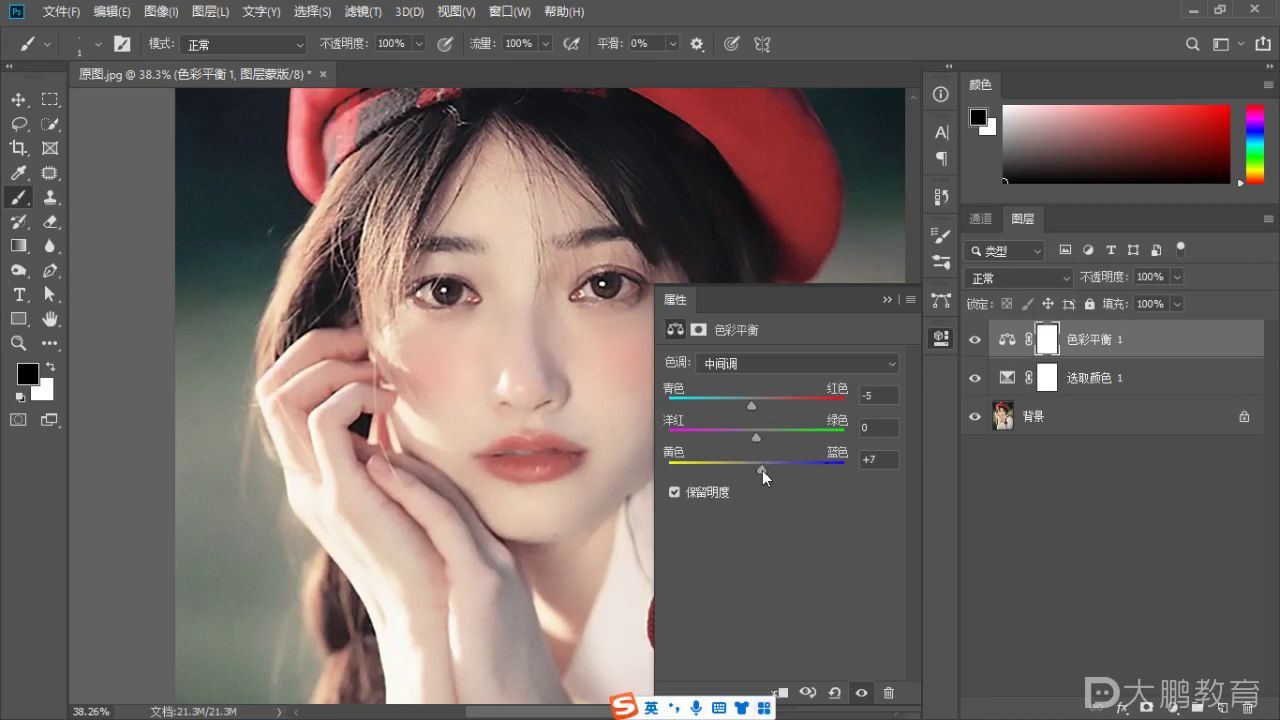
Set the Color Balance (色彩平衡) adjustment's shadows (阴影) to cyan-red -1 and yellow-blue +5.
{"action": "left_click", "coordinate": [757, 364]}
{"action": "left_click", "coordinate": [720, 381]}
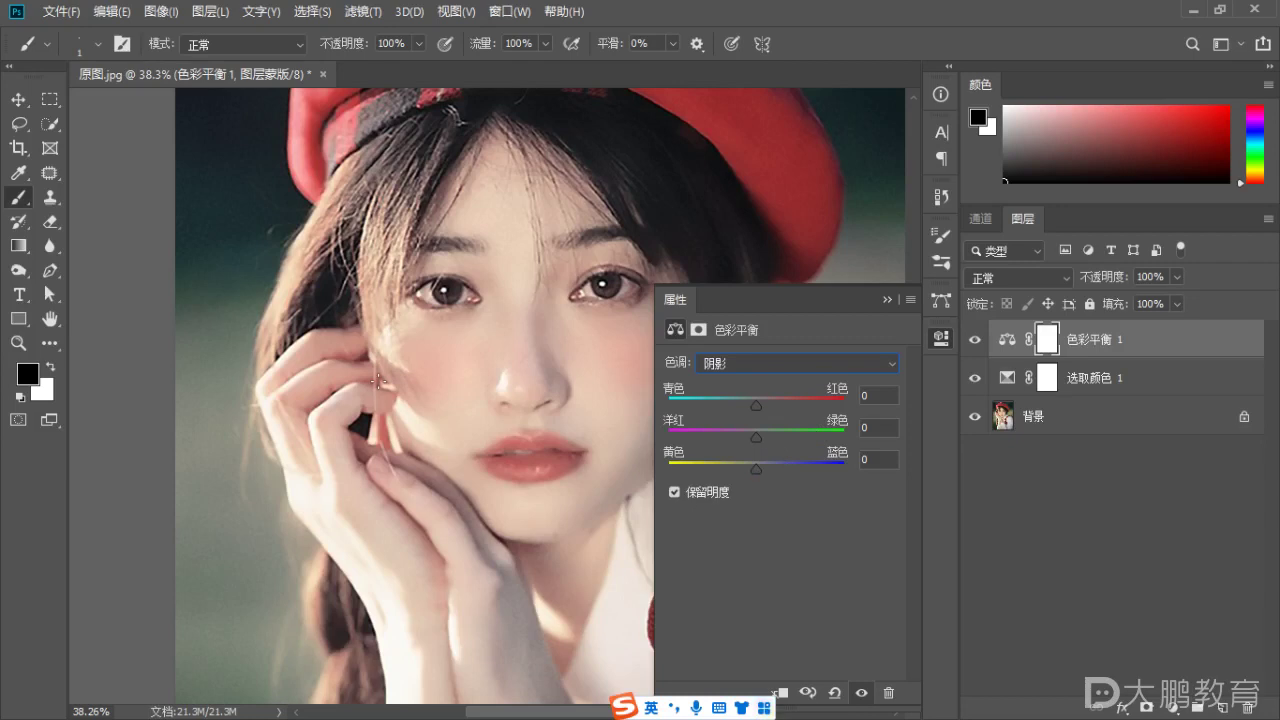
{"action": "scroll", "coordinate": [287, 366], "scroll_direction": "down", "scroll_amount": 3}
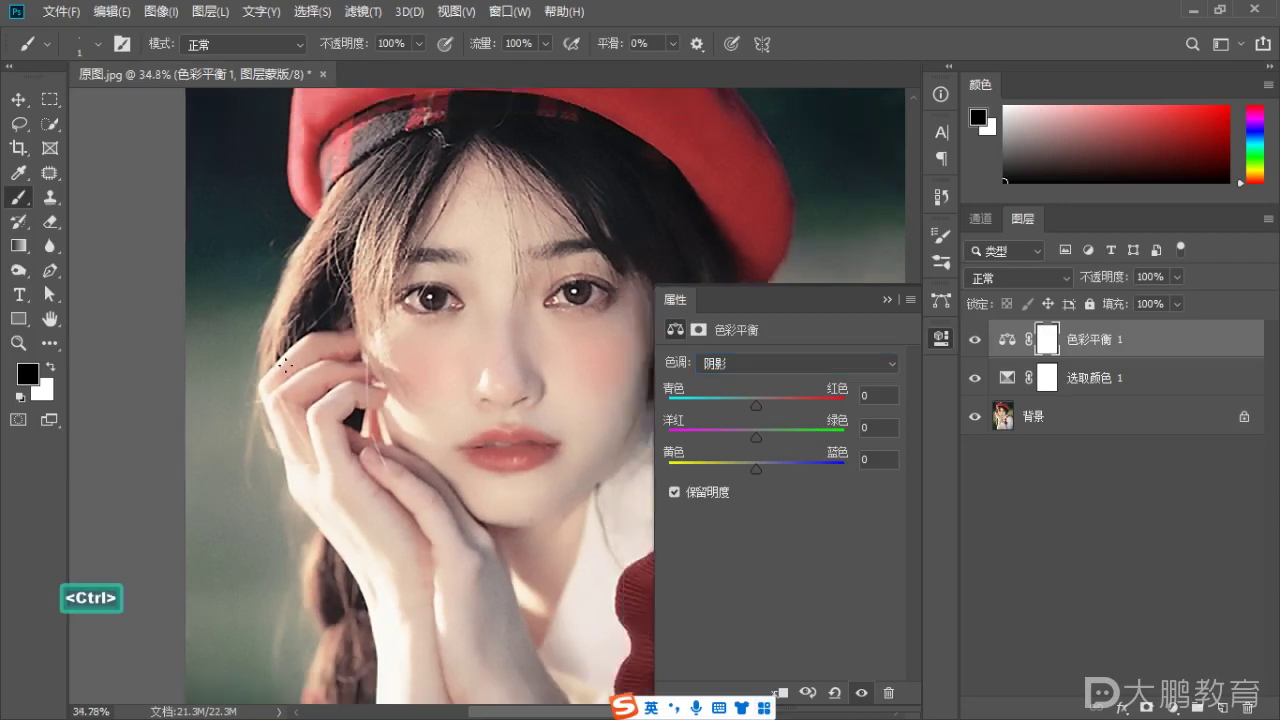
{"action": "key", "text": "v"}
{"action": "left_click_drag", "start_coordinate": [759, 469], "coordinate": [764, 469]}
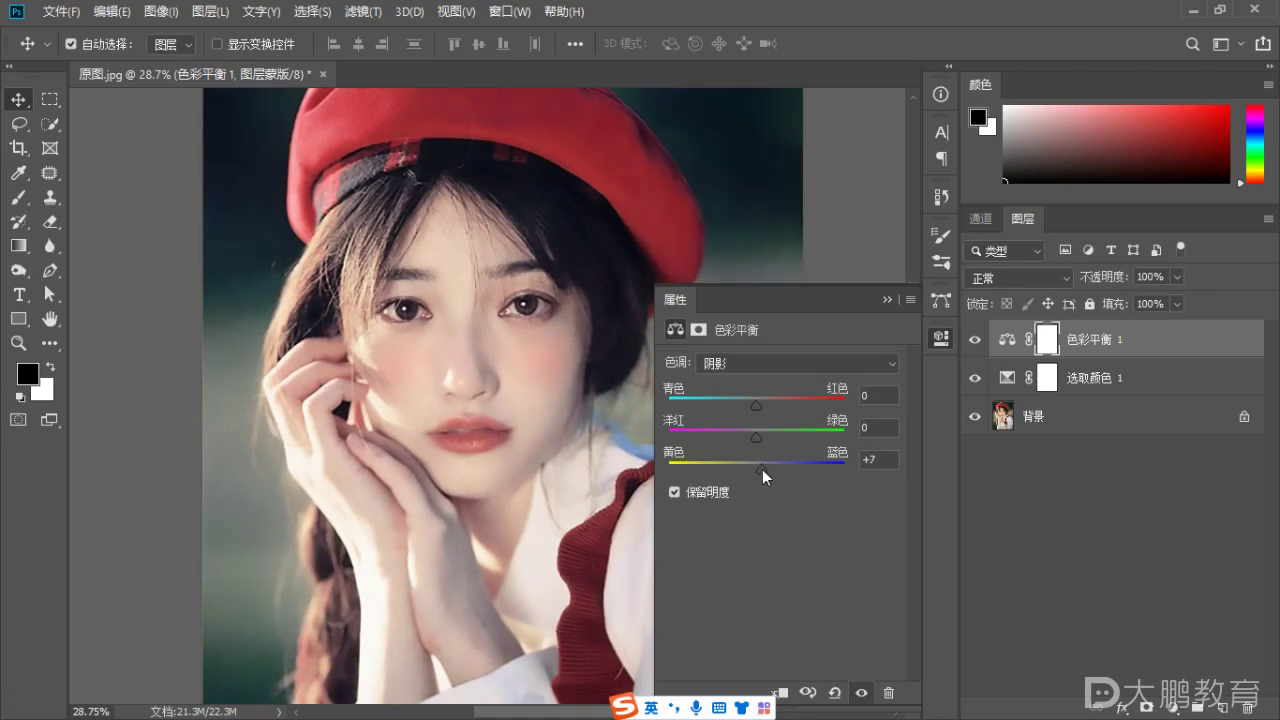
{"action": "left_click_drag", "start_coordinate": [761, 472], "coordinate": [760, 473]}
{"action": "left_click_drag", "start_coordinate": [756, 405], "coordinate": [755, 405]}
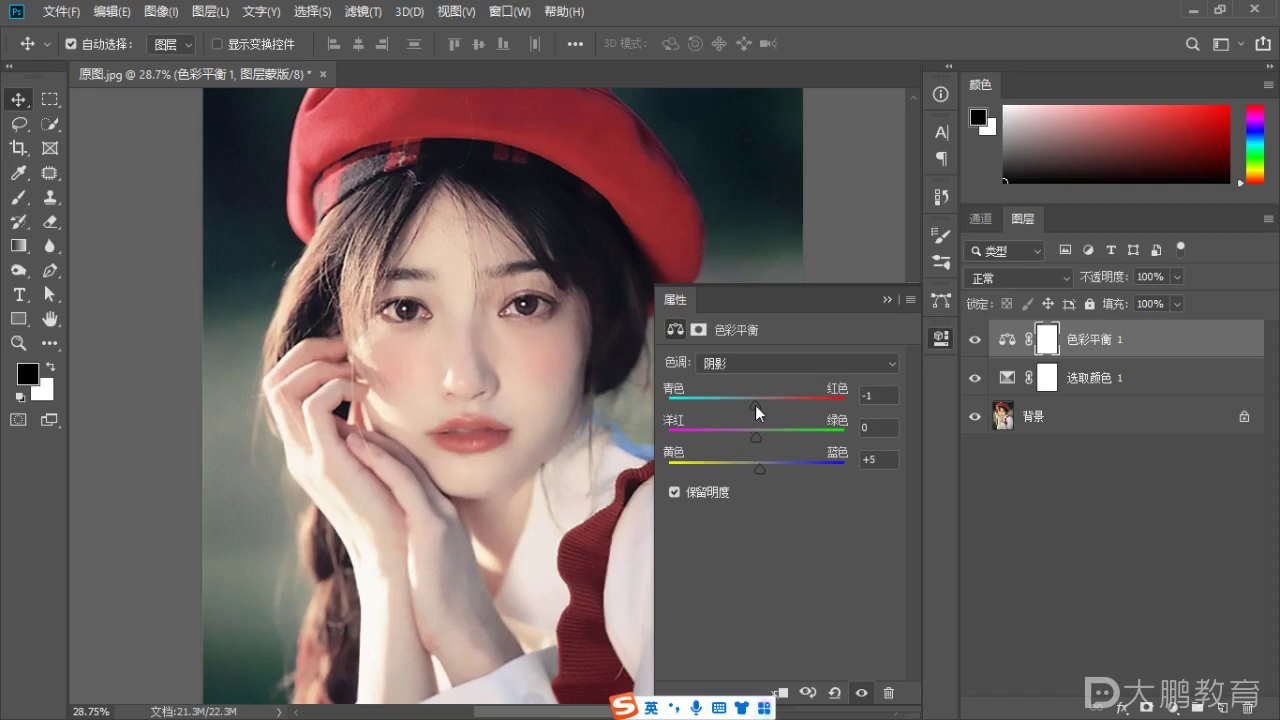
Compare the portrait with and without the Color Balance adjustment layer.
{"action": "left_click", "coordinate": [973, 343]}
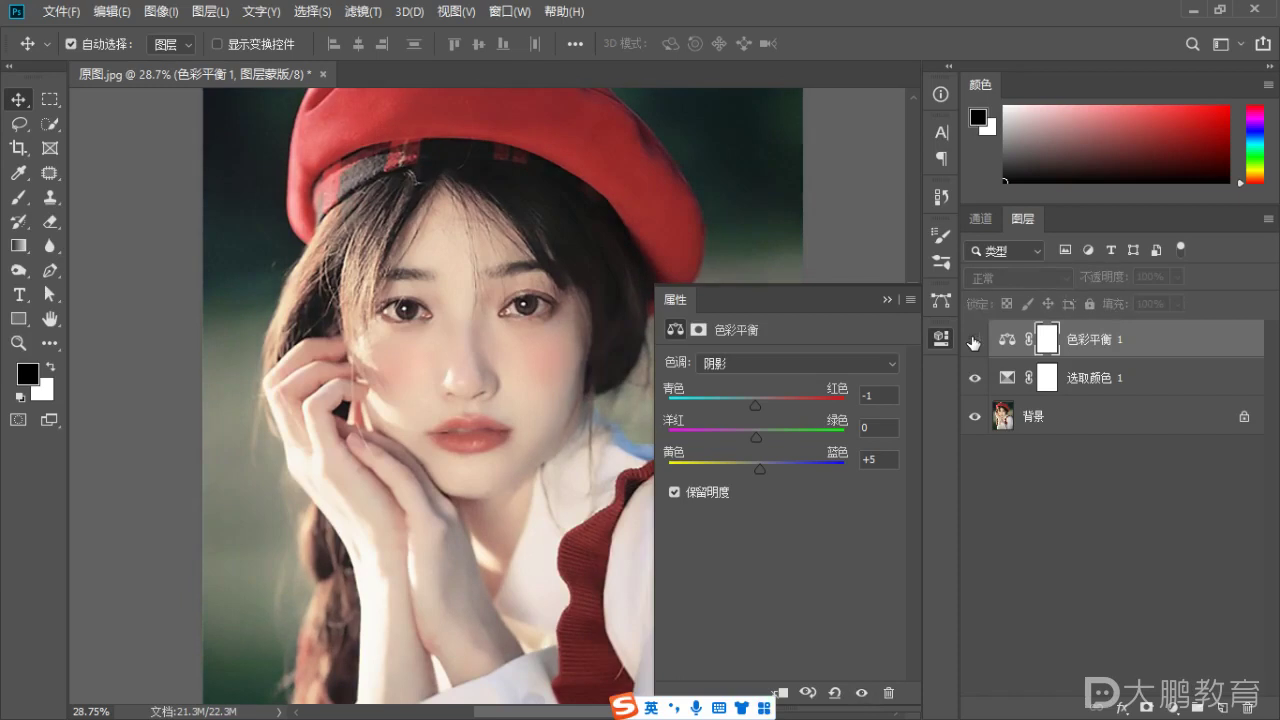
{"action": "left_click", "coordinate": [973, 343]}
{"action": "left_click", "coordinate": [973, 343]}
{"action": "left_click", "coordinate": [973, 343]}
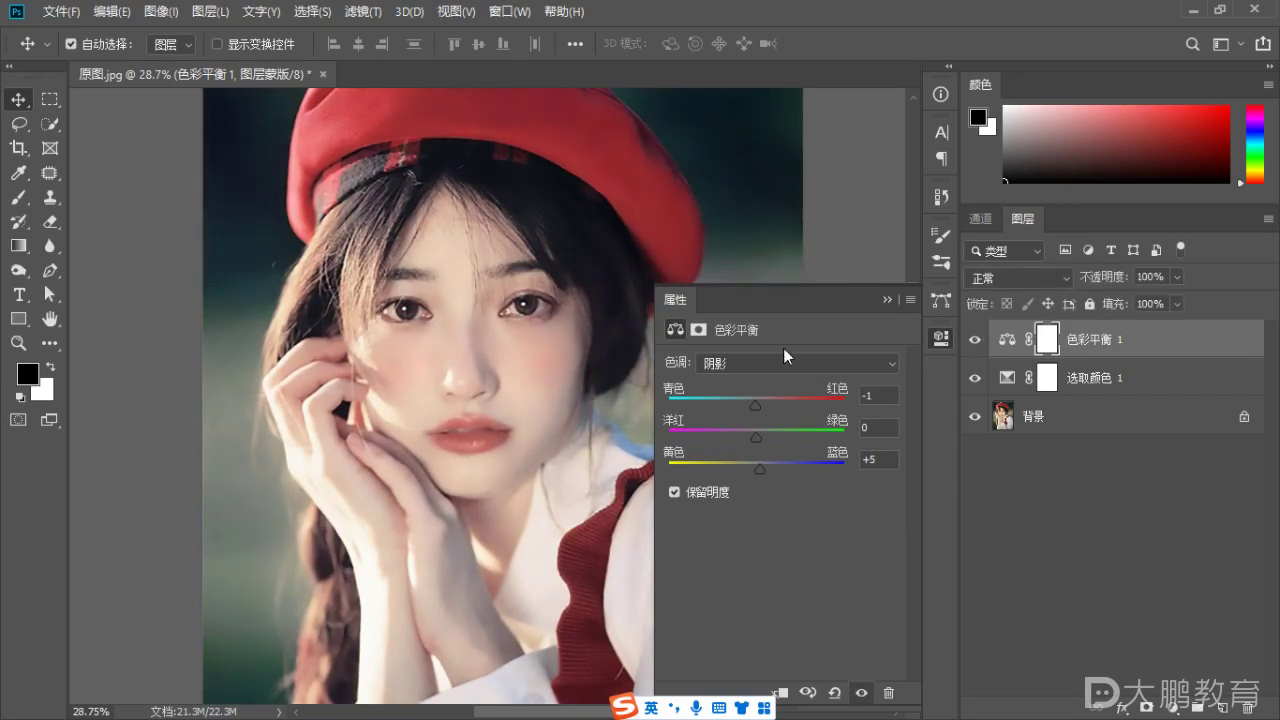
Set the Color Balance highlights (高光) to cyan-red -3 and yellow-blue +5 and close the adjustment's settings.
{"action": "left_click", "coordinate": [763, 365]}
{"action": "left_click", "coordinate": [760, 406]}
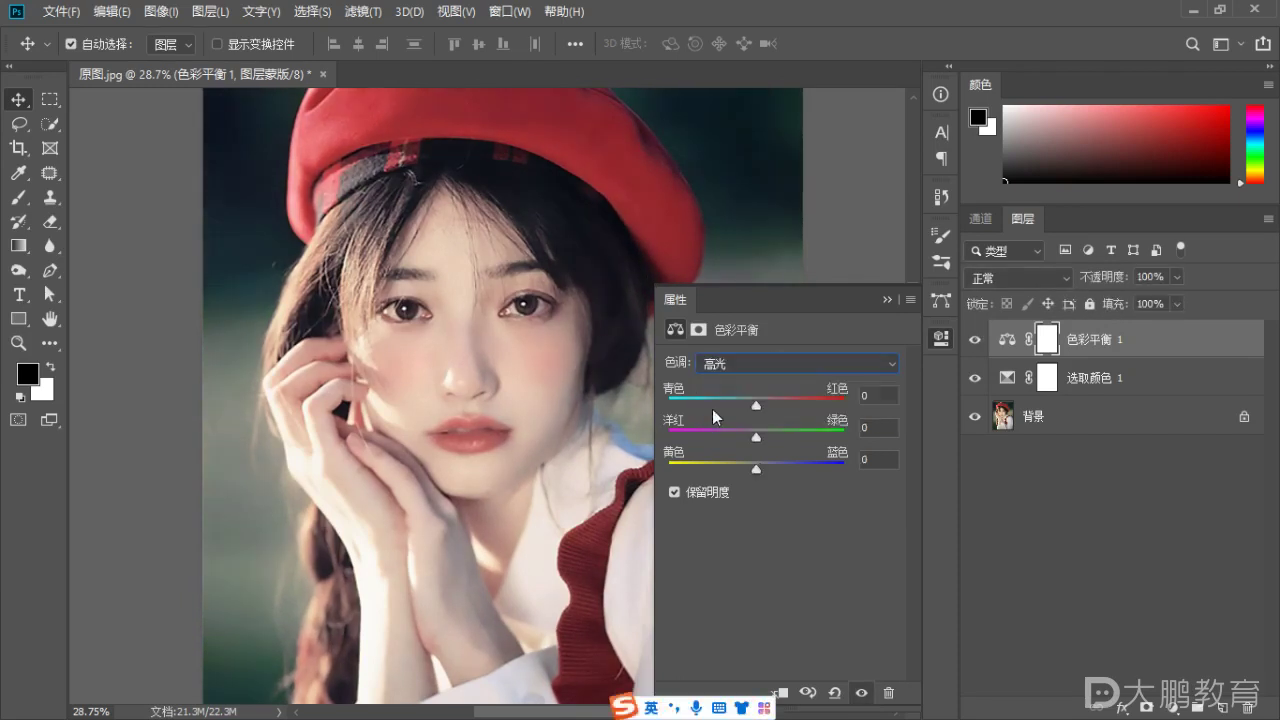
{"action": "left_click", "coordinate": [758, 470]}
{"action": "left_click_drag", "start_coordinate": [758, 470], "coordinate": [757, 472]}
{"action": "left_click_drag", "start_coordinate": [755, 406], "coordinate": [748, 406]}
{"action": "left_click_drag", "start_coordinate": [762, 469], "coordinate": [761, 469]}
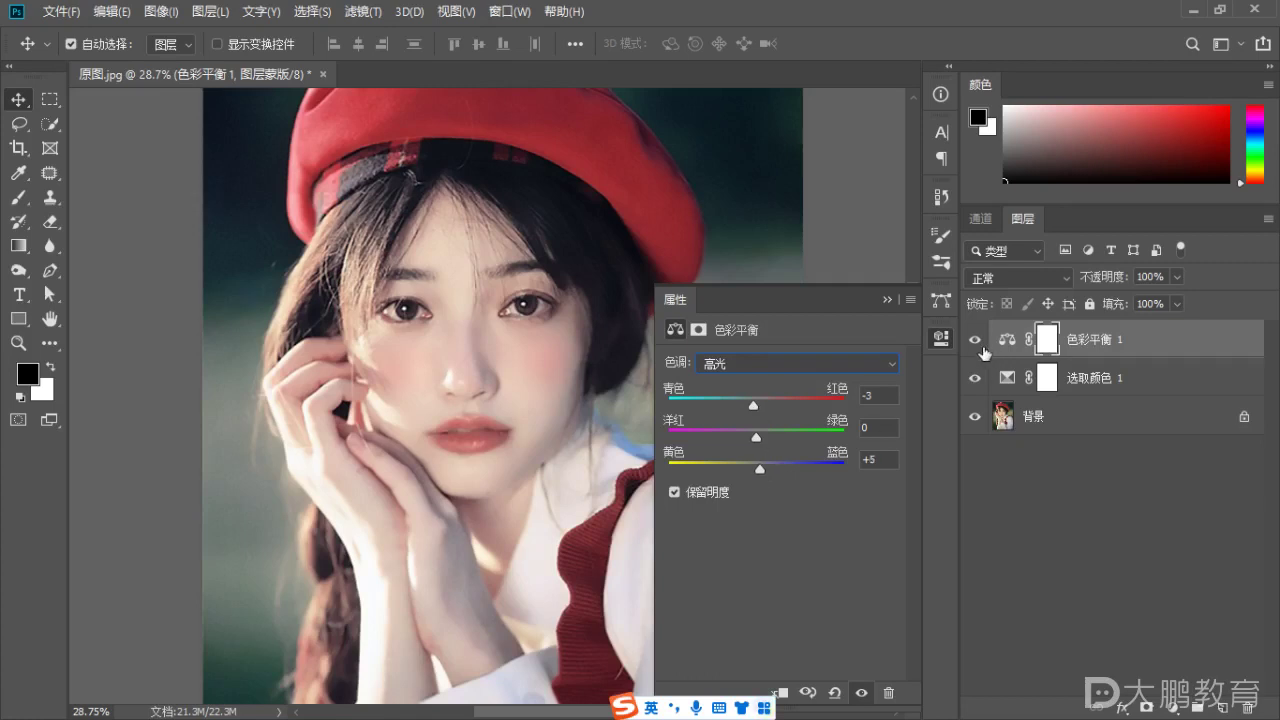
{"action": "left_click", "coordinate": [886, 299]}
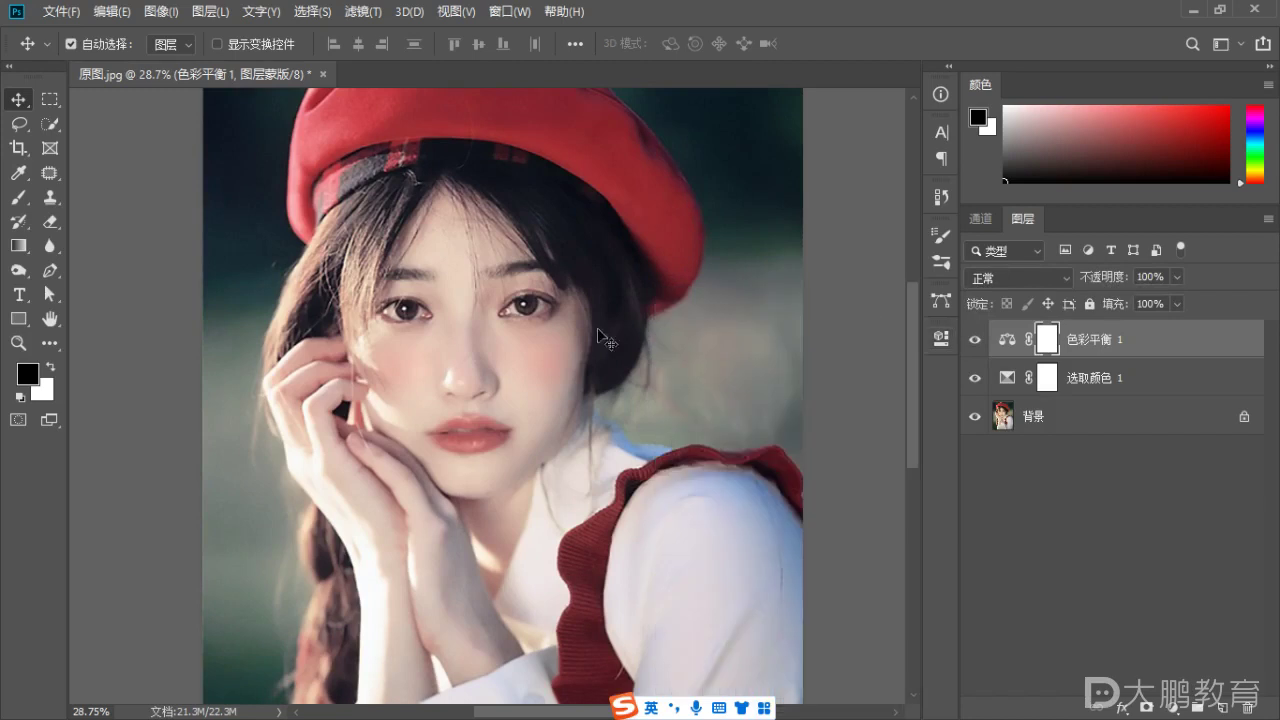
Compare the whole portrait with and without the two adjustment layers and review the Selective Color (可选颜色) settings.
{"action": "scroll", "coordinate": [569, 352], "scroll_direction": "down", "scroll_amount": 3}
{"action": "left_click", "coordinate": [975, 380]}
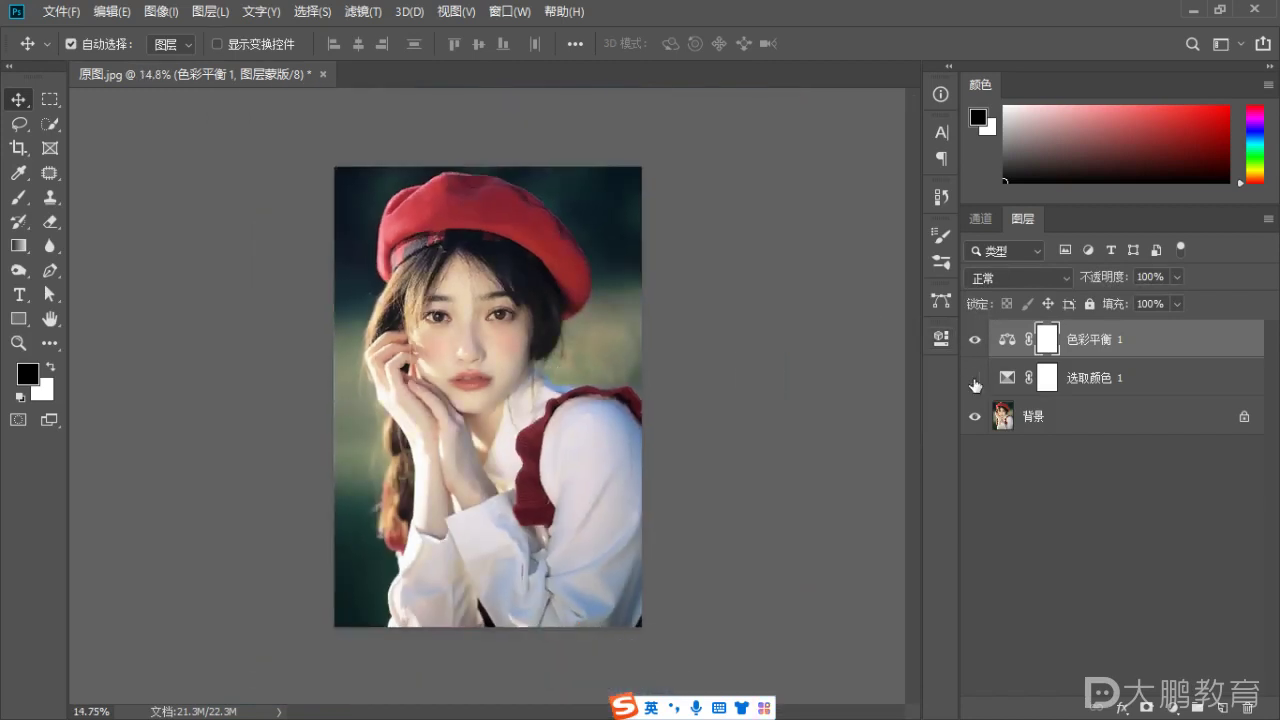
{"action": "left_click", "coordinate": [975, 341]}
{"action": "left_click", "coordinate": [975, 378]}
{"action": "left_click", "coordinate": [976, 341]}
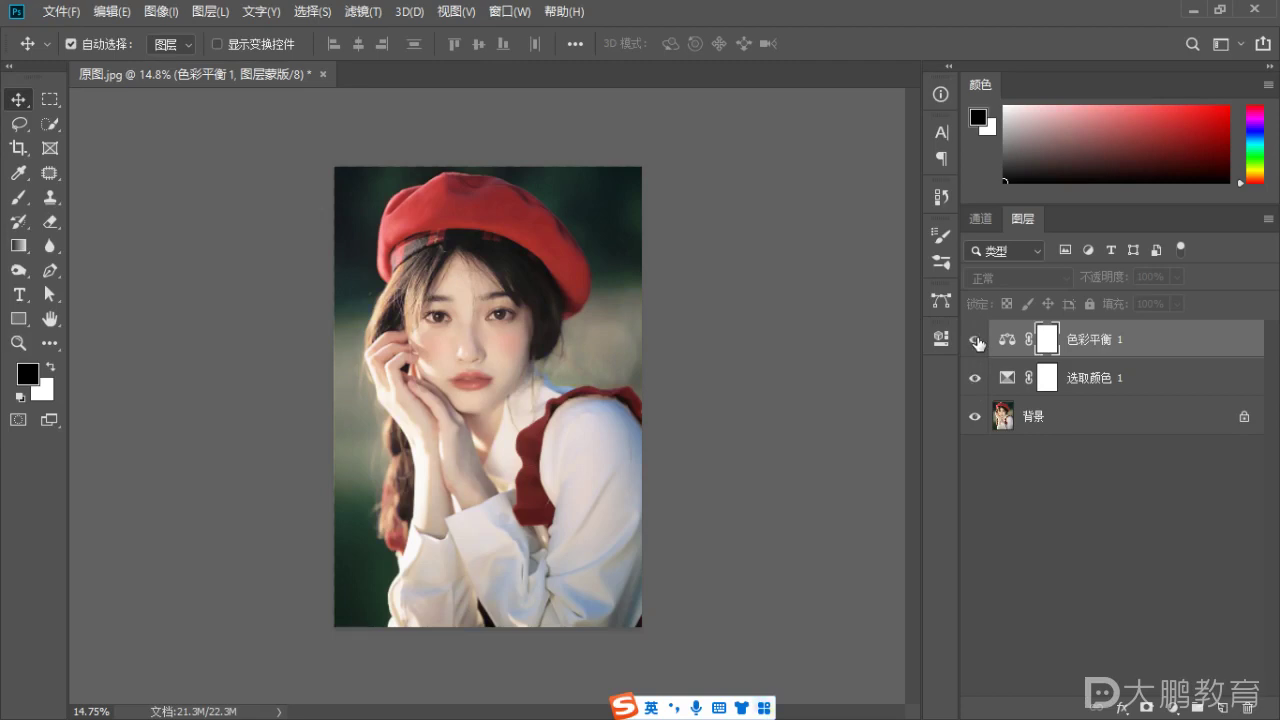
{"action": "double_click", "coordinate": [1007, 378]}
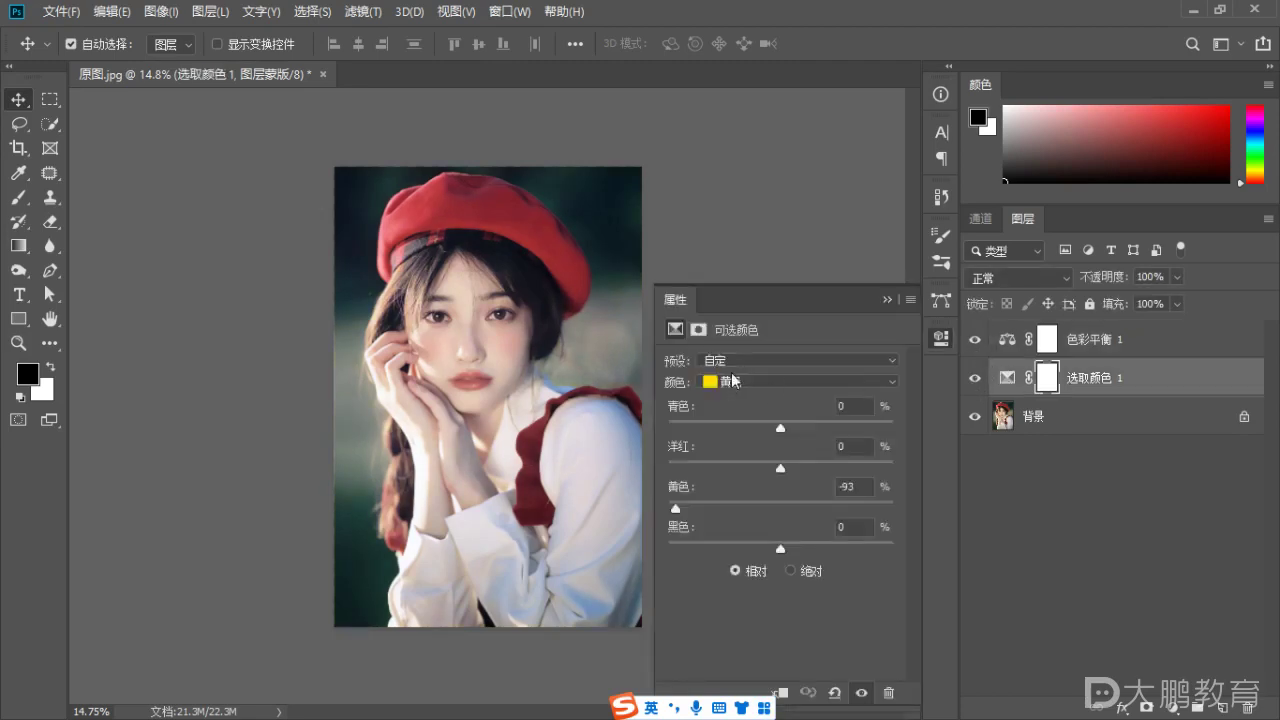
{"action": "left_click", "coordinate": [886, 300]}
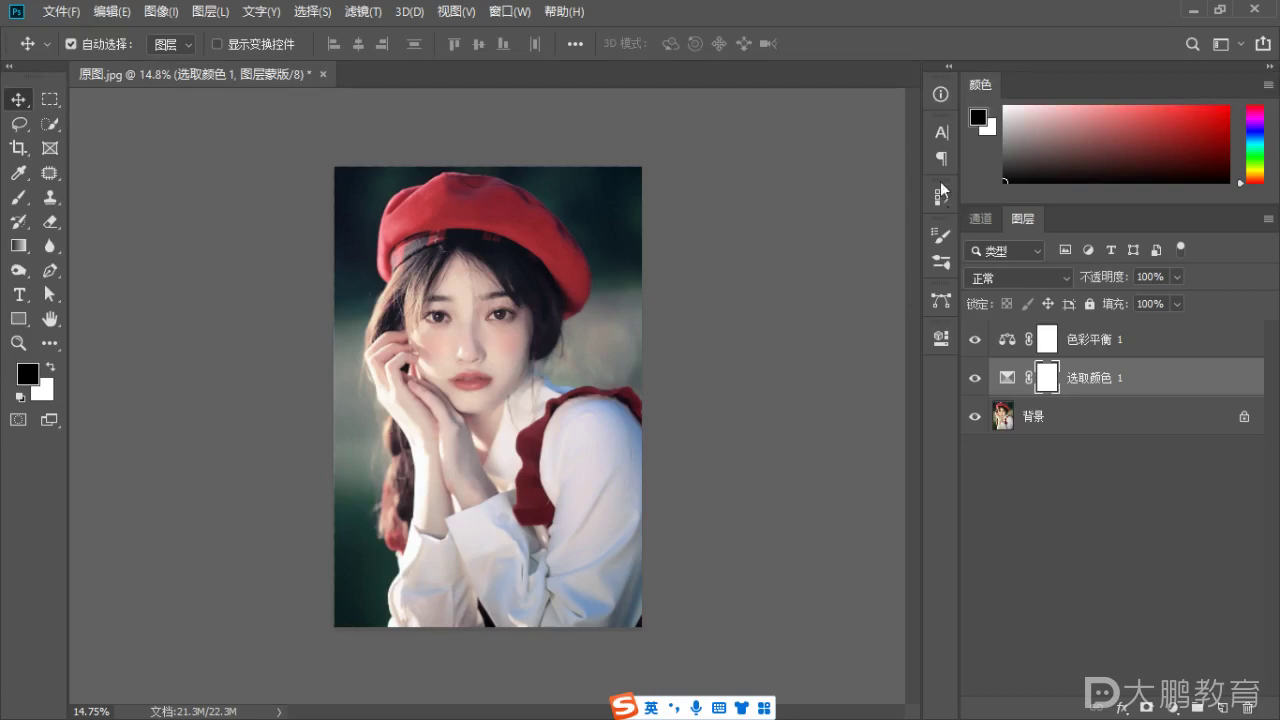
Review the resolution, resampling and noise reduction values in Image Size (图像大小) without changing the photo.
{"action": "key", "text": "ctrl+alt+i"}
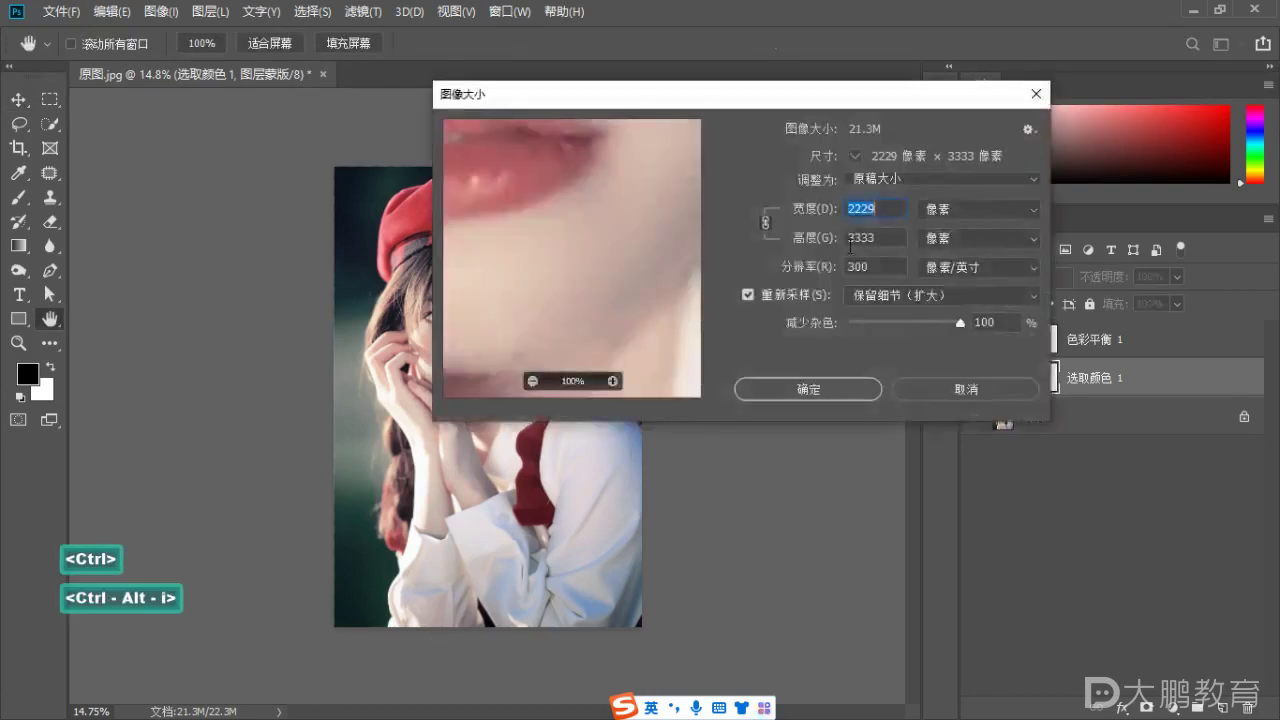
{"action": "key", "text": "F1"}
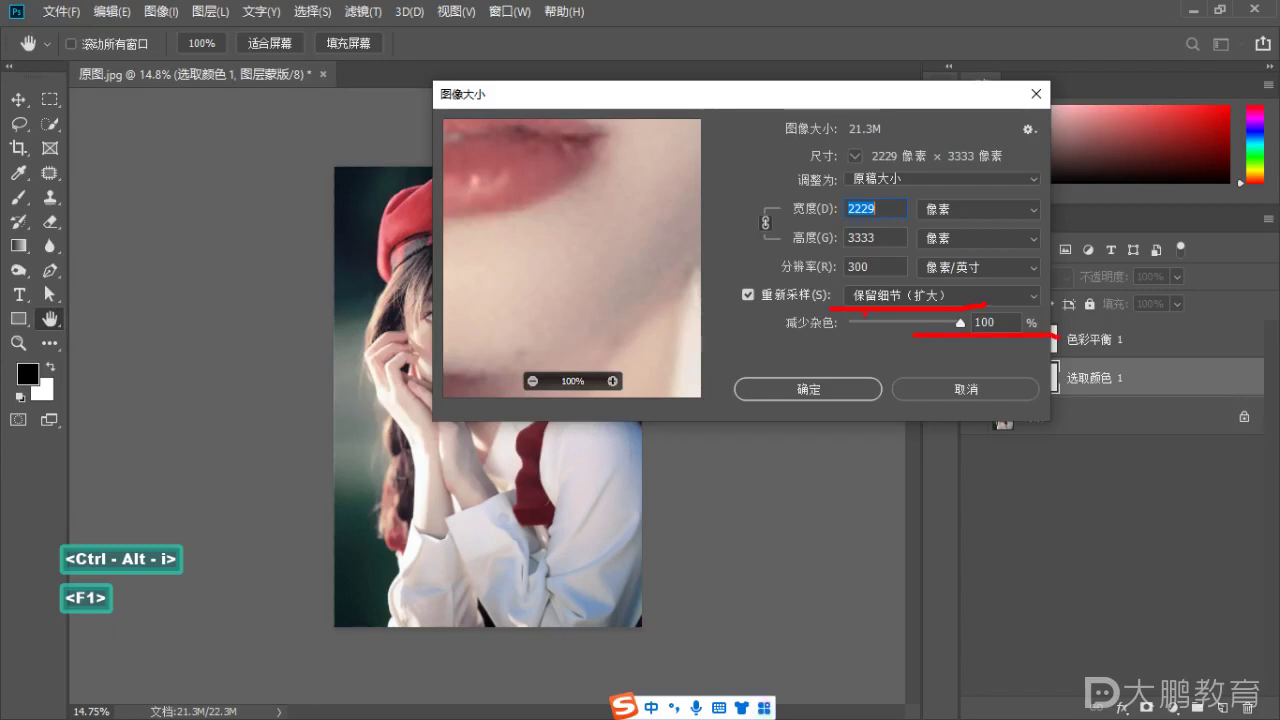
{"action": "key", "text": "Escape"}
{"action": "left_click", "coordinate": [945, 386]}
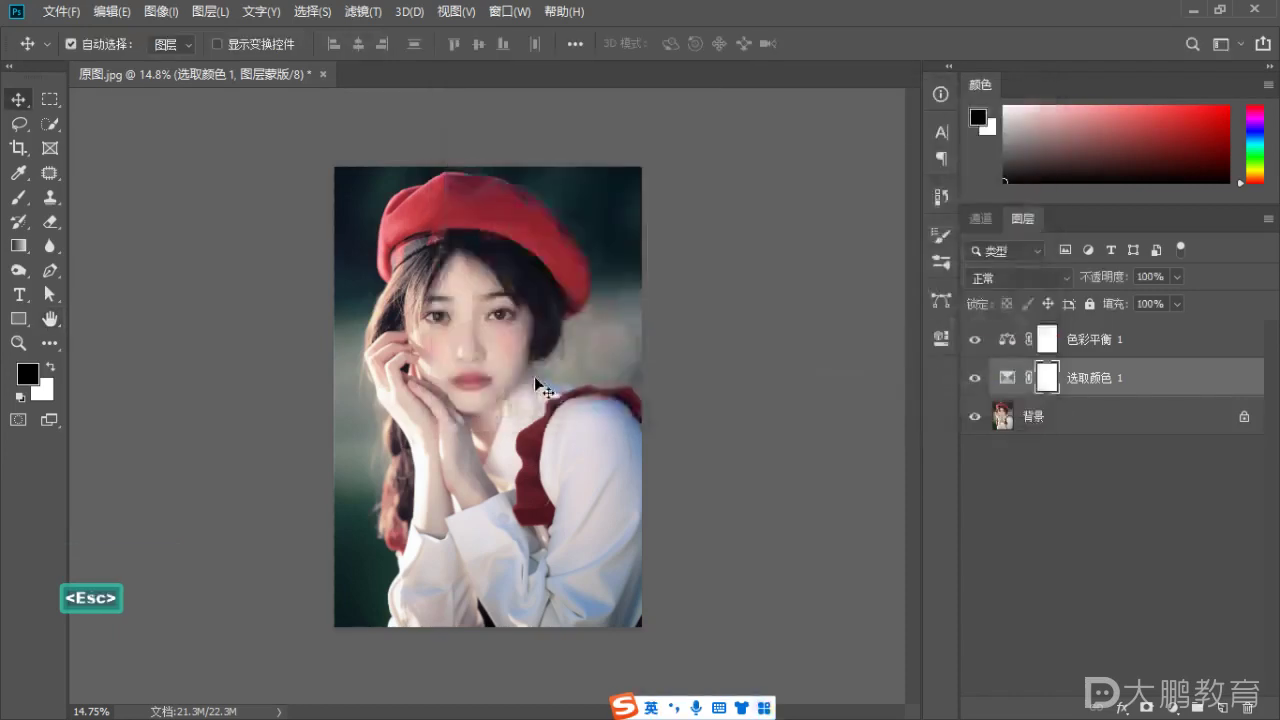
Add a Curves (曲线) adjustment layer above Color Balance and raise the RGB midtone point to input 139, output 148.
{"action": "scroll", "coordinate": [534, 376], "scroll_direction": "up", "scroll_amount": 4}
{"action": "scroll", "coordinate": [449, 289], "scroll_direction": "up", "scroll_amount": 5}
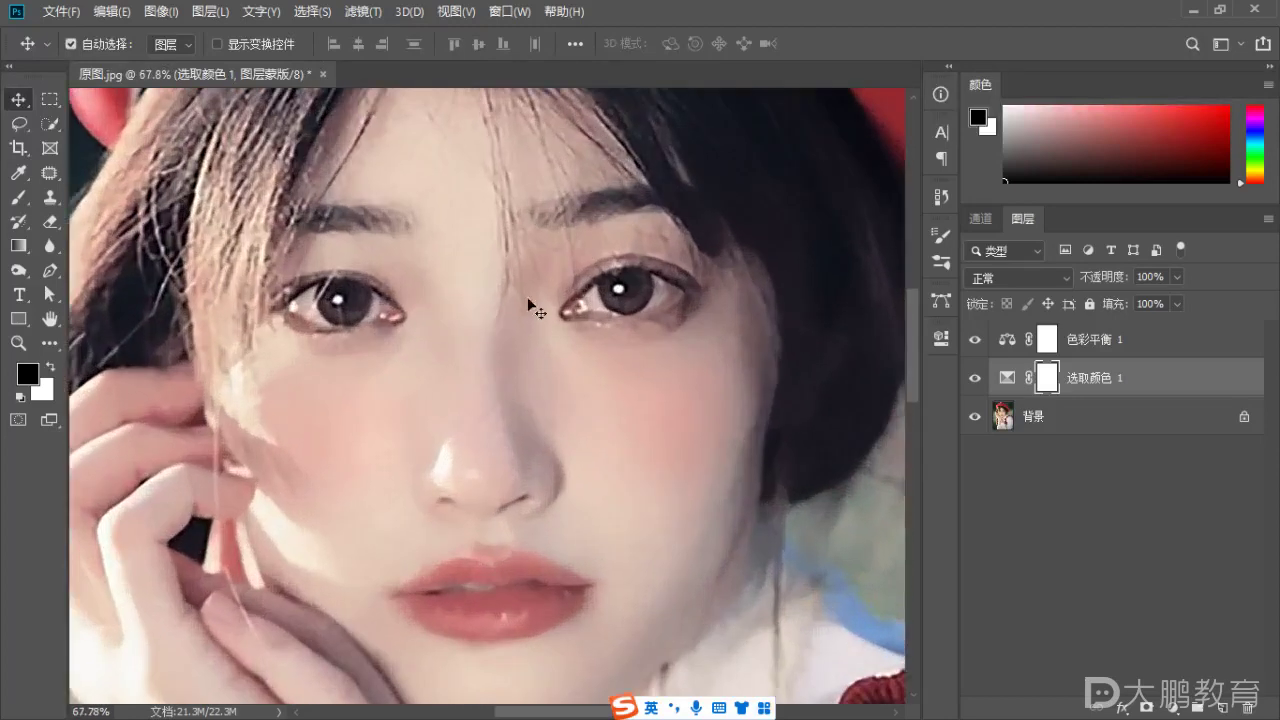
{"action": "left_click", "coordinate": [1166, 348]}
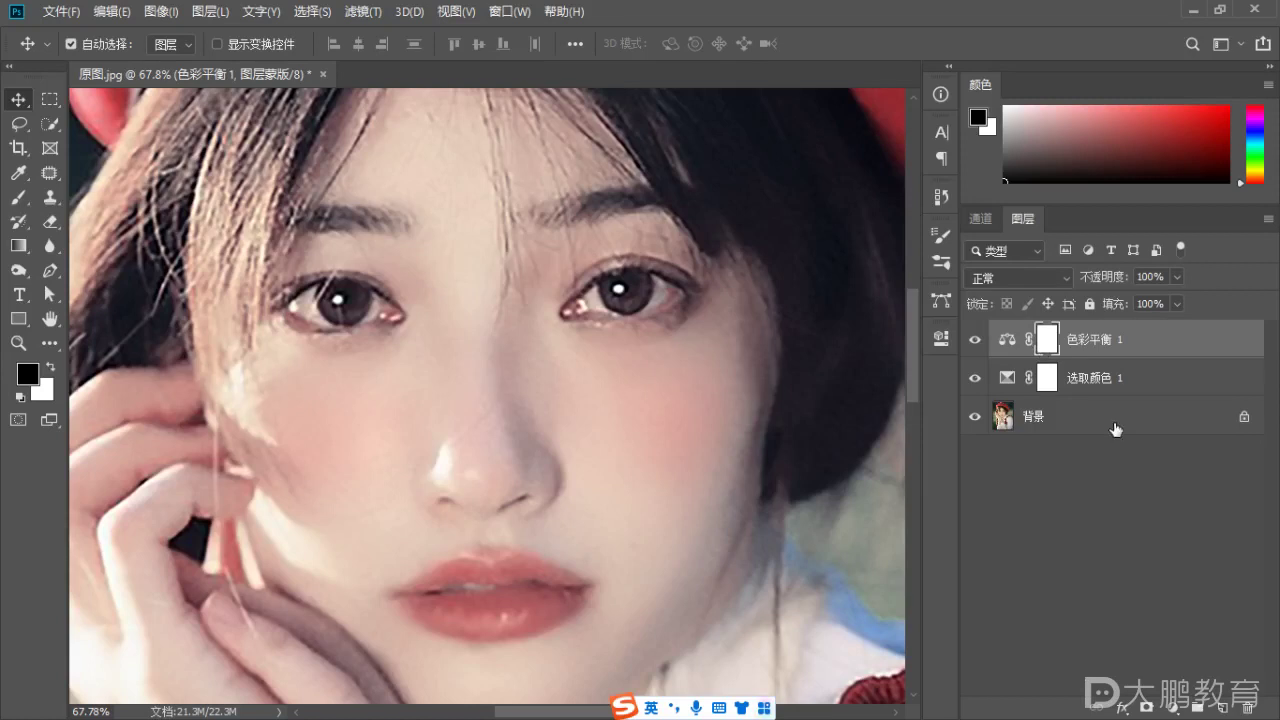
{"action": "scroll", "coordinate": [474, 397], "scroll_direction": "down", "scroll_amount": 3}
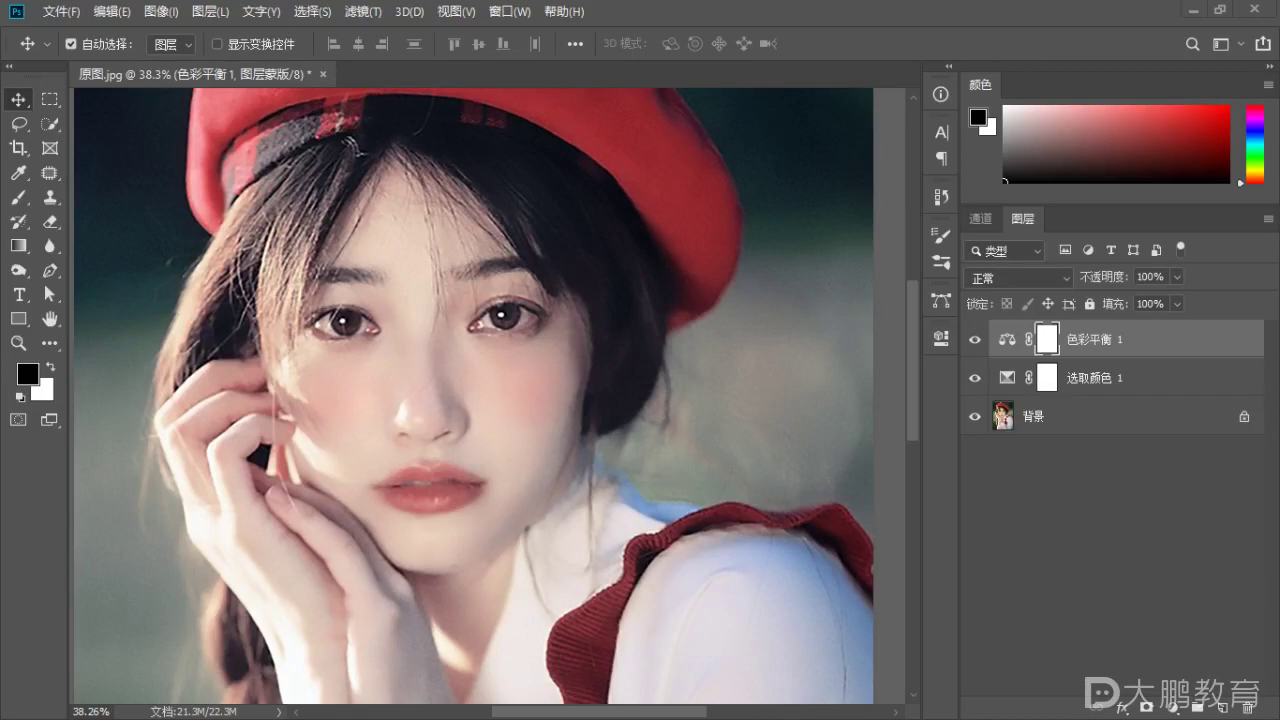
{"action": "left_click", "coordinate": [1173, 706]}
{"action": "left_click", "coordinate": [1195, 461]}
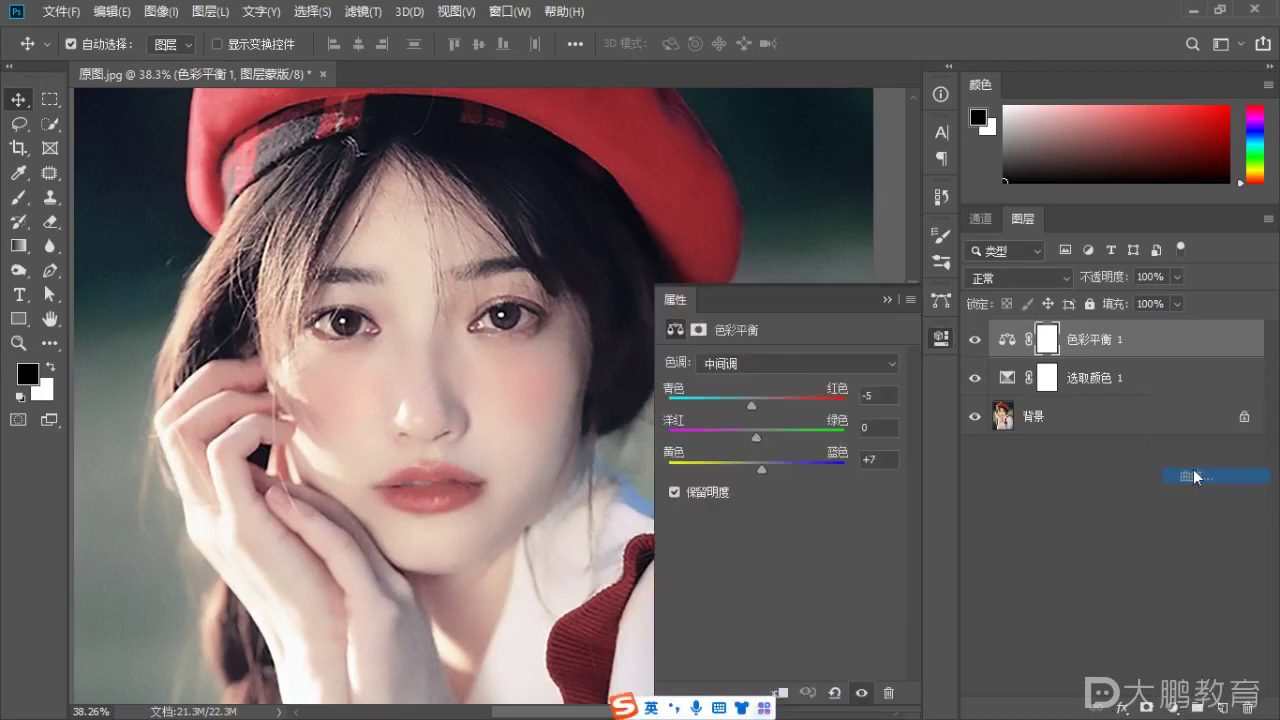
{"action": "left_click_drag", "start_coordinate": [807, 490], "coordinate": [807, 484]}
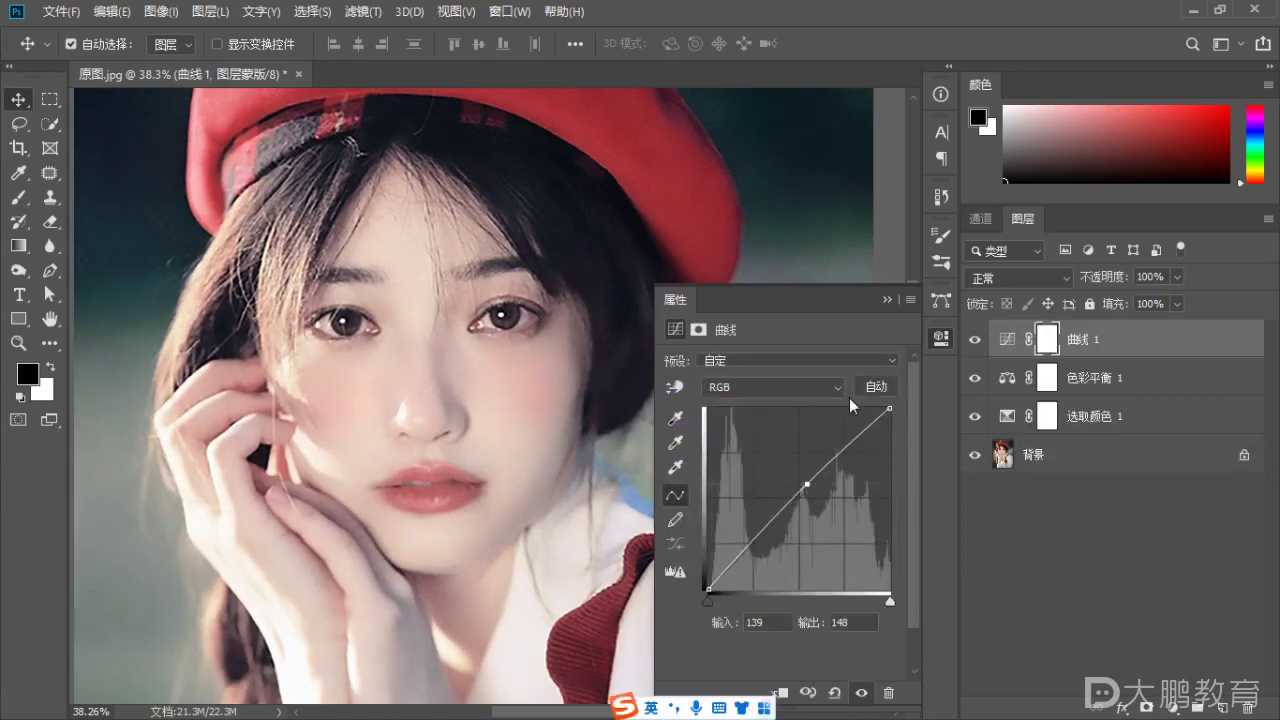
{"action": "left_click", "coordinate": [885, 298]}
{"action": "scroll", "coordinate": [436, 260], "scroll_direction": "down", "scroll_amount": 4}
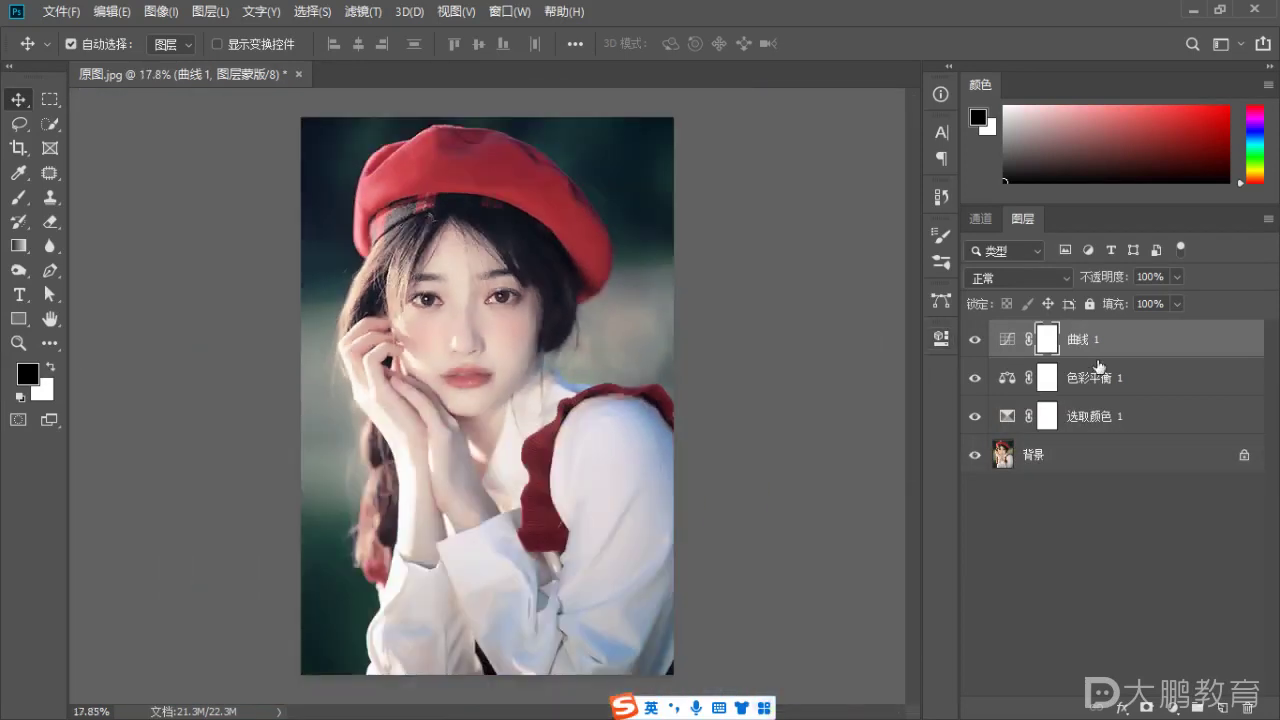
Add a shadow point to the Curves adjustment at input 42, output 41, and move the midtone point to input 130, output 141.
{"action": "double_click", "coordinate": [1018, 346]}
{"action": "mouse_move", "coordinate": [754, 546]}
{"action": "left_mouse_down"}
{"action": "mouse_move", "coordinate": [734, 546]}
{"action": "mouse_move", "coordinate": [738, 560]}
{"action": "left_mouse_up"}
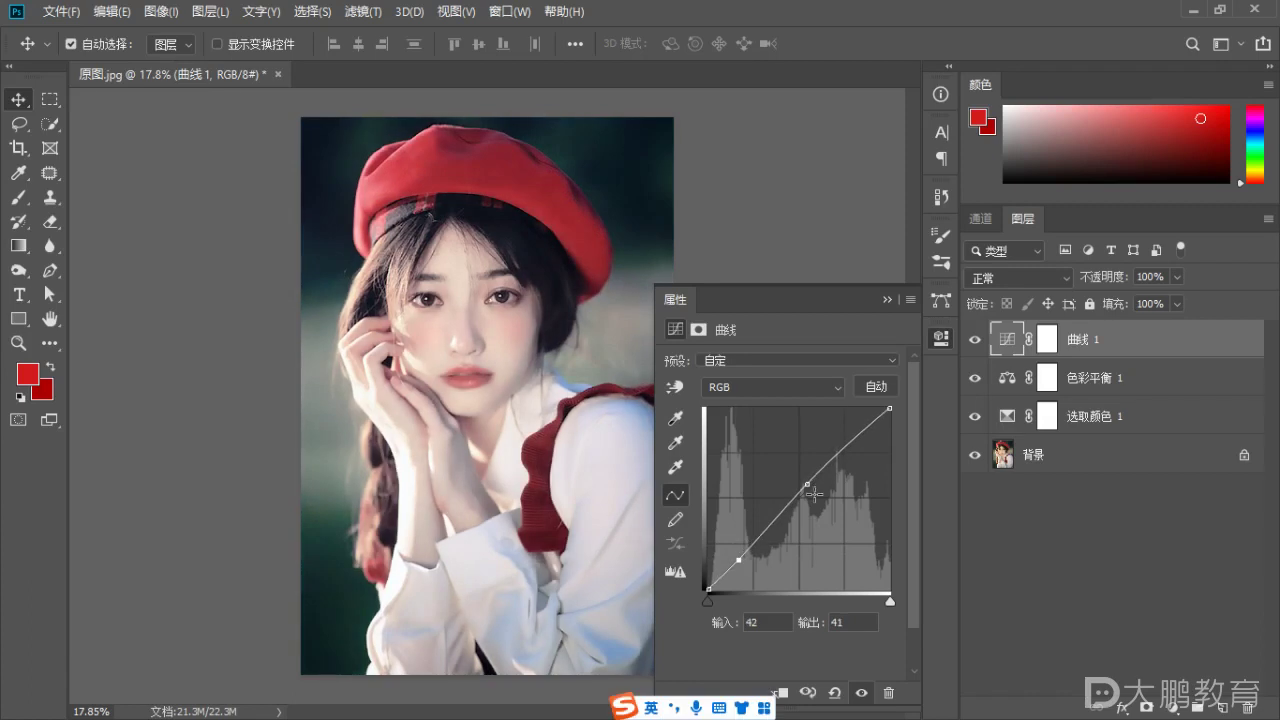
{"action": "left_click_drag", "start_coordinate": [808, 487], "coordinate": [812, 471]}
{"action": "left_click", "coordinate": [971, 341]}
{"action": "left_click", "coordinate": [971, 341]}
{"action": "left_click_drag", "start_coordinate": [808, 477], "coordinate": [801, 489]}
Compare the portrait with and without the Curves adjustment layer.
{"action": "left_click", "coordinate": [975, 341]}
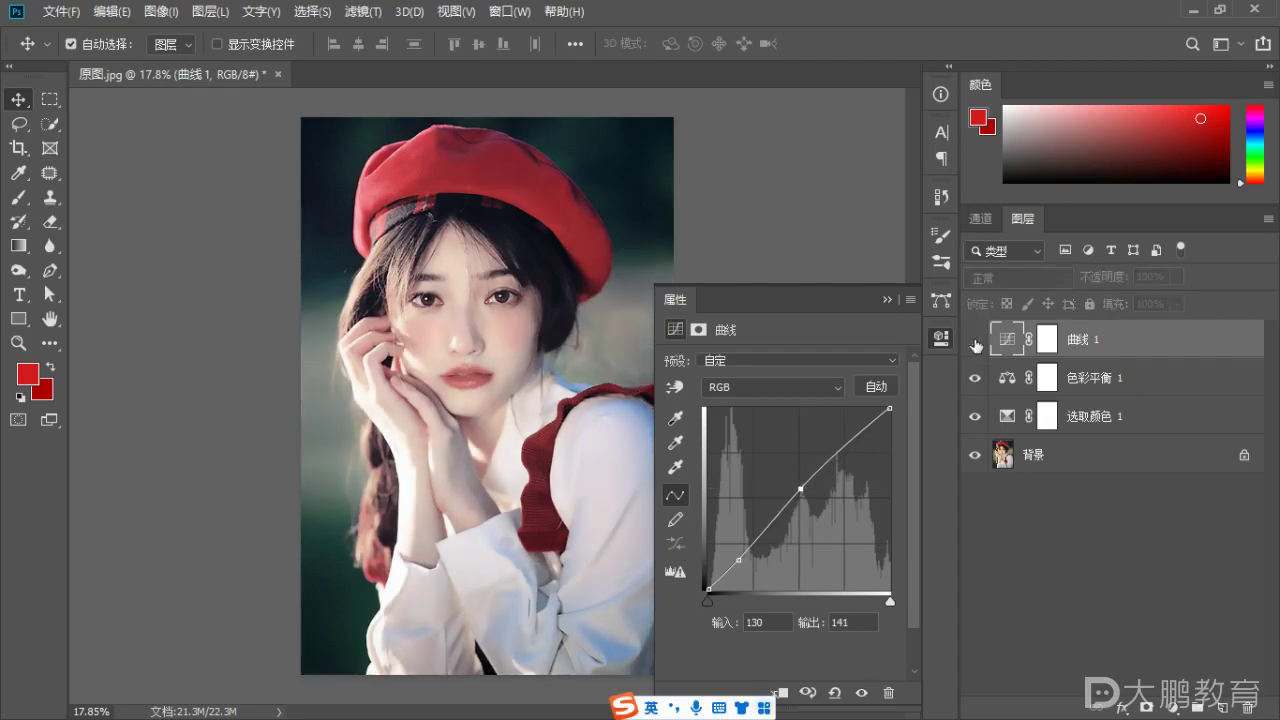
{"action": "left_click", "coordinate": [975, 342]}
{"action": "left_click", "coordinate": [975, 342]}
{"action": "left_click", "coordinate": [975, 342]}
Fine-tune the curve's midtone point to about input 126, output 136, checking the effect by hiding and showing the Curves layer.
{"action": "left_click_drag", "start_coordinate": [799, 491], "coordinate": [796, 492]}
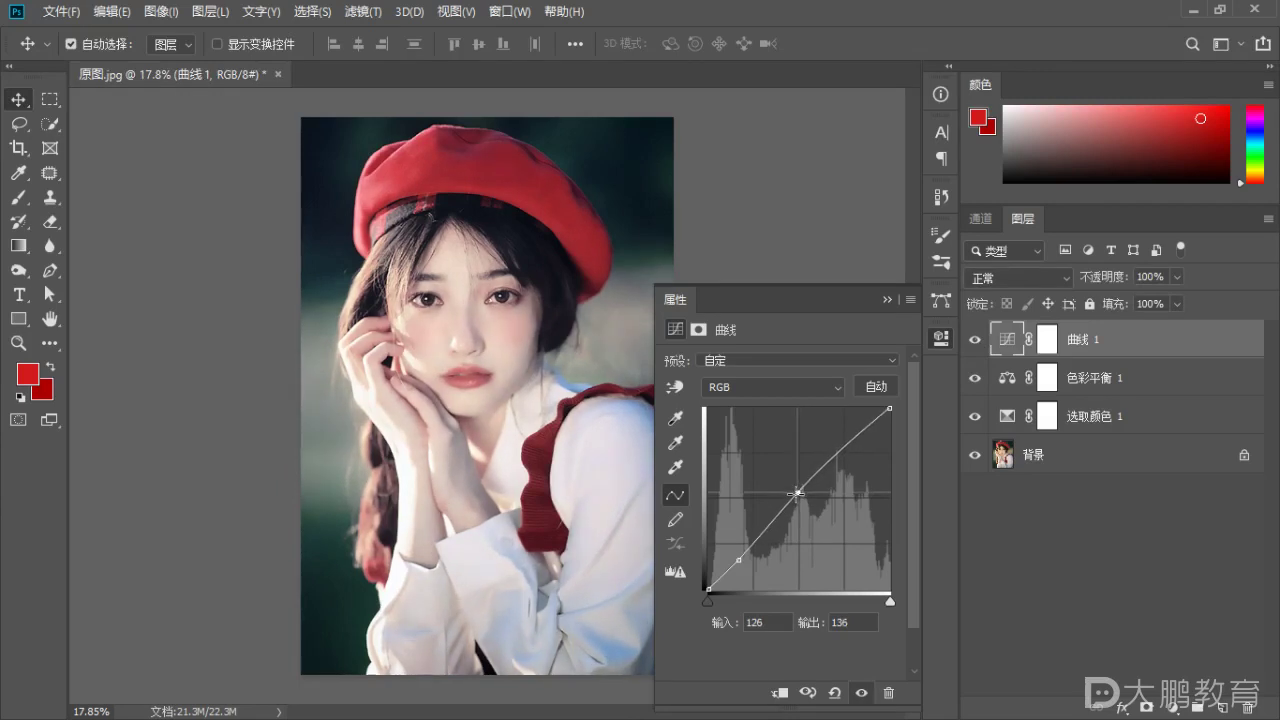
{"action": "left_click", "coordinate": [976, 341]}
{"action": "left_click", "coordinate": [976, 341]}
{"action": "left_click", "coordinate": [976, 341]}
{"action": "left_click", "coordinate": [976, 341]}
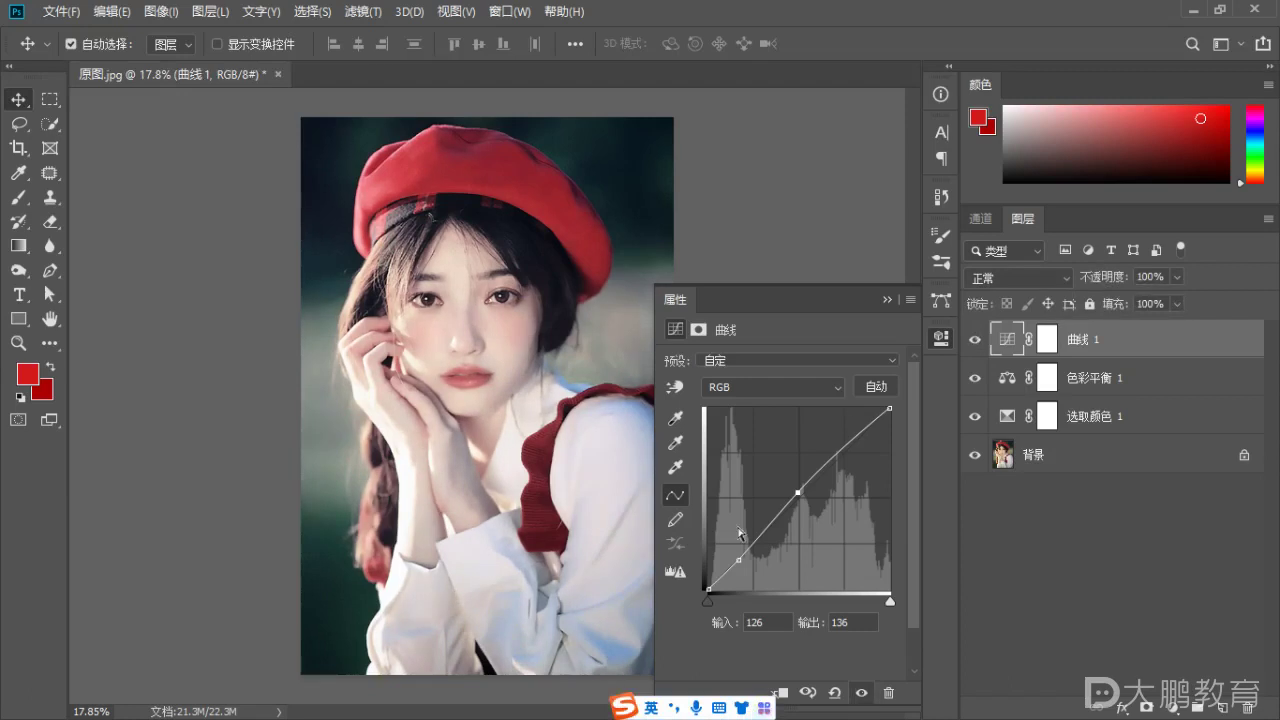
{"action": "left_click_drag", "start_coordinate": [799, 492], "coordinate": [800, 493]}
{"action": "left_click", "coordinate": [886, 296]}
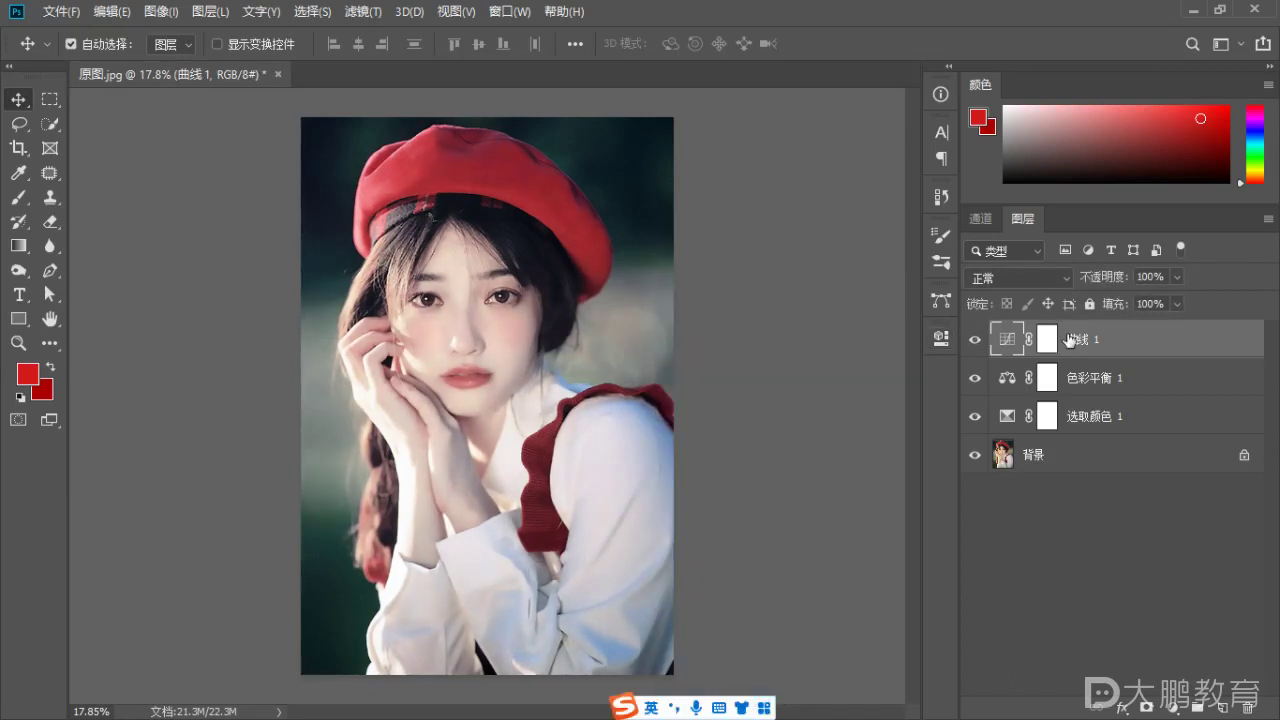
Stamp all visible layers into a new merged layer at the top of the stack.
{"action": "key", "text": "ctrl+alt+shift+e"}
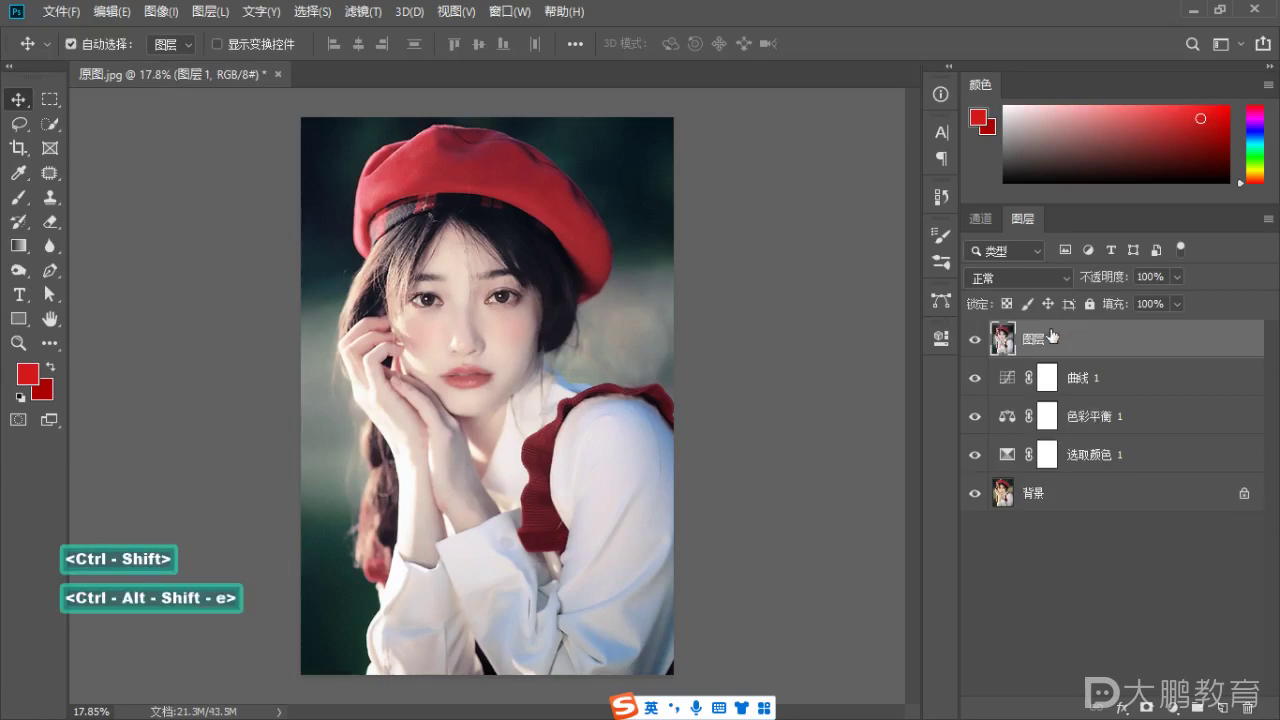
{"action": "scroll", "coordinate": [485, 270], "scroll_direction": "up", "scroll_amount": 5}
{"action": "key", "text": "space"}
{"action": "left_click_drag", "start_coordinate": [641, 329], "coordinate": [520, 270]}
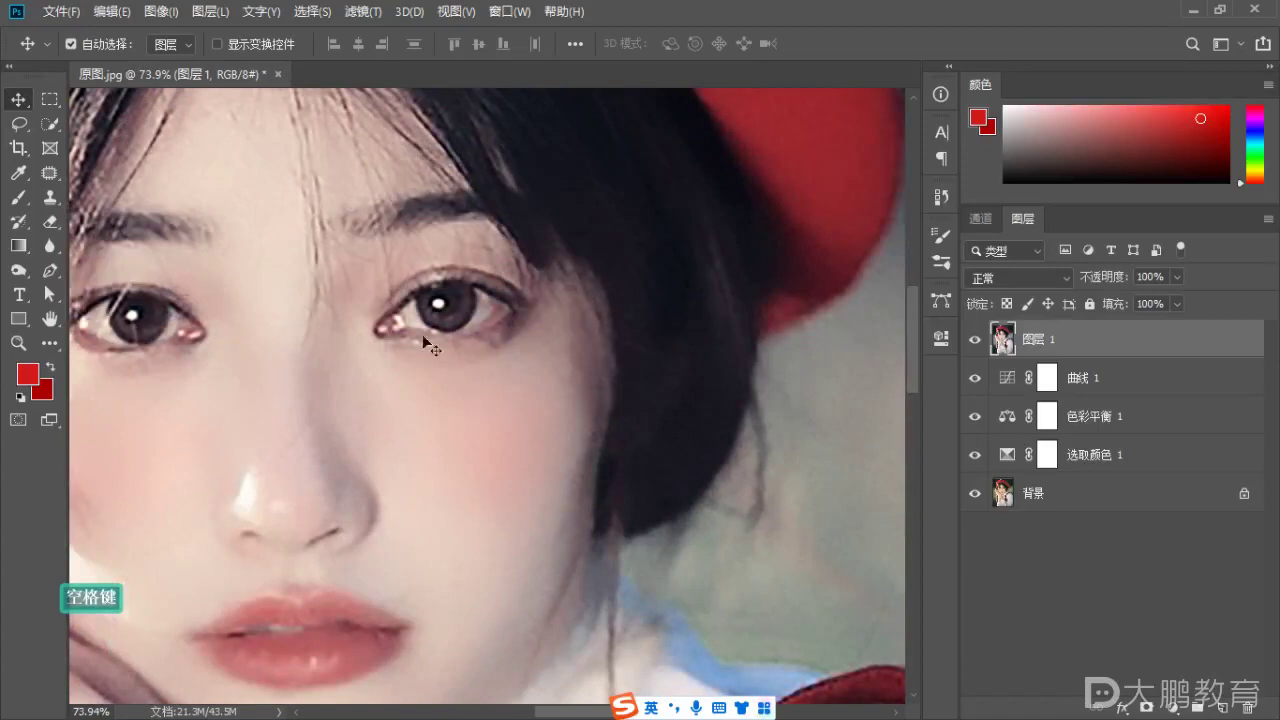
Apply Reduce Noise (减少杂色) to the merged layer with strength 10, preserve details 0%, colour noise 100%, sharpen 0% and JPEG artifact removal on.
{"action": "left_click", "coordinate": [362, 11]}
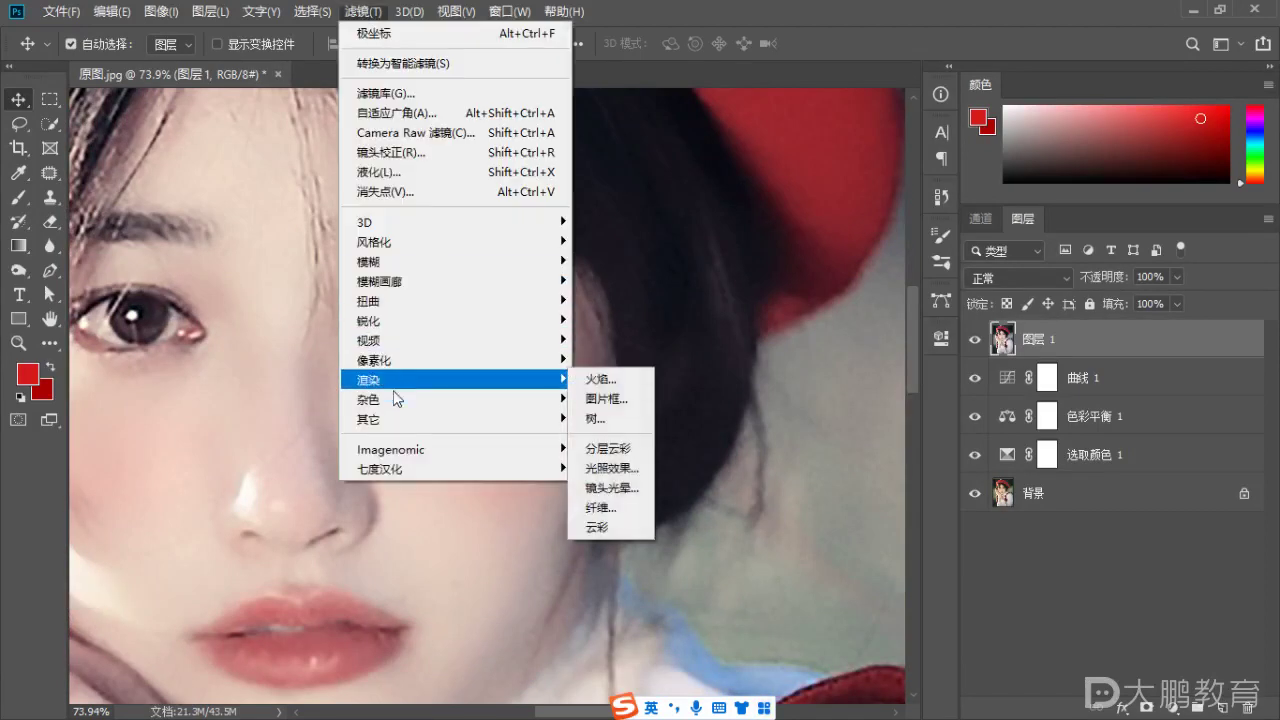
{"action": "left_click", "coordinate": [597, 381]}
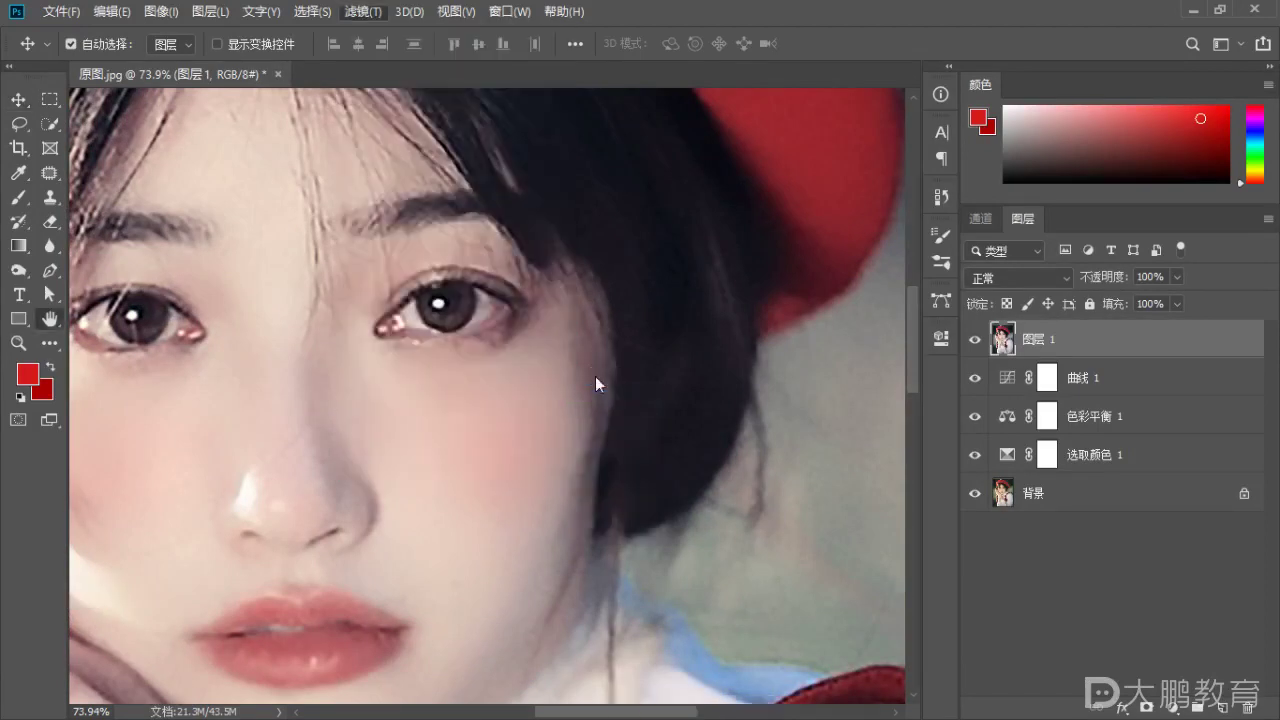
{"action": "left_click_drag", "start_coordinate": [491, 136], "coordinate": [965, 141]}
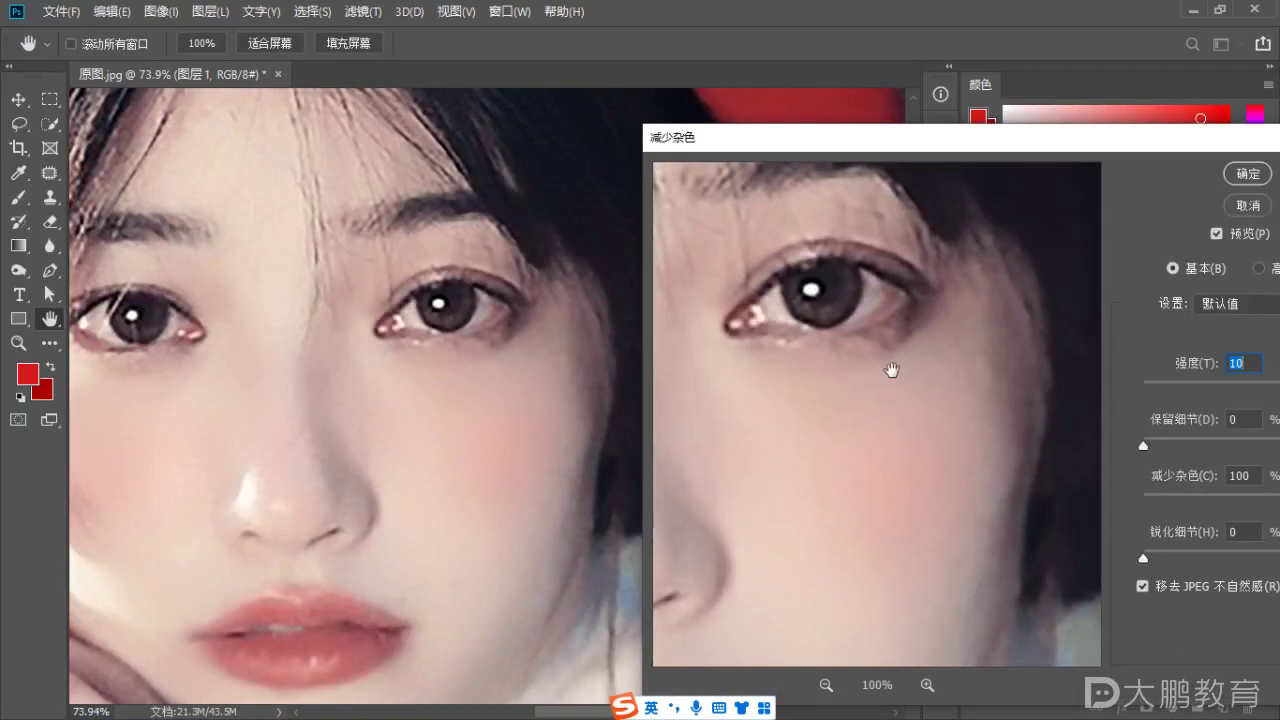
{"action": "left_click_drag", "start_coordinate": [886, 141], "coordinate": [552, 137]}
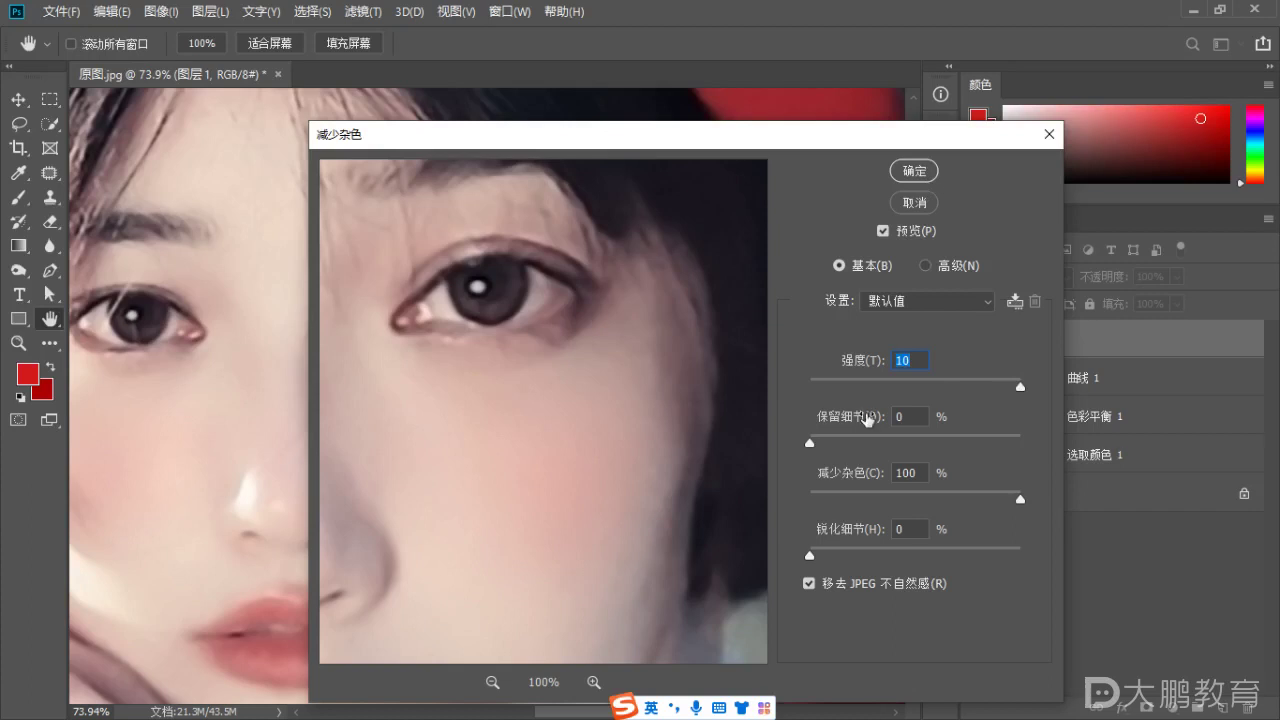
{"action": "key", "text": "Tab"}
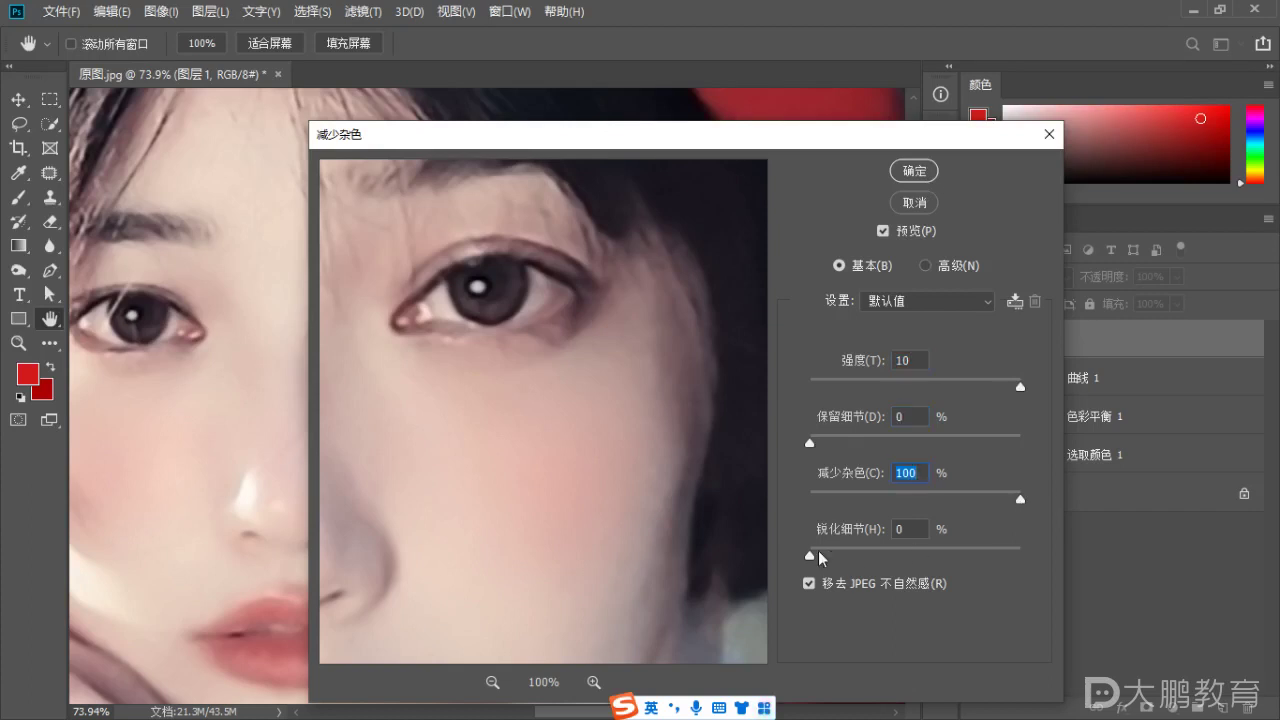
{"action": "key", "text": "Tab"}
{"action": "left_click", "coordinate": [914, 171]}
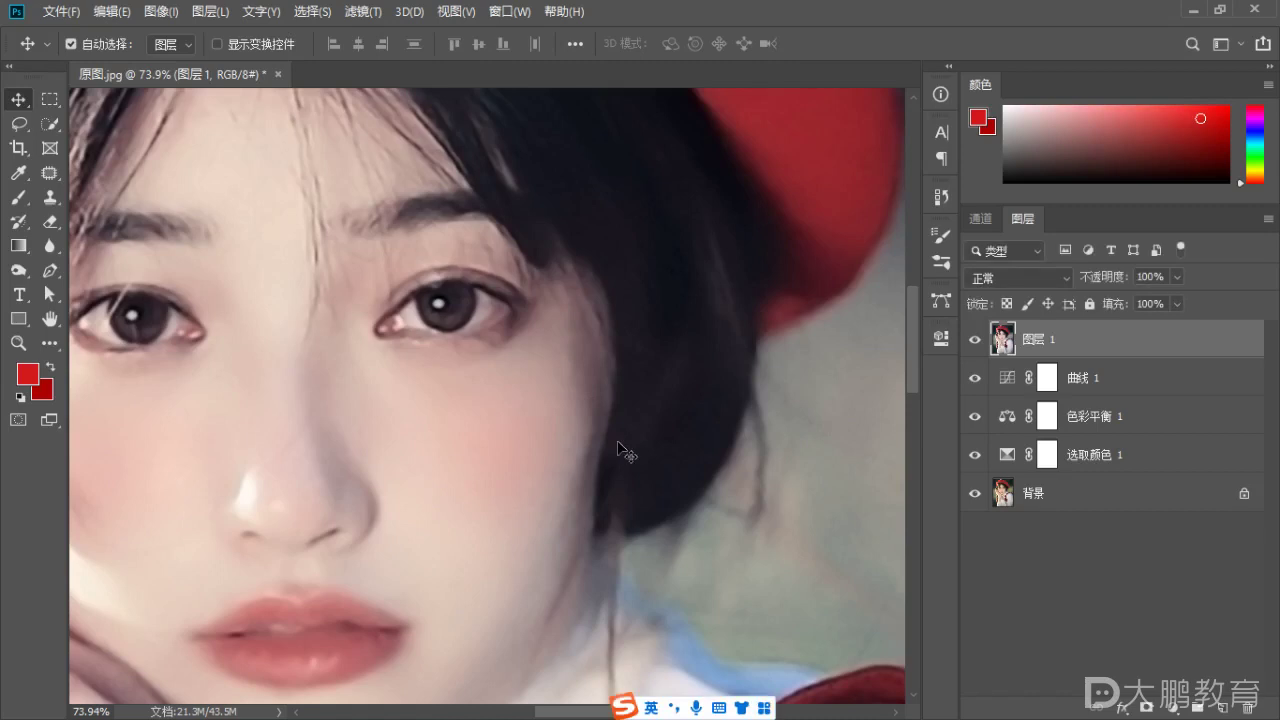
Examine the noise-reduced portrait up close, from the face and hair down to the hands and sleeves.
{"action": "key", "text": "space"}
{"action": "left_click_drag", "start_coordinate": [397, 383], "coordinate": [694, 380]}
{"action": "scroll", "coordinate": [350, 410], "scroll_direction": "down", "scroll_amount": 2}
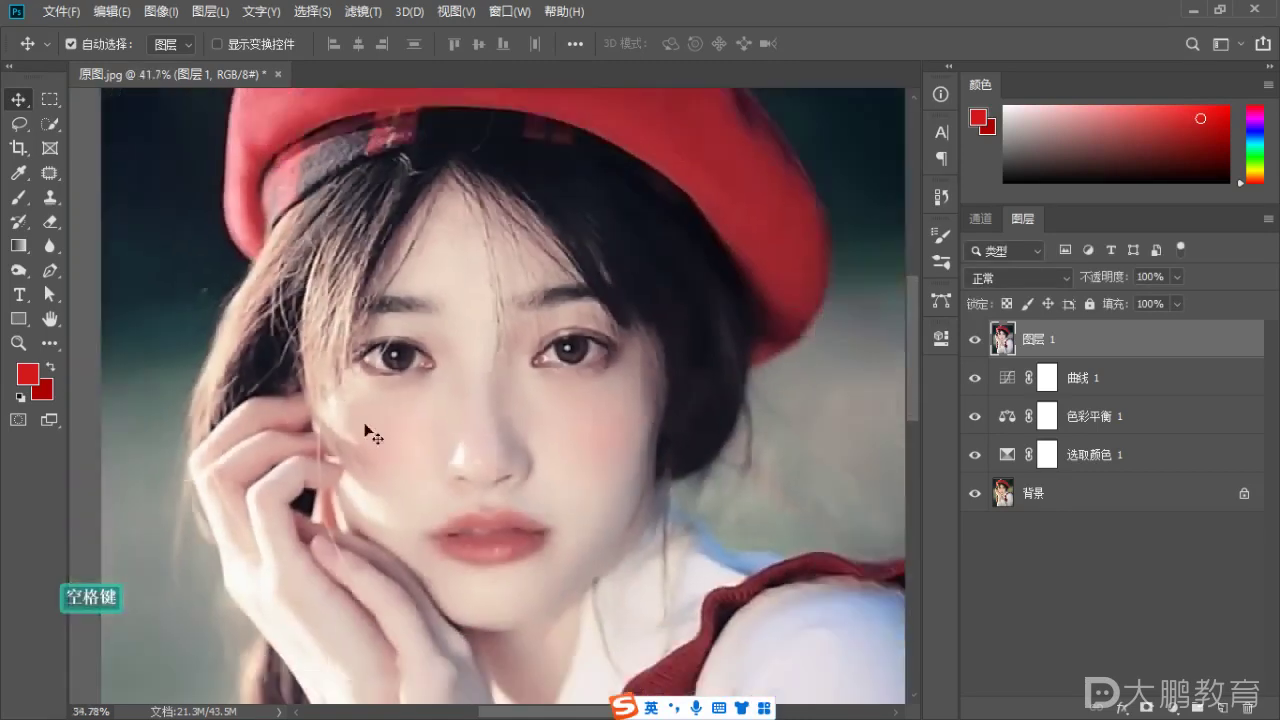
{"action": "scroll", "coordinate": [365, 431], "scroll_direction": "down", "scroll_amount": 1}
{"action": "key", "text": "space"}
{"action": "left_click_drag", "start_coordinate": [474, 400], "coordinate": [462, 168]}
{"action": "left_click_drag", "start_coordinate": [489, 423], "coordinate": [466, 323]}
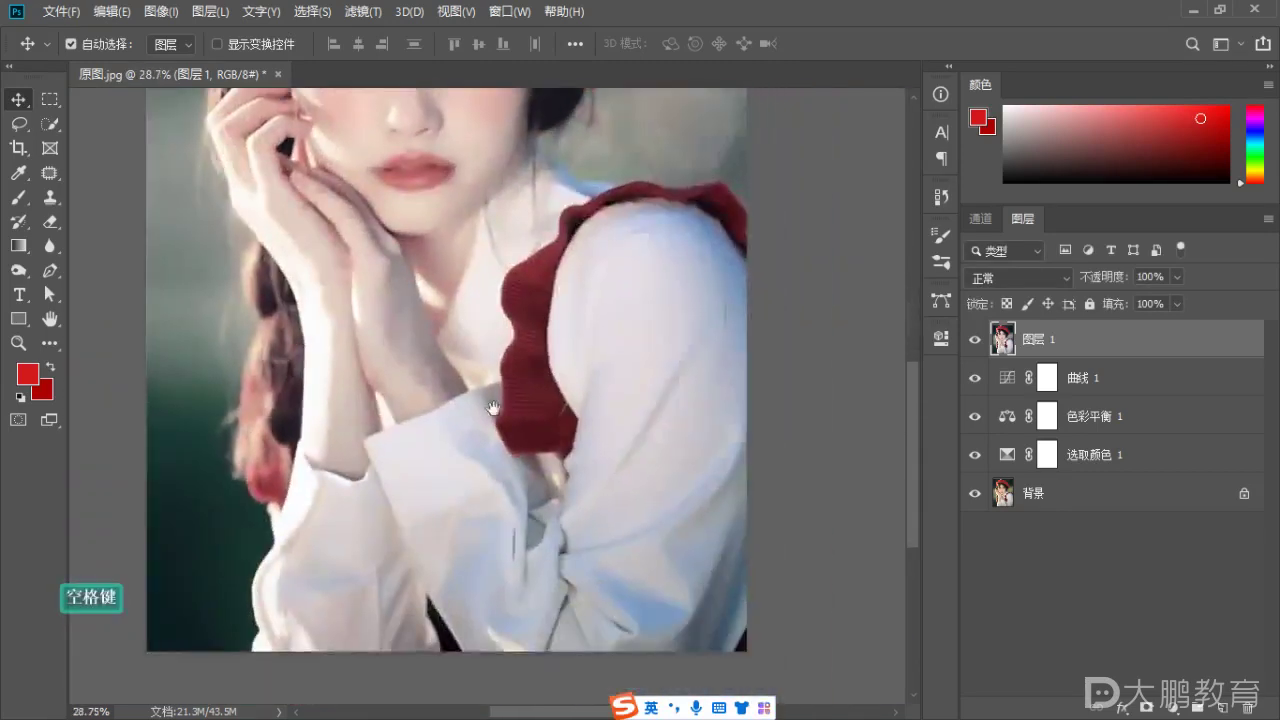
{"action": "scroll", "coordinate": [619, 539], "scroll_direction": "up", "scroll_amount": 5}
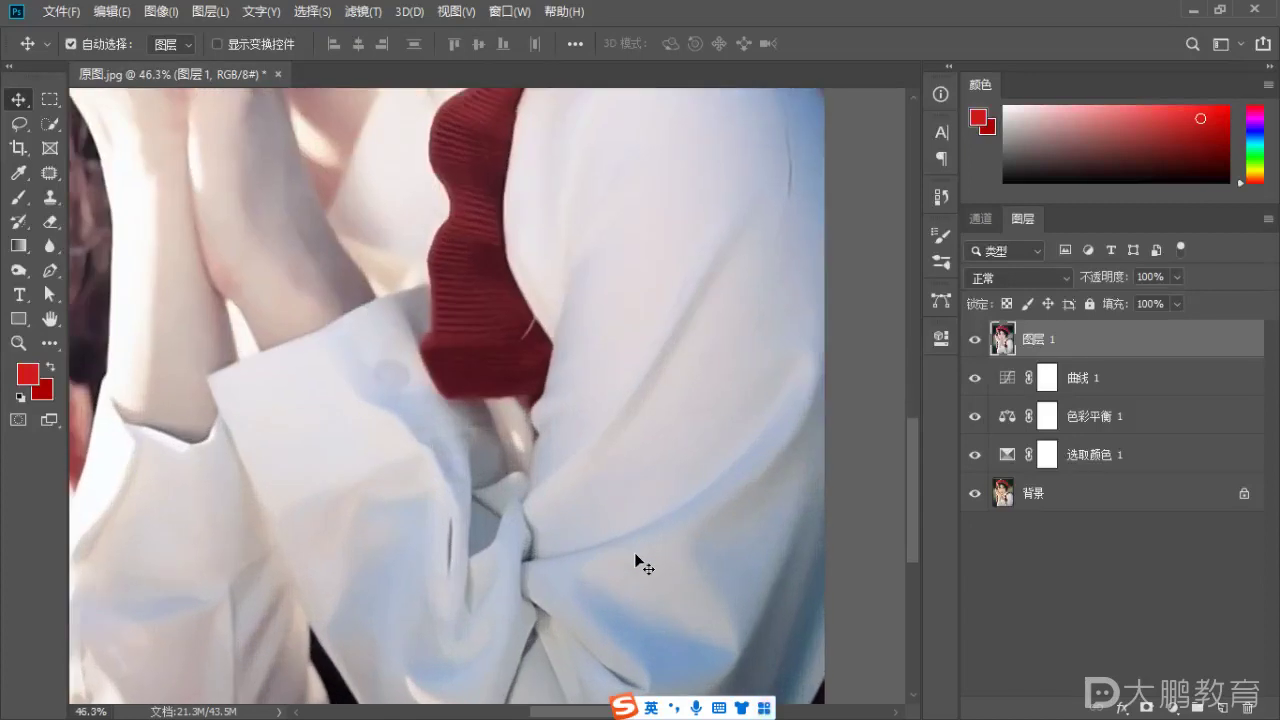
{"action": "key", "text": "space"}
{"action": "left_click_drag", "start_coordinate": [500, 286], "coordinate": [514, 509]}
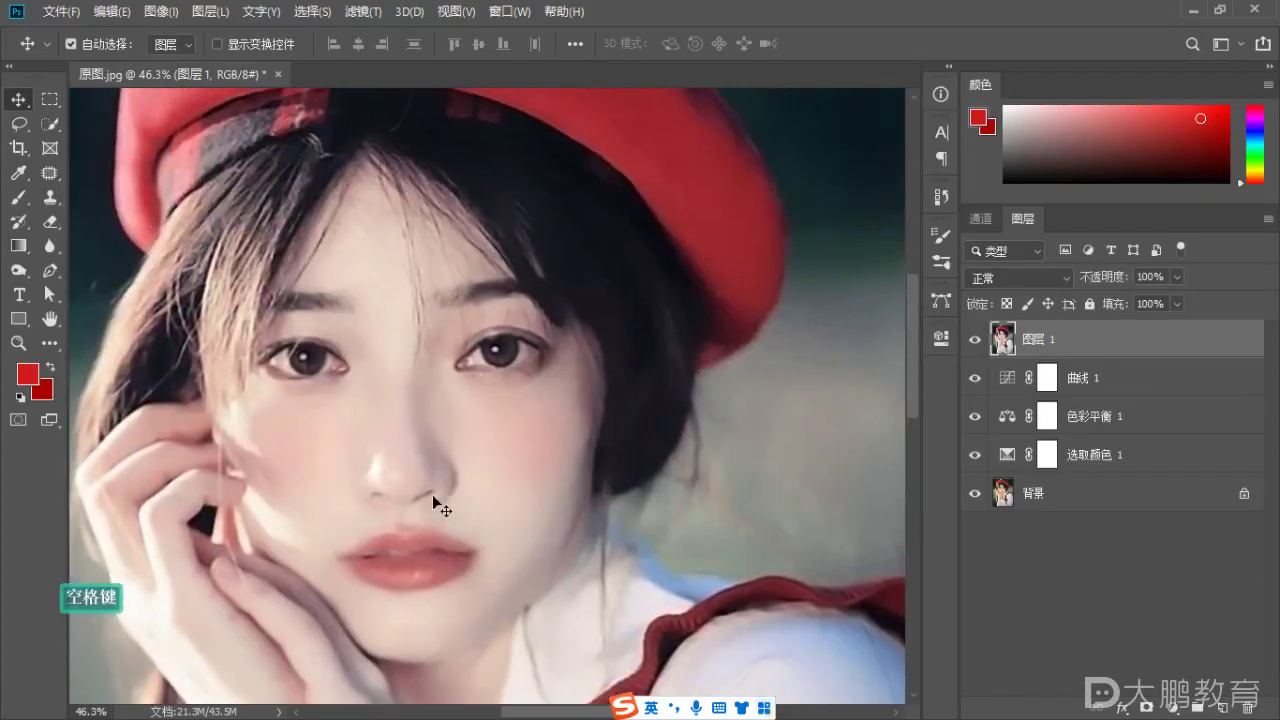
{"action": "scroll", "coordinate": [425, 440], "scroll_direction": "up", "scroll_amount": 2}
{"action": "left_click", "coordinate": [362, 11]}
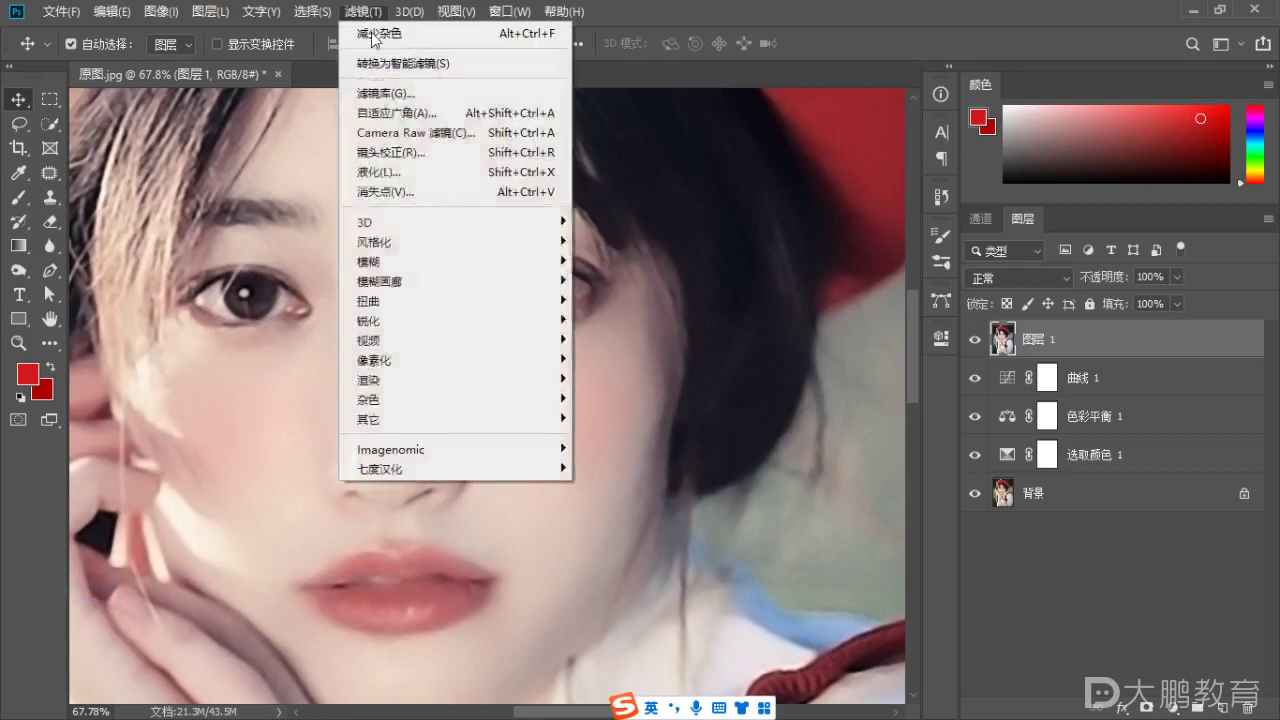
{"action": "mouse_move", "coordinate": [523, 401]}
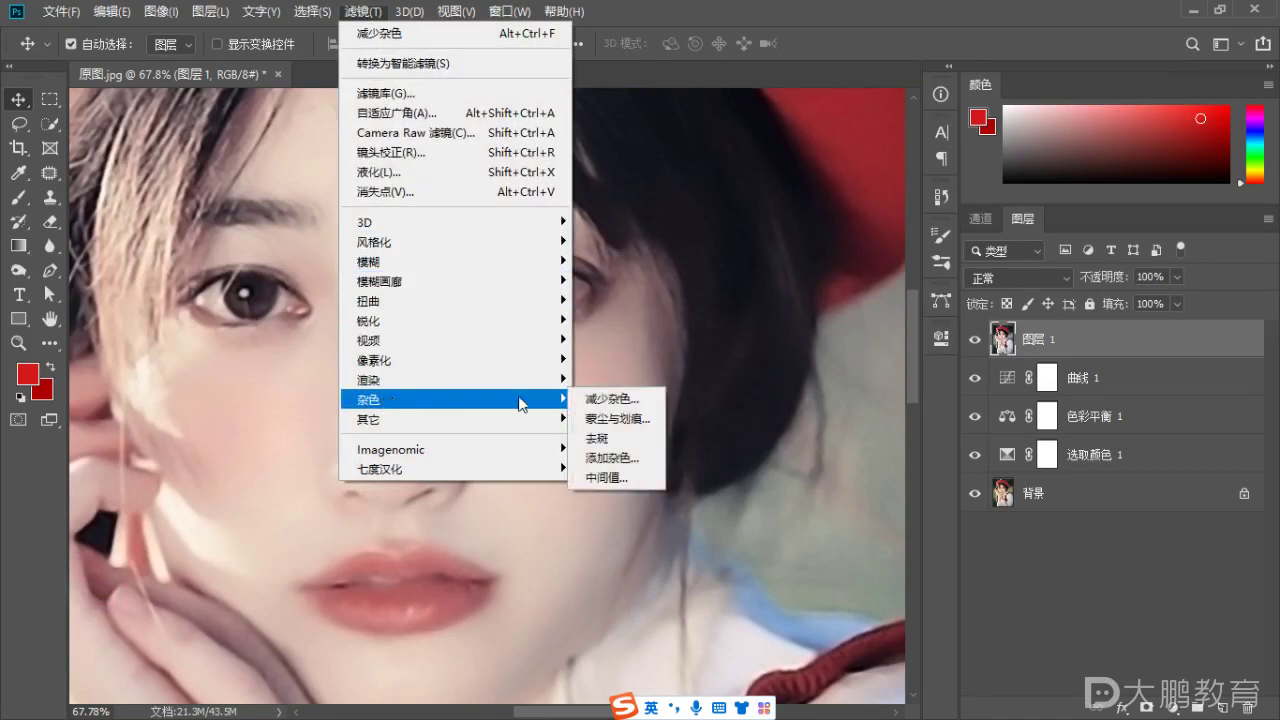
{"action": "left_click", "coordinate": [601, 476]}
{"action": "left_click_drag", "start_coordinate": [585, 100], "coordinate": [926, 108]}
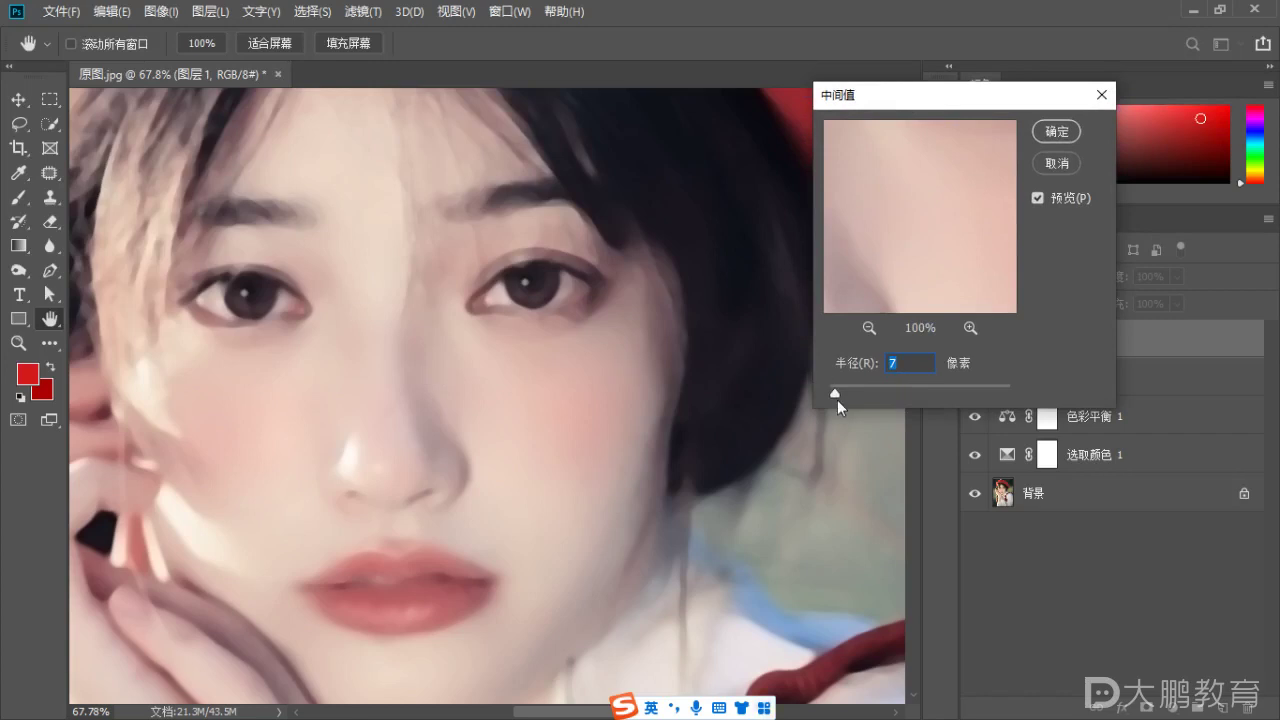
{"action": "left_click_drag", "start_coordinate": [837, 393], "coordinate": [827, 396]}
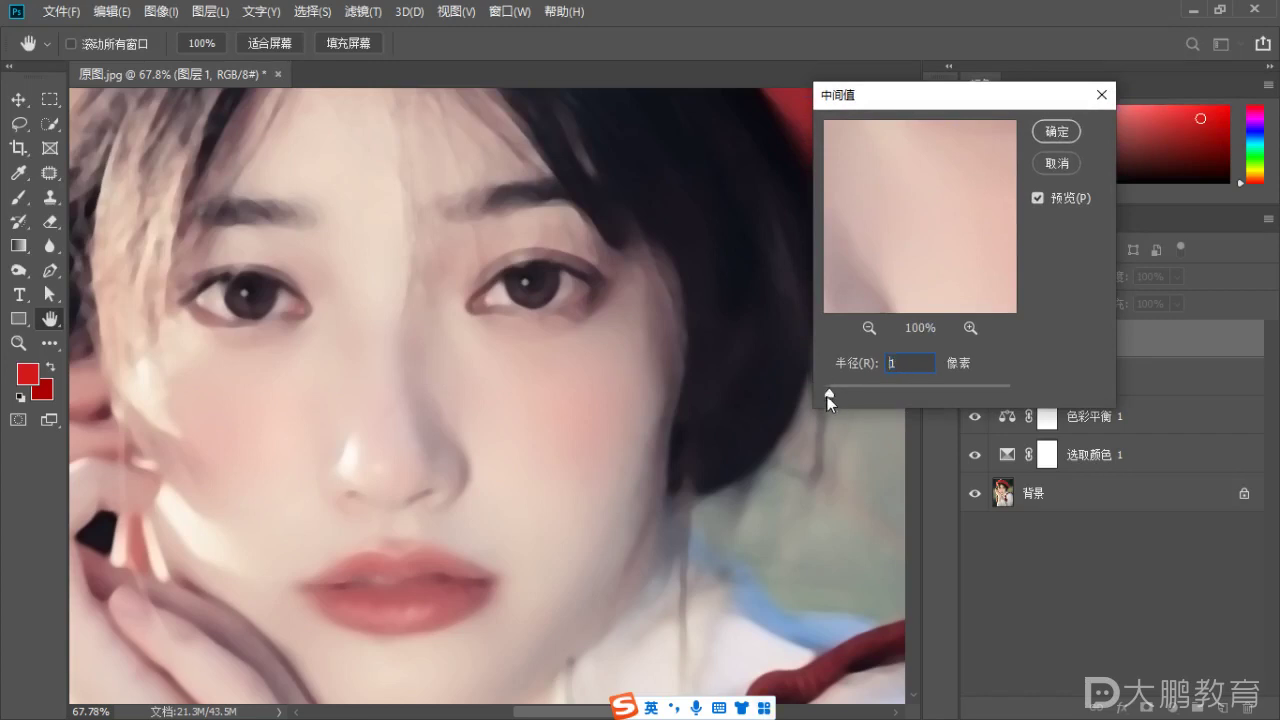
{"action": "left_click", "coordinate": [1059, 165]}
Try to patch the stray hair strands between the eyes with clean skin from beside them, using the Patch tool (修补工具).
{"action": "scroll", "coordinate": [414, 294], "scroll_direction": "up", "scroll_amount": 3}
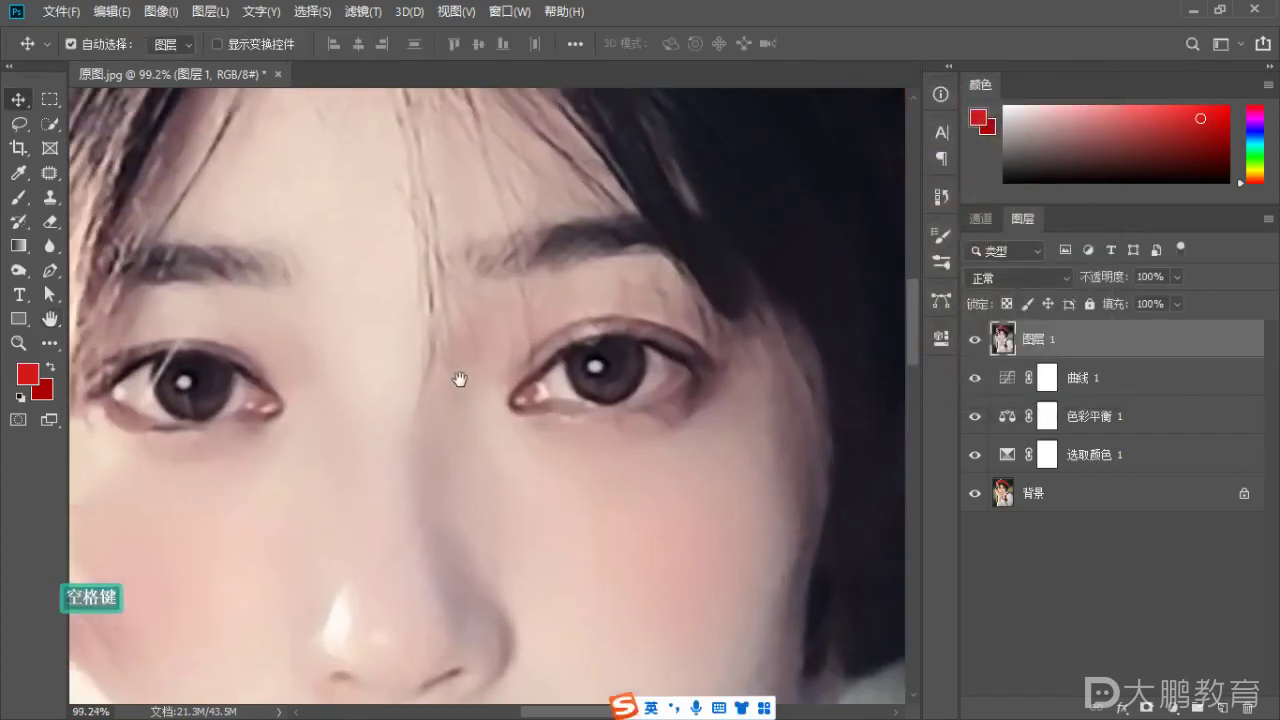
{"action": "key", "text": "F1"}
{"action": "left_click_drag", "start_coordinate": [425, 195], "coordinate": [440, 200]}
{"action": "key", "text": "Escape"}
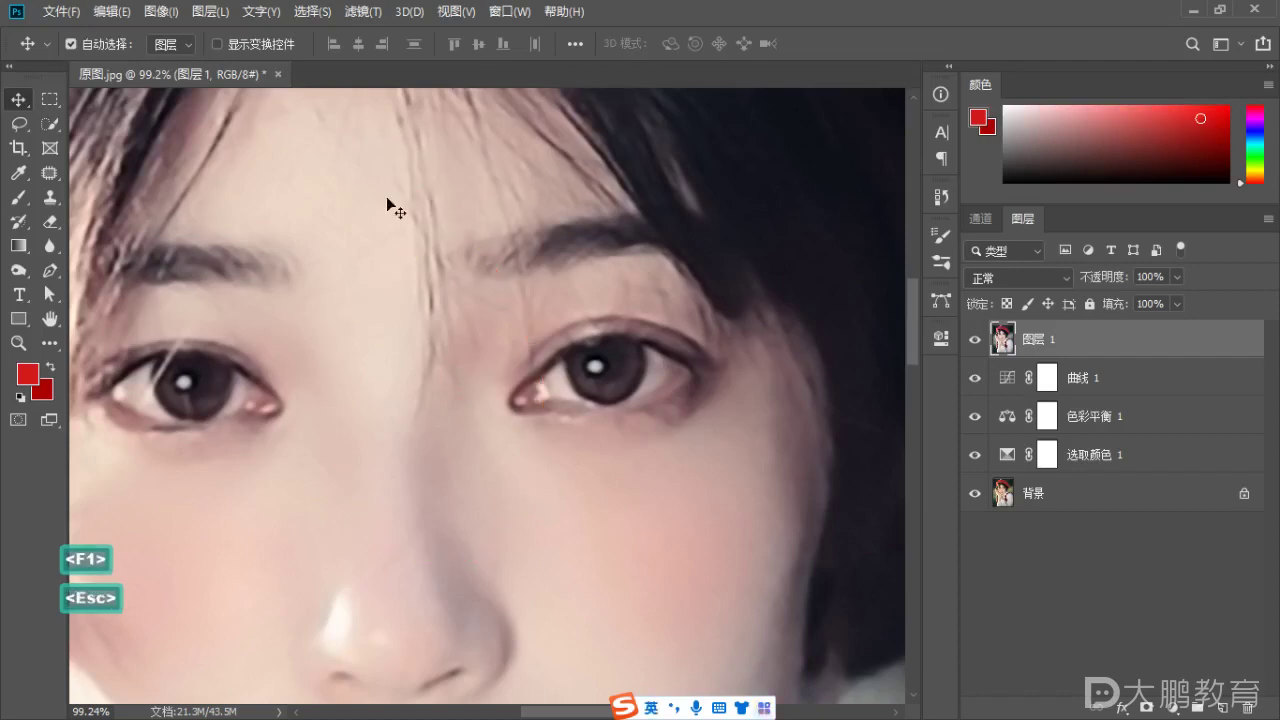
{"action": "right_click", "coordinate": [49, 174]}
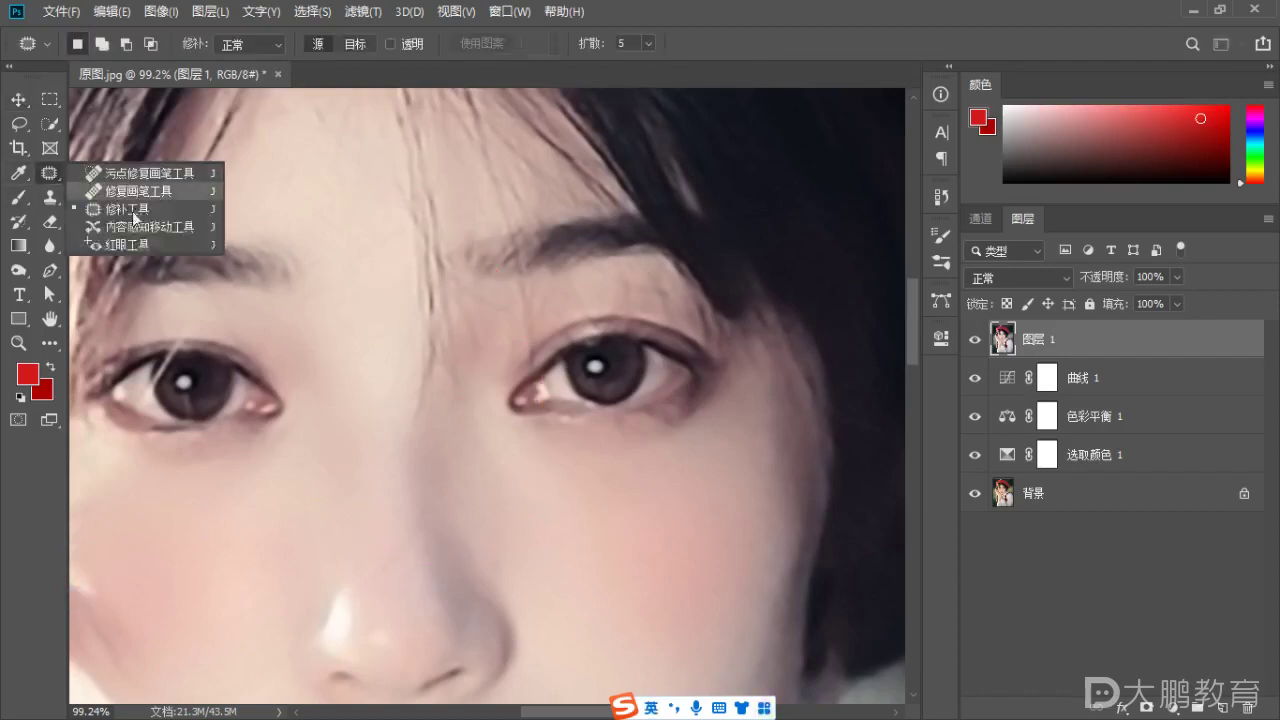
{"action": "left_click", "coordinate": [123, 214]}
{"action": "mouse_move", "coordinate": [445, 249]}
{"action": "left_mouse_down"}
{"action": "mouse_move", "coordinate": [418, 290]}
{"action": "mouse_move", "coordinate": [404, 392]}
{"action": "mouse_move", "coordinate": [421, 421]}
{"action": "left_mouse_up"}
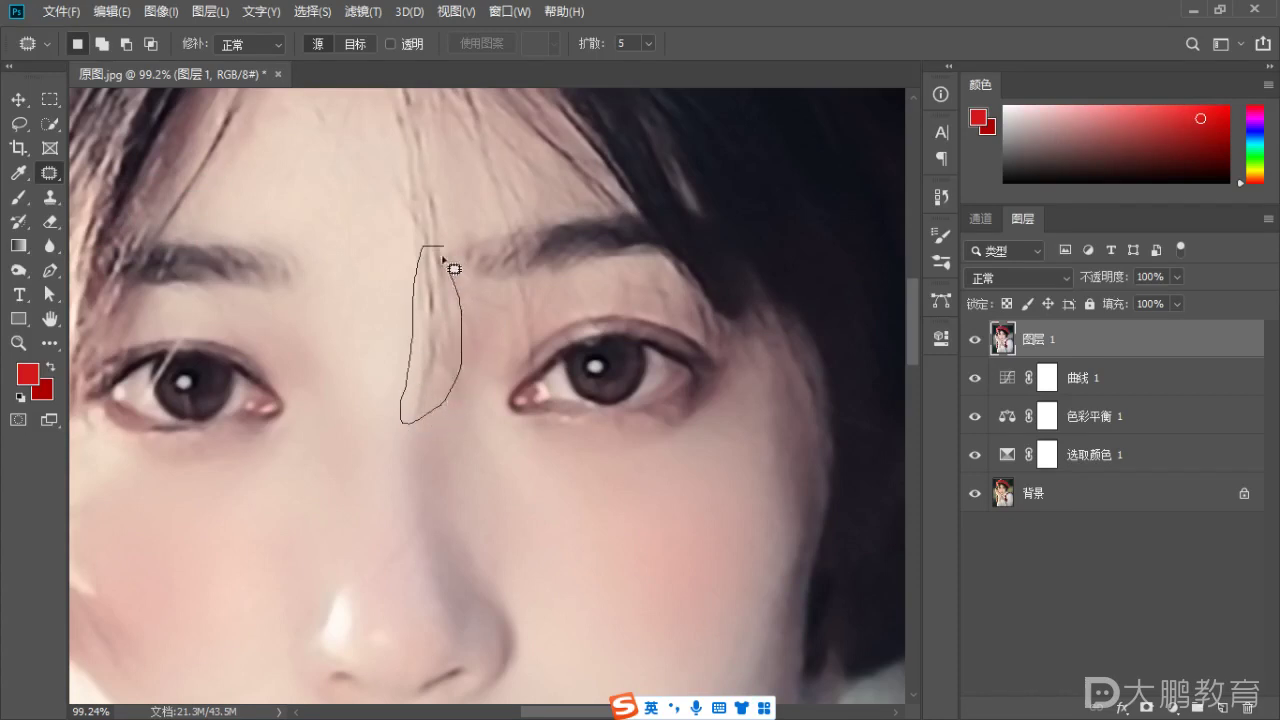
{"action": "left_click_drag", "start_coordinate": [444, 258], "coordinate": [444, 250]}
{"action": "left_click_drag", "start_coordinate": [446, 323], "coordinate": [386, 314]}
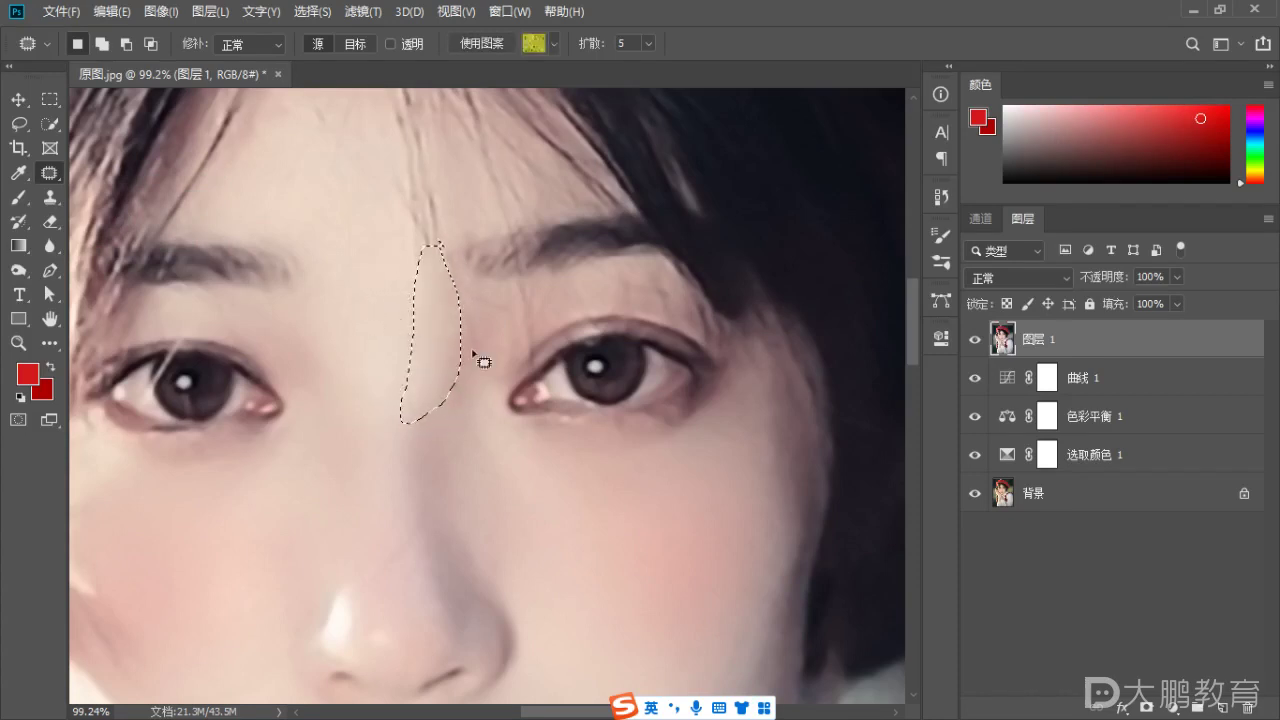
{"action": "left_click", "coordinate": [475, 414]}
{"action": "scroll", "coordinate": [484, 374], "scroll_direction": "down", "scroll_amount": 6}
{"action": "key", "text": "ctrl+z"}
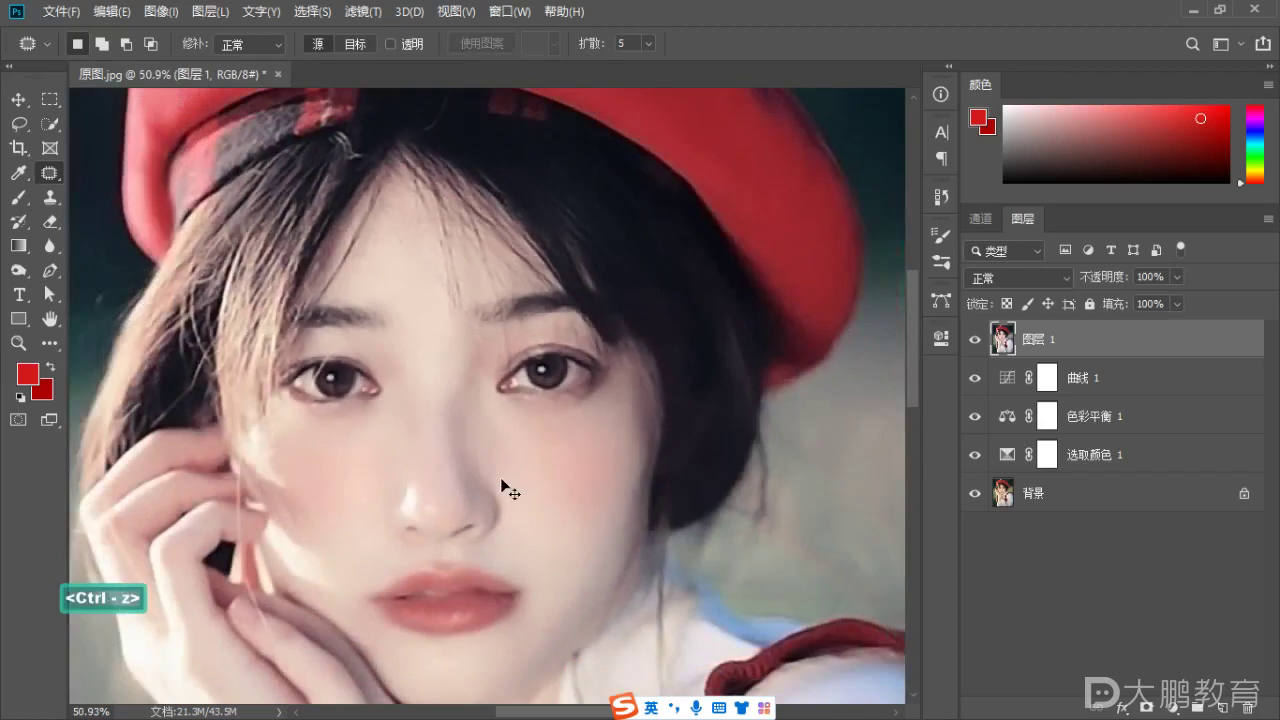
{"action": "key", "text": "ctrl+d"}
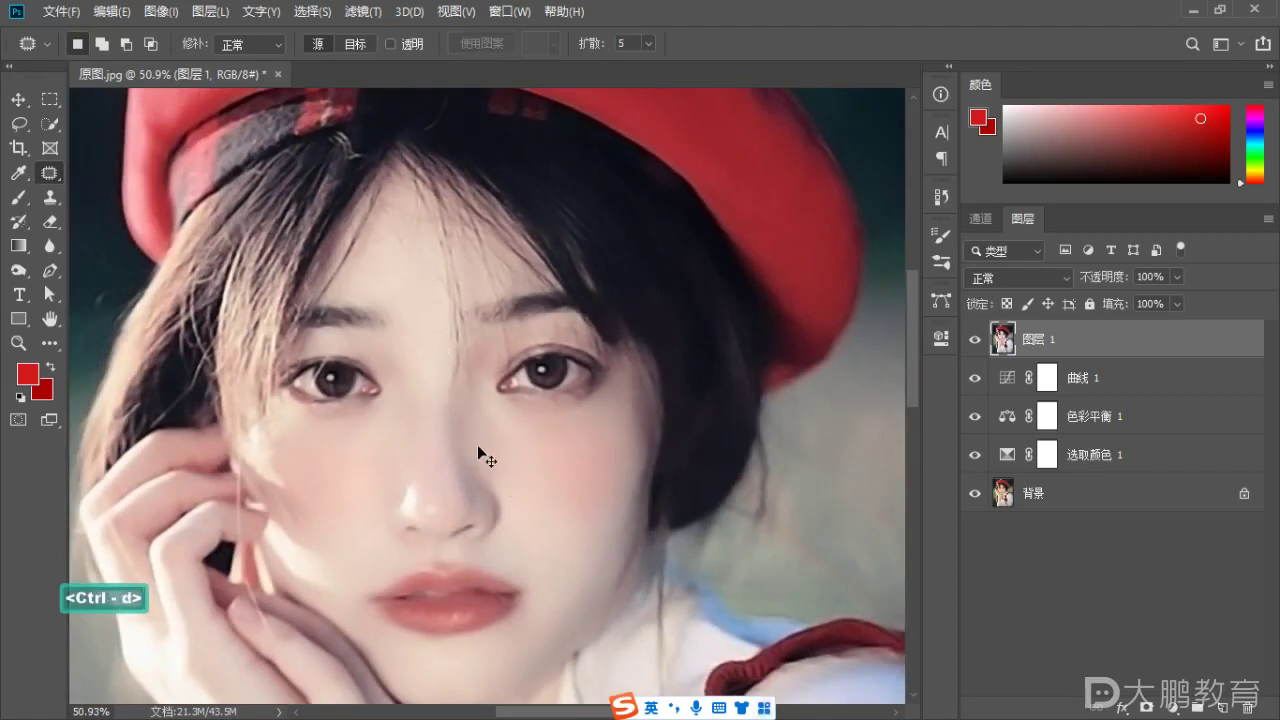
Patch the stray hair strands on the upper nose bridge with clean neighbouring skin.
{"action": "scroll", "coordinate": [460, 420], "scroll_direction": "up", "scroll_amount": 5}
{"action": "key", "text": "space"}
{"action": "left_click_drag", "start_coordinate": [463, 417], "coordinate": [440, 403]}
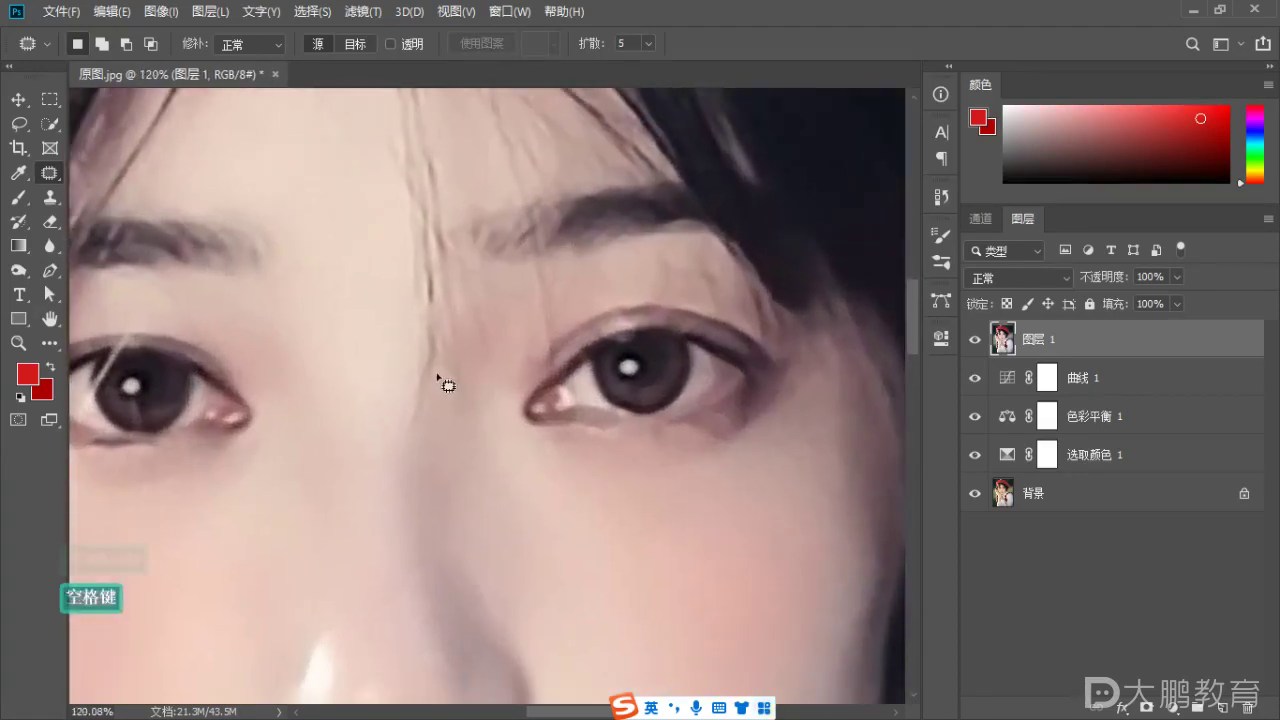
{"action": "mouse_move", "coordinate": [427, 342]}
{"action": "left_mouse_down"}
{"action": "mouse_move", "coordinate": [406, 421]}
{"action": "mouse_move", "coordinate": [424, 425]}
{"action": "mouse_move", "coordinate": [430, 340]}
{"action": "left_mouse_up"}
{"action": "left_click_drag", "start_coordinate": [414, 443], "coordinate": [419, 500]}
{"action": "left_click", "coordinate": [462, 503]}
{"action": "scroll", "coordinate": [432, 418], "scroll_direction": "up", "scroll_amount": 3}
{"action": "key", "text": "space"}
{"action": "mouse_move", "coordinate": [453, 406]}
{"action": "left_mouse_down"}
{"action": "mouse_move", "coordinate": [441, 454]}
{"action": "mouse_move", "coordinate": [452, 324]}
{"action": "mouse_move", "coordinate": [458, 446]}
{"action": "left_mouse_up"}
{"action": "mouse_move", "coordinate": [451, 416]}
{"action": "left_mouse_down"}
{"action": "mouse_move", "coordinate": [491, 494]}
{"action": "mouse_move", "coordinate": [479, 395]}
{"action": "mouse_move", "coordinate": [497, 364]}
{"action": "mouse_move", "coordinate": [477, 383]}
{"action": "mouse_move", "coordinate": [466, 372]}
{"action": "left_mouse_up"}
{"action": "left_click", "coordinate": [503, 398]}
Patch the remaining hair strands between the eyes piece by piece and clear the selection.
{"action": "key", "text": "space"}
{"action": "mouse_move", "coordinate": [457, 394]}
{"action": "left_mouse_down"}
{"action": "mouse_move", "coordinate": [483, 364]}
{"action": "mouse_move", "coordinate": [458, 372]}
{"action": "mouse_move", "coordinate": [482, 410]}
{"action": "mouse_move", "coordinate": [460, 434]}
{"action": "mouse_move", "coordinate": [458, 386]}
{"action": "left_mouse_up"}
{"action": "left_click", "coordinate": [529, 351]}
{"action": "scroll", "coordinate": [510, 367], "scroll_direction": "down", "scroll_amount": 3}
{"action": "scroll", "coordinate": [494, 423], "scroll_direction": "up", "scroll_amount": 2}
{"action": "key", "text": "space"}
{"action": "mouse_move", "coordinate": [460, 405]}
{"action": "left_mouse_down"}
{"action": "mouse_move", "coordinate": [460, 476]}
{"action": "mouse_move", "coordinate": [492, 443]}
{"action": "left_mouse_up"}
{"action": "left_click", "coordinate": [493, 399]}
{"action": "key", "text": "space"}
{"action": "mouse_move", "coordinate": [444, 408]}
{"action": "left_mouse_down"}
{"action": "mouse_move", "coordinate": [474, 332]}
{"action": "mouse_move", "coordinate": [480, 370]}
{"action": "mouse_move", "coordinate": [462, 418]}
{"action": "left_mouse_up"}
{"action": "mouse_move", "coordinate": [448, 368]}
{"action": "left_mouse_down"}
{"action": "mouse_move", "coordinate": [400, 380]}
{"action": "mouse_move", "coordinate": [402, 392]}
{"action": "left_mouse_up"}
{"action": "key", "text": "ctrl+d"}
{"action": "scroll", "coordinate": [510, 340], "scroll_direction": "down", "scroll_amount": 4}
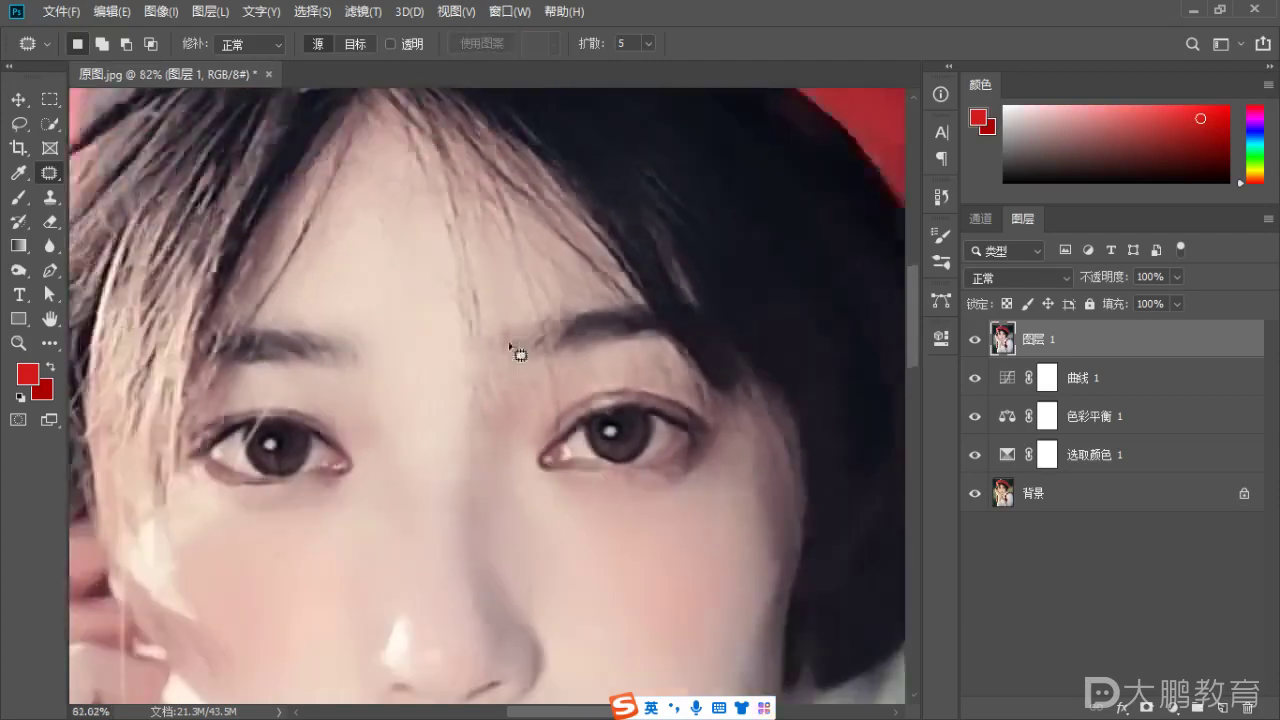
Replace the last hair trace just below the inner end of the eyebrow with smooth skin and deselect it.
{"action": "scroll", "coordinate": [503, 370], "scroll_direction": "up", "scroll_amount": 4}
{"action": "scroll", "coordinate": [505, 402], "scroll_direction": "up", "scroll_amount": 1}
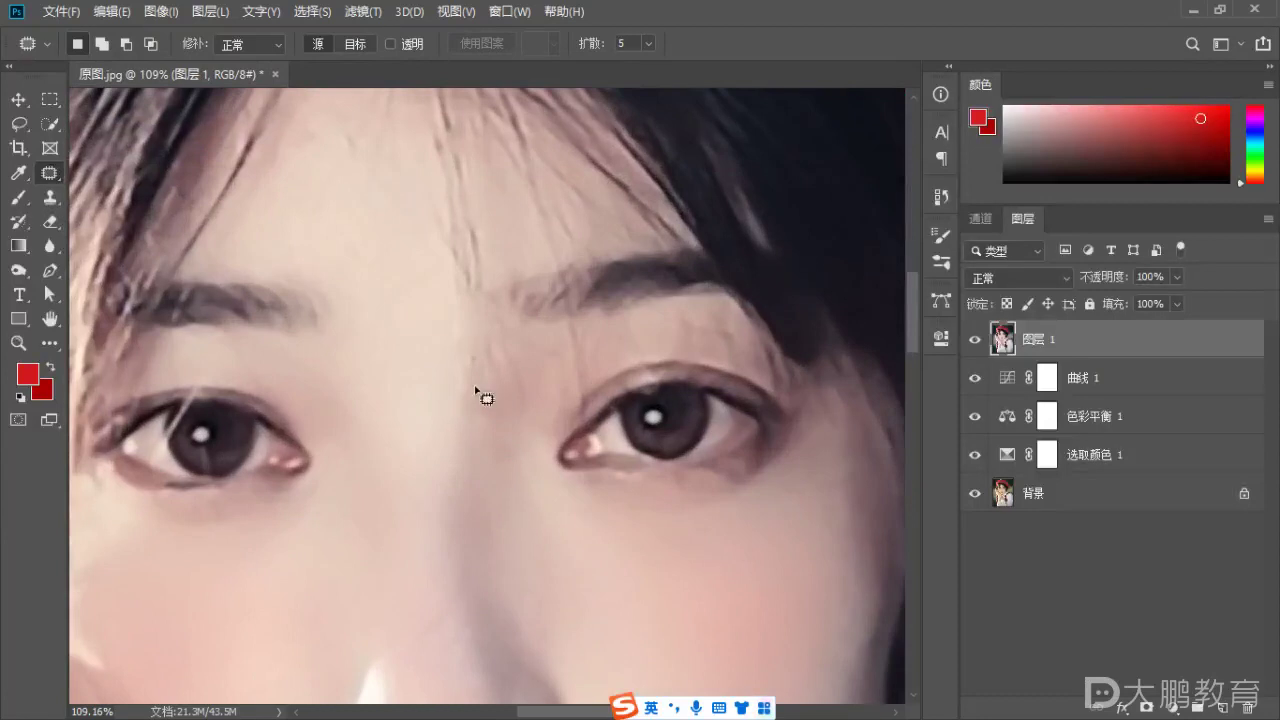
{"action": "mouse_move", "coordinate": [458, 345]}
{"action": "left_mouse_down"}
{"action": "mouse_move", "coordinate": [490, 339]}
{"action": "mouse_move", "coordinate": [460, 342]}
{"action": "left_mouse_up"}
{"action": "left_click_drag", "start_coordinate": [469, 355], "coordinate": [423, 369]}
{"action": "key", "text": "ctrl+d"}
{"action": "scroll", "coordinate": [538, 372], "scroll_direction": "down", "scroll_amount": 10}
{"action": "scroll", "coordinate": [545, 410], "scroll_direction": "up", "scroll_amount": 7}
Set up the Spot Healing Brush (污点修复画笔工具) with a size of 44 px and a hardness of 51%.
{"action": "right_click", "coordinate": [49, 172]}
{"action": "left_click", "coordinate": [149, 180]}
{"action": "left_click_drag", "start_coordinate": [509, 364], "coordinate": [539, 355]}
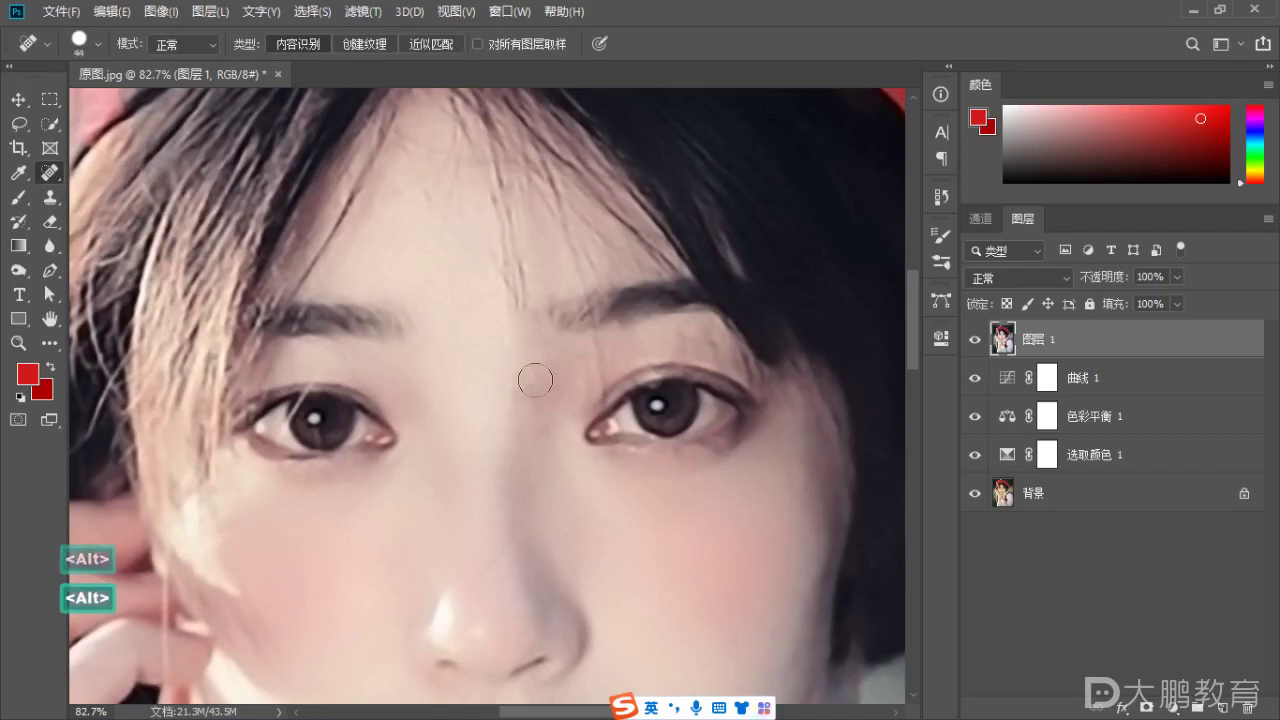
{"action": "right_click", "coordinate": [536, 378]}
{"action": "mouse_move", "coordinate": [643, 466]}
{"action": "left_mouse_down"}
{"action": "mouse_move", "coordinate": [660, 467]}
{"action": "mouse_move", "coordinate": [649, 467]}
{"action": "left_mouse_up"}
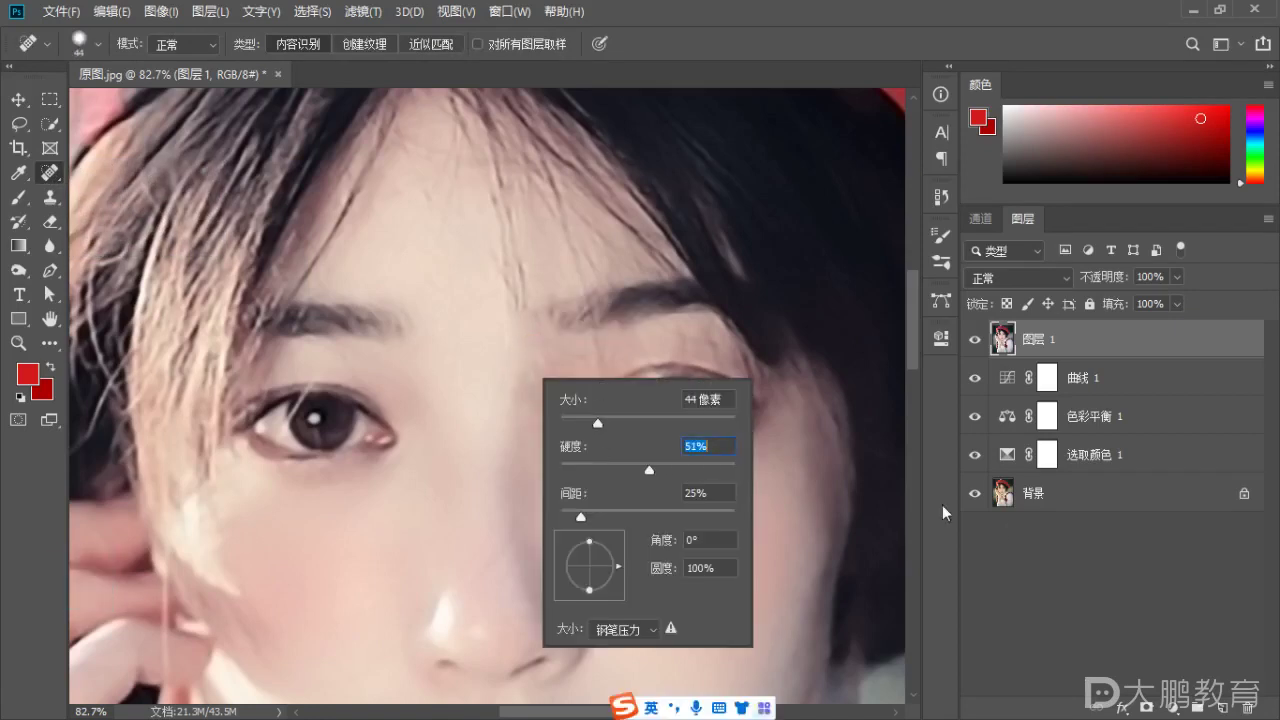
{"action": "left_click", "coordinate": [985, 532]}
Heal the fine hairs between the inner eyebrow and the eye on the merged layer with a brush of about 46 to 51 px.
{"action": "scroll", "coordinate": [609, 457], "scroll_direction": "up", "scroll_amount": 5}
{"action": "scroll", "coordinate": [516, 427], "scroll_direction": "up", "scroll_amount": 1}
{"action": "left_click_drag", "start_coordinate": [483, 342], "coordinate": [490, 343]}
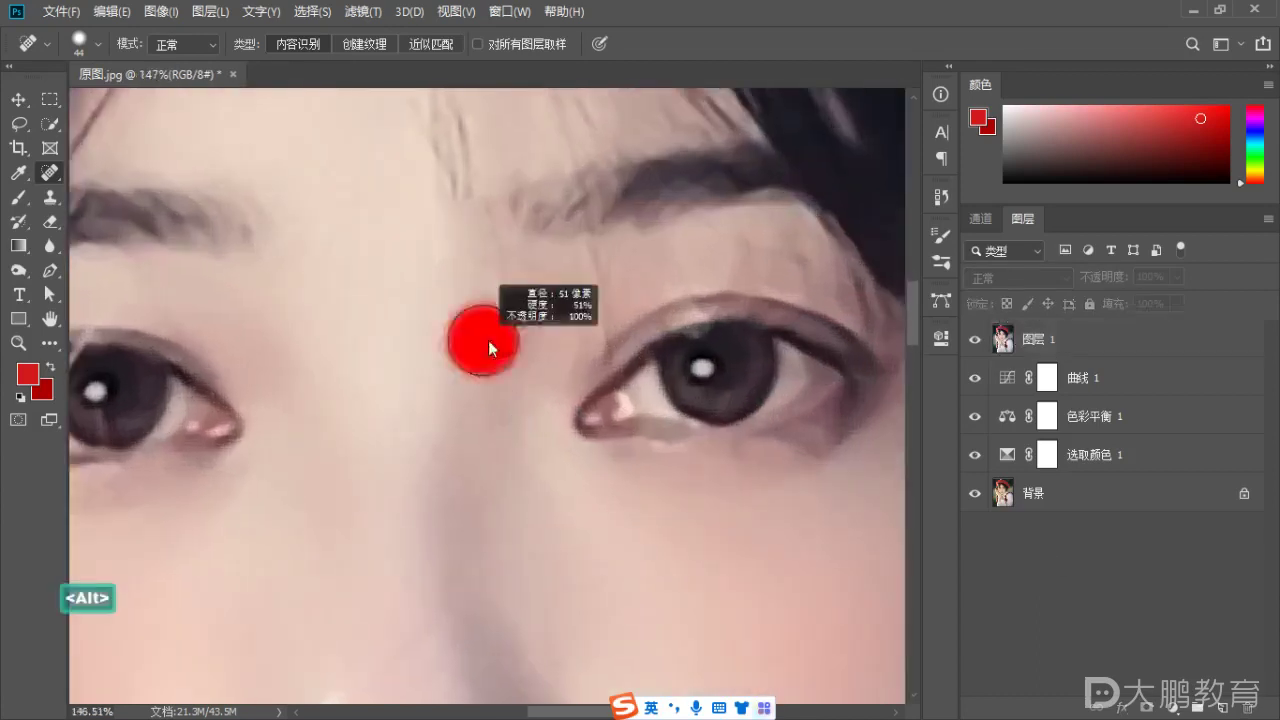
{"action": "left_click", "coordinate": [1022, 350]}
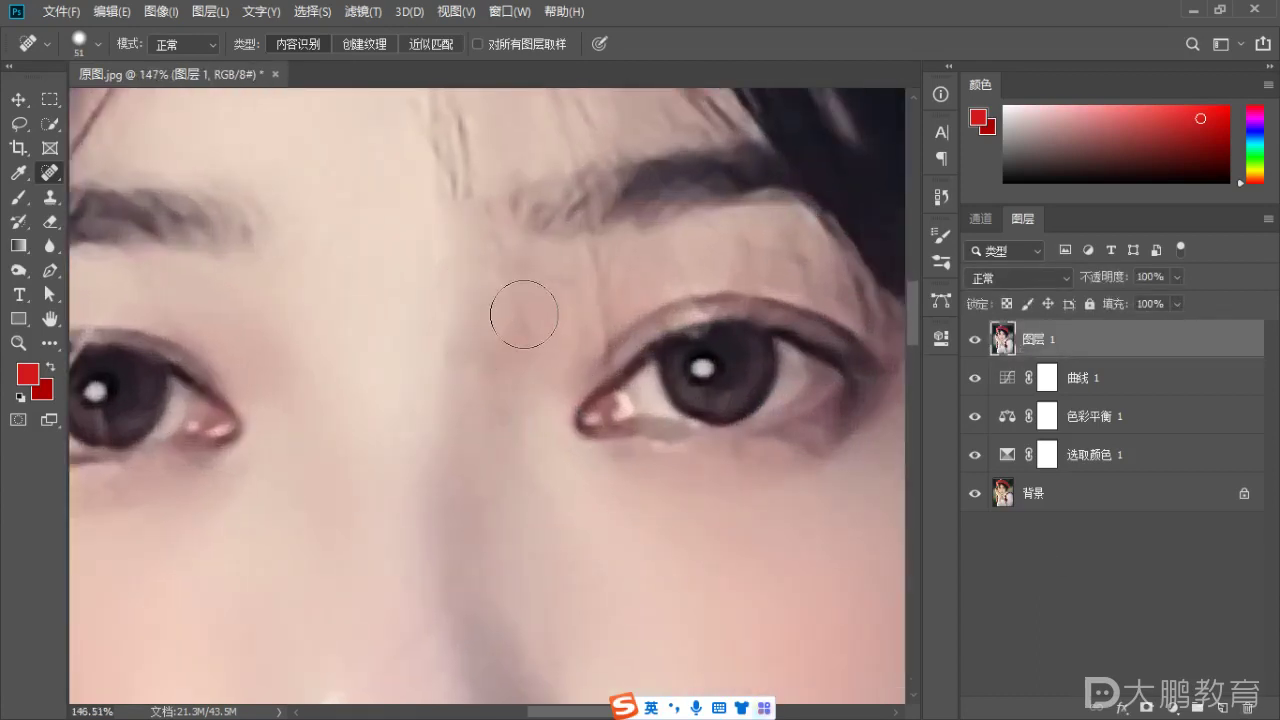
{"action": "key", "text": "ctrl+z"}
{"action": "mouse_move", "coordinate": [500, 268]}
{"action": "left_mouse_down"}
{"action": "mouse_move", "coordinate": [530, 275]}
{"action": "mouse_move", "coordinate": [562, 310]}
{"action": "left_mouse_up"}
{"action": "right_click", "coordinate": [528, 297], "text": "alt"}
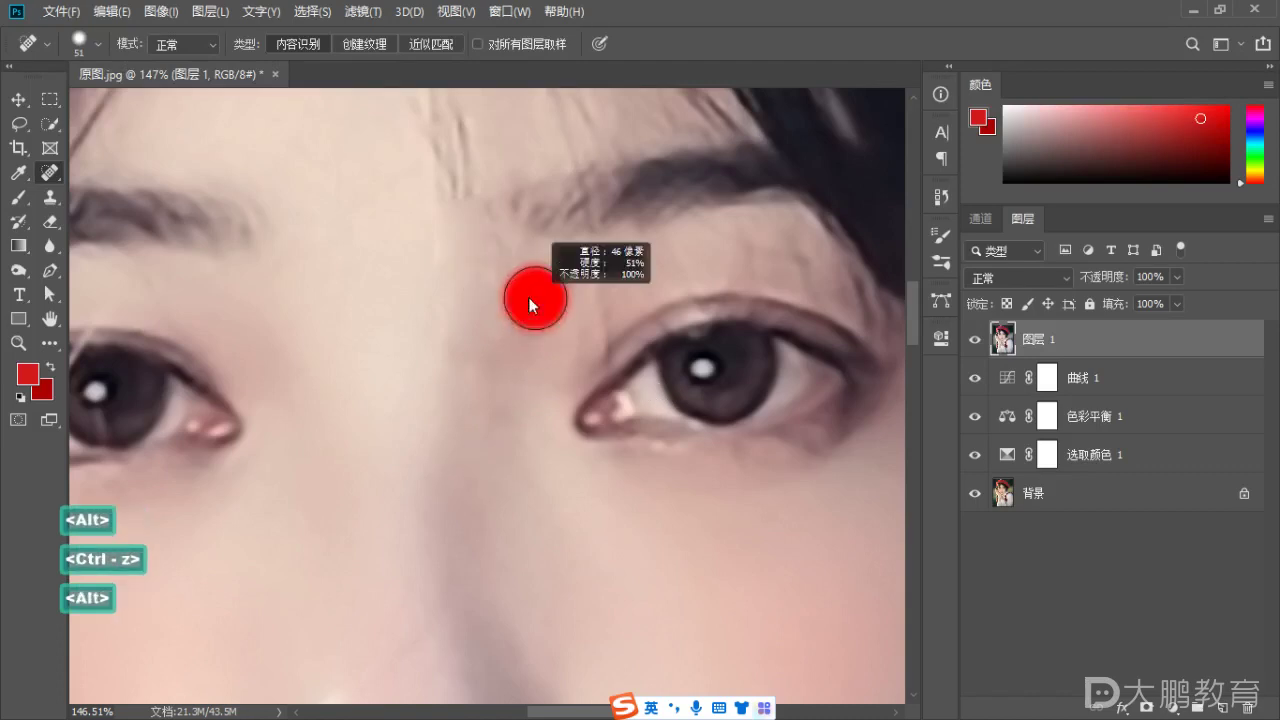
{"action": "left_click_drag", "start_coordinate": [500, 236], "coordinate": [568, 288]}
{"action": "left_click_drag", "start_coordinate": [494, 262], "coordinate": [520, 344]}
{"action": "left_click_drag", "start_coordinate": [595, 252], "coordinate": [602, 322]}
{"action": "left_click_drag", "start_coordinate": [490, 302], "coordinate": [488, 250]}
Try a further healing stroke down the side of the nose bridge and undo it.
{"action": "scroll", "coordinate": [570, 374], "scroll_direction": "down", "scroll_amount": 7}
{"action": "scroll", "coordinate": [532, 380], "scroll_direction": "up", "scroll_amount": 7}
{"action": "left_click_drag", "start_coordinate": [509, 313], "coordinate": [488, 391]}
{"action": "scroll", "coordinate": [519, 399], "scroll_direction": "down", "scroll_amount": 4}
{"action": "key", "text": "ctrl+z"}
{"action": "key", "text": "space"}
{"action": "scroll", "coordinate": [600, 430], "scroll_direction": "up", "scroll_amount": 2}
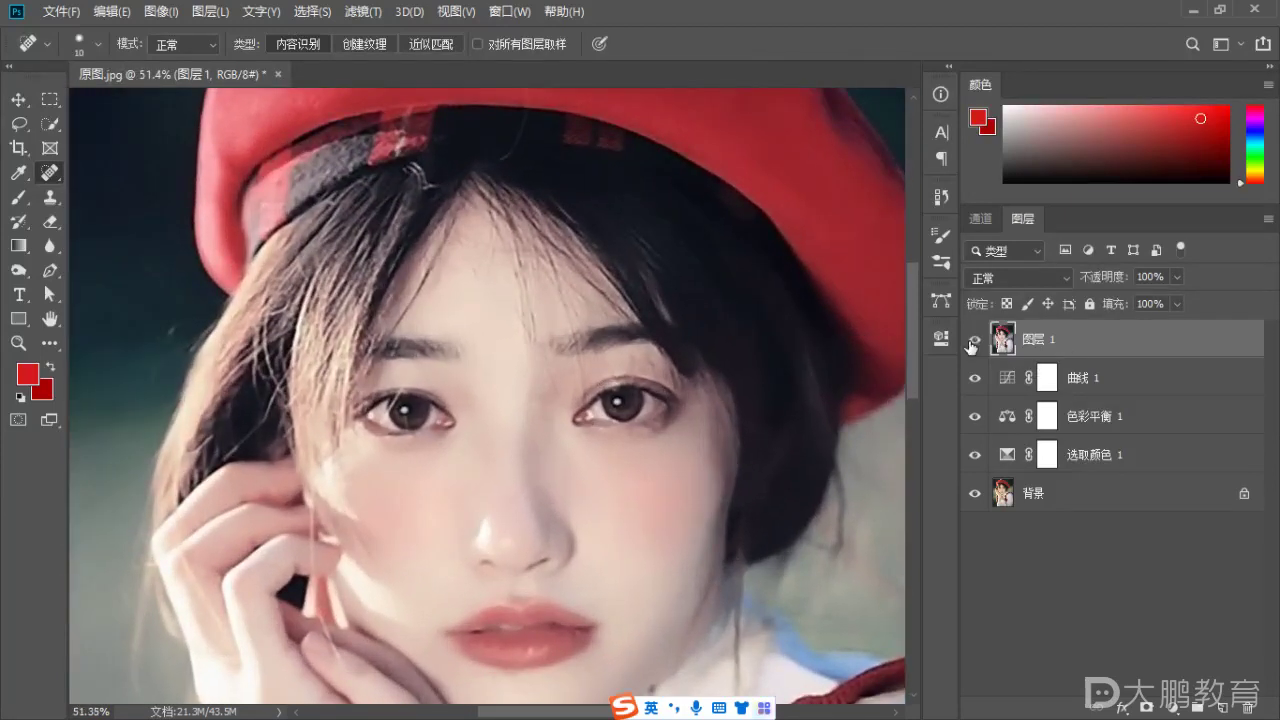
Apply the Median filter (中间值) to the merged layer with a radius of 6 px, checking its effect across face and clothing.
{"action": "left_click", "coordinate": [362, 11]}
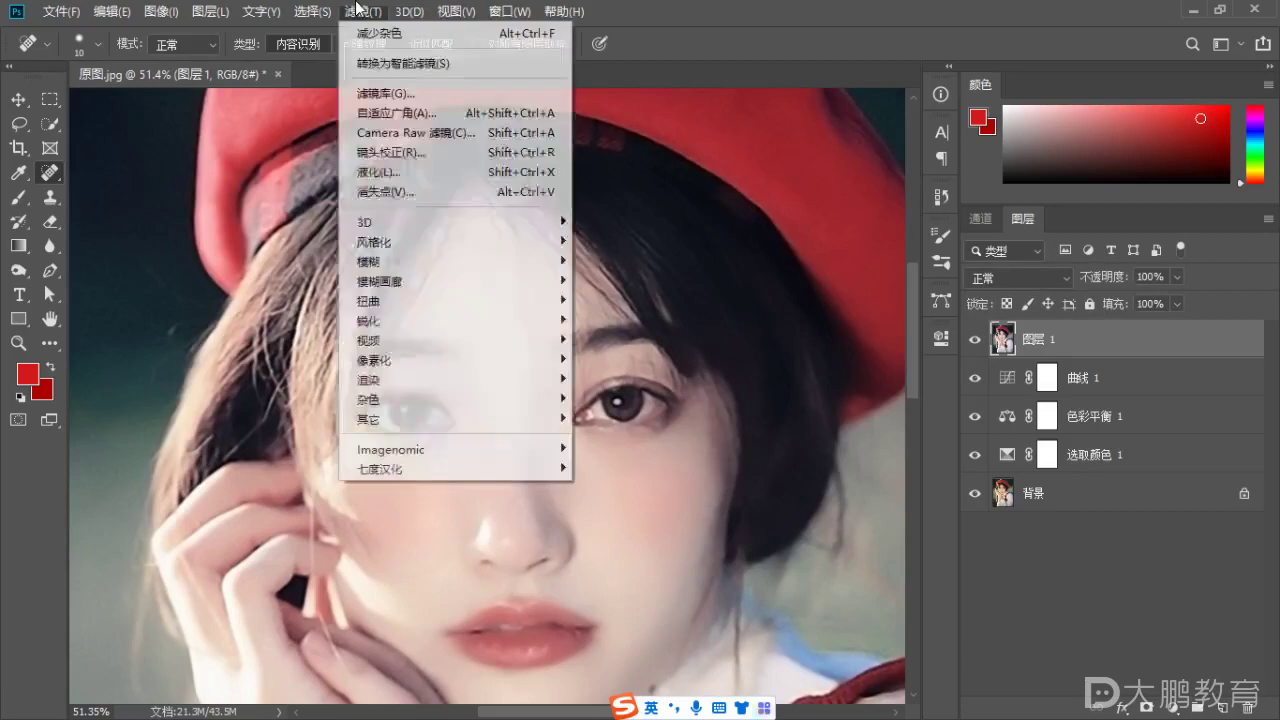
{"action": "mouse_move", "coordinate": [540, 399]}
{"action": "left_click", "coordinate": [613, 479]}
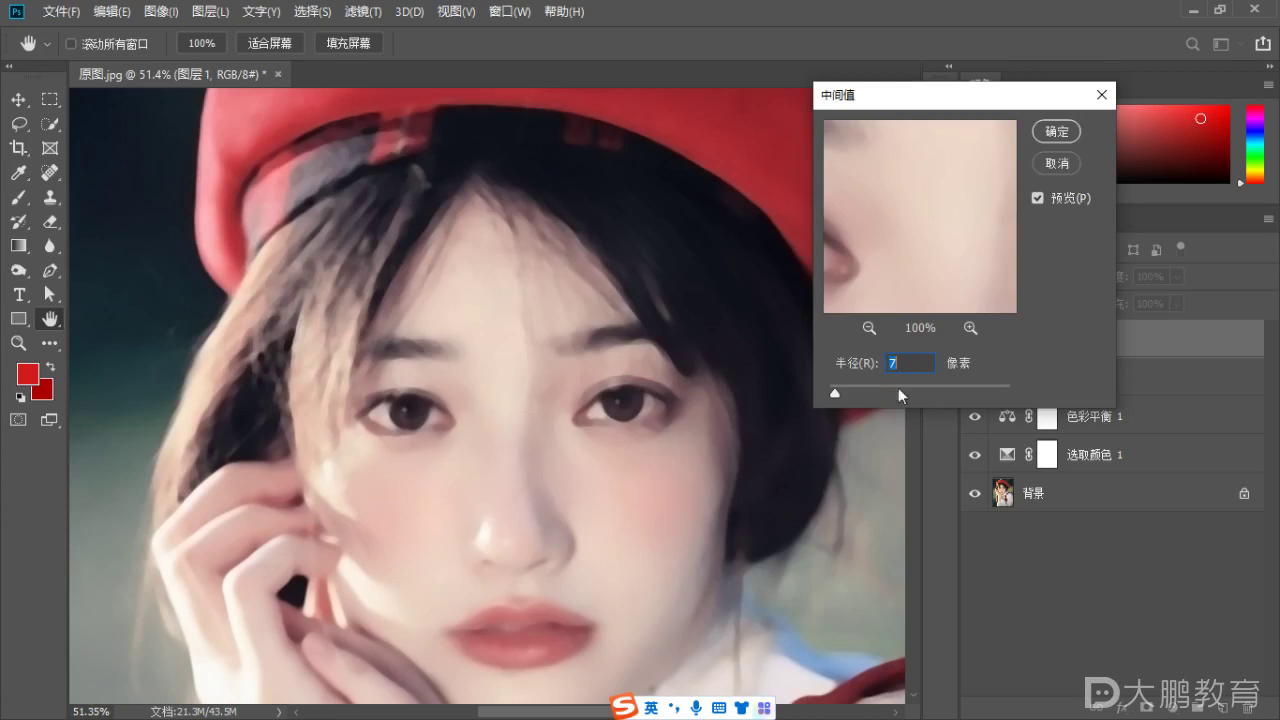
{"action": "key", "text": "Down"}
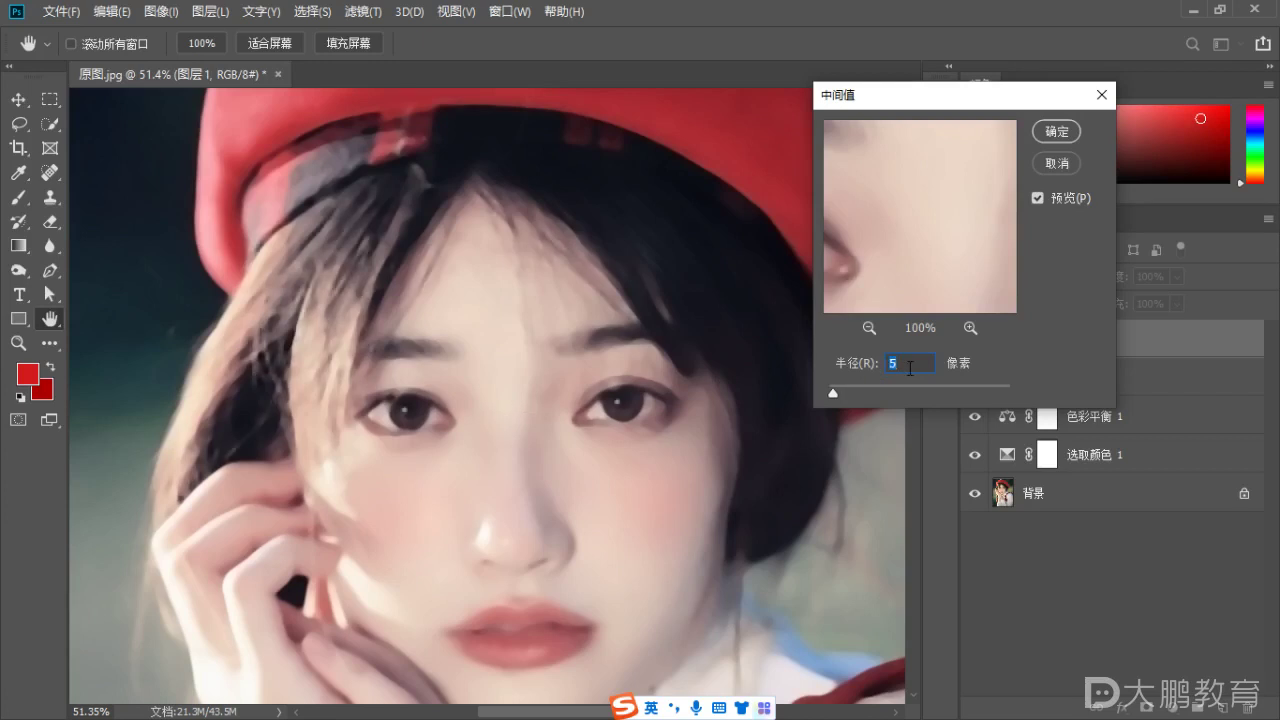
{"action": "key", "text": "space"}
{"action": "left_click_drag", "start_coordinate": [677, 469], "coordinate": [400, 150]}
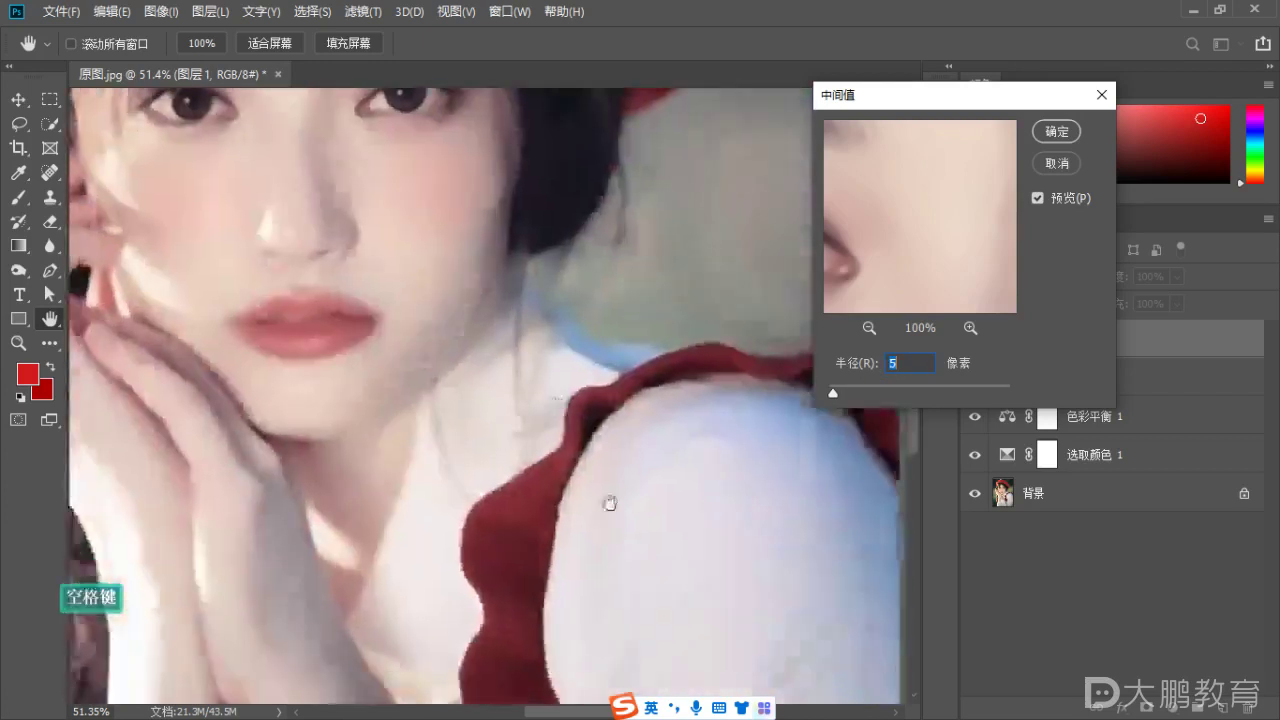
{"action": "left_click_drag", "start_coordinate": [609, 503], "coordinate": [440, 243]}
{"action": "left_click_drag", "start_coordinate": [589, 457], "coordinate": [545, 339]}
{"action": "key", "text": "space"}
{"action": "left_click_drag", "start_coordinate": [532, 443], "coordinate": [600, 243]}
{"action": "left_click_drag", "start_coordinate": [546, 372], "coordinate": [800, 410]}
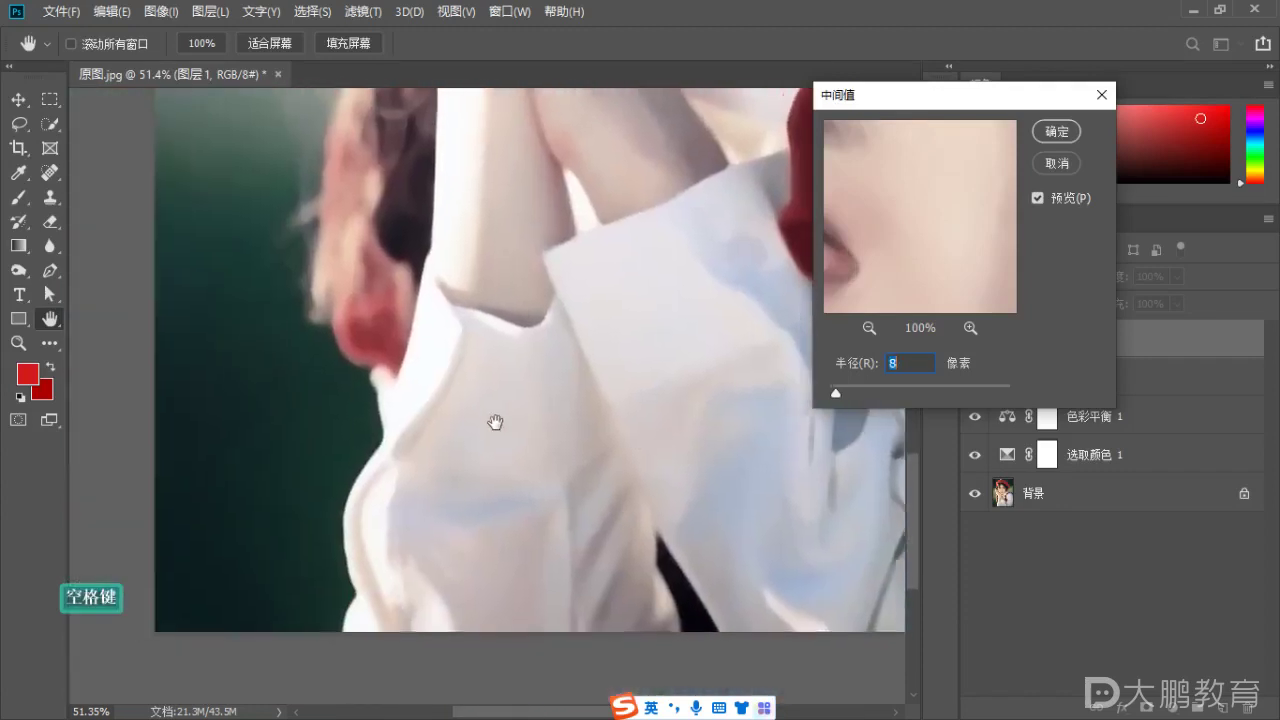
{"action": "left_click_drag", "start_coordinate": [526, 308], "coordinate": [490, 686]}
{"action": "left_click_drag", "start_coordinate": [672, 272], "coordinate": [605, 430]}
{"action": "left_click_drag", "start_coordinate": [592, 501], "coordinate": [565, 439]}
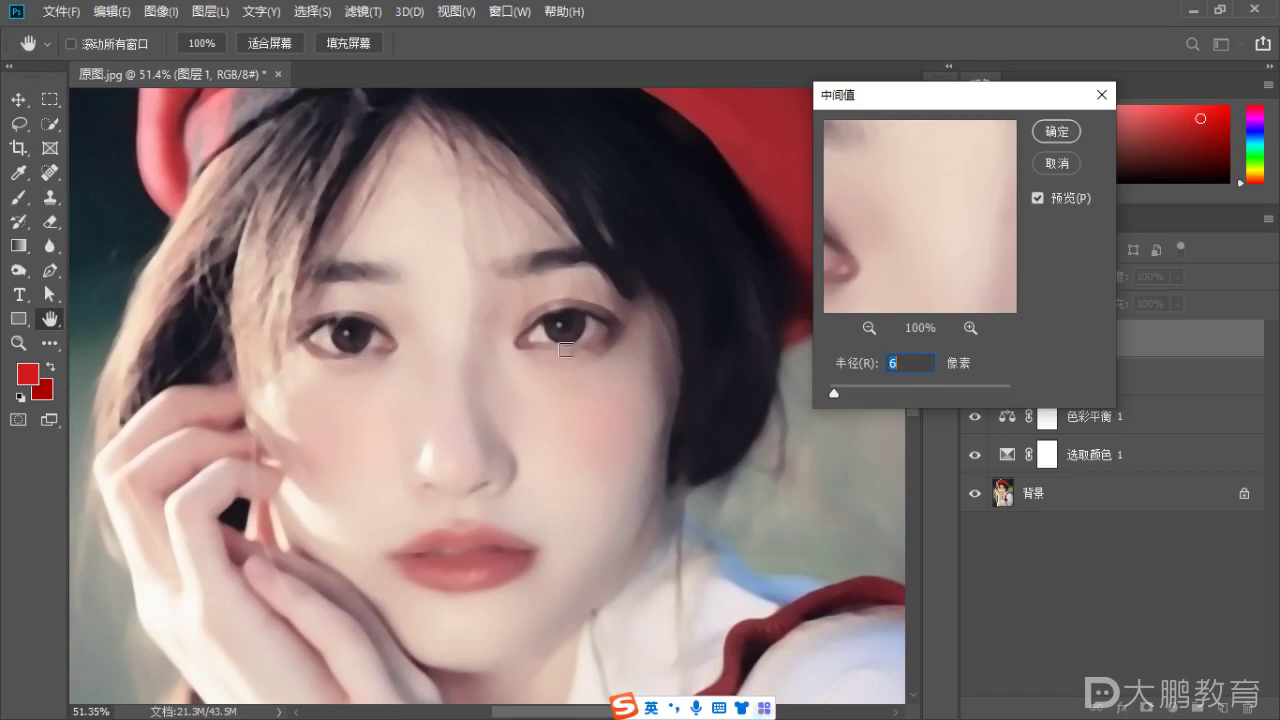
{"action": "left_click", "coordinate": [1057, 133]}
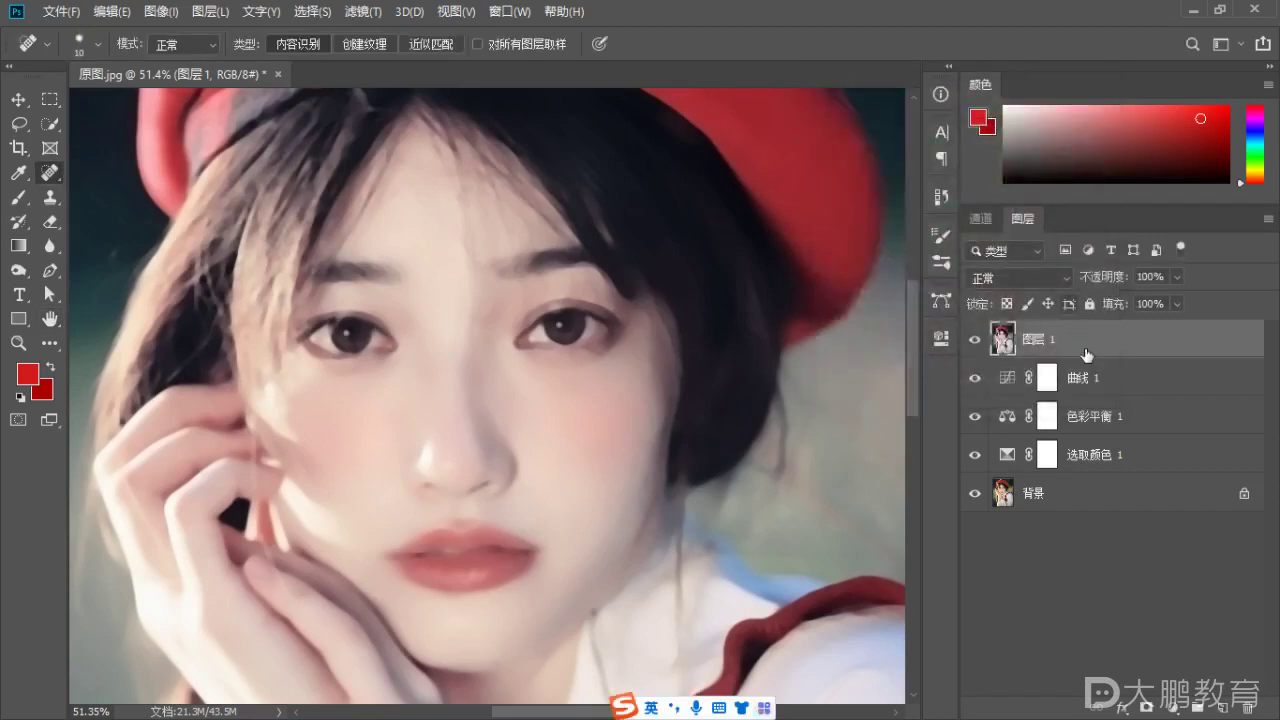
Switch to the Move tool and open the Liquify (液化) filter on the merged layer.
{"action": "key", "text": "space"}
{"action": "left_click_drag", "start_coordinate": [485, 310], "coordinate": [492, 287]}
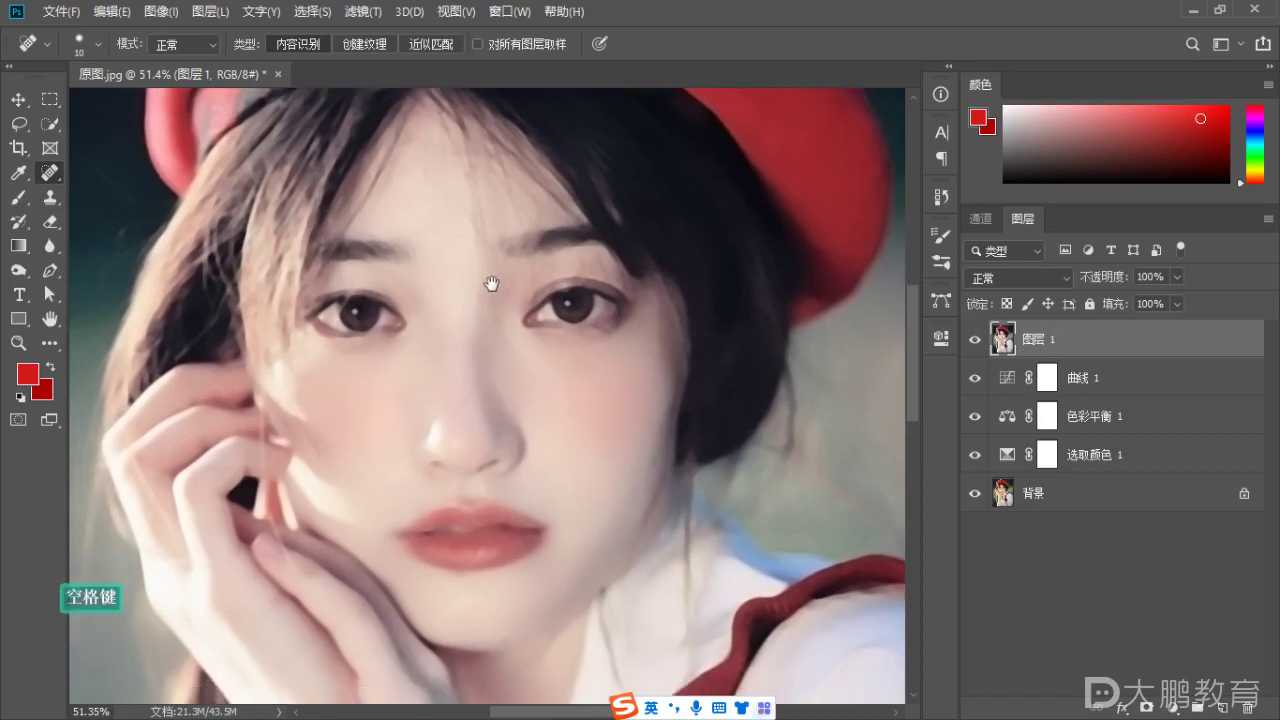
{"action": "left_click", "coordinate": [18, 100]}
{"action": "key", "text": "space"}
{"action": "mouse_move", "coordinate": [520, 370]}
{"action": "left_mouse_down"}
{"action": "mouse_move", "coordinate": [507, 346]}
{"action": "mouse_move", "coordinate": [496, 378]}
{"action": "left_mouse_up"}
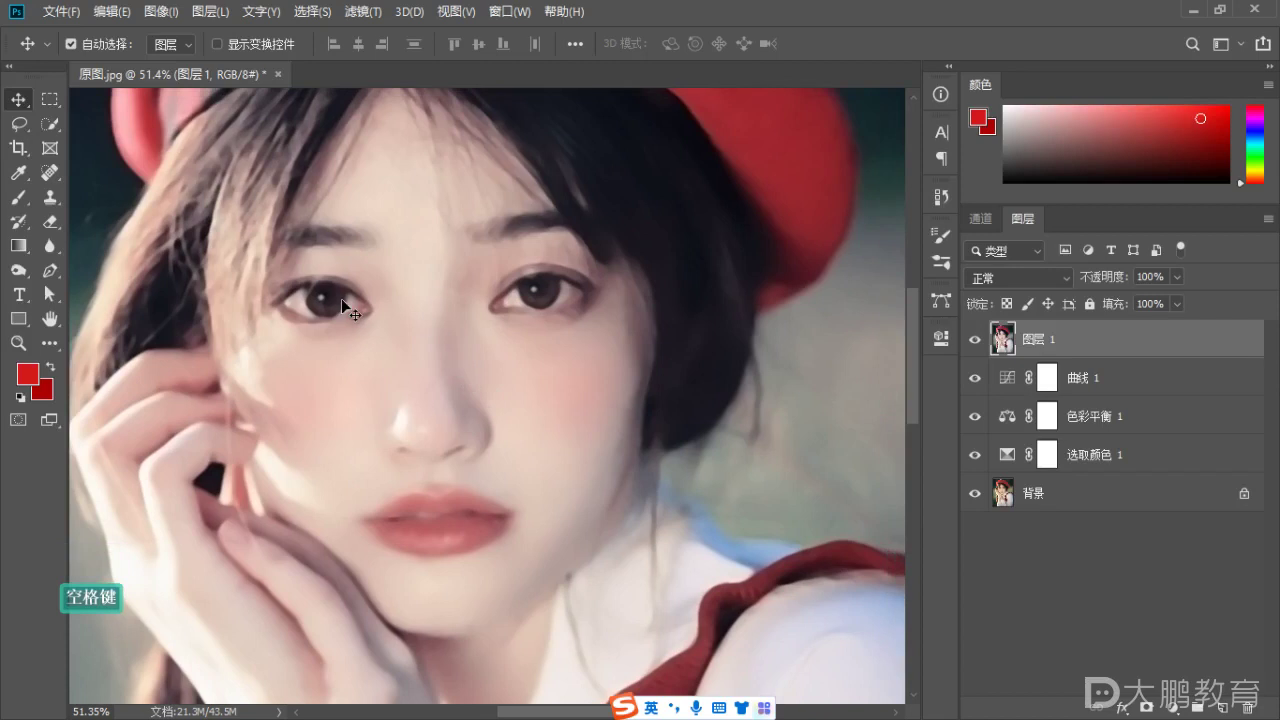
{"action": "key", "text": "space"}
{"action": "left_click_drag", "start_coordinate": [666, 319], "coordinate": [571, 329]}
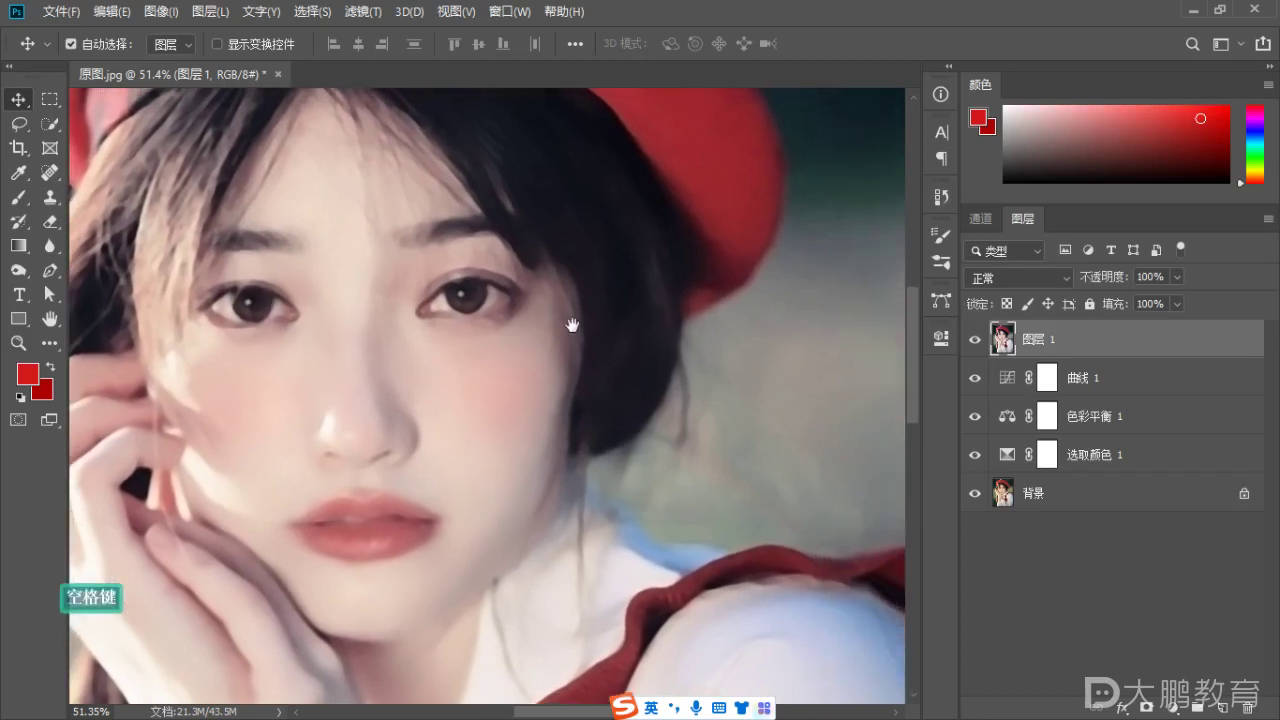
{"action": "left_click", "coordinate": [362, 12]}
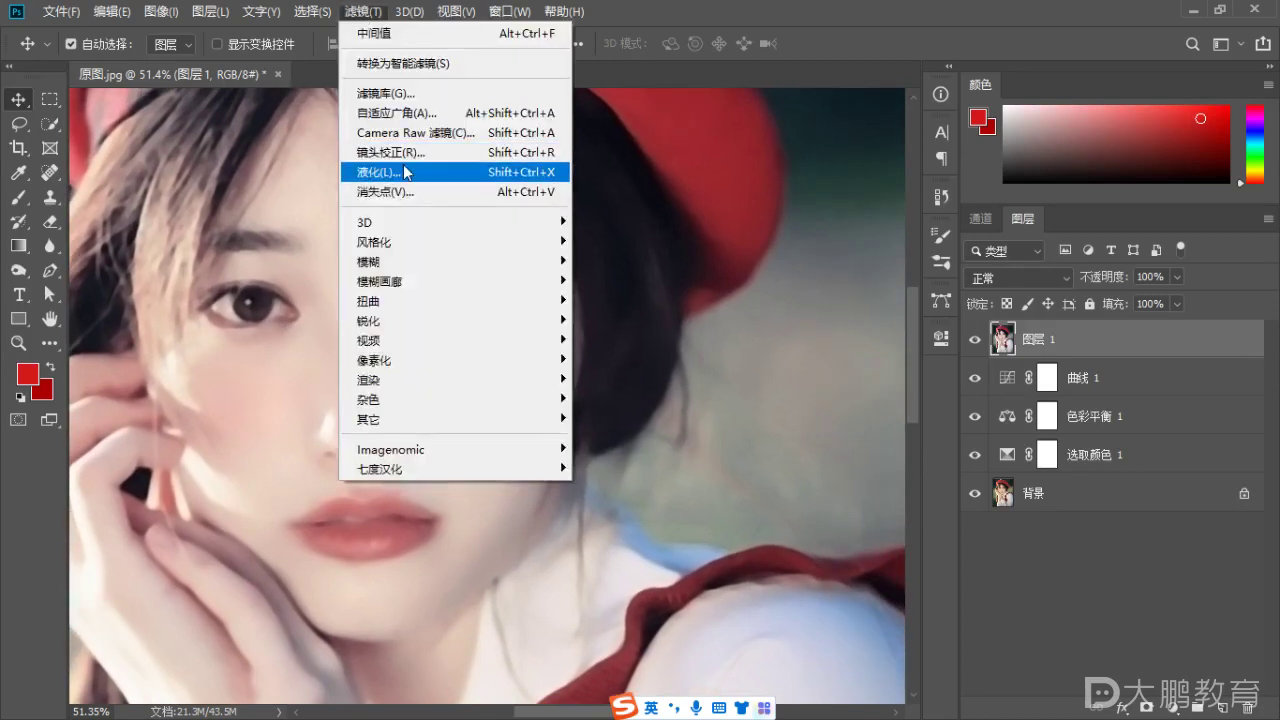
{"action": "left_click", "coordinate": [397, 173]}
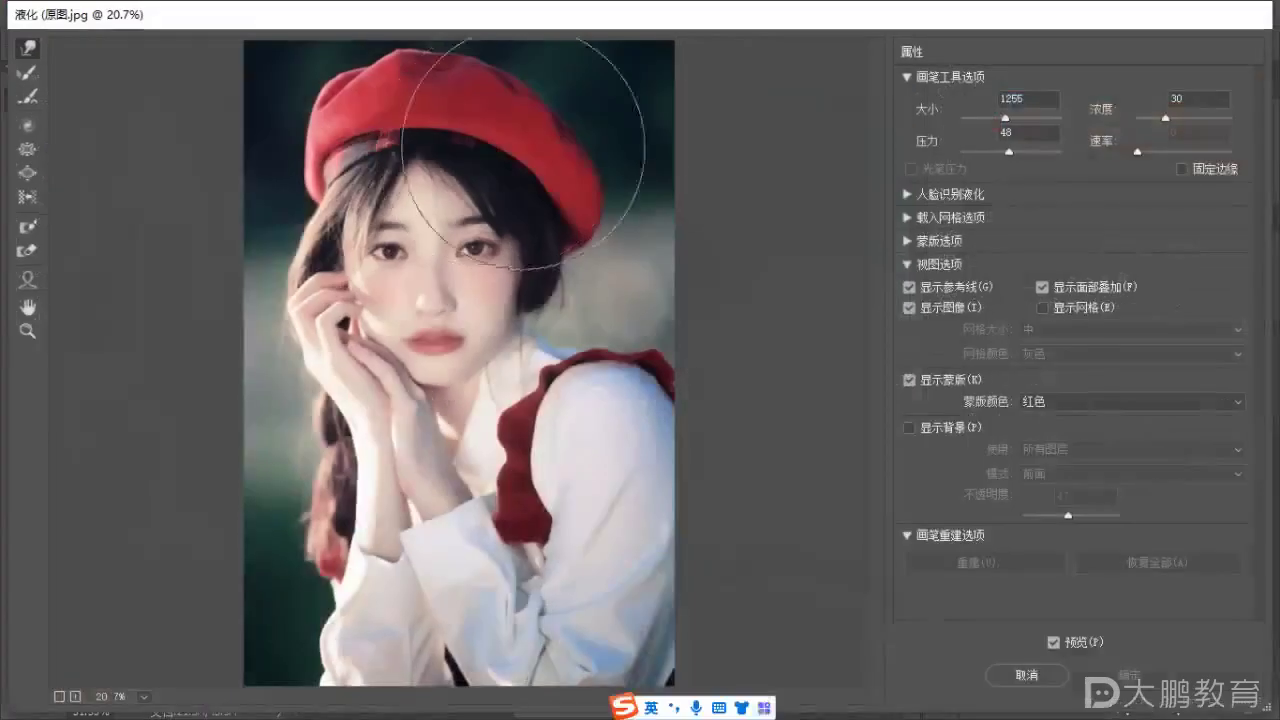
Set the Liquify brush size to 368, collapse the view options (视图选项) and expand the Face-Aware Liquify (人脸识别液化) settings.
{"action": "mouse_move", "coordinate": [590, 205]}
{"action": "left_mouse_down", "text": "alt"}
{"action": "mouse_move", "coordinate": [360, 228]}
{"action": "mouse_move", "coordinate": [397, 225]}
{"action": "left_mouse_up", "text": "alt"}
{"action": "scroll", "coordinate": [398, 212], "scroll_direction": "up", "scroll_amount": 3}
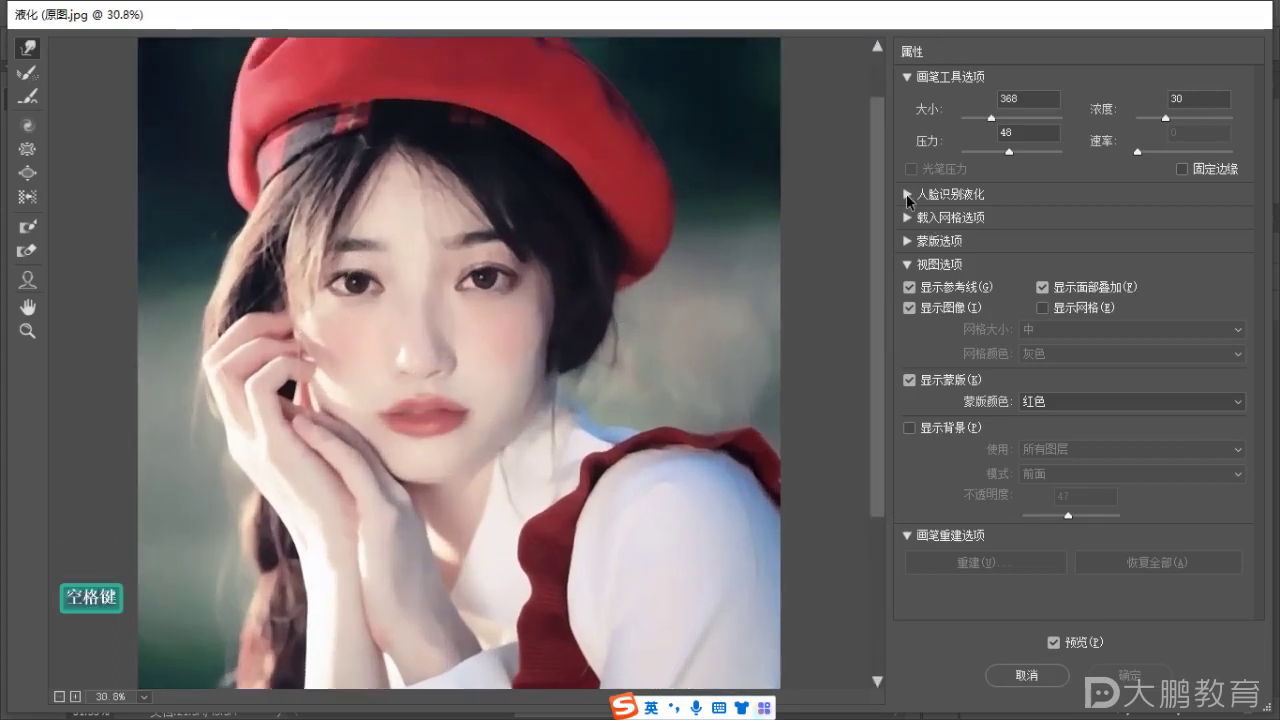
{"action": "left_click", "coordinate": [908, 264]}
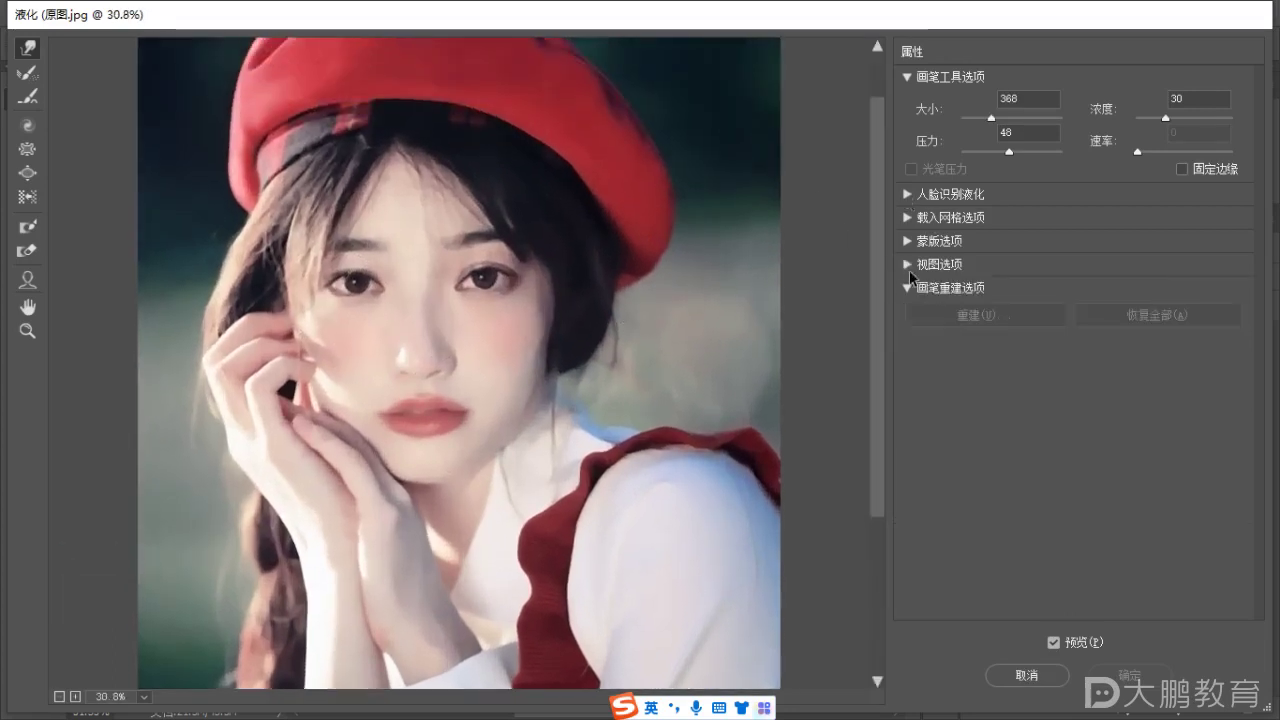
{"action": "left_click", "coordinate": [906, 193]}
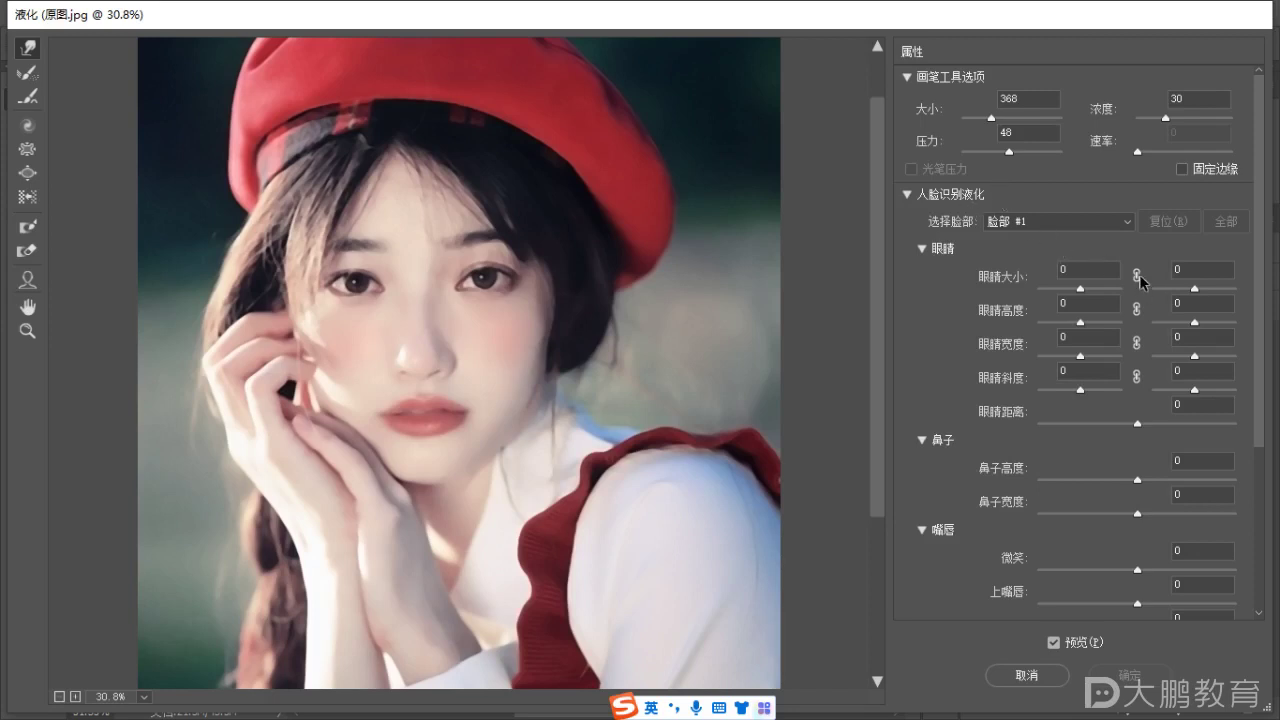
{"action": "key", "text": "F1"}
{"action": "key", "text": "Escape"}
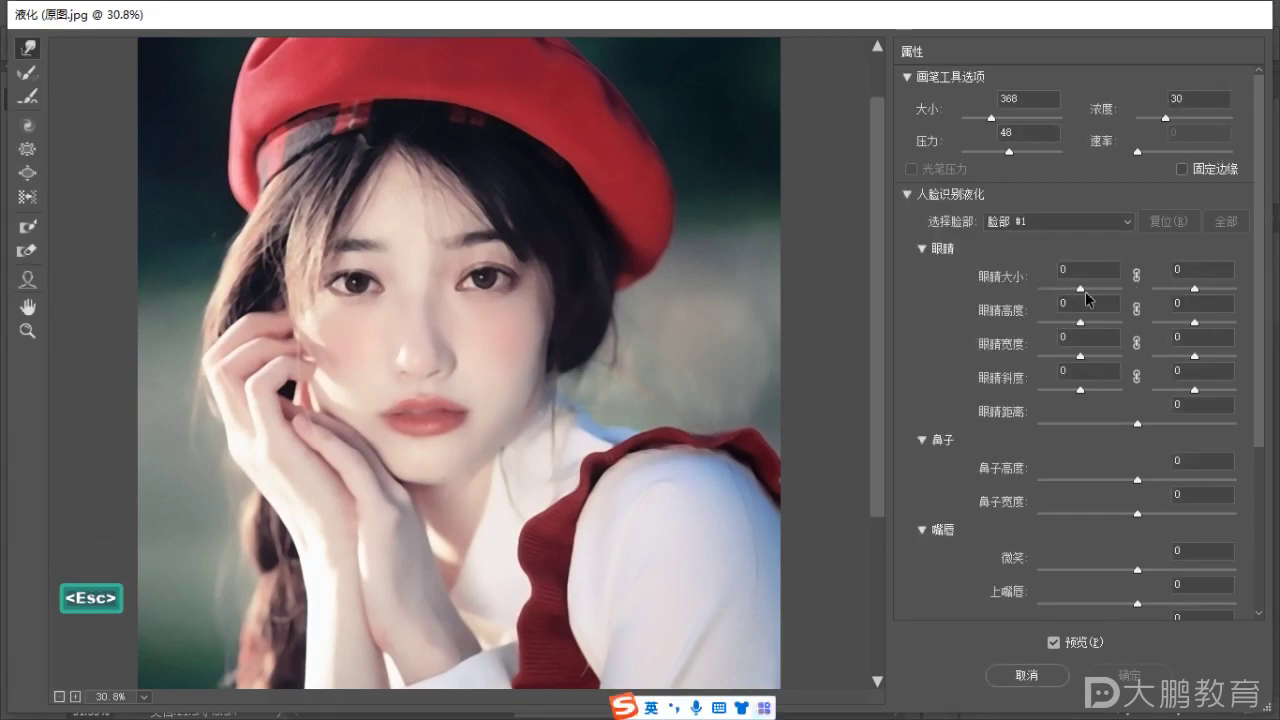
{"action": "key", "text": "F1"}
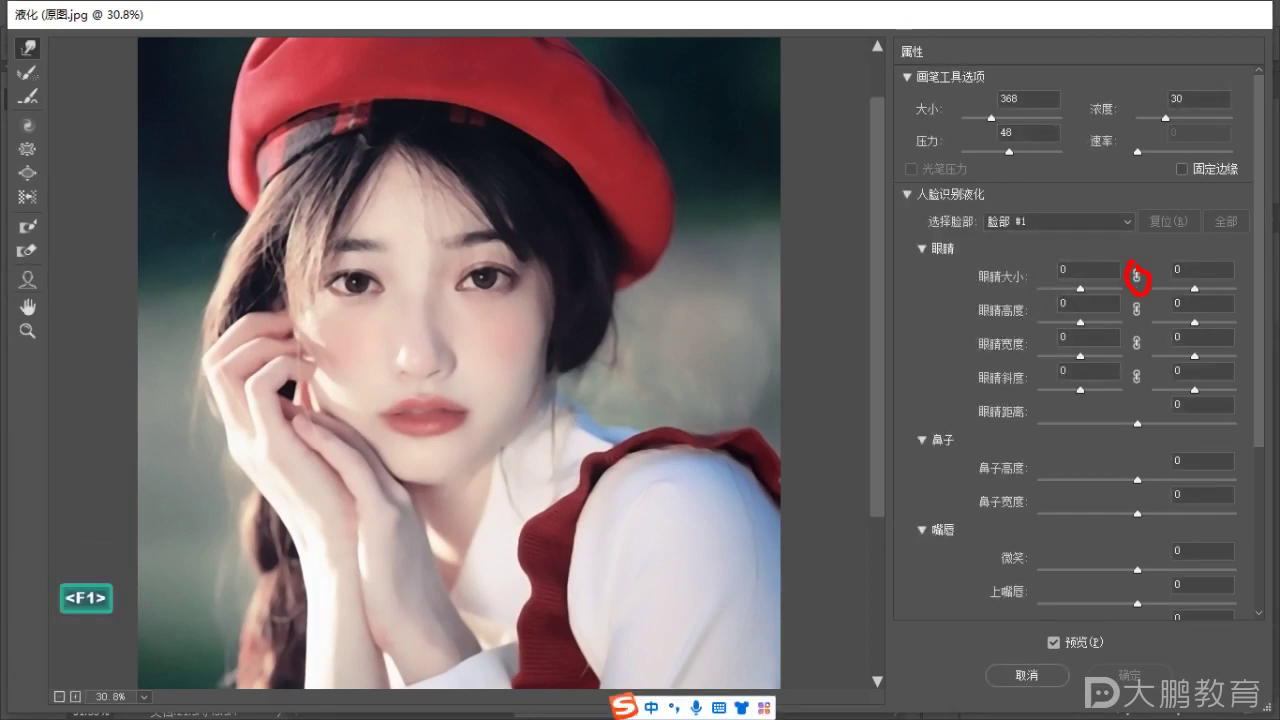
{"action": "key", "text": "Escape"}
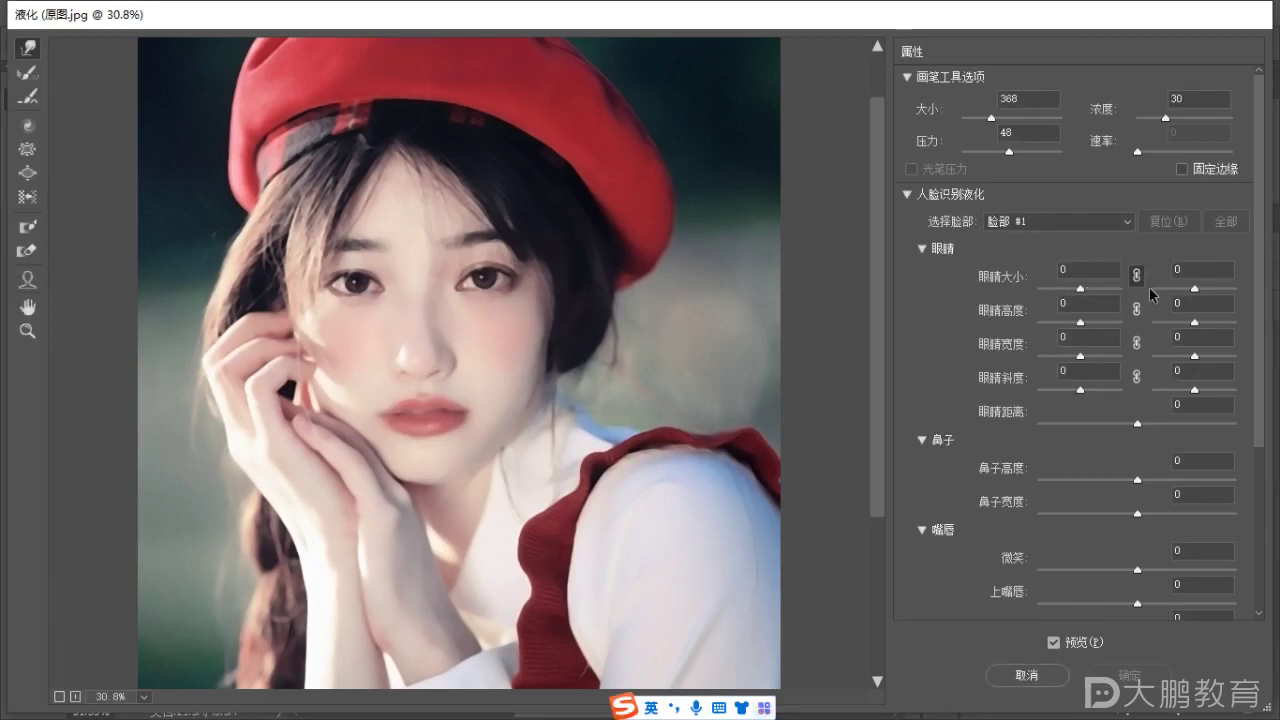
Link the two eye sizes (眼睛大小), set both to 100 and switch to the Face tool to adjust the eye outline on the image.
{"action": "left_click_drag", "start_coordinate": [1080, 288], "coordinate": [1126, 294]}
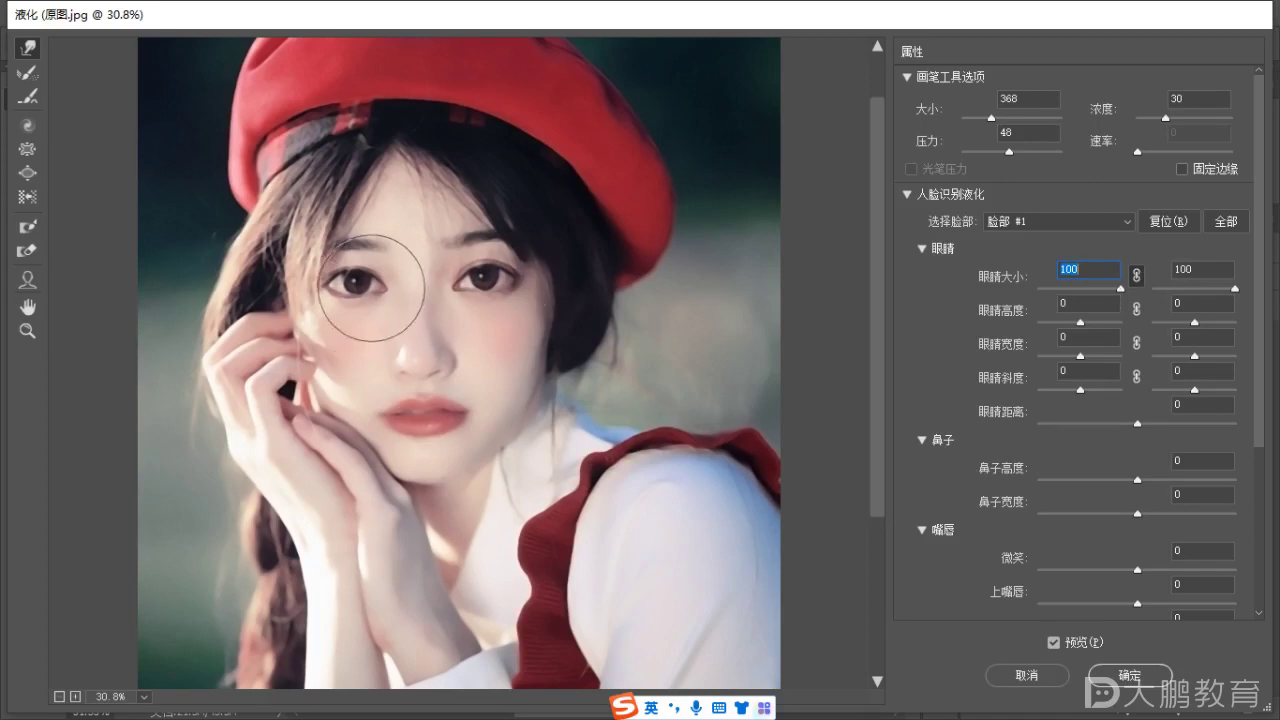
{"action": "left_click", "coordinate": [30, 282]}
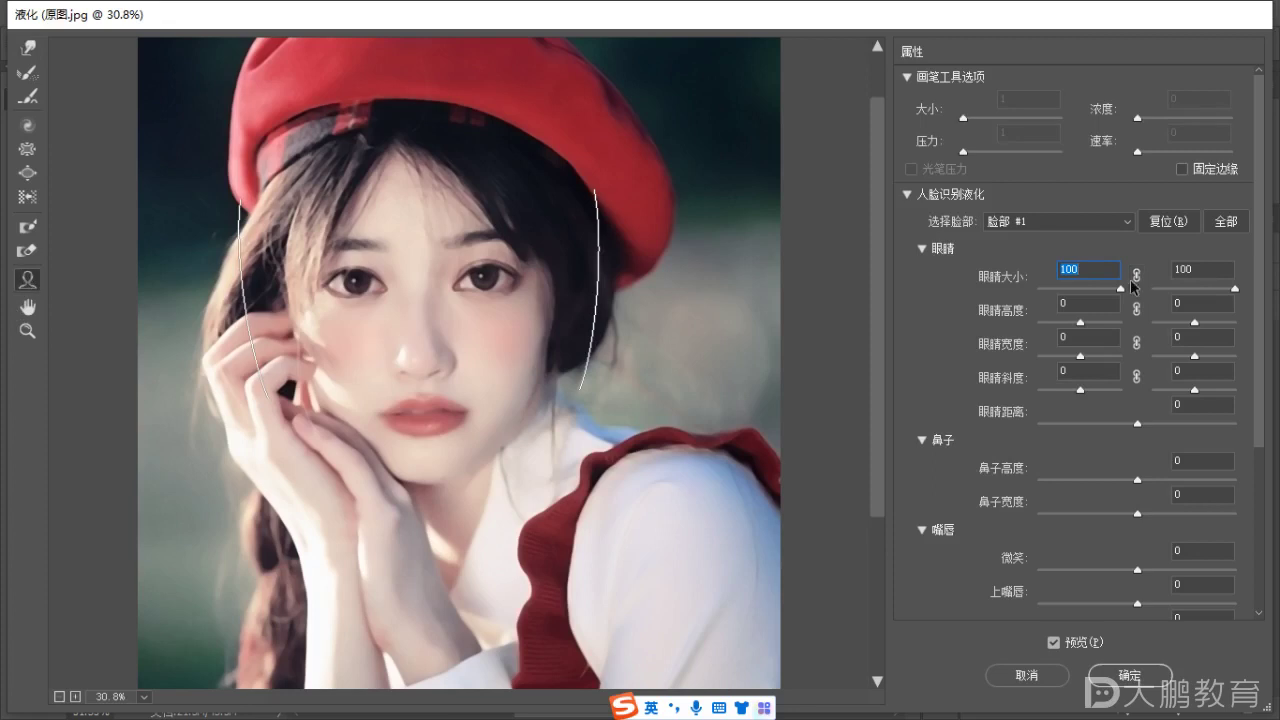
{"action": "scroll", "coordinate": [336, 283], "scroll_direction": "up", "scroll_amount": 5}
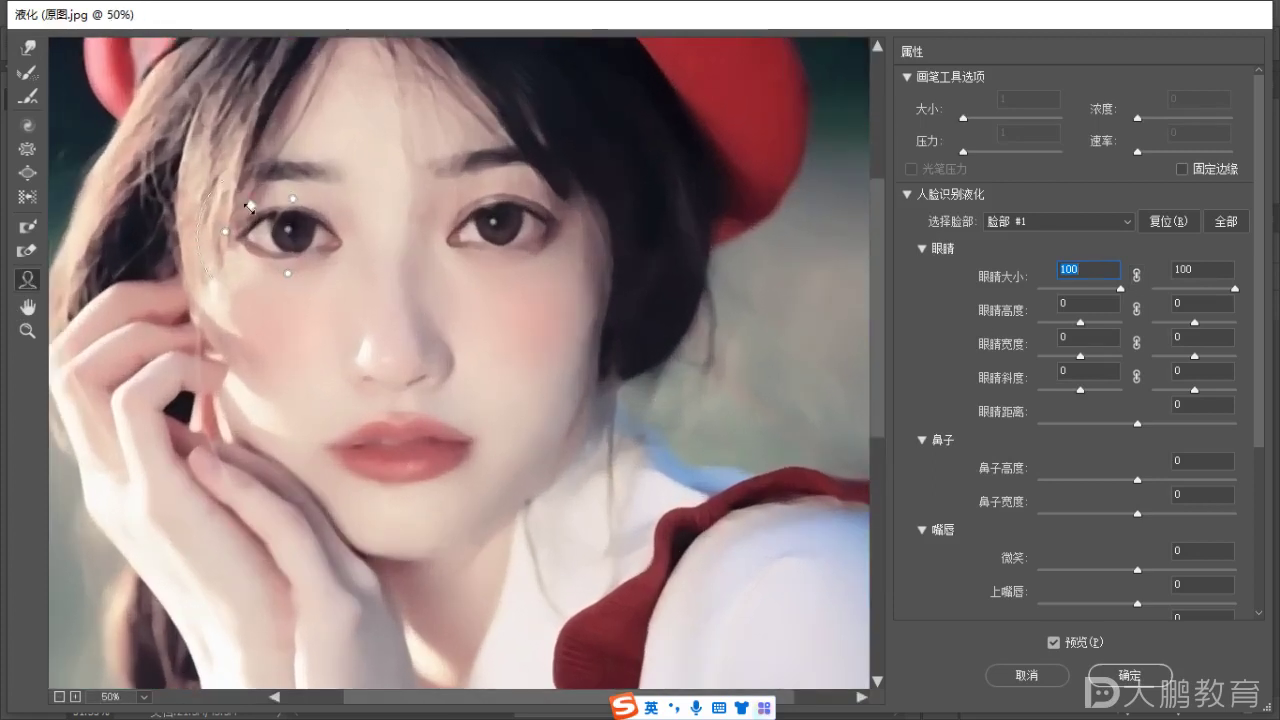
{"action": "left_click_drag", "start_coordinate": [248, 208], "coordinate": [242, 205]}
Set the eye height (眼睛高度) of the eye nearer the hand to 54 with the Face tool.
{"action": "mouse_move", "coordinate": [267, 260]}
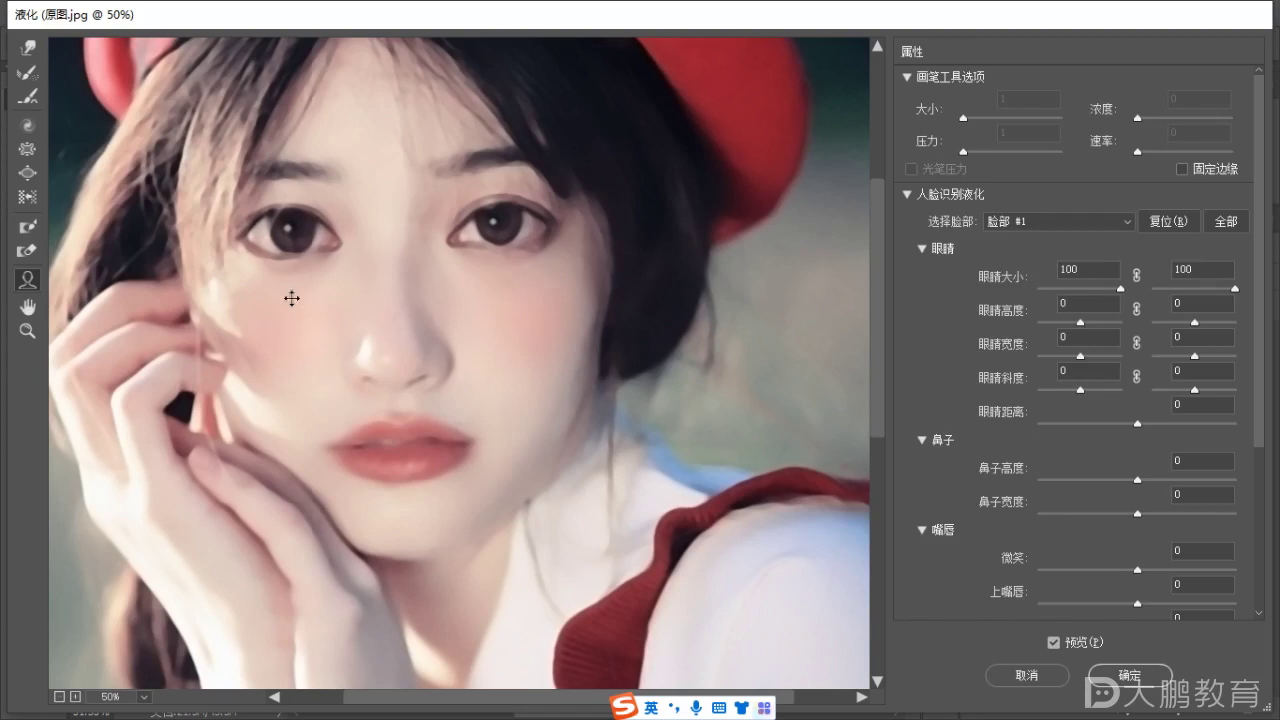
{"action": "left_click_drag", "start_coordinate": [292, 298], "coordinate": [292, 298]}
{"action": "scroll", "coordinate": [292, 298], "scroll_direction": "down", "scroll_amount": 6}
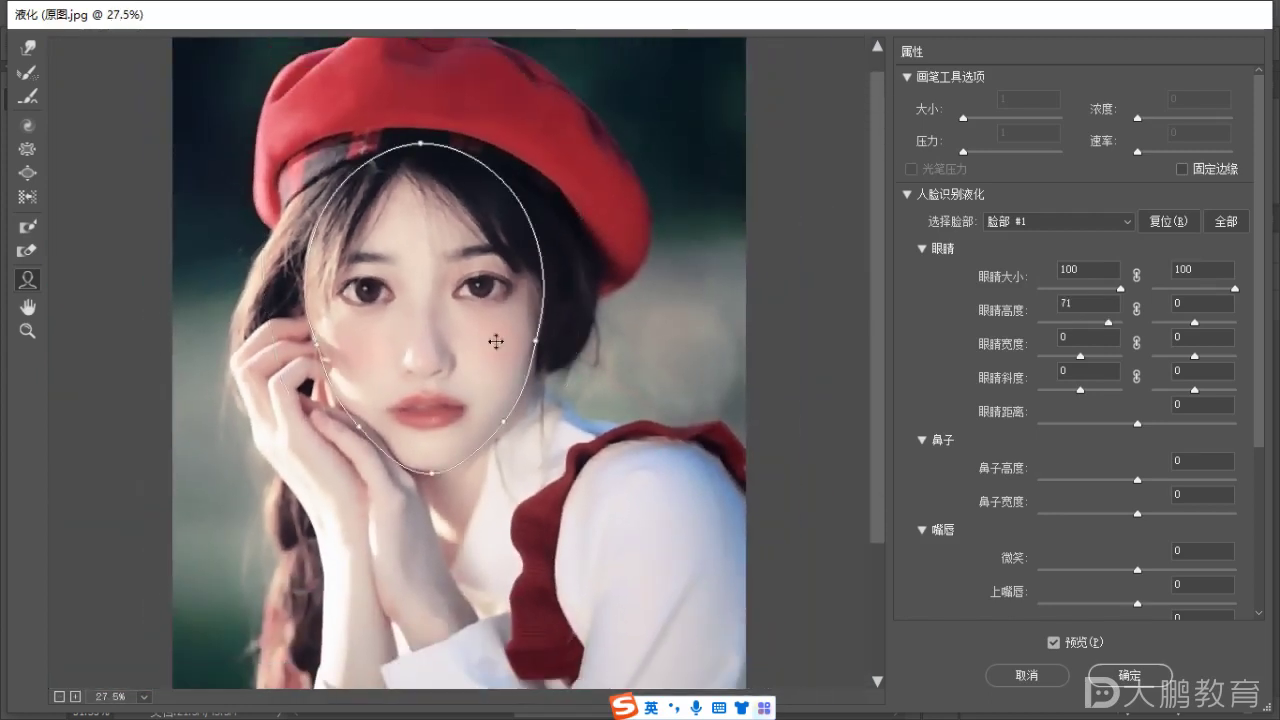
{"action": "scroll", "coordinate": [359, 335], "scroll_direction": "up", "scroll_amount": 2}
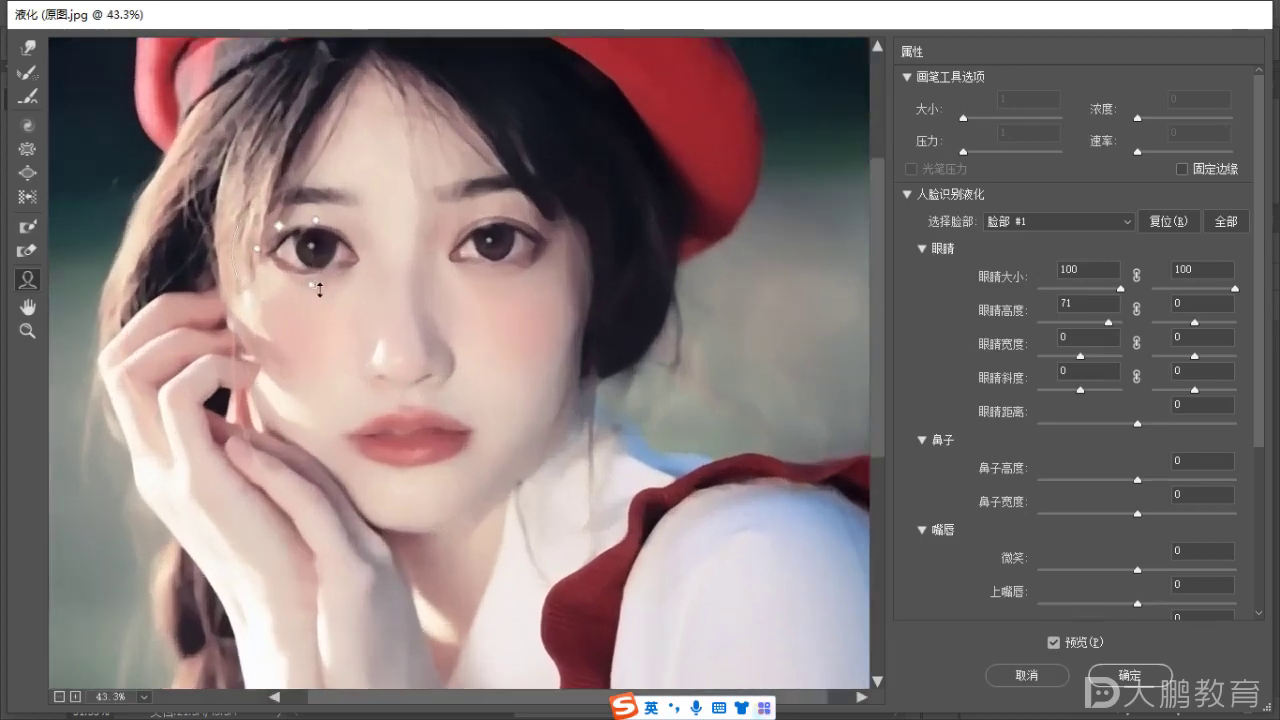
{"action": "scroll", "coordinate": [651, 360], "scroll_direction": "down", "scroll_amount": 2}
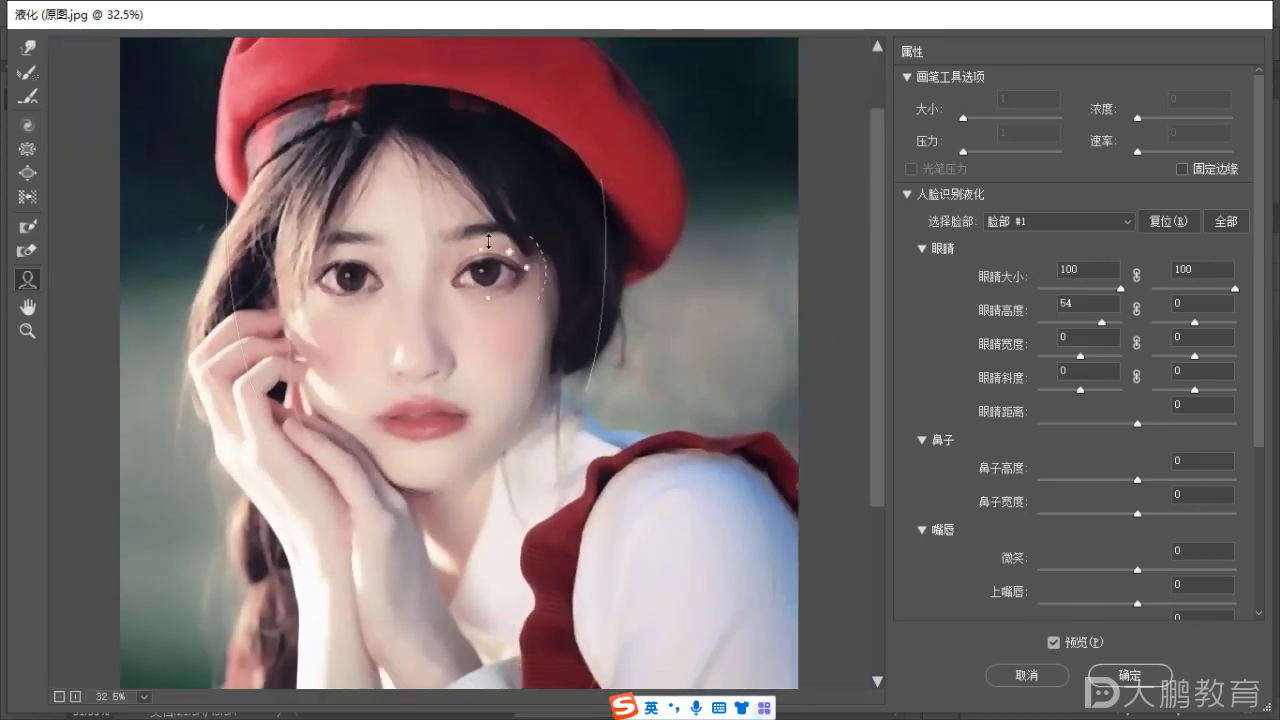
{"action": "scroll", "coordinate": [491, 236], "scroll_direction": "up", "scroll_amount": 2}
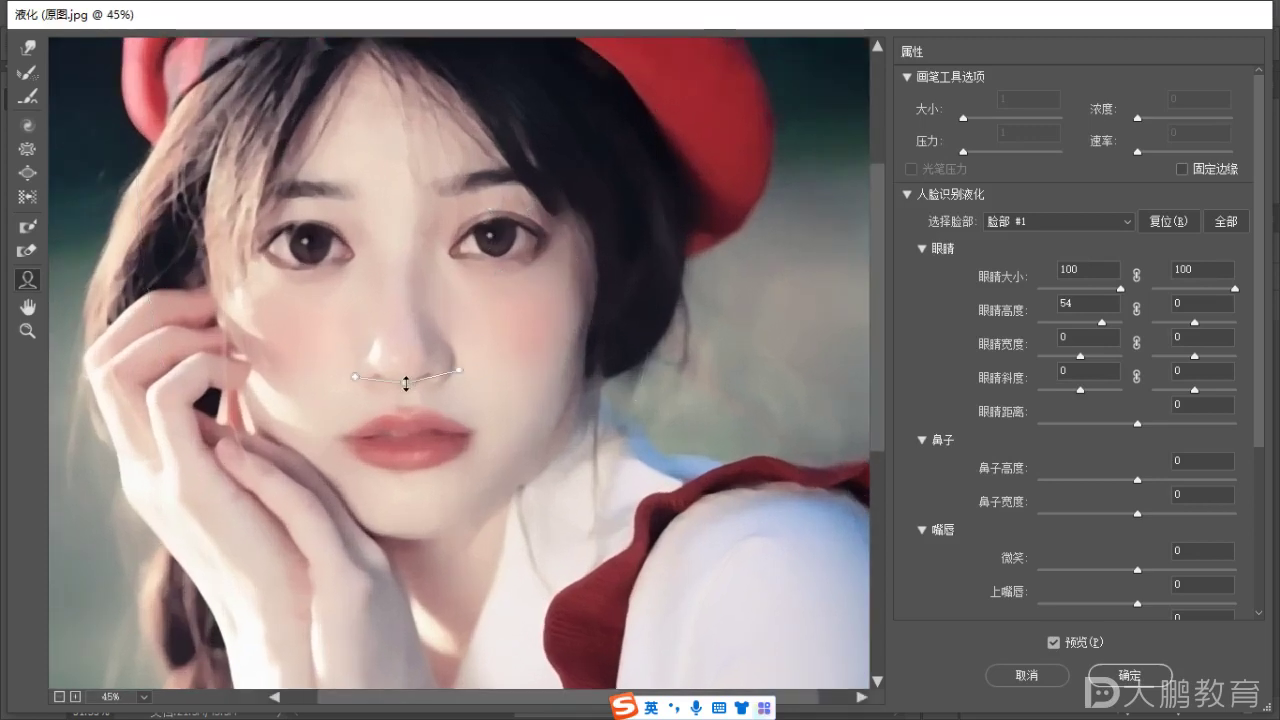
Set the nose height (鼻子高度) to 55 and shift the mouth slightly upward with the Face tool.
{"action": "left_click_drag", "start_coordinate": [406, 362], "coordinate": [408, 368]}
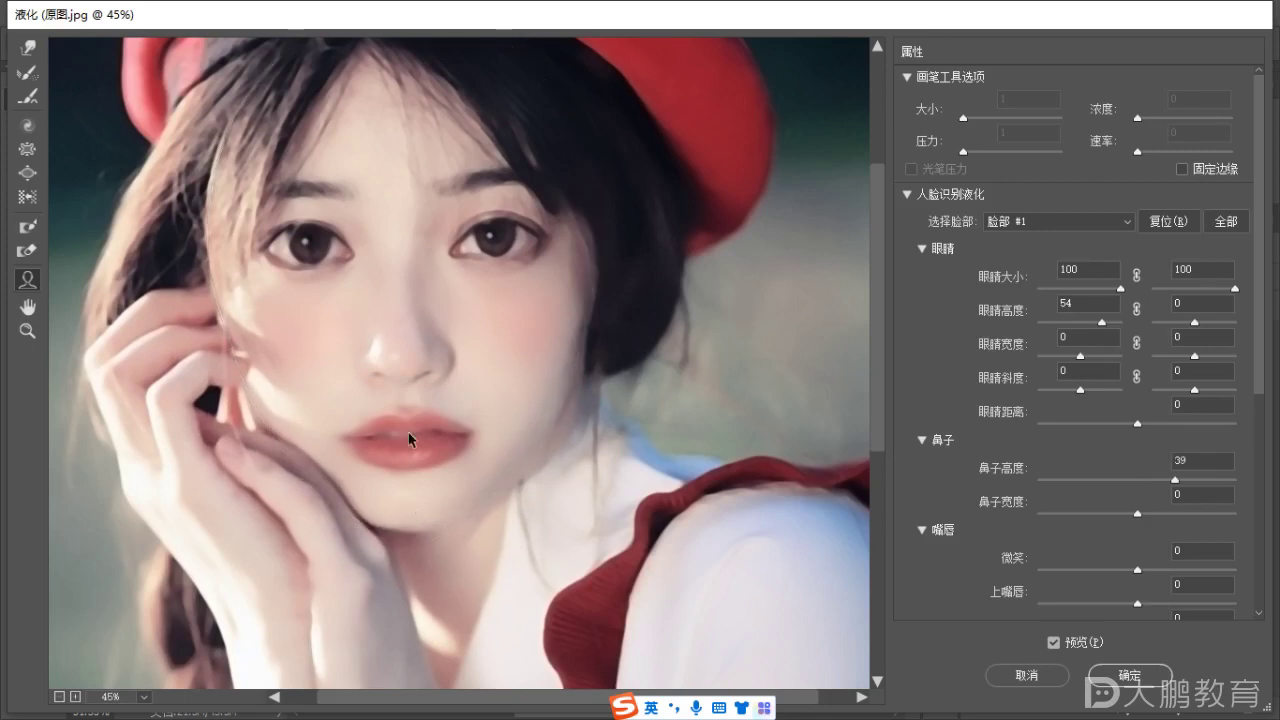
{"action": "left_click_drag", "start_coordinate": [409, 433], "coordinate": [409, 427]}
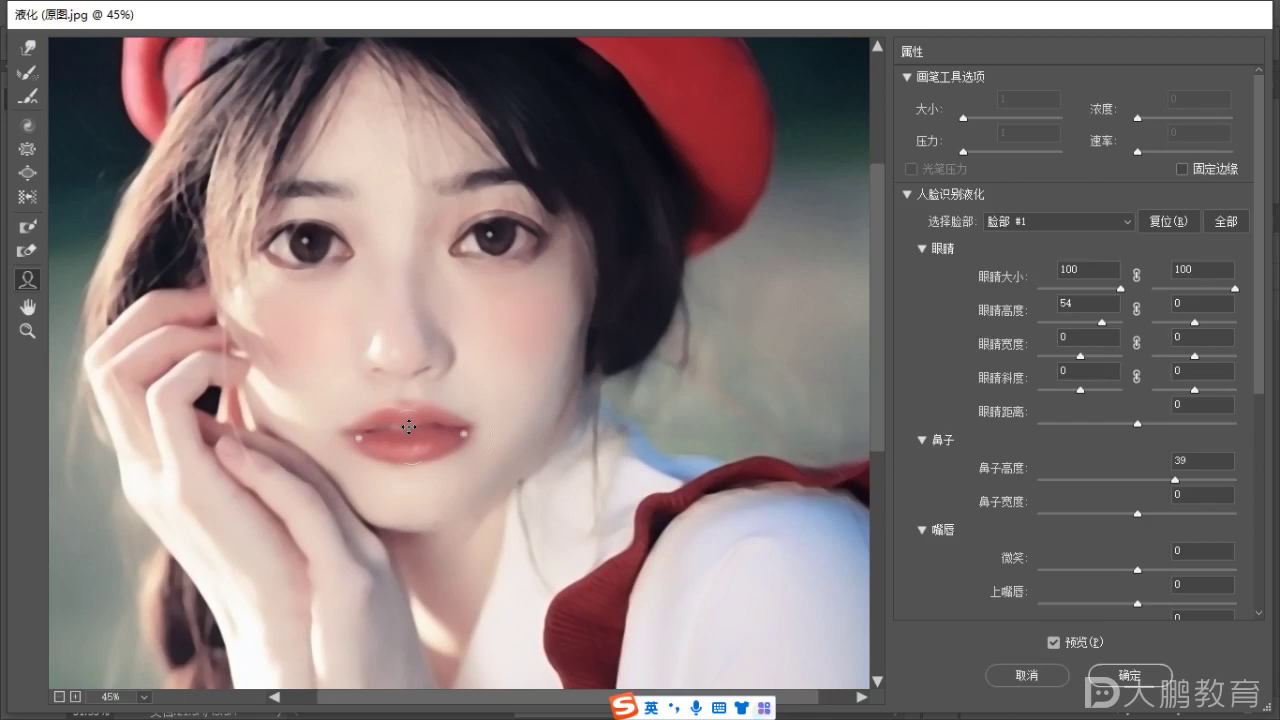
{"action": "scroll", "coordinate": [483, 430], "scroll_direction": "down", "scroll_amount": 3}
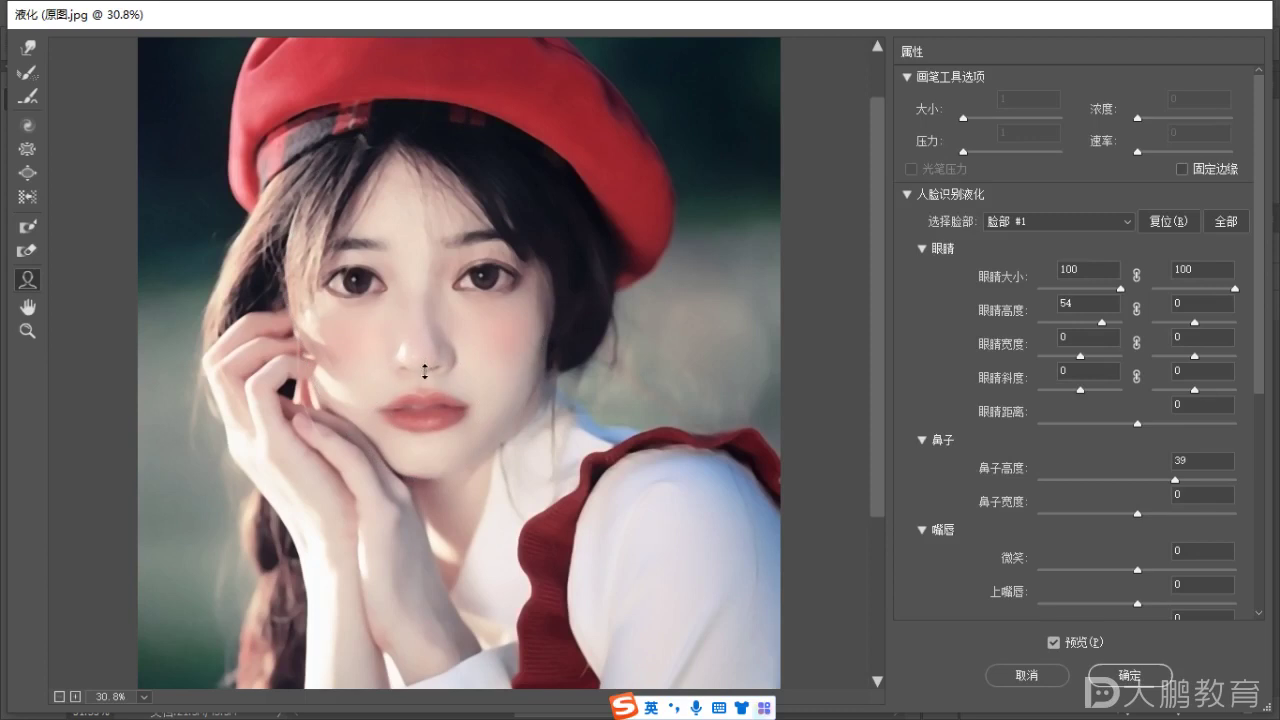
{"action": "left_click_drag", "start_coordinate": [417, 368], "coordinate": [417, 360]}
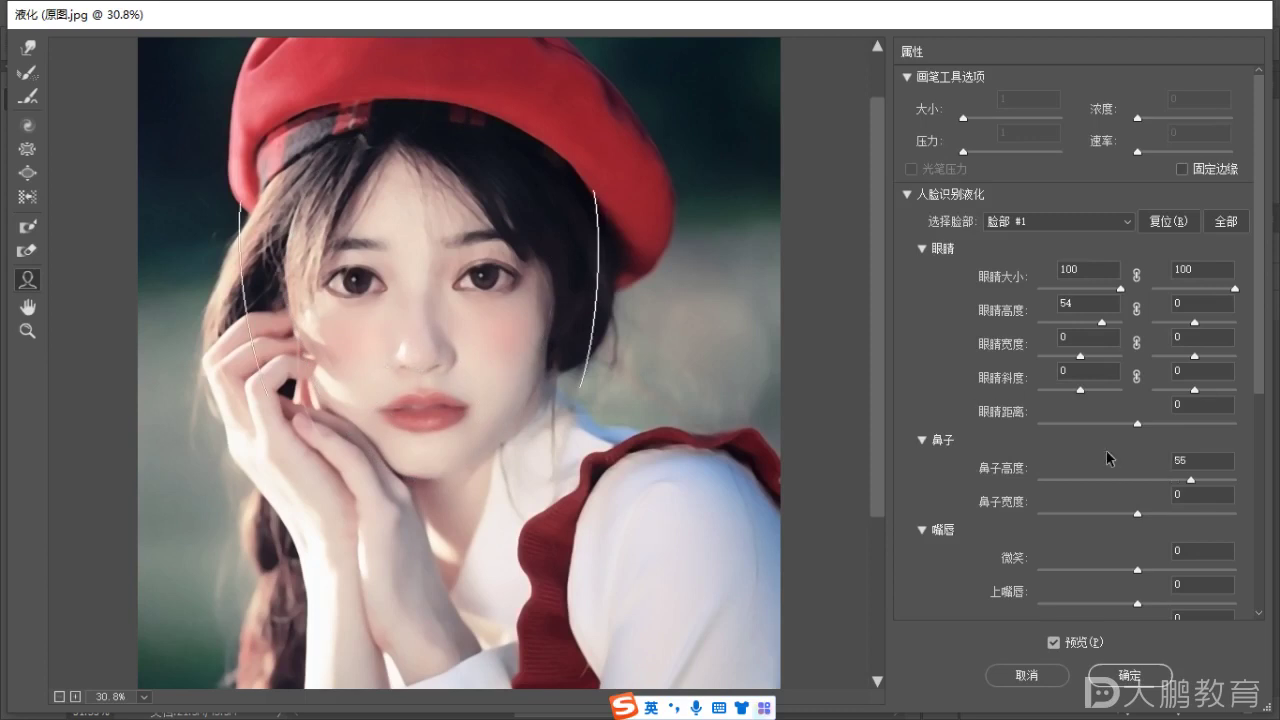
{"action": "key", "text": "F1"}
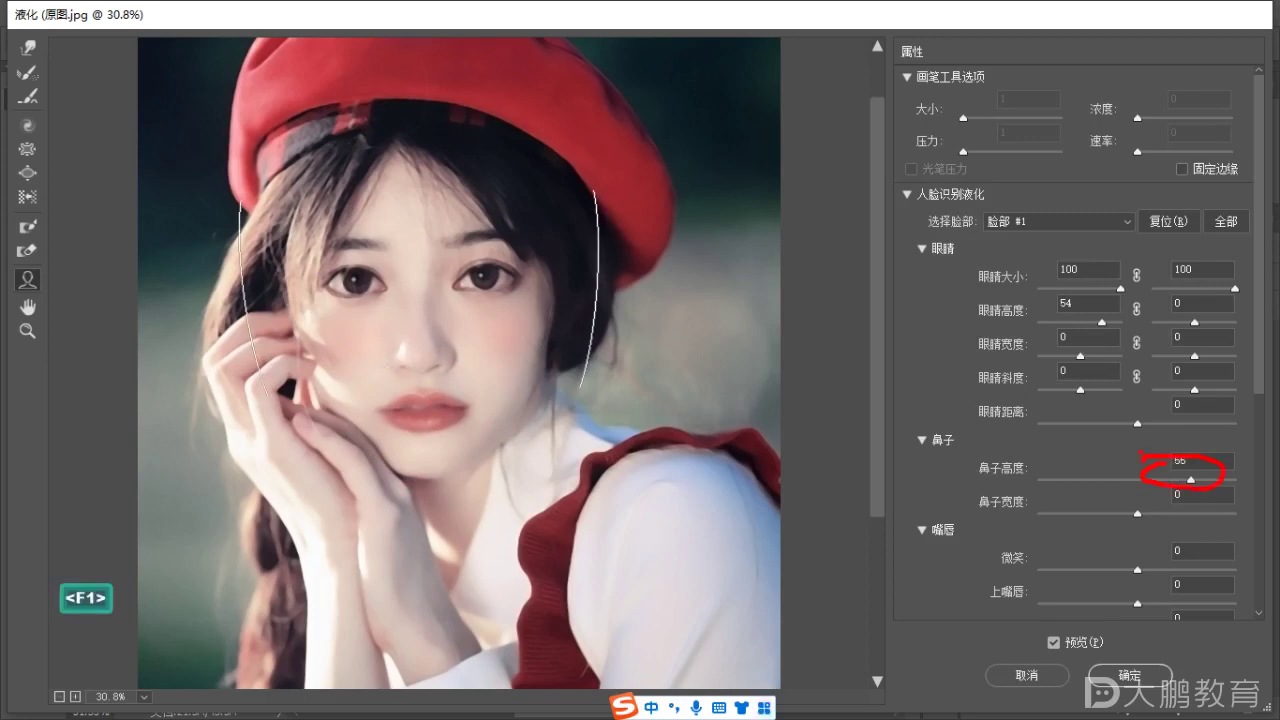
{"action": "key", "text": "Escape"}
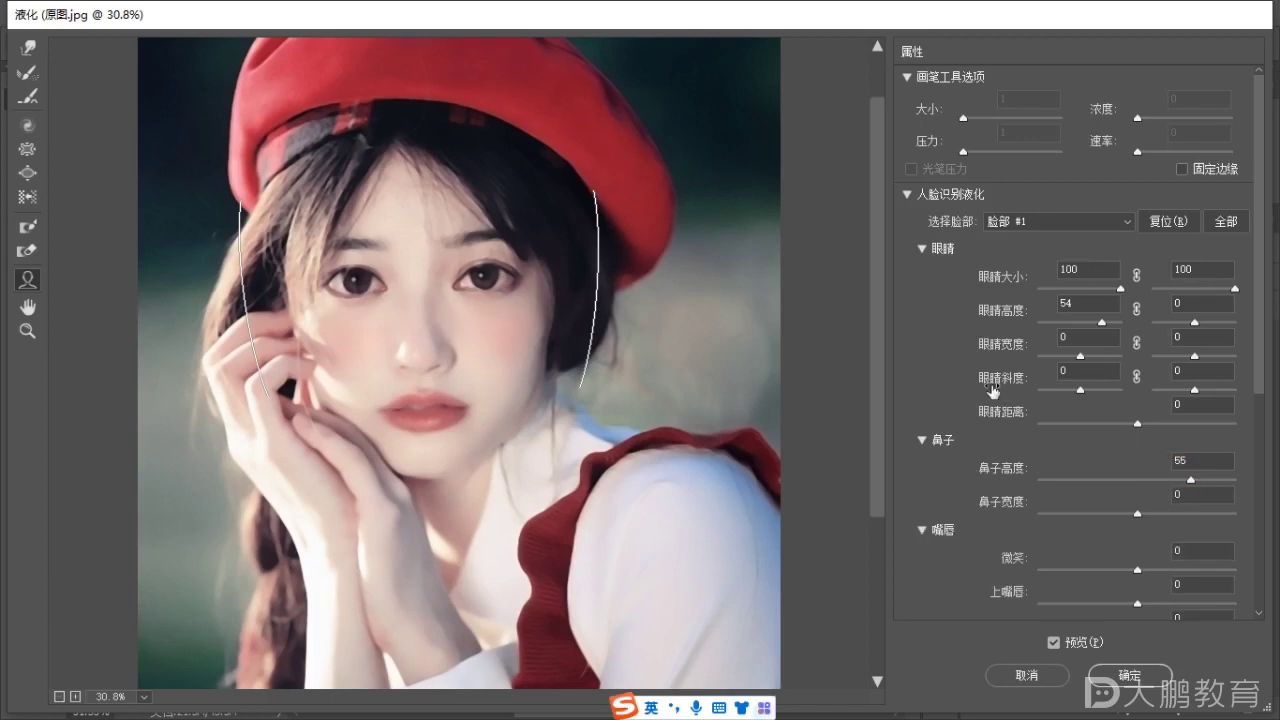
{"action": "key", "text": "F1"}
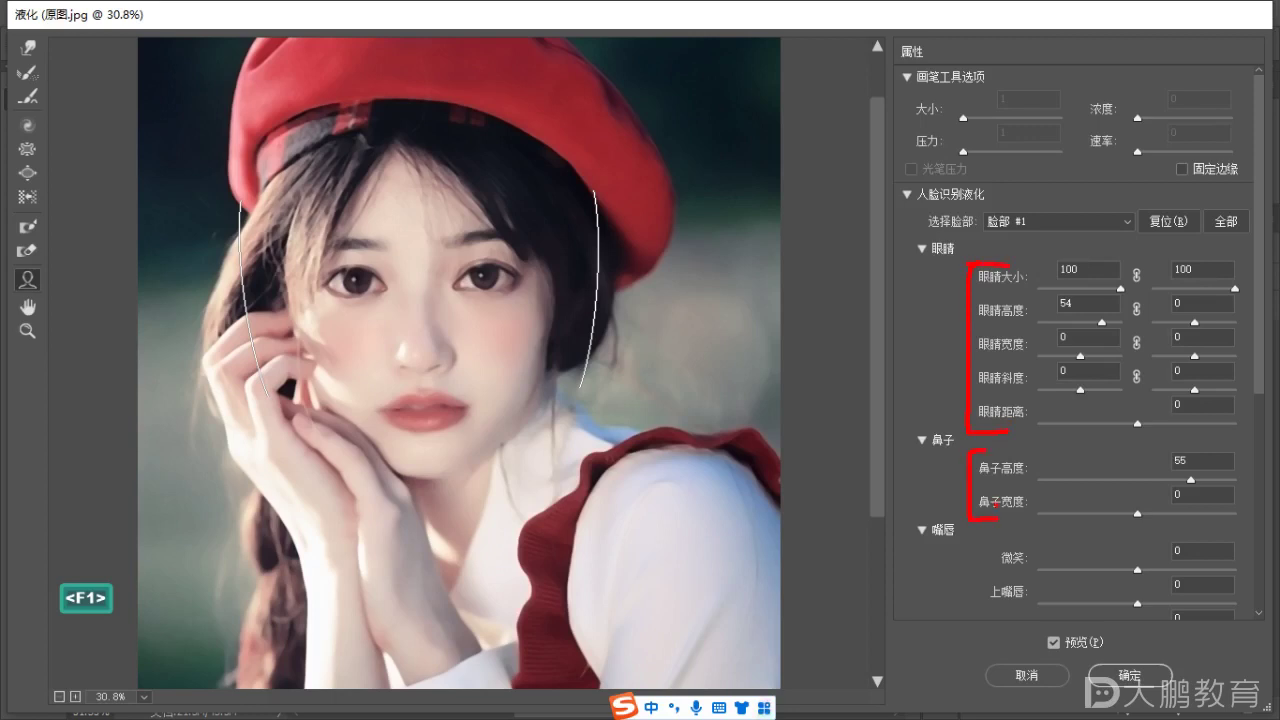
{"action": "key", "text": "Escape"}
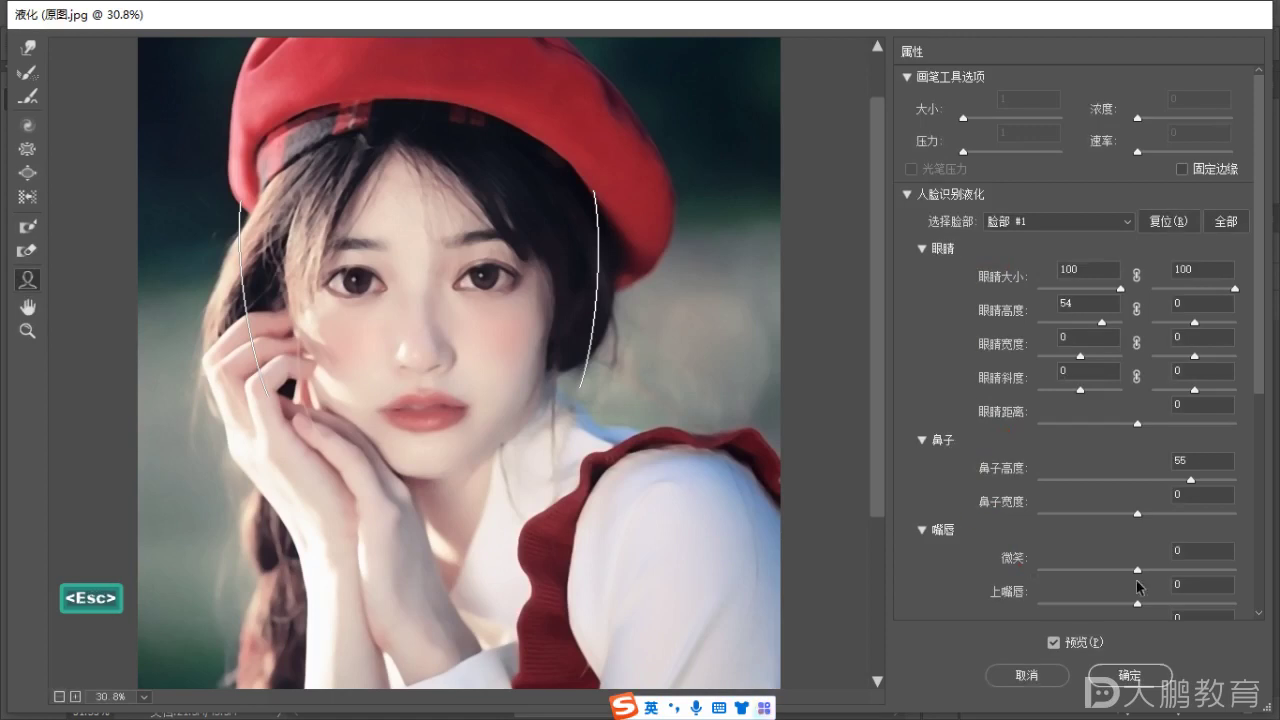
Set the smile (微笑) to 22, test the upper lip (上嘴唇) at -100 and set it back to 0.
{"action": "left_click_drag", "start_coordinate": [1139, 573], "coordinate": [1172, 568]}
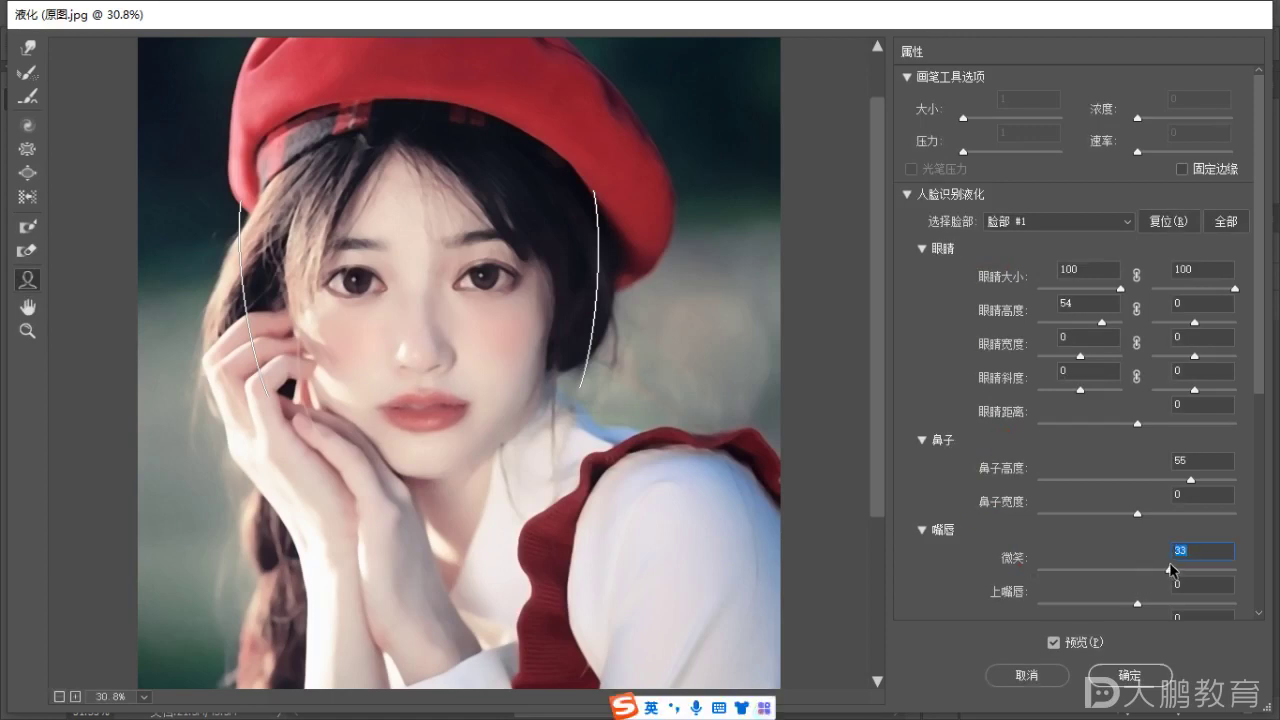
{"action": "left_click_drag", "start_coordinate": [1170, 576], "coordinate": [950, 603]}
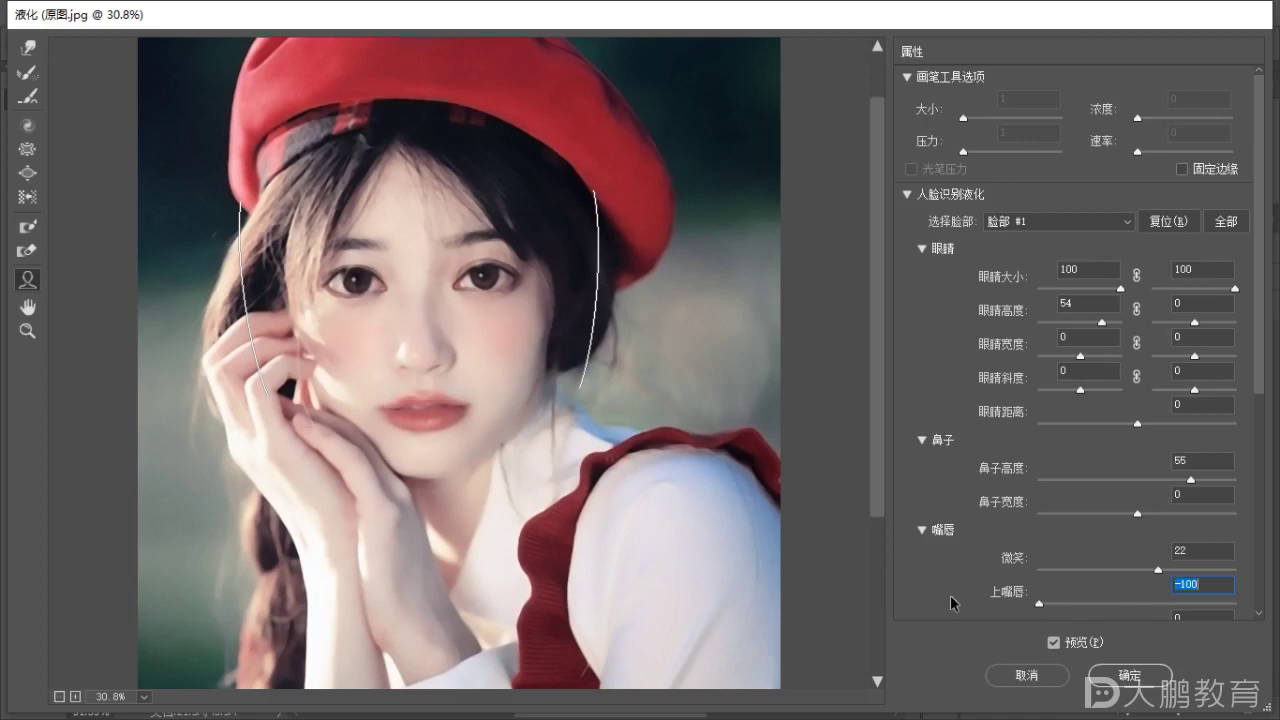
{"action": "left_click_drag", "start_coordinate": [950, 603], "coordinate": [1146, 622]}
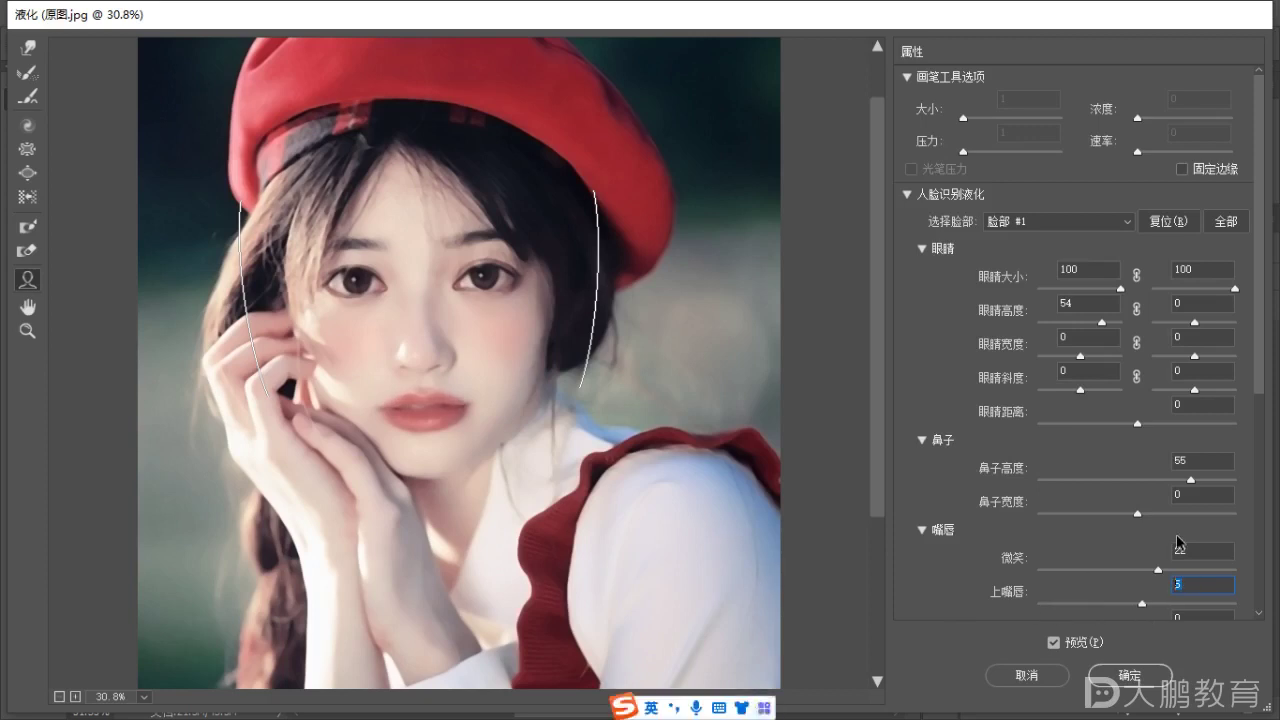
{"action": "type", "text": "0"}
Reshape the face outline with a chin height (下巴高度) of 100 and a forehead (前额) of 63.
{"action": "mouse_move", "coordinate": [409, 455]}
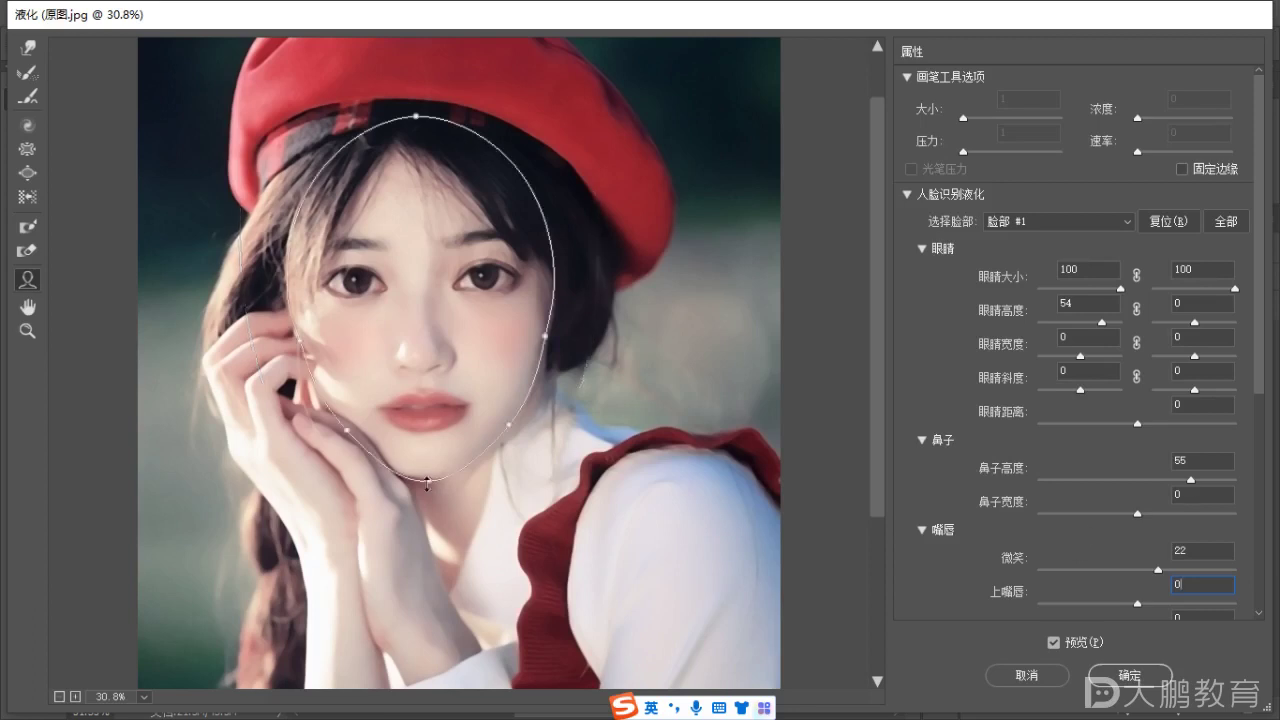
{"action": "left_click_drag", "start_coordinate": [431, 478], "coordinate": [429, 449]}
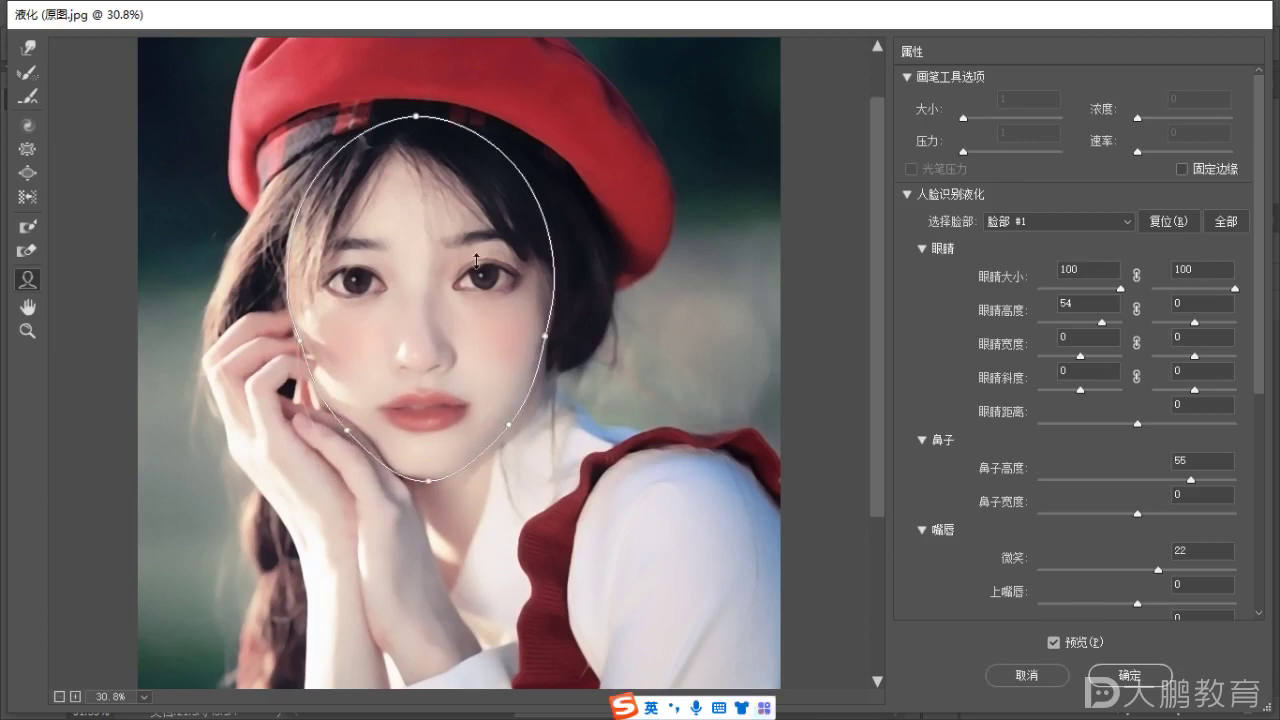
{"action": "left_click_drag", "start_coordinate": [416, 116], "coordinate": [420, 80]}
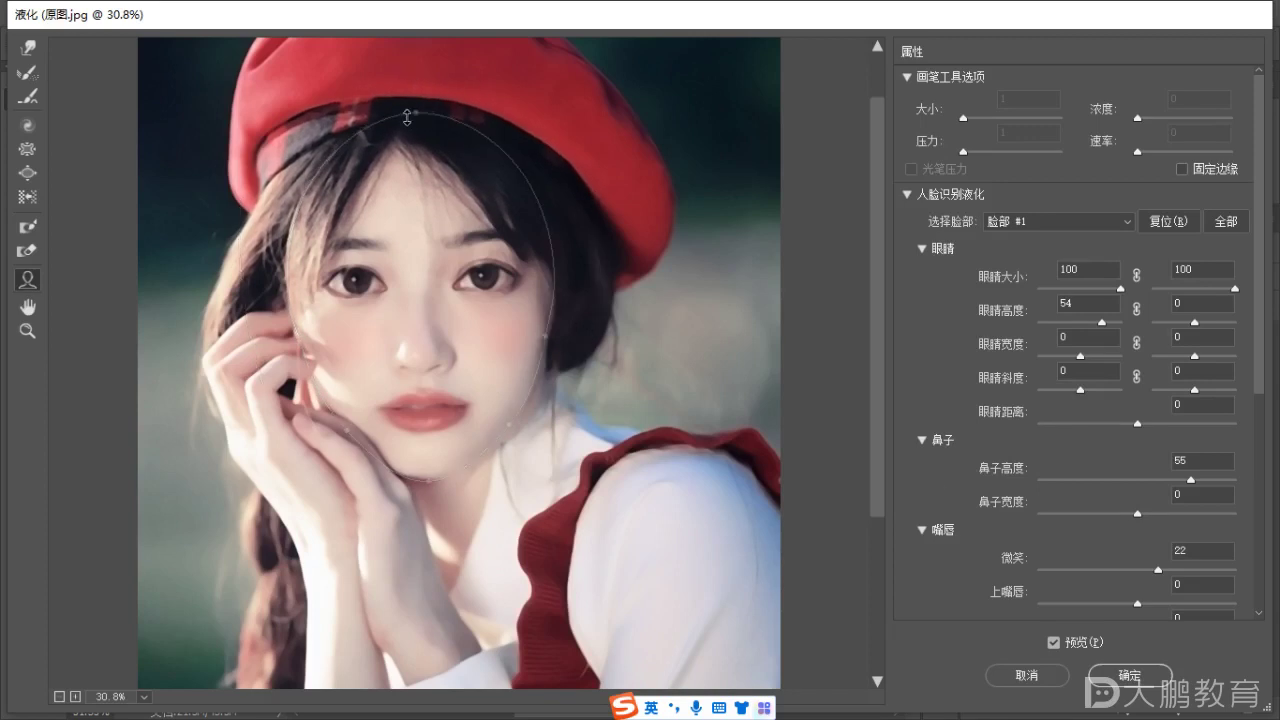
{"action": "scroll", "coordinate": [1051, 537], "scroll_direction": "down", "scroll_amount": 6}
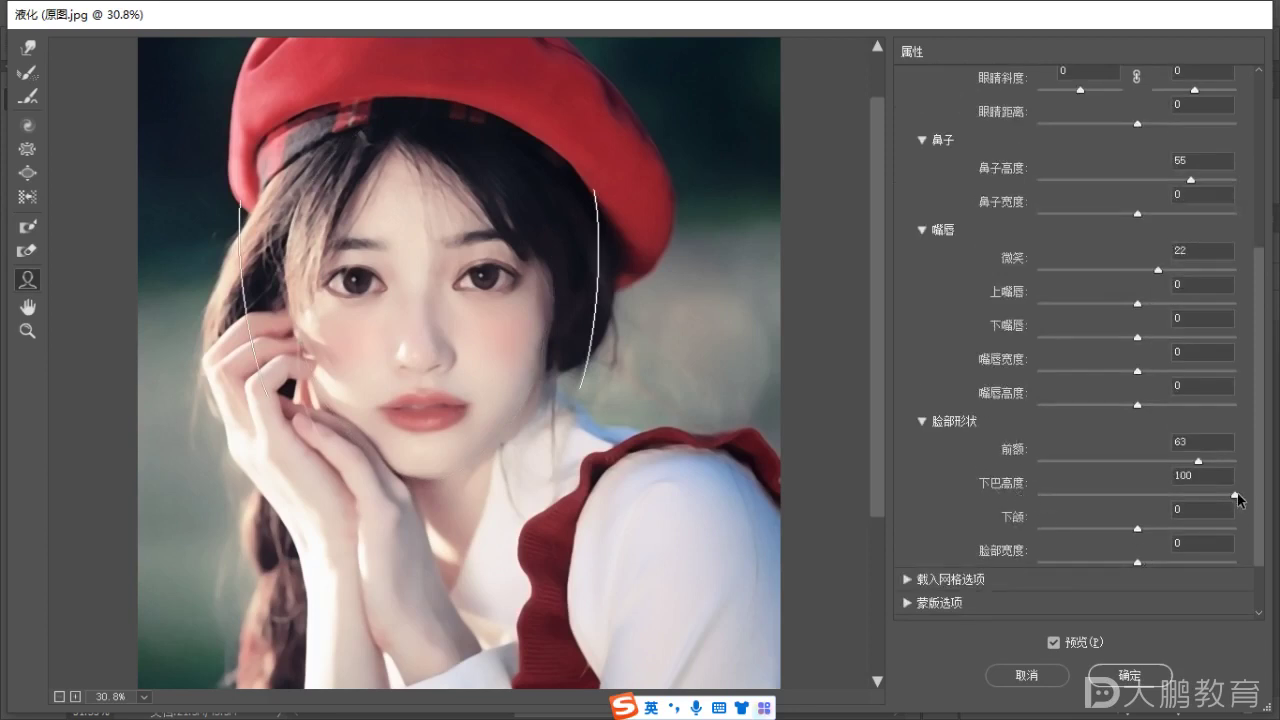
{"action": "mouse_move", "coordinate": [441, 468]}
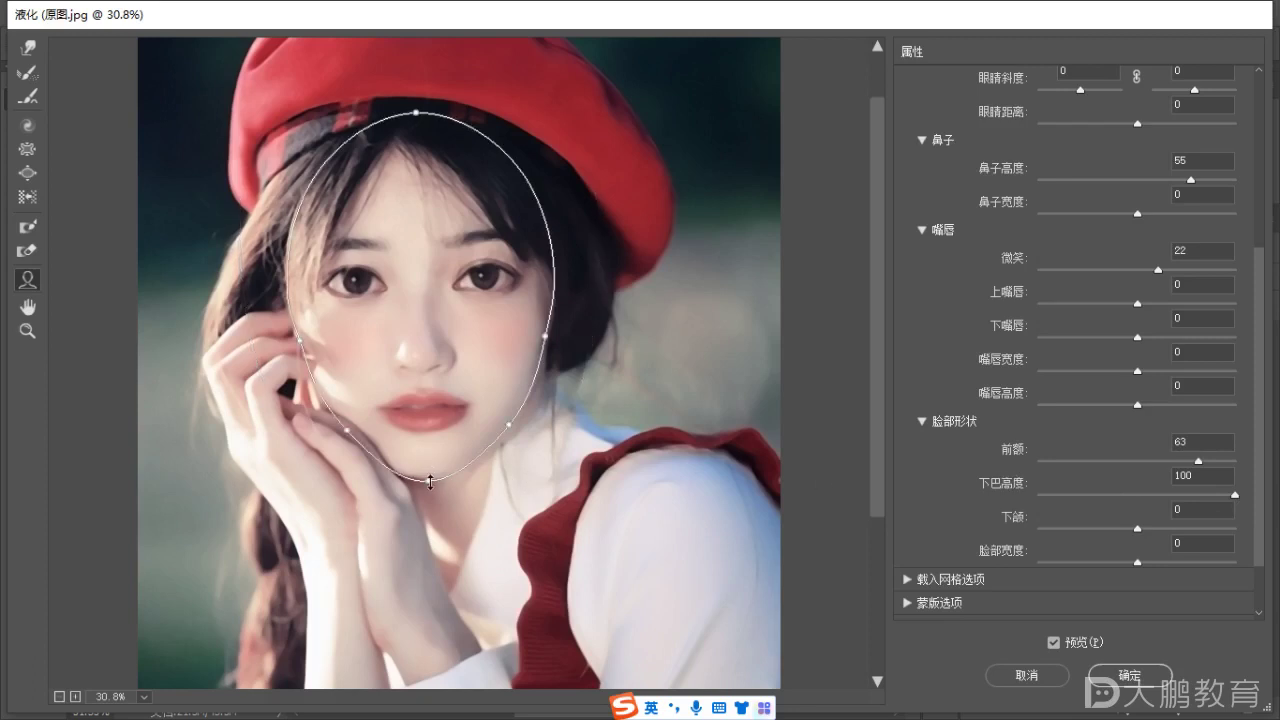
Set the chin height (下巴高度) to 83 and the upper lip (上嘴唇) to 85 with the Face tool.
{"action": "left_click_drag", "start_coordinate": [427, 478], "coordinate": [428, 550]}
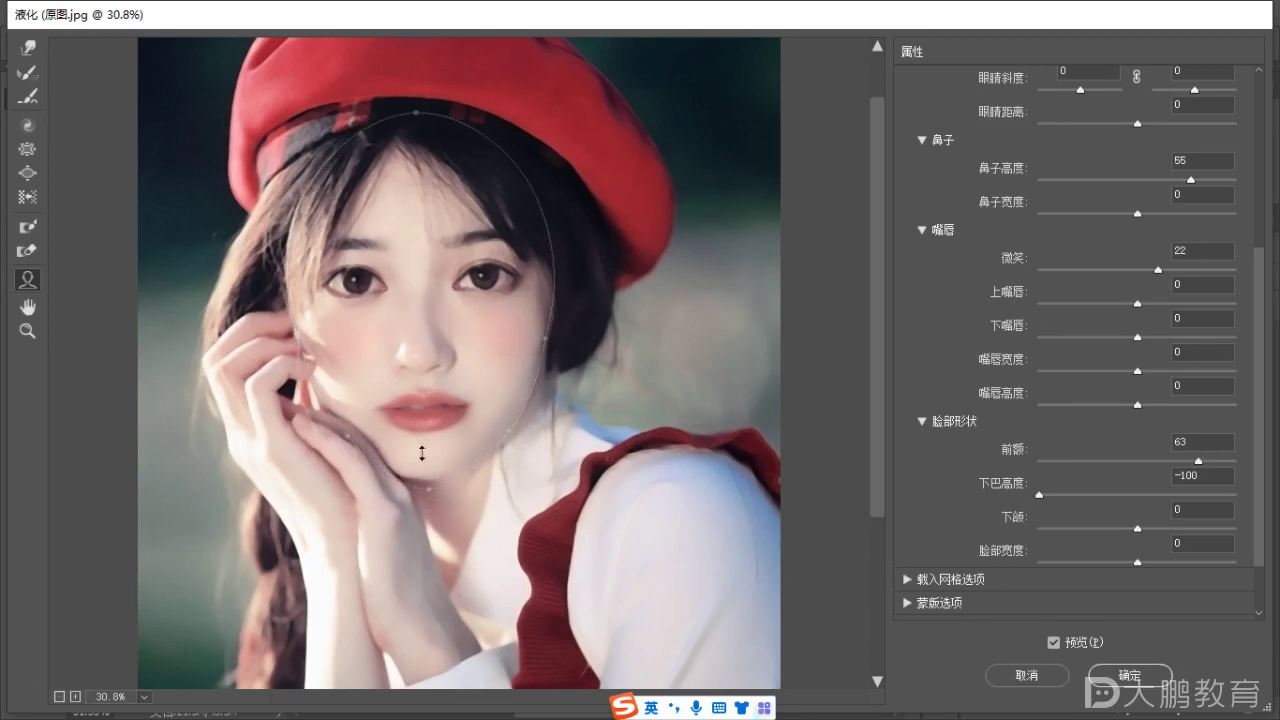
{"action": "left_click_drag", "start_coordinate": [425, 440], "coordinate": [424, 452]}
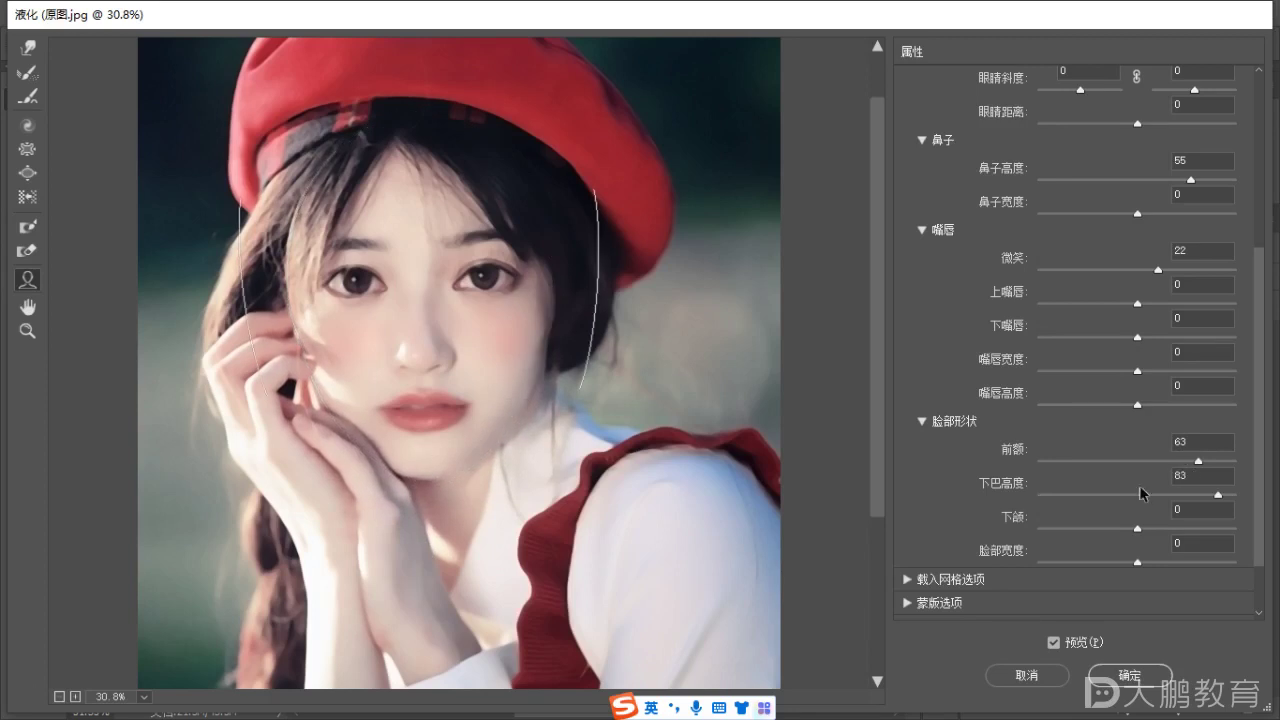
{"action": "mouse_move", "coordinate": [421, 399]}
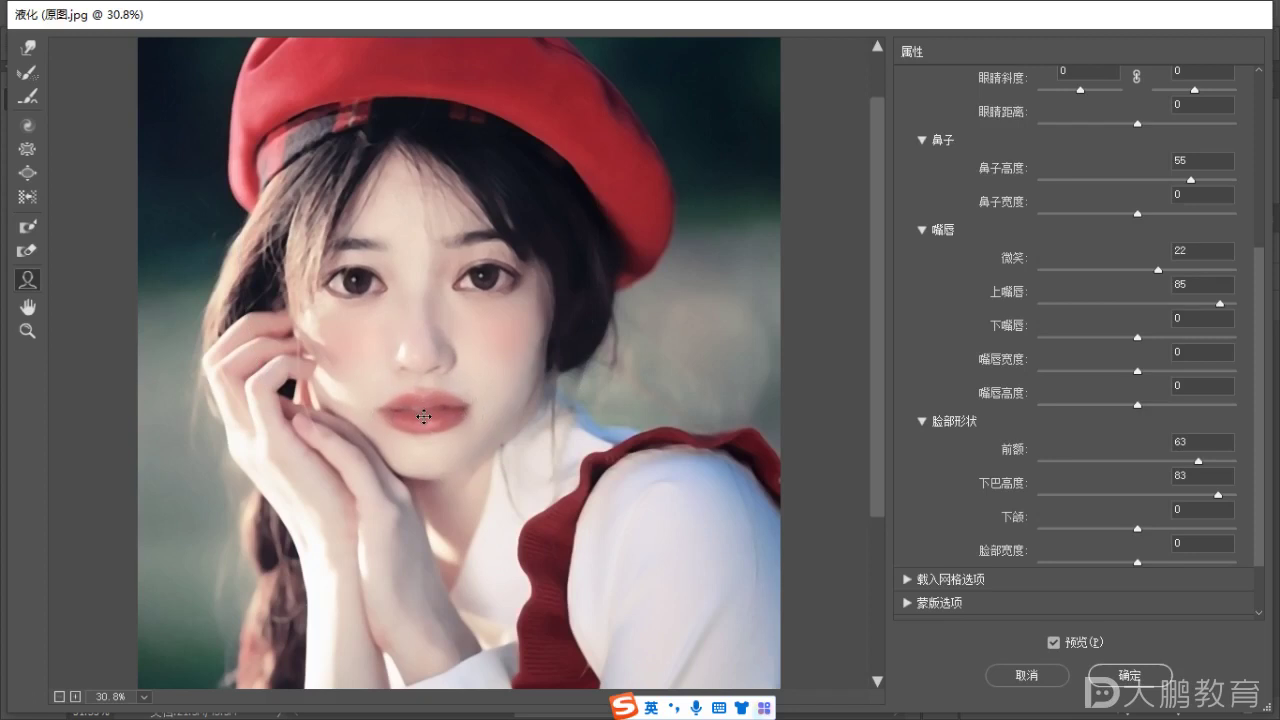
{"action": "key", "text": "ctrl+0"}
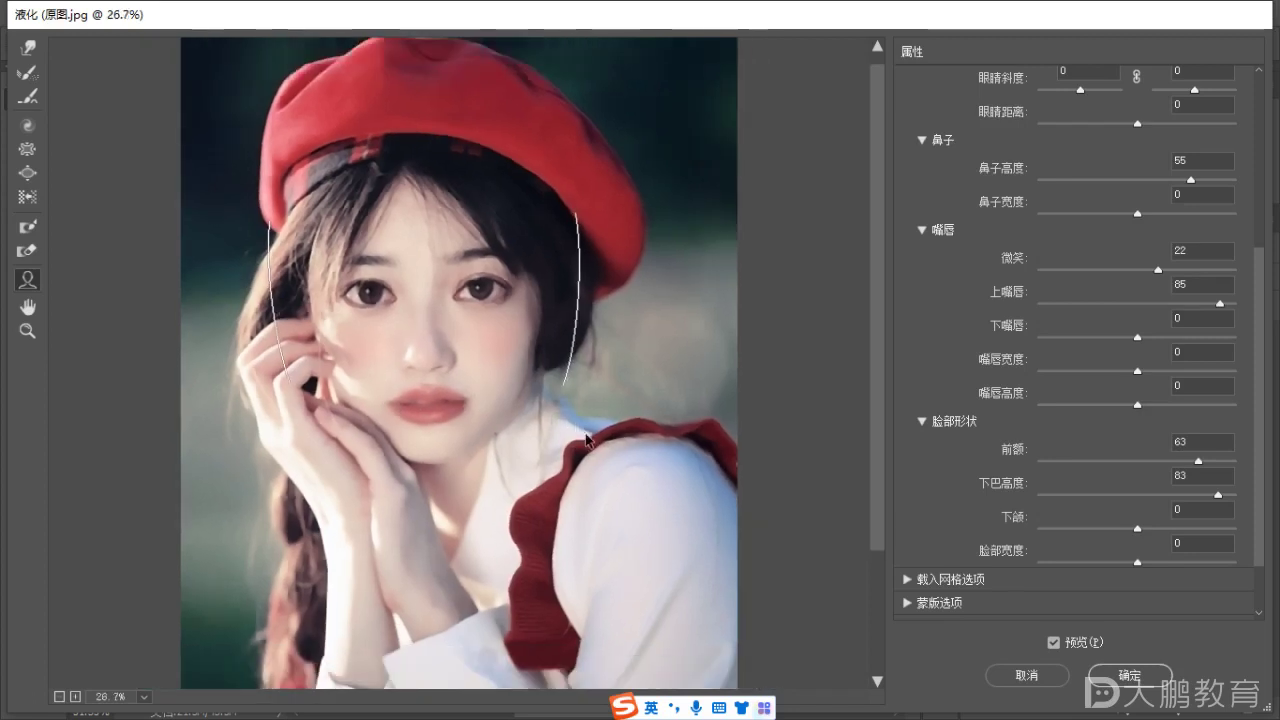
{"action": "mouse_move", "coordinate": [405, 354]}
{"action": "mouse_move", "coordinate": [523, 356]}
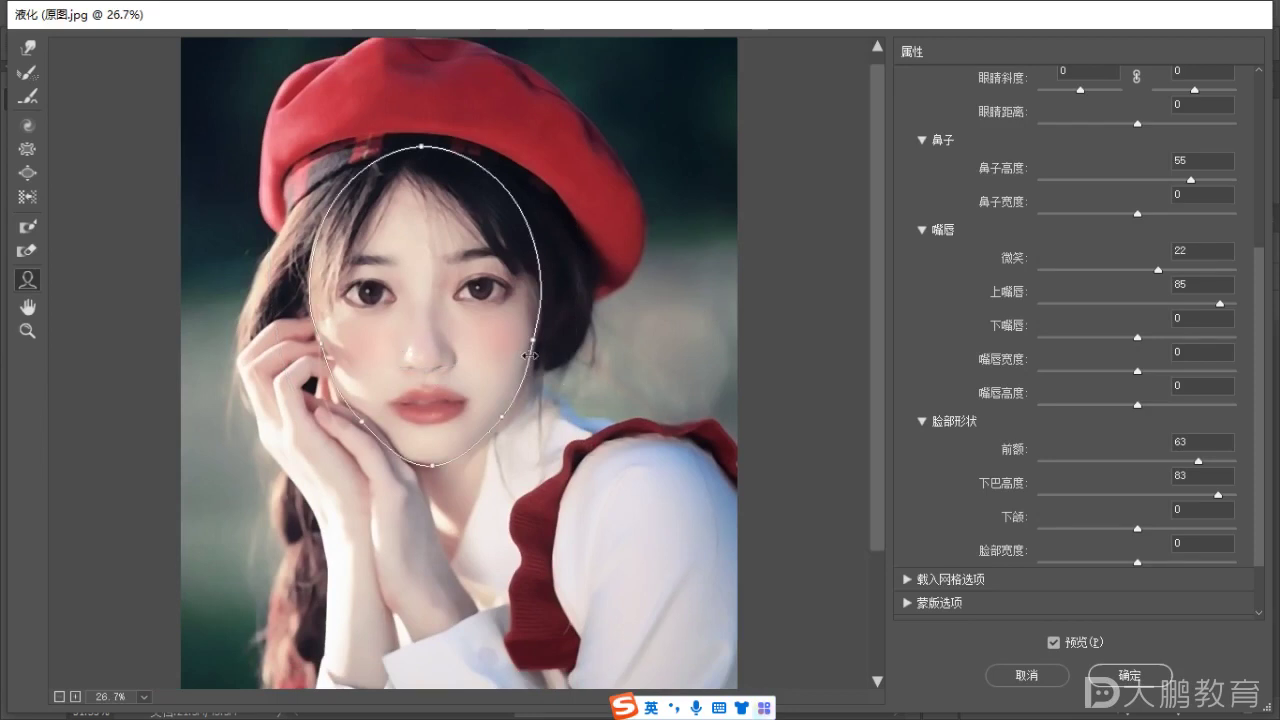
Compare the portrait before and after the Liquify reshaping by switching the preview (预览) off and on.
{"action": "key", "text": "ctrl+minus"}
{"action": "key", "text": "ctrl+minus"}
{"action": "key", "text": "ctrl+minus"}
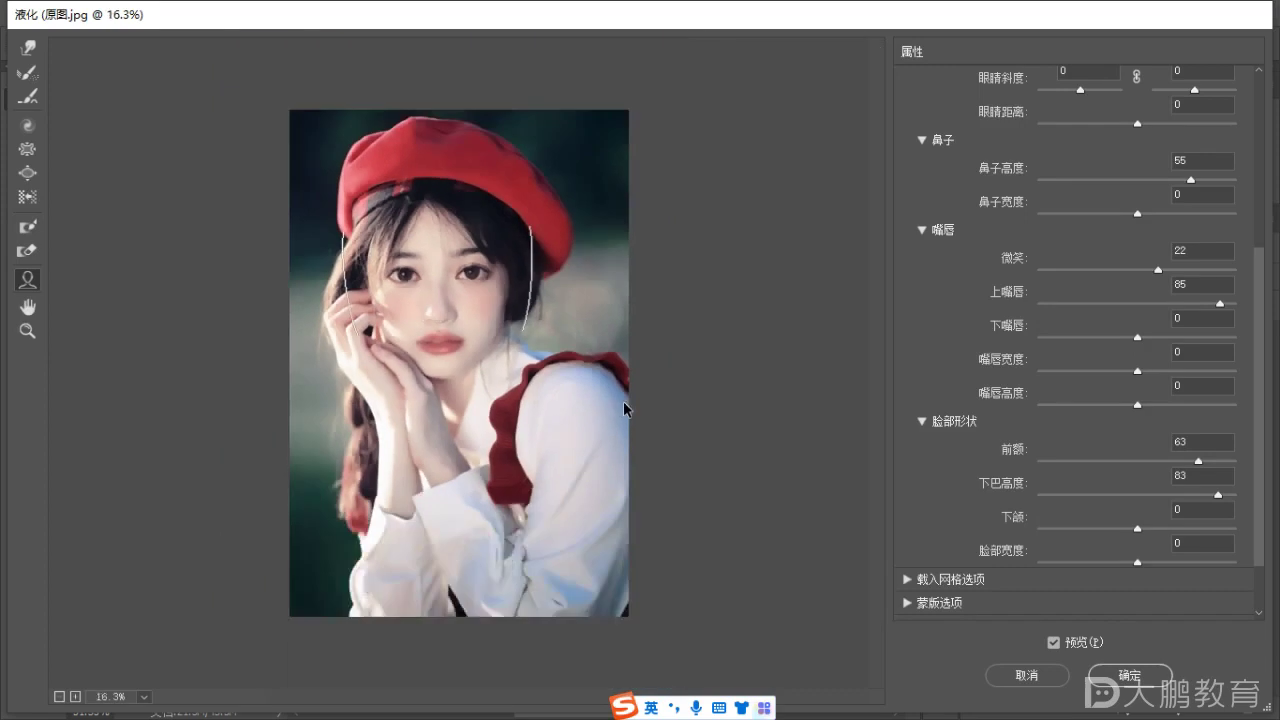
{"action": "key", "text": "ctrl+plus"}
{"action": "key", "text": "ctrl+plus"}
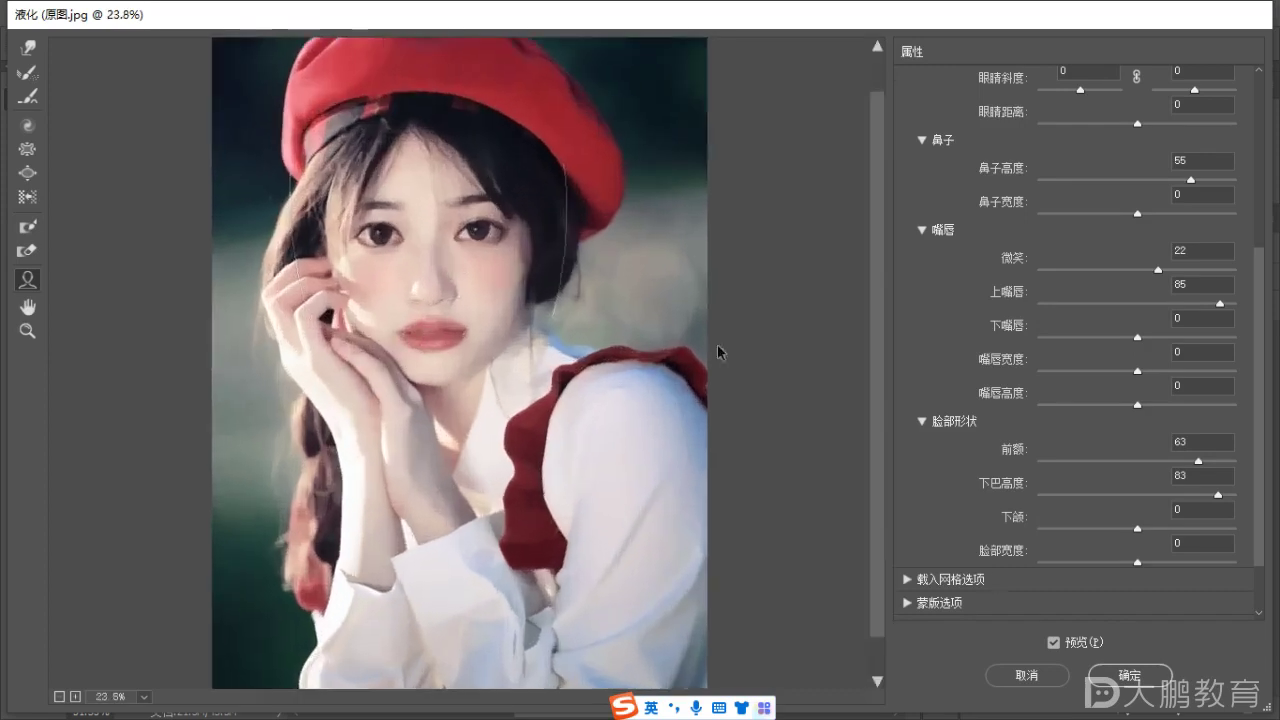
{"action": "left_click", "coordinate": [1054, 643]}
{"action": "left_click", "coordinate": [1054, 643]}
{"action": "left_click", "coordinate": [1054, 643]}
{"action": "left_click", "coordinate": [1054, 643]}
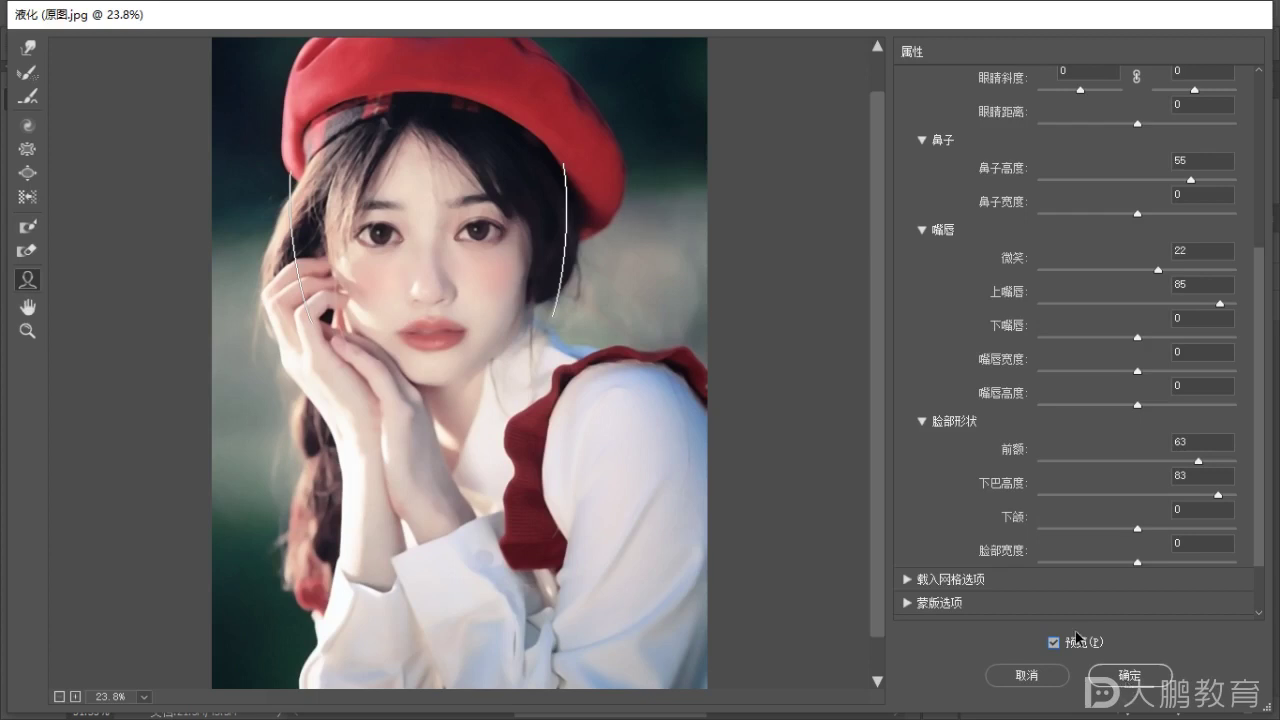
Collapse the facial feature setting groups and set the face width (脸部宽度) to 33.
{"action": "scroll", "coordinate": [990, 310], "scroll_direction": "up", "scroll_amount": 5}
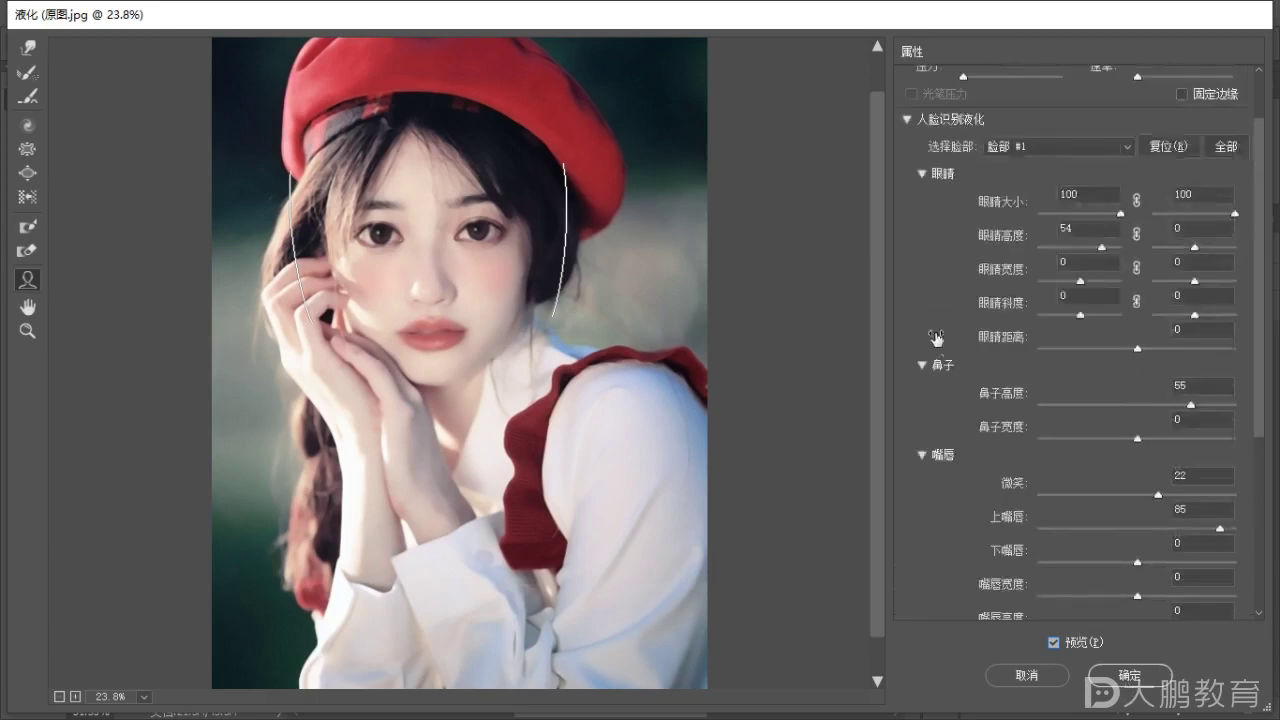
{"action": "left_click", "coordinate": [924, 174]}
{"action": "left_click", "coordinate": [923, 200]}
{"action": "left_click", "coordinate": [921, 222]}
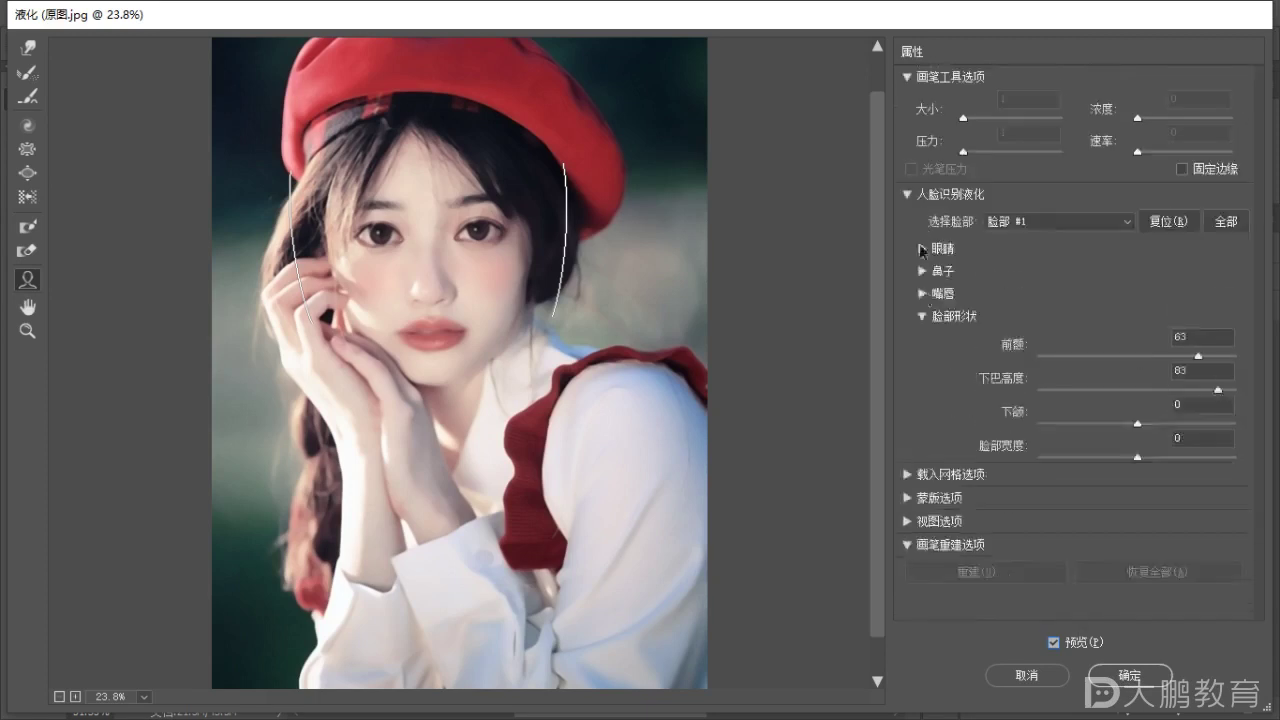
{"action": "left_click", "coordinate": [922, 317]}
{"action": "key", "text": "F1"}
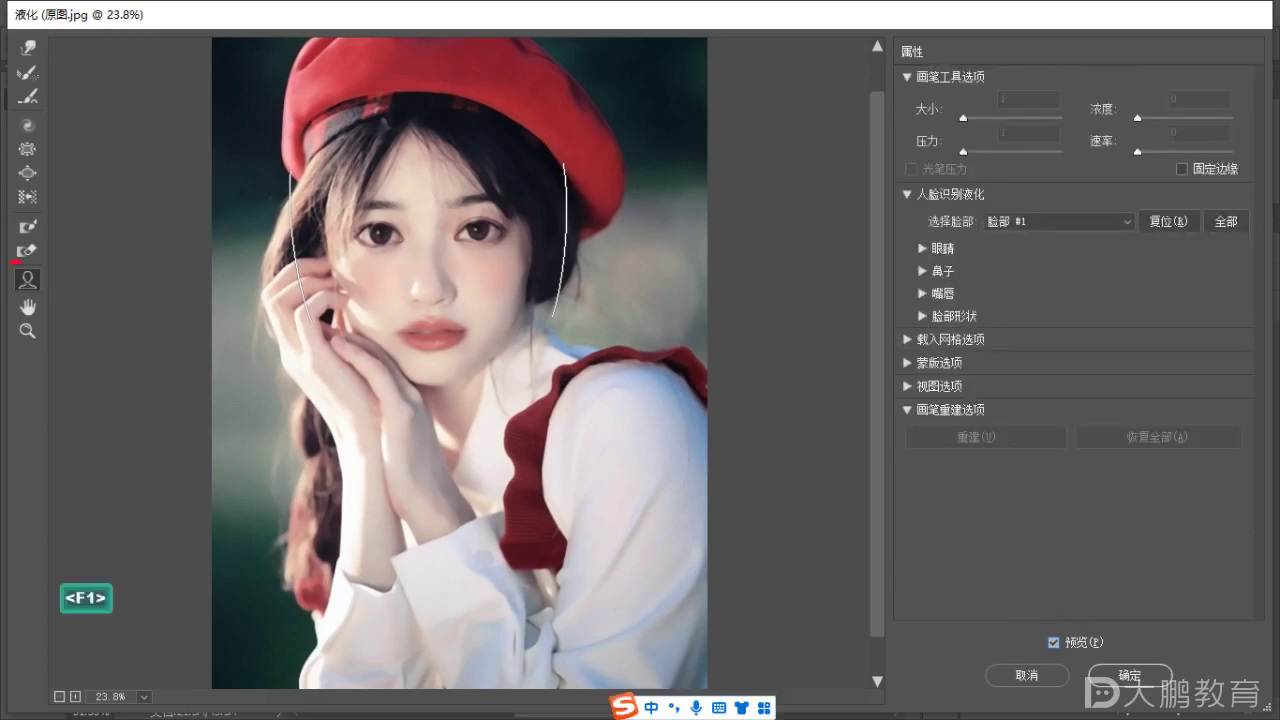
{"action": "key", "text": "Escape"}
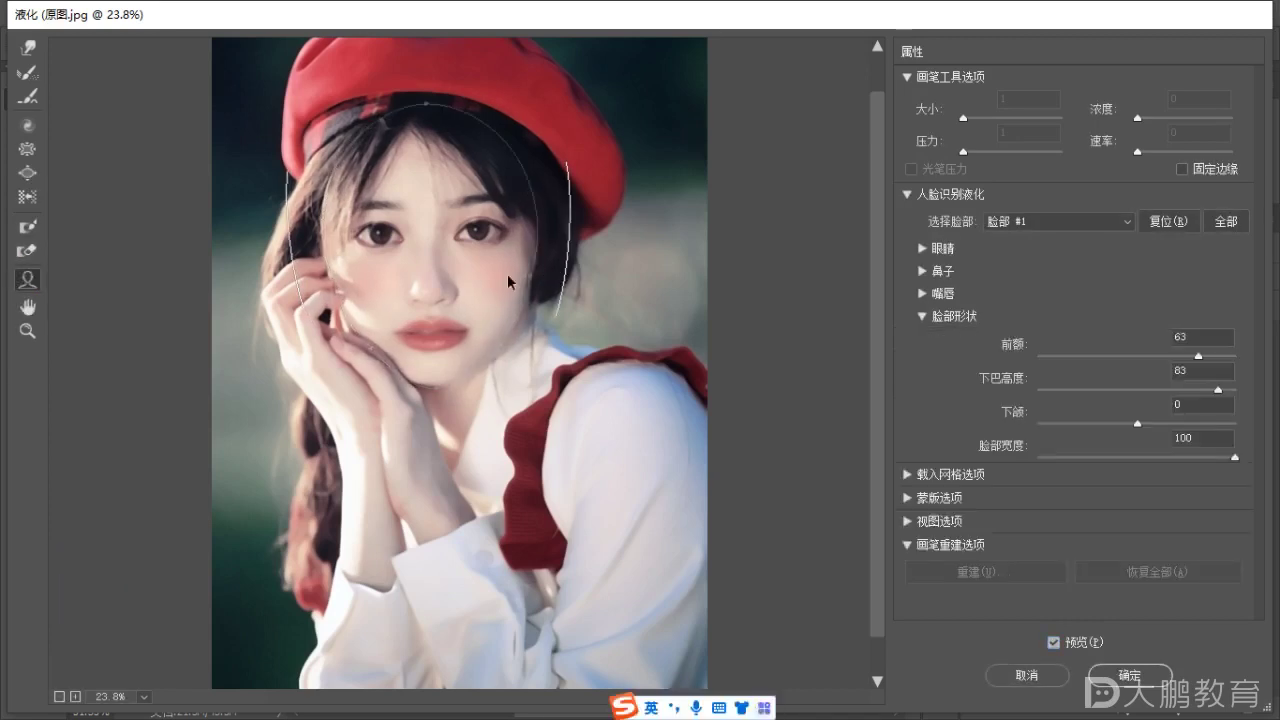
{"action": "mouse_move", "coordinate": [531, 277]}
{"action": "left_mouse_down"}
{"action": "mouse_move", "coordinate": [505, 277]}
{"action": "mouse_move", "coordinate": [517, 277]}
{"action": "left_mouse_up"}
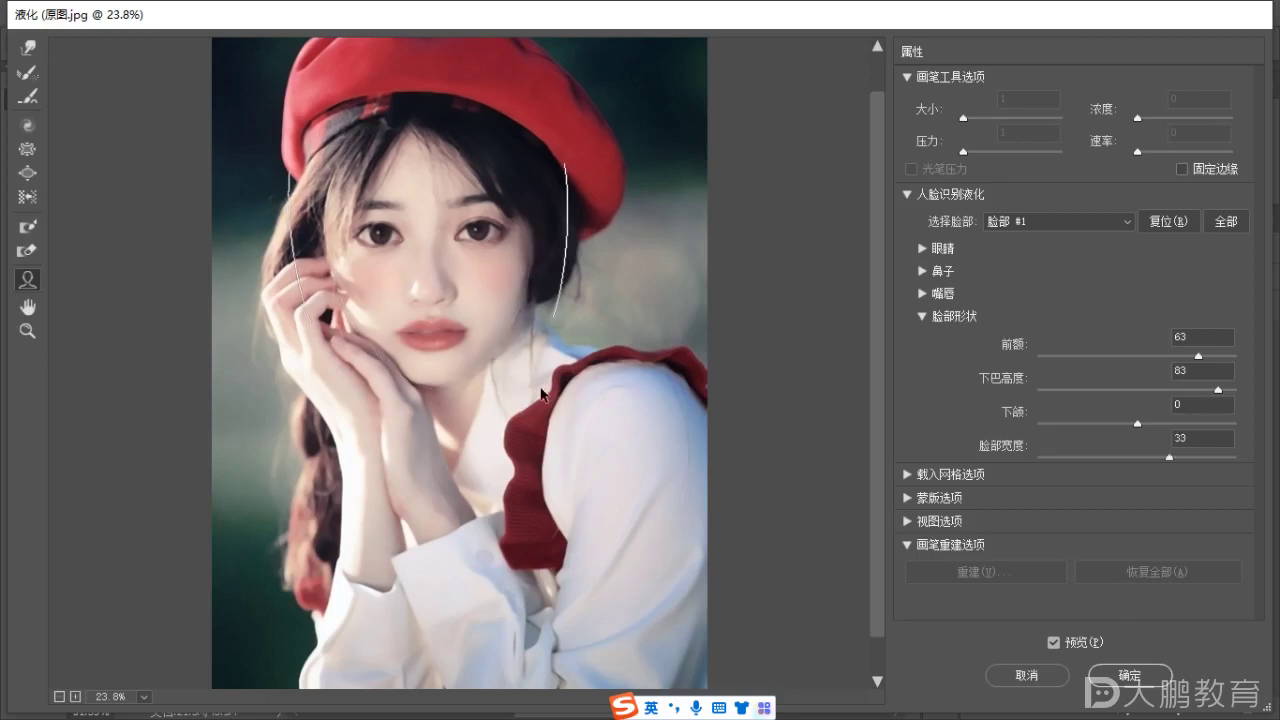
Narrow the mouth to a lip width (嘴唇宽度) of -93 and set the smile (微笑) to 47.
{"action": "mouse_move", "coordinate": [462, 340]}
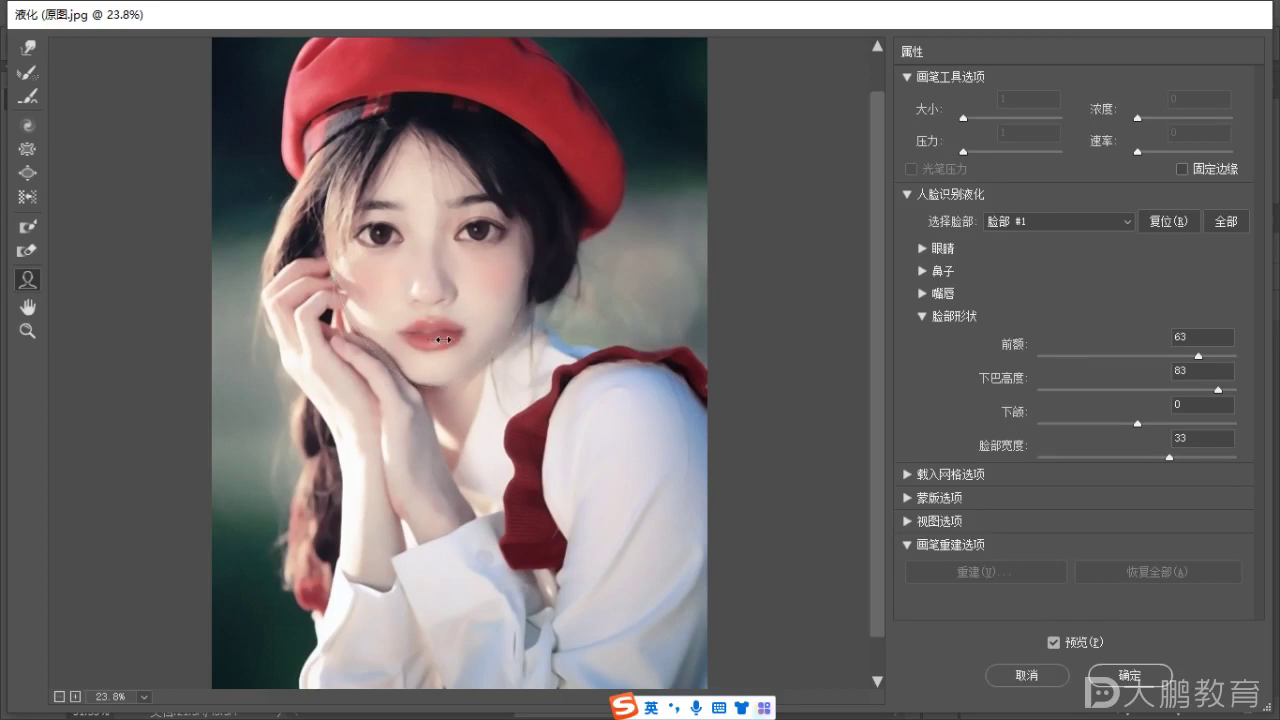
{"action": "left_click_drag", "start_coordinate": [449, 337], "coordinate": [446, 337]}
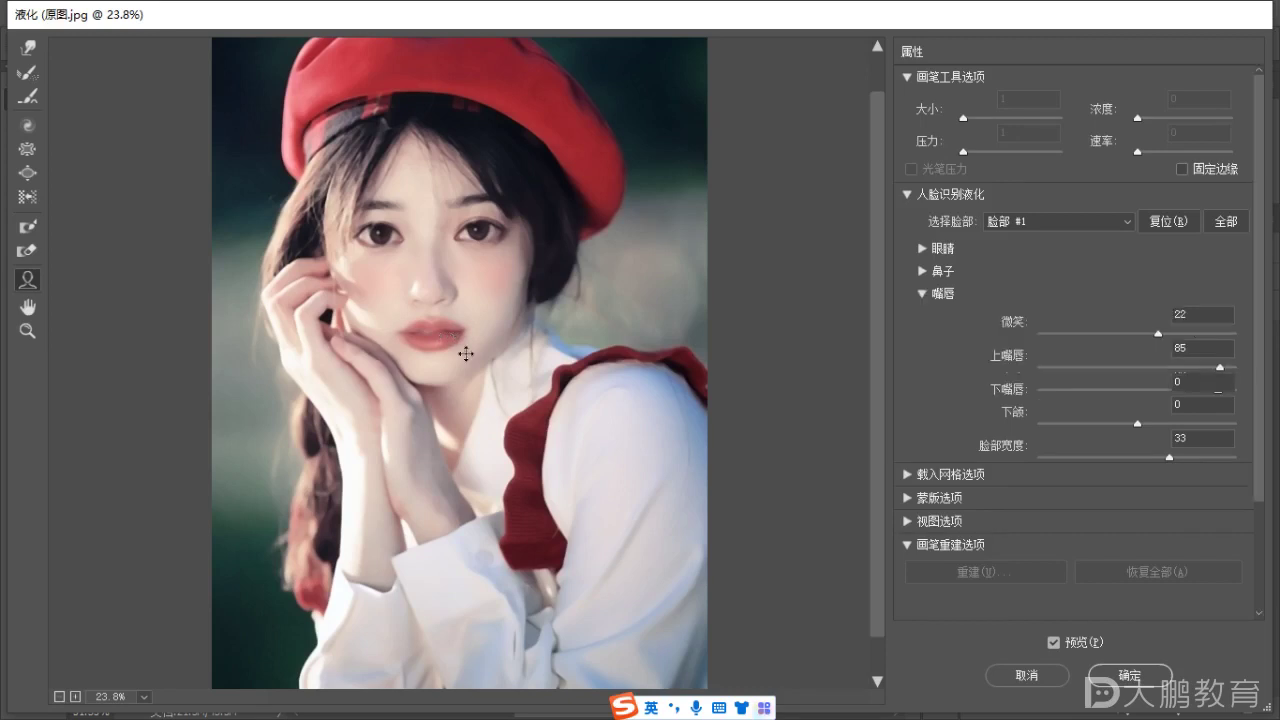
{"action": "scroll", "coordinate": [446, 370], "scroll_direction": "up", "scroll_amount": 2}
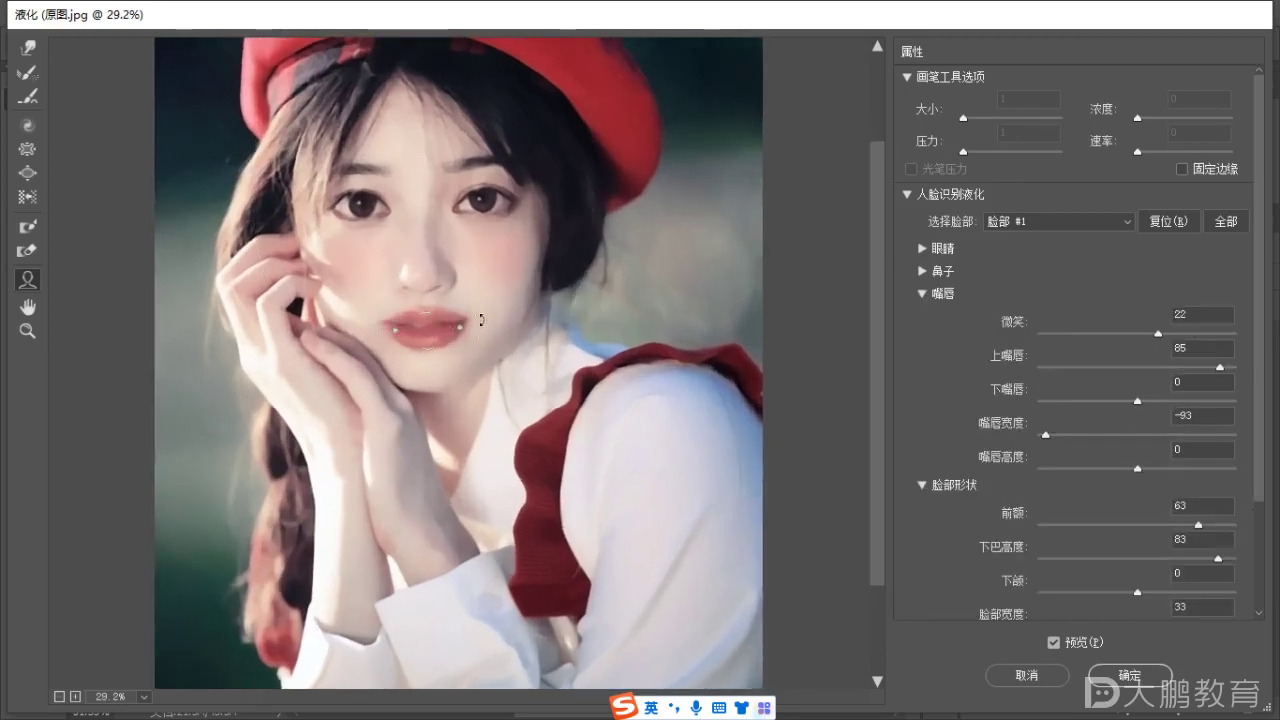
{"action": "left_click_drag", "start_coordinate": [481, 326], "coordinate": [478, 342]}
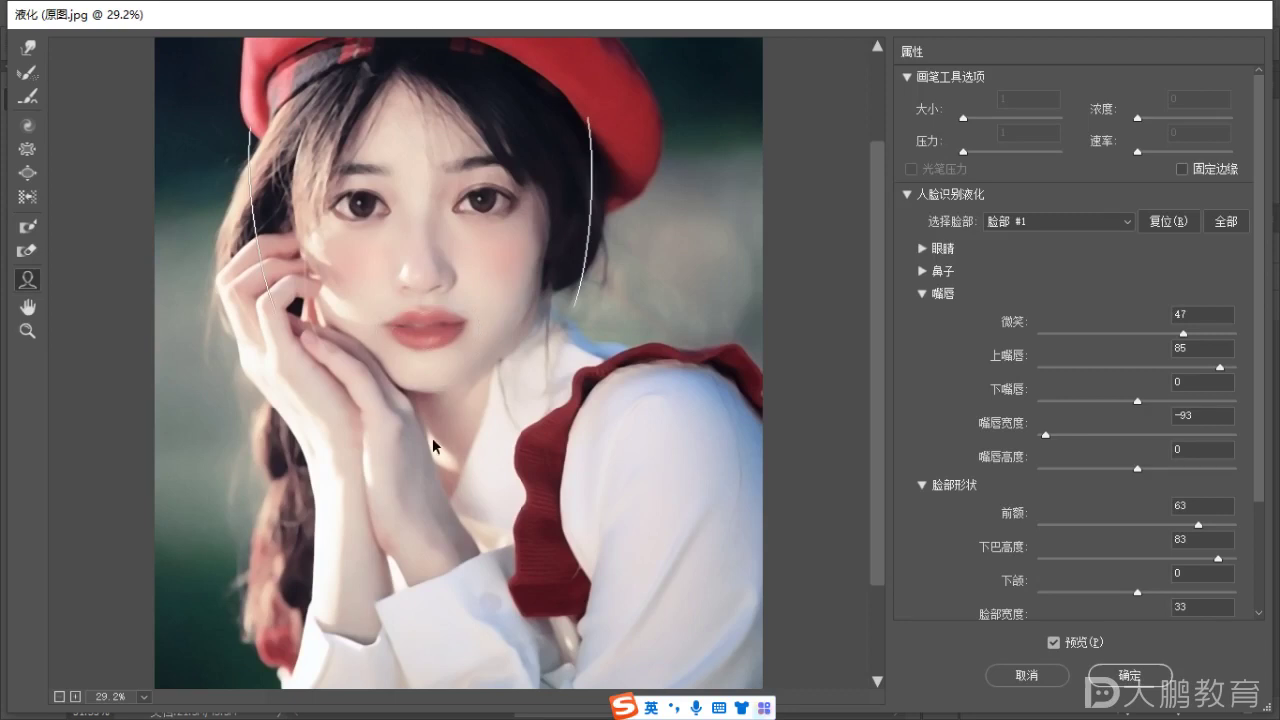
Check the reshaped lips up close and apply the Liquify changes to the layer.
{"action": "scroll", "coordinate": [438, 372], "scroll_direction": "down", "scroll_amount": 2}
{"action": "scroll", "coordinate": [417, 340], "scroll_direction": "up", "scroll_amount": 6}
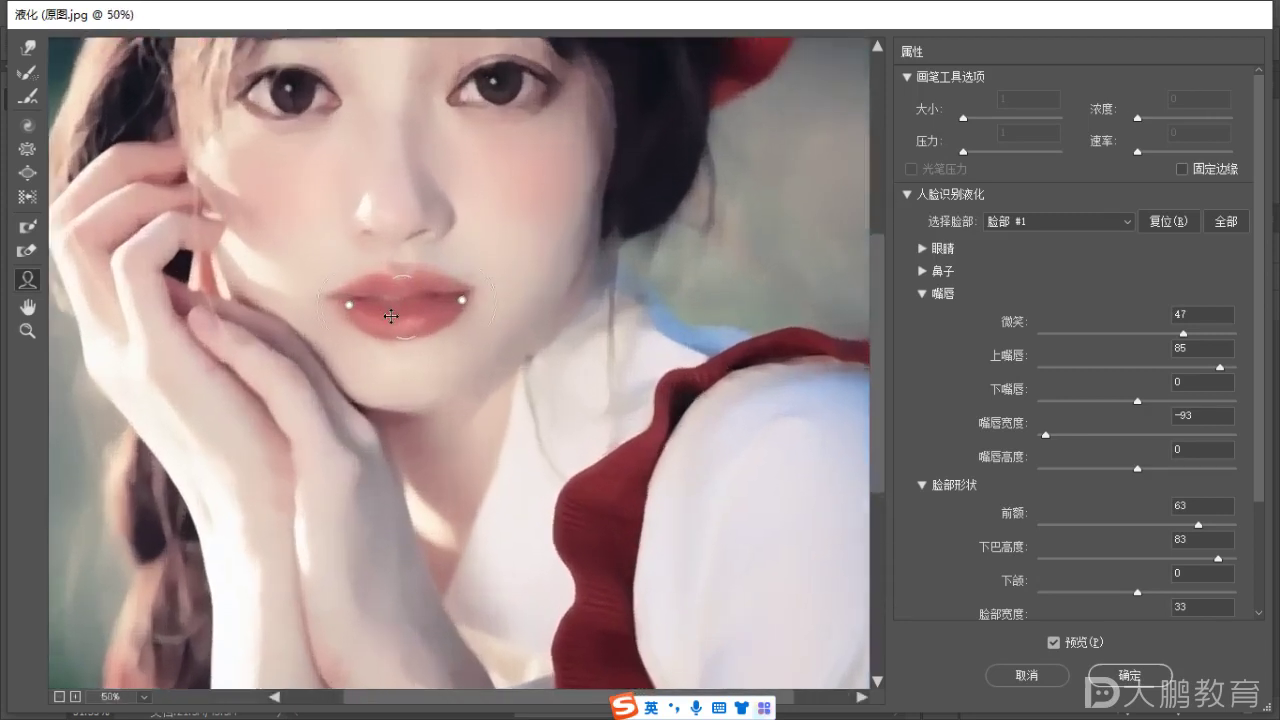
{"action": "scroll", "coordinate": [390, 316], "scroll_direction": "up", "scroll_amount": 1}
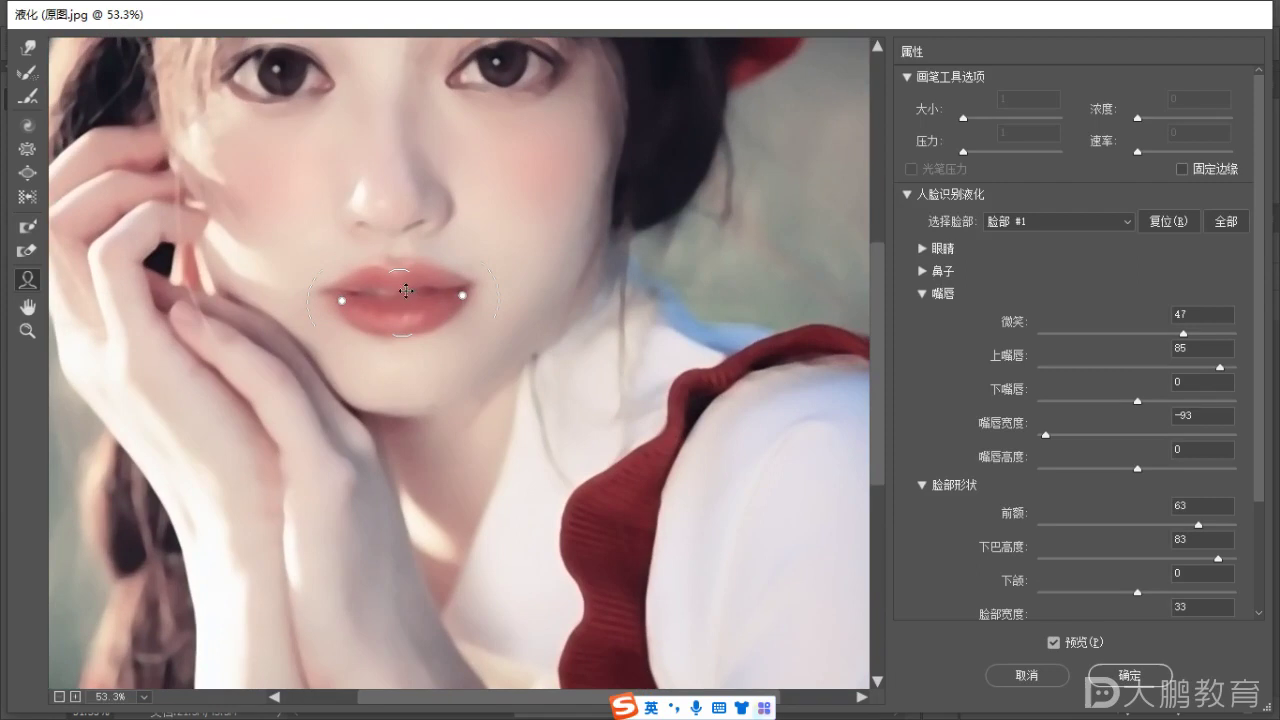
{"action": "scroll", "coordinate": [445, 345], "scroll_direction": "down", "scroll_amount": 3}
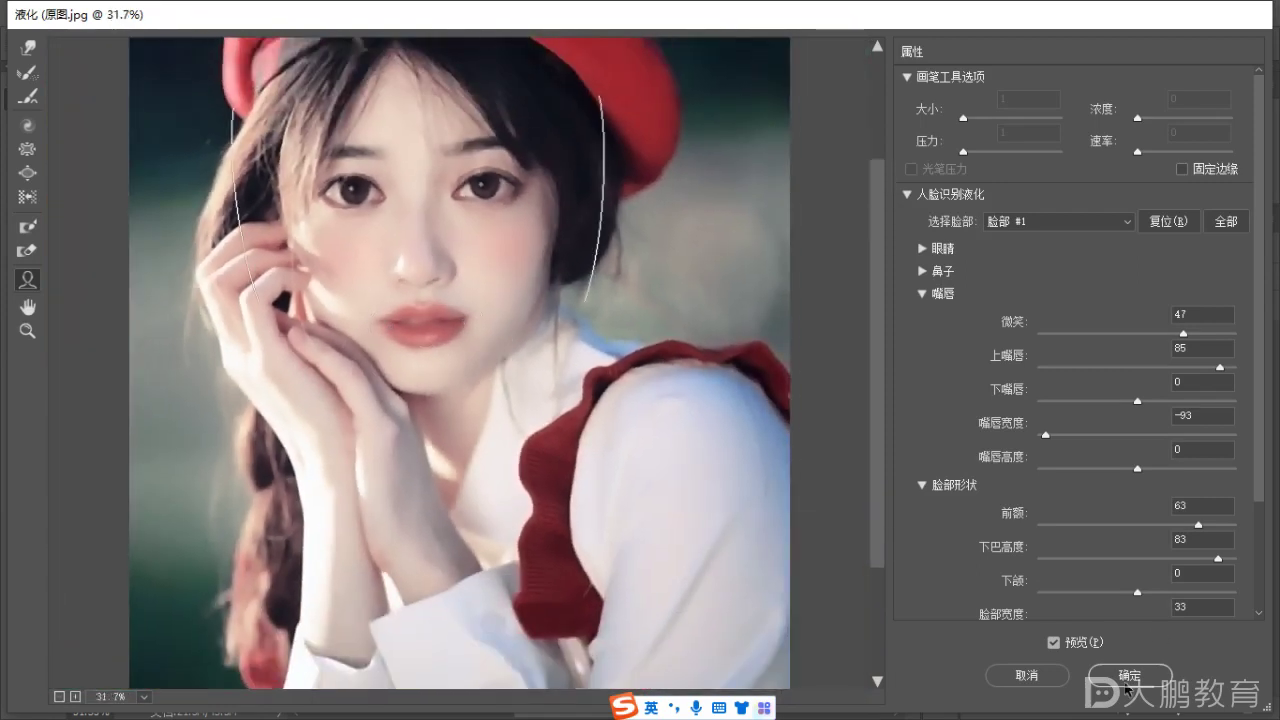
{"action": "left_click", "coordinate": [1130, 676]}
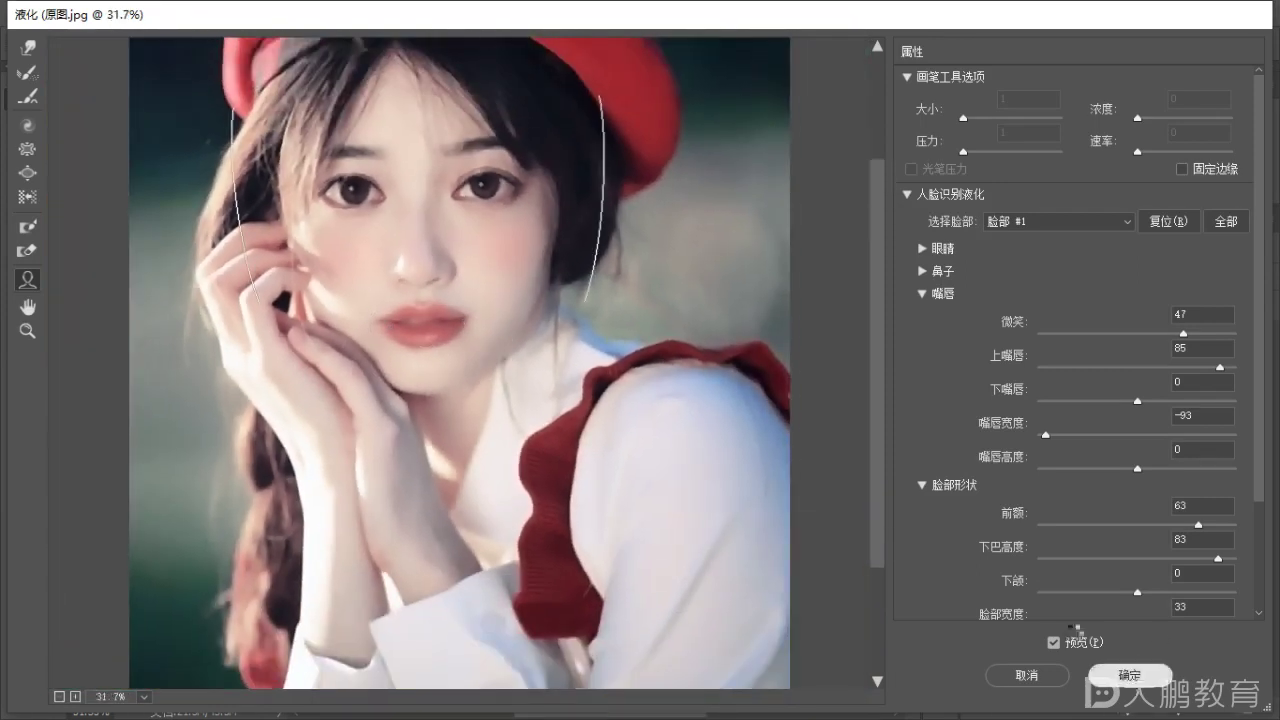
Toggle the visibility of 图层 1 repeatedly to compare the portrait with and without the retouching.
{"action": "scroll", "coordinate": [650, 430], "scroll_direction": "down", "scroll_amount": 4}
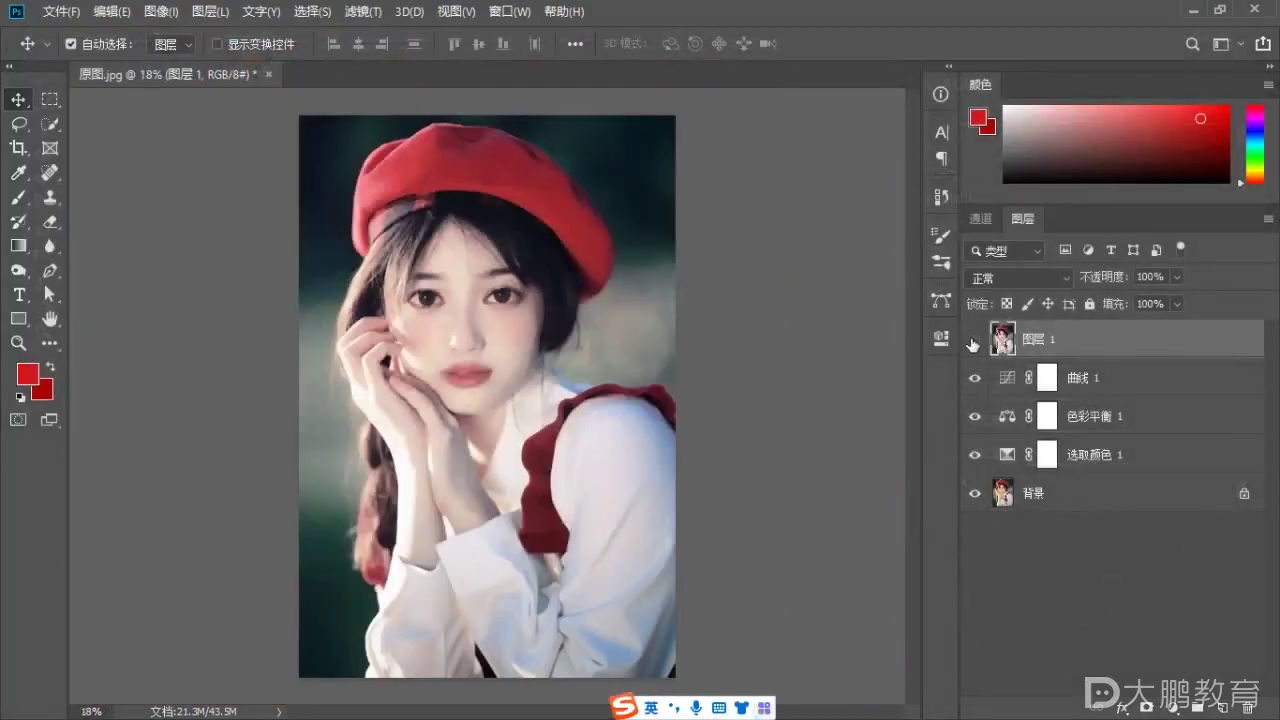
{"action": "left_click", "coordinate": [974, 341]}
{"action": "left_click", "coordinate": [974, 341]}
{"action": "left_click", "coordinate": [974, 341]}
{"action": "left_click", "coordinate": [974, 341]}
{"action": "left_click", "coordinate": [974, 341]}
{"action": "scroll", "coordinate": [418, 298], "scroll_direction": "up", "scroll_amount": 3}
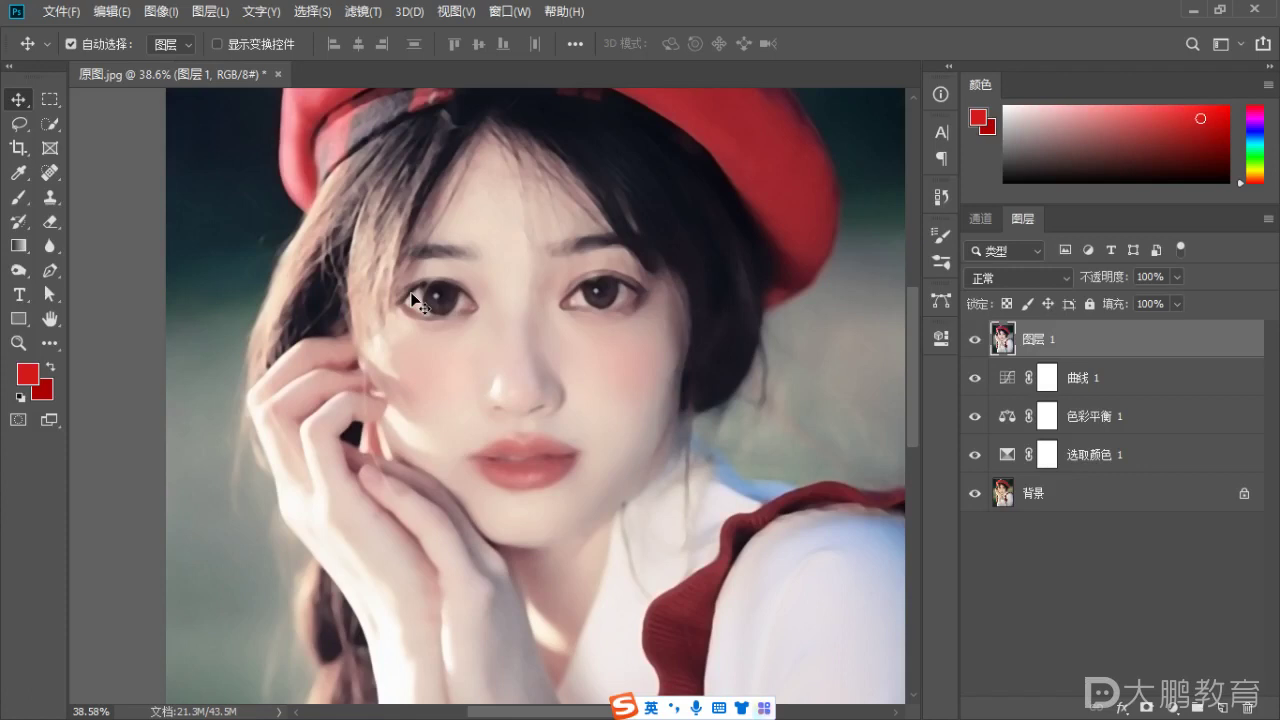
{"action": "scroll", "coordinate": [473, 347], "scroll_direction": "down", "scroll_amount": 3}
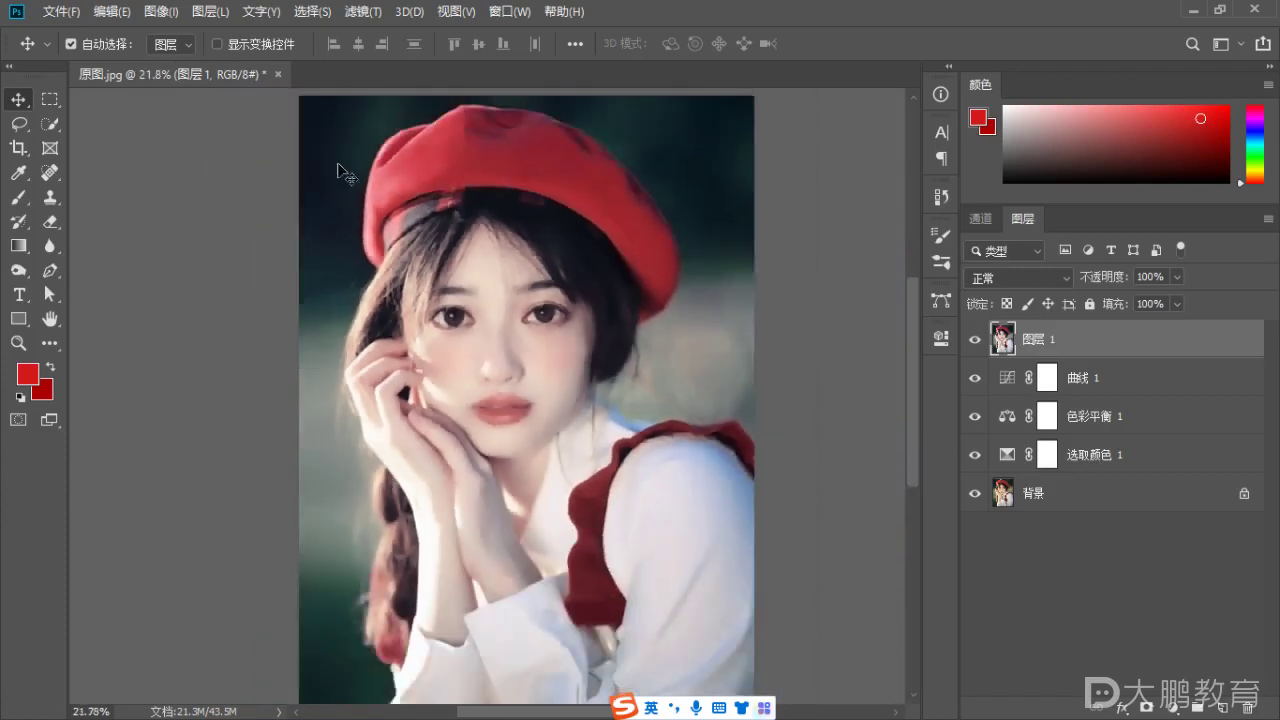
Merge 图层 1 with the curves, colour balance and selective colour adjustment layers, leaving the background layer separate.
{"action": "left_click", "coordinate": [209, 193]}
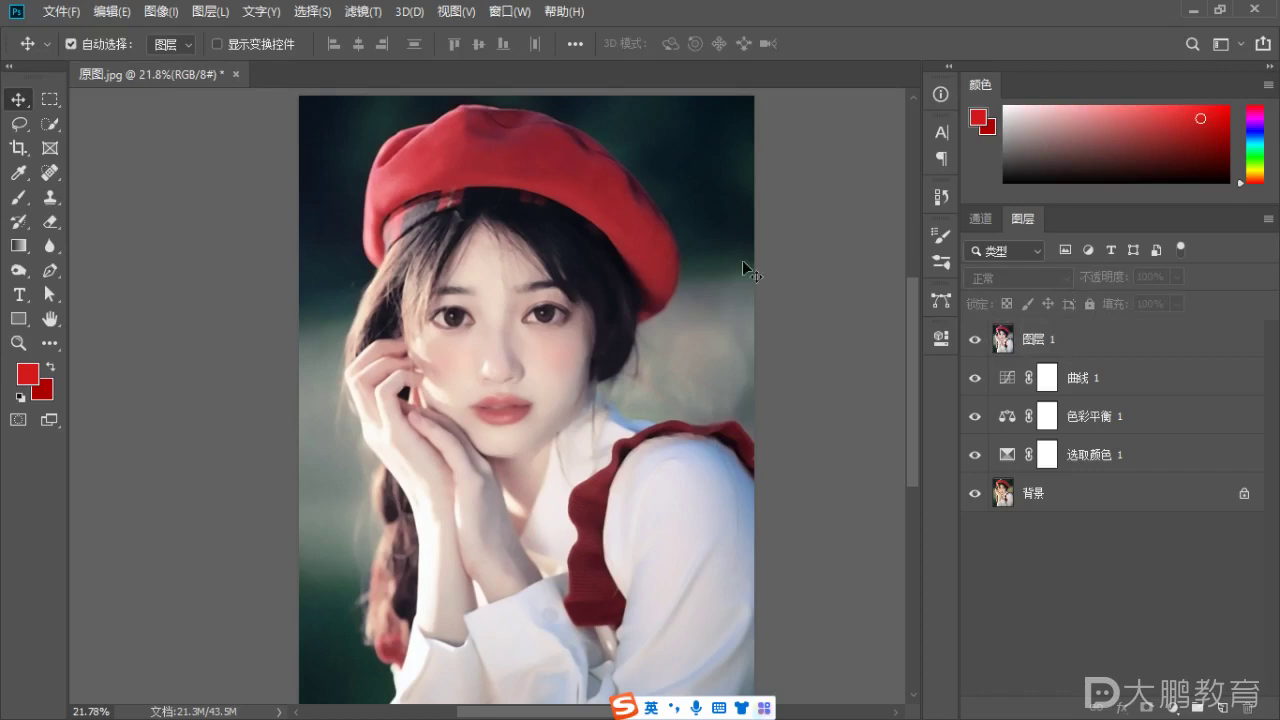
{"action": "left_click", "coordinate": [1027, 338]}
{"action": "left_click", "coordinate": [1075, 448], "text": "shift"}
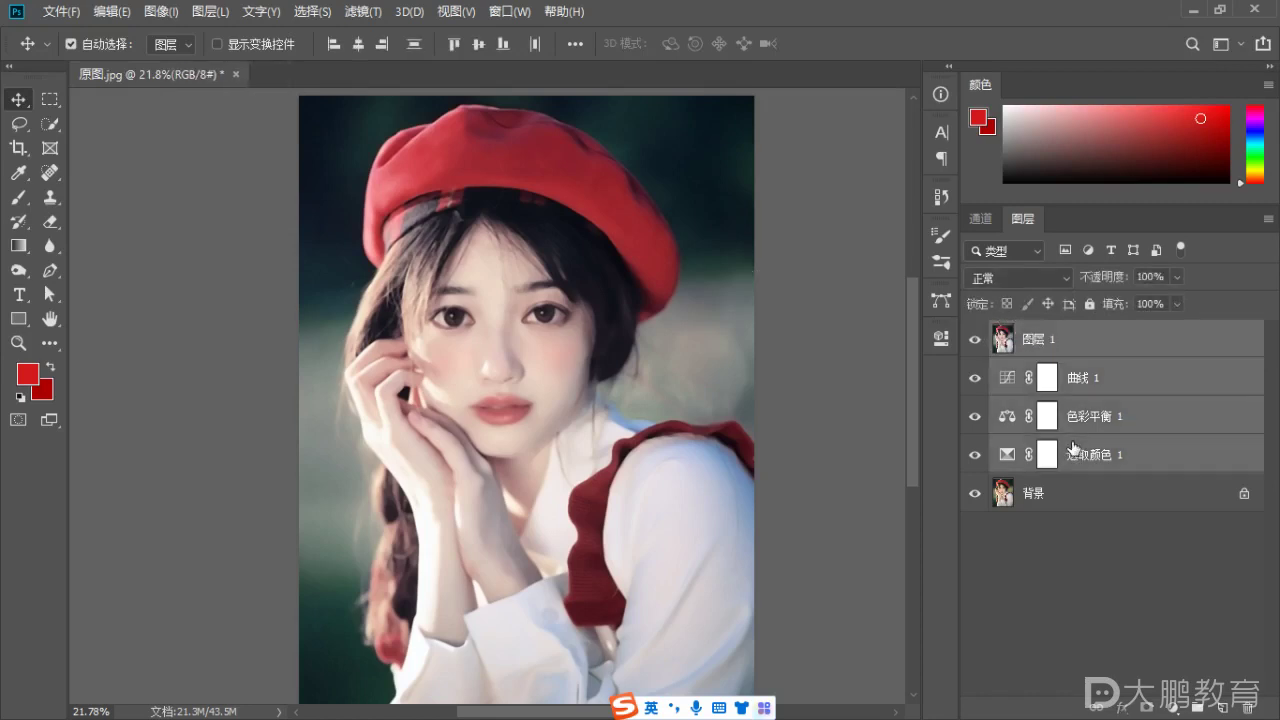
{"action": "key", "text": "ctrl"}
{"action": "key", "text": "ctrl+e"}
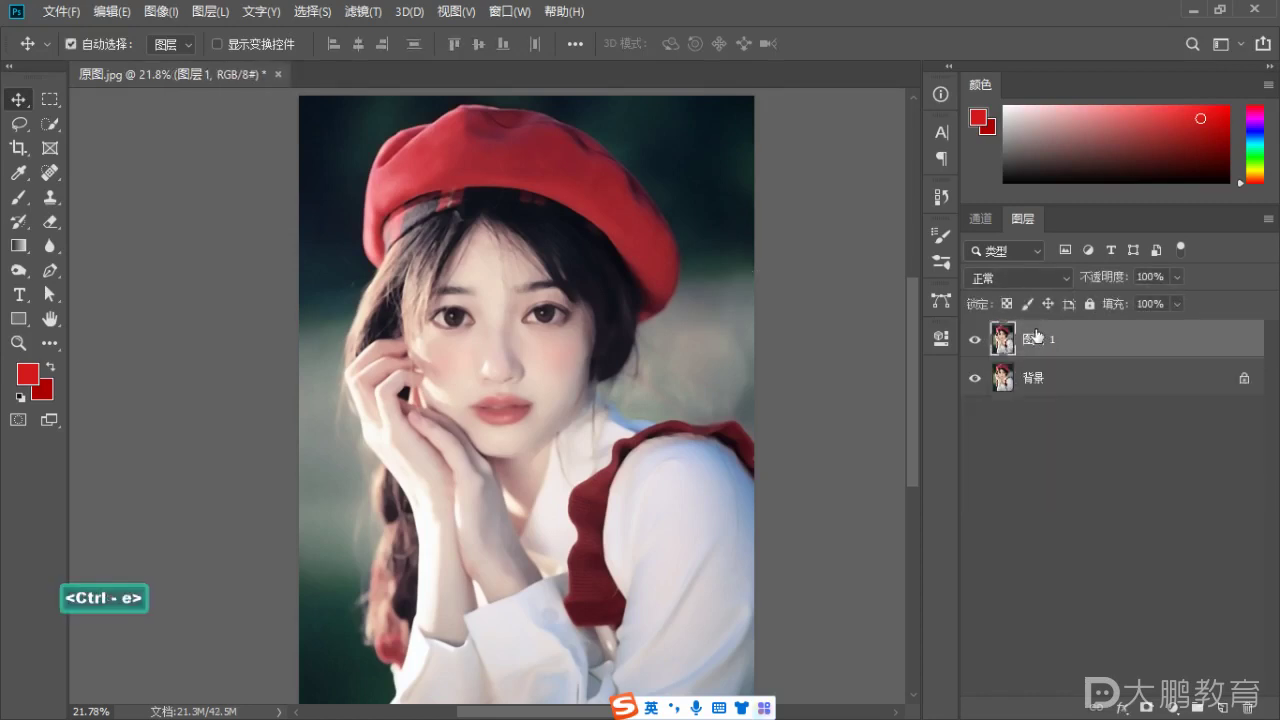
Save the document to the desktop as a Photoshop file named 15-16.
{"action": "key", "text": "ctrl+s"}
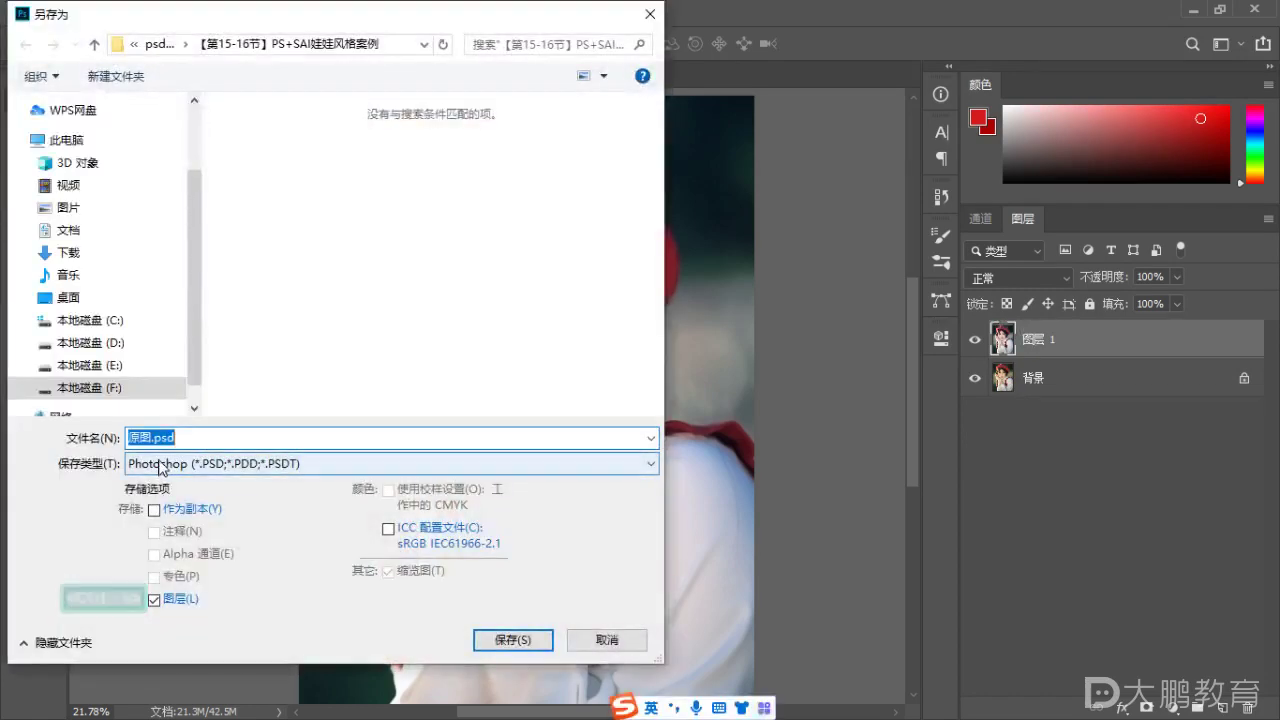
{"action": "type", "text": "1"}
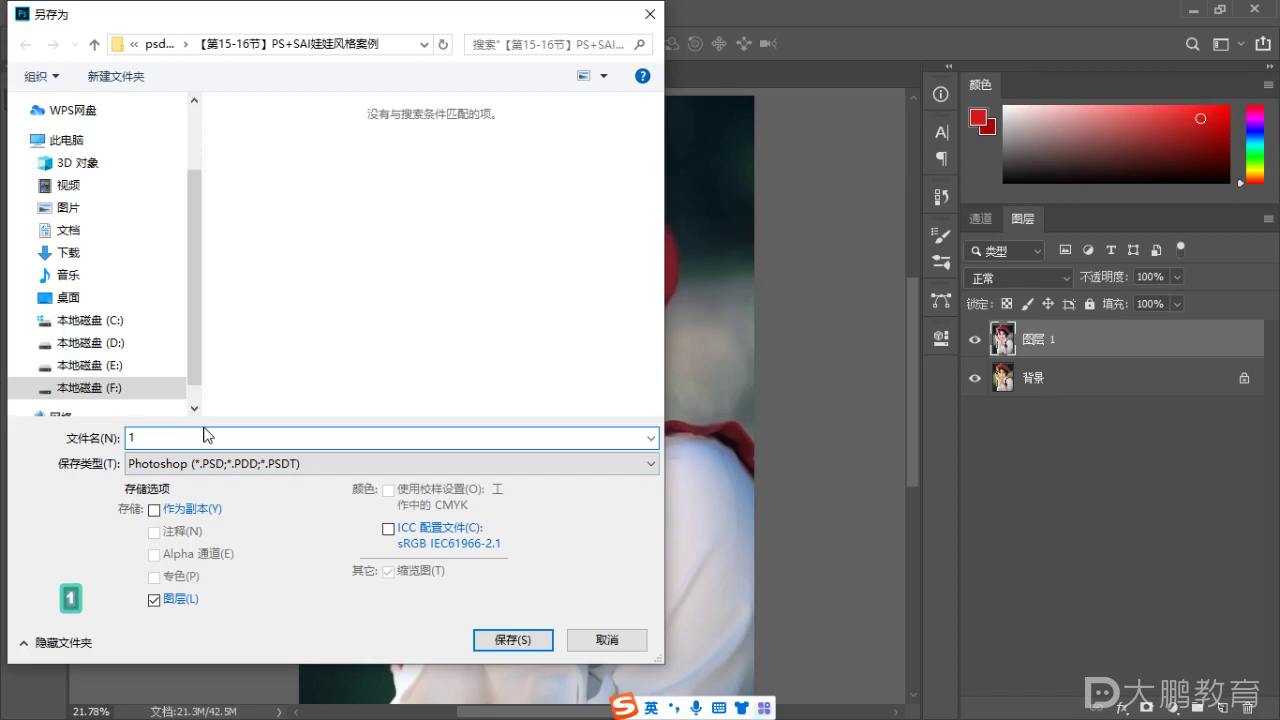
{"action": "type", "text": "5-16"}
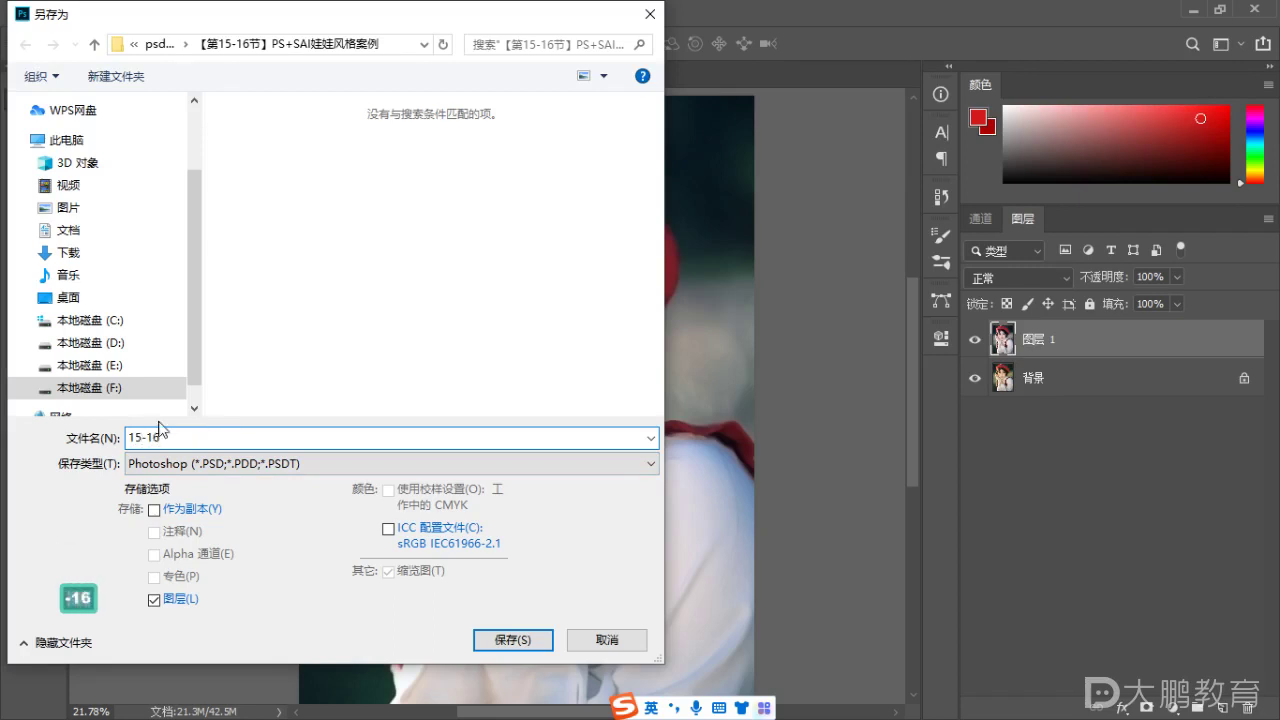
{"action": "left_click", "coordinate": [75, 297]}
{"action": "left_click", "coordinate": [533, 642]}
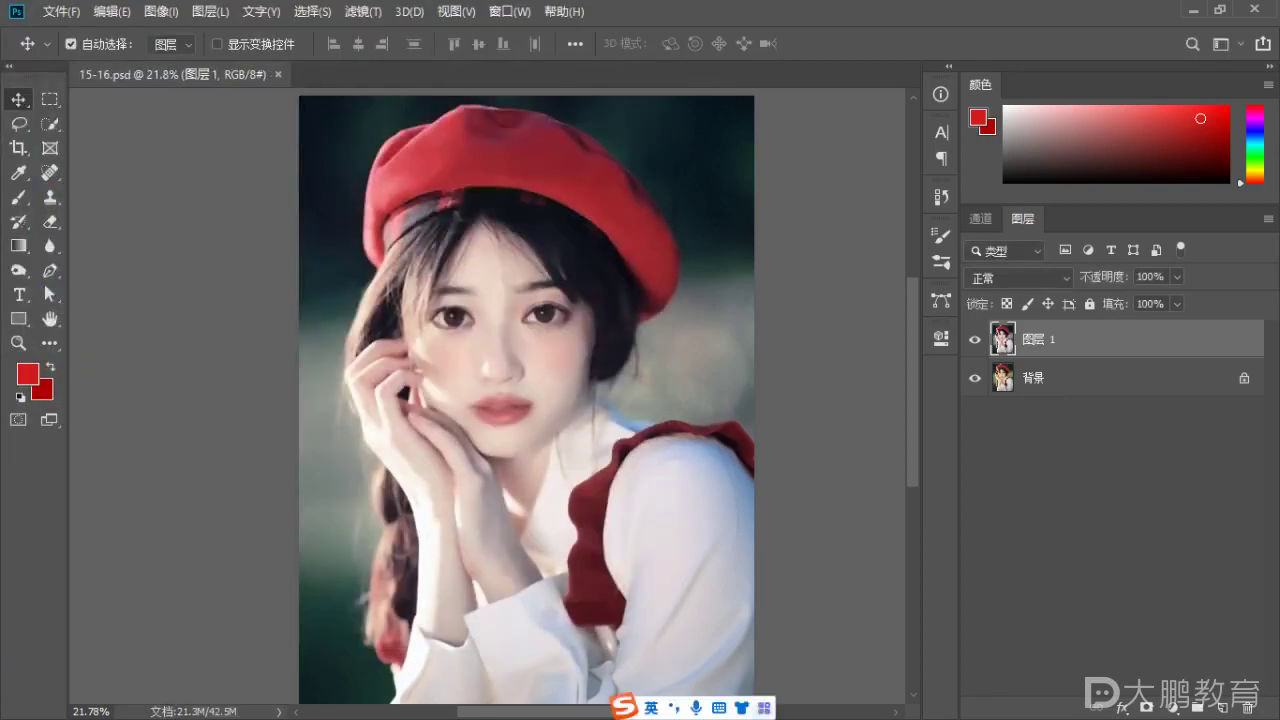
Close the document and open 15-16.psd from the desktop in PaintTool SAI.
{"action": "left_click", "coordinate": [277, 73]}
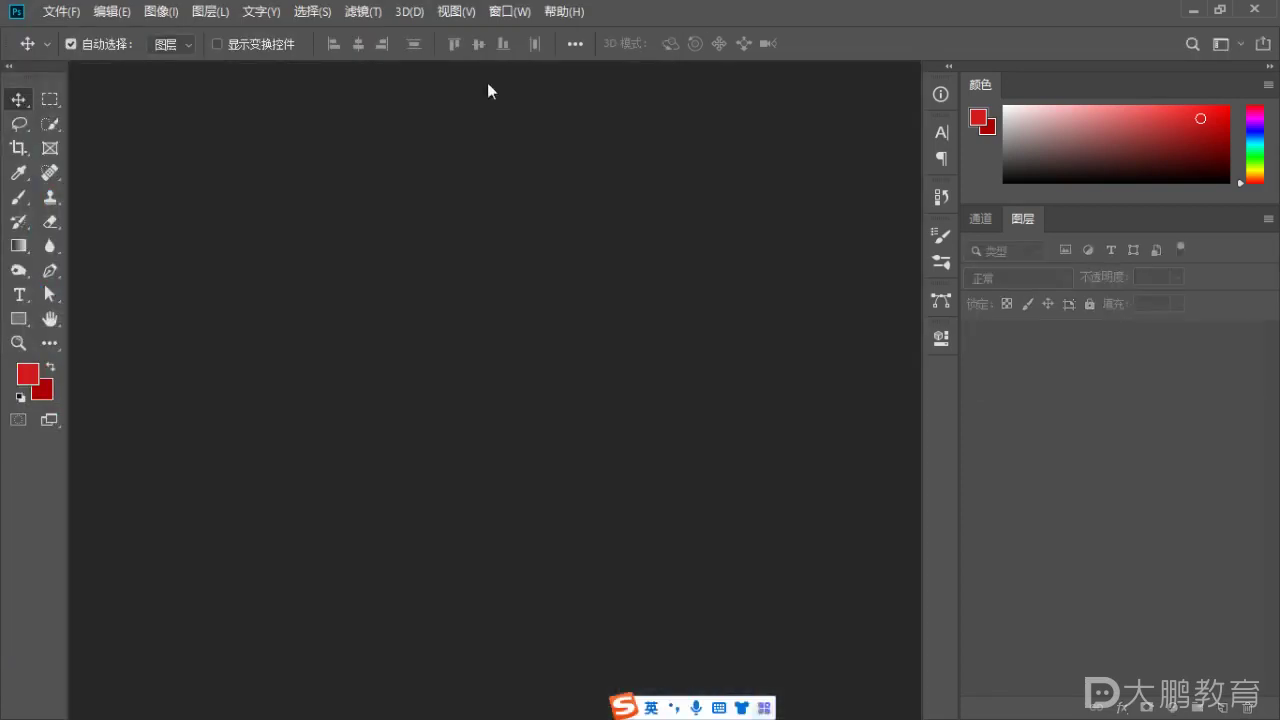
{"action": "left_click", "coordinate": [1216, 10]}
{"action": "left_click", "coordinate": [1126, 110]}
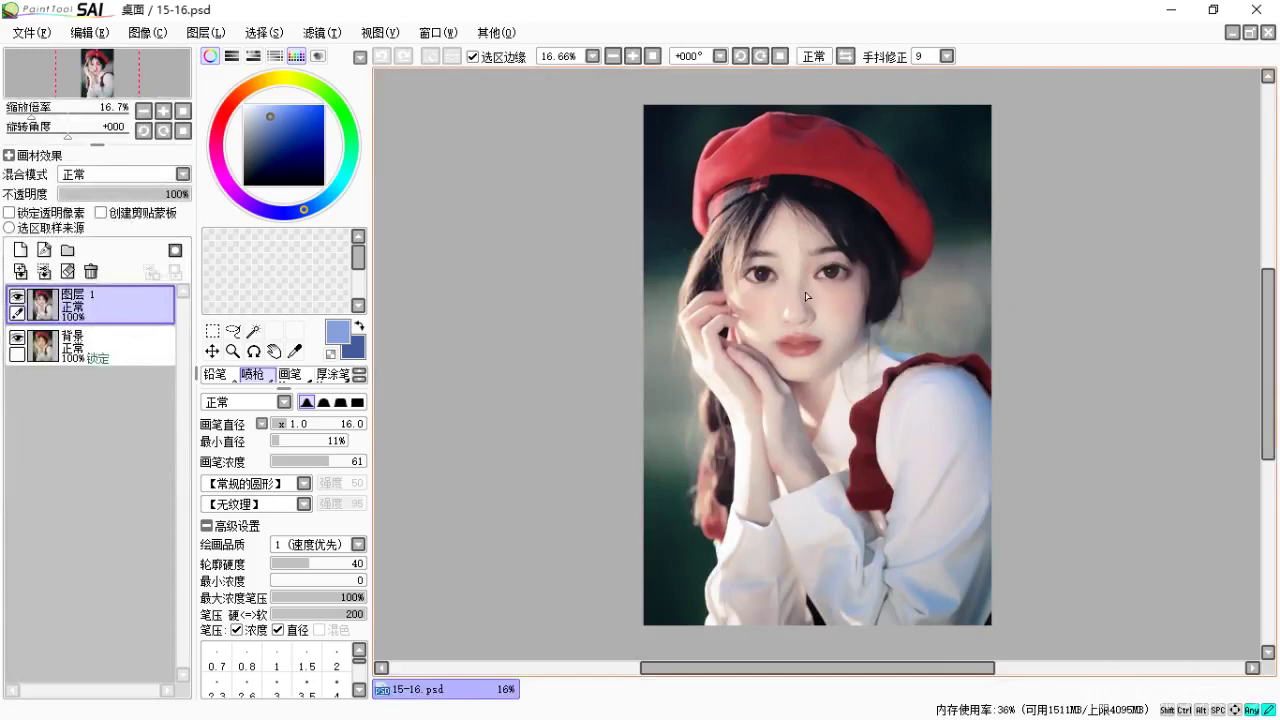
{"action": "key", "text": "alt"}
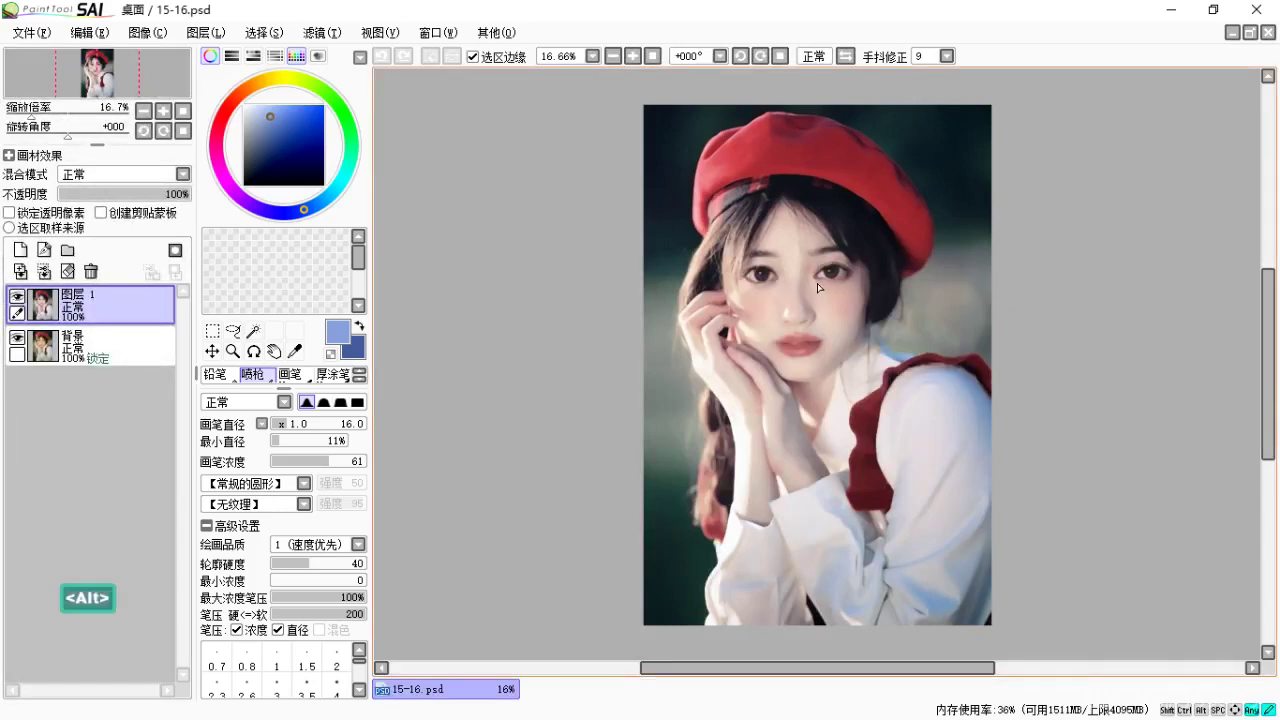
{"action": "key", "text": "ctrl"}
{"action": "key", "text": "b"}
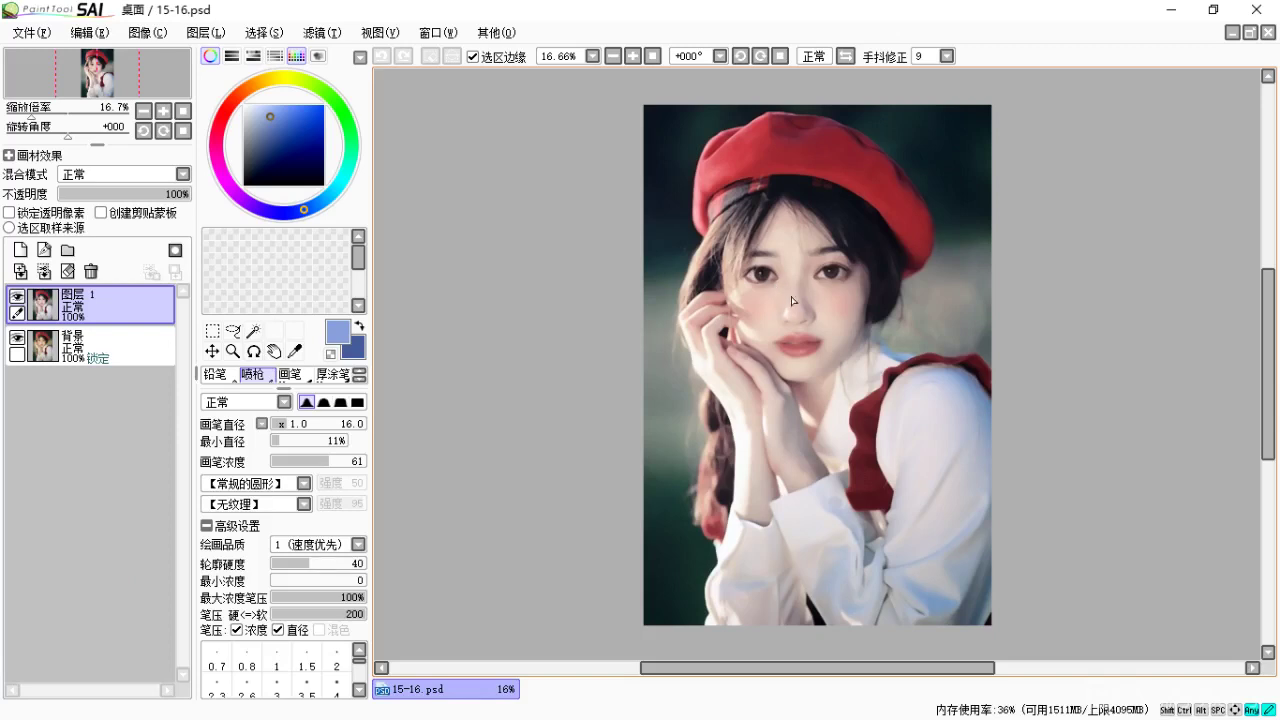
Select the 喷枪 airbrush, enlarge its diameter to 80 and undo the trial stroke near the mouth.
{"action": "key", "text": "b"}
{"action": "key", "text": "ctrl+equal"}
{"action": "key", "text": "ctrl+z"}
{"action": "key", "text": "bracketright"}
{"action": "key", "text": "bracketright"}
{"action": "key", "text": "bracketright"}
{"action": "key", "text": "bracketright"}
{"action": "key", "text": "bracketright"}
{"action": "key", "text": "bracketright"}
{"action": "key", "text": "bracketright"}
{"action": "key", "text": "bracketright"}
{"action": "key", "text": "bracketright"}
{"action": "left_click_drag", "start_coordinate": [768, 320], "coordinate": [785, 340]}
{"action": "key", "text": "ctrl+z"}
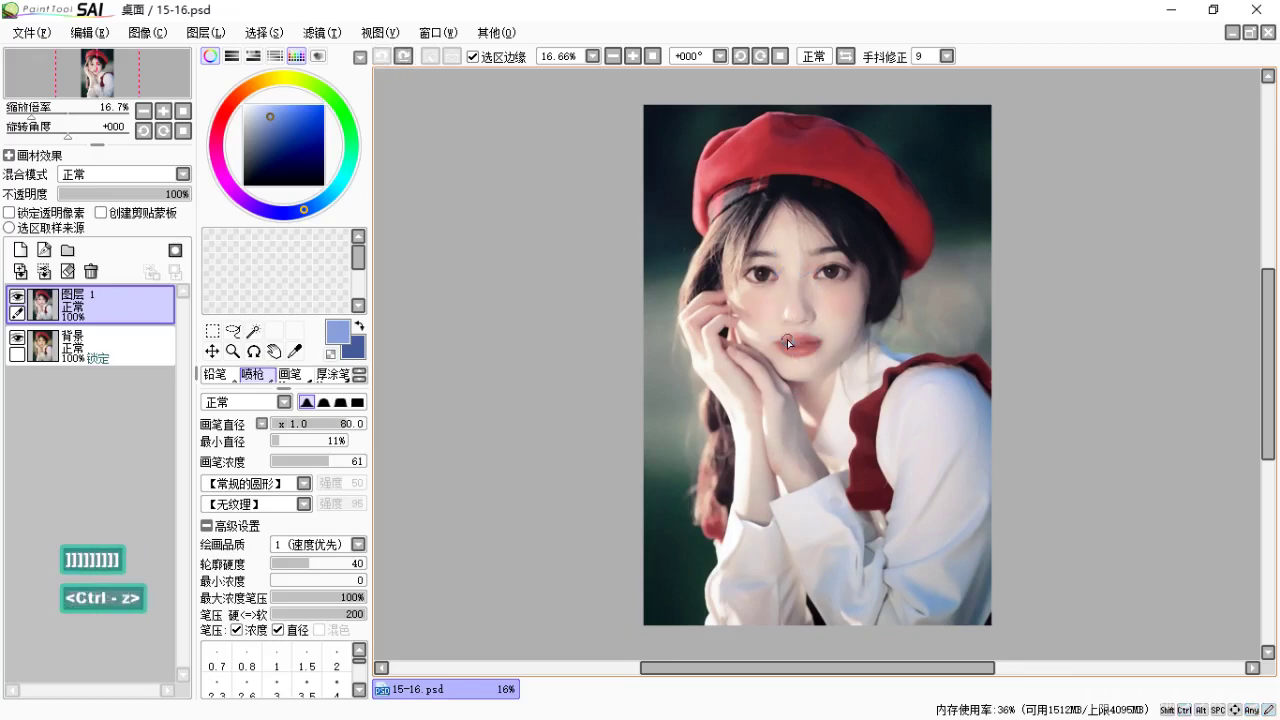
Add a new layer above 图层 1 for painting on the face.
{"action": "scroll", "coordinate": [787, 339], "scroll_direction": "up", "scroll_amount": 3}
{"action": "scroll", "coordinate": [787, 330], "scroll_direction": "down", "scroll_amount": 7}
{"action": "scroll", "coordinate": [786, 324], "scroll_direction": "up", "scroll_amount": 8}
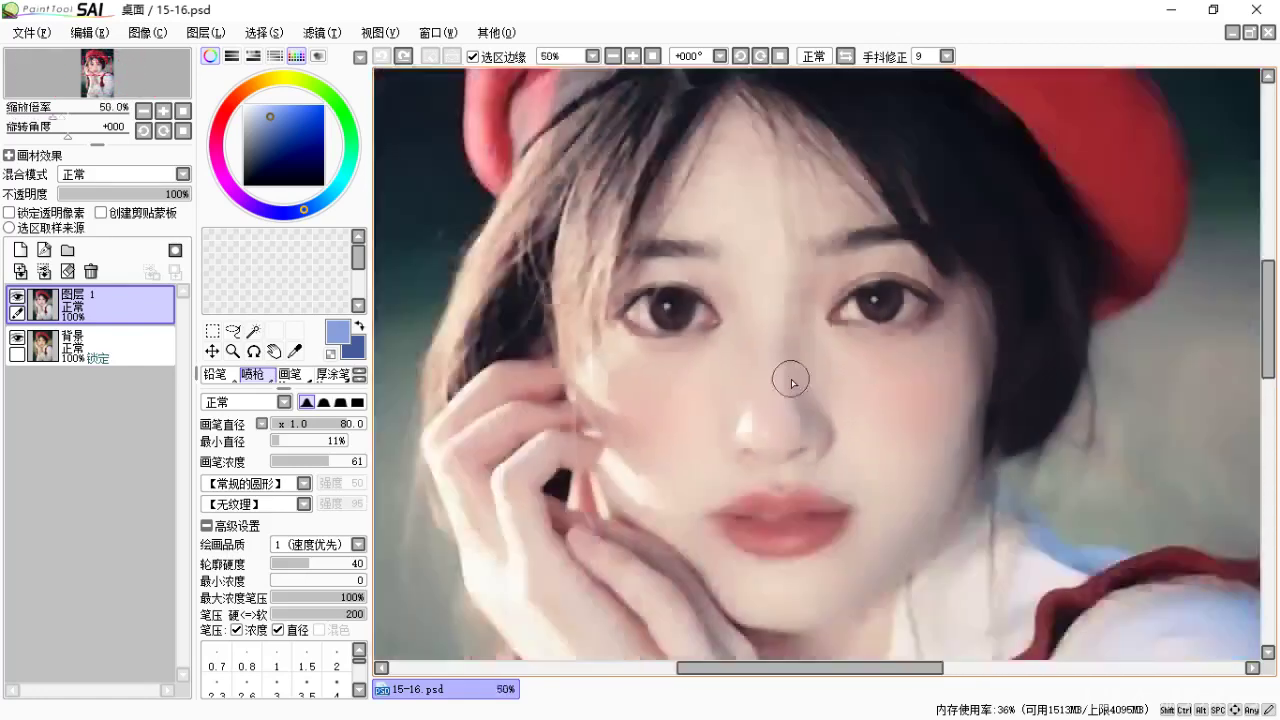
{"action": "scroll", "coordinate": [792, 382], "scroll_direction": "down", "scroll_amount": 1}
{"action": "scroll", "coordinate": [817, 421], "scroll_direction": "up", "scroll_amount": 4}
{"action": "key", "text": "space"}
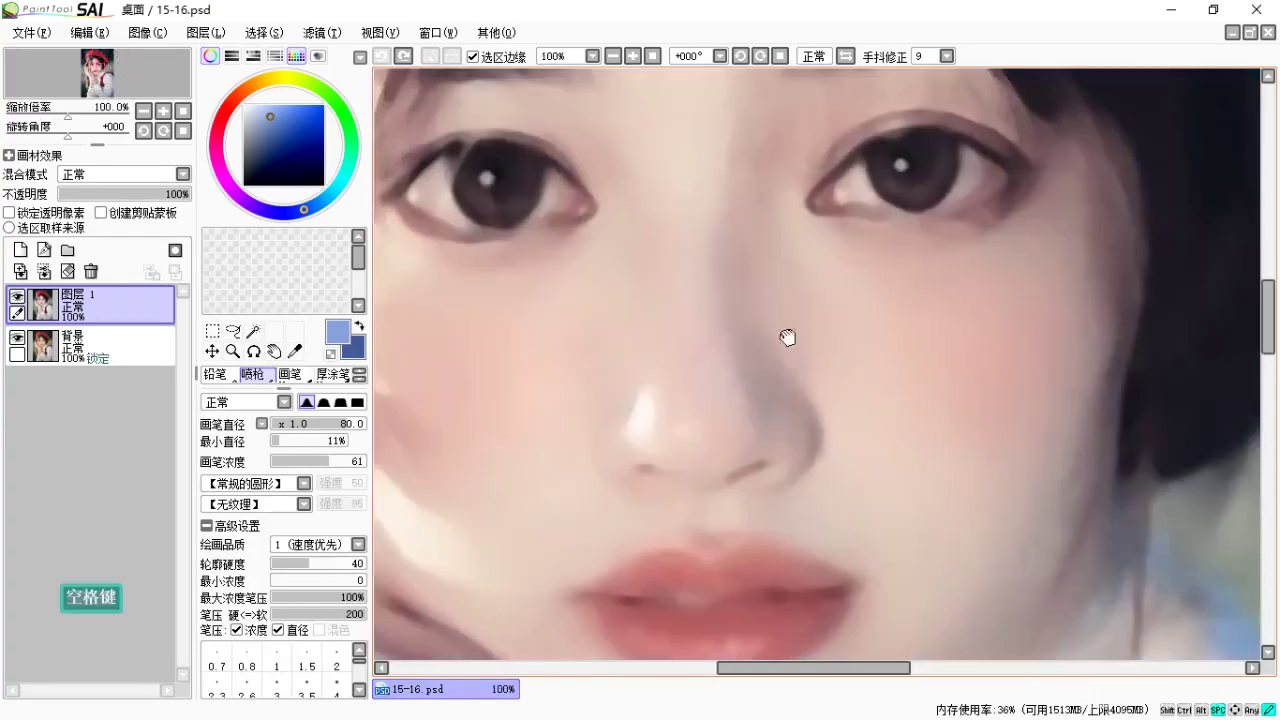
{"action": "left_click", "coordinate": [20, 249]}
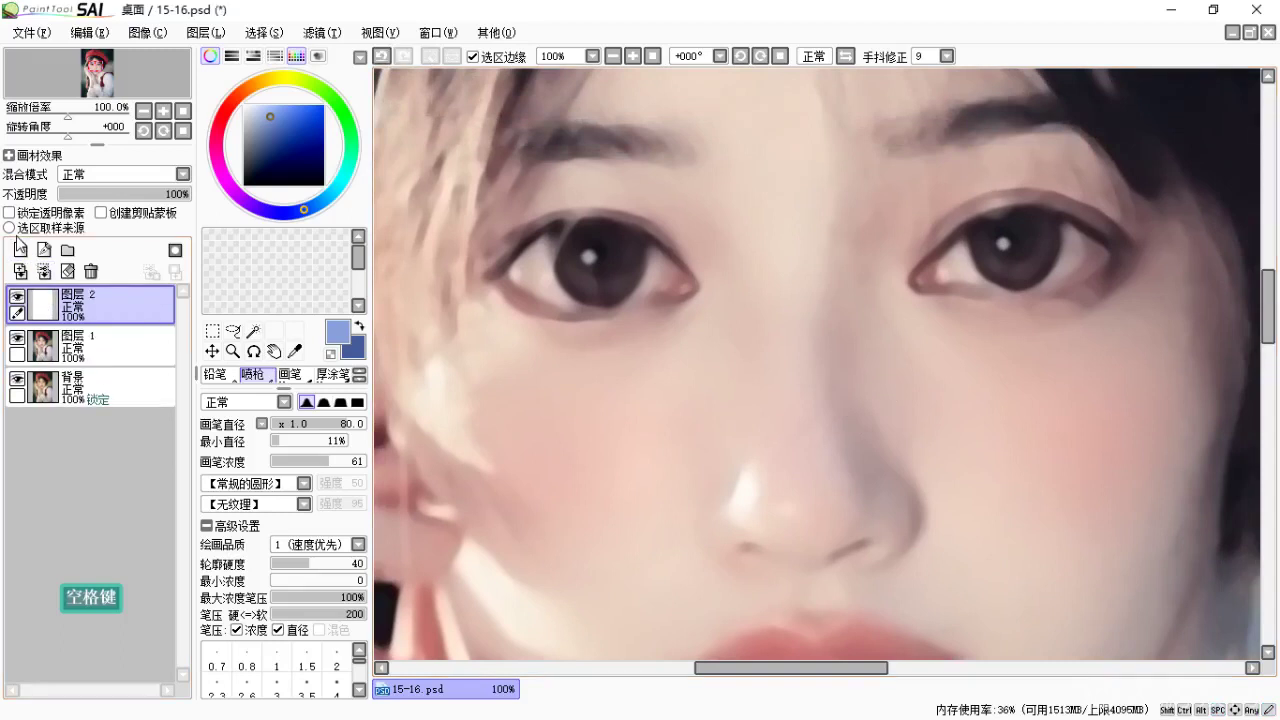
{"action": "scroll", "coordinate": [848, 303], "scroll_direction": "up", "scroll_amount": 1}
{"action": "scroll", "coordinate": [777, 300], "scroll_direction": "down", "scroll_amount": 4}
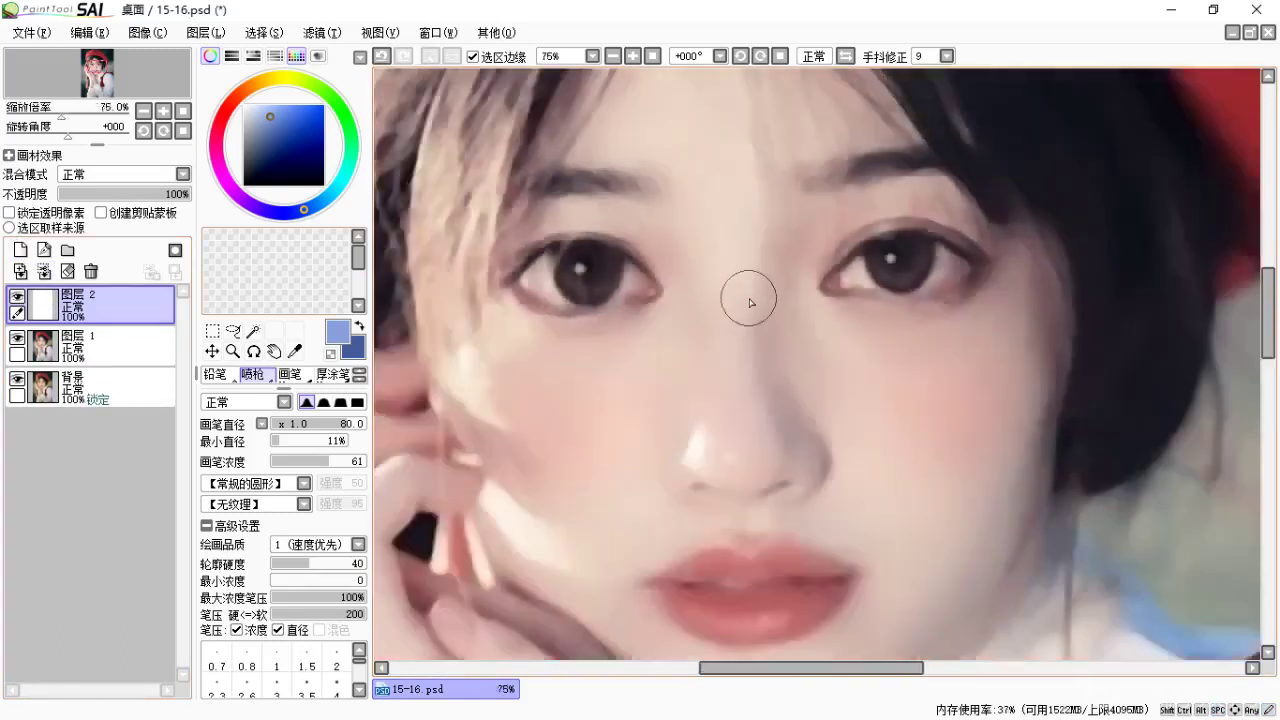
{"action": "scroll", "coordinate": [777, 300], "scroll_direction": "up", "scroll_amount": 4}
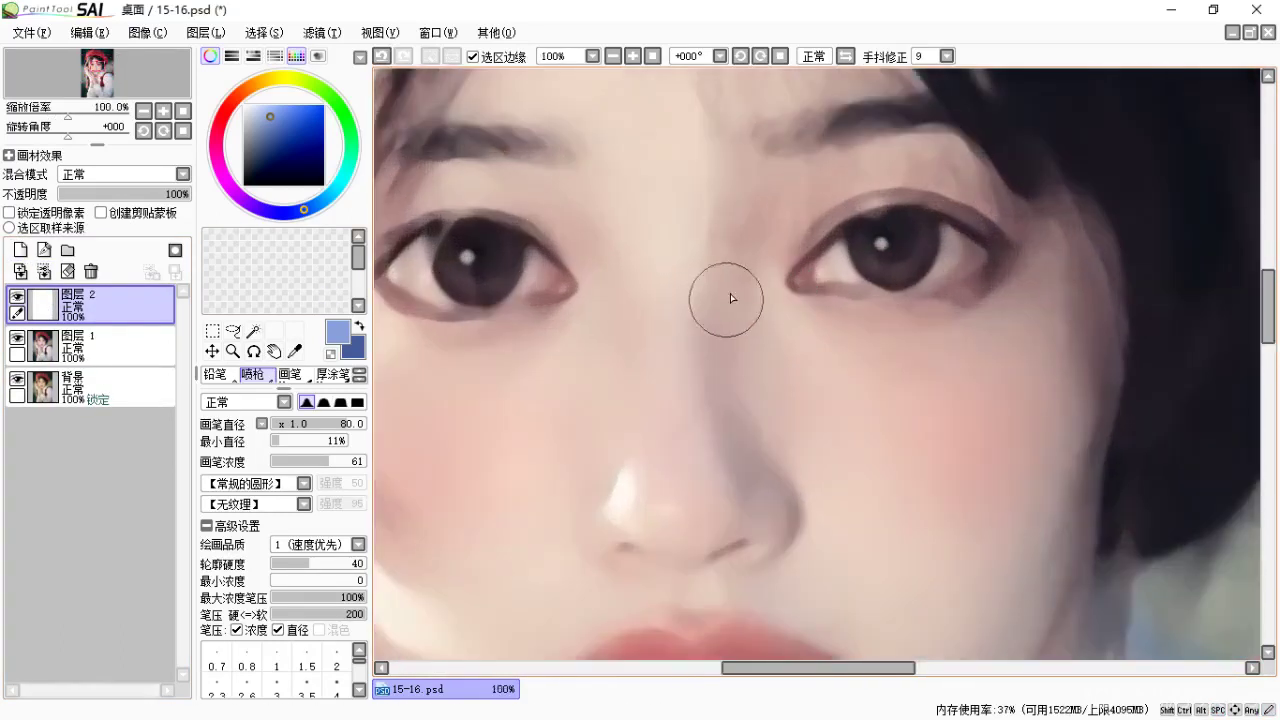
Activate 图层 1 with the 画笔 brush and sample the skin tone beside the nose bridge.
{"action": "left_click", "coordinate": [54, 338]}
{"action": "key", "text": "c"}
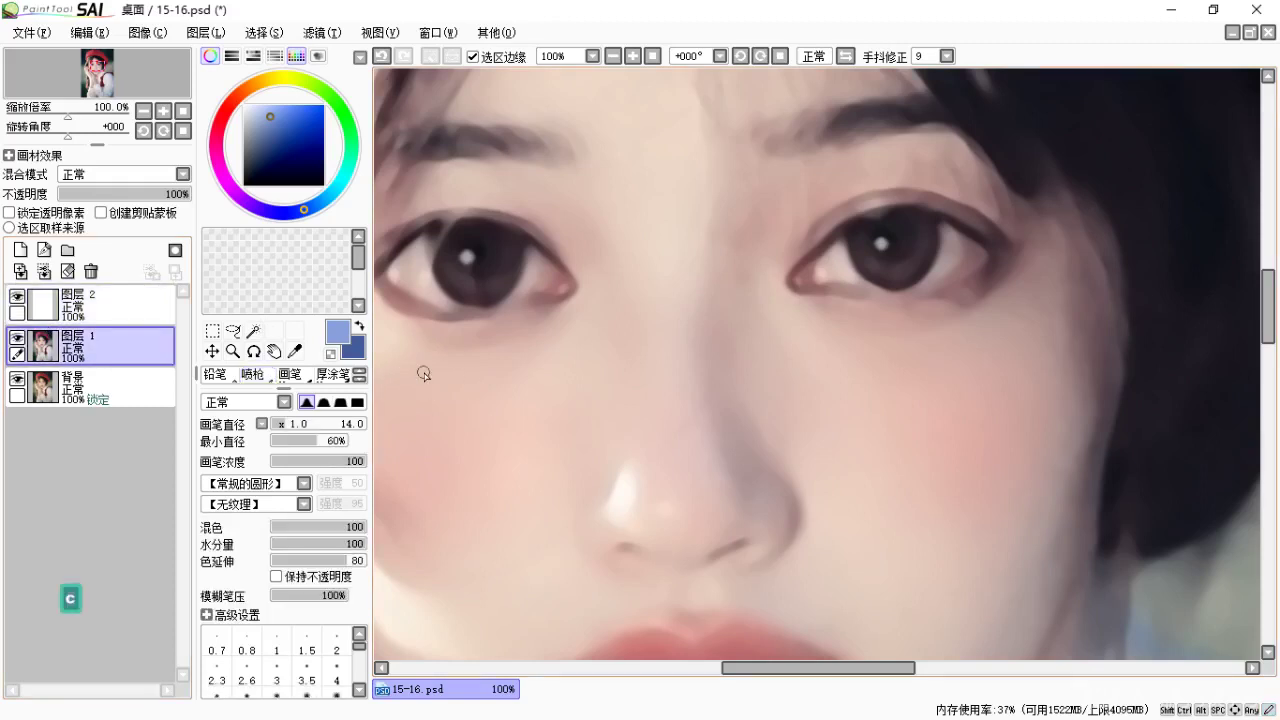
{"action": "left_click", "coordinate": [730, 302], "text": "alt"}
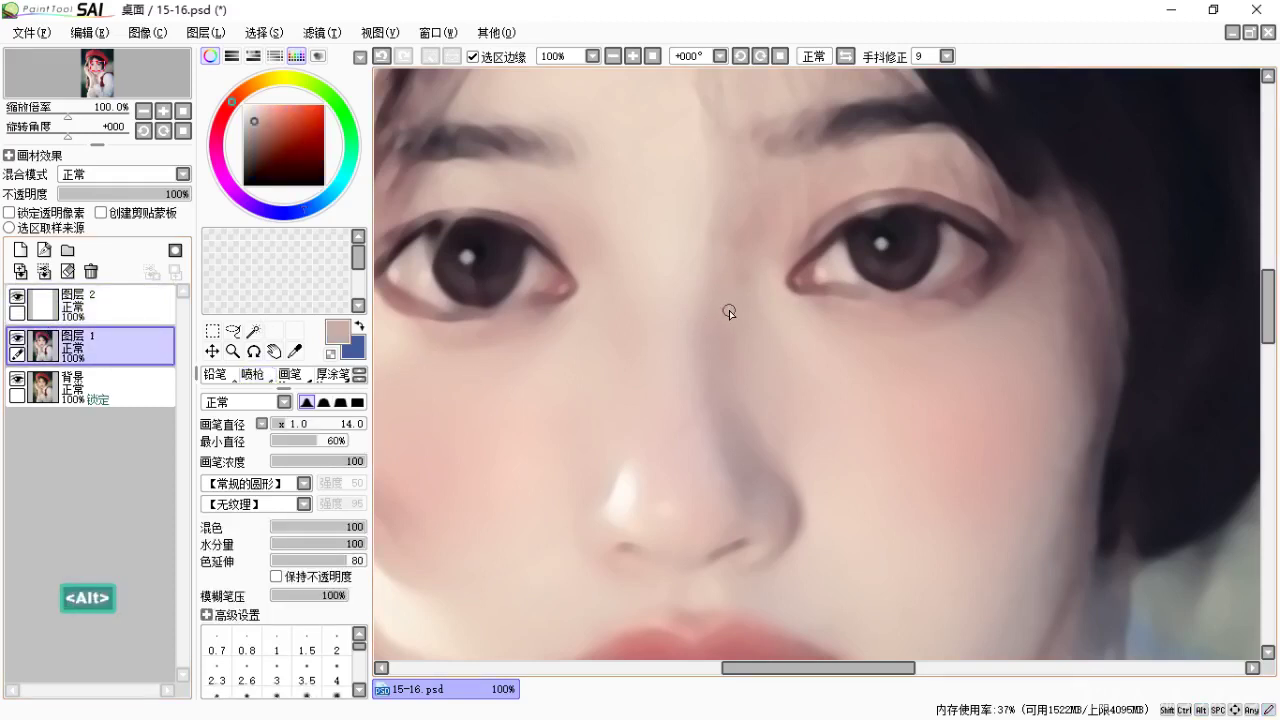
Adjust the brush diameter to 80, undo the trial stroke and resample the skin tone on the nose bridge.
{"action": "key", "text": "bracketright"}
{"action": "key", "text": "bracketright"}
{"action": "key", "text": "bracketright"}
{"action": "key", "text": "bracketright"}
{"action": "key", "text": "bracketright"}
{"action": "key", "text": "bracketright"}
{"action": "key", "text": "bracketright"}
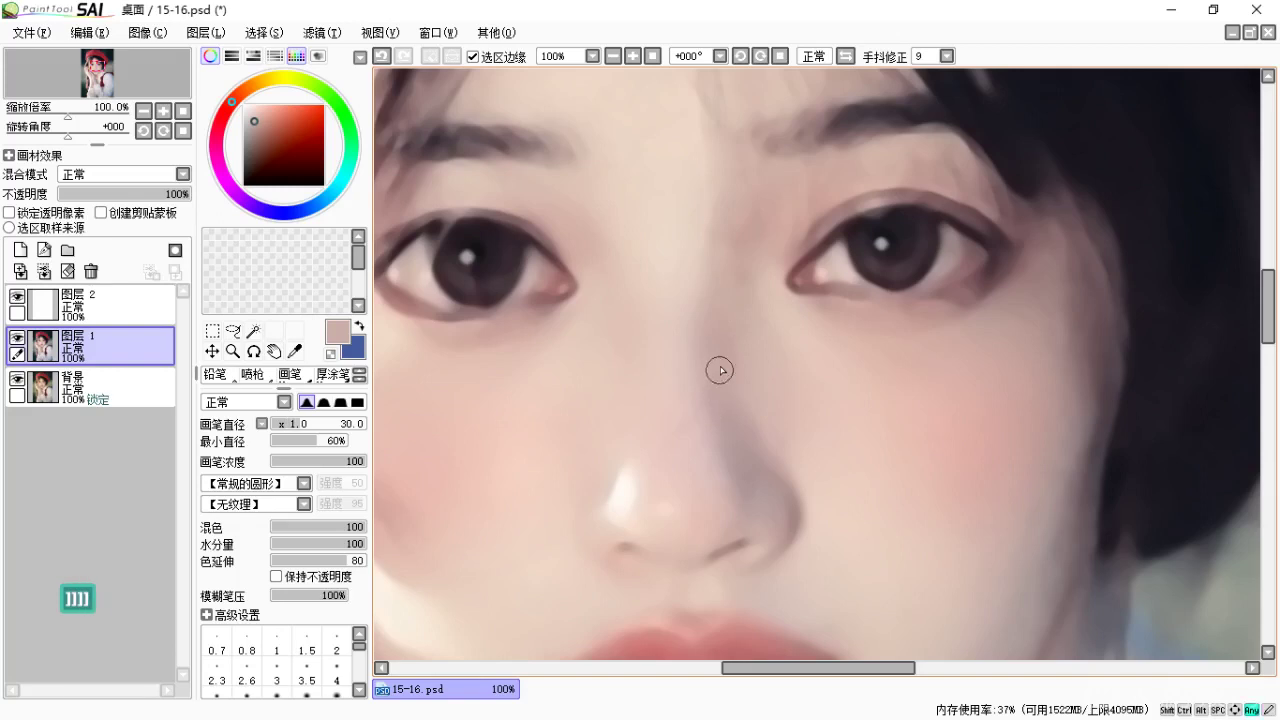
{"action": "key", "text": "bracketright"}
{"action": "key", "text": "bracketright"}
{"action": "key", "text": "bracketright"}
{"action": "key", "text": "bracketright"}
{"action": "key", "text": "bracketright"}
{"action": "key", "text": "bracketright"}
{"action": "key", "text": "bracketright"}
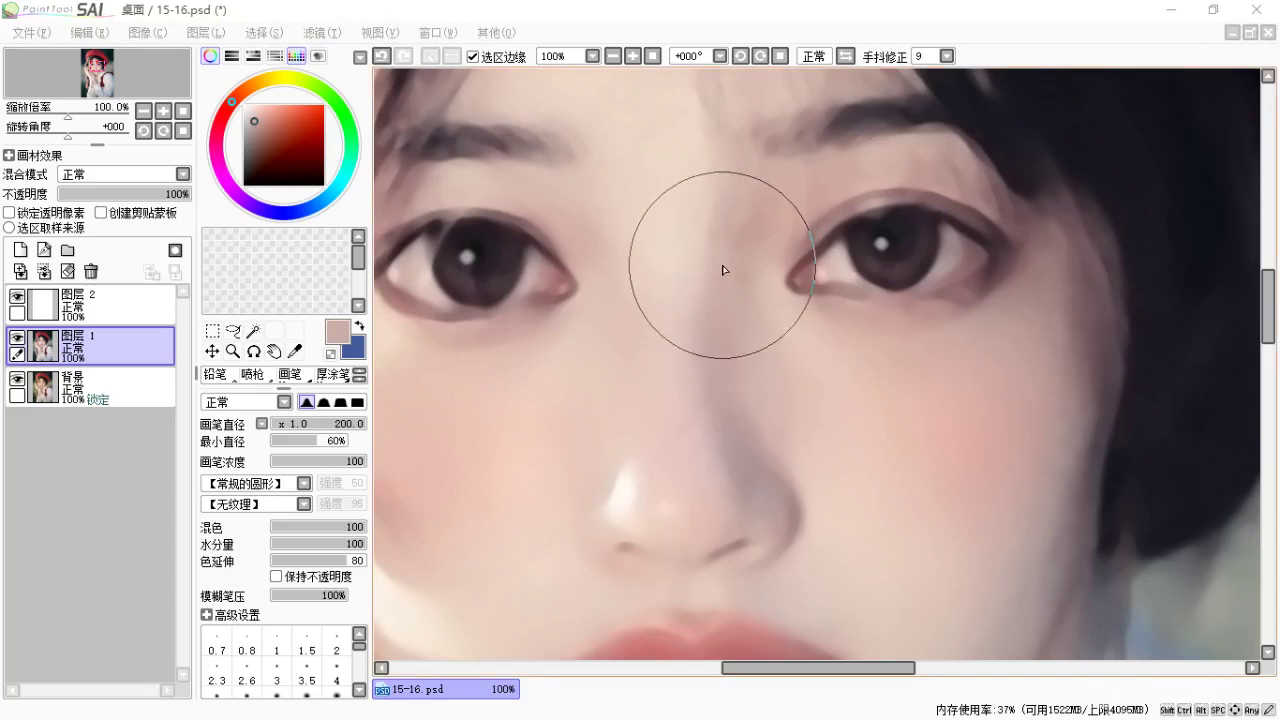
{"action": "key", "text": "bracketleft"}
{"action": "key", "text": "bracketleft"}
{"action": "key", "text": "bracketleft"}
{"action": "key", "text": "bracketleft"}
{"action": "key", "text": "ctrl+z"}
{"action": "key", "text": "alt"}
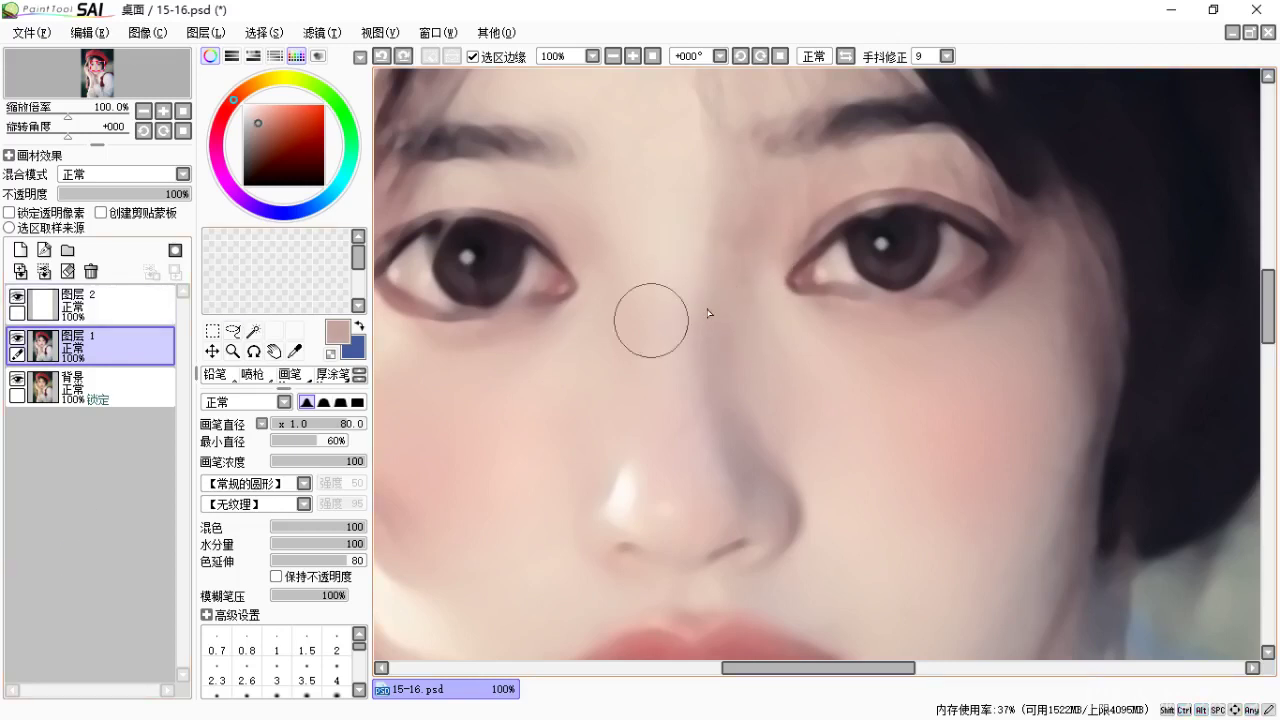
Blend the skin shading between the brow and the side of the nose bridge on 图层 1.
{"action": "mouse_move", "coordinate": [780, 190]}
{"action": "left_mouse_down"}
{"action": "mouse_move", "coordinate": [720, 330]}
{"action": "mouse_move", "coordinate": [737, 389]}
{"action": "left_mouse_up"}
{"action": "left_click_drag", "start_coordinate": [731, 231], "coordinate": [737, 409]}
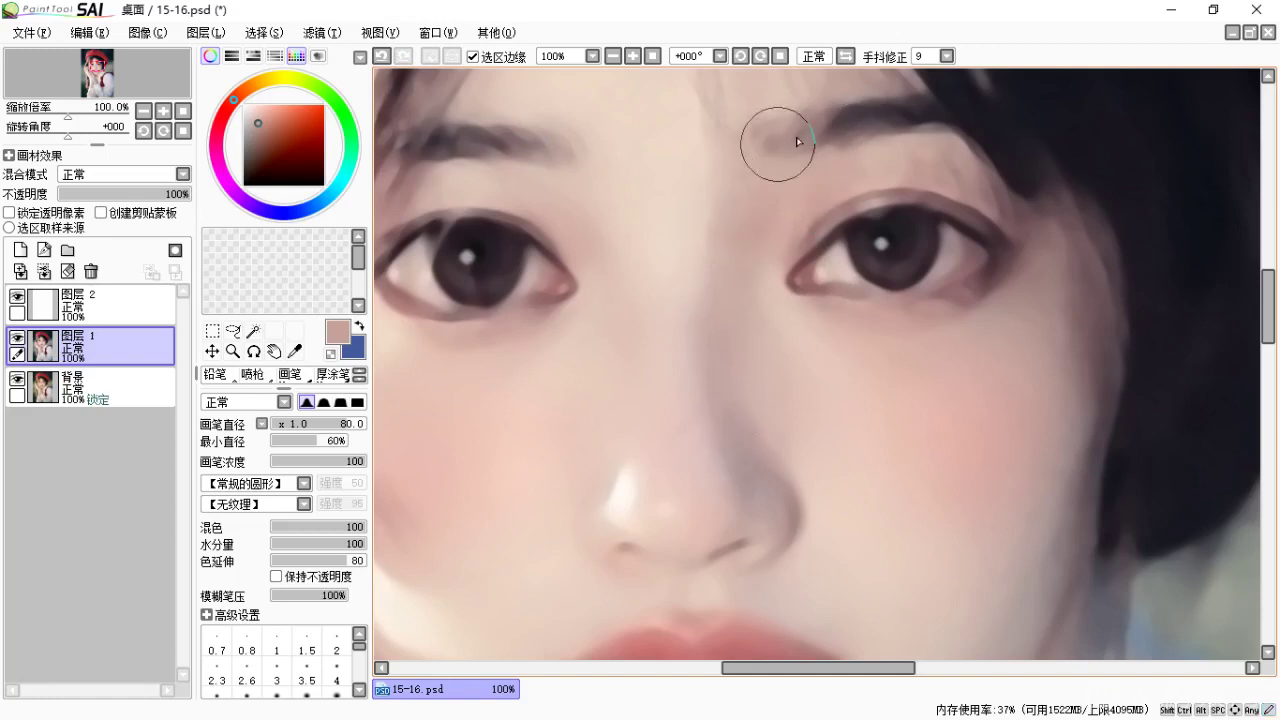
{"action": "key", "text": "space"}
{"action": "left_click_drag", "start_coordinate": [596, 177], "coordinate": [766, 214]}
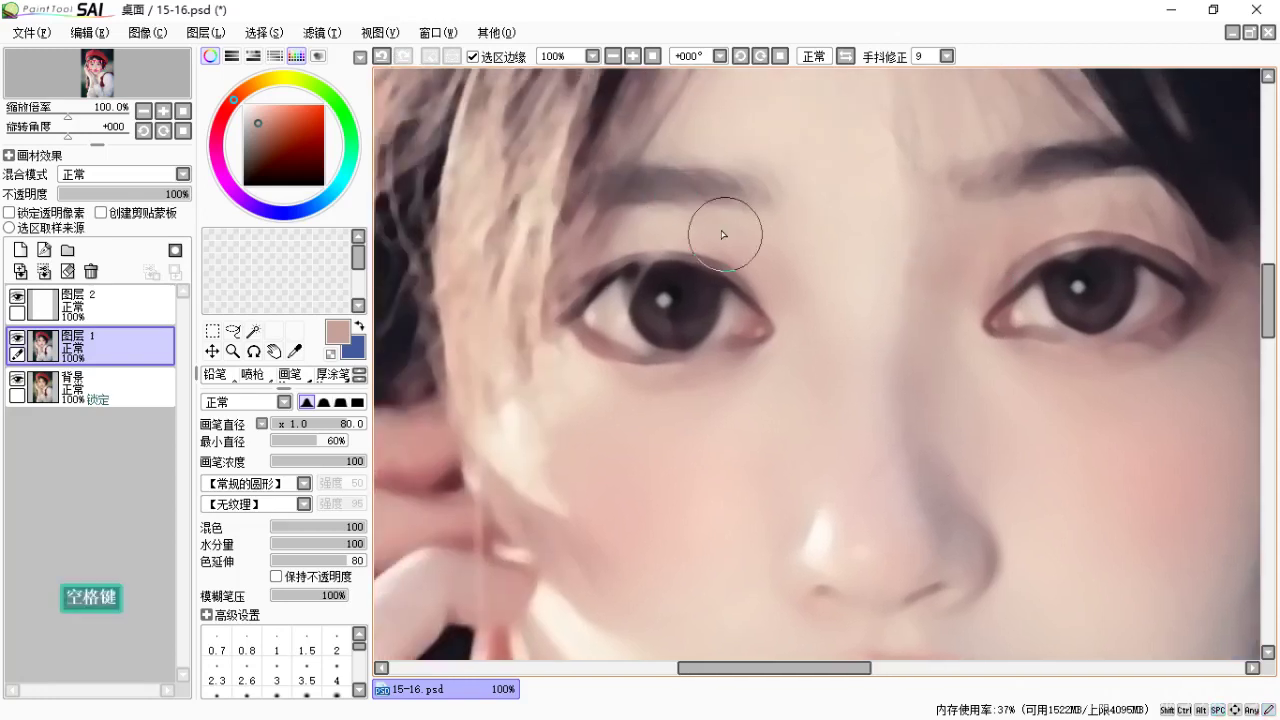
Smooth the skin around the nose and along the shaded cheek beside the hair.
{"action": "key", "text": "space"}
{"action": "mouse_move", "coordinate": [843, 343]}
{"action": "left_mouse_down"}
{"action": "mouse_move", "coordinate": [823, 280]}
{"action": "mouse_move", "coordinate": [749, 273]}
{"action": "mouse_move", "coordinate": [792, 250]}
{"action": "left_mouse_up"}
{"action": "key", "text": "space"}
{"action": "key", "text": "space"}
{"action": "left_click_drag", "start_coordinate": [752, 298], "coordinate": [717, 269]}
{"action": "left_click_drag", "start_coordinate": [848, 436], "coordinate": [766, 305]}
{"action": "mouse_move", "coordinate": [859, 305]}
{"action": "left_mouse_down"}
{"action": "mouse_move", "coordinate": [912, 262]}
{"action": "mouse_move", "coordinate": [754, 380]}
{"action": "left_mouse_up"}
{"action": "key", "text": "space"}
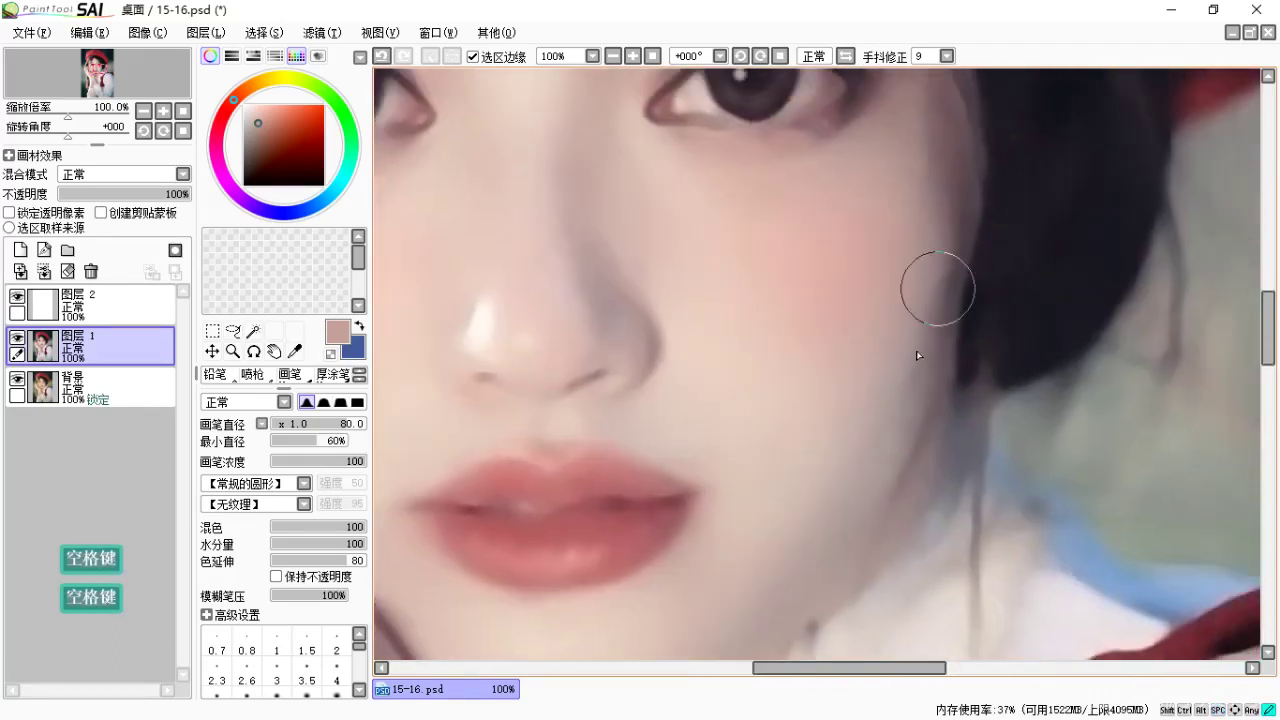
{"action": "key", "text": "space"}
{"action": "left_click_drag", "start_coordinate": [914, 270], "coordinate": [863, 368]}
{"action": "key", "text": "space"}
{"action": "left_click_drag", "start_coordinate": [884, 195], "coordinate": [909, 311]}
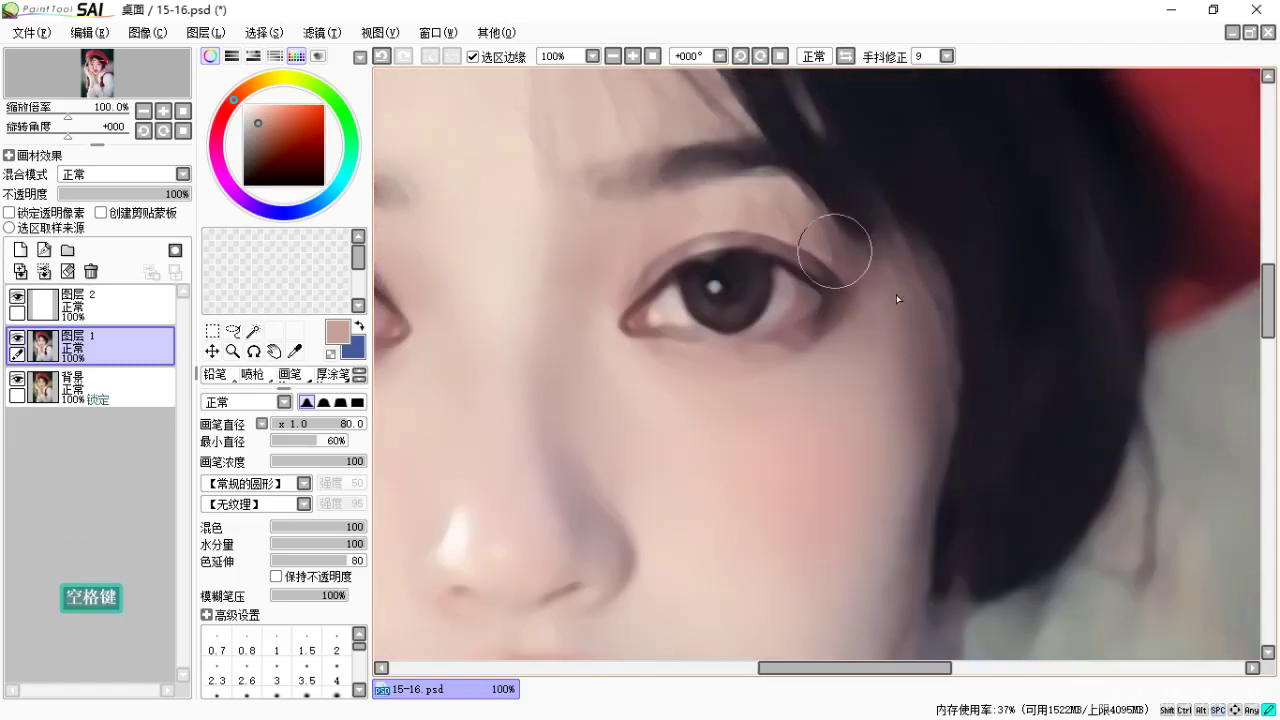
Blend the skin around both eyes on 图层 1 and undo the last unwanted stroke.
{"action": "left_click_drag", "start_coordinate": [846, 216], "coordinate": [974, 223]}
{"action": "key", "text": "space"}
{"action": "left_click_drag", "start_coordinate": [812, 250], "coordinate": [859, 172]}
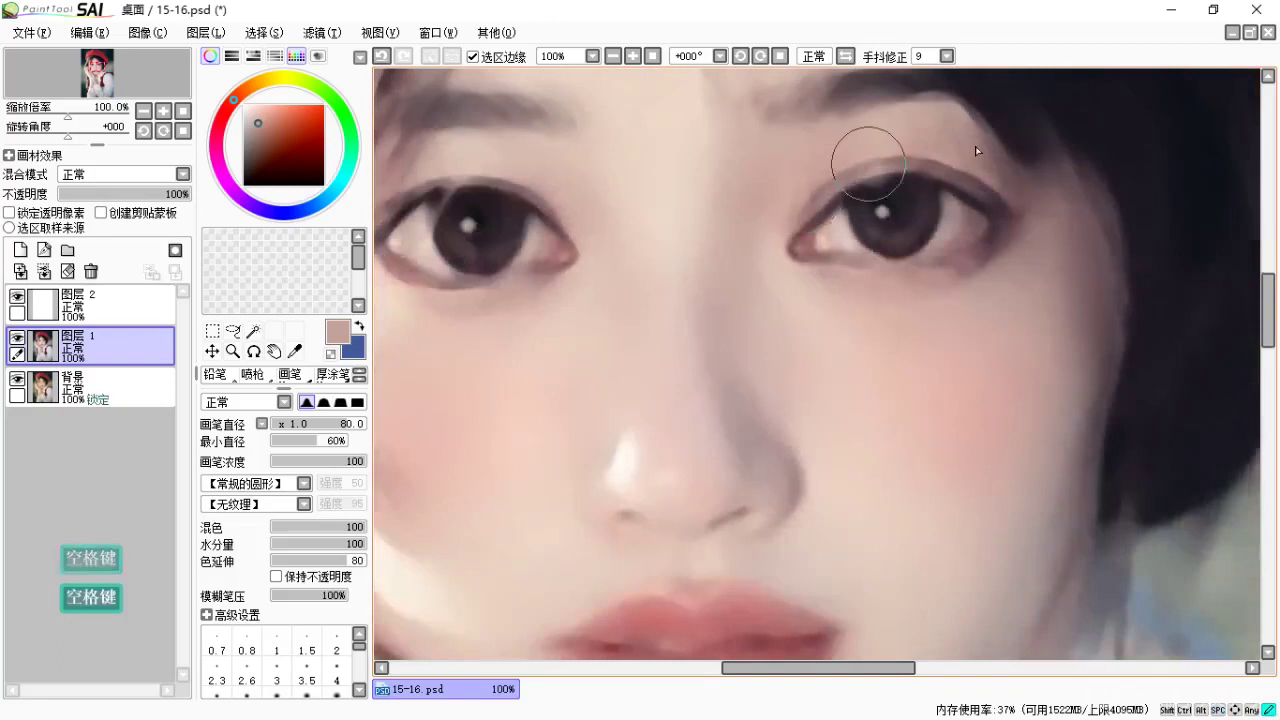
{"action": "key", "text": "space"}
{"action": "left_click_drag", "start_coordinate": [988, 257], "coordinate": [1037, 291]}
{"action": "left_click_drag", "start_coordinate": [726, 239], "coordinate": [932, 263]}
{"action": "key", "text": "space"}
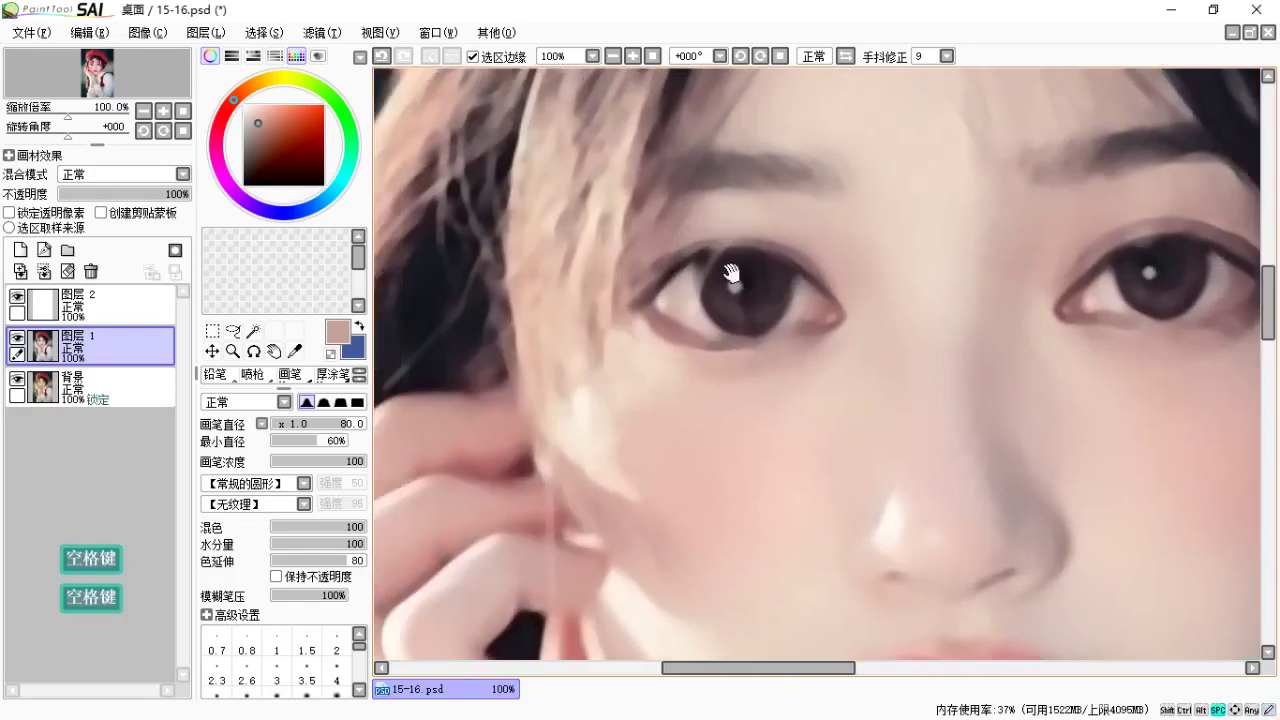
{"action": "left_click_drag", "start_coordinate": [731, 271], "coordinate": [735, 228]}
{"action": "key", "text": "ctrl+z"}
{"action": "key", "text": "space"}
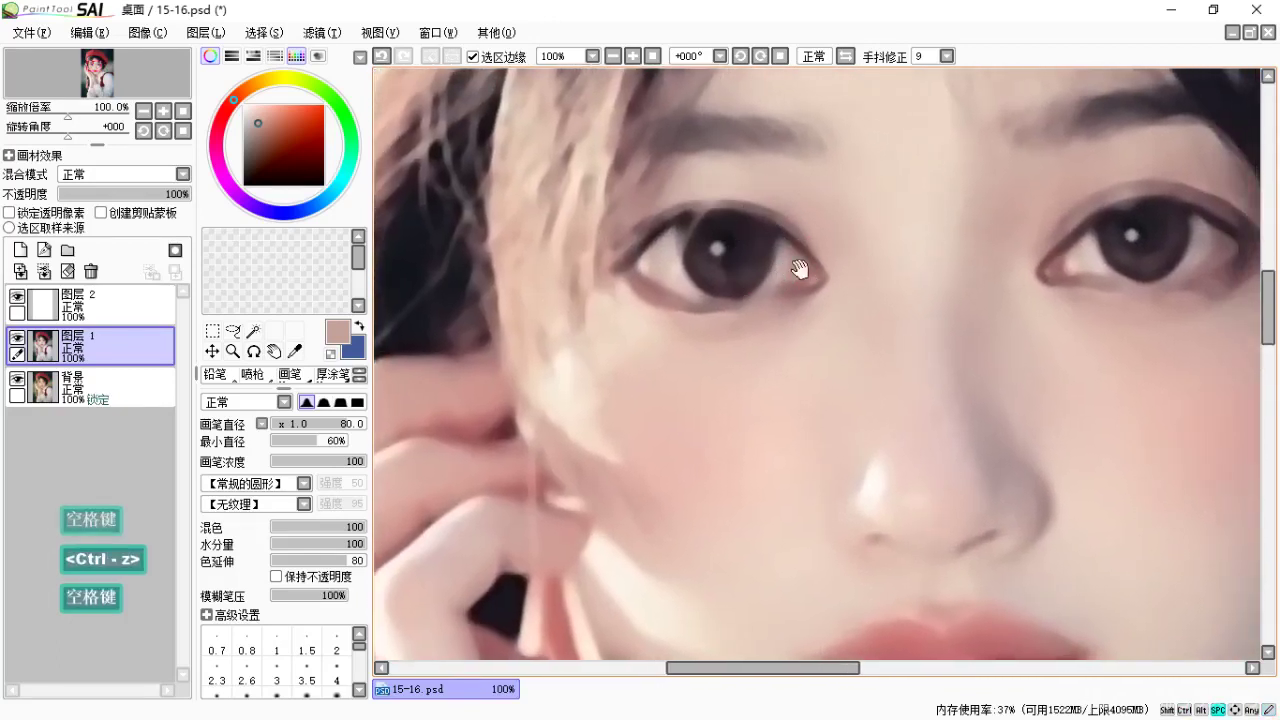
{"action": "left_click_drag", "start_coordinate": [799, 269], "coordinate": [749, 265]}
{"action": "key", "text": "space"}
{"action": "left_click_drag", "start_coordinate": [830, 300], "coordinate": [798, 230]}
{"action": "left_click_drag", "start_coordinate": [830, 160], "coordinate": [834, 168]}
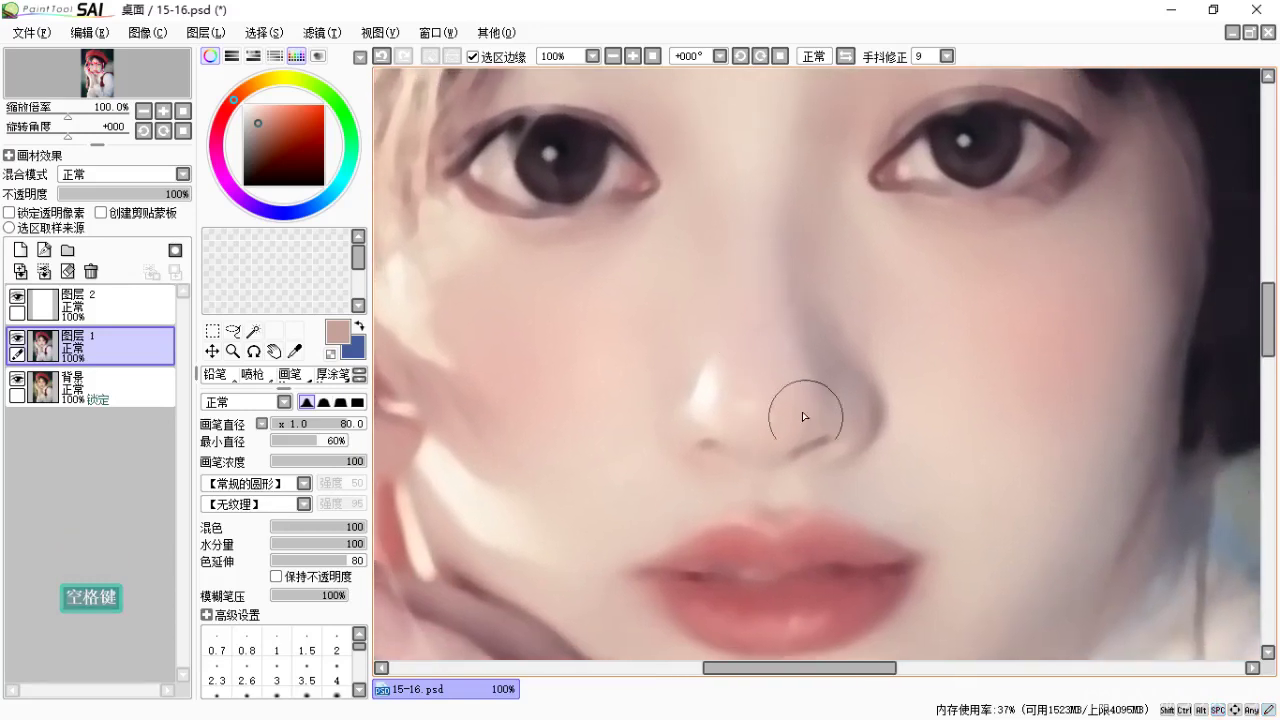
Set the blending mode of 图层 2 to 正片叠底.
{"action": "key", "text": "space"}
{"action": "left_click_drag", "start_coordinate": [836, 241], "coordinate": [806, 266]}
{"action": "left_click", "coordinate": [119, 302]}
{"action": "left_click", "coordinate": [109, 175]}
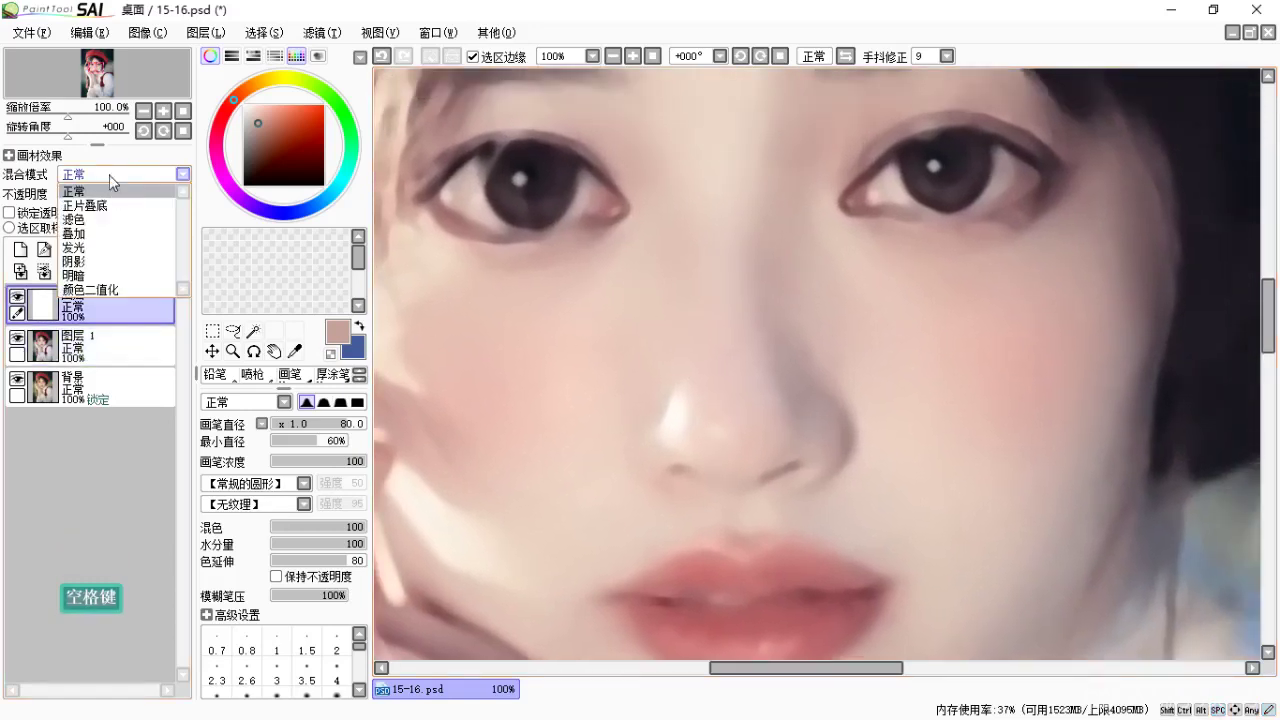
{"action": "left_click", "coordinate": [100, 205]}
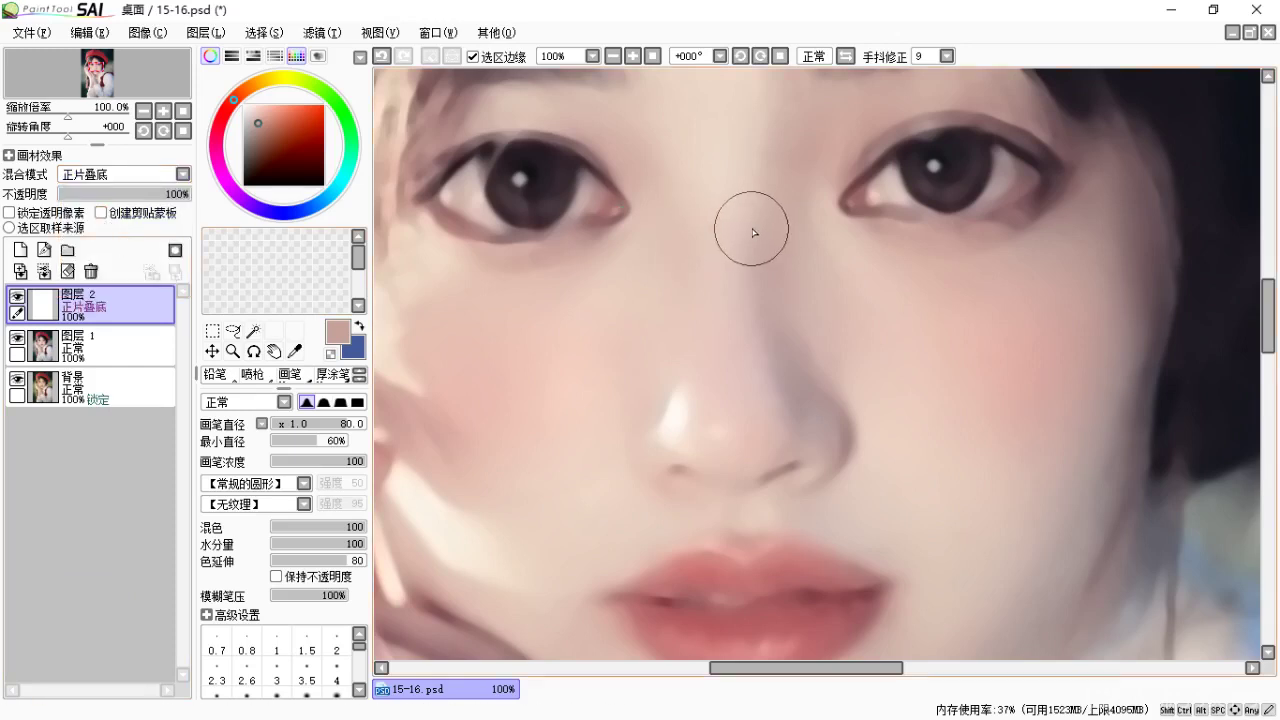
Switch to the airbrush with a sampled skin tone, undo the trial stroke and set the minimum diameter to 33%.
{"action": "key", "text": "b"}
{"action": "key", "text": "alt"}
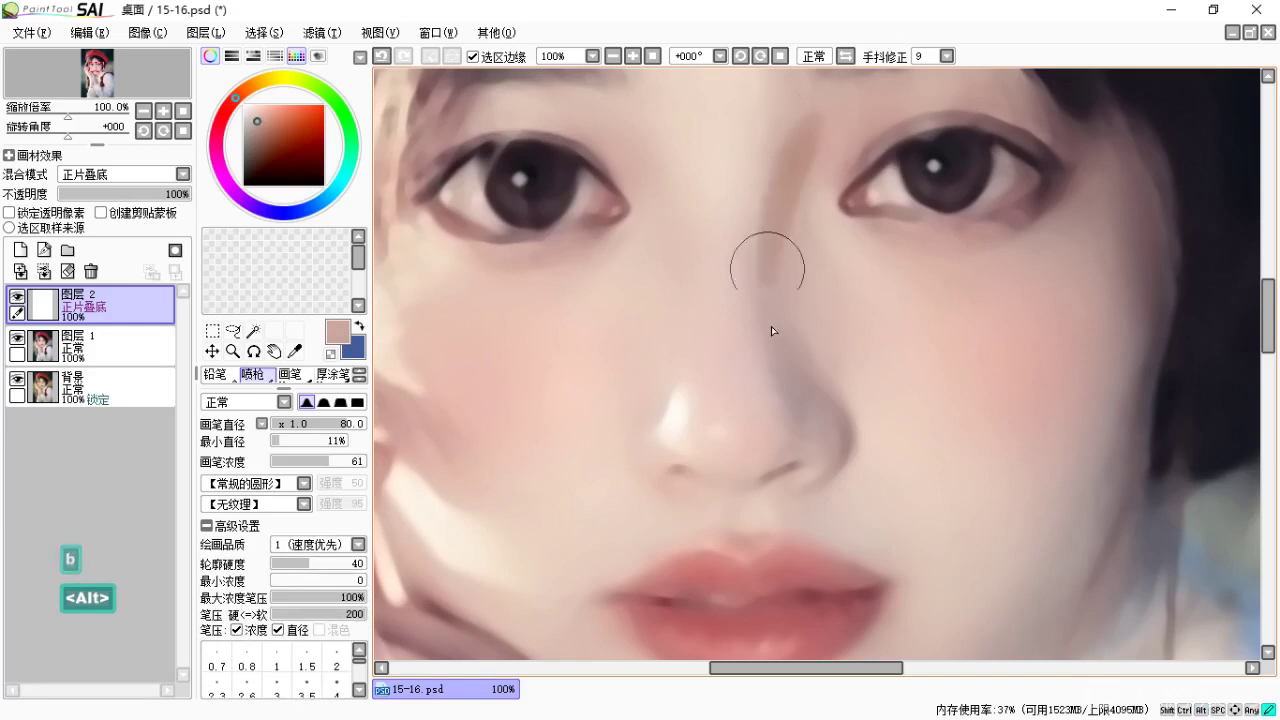
{"action": "key", "text": "ctrl+z"}
{"action": "left_click", "coordinate": [298, 441]}
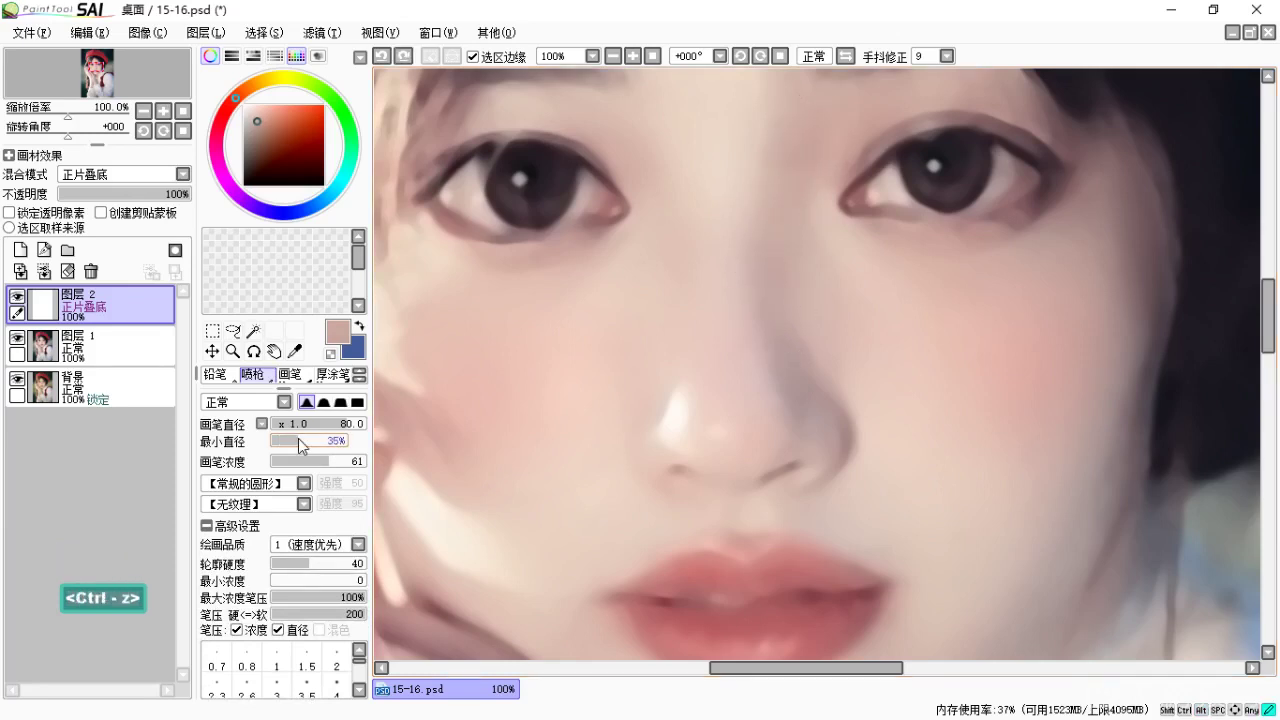
{"action": "left_click_drag", "start_coordinate": [298, 441], "coordinate": [296, 441]}
Paint a shading stroke on 图层 2 from the inner brow down the shaded side of the nose bridge.
{"action": "mouse_move", "coordinate": [836, 110]}
{"action": "left_mouse_down"}
{"action": "mouse_move", "coordinate": [786, 286]}
{"action": "mouse_move", "coordinate": [800, 355]}
{"action": "left_mouse_up"}
{"action": "key", "text": "space"}
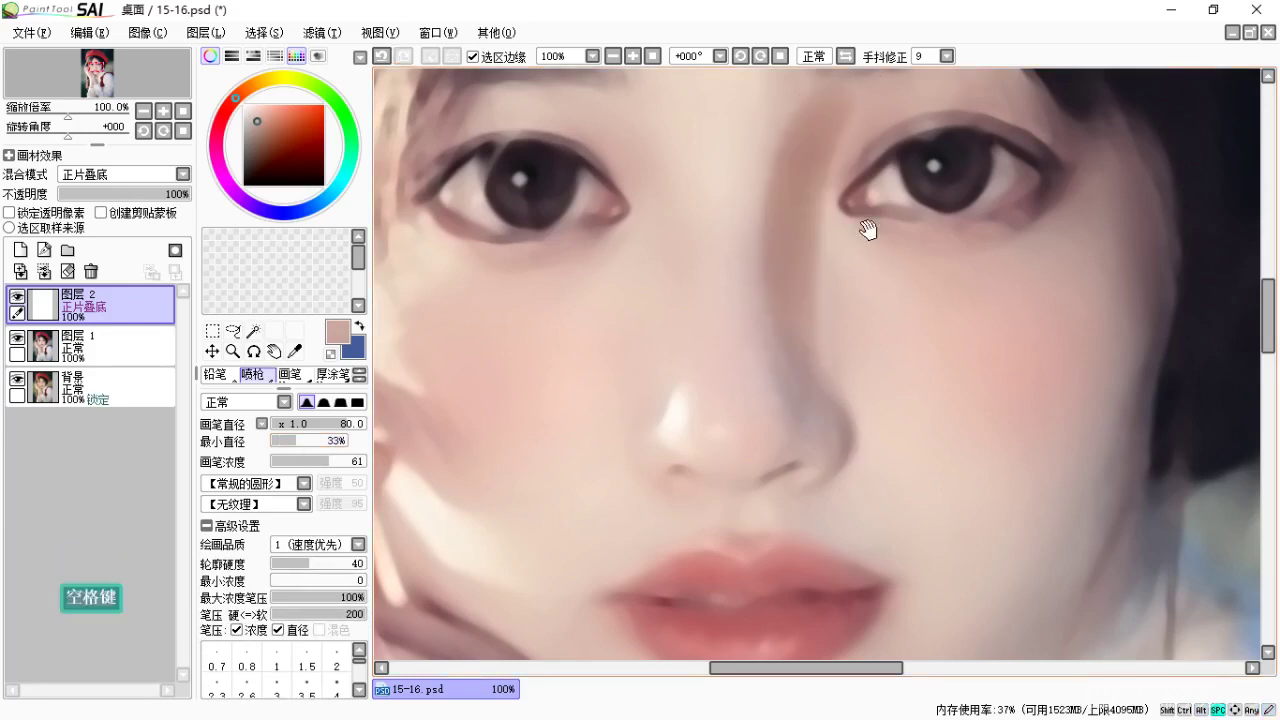
{"action": "left_click_drag", "start_coordinate": [833, 263], "coordinate": [829, 342]}
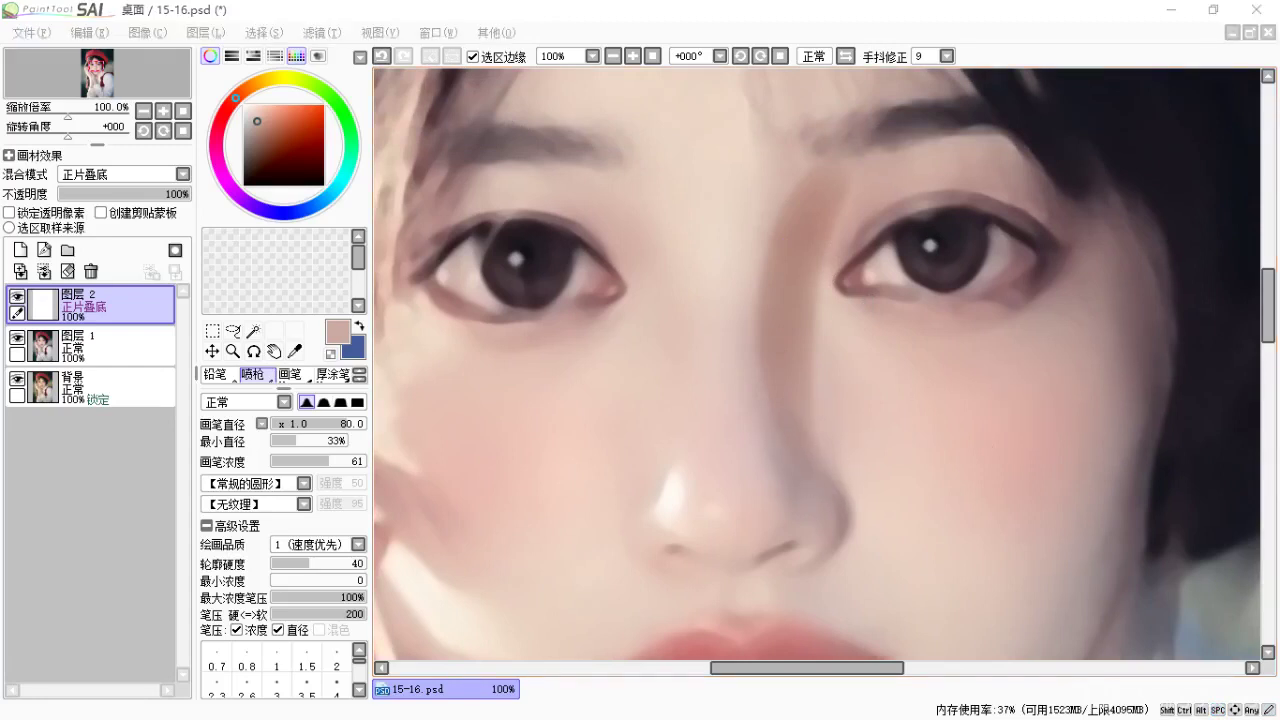
{"action": "scroll", "coordinate": [880, 263], "scroll_direction": "up", "scroll_amount": 3}
{"action": "scroll", "coordinate": [871, 300], "scroll_direction": "down", "scroll_amount": 5}
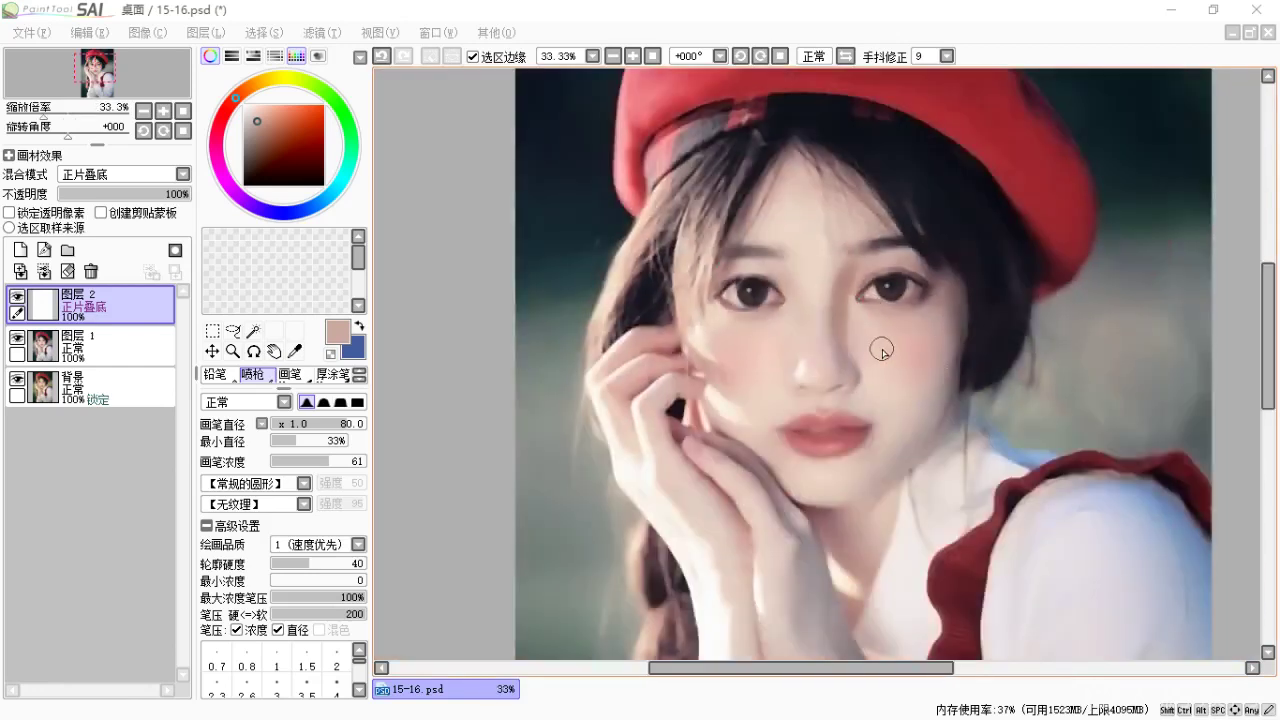
{"action": "key", "text": "ctrl+minus"}
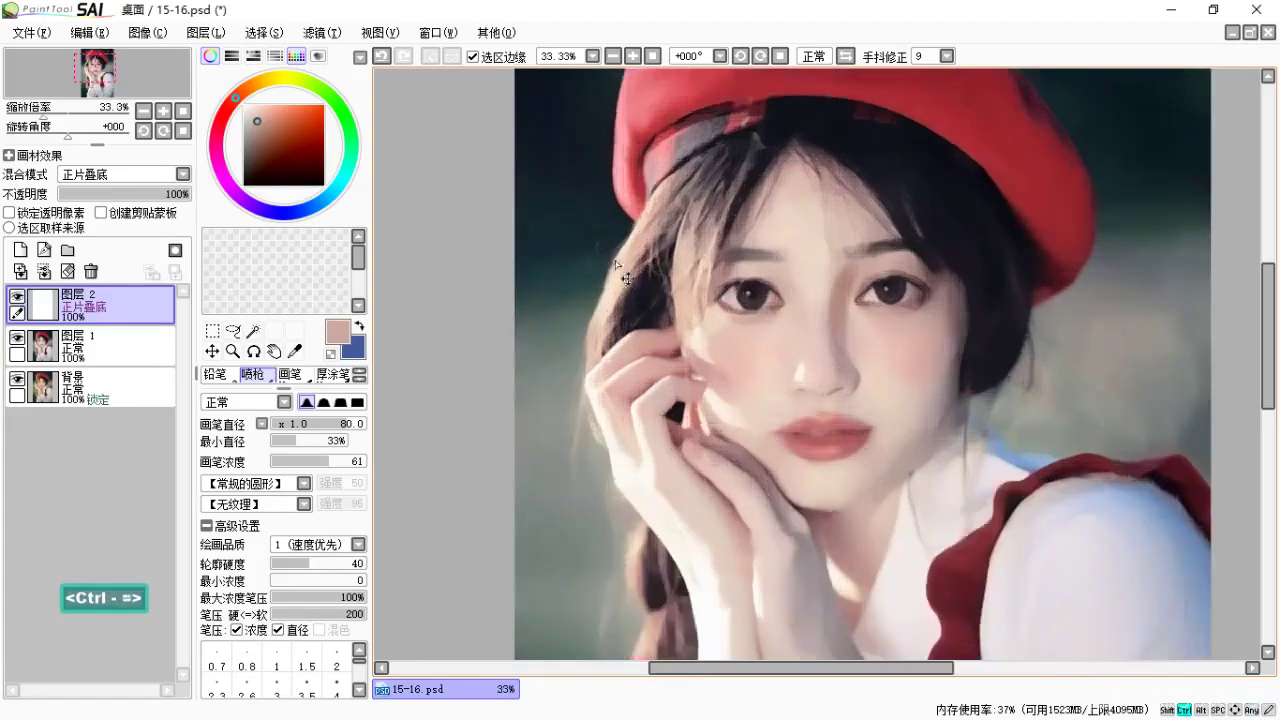
{"action": "key", "text": "ctrl+equal"}
{"action": "key", "text": "space"}
{"action": "left_click_drag", "start_coordinate": [888, 337], "coordinate": [828, 315]}
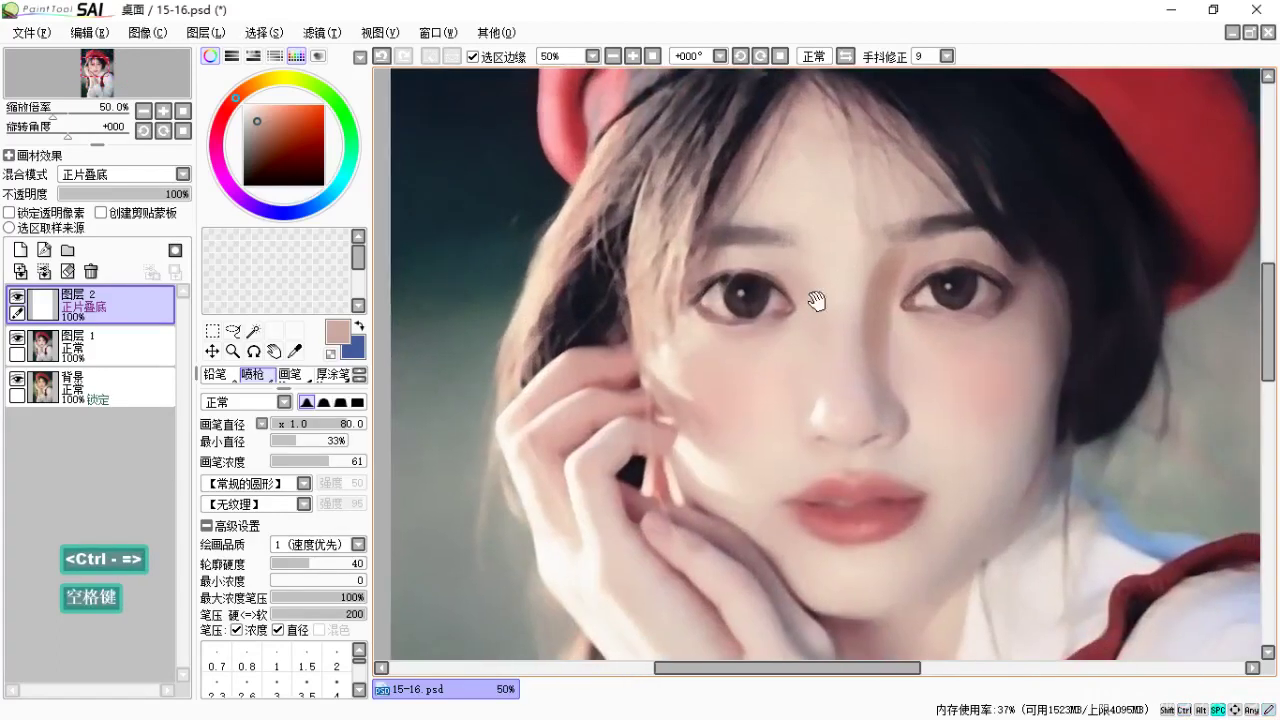
Try several shading strokes down the lit side of the nose bridge, undoing each one.
{"action": "key", "text": "ctrl+z"}
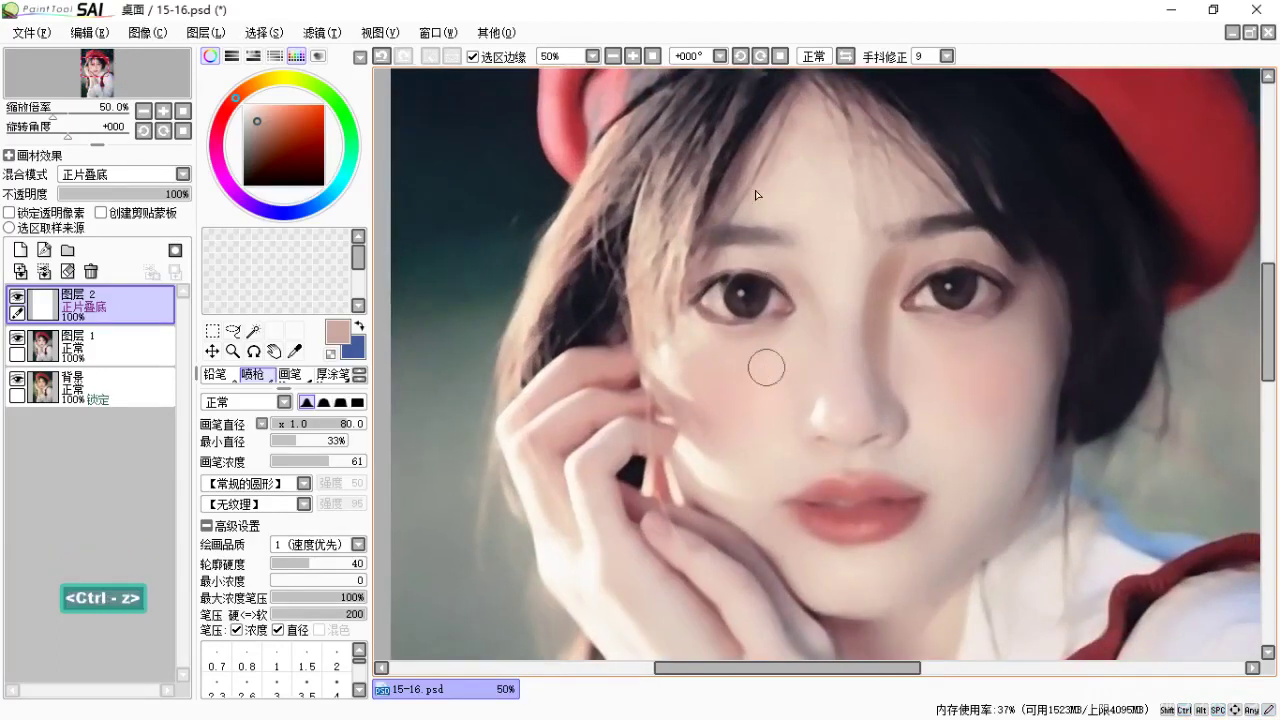
{"action": "key", "text": "space"}
{"action": "left_click_drag", "start_coordinate": [833, 301], "coordinate": [811, 297]}
{"action": "left_click_drag", "start_coordinate": [770, 260], "coordinate": [795, 371]}
{"action": "key", "text": "ctrl+z"}
{"action": "left_click_drag", "start_coordinate": [769, 263], "coordinate": [802, 392]}
{"action": "key", "text": "space"}
{"action": "left_click_drag", "start_coordinate": [837, 352], "coordinate": [841, 334]}
{"action": "key", "text": "ctrl+z"}
{"action": "left_click_drag", "start_coordinate": [790, 258], "coordinate": [806, 309]}
{"action": "key", "text": "ctrl+z"}
{"action": "left_click_drag", "start_coordinate": [785, 262], "coordinate": [800, 314]}
{"action": "key", "text": "space"}
{"action": "mouse_move", "coordinate": [849, 366]}
{"action": "left_mouse_down"}
{"action": "mouse_move", "coordinate": [851, 340]}
{"action": "mouse_move", "coordinate": [846, 360]}
{"action": "left_mouse_up"}
{"action": "key", "text": "ctrl+z"}
{"action": "left_click_drag", "start_coordinate": [770, 234], "coordinate": [805, 294]}
{"action": "key", "text": "space"}
{"action": "left_click_drag", "start_coordinate": [860, 364], "coordinate": [857, 338]}
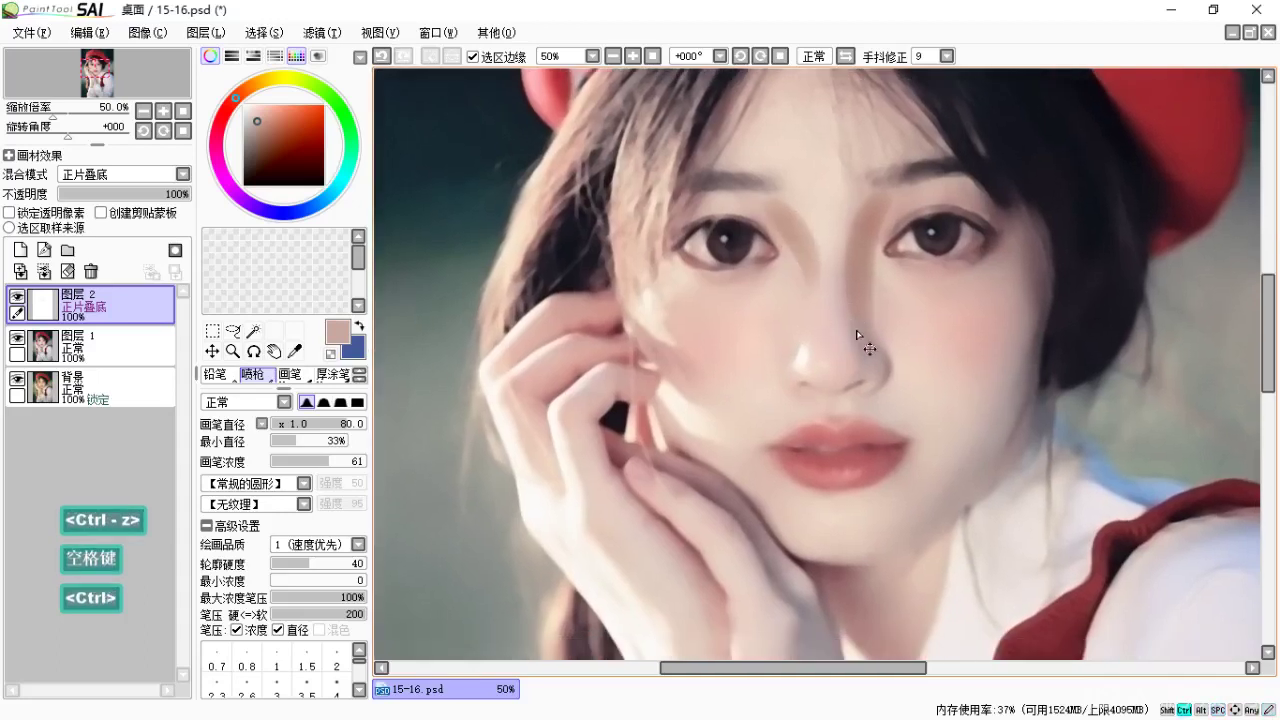
{"action": "key", "text": "ctrl+z"}
{"action": "left_click_drag", "start_coordinate": [780, 218], "coordinate": [808, 288]}
{"action": "key", "text": "space"}
{"action": "left_click_drag", "start_coordinate": [860, 345], "coordinate": [856, 327]}
{"action": "key", "text": "ctrl+z"}
Paint a short shading stroke from the inner brow along the lit side of the nose bridge.
{"action": "left_click_drag", "start_coordinate": [774, 203], "coordinate": [795, 250]}
{"action": "key", "text": "space"}
{"action": "left_click_drag", "start_coordinate": [843, 340], "coordinate": [835, 293]}
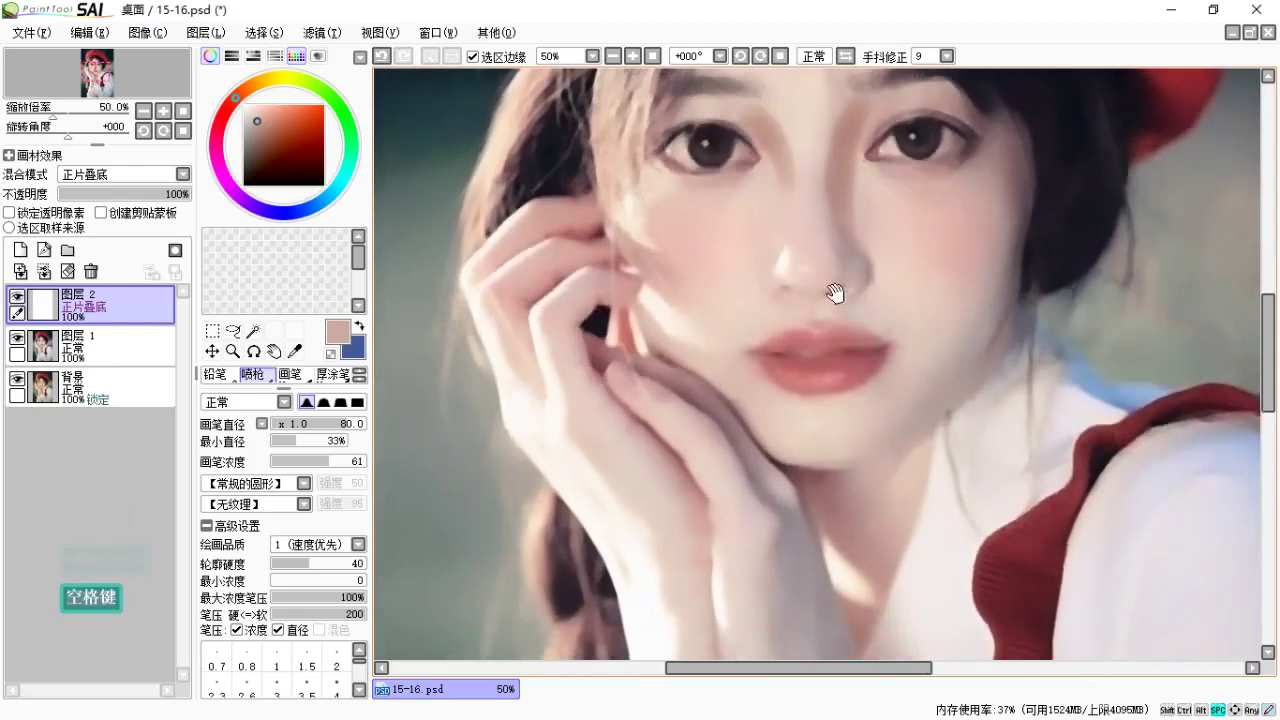
Try a shading stroke along the jaw, undo it and reduce the airbrush diameter to 30.
{"action": "left_click_drag", "start_coordinate": [918, 350], "coordinate": [883, 357]}
{"action": "key", "text": "bracketleft"}
{"action": "key", "text": "bracketleft"}
{"action": "key", "text": "bracketleft"}
{"action": "key", "text": "bracketleft"}
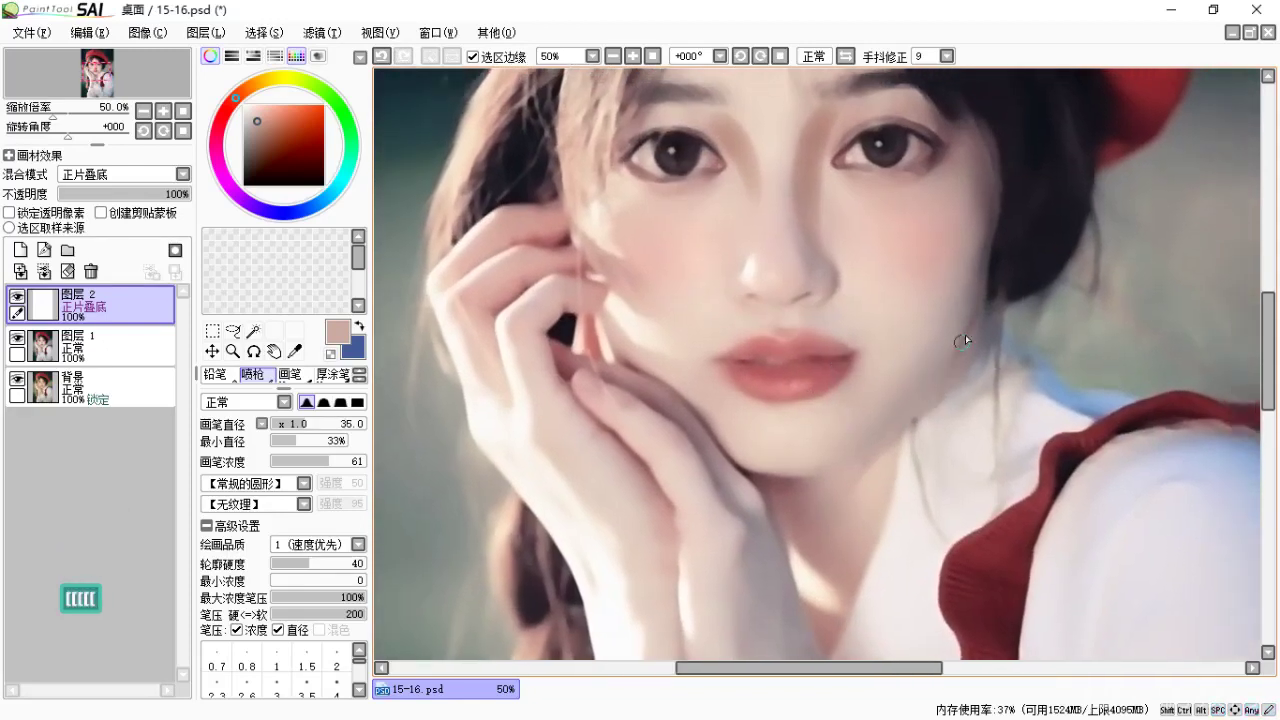
{"action": "left_click_drag", "start_coordinate": [965, 338], "coordinate": [897, 417]}
{"action": "key", "text": "ctrl+z"}
{"action": "key", "text": "bracketleft"}
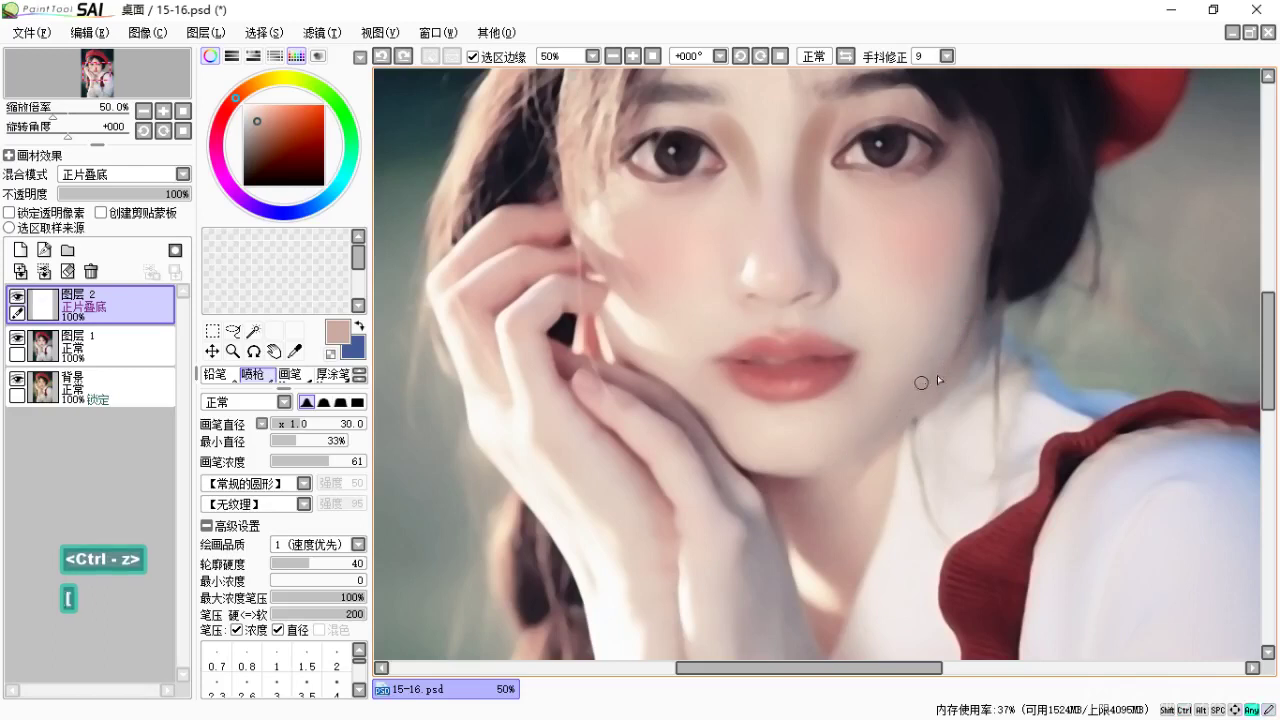
Try two shading strokes along the shaded side of the jaw, undoing each, and reduce the airbrush diameter to 20.
{"action": "left_click_drag", "start_coordinate": [951, 363], "coordinate": [880, 438]}
{"action": "key", "text": "ctrl+z"}
{"action": "mouse_move", "coordinate": [975, 321]}
{"action": "left_mouse_down"}
{"action": "mouse_move", "coordinate": [862, 458]}
{"action": "mouse_move", "coordinate": [920, 491]}
{"action": "mouse_move", "coordinate": [929, 409]}
{"action": "mouse_move", "coordinate": [840, 401]}
{"action": "left_mouse_up"}
{"action": "key", "text": "ctrl+z"}
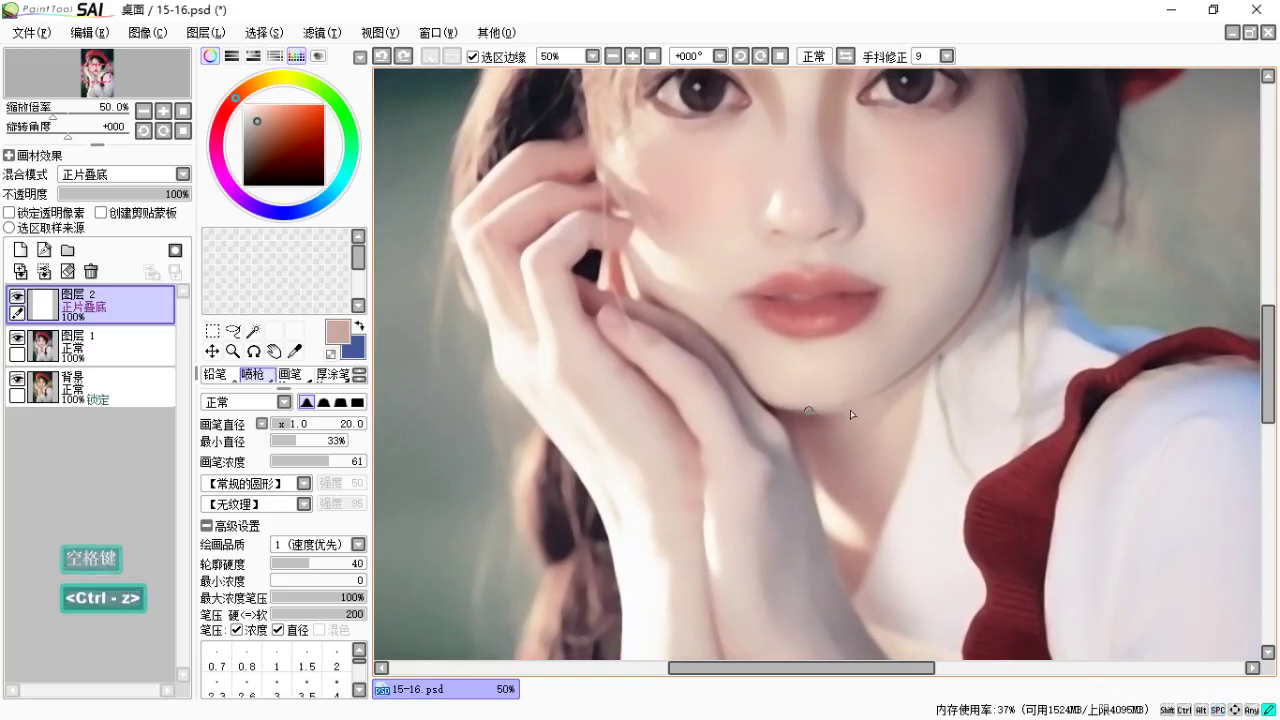
Paint a thin shading line along the jaw and chin with the airbrush at diameter 20 and soften it.
{"action": "key", "text": "space"}
{"action": "left_click_drag", "start_coordinate": [860, 446], "coordinate": [823, 457]}
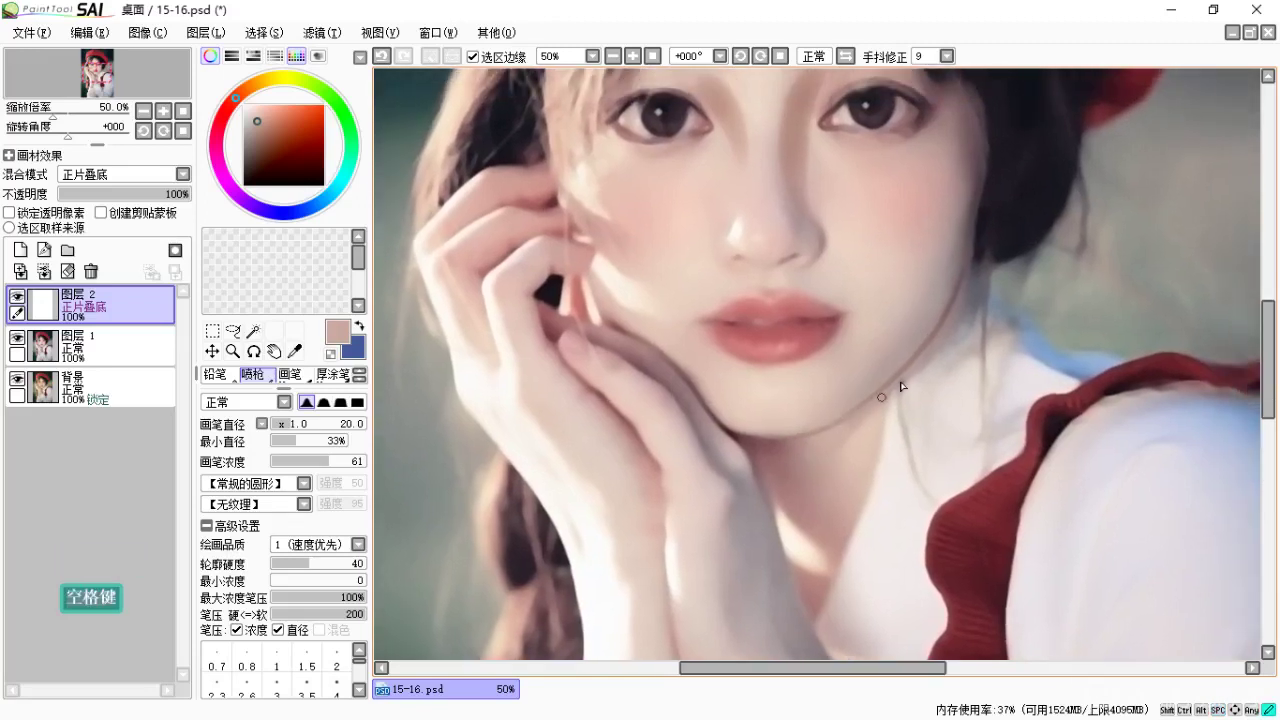
{"action": "key", "text": "c"}
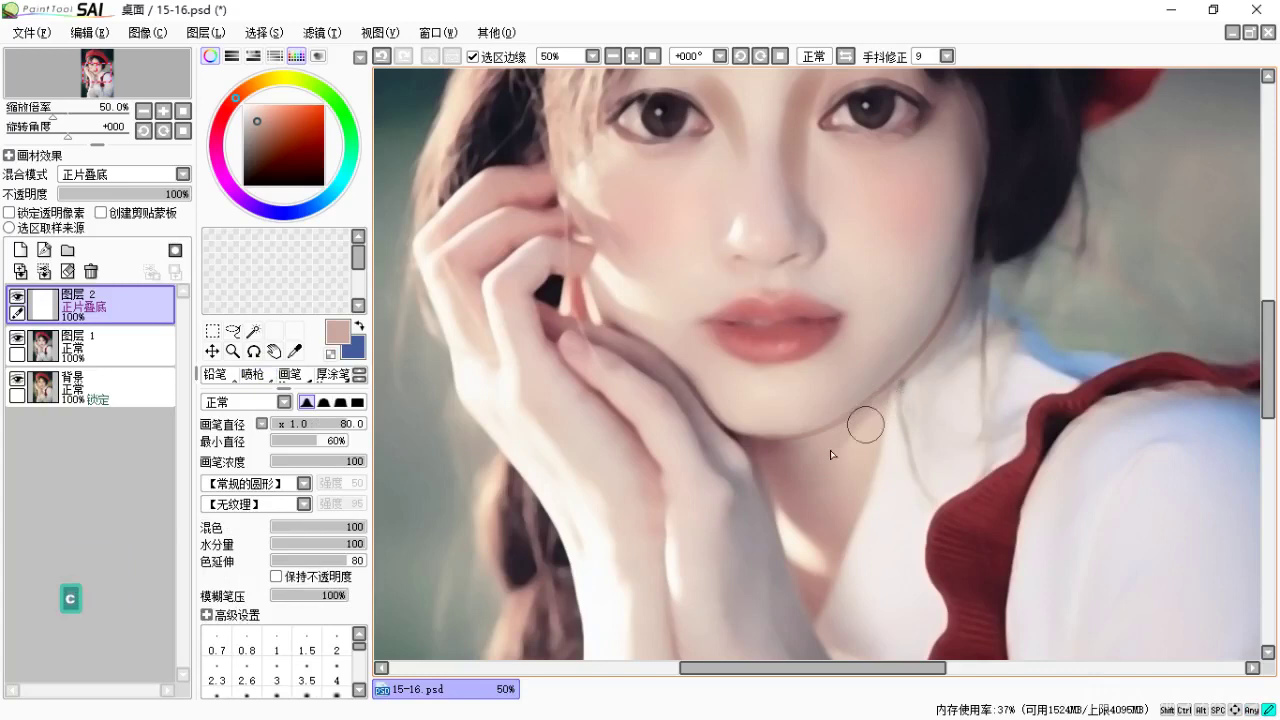
{"action": "key", "text": "b"}
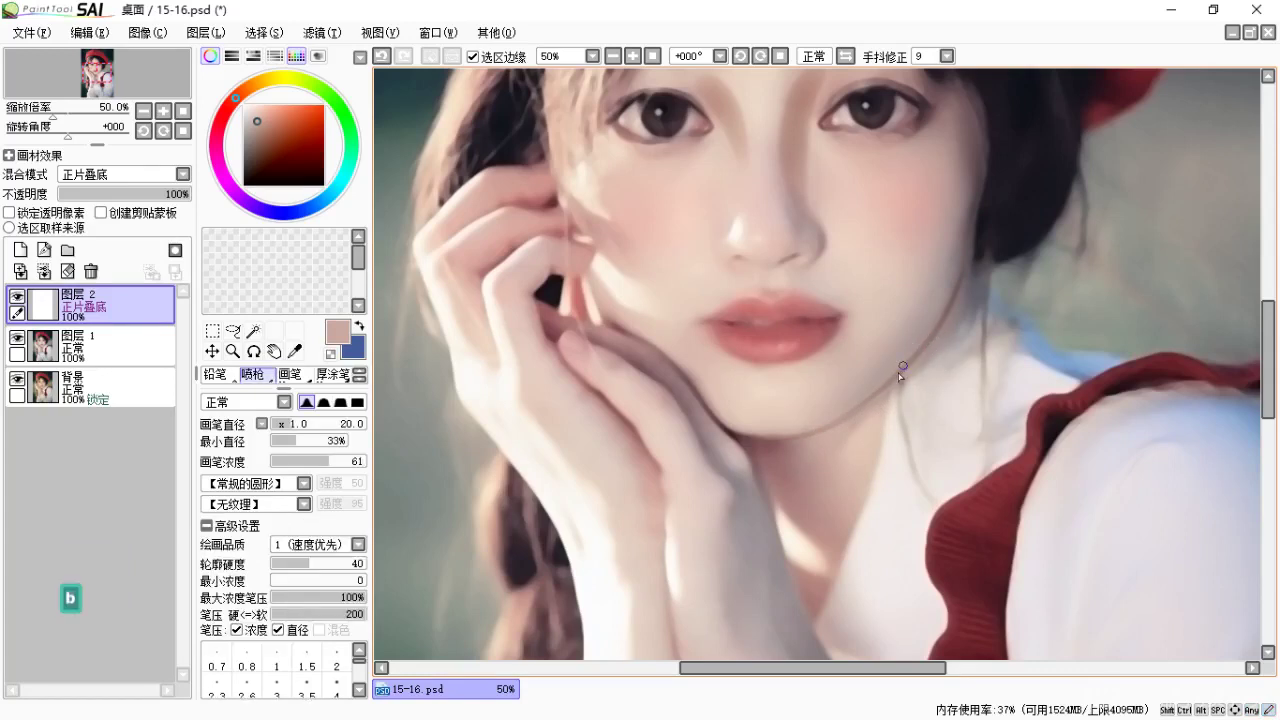
Extend the thin shading line along the jaw up towards the hair, undoing the unsatisfactory strokes.
{"action": "key", "text": "space"}
{"action": "left_click_drag", "start_coordinate": [851, 411], "coordinate": [933, 390]}
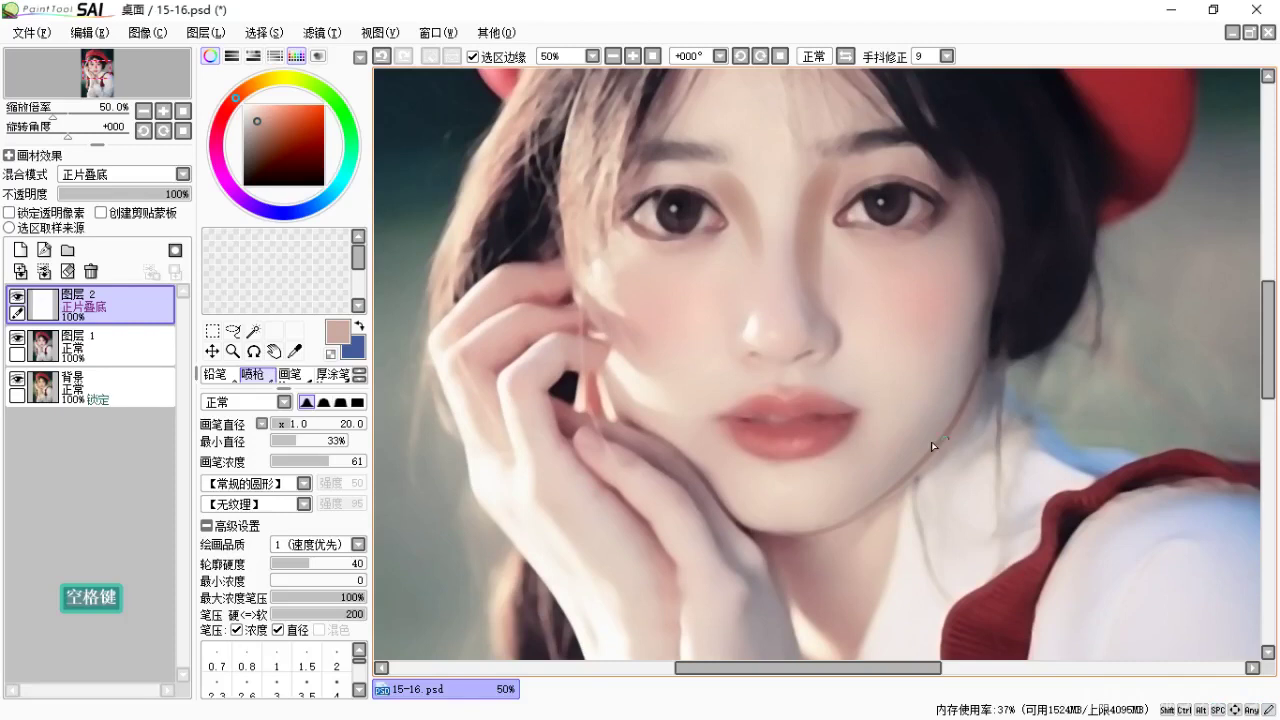
{"action": "key", "text": "ctrl+z"}
{"action": "key", "text": "ctrl+z"}
{"action": "key", "text": "space"}
{"action": "left_click_drag", "start_coordinate": [993, 381], "coordinate": [998, 351]}
{"action": "key", "text": "ctrl+z"}
{"action": "key", "text": "ctrl+z"}
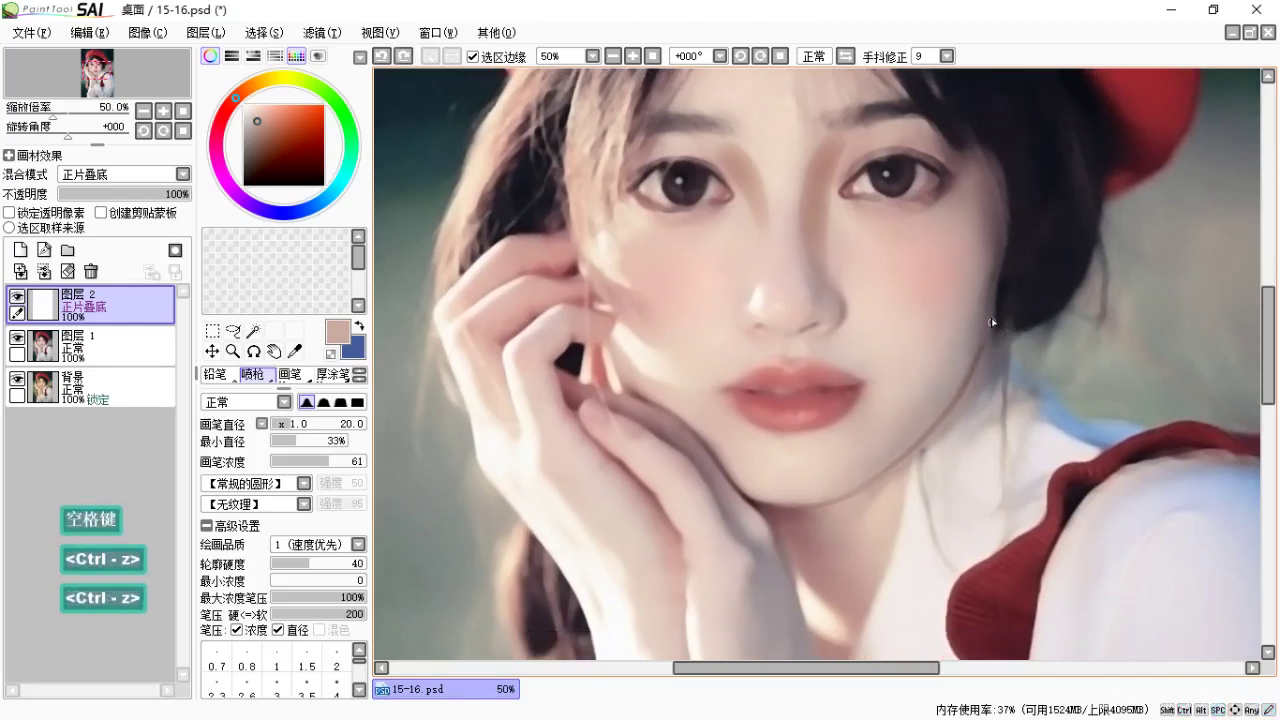
{"action": "key", "text": "space"}
{"action": "left_click_drag", "start_coordinate": [955, 405], "coordinate": [929, 397]}
{"action": "left_click_drag", "start_coordinate": [892, 306], "coordinate": [940, 363]}
{"action": "left_click_drag", "start_coordinate": [824, 338], "coordinate": [845, 321]}
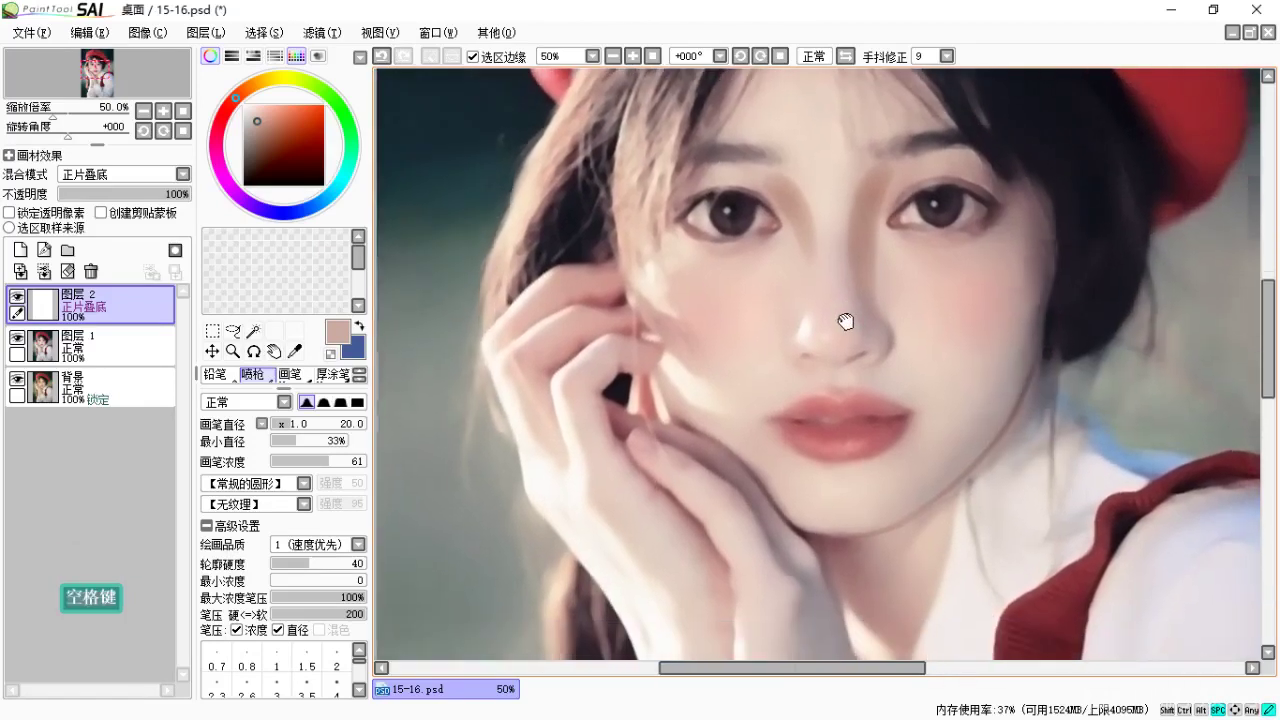
Sample the reddish tone beside the raised hand and try a shading stroke there, undoing it.
{"action": "key", "text": "space"}
{"action": "mouse_move", "coordinate": [654, 419]}
{"action": "left_mouse_down"}
{"action": "mouse_move", "coordinate": [650, 397]}
{"action": "mouse_move", "coordinate": [668, 431]}
{"action": "mouse_move", "coordinate": [663, 395]}
{"action": "mouse_move", "coordinate": [679, 408]}
{"action": "left_mouse_up"}
{"action": "left_click", "coordinate": [649, 388], "text": "alt"}
{"action": "key", "text": "ctrl+z"}
{"action": "key", "text": "space"}
{"action": "key", "text": "space"}
{"action": "key", "text": "c"}
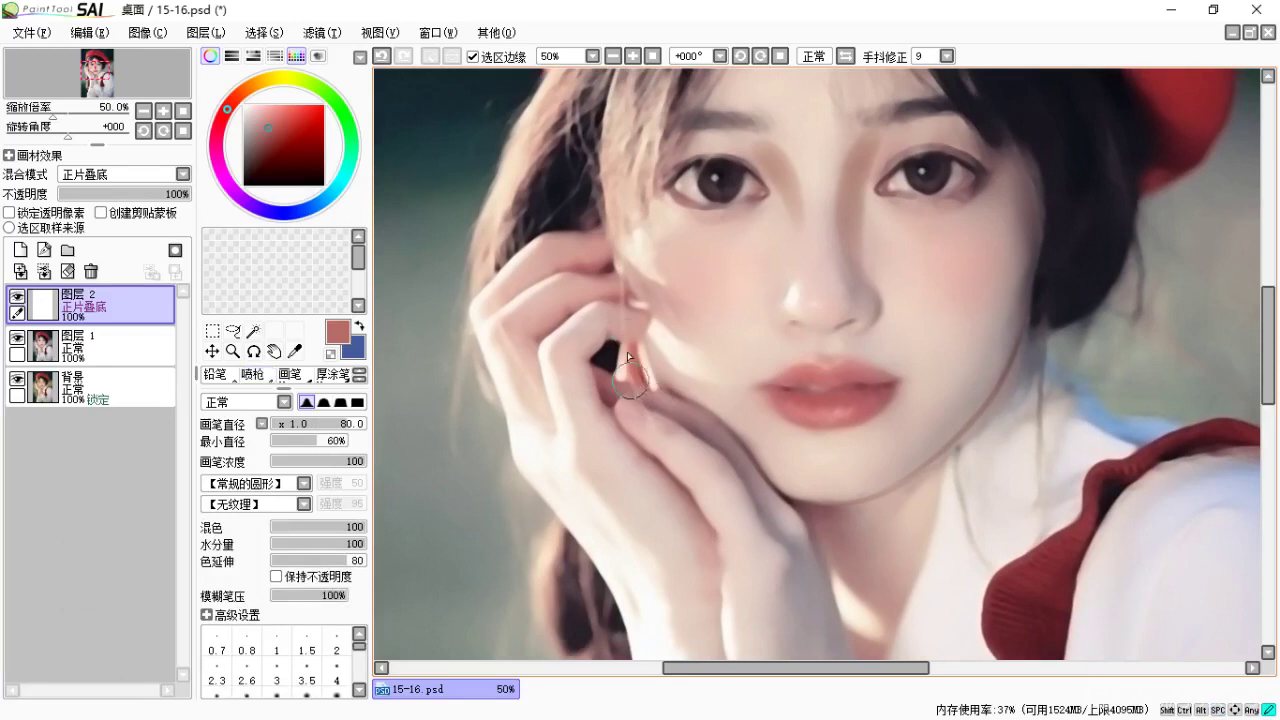
Airbrush reddish shading along the edge where the hand meets the cheek, undoing the unsatisfactory strokes.
{"action": "key", "text": "b"}
{"action": "key", "text": "space"}
{"action": "left_click_drag", "start_coordinate": [743, 450], "coordinate": [710, 417]}
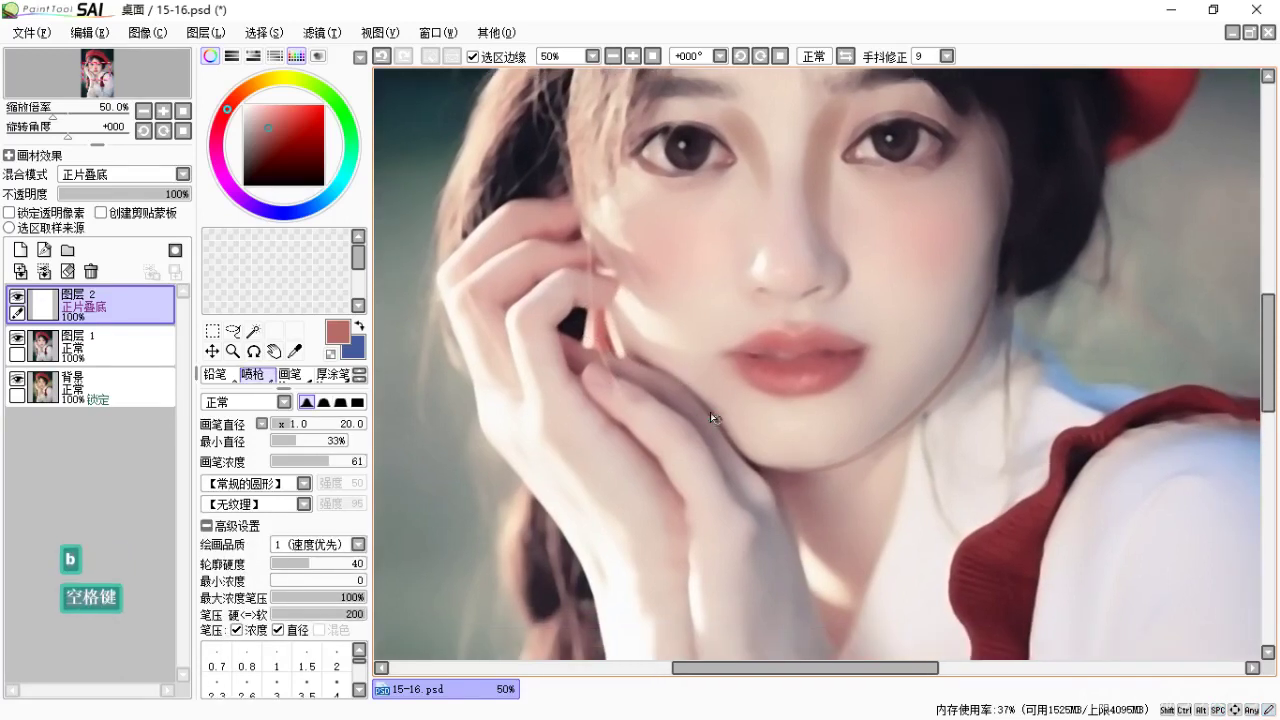
{"action": "key", "text": "ctrl+z"}
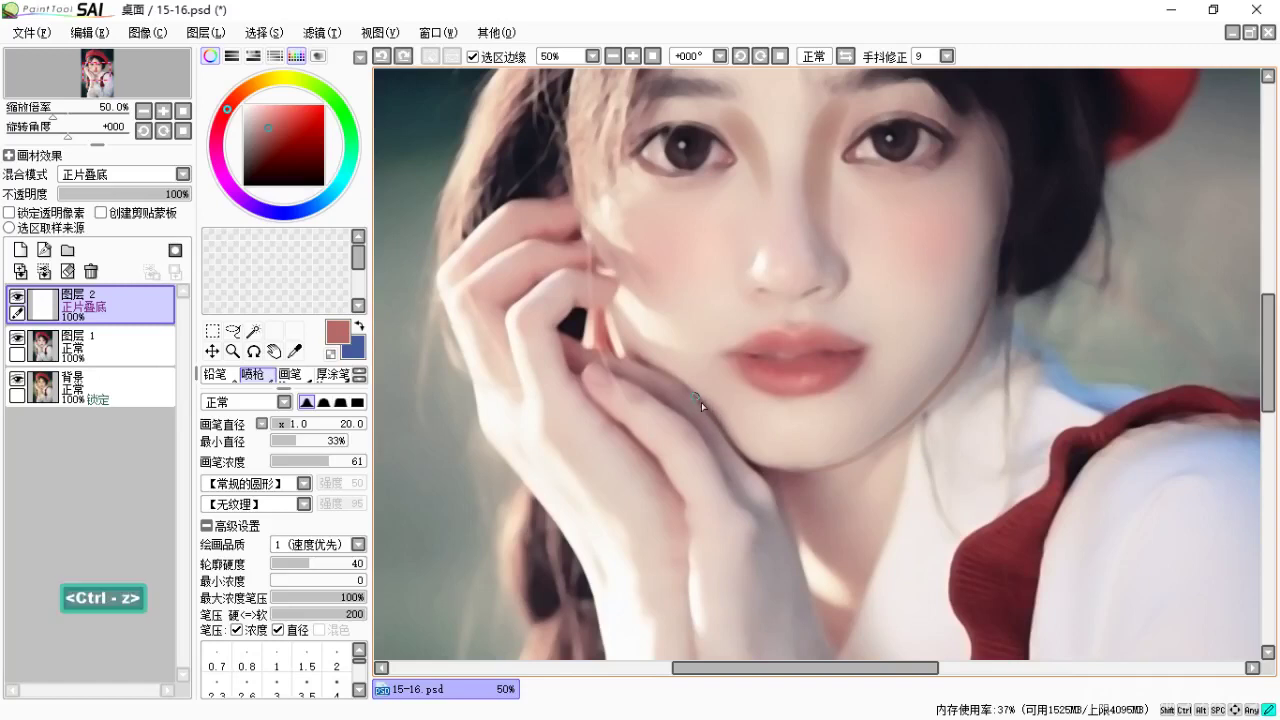
{"action": "key", "text": "space"}
{"action": "left_click_drag", "start_coordinate": [709, 400], "coordinate": [733, 432]}
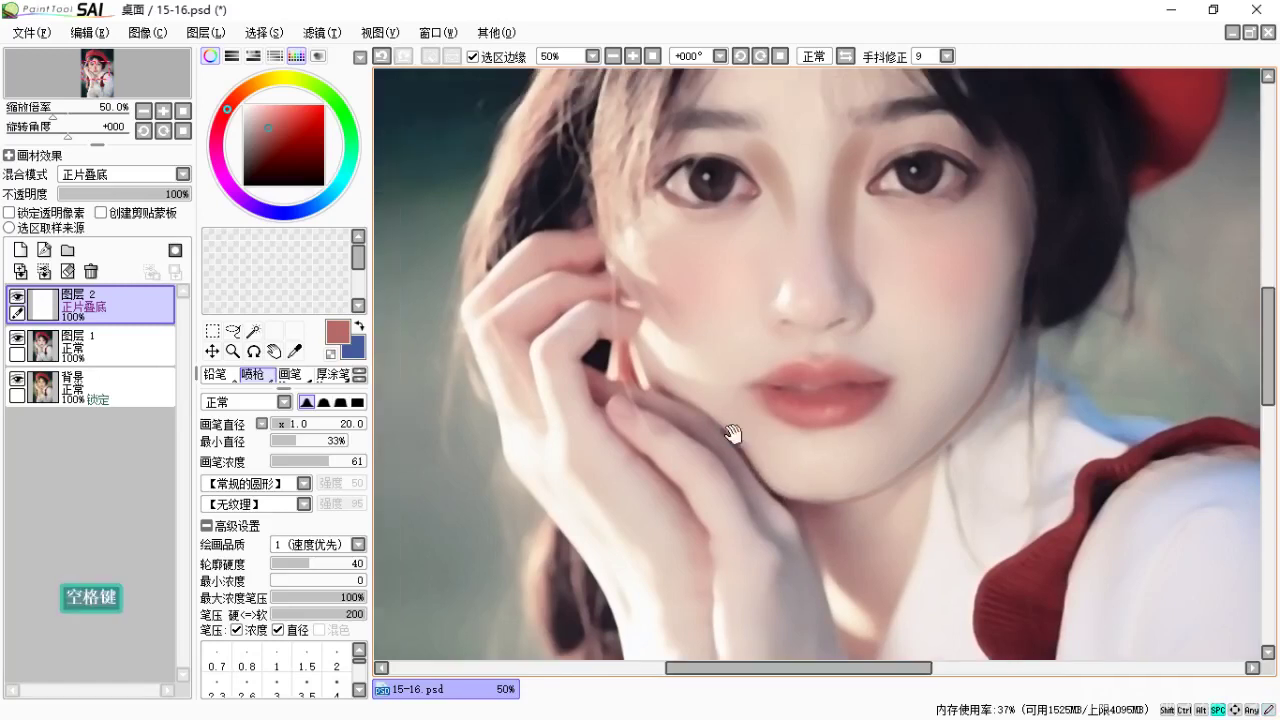
{"action": "key", "text": "ctrl+z"}
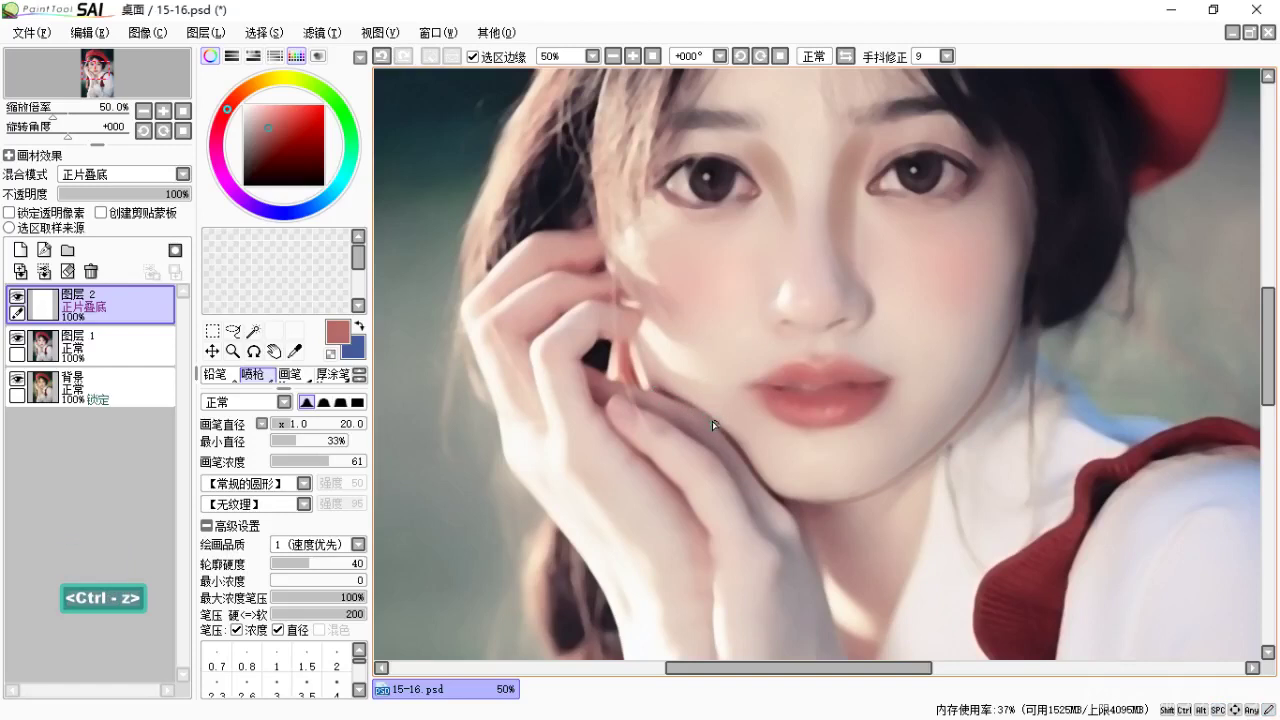
Soften the shading between the hand and the jaw with the blending brush at diameter 80.
{"action": "key", "text": "space"}
{"action": "left_click_drag", "start_coordinate": [748, 429], "coordinate": [754, 405]}
{"action": "key", "text": "c"}
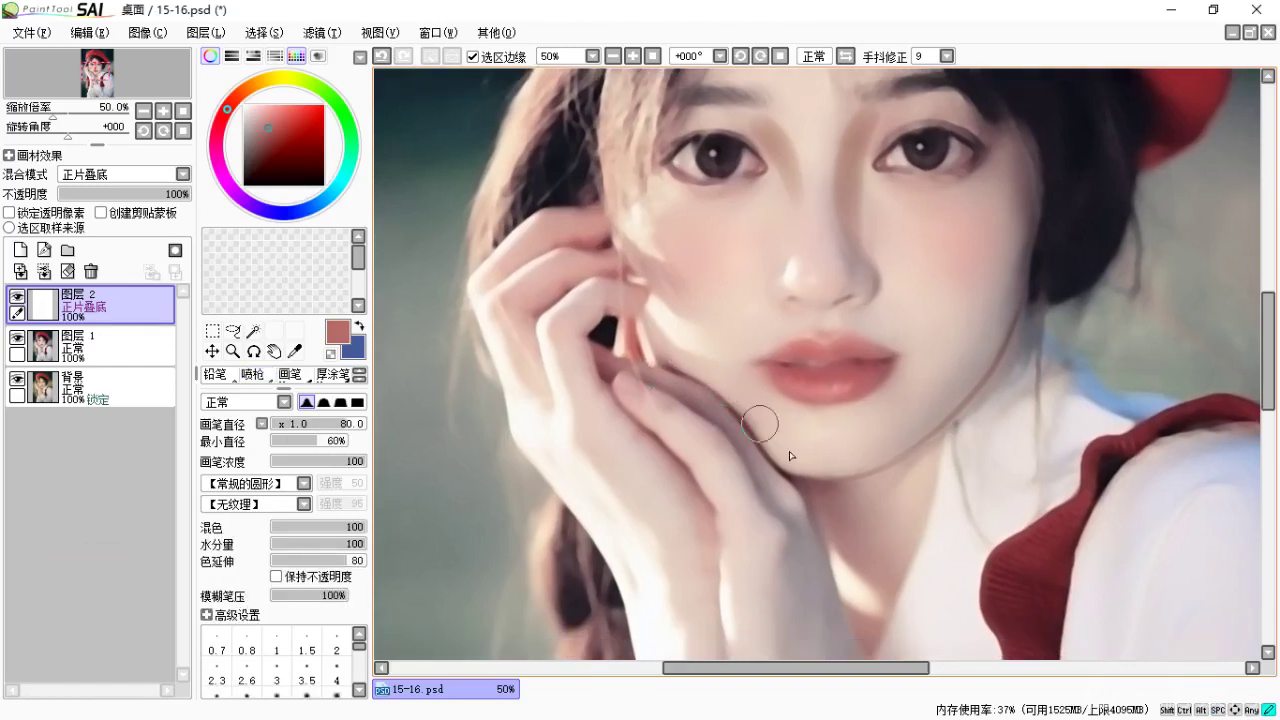
{"action": "key", "text": "space"}
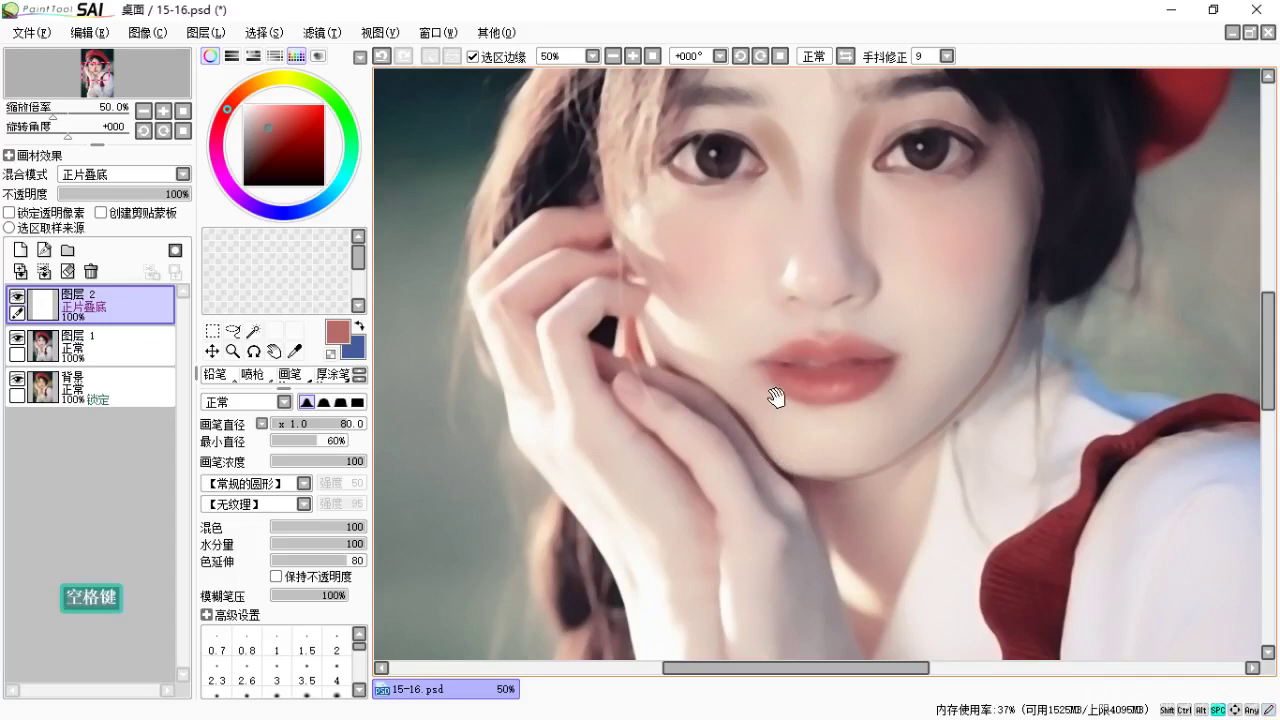
{"action": "left_click_drag", "start_coordinate": [777, 394], "coordinate": [759, 432]}
Cancel overwriting the PSD and save the painting to the desktop as 15-16 in .sai format.
{"action": "key", "text": "ctrl+s"}
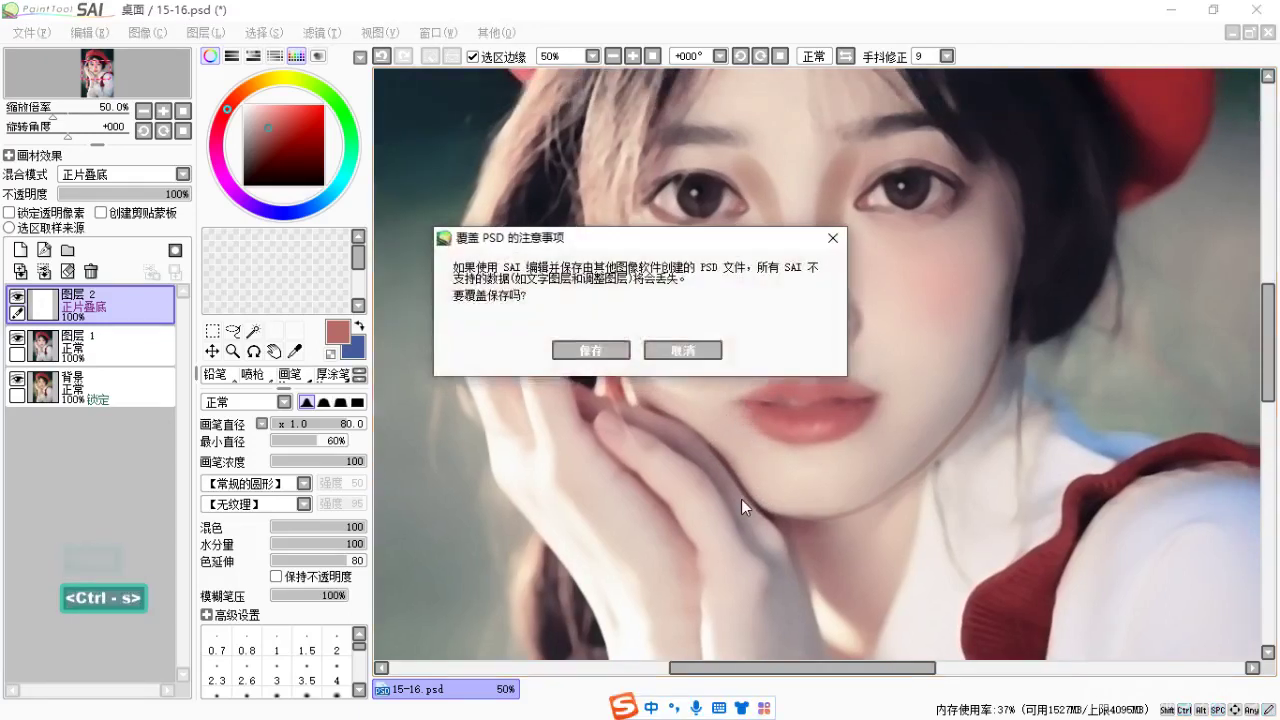
{"action": "left_click", "coordinate": [683, 350]}
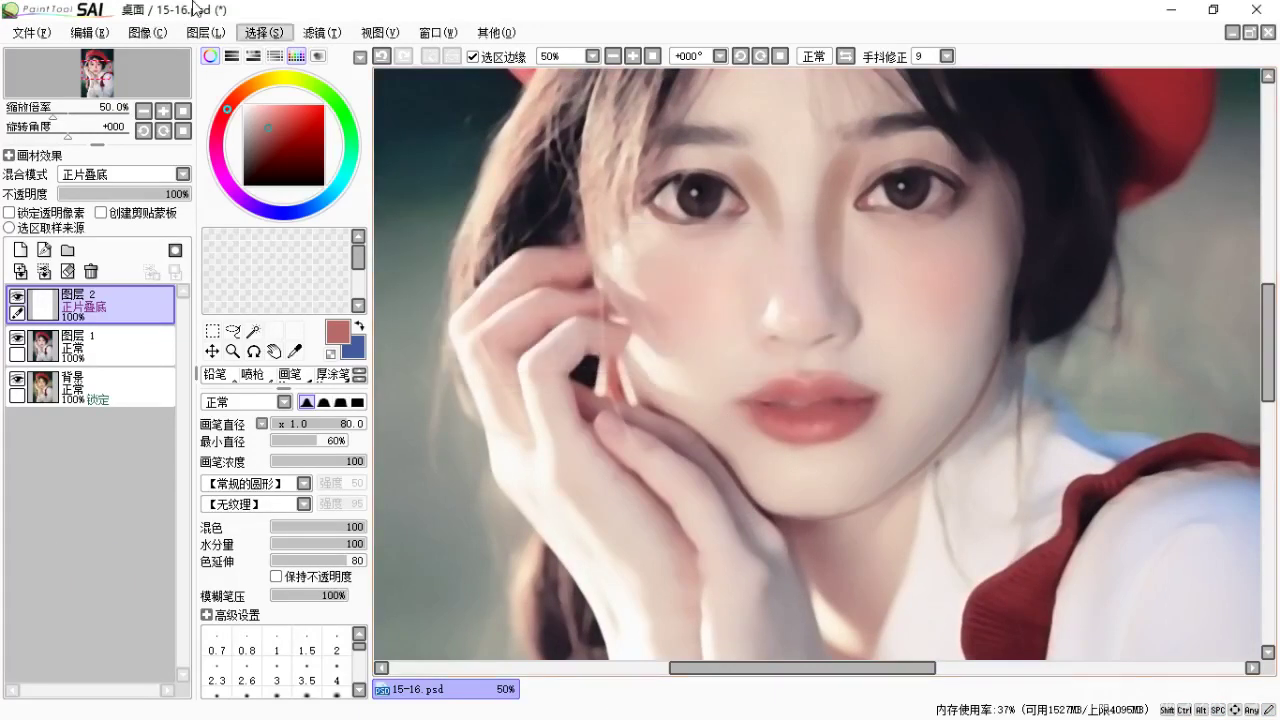
{"action": "left_click", "coordinate": [31, 32]}
{"action": "left_click", "coordinate": [136, 143]}
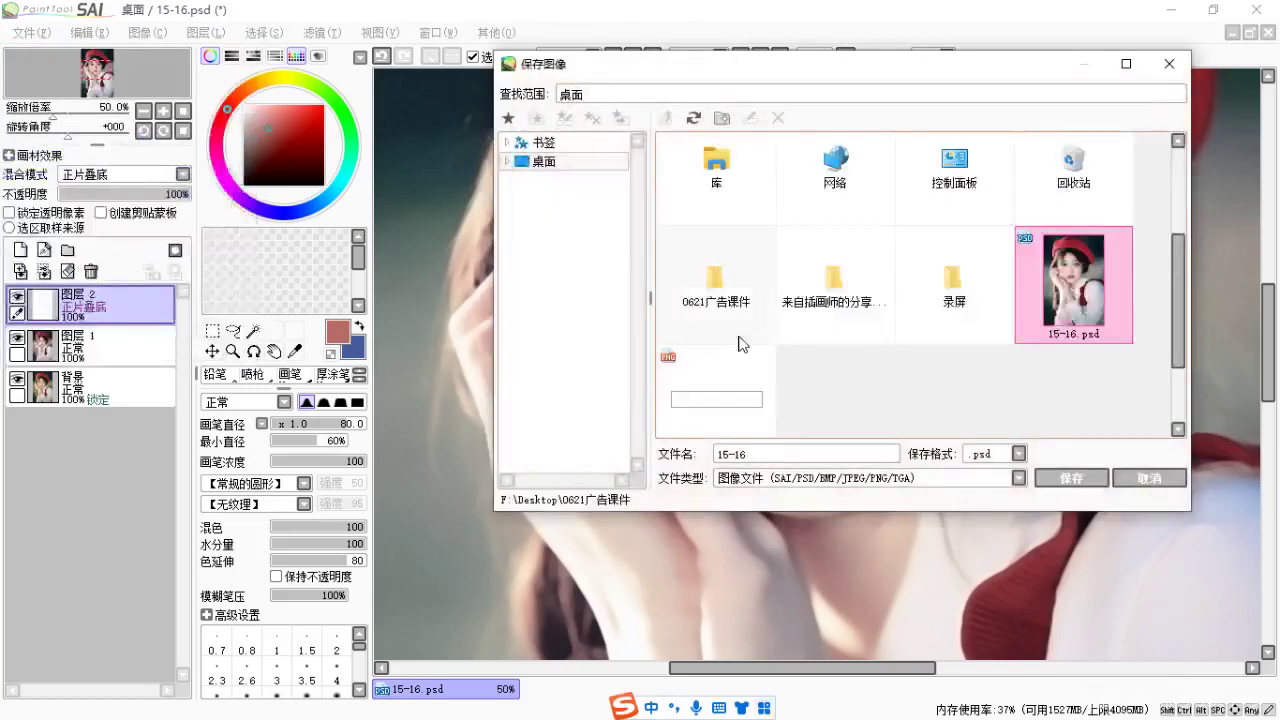
{"action": "left_click", "coordinate": [993, 458]}
{"action": "left_click", "coordinate": [982, 470]}
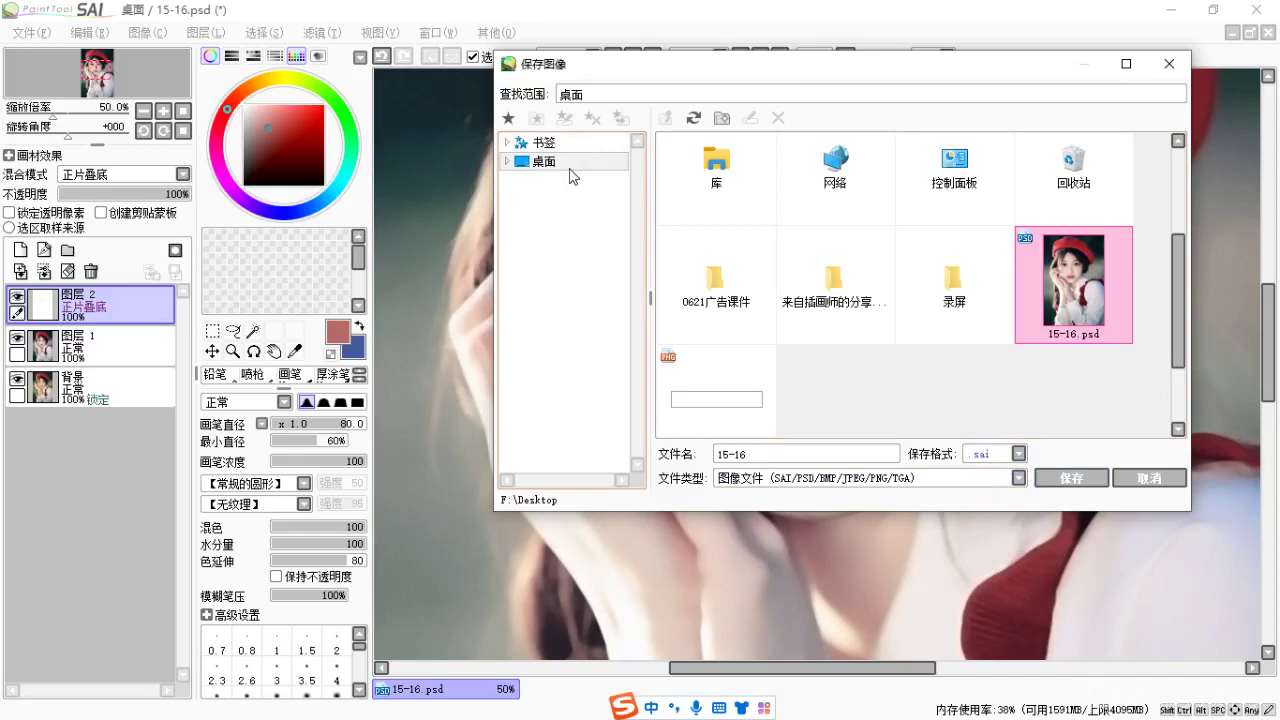
{"action": "left_click", "coordinate": [1071, 478]}
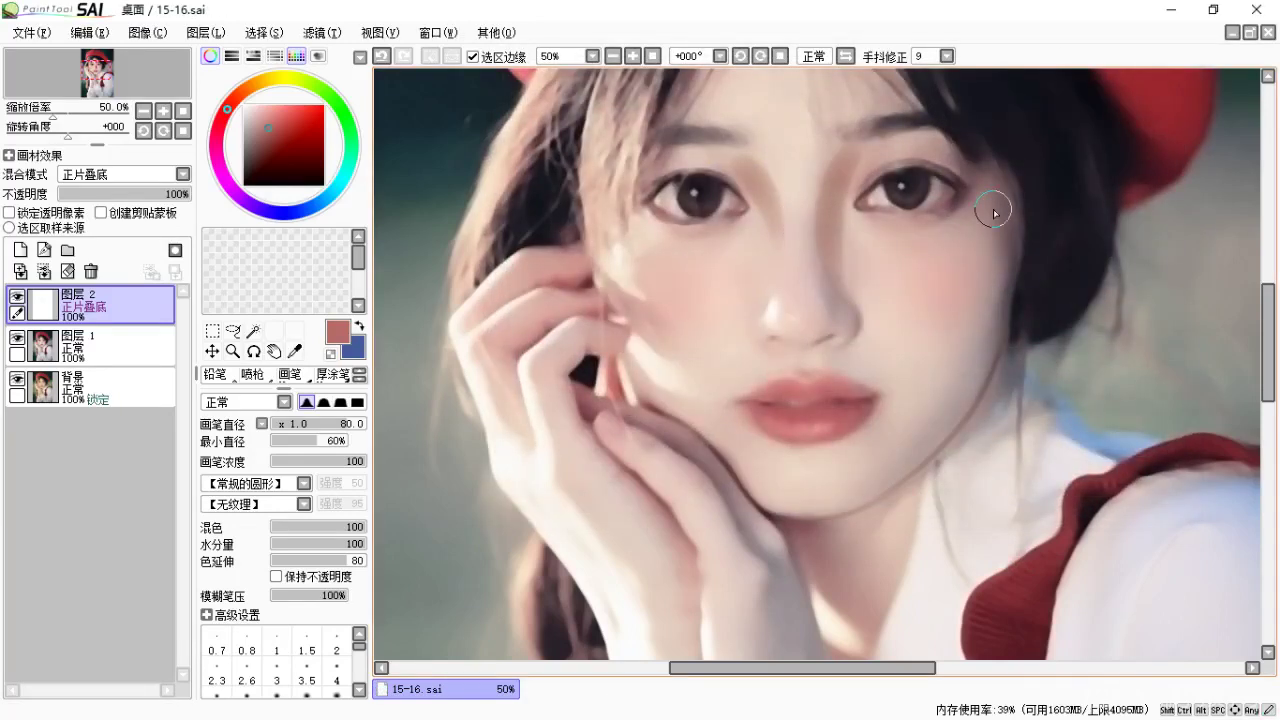
Blend the shading around the inner brow on the lit side of the nose bridge.
{"action": "key", "text": "space"}
{"action": "left_click_drag", "start_coordinate": [746, 321], "coordinate": [713, 354]}
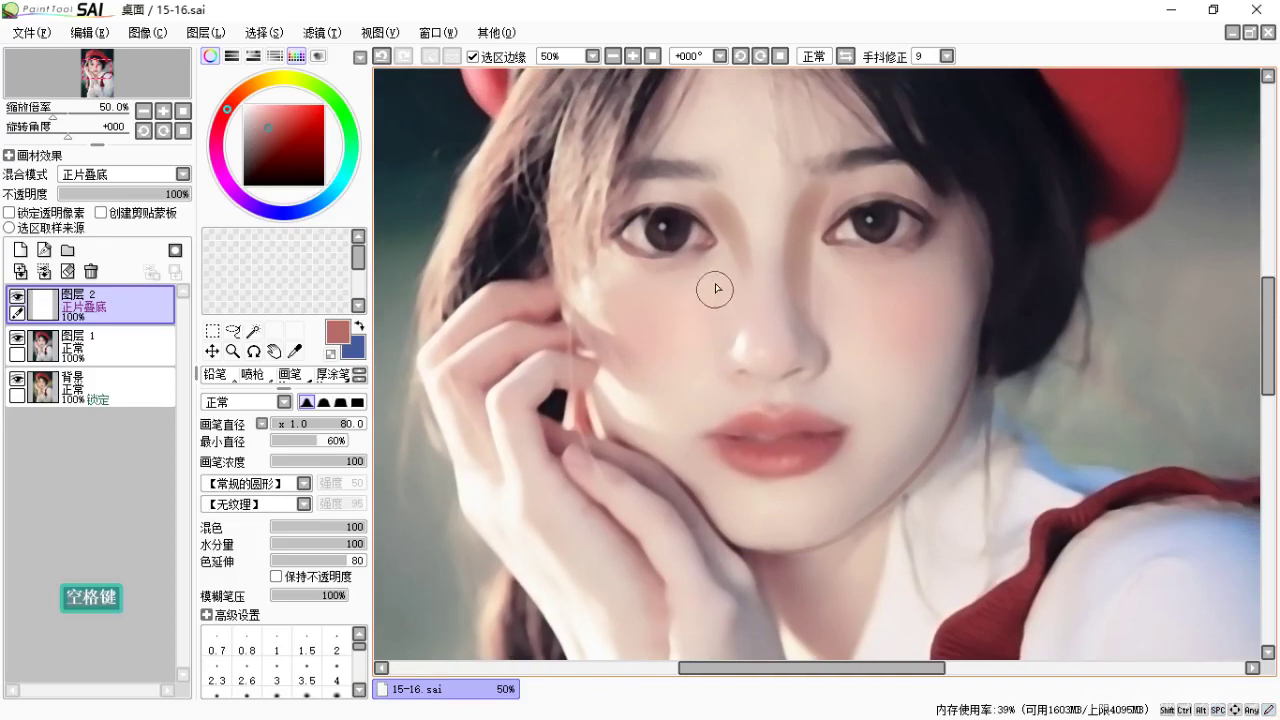
{"action": "key", "text": "c"}
{"action": "left_click_drag", "start_coordinate": [729, 219], "coordinate": [697, 192]}
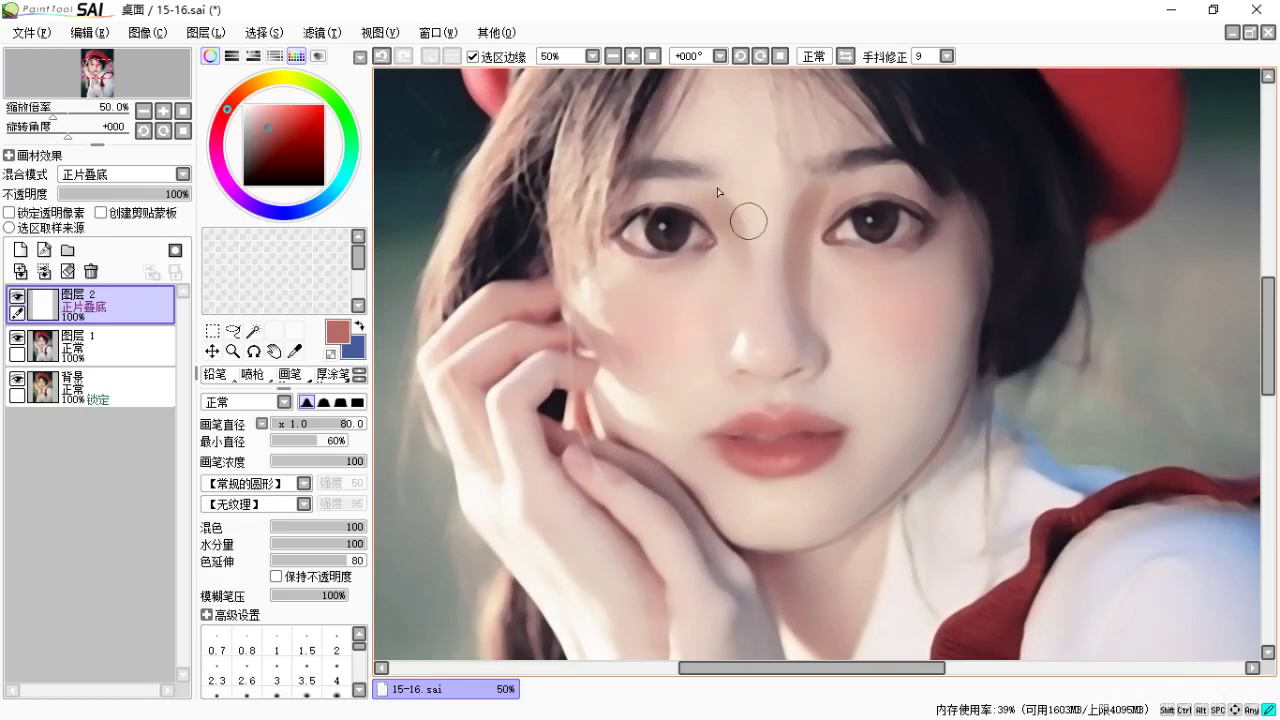
{"action": "key", "text": "space"}
{"action": "left_click_drag", "start_coordinate": [777, 214], "coordinate": [749, 218]}
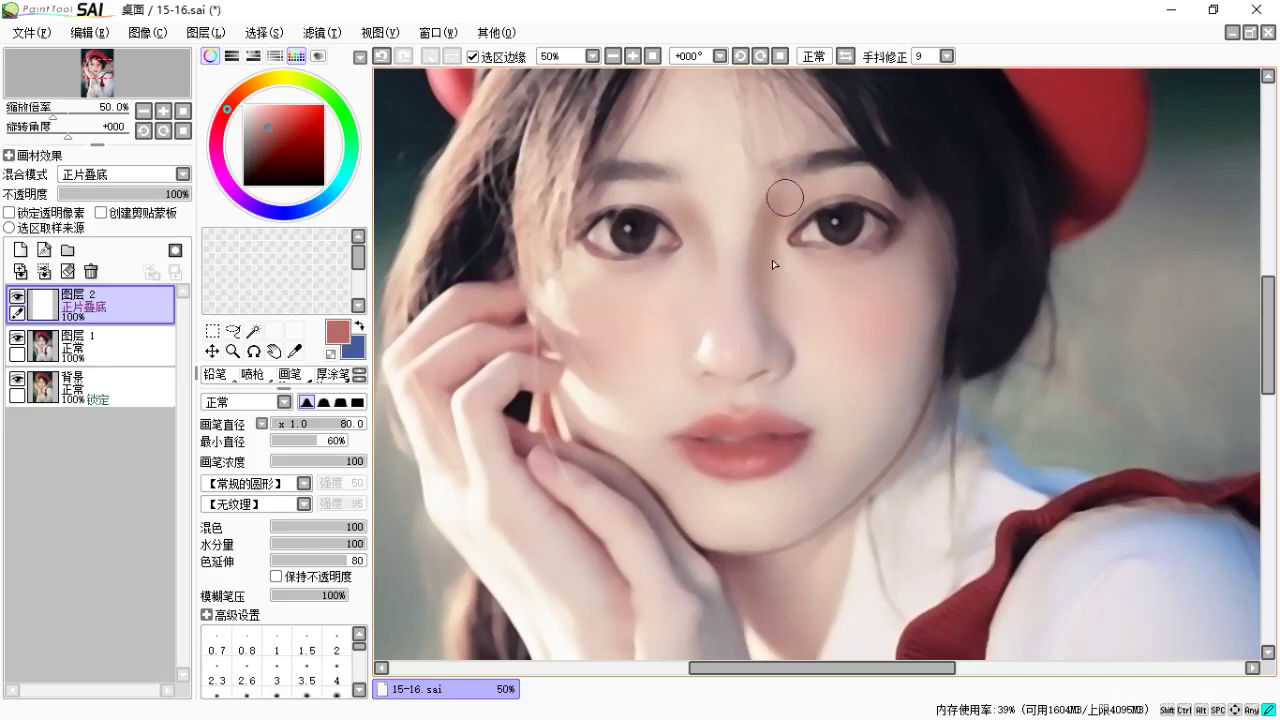
Blend the shading down the shaded side of the nose bridge into the surrounding skin.
{"action": "key", "text": "space"}
{"action": "mouse_move", "coordinate": [774, 289]}
{"action": "left_mouse_down"}
{"action": "mouse_move", "coordinate": [762, 273]}
{"action": "mouse_move", "coordinate": [778, 351]}
{"action": "left_mouse_up"}
{"action": "key", "text": "space"}
{"action": "key", "text": "space"}
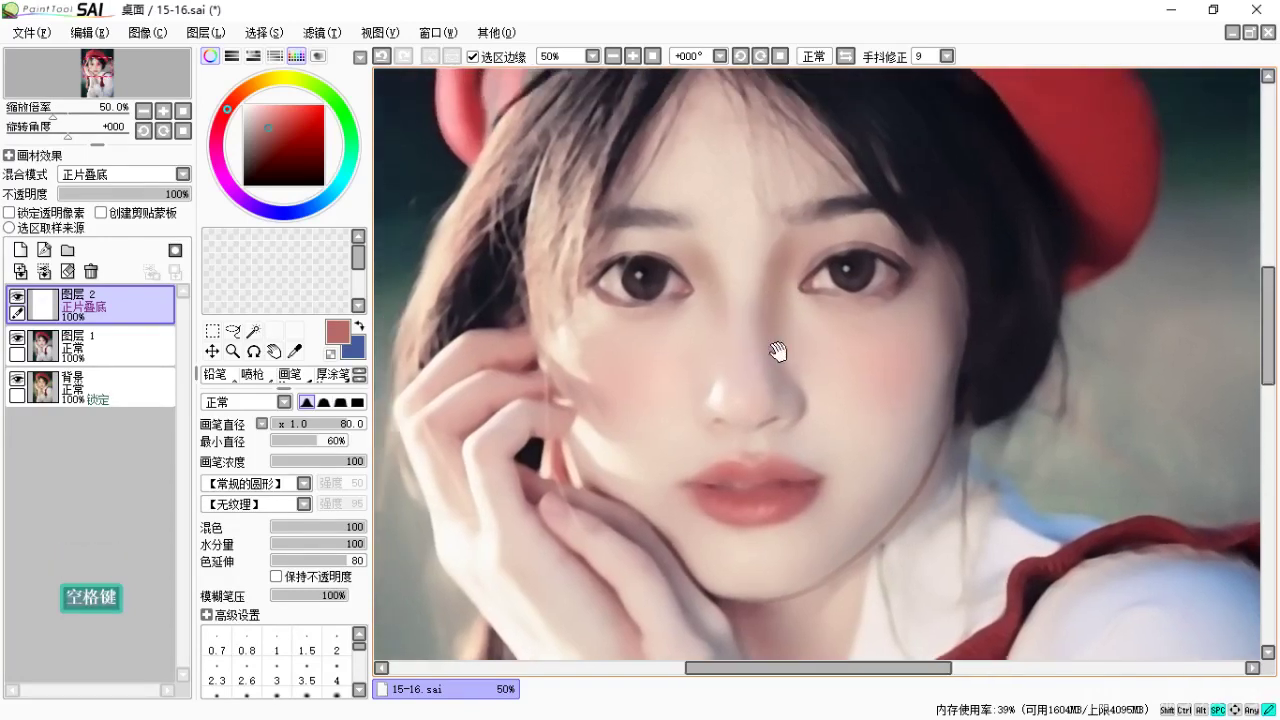
{"action": "key", "text": "space"}
{"action": "mouse_move", "coordinate": [770, 268]}
{"action": "left_mouse_down"}
{"action": "mouse_move", "coordinate": [798, 238]}
{"action": "mouse_move", "coordinate": [782, 273]}
{"action": "left_mouse_up"}
{"action": "key", "text": "space"}
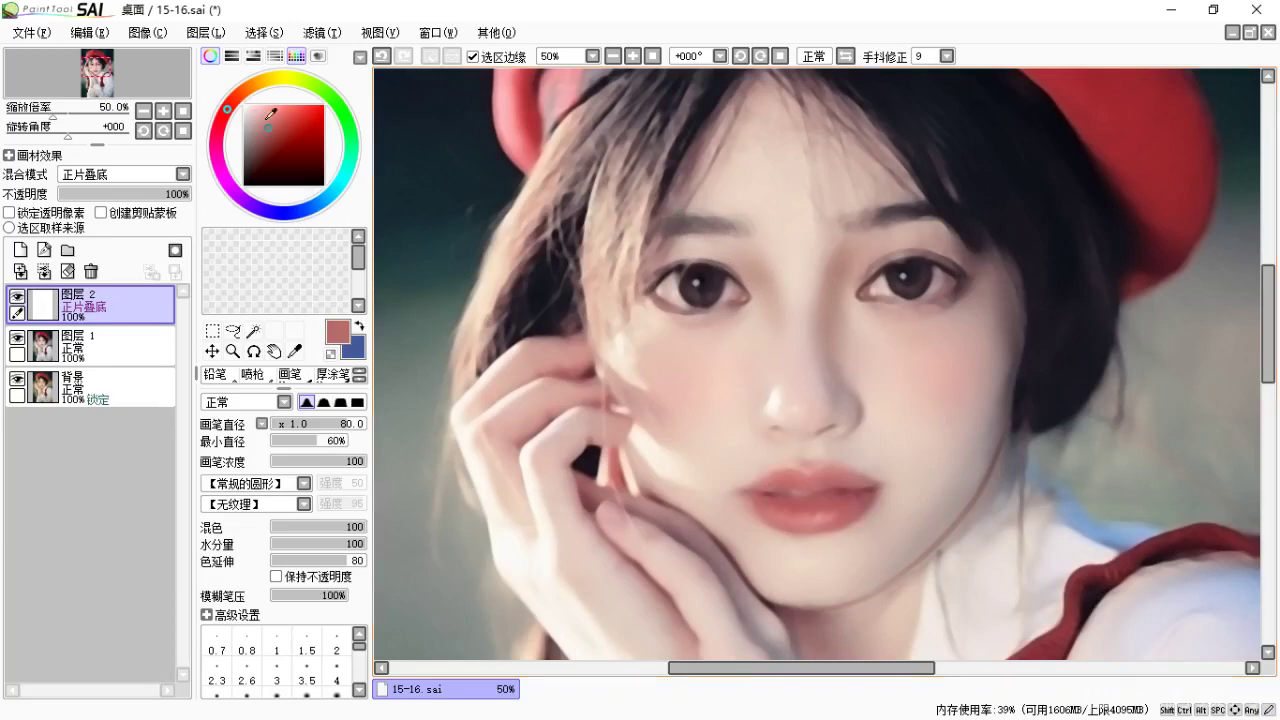
Set the opacity of the multiply shading layer 图层 2 to 70%.
{"action": "left_click_drag", "start_coordinate": [142, 195], "coordinate": [153, 201]}
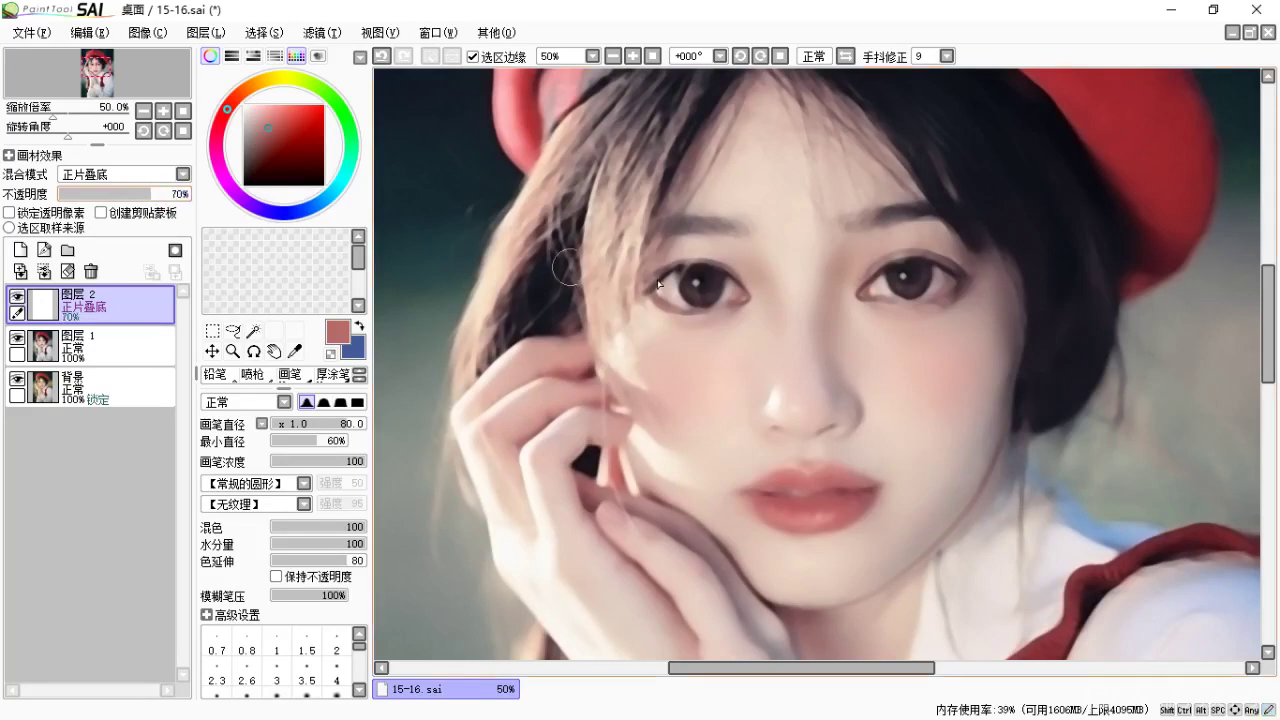
{"action": "key", "text": "space"}
{"action": "left_click_drag", "start_coordinate": [800, 352], "coordinate": [737, 280]}
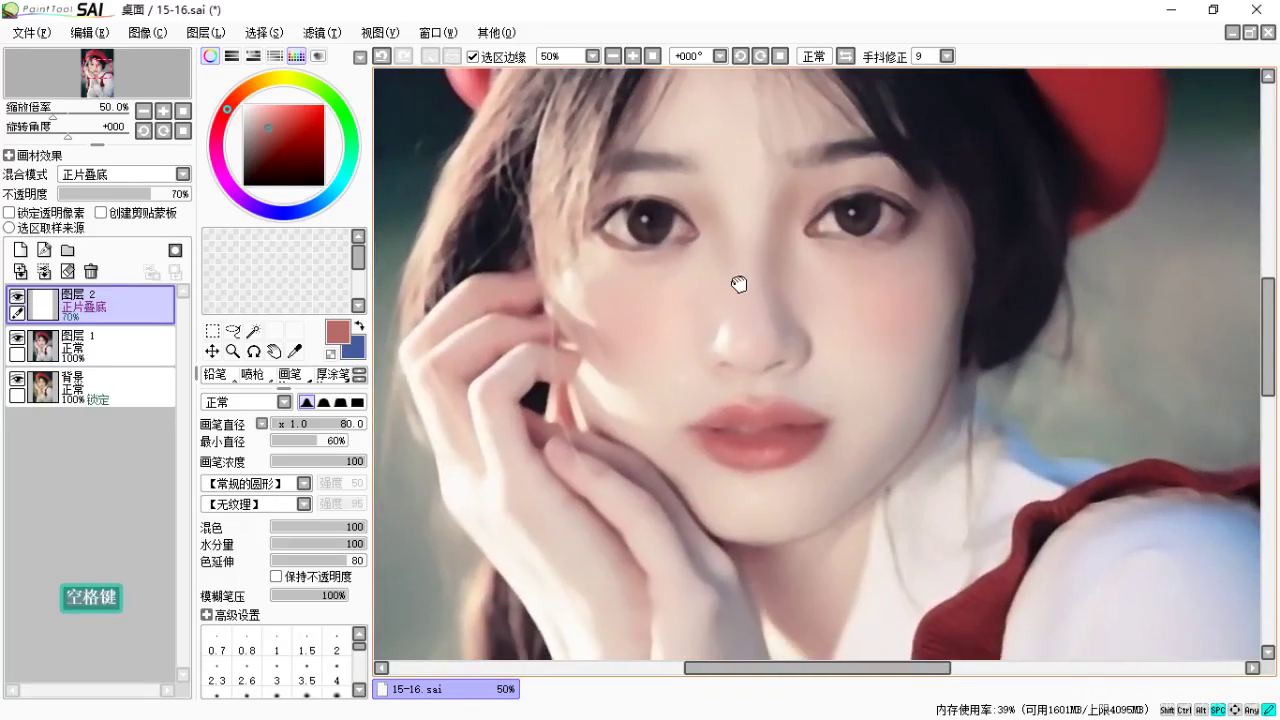
{"action": "key", "text": "F1"}
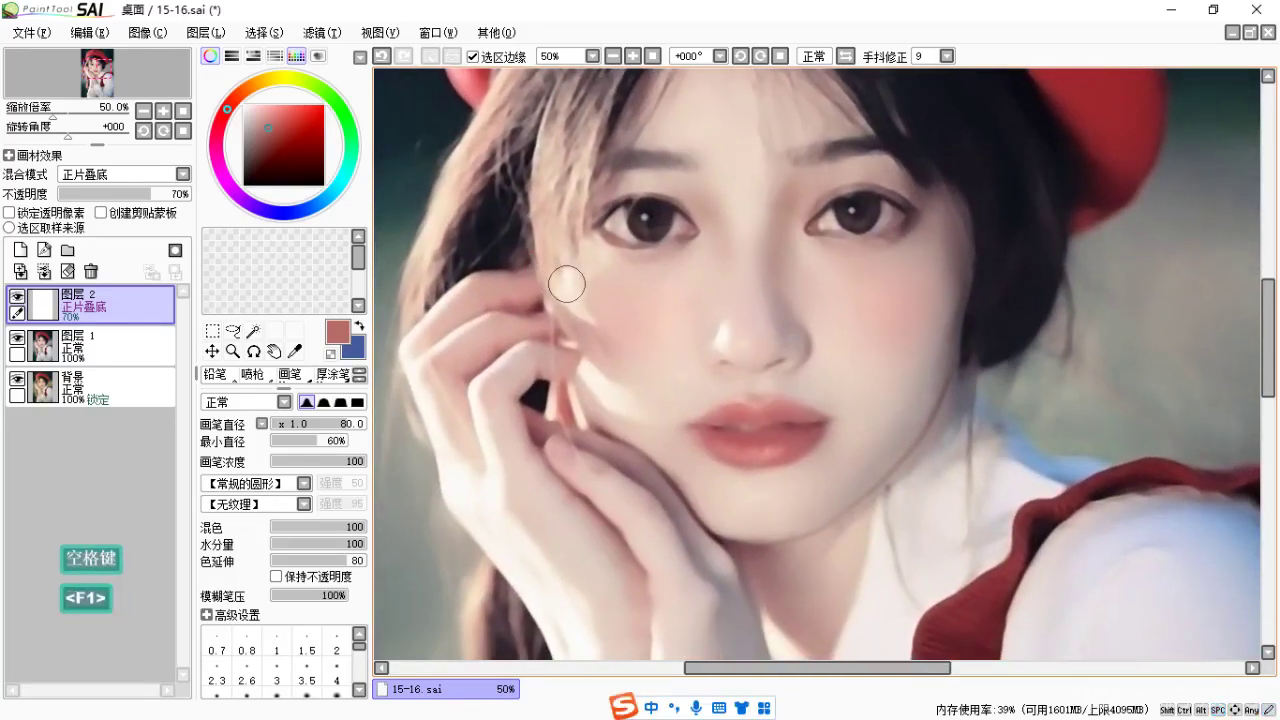
{"action": "key", "text": "Escape"}
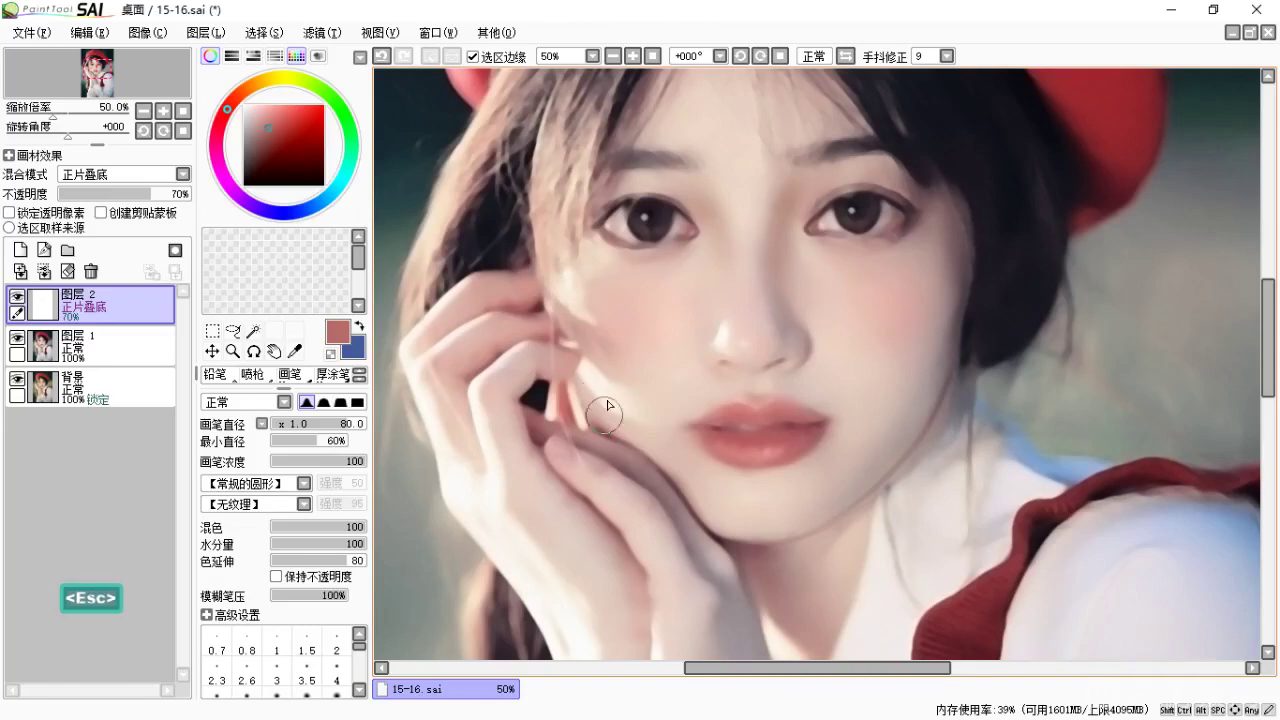
{"action": "key", "text": "space"}
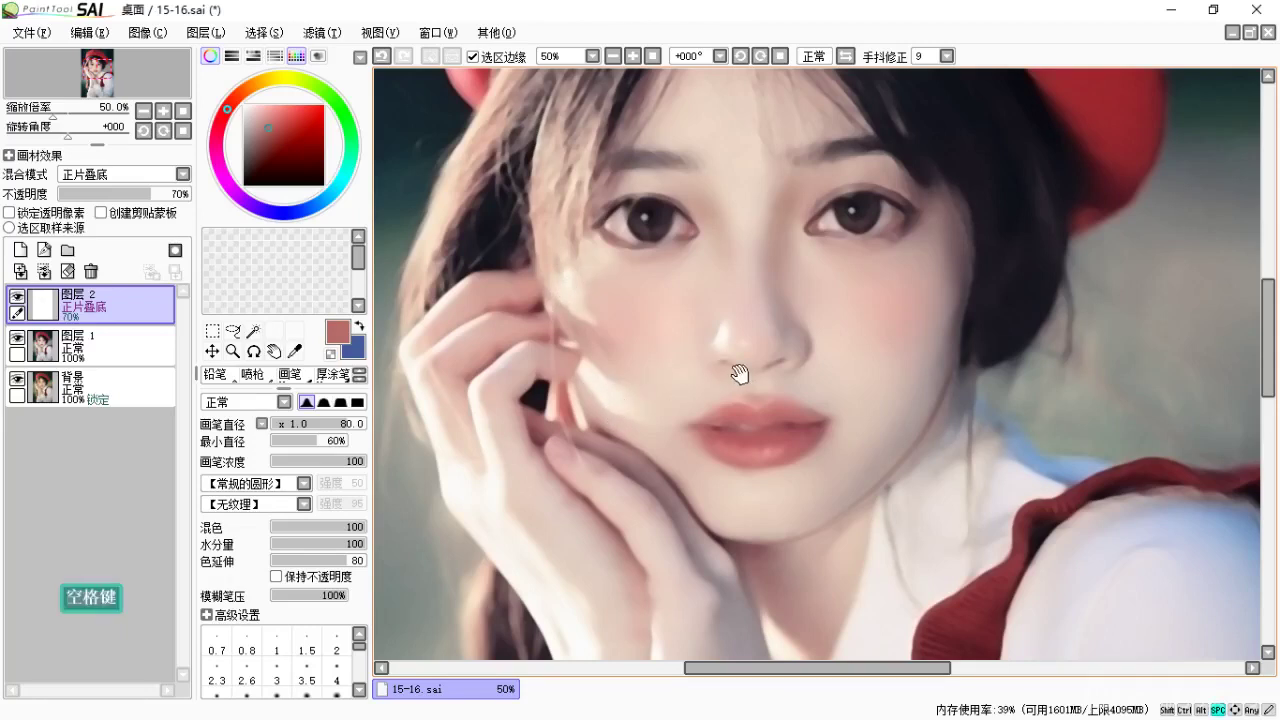
{"action": "left_click_drag", "start_coordinate": [737, 366], "coordinate": [716, 378]}
{"action": "key", "text": "space"}
{"action": "left_click_drag", "start_coordinate": [627, 386], "coordinate": [586, 371]}
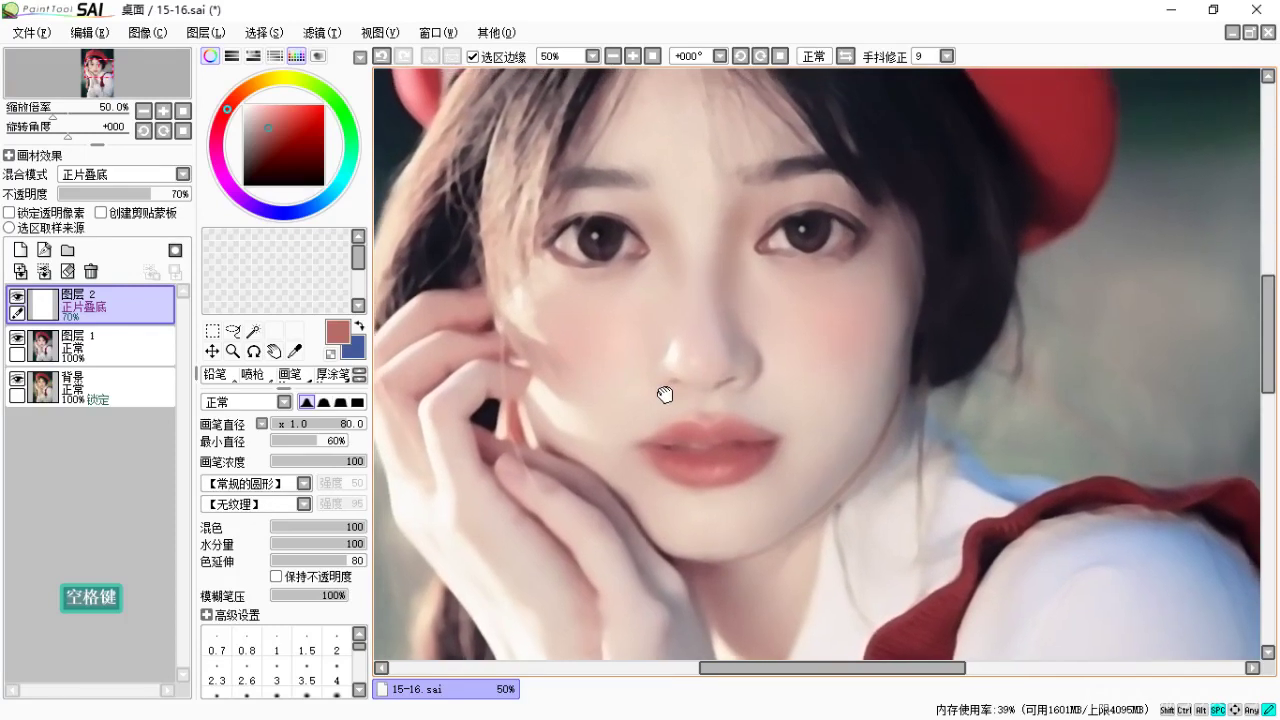
{"action": "left_click_drag", "start_coordinate": [664, 390], "coordinate": [657, 417]}
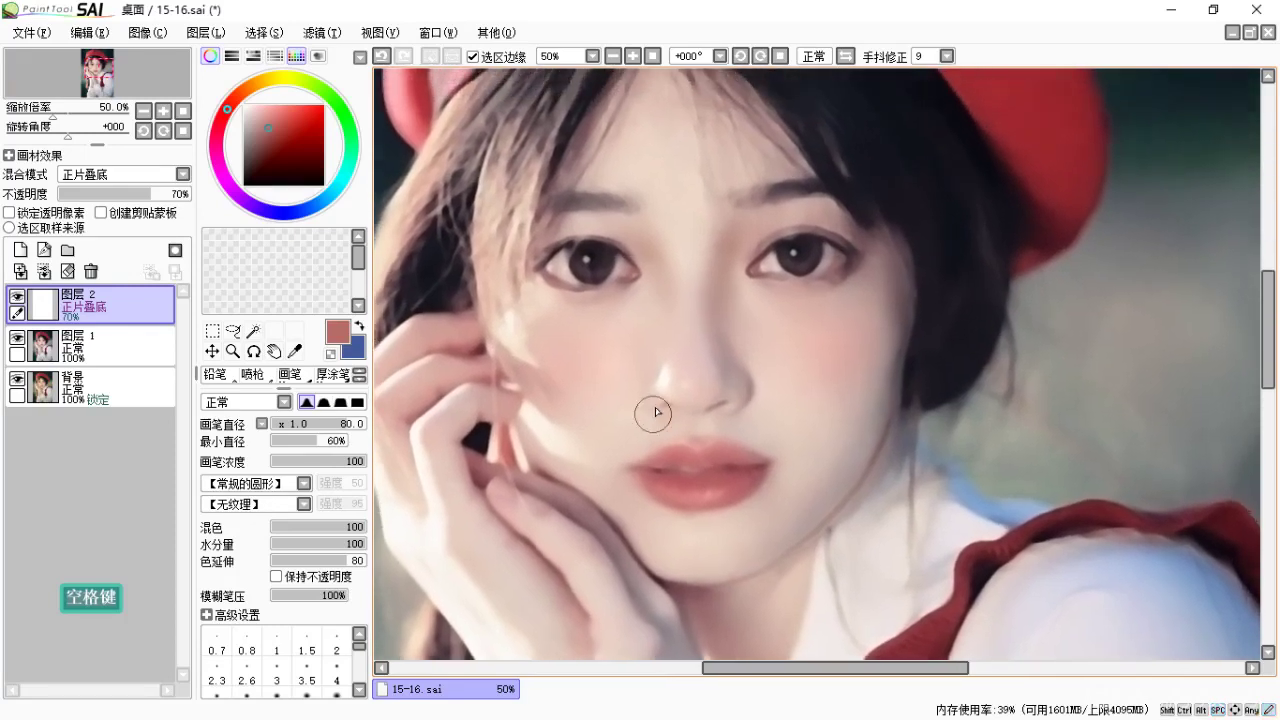
Add a new layer above 图层 2 and set its blending mode to 滤色 (Screen).
{"action": "left_click", "coordinate": [20, 249]}
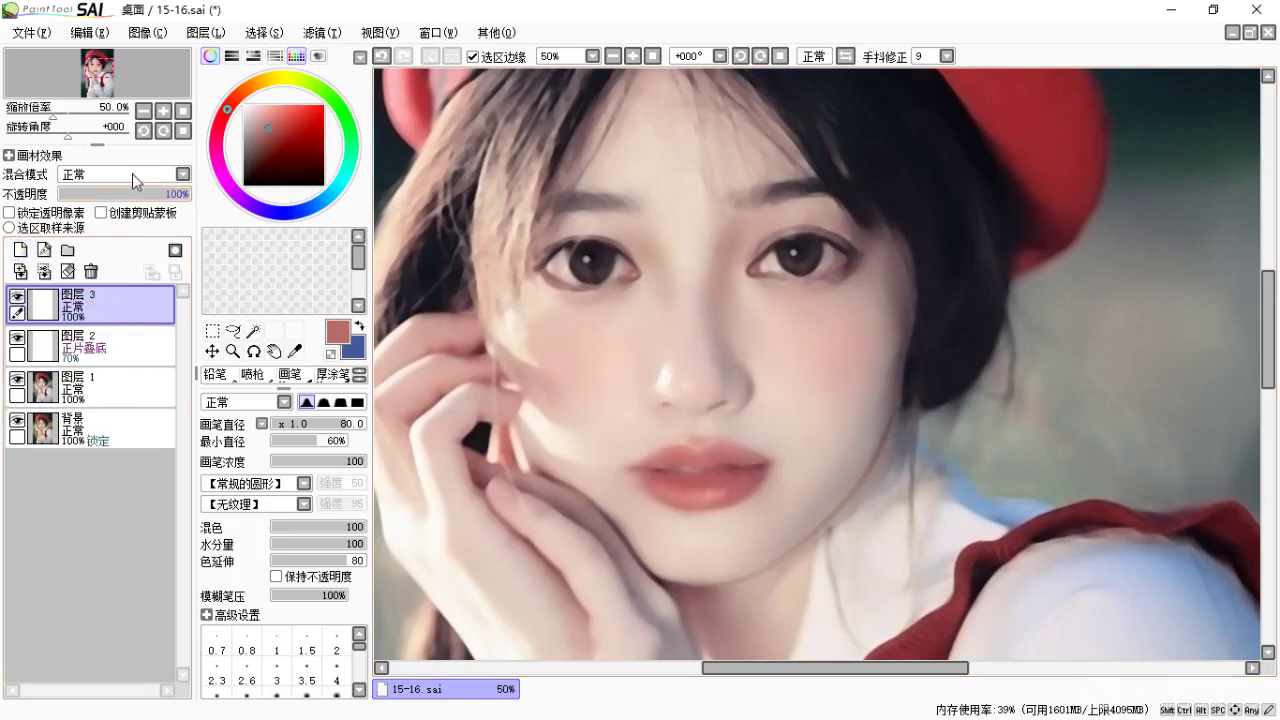
{"action": "left_click", "coordinate": [118, 180]}
{"action": "left_click", "coordinate": [100, 220]}
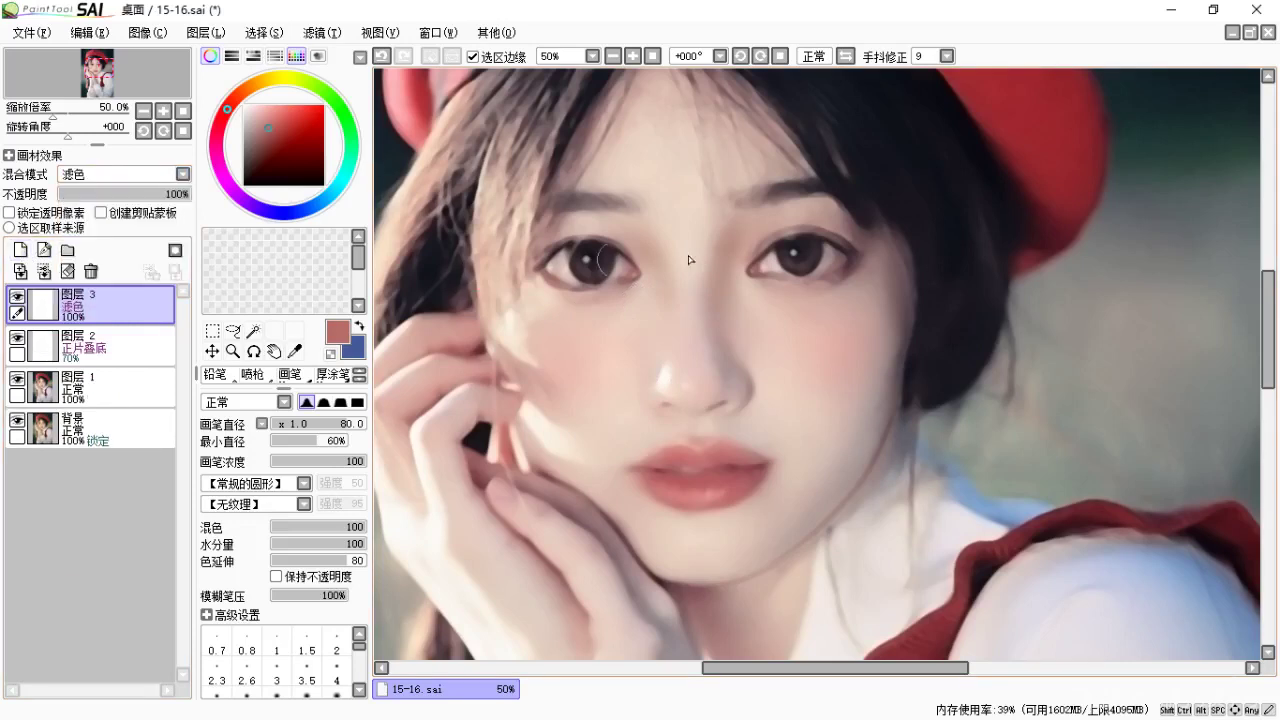
{"action": "key", "text": "alt"}
{"action": "left_click", "coordinate": [688, 283], "text": "alt"}
{"action": "key", "text": "ctrl+z"}
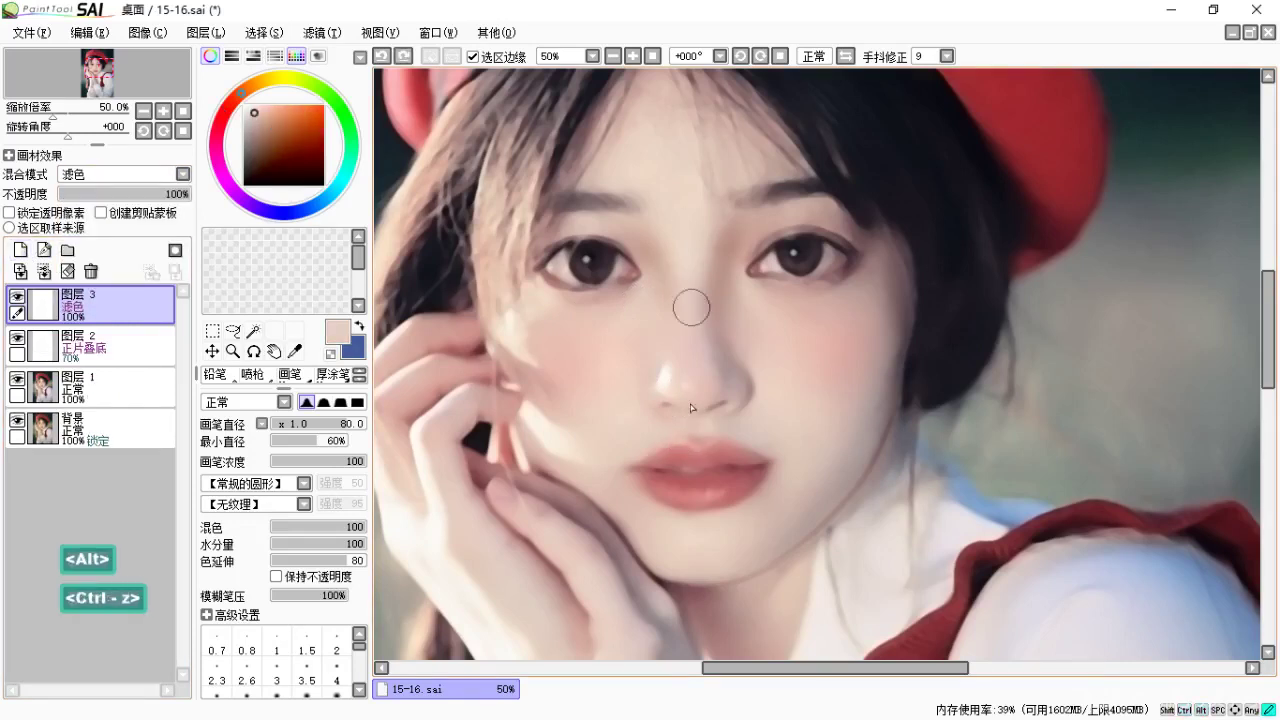
{"action": "left_click_drag", "start_coordinate": [691, 306], "coordinate": [700, 400]}
{"action": "key", "text": "ctrl+z"}
{"action": "left_click", "coordinate": [692, 247], "text": "alt"}
{"action": "left_click_drag", "start_coordinate": [692, 250], "coordinate": [704, 407]}
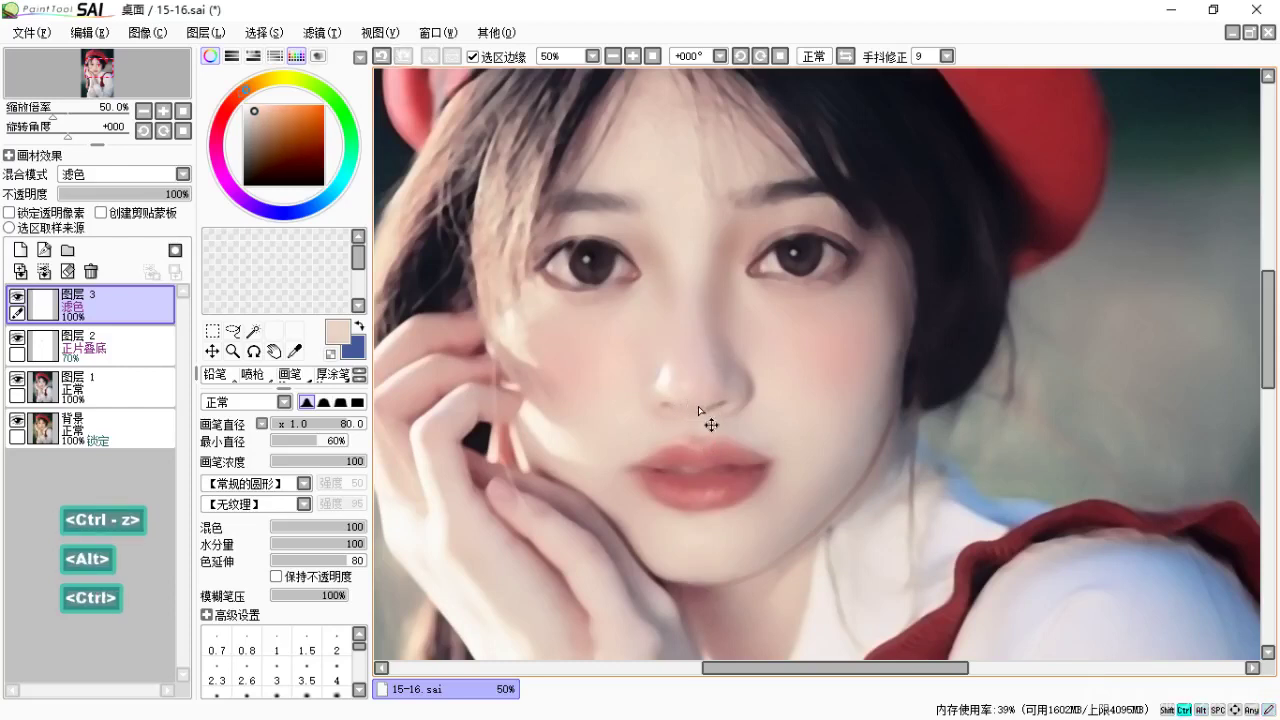
{"action": "key", "text": "ctrl+z"}
{"action": "left_click", "coordinate": [100, 174]}
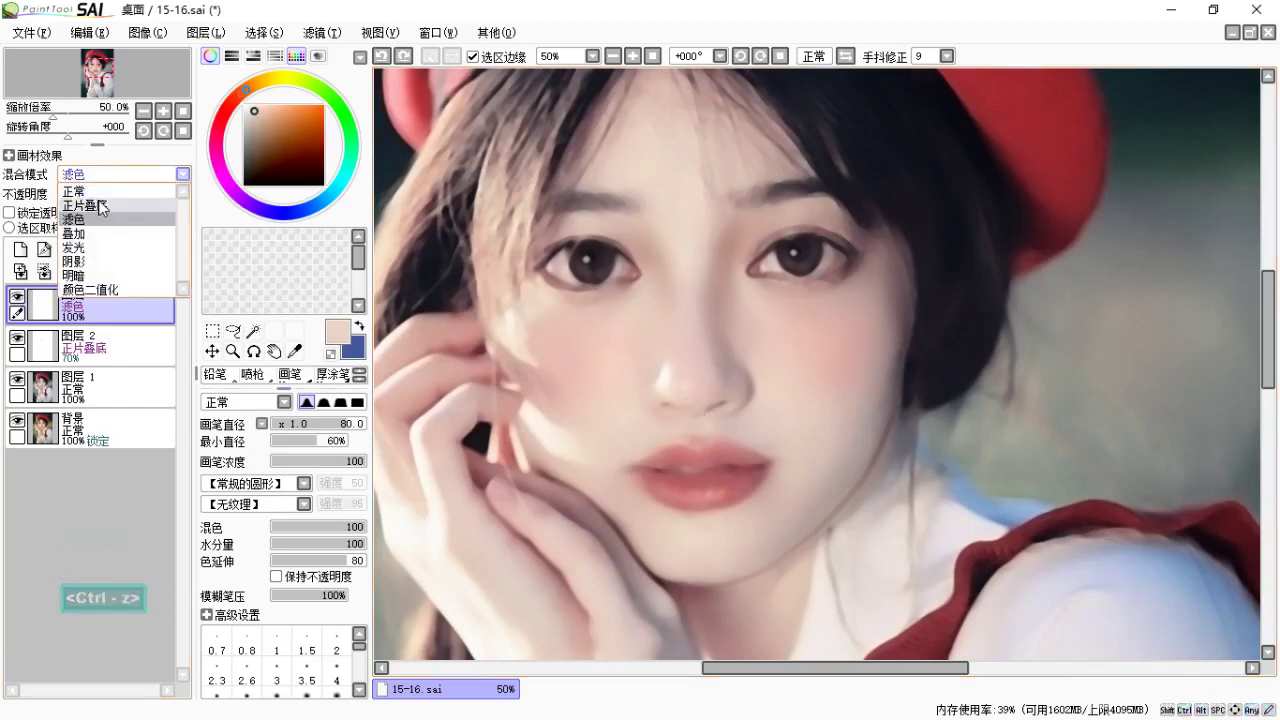
{"action": "left_click", "coordinate": [108, 176]}
Airbrush a light skin-tone highlight down the nose bridge on the screen layer 图层 3 at brush size 80.
{"action": "key", "text": "b"}
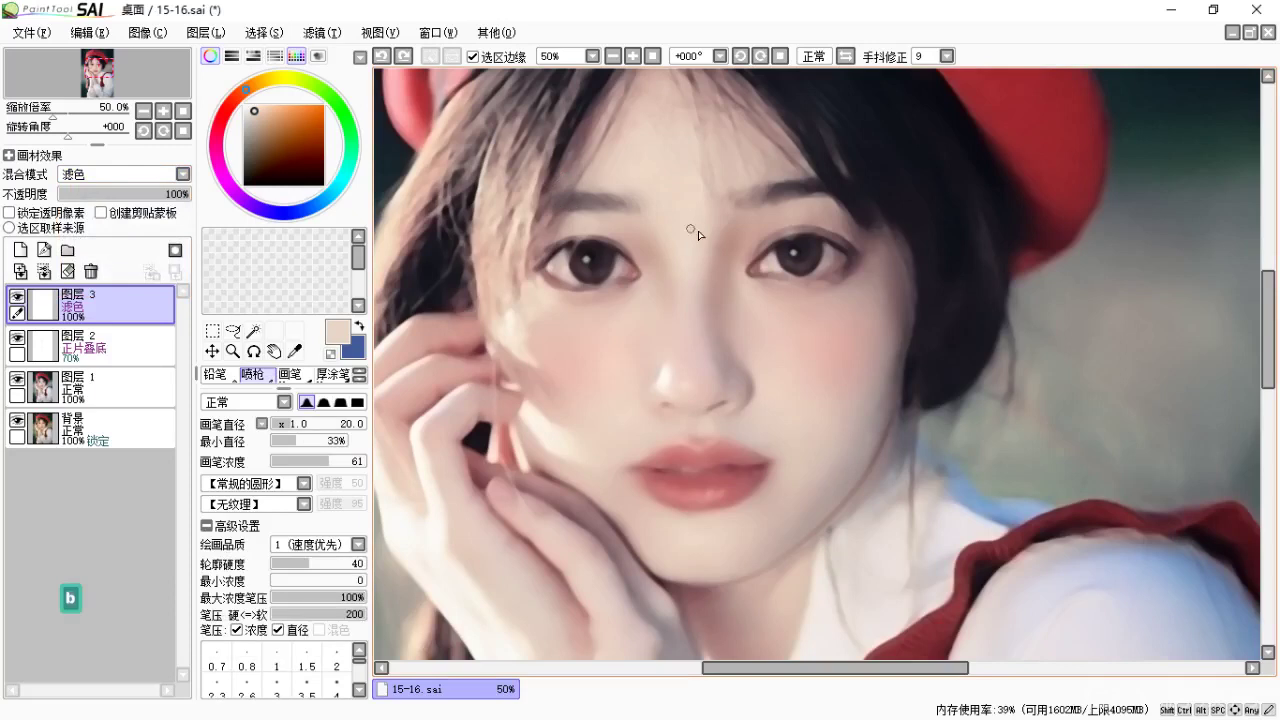
{"action": "key", "text": "ctrl+z"}
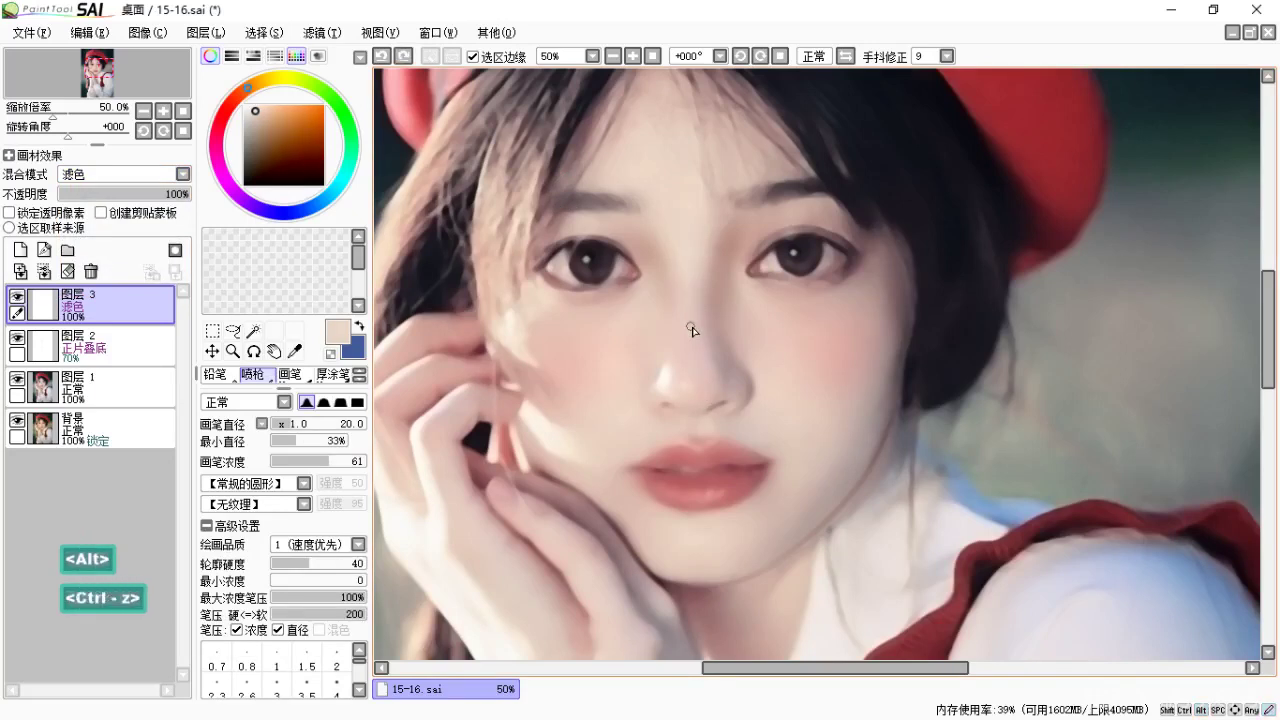
{"action": "key", "text": "bracketright"}
{"action": "key", "text": "bracketright"}
{"action": "key", "text": "bracketright"}
{"action": "key", "text": "bracketright"}
{"action": "key", "text": "bracketright"}
{"action": "key", "text": "bracketright"}
{"action": "key", "text": "bracketright"}
{"action": "key", "text": "bracketright"}
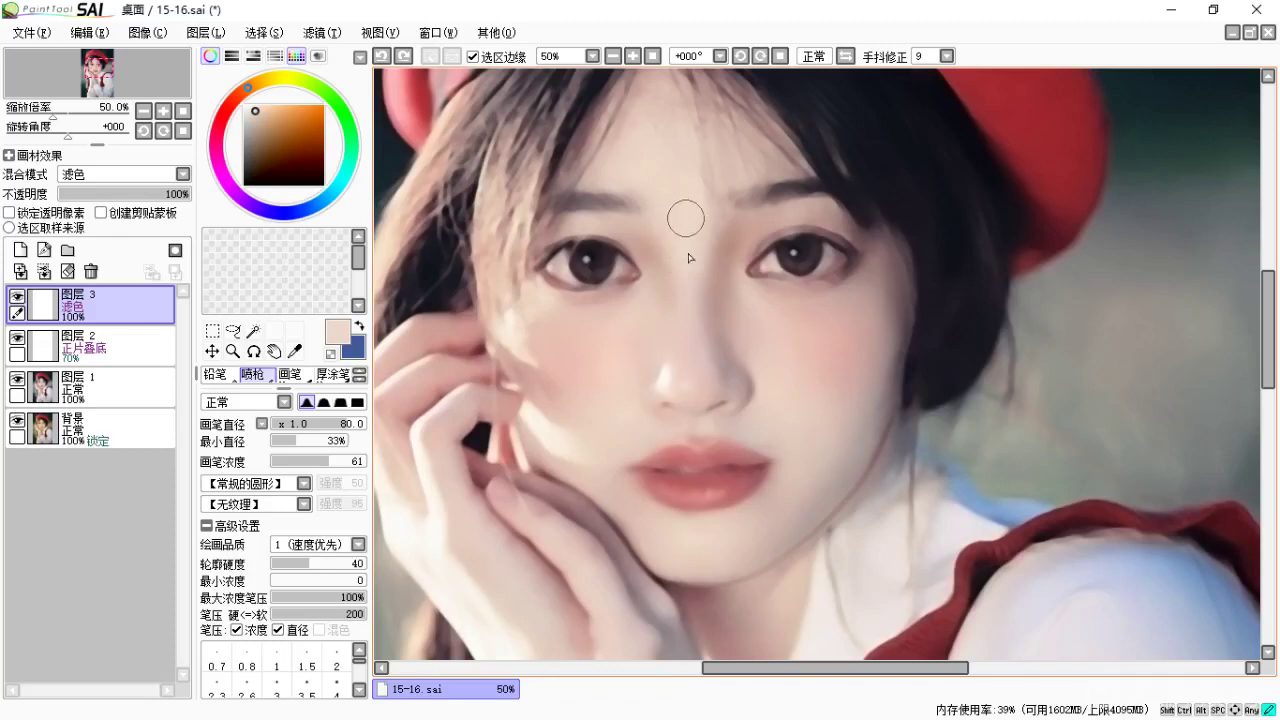
{"action": "key", "text": "ctrl"}
{"action": "key", "text": "ctrl+z"}
{"action": "key", "text": "ctrl+z"}
{"action": "left_click_drag", "start_coordinate": [697, 421], "coordinate": [706, 465]}
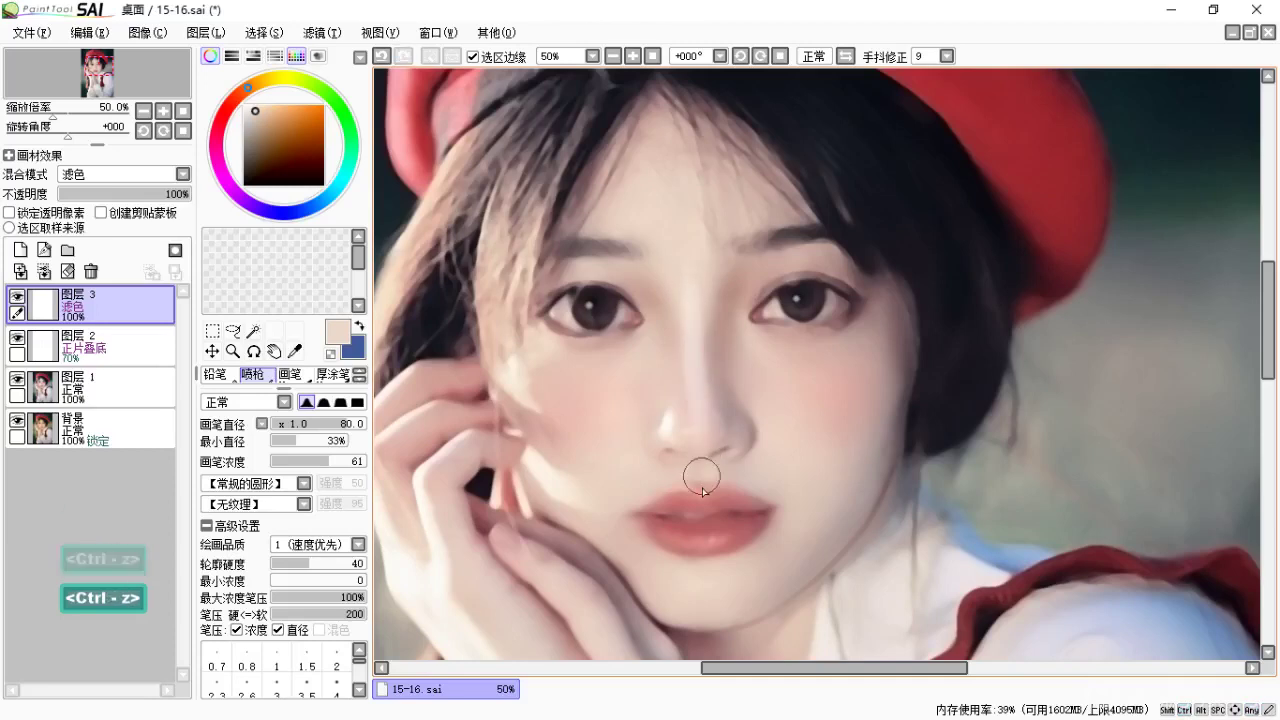
{"action": "left_click_drag", "start_coordinate": [743, 434], "coordinate": [735, 403]}
{"action": "left_click_drag", "start_coordinate": [723, 326], "coordinate": [723, 369]}
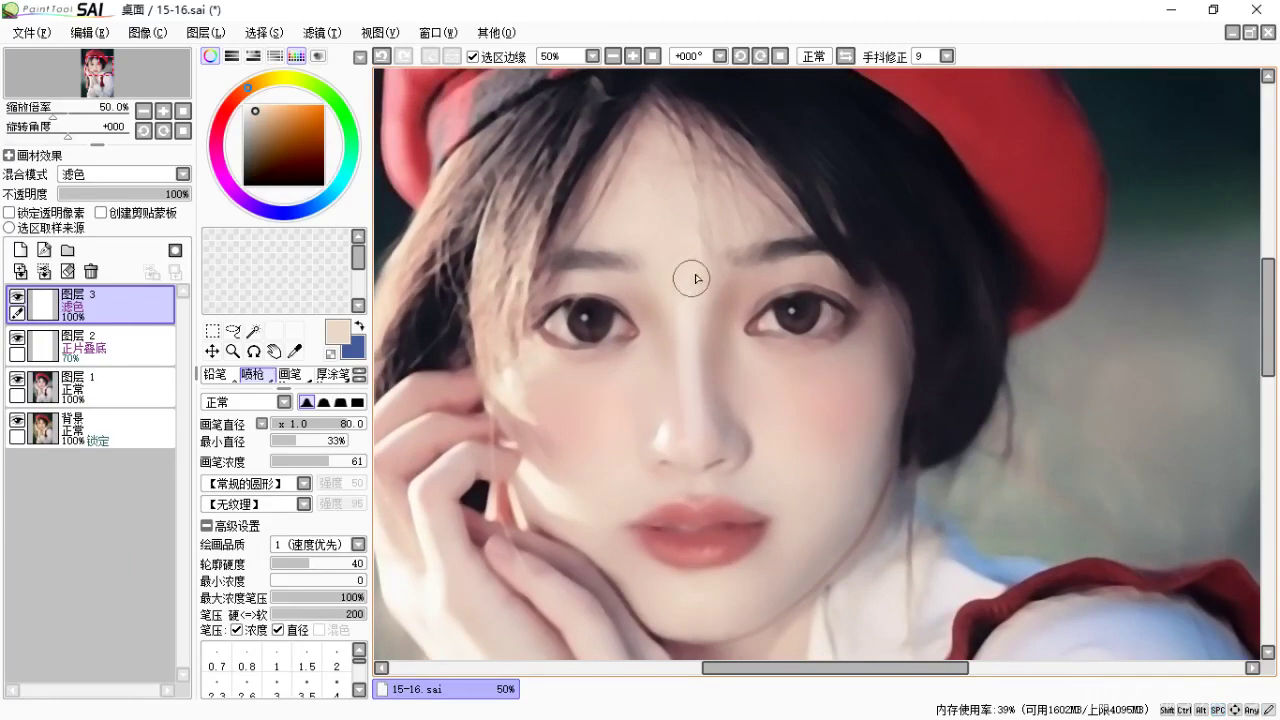
{"action": "mouse_move", "coordinate": [664, 268]}
{"action": "left_mouse_down"}
{"action": "mouse_move", "coordinate": [706, 283]}
{"action": "mouse_move", "coordinate": [730, 318]}
{"action": "mouse_move", "coordinate": [737, 294]}
{"action": "left_mouse_up"}
{"action": "key", "text": "space"}
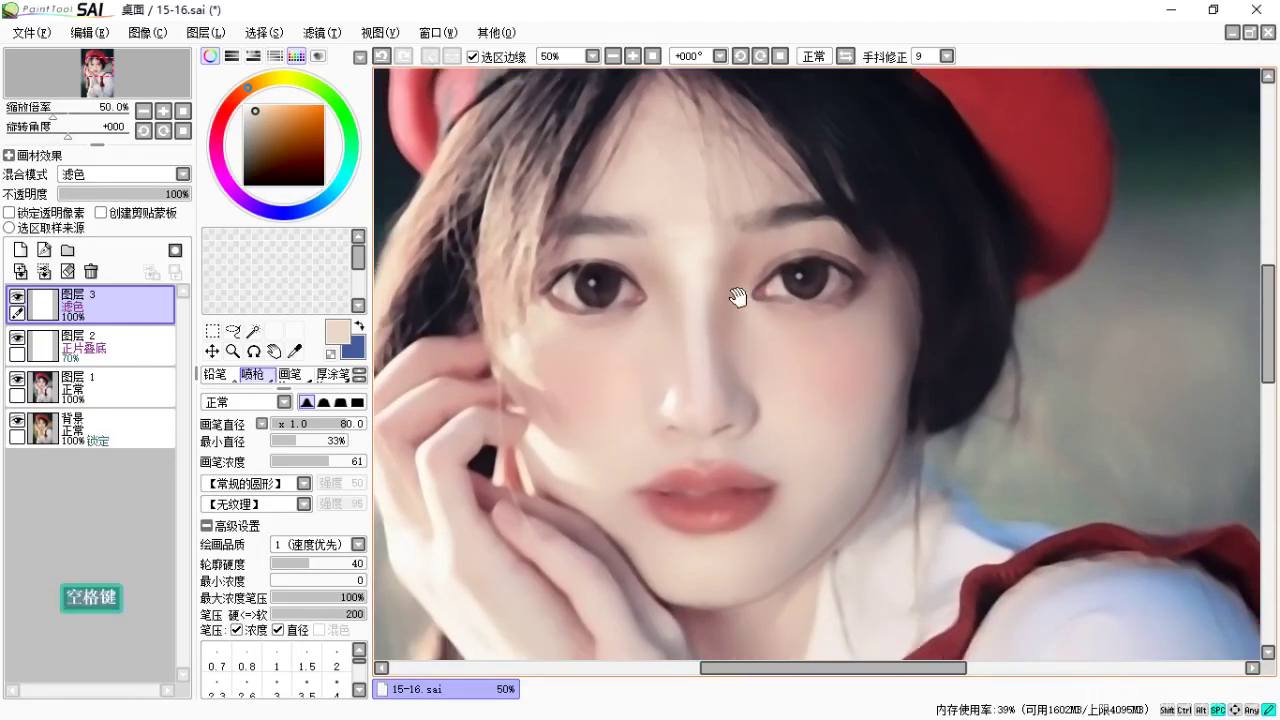
Blend the nose-bridge highlight into the surrounding skin and set the opacity of 图层 3 to 45%.
{"action": "key", "text": "c"}
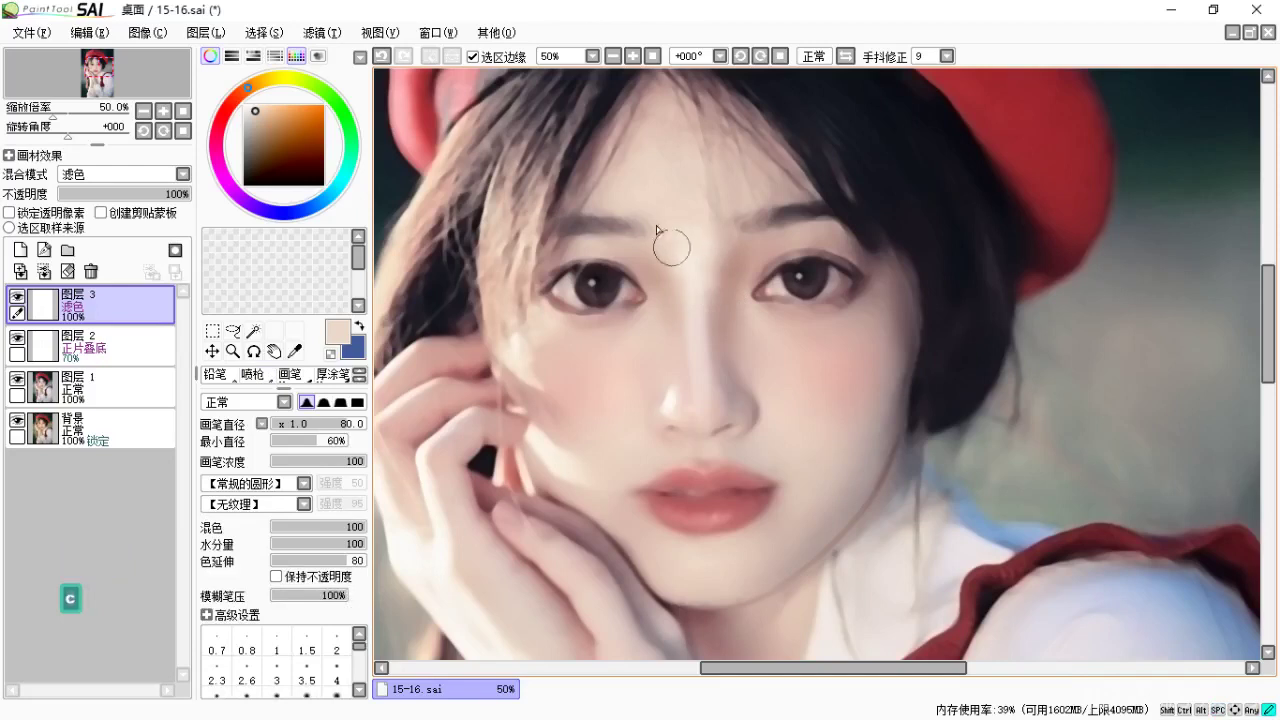
{"action": "left_click_drag", "start_coordinate": [719, 212], "coordinate": [710, 328]}
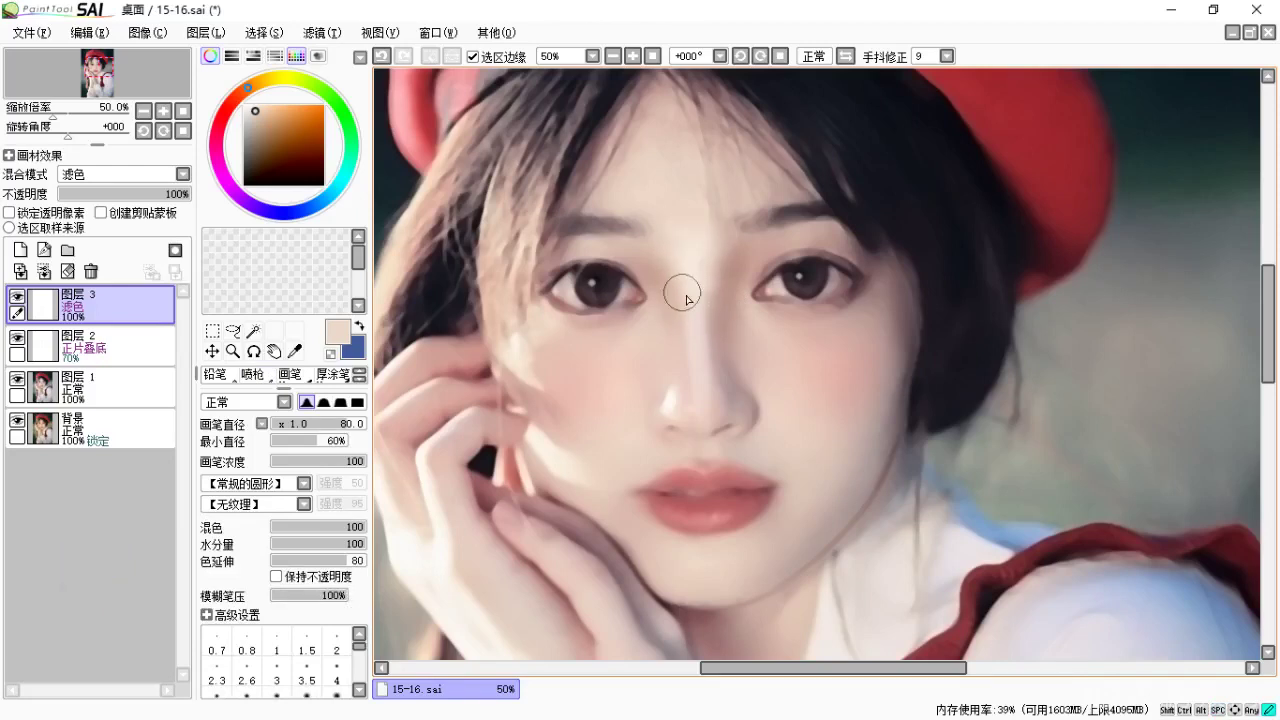
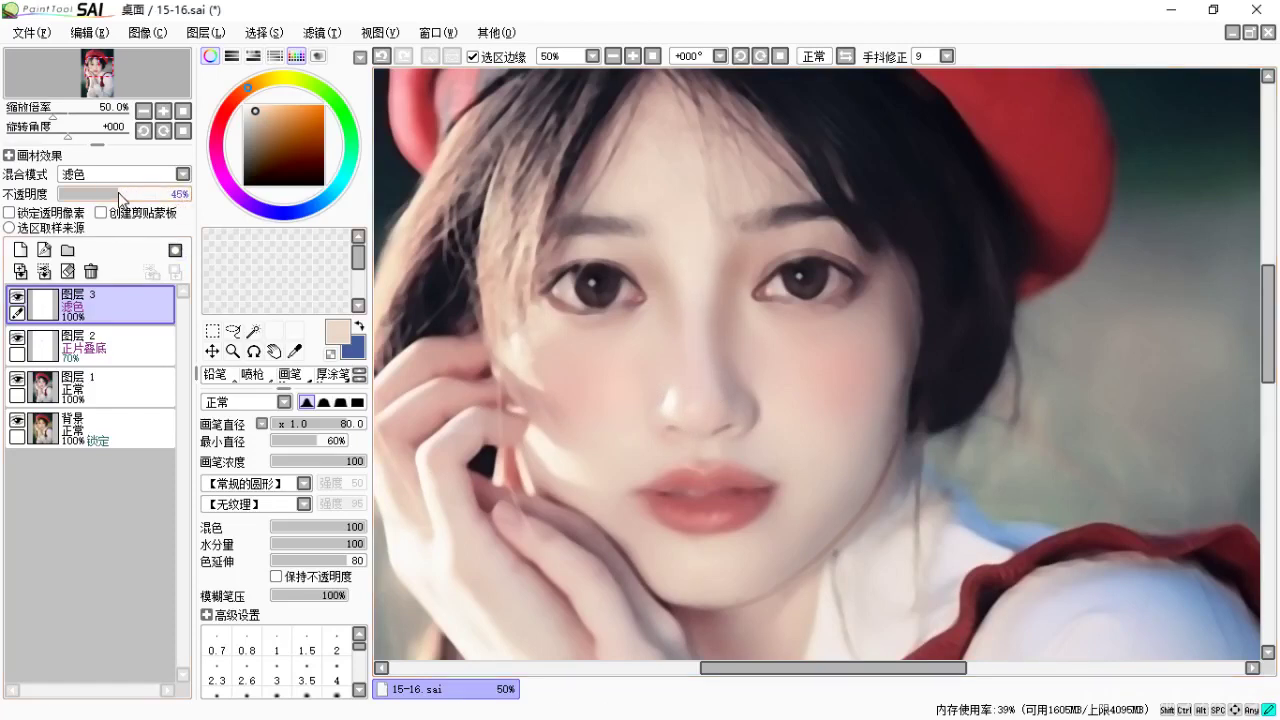
{"action": "left_click_drag", "start_coordinate": [119, 197], "coordinate": [118, 197]}
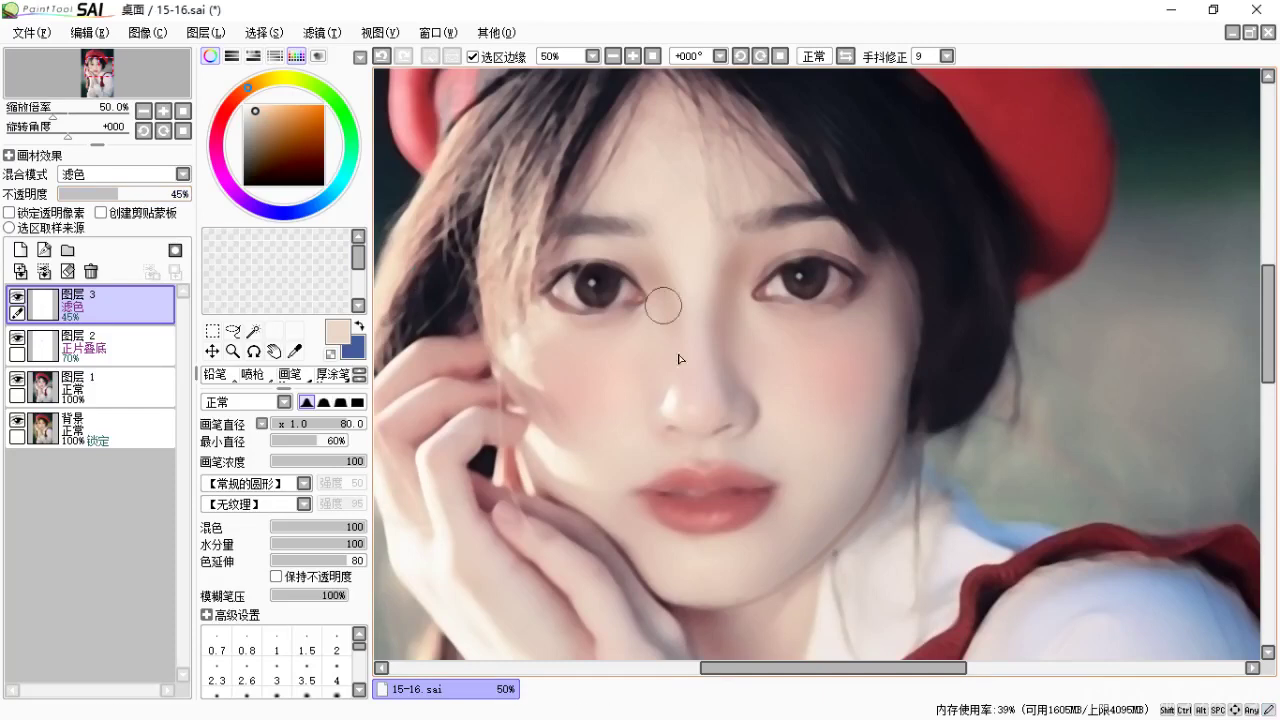
Erase excess shading near the inner brow on the multiply layer 图层 2 with a size 80 eraser.
{"action": "key", "text": "space"}
{"action": "left_click_drag", "start_coordinate": [746, 434], "coordinate": [781, 443]}
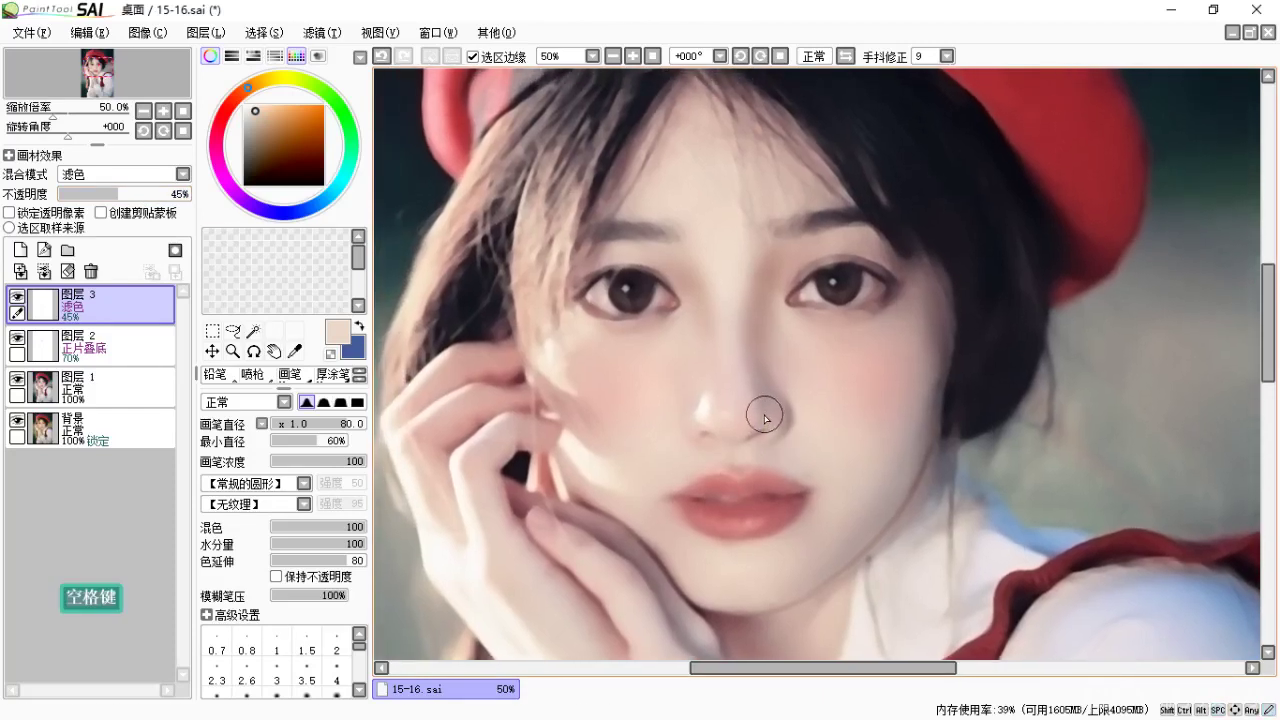
{"action": "left_click", "coordinate": [128, 364]}
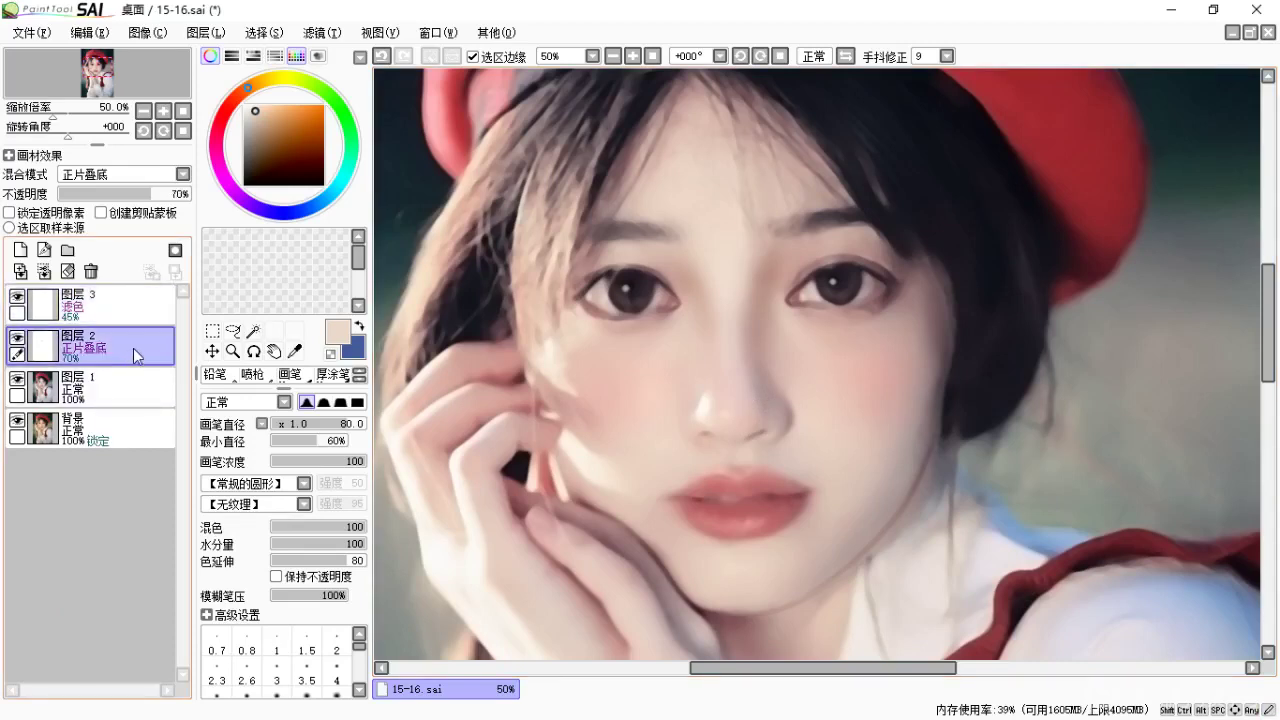
{"action": "key", "text": "ctrl+minus"}
{"action": "key", "text": "ctrl+minus"}
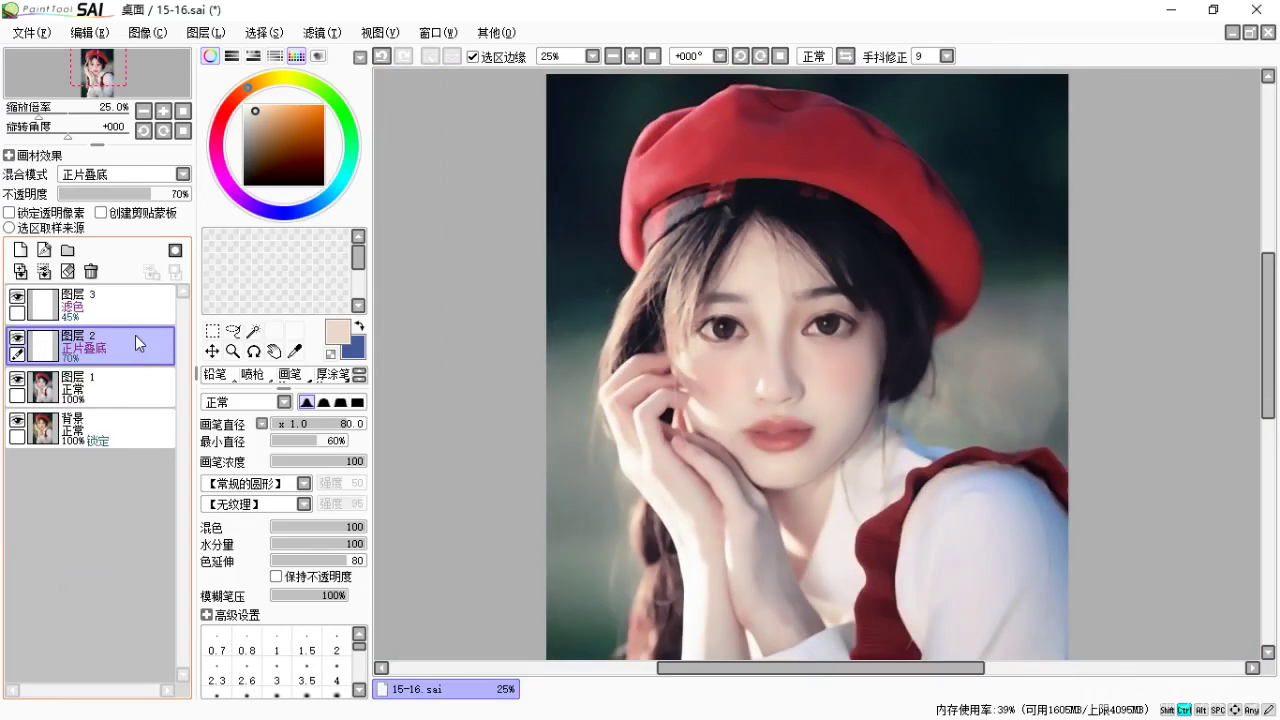
{"action": "key", "text": "ctrl+equal"}
{"action": "key", "text": "ctrl+equal"}
{"action": "key", "text": "ctrl+equal"}
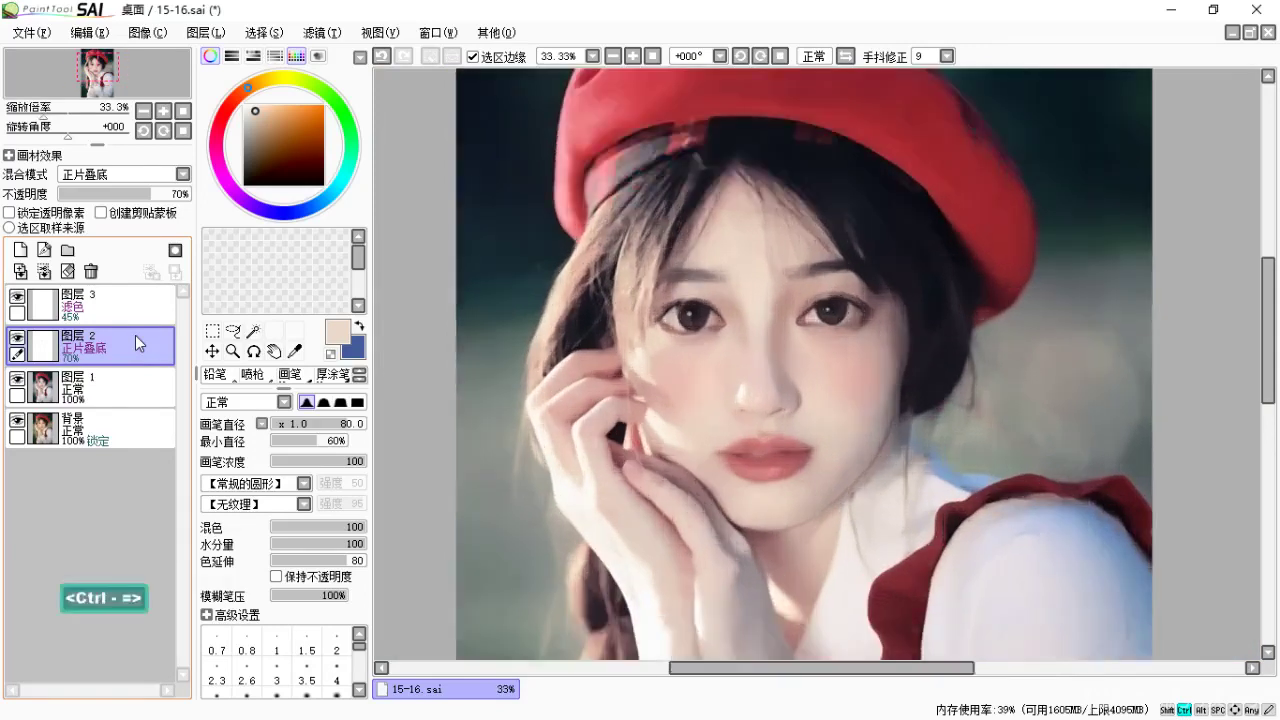
{"action": "key", "text": "e"}
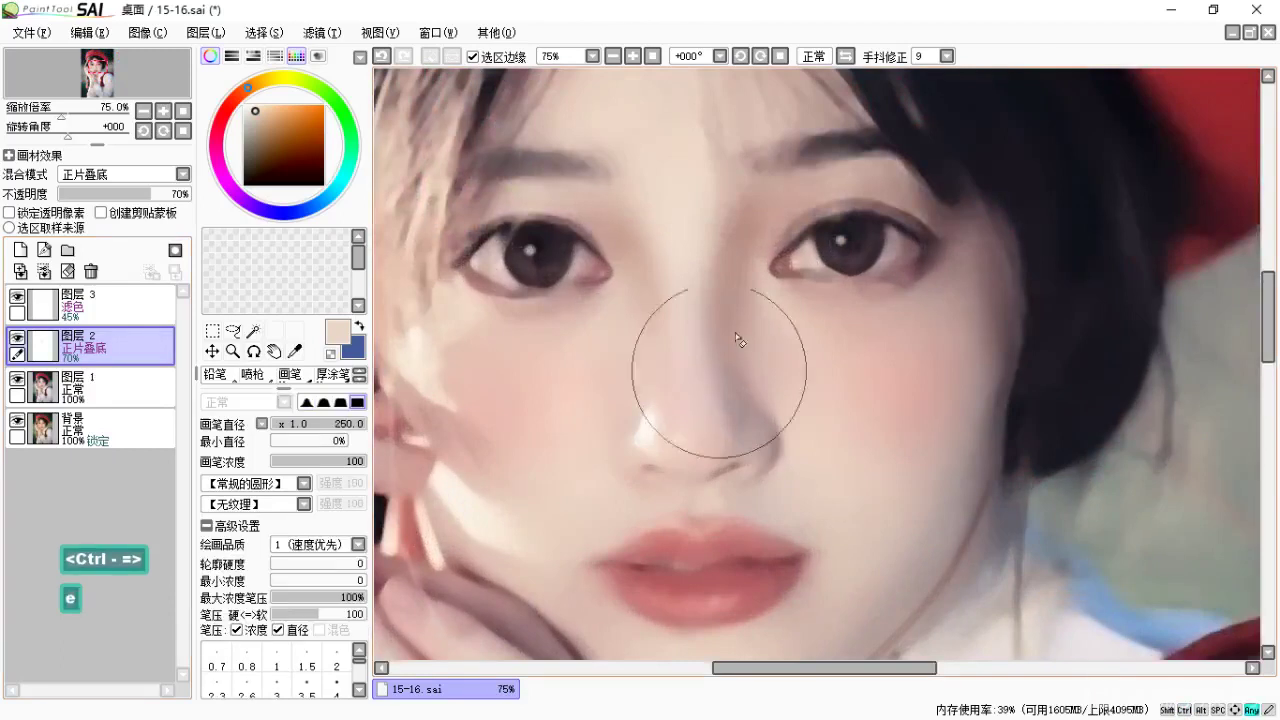
{"action": "key", "text": "bracketleft"}
{"action": "key", "text": "bracketleft"}
{"action": "key", "text": "bracketleft"}
{"action": "key", "text": "bracketleft"}
{"action": "key", "text": "bracketleft"}
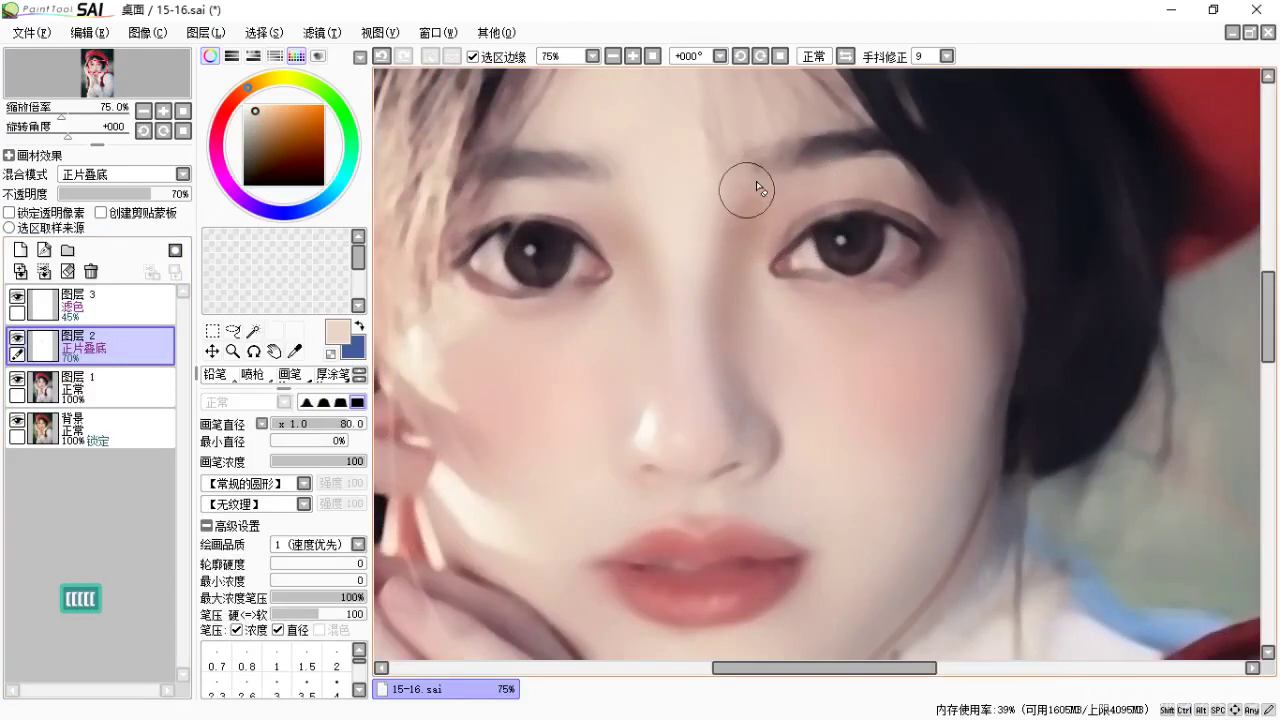
{"action": "key", "text": "ctrl+z"}
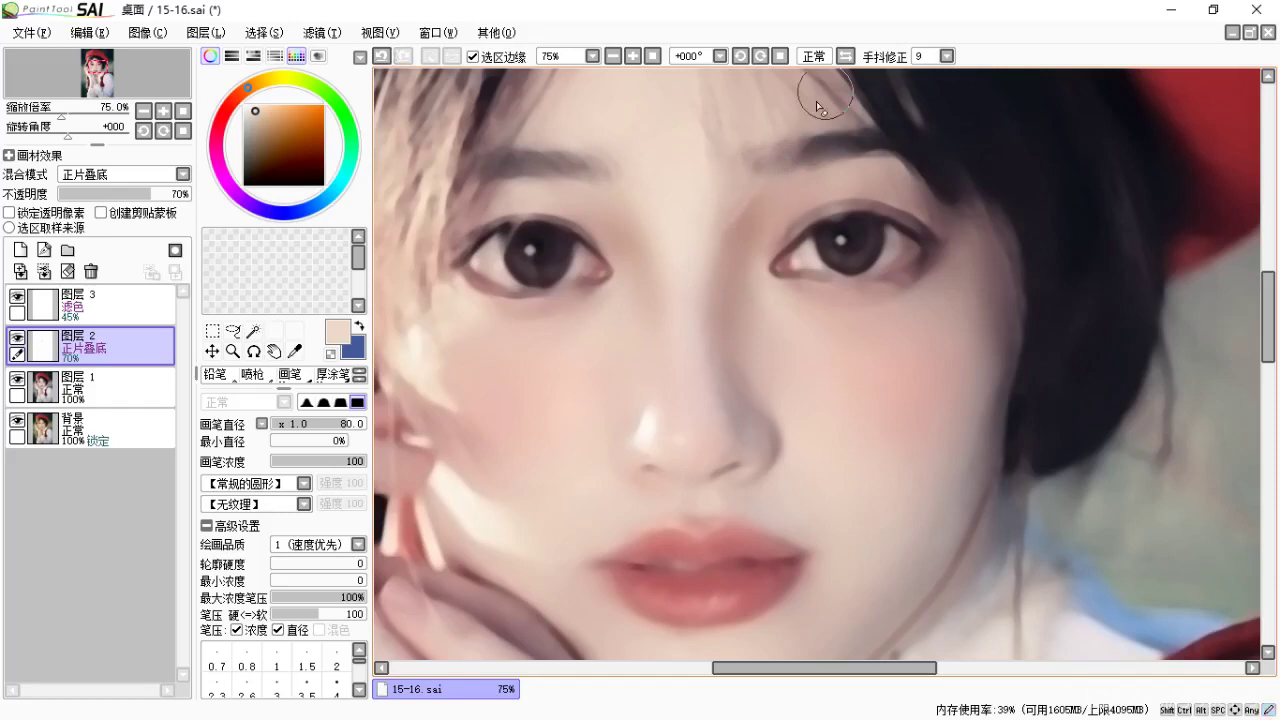
Soften the multiply shading around the inner brow and nose bridge, enlarging the blending brush to 250.
{"action": "key", "text": "c"}
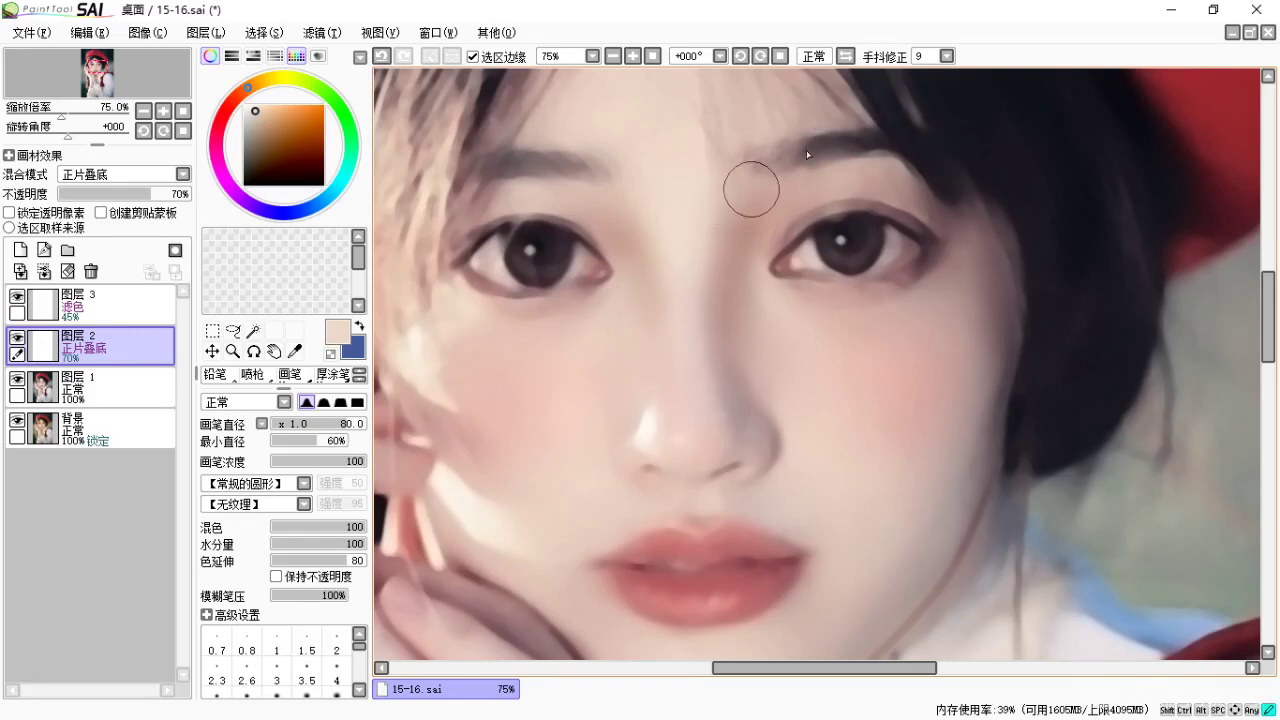
{"action": "key", "text": "space"}
{"action": "key", "text": "ctrl"}
{"action": "key", "text": "ctrl+minus"}
{"action": "key", "text": "ctrl+minus"}
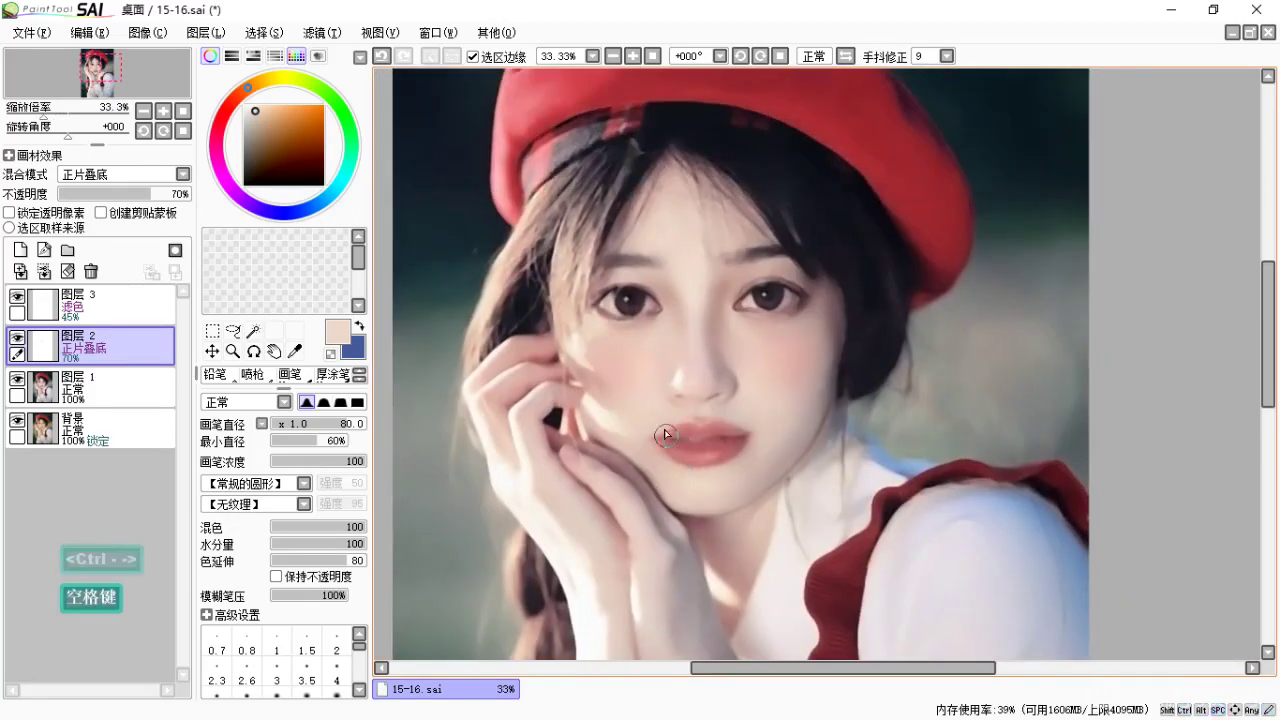
{"action": "key", "text": "c"}
{"action": "key", "text": "bracketright"}
{"action": "key", "text": "bracketright"}
{"action": "key", "text": "bracketright"}
{"action": "key", "text": "bracketright"}
{"action": "key", "text": "bracketright"}
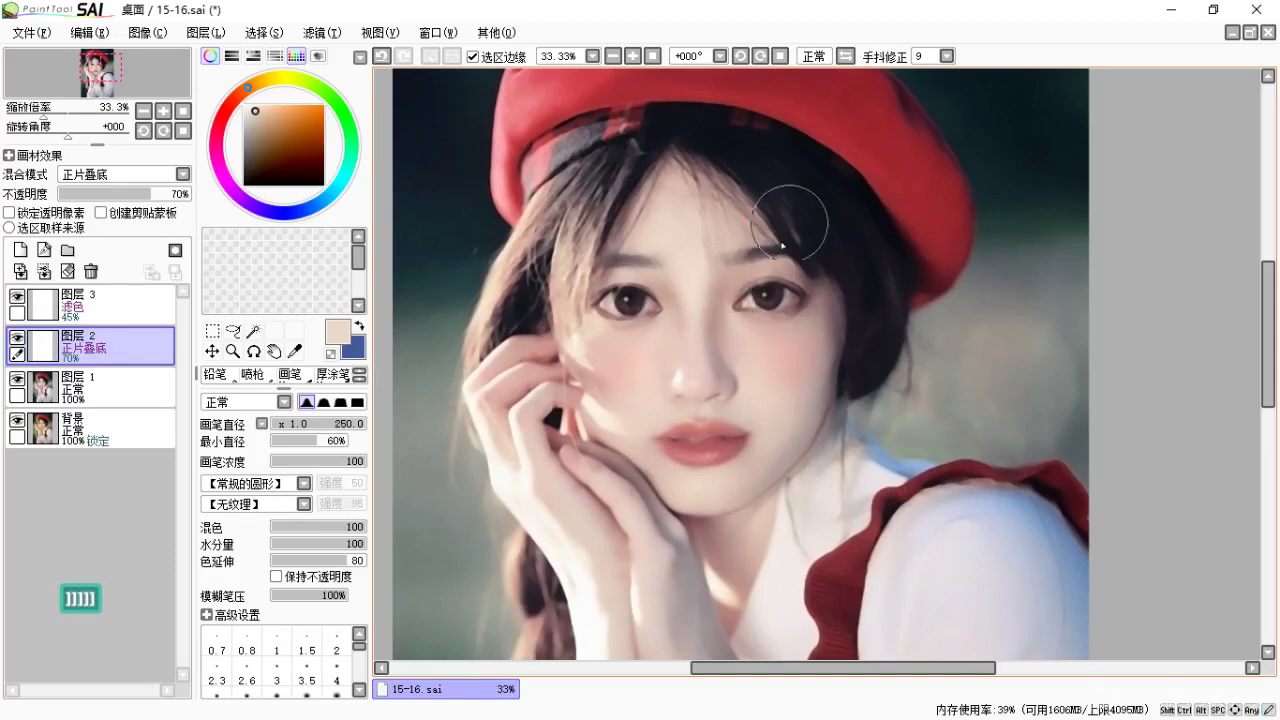
{"action": "key", "text": "space"}
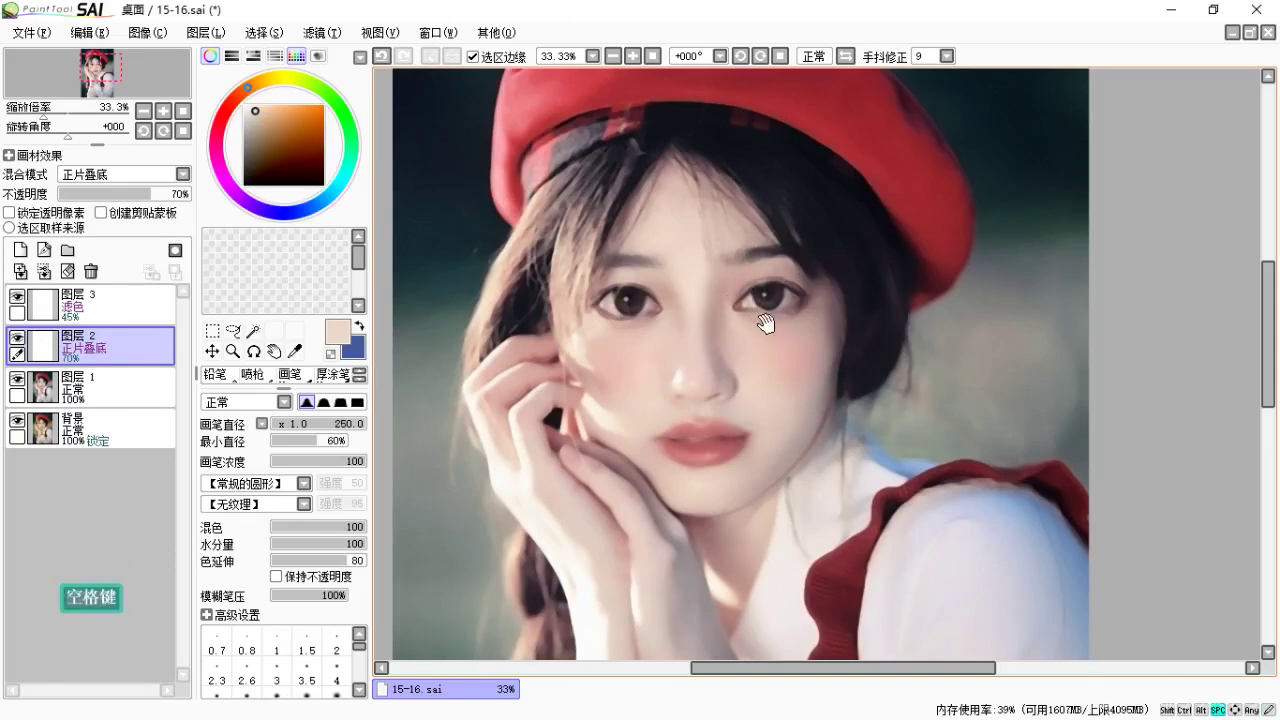
{"action": "left_click_drag", "start_coordinate": [747, 308], "coordinate": [757, 330]}
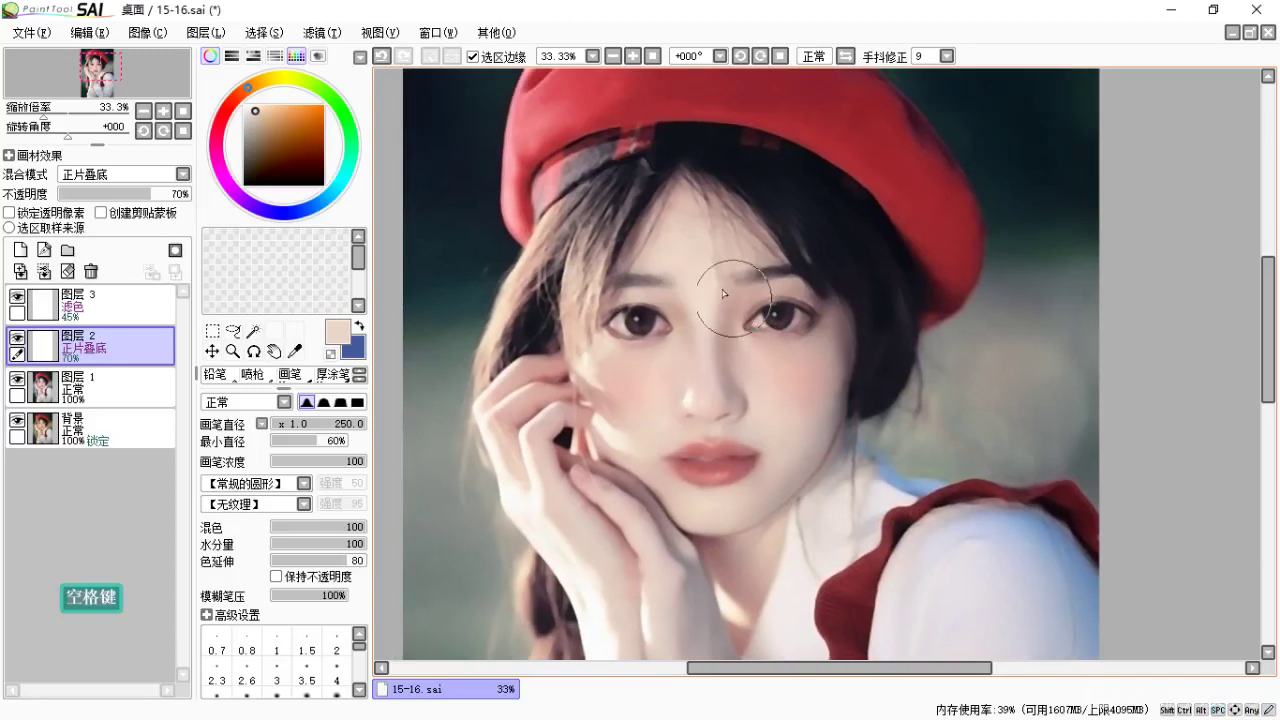
{"action": "key", "text": "e"}
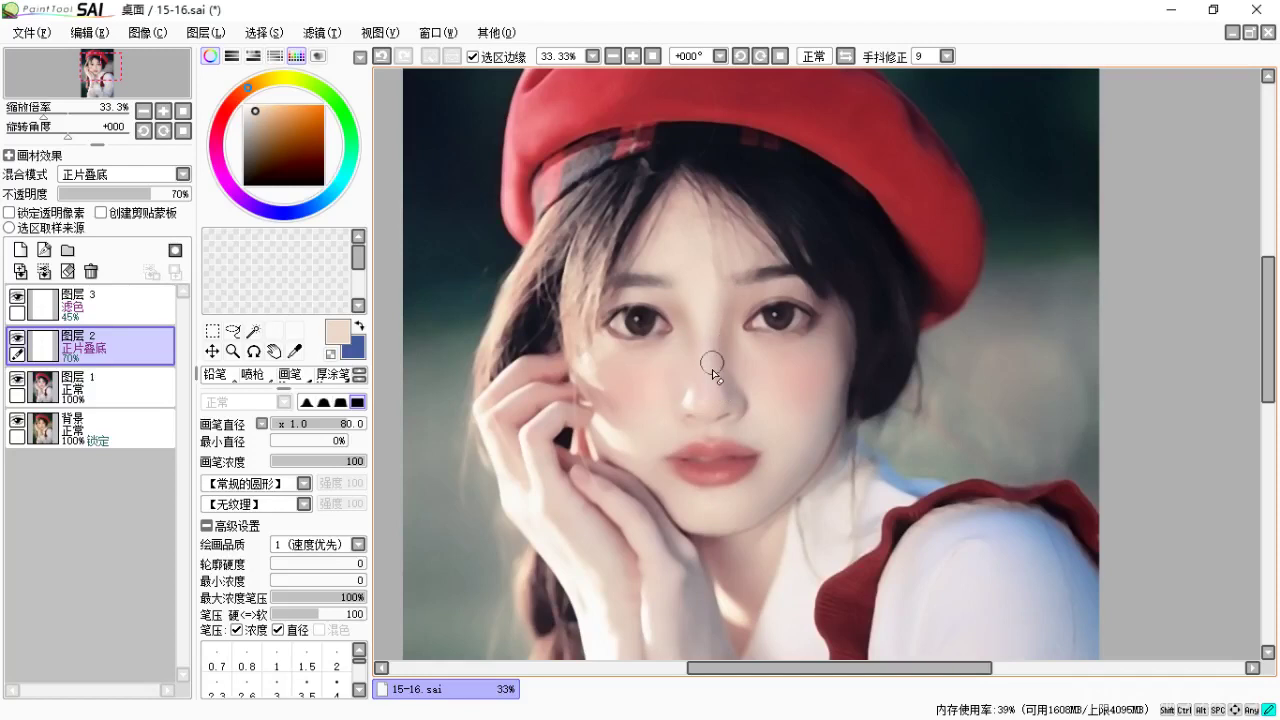
{"action": "key", "text": "c"}
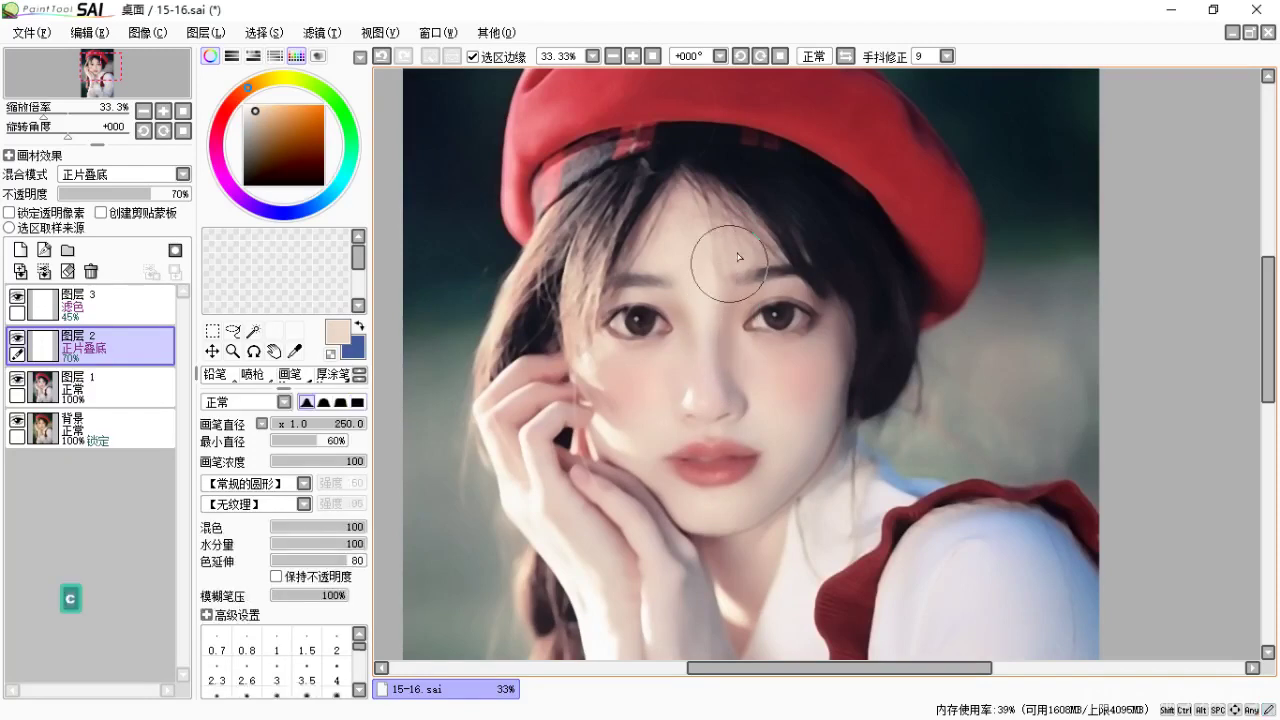
{"action": "key", "text": "space"}
{"action": "left_click_drag", "start_coordinate": [771, 383], "coordinate": [795, 387]}
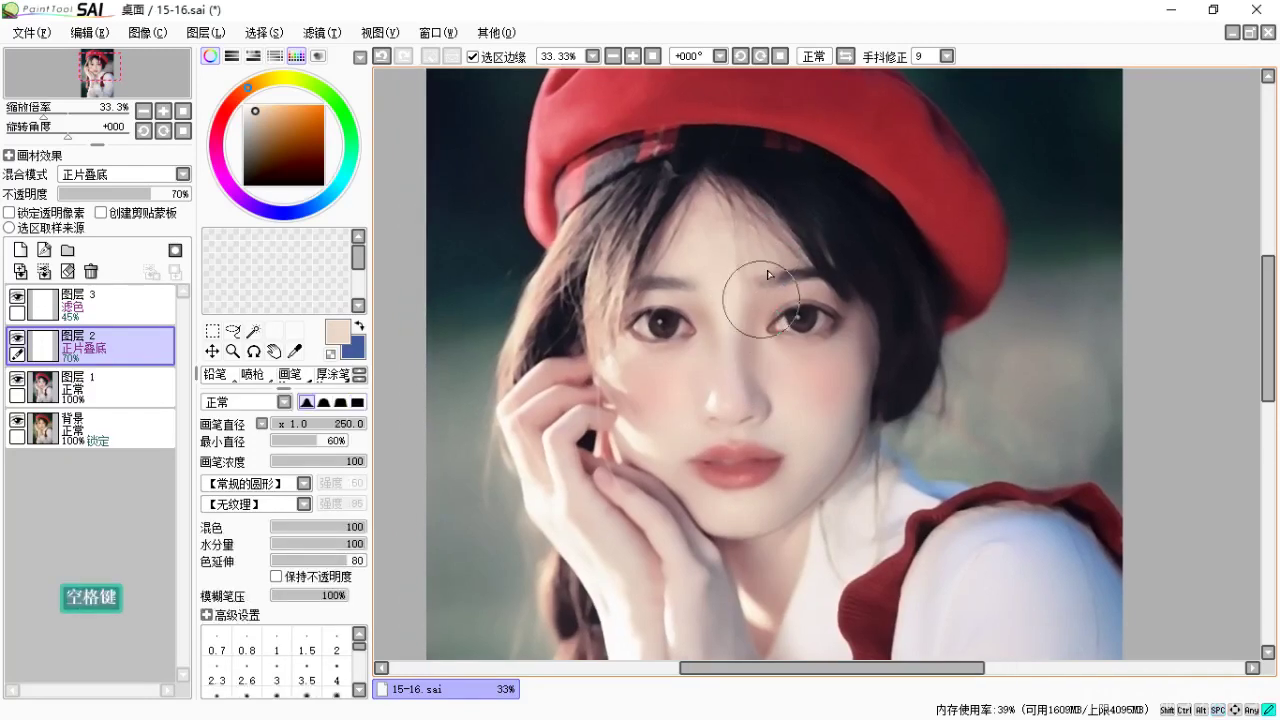
Toggle the visibility of 图层 2 to compare the face with and without the multiply shading.
{"action": "left_click", "coordinate": [17, 339]}
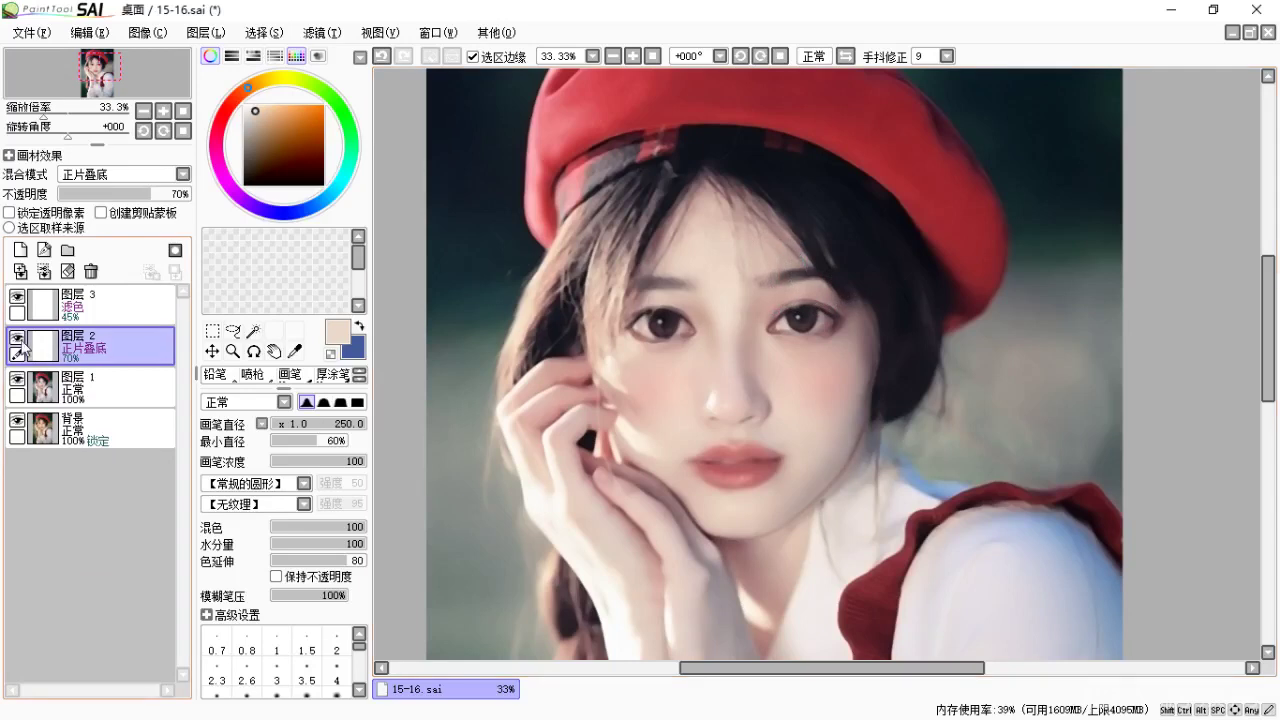
{"action": "left_click", "coordinate": [17, 344]}
{"action": "left_click", "coordinate": [17, 345]}
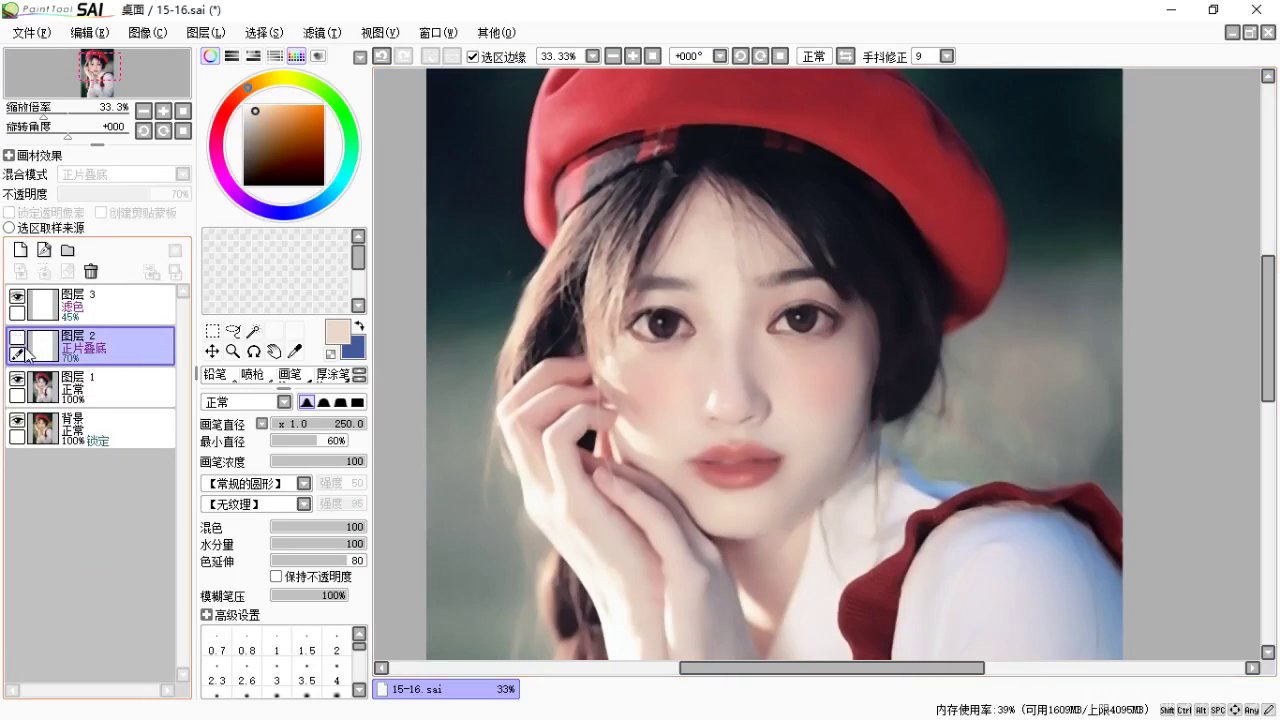
{"action": "left_click", "coordinate": [17, 345]}
Erase stray multiply shading beside the inner eye corner on the nose's shaded side with a size 35 eraser.
{"action": "key", "text": "e"}
{"action": "key", "text": "bracketleft"}
{"action": "key", "text": "bracketleft"}
{"action": "key", "text": "bracketleft"}
{"action": "key", "text": "bracketleft"}
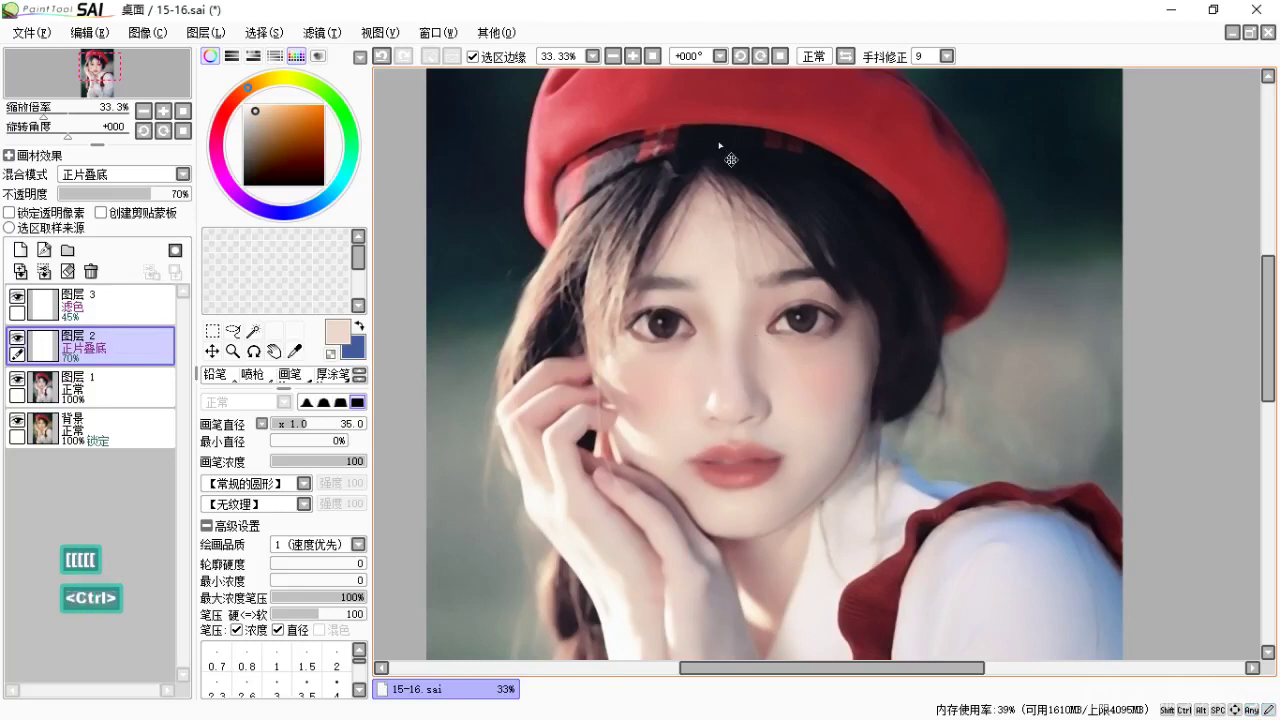
{"action": "key", "text": "ctrl+equal"}
{"action": "key", "text": "ctrl+equal"}
{"action": "key", "text": "ctrl+equal"}
{"action": "key", "text": "space"}
{"action": "left_click_drag", "start_coordinate": [774, 362], "coordinate": [650, 115]}
{"action": "left_click_drag", "start_coordinate": [877, 438], "coordinate": [766, 281]}
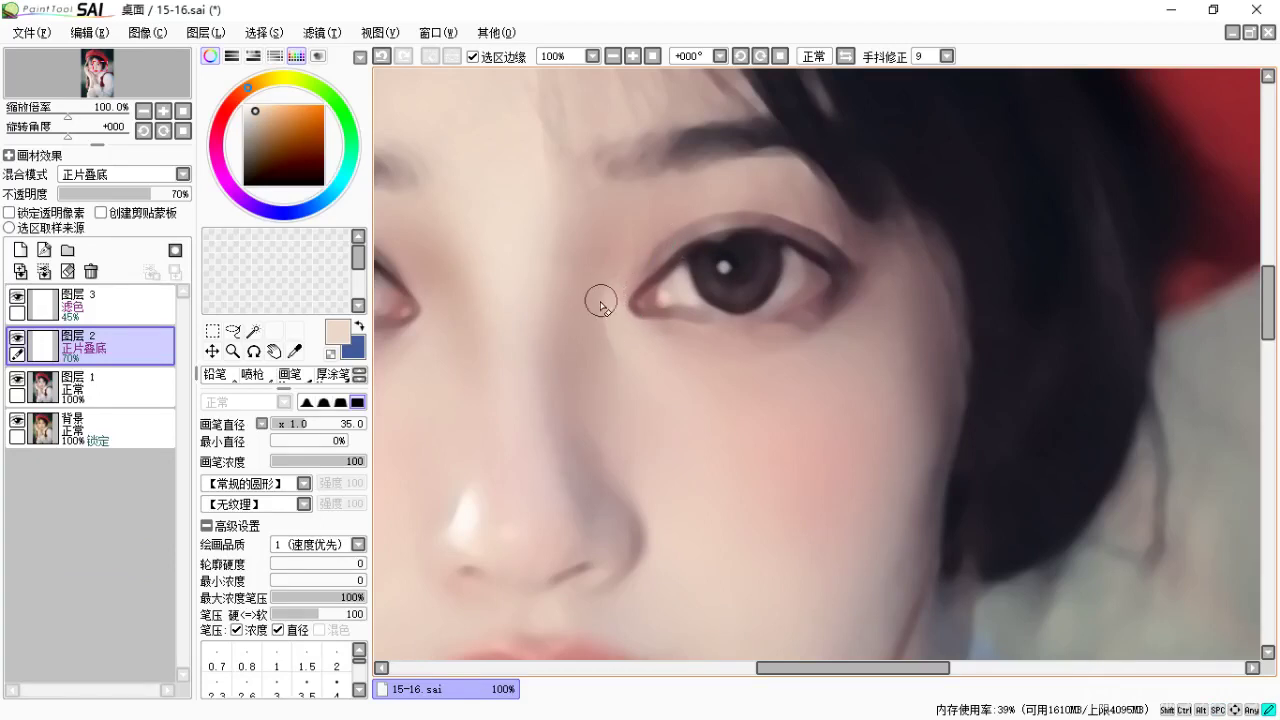
{"action": "key", "text": "space"}
{"action": "left_click_drag", "start_coordinate": [657, 334], "coordinate": [715, 359]}
{"action": "key", "text": "space"}
Blend the shading between the shaded side of the nose bridge and the inner eye corner at brush size 35.
{"action": "key", "text": "c"}
{"action": "key", "text": "bracketleft"}
{"action": "key", "text": "bracketleft"}
{"action": "key", "text": "bracketleft"}
{"action": "key", "text": "bracketleft"}
{"action": "key", "text": "bracketleft"}
{"action": "key", "text": "bracketleft"}
{"action": "key", "text": "bracketleft"}
{"action": "key", "text": "bracketleft"}
{"action": "key", "text": "bracketleft"}
{"action": "key", "text": "bracketleft"}
{"action": "key", "text": "bracketleft"}
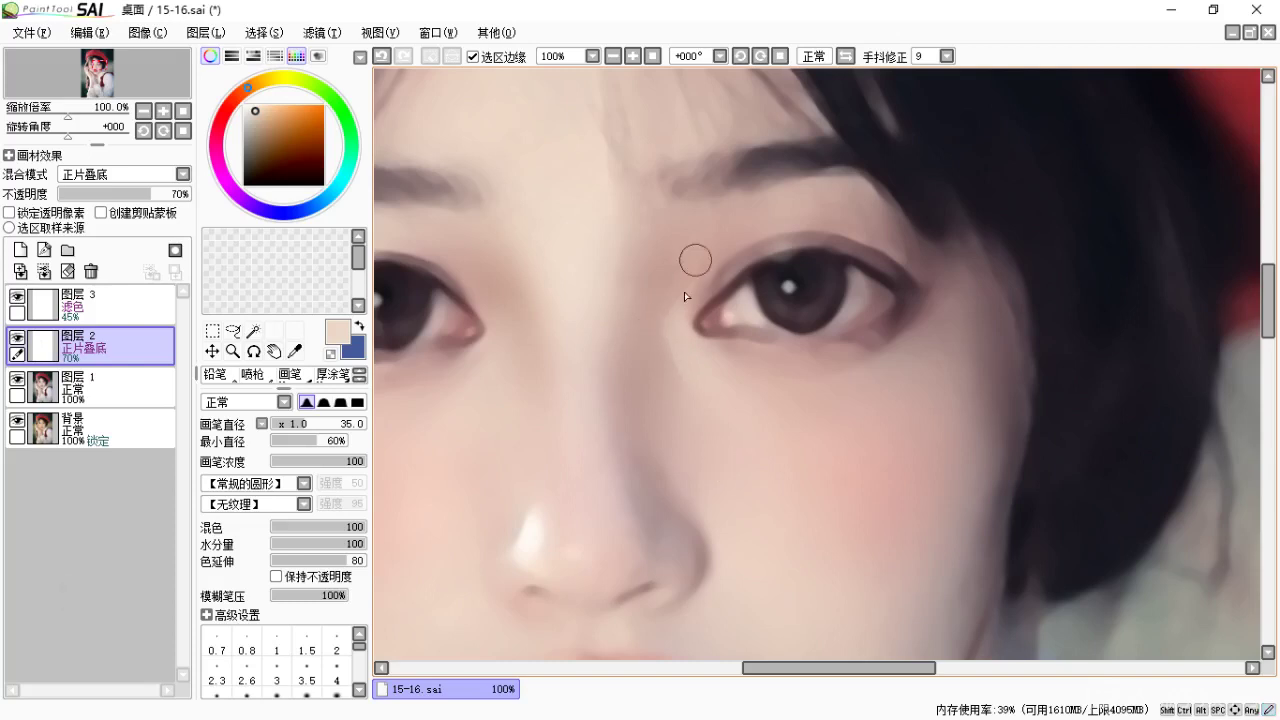
{"action": "key", "text": "space"}
{"action": "left_click_drag", "start_coordinate": [680, 294], "coordinate": [657, 288]}
{"action": "key", "text": "space"}
{"action": "left_click_drag", "start_coordinate": [758, 392], "coordinate": [745, 409]}
Sample the skin tone beside the inner eye corner and touch up the adjoining multiply shading with a size 35 eraser and blending brush.
{"action": "key", "text": "b"}
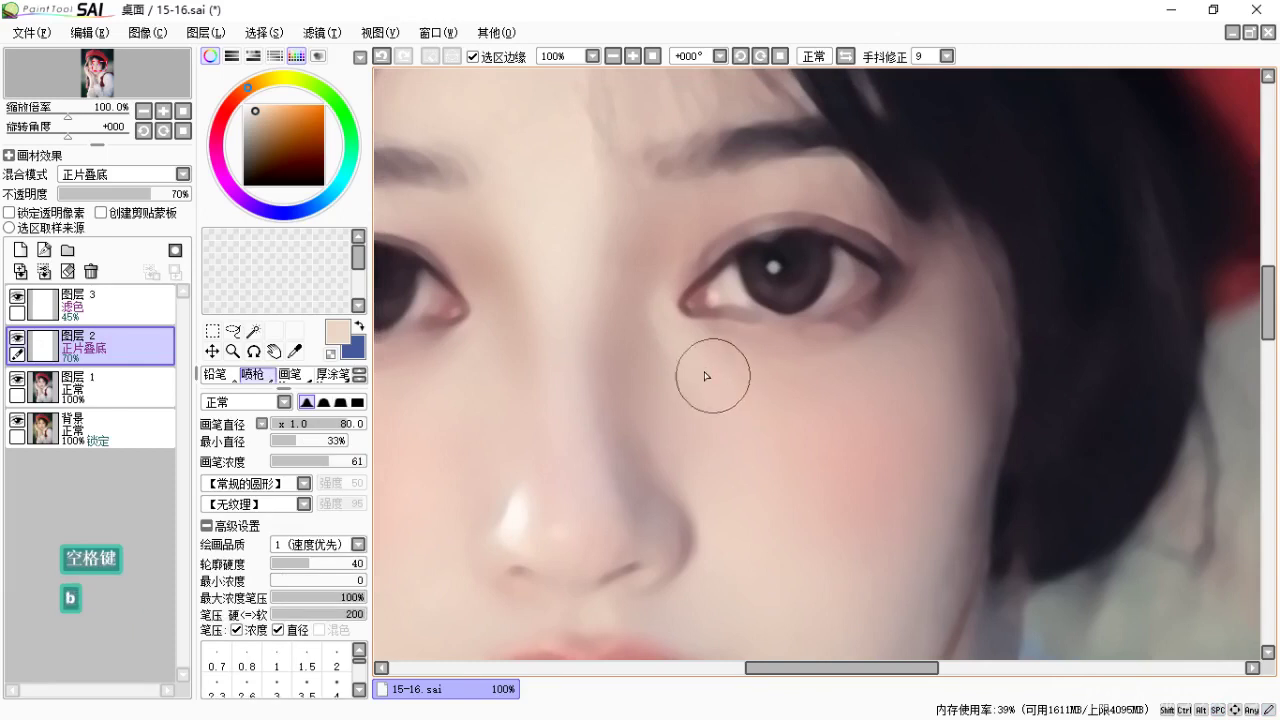
{"action": "left_click", "coordinate": [651, 329], "text": "alt"}
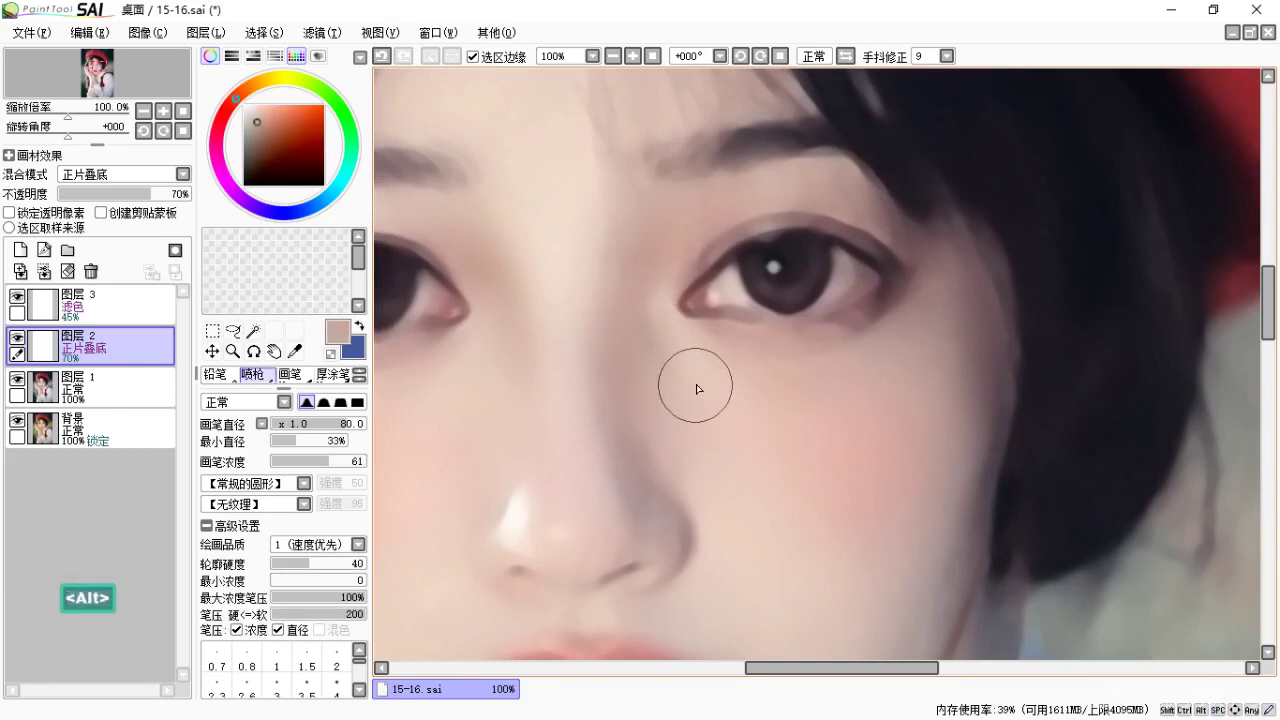
{"action": "key", "text": "c"}
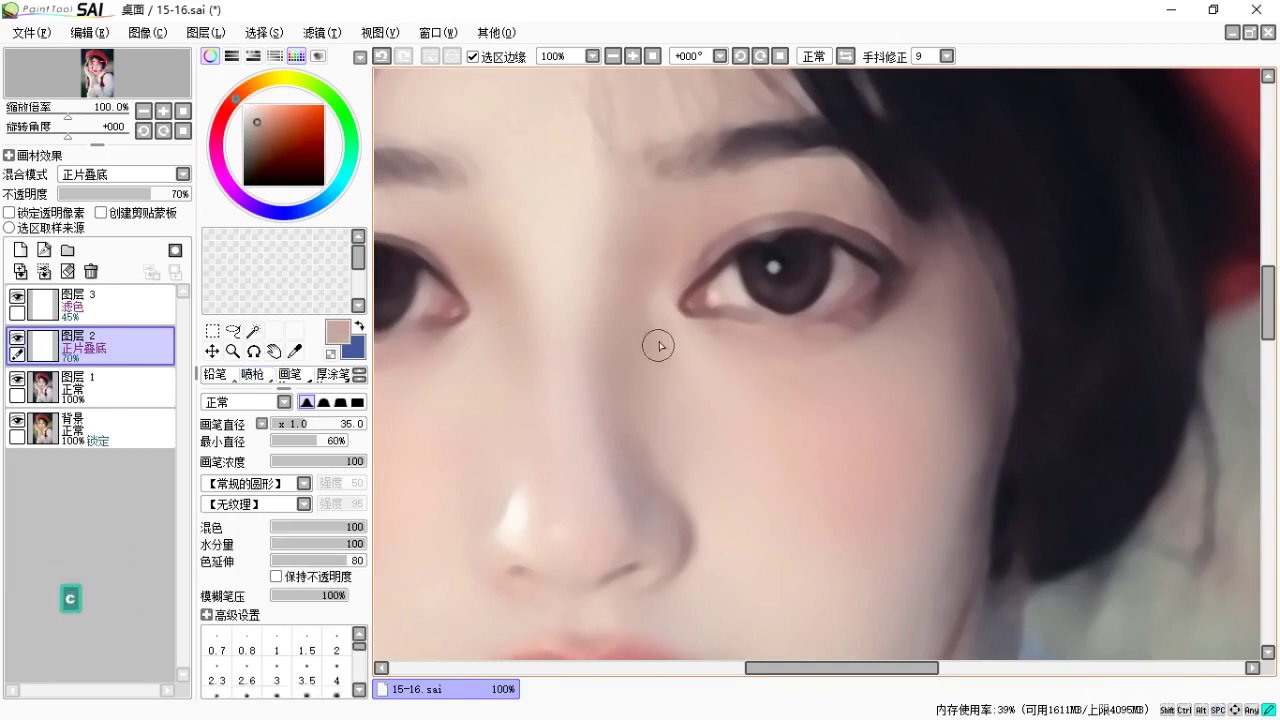
{"action": "key", "text": "space"}
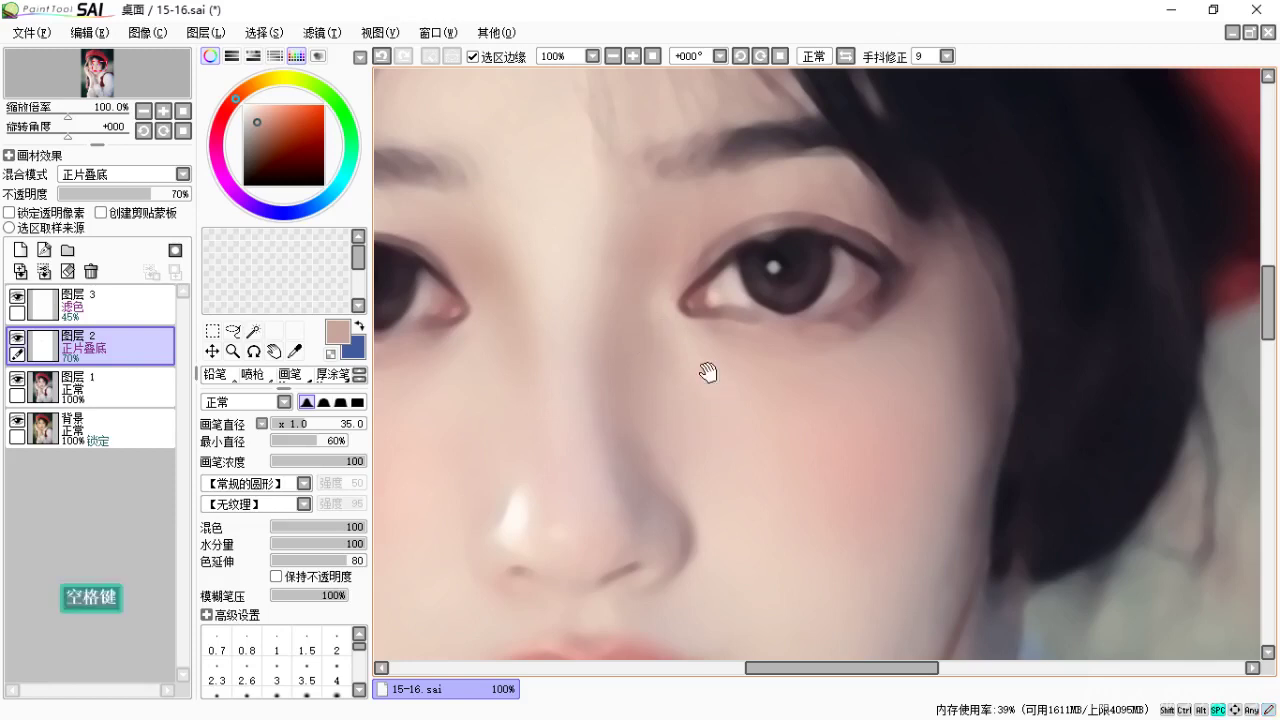
{"action": "left_click_drag", "start_coordinate": [703, 366], "coordinate": [720, 362]}
{"action": "key", "text": "e"}
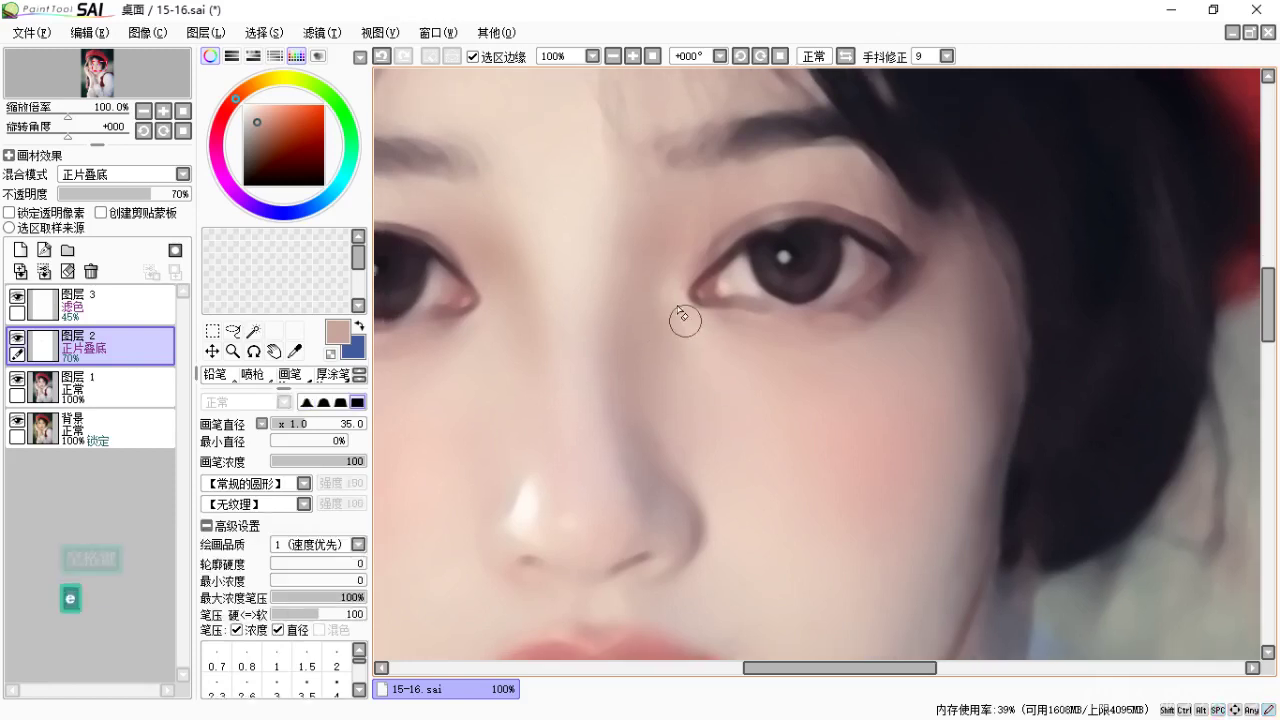
{"action": "key", "text": "space"}
{"action": "left_click_drag", "start_coordinate": [732, 357], "coordinate": [734, 347]}
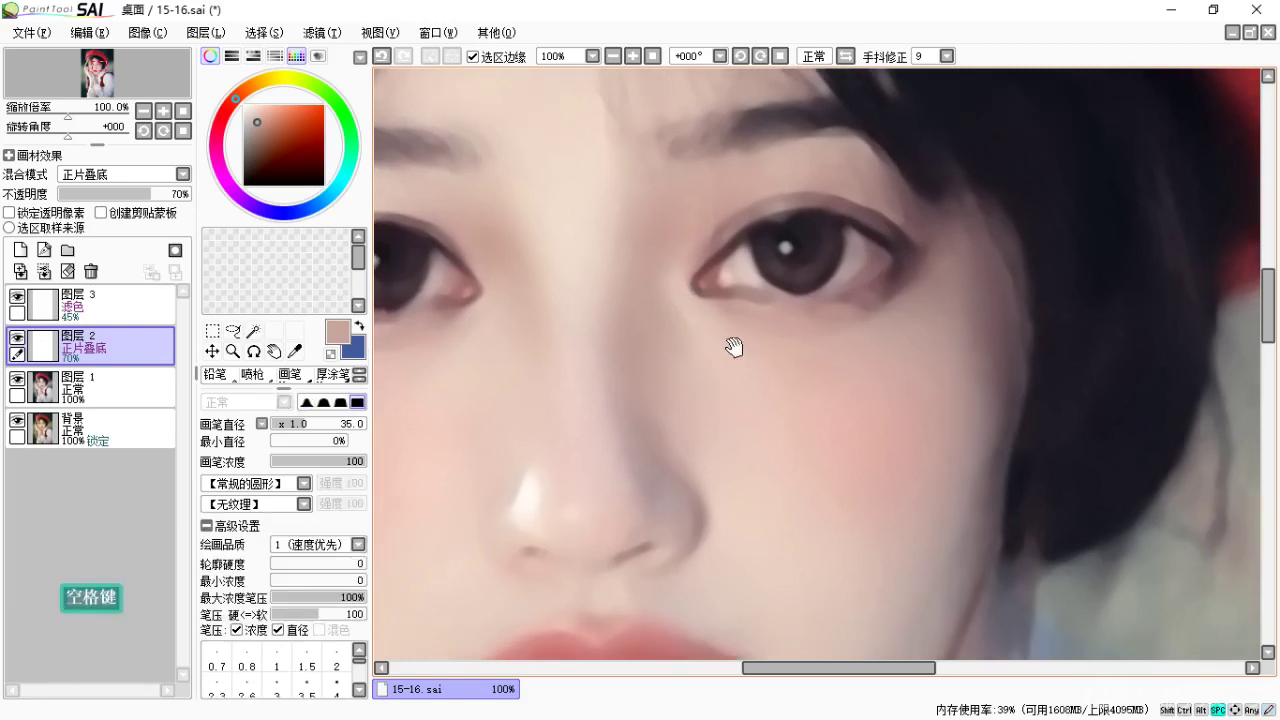
{"action": "key", "text": "c"}
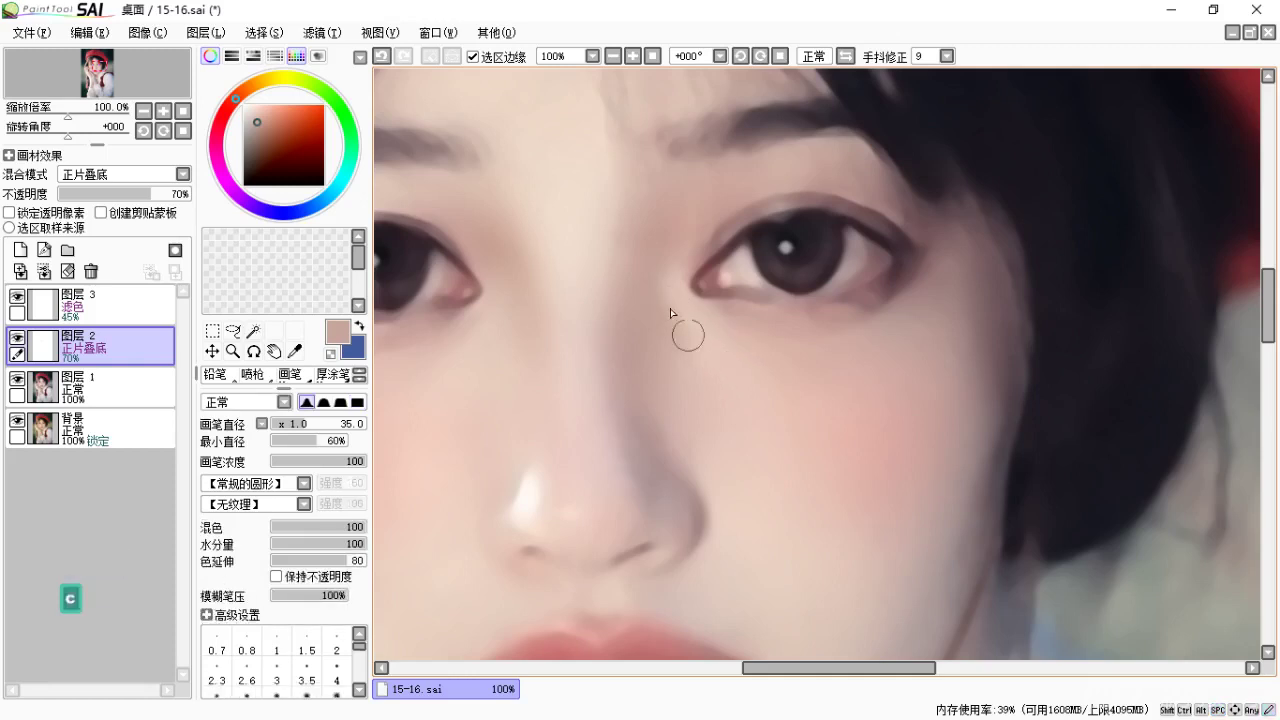
{"action": "key", "text": "space"}
{"action": "mouse_move", "coordinate": [733, 385]}
{"action": "left_mouse_down"}
{"action": "mouse_move", "coordinate": [774, 357]}
{"action": "mouse_move", "coordinate": [817, 403]}
{"action": "mouse_move", "coordinate": [780, 363]}
{"action": "mouse_move", "coordinate": [720, 370]}
{"action": "left_mouse_up"}
Merge the multiply layer 图层 2 and the screen layer 图层 3 down into 图层 1.
{"action": "key", "text": "ctrl+e"}
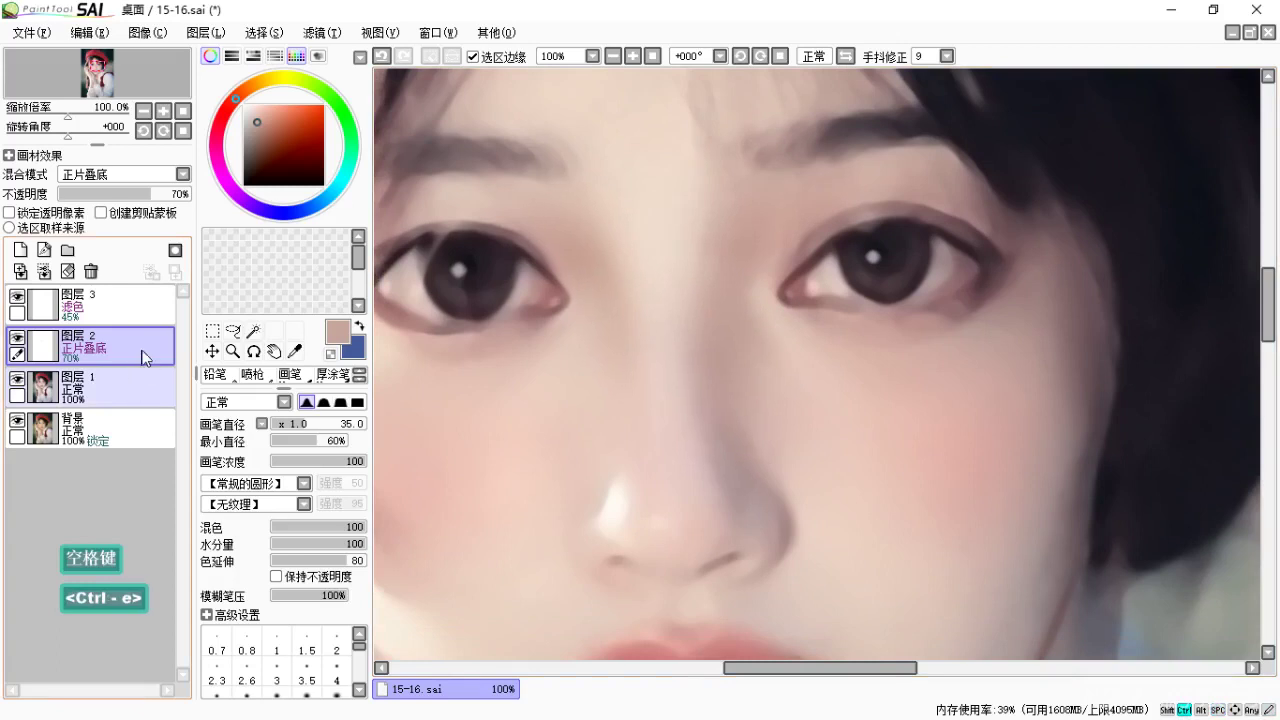
{"action": "left_click", "coordinate": [104, 309]}
{"action": "key", "text": "ctrl+e"}
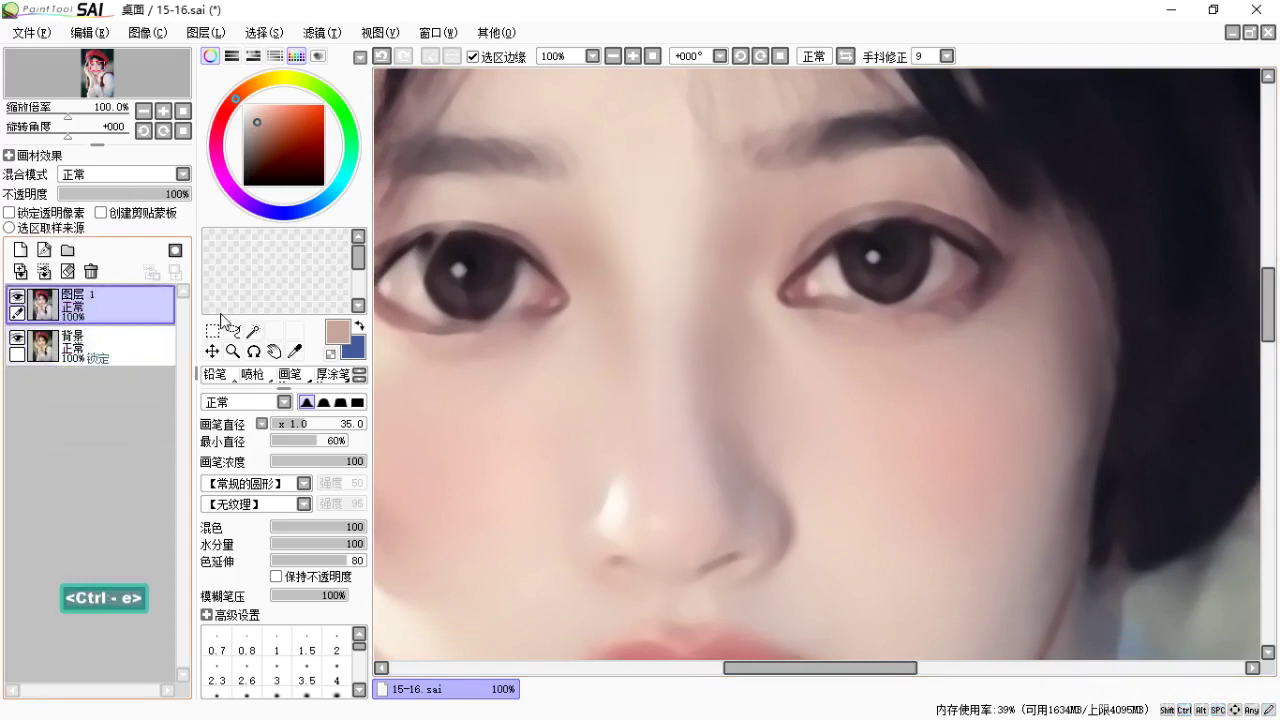
Add a new layer above 图层 1 and reduce the airbrush size to 16.
{"action": "left_click_drag", "start_coordinate": [743, 337], "coordinate": [638, 319]}
{"action": "left_click", "coordinate": [36, 249]}
{"action": "key", "text": "space"}
{"action": "left_click_drag", "start_coordinate": [737, 331], "coordinate": [773, 300]}
{"action": "key", "text": "b"}
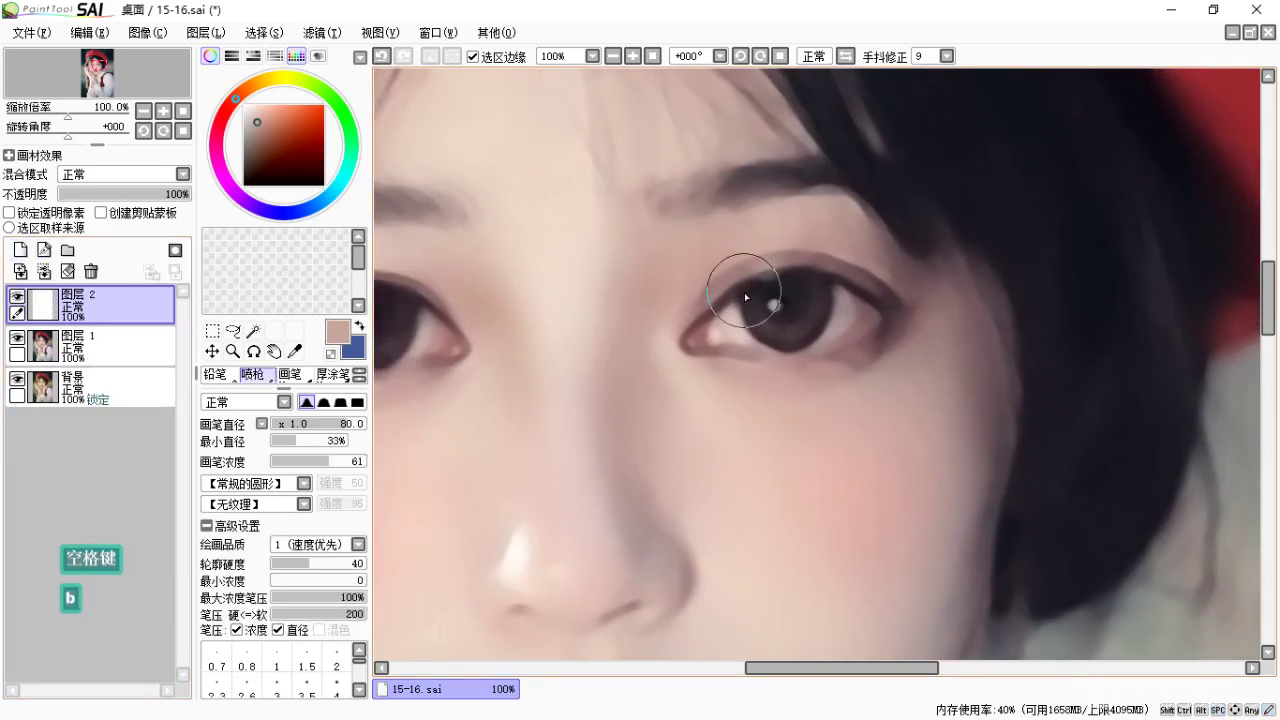
{"action": "key", "text": "bracketleft"}
{"action": "key", "text": "bracketleft"}
{"action": "key", "text": "bracketleft"}
{"action": "key", "text": "bracketleft"}
{"action": "key", "text": "bracketleft"}
{"action": "key", "text": "bracketleft"}
{"action": "key", "text": "bracketleft"}
{"action": "key", "text": "bracketleft"}
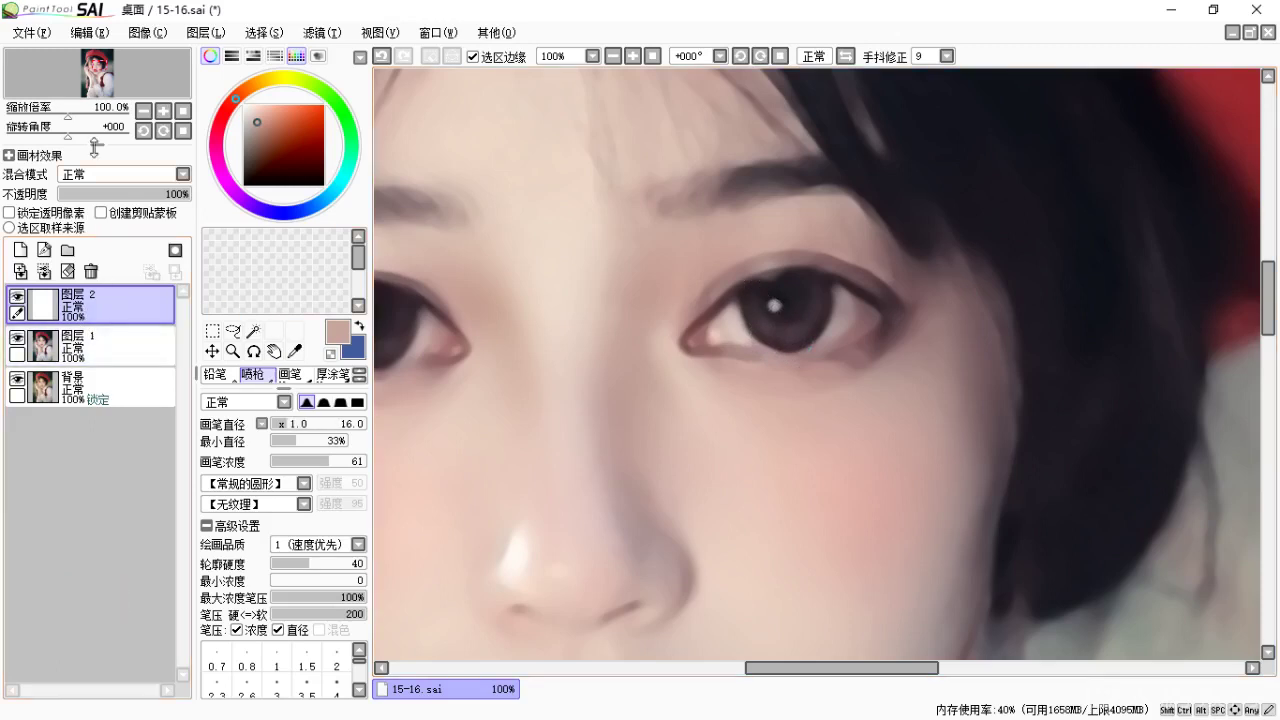
Make the new empty layer active and sample the near-black colour of the iris on the face's shaded side.
{"action": "left_click", "coordinate": [70, 350]}
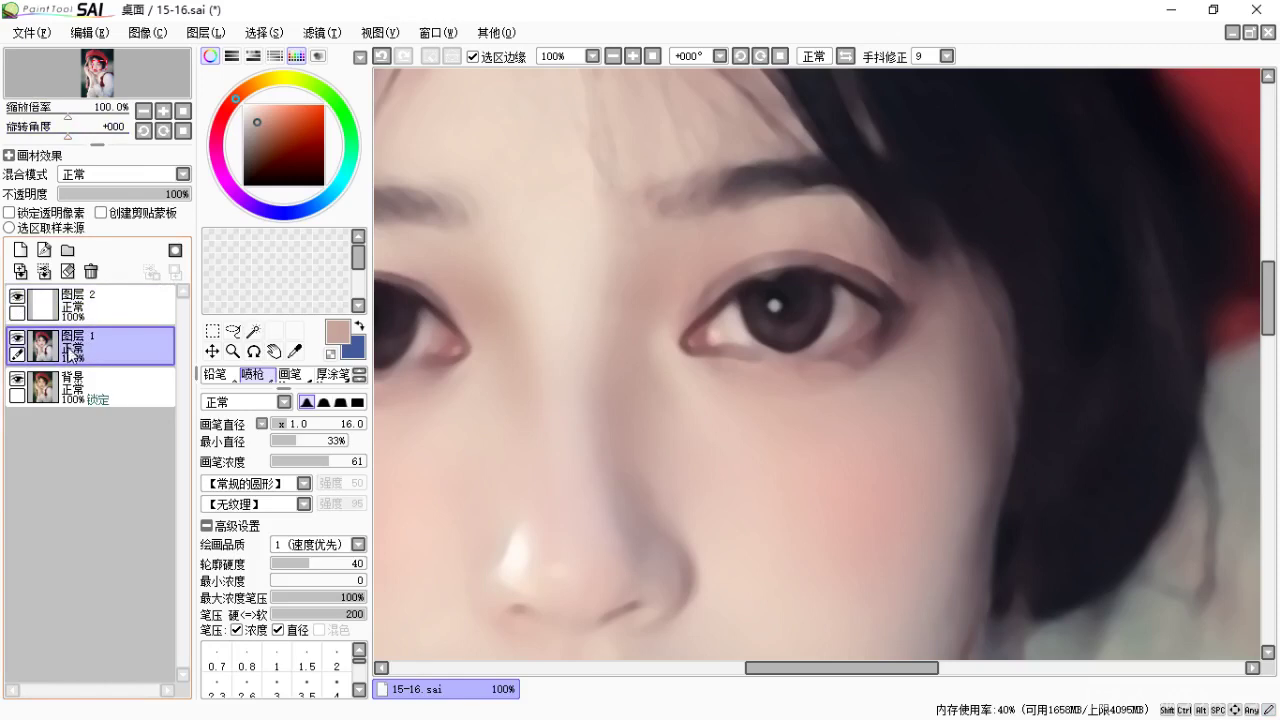
{"action": "left_click", "coordinate": [80, 308]}
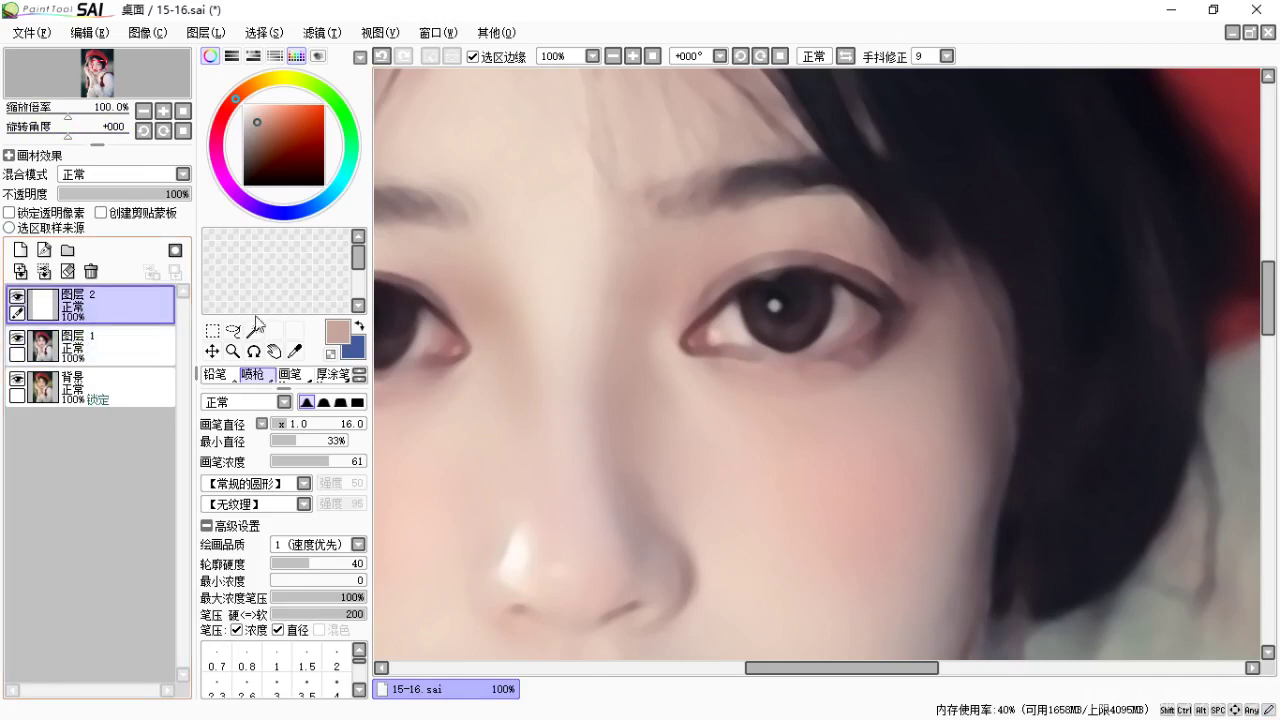
{"action": "left_click_drag", "start_coordinate": [793, 299], "coordinate": [791, 333]}
{"action": "left_click", "coordinate": [789, 311], "text": "alt"}
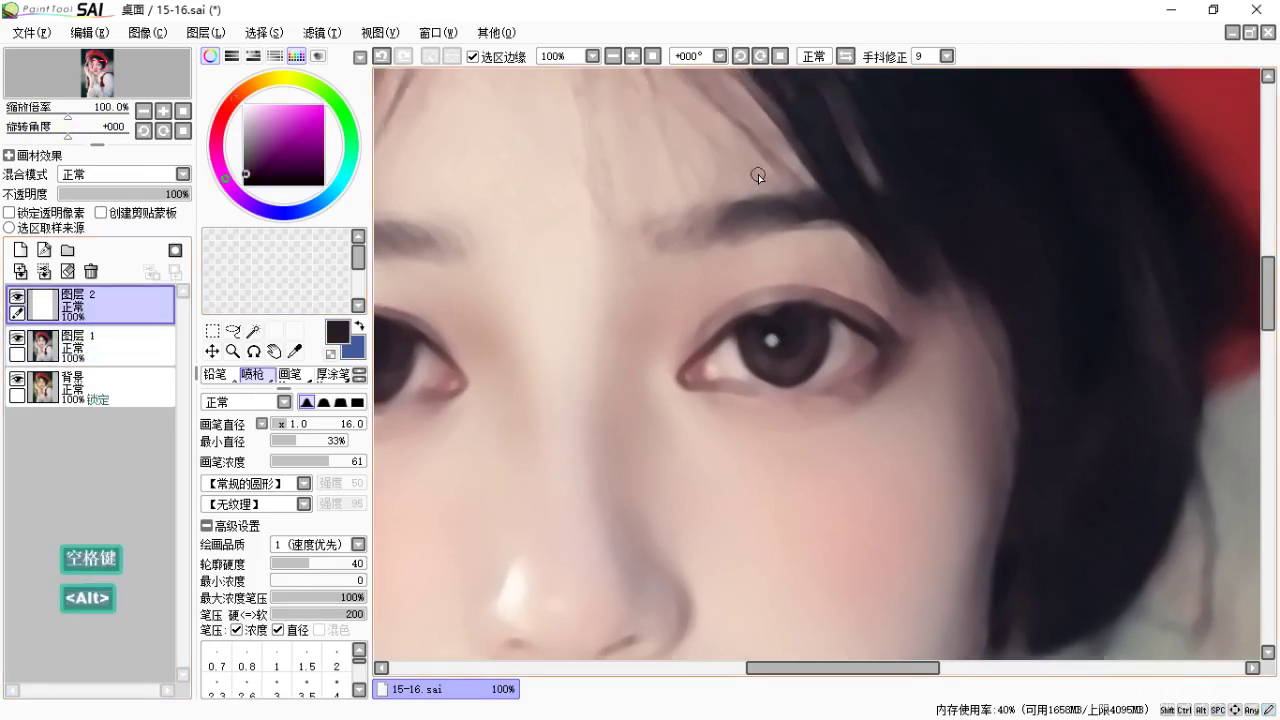
{"action": "left_click_drag", "start_coordinate": [566, 358], "coordinate": [828, 248]}
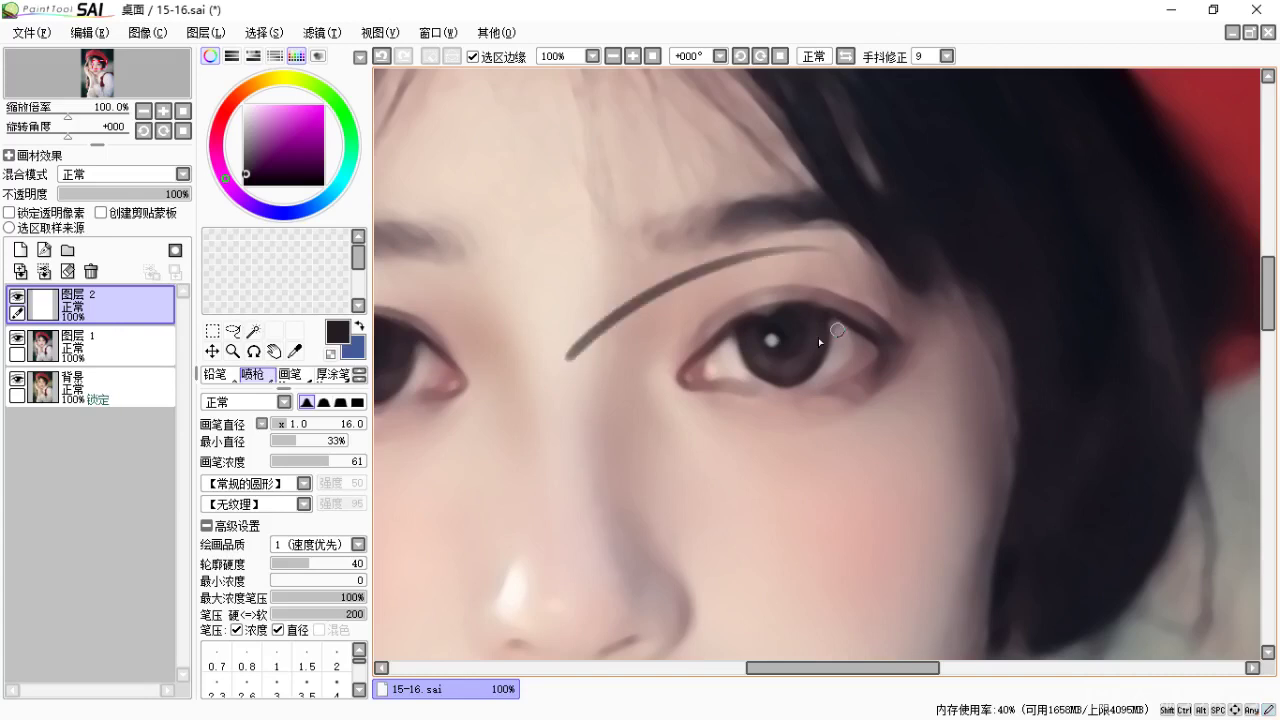
{"action": "key", "text": "ctrl+z"}
{"action": "left_click_drag", "start_coordinate": [548, 370], "coordinate": [752, 304]}
{"action": "key", "text": "ctrl+z"}
{"action": "left_click_drag", "start_coordinate": [550, 398], "coordinate": [740, 330]}
{"action": "key", "text": "ctrl+z"}
{"action": "left_click_drag", "start_coordinate": [540, 411], "coordinate": [748, 300]}
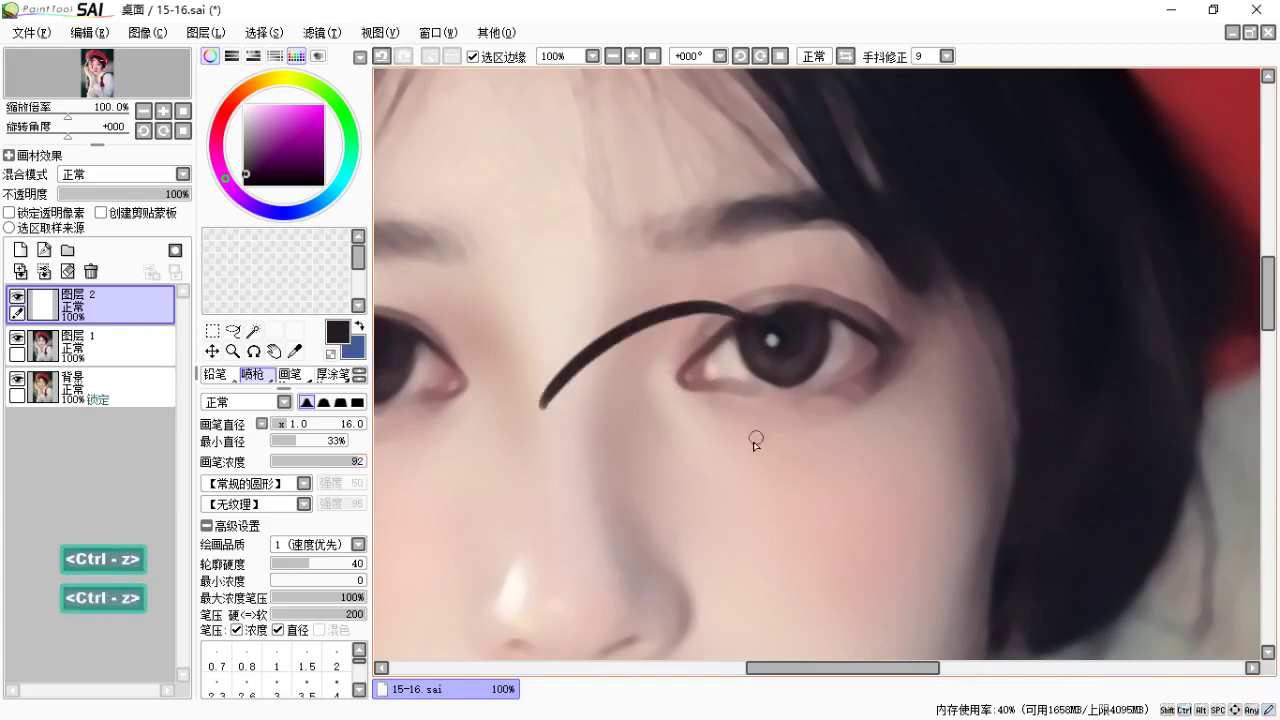
{"action": "key", "text": "ctrl+z"}
{"action": "left_click_drag", "start_coordinate": [533, 424], "coordinate": [688, 352]}
{"action": "key", "text": "ctrl+z"}
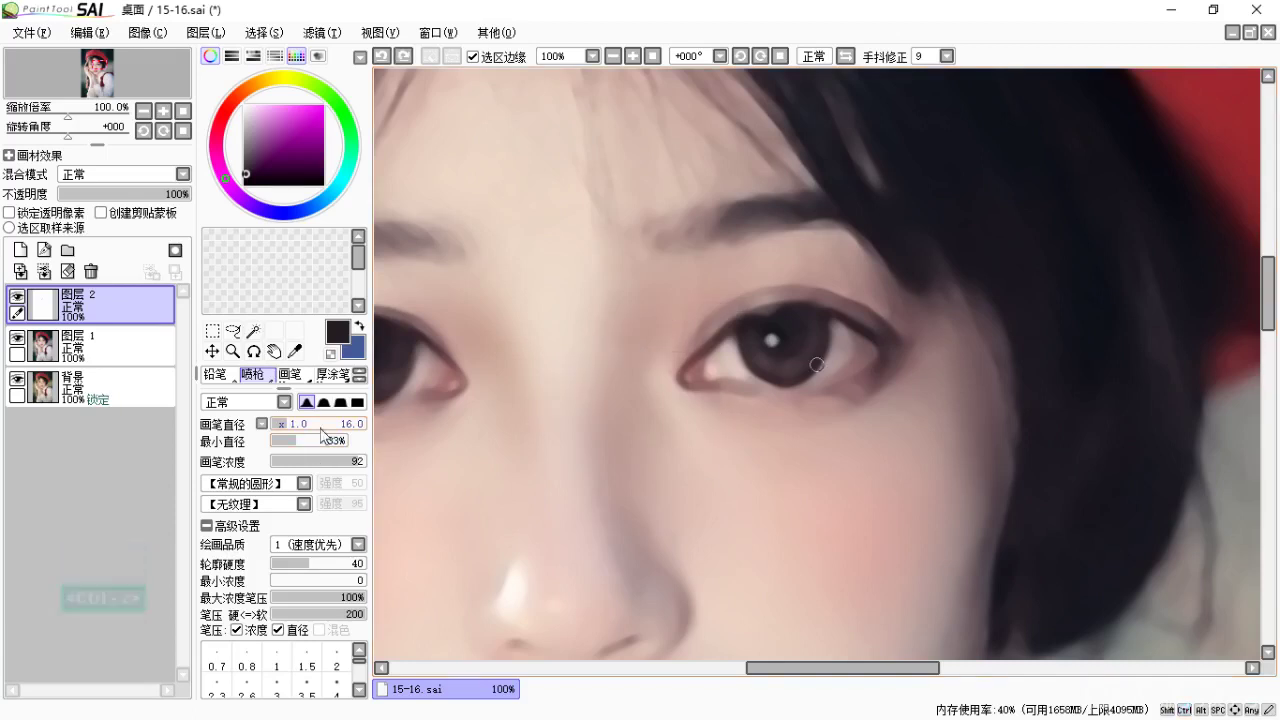
Draw a dark upper lash line from the inner to the outer corner of the eye on the face's shaded side.
{"action": "key", "text": "ctrl+equal"}
{"action": "key", "text": "space"}
{"action": "left_click_drag", "start_coordinate": [659, 296], "coordinate": [720, 309]}
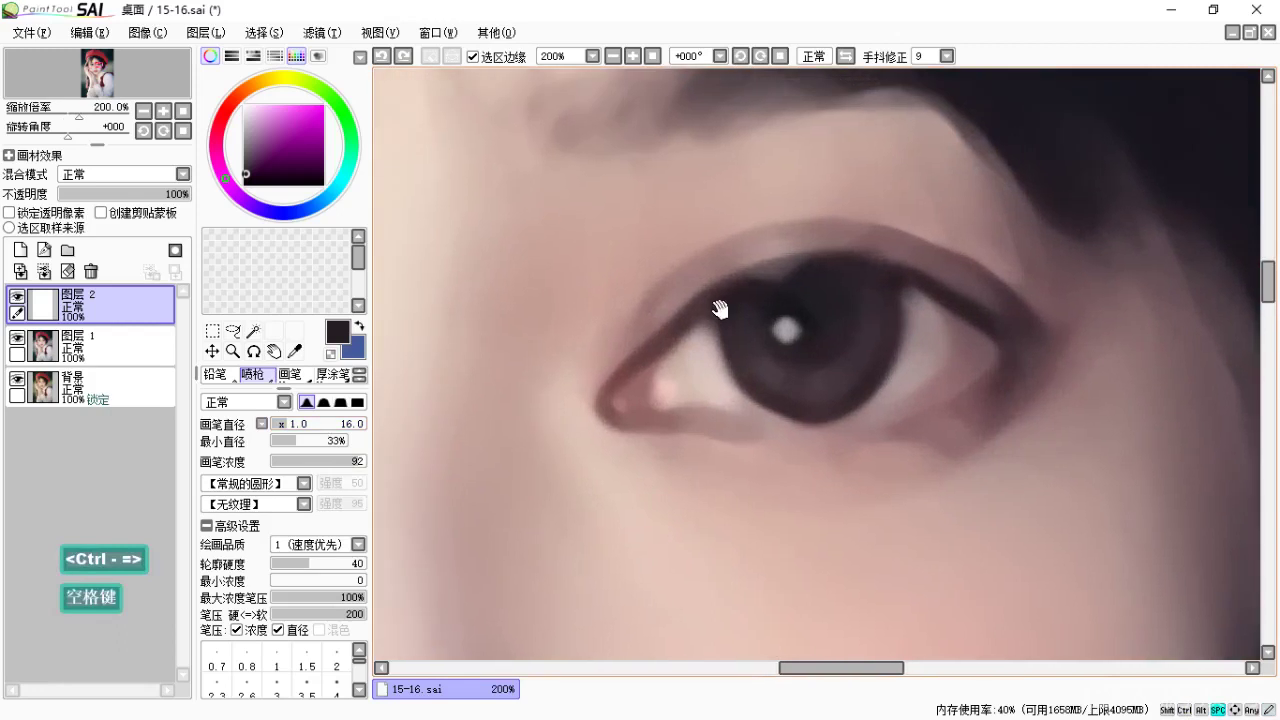
{"action": "mouse_move", "coordinate": [605, 400]}
{"action": "left_mouse_down"}
{"action": "mouse_move", "coordinate": [731, 277]}
{"action": "mouse_move", "coordinate": [836, 260]}
{"action": "left_mouse_up"}
{"action": "key", "text": "ctrl+z"}
{"action": "left_click_drag", "start_coordinate": [605, 395], "coordinate": [1100, 345]}
{"action": "key", "text": "ctrl+z"}
{"action": "mouse_move", "coordinate": [607, 398]}
{"action": "left_mouse_down"}
{"action": "mouse_move", "coordinate": [653, 335]}
{"action": "mouse_move", "coordinate": [1015, 315]}
{"action": "left_mouse_up"}
{"action": "key", "text": "ctrl+z"}
{"action": "mouse_move", "coordinate": [607, 395]}
{"action": "left_mouse_down"}
{"action": "mouse_move", "coordinate": [780, 274]}
{"action": "mouse_move", "coordinate": [1005, 325]}
{"action": "left_mouse_up"}
{"action": "key", "text": "ctrl+z"}
{"action": "mouse_move", "coordinate": [612, 380]}
{"action": "left_mouse_down"}
{"action": "mouse_move", "coordinate": [1006, 332]}
{"action": "mouse_move", "coordinate": [1035, 388]}
{"action": "left_mouse_up"}
Thicken the upper lash line and extend it slightly past the outer corner of the shaded-side eye.
{"action": "key", "text": "space"}
{"action": "left_click_drag", "start_coordinate": [817, 336], "coordinate": [800, 329]}
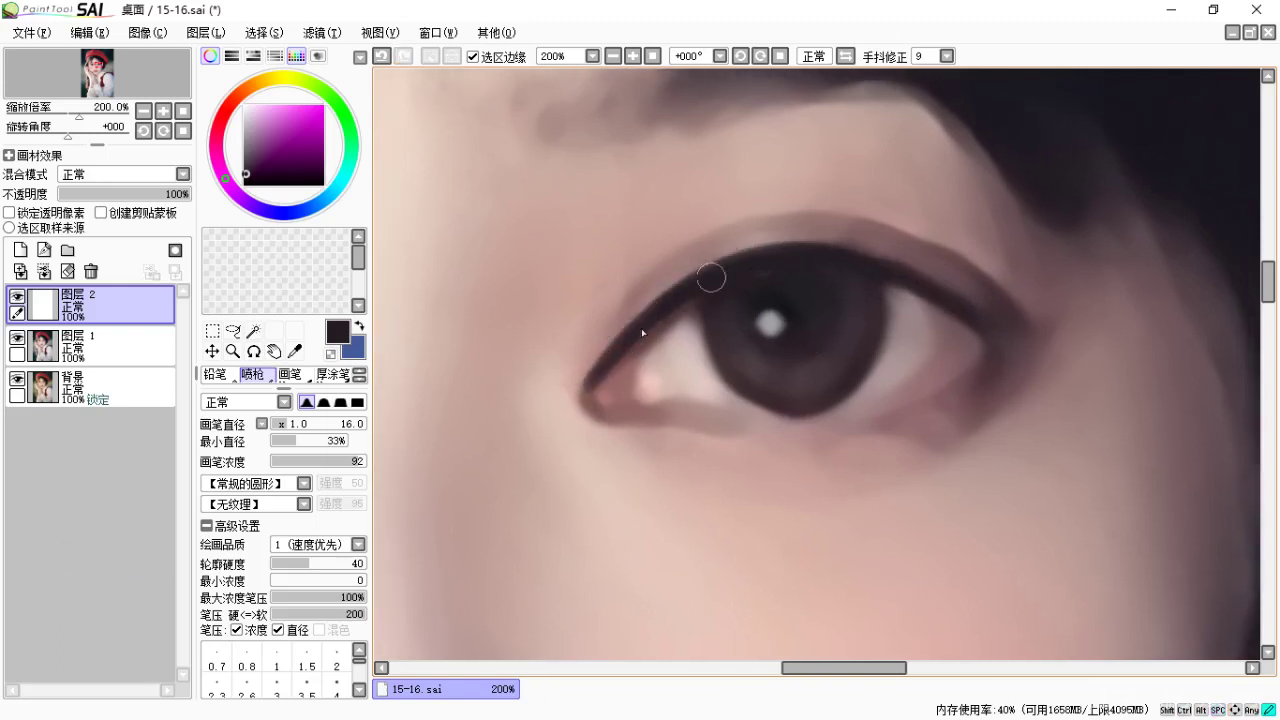
{"action": "key", "text": "space"}
{"action": "left_click_drag", "start_coordinate": [833, 267], "coordinate": [785, 277]}
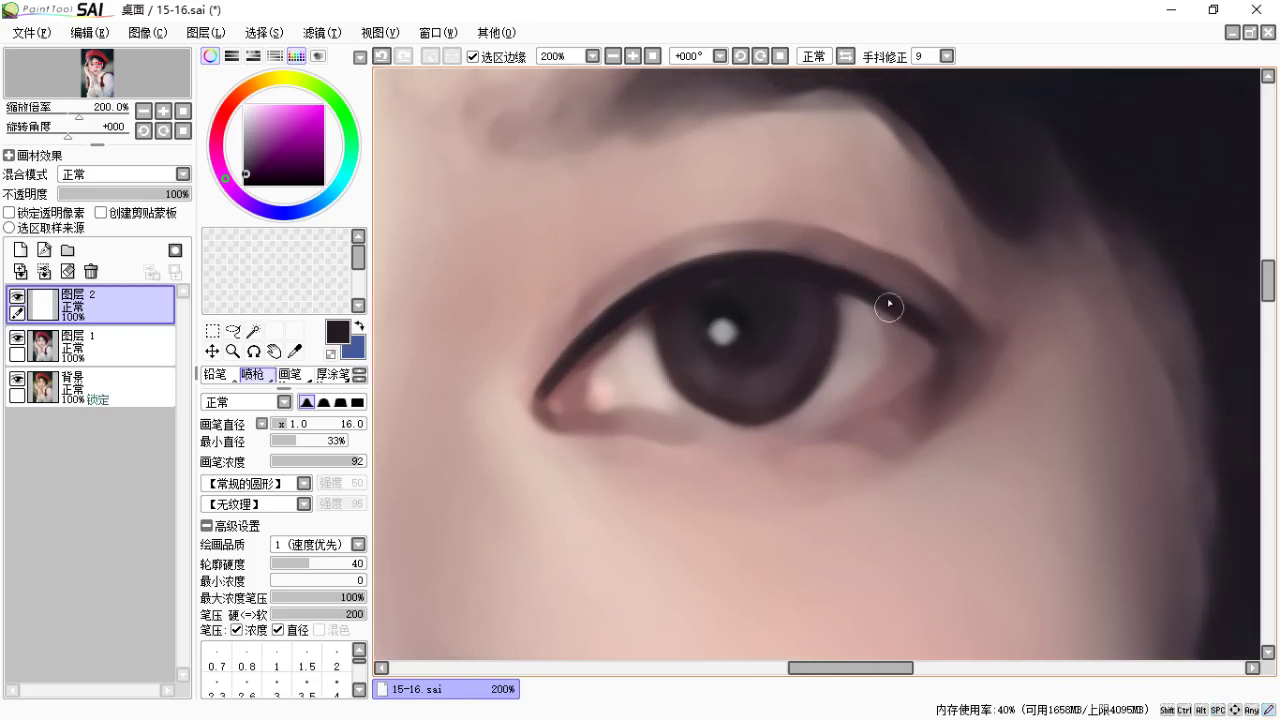
{"action": "left_click_drag", "start_coordinate": [894, 319], "coordinate": [943, 347]}
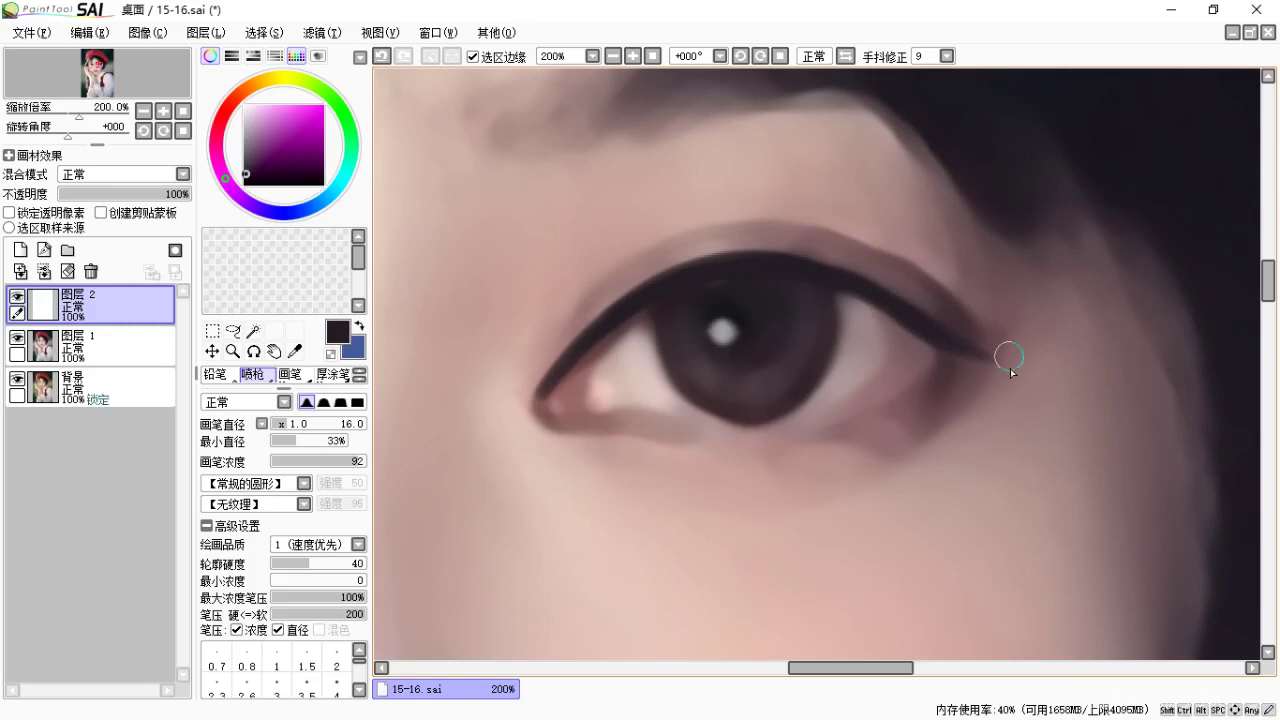
{"action": "key", "text": "space"}
{"action": "left_click_drag", "start_coordinate": [867, 364], "coordinate": [871, 380]}
{"action": "key", "text": "ctrl+z"}
{"action": "left_click_drag", "start_coordinate": [890, 319], "coordinate": [986, 381]}
{"action": "key", "text": "space"}
{"action": "left_click_drag", "start_coordinate": [904, 344], "coordinate": [949, 374]}
Draw a matching dark upper lash line from the outer to the inner corner of the eye on the lit side.
{"action": "key", "text": "space"}
{"action": "left_click_drag", "start_coordinate": [811, 341], "coordinate": [884, 332]}
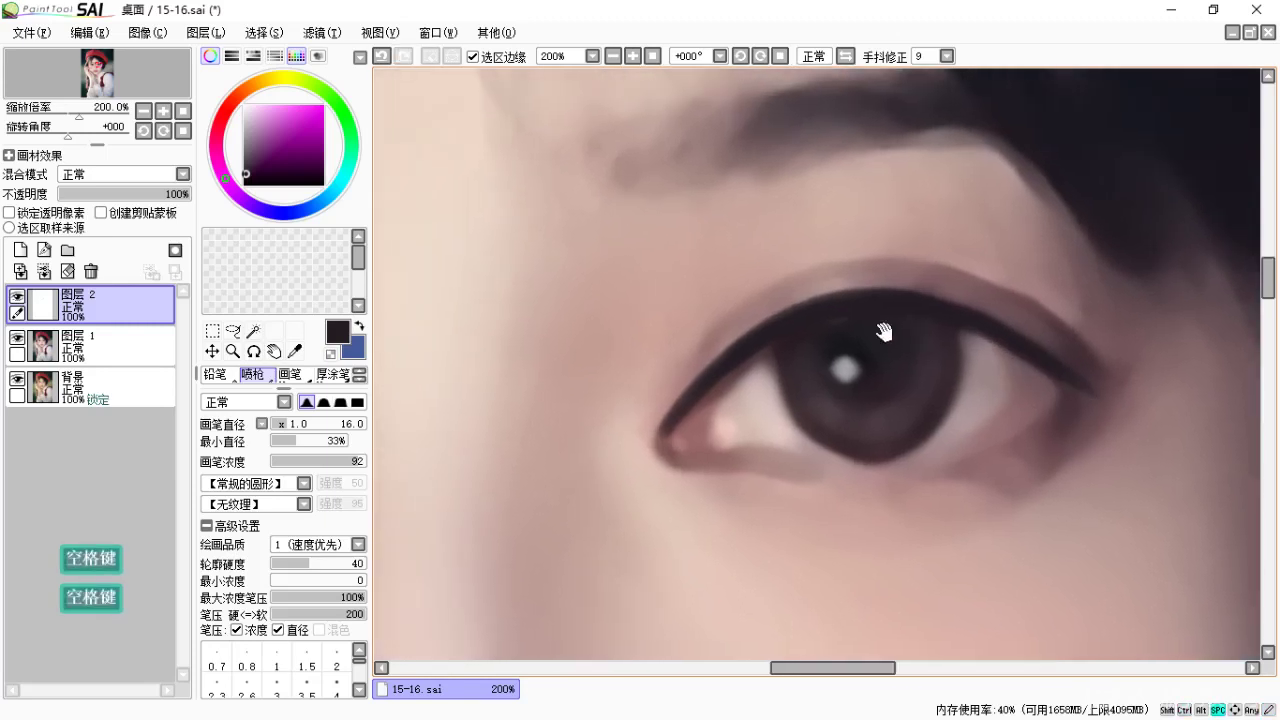
{"action": "key", "text": "space"}
{"action": "left_click_drag", "start_coordinate": [436, 374], "coordinate": [891, 294]}
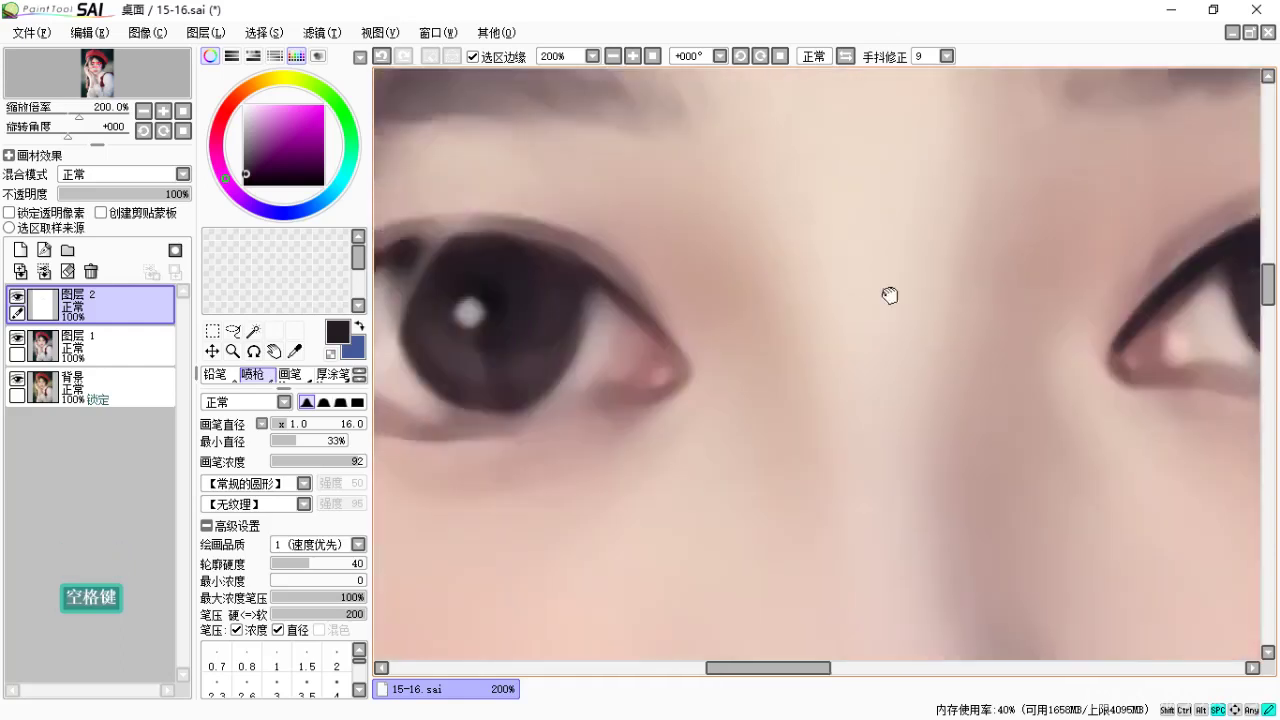
{"action": "left_click_drag", "start_coordinate": [582, 312], "coordinate": [858, 315]}
{"action": "mouse_move", "coordinate": [541, 346]}
{"action": "left_mouse_down"}
{"action": "mouse_move", "coordinate": [635, 282]}
{"action": "mouse_move", "coordinate": [810, 237]}
{"action": "mouse_move", "coordinate": [1006, 394]}
{"action": "left_mouse_up"}
{"action": "key", "text": "ctrl+z"}
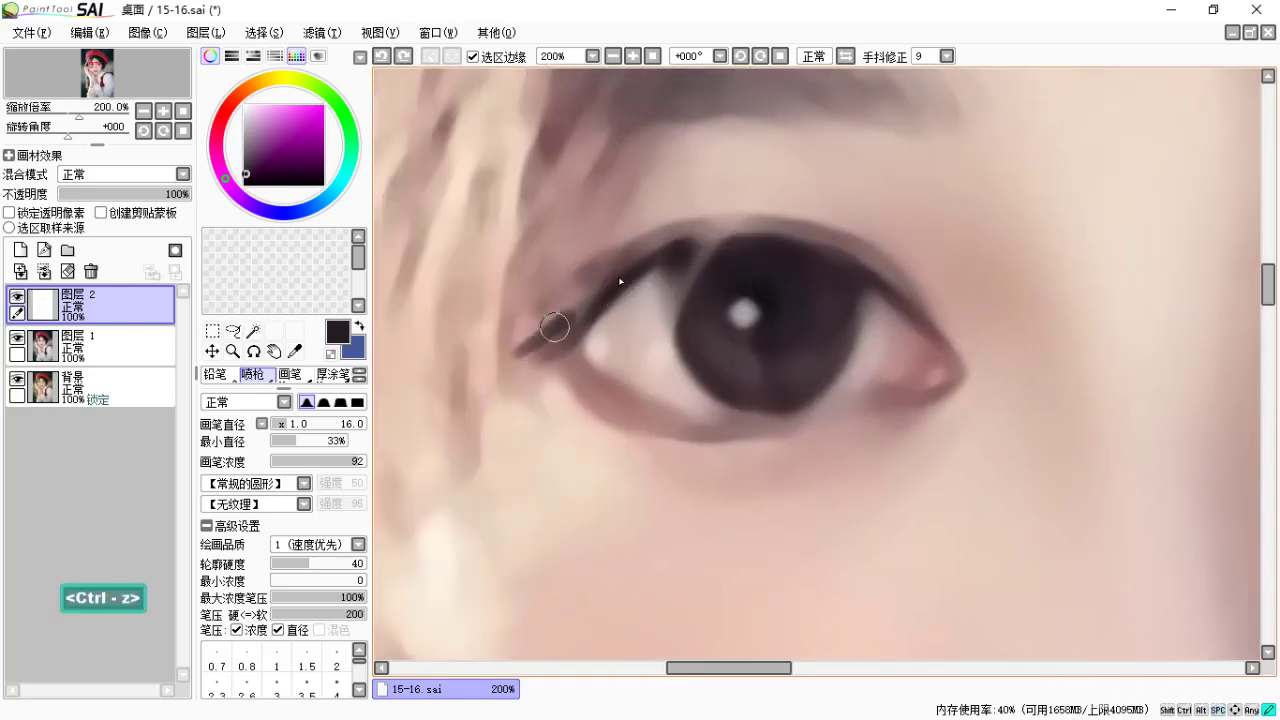
{"action": "left_click_drag", "start_coordinate": [555, 326], "coordinate": [974, 400]}
Strengthen the lit-side eye's upper lash line, darkening its outer half and refining its inner end.
{"action": "key", "text": "space"}
{"action": "mouse_move", "coordinate": [828, 360]}
{"action": "left_mouse_down"}
{"action": "mouse_move", "coordinate": [994, 356]}
{"action": "mouse_move", "coordinate": [823, 251]}
{"action": "mouse_move", "coordinate": [640, 335]}
{"action": "left_mouse_up"}
{"action": "key", "text": "ctrl+z"}
{"action": "key", "text": "space"}
{"action": "left_click_drag", "start_coordinate": [729, 394], "coordinate": [623, 394]}
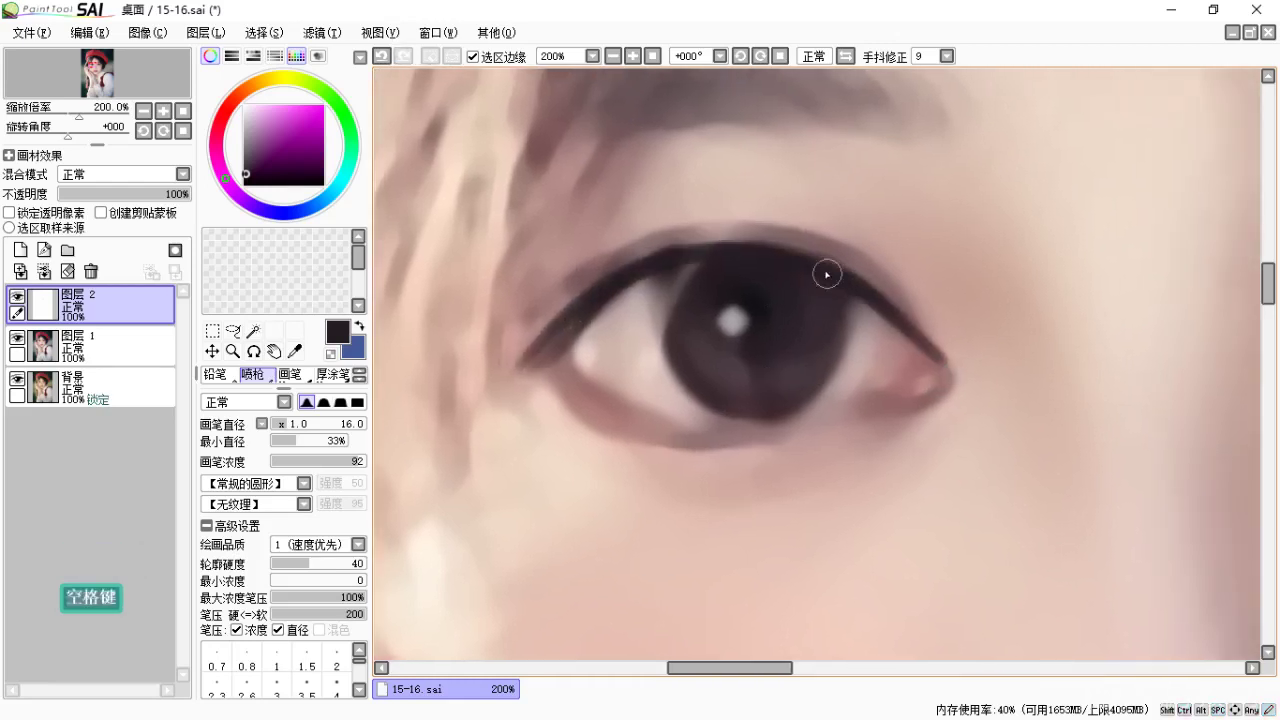
{"action": "left_click_drag", "start_coordinate": [697, 271], "coordinate": [586, 307]}
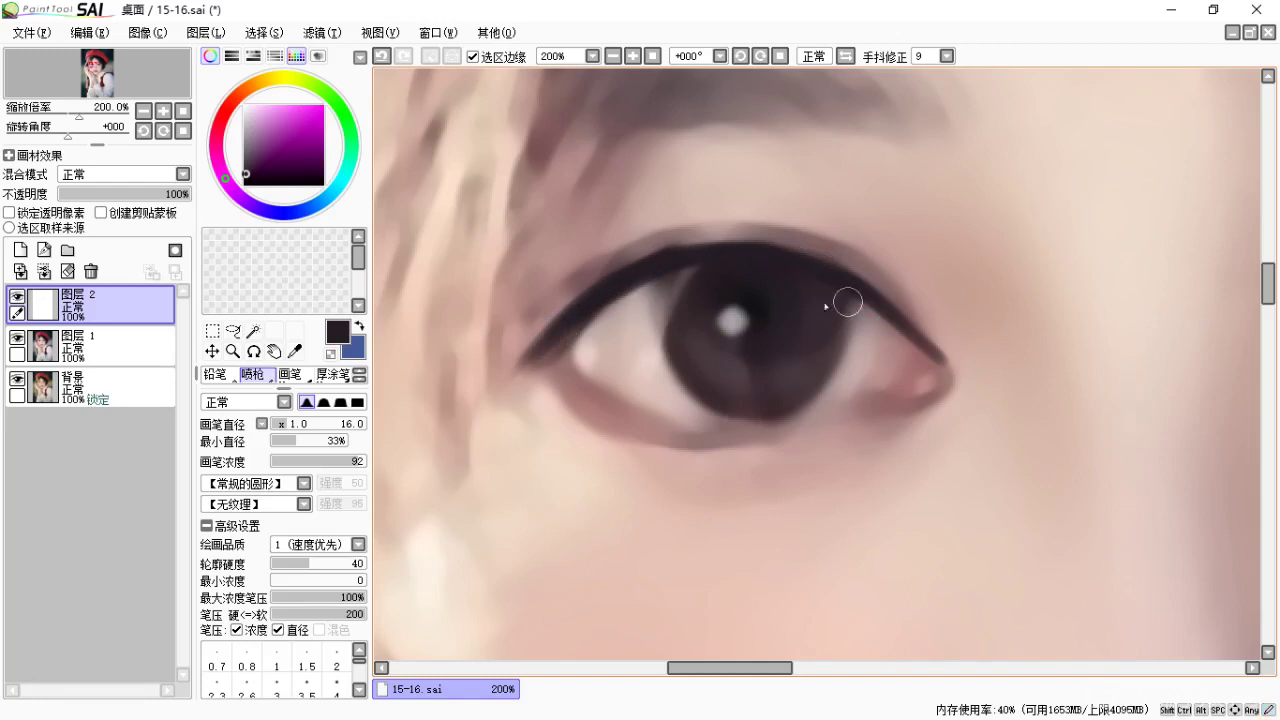
{"action": "key", "text": "space"}
{"action": "left_click_drag", "start_coordinate": [880, 326], "coordinate": [821, 308]}
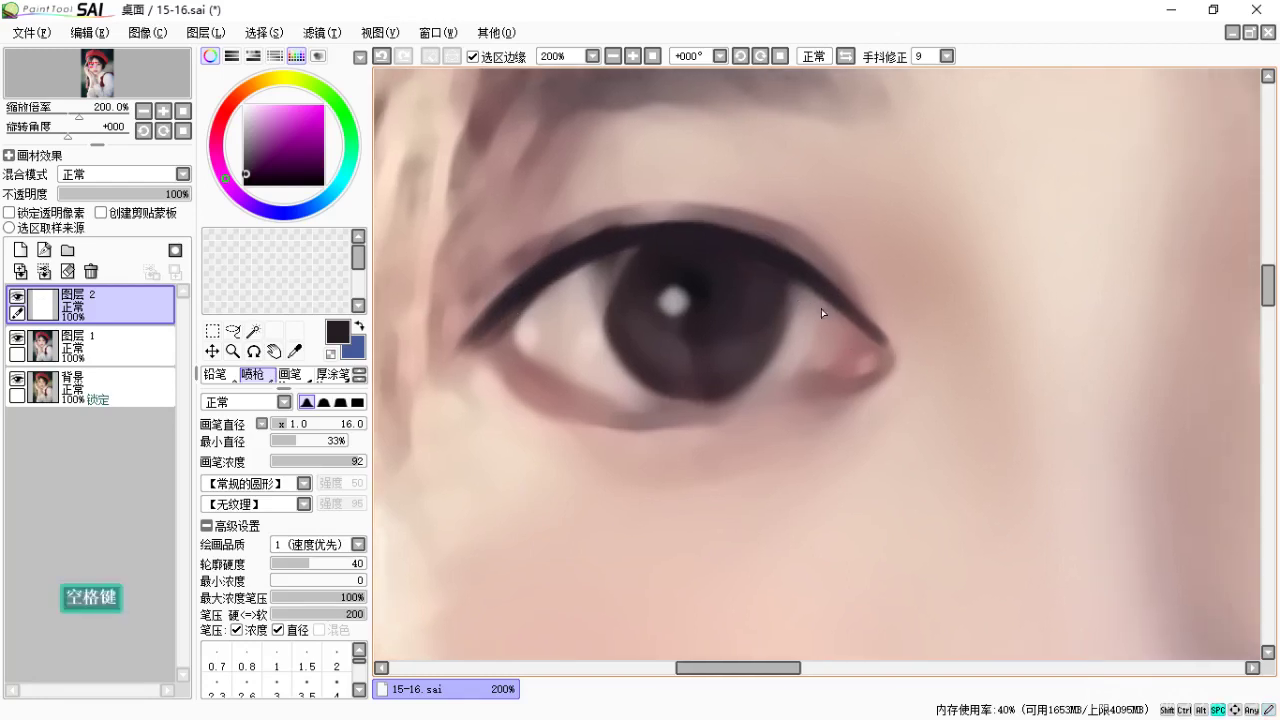
{"action": "key", "text": "space"}
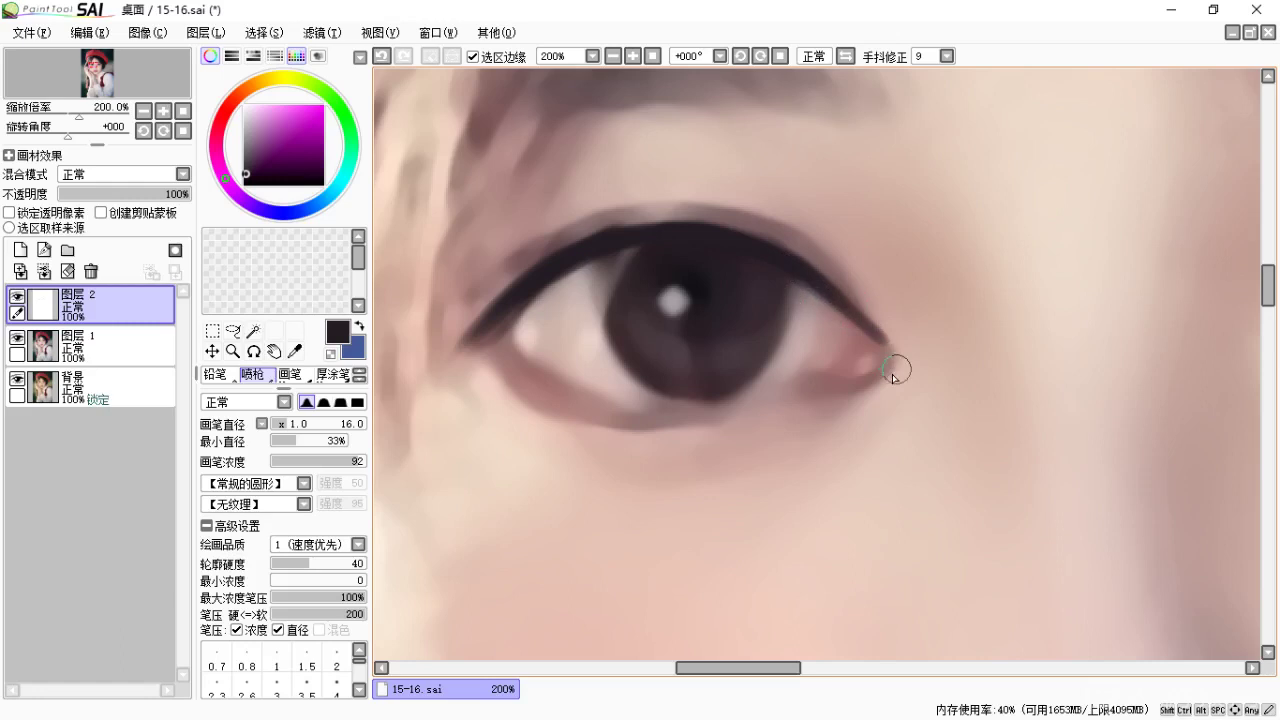
{"action": "left_click_drag", "start_coordinate": [790, 351], "coordinate": [866, 371]}
Blend the edges and ends of the upper lash lines on both eyes at brush size 35.
{"action": "key", "text": "c"}
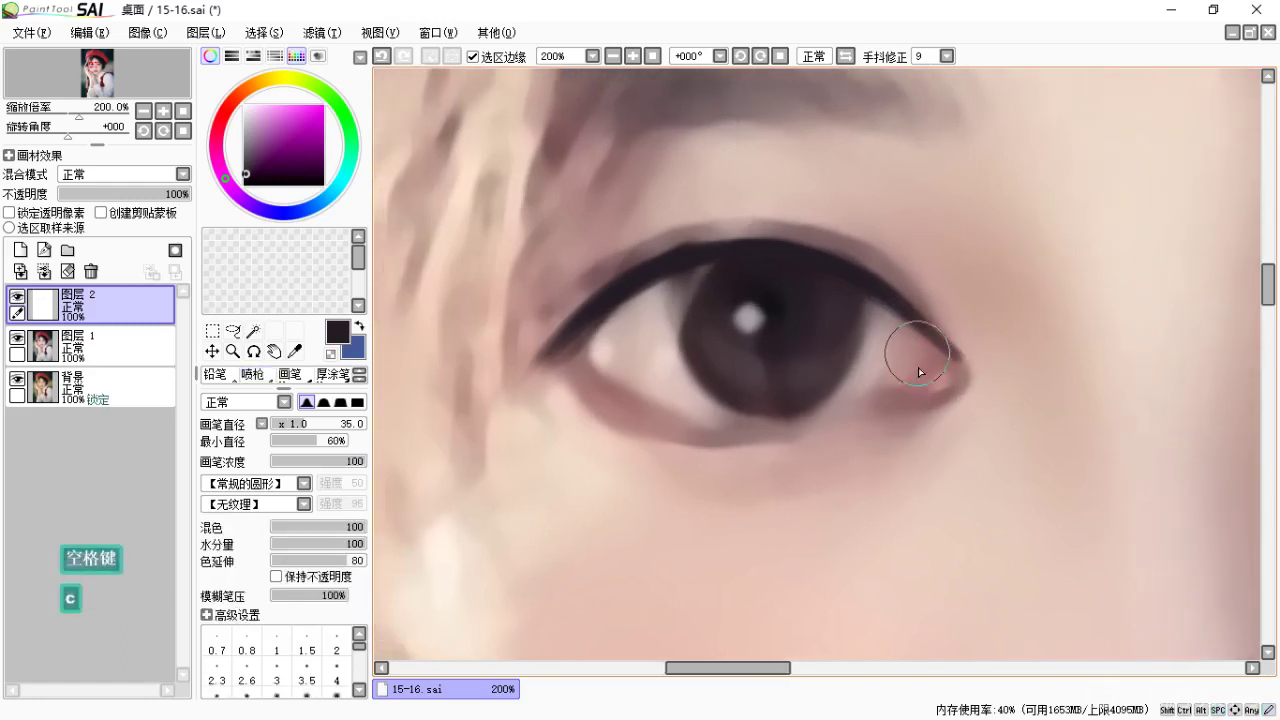
{"action": "left_click_drag", "start_coordinate": [940, 366], "coordinate": [994, 426]}
{"action": "mouse_move", "coordinate": [948, 334]}
{"action": "left_mouse_down"}
{"action": "mouse_move", "coordinate": [968, 359]}
{"action": "mouse_move", "coordinate": [951, 321]}
{"action": "mouse_move", "coordinate": [1020, 426]}
{"action": "left_mouse_up"}
{"action": "mouse_move", "coordinate": [918, 308]}
{"action": "left_mouse_down"}
{"action": "mouse_move", "coordinate": [949, 345]}
{"action": "mouse_move", "coordinate": [940, 377]}
{"action": "mouse_move", "coordinate": [892, 333]}
{"action": "left_mouse_up"}
{"action": "key", "text": "space"}
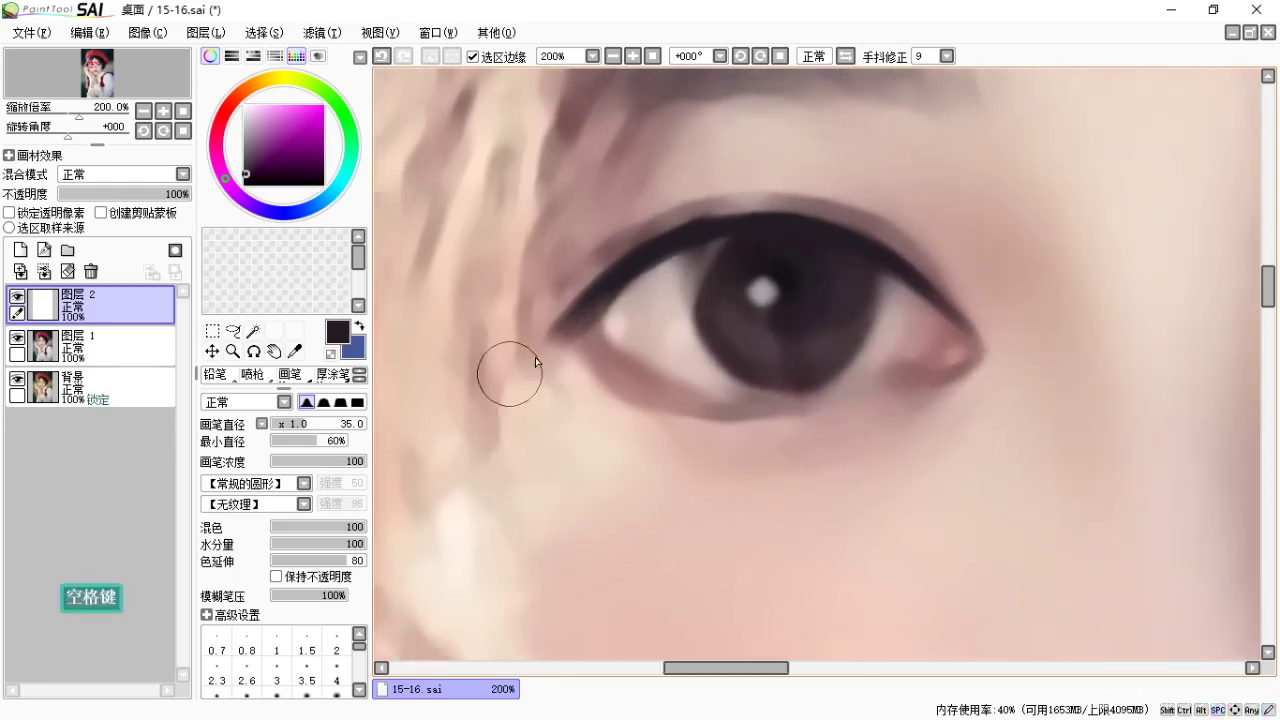
{"action": "left_click_drag", "start_coordinate": [1006, 337], "coordinate": [733, 362]}
{"action": "key", "text": "space"}
{"action": "left_click_drag", "start_coordinate": [848, 356], "coordinate": [704, 383]}
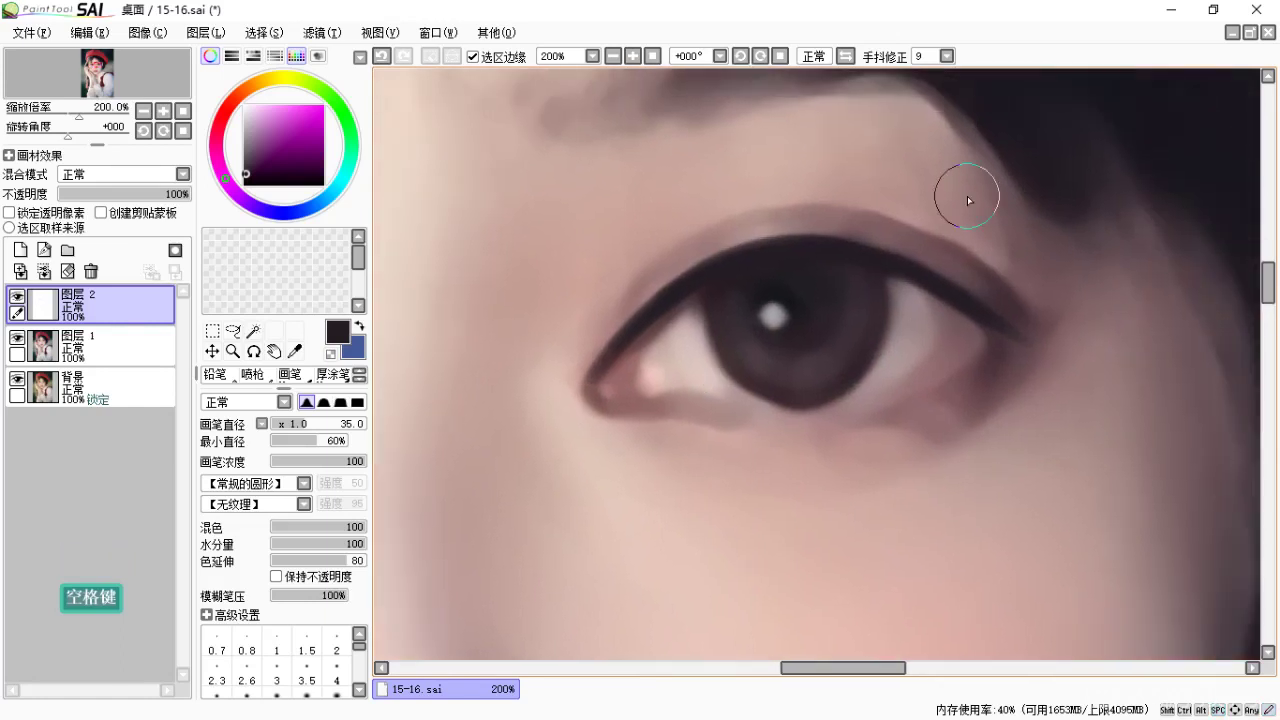
Toggle the visibility of 图层 2 to compare the whole portrait with and without the new lash lines.
{"action": "key", "text": "ctrl+minus"}
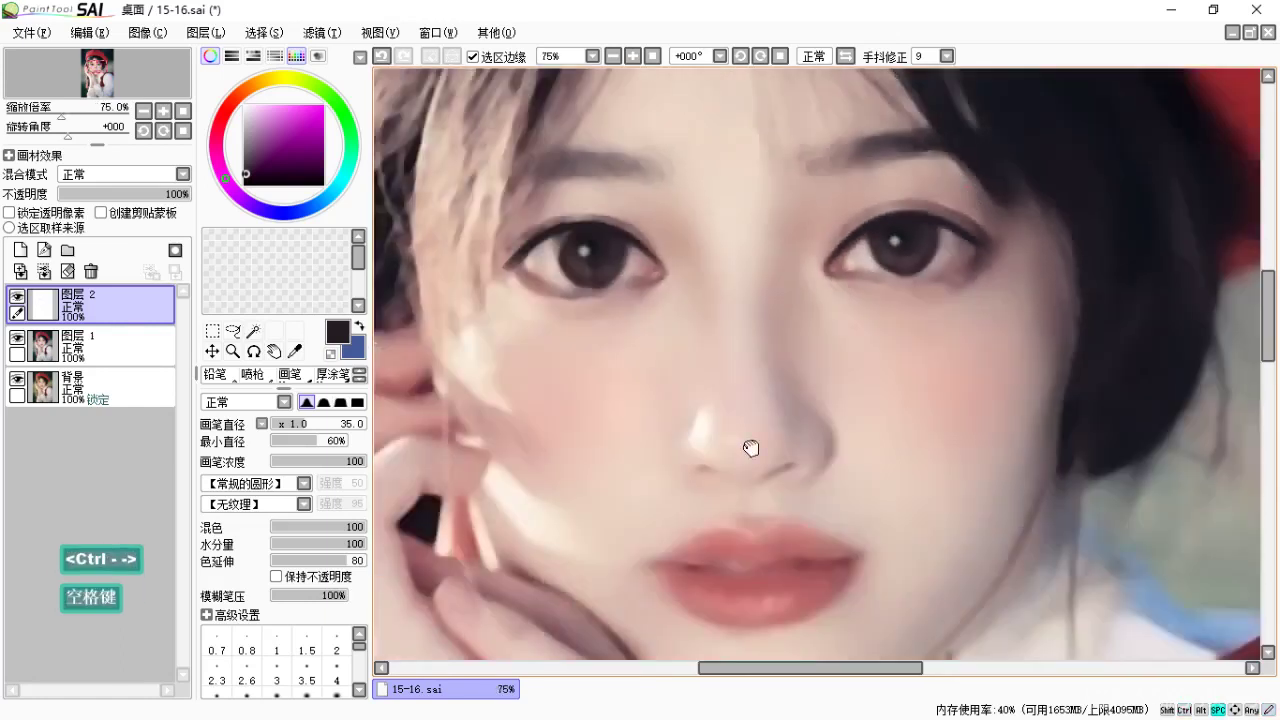
{"action": "left_click_drag", "start_coordinate": [751, 448], "coordinate": [786, 434]}
{"action": "key", "text": "ctrl"}
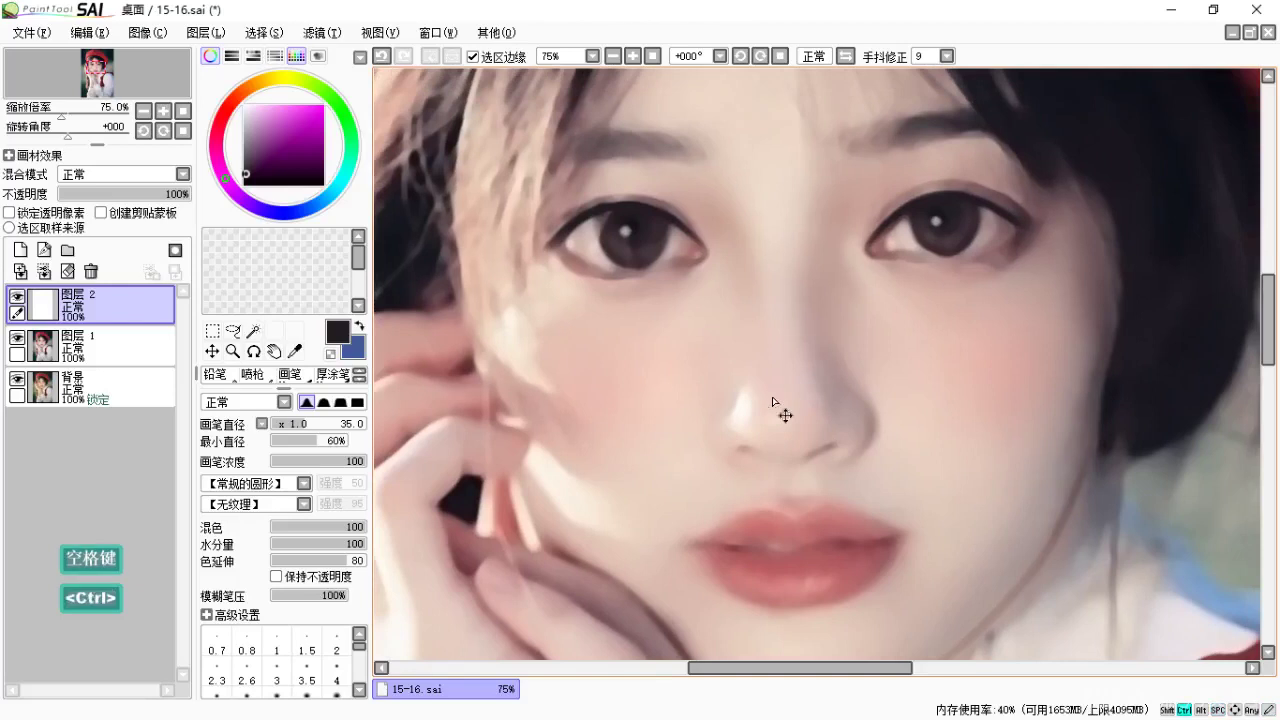
{"action": "key", "text": "ctrl+minus"}
{"action": "key", "text": "ctrl+minus"}
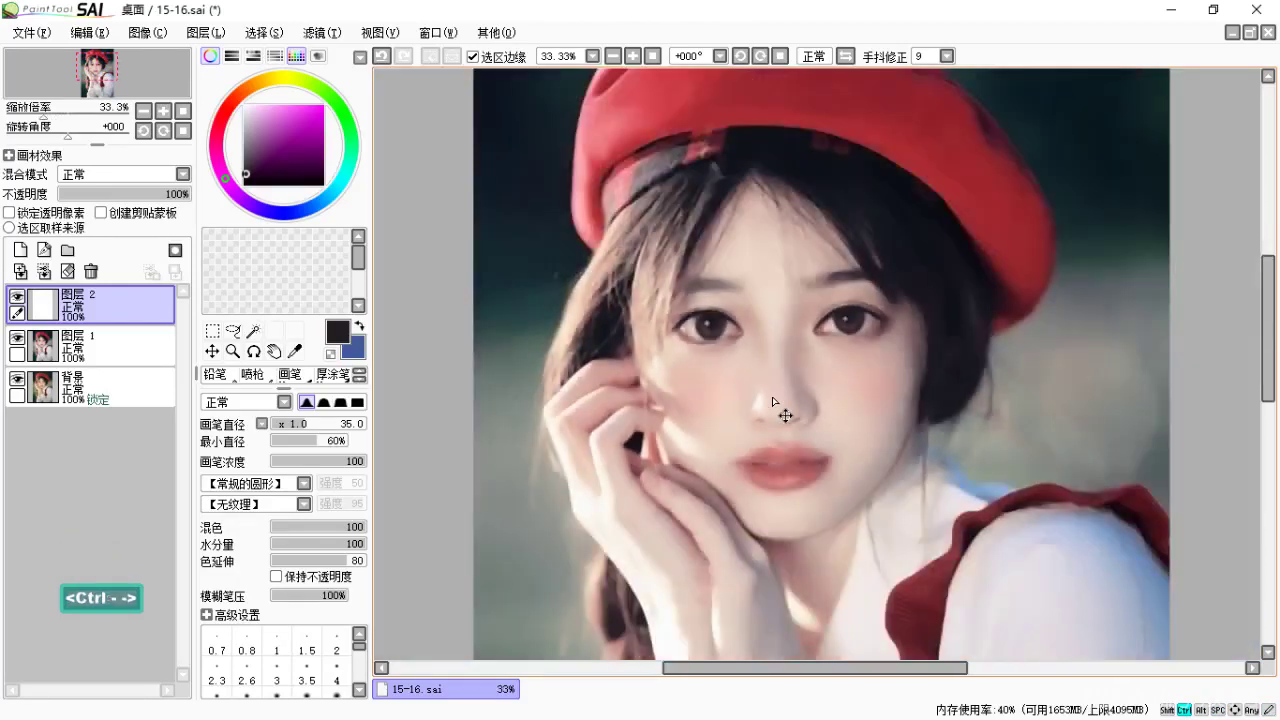
{"action": "left_click", "coordinate": [18, 299]}
{"action": "left_click", "coordinate": [18, 299]}
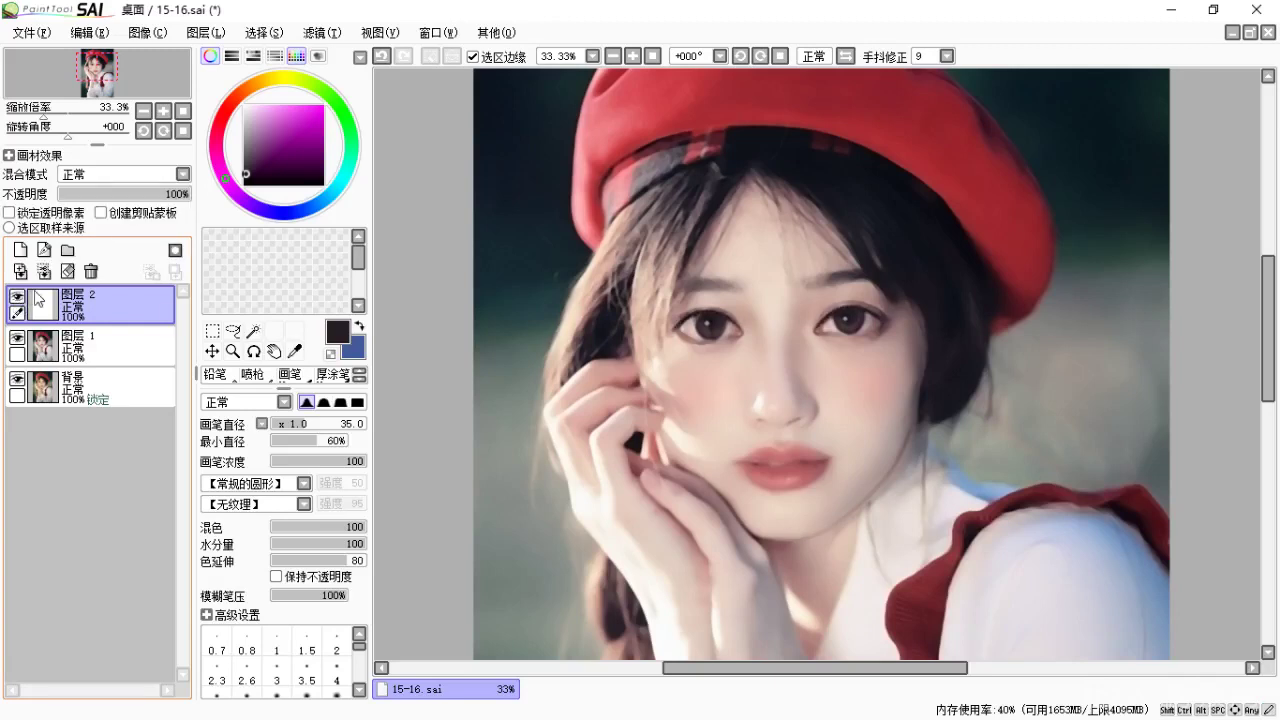
Return to a 100% view of both eyes and add a new layer above the lash line layer.
{"action": "key", "text": "ctrl+equal"}
{"action": "key", "text": "ctrl+equal"}
{"action": "key", "text": "ctrl+equal"}
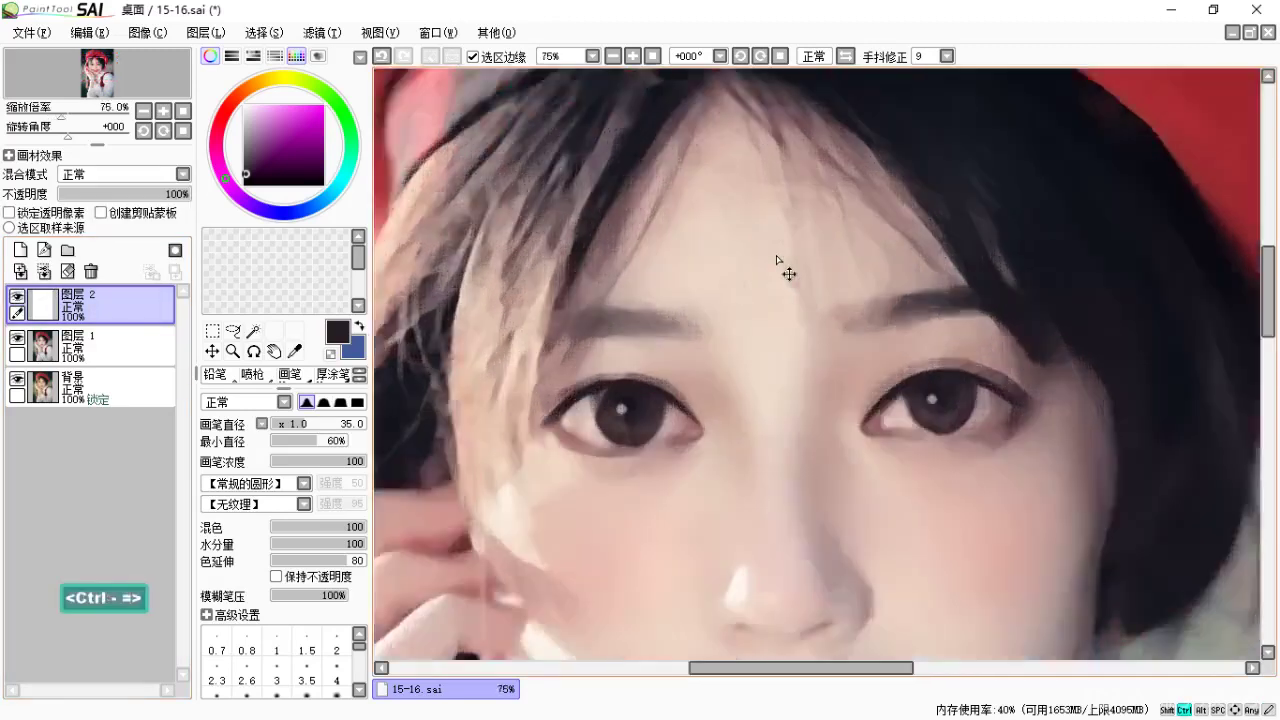
{"action": "key", "text": "space"}
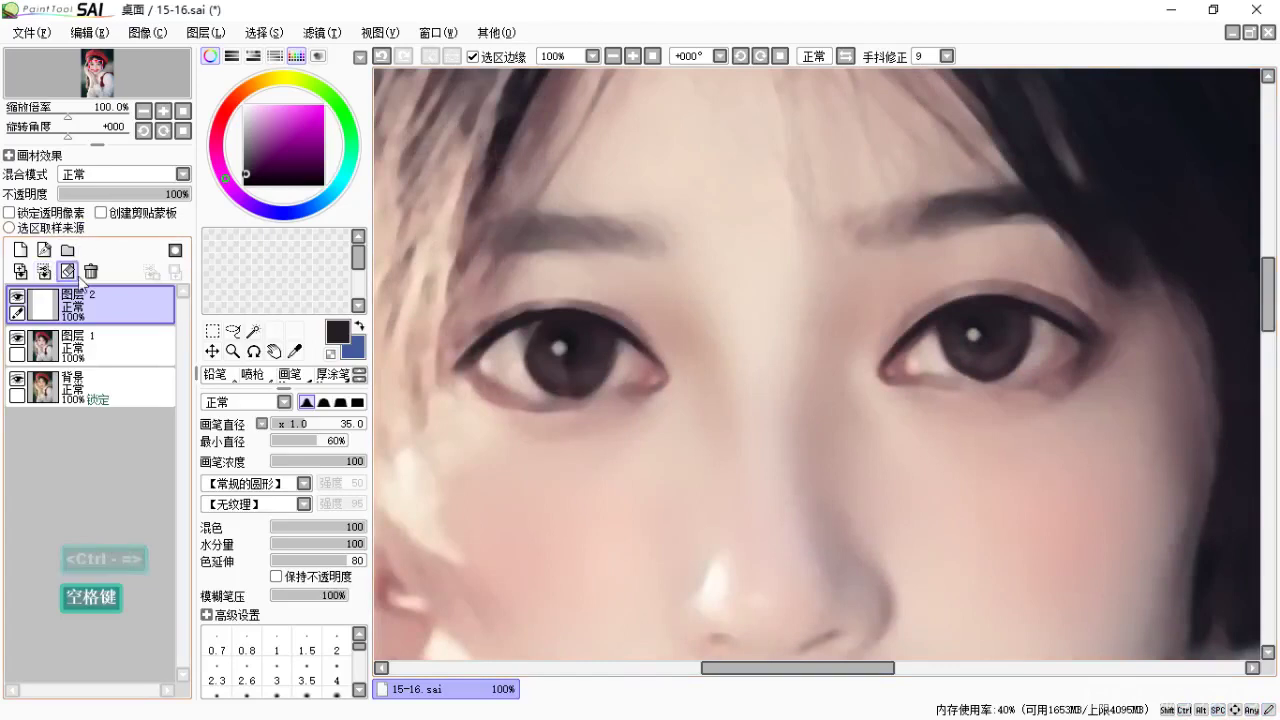
{"action": "left_click", "coordinate": [20, 250]}
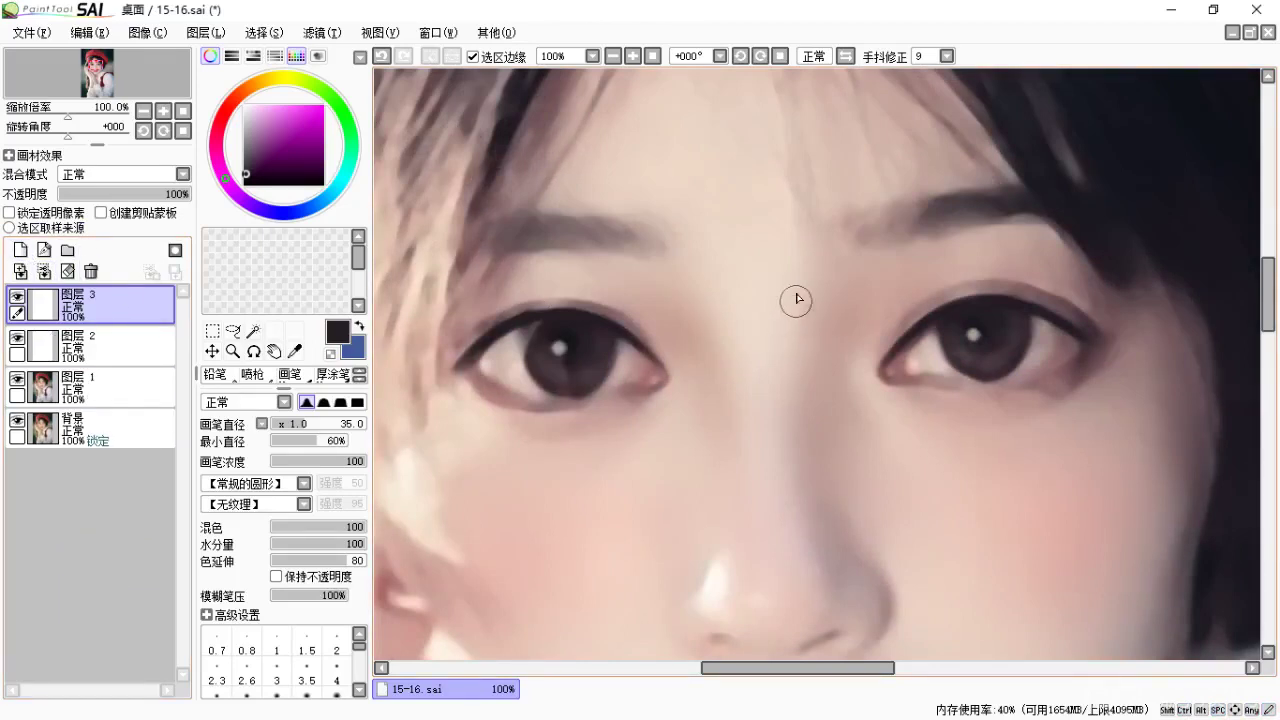
Switch to the airbrush at size 6 and sample the skin tone between the right-hand eye and its brow.
{"action": "key", "text": "bracketleft"}
{"action": "key", "text": "bracketleft"}
{"action": "key", "text": "bracketleft"}
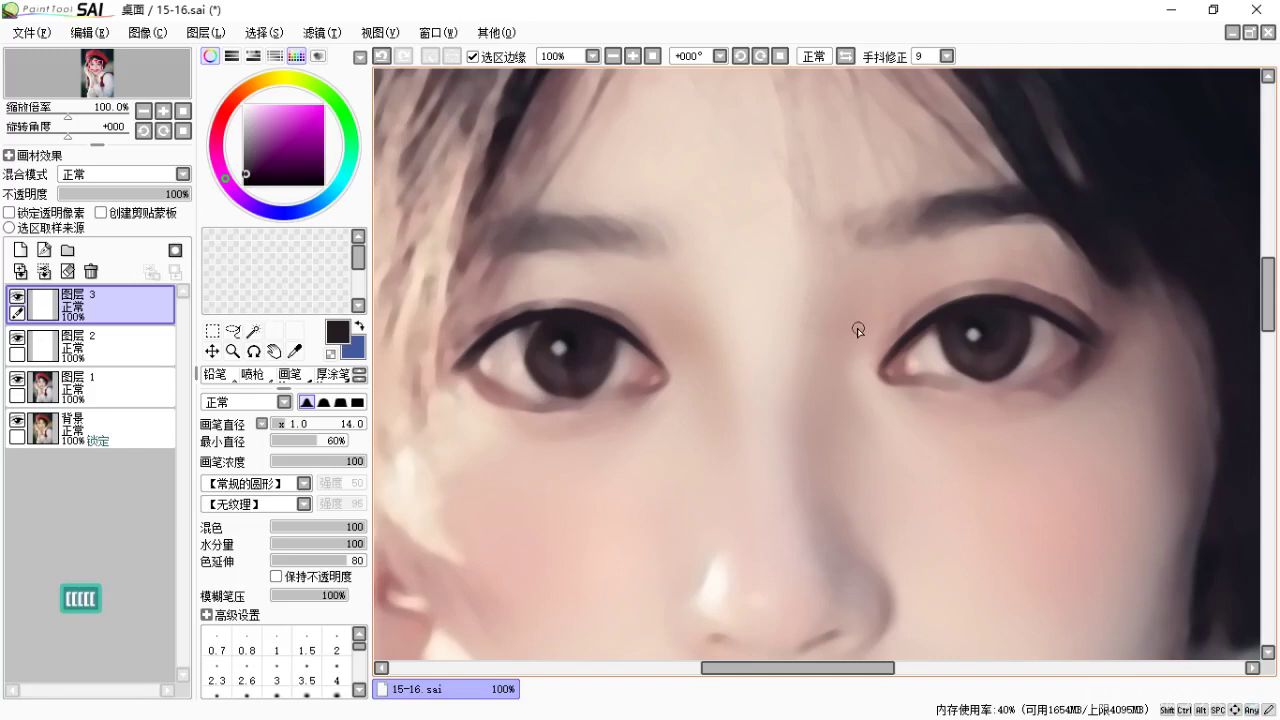
{"action": "key", "text": "b"}
{"action": "key", "text": "bracketleft"}
{"action": "key", "text": "bracketleft"}
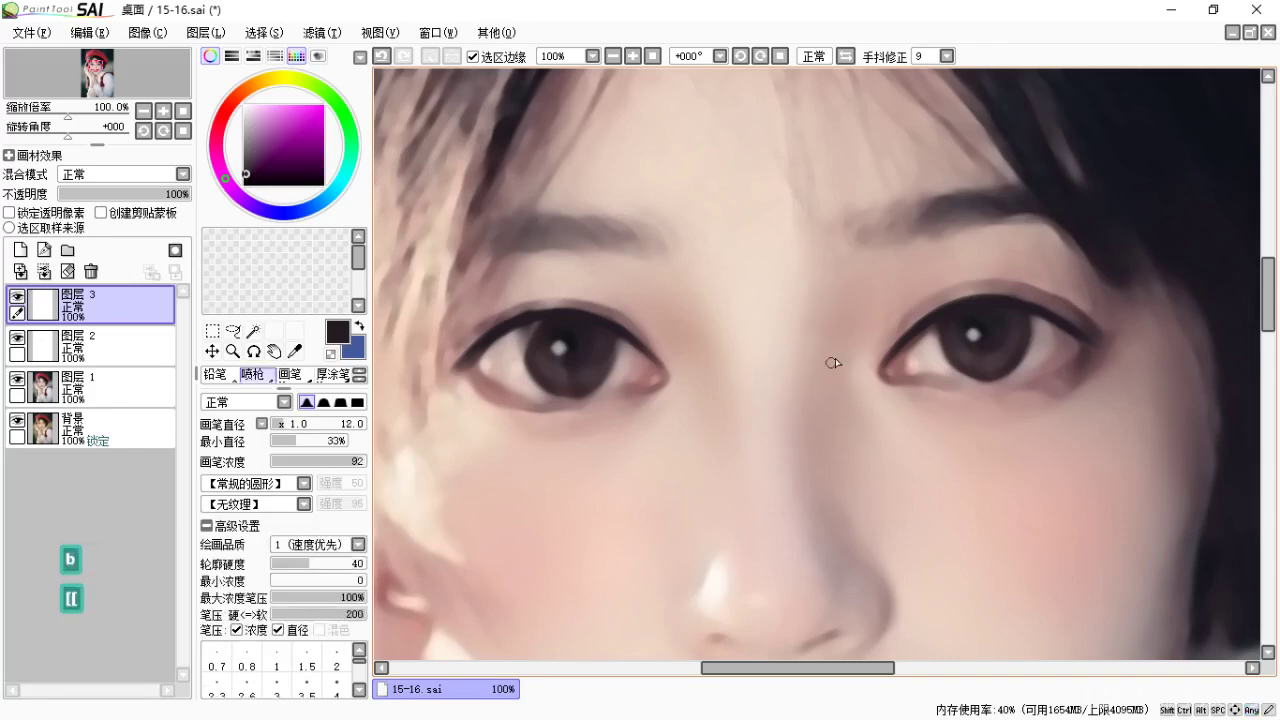
{"action": "key", "text": "bracketleft"}
{"action": "left_click_drag", "start_coordinate": [903, 357], "coordinate": [843, 280]}
{"action": "left_click", "coordinate": [862, 257], "text": "alt"}
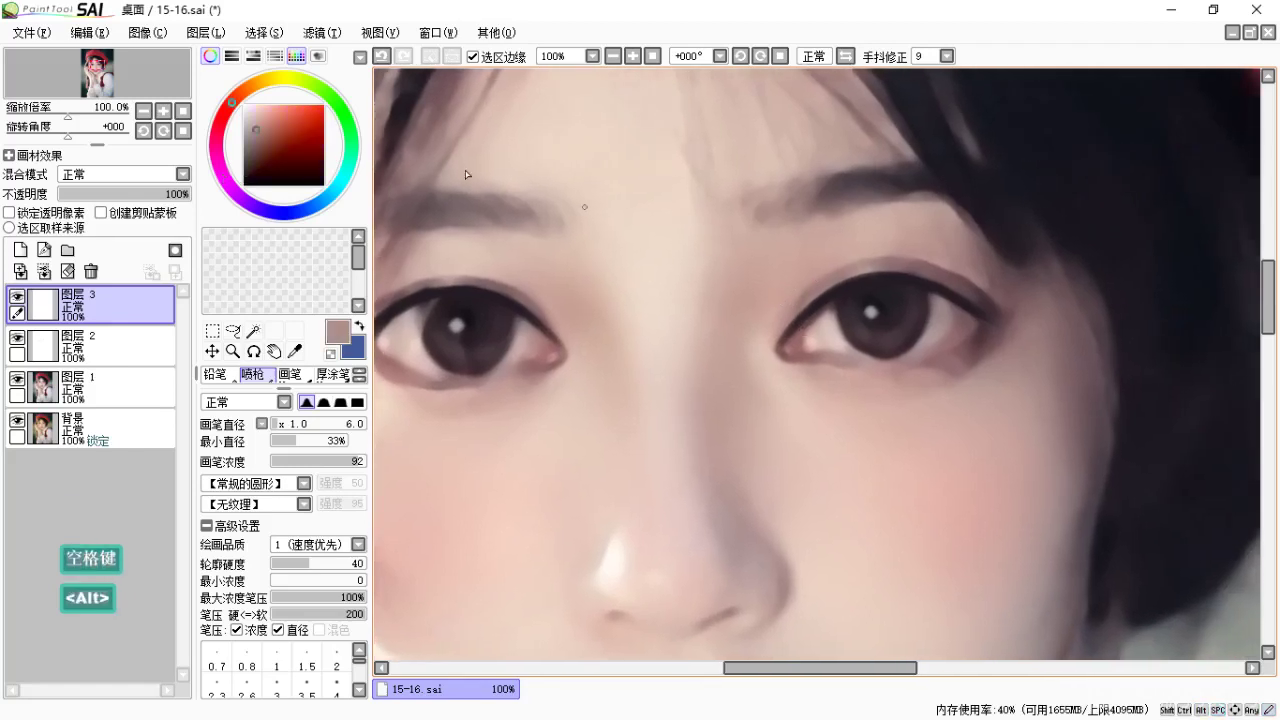
Resample the eyelid skin tone just above the right-hand eye and darken it to a muted reddish brown.
{"action": "left_click", "coordinate": [264, 116]}
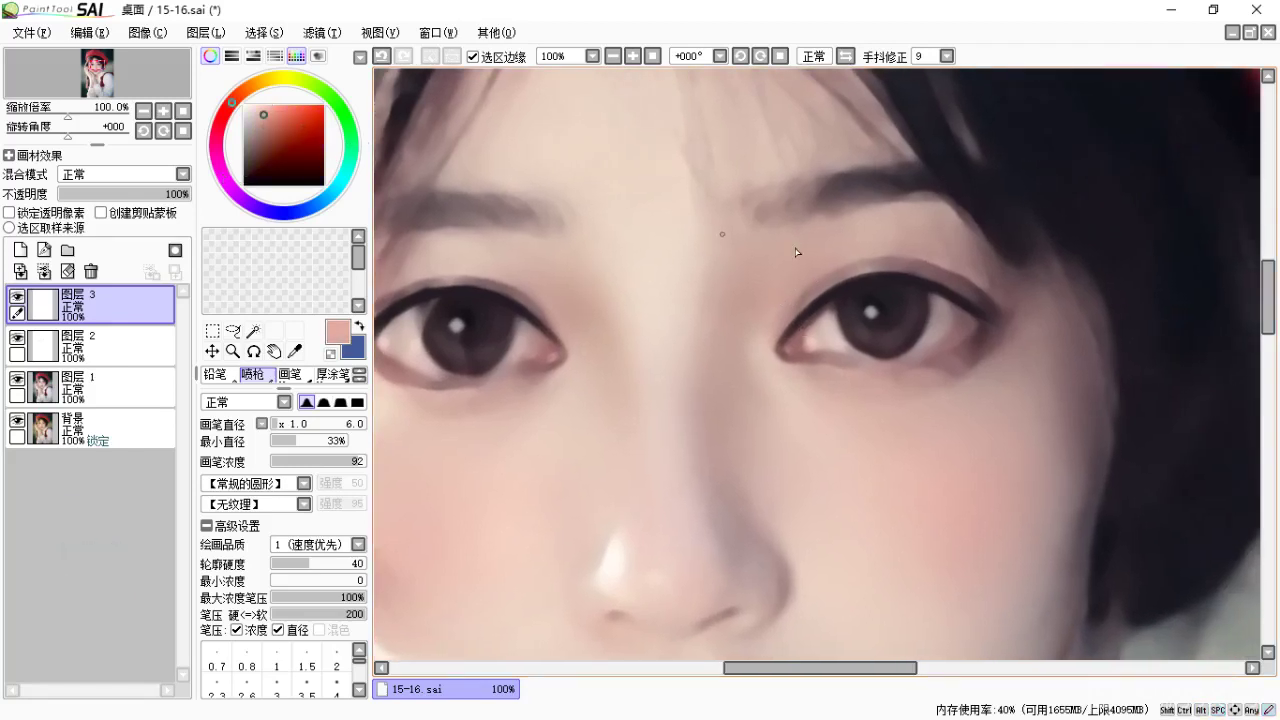
{"action": "key", "text": "ctrl+z"}
{"action": "left_click", "coordinate": [849, 267], "text": "alt"}
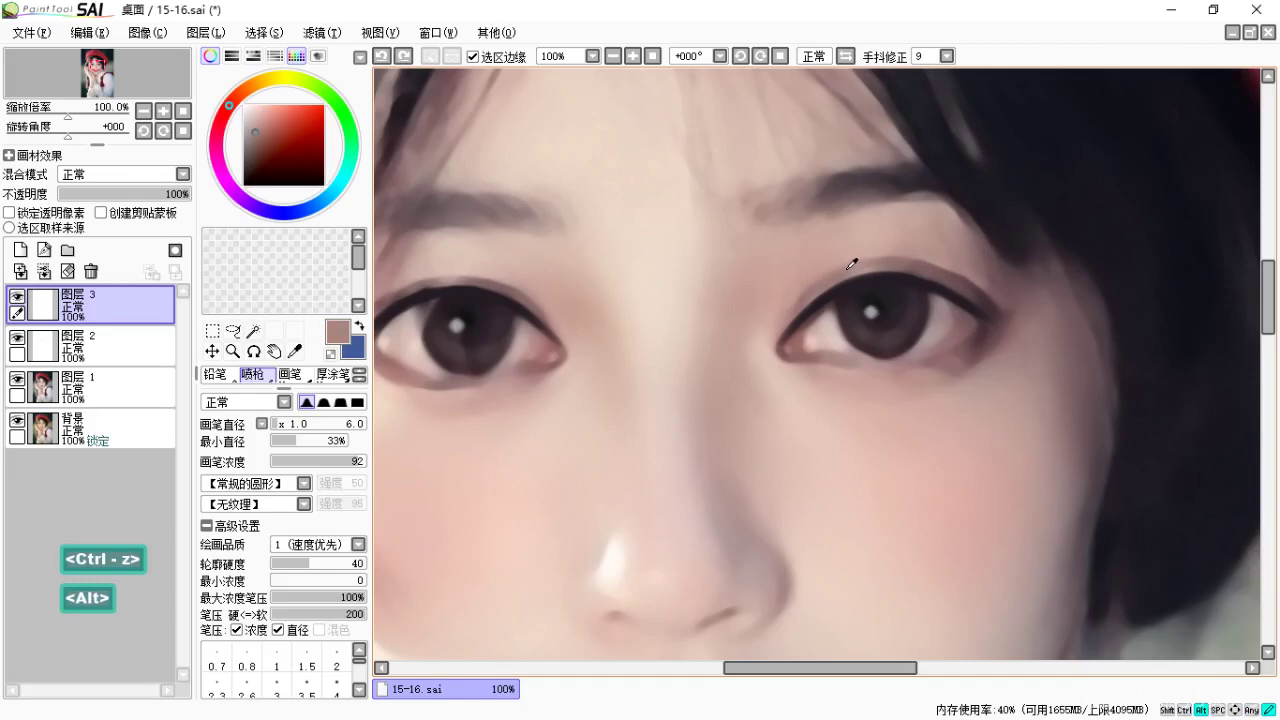
{"action": "left_click", "coordinate": [260, 128]}
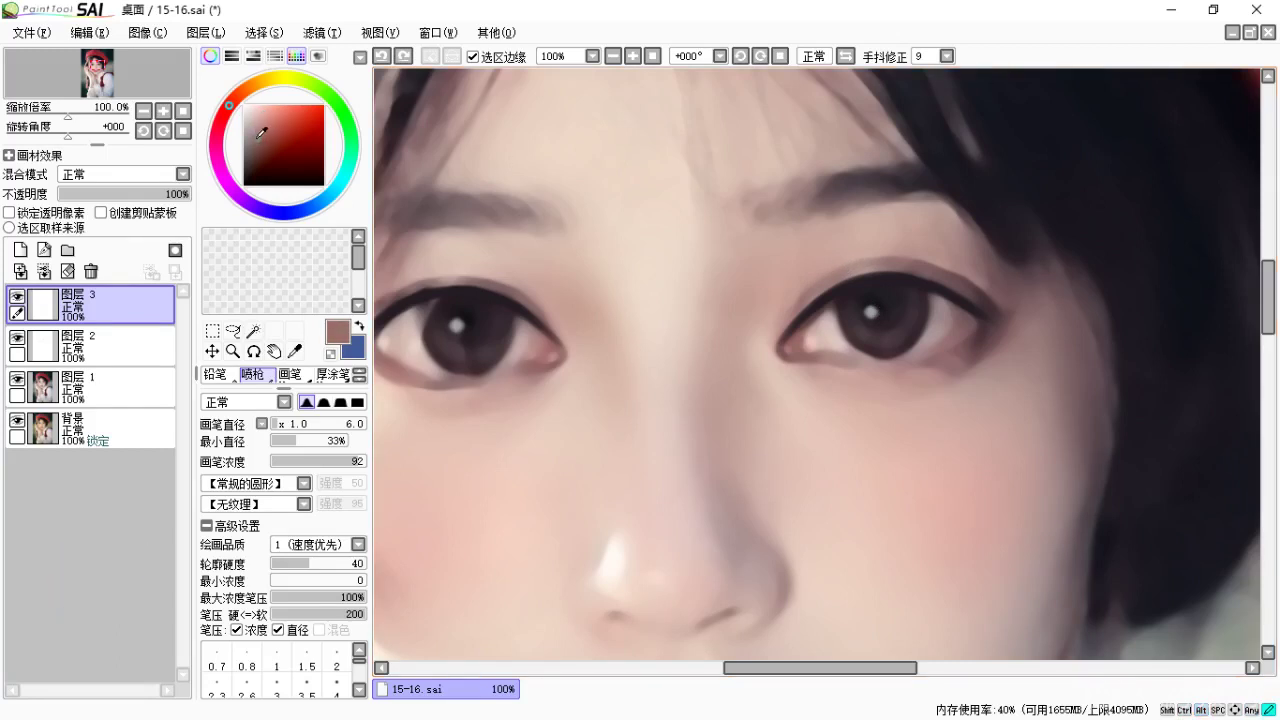
{"action": "left_click_drag", "start_coordinate": [798, 298], "coordinate": [870, 272]}
{"action": "key", "text": "ctrl+z"}
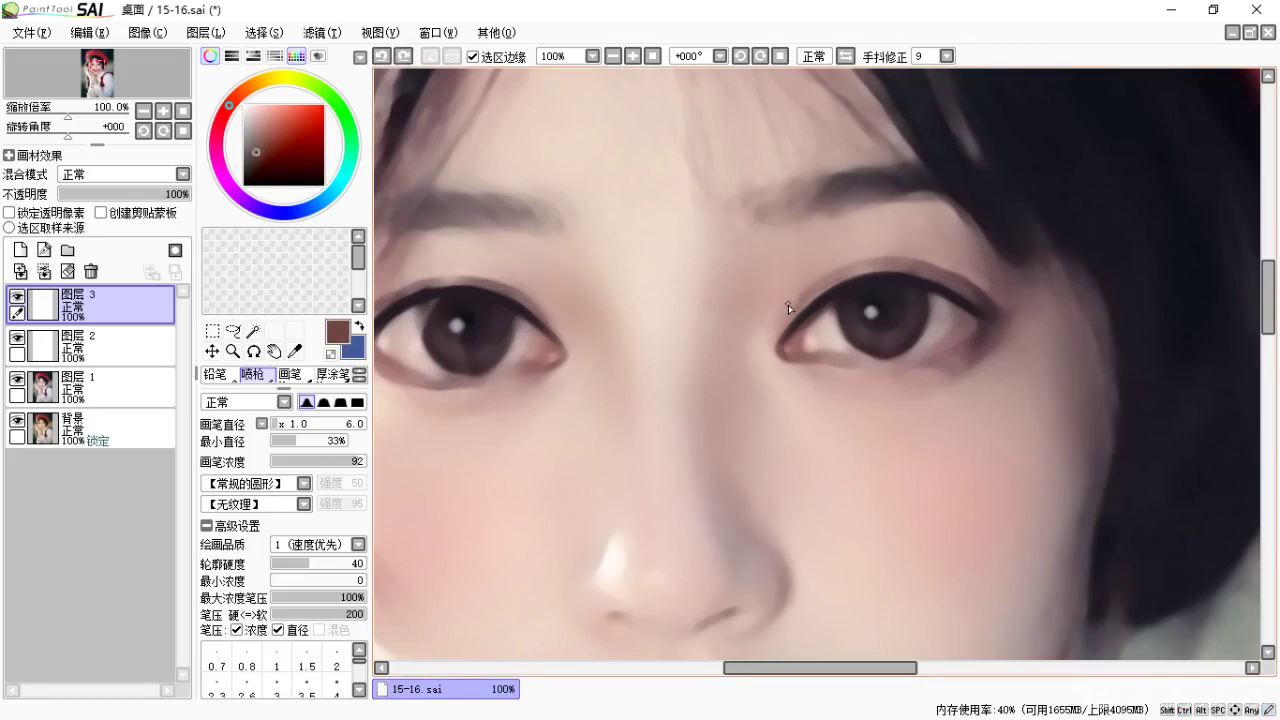
{"action": "key", "text": "ctrl+z"}
{"action": "key", "text": "ctrl+z"}
Draw a thin brown eyelid crease arching above the right-hand eye from inner to outer corner on layer 图层 3.
{"action": "left_click_drag", "start_coordinate": [792, 307], "coordinate": [982, 292]}
{"action": "key", "text": "space"}
{"action": "mouse_move", "coordinate": [866, 336]}
{"action": "left_mouse_down"}
{"action": "mouse_move", "coordinate": [886, 352]}
{"action": "mouse_move", "coordinate": [840, 363]}
{"action": "mouse_move", "coordinate": [886, 337]}
{"action": "left_mouse_up"}
Soften the ends of the right-hand eyelid crease with the blending brush at size 35.
{"action": "key", "text": "c"}
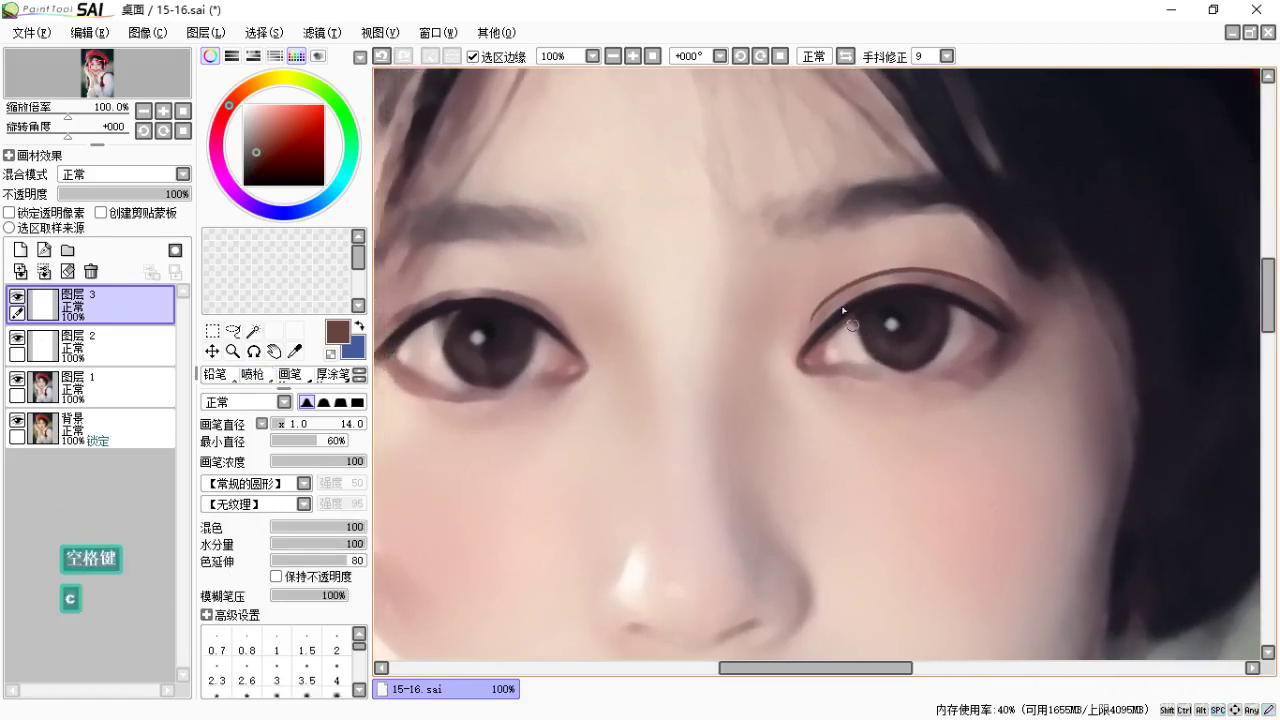
{"action": "key", "text": "bracketright"}
{"action": "key", "text": "bracketright"}
{"action": "key", "text": "bracketright"}
{"action": "key", "text": "bracketright"}
{"action": "key", "text": "bracketright"}
{"action": "key", "text": "space"}
{"action": "key", "text": "space"}
{"action": "key", "text": "space"}
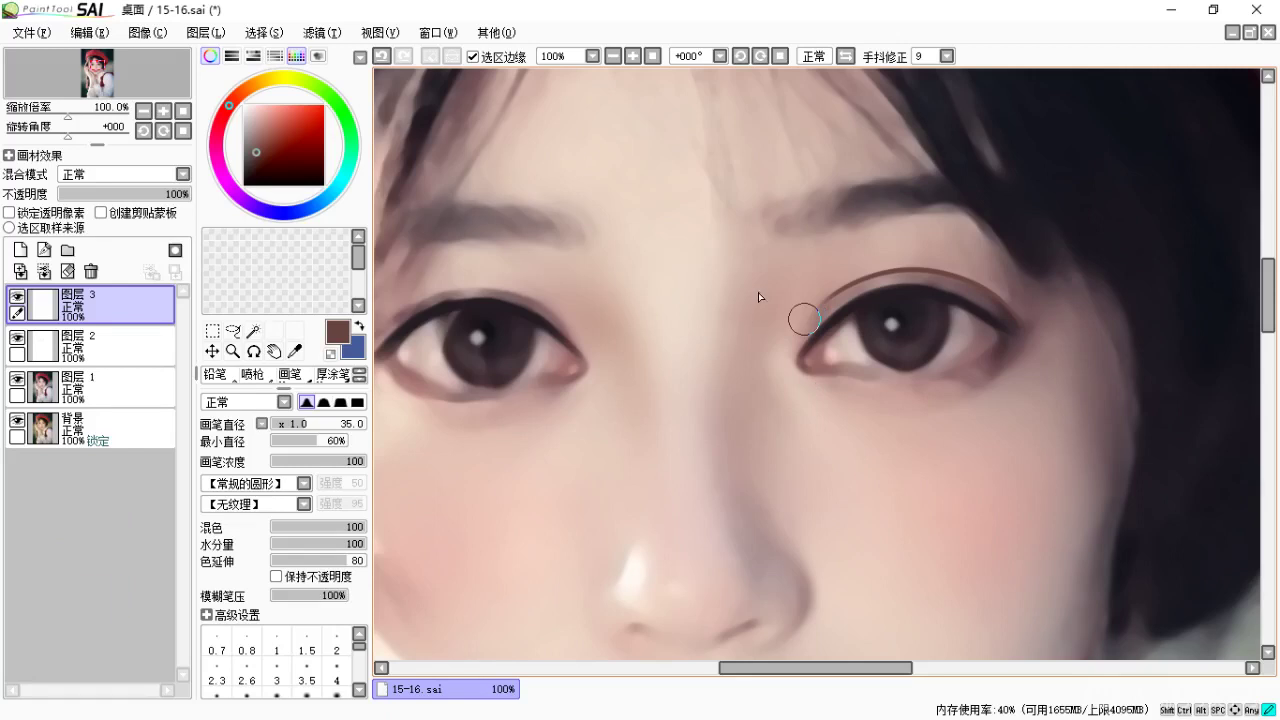
Examine the right-hand eyelid crease up close and compare it with the bare eyelid of the left-hand eye.
{"action": "key", "text": "b"}
{"action": "key", "text": "ctrl+s"}
{"action": "scroll", "coordinate": [590, 278], "scroll_direction": "up", "scroll_amount": 2}
{"action": "scroll", "coordinate": [603, 286], "scroll_direction": "down", "scroll_amount": 6}
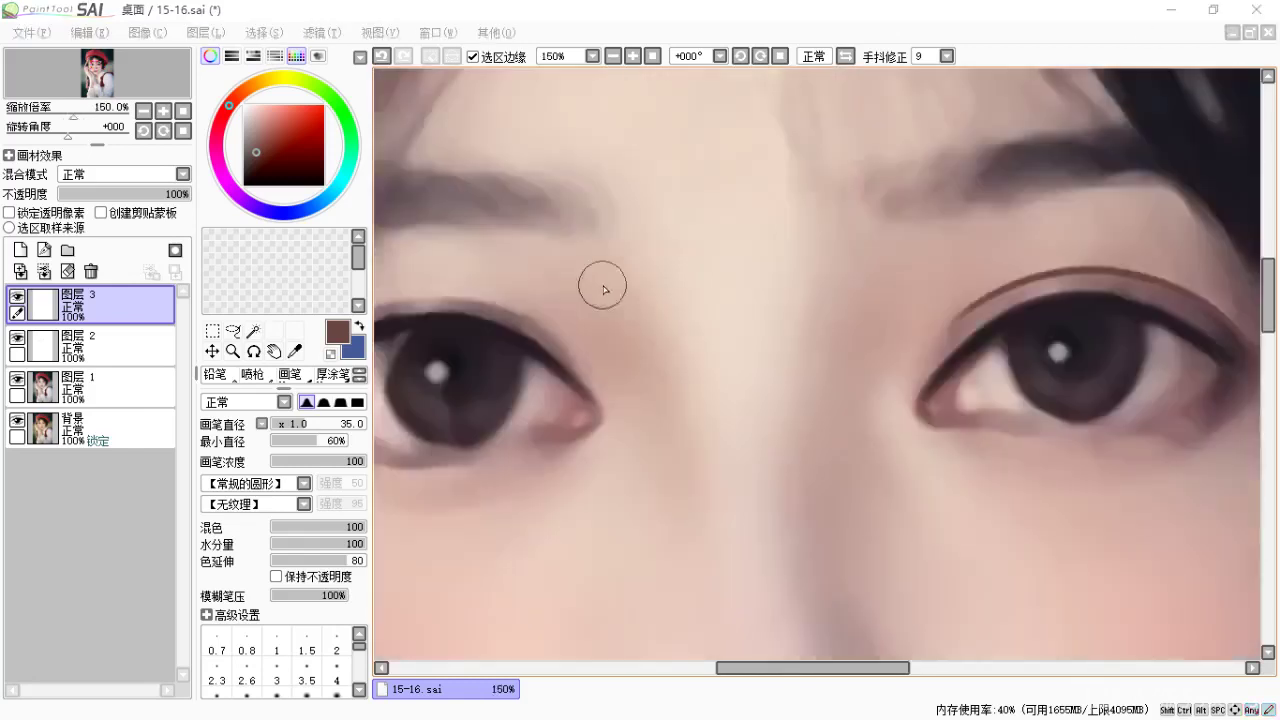
{"action": "scroll", "coordinate": [679, 298], "scroll_direction": "up", "scroll_amount": 5}
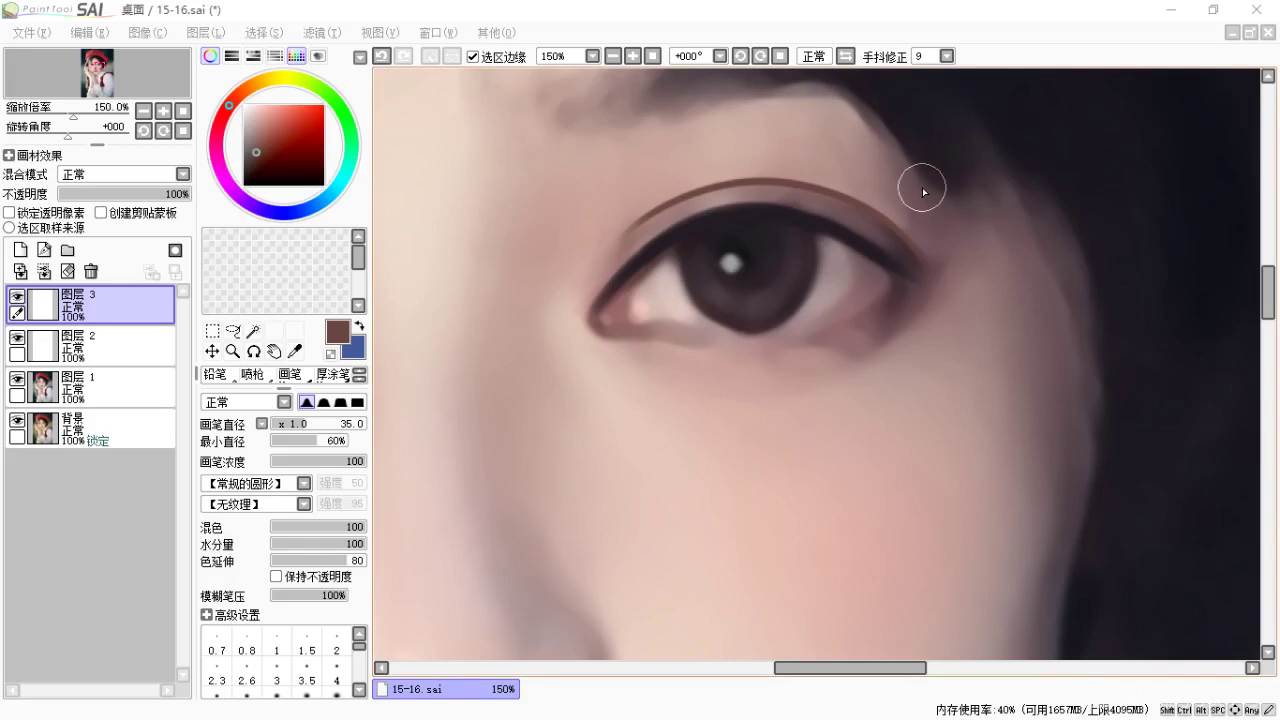
{"action": "key", "text": "space"}
{"action": "mouse_move", "coordinate": [765, 292]}
{"action": "left_mouse_down"}
{"action": "mouse_move", "coordinate": [682, 282]}
{"action": "mouse_move", "coordinate": [634, 296]}
{"action": "left_mouse_up"}
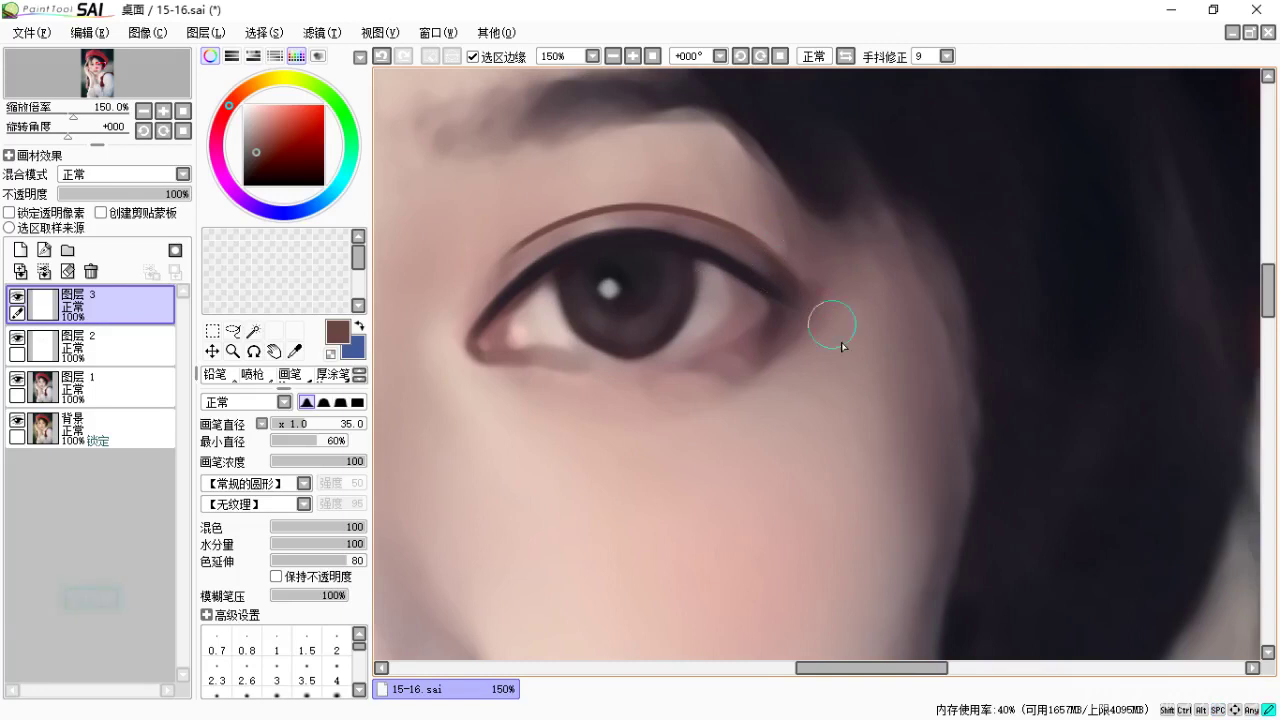
{"action": "key", "text": "space"}
{"action": "left_click_drag", "start_coordinate": [568, 338], "coordinate": [1108, 294]}
{"action": "left_click_drag", "start_coordinate": [737, 280], "coordinate": [826, 257]}
Switch back to the size 6 airbrush for the crease of the left-hand eye.
{"action": "key", "text": "b"}
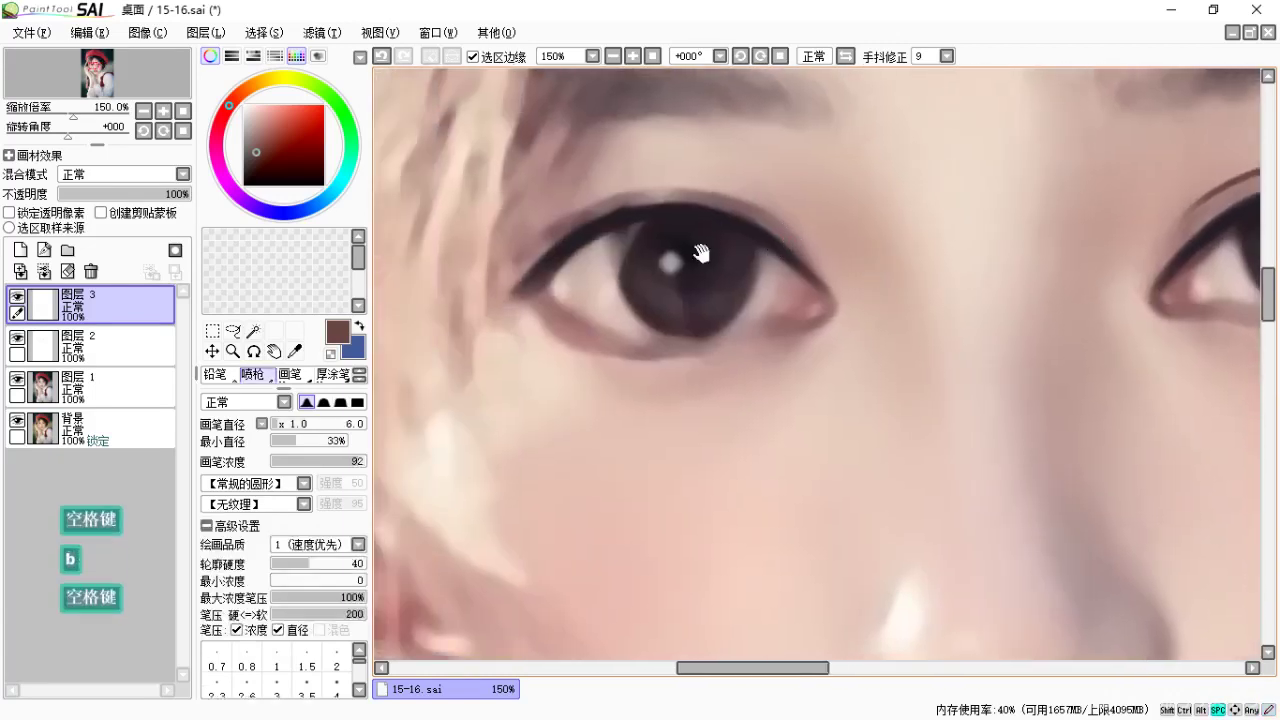
{"action": "key", "text": "space"}
{"action": "left_click_drag", "start_coordinate": [642, 162], "coordinate": [752, 195]}
{"action": "left_click_drag", "start_coordinate": [1020, 257], "coordinate": [893, 285]}
{"action": "key", "text": "space"}
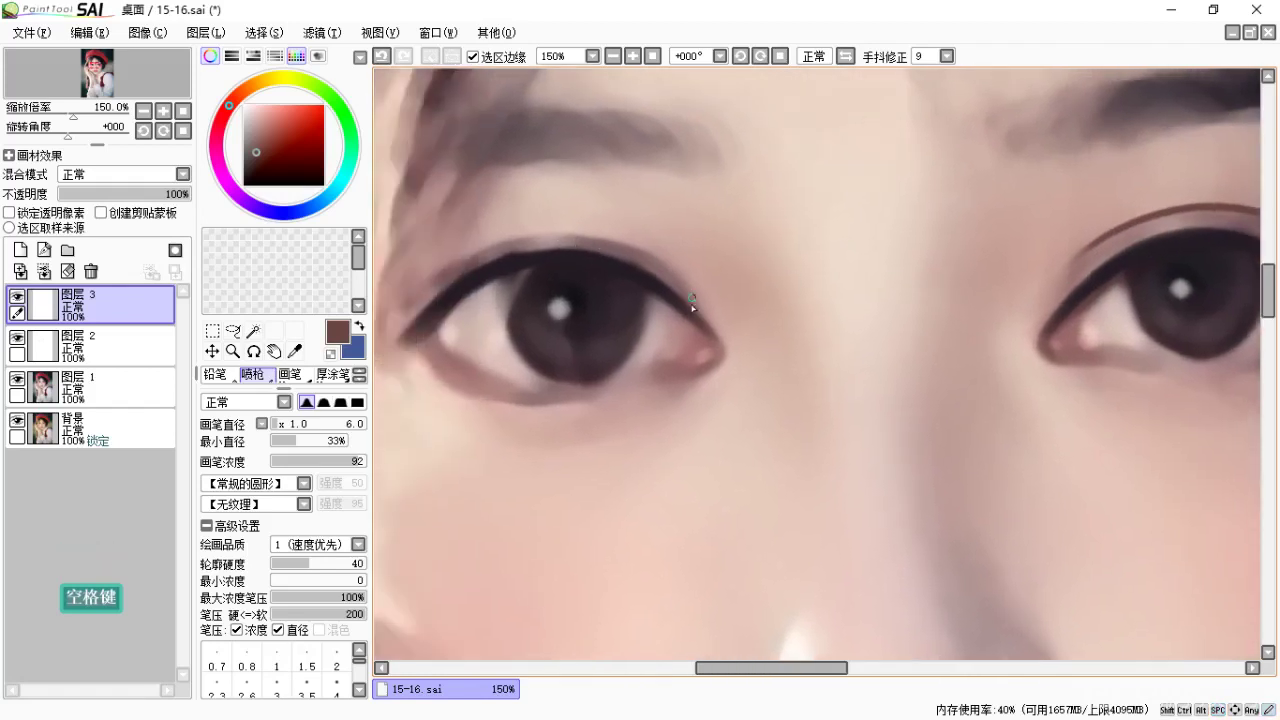
{"action": "mouse_move", "coordinate": [690, 282]}
{"action": "left_mouse_down"}
{"action": "mouse_move", "coordinate": [665, 251]}
{"action": "mouse_move", "coordinate": [420, 275]}
{"action": "left_mouse_up"}
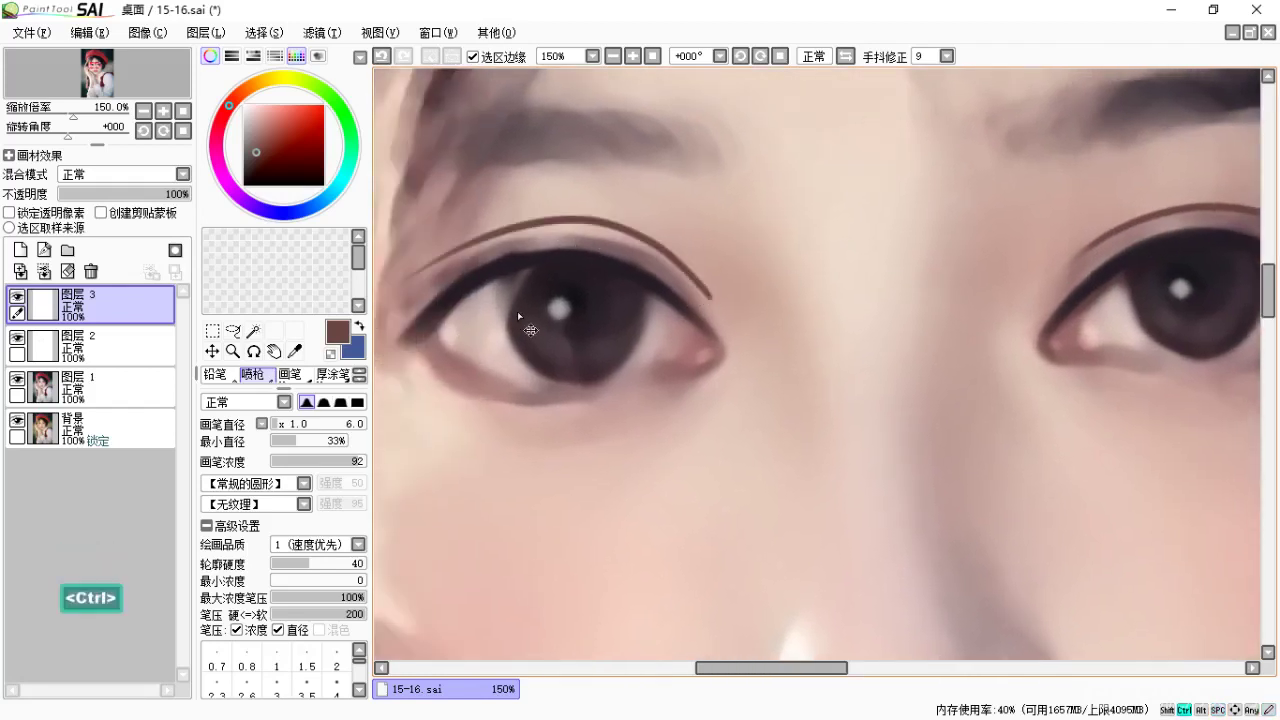
{"action": "key", "text": "ctrl+z"}
{"action": "mouse_move", "coordinate": [698, 300]}
{"action": "left_mouse_down"}
{"action": "mouse_move", "coordinate": [434, 263]}
{"action": "mouse_move", "coordinate": [378, 296]}
{"action": "left_mouse_up"}
{"action": "key", "text": "ctrl+z"}
{"action": "left_click_drag", "start_coordinate": [706, 296], "coordinate": [404, 262]}
{"action": "left_click_drag", "start_coordinate": [507, 351], "coordinate": [582, 341]}
{"action": "key", "text": "ctrl+z"}
Draw a thin brown eyelid crease arching above the left-hand eye, matching the other eye.
{"action": "mouse_move", "coordinate": [465, 290]}
{"action": "left_mouse_down"}
{"action": "mouse_move", "coordinate": [607, 208]}
{"action": "mouse_move", "coordinate": [772, 288]}
{"action": "left_mouse_up"}
{"action": "left_click_drag", "start_coordinate": [700, 340], "coordinate": [578, 315]}
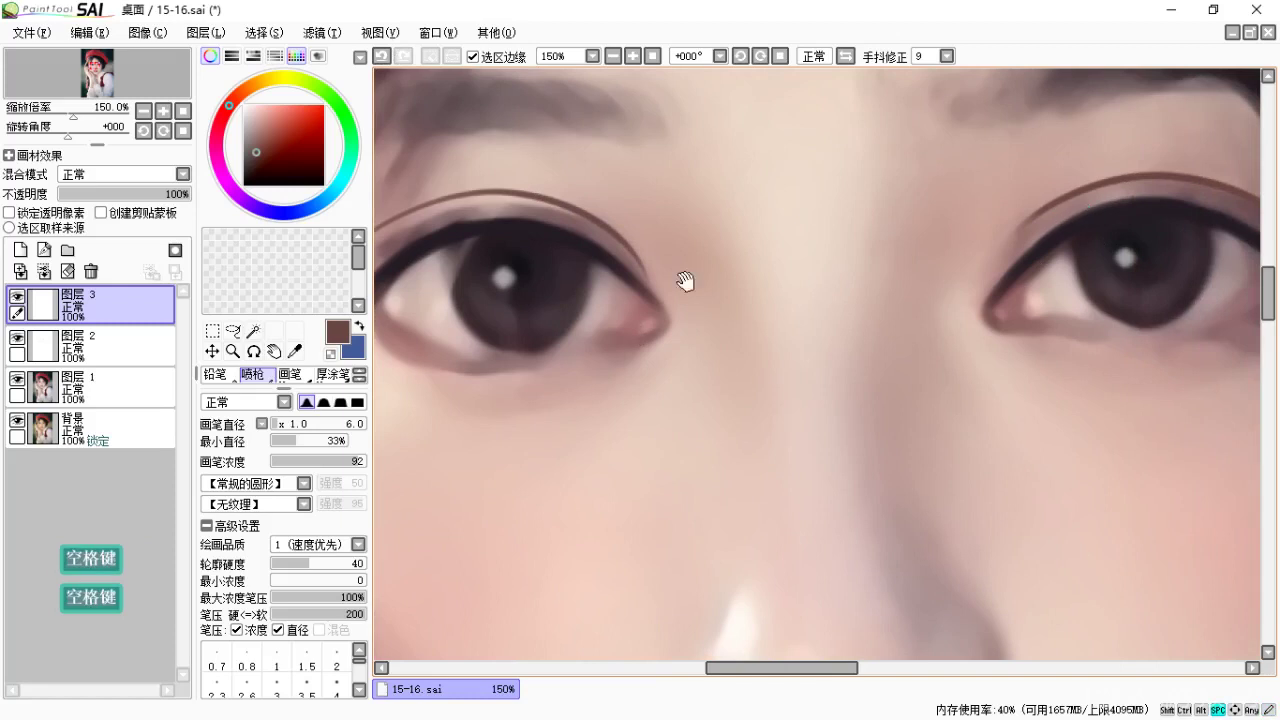
{"action": "left_click_drag", "start_coordinate": [642, 284], "coordinate": [873, 292]}
{"action": "left_click_drag", "start_coordinate": [777, 282], "coordinate": [751, 298]}
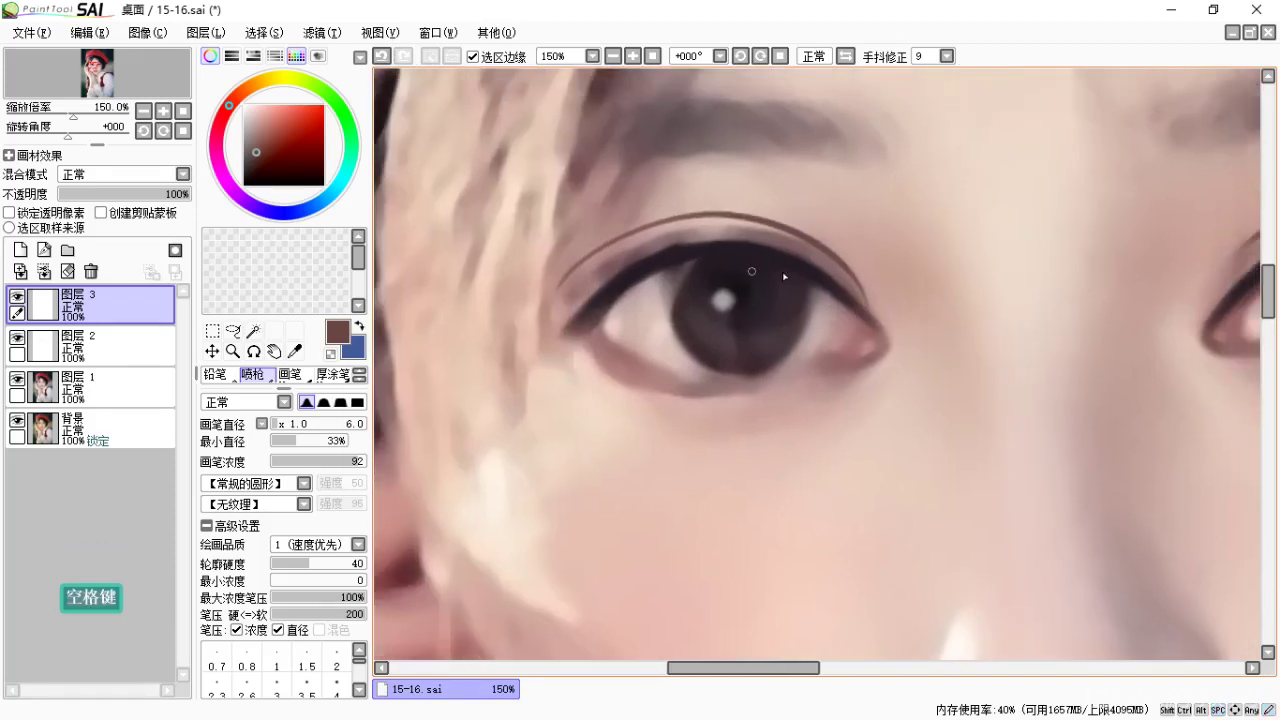
Fade the ends of the left-hand eyelid crease with the blending brush at size 35.
{"action": "key", "text": "c"}
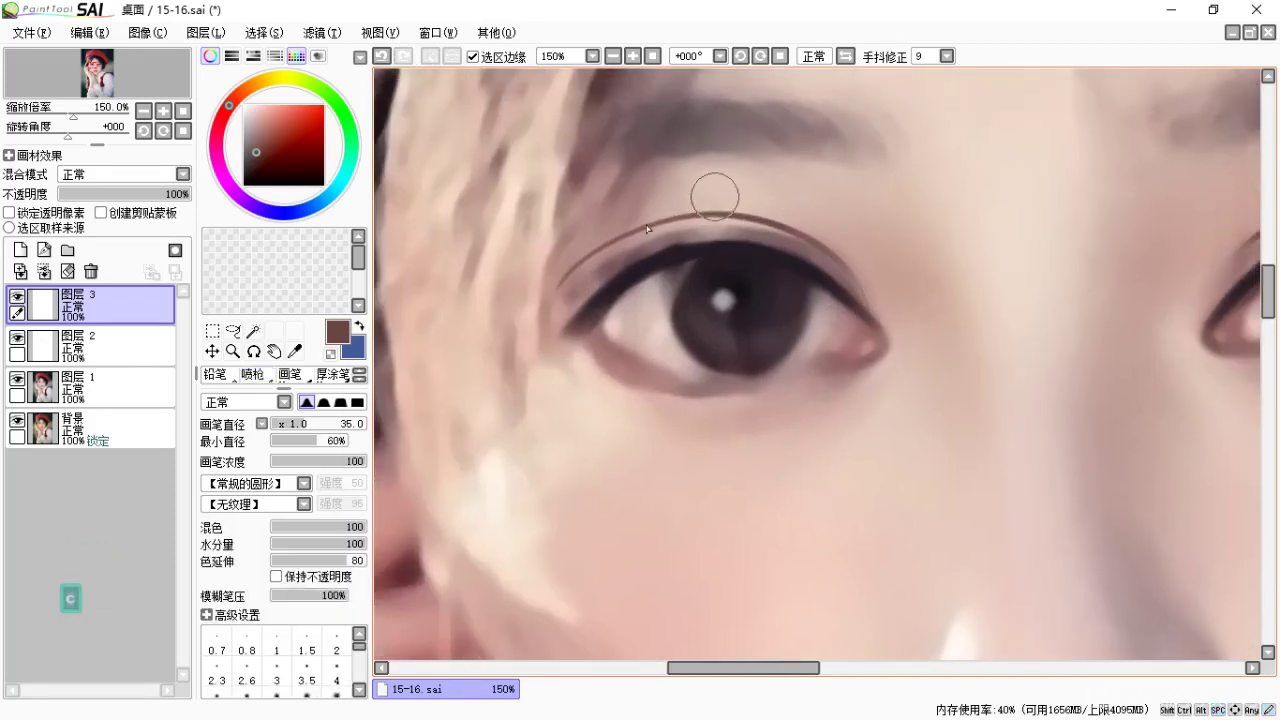
{"action": "left_click_drag", "start_coordinate": [857, 300], "coordinate": [755, 316]}
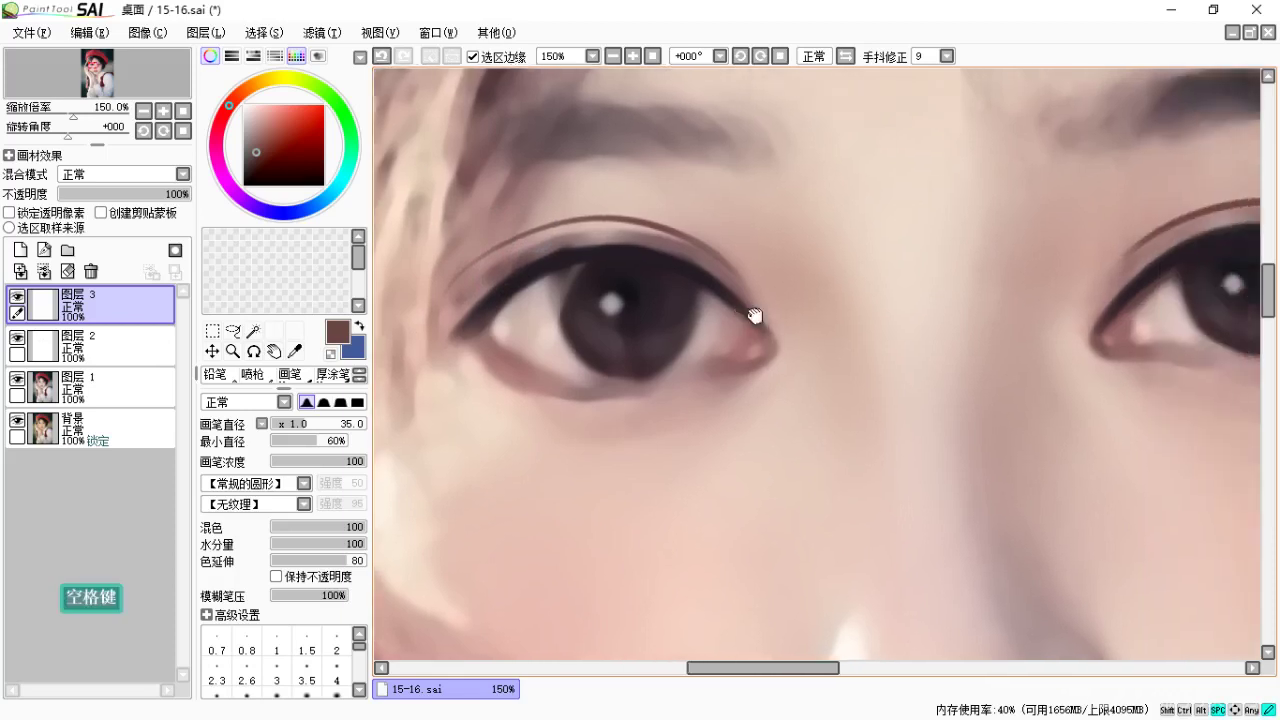
{"action": "key", "text": "ctrl+minus"}
{"action": "key", "text": "ctrl+minus"}
{"action": "key", "text": "ctrl+minus"}
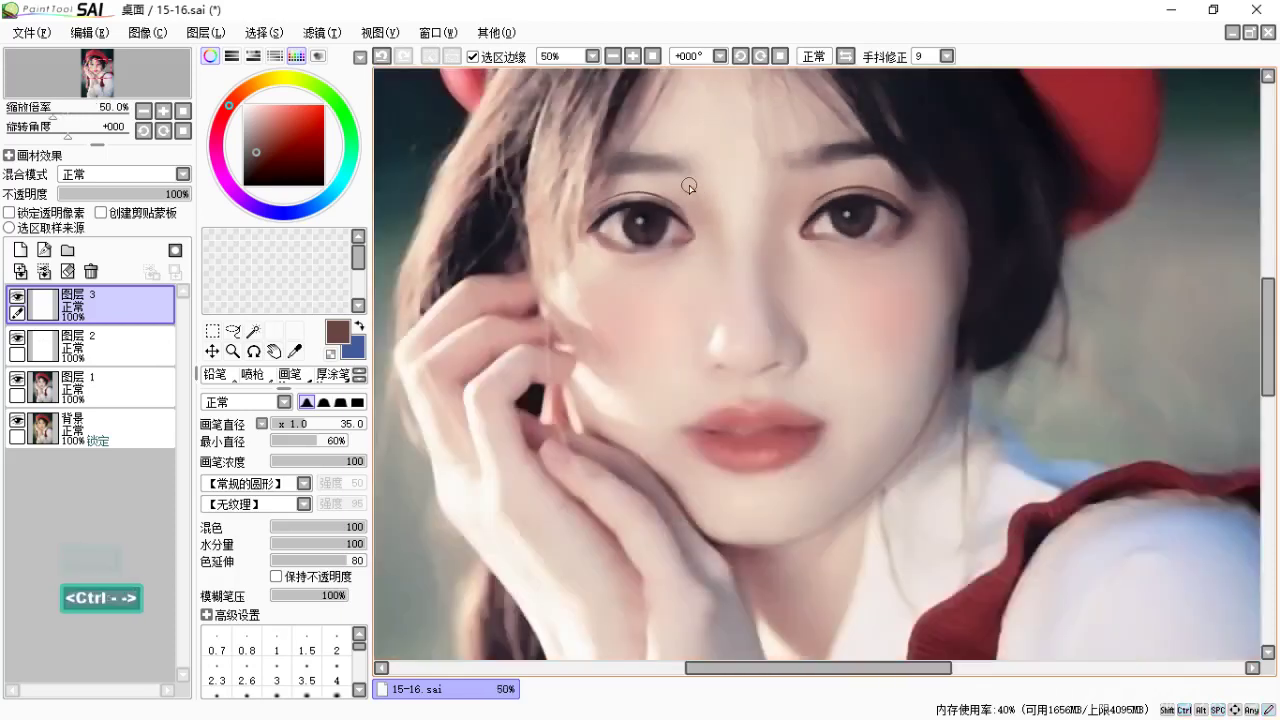
{"action": "left_click_drag", "start_coordinate": [774, 314], "coordinate": [755, 398]}
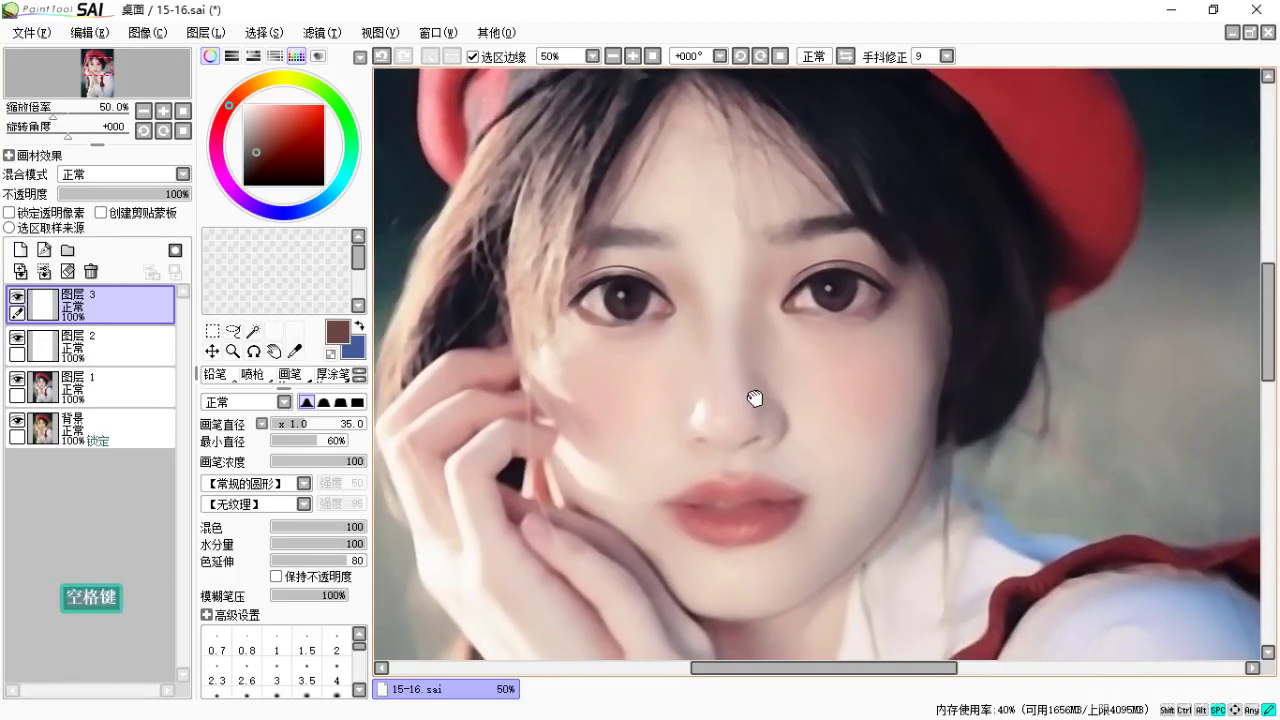
Lasso the left-hand eyelid crease, rotate it slightly counter-clockwise with a free transform, apply it and clear the selection.
{"action": "key", "text": "ctrl+equal"}
{"action": "key", "text": "ctrl+equal"}
{"action": "key", "text": "ctrl+equal"}
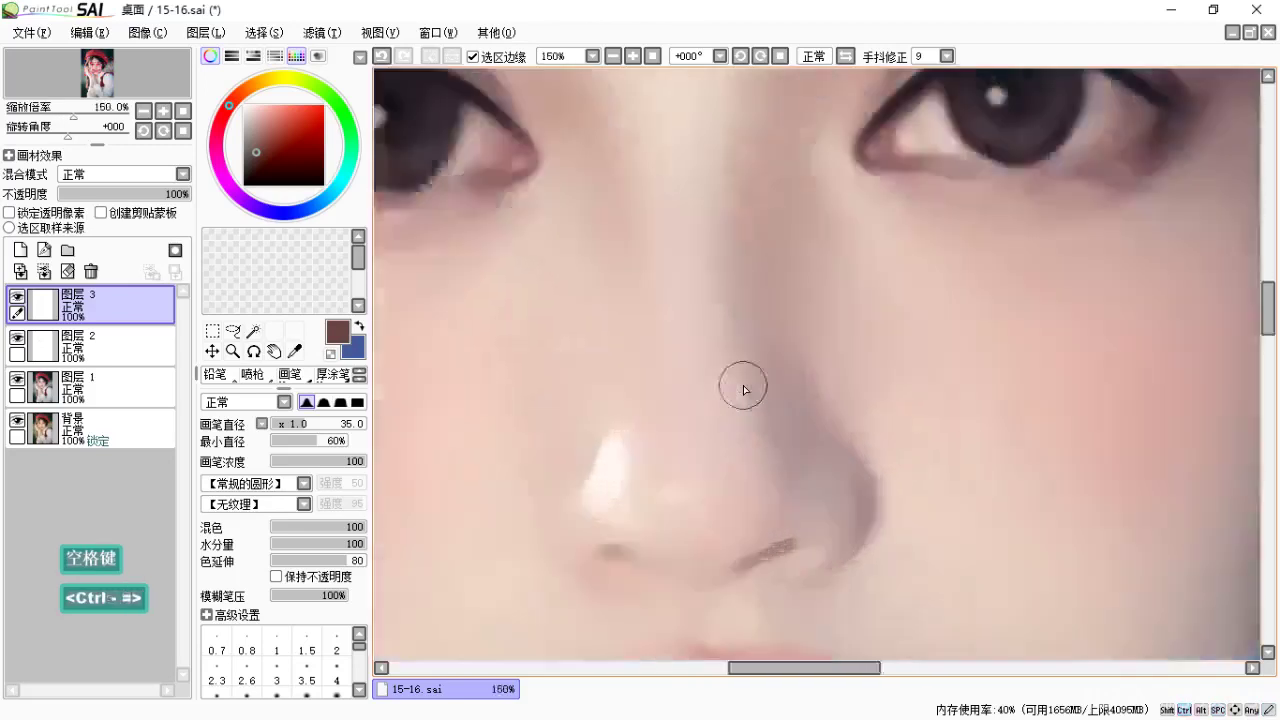
{"action": "mouse_move", "coordinate": [729, 289]}
{"action": "left_mouse_down"}
{"action": "mouse_move", "coordinate": [791, 351]}
{"action": "mouse_move", "coordinate": [1019, 509]}
{"action": "left_mouse_up"}
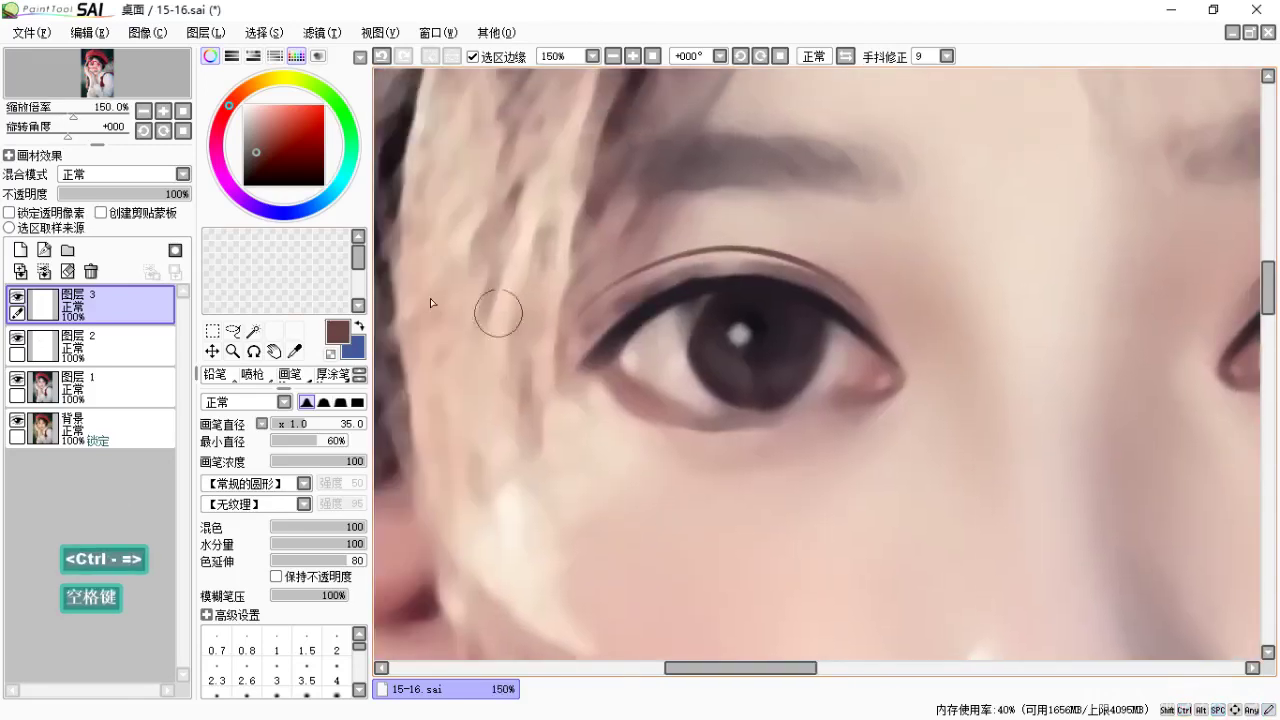
{"action": "left_click", "coordinate": [233, 331]}
{"action": "mouse_move", "coordinate": [606, 260]}
{"action": "left_mouse_down"}
{"action": "mouse_move", "coordinate": [446, 423]}
{"action": "mouse_move", "coordinate": [1020, 343]}
{"action": "mouse_move", "coordinate": [543, 332]}
{"action": "left_mouse_up"}
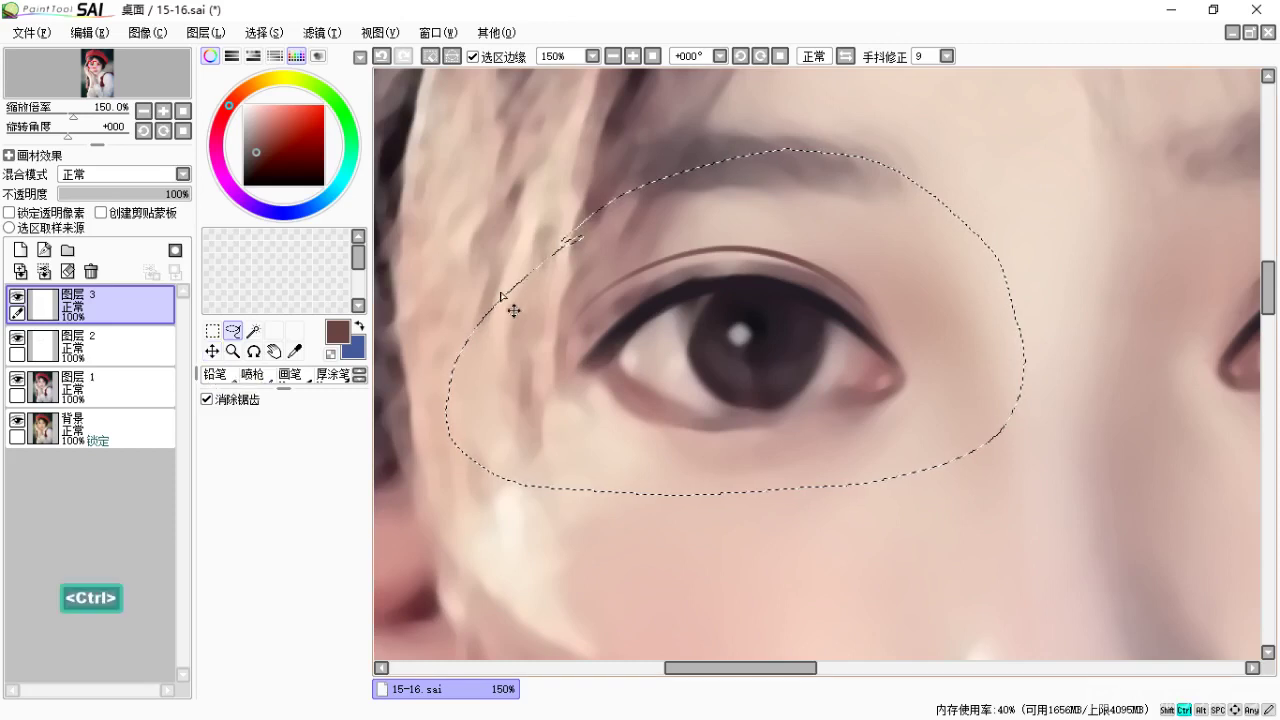
{"action": "key", "text": "ctrl+t"}
{"action": "left_click_drag", "start_coordinate": [916, 222], "coordinate": [918, 215]}
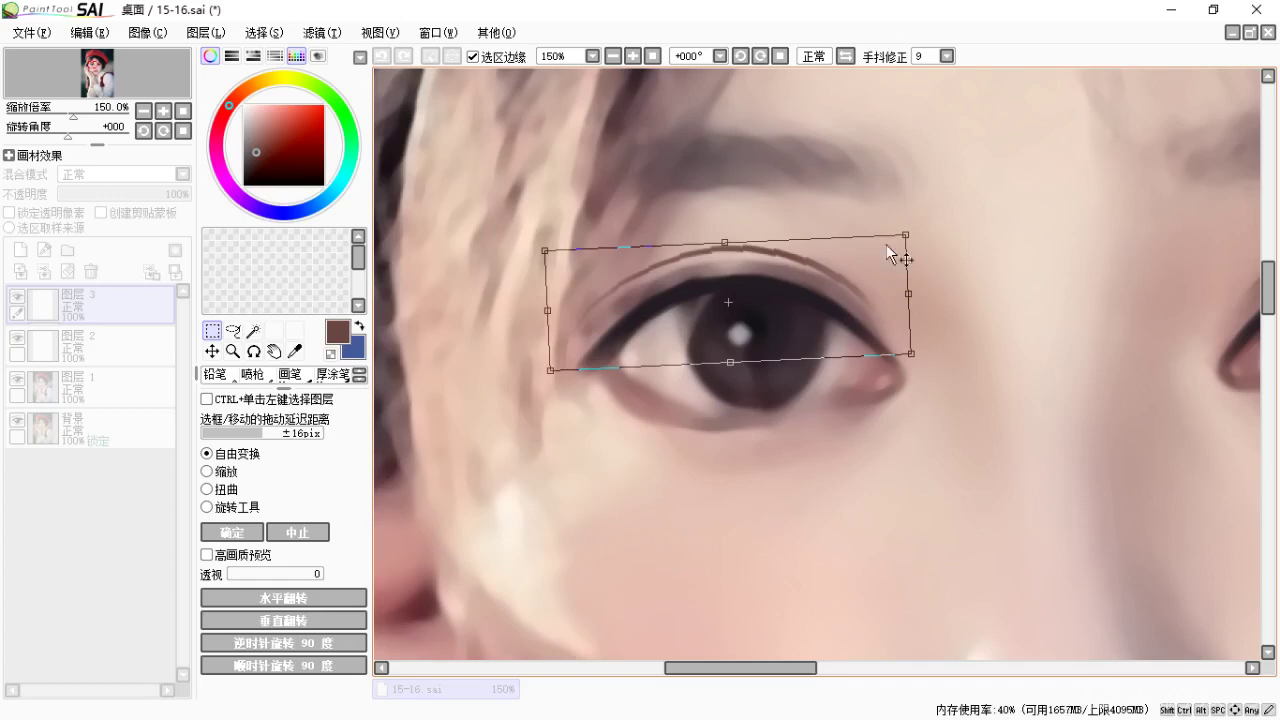
{"action": "left_click_drag", "start_coordinate": [916, 227], "coordinate": [916, 224]}
{"action": "key", "text": "Return"}
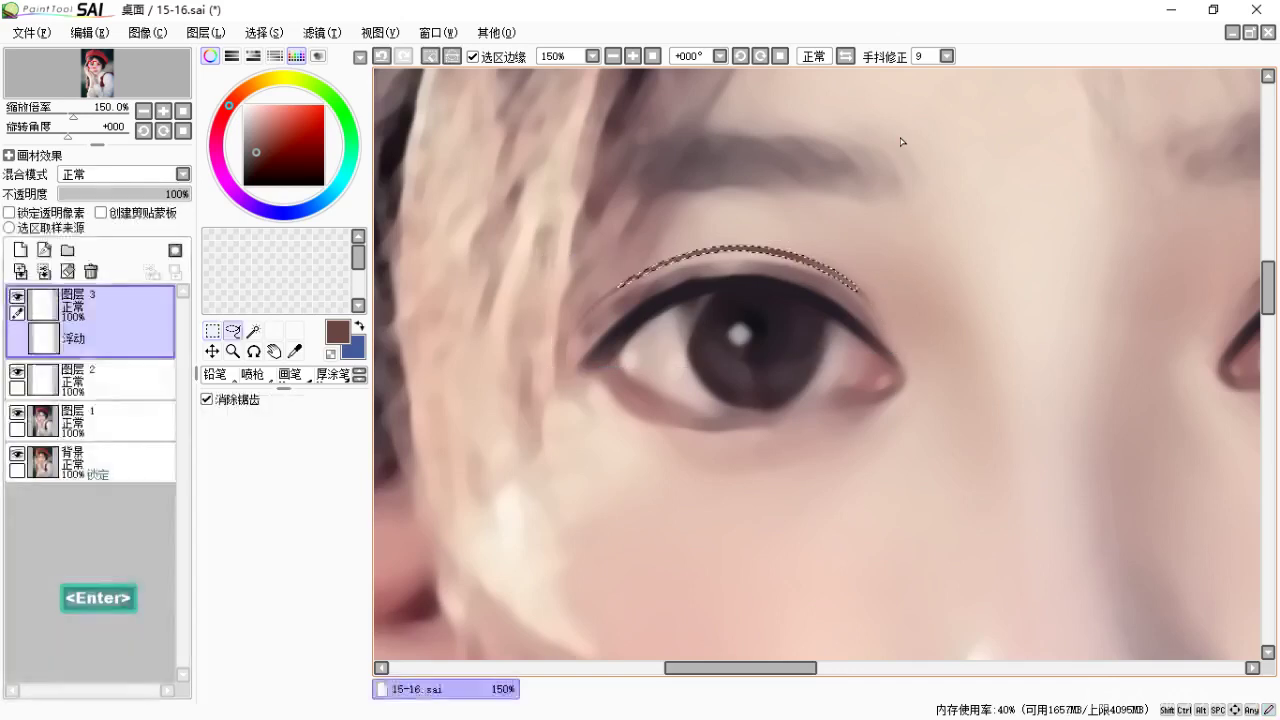
{"action": "key", "text": "ctrl"}
{"action": "key", "text": "ctrl+d"}
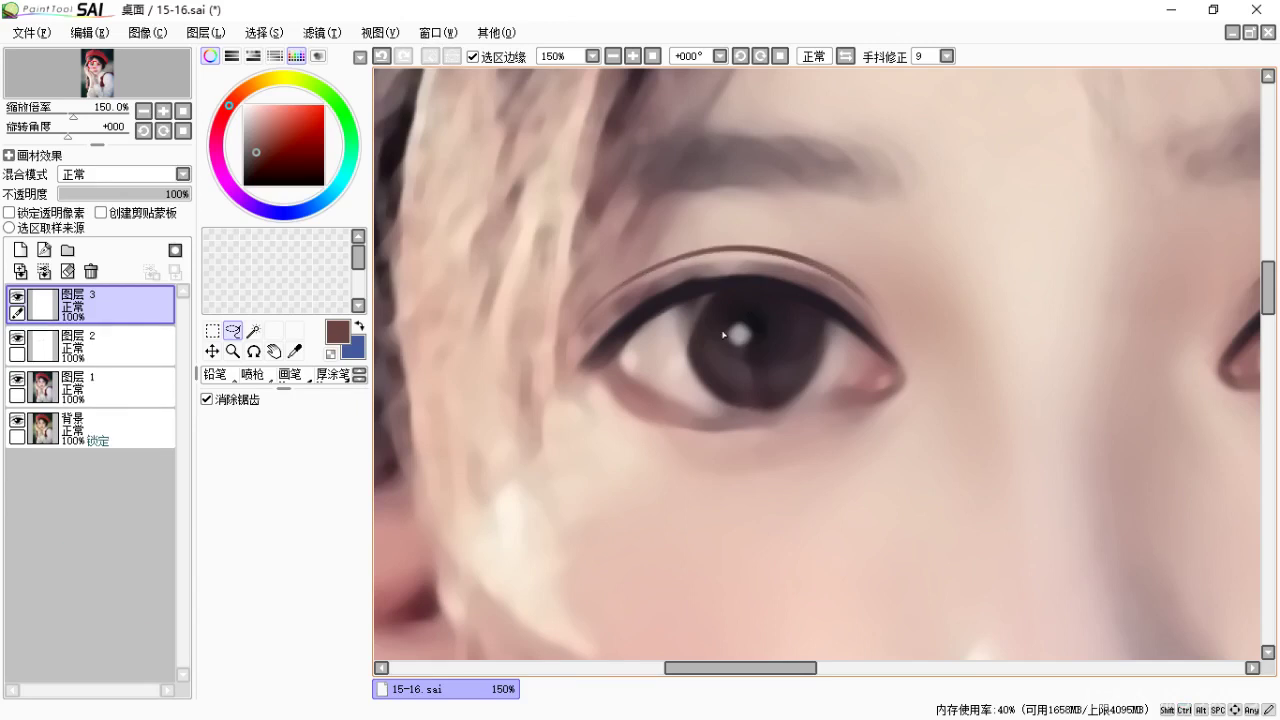
Make layer 图层 1 active and sample the light skin tone above the left-hand eye for the airbrush.
{"action": "scroll", "coordinate": [664, 303], "scroll_direction": "down", "scroll_amount": 5}
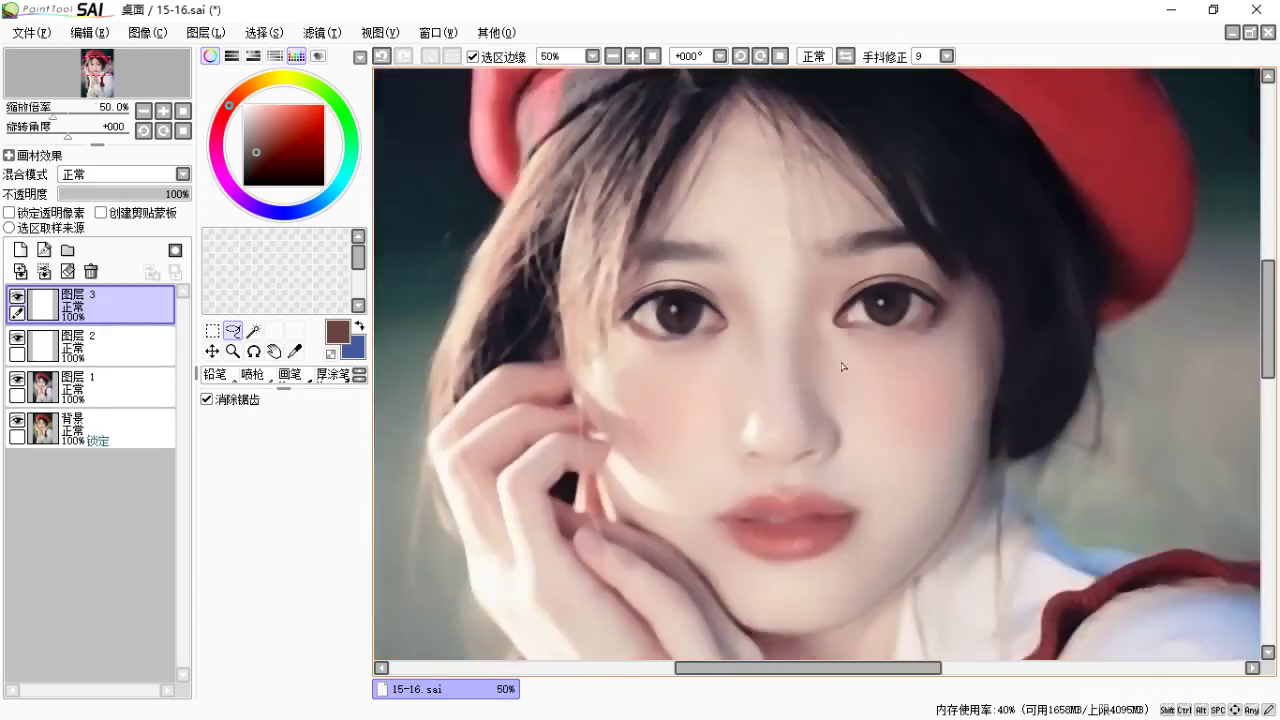
{"action": "scroll", "coordinate": [736, 345], "scroll_direction": "up", "scroll_amount": 2}
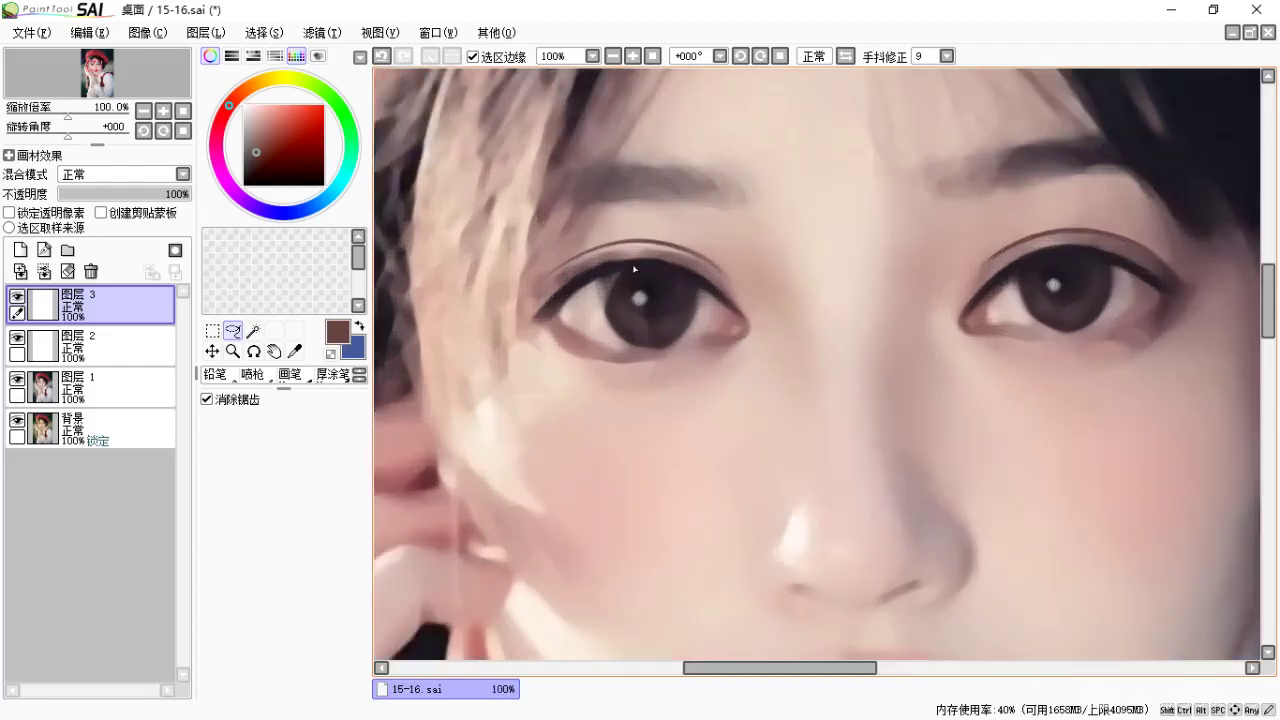
{"action": "scroll", "coordinate": [624, 256], "scroll_direction": "up", "scroll_amount": 1}
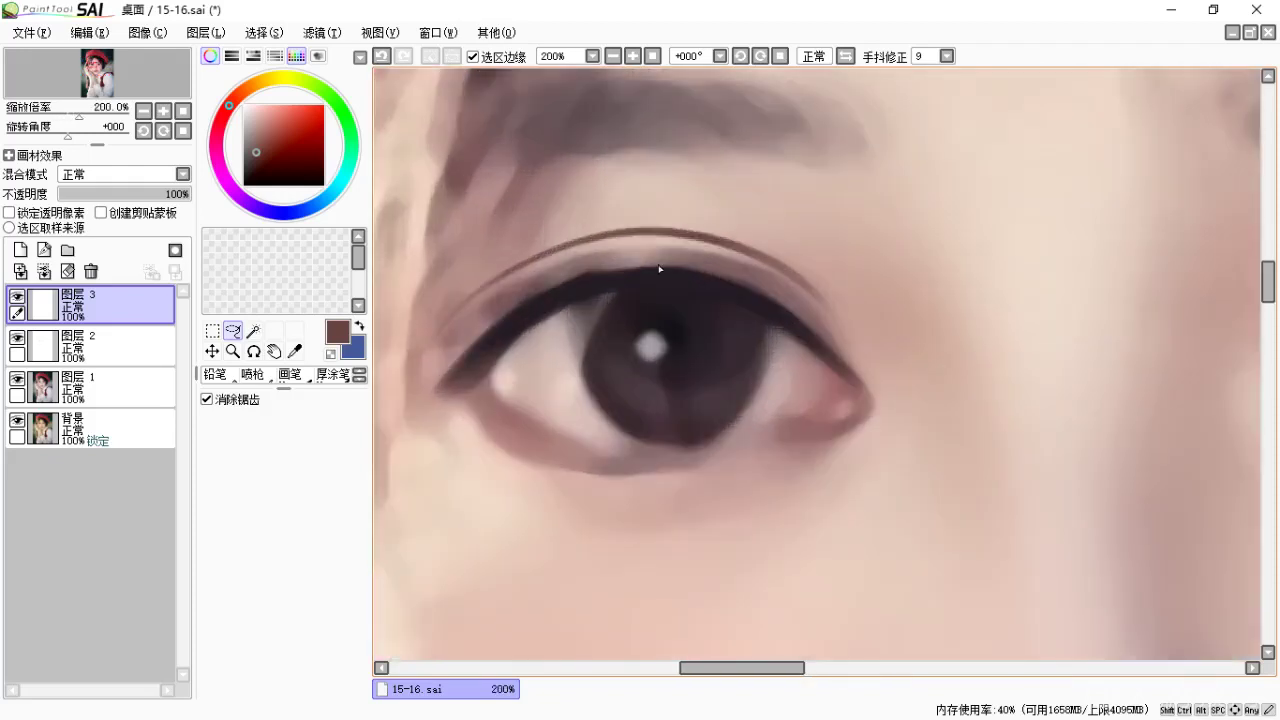
{"action": "scroll", "coordinate": [558, 257], "scroll_direction": "down", "scroll_amount": 1}
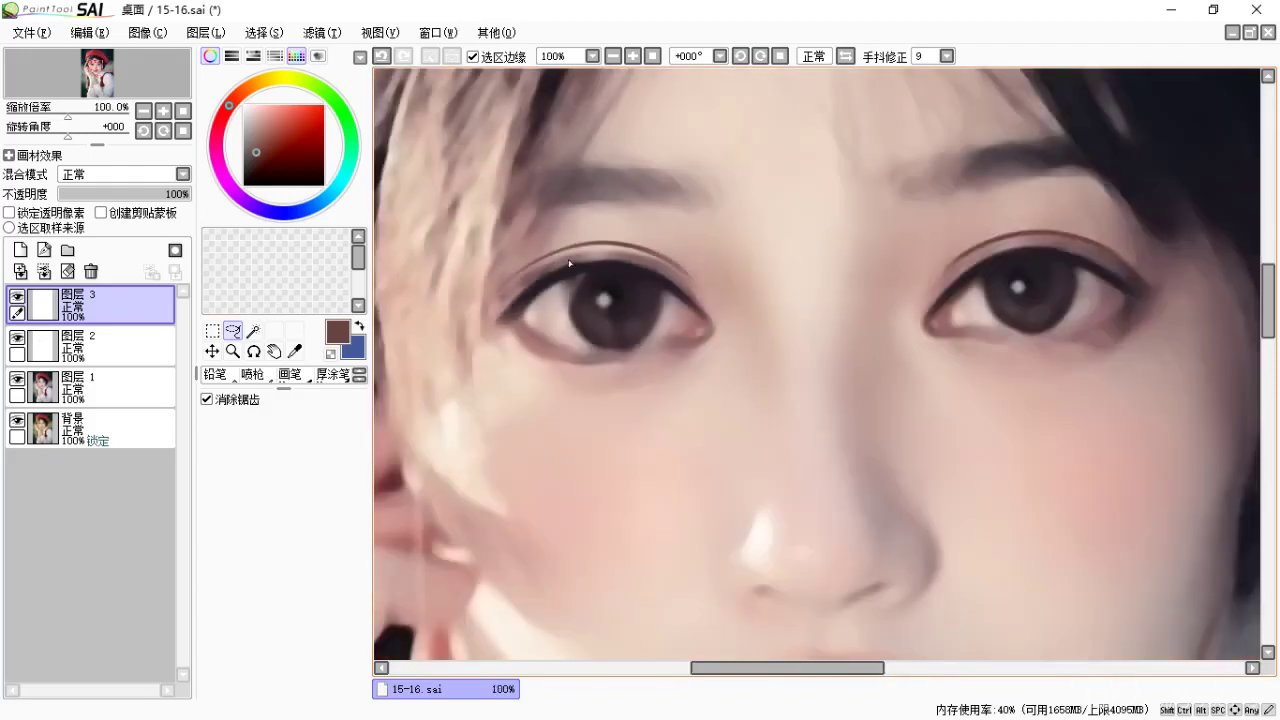
{"action": "left_click", "coordinate": [98, 391]}
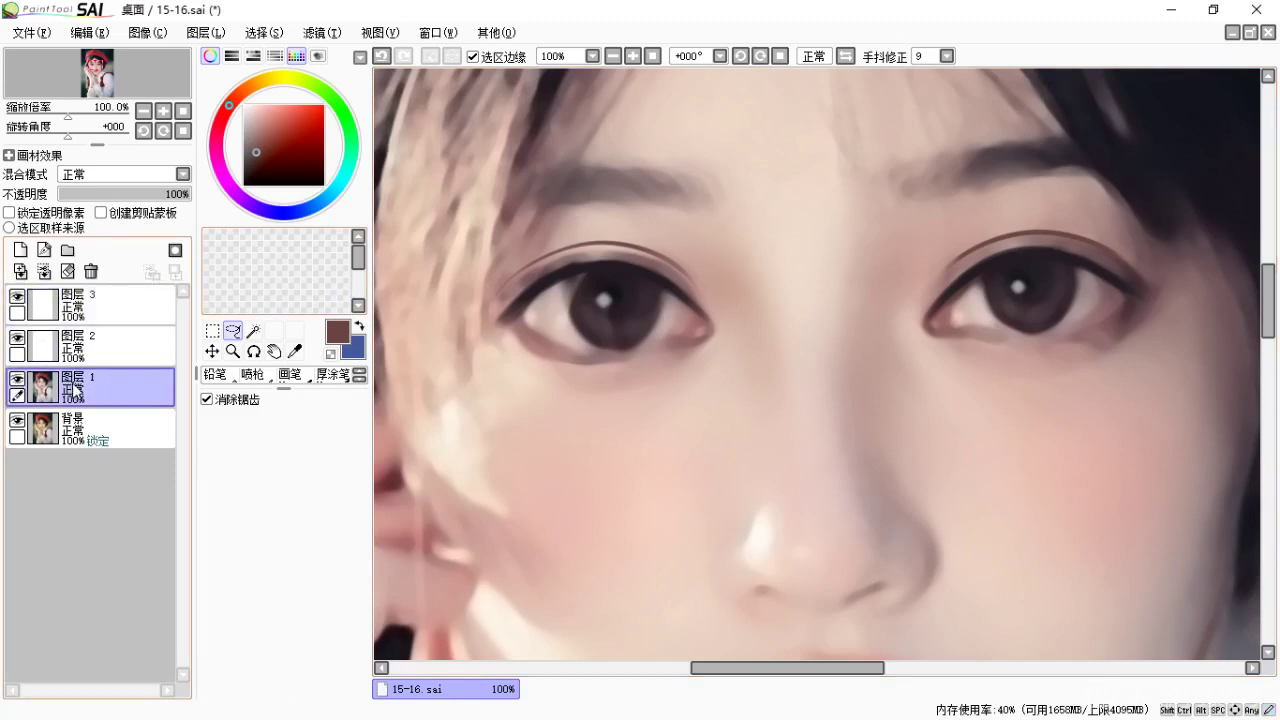
{"action": "key", "text": "ctrl+equal"}
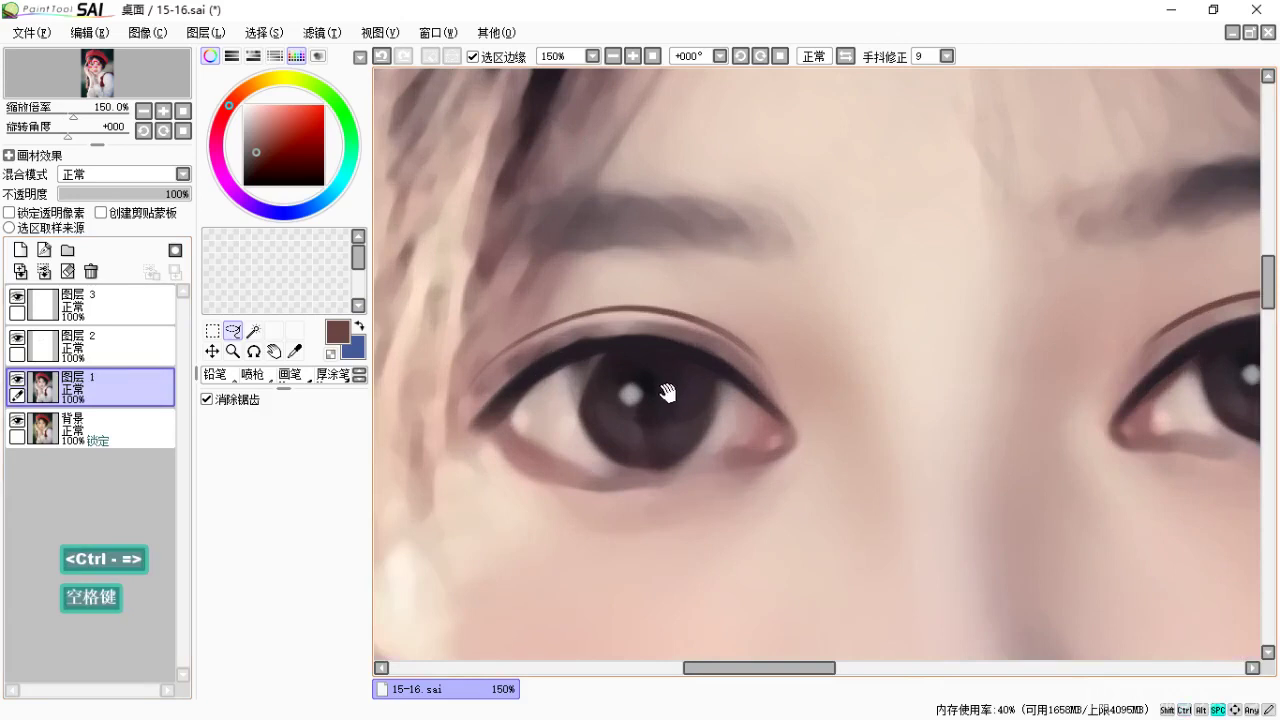
{"action": "left_click_drag", "start_coordinate": [611, 299], "coordinate": [690, 249]}
{"action": "key", "text": "alt"}
{"action": "key", "text": "b"}
{"action": "key", "text": "alt"}
{"action": "left_click", "coordinate": [686, 246], "text": "alt"}
Set the airbrush size to 25 and repaint the skin between the left-hand eye's crease and lash line, resampling a nearby lid tone.
{"action": "key", "text": "bracketright"}
{"action": "key", "text": "bracketright"}
{"action": "key", "text": "bracketright"}
{"action": "key", "text": "bracketright"}
{"action": "key", "text": "bracketright"}
{"action": "key", "text": "bracketright"}
{"action": "key", "text": "bracketright"}
{"action": "key", "text": "bracketright"}
{"action": "key", "text": "bracketright"}
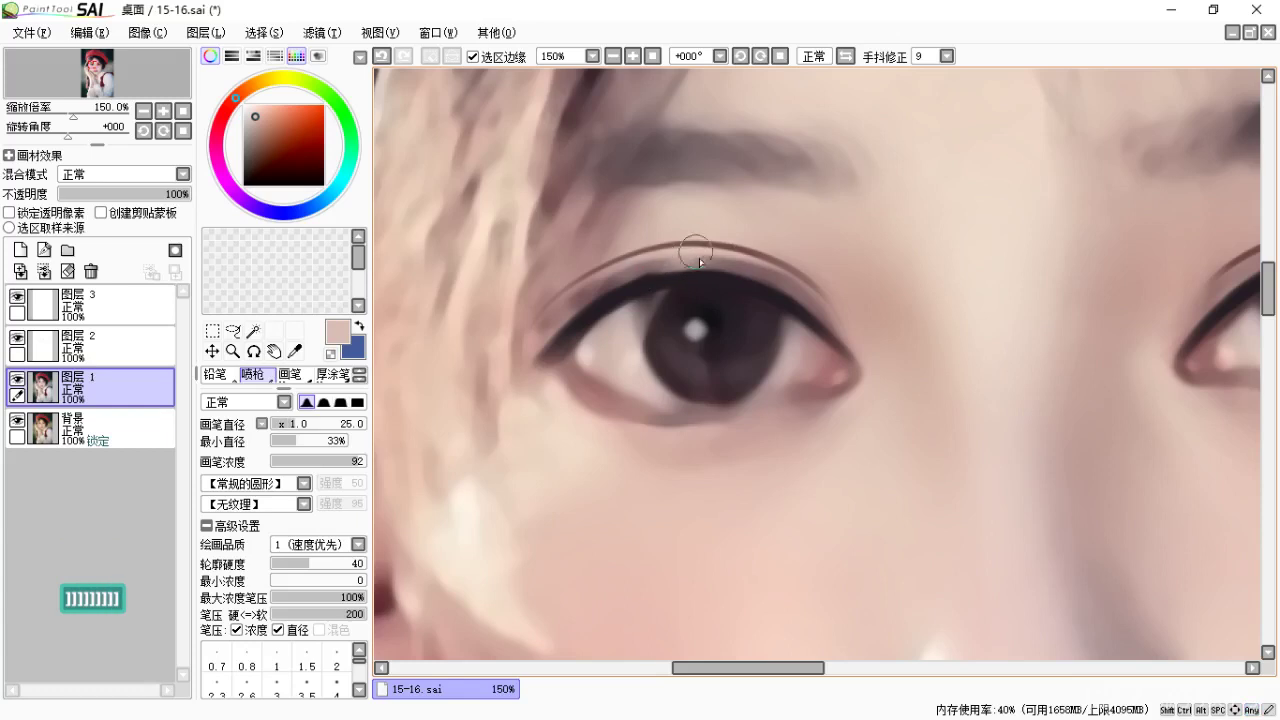
{"action": "key", "text": "ctrl+z"}
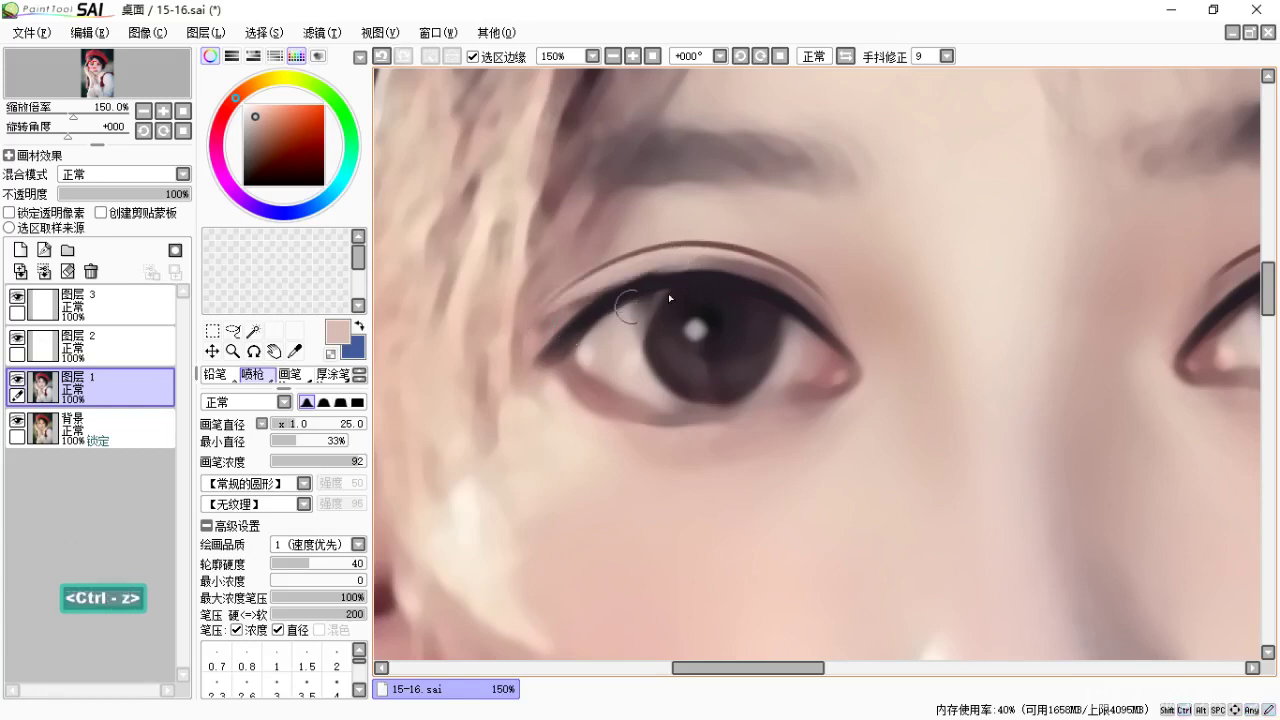
{"action": "key", "text": "ctrl+z"}
{"action": "left_click_drag", "start_coordinate": [676, 262], "coordinate": [570, 298]}
{"action": "left_click", "coordinate": [625, 261], "text": "alt"}
{"action": "left_click_drag", "start_coordinate": [625, 262], "coordinate": [530, 342]}
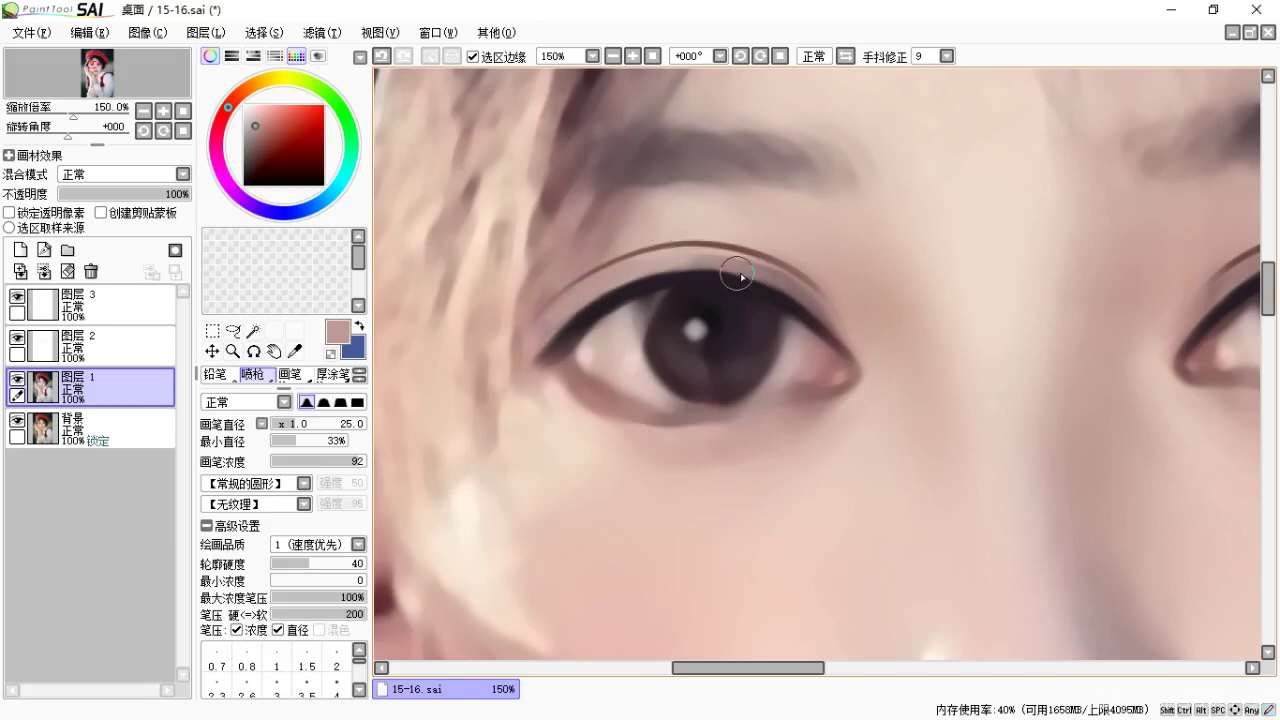
Even out the inner half of the left-hand eyelid with sampled skin tones and smooth it with the blending brush at size 35.
{"action": "key", "text": "alt"}
{"action": "left_click", "coordinate": [682, 227], "text": "alt"}
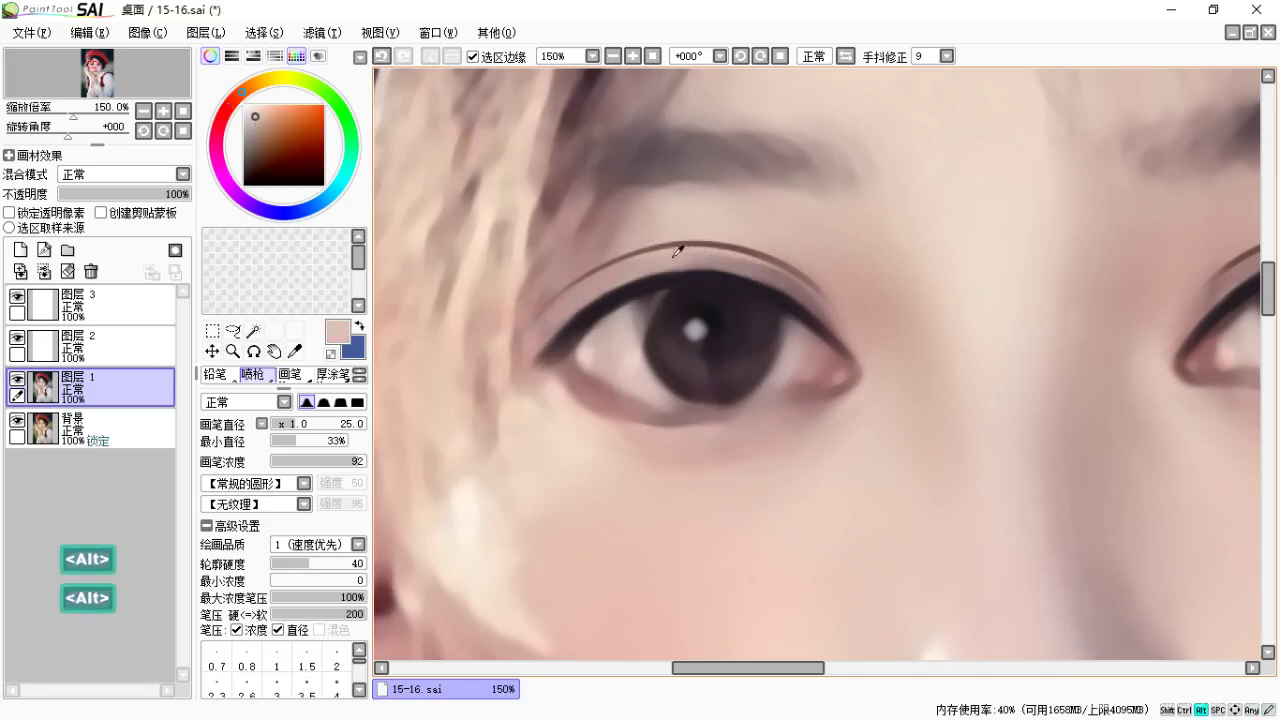
{"action": "left_click", "coordinate": [737, 257], "text": "alt"}
{"action": "left_click", "coordinate": [700, 260], "text": "alt"}
{"action": "key", "text": "space"}
{"action": "left_click_drag", "start_coordinate": [834, 333], "coordinate": [790, 329]}
{"action": "key", "text": "alt"}
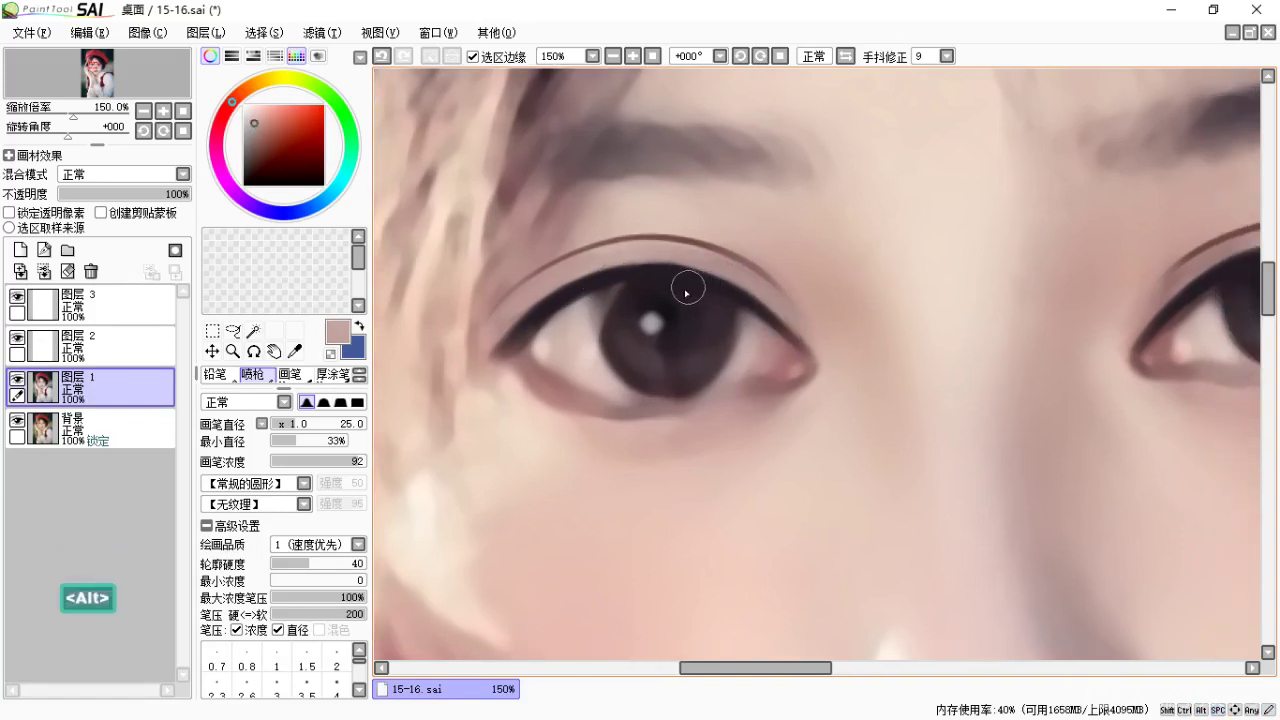
{"action": "key", "text": "c"}
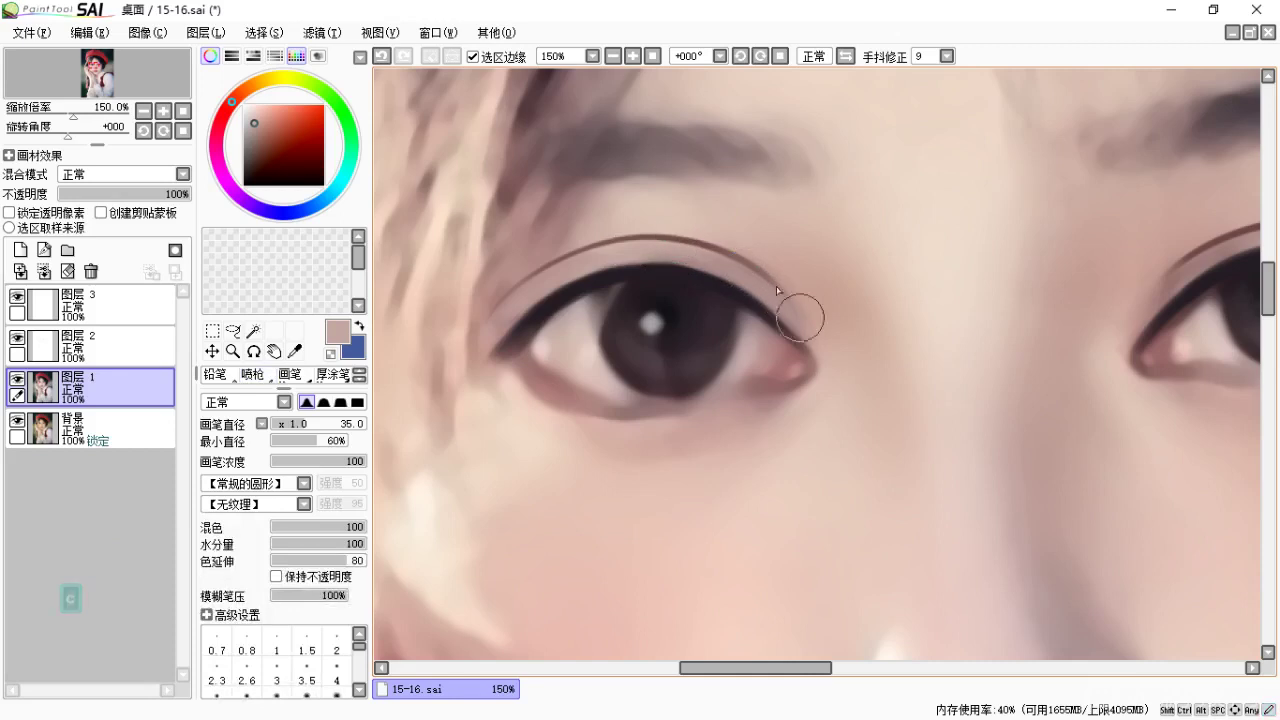
{"action": "left_click_drag", "start_coordinate": [777, 278], "coordinate": [875, 293]}
Airbrush the light skin tone between the crease and lash line on the inner part of the right-hand eyelid.
{"action": "left_click_drag", "start_coordinate": [1047, 267], "coordinate": [555, 238]}
{"action": "key", "text": "b"}
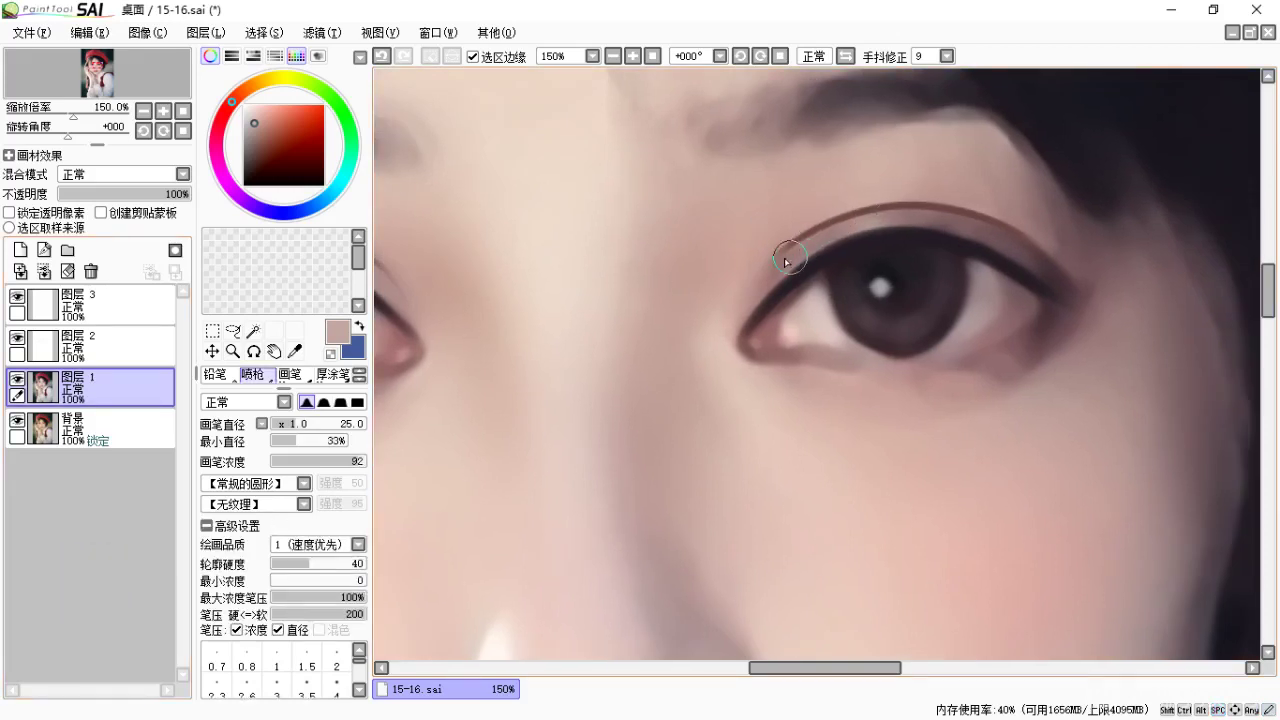
{"action": "left_click_drag", "start_coordinate": [789, 258], "coordinate": [934, 218]}
{"action": "key", "text": "ctrl"}
{"action": "mouse_move", "coordinate": [814, 255]}
{"action": "left_mouse_down"}
{"action": "mouse_move", "coordinate": [720, 335]}
{"action": "mouse_move", "coordinate": [855, 255]}
{"action": "mouse_move", "coordinate": [772, 296]}
{"action": "left_mouse_up"}
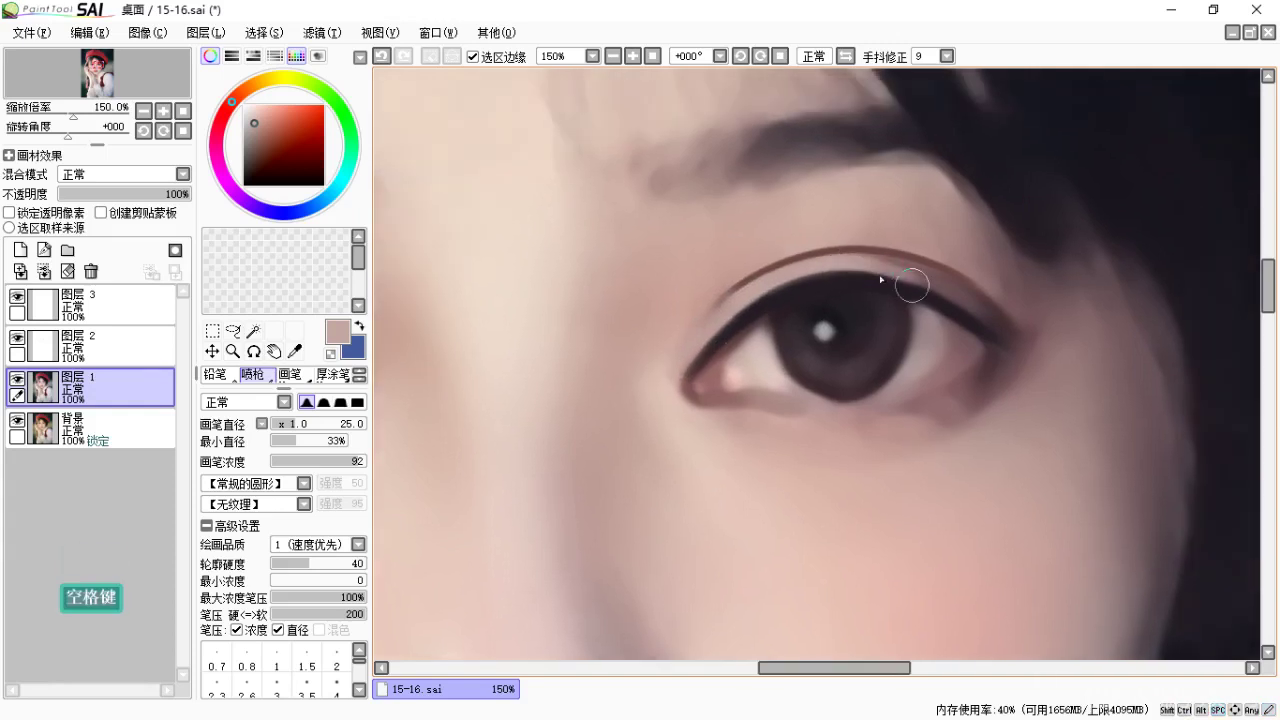
Sample a darker brownish lid tone and shade the outer part of the right-hand eyelid beneath the crease.
{"action": "left_click", "coordinate": [890, 262], "text": "alt"}
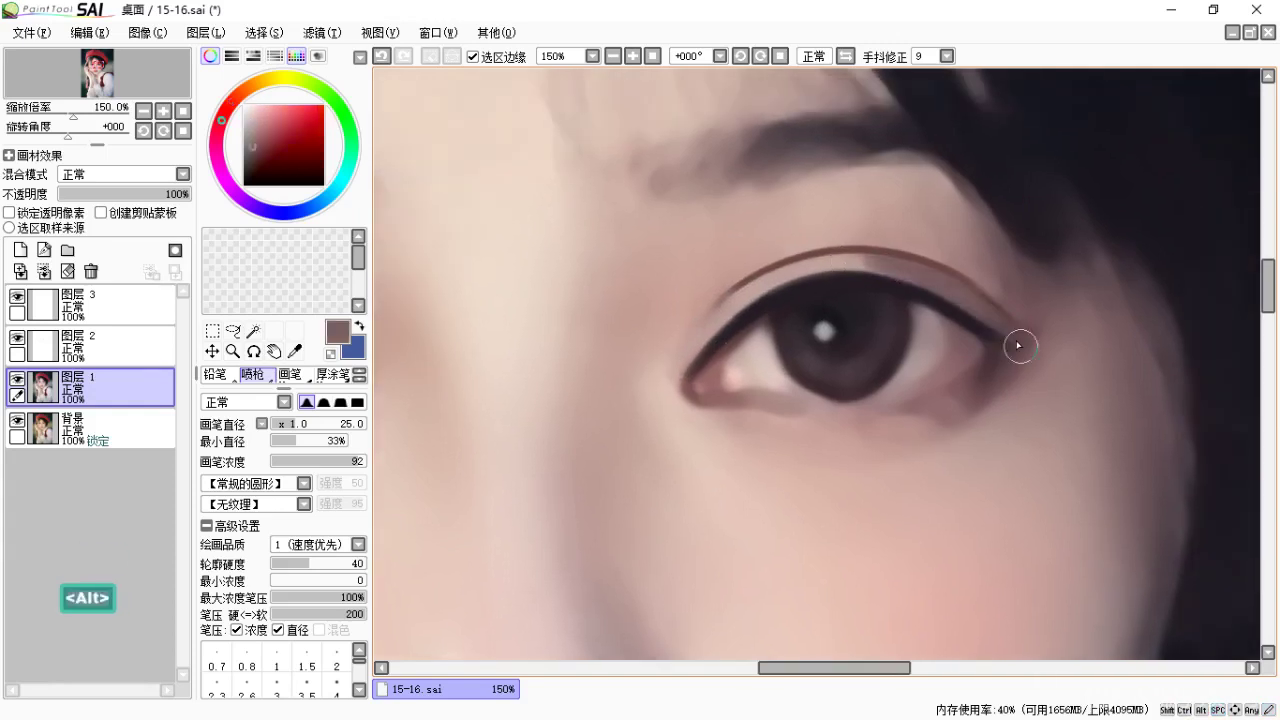
{"action": "key", "text": "ctrl+z"}
{"action": "mouse_move", "coordinate": [912, 272]}
{"action": "left_mouse_down"}
{"action": "mouse_move", "coordinate": [1011, 331]}
{"action": "mouse_move", "coordinate": [1004, 347]}
{"action": "left_mouse_up"}
{"action": "key", "text": "space"}
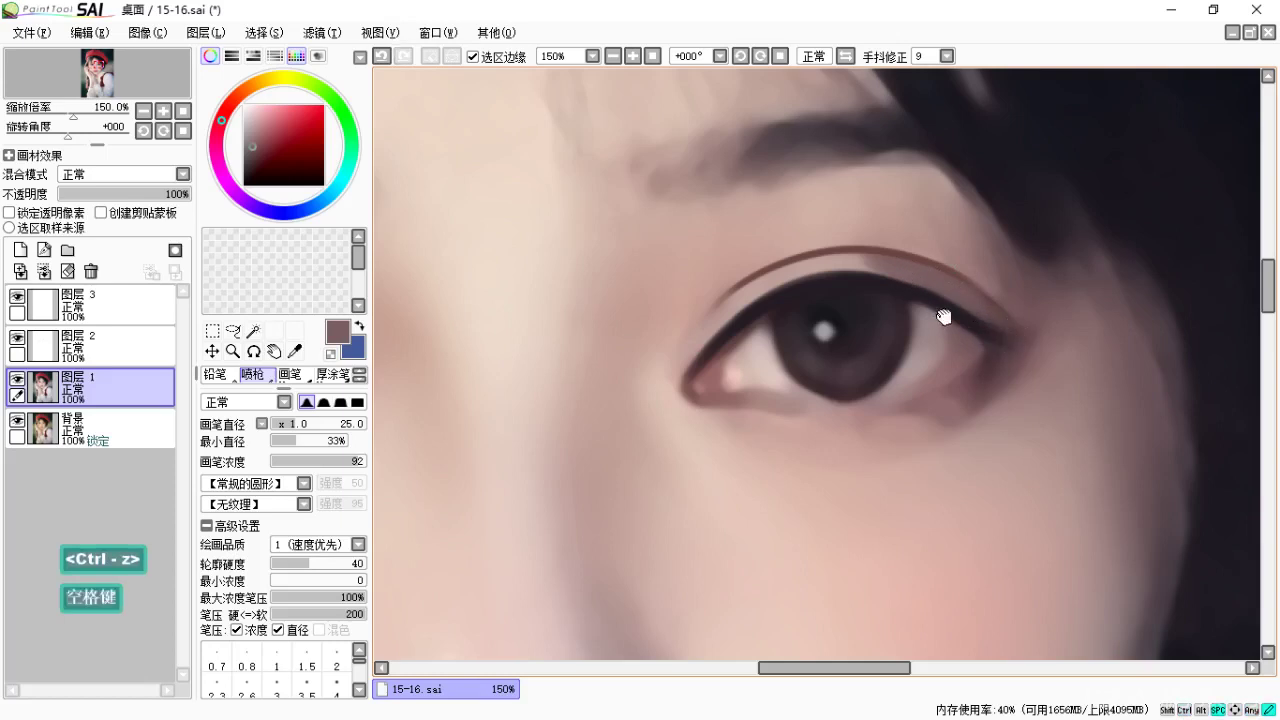
Smooth the painted skin of the right-hand upper eyelid with the blending brush at size 35.
{"action": "left_click_drag", "start_coordinate": [943, 317], "coordinate": [958, 311]}
{"action": "key", "text": "c"}
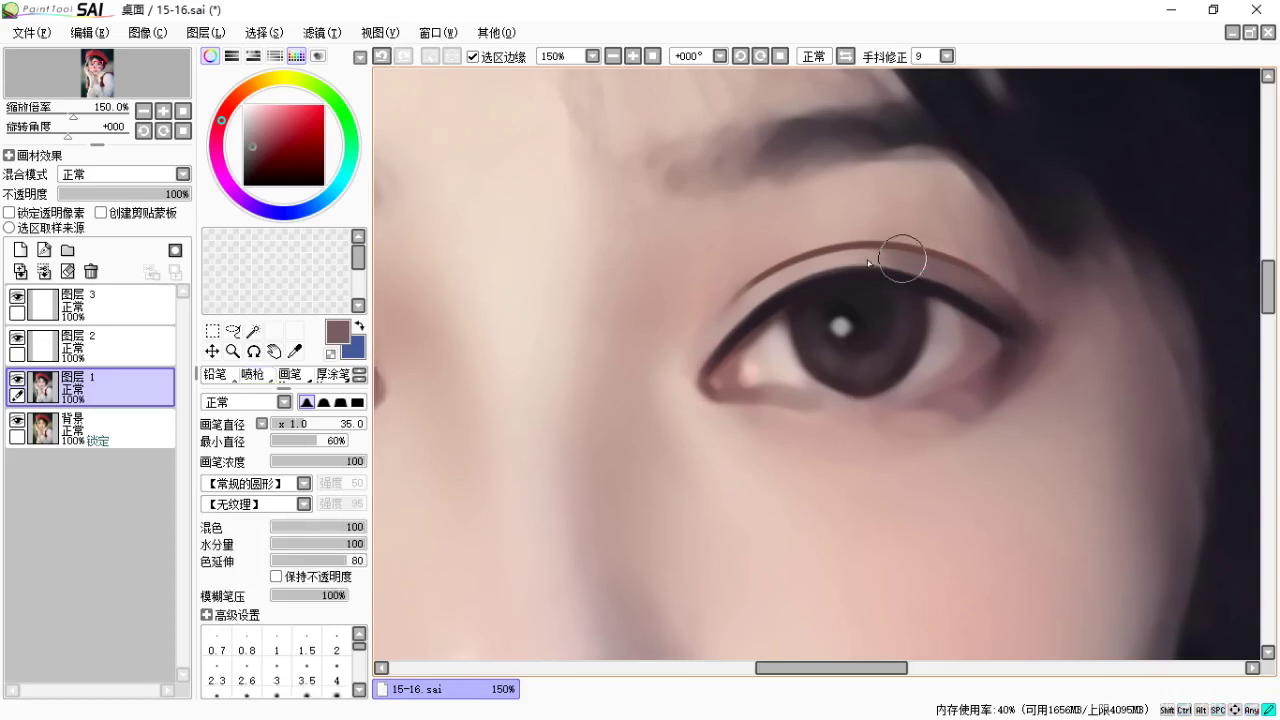
{"action": "left_click_drag", "start_coordinate": [889, 291], "coordinate": [943, 291]}
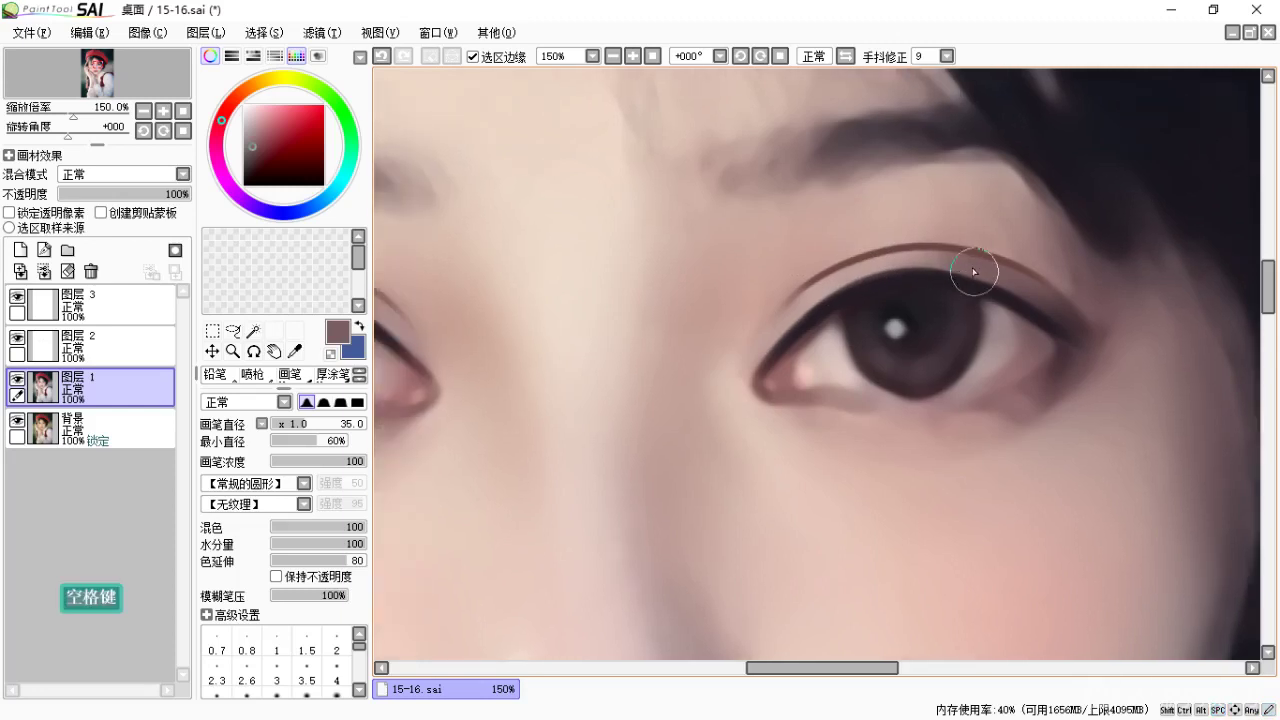
{"action": "left_click_drag", "start_coordinate": [846, 323], "coordinate": [909, 265]}
{"action": "left_click_drag", "start_coordinate": [832, 312], "coordinate": [789, 354]}
{"action": "mouse_move", "coordinate": [906, 316]}
{"action": "left_mouse_down"}
{"action": "mouse_move", "coordinate": [851, 326]}
{"action": "mouse_move", "coordinate": [935, 286]}
{"action": "mouse_move", "coordinate": [1014, 277]}
{"action": "left_mouse_up"}
{"action": "left_click_drag", "start_coordinate": [806, 262], "coordinate": [1037, 303]}
{"action": "left_click_drag", "start_coordinate": [849, 288], "coordinate": [918, 304]}
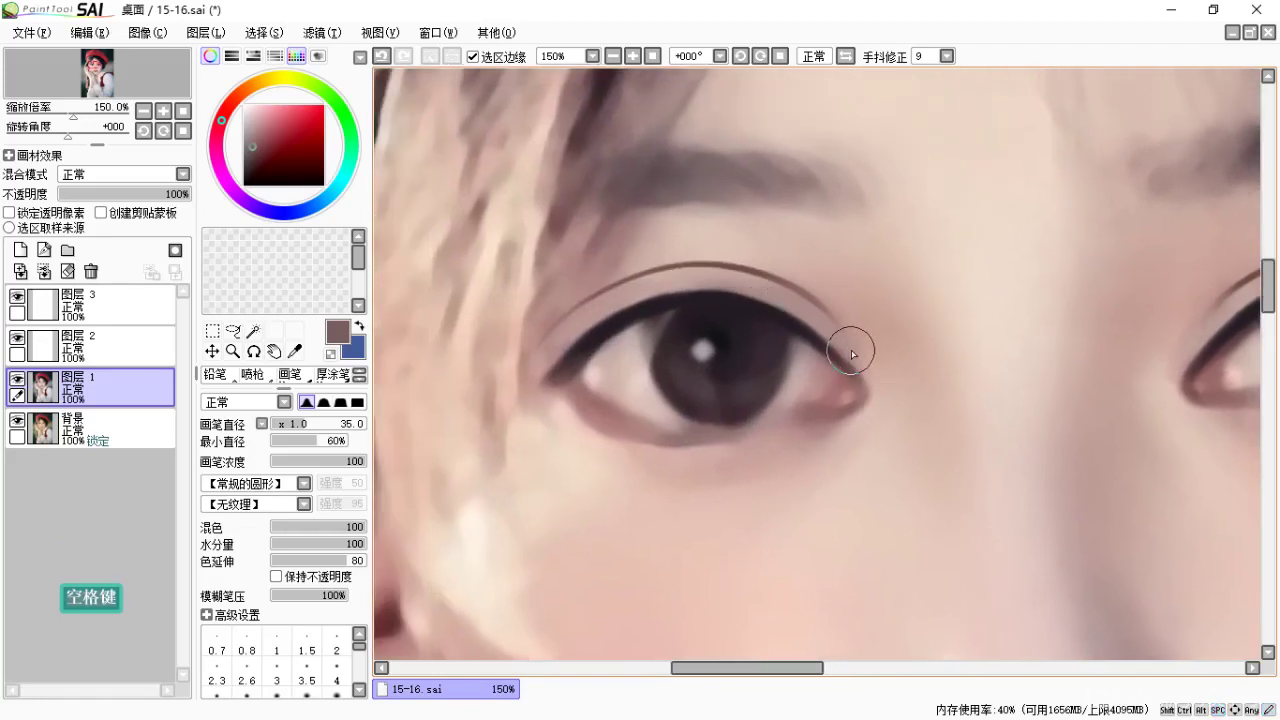
On layer 图层 3, lasso the right-hand eyelid crease, nudge it slightly upward with a free transform, clear the selection and save.
{"action": "key", "text": "ctrl"}
{"action": "key", "text": "ctrl+minus"}
{"action": "key", "text": "ctrl+minus"}
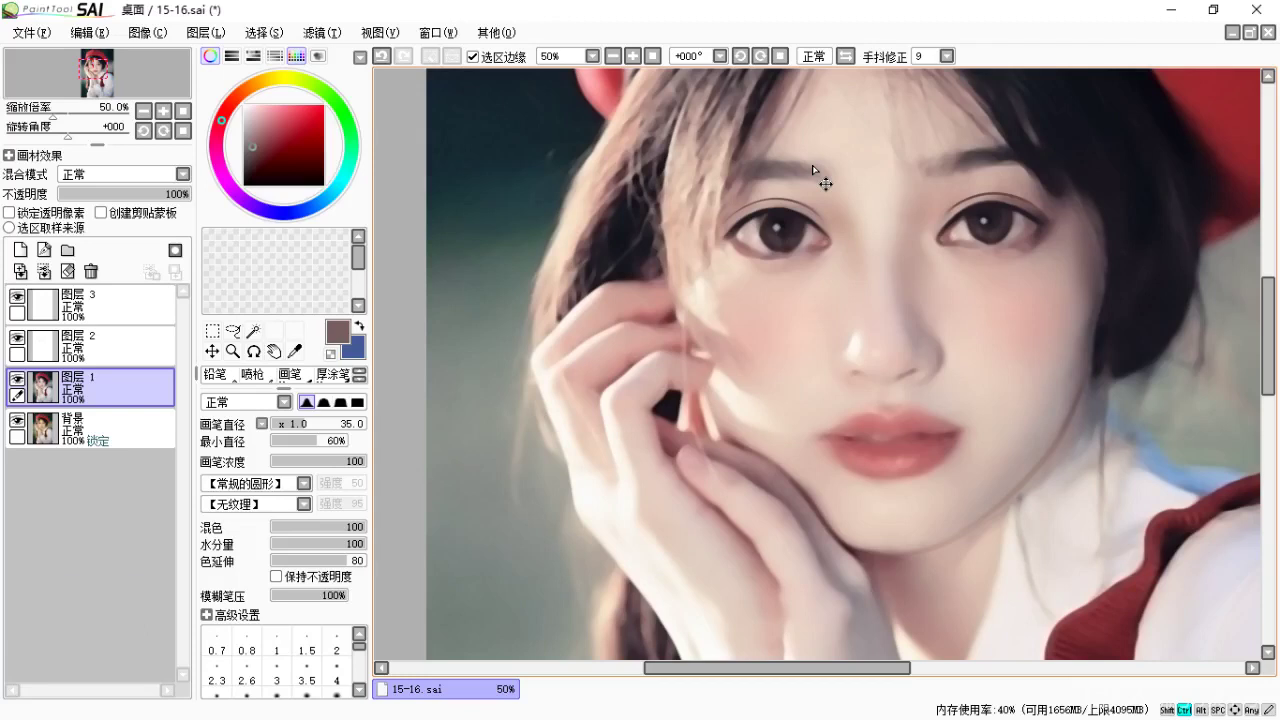
{"action": "key", "text": "ctrl+equal"}
{"action": "key", "text": "ctrl+equal"}
{"action": "key", "text": "space"}
{"action": "mouse_move", "coordinate": [814, 168]}
{"action": "left_mouse_down"}
{"action": "mouse_move", "coordinate": [868, 291]}
{"action": "mouse_move", "coordinate": [688, 316]}
{"action": "mouse_move", "coordinate": [1100, 206]}
{"action": "mouse_move", "coordinate": [800, 228]}
{"action": "left_mouse_up"}
{"action": "left_click", "coordinate": [100, 303]}
{"action": "left_click", "coordinate": [233, 331]}
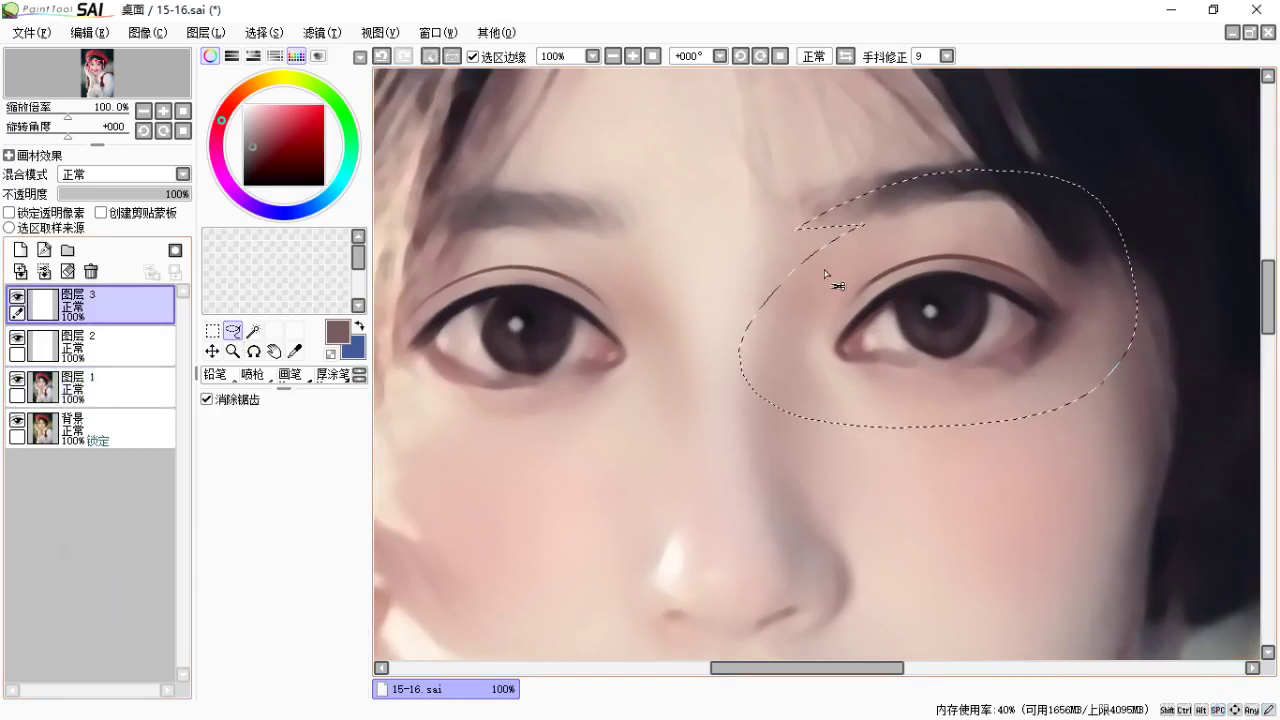
{"action": "key", "text": "ctrl+t"}
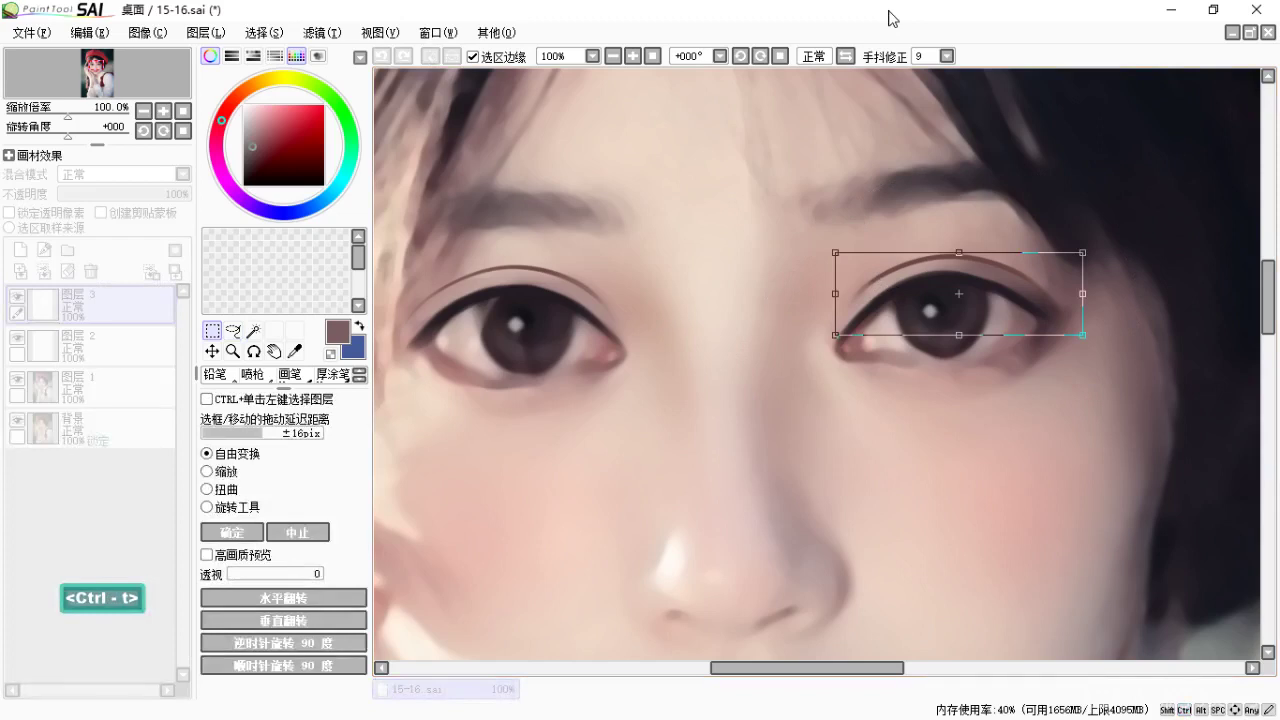
{"action": "key", "text": "Up"}
{"action": "left_click_drag", "start_coordinate": [980, 300], "coordinate": [982, 292]}
{"action": "key", "text": "Return"}
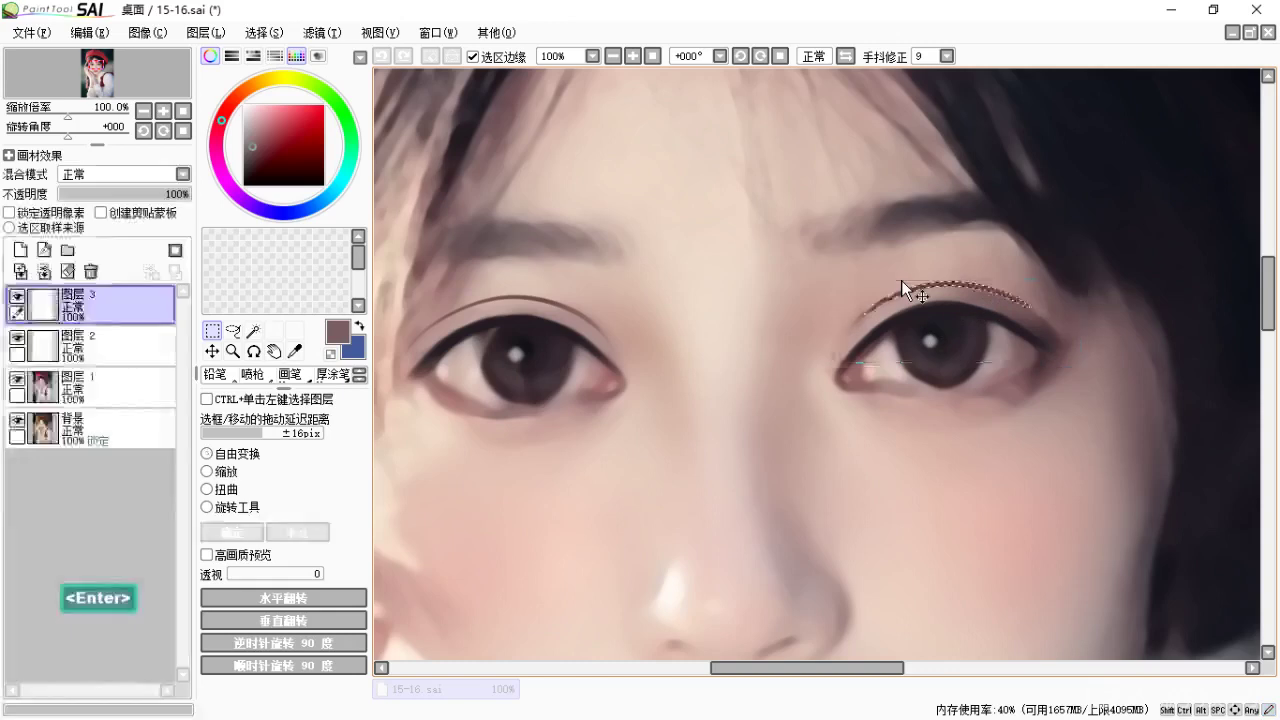
{"action": "key", "text": "ctrl+d"}
{"action": "key", "text": "ctrl+s"}
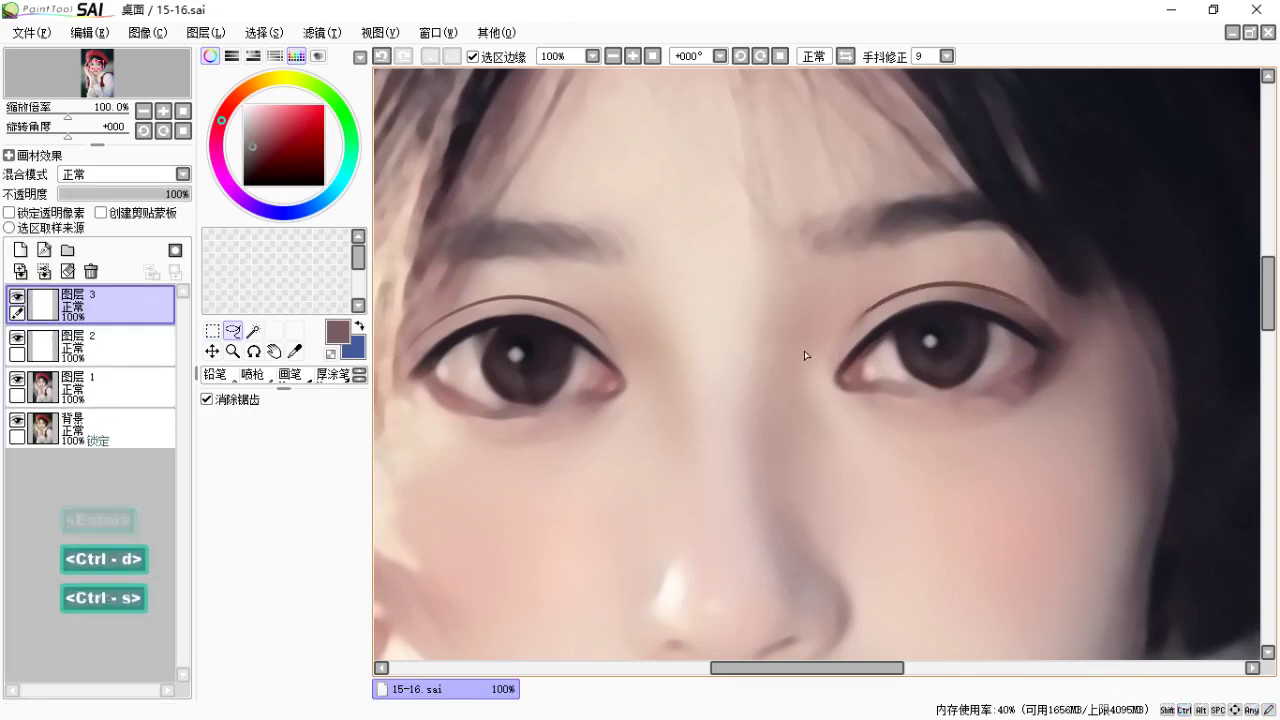
Reduce the blending brush to size 8 and taper the inner end of the right-hand eyelid crease.
{"action": "key", "text": "space"}
{"action": "left_click_drag", "start_coordinate": [775, 423], "coordinate": [808, 371]}
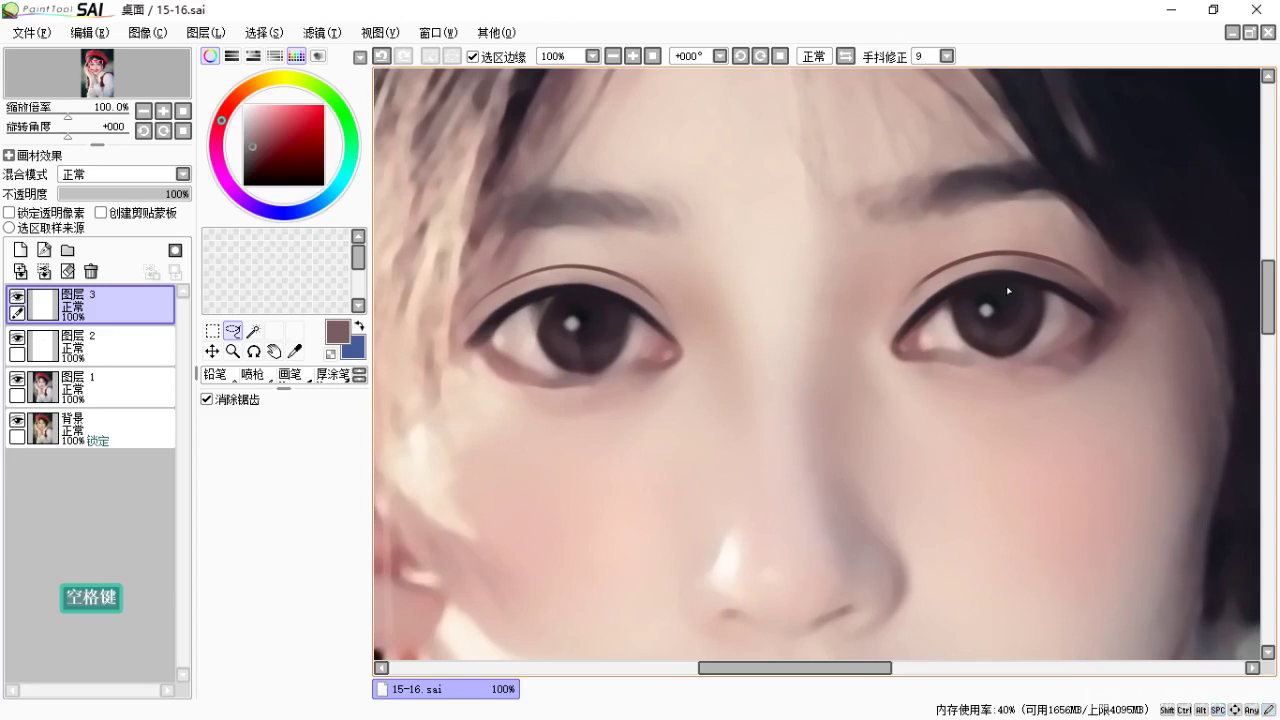
{"action": "key", "text": "c"}
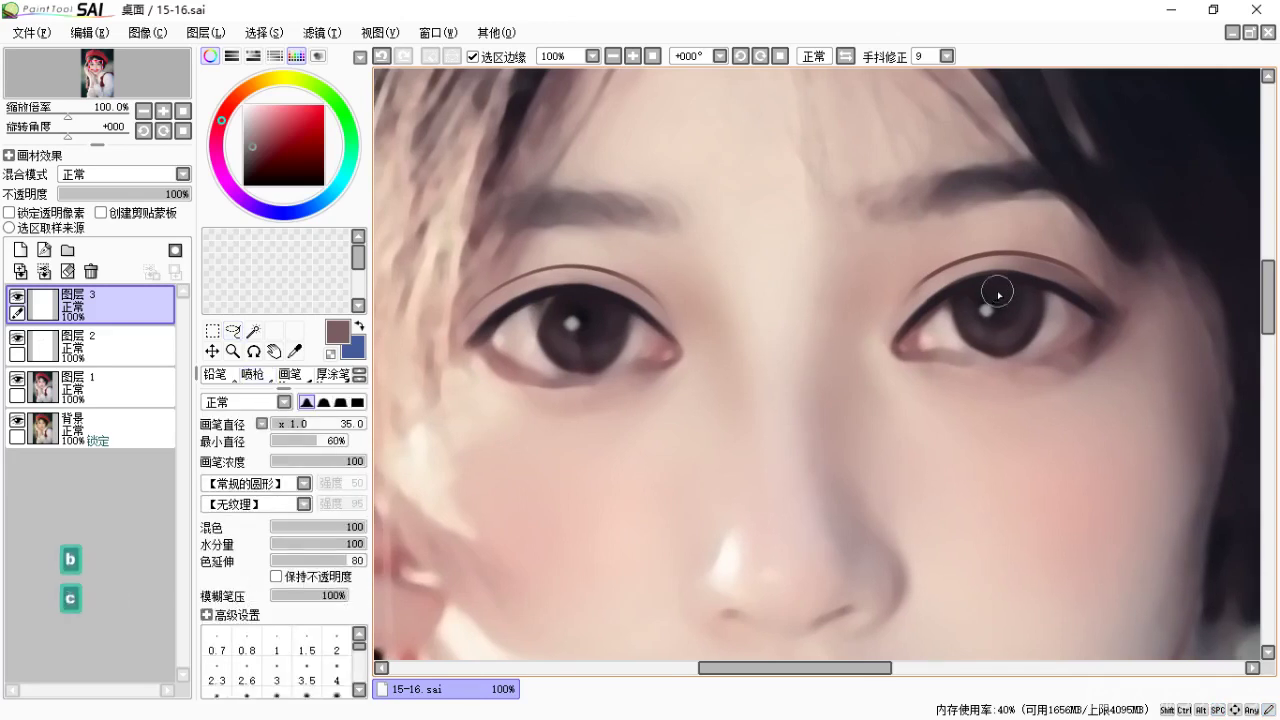
{"action": "key", "text": "ctrl"}
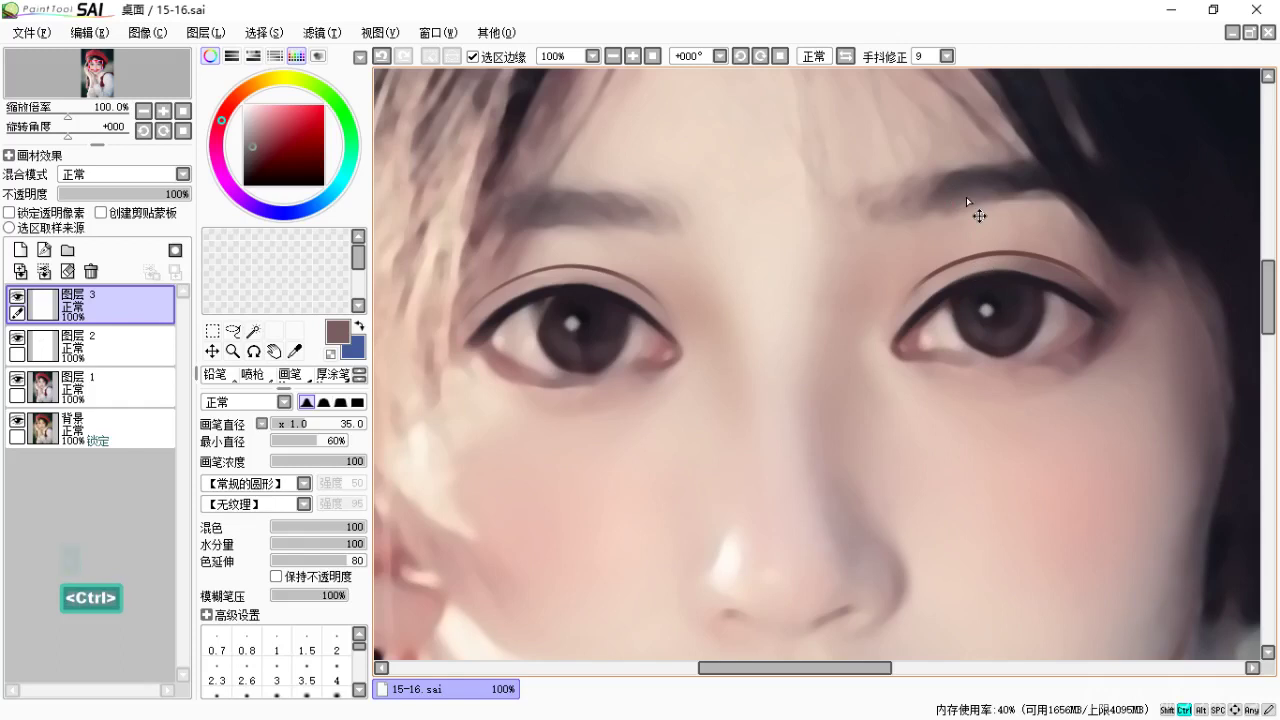
{"action": "key", "text": "ctrl+equal"}
{"action": "key", "text": "space"}
{"action": "left_click_drag", "start_coordinate": [923, 294], "coordinate": [880, 286]}
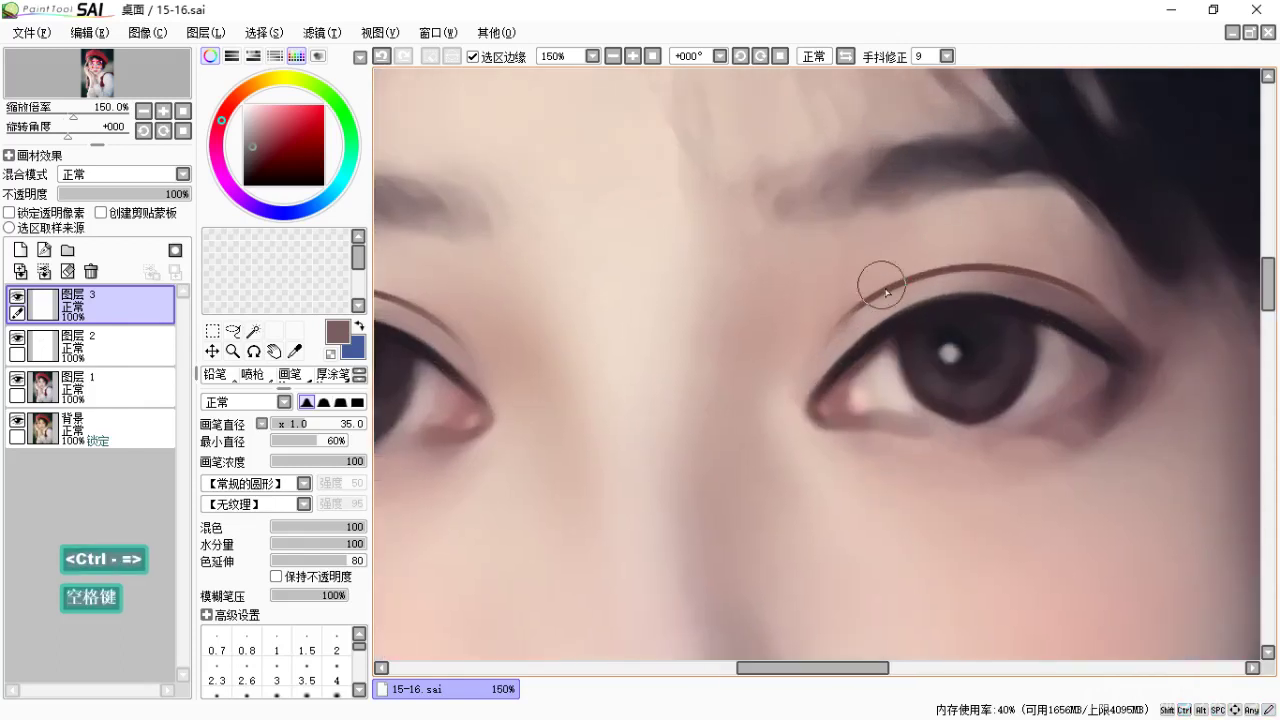
{"action": "key", "text": "bracketleft"}
{"action": "key", "text": "bracketleft"}
{"action": "key", "text": "bracketleft"}
{"action": "key", "text": "bracketleft"}
{"action": "key", "text": "bracketleft"}
{"action": "key", "text": "bracketleft"}
{"action": "key", "text": "bracketleft"}
{"action": "key", "text": "bracketleft"}
{"action": "key", "text": "bracketleft"}
{"action": "key", "text": "bracketleft"}
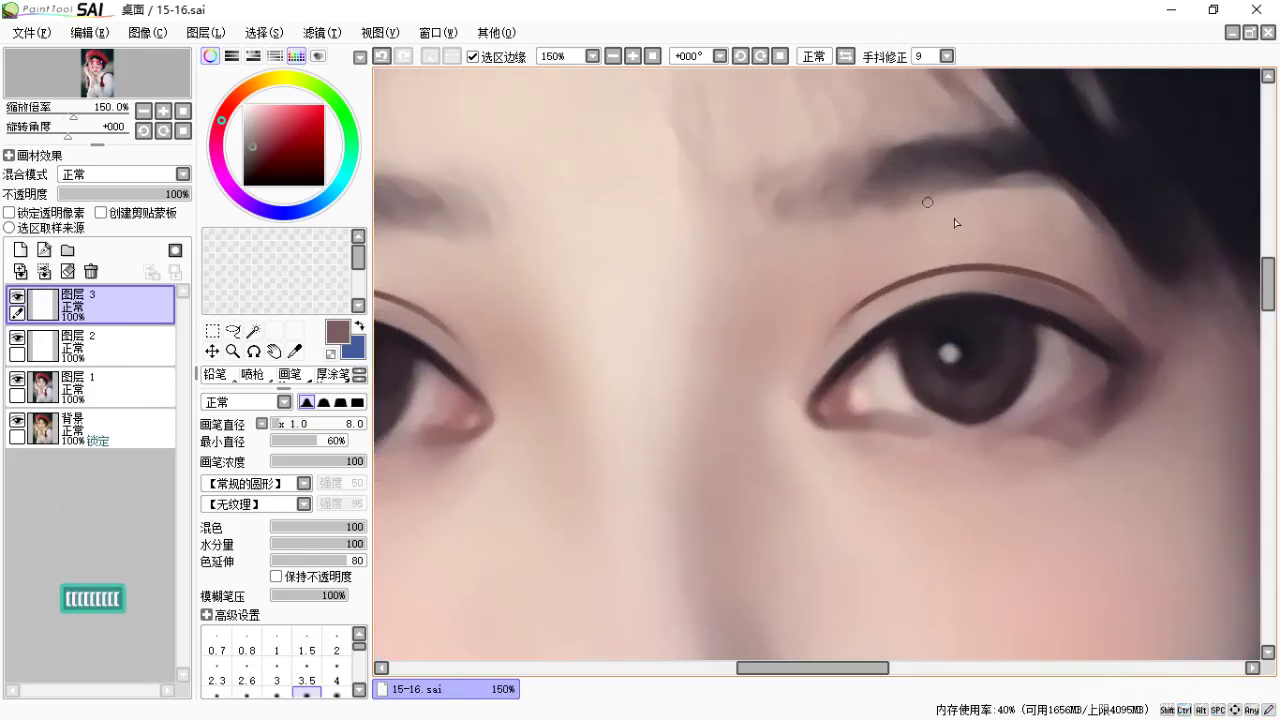
{"action": "key", "text": "bracketright"}
{"action": "left_click_drag", "start_coordinate": [895, 292], "coordinate": [852, 320]}
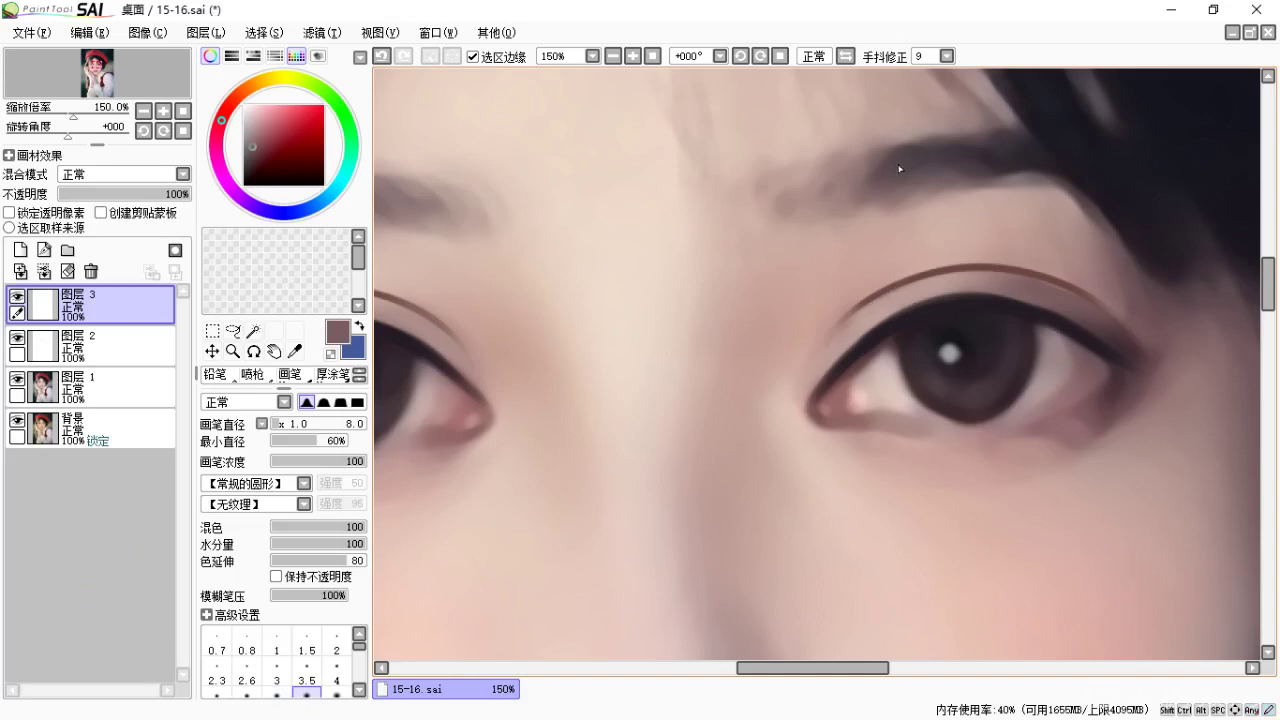
Soften the edges of the right-hand eyelid crease along its length with the size 8 blending brush at 300% zoom.
{"action": "key", "text": "ctrl+equal"}
{"action": "key", "text": "ctrl+equal"}
{"action": "key", "text": "space"}
{"action": "left_click_drag", "start_coordinate": [920, 403], "coordinate": [711, 340]}
{"action": "key", "text": "ctrl+z"}
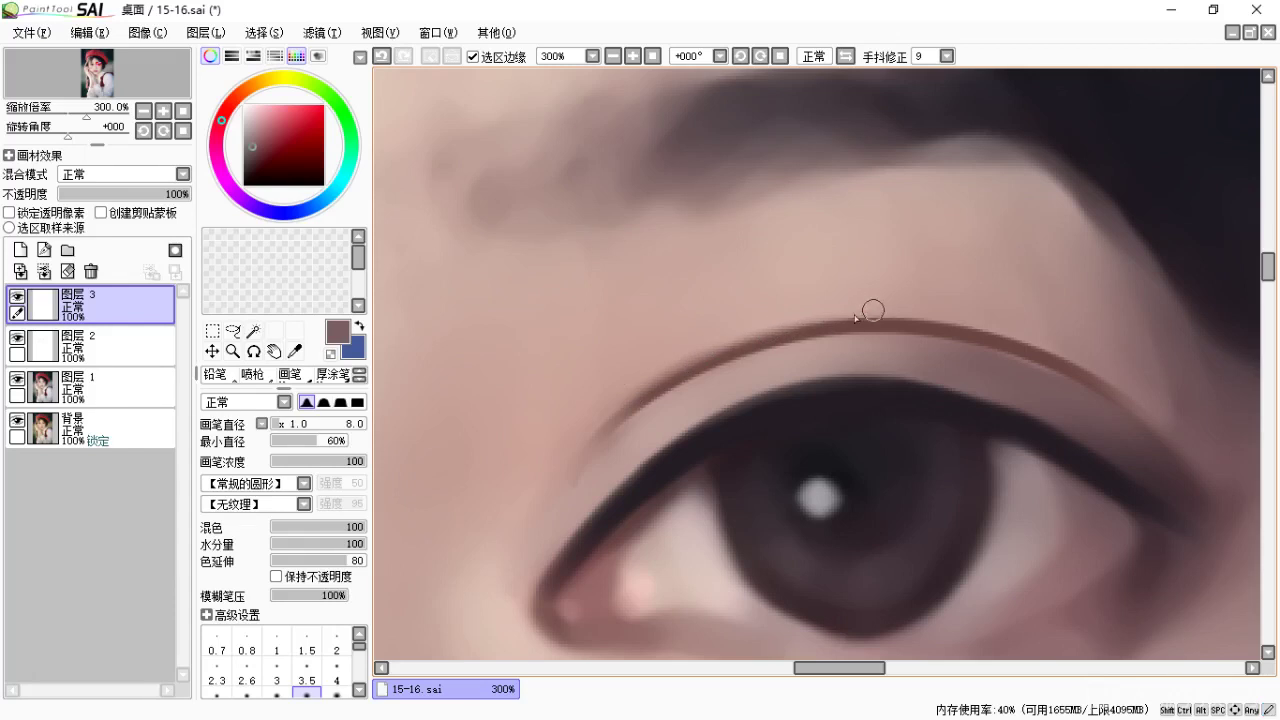
{"action": "key", "text": "space"}
{"action": "left_click_drag", "start_coordinate": [831, 332], "coordinate": [797, 346]}
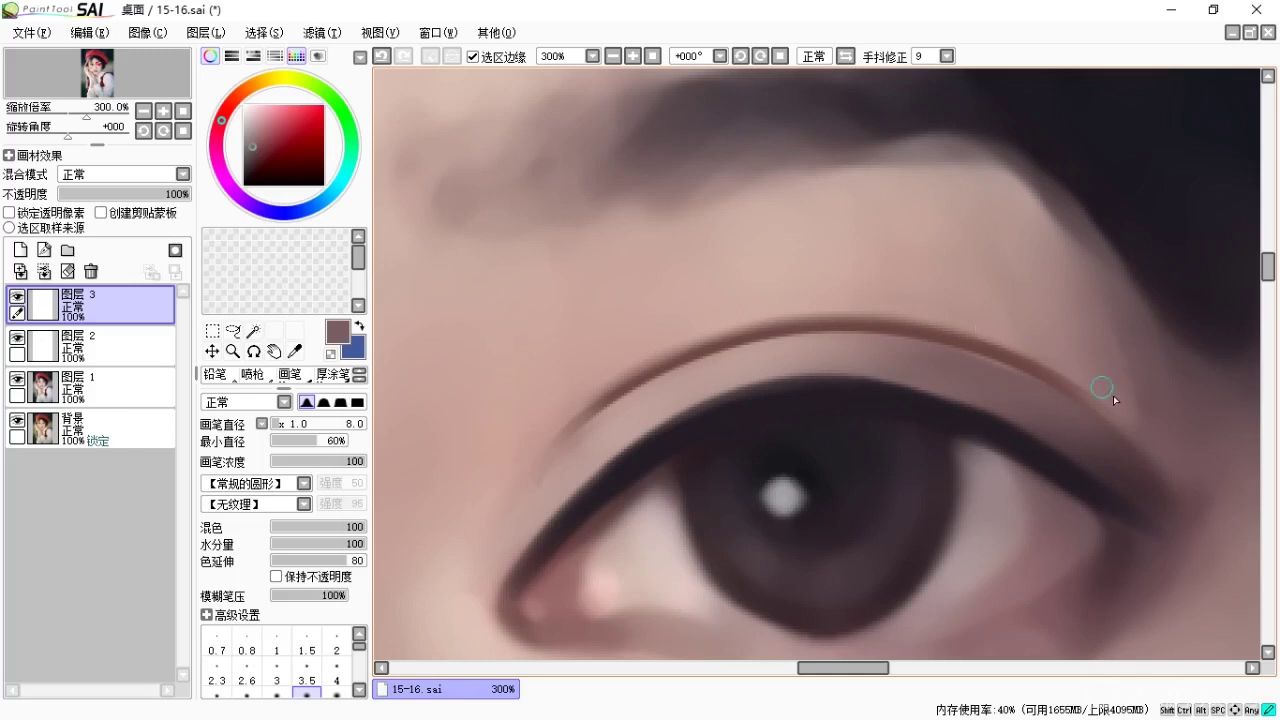
{"action": "key", "text": "space"}
{"action": "left_click_drag", "start_coordinate": [922, 343], "coordinate": [889, 347]}
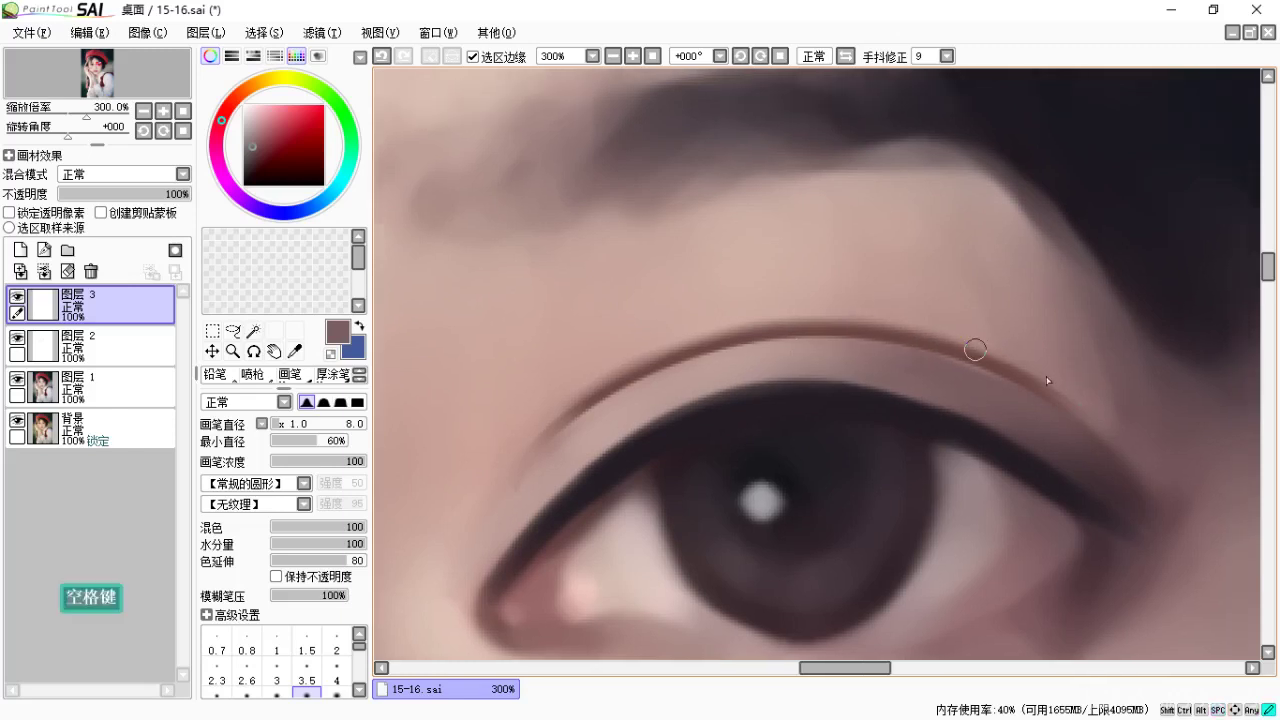
{"action": "key", "text": "space"}
{"action": "left_click_drag", "start_coordinate": [787, 346], "coordinate": [897, 326]}
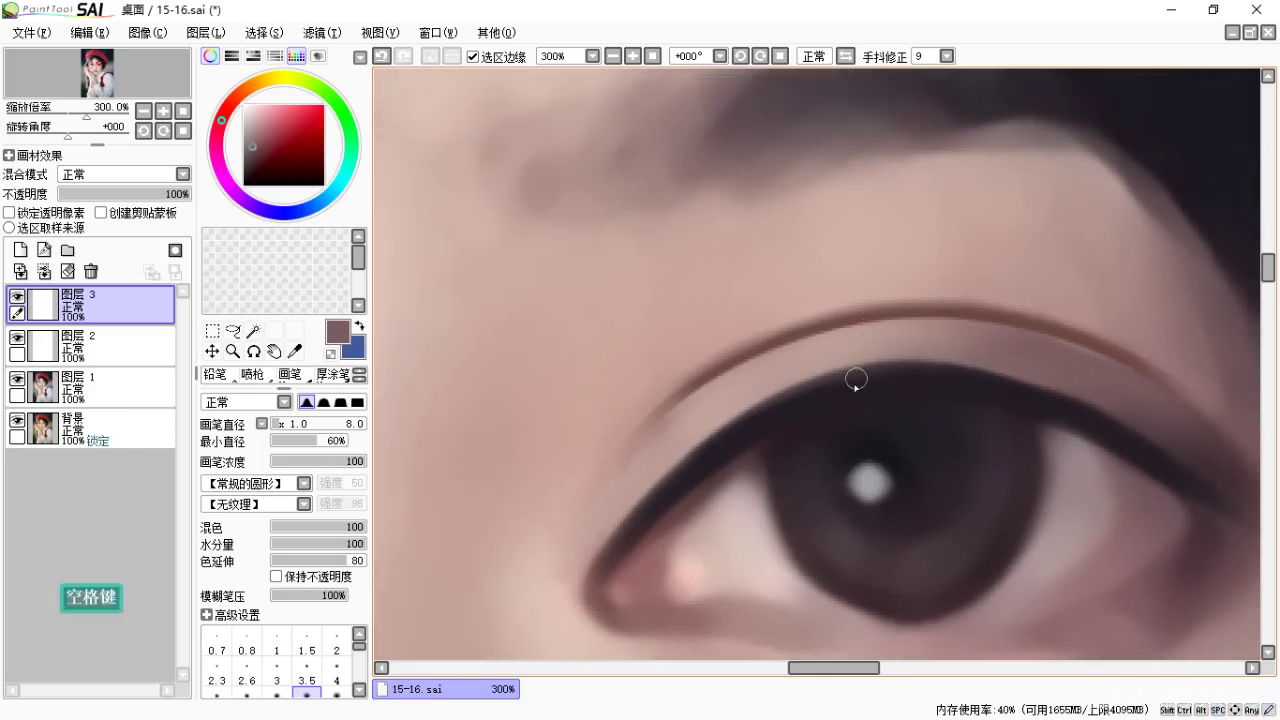
Sample the skin tone above the right-hand eye and trace a thin light edge over the crease with the airbrush at size 3.5.
{"action": "key", "text": "b"}
{"action": "key", "text": "alt"}
{"action": "left_click", "coordinate": [879, 231], "text": "alt"}
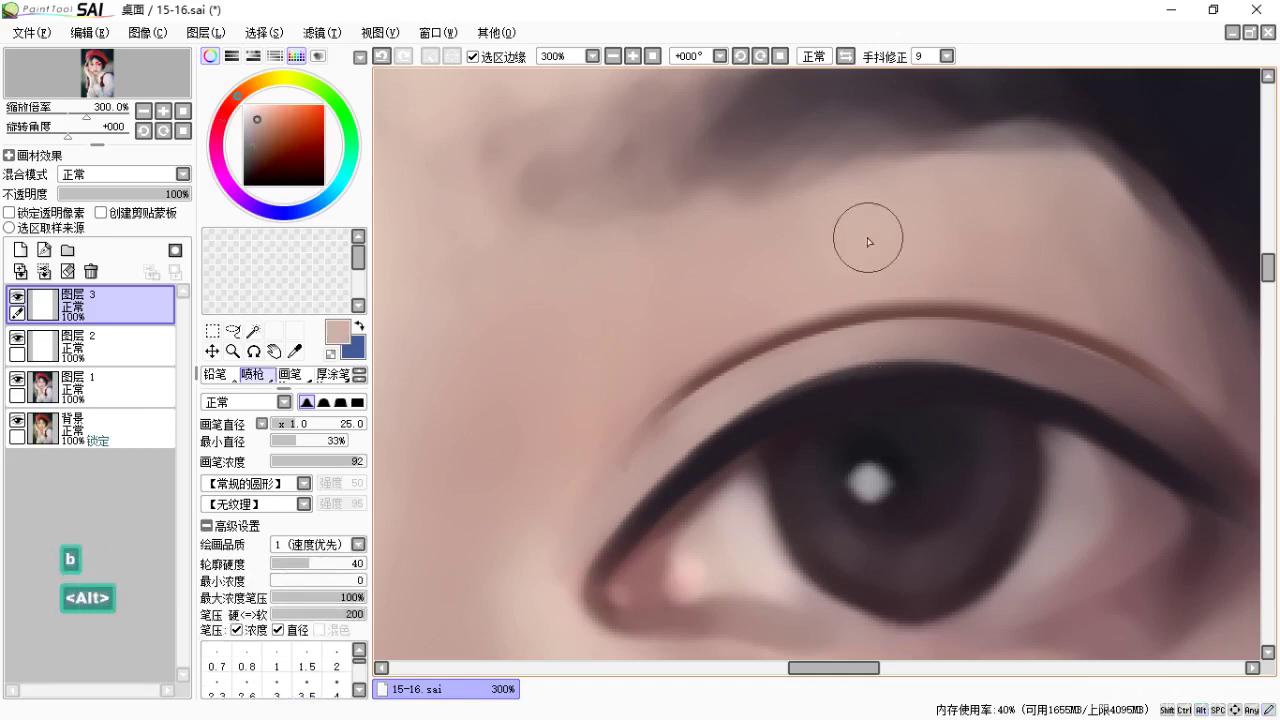
{"action": "key", "text": "bracketleft"}
{"action": "key", "text": "bracketleft"}
{"action": "key", "text": "bracketleft"}
{"action": "key", "text": "bracketleft"}
{"action": "key", "text": "bracketleft"}
{"action": "key", "text": "bracketleft"}
{"action": "key", "text": "bracketleft"}
{"action": "key", "text": "bracketleft"}
{"action": "key", "text": "bracketleft"}
{"action": "key", "text": "bracketleft"}
{"action": "key", "text": "bracketleft"}
{"action": "key", "text": "bracketleft"}
{"action": "key", "text": "bracketleft"}
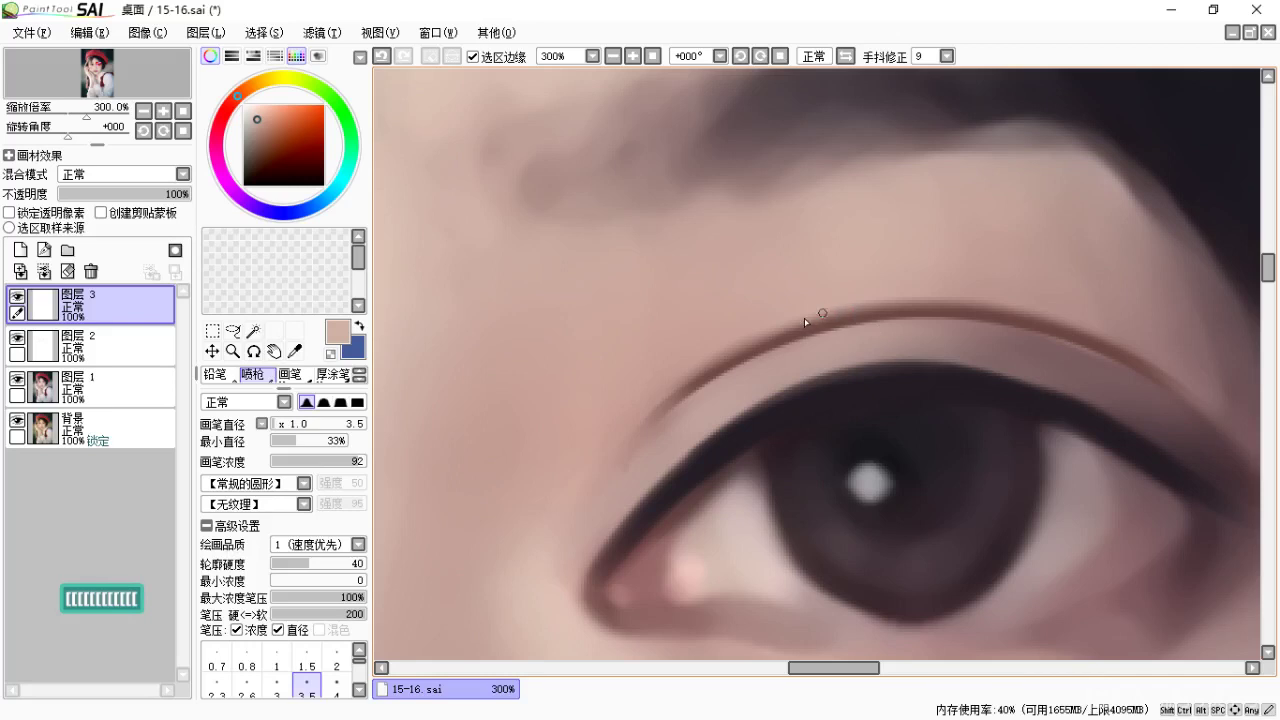
{"action": "key", "text": "ctrl+z"}
{"action": "mouse_move", "coordinate": [915, 302]}
{"action": "left_mouse_down"}
{"action": "mouse_move", "coordinate": [1036, 322]}
{"action": "mouse_move", "coordinate": [930, 304]}
{"action": "left_mouse_up"}
{"action": "key", "text": "ctrl+z"}
{"action": "key", "text": "ctrl+z"}
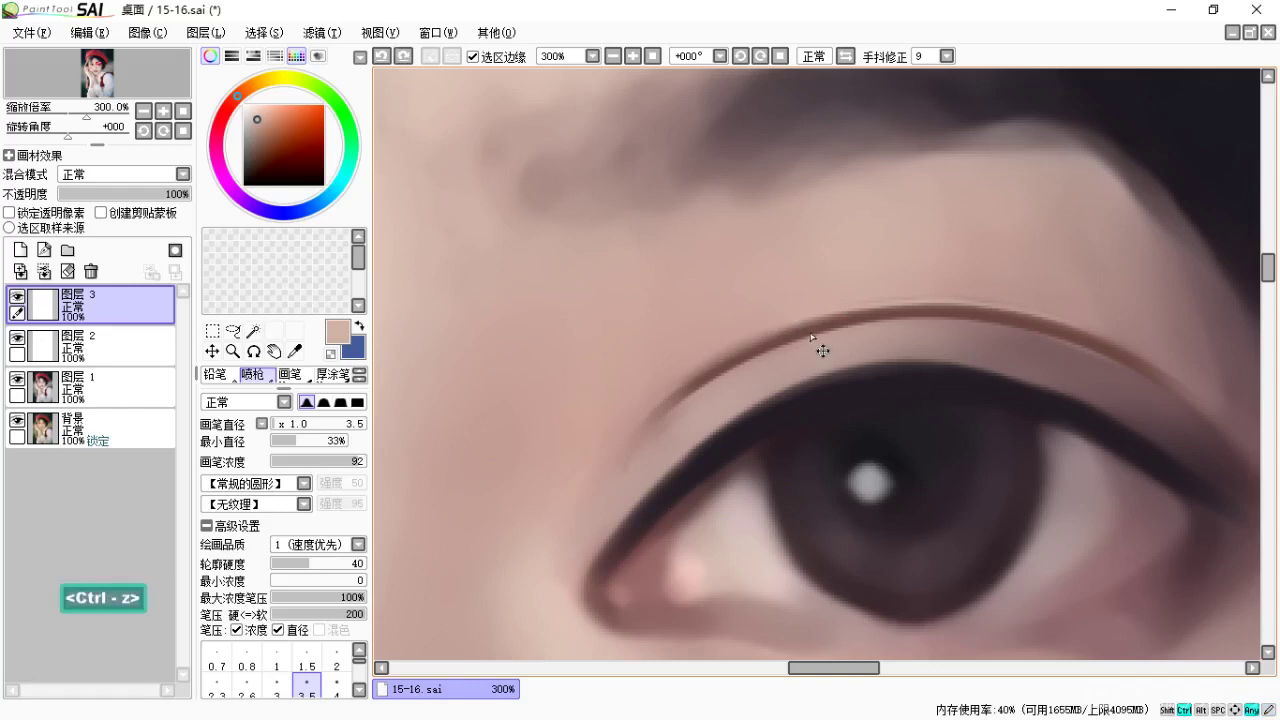
Paint a thin light skin-tone line along the upper edge of the right-hand eye's lash line near the inner corner.
{"action": "left_click_drag", "start_coordinate": [820, 380], "coordinate": [777, 331]}
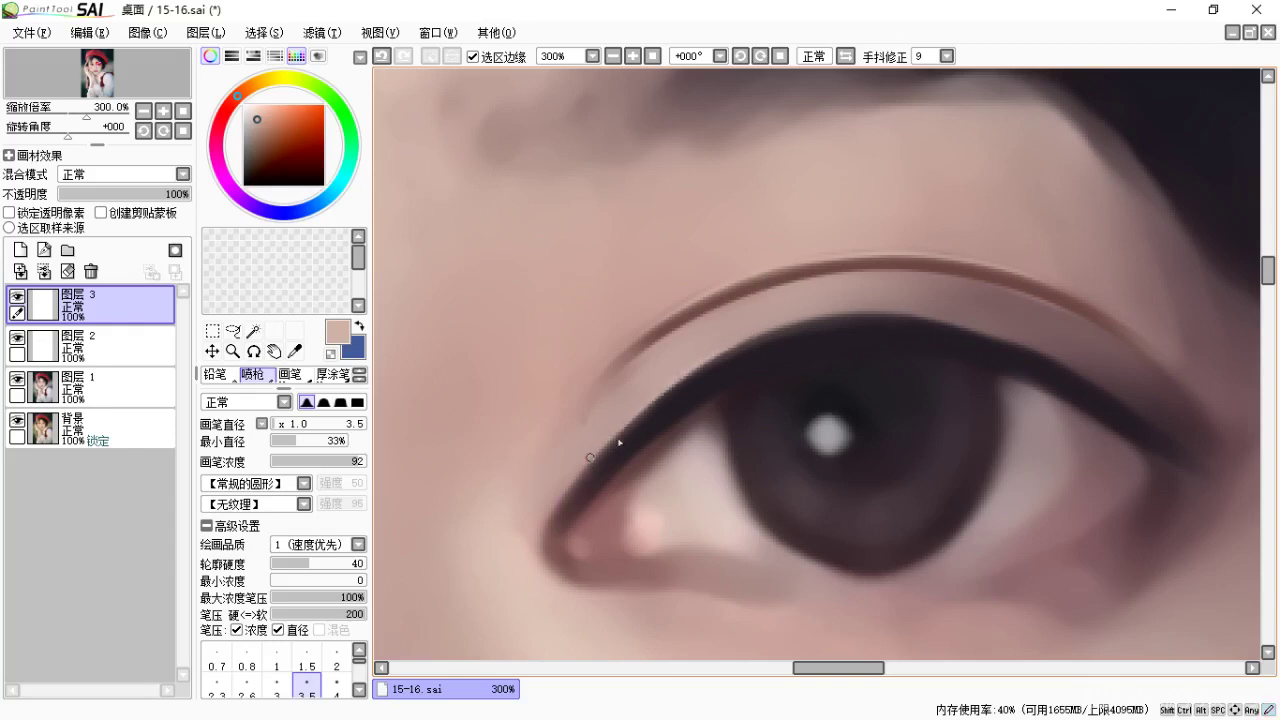
{"action": "left_click_drag", "start_coordinate": [586, 480], "coordinate": [612, 459]}
{"action": "key", "text": "ctrl+z"}
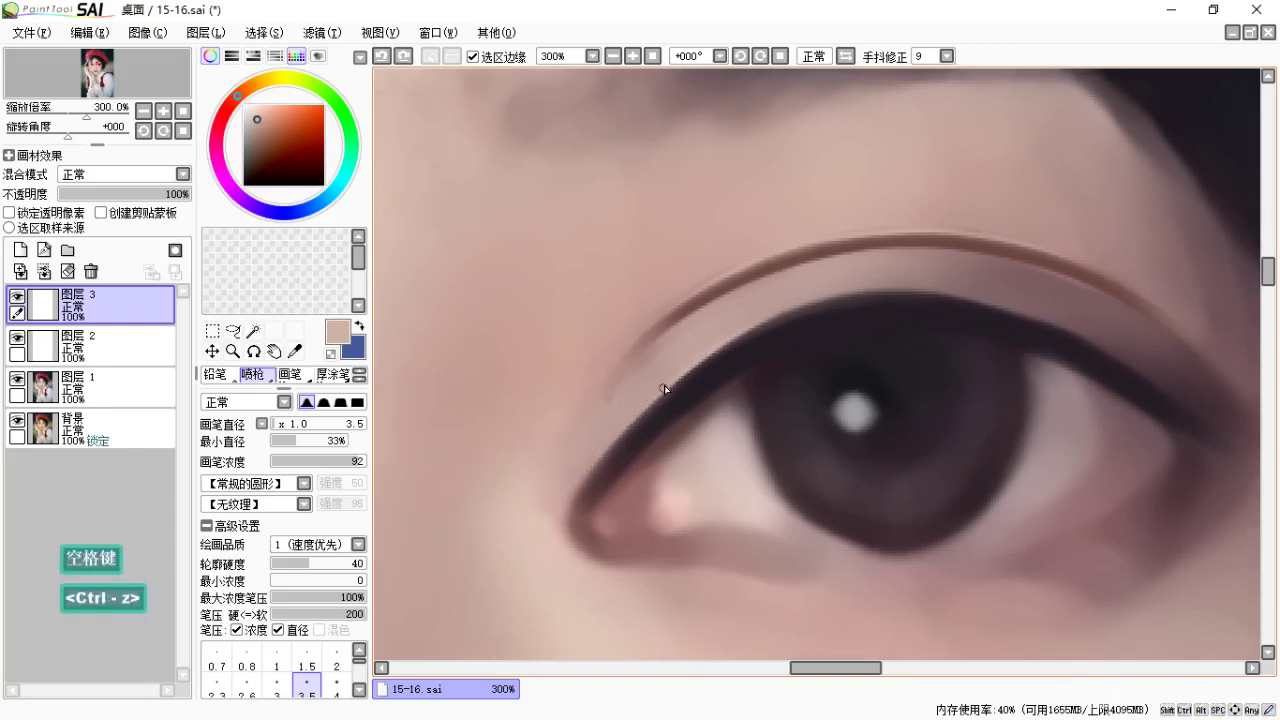
{"action": "key", "text": "ctrl+z"}
{"action": "left_click_drag", "start_coordinate": [689, 377], "coordinate": [586, 478]}
{"action": "mouse_move", "coordinate": [657, 452]}
{"action": "left_mouse_down"}
{"action": "mouse_move", "coordinate": [646, 414]}
{"action": "mouse_move", "coordinate": [610, 444]}
{"action": "left_mouse_up"}
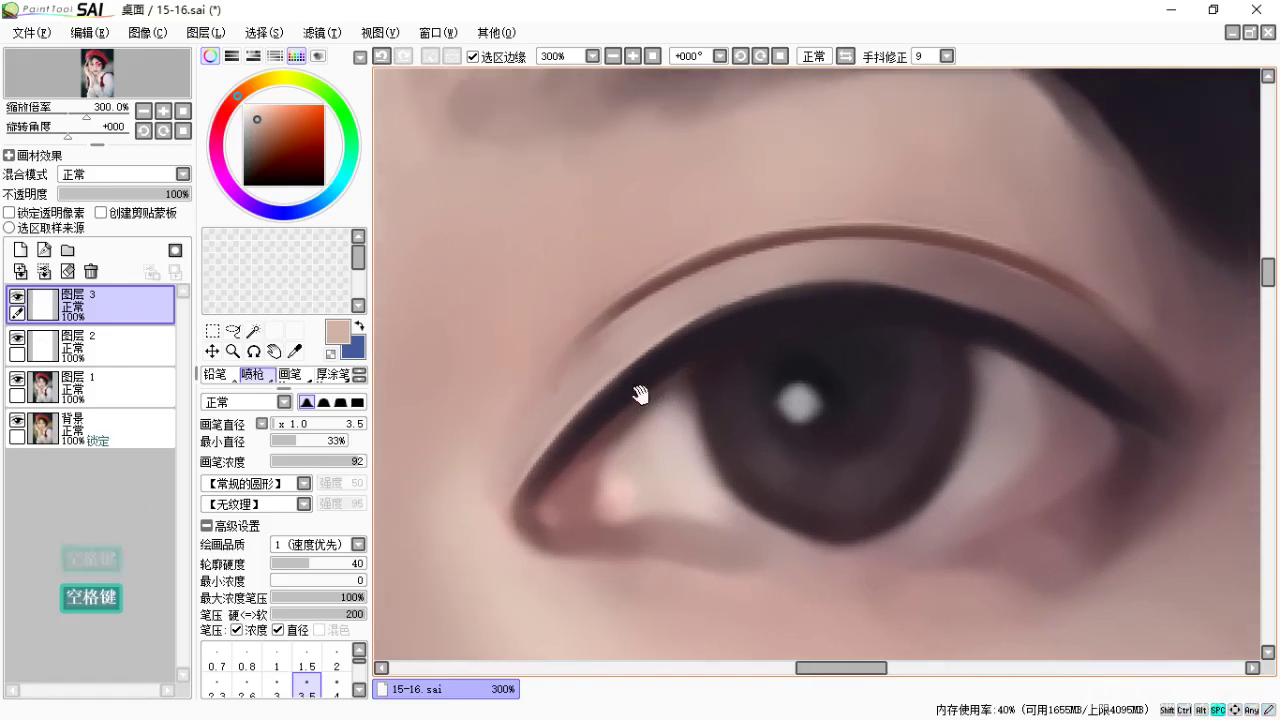
{"action": "left_click_drag", "start_coordinate": [640, 391], "coordinate": [749, 340]}
{"action": "key", "text": "ctrl+z"}
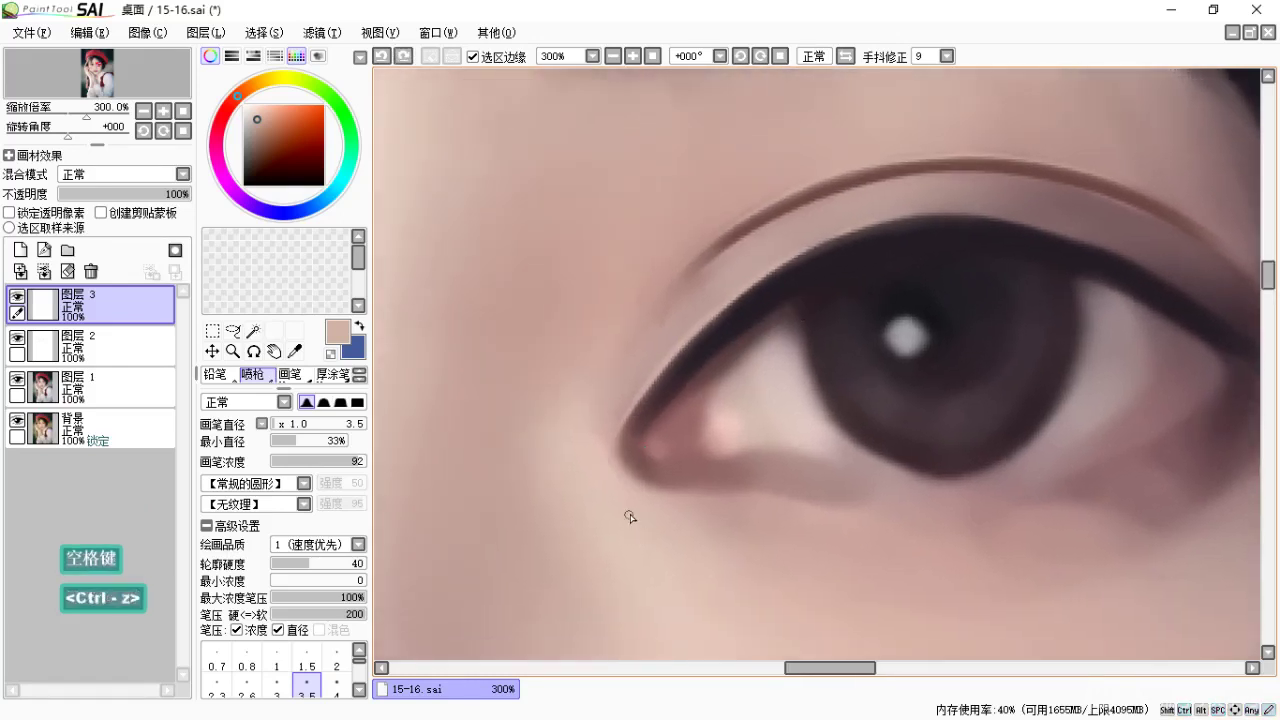
Try blending the skin around the inner end of the right-hand eyelid crease with the blending brush enlarged to size 35.
{"action": "key", "text": "ctrl+minus"}
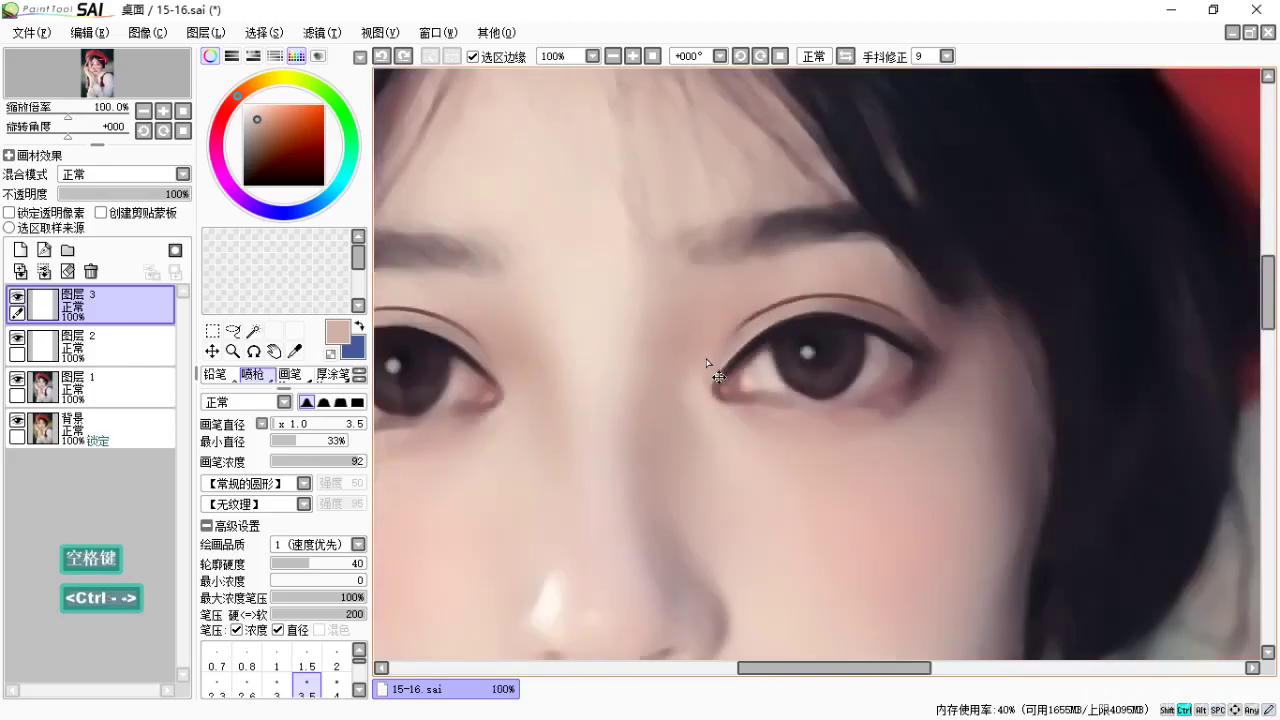
{"action": "left_click_drag", "start_coordinate": [746, 391], "coordinate": [852, 424]}
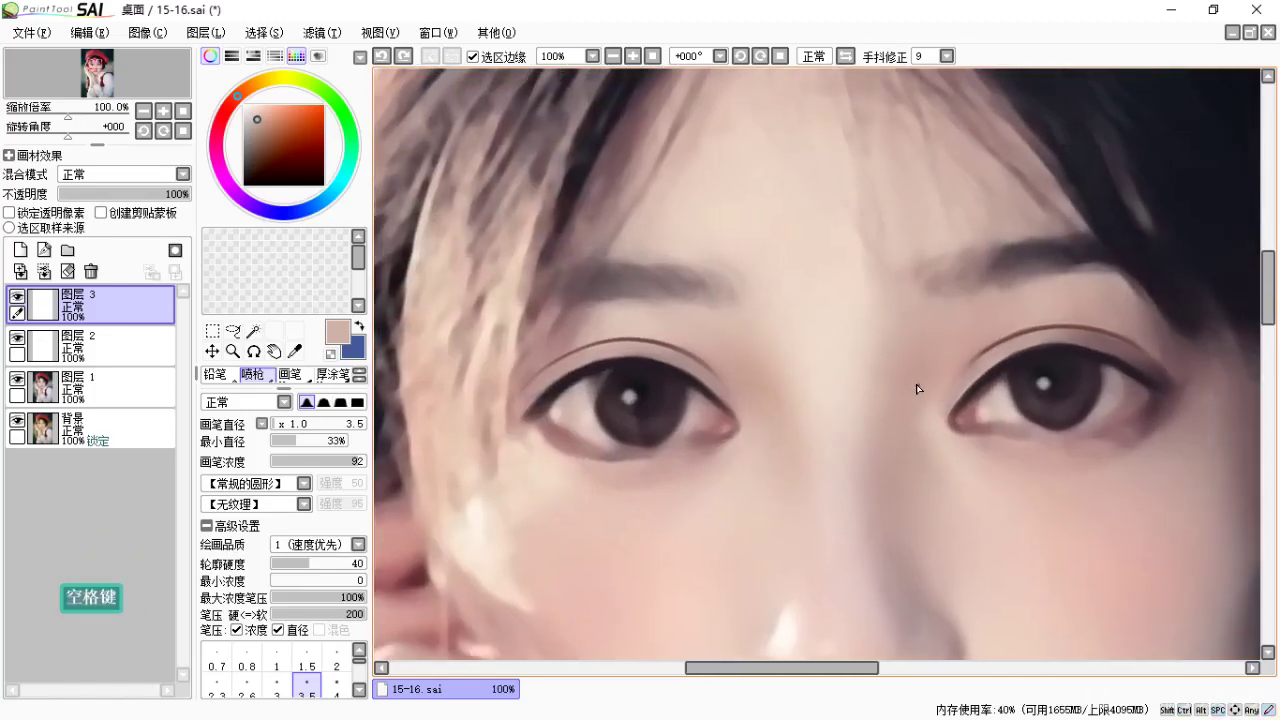
{"action": "key", "text": "c"}
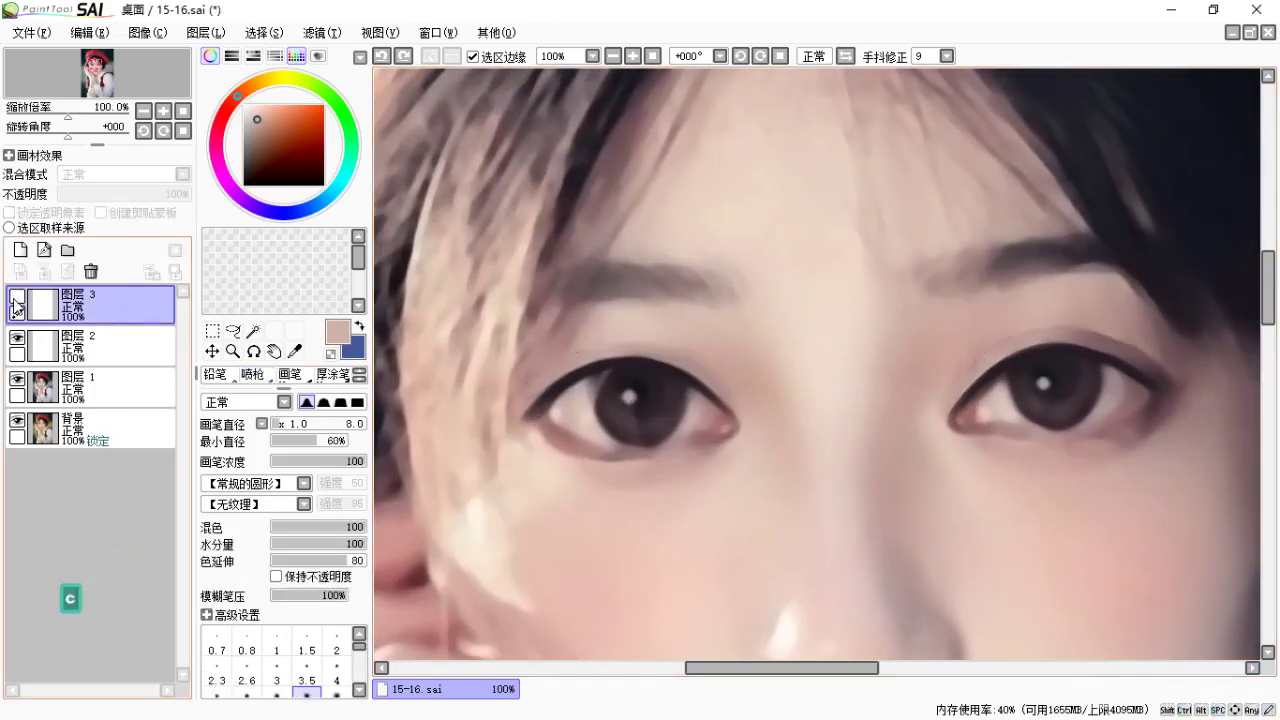
{"action": "key", "text": "bracketright"}
{"action": "key", "text": "bracketright"}
{"action": "key", "text": "bracketright"}
{"action": "key", "text": "bracketright"}
{"action": "key", "text": "bracketright"}
{"action": "key", "text": "bracketright"}
{"action": "key", "text": "bracketright"}
{"action": "key", "text": "bracketright"}
{"action": "key", "text": "bracketright"}
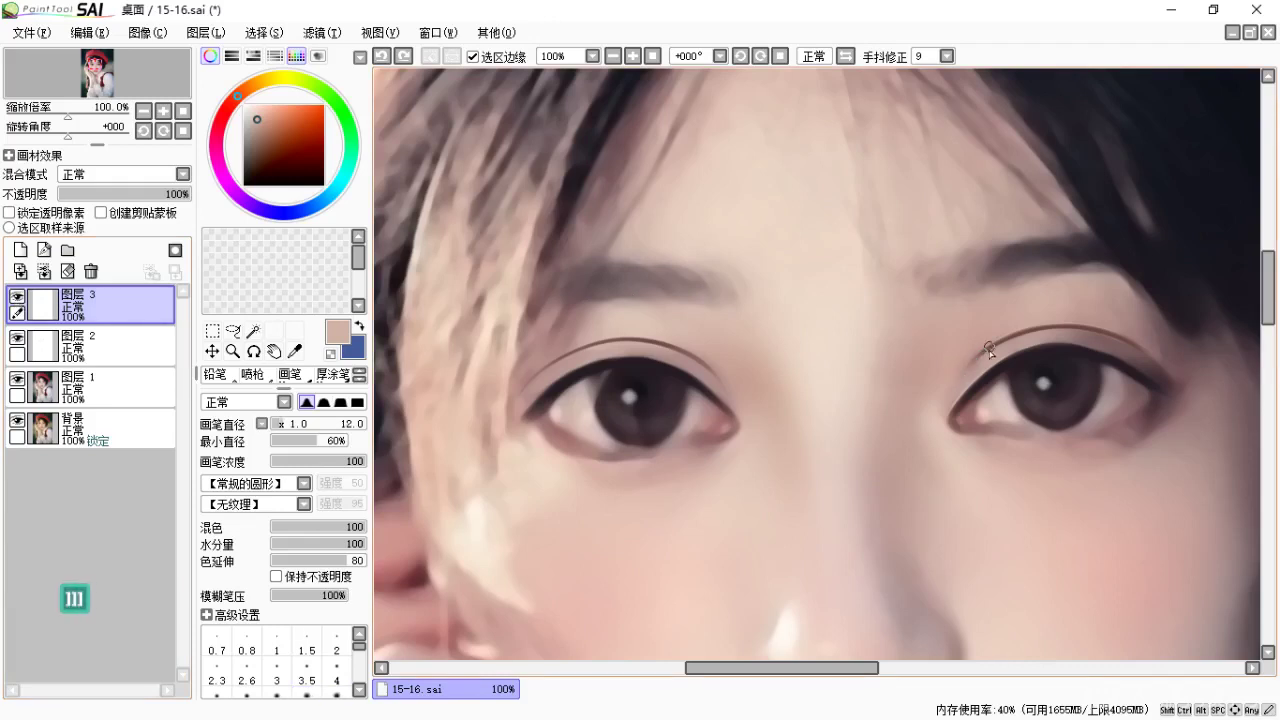
{"action": "left_click_drag", "start_coordinate": [995, 348], "coordinate": [933, 400]}
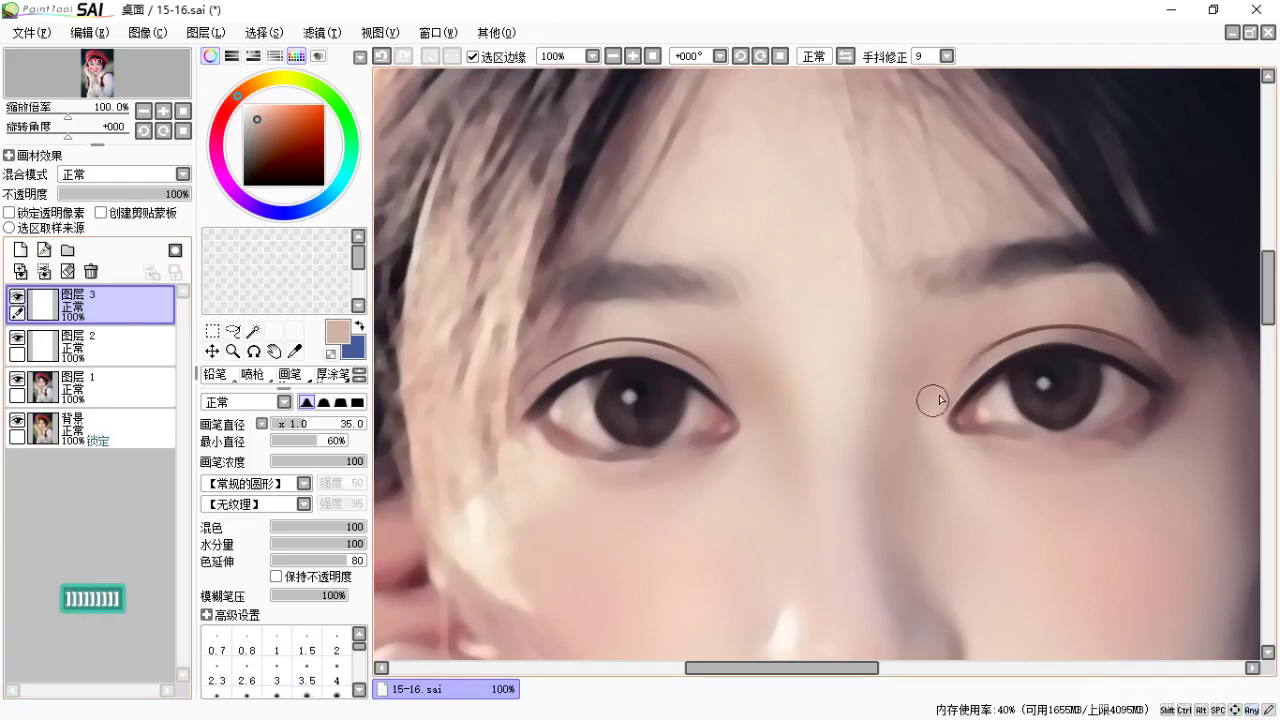
{"action": "key", "text": "ctrl+z"}
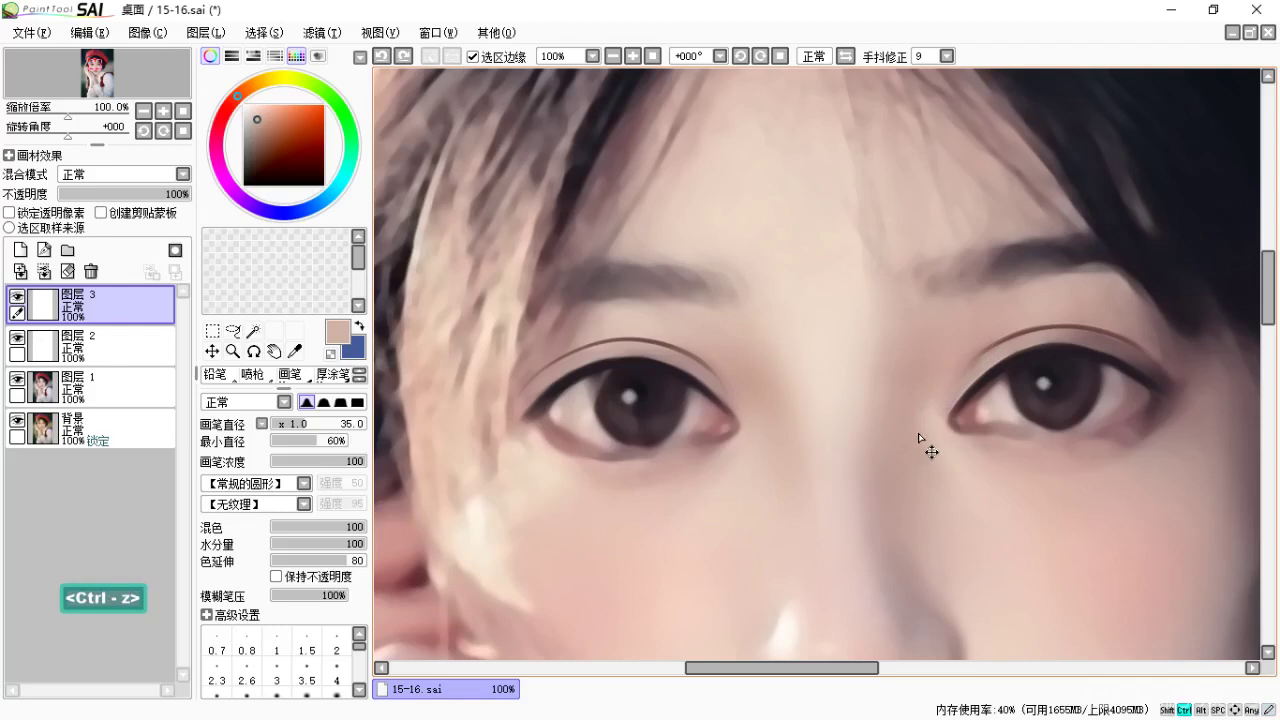
Trim the inner end of the right-hand eyelid crease with the eraser at size 12 and save the file.
{"action": "key", "text": "e"}
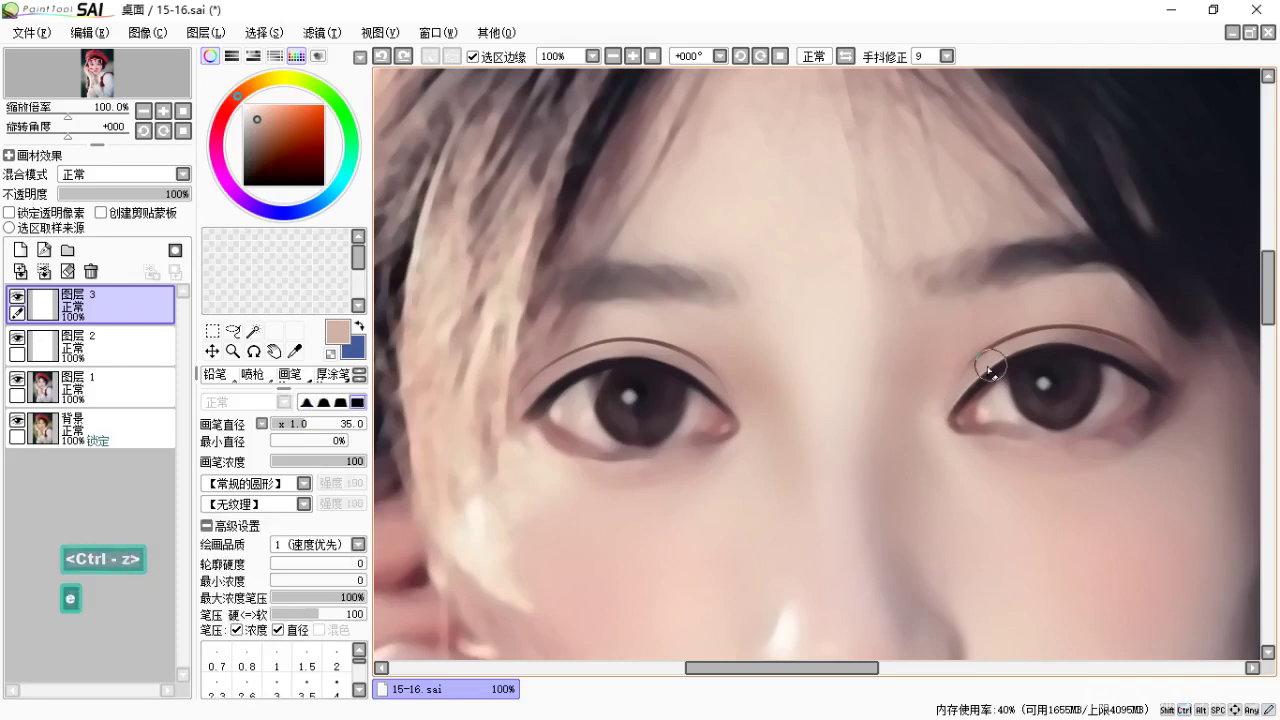
{"action": "key", "text": "bracketleft"}
{"action": "key", "text": "bracketleft"}
{"action": "key", "text": "bracketleft"}
{"action": "key", "text": "bracketleft"}
{"action": "key", "text": "bracketleft"}
{"action": "key", "text": "bracketleft"}
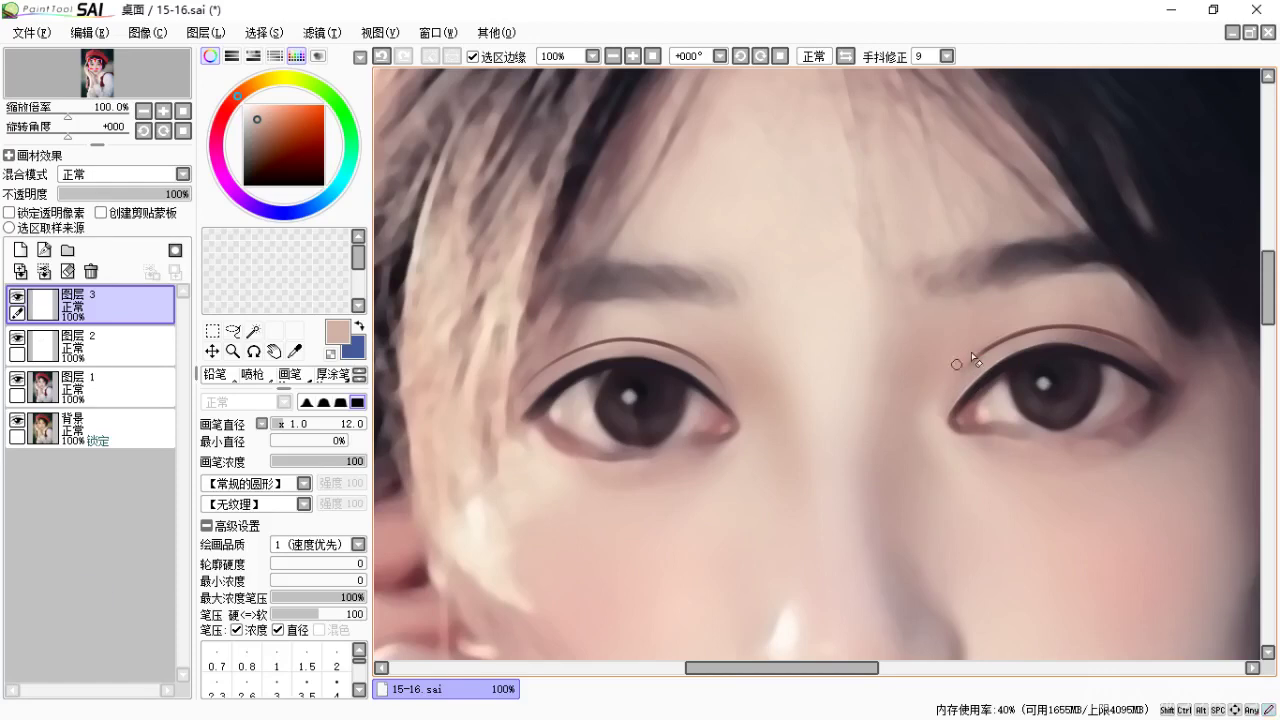
{"action": "key", "text": "ctrl+s"}
Soften the edges of the left-hand eyelid crease along its length with the blending brush at size 7.
{"action": "key", "text": "space"}
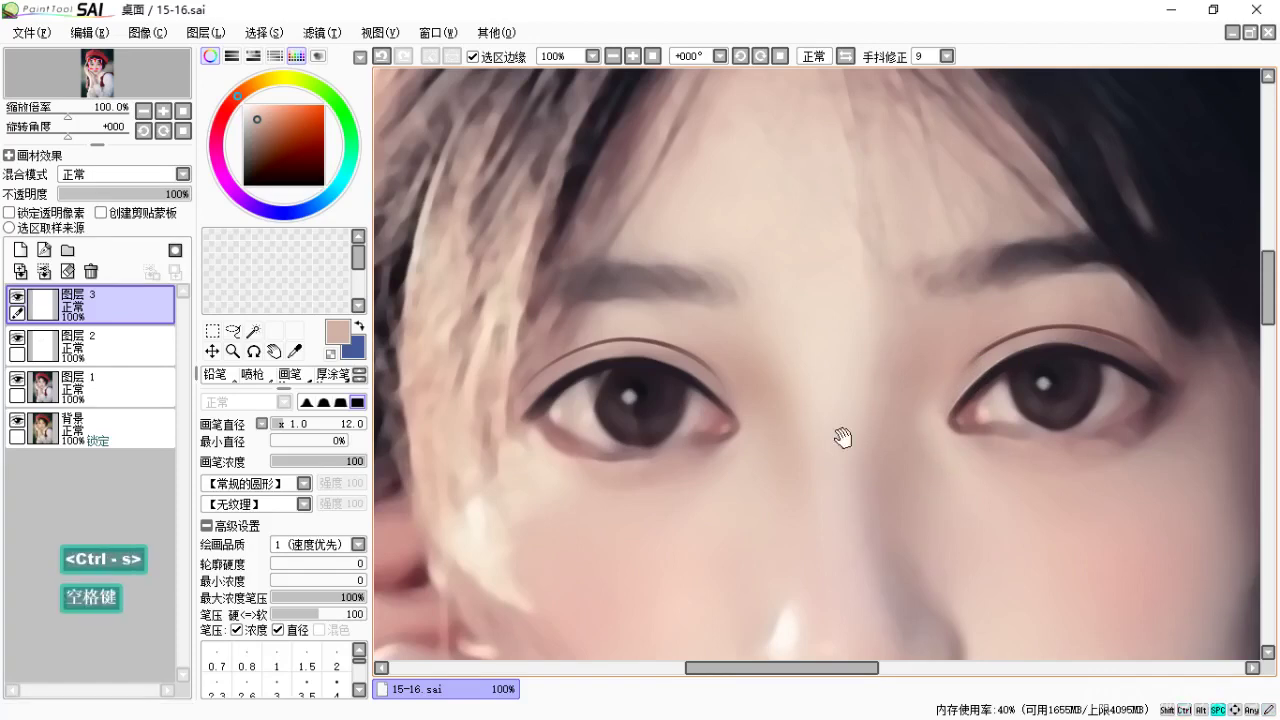
{"action": "left_click_drag", "start_coordinate": [876, 417], "coordinate": [865, 393]}
{"action": "key", "text": "ctrl+equal"}
{"action": "key", "text": "ctrl+equal"}
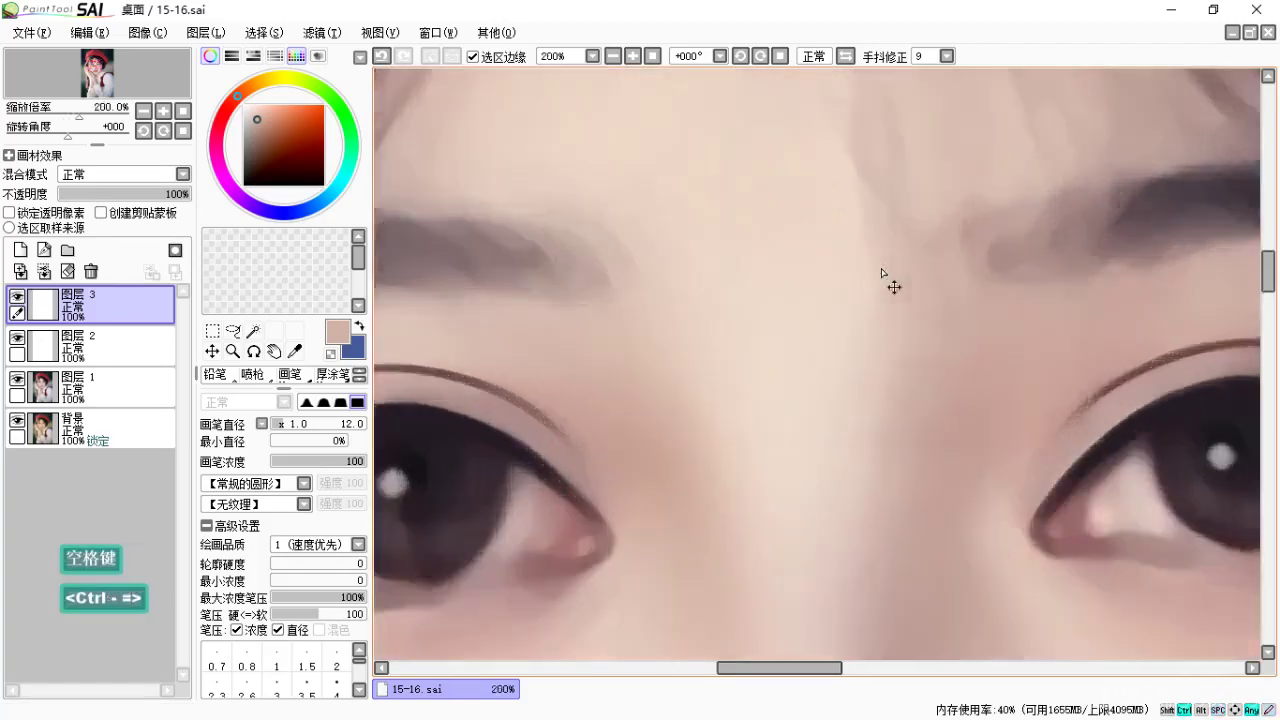
{"action": "left_click_drag", "start_coordinate": [635, 306], "coordinate": [1017, 206]}
{"action": "left_click_drag", "start_coordinate": [624, 251], "coordinate": [892, 223]}
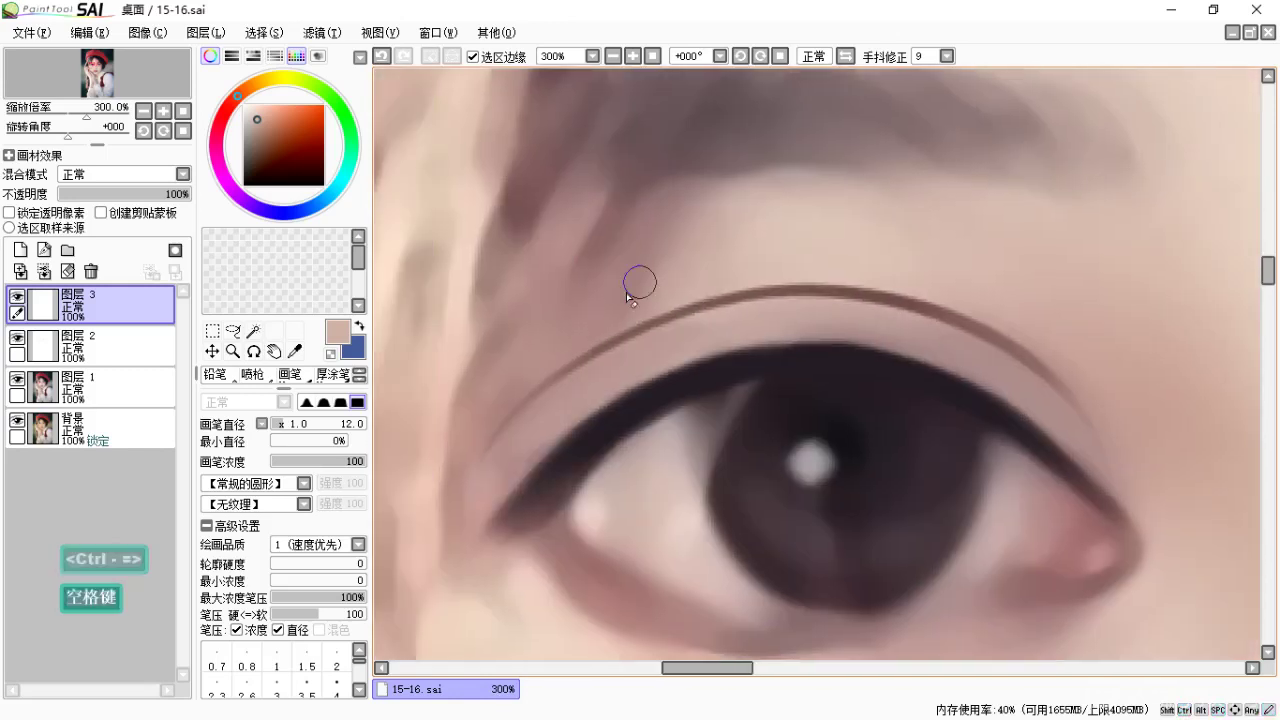
{"action": "key", "text": "c"}
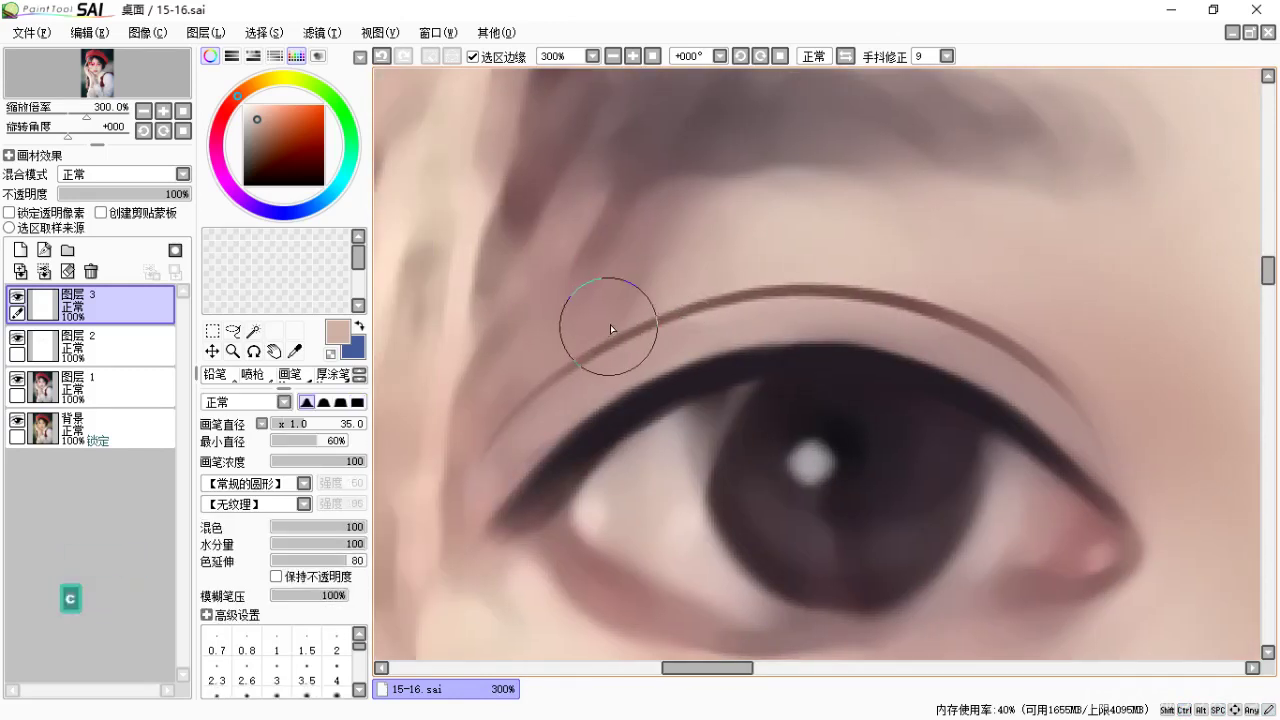
{"action": "key", "text": "bracketleft"}
{"action": "key", "text": "bracketleft"}
{"action": "key", "text": "bracketleft"}
{"action": "key", "text": "bracketleft"}
{"action": "key", "text": "bracketleft"}
{"action": "key", "text": "bracketleft"}
{"action": "key", "text": "bracketleft"}
{"action": "key", "text": "bracketleft"}
{"action": "key", "text": "bracketleft"}
{"action": "key", "text": "bracketleft"}
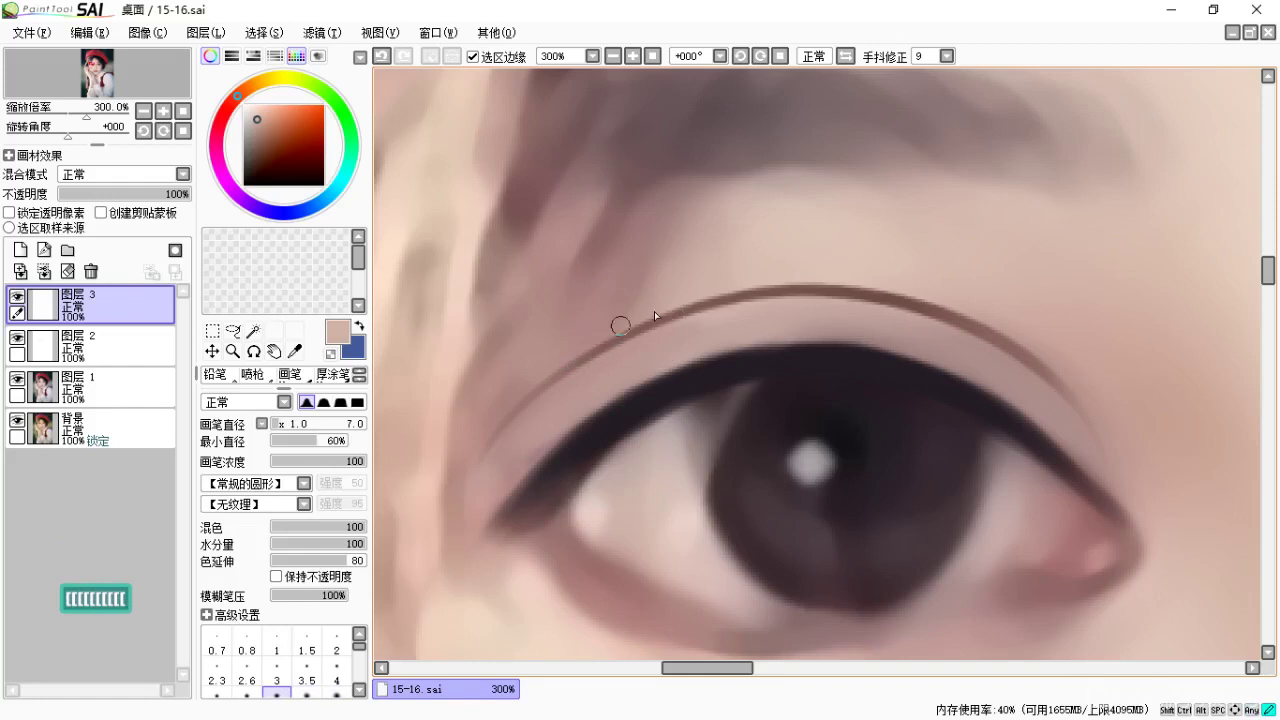
{"action": "left_click_drag", "start_coordinate": [669, 297], "coordinate": [897, 287]}
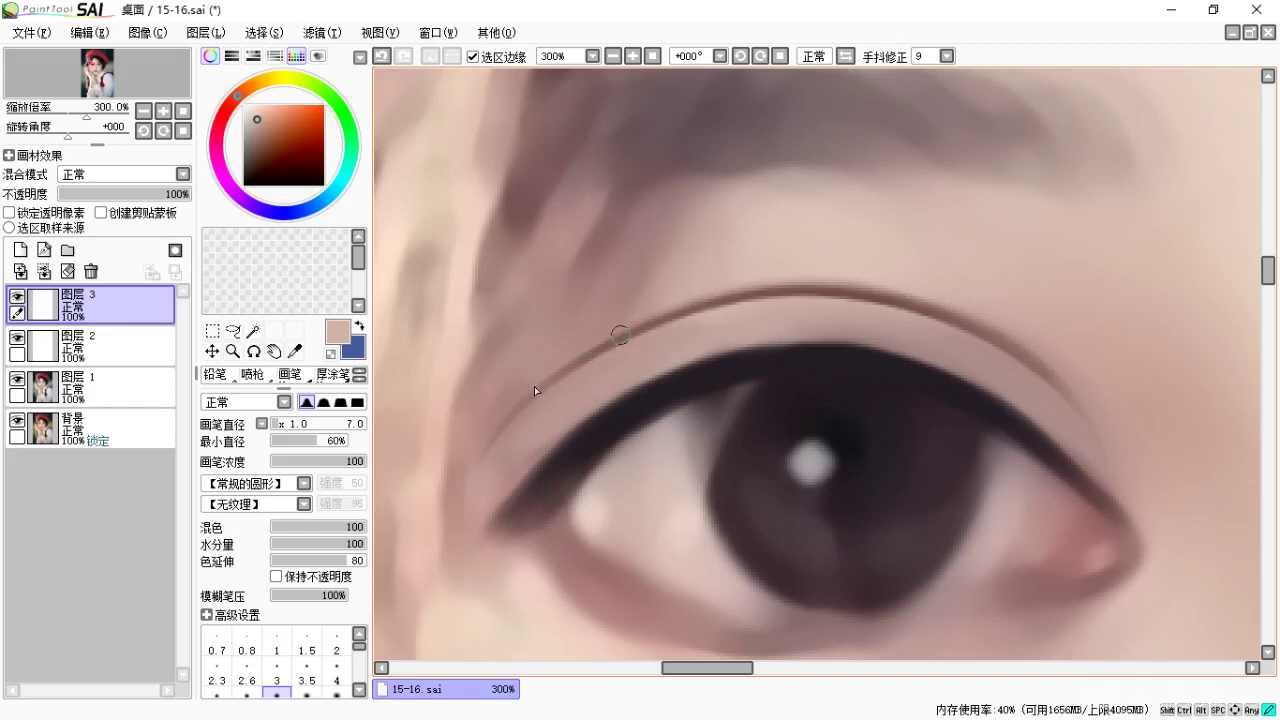
Sample the skin tone above the left-hand eye and trace a thin light edge over its crease with the airbrush at size 3.5.
{"action": "key", "text": "b"}
{"action": "left_click", "coordinate": [837, 222], "text": "alt"}
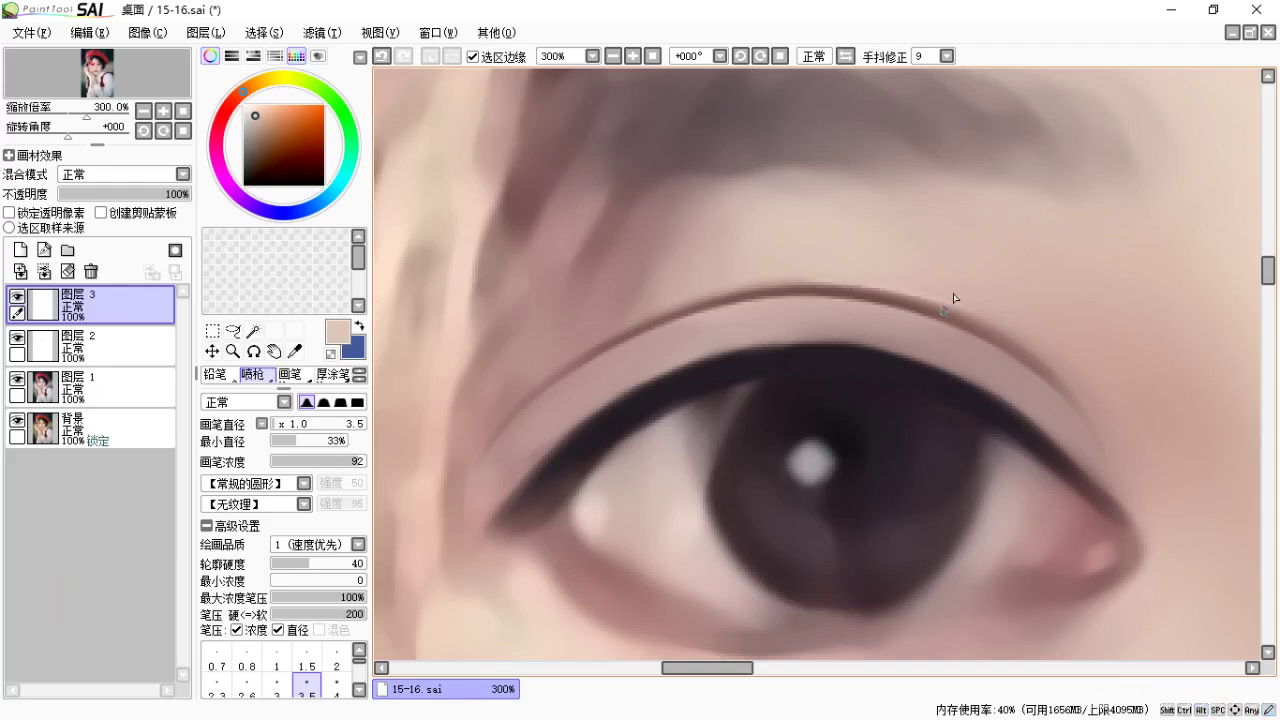
{"action": "key", "text": "ctrl+z"}
{"action": "key", "text": "ctrl"}
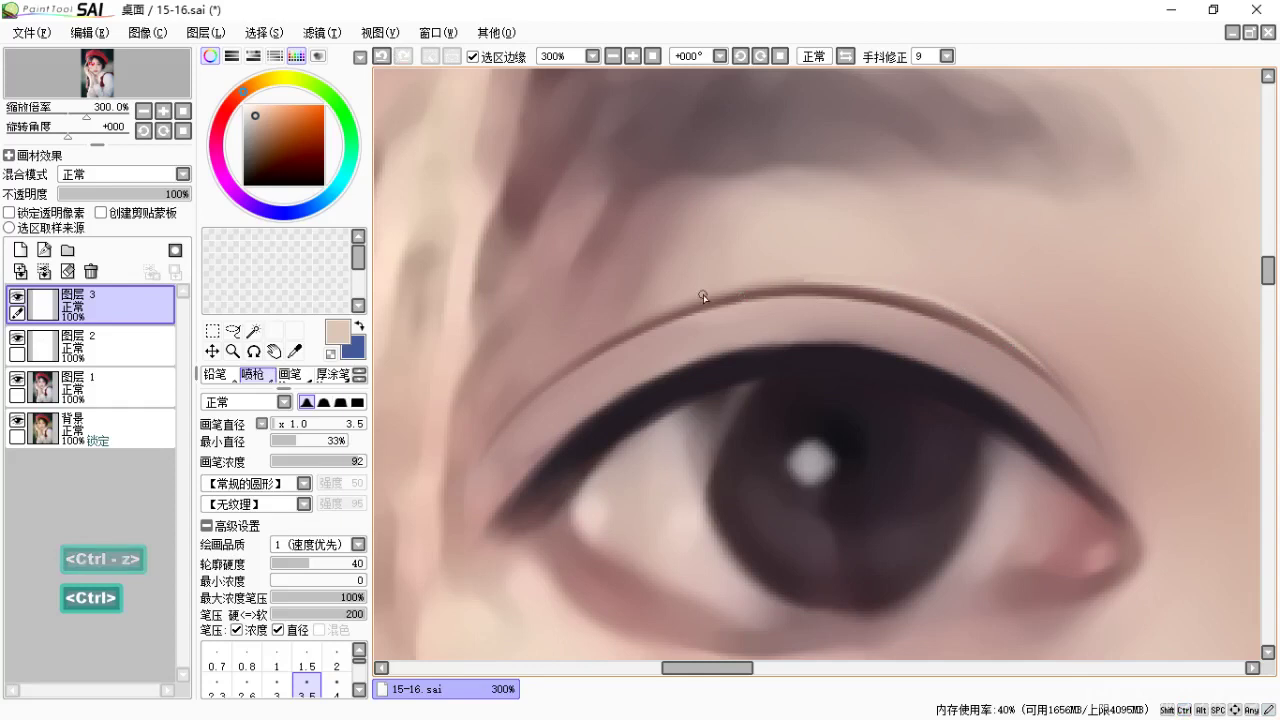
{"action": "key", "text": "space"}
{"action": "left_click_drag", "start_coordinate": [829, 346], "coordinate": [806, 300]}
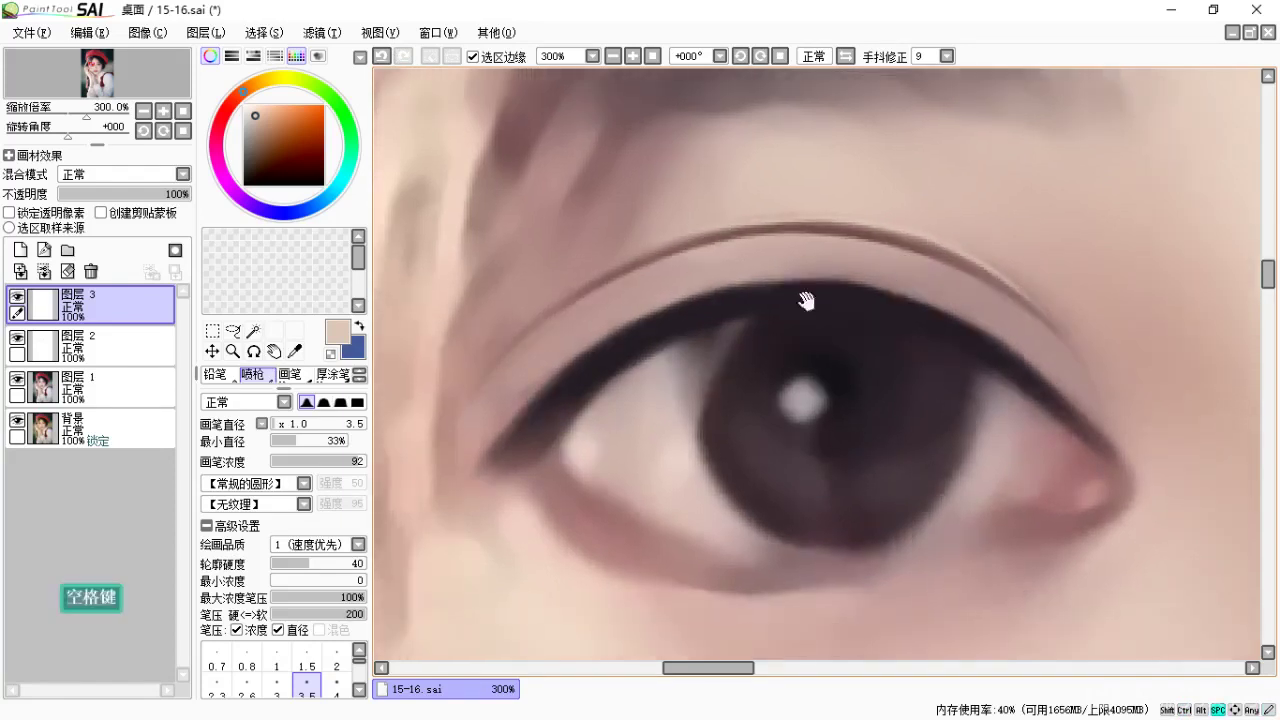
Paint a thin light skin-tone line along the upper edge of the left-hand eye's lash line toward the outer corner.
{"action": "left_click_drag", "start_coordinate": [707, 291], "coordinate": [540, 376]}
{"action": "key", "text": "ctrl+z"}
{"action": "left_click_drag", "start_coordinate": [700, 294], "coordinate": [522, 392]}
{"action": "key", "text": "space"}
{"action": "left_click_drag", "start_coordinate": [816, 357], "coordinate": [802, 334]}
{"action": "key", "text": "ctrl+z"}
{"action": "left_click_drag", "start_coordinate": [664, 276], "coordinate": [546, 336]}
Add the light line above the left-hand eye's lash line near the inner corner and soften the highlights with the size 7 blending brush.
{"action": "key", "text": "space"}
{"action": "mouse_move", "coordinate": [1054, 403]}
{"action": "left_mouse_down"}
{"action": "mouse_move", "coordinate": [943, 360]}
{"action": "mouse_move", "coordinate": [1005, 426]}
{"action": "left_mouse_up"}
{"action": "key", "text": "ctrl+z"}
{"action": "left_click_drag", "start_coordinate": [945, 324], "coordinate": [1006, 428]}
{"action": "key", "text": "ctrl+z"}
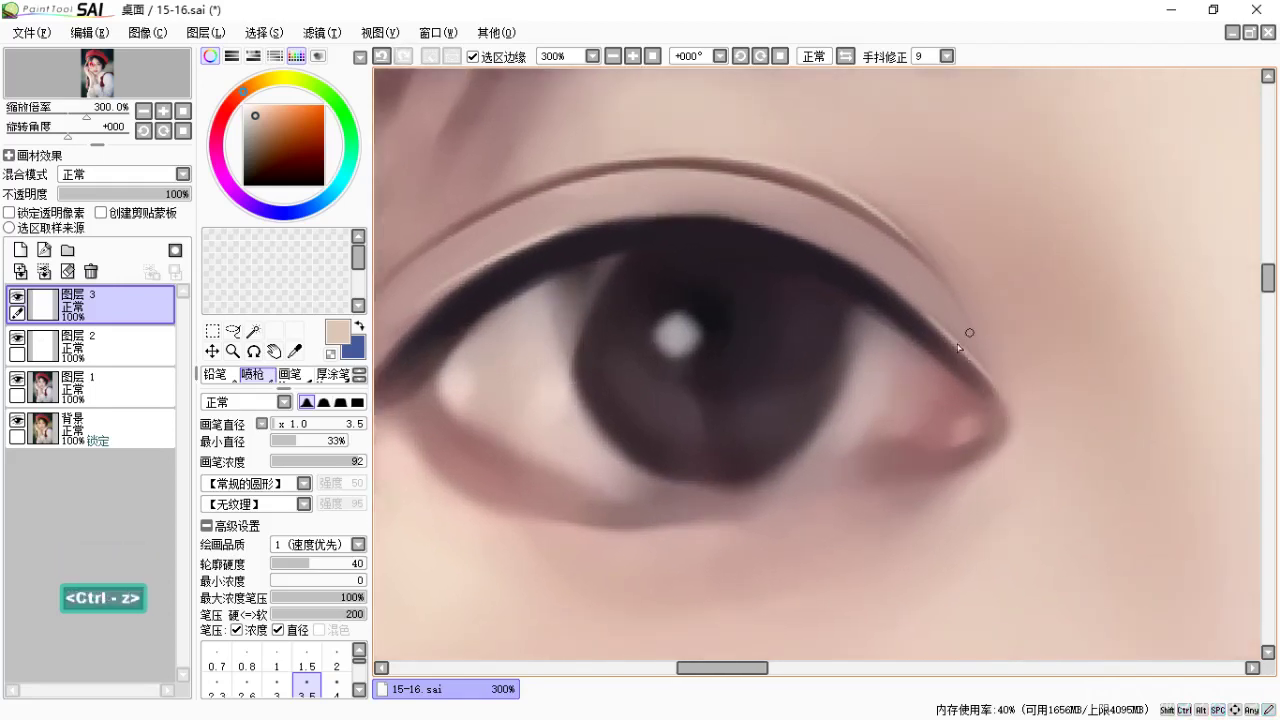
{"action": "key", "text": "c"}
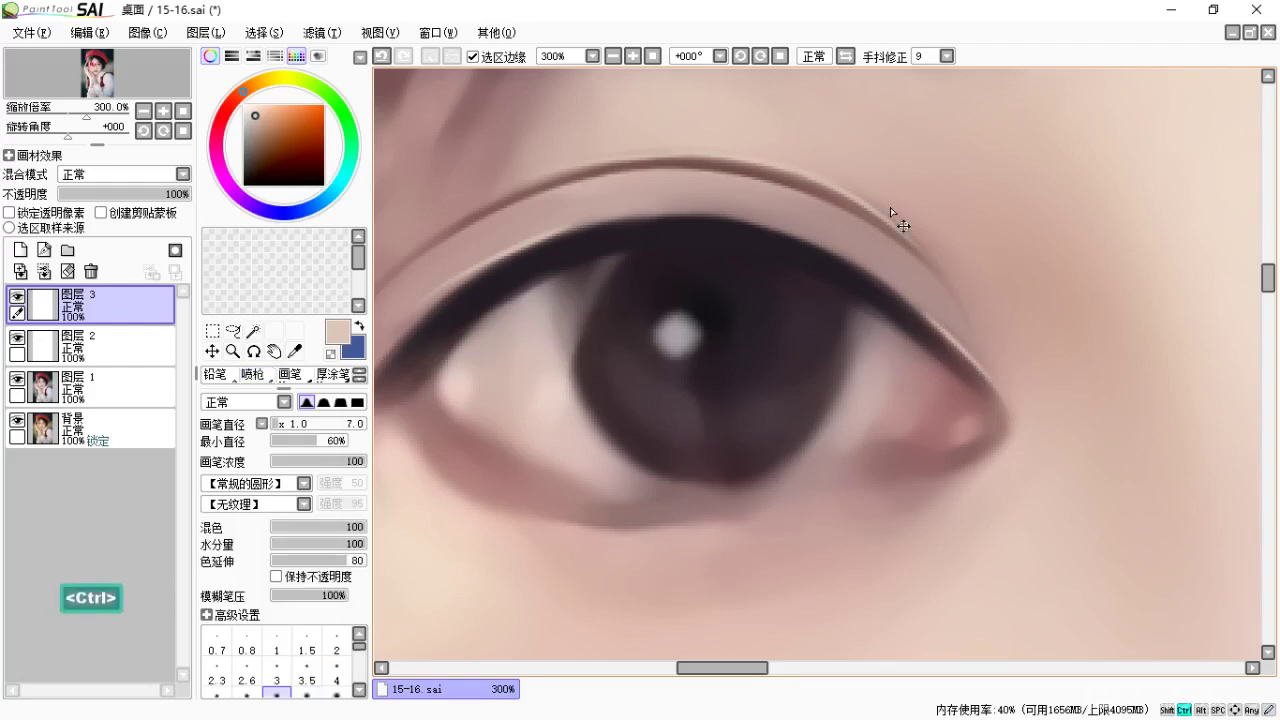
On layer 图层 1, smooth the lower lid edges of both eyes with the blending brush at size 16.
{"action": "key", "text": "ctrl+minus"}
{"action": "key", "text": "space"}
{"action": "left_click_drag", "start_coordinate": [960, 294], "coordinate": [849, 381]}
{"action": "key", "text": "space"}
{"action": "mouse_move", "coordinate": [692, 329]}
{"action": "left_mouse_down"}
{"action": "mouse_move", "coordinate": [729, 320]}
{"action": "mouse_move", "coordinate": [677, 316]}
{"action": "mouse_move", "coordinate": [674, 331]}
{"action": "left_mouse_up"}
{"action": "left_click", "coordinate": [129, 396]}
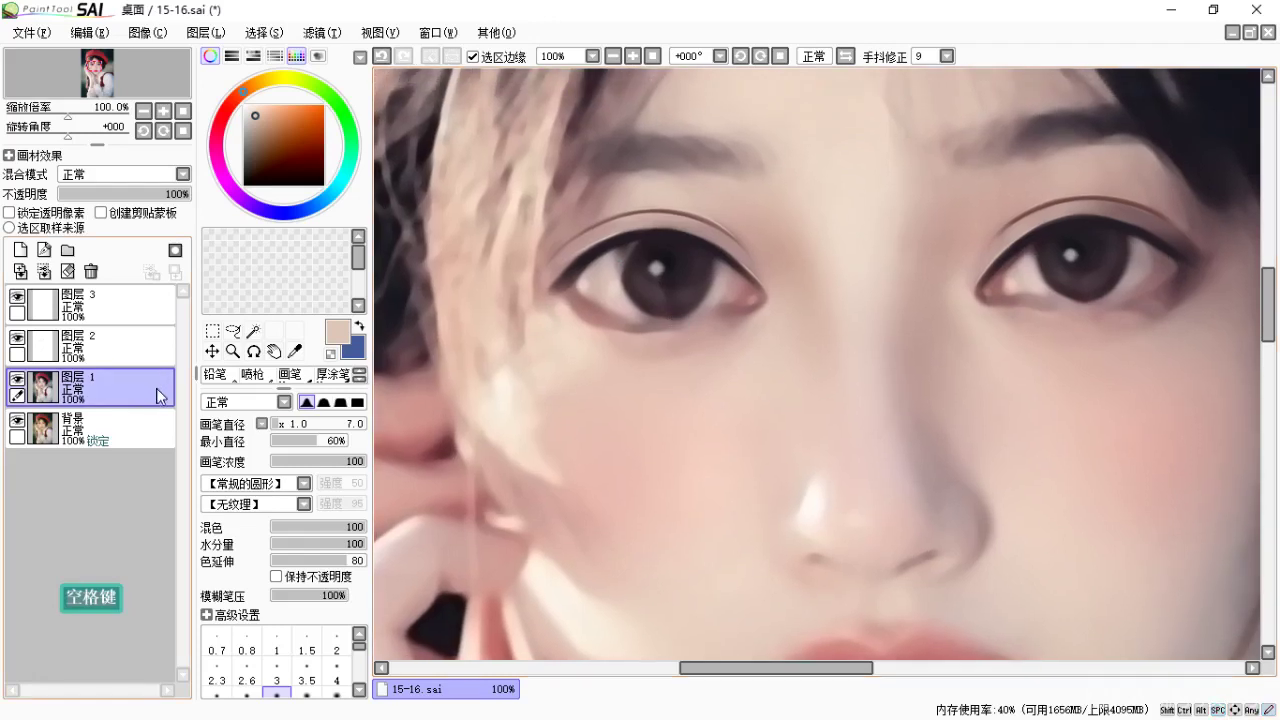
{"action": "key", "text": "c"}
{"action": "key", "text": "bracketright"}
{"action": "key", "text": "bracketright"}
{"action": "key", "text": "bracketright"}
{"action": "key", "text": "bracketright"}
{"action": "key", "text": "bracketright"}
{"action": "key", "text": "bracketright"}
{"action": "key", "text": "bracketright"}
{"action": "key", "text": "bracketright"}
{"action": "key", "text": "bracketright"}
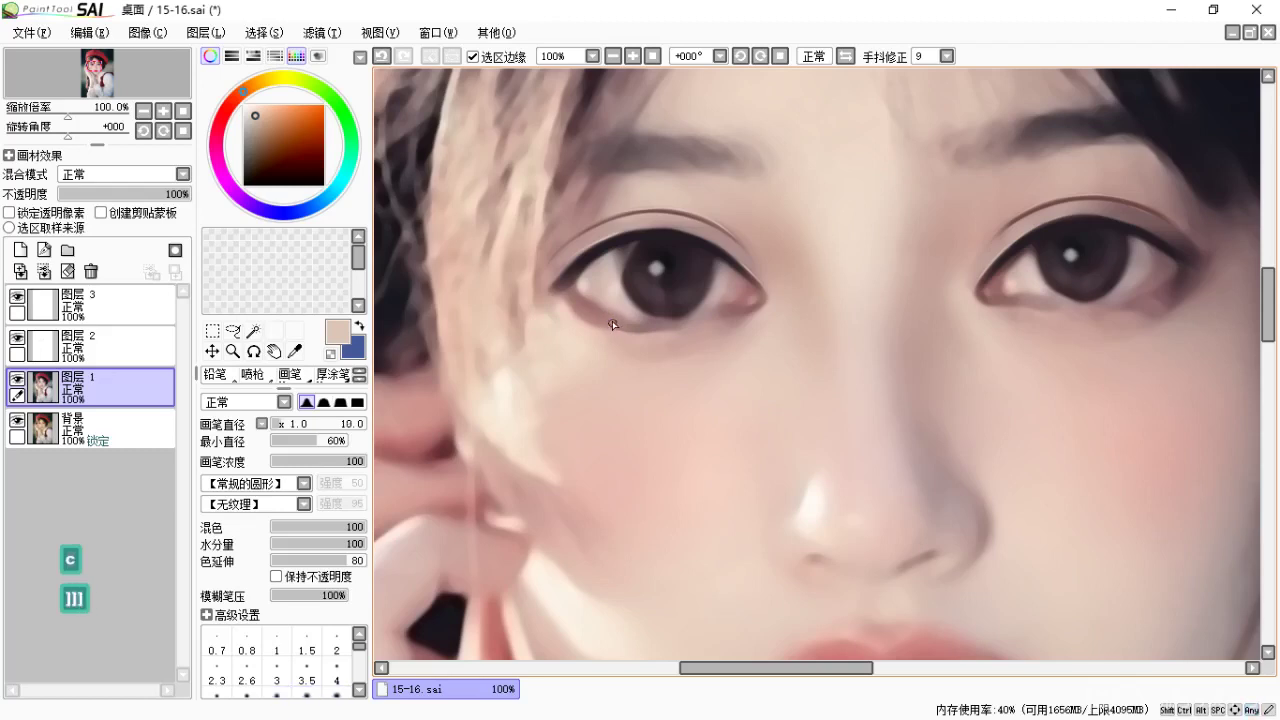
{"action": "key", "text": "ctrl"}
{"action": "key", "text": "ctrl+equal"}
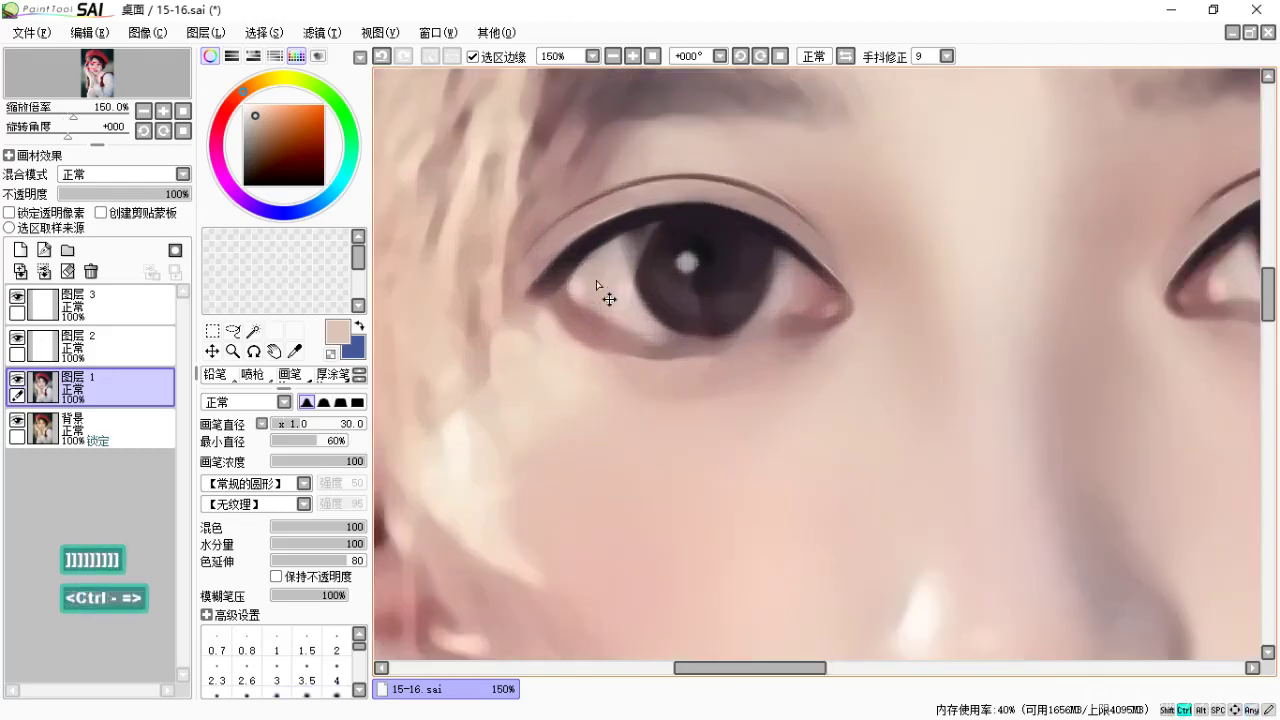
{"action": "key", "text": "space"}
{"action": "left_click_drag", "start_coordinate": [745, 345], "coordinate": [811, 360]}
{"action": "key", "text": "bracketleft"}
{"action": "key", "text": "bracketleft"}
{"action": "key", "text": "bracketleft"}
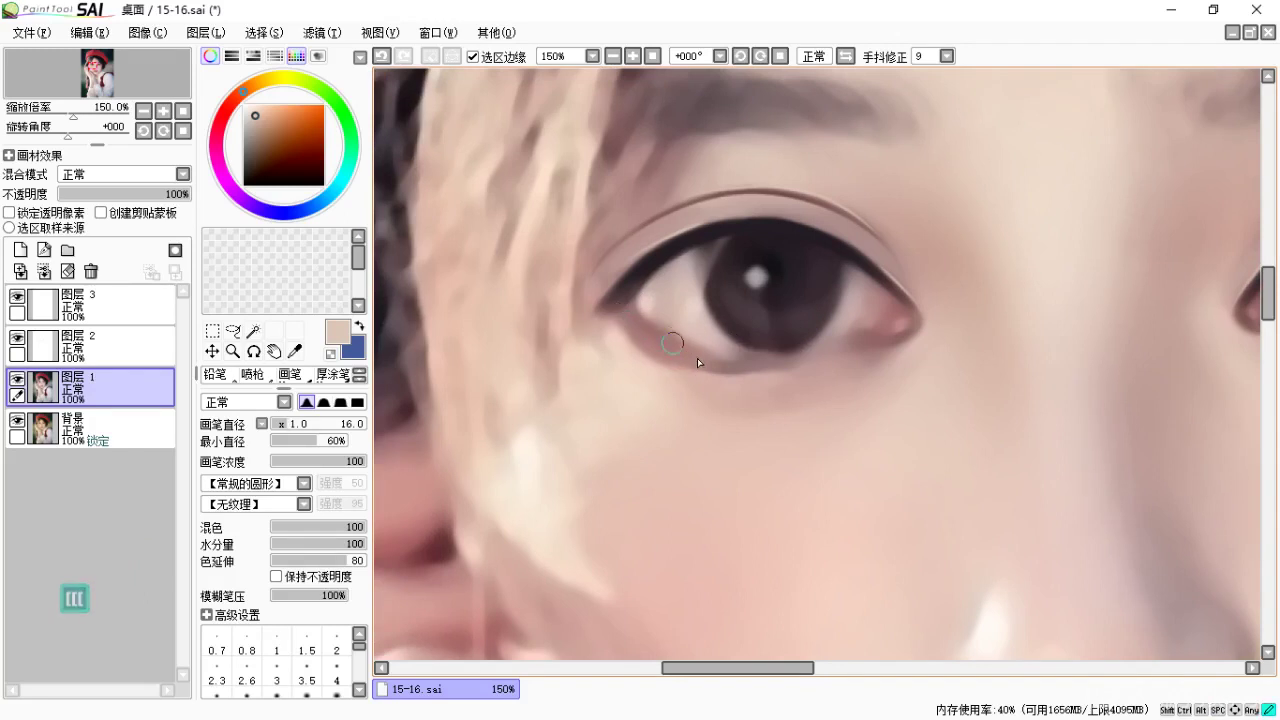
{"action": "left_click_drag", "start_coordinate": [697, 358], "coordinate": [663, 354]}
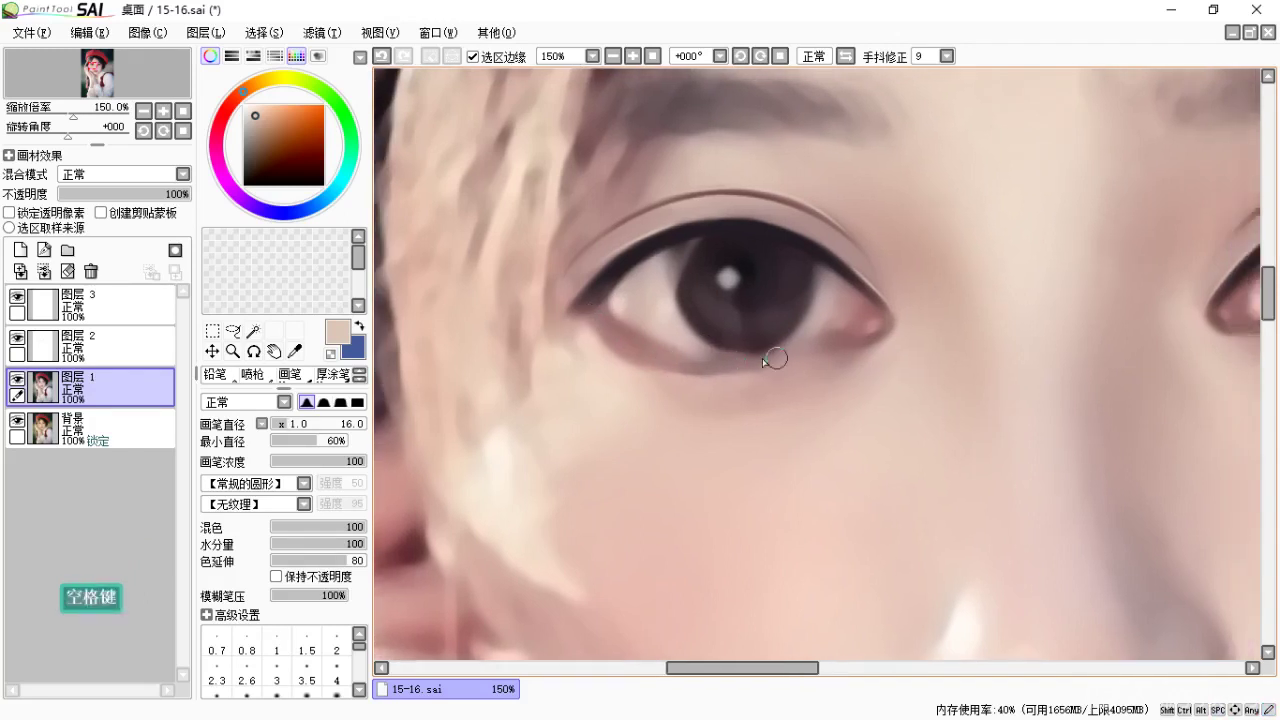
{"action": "left_click_drag", "start_coordinate": [708, 390], "coordinate": [684, 392]}
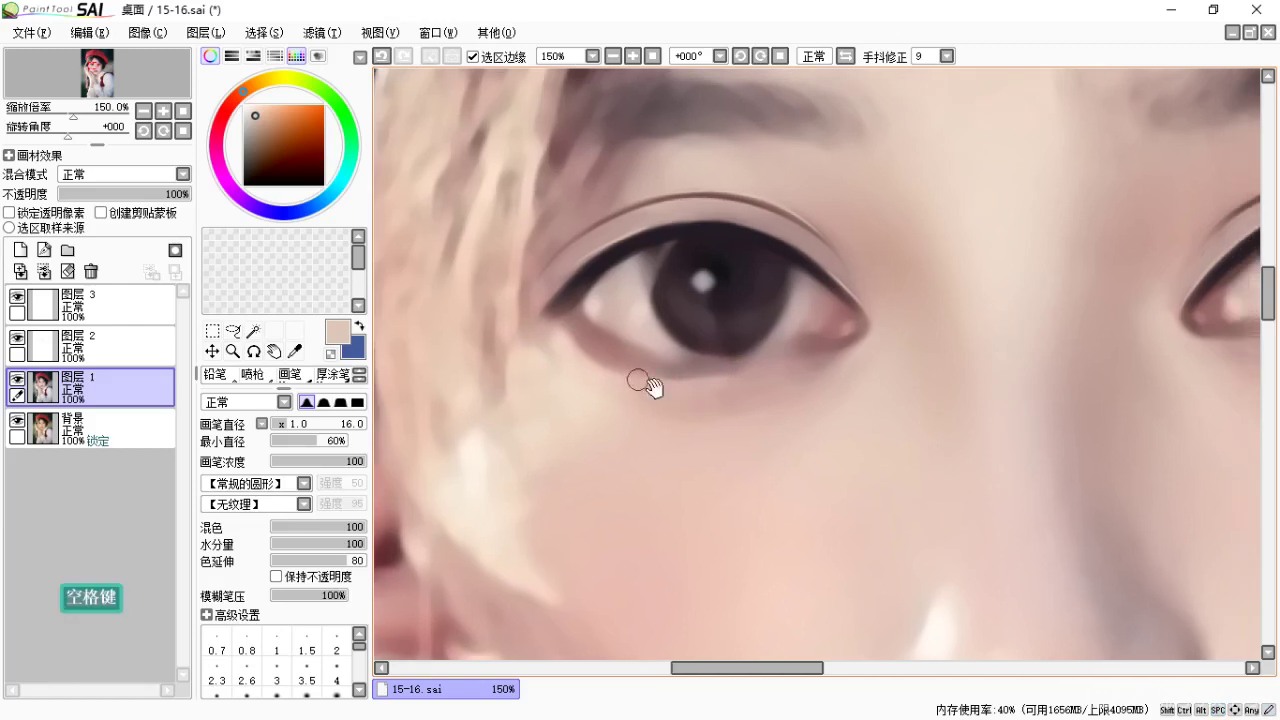
{"action": "left_click_drag", "start_coordinate": [841, 350], "coordinate": [808, 357]}
{"action": "left_click_drag", "start_coordinate": [1069, 344], "coordinate": [773, 349]}
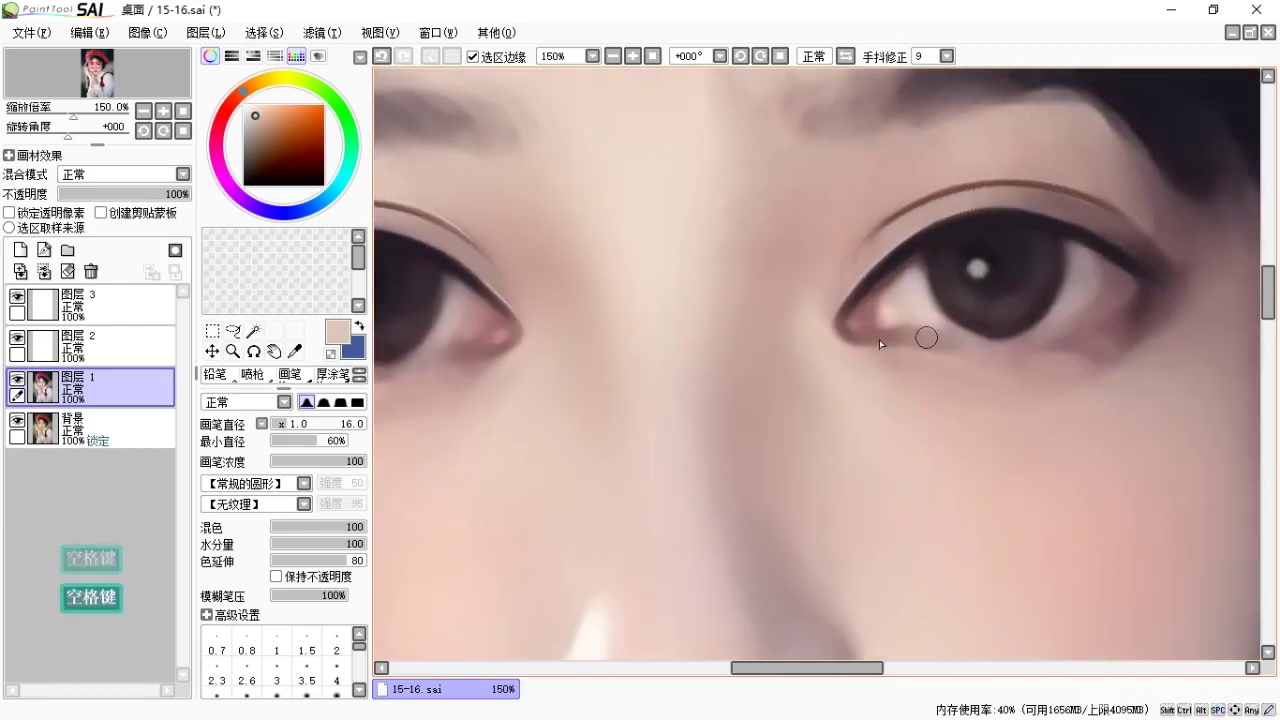
{"action": "left_click_drag", "start_coordinate": [1020, 378], "coordinate": [962, 384]}
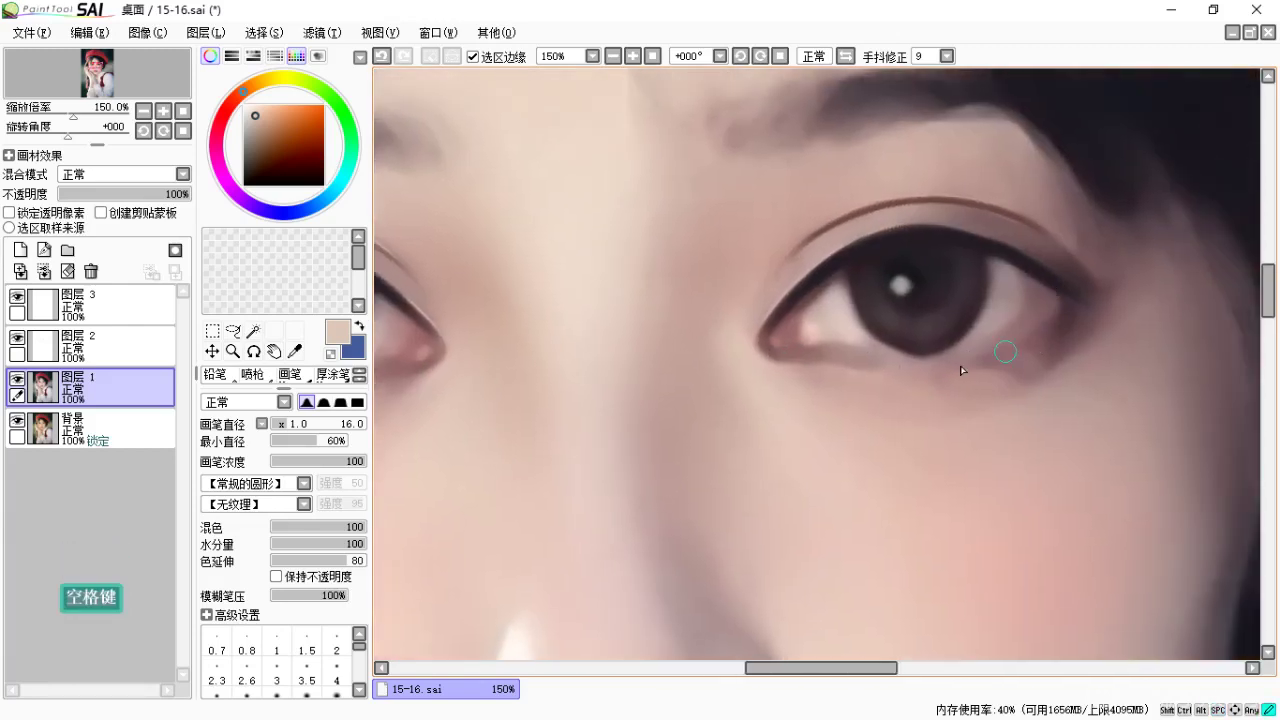
Sample the mauve shadow at the right-hand eye's outer corner, set the airbrush to size 20, and add a new layer above 图层 1.
{"action": "key", "text": "b"}
{"action": "left_click_drag", "start_coordinate": [990, 325], "coordinate": [1000, 315]}
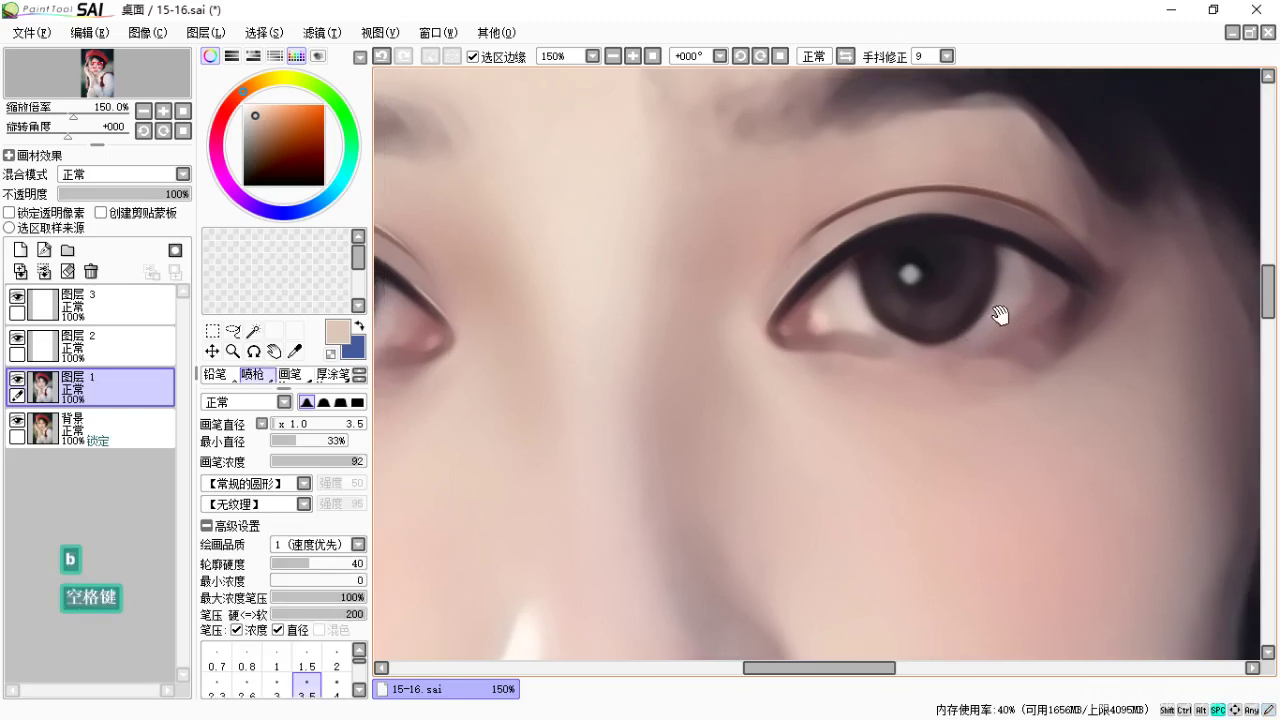
{"action": "left_click", "coordinate": [1045, 297], "text": "alt"}
{"action": "key", "text": "bracketright"}
{"action": "key", "text": "bracketright"}
{"action": "key", "text": "bracketright"}
{"action": "key", "text": "bracketright"}
{"action": "key", "text": "bracketright"}
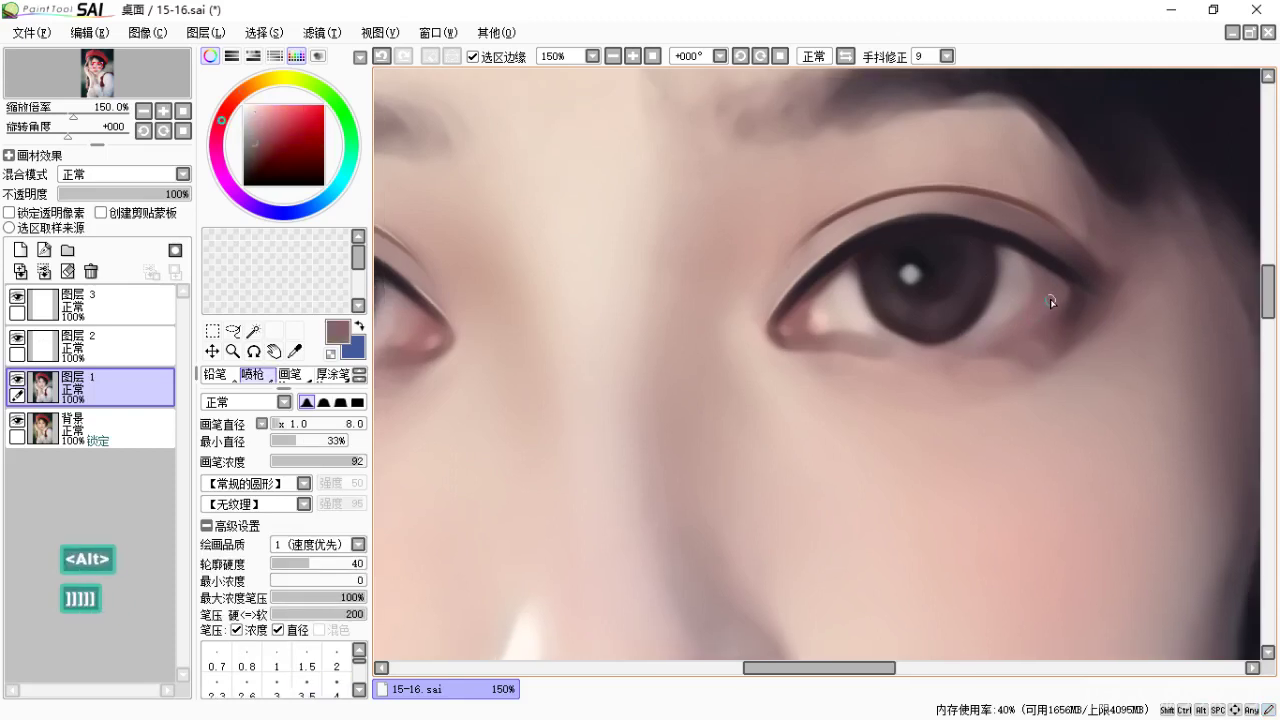
{"action": "key", "text": "bracketright"}
{"action": "key", "text": "bracketright"}
{"action": "key", "text": "bracketright"}
{"action": "key", "text": "bracketright"}
{"action": "key", "text": "bracketright"}
{"action": "key", "text": "bracketright"}
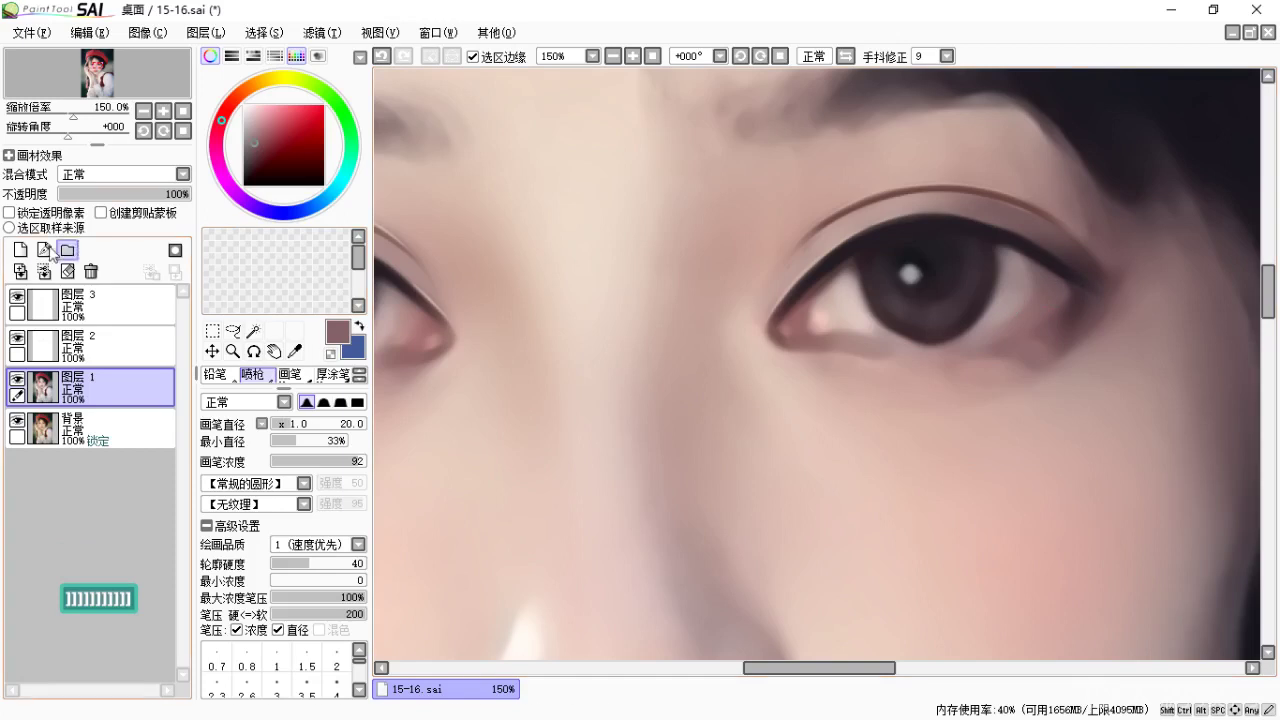
{"action": "left_click", "coordinate": [20, 250]}
Airbrush the sampled shadow tone along the right-hand eye's lower lid from the outer corner on the new layer, redoing unsatisfactory strokes.
{"action": "left_click_drag", "start_coordinate": [1045, 290], "coordinate": [914, 343]}
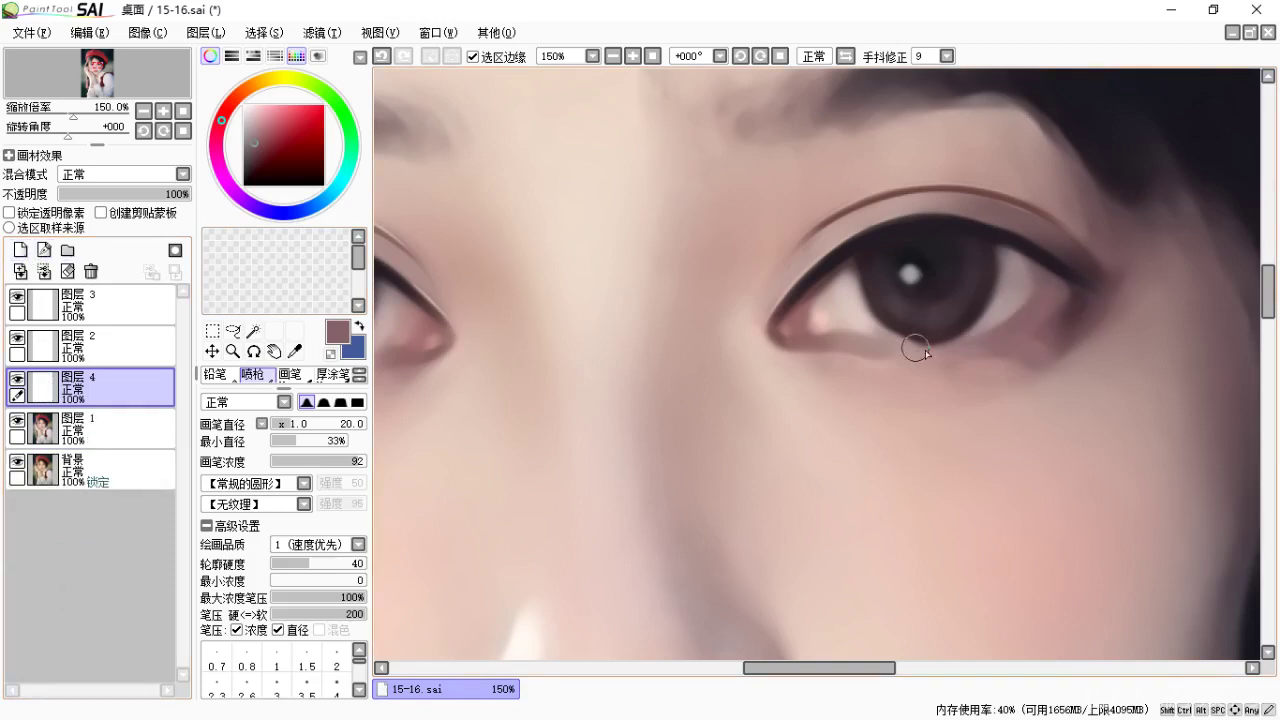
{"action": "key", "text": "ctrl+z"}
{"action": "left_click_drag", "start_coordinate": [1030, 306], "coordinate": [923, 346]}
{"action": "key", "text": "ctrl+z"}
{"action": "mouse_move", "coordinate": [1040, 300]}
{"action": "left_mouse_down"}
{"action": "mouse_move", "coordinate": [985, 340]}
{"action": "mouse_move", "coordinate": [1043, 358]}
{"action": "mouse_move", "coordinate": [1077, 339]}
{"action": "mouse_move", "coordinate": [1046, 346]}
{"action": "left_mouse_up"}
{"action": "key", "text": "space"}
{"action": "key", "text": "space"}
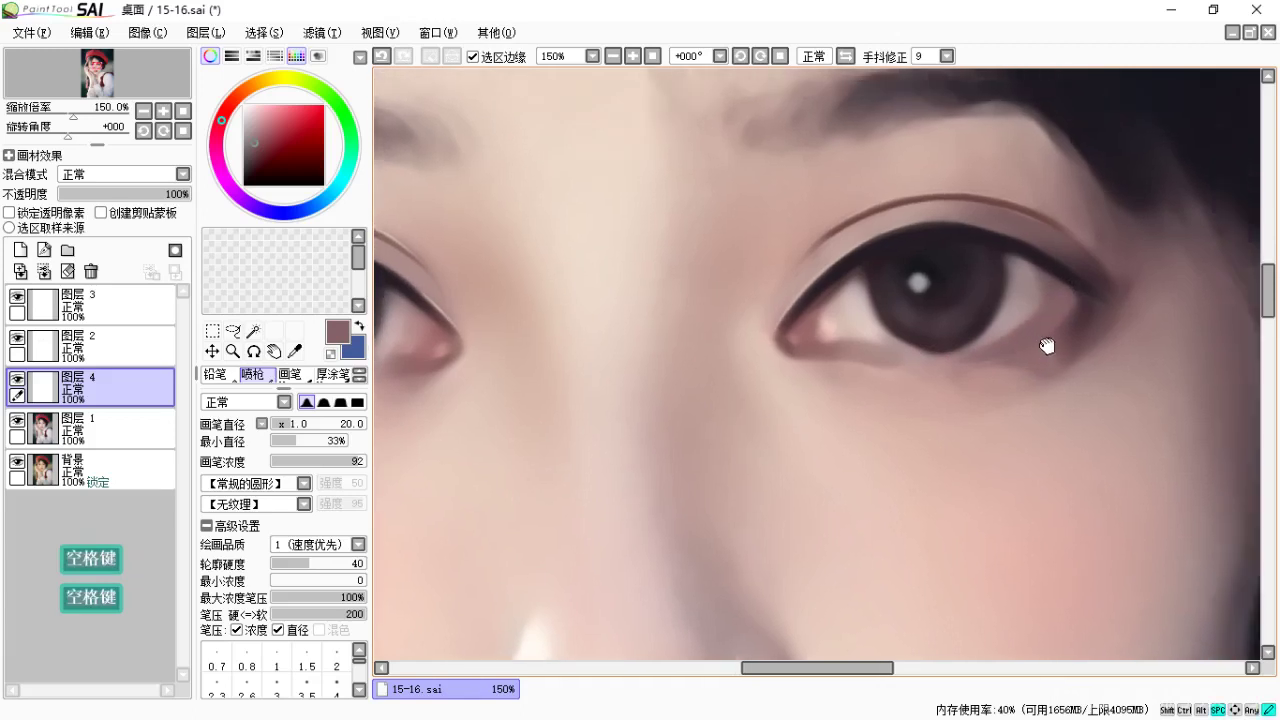
{"action": "left_click", "coordinate": [1085, 297], "text": "alt"}
{"action": "left_click_drag", "start_coordinate": [1063, 286], "coordinate": [995, 349]}
{"action": "key", "text": "ctrl+z"}
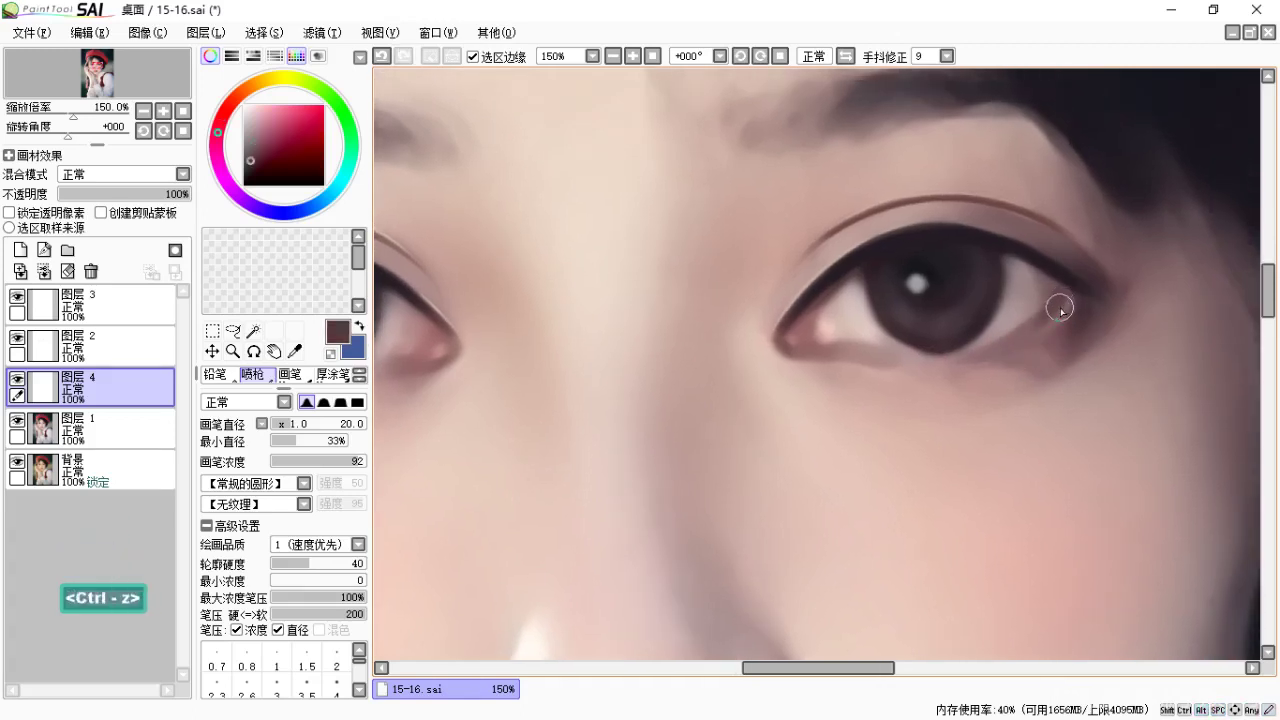
Soften the lower lid shadow near the right-hand eye's outer corner with the blending brush at size 16.
{"action": "key", "text": "c"}
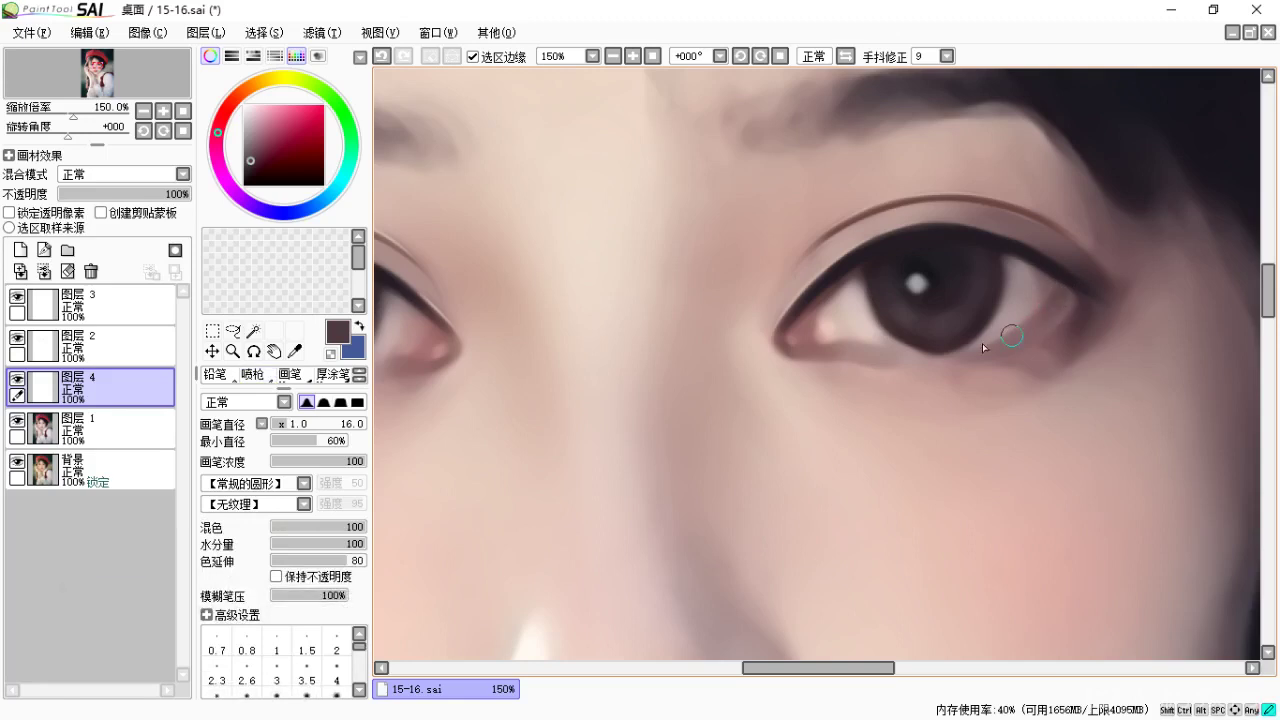
{"action": "key", "text": "space"}
{"action": "mouse_move", "coordinate": [1008, 346]}
{"action": "left_mouse_down"}
{"action": "mouse_move", "coordinate": [1040, 331]}
{"action": "mouse_move", "coordinate": [960, 334]}
{"action": "left_mouse_up"}
Sample the reddish-brown at the right-hand eye's inner corner and airbrush it along the lower lid at size 20, redoing unsatisfactory strokes.
{"action": "key", "text": "b"}
{"action": "key", "text": "space"}
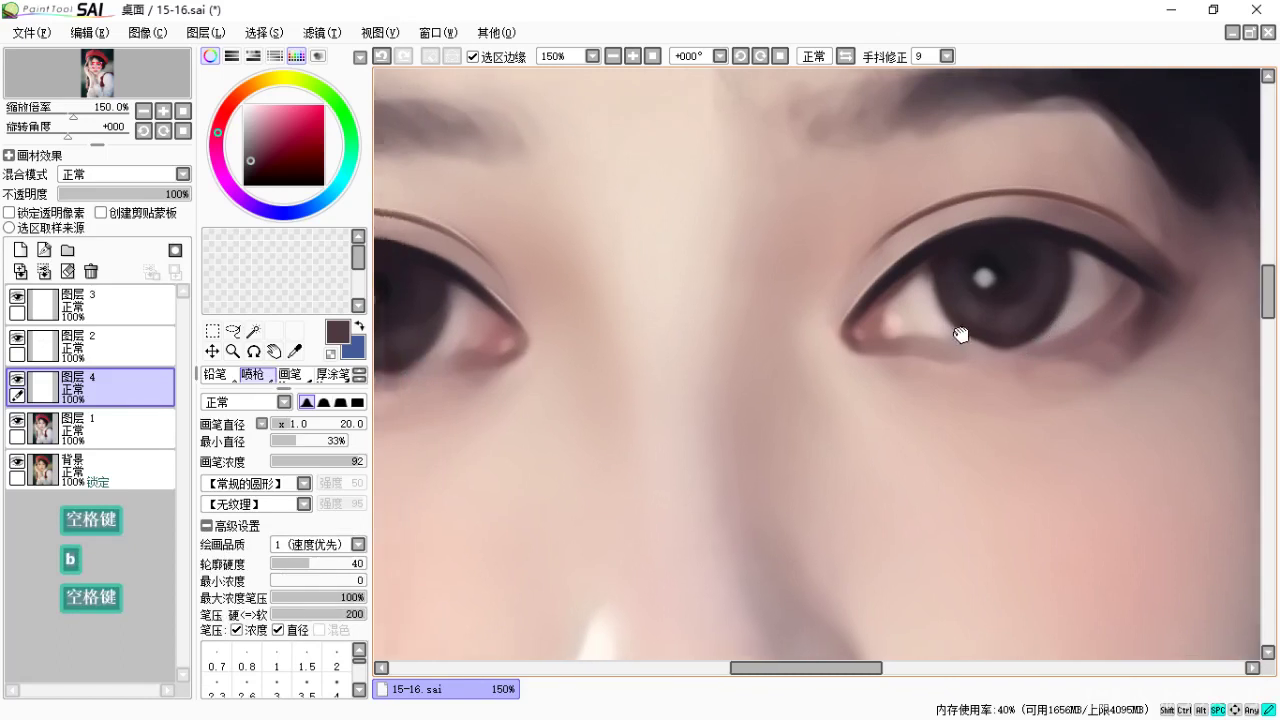
{"action": "left_click", "coordinate": [880, 345], "text": "alt"}
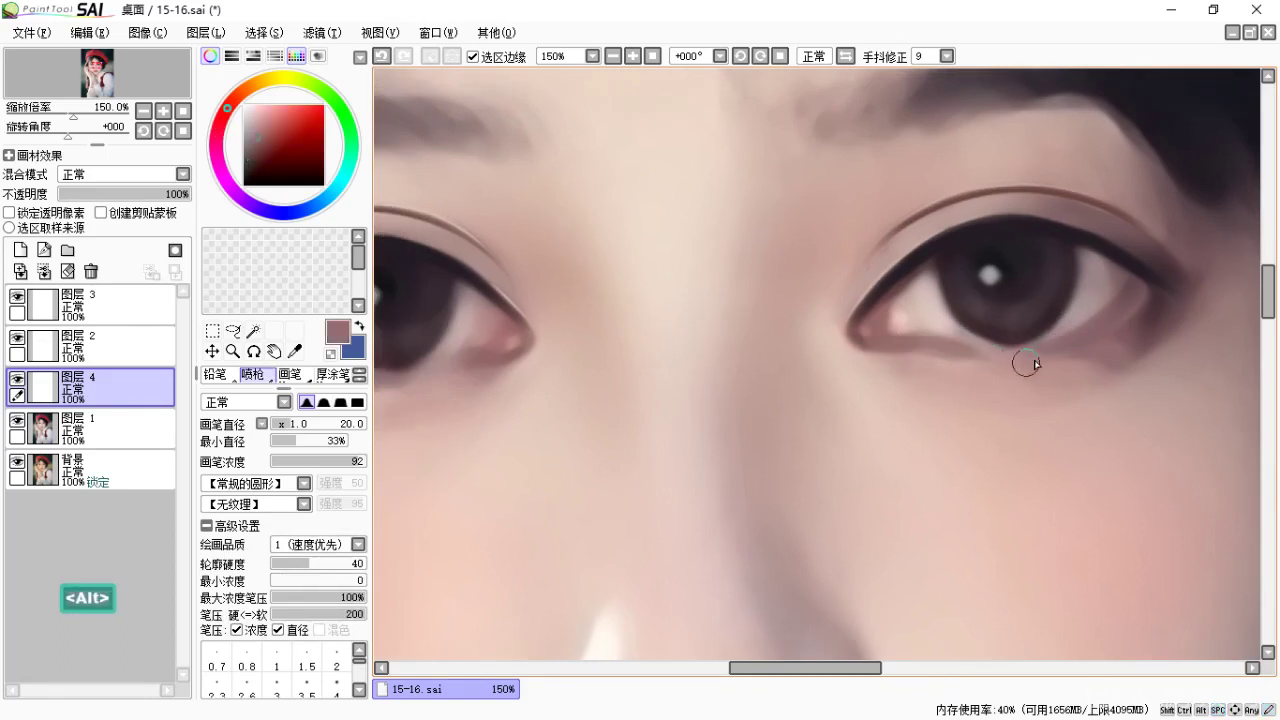
{"action": "key", "text": "ctrl+z"}
{"action": "key", "text": "ctrl+z"}
{"action": "left_click_drag", "start_coordinate": [897, 346], "coordinate": [1109, 308]}
{"action": "key", "text": "ctrl+z"}
{"action": "left_click_drag", "start_coordinate": [909, 349], "coordinate": [1085, 346]}
{"action": "left_click_drag", "start_coordinate": [960, 325], "coordinate": [994, 317]}
Airbrush the reddish-brown lower lid shadow of the left-hand eye from the outer corner to below the iris, redoing the first stroke.
{"action": "left_click_drag", "start_coordinate": [932, 391], "coordinate": [1212, 369]}
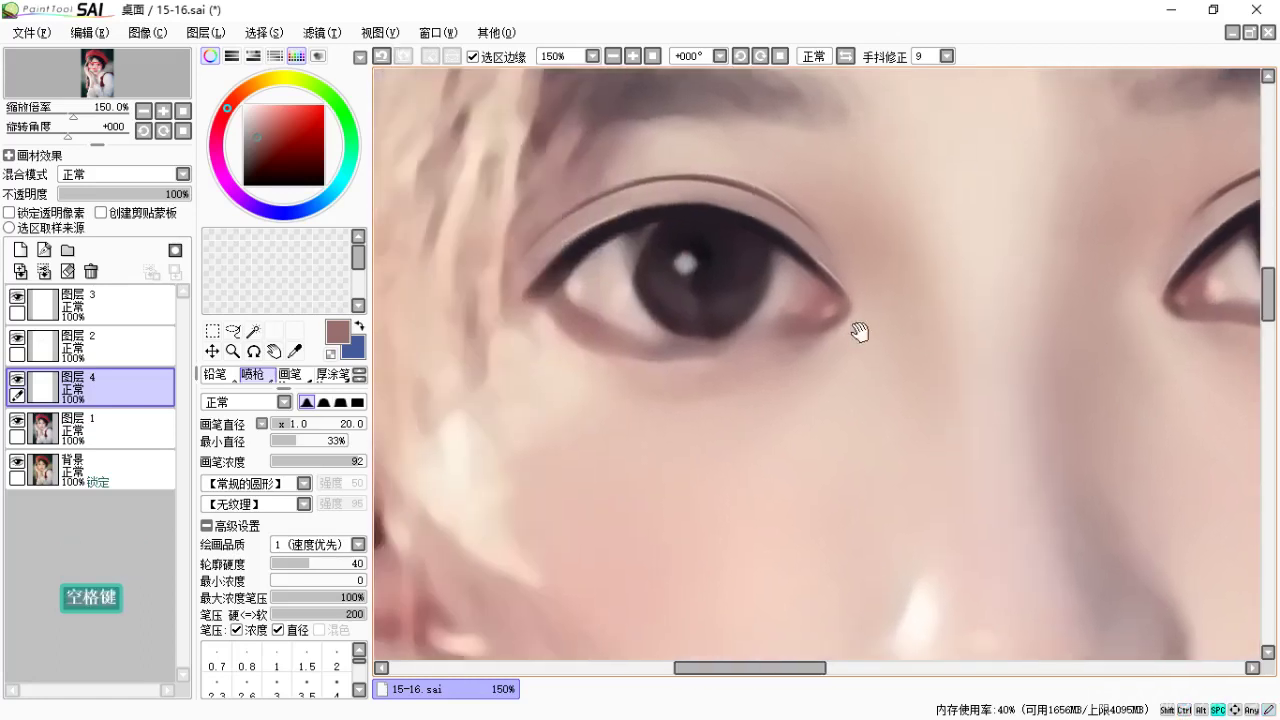
{"action": "left_click_drag", "start_coordinate": [860, 333], "coordinate": [990, 330]}
{"action": "key", "text": "alt"}
{"action": "mouse_move", "coordinate": [675, 298]}
{"action": "left_mouse_down"}
{"action": "mouse_move", "coordinate": [762, 343]}
{"action": "mouse_move", "coordinate": [729, 333]}
{"action": "mouse_move", "coordinate": [674, 307]}
{"action": "mouse_move", "coordinate": [798, 346]}
{"action": "left_mouse_up"}
{"action": "key", "text": "ctrl+z"}
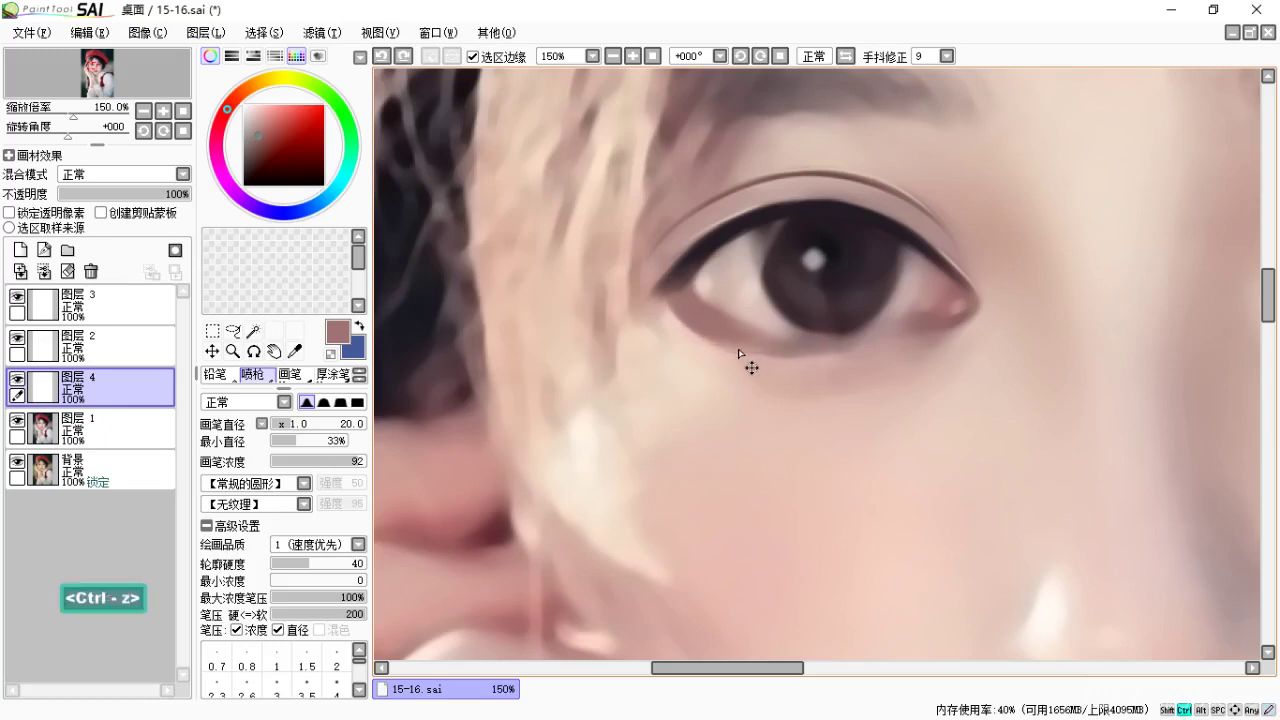
{"action": "key", "text": "space"}
{"action": "mouse_move", "coordinate": [676, 298]}
{"action": "left_mouse_down"}
{"action": "mouse_move", "coordinate": [800, 352]}
{"action": "mouse_move", "coordinate": [757, 349]}
{"action": "left_mouse_up"}
{"action": "left_click_drag", "start_coordinate": [669, 326], "coordinate": [752, 354]}
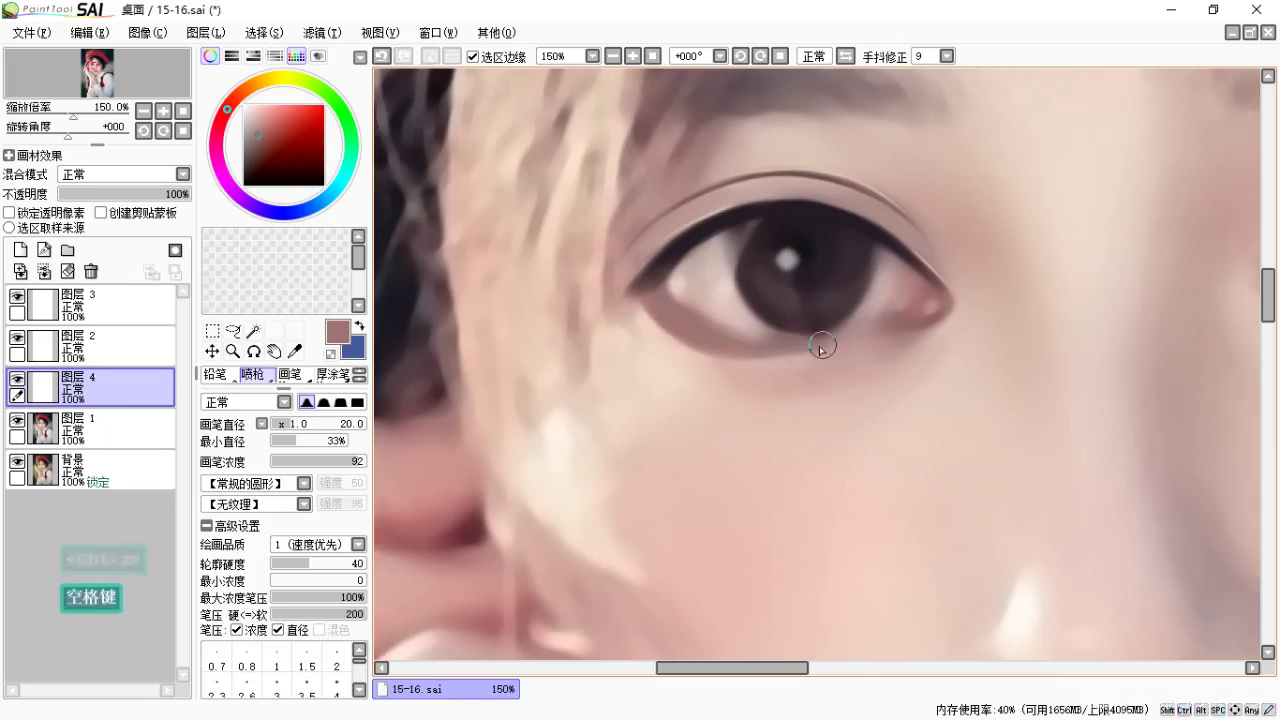
Sample the lower lid tone below the left-hand iris and airbrush it from the inner corner to complete the lid line, then check both eyes.
{"action": "key", "text": "alt"}
{"action": "left_click", "coordinate": [784, 340], "text": "alt"}
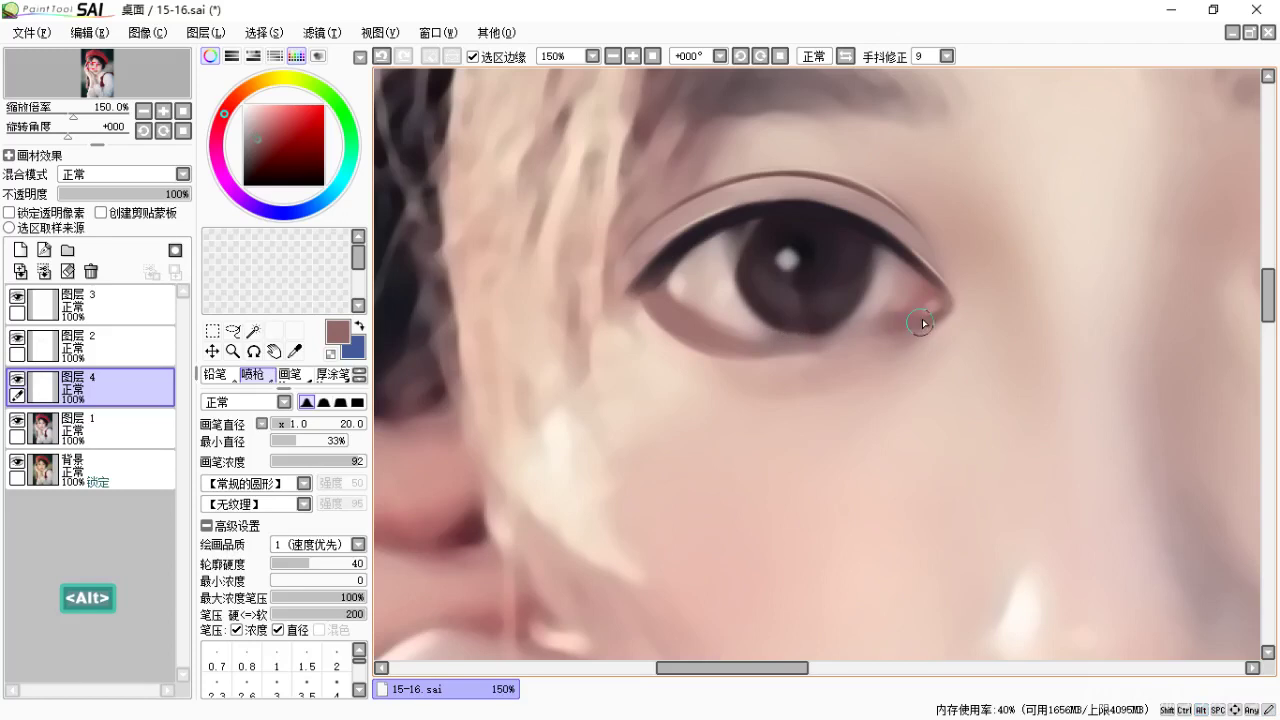
{"action": "left_click_drag", "start_coordinate": [899, 326], "coordinate": [827, 339]}
{"action": "key", "text": "ctrl+z"}
{"action": "mouse_move", "coordinate": [900, 323]}
{"action": "left_mouse_down"}
{"action": "mouse_move", "coordinate": [799, 336]}
{"action": "mouse_move", "coordinate": [766, 374]}
{"action": "left_mouse_up"}
{"action": "key", "text": "space"}
{"action": "key", "text": "space"}
{"action": "left_click_drag", "start_coordinate": [880, 363], "coordinate": [662, 296]}
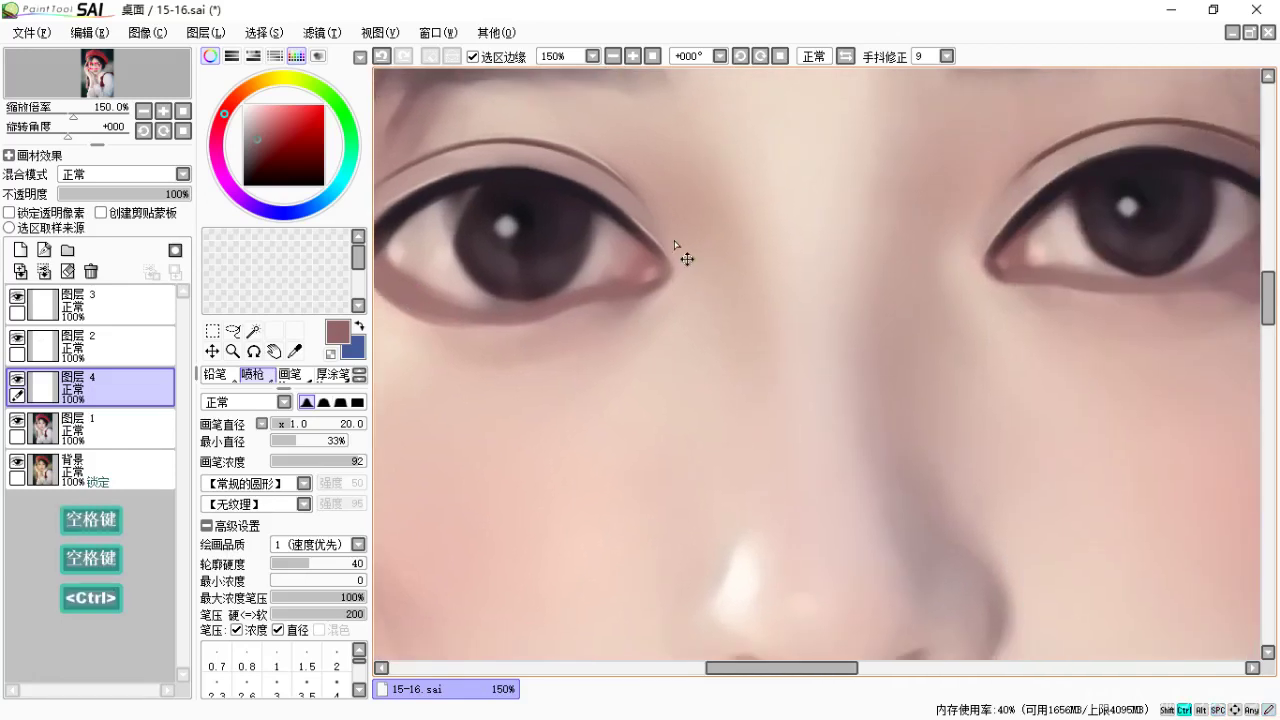
{"action": "key", "text": "ctrl+minus"}
{"action": "key", "text": "ctrl+minus"}
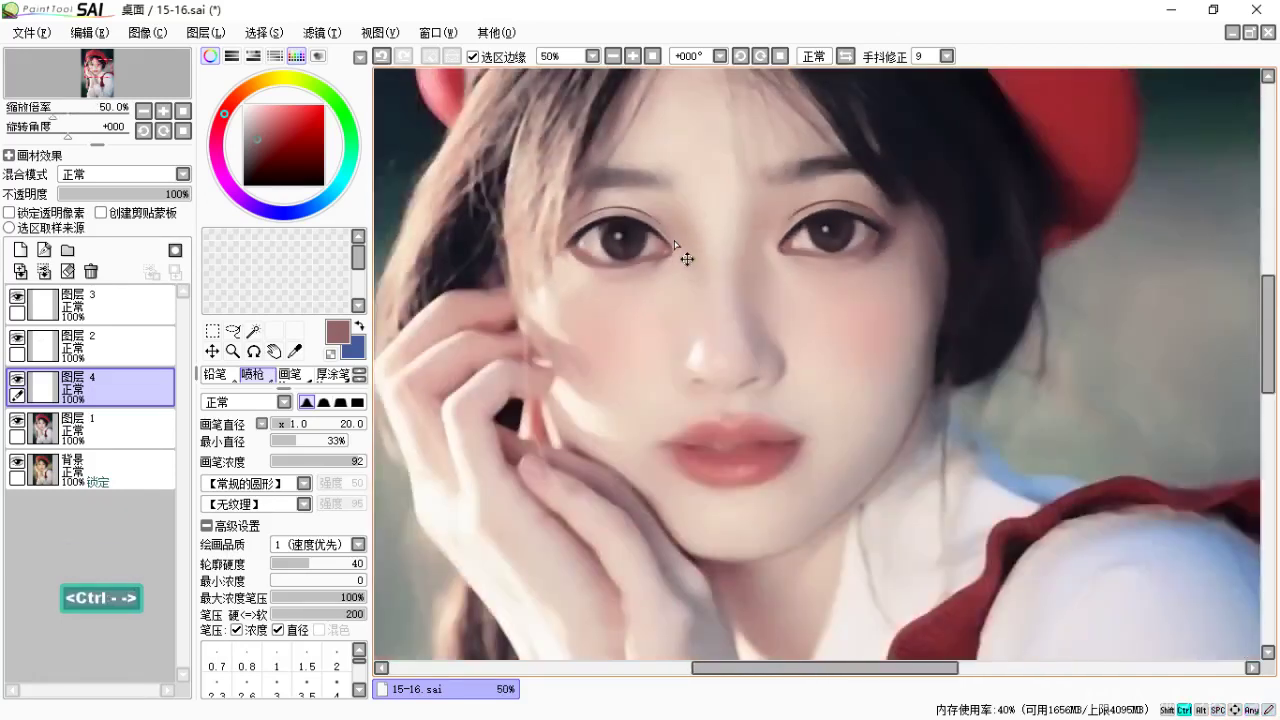
{"action": "key", "text": "ctrl+equal"}
{"action": "key", "text": "ctrl+equal"}
{"action": "key", "text": "space"}
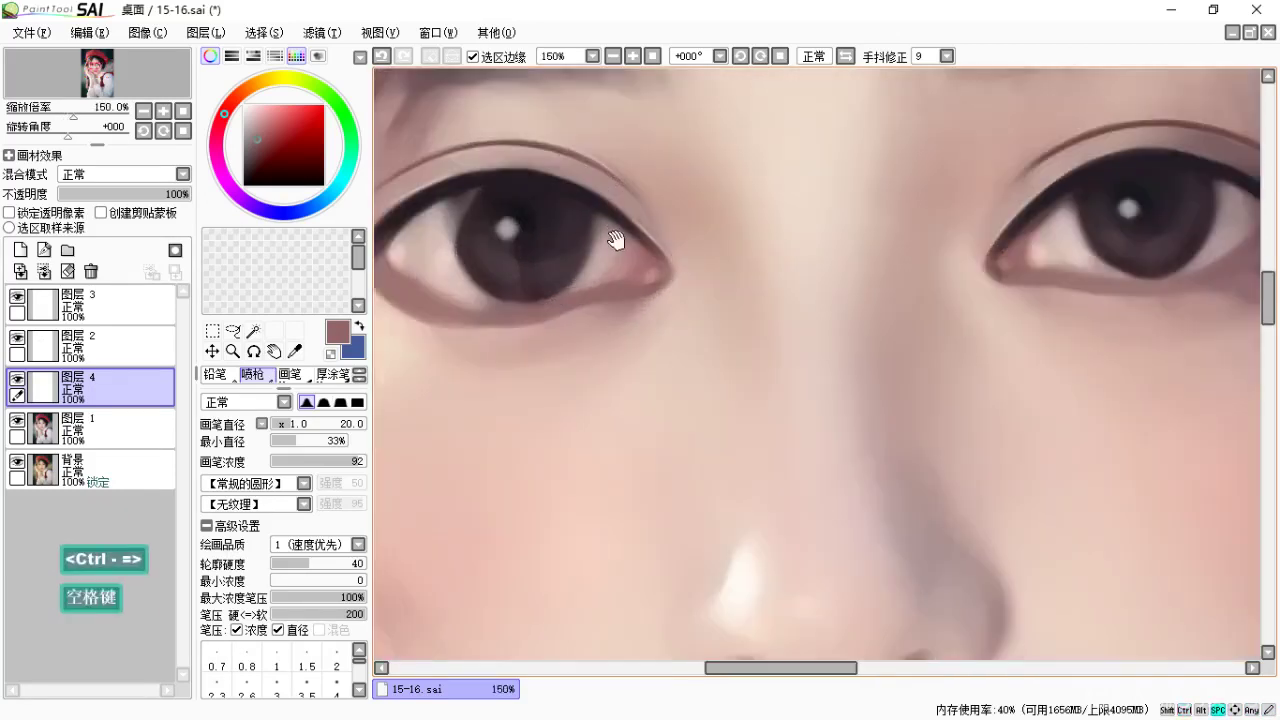
Soften the new lower lid shading of the left-hand eye with the blending brush at size 35.
{"action": "left_click_drag", "start_coordinate": [614, 239], "coordinate": [825, 281]}
{"action": "key", "text": "c"}
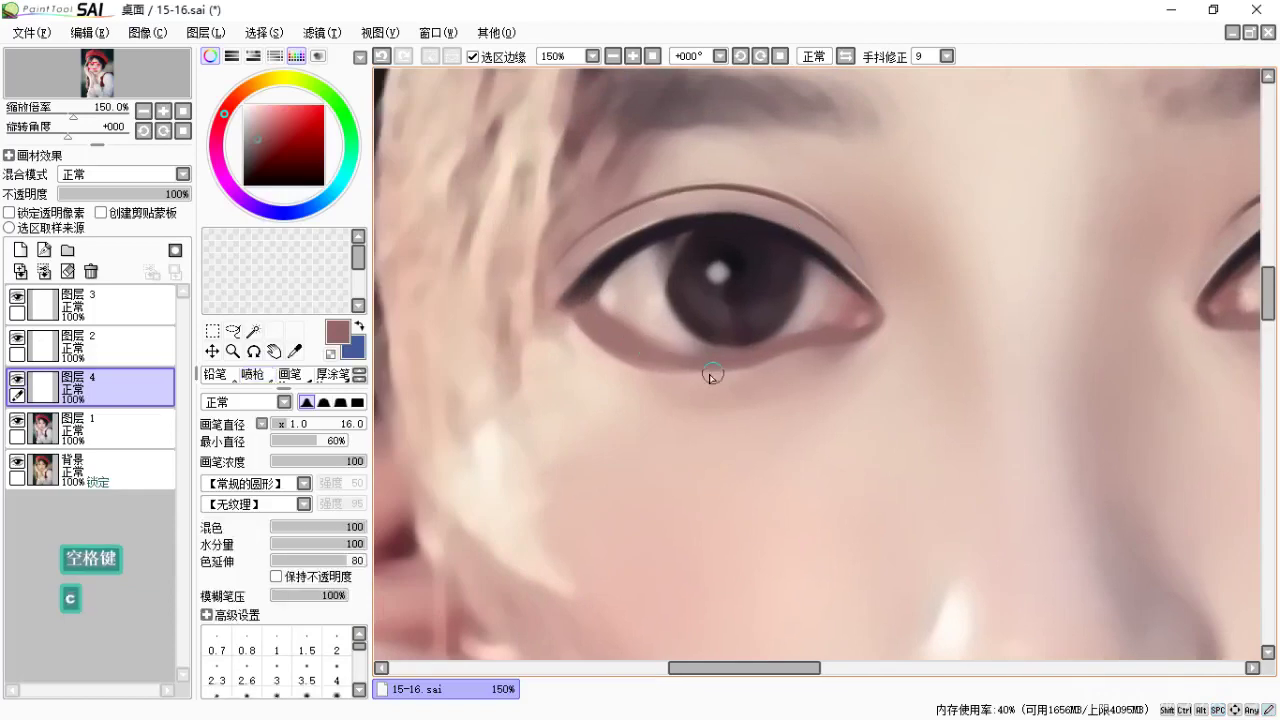
{"action": "key", "text": "bracketright"}
{"action": "key", "text": "bracketright"}
{"action": "key", "text": "bracketright"}
{"action": "key", "text": "bracketright"}
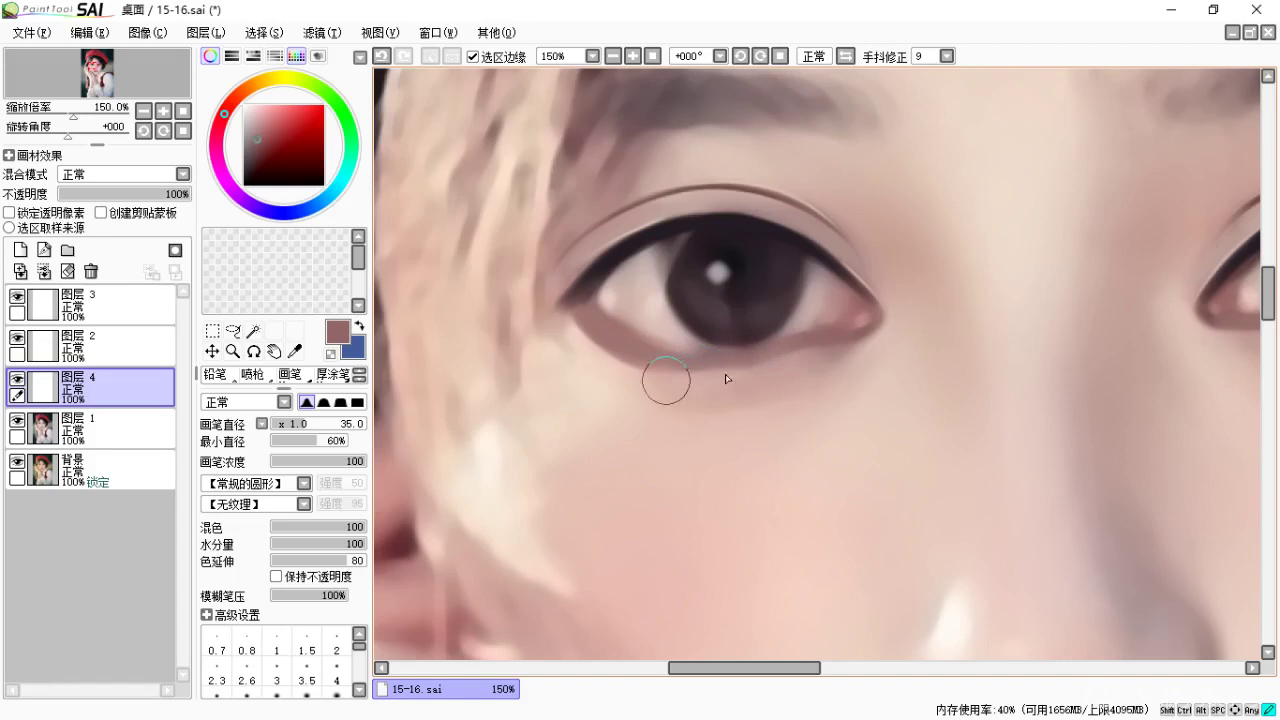
{"action": "key", "text": "space"}
{"action": "left_click_drag", "start_coordinate": [747, 393], "coordinate": [721, 403]}
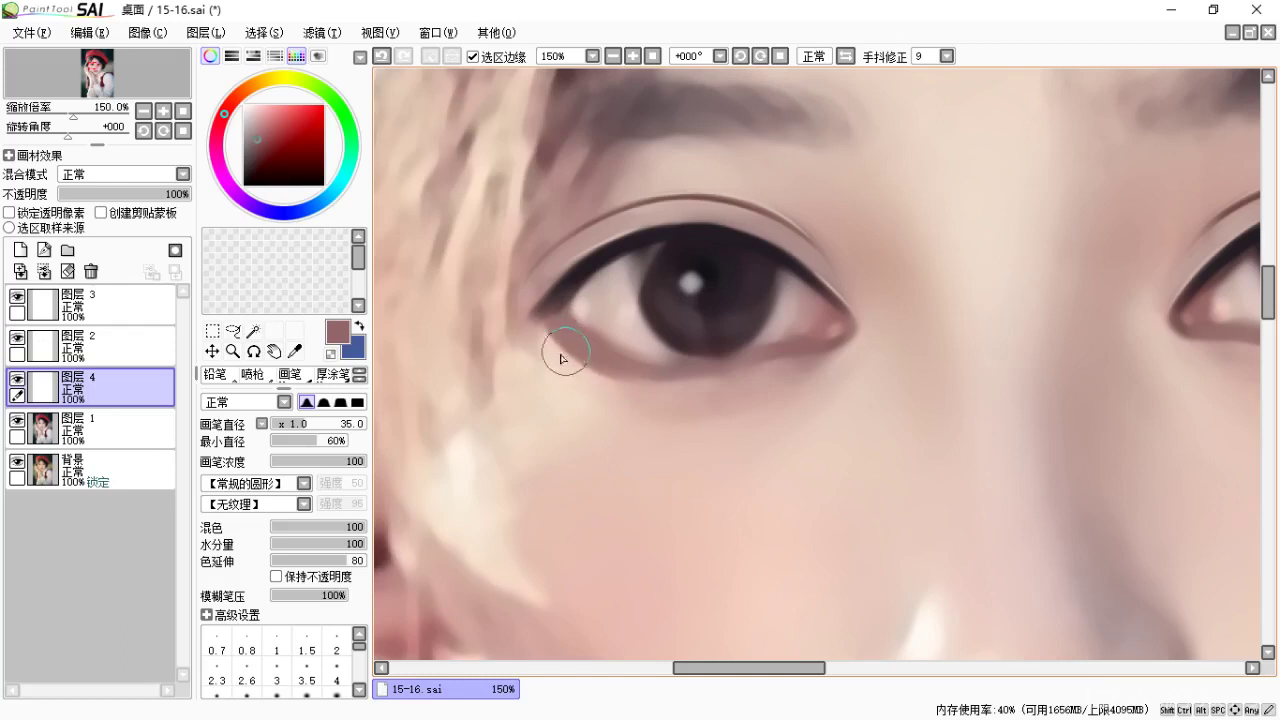
{"action": "key", "text": "space"}
{"action": "left_click_drag", "start_coordinate": [677, 398], "coordinate": [617, 390]}
On layer 图层 1, smooth the left-hand eye's iris and its highlight with the blending brush at size 35.
{"action": "left_click", "coordinate": [104, 443]}
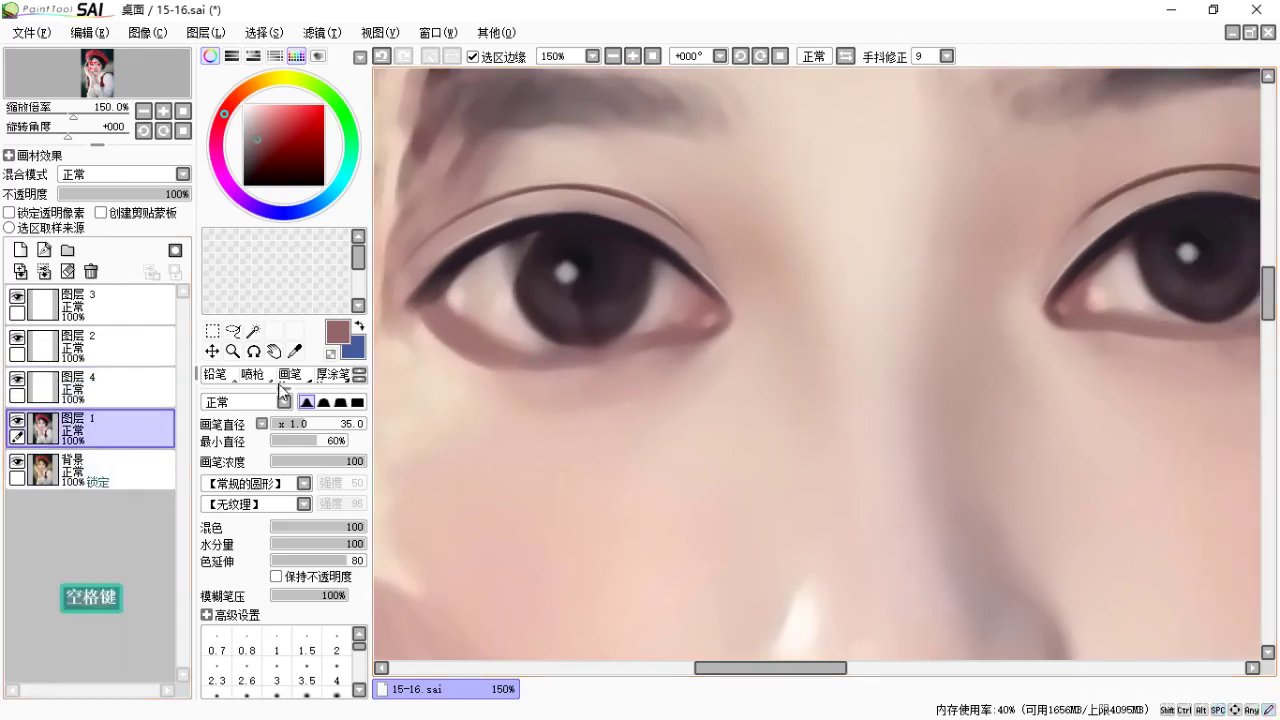
{"action": "key", "text": "c"}
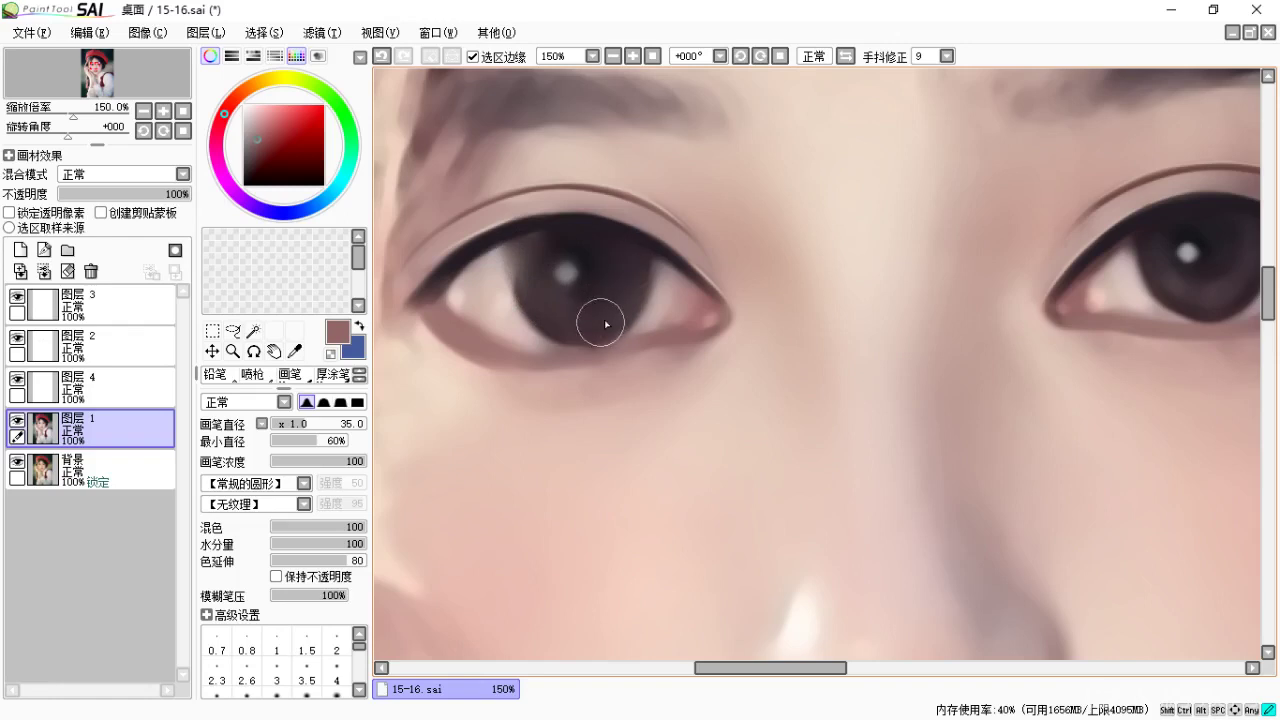
{"action": "key", "text": "space"}
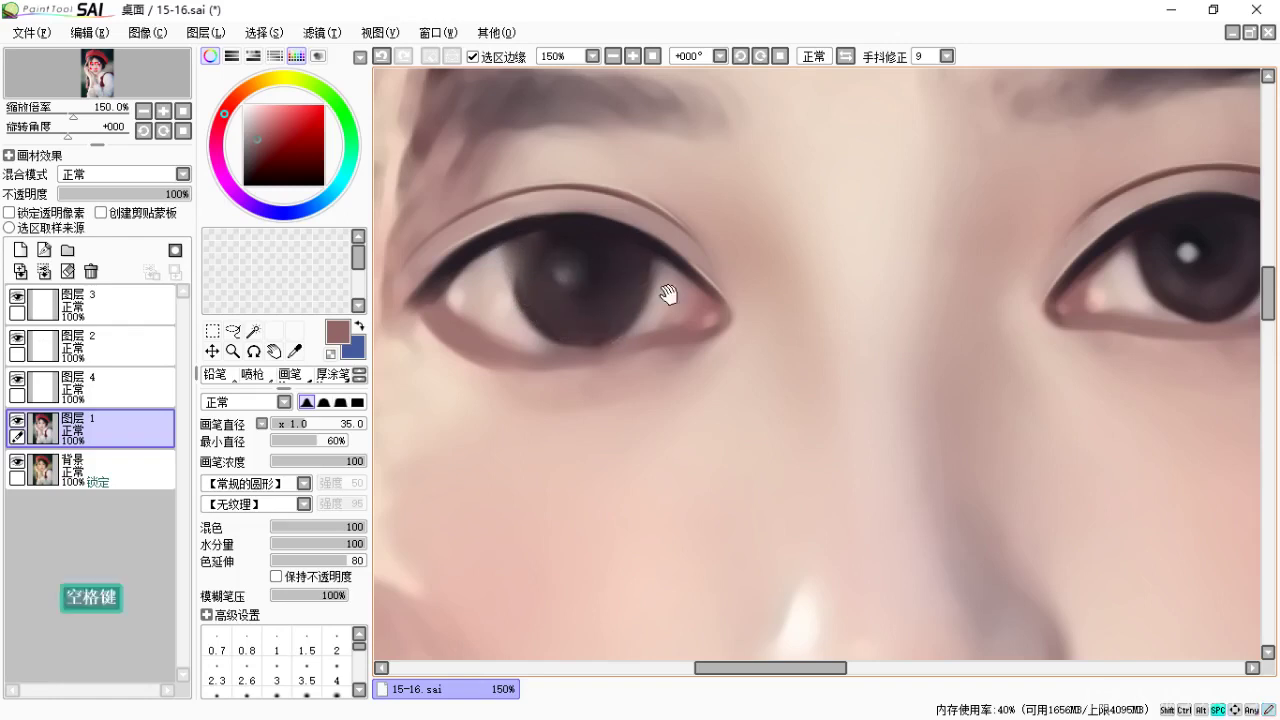
Smooth the right-hand eye's iris and blend its highlight away with the size 35 blending brush.
{"action": "left_click_drag", "start_coordinate": [1087, 266], "coordinate": [958, 296]}
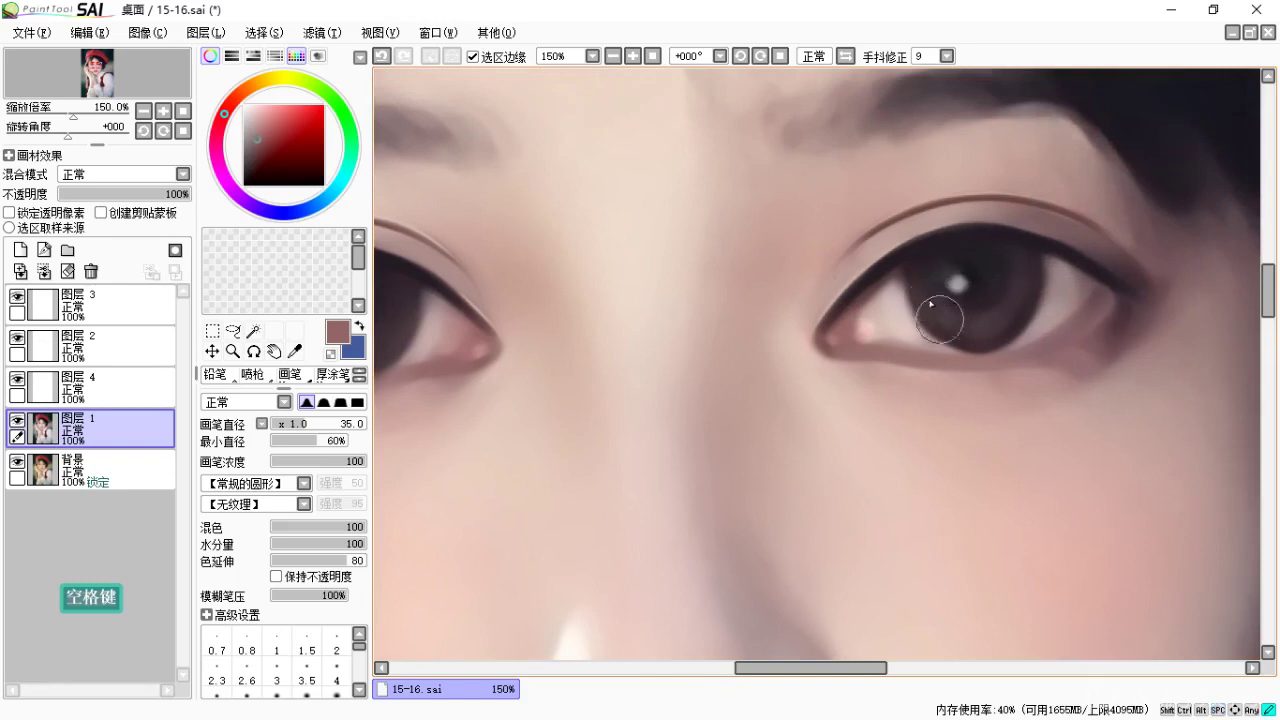
{"action": "key", "text": "space"}
{"action": "left_click_drag", "start_coordinate": [988, 309], "coordinate": [957, 318]}
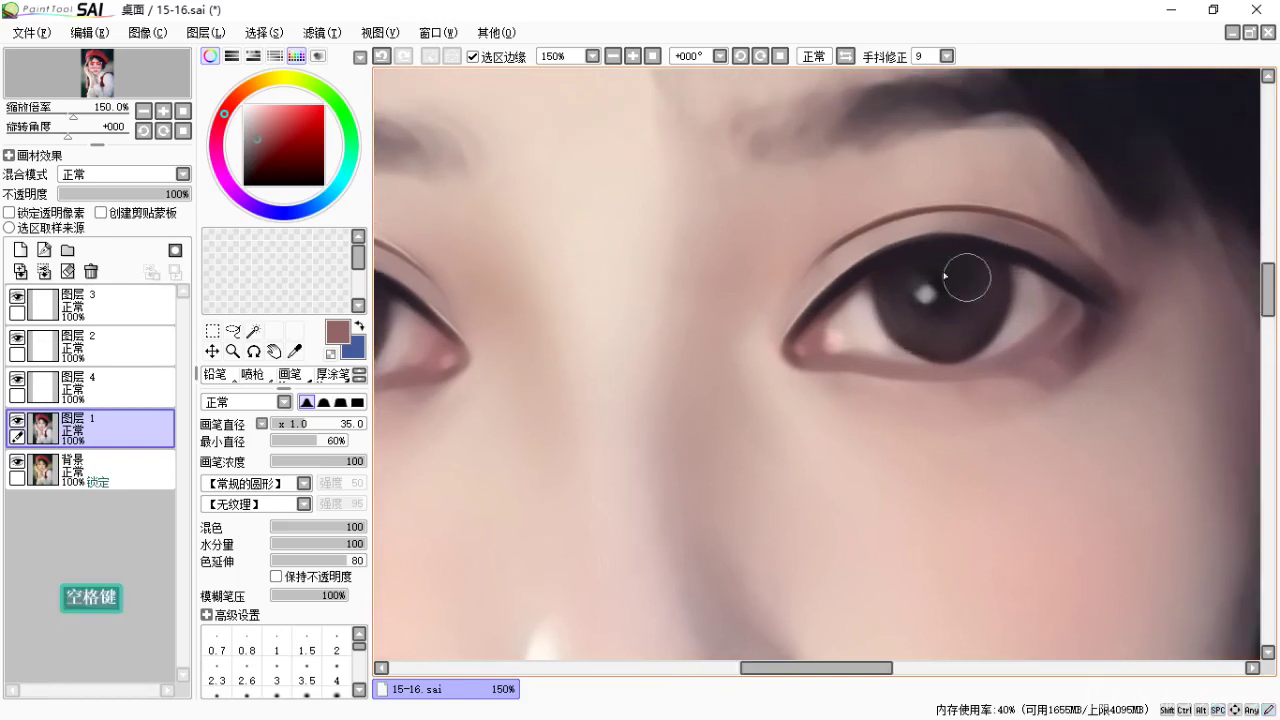
{"action": "mouse_move", "coordinate": [981, 273]}
{"action": "left_mouse_down"}
{"action": "mouse_move", "coordinate": [968, 324]}
{"action": "mouse_move", "coordinate": [992, 295]}
{"action": "mouse_move", "coordinate": [942, 332]}
{"action": "mouse_move", "coordinate": [957, 282]}
{"action": "mouse_move", "coordinate": [933, 313]}
{"action": "mouse_move", "coordinate": [937, 271]}
{"action": "left_mouse_up"}
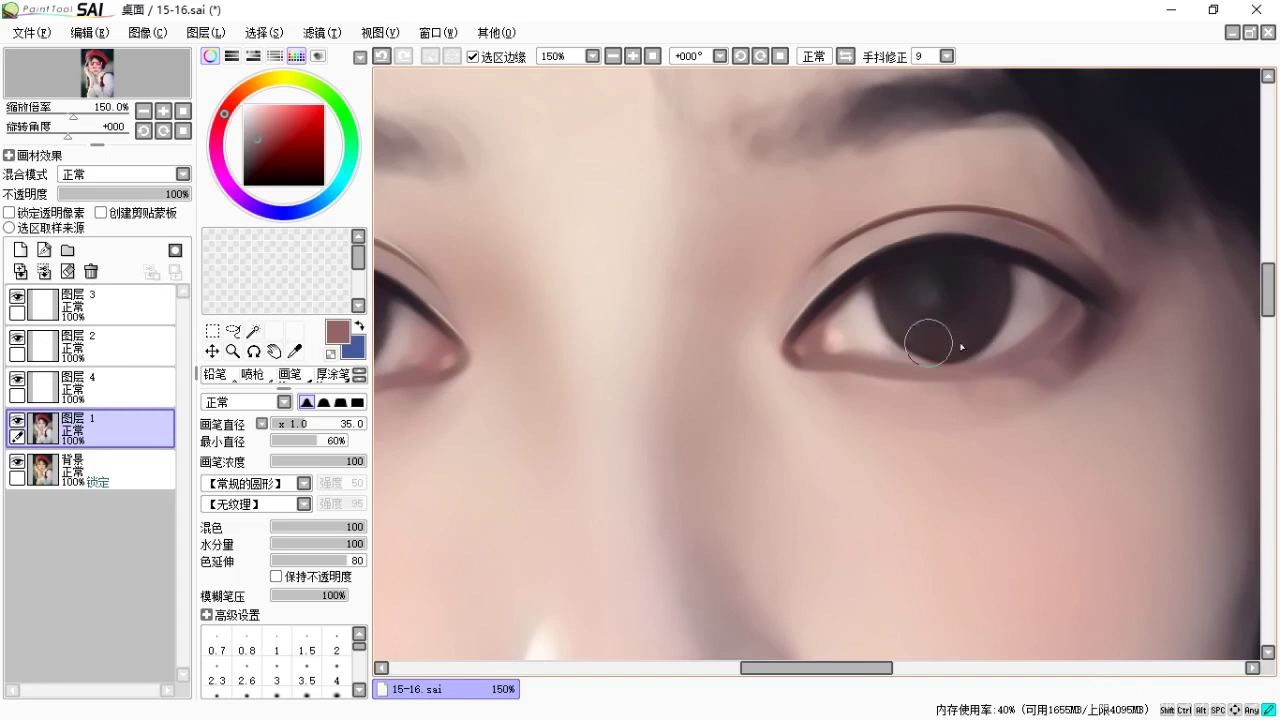
{"action": "key", "text": "space"}
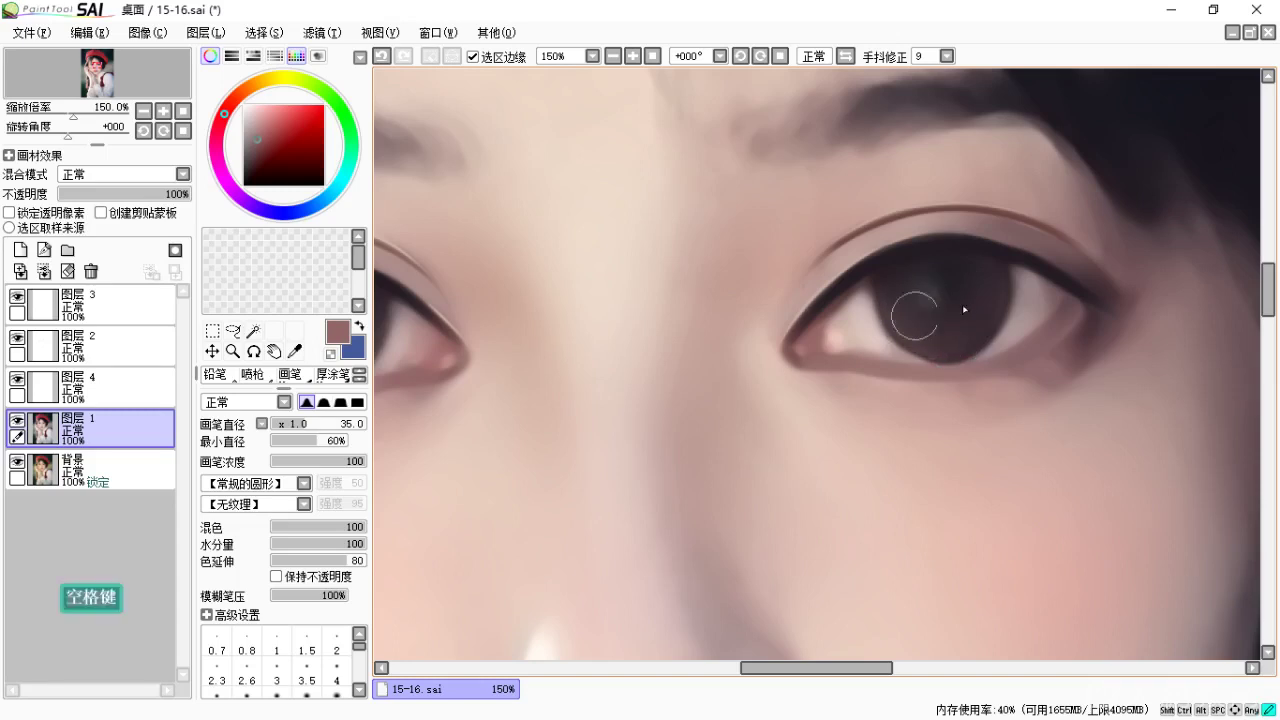
Toggle layer 图层 4's visibility to check the lower lid shading, and add a new layer directly above 图层 1.
{"action": "key", "text": "space"}
{"action": "left_click_drag", "start_coordinate": [872, 303], "coordinate": [1101, 221]}
{"action": "left_click_drag", "start_coordinate": [711, 322], "coordinate": [891, 314]}
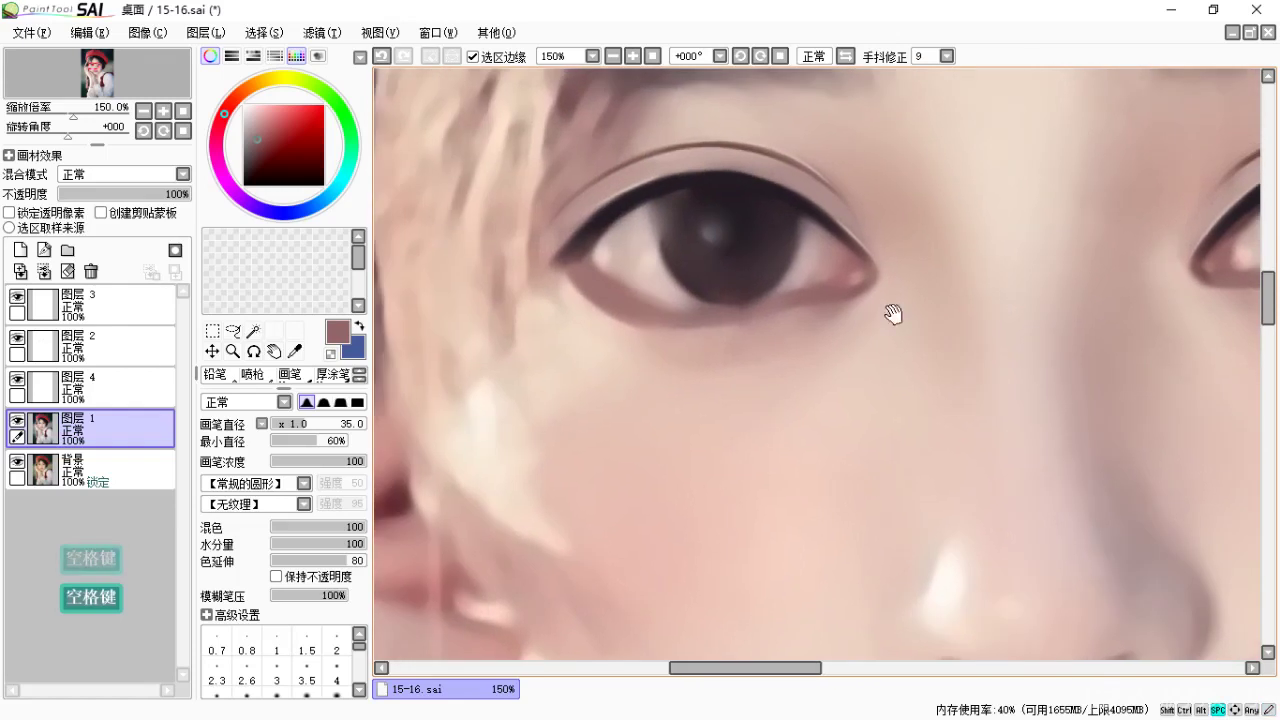
{"action": "key", "text": "space"}
{"action": "left_click_drag", "start_coordinate": [720, 255], "coordinate": [718, 283]}
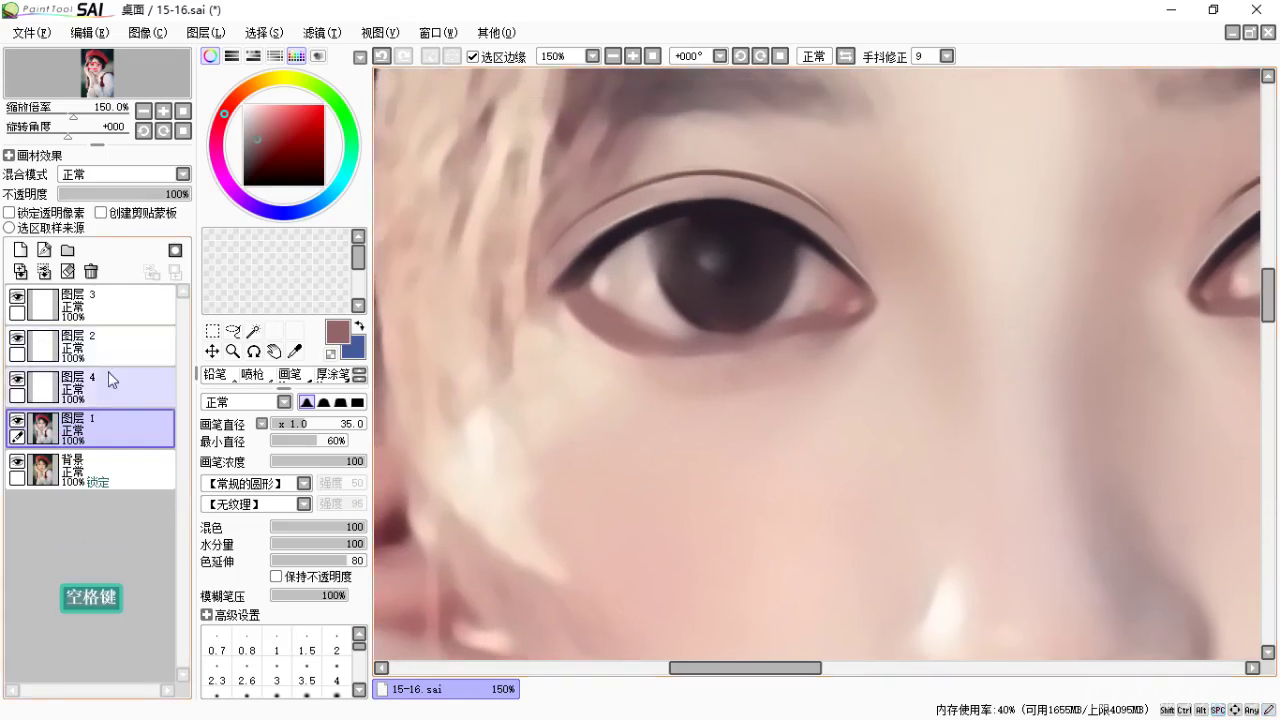
{"action": "left_click", "coordinate": [83, 393]}
{"action": "left_click", "coordinate": [17, 381]}
{"action": "left_click", "coordinate": [17, 381]}
{"action": "left_click", "coordinate": [17, 381]}
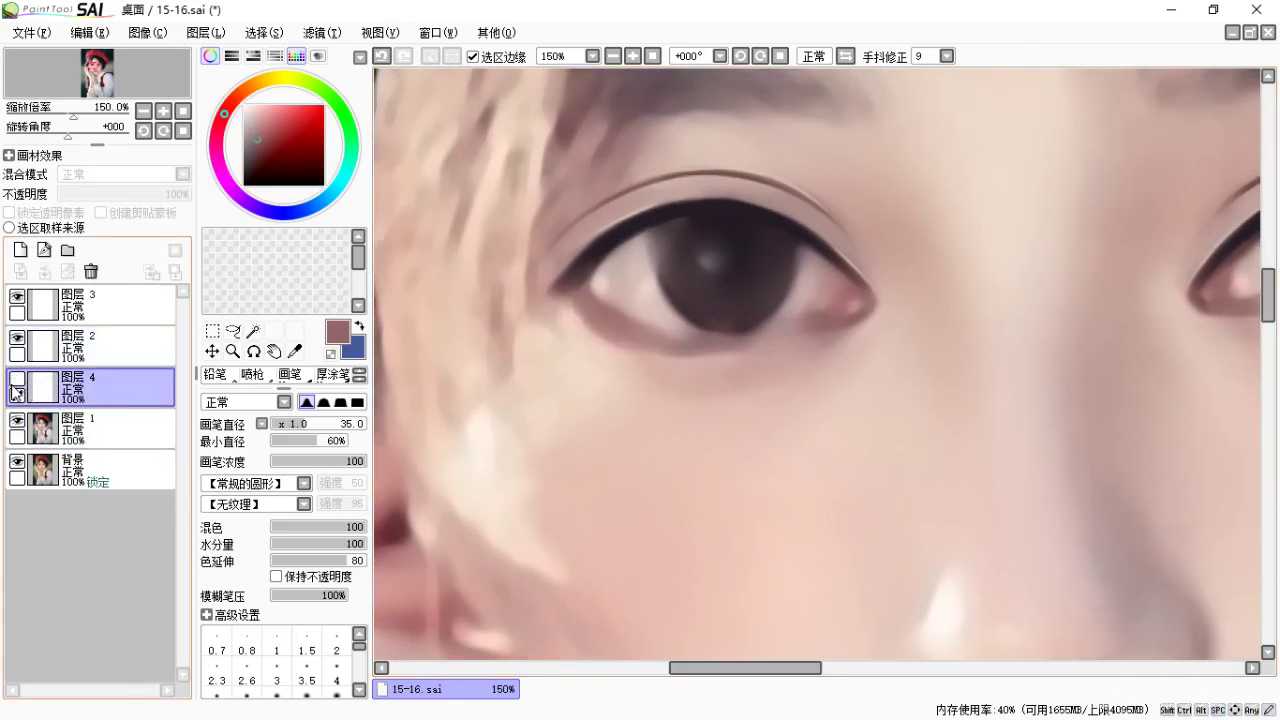
{"action": "left_click", "coordinate": [62, 430]}
{"action": "left_click", "coordinate": [20, 249]}
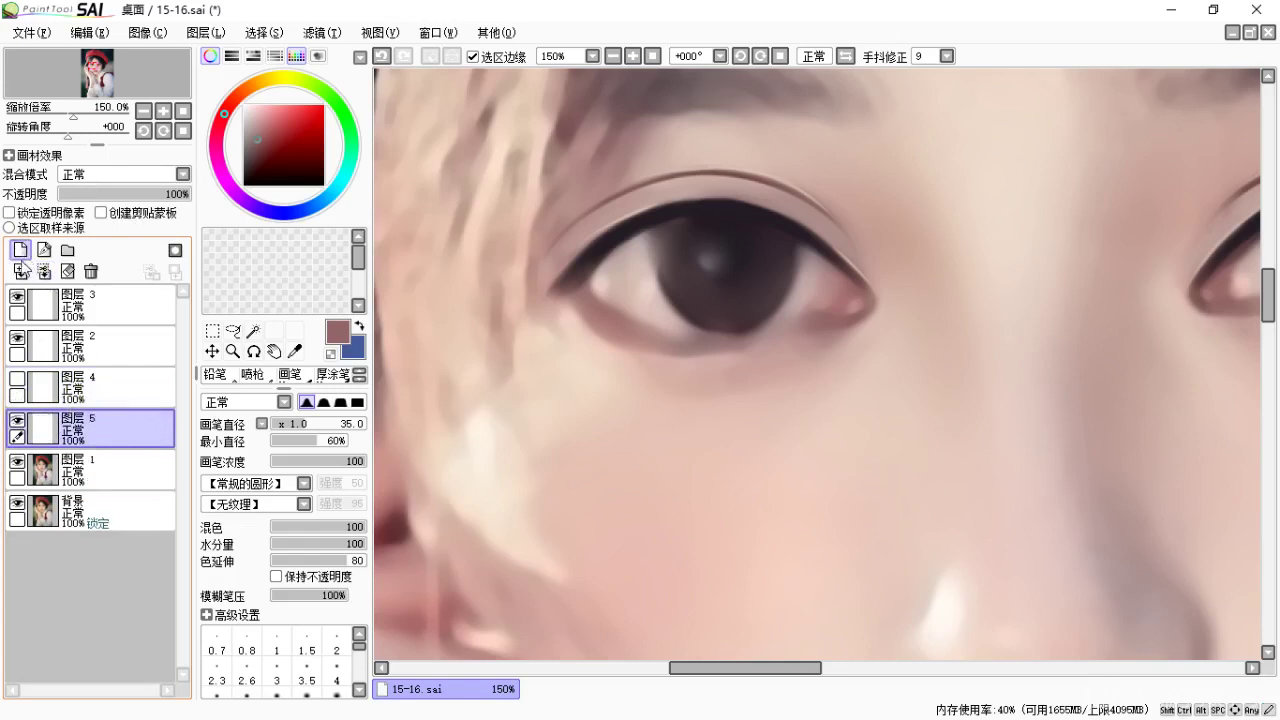
{"action": "left_click", "coordinate": [17, 380]}
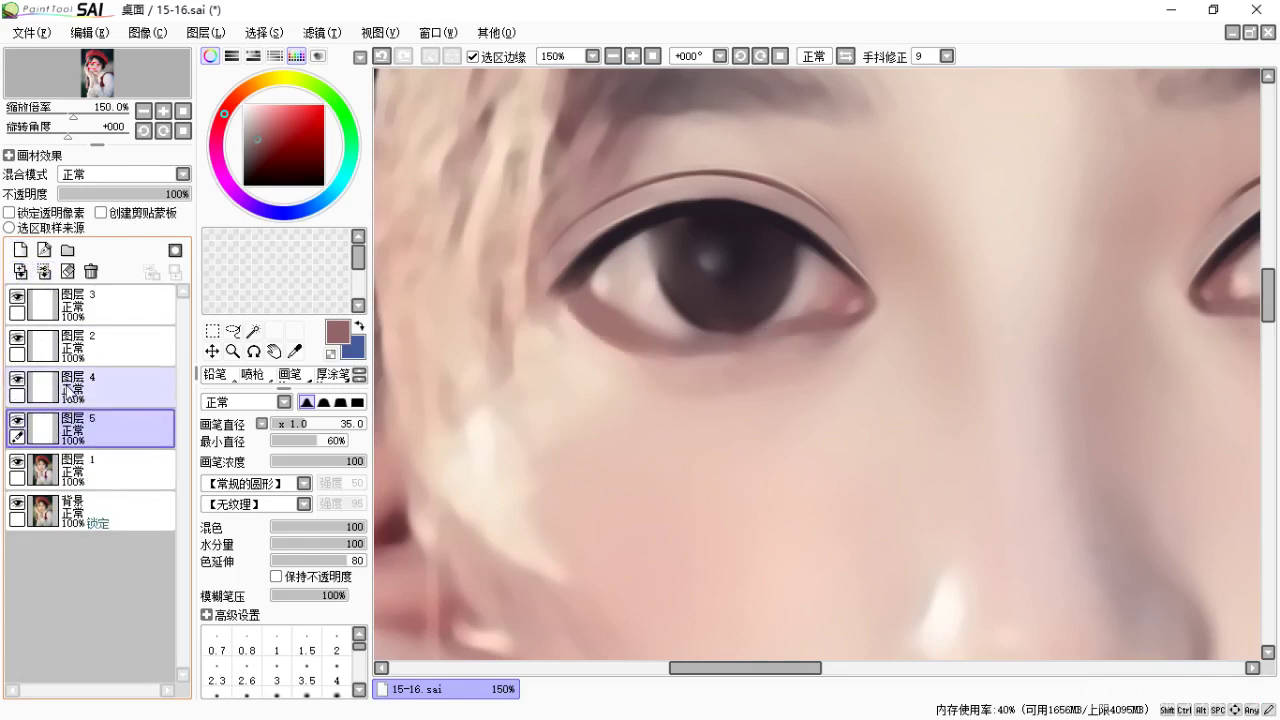
{"action": "left_click", "coordinate": [50, 390]}
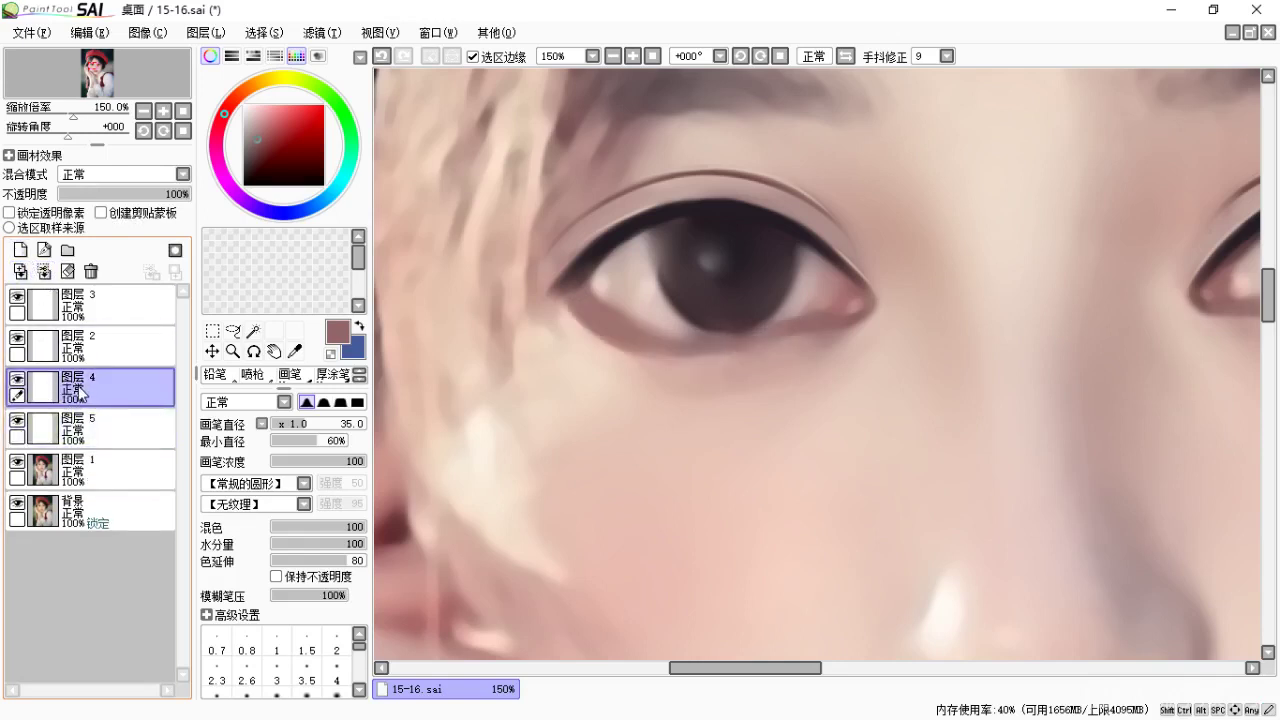
{"action": "left_click", "coordinate": [84, 440]}
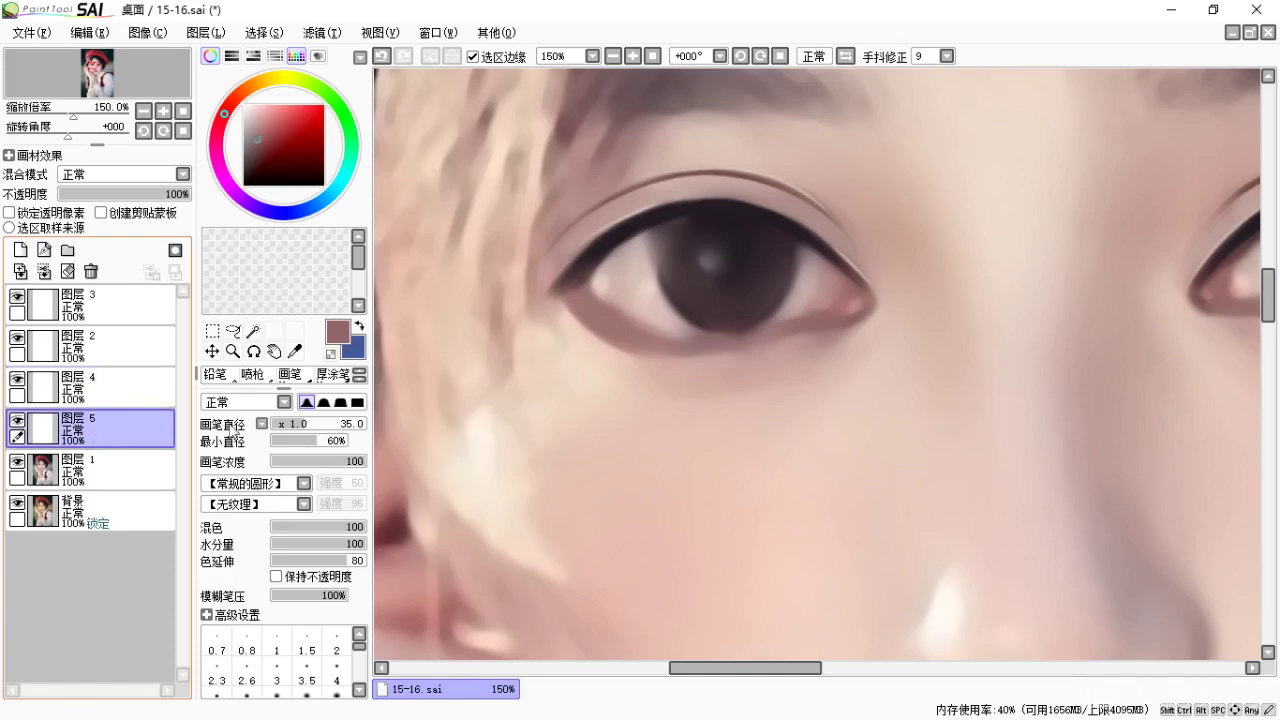
On layer 图层 4, blend the left-hand eye's lower lid shading toward the outer corner with the size 35 blending brush.
{"action": "key", "text": "space"}
{"action": "mouse_move", "coordinate": [820, 303]}
{"action": "left_mouse_down"}
{"action": "mouse_move", "coordinate": [891, 263]}
{"action": "mouse_move", "coordinate": [666, 277]}
{"action": "mouse_move", "coordinate": [866, 302]}
{"action": "left_mouse_up"}
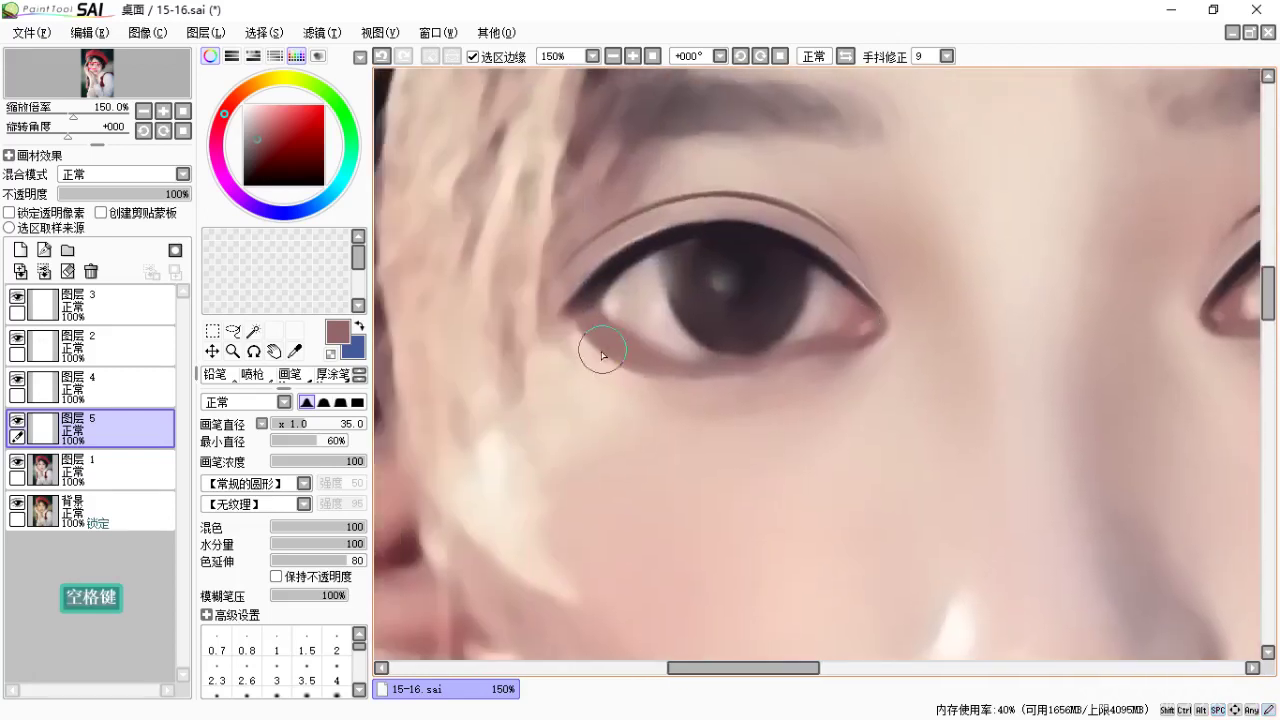
{"action": "left_click", "coordinate": [100, 388]}
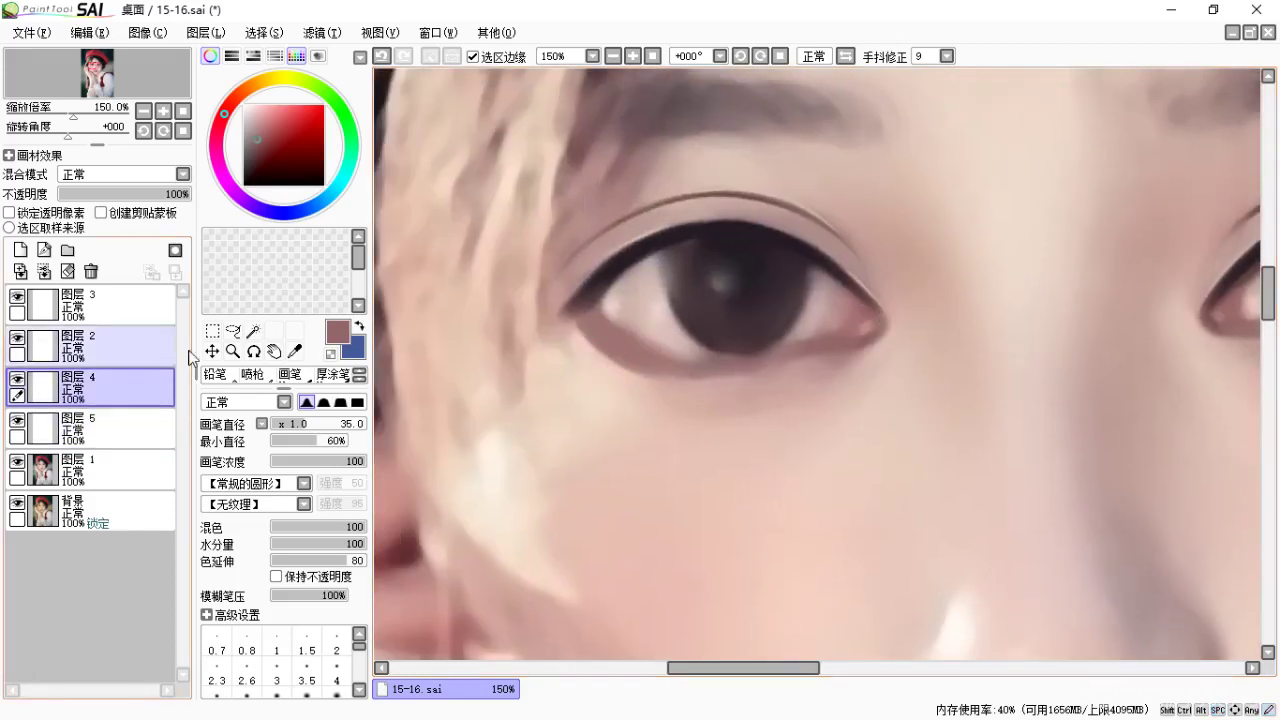
{"action": "key", "text": "c"}
{"action": "mouse_move", "coordinate": [614, 364]}
{"action": "left_mouse_down"}
{"action": "mouse_move", "coordinate": [656, 380]}
{"action": "mouse_move", "coordinate": [640, 374]}
{"action": "left_mouse_up"}
{"action": "left_click_drag", "start_coordinate": [572, 326], "coordinate": [562, 313]}
{"action": "key", "text": "space"}
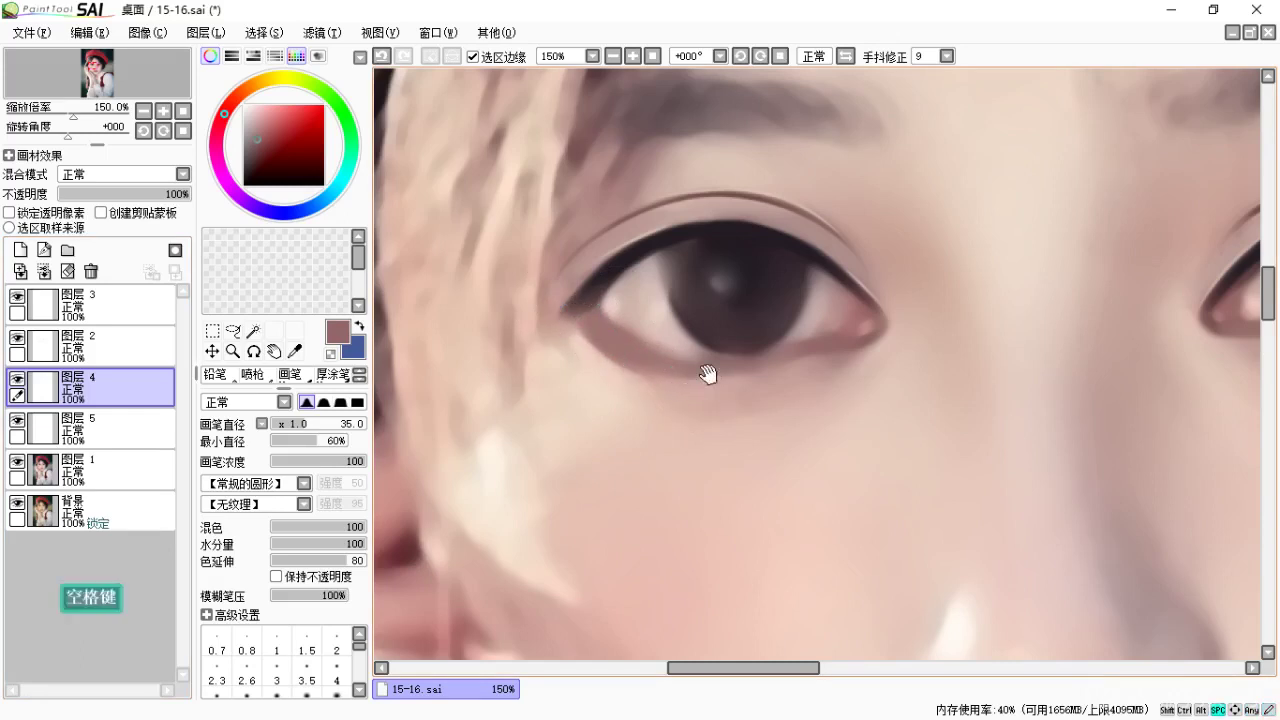
{"action": "left_click_drag", "start_coordinate": [709, 371], "coordinate": [634, 351]}
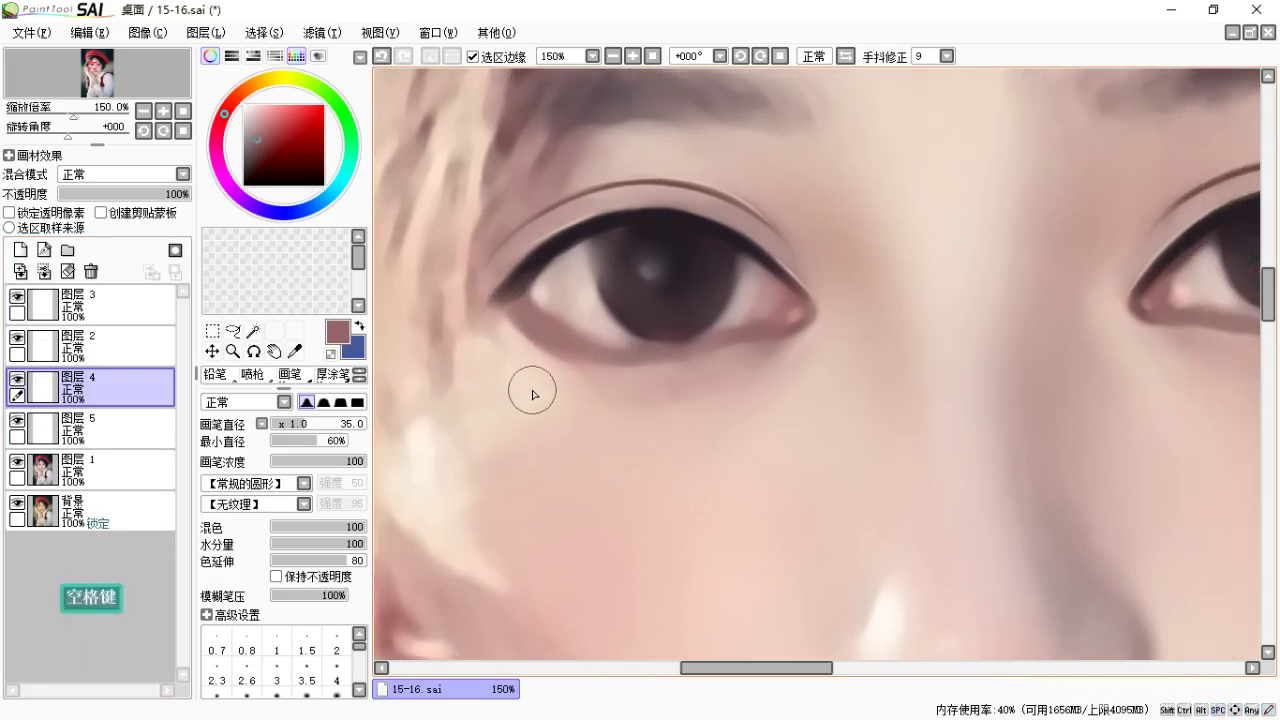
On layer 图层 5, sample the dark tone at the left-hand iris's upper edge and airbrush the pupil at size 20, redoing the first attempt.
{"action": "left_click", "coordinate": [55, 445]}
{"action": "key", "text": "space"}
{"action": "left_click_drag", "start_coordinate": [627, 314], "coordinate": [563, 306]}
{"action": "key", "text": "b"}
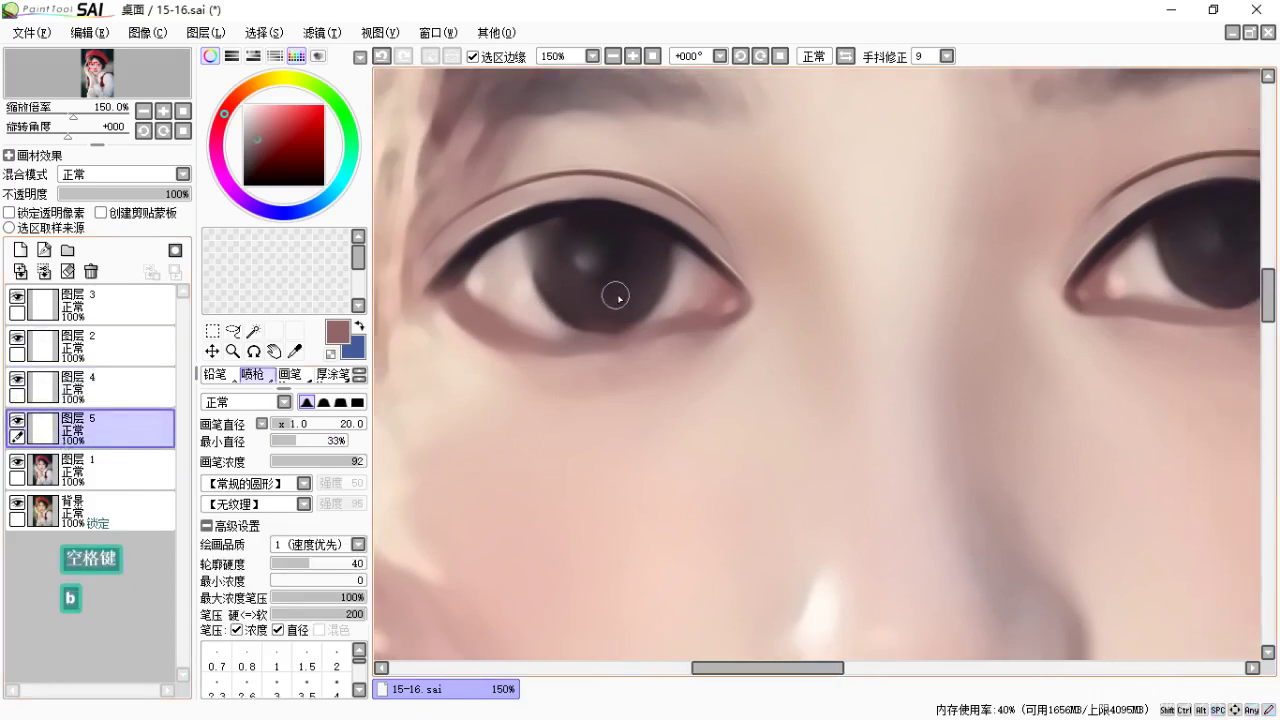
{"action": "left_click", "coordinate": [610, 224], "text": "alt"}
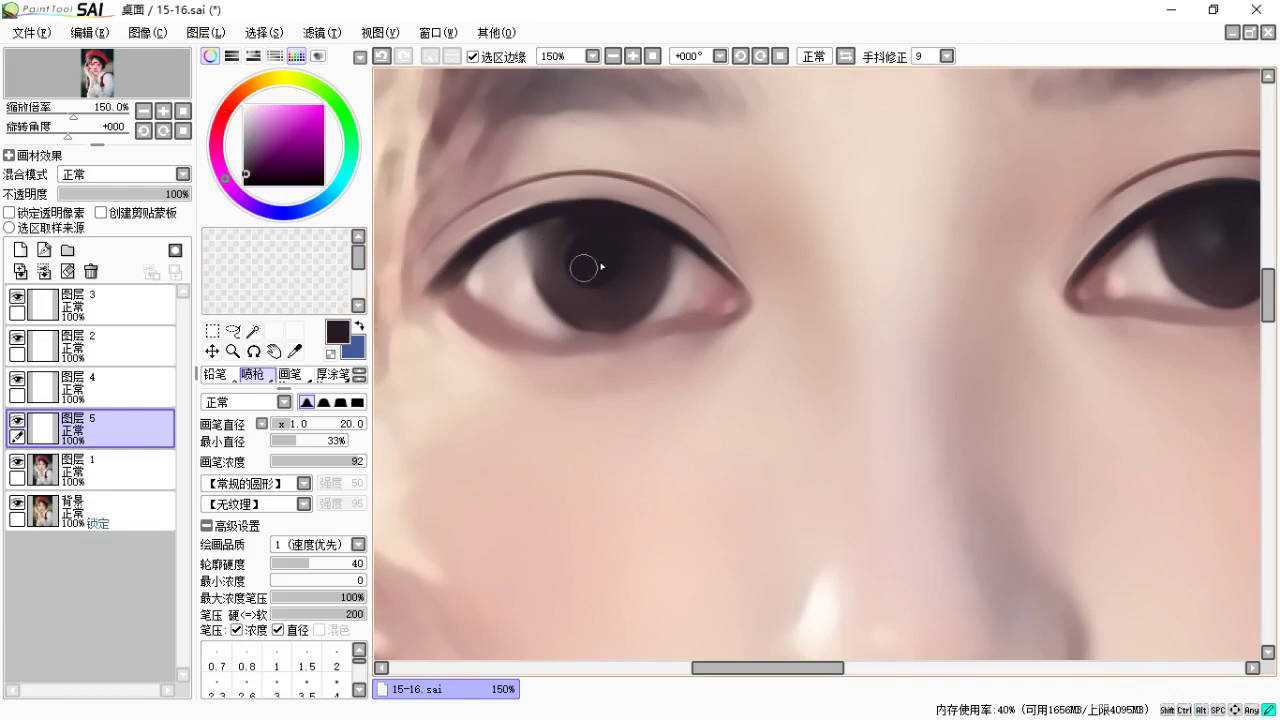
{"action": "key", "text": "ctrl+z"}
{"action": "mouse_move", "coordinate": [621, 277]}
{"action": "left_mouse_down"}
{"action": "mouse_move", "coordinate": [583, 264]}
{"action": "mouse_move", "coordinate": [614, 294]}
{"action": "mouse_move", "coordinate": [569, 290]}
{"action": "left_mouse_up"}
{"action": "mouse_move", "coordinate": [1146, 262]}
{"action": "left_mouse_down"}
{"action": "mouse_move", "coordinate": [1000, 240]}
{"action": "mouse_move", "coordinate": [1043, 266]}
{"action": "left_mouse_up"}
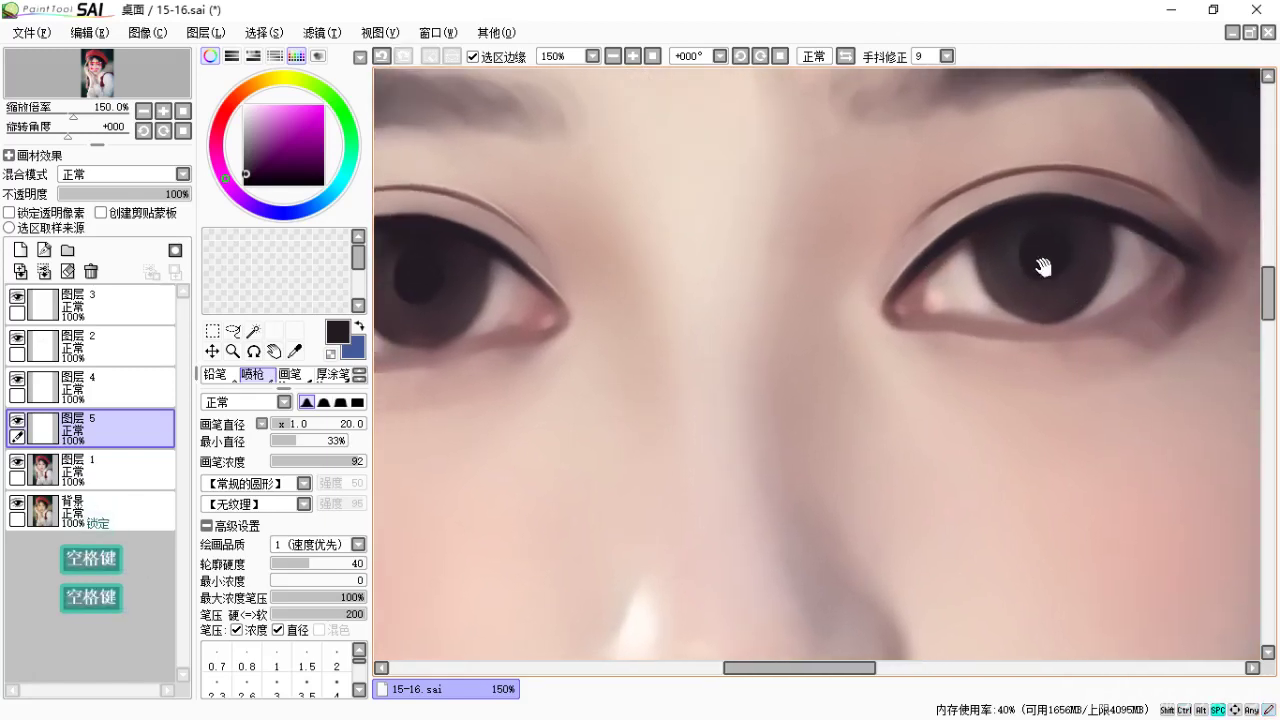
Darken the upper part of both irises on layer 图层 5 with the airbrush at size 30 and density 50.
{"action": "left_click_drag", "start_coordinate": [936, 266], "coordinate": [1021, 275]}
{"action": "left_click_drag", "start_coordinate": [869, 248], "coordinate": [913, 238]}
{"action": "key", "text": "bracketright"}
{"action": "key", "text": "bracketright"}
{"action": "key", "text": "bracketright"}
{"action": "key", "text": "bracketright"}
{"action": "key", "text": "bracketright"}
{"action": "key", "text": "bracketright"}
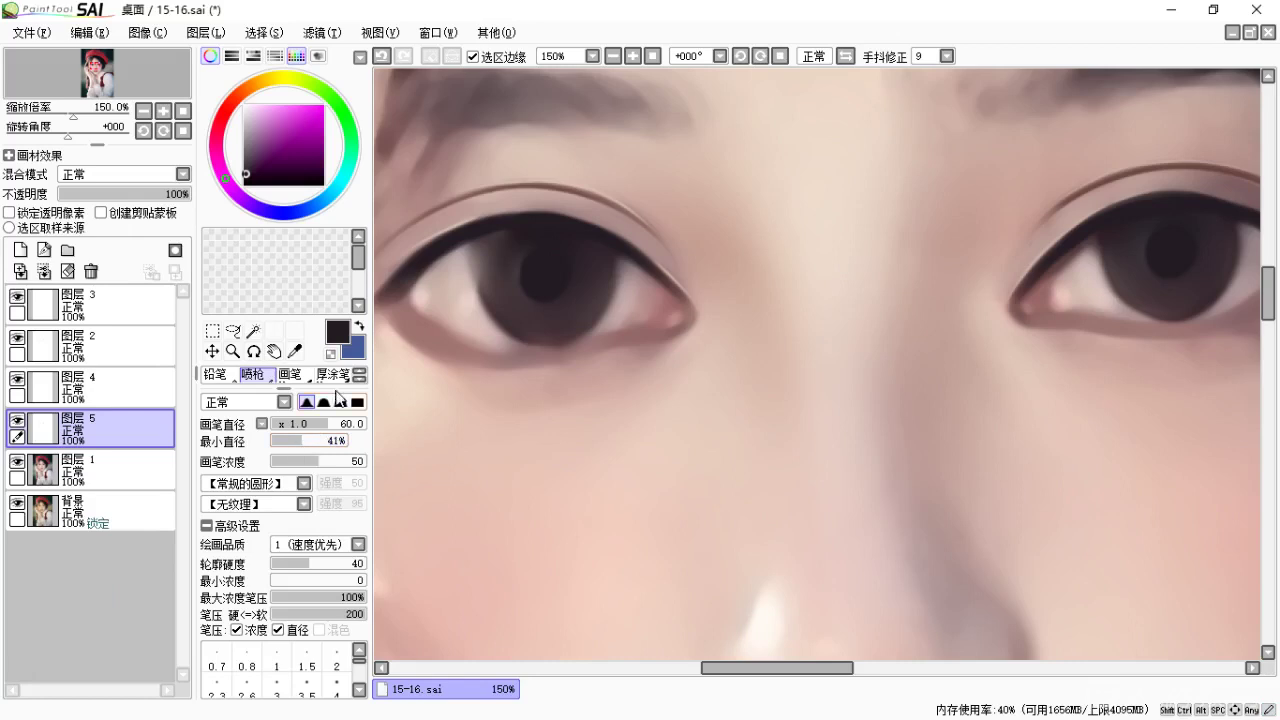
{"action": "key", "text": "bracketleft"}
{"action": "key", "text": "bracketleft"}
{"action": "key", "text": "bracketleft"}
{"action": "key", "text": "bracketleft"}
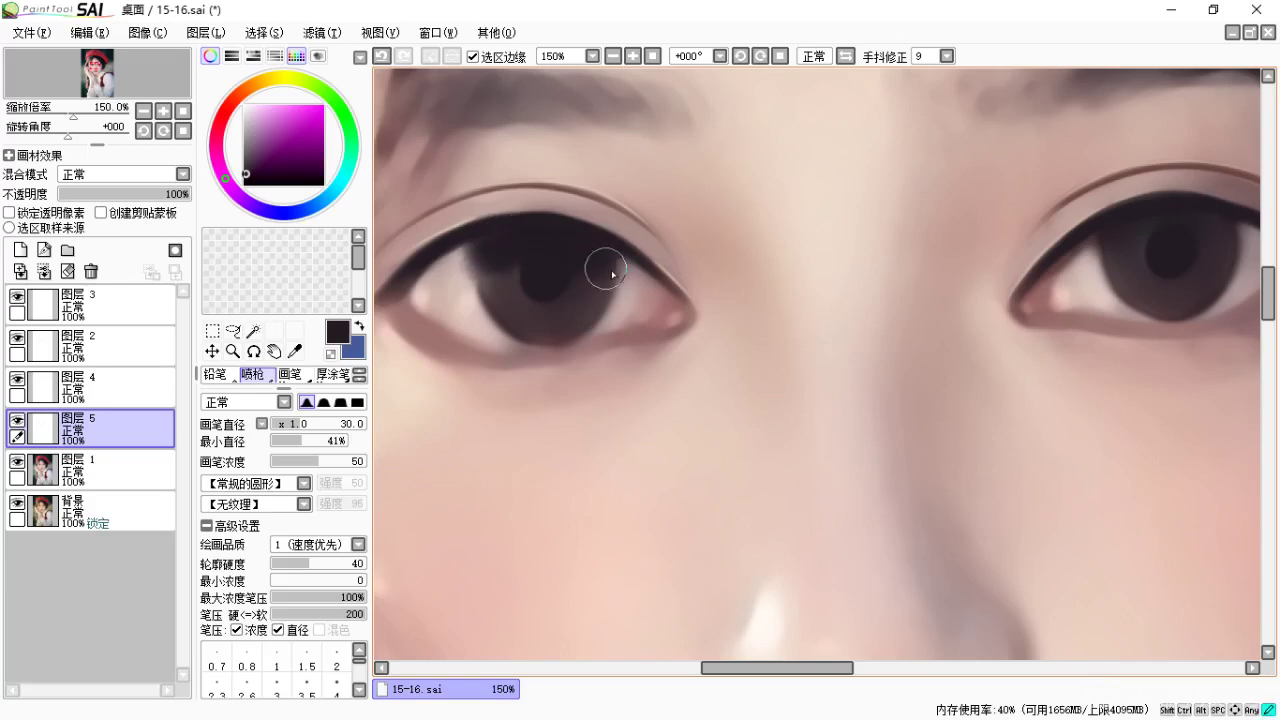
{"action": "key", "text": "space"}
{"action": "left_click_drag", "start_coordinate": [943, 266], "coordinate": [795, 279]}
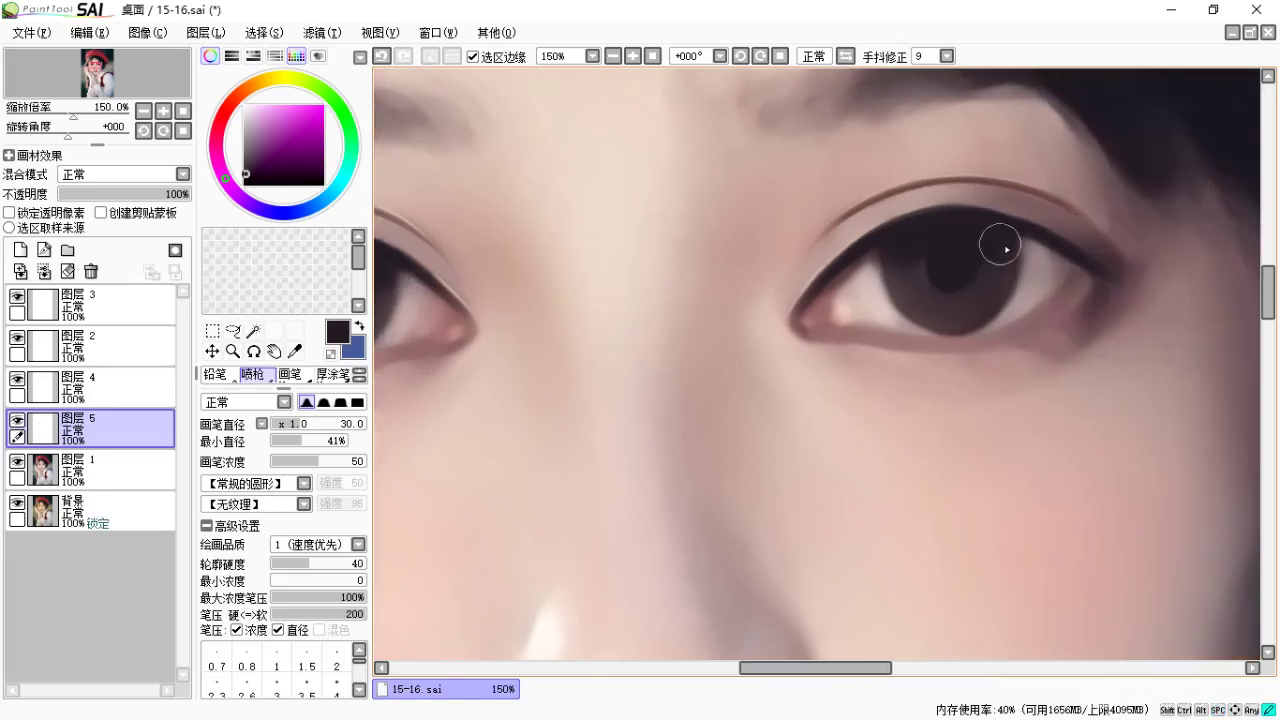
Blend the darkened upper irises of both eyes with the size 35 blending brush.
{"action": "key", "text": "space"}
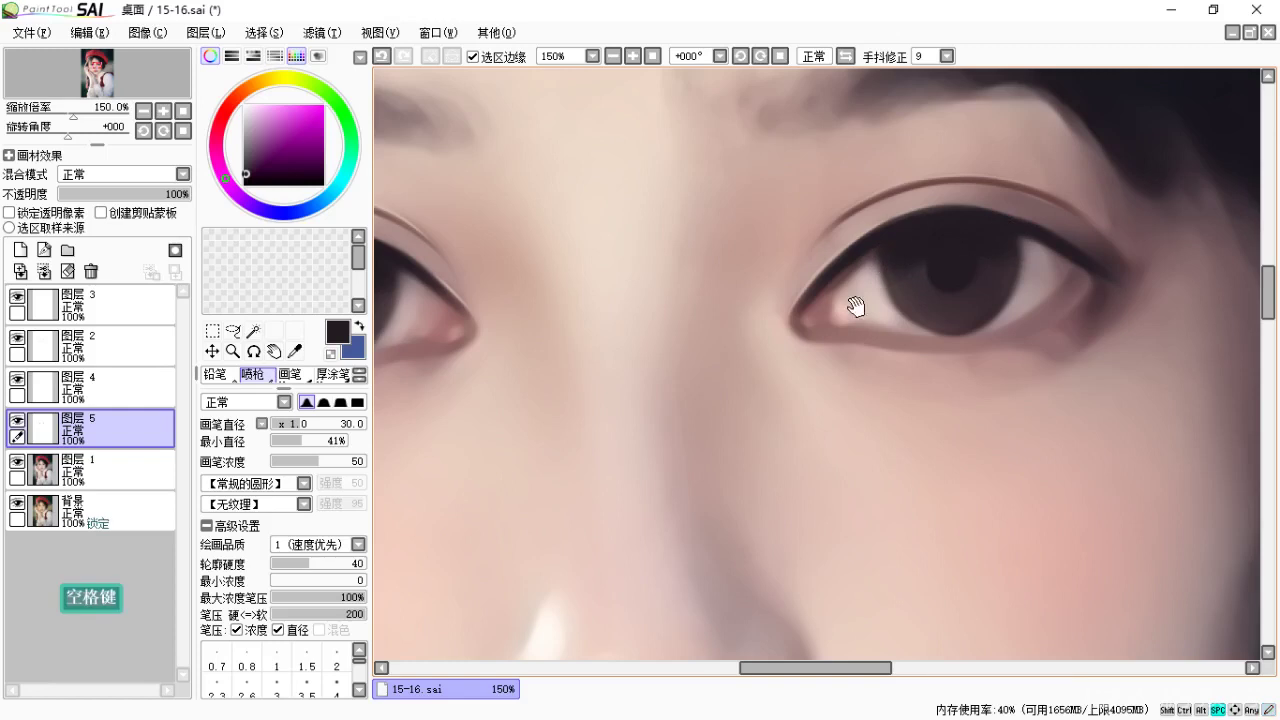
{"action": "left_click_drag", "start_coordinate": [738, 318], "coordinate": [840, 297]}
{"action": "left_click_drag", "start_coordinate": [738, 294], "coordinate": [898, 298]}
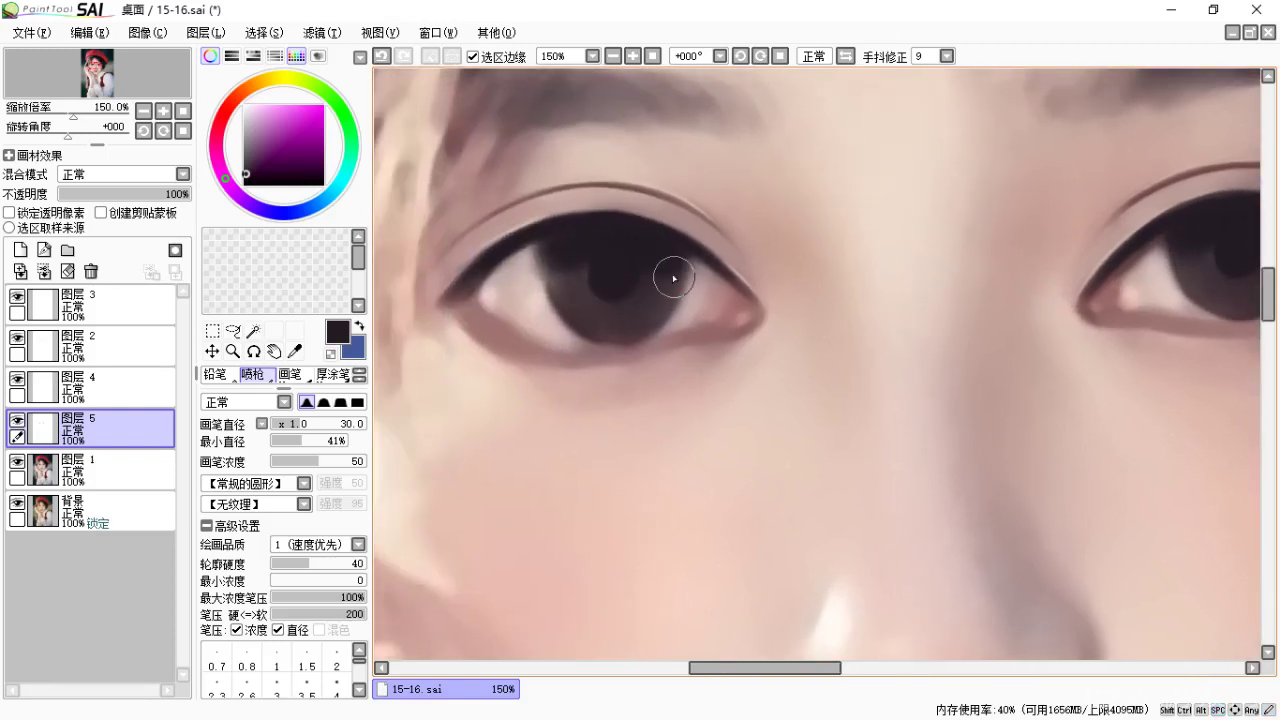
{"action": "key", "text": "c"}
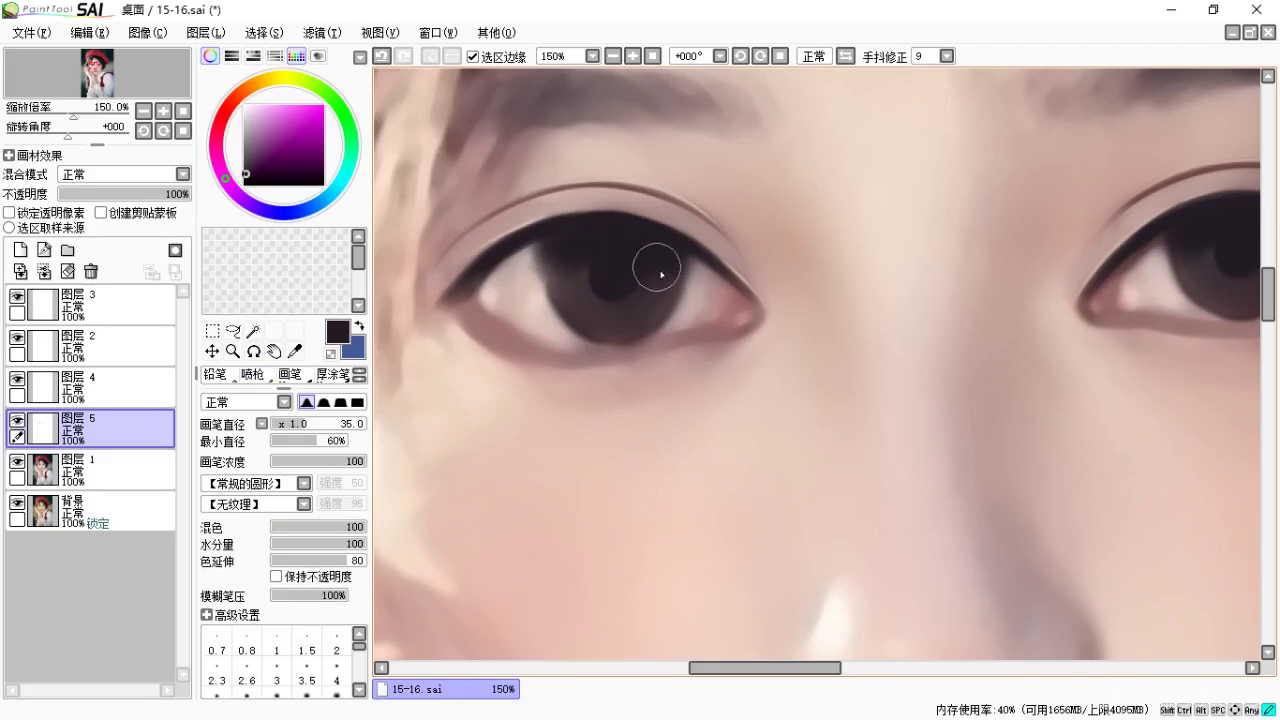
{"action": "key", "text": "space"}
{"action": "left_click_drag", "start_coordinate": [950, 264], "coordinate": [697, 299]}
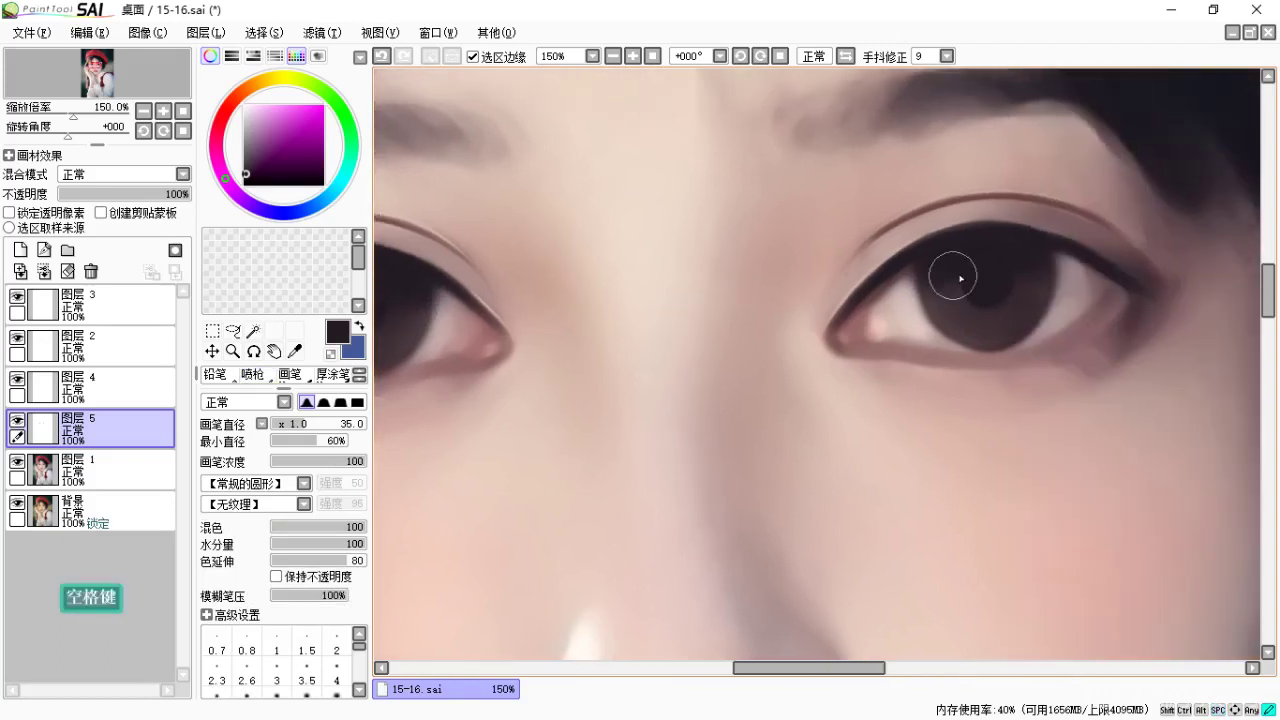
{"action": "key", "text": "space"}
{"action": "left_click_drag", "start_coordinate": [824, 289], "coordinate": [946, 286]}
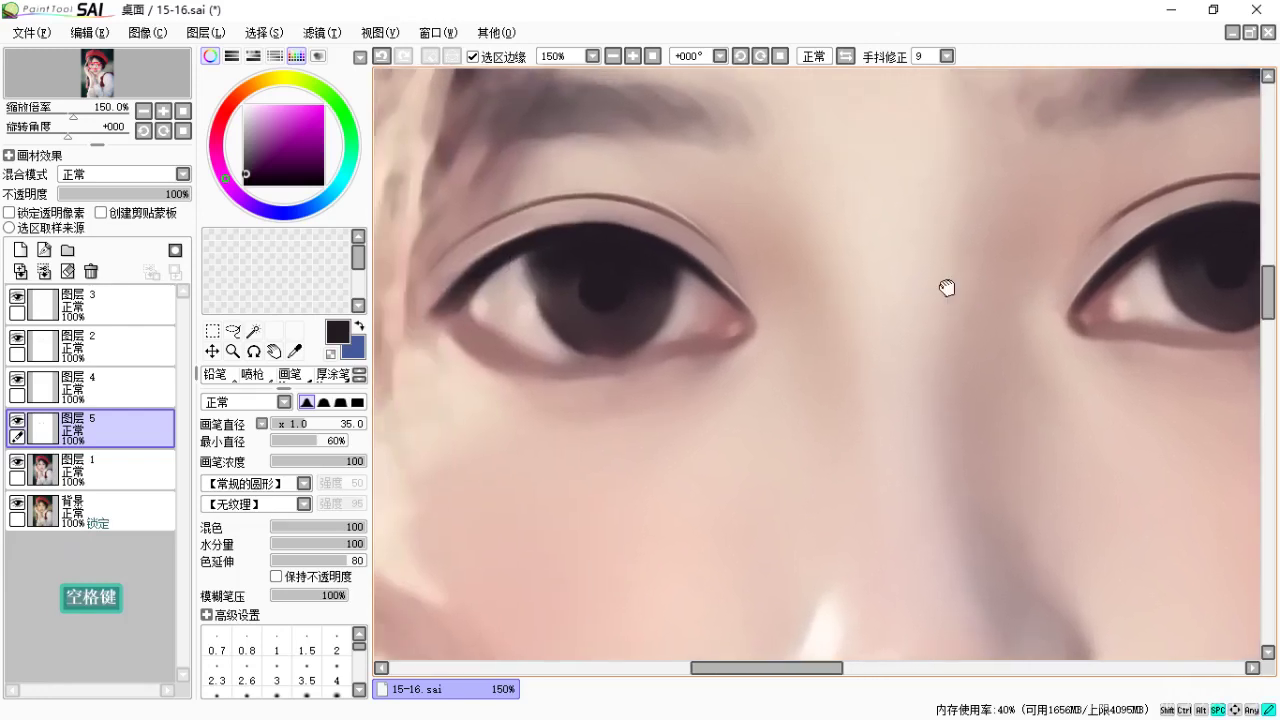
Sample the eye white beside the left-hand iris, airbrush the outer white along the iris edge at size 14, and blend it, redoing the first stroke.
{"action": "key", "text": "b"}
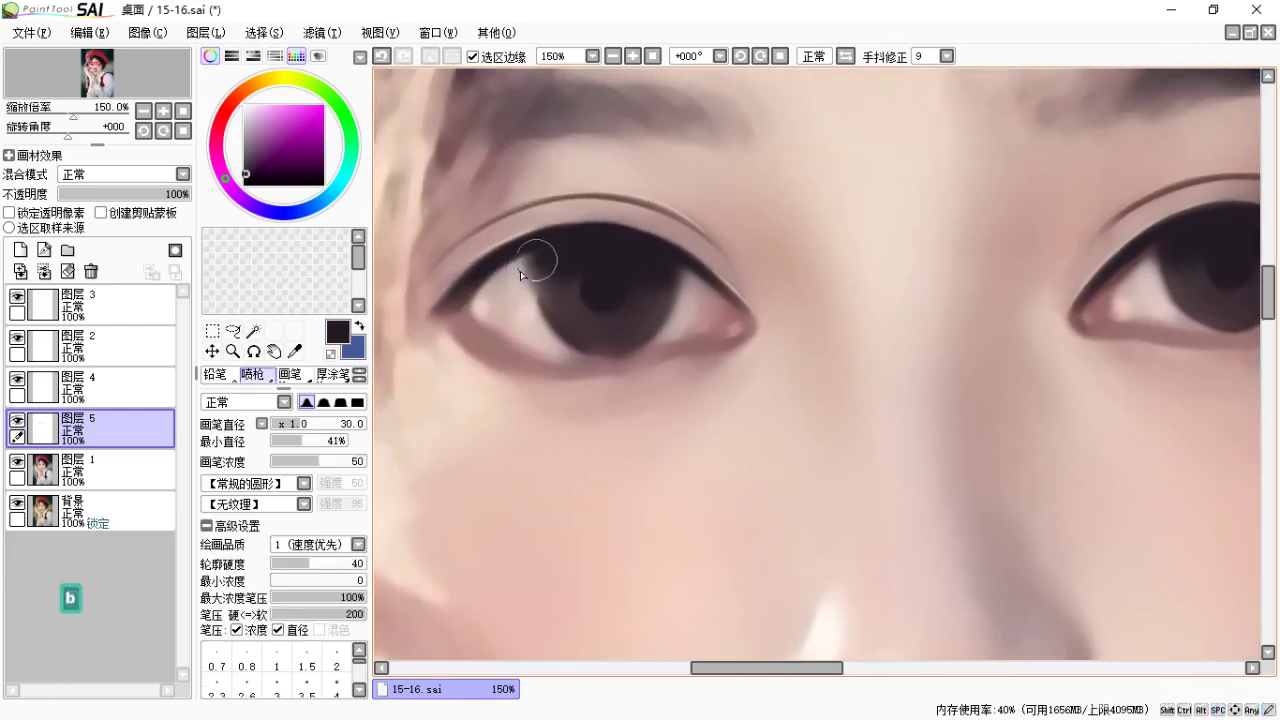
{"action": "left_click", "coordinate": [526, 297], "text": "alt"}
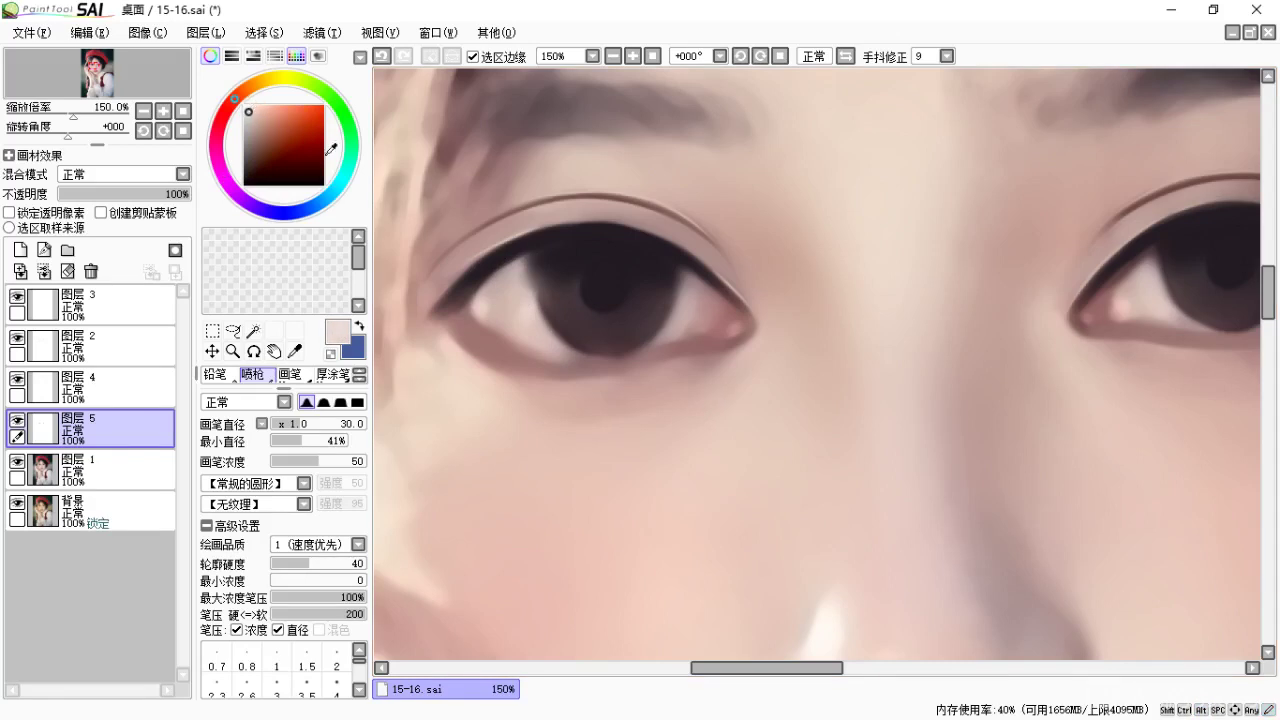
{"action": "key", "text": "bracketleft"}
{"action": "key", "text": "bracketleft"}
{"action": "key", "text": "bracketleft"}
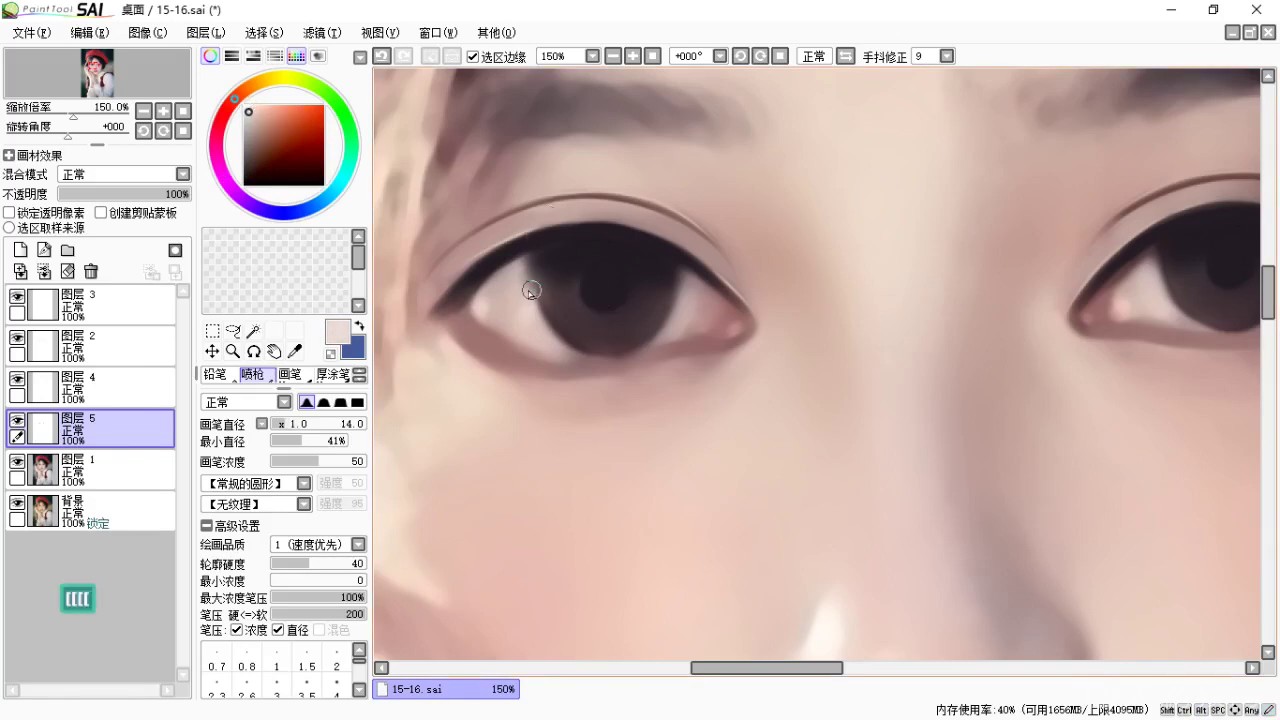
{"action": "left_click_drag", "start_coordinate": [523, 275], "coordinate": [571, 337]}
{"action": "key", "text": "ctrl+z"}
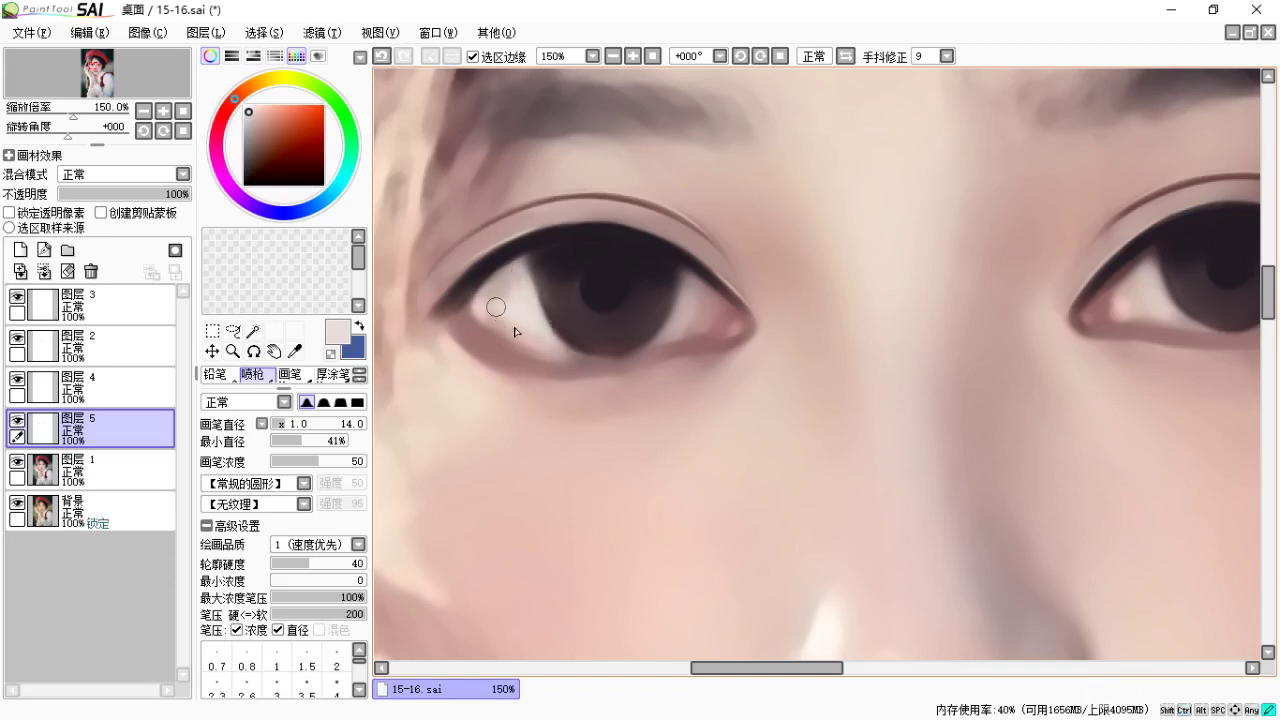
{"action": "key", "text": "c"}
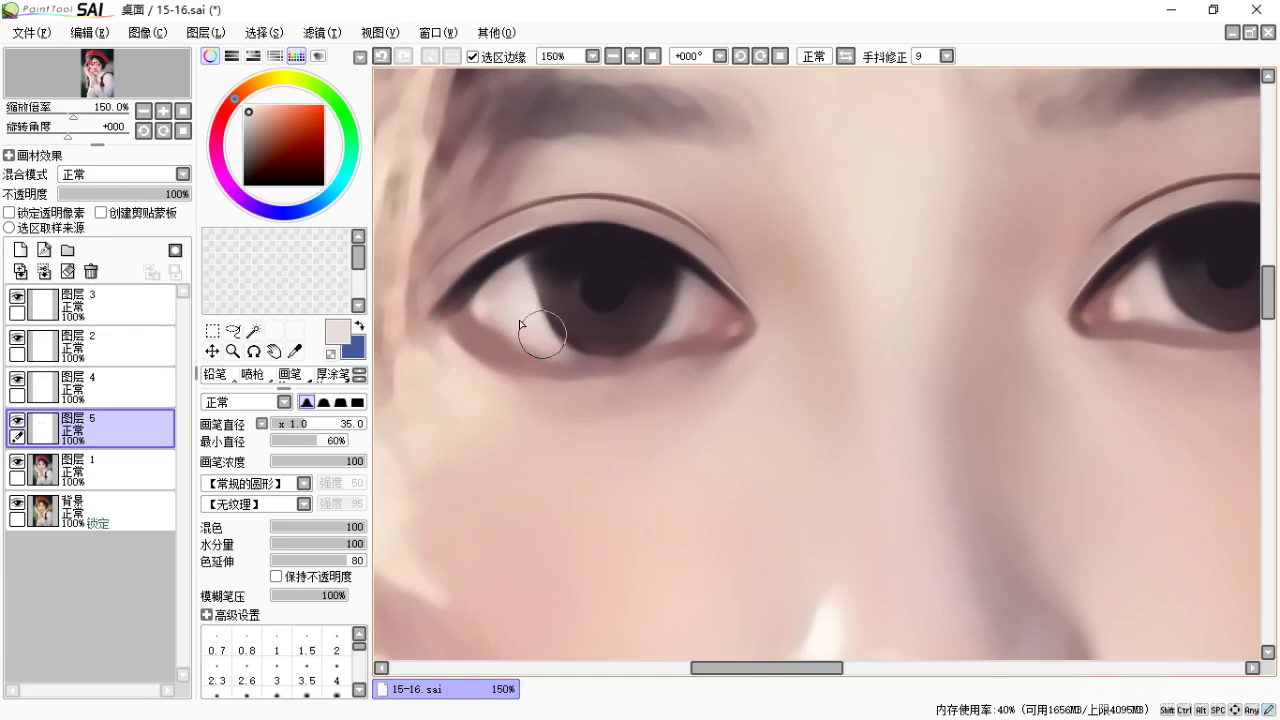
Repaint the left-hand eye's outer white with a resampled light tone at airbrush density 80 and blend it smooth.
{"action": "key", "text": "b"}
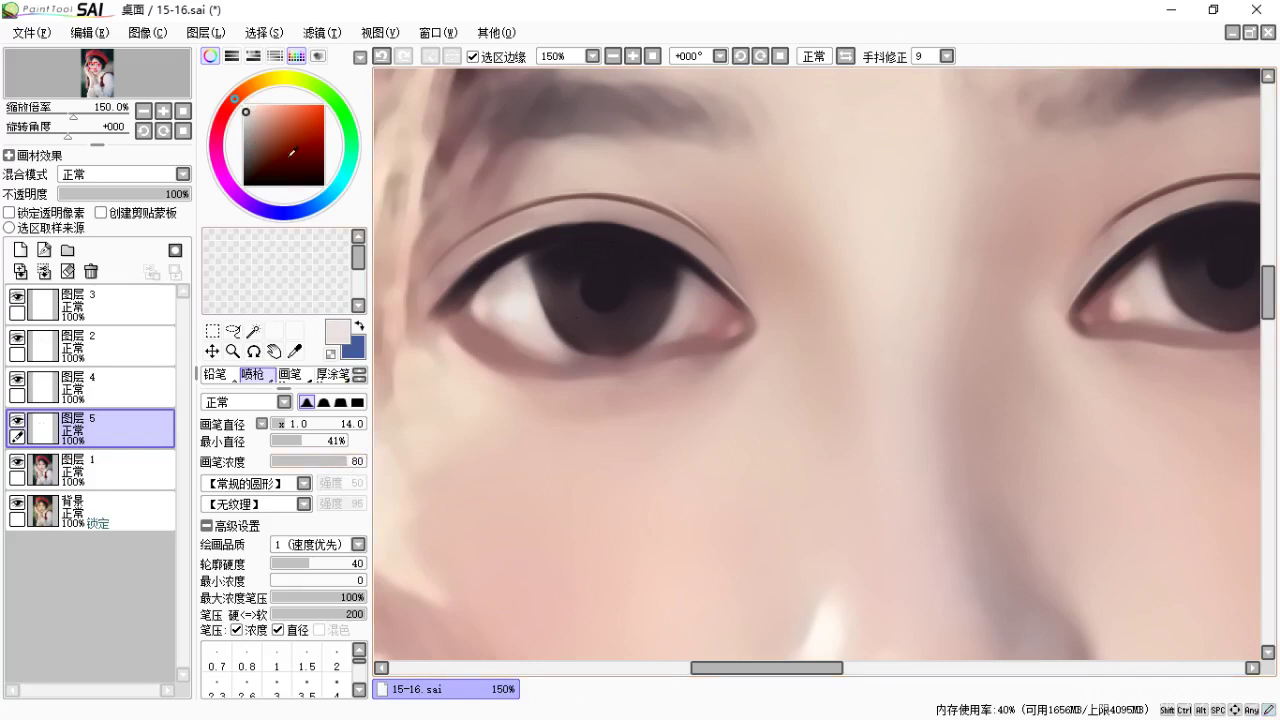
{"action": "key", "text": "alt"}
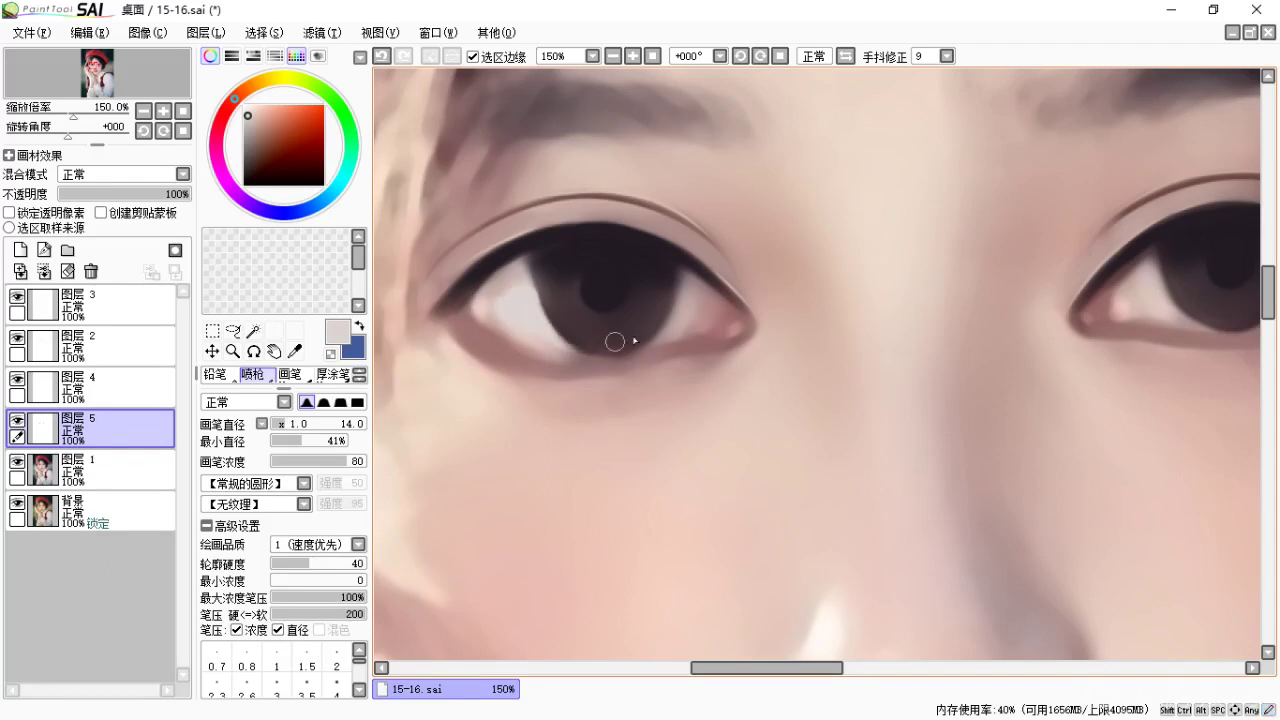
{"action": "key", "text": "c"}
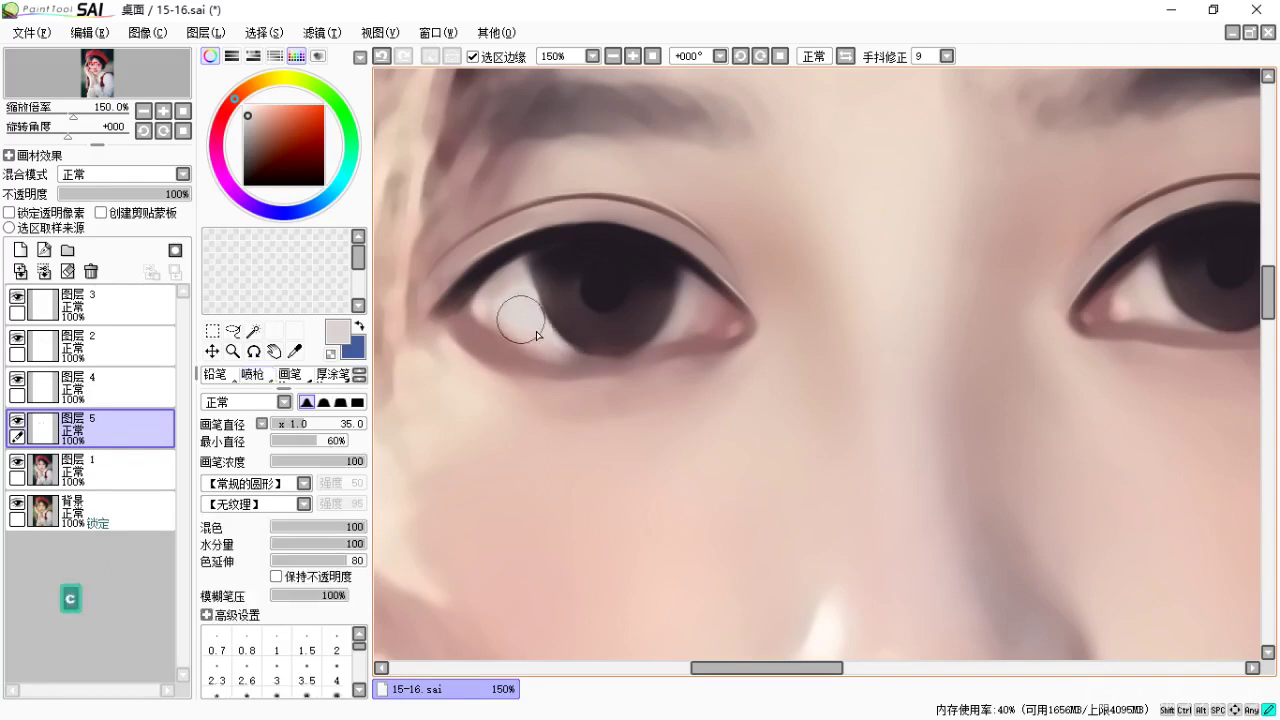
Airbrush the left-hand eye's inner white between iris and tear duct at size 14, redoing the first stroke, and blend it.
{"action": "key", "text": "b"}
{"action": "left_click_drag", "start_coordinate": [697, 301], "coordinate": [661, 304]}
{"action": "key", "text": "ctrl+z"}
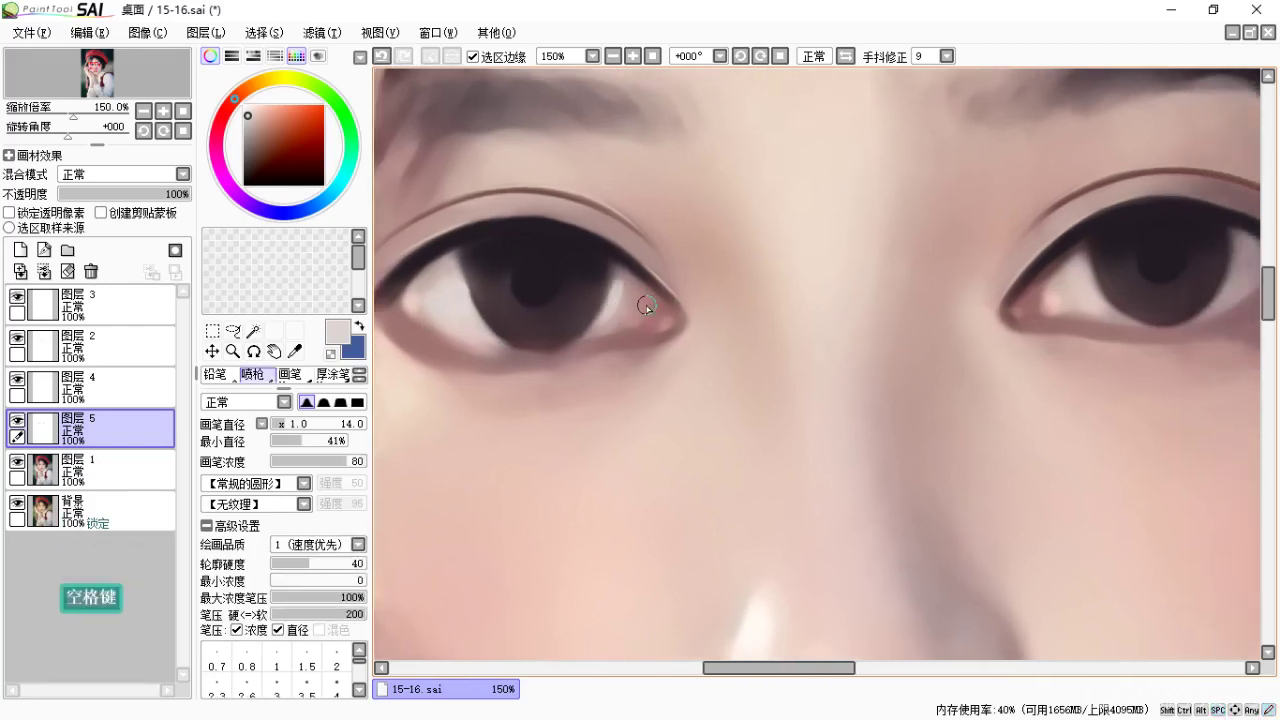
{"action": "key", "text": "c"}
Airbrush the right-hand eye's inner white beside the iris with a light tone at size 14 and blend it toward the tear duct.
{"action": "mouse_move", "coordinate": [764, 322]}
{"action": "left_mouse_down"}
{"action": "mouse_move", "coordinate": [676, 307]}
{"action": "mouse_move", "coordinate": [749, 271]}
{"action": "mouse_move", "coordinate": [760, 300]}
{"action": "mouse_move", "coordinate": [929, 240]}
{"action": "mouse_move", "coordinate": [903, 228]}
{"action": "left_mouse_up"}
{"action": "key", "text": "b"}
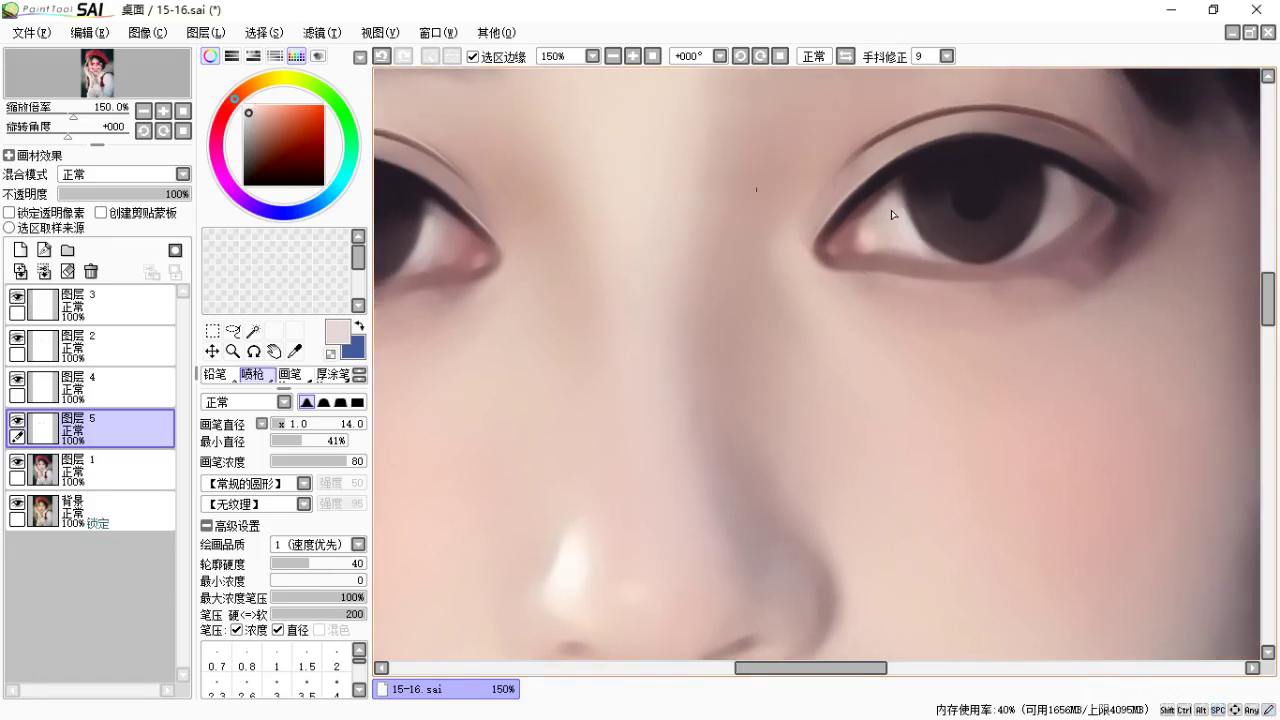
{"action": "left_click_drag", "start_coordinate": [900, 222], "coordinate": [936, 247]}
{"action": "key", "text": "c"}
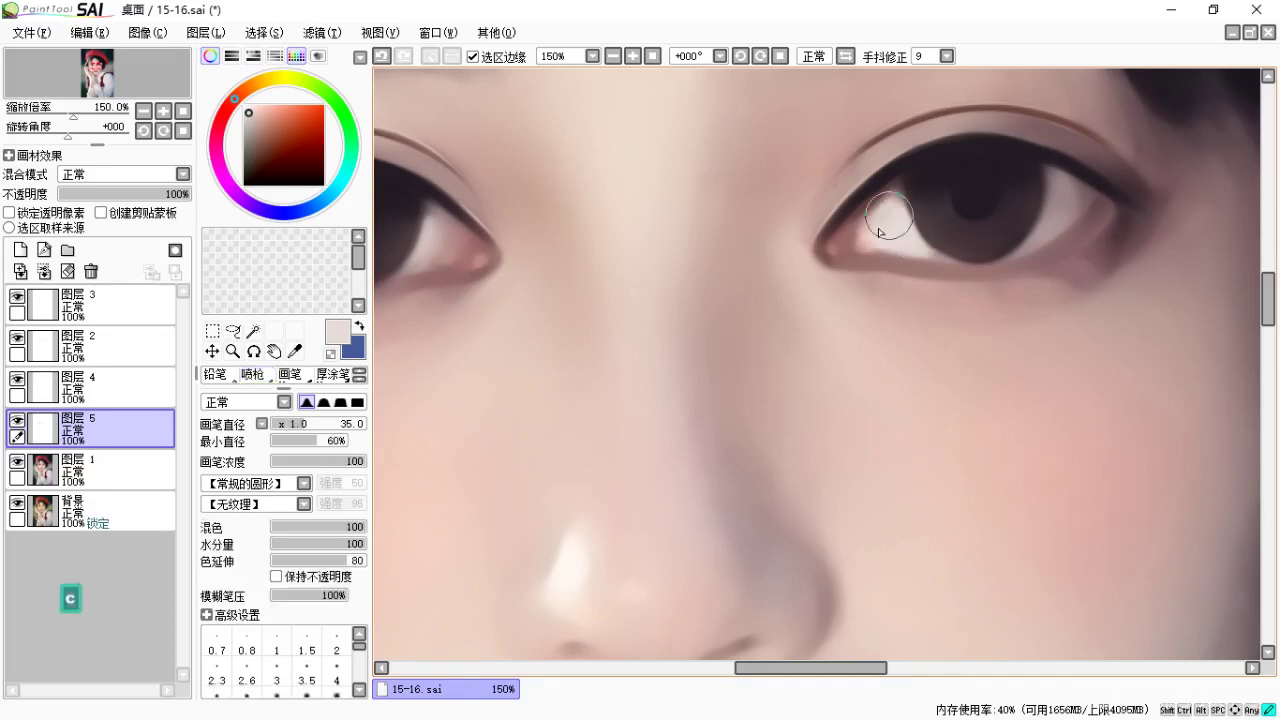
Airbrush the right-hand eye's outer white along the iris edge, redoing the first stroke, and blend it toward the outer corner.
{"action": "key", "text": "space"}
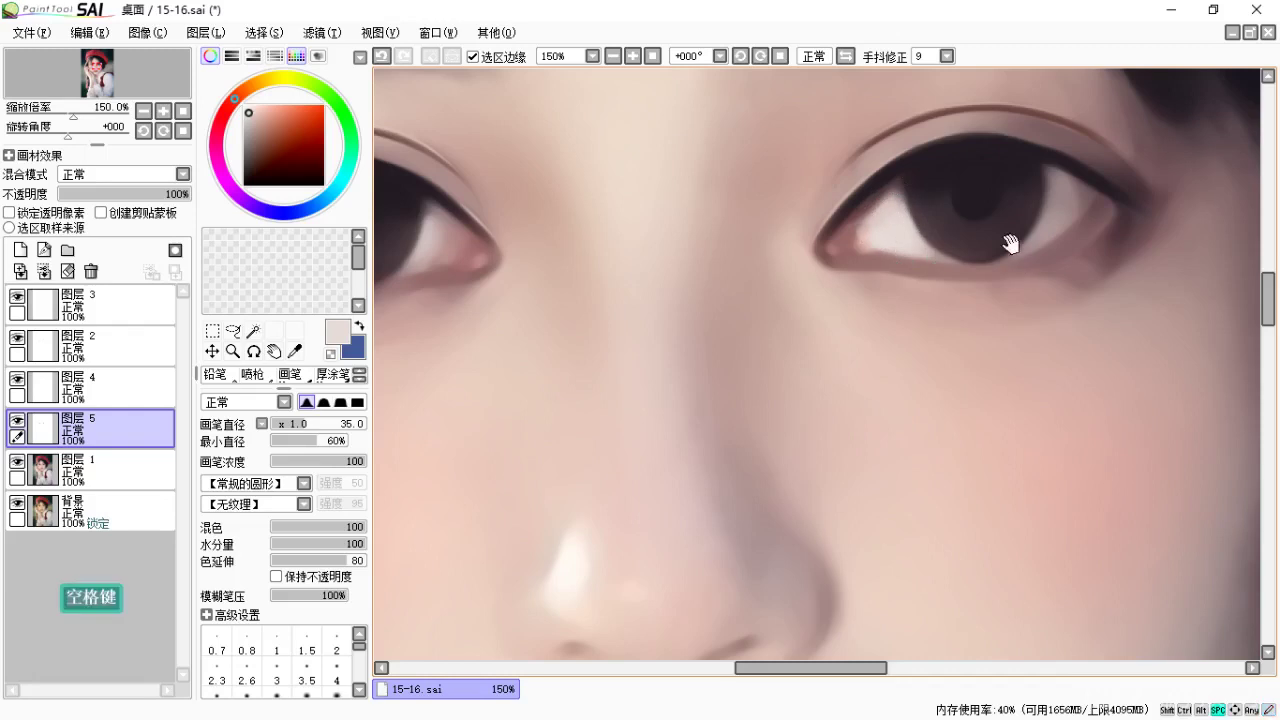
{"action": "left_click_drag", "start_coordinate": [1006, 243], "coordinate": [886, 263]}
{"action": "key", "text": "b"}
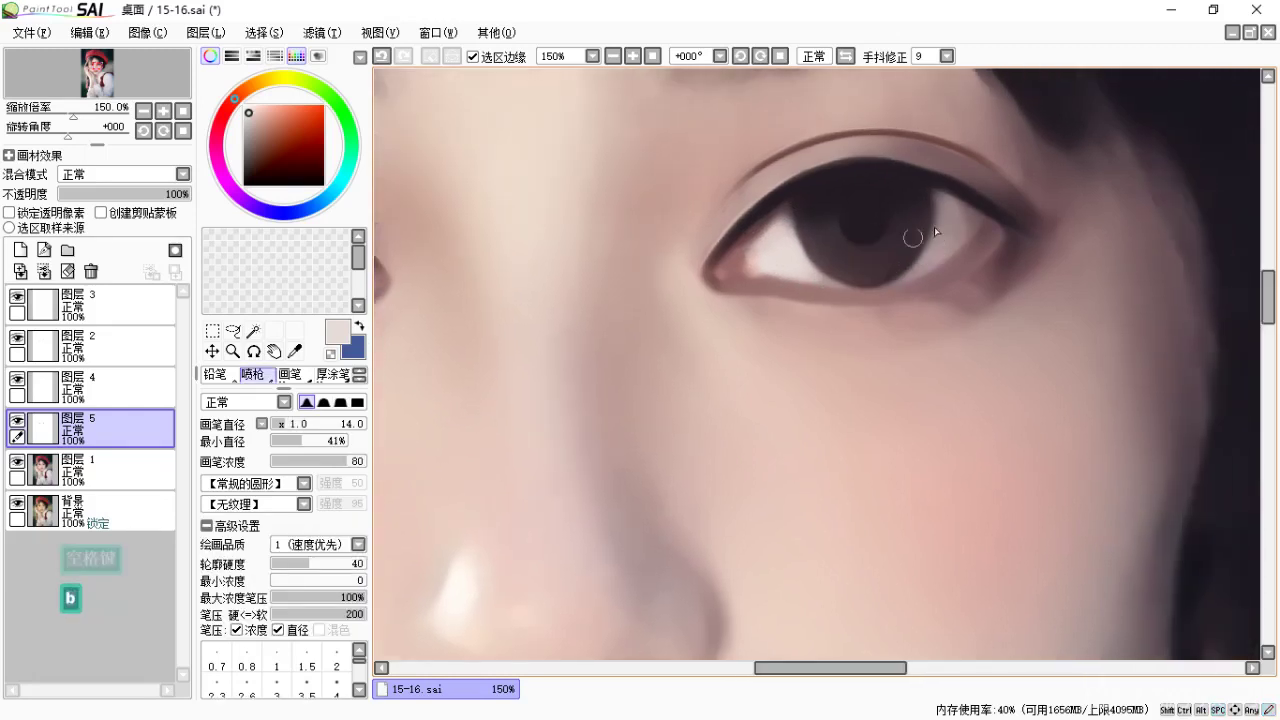
{"action": "key", "text": "ctrl+z"}
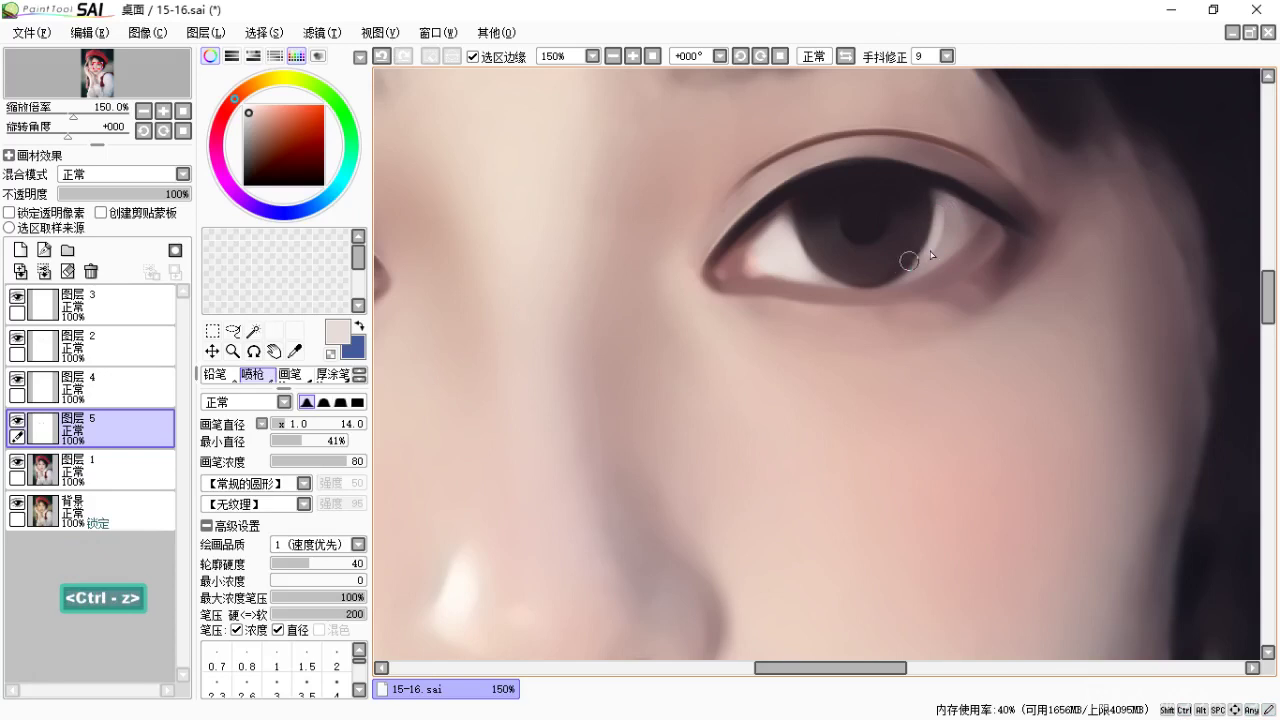
{"action": "key", "text": "b"}
{"action": "left_click_drag", "start_coordinate": [944, 238], "coordinate": [945, 213]}
{"action": "key", "text": "c"}
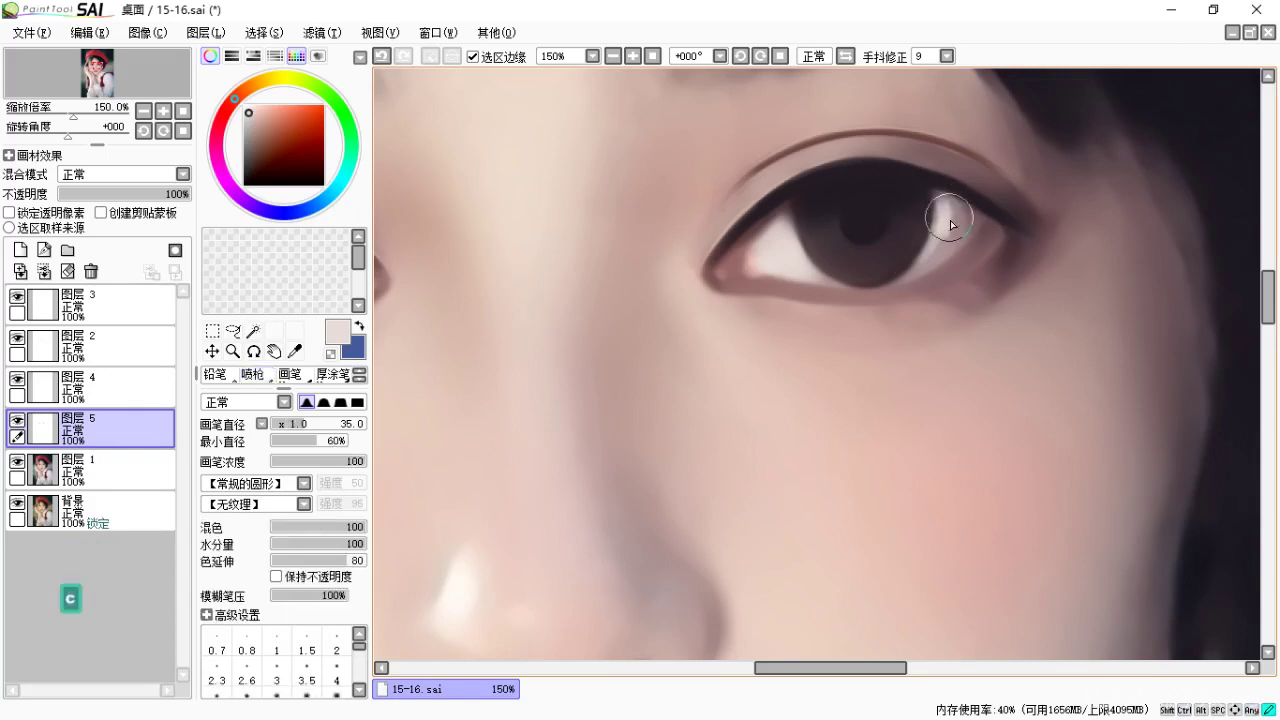
{"action": "key", "text": "space"}
{"action": "mouse_move", "coordinate": [948, 248]}
{"action": "left_mouse_down"}
{"action": "mouse_move", "coordinate": [978, 253]}
{"action": "mouse_move", "coordinate": [954, 287]}
{"action": "left_mouse_up"}
{"action": "key", "text": "space"}
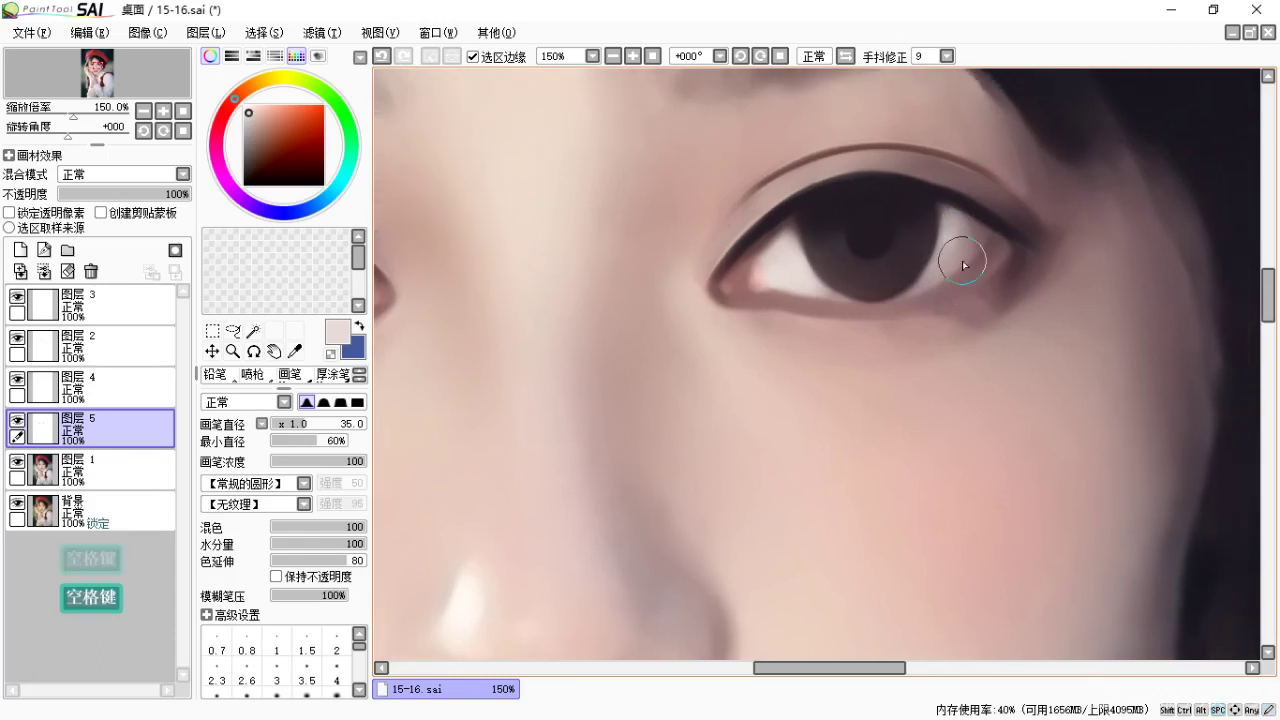
Sample the shadow tone beneath the right-hand eye's outer upper lid and airbrush the adjoining eye white at size 14, undoing unsatisfactory strokes.
{"action": "key", "text": "b"}
{"action": "left_click", "coordinate": [975, 212], "text": "alt"}
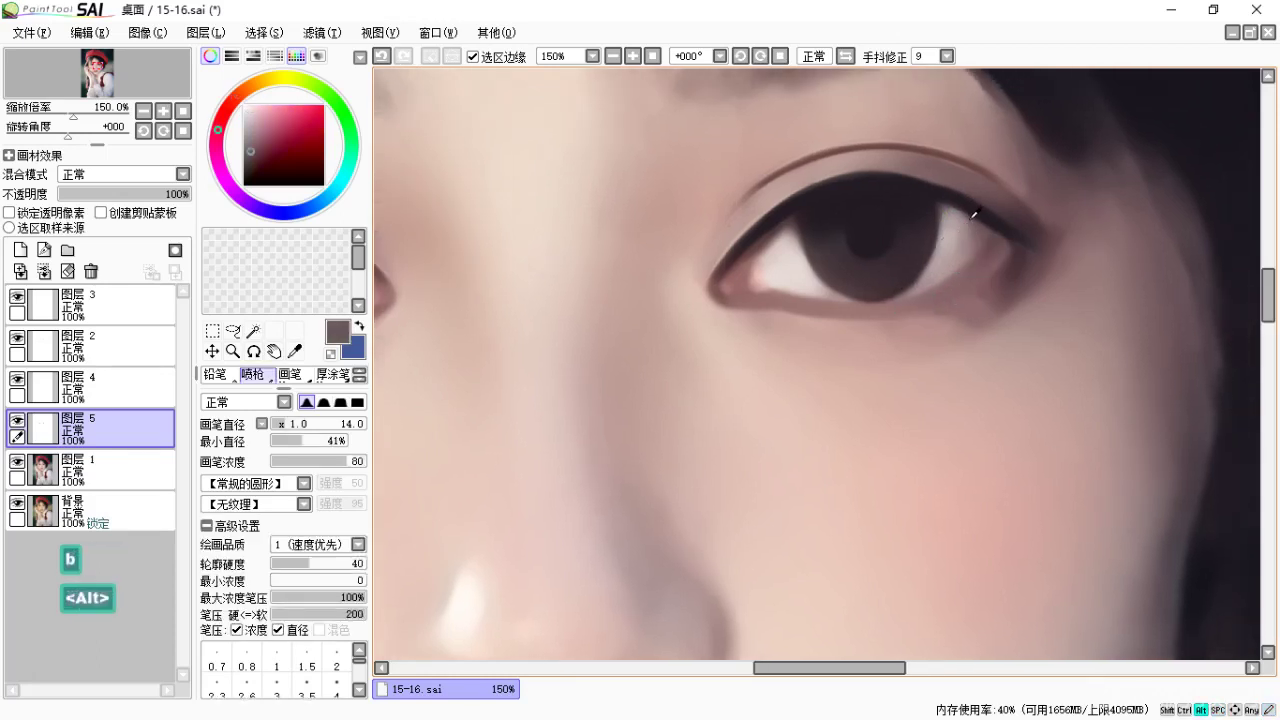
{"action": "key", "text": "ctrl+z"}
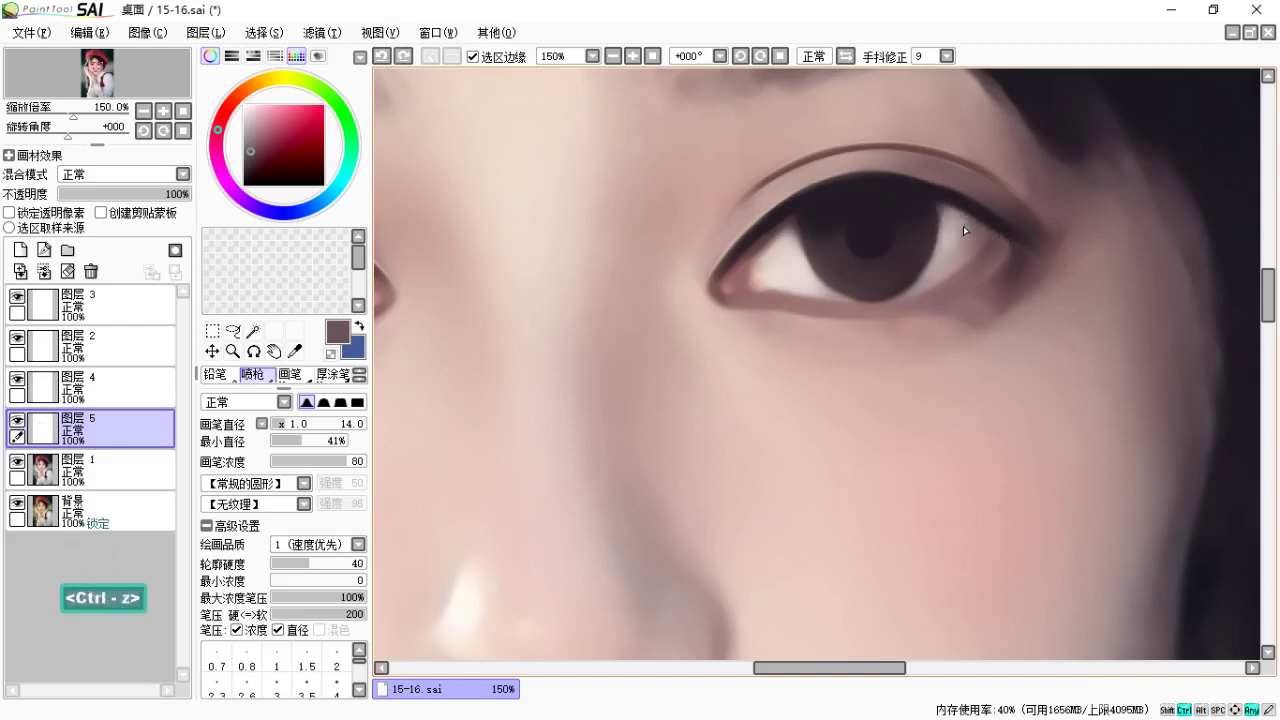
{"action": "key", "text": "ctrl+z"}
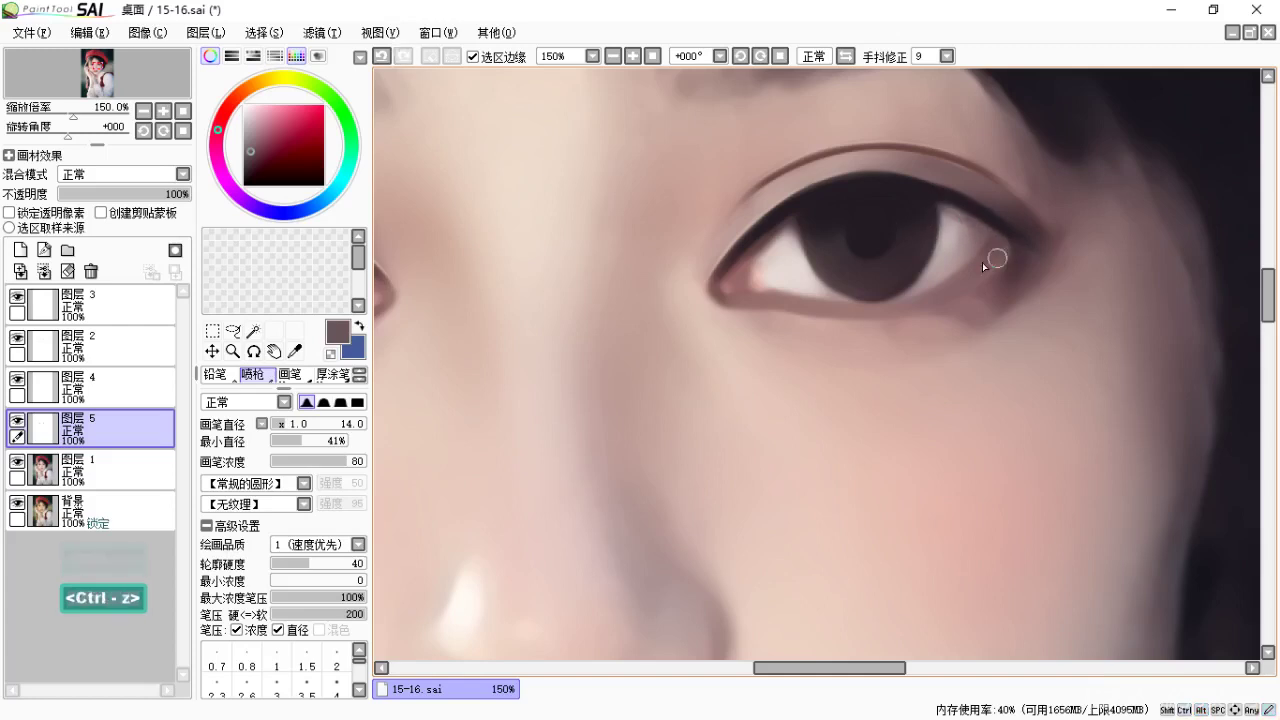
Airbrush the sampled shadow tone beneath the left-hand eye's upper lid over the eye white at size 14, undoing an unwanted stroke.
{"action": "key", "text": "space"}
{"action": "left_click_drag", "start_coordinate": [886, 250], "coordinate": [986, 243]}
{"action": "key", "text": "space"}
{"action": "left_click_drag", "start_coordinate": [883, 262], "coordinate": [922, 228]}
{"action": "key", "text": "space"}
{"action": "left_click_drag", "start_coordinate": [738, 300], "coordinate": [884, 269]}
{"action": "left_click_drag", "start_coordinate": [593, 207], "coordinate": [783, 213]}
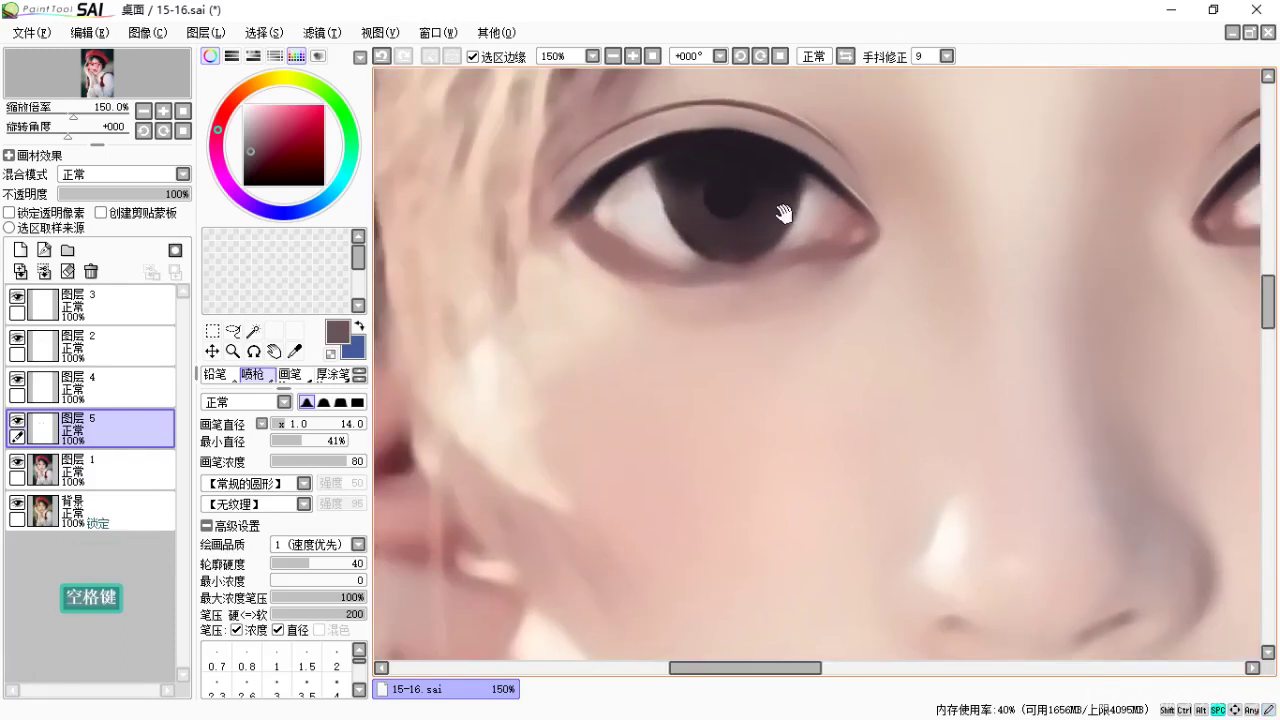
{"action": "left_click_drag", "start_coordinate": [650, 175], "coordinate": [584, 219]}
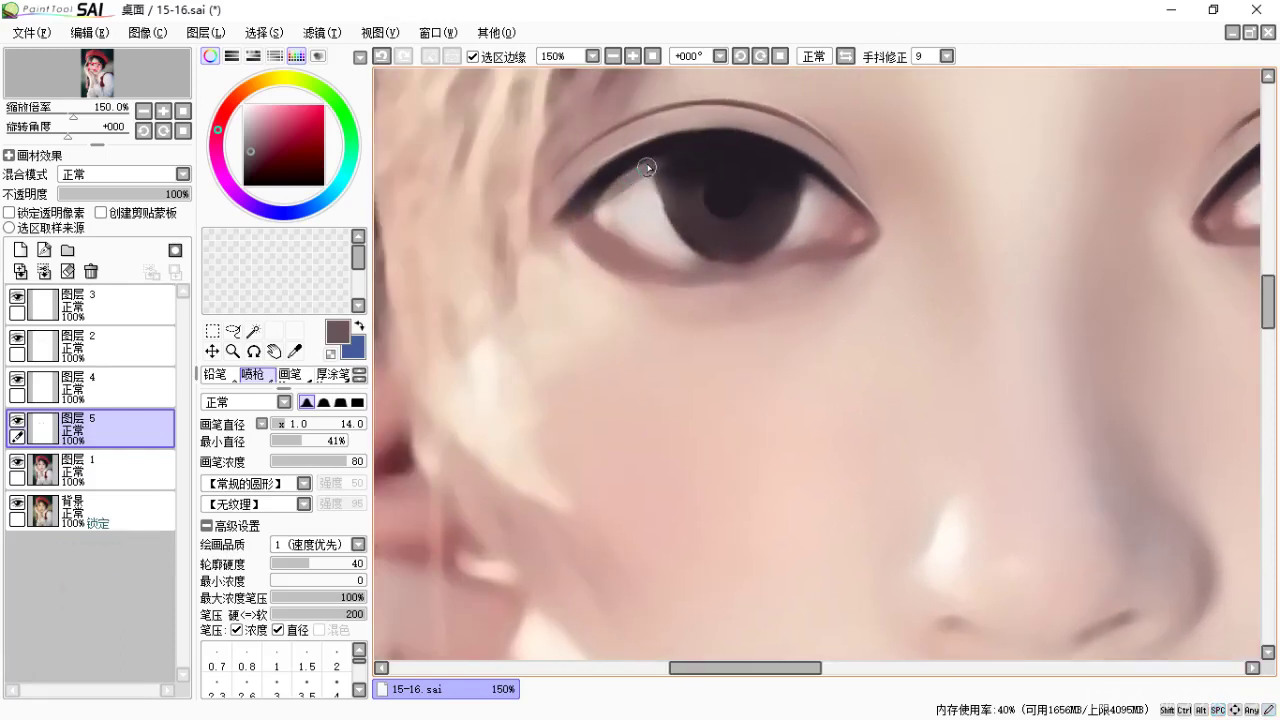
{"action": "mouse_move", "coordinate": [778, 185]}
{"action": "left_mouse_down"}
{"action": "mouse_move", "coordinate": [697, 214]}
{"action": "mouse_move", "coordinate": [795, 266]}
{"action": "left_mouse_up"}
{"action": "key", "text": "ctrl+z"}
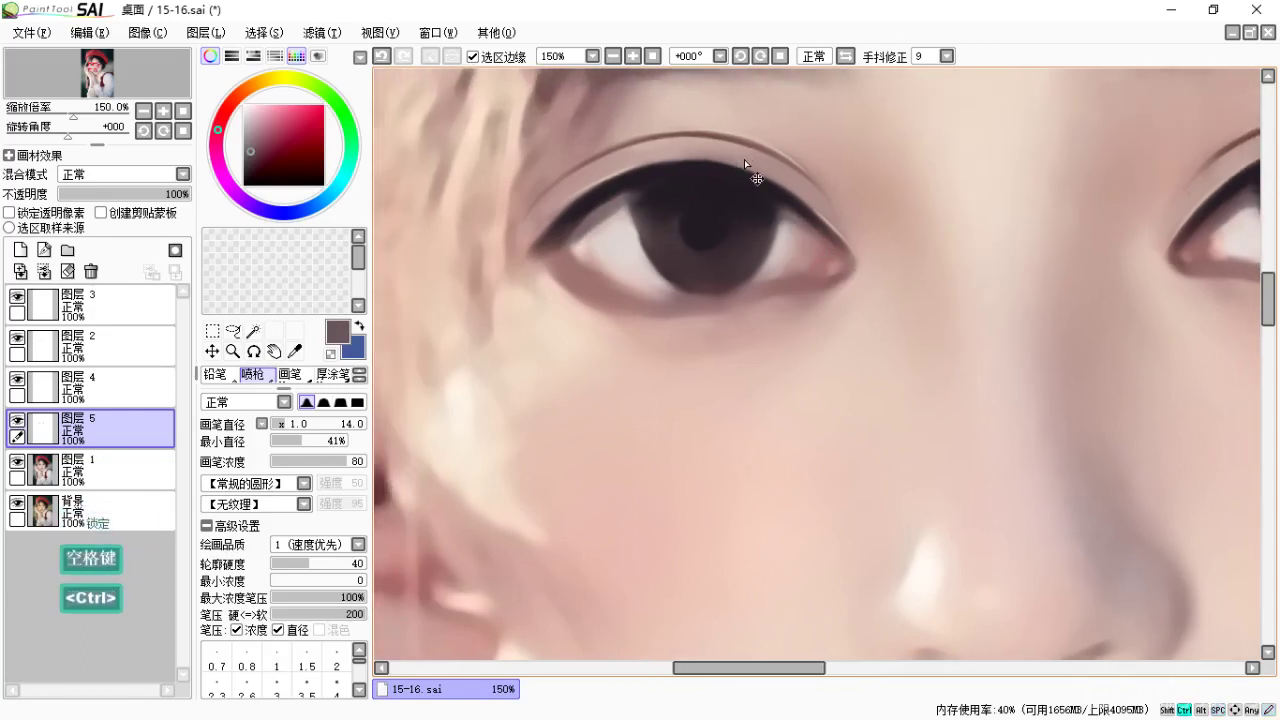
Sample the left-hand iris's outer edge tone, undo the test stroke, and set the airbrush to density 100 and minimum diameter 13%.
{"action": "key", "text": "ctrl+minus"}
{"action": "key", "text": "ctrl+minus"}
{"action": "key", "text": "ctrl+minus"}
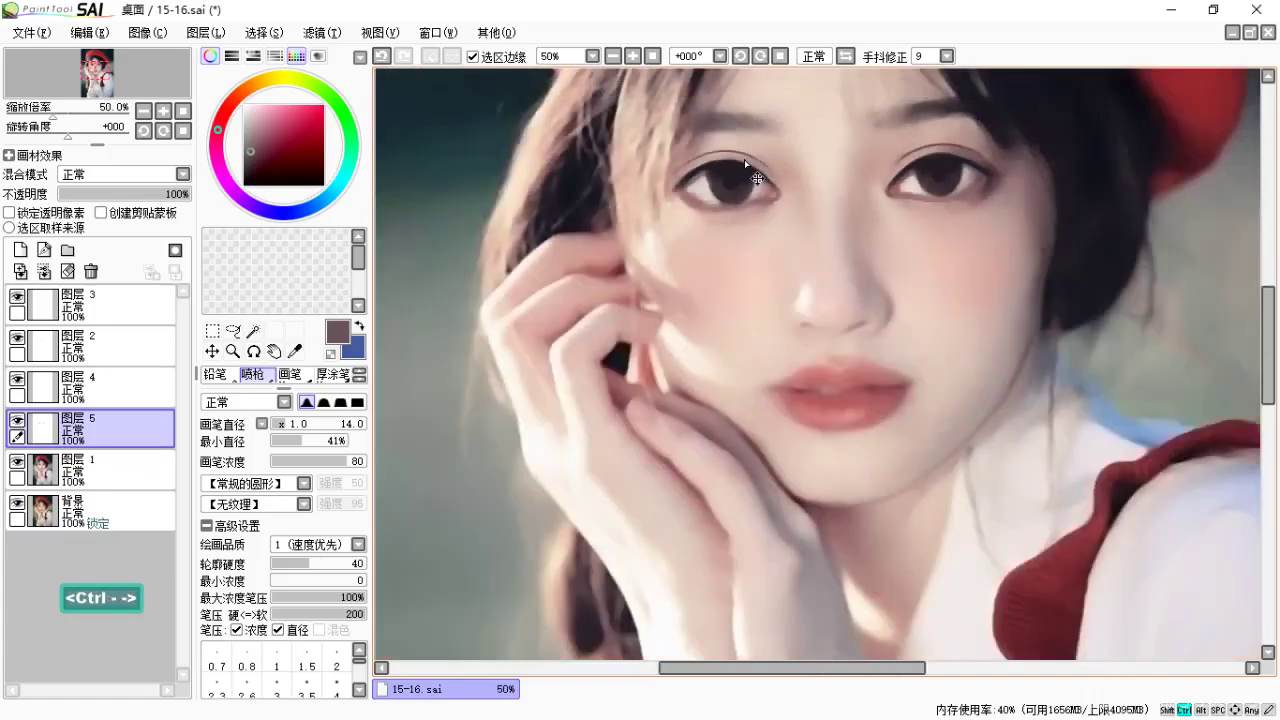
{"action": "key", "text": "ctrl+equal"}
{"action": "key", "text": "ctrl+equal"}
{"action": "key", "text": "ctrl+equal"}
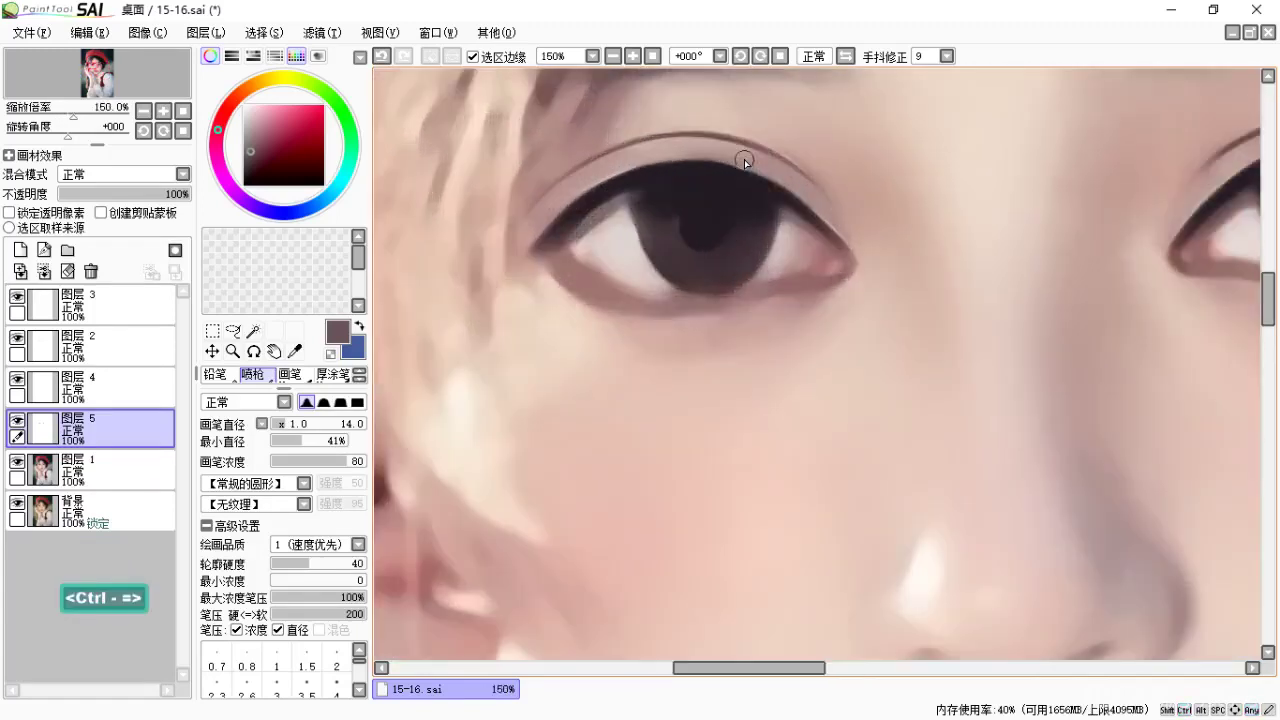
{"action": "left_click_drag", "start_coordinate": [743, 194], "coordinate": [686, 194]}
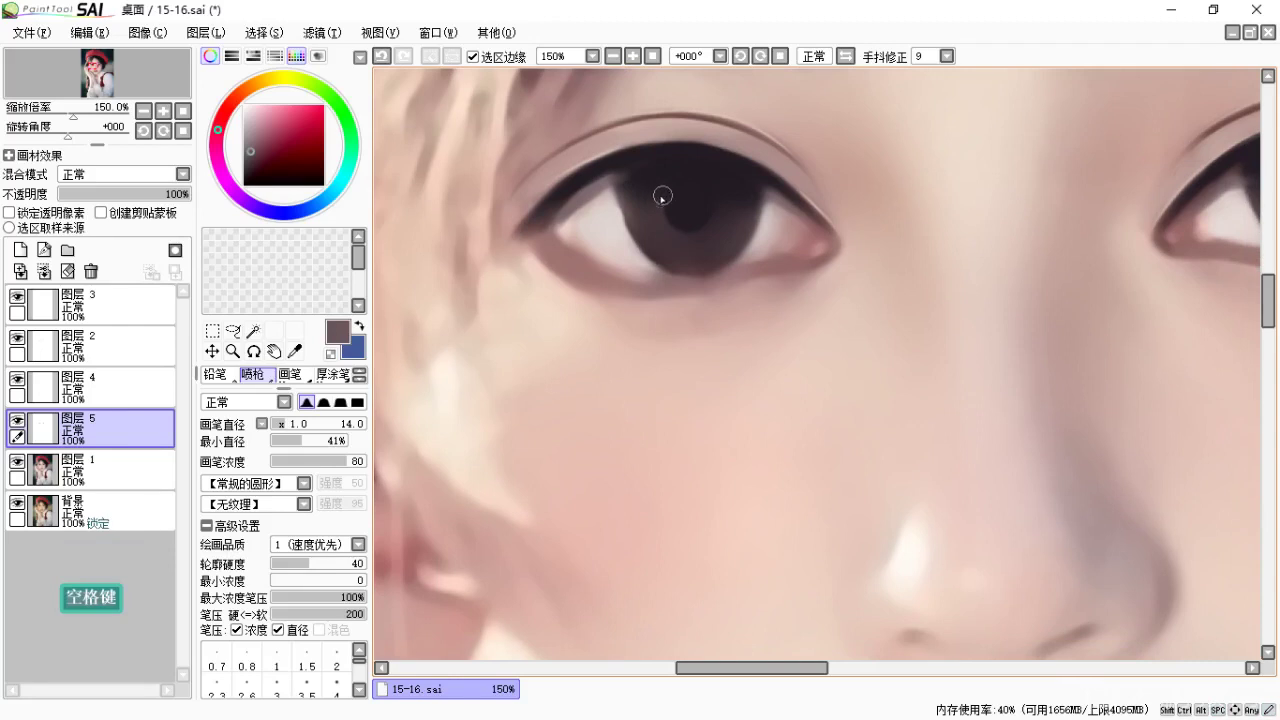
{"action": "key", "text": "b"}
{"action": "left_click", "coordinate": [625, 198], "text": "alt"}
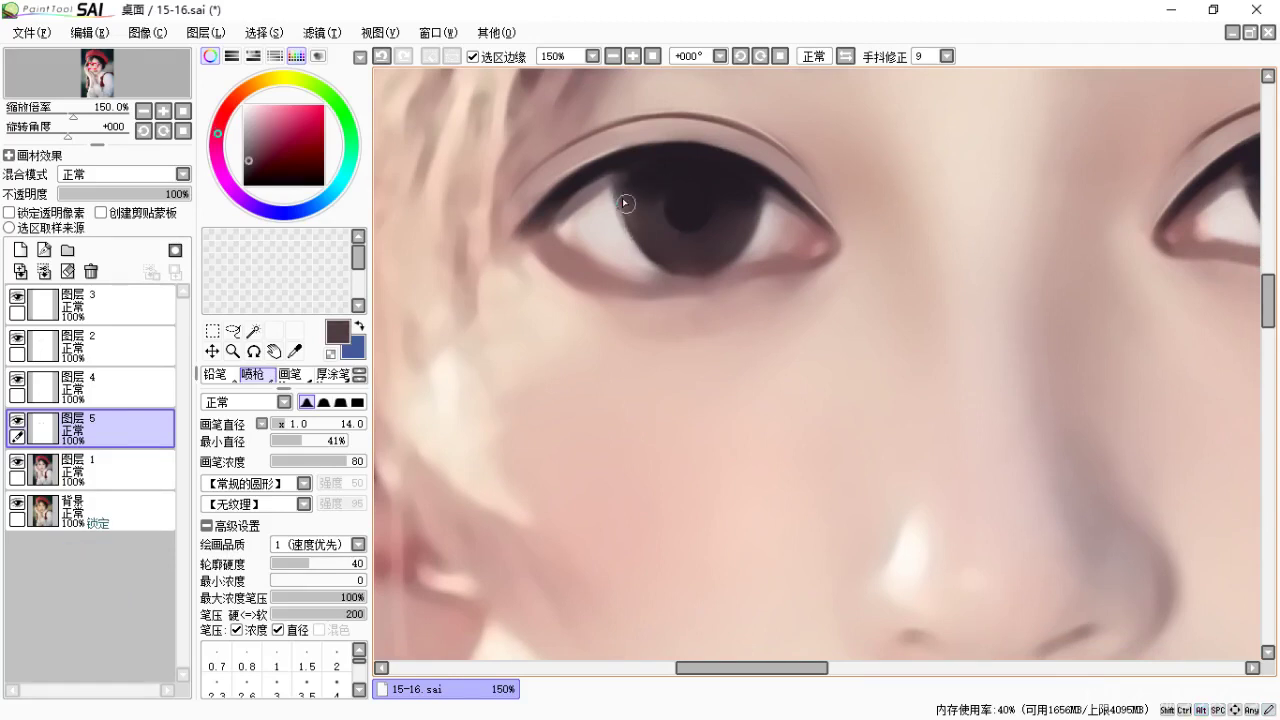
{"action": "key", "text": "ctrl+z"}
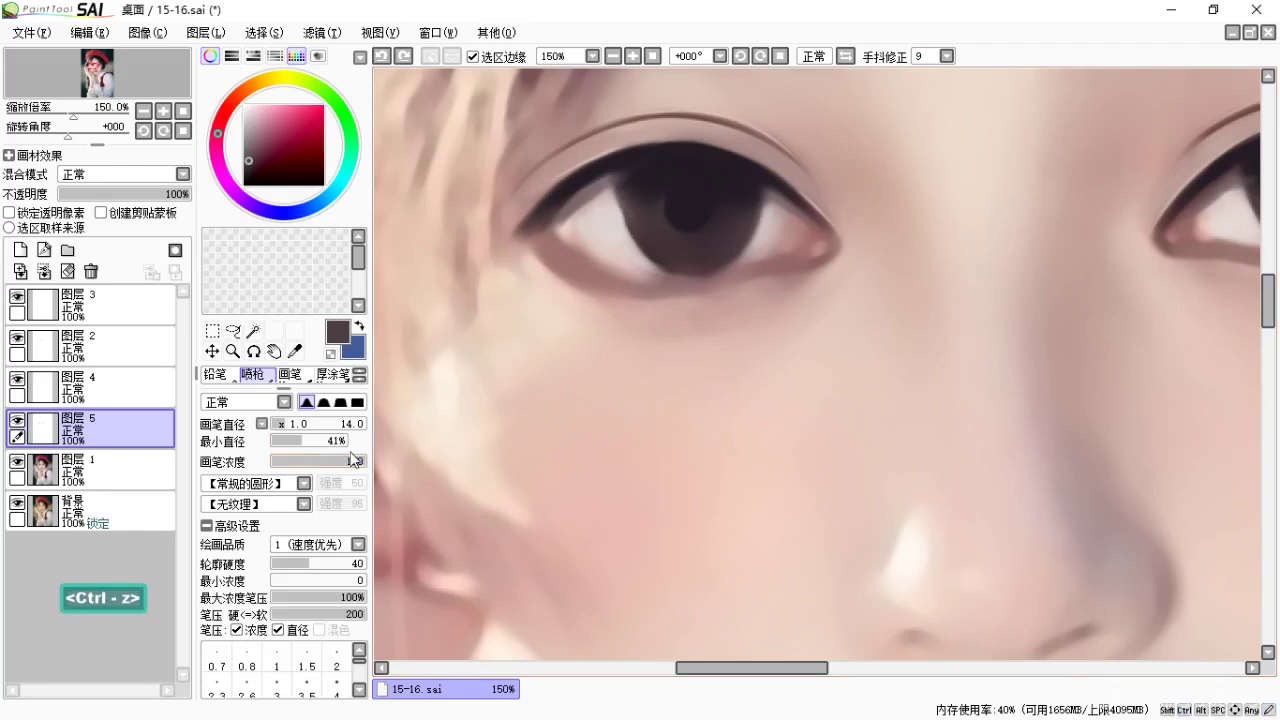
{"action": "left_click", "coordinate": [292, 441]}
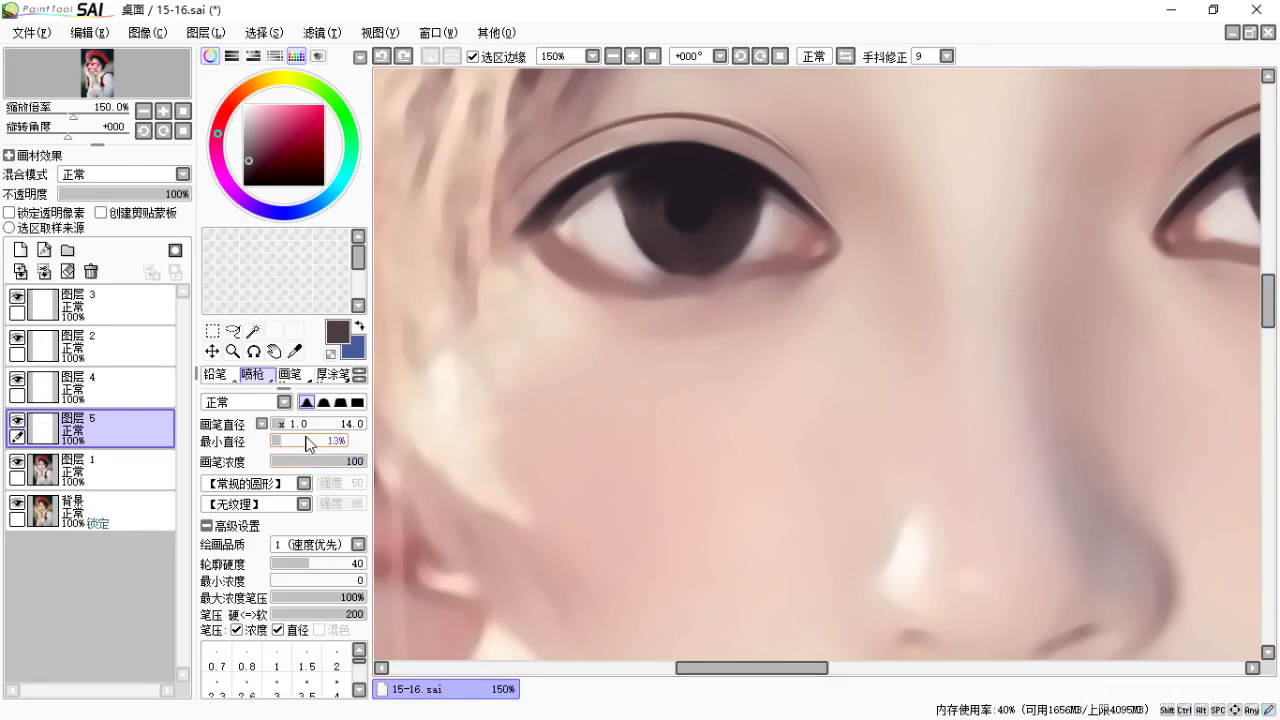
Airbrush the left-hand iris's outer edge at size 14, adding a darker sampled tone beneath the upper lid.
{"action": "left_click_drag", "start_coordinate": [623, 212], "coordinate": [665, 212]}
{"action": "key", "text": "space"}
{"action": "left_click_drag", "start_coordinate": [614, 176], "coordinate": [663, 257]}
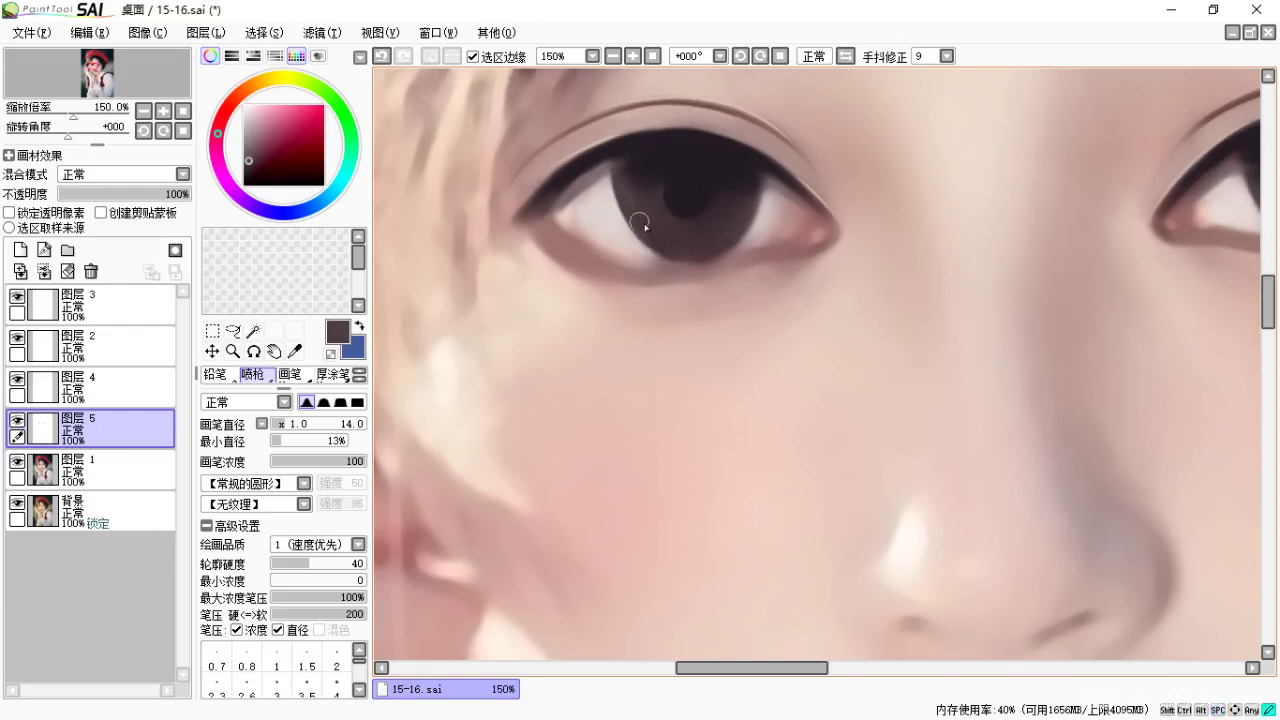
{"action": "left_click", "coordinate": [630, 163], "text": "alt"}
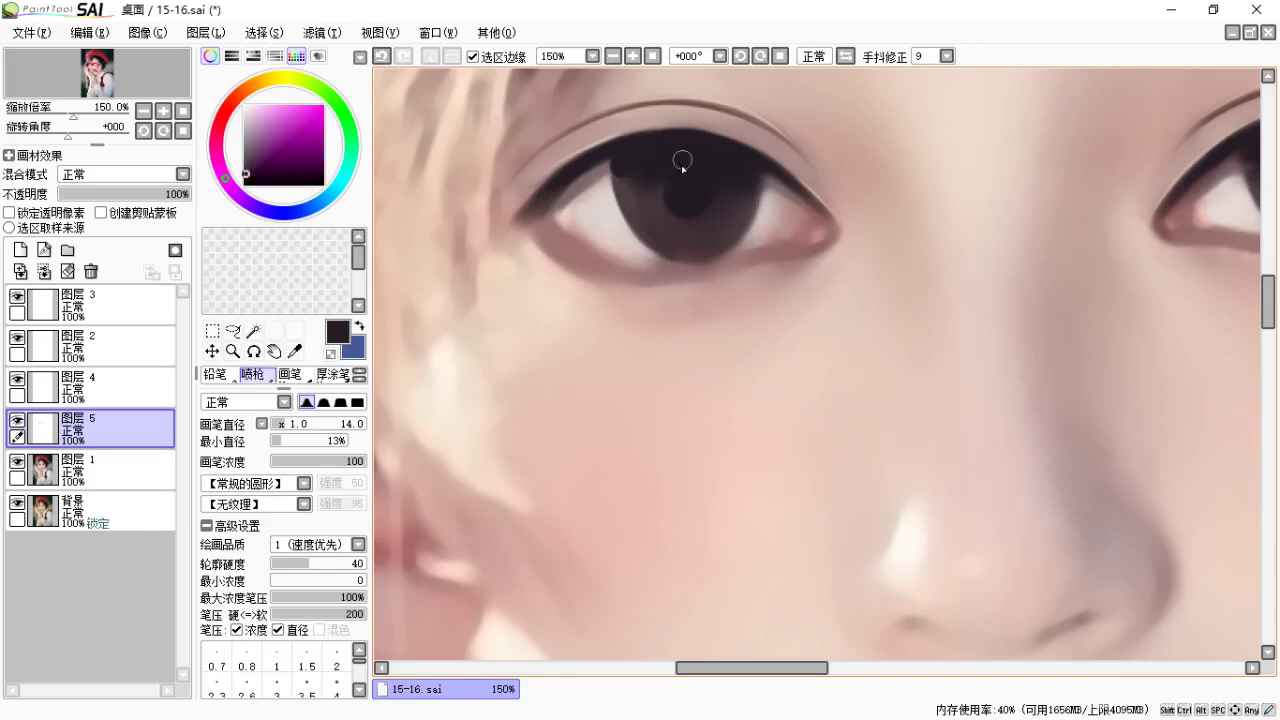
Blend the left-hand iris's upper outer edge into the dark lid area, reducing the blending brush from 35 to size 20.
{"action": "key", "text": "c"}
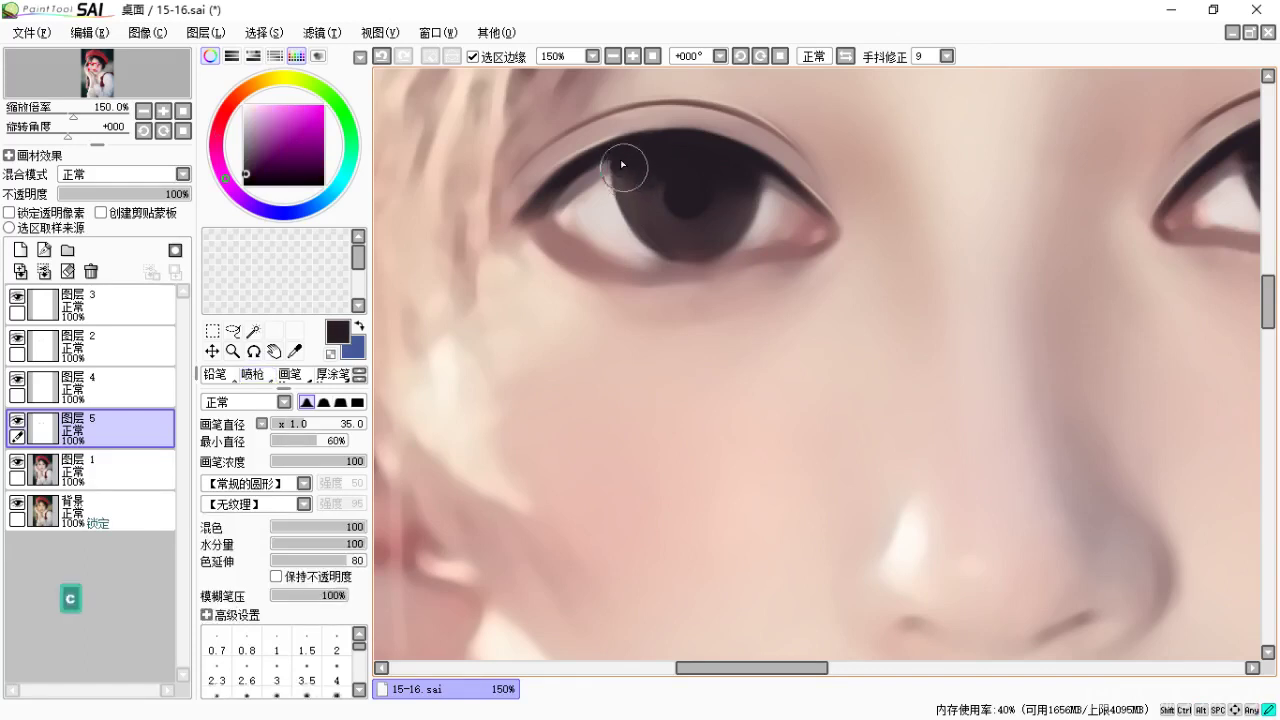
{"action": "key", "text": "space"}
{"action": "left_click_drag", "start_coordinate": [671, 184], "coordinate": [659, 190]}
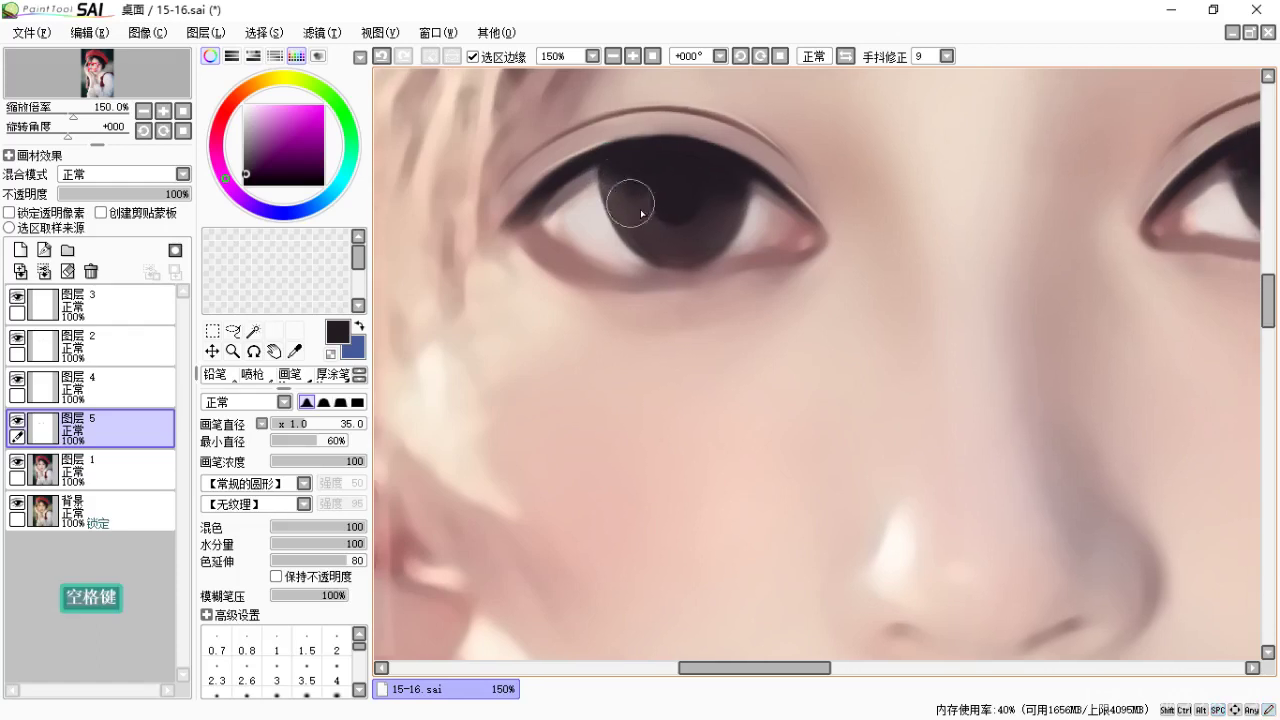
{"action": "key", "text": "bracketleft"}
{"action": "key", "text": "bracketleft"}
{"action": "key", "text": "bracketleft"}
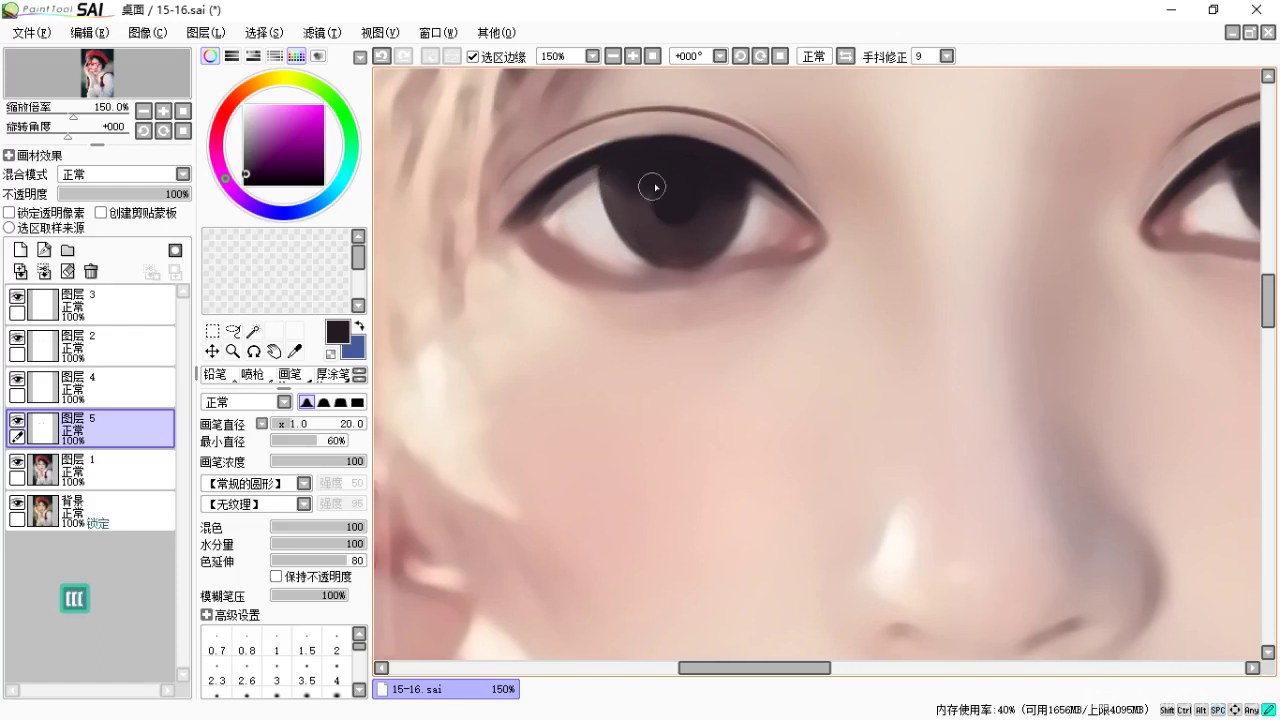
Sample the iris edge tone and airbrush the lower outer edge of the left-hand iris at size 14.
{"action": "key", "text": "space"}
{"action": "left_click_drag", "start_coordinate": [691, 226], "coordinate": [665, 232]}
{"action": "key", "text": "b"}
{"action": "key", "text": "alt"}
{"action": "left_click", "coordinate": [593, 215], "text": "alt"}
{"action": "mouse_move", "coordinate": [592, 244]}
{"action": "left_mouse_down"}
{"action": "mouse_move", "coordinate": [627, 264]}
{"action": "mouse_move", "coordinate": [602, 247]}
{"action": "left_mouse_up"}
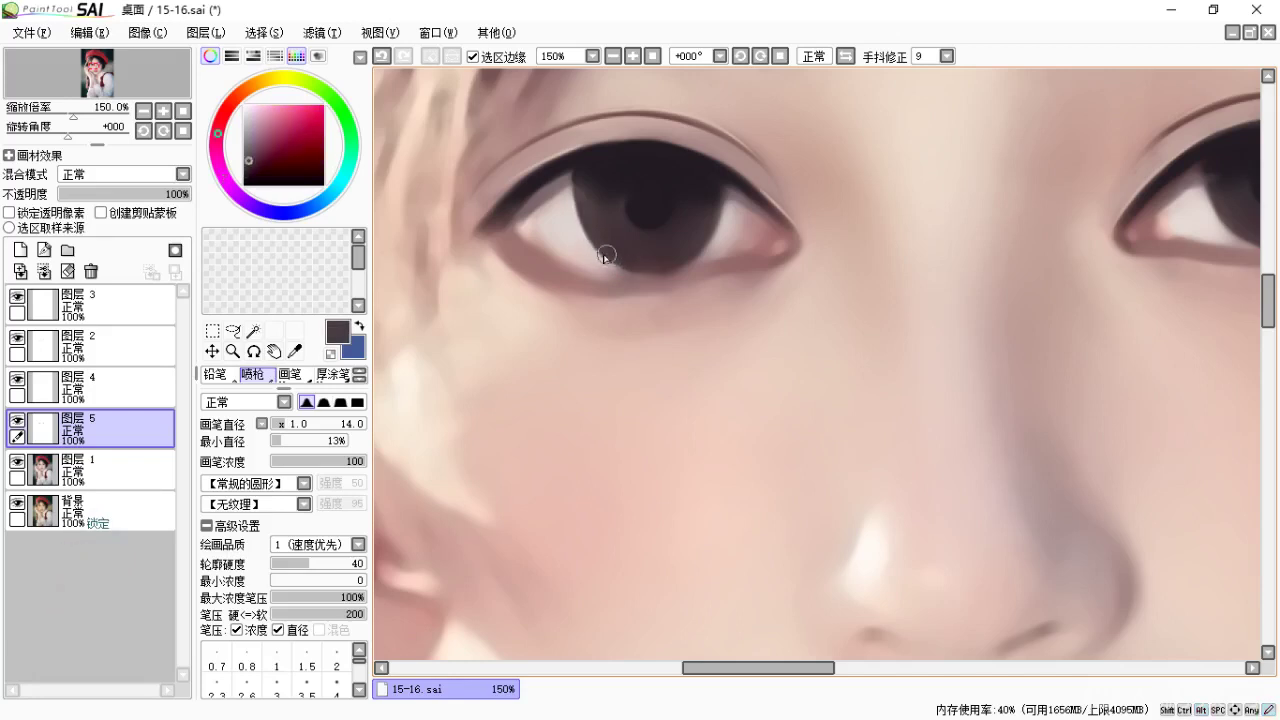
Airbrush the left-hand iris's inner edge with sampled dark tones at size 14, undoing an unwanted stroke, and blend it at size 20.
{"action": "key", "text": "space"}
{"action": "left_click_drag", "start_coordinate": [697, 251], "coordinate": [594, 196]}
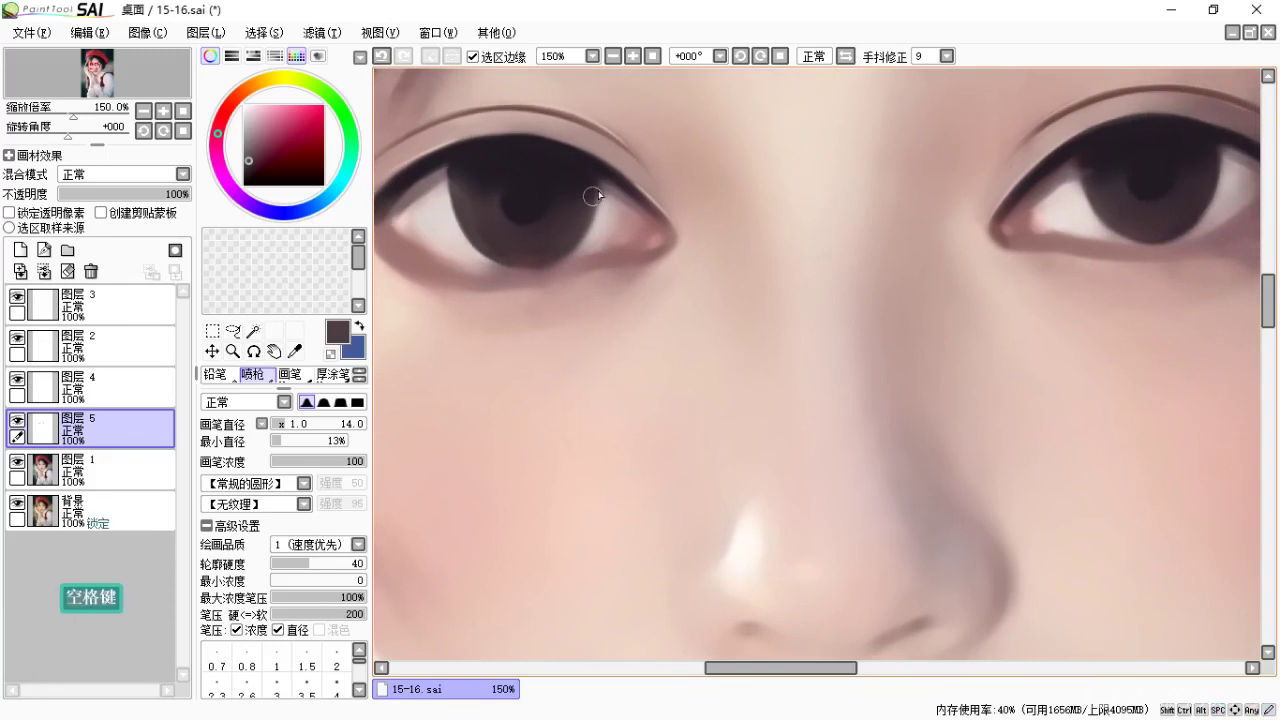
{"action": "key", "text": "ctrl+z"}
{"action": "key", "text": "alt"}
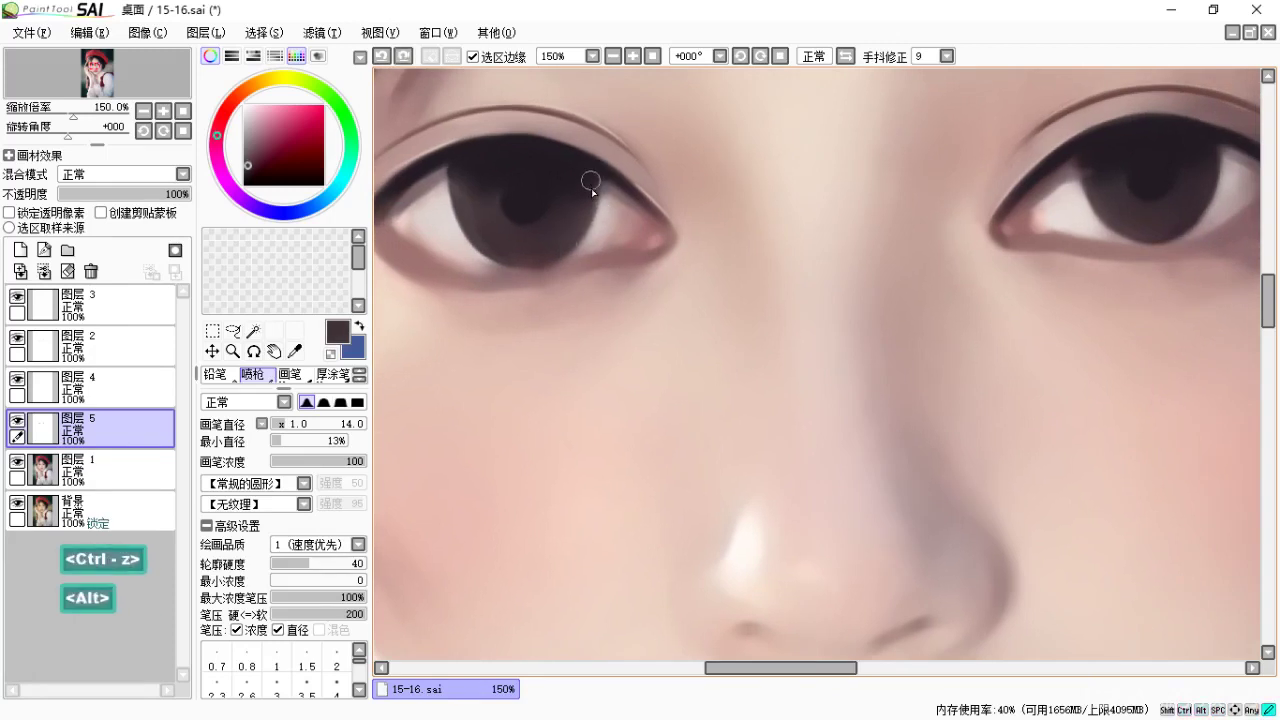
{"action": "left_click", "coordinate": [563, 227], "text": "alt"}
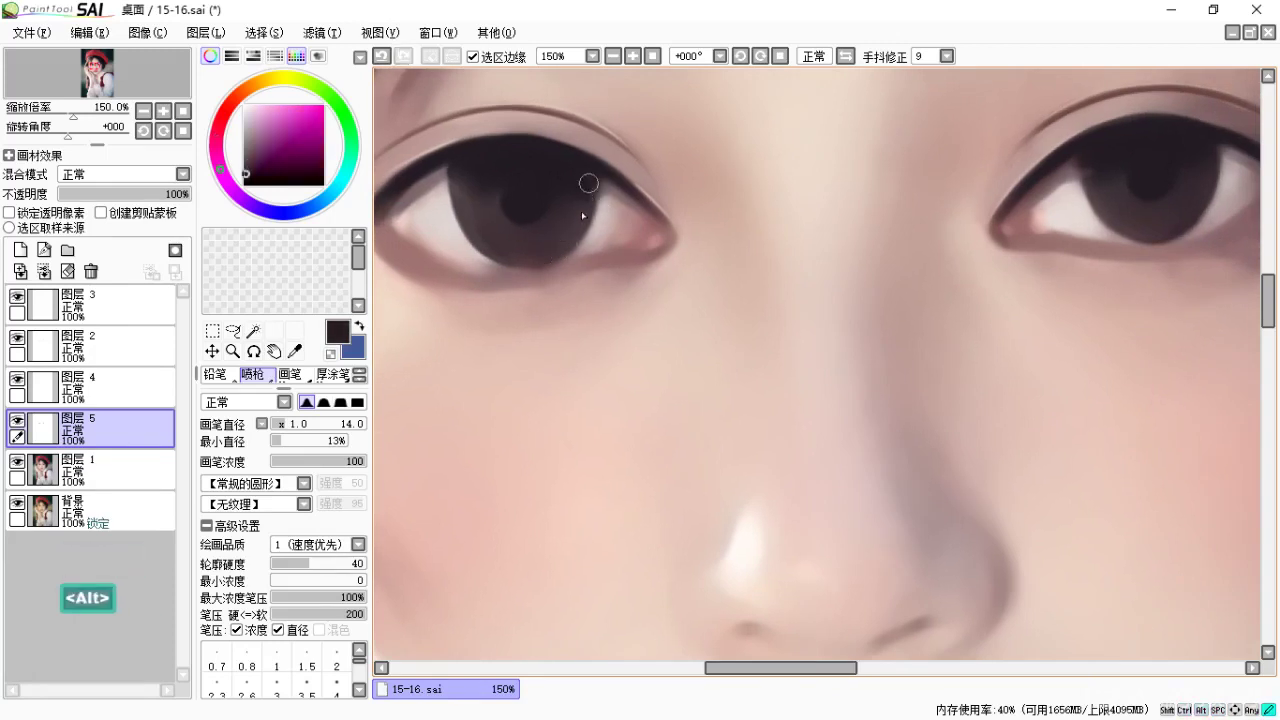
{"action": "key", "text": "space"}
{"action": "left_click_drag", "start_coordinate": [580, 235], "coordinate": [568, 233]}
{"action": "key", "text": "c"}
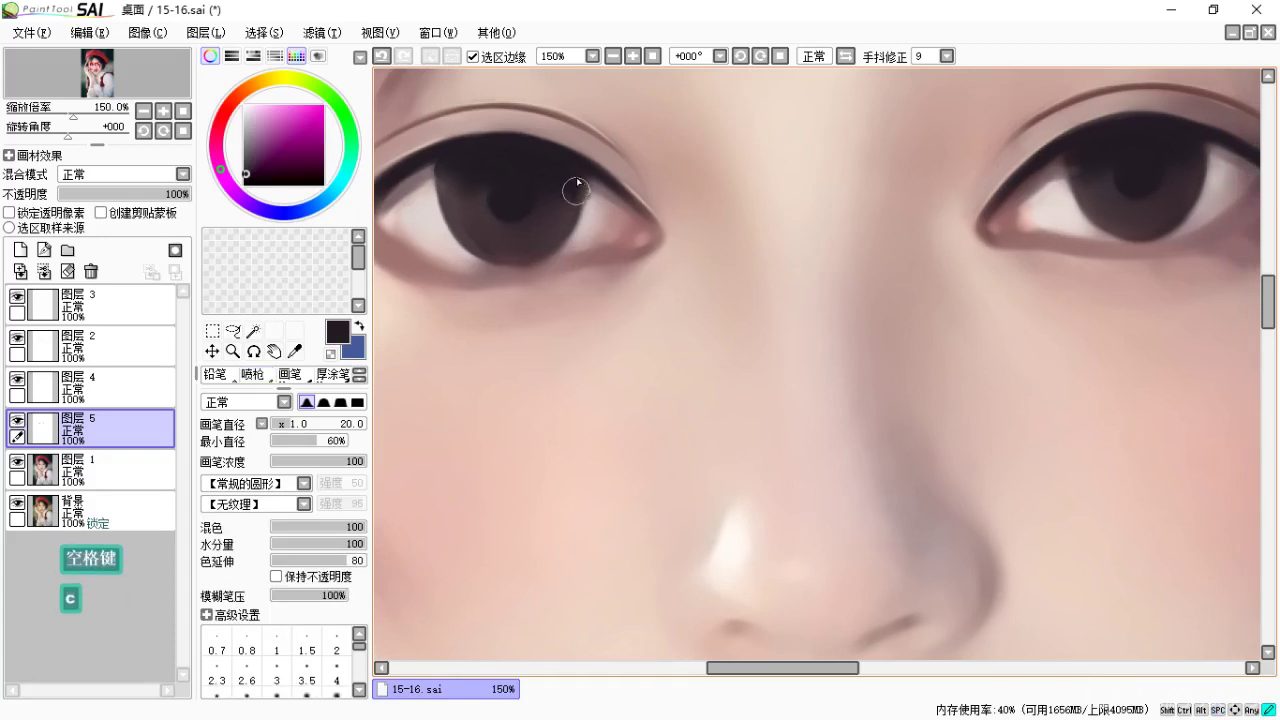
Airbrush the right-hand iris's inner edge with its sampled tone at size 14, undoing the first stroke.
{"action": "key", "text": "space"}
{"action": "left_click_drag", "start_coordinate": [908, 251], "coordinate": [833, 235]}
{"action": "key", "text": "b"}
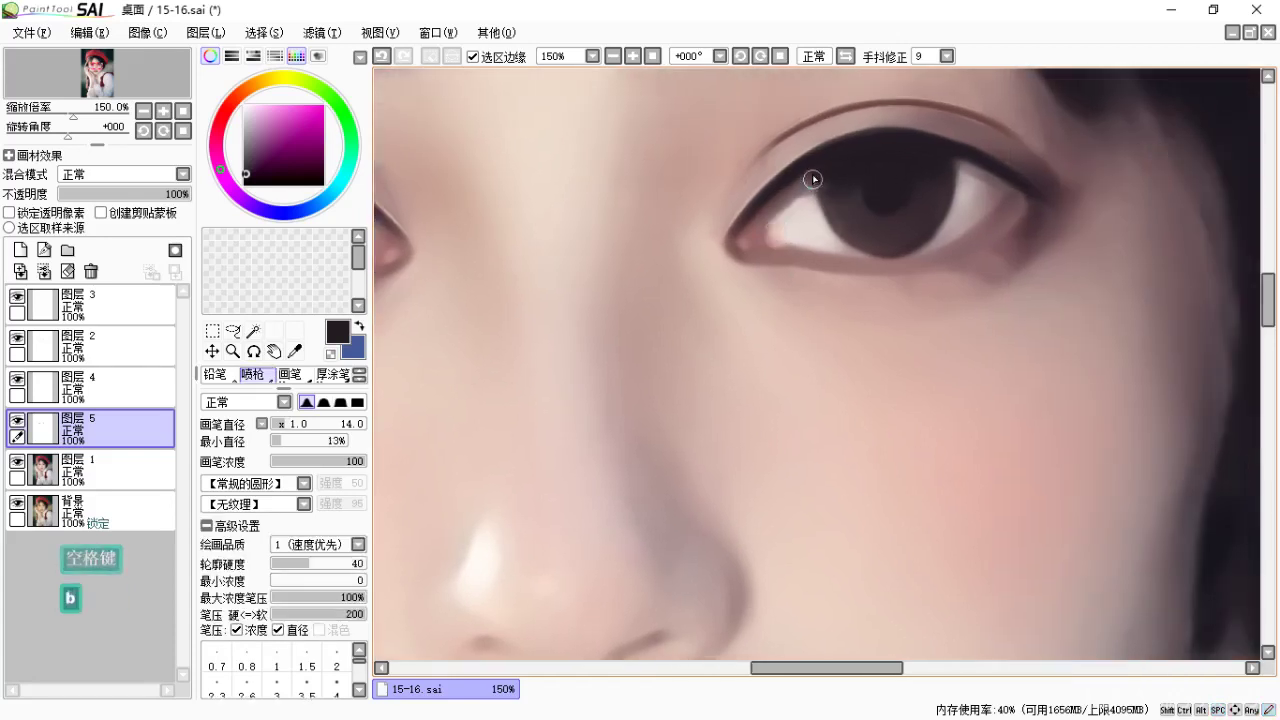
{"action": "key", "text": "ctrl+z"}
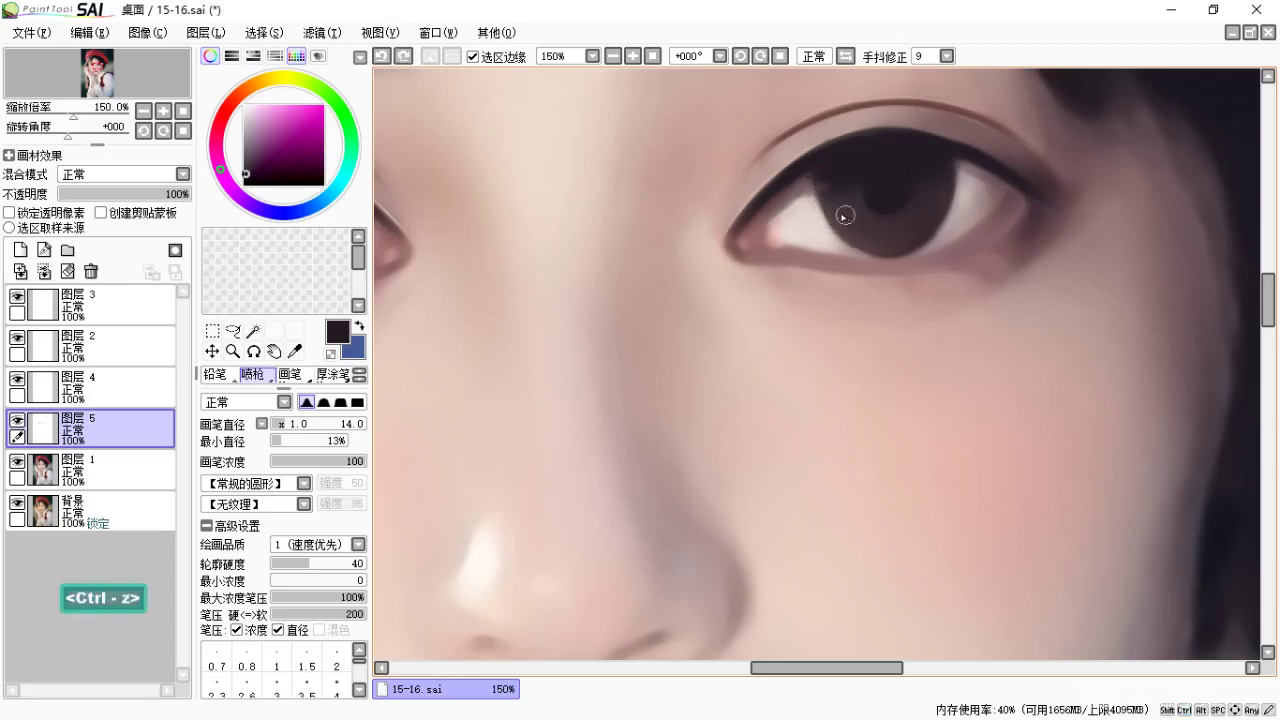
{"action": "left_click", "coordinate": [816, 186], "text": "alt"}
{"action": "left_click_drag", "start_coordinate": [818, 189], "coordinate": [848, 229]}
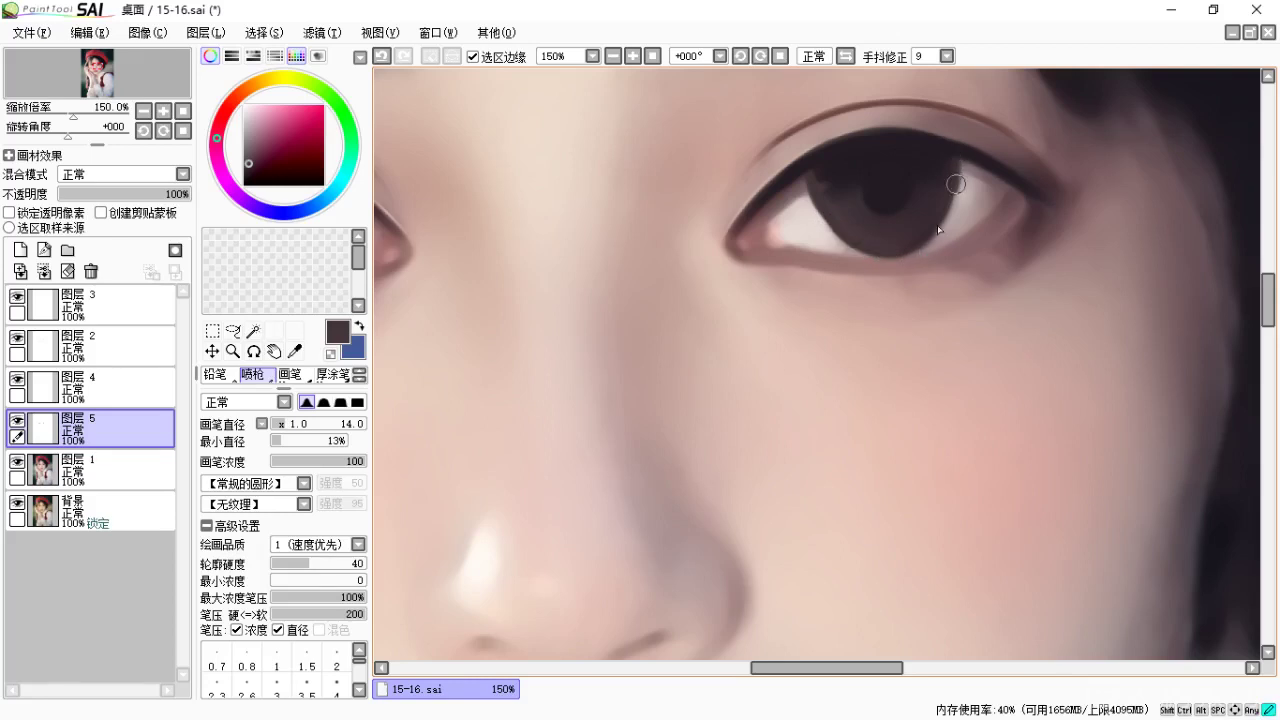
Airbrush the right-hand iris's outer edge with a sampled dark tone, undoing an unwanted stroke, and blend the iris at size 20.
{"action": "key", "text": "ctrl+z"}
{"action": "left_click", "coordinate": [956, 166], "text": "alt"}
{"action": "mouse_move", "coordinate": [953, 158]}
{"action": "left_mouse_down"}
{"action": "mouse_move", "coordinate": [958, 203]}
{"action": "mouse_move", "coordinate": [971, 191]}
{"action": "left_mouse_up"}
{"action": "key", "text": "ctrl"}
{"action": "key", "text": "c"}
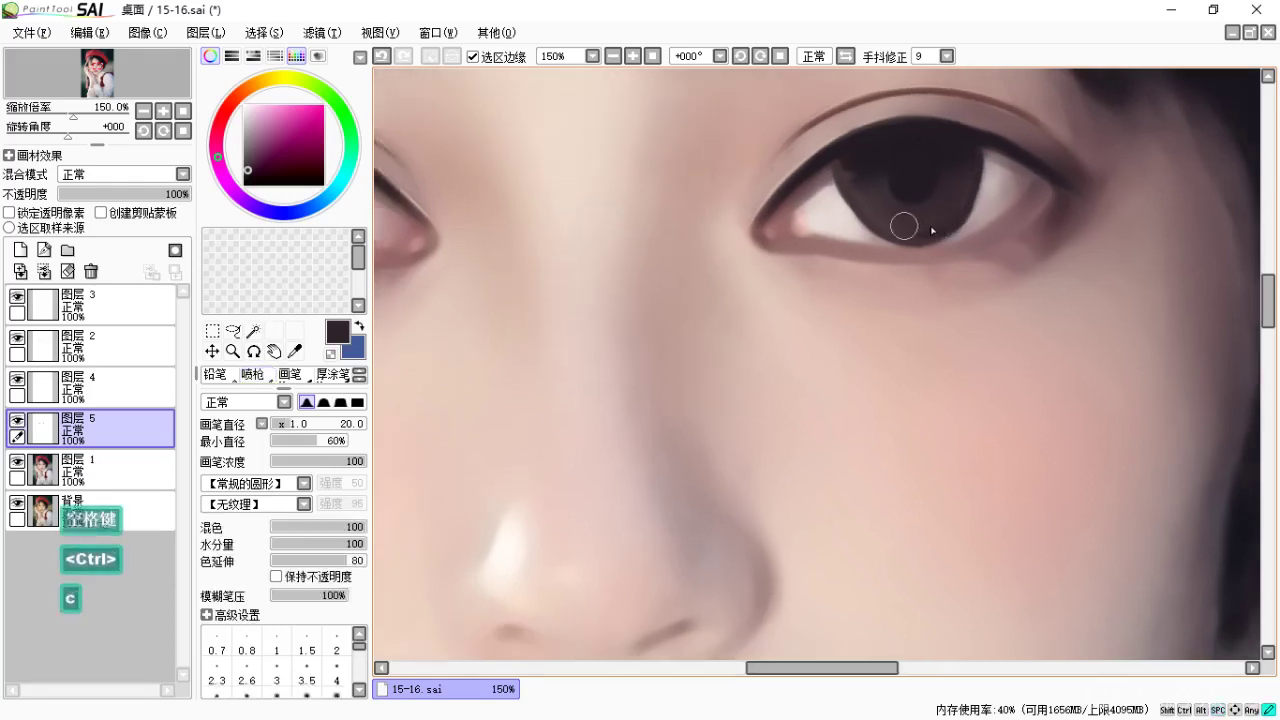
{"action": "mouse_move", "coordinate": [878, 207]}
{"action": "left_mouse_down"}
{"action": "mouse_move", "coordinate": [951, 226]}
{"action": "mouse_move", "coordinate": [977, 209]}
{"action": "mouse_move", "coordinate": [963, 236]}
{"action": "mouse_move", "coordinate": [920, 220]}
{"action": "mouse_move", "coordinate": [914, 234]}
{"action": "mouse_move", "coordinate": [882, 201]}
{"action": "left_mouse_up"}
{"action": "key", "text": "space"}
Create a new layer directly above 图层 5.
{"action": "left_click", "coordinate": [20, 249]}
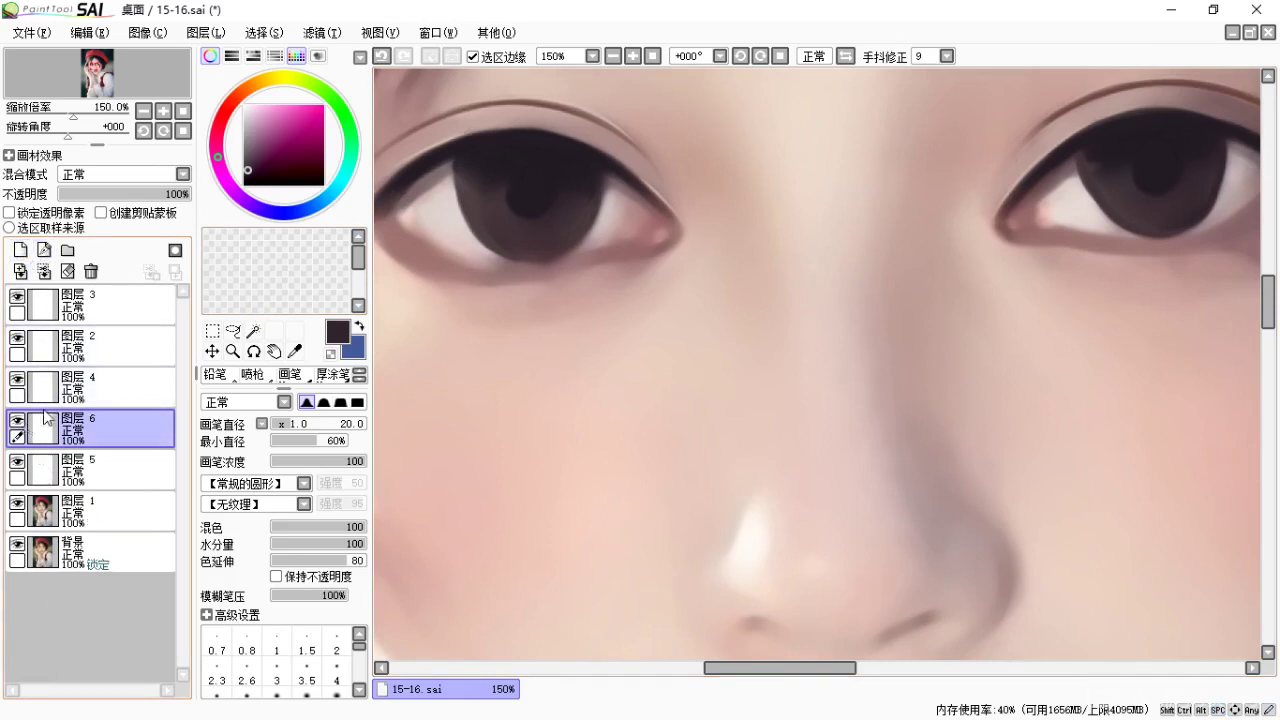
{"action": "key", "text": "space"}
{"action": "left_click_drag", "start_coordinate": [566, 234], "coordinate": [547, 196]}
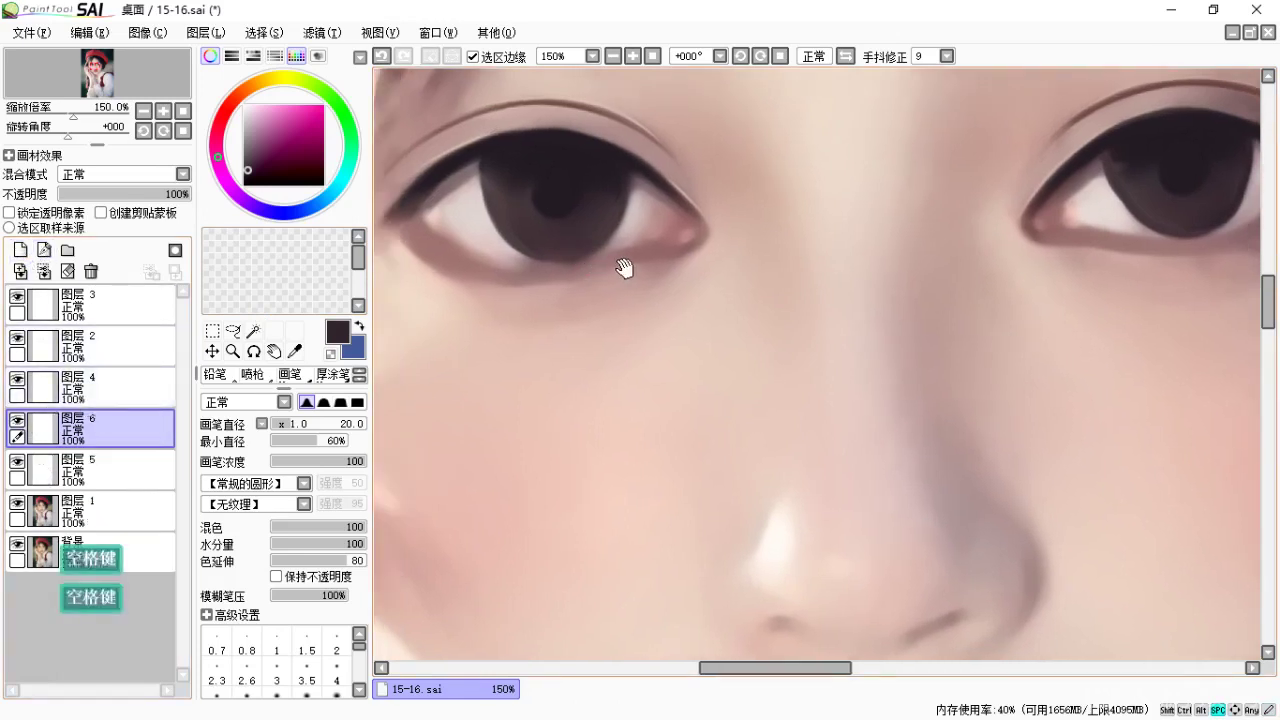
{"action": "left_click_drag", "start_coordinate": [623, 266], "coordinate": [623, 237]}
{"action": "key", "text": "ctrl+minus"}
{"action": "key", "text": "ctrl+minus"}
{"action": "key", "text": "ctrl+minus"}
{"action": "key", "text": "ctrl+minus"}
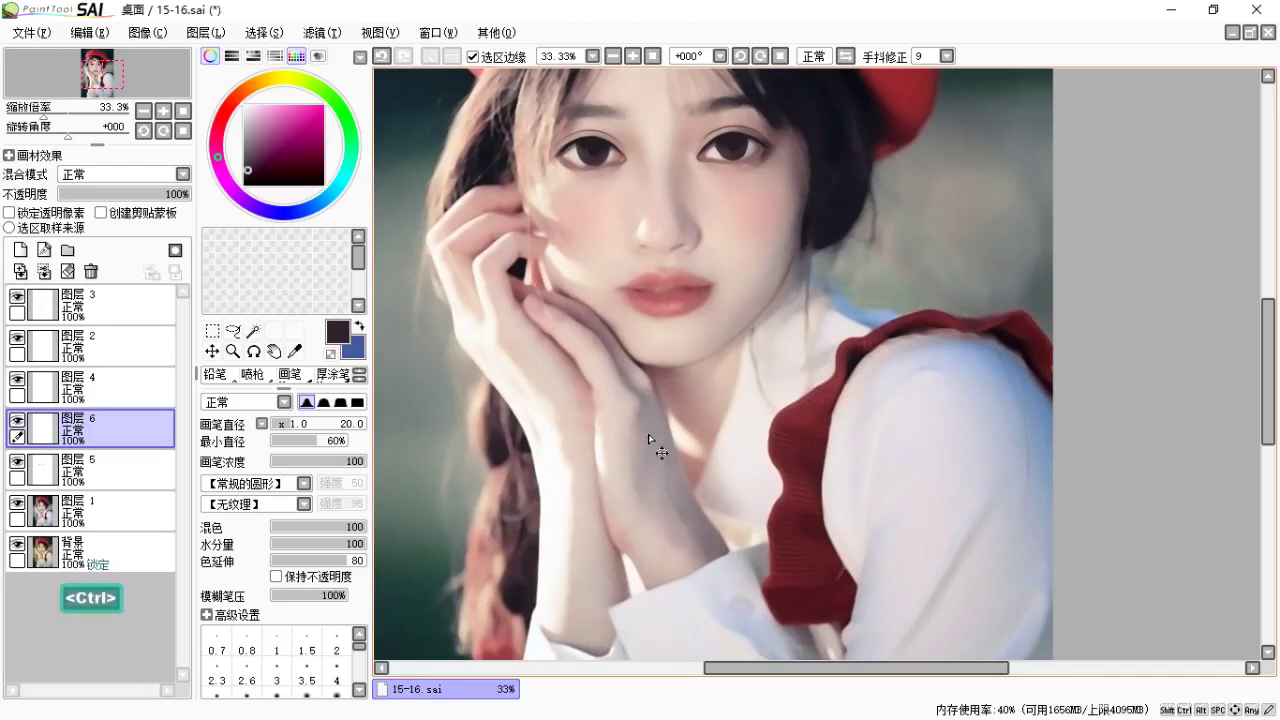
Sample the greyish shadow tone beside the right-hand iris beneath the inner upper lid.
{"action": "key", "text": "ctrl+equal"}
{"action": "key", "text": "ctrl+equal"}
{"action": "key", "text": "space"}
{"action": "left_click_drag", "start_coordinate": [842, 175], "coordinate": [877, 472]}
{"action": "left_click_drag", "start_coordinate": [862, 85], "coordinate": [862, 334]}
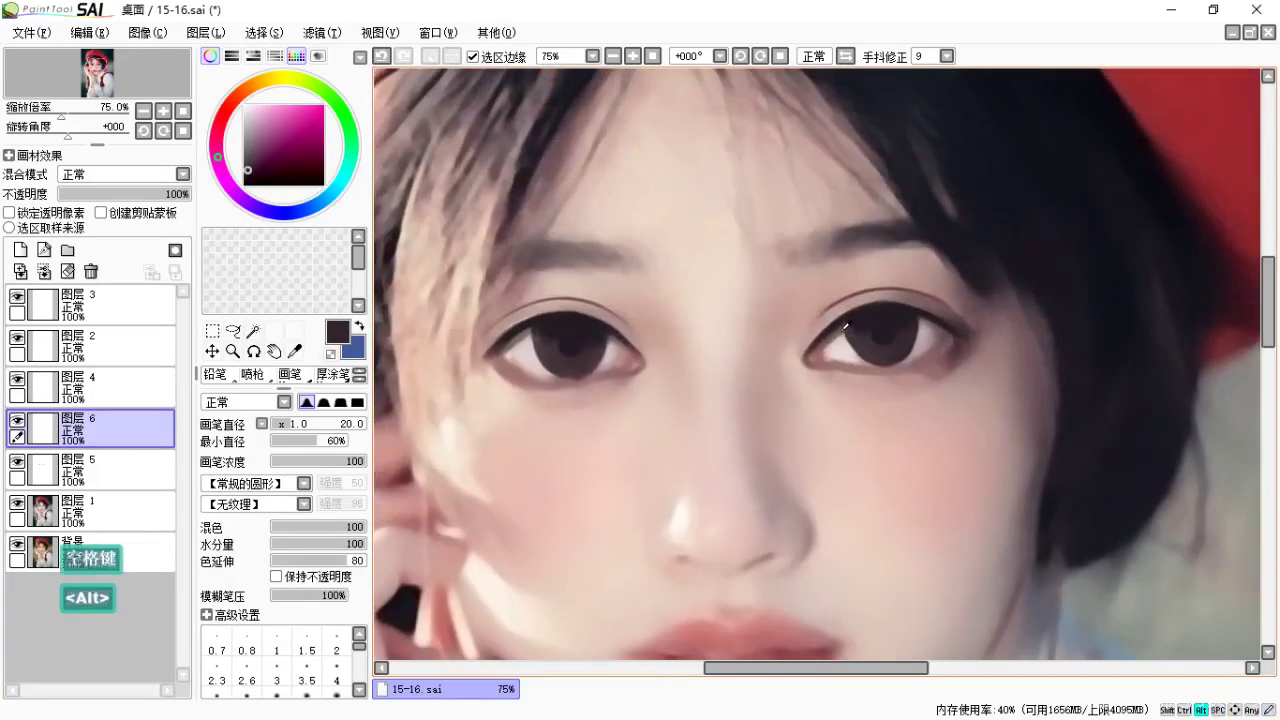
{"action": "left_click", "coordinate": [846, 295], "text": "alt"}
{"action": "key", "text": "ctrl+equal"}
{"action": "key", "text": "ctrl+equal"}
{"action": "key", "text": "ctrl+equal"}
{"action": "key", "text": "space"}
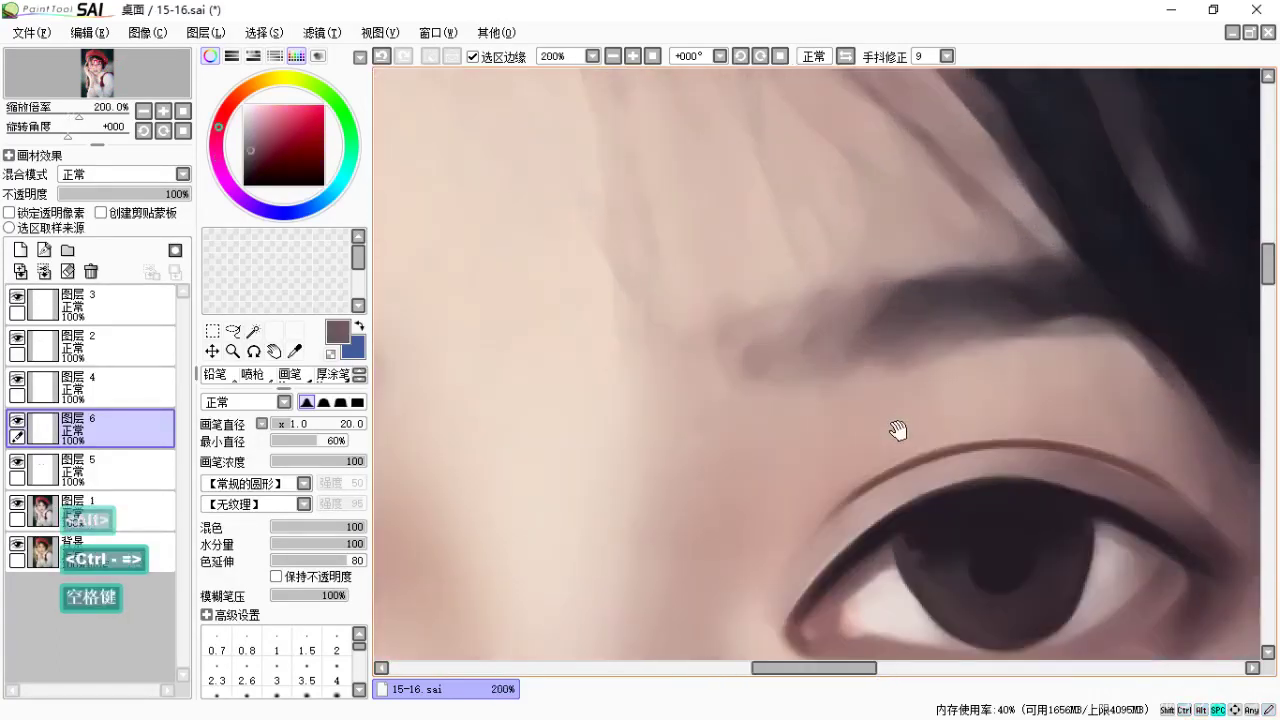
{"action": "left_click_drag", "start_coordinate": [895, 429], "coordinate": [757, 223]}
{"action": "key", "text": "alt"}
{"action": "left_click", "coordinate": [777, 372], "text": "alt"}
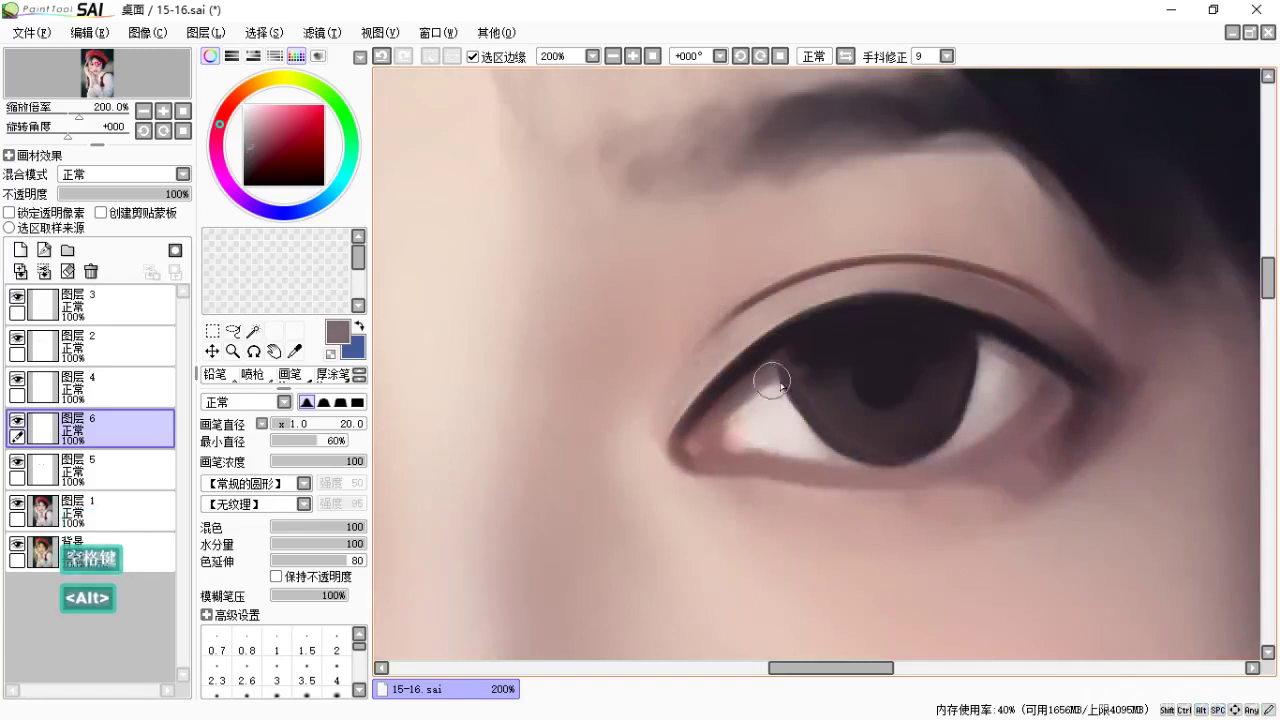
Airbrush the shadow tone at size 8 into the corner between the right-hand eye's inner upper lid and iris, blending it at size 12.
{"action": "key", "text": "bracketleft"}
{"action": "key", "text": "bracketleft"}
{"action": "key", "text": "b"}
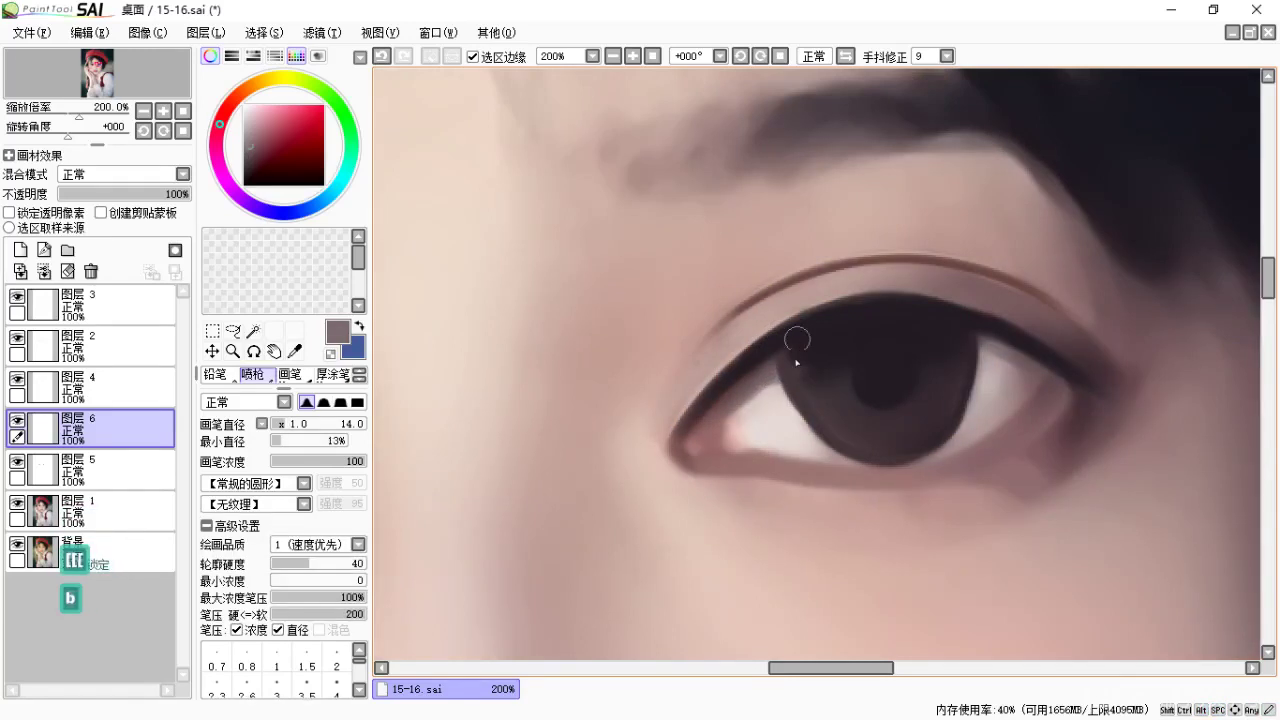
{"action": "key", "text": "bracketleft"}
{"action": "key", "text": "bracketleft"}
{"action": "key", "text": "bracketleft"}
{"action": "key", "text": "bracketleft"}
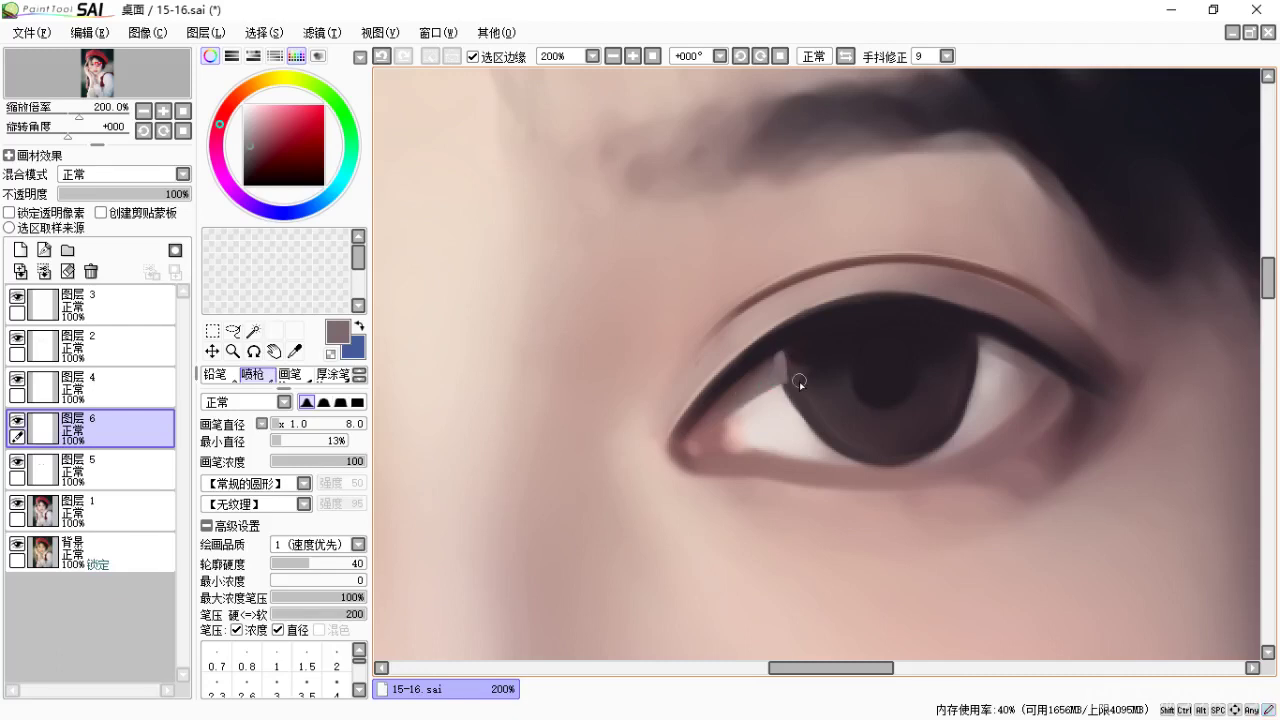
{"action": "key", "text": "c"}
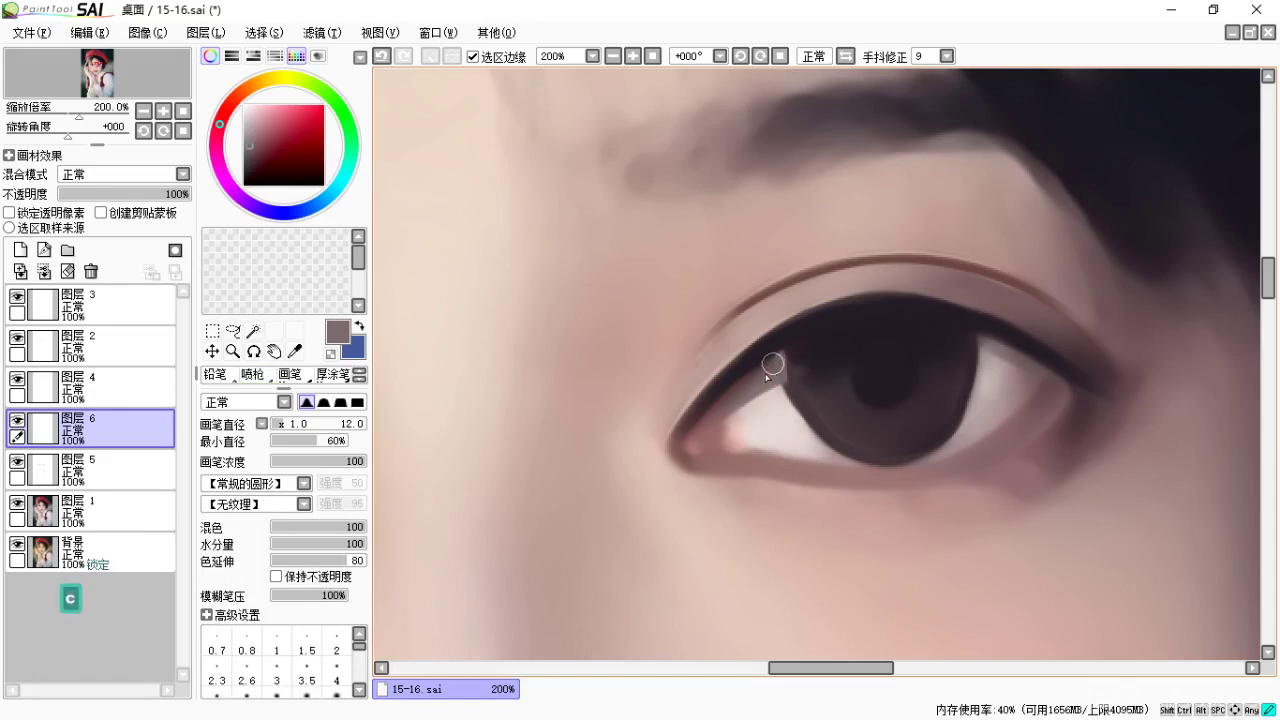
{"action": "key", "text": "b"}
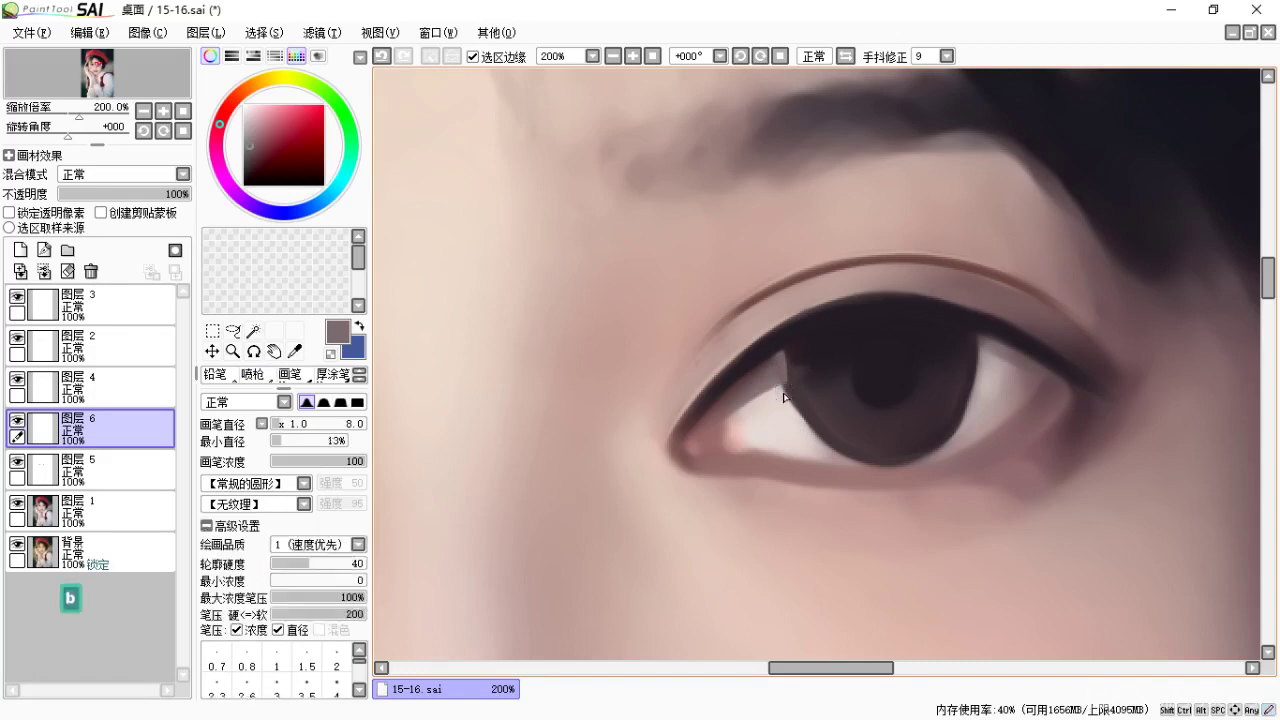
{"action": "left_click", "coordinate": [785, 392], "text": "alt"}
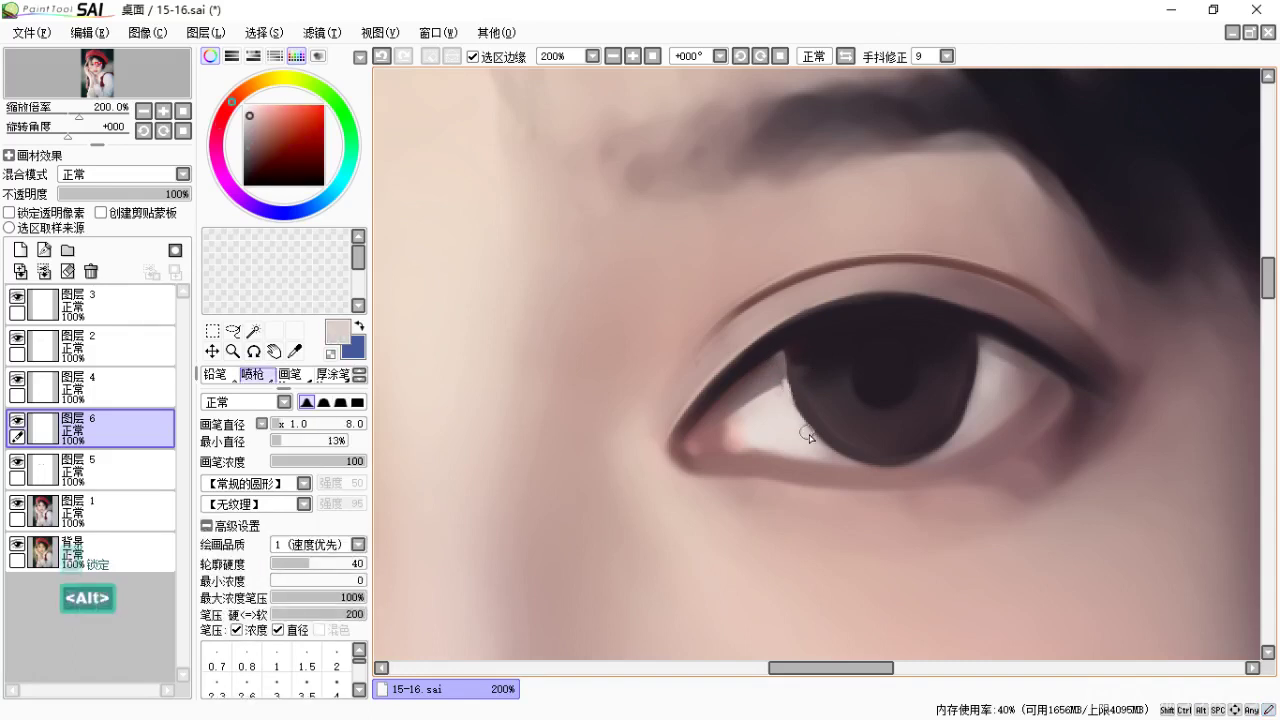
{"action": "key", "text": "space"}
{"action": "mouse_move", "coordinate": [812, 370]}
{"action": "left_mouse_down"}
{"action": "mouse_move", "coordinate": [805, 360]}
{"action": "mouse_move", "coordinate": [831, 441]}
{"action": "mouse_move", "coordinate": [716, 328]}
{"action": "left_mouse_up"}
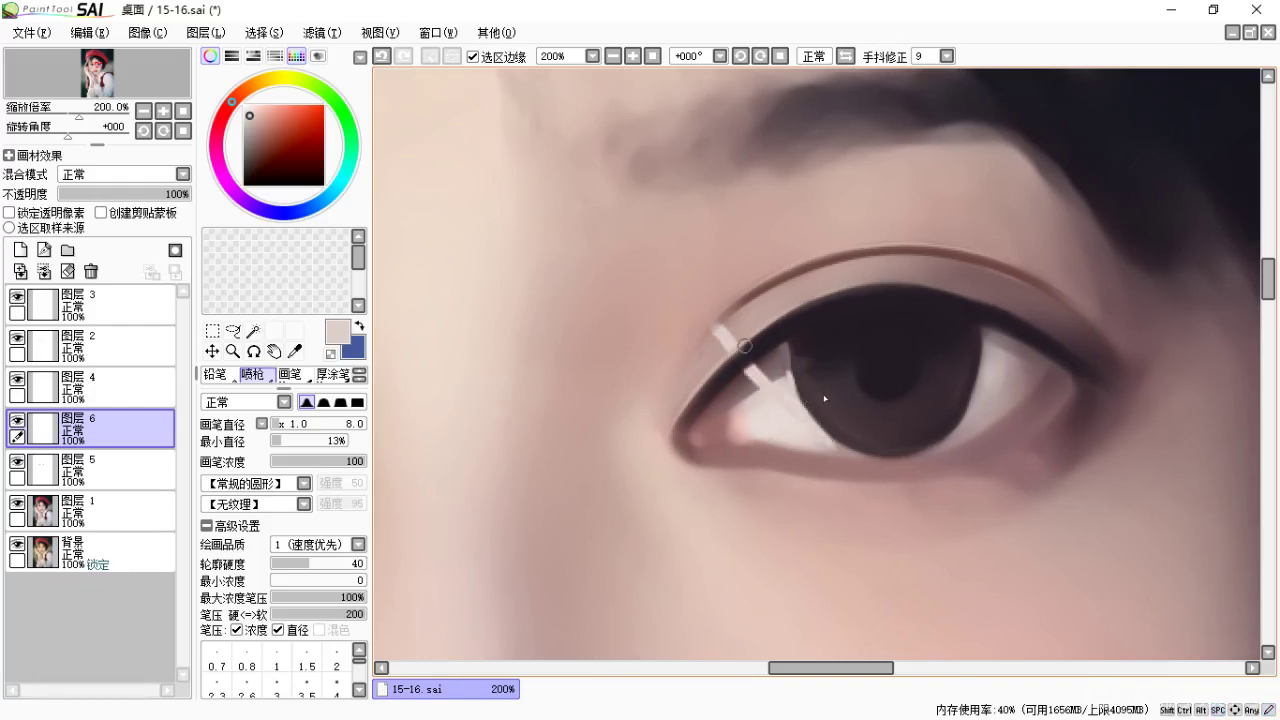
{"action": "mouse_move", "coordinate": [843, 443]}
{"action": "left_mouse_down"}
{"action": "mouse_move", "coordinate": [916, 443]}
{"action": "mouse_move", "coordinate": [1049, 283]}
{"action": "left_mouse_up"}
{"action": "key", "text": "ctrl+z"}
{"action": "key", "text": "ctrl+z"}
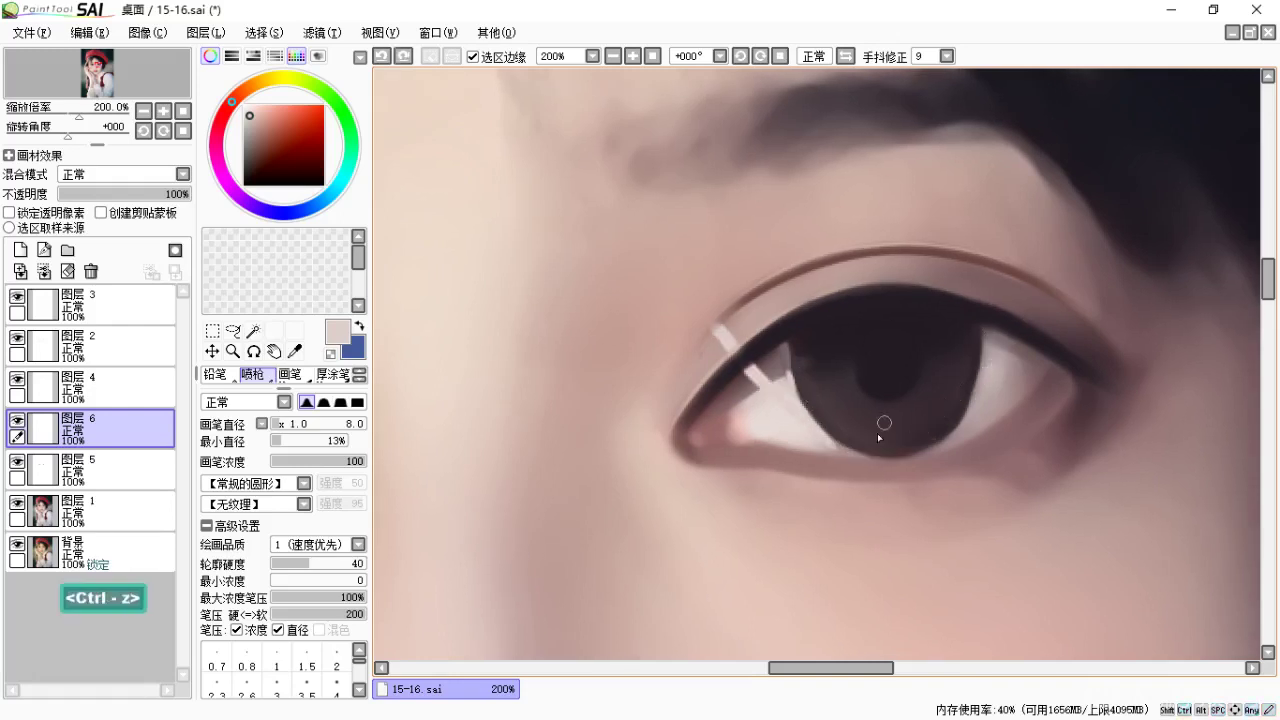
{"action": "mouse_move", "coordinate": [857, 437]}
{"action": "left_mouse_down"}
{"action": "mouse_move", "coordinate": [795, 300]}
{"action": "mouse_move", "coordinate": [957, 425]}
{"action": "left_mouse_up"}
{"action": "key", "text": "ctrl+z"}
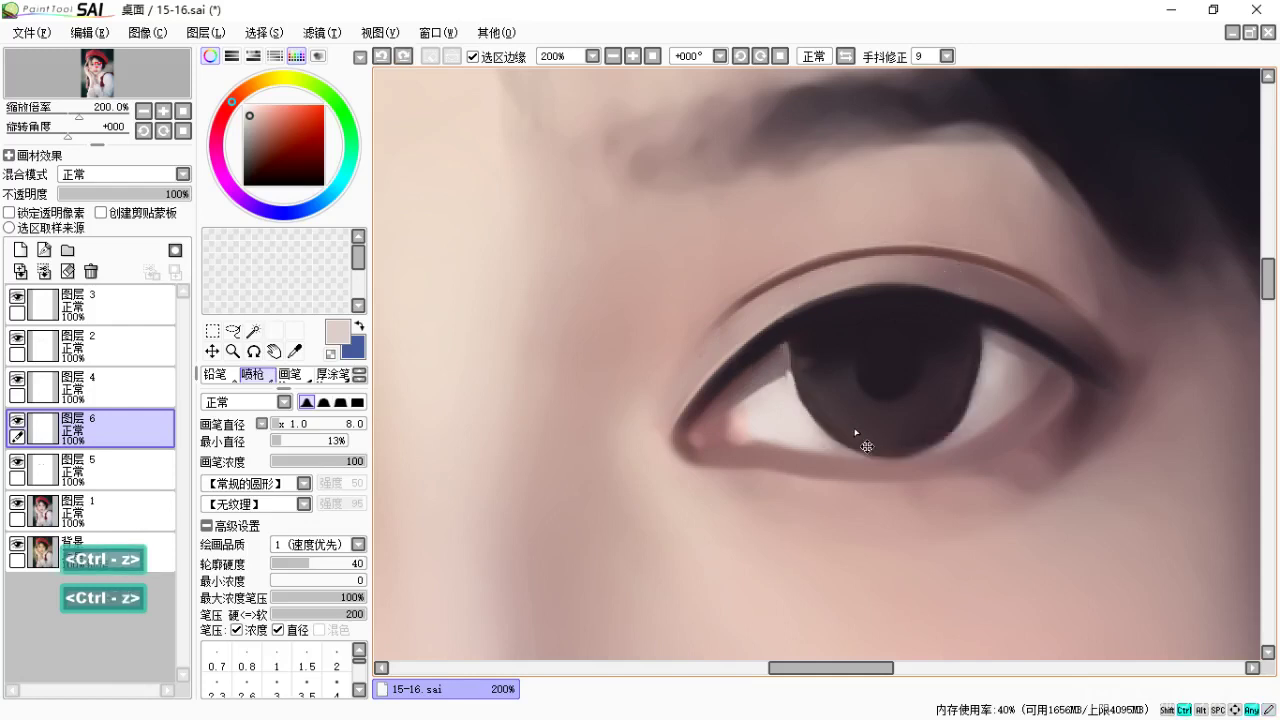
Blend the shaded corner between the right-hand eye's inner upper lid and iris with the blending brush at size 12.
{"action": "key", "text": "space"}
{"action": "left_click_drag", "start_coordinate": [792, 359], "coordinate": [782, 325]}
{"action": "key", "text": "c"}
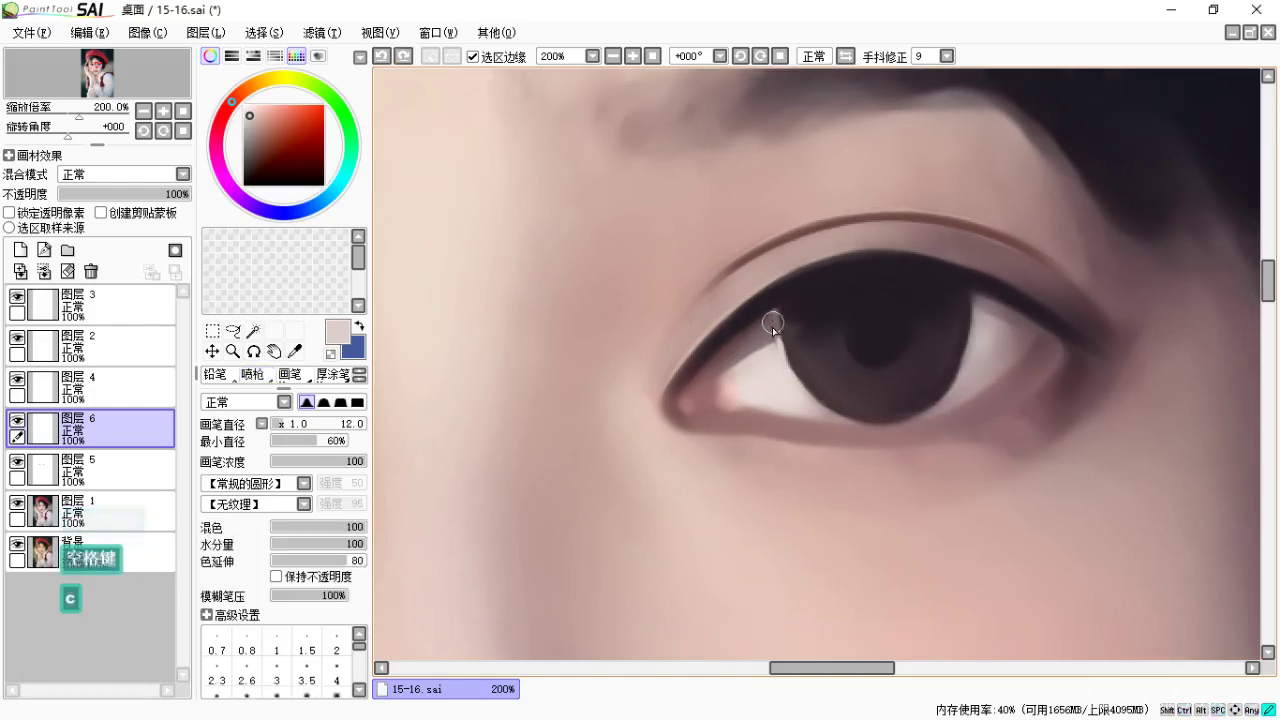
{"action": "key", "text": "space"}
{"action": "left_click_drag", "start_coordinate": [814, 380], "coordinate": [808, 345]}
{"action": "key", "text": "b"}
{"action": "key", "text": "alt"}
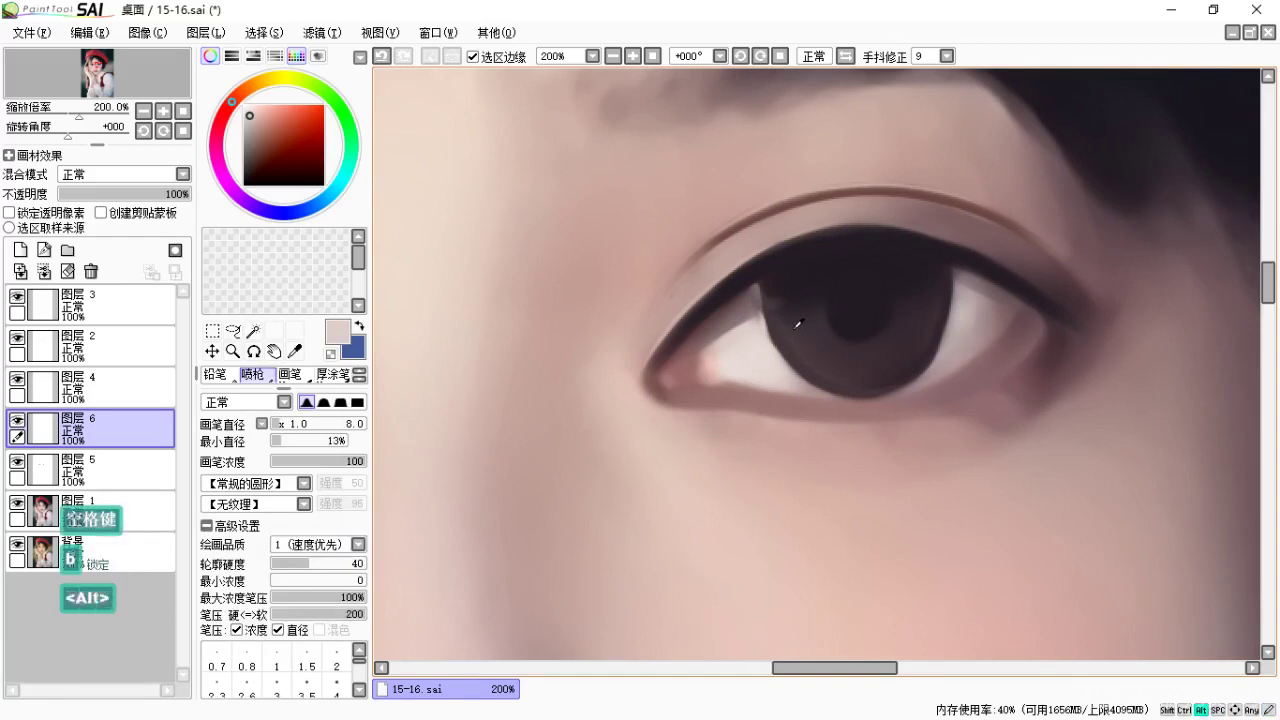
Compare the eye with and without 图层 6, and merge that layer down into 图层 5.
{"action": "left_click", "coordinate": [18, 424]}
{"action": "left_click", "coordinate": [18, 424]}
{"action": "key", "text": "ctrl+e"}
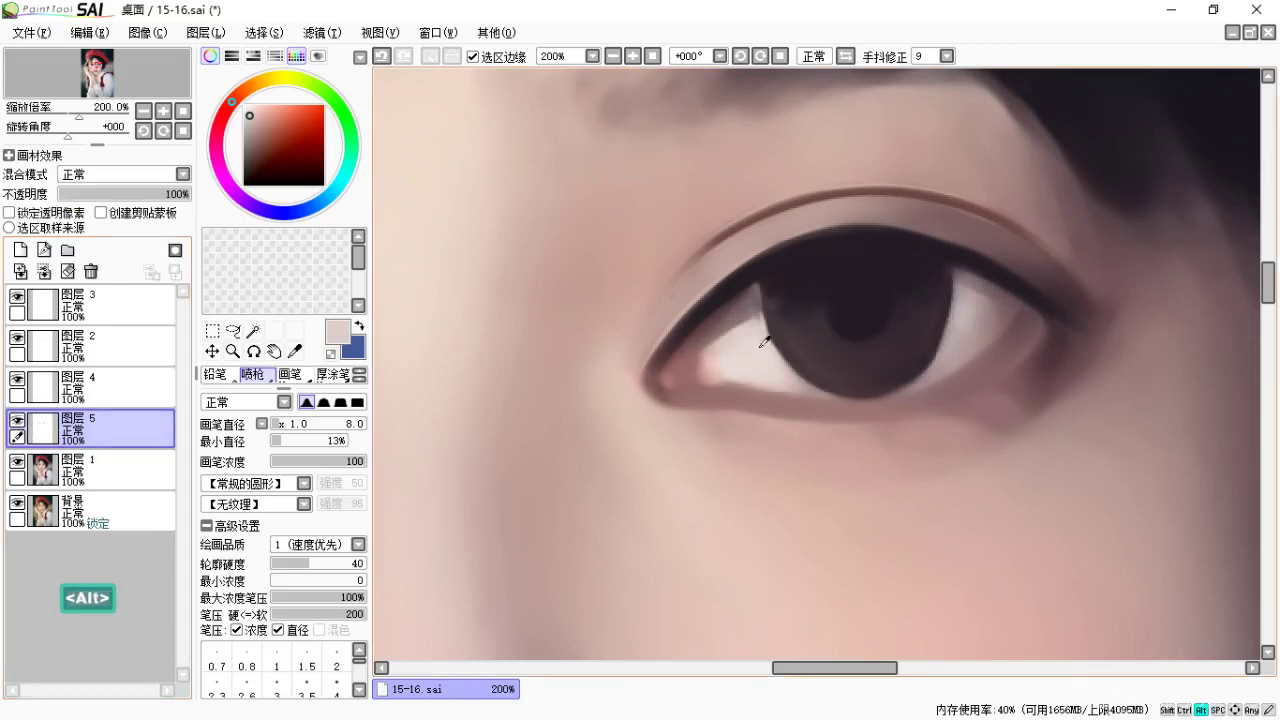
Airbrush sampled dark iris tones at size 8 over the right-hand iris's upper inner edge, and blend it at size 12.
{"action": "left_click", "coordinate": [783, 303], "text": "alt"}
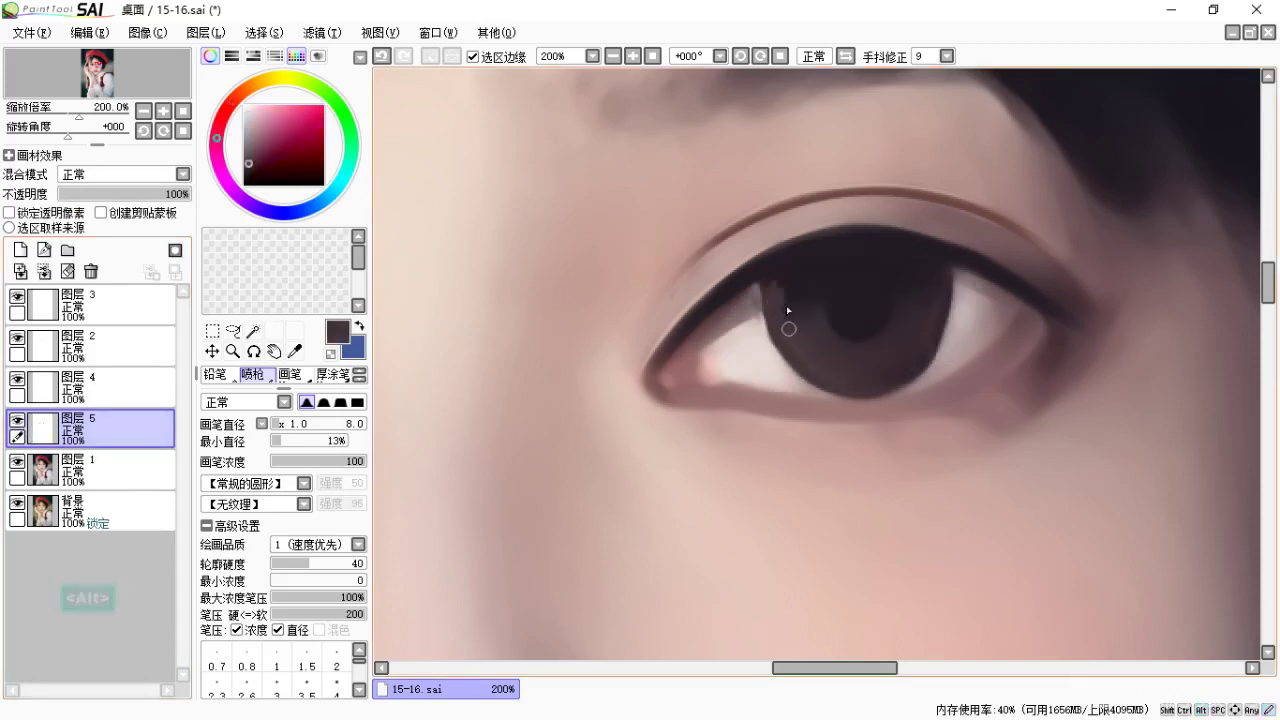
{"action": "left_click", "coordinate": [778, 279], "text": "alt"}
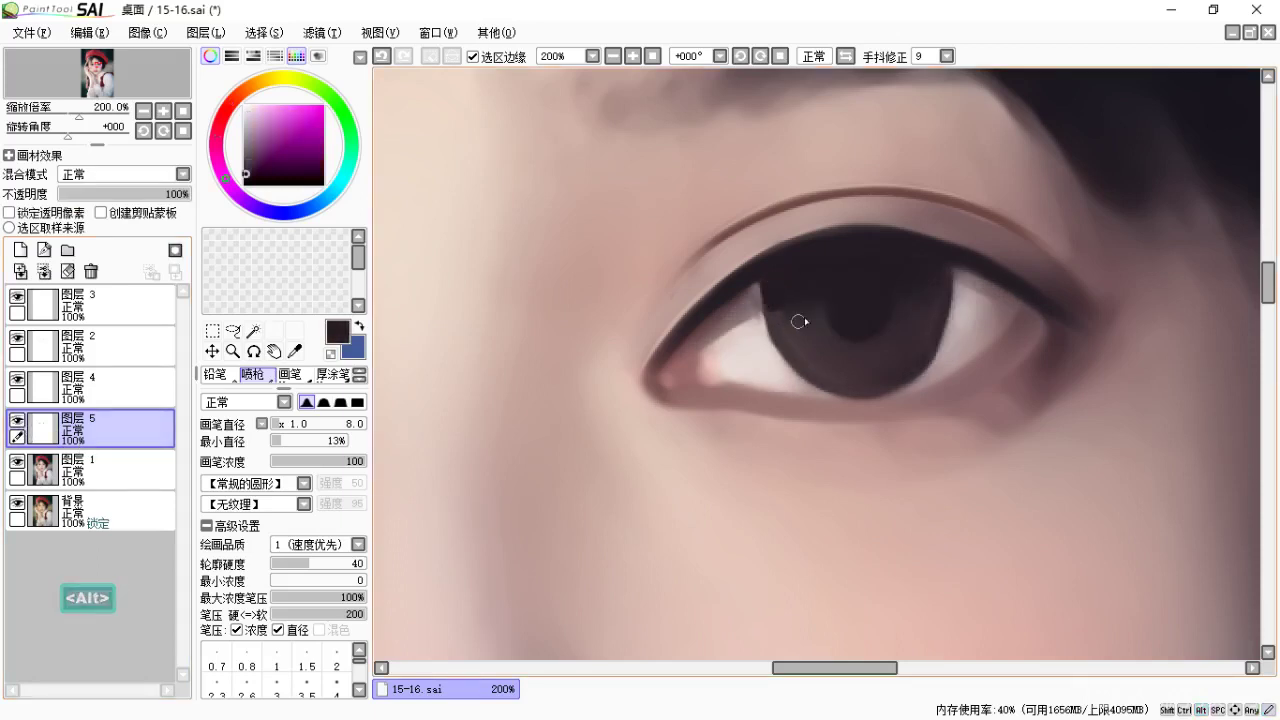
{"action": "key", "text": "c"}
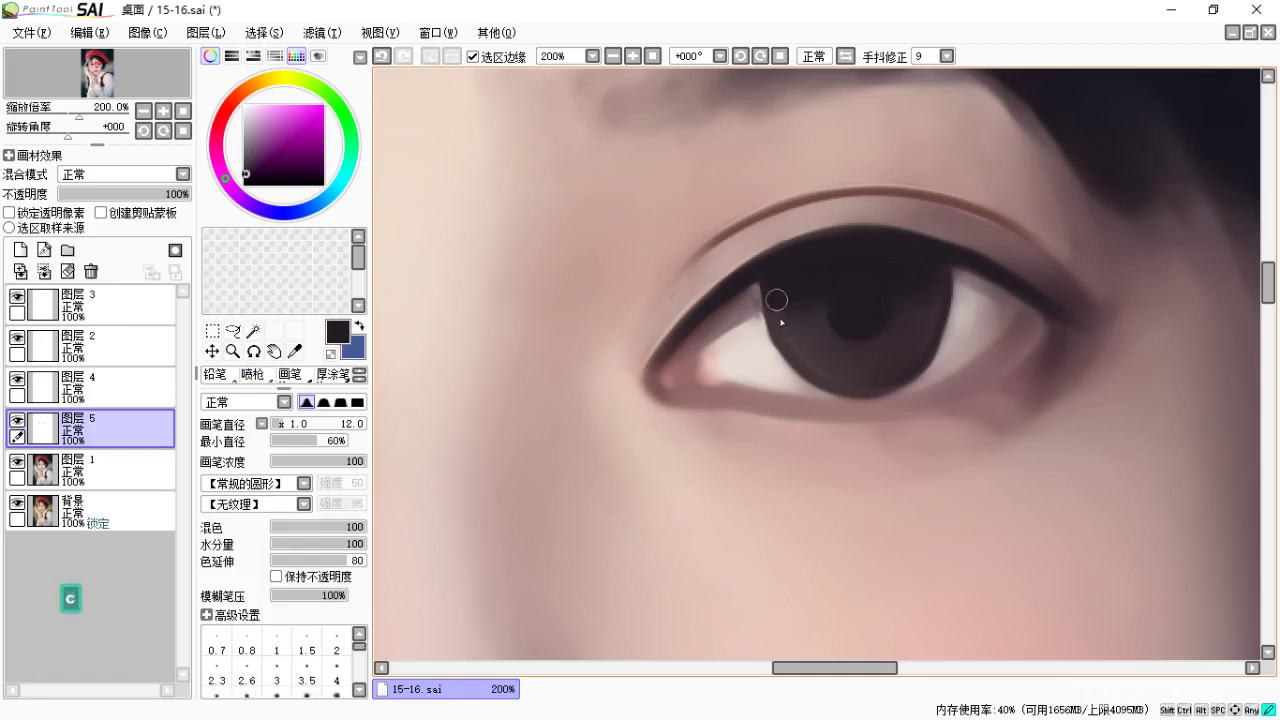
{"action": "key", "text": "space"}
{"action": "left_click_drag", "start_coordinate": [780, 326], "coordinate": [826, 289]}
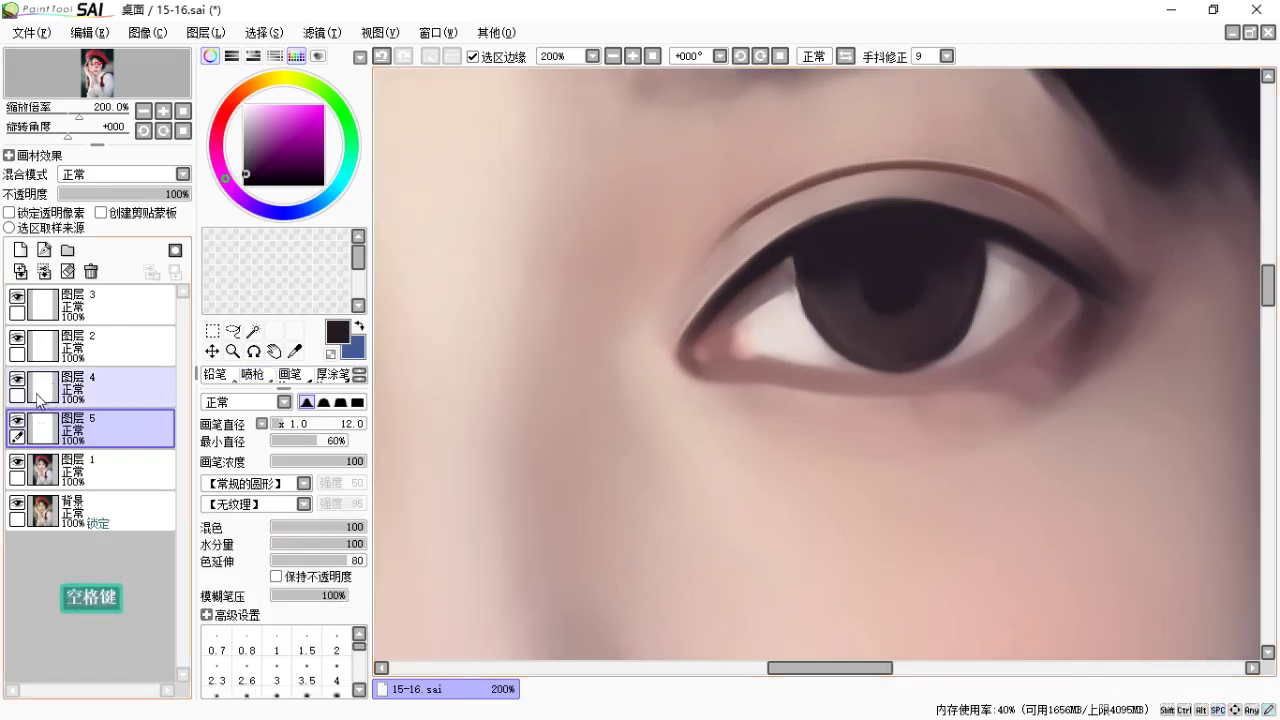
Create a new layer directly above 图层 5 and choose a bright orange as the painting colour.
{"action": "left_click", "coordinate": [45, 249]}
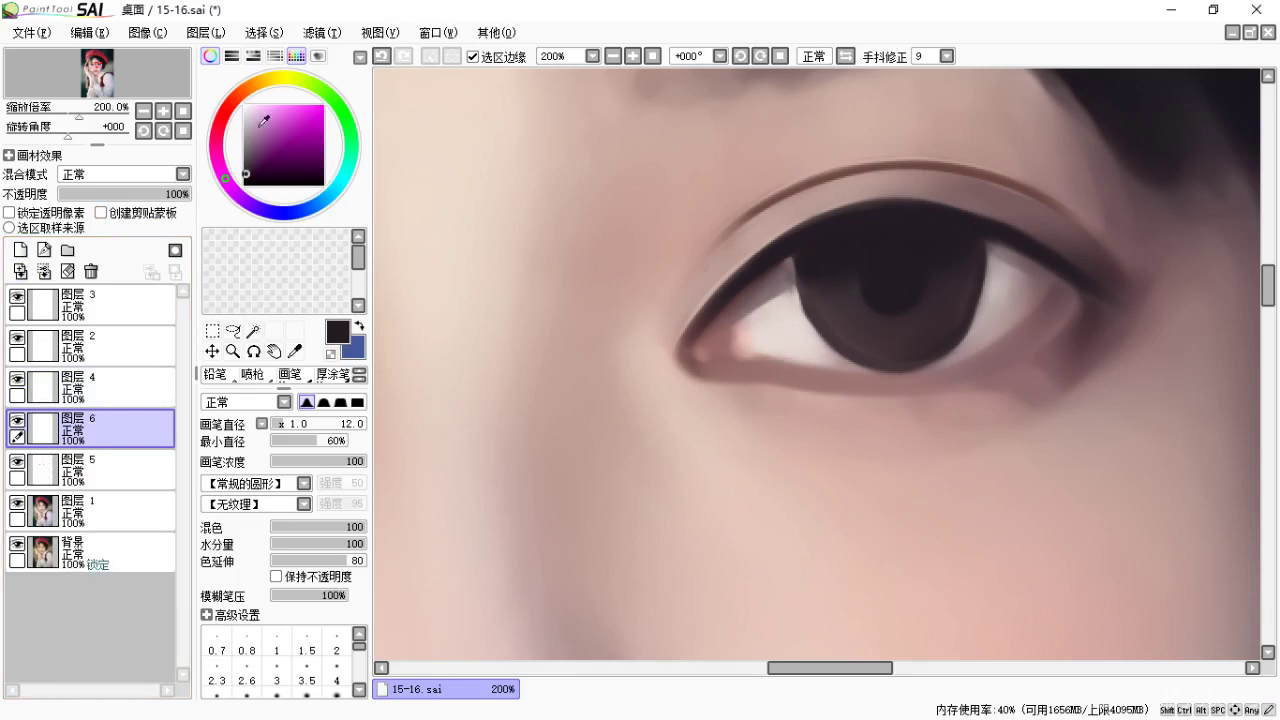
{"action": "key", "text": "ctrl"}
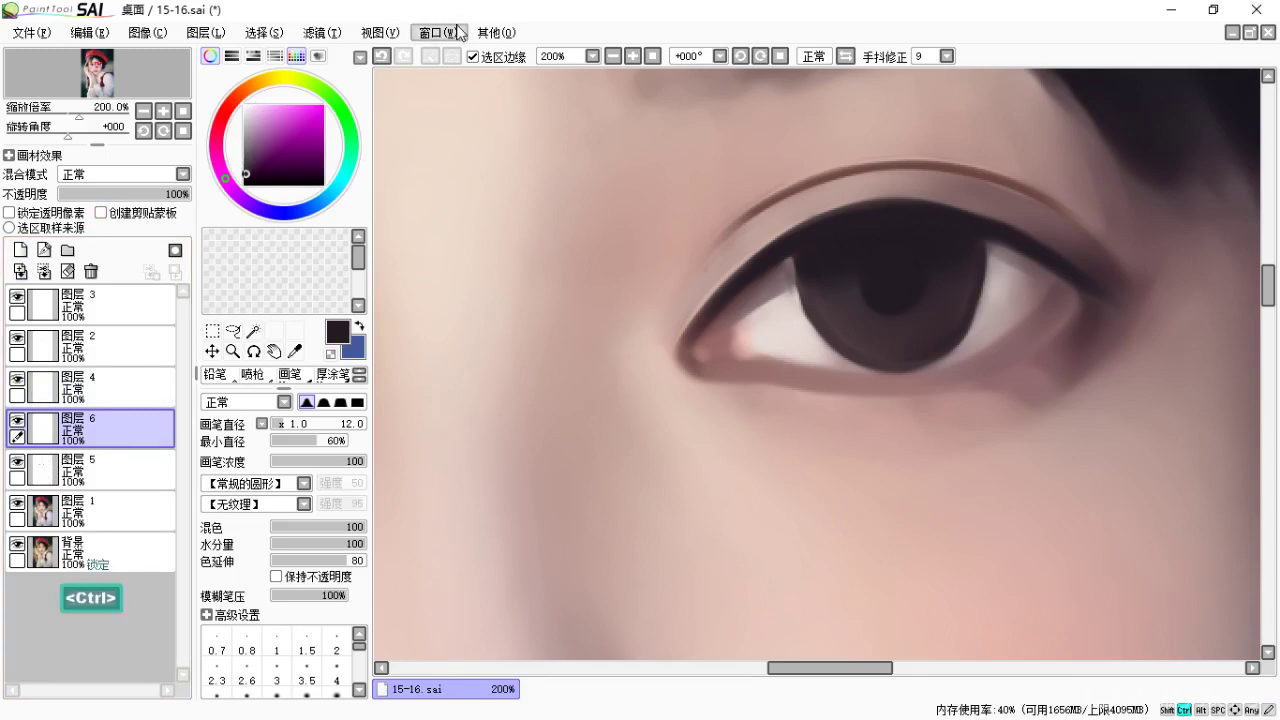
{"action": "key", "text": "ctrl+0"}
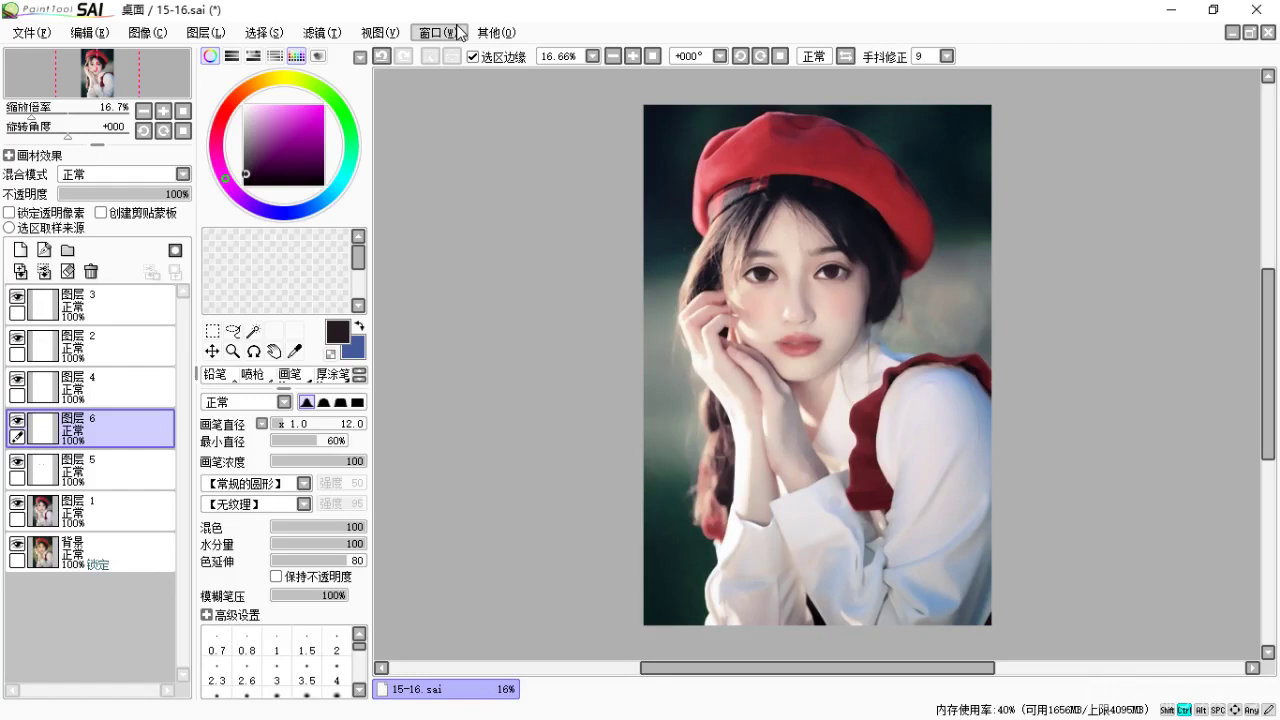
{"action": "key", "text": "ctrl+equal"}
{"action": "key", "text": "ctrl+equal"}
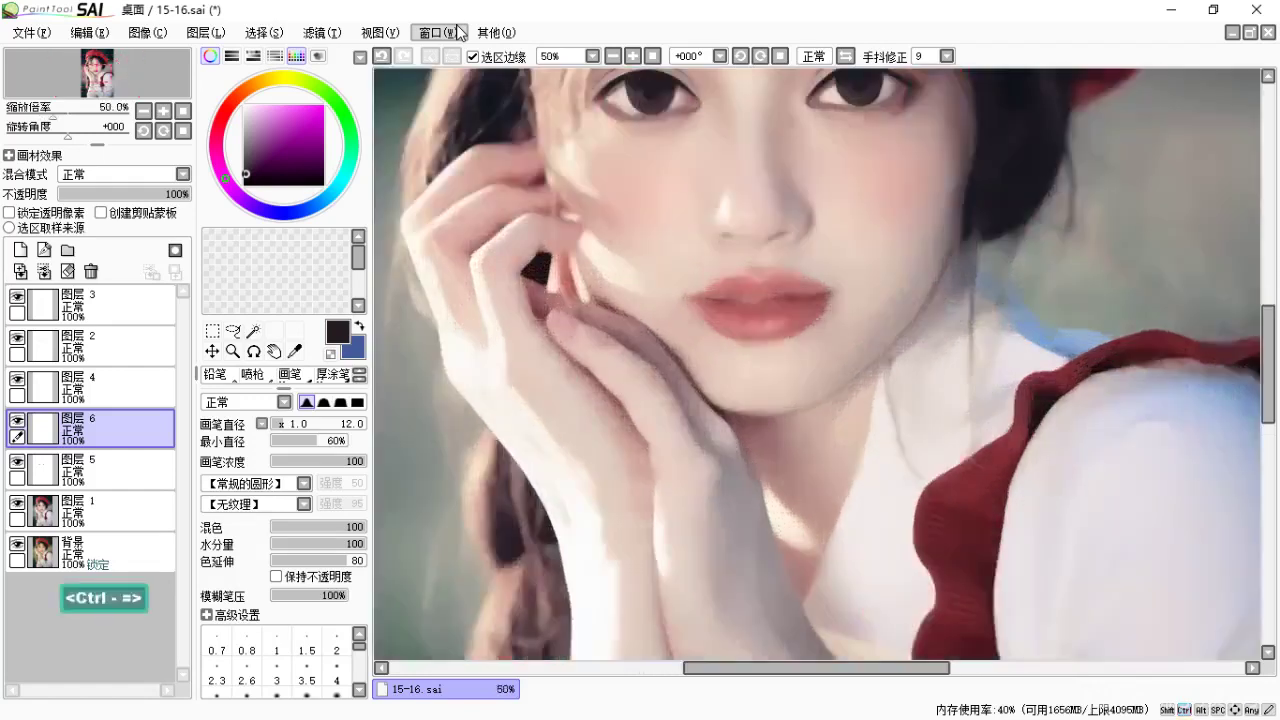
{"action": "key", "text": "space"}
{"action": "left_click_drag", "start_coordinate": [729, 223], "coordinate": [782, 366]}
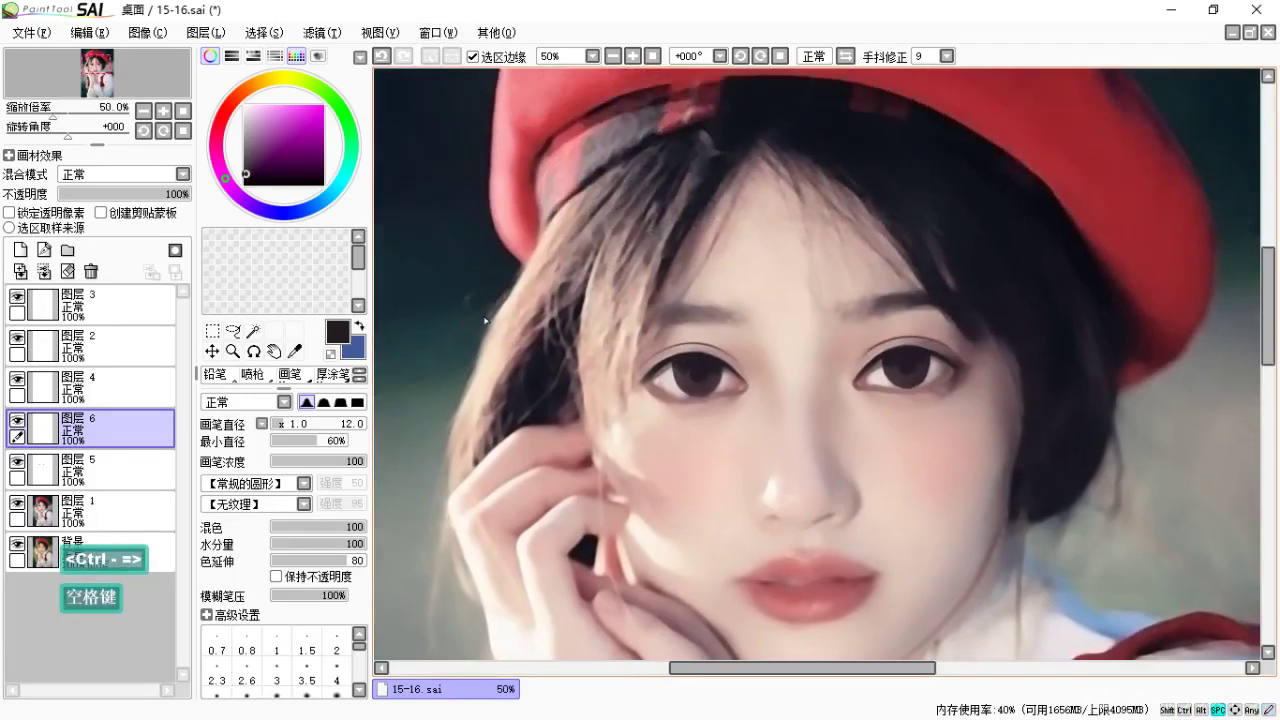
{"action": "left_click", "coordinate": [277, 120]}
{"action": "left_click", "coordinate": [235, 98]}
{"action": "left_click_drag", "start_coordinate": [278, 120], "coordinate": [289, 111]}
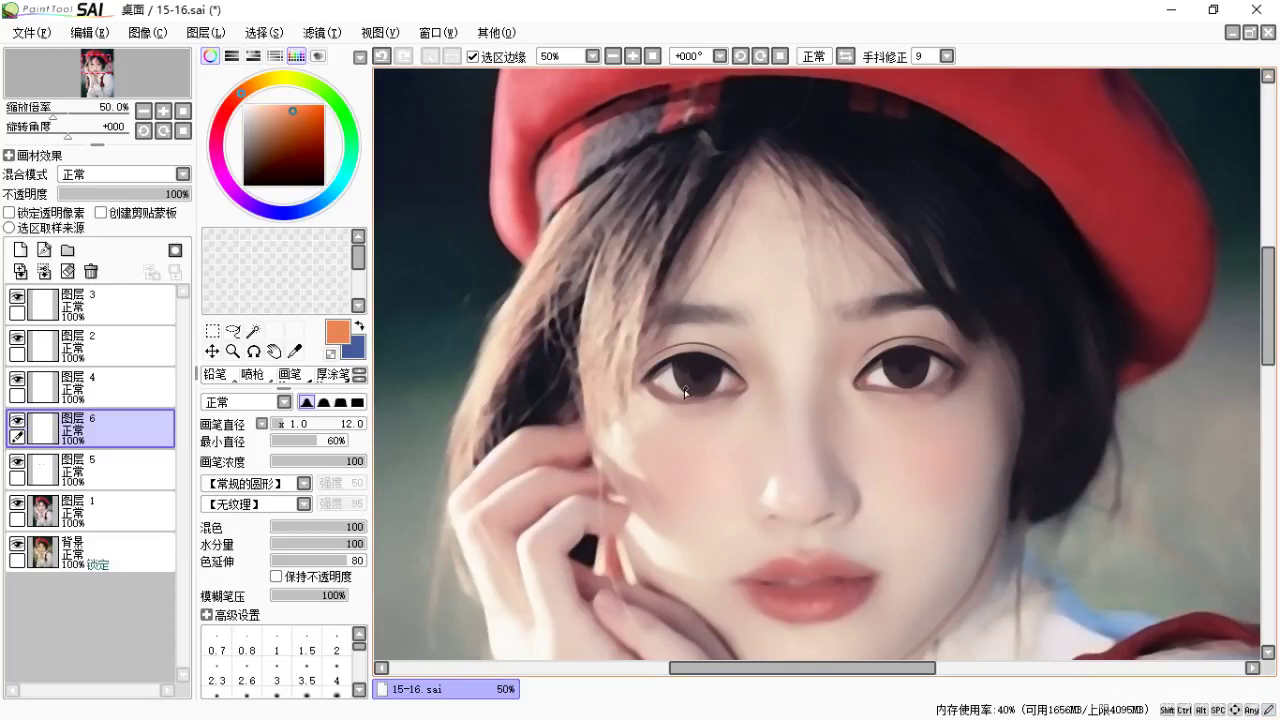
Set the blending brush to size 30 and the airbrush to size 40, undoing an orange test stroke on the left-hand iris.
{"action": "key", "text": "bracketright"}
{"action": "key", "text": "bracketright"}
{"action": "key", "text": "bracketright"}
{"action": "key", "text": "bracketright"}
{"action": "key", "text": "bracketright"}
{"action": "key", "text": "bracketright"}
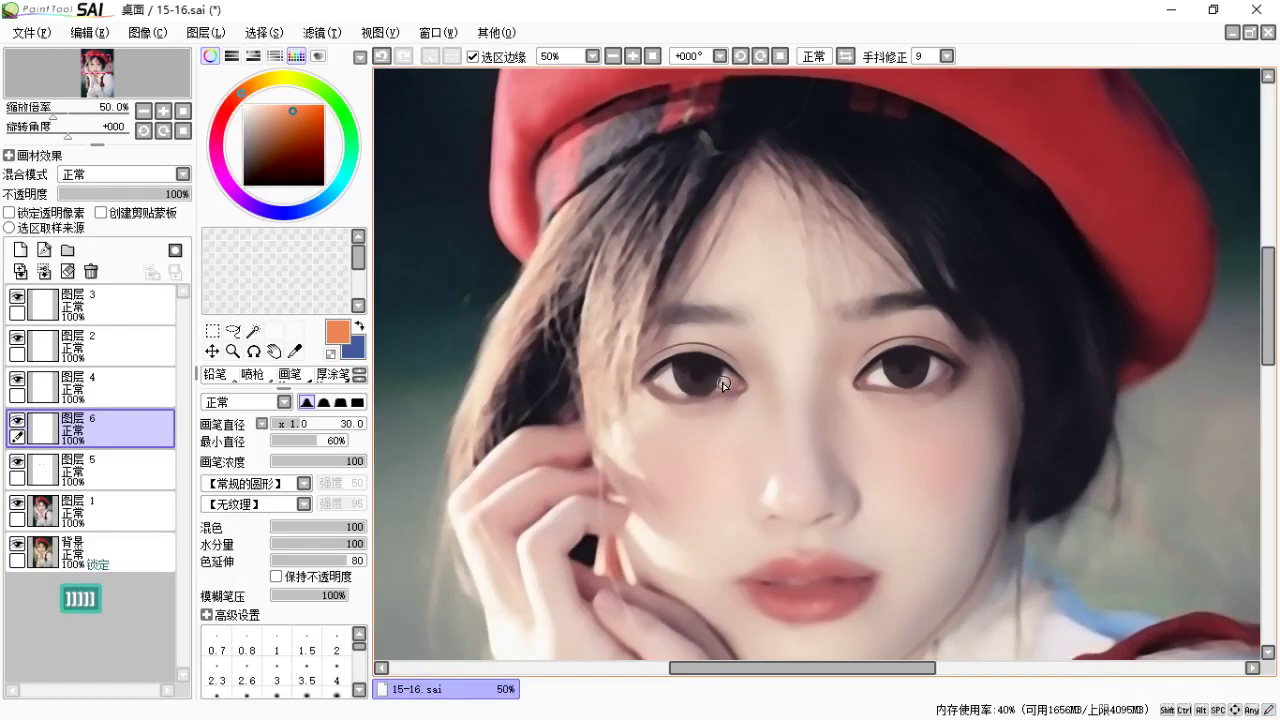
{"action": "key", "text": "b"}
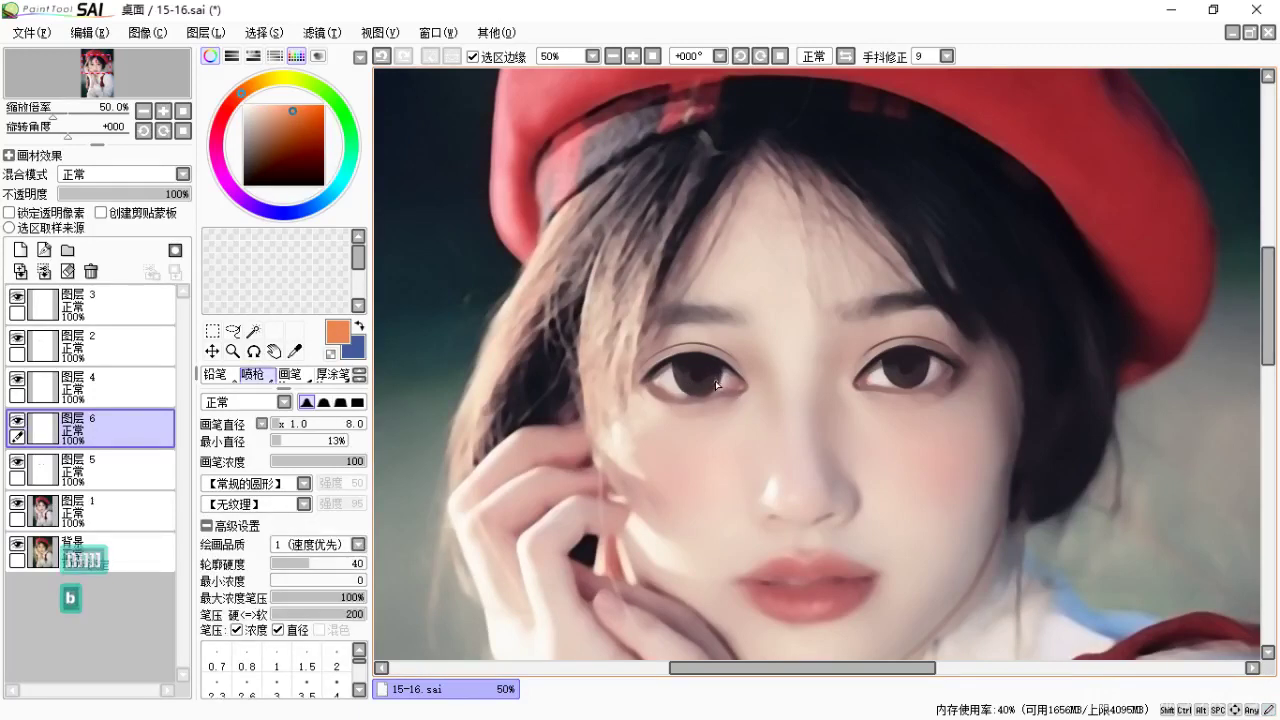
{"action": "key", "text": "bracketright"}
{"action": "key", "text": "bracketright"}
{"action": "key", "text": "bracketright"}
{"action": "key", "text": "bracketright"}
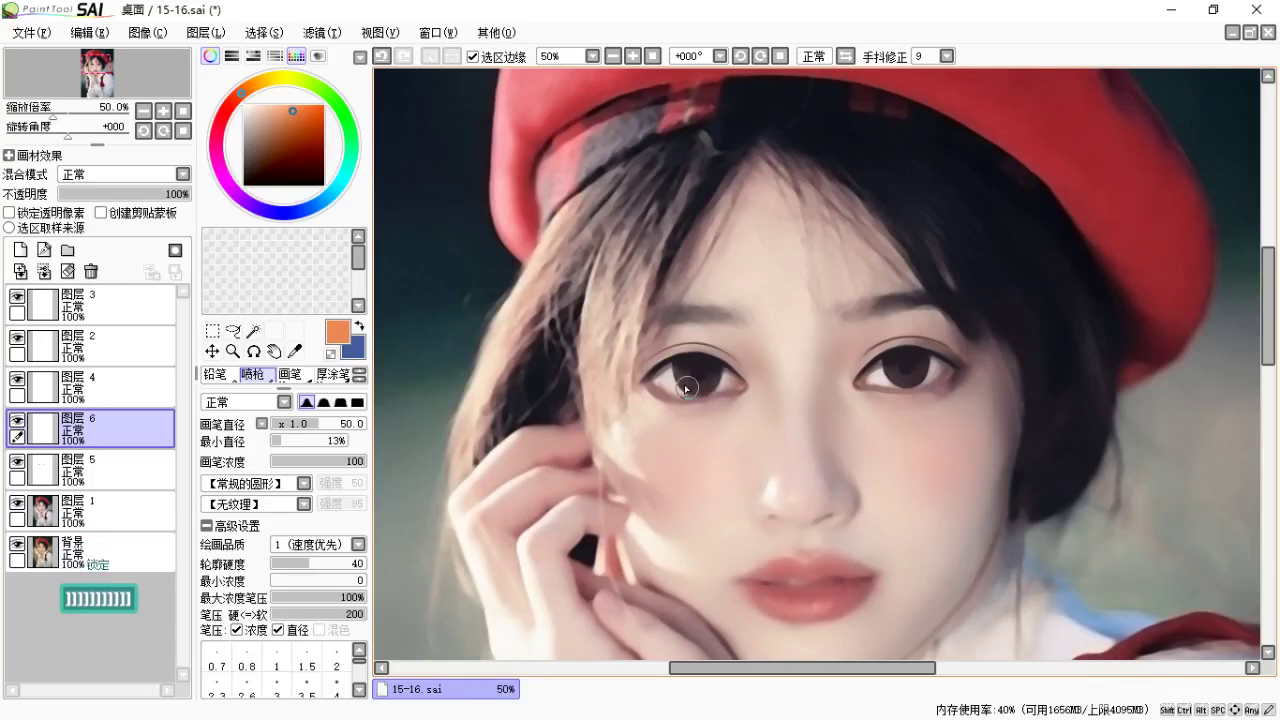
{"action": "key", "text": "bracketleft"}
{"action": "left_click_drag", "start_coordinate": [674, 369], "coordinate": [725, 388]}
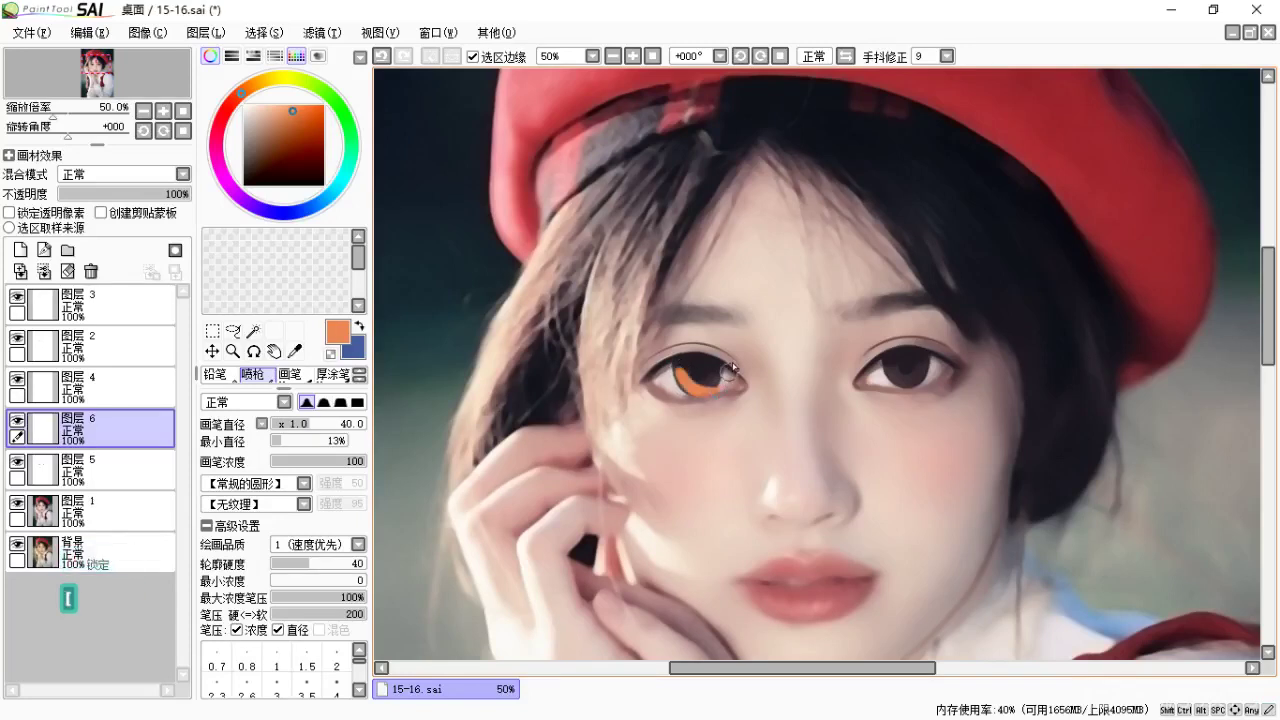
{"action": "key", "text": "ctrl+z"}
Set the airbrush's edge hardness to 39, density to 64 and minimum diameter to 36%, undoing a test stroke at the left-hand eye.
{"action": "key", "text": "ctrl+equal"}
{"action": "key", "text": "ctrl+equal"}
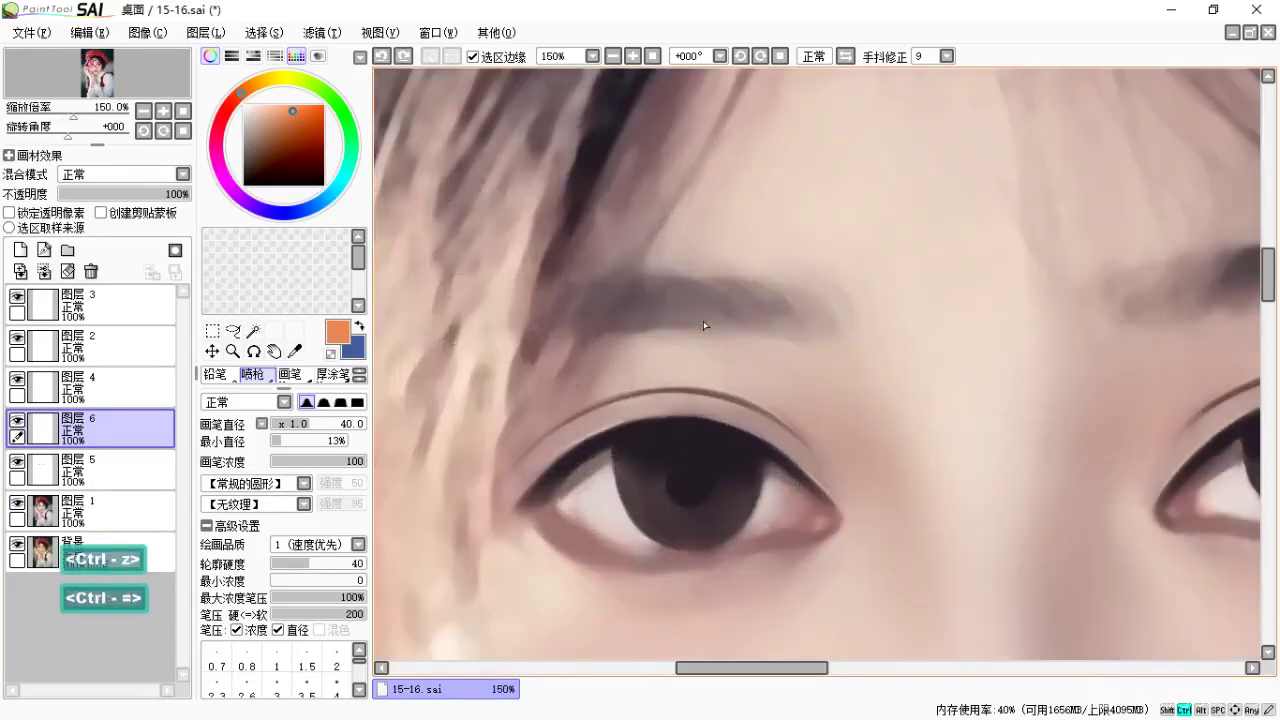
{"action": "key", "text": "space"}
{"action": "left_click_drag", "start_coordinate": [700, 437], "coordinate": [730, 273]}
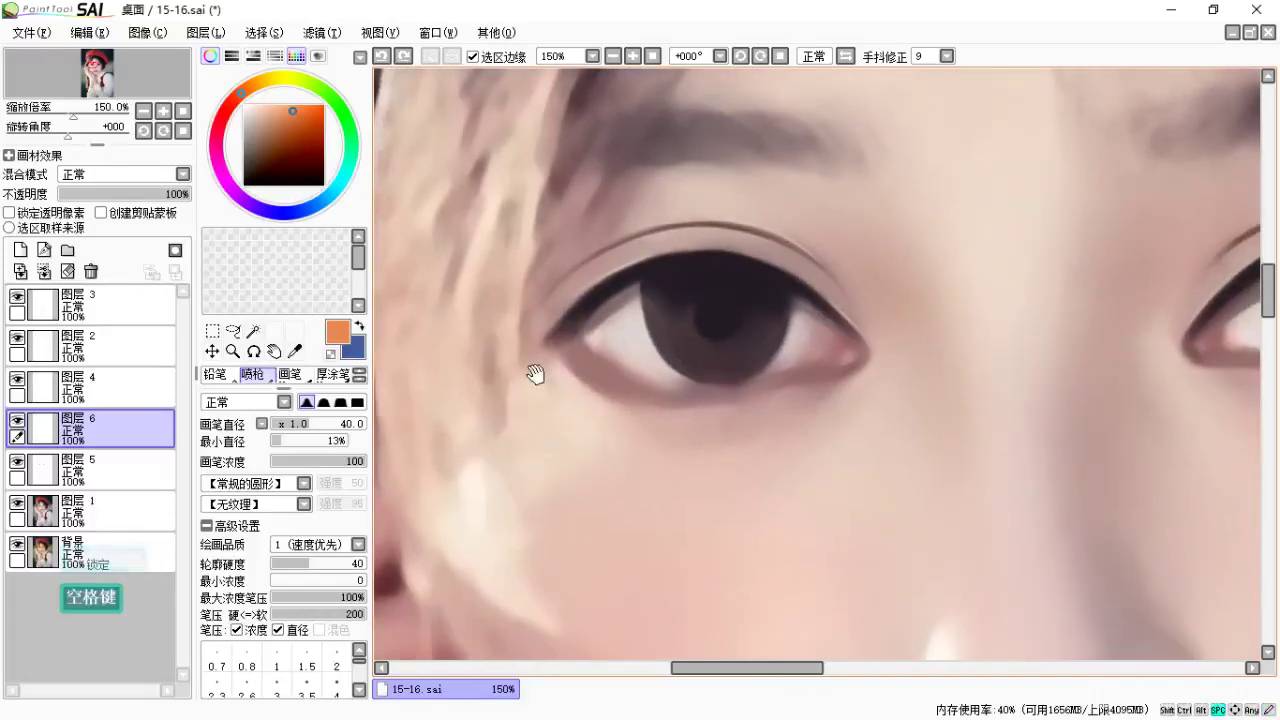
{"action": "mouse_move", "coordinate": [312, 565]}
{"action": "left_mouse_down"}
{"action": "mouse_move", "coordinate": [336, 566]}
{"action": "mouse_move", "coordinate": [277, 566]}
{"action": "left_mouse_up"}
{"action": "left_click_drag", "start_coordinate": [590, 345], "coordinate": [686, 443]}
{"action": "key", "text": "ctrl+z"}
{"action": "left_click", "coordinate": [302, 563]}
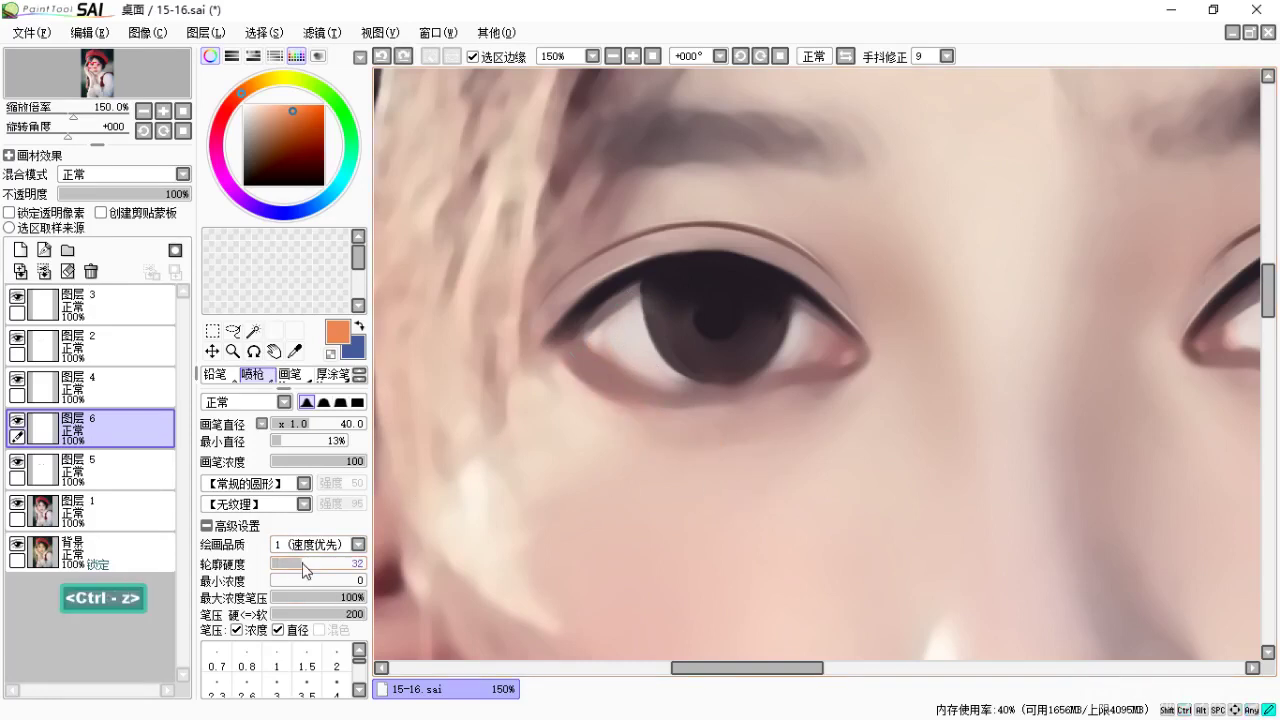
{"action": "left_click_drag", "start_coordinate": [303, 564], "coordinate": [309, 565]}
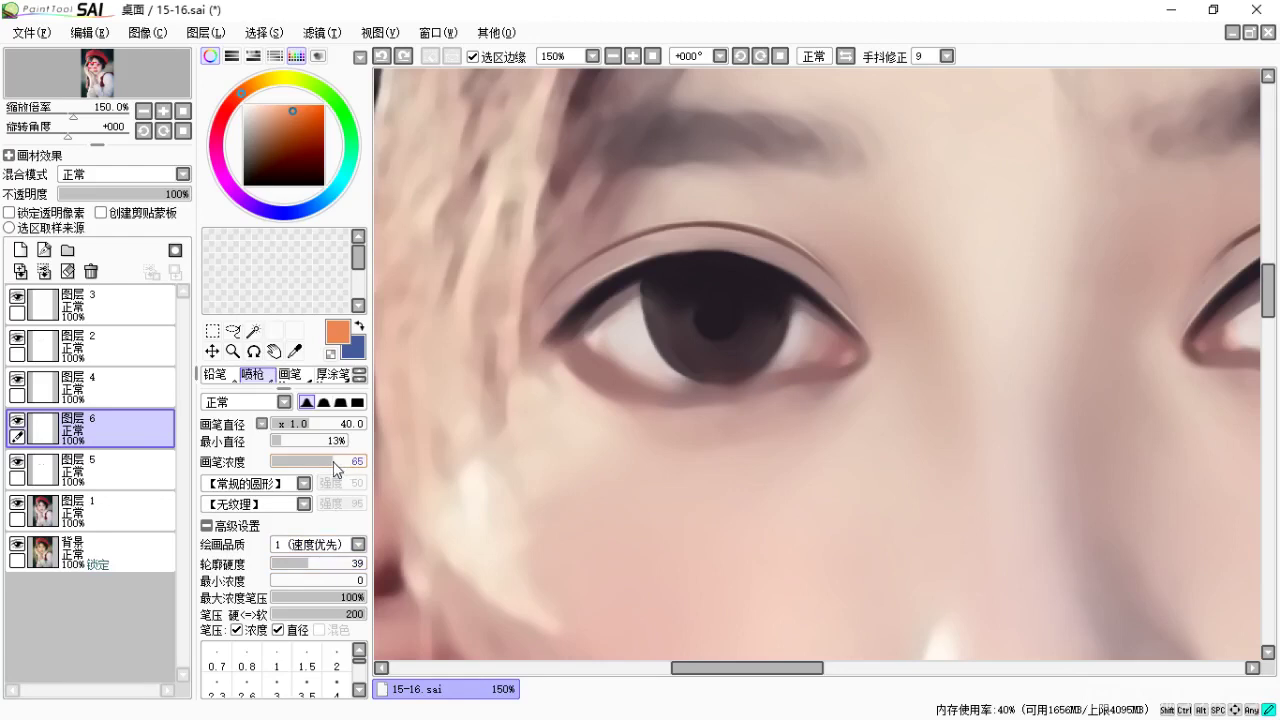
{"action": "left_click_drag", "start_coordinate": [286, 441], "coordinate": [305, 442]}
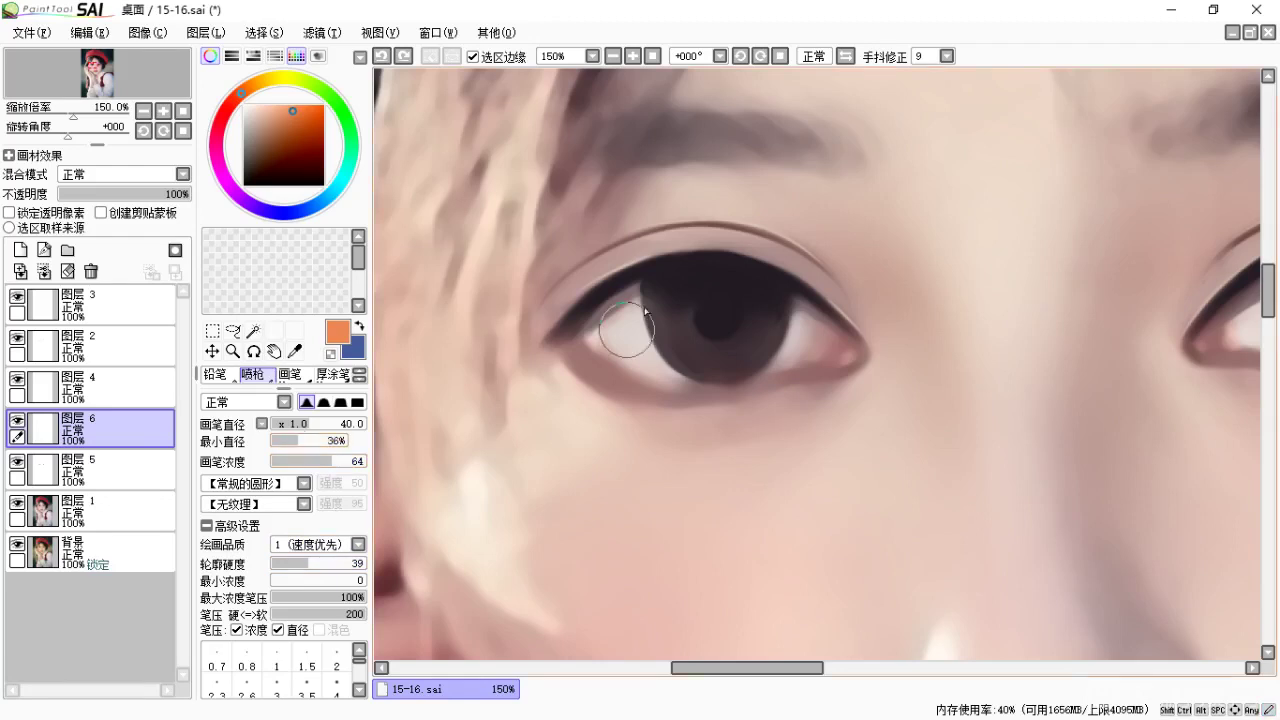
Airbrush an orange crescent glow across the lower half of the left-hand iris, undoing and repainting unsatisfactory strokes.
{"action": "left_click_drag", "start_coordinate": [668, 309], "coordinate": [777, 297]}
{"action": "key", "text": "ctrl+z"}
{"action": "left_click_drag", "start_coordinate": [663, 303], "coordinate": [787, 313]}
{"action": "key", "text": "ctrl+z"}
{"action": "left_click_drag", "start_coordinate": [668, 323], "coordinate": [777, 294]}
{"action": "key", "text": "space"}
{"action": "left_click_drag", "start_coordinate": [731, 371], "coordinate": [770, 312]}
{"action": "key", "text": "ctrl+z"}
{"action": "key", "text": "ctrl+z"}
{"action": "mouse_move", "coordinate": [668, 312]}
{"action": "left_mouse_down"}
{"action": "mouse_move", "coordinate": [737, 347]}
{"action": "mouse_move", "coordinate": [781, 296]}
{"action": "left_mouse_up"}
Airbrush a matching orange crescent glow across the lower half of the right-hand iris.
{"action": "key", "text": "space"}
{"action": "mouse_move", "coordinate": [757, 352]}
{"action": "left_mouse_down"}
{"action": "mouse_move", "coordinate": [720, 377]}
{"action": "mouse_move", "coordinate": [505, 357]}
{"action": "left_mouse_up"}
{"action": "left_click_drag", "start_coordinate": [1129, 263], "coordinate": [914, 295]}
{"action": "mouse_move", "coordinate": [832, 305]}
{"action": "left_mouse_down"}
{"action": "mouse_move", "coordinate": [872, 356]}
{"action": "mouse_move", "coordinate": [959, 294]}
{"action": "left_mouse_up"}
{"action": "key", "text": "space"}
{"action": "left_click_drag", "start_coordinate": [846, 363], "coordinate": [1006, 314]}
{"action": "left_click_drag", "start_coordinate": [777, 336], "coordinate": [954, 360]}
{"action": "left_click_drag", "start_coordinate": [810, 368], "coordinate": [740, 362]}
Move the orange glow layer 图层 6 below 图层 5 and compare the irises with each layer shown and hidden.
{"action": "key", "text": "ctrl+minus"}
{"action": "key", "text": "ctrl+minus"}
{"action": "key", "text": "ctrl+minus"}
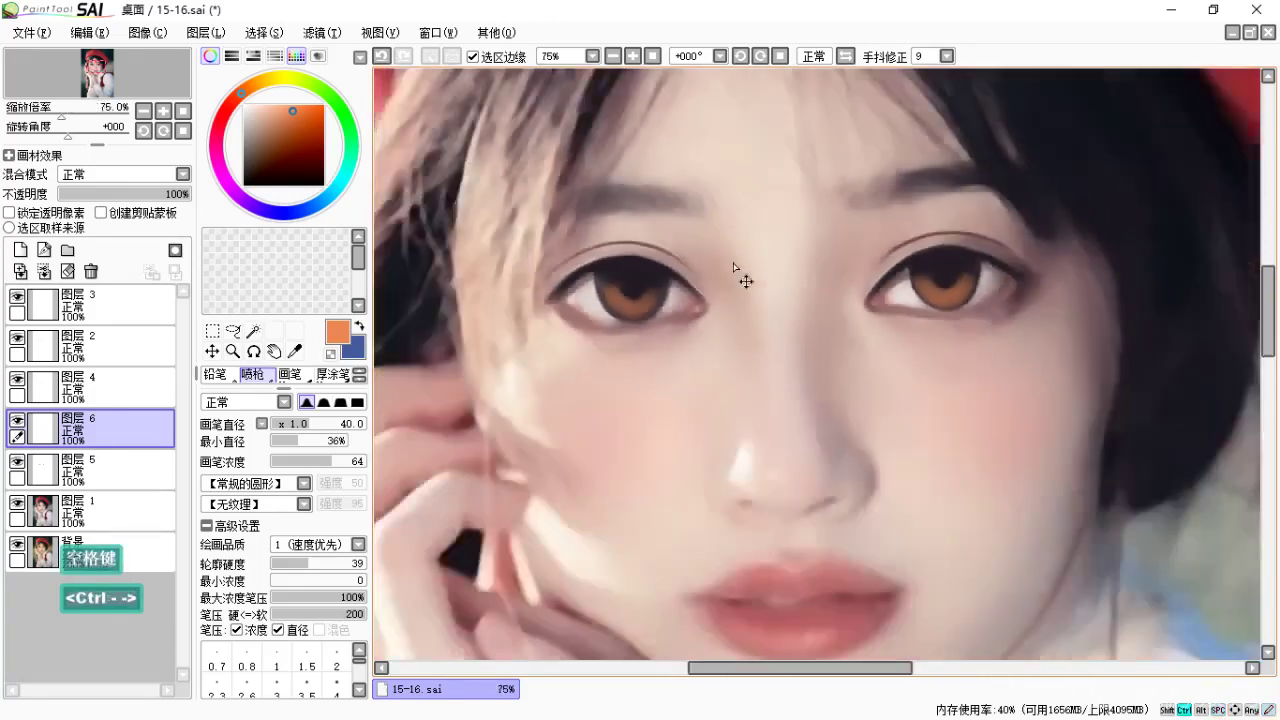
{"action": "key", "text": "space"}
{"action": "left_click_drag", "start_coordinate": [698, 276], "coordinate": [720, 266]}
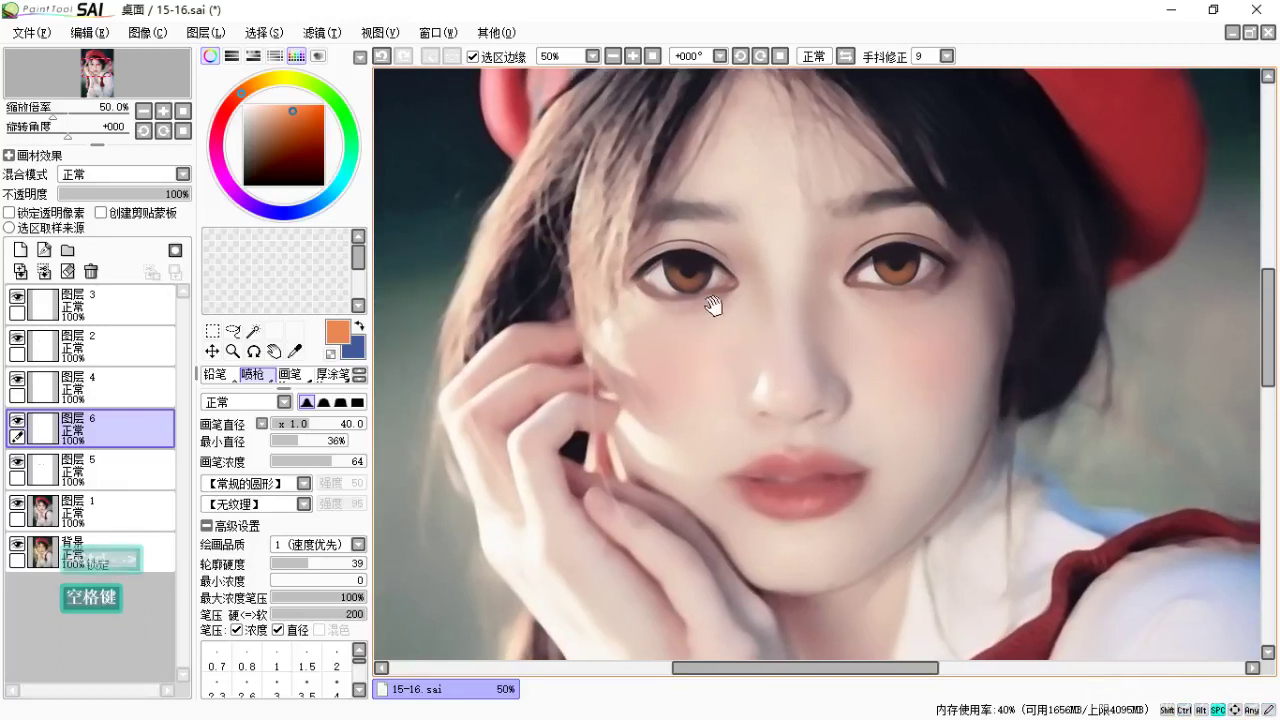
{"action": "left_click_drag", "start_coordinate": [80, 428], "coordinate": [97, 497]}
{"action": "left_click", "coordinate": [16, 463]}
{"action": "left_click", "coordinate": [16, 463]}
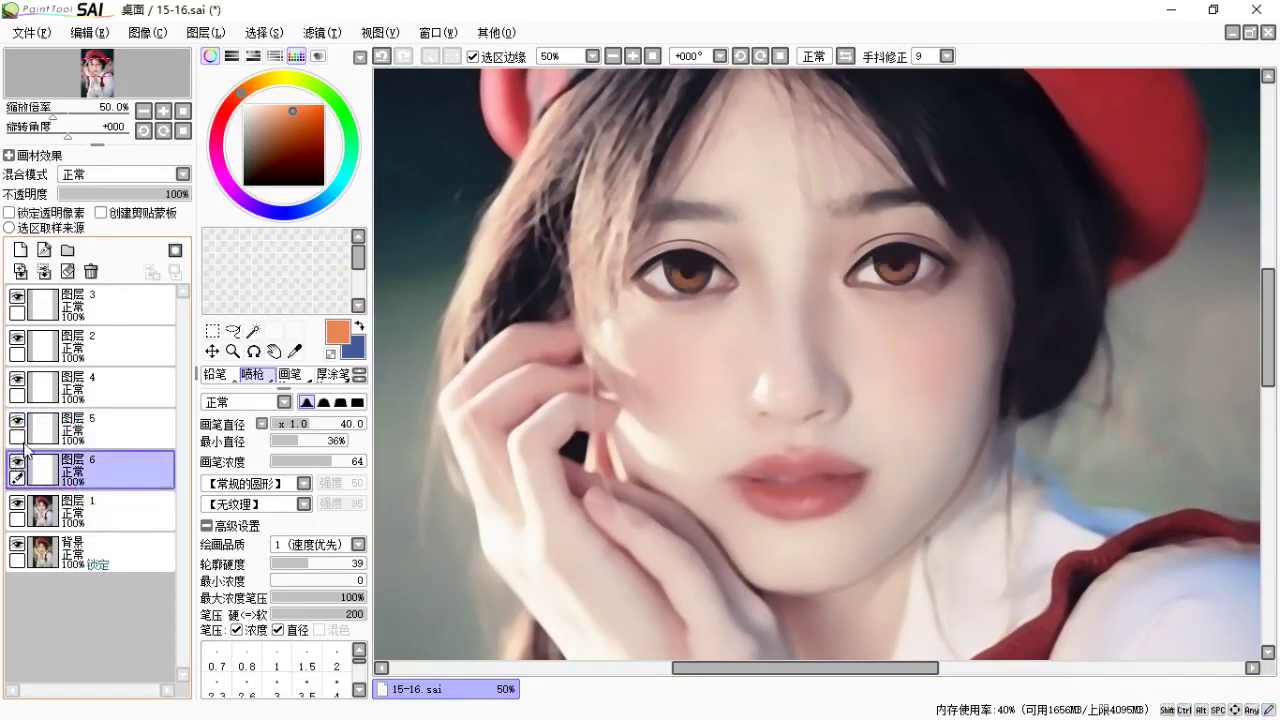
{"action": "left_click", "coordinate": [19, 423]}
{"action": "left_click", "coordinate": [17, 423]}
{"action": "left_click", "coordinate": [16, 425]}
{"action": "left_click", "coordinate": [16, 425]}
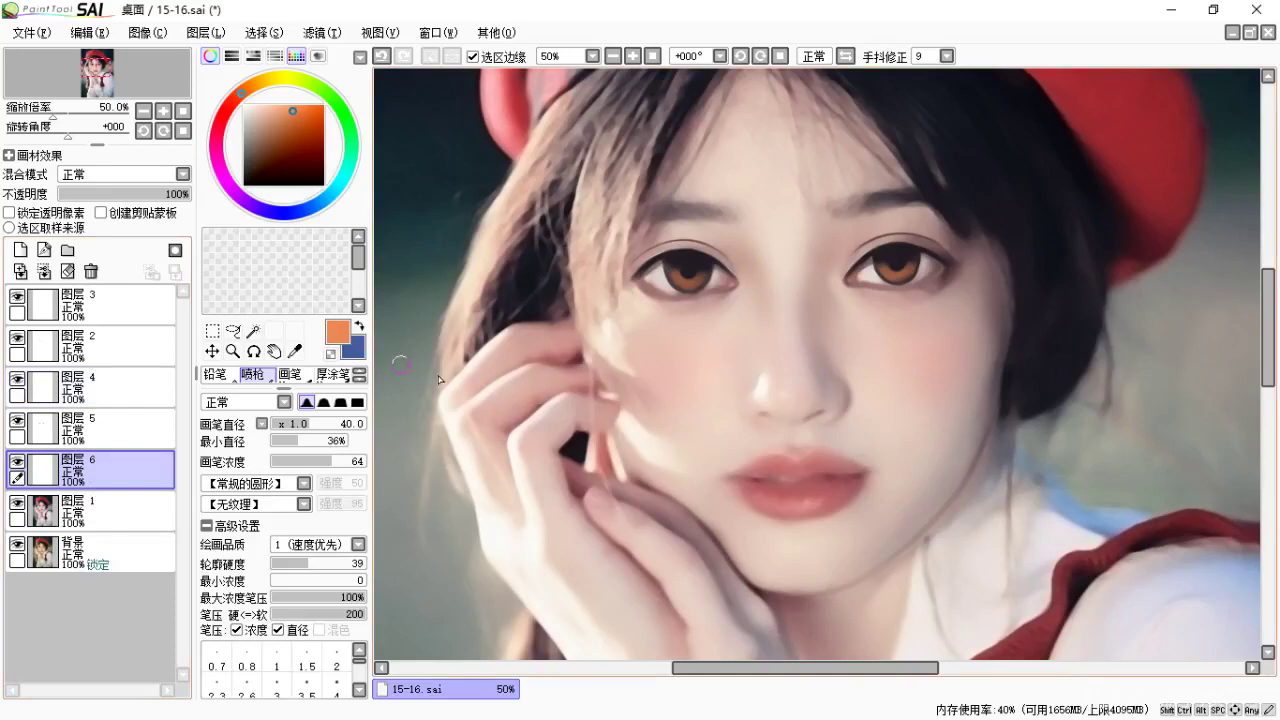
Blend the orange glow into both irises with the blending brush enlarged from size 80 to 100, undoing the last stroke.
{"action": "key", "text": "c"}
{"action": "key", "text": "bracketright"}
{"action": "key", "text": "bracketright"}
{"action": "key", "text": "bracketright"}
{"action": "key", "text": "bracketright"}
{"action": "key", "text": "bracketright"}
{"action": "key", "text": "bracketright"}
{"action": "key", "text": "bracketright"}
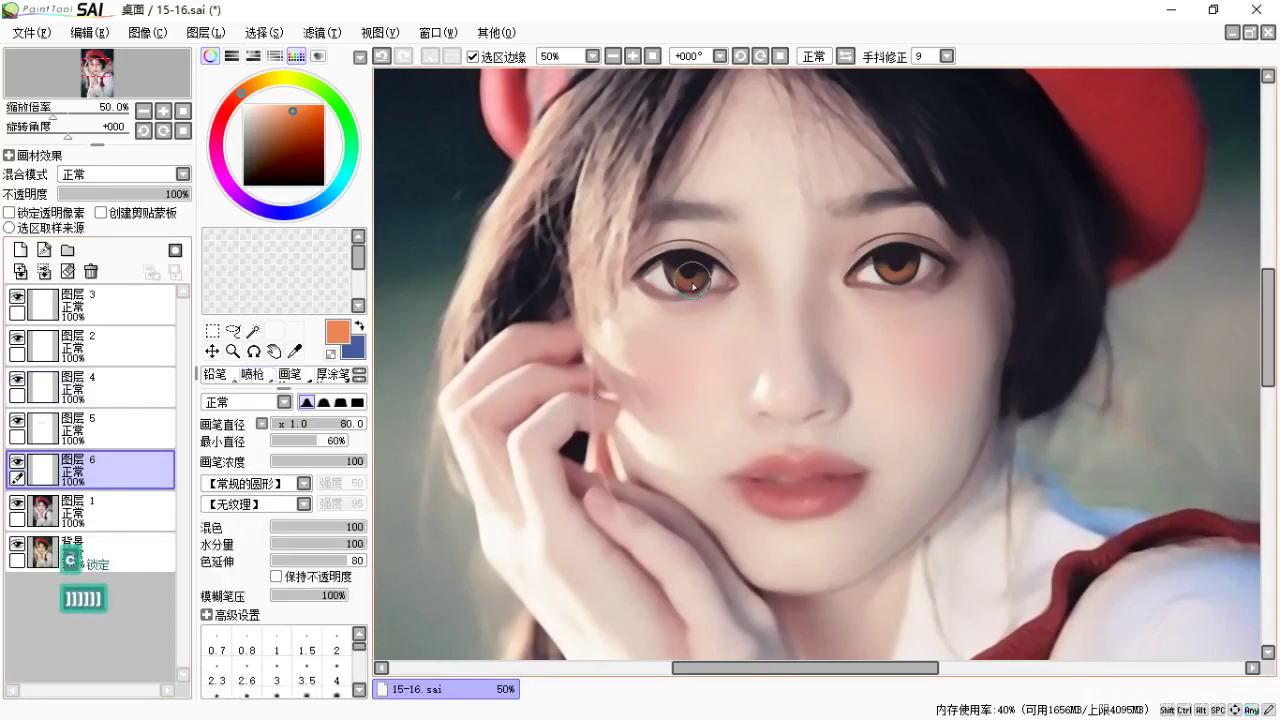
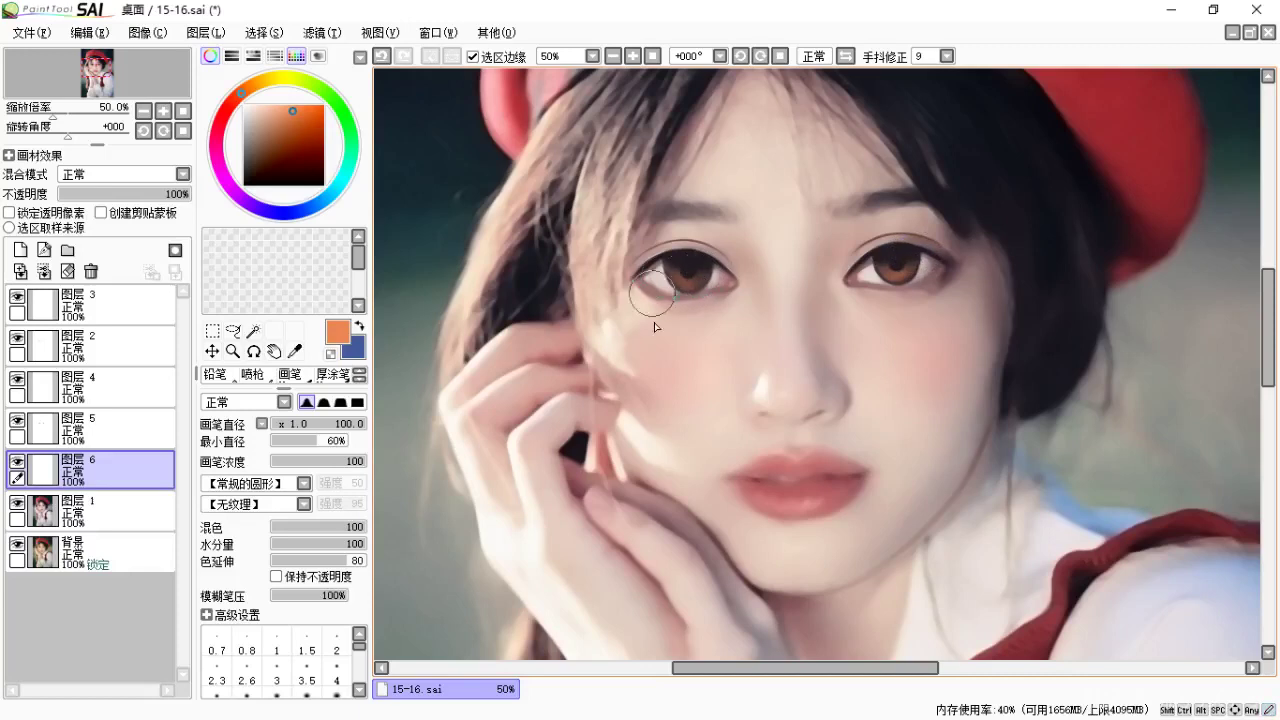
{"action": "key", "text": "space"}
{"action": "key", "text": "ctrl+z"}
Hide and show 图层 5 to check how it affects the eyes.
{"action": "key", "text": "space"}
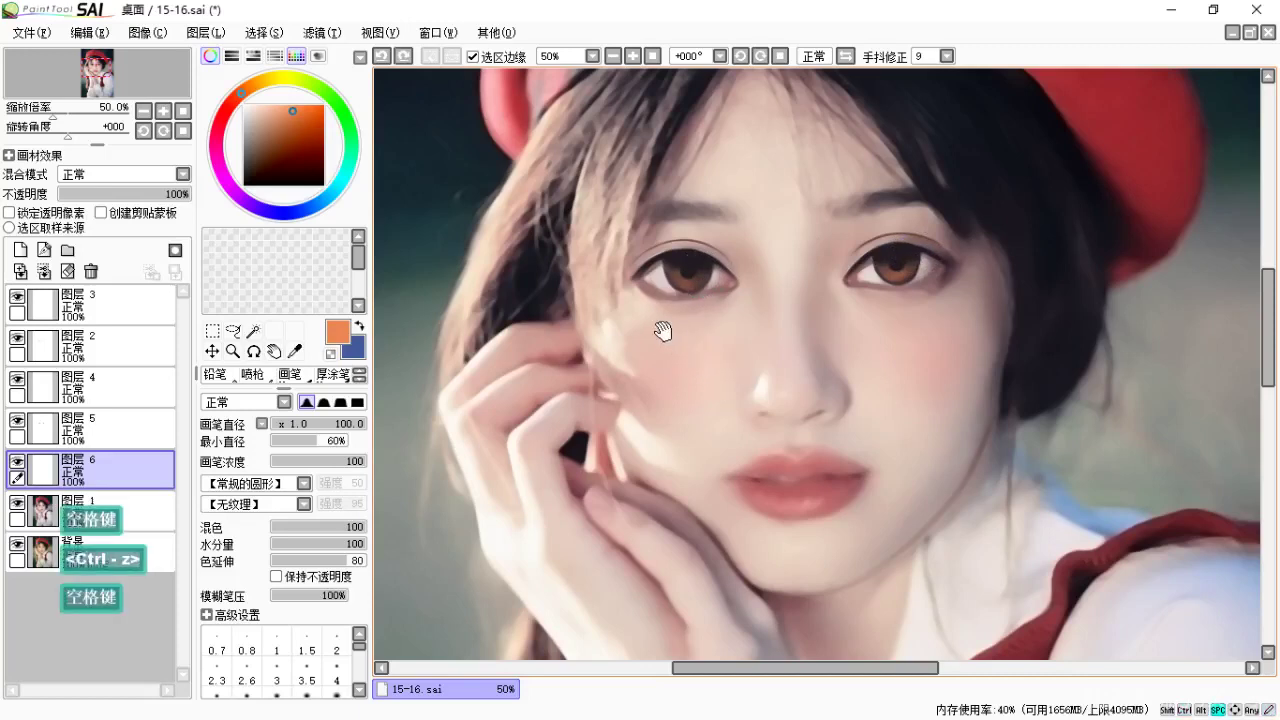
{"action": "left_click_drag", "start_coordinate": [663, 331], "coordinate": [737, 352]}
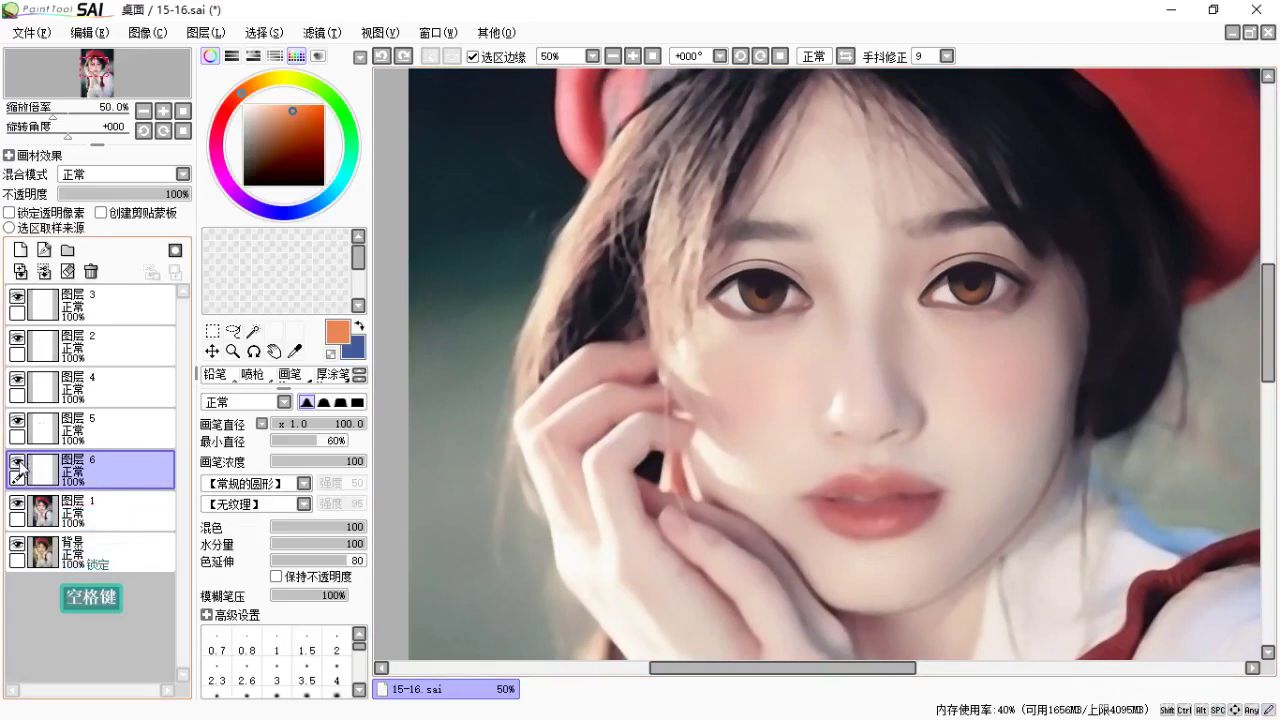
{"action": "left_click", "coordinate": [17, 421]}
{"action": "left_click", "coordinate": [20, 430]}
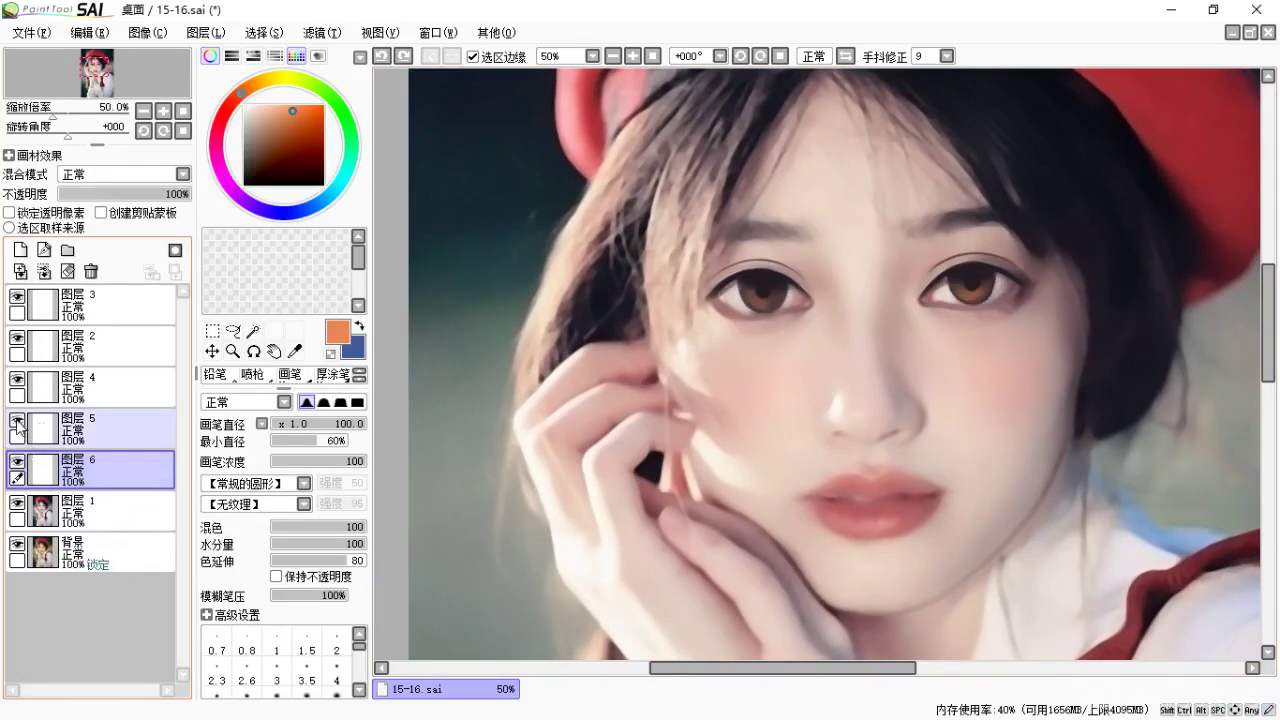
Merge the orange glow layer 图层 6 down into 图层 5, and merge that result into the portrait layer 图层 1.
{"action": "left_click", "coordinate": [17, 385]}
{"action": "left_click", "coordinate": [17, 385]}
{"action": "left_click", "coordinate": [17, 338]}
{"action": "left_click", "coordinate": [17, 338]}
{"action": "key", "text": "ctrl+e"}
{"action": "left_click", "coordinate": [72, 434]}
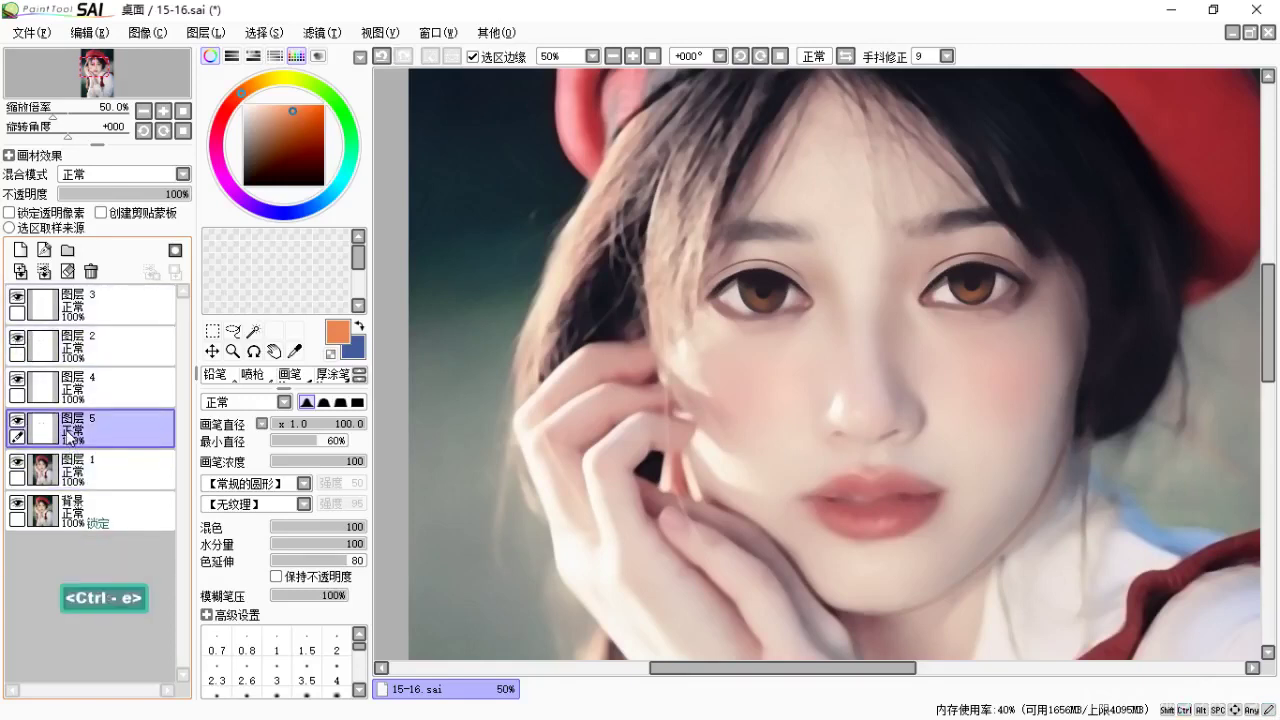
{"action": "key", "text": "ctrl+e"}
Hide and show 图层 4, 图层 2 and 图层 3 in turn to check what each contributes to the portrait.
{"action": "left_click", "coordinate": [16, 380]}
{"action": "left_click", "coordinate": [16, 380]}
{"action": "left_click", "coordinate": [16, 340]}
{"action": "left_click", "coordinate": [16, 340]}
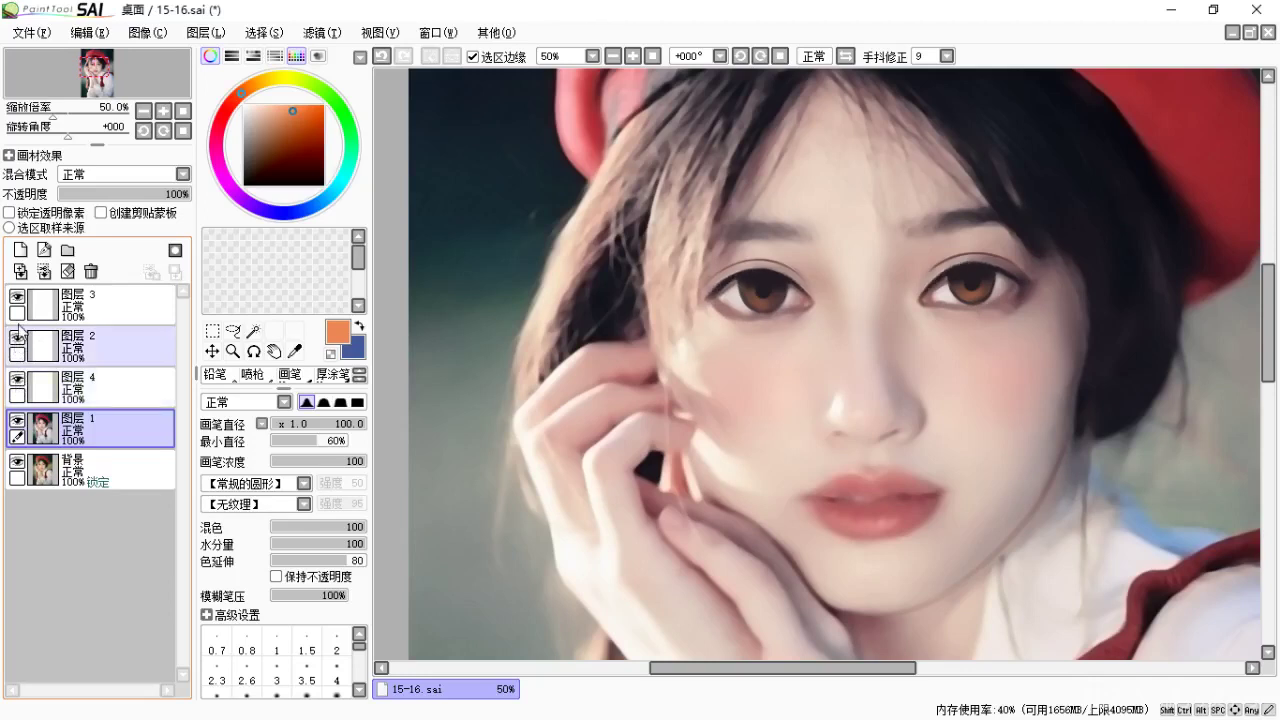
{"action": "left_click", "coordinate": [16, 298]}
{"action": "left_click", "coordinate": [16, 298]}
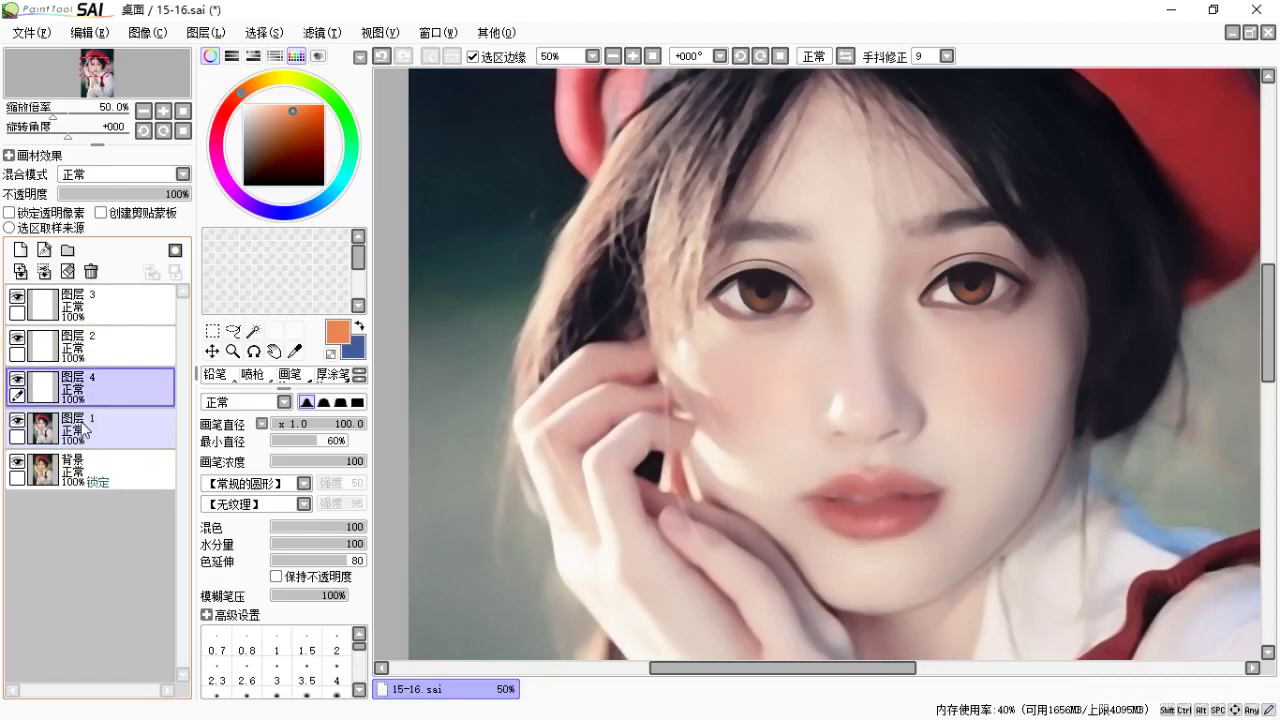
Add a new empty layer directly above 图层 1 for the iris details.
{"action": "left_click", "coordinate": [19, 249]}
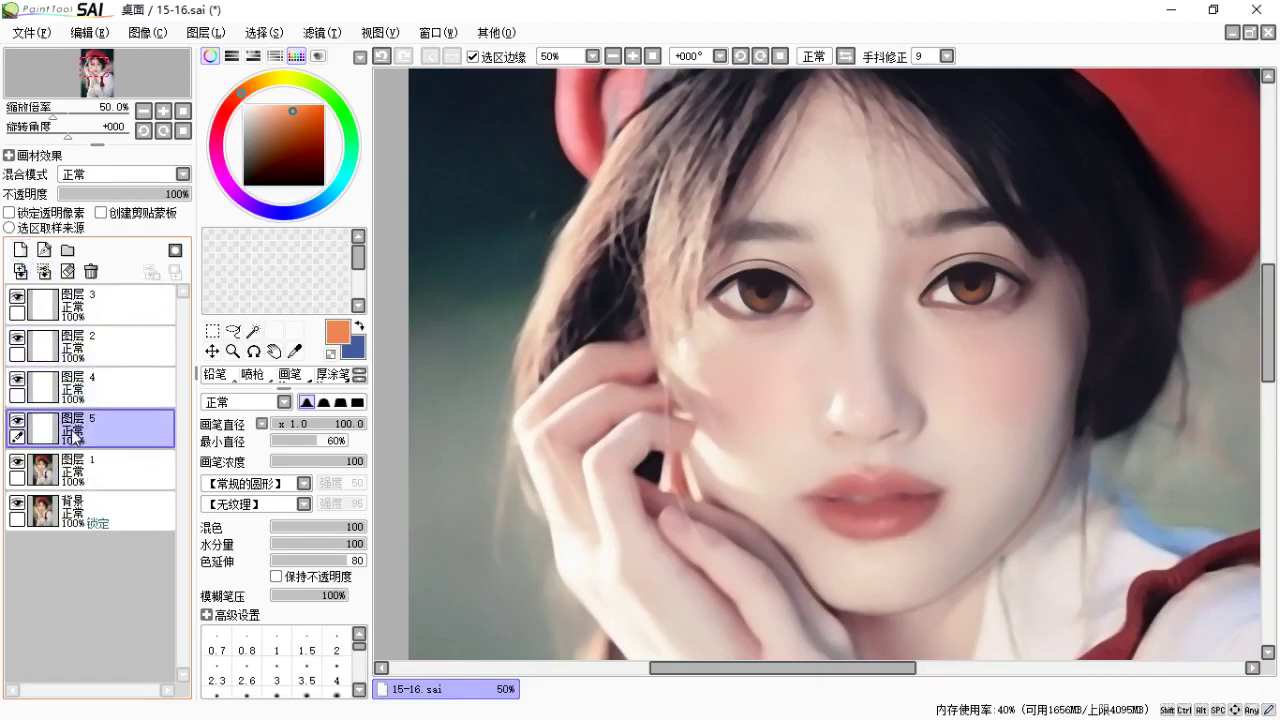
{"action": "left_click", "coordinate": [18, 381]}
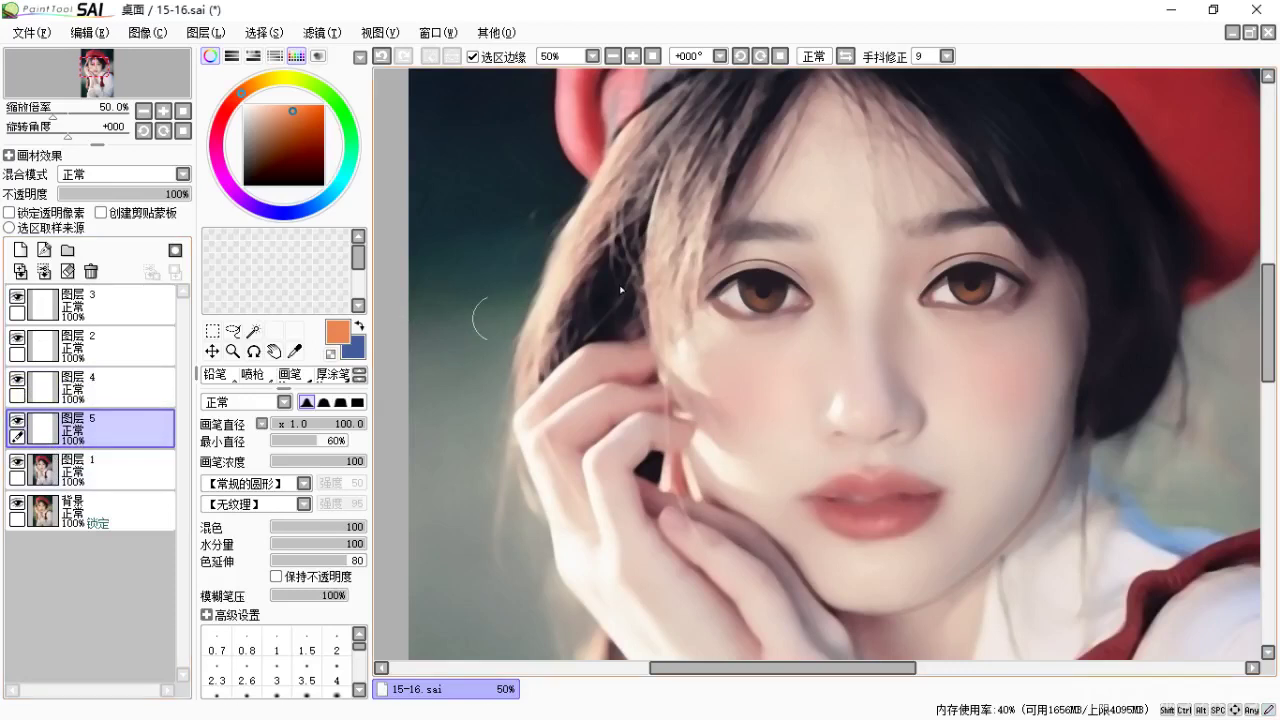
{"action": "key", "text": "space"}
{"action": "left_click_drag", "start_coordinate": [768, 308], "coordinate": [735, 325]}
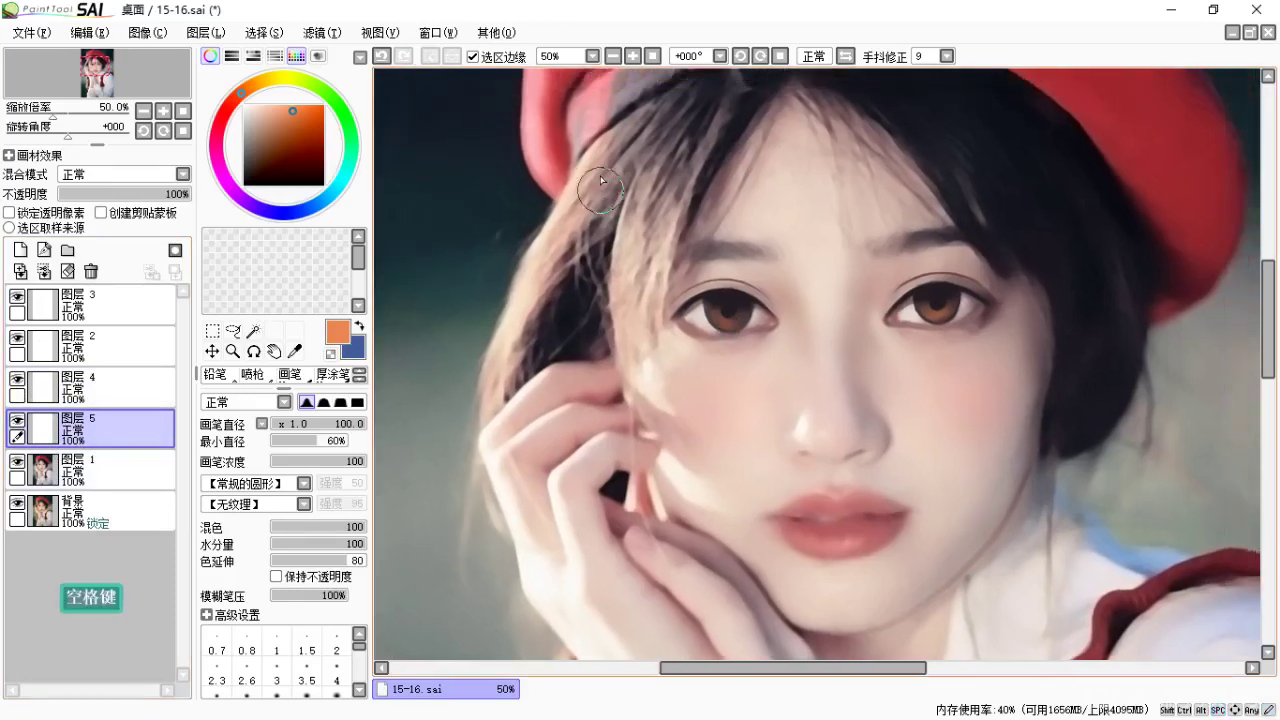
{"action": "key", "text": "ctrl+equal"}
{"action": "key", "text": "ctrl+equal"}
{"action": "left_click_drag", "start_coordinate": [668, 347], "coordinate": [595, 222]}
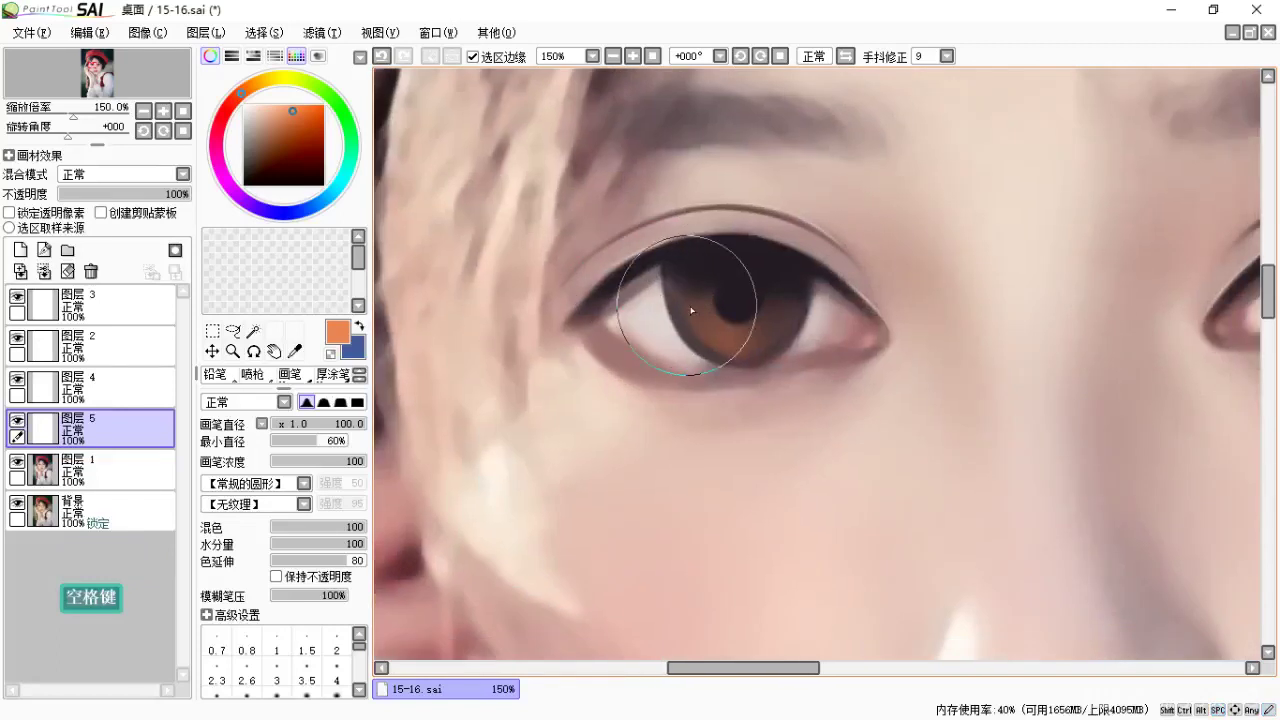
Draw thin radial lines around the pupil of the left-hand iris with the airbrush at size 7 in the sampled dark pupil colour.
{"action": "key", "text": "b"}
{"action": "key", "text": "bracketleft"}
{"action": "key", "text": "bracketleft"}
{"action": "key", "text": "bracketleft"}
{"action": "key", "text": "bracketleft"}
{"action": "key", "text": "bracketleft"}
{"action": "key", "text": "bracketleft"}
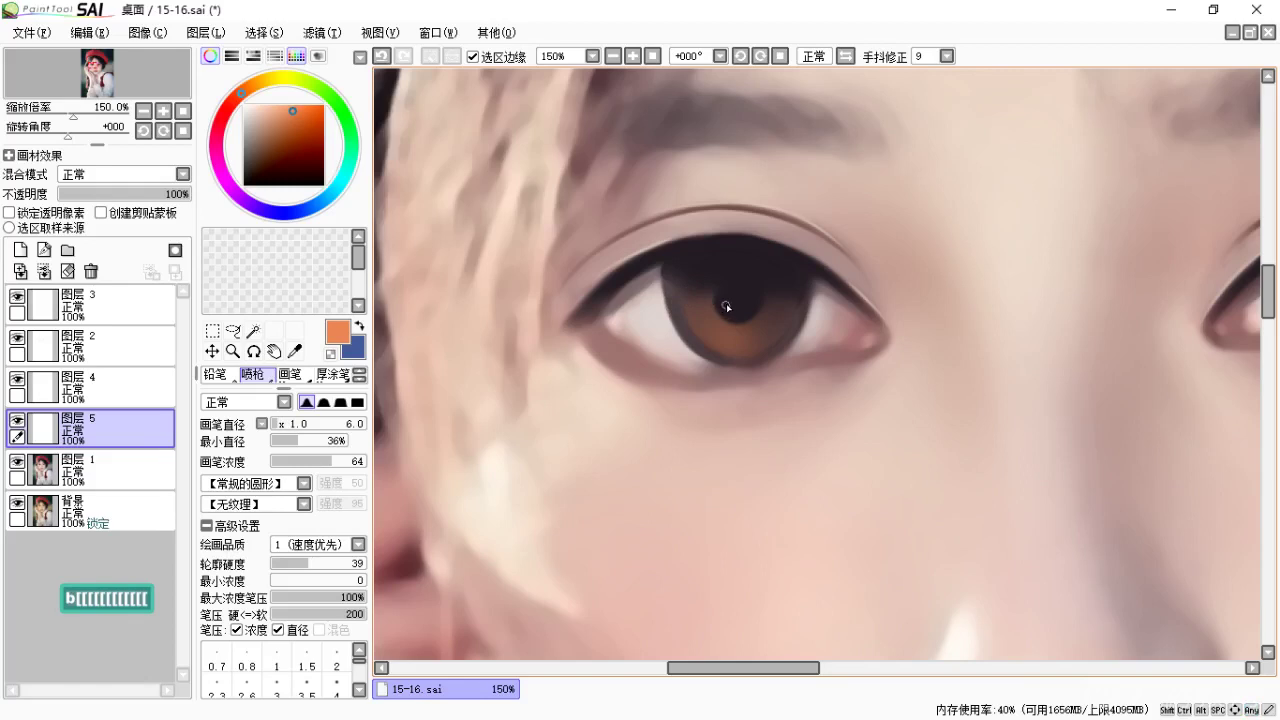
{"action": "key", "text": "bracketright"}
{"action": "left_click", "coordinate": [743, 313], "text": "alt"}
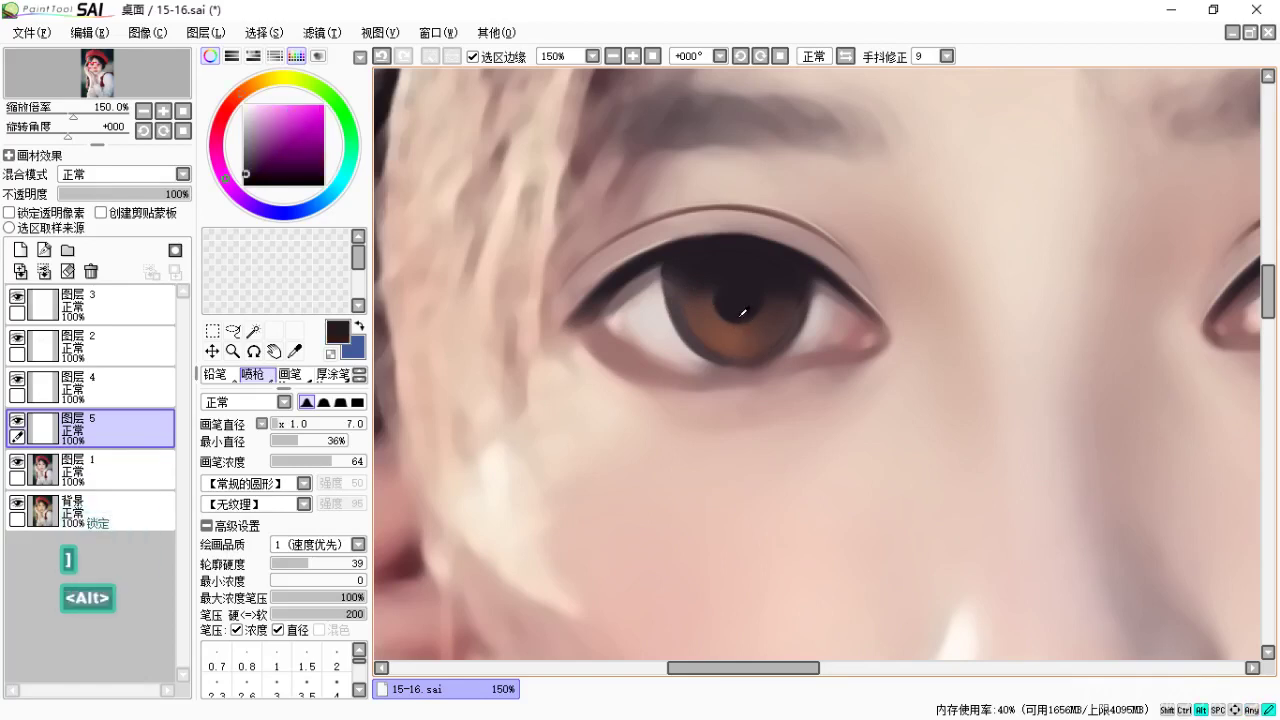
{"action": "key", "text": "ctrl+z"}
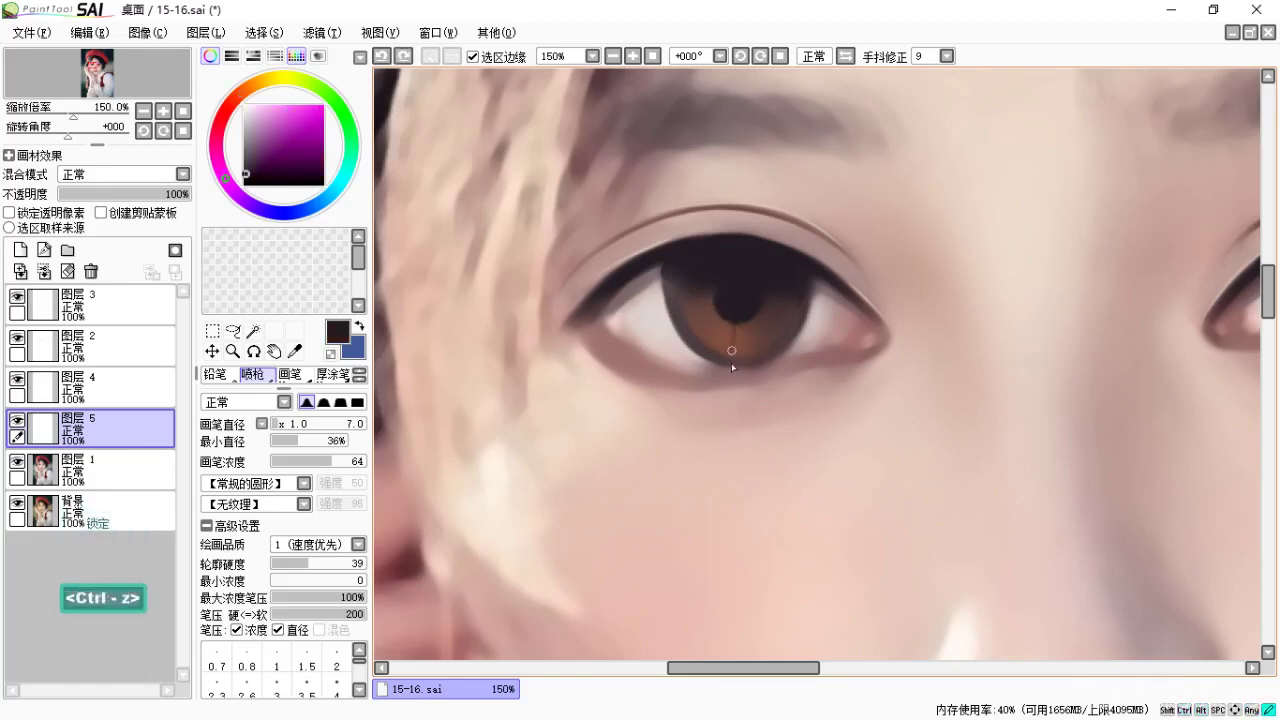
{"action": "key", "text": "space"}
{"action": "left_click_drag", "start_coordinate": [719, 310], "coordinate": [745, 316]}
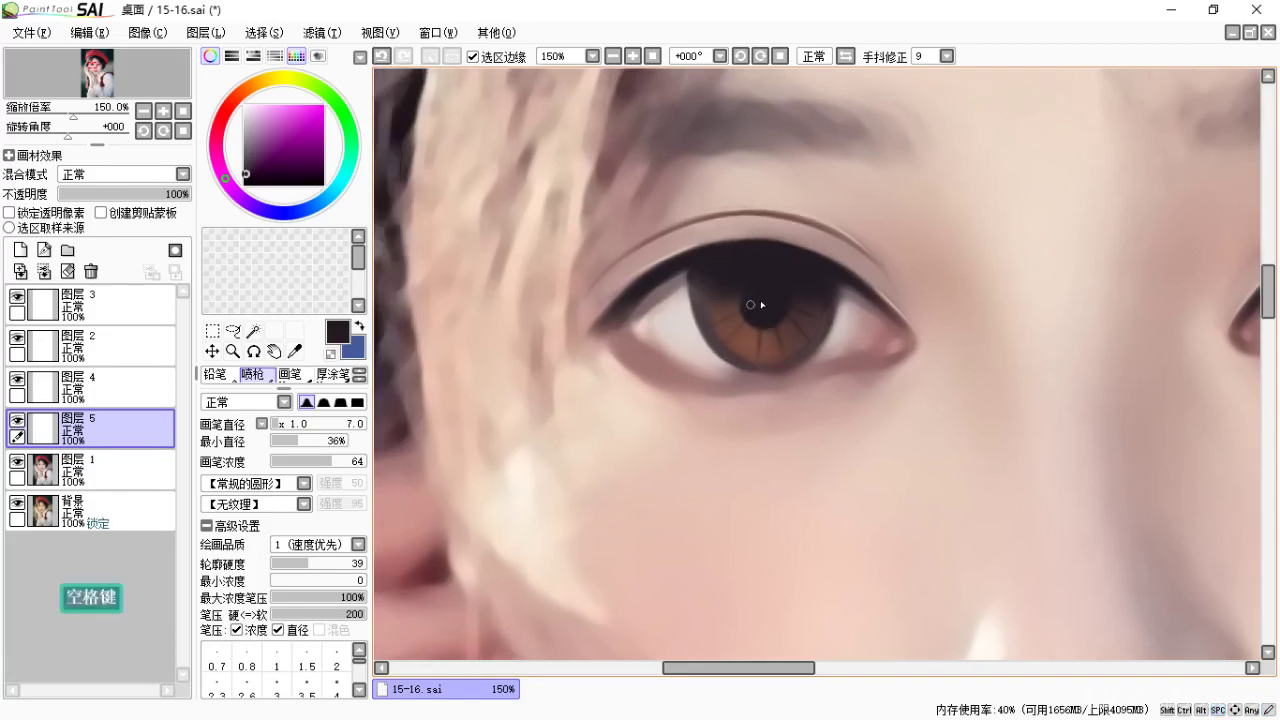
{"action": "key", "text": "ctrl+z"}
Draw matching thin dark radial lines around the pupil of the right-hand iris, undoing the unwanted stroke.
{"action": "key", "text": "space"}
{"action": "left_click_drag", "start_coordinate": [777, 325], "coordinate": [643, 314]}
{"action": "left_click_drag", "start_coordinate": [1003, 268], "coordinate": [731, 291]}
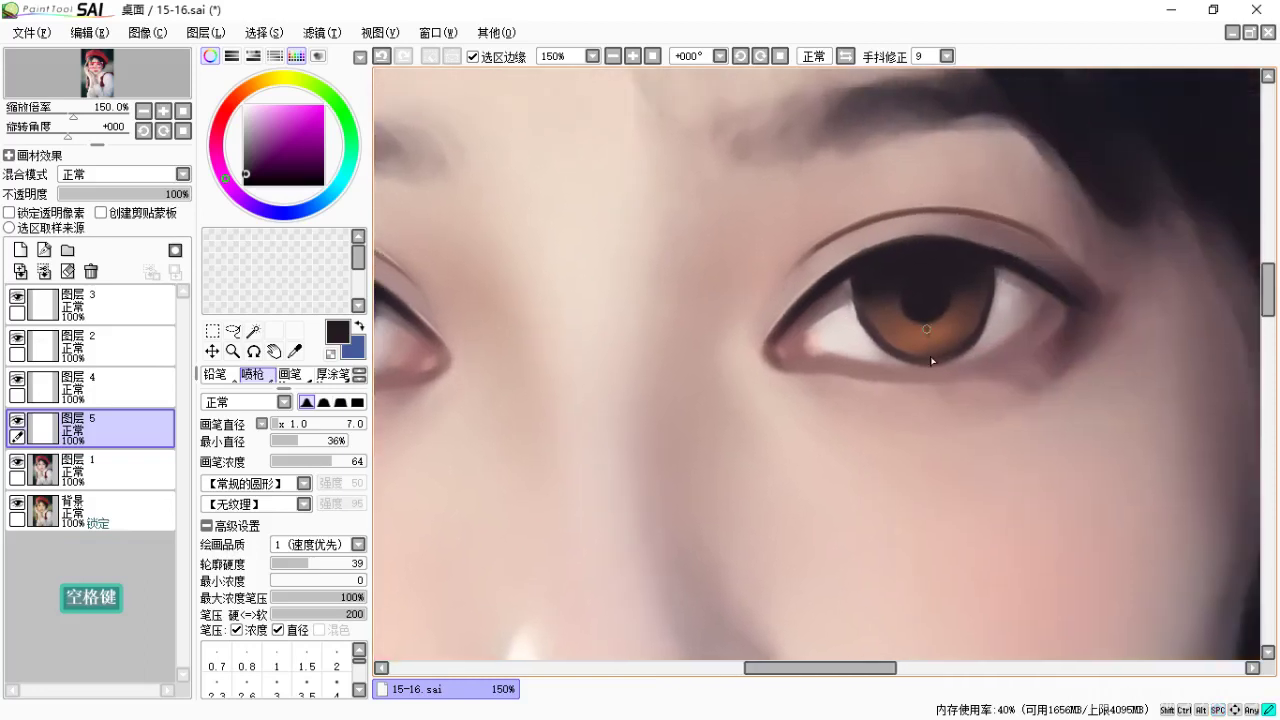
{"action": "key", "text": "ctrl+z"}
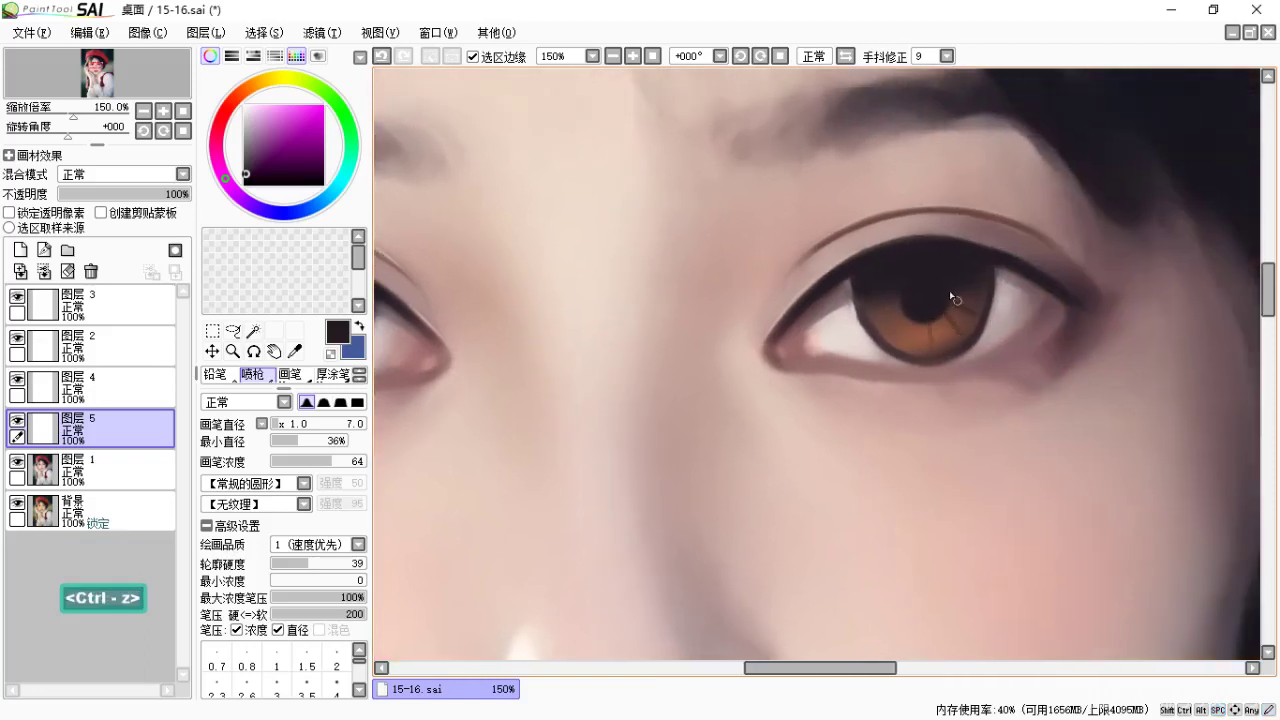
{"action": "key", "text": "space"}
{"action": "left_click_drag", "start_coordinate": [880, 346], "coordinate": [777, 354]}
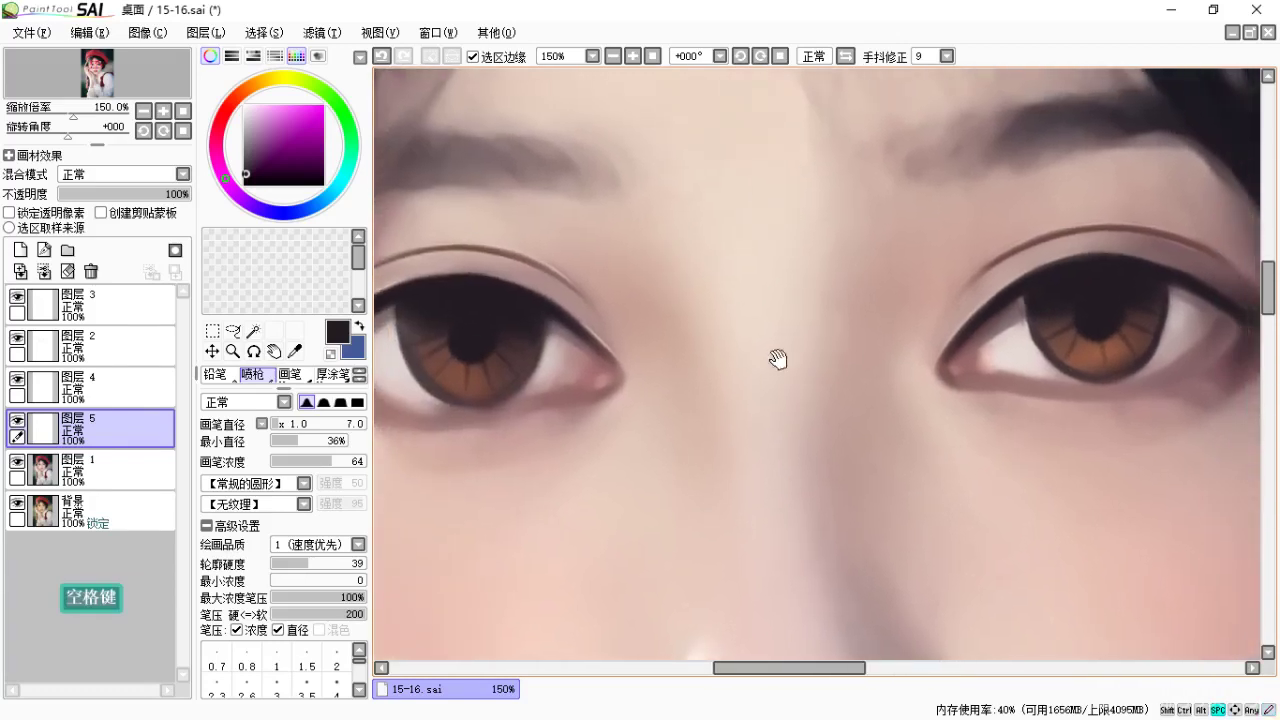
Add a new layer above 图层 5 and set its blending mode to 发光.
{"action": "left_click", "coordinate": [20, 249]}
{"action": "left_click", "coordinate": [104, 175]}
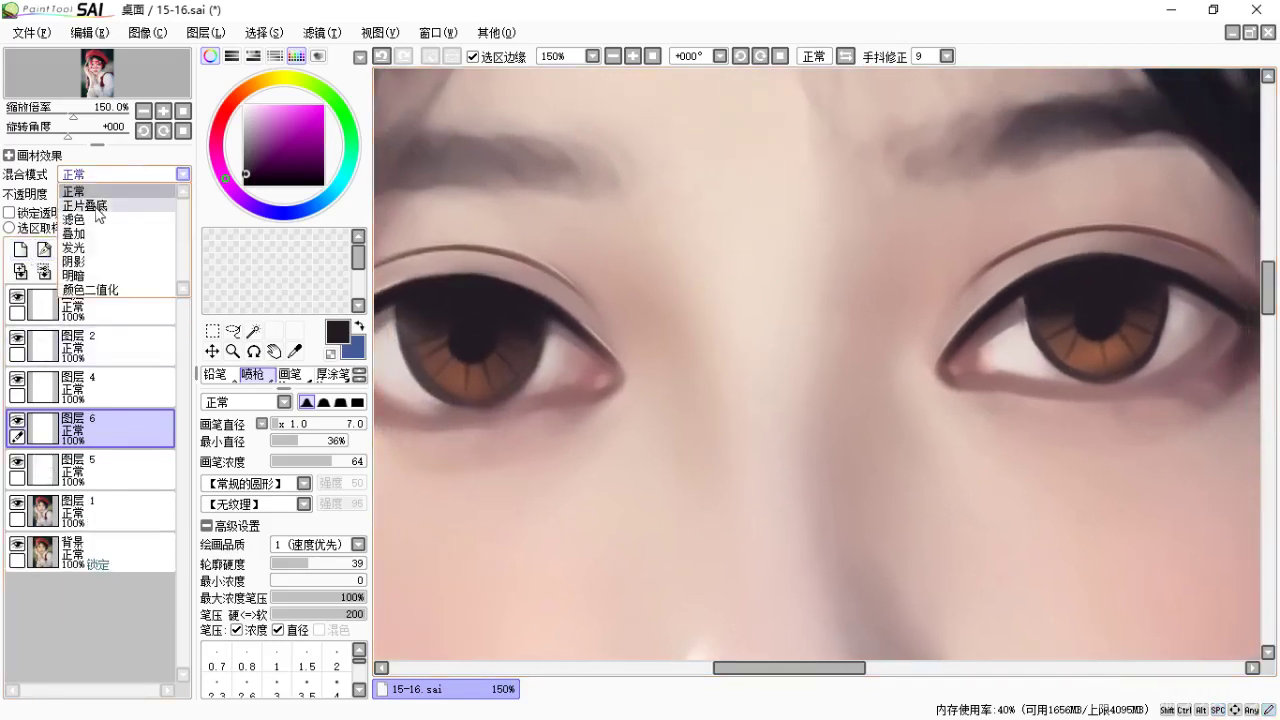
{"action": "left_click", "coordinate": [87, 258]}
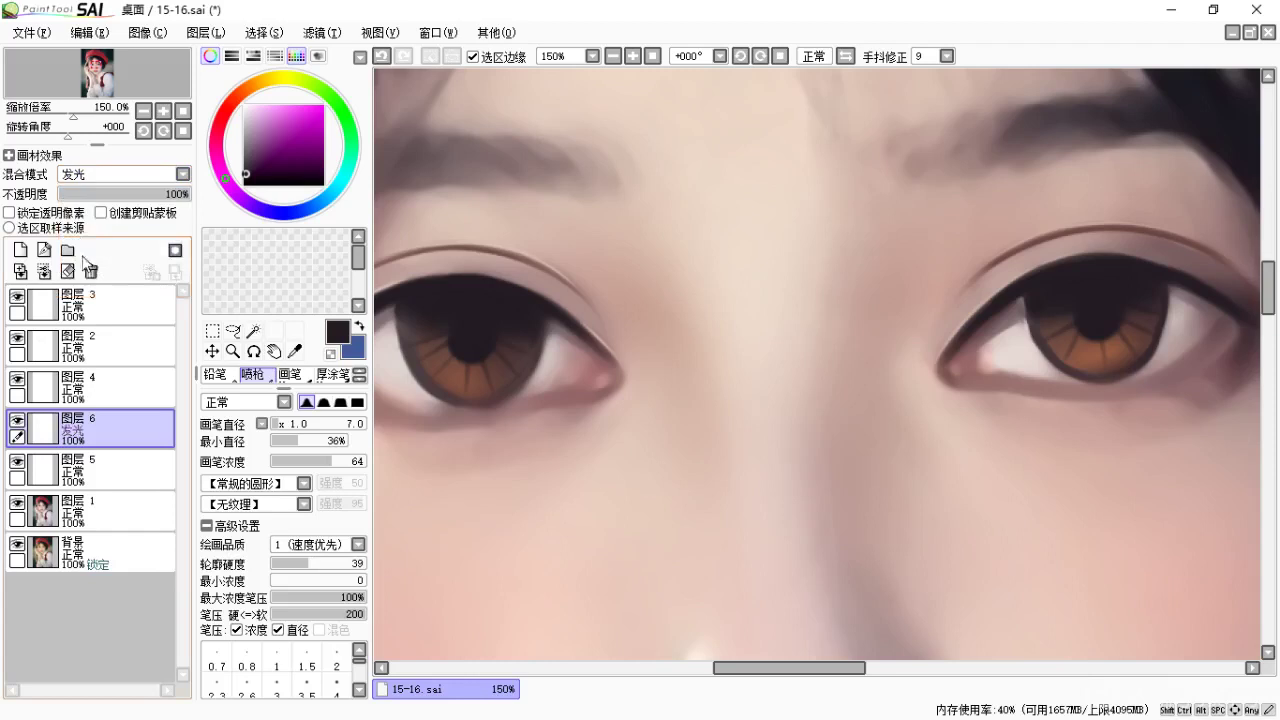
Choose a saturated orange as the paint colour and set the airbrush density to 100.
{"action": "left_click", "coordinate": [252, 117]}
{"action": "left_click", "coordinate": [243, 93]}
{"action": "left_click", "coordinate": [283, 115]}
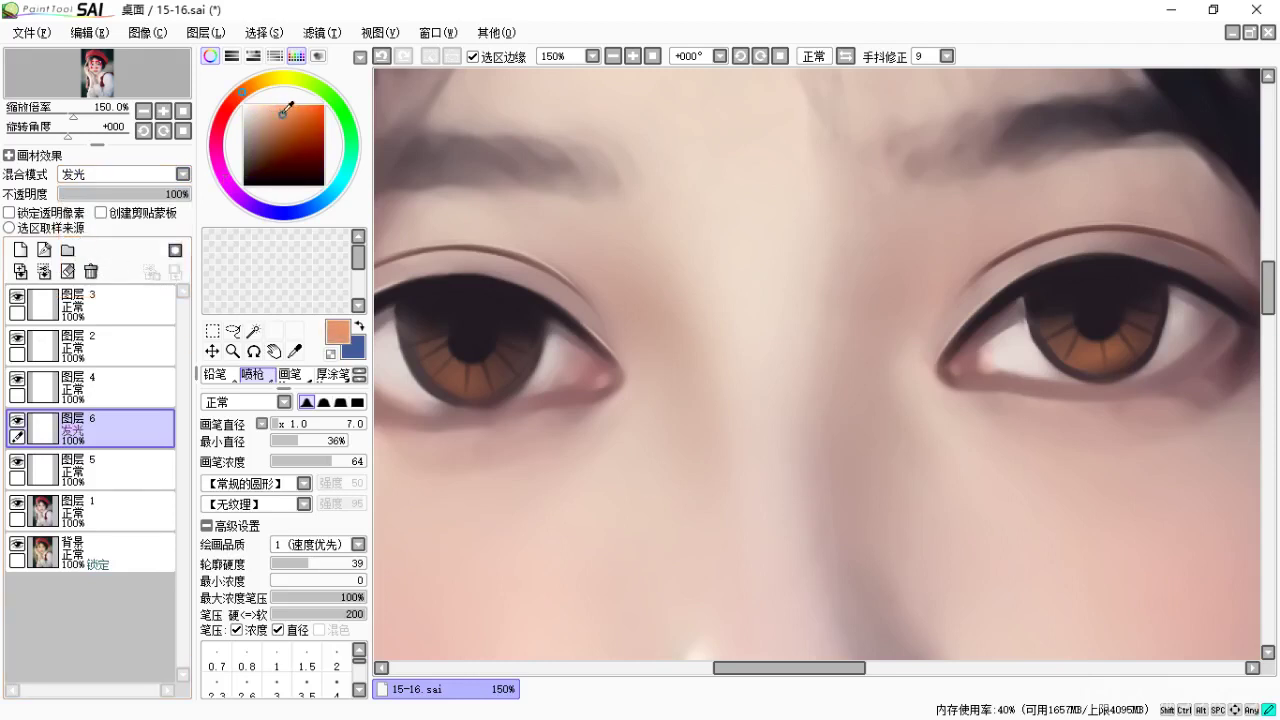
{"action": "left_click", "coordinate": [249, 93]}
{"action": "left_click_drag", "start_coordinate": [248, 92], "coordinate": [239, 99]}
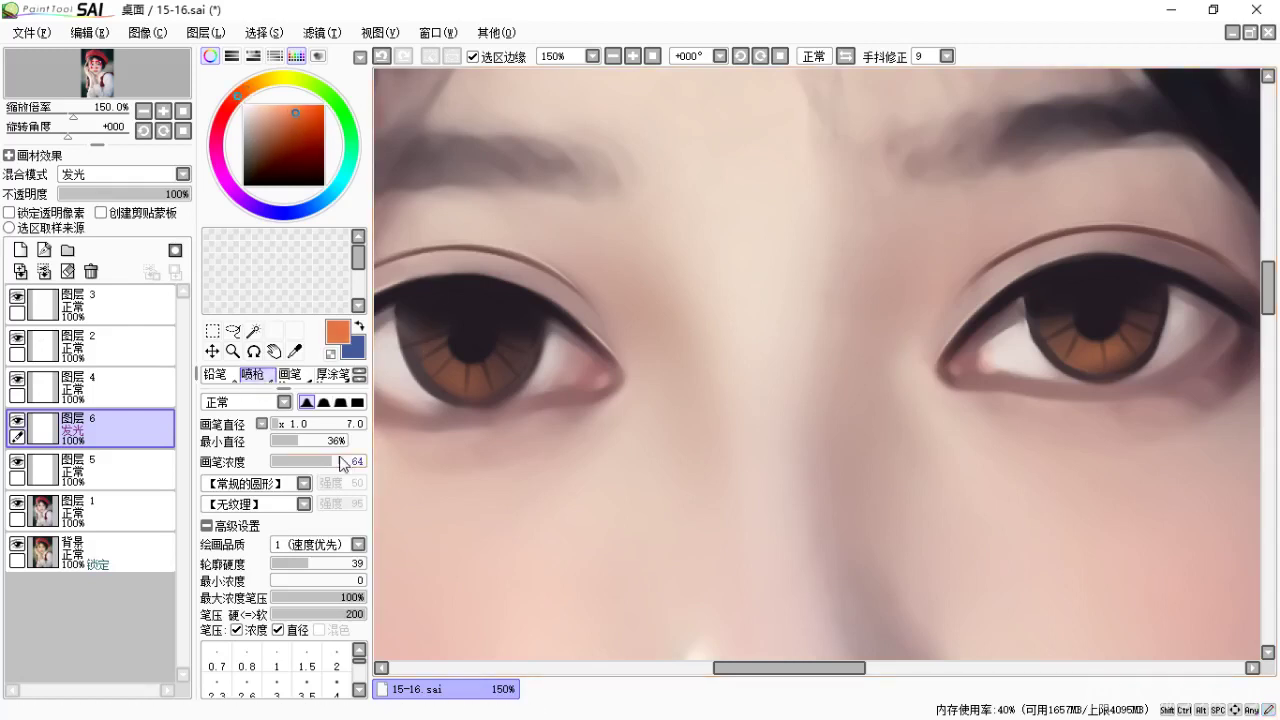
{"action": "left_click_drag", "start_coordinate": [337, 462], "coordinate": [395, 462]}
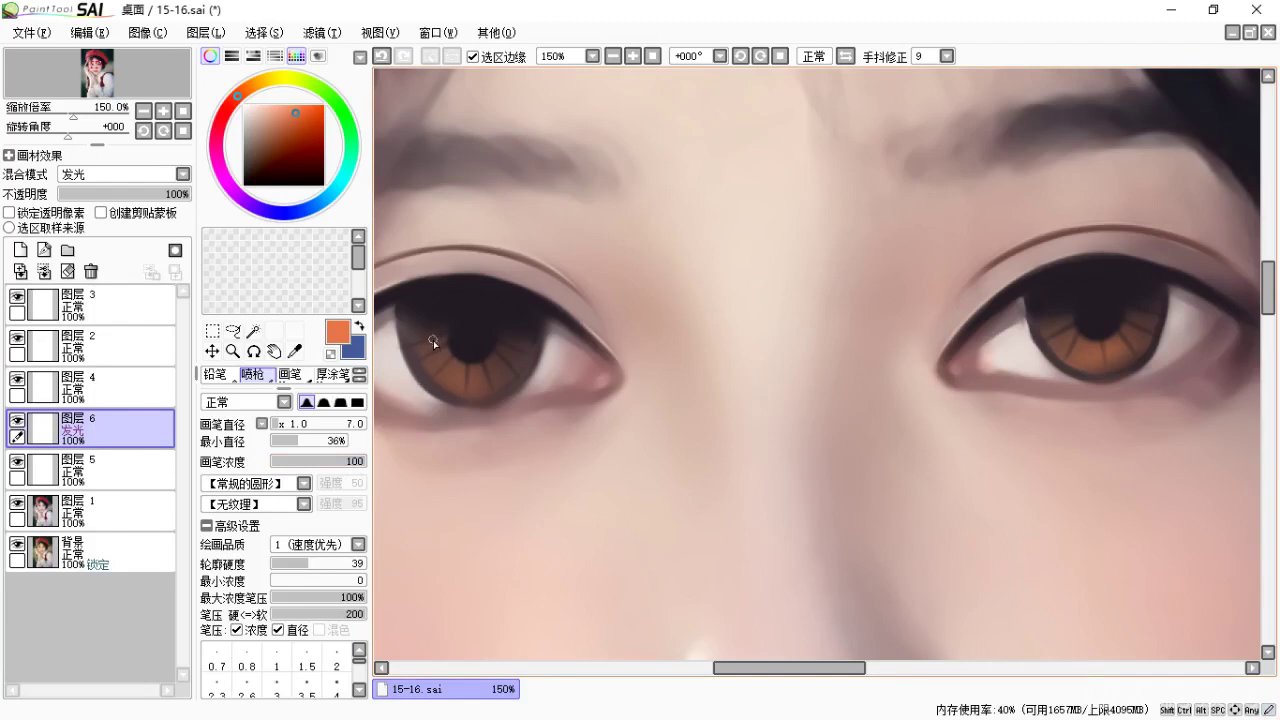
Try several orange glow strokes across the lower part of the left-hand iris with the airbrush at size 25.
{"action": "key", "text": "bracketright"}
{"action": "key", "text": "bracketright"}
{"action": "key", "text": "bracketright"}
{"action": "key", "text": "bracketright"}
{"action": "key", "text": "bracketright"}
{"action": "key", "text": "bracketright"}
{"action": "key", "text": "bracketright"}
{"action": "key", "text": "bracketright"}
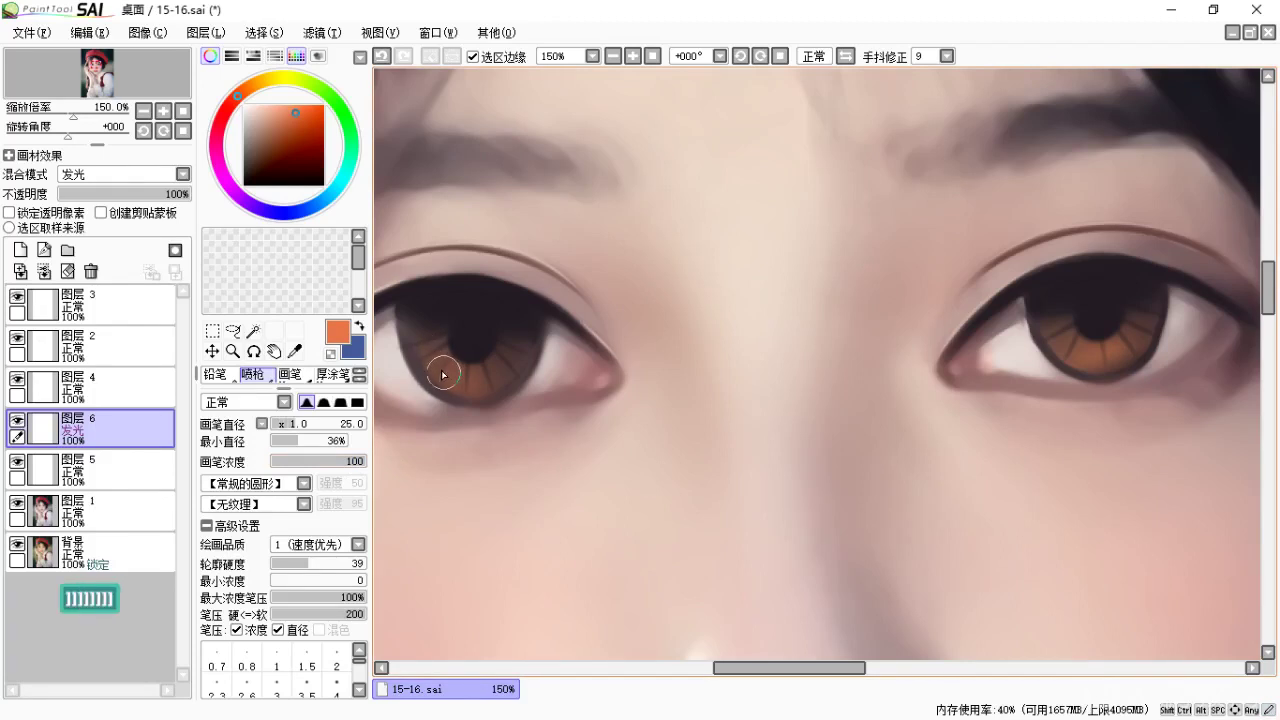
{"action": "left_click_drag", "start_coordinate": [418, 348], "coordinate": [508, 377]}
{"action": "key", "text": "ctrl+z"}
{"action": "mouse_move", "coordinate": [414, 346]}
{"action": "left_mouse_down"}
{"action": "mouse_move", "coordinate": [500, 385]}
{"action": "mouse_move", "coordinate": [516, 358]}
{"action": "left_mouse_up"}
{"action": "key", "text": "space"}
{"action": "key", "text": "ctrl+z"}
{"action": "left_click_drag", "start_coordinate": [443, 337], "coordinate": [523, 363]}
{"action": "key", "text": "ctrl+z"}
Paint a bright orange glow in the lower-left part of the left-hand iris with the airbrush at size 39, redoing the first stroke.
{"action": "left_click_drag", "start_coordinate": [296, 424], "coordinate": [308, 424]}
{"action": "left_click_drag", "start_coordinate": [451, 347], "coordinate": [531, 363]}
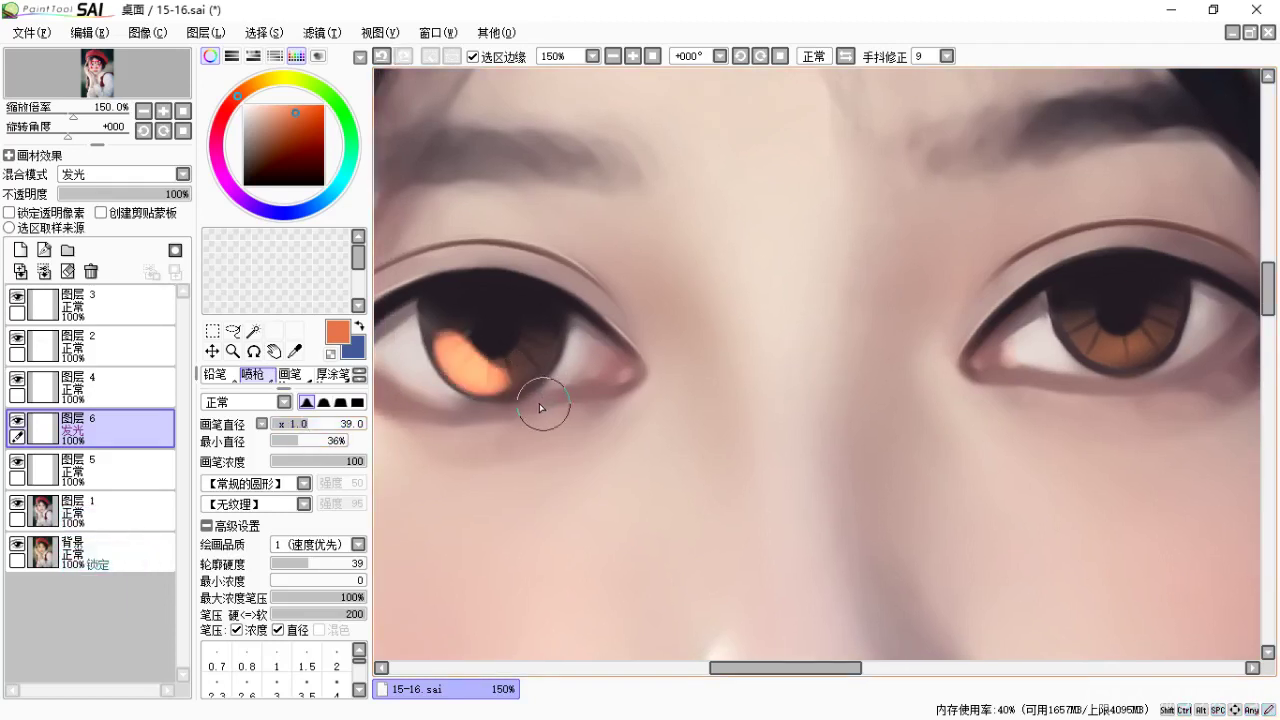
{"action": "key", "text": "ctrl+z"}
{"action": "left_click_drag", "start_coordinate": [449, 337], "coordinate": [528, 388]}
{"action": "key", "text": "space"}
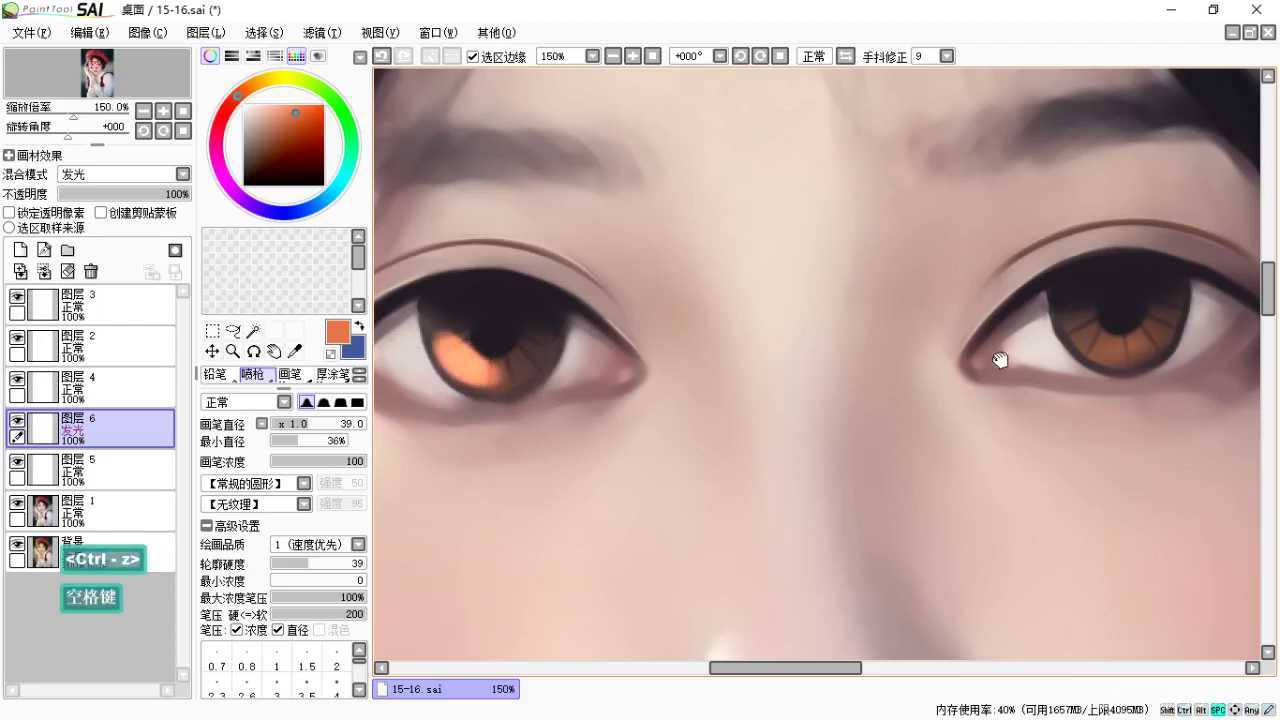
Paint a matching bright orange glow in the lower-left part of the right-hand iris.
{"action": "left_click_drag", "start_coordinate": [1000, 360], "coordinate": [909, 338]}
{"action": "left_click_drag", "start_coordinate": [983, 306], "coordinate": [1060, 326]}
{"action": "key", "text": "ctrl+z"}
{"action": "key", "text": "space"}
{"action": "left_click_drag", "start_coordinate": [929, 370], "coordinate": [953, 327]}
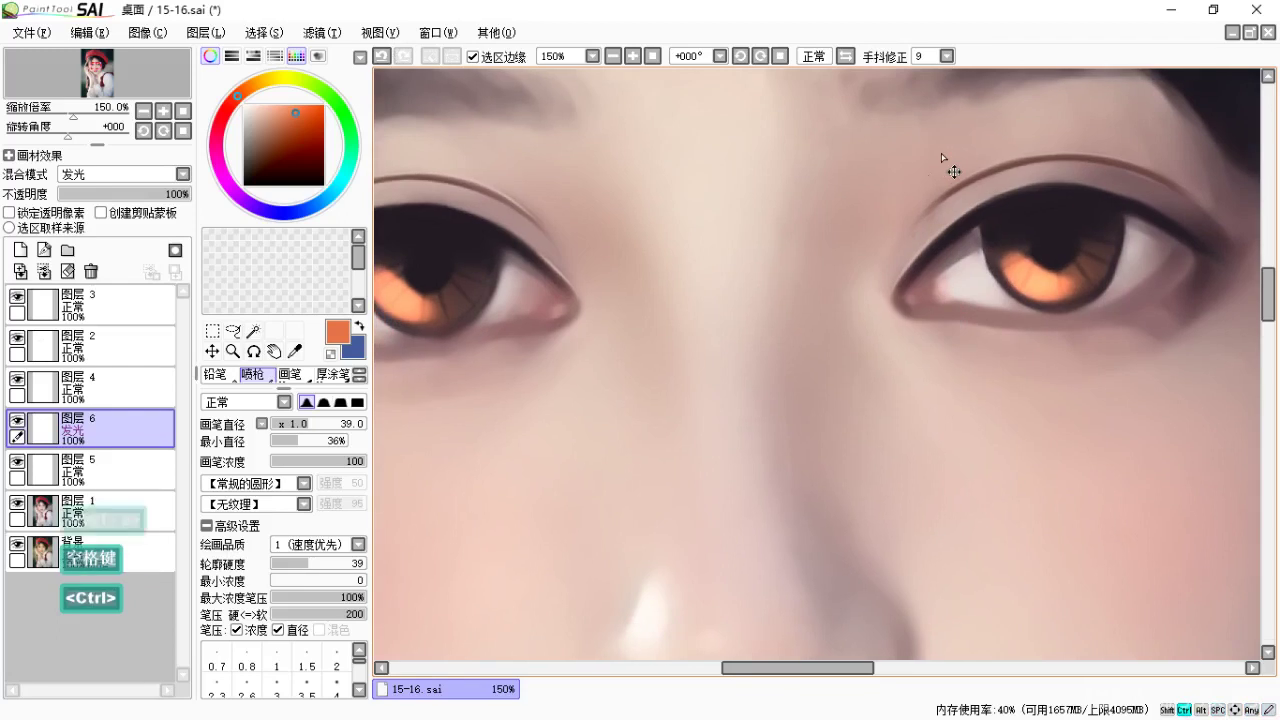
Switch to the blending brush at size 50 and compare the irises with the glow layer 图层 6 hidden and shown.
{"action": "key", "text": "ctrl+minus"}
{"action": "key", "text": "ctrl+minus"}
{"action": "key", "text": "space"}
{"action": "mouse_move", "coordinate": [828, 277]}
{"action": "left_mouse_down"}
{"action": "mouse_move", "coordinate": [806, 366]}
{"action": "mouse_move", "coordinate": [729, 386]}
{"action": "left_mouse_up"}
{"action": "key", "text": "c"}
{"action": "key", "text": "bracketleft"}
{"action": "key", "text": "bracketleft"}
{"action": "key", "text": "bracketleft"}
{"action": "key", "text": "bracketleft"}
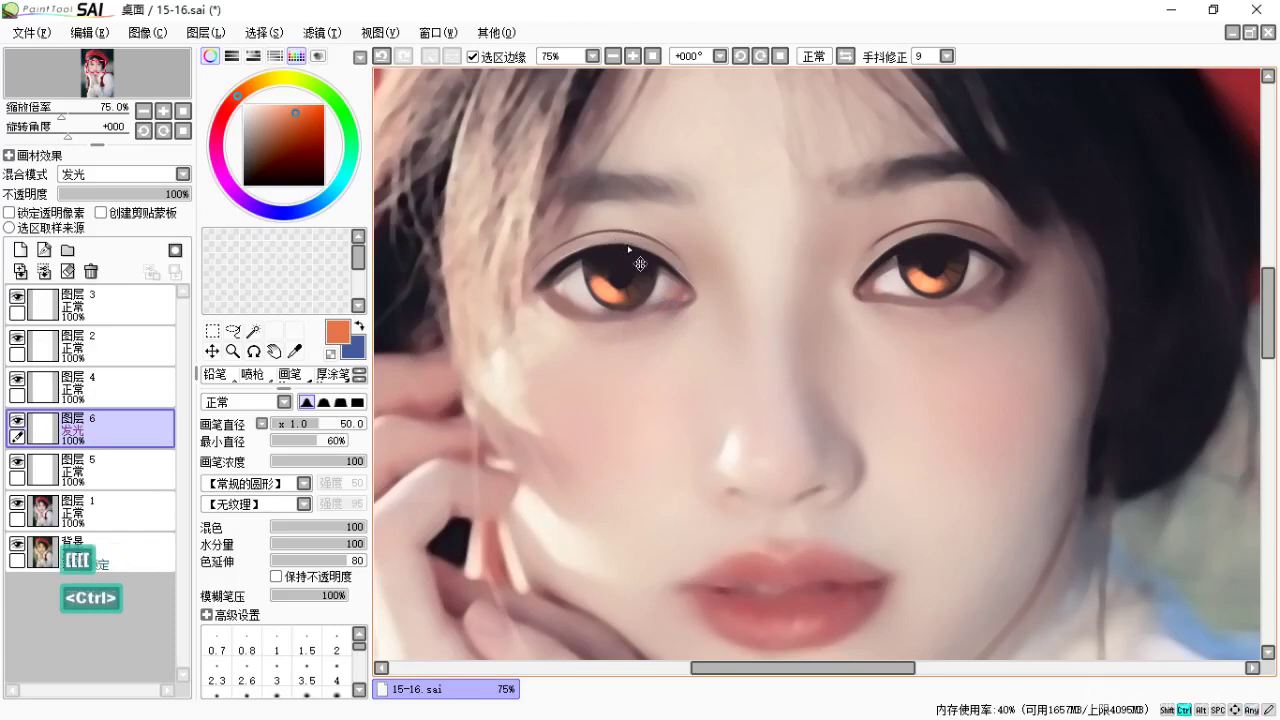
{"action": "key", "text": "ctrl+equal"}
{"action": "key", "text": "ctrl+equal"}
{"action": "key", "text": "space"}
{"action": "mouse_move", "coordinate": [857, 349]}
{"action": "left_mouse_down"}
{"action": "mouse_move", "coordinate": [819, 363]}
{"action": "mouse_move", "coordinate": [846, 343]}
{"action": "left_mouse_up"}
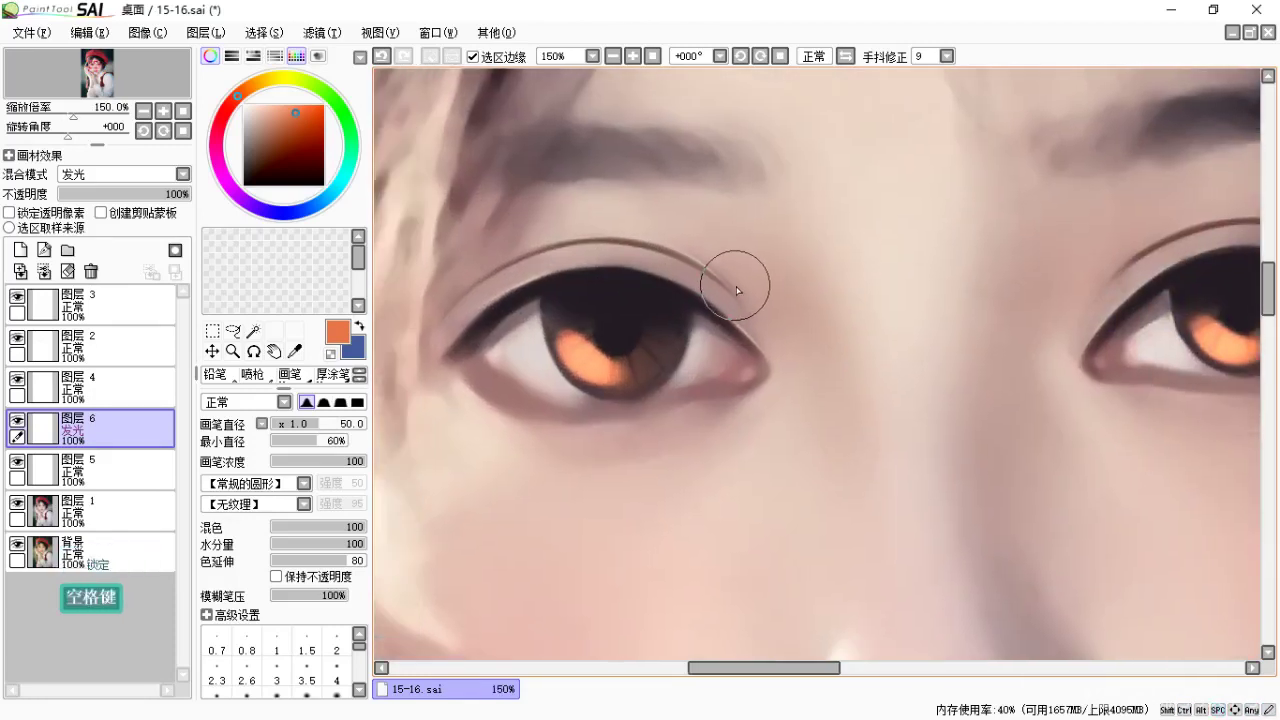
{"action": "left_click", "coordinate": [17, 425]}
{"action": "left_click", "coordinate": [17, 425]}
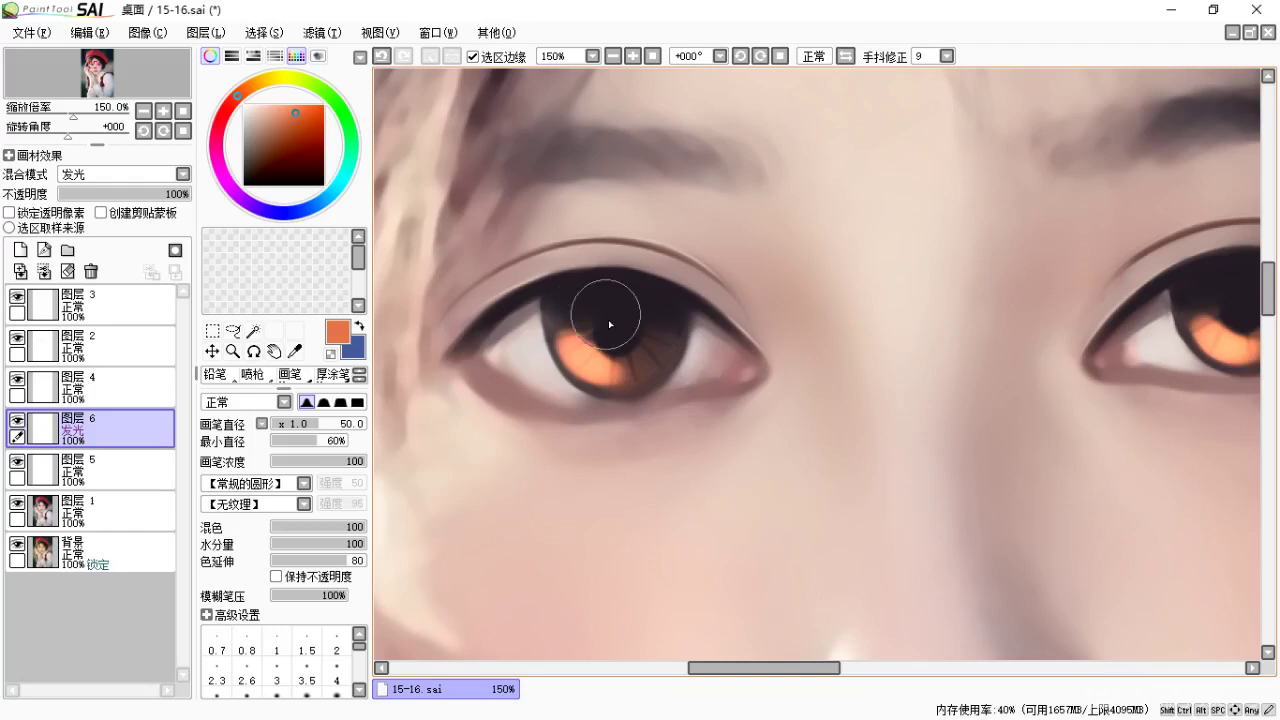
Soften the edges of the orange glow in the left-hand iris with the blending brush at size 30.
{"action": "key", "text": "bracketleft"}
{"action": "key", "text": "bracketleft"}
{"action": "key", "text": "bracketleft"}
{"action": "key", "text": "space"}
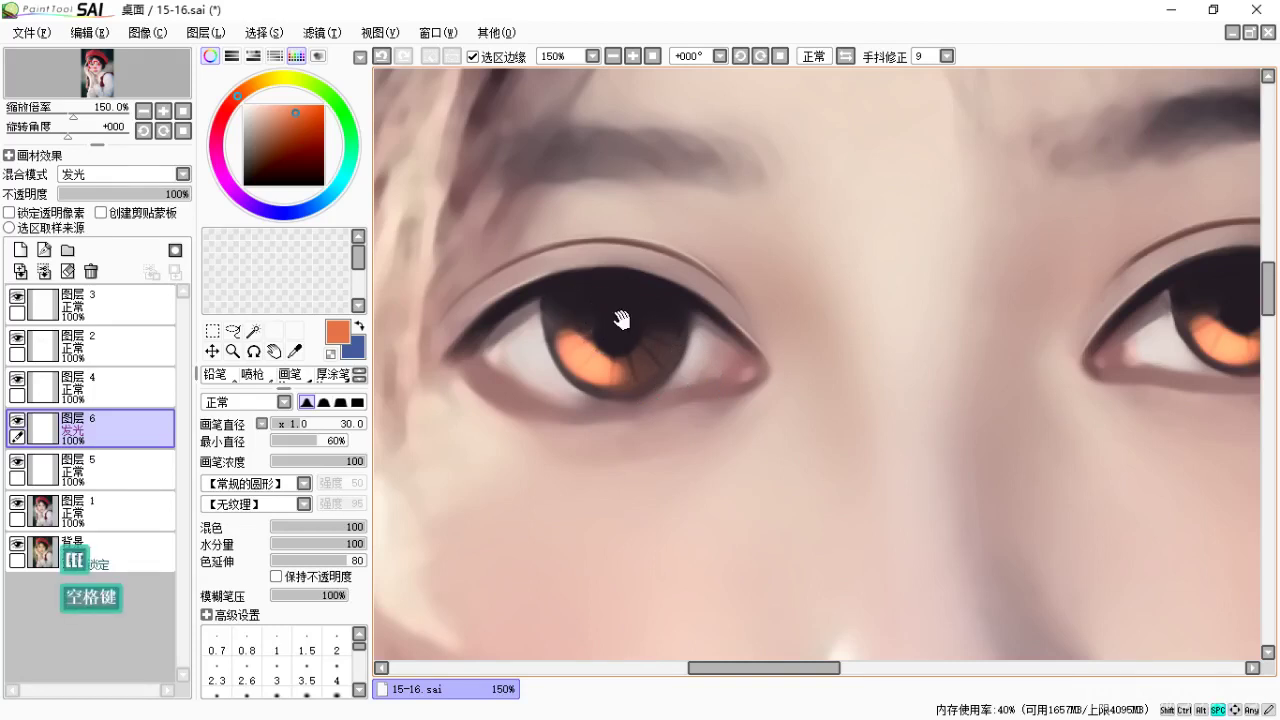
{"action": "left_click_drag", "start_coordinate": [621, 320], "coordinate": [621, 265]}
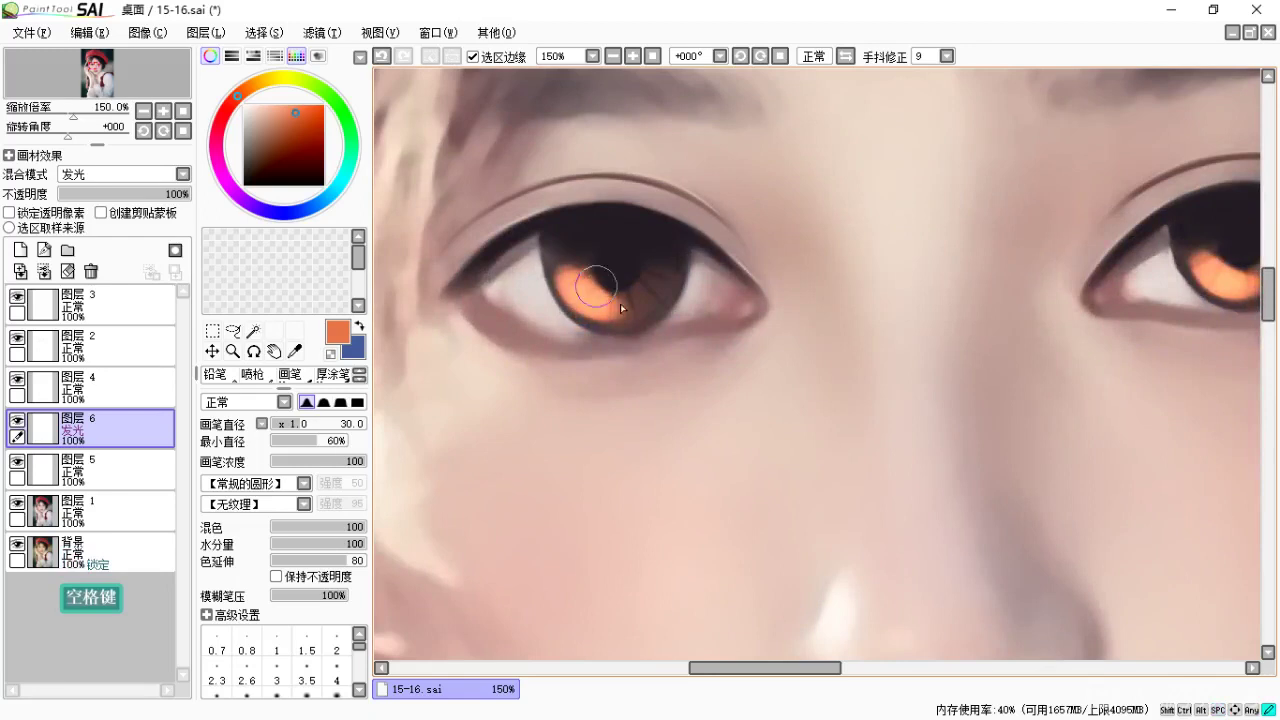
{"action": "key", "text": "space"}
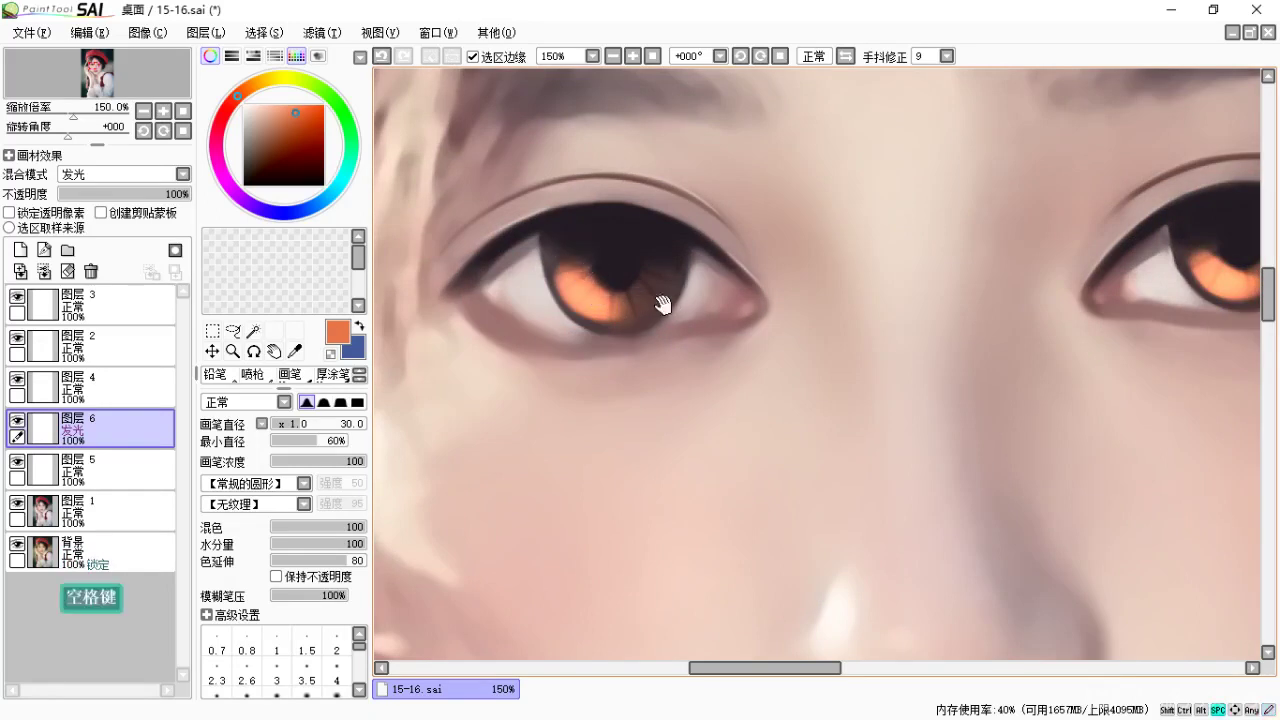
Soften the edges of the orange glow in the right-hand iris with the same size 30 blending brush.
{"action": "left_click_drag", "start_coordinate": [662, 305], "coordinate": [594, 306]}
{"action": "key", "text": "space"}
{"action": "mouse_move", "coordinate": [934, 240]}
{"action": "left_mouse_down"}
{"action": "mouse_move", "coordinate": [815, 242]}
{"action": "mouse_move", "coordinate": [962, 254]}
{"action": "left_mouse_up"}
{"action": "key", "text": "space"}
{"action": "mouse_move", "coordinate": [882, 236]}
{"action": "left_mouse_down"}
{"action": "mouse_move", "coordinate": [900, 256]}
{"action": "mouse_move", "coordinate": [900, 290]}
{"action": "mouse_move", "coordinate": [943, 316]}
{"action": "mouse_move", "coordinate": [999, 319]}
{"action": "left_mouse_up"}
{"action": "key", "text": "space"}
{"action": "key", "text": "space"}
{"action": "key", "text": "space"}
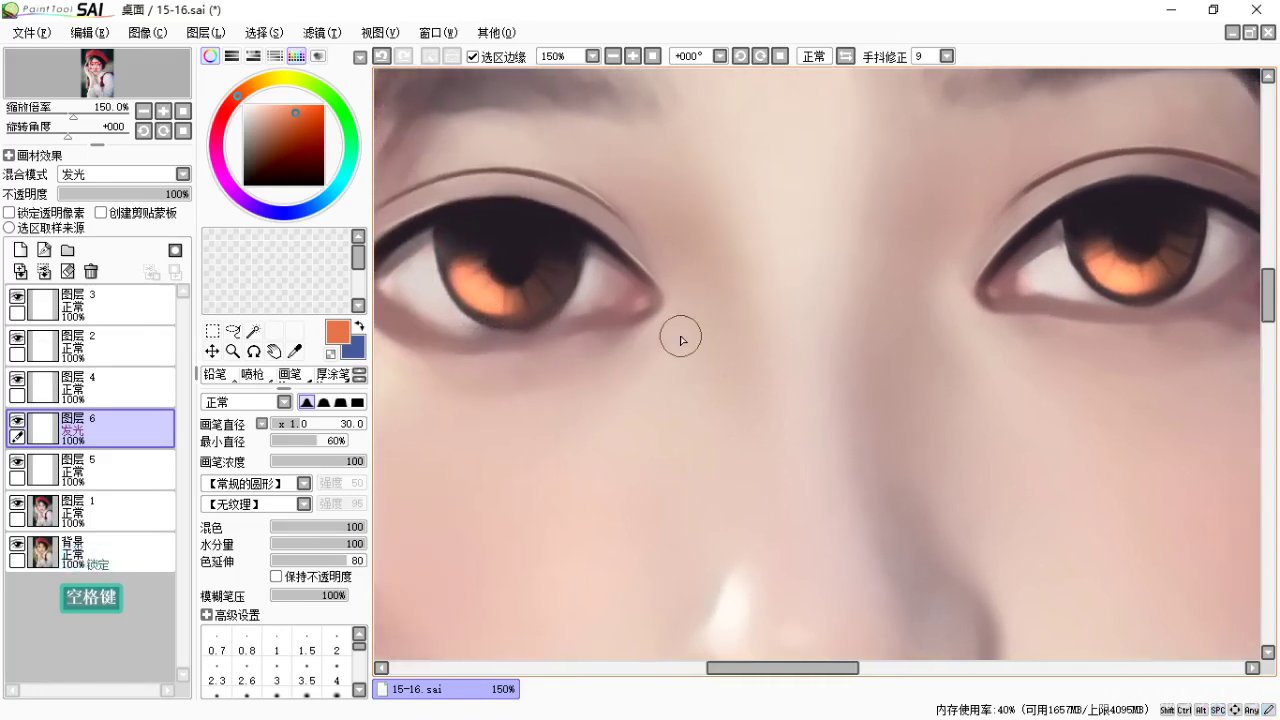
Examine the glowing irises in the context of the whole face and again up close.
{"action": "key", "text": "ctrl+minus"}
{"action": "key", "text": "ctrl+minus"}
{"action": "key", "text": "ctrl+minus"}
{"action": "key", "text": "ctrl+minus"}
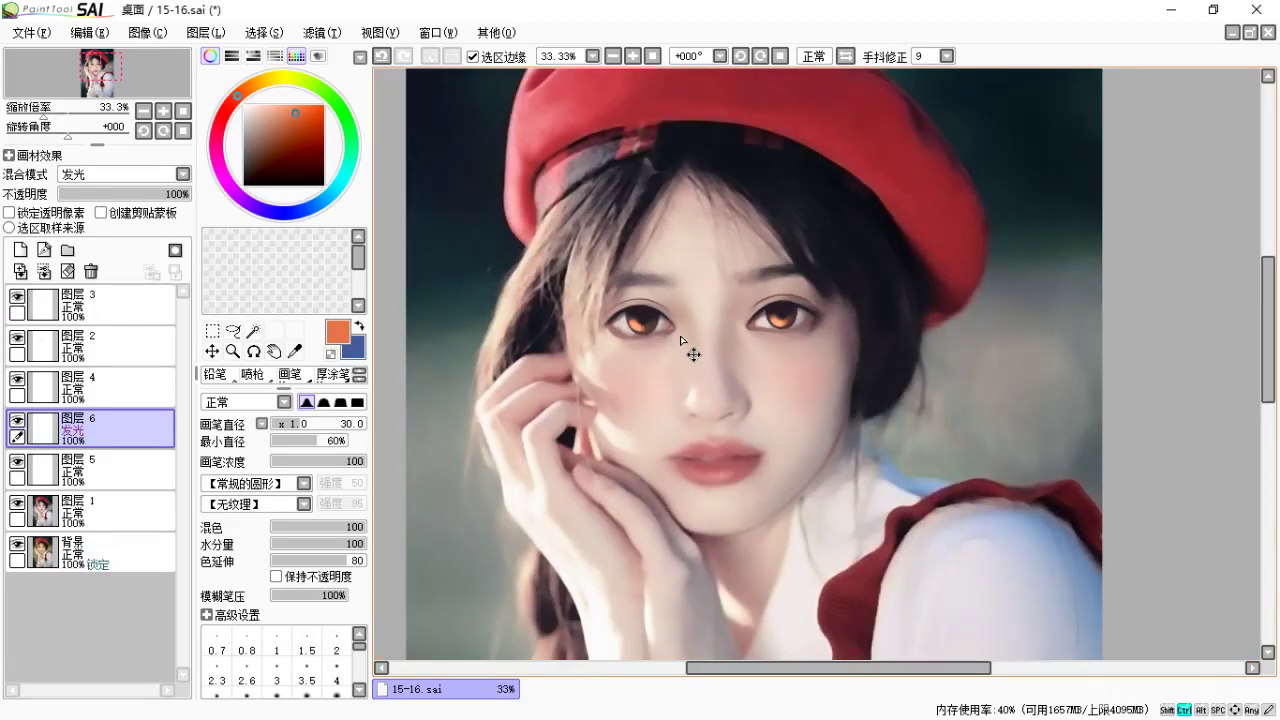
{"action": "key", "text": "ctrl"}
{"action": "key", "text": "ctrl+equal"}
{"action": "key", "text": "ctrl+equal"}
{"action": "key", "text": "ctrl+equal"}
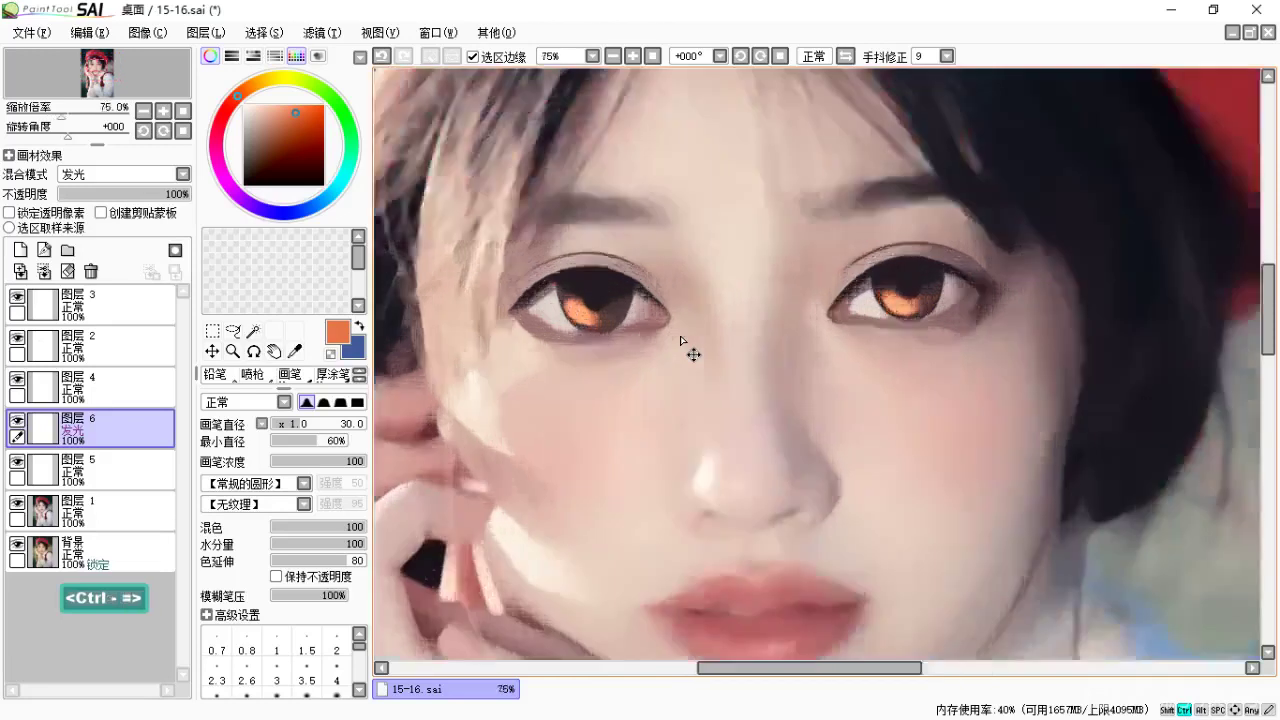
{"action": "key", "text": "space"}
{"action": "left_click_drag", "start_coordinate": [677, 234], "coordinate": [723, 253]}
Try a hue shift of +4 on the glow layer 图层 6 with the Hue/Saturation filter.
{"action": "left_click_drag", "start_coordinate": [186, 194], "coordinate": [243, 192]}
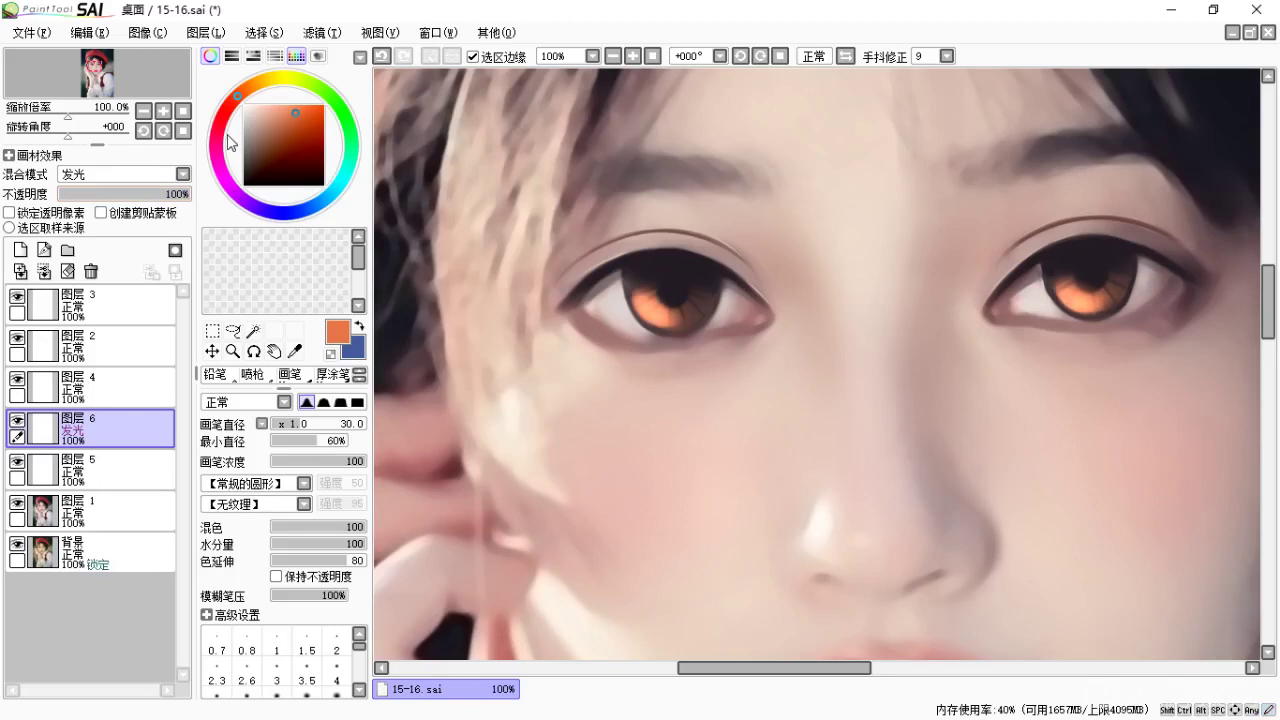
{"action": "key", "text": "ctrl+u"}
{"action": "mouse_move", "coordinate": [1092, 117]}
{"action": "left_mouse_down"}
{"action": "mouse_move", "coordinate": [1113, 125]}
{"action": "mouse_move", "coordinate": [1077, 123]}
{"action": "mouse_move", "coordinate": [1206, 131]}
{"action": "mouse_move", "coordinate": [1040, 131]}
{"action": "mouse_move", "coordinate": [1099, 128]}
{"action": "left_mouse_up"}
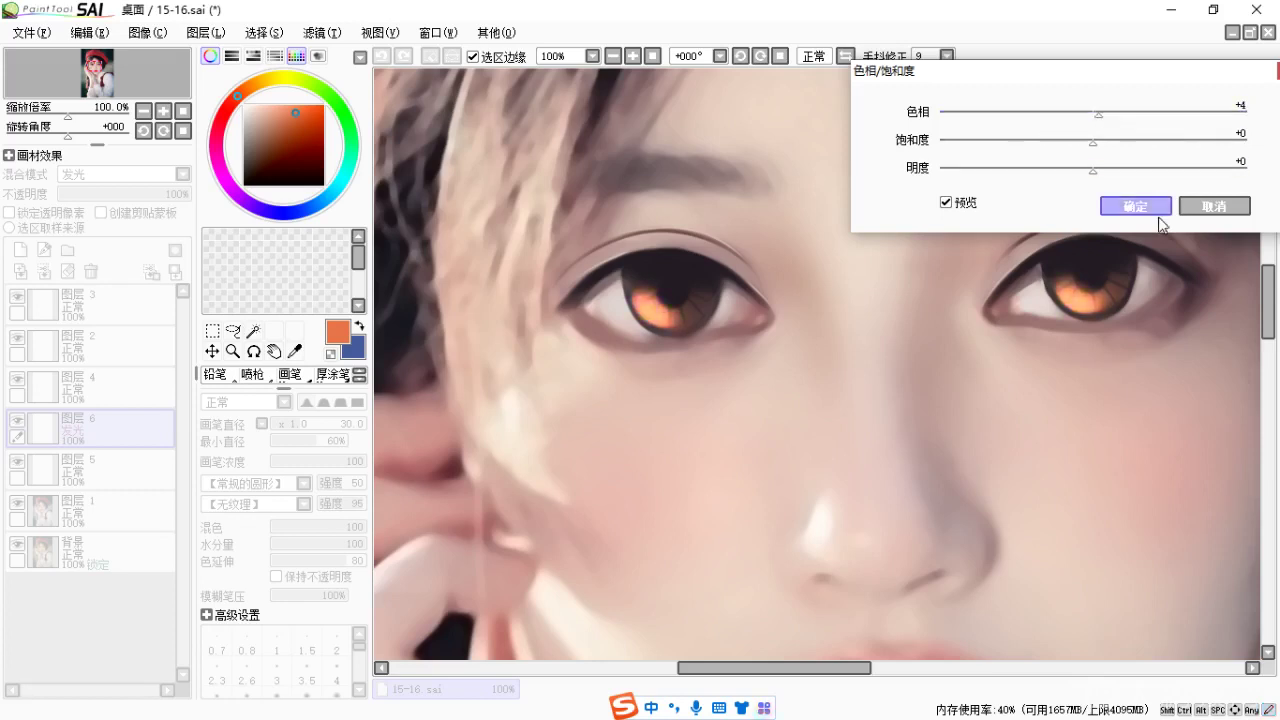
{"action": "left_click", "coordinate": [1214, 206]}
{"action": "key", "text": "space"}
{"action": "left_click_drag", "start_coordinate": [677, 259], "coordinate": [677, 290]}
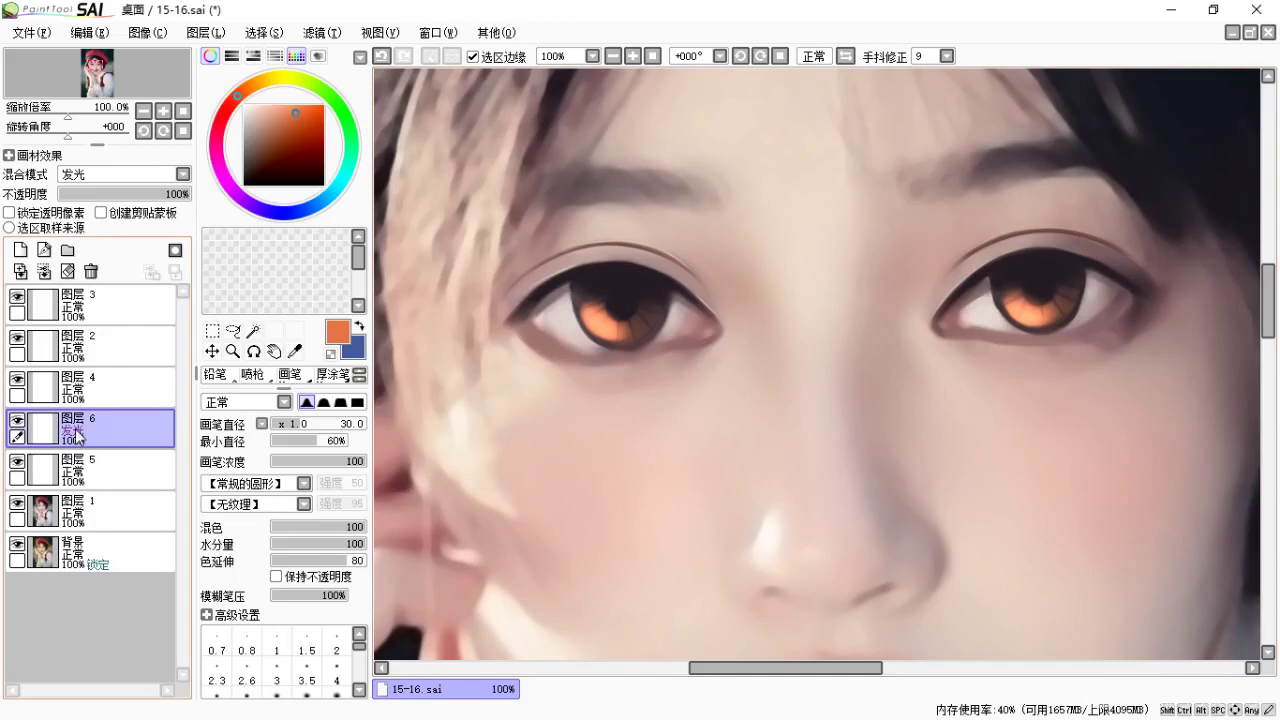
Prepare the airbrush at density 30 and size 16 and try a small glow dab in the left-hand iris.
{"action": "left_click", "coordinate": [295, 460]}
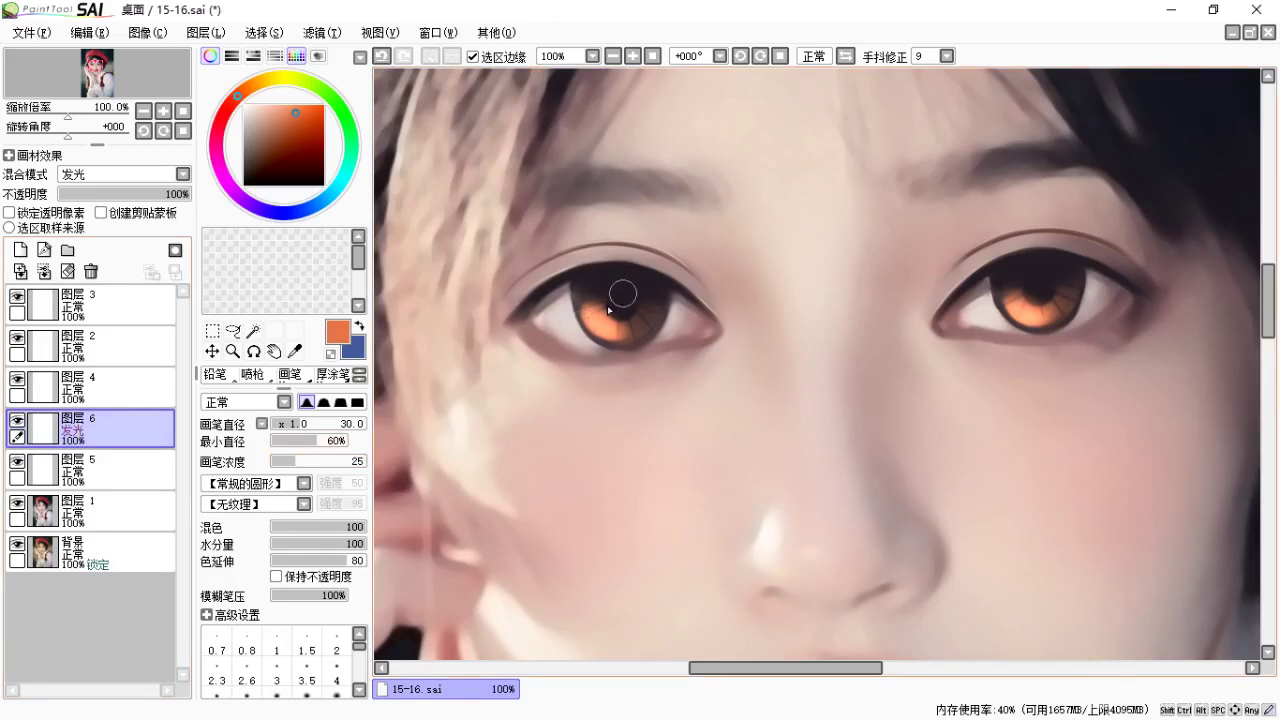
{"action": "left_click", "coordinate": [258, 376]}
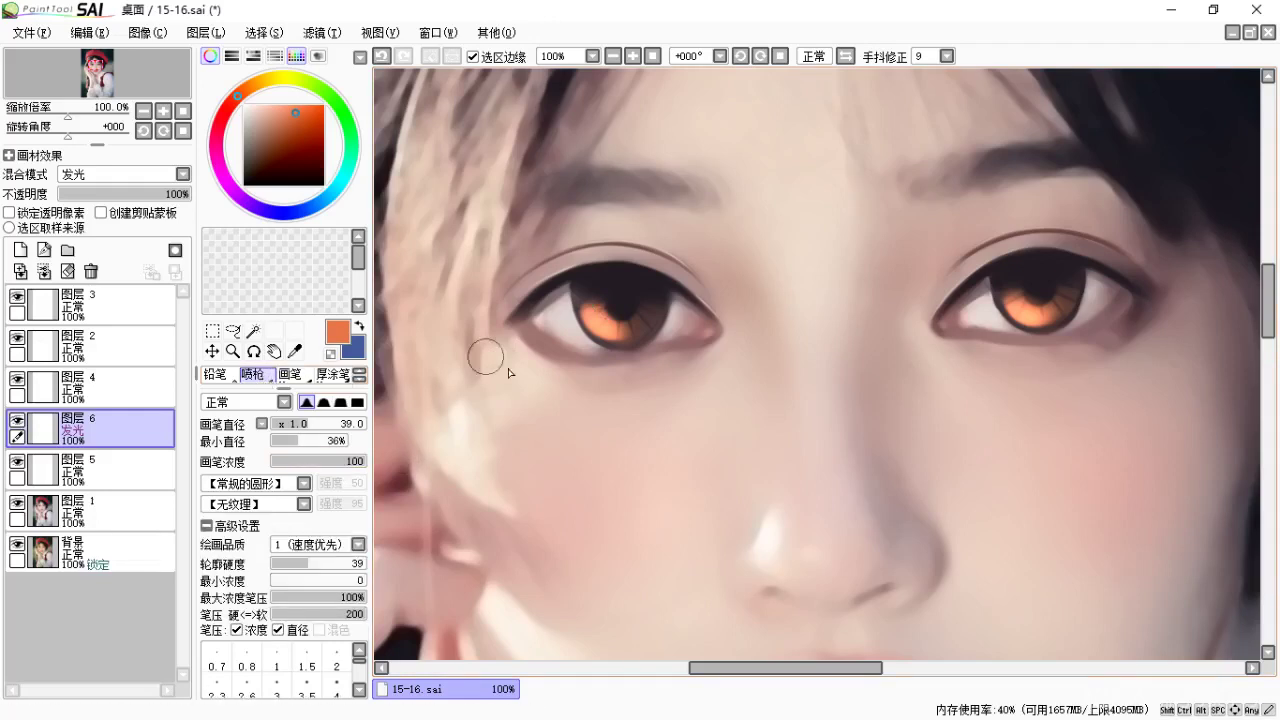
{"action": "left_click_drag", "start_coordinate": [337, 467], "coordinate": [301, 466]}
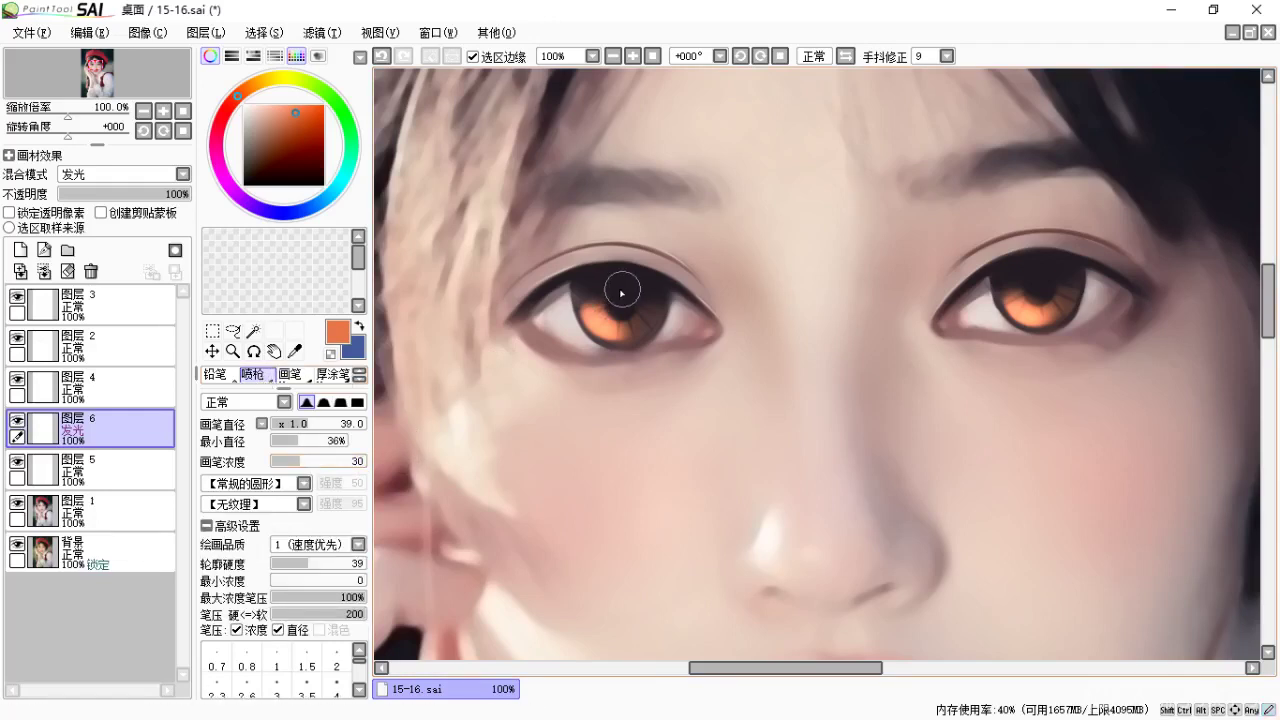
{"action": "key", "text": "bracketleft"}
{"action": "key", "text": "bracketleft"}
{"action": "key", "text": "bracketleft"}
{"action": "key", "text": "bracketleft"}
{"action": "key", "text": "bracketleft"}
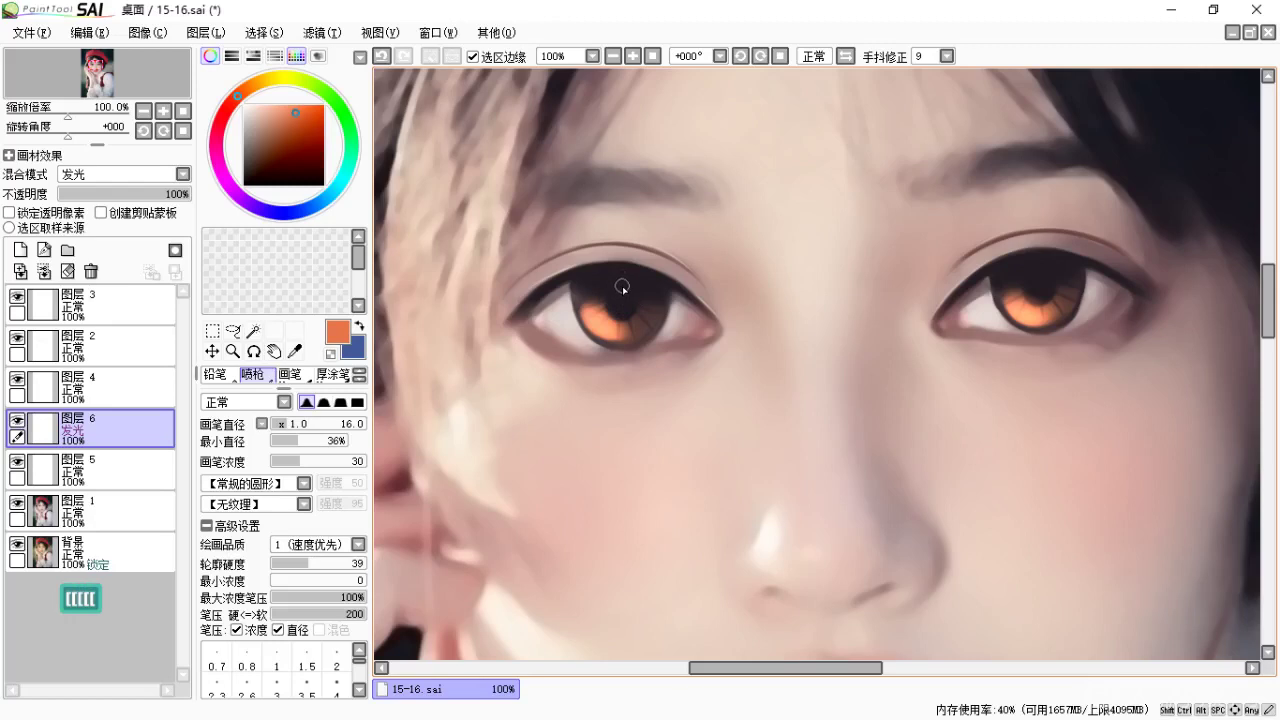
{"action": "key", "text": "ctrl+z"}
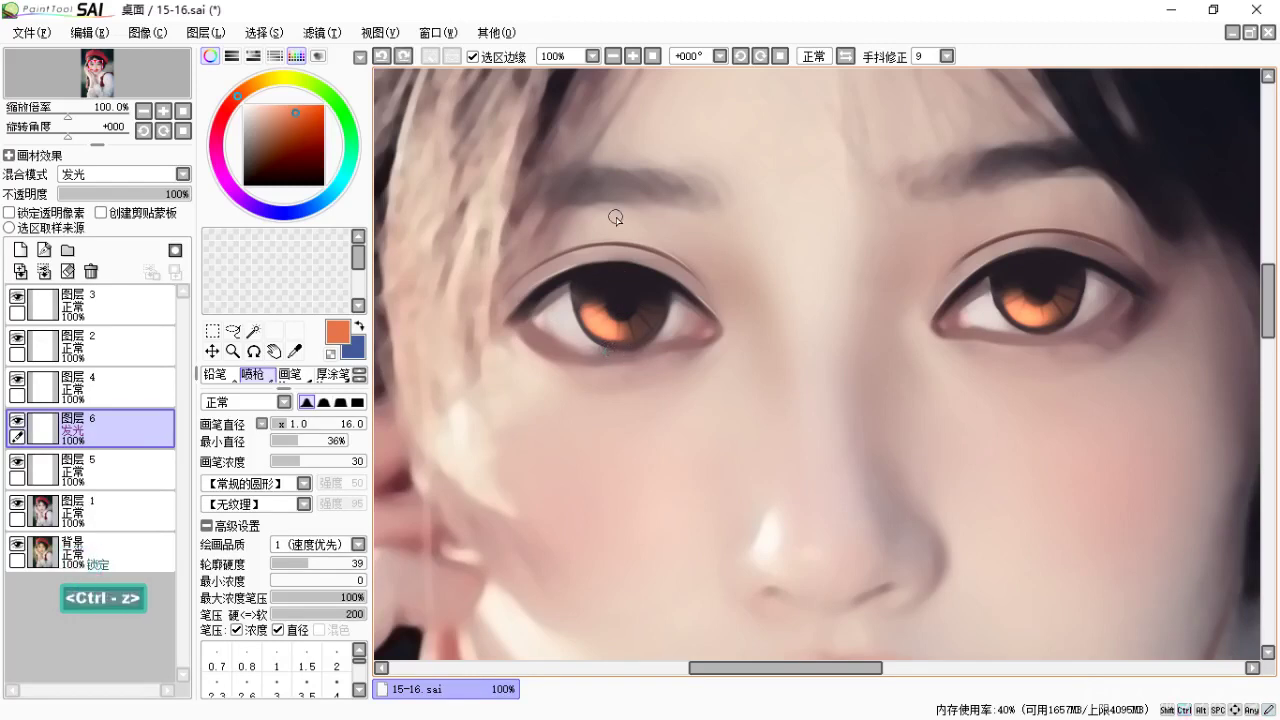
Enlarge the airbrush to size 30 and dab a faint orange glow spot above the left-hand pupil.
{"action": "key", "text": "ctrl+equal"}
{"action": "key", "text": "ctrl+equal"}
{"action": "left_click_drag", "start_coordinate": [780, 257], "coordinate": [751, 280]}
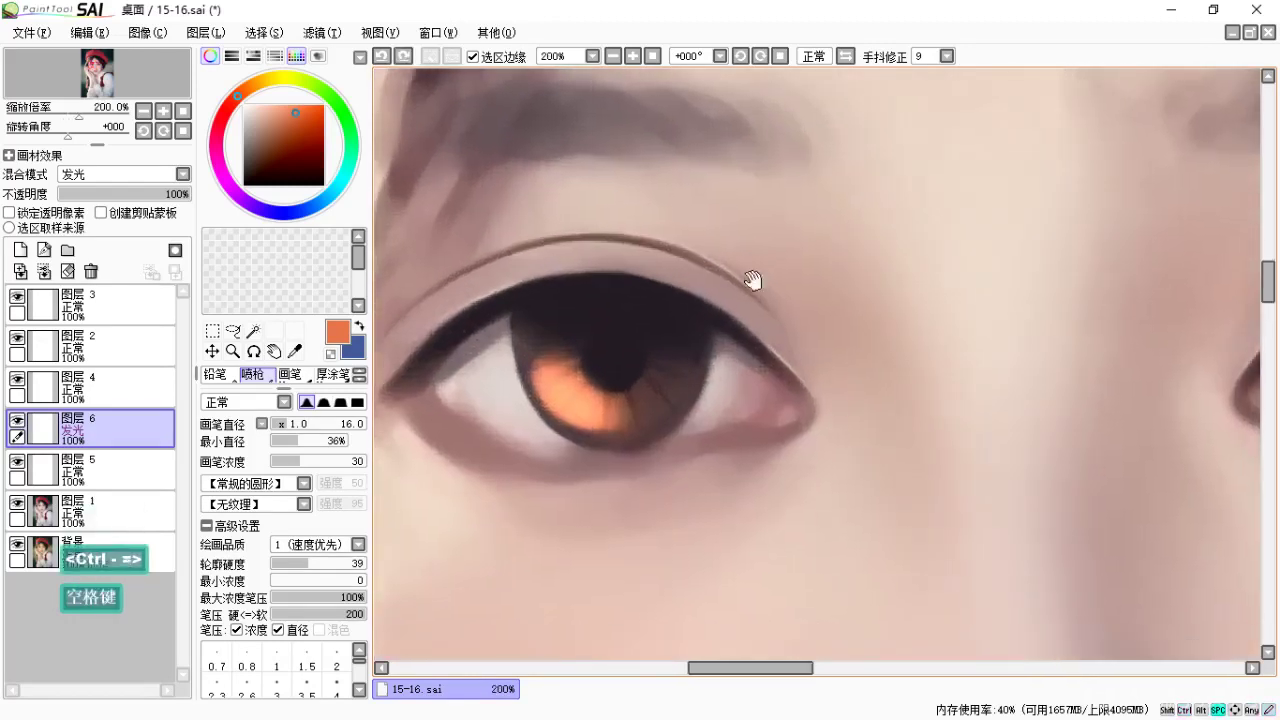
{"action": "key", "text": "bracketright"}
{"action": "key", "text": "bracketright"}
{"action": "key", "text": "bracketright"}
{"action": "left_click", "coordinate": [624, 331]}
{"action": "left_click_drag", "start_coordinate": [649, 362], "coordinate": [639, 348]}
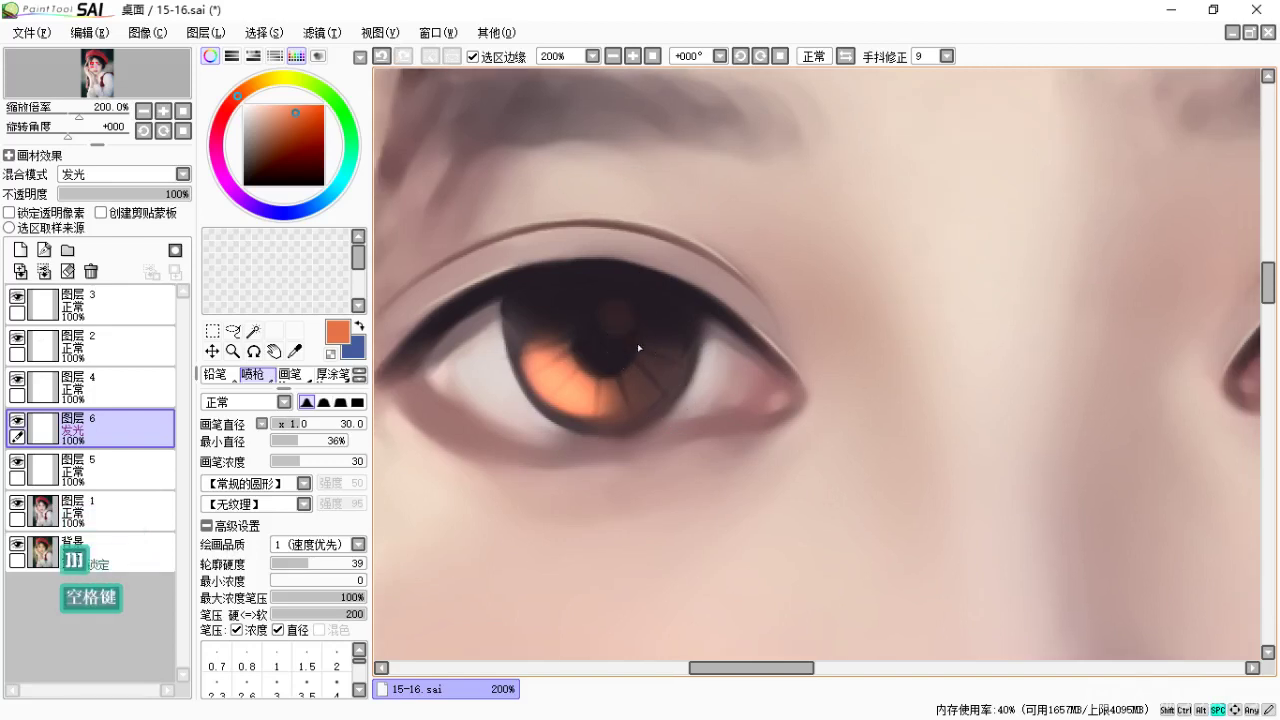
Dab a matching soft orange glow spot above the right-hand pupil with the size 30 airbrush.
{"action": "mouse_move", "coordinate": [950, 368]}
{"action": "left_mouse_down"}
{"action": "mouse_move", "coordinate": [851, 366]}
{"action": "mouse_move", "coordinate": [783, 305]}
{"action": "left_mouse_up"}
{"action": "left_click", "coordinate": [1036, 263]}
{"action": "mouse_move", "coordinate": [1043, 346]}
{"action": "left_mouse_down"}
{"action": "mouse_move", "coordinate": [1019, 351]}
{"action": "mouse_move", "coordinate": [1136, 344]}
{"action": "left_mouse_up"}
{"action": "left_click_drag", "start_coordinate": [986, 363], "coordinate": [1040, 347]}
{"action": "left_click_drag", "start_coordinate": [957, 363], "coordinate": [855, 352]}
{"action": "left_click_drag", "start_coordinate": [986, 341], "coordinate": [925, 347]}
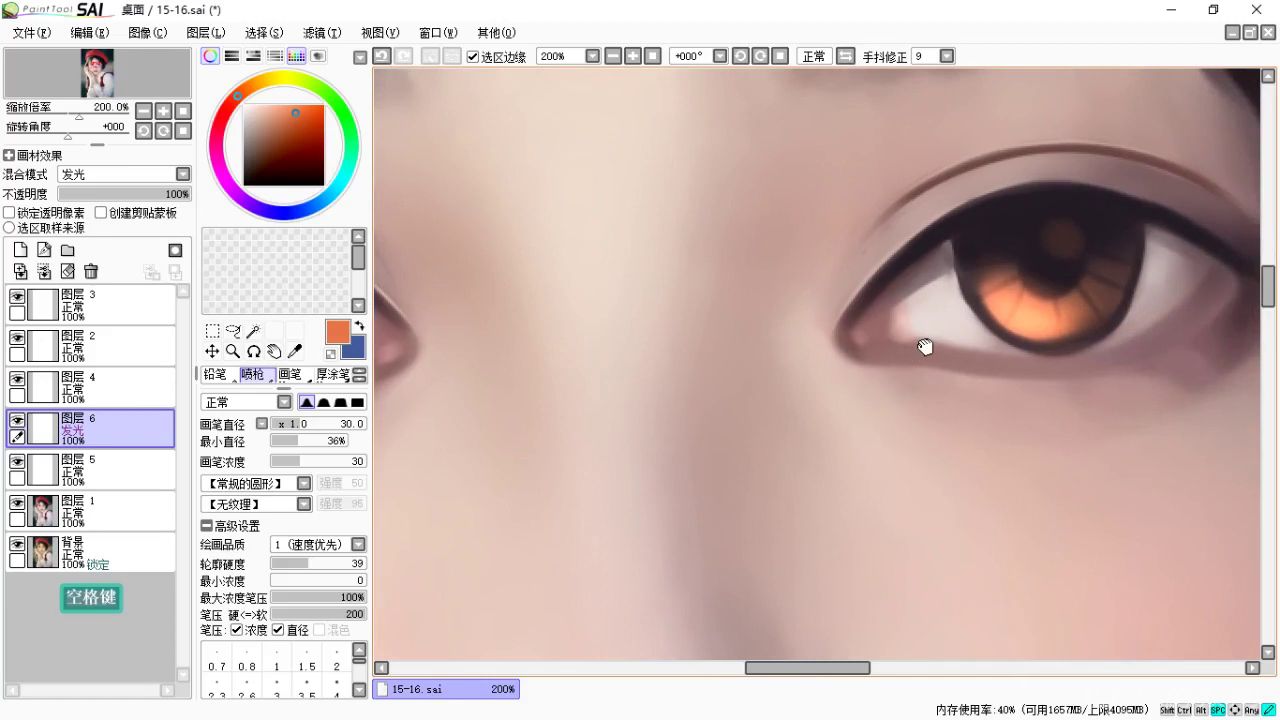
Strengthen the orange glow spot above the left-hand pupil to match the one in the right-hand iris.
{"action": "mouse_move", "coordinate": [970, 298]}
{"action": "left_mouse_down"}
{"action": "mouse_move", "coordinate": [1069, 300]}
{"action": "mouse_move", "coordinate": [1043, 306]}
{"action": "left_mouse_up"}
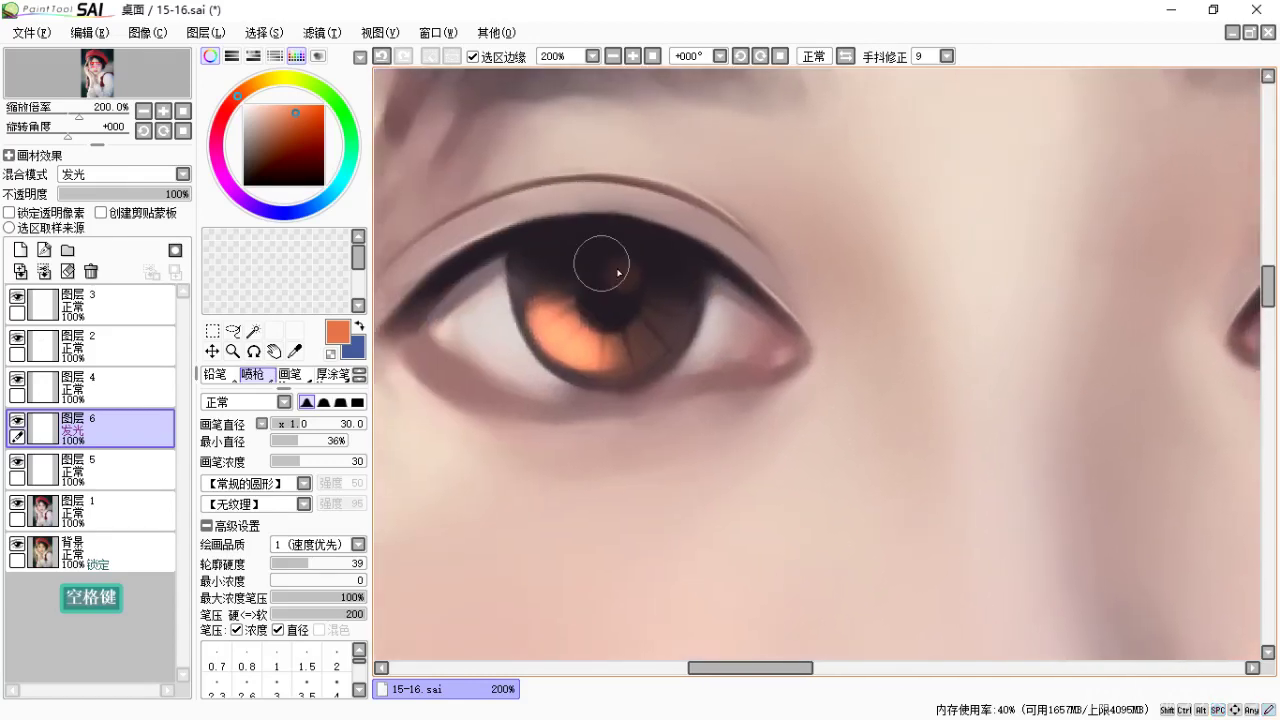
{"action": "left_click_drag", "start_coordinate": [784, 353], "coordinate": [829, 363]}
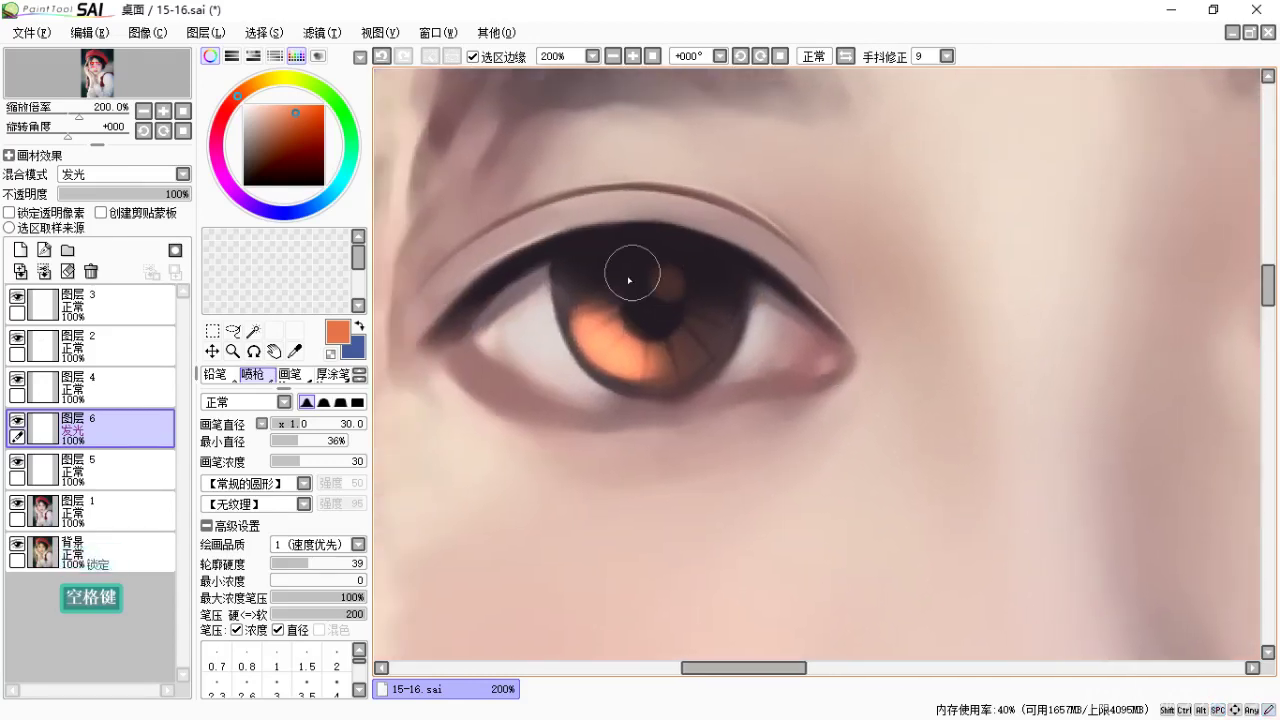
{"action": "left_click_drag", "start_coordinate": [675, 385], "coordinate": [652, 403]}
{"action": "key", "text": "ctrl+z"}
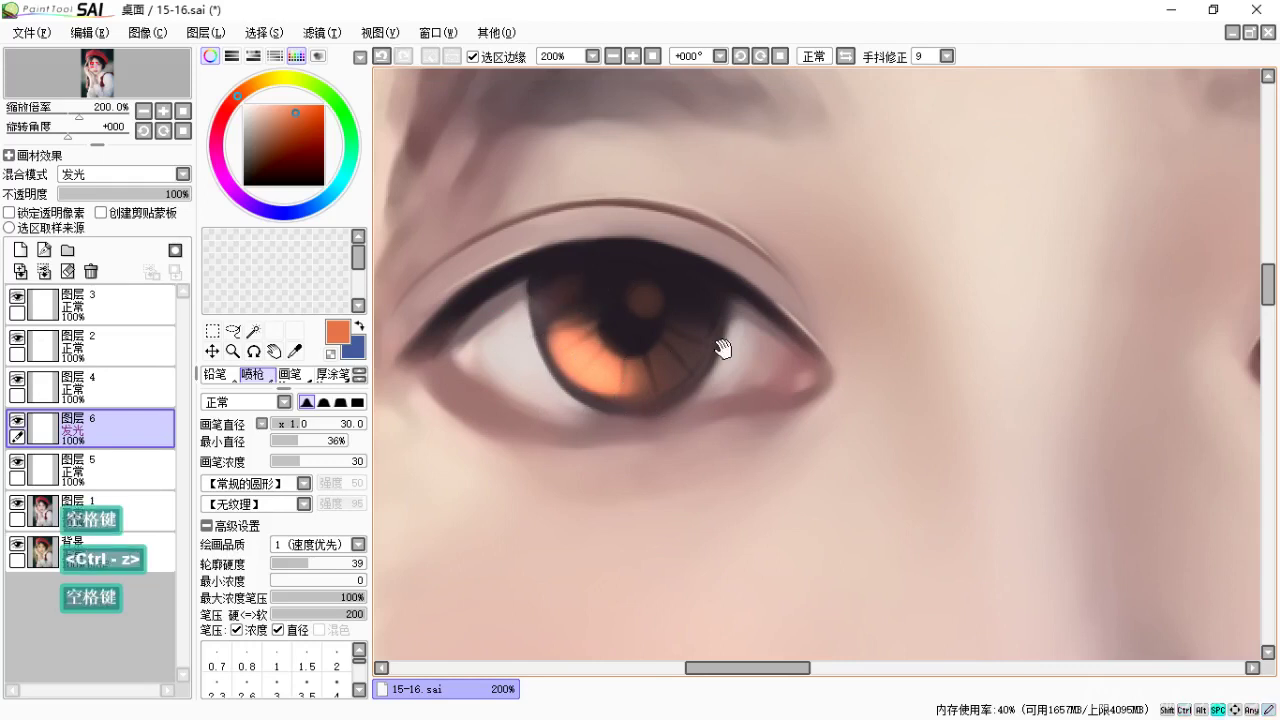
{"action": "left_click_drag", "start_coordinate": [723, 349], "coordinate": [652, 364]}
{"action": "left_click_drag", "start_coordinate": [926, 365], "coordinate": [829, 343]}
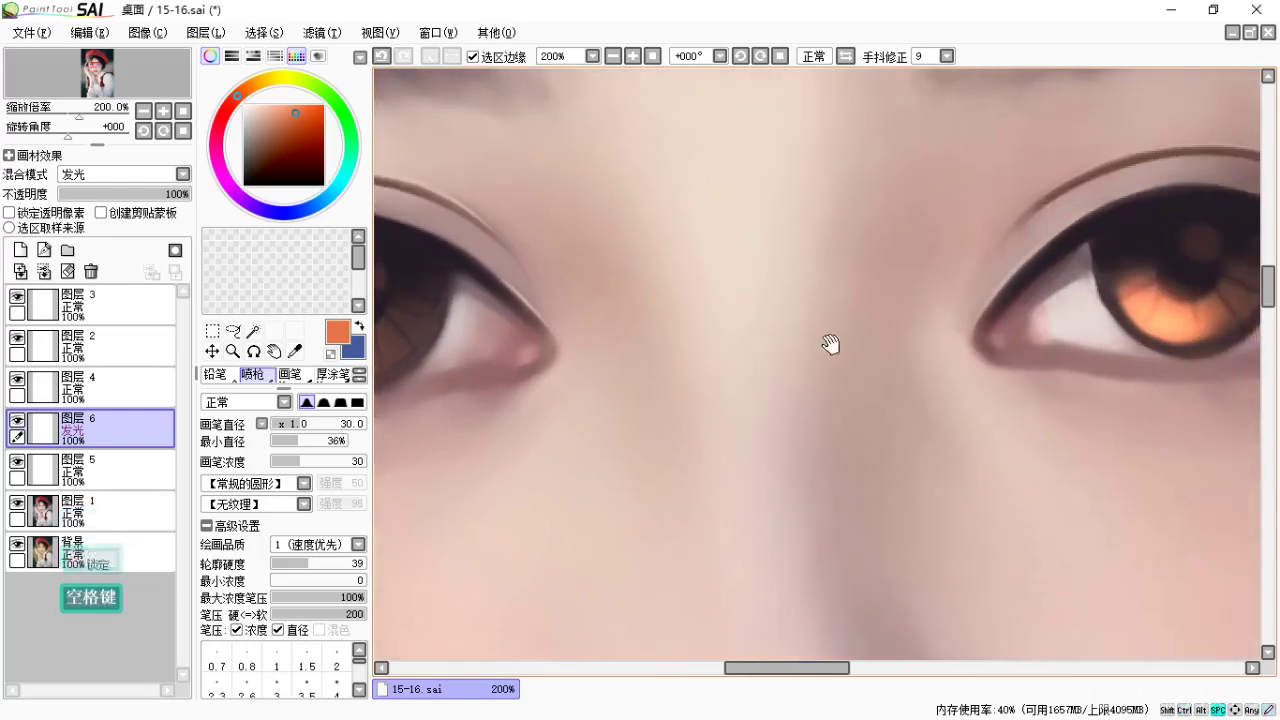
{"action": "left_click_drag", "start_coordinate": [707, 316], "coordinate": [903, 331]}
{"action": "left_click_drag", "start_coordinate": [764, 309], "coordinate": [875, 329]}
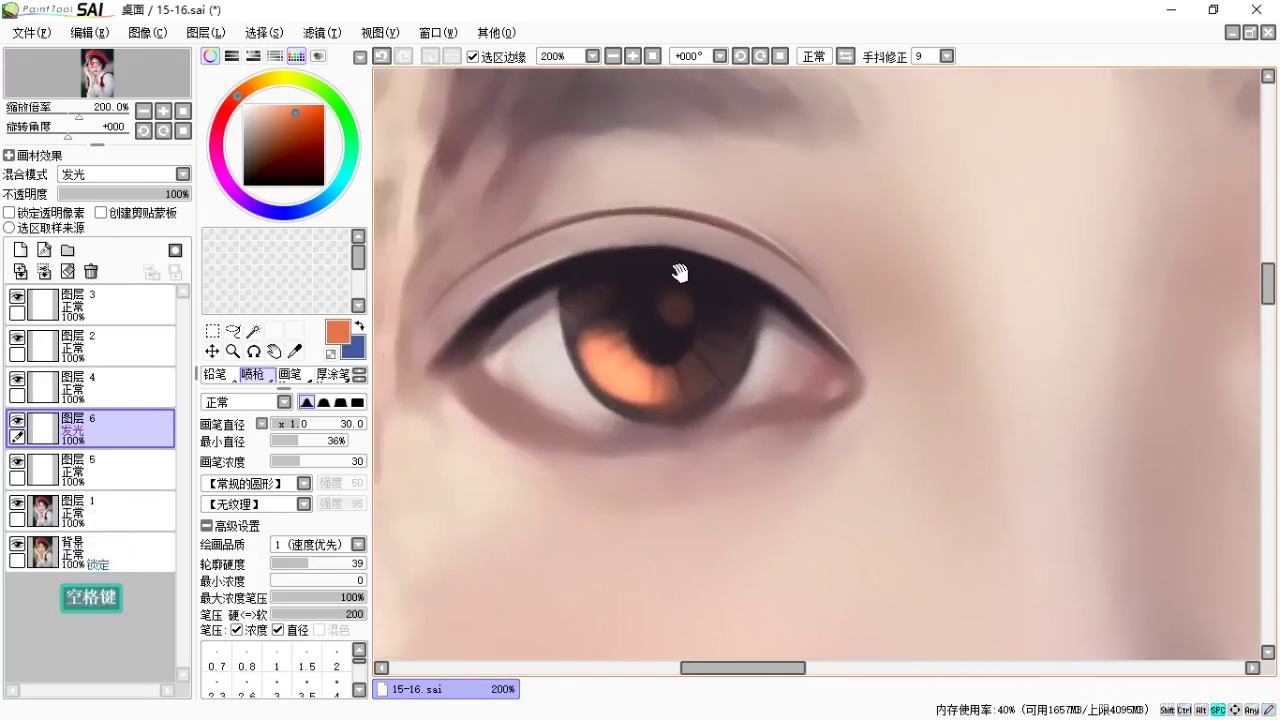
Add a new layer above 图层 6 and set up a pale peach airbrush with size 4, minimum diameter 5% and density 100.
{"action": "left_click", "coordinate": [20, 249]}
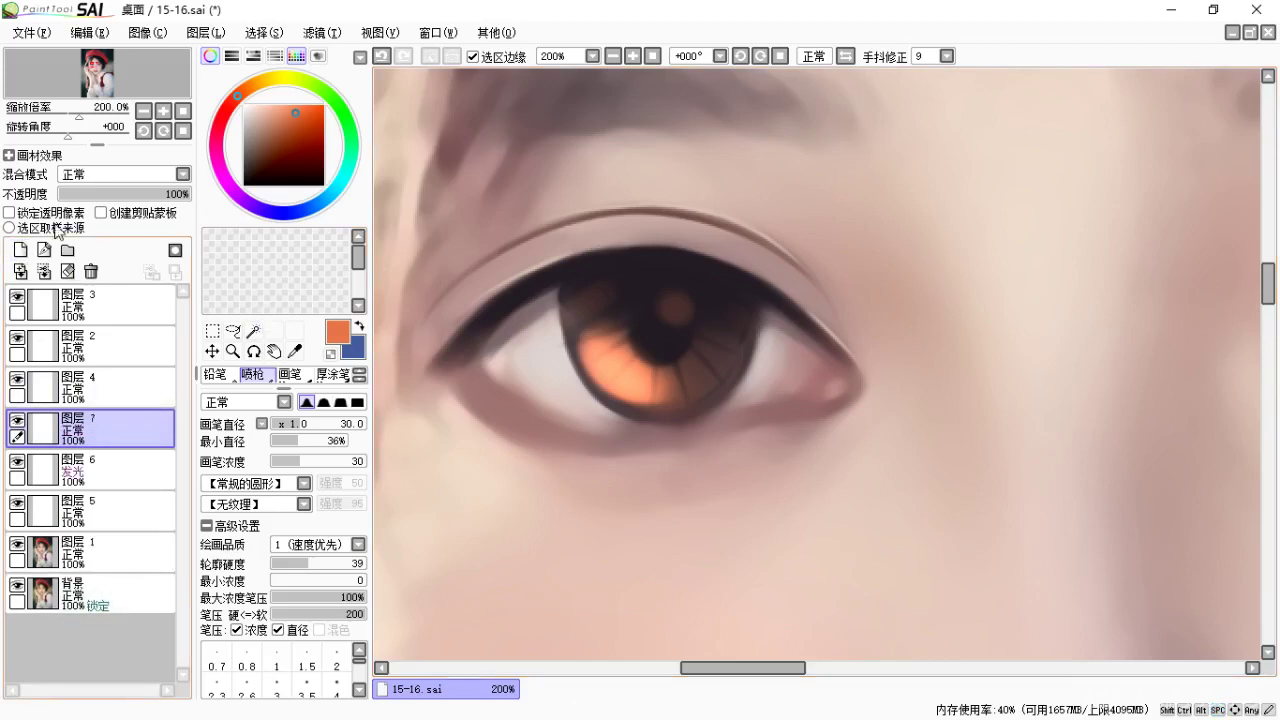
{"action": "left_click", "coordinate": [268, 104]}
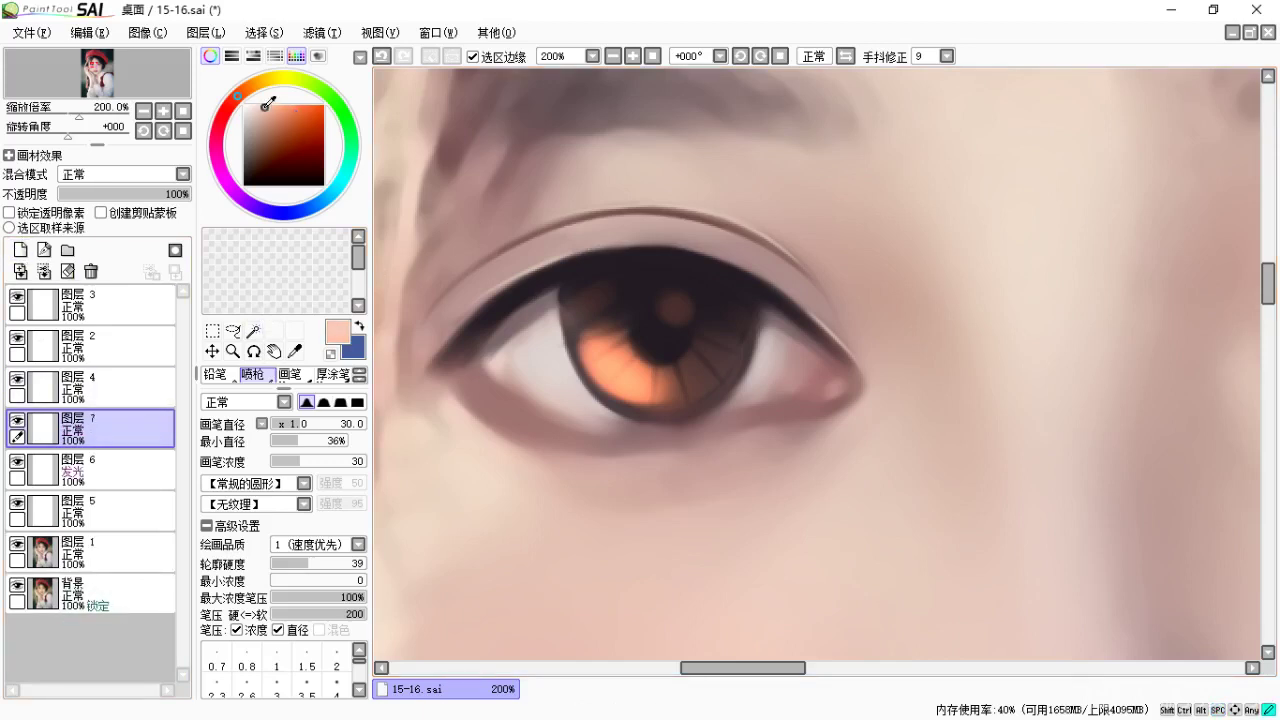
{"action": "left_click_drag", "start_coordinate": [306, 461], "coordinate": [330, 455]}
{"action": "left_click", "coordinate": [281, 426]}
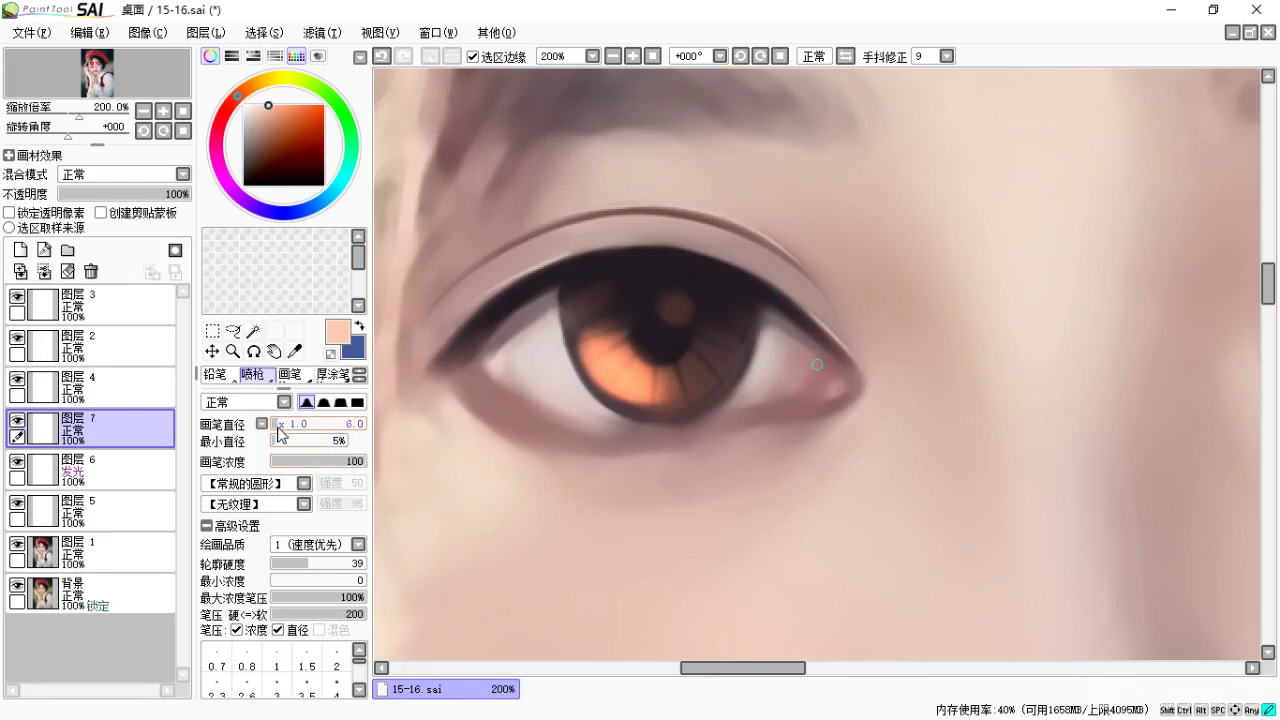
{"action": "left_click_drag", "start_coordinate": [277, 429], "coordinate": [275, 426]}
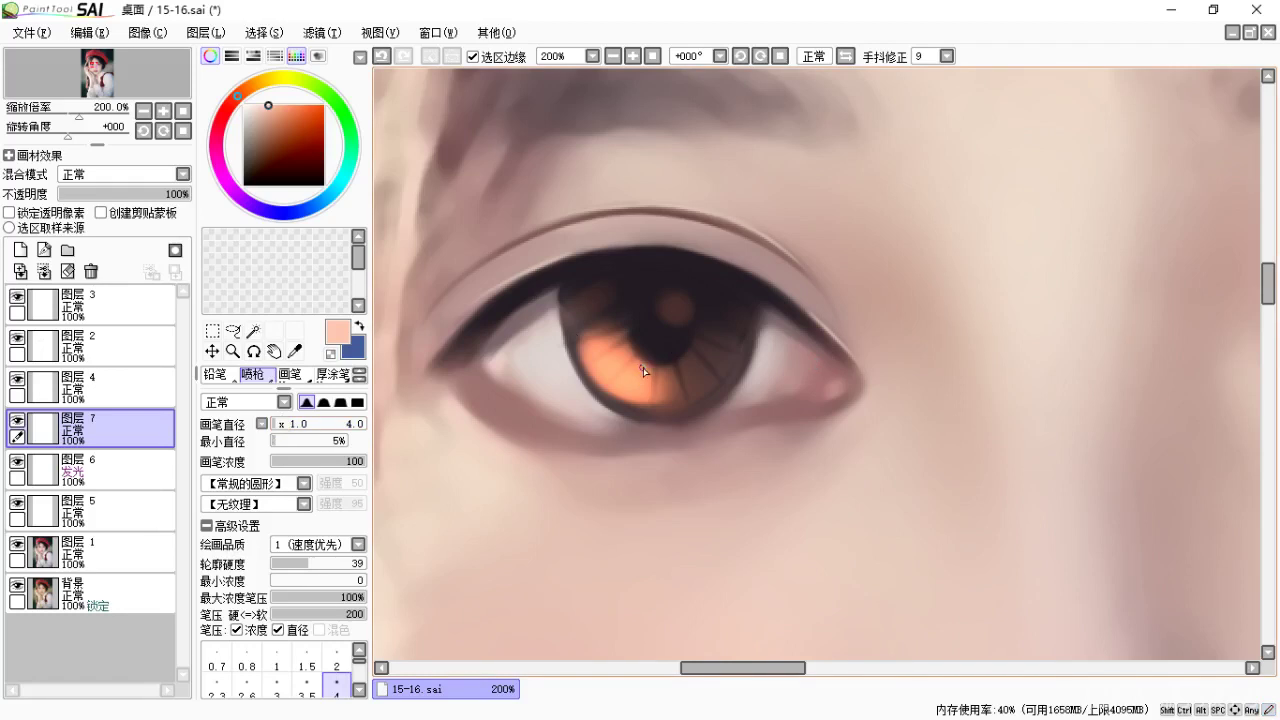
Paint thin pale peach radial highlights around the lower edge of the left-hand pupil, undoing misplaced strokes.
{"action": "key", "text": "ctrl+z"}
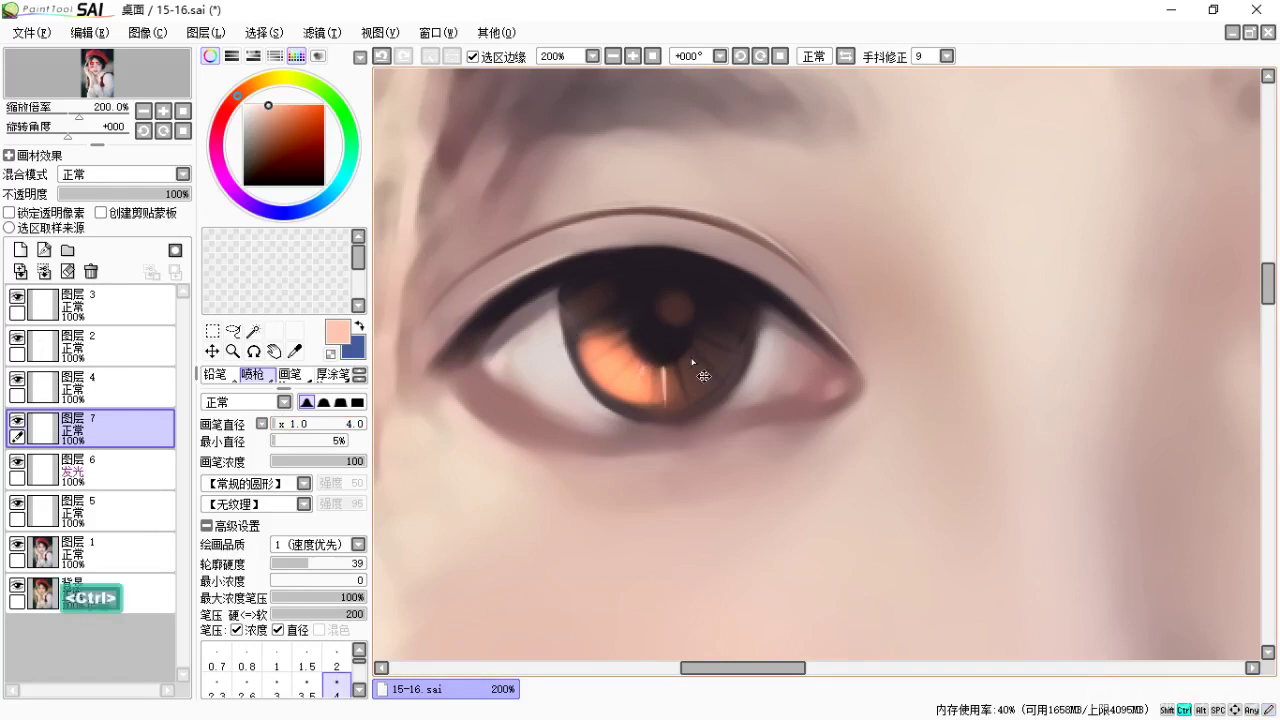
{"action": "left_click_drag", "start_coordinate": [666, 367], "coordinate": [666, 386]}
{"action": "left_click_drag", "start_coordinate": [642, 367], "coordinate": [640, 390]}
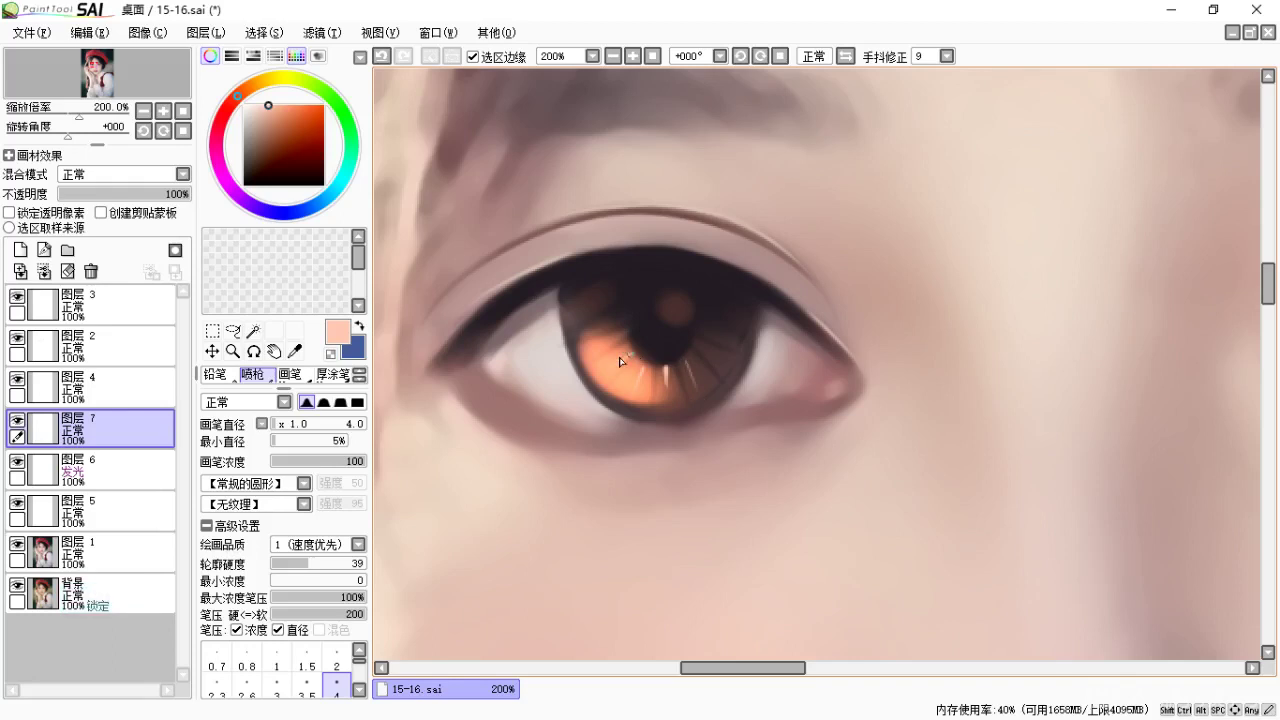
{"action": "key", "text": "ctrl+z"}
{"action": "key", "text": "space"}
{"action": "mouse_move", "coordinate": [631, 367]}
{"action": "left_mouse_down"}
{"action": "mouse_move", "coordinate": [601, 373]}
{"action": "mouse_move", "coordinate": [623, 366]}
{"action": "left_mouse_up"}
{"action": "key", "text": "space"}
{"action": "key", "text": "space"}
Paint matching thin peach radial highlights across the lower half of the right-hand iris, undoing misplaced strokes.
{"action": "left_click_drag", "start_coordinate": [778, 397], "coordinate": [600, 392]}
{"action": "left_click_drag", "start_coordinate": [858, 361], "coordinate": [682, 340]}
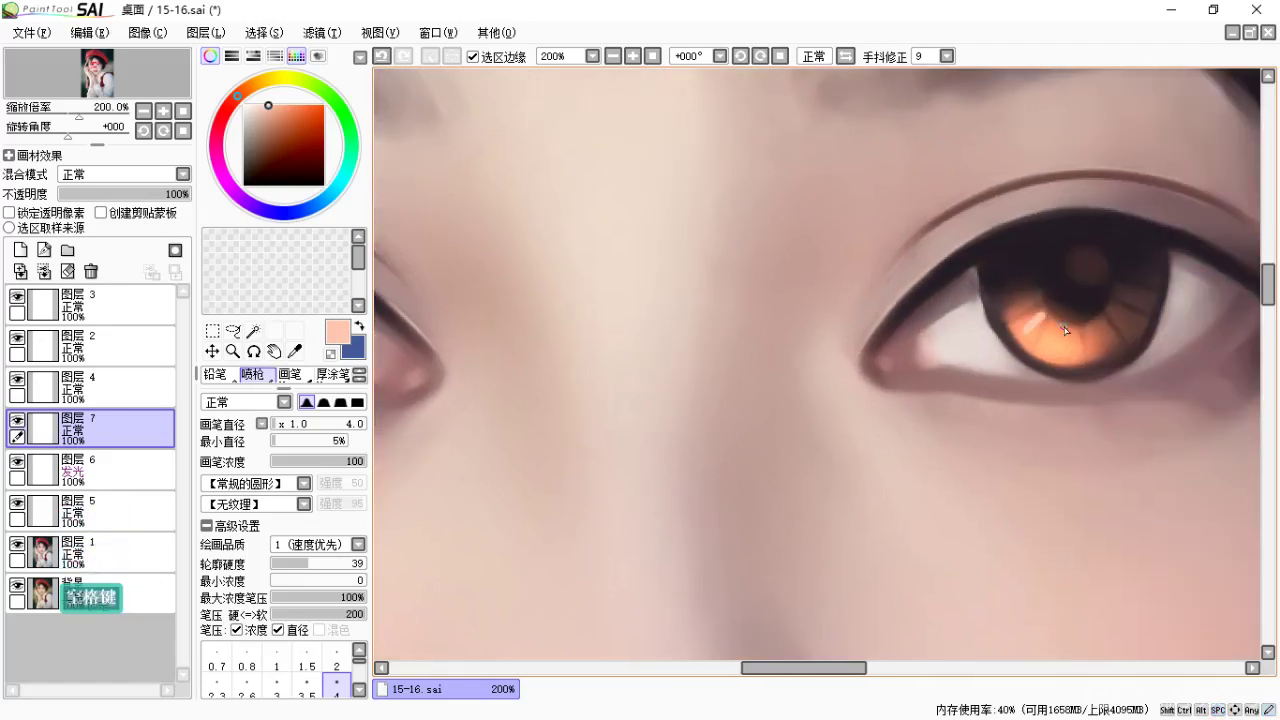
{"action": "key", "text": "ctrl+z"}
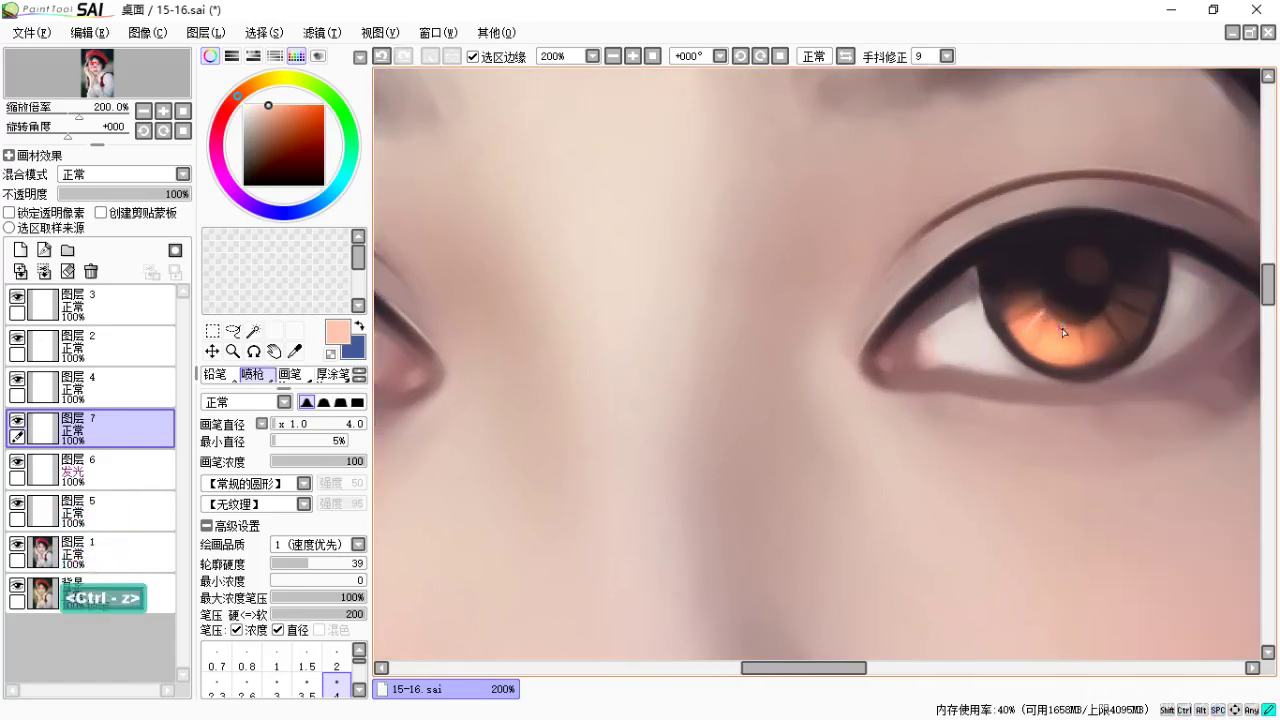
{"action": "key", "text": "space"}
{"action": "mouse_move", "coordinate": [1103, 329]}
{"action": "left_mouse_down"}
{"action": "mouse_move", "coordinate": [1043, 338]}
{"action": "mouse_move", "coordinate": [1027, 313]}
{"action": "left_mouse_up"}
{"action": "key", "text": "space"}
{"action": "key", "text": "ctrl+z"}
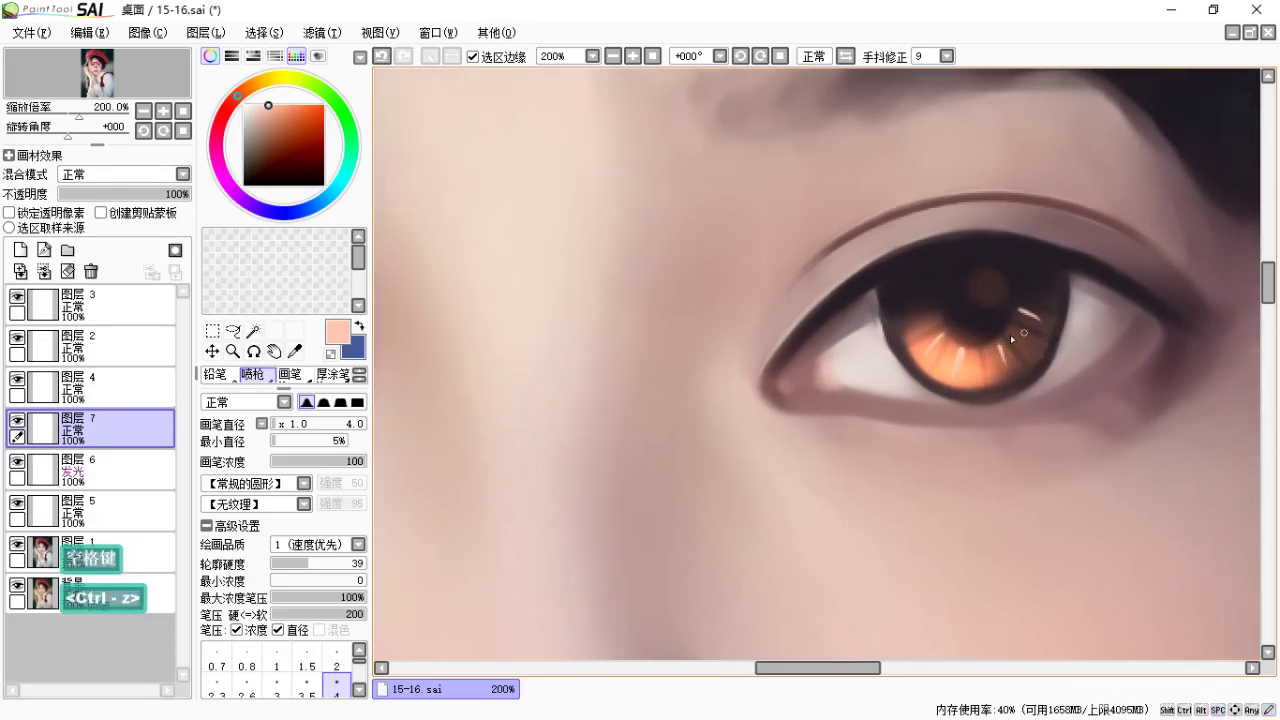
Soften the fine radial highlights in the irises with the blending brush at size 30, starting with the right-hand eye.
{"action": "key", "text": "c"}
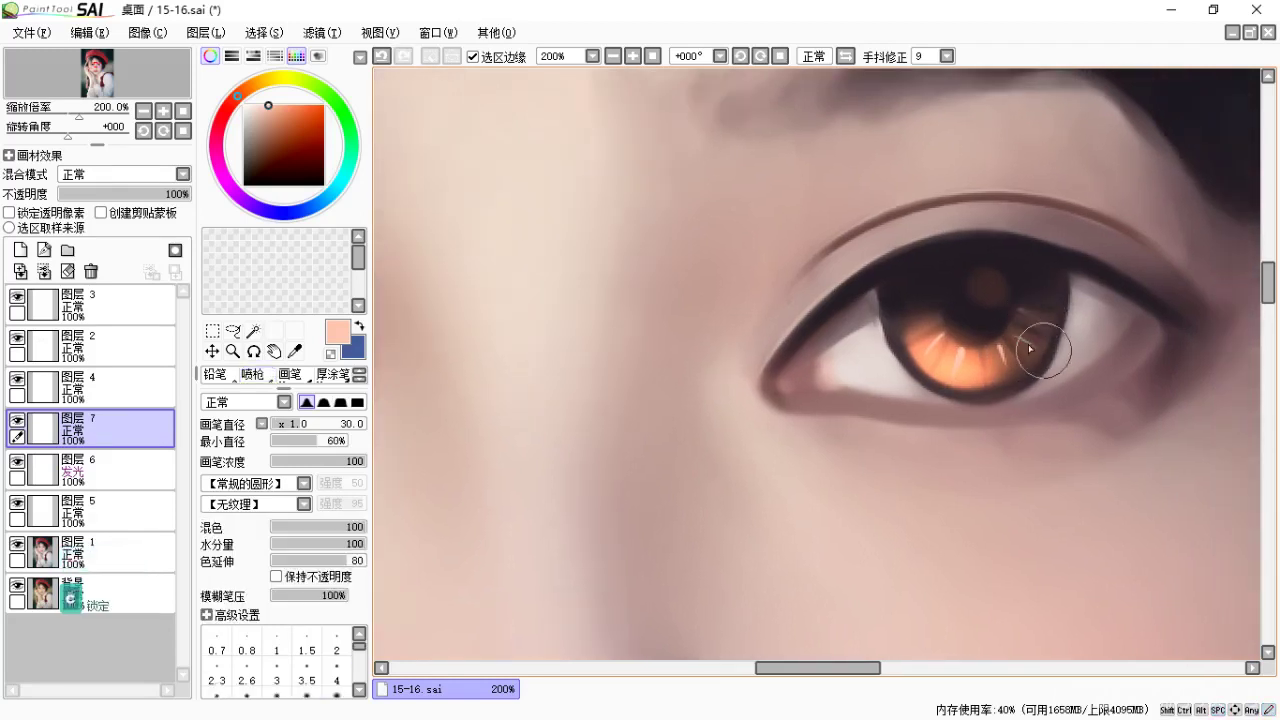
{"action": "key", "text": "space"}
{"action": "left_click_drag", "start_coordinate": [975, 362], "coordinate": [1018, 357]}
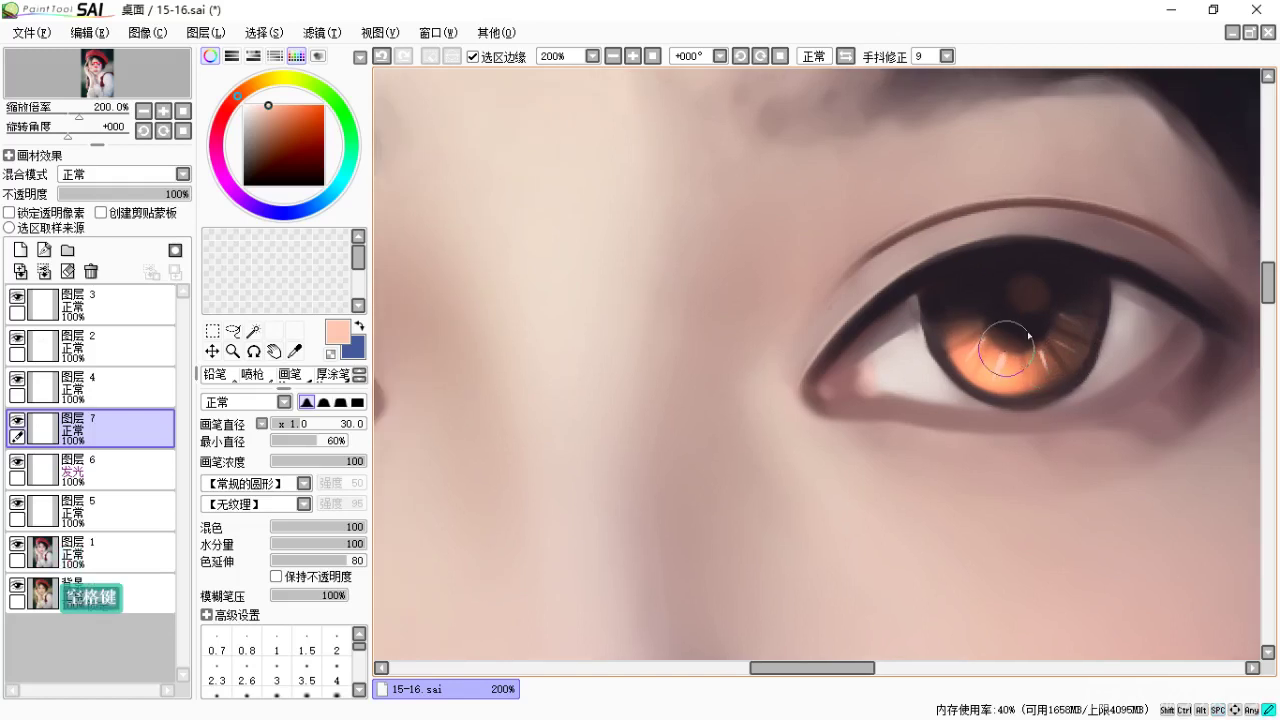
{"action": "key", "text": "space"}
{"action": "left_click_drag", "start_coordinate": [928, 354], "coordinate": [1040, 340]}
{"action": "left_click_drag", "start_coordinate": [642, 330], "coordinate": [872, 341]}
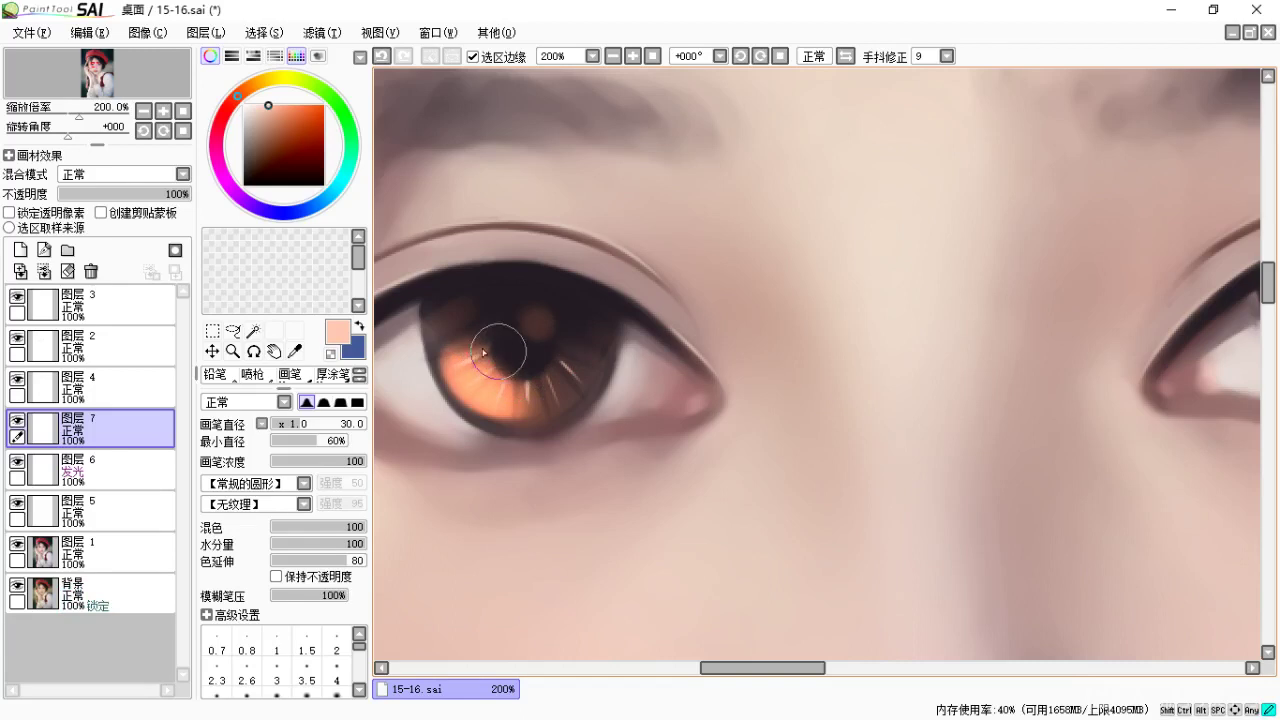
Examine the radial iris highlights in the context of the whole face and again up close on the left-hand eye.
{"action": "key", "text": "ctrl+minus"}
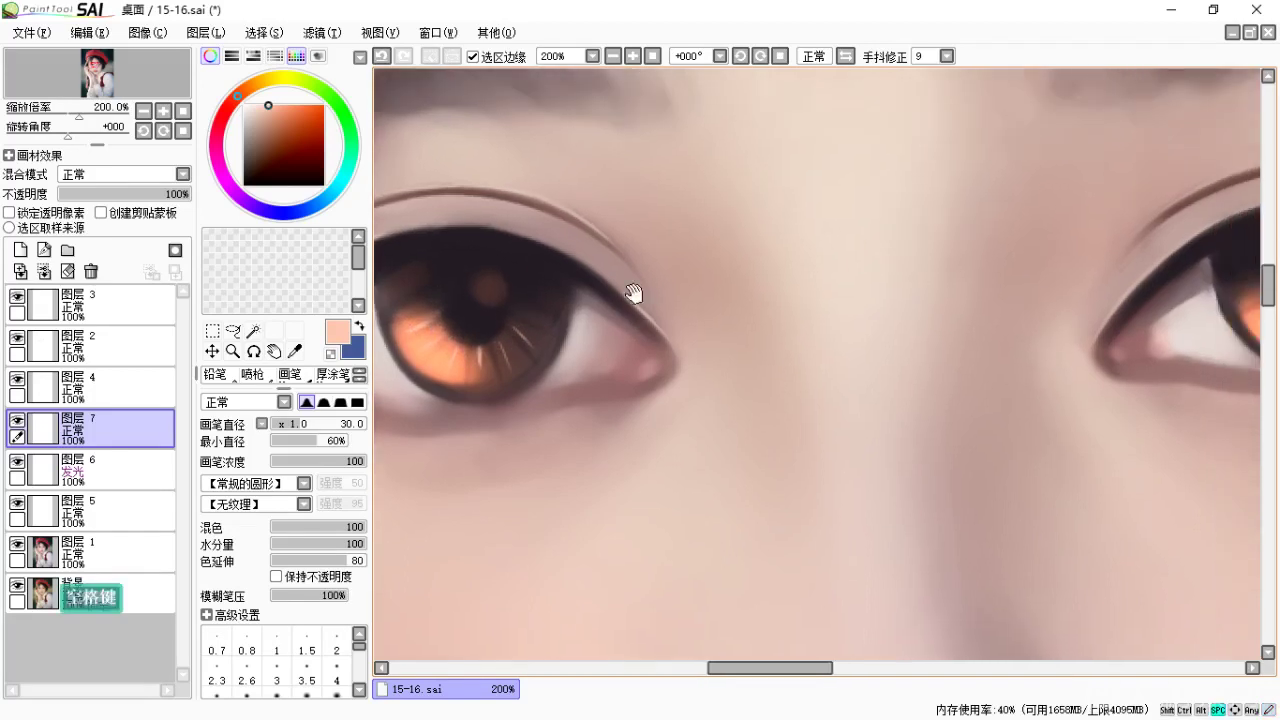
{"action": "key", "text": "ctrl+minus"}
{"action": "key", "text": "ctrl+minus"}
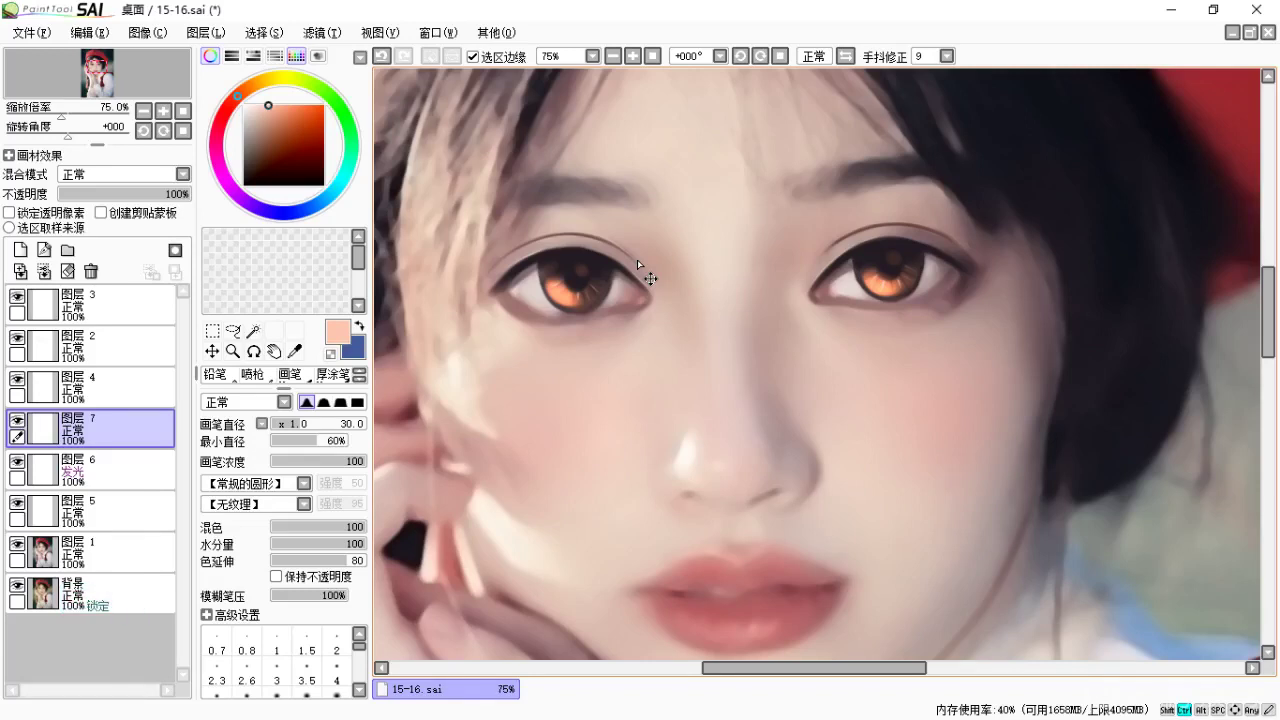
{"action": "key", "text": "ctrl+equal"}
{"action": "key", "text": "ctrl+equal"}
{"action": "key", "text": "ctrl+equal"}
{"action": "key", "text": "space"}
{"action": "left_click_drag", "start_coordinate": [610, 312], "coordinate": [737, 312]}
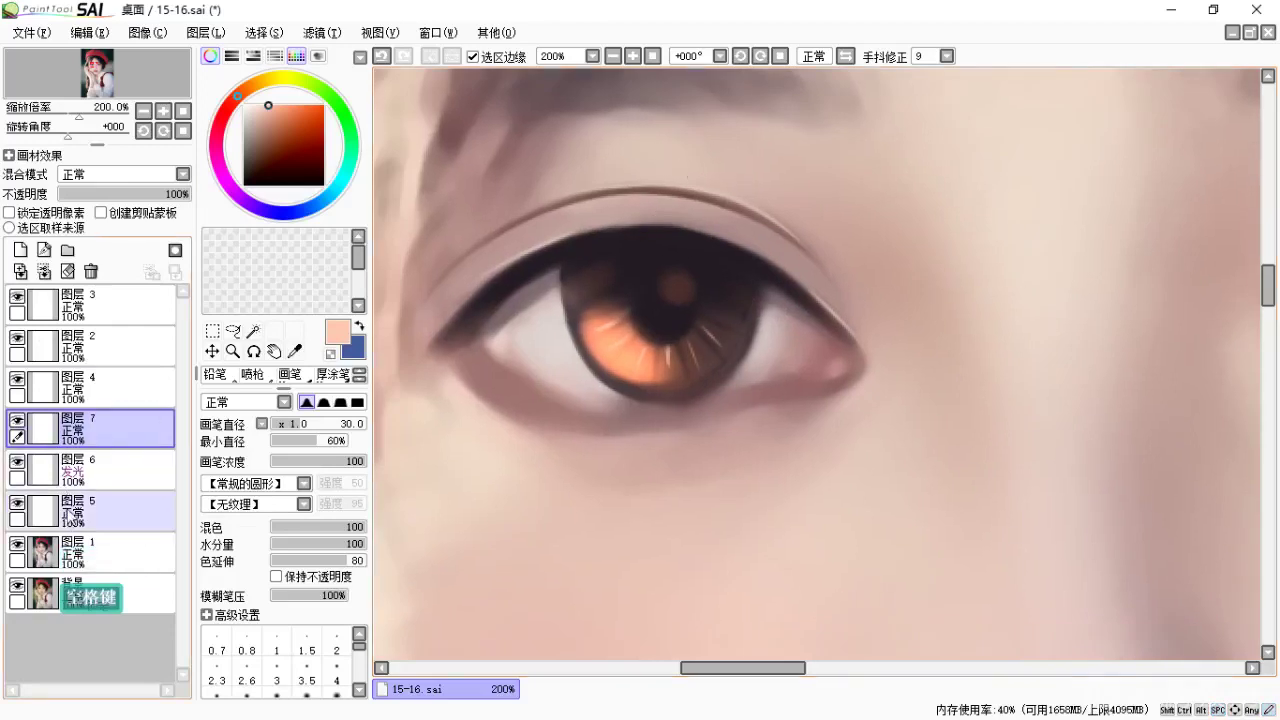
Merge the iris layers 图层 5, 图层 6 and 图层 7 down into 图层 1.
{"action": "left_click", "coordinate": [88, 503]}
{"action": "key", "text": "ctrl+e"}
{"action": "key", "text": "ctrl+e"}
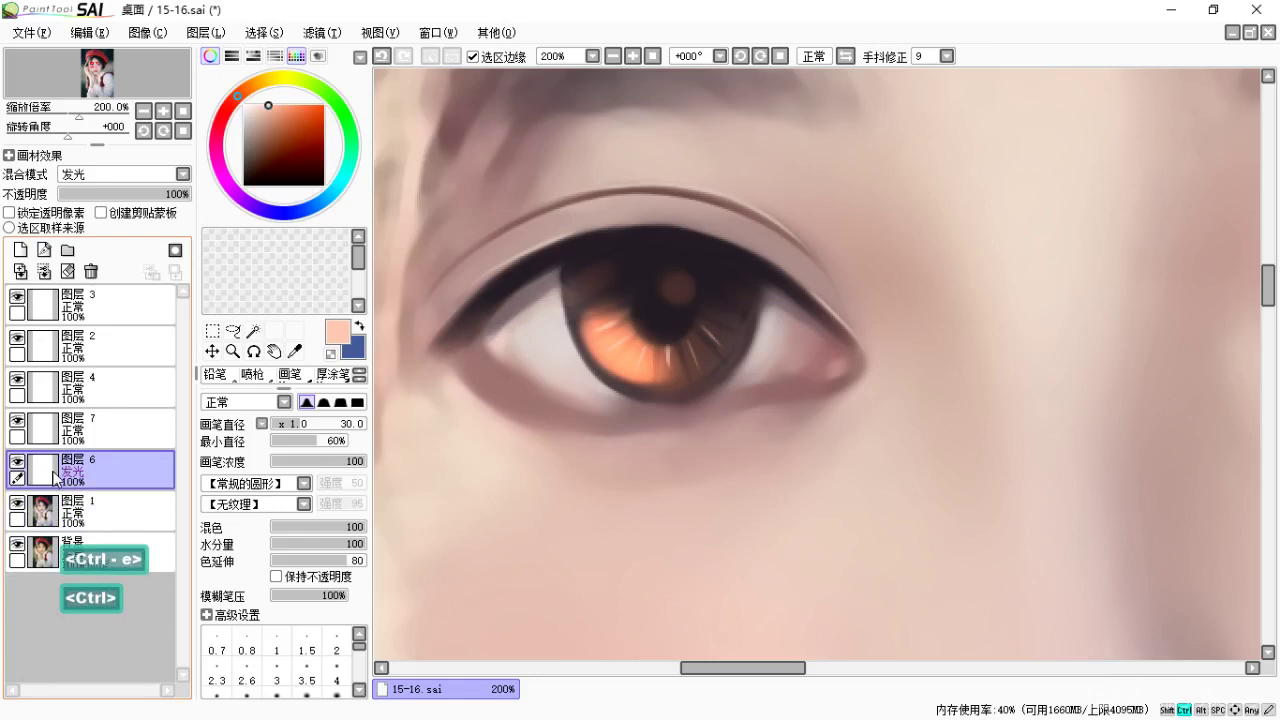
{"action": "left_click", "coordinate": [19, 424]}
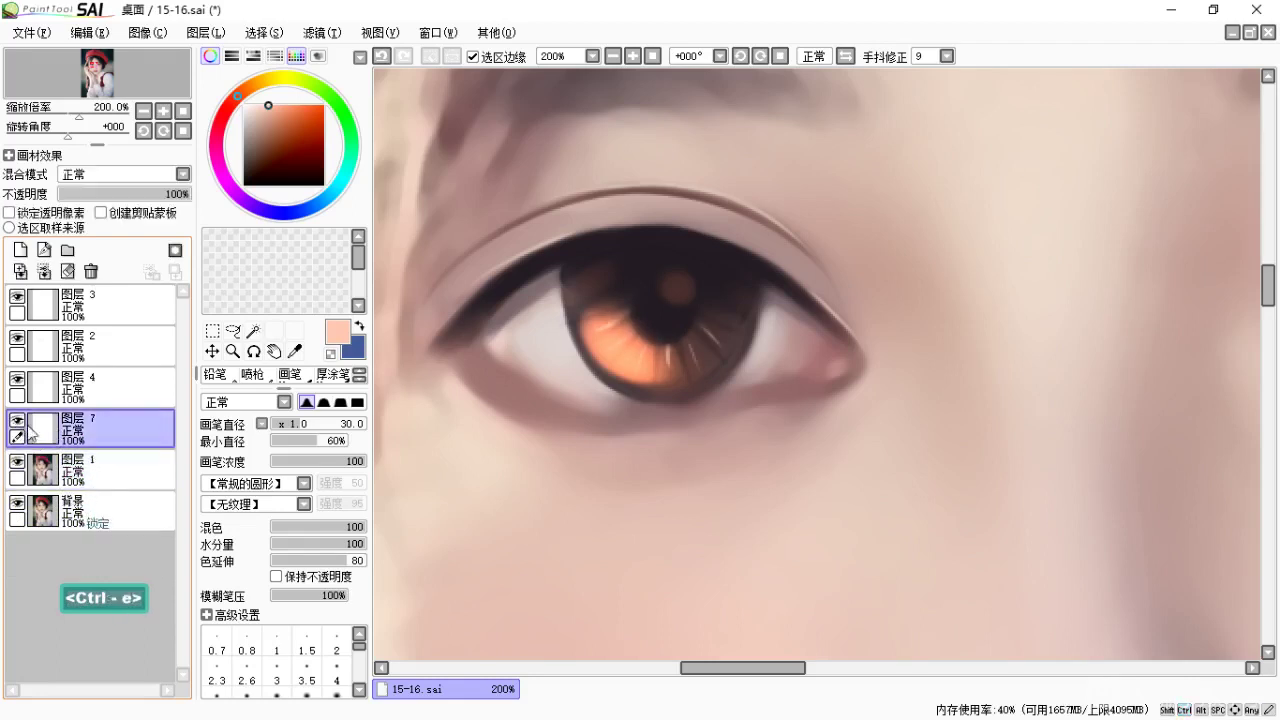
{"action": "key", "text": "ctrl+e"}
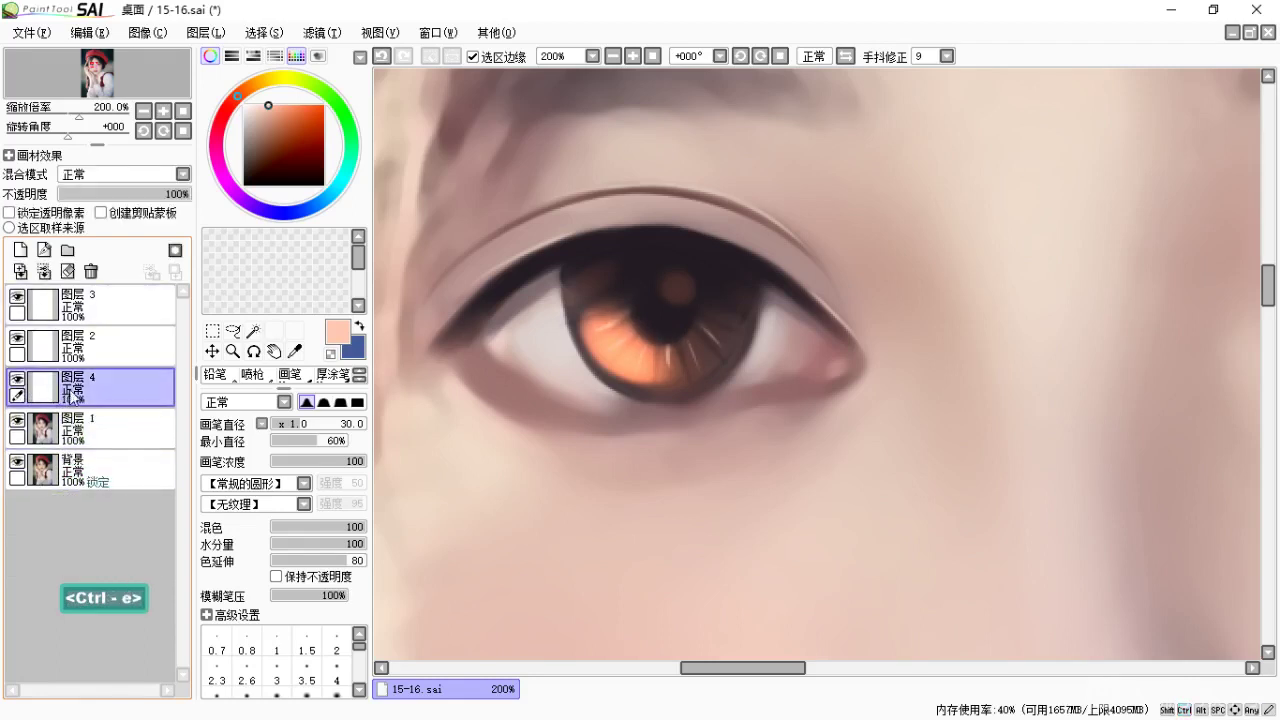
Add a new layer above 图层 4, choose white as the painting colour and reduce the brush size to 8.
{"action": "left_click", "coordinate": [19, 250]}
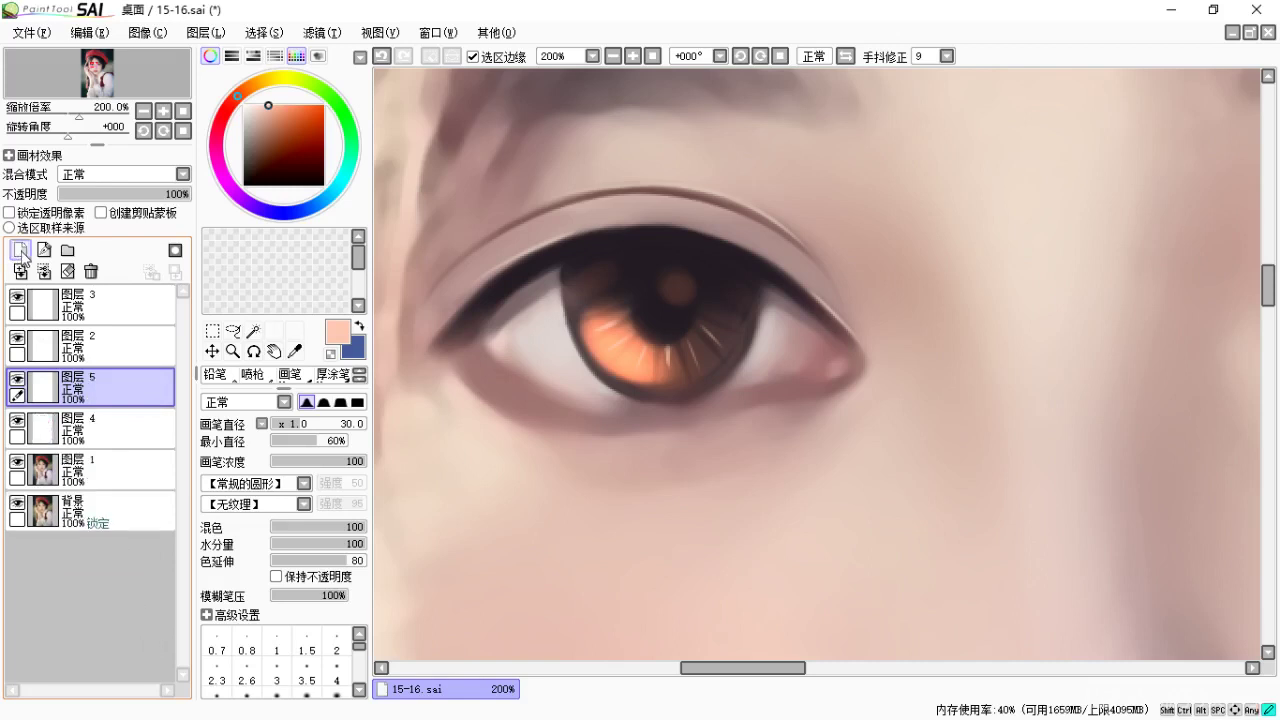
{"action": "left_click_drag", "start_coordinate": [250, 112], "coordinate": [222, 76]}
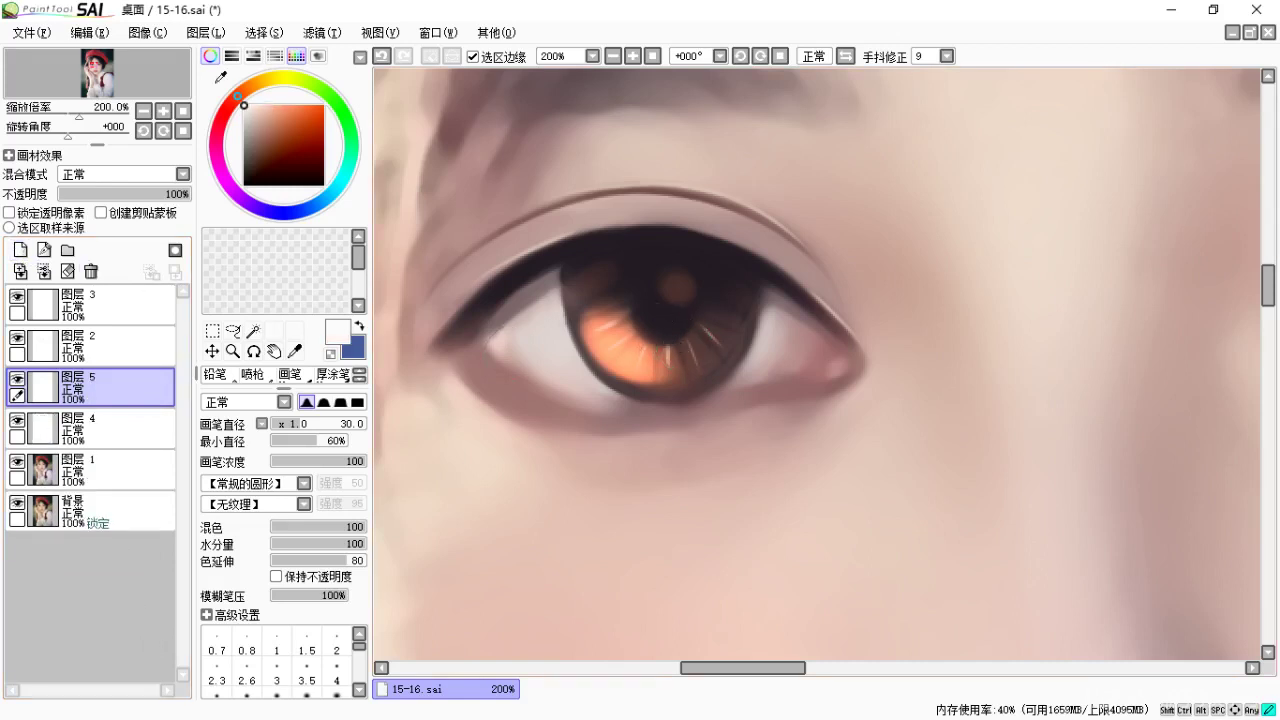
{"action": "key", "text": "bracketleft"}
{"action": "key", "text": "bracketleft"}
{"action": "key", "text": "bracketleft"}
{"action": "key", "text": "bracketleft"}
{"action": "key", "text": "bracketleft"}
{"action": "key", "text": "bracketleft"}
{"action": "key", "text": "bracketleft"}
{"action": "key", "text": "bracketleft"}
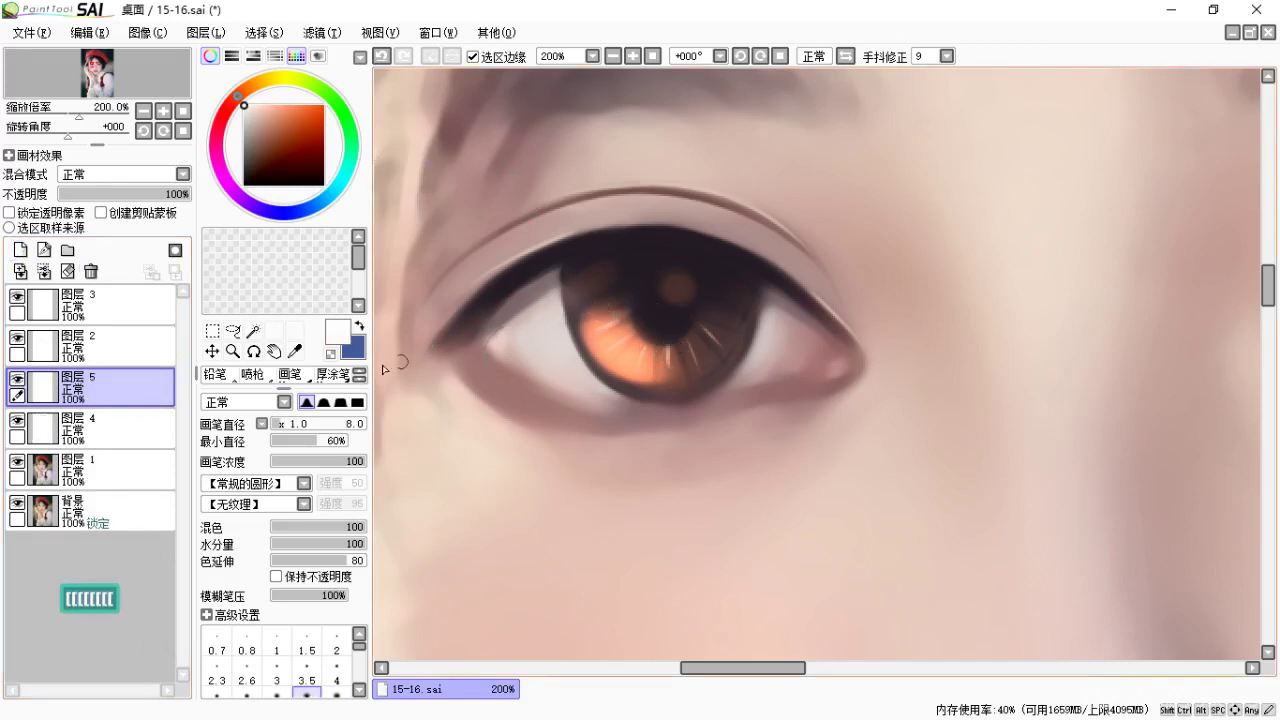
{"action": "left_click", "coordinate": [125, 174]}
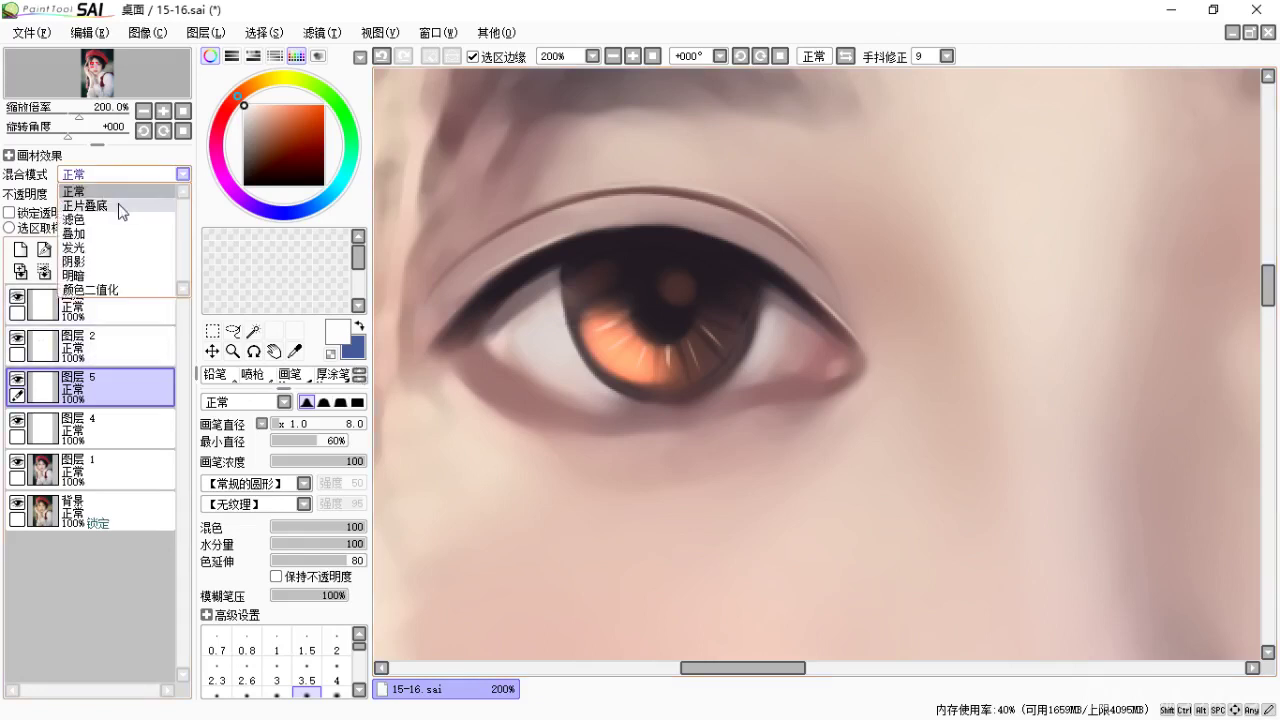
{"action": "left_click", "coordinate": [137, 171]}
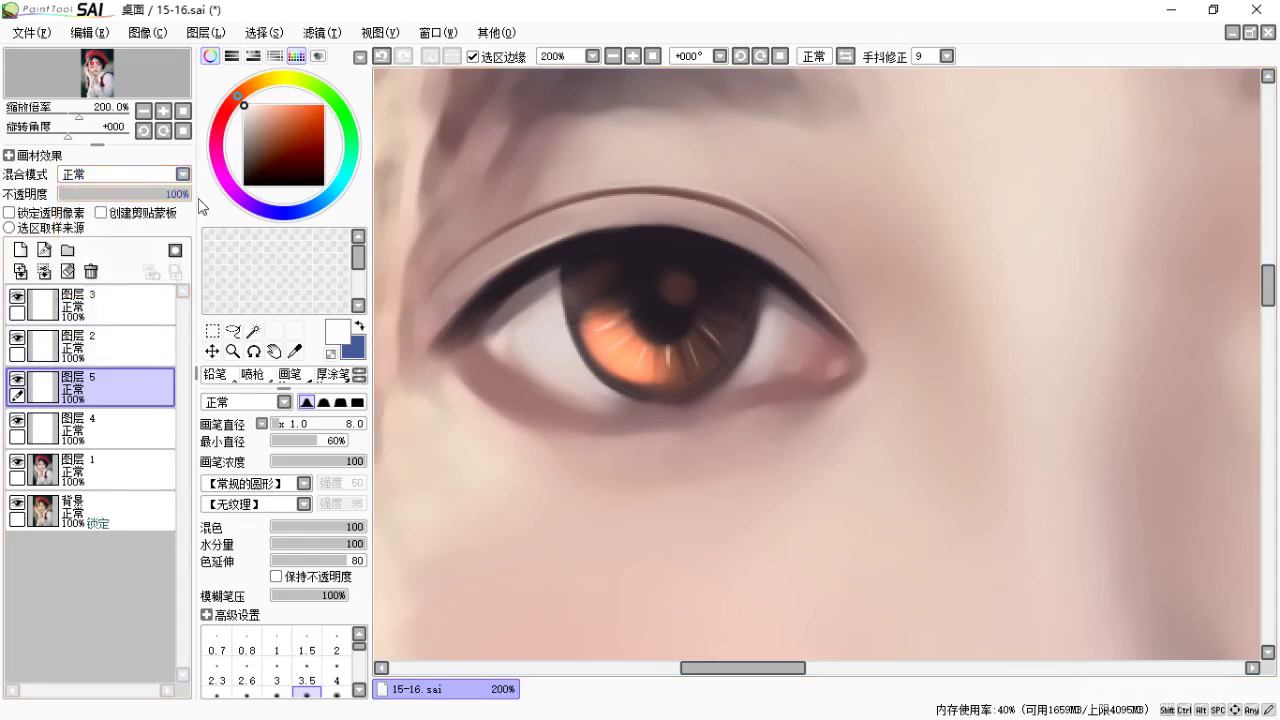
Paint a round white catchlight beside the pupil of the left-hand eye with the airbrush, enlarging the brush to size 16.
{"action": "left_click", "coordinate": [256, 377]}
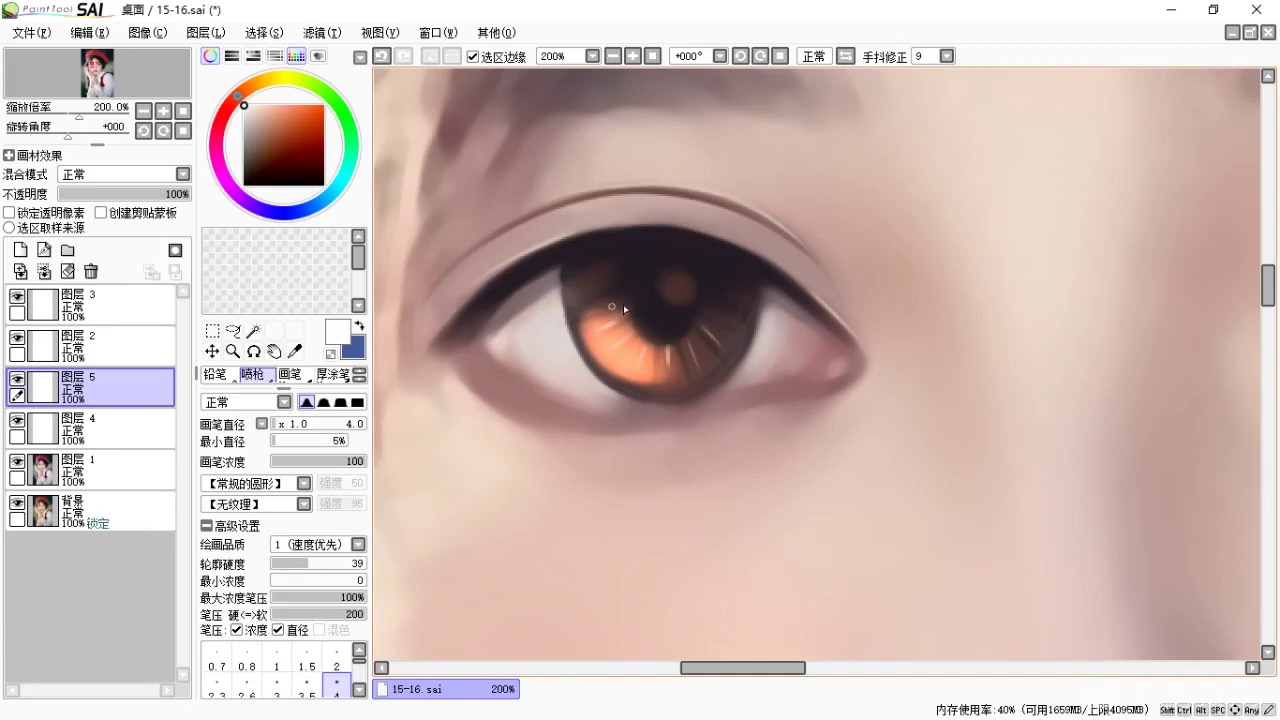
{"action": "left_click", "coordinate": [17, 462]}
{"action": "left_click", "coordinate": [17, 462]}
{"action": "key", "text": "bracketleft"}
{"action": "key", "text": "bracketleft"}
{"action": "key", "text": "bracketleft"}
{"action": "key", "text": "bracketleft"}
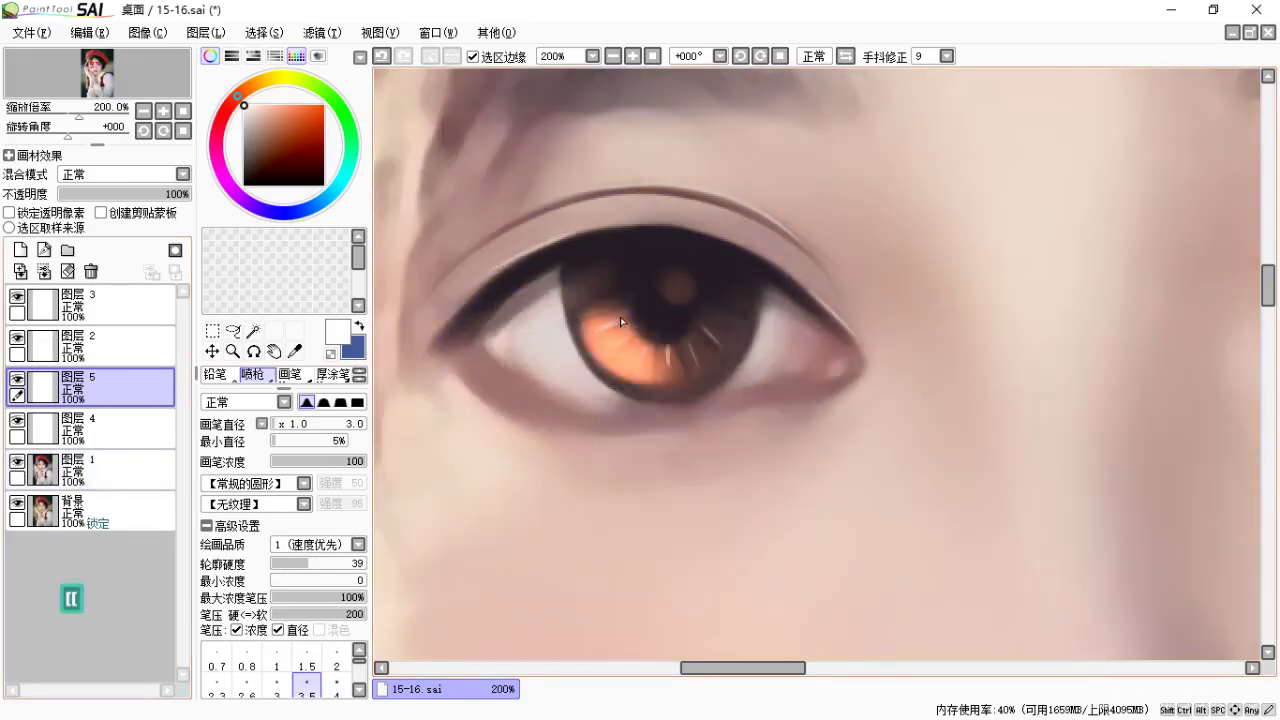
{"action": "key", "text": "bracketright"}
{"action": "key", "text": "bracketright"}
{"action": "key", "text": "bracketright"}
{"action": "key", "text": "bracketright"}
{"action": "key", "text": "bracketright"}
{"action": "key", "text": "bracketright"}
{"action": "key", "text": "bracketright"}
{"action": "key", "text": "bracketright"}
{"action": "key", "text": "bracketright"}
{"action": "key", "text": "bracketright"}
{"action": "key", "text": "bracketright"}
{"action": "key", "text": "bracketright"}
{"action": "key", "text": "bracketright"}
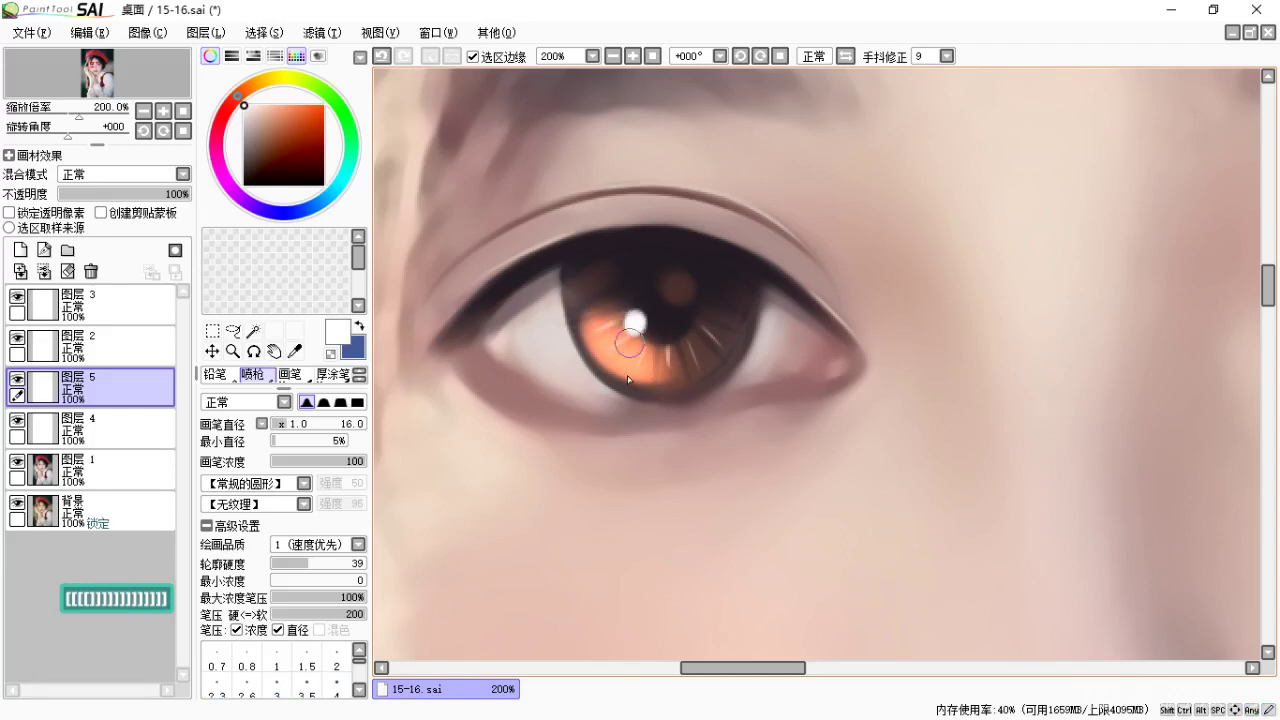
Compare the new white catchlight with the right-hand eye and examine both eyes in the context of the whole face.
{"action": "key", "text": "space"}
{"action": "left_click_drag", "start_coordinate": [842, 400], "coordinate": [500, 320]}
{"action": "key", "text": "ctrl+minus"}
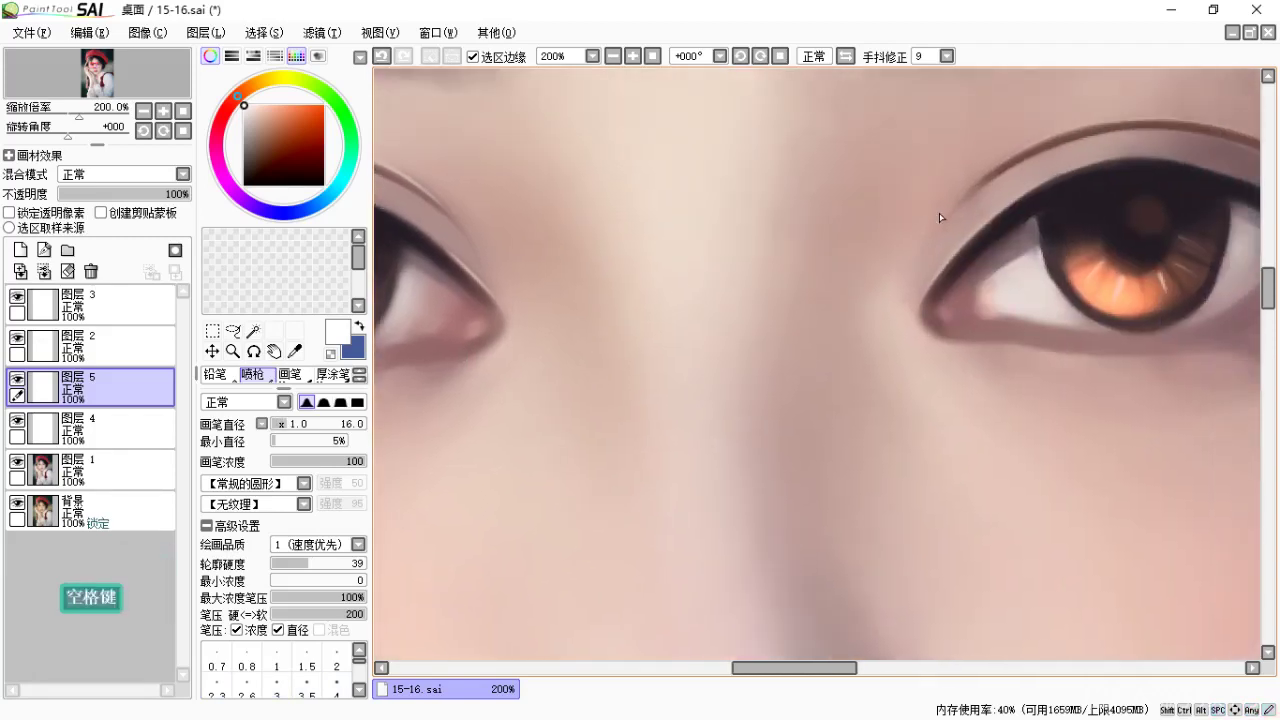
{"action": "key", "text": "ctrl+minus"}
{"action": "key", "text": "ctrl+minus"}
{"action": "key", "text": "space"}
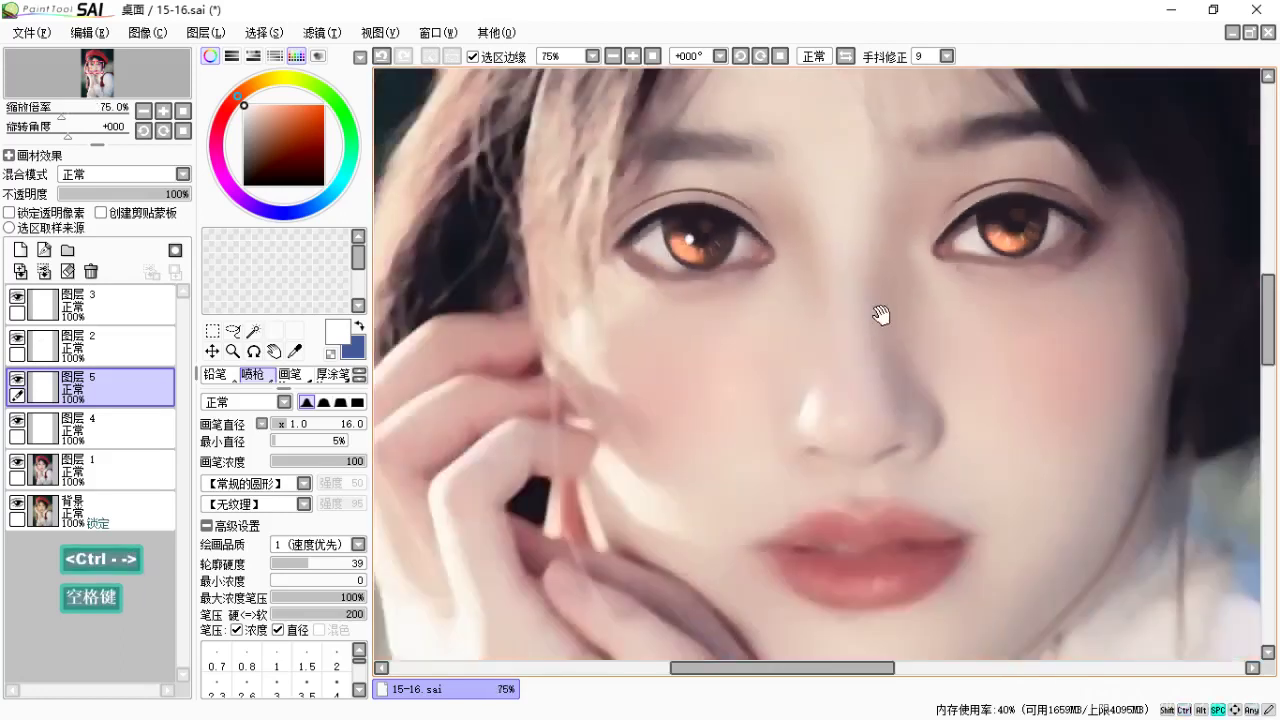
Try several positions for a white catchlight on the iris of the right-hand eye.
{"action": "left_click_drag", "start_coordinate": [989, 262], "coordinate": [979, 304]}
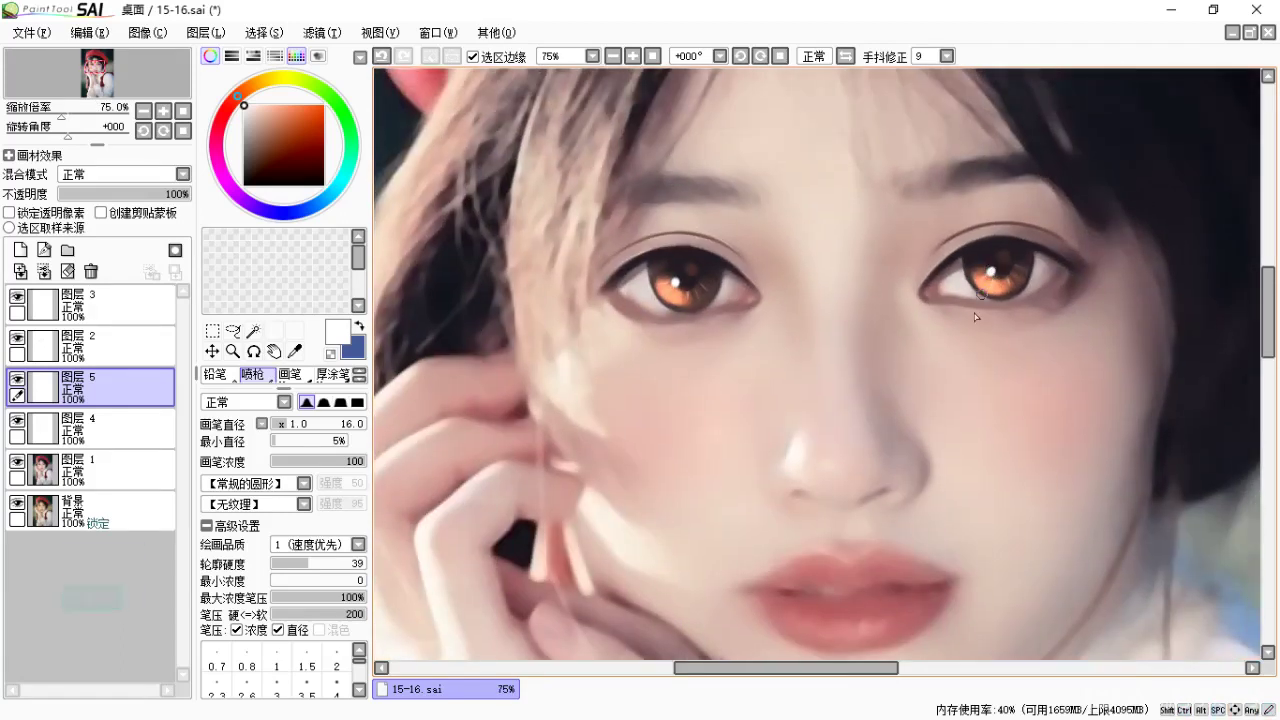
{"action": "key", "text": "ctrl+z"}
{"action": "left_click", "coordinate": [1016, 270]}
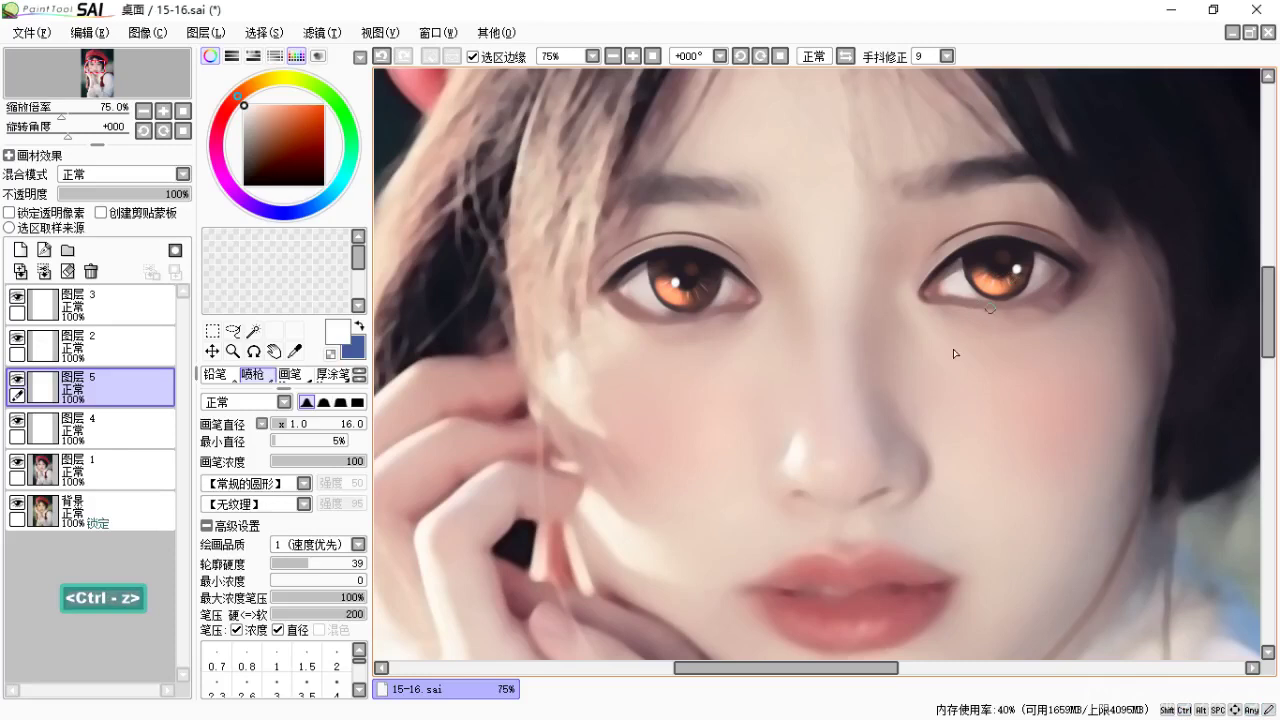
{"action": "key", "text": "space"}
{"action": "left_click_drag", "start_coordinate": [917, 409], "coordinate": [903, 403]}
{"action": "key", "text": "ctrl+z"}
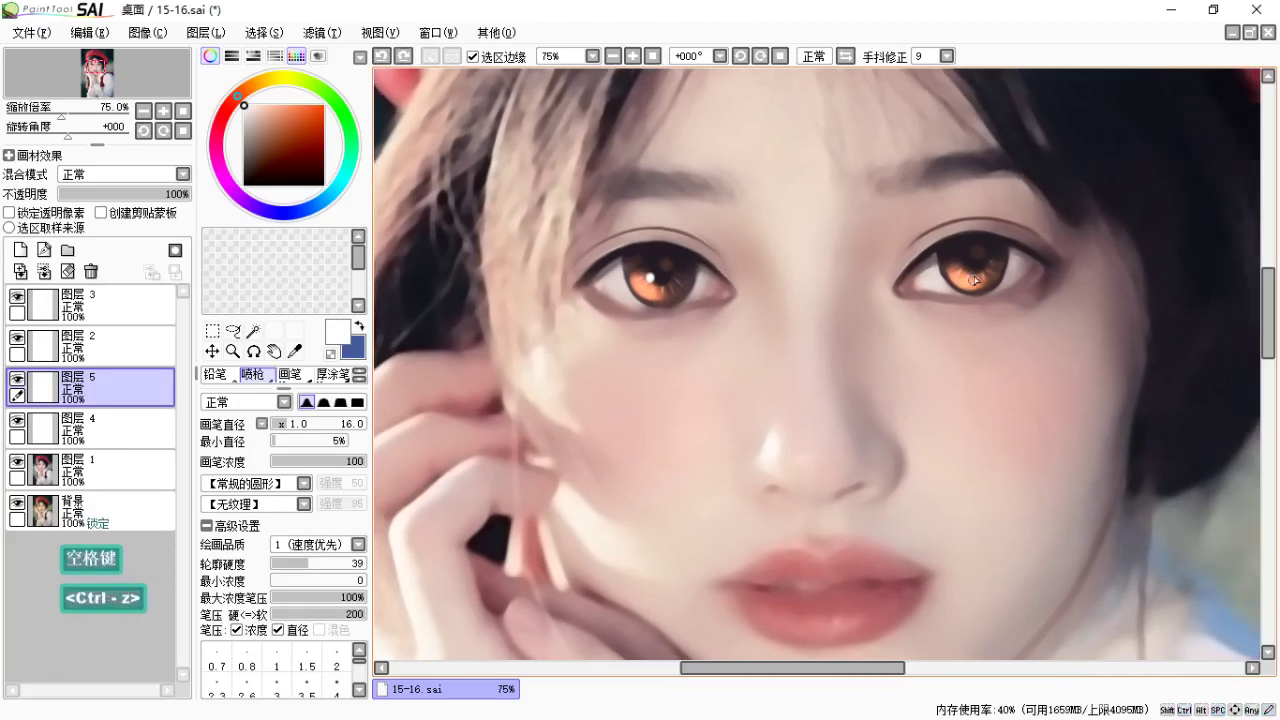
{"action": "left_click", "coordinate": [966, 265]}
{"action": "key", "text": "space"}
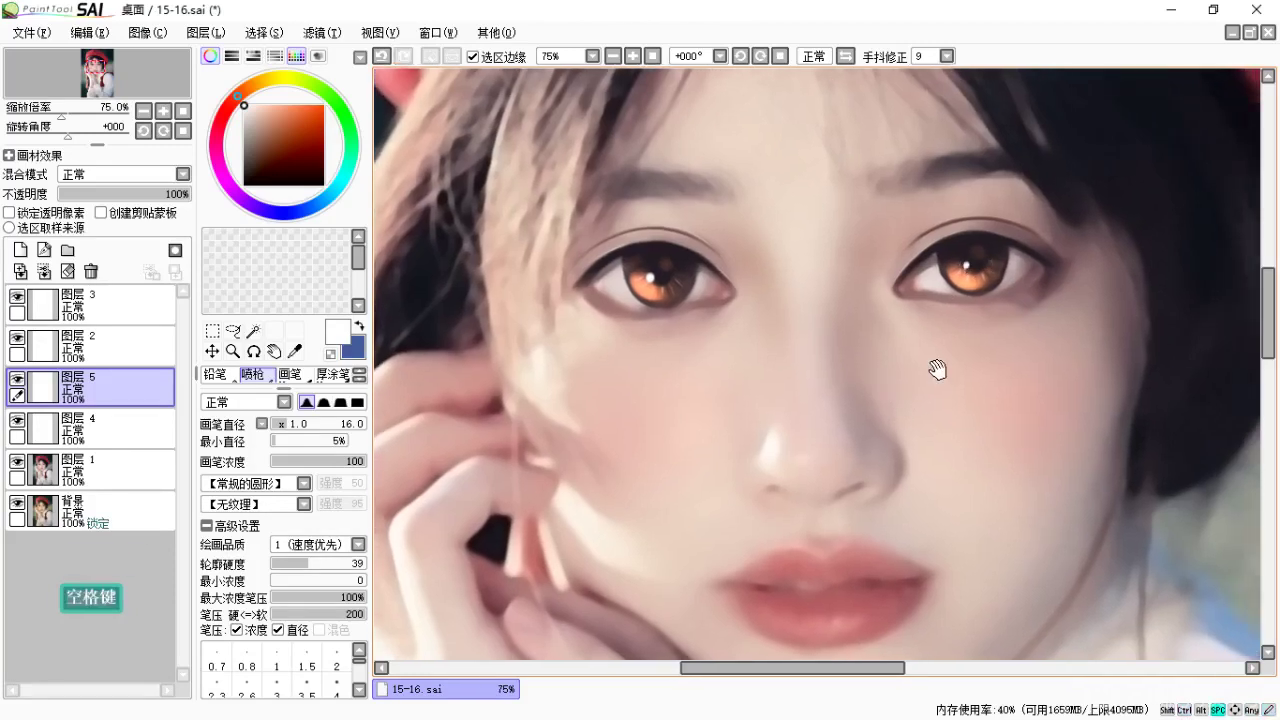
{"action": "left_click_drag", "start_coordinate": [962, 362], "coordinate": [946, 357]}
{"action": "key", "text": "ctrl+z"}
Dot a round white catchlight just beside the pupil of the right-hand eye.
{"action": "key", "text": "ctrl+equal"}
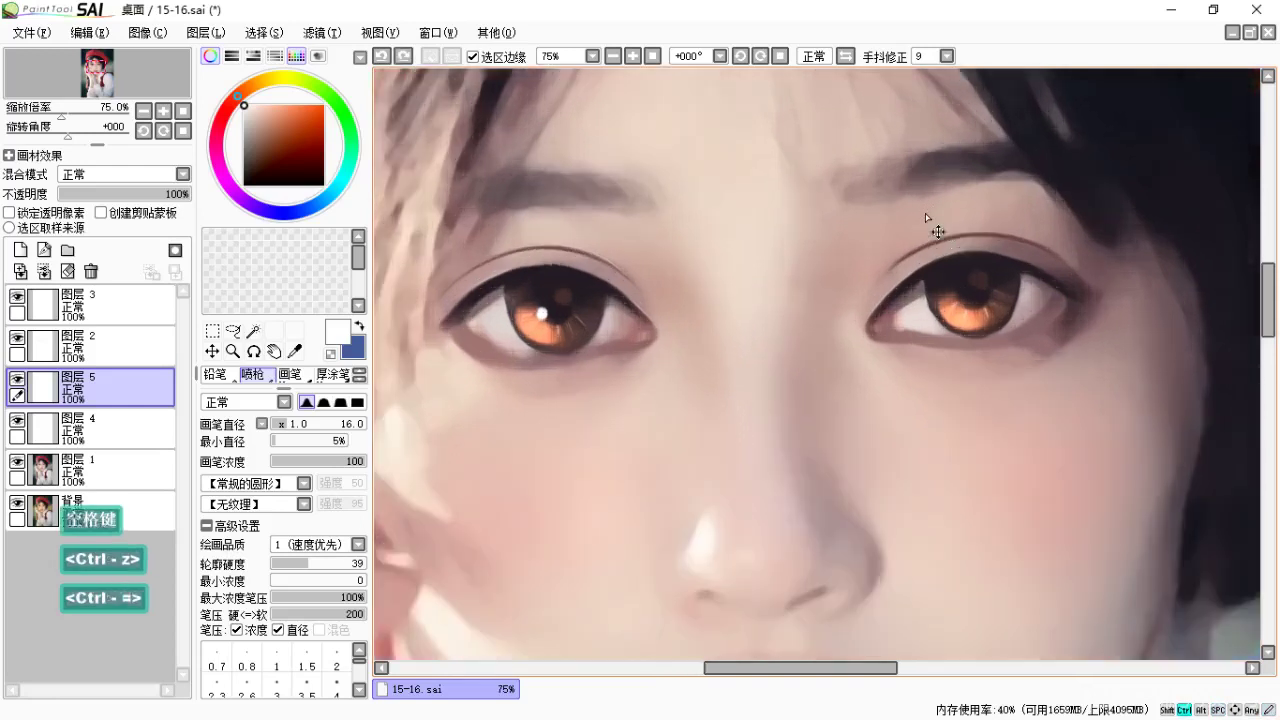
{"action": "key", "text": "ctrl+equal"}
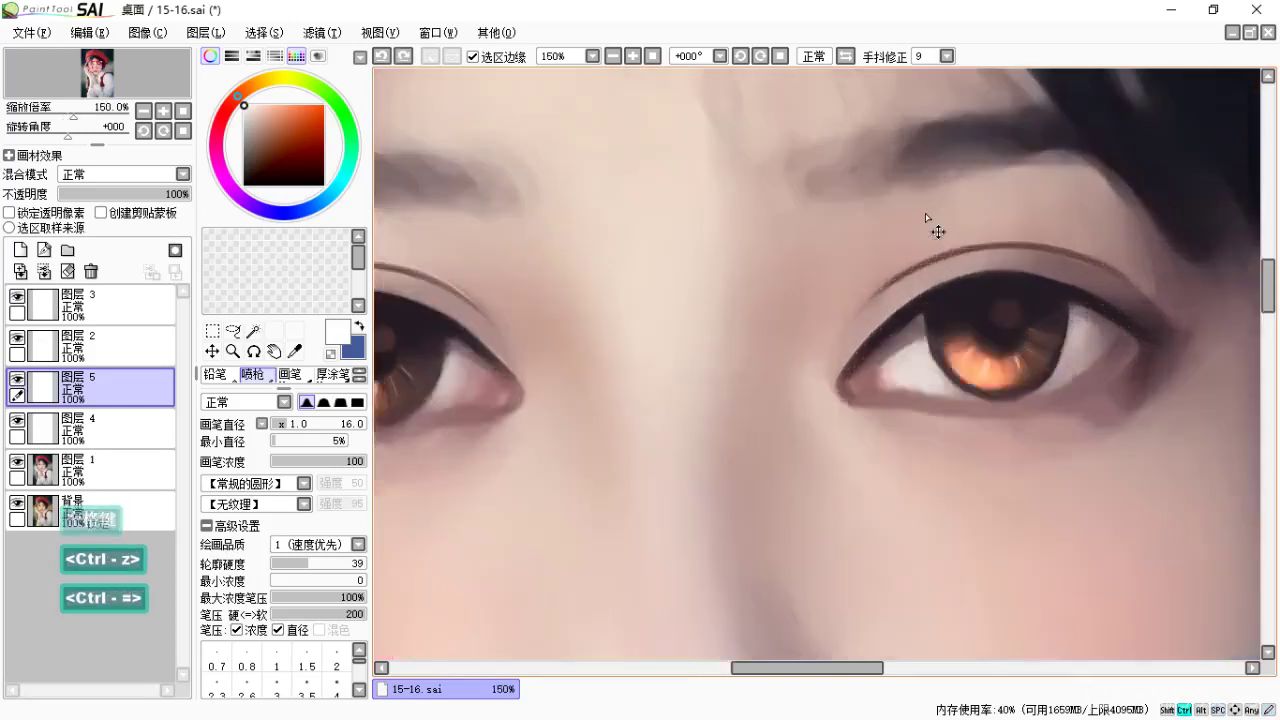
{"action": "left_click", "coordinate": [978, 347]}
Reduce the airbrush to size 9 and draw a thin white streak across the outer white of the left-hand eye.
{"action": "key", "text": "space"}
{"action": "mouse_move", "coordinate": [800, 376]}
{"action": "left_mouse_down"}
{"action": "mouse_move", "coordinate": [891, 374]}
{"action": "mouse_move", "coordinate": [960, 394]}
{"action": "mouse_move", "coordinate": [866, 383]}
{"action": "mouse_move", "coordinate": [898, 379]}
{"action": "left_mouse_up"}
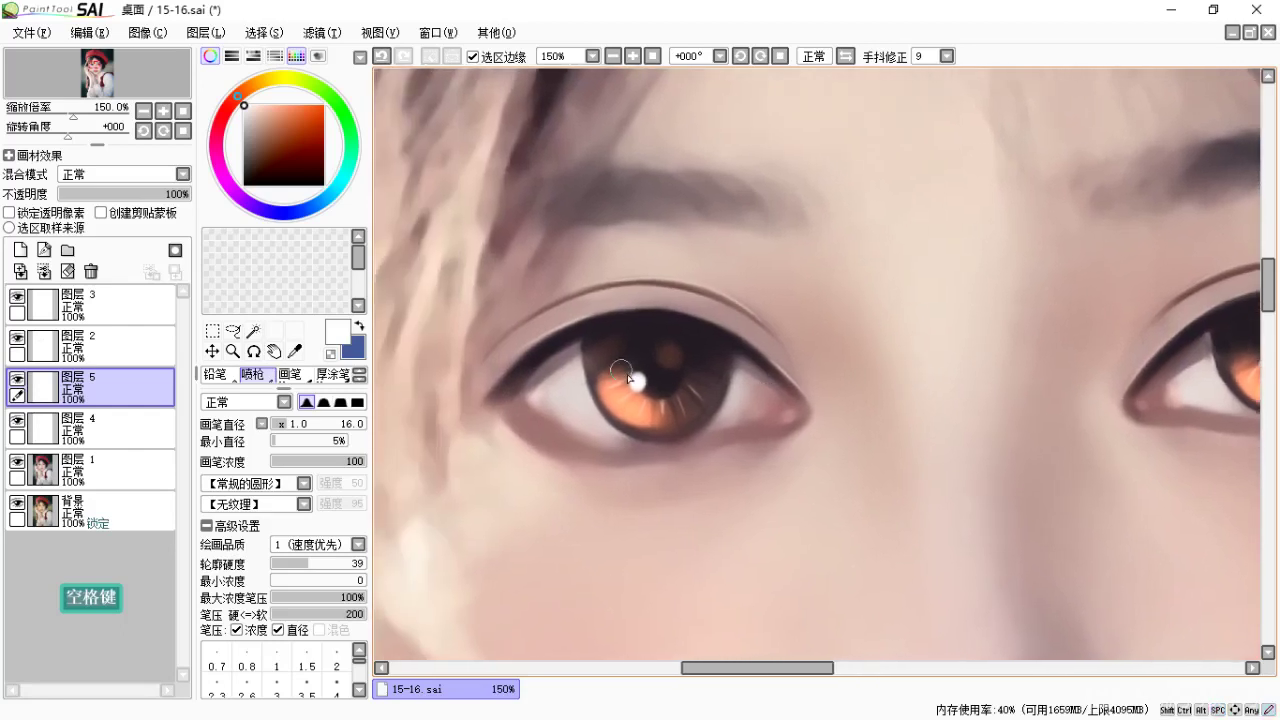
{"action": "key", "text": "bracketleft"}
{"action": "key", "text": "bracketleft"}
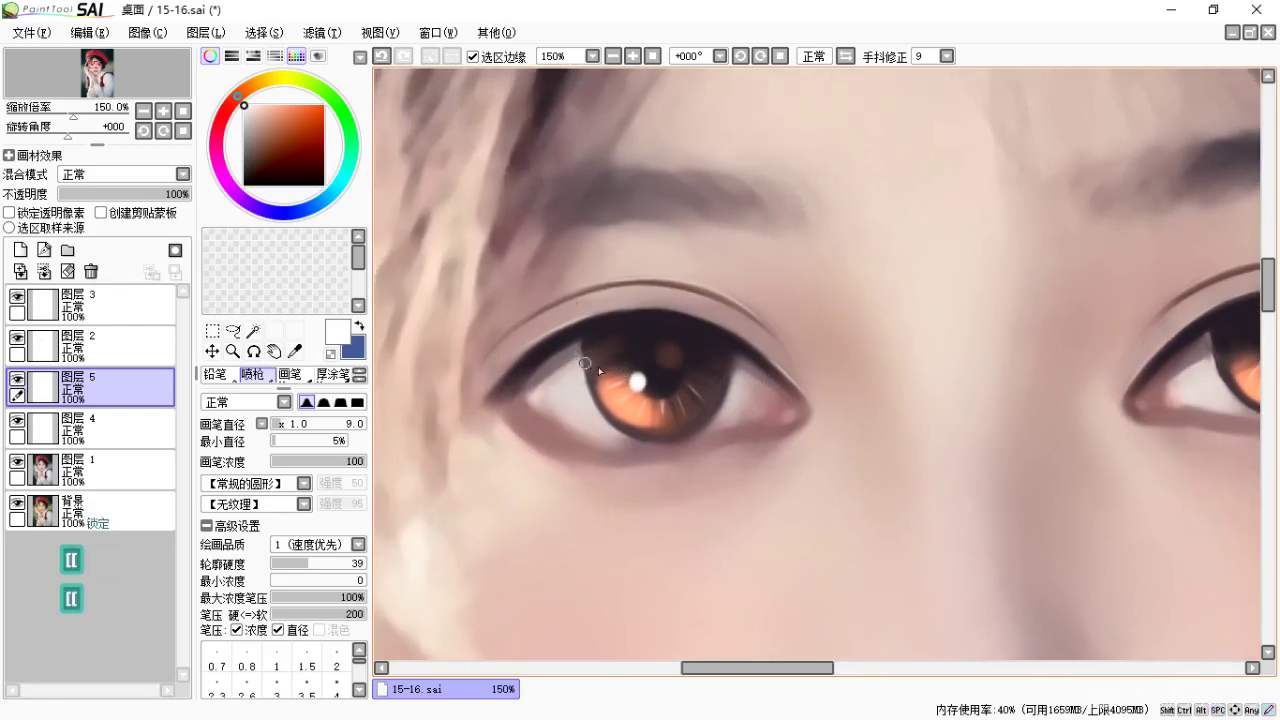
{"action": "key", "text": "ctrl+z"}
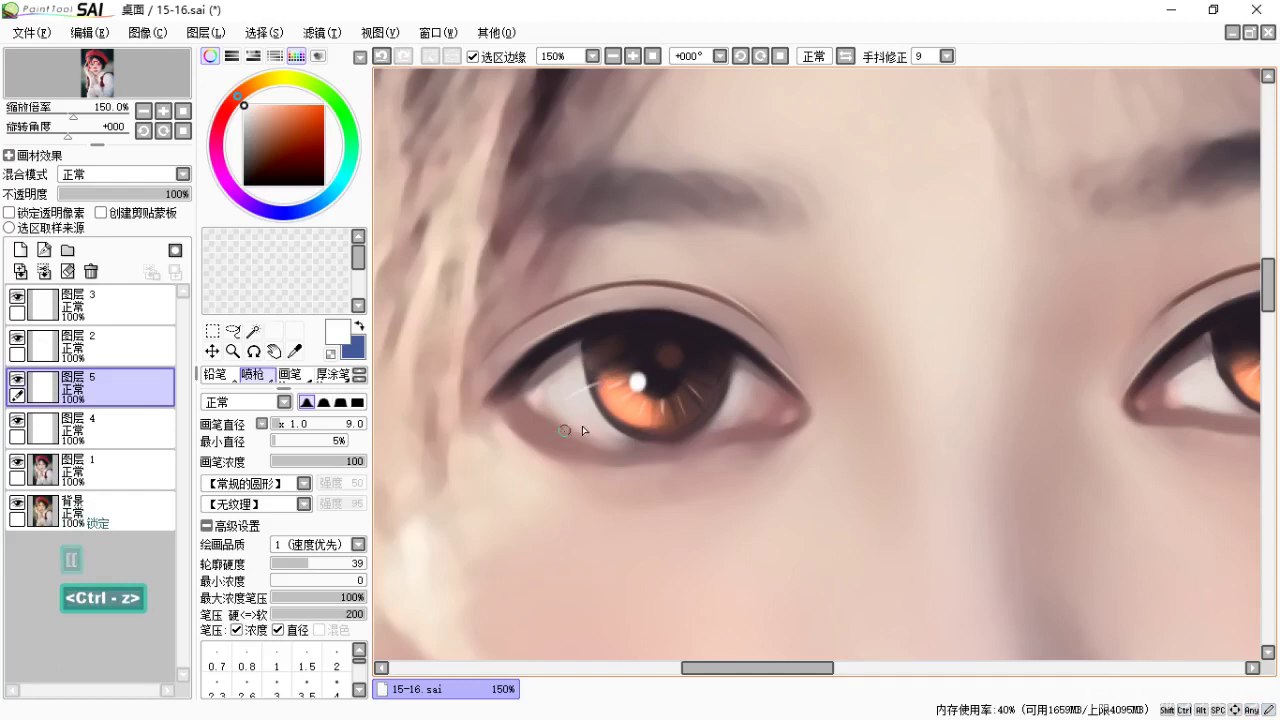
{"action": "key", "text": "space"}
{"action": "left_click_drag", "start_coordinate": [608, 394], "coordinate": [620, 392]}
Draw a matching thin white streak on the nose side of the left-hand iris, redoing strokes as needed.
{"action": "key", "text": "ctrl+z"}
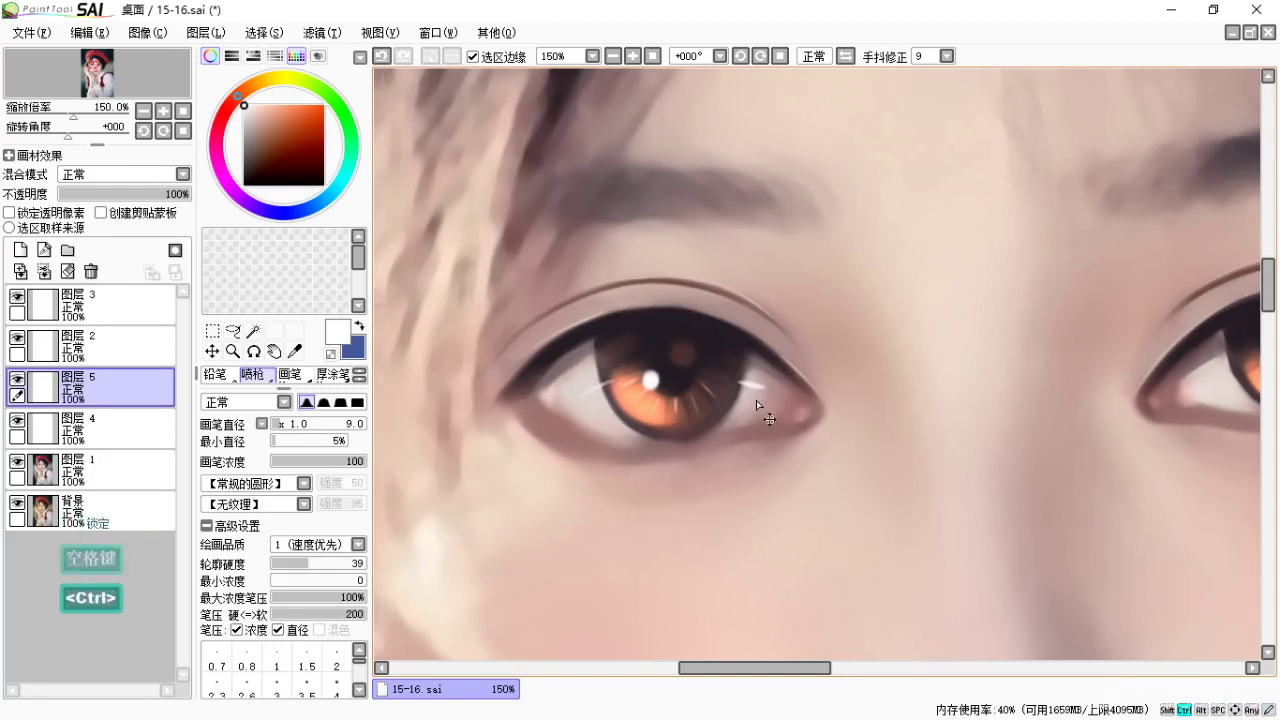
{"action": "key", "text": "space"}
{"action": "left_click_drag", "start_coordinate": [786, 423], "coordinate": [736, 423]}
{"action": "key", "text": "space"}
{"action": "key", "text": "ctrl+z"}
{"action": "left_click", "coordinate": [744, 405]}
{"action": "key", "text": "space"}
{"action": "key", "text": "ctrl+z"}
Reduce the airbrush to size 4 and add small white highlights at the inner corner of the left-hand eye.
{"action": "key", "text": "bracketleft"}
{"action": "key", "text": "bracketleft"}
{"action": "key", "text": "bracketleft"}
{"action": "key", "text": "bracketleft"}
{"action": "key", "text": "bracketleft"}
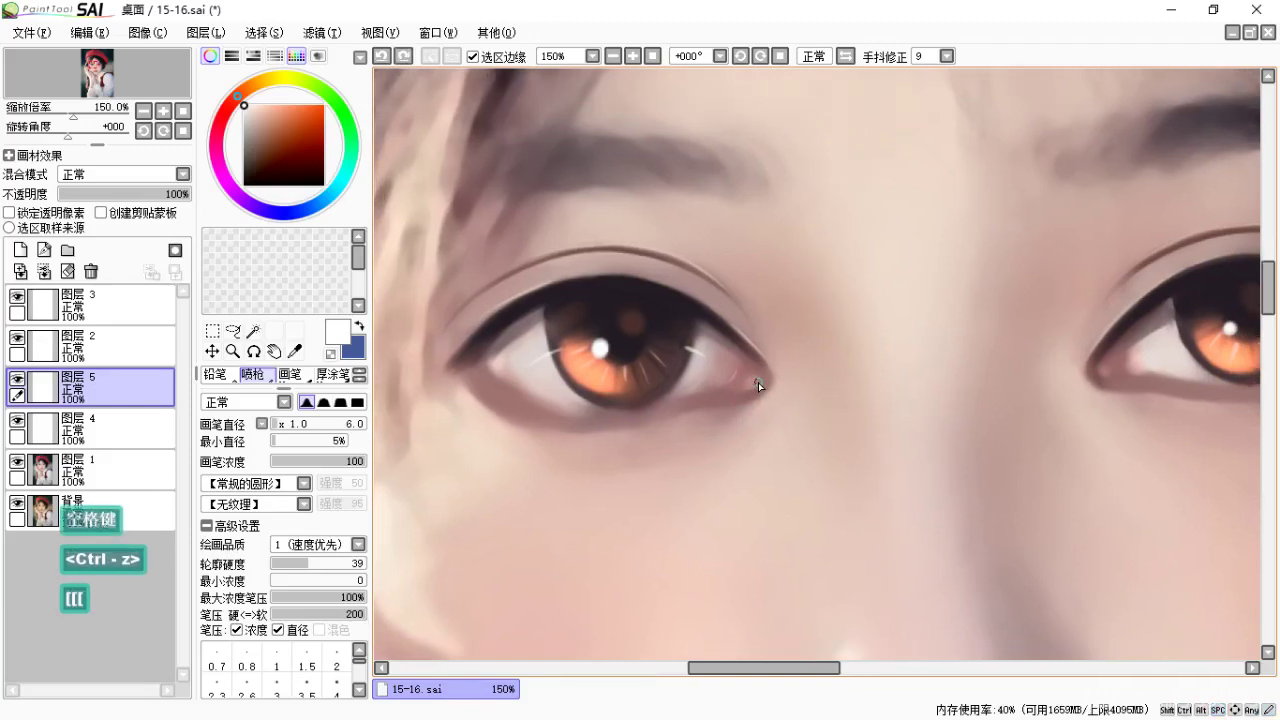
Paint a small white highlight near the inner corner of the right-hand eye.
{"action": "key", "text": "space"}
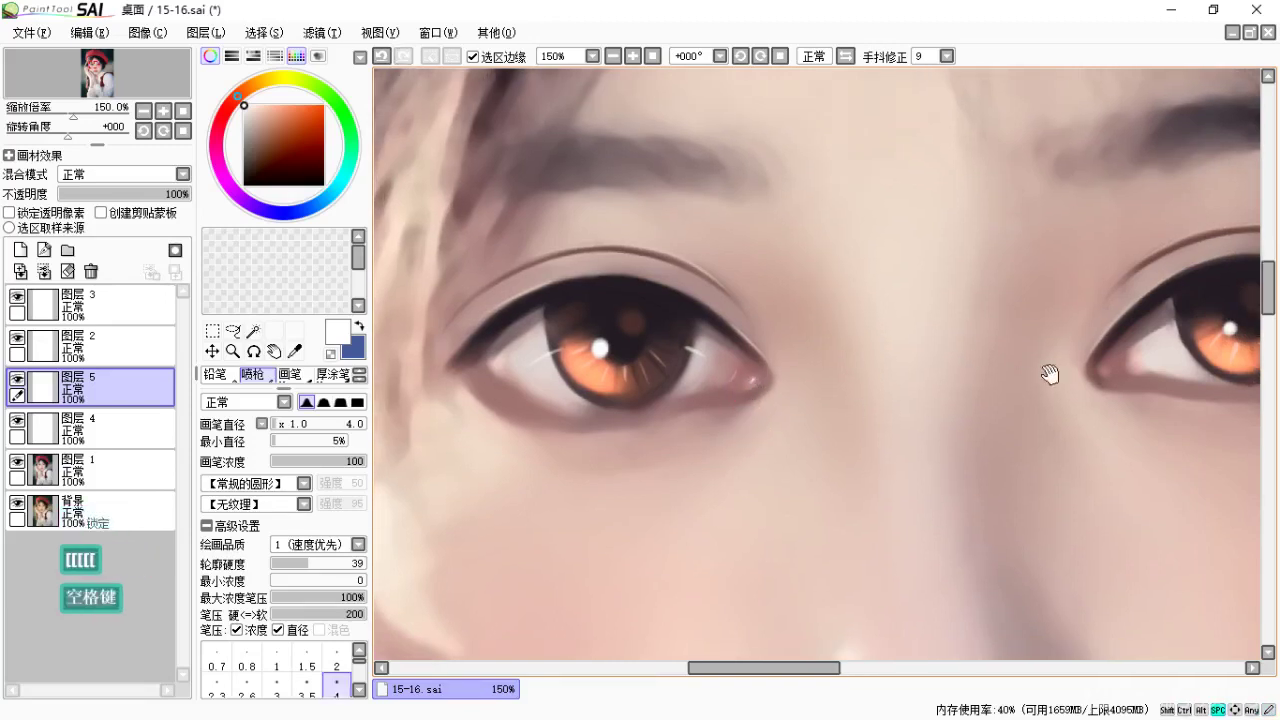
{"action": "left_click_drag", "start_coordinate": [1049, 371], "coordinate": [789, 354]}
{"action": "left_click_drag", "start_coordinate": [889, 394], "coordinate": [903, 366]}
{"action": "key", "text": "ctrl"}
{"action": "key", "text": "ctrl+z"}
{"action": "key", "text": "space"}
{"action": "key", "text": "ctrl+z"}
{"action": "key", "text": "space"}
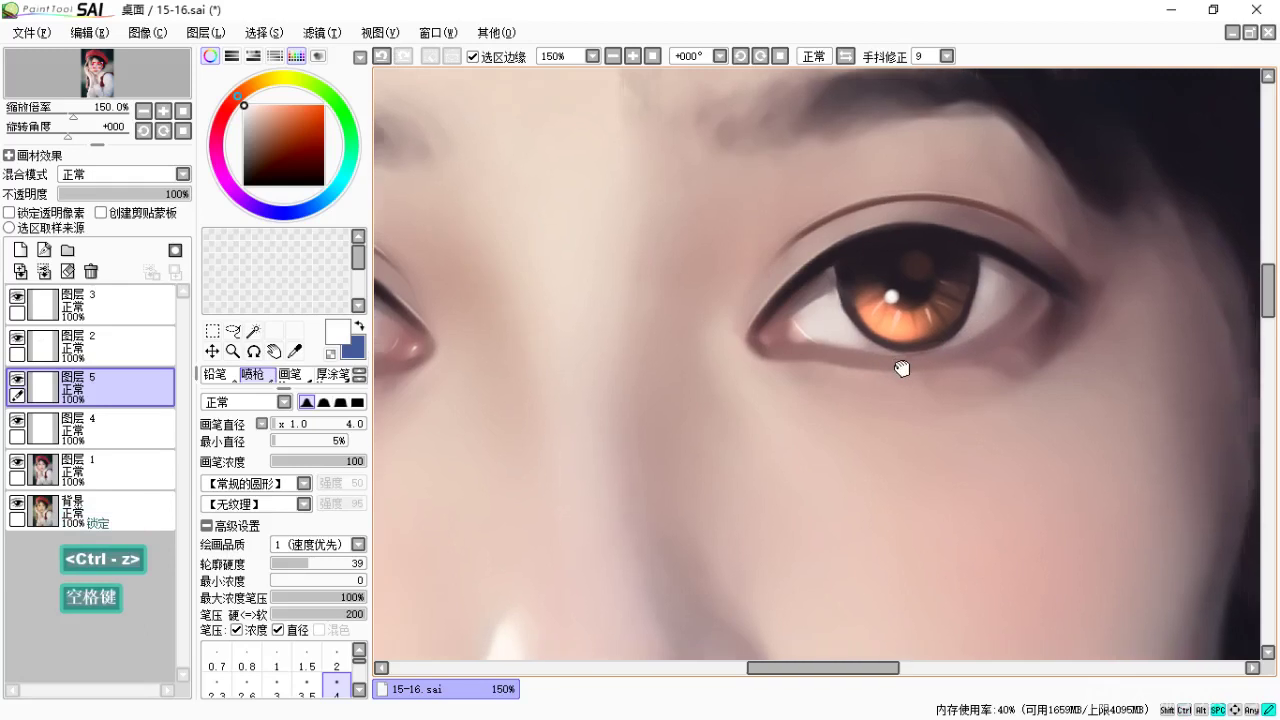
Redraw the fine white highlight along the lower lid edge of the right-hand eye, extending it from the inner corner.
{"action": "key", "text": "ctrl+z"}
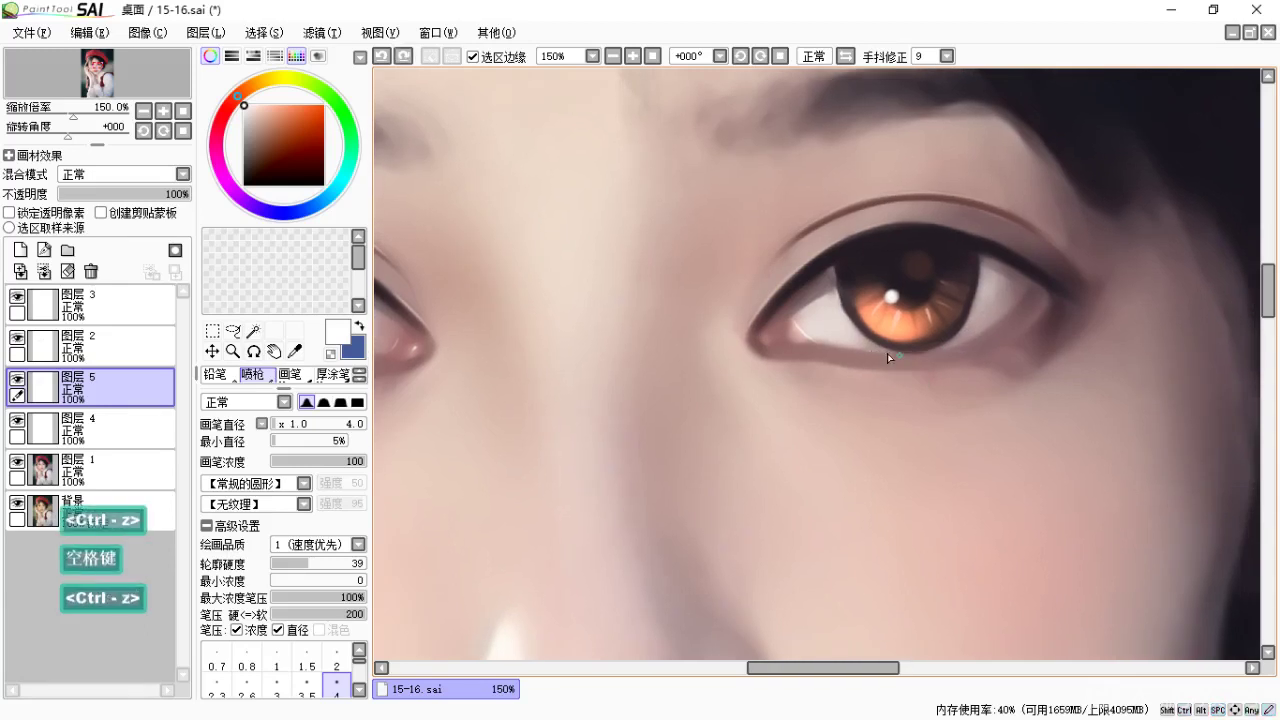
{"action": "key", "text": "ctrl+z"}
{"action": "key", "text": "ctrl+z"}
{"action": "key", "text": "space"}
{"action": "mouse_move", "coordinate": [897, 372]}
{"action": "left_mouse_down"}
{"action": "mouse_move", "coordinate": [932, 380]}
{"action": "mouse_move", "coordinate": [903, 371]}
{"action": "mouse_move", "coordinate": [969, 363]}
{"action": "mouse_move", "coordinate": [904, 405]}
{"action": "left_mouse_up"}
{"action": "key", "text": "ctrl+z"}
{"action": "key", "text": "space"}
{"action": "key", "text": "ctrl+z"}
{"action": "key", "text": "ctrl+z"}
{"action": "key", "text": "ctrl+z"}
{"action": "key", "text": "space"}
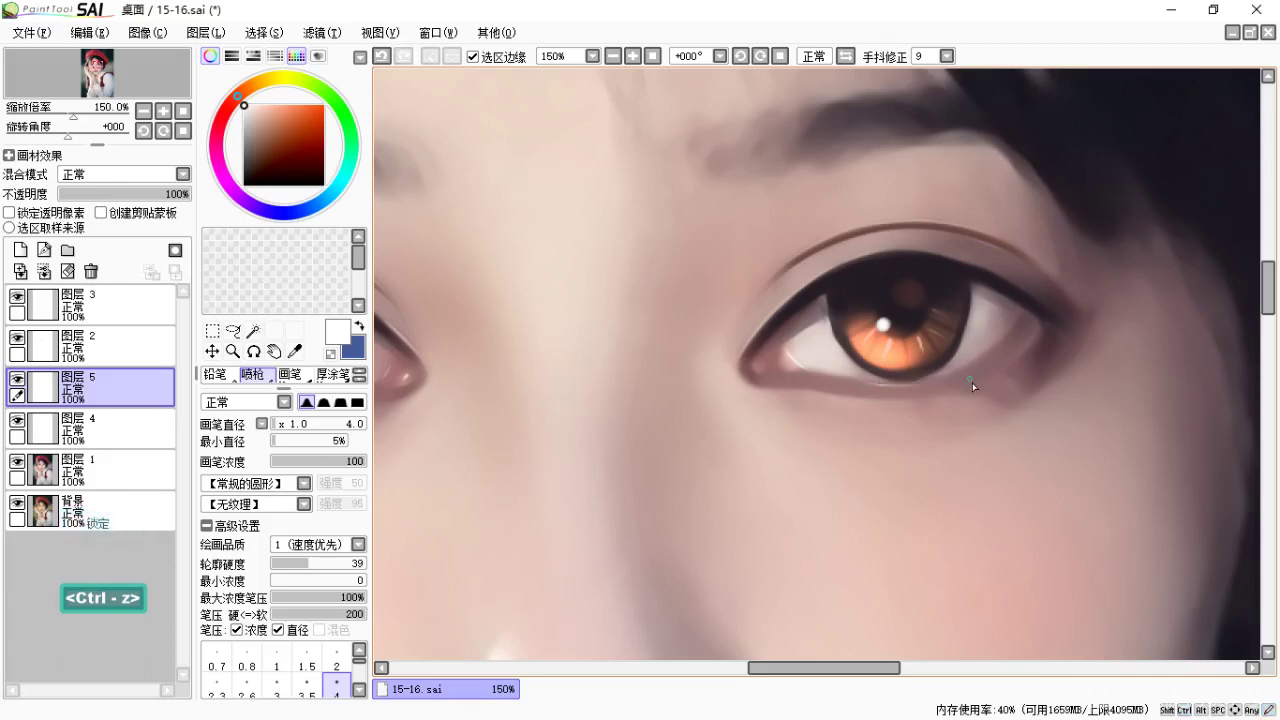
Draw a thin white reflection streak on the outer side of the right-hand iris.
{"action": "key", "text": "space"}
{"action": "left_click_drag", "start_coordinate": [977, 371], "coordinate": [894, 391]}
{"action": "key", "text": "ctrl+z"}
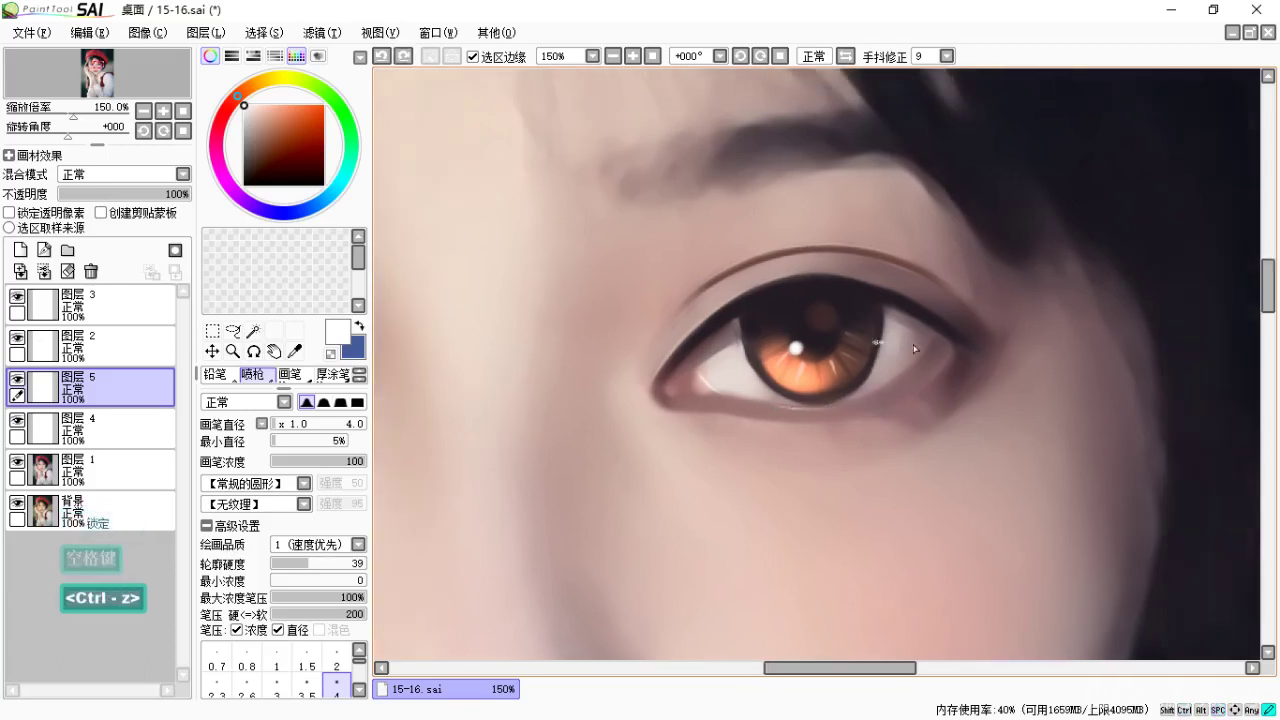
{"action": "key", "text": "ctrl+z"}
{"action": "key", "text": "space"}
{"action": "left_click_drag", "start_coordinate": [901, 368], "coordinate": [976, 361]}
Redraw the thin white streak on the nose side of the right-hand iris as a finer line.
{"action": "key", "text": "space"}
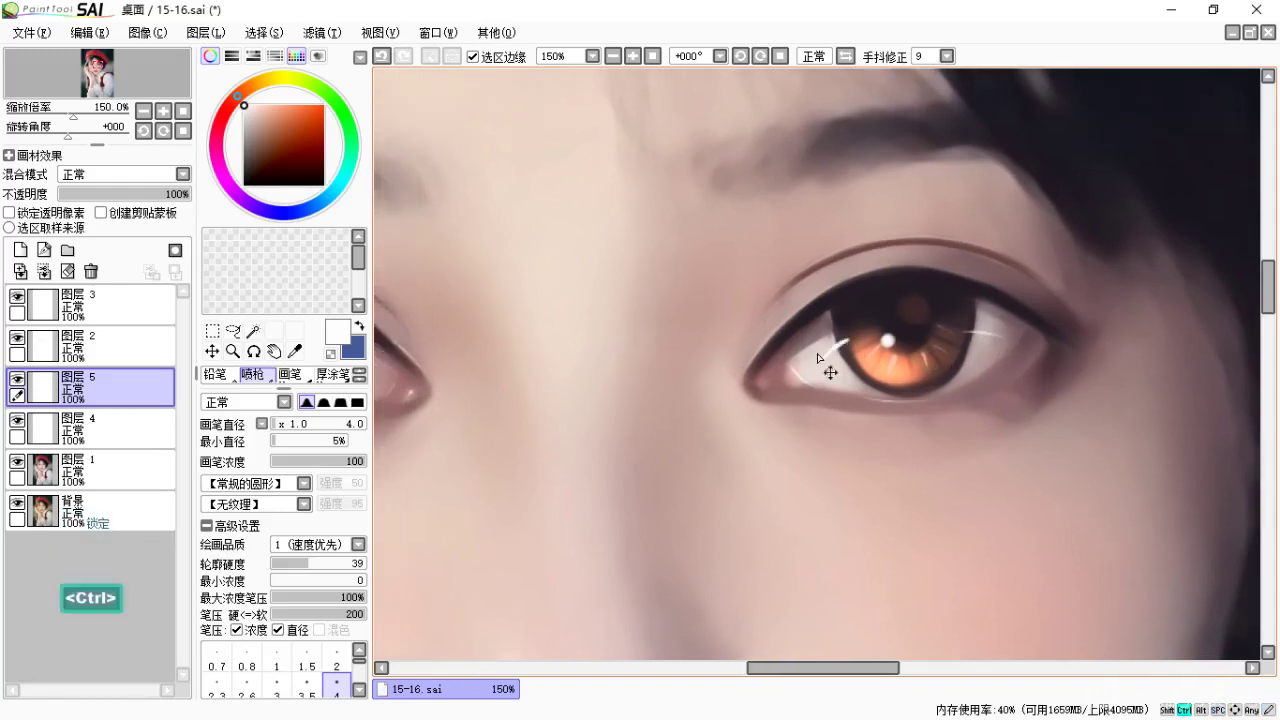
{"action": "key", "text": "ctrl+z"}
{"action": "key", "text": "space"}
{"action": "left_click_drag", "start_coordinate": [806, 373], "coordinate": [970, 380]}
{"action": "key", "text": "space"}
{"action": "key", "text": "ctrl+z"}
{"action": "key", "text": "space"}
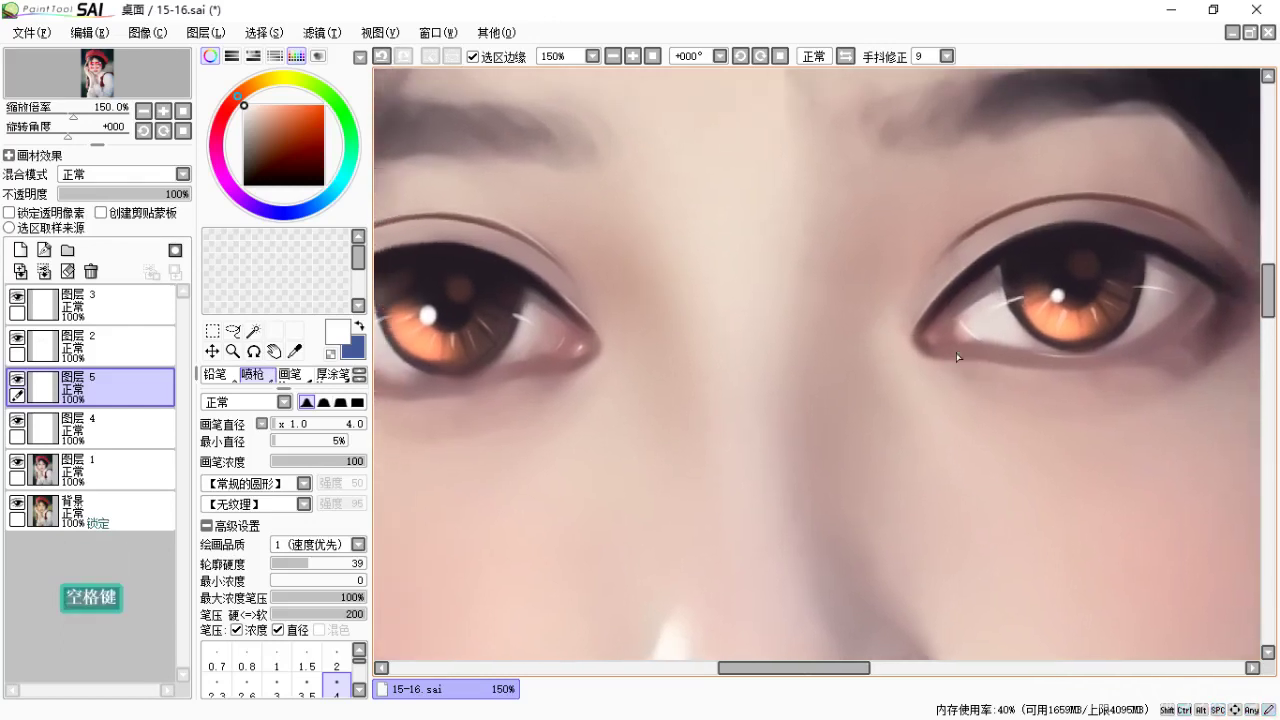
Set the airbrush to size 7 and dot small white highlights at the lower rims of both irises.
{"action": "key", "text": "bracketright"}
{"action": "key", "text": "bracketright"}
{"action": "key", "text": "bracketright"}
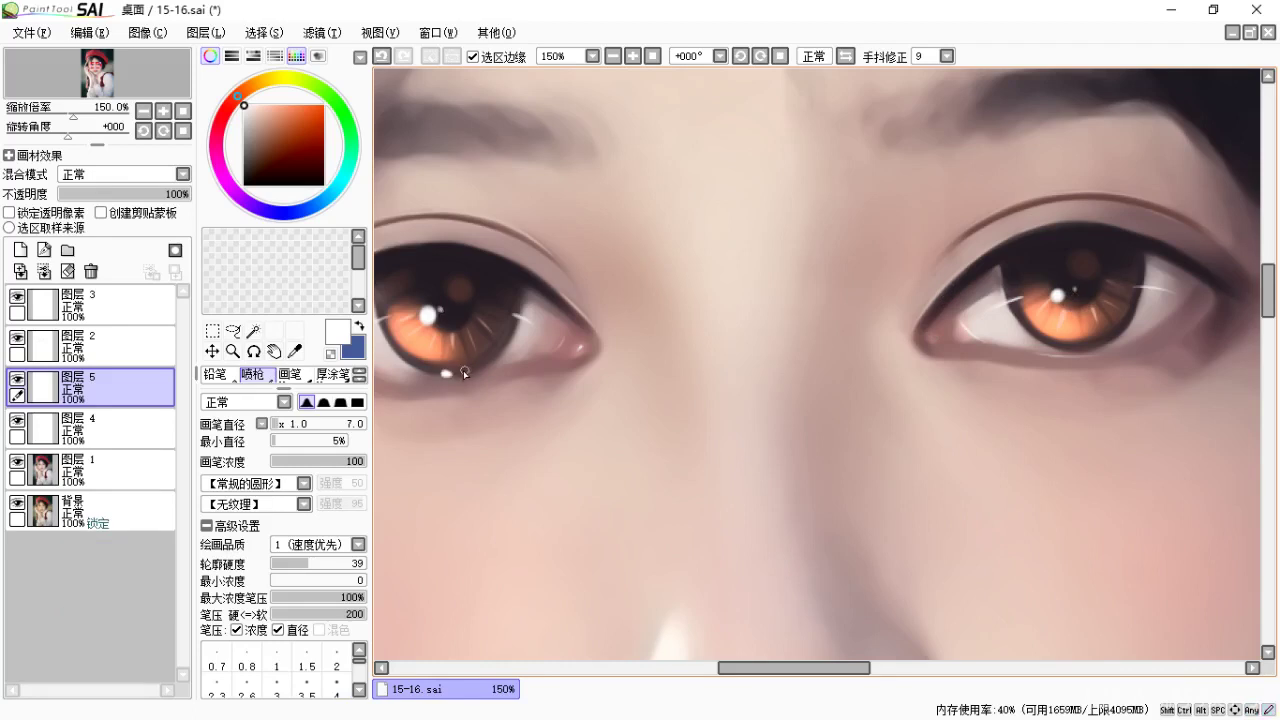
{"action": "left_click_drag", "start_coordinate": [960, 373], "coordinate": [924, 377]}
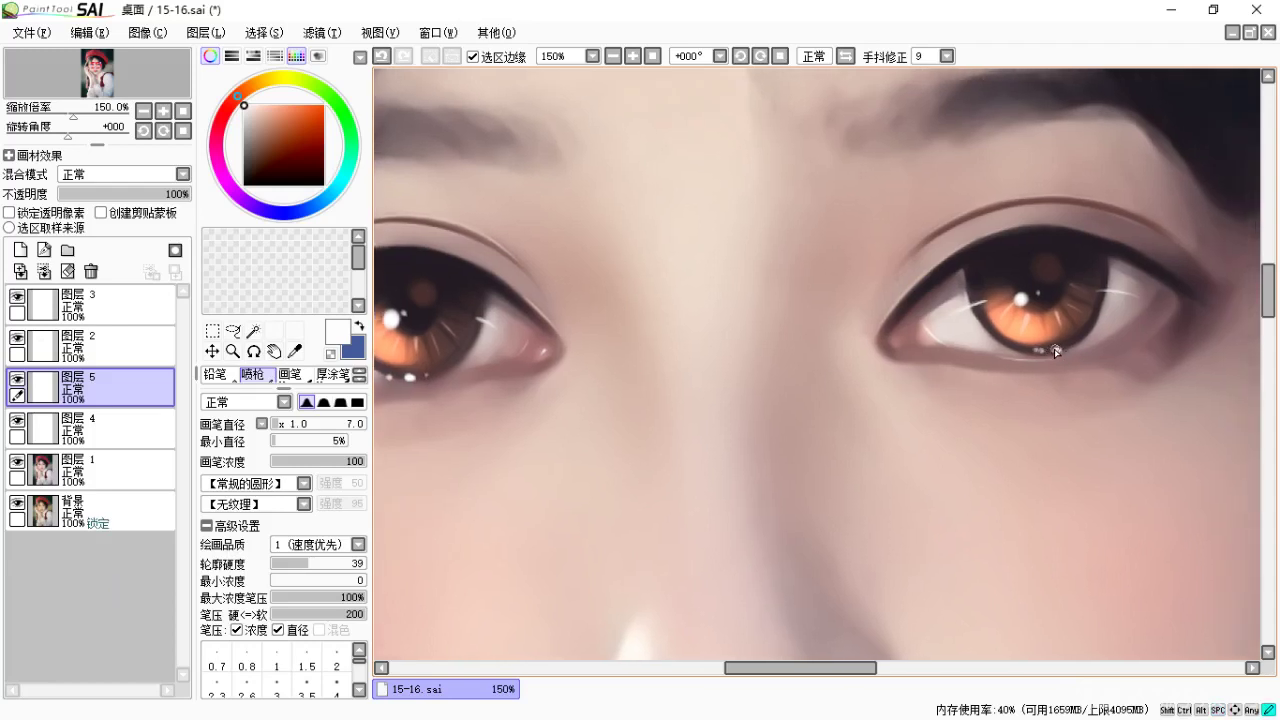
Draw a thin curved white highlight along the outer lower lid edge of the left-hand eye.
{"action": "key", "text": "space"}
{"action": "mouse_move", "coordinate": [986, 397]}
{"action": "left_mouse_down"}
{"action": "mouse_move", "coordinate": [1010, 386]}
{"action": "mouse_move", "coordinate": [1030, 398]}
{"action": "left_mouse_up"}
{"action": "left_click_drag", "start_coordinate": [530, 376], "coordinate": [568, 384]}
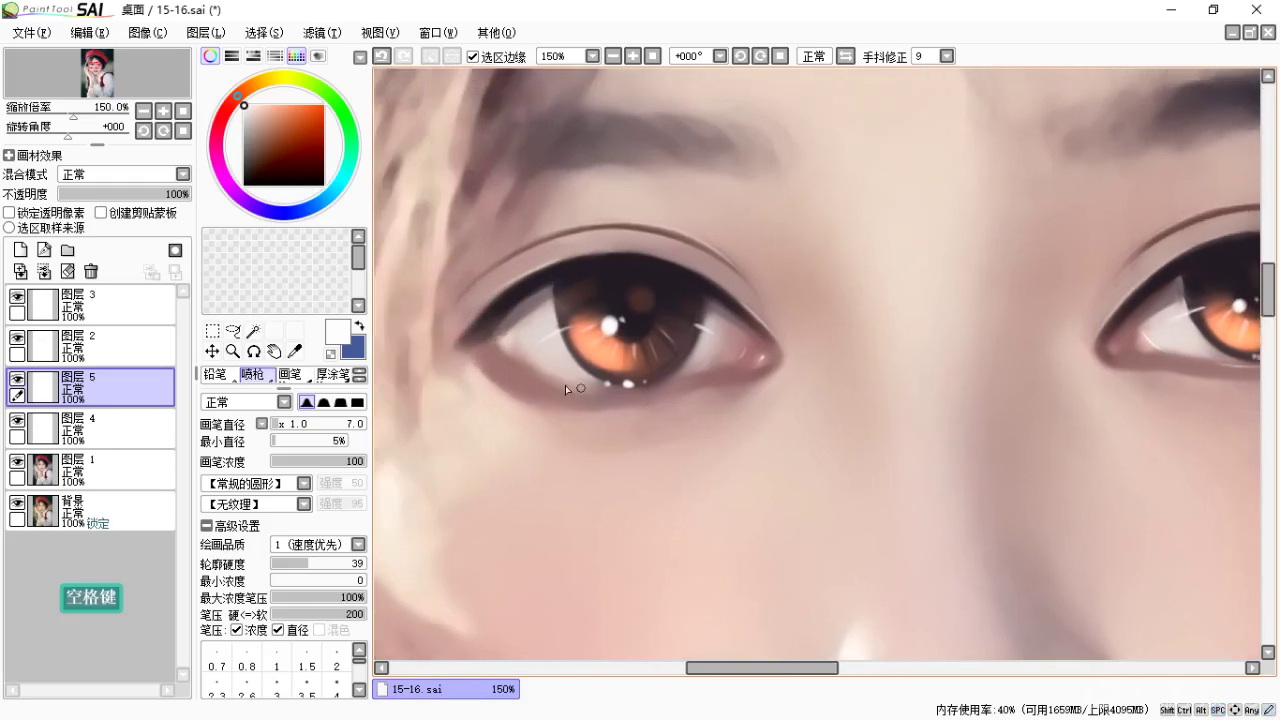
{"action": "key", "text": "ctrl+z"}
{"action": "key", "text": "ctrl+z"}
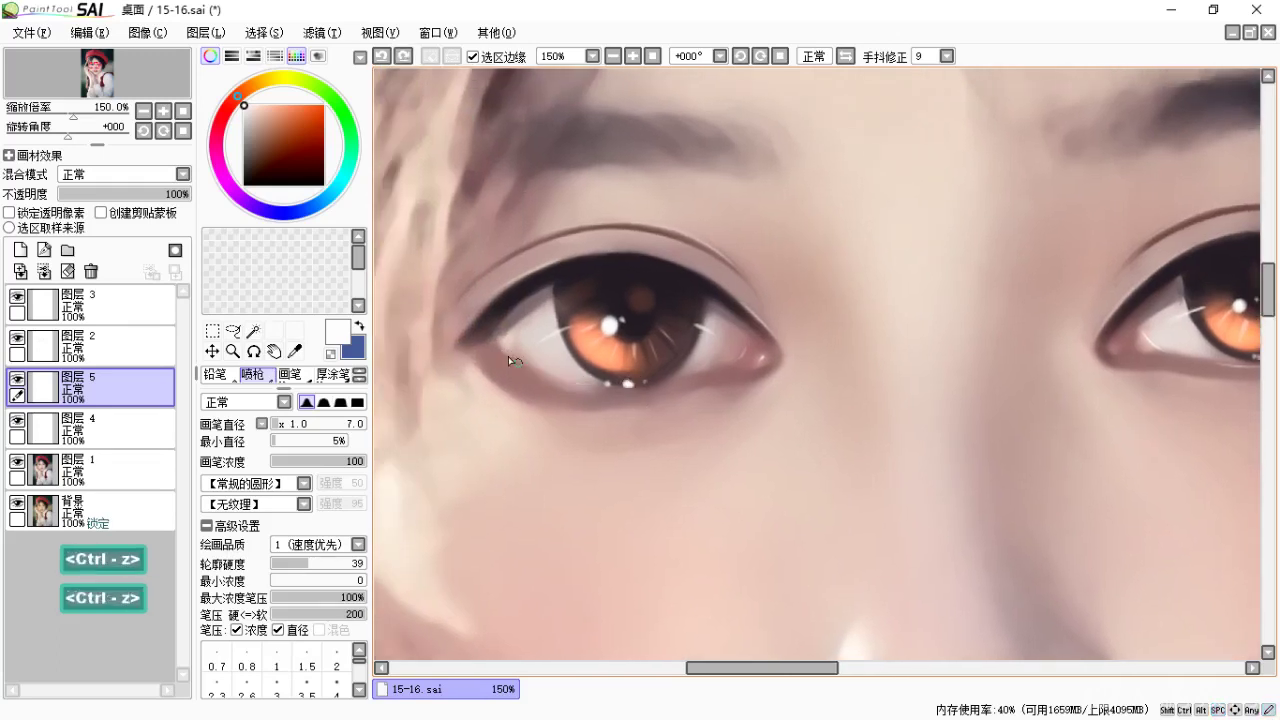
{"action": "key", "text": "space"}
{"action": "left_click_drag", "start_coordinate": [643, 417], "coordinate": [677, 405]}
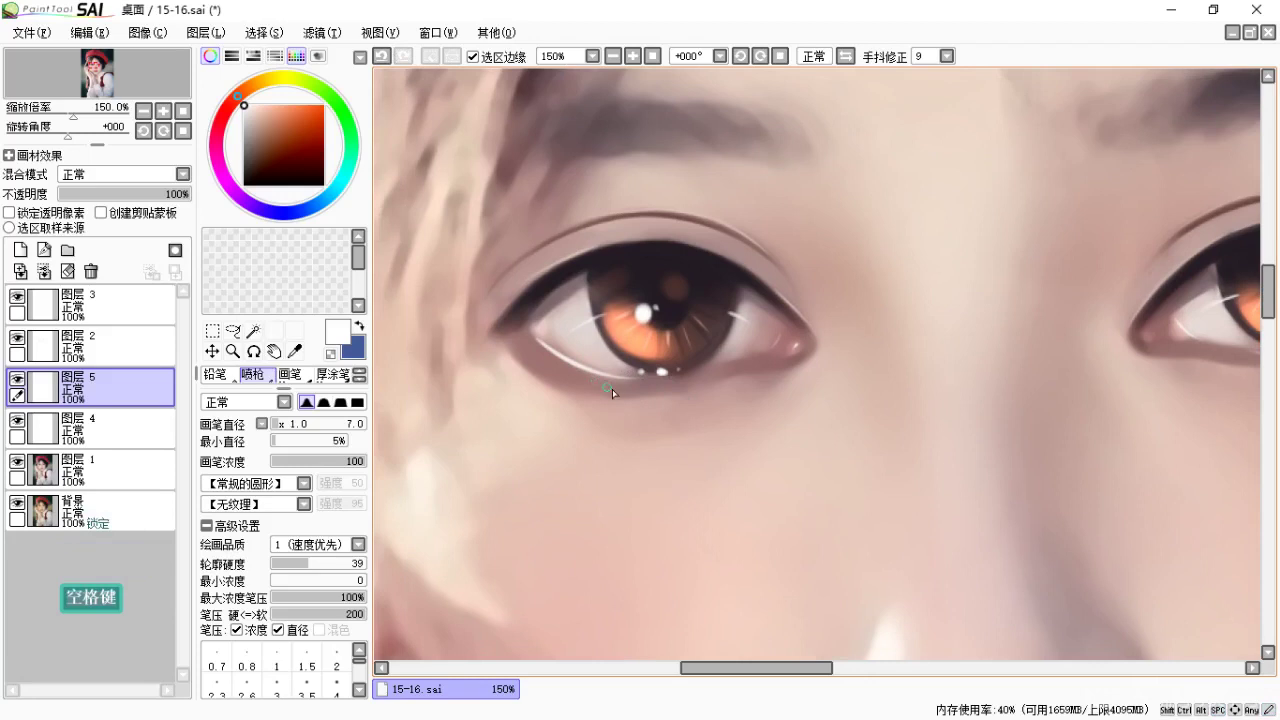
Switch to the blending brush at size 16 and soften the lower lid highlight of the left-hand eye.
{"action": "key", "text": "c"}
{"action": "key", "text": "bracketright"}
{"action": "key", "text": "bracketright"}
{"action": "key", "text": "bracketright"}
{"action": "key", "text": "bracketright"}
{"action": "key", "text": "bracketright"}
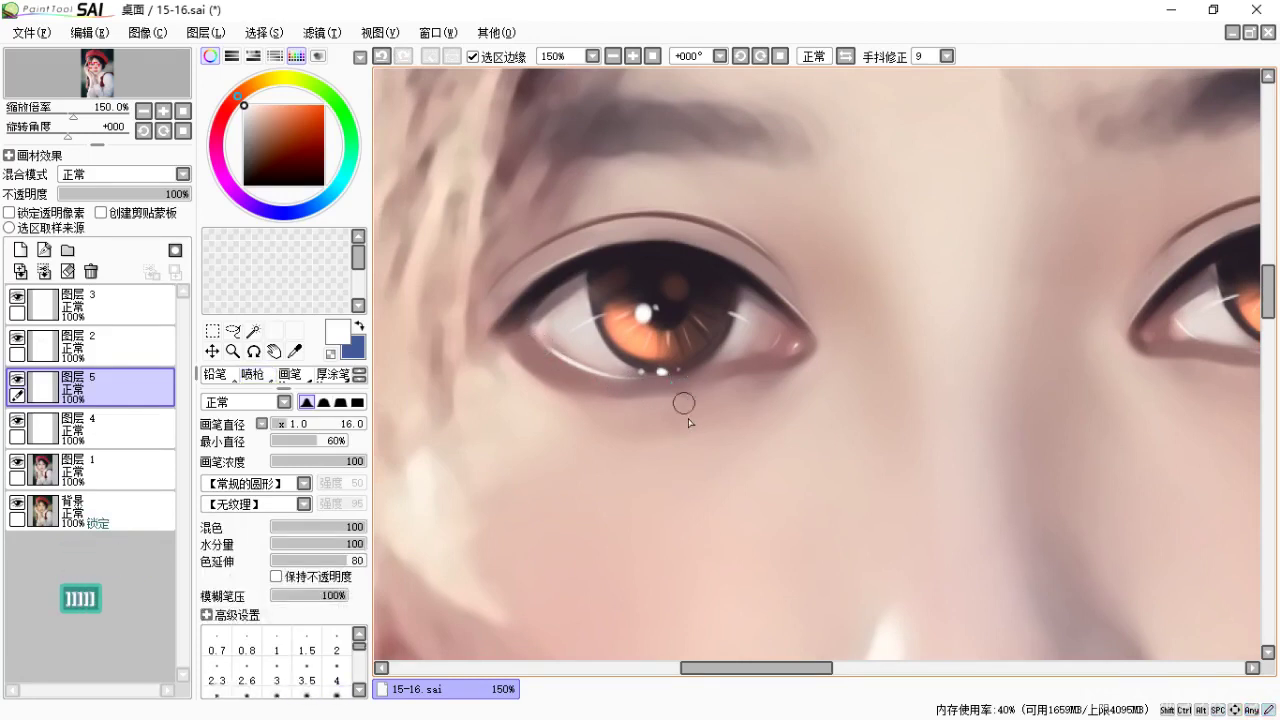
{"action": "key", "text": "space"}
{"action": "left_click_drag", "start_coordinate": [688, 422], "coordinate": [659, 422]}
Examine the eye highlights against the whole face and up close on the right-hand eye.
{"action": "key", "text": "ctrl+minus"}
{"action": "key", "text": "space"}
{"action": "left_click_drag", "start_coordinate": [771, 329], "coordinate": [789, 420]}
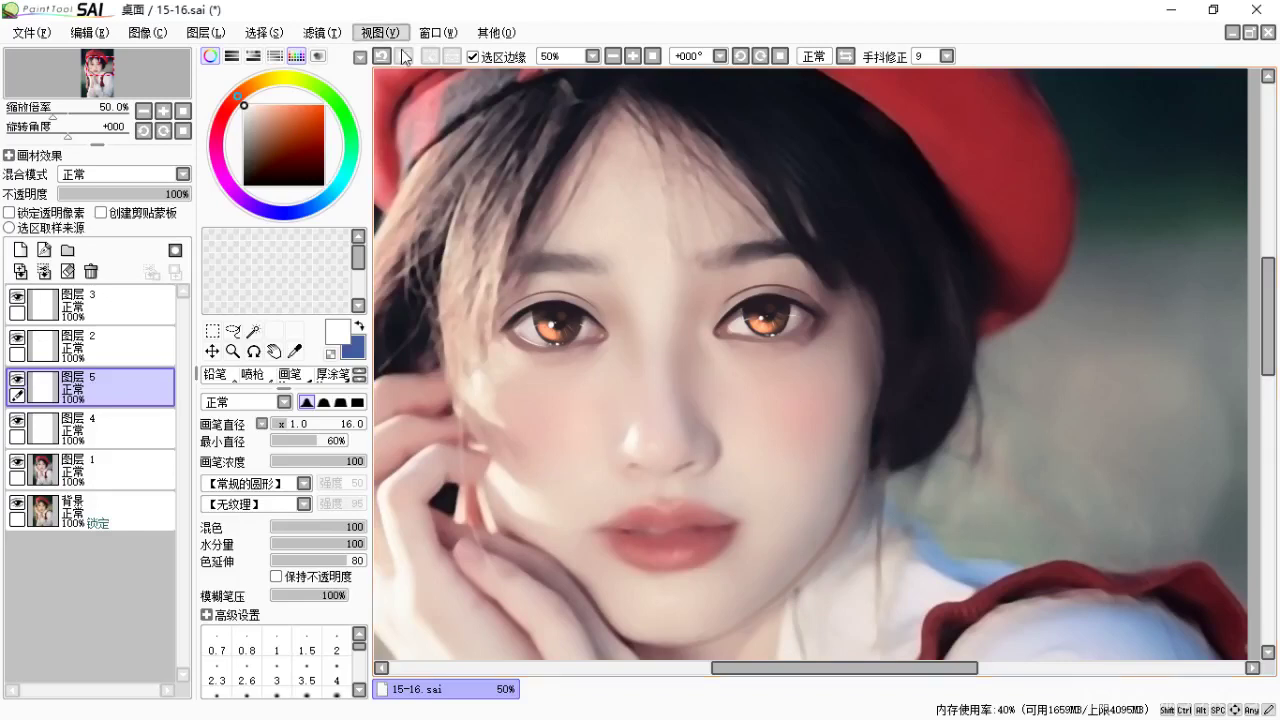
{"action": "key", "text": "space"}
{"action": "left_click_drag", "start_coordinate": [763, 369], "coordinate": [740, 384]}
{"action": "key", "text": "ctrl+equal"}
{"action": "key", "text": "ctrl+equal"}
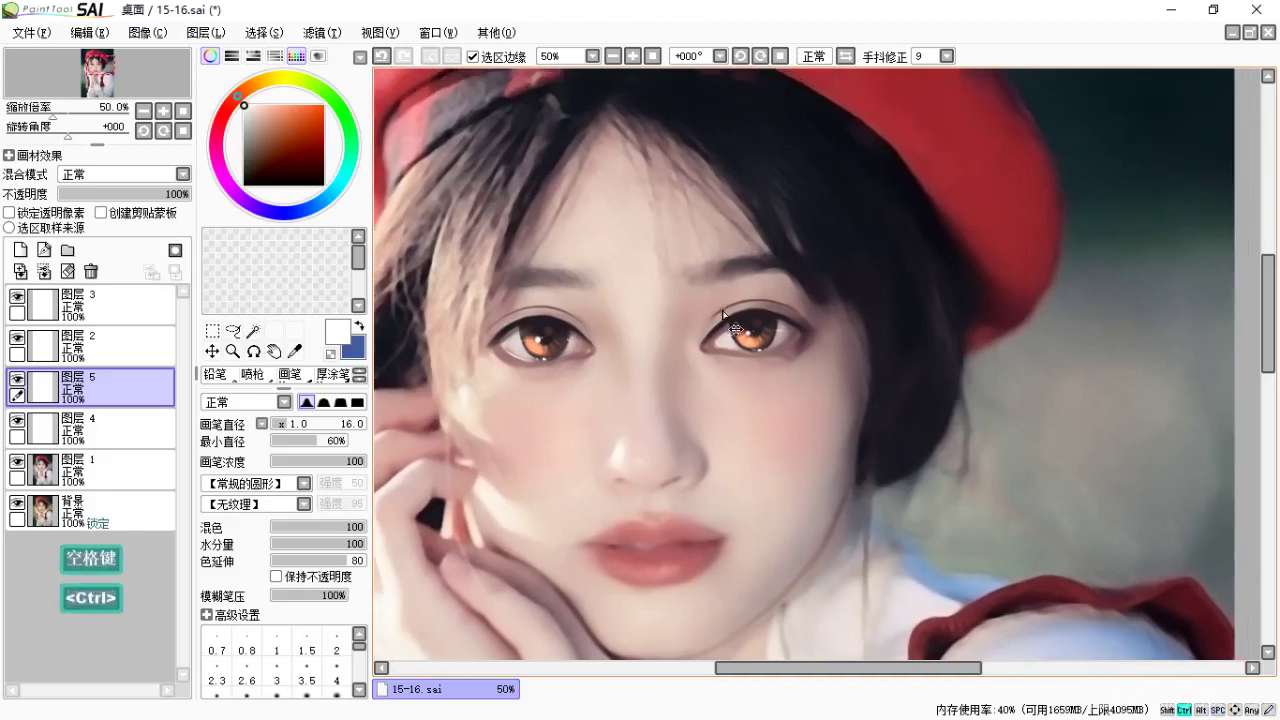
{"action": "left_click_drag", "start_coordinate": [821, 393], "coordinate": [814, 386]}
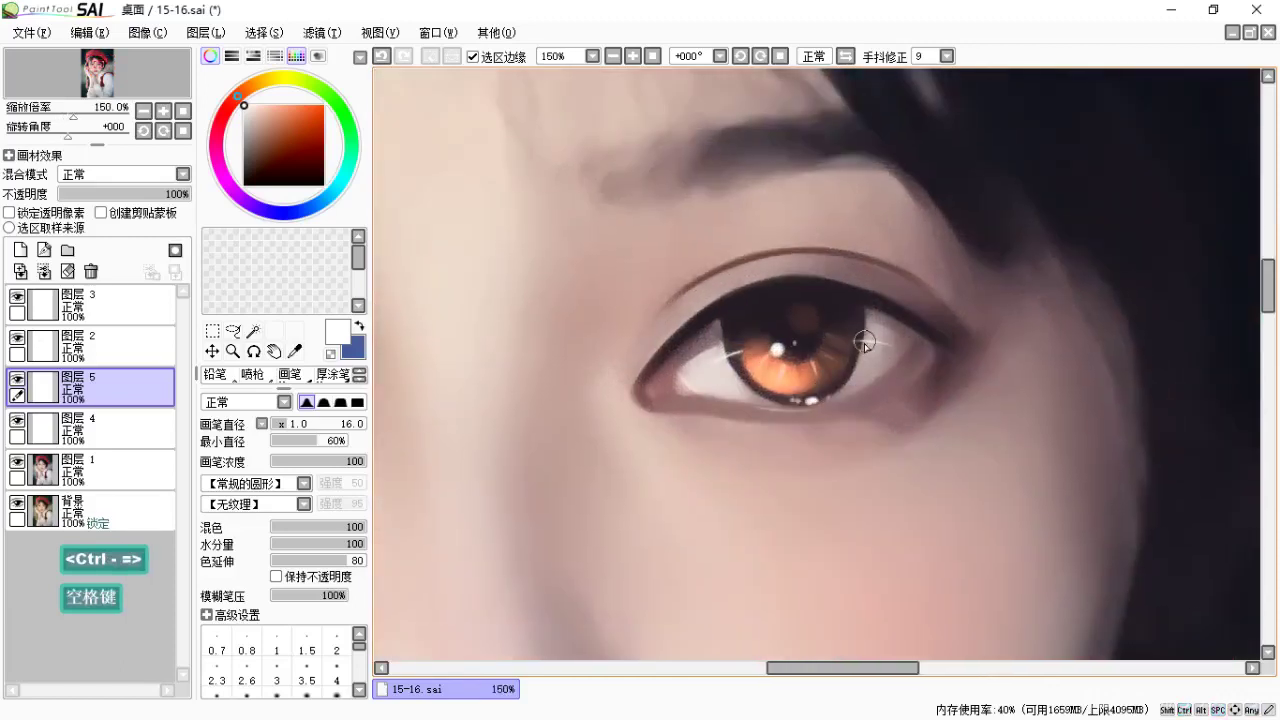
Select 图层 1 and blend the upper edges of the right-hand iris into the white of the eye.
{"action": "key", "text": "c"}
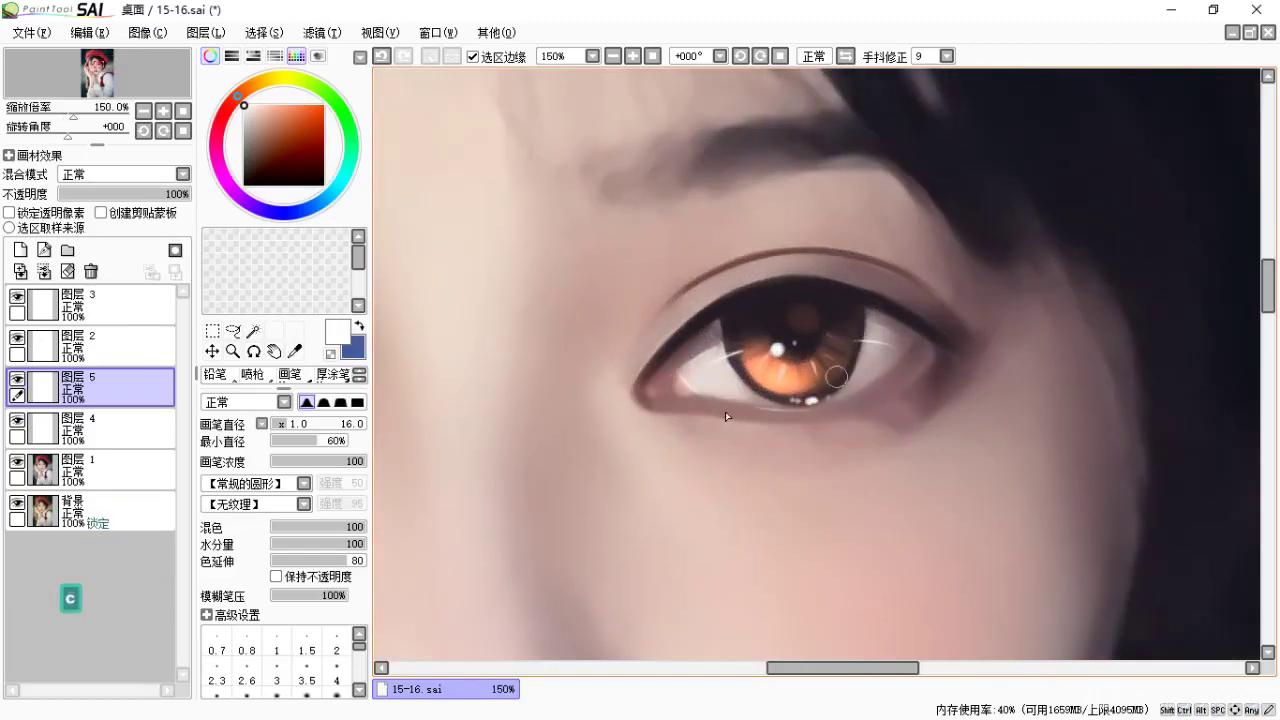
{"action": "left_click", "coordinate": [136, 472]}
{"action": "left_click", "coordinate": [17, 462]}
{"action": "left_click", "coordinate": [17, 462]}
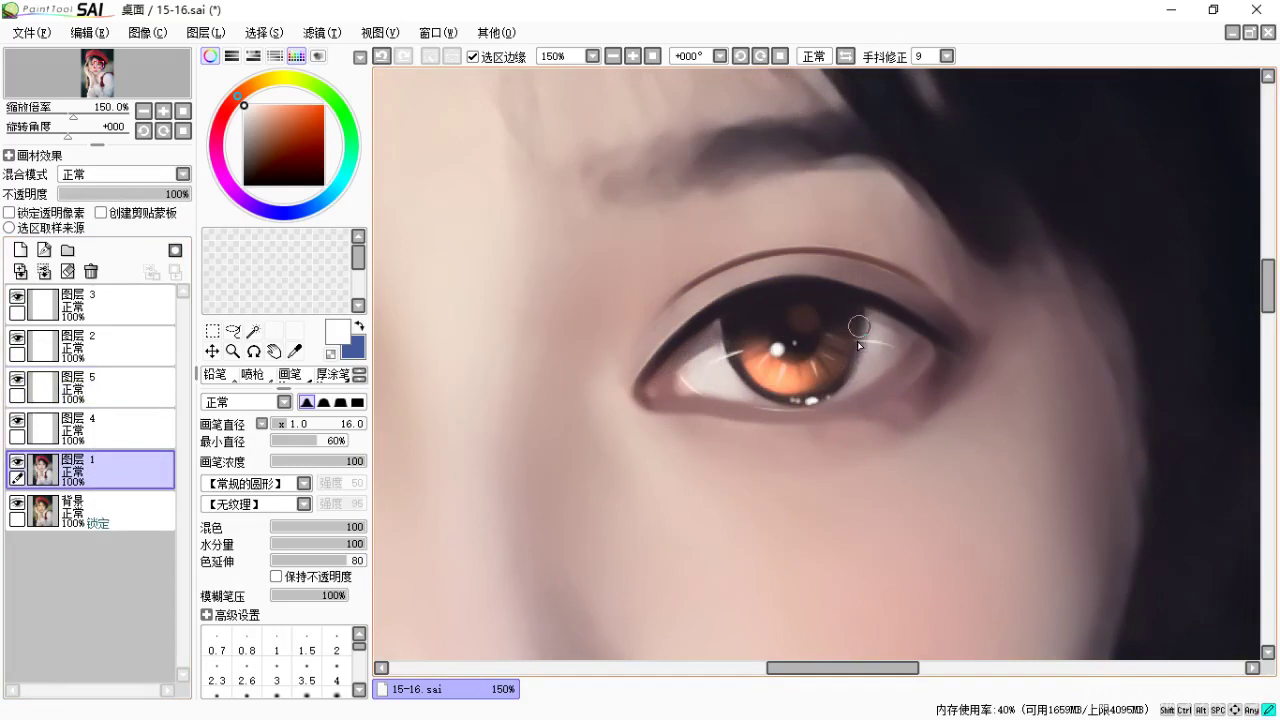
{"action": "key", "text": "space"}
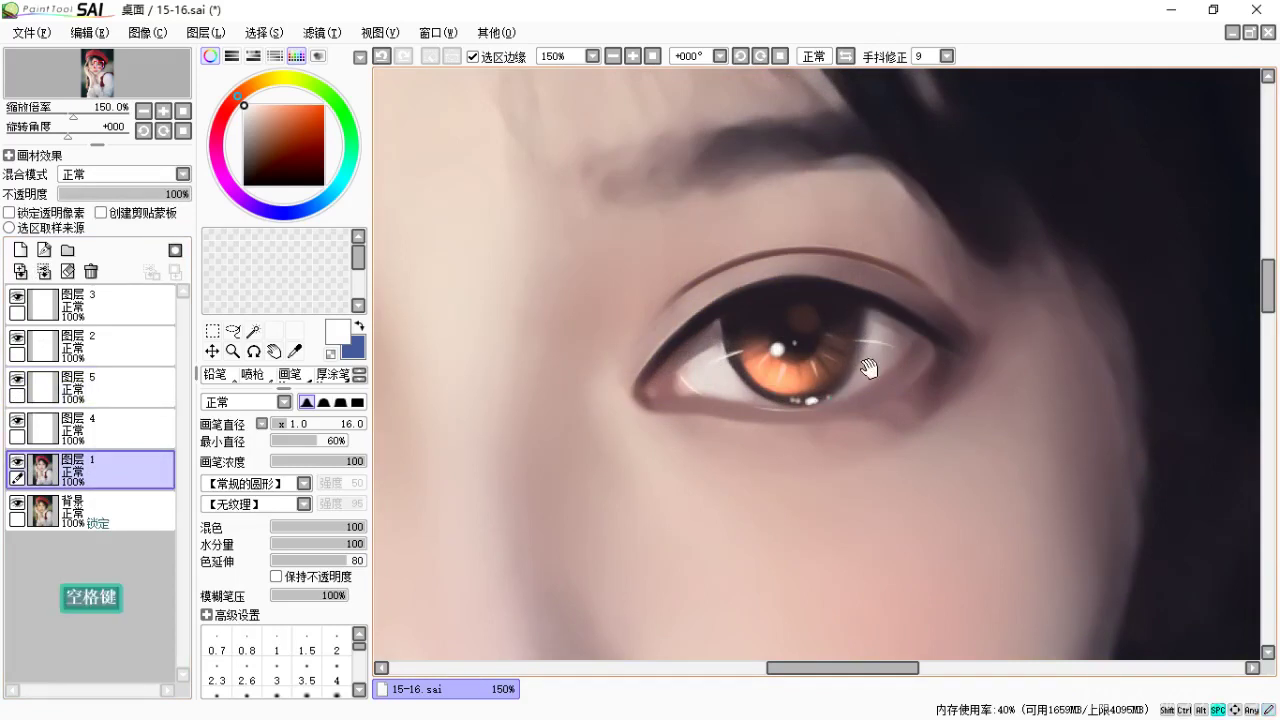
{"action": "left_click_drag", "start_coordinate": [883, 338], "coordinate": [911, 333]}
{"action": "left_click_drag", "start_coordinate": [874, 383], "coordinate": [924, 378]}
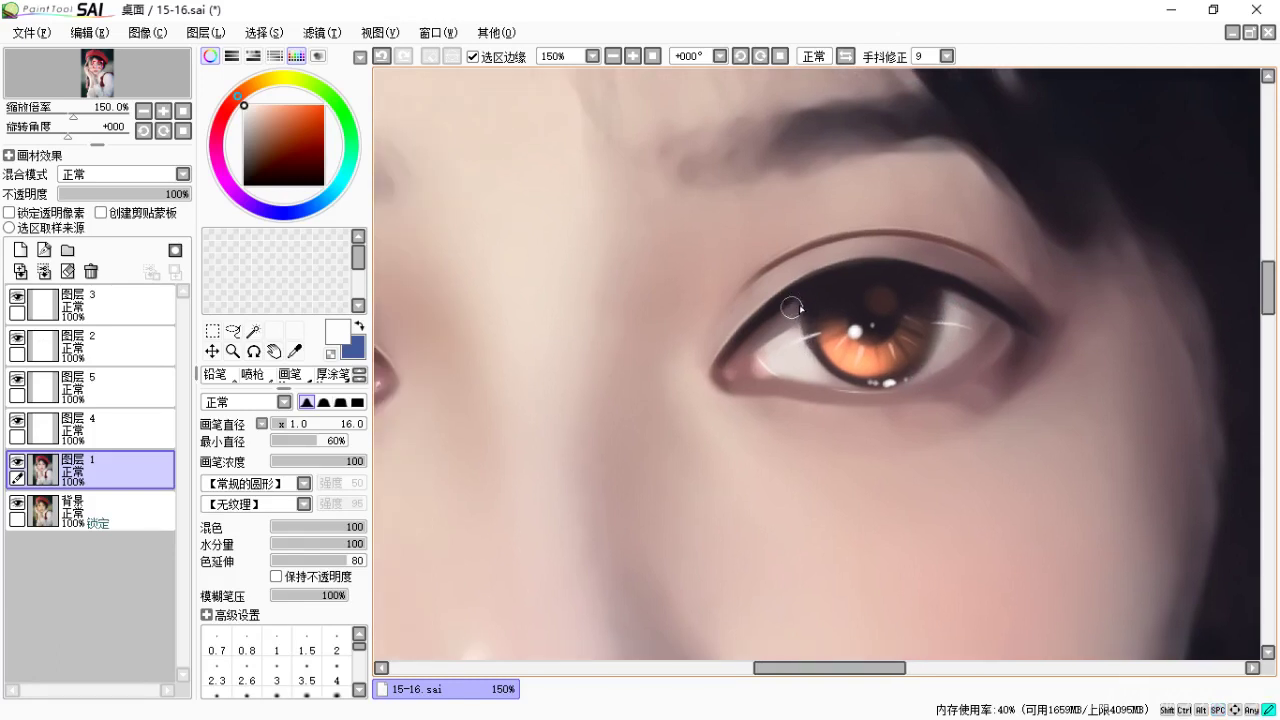
Blend the upper outer edge of the left-hand iris into the surrounding white on 图层 1.
{"action": "key", "text": "space"}
{"action": "left_click_drag", "start_coordinate": [770, 354], "coordinate": [990, 376]}
{"action": "left_click_drag", "start_coordinate": [716, 351], "coordinate": [766, 343]}
{"action": "left_click_drag", "start_coordinate": [673, 364], "coordinate": [748, 377]}
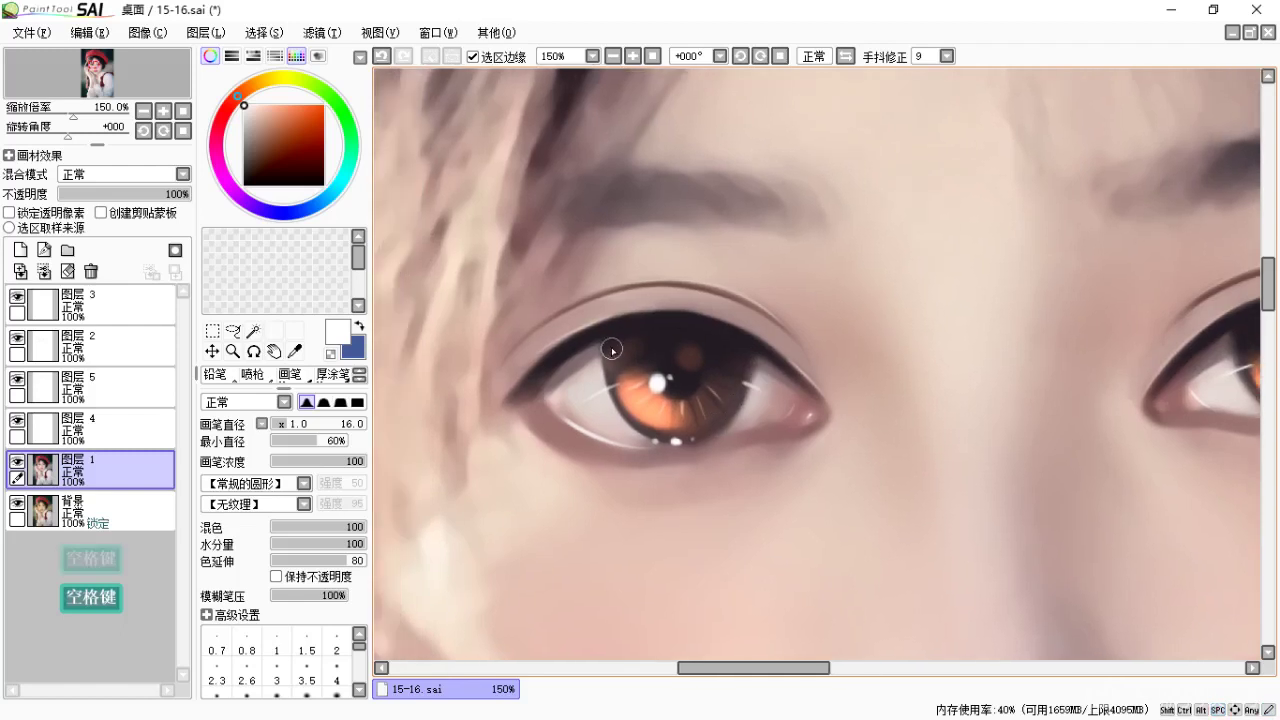
{"action": "key", "text": "space"}
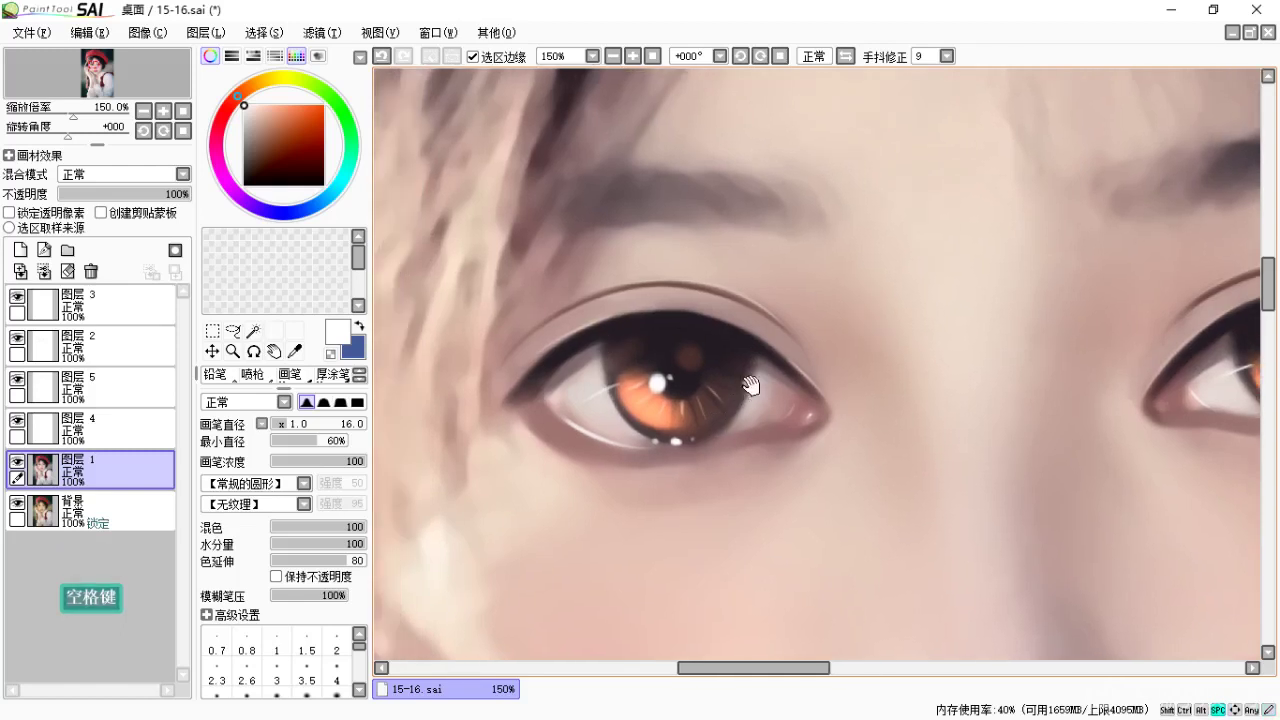
{"action": "left_click_drag", "start_coordinate": [748, 380], "coordinate": [688, 356]}
{"action": "key", "text": "space"}
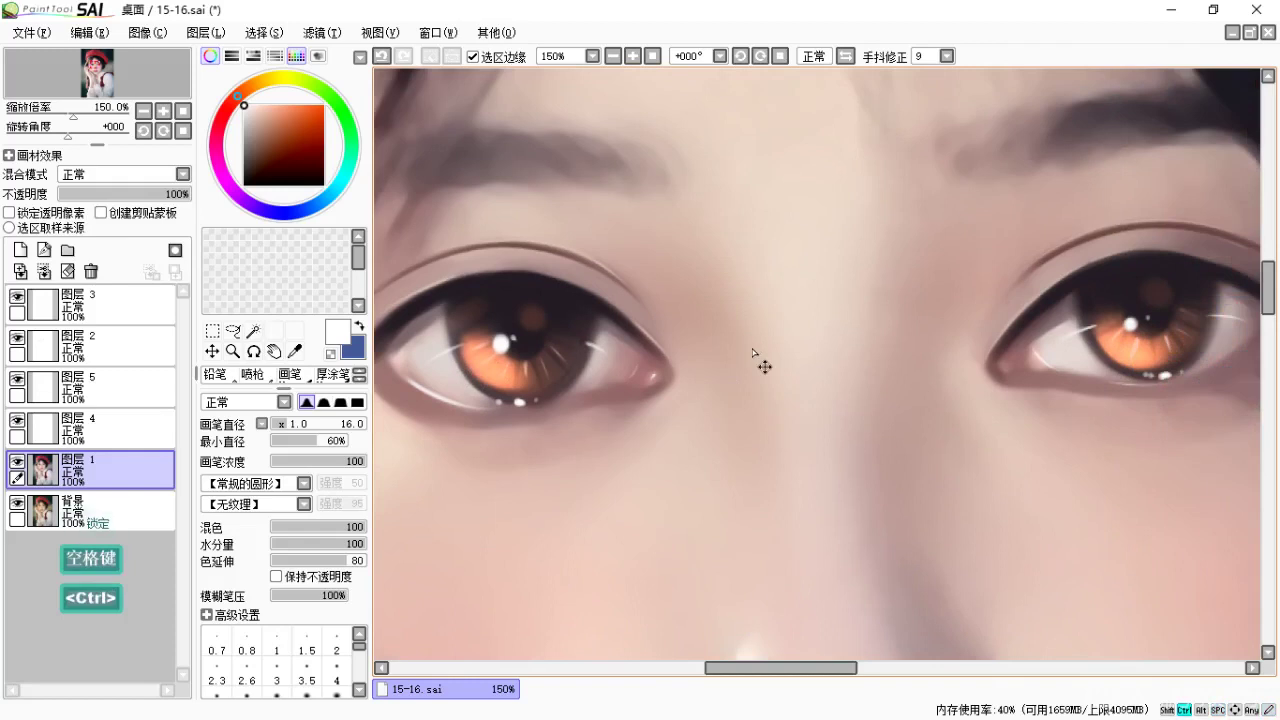
{"action": "key", "text": "ctrl+minus"}
{"action": "key", "text": "ctrl+minus"}
{"action": "key", "text": "ctrl+minus"}
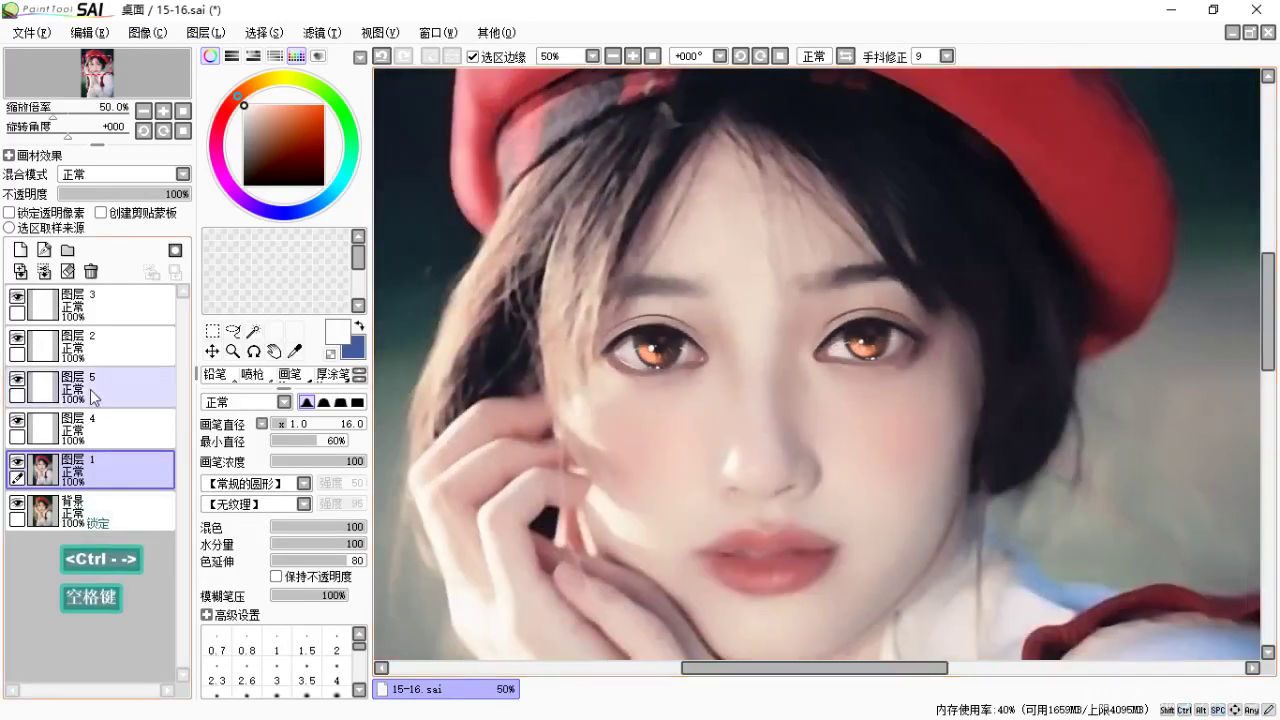
Erase the small highlights at the lower edge of the right-hand iris on 图层 5 and repaint them as tiny white dots with the 7 px airbrush.
{"action": "left_click", "coordinate": [75, 425]}
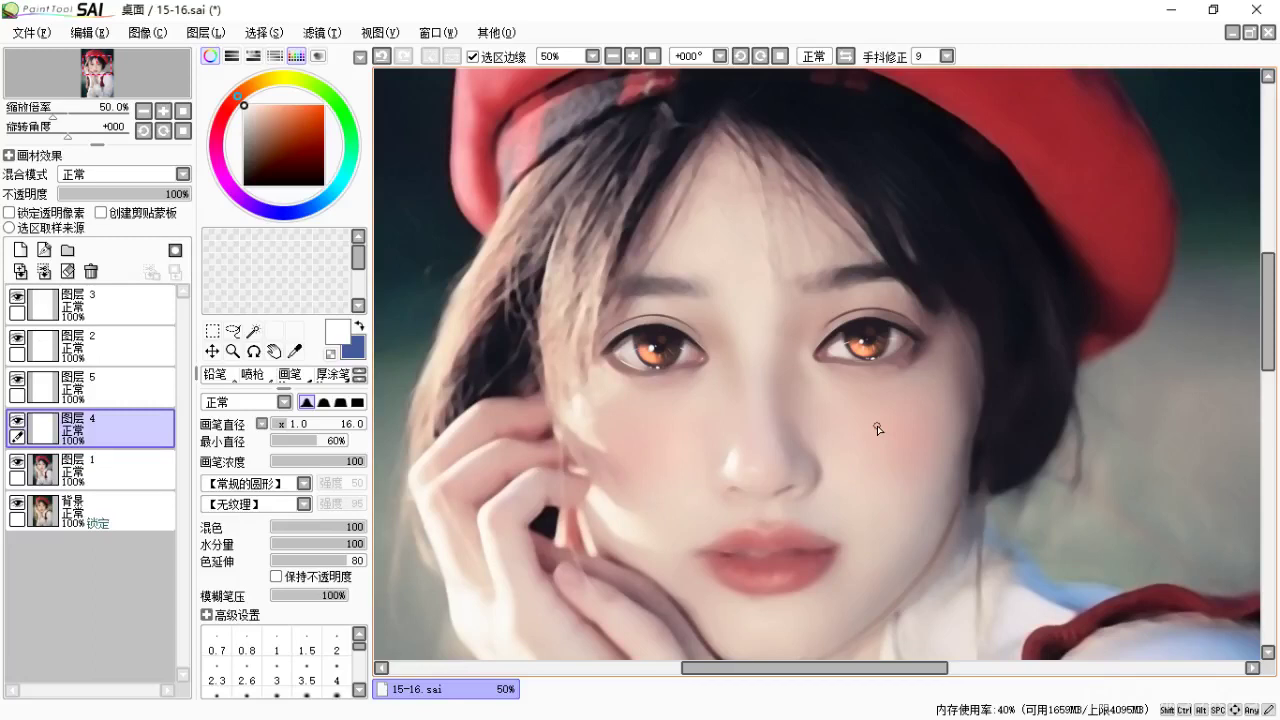
{"action": "key", "text": "ctrl+equal"}
{"action": "key", "text": "ctrl+equal"}
{"action": "key", "text": "ctrl+equal"}
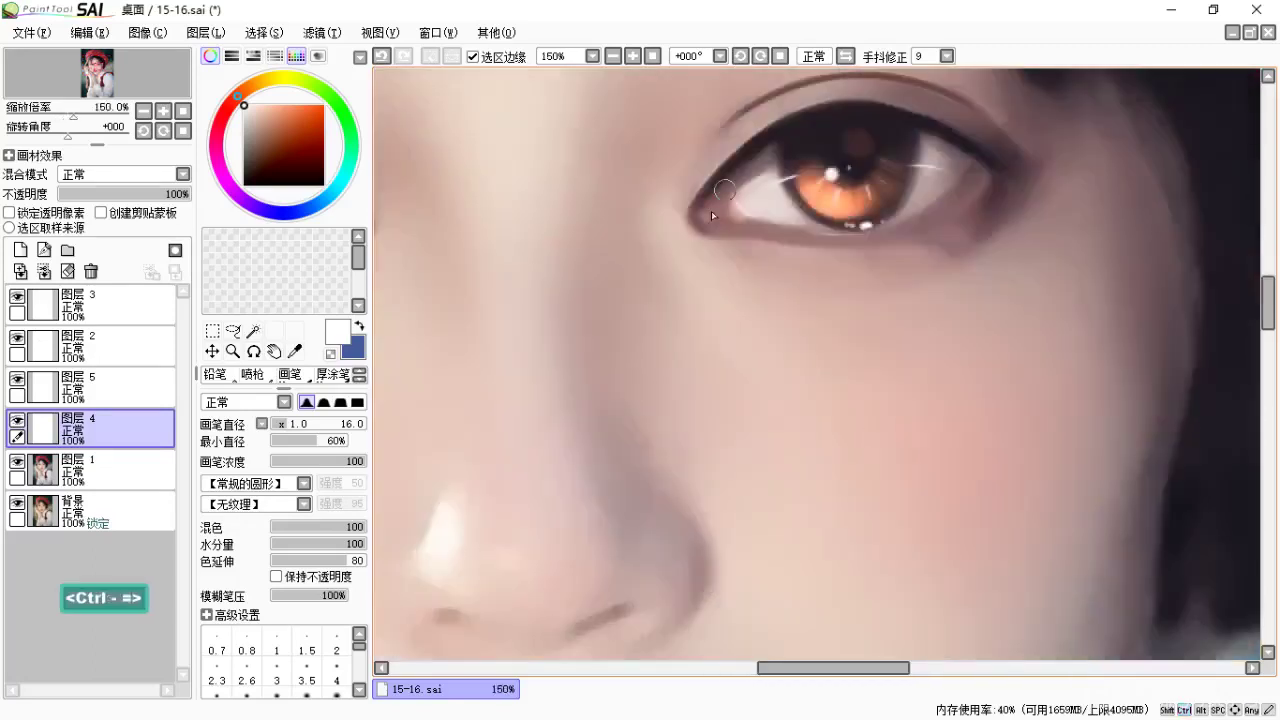
{"action": "key", "text": "e"}
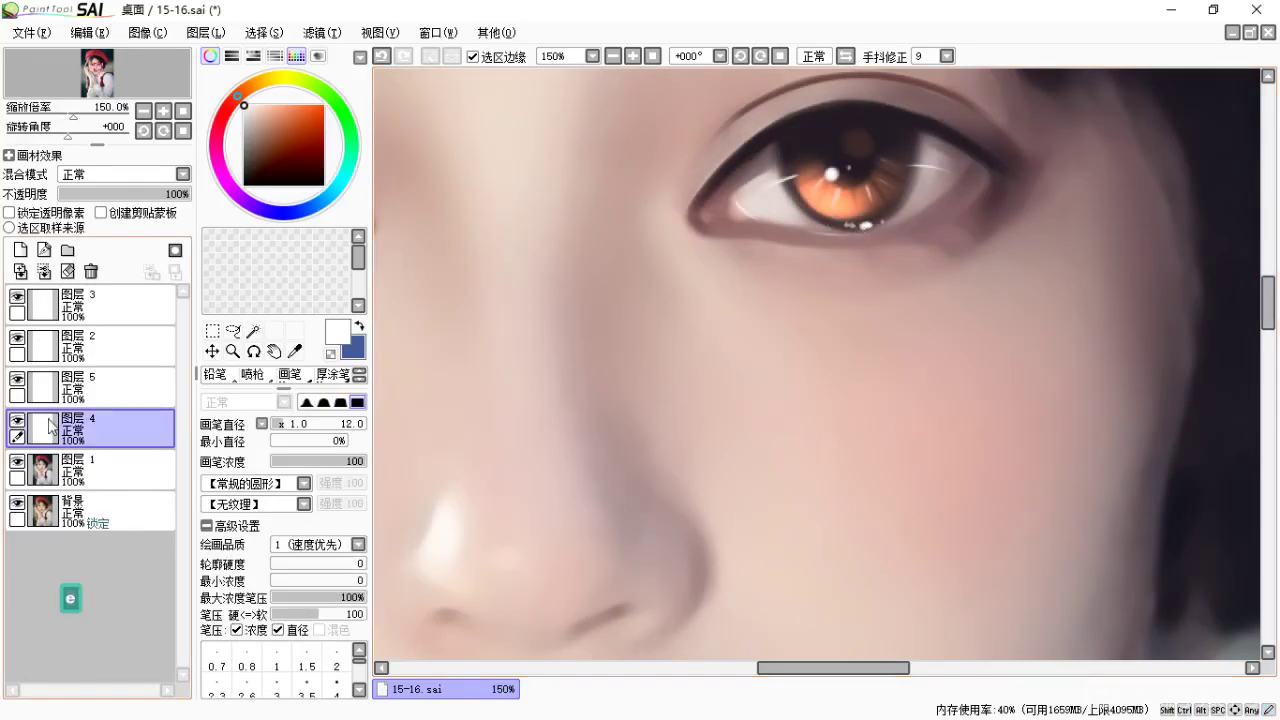
{"action": "left_click", "coordinate": [32, 386]}
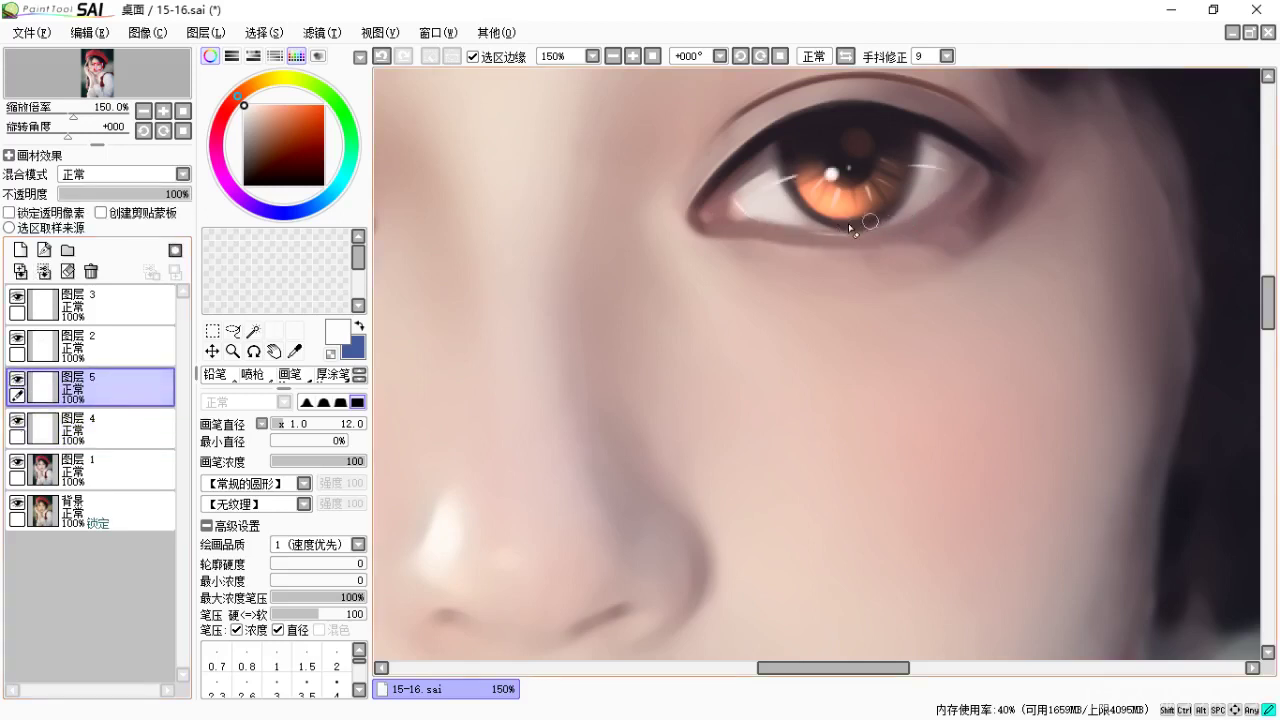
{"action": "key", "text": "b"}
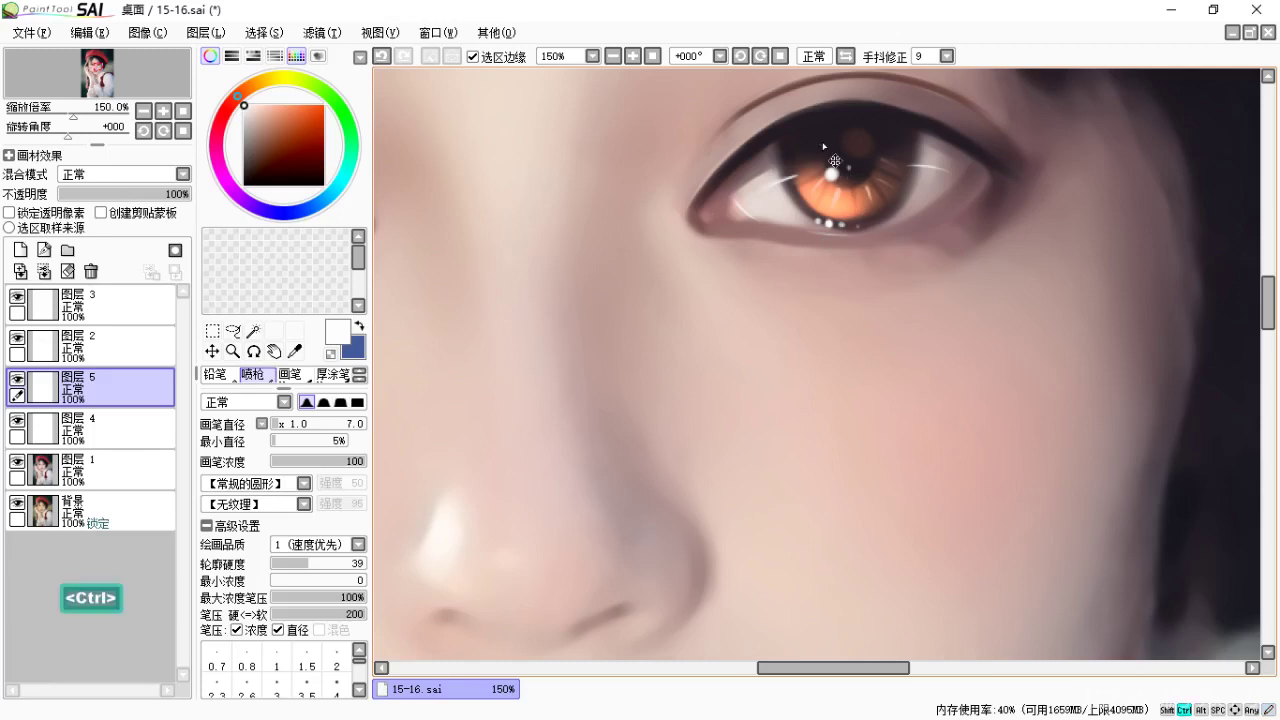
Merge 图层 4, 图层 5, 图层 2 and 图层 3 down into 图层 1.
{"action": "key", "text": "ctrl+minus"}
{"action": "key", "text": "space"}
{"action": "left_click_drag", "start_coordinate": [790, 285], "coordinate": [809, 363]}
{"action": "key", "text": "ctrl"}
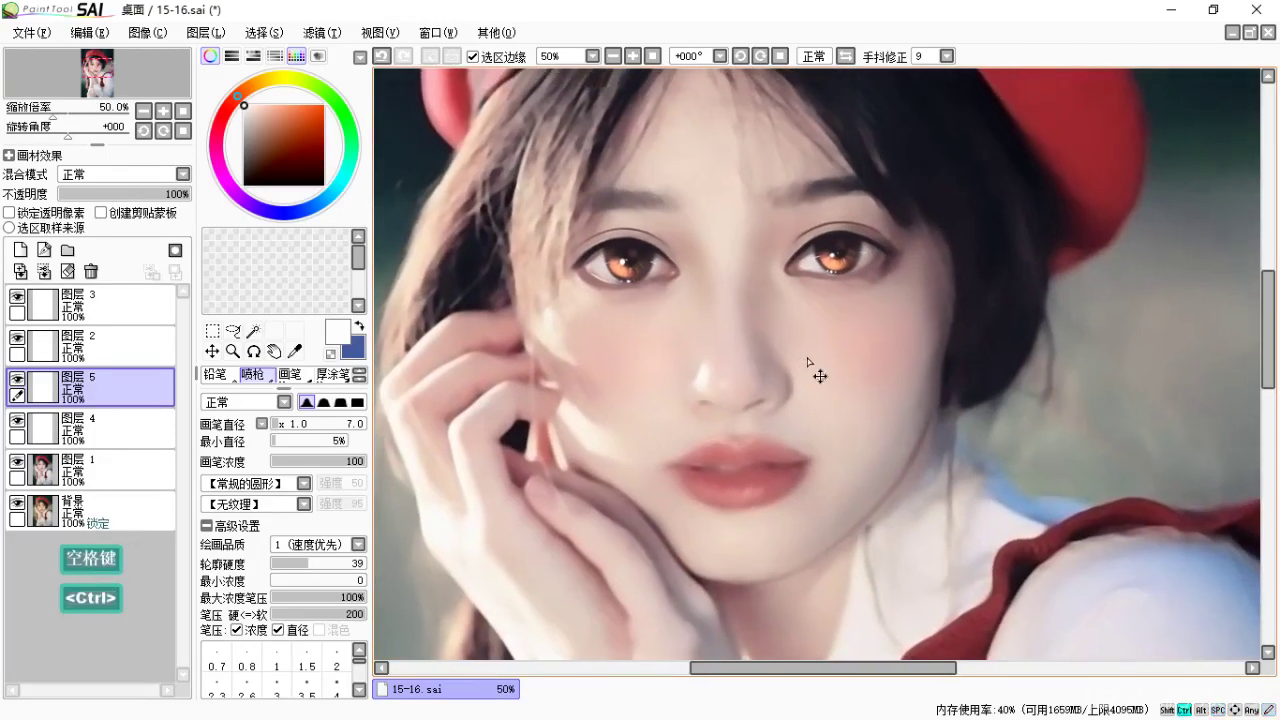
{"action": "left_click", "coordinate": [97, 427]}
{"action": "key", "text": "ctrl+e"}
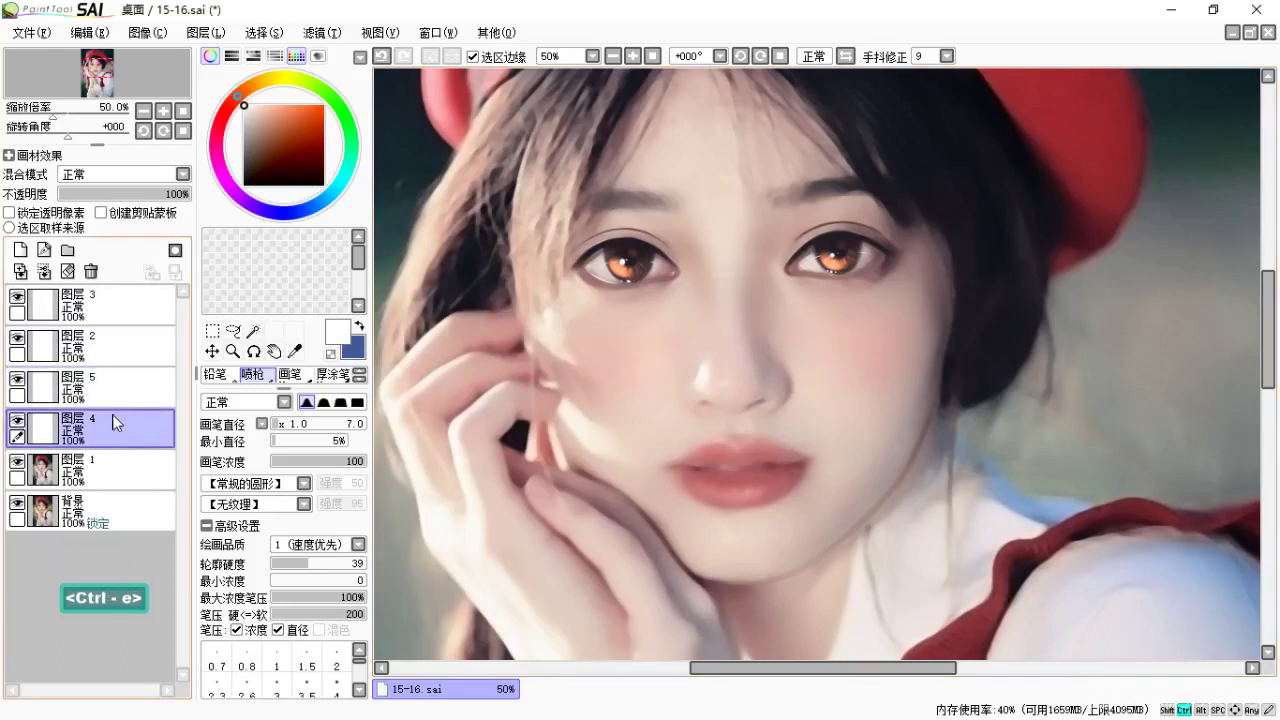
{"action": "left_click", "coordinate": [100, 400]}
{"action": "key", "text": "ctrl+e"}
{"action": "left_click", "coordinate": [97, 350]}
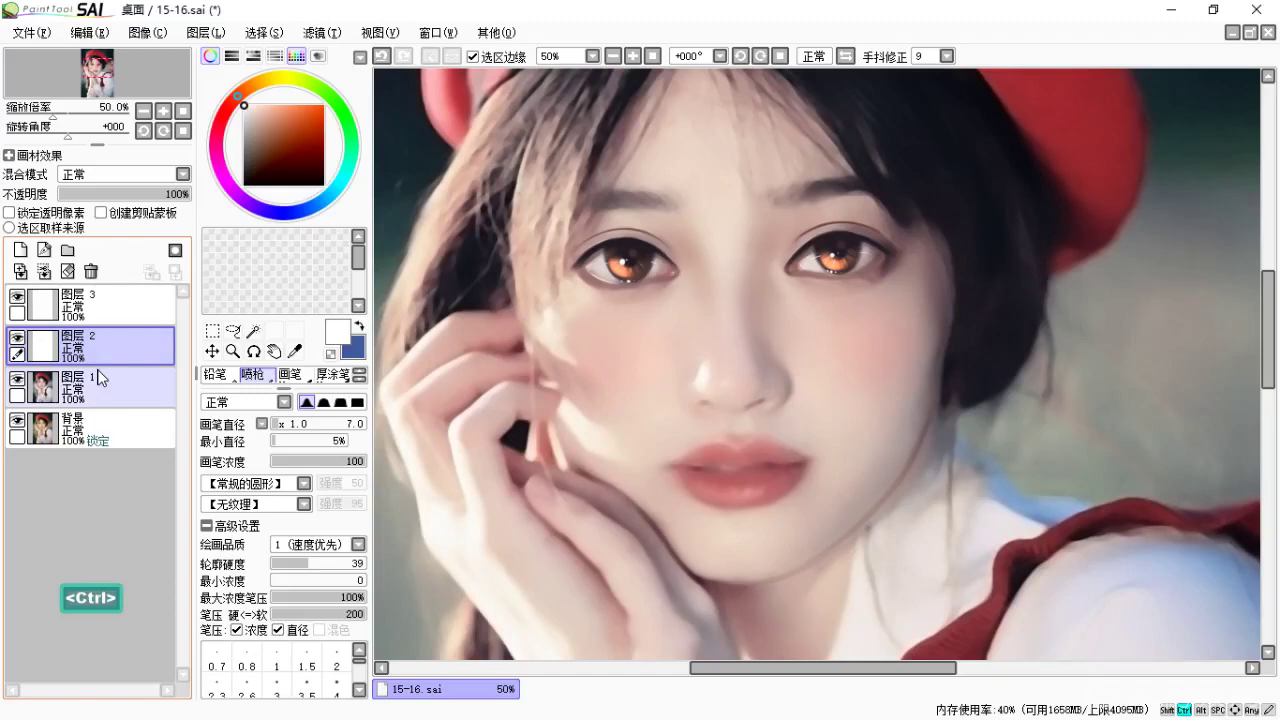
{"action": "key", "text": "ctrl+e"}
{"action": "left_click", "coordinate": [89, 318]}
{"action": "key", "text": "ctrl+e"}
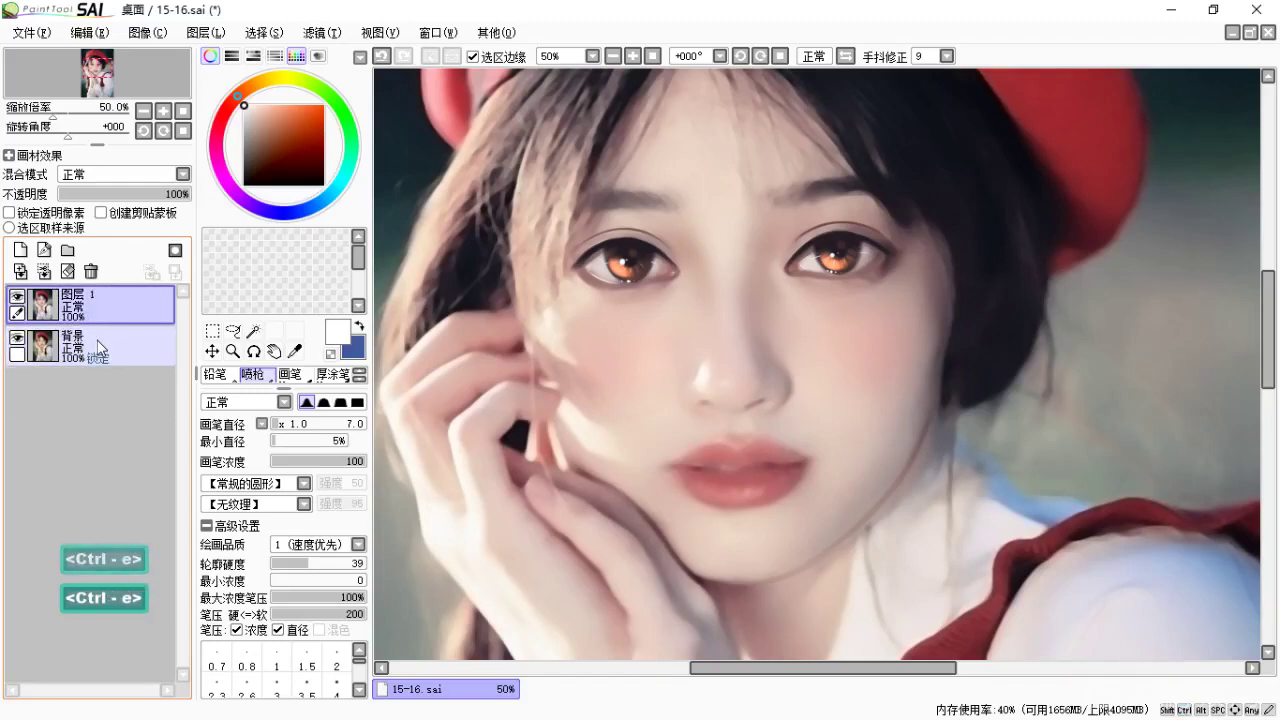
Add a new layer above 图层 1 and sample the dark lash-line colour from the left-hand eye's upper lid.
{"action": "left_click", "coordinate": [20, 249]}
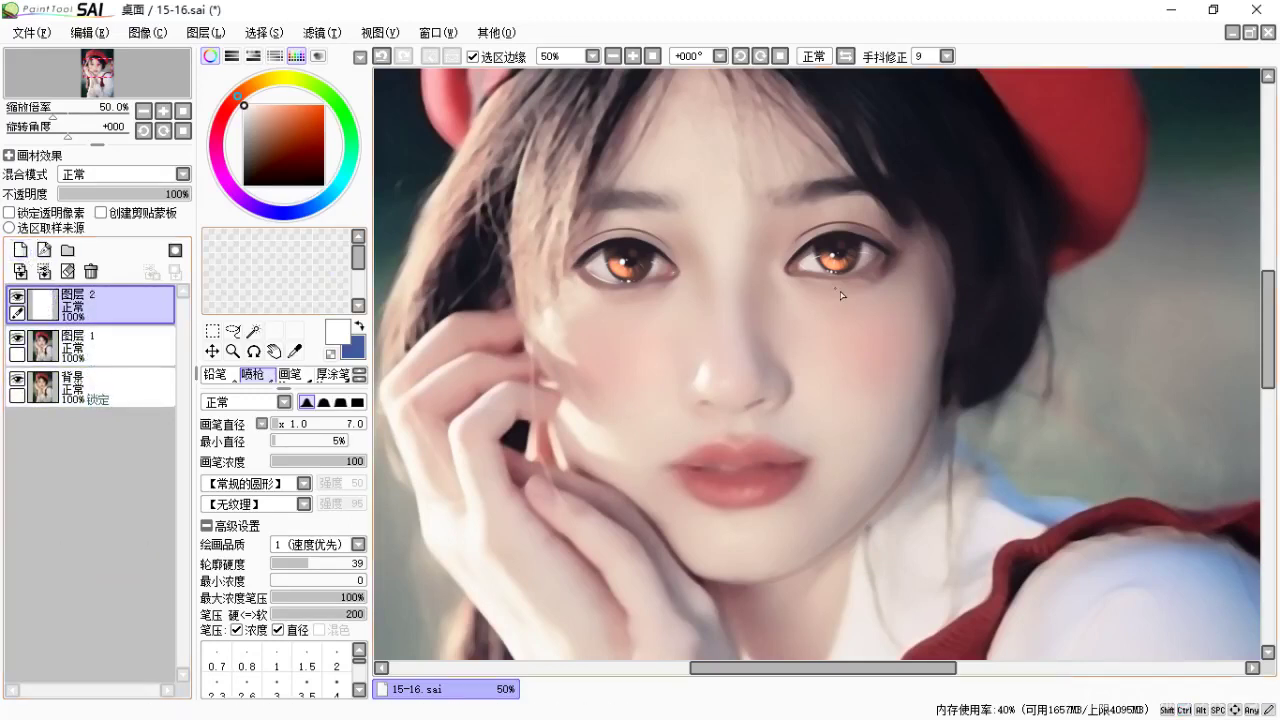
{"action": "left_click_drag", "start_coordinate": [859, 307], "coordinate": [921, 346]}
{"action": "key", "text": "ctrl+="}
{"action": "key", "text": "ctrl+="}
{"action": "left_click_drag", "start_coordinate": [834, 336], "coordinate": [797, 363]}
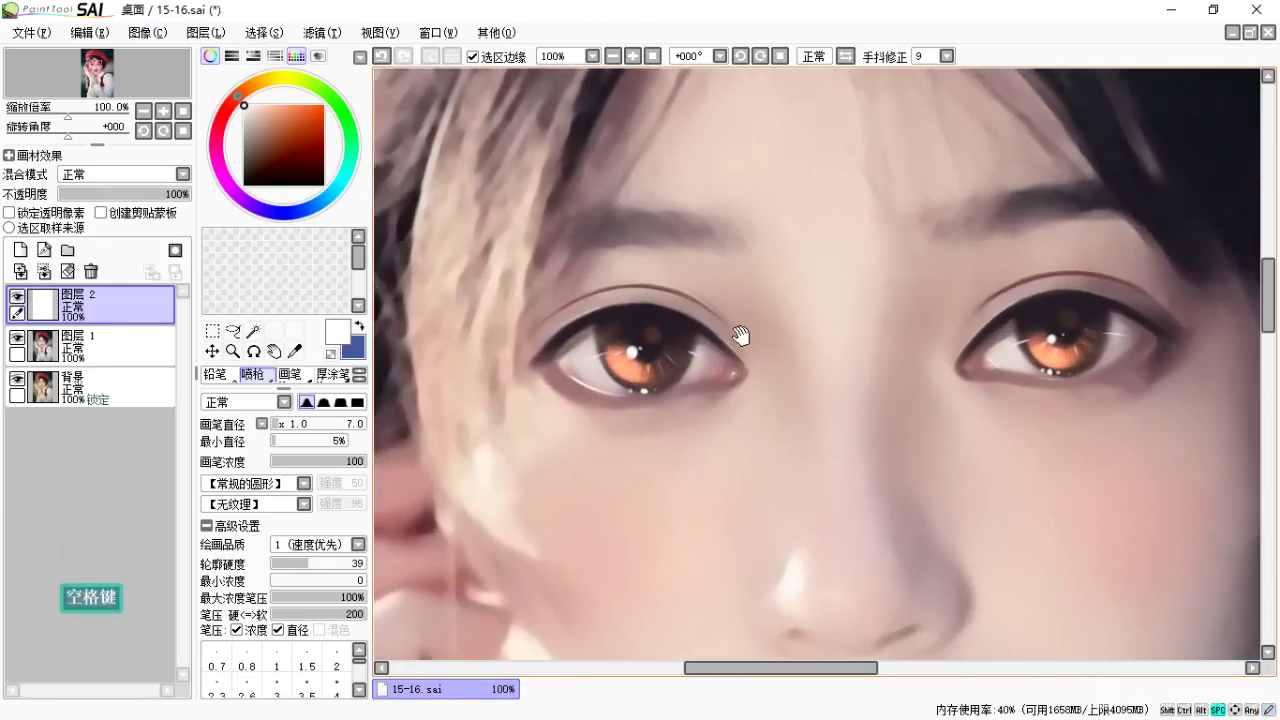
{"action": "left_click", "coordinate": [584, 313], "text": "alt"}
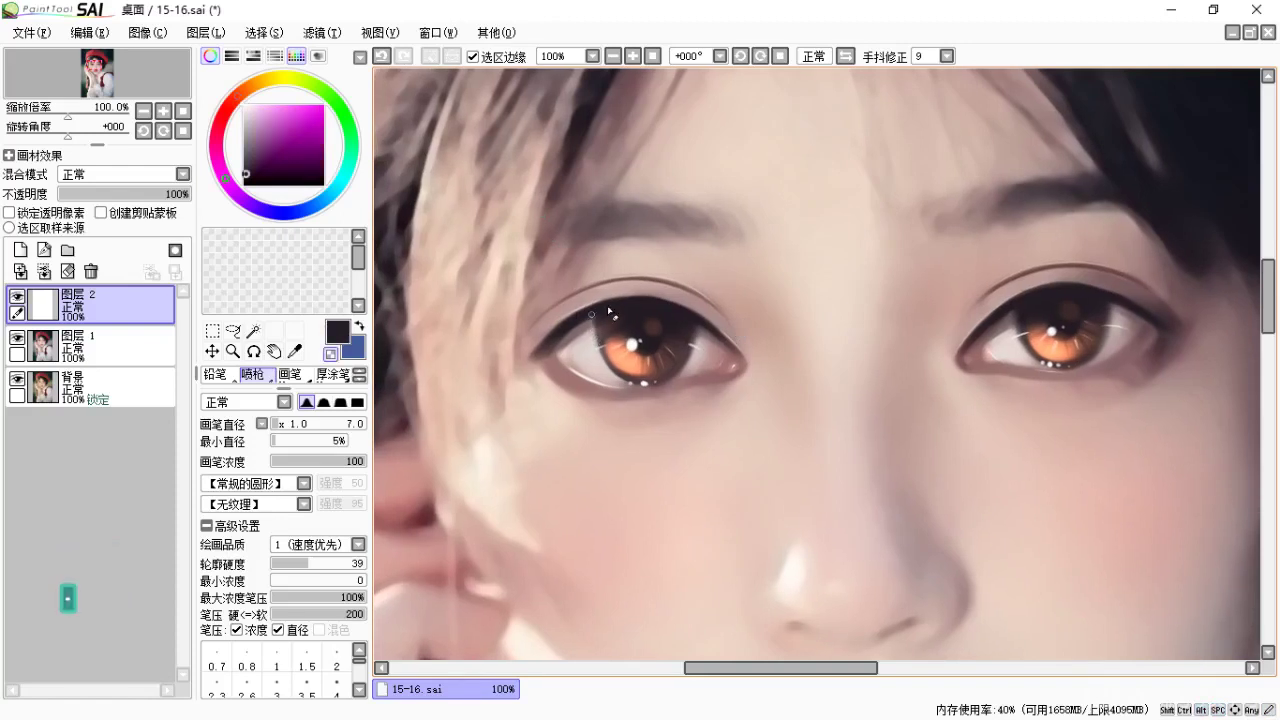
{"action": "key", "text": "b"}
{"action": "key", "text": "n"}
{"action": "key", "text": "b"}
{"action": "key", "text": "b"}
{"action": "key", "text": "b"}
{"action": "key", "text": "b"}
{"action": "key", "text": "b"}
{"action": "key", "text": "b"}
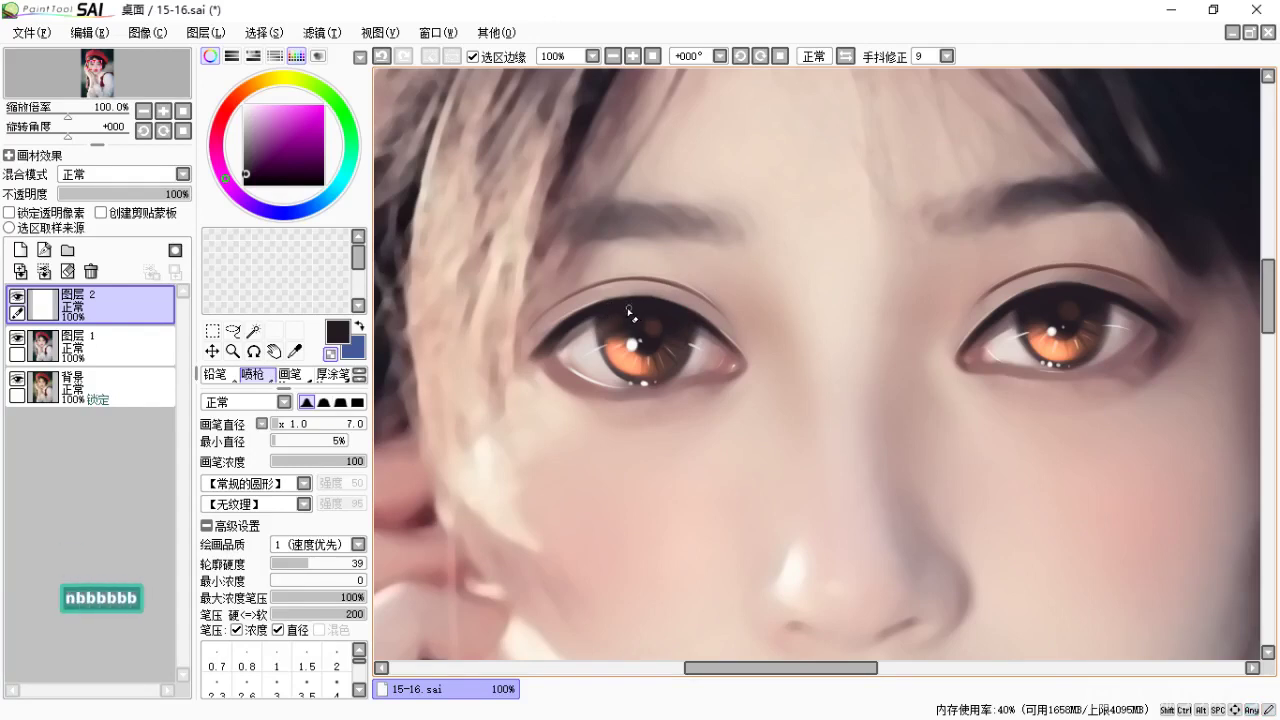
{"action": "key", "text": "x"}
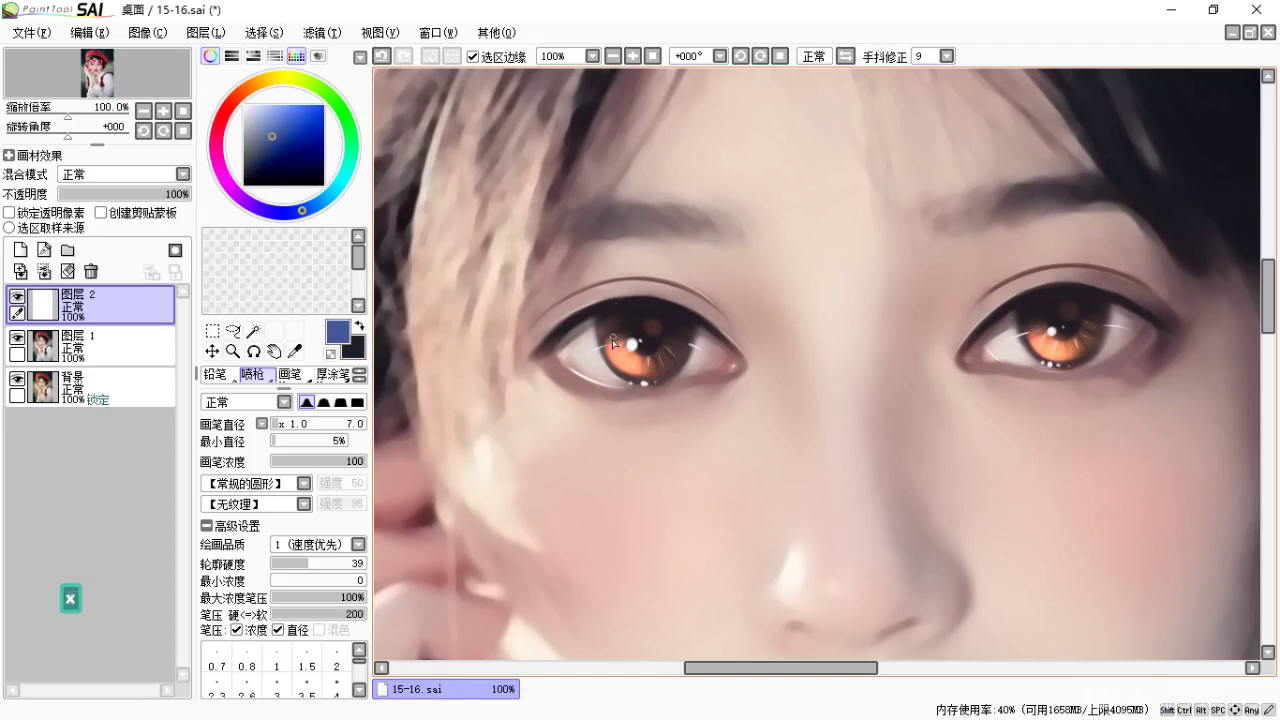
{"action": "key", "text": "x"}
{"action": "key", "text": "x"}
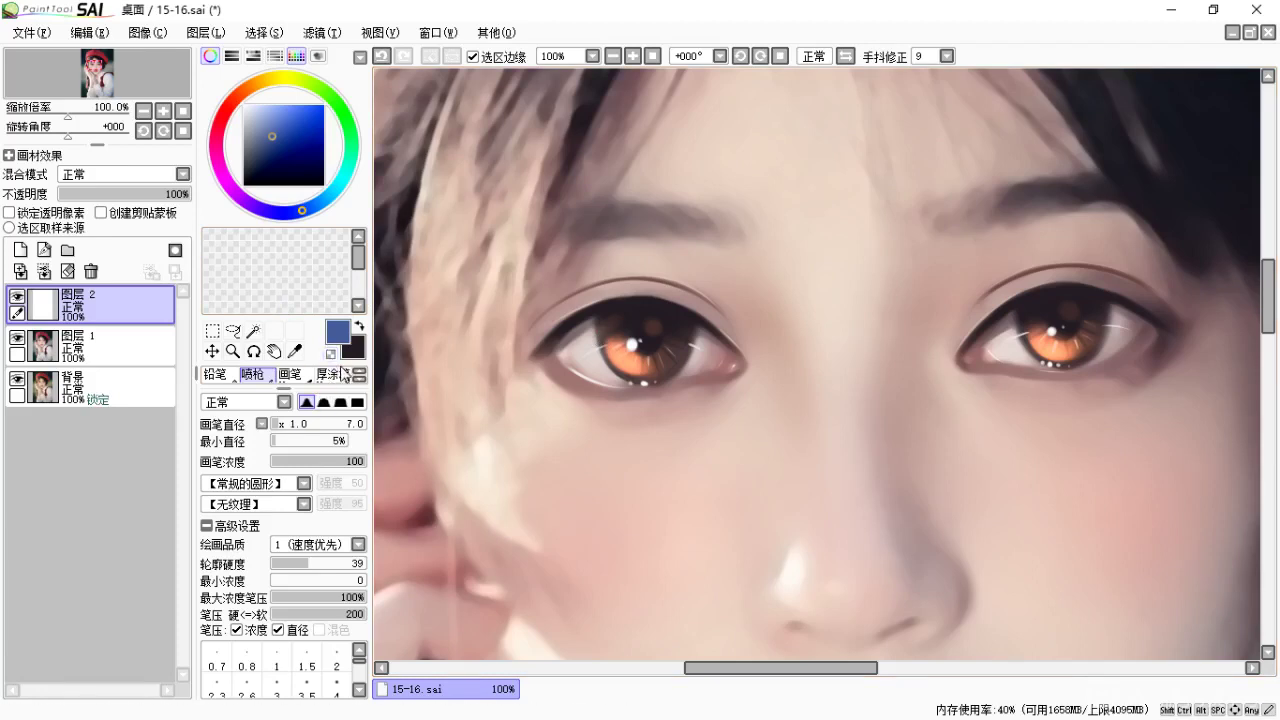
{"action": "key", "text": "space"}
{"action": "left_click_drag", "start_coordinate": [634, 380], "coordinate": [650, 346]}
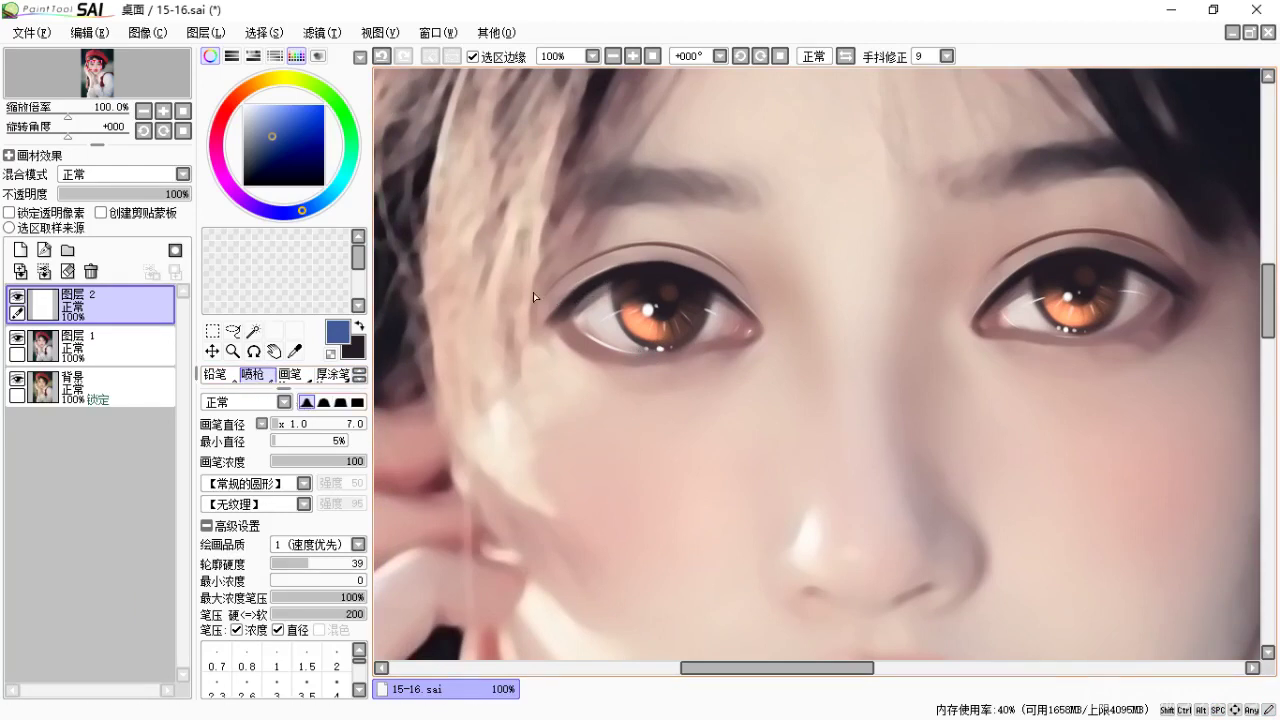
{"action": "key", "text": "ctrl+z"}
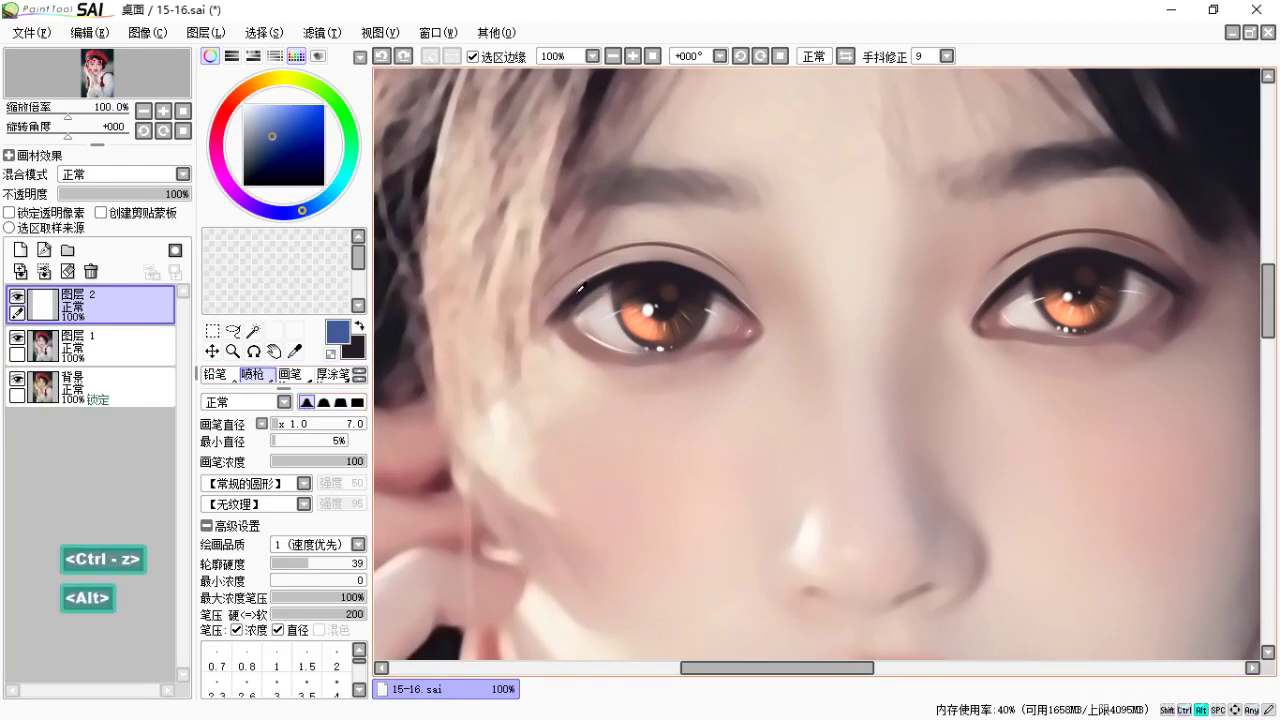
Sample the dark colour near the left-hand eye's outer corner and try curved lash strokes there on the new layer.
{"action": "left_click", "coordinate": [580, 283], "text": "alt"}
{"action": "left_click_drag", "start_coordinate": [535, 284], "coordinate": [588, 300]}
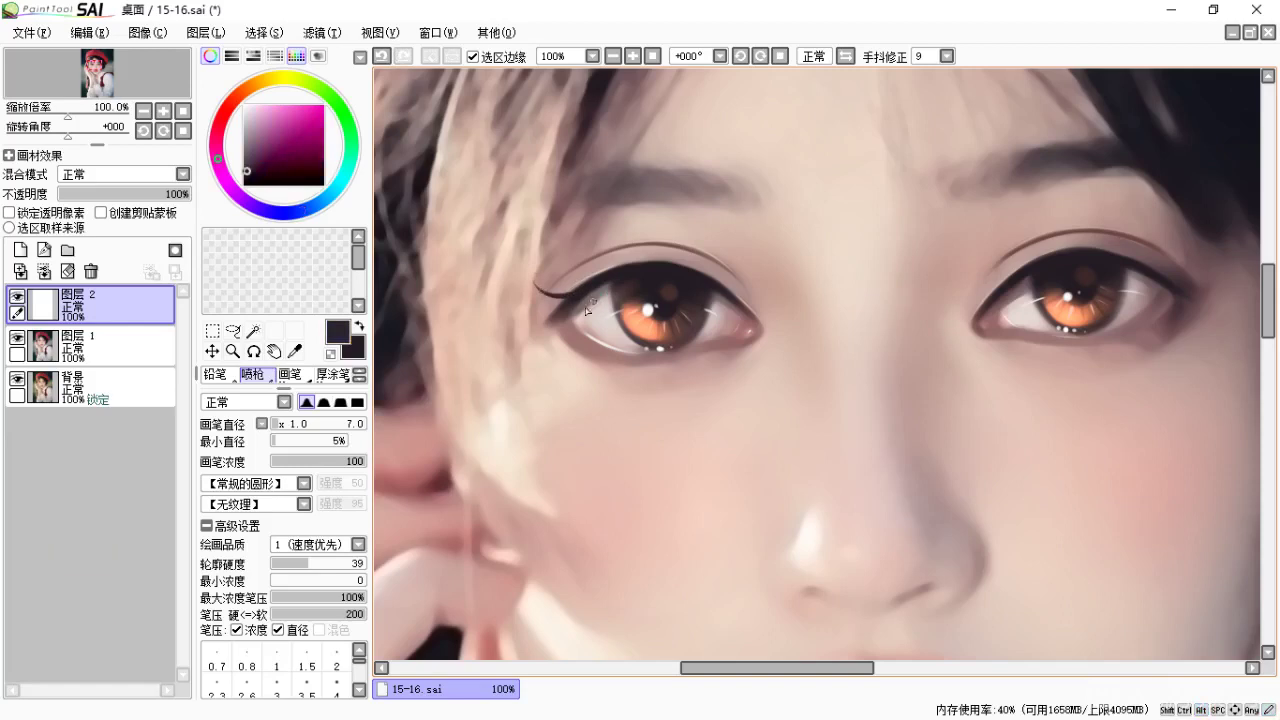
{"action": "key", "text": "ctrl+z"}
{"action": "mouse_move", "coordinate": [517, 325]}
{"action": "left_mouse_down"}
{"action": "mouse_move", "coordinate": [565, 305]}
{"action": "mouse_move", "coordinate": [513, 305]}
{"action": "left_mouse_up"}
{"action": "key", "text": "ctrl+z"}
{"action": "key", "text": "space"}
{"action": "left_click_drag", "start_coordinate": [611, 294], "coordinate": [573, 302]}
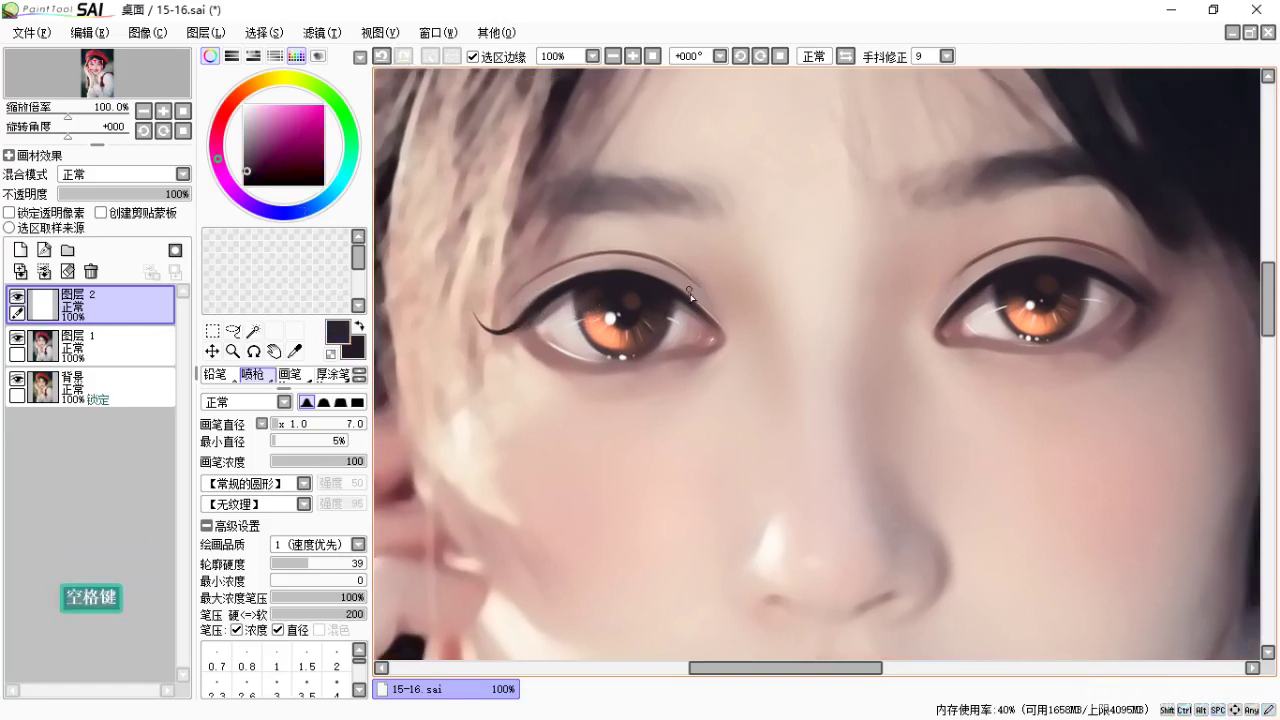
Undo the trial lashes and redraw a shorter curved lash at the outer end of the left-hand eye's upper lid.
{"action": "key", "text": "ctrl+z"}
{"action": "mouse_move", "coordinate": [603, 229]}
{"action": "left_mouse_down"}
{"action": "mouse_move", "coordinate": [590, 325]}
{"action": "mouse_move", "coordinate": [483, 322]}
{"action": "mouse_move", "coordinate": [596, 221]}
{"action": "mouse_move", "coordinate": [620, 262]}
{"action": "mouse_move", "coordinate": [734, 321]}
{"action": "mouse_move", "coordinate": [646, 244]}
{"action": "left_mouse_up"}
{"action": "key", "text": "ctrl+z"}
{"action": "mouse_move", "coordinate": [714, 224]}
{"action": "left_mouse_down"}
{"action": "mouse_move", "coordinate": [668, 318]}
{"action": "mouse_move", "coordinate": [736, 344]}
{"action": "mouse_move", "coordinate": [745, 374]}
{"action": "left_mouse_up"}
{"action": "key", "text": "ctrl+z"}
{"action": "key", "text": "ctrl+z"}
{"action": "key", "text": "ctrl+z"}
{"action": "mouse_move", "coordinate": [577, 296]}
{"action": "left_mouse_down"}
{"action": "mouse_move", "coordinate": [597, 315]}
{"action": "mouse_move", "coordinate": [523, 318]}
{"action": "left_mouse_up"}
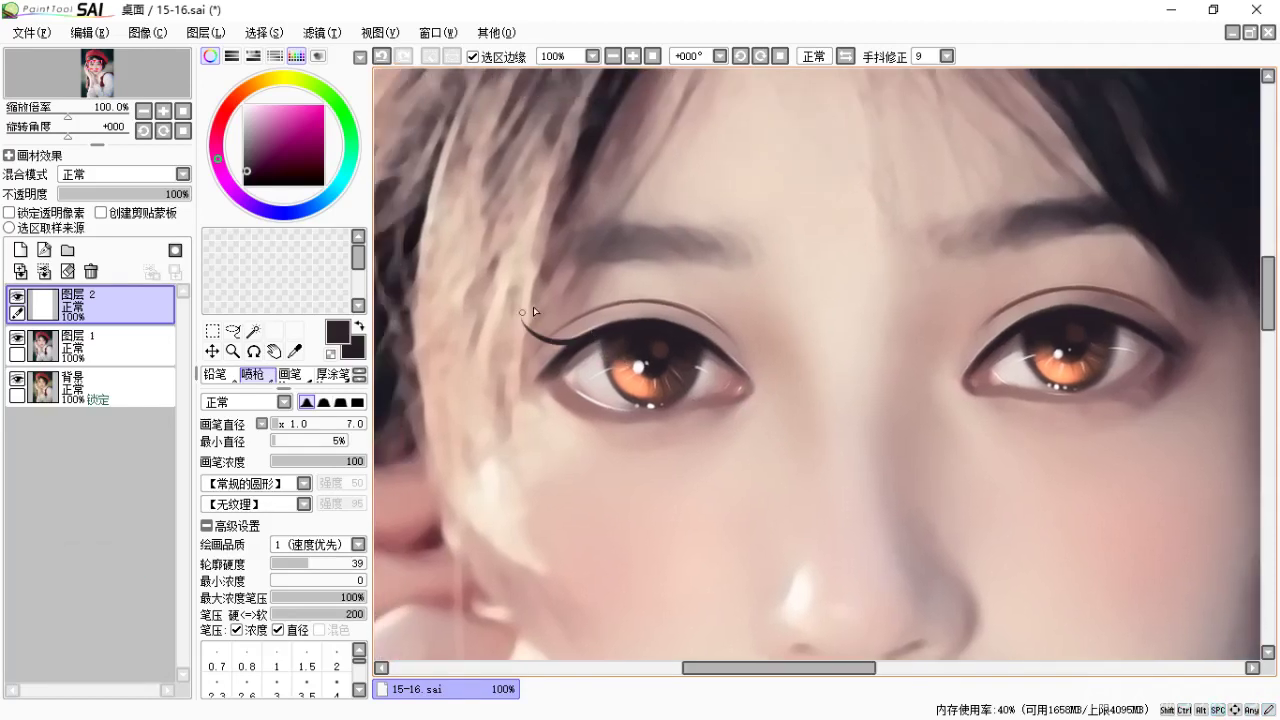
{"action": "key", "text": "ctrl+z"}
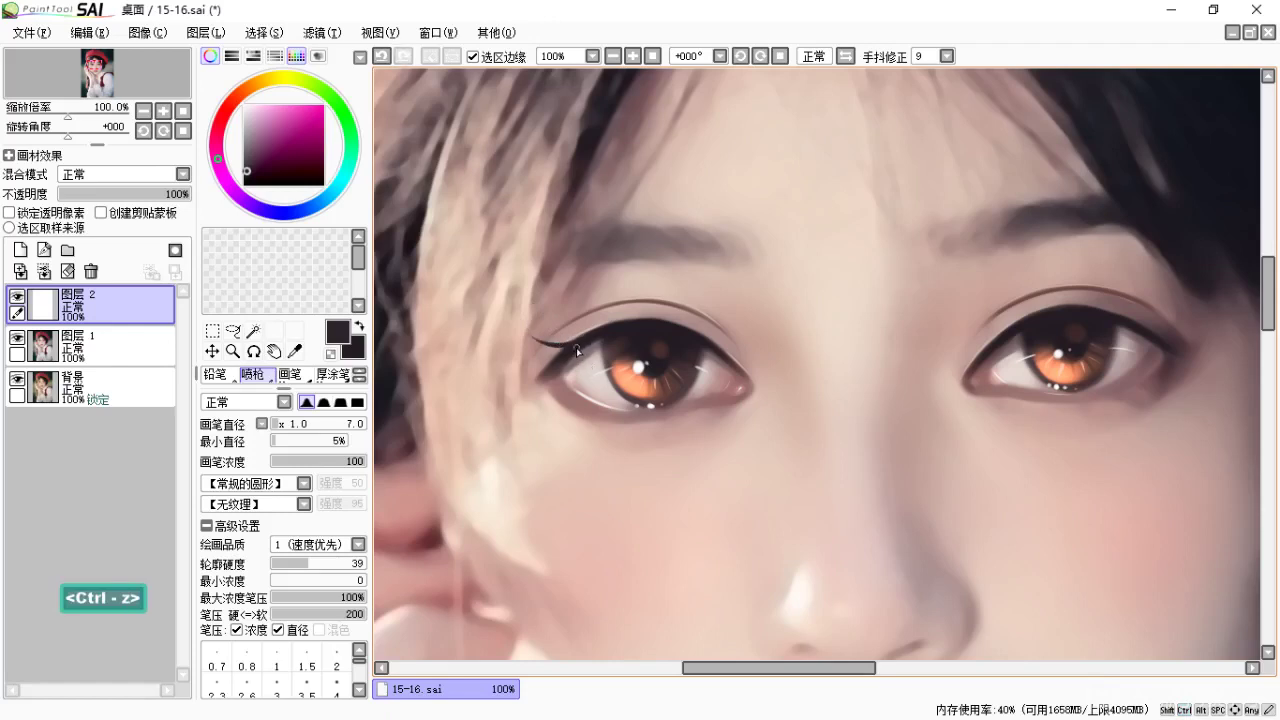
Draw further curved lashes below the first one at the outer corner of the left-hand eye, undoing unsuitable strokes.
{"action": "key", "text": "space"}
{"action": "mouse_move", "coordinate": [566, 357]}
{"action": "left_mouse_down"}
{"action": "mouse_move", "coordinate": [588, 356]}
{"action": "mouse_move", "coordinate": [530, 343]}
{"action": "mouse_move", "coordinate": [545, 350]}
{"action": "left_mouse_up"}
{"action": "key", "text": "ctrl+z"}
{"action": "key", "text": "ctrl+z"}
{"action": "key", "text": "ctrl+z"}
{"action": "key", "text": "space"}
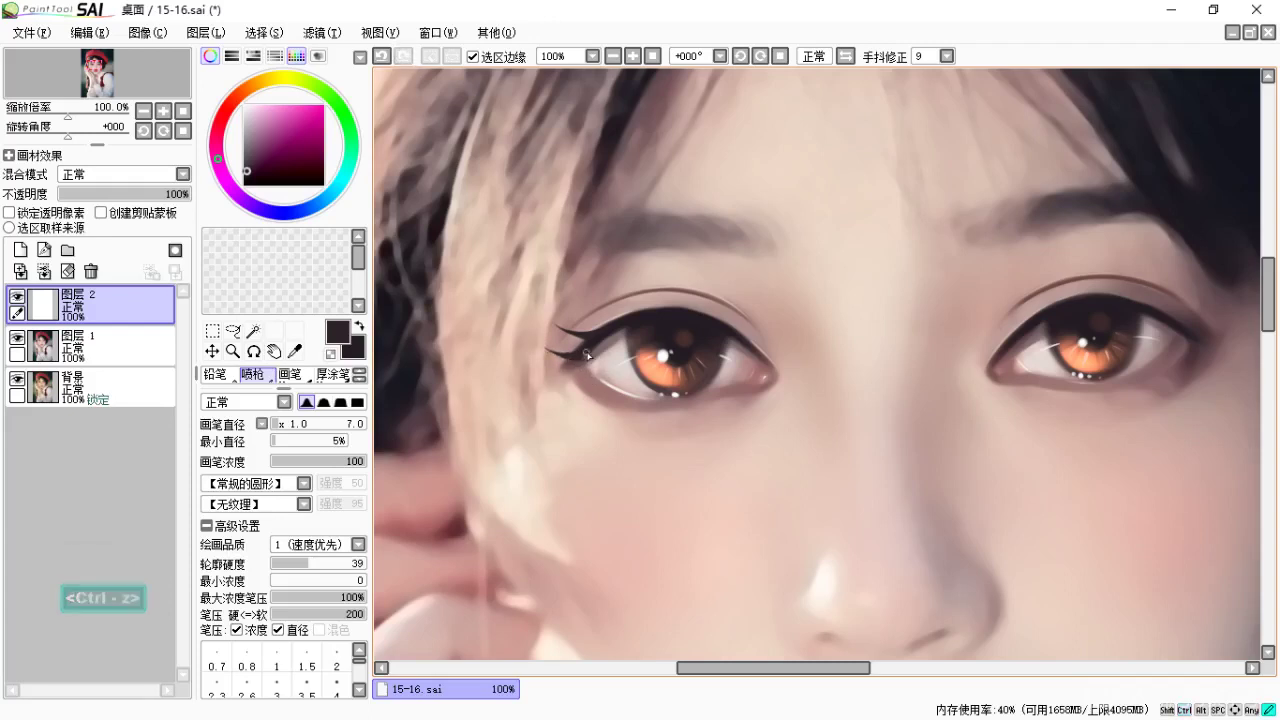
{"action": "left_click_drag", "start_coordinate": [654, 375], "coordinate": [622, 378]}
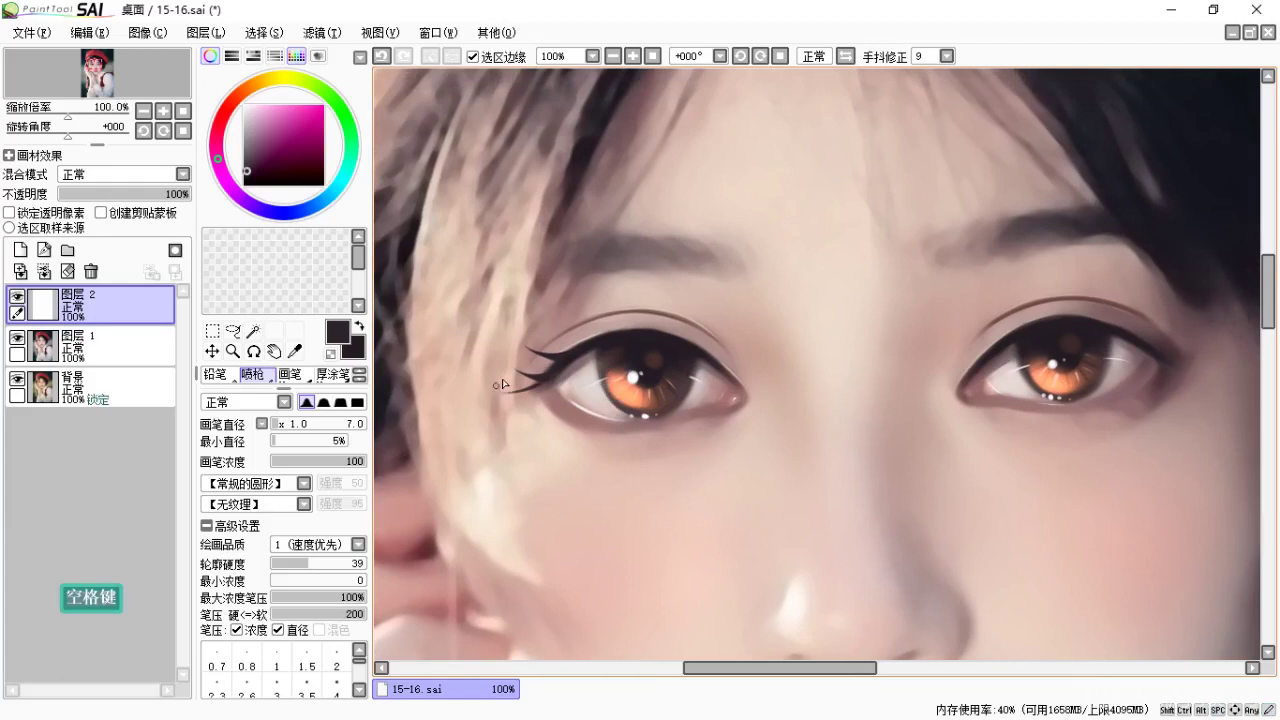
Add another upward-curving lash higher along the left-hand eye's upper lid, undoing and redrawing strokes that do not fit.
{"action": "key", "text": "ctrl+z"}
{"action": "key", "text": "space"}
{"action": "mouse_move", "coordinate": [602, 347]}
{"action": "left_mouse_down"}
{"action": "mouse_move", "coordinate": [586, 359]}
{"action": "mouse_move", "coordinate": [541, 341]}
{"action": "left_mouse_up"}
{"action": "key", "text": "ctrl+z"}
{"action": "key", "text": "ctrl+z"}
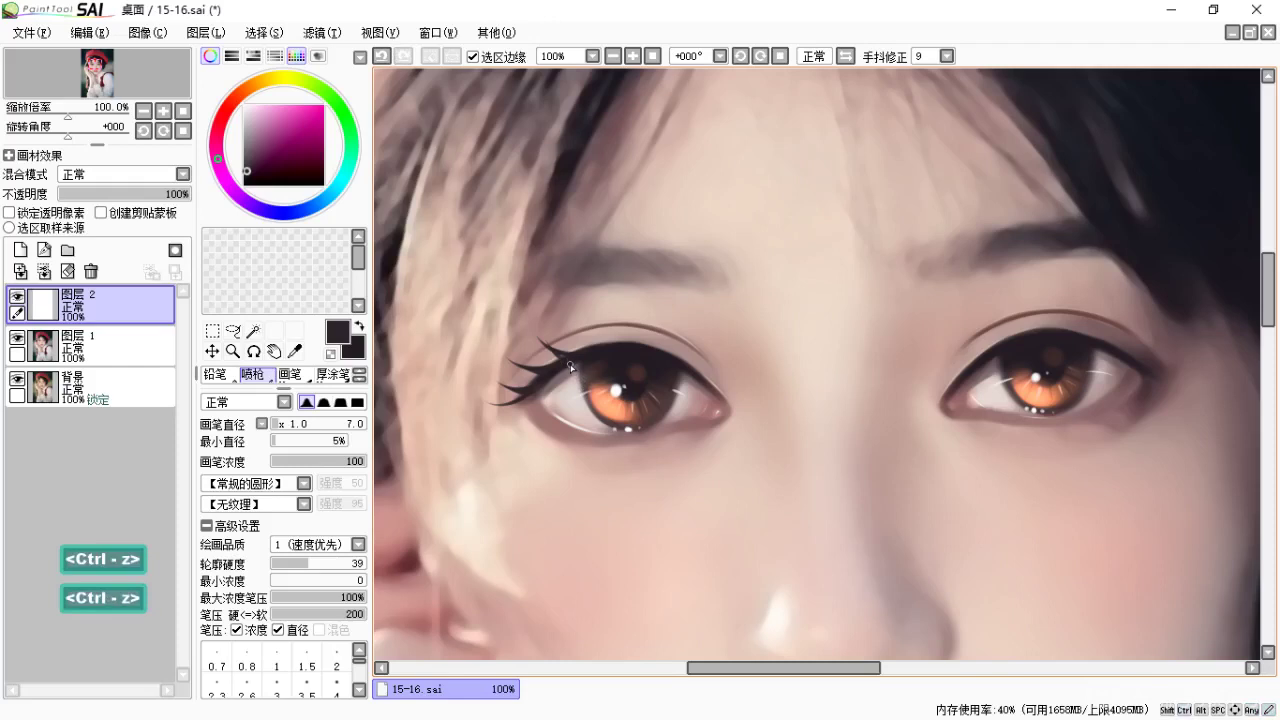
{"action": "key", "text": "ctrl+z"}
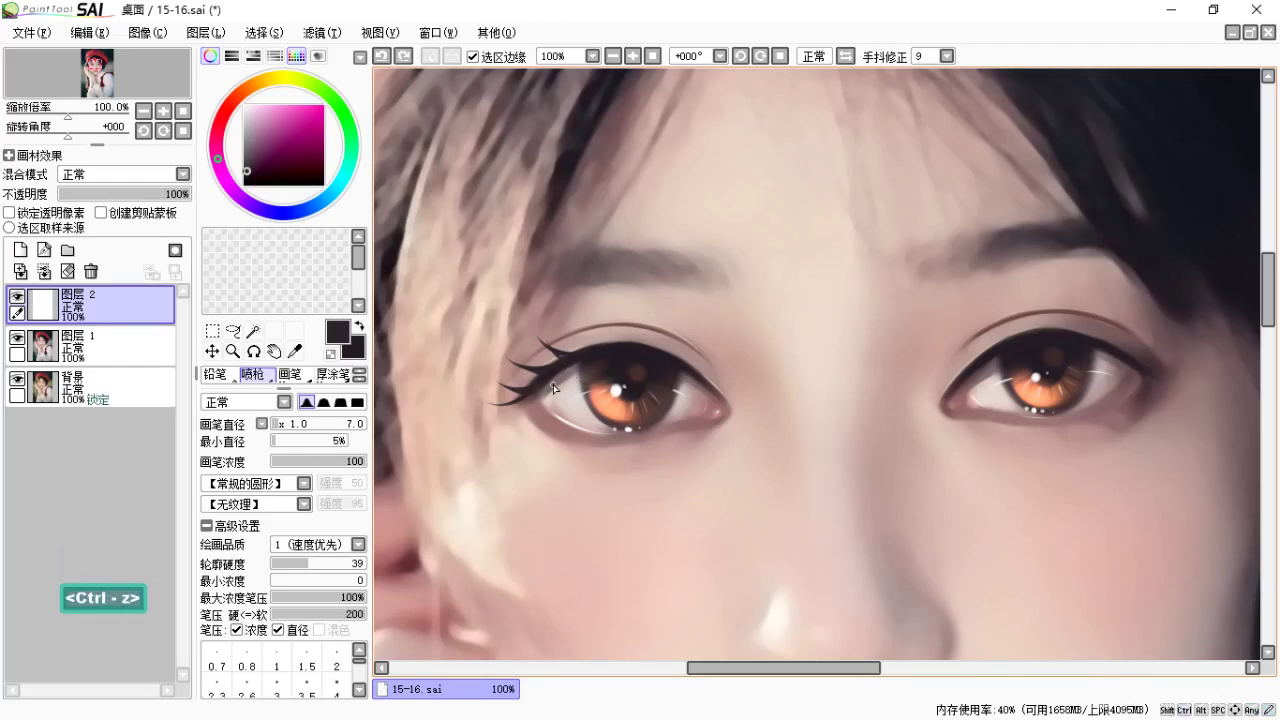
{"action": "scroll", "coordinate": [543, 334], "scroll_direction": "up", "scroll_amount": 2}
{"action": "scroll", "coordinate": [586, 337], "scroll_direction": "down", "scroll_amount": 3}
{"action": "key", "text": "ctrl+z"}
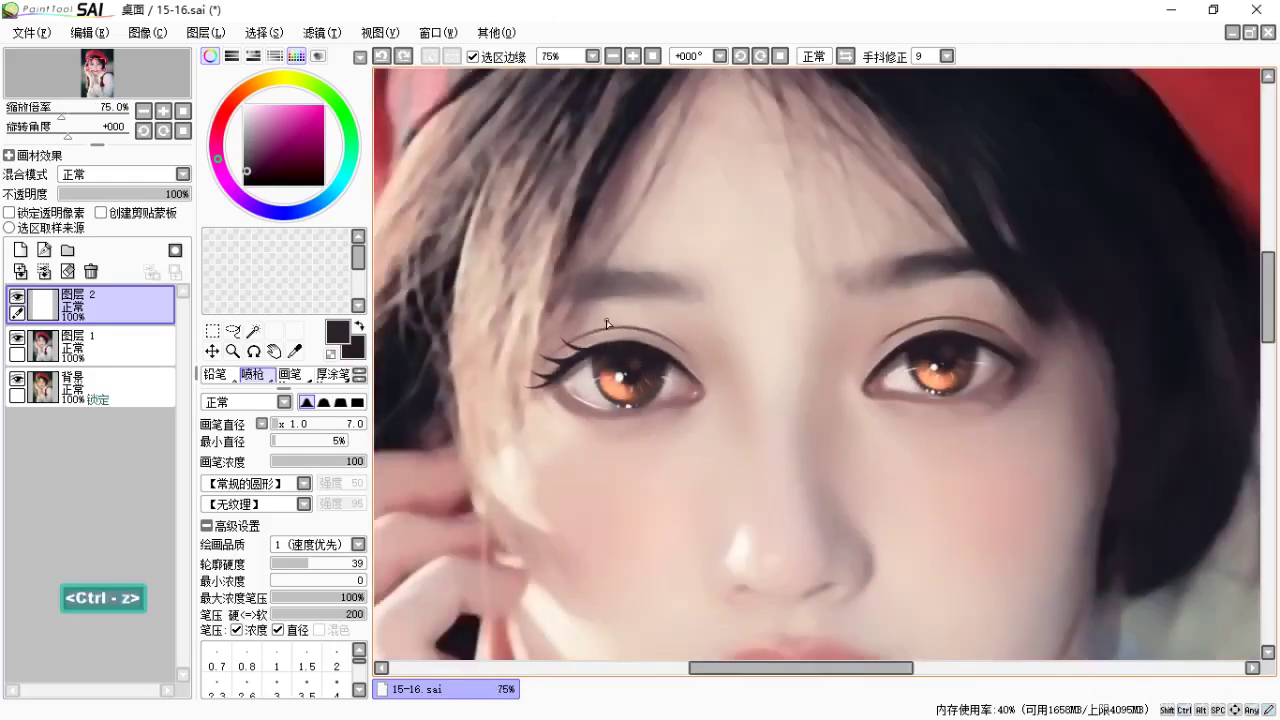
Sample the dark lid colour again and extend the lashes toward the middle of the left-hand eye's upper lid, redrawing misplaced strokes.
{"action": "scroll", "coordinate": [577, 347], "scroll_direction": "up", "scroll_amount": 3}
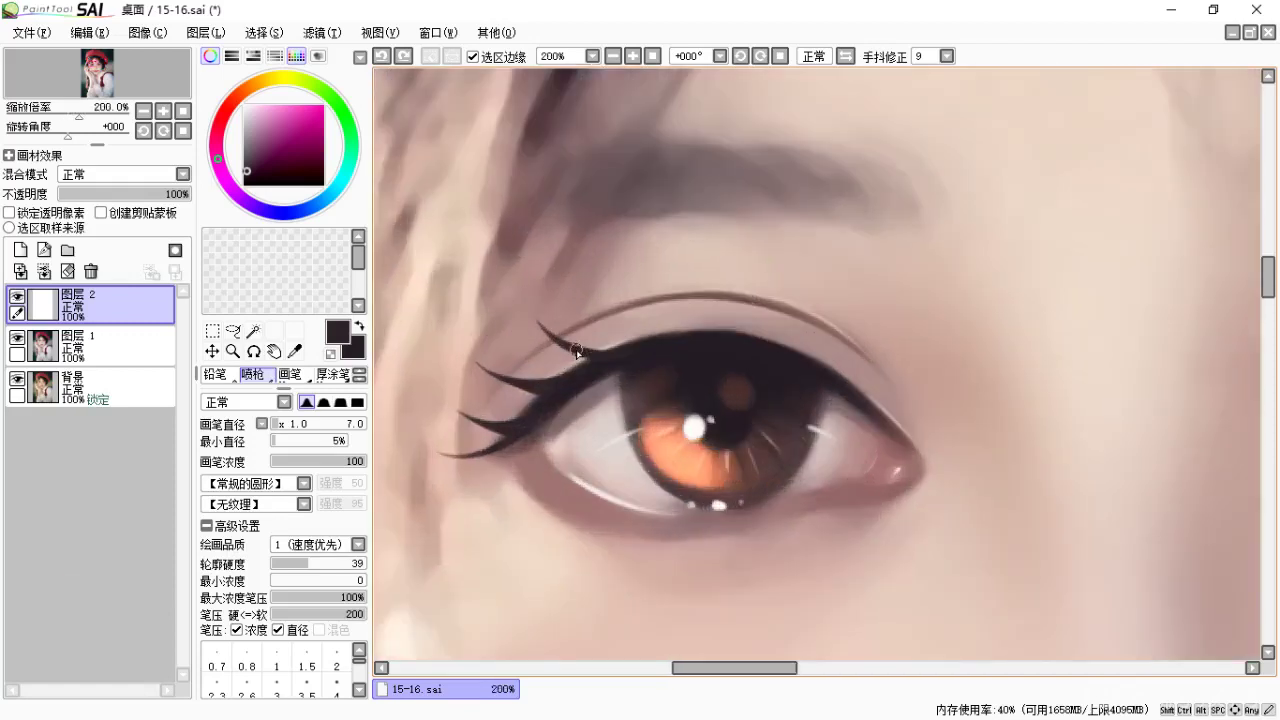
{"action": "key", "text": "space"}
{"action": "left_click_drag", "start_coordinate": [607, 299], "coordinate": [634, 277]}
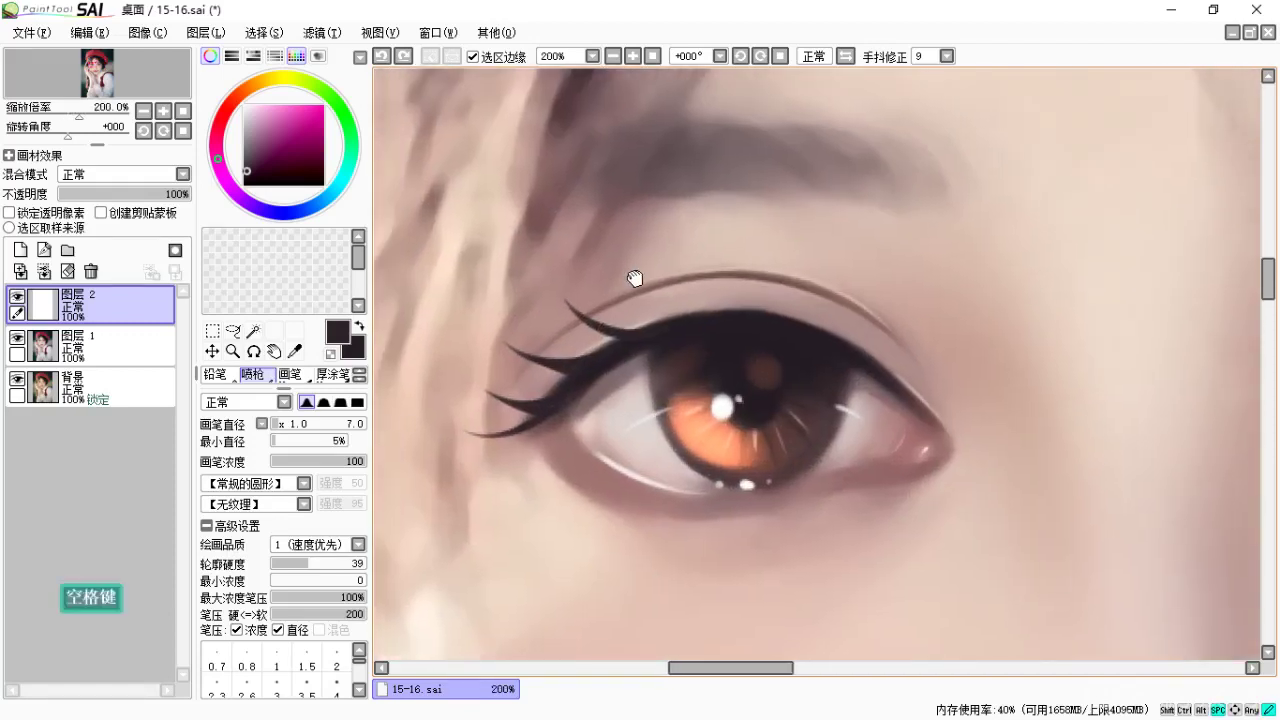
{"action": "left_click", "coordinate": [646, 343], "text": "alt"}
{"action": "mouse_move", "coordinate": [633, 350]}
{"action": "left_mouse_down"}
{"action": "mouse_move", "coordinate": [646, 343]}
{"action": "mouse_move", "coordinate": [594, 334]}
{"action": "mouse_move", "coordinate": [576, 311]}
{"action": "left_mouse_up"}
{"action": "key", "text": "ctrl+z"}
{"action": "key", "text": "space"}
{"action": "mouse_move", "coordinate": [706, 325]}
{"action": "left_mouse_down"}
{"action": "mouse_move", "coordinate": [680, 323]}
{"action": "mouse_move", "coordinate": [630, 284]}
{"action": "left_mouse_up"}
{"action": "key", "text": "ctrl+z"}
{"action": "key", "text": "space"}
{"action": "key", "text": "ctrl+z"}
{"action": "left_click_drag", "start_coordinate": [692, 324], "coordinate": [768, 385]}
Examine the new lashes of the left-hand eye against the whole face.
{"action": "key", "text": "space"}
{"action": "key", "text": "ctrl+minus"}
{"action": "key", "text": "ctrl+minus"}
{"action": "key", "text": "space"}
{"action": "key", "text": "space"}
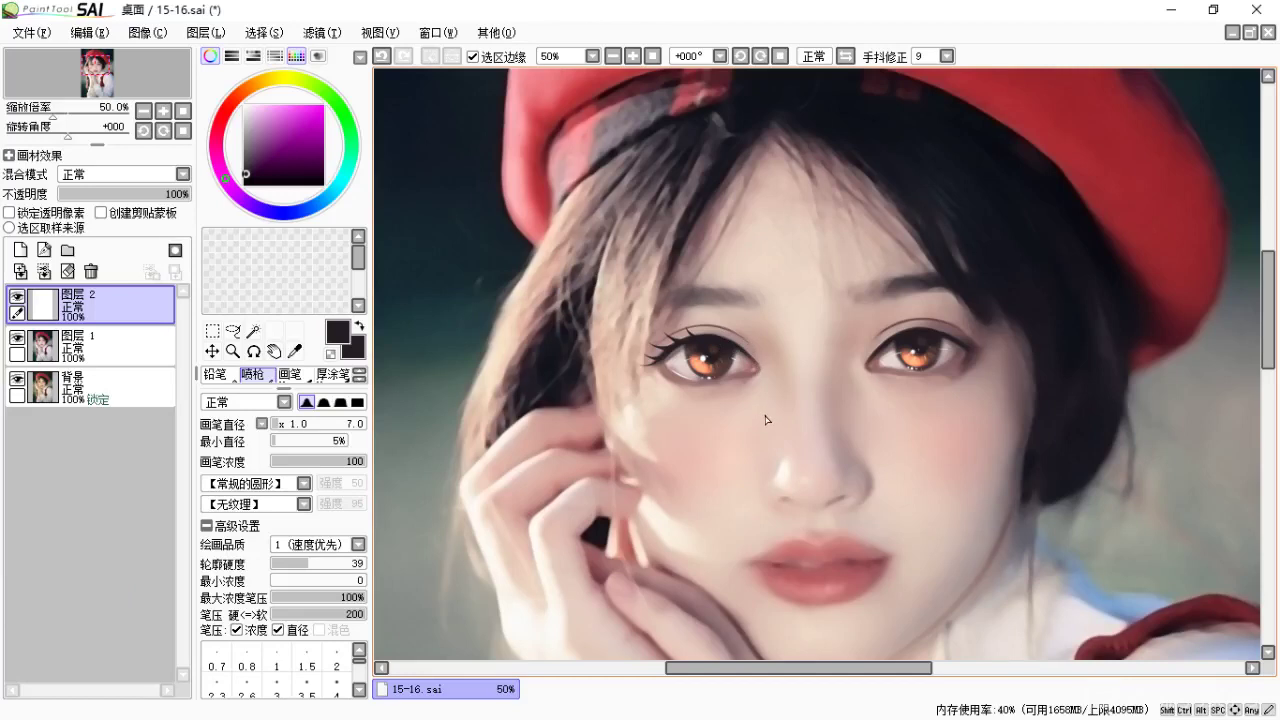
{"action": "key", "text": "ctrl+minus"}
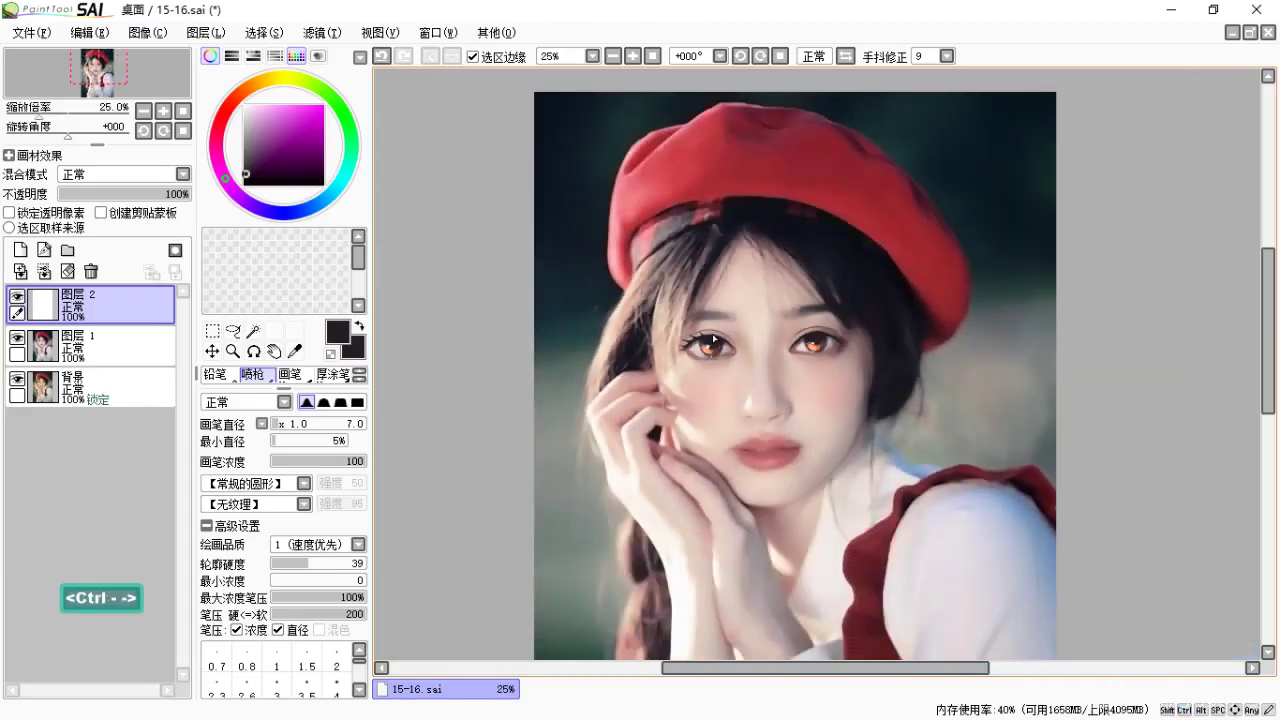
{"action": "key", "text": "ctrl+equal"}
{"action": "key", "text": "ctrl+equal"}
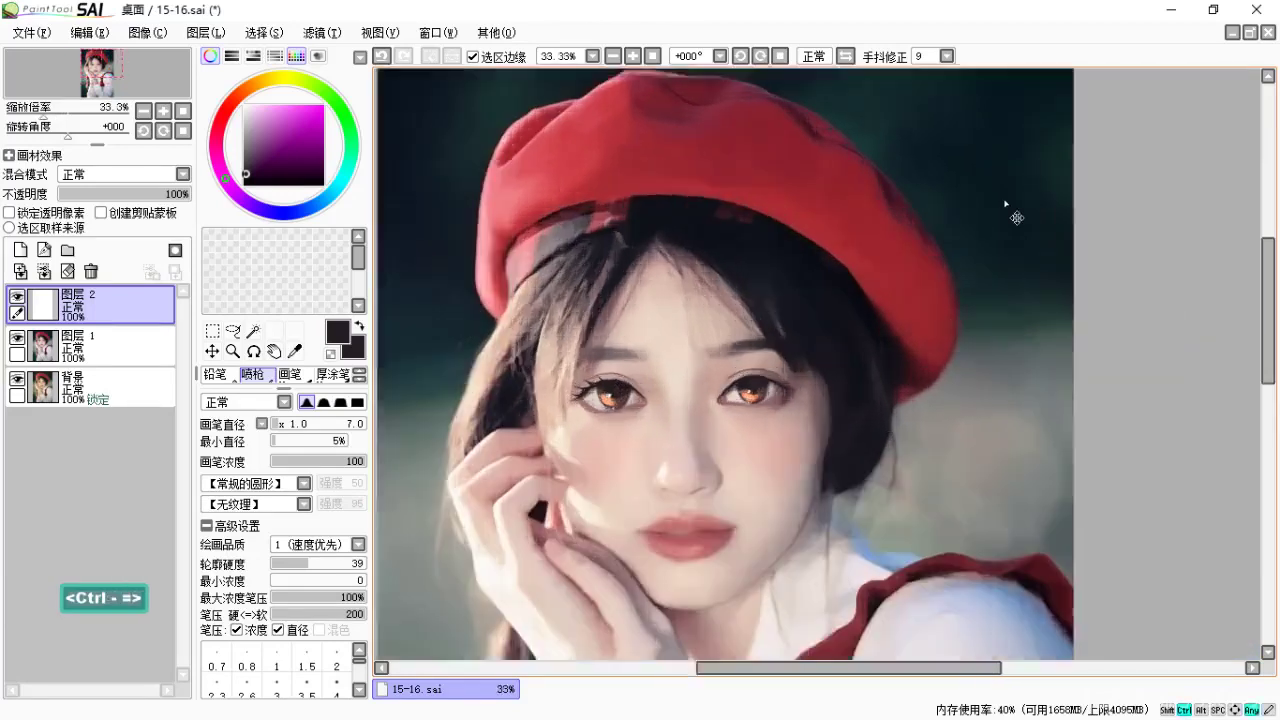
Fill the gaps between the outer-corner lashes of the left-hand eye with an additional fine dark lash, undoing a stray stroke.
{"action": "key", "text": "space"}
{"action": "left_click_drag", "start_coordinate": [560, 355], "coordinate": [749, 257]}
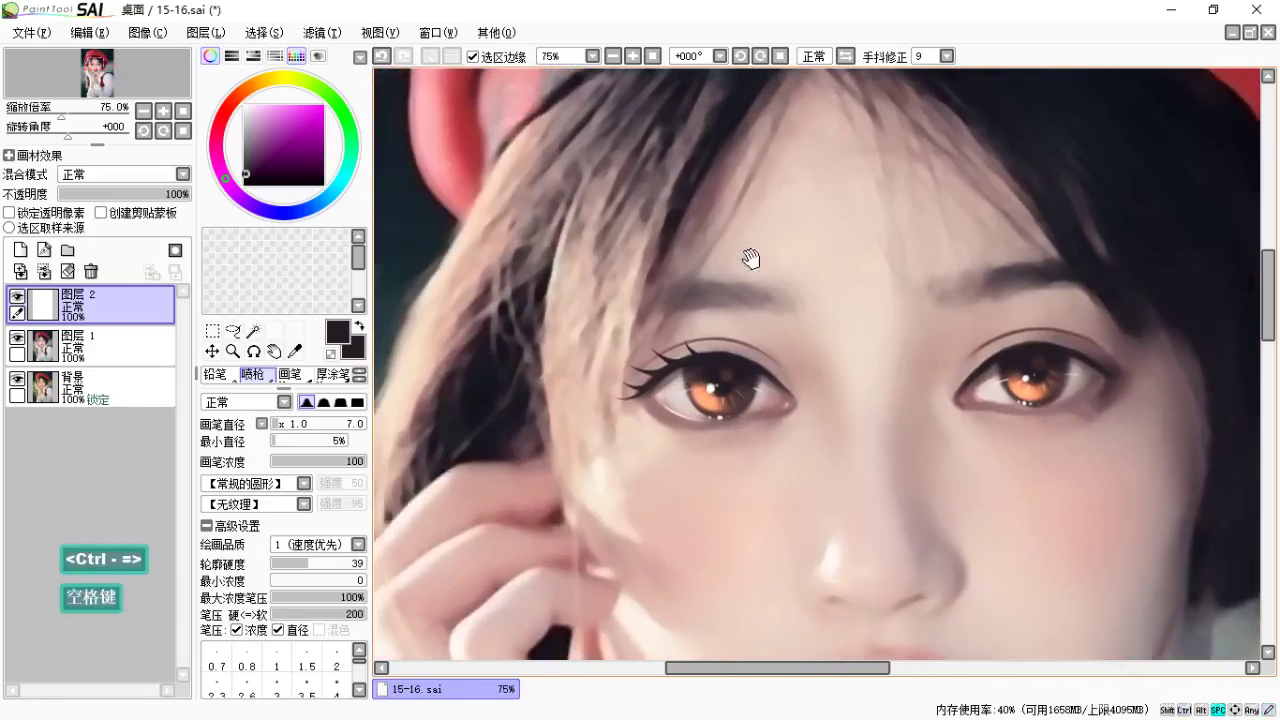
{"action": "key", "text": "ctrl+equal"}
{"action": "key", "text": "space"}
{"action": "left_click_drag", "start_coordinate": [751, 343], "coordinate": [880, 206]}
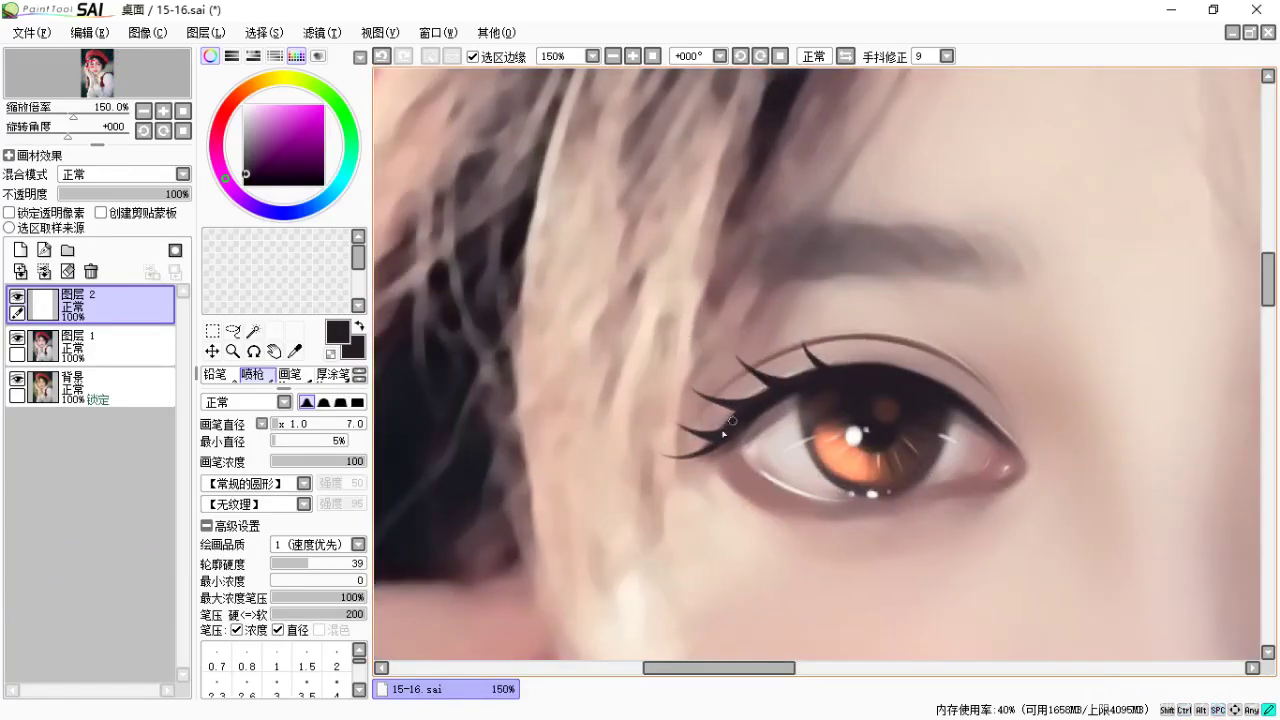
{"action": "key", "text": "ctrl+z"}
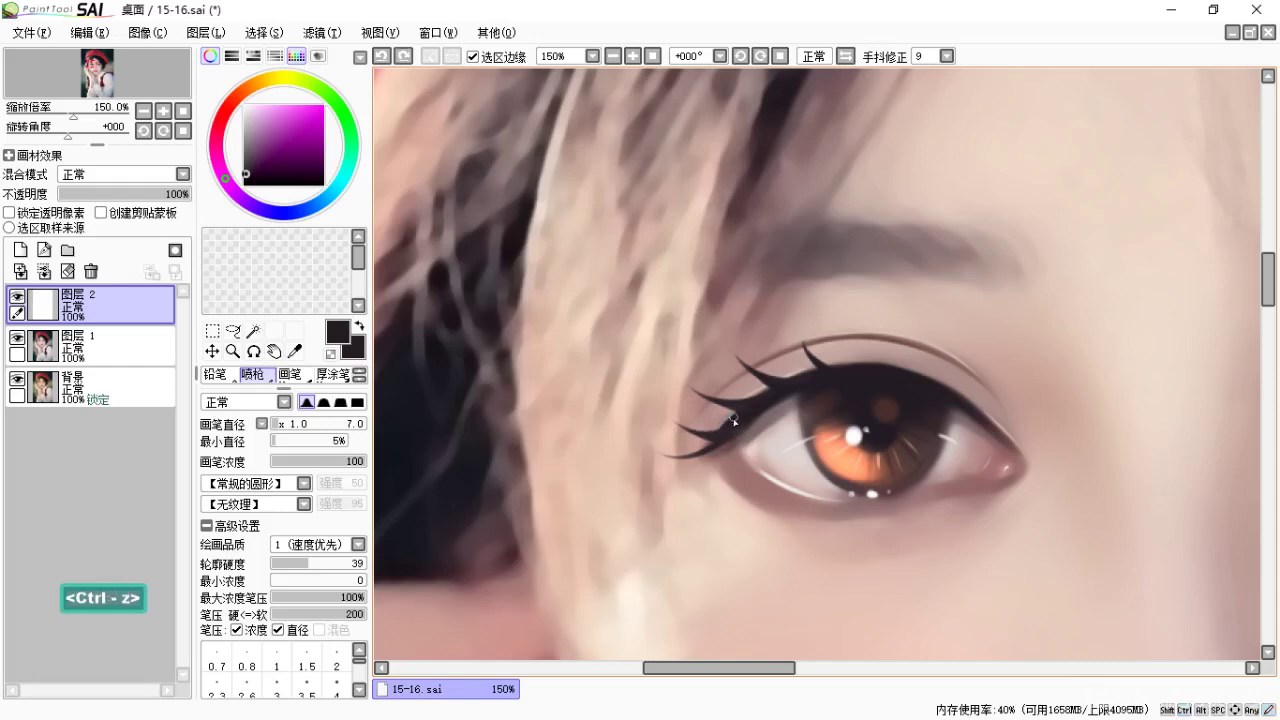
{"action": "key", "text": "space"}
{"action": "left_click_drag", "start_coordinate": [703, 423], "coordinate": [668, 404]}
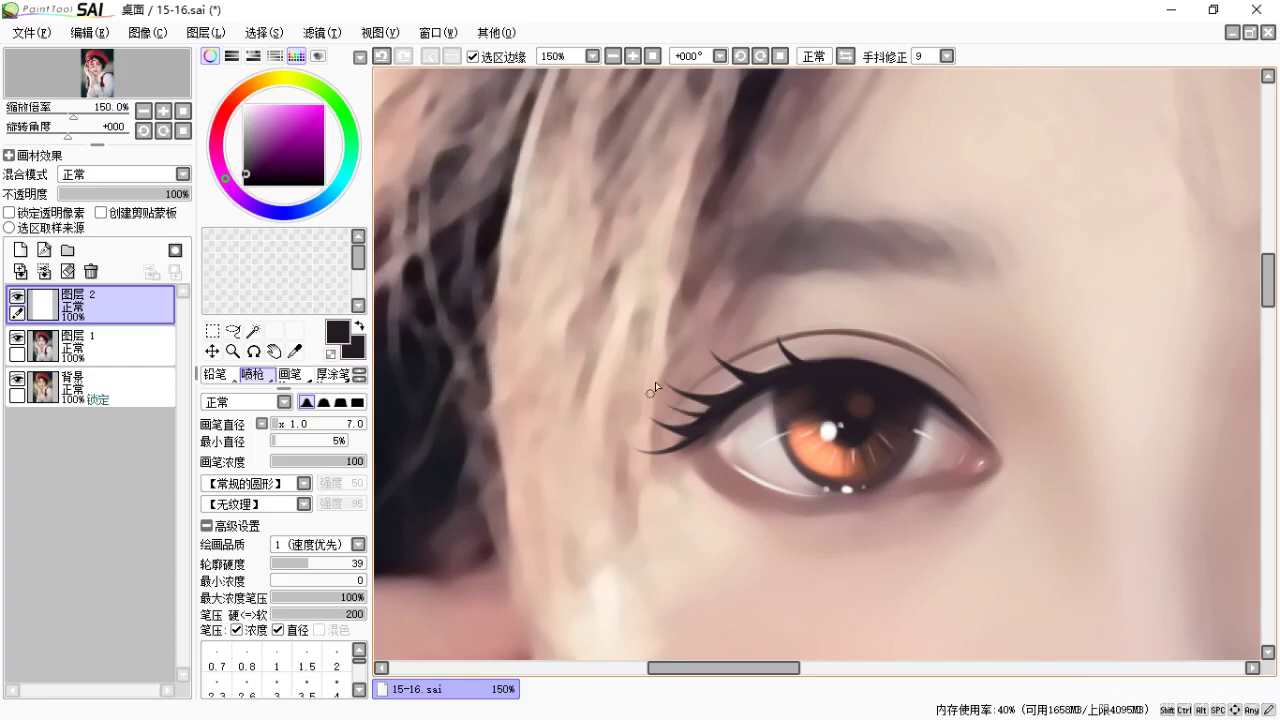
Undo the fine filler lashes at the outer corner of the left-hand eye, along with a stray replacement stroke.
{"action": "key", "text": "ctrl"}
{"action": "key", "text": "ctrl+z"}
{"action": "key", "text": "ctrl+z"}
{"action": "key", "text": "space"}
{"action": "left_click_drag", "start_coordinate": [745, 410], "coordinate": [760, 412]}
{"action": "key", "text": "ctrl+z"}
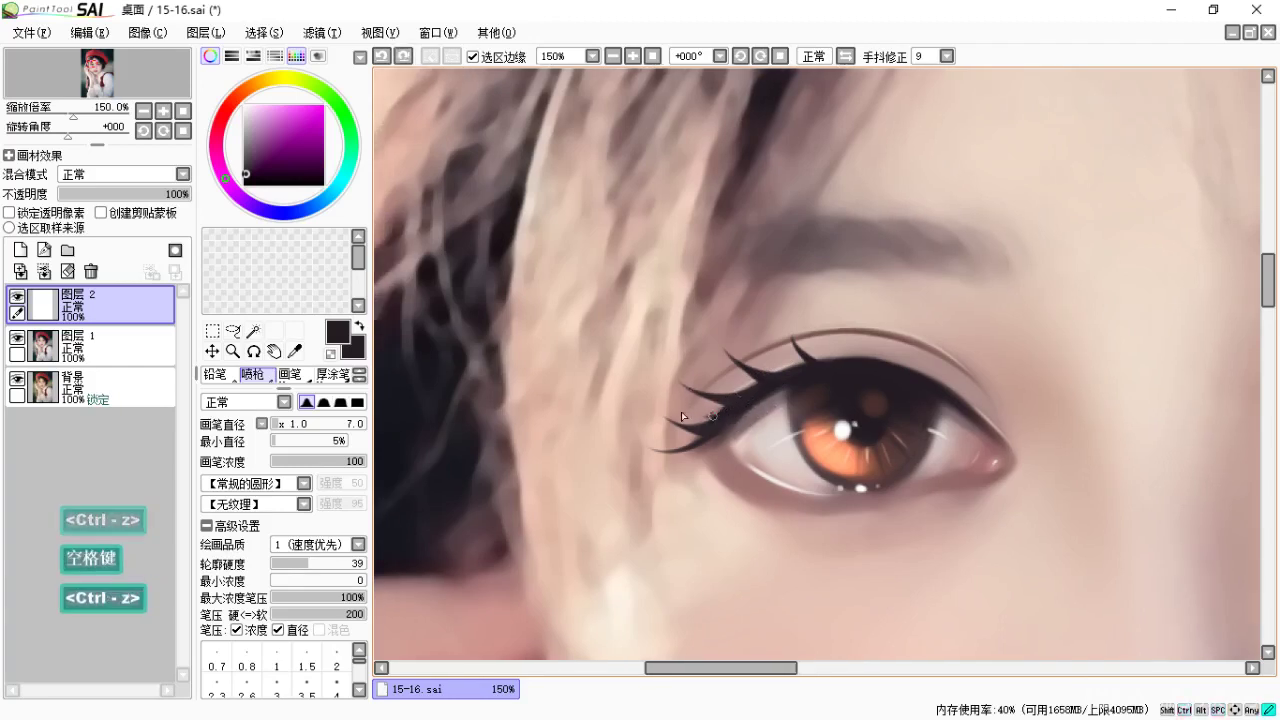
{"action": "key", "text": "ctrl+z"}
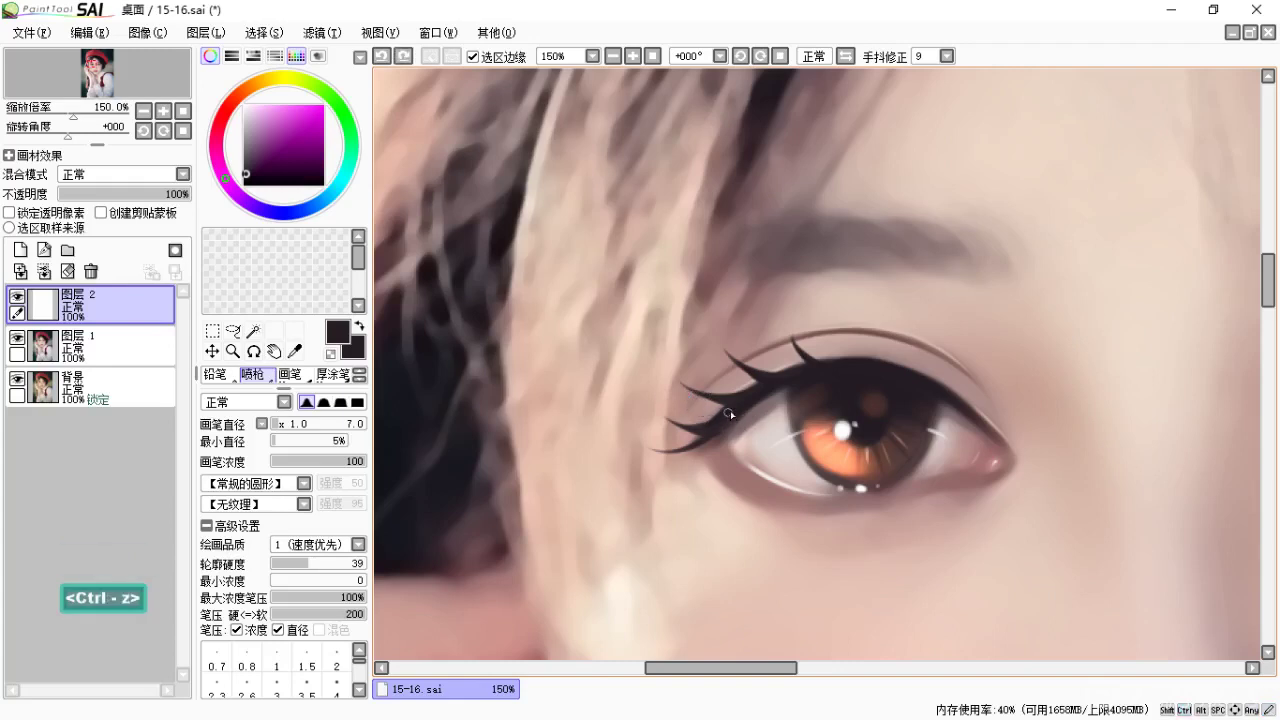
Try filling the gaps between the outer-corner lashes of the left-hand eye with fine dark strokes.
{"action": "key", "text": "space"}
{"action": "key", "text": "ctrl+z"}
{"action": "left_click_drag", "start_coordinate": [741, 421], "coordinate": [775, 397]}
{"action": "key", "text": "ctrl+z"}
{"action": "key", "text": "space"}
{"action": "key", "text": "space"}
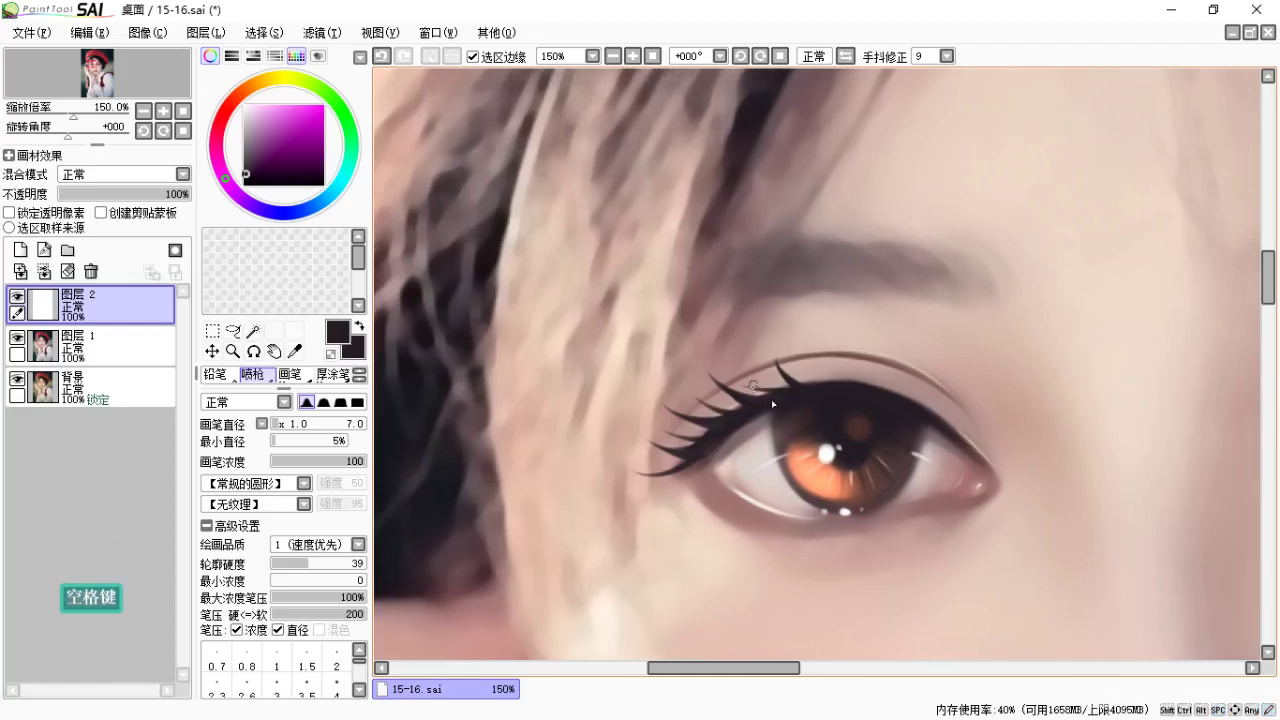
{"action": "key", "text": "ctrl+z"}
{"action": "key", "text": "ctrl+z"}
Try denser filler lashes along the left-hand eye's outer upper lid and judge them against the whole face before undoing them.
{"action": "left_click_drag", "start_coordinate": [748, 380], "coordinate": [722, 358]}
{"action": "key", "text": "space"}
{"action": "mouse_move", "coordinate": [788, 417]}
{"action": "left_mouse_down"}
{"action": "mouse_move", "coordinate": [726, 397]}
{"action": "mouse_move", "coordinate": [771, 417]}
{"action": "mouse_move", "coordinate": [752, 399]}
{"action": "left_mouse_up"}
{"action": "key", "text": "ctrl+z"}
{"action": "key", "text": "space"}
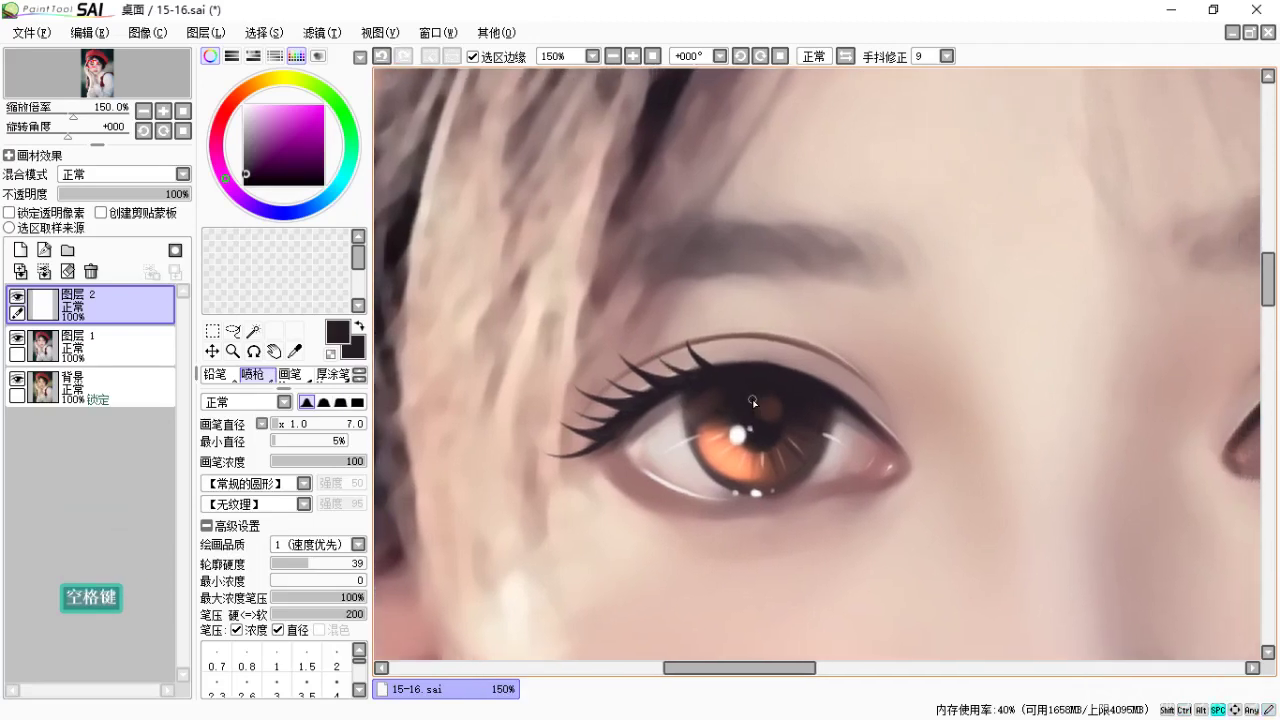
{"action": "key", "text": "ctrl+minus"}
{"action": "key", "text": "ctrl+minus"}
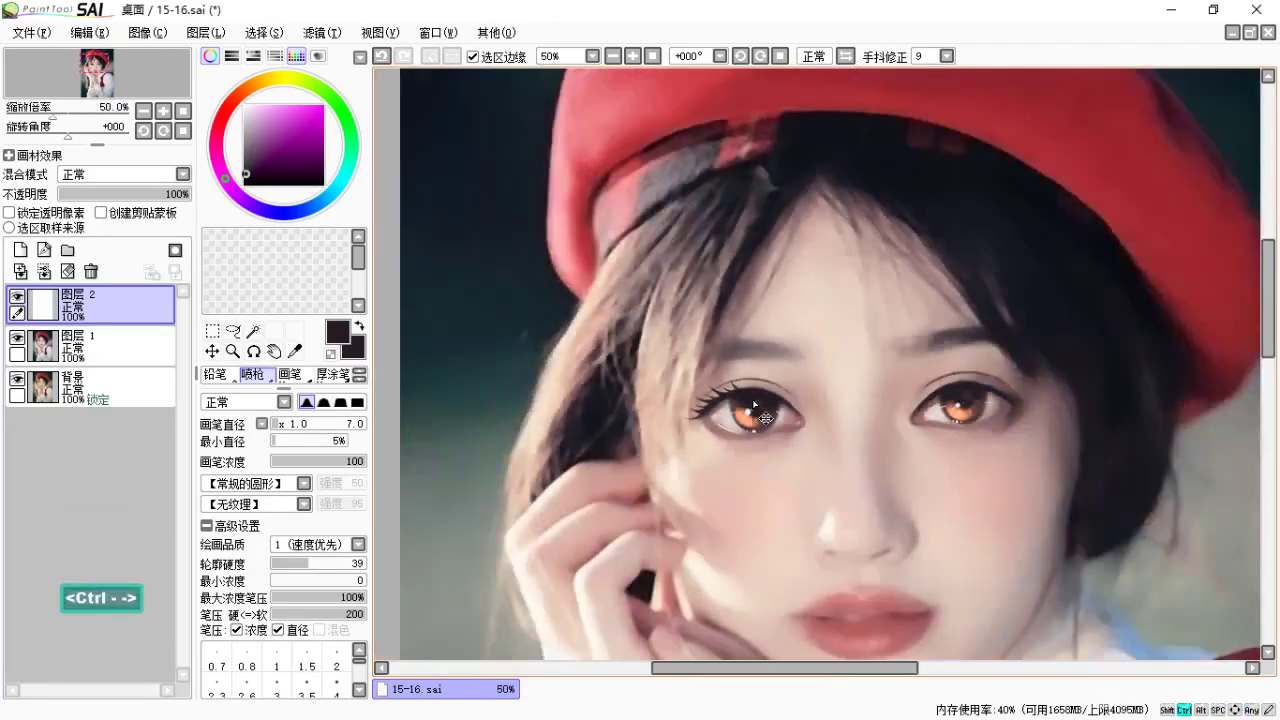
{"action": "key", "text": "ctrl+z"}
{"action": "key", "text": "ctrl+z"}
Remove the innermost lash on the left-hand eye's upper lid and redraw it as a short upward-curving stroke.
{"action": "key", "text": "ctrl+equal"}
{"action": "key", "text": "ctrl+equal"}
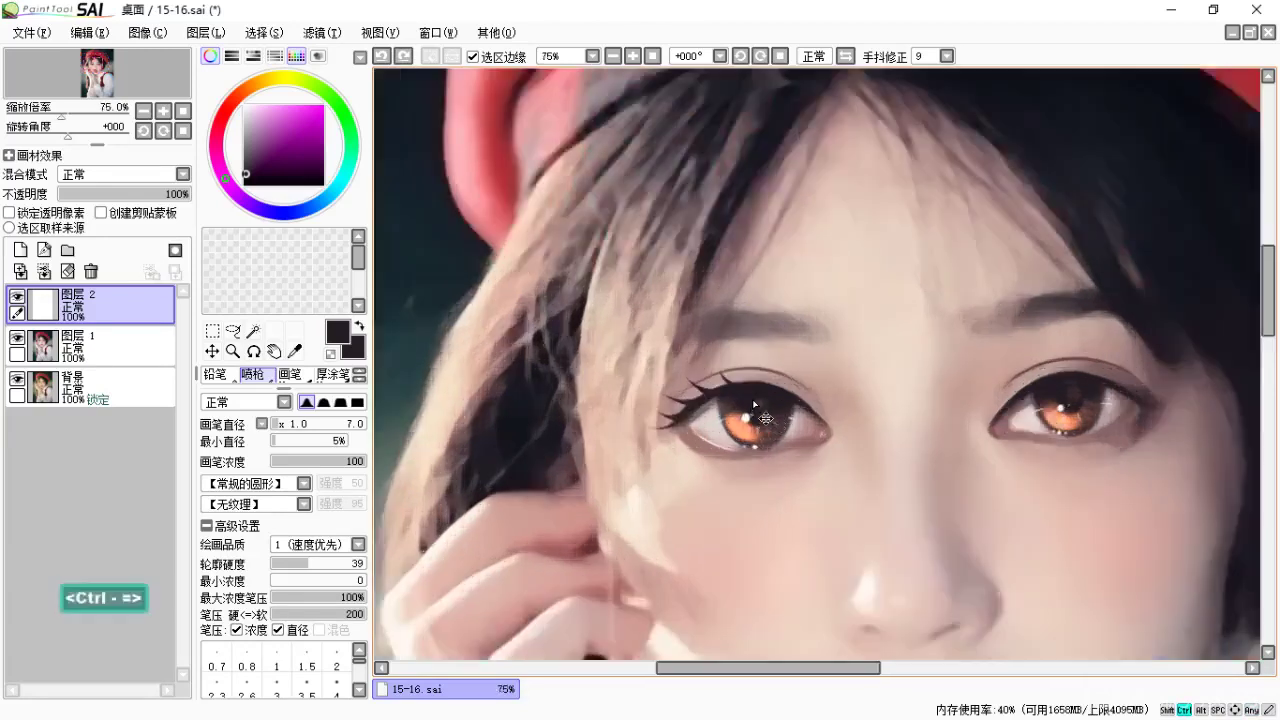
{"action": "left_click_drag", "start_coordinate": [652, 317], "coordinate": [727, 352]}
{"action": "key", "text": "e"}
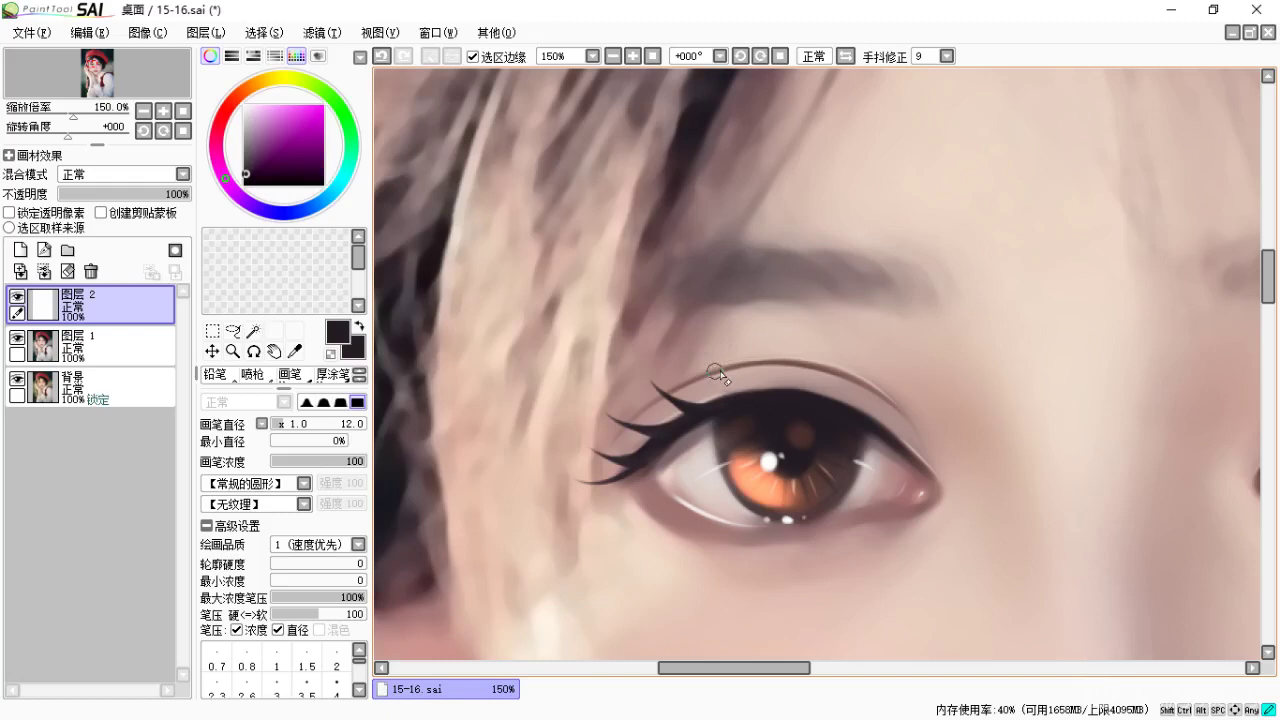
{"action": "key", "text": "b"}
{"action": "left_click_drag", "start_coordinate": [758, 398], "coordinate": [716, 378]}
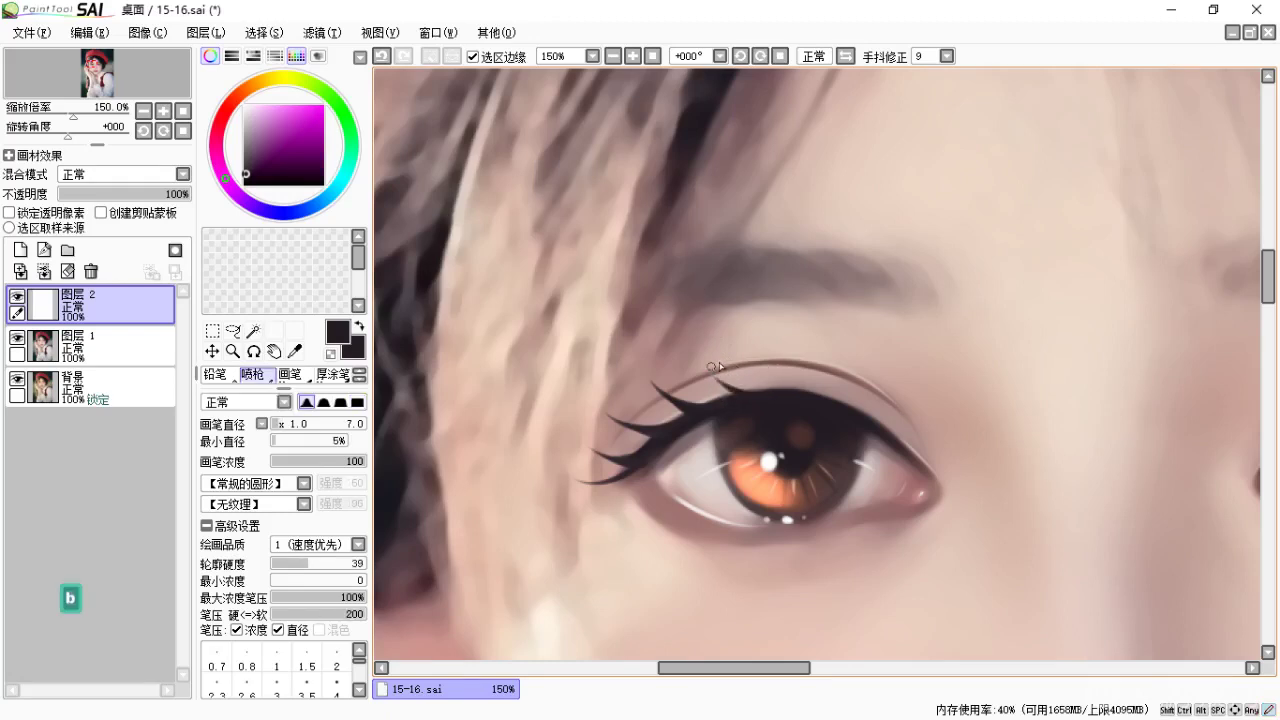
{"action": "key", "text": "ctrl+z"}
{"action": "key", "text": "ctrl+z"}
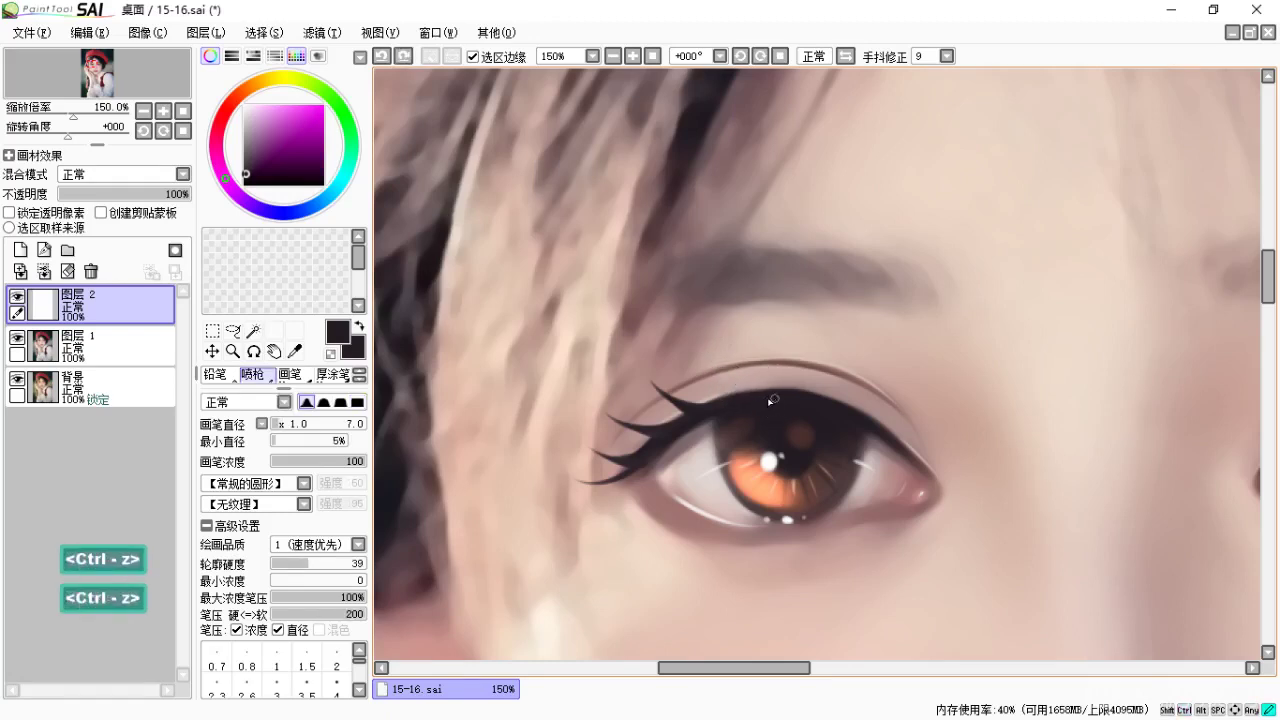
{"action": "left_click_drag", "start_coordinate": [742, 400], "coordinate": [709, 374]}
Paint dark lashes sweeping outward along the outer half of the right-hand eye's upper lid, undoing a misplaced stroke.
{"action": "key", "text": "space"}
{"action": "left_click_drag", "start_coordinate": [890, 429], "coordinate": [692, 368]}
{"action": "left_click_drag", "start_coordinate": [895, 344], "coordinate": [866, 306]}
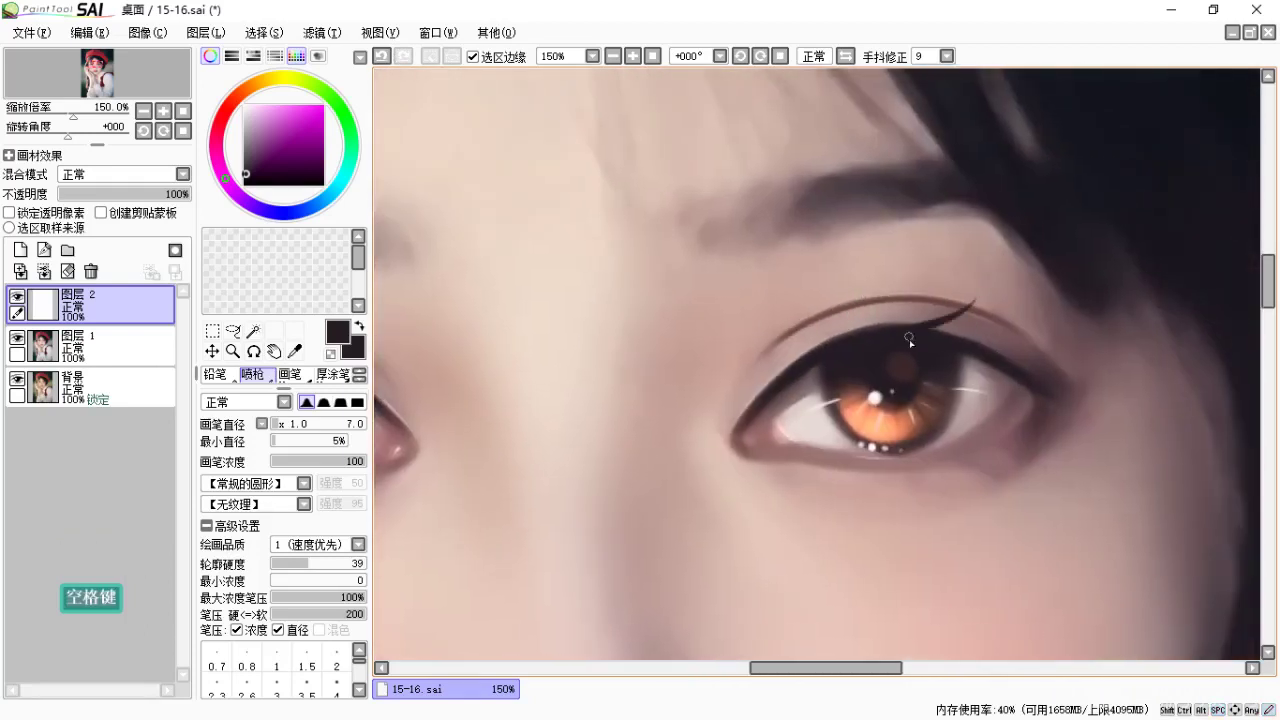
{"action": "key", "text": "ctrl+z"}
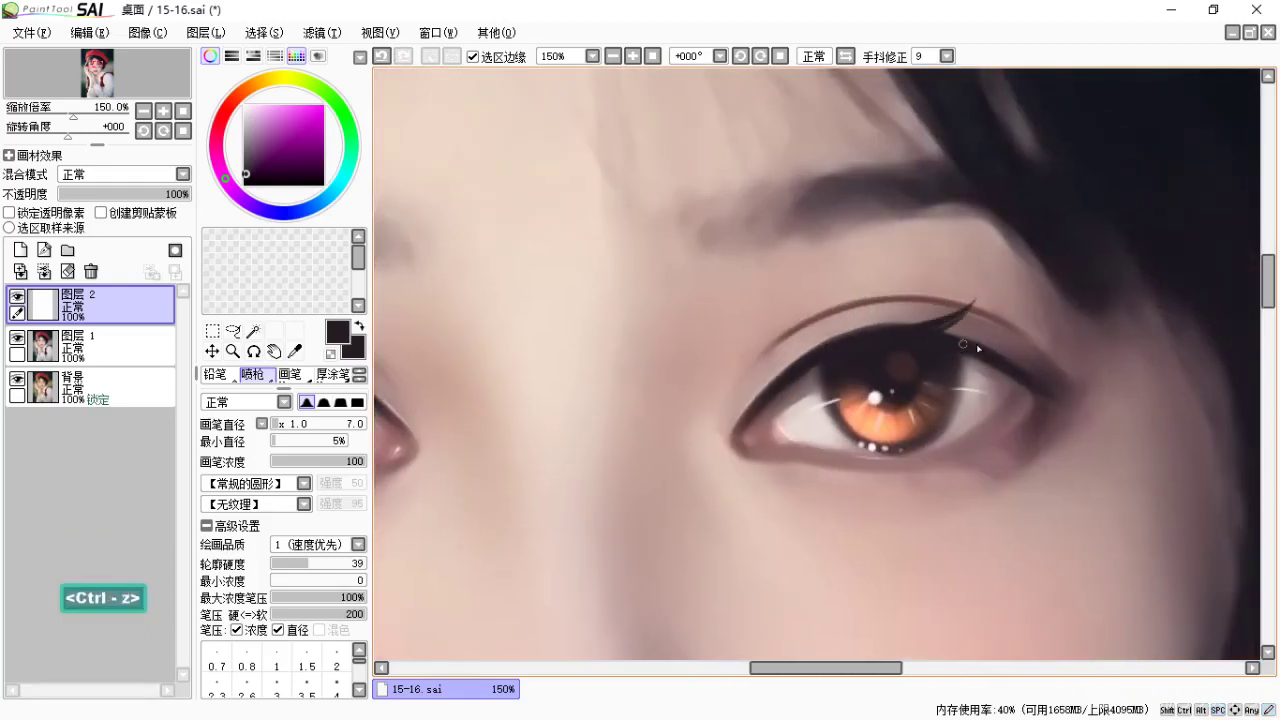
{"action": "mouse_move", "coordinate": [967, 345]}
{"action": "left_mouse_down"}
{"action": "mouse_move", "coordinate": [1012, 314]}
{"action": "mouse_move", "coordinate": [962, 368]}
{"action": "mouse_move", "coordinate": [1050, 384]}
{"action": "mouse_move", "coordinate": [1014, 362]}
{"action": "left_mouse_up"}
Examine the lashes of both eyes against the whole face.
{"action": "key", "text": "ctrl+minus"}
{"action": "key", "text": "ctrl+minus"}
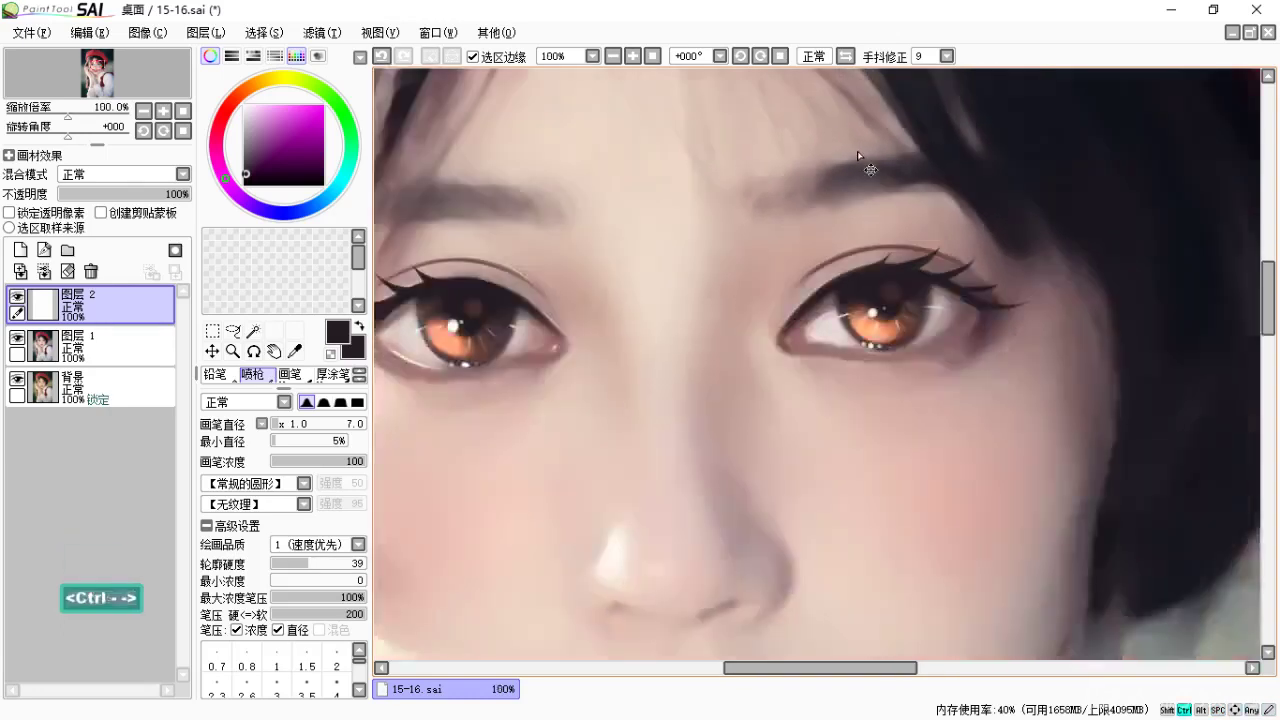
{"action": "left_click_drag", "start_coordinate": [894, 329], "coordinate": [920, 451]}
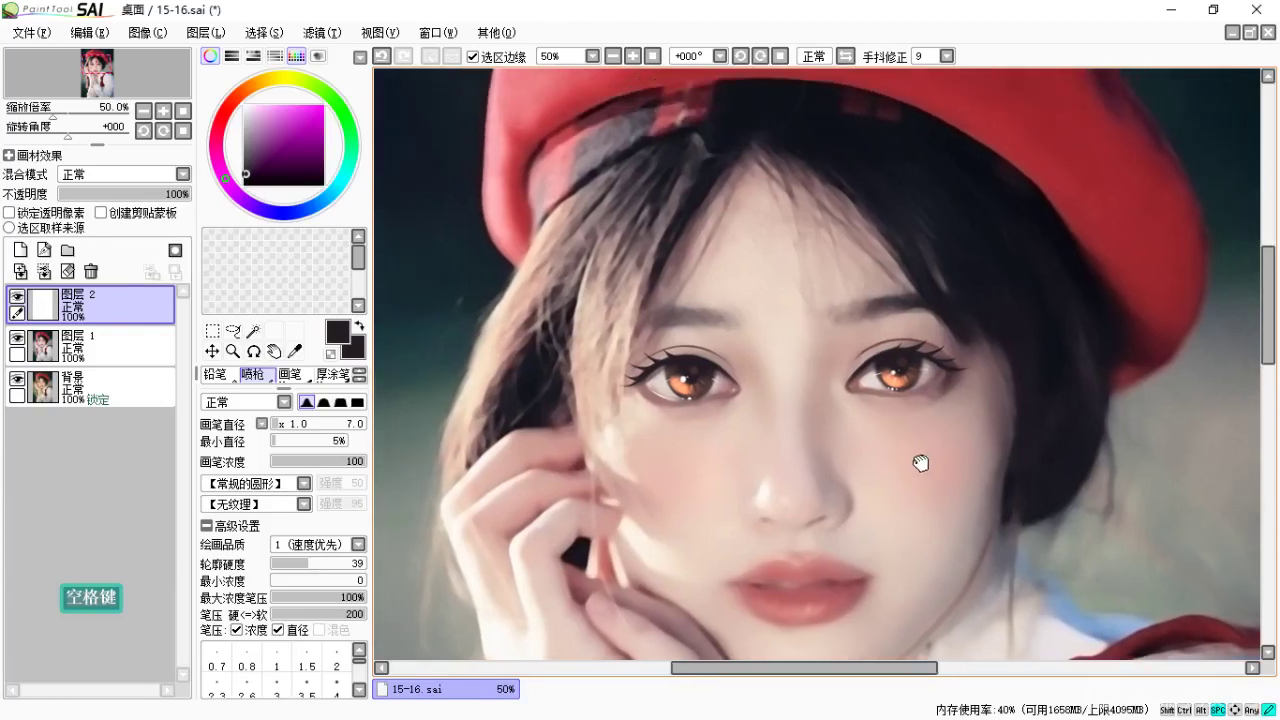
{"action": "left_click_drag", "start_coordinate": [911, 435], "coordinate": [928, 451]}
{"action": "key", "text": "ctrl+equal"}
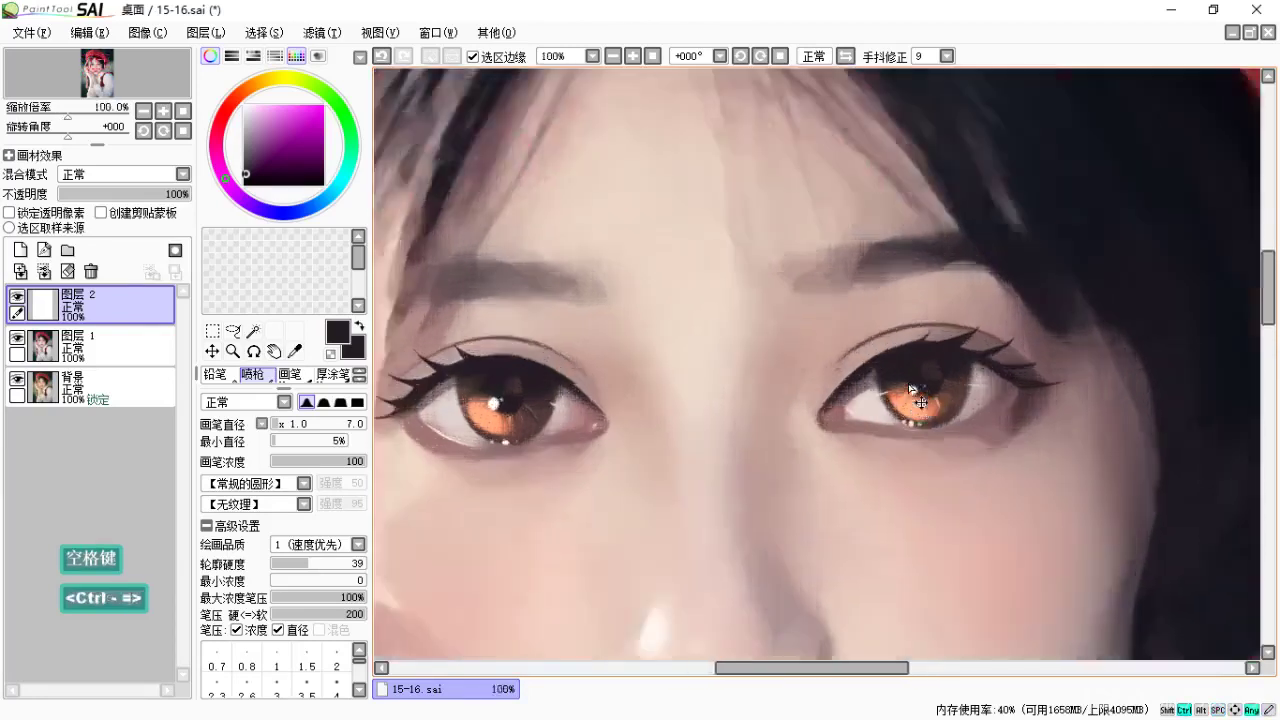
{"action": "key", "text": "space"}
{"action": "left_click_drag", "start_coordinate": [781, 336], "coordinate": [931, 340]}
{"action": "key", "text": "space"}
Add a new layer above the lashes and sample the light skin colour above the left-hand eye.
{"action": "left_click", "coordinate": [20, 249]}
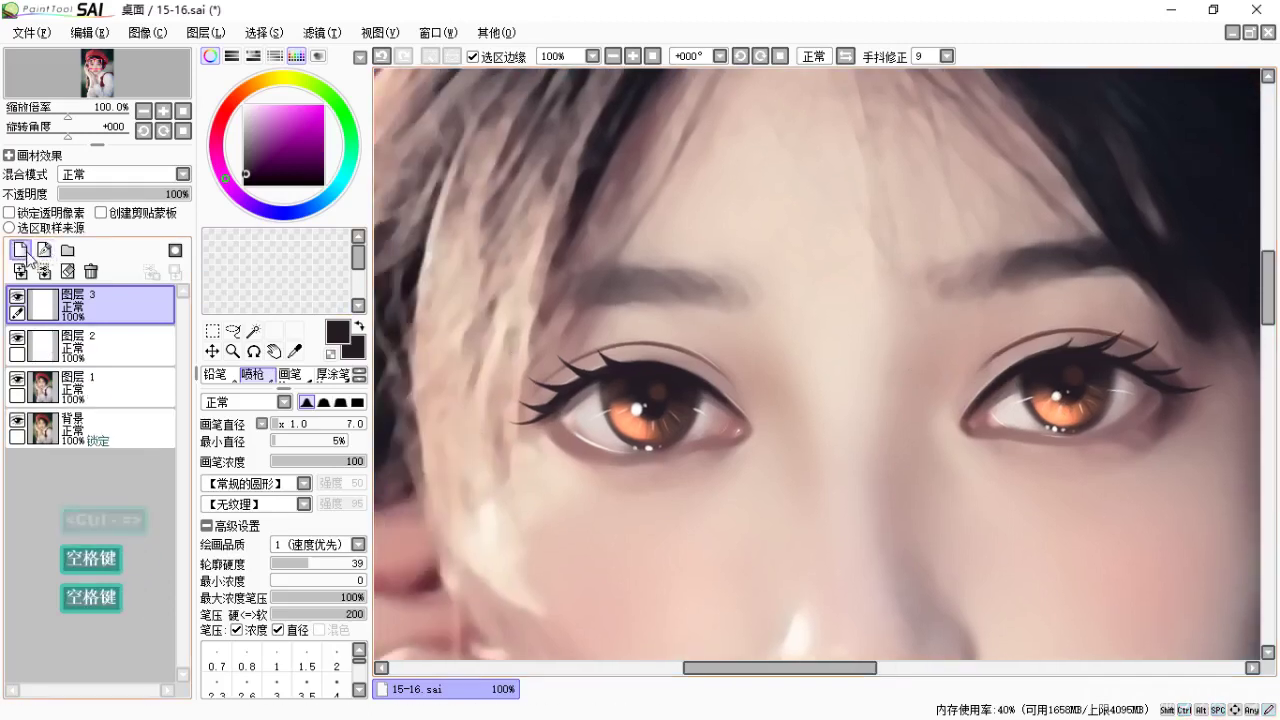
{"action": "left_click", "coordinate": [651, 314], "text": "alt"}
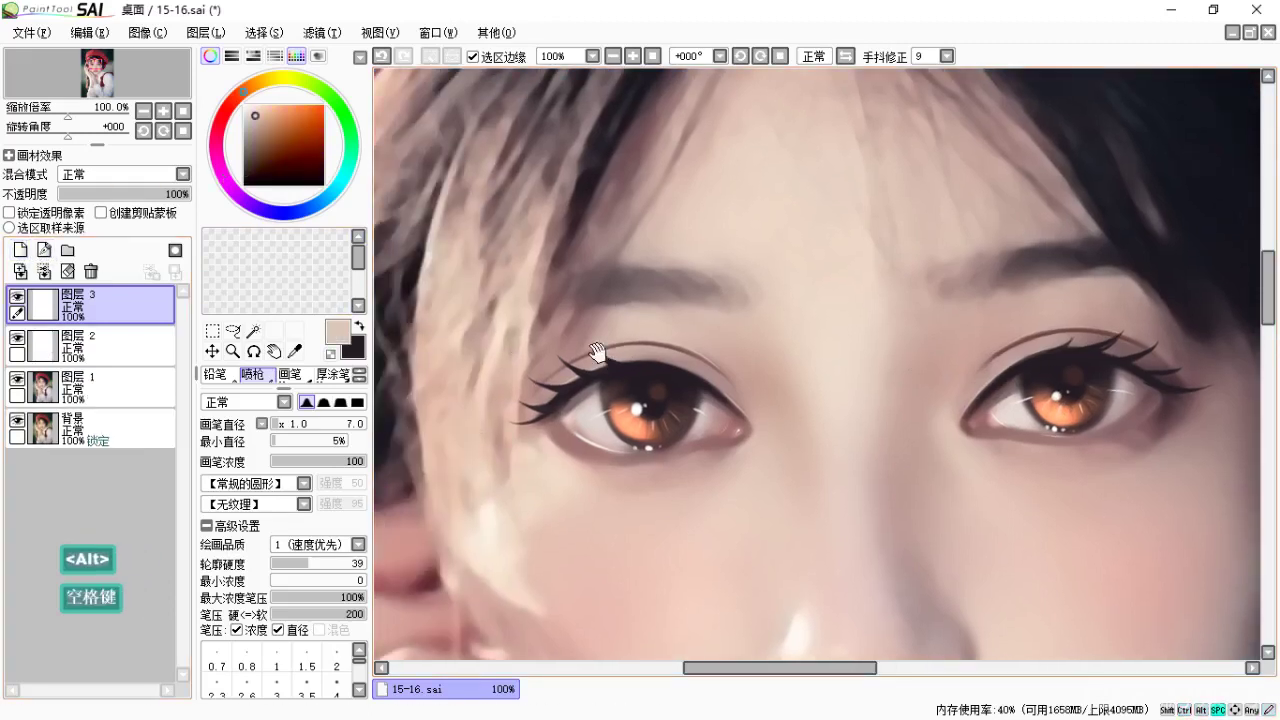
{"action": "left_click_drag", "start_coordinate": [550, 189], "coordinate": [574, 189]}
{"action": "key", "text": "ctrl+equal"}
{"action": "key", "text": "space"}
{"action": "left_click_drag", "start_coordinate": [606, 337], "coordinate": [667, 235]}
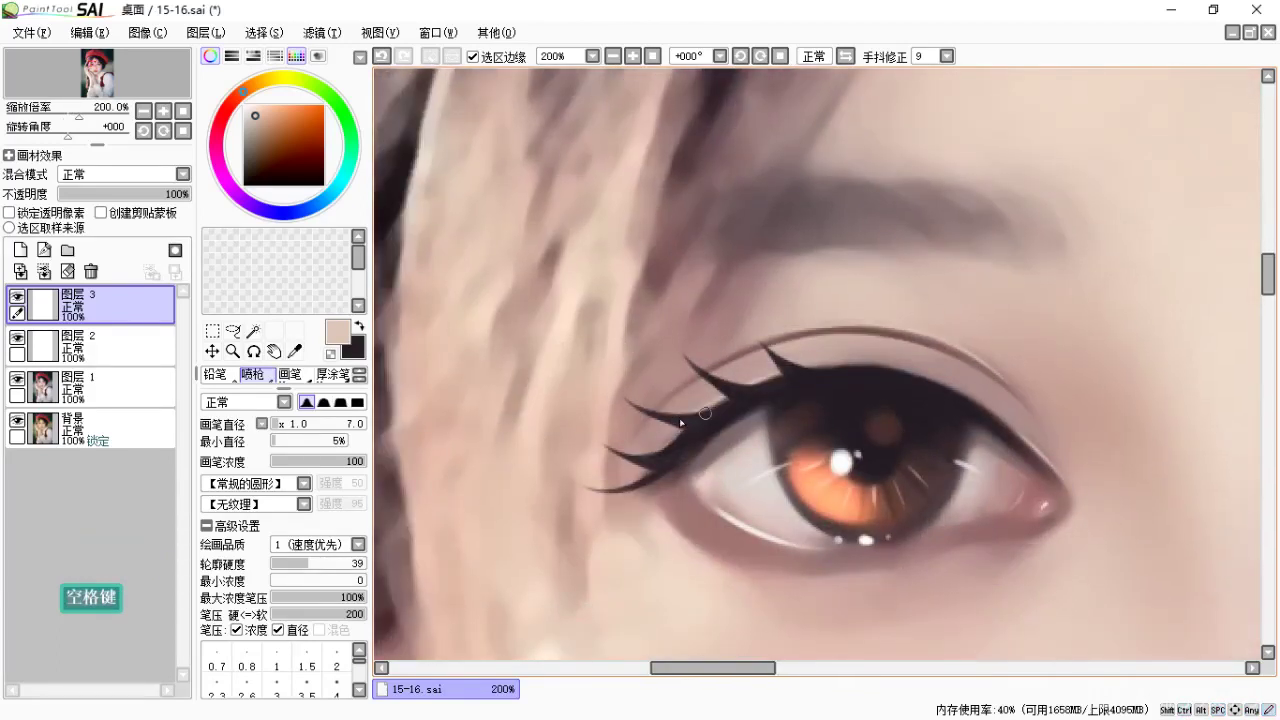
Reduce the airbrush size to 3.5 and paint thin light edges along the left-hand eye's lashes, undoing strokes that do not fit.
{"action": "key", "text": "bracketleft"}
{"action": "key", "text": "bracketleft"}
{"action": "key", "text": "bracketleft"}
{"action": "key", "text": "bracketleft"}
{"action": "key", "text": "ctrl+z"}
{"action": "left_click_drag", "start_coordinate": [673, 462], "coordinate": [605, 443]}
{"action": "left_click_drag", "start_coordinate": [713, 423], "coordinate": [669, 448]}
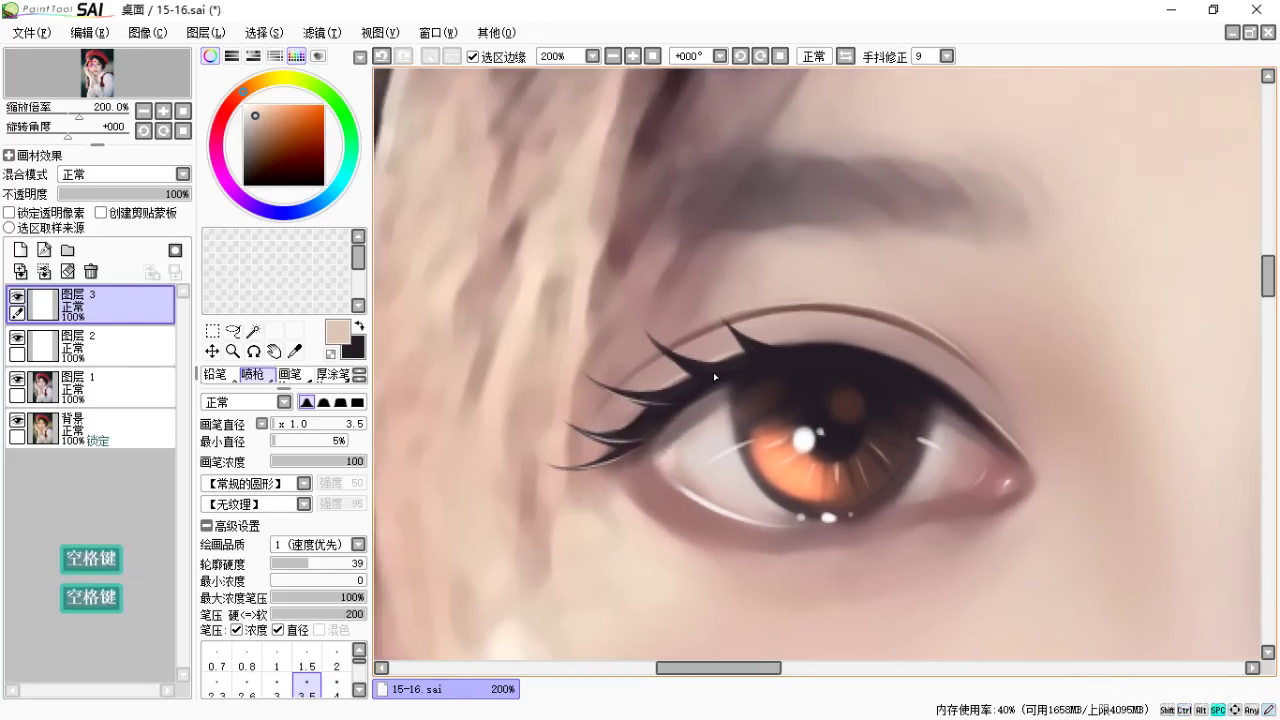
{"action": "mouse_move", "coordinate": [650, 340]}
{"action": "left_mouse_down"}
{"action": "mouse_move", "coordinate": [703, 374]}
{"action": "mouse_move", "coordinate": [733, 356]}
{"action": "mouse_move", "coordinate": [729, 338]}
{"action": "left_mouse_up"}
{"action": "key", "text": "ctrl+z"}
{"action": "key", "text": "space"}
{"action": "key", "text": "space"}
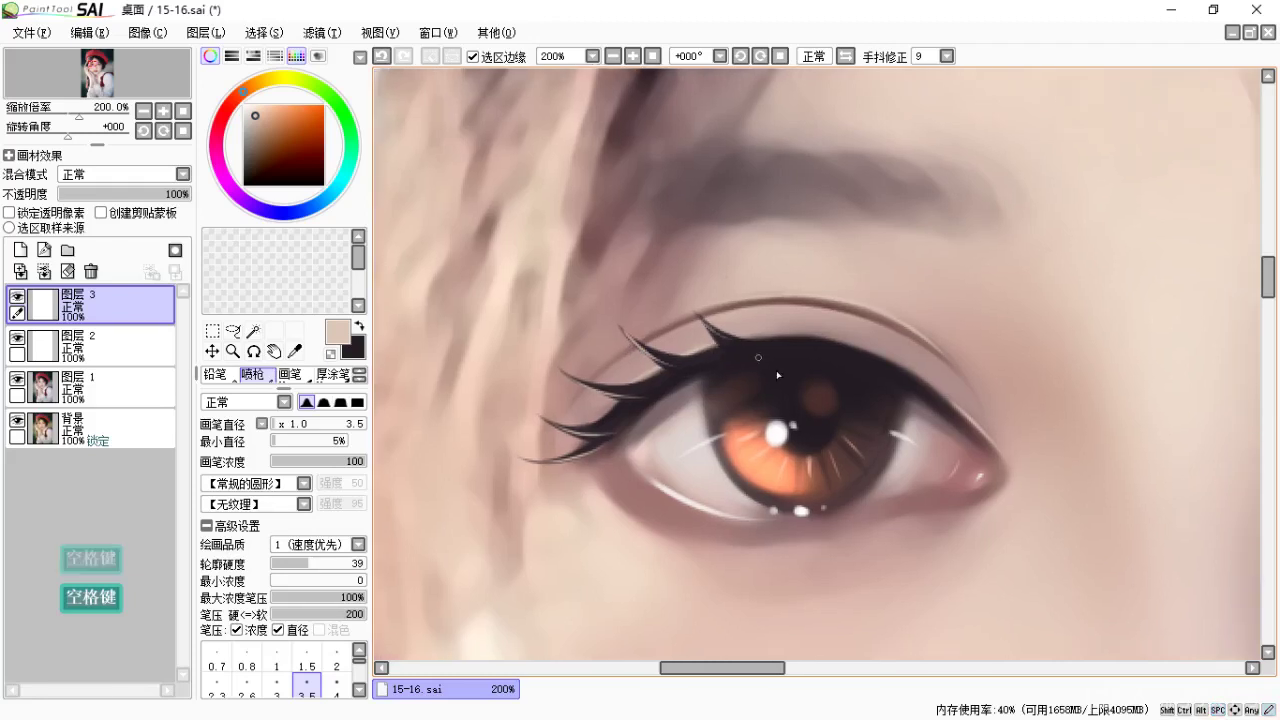
Paint the same thin light edges along the upper lid and lashes of the right-hand eye, undoing misplaced strokes.
{"action": "key", "text": "space"}
{"action": "left_click_drag", "start_coordinate": [774, 375], "coordinate": [686, 365]}
{"action": "left_click_drag", "start_coordinate": [936, 344], "coordinate": [662, 331]}
{"action": "left_click_drag", "start_coordinate": [1037, 303], "coordinate": [757, 309]}
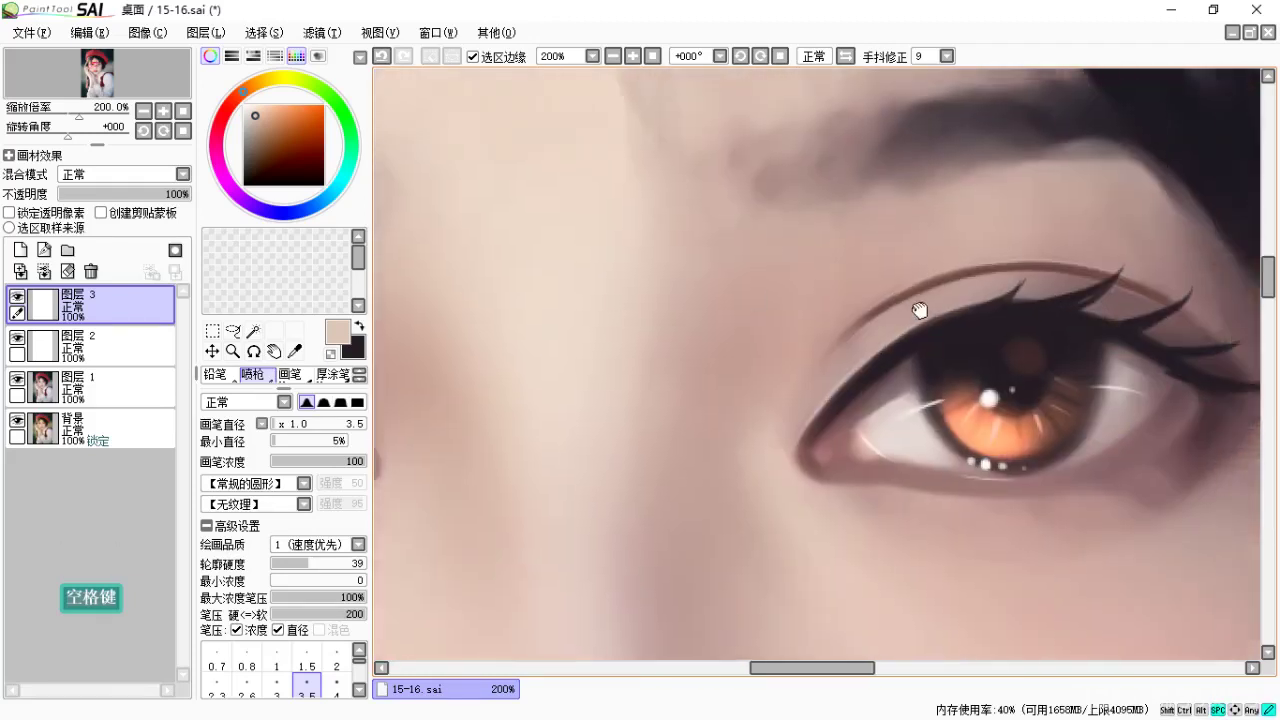
{"action": "left_click_drag", "start_coordinate": [920, 311], "coordinate": [798, 330]}
{"action": "key", "text": "ctrl+z"}
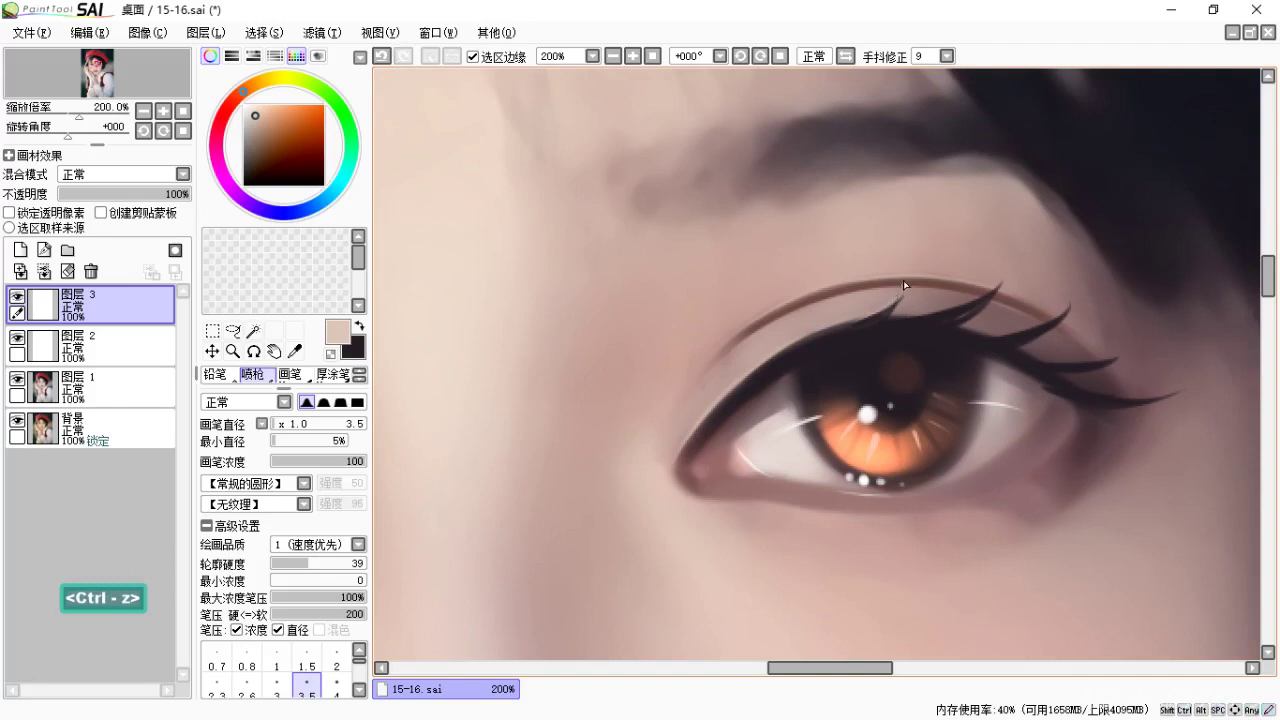
{"action": "left_click_drag", "start_coordinate": [1000, 332], "coordinate": [990, 368]}
{"action": "key", "text": "ctrl+z"}
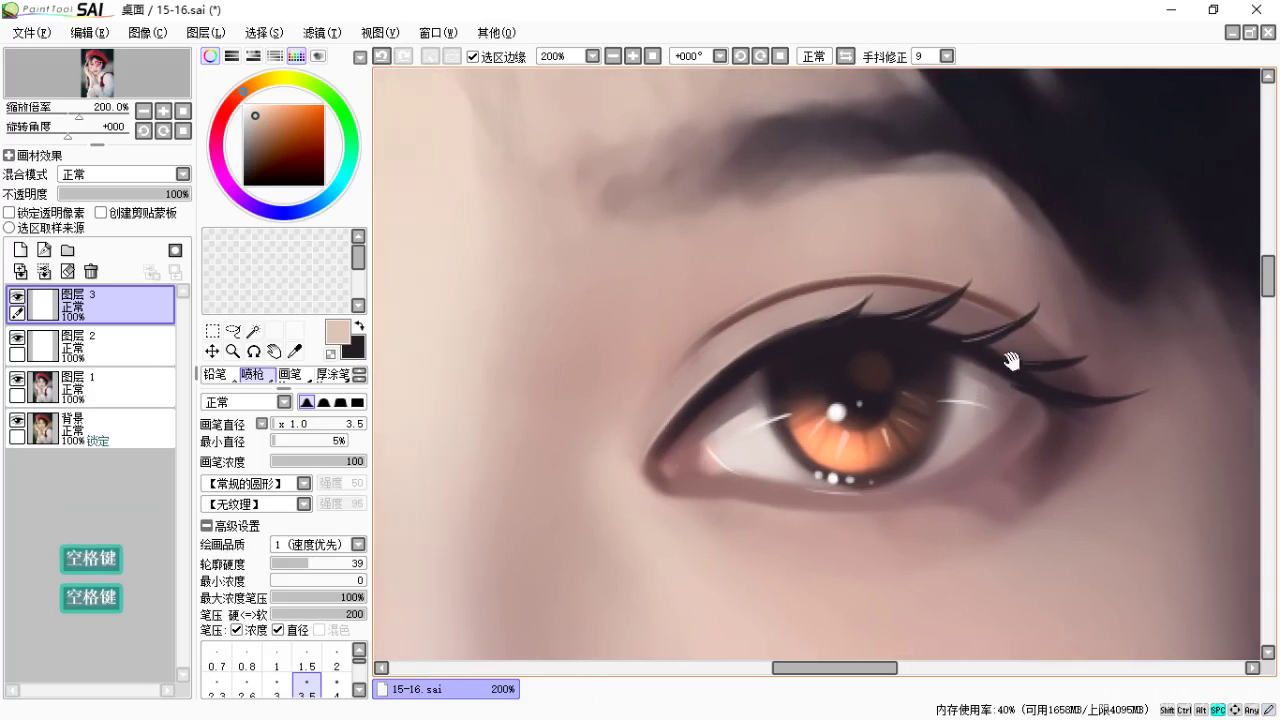
Check both eyes from a distance and merge the light-edge layer 图层 3 with the lash layer 图层 2.
{"action": "key", "text": "c"}
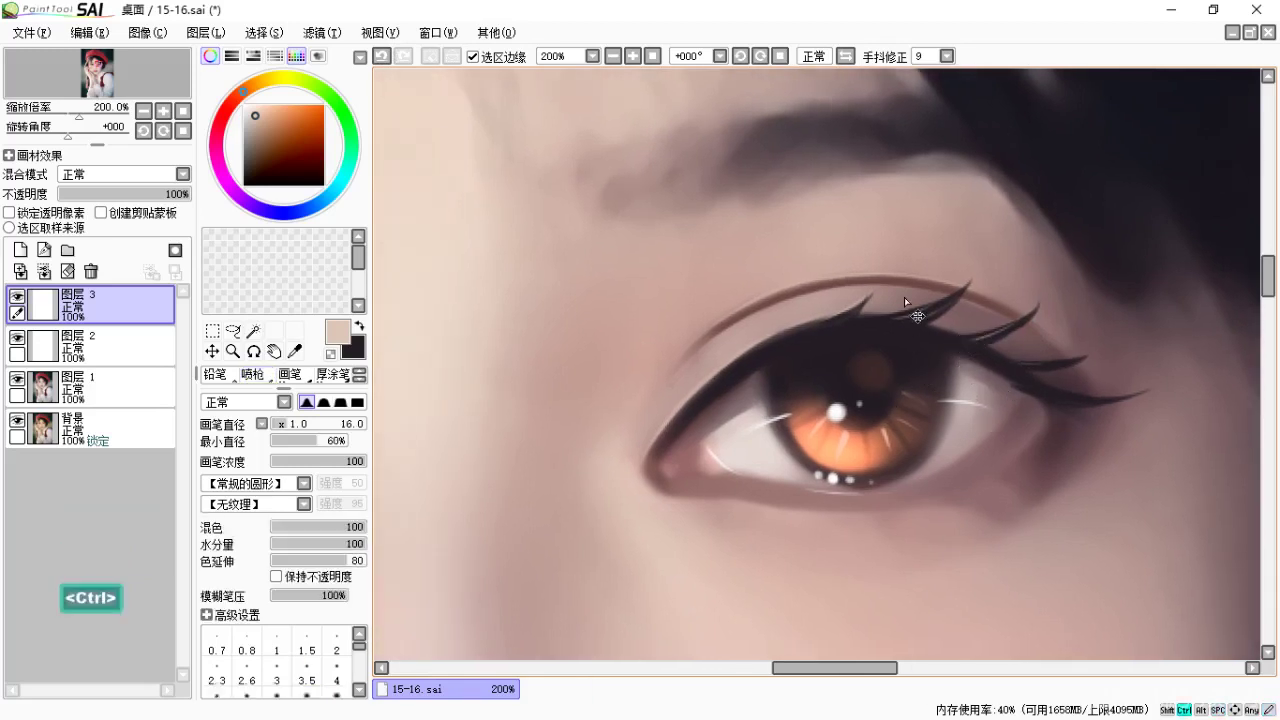
{"action": "key", "text": "ctrl+minus"}
{"action": "key", "text": "ctrl+minus"}
{"action": "key", "text": "ctrl+minus"}
{"action": "left_click_drag", "start_coordinate": [815, 288], "coordinate": [888, 330]}
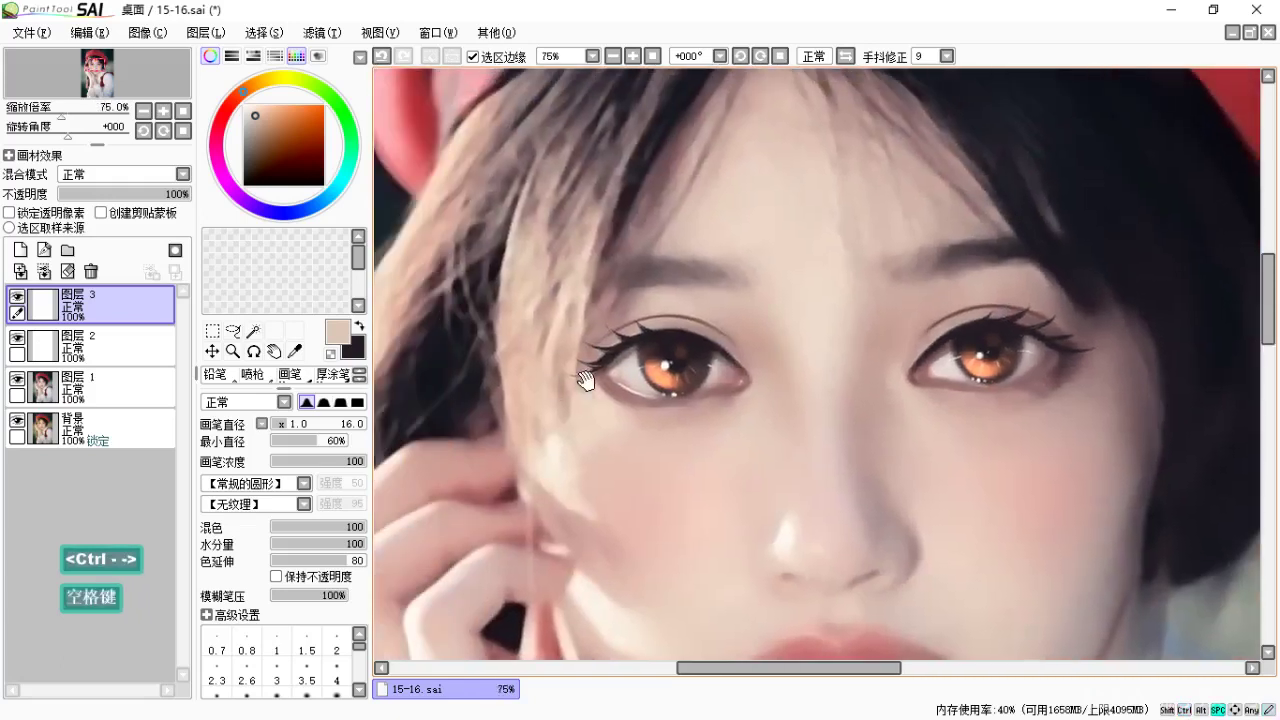
{"action": "left_click_drag", "start_coordinate": [705, 423], "coordinate": [688, 416]}
{"action": "left_click", "coordinate": [115, 347]}
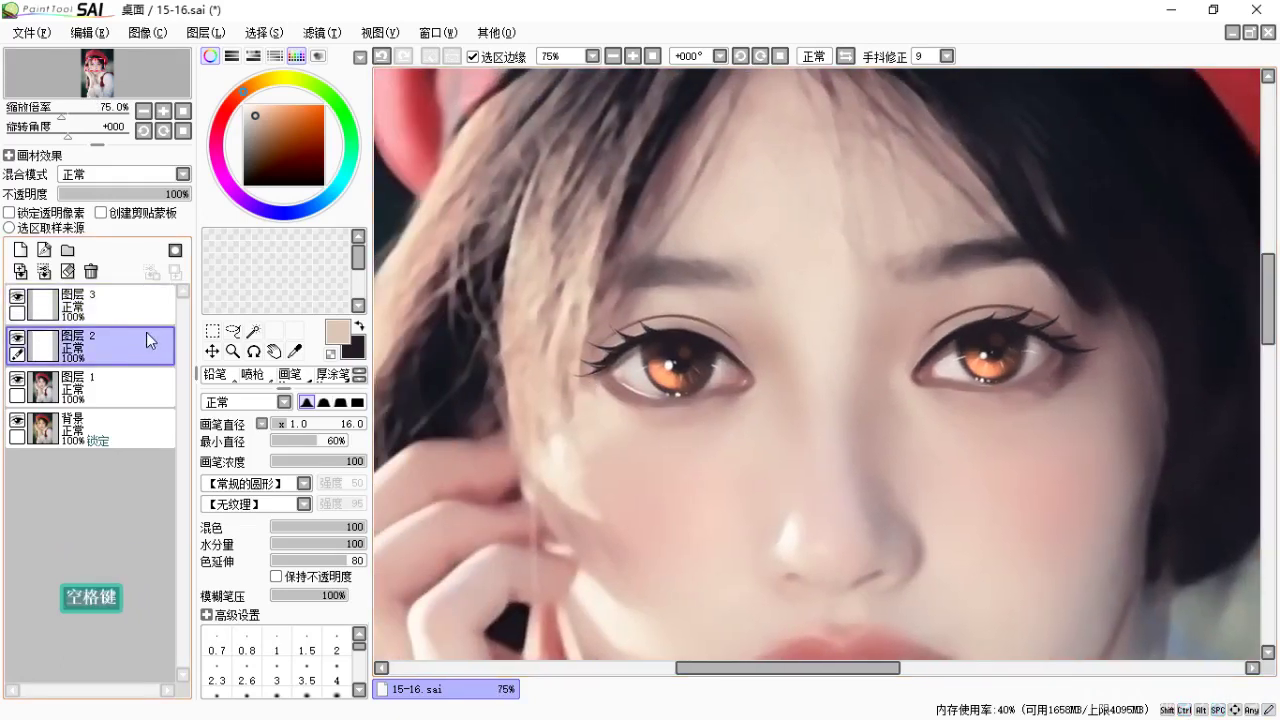
{"action": "left_click", "coordinate": [147, 322], "text": "ctrl"}
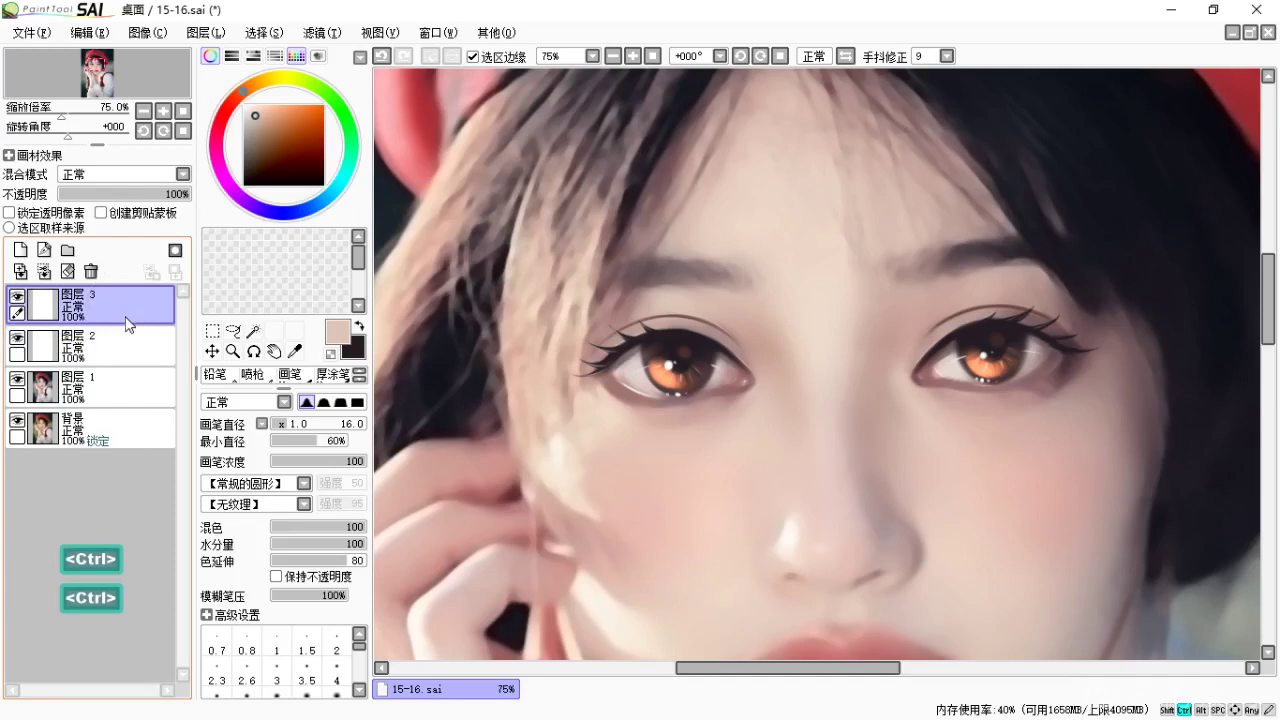
{"action": "key", "text": "ctrl+e"}
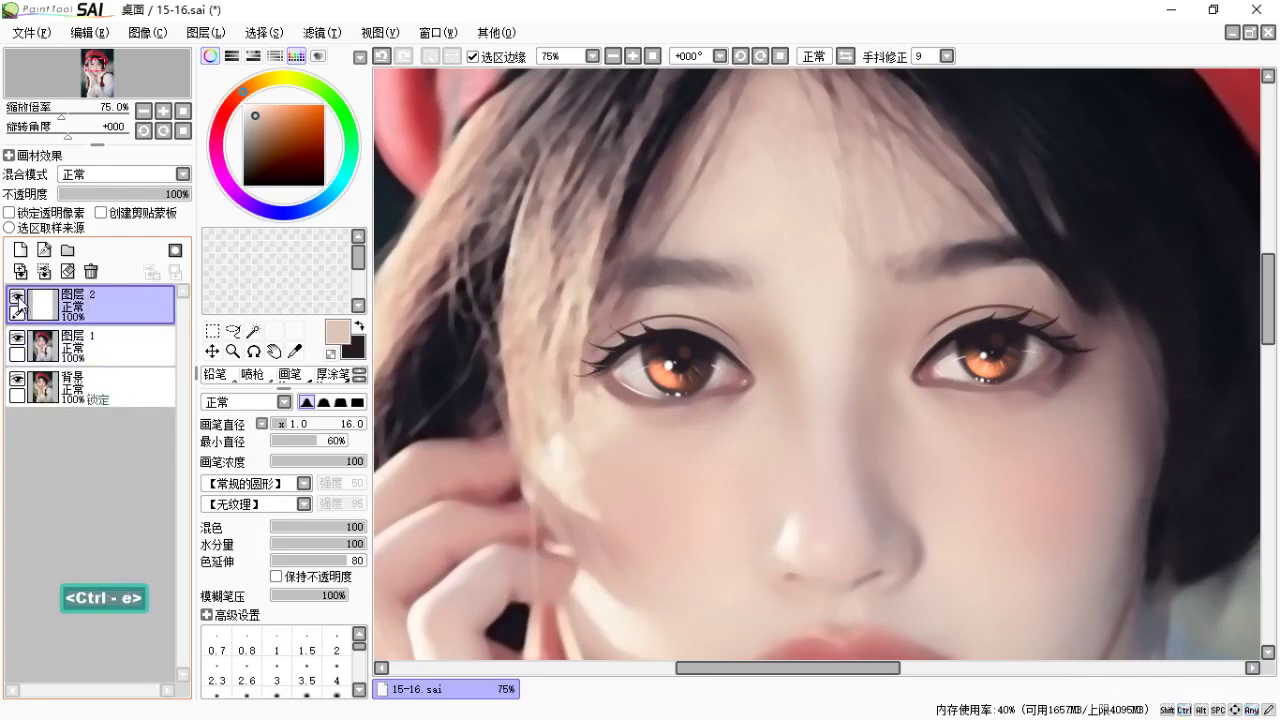
Add a new empty layer above the lashes and make the portrait layer 图层 1 active for work around the right-hand eye.
{"action": "left_click", "coordinate": [20, 250]}
{"action": "key", "text": "space"}
{"action": "left_click_drag", "start_coordinate": [817, 403], "coordinate": [745, 374]}
{"action": "left_click", "coordinate": [86, 386]}
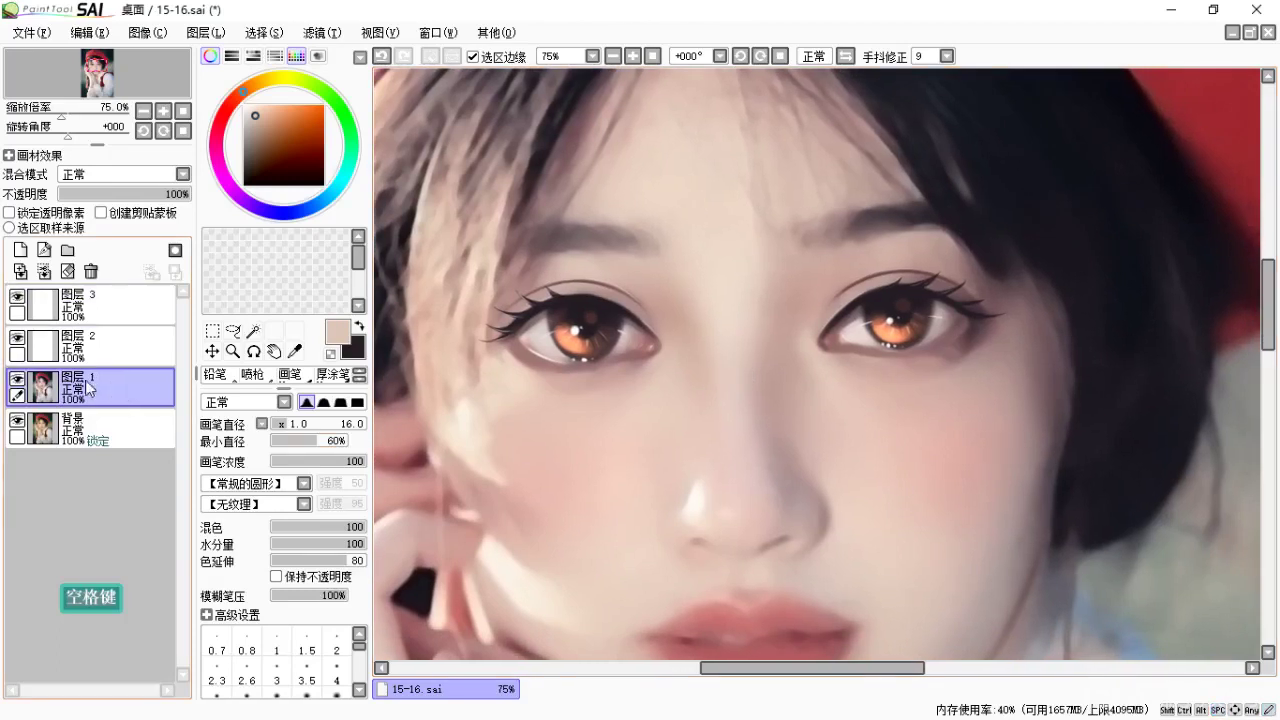
{"action": "key", "text": "ctrl+equal"}
{"action": "key", "text": "ctrl+equal"}
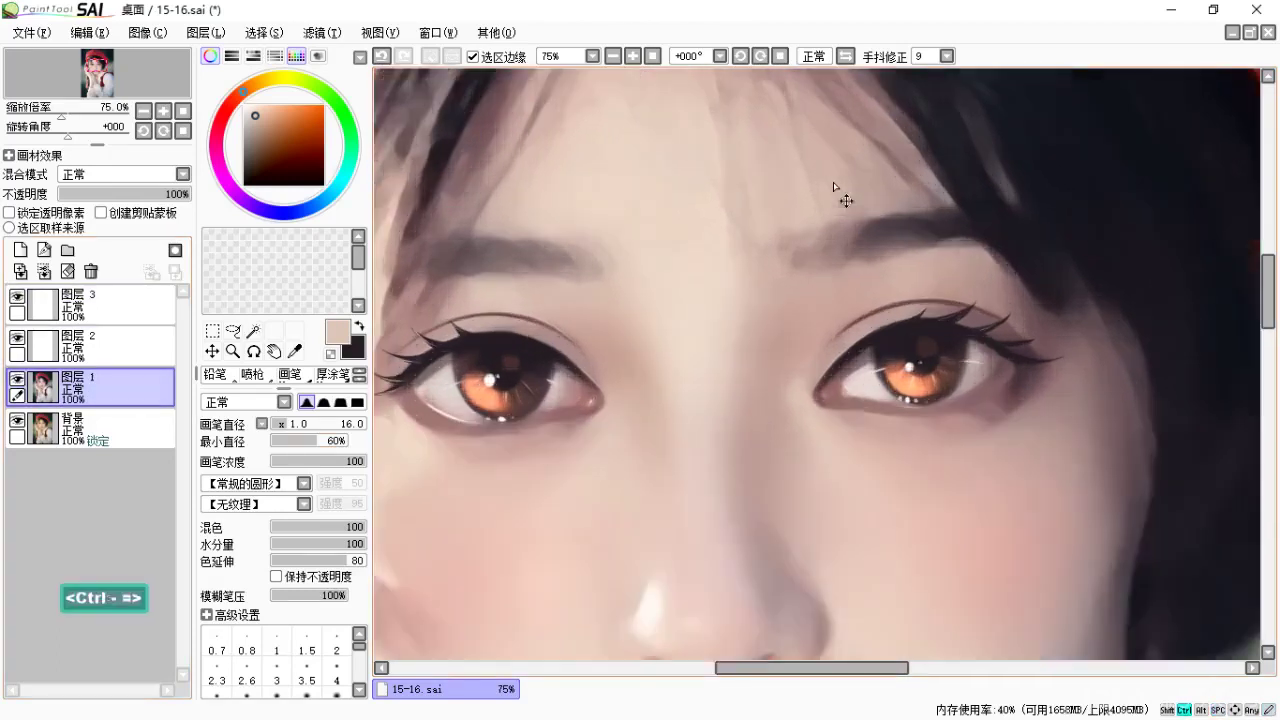
{"action": "key", "text": "space"}
{"action": "left_click_drag", "start_coordinate": [909, 246], "coordinate": [846, 160]}
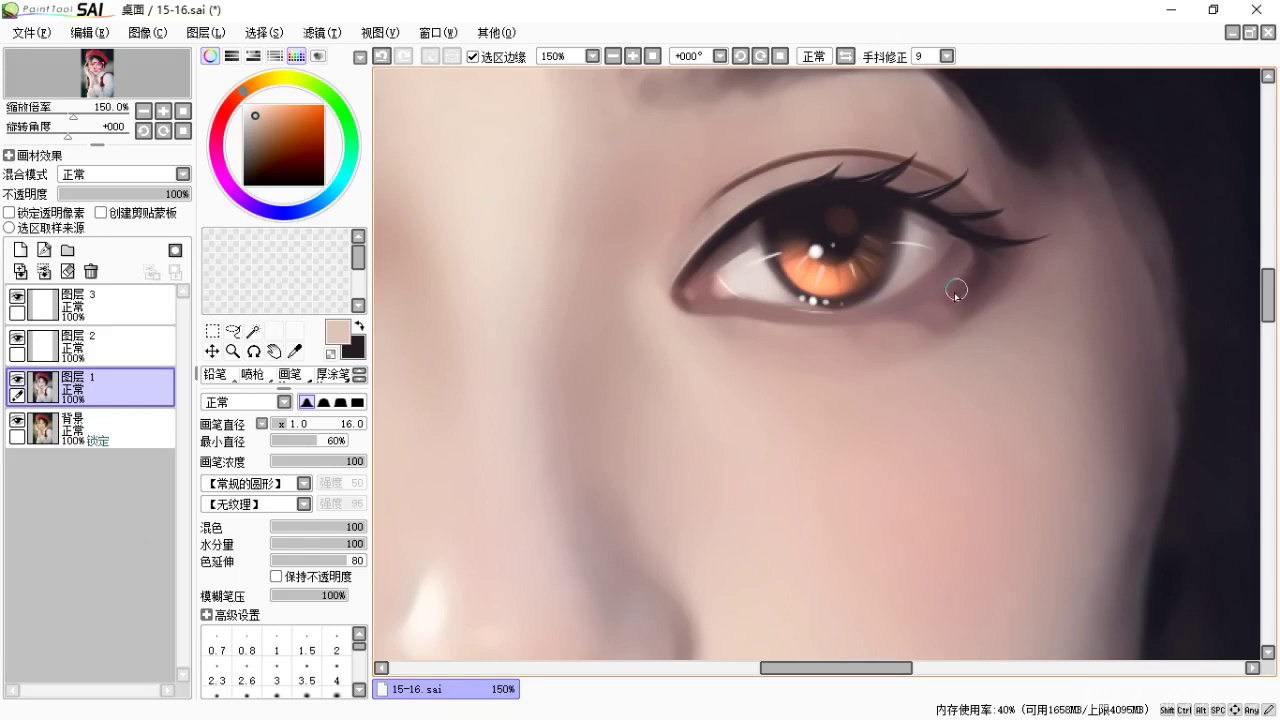
{"action": "key", "text": "b"}
{"action": "mouse_move", "coordinate": [964, 263]}
{"action": "left_mouse_down"}
{"action": "mouse_move", "coordinate": [971, 354]}
{"action": "mouse_move", "coordinate": [868, 370]}
{"action": "left_mouse_up"}
{"action": "key", "text": "ctrl+z"}
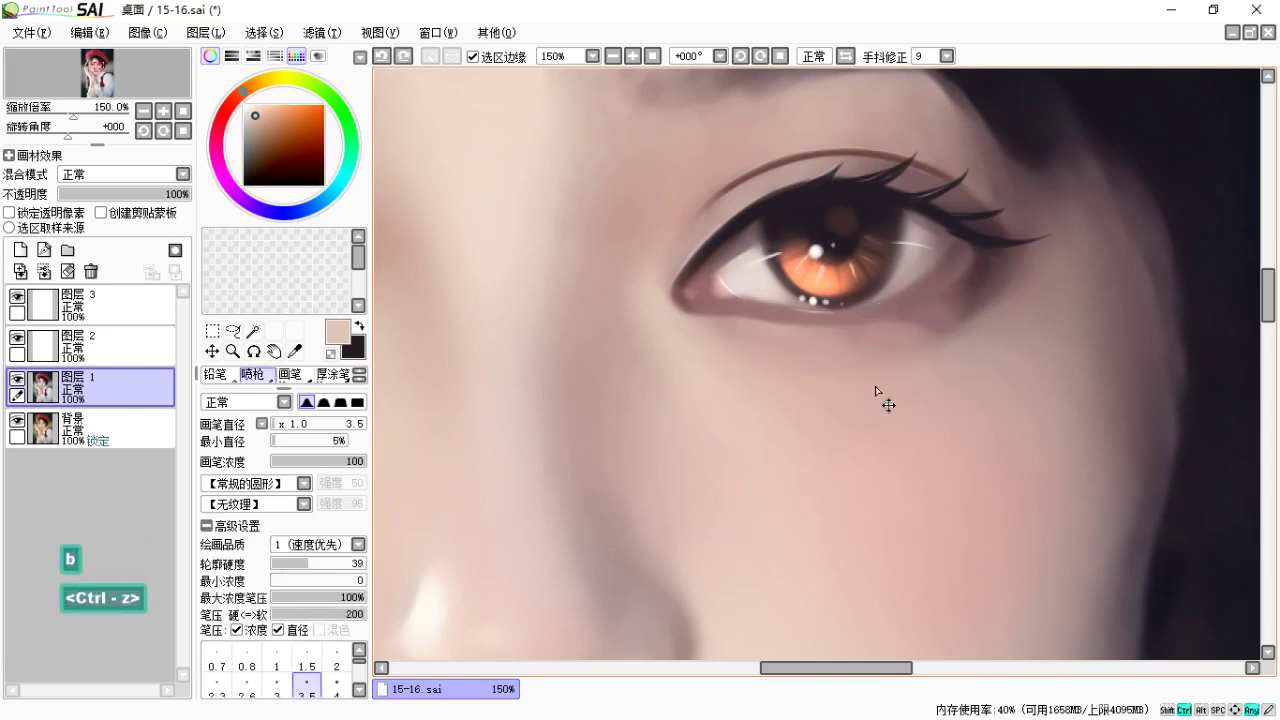
Blend the reddish shadow below the right-hand eye's outer corner into the skin with the blending brush, enlarging it to 35.
{"action": "key", "text": "c"}
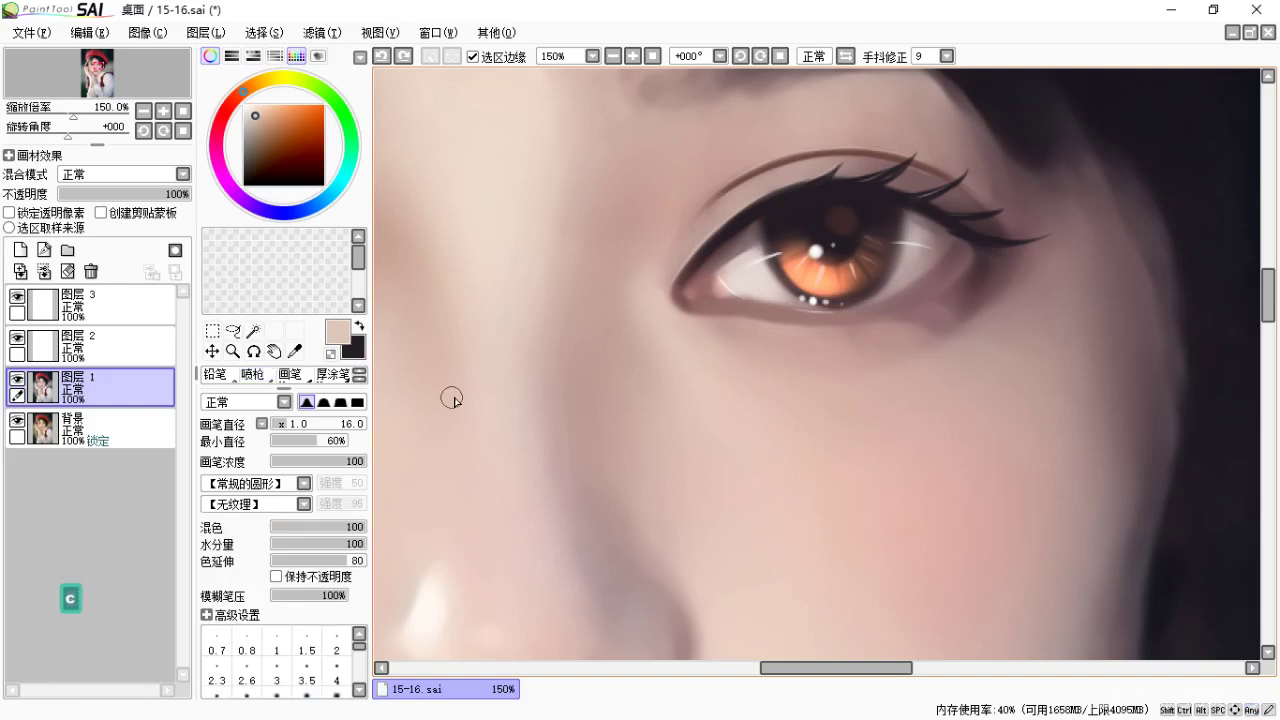
{"action": "mouse_move", "coordinate": [981, 271]}
{"action": "left_mouse_down"}
{"action": "mouse_move", "coordinate": [959, 299]}
{"action": "mouse_move", "coordinate": [918, 321]}
{"action": "left_mouse_up"}
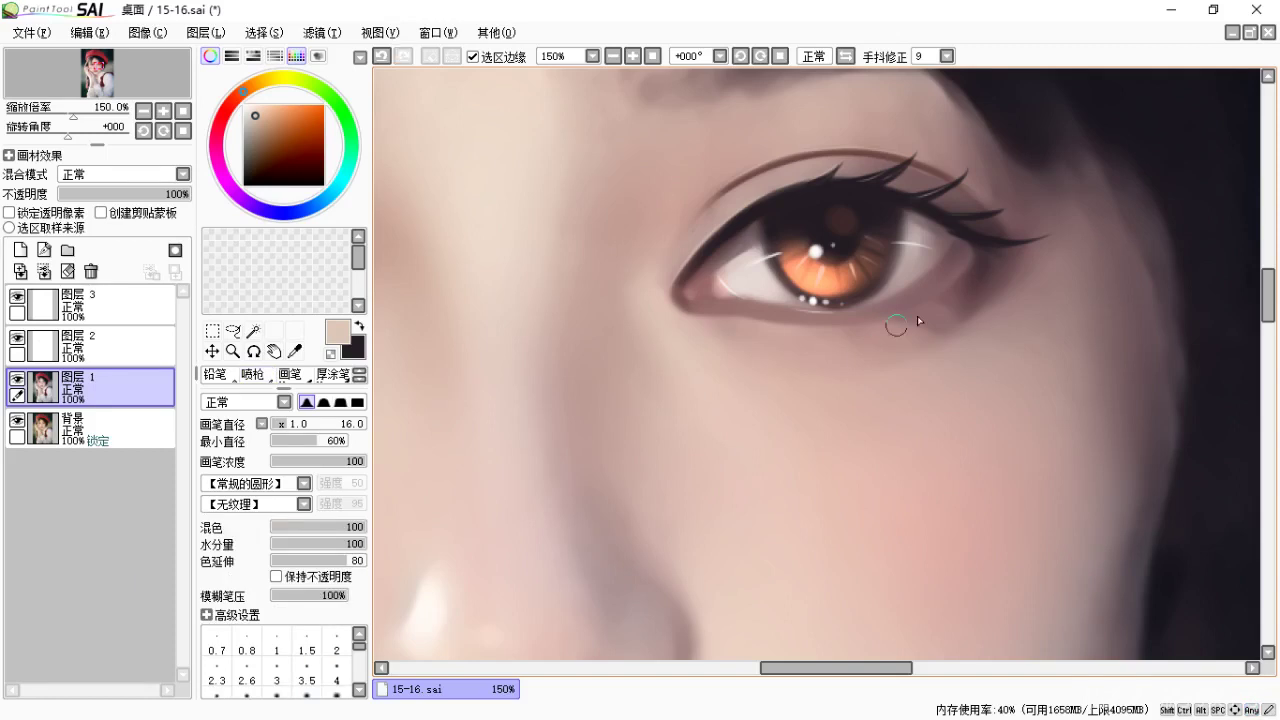
{"action": "key", "text": "bracketright"}
{"action": "key", "text": "bracketright"}
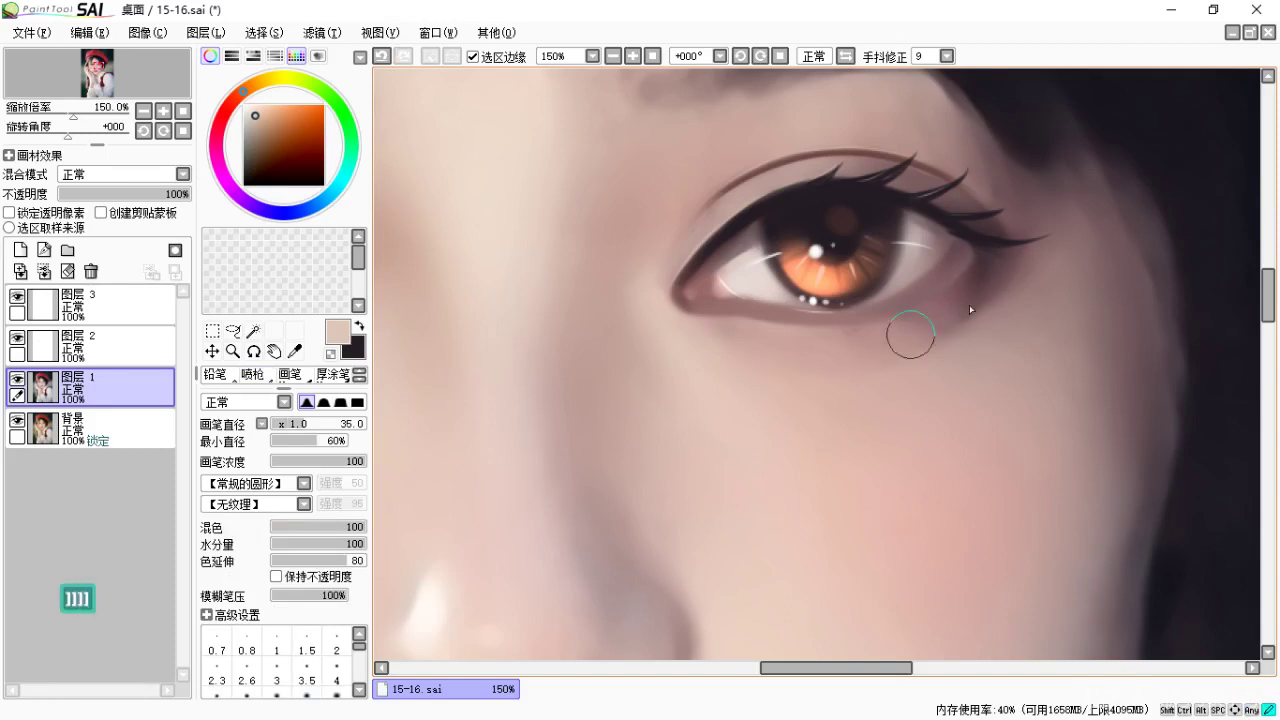
{"action": "key", "text": "space"}
{"action": "left_click_drag", "start_coordinate": [943, 308], "coordinate": [1006, 314]}
{"action": "key", "text": "space"}
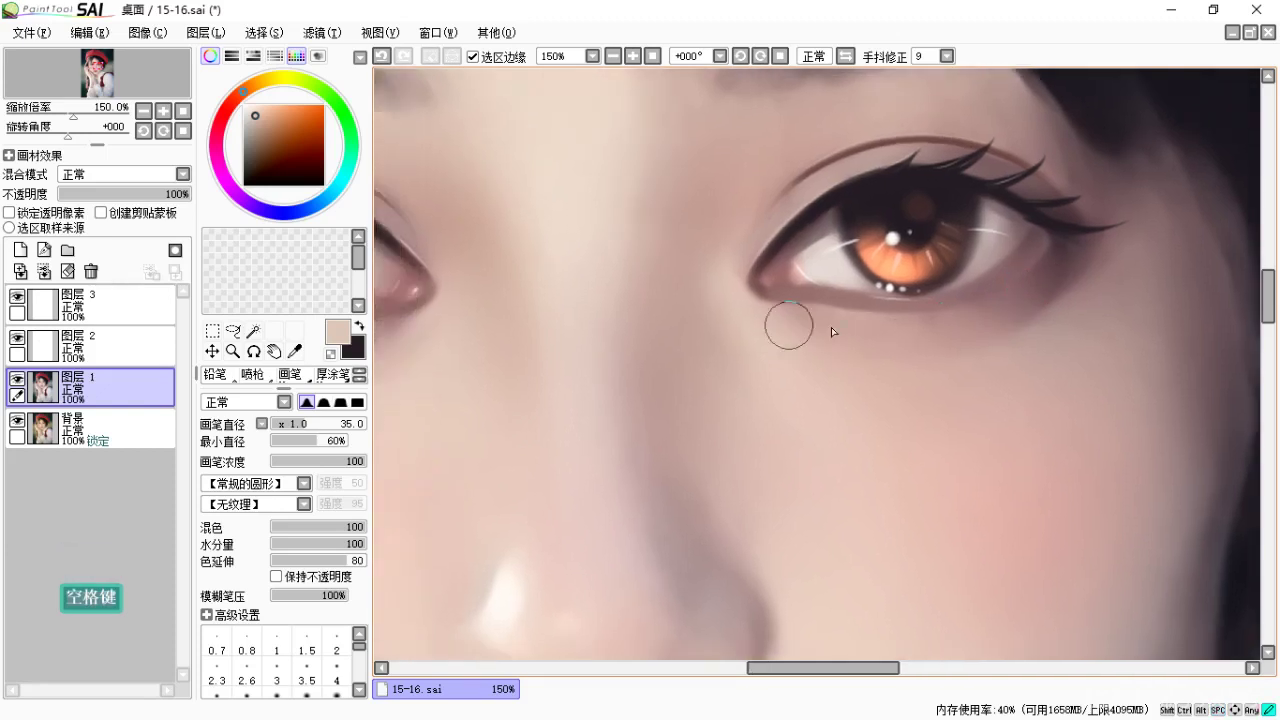
Set the airbrush to size 30, minimum diameter 27% and density 55 for shading the skin under the left-hand eye.
{"action": "key", "text": "space"}
{"action": "left_click_drag", "start_coordinate": [808, 362], "coordinate": [1176, 367]}
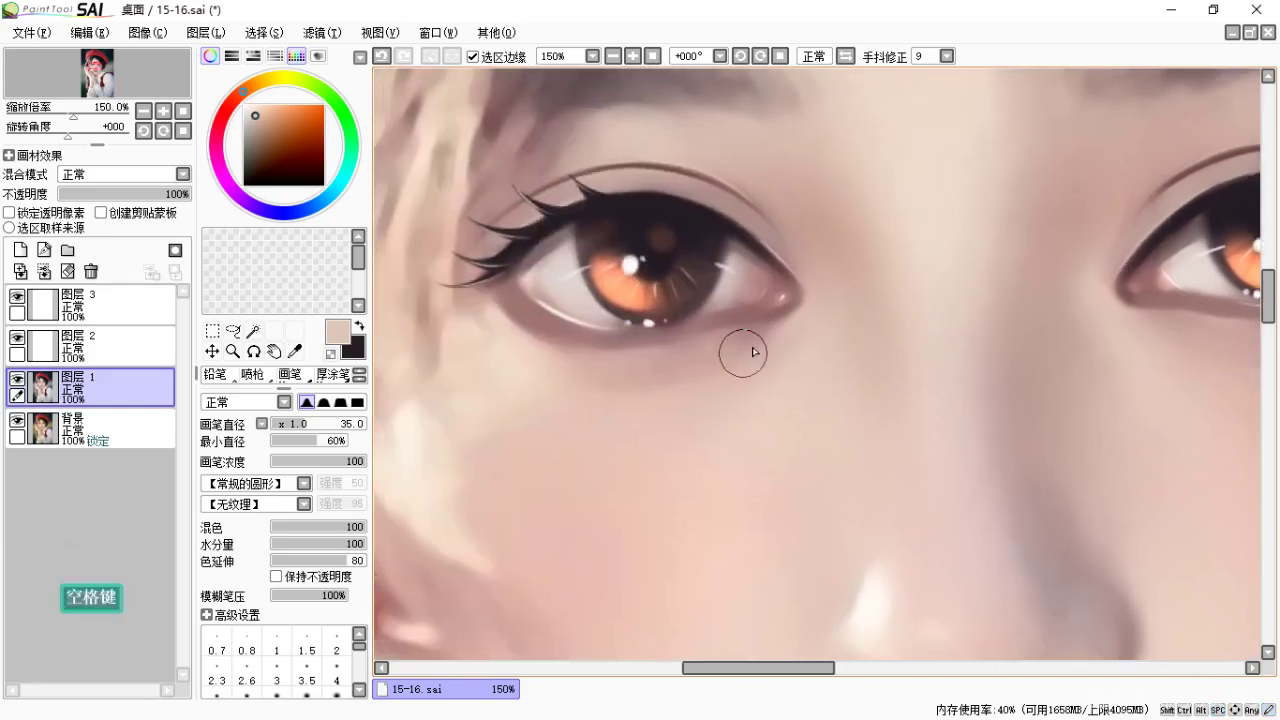
{"action": "key", "text": "space"}
{"action": "mouse_move", "coordinate": [731, 366]}
{"action": "left_mouse_down"}
{"action": "mouse_move", "coordinate": [794, 360]}
{"action": "mouse_move", "coordinate": [746, 385]}
{"action": "left_mouse_up"}
{"action": "key", "text": "space"}
{"action": "key", "text": "space"}
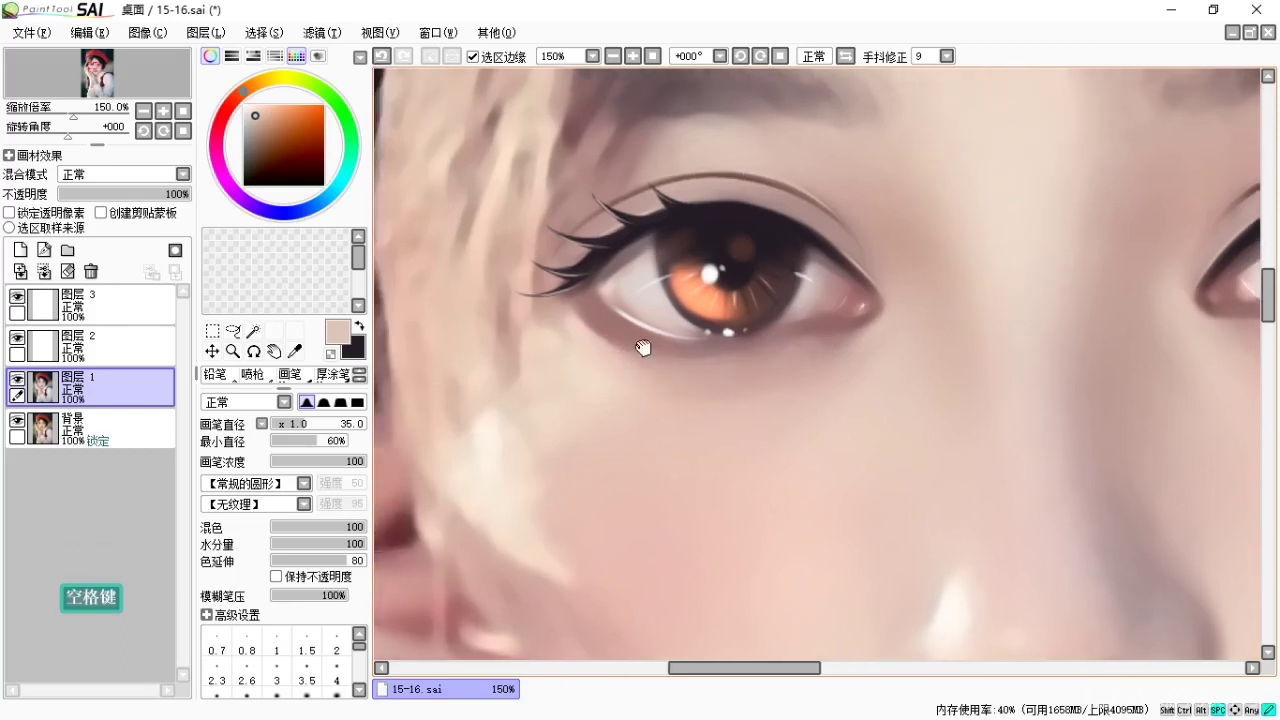
{"action": "left_click_drag", "start_coordinate": [643, 349], "coordinate": [653, 327]}
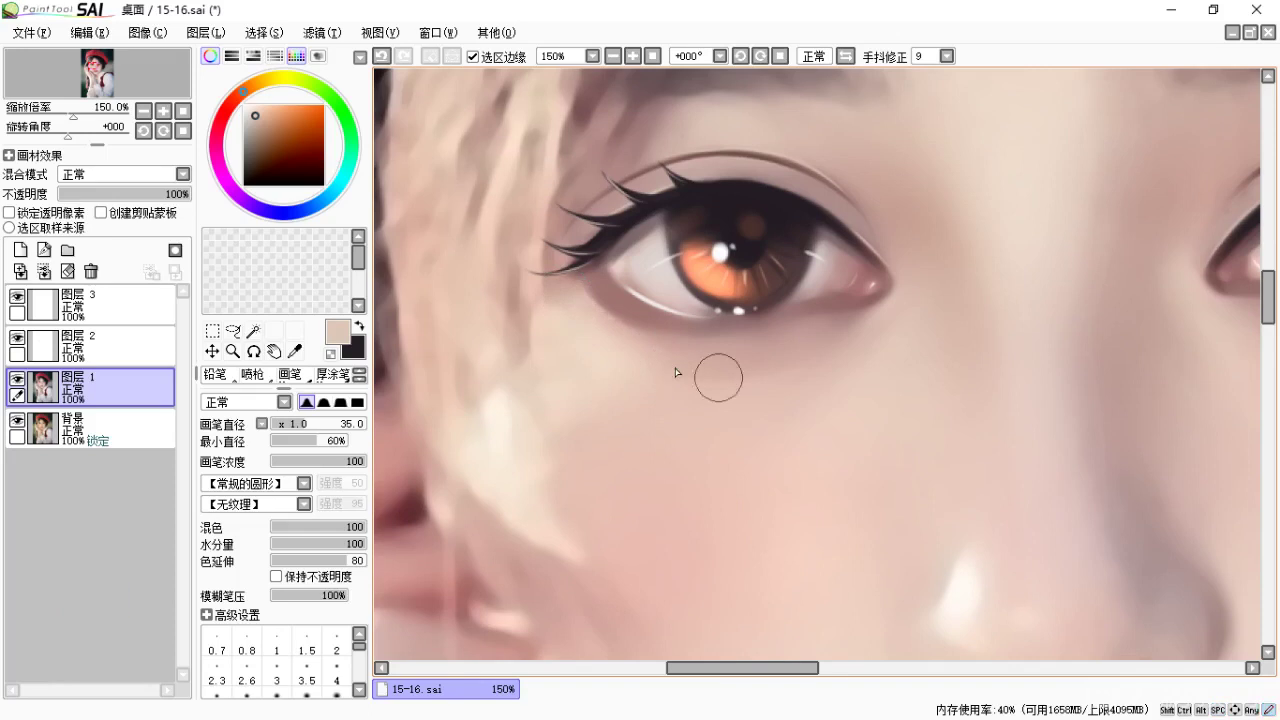
{"action": "key", "text": "space"}
{"action": "mouse_move", "coordinate": [795, 354]}
{"action": "left_mouse_down"}
{"action": "mouse_move", "coordinate": [825, 328]}
{"action": "mouse_move", "coordinate": [746, 340]}
{"action": "left_mouse_up"}
{"action": "key", "text": "b"}
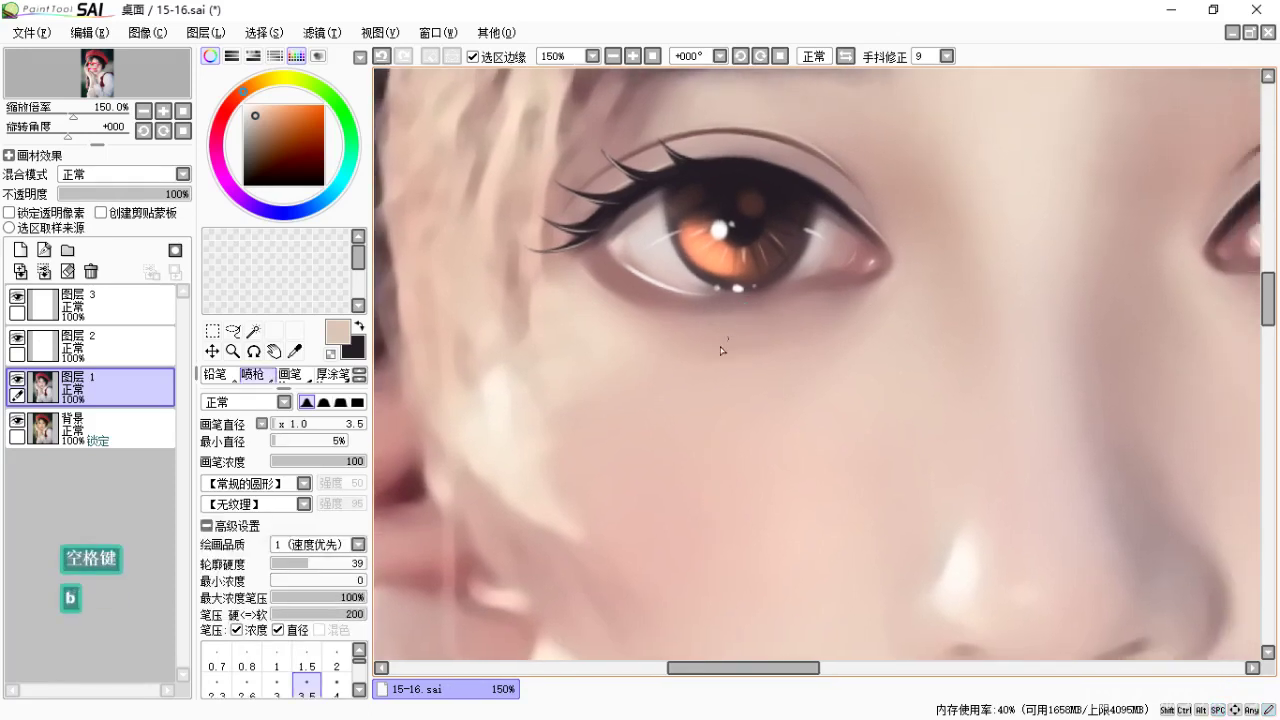
{"action": "key", "text": "bracketright"}
{"action": "key", "text": "bracketright"}
{"action": "key", "text": "bracketright"}
{"action": "key", "text": "bracketright"}
{"action": "key", "text": "bracketright"}
{"action": "key", "text": "bracketright"}
{"action": "key", "text": "bracketright"}
{"action": "key", "text": "bracketright"}
{"action": "key", "text": "bracketright"}
{"action": "key", "text": "bracketright"}
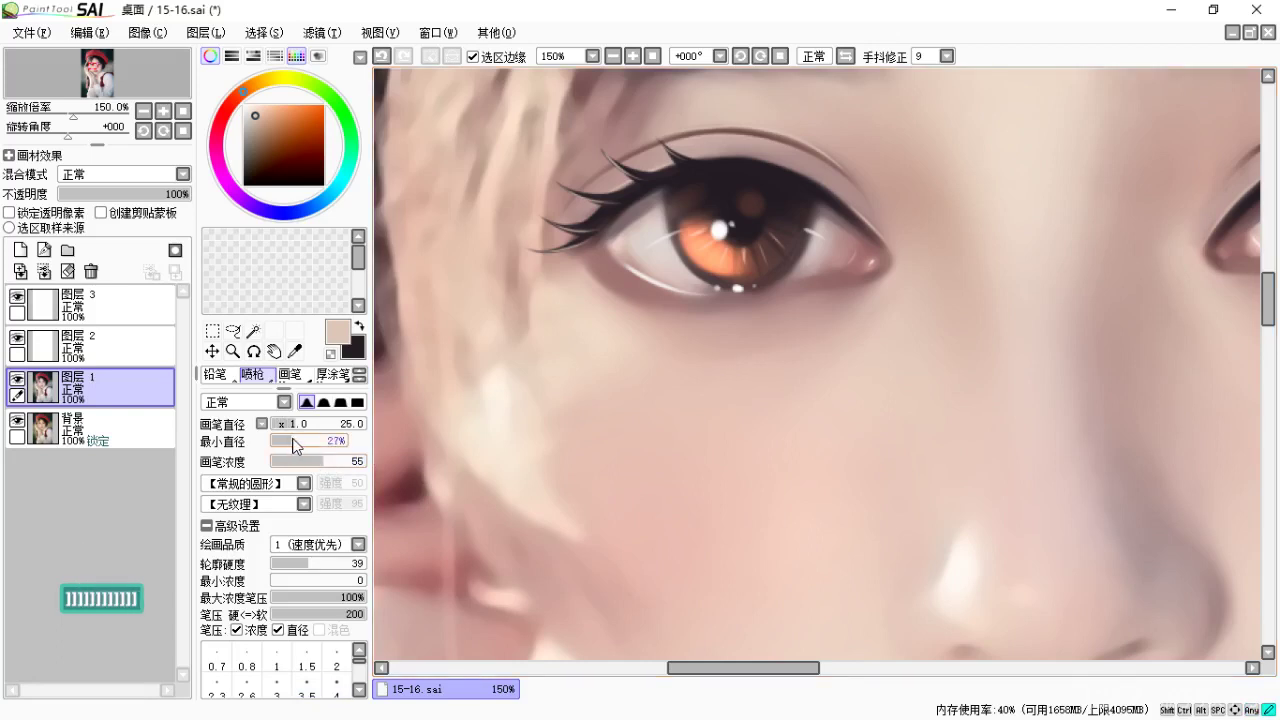
{"action": "key", "text": "bracketright"}
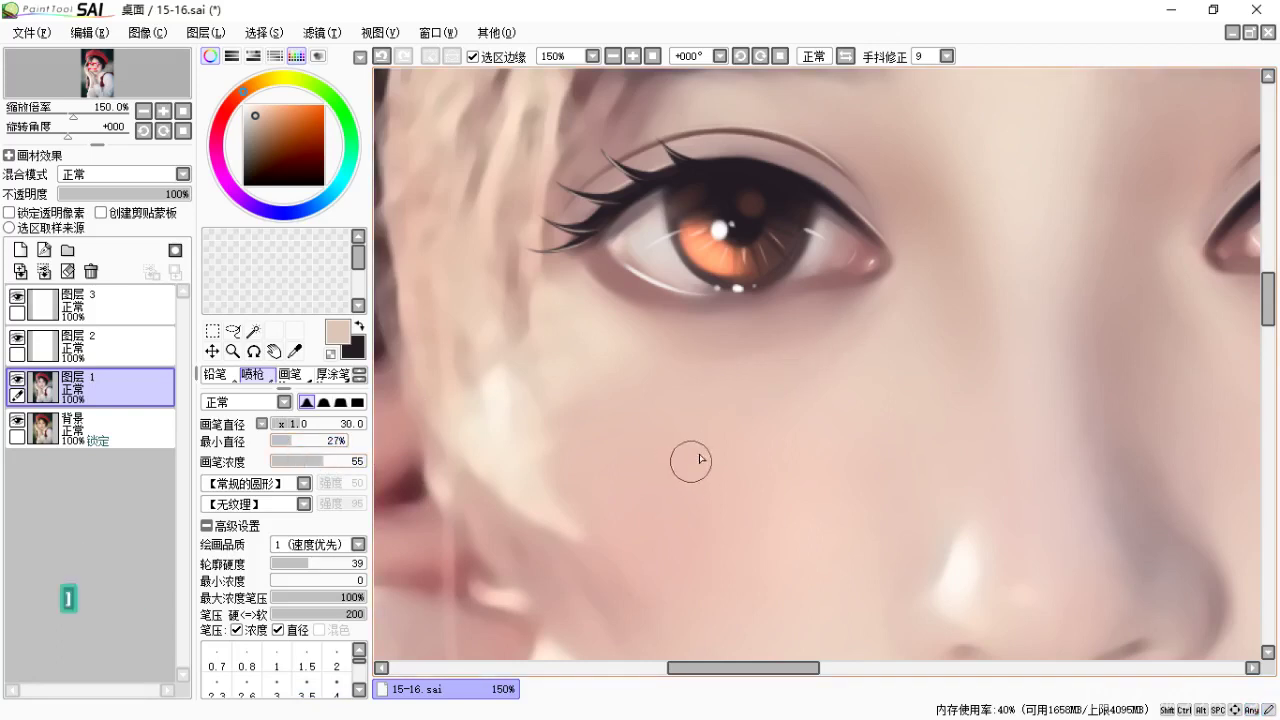
{"action": "left_click", "coordinate": [852, 332], "text": "alt"}
{"action": "left_click_drag", "start_coordinate": [890, 314], "coordinate": [770, 434]}
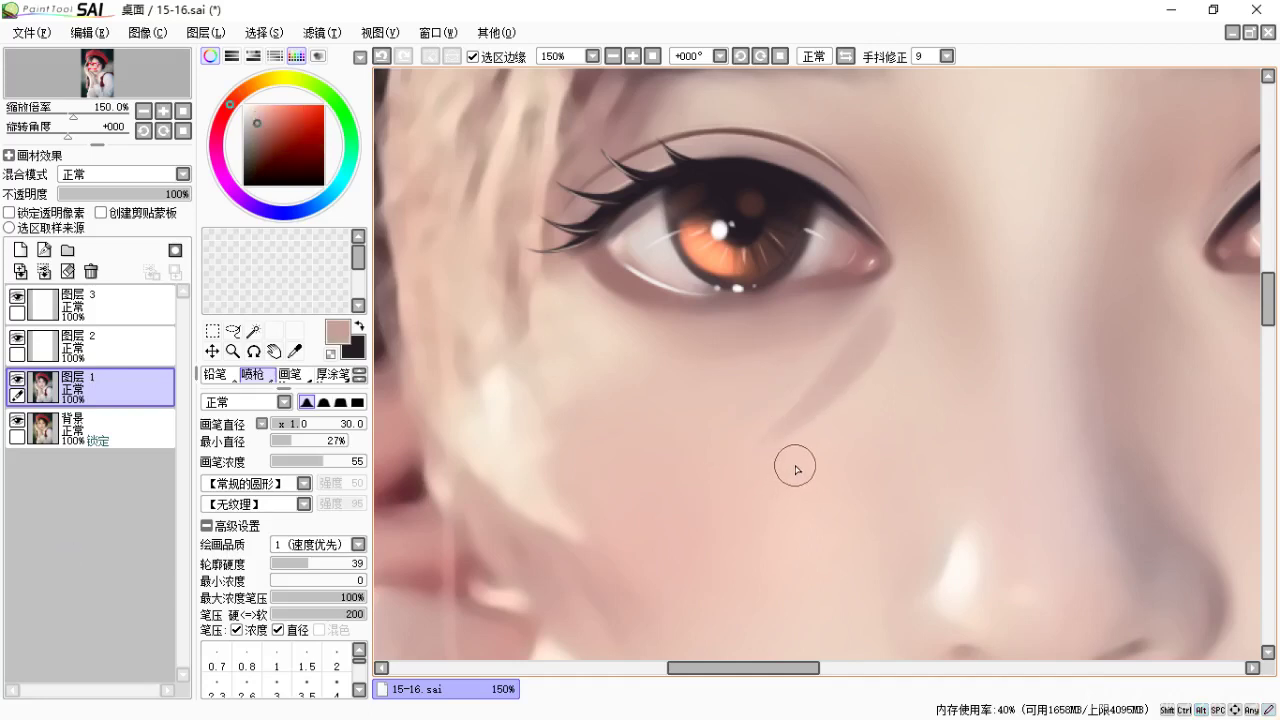
{"action": "key", "text": "ctrl+z"}
{"action": "key", "text": "ctrl+z"}
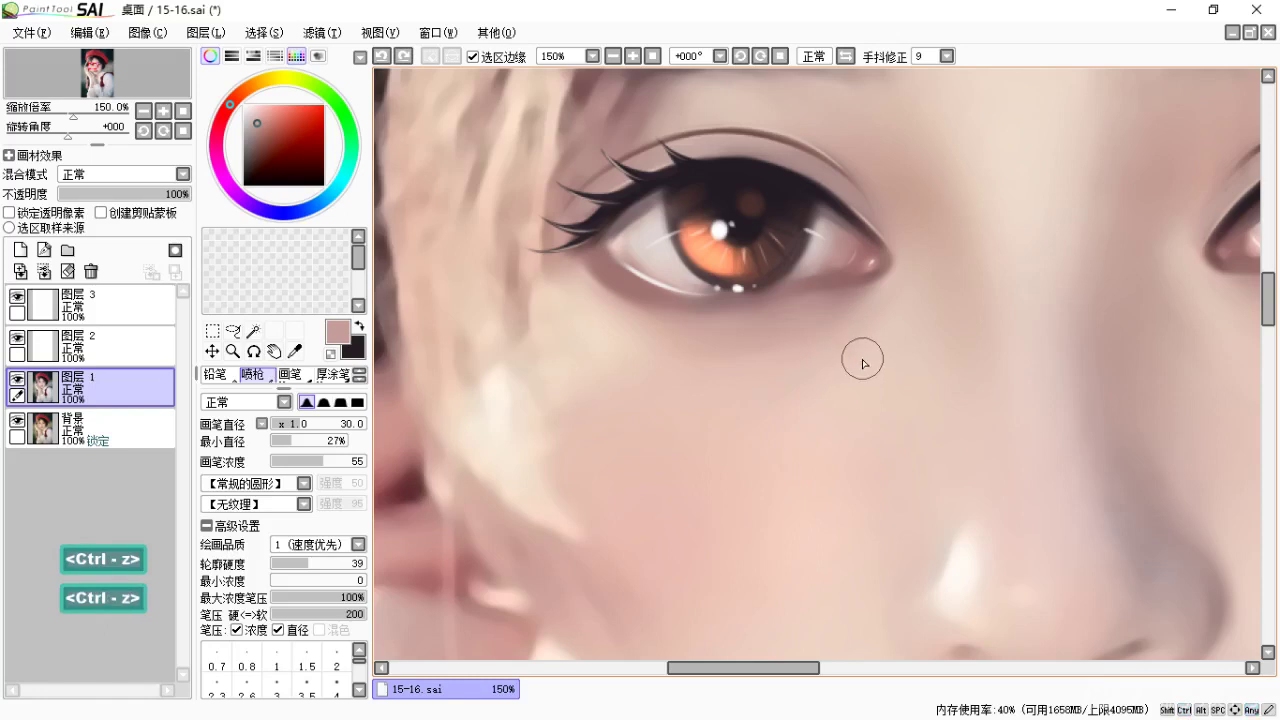
{"action": "key", "text": "alt"}
{"action": "left_click", "coordinate": [902, 272]}
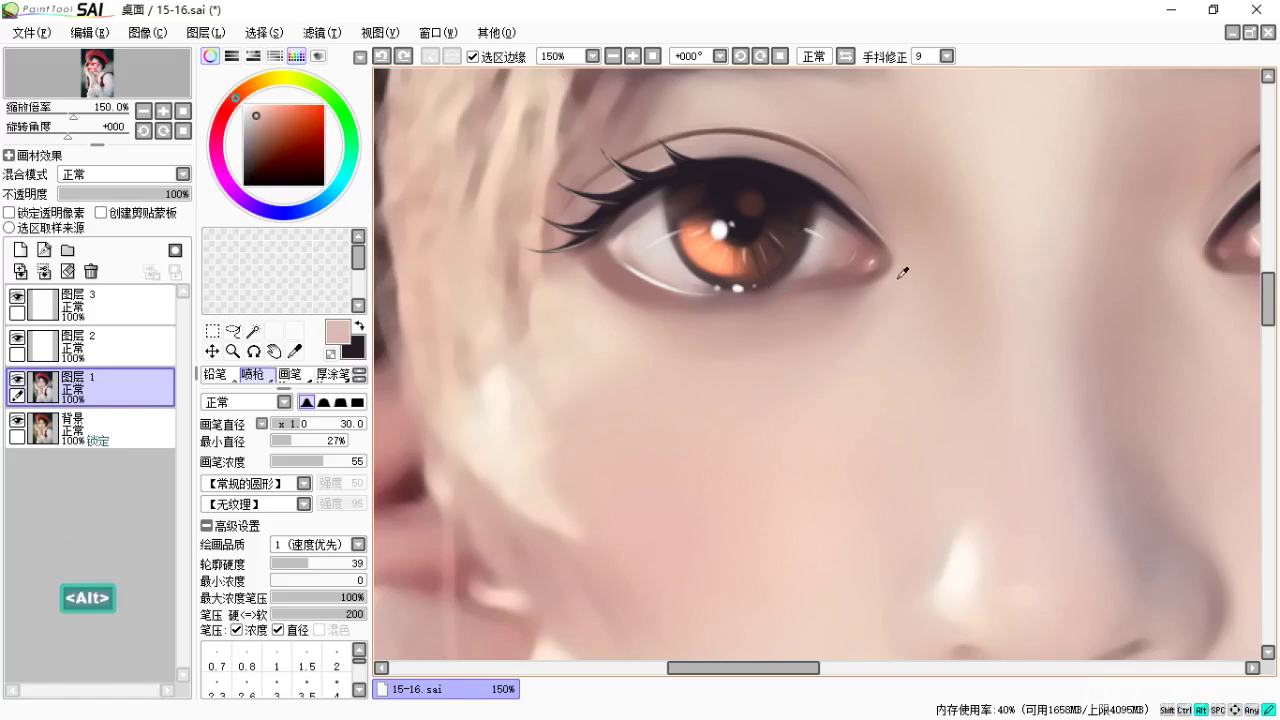
{"action": "key", "text": "ctrl+z"}
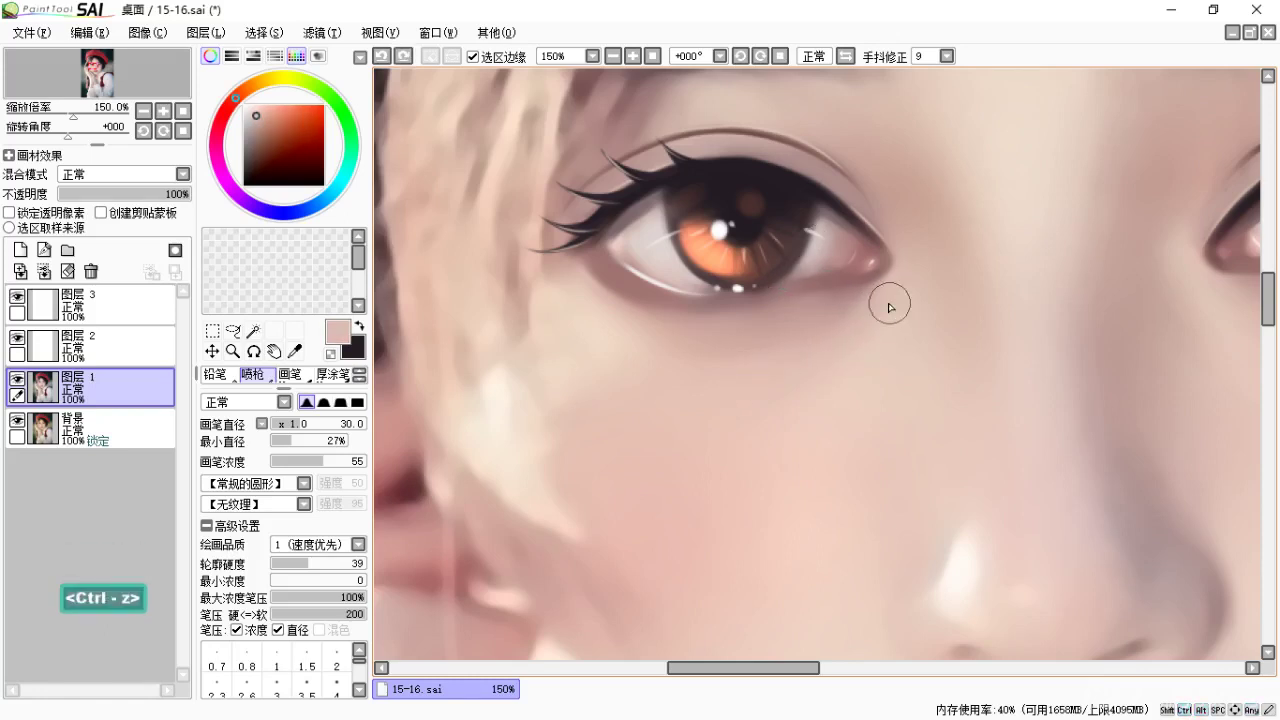
Airbrush light skin tone over the shadow below the left-hand eye, then sample the reddish shade near its inner corner.
{"action": "left_click_drag", "start_coordinate": [742, 376], "coordinate": [804, 342]}
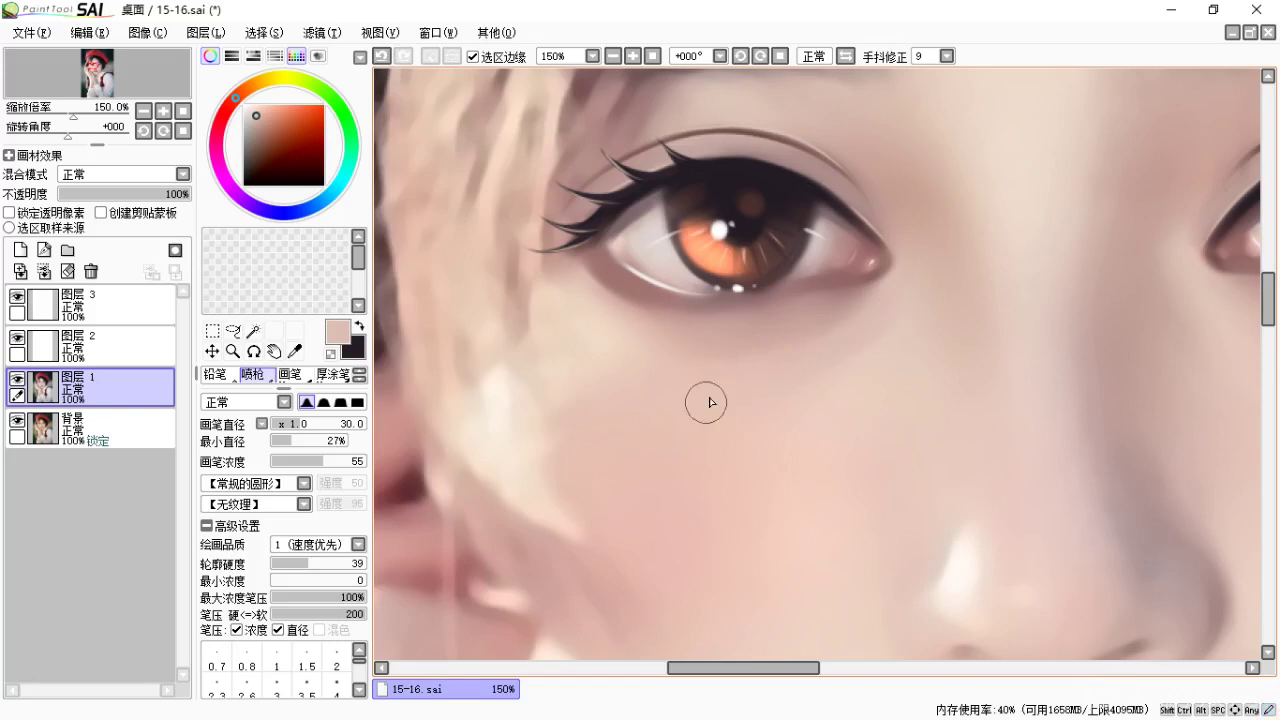
{"action": "key", "text": "c"}
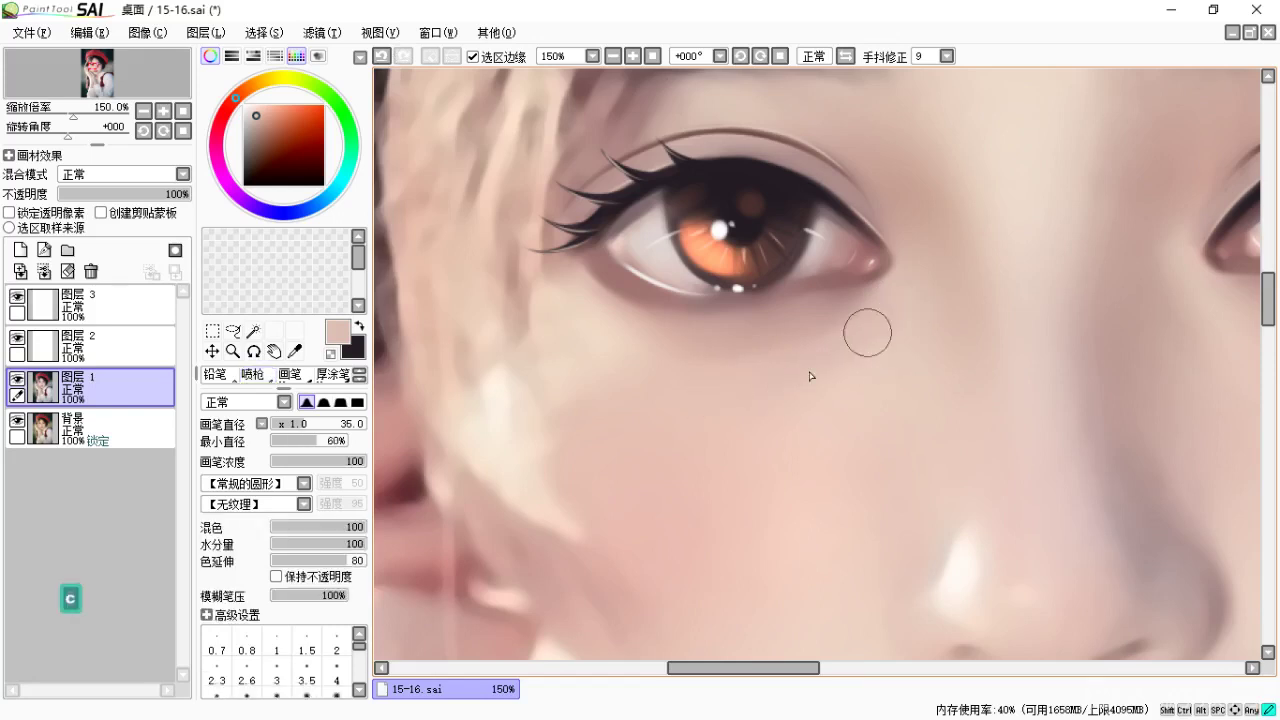
{"action": "key", "text": "b"}
{"action": "left_click", "coordinate": [828, 318], "text": "alt"}
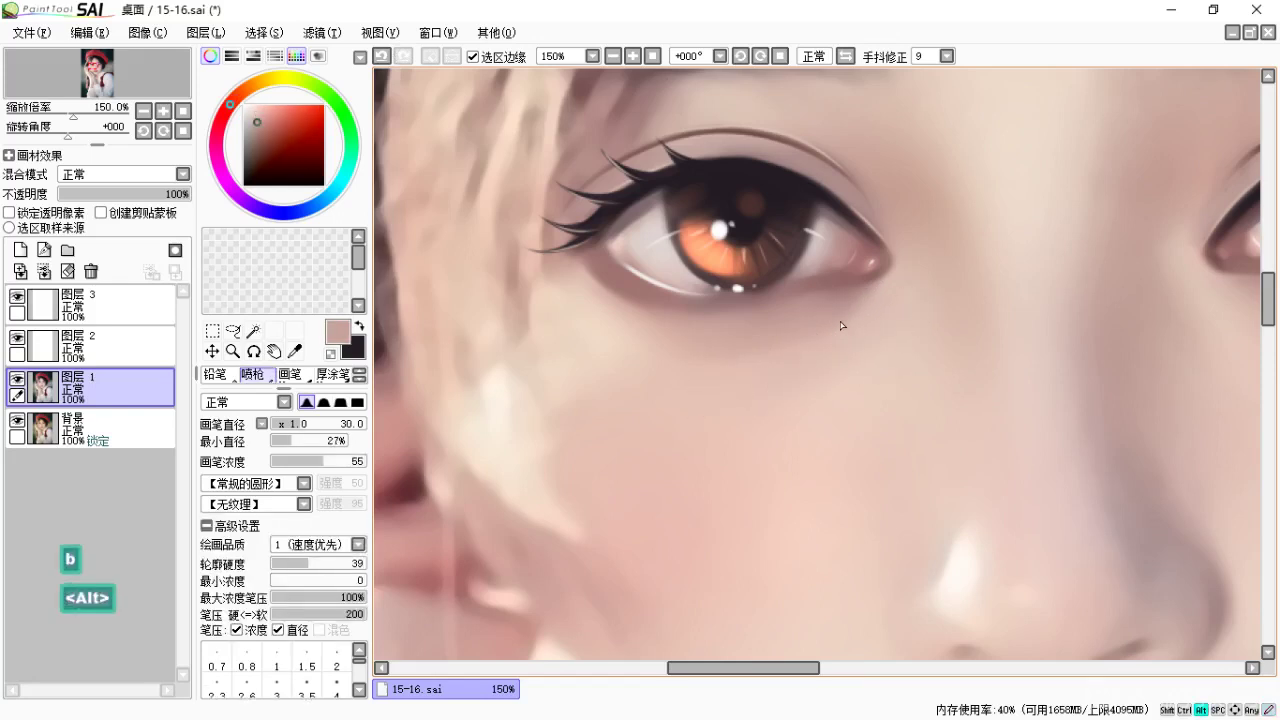
Paint a light sampled skin band under the left-hand eye's lower lid with the airbrush, undoing misplaced strokes, and blend it.
{"action": "key", "text": "space"}
{"action": "left_click_drag", "start_coordinate": [697, 330], "coordinate": [701, 356]}
{"action": "left_click", "coordinate": [591, 323], "text": "alt"}
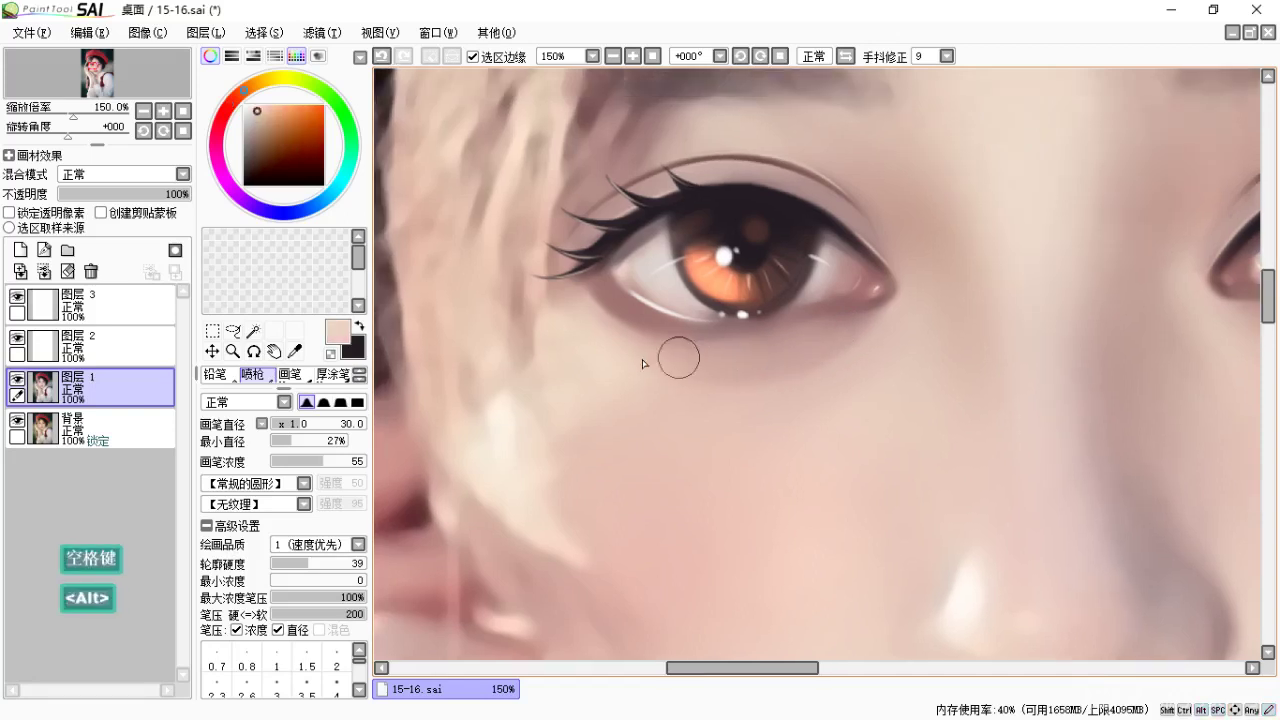
{"action": "left_click_drag", "start_coordinate": [854, 314], "coordinate": [856, 314]}
{"action": "key", "text": "ctrl+z"}
{"action": "left_click_drag", "start_coordinate": [608, 335], "coordinate": [843, 331]}
{"action": "key", "text": "space"}
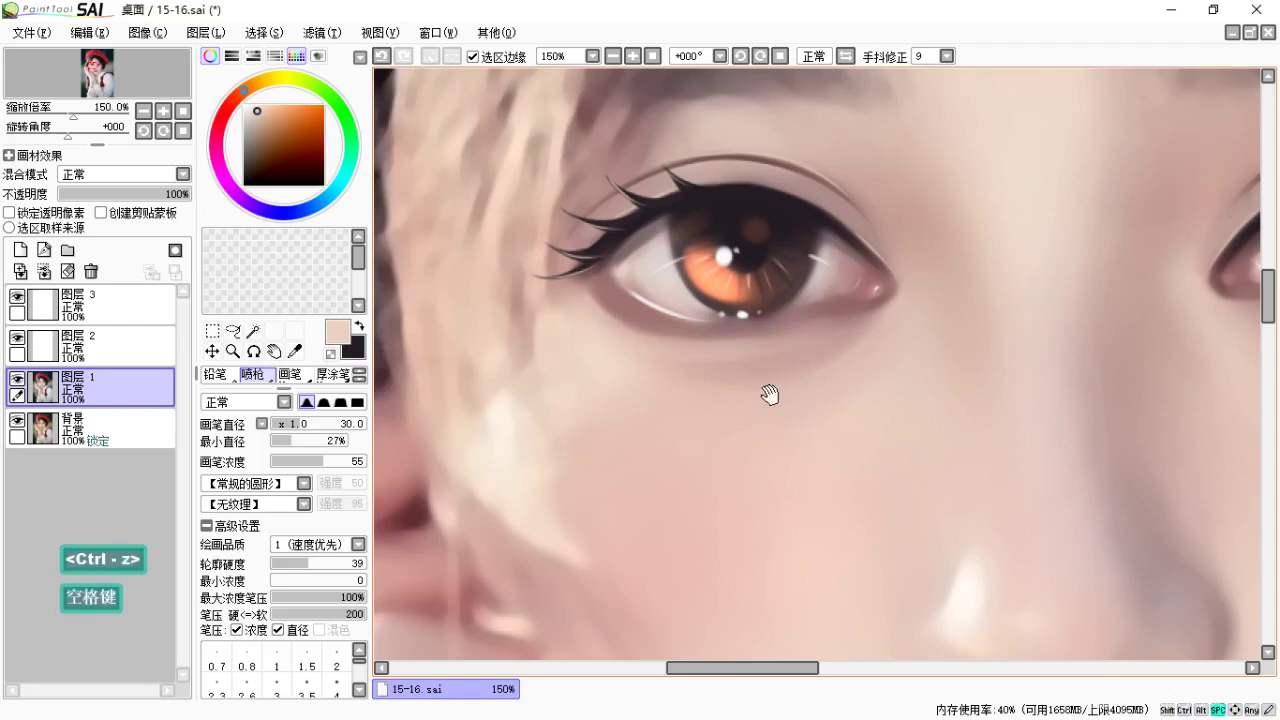
{"action": "left_click_drag", "start_coordinate": [769, 394], "coordinate": [749, 398]}
{"action": "key", "text": "space"}
{"action": "key", "text": "ctrl+z"}
{"action": "left_click_drag", "start_coordinate": [843, 357], "coordinate": [766, 374]}
{"action": "key", "text": "space"}
{"action": "key", "text": "space"}
{"action": "mouse_move", "coordinate": [846, 363]}
{"action": "left_mouse_down"}
{"action": "mouse_move", "coordinate": [811, 331]}
{"action": "mouse_move", "coordinate": [714, 351]}
{"action": "left_mouse_up"}
{"action": "key", "text": "c"}
Airbrush and blend sampled skin tone below the right-hand eye's inner corner, and compare by hiding and reshowing layer 图层 1.
{"action": "key", "text": "space"}
{"action": "left_click_drag", "start_coordinate": [612, 308], "coordinate": [690, 355]}
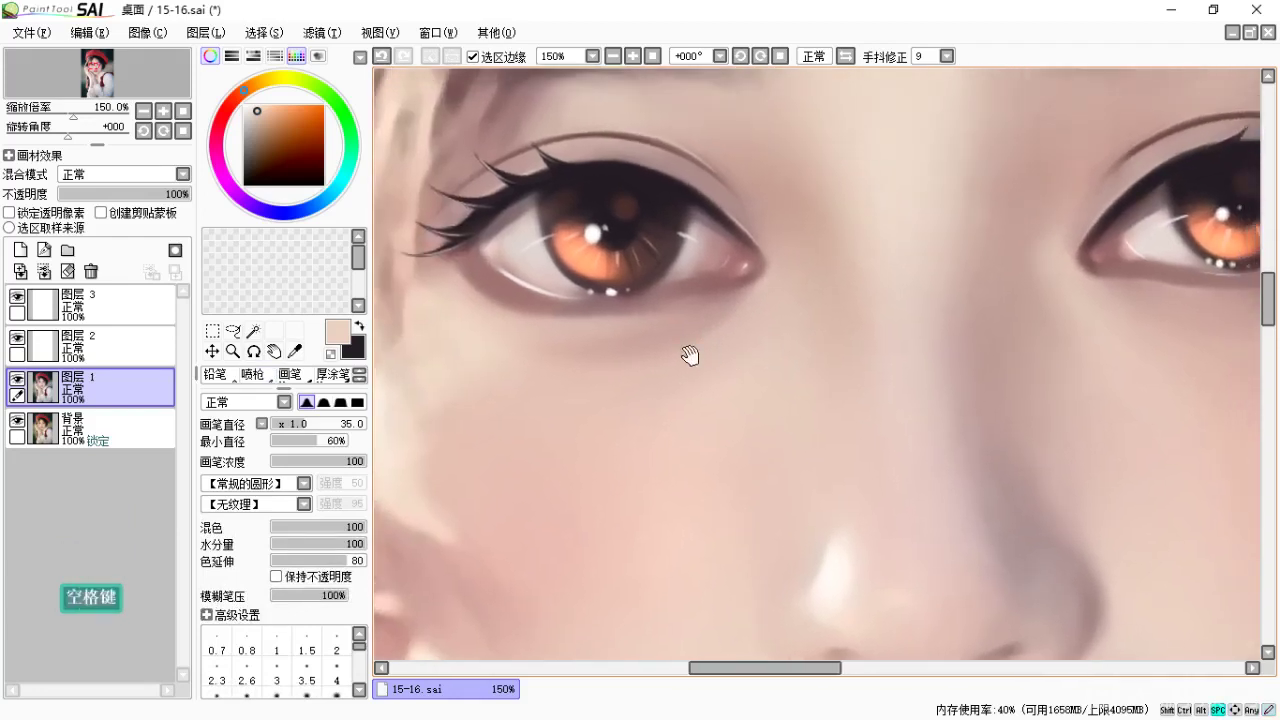
{"action": "left_click_drag", "start_coordinate": [887, 326], "coordinate": [826, 331]}
{"action": "left_click_drag", "start_coordinate": [966, 314], "coordinate": [777, 323]}
{"action": "left_click_drag", "start_coordinate": [858, 332], "coordinate": [800, 326]}
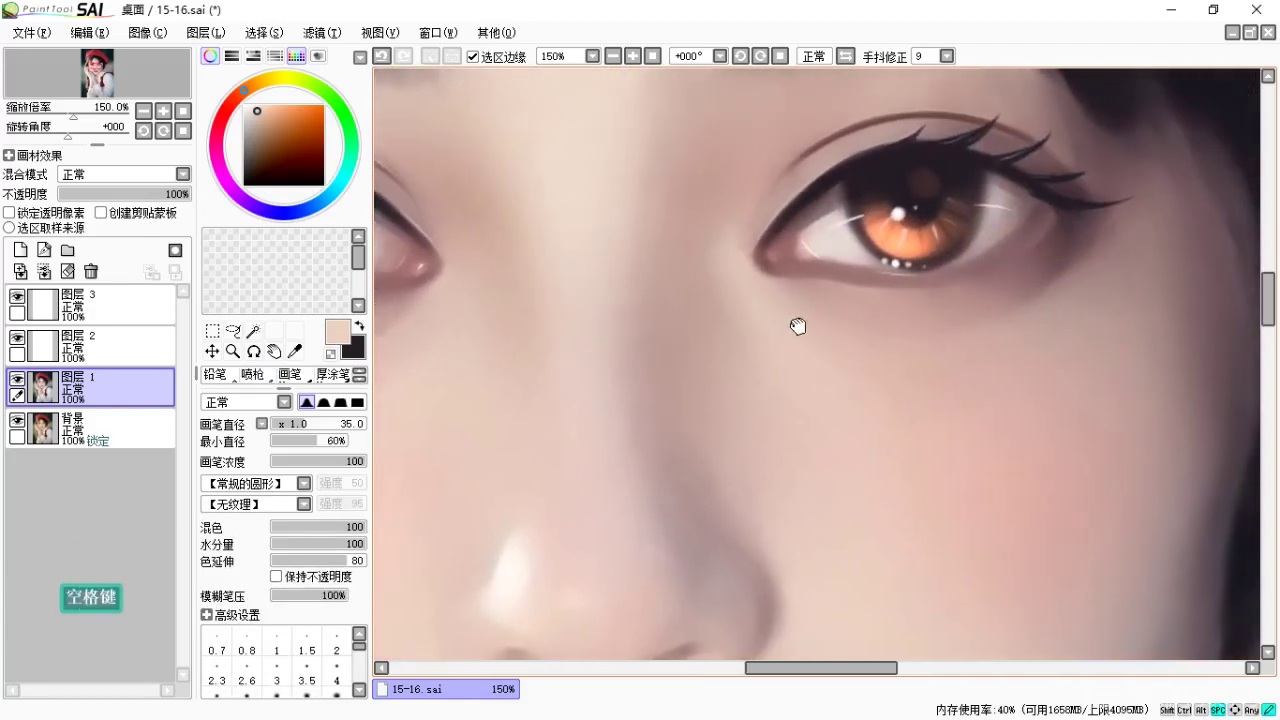
{"action": "left_click_drag", "start_coordinate": [923, 326], "coordinate": [865, 349]}
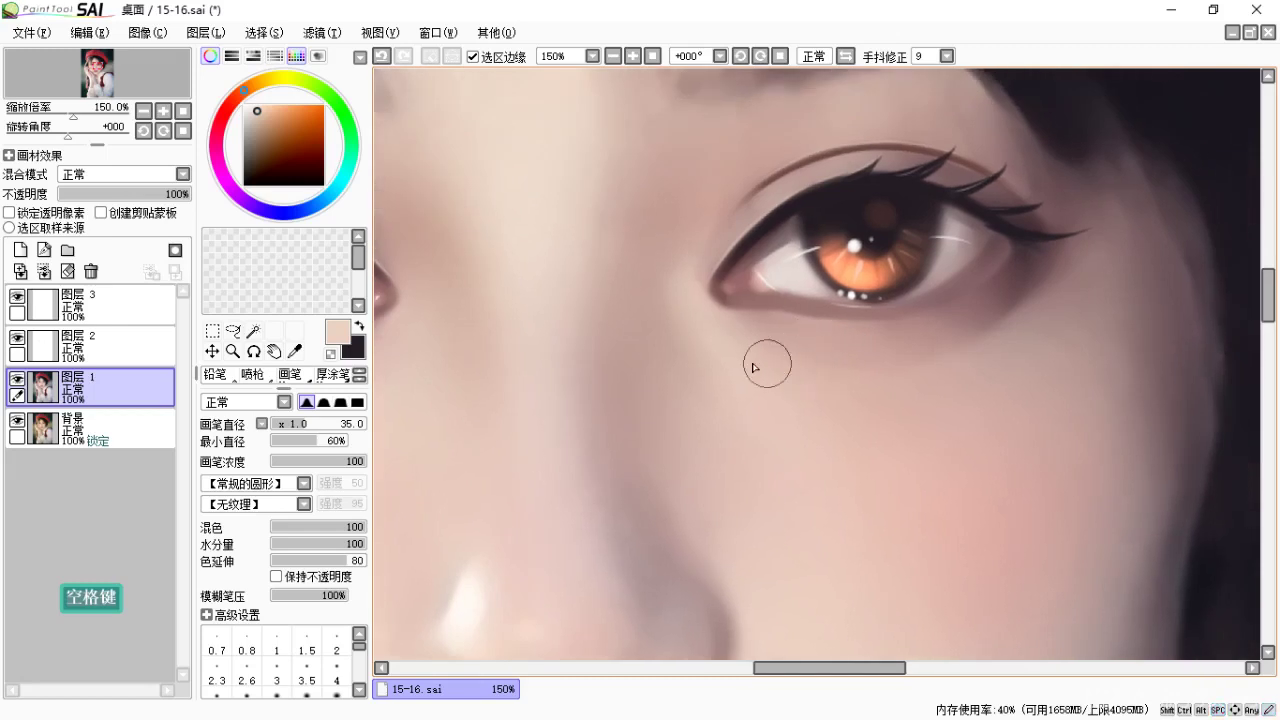
{"action": "left_click", "coordinate": [704, 308], "text": "alt"}
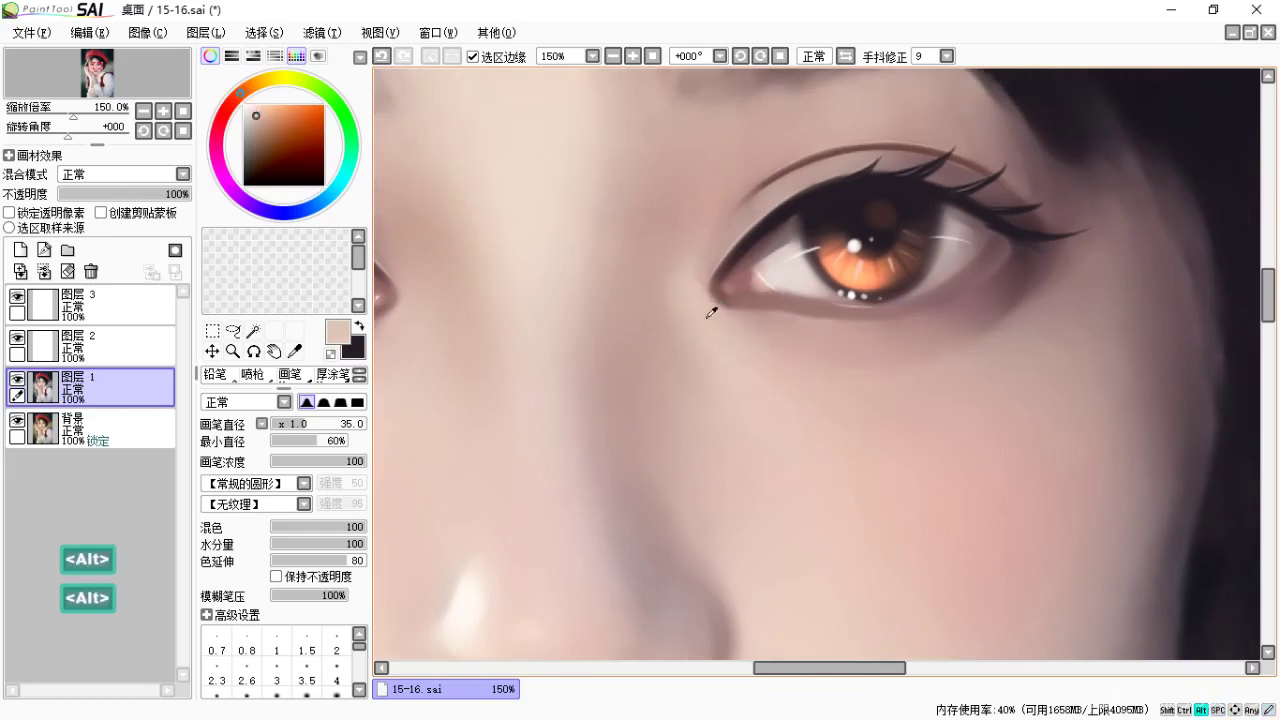
{"action": "key", "text": "b"}
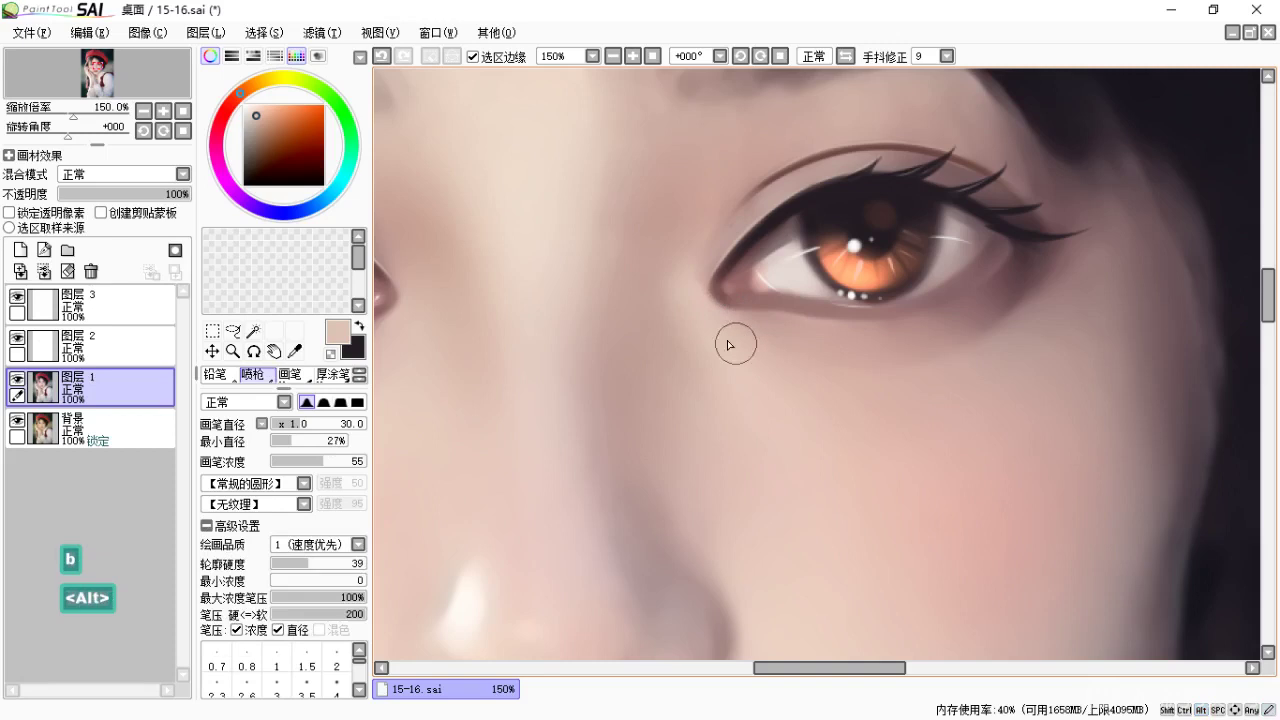
{"action": "key", "text": "alt"}
{"action": "left_click_drag", "start_coordinate": [732, 344], "coordinate": [733, 343]}
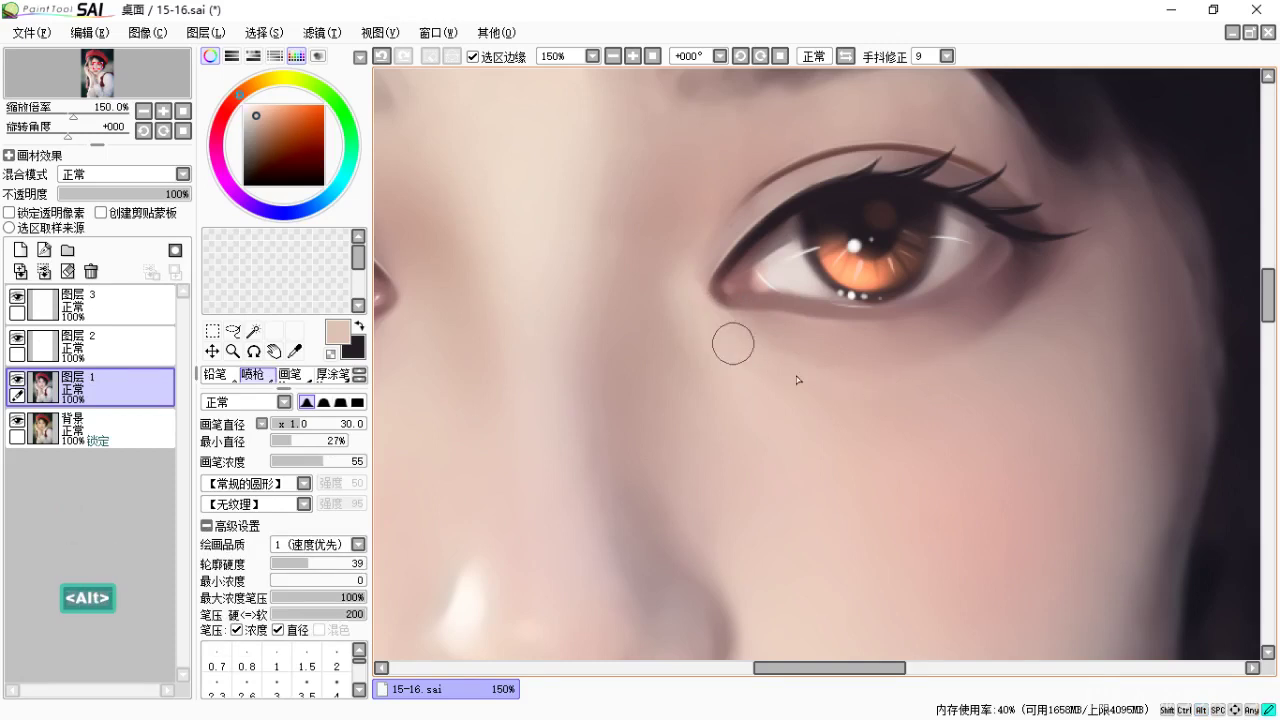
{"action": "left_click_drag", "start_coordinate": [845, 437], "coordinate": [805, 430]}
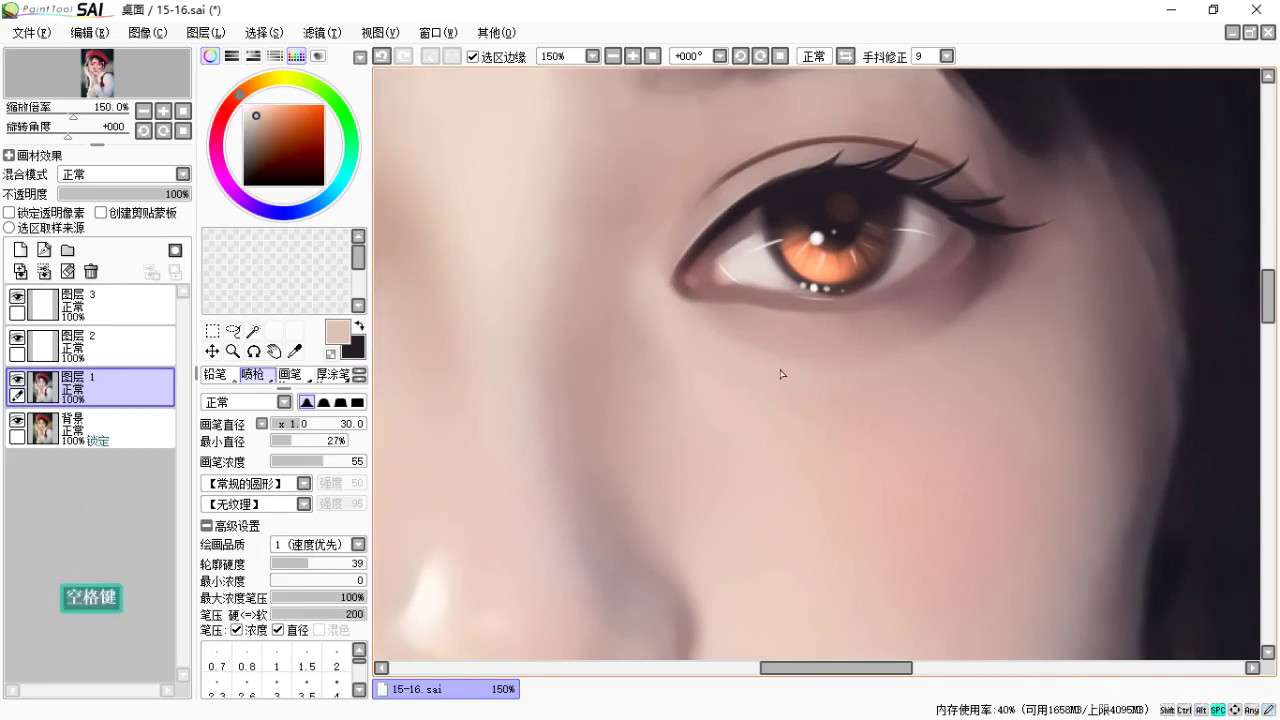
{"action": "key", "text": "c"}
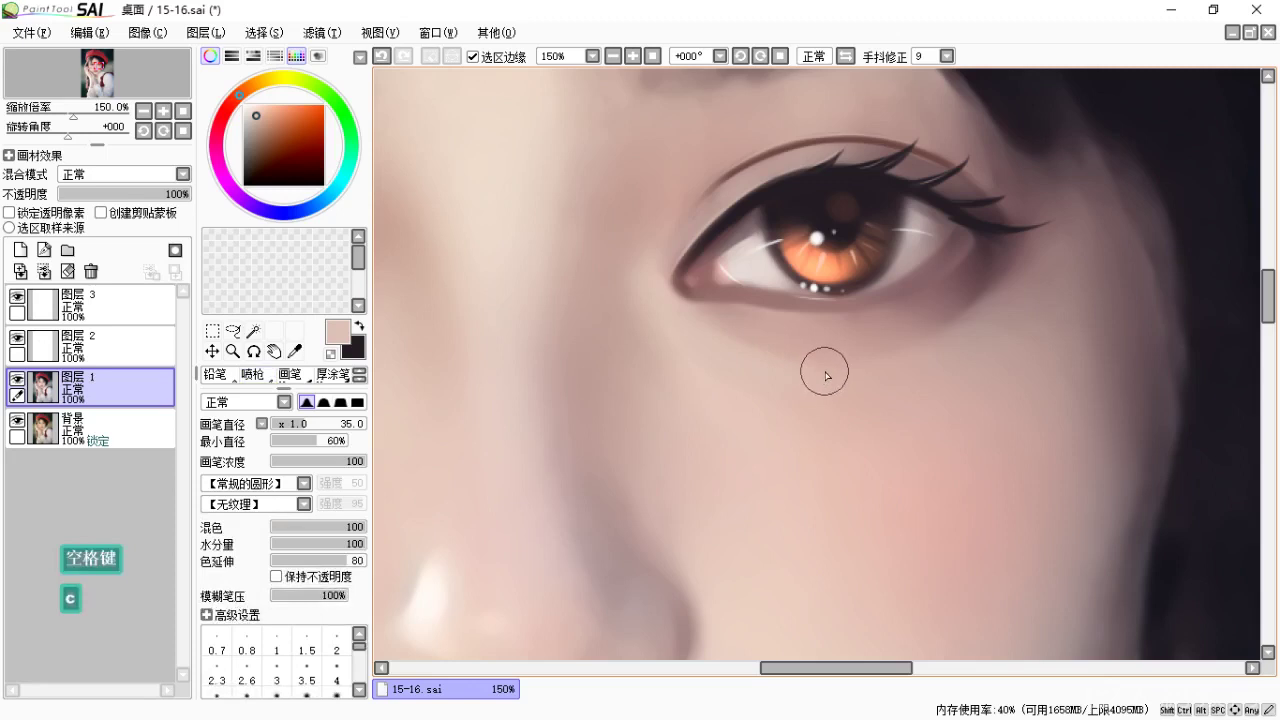
{"action": "left_click", "coordinate": [17, 380]}
{"action": "left_click", "coordinate": [17, 379]}
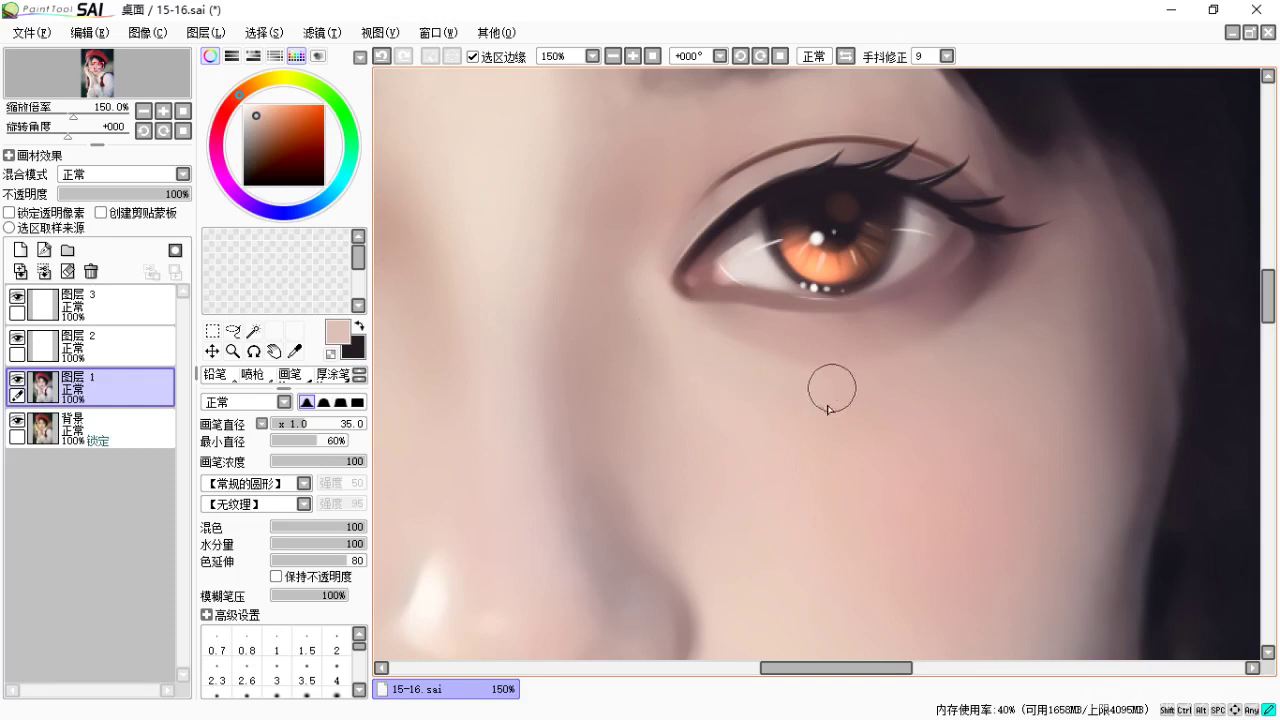
Paint a light band along the right-hand eye's lower lid with the airbrush reduced to 16, and blend it into the skin.
{"action": "key", "text": "space"}
{"action": "left_click_drag", "start_coordinate": [879, 405], "coordinate": [857, 413]}
{"action": "key", "text": "b"}
{"action": "key", "text": "alt"}
{"action": "key", "text": "ctrl+z"}
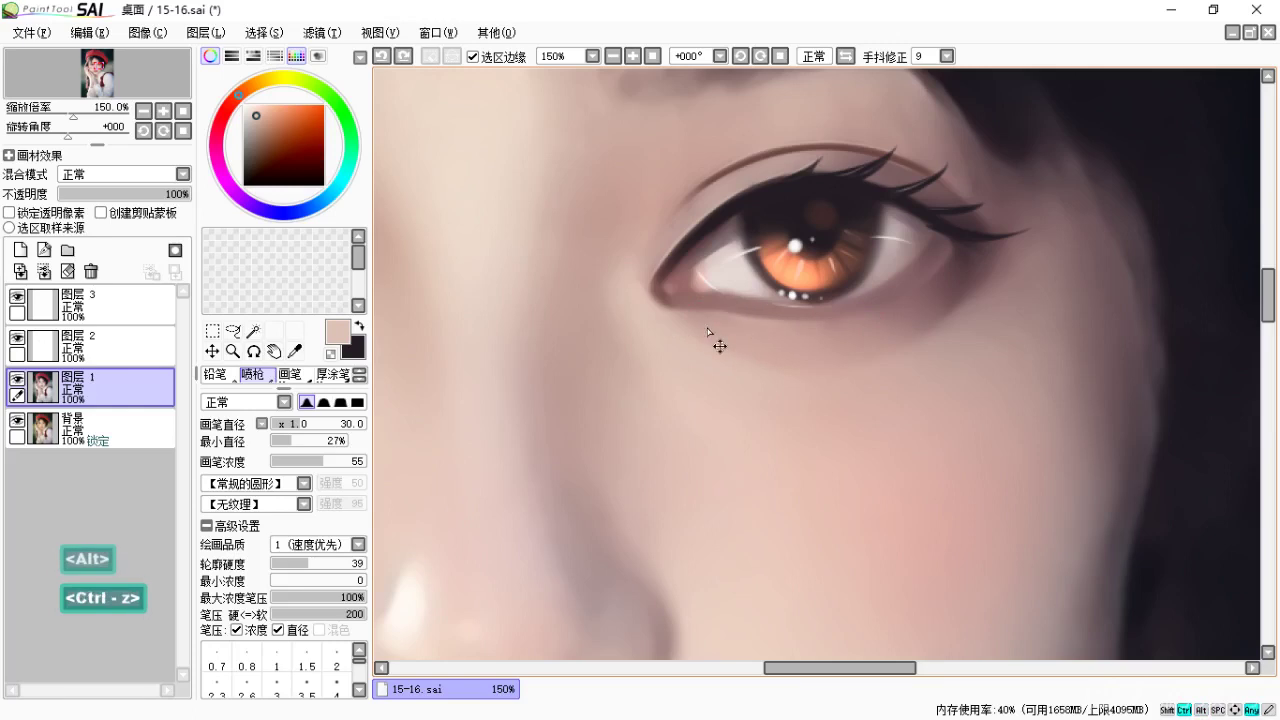
{"action": "key", "text": "bracketleft"}
{"action": "key", "text": "bracketleft"}
{"action": "key", "text": "bracketleft"}
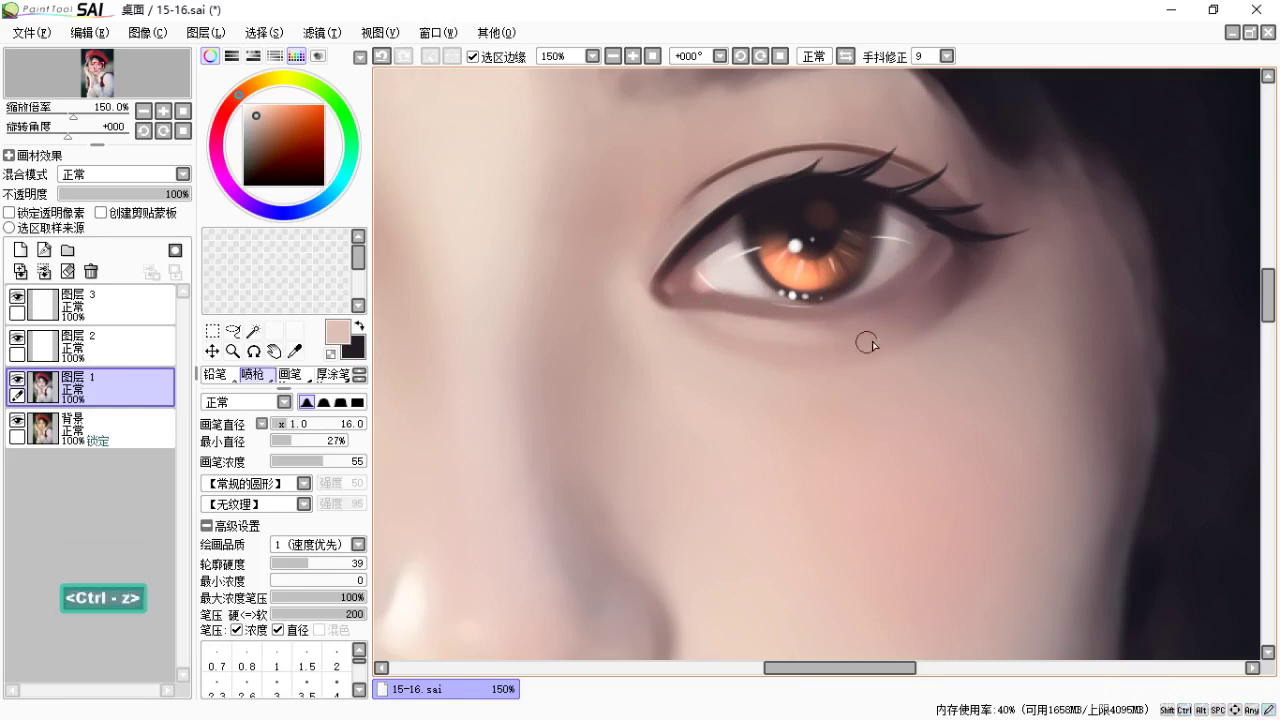
{"action": "left_click_drag", "start_coordinate": [738, 321], "coordinate": [893, 308]}
{"action": "key", "text": "b"}
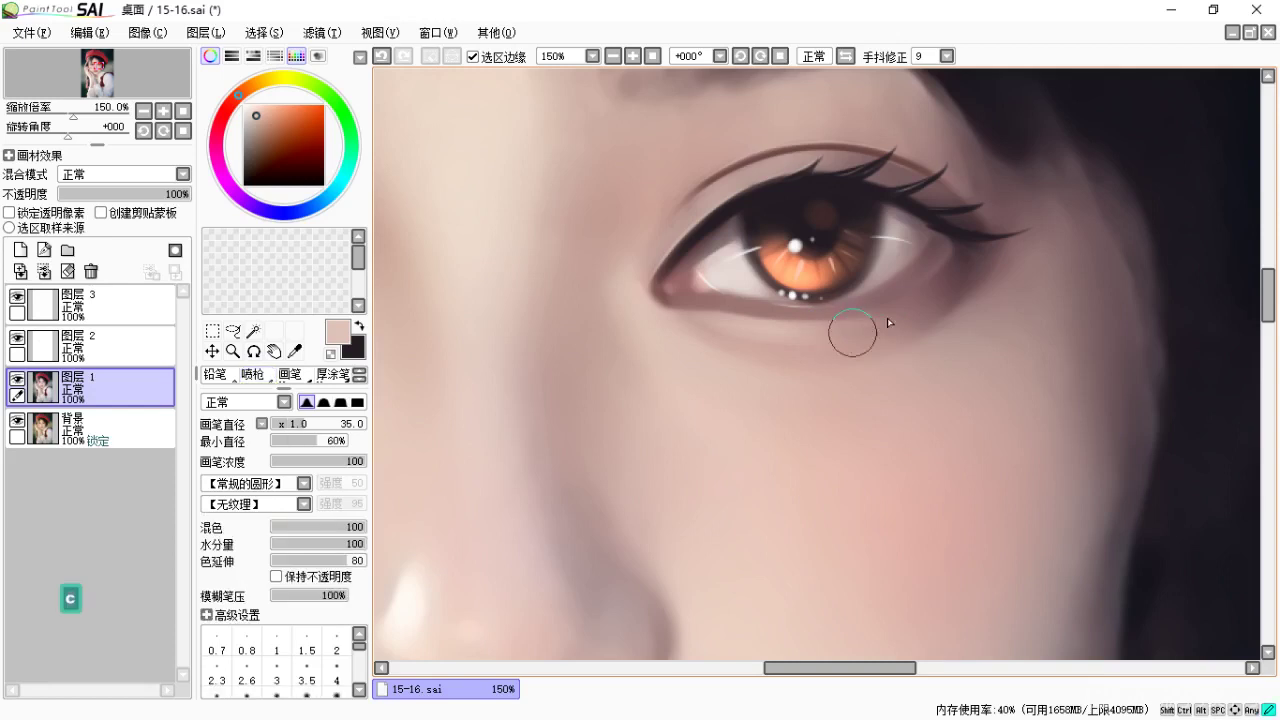
Check the whole face from a distance, and soften the skin at the right-hand eye's inner corner with the blending brush reduced to 20.
{"action": "key", "text": "space"}
{"action": "left_click_drag", "start_coordinate": [840, 356], "coordinate": [871, 402]}
{"action": "key", "text": "ctrl+minus"}
{"action": "key", "text": "ctrl+minus"}
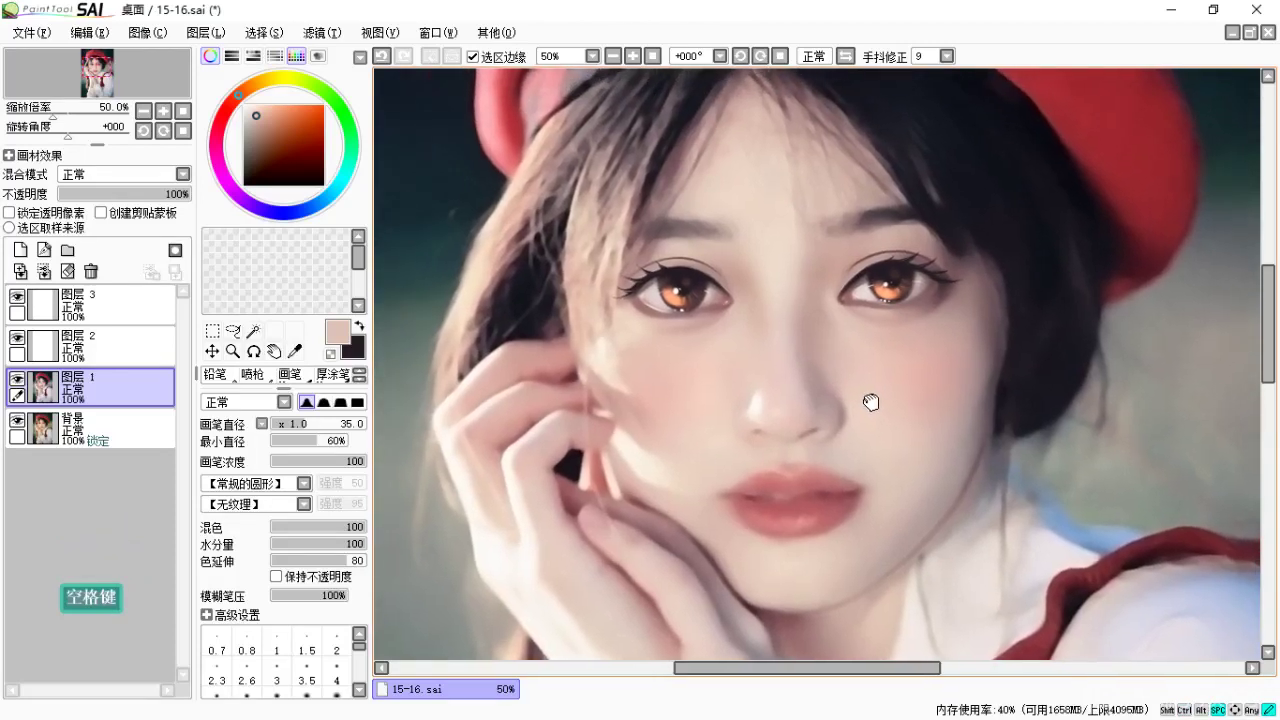
{"action": "key", "text": "ctrl+equal"}
{"action": "key", "text": "ctrl+equal"}
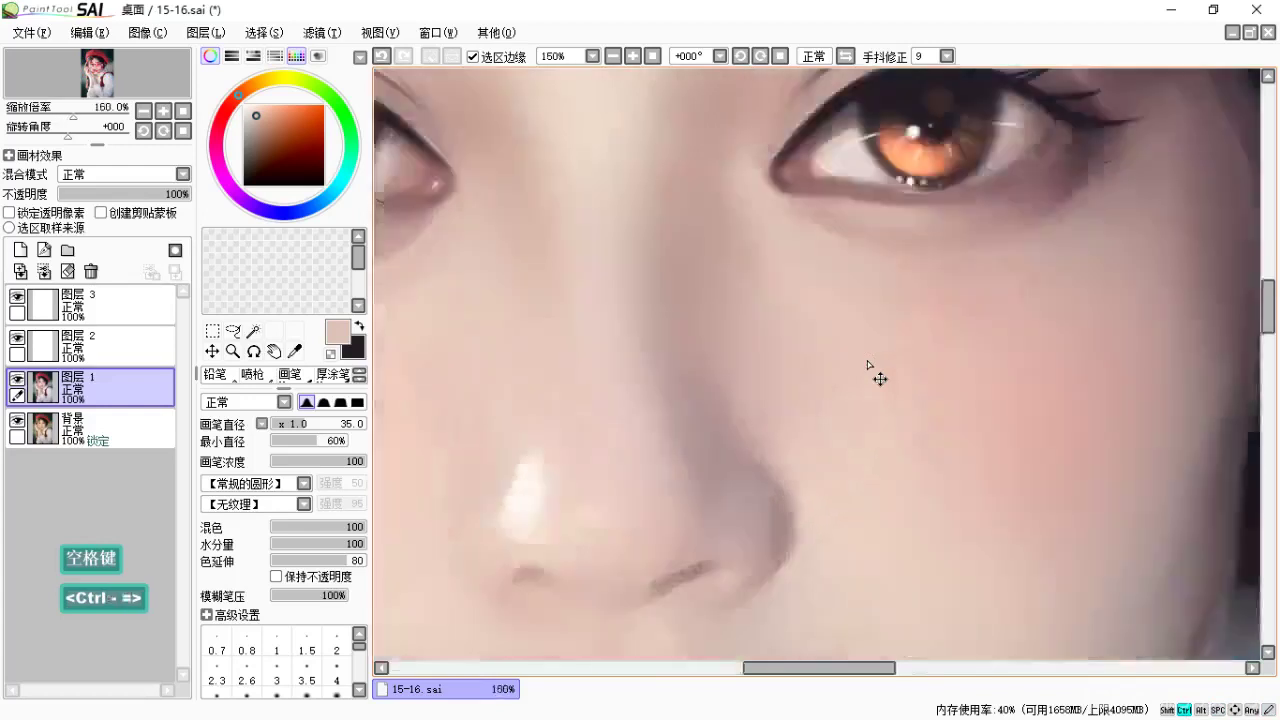
{"action": "left_click_drag", "start_coordinate": [797, 331], "coordinate": [797, 407]}
{"action": "left_click", "coordinate": [836, 305], "text": "alt"}
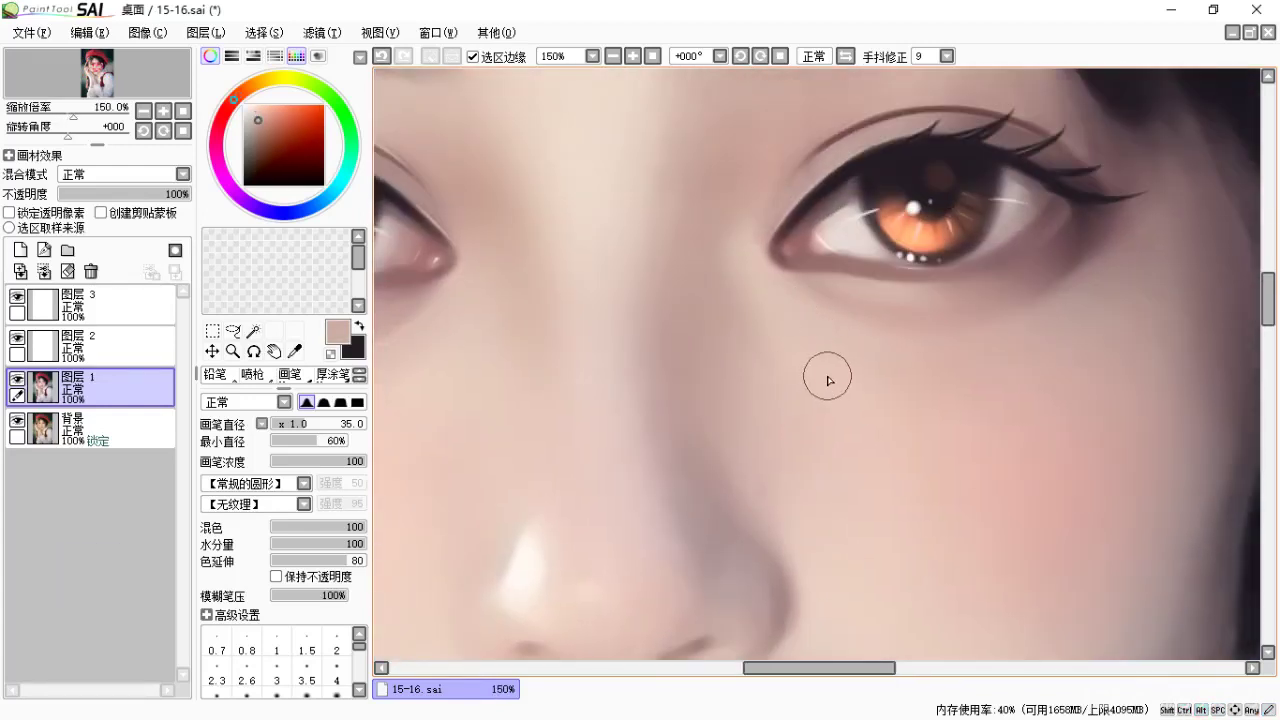
{"action": "key", "text": "bracketleft"}
{"action": "key", "text": "bracketleft"}
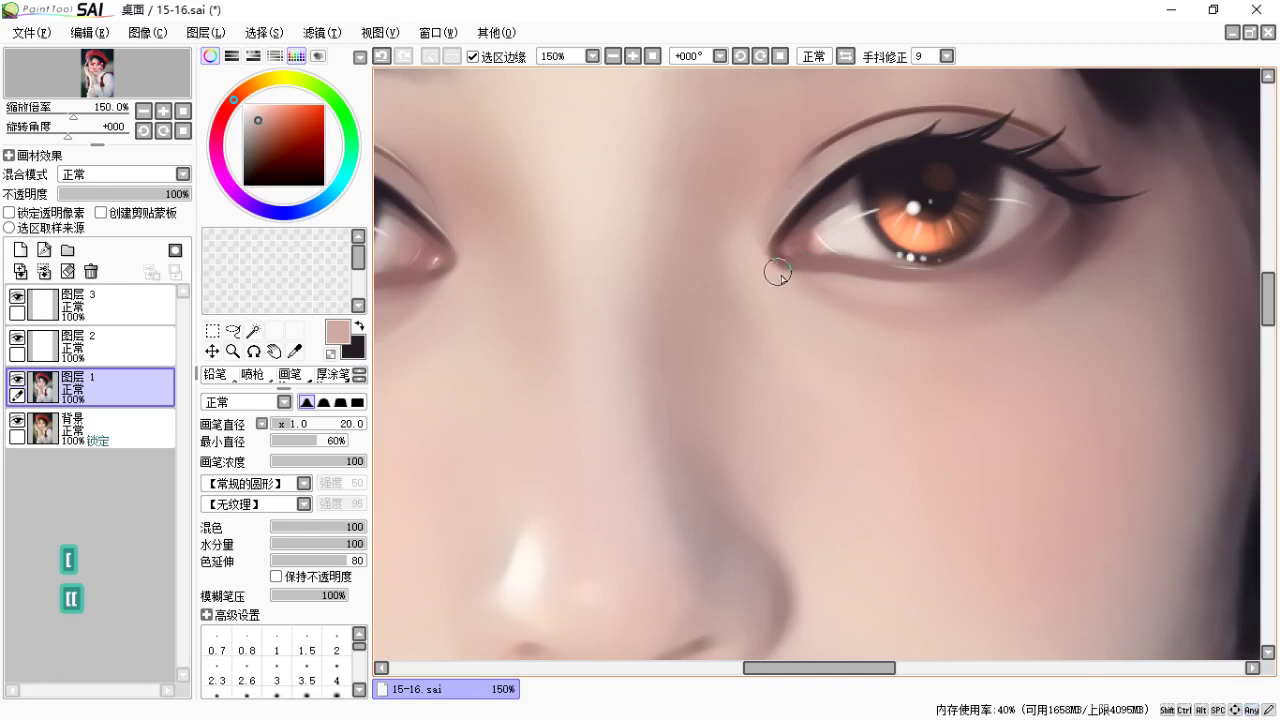
Airbrush sampled skin tones at size 16 along the lower edge of the right-hand eye's inner corner.
{"action": "key", "text": "b"}
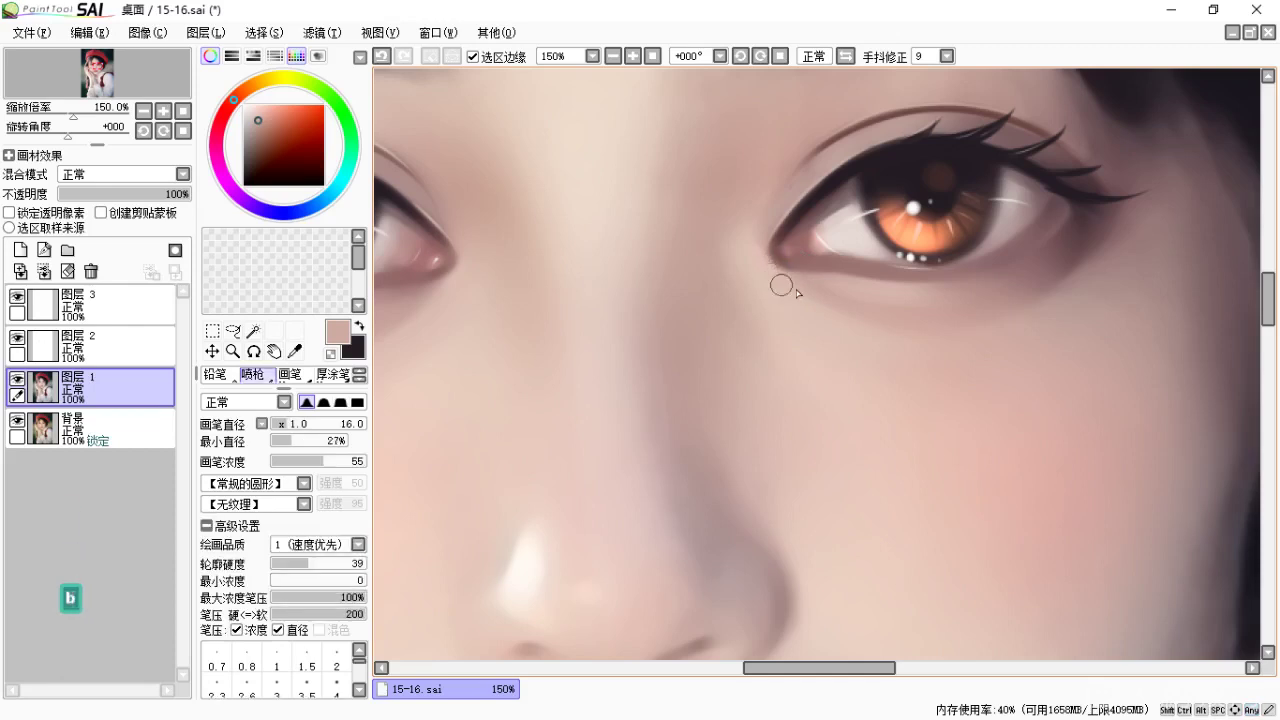
{"action": "key", "text": "alt"}
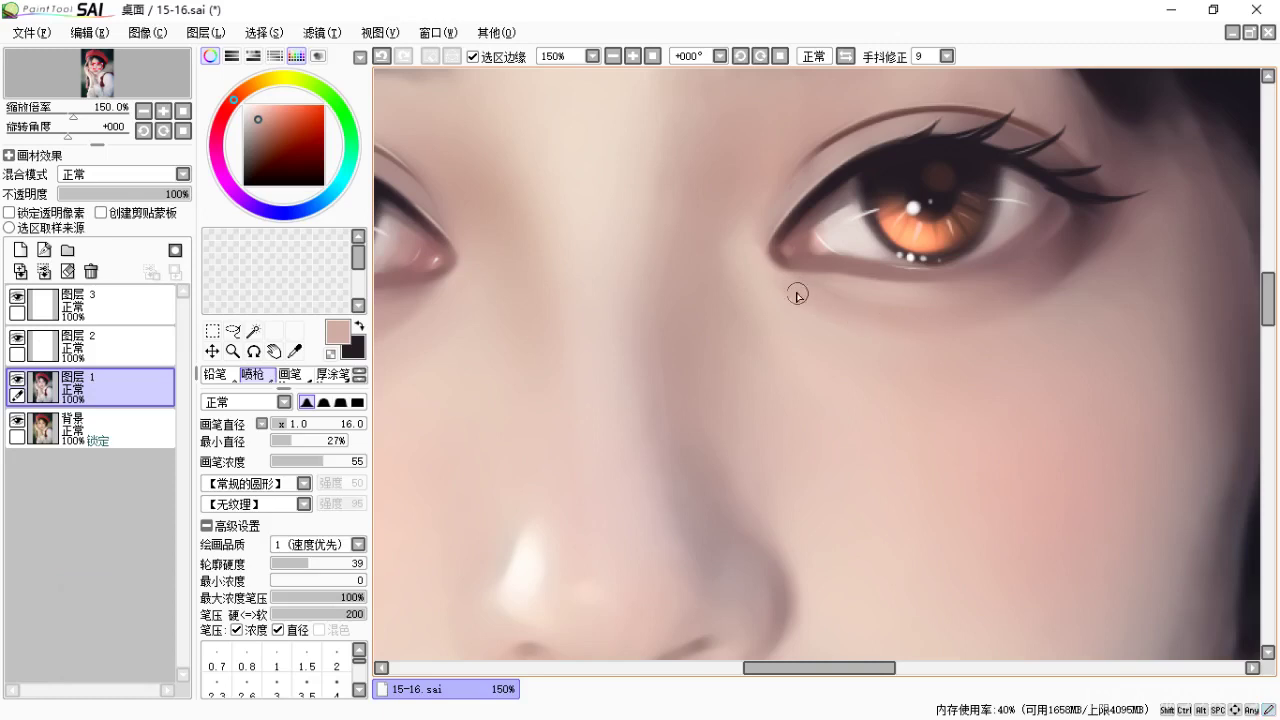
{"action": "key", "text": "alt"}
{"action": "left_click", "coordinate": [765, 268], "text": "alt"}
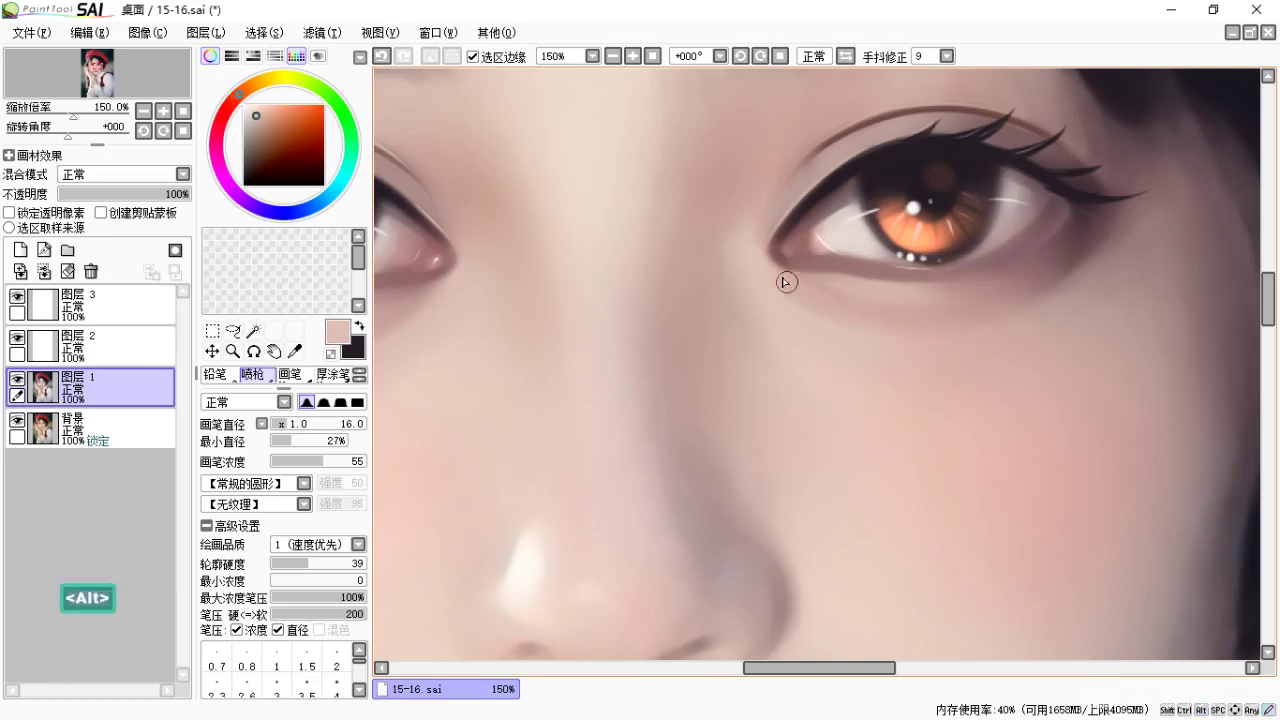
{"action": "key", "text": "space"}
{"action": "left_click_drag", "start_coordinate": [877, 329], "coordinate": [845, 341]}
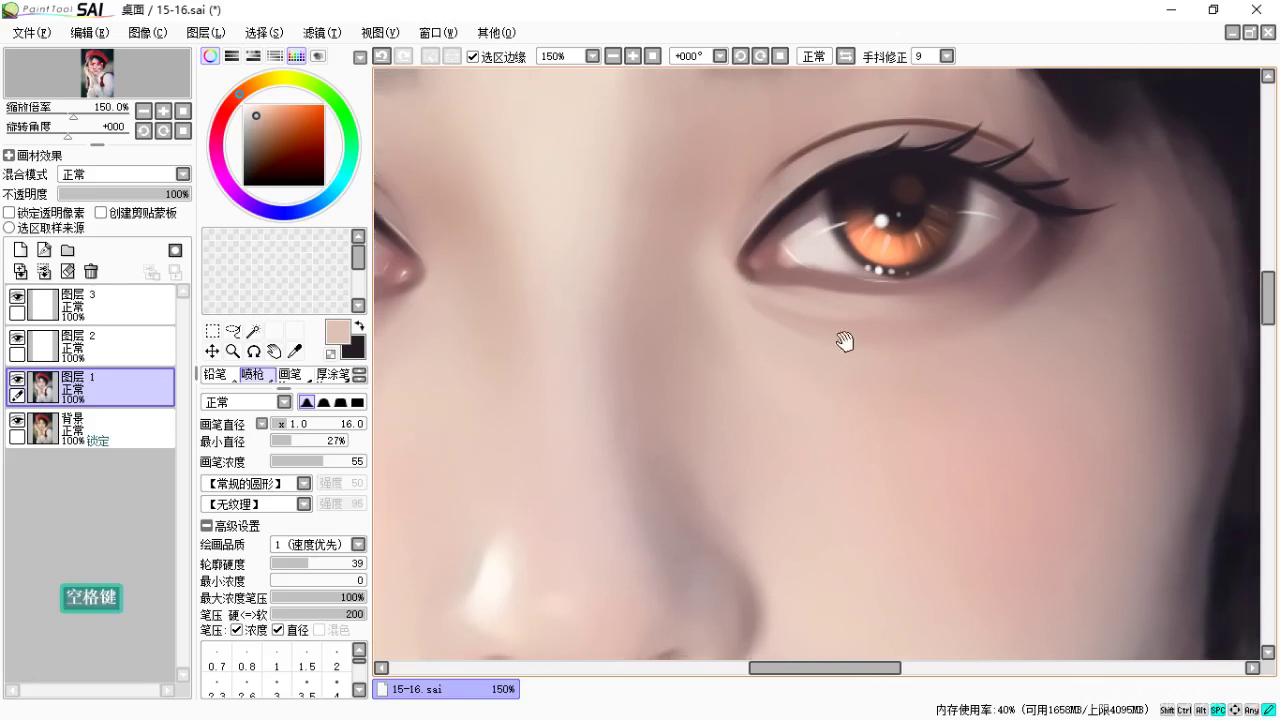
{"action": "key", "text": "c"}
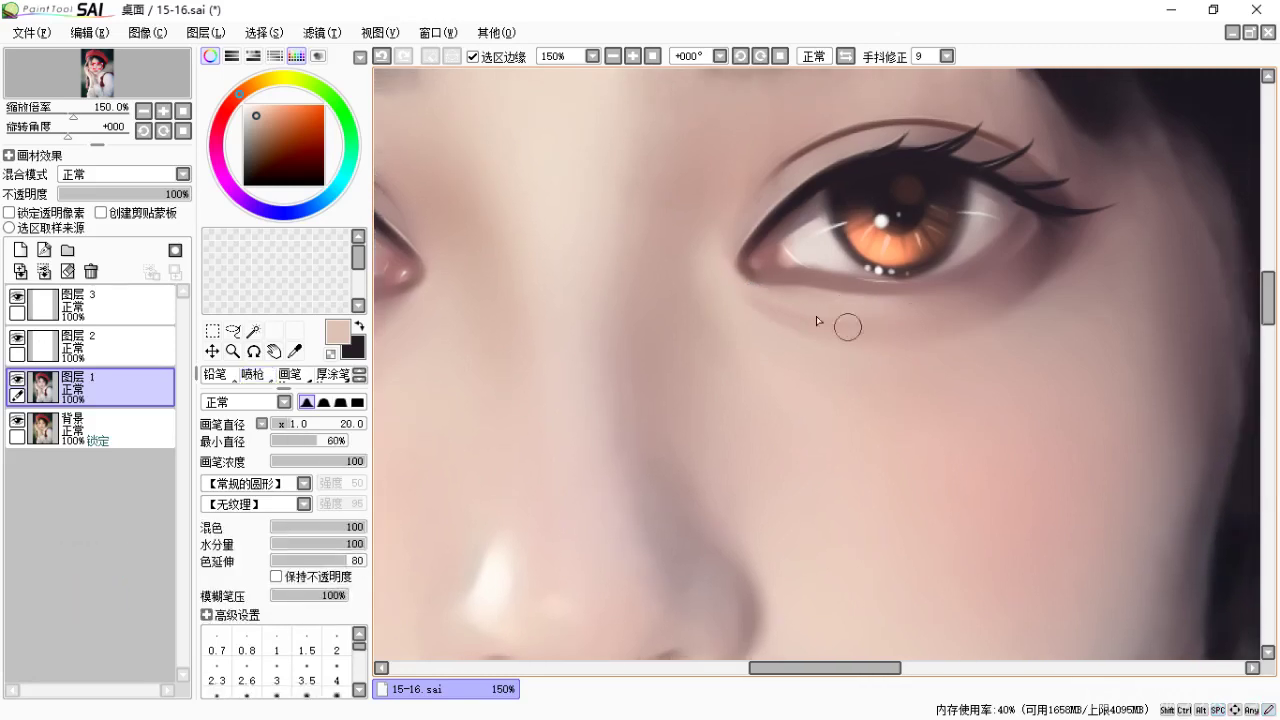
{"action": "key", "text": "space"}
{"action": "mouse_move", "coordinate": [889, 331]}
{"action": "left_mouse_down"}
{"action": "mouse_move", "coordinate": [887, 320]}
{"action": "mouse_move", "coordinate": [852, 347]}
{"action": "mouse_move", "coordinate": [874, 352]}
{"action": "left_mouse_up"}
{"action": "key", "text": "space"}
Airbrush a near-white highlight around the right-hand eye's inner corner with the density at 100 and the size reduced to 3.5.
{"action": "key", "text": "b"}
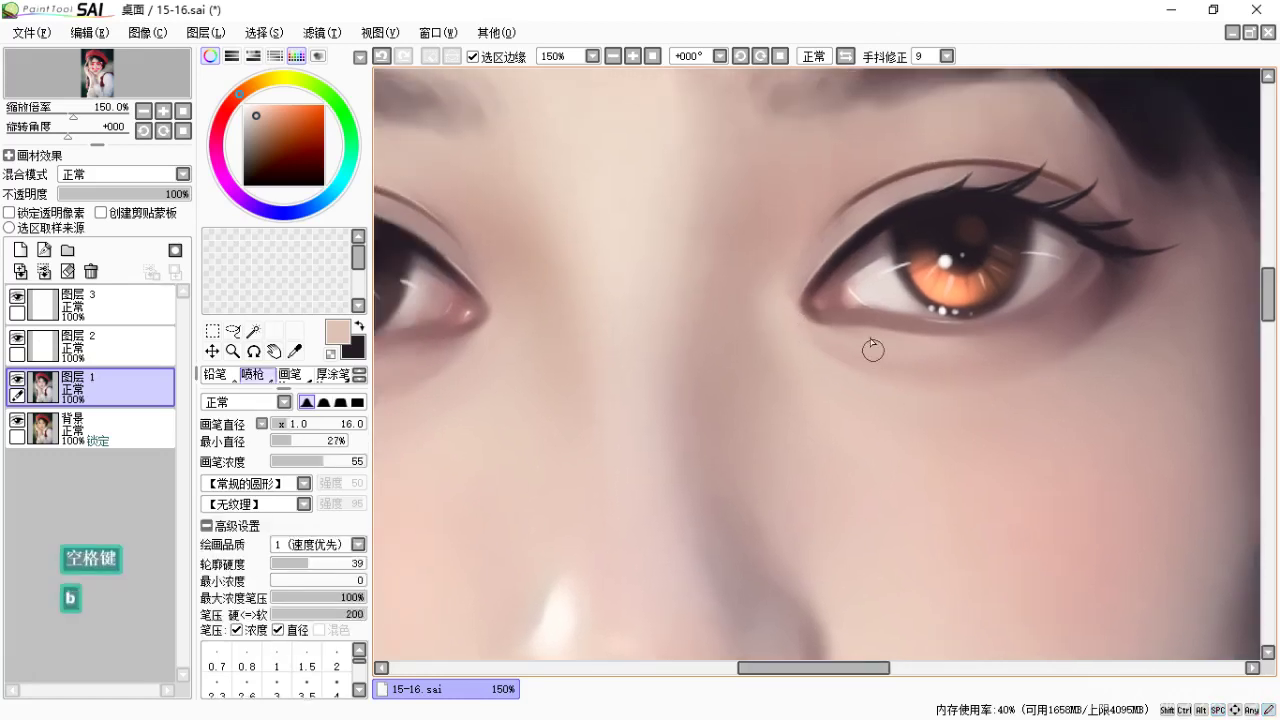
{"action": "key", "text": "alt"}
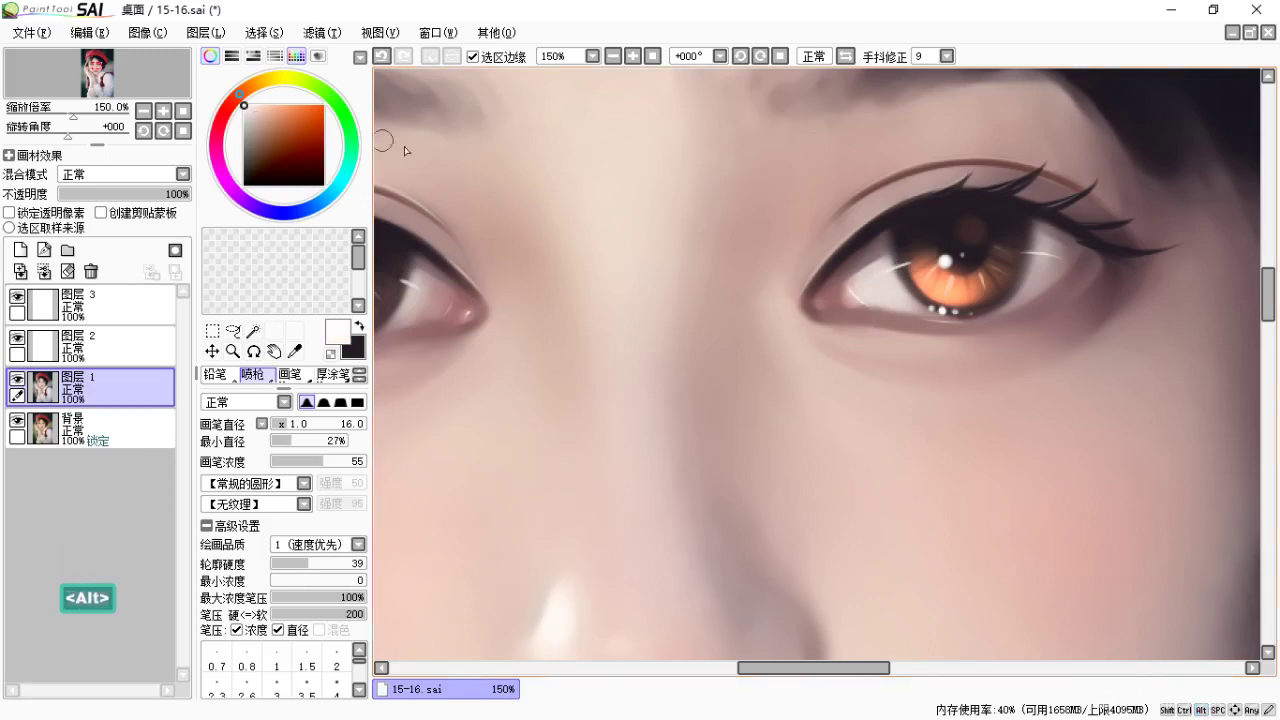
{"action": "left_click", "coordinate": [360, 461]}
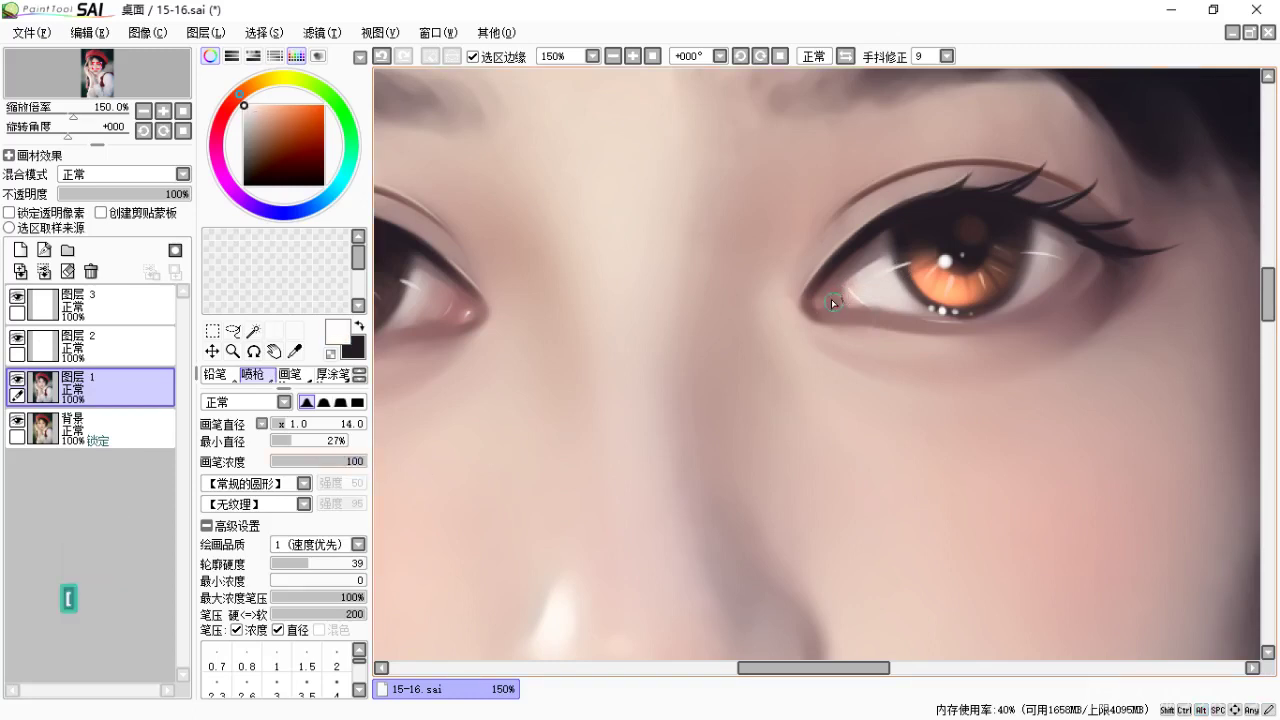
{"action": "key", "text": "bracketleft"}
{"action": "key", "text": "bracketleft"}
{"action": "key", "text": "bracketleft"}
{"action": "key", "text": "bracketleft"}
{"action": "key", "text": "bracketleft"}
{"action": "key", "text": "bracketleft"}
{"action": "left_click_drag", "start_coordinate": [796, 300], "coordinate": [810, 320]}
{"action": "key", "text": "ctrl"}
{"action": "key", "text": "ctrl+z"}
Airbrush a matching near-white highlight around the left-hand eye's inner corner.
{"action": "key", "text": "space"}
{"action": "left_click_drag", "start_coordinate": [585, 334], "coordinate": [795, 330]}
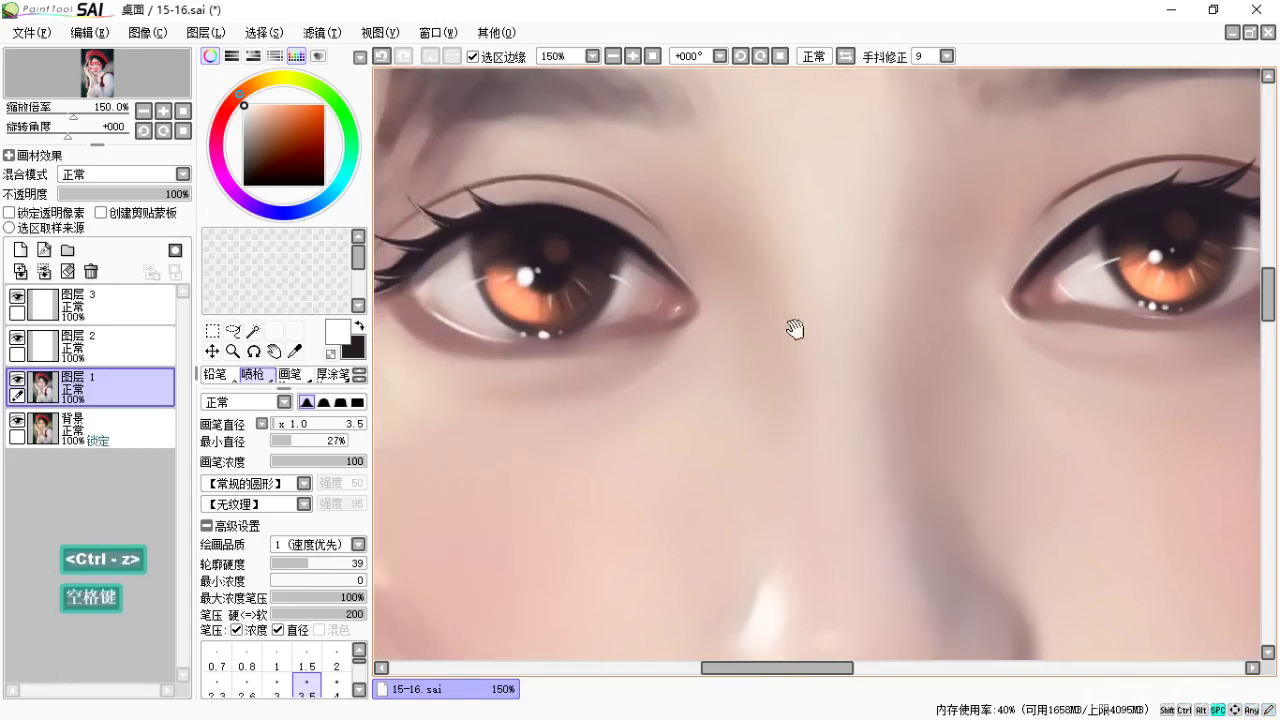
{"action": "mouse_move", "coordinate": [700, 308]}
{"action": "left_mouse_down"}
{"action": "mouse_move", "coordinate": [692, 330]}
{"action": "mouse_move", "coordinate": [735, 301]}
{"action": "mouse_move", "coordinate": [706, 311]}
{"action": "mouse_move", "coordinate": [734, 311]}
{"action": "left_mouse_up"}
{"action": "key", "text": "ctrl+z"}
{"action": "key", "text": "space"}
Paint a thin near-white highlight line along the outer half of the left-hand eye's lower lid, redoing unsatisfactory strokes.
{"action": "key", "text": "ctrl+z"}
{"action": "key", "text": "space"}
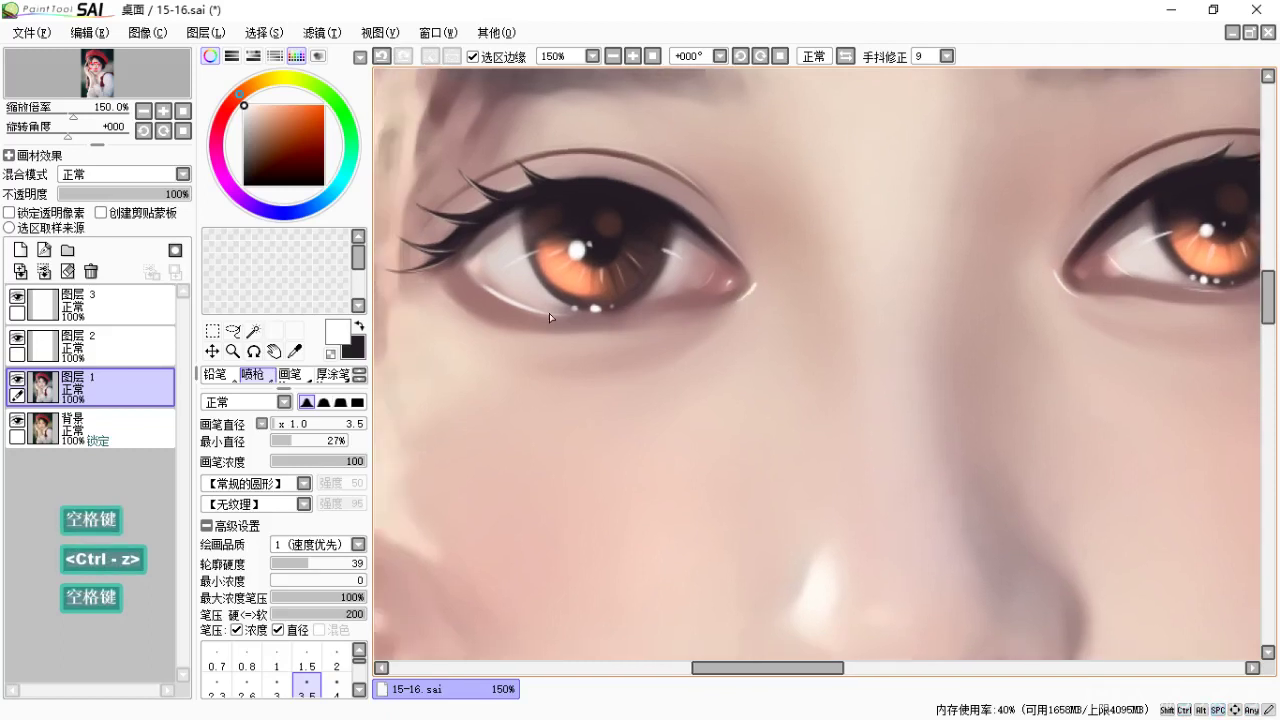
{"action": "key", "text": "ctrl+z"}
{"action": "key", "text": "ctrl+z"}
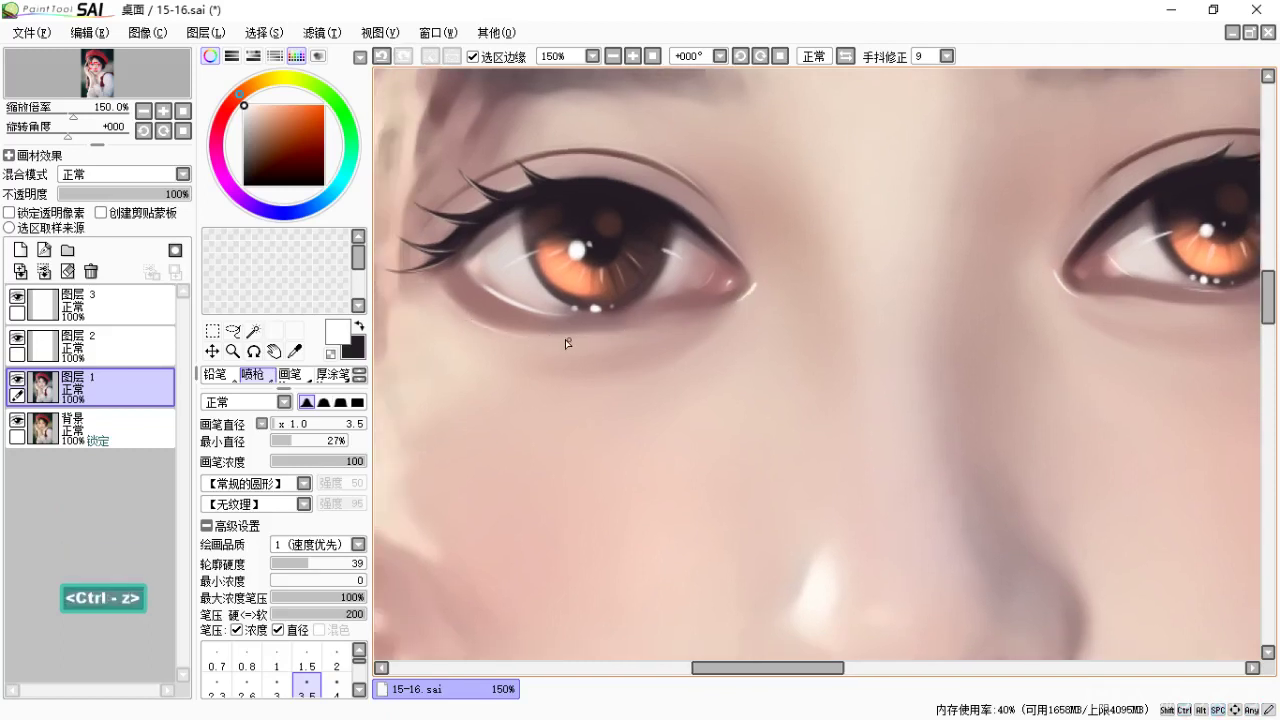
{"action": "key", "text": "space"}
{"action": "key", "text": "ctrl+z"}
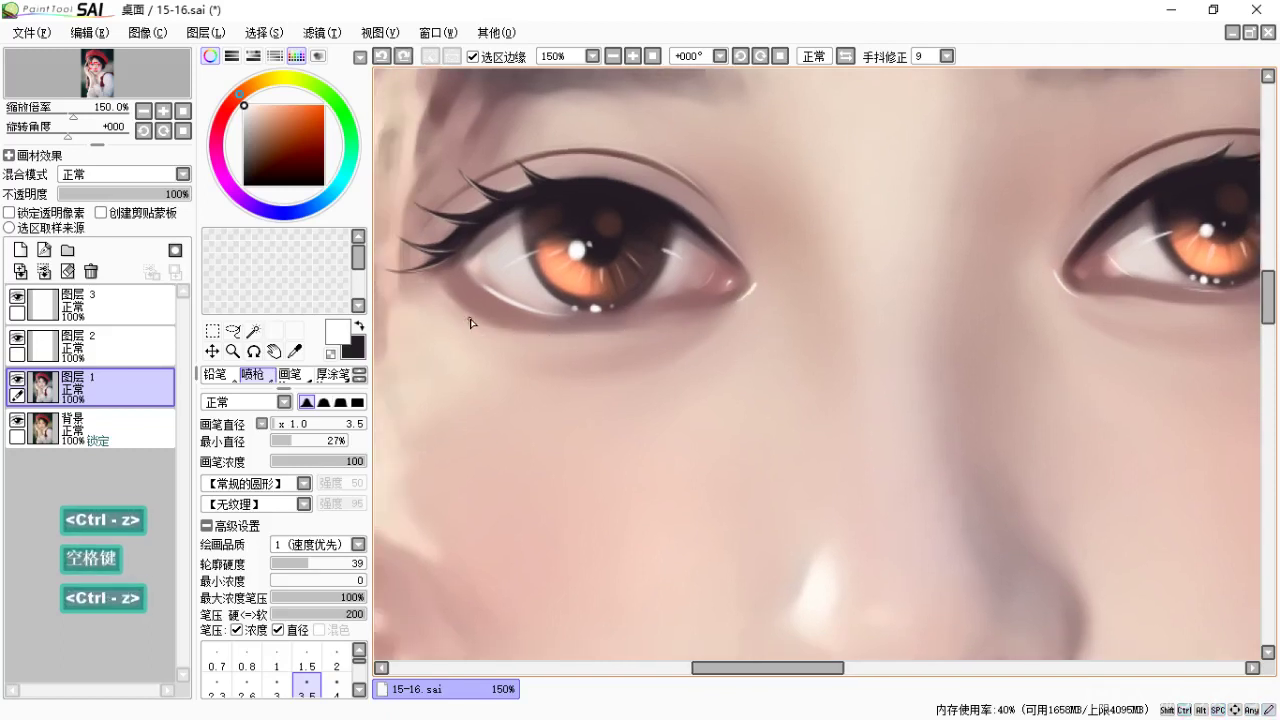
Paint a thin near-white highlight line under the right-hand eye's lower lid, below the iris.
{"action": "key", "text": "space"}
{"action": "left_click_drag", "start_coordinate": [925, 305], "coordinate": [700, 297]}
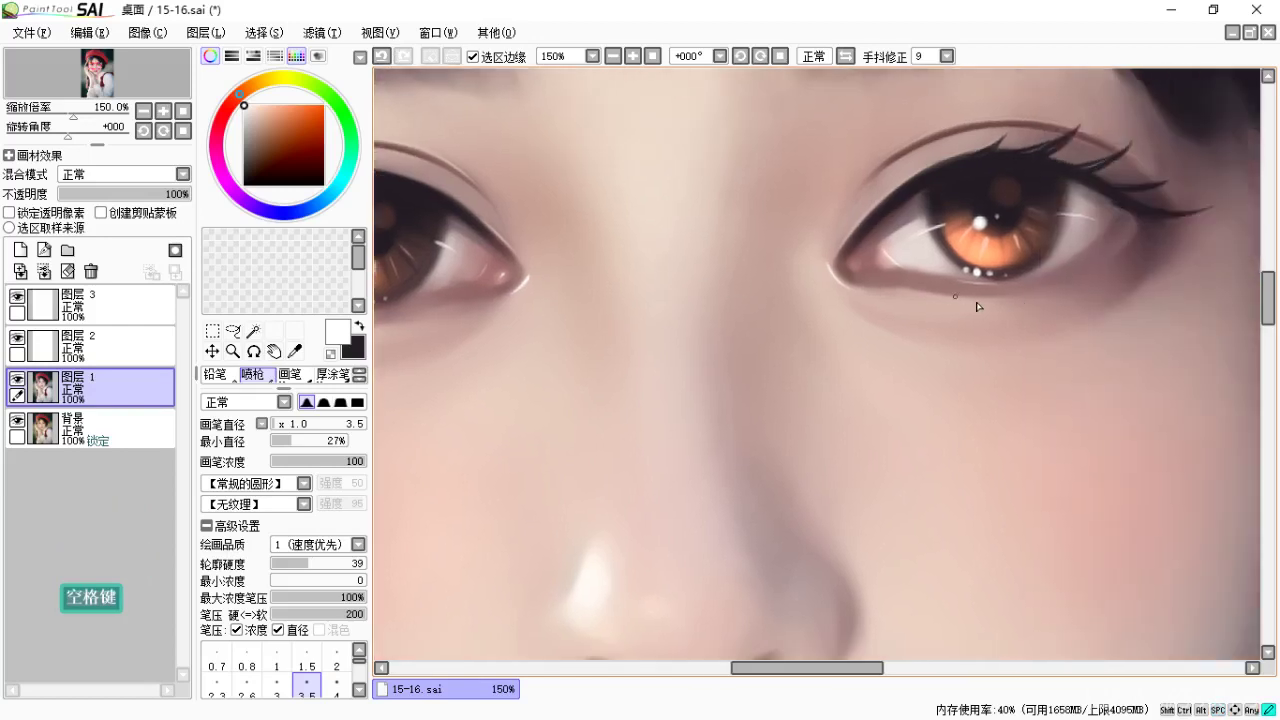
{"action": "key", "text": "ctrl+z"}
{"action": "left_click_drag", "start_coordinate": [945, 305], "coordinate": [1038, 308]}
{"action": "key", "text": "space"}
{"action": "left_click_drag", "start_coordinate": [949, 332], "coordinate": [1060, 334]}
{"action": "key", "text": "space"}
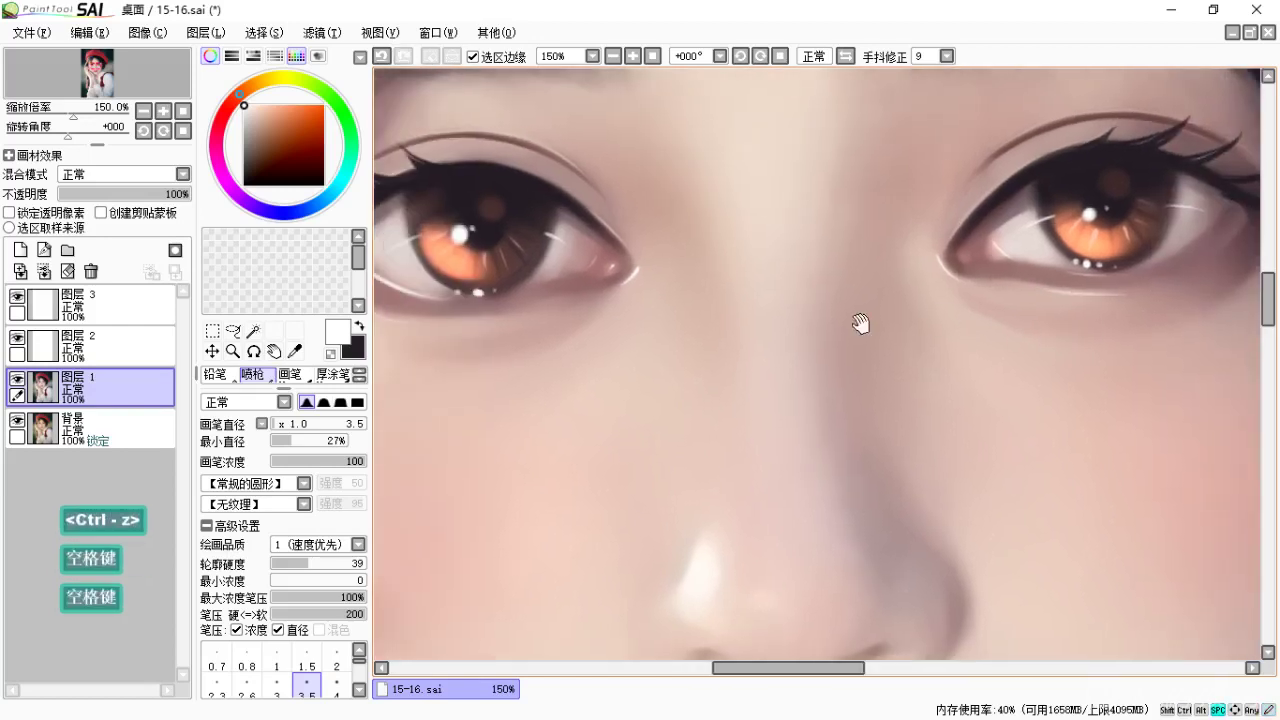
Make layer 图层 3 active and sample the near-black lash color from the left-hand eye.
{"action": "left_click_drag", "start_coordinate": [537, 331], "coordinate": [694, 333]}
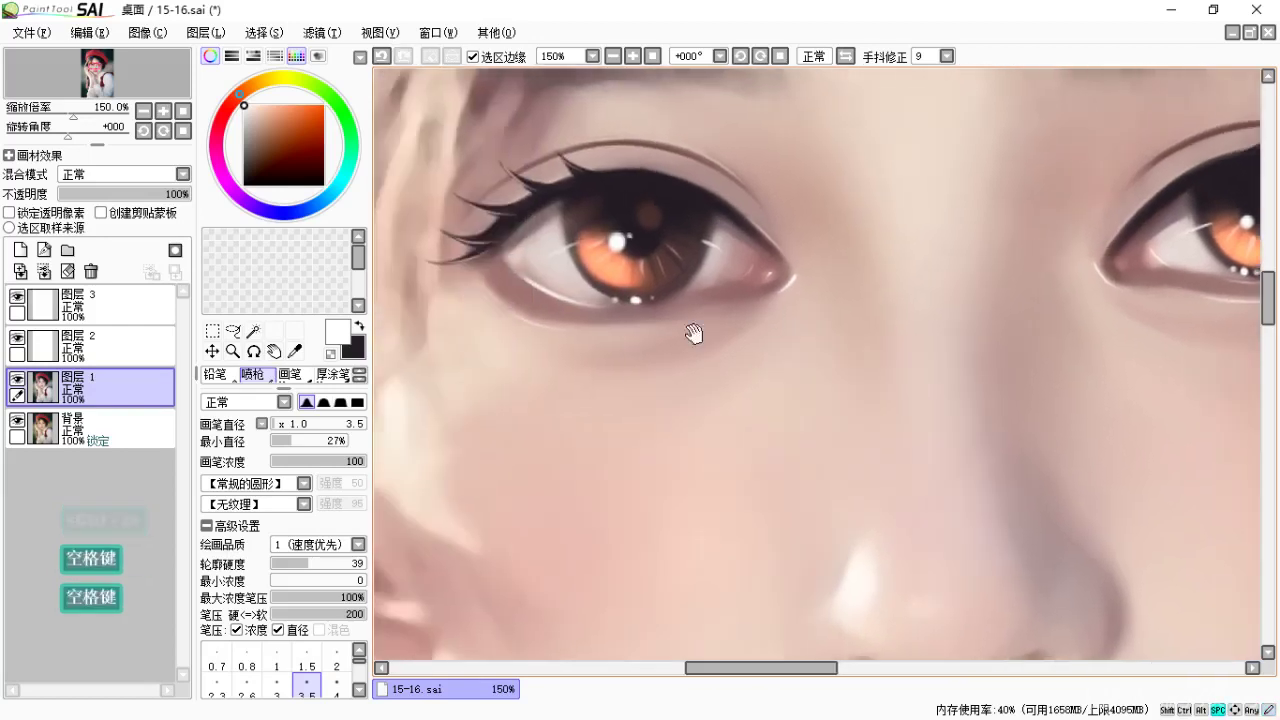
{"action": "left_click", "coordinate": [17, 312]}
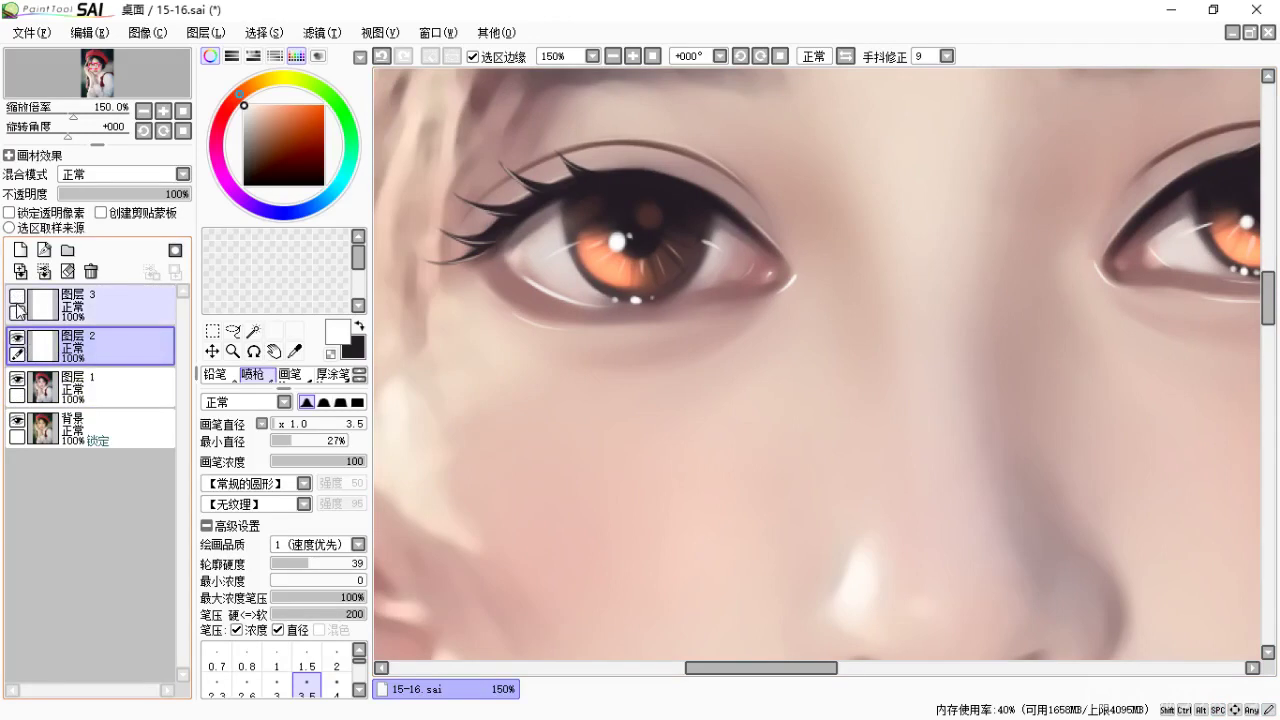
{"action": "left_click", "coordinate": [70, 312]}
{"action": "left_click_drag", "start_coordinate": [634, 258], "coordinate": [652, 277]}
{"action": "left_click", "coordinate": [604, 216], "text": "alt"}
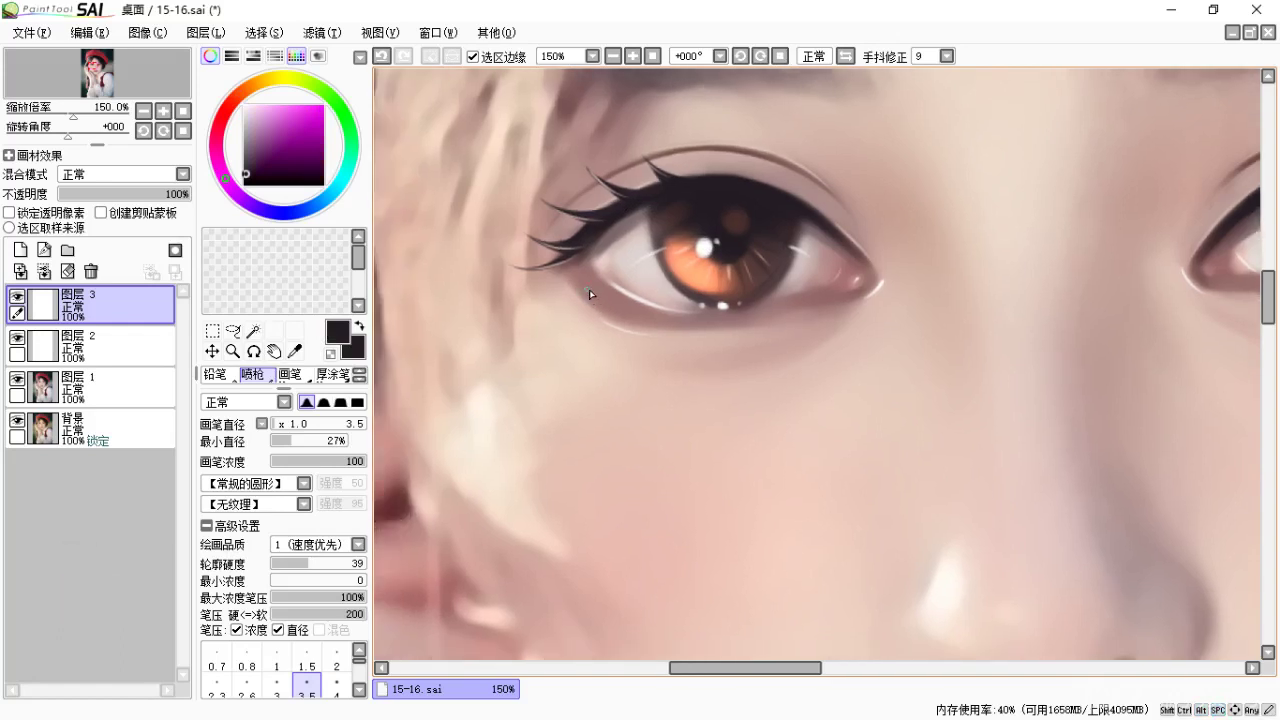
{"action": "mouse_move", "coordinate": [580, 277]}
{"action": "left_mouse_down"}
{"action": "mouse_move", "coordinate": [604, 299]}
{"action": "mouse_move", "coordinate": [690, 320]}
{"action": "mouse_move", "coordinate": [576, 290]}
{"action": "mouse_move", "coordinate": [641, 327]}
{"action": "mouse_move", "coordinate": [690, 322]}
{"action": "left_mouse_up"}
{"action": "key", "text": "ctrl+z"}
{"action": "key", "text": "ctrl+z"}
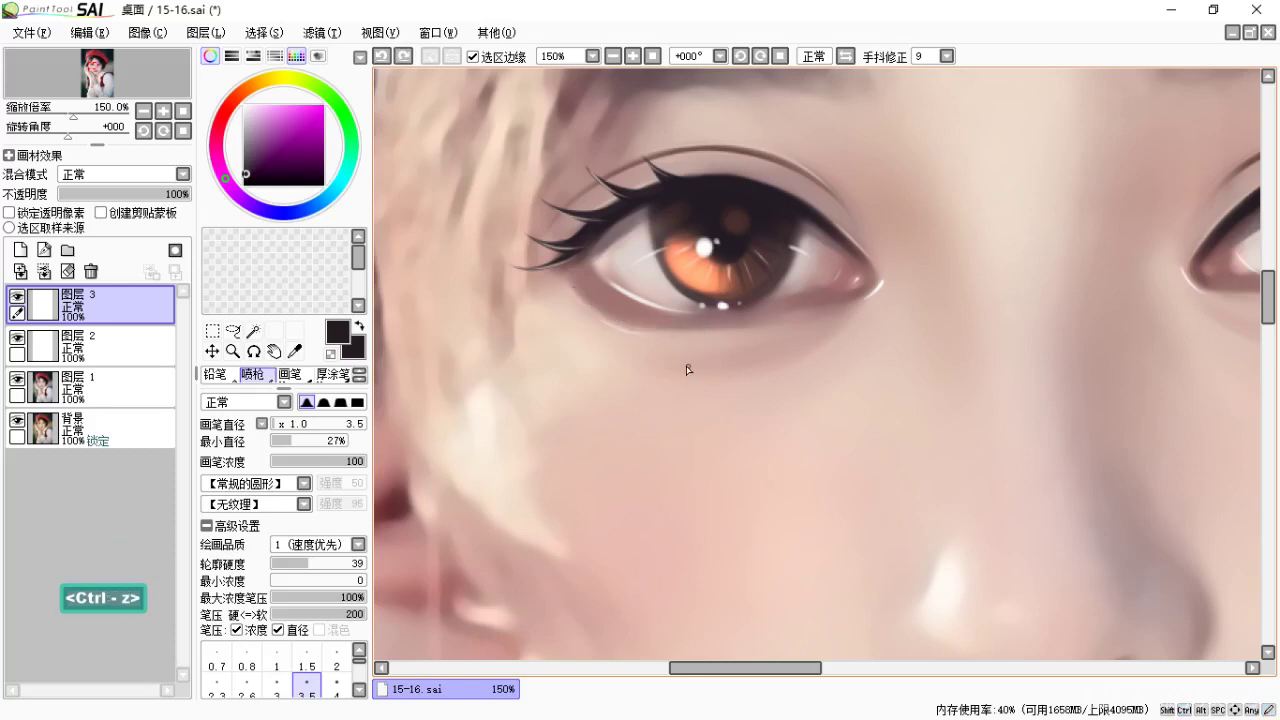
{"action": "key", "text": "space"}
{"action": "left_click_drag", "start_coordinate": [674, 366], "coordinate": [604, 371]}
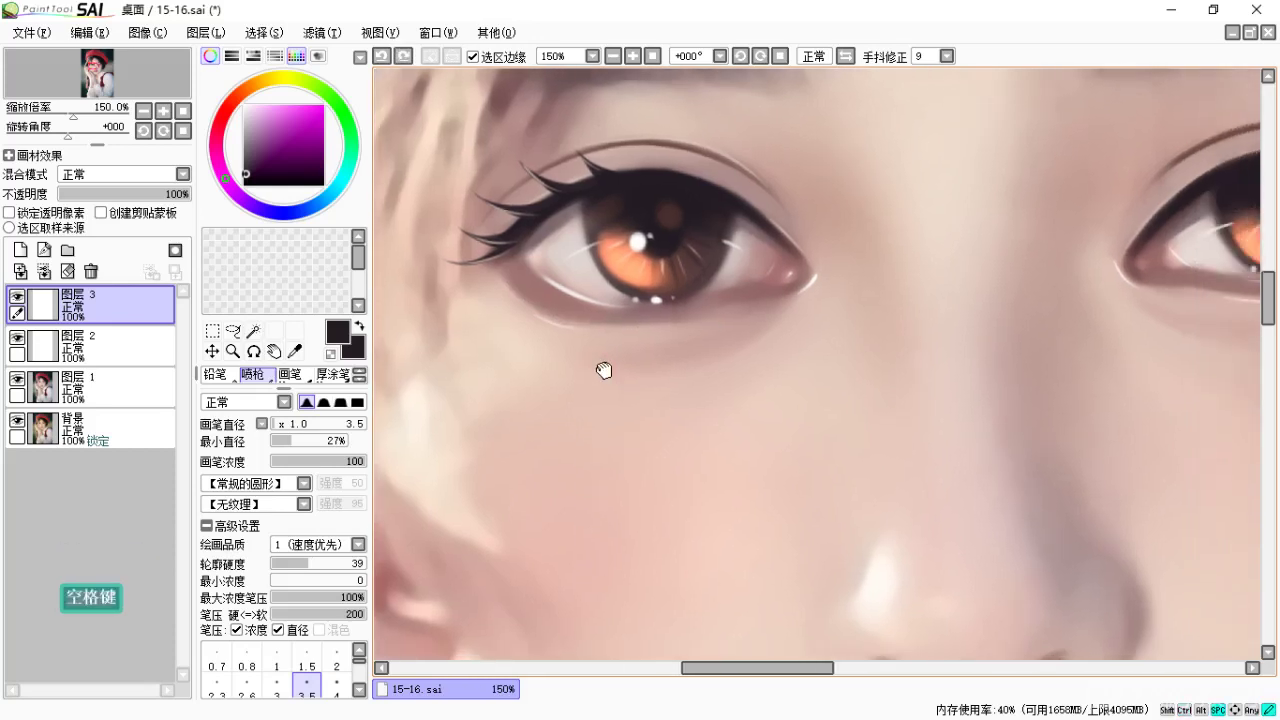
{"action": "mouse_move", "coordinate": [522, 296]}
{"action": "left_mouse_down"}
{"action": "mouse_move", "coordinate": [497, 311]}
{"action": "mouse_move", "coordinate": [508, 332]}
{"action": "left_mouse_up"}
{"action": "left_click_drag", "start_coordinate": [550, 320], "coordinate": [541, 350]}
{"action": "key", "text": "ctrl+z"}
{"action": "key", "text": "ctrl+z"}
{"action": "key", "text": "ctrl+z"}
{"action": "mouse_move", "coordinate": [537, 291]}
{"action": "left_mouse_down"}
{"action": "mouse_move", "coordinate": [514, 312]}
{"action": "mouse_move", "coordinate": [603, 330]}
{"action": "left_mouse_up"}
{"action": "key", "text": "ctrl+z"}
{"action": "key", "text": "ctrl+z"}
{"action": "key", "text": "ctrl+z"}
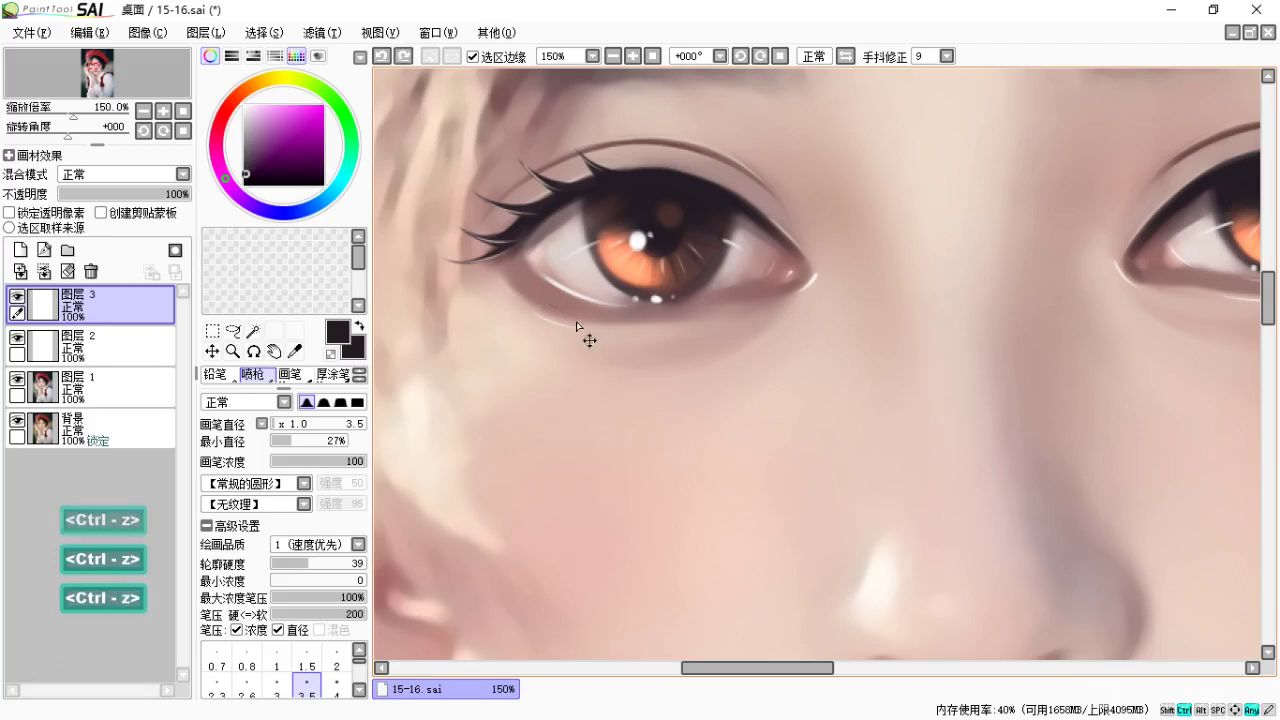
{"action": "left_click_drag", "start_coordinate": [514, 297], "coordinate": [468, 318]}
{"action": "key", "text": "space"}
{"action": "left_click_drag", "start_coordinate": [600, 380], "coordinate": [588, 378]}
{"action": "key", "text": "ctrl+z"}
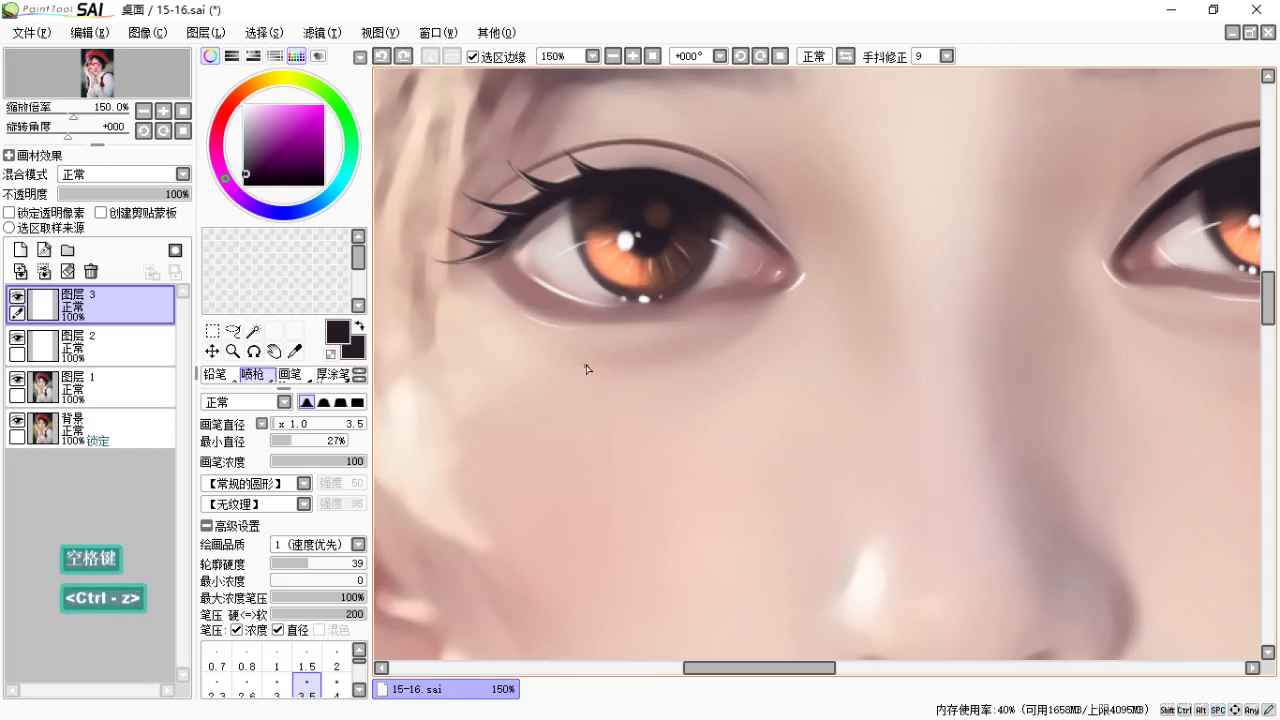
Airbrush short, curved dark lower lashes along the left-hand eye's outer lower lid at size 3.5.
{"action": "left_click_drag", "start_coordinate": [510, 284], "coordinate": [485, 309]}
{"action": "key", "text": "ctrl+z"}
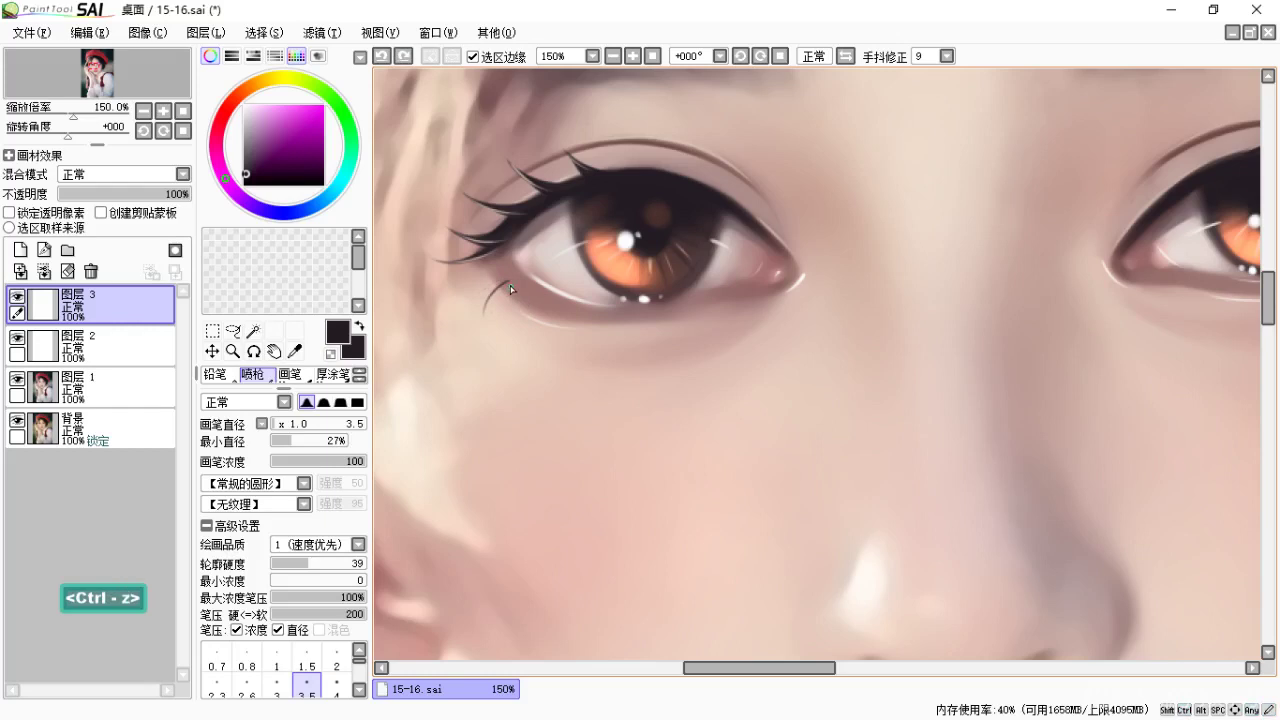
{"action": "key", "text": "space"}
{"action": "left_click_drag", "start_coordinate": [539, 306], "coordinate": [527, 306]}
{"action": "mouse_move", "coordinate": [526, 298]}
{"action": "left_mouse_down"}
{"action": "mouse_move", "coordinate": [491, 316]}
{"action": "mouse_move", "coordinate": [546, 329]}
{"action": "mouse_move", "coordinate": [552, 310]}
{"action": "left_mouse_up"}
{"action": "key", "text": "space"}
{"action": "key", "text": "space"}
{"action": "left_click_drag", "start_coordinate": [558, 302], "coordinate": [550, 328]}
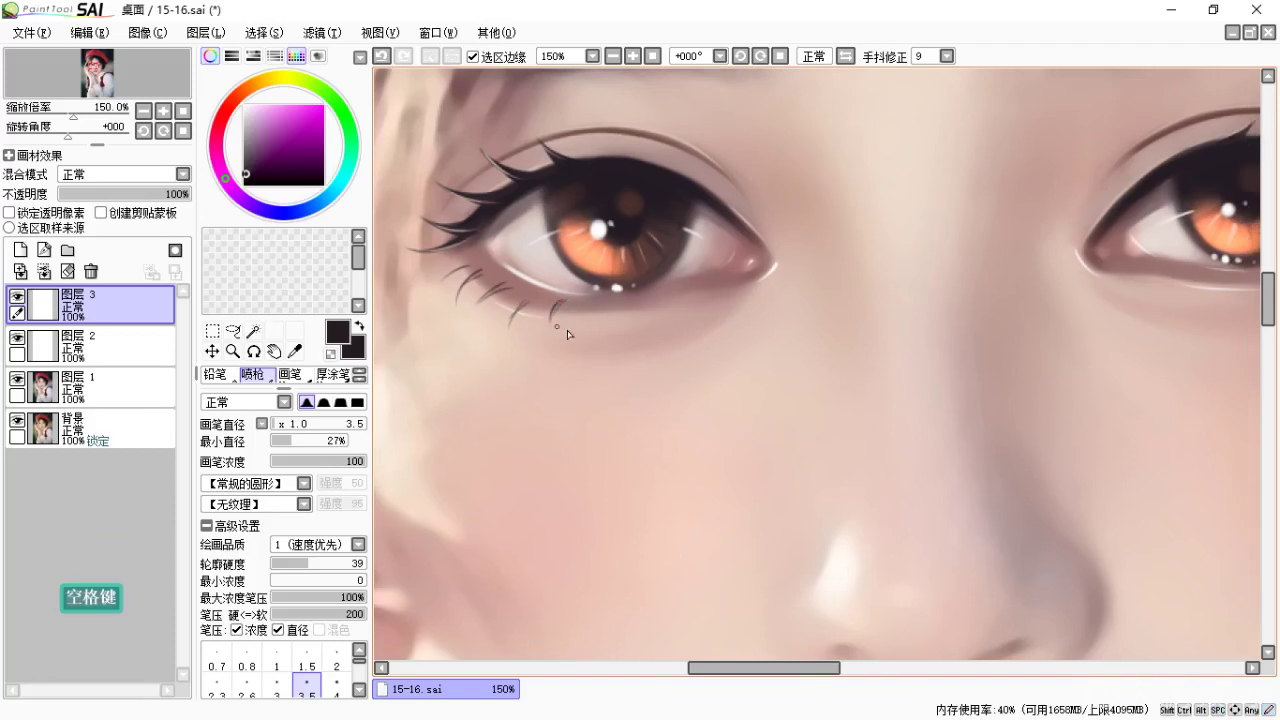
Undo the left-hand eye's innermost lower lash and repaint it as a shorter, finer stroke.
{"action": "key", "text": "space"}
{"action": "key", "text": "ctrl+z"}
{"action": "key", "text": "space"}
{"action": "mouse_move", "coordinate": [568, 329]}
{"action": "left_mouse_down"}
{"action": "mouse_move", "coordinate": [552, 333]}
{"action": "mouse_move", "coordinate": [657, 298]}
{"action": "left_mouse_up"}
{"action": "key", "text": "space"}
{"action": "left_click_drag", "start_coordinate": [678, 357], "coordinate": [701, 352]}
{"action": "key", "text": "ctrl+z"}
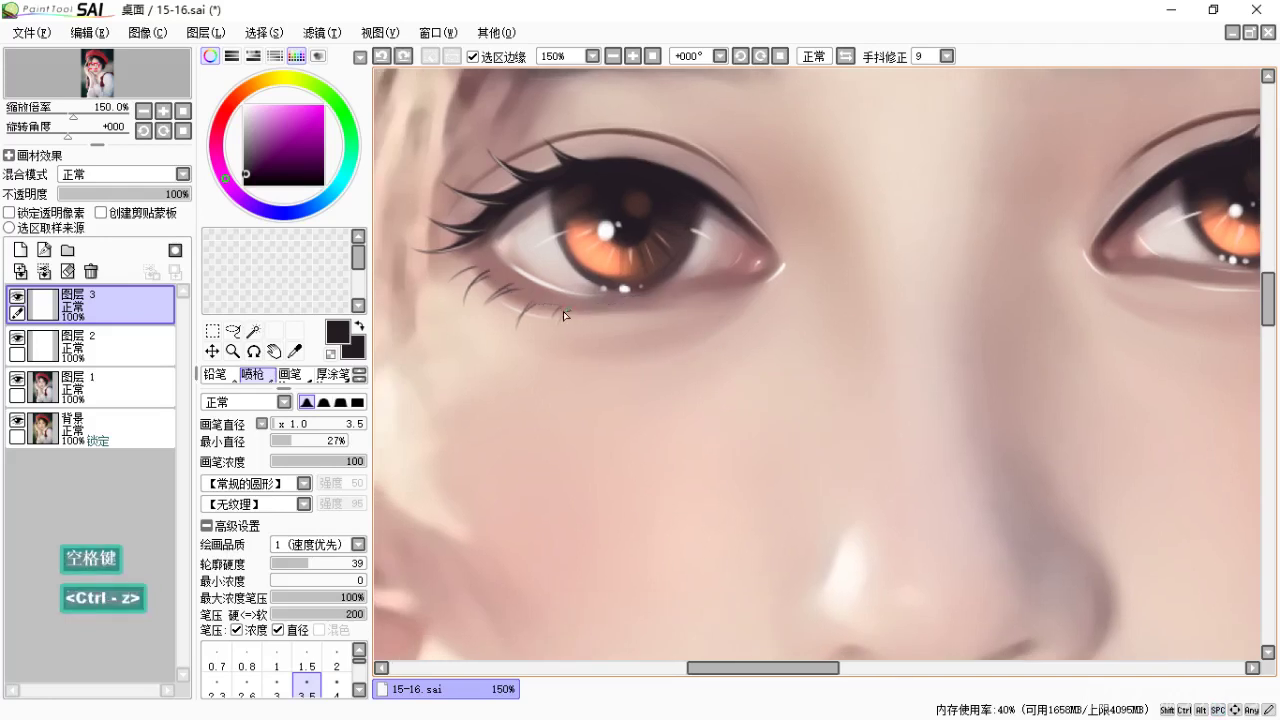
Airbrush thin, curved dark lower lashes near the right-hand eye's outer corner.
{"action": "key", "text": "space"}
{"action": "left_click_drag", "start_coordinate": [611, 323], "coordinate": [513, 316]}
{"action": "mouse_move", "coordinate": [1101, 274]}
{"action": "left_mouse_down"}
{"action": "mouse_move", "coordinate": [948, 282]}
{"action": "mouse_move", "coordinate": [1034, 271]}
{"action": "mouse_move", "coordinate": [1063, 294]}
{"action": "mouse_move", "coordinate": [1046, 270]}
{"action": "mouse_move", "coordinate": [1070, 287]}
{"action": "mouse_move", "coordinate": [1047, 295]}
{"action": "left_mouse_up"}
{"action": "key", "text": "ctrl+z"}
{"action": "key", "text": "space"}
{"action": "key", "text": "space"}
{"action": "key", "text": "space"}
{"action": "key", "text": "space"}
{"action": "left_click_drag", "start_coordinate": [1008, 359], "coordinate": [1066, 334]}
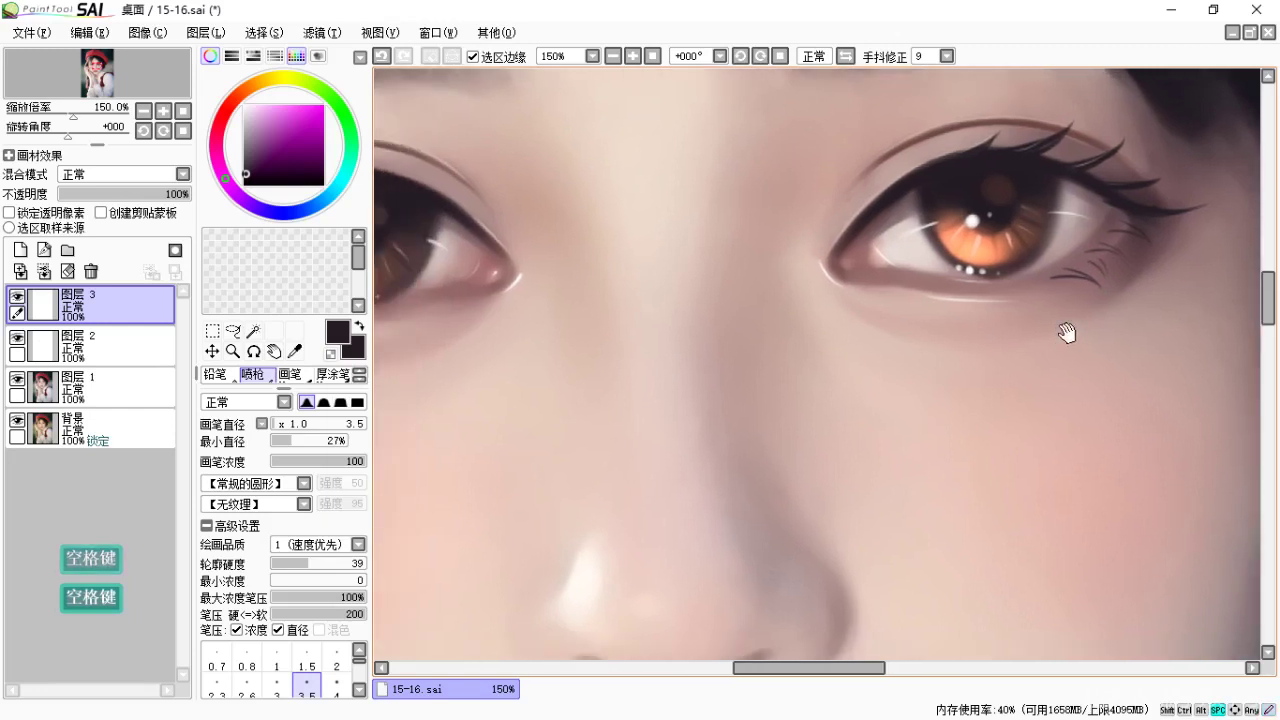
Undo the last lower-lash strokes on the right-hand eye and repaint the lashes on the inner side of the group.
{"action": "key", "text": "ctrl+z"}
{"action": "key", "text": "space"}
{"action": "key", "text": "ctrl+z"}
{"action": "mouse_move", "coordinate": [1080, 290]}
{"action": "left_mouse_down"}
{"action": "mouse_move", "coordinate": [1068, 308]}
{"action": "mouse_move", "coordinate": [1086, 298]}
{"action": "left_mouse_up"}
{"action": "key", "text": "space"}
{"action": "left_click_drag", "start_coordinate": [1020, 346], "coordinate": [1149, 330]}
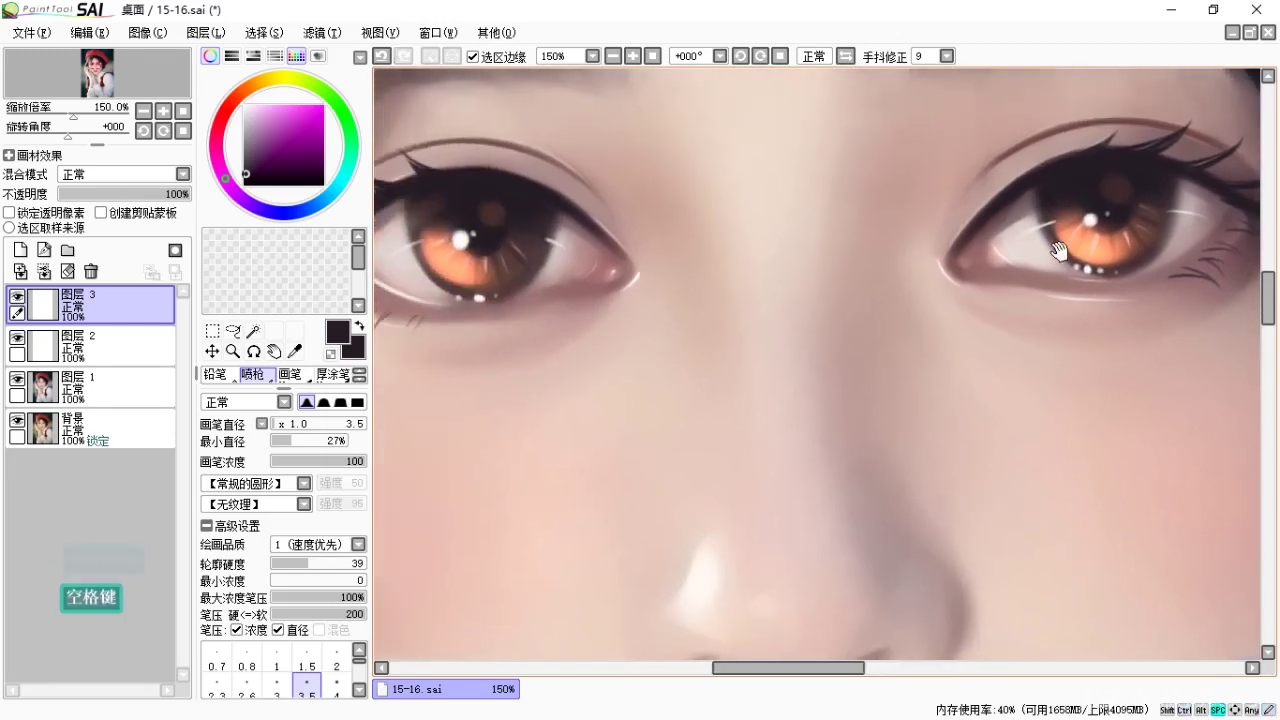
Soften the left-hand eye's lower lashes with the blending brush at size 20.
{"action": "key", "text": "ctrl+minus"}
{"action": "key", "text": "space"}
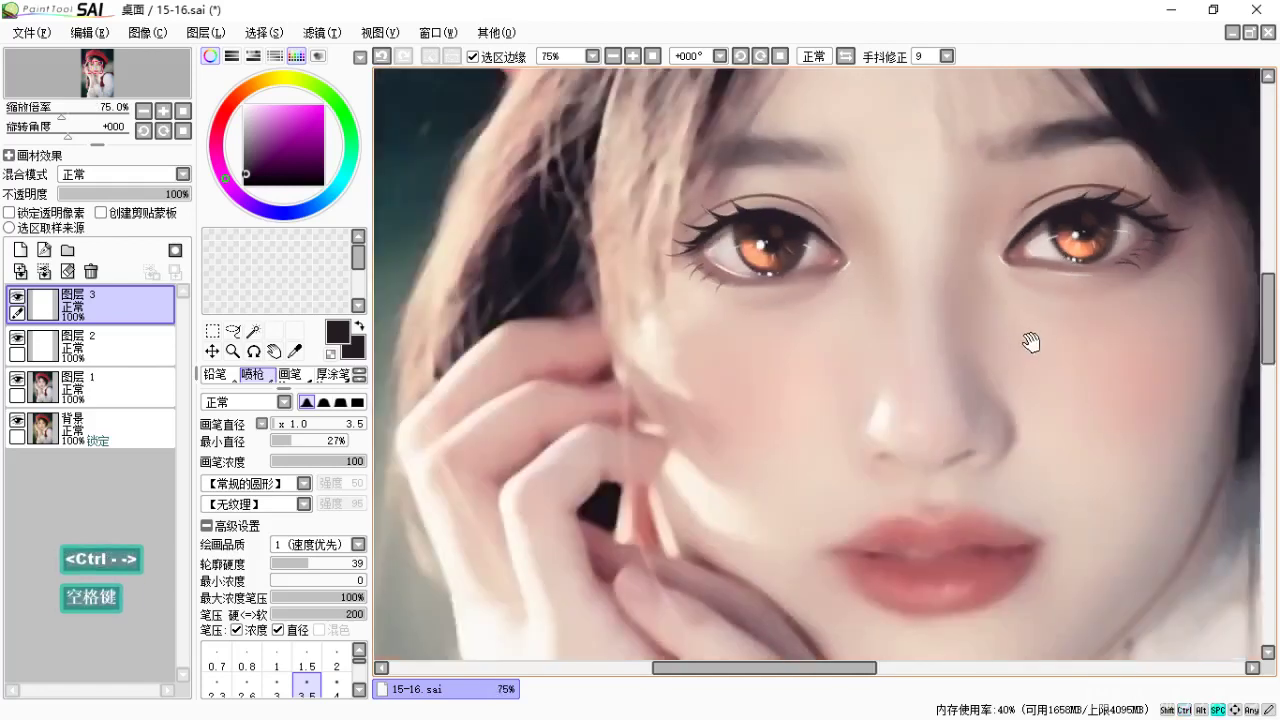
{"action": "left_click_drag", "start_coordinate": [1035, 352], "coordinate": [999, 369]}
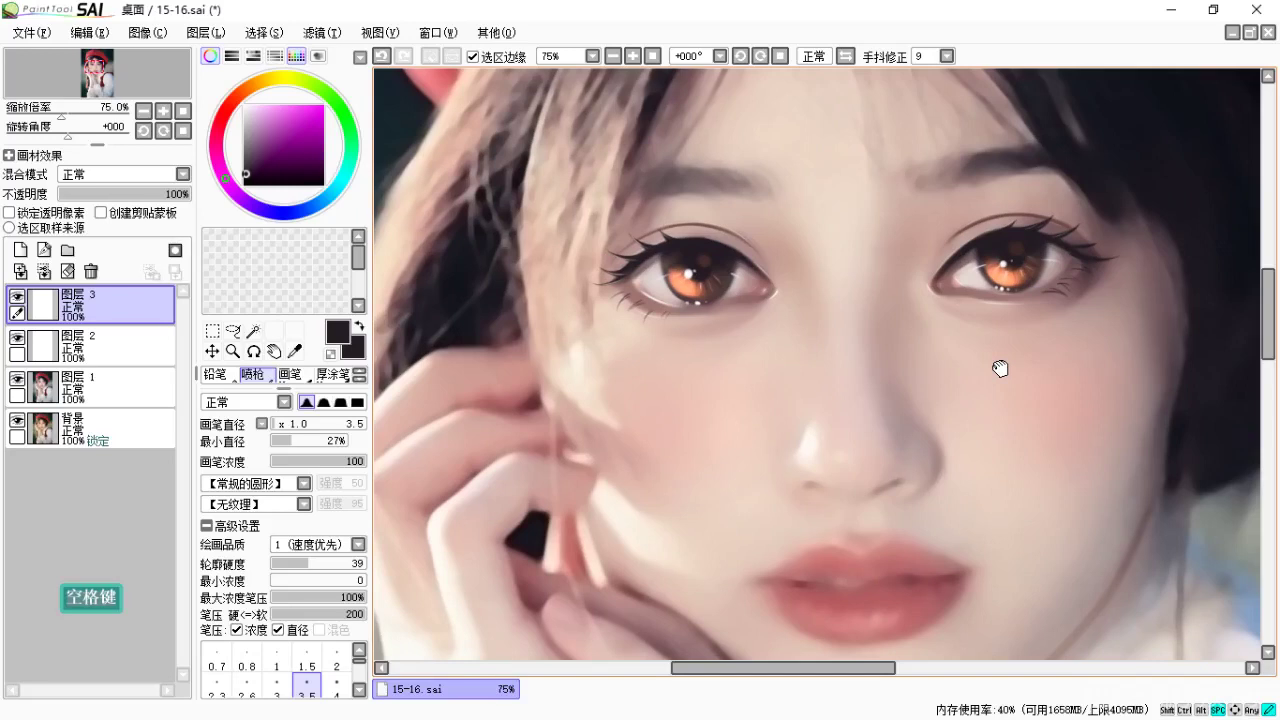
{"action": "key", "text": "c"}
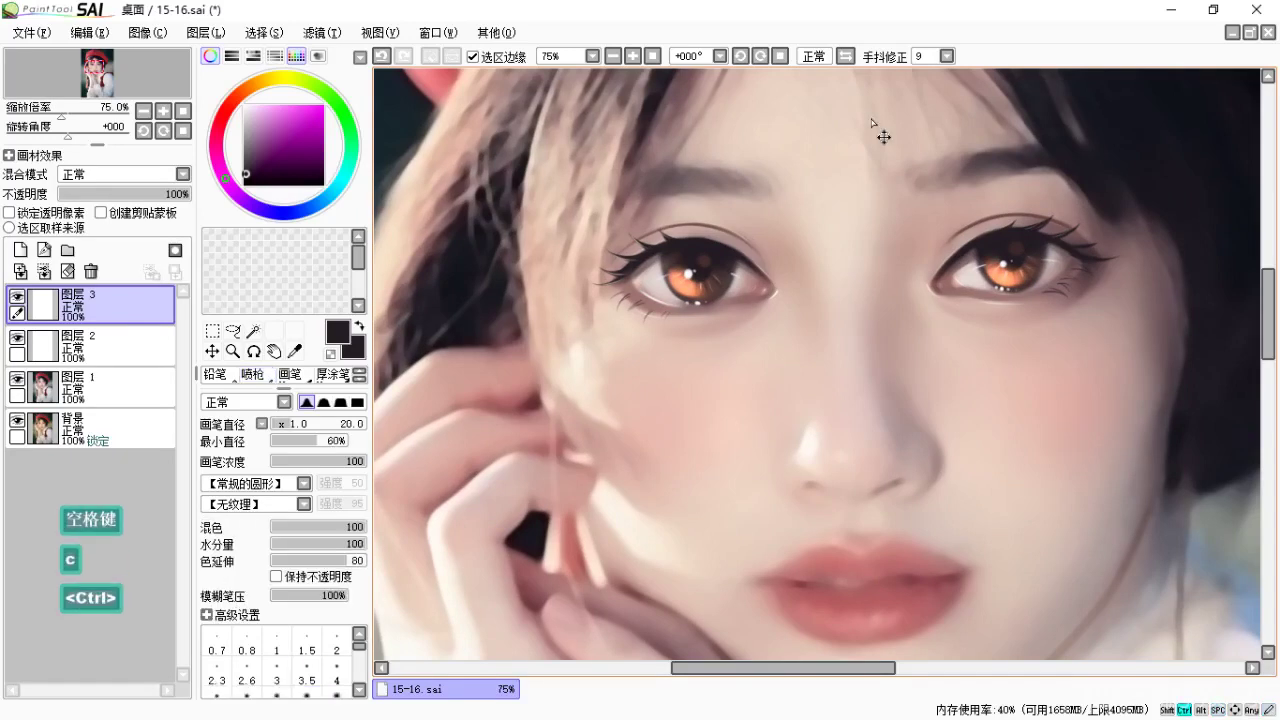
{"action": "key", "text": "ctrl+equal"}
{"action": "key", "text": "ctrl+equal"}
{"action": "key", "text": "ctrl+equal"}
{"action": "key", "text": "space"}
{"action": "mouse_move", "coordinate": [620, 256]}
{"action": "left_mouse_down"}
{"action": "mouse_move", "coordinate": [911, 71]}
{"action": "mouse_move", "coordinate": [972, 12]}
{"action": "left_mouse_up"}
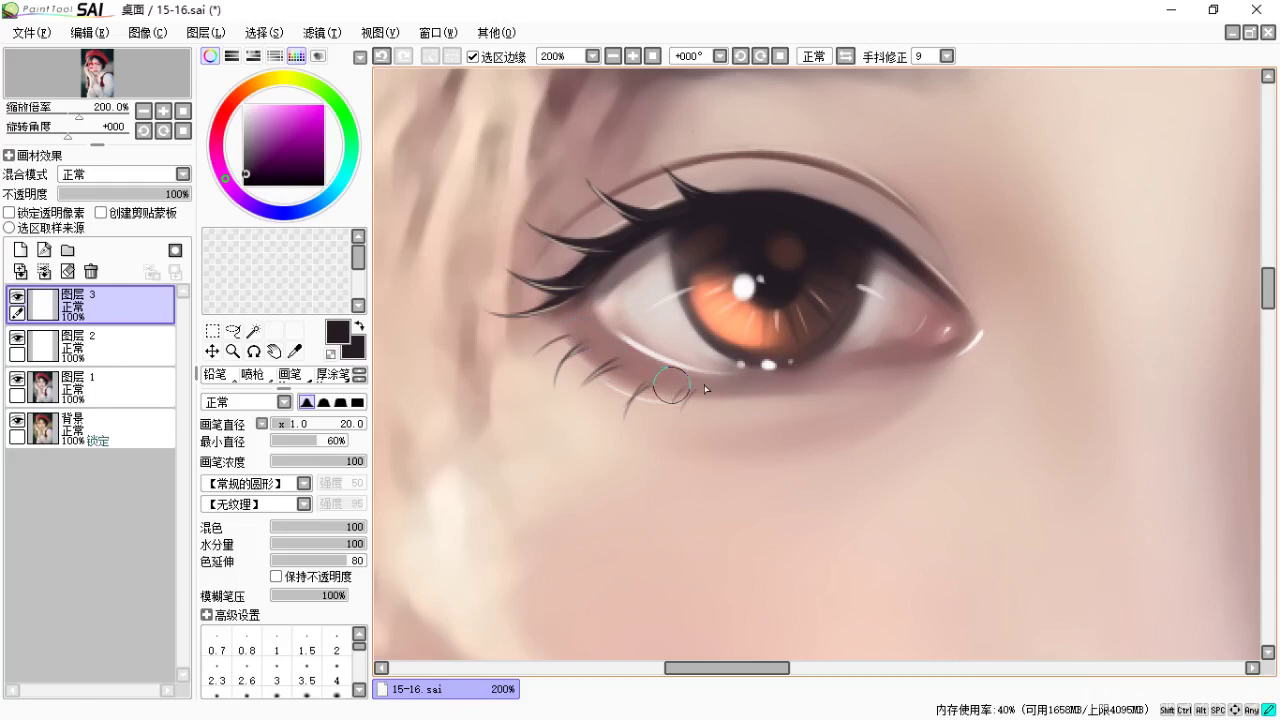
Blend the right-hand eye's lower lashes softly into the lid.
{"action": "key", "text": "space"}
{"action": "left_click_drag", "start_coordinate": [806, 358], "coordinate": [518, 312]}
{"action": "left_click_drag", "start_coordinate": [959, 305], "coordinate": [626, 280]}
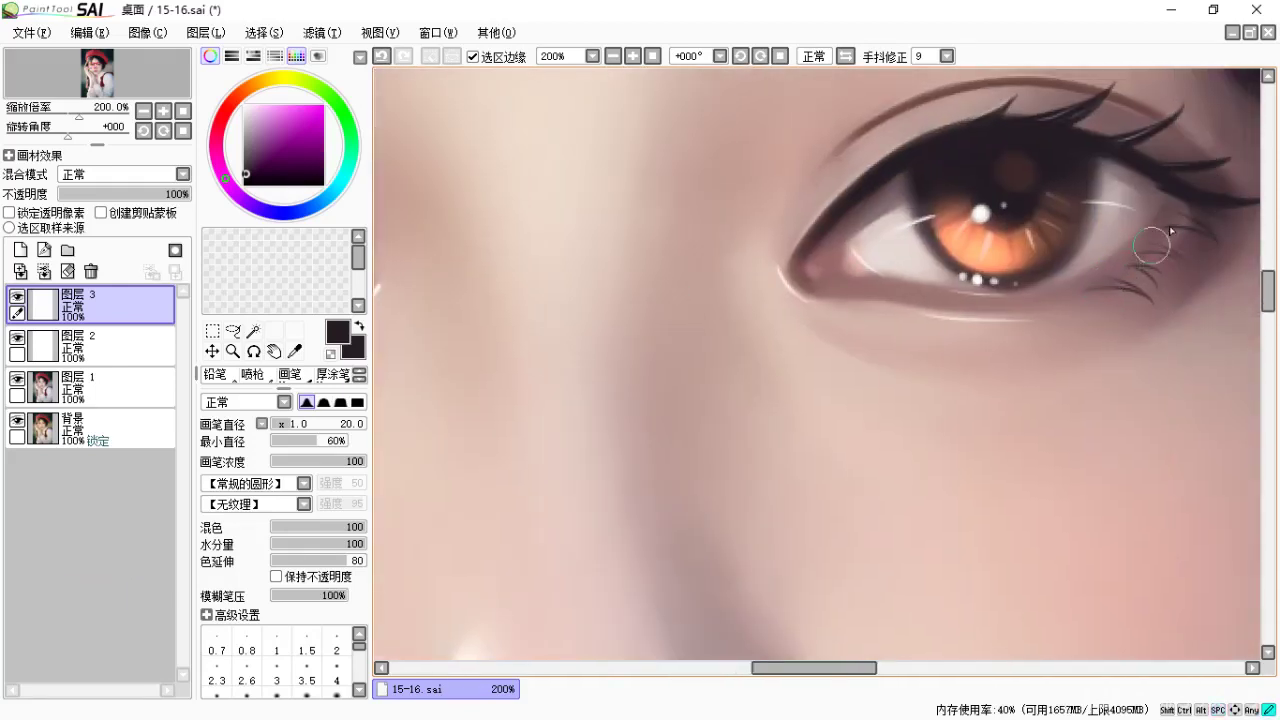
{"action": "left_click_drag", "start_coordinate": [1161, 261], "coordinate": [1104, 271]}
{"action": "key", "text": "space"}
{"action": "left_click_drag", "start_coordinate": [1096, 317], "coordinate": [1130, 337]}
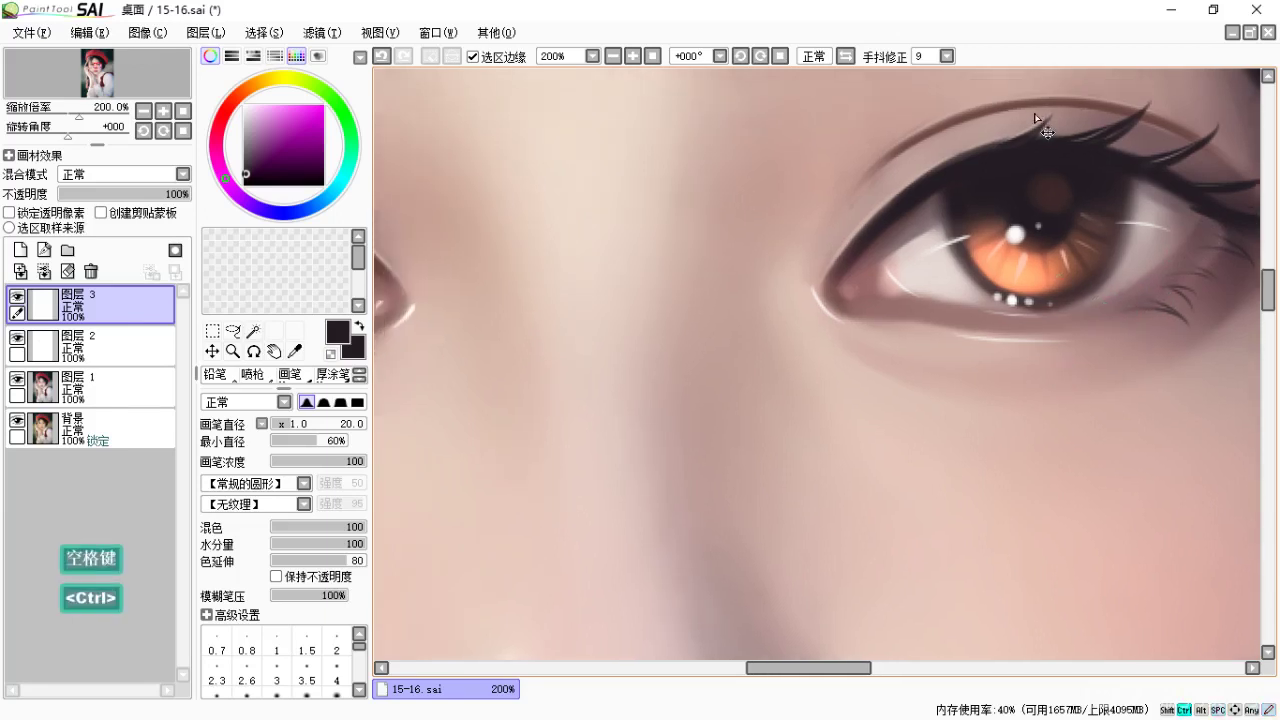
Examine the new highlights and lower lashes of both eyes against the whole face from a distance.
{"action": "key", "text": "ctrl+minus"}
{"action": "key", "text": "ctrl+minus"}
{"action": "key", "text": "ctrl+minus"}
{"action": "left_click_drag", "start_coordinate": [841, 270], "coordinate": [877, 354]}
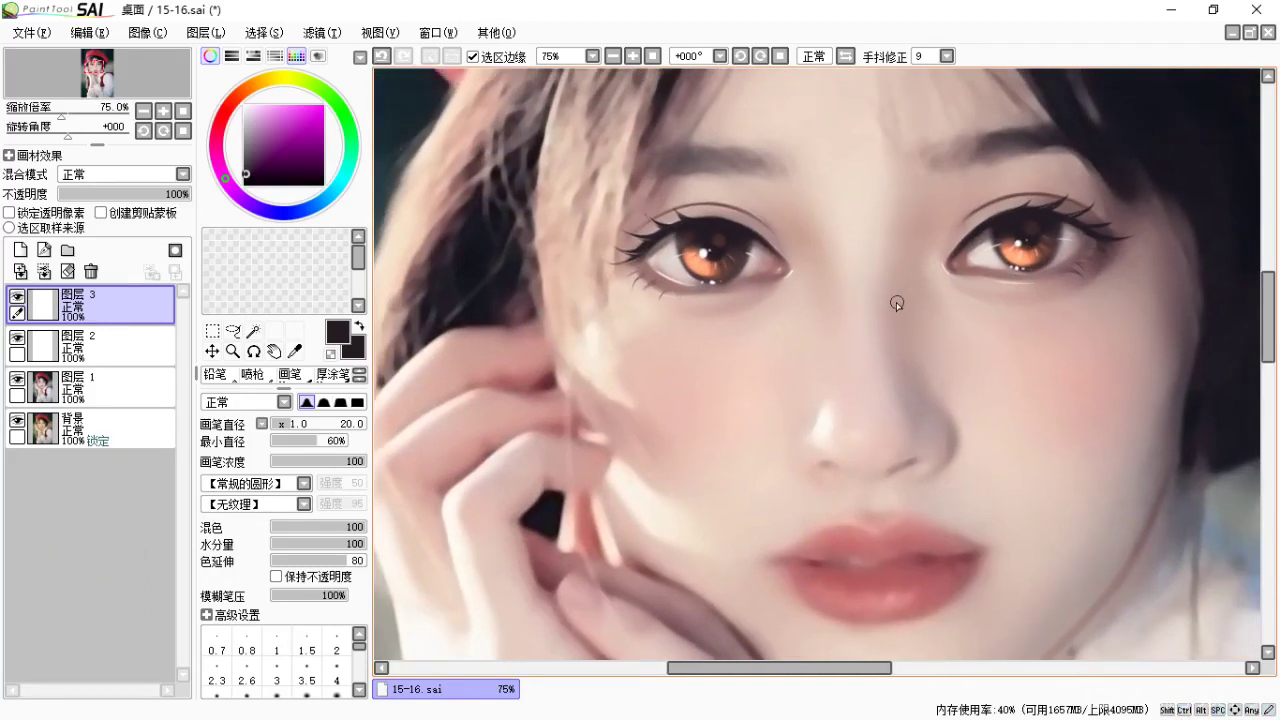
{"action": "left_click_drag", "start_coordinate": [786, 336], "coordinate": [764, 334]}
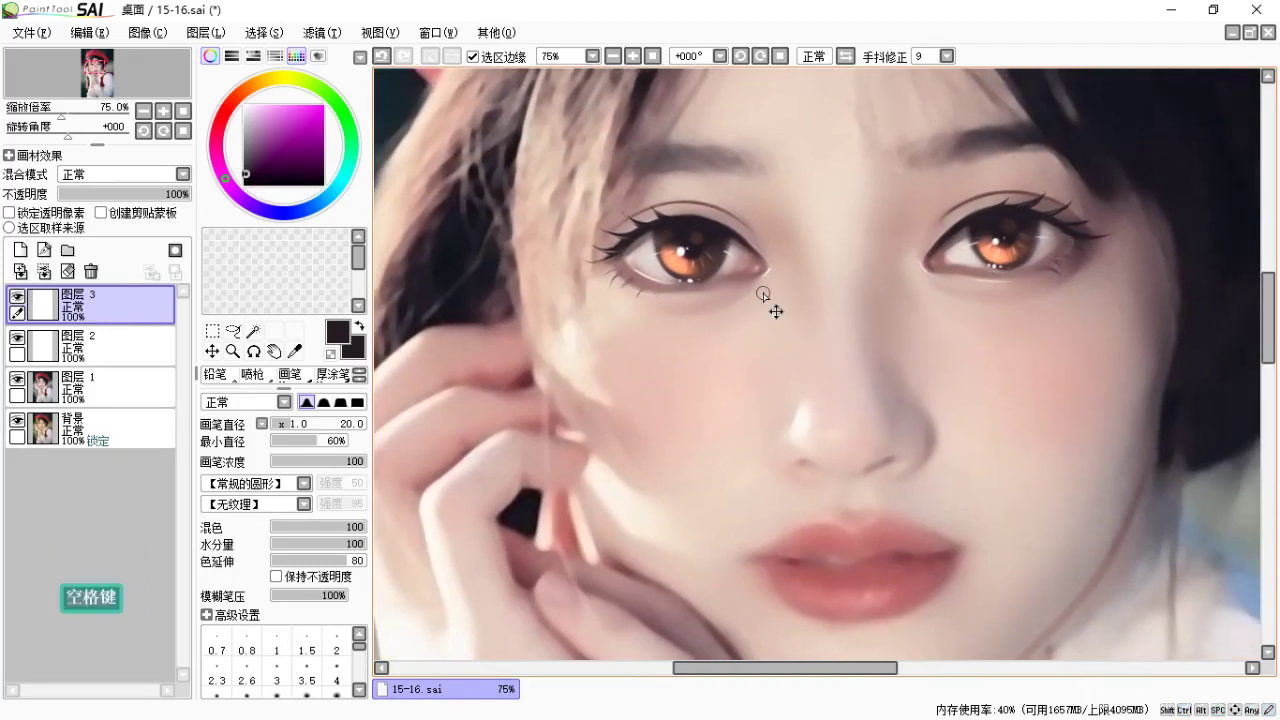
{"action": "key", "text": "ctrl+minus"}
{"action": "key", "text": "ctrl+minus"}
{"action": "key", "text": "ctrl"}
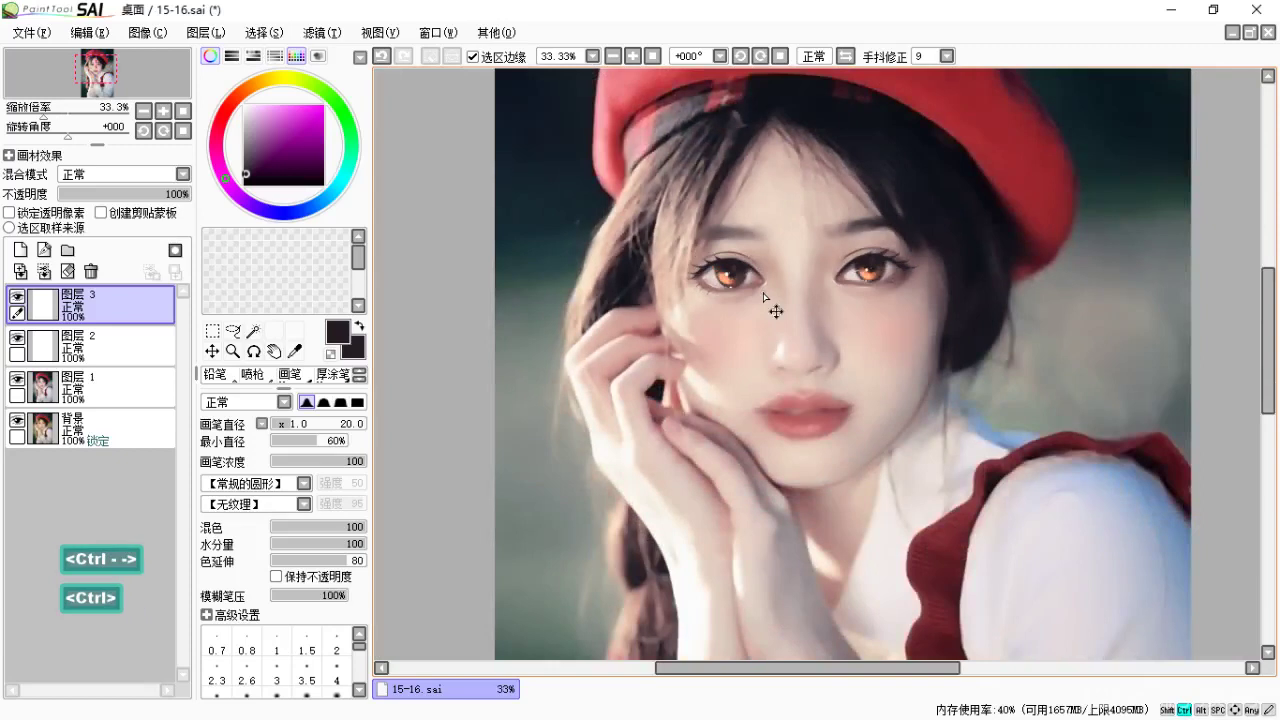
{"action": "key", "text": "ctrl+equal"}
{"action": "key", "text": "ctrl+equal"}
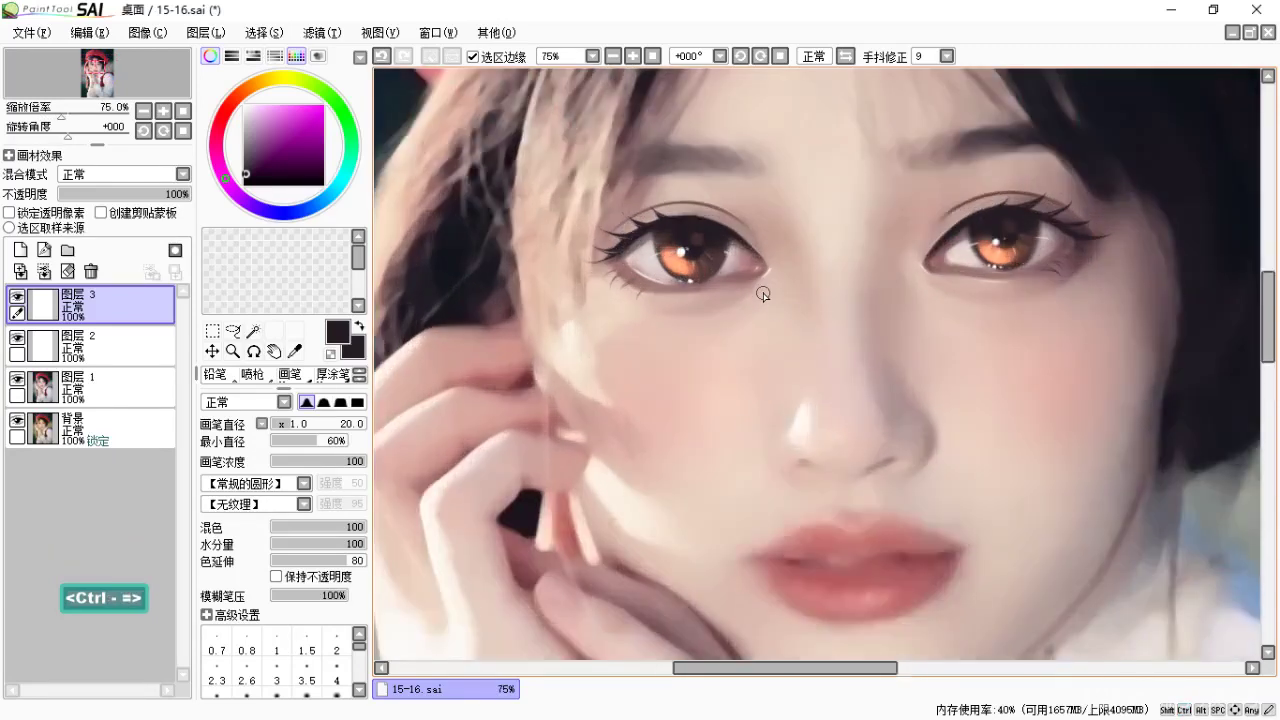
{"action": "key", "text": "space"}
{"action": "left_click_drag", "start_coordinate": [723, 346], "coordinate": [756, 394]}
Make layer 图层 1 active, and compare the retouching by hiding and reshowing layers 图层 1 and 图层 2.
{"action": "left_click", "coordinate": [108, 392]}
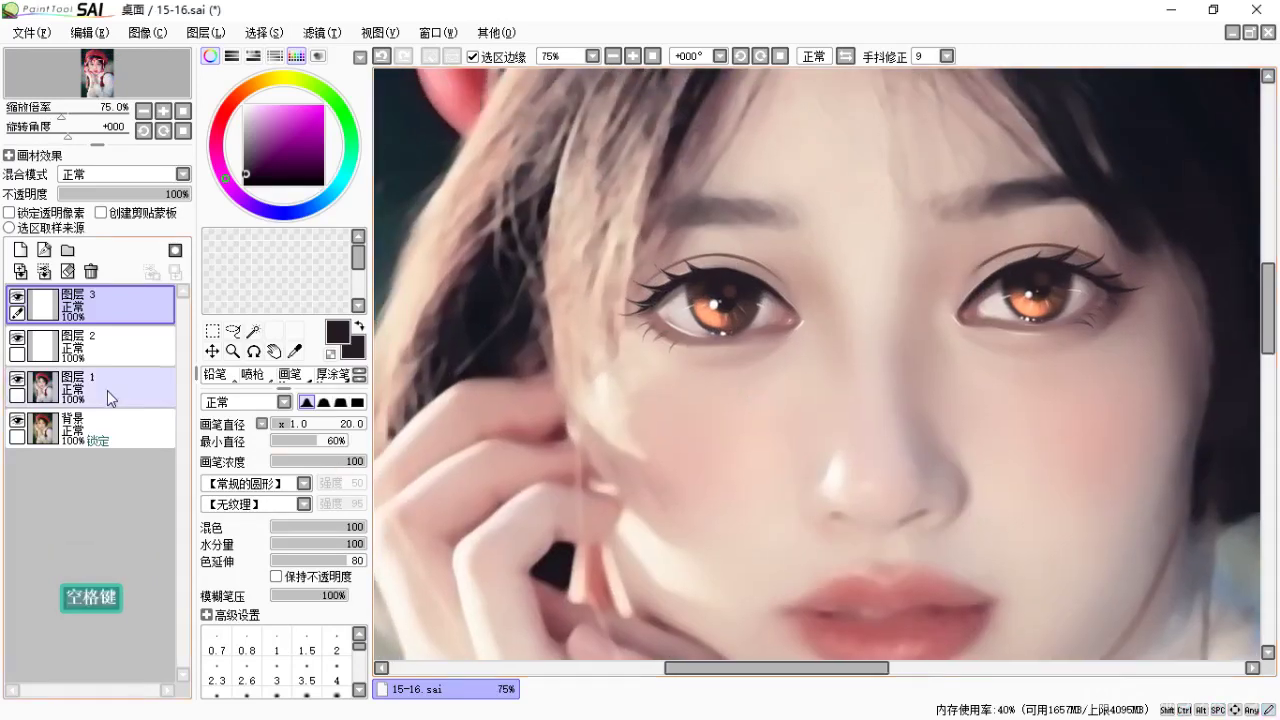
{"action": "left_click", "coordinate": [17, 380]}
{"action": "left_click", "coordinate": [17, 380]}
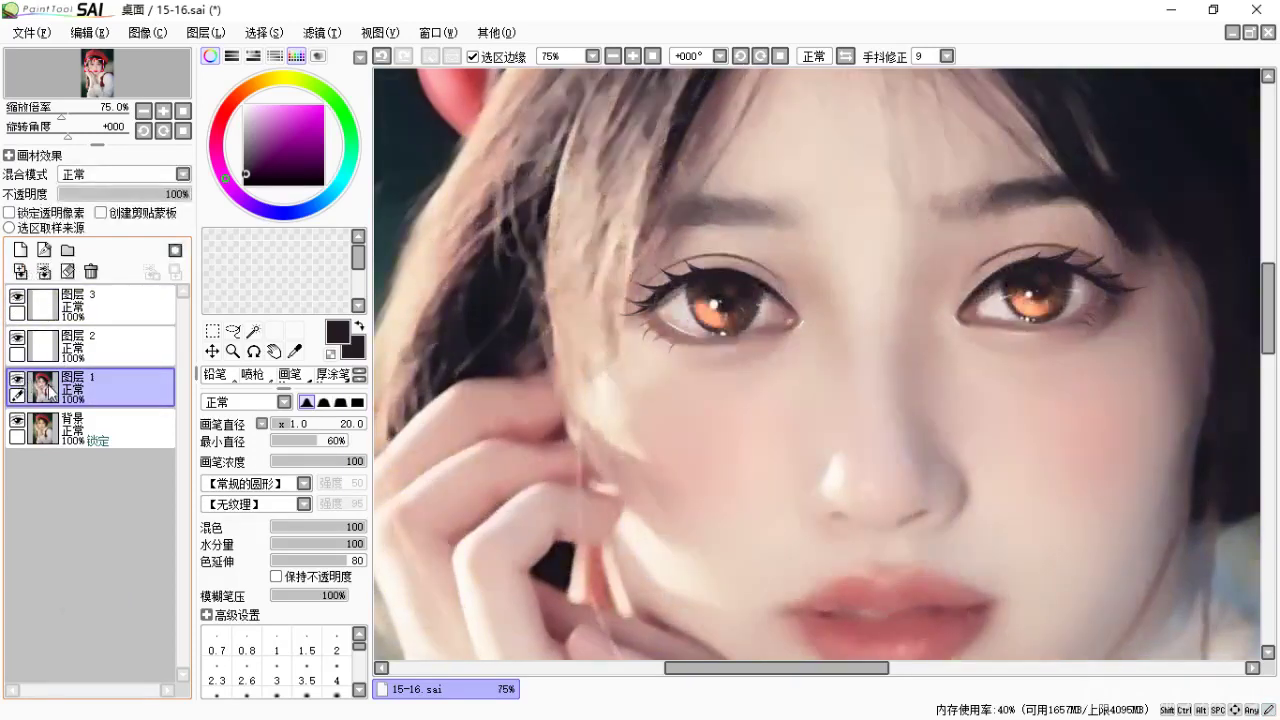
{"action": "left_click", "coordinate": [17, 340]}
{"action": "left_click", "coordinate": [17, 340]}
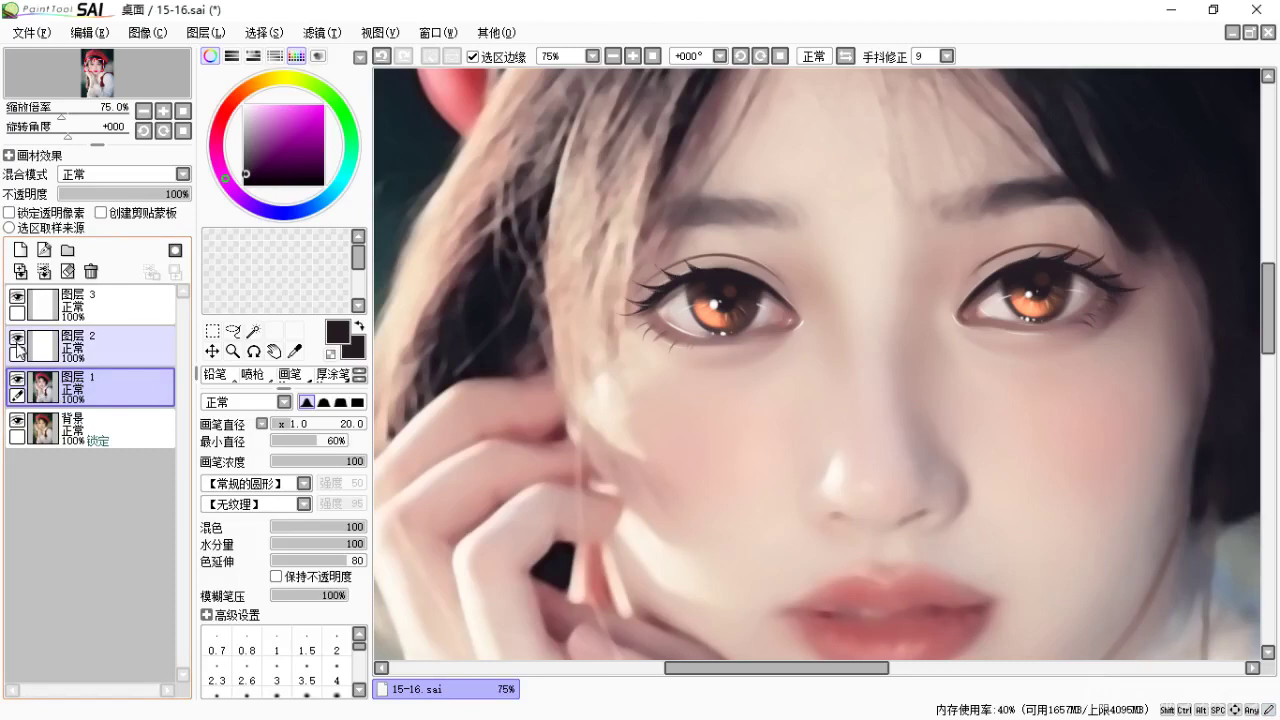
Add a new layer directly above 图层 1 and sample a soft red from the lips.
{"action": "left_click", "coordinate": [18, 340]}
{"action": "left_click", "coordinate": [18, 340]}
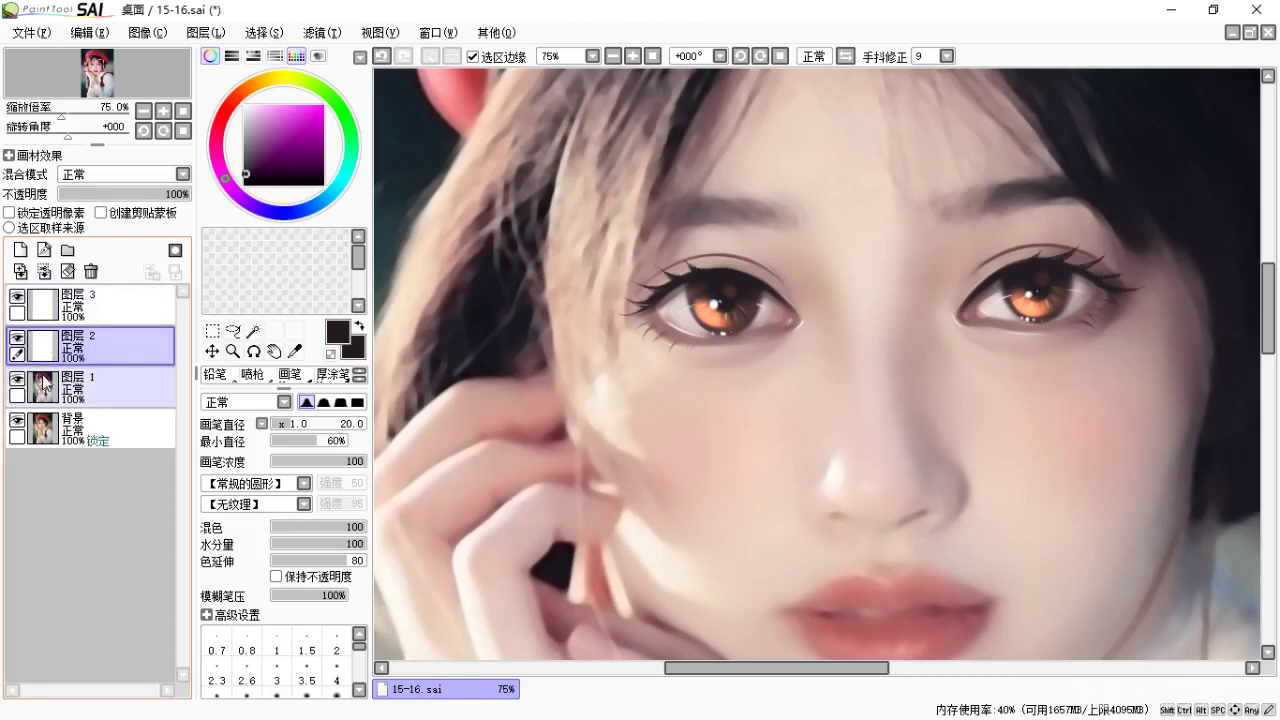
{"action": "left_click", "coordinate": [20, 249]}
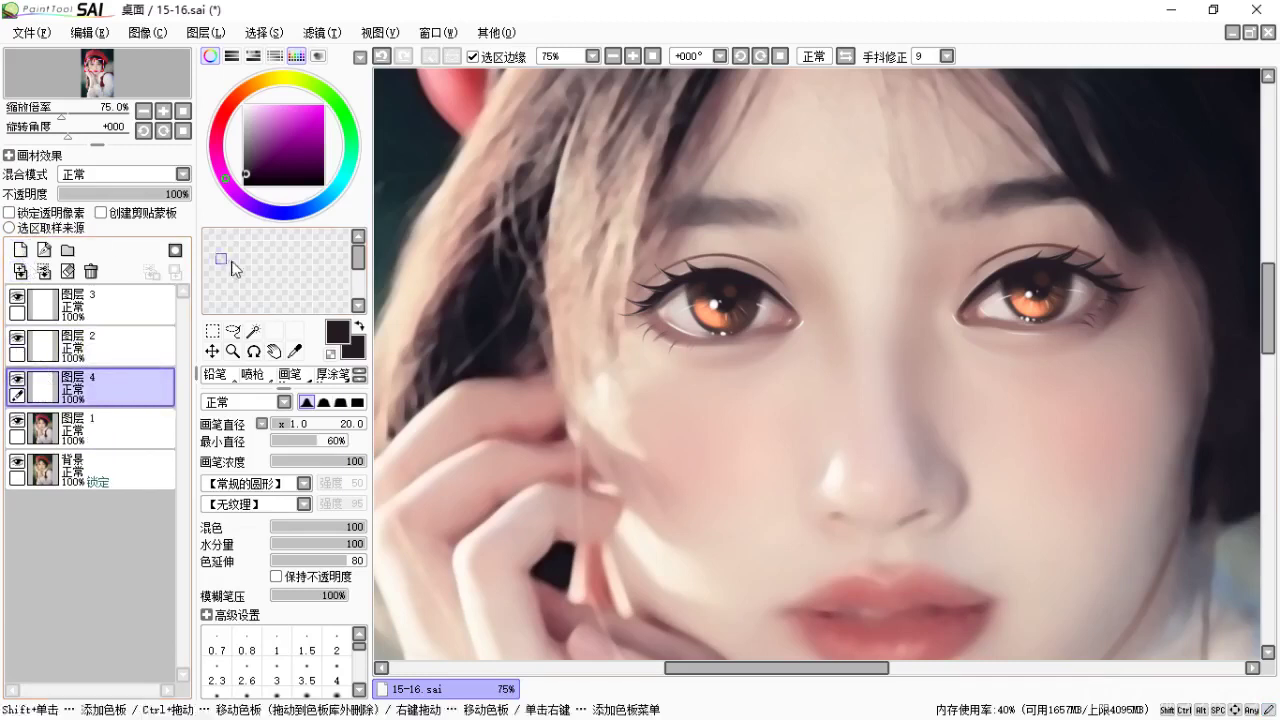
{"action": "key", "text": "alt"}
{"action": "left_click", "coordinate": [699, 446], "text": "alt"}
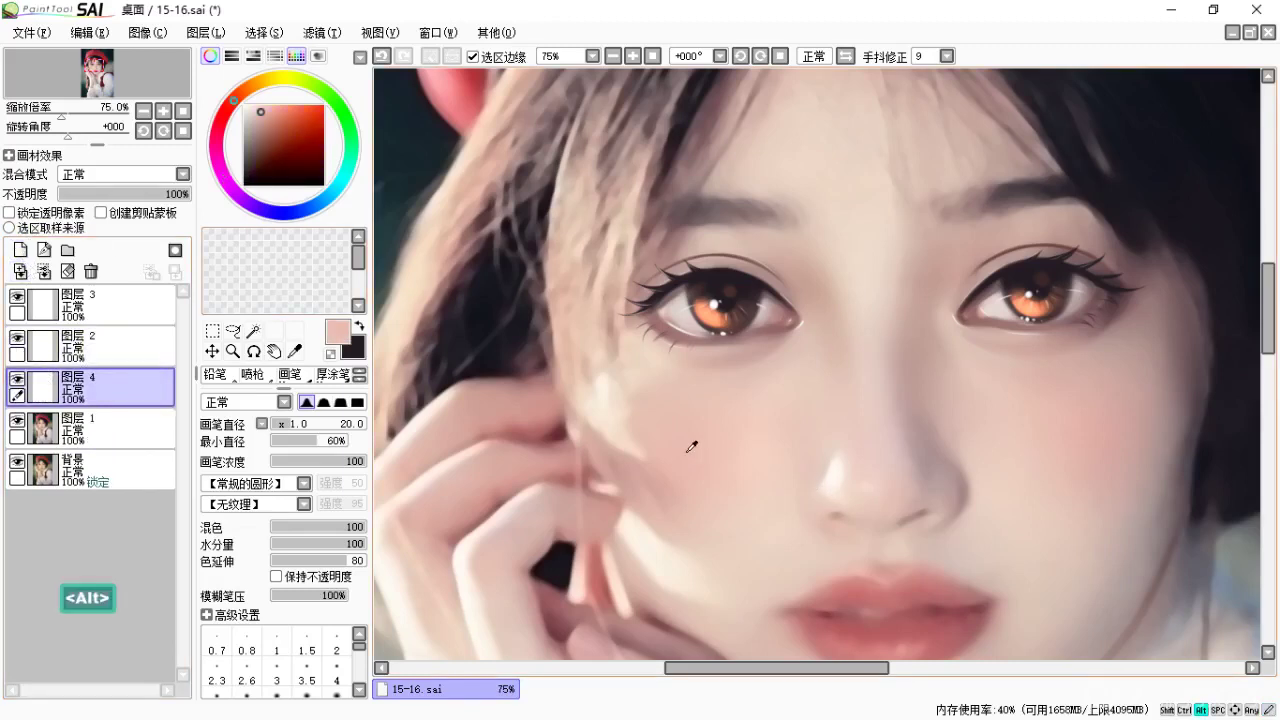
{"action": "left_click", "coordinate": [857, 587], "text": "alt"}
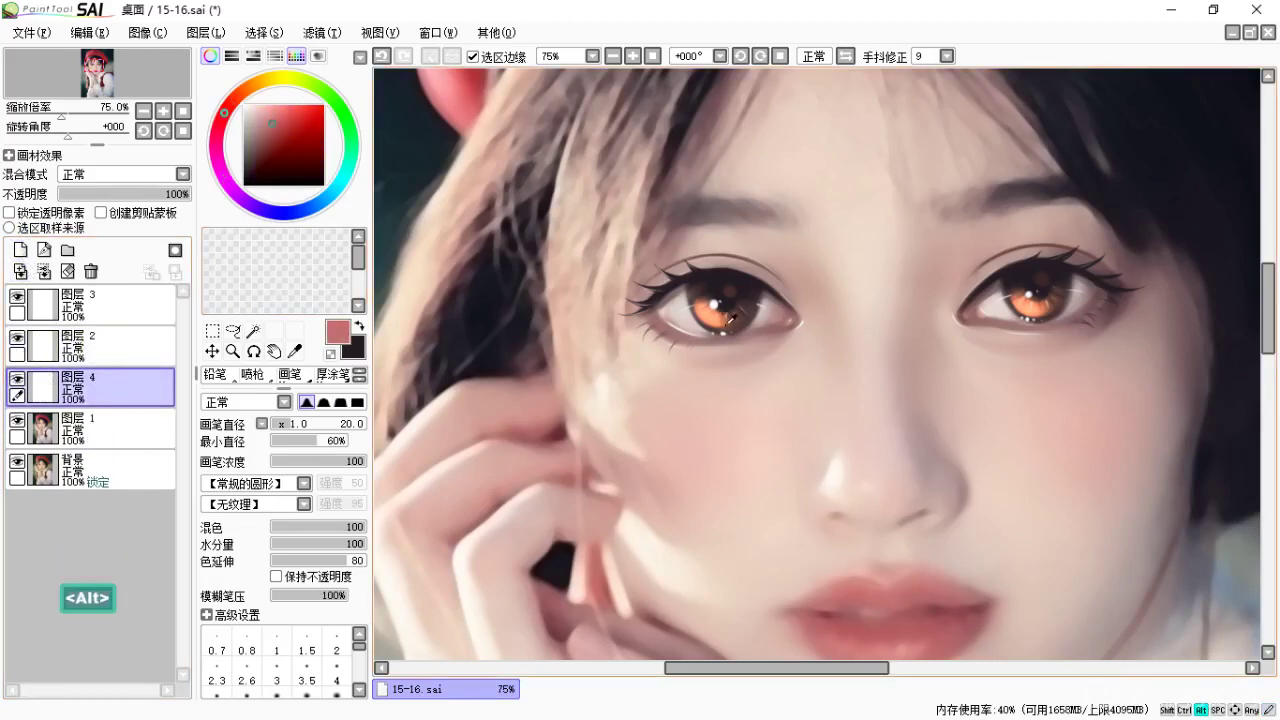
{"action": "left_click", "coordinate": [718, 316], "text": "alt"}
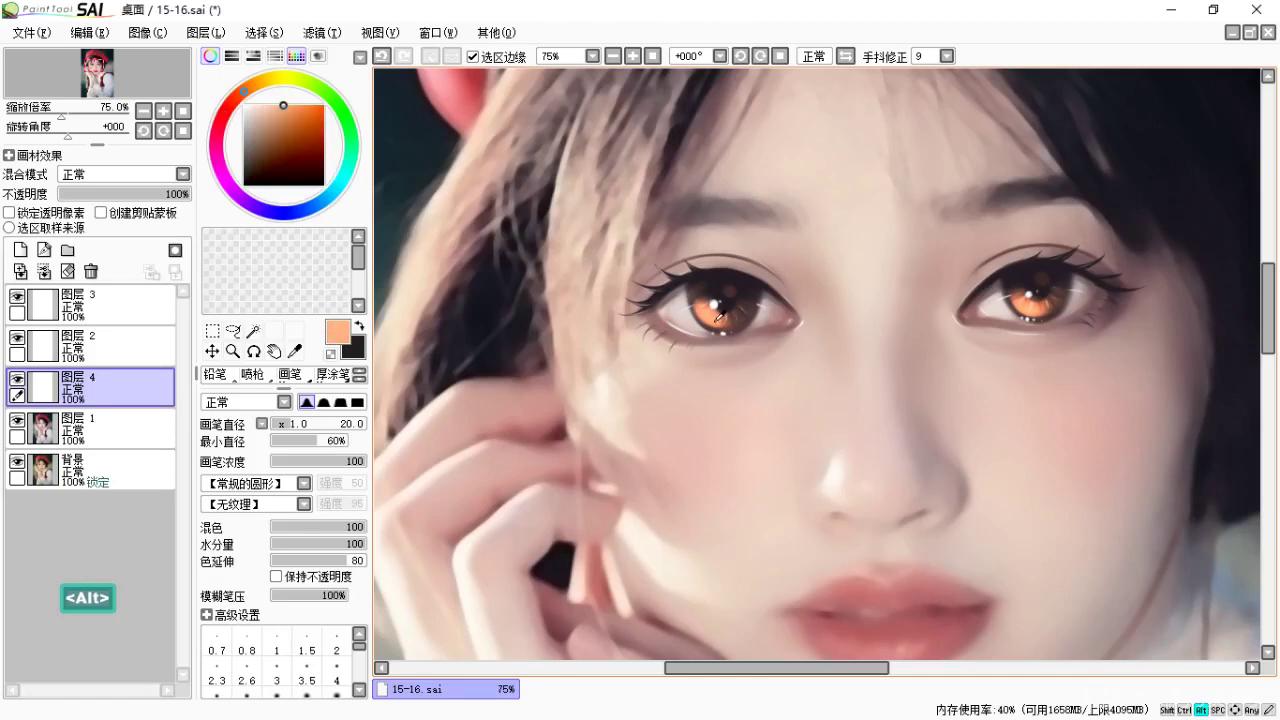
{"action": "left_click", "coordinate": [847, 607], "text": "alt"}
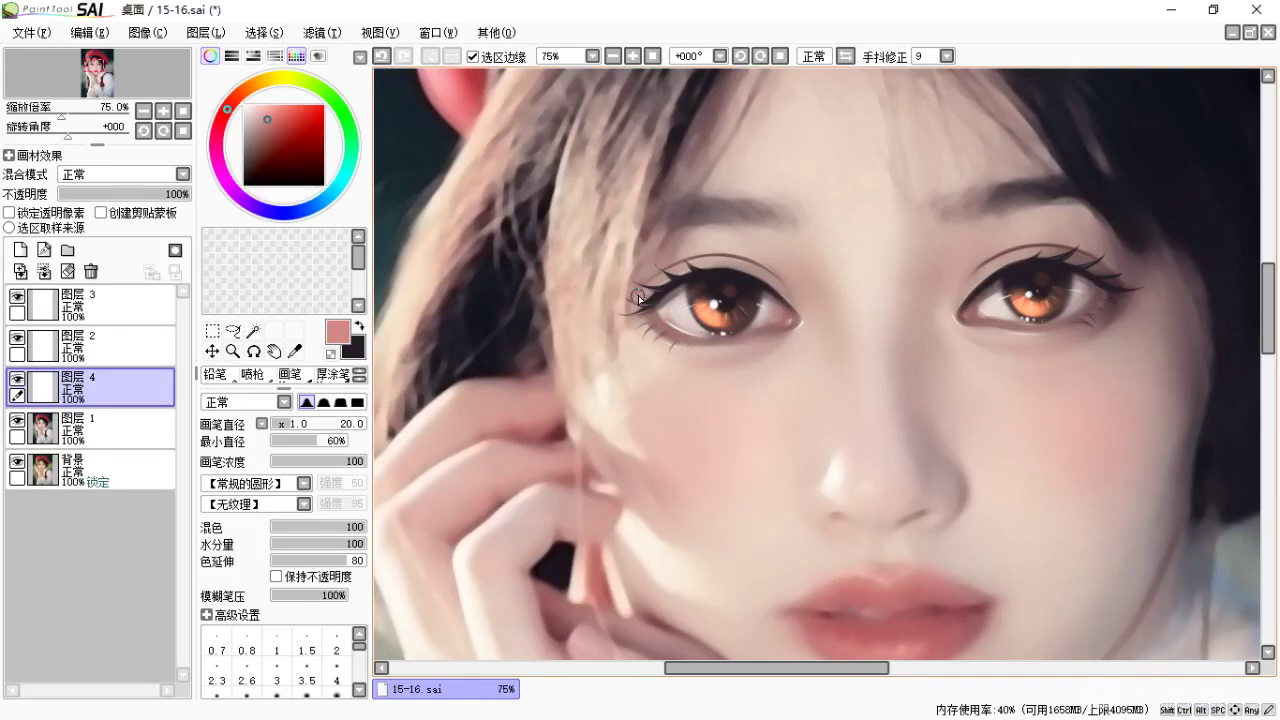
Enlarge the airbrush to size 35 and try the lip colour near the left-hand eye, undoing the strokes.
{"action": "key", "text": "b"}
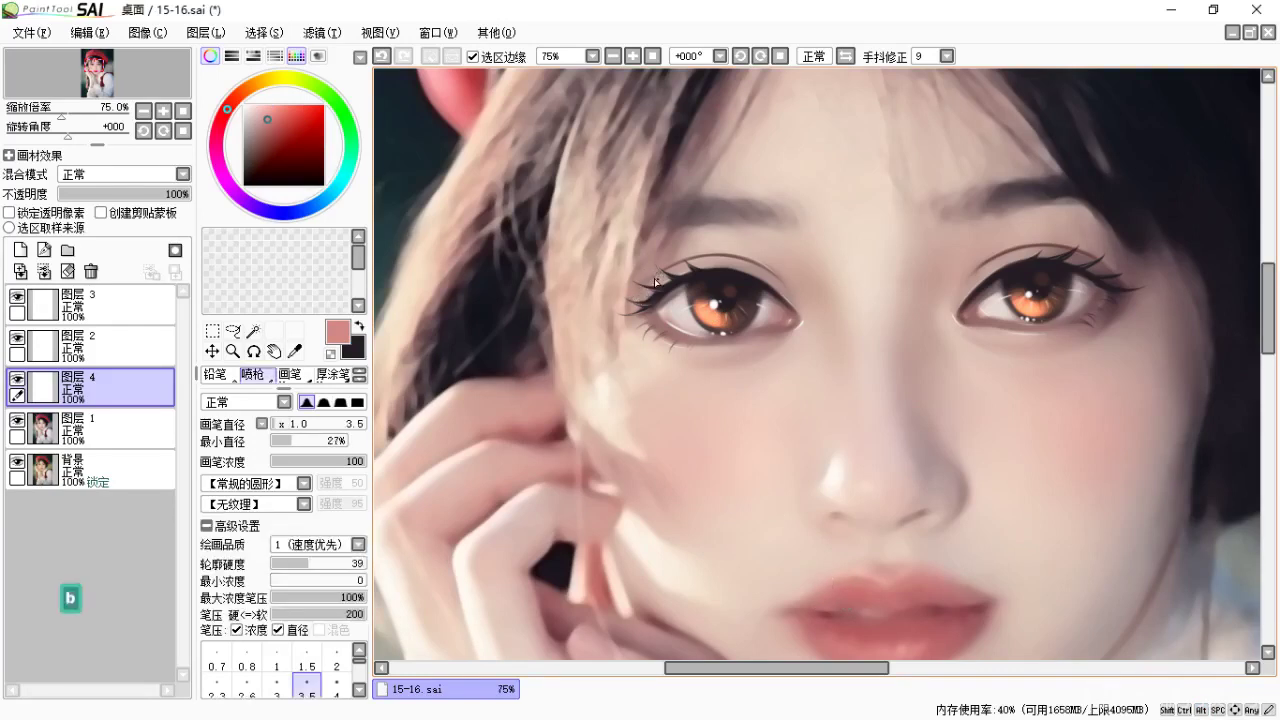
{"action": "key", "text": "ctrl+z"}
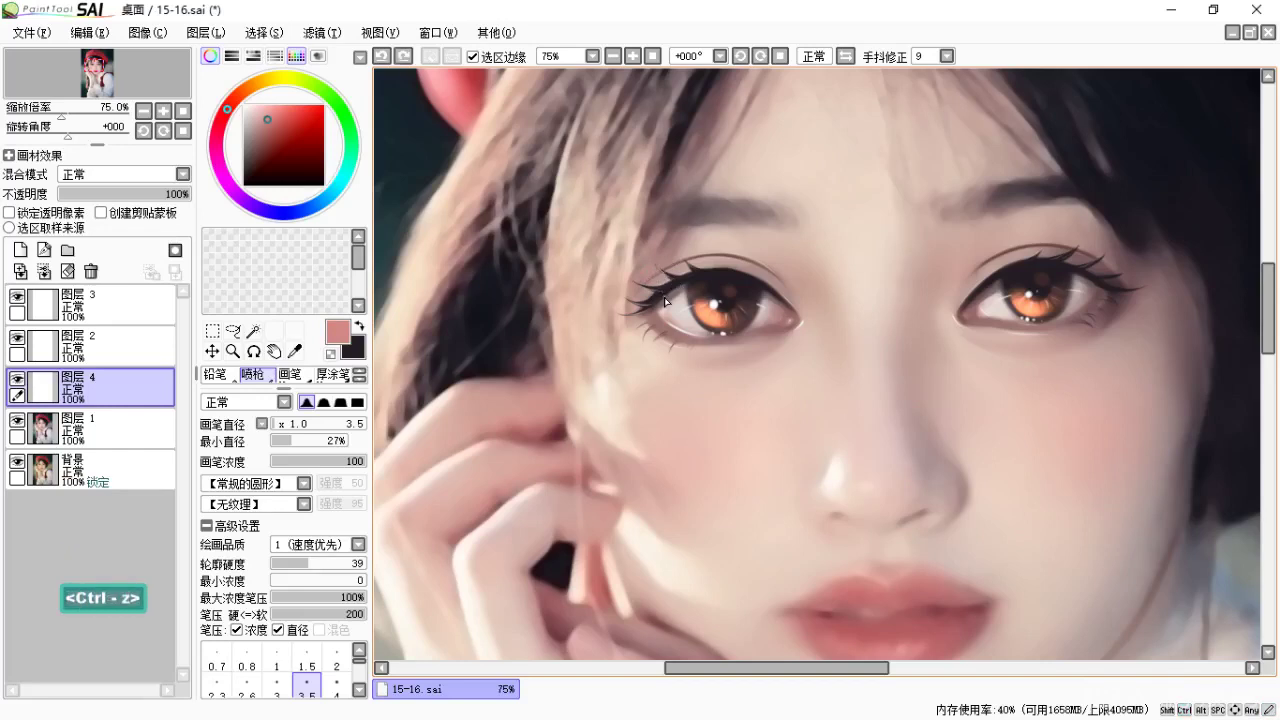
{"action": "key", "text": "bracketright"}
{"action": "key", "text": "bracketright"}
{"action": "key", "text": "bracketright"}
{"action": "key", "text": "bracketright"}
{"action": "key", "text": "bracketright"}
{"action": "key", "text": "bracketright"}
{"action": "key", "text": "bracketright"}
{"action": "key", "text": "bracketright"}
{"action": "key", "text": "bracketright"}
{"action": "key", "text": "bracketright"}
{"action": "key", "text": "bracketright"}
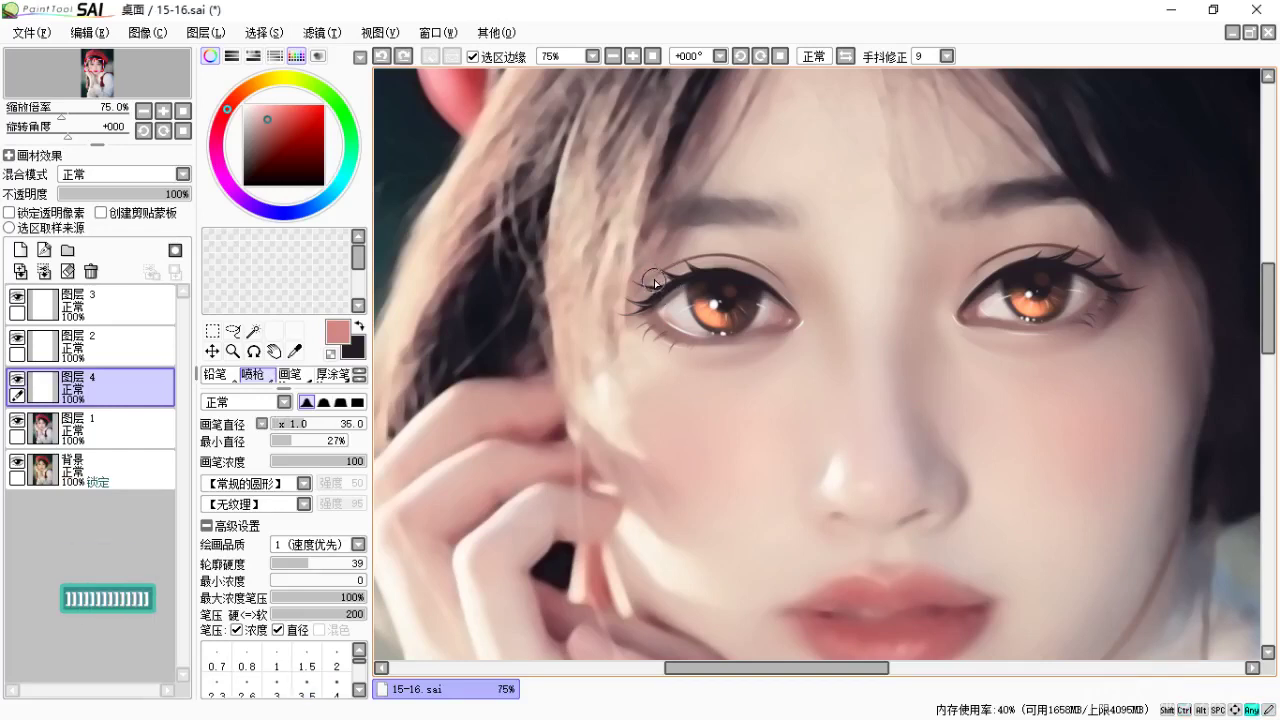
{"action": "left_click_drag", "start_coordinate": [680, 380], "coordinate": [603, 361]}
{"action": "key", "text": "ctrl+z"}
Sample orange from the iris and airbrush eyeshadow patches at the outer corners of both eyes.
{"action": "left_click", "coordinate": [623, 292], "text": "alt"}
{"action": "left_click_drag", "start_coordinate": [555, 268], "coordinate": [575, 262]}
{"action": "key", "text": "space"}
{"action": "left_click_drag", "start_coordinate": [825, 270], "coordinate": [715, 270]}
{"action": "left_click_drag", "start_coordinate": [904, 245], "coordinate": [948, 254]}
{"action": "key", "text": "space"}
{"action": "left_click_drag", "start_coordinate": [866, 284], "coordinate": [953, 296]}
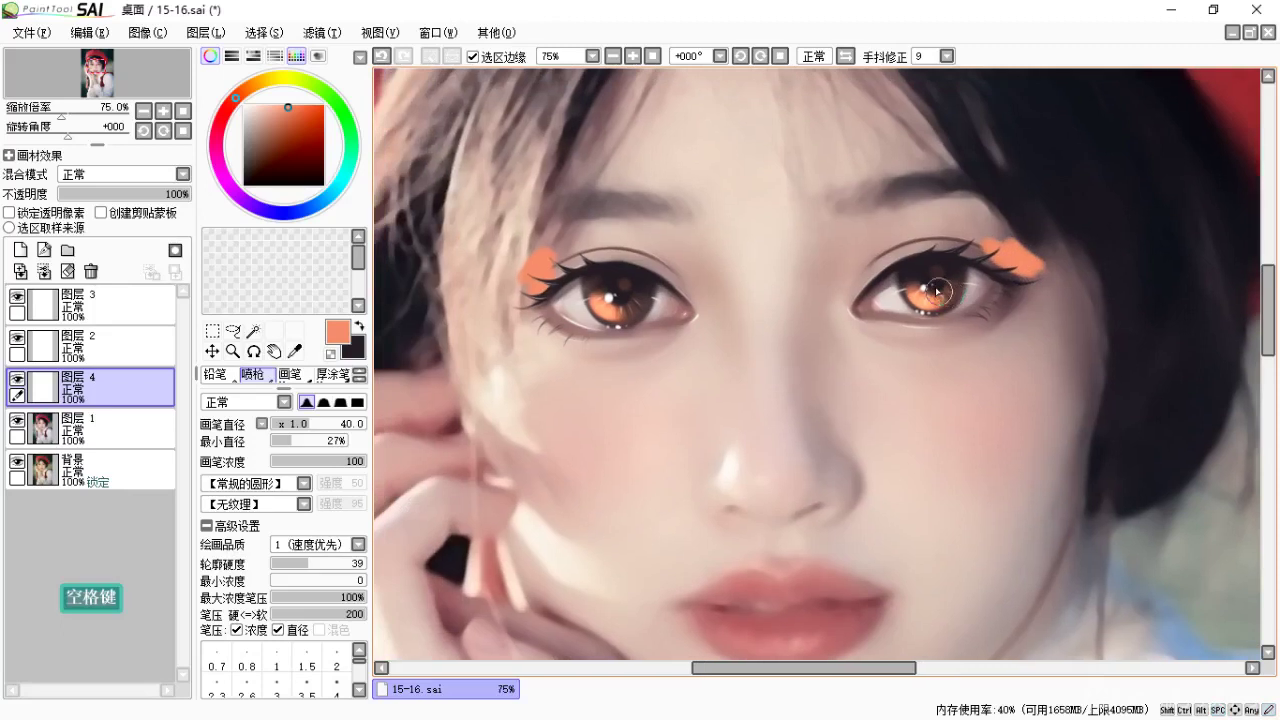
Blend the orange patch at the right-hand eye's outer corner with the blending brush at size 60.
{"action": "key", "text": "c"}
{"action": "key", "text": "bracketright"}
{"action": "key", "text": "bracketright"}
{"action": "key", "text": "bracketright"}
{"action": "key", "text": "bracketright"}
{"action": "key", "text": "bracketright"}
{"action": "key", "text": "bracketright"}
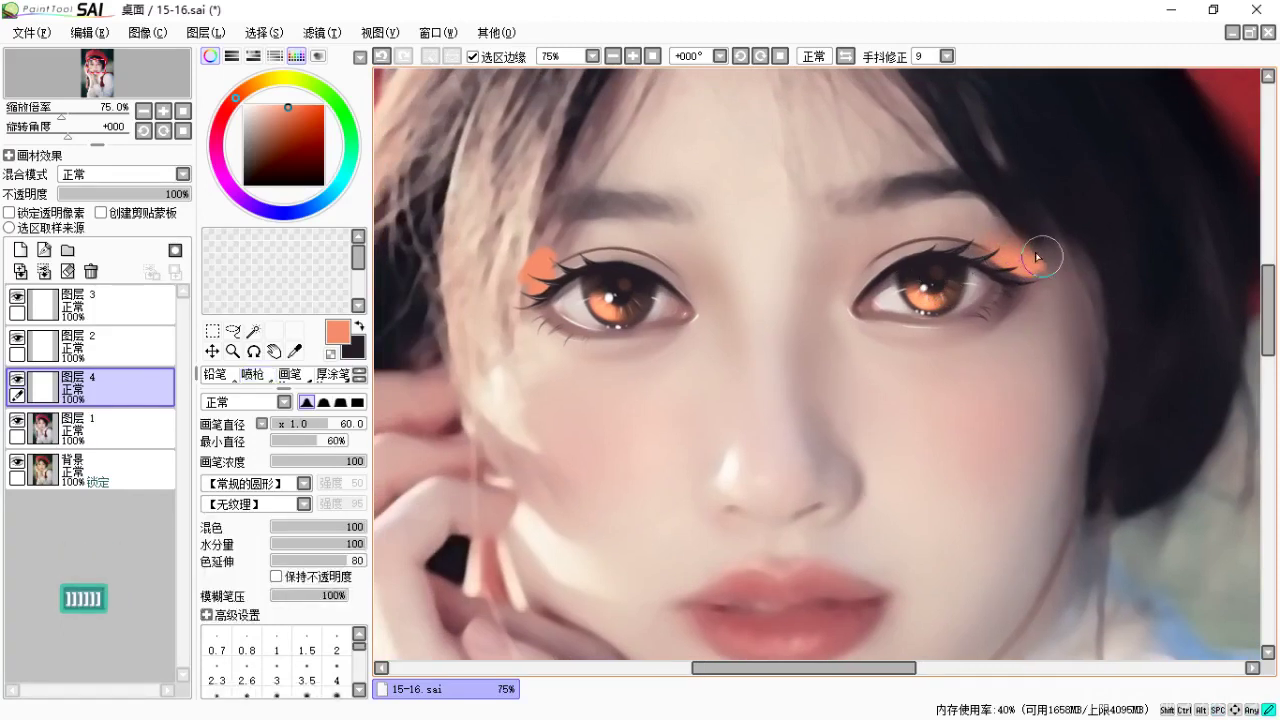
{"action": "left_click_drag", "start_coordinate": [1017, 259], "coordinate": [1022, 276]}
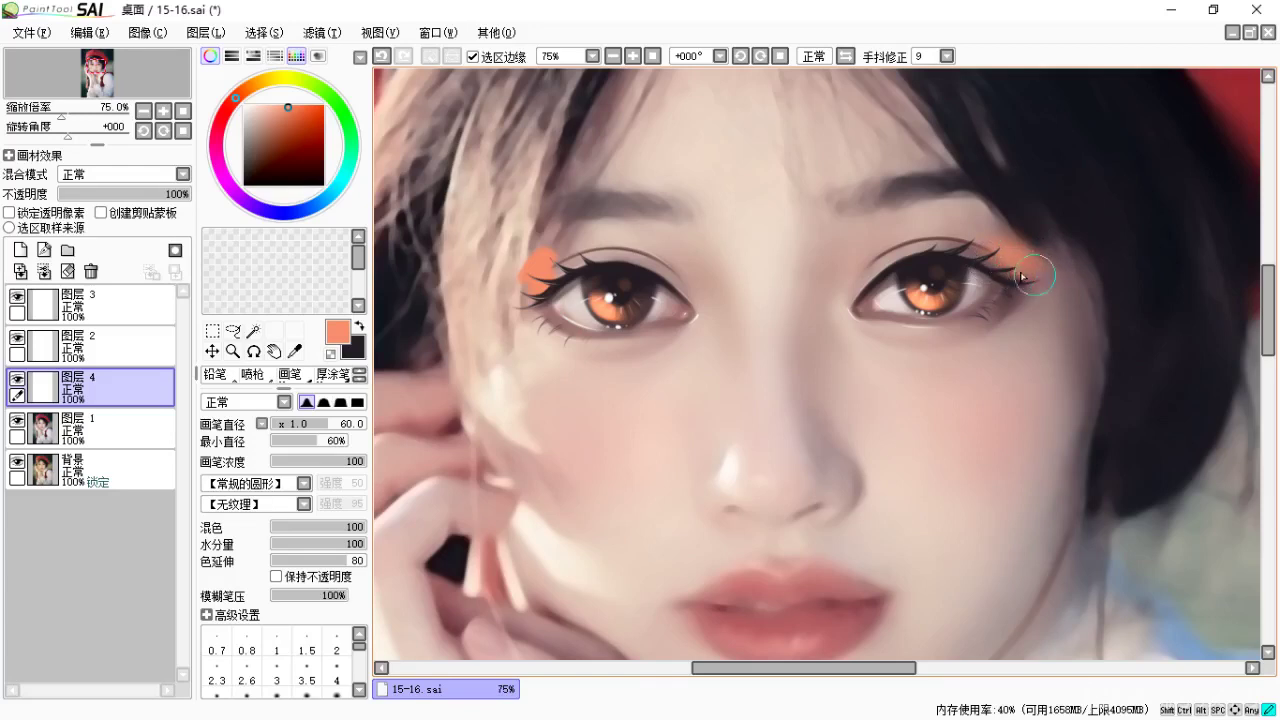
Blend the left-hand eye's orange patch into the surrounding skin and touch up the right-hand eye's outer corner.
{"action": "key", "text": "space"}
{"action": "left_click_drag", "start_coordinate": [903, 323], "coordinate": [1133, 353]}
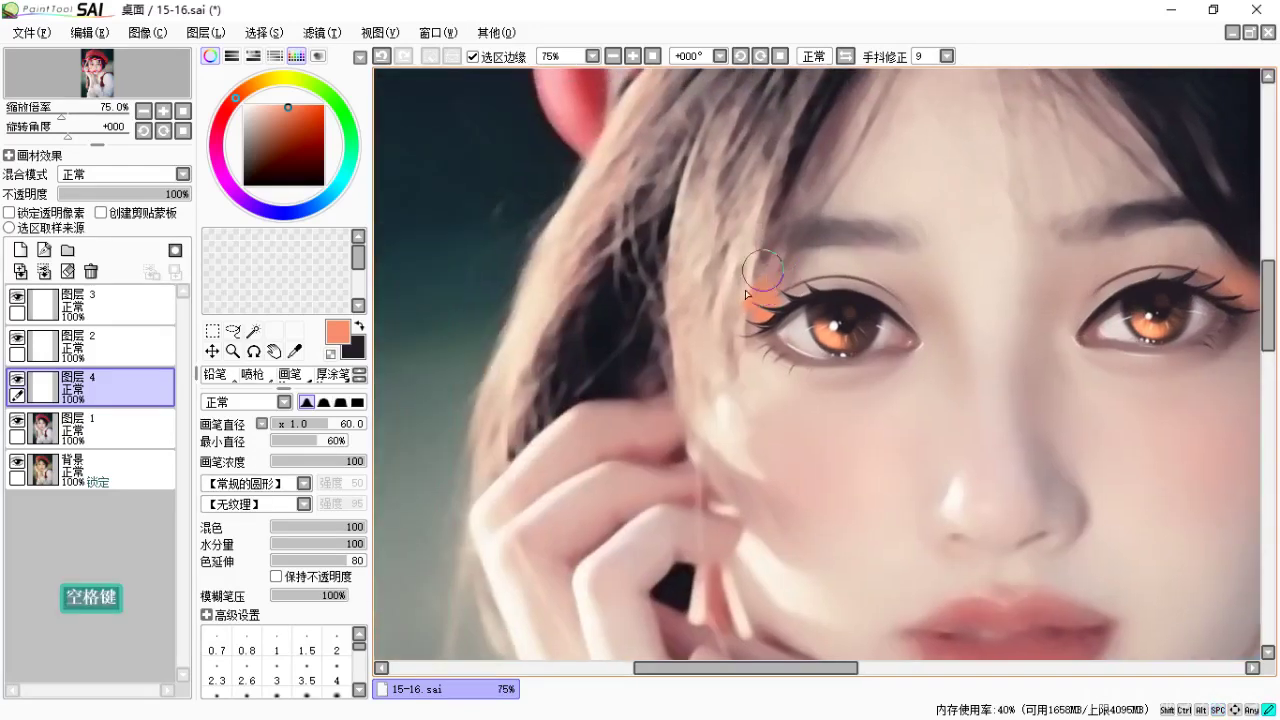
{"action": "key", "text": "space"}
{"action": "mouse_move", "coordinate": [741, 306]}
{"action": "left_mouse_down"}
{"action": "mouse_move", "coordinate": [826, 302]}
{"action": "mouse_move", "coordinate": [738, 310]}
{"action": "mouse_move", "coordinate": [775, 314]}
{"action": "left_mouse_up"}
{"action": "key", "text": "space"}
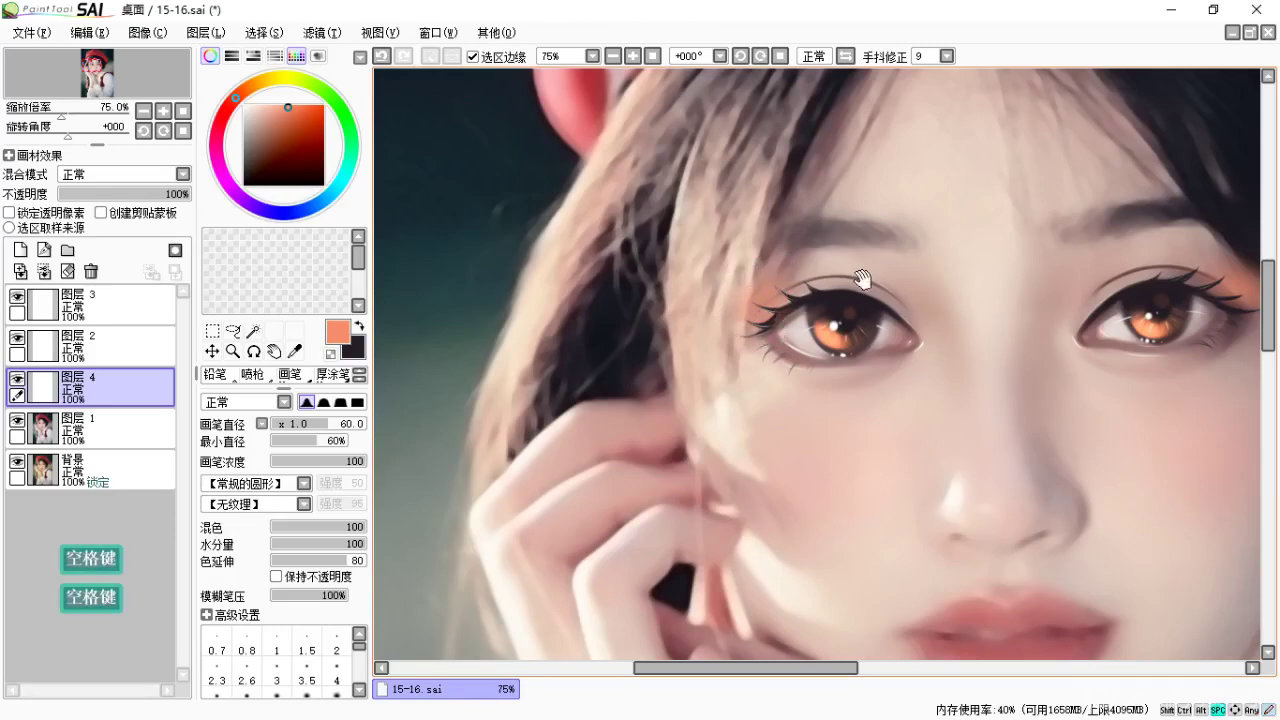
{"action": "left_click_drag", "start_coordinate": [862, 279], "coordinate": [707, 304]}
{"action": "key", "text": "space"}
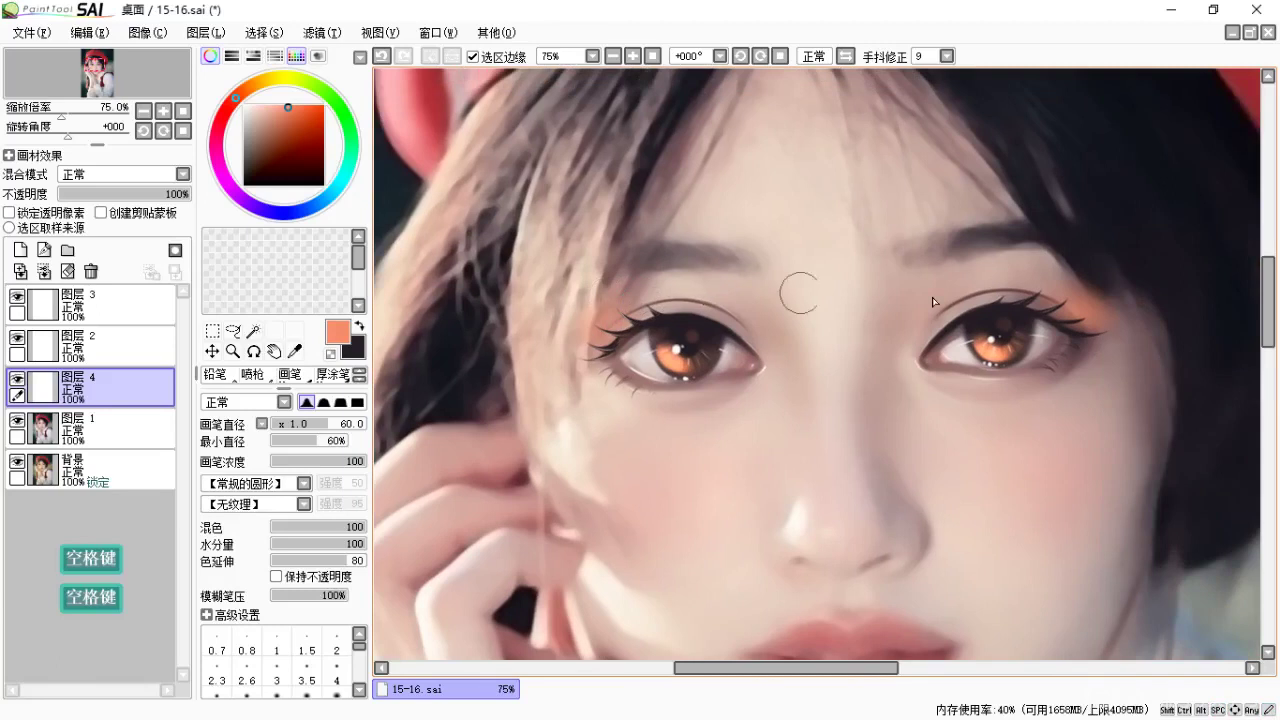
{"action": "left_click_drag", "start_coordinate": [1099, 319], "coordinate": [1076, 319]}
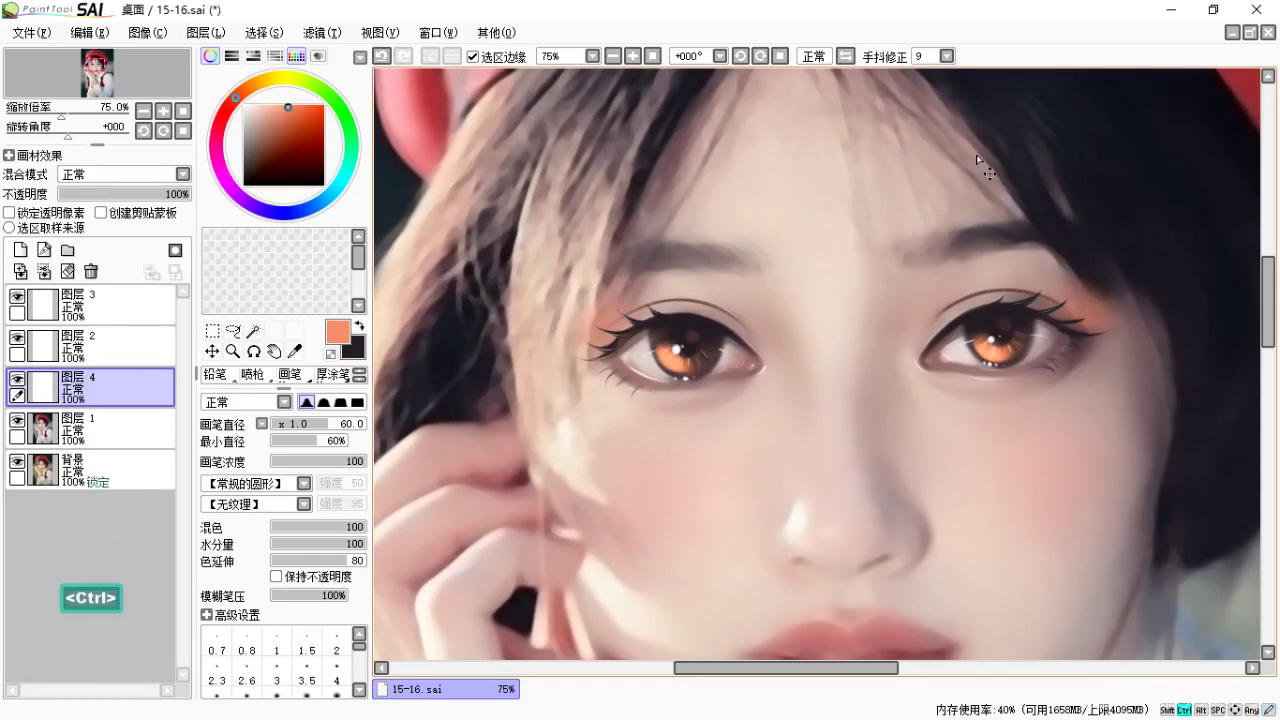
Darken the eyeshadow layer with Hue/Saturation by lowering its luminosity to about -26, comparing the preview with the original.
{"action": "key", "text": "ctrl+u"}
{"action": "left_click_drag", "start_coordinate": [1093, 169], "coordinate": [1097, 177]}
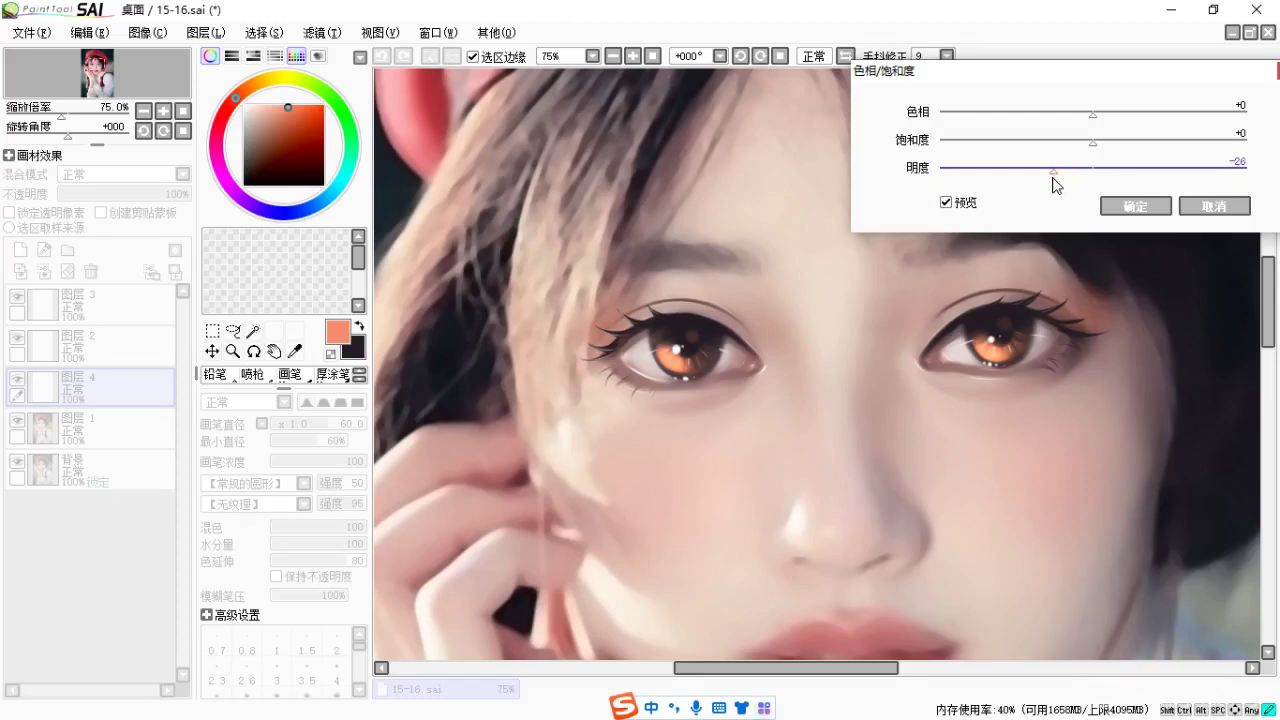
{"action": "left_click_drag", "start_coordinate": [1053, 183], "coordinate": [1051, 185]}
{"action": "left_click", "coordinate": [946, 203]}
{"action": "left_click", "coordinate": [946, 203]}
{"action": "left_click", "coordinate": [946, 203]}
{"action": "left_click", "coordinate": [946, 203]}
{"action": "left_click", "coordinate": [1066, 180]}
{"action": "left_click_drag", "start_coordinate": [1054, 179], "coordinate": [1050, 180]}
{"action": "left_click", "coordinate": [1135, 206]}
{"action": "scroll", "coordinate": [967, 343], "scroll_direction": "down", "scroll_amount": 3}
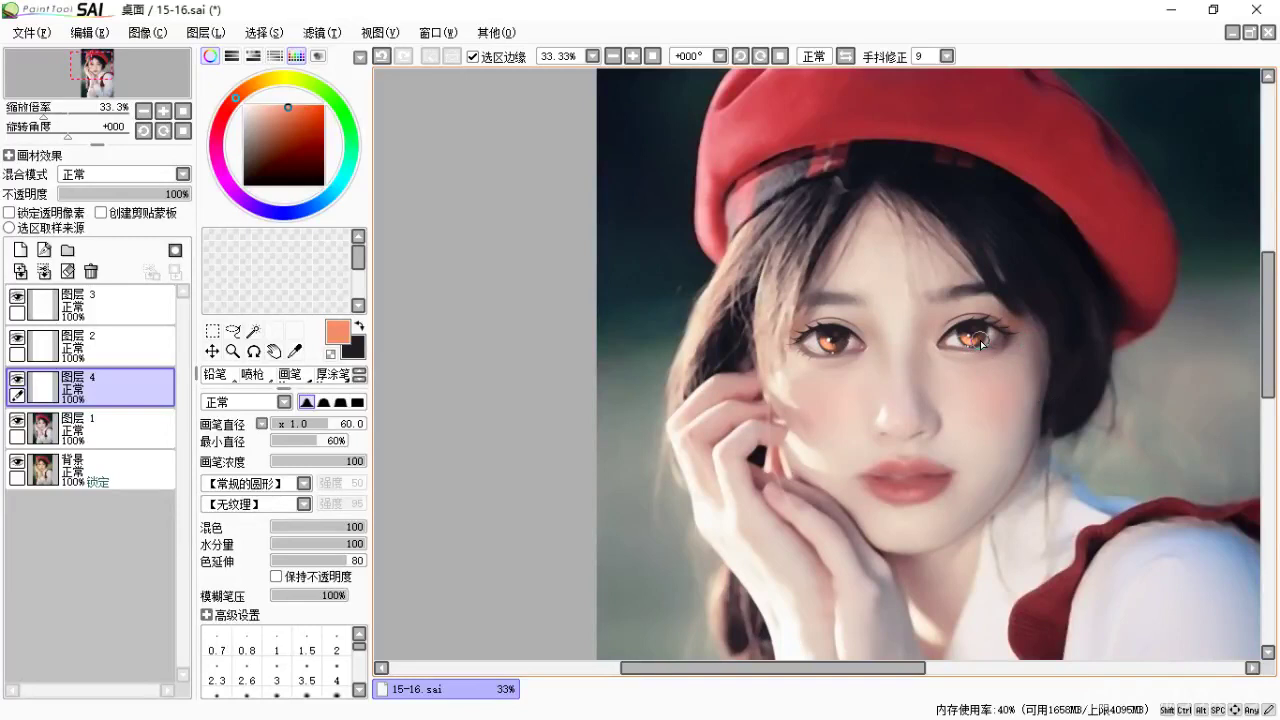
Reduce the eyeshadow layer's saturation to about -14 with Hue/Saturation.
{"action": "key", "text": "ctrl+u"}
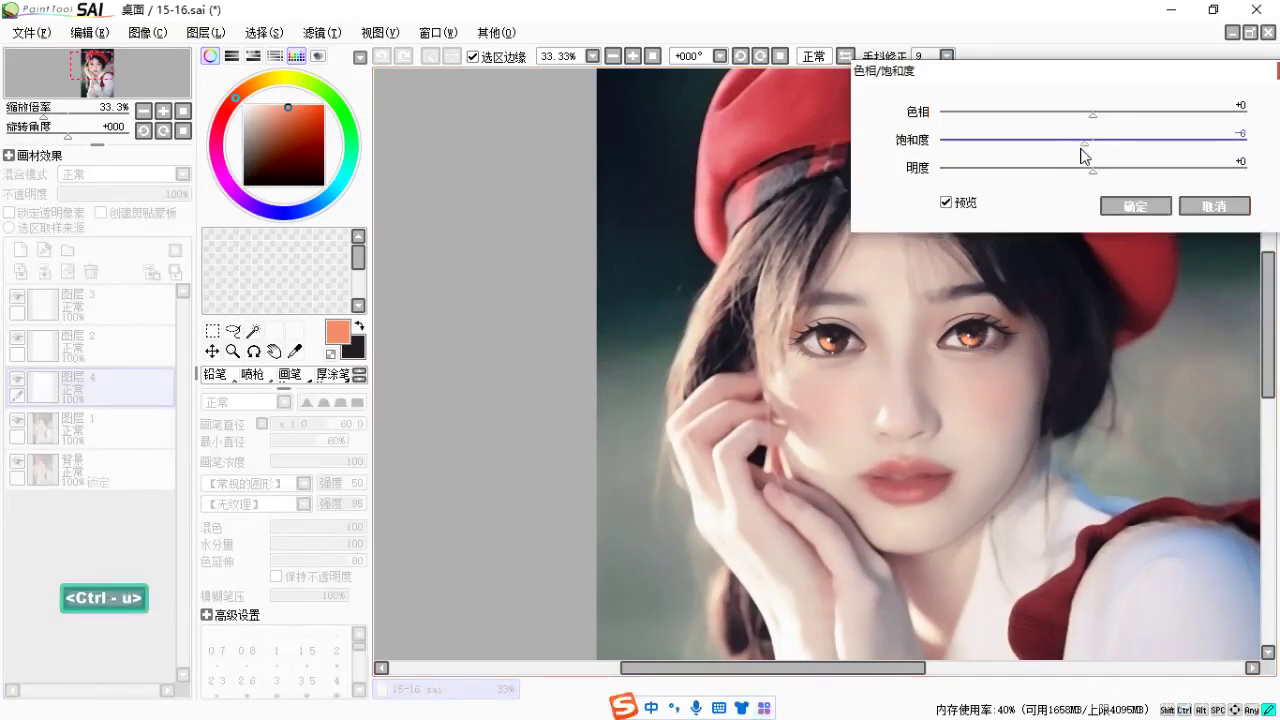
{"action": "left_click_drag", "start_coordinate": [1082, 155], "coordinate": [1068, 160]}
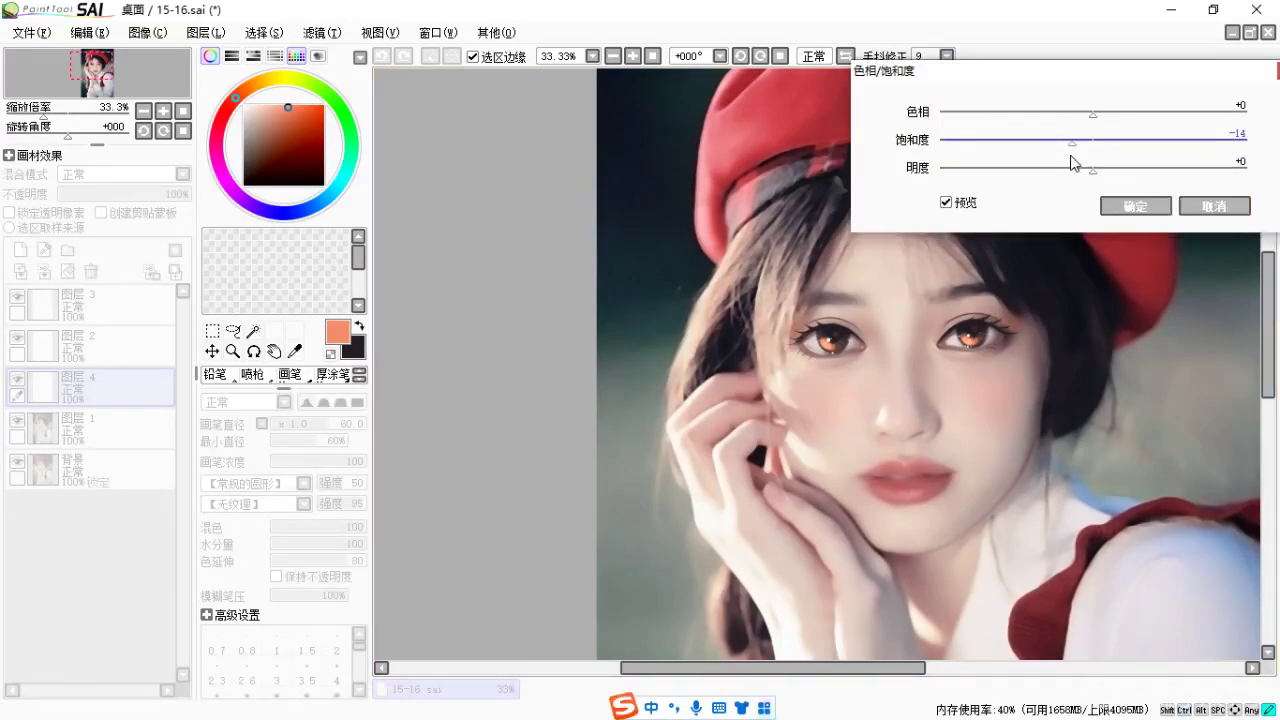
{"action": "left_click", "coordinate": [1135, 206]}
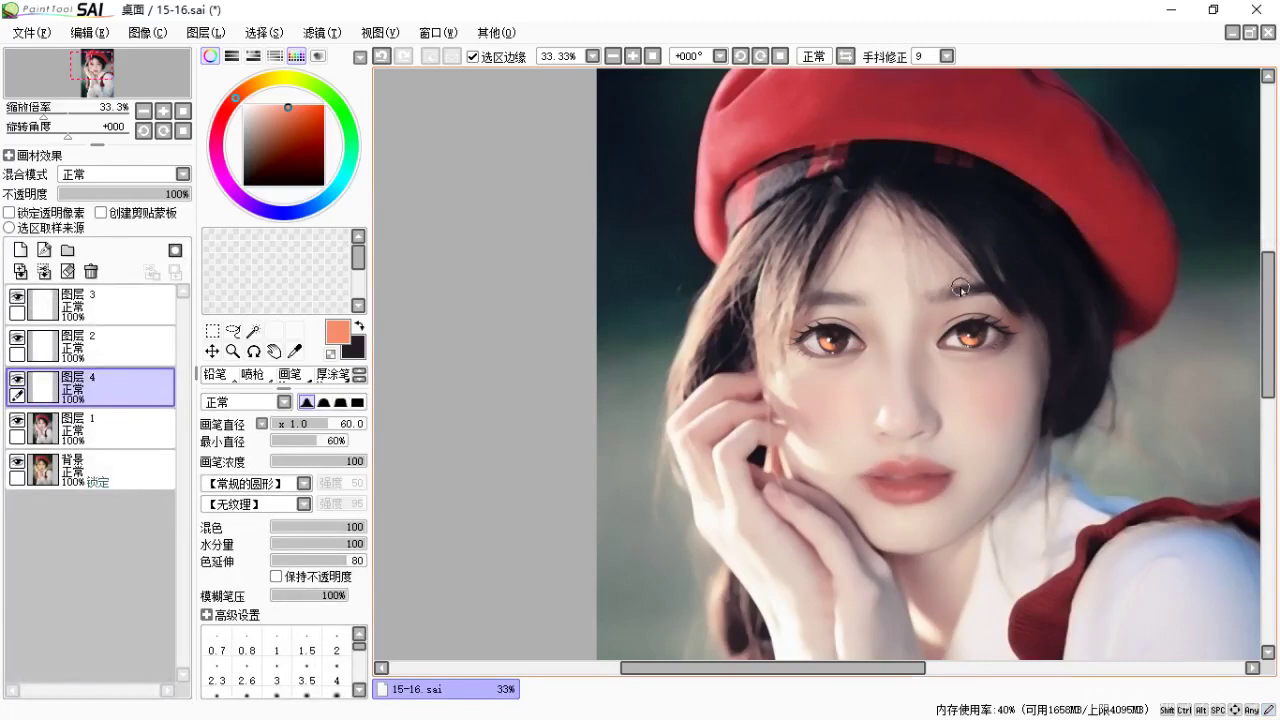
{"action": "key", "text": "ctrl+equal"}
{"action": "key", "text": "ctrl+equal"}
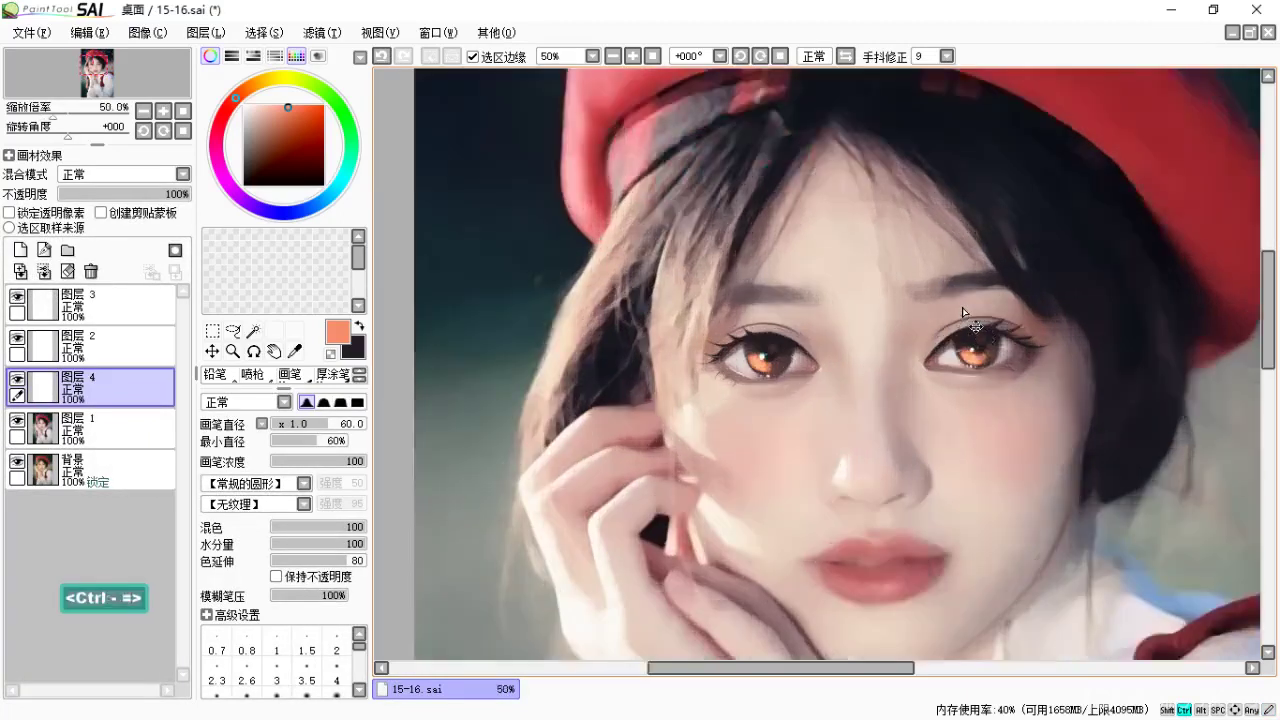
{"action": "key", "text": "space"}
{"action": "left_click_drag", "start_coordinate": [781, 273], "coordinate": [771, 191]}
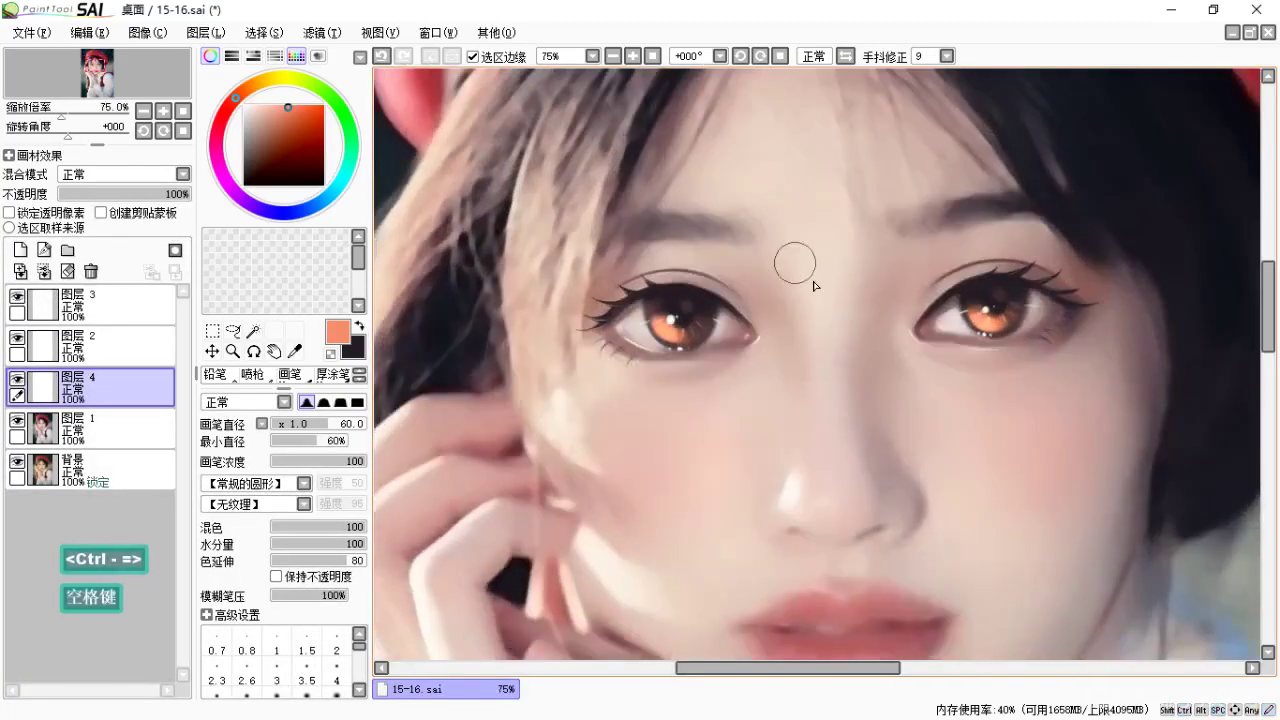
{"action": "key", "text": "ctrl+z"}
{"action": "key", "text": "b"}
{"action": "mouse_move", "coordinate": [861, 300]}
{"action": "left_mouse_down"}
{"action": "mouse_move", "coordinate": [889, 268]}
{"action": "mouse_move", "coordinate": [857, 385]}
{"action": "left_mouse_up"}
{"action": "key", "text": "ctrl+z"}
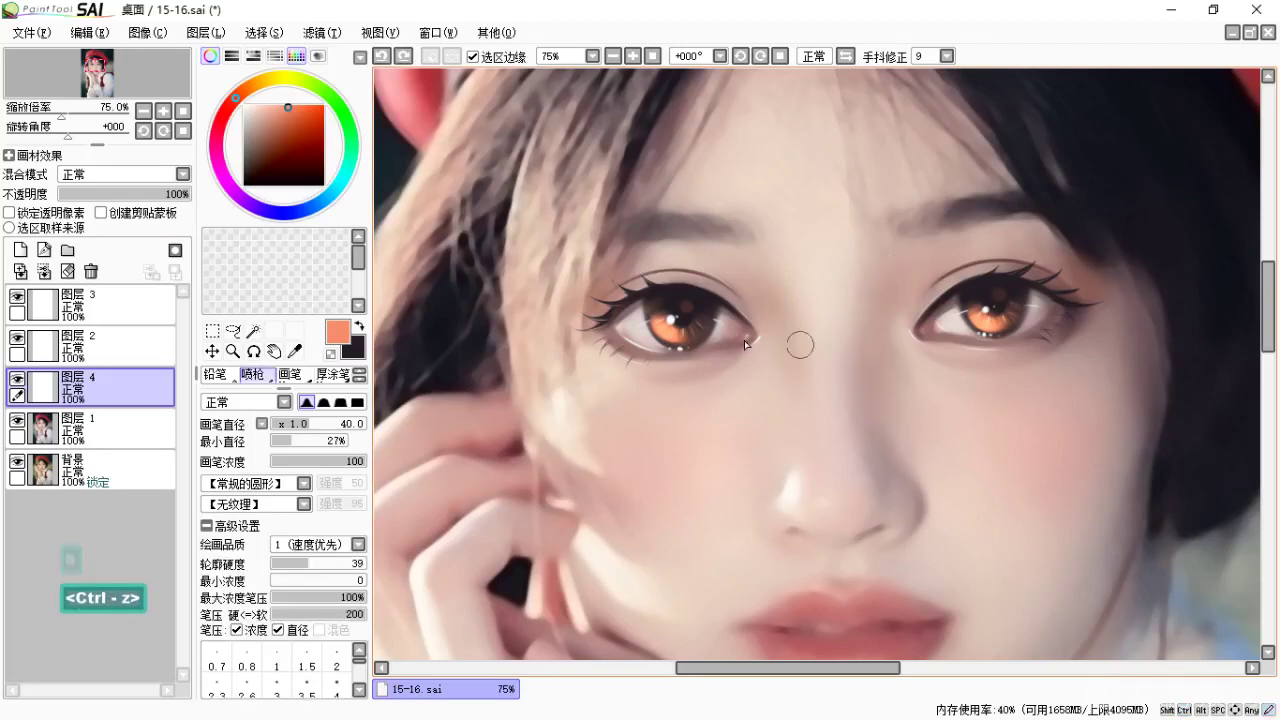
Add a new layer above the eyeshadow layer and set its blending mode to 叠加 (Overlay).
{"action": "left_click", "coordinate": [28, 248]}
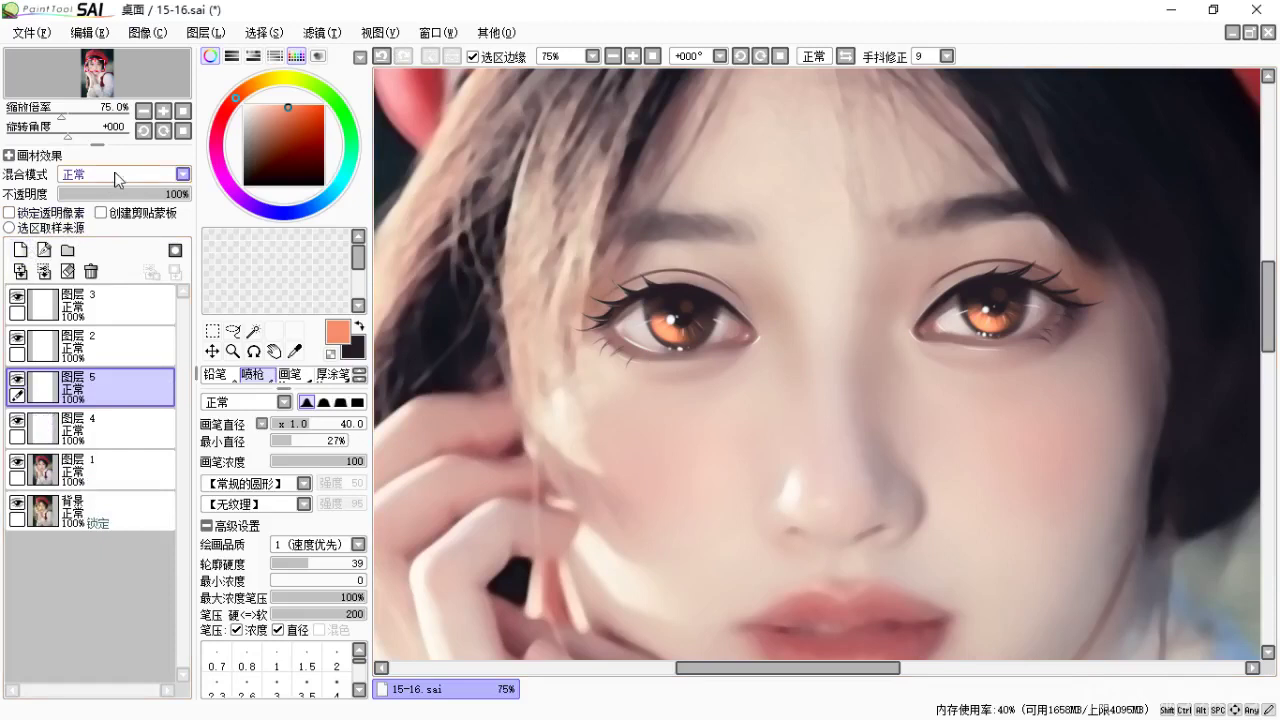
{"action": "left_click", "coordinate": [78, 174]}
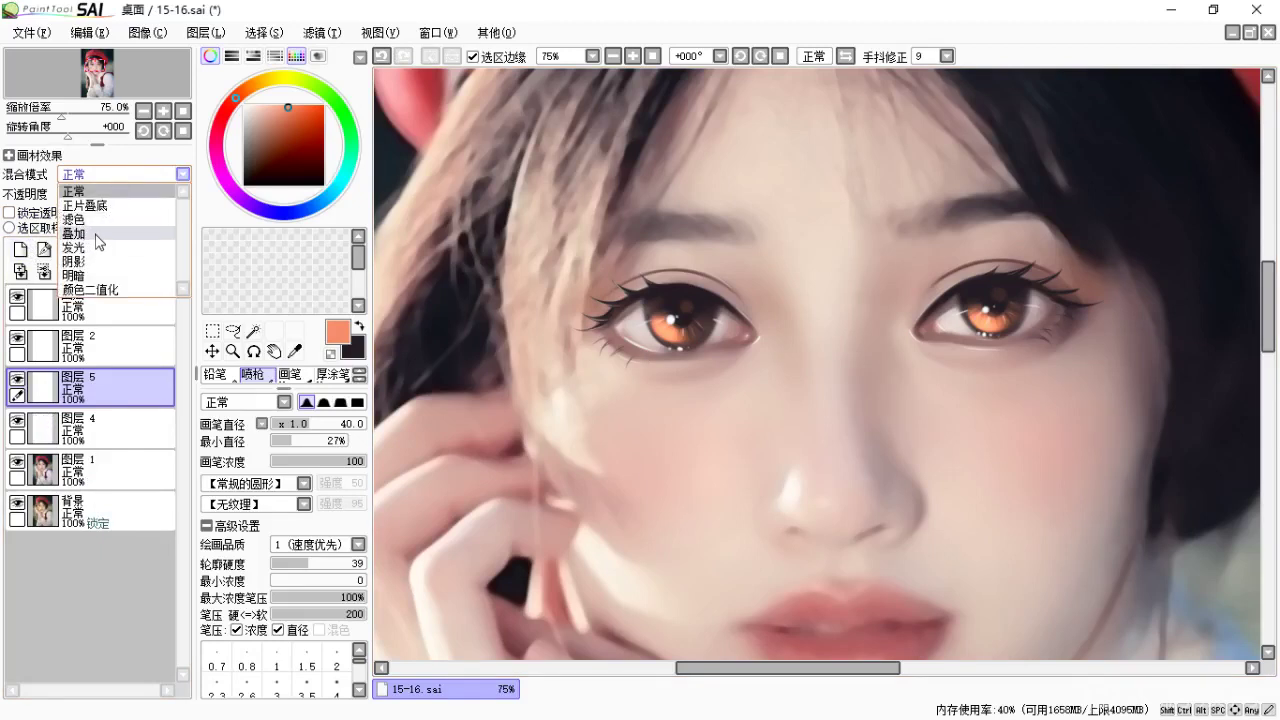
{"action": "left_click", "coordinate": [96, 234]}
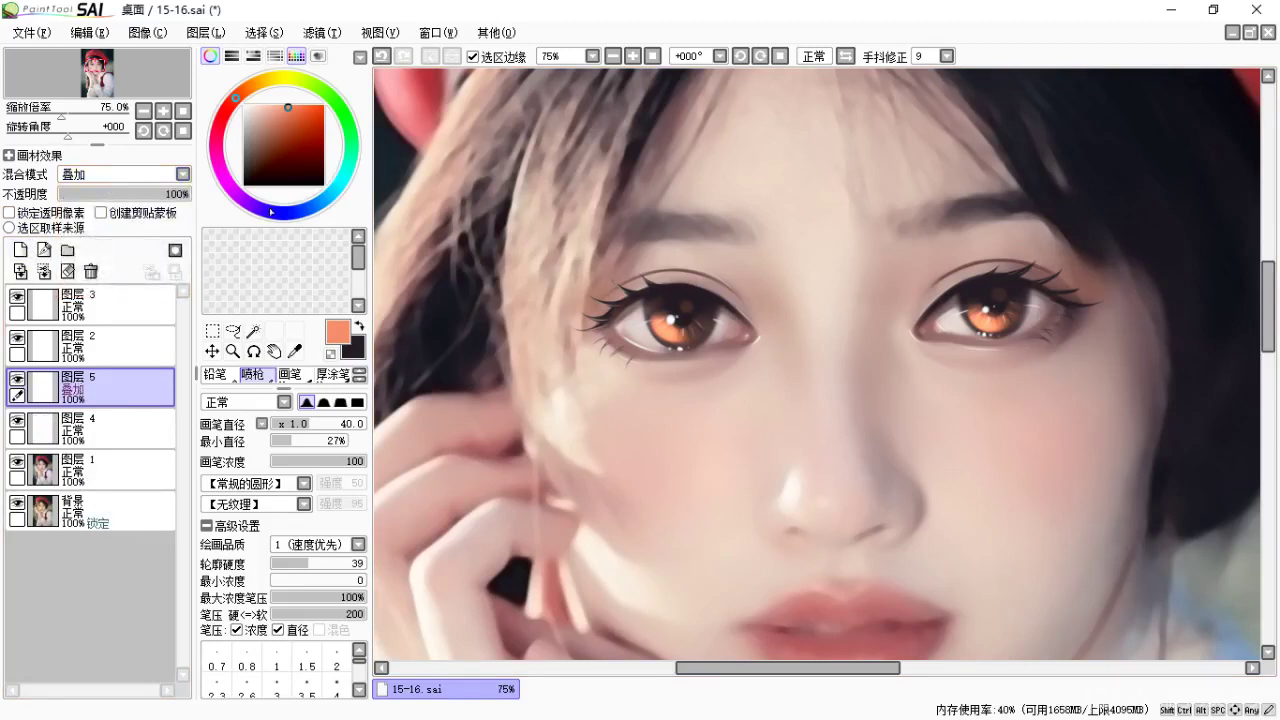
Airbrush soft orange at size 160 between the right-hand eye's inner corner and the nose bridge, redoing strokes as needed.
{"action": "left_click_drag", "start_coordinate": [865, 297], "coordinate": [868, 445]}
{"action": "key", "text": "ctrl+z"}
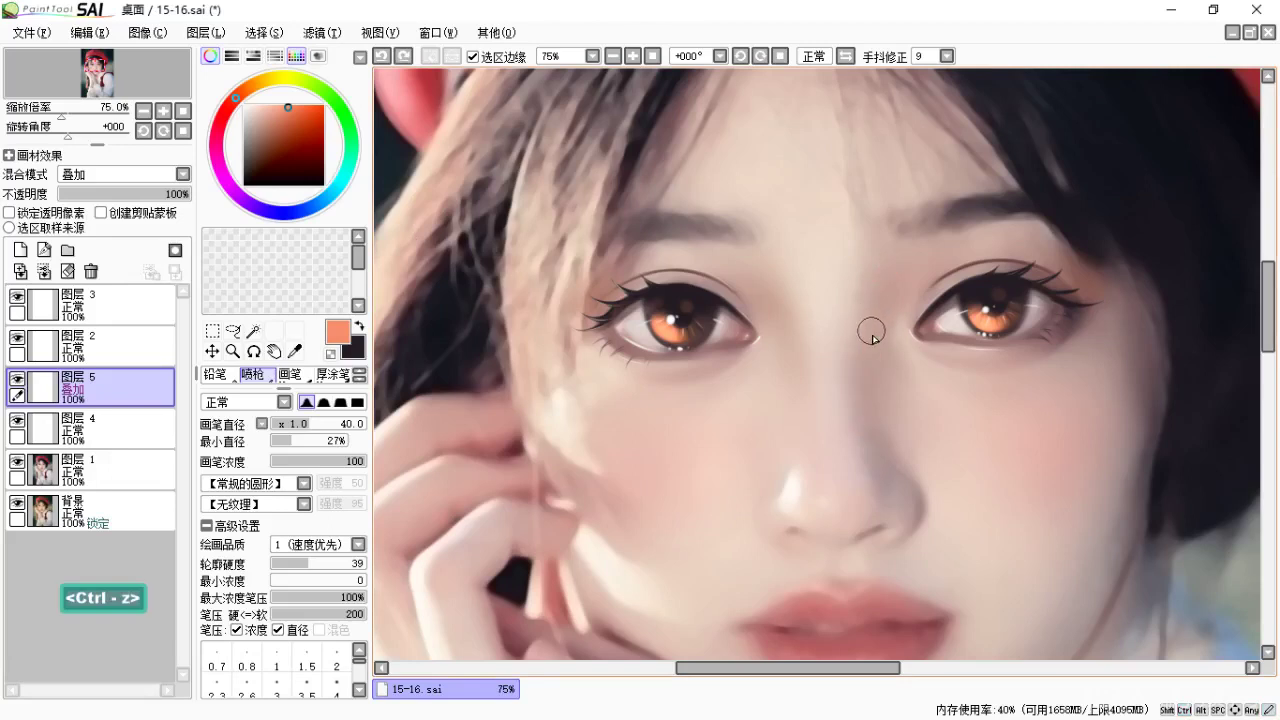
{"action": "key", "text": "bracketright"}
{"action": "key", "text": "bracketright"}
{"action": "key", "text": "bracketright"}
{"action": "key", "text": "bracketright"}
{"action": "key", "text": "bracketright"}
{"action": "key", "text": "bracketright"}
{"action": "key", "text": "bracketright"}
{"action": "left_click_drag", "start_coordinate": [890, 280], "coordinate": [874, 340]}
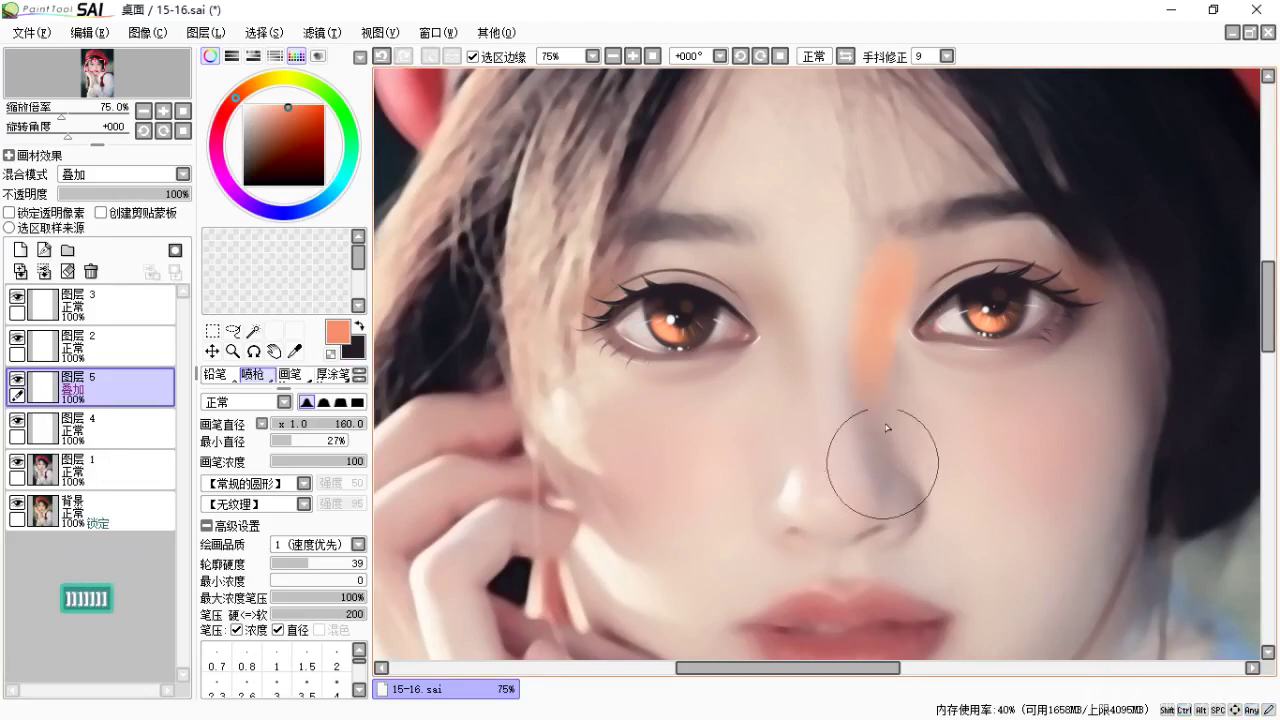
{"action": "key", "text": "ctrl+z"}
{"action": "left_click_drag", "start_coordinate": [893, 285], "coordinate": [894, 486]}
{"action": "key", "text": "ctrl+z"}
{"action": "left_click_drag", "start_coordinate": [894, 300], "coordinate": [889, 457]}
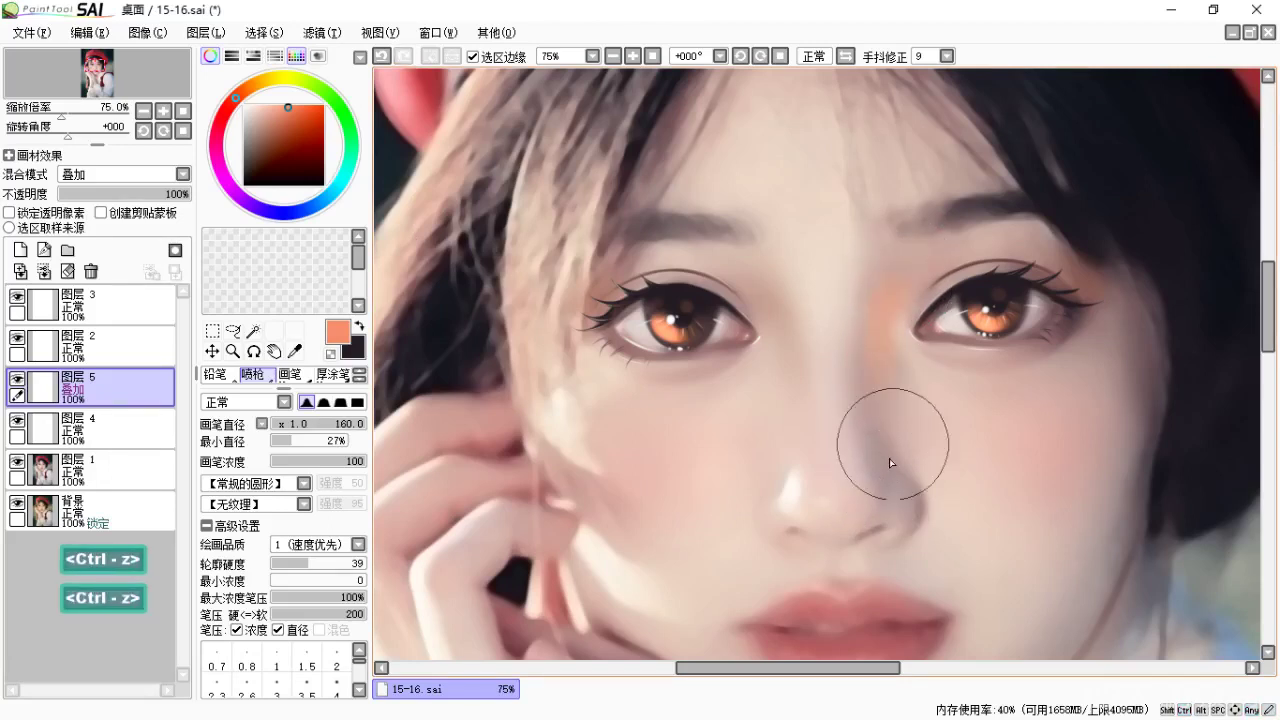
{"action": "key", "text": "space"}
{"action": "left_click_drag", "start_coordinate": [860, 403], "coordinate": [842, 409]}
{"action": "key", "text": "ctrl+z"}
{"action": "left_click_drag", "start_coordinate": [878, 282], "coordinate": [874, 420]}
{"action": "key", "text": "space"}
{"action": "left_click_drag", "start_coordinate": [823, 379], "coordinate": [837, 369]}
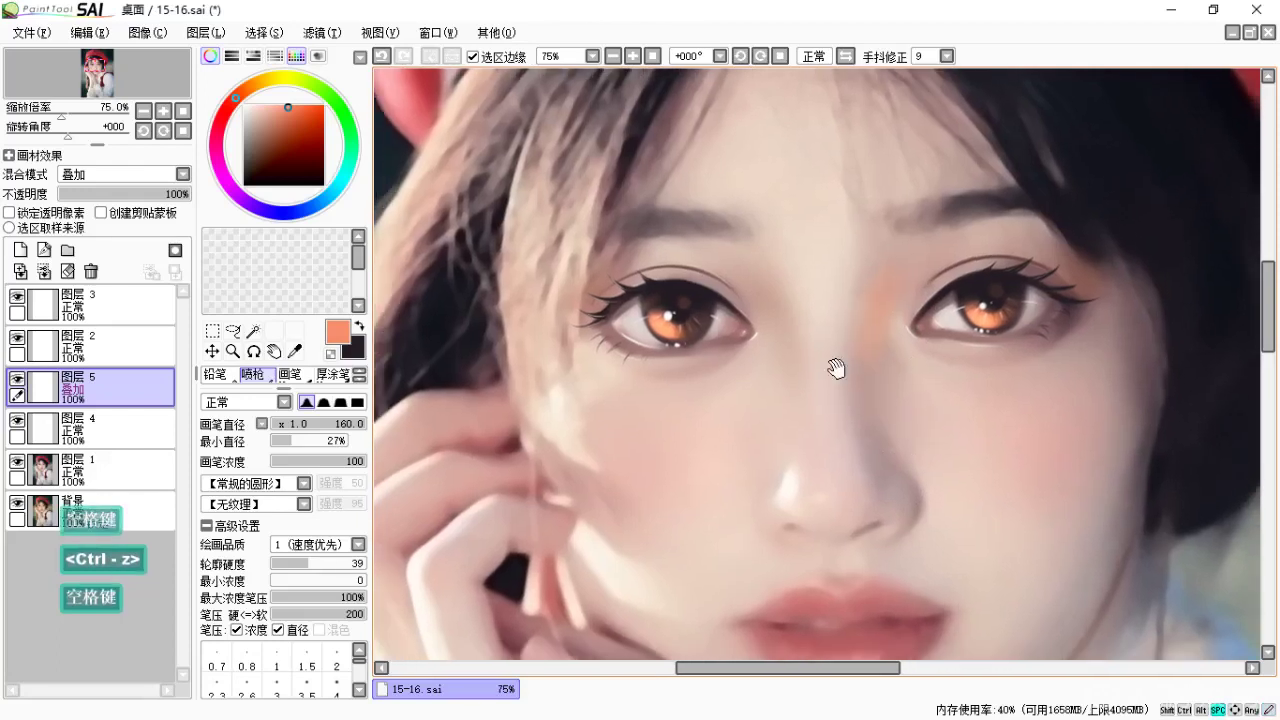
Airbrush matching soft orange between the left-hand eye's inner corner and the nose bridge.
{"action": "left_click_drag", "start_coordinate": [741, 287], "coordinate": [798, 370]}
{"action": "key", "text": "ctrl+z"}
{"action": "key", "text": "space"}
{"action": "mouse_move", "coordinate": [743, 273]}
{"action": "left_mouse_down"}
{"action": "mouse_move", "coordinate": [805, 400]}
{"action": "mouse_move", "coordinate": [820, 349]}
{"action": "mouse_move", "coordinate": [828, 363]}
{"action": "left_mouse_up"}
{"action": "key", "text": "space"}
{"action": "key", "text": "space"}
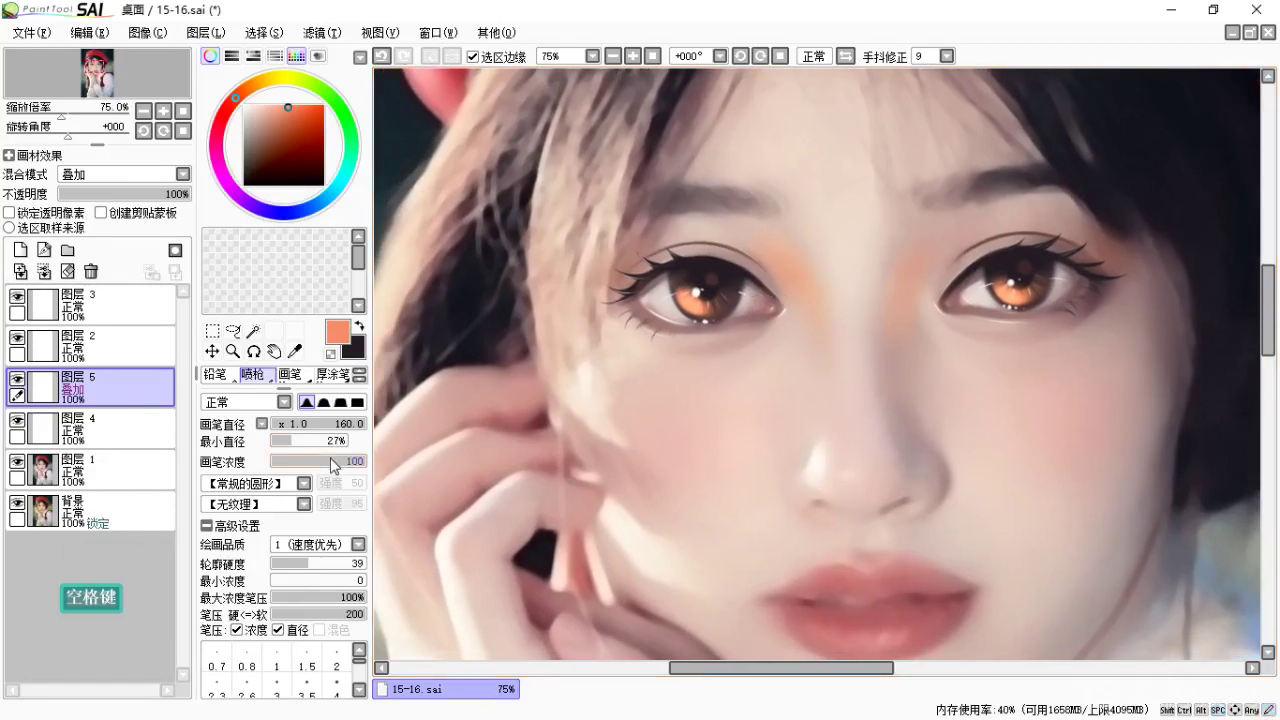
Soften the inner-corner orange with the blending brush at size 60 and lower the overlay layer's opacity to 37%.
{"action": "key", "text": "c"}
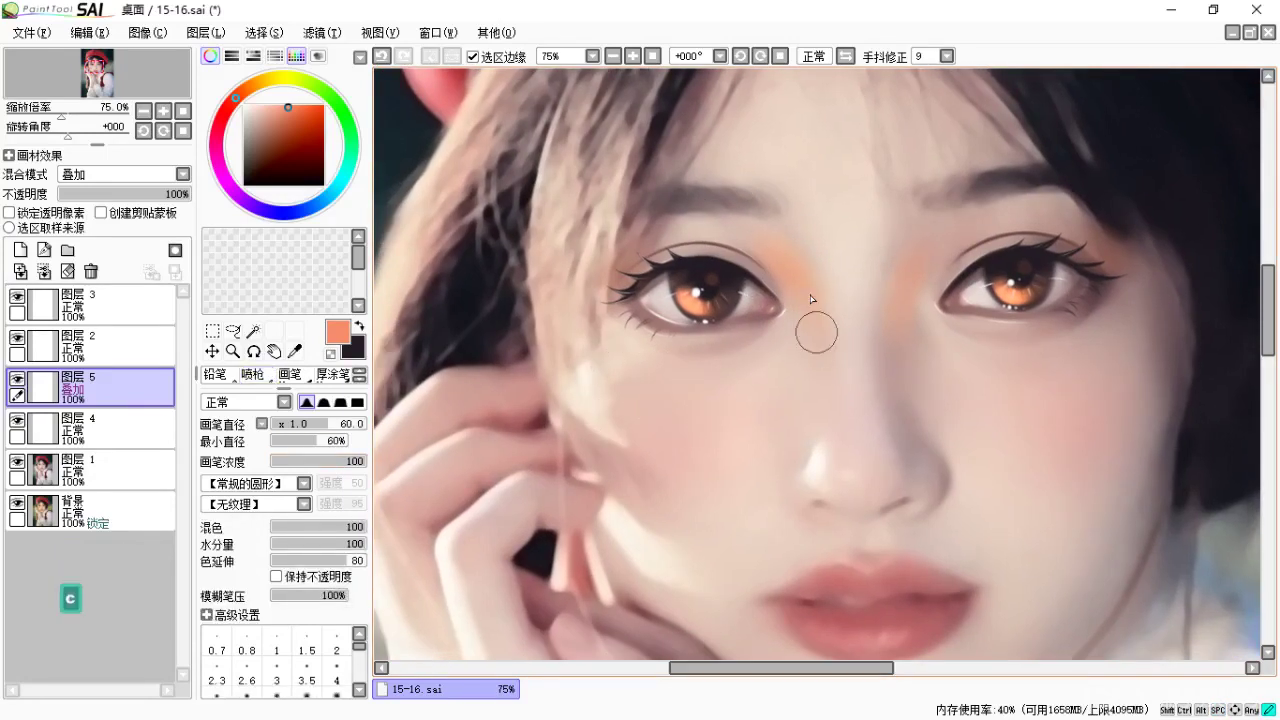
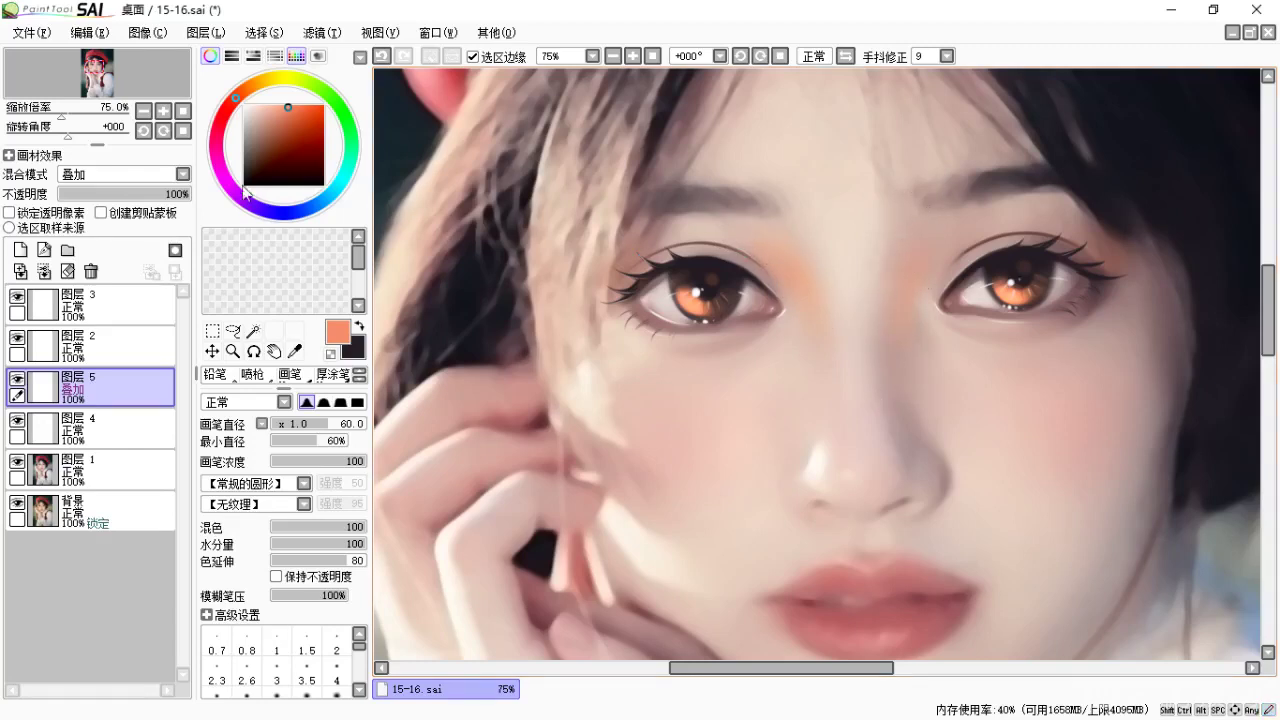
{"action": "left_click_drag", "start_coordinate": [143, 199], "coordinate": [137, 196]}
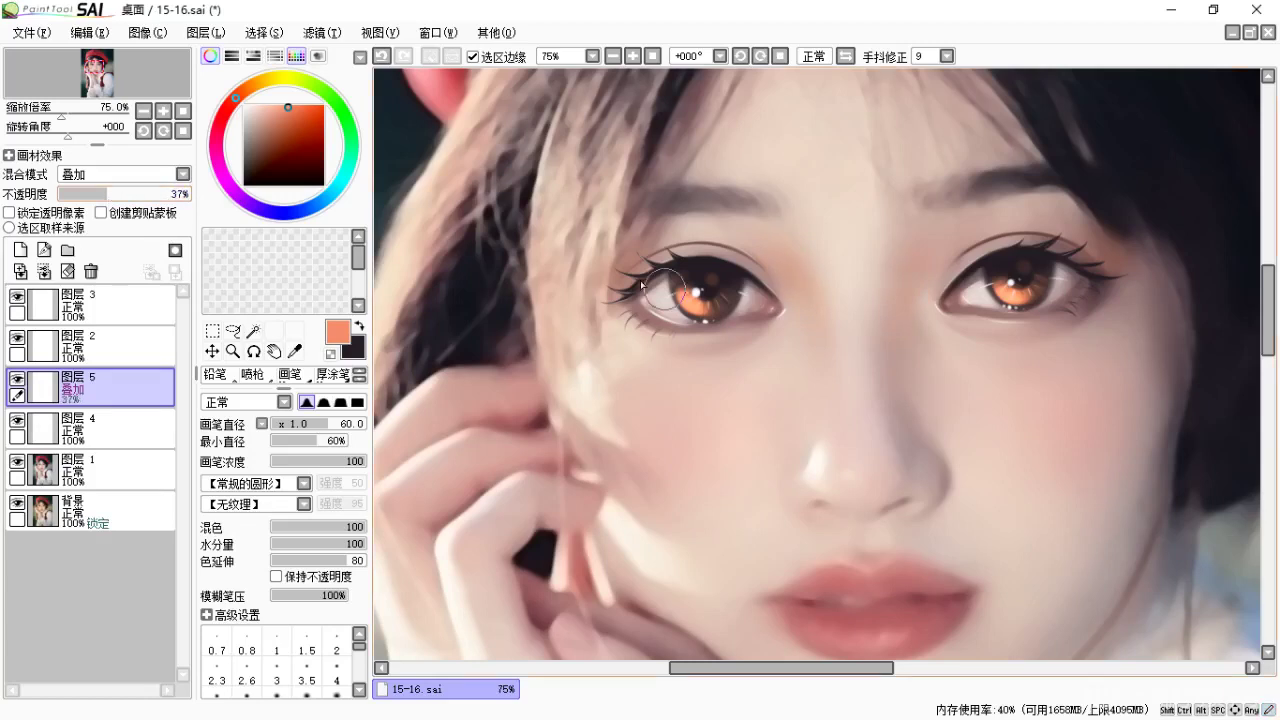
Examine the eye makeup and inner-corner orange close up and against the whole portrait.
{"action": "key", "text": "space"}
{"action": "left_click_drag", "start_coordinate": [806, 380], "coordinate": [711, 309]}
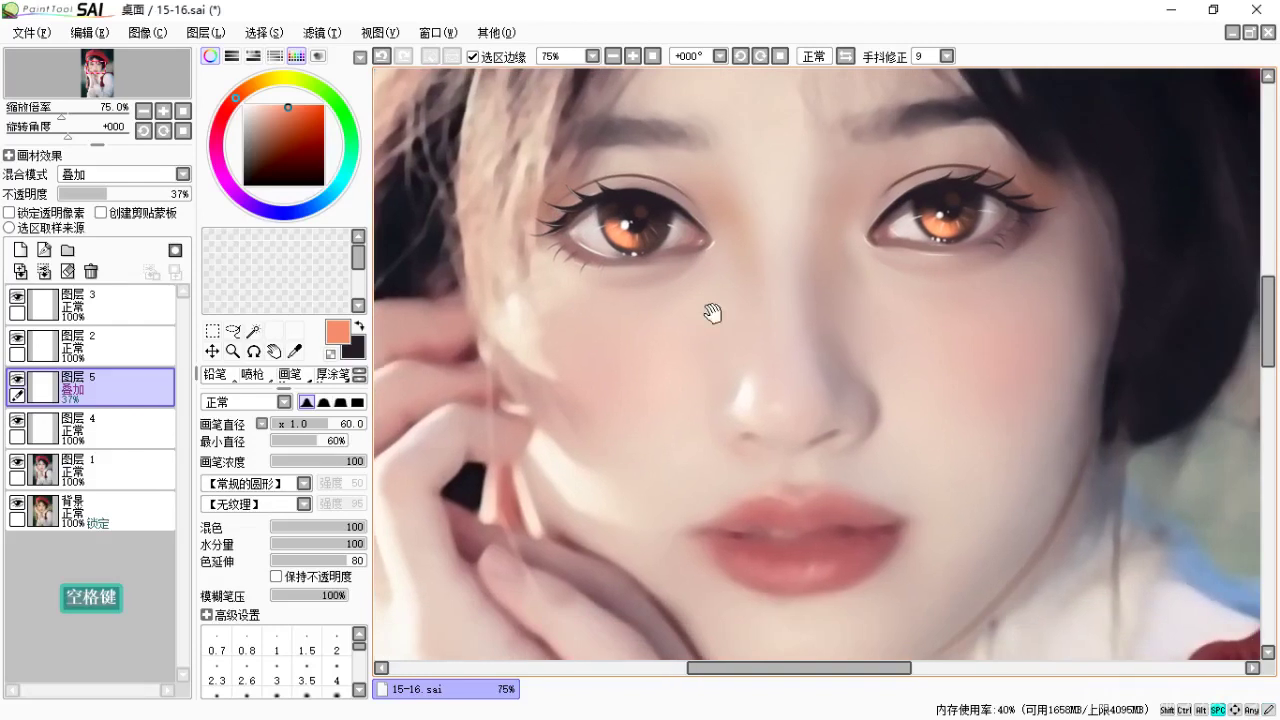
{"action": "key", "text": "space"}
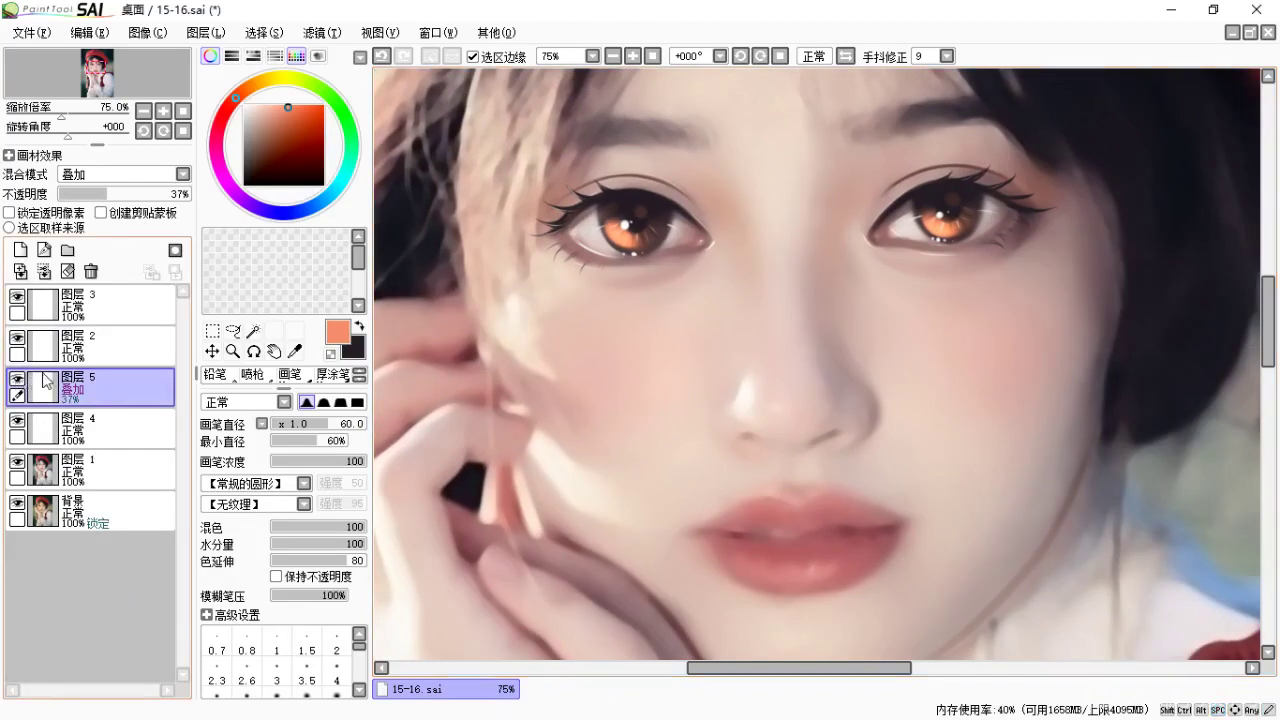
{"action": "mouse_move", "coordinate": [797, 425]}
{"action": "left_mouse_down"}
{"action": "mouse_move", "coordinate": [786, 386]}
{"action": "mouse_move", "coordinate": [775, 445]}
{"action": "left_mouse_up"}
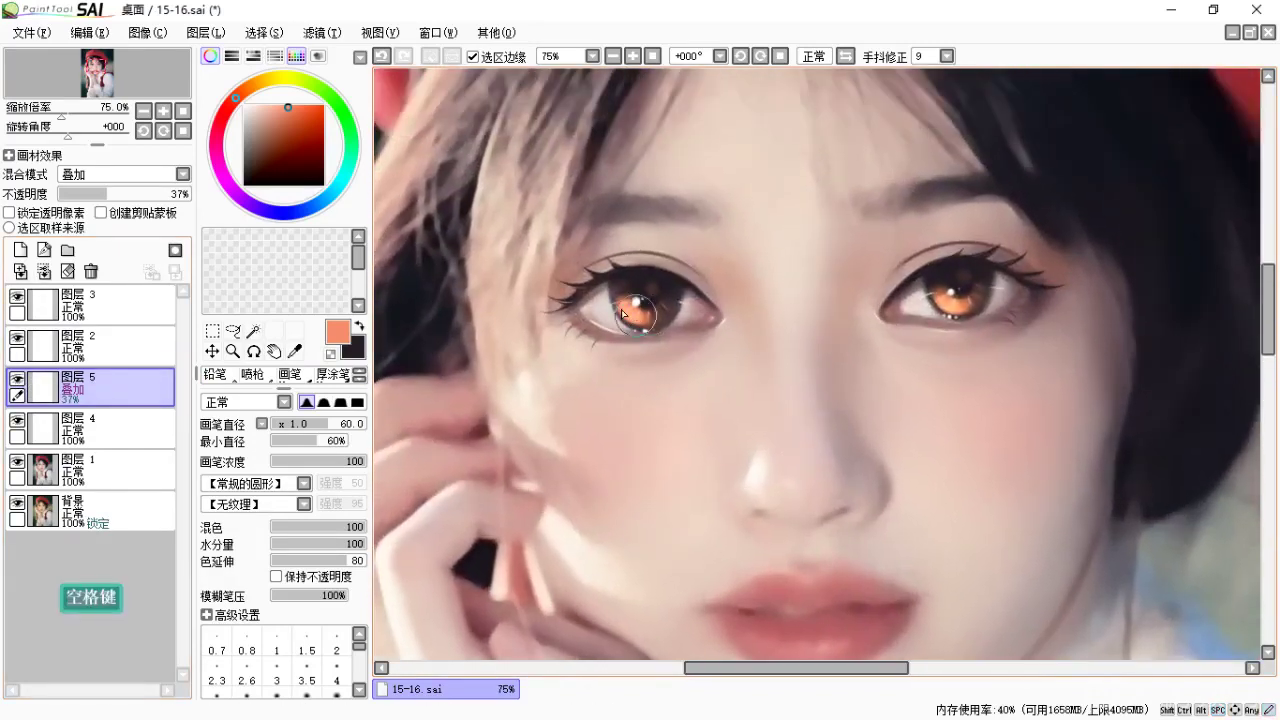
{"action": "left_click_drag", "start_coordinate": [843, 366], "coordinate": [777, 277]}
{"action": "key", "text": "ctrl+minus"}
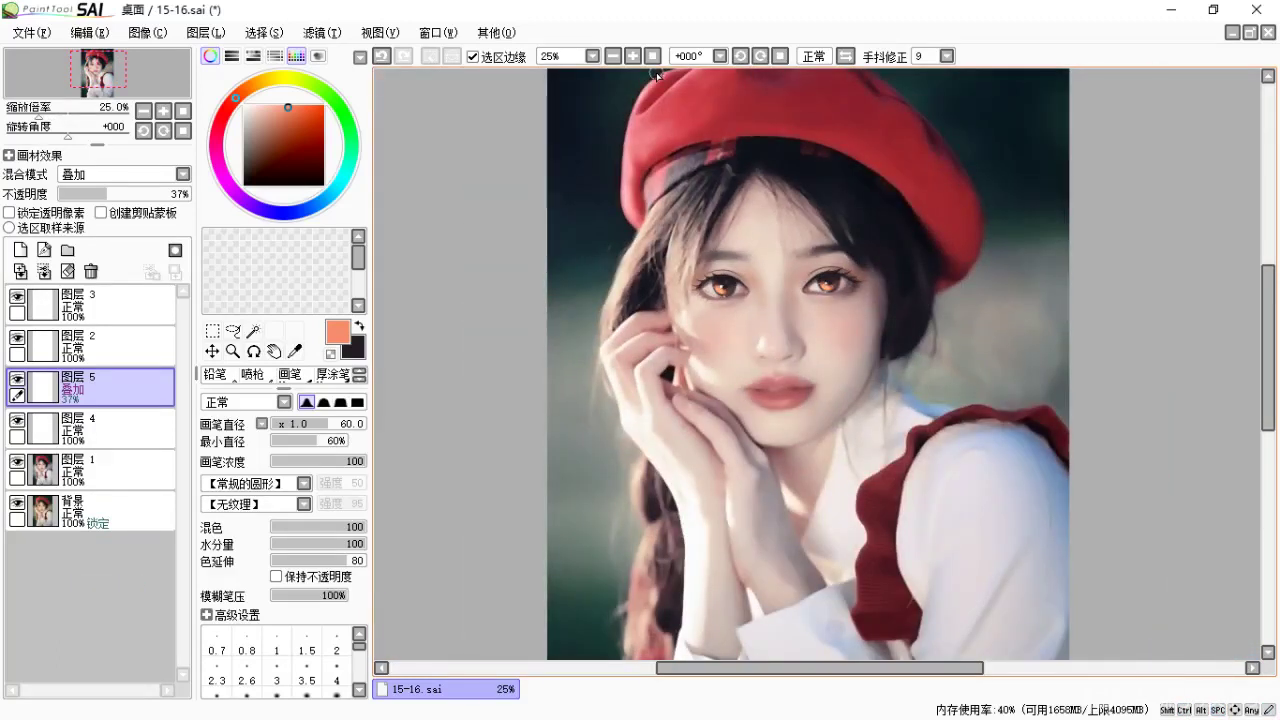
{"action": "key", "text": "ctrl+equal"}
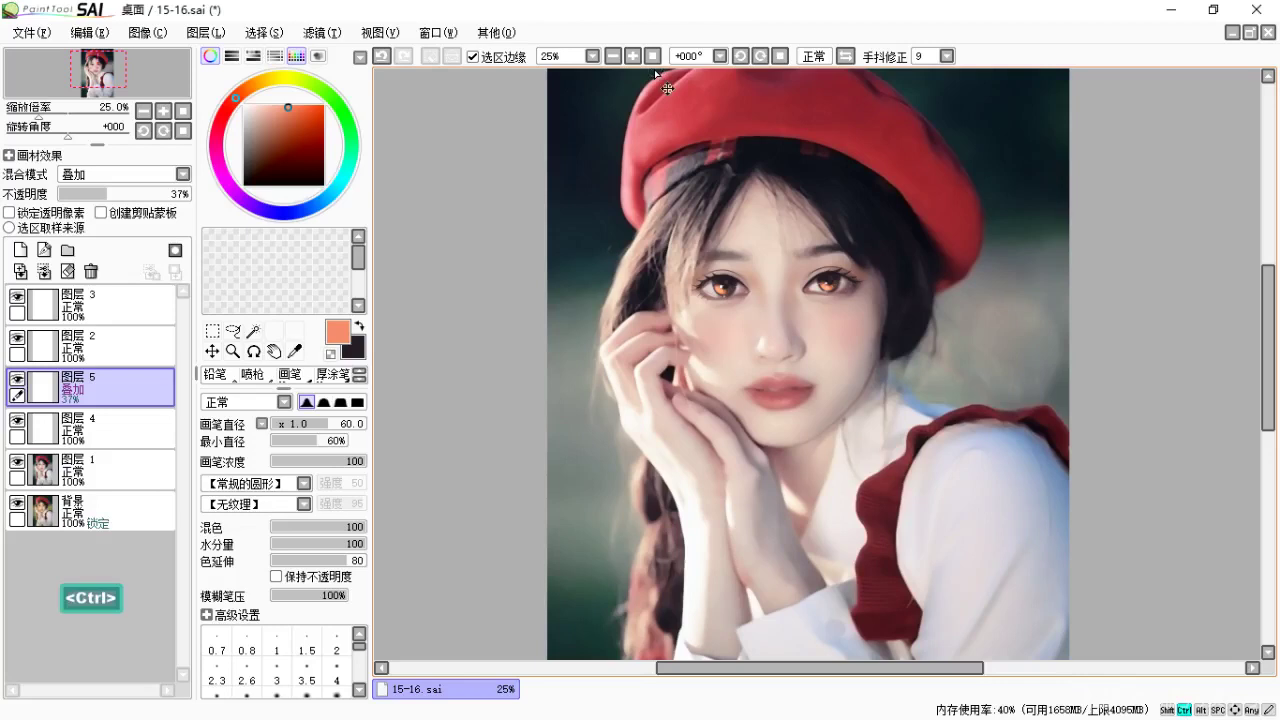
{"action": "key", "text": "ctrl+equal"}
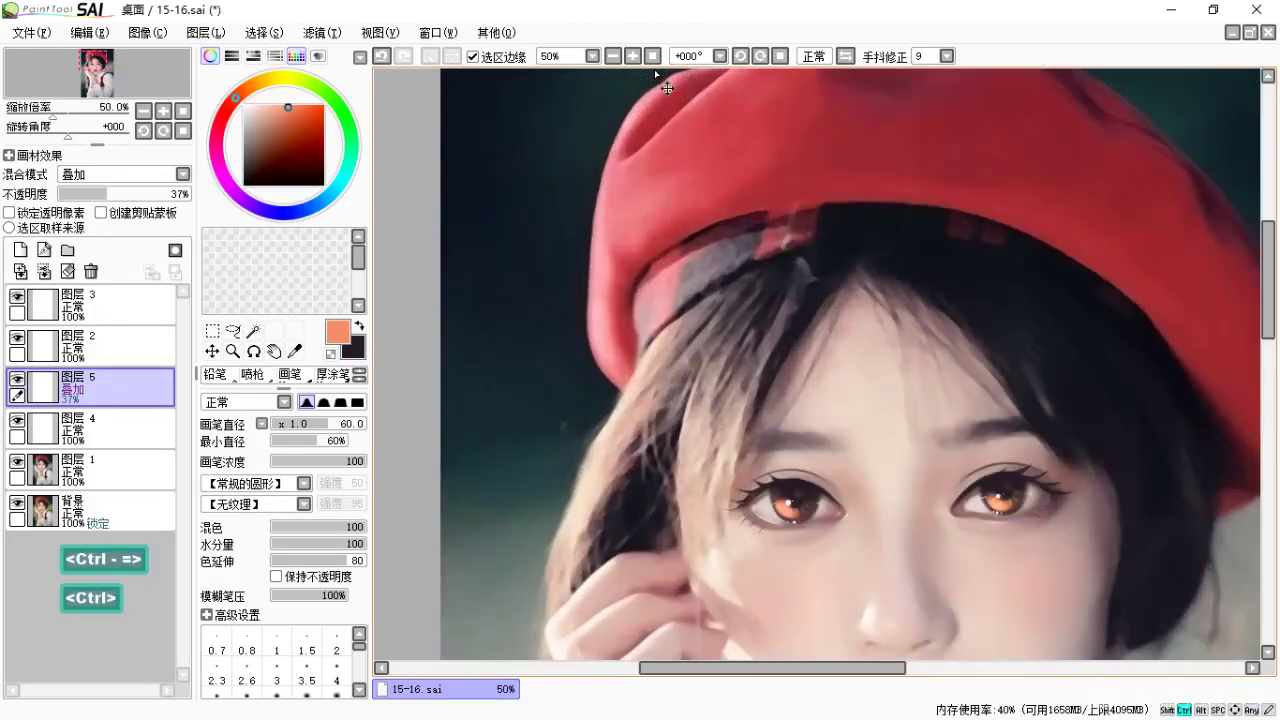
{"action": "key", "text": "ctrl+equal"}
{"action": "key", "text": "space"}
{"action": "mouse_move", "coordinate": [996, 512]}
{"action": "left_mouse_down"}
{"action": "mouse_move", "coordinate": [826, 257]}
{"action": "mouse_move", "coordinate": [807, 183]}
{"action": "left_mouse_up"}
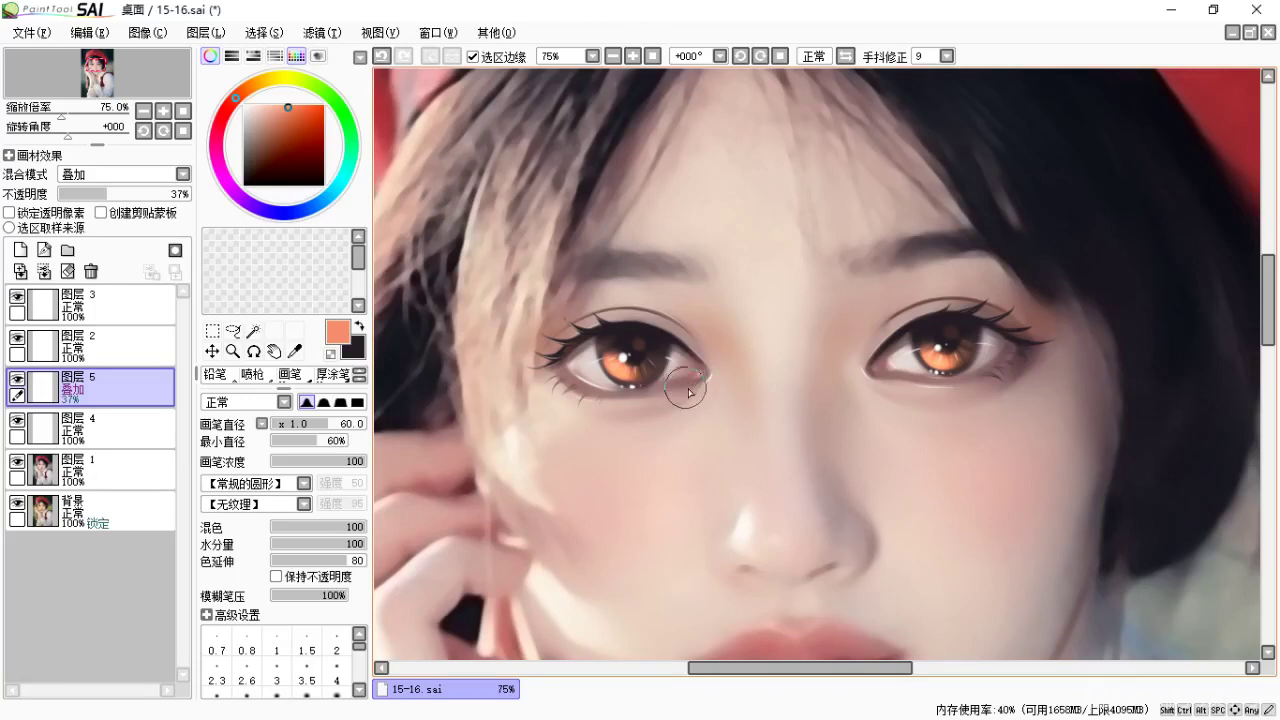
{"action": "key", "text": "space"}
{"action": "left_click_drag", "start_coordinate": [798, 405], "coordinate": [806, 377]}
On 图层 1, airbrush the outer corner of the left-hand eye's white at size 16 with a sampled light eye-white tone.
{"action": "key", "text": "ctrl"}
{"action": "key", "text": "ctrl+="}
{"action": "key", "text": "ctrl+="}
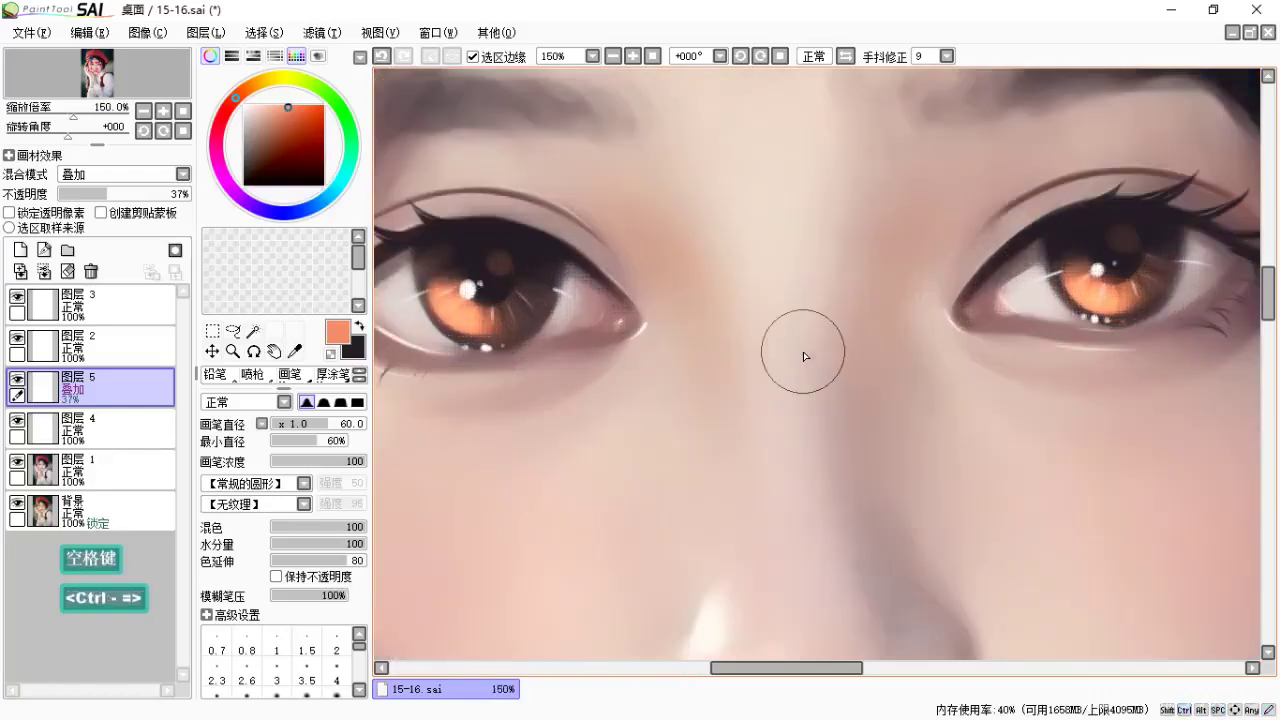
{"action": "key", "text": "space"}
{"action": "left_click_drag", "start_coordinate": [611, 274], "coordinate": [921, 320]}
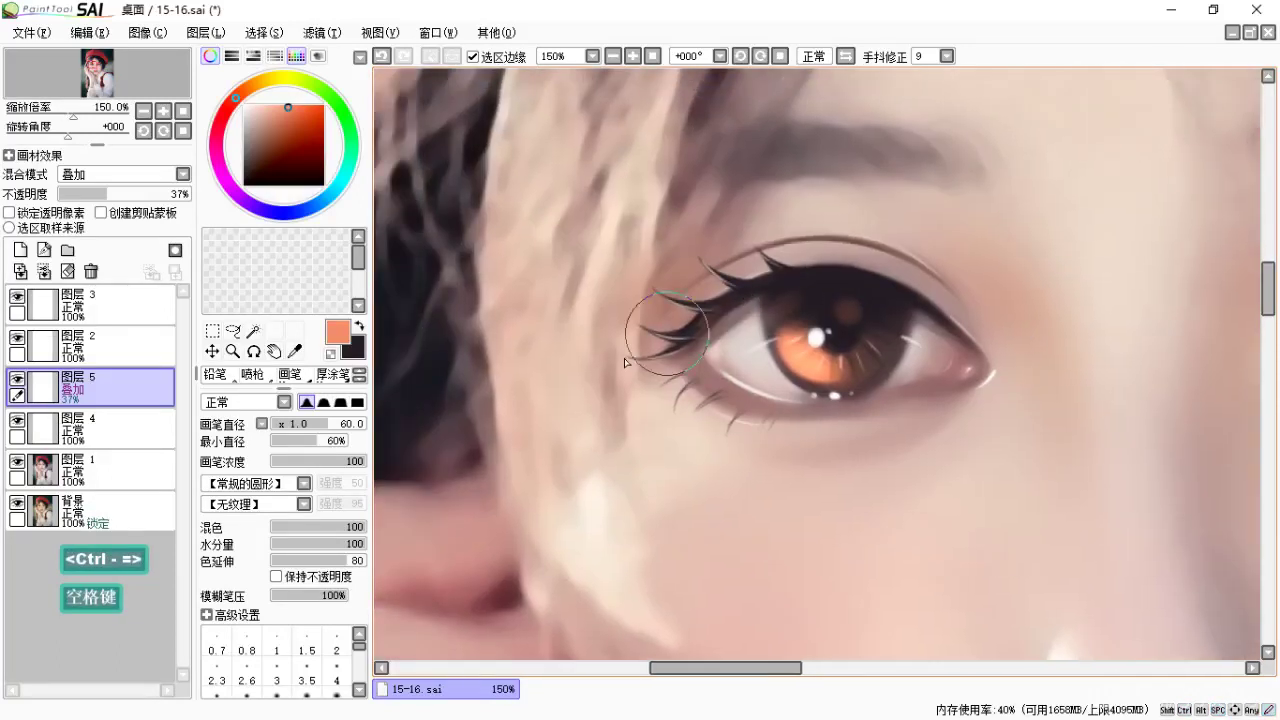
{"action": "left_click", "coordinate": [100, 470]}
{"action": "key", "text": "b"}
{"action": "key", "text": "alt"}
{"action": "left_click", "coordinate": [737, 346], "text": "alt"}
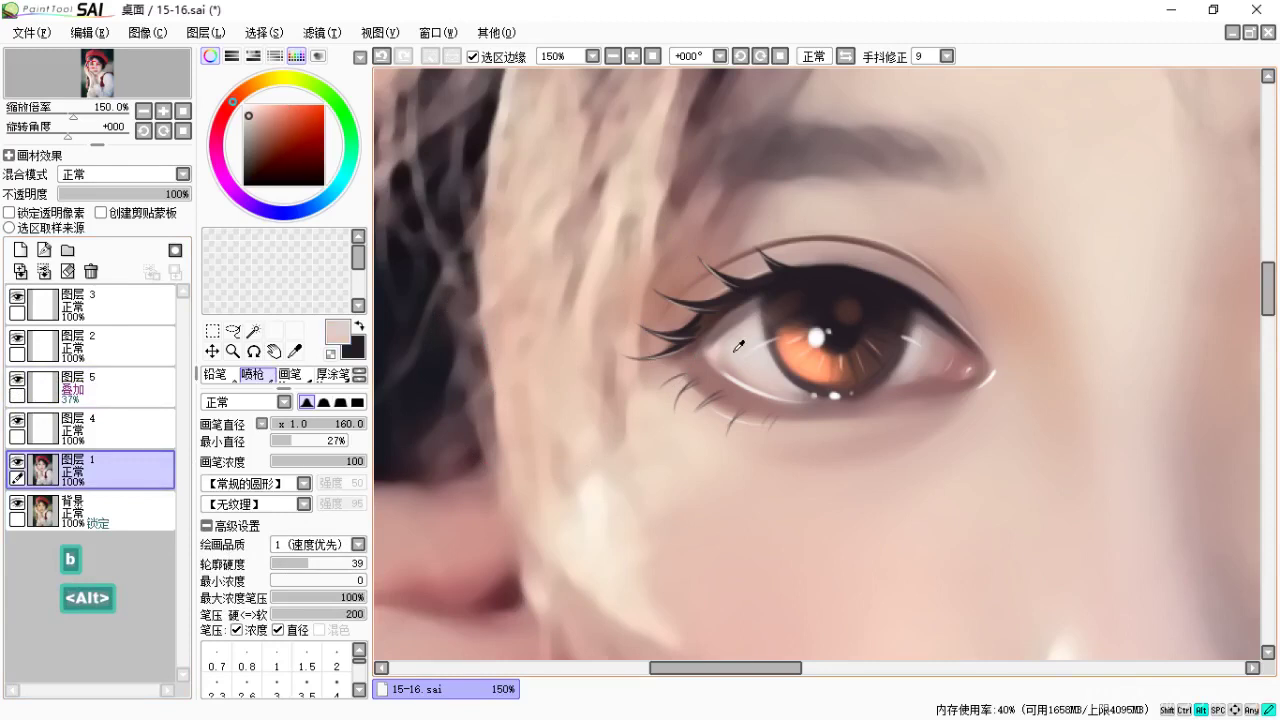
{"action": "key", "text": "bracketleft"}
{"action": "key", "text": "bracketleft"}
{"action": "key", "text": "bracketleft"}
{"action": "key", "text": "bracketleft"}
{"action": "key", "text": "bracketleft"}
{"action": "key", "text": "bracketleft"}
{"action": "key", "text": "bracketleft"}
{"action": "key", "text": "bracketleft"}
{"action": "key", "text": "bracketleft"}
{"action": "key", "text": "bracketleft"}
{"action": "key", "text": "bracketleft"}
{"action": "key", "text": "bracketleft"}
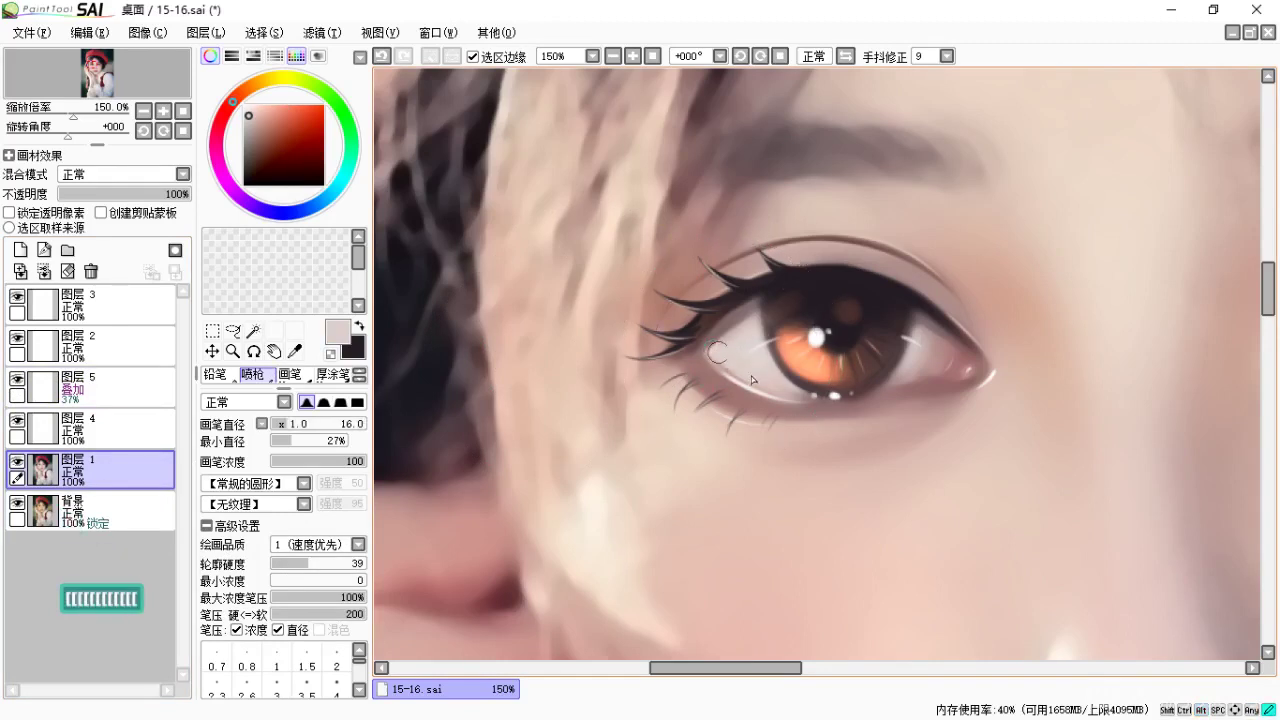
{"action": "mouse_move", "coordinate": [726, 347]}
{"action": "left_mouse_down"}
{"action": "mouse_move", "coordinate": [749, 375]}
{"action": "mouse_move", "coordinate": [786, 384]}
{"action": "mouse_move", "coordinate": [731, 321]}
{"action": "left_mouse_up"}
Sample the darker tone at the left-hand eye's outer corner and blend the corner with the blending brush at size 20.
{"action": "left_click", "coordinate": [722, 324], "text": "alt"}
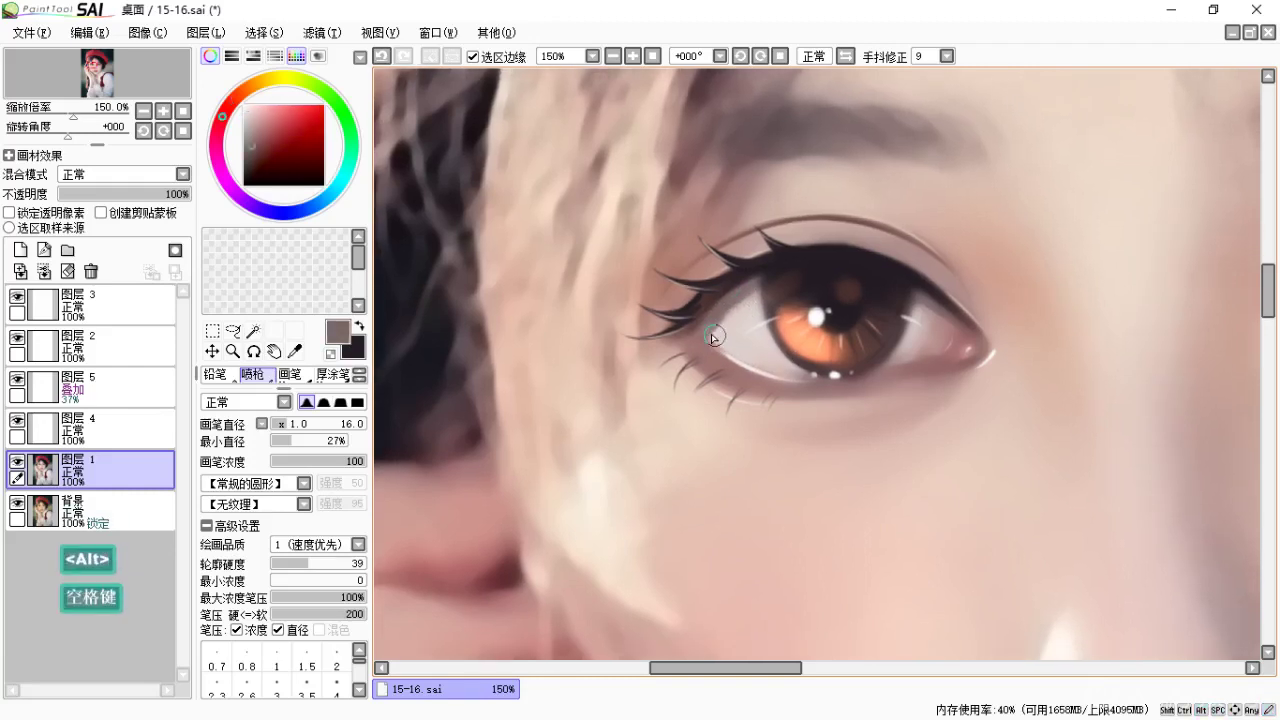
{"action": "key", "text": "c"}
{"action": "key", "text": "bracketleft"}
{"action": "key", "text": "bracketleft"}
{"action": "key", "text": "bracketleft"}
{"action": "key", "text": "bracketleft"}
{"action": "key", "text": "bracketleft"}
{"action": "key", "text": "bracketleft"}
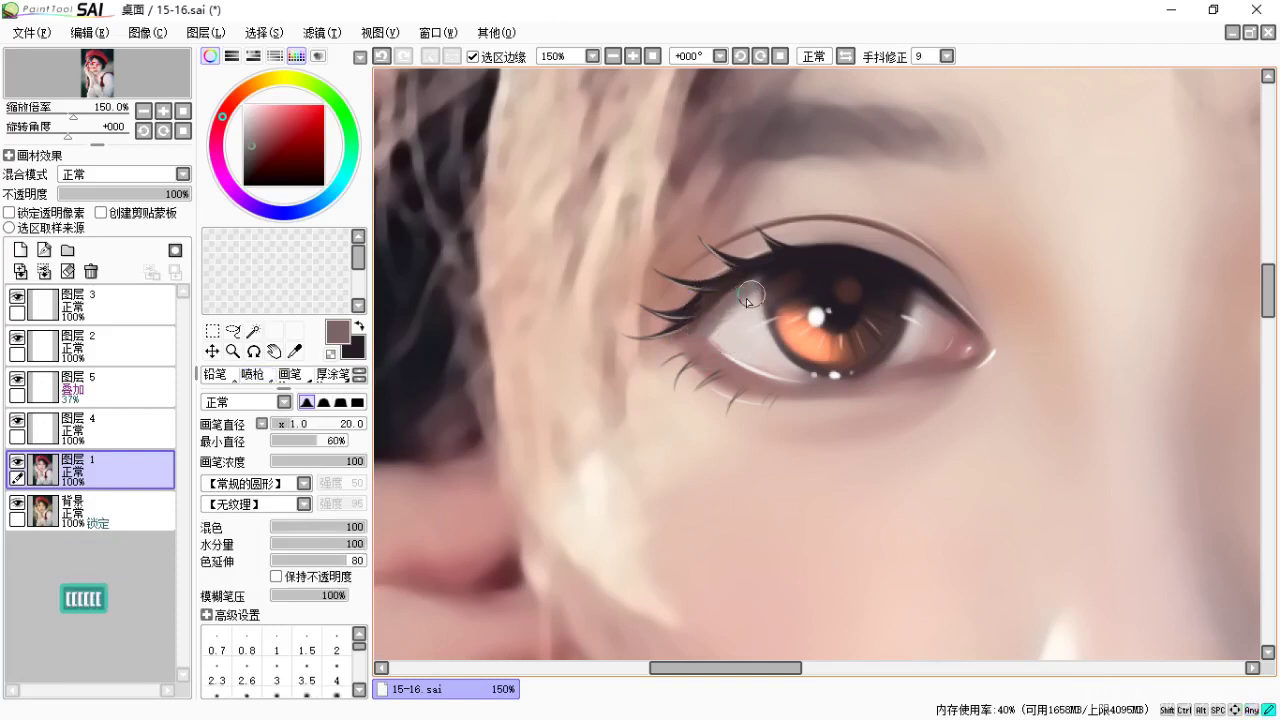
Examine the retouched face and lips, toggling 图层 1 to compare the painted lips with the original photo.
{"action": "key", "text": "space"}
{"action": "left_click_drag", "start_coordinate": [766, 363], "coordinate": [689, 232]}
{"action": "key", "text": "ctrl+minus"}
{"action": "key", "text": "ctrl+minus"}
{"action": "key", "text": "ctrl+minus"}
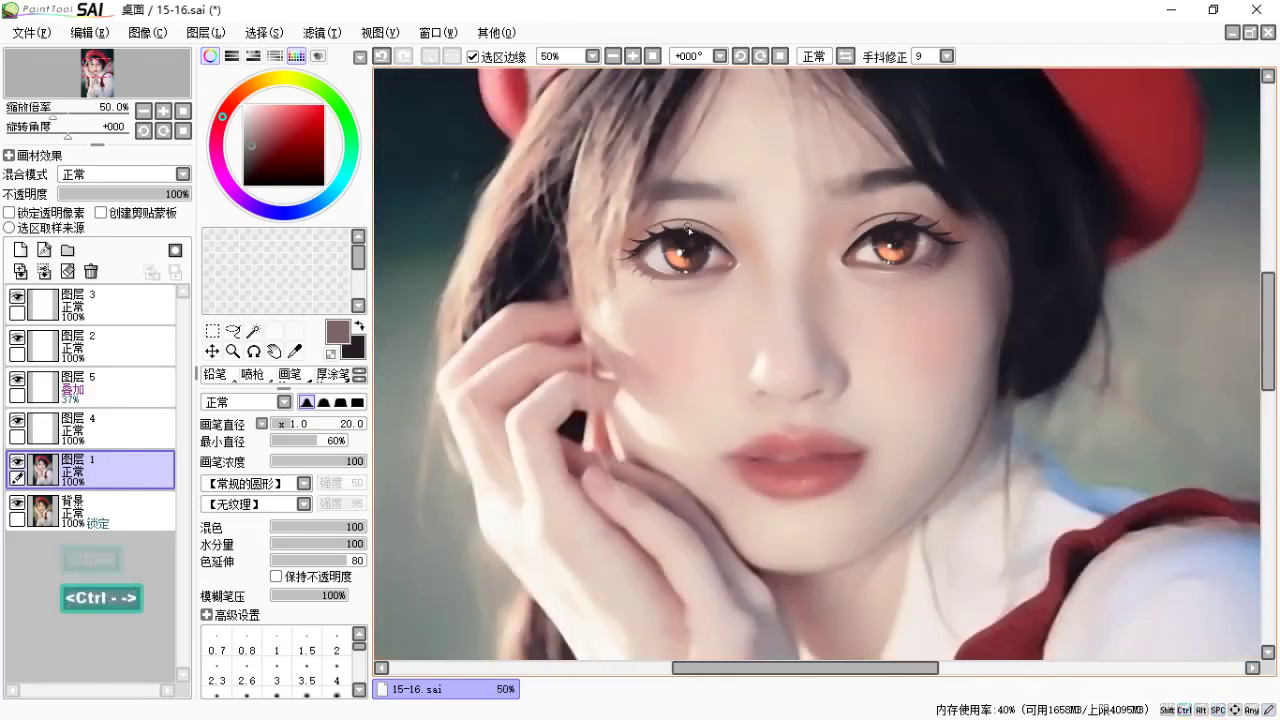
{"action": "left_click_drag", "start_coordinate": [939, 345], "coordinate": [894, 368]}
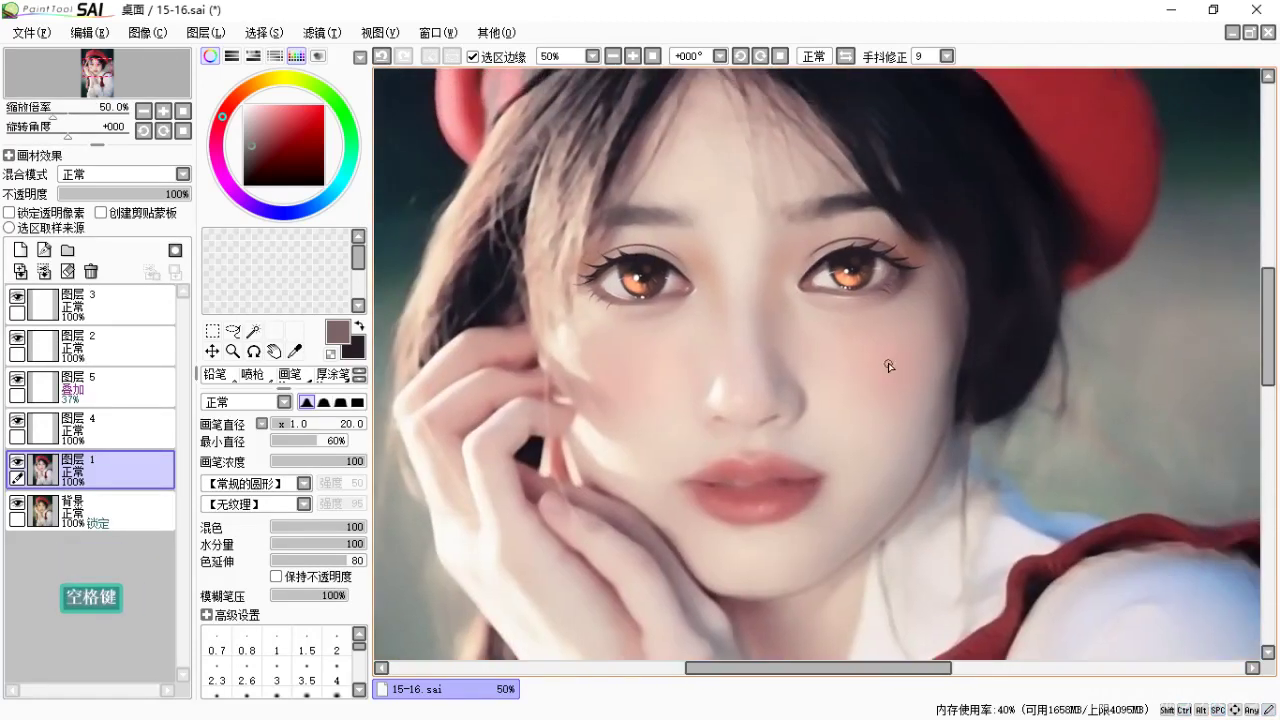
{"action": "key", "text": "ctrl+equal"}
{"action": "key", "text": "ctrl+equal"}
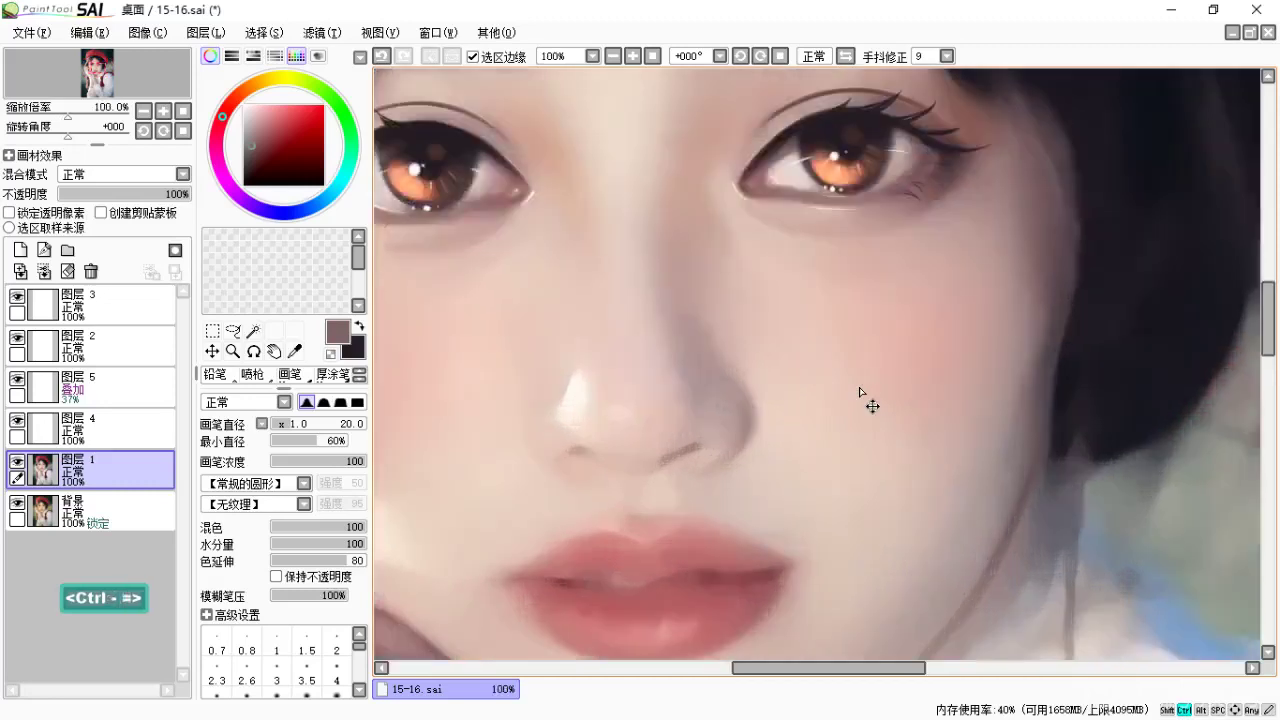
{"action": "key", "text": "space"}
{"action": "left_click_drag", "start_coordinate": [697, 515], "coordinate": [782, 305]}
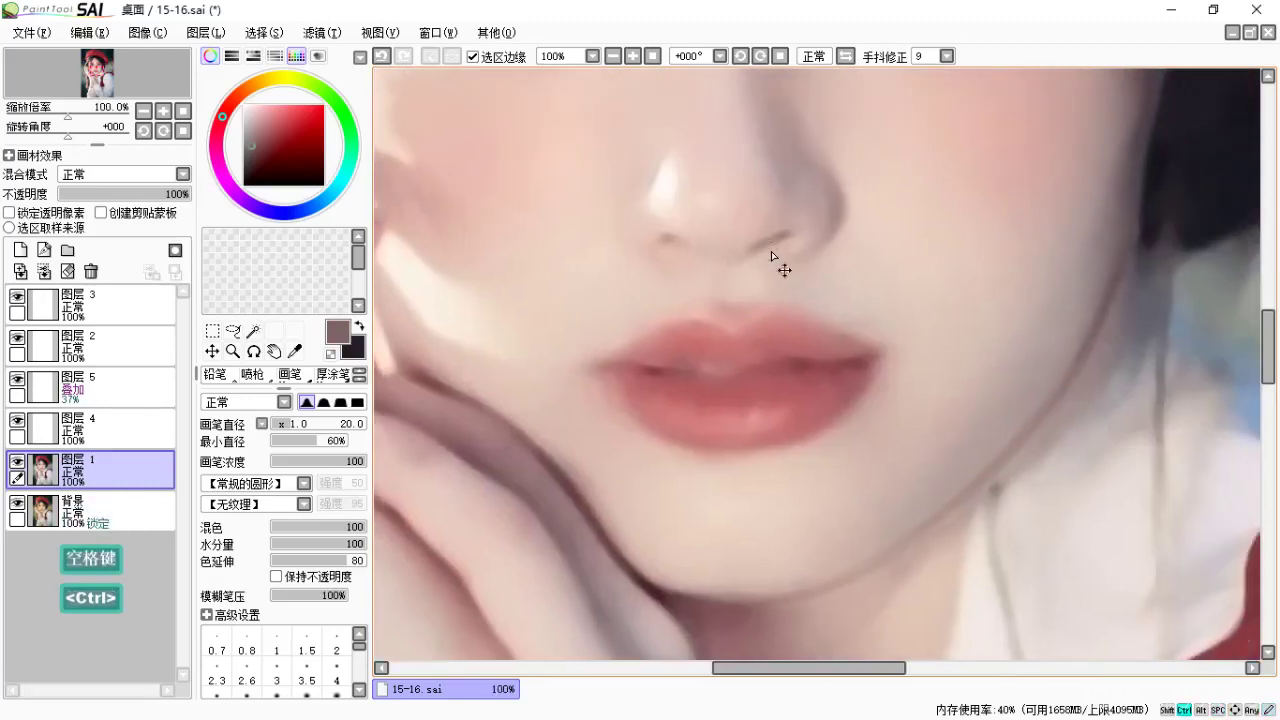
{"action": "key", "text": "ctrl+equal"}
{"action": "key", "text": "space"}
{"action": "mouse_move", "coordinate": [827, 371]}
{"action": "left_mouse_down"}
{"action": "mouse_move", "coordinate": [866, 334]}
{"action": "mouse_move", "coordinate": [877, 349]}
{"action": "mouse_move", "coordinate": [826, 388]}
{"action": "mouse_move", "coordinate": [777, 337]}
{"action": "left_mouse_up"}
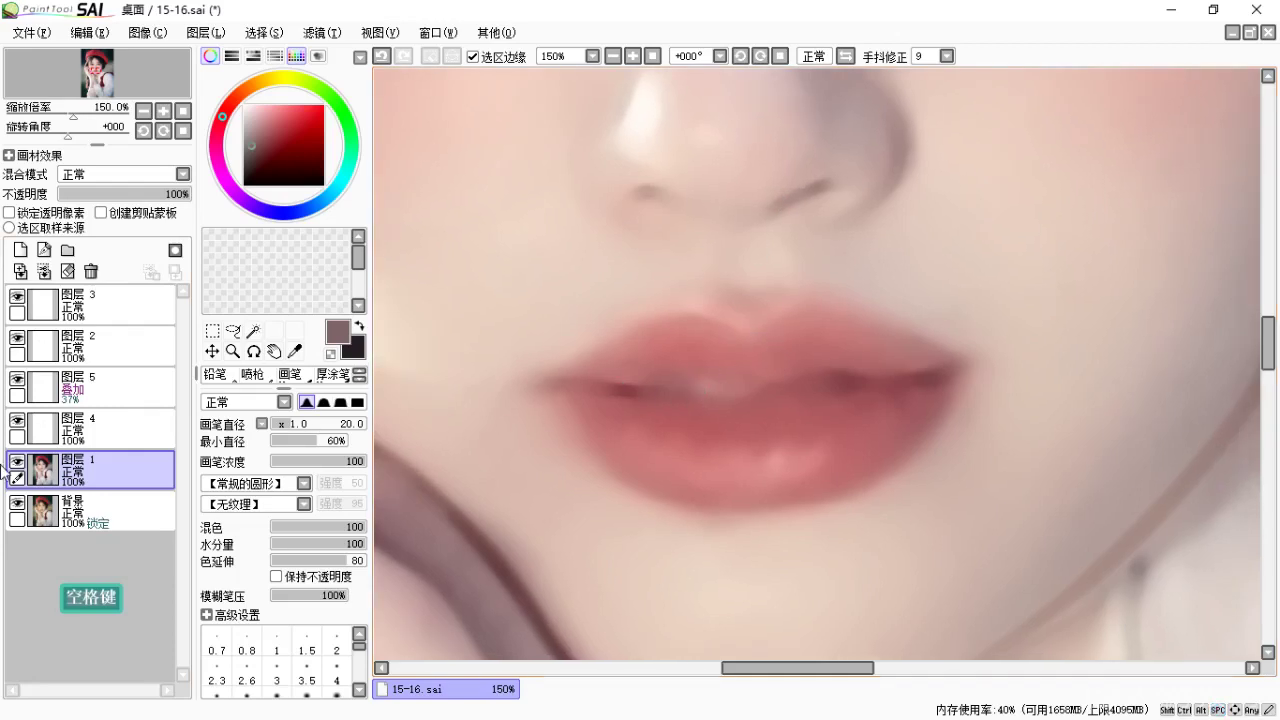
{"action": "left_click", "coordinate": [15, 462]}
{"action": "left_click", "coordinate": [15, 462]}
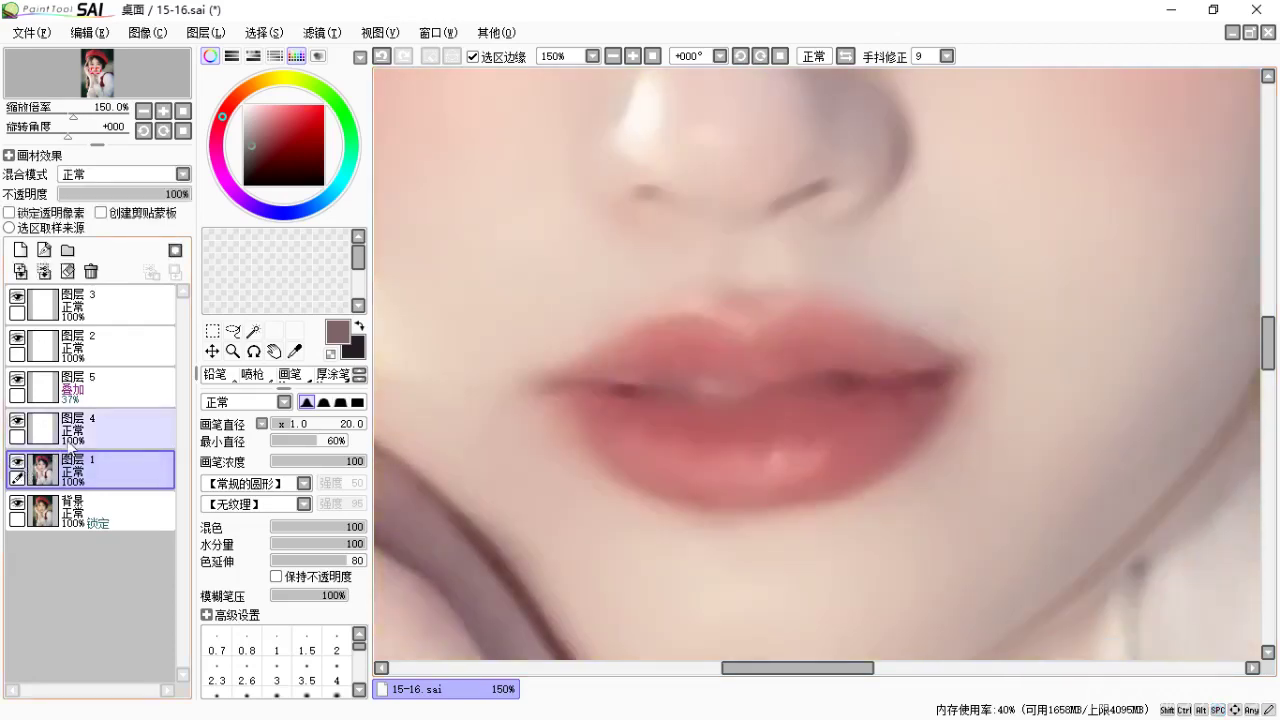
Merge 图层 4, 图层 5, 图层 2 and 图层 3 down into 图层 1 and save the file.
{"action": "left_click", "coordinate": [105, 421]}
{"action": "key", "text": "ctrl+e"}
{"action": "left_click", "coordinate": [82, 396]}
{"action": "key", "text": "ctrl+e"}
{"action": "left_click", "coordinate": [76, 346]}
{"action": "key", "text": "ctrl+e"}
{"action": "left_click", "coordinate": [76, 312]}
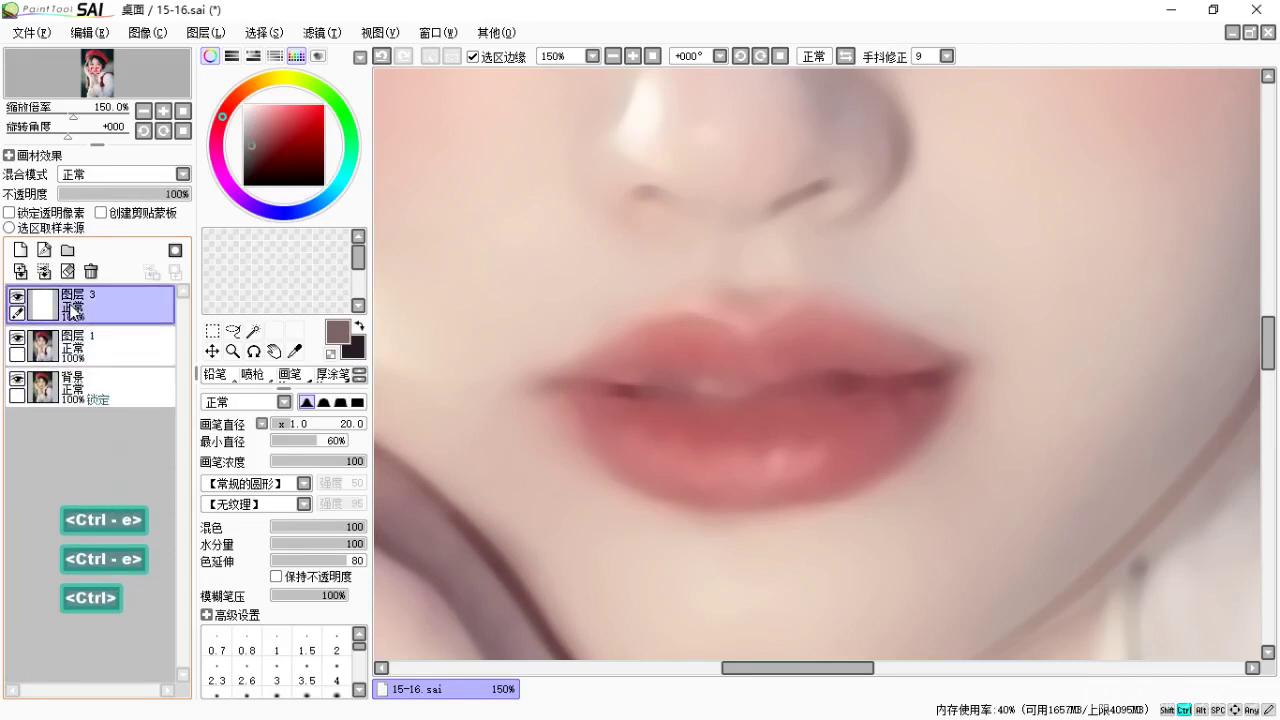
{"action": "key", "text": "ctrl+e"}
{"action": "key", "text": "ctrl+s"}
Add a new layer above 图层 1 and hide 图层 1 to work from the original photo's lips.
{"action": "left_click", "coordinate": [90, 345]}
{"action": "left_click", "coordinate": [84, 322]}
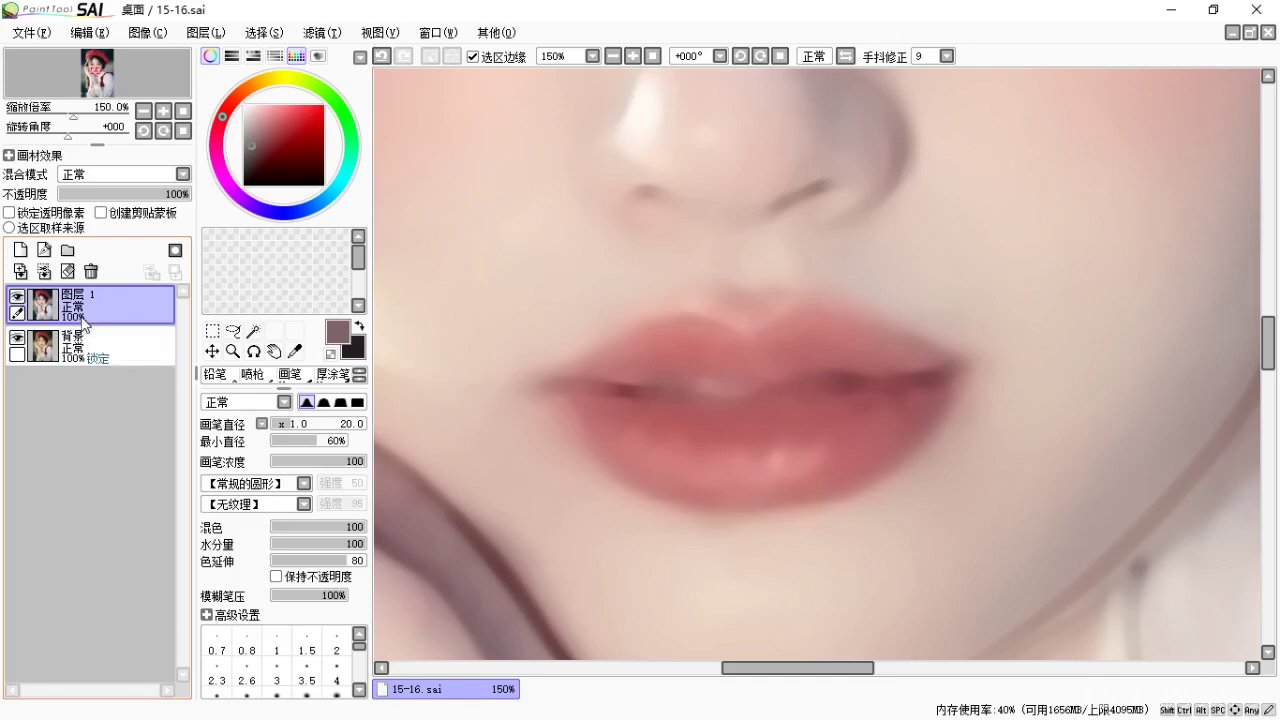
{"action": "left_click", "coordinate": [20, 250]}
{"action": "left_click", "coordinate": [17, 337]}
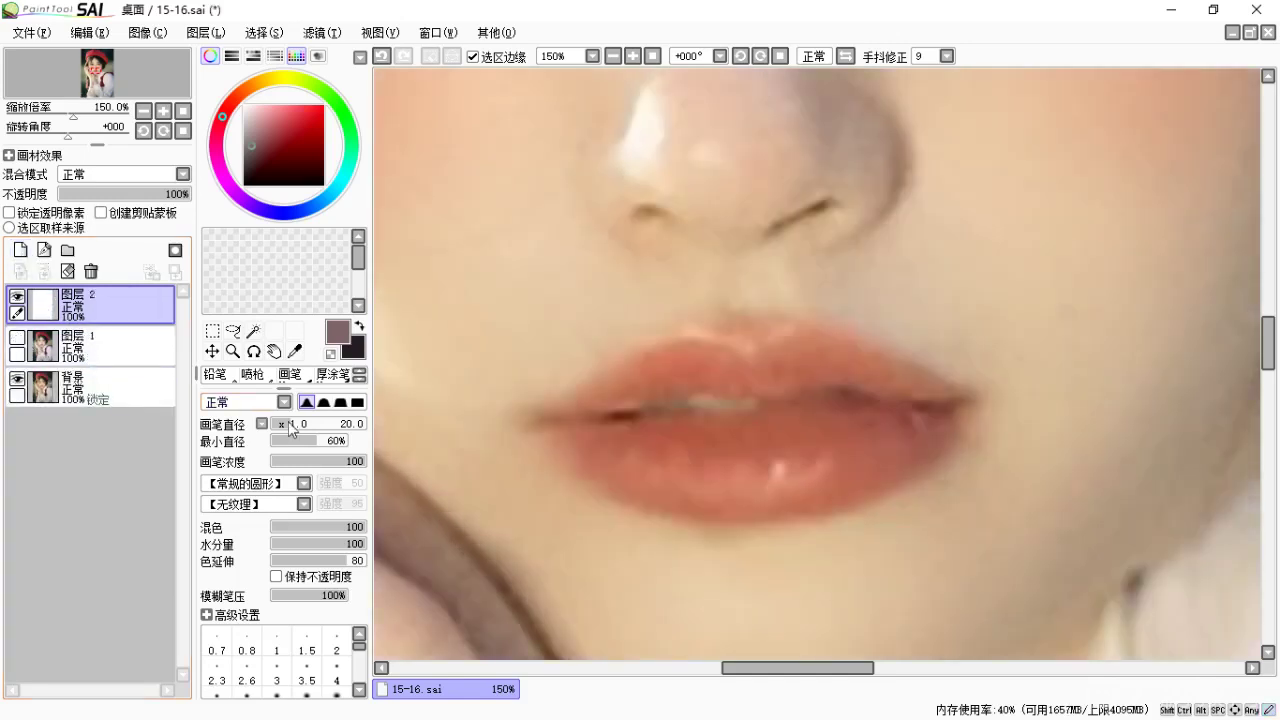
Trace the upper edge of the mouth opening from corner to corner with the airbrush at size 9 in a saturated dark red.
{"action": "key", "text": "b"}
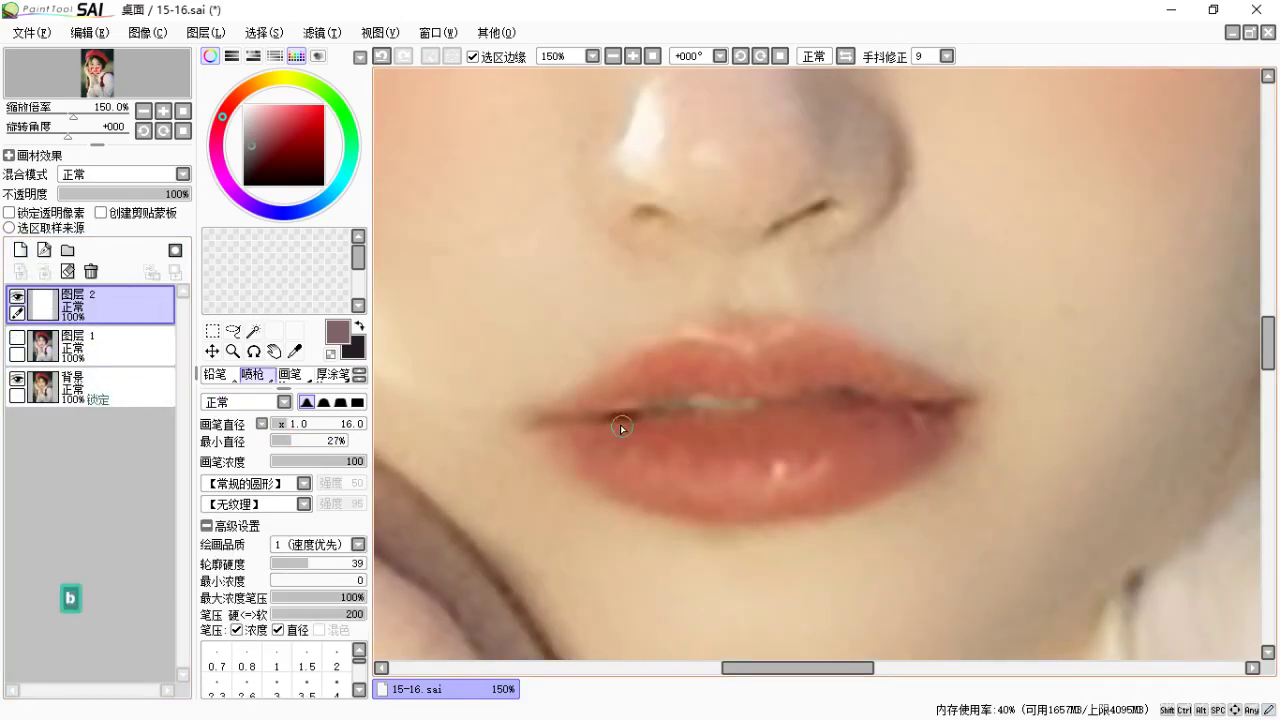
{"action": "key", "text": "bracketleft"}
{"action": "key", "text": "bracketleft"}
{"action": "key", "text": "bracketleft"}
{"action": "key", "text": "bracketleft"}
{"action": "left_click", "coordinate": [607, 411], "text": "alt"}
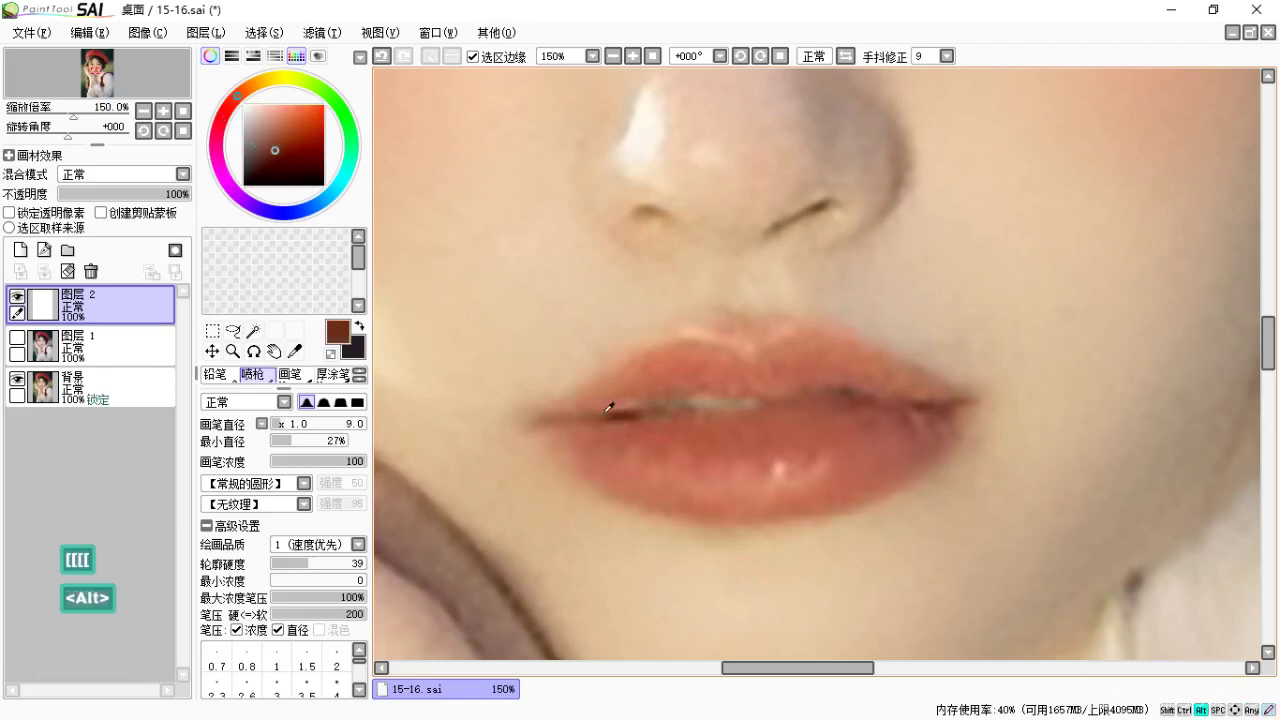
{"action": "left_click", "coordinate": [296, 146]}
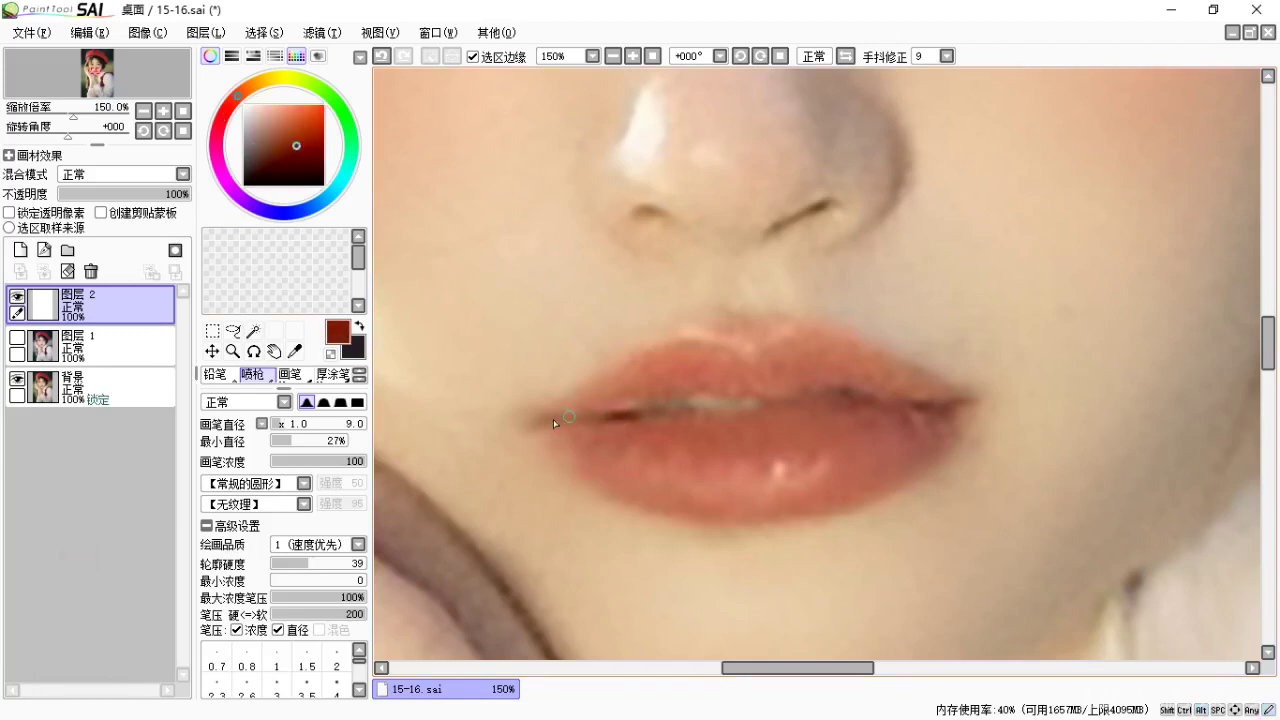
{"action": "left_click_drag", "start_coordinate": [552, 419], "coordinate": [693, 399]}
{"action": "mouse_move", "coordinate": [693, 399]}
{"action": "left_mouse_down"}
{"action": "mouse_move", "coordinate": [967, 390]}
{"action": "mouse_move", "coordinate": [875, 390]}
{"action": "left_mouse_up"}
Draw the lower edge of the mouth opening in the same dark red, undoing and redrawing the stroke as needed.
{"action": "key", "text": "space"}
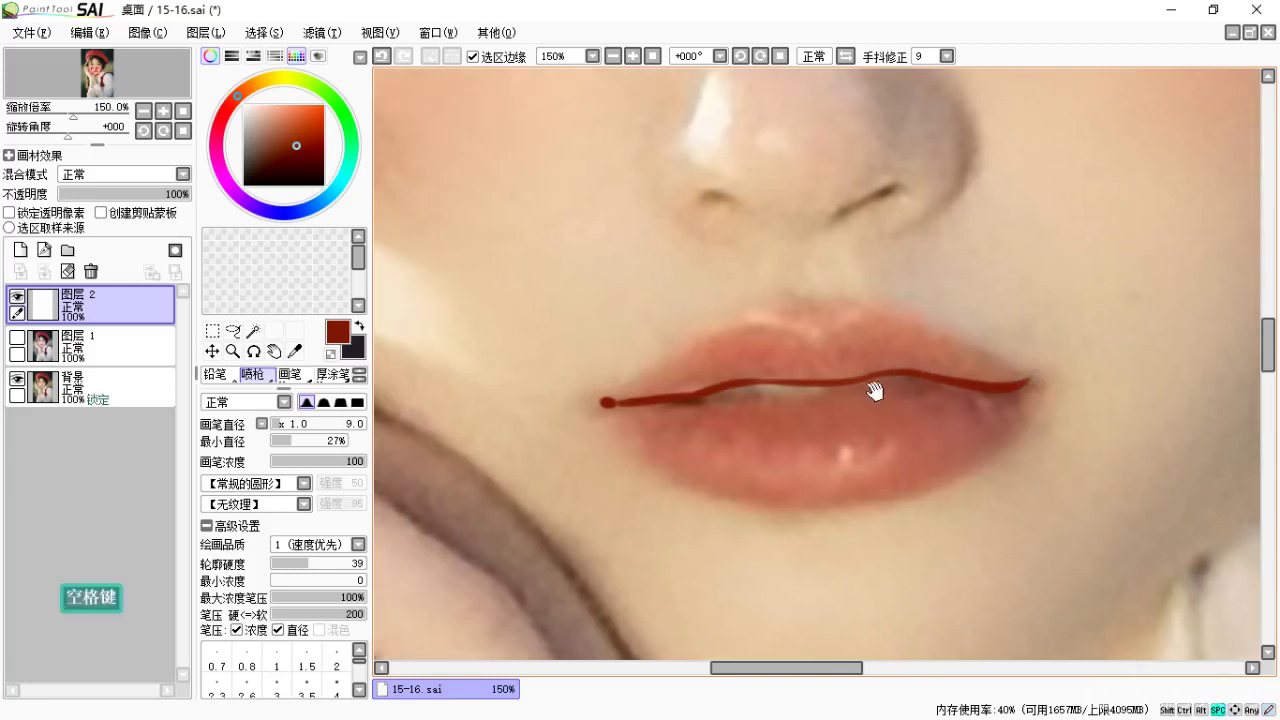
{"action": "left_click_drag", "start_coordinate": [724, 404], "coordinate": [876, 388]}
{"action": "key", "text": "ctrl+z"}
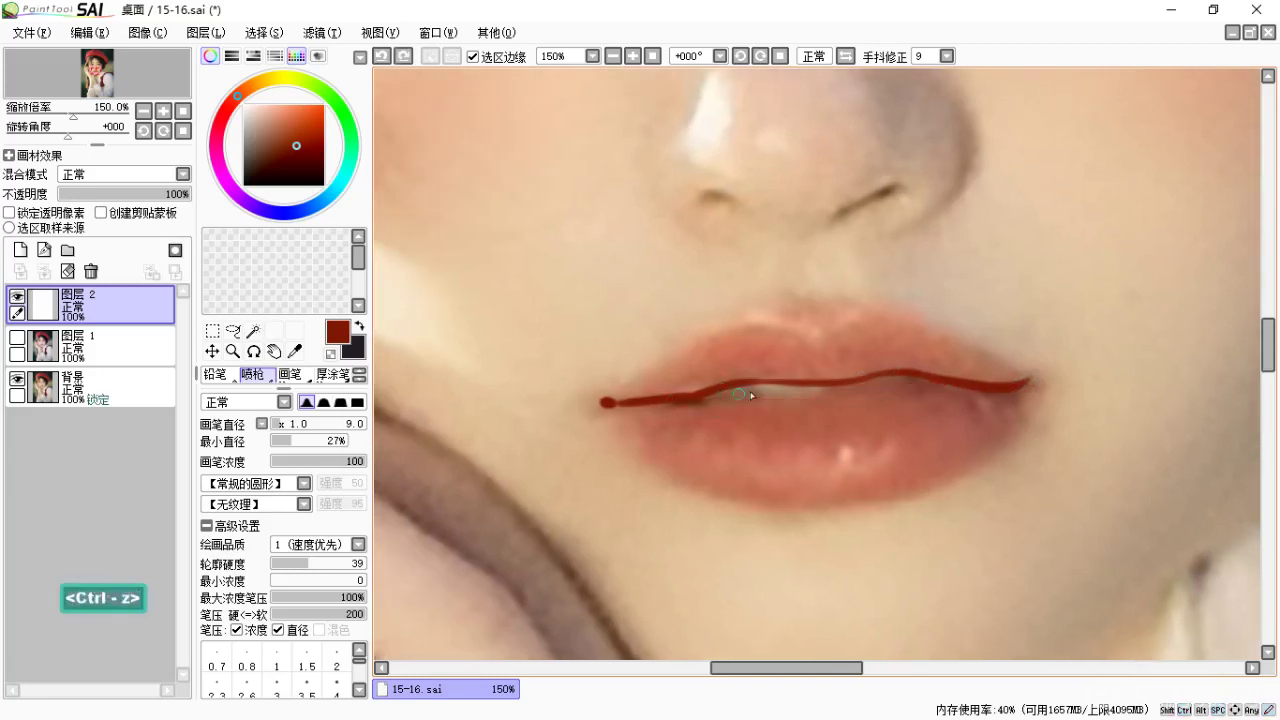
{"action": "left_click_drag", "start_coordinate": [695, 401], "coordinate": [900, 390]}
{"action": "key", "text": "ctrl+z"}
{"action": "left_click_drag", "start_coordinate": [711, 402], "coordinate": [925, 388]}
{"action": "key", "text": "ctrl+z"}
{"action": "mouse_move", "coordinate": [710, 402]}
{"action": "left_mouse_down"}
{"action": "mouse_move", "coordinate": [830, 402]}
{"action": "mouse_move", "coordinate": [904, 383]}
{"action": "left_mouse_up"}
{"action": "key", "text": "ctrl+z"}
{"action": "mouse_move", "coordinate": [686, 396]}
{"action": "left_mouse_down"}
{"action": "mouse_move", "coordinate": [915, 394]}
{"action": "mouse_move", "coordinate": [929, 374]}
{"action": "mouse_move", "coordinate": [753, 416]}
{"action": "mouse_move", "coordinate": [837, 424]}
{"action": "left_mouse_up"}
Thicken the ends of the dark red mouth line at both corners of the mouth.
{"action": "key", "text": "space"}
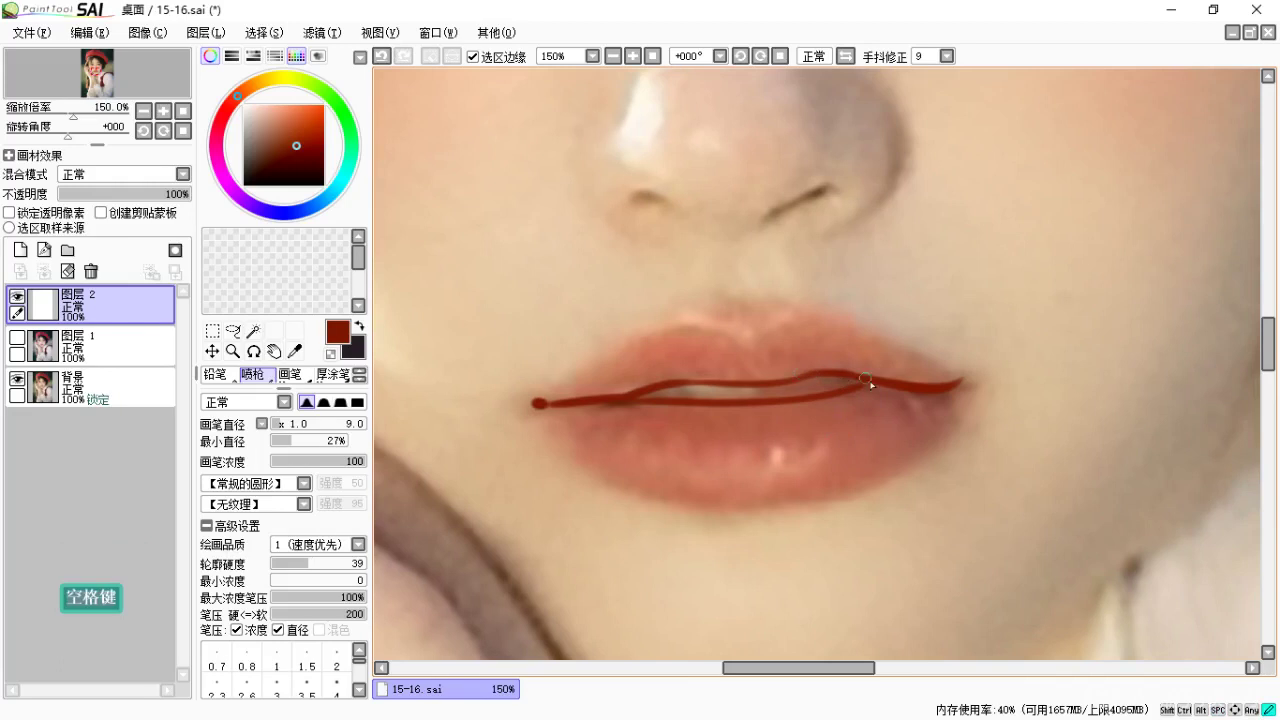
{"action": "left_click_drag", "start_coordinate": [960, 381], "coordinate": [957, 389]}
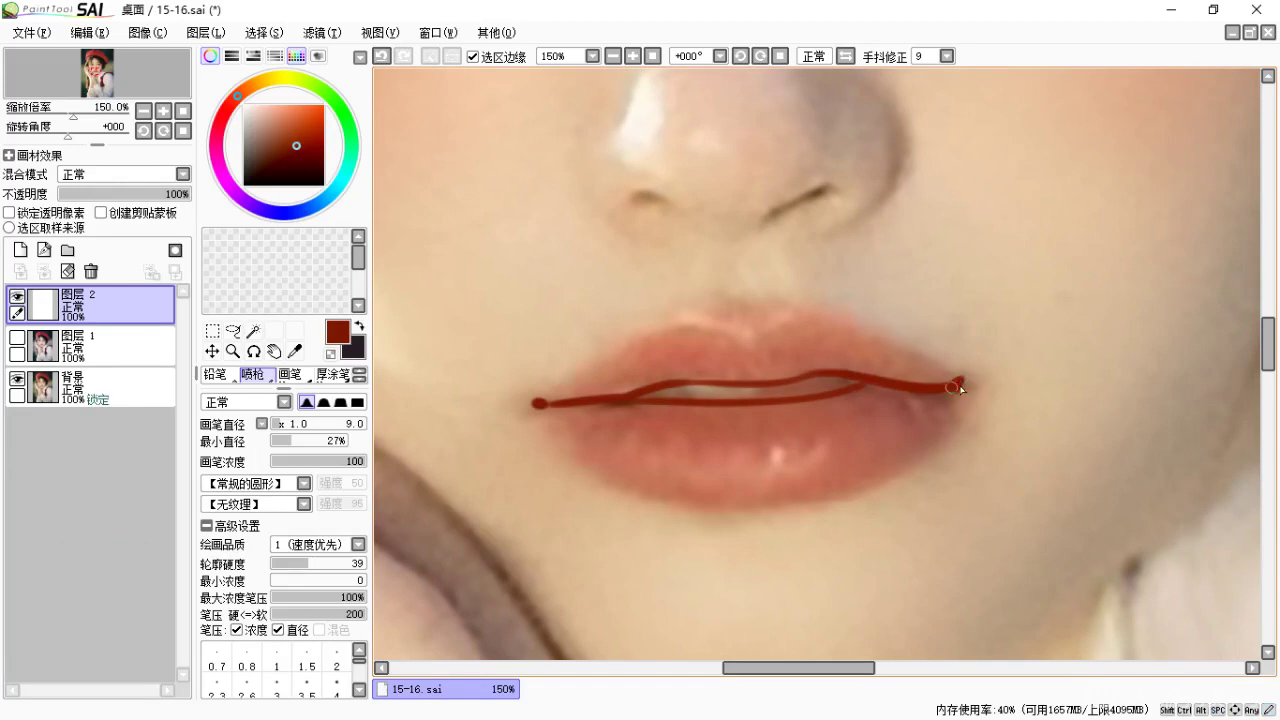
{"action": "key", "text": "space"}
{"action": "left_click_drag", "start_coordinate": [733, 393], "coordinate": [810, 400]}
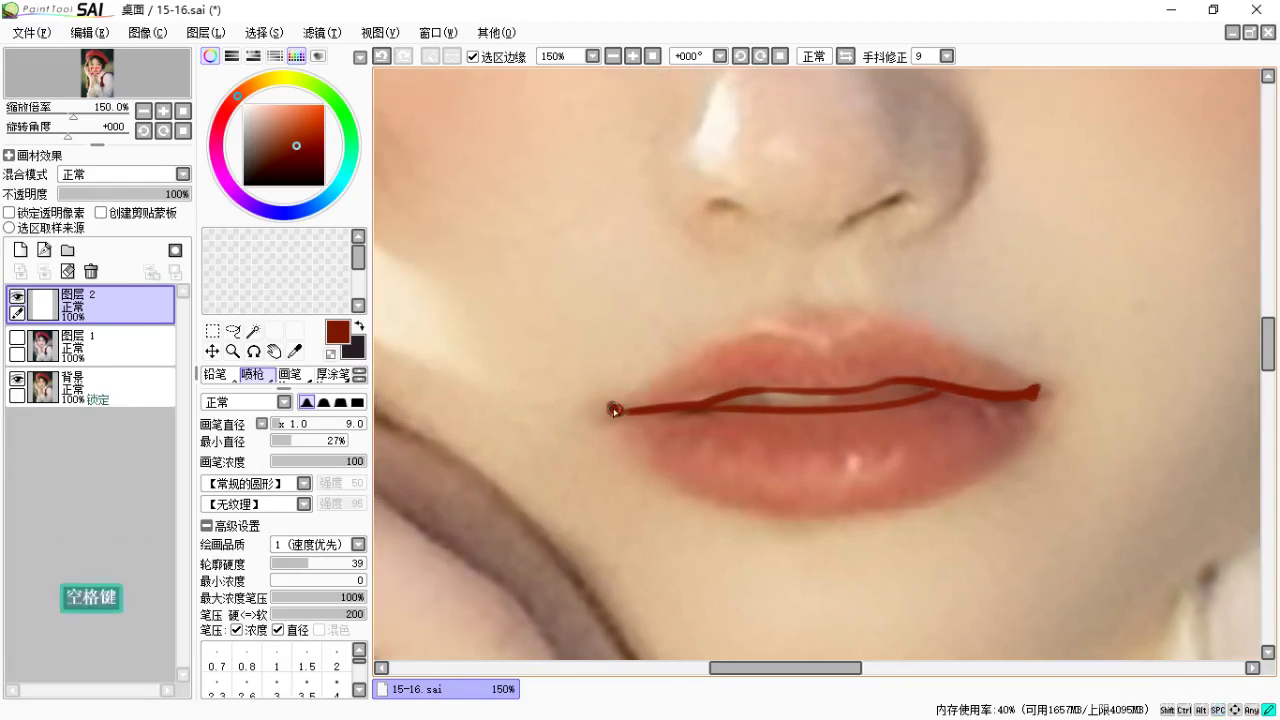
{"action": "left_click_drag", "start_coordinate": [868, 435], "coordinate": [755, 460]}
{"action": "key", "text": "space"}
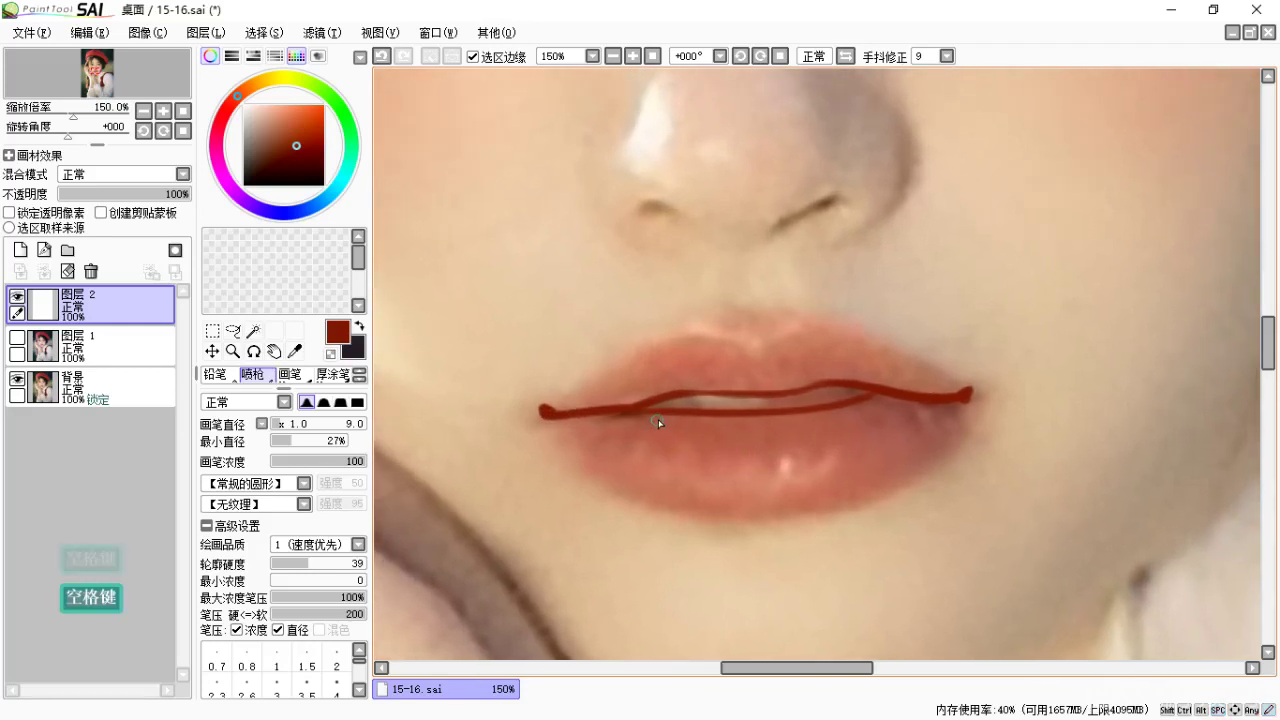
Show 图层 1 again and move the traced mouth line up to align with the painted lips.
{"action": "left_click", "coordinate": [17, 337]}
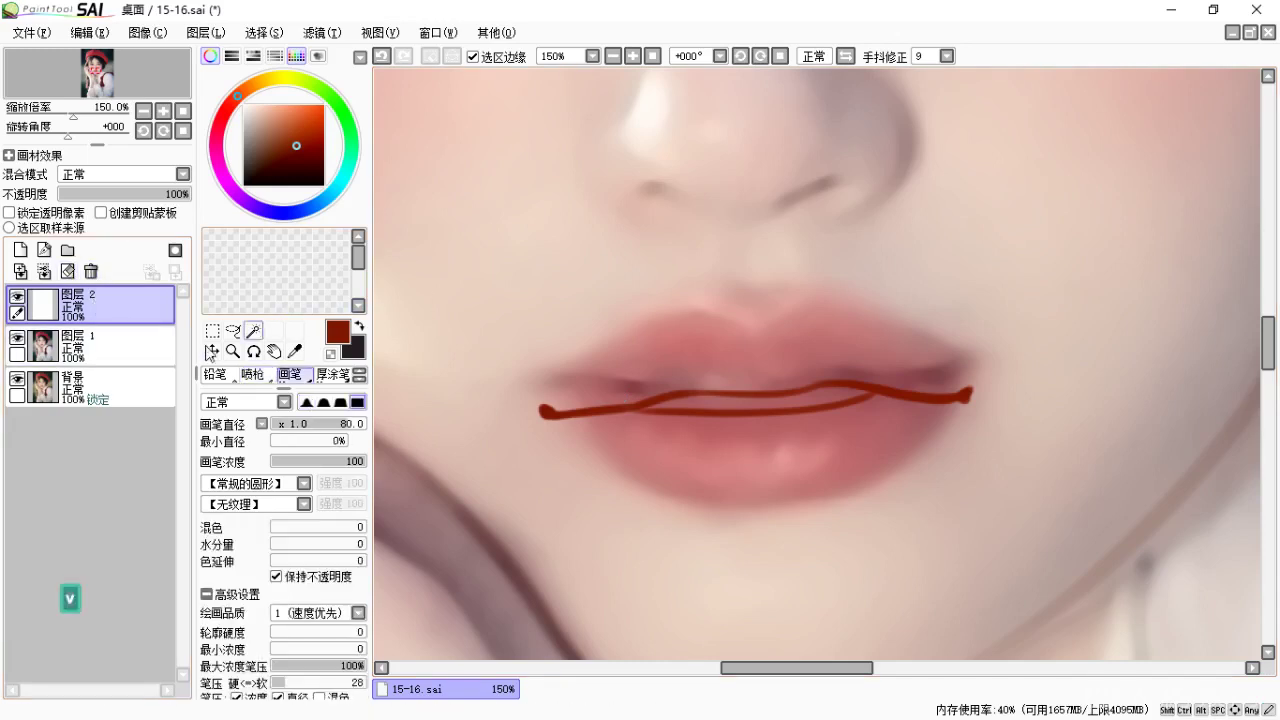
{"action": "key", "text": "v"}
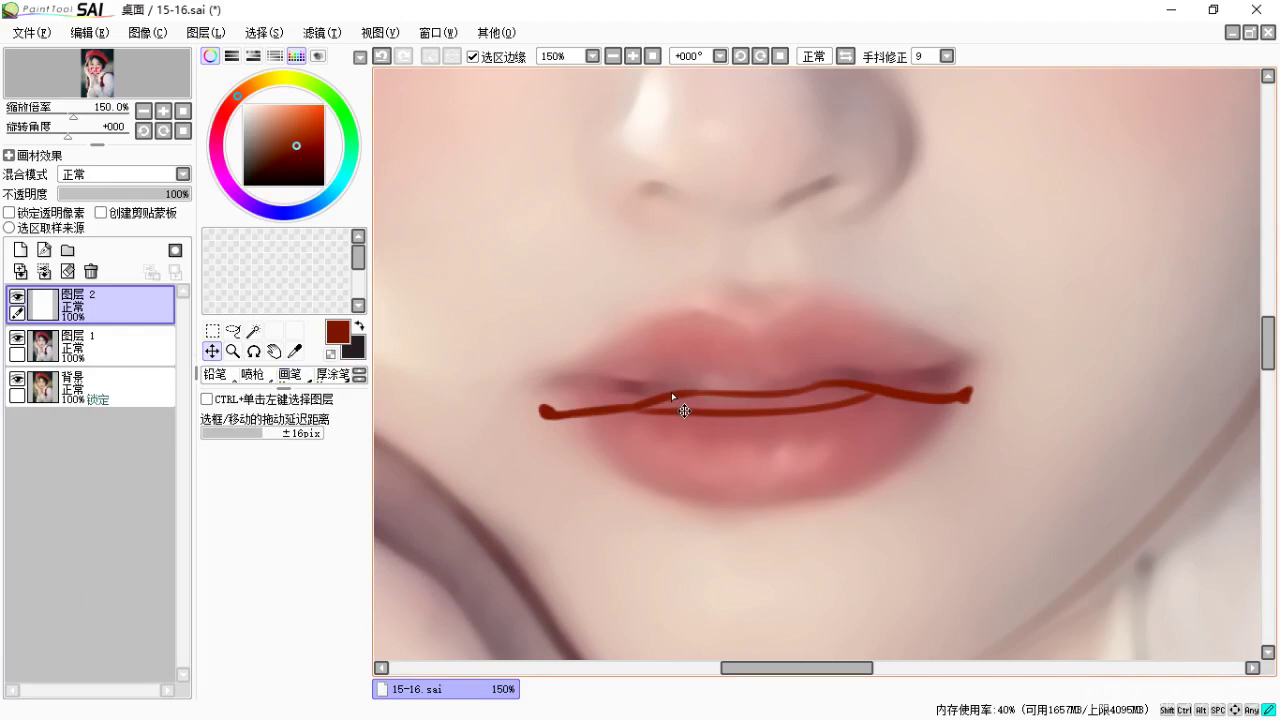
{"action": "mouse_move", "coordinate": [675, 399]}
{"action": "left_mouse_down"}
{"action": "mouse_move", "coordinate": [698, 376]}
{"action": "mouse_move", "coordinate": [683, 370]}
{"action": "mouse_move", "coordinate": [683, 390]}
{"action": "mouse_move", "coordinate": [679, 373]}
{"action": "left_mouse_up"}
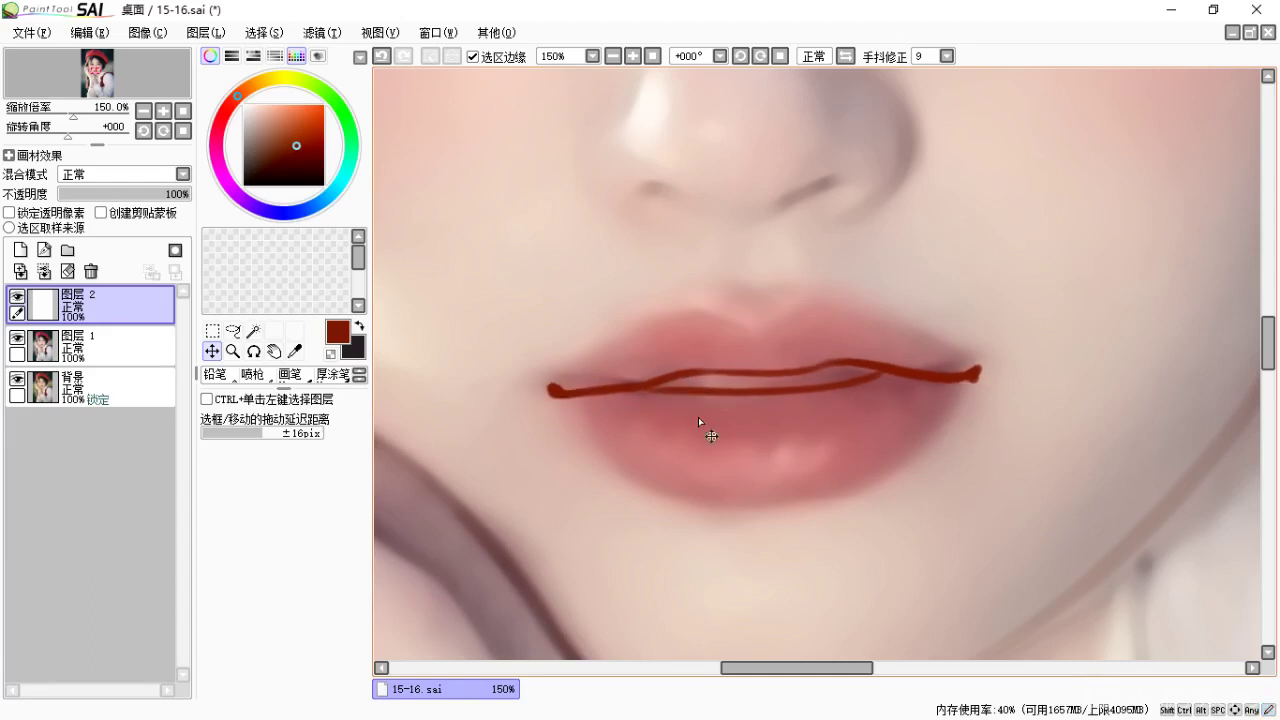
{"action": "key", "text": "ctrl+minus"}
{"action": "key", "text": "ctrl+minus"}
{"action": "key", "text": "ctrl+minus"}
{"action": "key", "text": "ctrl+minus"}
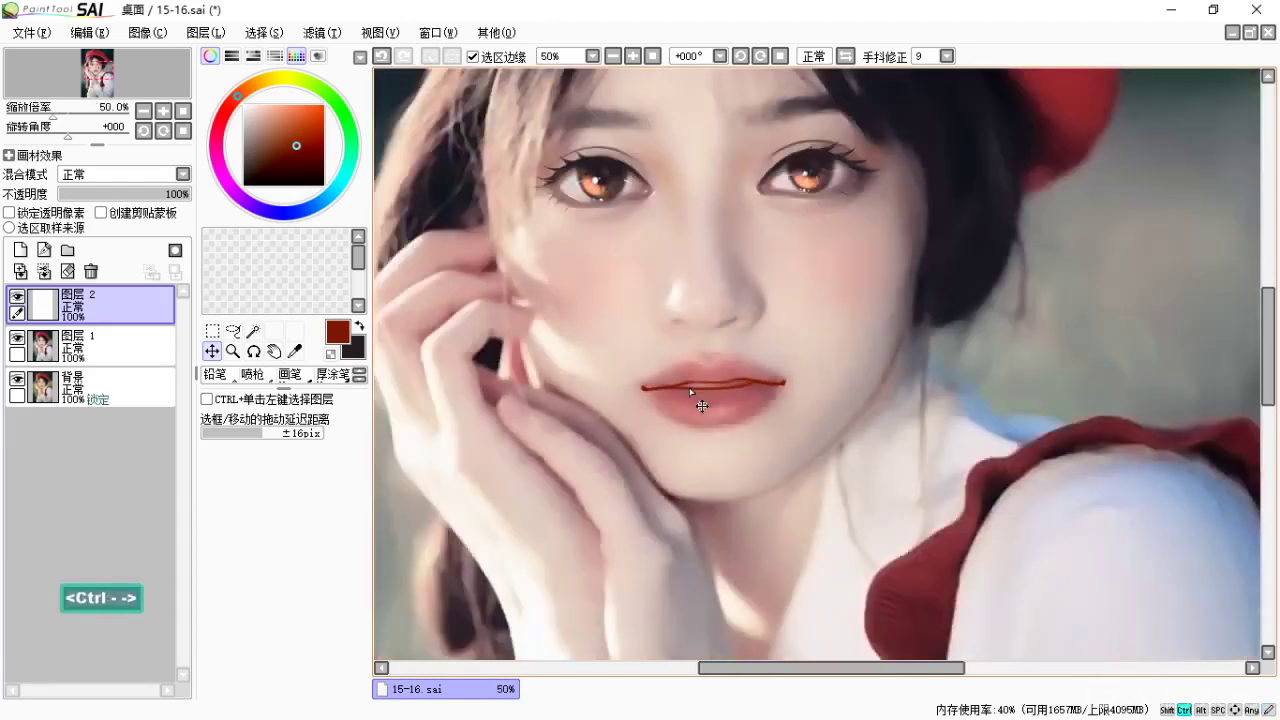
Thin the traced mouth line with the eraser at size 12 near the corner on the image's right side.
{"action": "key", "text": "ctrl+equal"}
{"action": "key", "text": "ctrl+equal"}
{"action": "key", "text": "ctrl+equal"}
{"action": "key", "text": "ctrl+equal"}
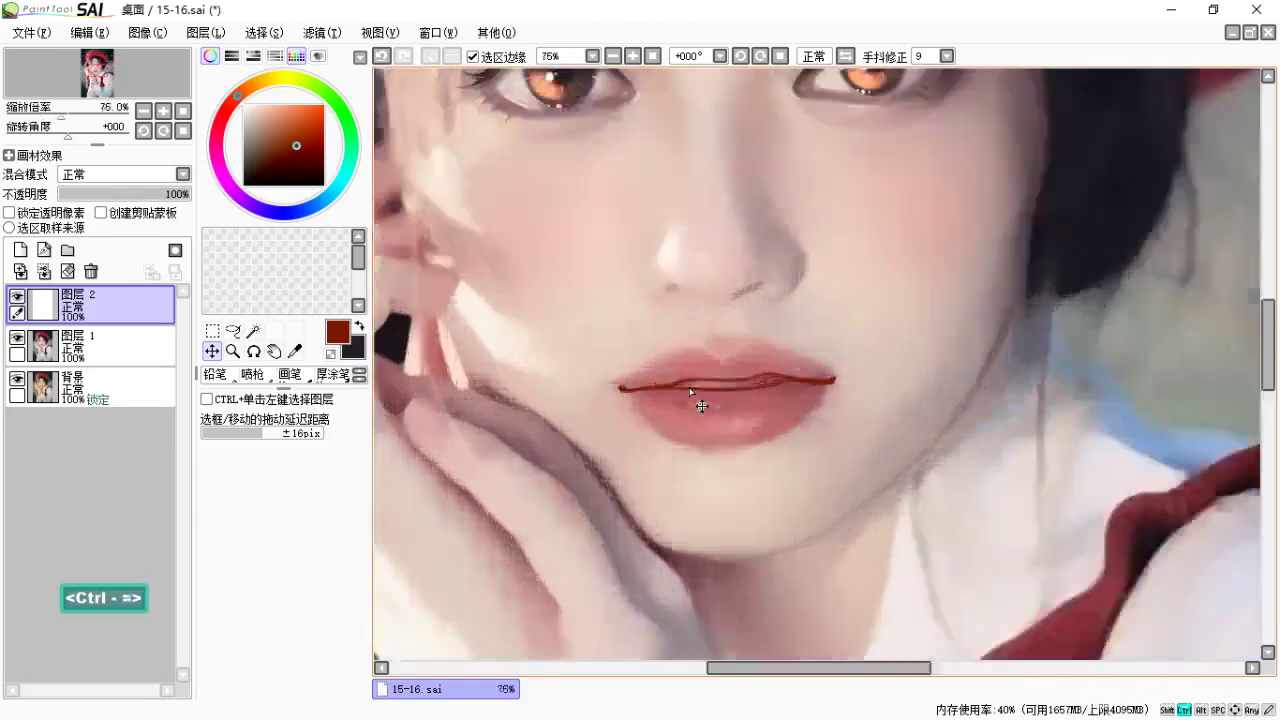
{"action": "key", "text": "space"}
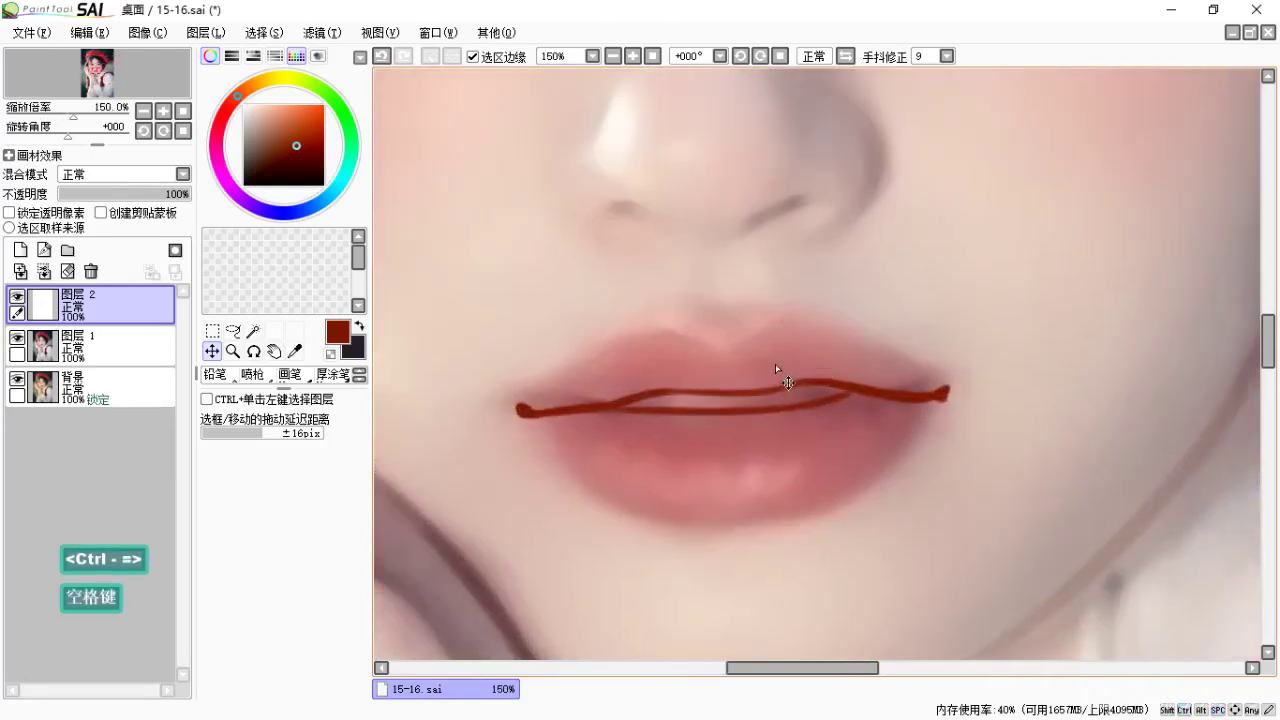
{"action": "key", "text": "e"}
{"action": "left_click_drag", "start_coordinate": [800, 383], "coordinate": [848, 382]}
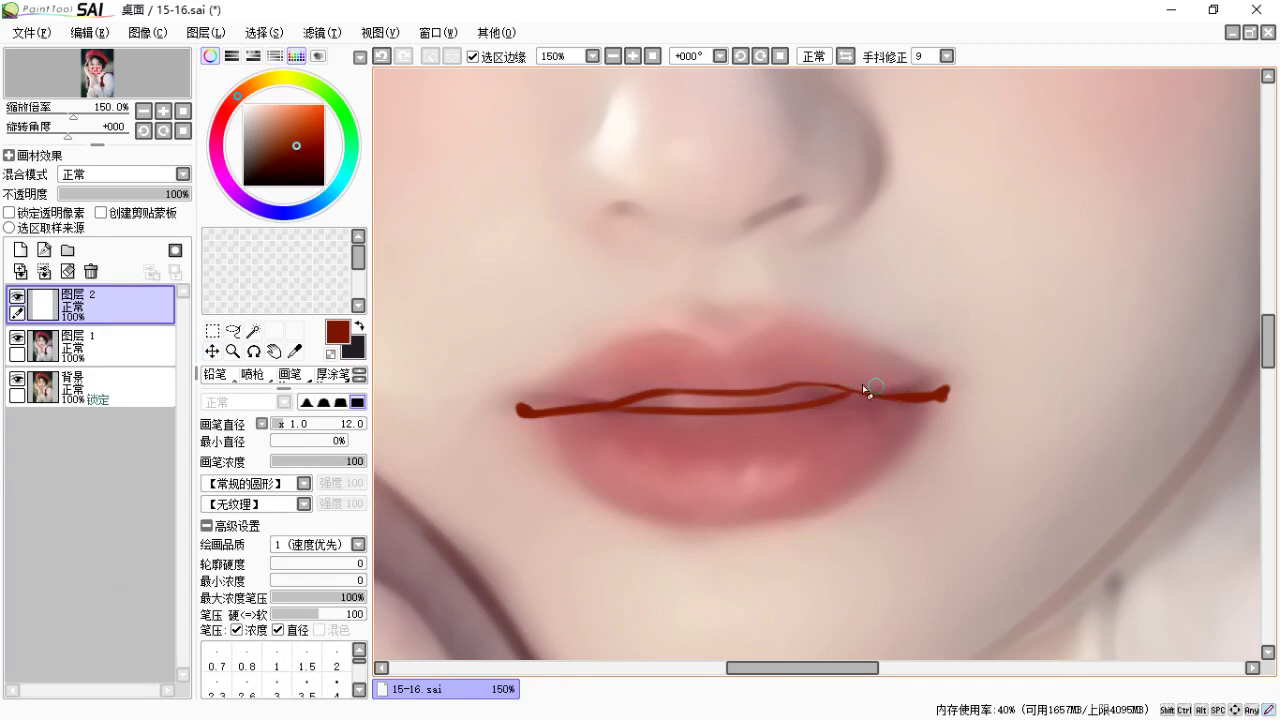
Reshape the dark red mouth corners with the airbrush at size 9 and soften them with the blending brush at size 20.
{"action": "key", "text": "b"}
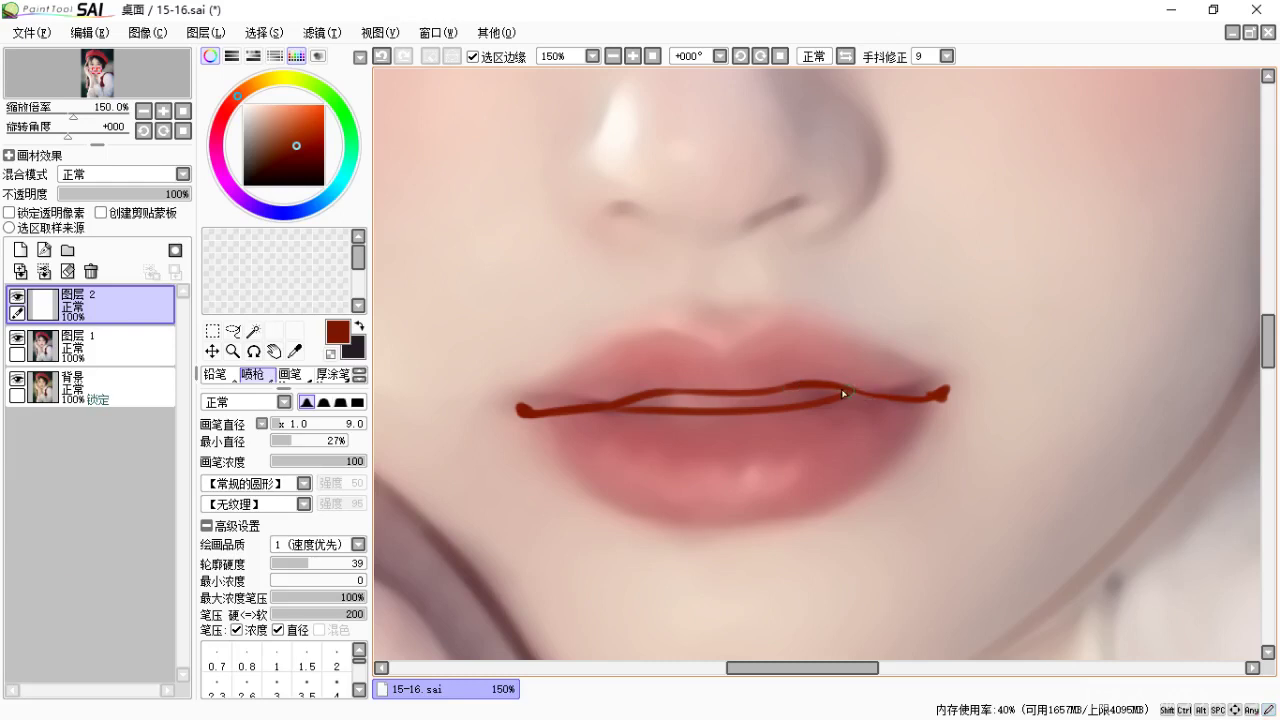
{"action": "key", "text": "c"}
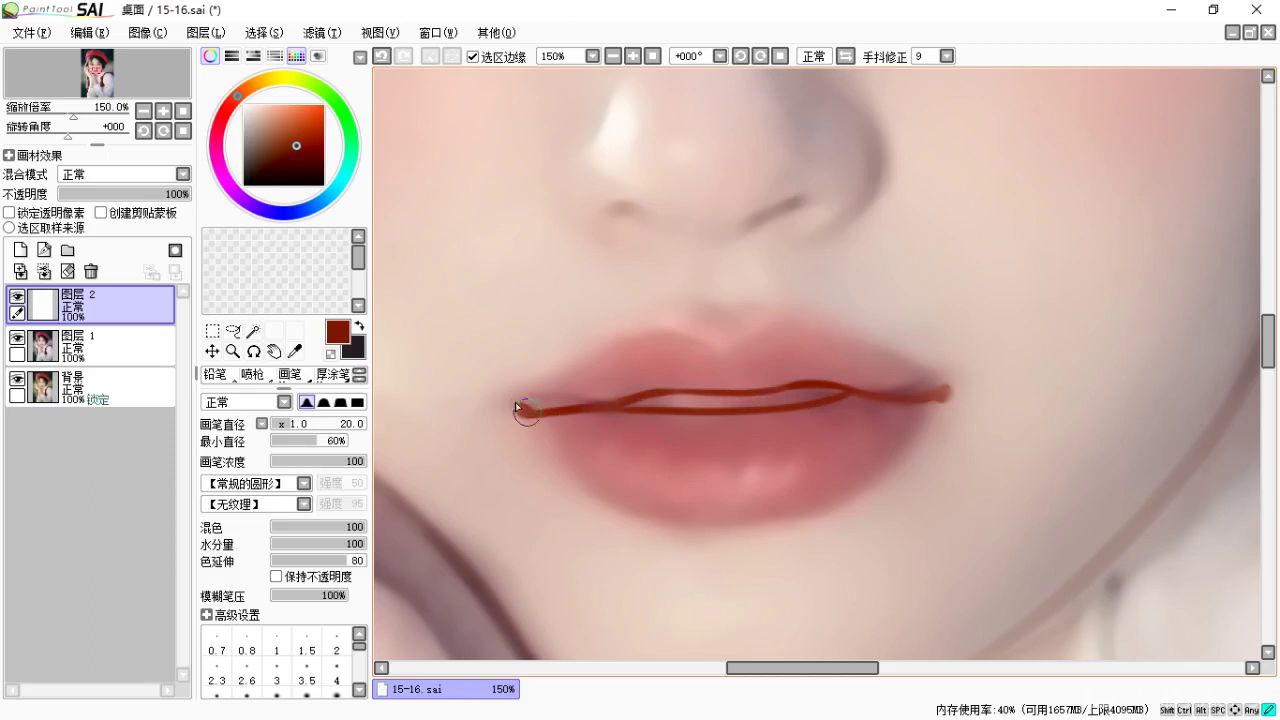
{"action": "left_click_drag", "start_coordinate": [521, 415], "coordinate": [590, 408]}
{"action": "key", "text": "b"}
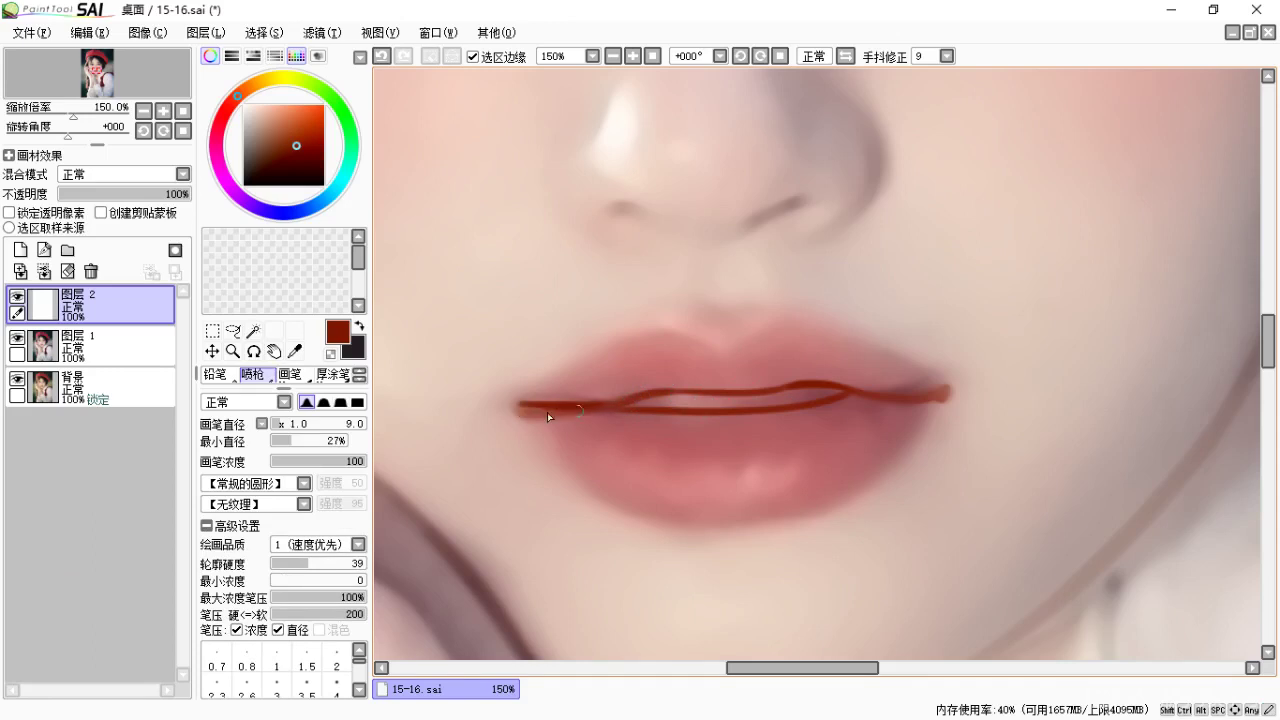
{"action": "key", "text": "c"}
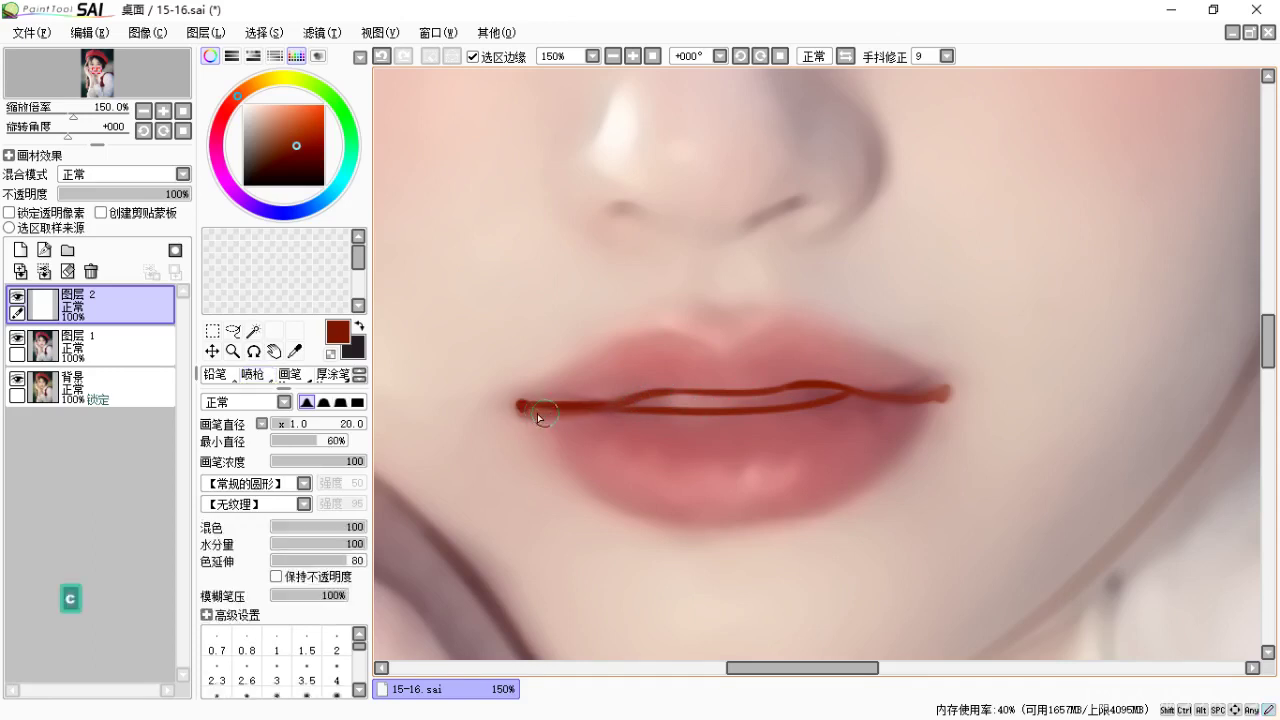
{"action": "key", "text": "space"}
{"action": "mouse_move", "coordinate": [691, 443]}
{"action": "left_mouse_down"}
{"action": "mouse_move", "coordinate": [657, 449]}
{"action": "mouse_move", "coordinate": [675, 452]}
{"action": "mouse_move", "coordinate": [683, 434]}
{"action": "left_mouse_up"}
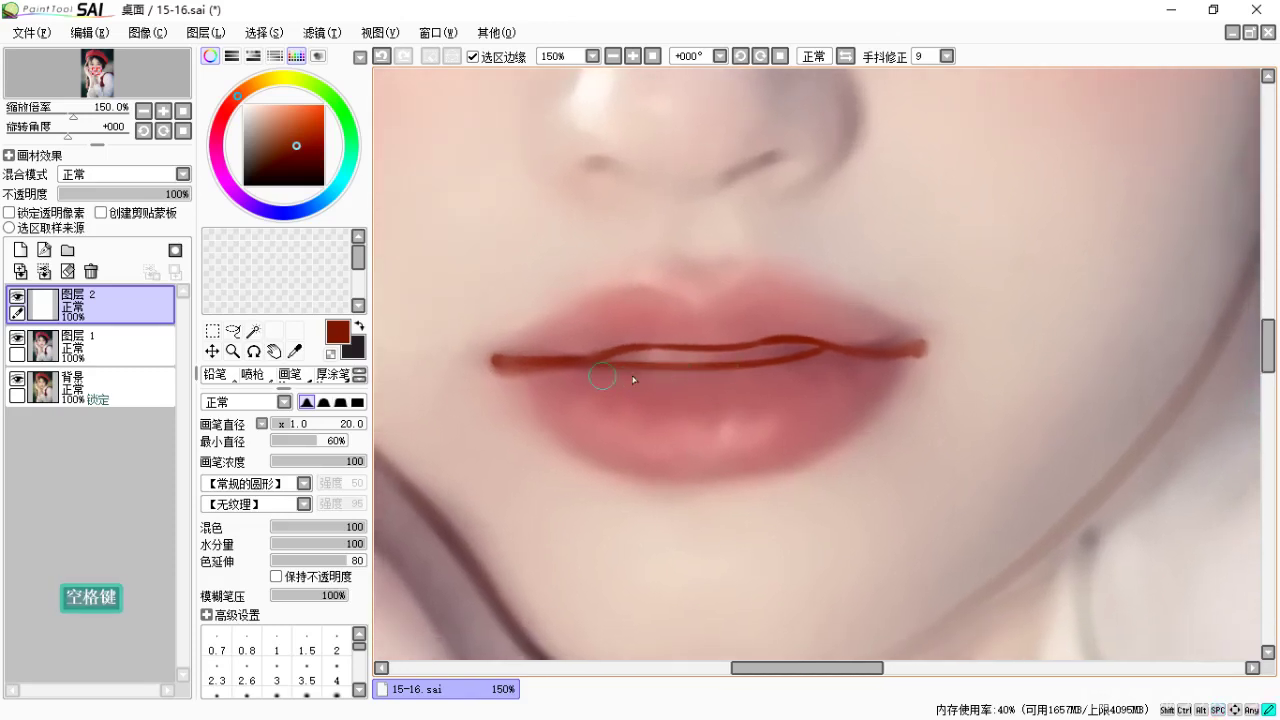
{"action": "key", "text": "space"}
{"action": "left_click_drag", "start_coordinate": [707, 416], "coordinate": [737, 394]}
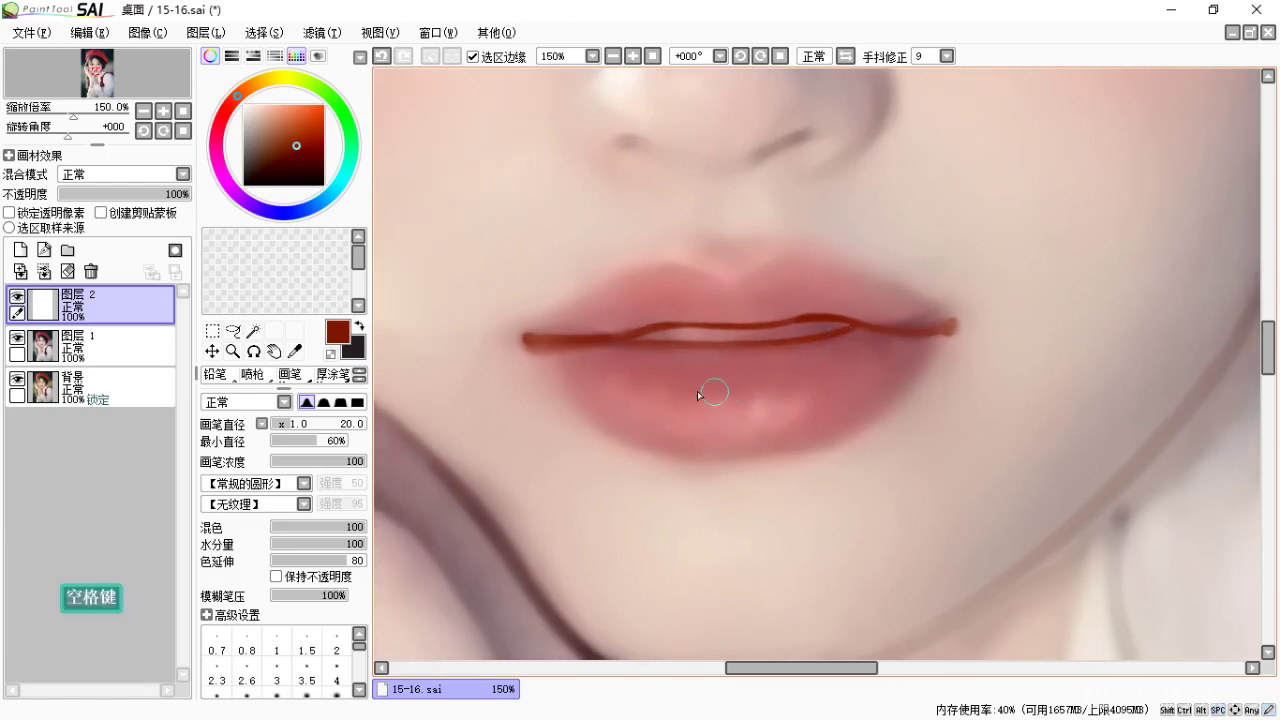
Smooth out the highlights of the lower lip on 图层 1 with the blending brush at size 50.
{"action": "left_click", "coordinate": [118, 349]}
{"action": "key", "text": "c"}
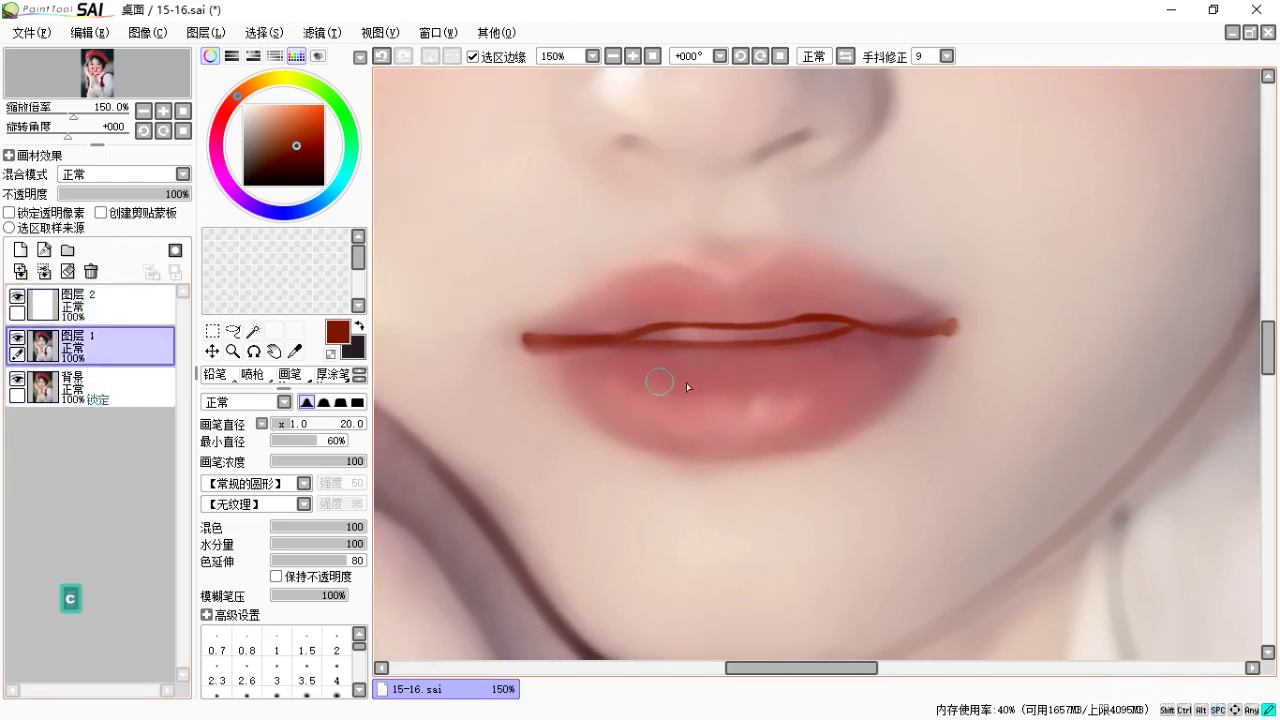
{"action": "key", "text": "bracketright"}
{"action": "key", "text": "bracketright"}
{"action": "key", "text": "bracketright"}
{"action": "key", "text": "bracketright"}
{"action": "key", "text": "bracketright"}
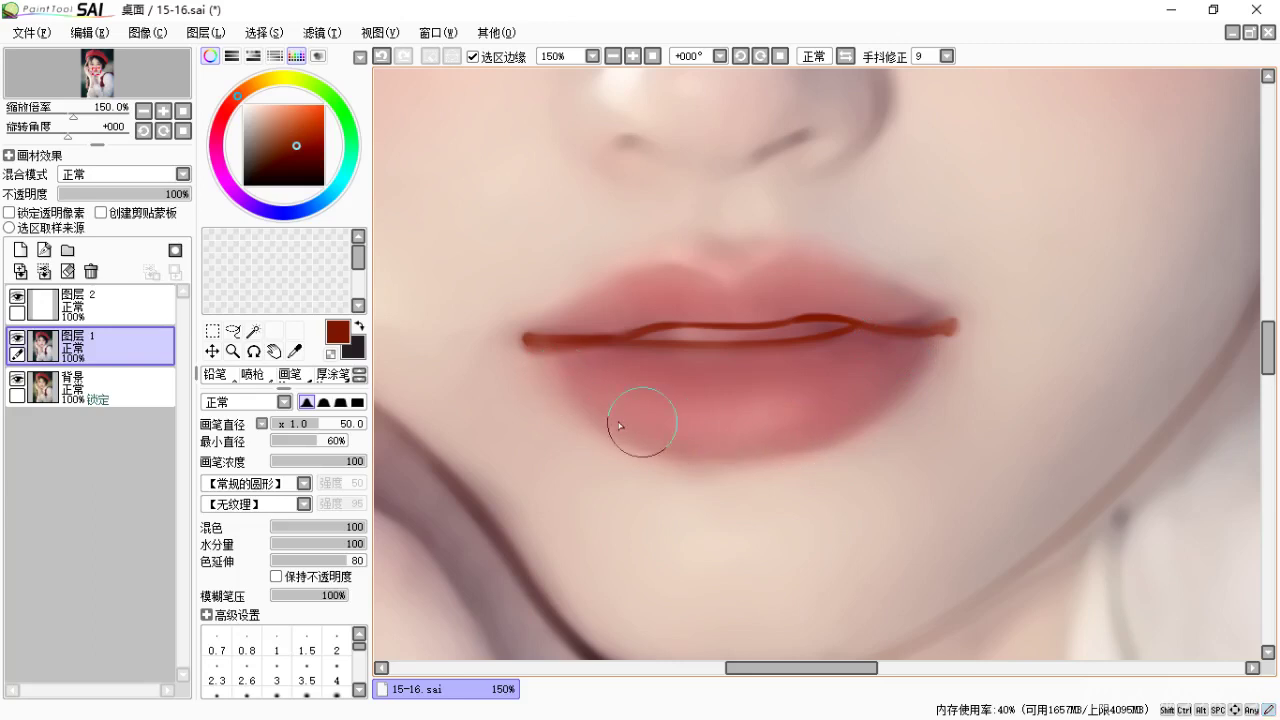
{"action": "key", "text": "space"}
{"action": "left_click_drag", "start_coordinate": [727, 411], "coordinate": [743, 437]}
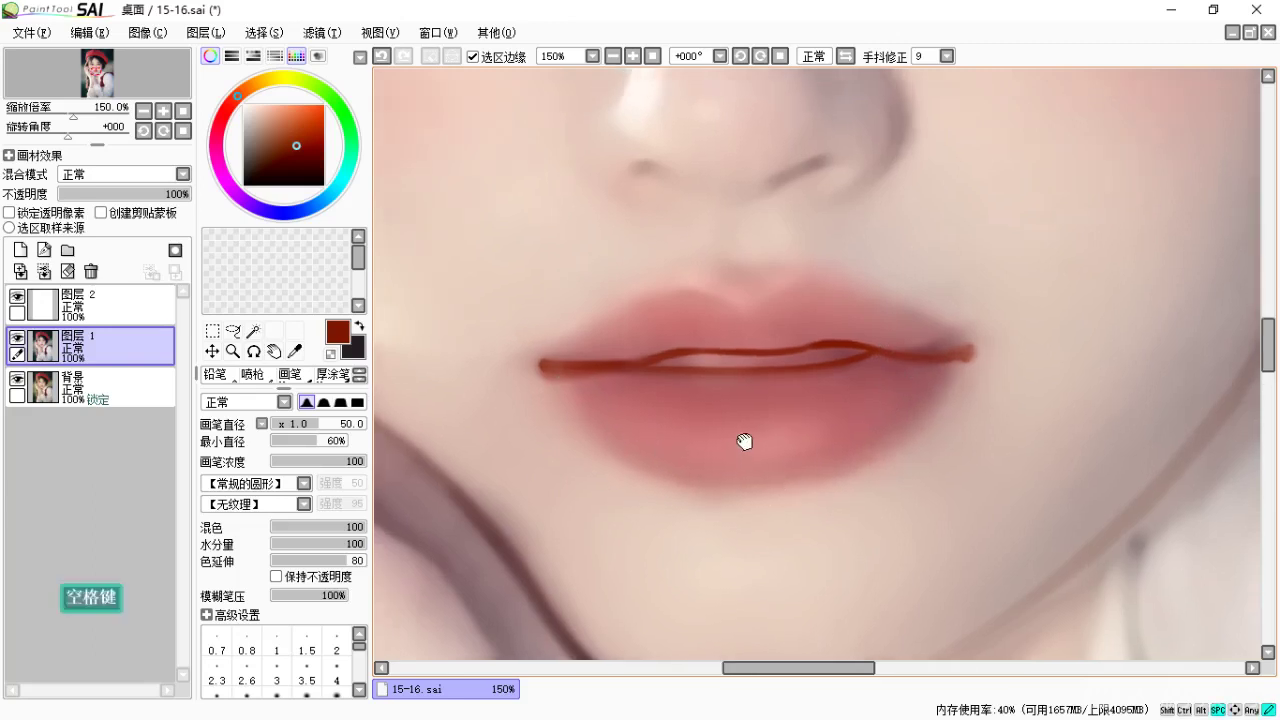
Create a new layer between 图层 2 and 图层 1, keeping the mouth line layer shown and the new layer active.
{"action": "key", "text": "b"}
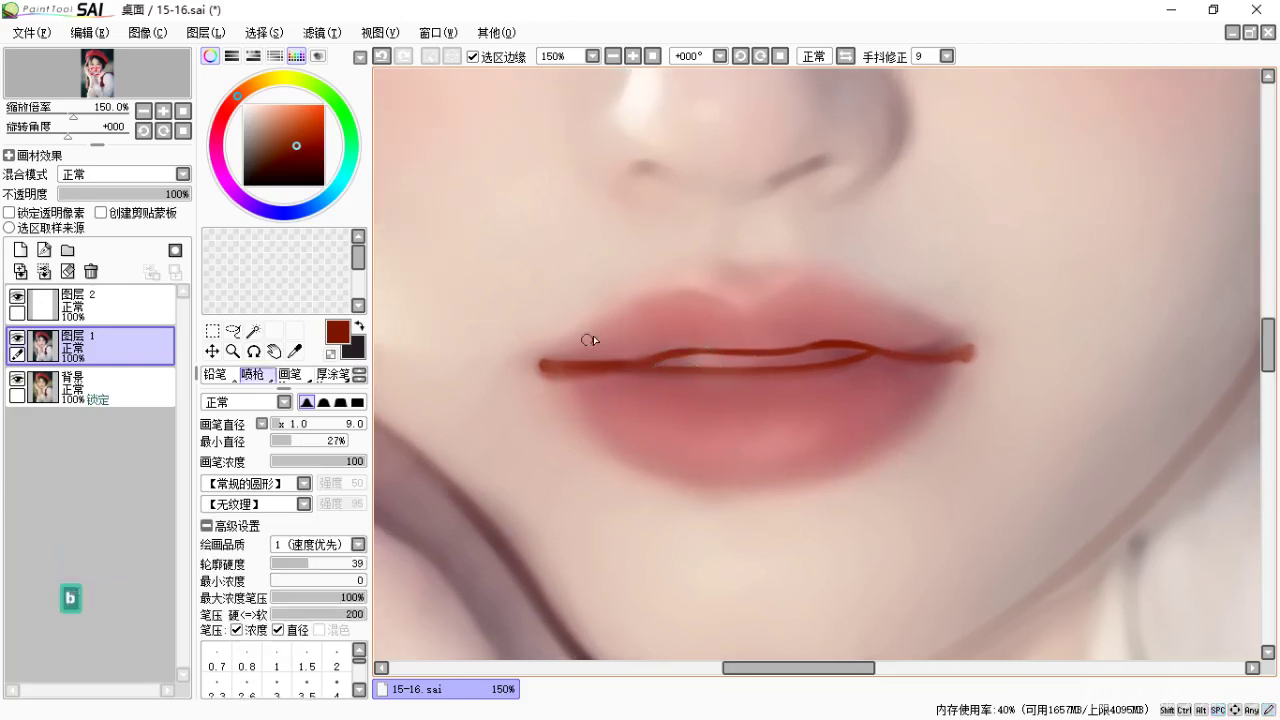
{"action": "left_click", "coordinate": [110, 305]}
{"action": "left_click", "coordinate": [17, 296]}
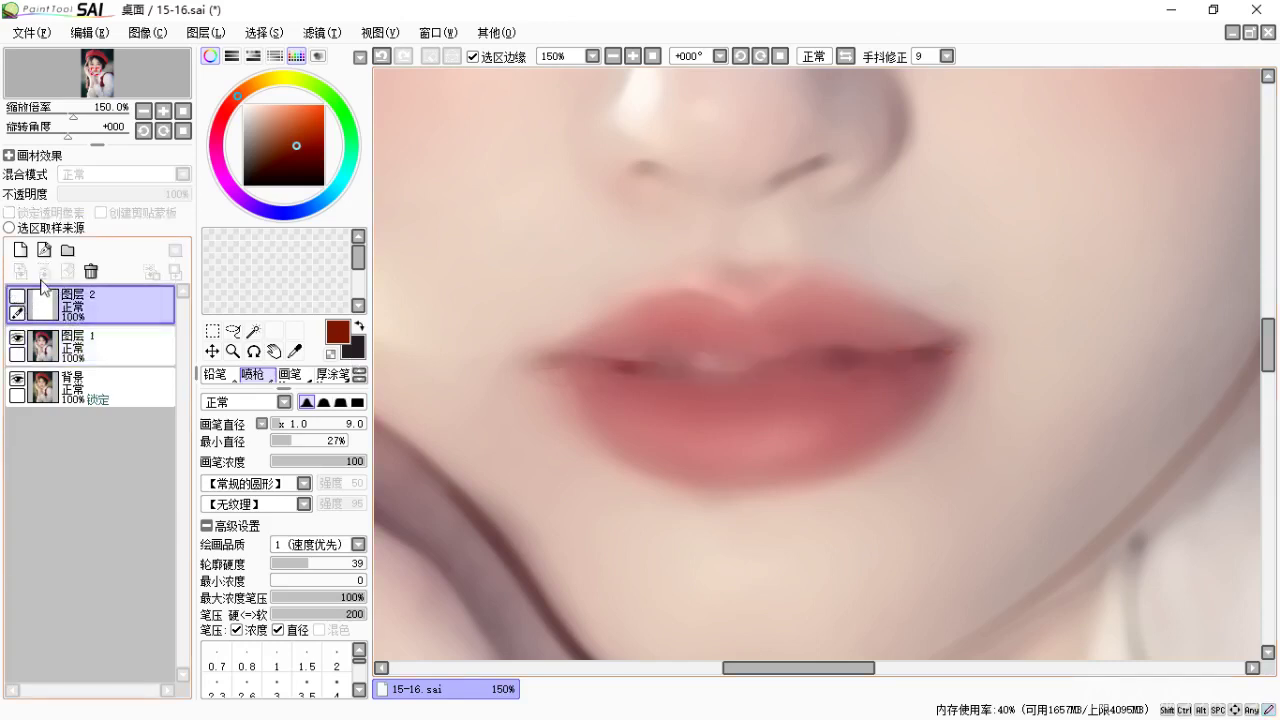
{"action": "left_click", "coordinate": [20, 249]}
{"action": "left_click_drag", "start_coordinate": [93, 306], "coordinate": [82, 368]}
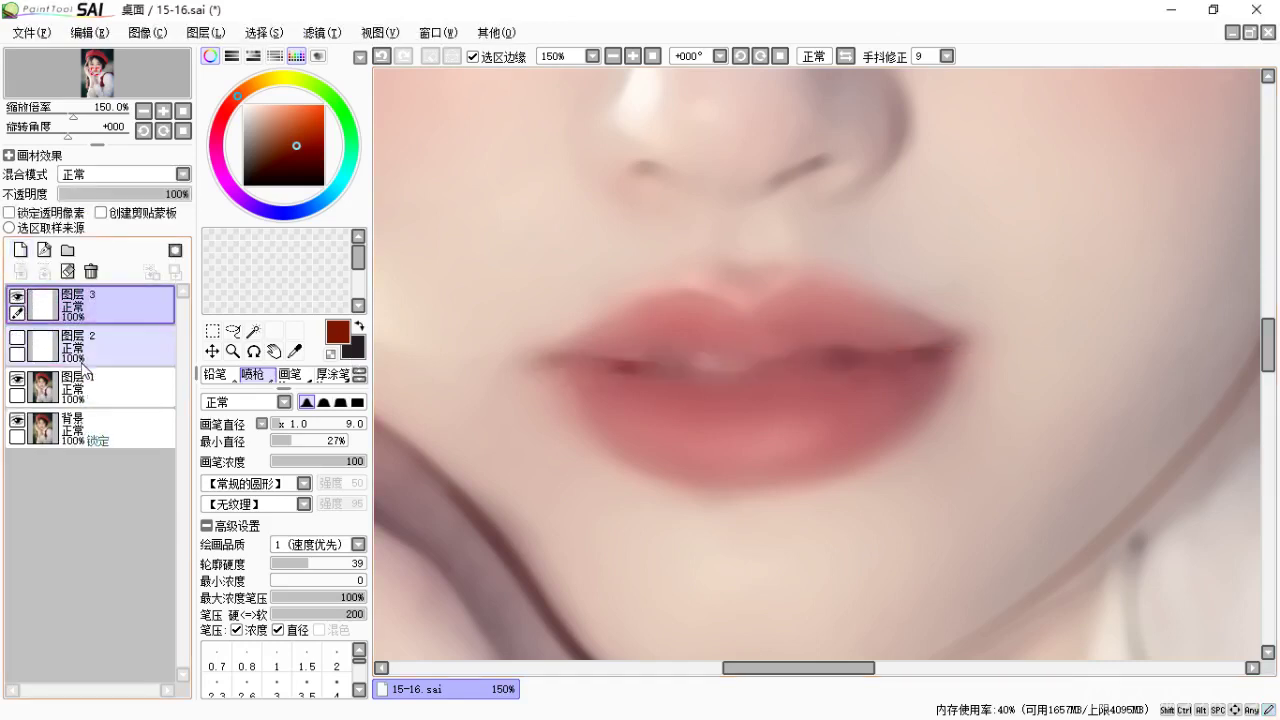
{"action": "left_click_drag", "start_coordinate": [90, 306], "coordinate": [95, 368]}
{"action": "left_click", "coordinate": [17, 338]}
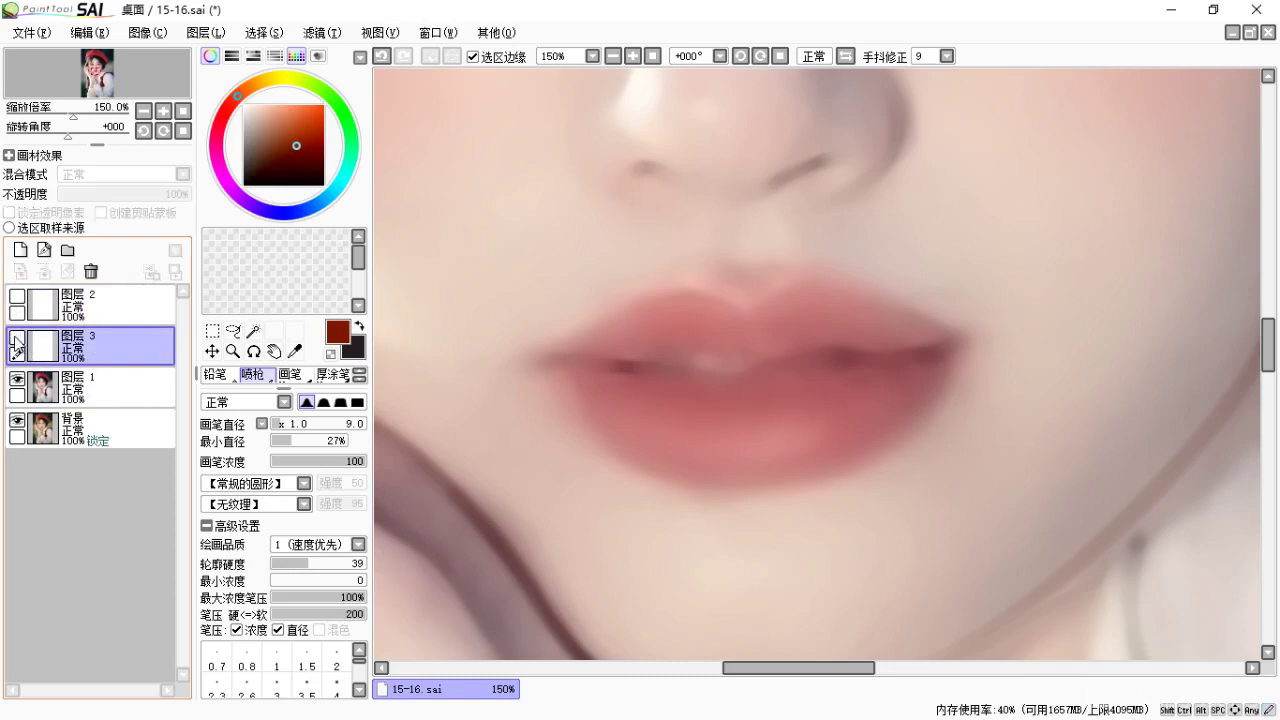
{"action": "left_click", "coordinate": [17, 297]}
{"action": "left_click", "coordinate": [19, 350]}
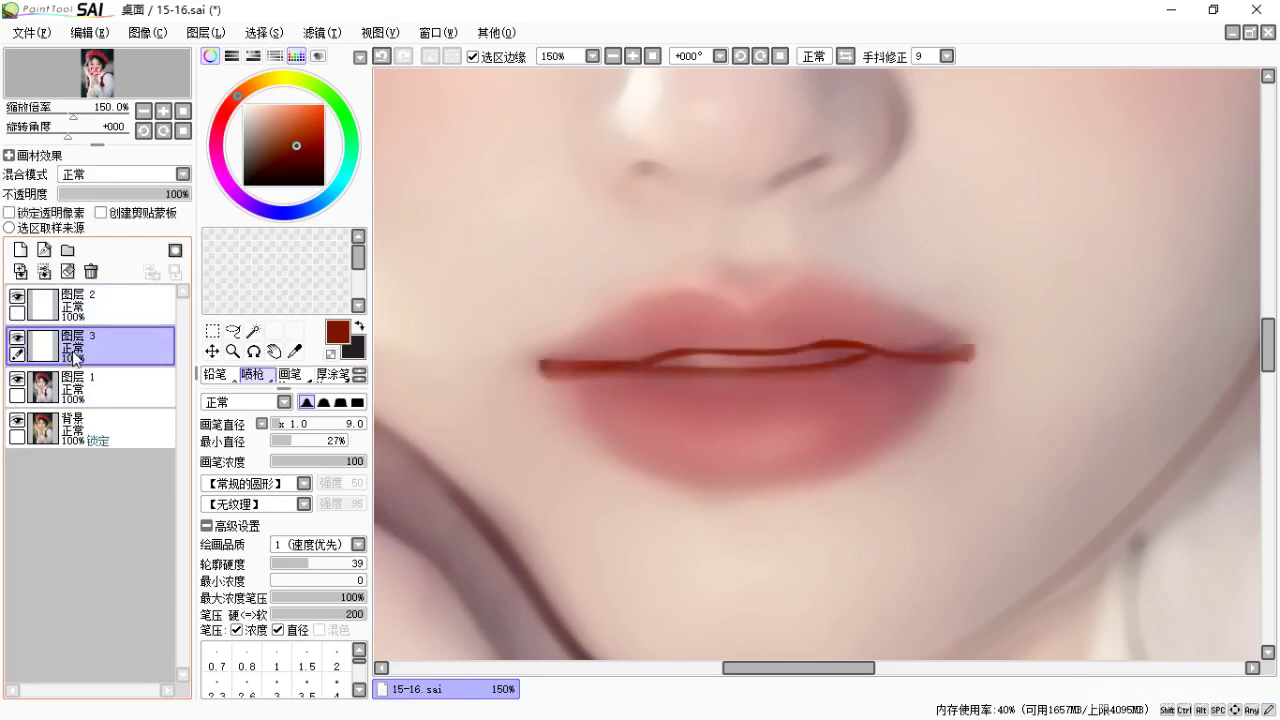
Paint a brighter saturated red band below the mouth line on the lower lip with the airbrush at size 35 and density 68.
{"action": "left_click", "coordinate": [619, 342], "text": "alt"}
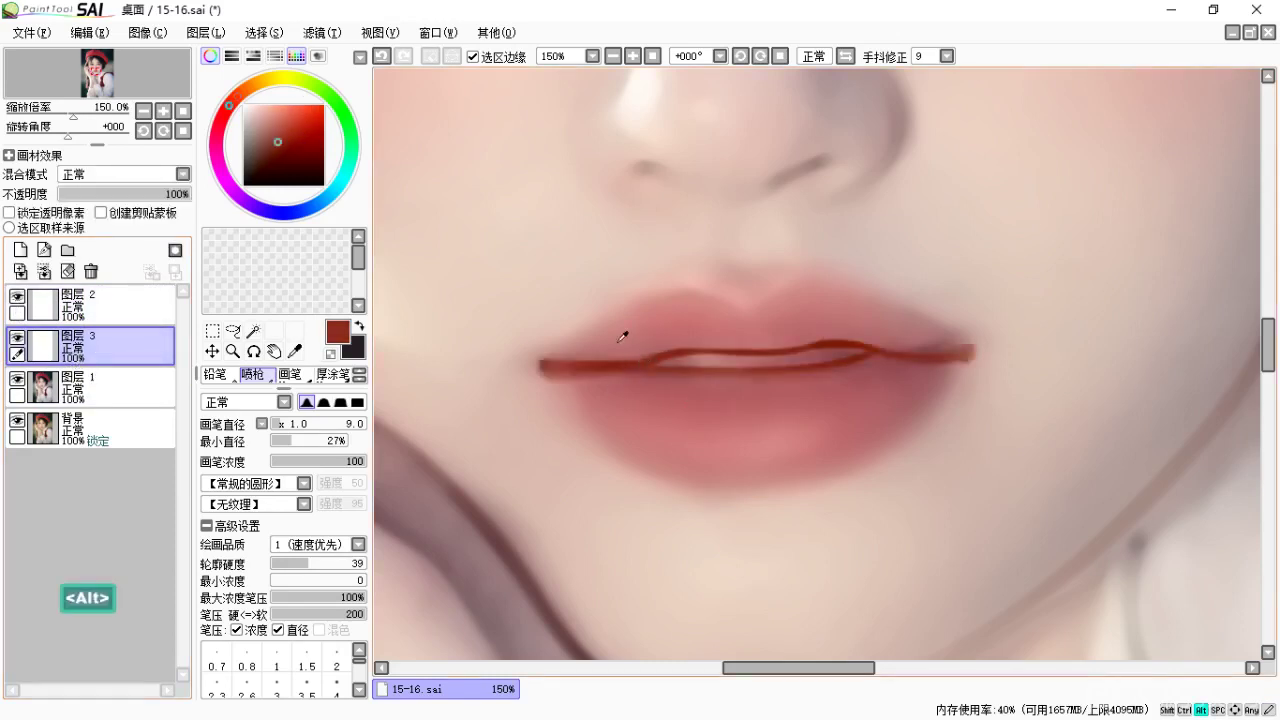
{"action": "left_click_drag", "start_coordinate": [300, 130], "coordinate": [236, 97]}
{"action": "left_click", "coordinate": [291, 126]}
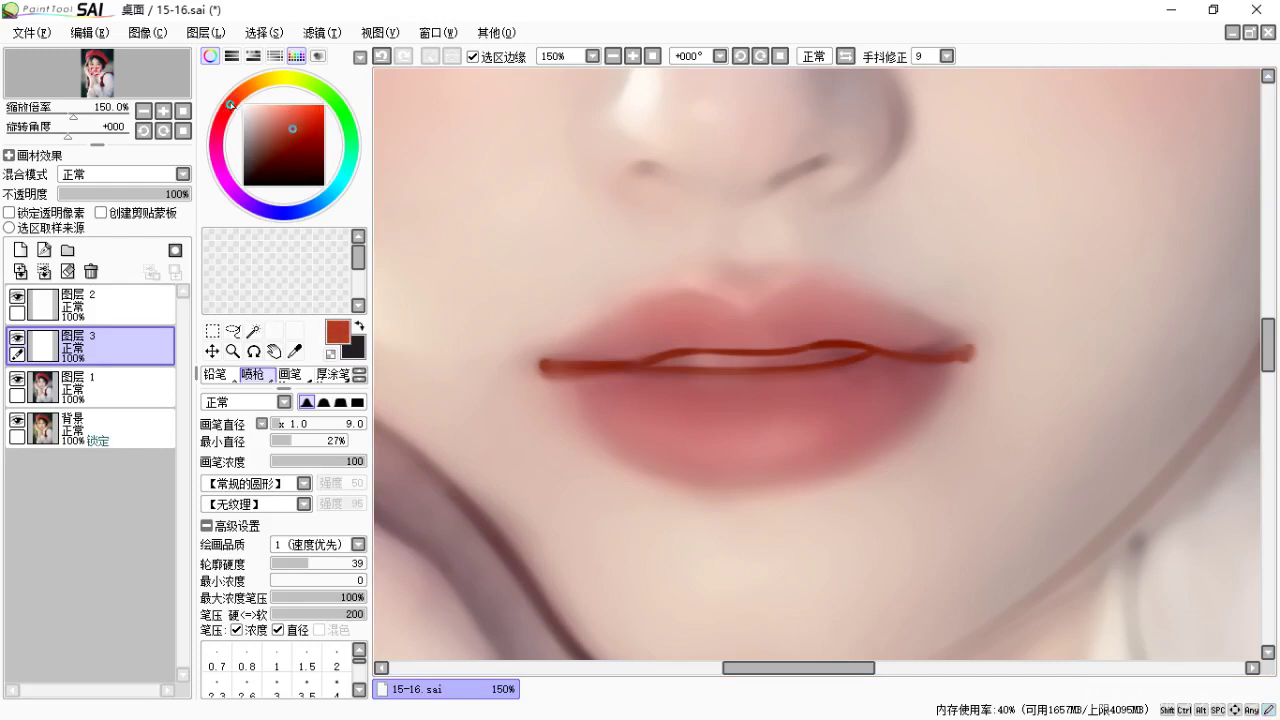
{"action": "key", "text": "bracketright"}
{"action": "key", "text": "bracketright"}
{"action": "key", "text": "bracketright"}
{"action": "key", "text": "bracketright"}
{"action": "key", "text": "bracketright"}
{"action": "key", "text": "bracketright"}
{"action": "key", "text": "bracketright"}
{"action": "key", "text": "bracketright"}
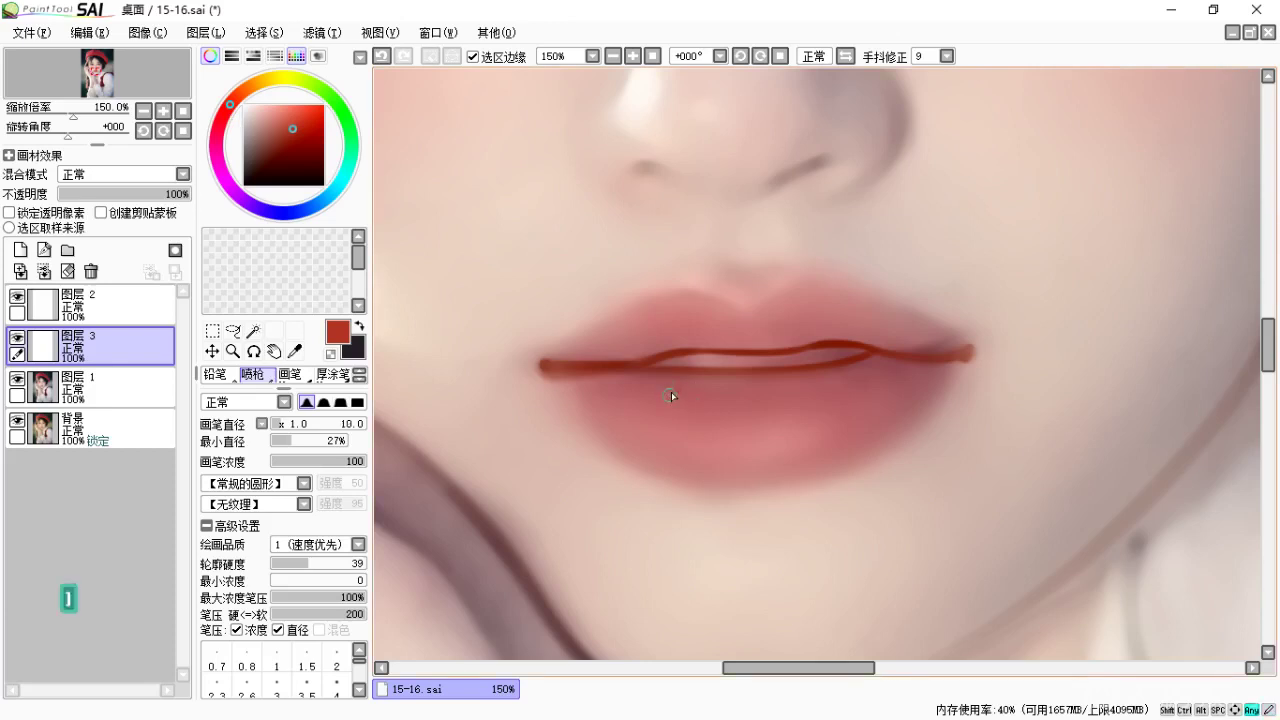
{"action": "left_click", "coordinate": [334, 462]}
{"action": "mouse_move", "coordinate": [641, 385]}
{"action": "left_mouse_down"}
{"action": "mouse_move", "coordinate": [861, 378]}
{"action": "mouse_move", "coordinate": [622, 380]}
{"action": "left_mouse_up"}
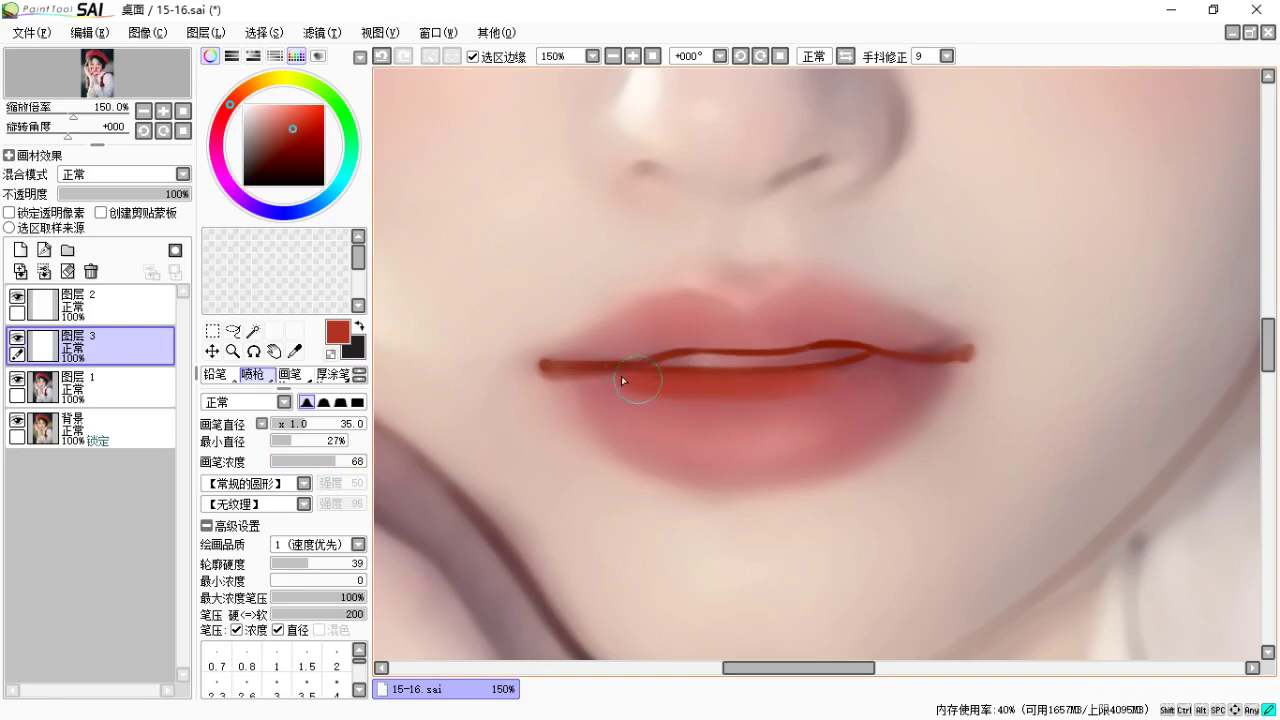
Extend the red over the inner lower lip, sampling darker and brighter reds from the lips between strokes.
{"action": "key", "text": "space"}
{"action": "left_click_drag", "start_coordinate": [766, 370], "coordinate": [697, 338]}
{"action": "mouse_move", "coordinate": [634, 376]}
{"action": "left_mouse_down"}
{"action": "mouse_move", "coordinate": [730, 374]}
{"action": "mouse_move", "coordinate": [621, 380]}
{"action": "mouse_move", "coordinate": [680, 360]}
{"action": "left_mouse_up"}
{"action": "key", "text": "space"}
{"action": "mouse_move", "coordinate": [788, 395]}
{"action": "left_mouse_down"}
{"action": "mouse_move", "coordinate": [750, 403]}
{"action": "mouse_move", "coordinate": [779, 415]}
{"action": "left_mouse_up"}
{"action": "mouse_move", "coordinate": [642, 367]}
{"action": "left_mouse_down"}
{"action": "mouse_move", "coordinate": [625, 362]}
{"action": "mouse_move", "coordinate": [712, 362]}
{"action": "left_mouse_up"}
{"action": "left_click", "coordinate": [640, 338], "text": "alt"}
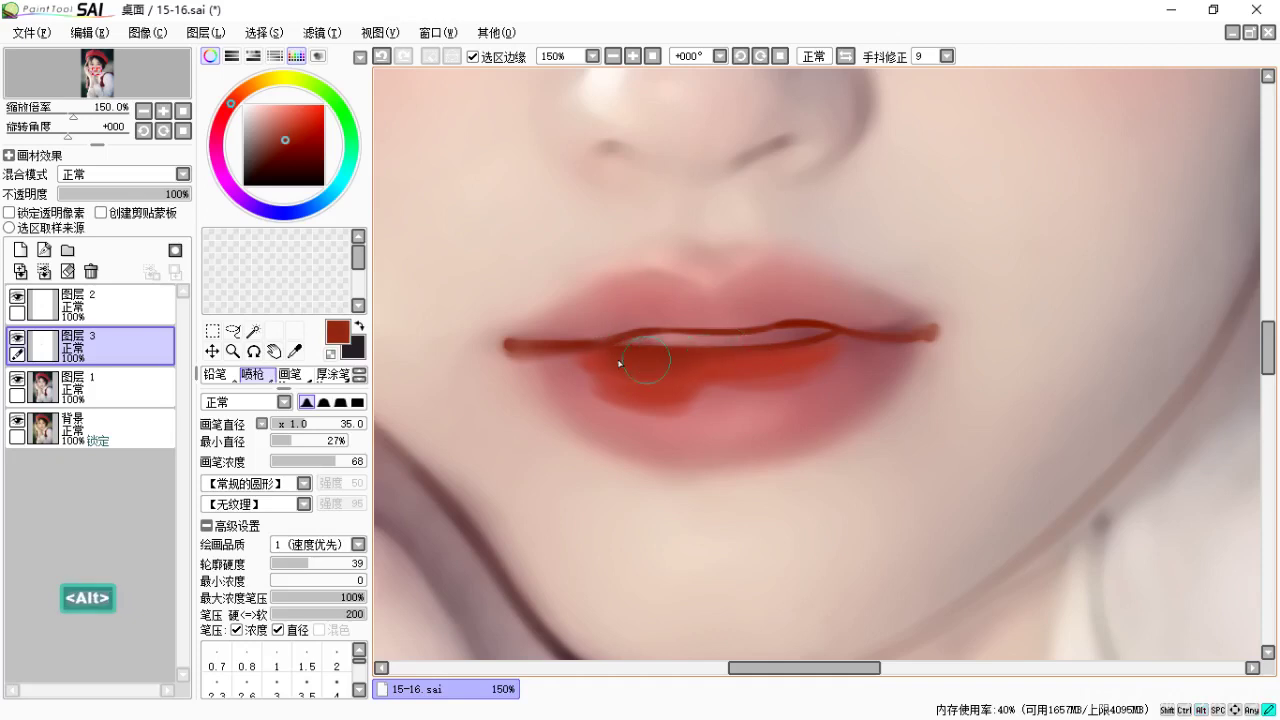
{"action": "left_click", "coordinate": [789, 357], "text": "alt"}
{"action": "mouse_move", "coordinate": [789, 357]}
{"action": "left_mouse_down"}
{"action": "mouse_move", "coordinate": [720, 402]}
{"action": "mouse_move", "coordinate": [860, 366]}
{"action": "mouse_move", "coordinate": [683, 407]}
{"action": "left_mouse_up"}
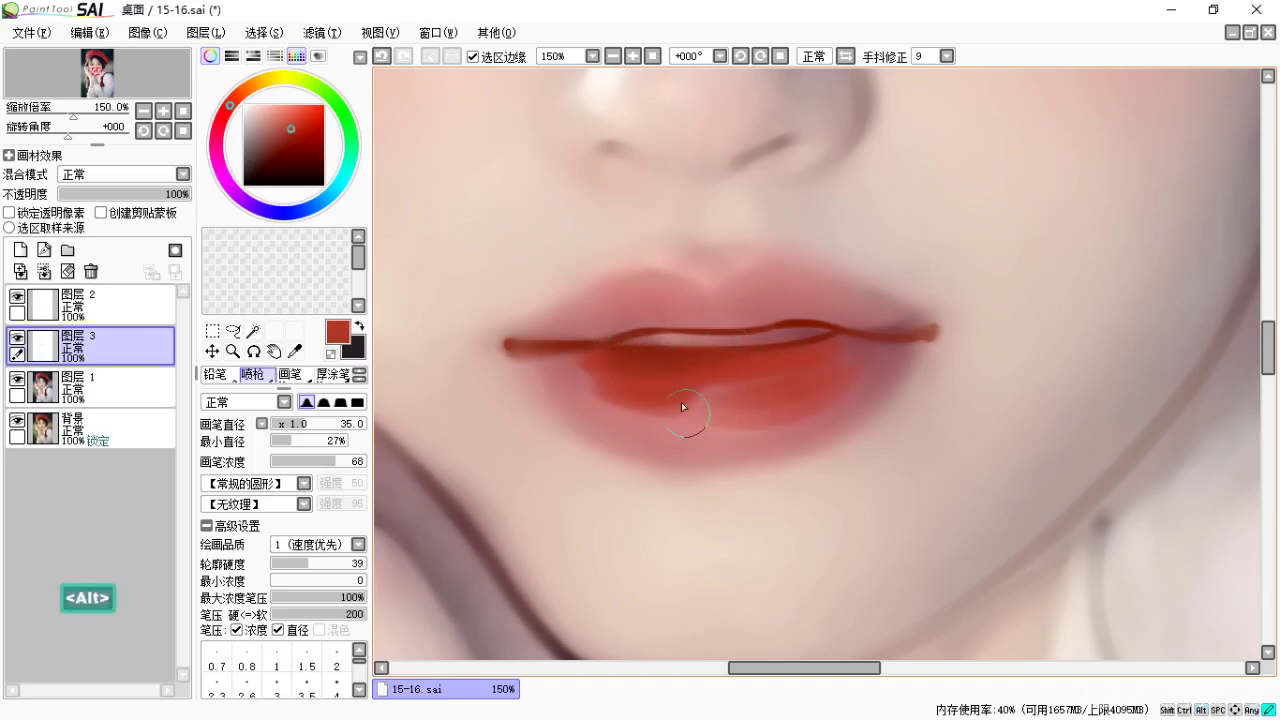
Deepen the inner lower lip with a sampled dark red and blend it into the lip with the blending brush at size 50.
{"action": "left_click", "coordinate": [660, 345], "text": "alt"}
{"action": "left_click_drag", "start_coordinate": [622, 348], "coordinate": [640, 410]}
{"action": "left_click_drag", "start_coordinate": [741, 401], "coordinate": [742, 387]}
{"action": "key", "text": "c"}
{"action": "mouse_move", "coordinate": [650, 382]}
{"action": "left_mouse_down"}
{"action": "mouse_move", "coordinate": [589, 355]}
{"action": "mouse_move", "coordinate": [651, 378]}
{"action": "mouse_move", "coordinate": [647, 404]}
{"action": "mouse_move", "coordinate": [659, 388]}
{"action": "mouse_move", "coordinate": [719, 379]}
{"action": "mouse_move", "coordinate": [670, 389]}
{"action": "mouse_move", "coordinate": [700, 365]}
{"action": "mouse_move", "coordinate": [847, 335]}
{"action": "mouse_move", "coordinate": [738, 413]}
{"action": "mouse_move", "coordinate": [869, 360]}
{"action": "mouse_move", "coordinate": [654, 403]}
{"action": "mouse_move", "coordinate": [802, 388]}
{"action": "mouse_move", "coordinate": [648, 403]}
{"action": "mouse_move", "coordinate": [730, 387]}
{"action": "mouse_move", "coordinate": [586, 368]}
{"action": "mouse_move", "coordinate": [585, 357]}
{"action": "mouse_move", "coordinate": [628, 391]}
{"action": "left_mouse_up"}
{"action": "key", "text": "space"}
{"action": "left_click_drag", "start_coordinate": [788, 405], "coordinate": [777, 420]}
{"action": "key", "text": "space"}
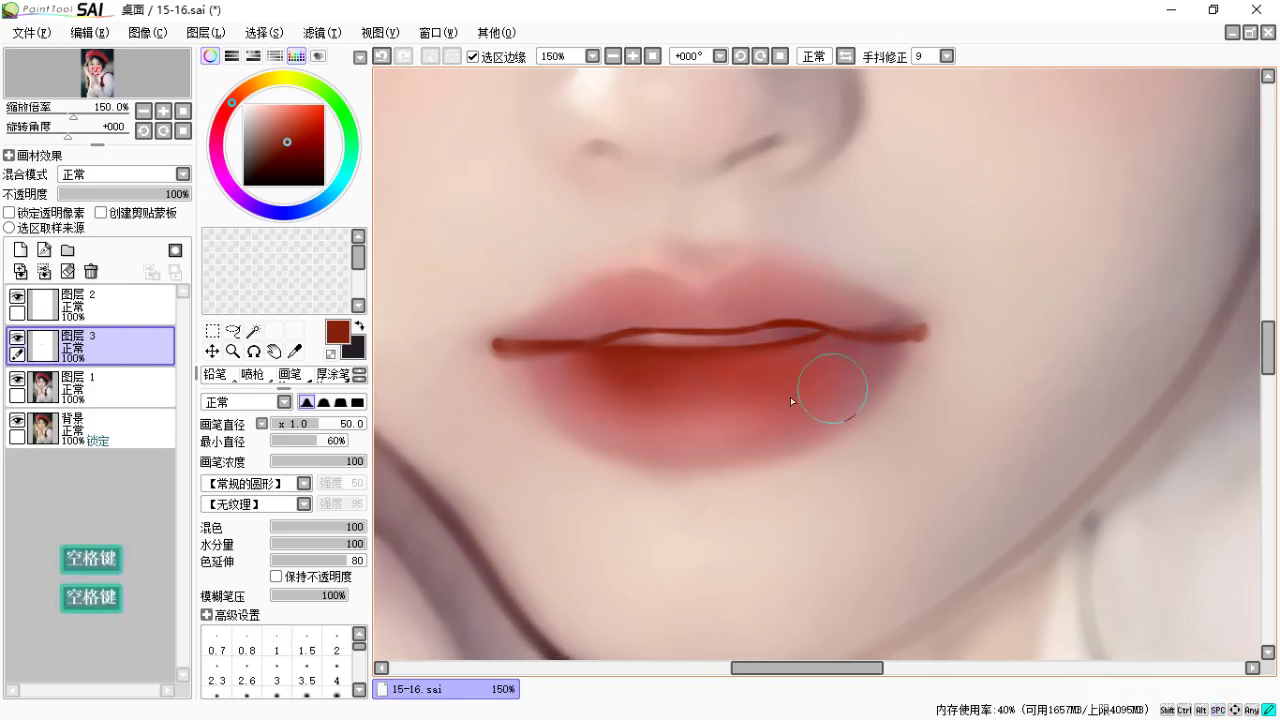
{"action": "left_click_drag", "start_coordinate": [737, 374], "coordinate": [754, 315]}
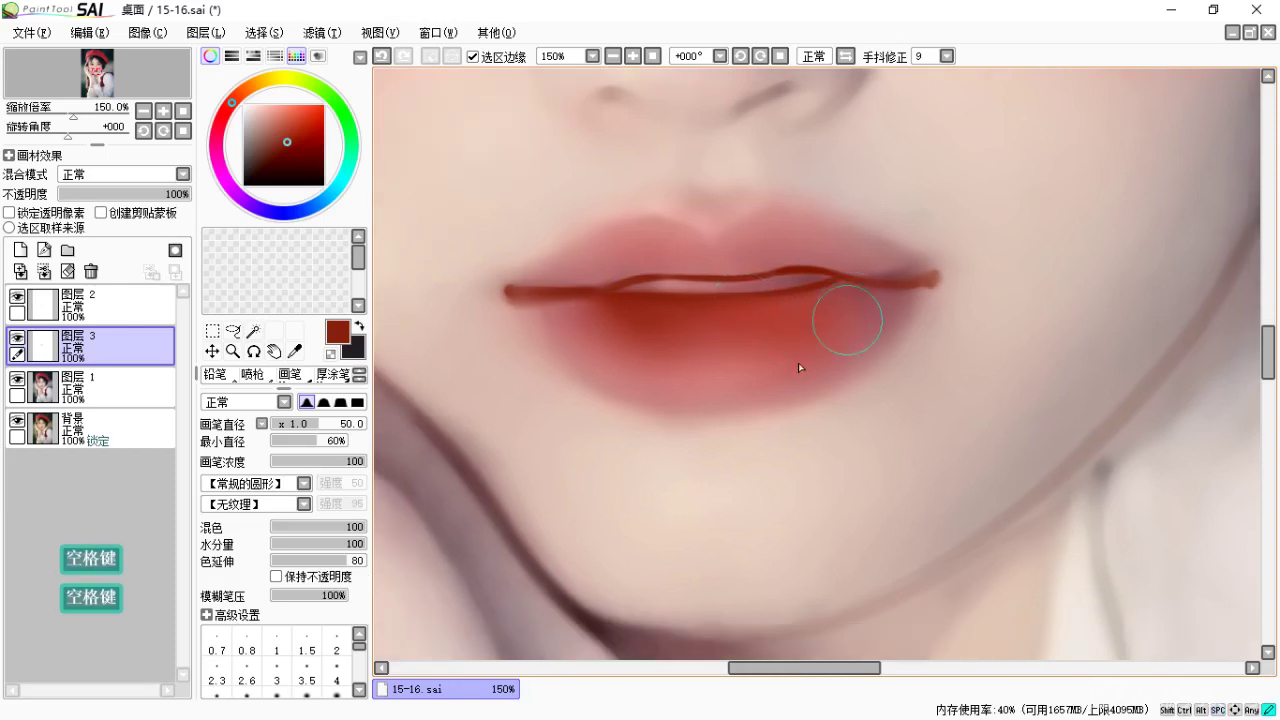
Draw the lower lip's bottom edge in a light dusty pink with the airbrush at size 16, undoing strokes as needed.
{"action": "key", "text": "b"}
{"action": "left_click", "coordinate": [862, 338], "text": "alt"}
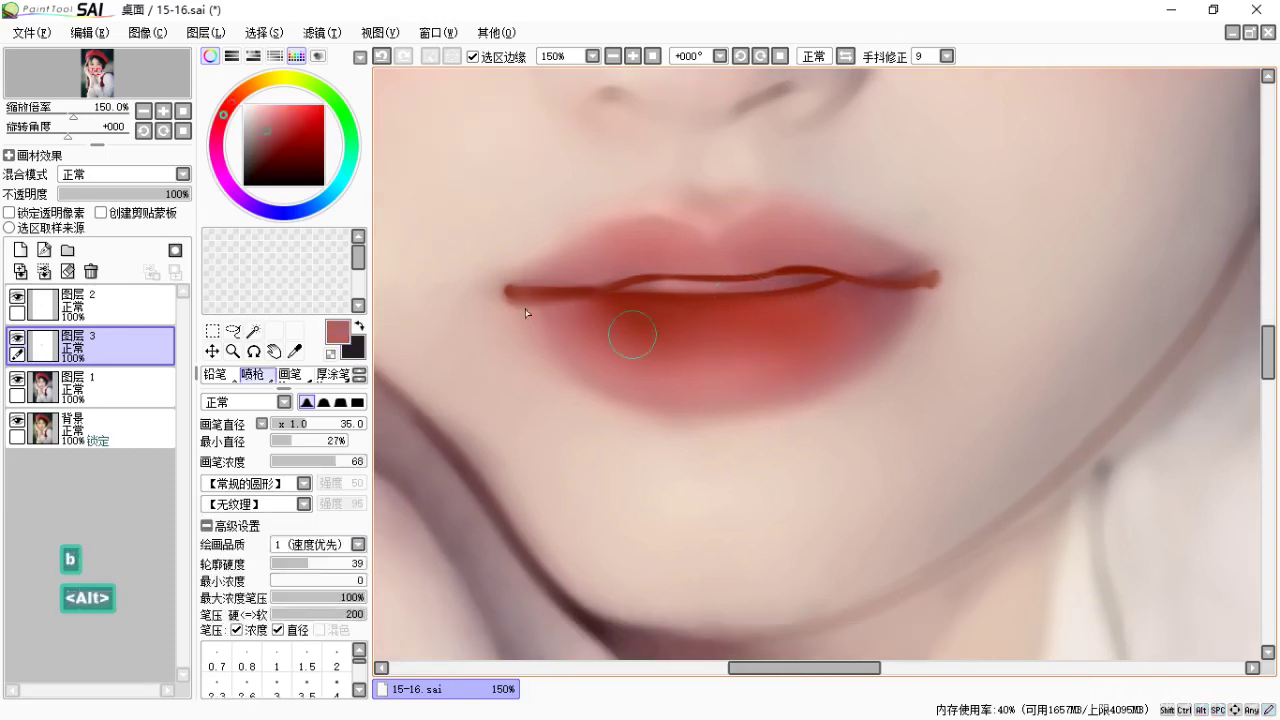
{"action": "mouse_move", "coordinate": [281, 124]}
{"action": "left_mouse_down"}
{"action": "mouse_move", "coordinate": [235, 100]}
{"action": "mouse_move", "coordinate": [230, 112]}
{"action": "mouse_move", "coordinate": [274, 118]}
{"action": "left_mouse_up"}
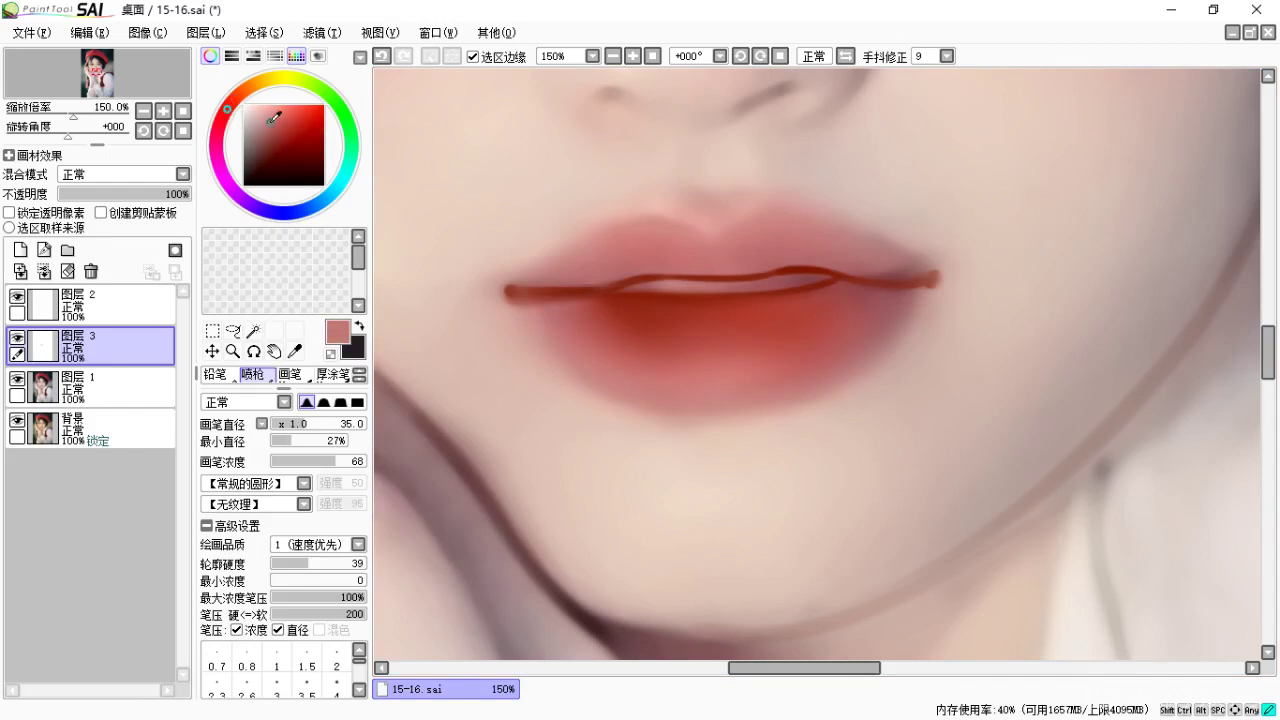
{"action": "key", "text": "bracketleft"}
{"action": "key", "text": "bracketleft"}
{"action": "key", "text": "bracketleft"}
{"action": "key", "text": "bracketleft"}
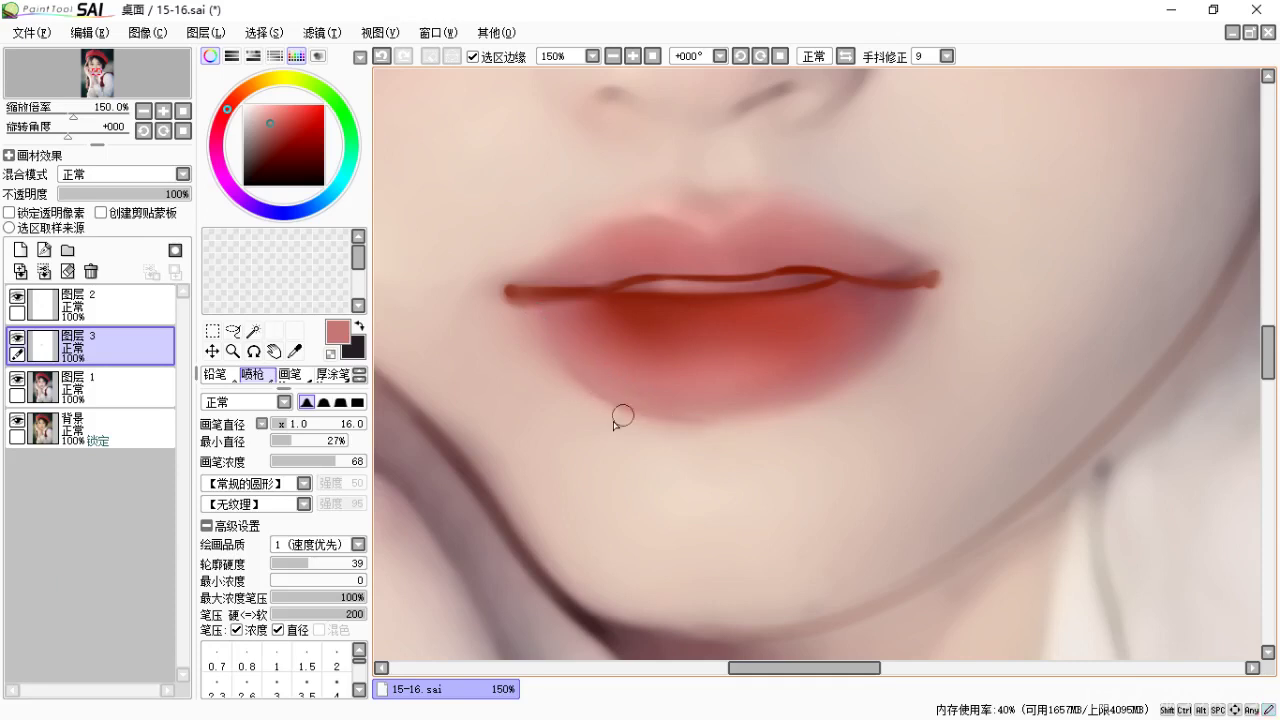
{"action": "key", "text": "ctrl+z"}
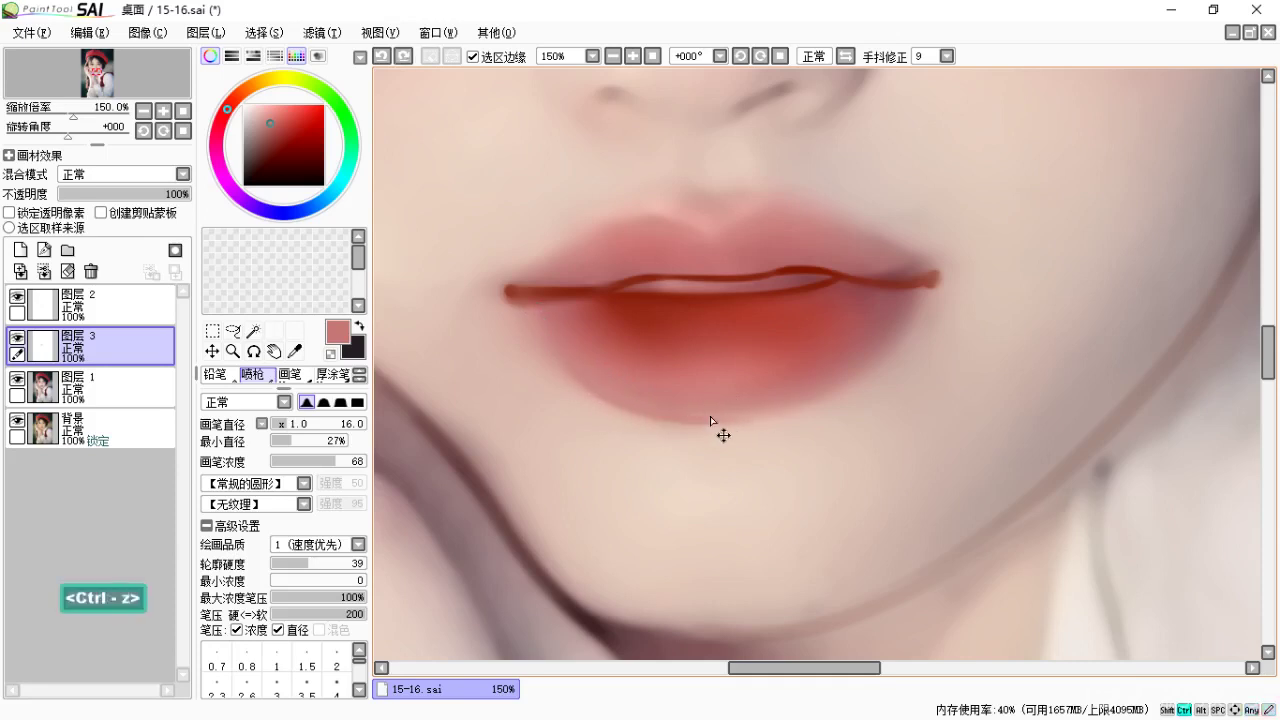
{"action": "key", "text": "ctrl+z"}
Redraw the lower lip's edge up toward the shaded mouth corner in a mauve sampled from that side.
{"action": "key", "text": "alt"}
{"action": "left_click_drag", "start_coordinate": [884, 358], "coordinate": [773, 404]}
{"action": "key", "text": "ctrl+z"}
{"action": "left_click", "coordinate": [908, 306], "text": "alt"}
{"action": "mouse_move", "coordinate": [910, 303]}
{"action": "left_mouse_down"}
{"action": "mouse_move", "coordinate": [843, 394]}
{"action": "mouse_move", "coordinate": [850, 373]}
{"action": "left_mouse_up"}
{"action": "key", "text": "space"}
Blend the lower lip's new edge into the skin and lip with the blending brush at size 20, after undoing a larger stroke.
{"action": "key", "text": "c"}
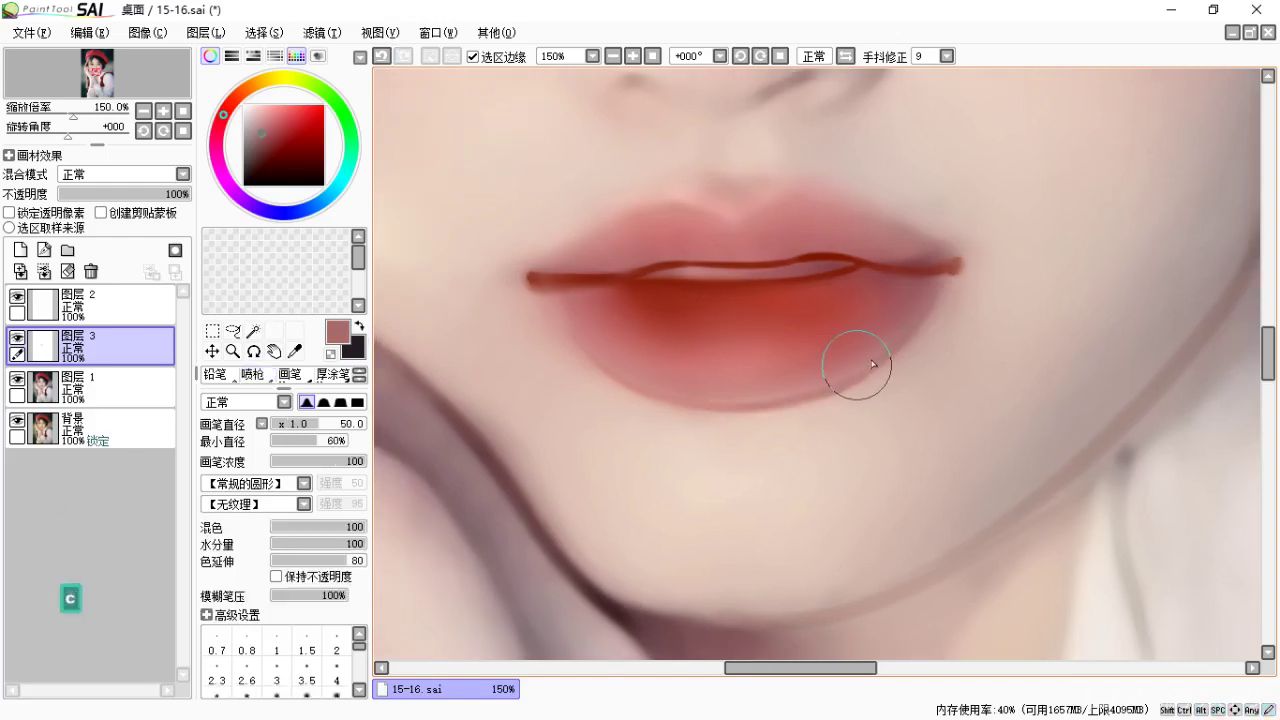
{"action": "key", "text": "ctrl"}
{"action": "key", "text": "ctrl+z"}
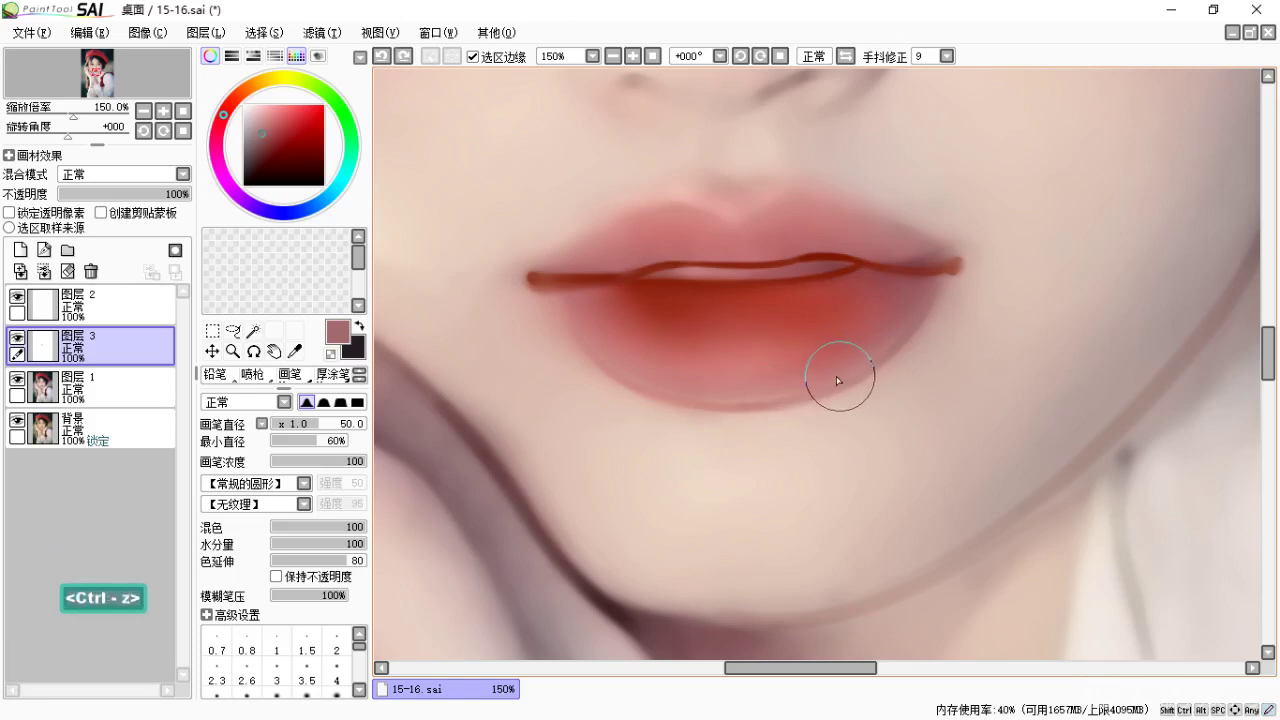
{"action": "key", "text": "bracketleft"}
{"action": "key", "text": "bracketleft"}
{"action": "key", "text": "bracketleft"}
{"action": "key", "text": "bracketleft"}
{"action": "key", "text": "bracketleft"}
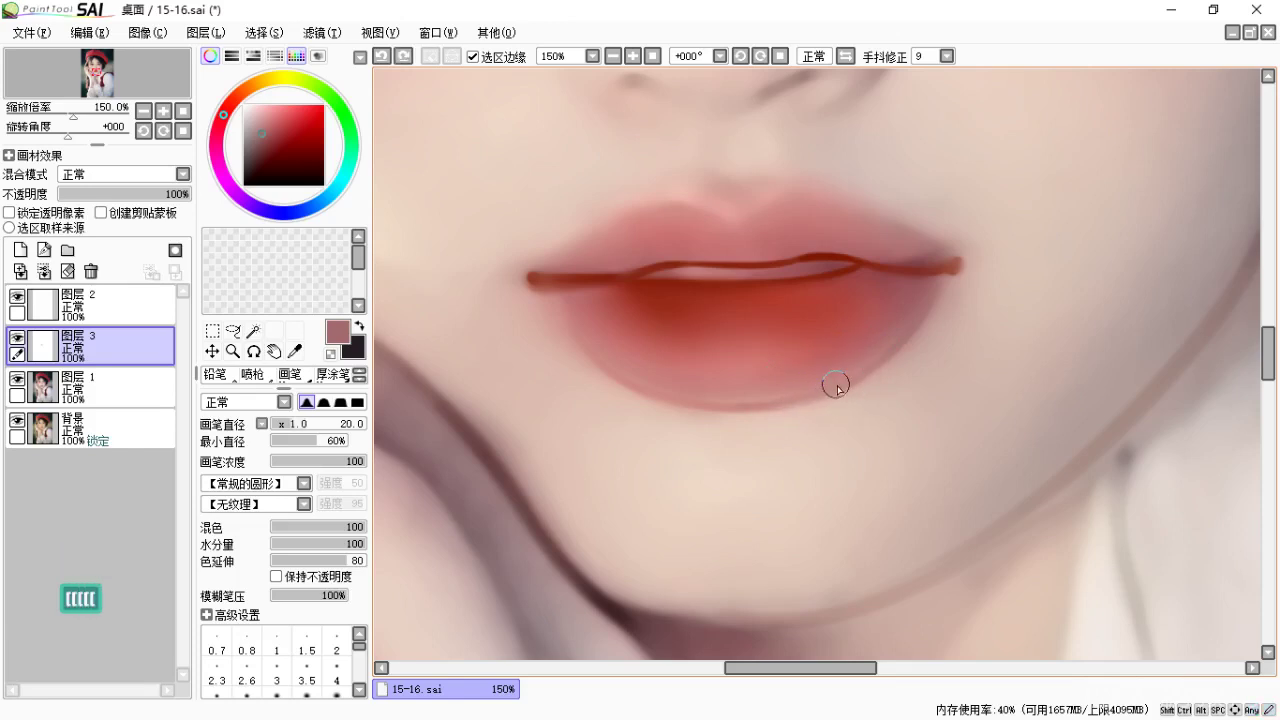
{"action": "mouse_move", "coordinate": [755, 410]}
{"action": "left_mouse_down"}
{"action": "mouse_move", "coordinate": [845, 382]}
{"action": "mouse_move", "coordinate": [889, 340]}
{"action": "left_mouse_up"}
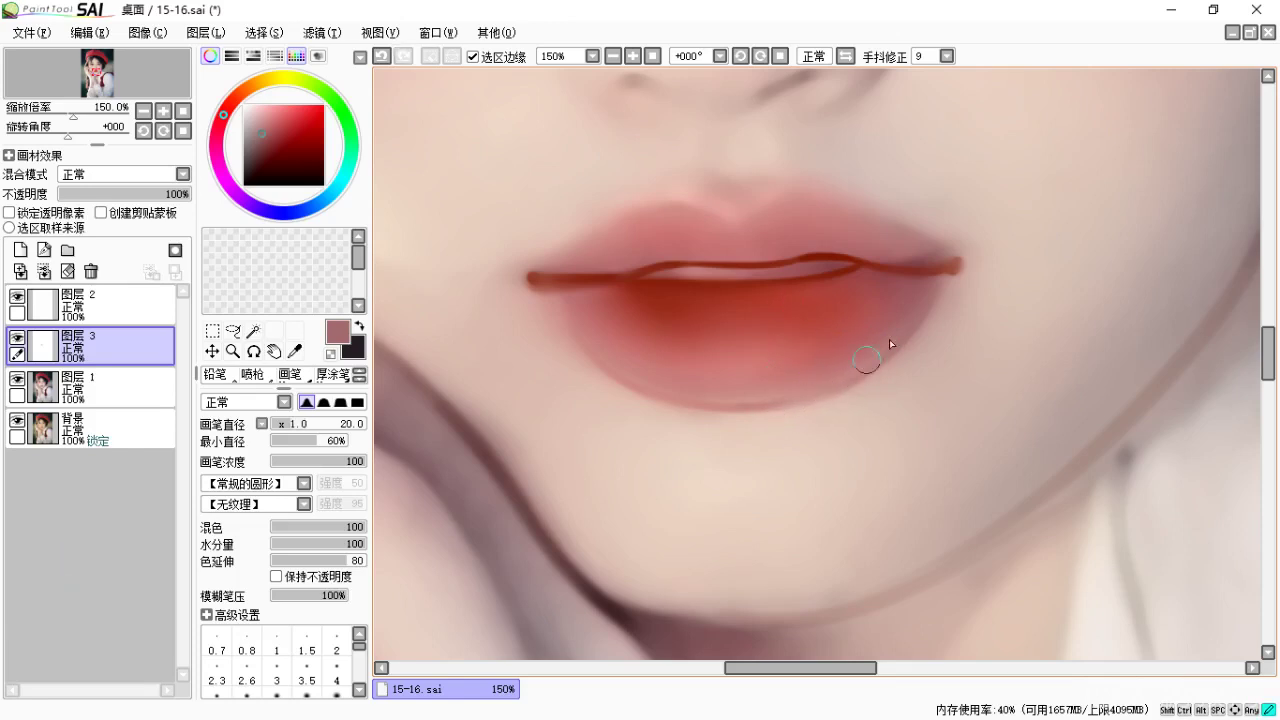
{"action": "key", "text": "space"}
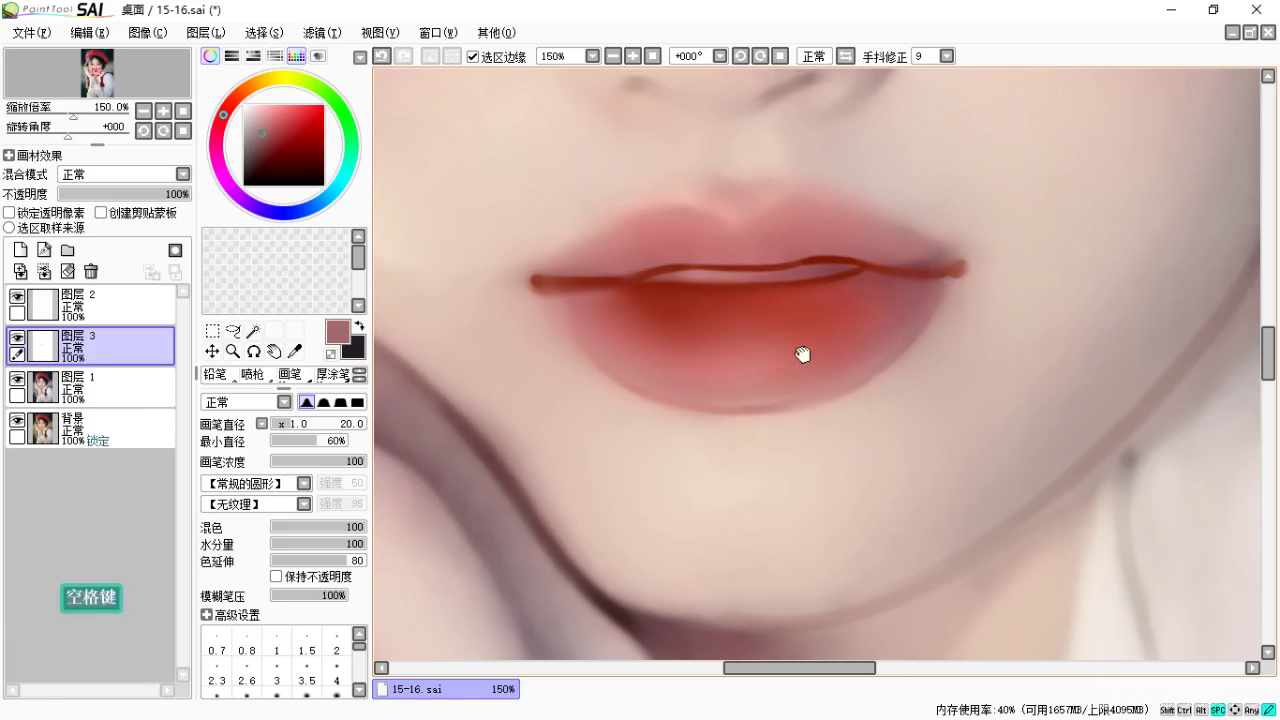
{"action": "left_click_drag", "start_coordinate": [806, 354], "coordinate": [866, 372]}
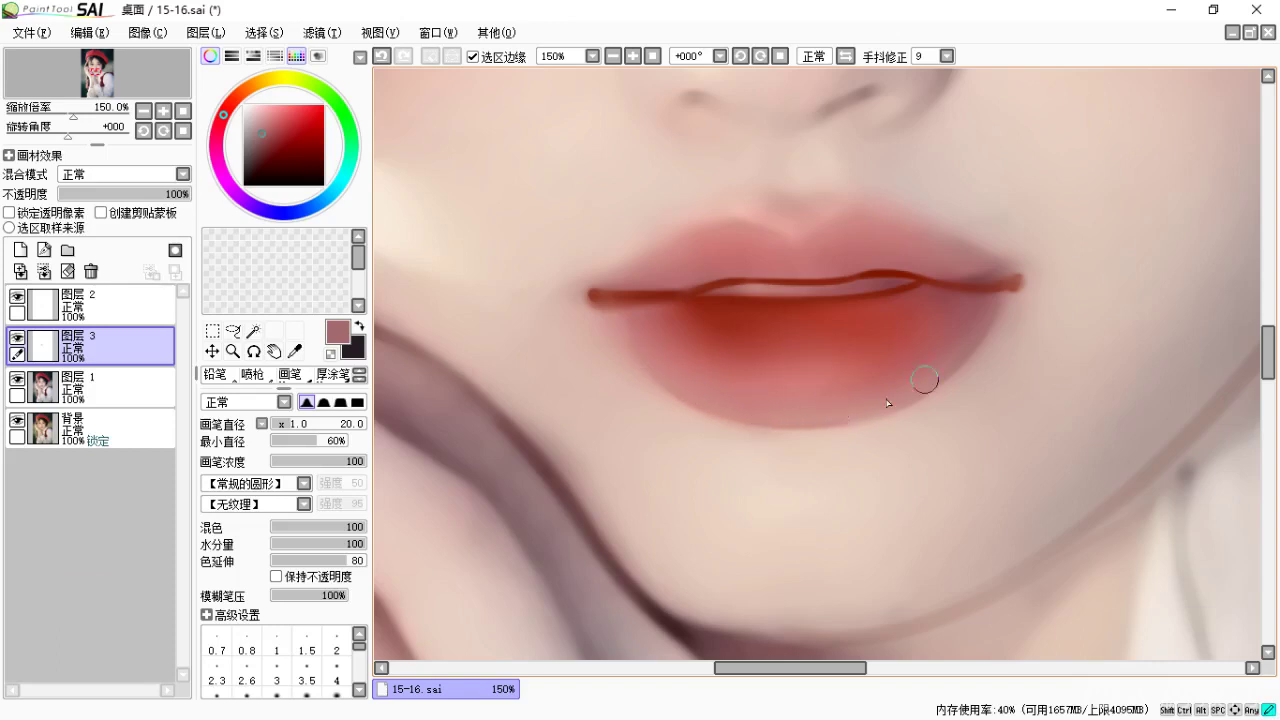
Smooth the lower lip's edge below the unshaded mouth corner with the blending brush at size 20.
{"action": "key", "text": "space"}
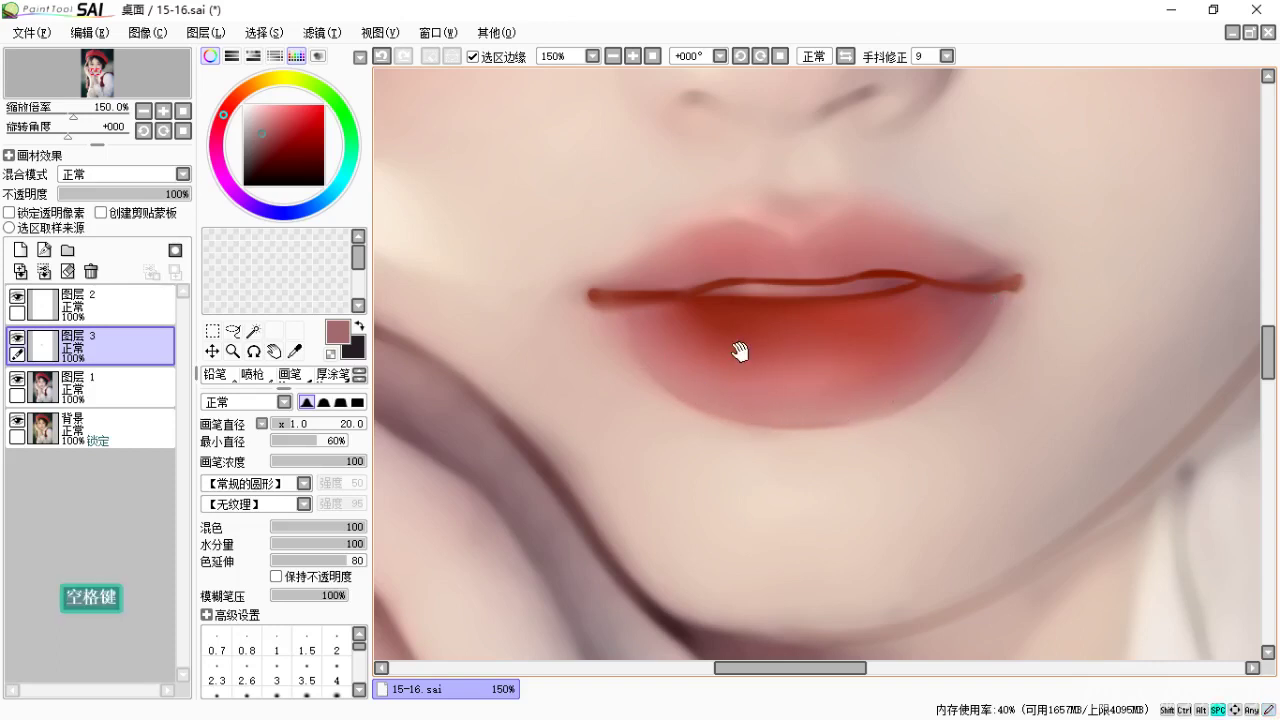
{"action": "left_click_drag", "start_coordinate": [710, 359], "coordinate": [726, 357]}
{"action": "key", "text": "b"}
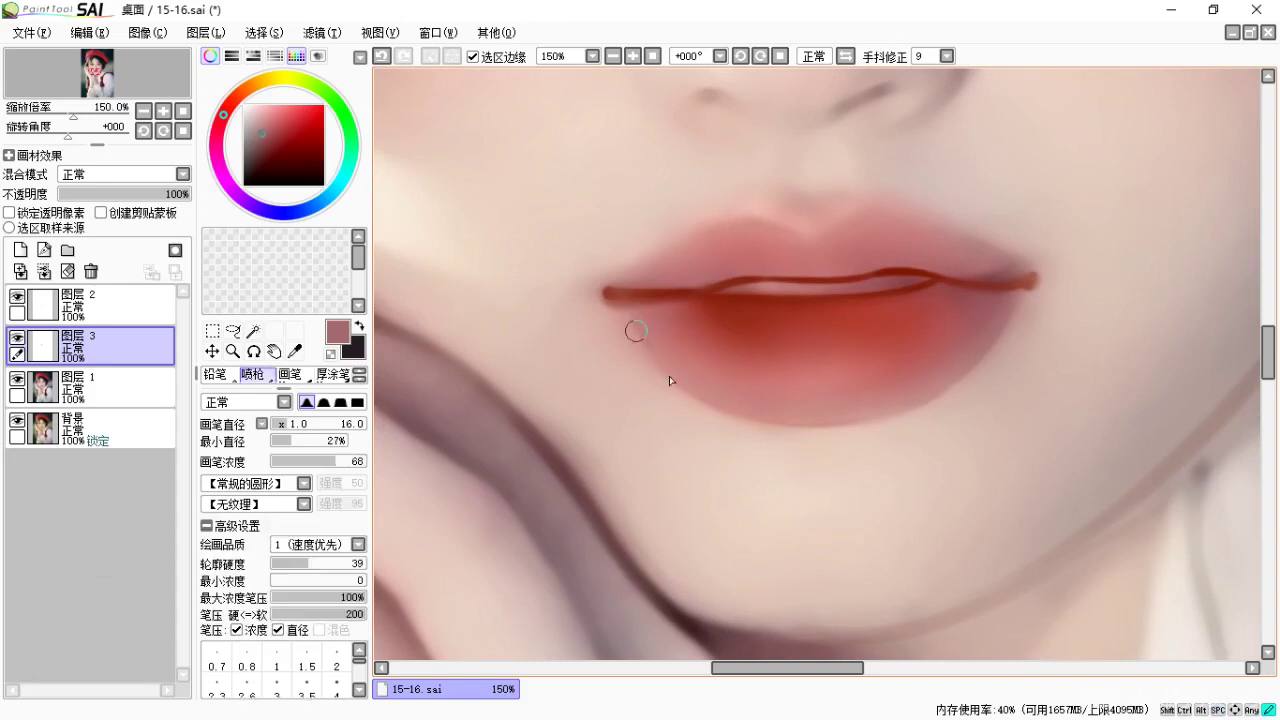
{"action": "key", "text": "c"}
{"action": "key", "text": "c"}
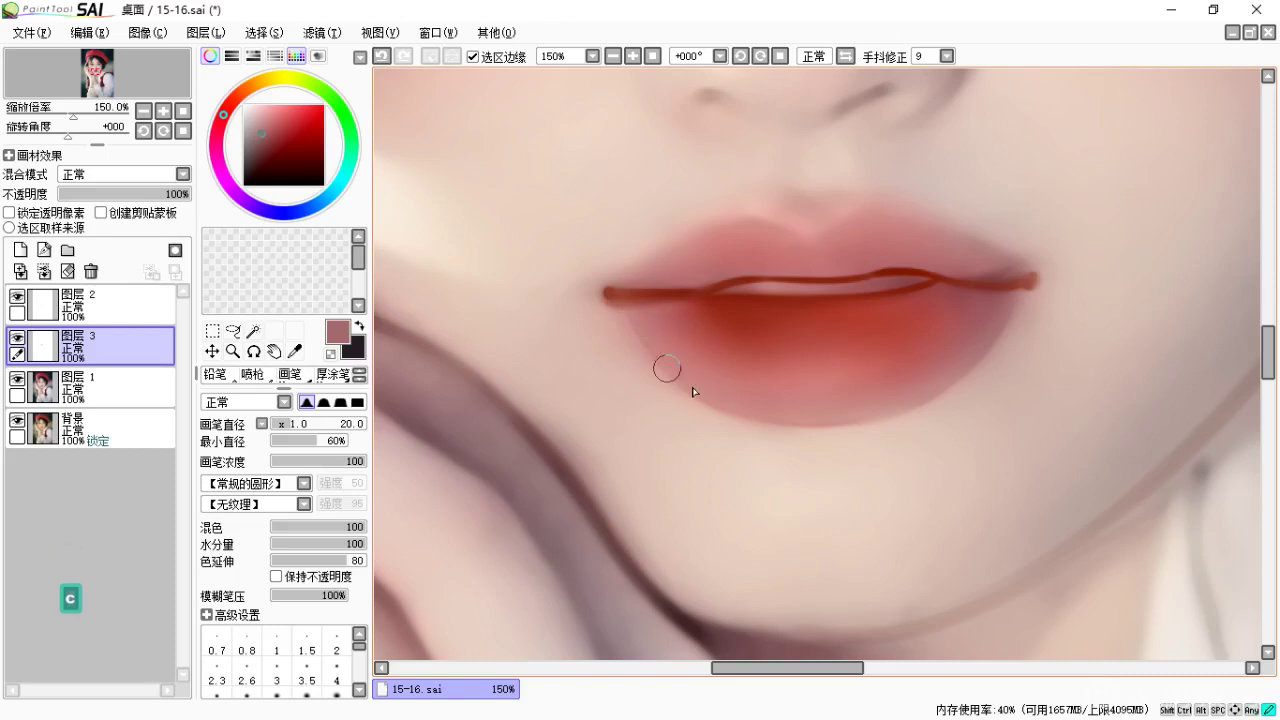
Toggle the visibility of layer 图层 3 to compare the lips with and without the repaint.
{"action": "key", "text": "space"}
{"action": "left_click_drag", "start_coordinate": [822, 379], "coordinate": [760, 363]}
{"action": "left_click", "coordinate": [17, 338]}
{"action": "left_click", "coordinate": [17, 338]}
{"action": "left_click", "coordinate": [17, 338]}
{"action": "left_click", "coordinate": [17, 338]}
Paint the teeth between the lips in a sampled colour shifted to light greyish pink, using the airbrush at size 16, and soften them.
{"action": "key", "text": "space"}
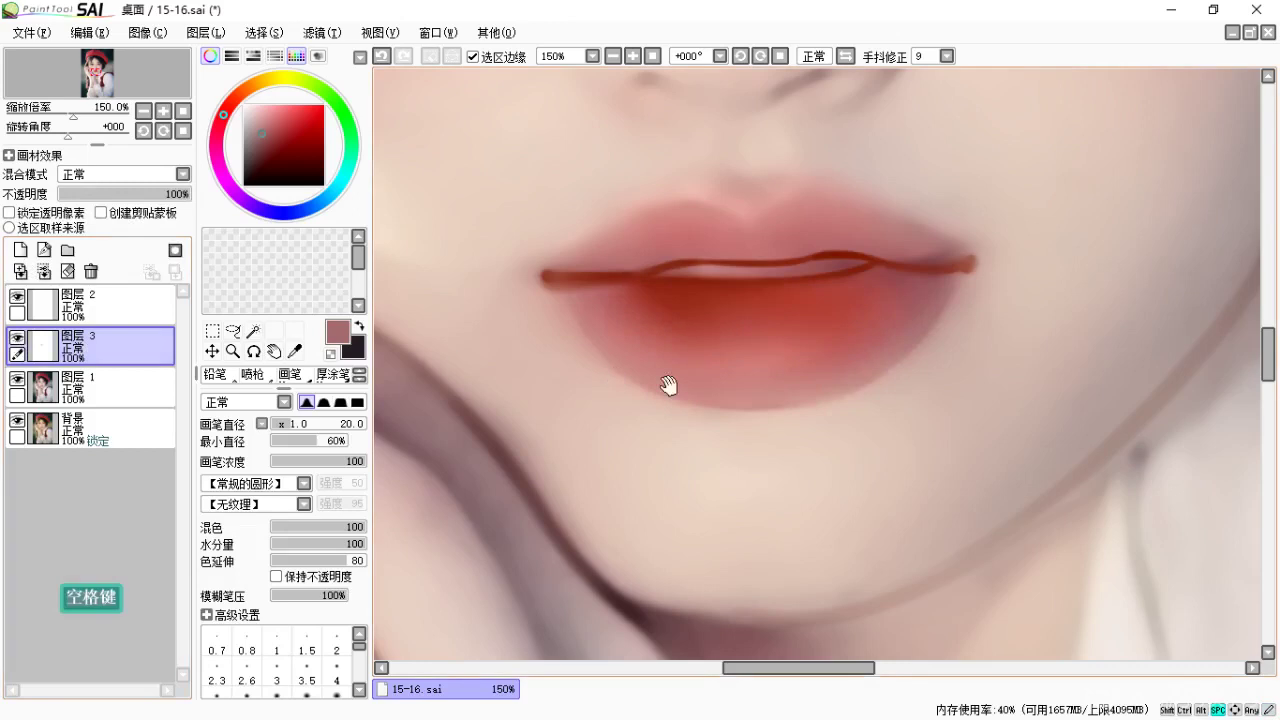
{"action": "left_click_drag", "start_coordinate": [655, 323], "coordinate": [680, 371]}
{"action": "key", "text": "b"}
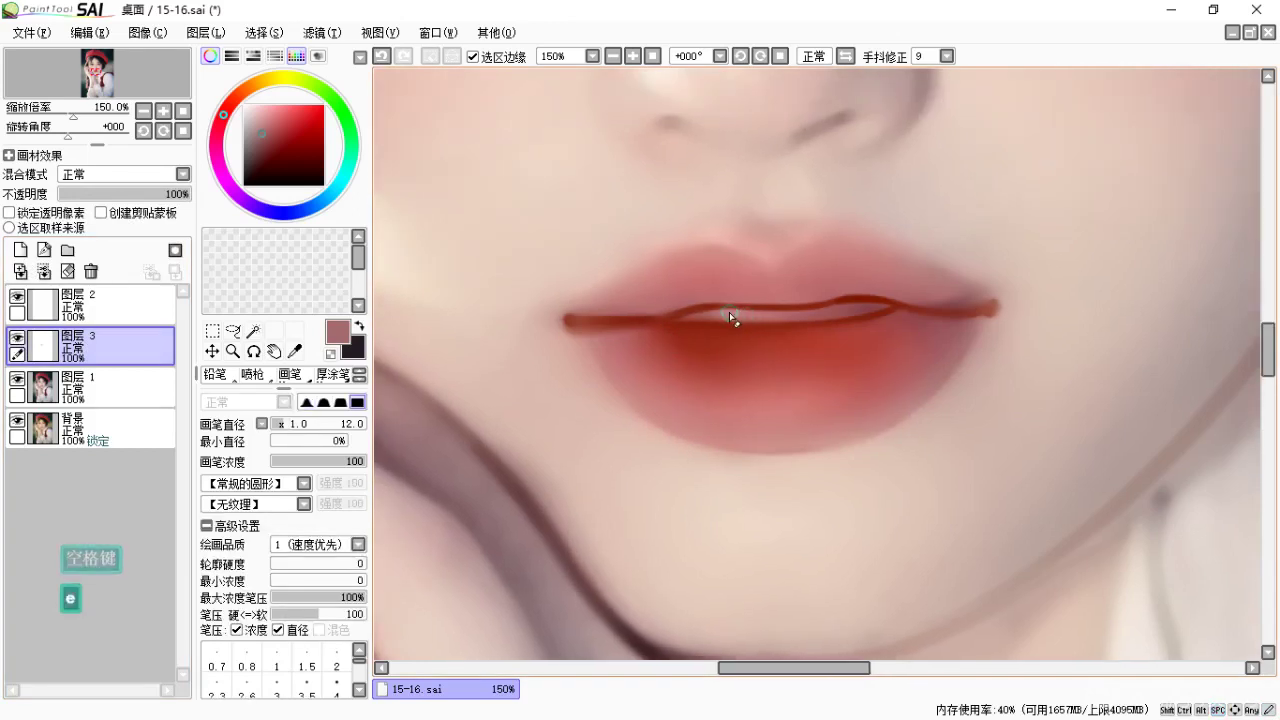
{"action": "key", "text": "e"}
{"action": "left_click", "coordinate": [716, 306], "text": "alt"}
{"action": "left_click_drag", "start_coordinate": [278, 119], "coordinate": [257, 116]}
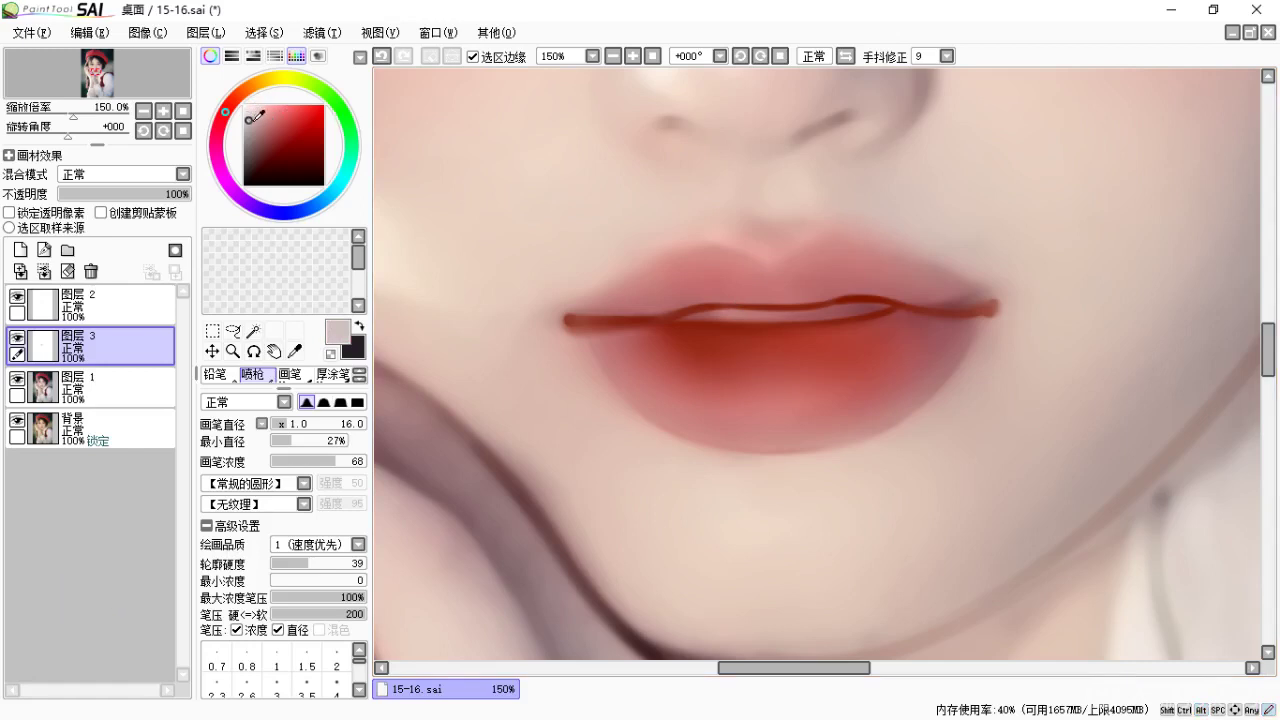
{"action": "mouse_move", "coordinate": [708, 318]}
{"action": "left_mouse_down"}
{"action": "mouse_move", "coordinate": [847, 316]}
{"action": "mouse_move", "coordinate": [705, 322]}
{"action": "left_mouse_up"}
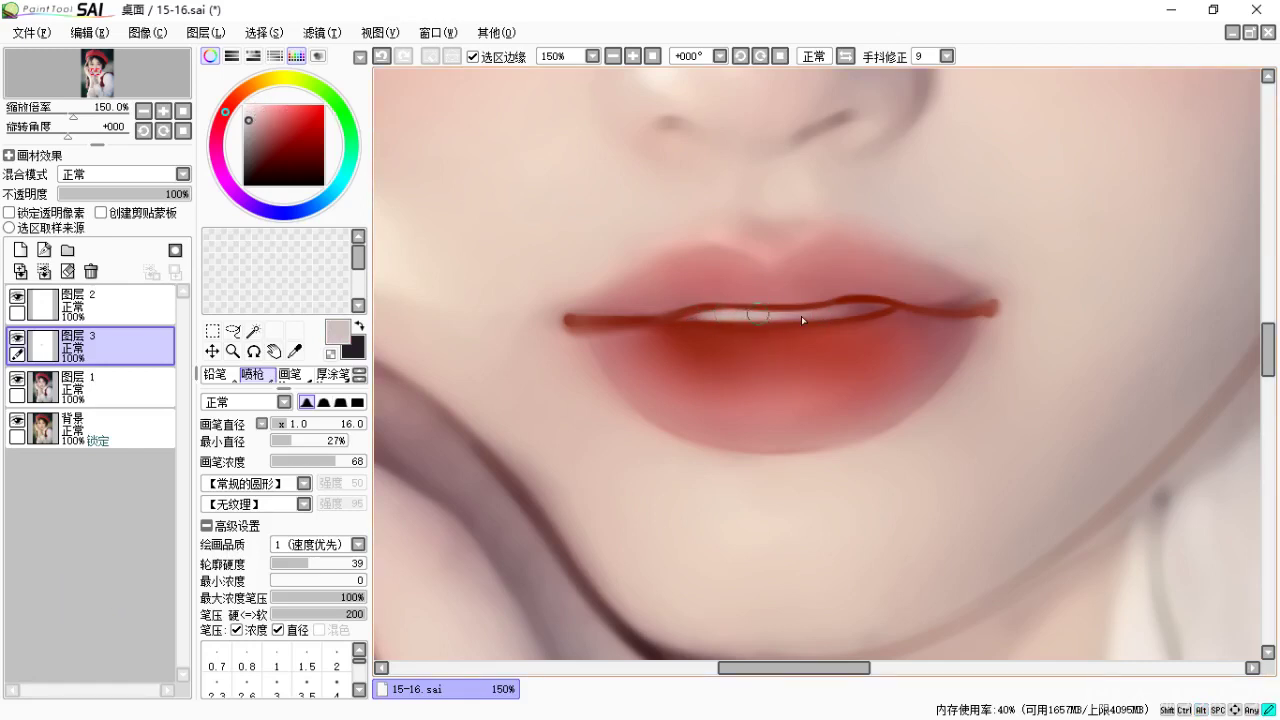
{"action": "key", "text": "c"}
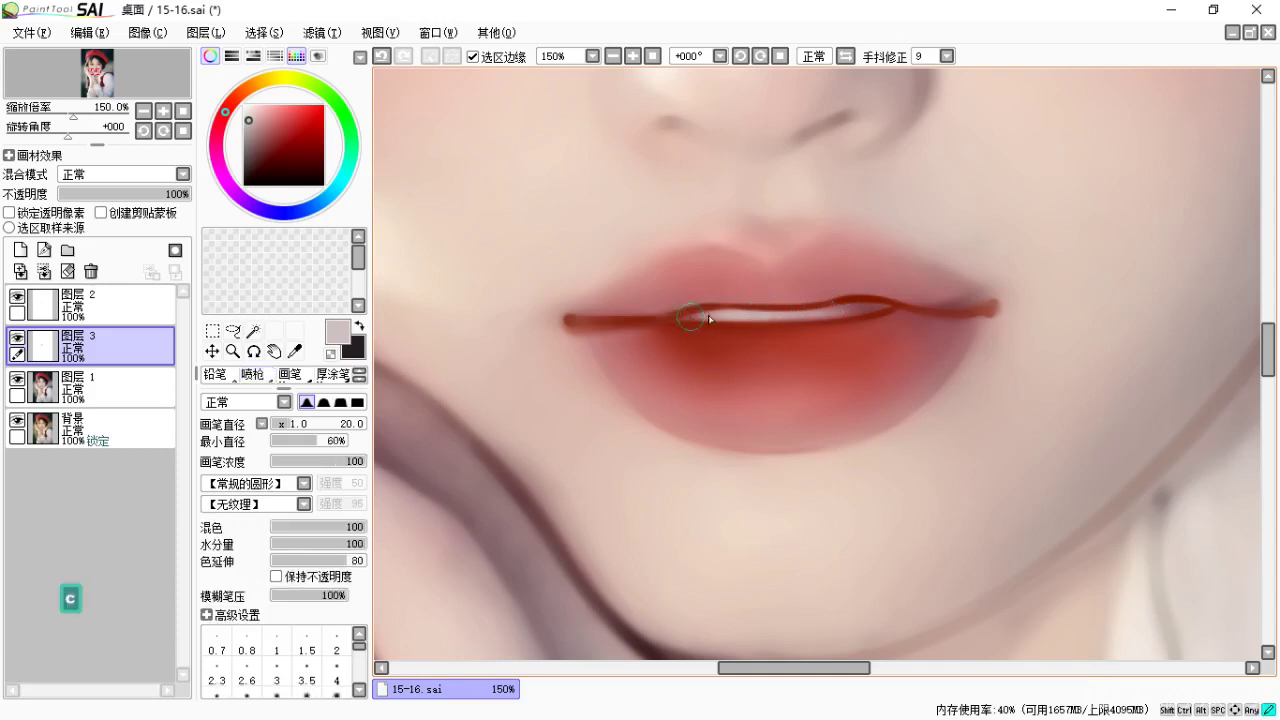
Darken the mouth opening at the end of the teeth with a sampled red shifted to dark red, using the airbrush at size 16.
{"action": "key", "text": "b"}
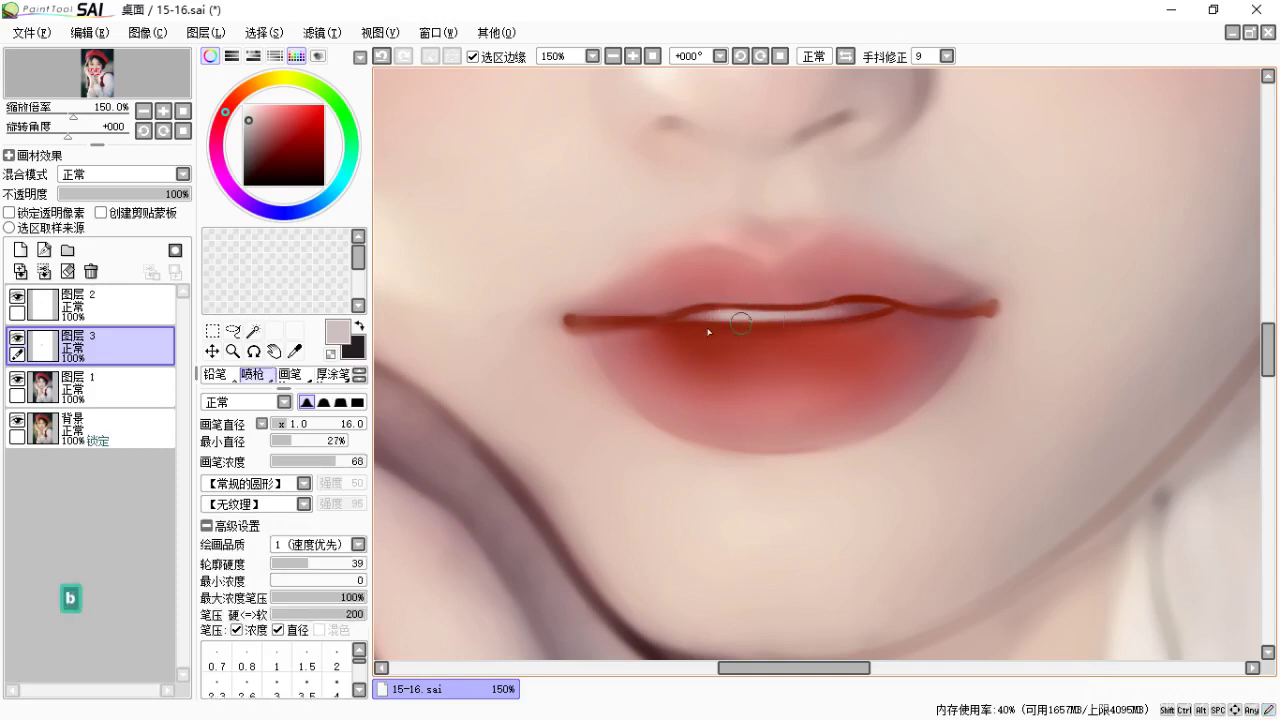
{"action": "left_click", "coordinate": [683, 315], "text": "alt"}
{"action": "left_click_drag", "start_coordinate": [283, 143], "coordinate": [295, 155]}
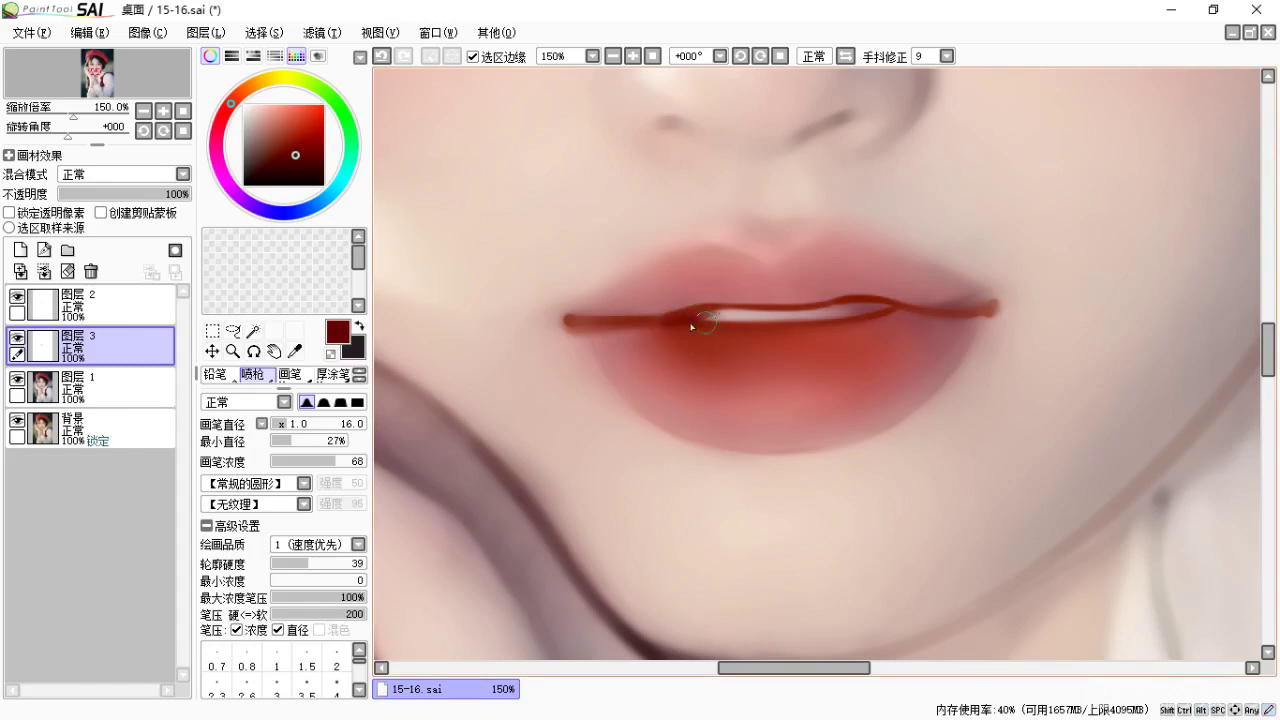
{"action": "left_click_drag", "start_coordinate": [727, 325], "coordinate": [735, 322]}
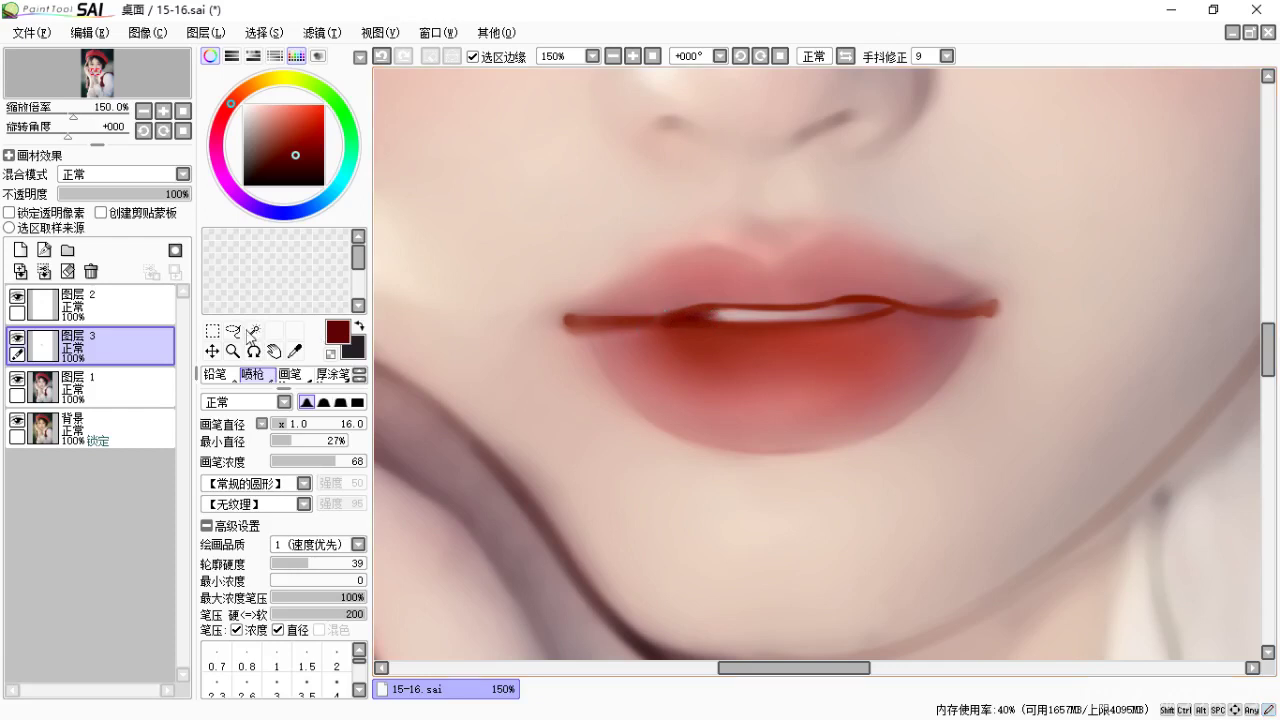
Darken the mouth line beside the teeth on layer 图层 2 with the dark red airbrush at size 10.
{"action": "left_click", "coordinate": [143, 306]}
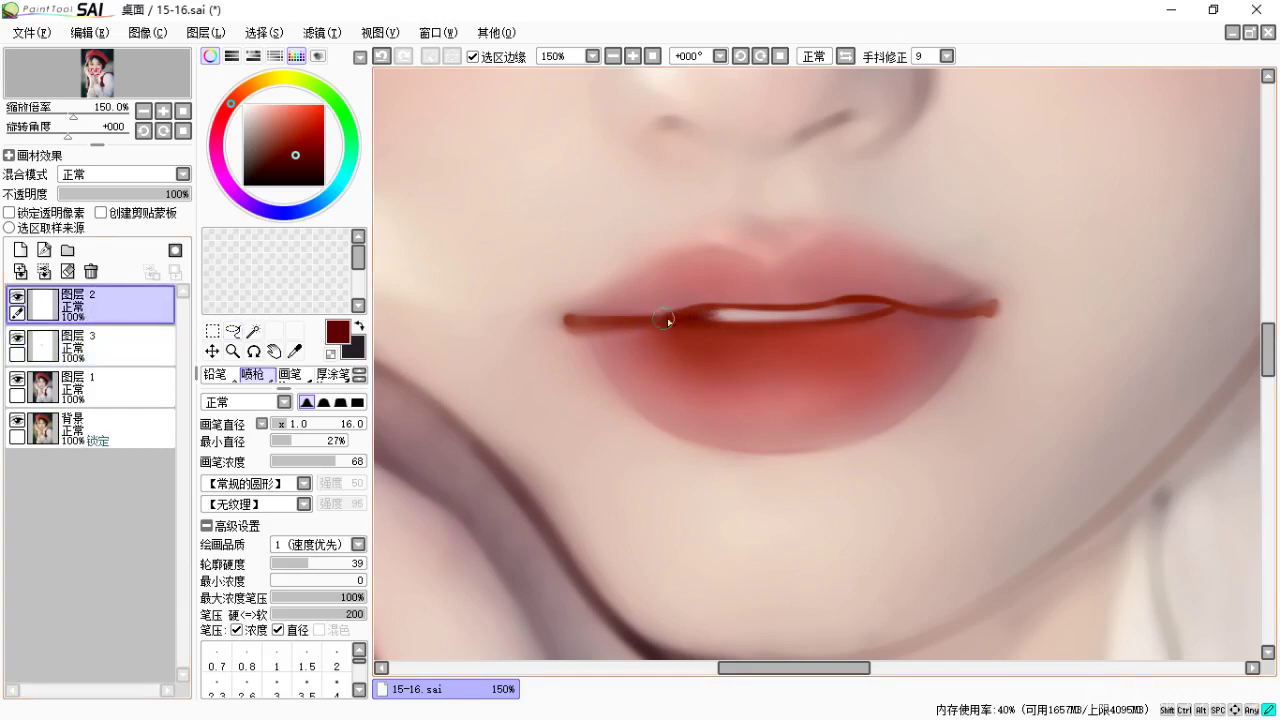
{"action": "key", "text": "bracketleft"}
{"action": "key", "text": "bracketleft"}
{"action": "key", "text": "bracketleft"}
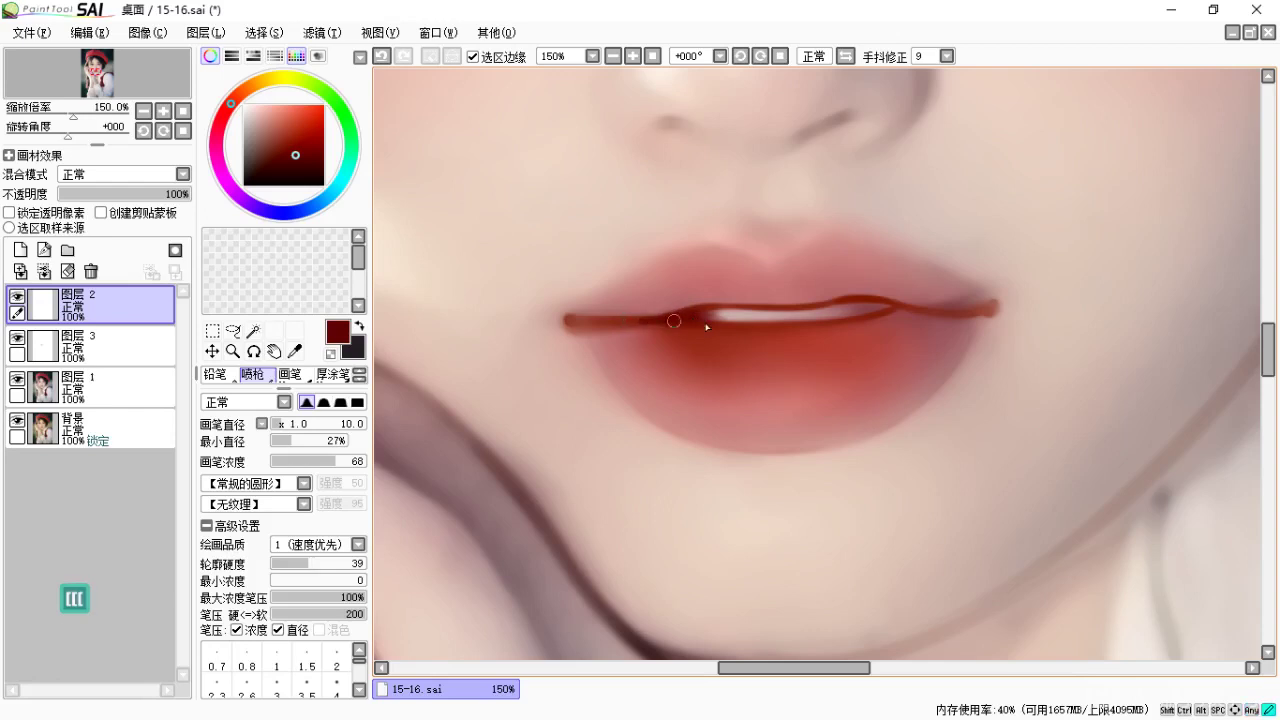
{"action": "key", "text": "space"}
{"action": "left_click_drag", "start_coordinate": [645, 342], "coordinate": [637, 351]}
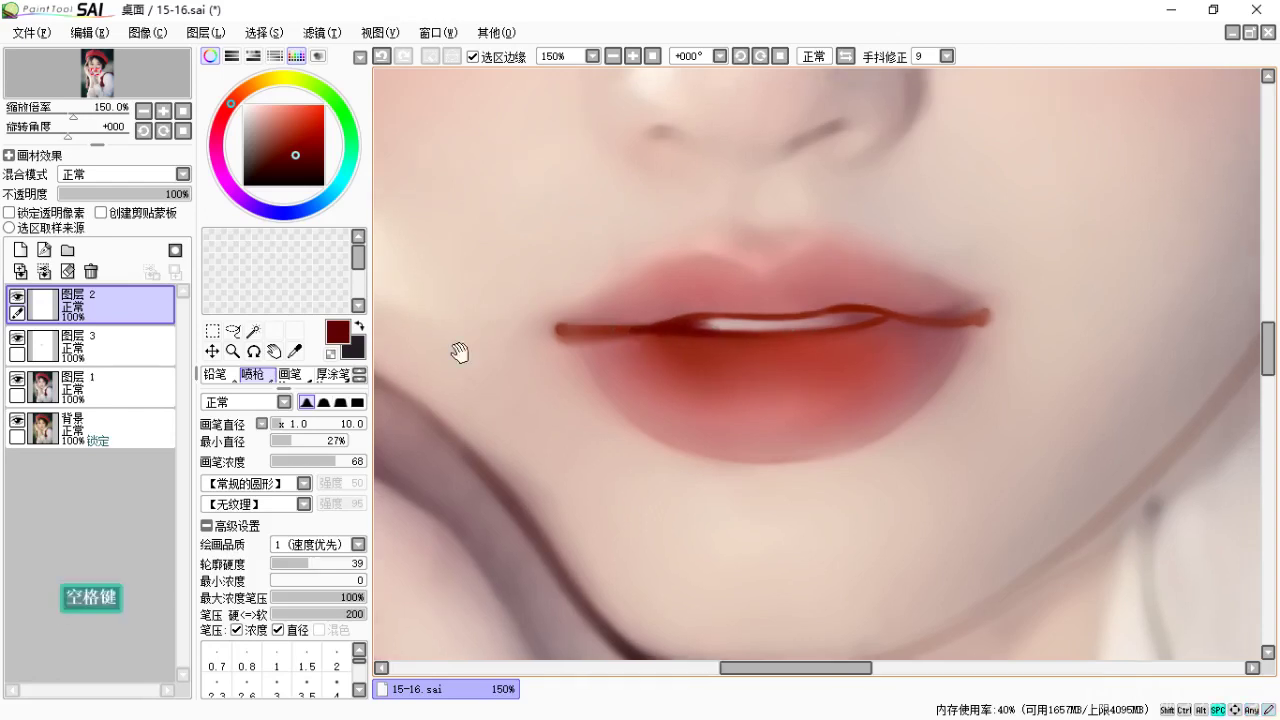
Shade the lower lip under the mouth line on layer 图层 3 with the dark red airbrush at size 35, and blend it at size 40.
{"action": "key", "text": "ctrl"}
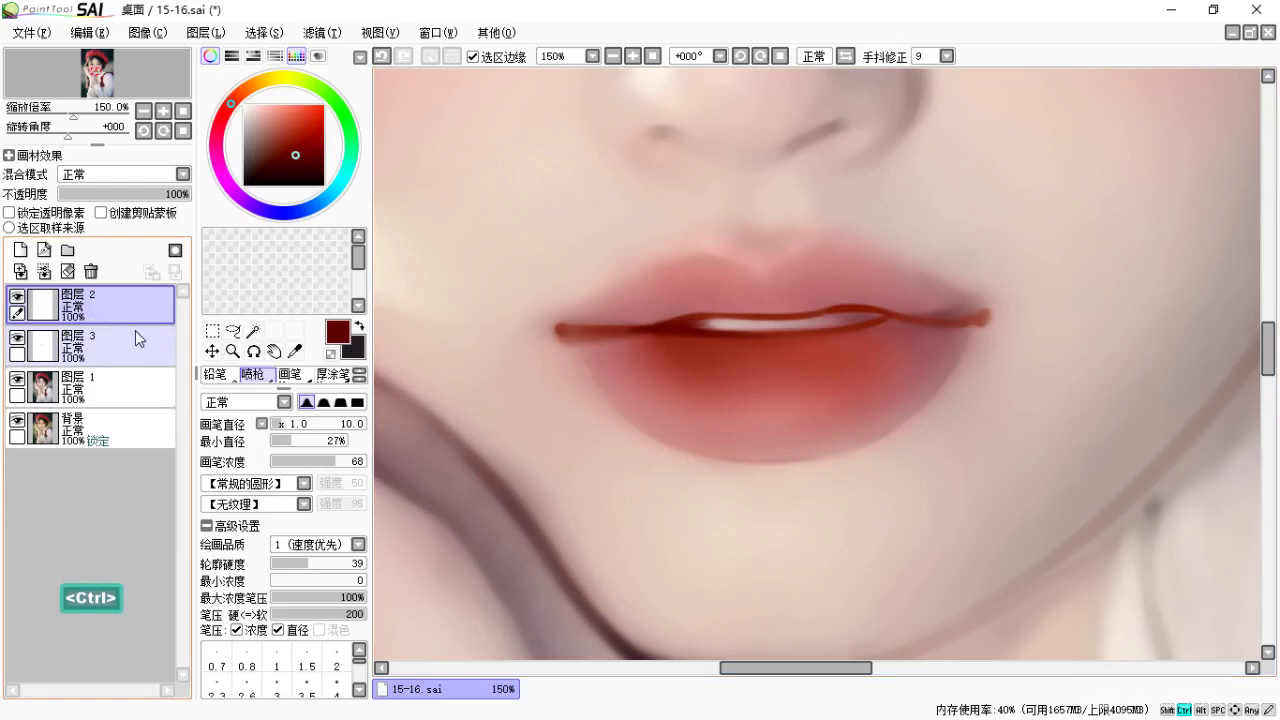
{"action": "key", "text": "space"}
{"action": "left_click_drag", "start_coordinate": [749, 398], "coordinate": [722, 417]}
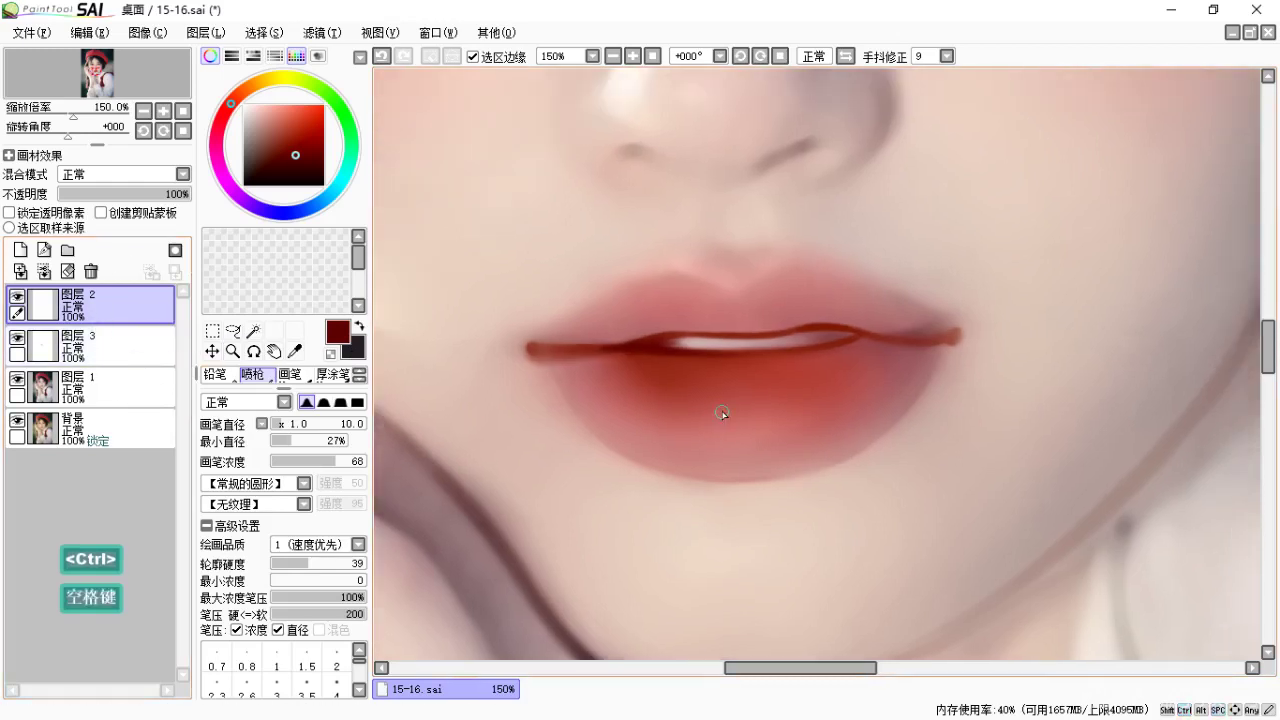
{"action": "left_click", "coordinate": [175, 358]}
{"action": "key", "text": "b"}
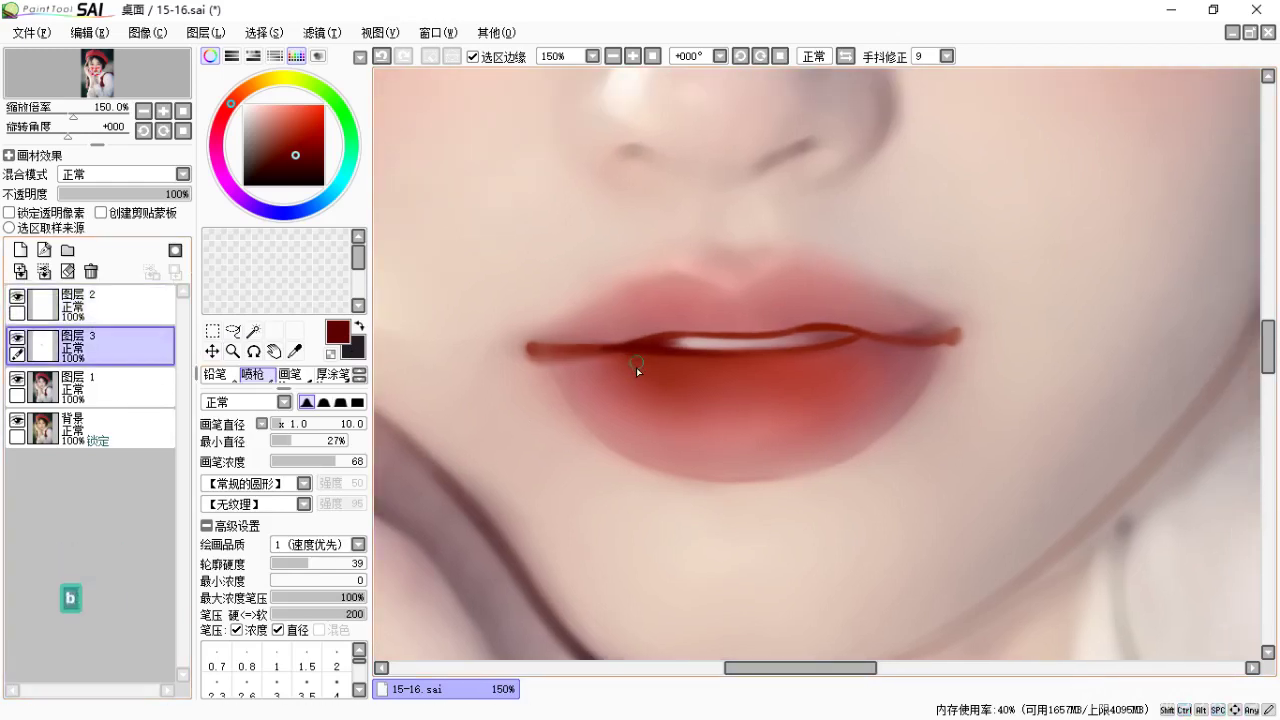
{"action": "key", "text": "bracketright"}
{"action": "key", "text": "bracketright"}
{"action": "key", "text": "bracketright"}
{"action": "key", "text": "bracketright"}
{"action": "key", "text": "bracketright"}
{"action": "key", "text": "bracketright"}
{"action": "key", "text": "bracketright"}
{"action": "key", "text": "bracketright"}
{"action": "key", "text": "c"}
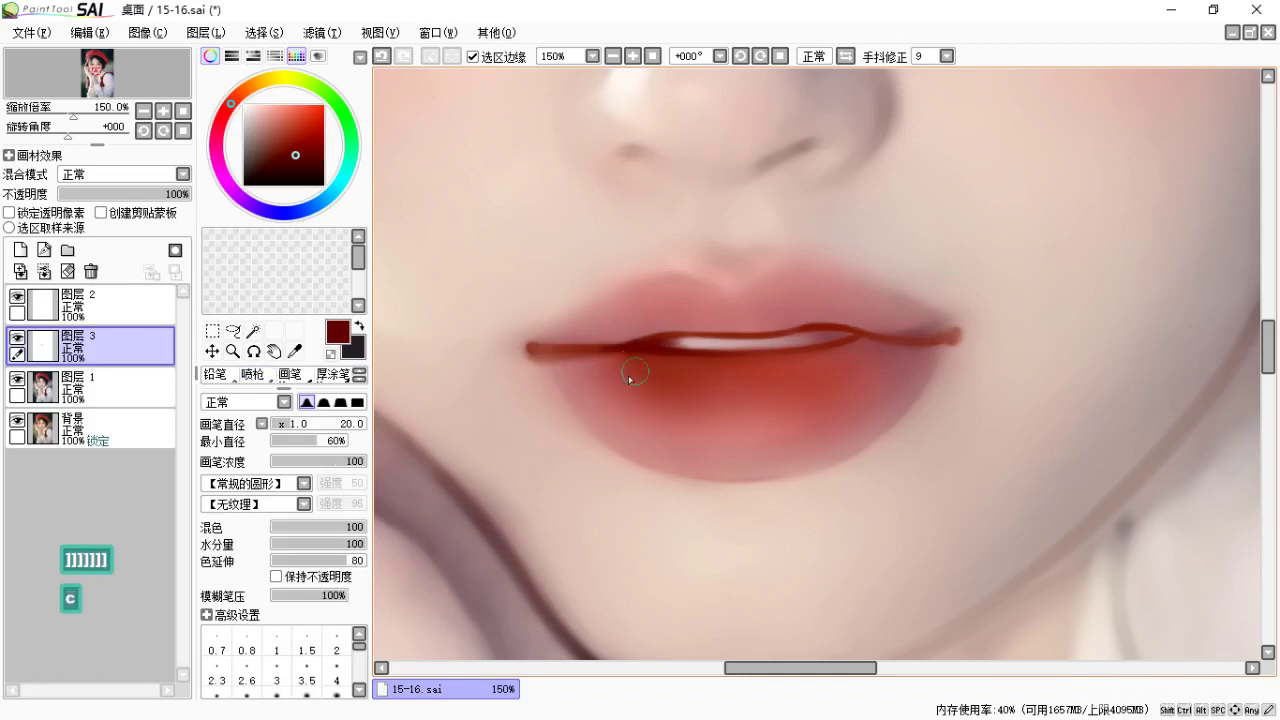
{"action": "key", "text": "bracketright"}
{"action": "key", "text": "bracketright"}
{"action": "key", "text": "bracketright"}
{"action": "key", "text": "bracketright"}
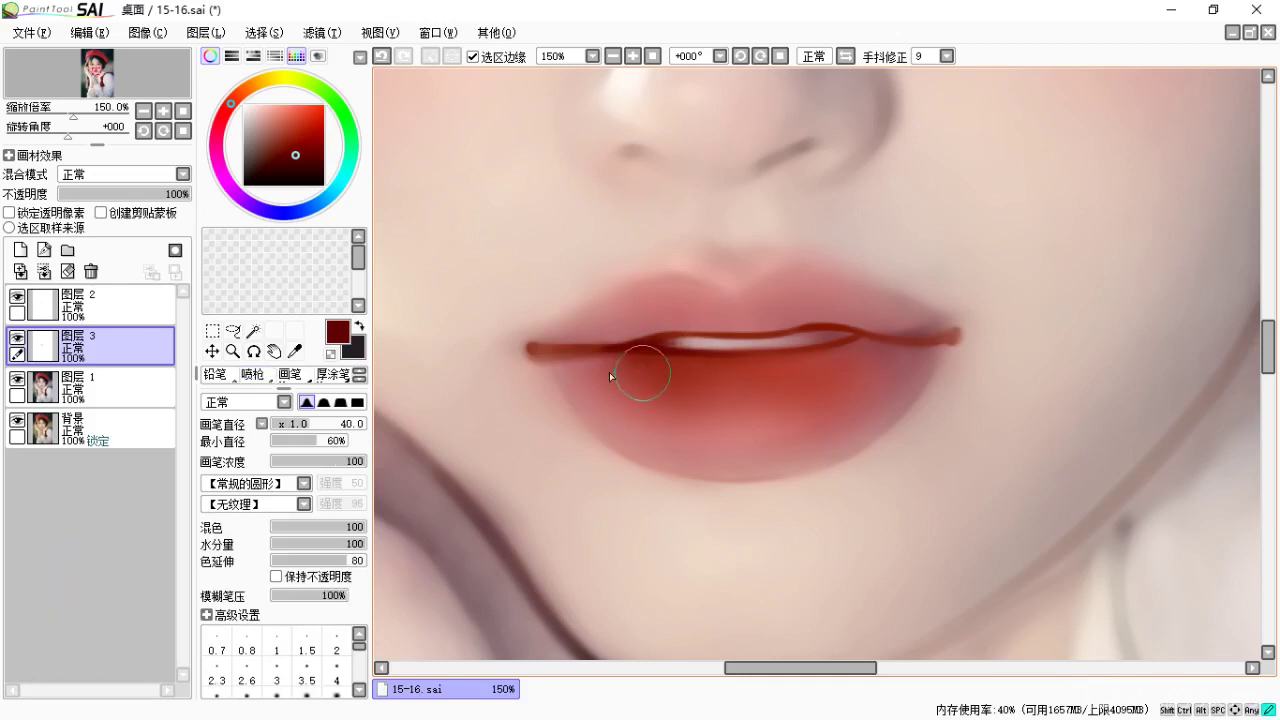
Deepen the inner lower lip on layer 图层 3 with a sampled dark red at airbrush size 35 and blend it at size 40.
{"action": "left_click", "coordinate": [152, 318]}
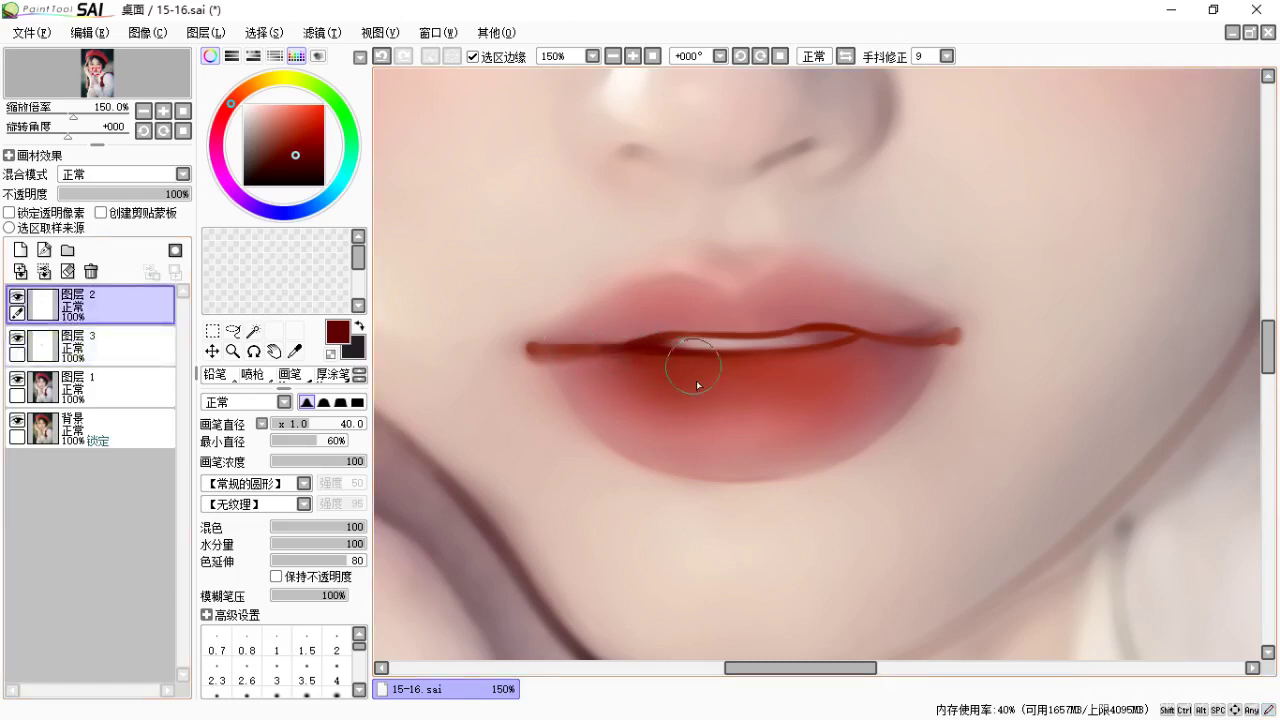
{"action": "key", "text": "ctrl+Down"}
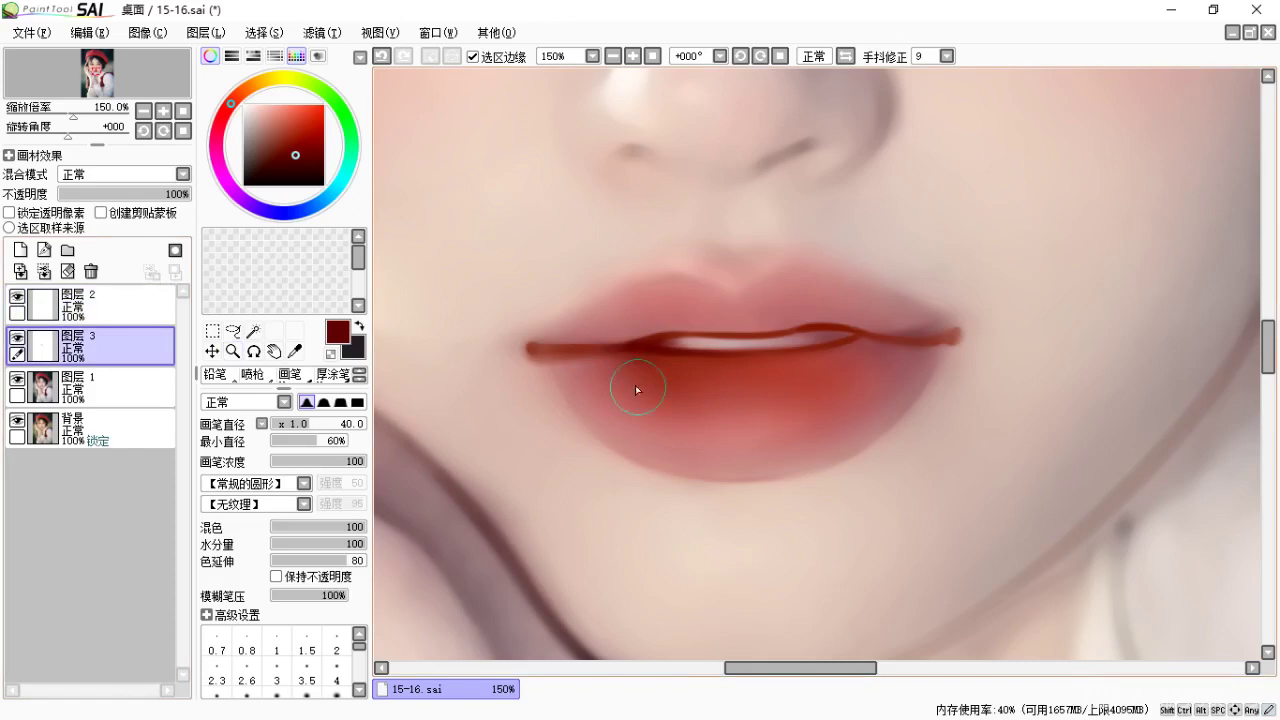
{"action": "key", "text": "b"}
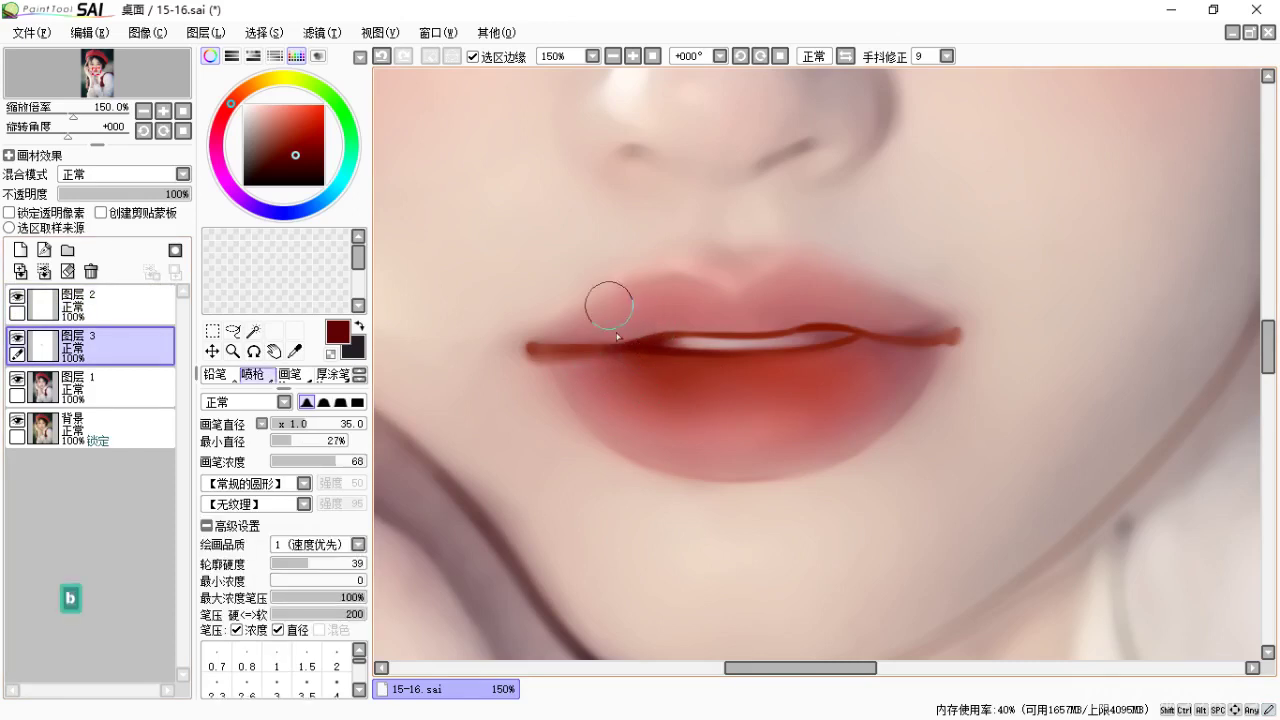
{"action": "key", "text": "alt"}
{"action": "left_click", "coordinate": [658, 346], "text": "alt"}
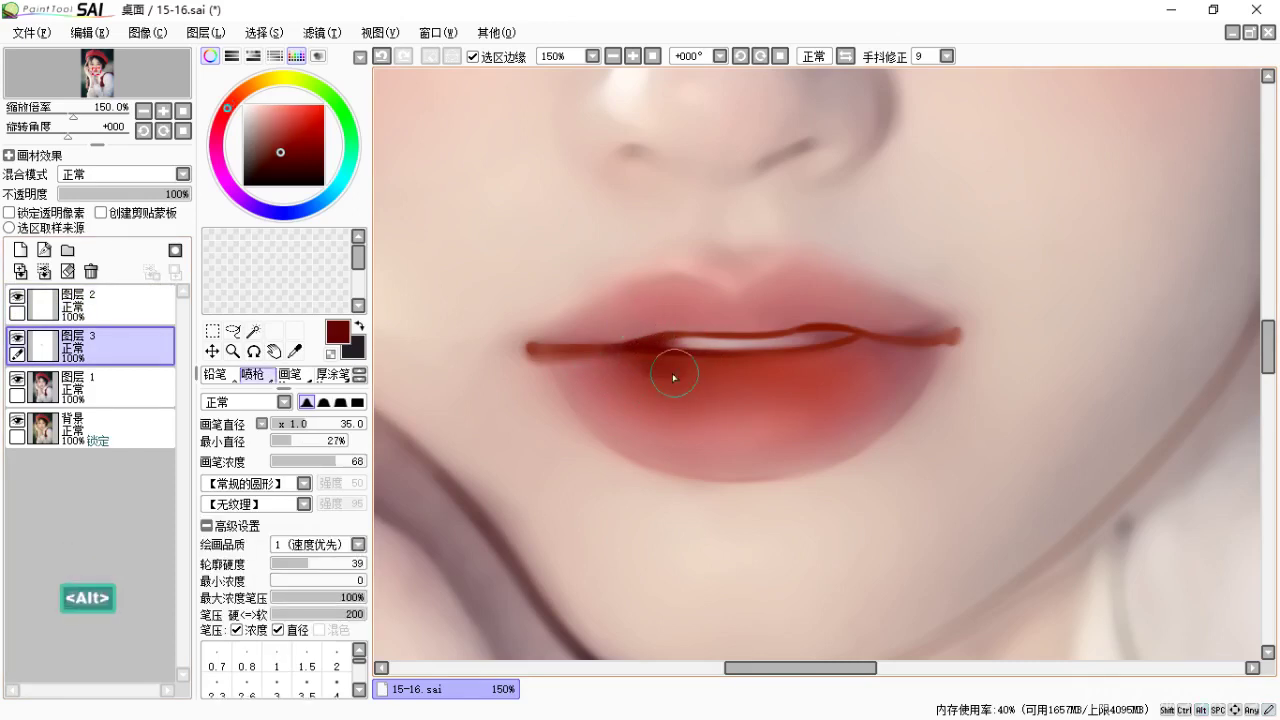
{"action": "key", "text": "c"}
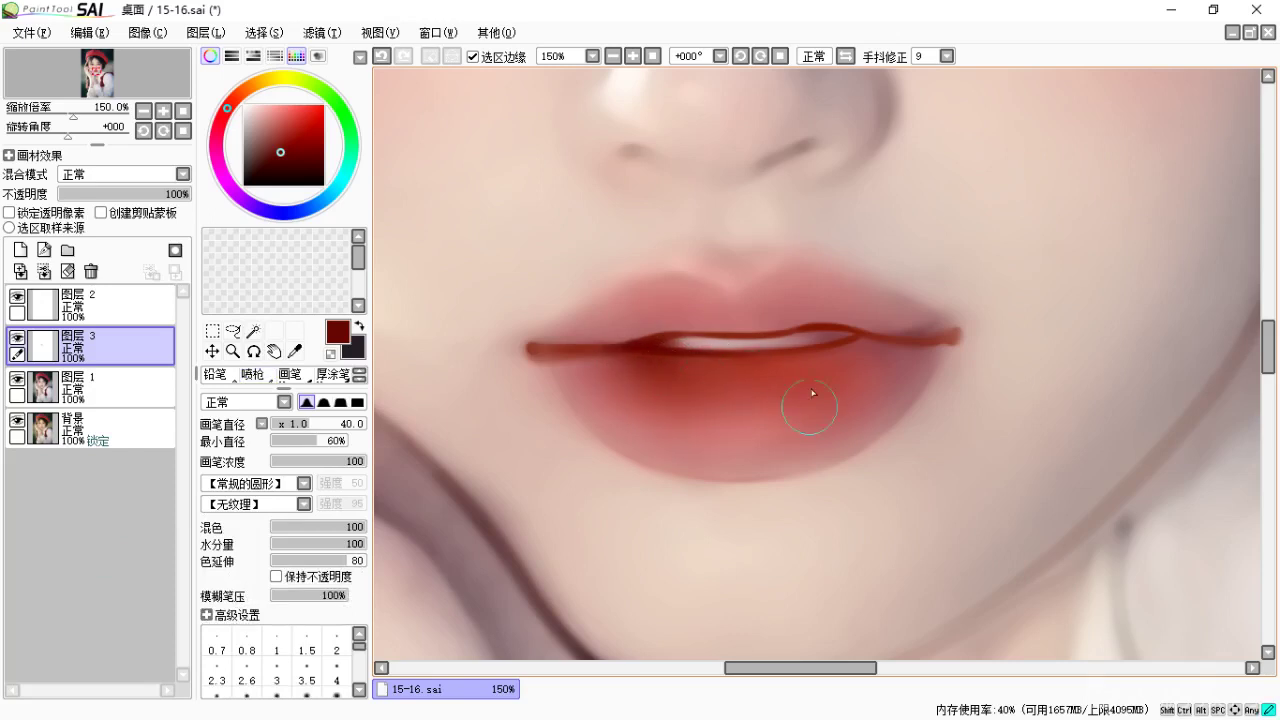
Enlarge the airbrush to size 70 for broader dark red shading around the mouth opening.
{"action": "key", "text": "b"}
{"action": "key", "text": "bracketright"}
{"action": "key", "text": "bracketright"}
{"action": "key", "text": "bracketright"}
{"action": "key", "text": "bracketright"}
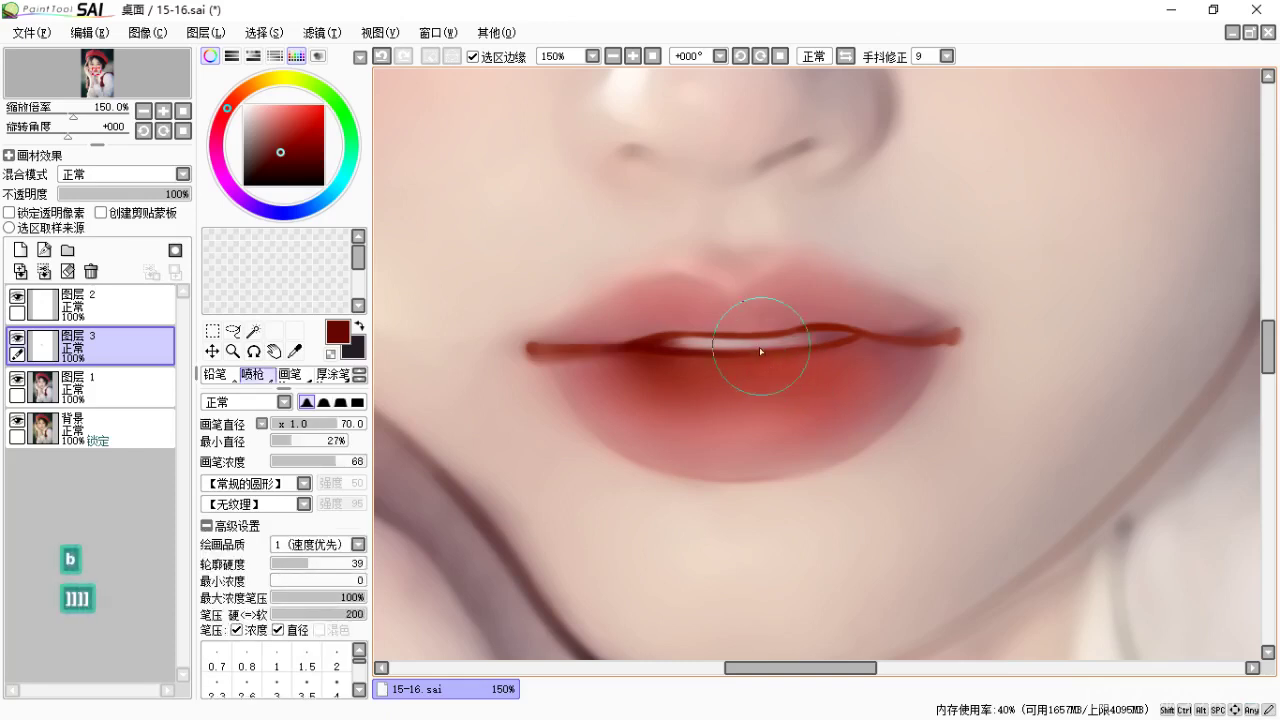
Sample the red from the lower lip and airbrush it at size 70 across the rest of the lower lip.
{"action": "left_click", "coordinate": [820, 382], "text": "alt"}
{"action": "mouse_move", "coordinate": [859, 387]}
{"action": "left_mouse_down"}
{"action": "mouse_move", "coordinate": [700, 434]}
{"action": "mouse_move", "coordinate": [828, 434]}
{"action": "mouse_move", "coordinate": [814, 386]}
{"action": "mouse_move", "coordinate": [590, 410]}
{"action": "mouse_move", "coordinate": [623, 434]}
{"action": "mouse_move", "coordinate": [865, 495]}
{"action": "left_mouse_up"}
{"action": "key", "text": "ctrl+z"}
{"action": "mouse_move", "coordinate": [596, 388]}
{"action": "left_mouse_down"}
{"action": "mouse_move", "coordinate": [722, 472]}
{"action": "mouse_move", "coordinate": [635, 441]}
{"action": "mouse_move", "coordinate": [744, 459]}
{"action": "mouse_move", "coordinate": [921, 360]}
{"action": "mouse_move", "coordinate": [828, 428]}
{"action": "left_mouse_up"}
{"action": "mouse_move", "coordinate": [915, 380]}
{"action": "left_mouse_down"}
{"action": "mouse_move", "coordinate": [708, 462]}
{"action": "mouse_move", "coordinate": [800, 390]}
{"action": "left_mouse_up"}
{"action": "key", "text": "space"}
{"action": "key", "text": "ctrl+z"}
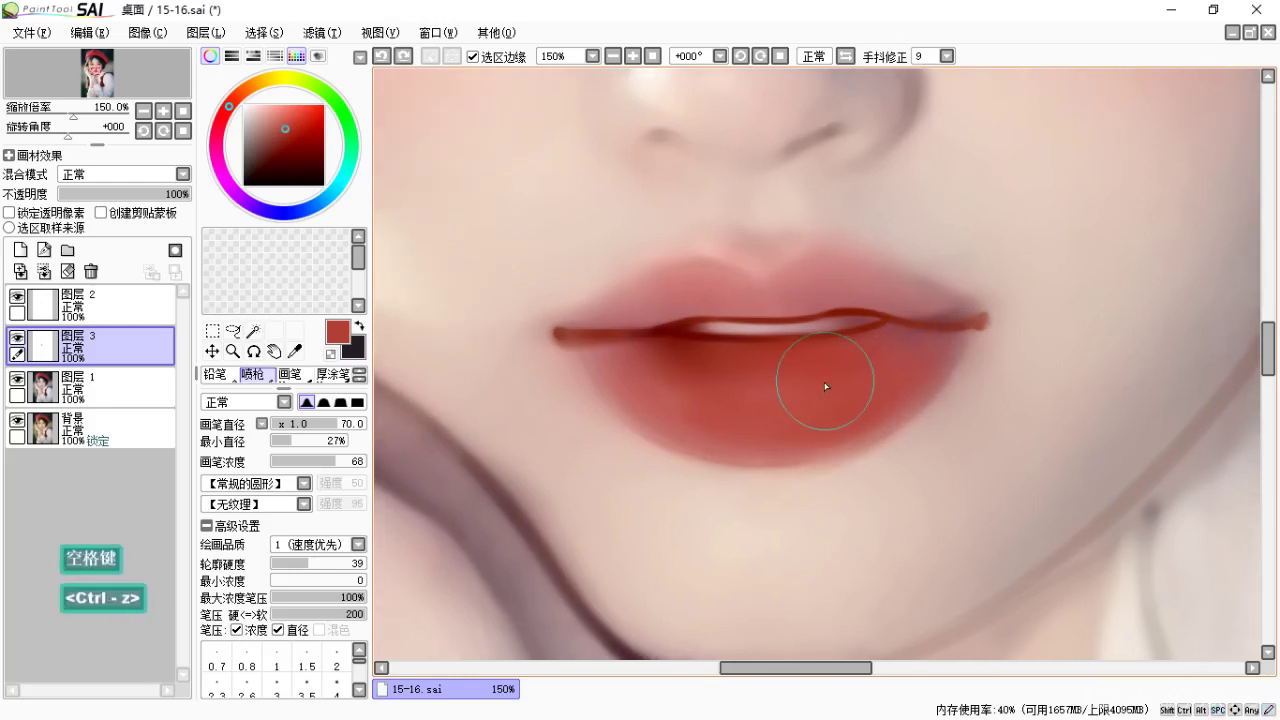
Blend the new red into the lower lip with the size 40 blending brush.
{"action": "key", "text": "c"}
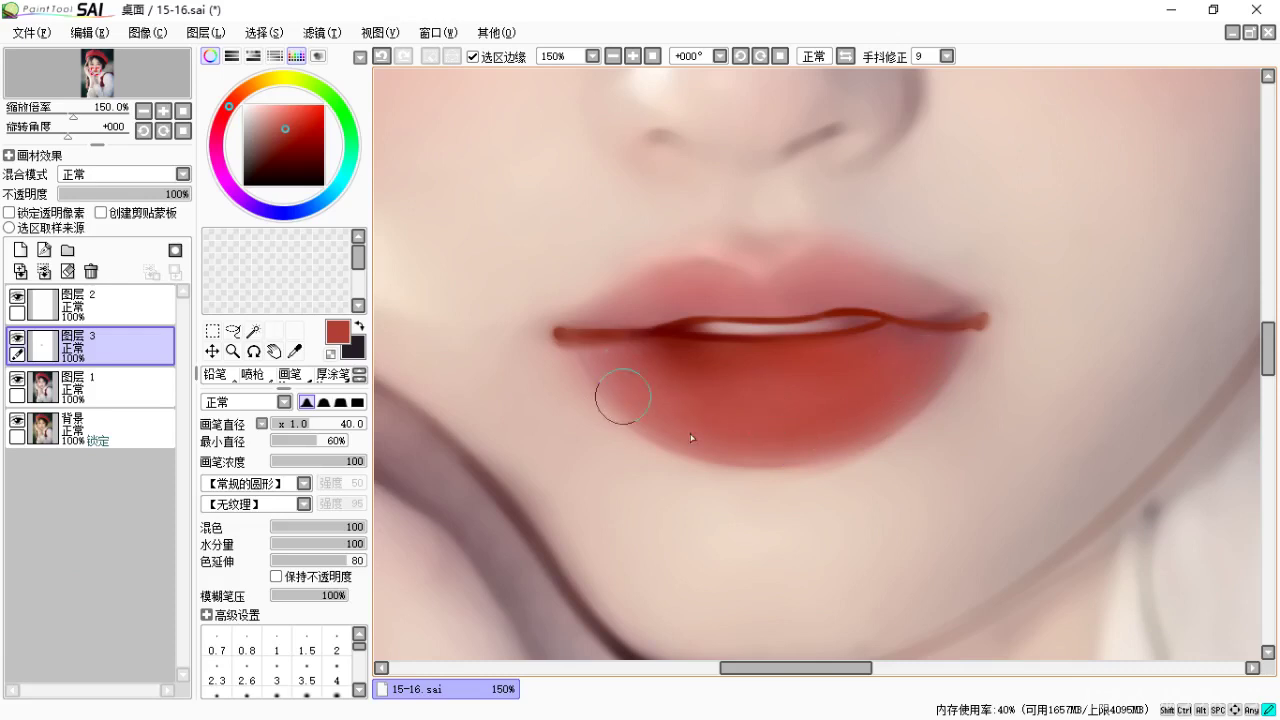
{"action": "key", "text": "space"}
{"action": "left_click_drag", "start_coordinate": [812, 287], "coordinate": [810, 357]}
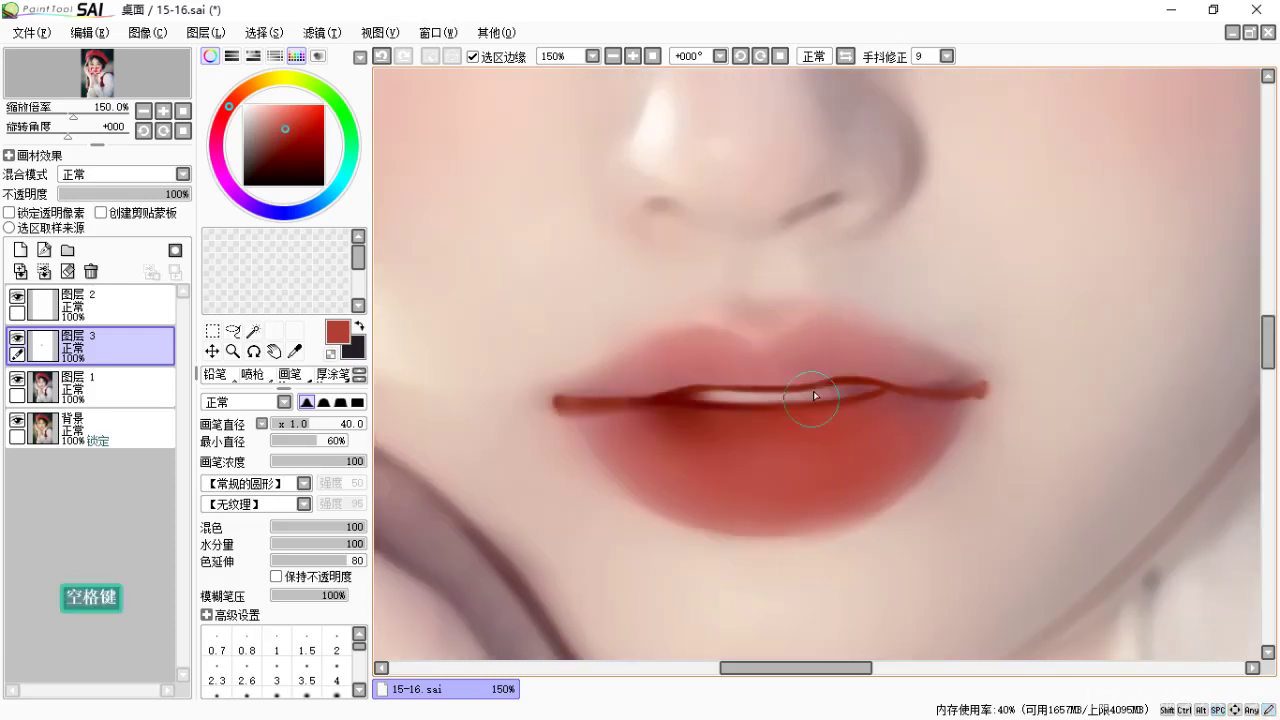
Airbrush the same red at size 14 along the upper lip just above the mouth line, out to both corners.
{"action": "key", "text": "b"}
{"action": "key", "text": "bracketleft"}
{"action": "key", "text": "bracketleft"}
{"action": "key", "text": "bracketleft"}
{"action": "key", "text": "bracketleft"}
{"action": "key", "text": "bracketleft"}
{"action": "key", "text": "bracketleft"}
{"action": "key", "text": "bracketleft"}
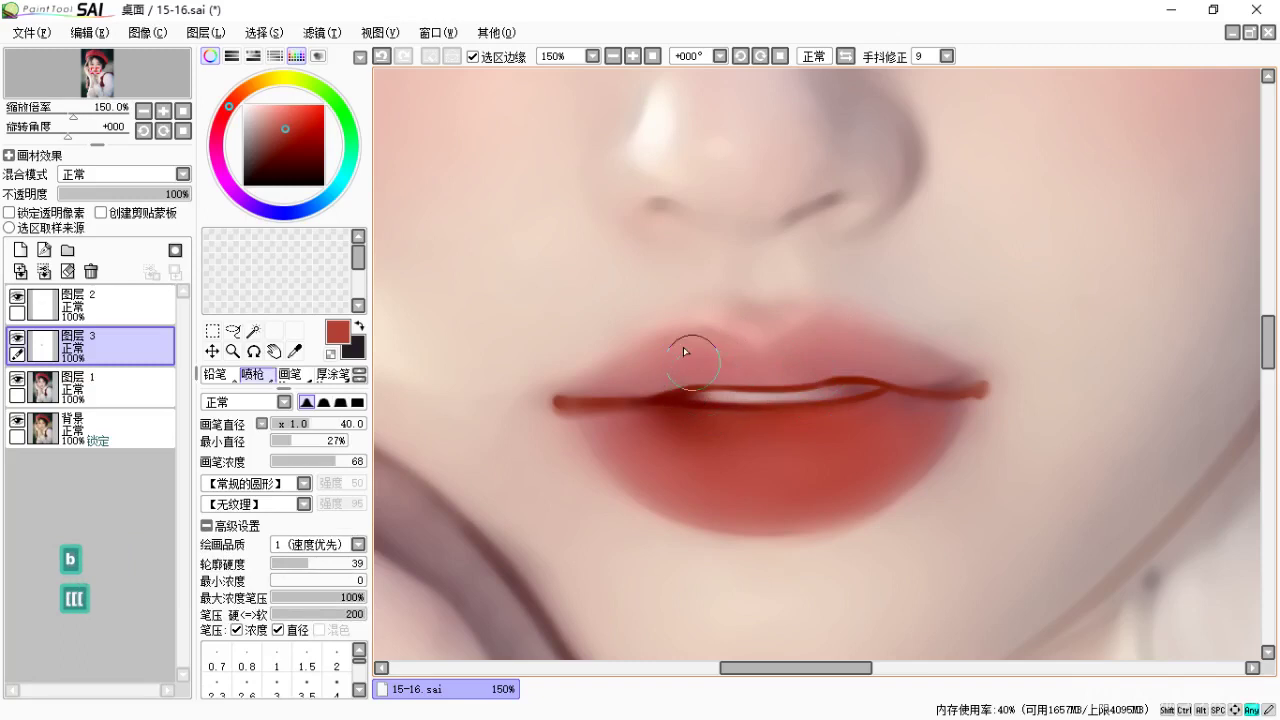
{"action": "key", "text": "bracketleft"}
{"action": "key", "text": "bracketleft"}
{"action": "left_click_drag", "start_coordinate": [688, 384], "coordinate": [718, 376]}
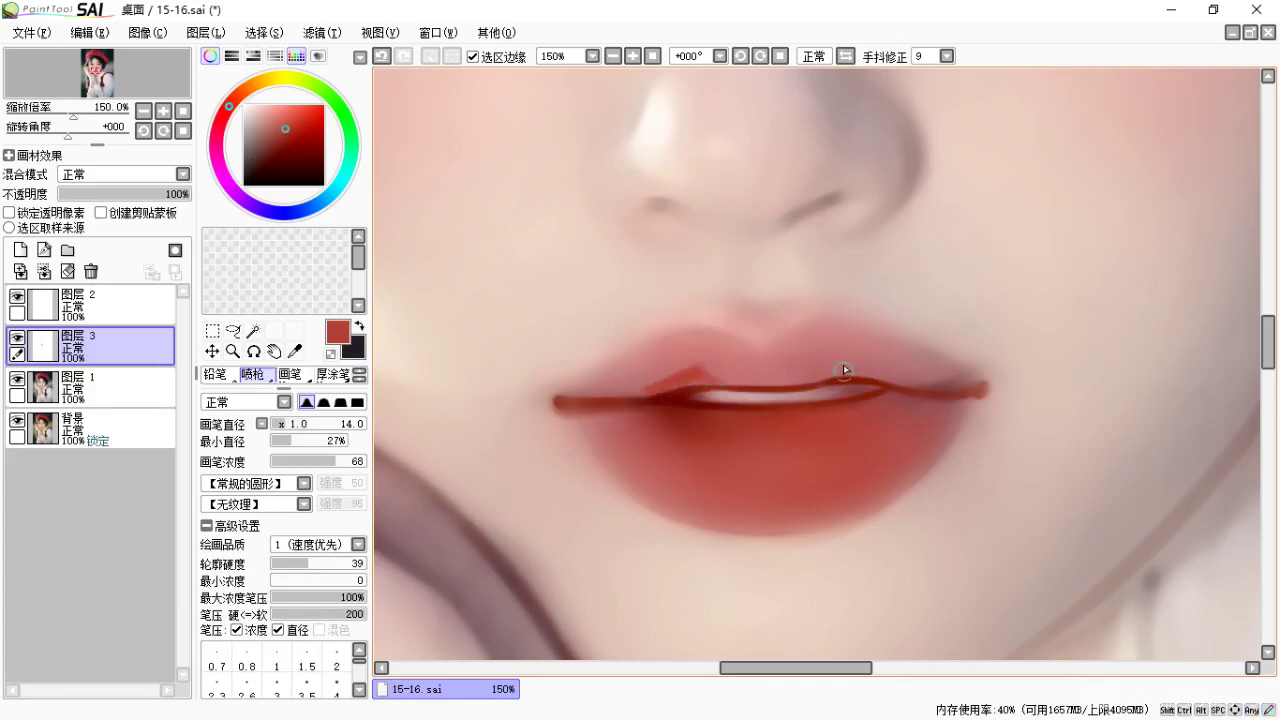
{"action": "left_click_drag", "start_coordinate": [850, 370], "coordinate": [826, 366]}
{"action": "left_click_drag", "start_coordinate": [631, 391], "coordinate": [653, 381]}
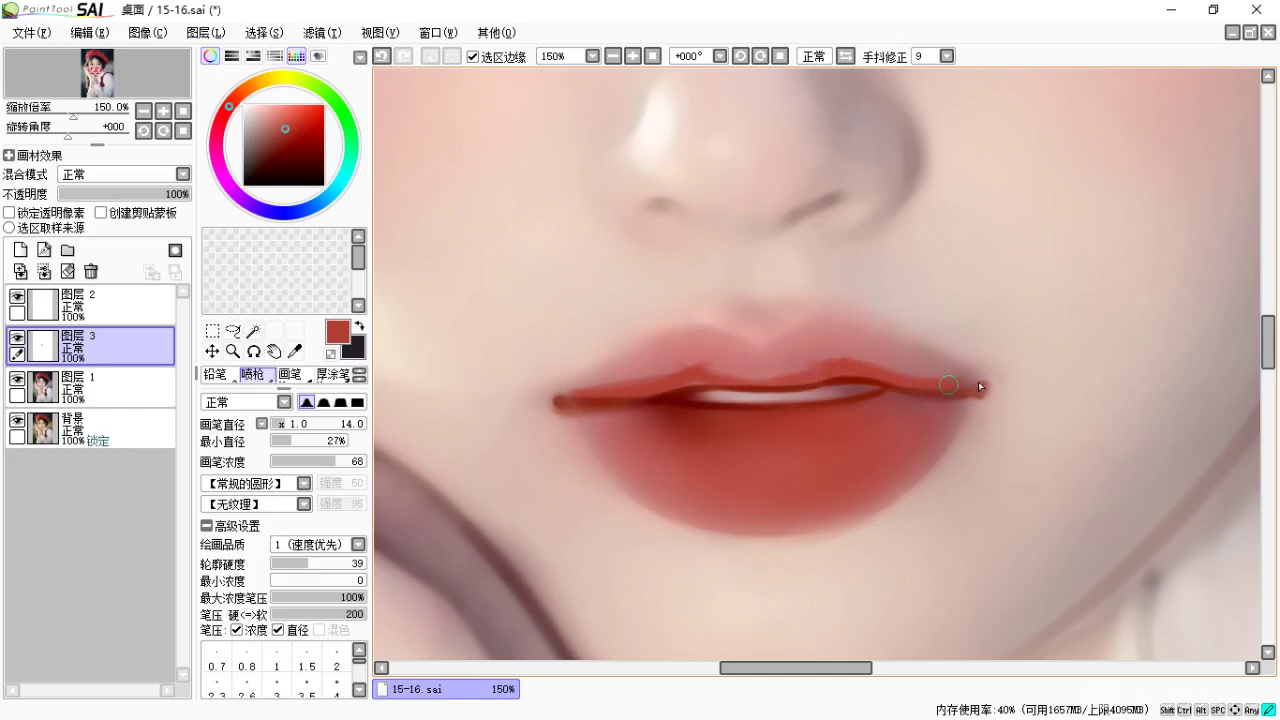
Blend the red strip above the mouth line into the upper lip with the blending brush at size 20.
{"action": "key", "text": "c"}
{"action": "key", "text": "bracketleft"}
{"action": "key", "text": "bracketleft"}
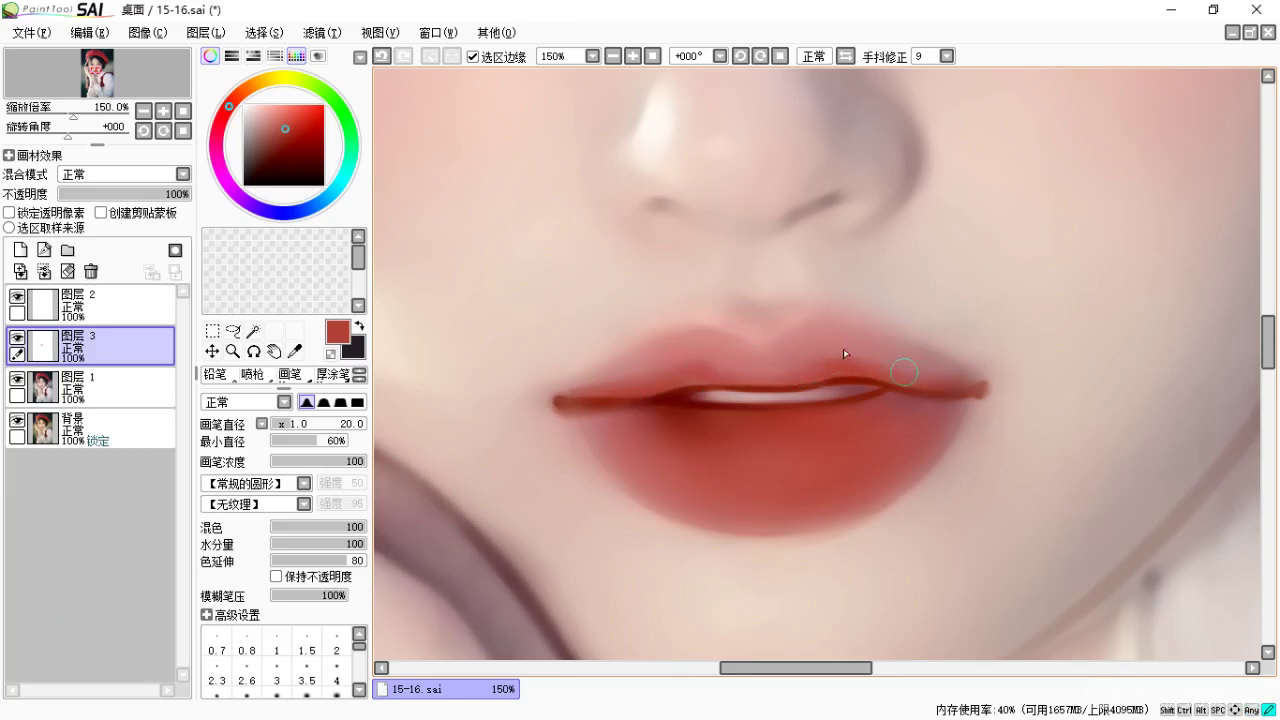
{"action": "key", "text": "space"}
{"action": "left_click_drag", "start_coordinate": [822, 384], "coordinate": [763, 334]}
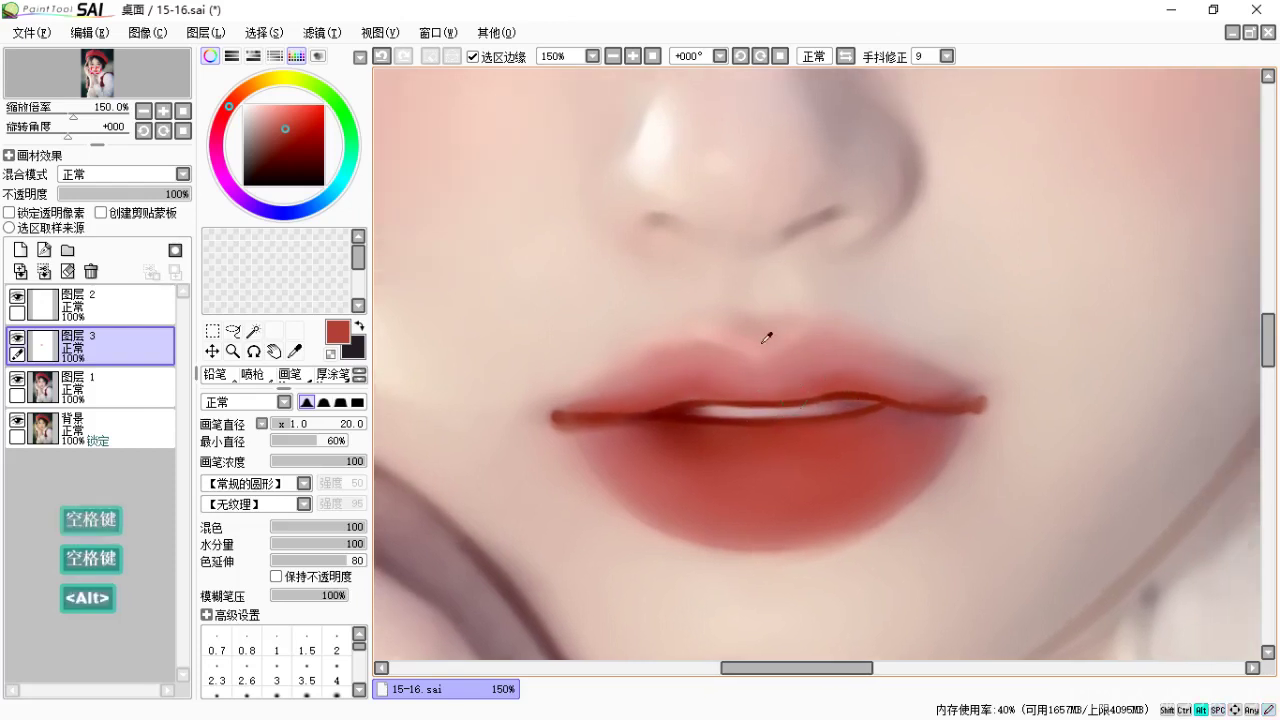
Sample pink from the cupid's bow, make it more saturated, and airbrush a thin highlight down the centre of the upper lip.
{"action": "left_click", "coordinate": [745, 360], "text": "alt"}
{"action": "left_click", "coordinate": [752, 360], "text": "alt"}
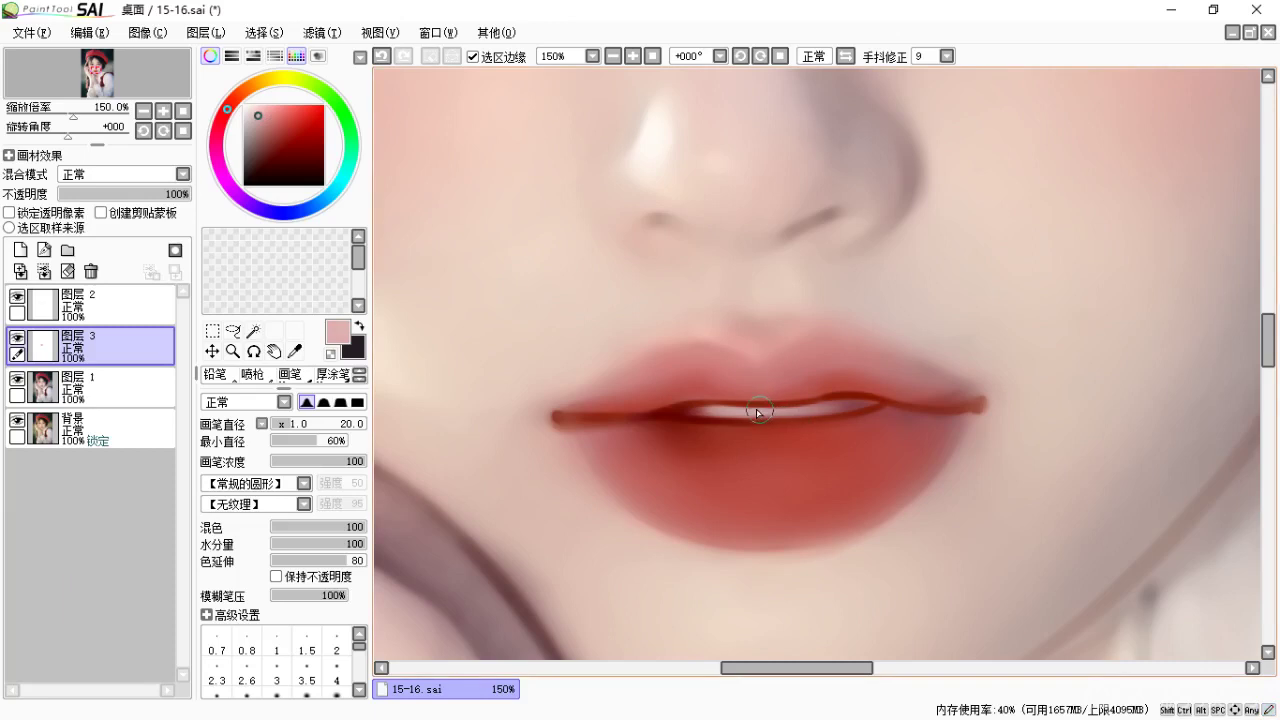
{"action": "key", "text": "b"}
{"action": "key", "text": "ctrl+z"}
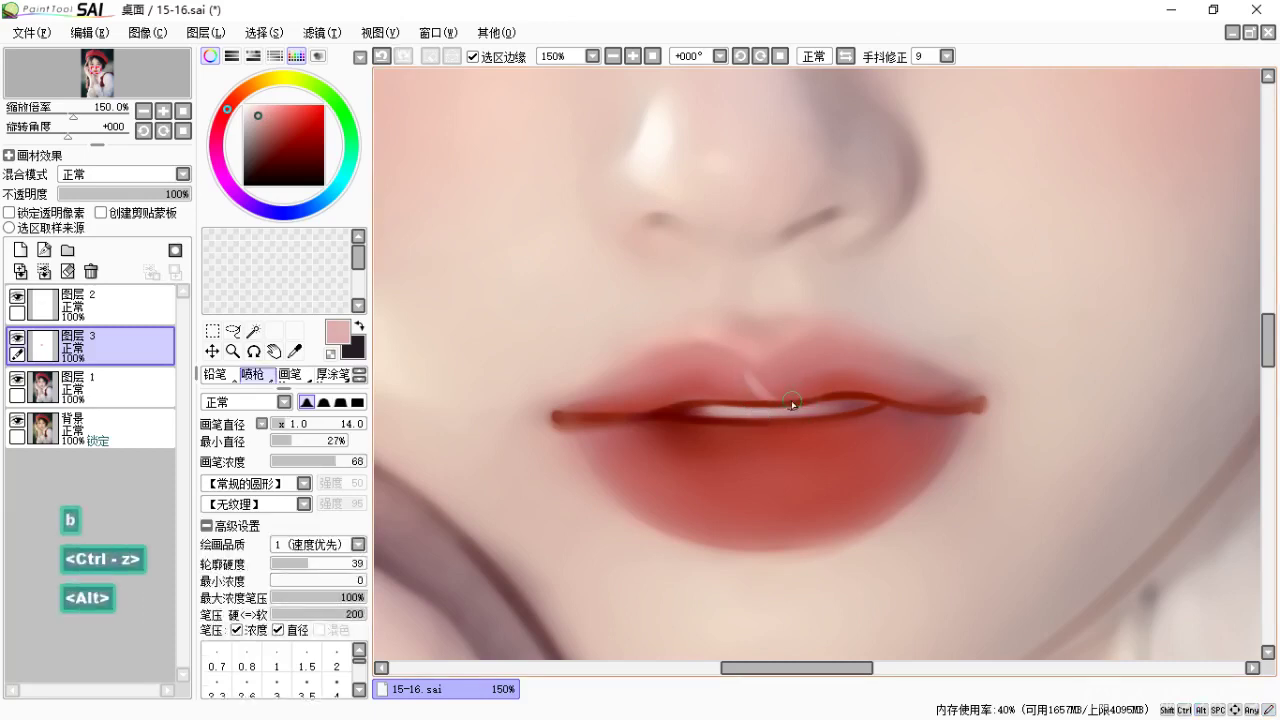
{"action": "left_click", "coordinate": [766, 370], "text": "alt"}
{"action": "left_click", "coordinate": [268, 118]}
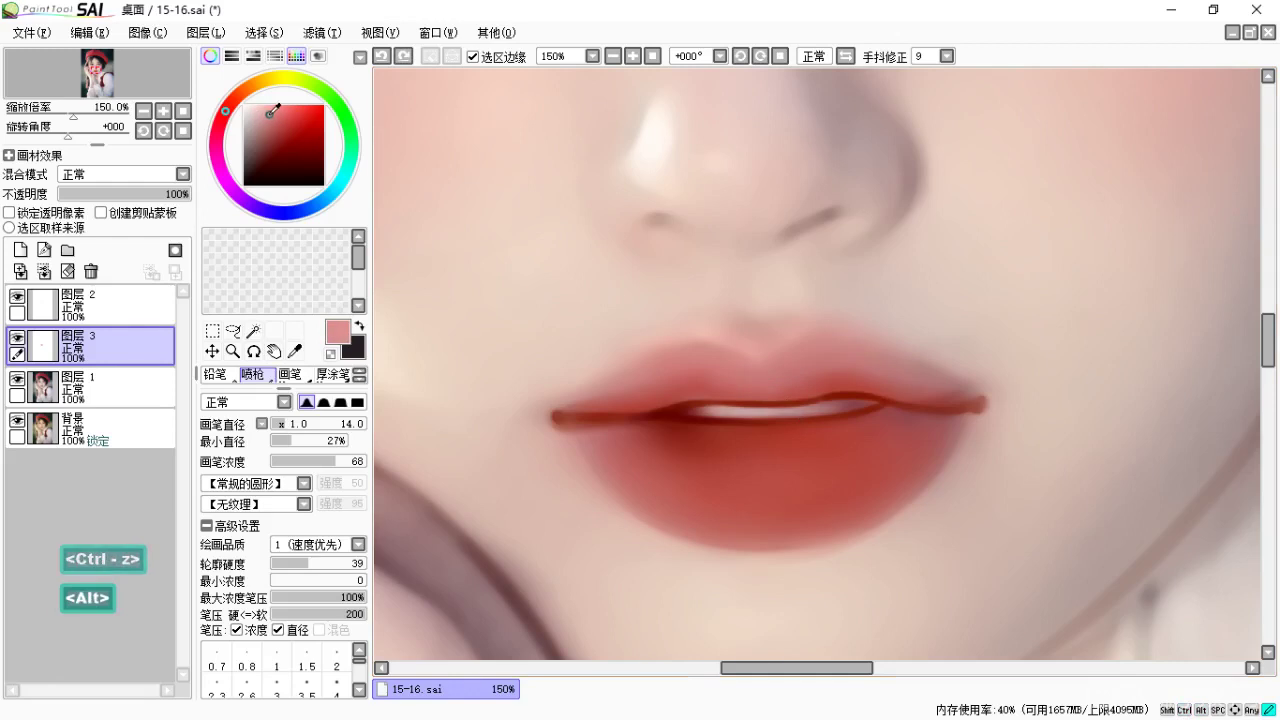
{"action": "key", "text": "ctrl+z"}
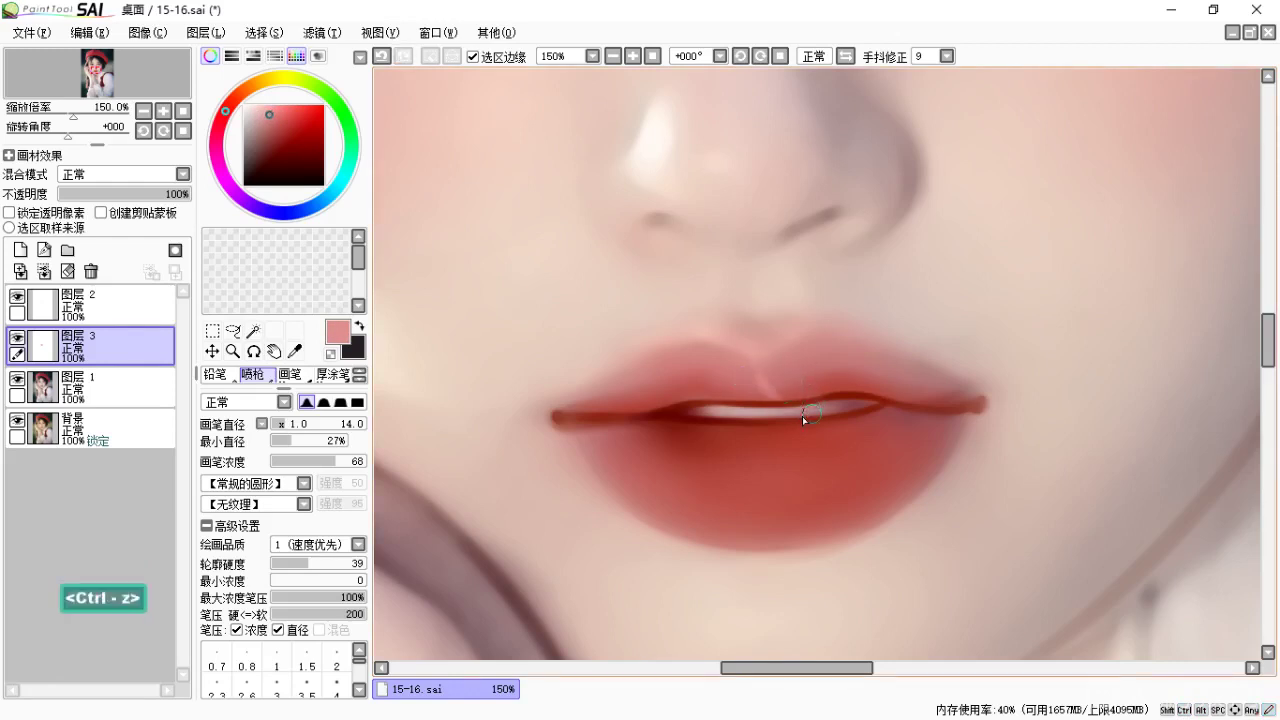
{"action": "key", "text": "ctrl+z"}
{"action": "key", "text": "space"}
{"action": "mouse_move", "coordinate": [790, 396]}
{"action": "left_mouse_down"}
{"action": "mouse_move", "coordinate": [803, 382]}
{"action": "mouse_move", "coordinate": [833, 392]}
{"action": "left_mouse_up"}
Blend the pink highlight at the upper lip's centre, adding more pink with the airbrush and softening it again.
{"action": "key", "text": "c"}
{"action": "key", "text": "space"}
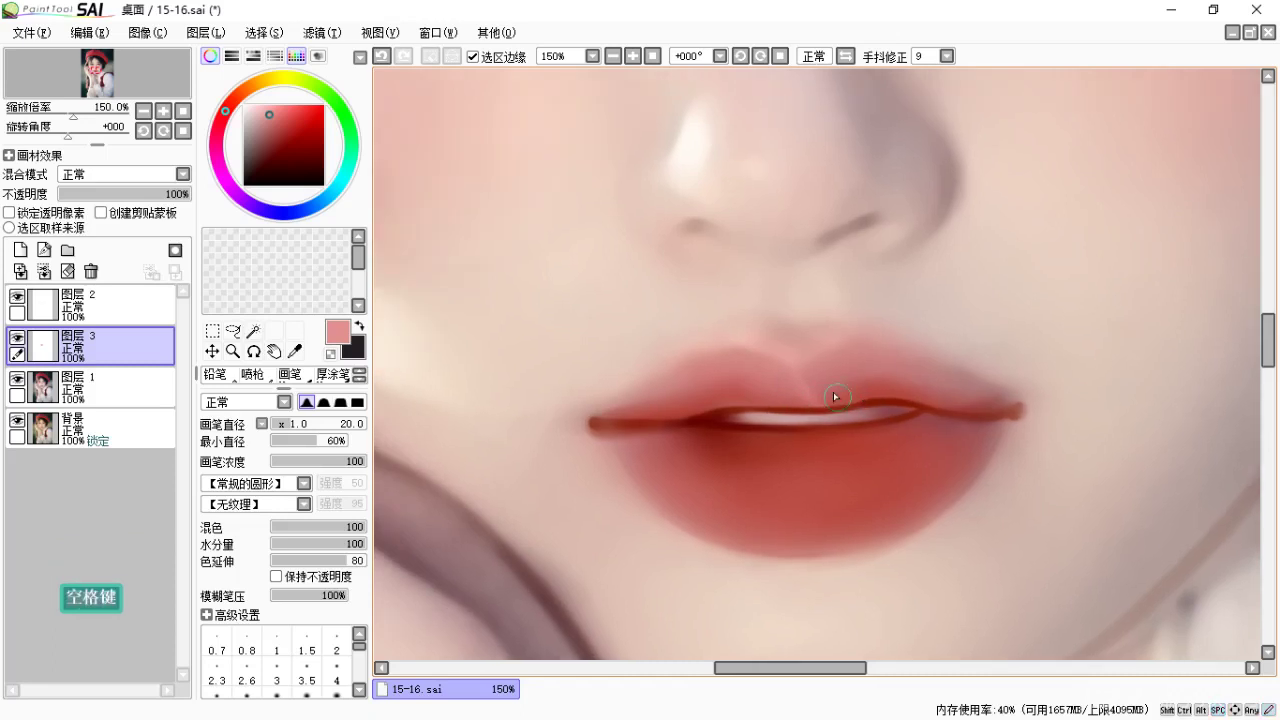
{"action": "mouse_move", "coordinate": [840, 390]}
{"action": "left_mouse_down"}
{"action": "mouse_move", "coordinate": [850, 385]}
{"action": "mouse_move", "coordinate": [799, 390]}
{"action": "left_mouse_up"}
{"action": "key", "text": "b"}
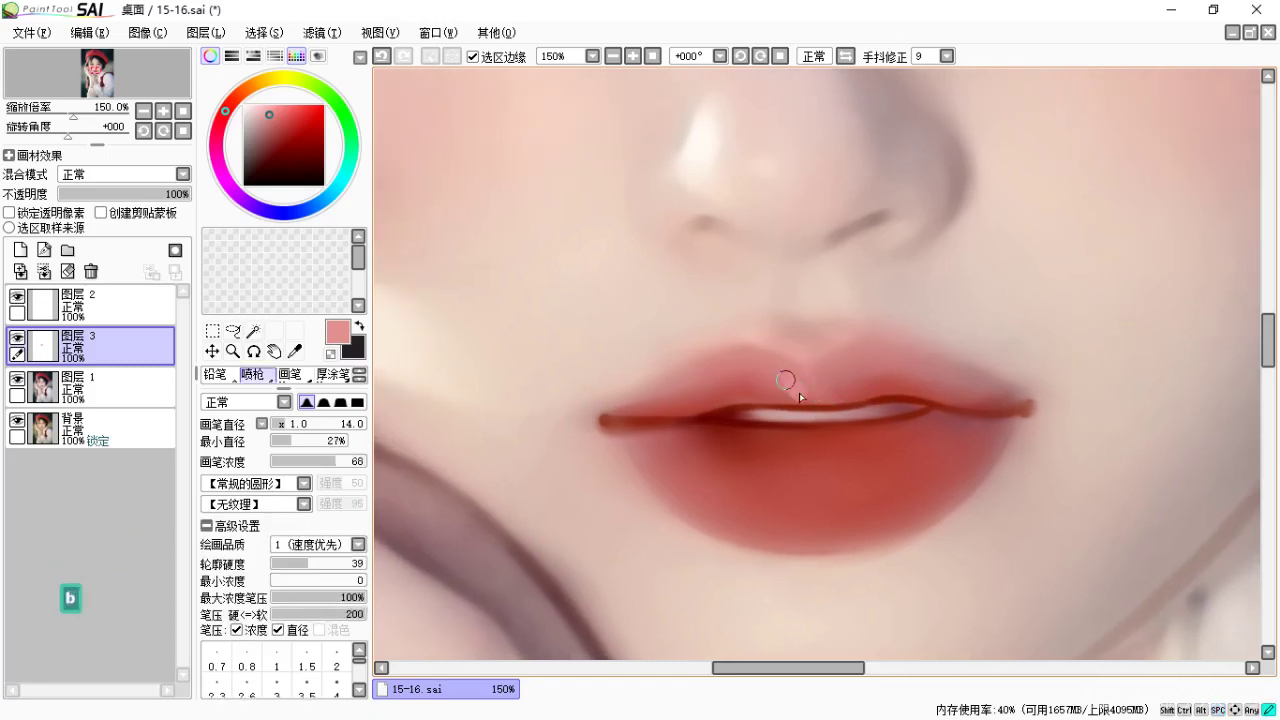
{"action": "key", "text": "c"}
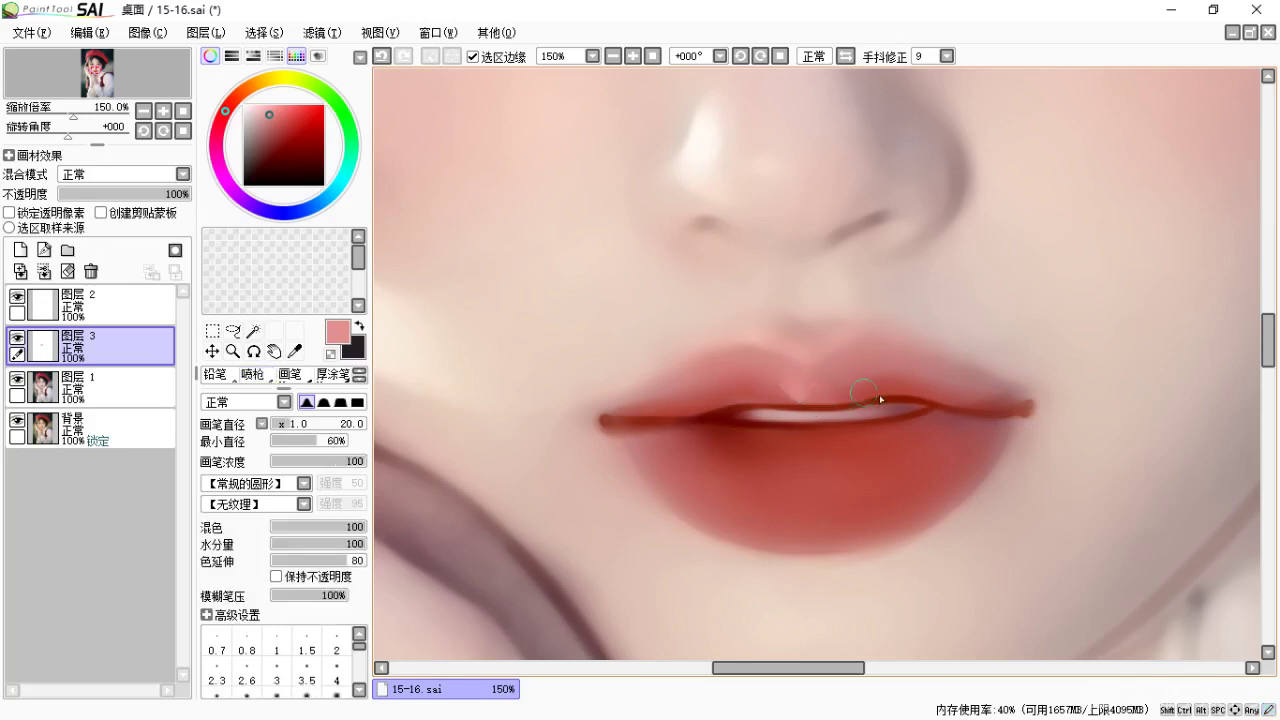
{"action": "key", "text": "space"}
{"action": "left_click_drag", "start_coordinate": [842, 389], "coordinate": [854, 394]}
{"action": "key", "text": "space"}
{"action": "left_click_drag", "start_coordinate": [885, 459], "coordinate": [871, 446]}
{"action": "key", "text": "space"}
{"action": "mouse_move", "coordinate": [822, 395]}
{"action": "left_mouse_down"}
{"action": "mouse_move", "coordinate": [856, 391]}
{"action": "mouse_move", "coordinate": [859, 427]}
{"action": "mouse_move", "coordinate": [823, 421]}
{"action": "mouse_move", "coordinate": [849, 421]}
{"action": "mouse_move", "coordinate": [829, 457]}
{"action": "mouse_move", "coordinate": [815, 444]}
{"action": "mouse_move", "coordinate": [831, 443]}
{"action": "mouse_move", "coordinate": [830, 418]}
{"action": "left_mouse_up"}
{"action": "key", "text": "space"}
{"action": "key", "text": "space"}
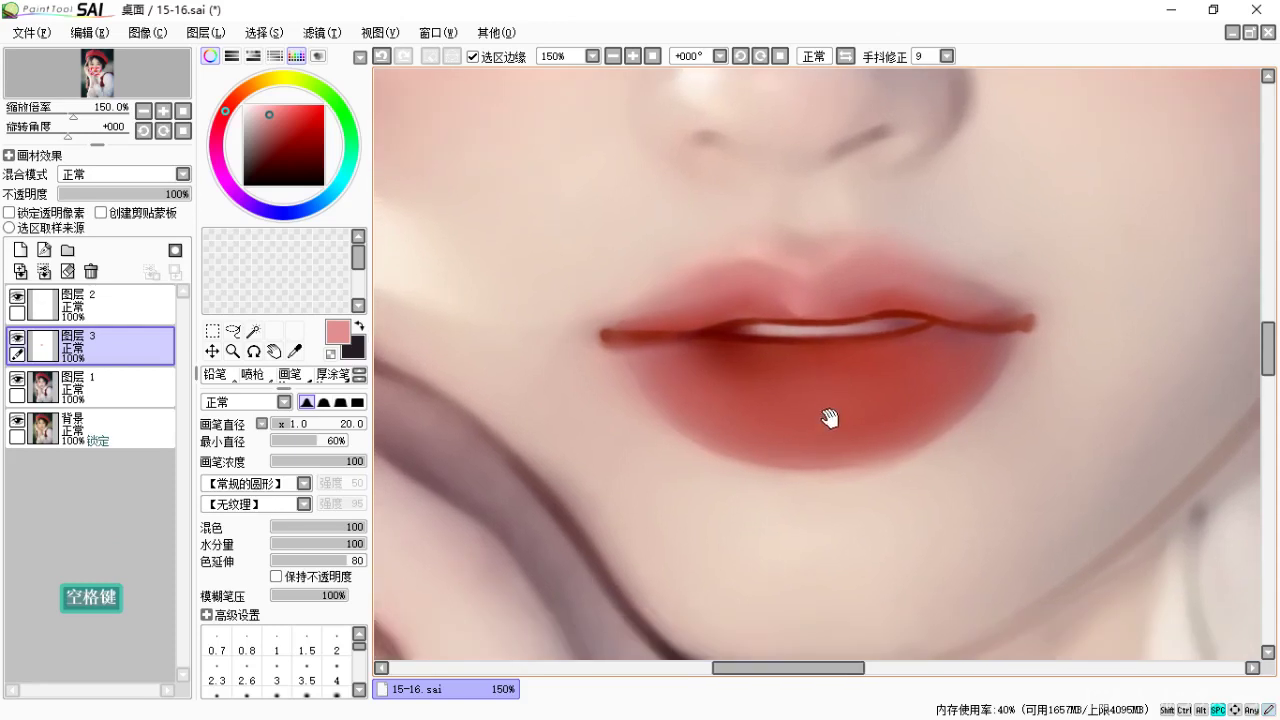
Add a new layer above 图层 2.
{"action": "left_click", "coordinate": [45, 318]}
{"action": "left_click", "coordinate": [44, 249]}
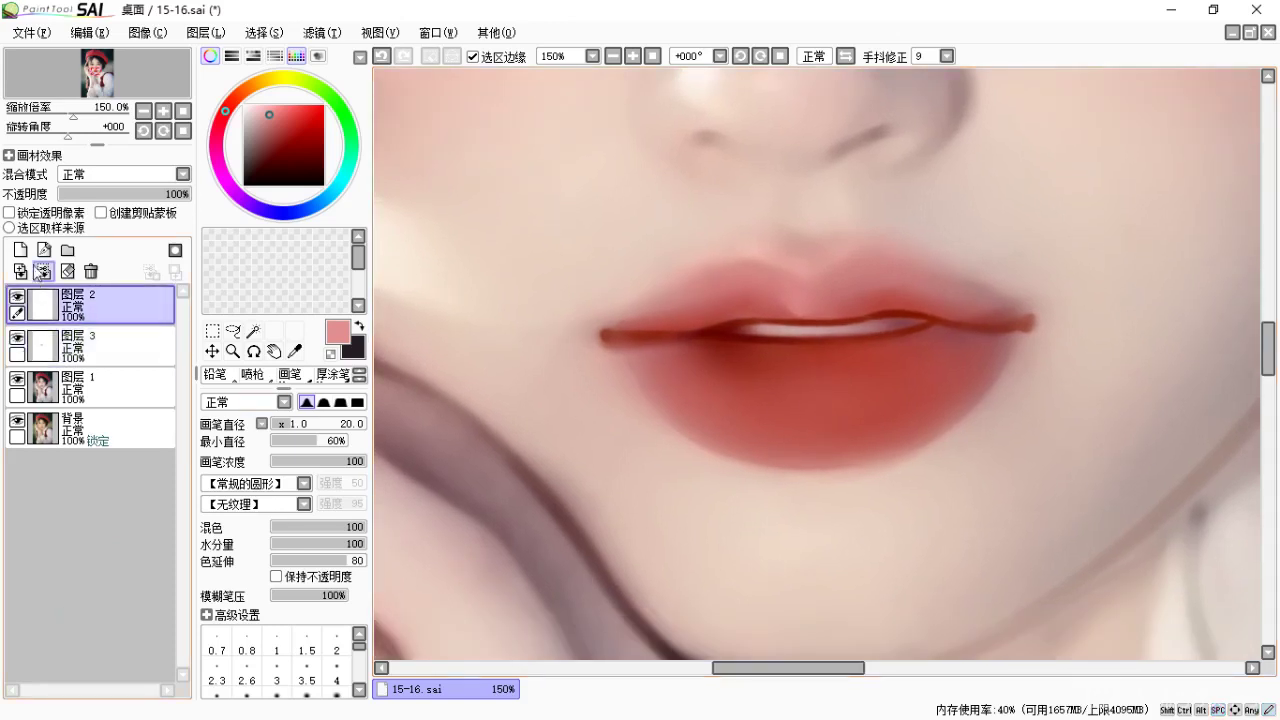
{"action": "left_click_drag", "start_coordinate": [784, 403], "coordinate": [752, 409]}
Soften the mouth line around the teeth on 图层 2 with the size 20 blending brush.
{"action": "left_click", "coordinate": [45, 345]}
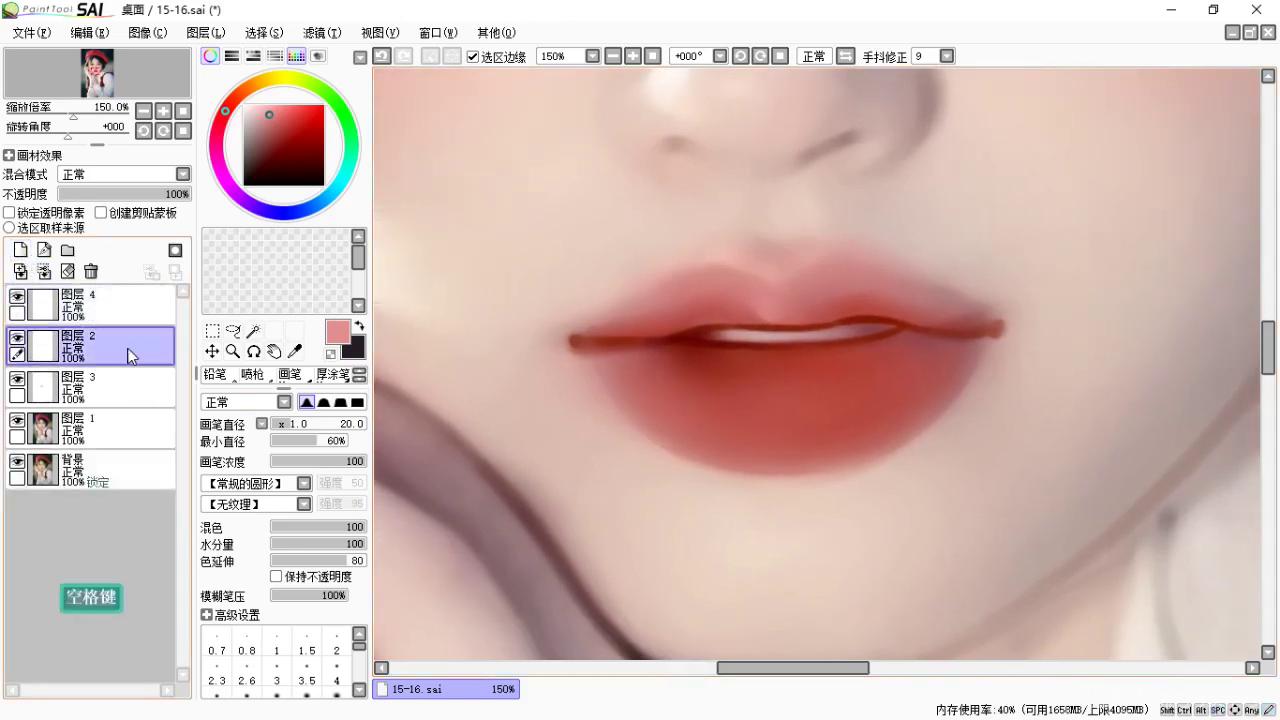
{"action": "key", "text": "c"}
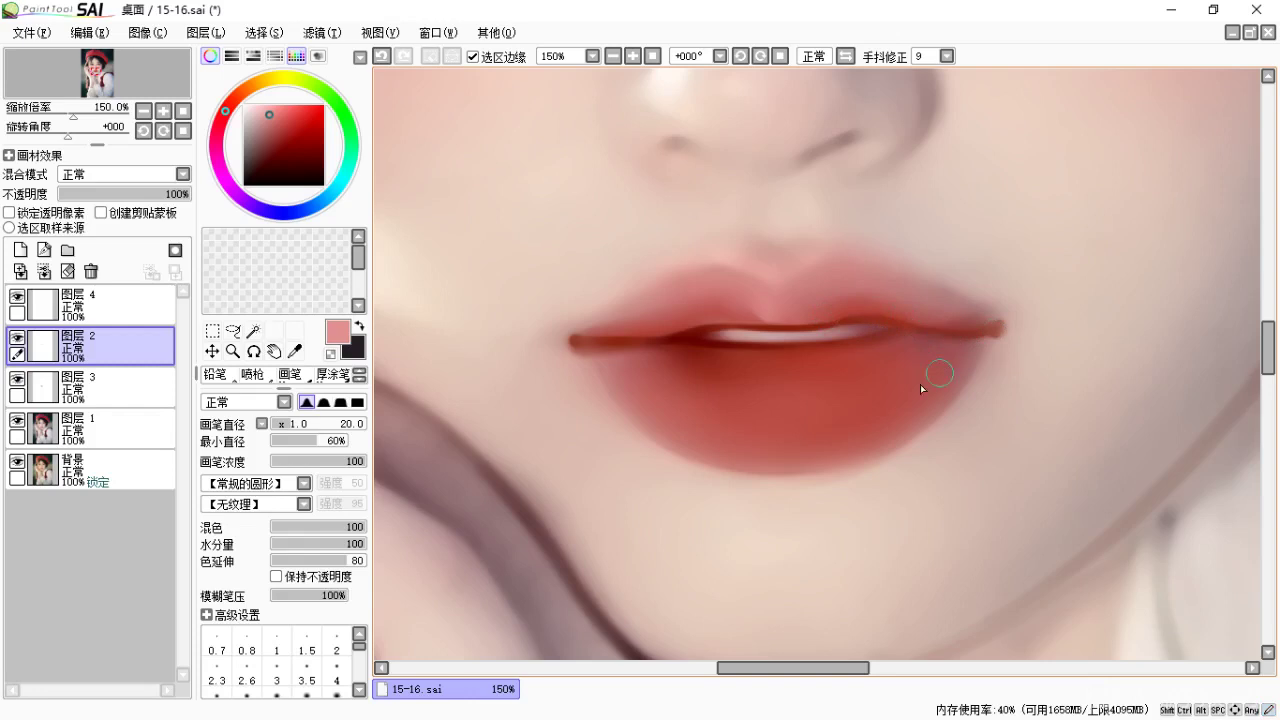
{"action": "key", "text": "space"}
{"action": "left_click_drag", "start_coordinate": [772, 365], "coordinate": [808, 367]}
Prepare the airbrush on 图层 4 with pure white as the colour.
{"action": "key", "text": "b"}
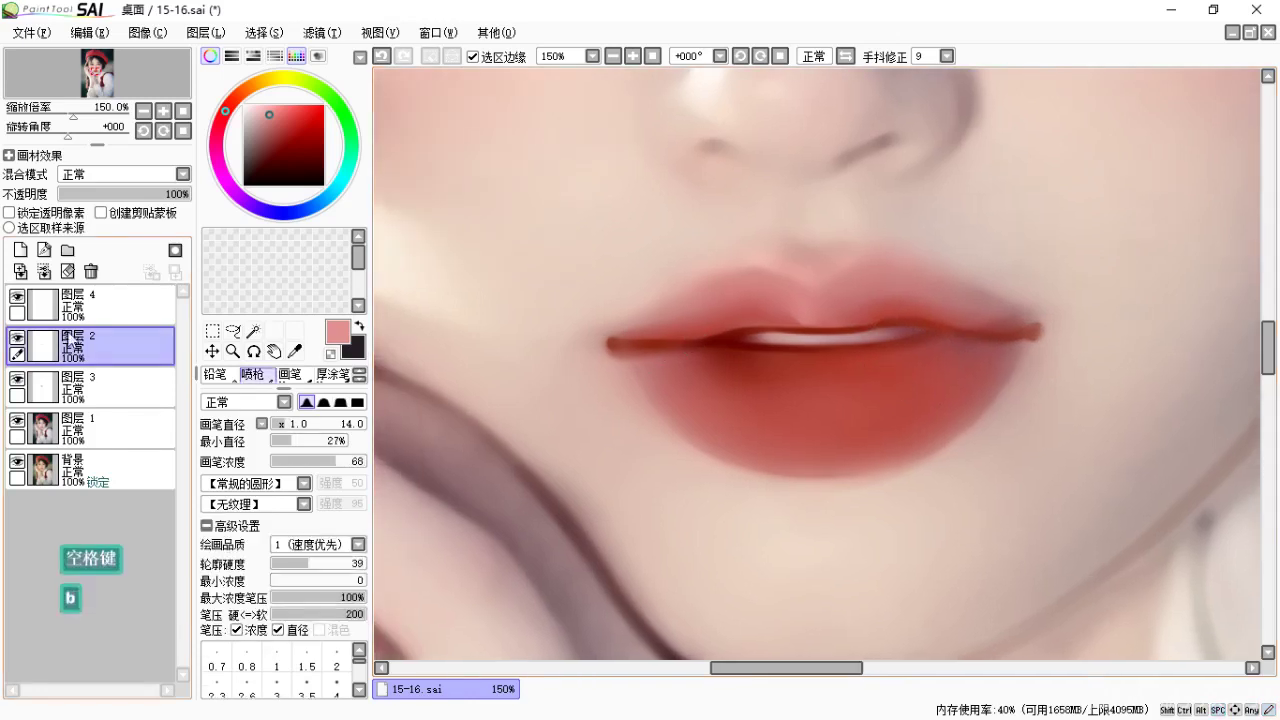
{"action": "left_click", "coordinate": [110, 305]}
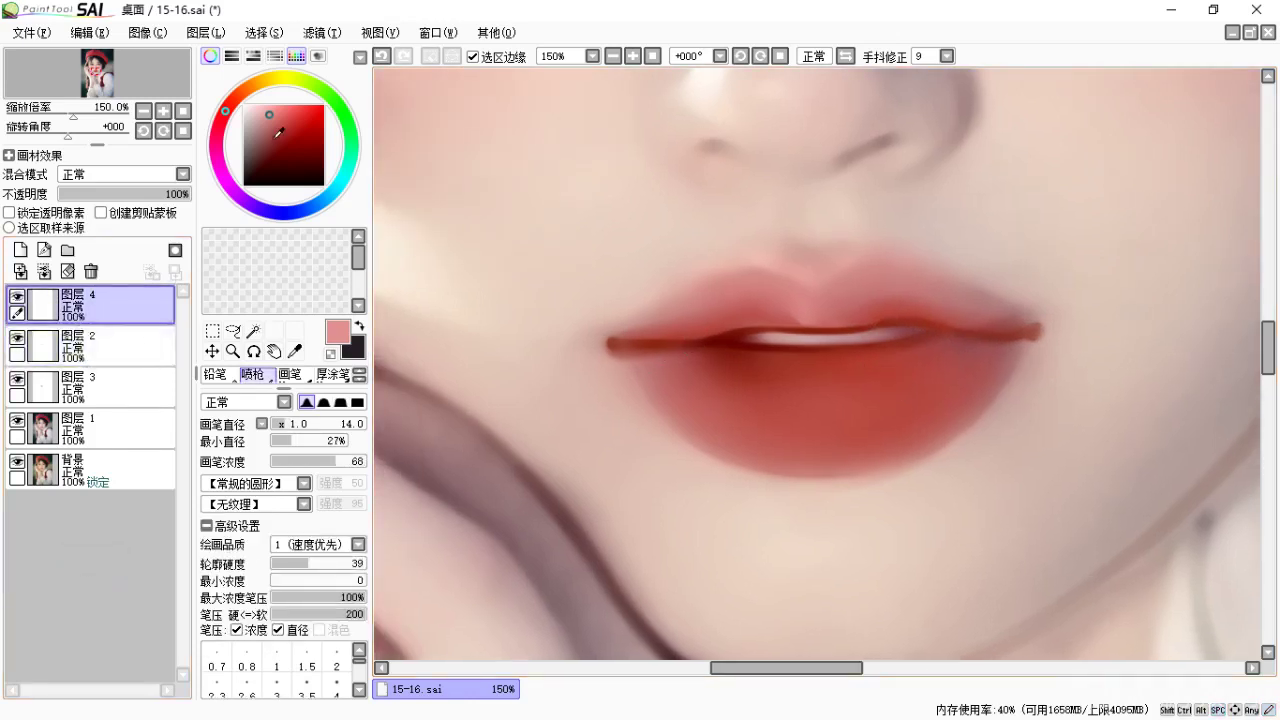
{"action": "left_click", "coordinate": [243, 105]}
{"action": "key", "text": "ctrl+z"}
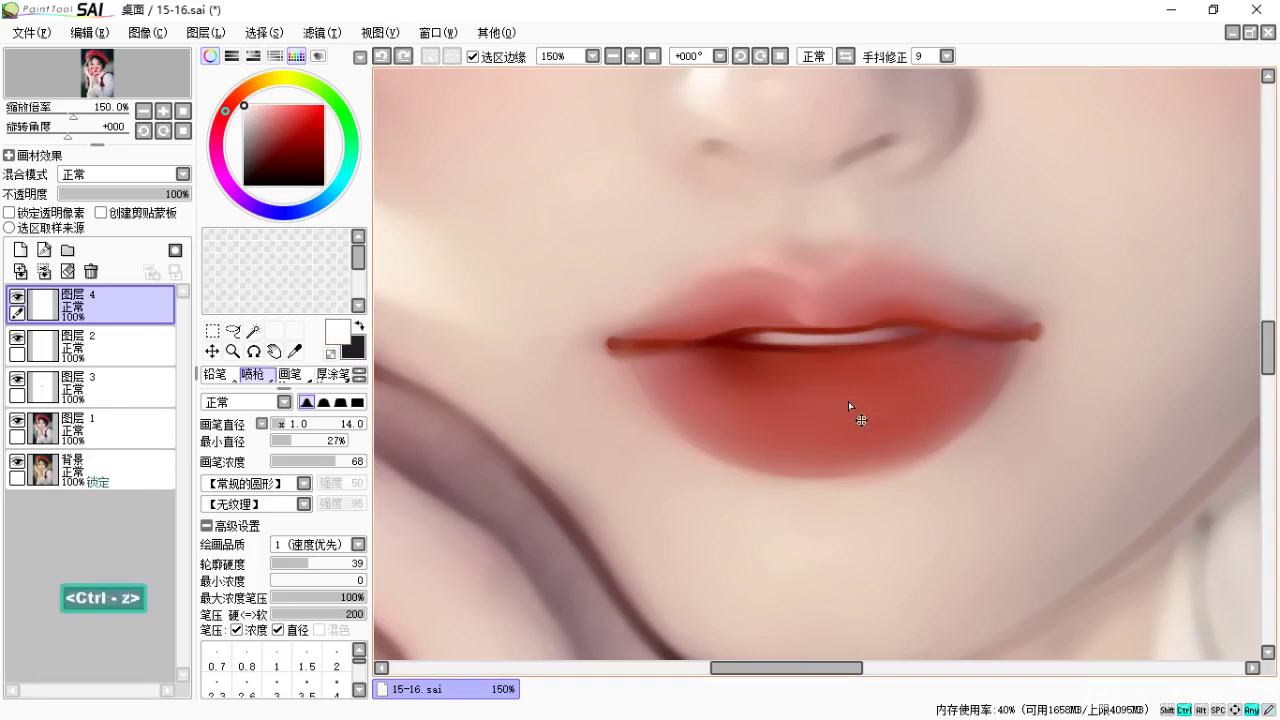
{"action": "left_click_drag", "start_coordinate": [692, 390], "coordinate": [872, 408]}
{"action": "key", "text": "ctrl+z"}
{"action": "left_click_drag", "start_coordinate": [712, 403], "coordinate": [884, 406]}
{"action": "key", "text": "ctrl+z"}
Set the airbrush density to 100 and paint a thin curved white highlight across the lower lip.
{"action": "left_click_drag", "start_coordinate": [335, 462], "coordinate": [366, 462]}
{"action": "left_click_drag", "start_coordinate": [778, 416], "coordinate": [866, 400]}
{"action": "key", "text": "ctrl+z"}
{"action": "mouse_move", "coordinate": [708, 404]}
{"action": "left_mouse_down"}
{"action": "mouse_move", "coordinate": [805, 424]}
{"action": "mouse_move", "coordinate": [866, 410]}
{"action": "left_mouse_up"}
{"action": "key", "text": "ctrl"}
Enlarge the blending brush to 40 and smudge the white highlight softly into the lower lip.
{"action": "key", "text": "c"}
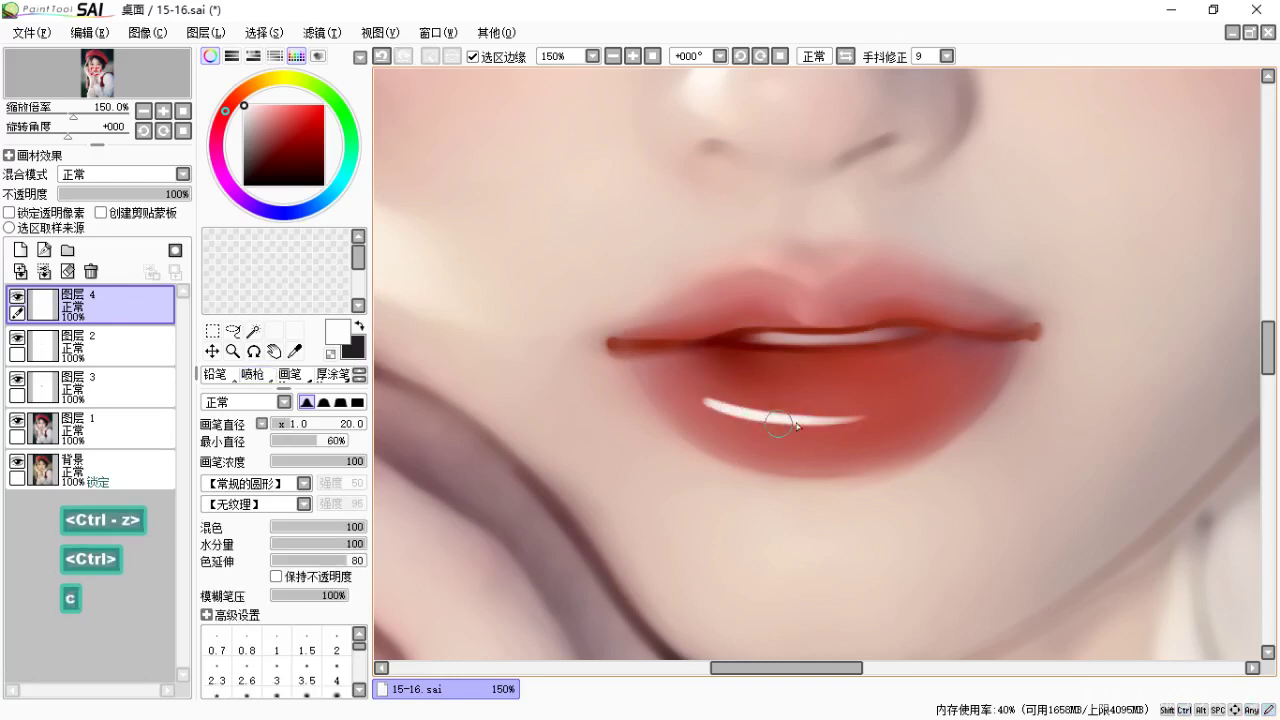
{"action": "key", "text": "bracketright"}
{"action": "key", "text": "bracketright"}
{"action": "key", "text": "bracketright"}
{"action": "key", "text": "bracketright"}
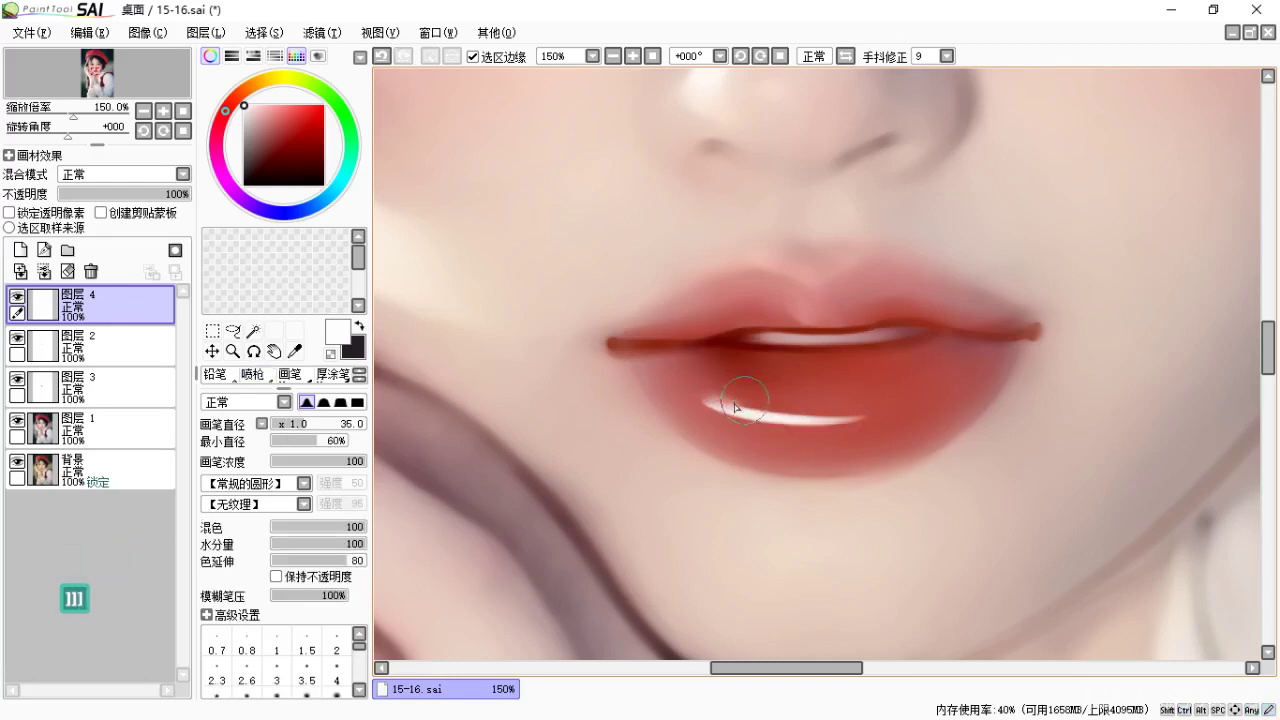
{"action": "mouse_move", "coordinate": [694, 394]}
{"action": "left_mouse_down"}
{"action": "mouse_move", "coordinate": [787, 430]}
{"action": "mouse_move", "coordinate": [842, 426]}
{"action": "mouse_move", "coordinate": [725, 401]}
{"action": "mouse_move", "coordinate": [936, 395]}
{"action": "mouse_move", "coordinate": [799, 416]}
{"action": "mouse_move", "coordinate": [923, 398]}
{"action": "mouse_move", "coordinate": [827, 416]}
{"action": "mouse_move", "coordinate": [652, 378]}
{"action": "mouse_move", "coordinate": [686, 395]}
{"action": "mouse_move", "coordinate": [924, 413]}
{"action": "mouse_move", "coordinate": [705, 392]}
{"action": "mouse_move", "coordinate": [659, 366]}
{"action": "mouse_move", "coordinate": [858, 411]}
{"action": "mouse_move", "coordinate": [666, 392]}
{"action": "left_mouse_up"}
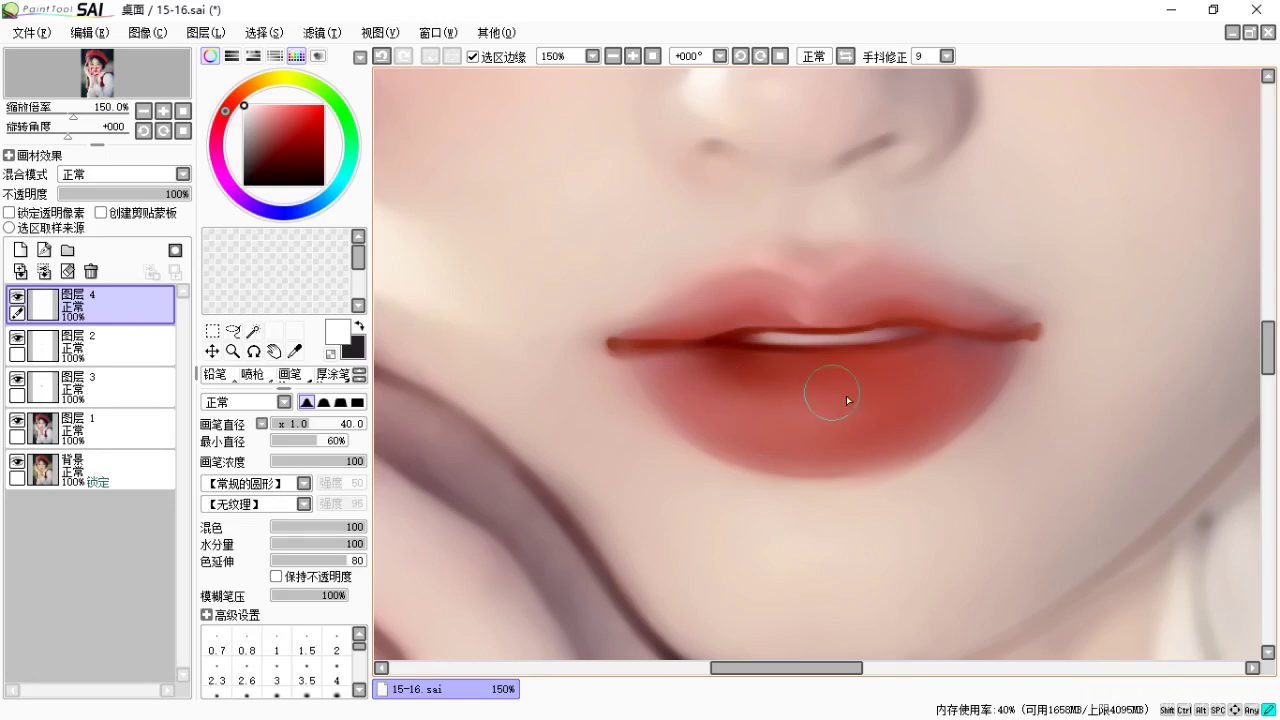
Examine the lips against the whole face at a lower zoom, and inspect them again close up.
{"action": "key", "text": "space"}
{"action": "left_click_drag", "start_coordinate": [815, 459], "coordinate": [851, 480]}
{"action": "key", "text": "ctrl+minus"}
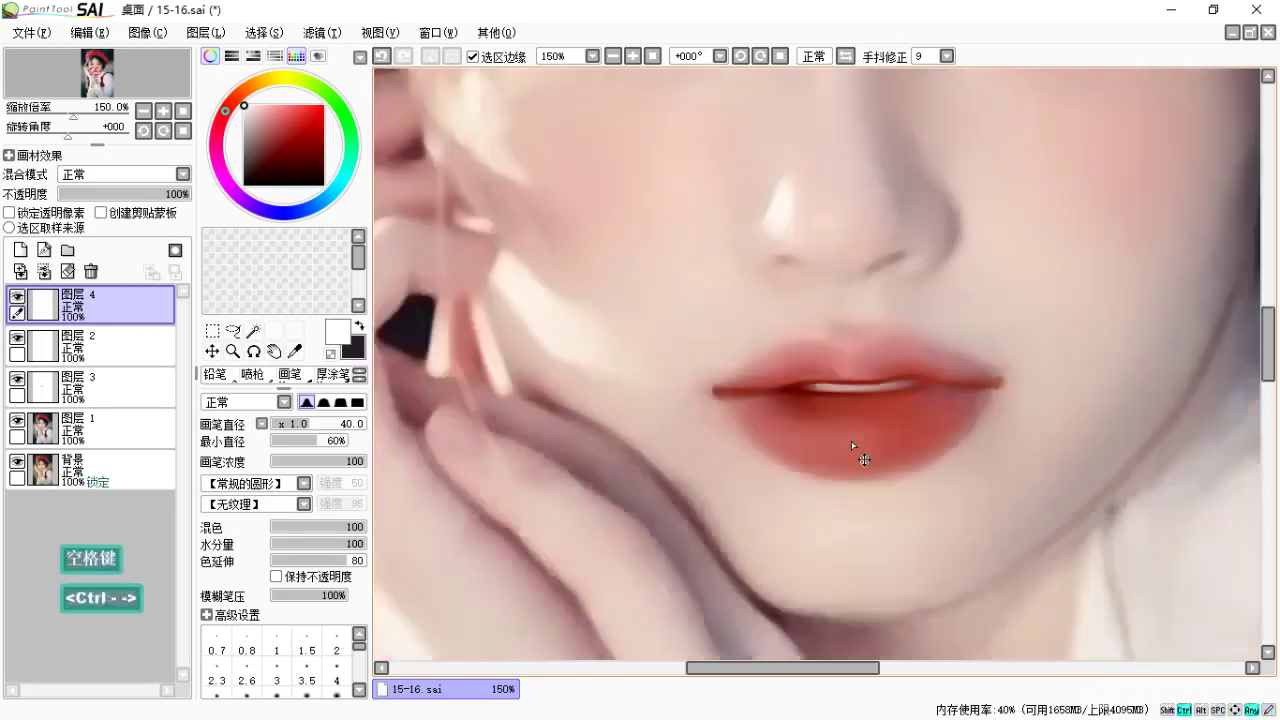
{"action": "key", "text": "ctrl+minus"}
{"action": "key", "text": "ctrl+minus"}
{"action": "key", "text": "space"}
{"action": "left_click_drag", "start_coordinate": [883, 440], "coordinate": [857, 460]}
{"action": "key", "text": "ctrl+equal"}
{"action": "key", "text": "ctrl+equal"}
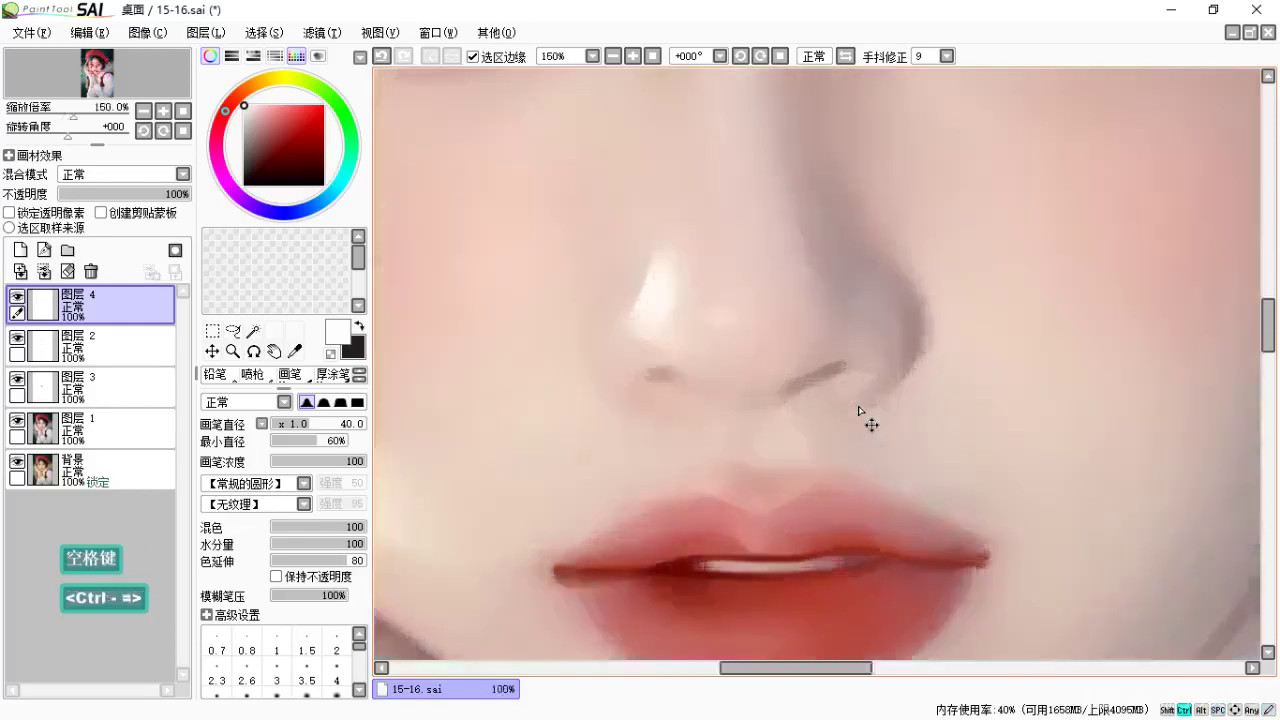
{"action": "key", "text": "space"}
{"action": "left_click_drag", "start_coordinate": [701, 443], "coordinate": [729, 283]}
{"action": "left_click_drag", "start_coordinate": [724, 385], "coordinate": [738, 245]}
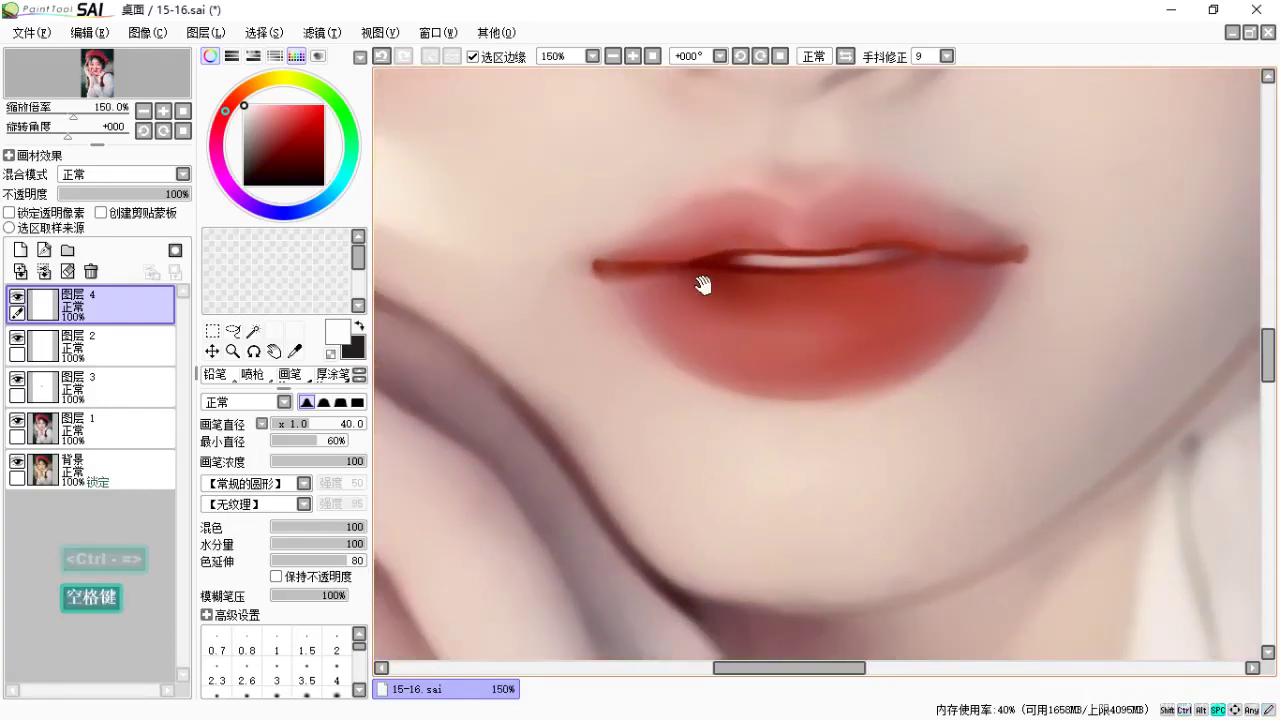
{"action": "left_click_drag", "start_coordinate": [703, 285], "coordinate": [696, 278]}
Sample the dark red below the mouth line and airbrush it at size 20 under the left mouth corner on 图层 3.
{"action": "left_click", "coordinate": [677, 277], "text": "alt"}
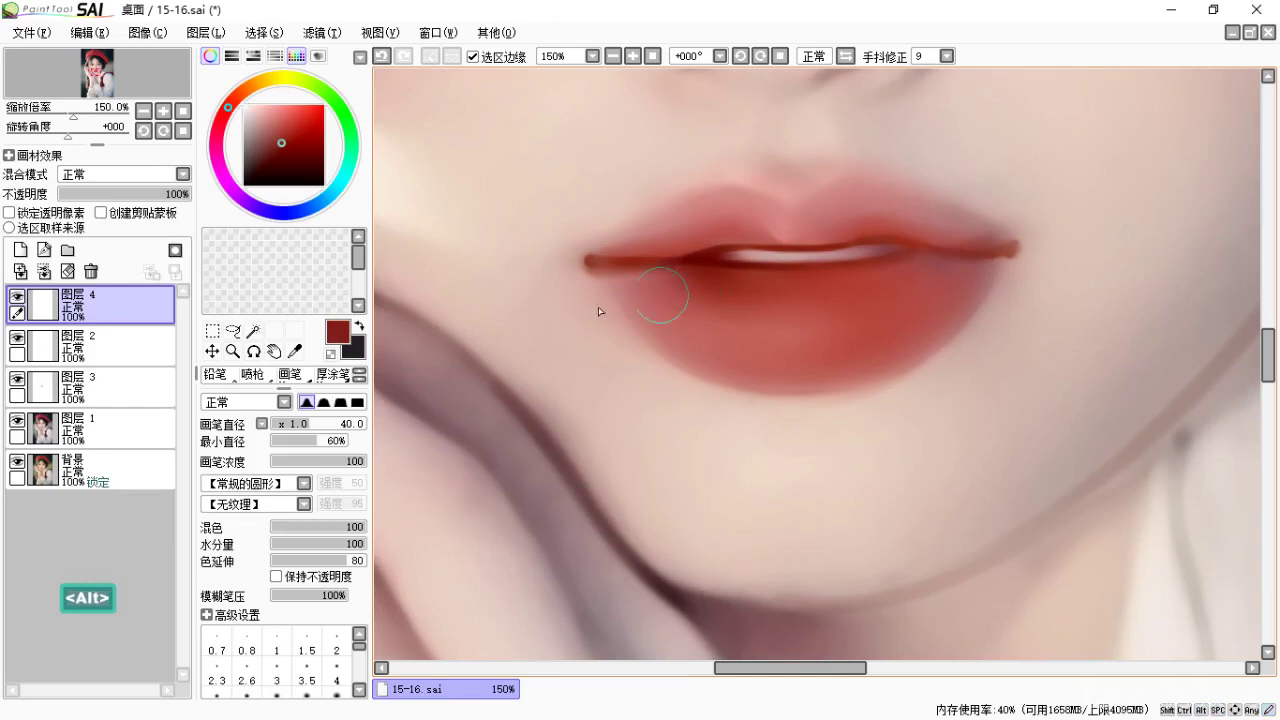
{"action": "left_click", "coordinate": [160, 387]}
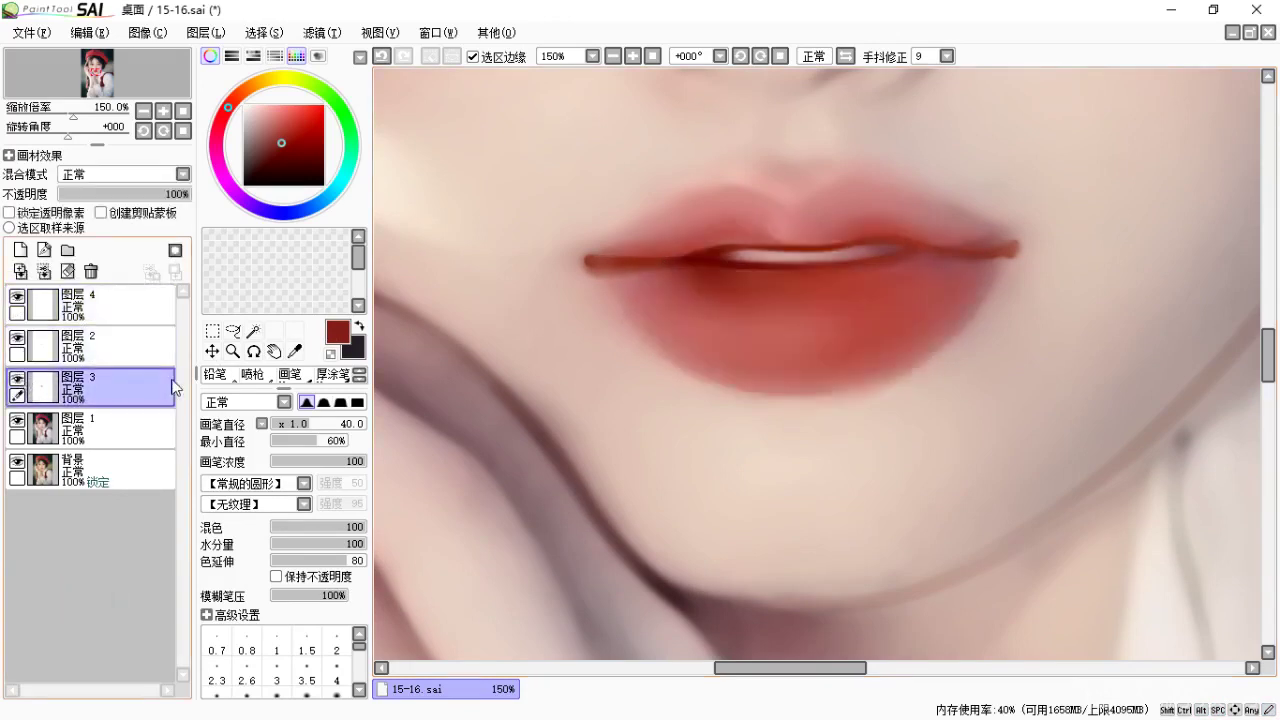
{"action": "key", "text": "b"}
{"action": "key", "text": "alt"}
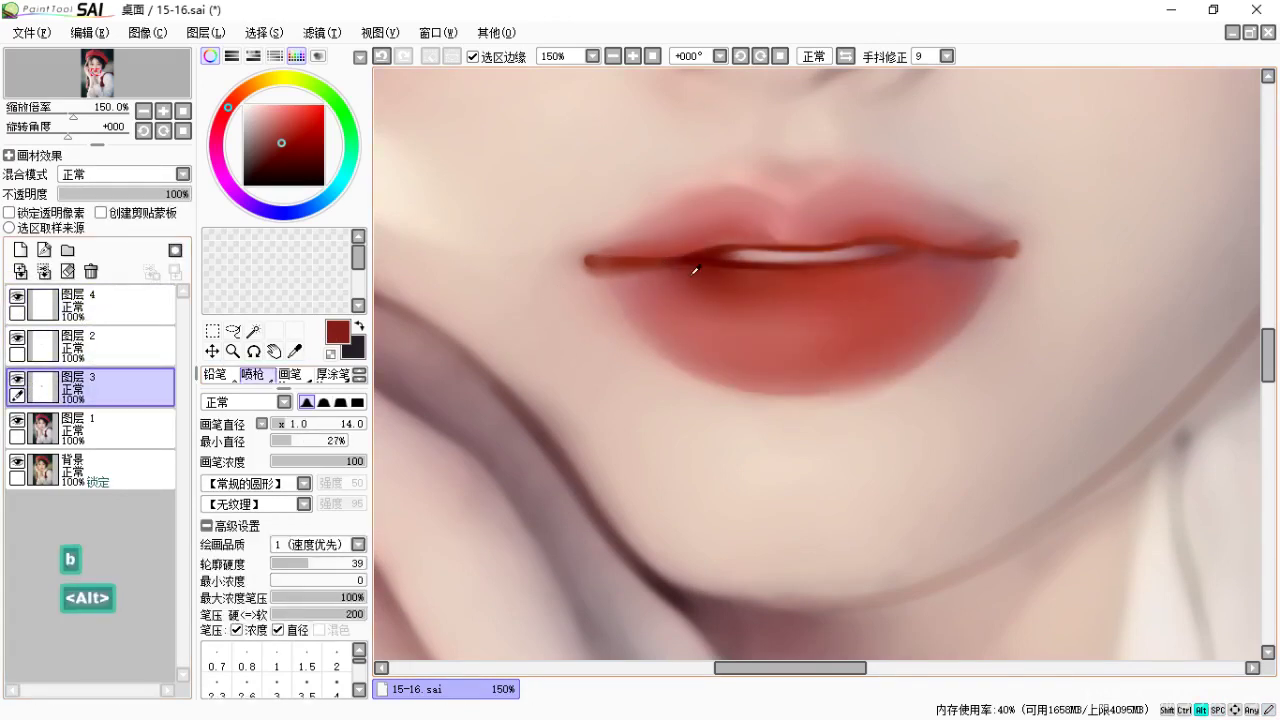
{"action": "key", "text": "bracketright"}
{"action": "key", "text": "bracketright"}
{"action": "left_click_drag", "start_coordinate": [660, 278], "coordinate": [677, 283]}
Blend the dark red at the left mouth corner at size 40, reinforcing it once with the airbrush.
{"action": "key", "text": "c"}
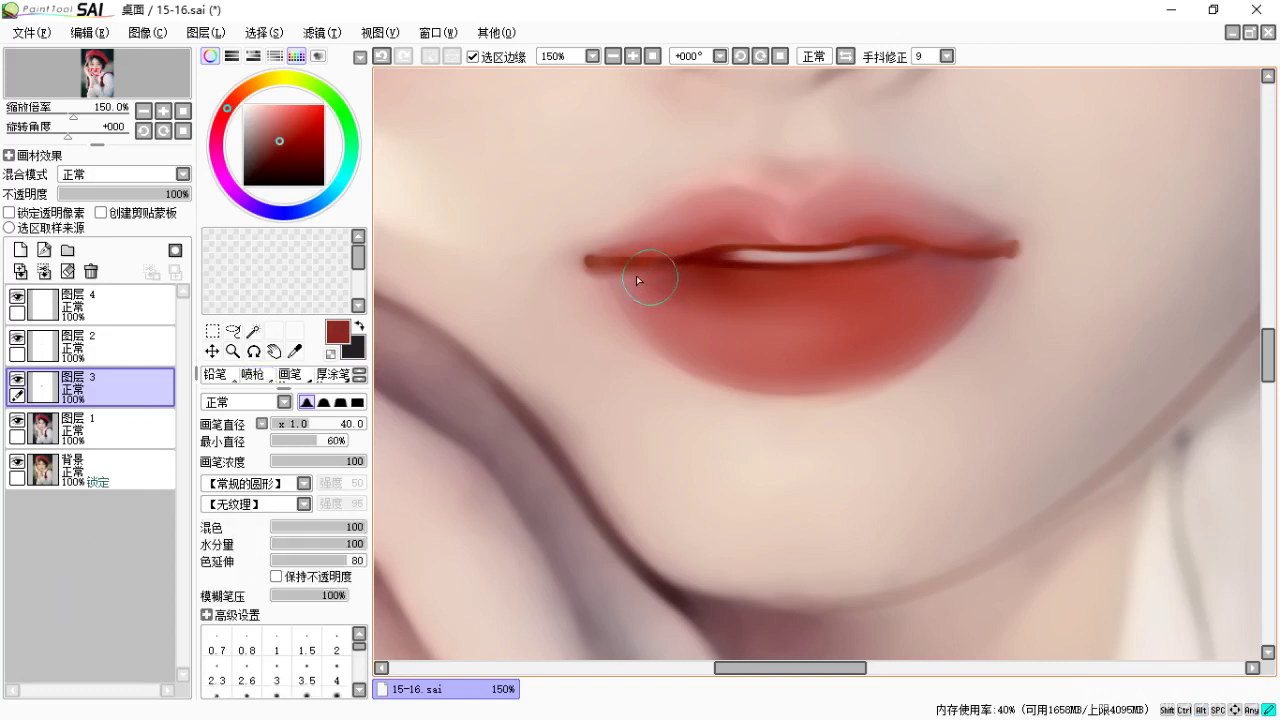
{"action": "key", "text": "b"}
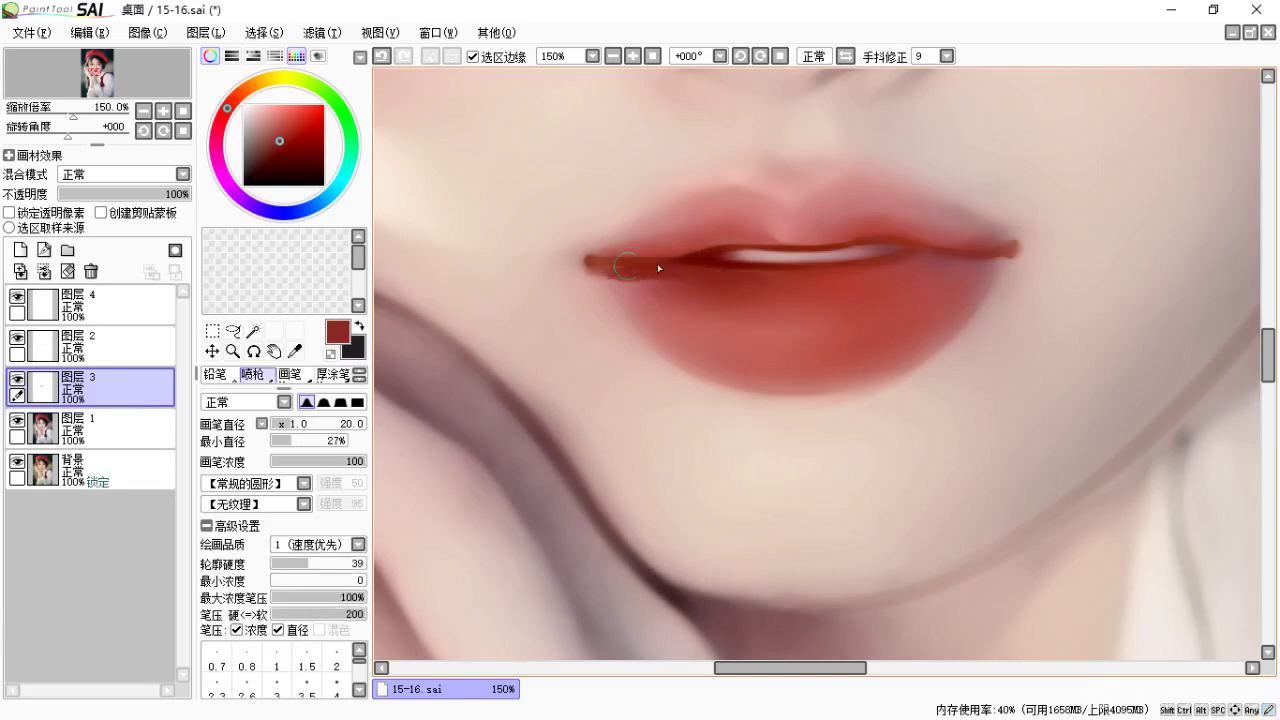
{"action": "key", "text": "c"}
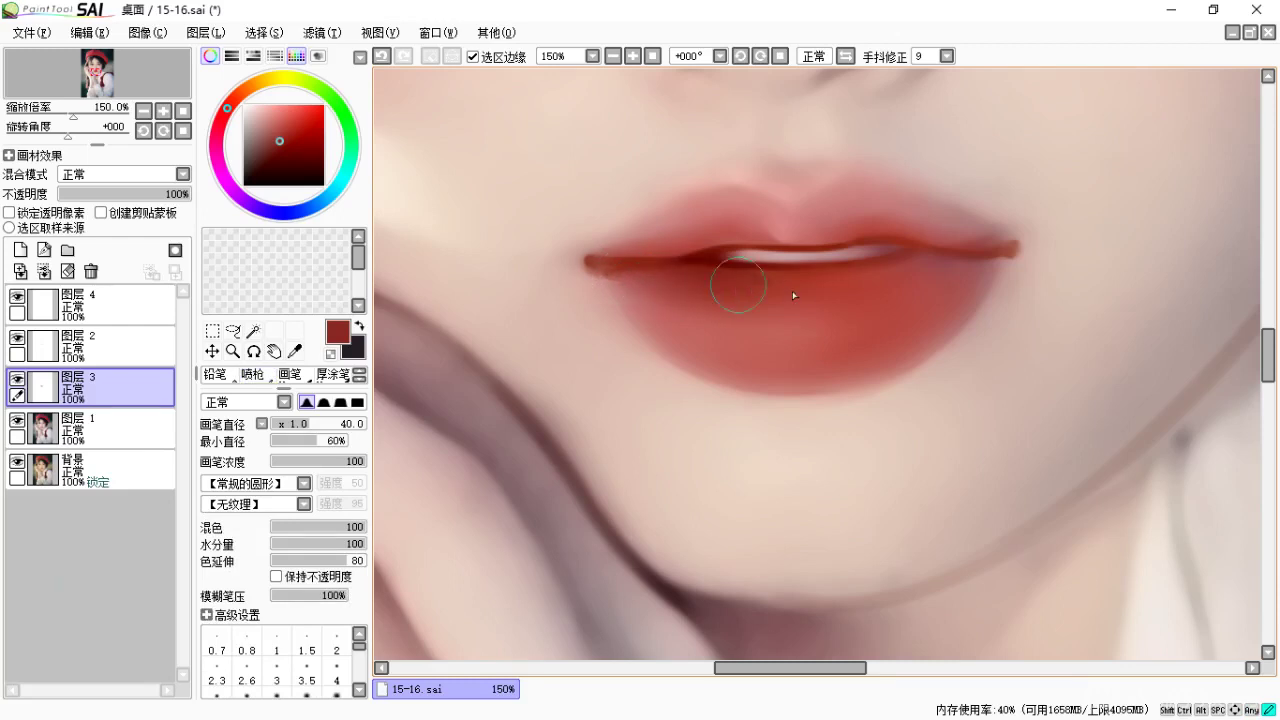
{"action": "key", "text": "space"}
{"action": "mouse_move", "coordinate": [803, 346]}
{"action": "left_mouse_down"}
{"action": "mouse_move", "coordinate": [785, 360]}
{"action": "mouse_move", "coordinate": [737, 334]}
{"action": "mouse_move", "coordinate": [740, 350]}
{"action": "left_mouse_up"}
{"action": "key", "text": "space"}
{"action": "left_click_drag", "start_coordinate": [610, 297], "coordinate": [643, 320]}
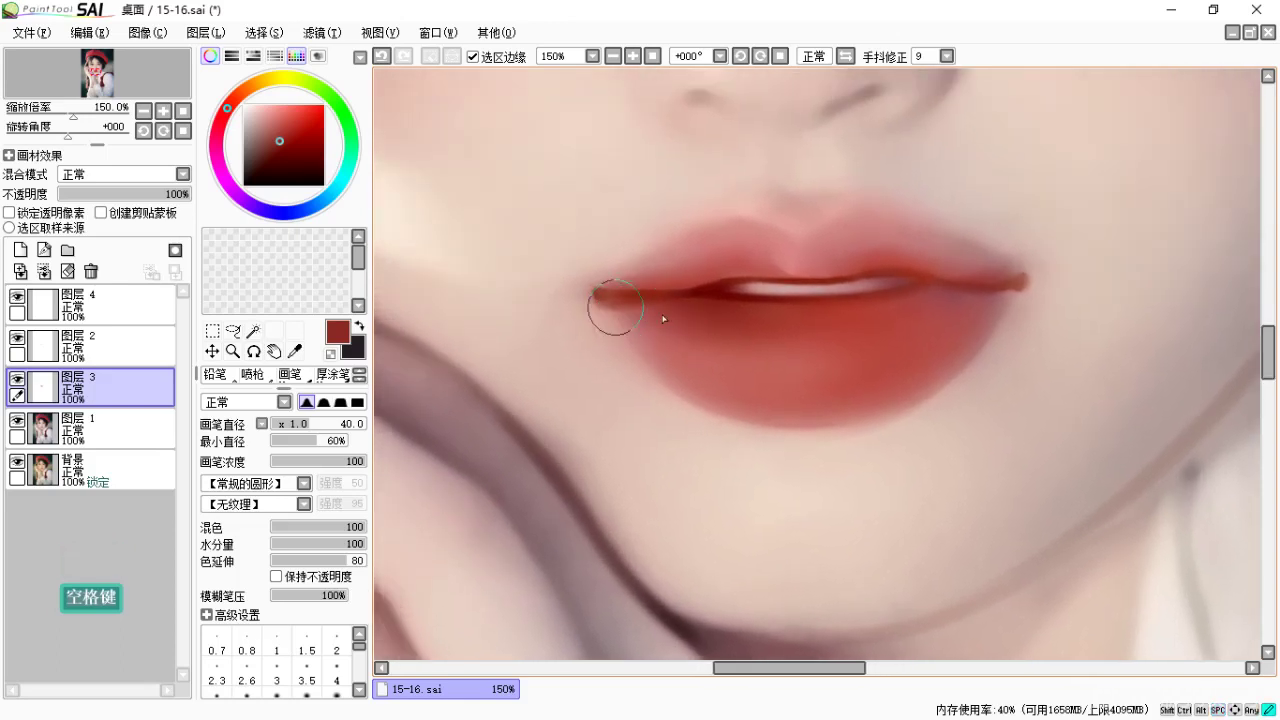
Add a new layer above 图层 4, set its blending mode to 发光, and reduce the airbrush to size 5.
{"action": "left_click_drag", "start_coordinate": [786, 354], "coordinate": [689, 363]}
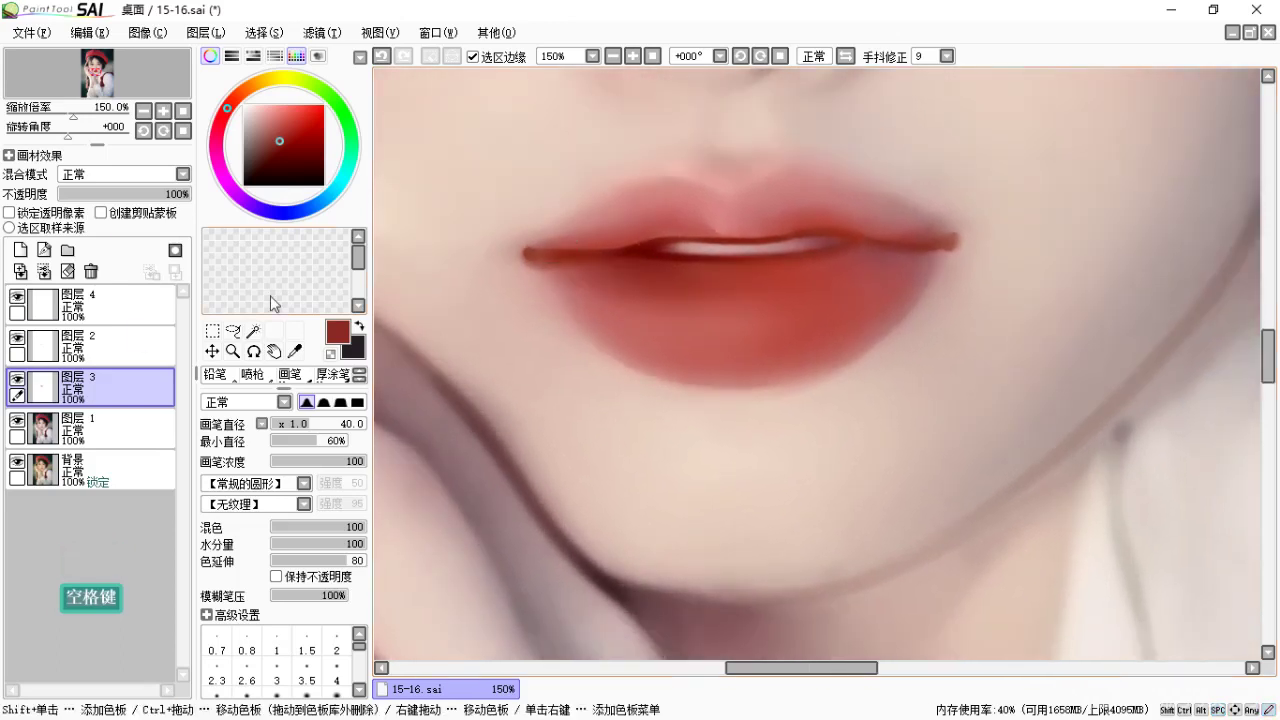
{"action": "left_click", "coordinate": [112, 296]}
{"action": "key", "text": "b"}
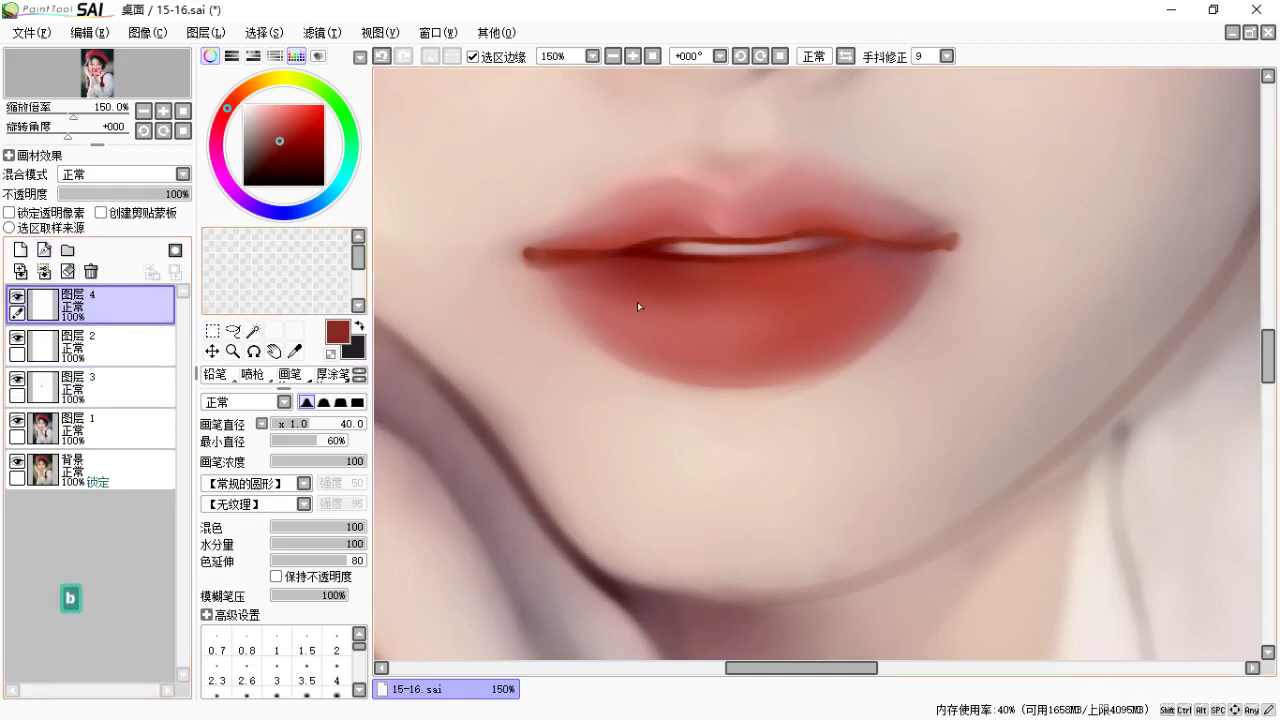
{"action": "key", "text": "bracketleft"}
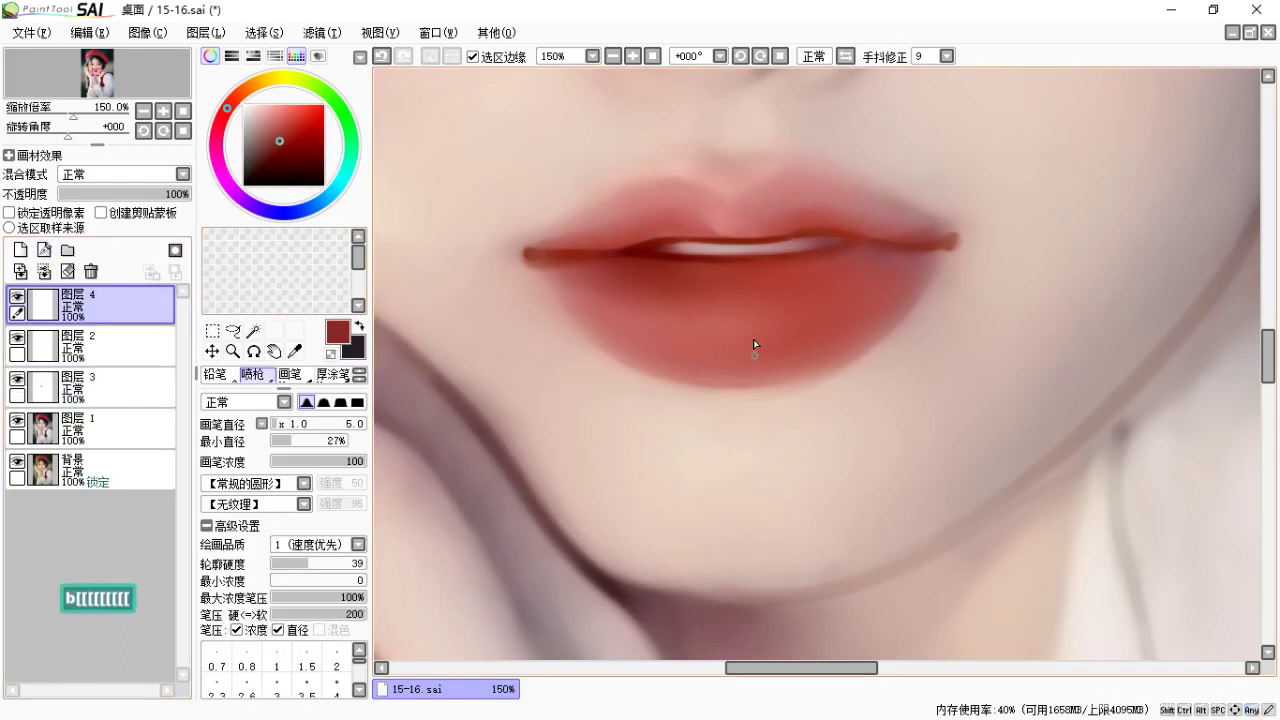
{"action": "left_click", "coordinate": [20, 249]}
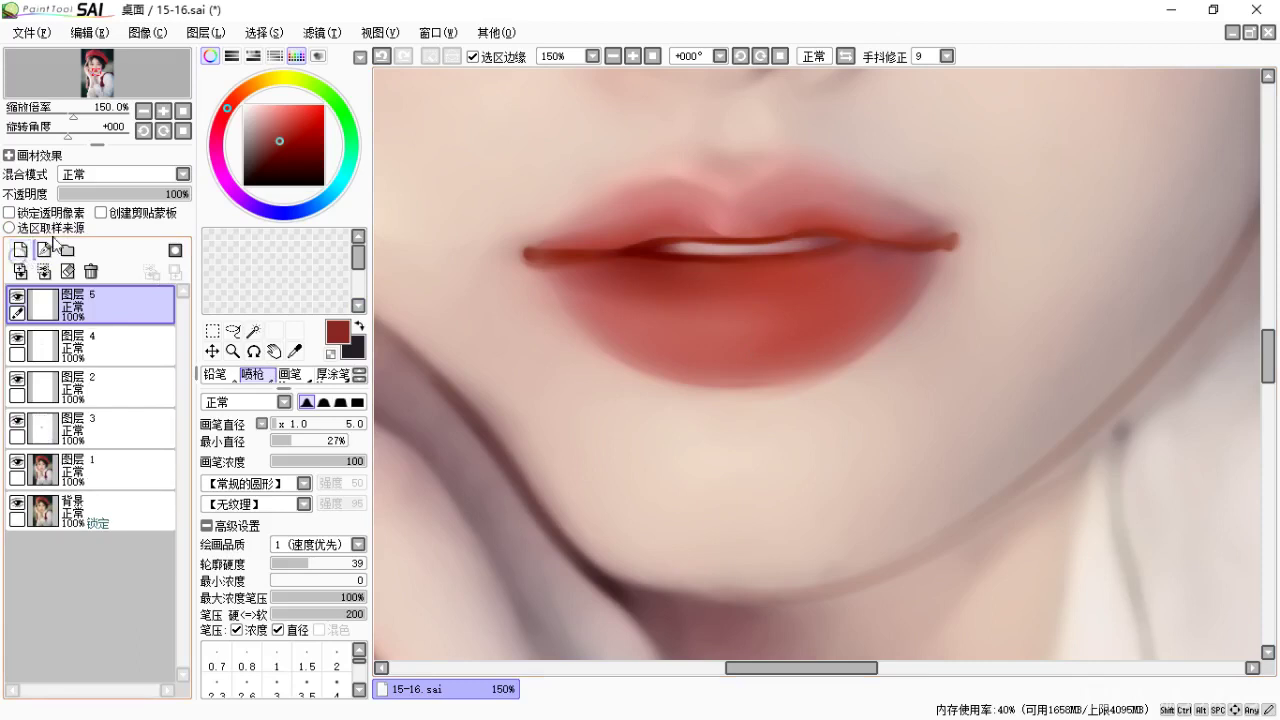
{"action": "left_click", "coordinate": [120, 174]}
{"action": "left_click", "coordinate": [110, 255]}
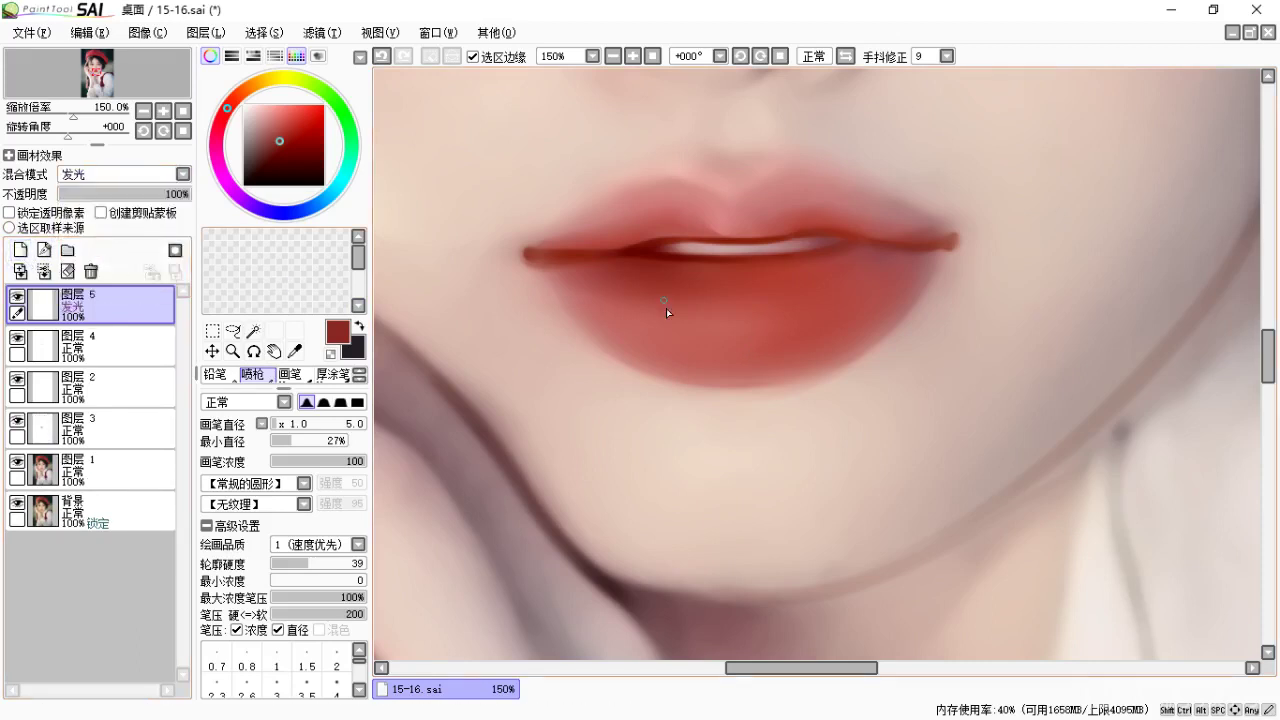
Airbrush thin, near-vertical white highlight streaks in the left-centre of the lower lip on 图层 5.
{"action": "left_click_drag", "start_coordinate": [267, 118], "coordinate": [238, 96]}
{"action": "left_click_drag", "start_coordinate": [692, 316], "coordinate": [695, 280]}
{"action": "left_click_drag", "start_coordinate": [742, 331], "coordinate": [738, 319]}
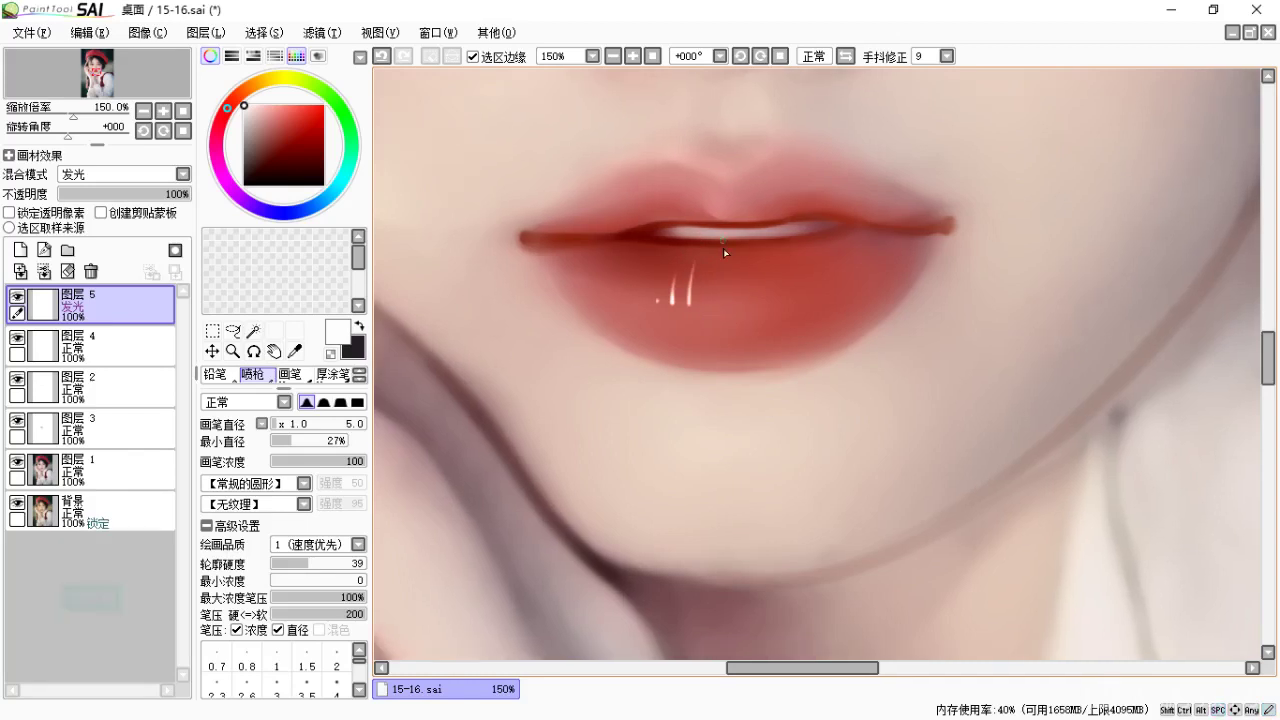
{"action": "left_click_drag", "start_coordinate": [676, 313], "coordinate": [681, 318]}
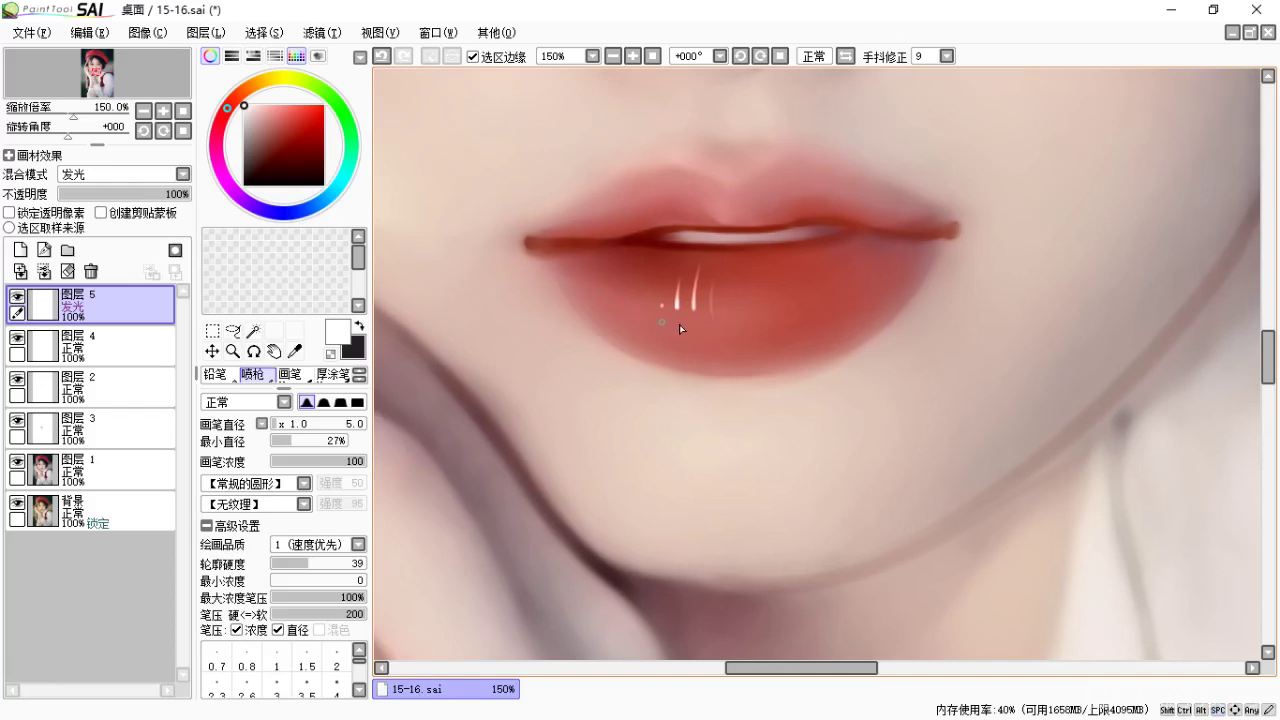
{"action": "mouse_move", "coordinate": [757, 320]}
{"action": "left_mouse_down"}
{"action": "mouse_move", "coordinate": [688, 338]}
{"action": "mouse_move", "coordinate": [672, 321]}
{"action": "mouse_move", "coordinate": [685, 342]}
{"action": "left_mouse_up"}
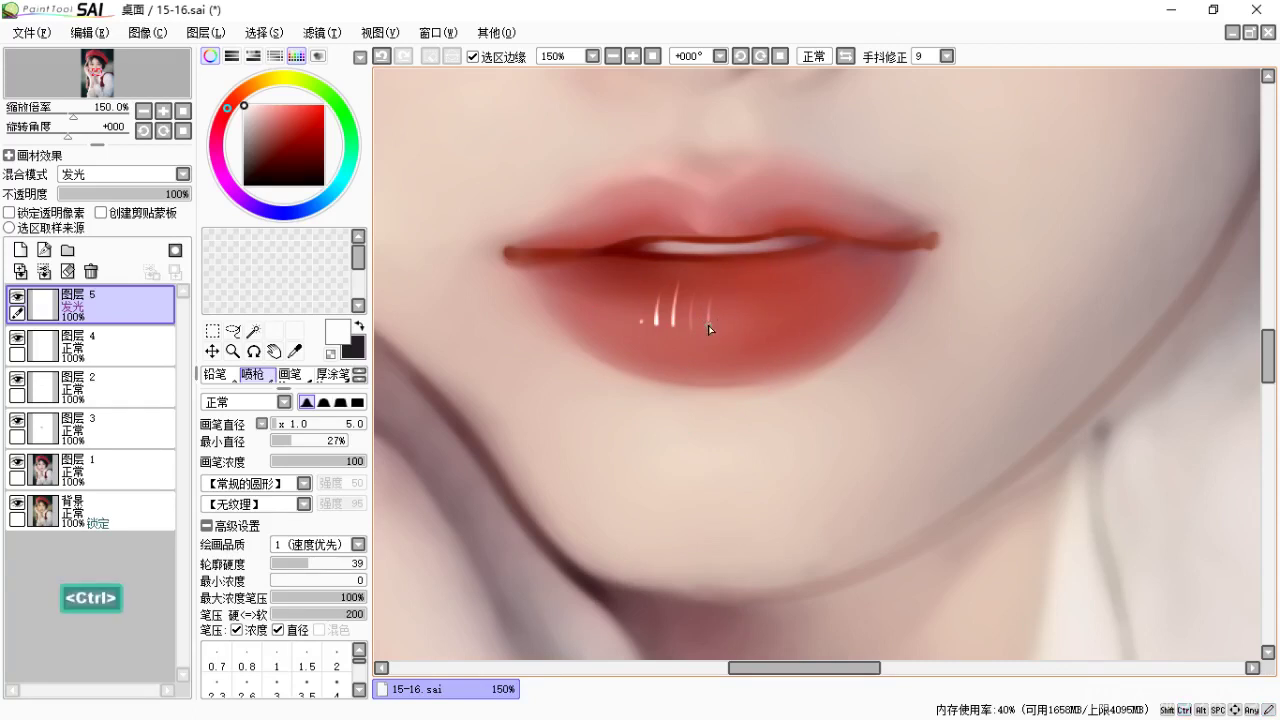
Undo the stray highlight marks and dab small white dots beside the streaks along the lower lip.
{"action": "key", "text": "ctrl+z"}
{"action": "key", "text": "space"}
{"action": "left_click_drag", "start_coordinate": [636, 326], "coordinate": [655, 331]}
{"action": "key", "text": "ctrl+z"}
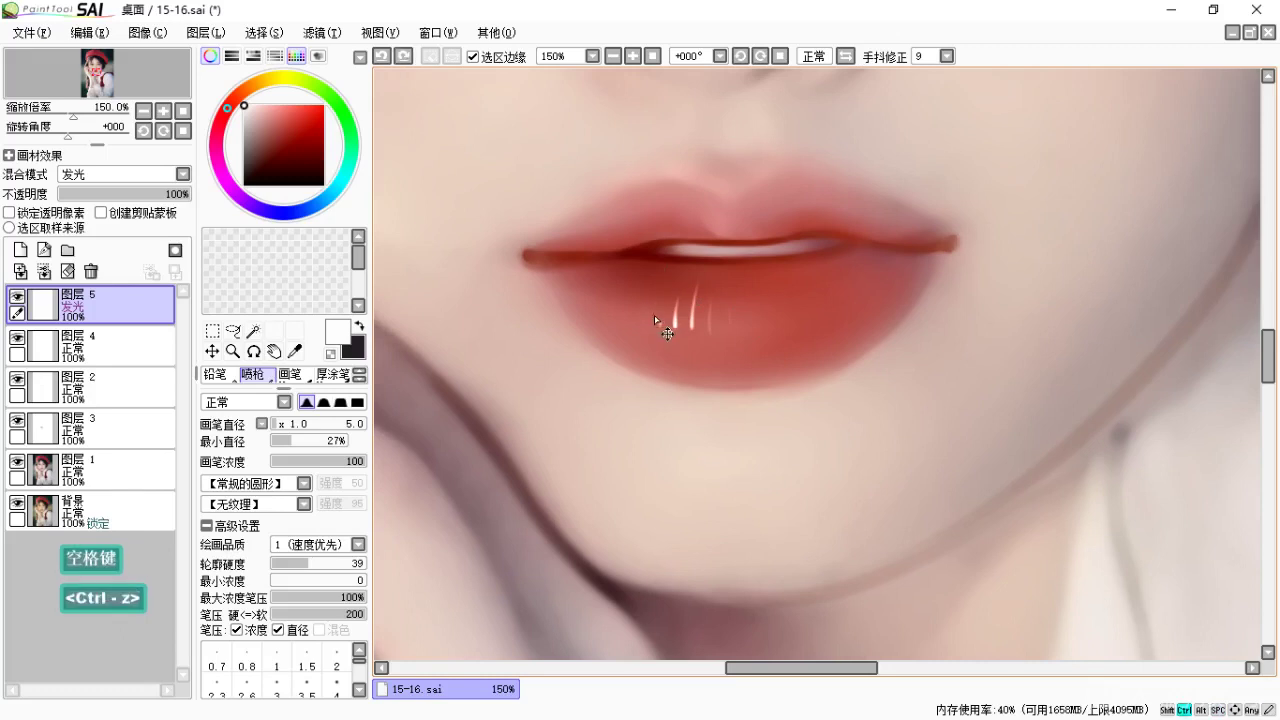
{"action": "left_click", "coordinate": [703, 327]}
{"action": "left_click", "coordinate": [717, 328]}
{"action": "left_click", "coordinate": [733, 327]}
{"action": "key", "text": "space"}
{"action": "mouse_move", "coordinate": [739, 367]}
{"action": "left_mouse_down"}
{"action": "mouse_move", "coordinate": [717, 383]}
{"action": "mouse_move", "coordinate": [745, 392]}
{"action": "mouse_move", "coordinate": [749, 380]}
{"action": "mouse_move", "coordinate": [749, 394]}
{"action": "mouse_move", "coordinate": [717, 357]}
{"action": "left_mouse_up"}
{"action": "key", "text": "space"}
{"action": "key", "text": "space"}
{"action": "key", "text": "space"}
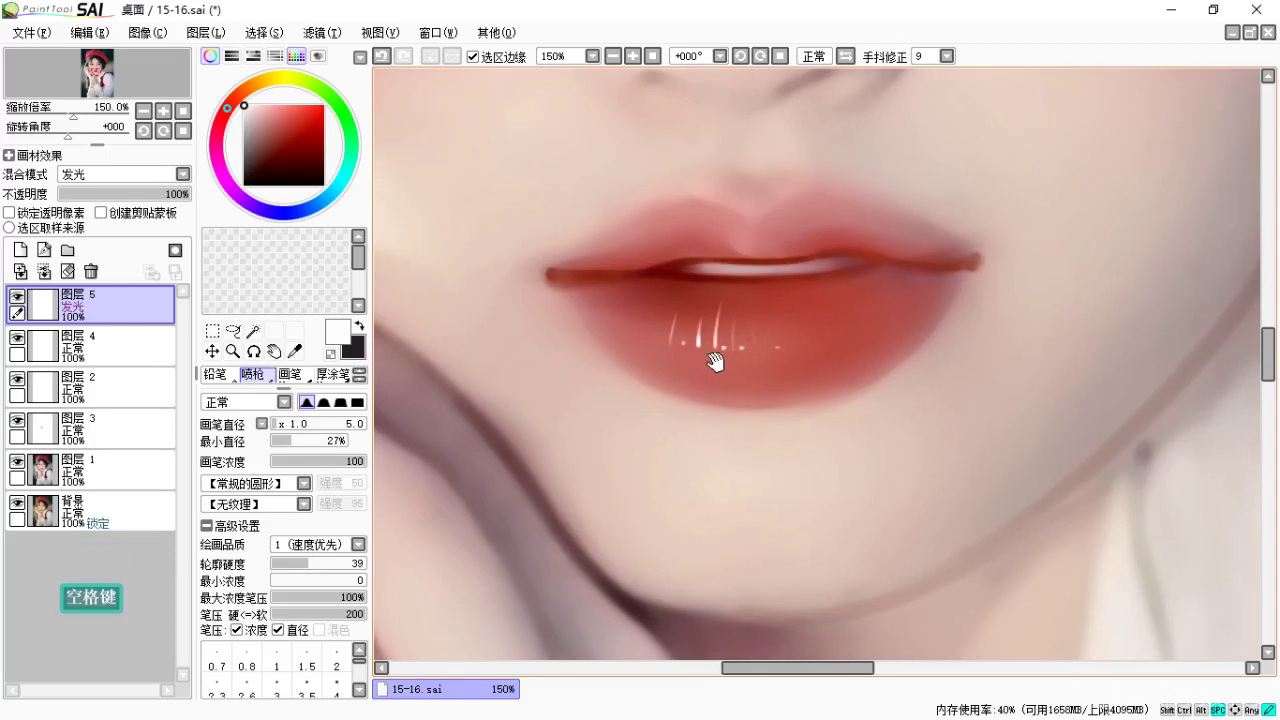
Soften the tops of the white lip streaks with the blending brush at size 40.
{"action": "key", "text": "c"}
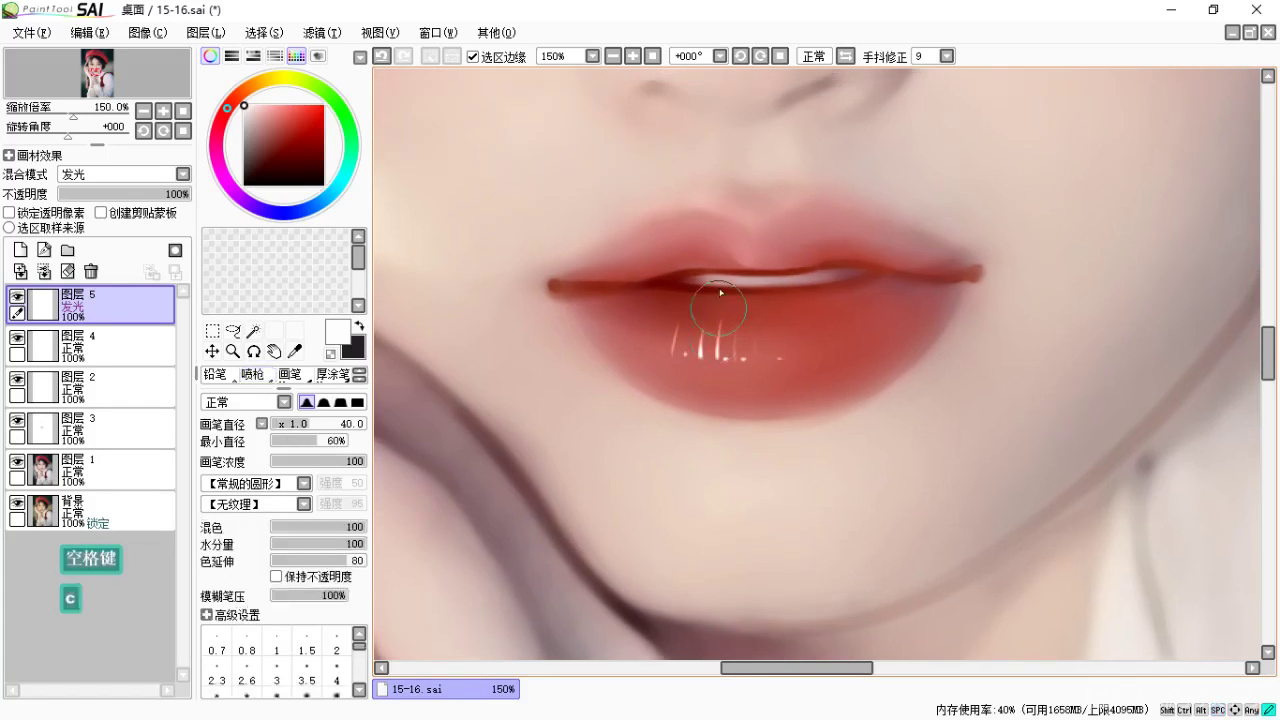
{"action": "mouse_move", "coordinate": [706, 347]}
{"action": "left_mouse_down"}
{"action": "mouse_move", "coordinate": [688, 345]}
{"action": "mouse_move", "coordinate": [749, 326]}
{"action": "mouse_move", "coordinate": [738, 346]}
{"action": "left_mouse_up"}
{"action": "left_click_drag", "start_coordinate": [750, 330], "coordinate": [740, 352]}
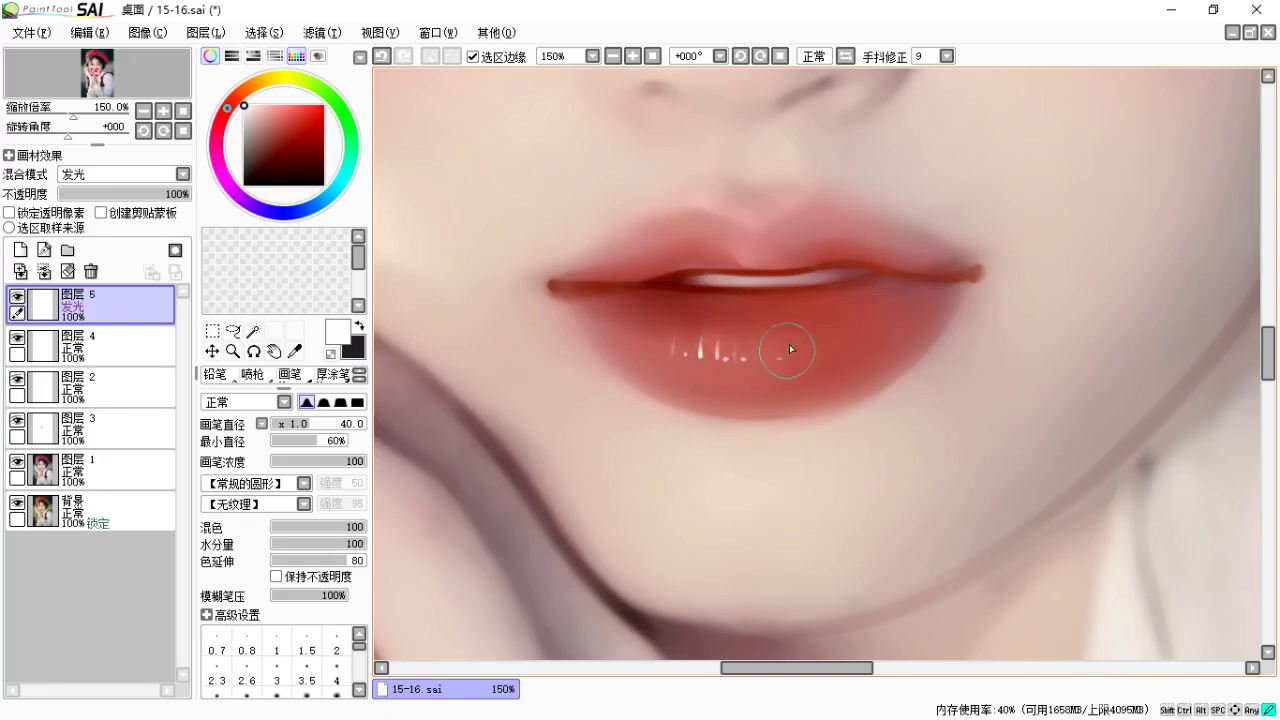
{"action": "key", "text": "space"}
{"action": "left_click_drag", "start_coordinate": [800, 349], "coordinate": [795, 336]}
Make 图层 4 the active layer for airbrushing and compare the lips with that layer hidden and shown.
{"action": "key", "text": "b"}
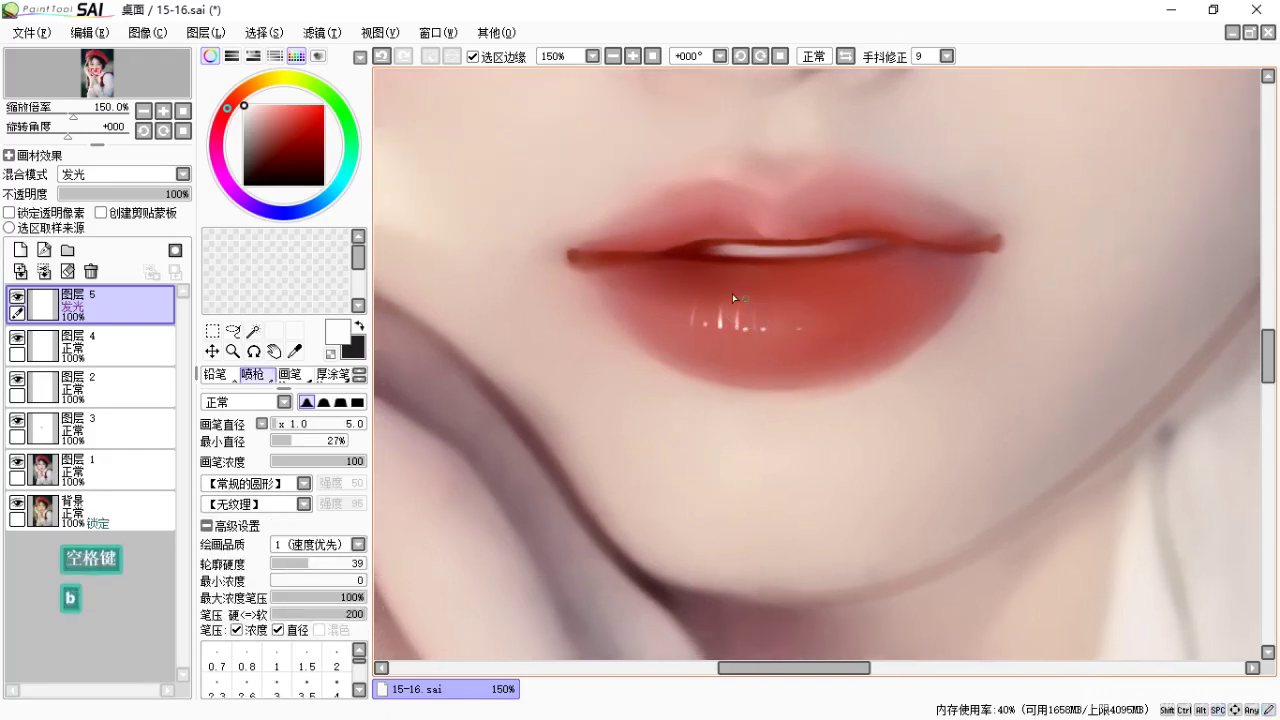
{"action": "left_click", "coordinate": [100, 342]}
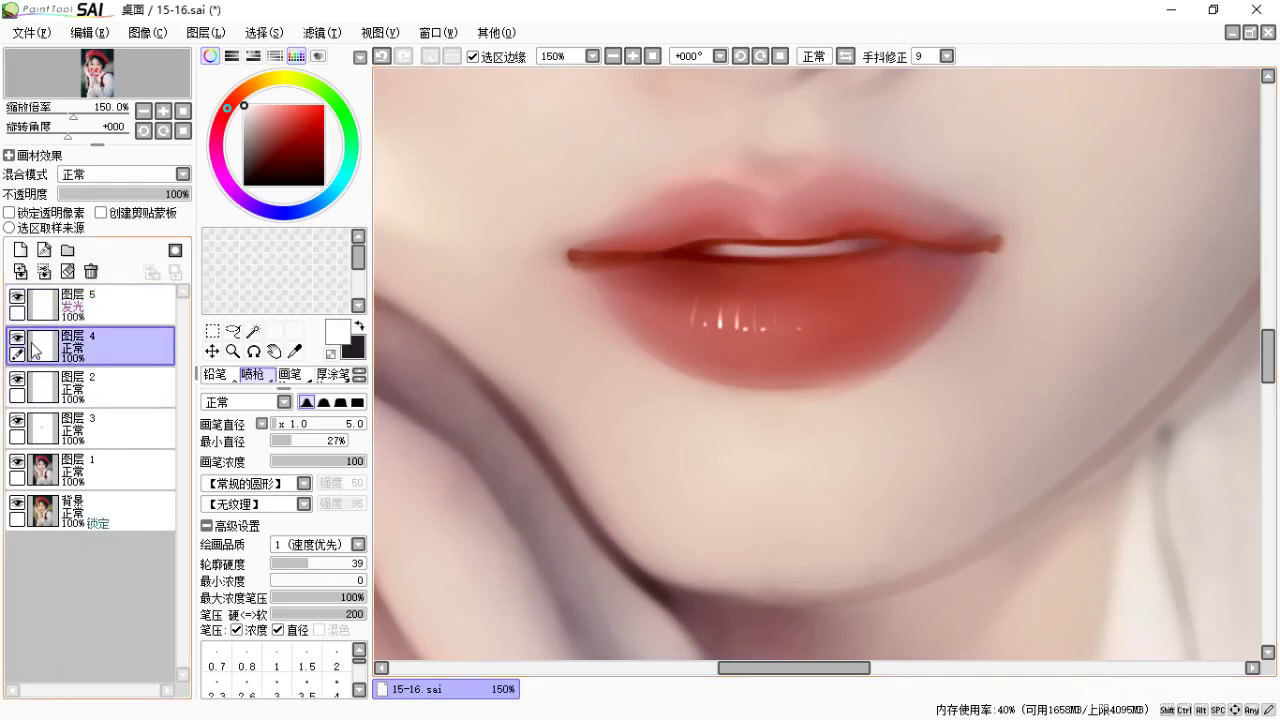
{"action": "left_click", "coordinate": [17, 338]}
{"action": "left_click", "coordinate": [17, 338]}
{"action": "left_click", "coordinate": [17, 338]}
{"action": "left_click", "coordinate": [17, 338]}
{"action": "left_click", "coordinate": [791, 284], "text": "alt"}
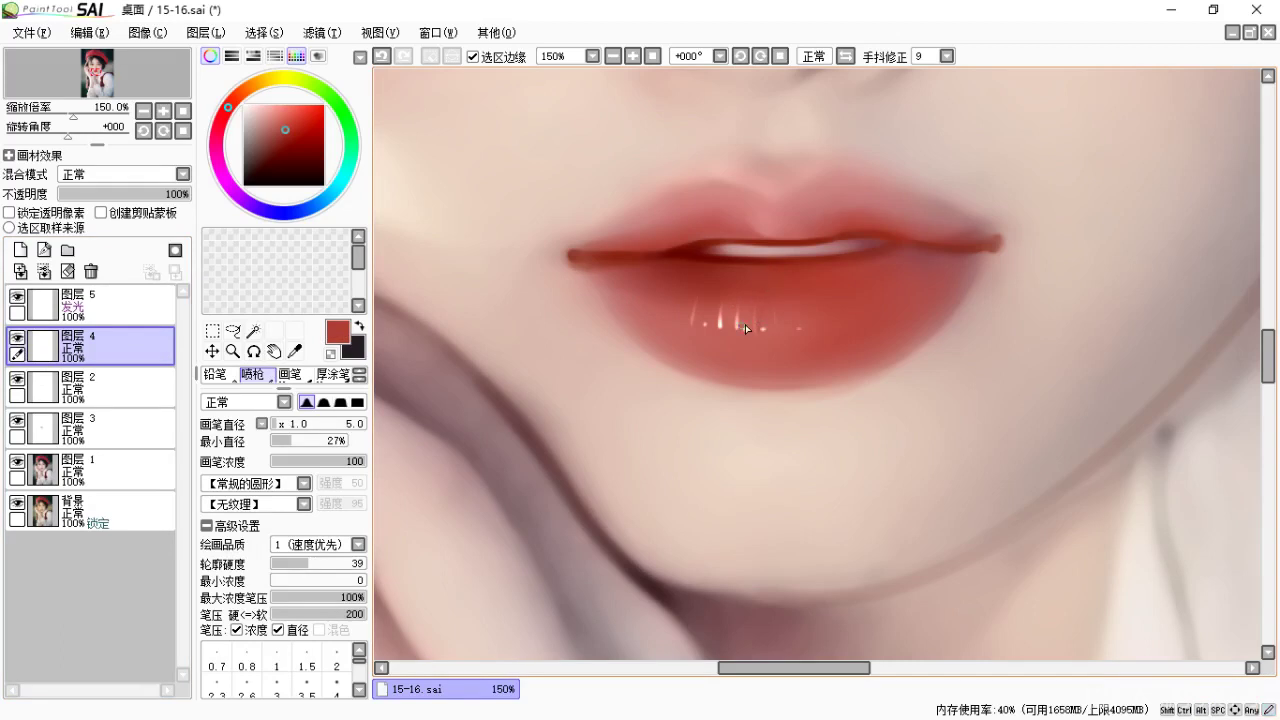
{"action": "key", "text": "ctrl+equal"}
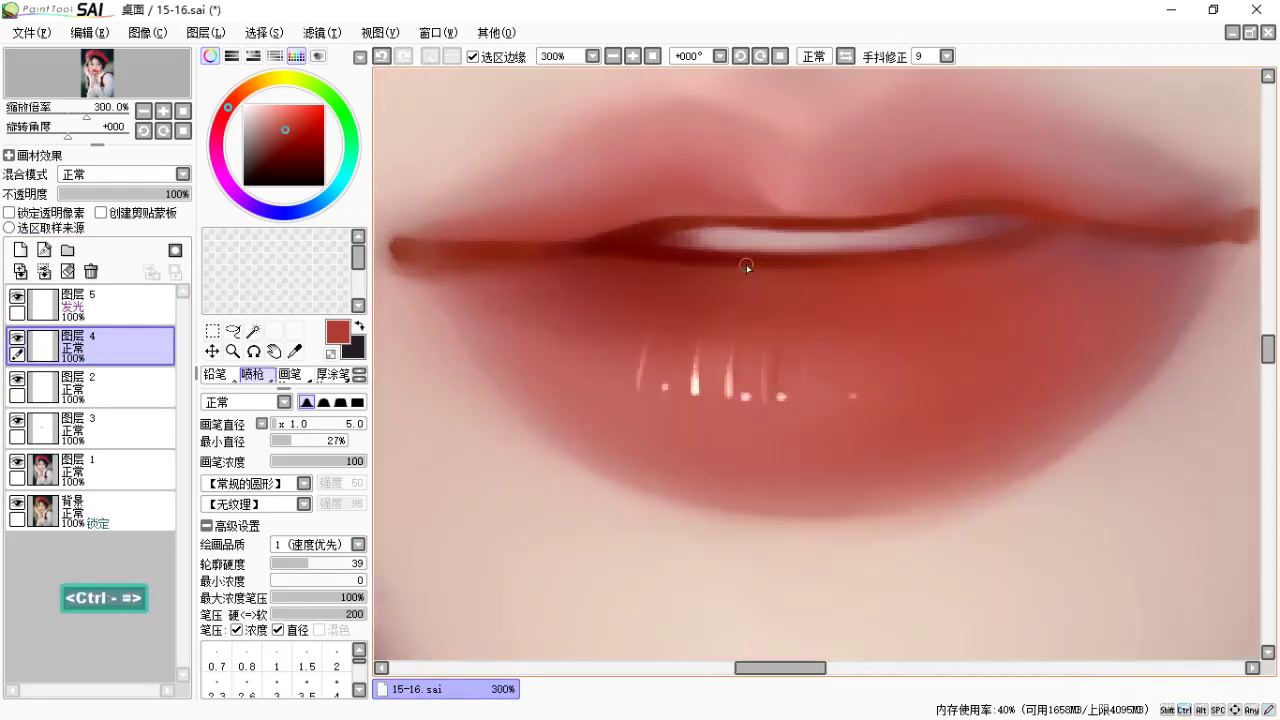
{"action": "left_click_drag", "start_coordinate": [811, 334], "coordinate": [664, 318]}
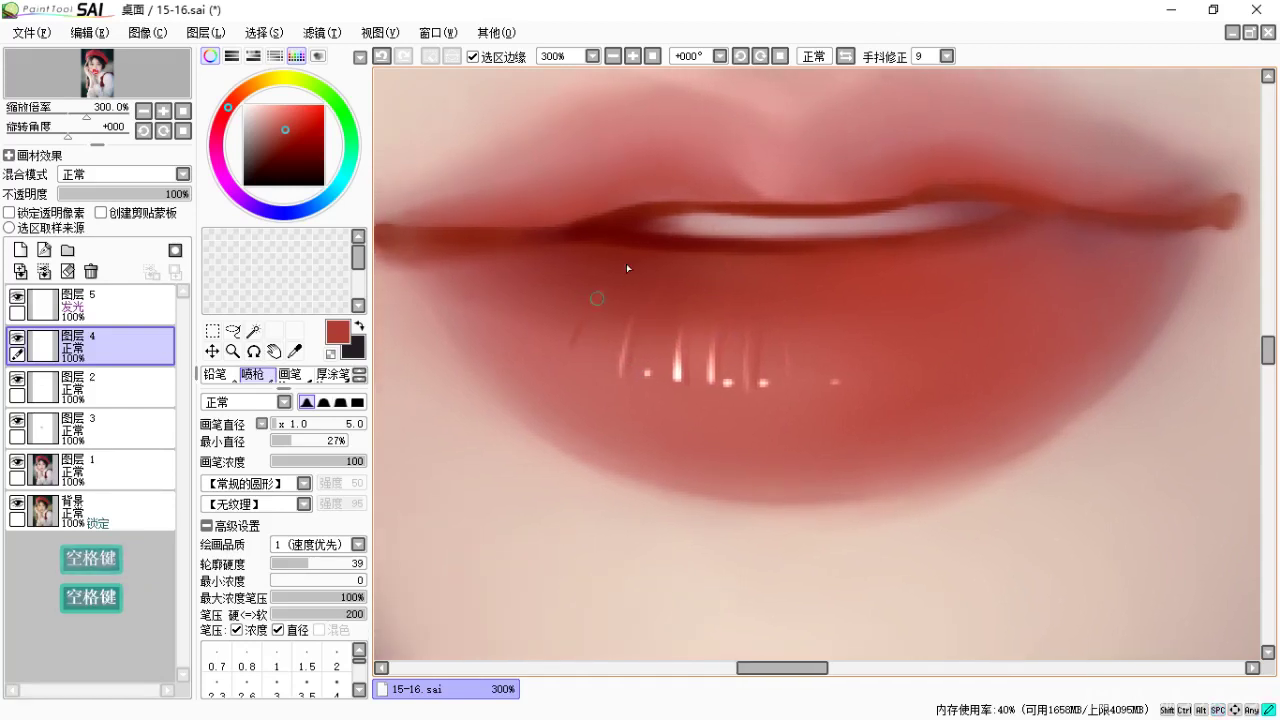
{"action": "key", "text": "ctrl+z"}
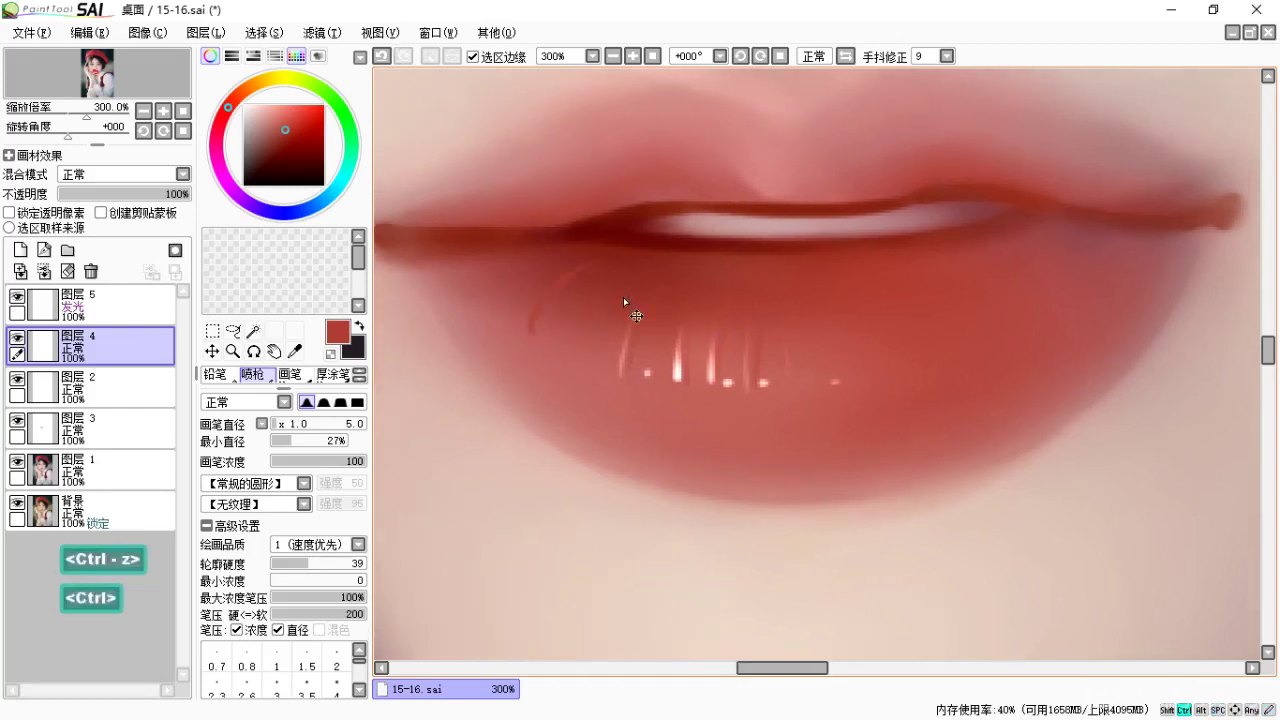
{"action": "key", "text": "ctrl+z"}
Sample a darker lip red and airbrush fine slanted creases on the left side of the lower lip.
{"action": "key", "text": "alt"}
{"action": "left_click_drag", "start_coordinate": [516, 338], "coordinate": [541, 304]}
{"action": "left_click_drag", "start_coordinate": [621, 339], "coordinate": [613, 359]}
{"action": "key", "text": "ctrl+z"}
{"action": "left_click_drag", "start_coordinate": [651, 282], "coordinate": [628, 300]}
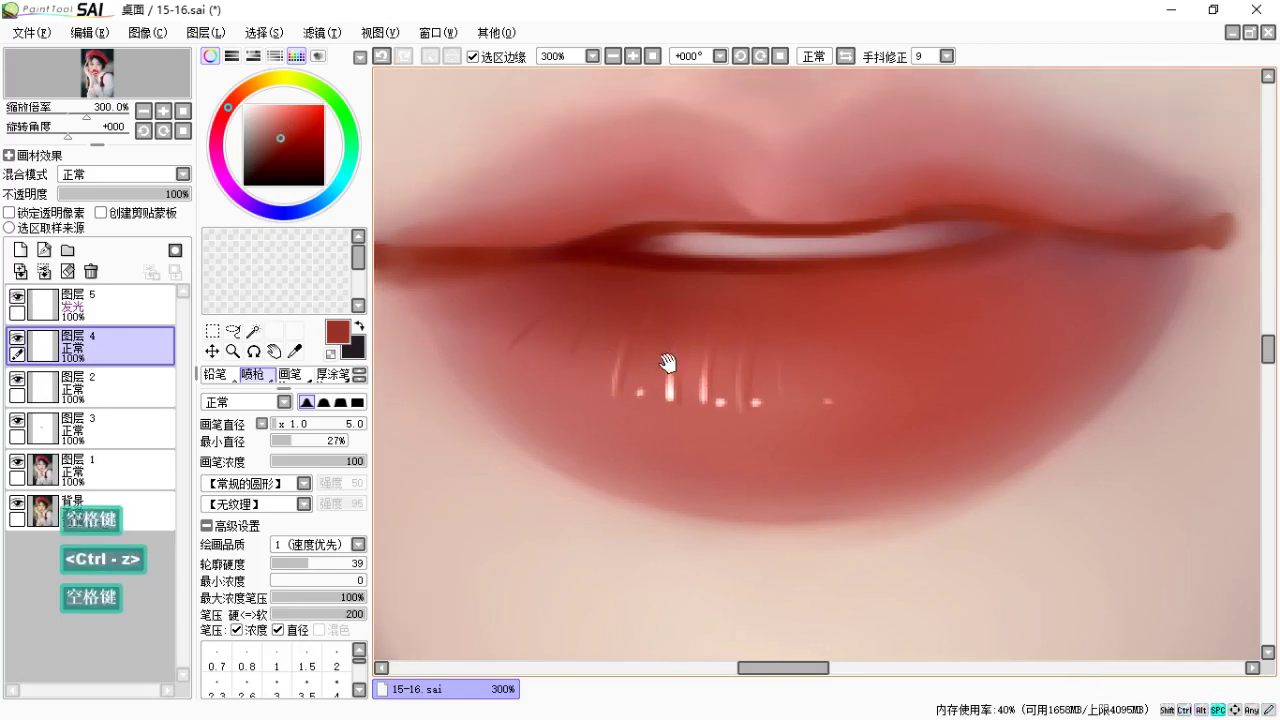
Airbrush matching fine curved creases in dark red on the right side of the lower lip.
{"action": "left_click_drag", "start_coordinate": [668, 363], "coordinate": [587, 372]}
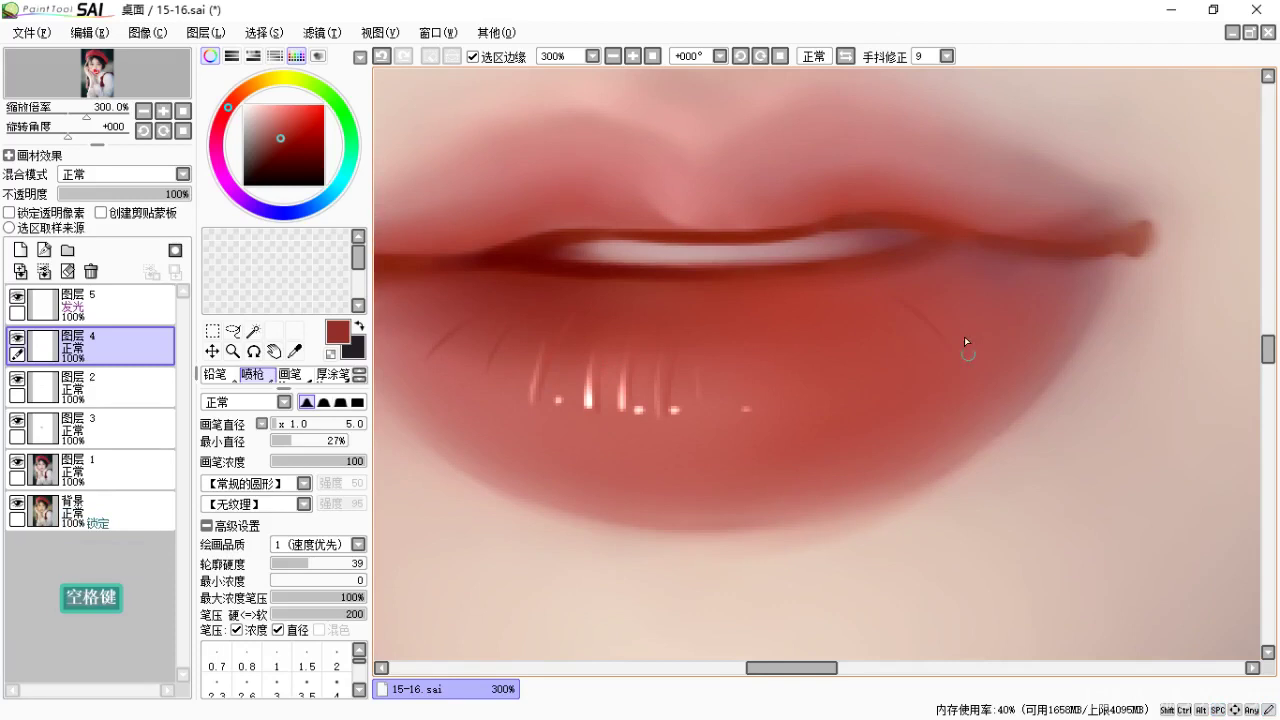
{"action": "left_click_drag", "start_coordinate": [900, 346], "coordinate": [965, 355]}
{"action": "key", "text": "ctrl+z"}
{"action": "key", "text": "alt"}
{"action": "mouse_move", "coordinate": [862, 340]}
{"action": "left_mouse_down"}
{"action": "mouse_move", "coordinate": [895, 397]}
{"action": "mouse_move", "coordinate": [891, 430]}
{"action": "mouse_move", "coordinate": [908, 384]}
{"action": "mouse_move", "coordinate": [910, 415]}
{"action": "left_mouse_up"}
Sample the light pink of the highlights and airbrush a small glow around the rightmost highlight dot.
{"action": "key", "text": "alt"}
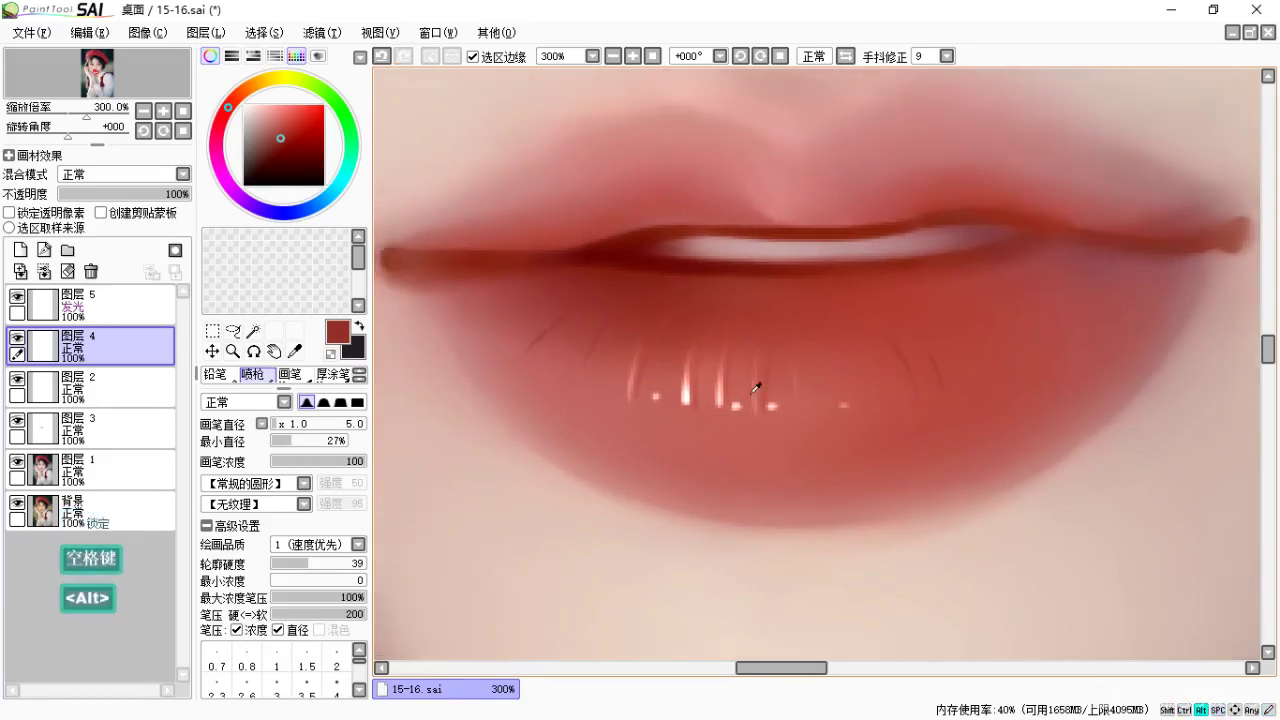
{"action": "left_click", "coordinate": [726, 396], "text": "alt"}
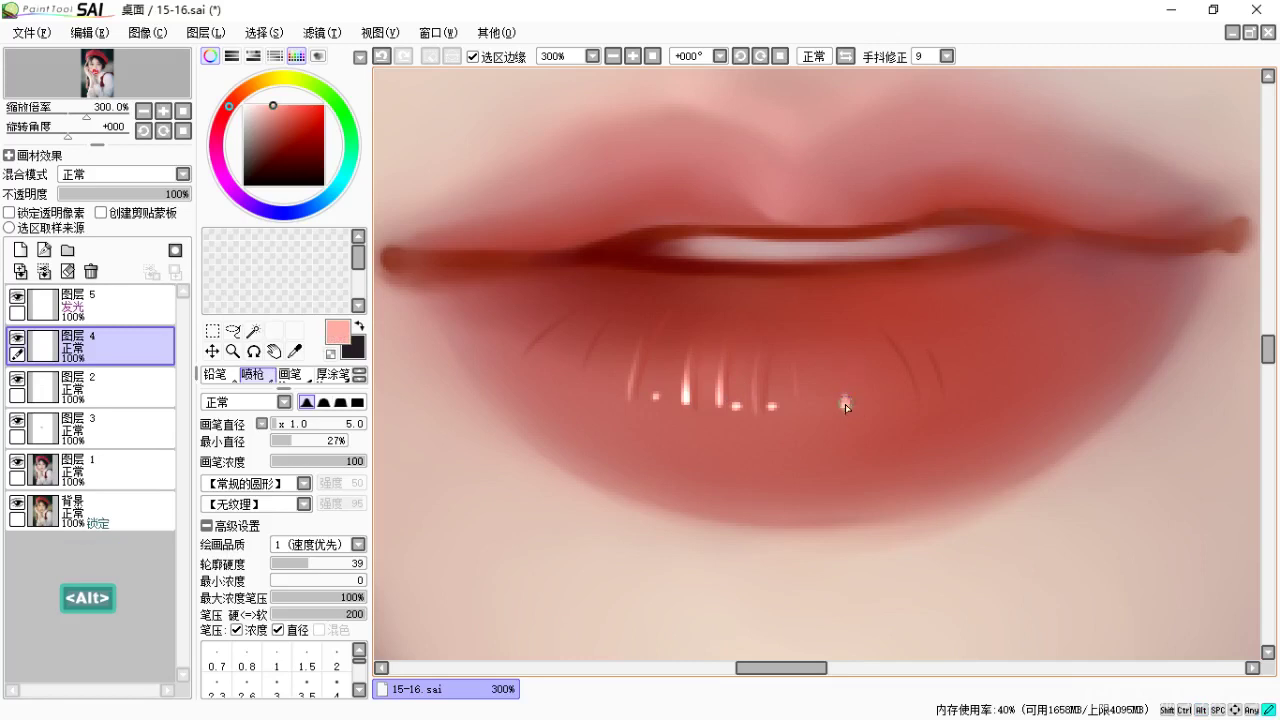
{"action": "key", "text": "ctrl+z"}
{"action": "mouse_move", "coordinate": [817, 407]}
{"action": "left_mouse_down"}
{"action": "mouse_move", "coordinate": [890, 405]}
{"action": "mouse_move", "coordinate": [888, 423]}
{"action": "mouse_move", "coordinate": [916, 409]}
{"action": "mouse_move", "coordinate": [880, 391]}
{"action": "left_mouse_up"}
Reduce the blending brush to size 14 and smudge the pink glow softly into the lower lip.
{"action": "key", "text": "space"}
{"action": "key", "text": "x"}
{"action": "key", "text": "c"}
{"action": "key", "text": "["}
{"action": "key", "text": "["}
{"action": "key", "text": "["}
{"action": "key", "text": "["}
{"action": "key", "text": "bracketleft"}
{"action": "key", "text": "bracketleft"}
{"action": "mouse_move", "coordinate": [885, 390]}
{"action": "left_mouse_down"}
{"action": "mouse_move", "coordinate": [927, 383]}
{"action": "mouse_move", "coordinate": [835, 396]}
{"action": "mouse_move", "coordinate": [936, 379]}
{"action": "mouse_move", "coordinate": [889, 403]}
{"action": "left_mouse_up"}
{"action": "key", "text": "space"}
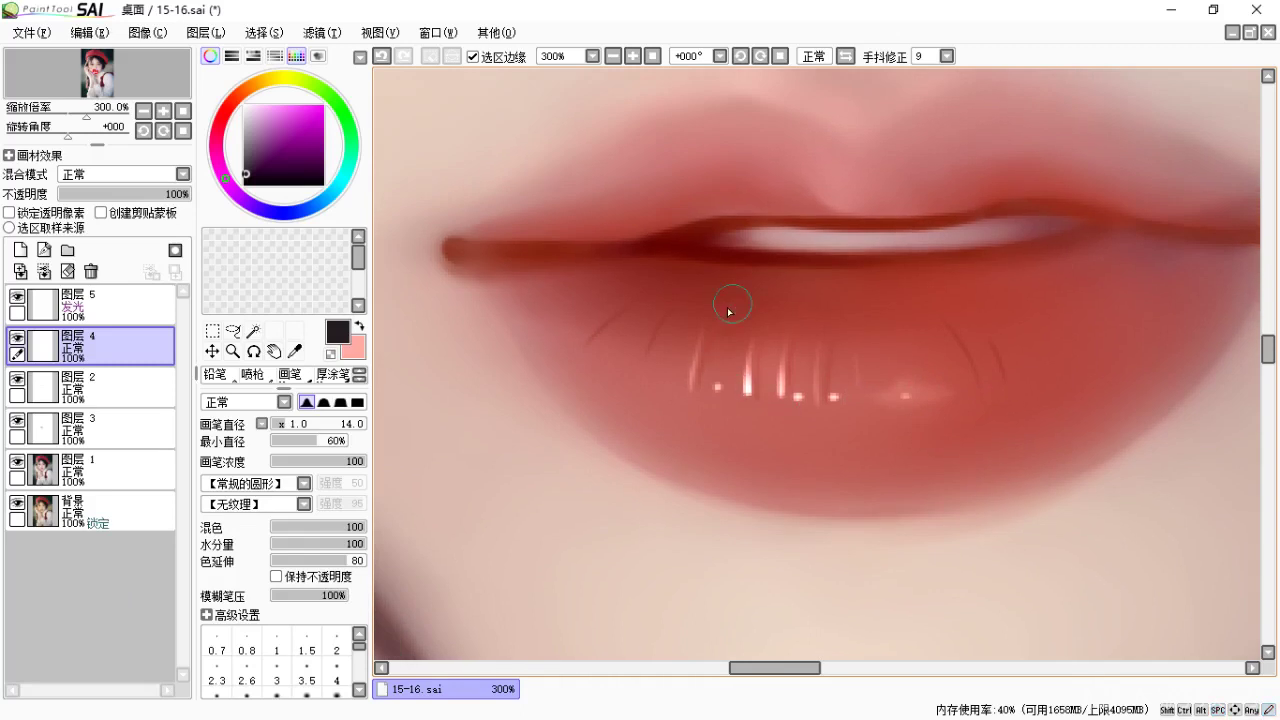
Examine the finished lip highlights and creases close up and against the whole face.
{"action": "key", "text": "space"}
{"action": "left_click_drag", "start_coordinate": [694, 392], "coordinate": [583, 391]}
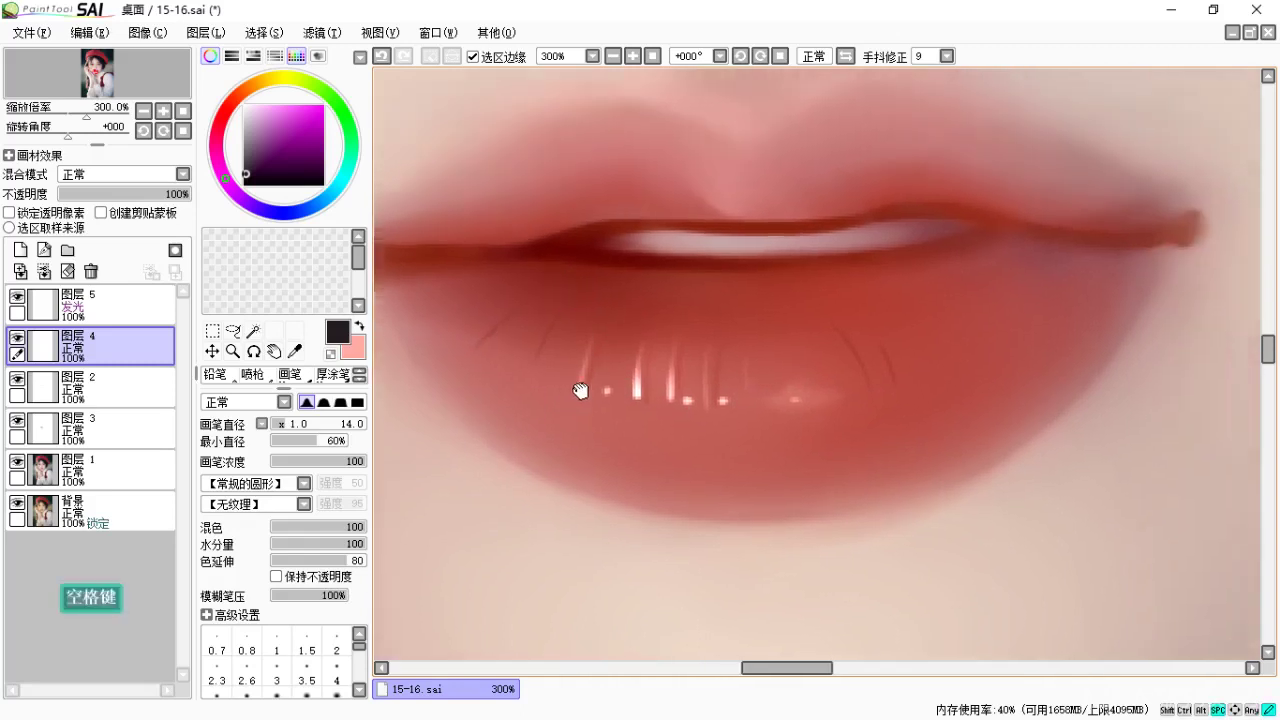
{"action": "key", "text": "space"}
{"action": "left_click_drag", "start_coordinate": [932, 425], "coordinate": [992, 439]}
{"action": "key", "text": "ctrl+minus"}
{"action": "key", "text": "ctrl+minus"}
{"action": "key", "text": "ctrl+minus"}
{"action": "key", "text": "ctrl+minus"}
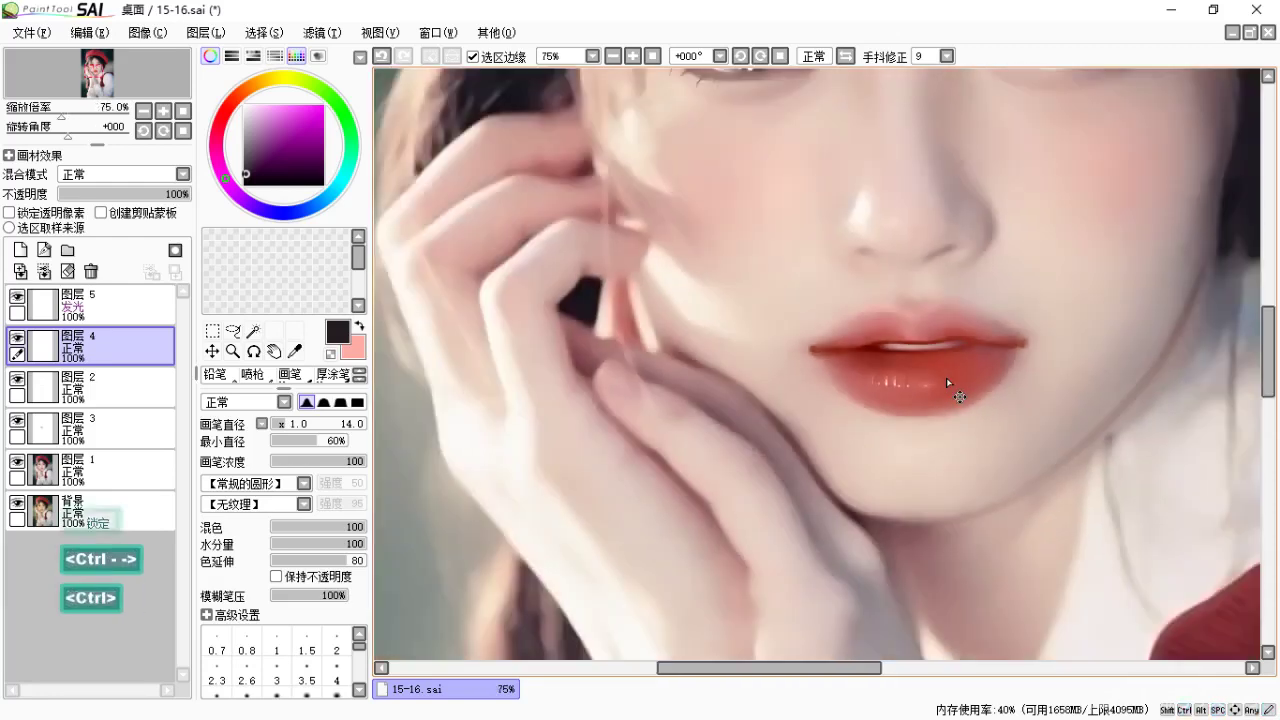
{"action": "key", "text": "space"}
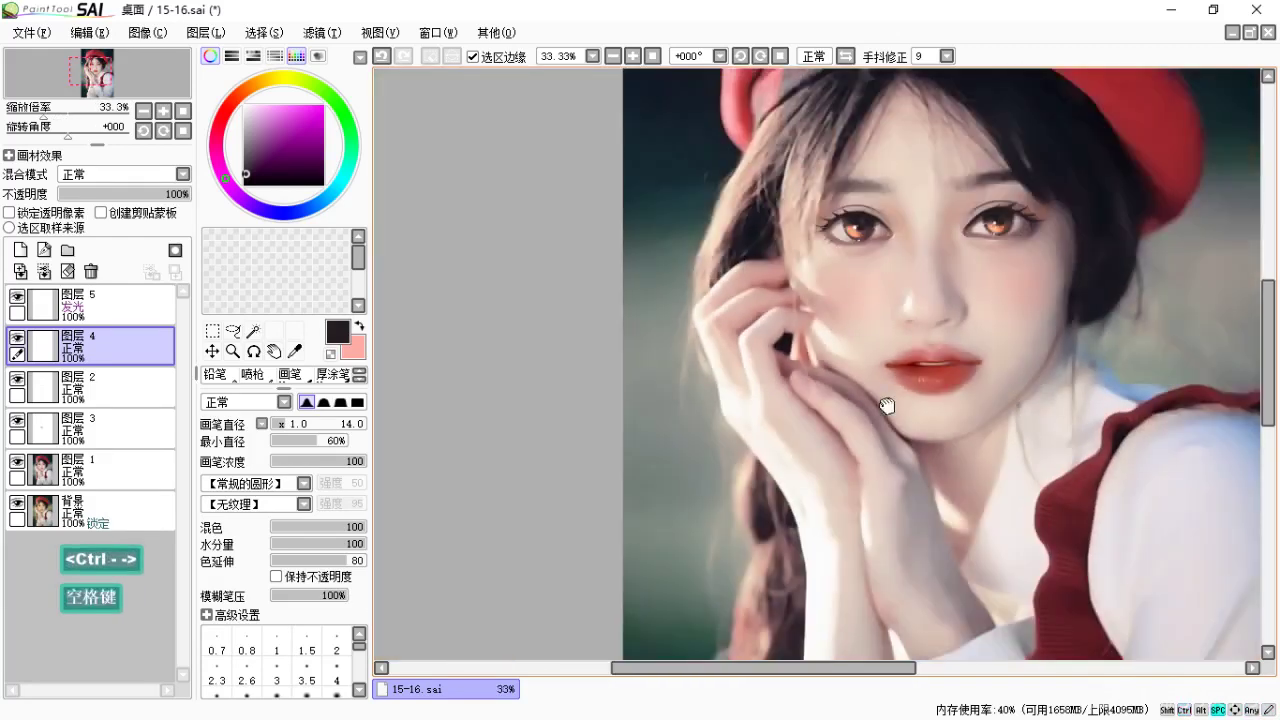
{"action": "left_click_drag", "start_coordinate": [886, 403], "coordinate": [771, 368]}
{"action": "key", "text": "ctrl+equal"}
{"action": "key", "text": "ctrl+equal"}
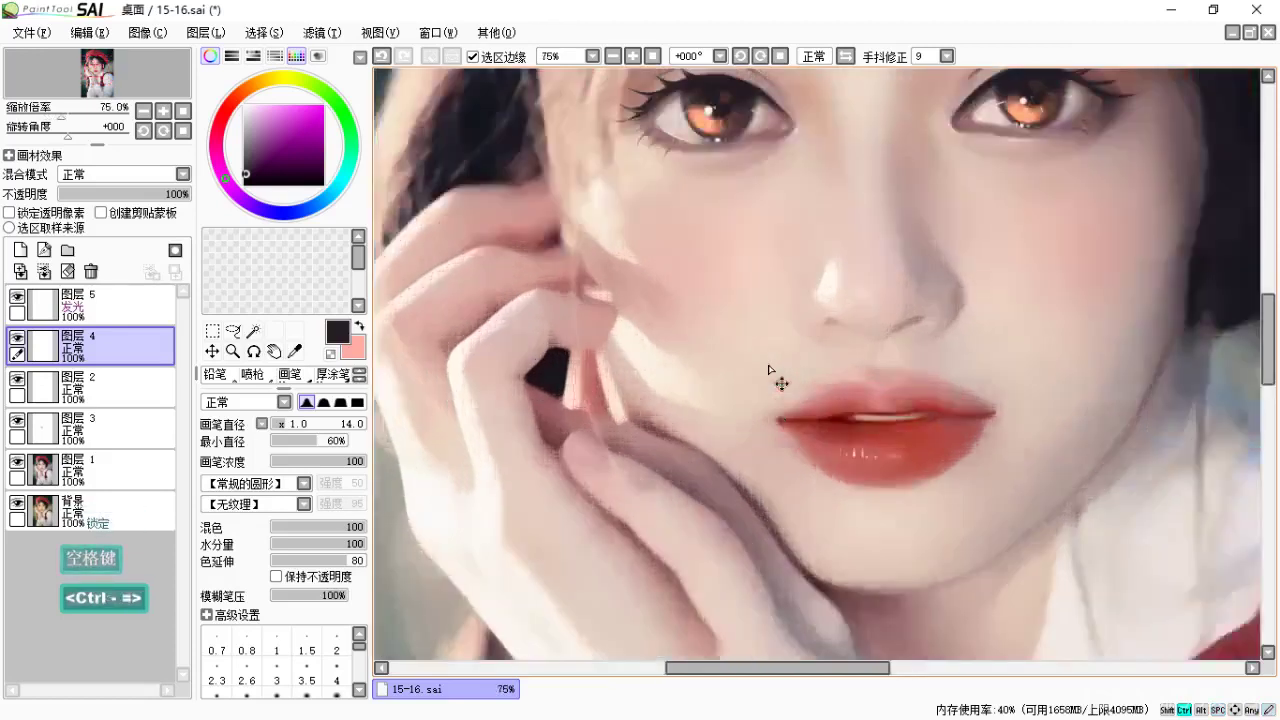
{"action": "key", "text": "space"}
{"action": "left_click_drag", "start_coordinate": [923, 406], "coordinate": [868, 328]}
{"action": "key", "text": "ctrl+equal"}
{"action": "key", "text": "space"}
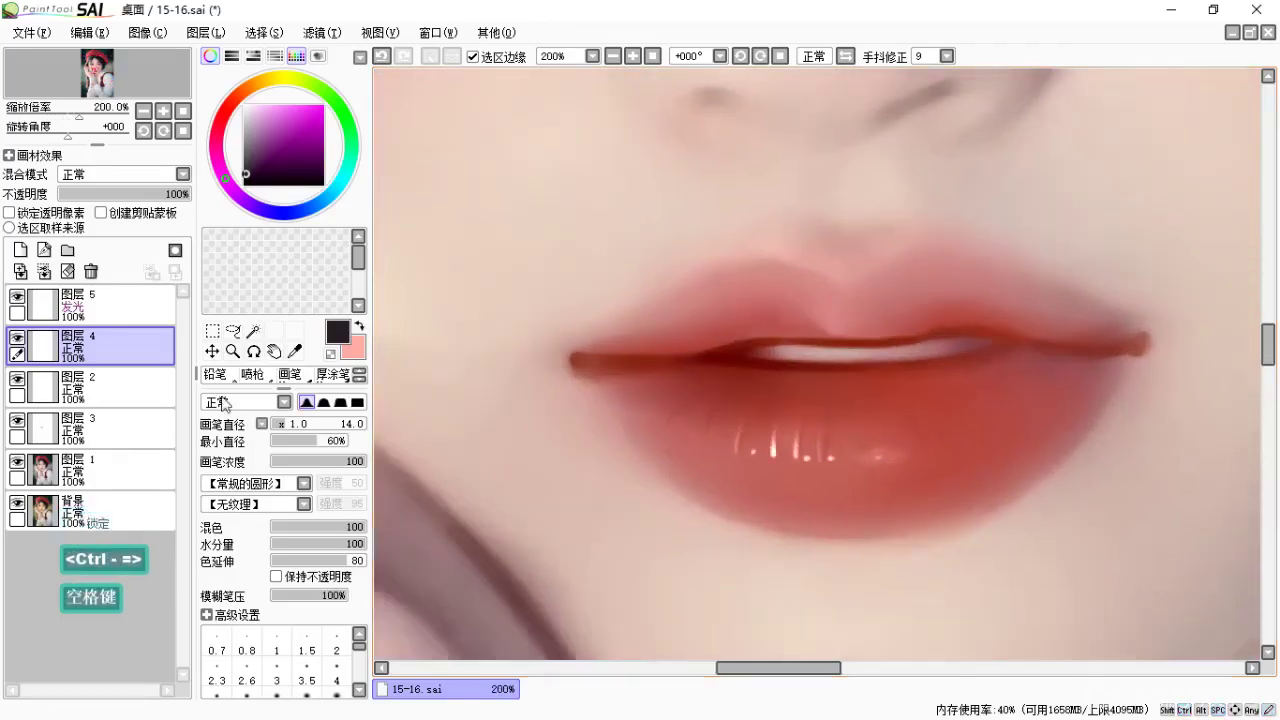
Activate 图层 3, compare it hidden and shown, and erase the red along the lower lip's left edge at size 12.
{"action": "left_click", "coordinate": [45, 428]}
{"action": "left_click", "coordinate": [17, 420]}
{"action": "left_click", "coordinate": [17, 420]}
{"action": "left_click", "coordinate": [17, 420]}
{"action": "left_click", "coordinate": [17, 420]}
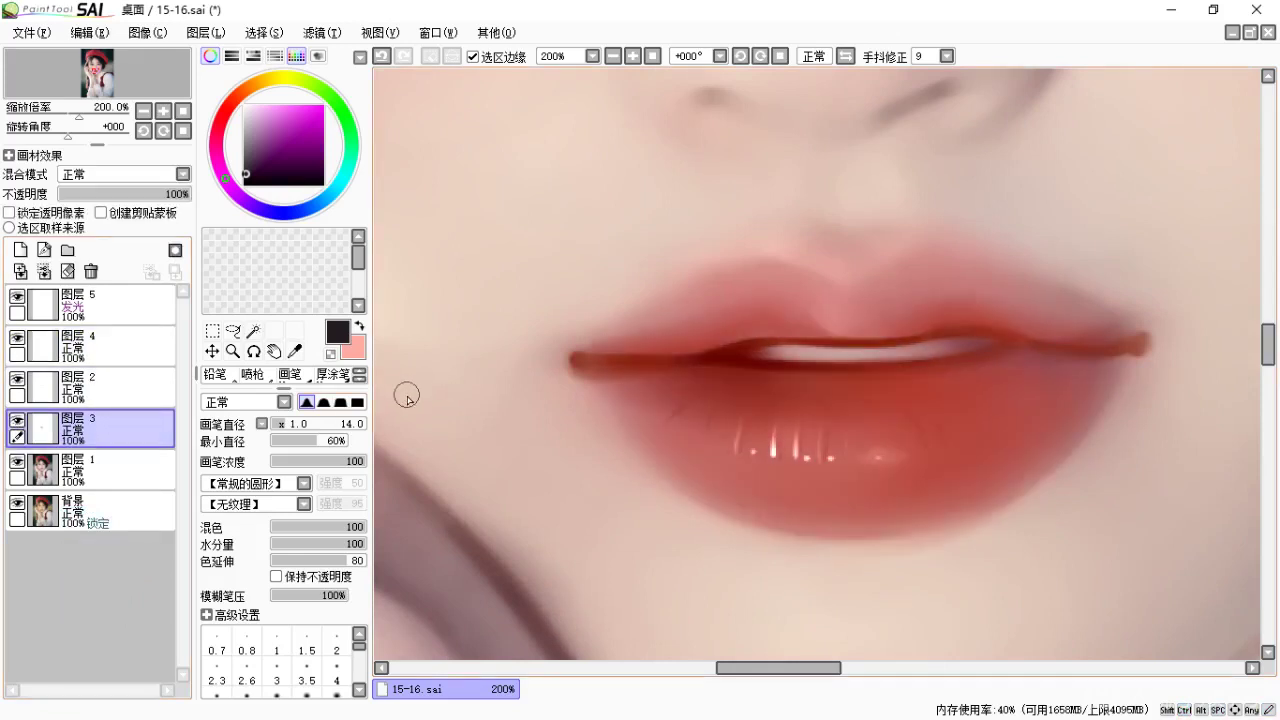
{"action": "key", "text": "e"}
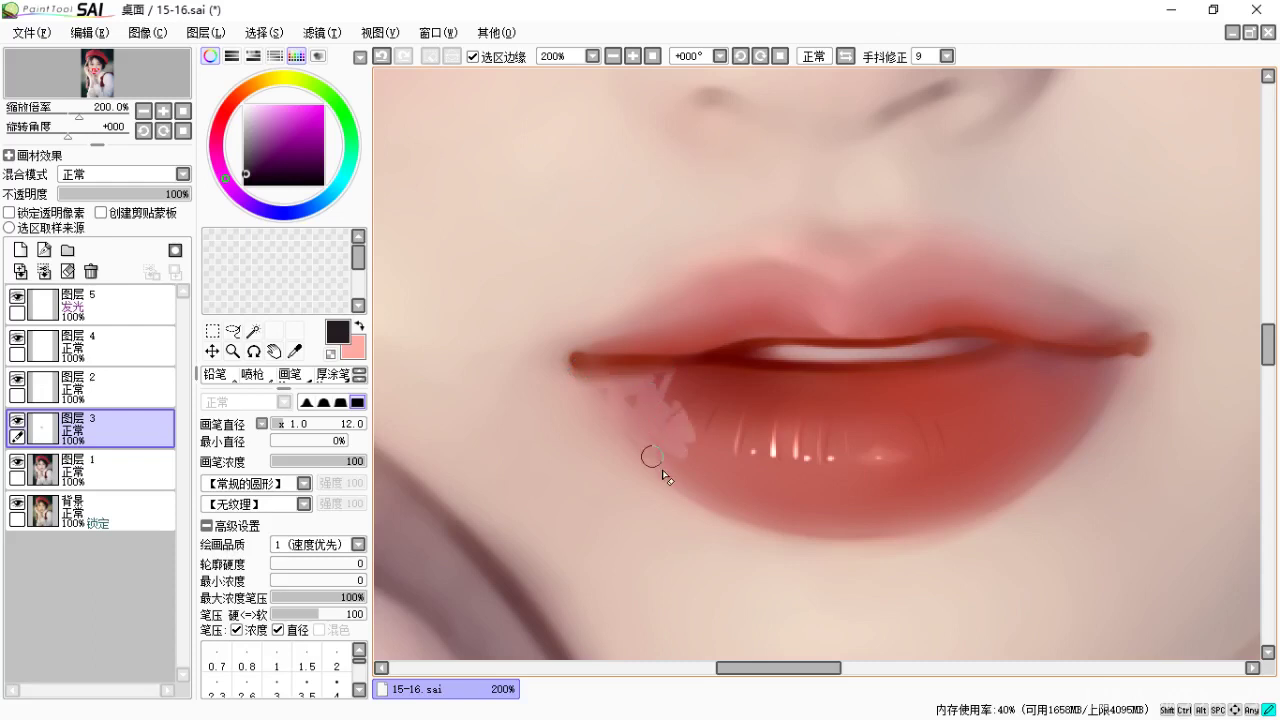
{"action": "left_click_drag", "start_coordinate": [708, 482], "coordinate": [682, 427]}
Enlarge the blending brush to size 35 and smooth the erased left edge of the lower lip.
{"action": "key", "text": "c"}
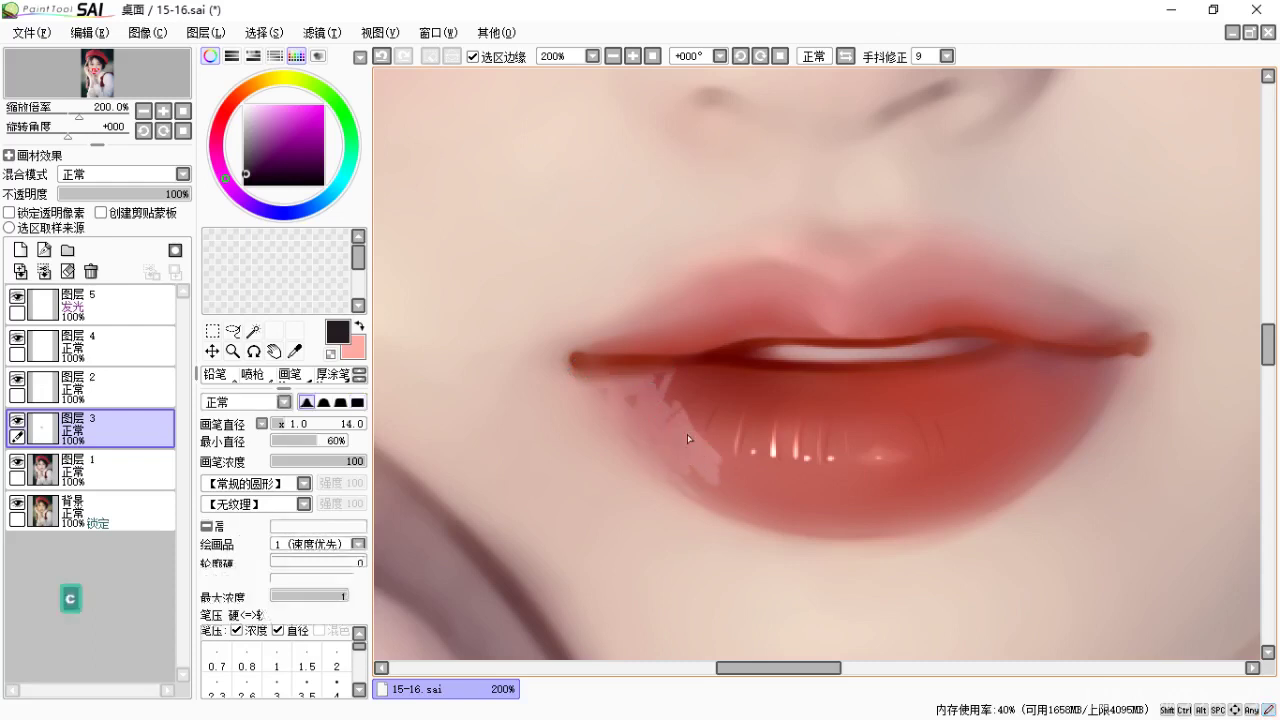
{"action": "key", "text": "bracketright"}
{"action": "key", "text": "bracketright"}
{"action": "key", "text": "bracketright"}
{"action": "key", "text": "bracketright"}
{"action": "key", "text": "bracketright"}
{"action": "mouse_move", "coordinate": [667, 380]}
{"action": "left_mouse_down"}
{"action": "mouse_move", "coordinate": [719, 466]}
{"action": "mouse_move", "coordinate": [620, 417]}
{"action": "mouse_move", "coordinate": [656, 435]}
{"action": "mouse_move", "coordinate": [603, 388]}
{"action": "mouse_move", "coordinate": [720, 468]}
{"action": "mouse_move", "coordinate": [677, 449]}
{"action": "left_mouse_up"}
{"action": "key", "text": "space"}
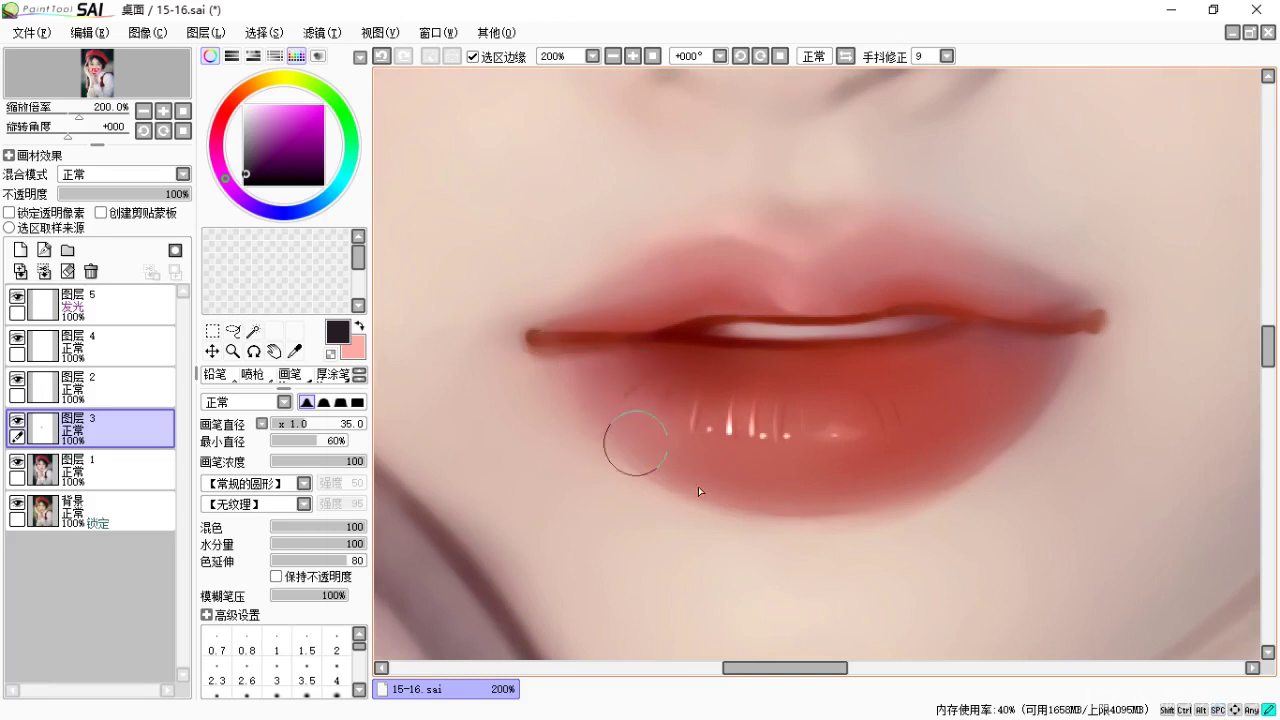
Paint a sampled skin tone over the lower lip's left corner on 图层 3 and soften it with the blending brush at size 16.
{"action": "key", "text": "space"}
{"action": "key", "text": "space"}
{"action": "left_click_drag", "start_coordinate": [572, 351], "coordinate": [663, 371]}
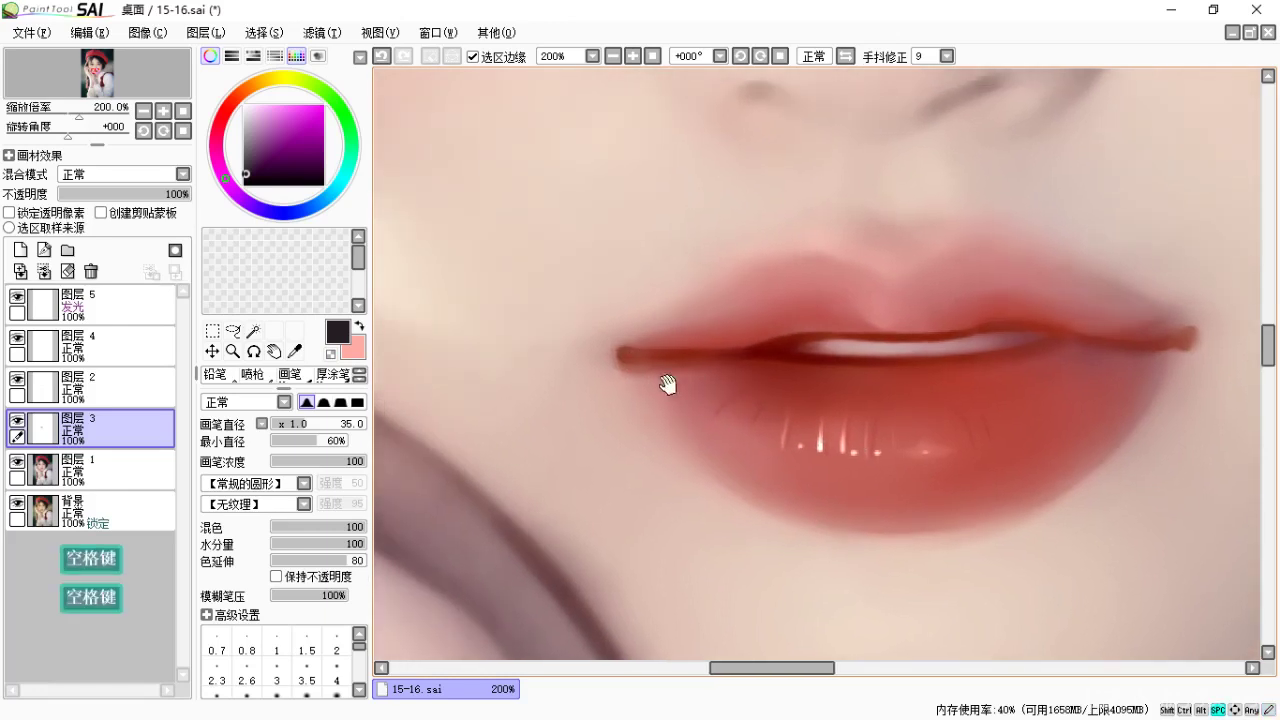
{"action": "key", "text": "b"}
{"action": "left_click", "coordinate": [640, 376], "text": "alt"}
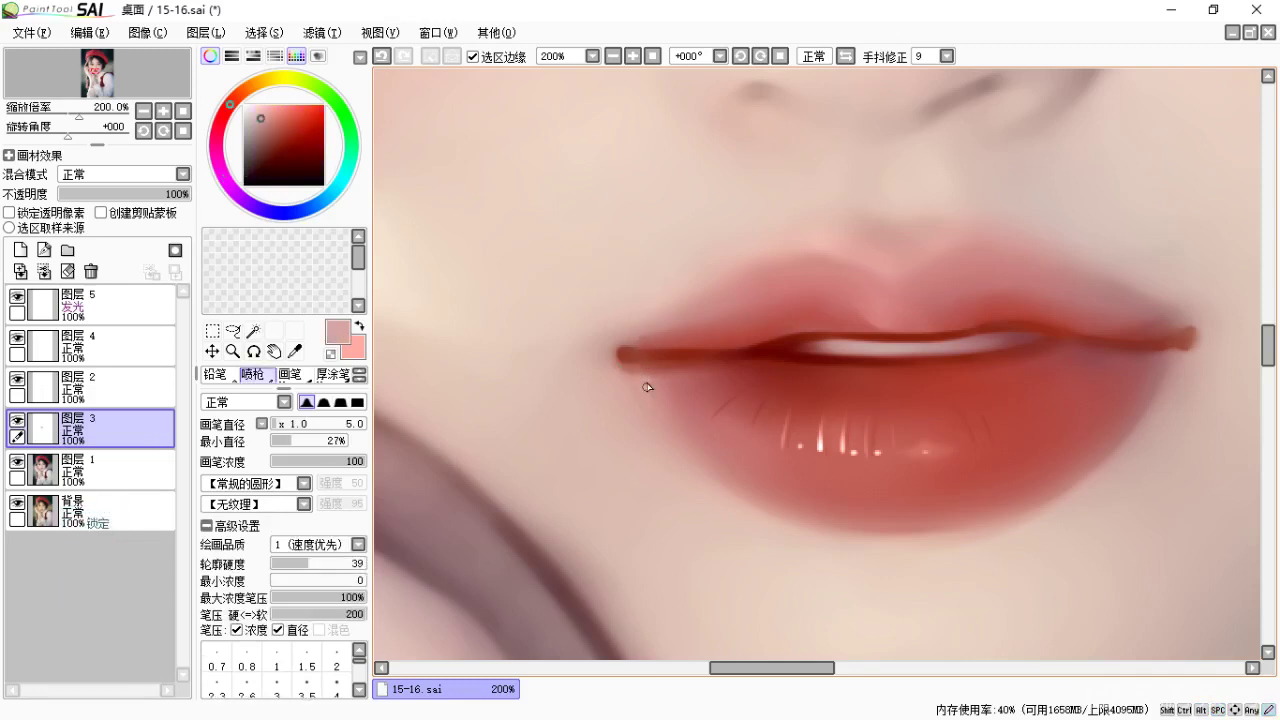
{"action": "key", "text": "c"}
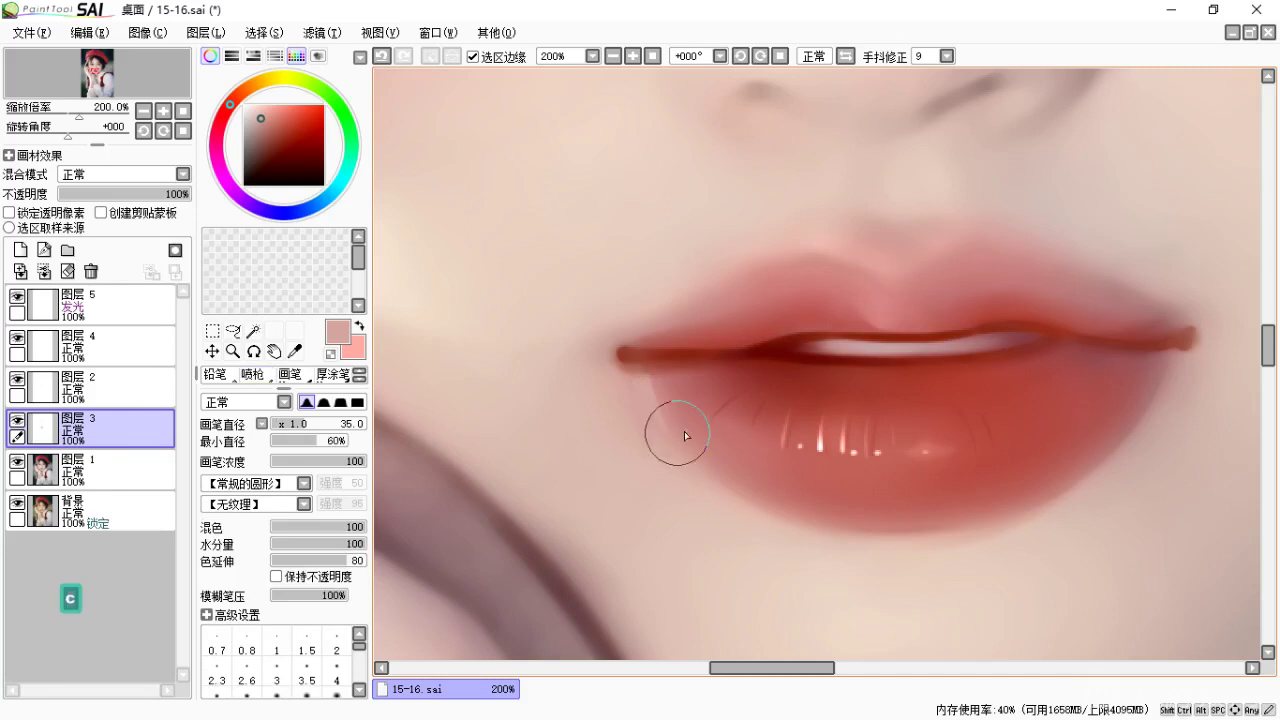
{"action": "key", "text": "bracketleft"}
{"action": "key", "text": "bracketleft"}
{"action": "key", "text": "bracketleft"}
{"action": "key", "text": "bracketleft"}
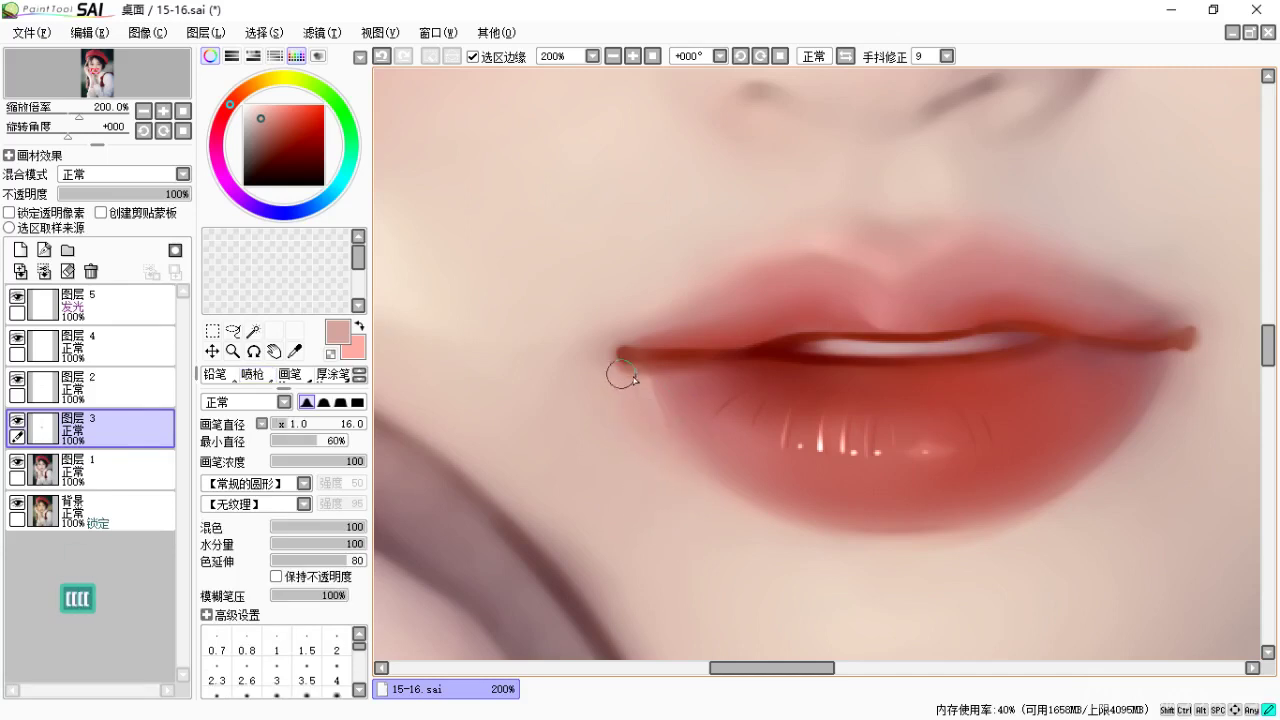
Erase and blend the left end of the mouth line on 图层 2, and merge that layer down into 图层 3.
{"action": "left_click", "coordinate": [70, 385]}
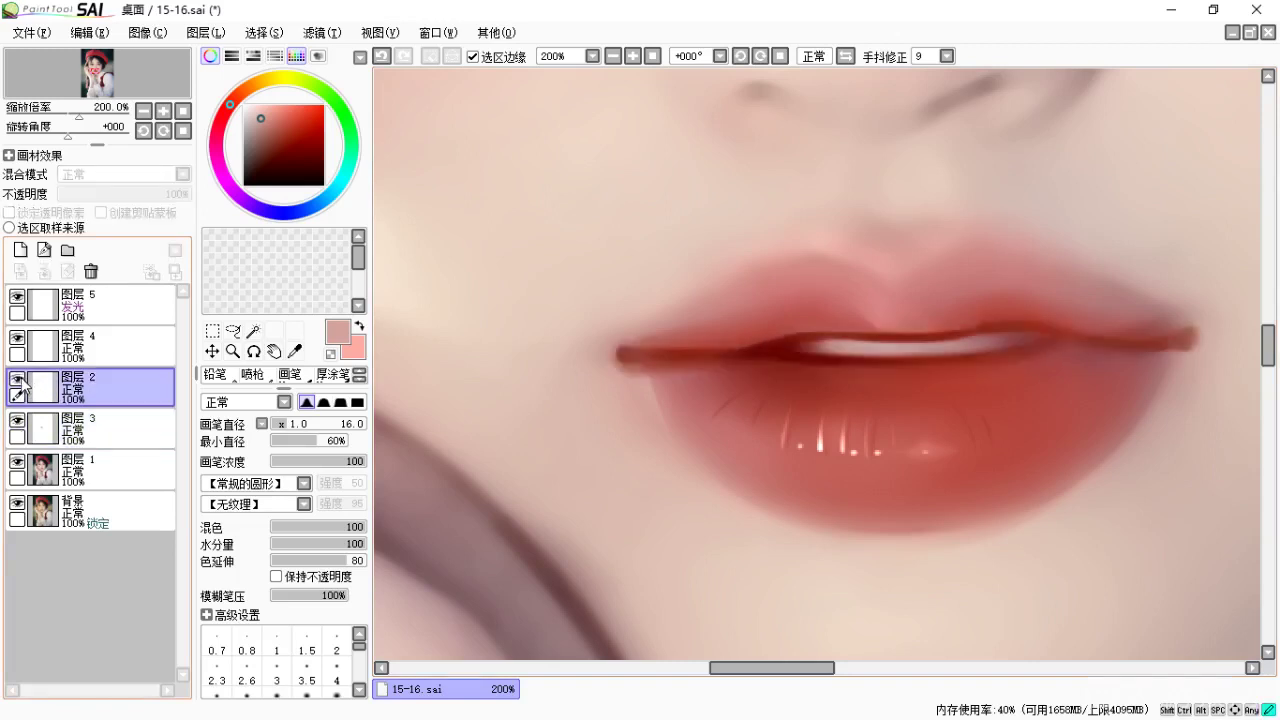
{"action": "key", "text": "e"}
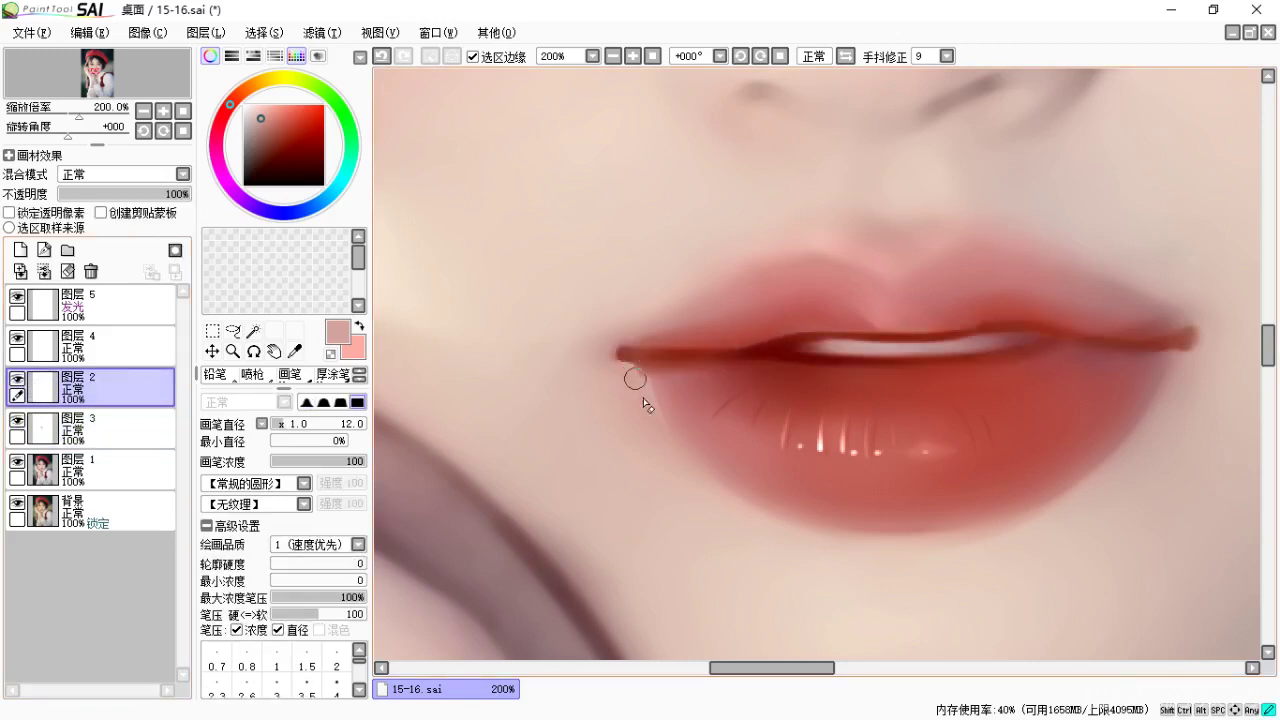
{"action": "key", "text": "c"}
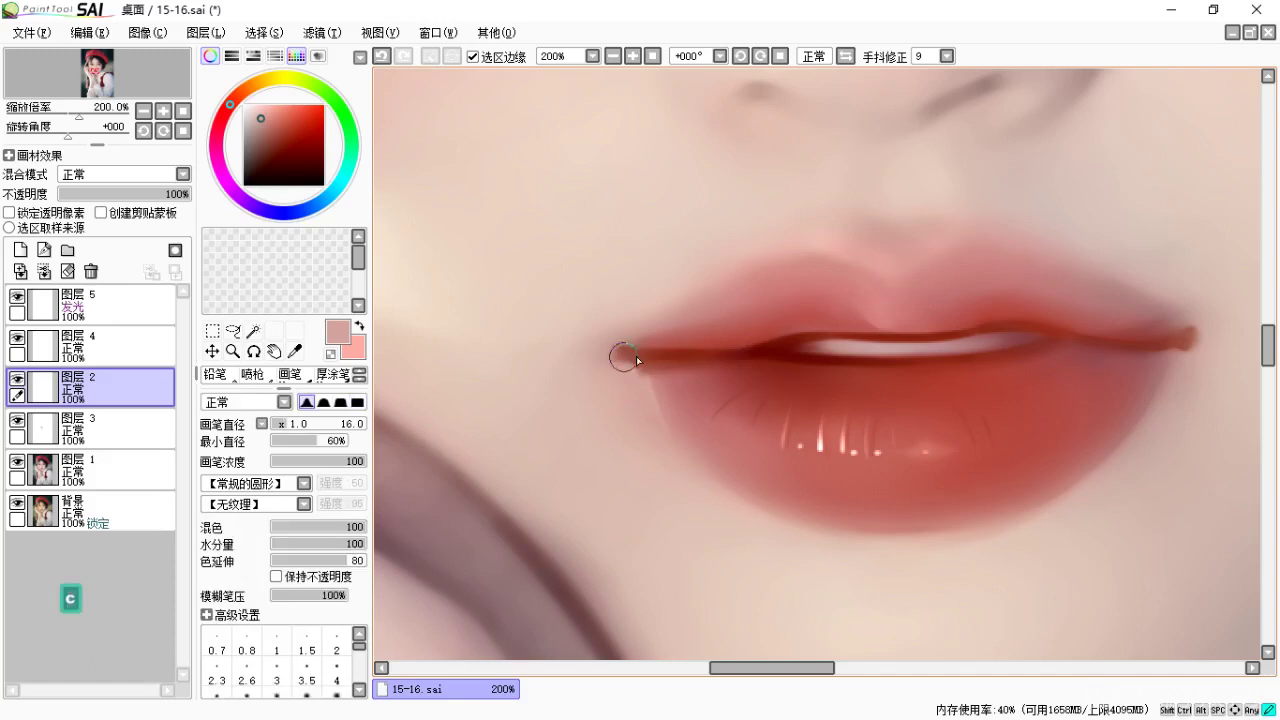
{"action": "key", "text": "space"}
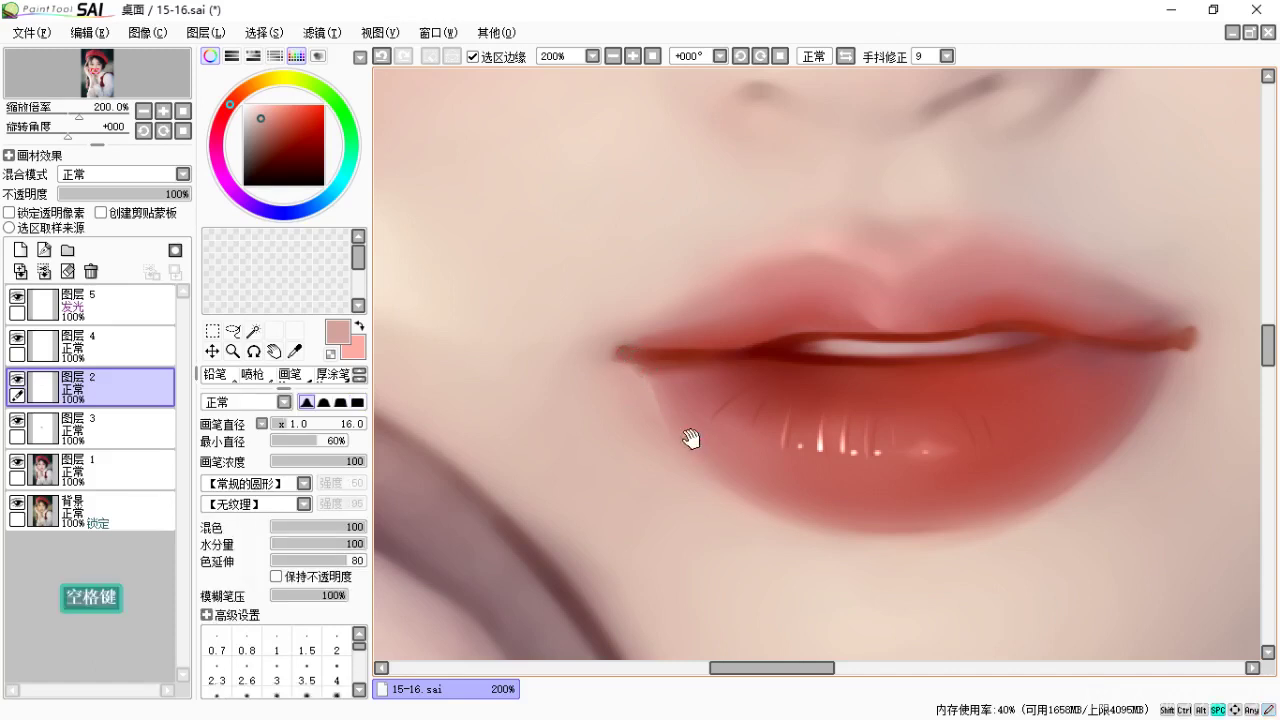
{"action": "left_click_drag", "start_coordinate": [679, 427], "coordinate": [667, 433]}
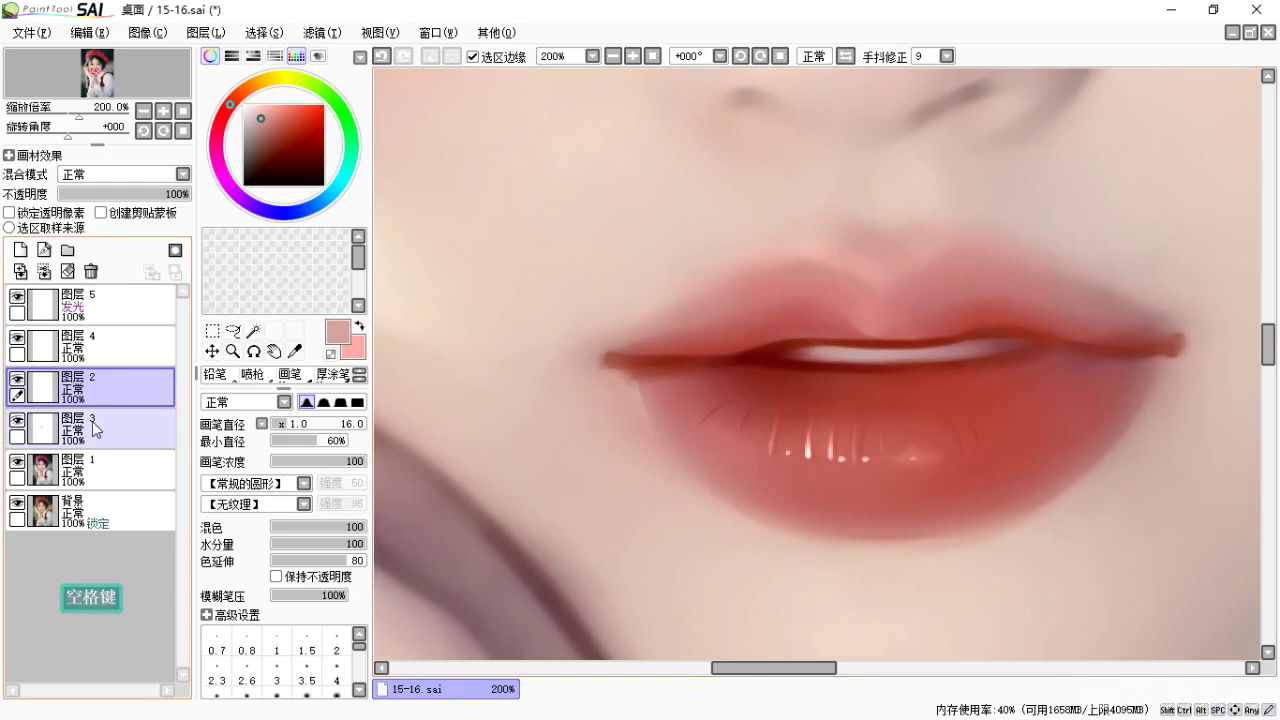
{"action": "key", "text": "ctrl+e"}
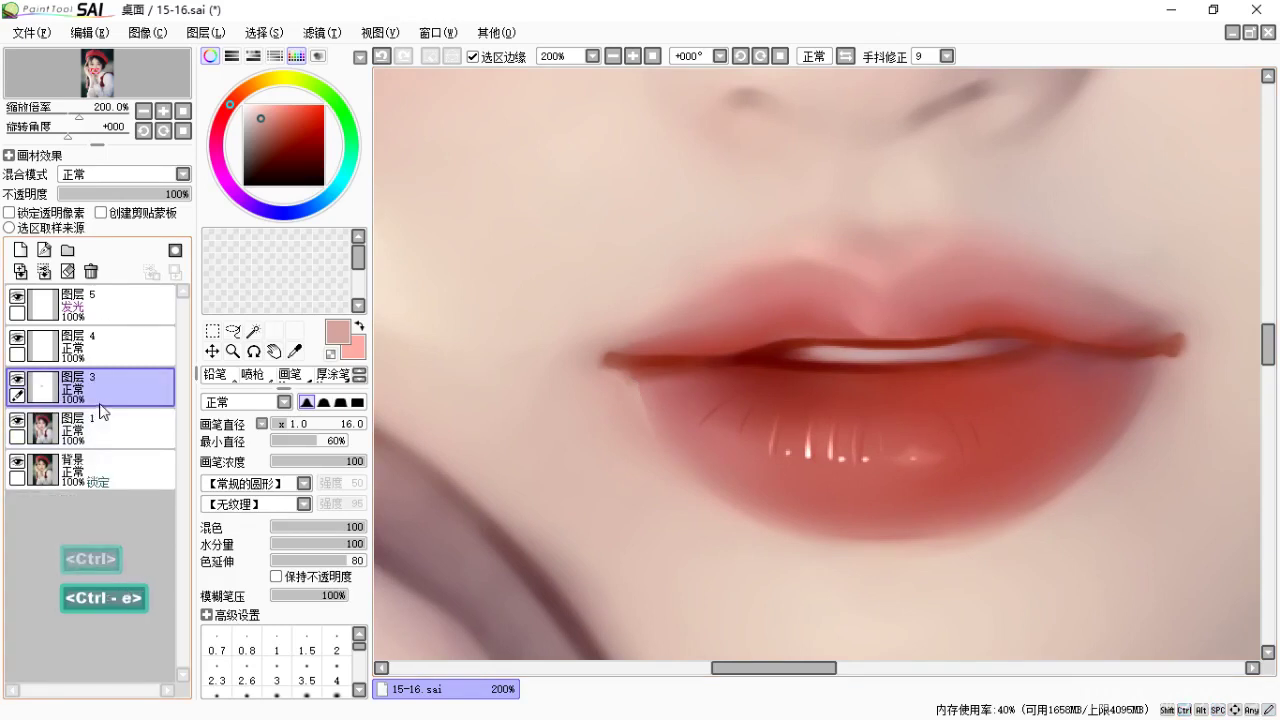
Clean up the lower lip's left edge, repaint it in a sampled dusty pink with the airbrush at size 8, and blend it in.
{"action": "key", "text": "e"}
{"action": "key", "text": "alt"}
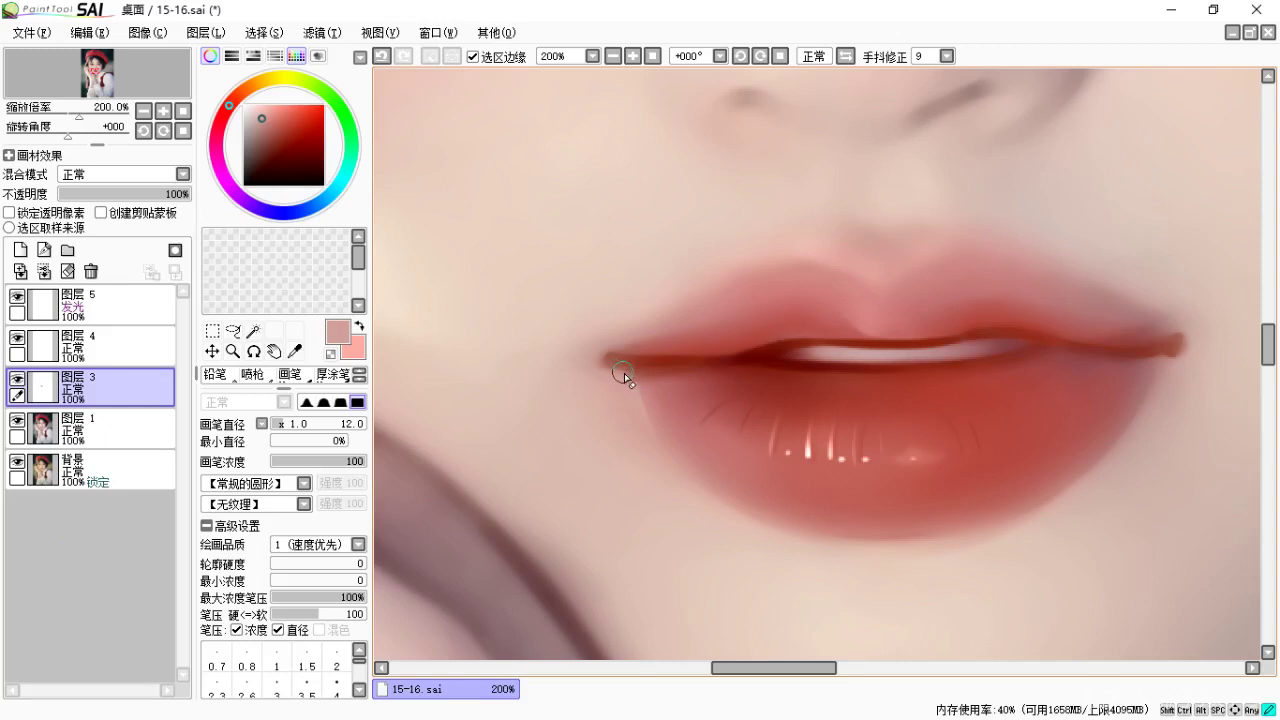
{"action": "key", "text": "b"}
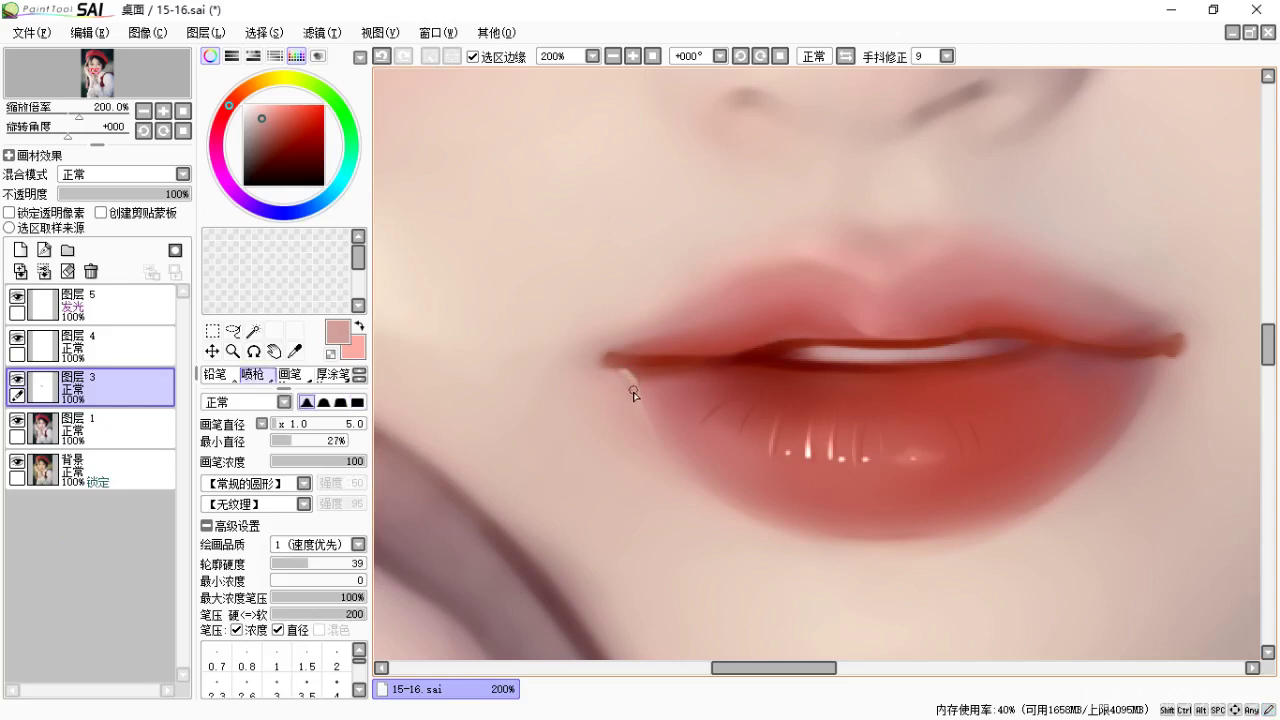
{"action": "key", "text": "ctrl+z"}
{"action": "key", "text": "alt"}
{"action": "key", "text": "bracketright"}
{"action": "key", "text": "bracketright"}
{"action": "key", "text": "bracketright"}
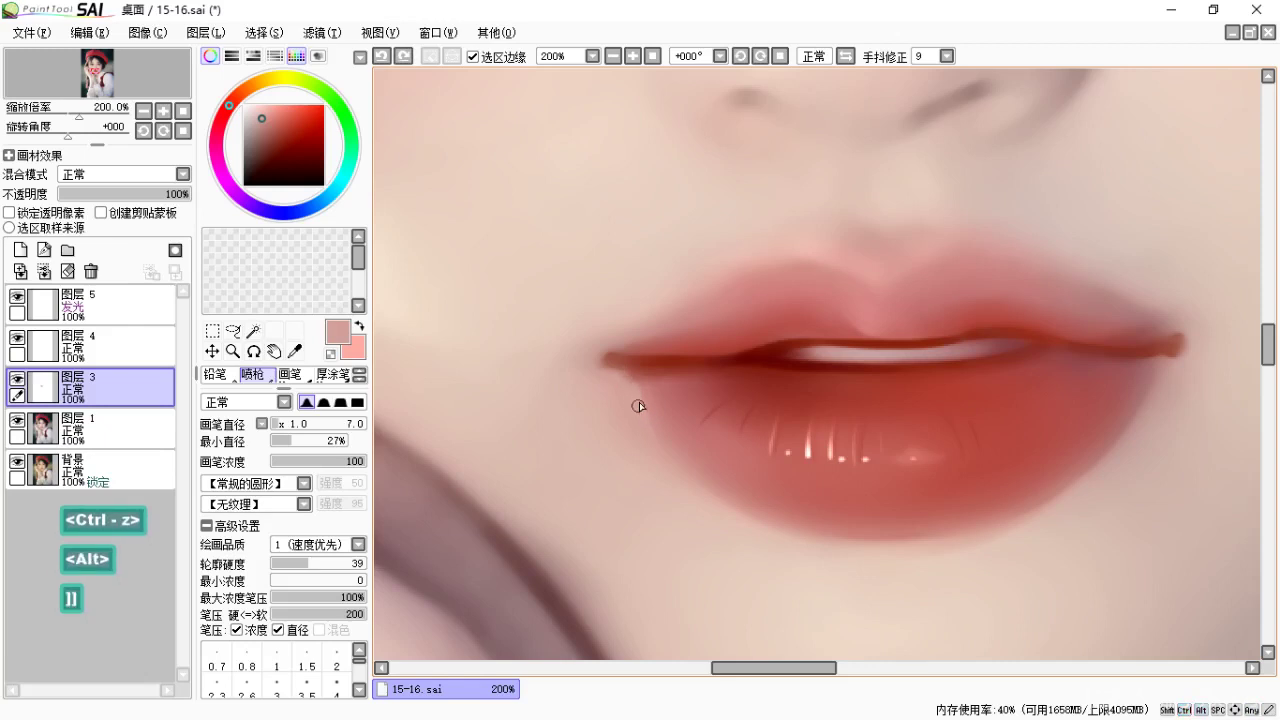
{"action": "left_click", "coordinate": [628, 381], "text": "alt"}
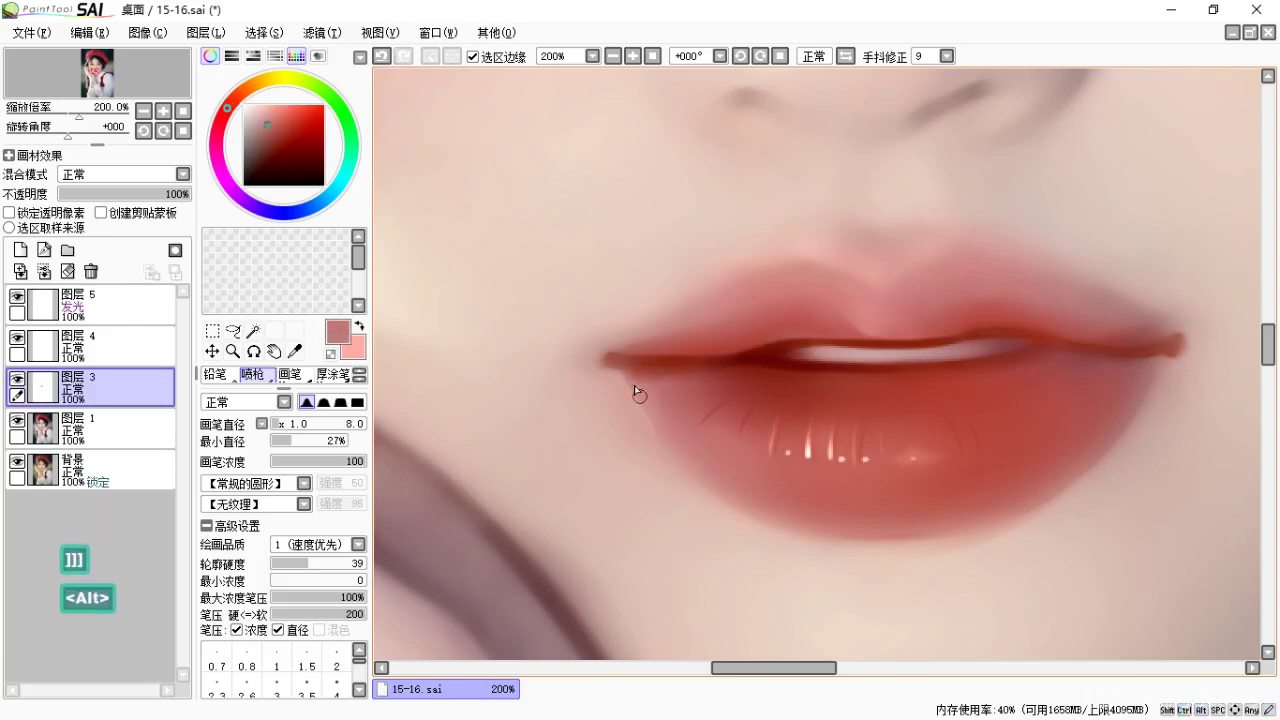
{"action": "left_click_drag", "start_coordinate": [628, 374], "coordinate": [667, 447]}
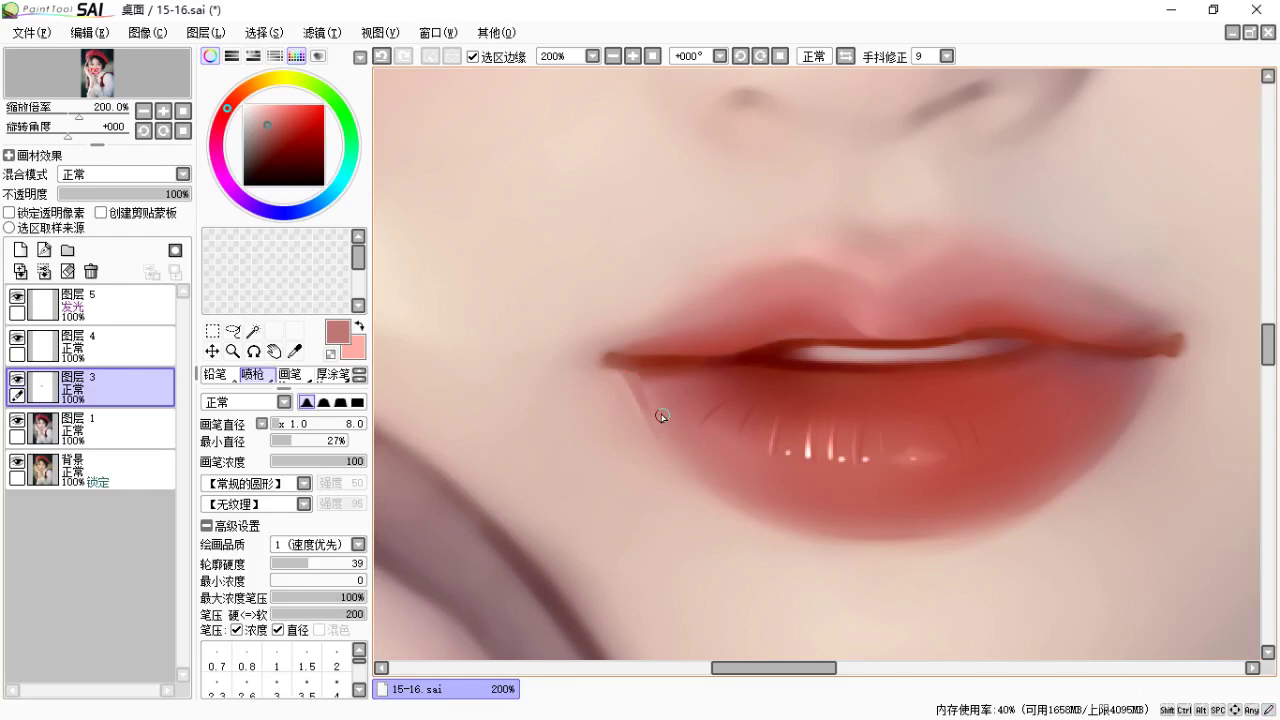
{"action": "key", "text": "c"}
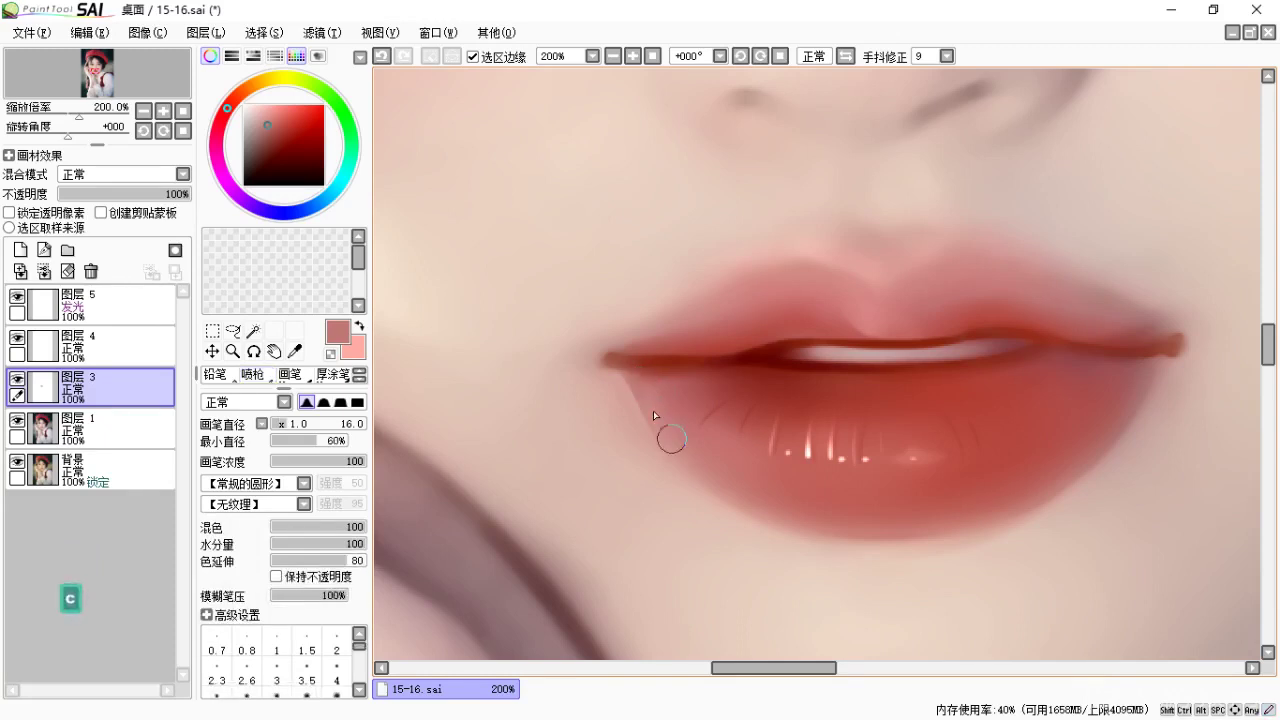
Examine the reshaped left lip edge against the whole face at 75% zoom.
{"action": "key", "text": "space"}
{"action": "left_click_drag", "start_coordinate": [612, 394], "coordinate": [598, 400]}
{"action": "key", "text": "ctrl+minus"}
{"action": "key", "text": "ctrl+minus"}
{"action": "key", "text": "ctrl+minus"}
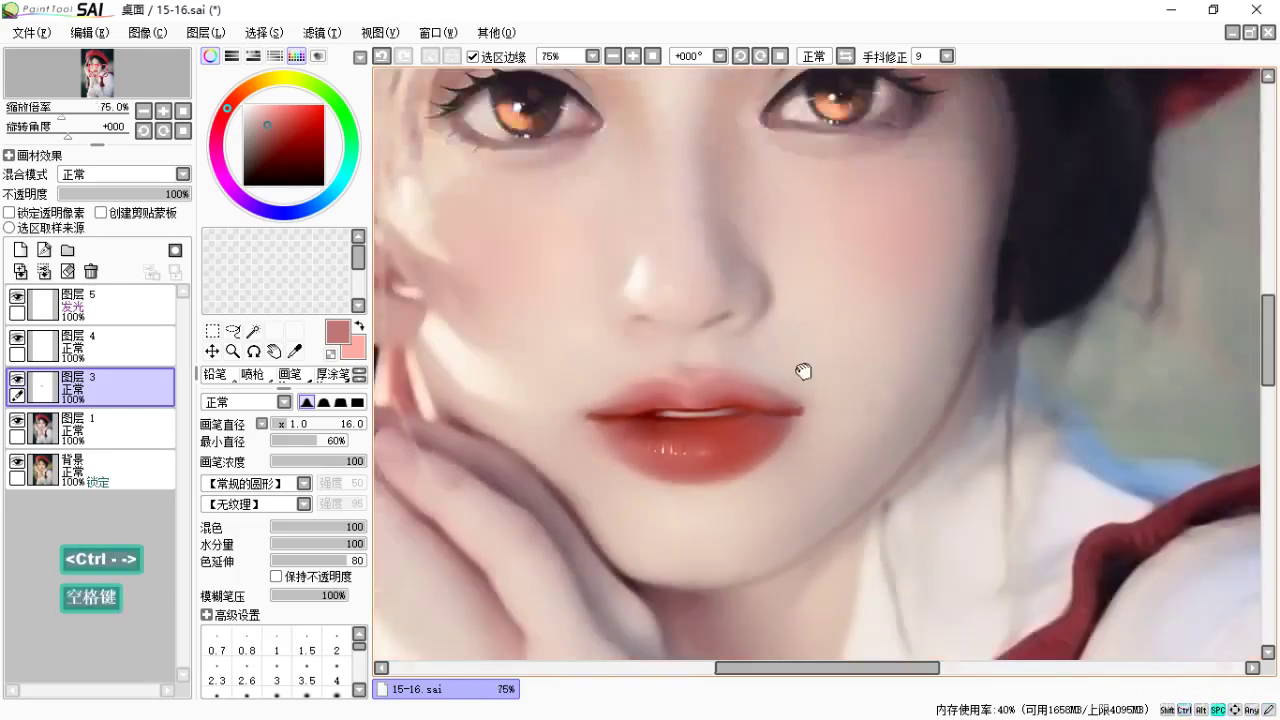
{"action": "left_click_drag", "start_coordinate": [803, 371], "coordinate": [805, 349]}
{"action": "left_click_drag", "start_coordinate": [709, 443], "coordinate": [894, 304]}
{"action": "key", "text": "ctrl+equal"}
{"action": "key", "text": "ctrl+equal"}
{"action": "key", "text": "ctrl+equal"}
{"action": "key", "text": "space"}
Airbrush a sampled skin tone along the lower lip's right edge at size 14 and smooth it with the blending brush.
{"action": "left_click", "coordinate": [1030, 365], "text": "alt"}
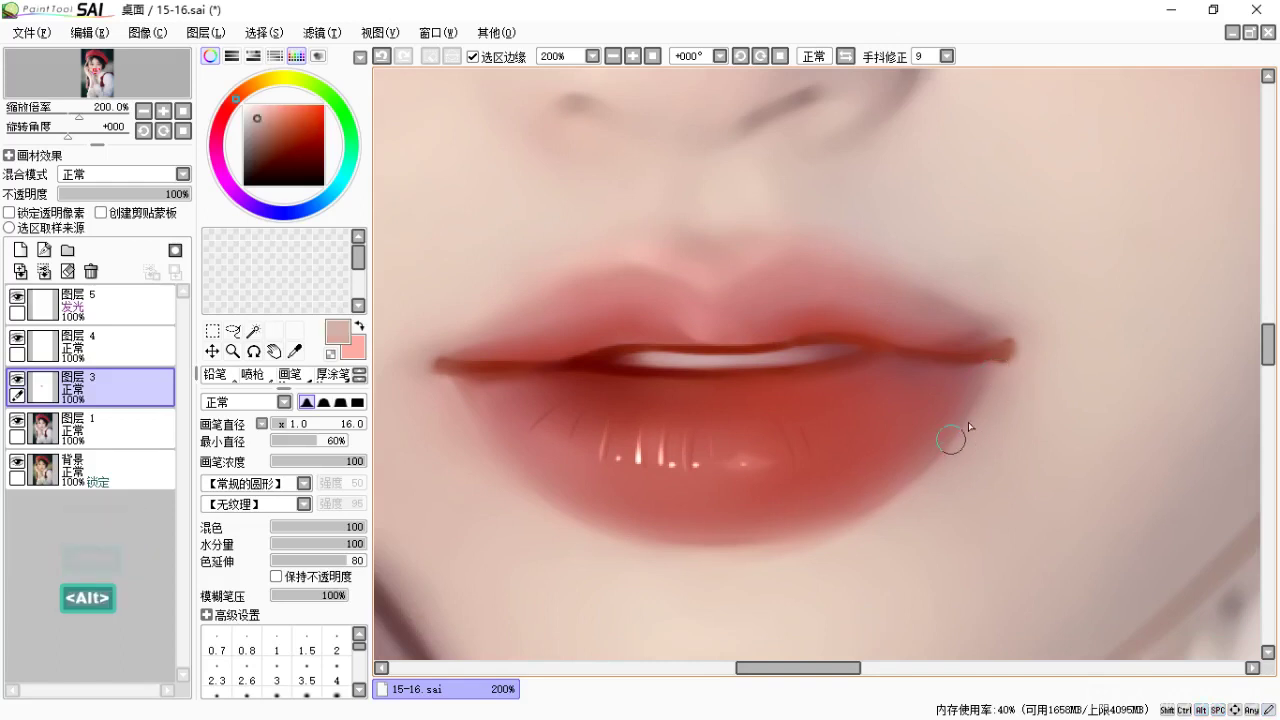
{"action": "key", "text": "b"}
{"action": "left_click_drag", "start_coordinate": [994, 366], "coordinate": [973, 421]}
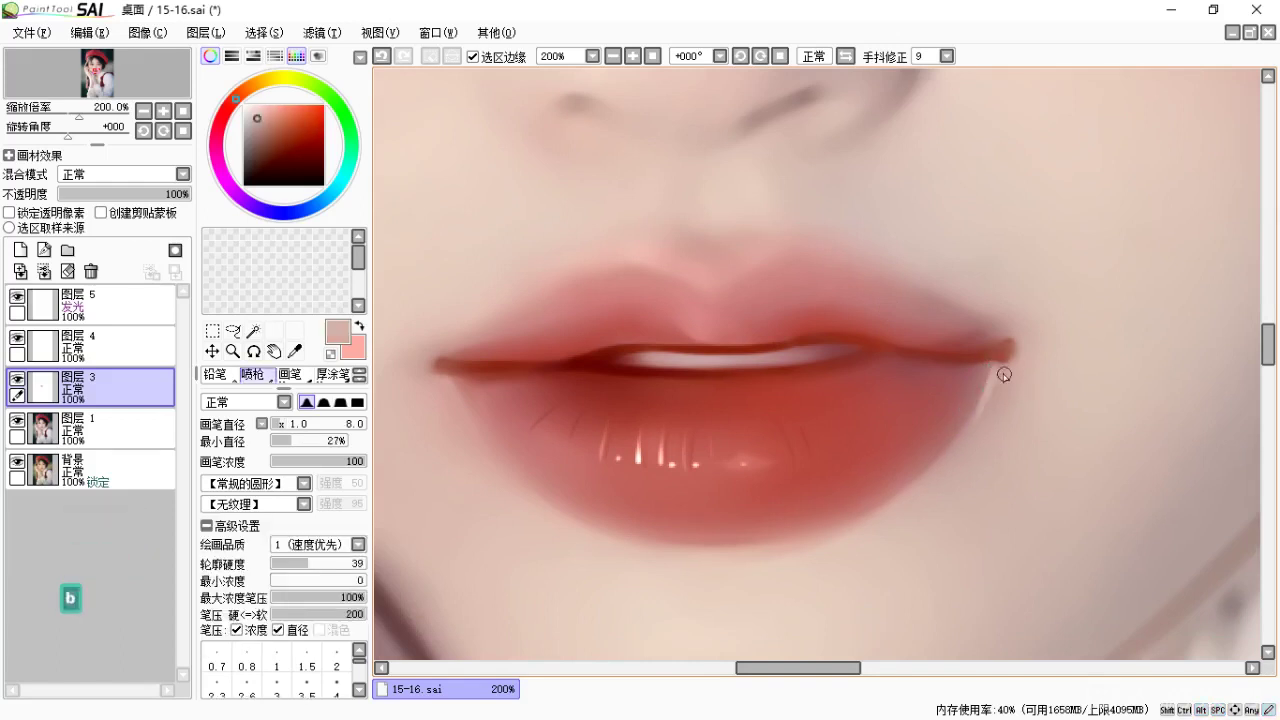
{"action": "key", "text": "ctrl+z"}
{"action": "key", "text": "bracketright"}
{"action": "key", "text": "bracketright"}
{"action": "key", "text": "bracketright"}
{"action": "key", "text": "bracketright"}
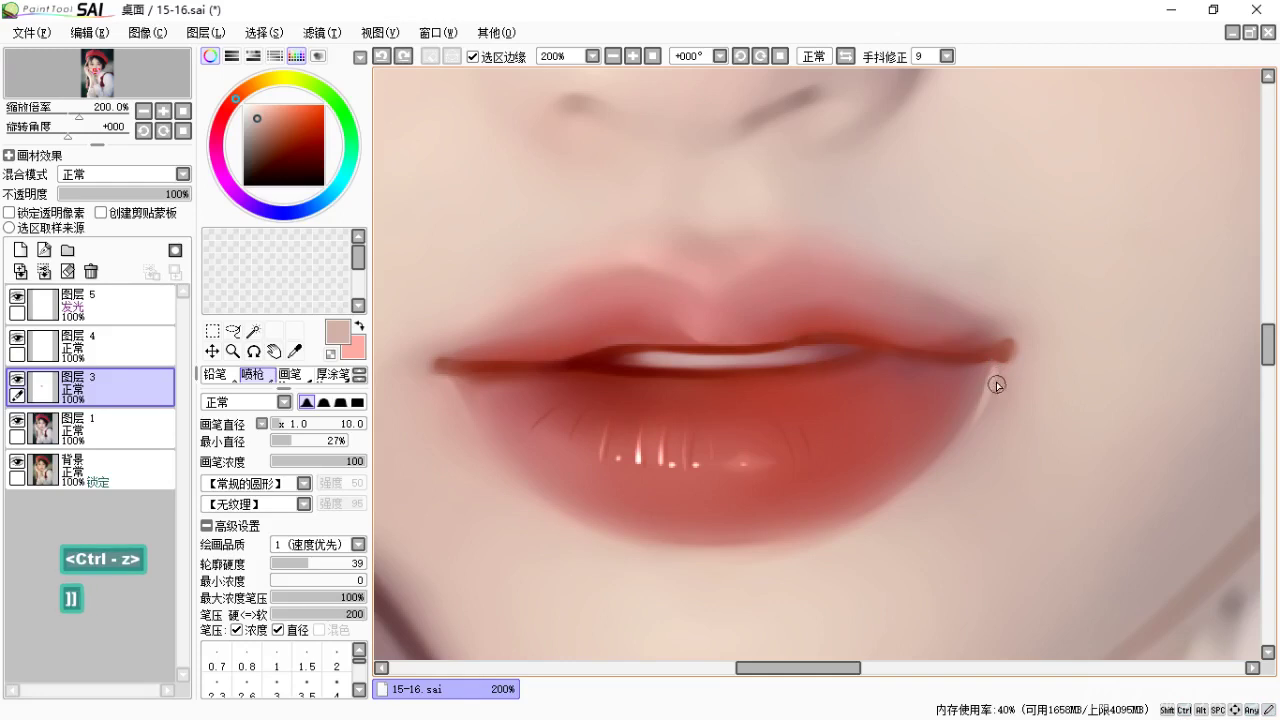
{"action": "left_click_drag", "start_coordinate": [1002, 372], "coordinate": [980, 429]}
{"action": "key", "text": "c"}
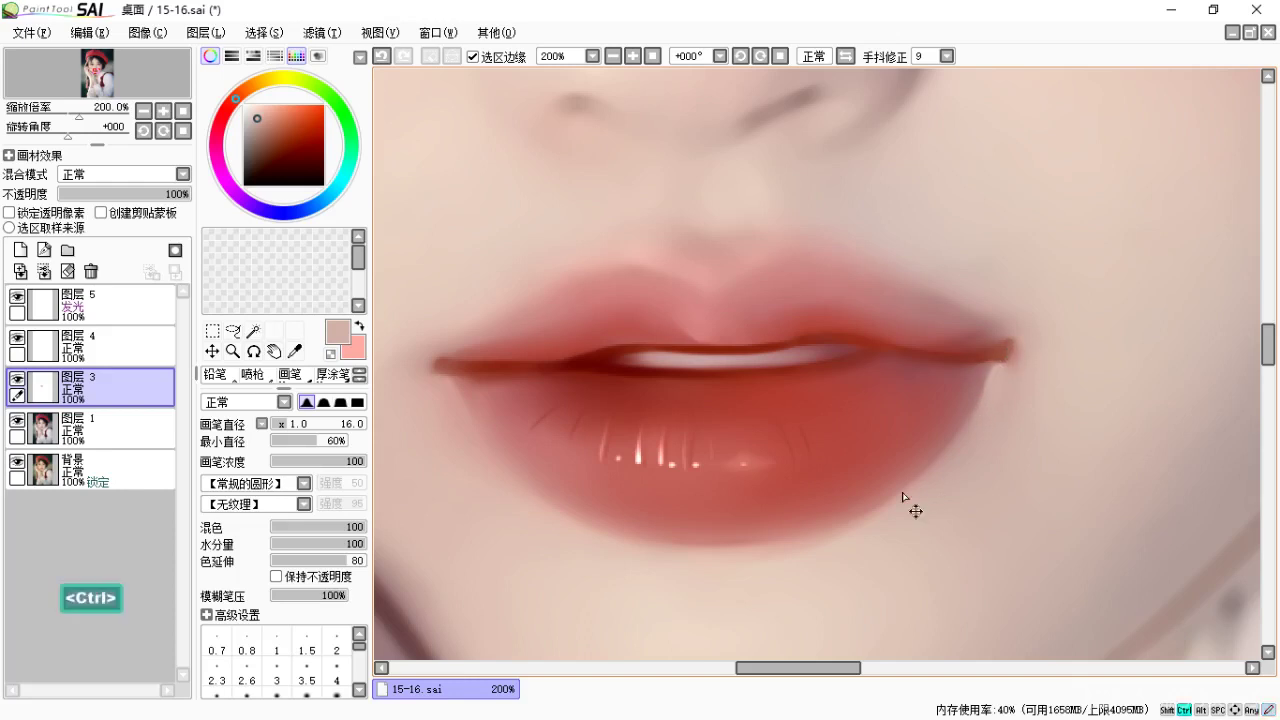
Examine both reshaped lip corners against the whole face at 75% zoom.
{"action": "key", "text": "ctrl+minus"}
{"action": "key", "text": "ctrl+minus"}
{"action": "key", "text": "ctrl+minus"}
{"action": "key", "text": "space"}
{"action": "left_click_drag", "start_coordinate": [903, 497], "coordinate": [909, 347]}
{"action": "left_click_drag", "start_coordinate": [905, 458], "coordinate": [900, 486]}
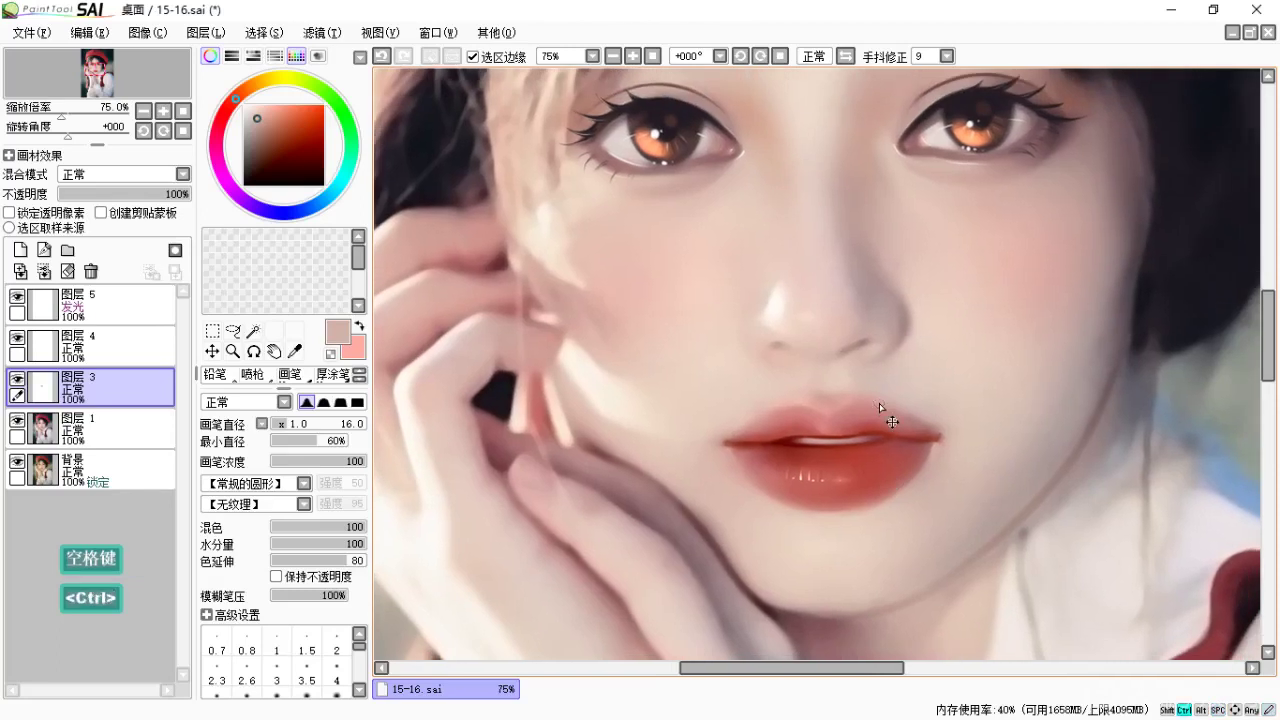
{"action": "key", "text": "ctrl+equal"}
{"action": "key", "text": "ctrl+equal"}
{"action": "key", "text": "ctrl+equal"}
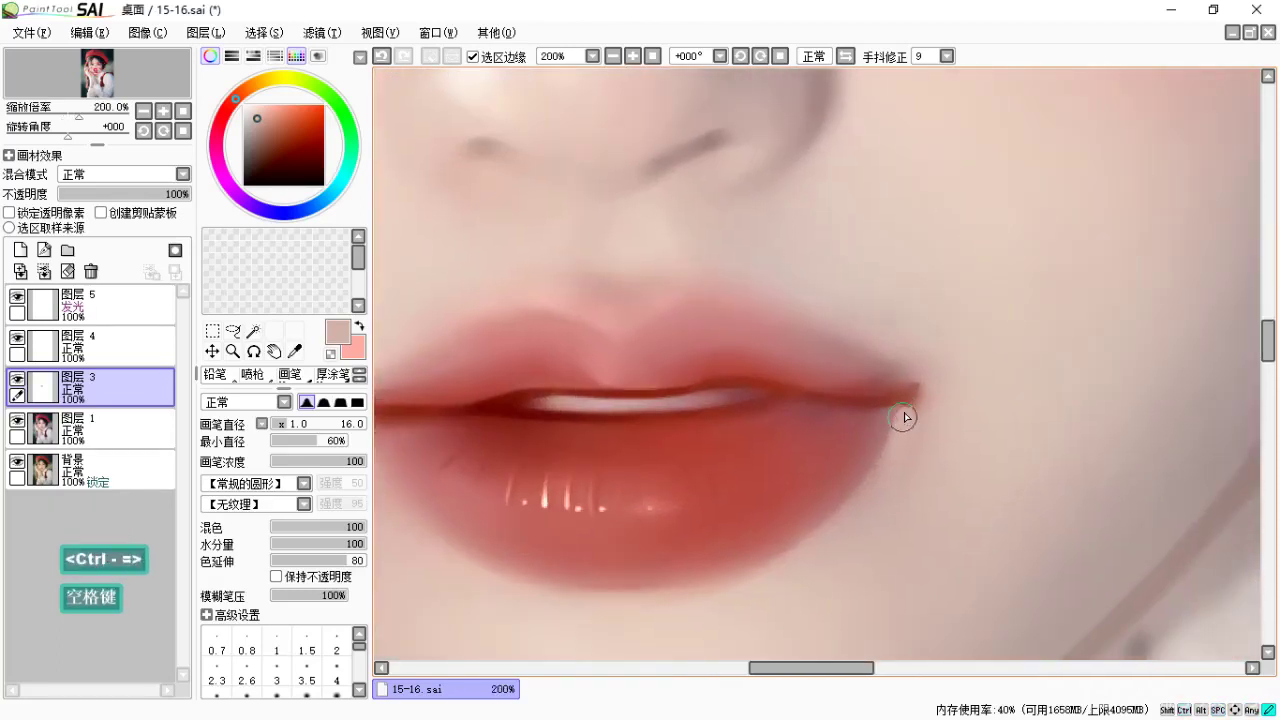
Touch up the skin below the right mouth corner with a lighter sampled tone and blend it at size 16.
{"action": "left_click_drag", "start_coordinate": [815, 538], "coordinate": [951, 403]}
{"action": "left_click", "coordinate": [1055, 398], "text": "alt"}
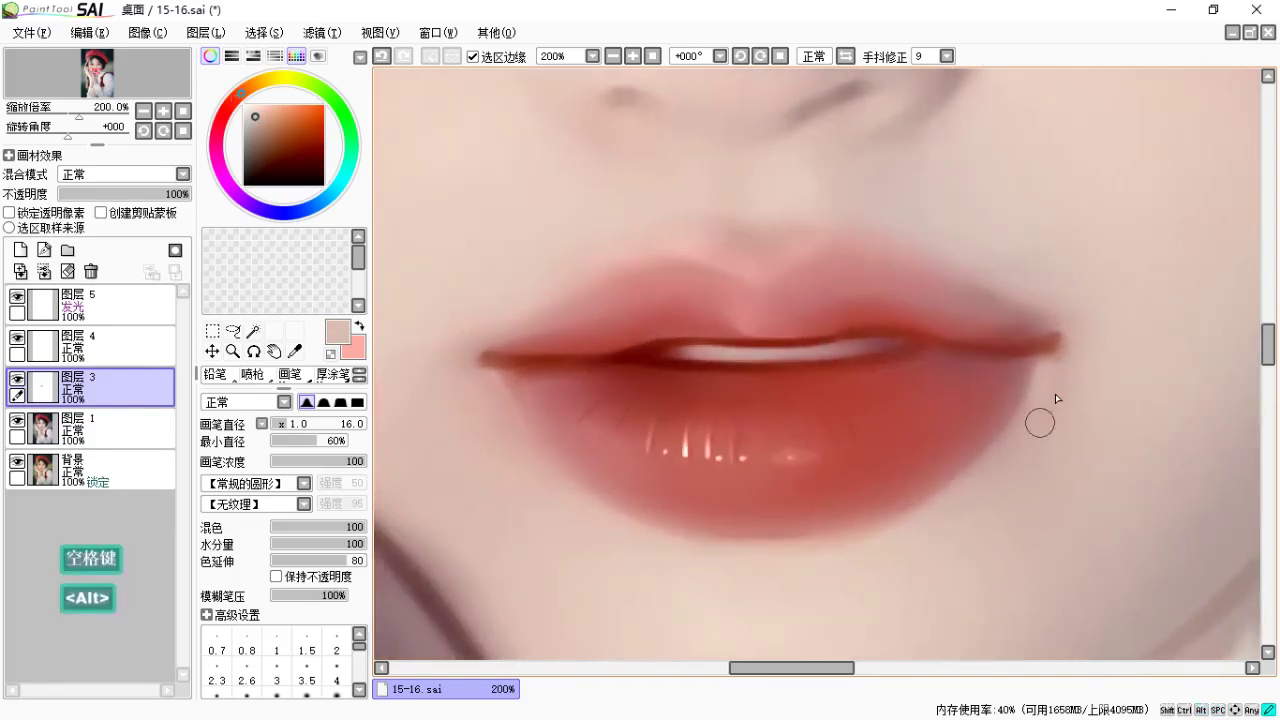
{"action": "key", "text": "b"}
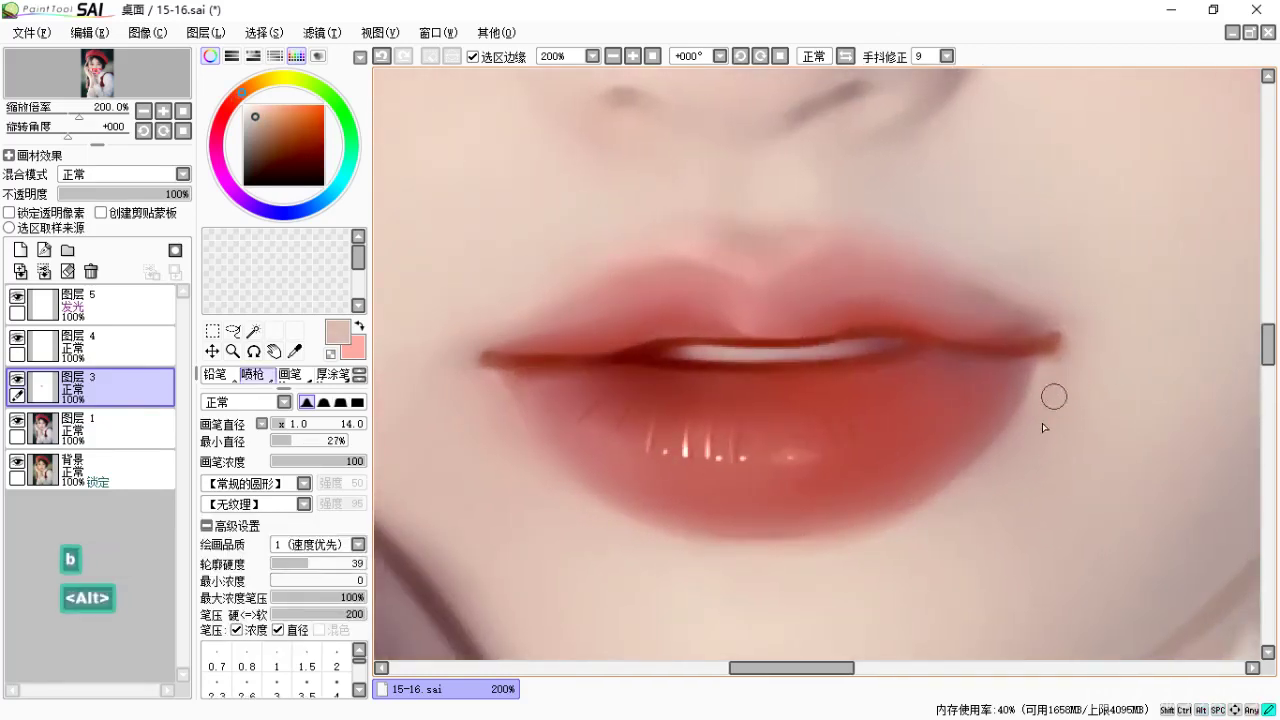
{"action": "key", "text": "c"}
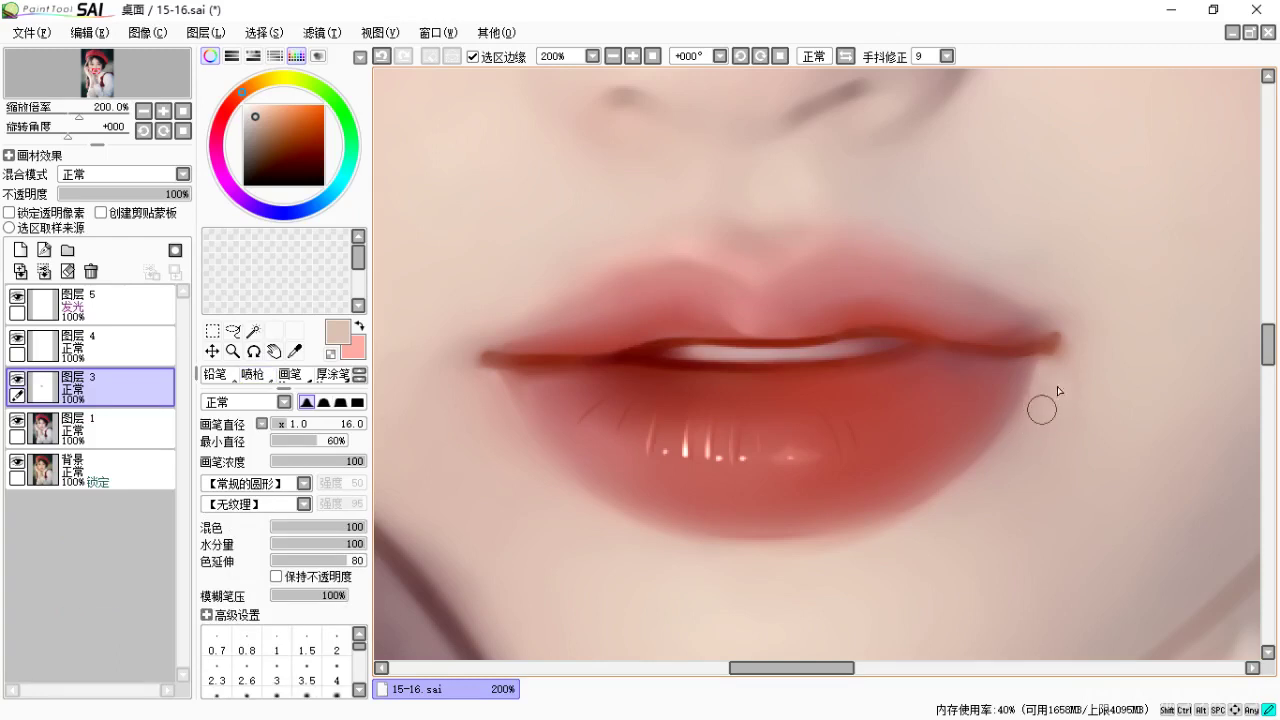
Sample the skin tone below the lower lip and add a new layer above 图层 5 in 正片叠底 blending mode.
{"action": "left_click_drag", "start_coordinate": [963, 429], "coordinate": [1008, 334]}
{"action": "key", "text": "b"}
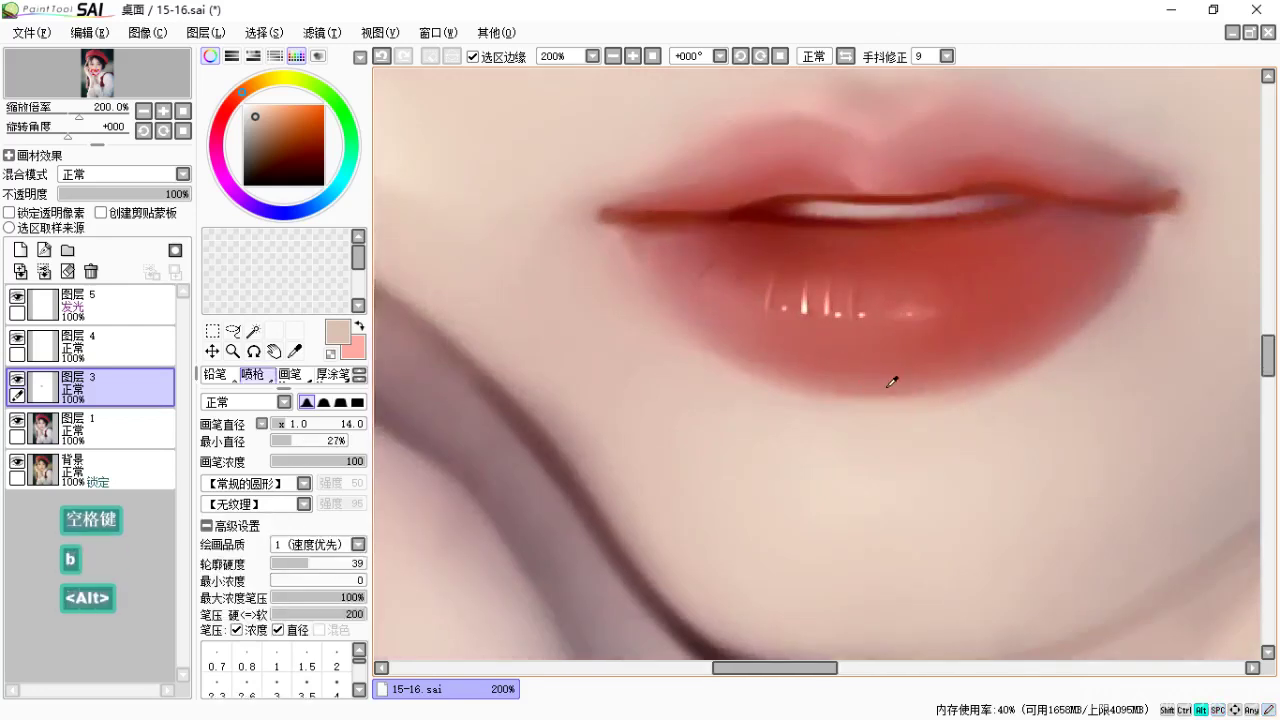
{"action": "left_click", "coordinate": [877, 406], "text": "alt"}
{"action": "left_click", "coordinate": [40, 310]}
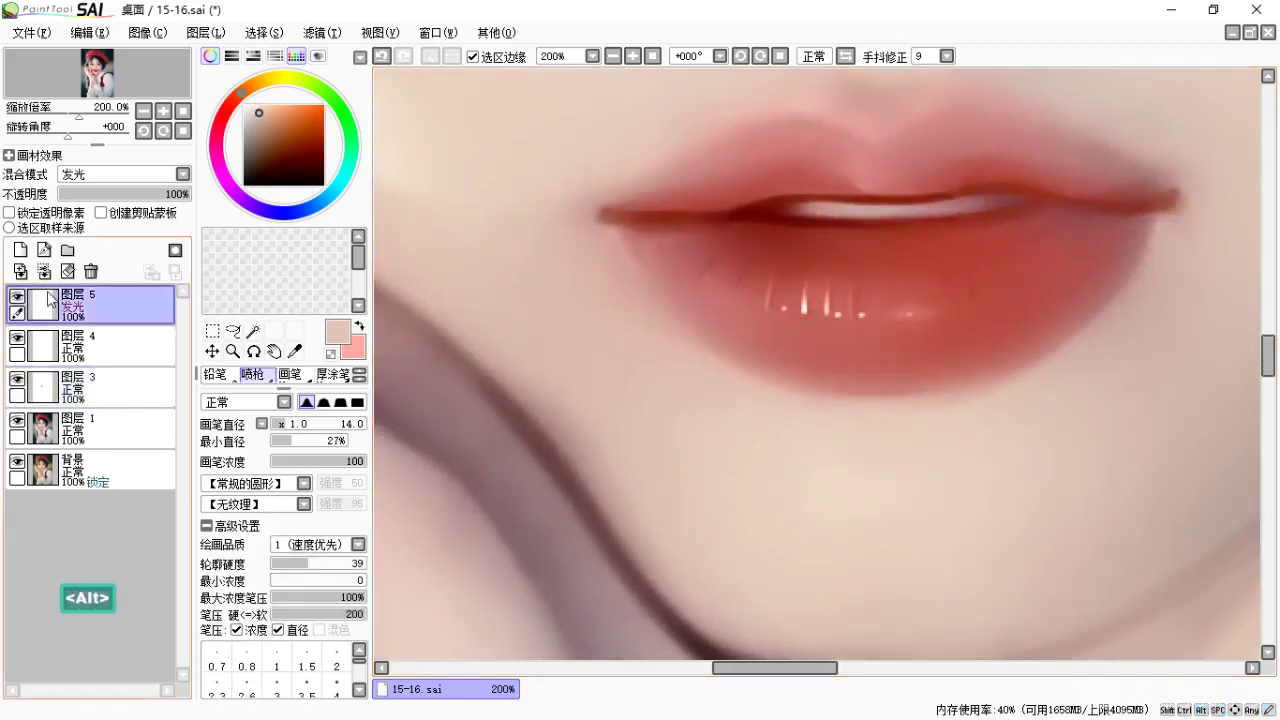
{"action": "left_click", "coordinate": [20, 249]}
{"action": "left_click", "coordinate": [139, 172]}
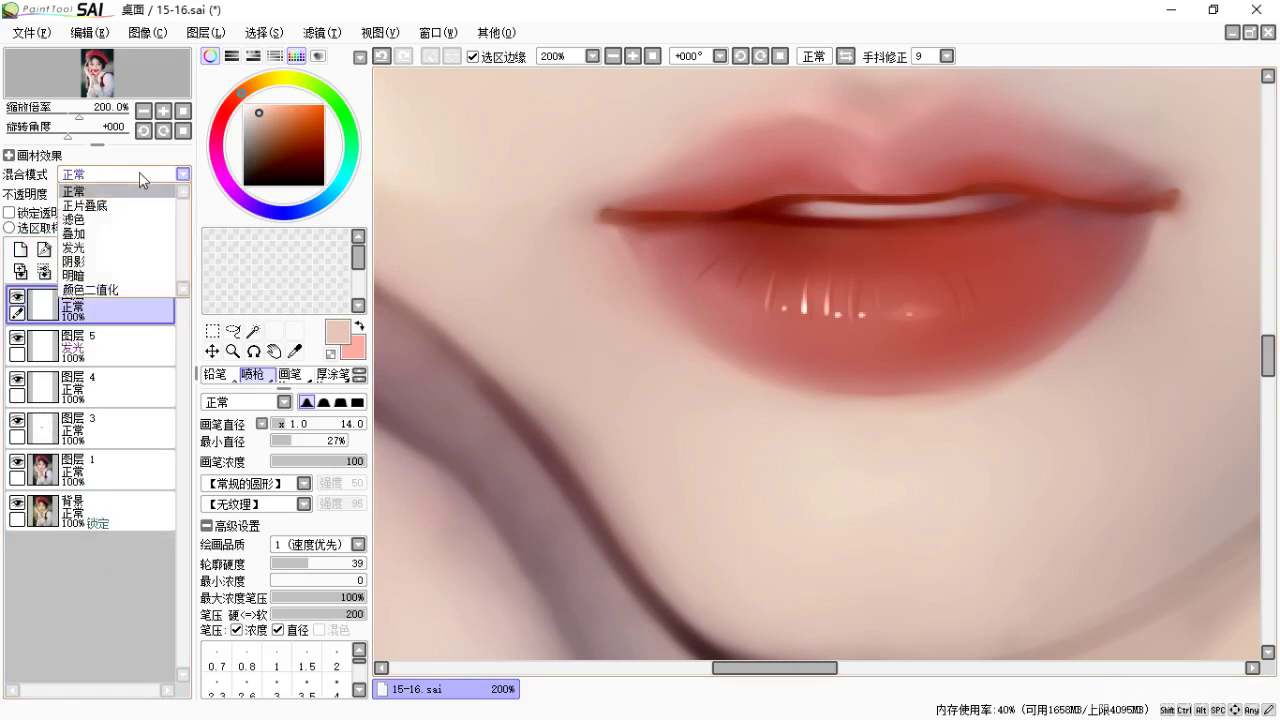
{"action": "left_click", "coordinate": [125, 208]}
Airbrush a short horizontal shadow just beneath the lower lip at size 6 and soften it with the blending brush at size 16.
{"action": "key", "text": "bracketleft"}
{"action": "key", "text": "bracketleft"}
{"action": "key", "text": "bracketleft"}
{"action": "key", "text": "bracketleft"}
{"action": "key", "text": "bracketleft"}
{"action": "key", "text": "bracketleft"}
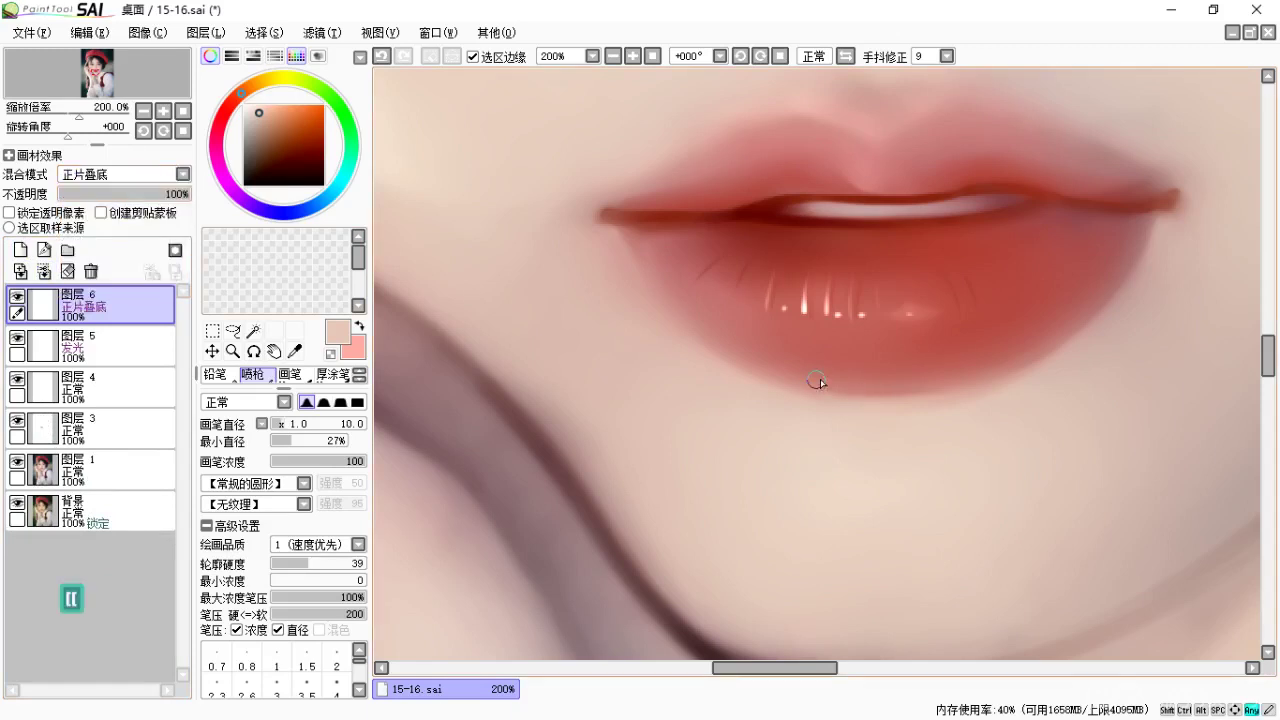
{"action": "key", "text": "ctrl+z"}
{"action": "left_click_drag", "start_coordinate": [841, 400], "coordinate": [971, 400]}
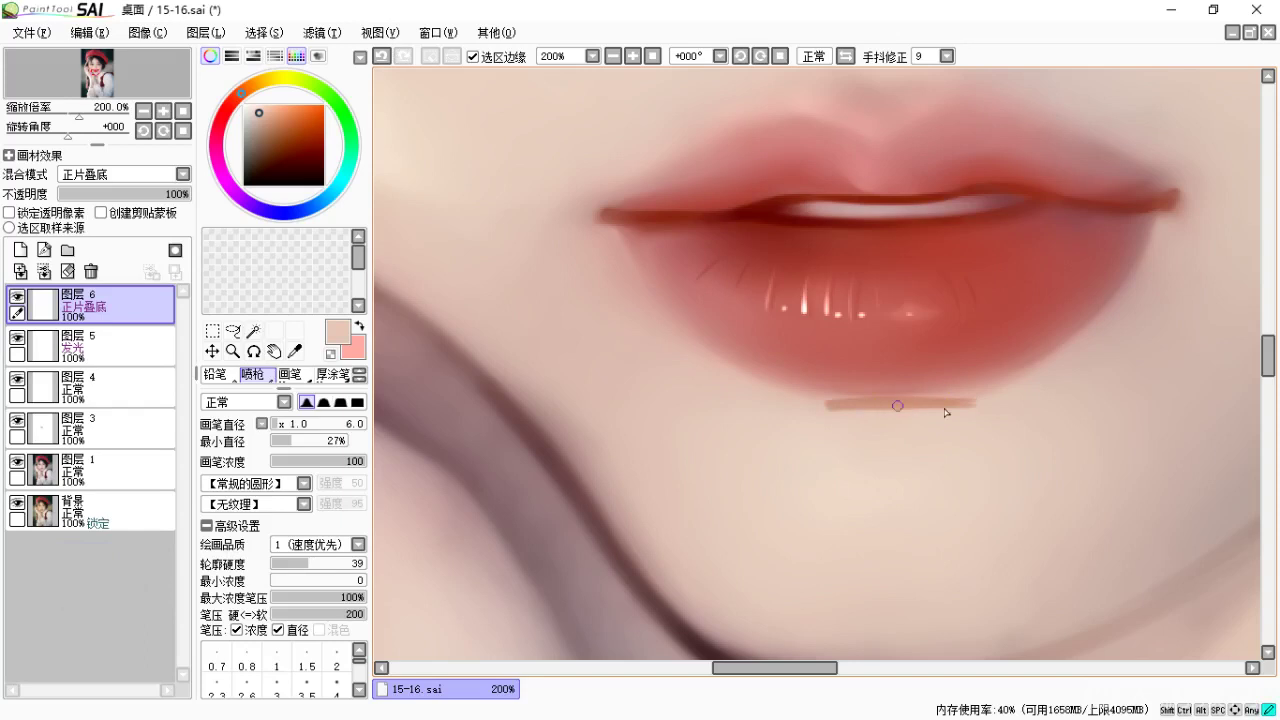
{"action": "key", "text": "c"}
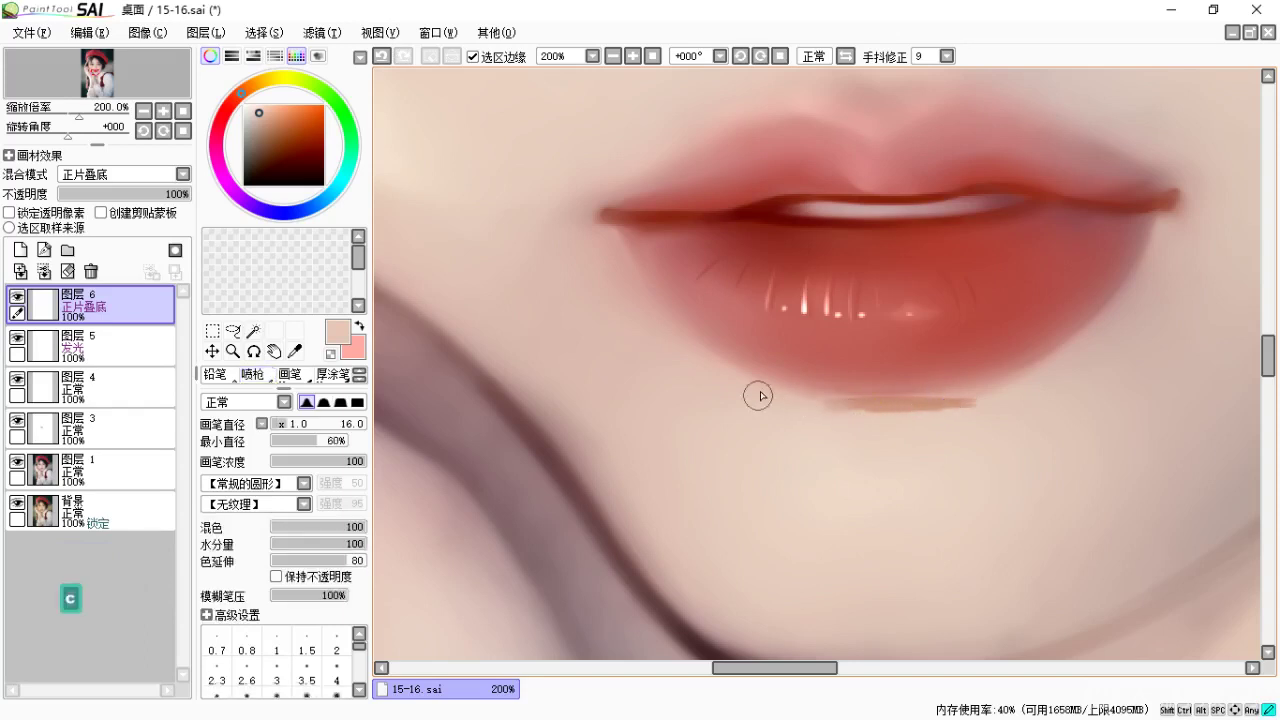
{"action": "mouse_move", "coordinate": [786, 393]}
{"action": "left_mouse_down"}
{"action": "mouse_move", "coordinate": [945, 415]}
{"action": "mouse_move", "coordinate": [989, 403]}
{"action": "left_mouse_up"}
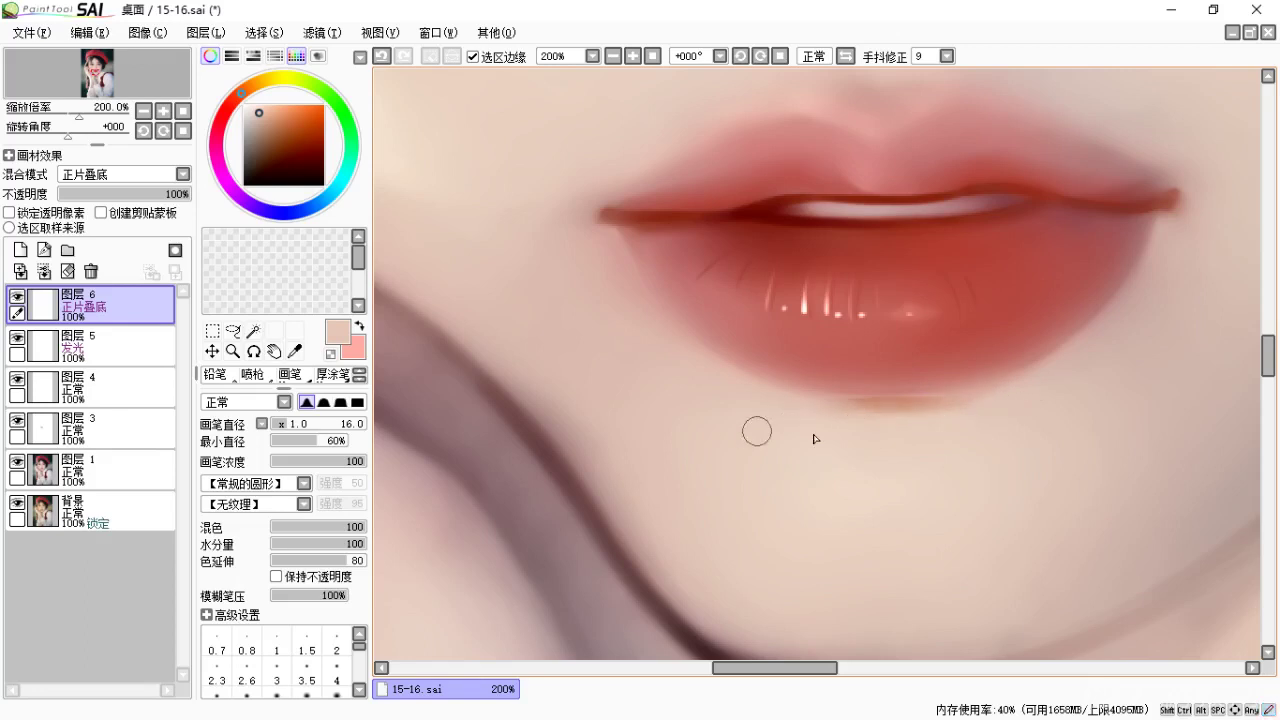
Examine the softened shadow beneath the lower lip up close and against the surrounding face.
{"action": "key", "text": "space"}
{"action": "mouse_move", "coordinate": [934, 451]}
{"action": "left_mouse_down"}
{"action": "mouse_move", "coordinate": [900, 428]}
{"action": "mouse_move", "coordinate": [882, 467]}
{"action": "left_mouse_up"}
{"action": "key", "text": "space"}
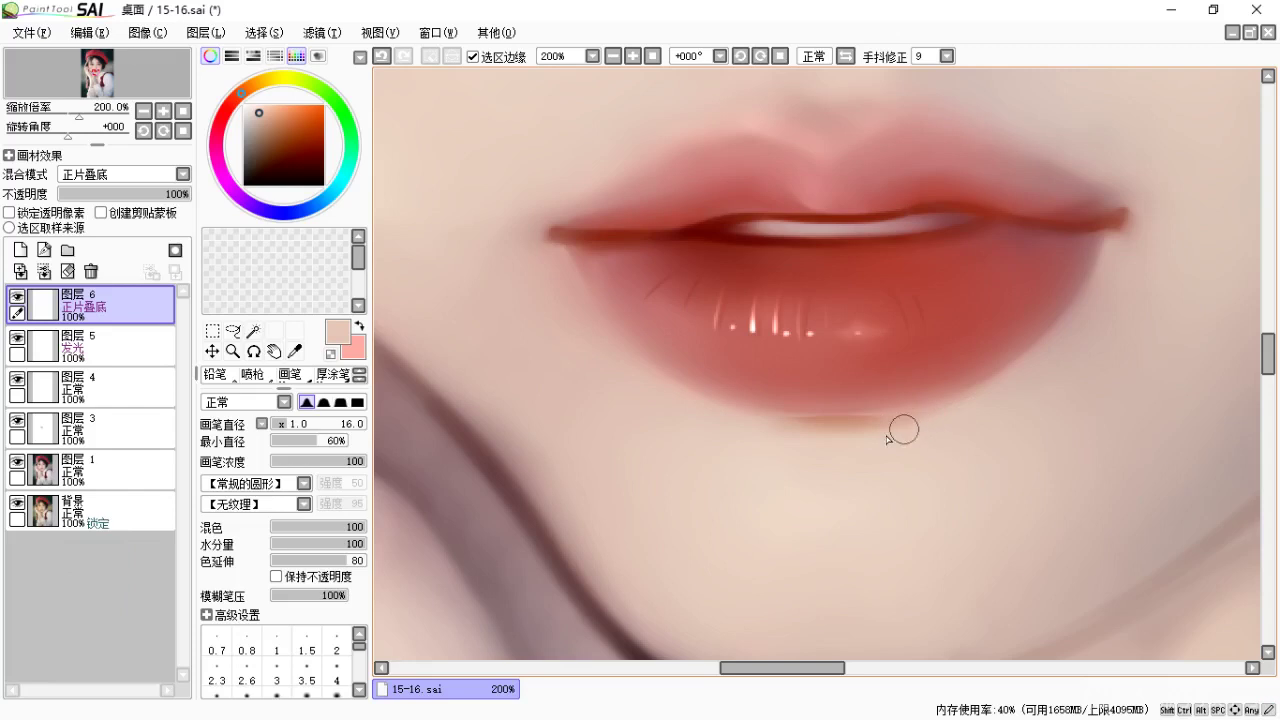
{"action": "key", "text": "e"}
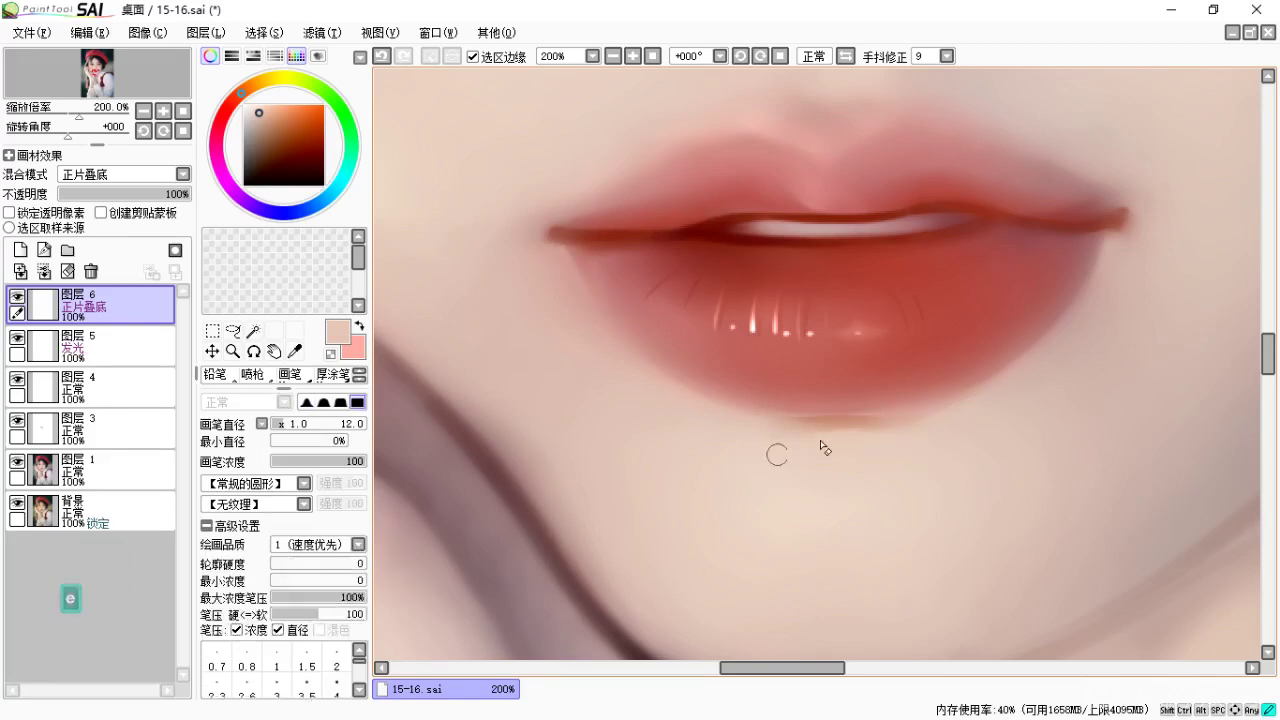
{"action": "key", "text": "space"}
{"action": "left_click_drag", "start_coordinate": [889, 480], "coordinate": [900, 526]}
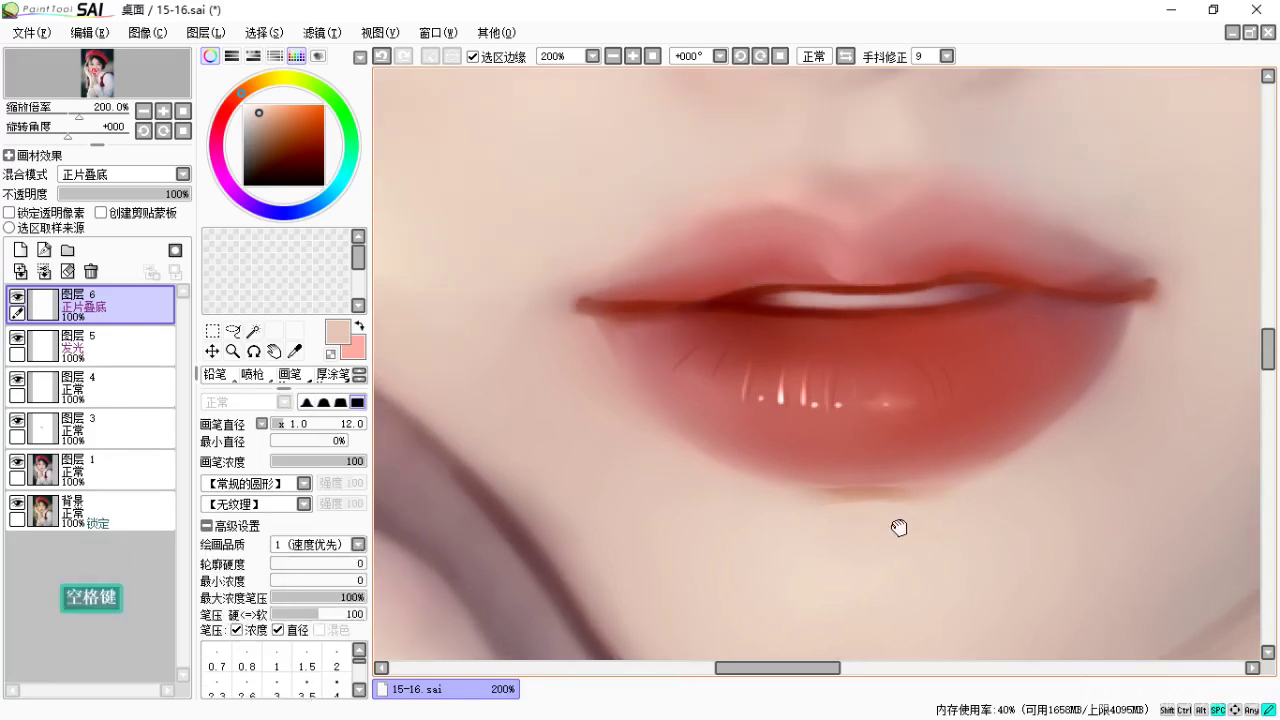
{"action": "key", "text": "ctrl+minus"}
{"action": "key", "text": "ctrl+minus"}
{"action": "key", "text": "space"}
{"action": "left_click_drag", "start_coordinate": [938, 458], "coordinate": [946, 446]}
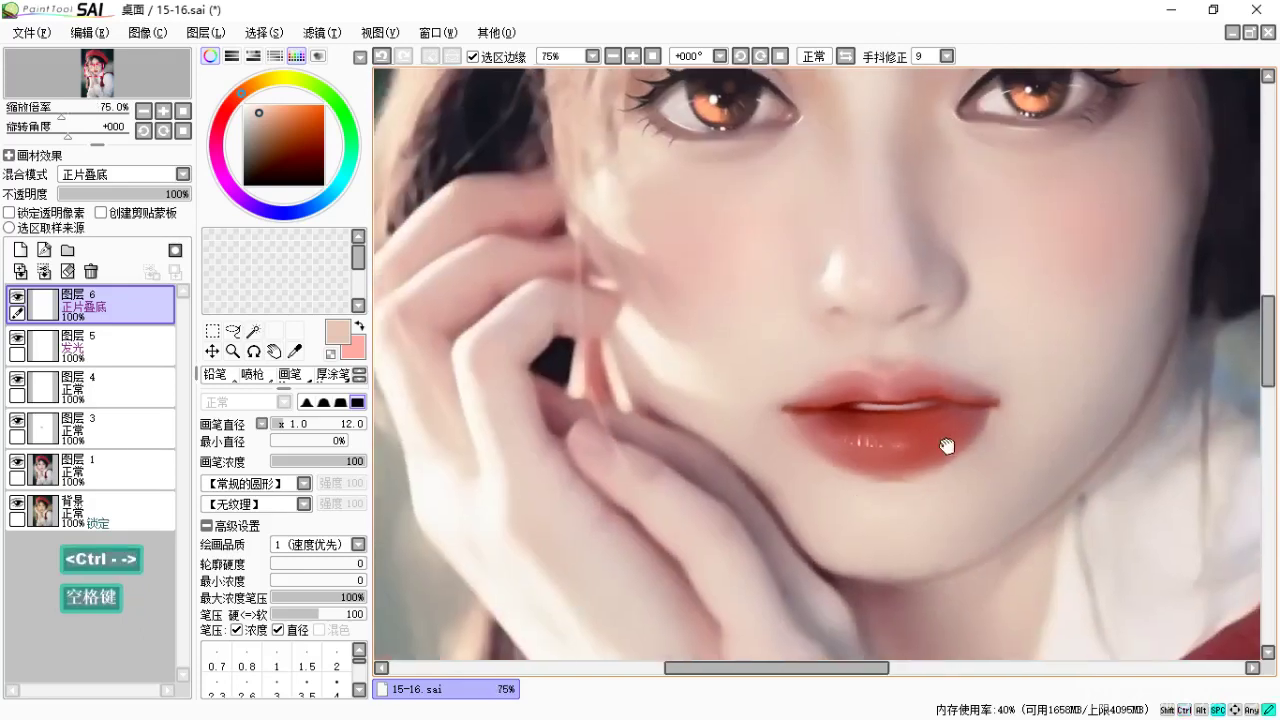
{"action": "key", "text": "space"}
{"action": "left_click_drag", "start_coordinate": [921, 492], "coordinate": [911, 469]}
{"action": "key", "text": "space"}
{"action": "key", "text": "ctrl+equal"}
{"action": "key", "text": "space"}
{"action": "left_click_drag", "start_coordinate": [824, 384], "coordinate": [826, 329]}
Add a new layer above 图层 6, keep it in 正常 blending mode and get the airbrush ready at size 6.
{"action": "left_click", "coordinate": [44, 249]}
{"action": "left_click", "coordinate": [112, 176]}
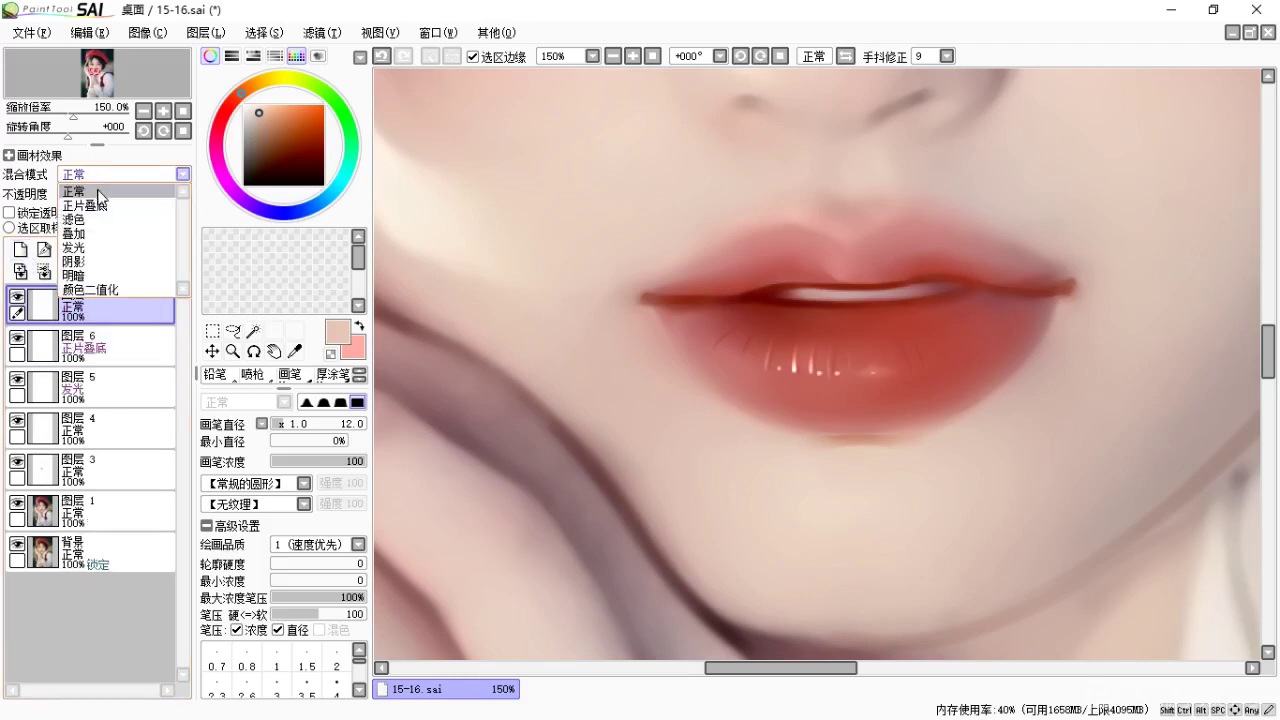
{"action": "left_click", "coordinate": [35, 393]}
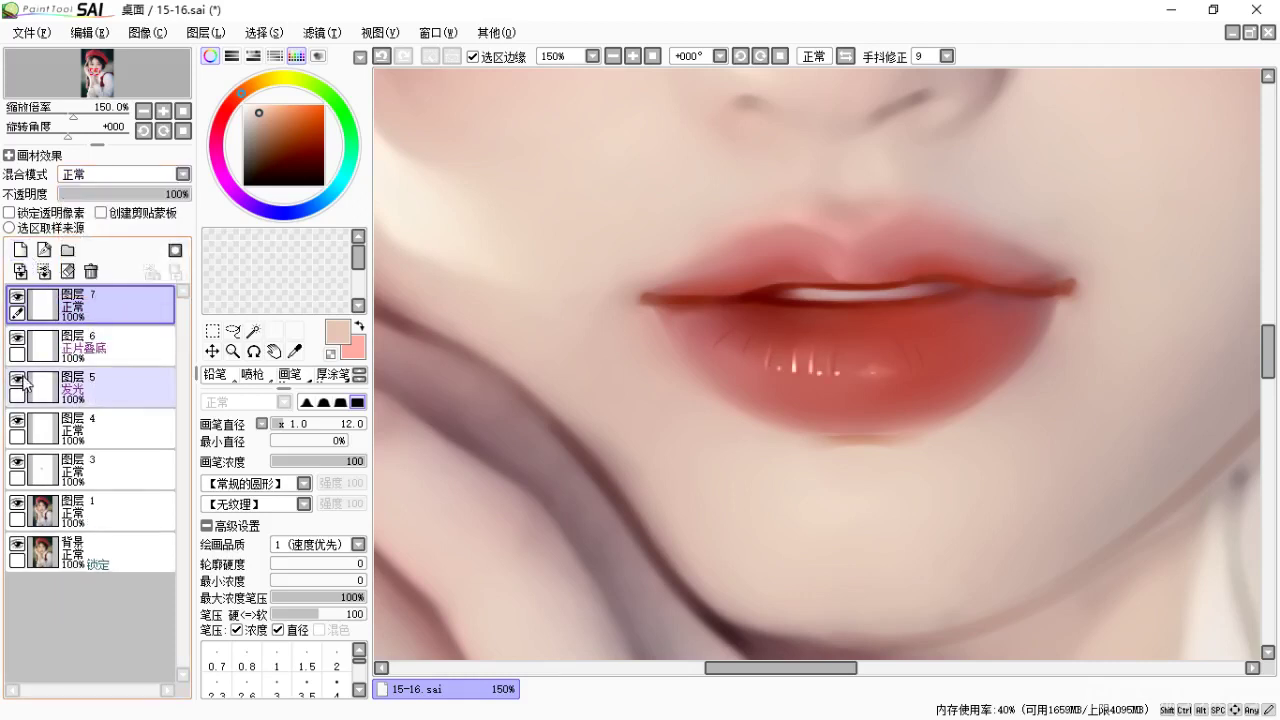
{"action": "key", "text": "space"}
{"action": "left_click_drag", "start_coordinate": [806, 397], "coordinate": [773, 388]}
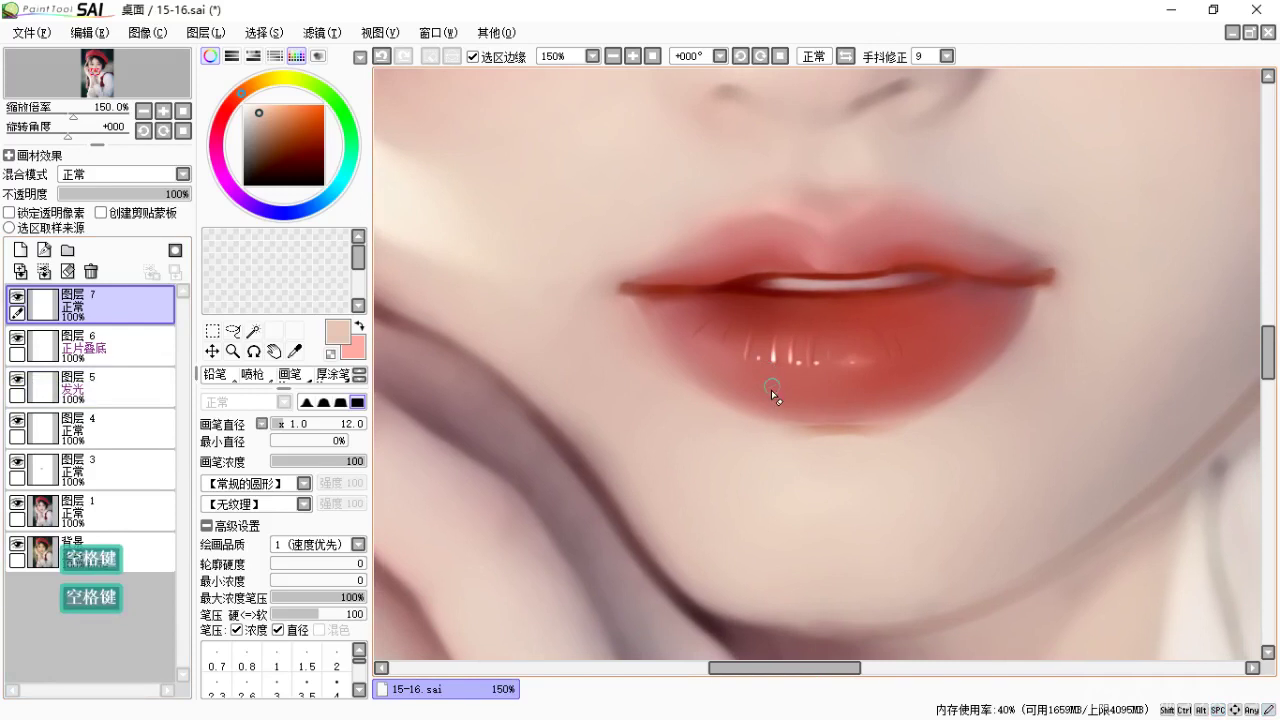
{"action": "key", "text": "b"}
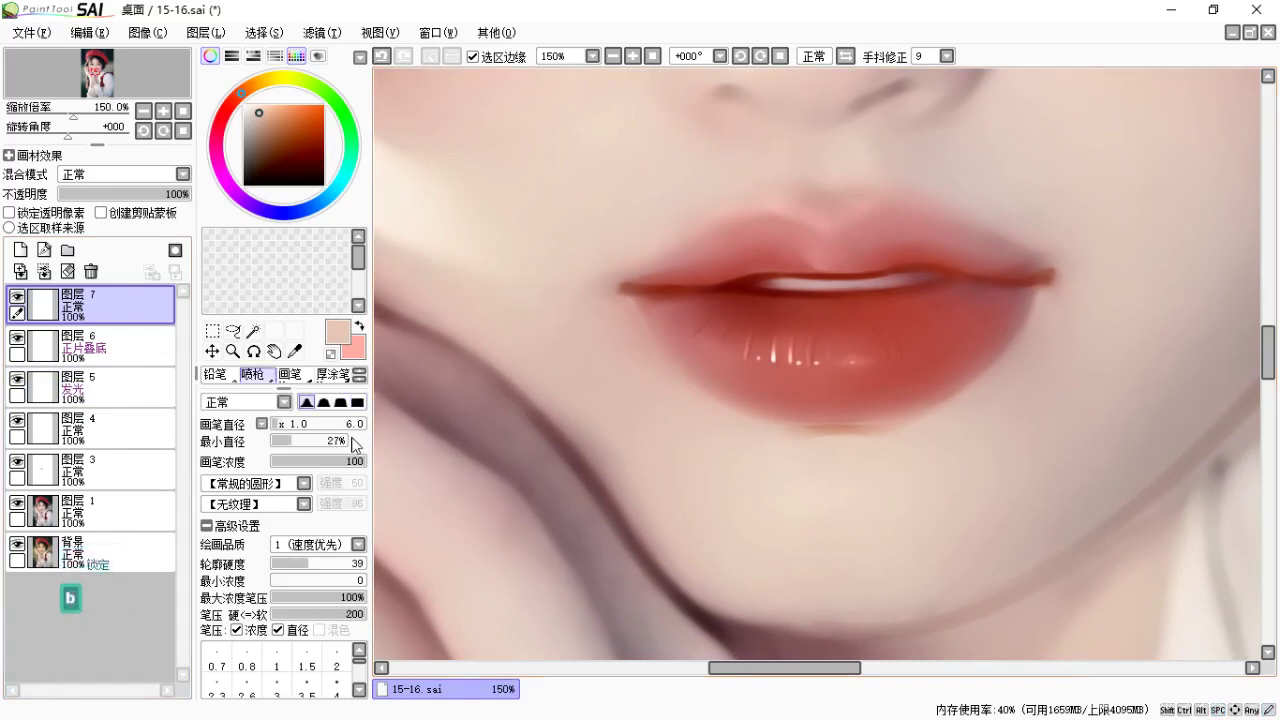
{"action": "left_click_drag", "start_coordinate": [737, 356], "coordinate": [805, 363]}
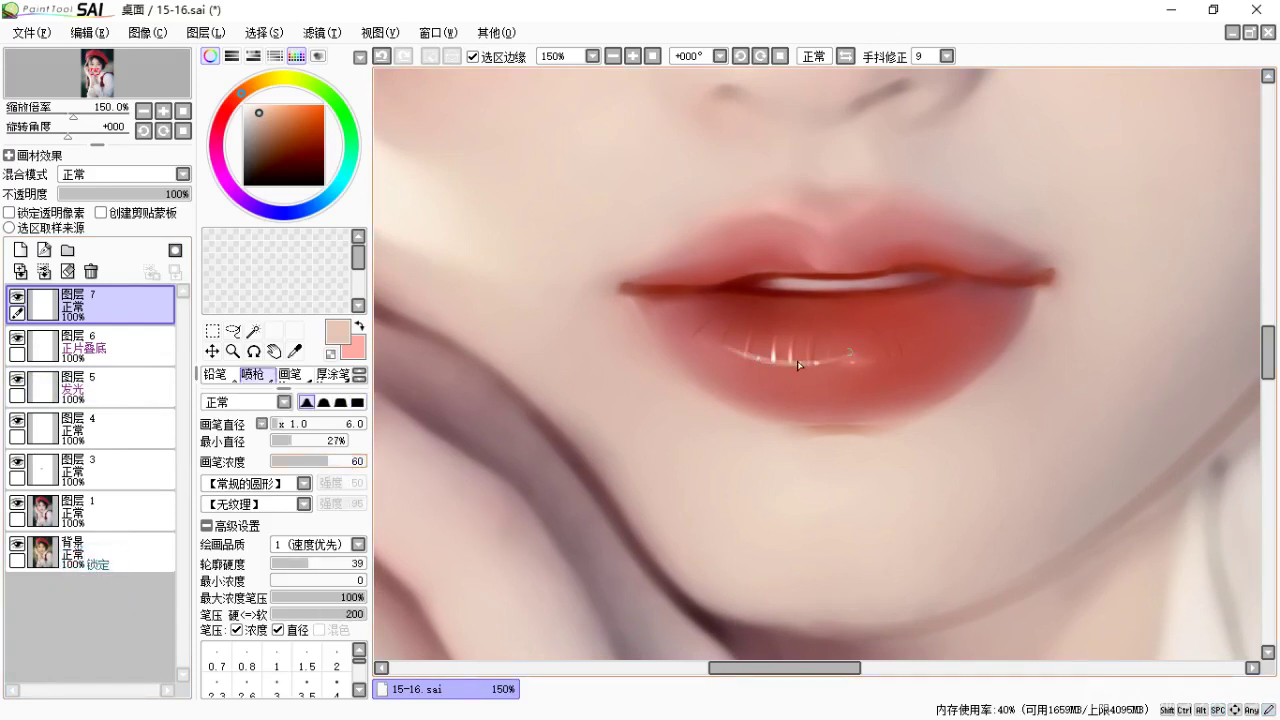
{"action": "key", "text": "ctrl+z"}
{"action": "key", "text": "ctrl+z"}
{"action": "left_click_drag", "start_coordinate": [728, 355], "coordinate": [840, 364]}
{"action": "key", "text": "ctrl+z"}
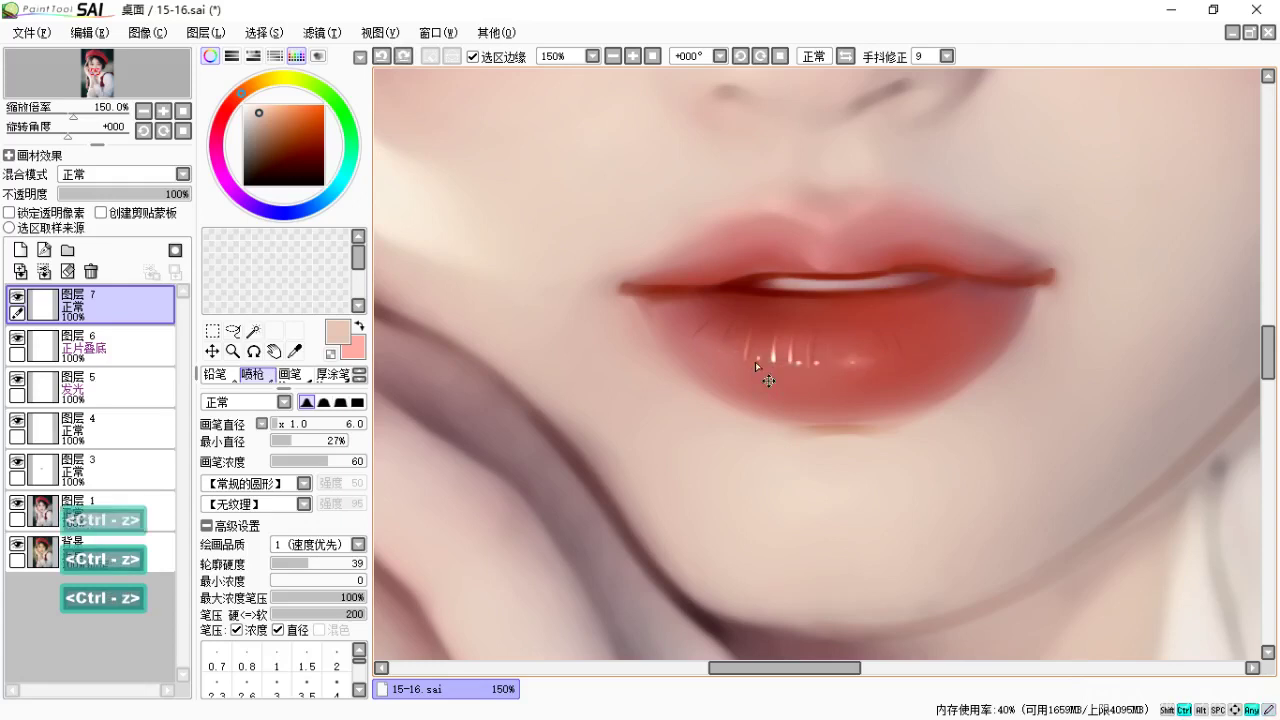
Choose white and airbrush a thin curved highlight across the middle of the lower lip at size 6 and density 60.
{"action": "left_click", "coordinate": [244, 105]}
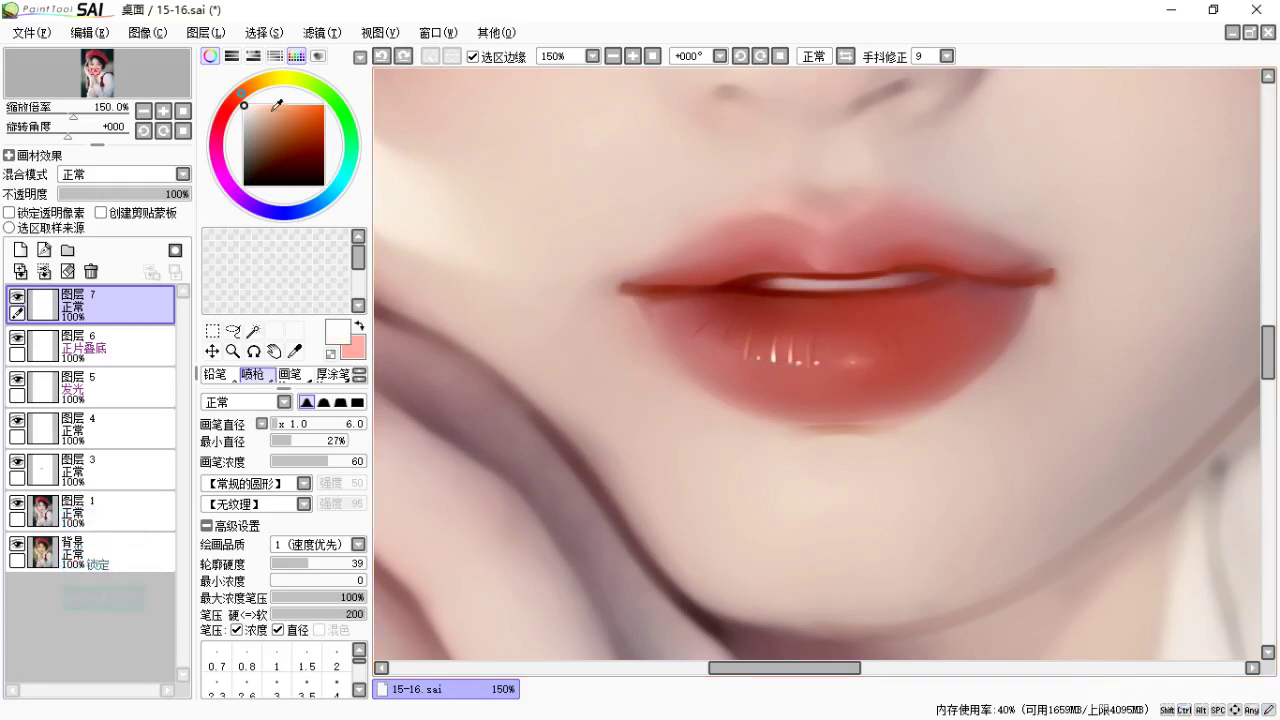
{"action": "key", "text": "ctrl+z"}
{"action": "left_click_drag", "start_coordinate": [722, 352], "coordinate": [846, 360]}
{"action": "key", "text": "ctrl+z"}
{"action": "left_click_drag", "start_coordinate": [720, 356], "coordinate": [816, 364]}
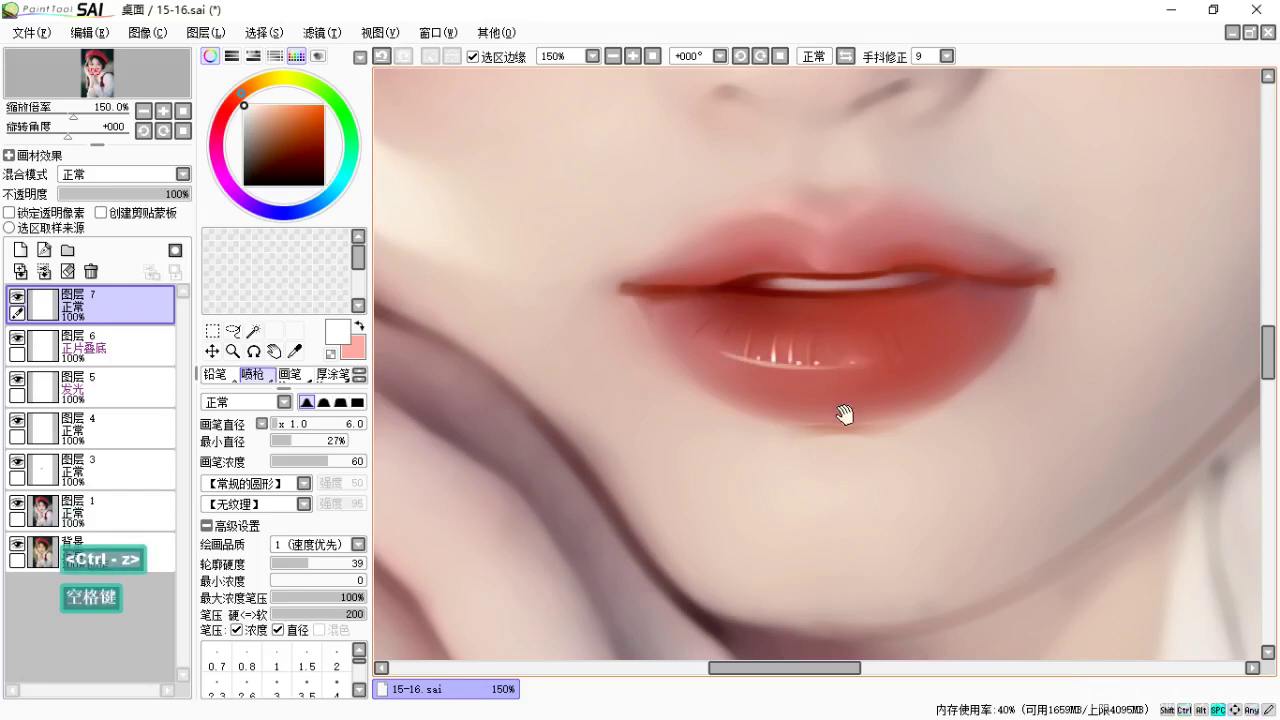
{"action": "left_click_drag", "start_coordinate": [837, 420], "coordinate": [851, 413]}
{"action": "key", "text": "ctrl+minus"}
{"action": "key", "text": "ctrl+minus"}
{"action": "key", "text": "ctrl+minus"}
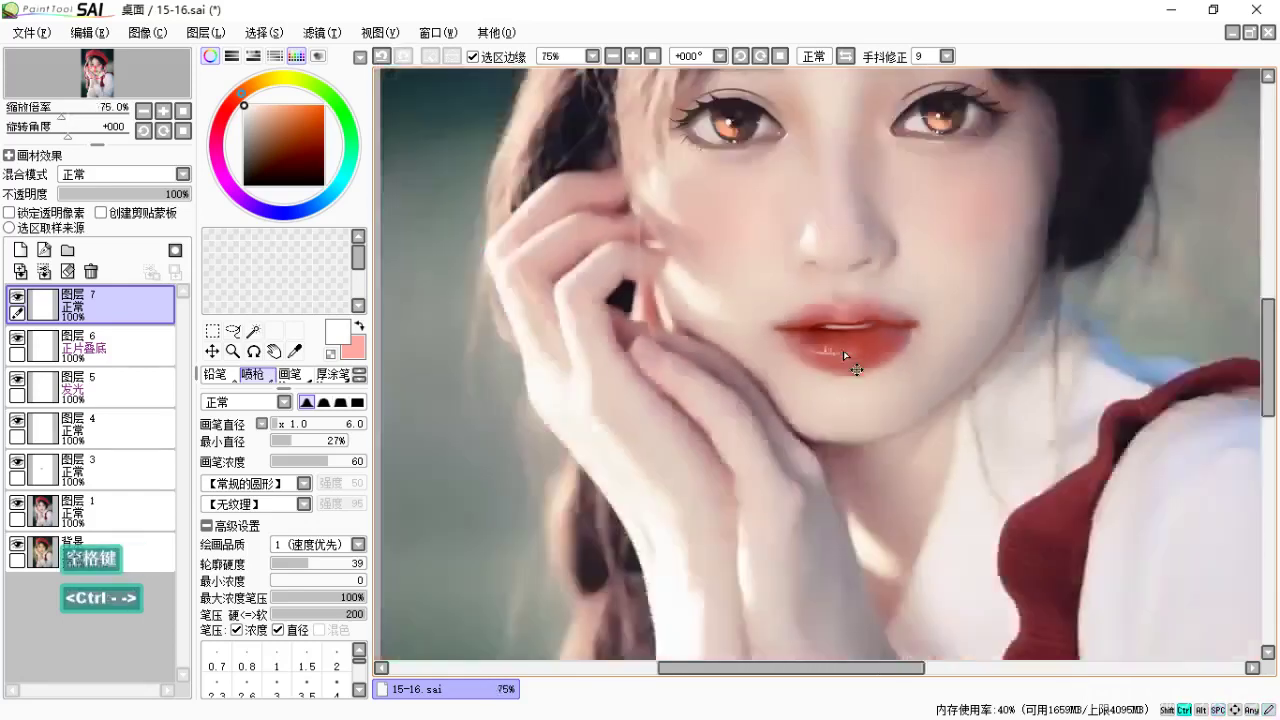
{"action": "key", "text": "ctrl+equal"}
{"action": "key", "text": "ctrl+equal"}
{"action": "key", "text": "ctrl+equal"}
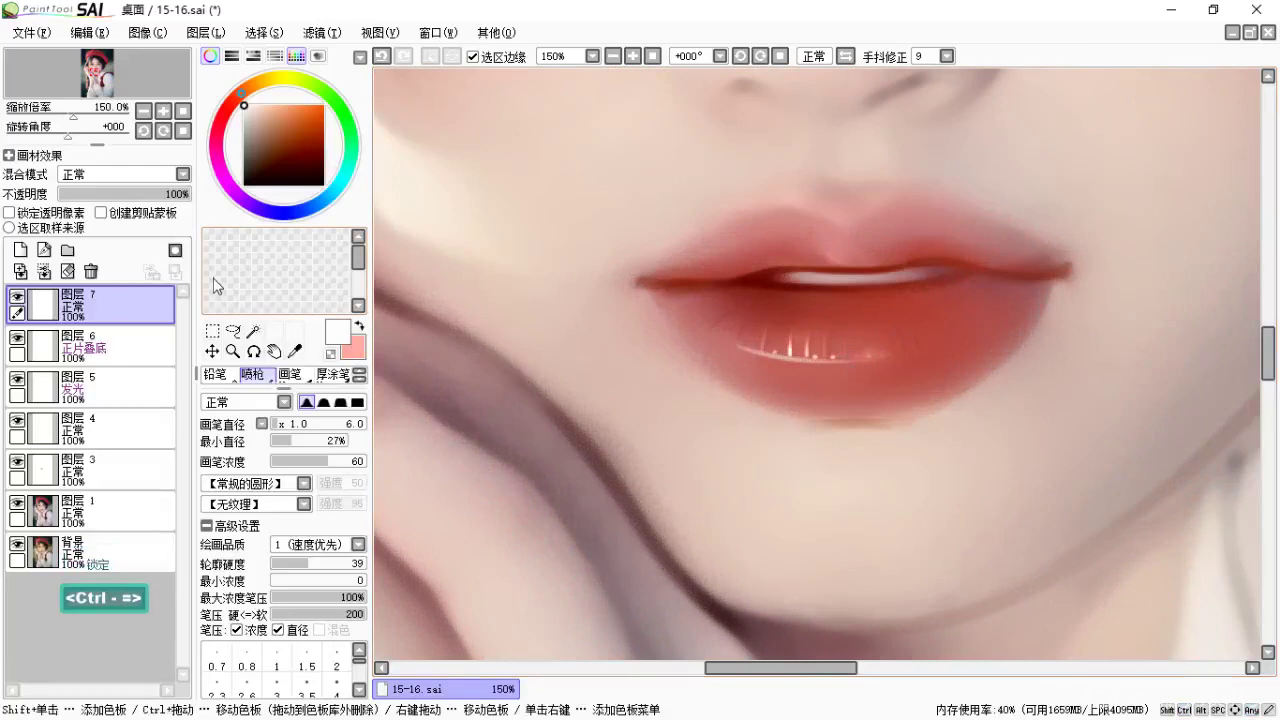
Try a soft white dab on the lower lip's highlight line on 图层 5 with the airbrush at size 16.
{"action": "left_click", "coordinate": [110, 384]}
{"action": "key", "text": "bracketright"}
{"action": "key", "text": "bracketright"}
{"action": "key", "text": "bracketright"}
{"action": "key", "text": "bracketright"}
{"action": "key", "text": "bracketright"}
{"action": "key", "text": "bracketright"}
{"action": "key", "text": "bracketright"}
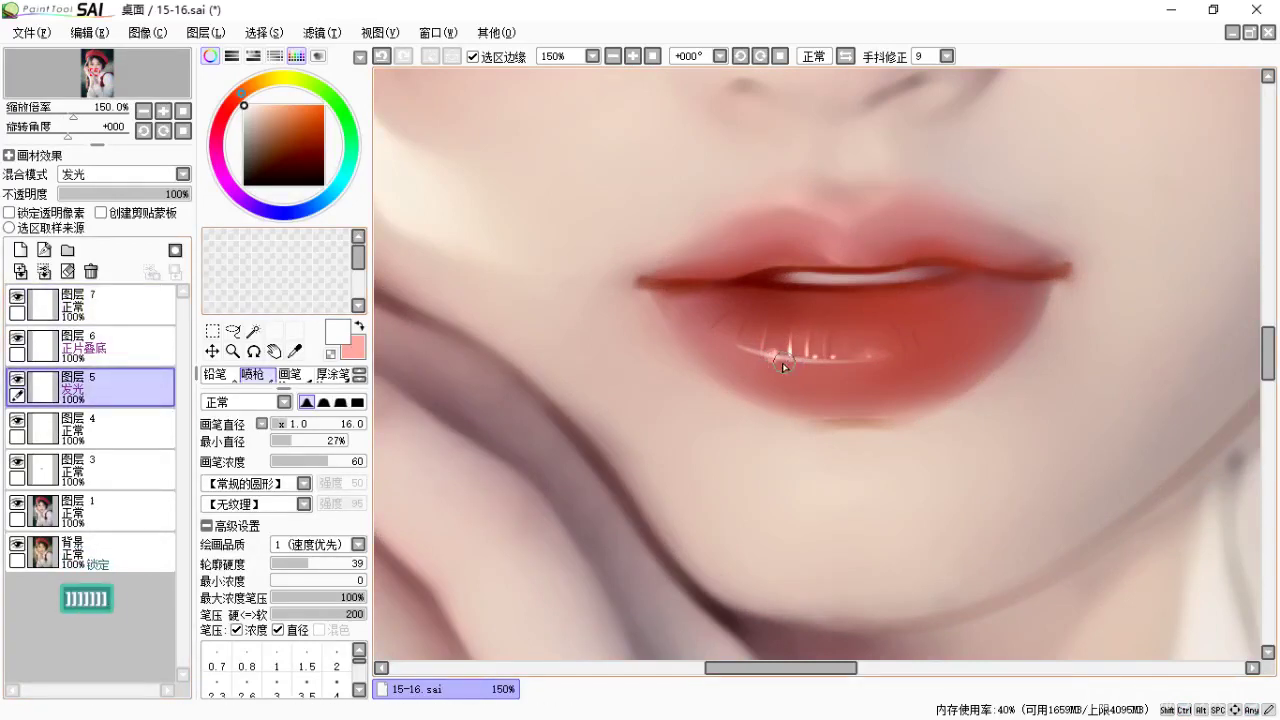
{"action": "key", "text": "space"}
{"action": "left_click_drag", "start_coordinate": [831, 400], "coordinate": [808, 386]}
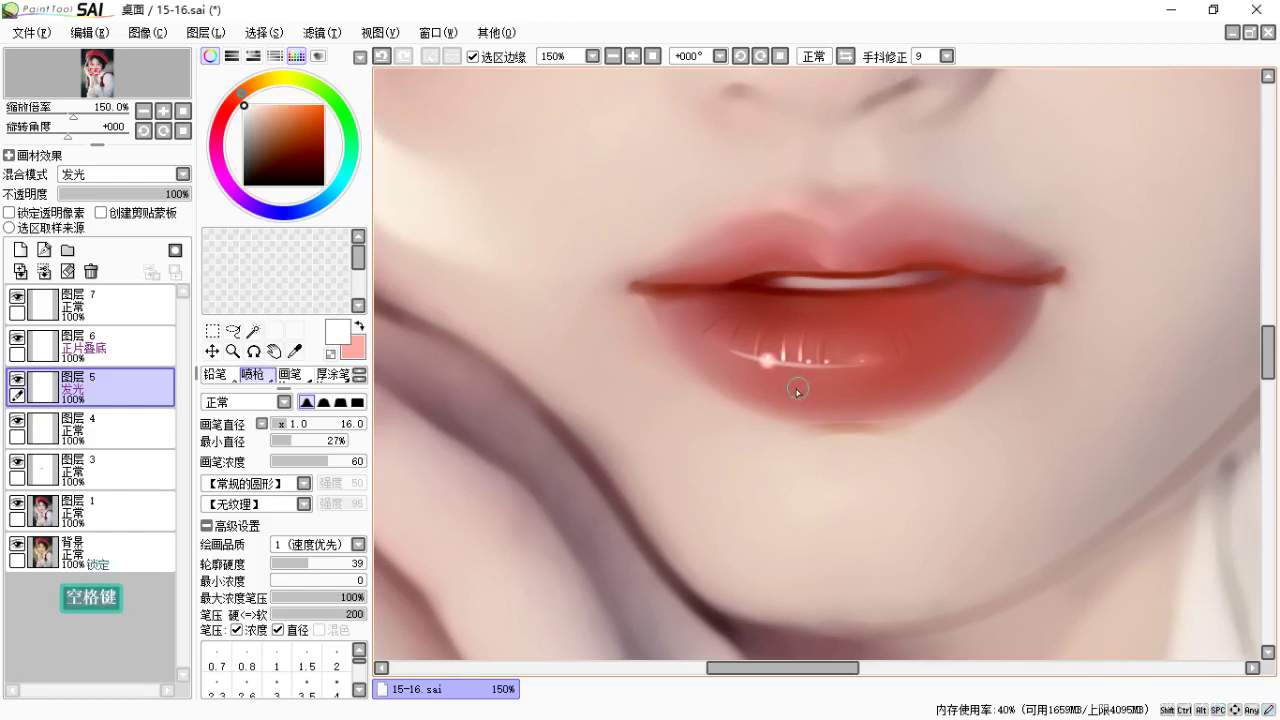
{"action": "key", "text": "ctrl+z"}
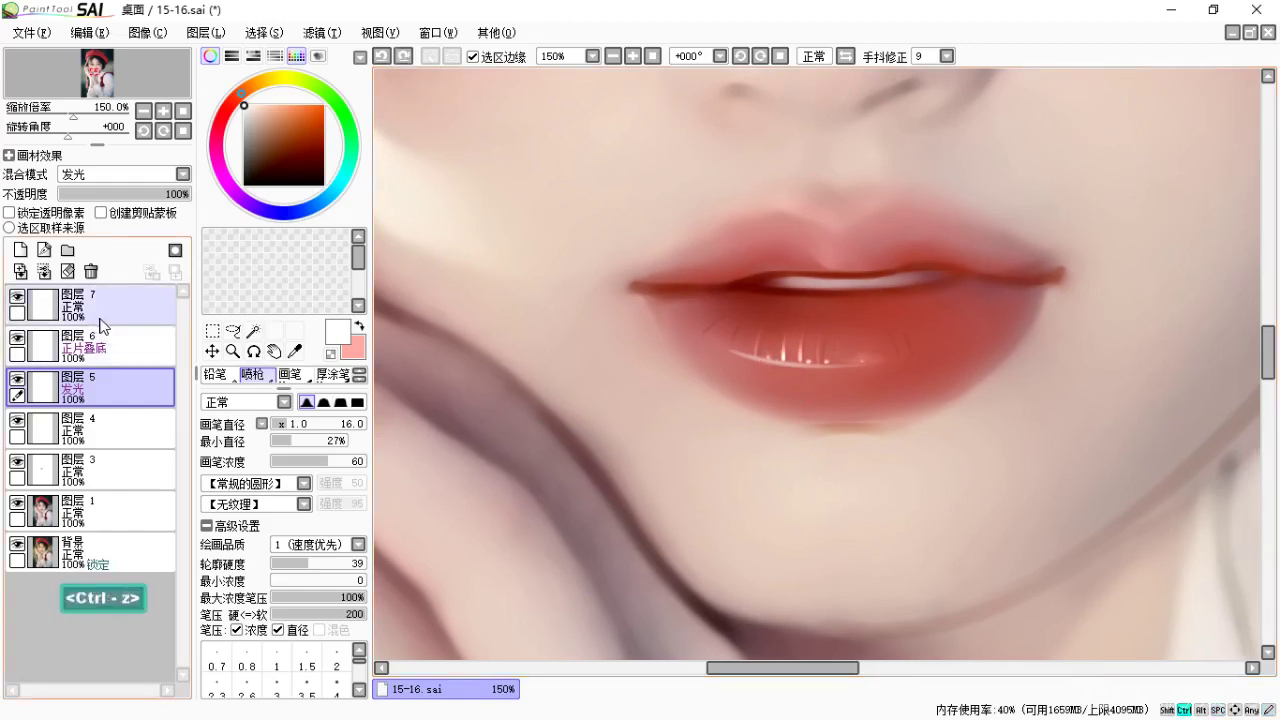
Dab one bright white highlight spot on the left part of the lower lip on 图层 7 at size 16 and density 100.
{"action": "left_click", "coordinate": [101, 320]}
{"action": "left_click_drag", "start_coordinate": [753, 360], "coordinate": [756, 356]}
{"action": "key", "text": "0"}
{"action": "left_click_drag", "start_coordinate": [757, 356], "coordinate": [757, 358]}
{"action": "key", "text": "ctrl+z"}
{"action": "left_click", "coordinate": [757, 357]}
{"action": "key", "text": "space"}
{"action": "left_click_drag", "start_coordinate": [808, 391], "coordinate": [802, 399]}
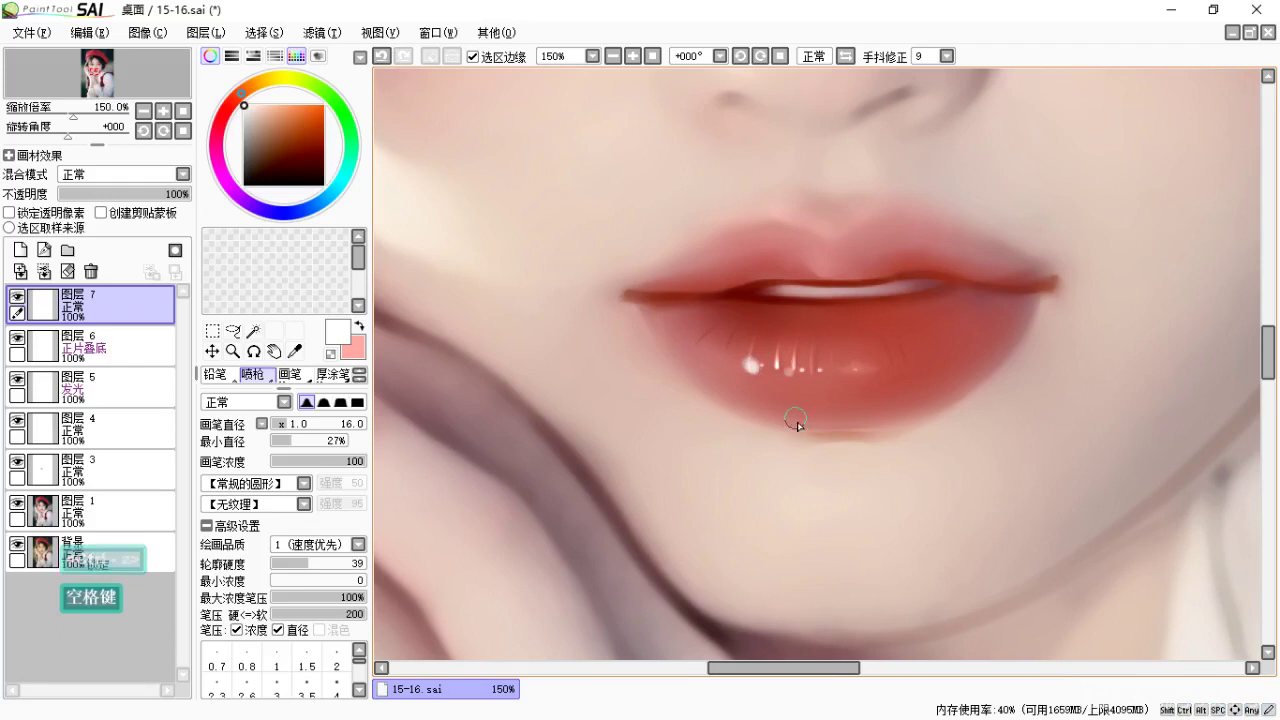
Draw a thin curved white highlight through the bright spot across the lower lip at size 5.
{"action": "key", "text": "bracketleft"}
{"action": "key", "text": "bracketleft"}
{"action": "key", "text": "bracketleft"}
{"action": "key", "text": "bracketleft"}
{"action": "key", "text": "bracketleft"}
{"action": "key", "text": "bracketleft"}
{"action": "key", "text": "bracketleft"}
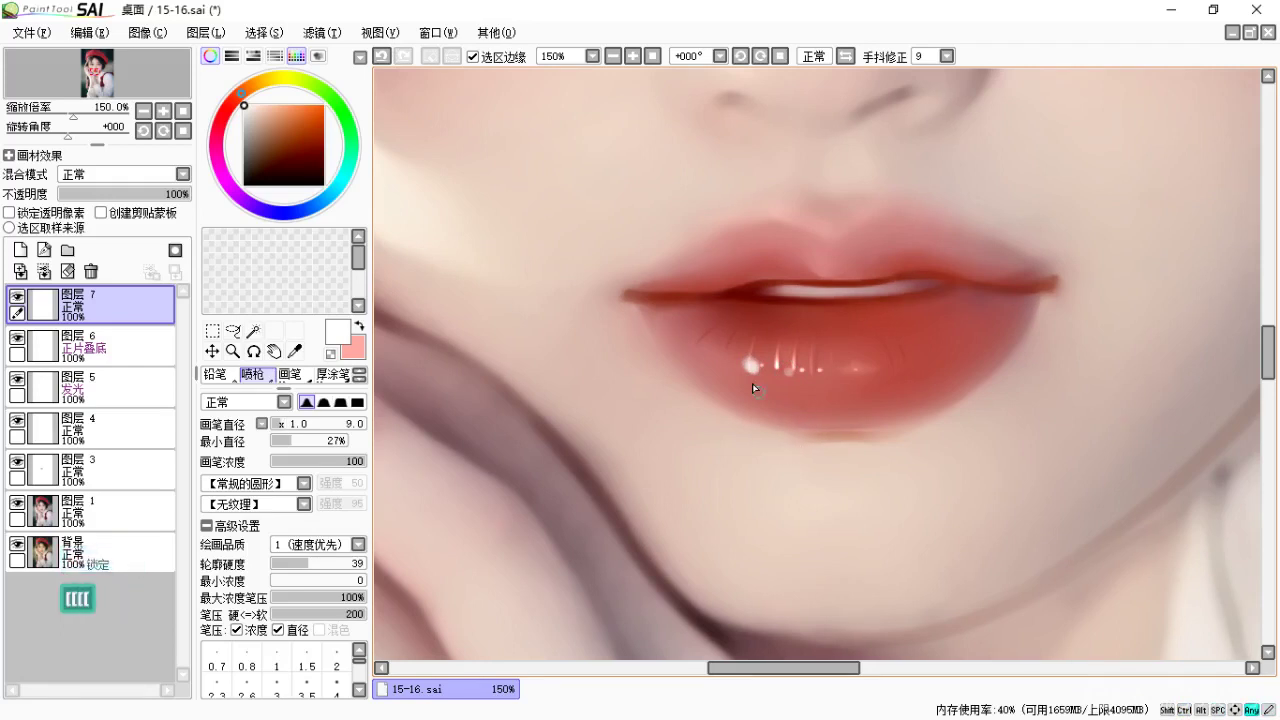
{"action": "left_click_drag", "start_coordinate": [754, 372], "coordinate": [876, 374]}
{"action": "key", "text": "ctrl+z"}
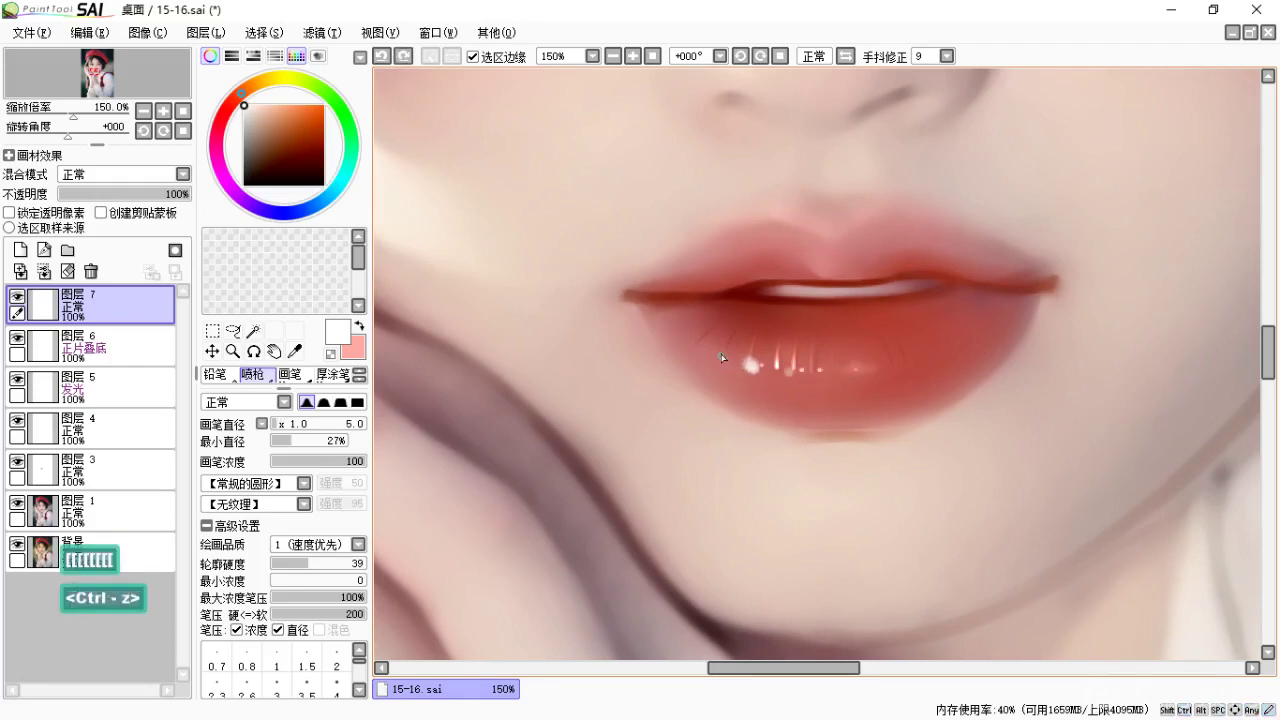
{"action": "left_click_drag", "start_coordinate": [818, 413], "coordinate": [829, 443]}
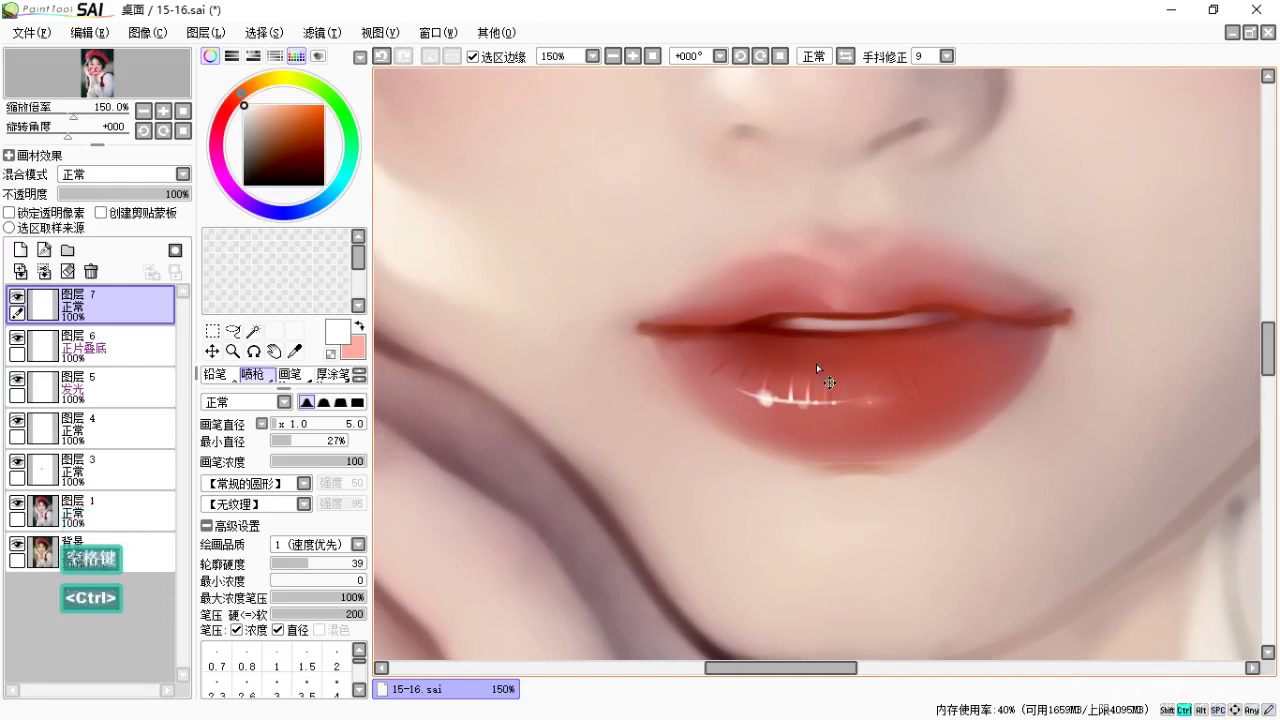
Examine the lower lip's new highlights against the whole face.
{"action": "key", "text": "ctrl+minus"}
{"action": "key", "text": "ctrl+minus"}
{"action": "key", "text": "ctrl+minus"}
{"action": "key", "text": "space"}
{"action": "left_click_drag", "start_coordinate": [790, 320], "coordinate": [758, 383]}
{"action": "key", "text": "ctrl+equal"}
{"action": "key", "text": "ctrl+equal"}
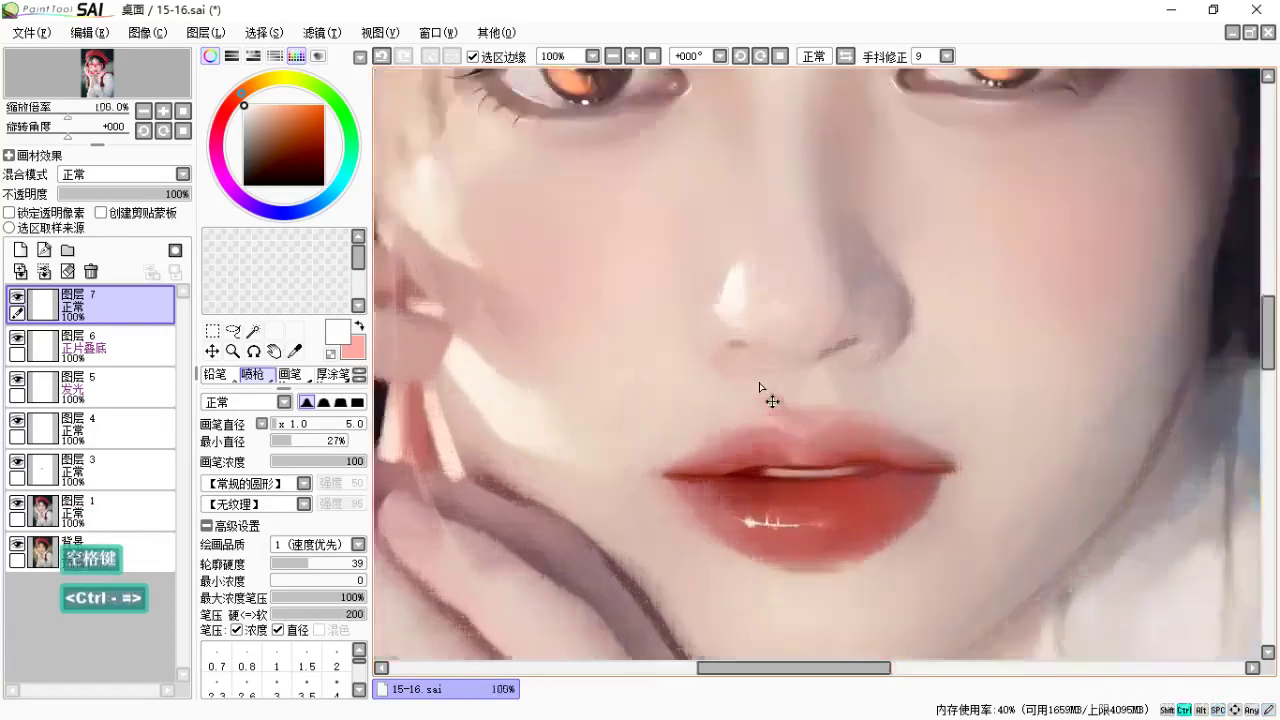
{"action": "left_click_drag", "start_coordinate": [915, 468], "coordinate": [846, 240]}
Draw a thin curved white rim light along the bottom edge of the lower lip on 图层 5 at size 5.
{"action": "left_click", "coordinate": [80, 386]}
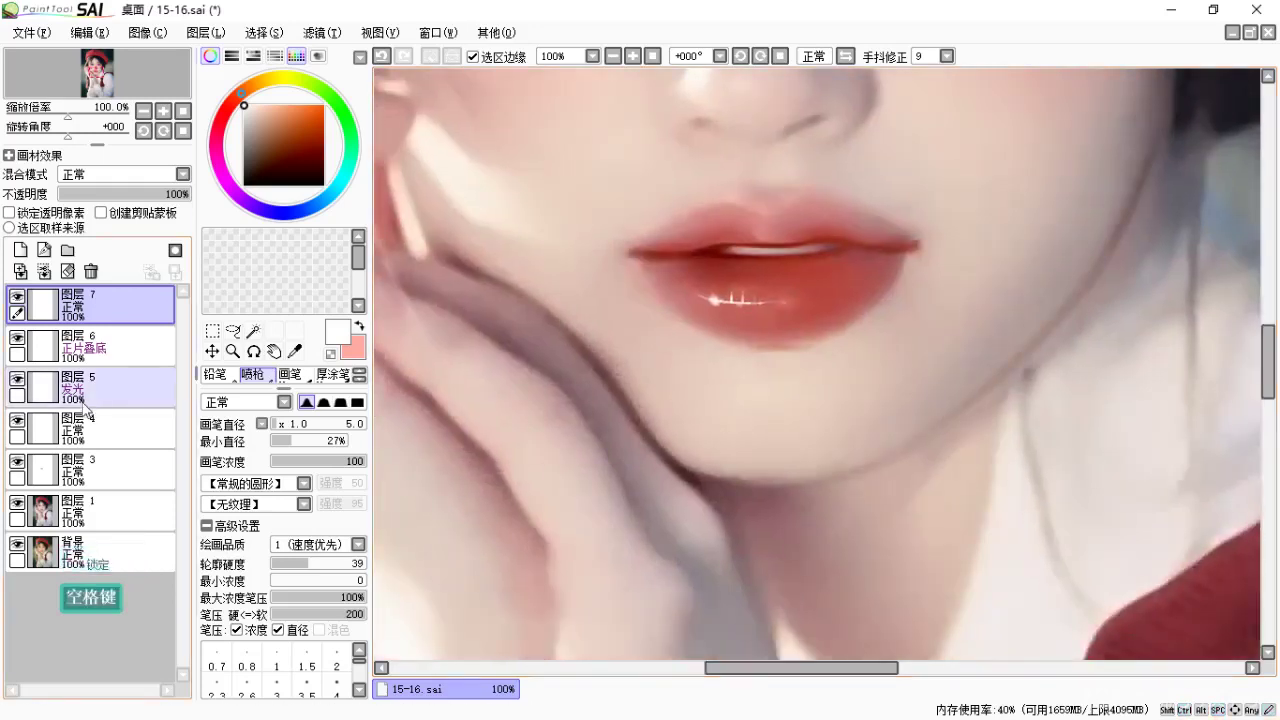
{"action": "key", "text": "space"}
{"action": "mouse_move", "coordinate": [727, 348]}
{"action": "left_mouse_down"}
{"action": "mouse_move", "coordinate": [703, 366]}
{"action": "mouse_move", "coordinate": [780, 354]}
{"action": "left_mouse_up"}
{"action": "key", "text": "ctrl+z"}
{"action": "mouse_move", "coordinate": [682, 355]}
{"action": "left_mouse_down"}
{"action": "mouse_move", "coordinate": [737, 367]}
{"action": "mouse_move", "coordinate": [782, 357]}
{"action": "mouse_move", "coordinate": [819, 406]}
{"action": "left_mouse_up"}
{"action": "key", "text": "ctrl+z"}
{"action": "key", "text": "space"}
{"action": "left_click_drag", "start_coordinate": [793, 319], "coordinate": [811, 363]}
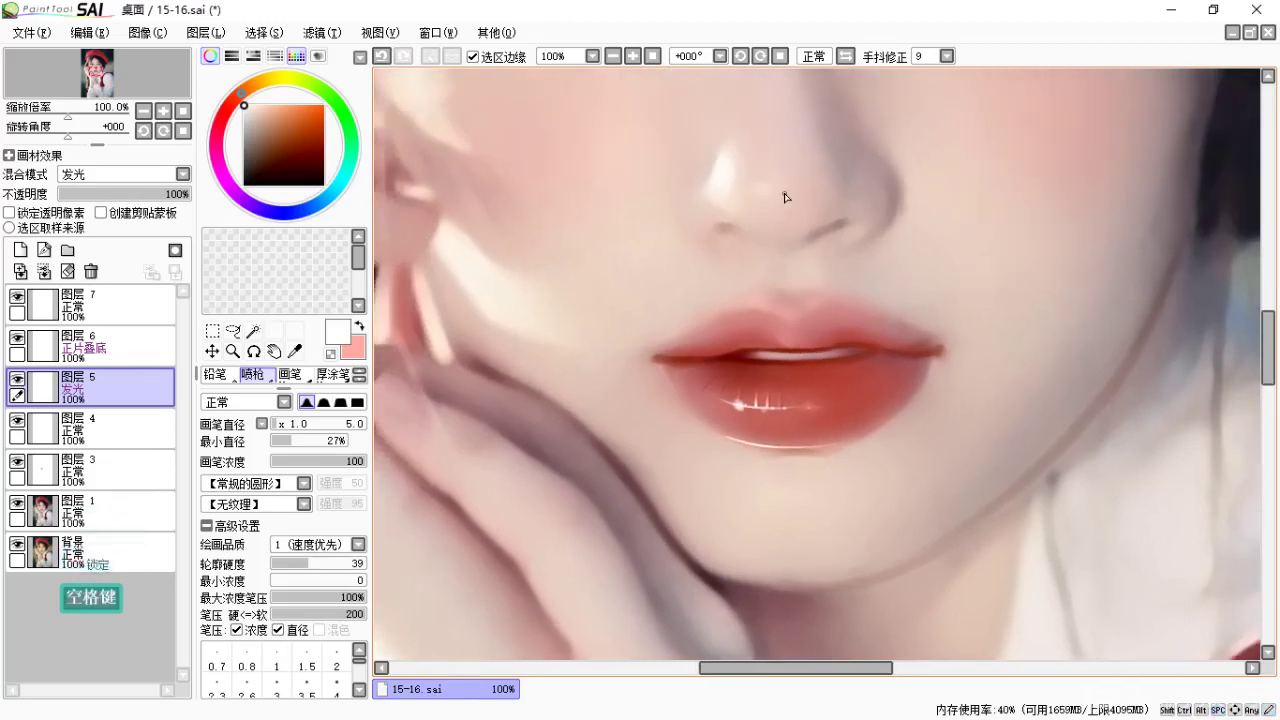
Draw a thin white rim light over the left peak of the upper lip.
{"action": "key", "text": "ctrl+space"}
{"action": "left_click", "coordinate": [785, 198], "text": "ctrl"}
{"action": "left_click_drag", "start_coordinate": [878, 404], "coordinate": [889, 391]}
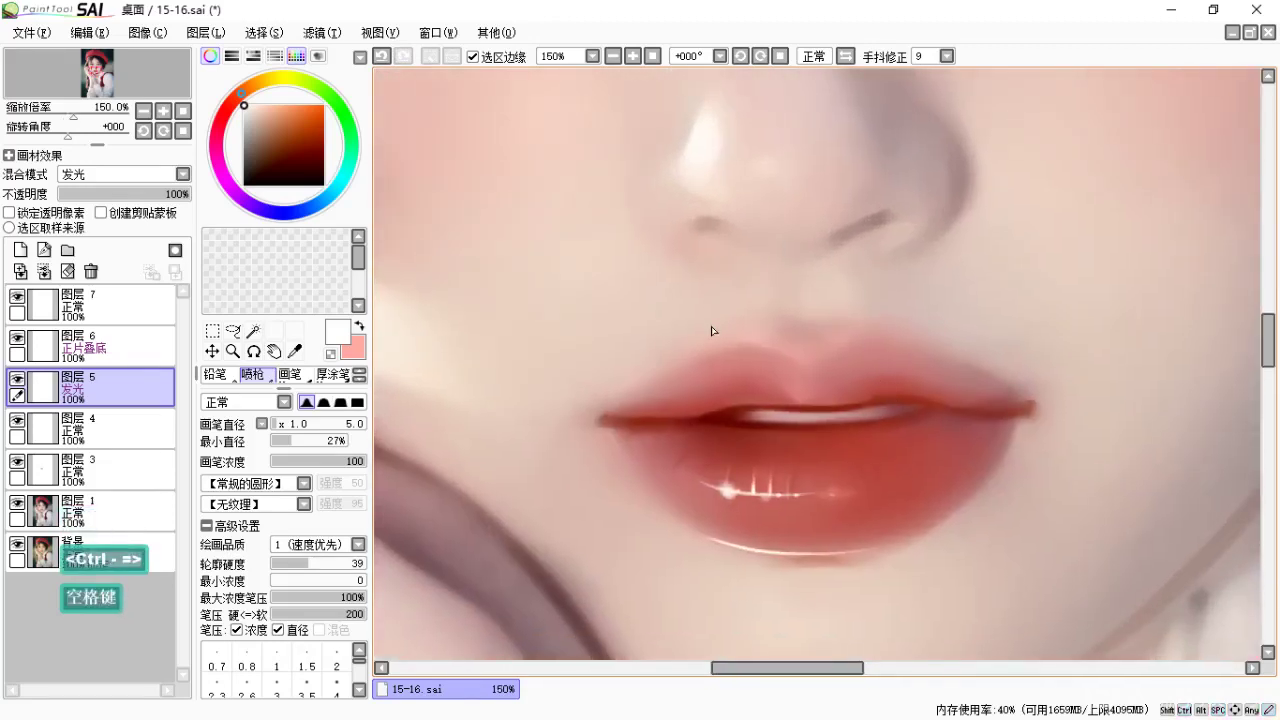
{"action": "left_click_drag", "start_coordinate": [800, 355], "coordinate": [686, 355]}
{"action": "key", "text": "ctrl+z"}
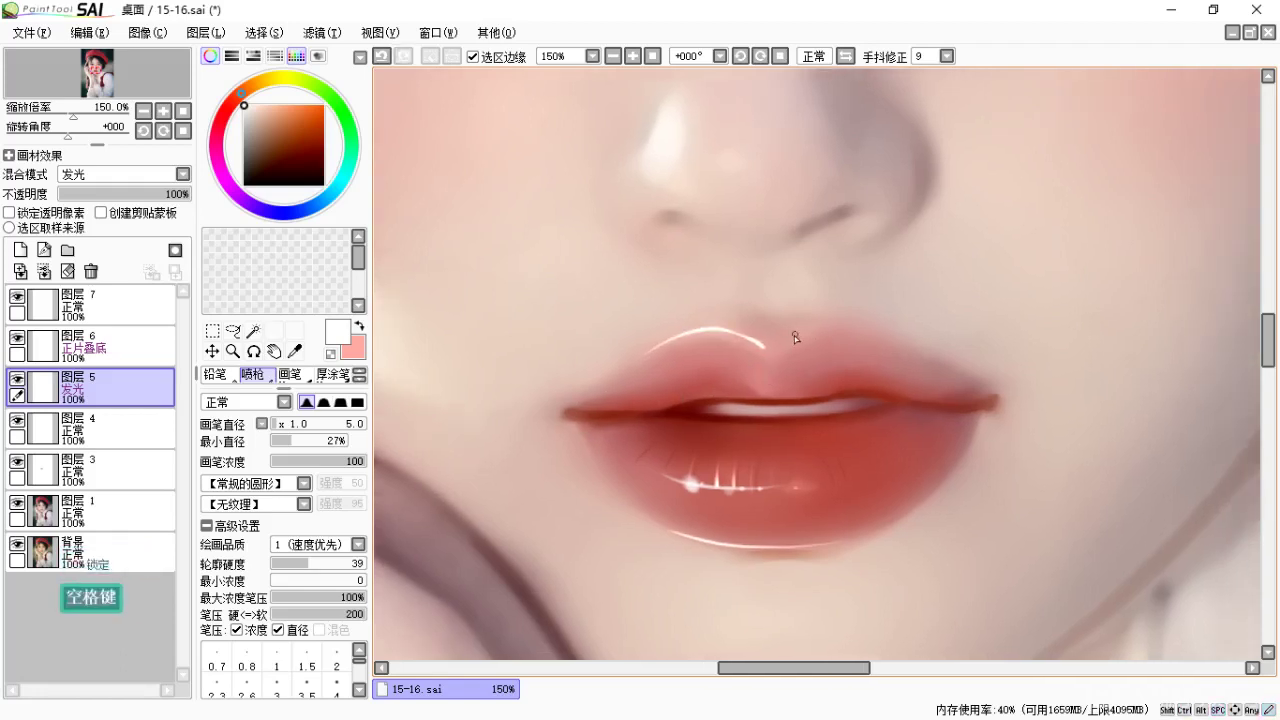
Draw a matching thin white rim light over the right peak of the upper lip.
{"action": "key", "text": "space"}
{"action": "left_click_drag", "start_coordinate": [818, 396], "coordinate": [863, 394]}
{"action": "key", "text": "ctrl+z"}
{"action": "key", "text": "space"}
{"action": "key", "text": "ctrl+z"}
{"action": "mouse_move", "coordinate": [798, 357]}
{"action": "left_mouse_down"}
{"action": "mouse_move", "coordinate": [852, 338]}
{"action": "mouse_move", "coordinate": [932, 363]}
{"action": "left_mouse_up"}
{"action": "key", "text": "ctrl+z"}
{"action": "mouse_move", "coordinate": [843, 347]}
{"action": "left_mouse_down"}
{"action": "mouse_move", "coordinate": [888, 339]}
{"action": "mouse_move", "coordinate": [932, 359]}
{"action": "mouse_move", "coordinate": [899, 386]}
{"action": "left_mouse_up"}
Soften the upper lip's white rim lights into the lip edge with the blending brush at size 16.
{"action": "key", "text": "space"}
{"action": "key", "text": "c"}
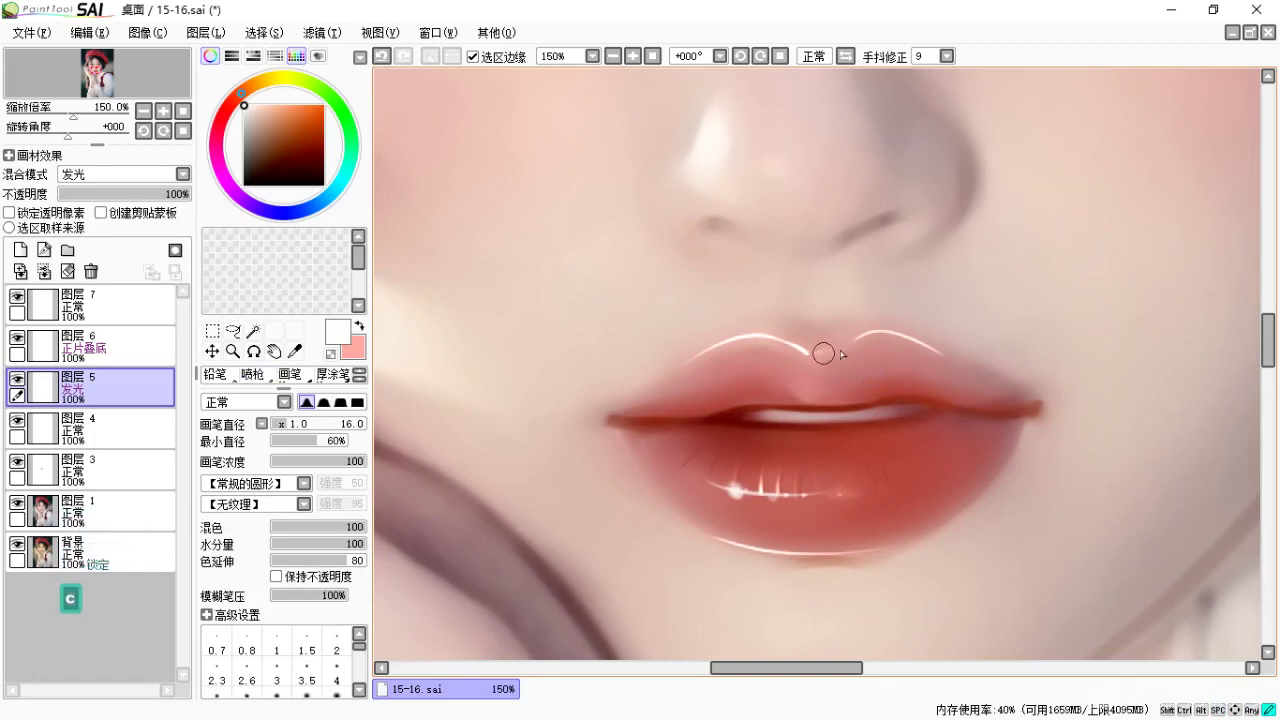
{"action": "key", "text": "ctrl+z"}
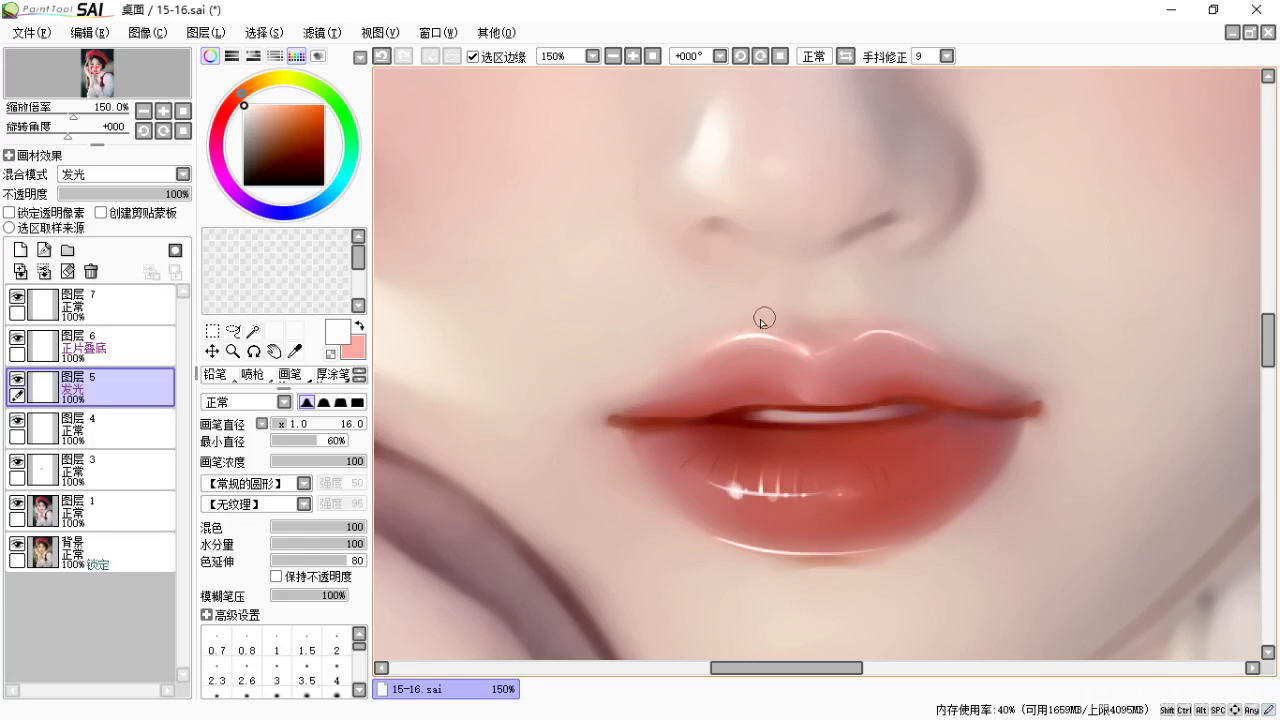
{"action": "left_click_drag", "start_coordinate": [851, 397], "coordinate": [891, 467]}
Examine the glossy lips within the whole portrait at 33.33% zoom and up close at 150%.
{"action": "key", "text": "ctrl+minus"}
{"action": "key", "text": "ctrl+minus"}
{"action": "key", "text": "ctrl+minus"}
{"action": "key", "text": "ctrl+minus"}
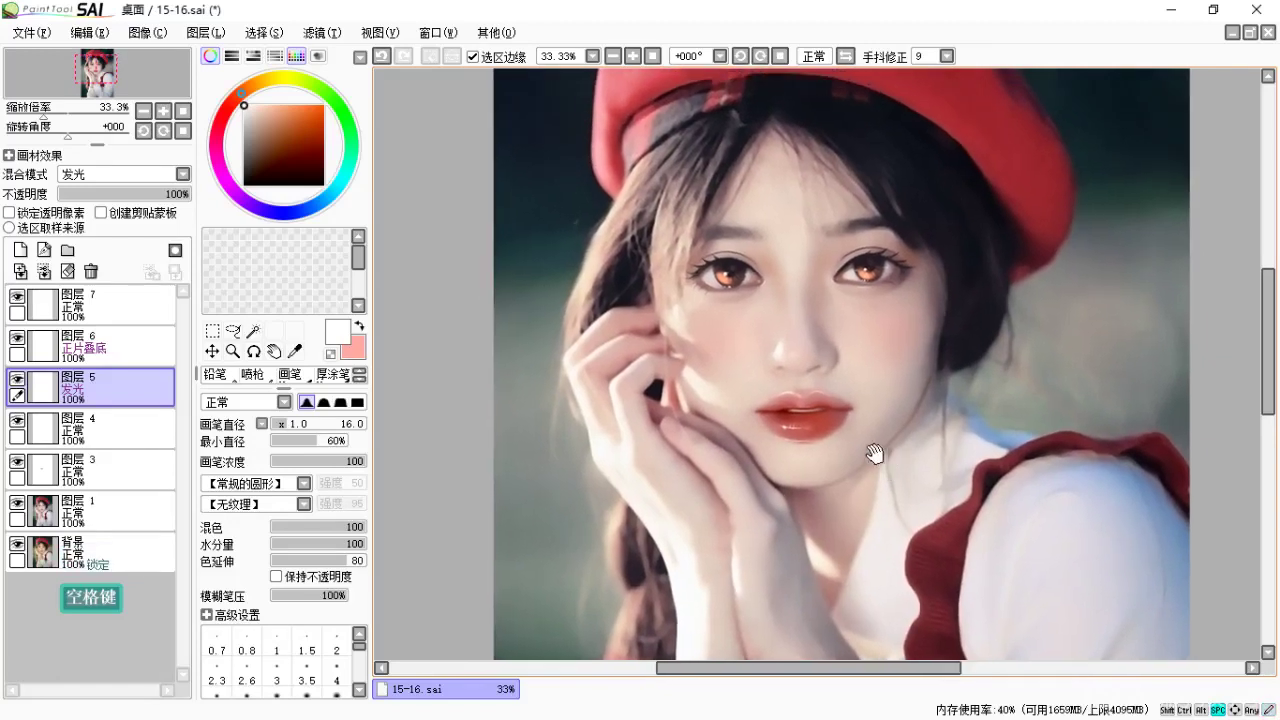
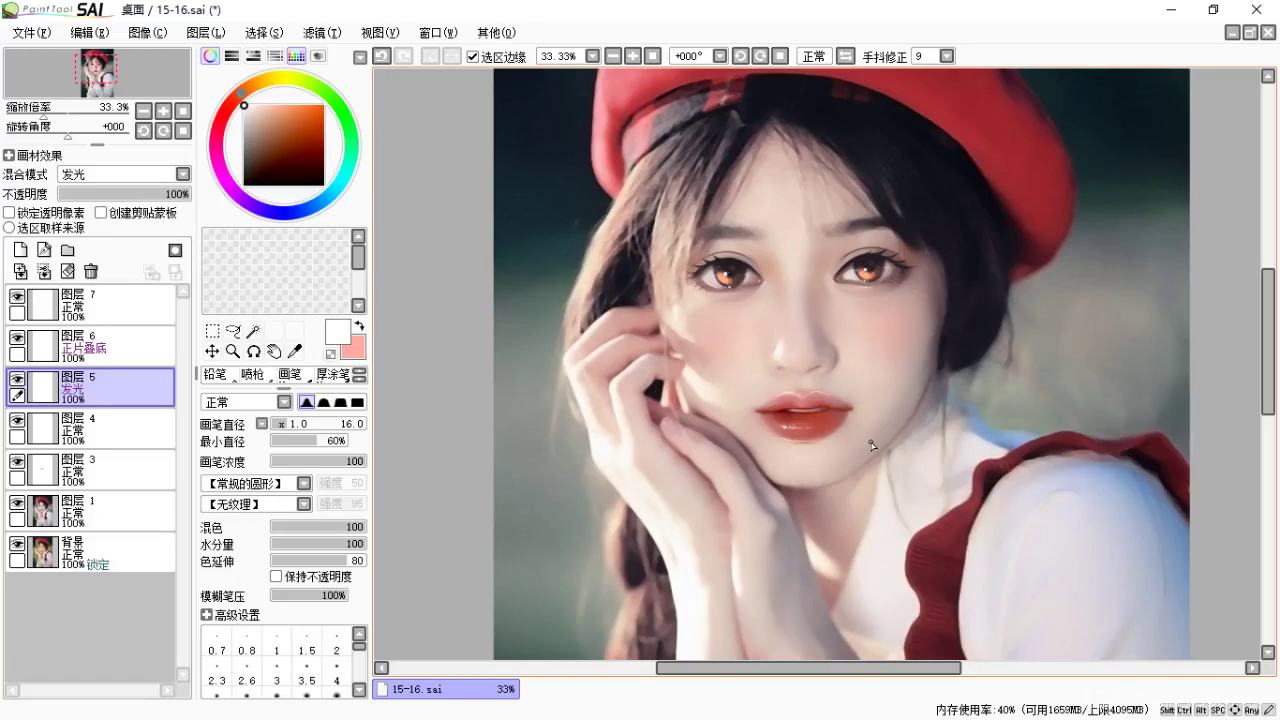
{"action": "key", "text": "ctrl"}
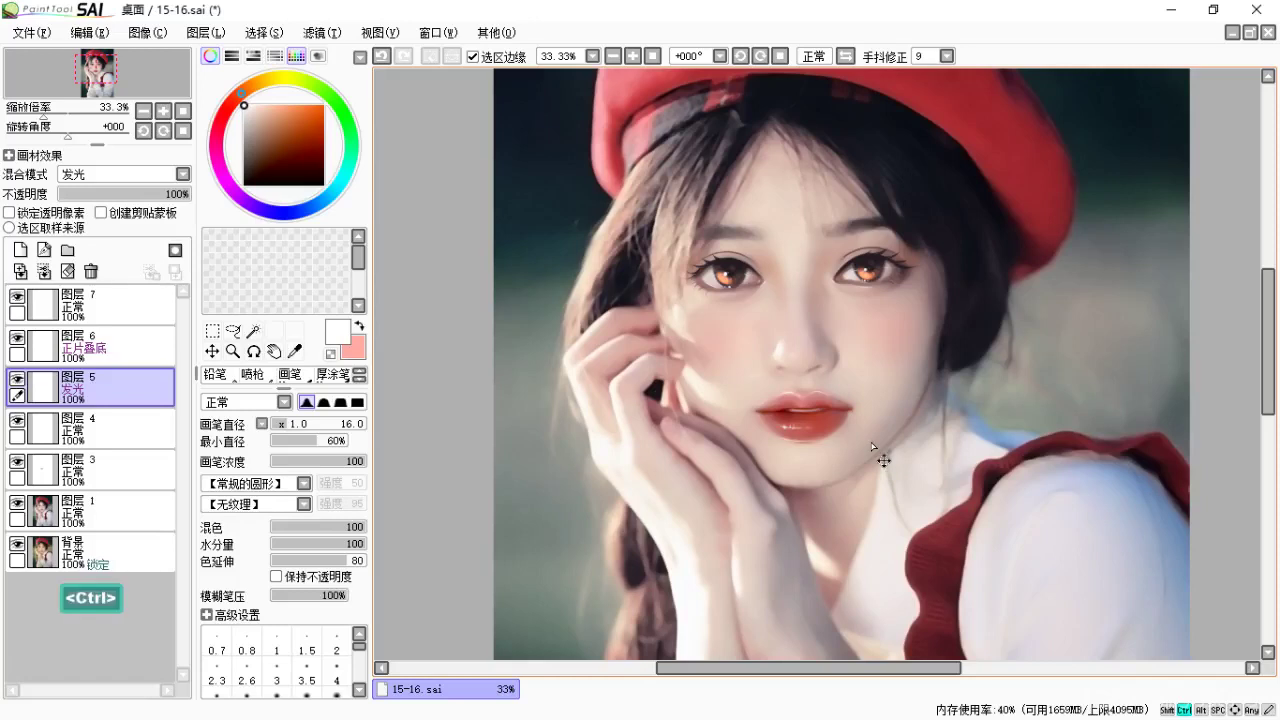
{"action": "key", "text": "ctrl+equal"}
{"action": "key", "text": "ctrl+equal"}
{"action": "key", "text": "ctrl+equal"}
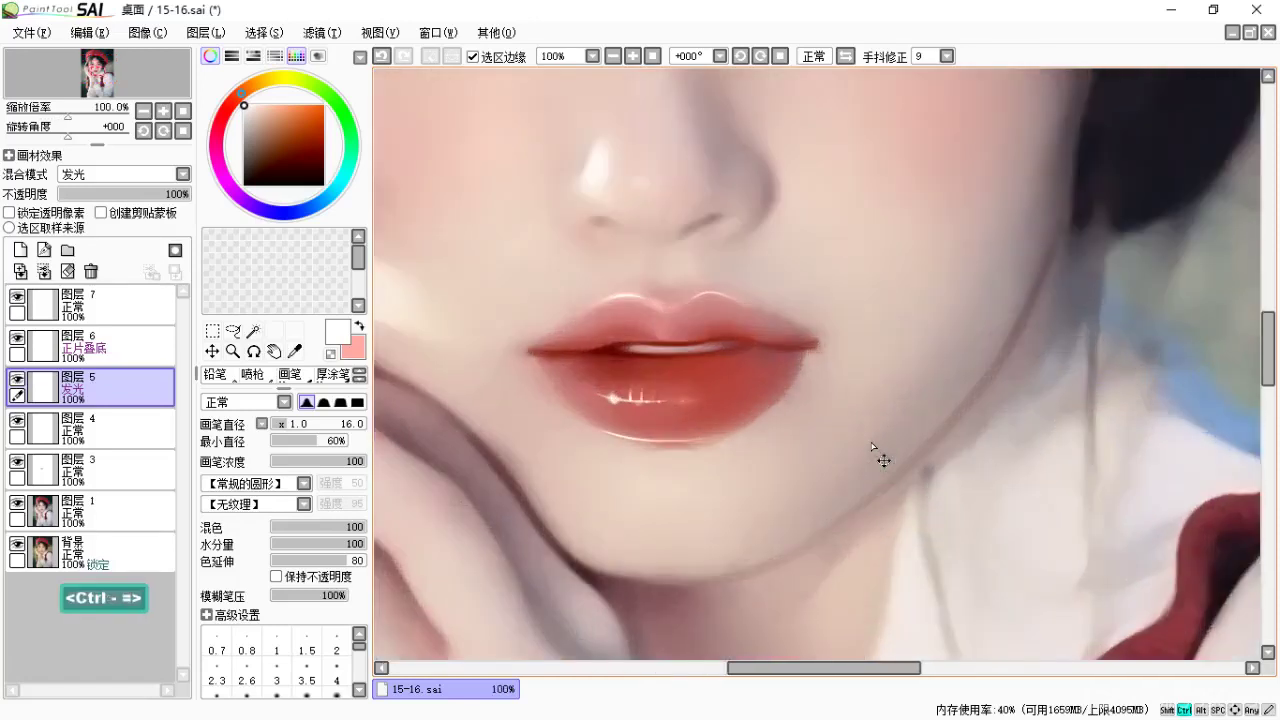
{"action": "key", "text": "ctrl+equal"}
{"action": "key", "text": "space"}
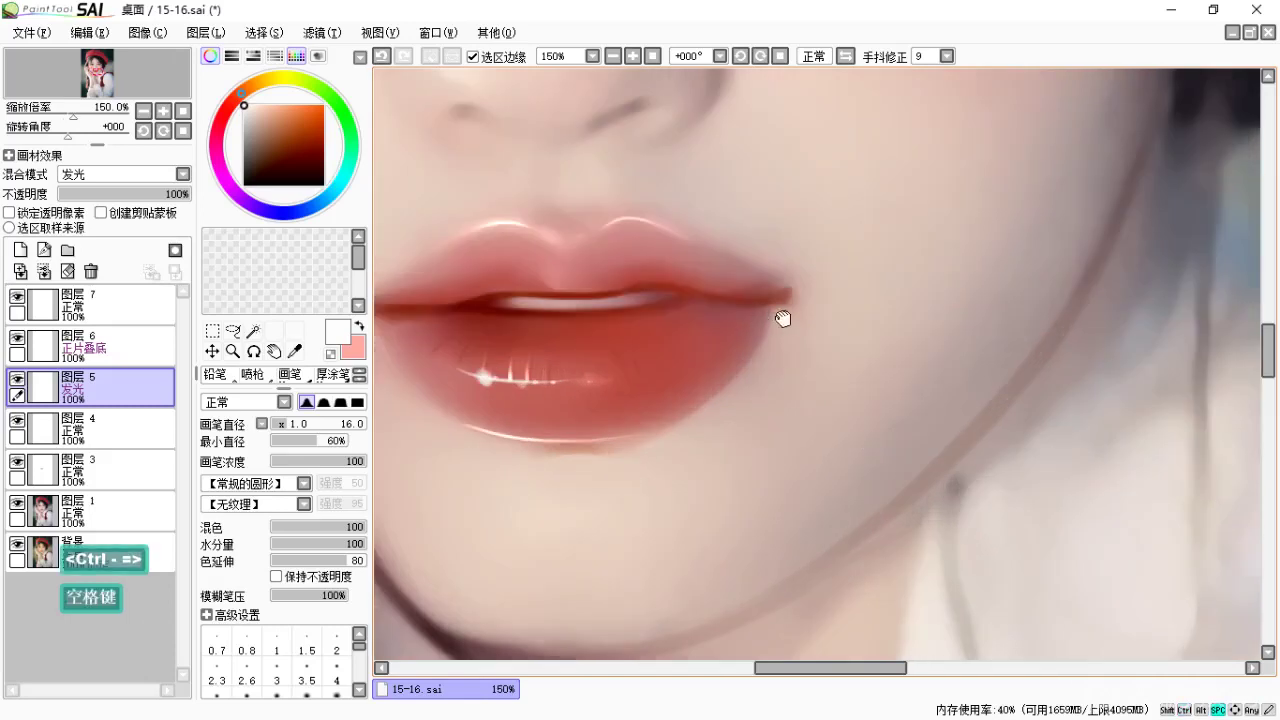
{"action": "left_click_drag", "start_coordinate": [780, 317], "coordinate": [862, 353]}
Merge all the lip layers above 图层 1 down into 图层 1, keeping the background layer separate.
{"action": "left_click", "coordinate": [55, 470]}
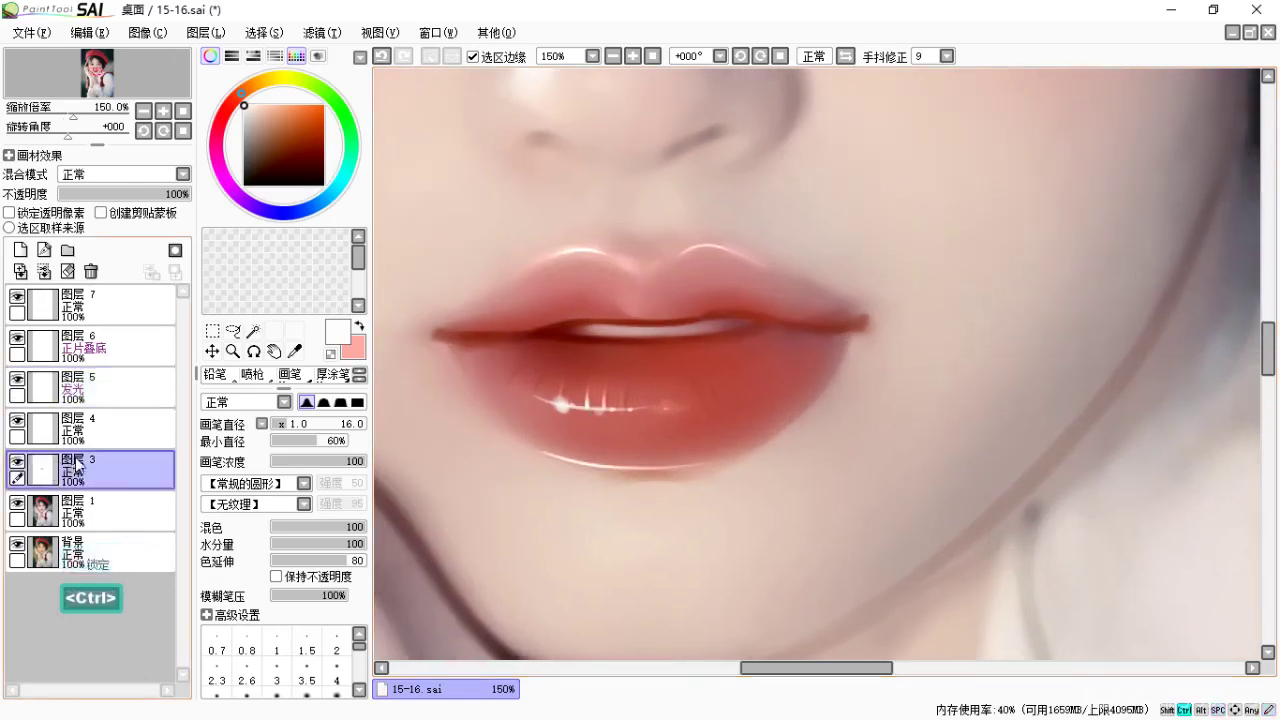
{"action": "key", "text": "ctrl+e"}
{"action": "key", "text": "ctrl+e"}
{"action": "left_click", "coordinate": [85, 390]}
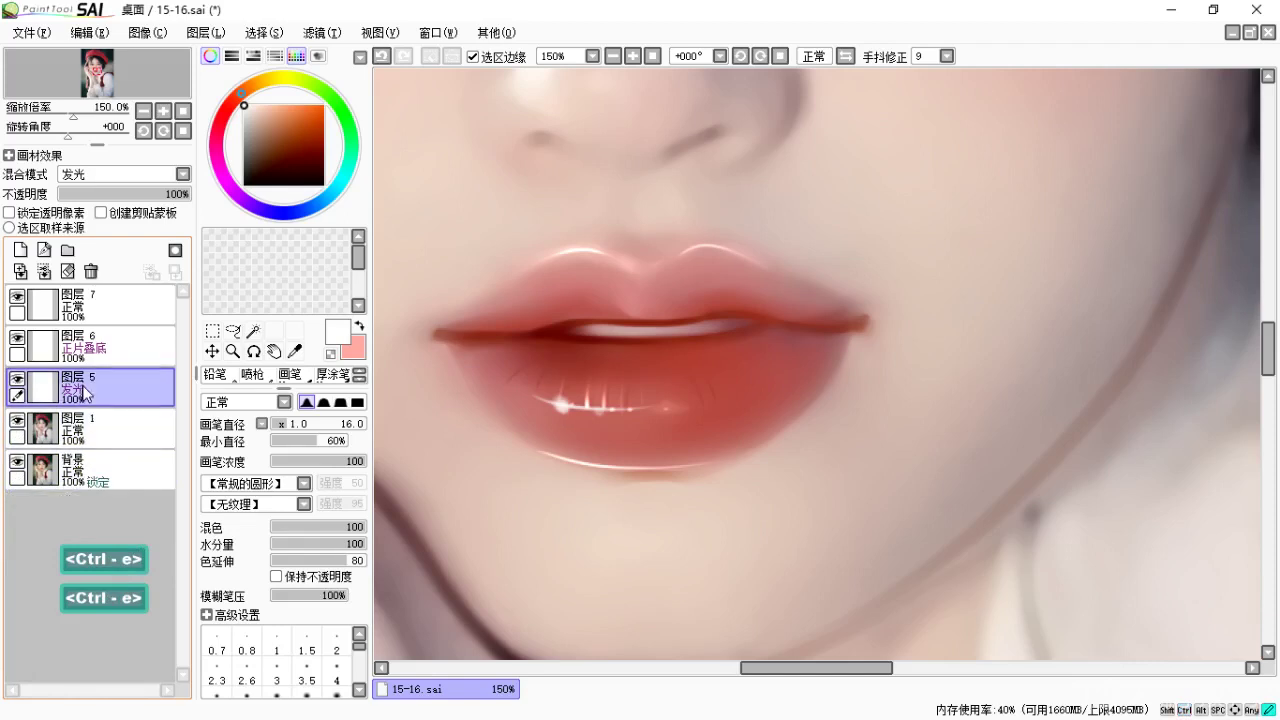
{"action": "key", "text": "ctrl+e"}
{"action": "left_click", "coordinate": [87, 362]}
{"action": "key", "text": "ctrl+e"}
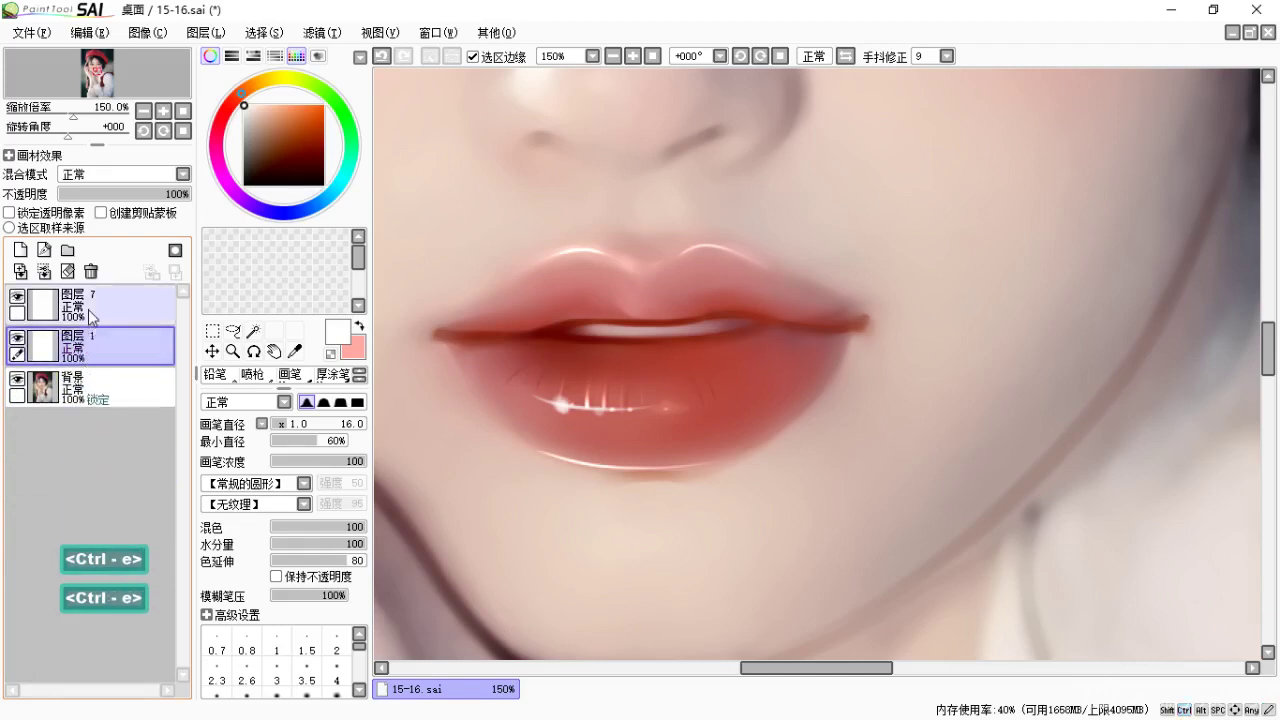
{"action": "left_click", "coordinate": [87, 302]}
{"action": "key", "text": "ctrl+e"}
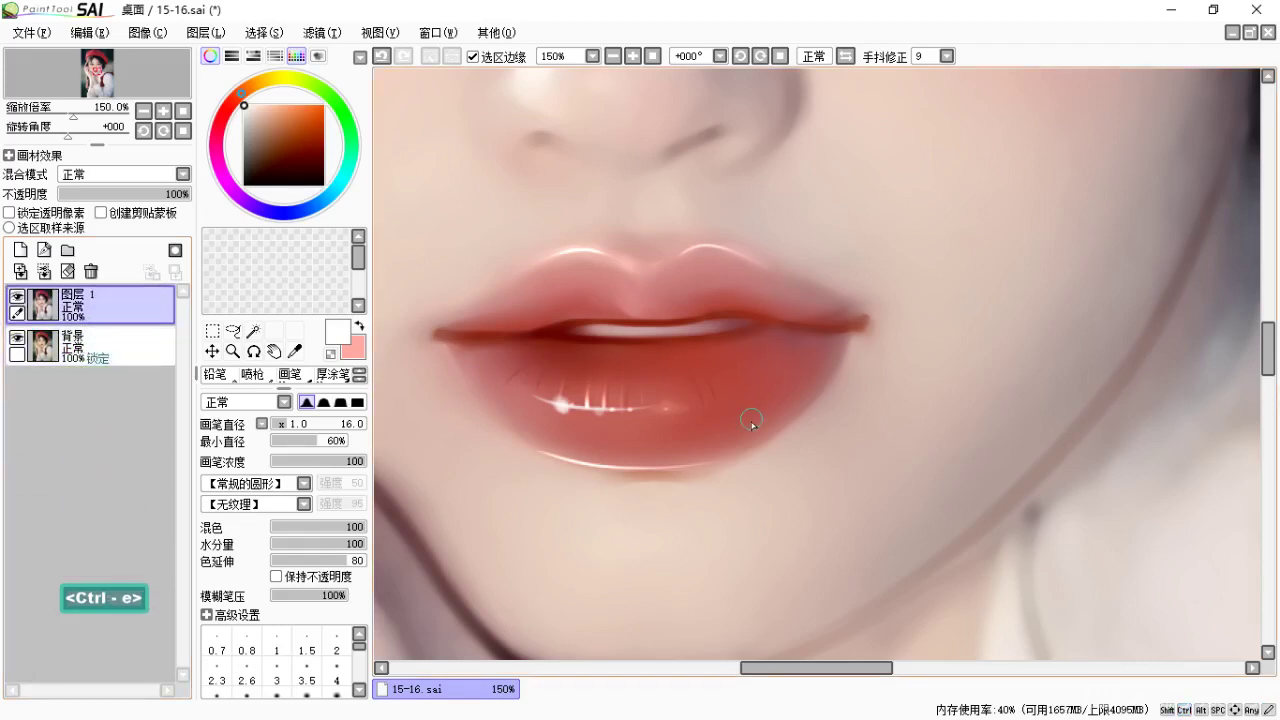
Soften the right end of the mouth line into the lip corner with the blending brush at size 16.
{"action": "key", "text": "c"}
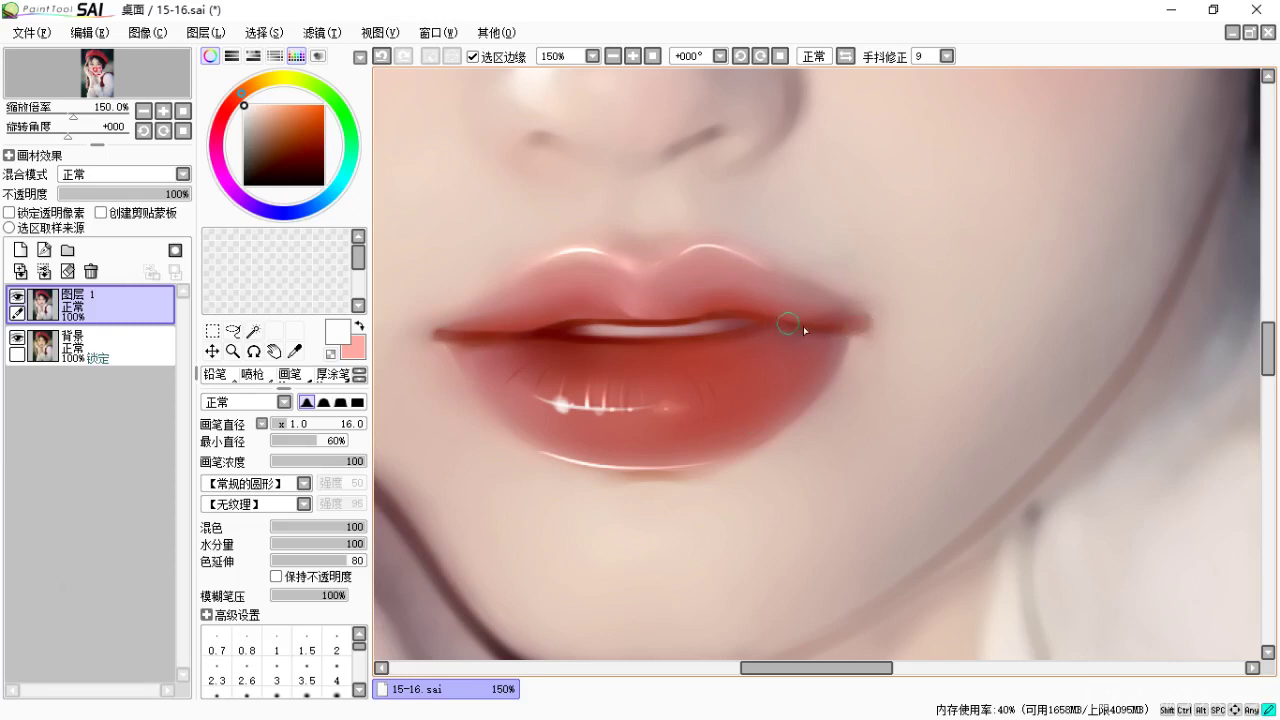
{"action": "key", "text": "space"}
{"action": "left_click_drag", "start_coordinate": [879, 361], "coordinate": [911, 371]}
{"action": "left_click_drag", "start_coordinate": [818, 347], "coordinate": [893, 347]}
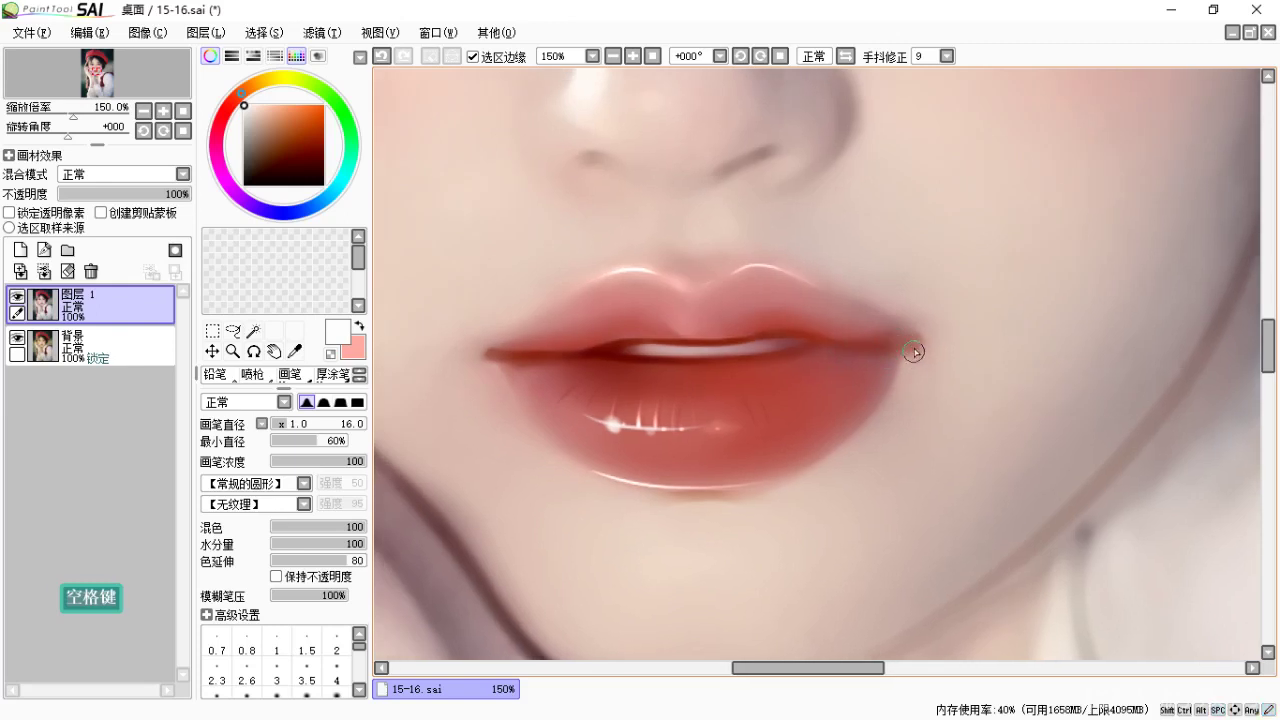
Trim the right mouth corner with sampled skin tones using the airbrush at size 16 and density 65, and blend the edge.
{"action": "key", "text": "b"}
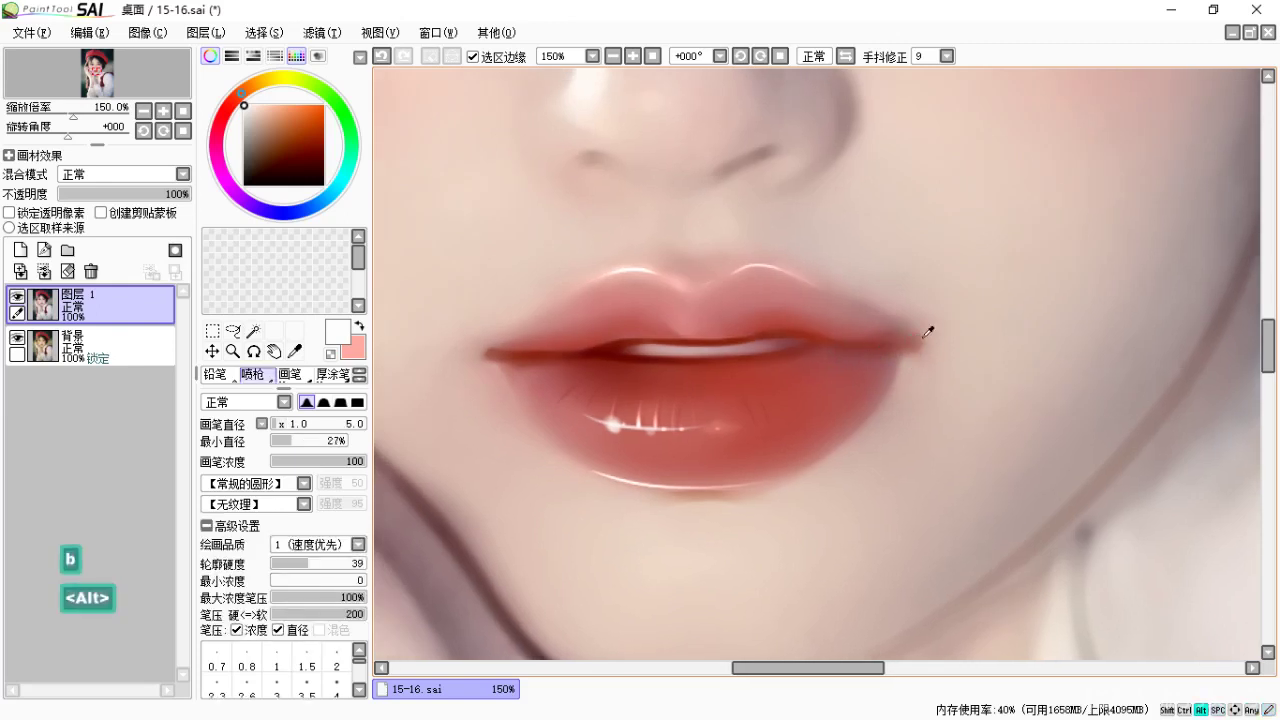
{"action": "left_click", "coordinate": [936, 336], "text": "alt"}
{"action": "left_click_drag", "start_coordinate": [918, 349], "coordinate": [921, 343]}
{"action": "left_click", "coordinate": [922, 342], "text": "alt"}
{"action": "key", "text": "bracketright"}
{"action": "key", "text": "bracketright"}
{"action": "key", "text": "bracketright"}
{"action": "key", "text": "bracketright"}
{"action": "key", "text": "bracketright"}
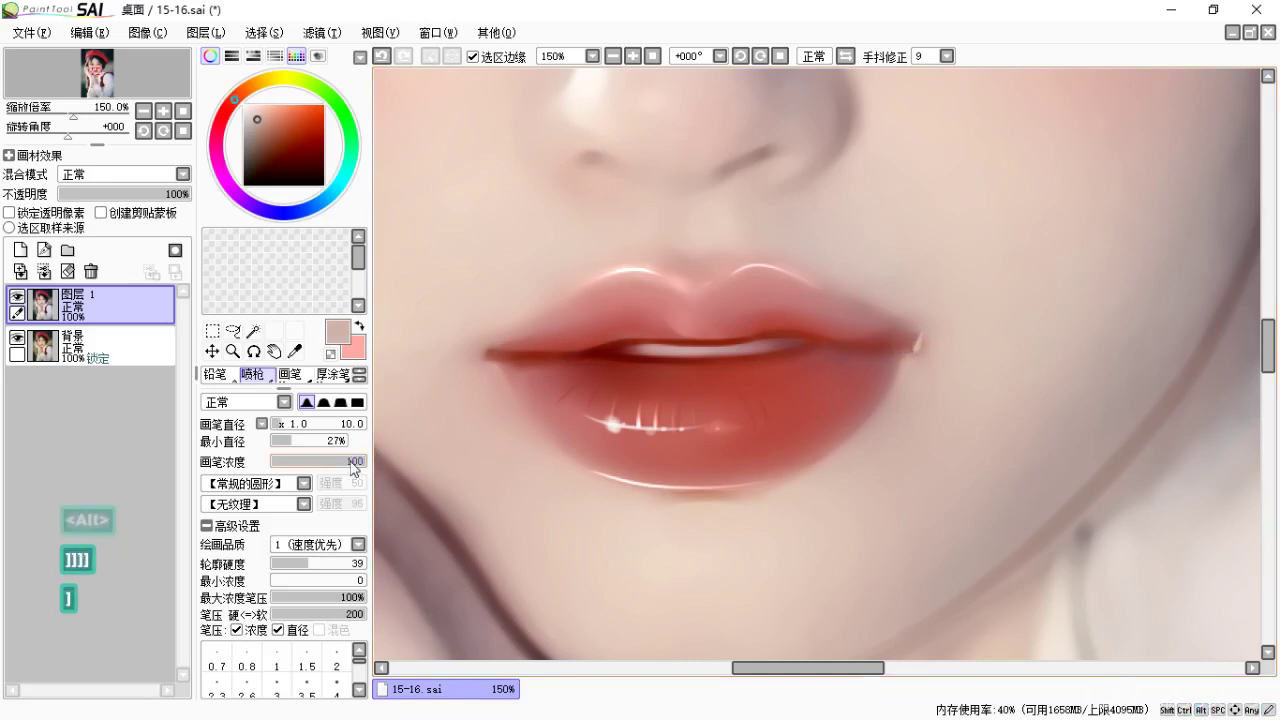
{"action": "key", "text": "bracketright"}
{"action": "key", "text": "bracketright"}
{"action": "key", "text": "bracketright"}
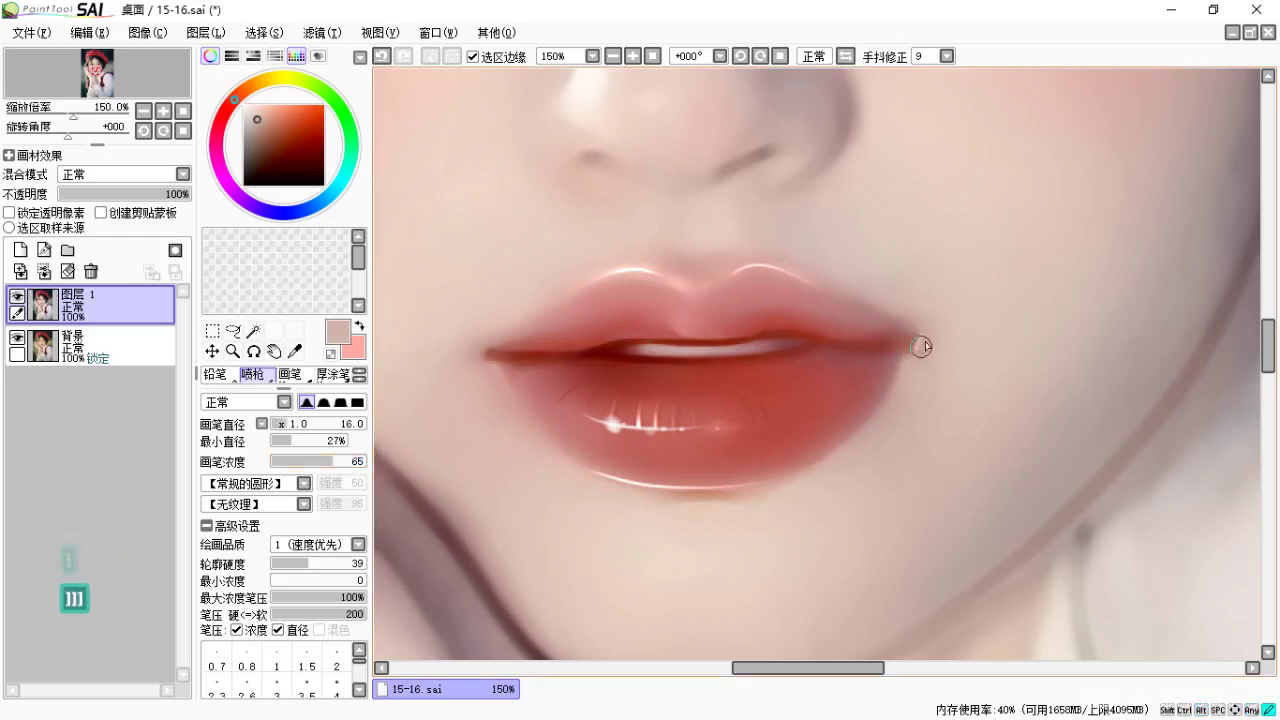
{"action": "key", "text": "space"}
{"action": "key", "text": "ctrl+z"}
{"action": "left_click_drag", "start_coordinate": [923, 372], "coordinate": [947, 329]}
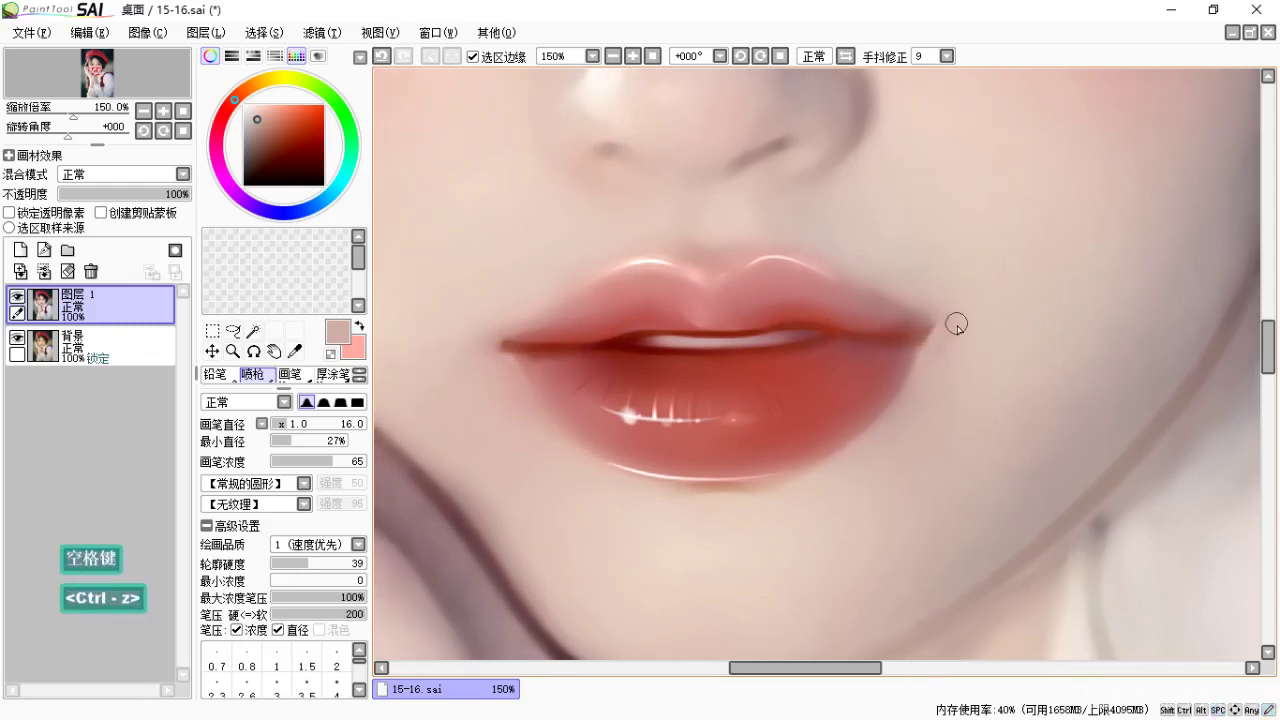
{"action": "key", "text": "c"}
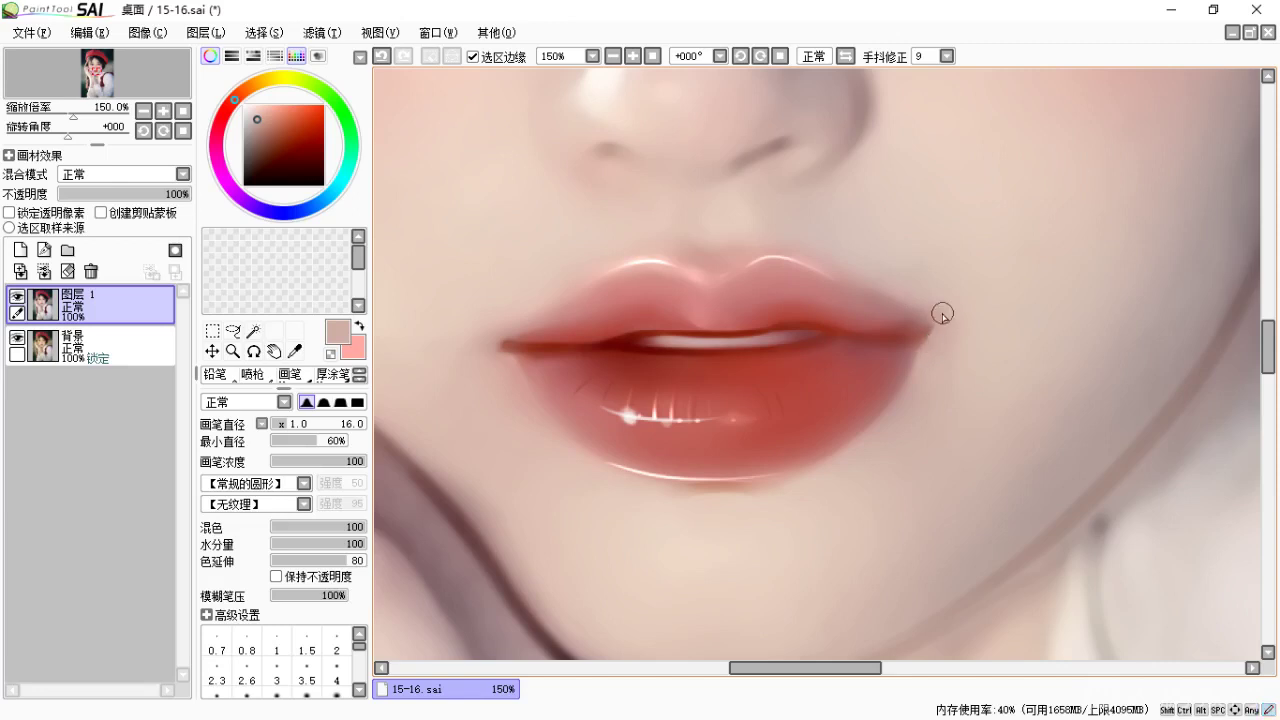
Soften the left mouth corner and its dark mouth line into the surrounding skin with the blending brush.
{"action": "key", "text": "space"}
{"action": "left_click_drag", "start_coordinate": [946, 329], "coordinate": [1006, 451]}
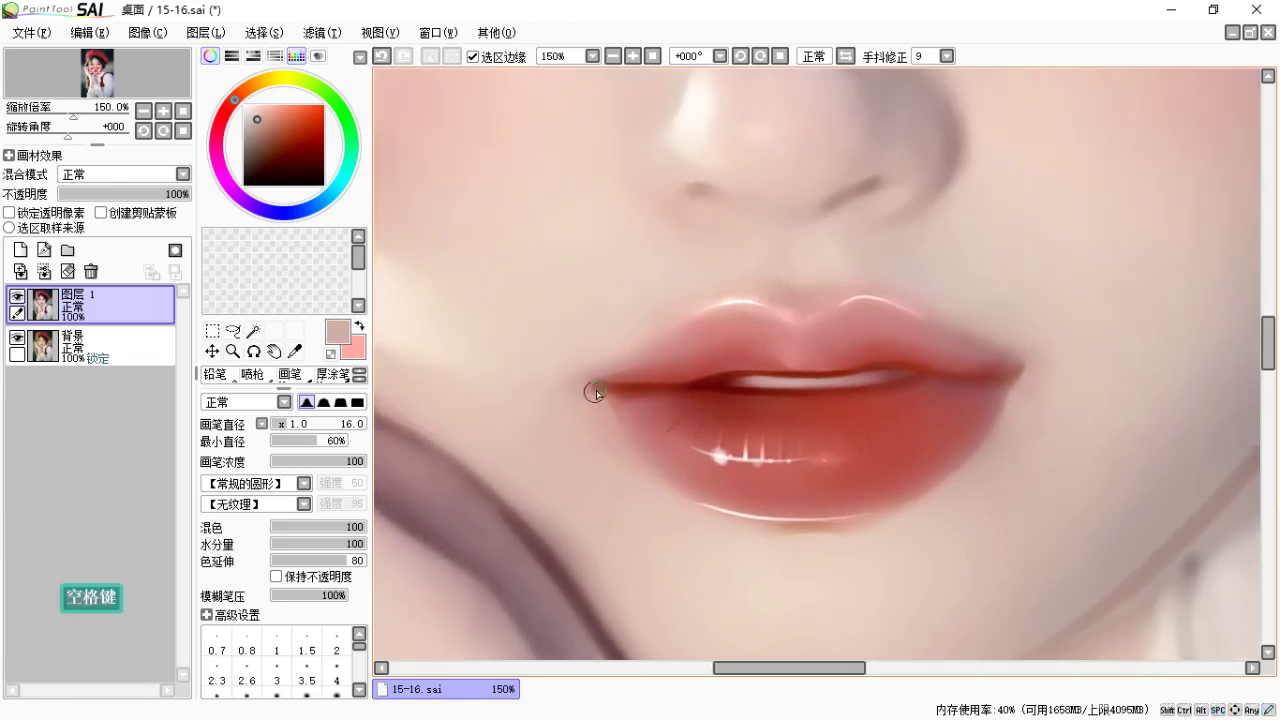
{"action": "left_click_drag", "start_coordinate": [595, 385], "coordinate": [587, 384]}
{"action": "key", "text": "space"}
{"action": "left_click_drag", "start_coordinate": [626, 456], "coordinate": [616, 448]}
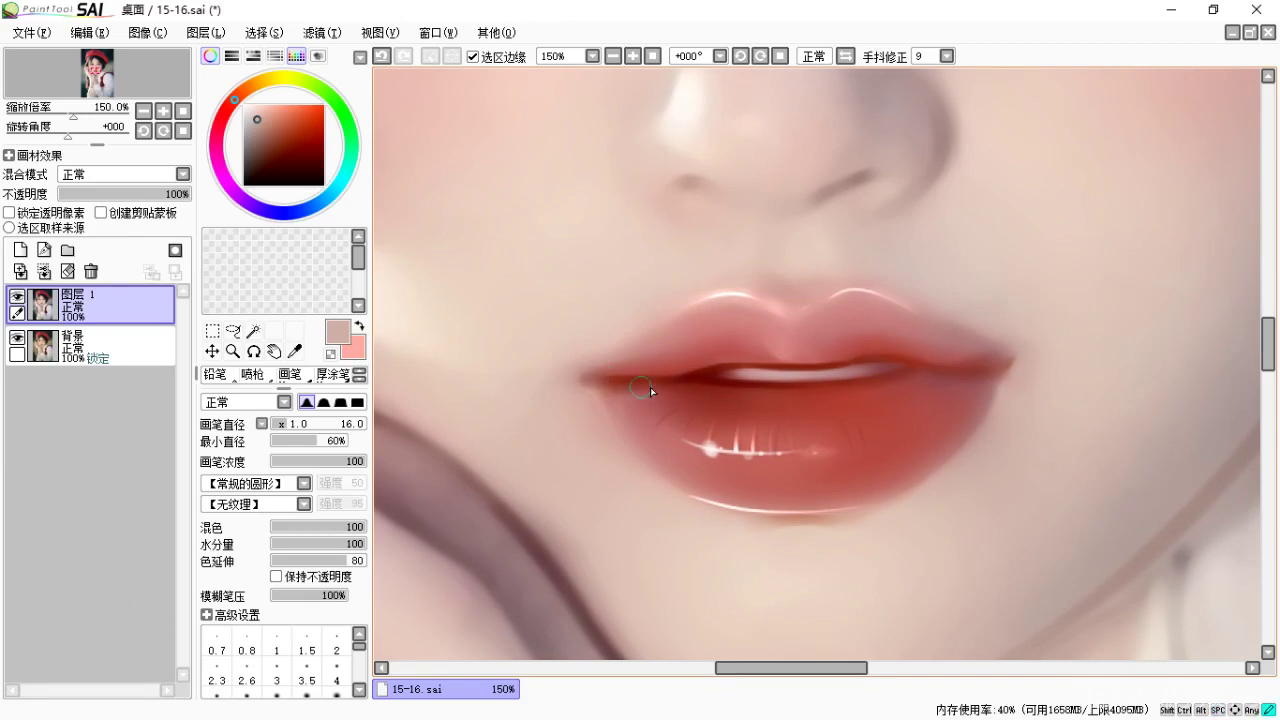
{"action": "key", "text": "space"}
{"action": "left_click_drag", "start_coordinate": [699, 415], "coordinate": [704, 325]}
{"action": "key", "text": "space"}
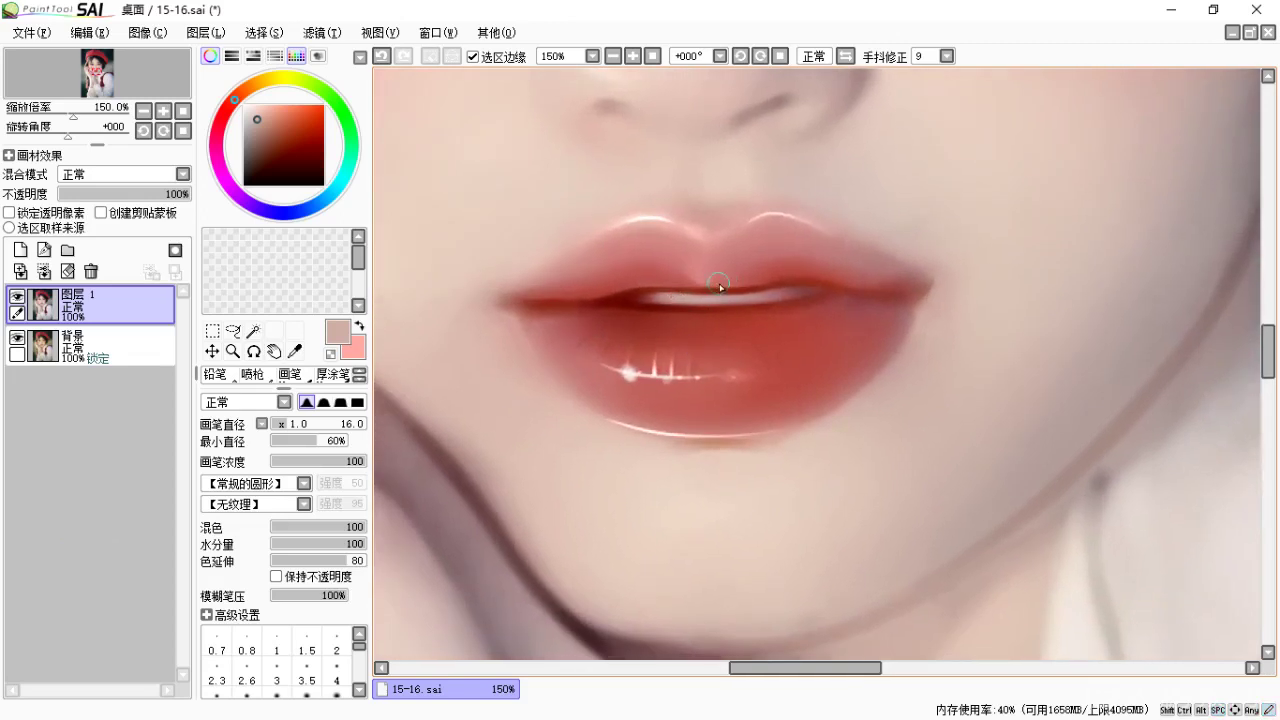
Airbrush sampled reds onto the upper lip's center just above the mouth opening and blend them smooth.
{"action": "key", "text": "b"}
{"action": "left_click", "coordinate": [717, 287], "text": "alt"}
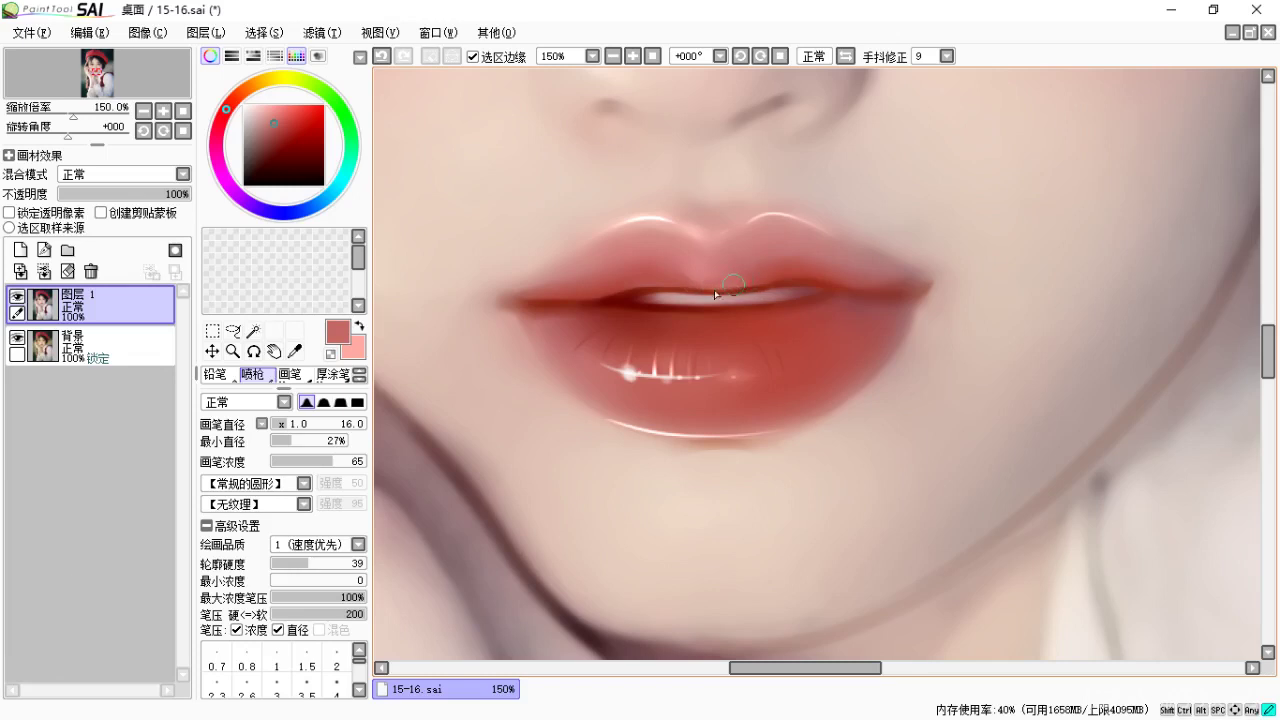
{"action": "key", "text": "space"}
{"action": "mouse_move", "coordinate": [678, 287]}
{"action": "left_mouse_down"}
{"action": "mouse_move", "coordinate": [737, 366]}
{"action": "mouse_move", "coordinate": [779, 366]}
{"action": "left_mouse_up"}
{"action": "key", "text": "ctrl+equal"}
{"action": "key", "text": "space"}
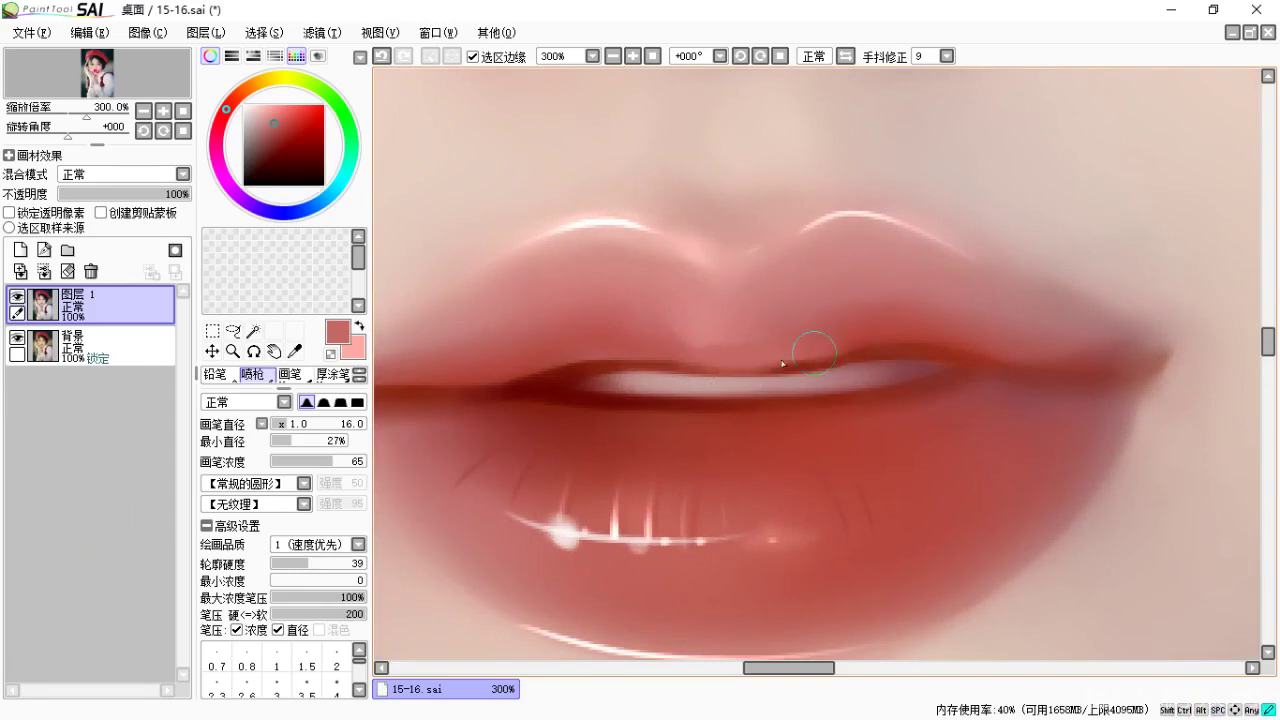
{"action": "key", "text": "space"}
{"action": "left_click_drag", "start_coordinate": [866, 311], "coordinate": [838, 305]}
{"action": "left_click", "coordinate": [834, 325], "text": "alt"}
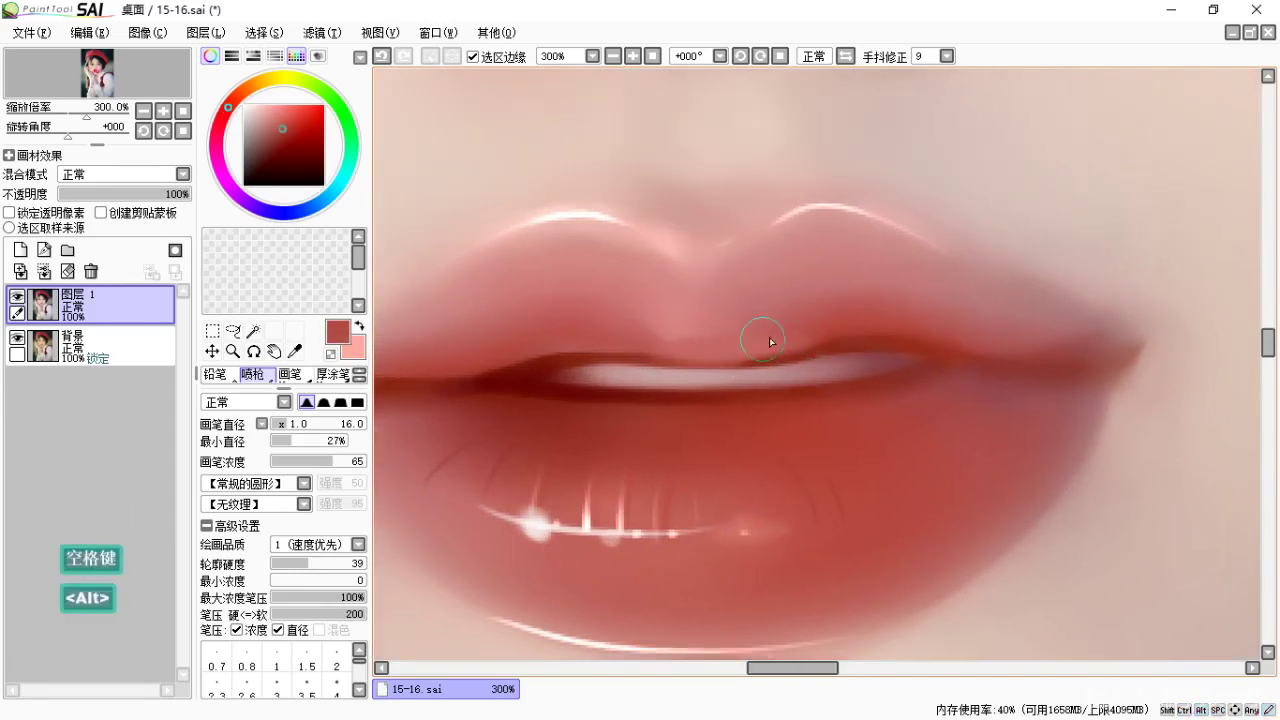
{"action": "key", "text": "c"}
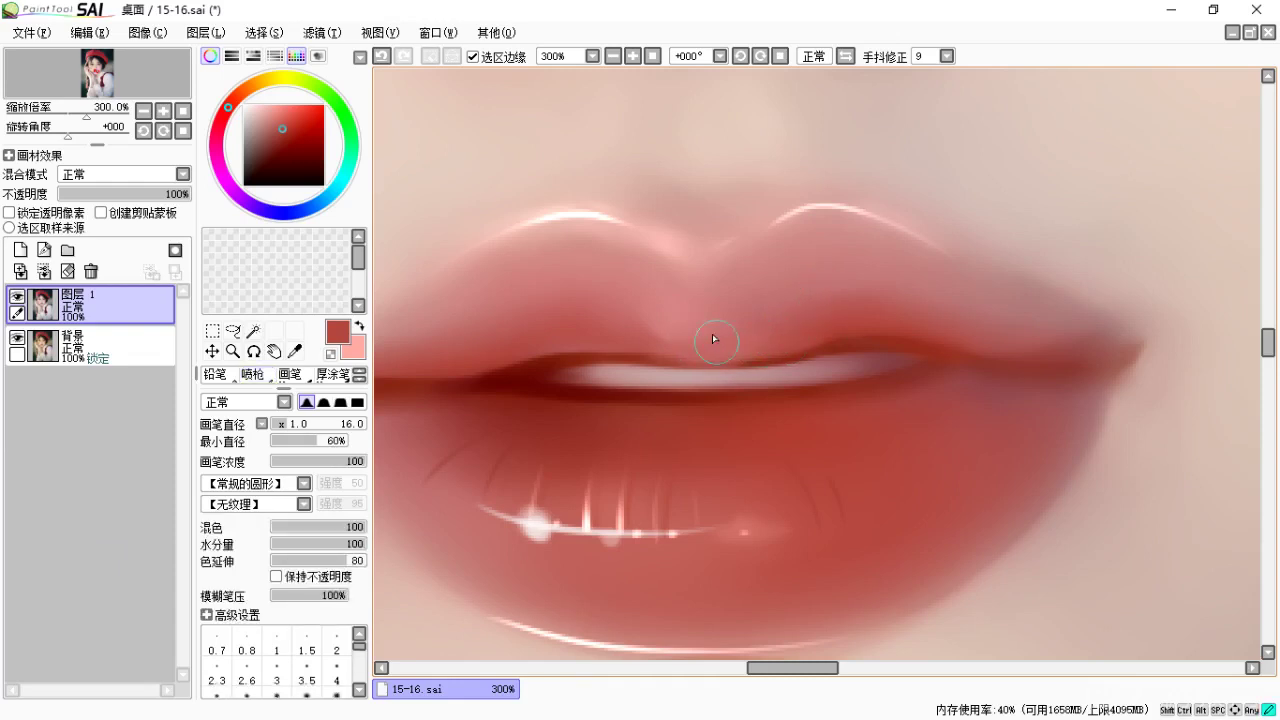
Examine the lips against the whole face at 75% and 50% zoom and up close at 150%.
{"action": "key", "text": "space"}
{"action": "left_click_drag", "start_coordinate": [777, 389], "coordinate": [814, 361]}
{"action": "key", "text": "ctrl+minus"}
{"action": "key", "text": "ctrl+minus"}
{"action": "key", "text": "ctrl+minus"}
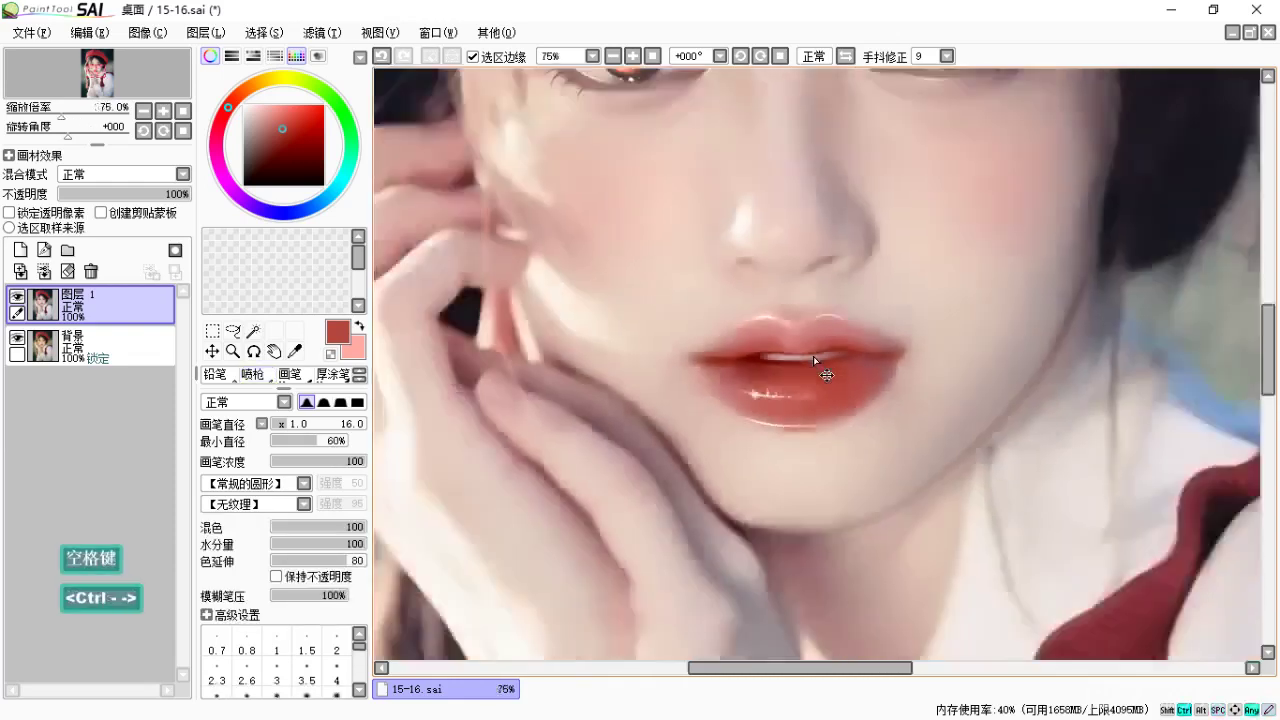
{"action": "left_click_drag", "start_coordinate": [833, 268], "coordinate": [808, 403]}
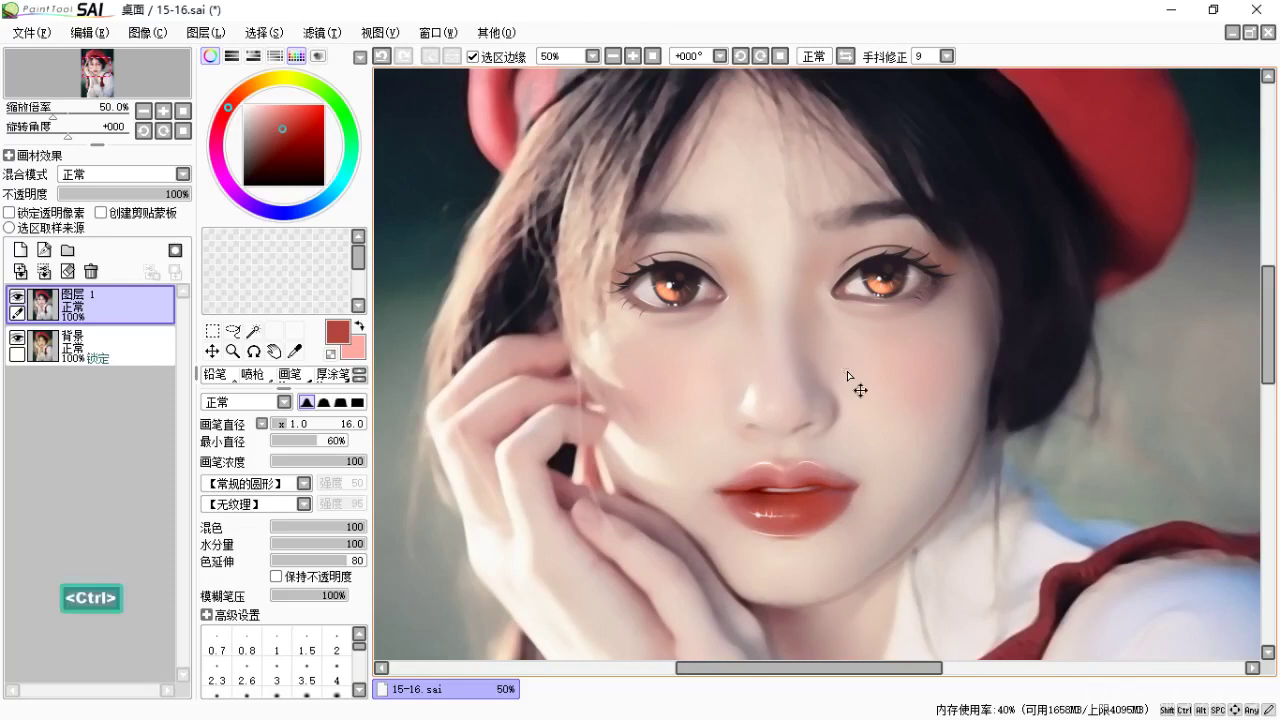
{"action": "key", "text": "ctrl+equal"}
{"action": "key", "text": "ctrl+equal"}
{"action": "left_click_drag", "start_coordinate": [766, 423], "coordinate": [819, 124]}
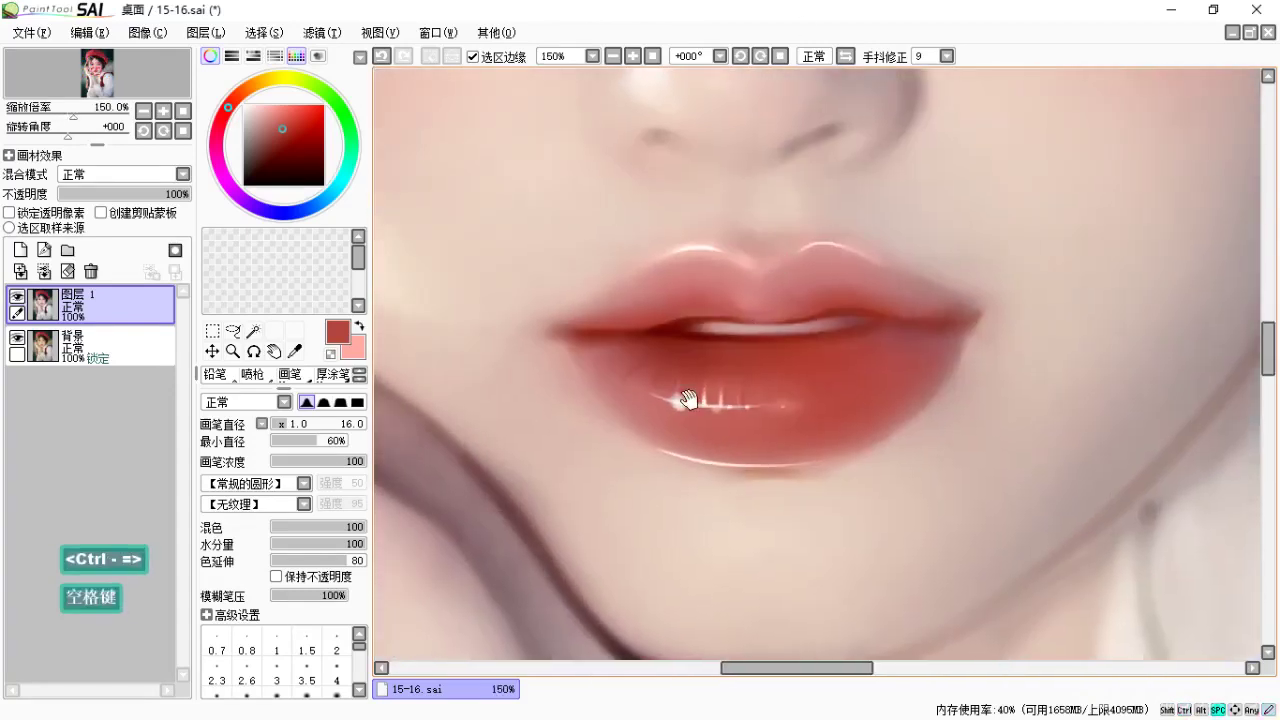
{"action": "left_click_drag", "start_coordinate": [732, 388], "coordinate": [737, 341]}
Try to soften the underside of the lower lip's white highlight with the blending brush at size 16.
{"action": "key", "text": "ctrl+equal"}
{"action": "key", "text": "ctrl+equal"}
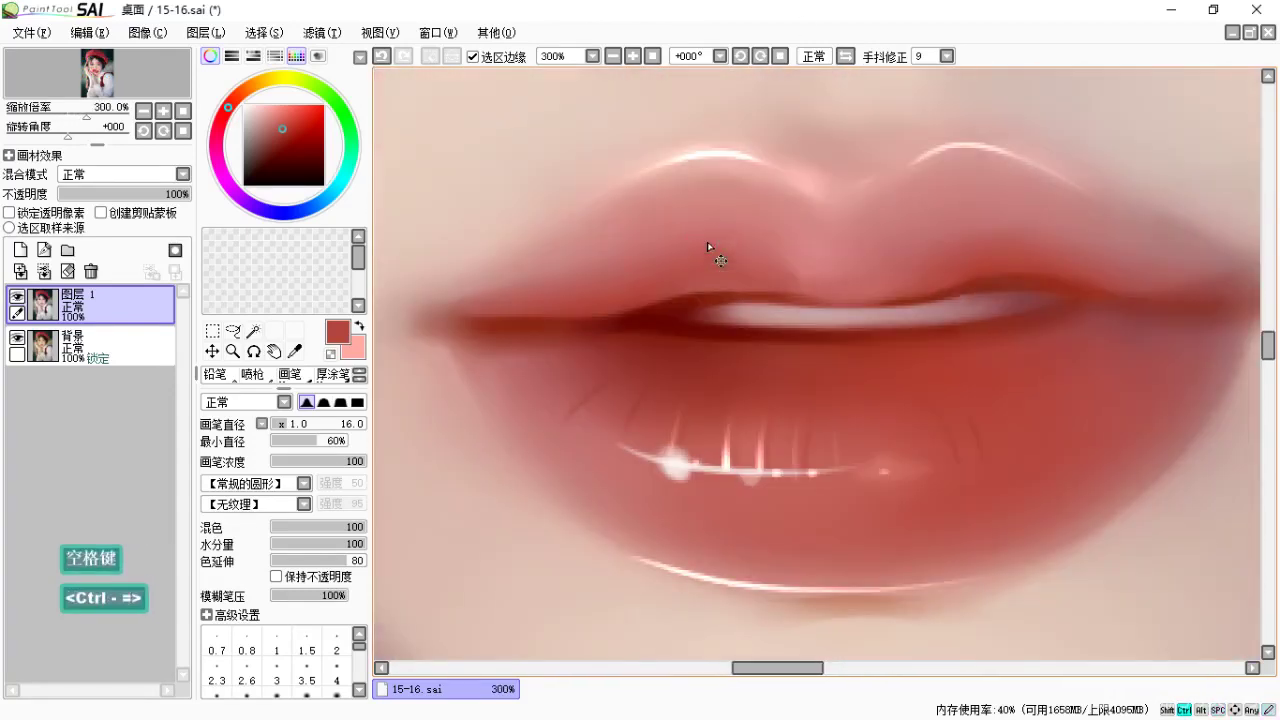
{"action": "left_click_drag", "start_coordinate": [809, 377], "coordinate": [803, 333]}
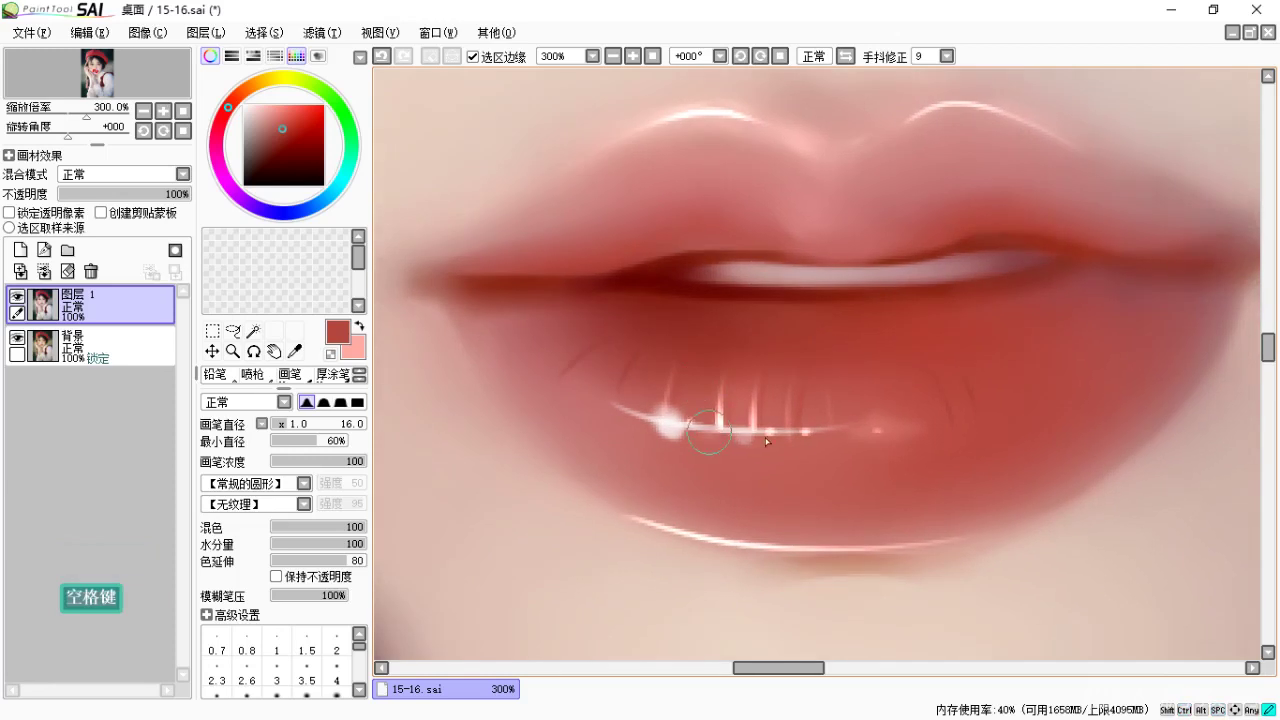
{"action": "key", "text": "ctrl+z"}
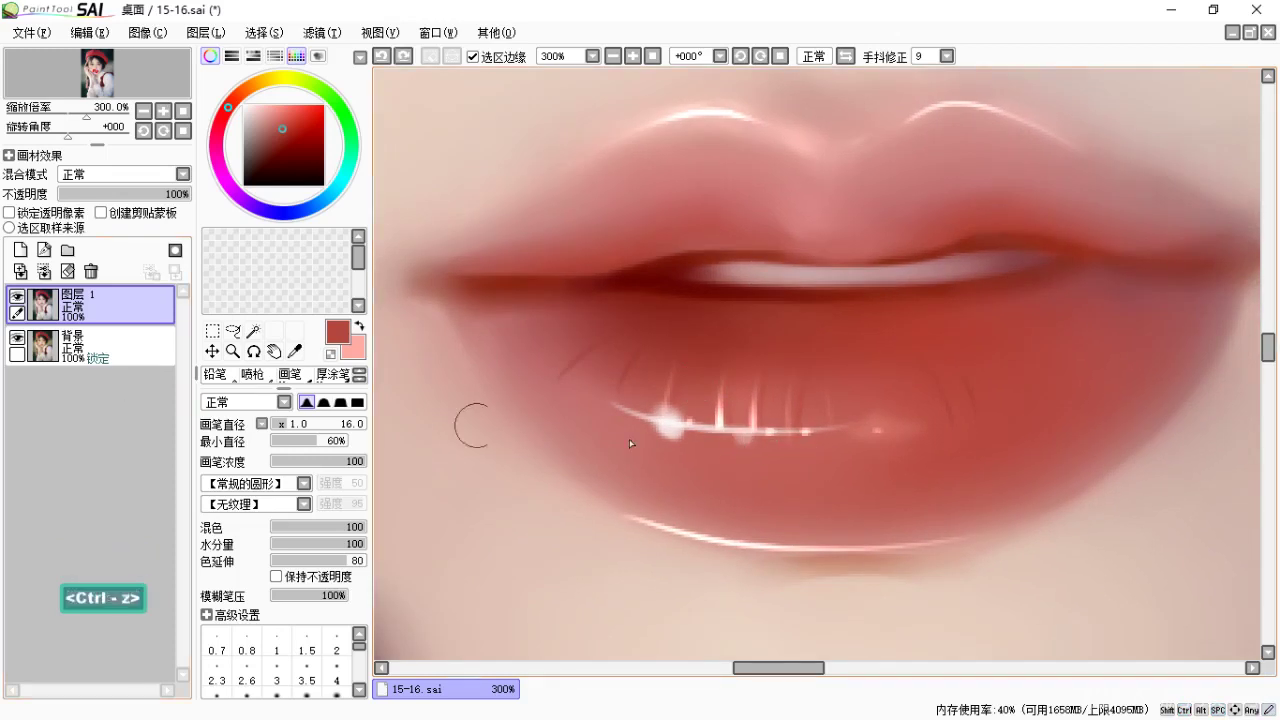
{"action": "key", "text": "ctrl+z"}
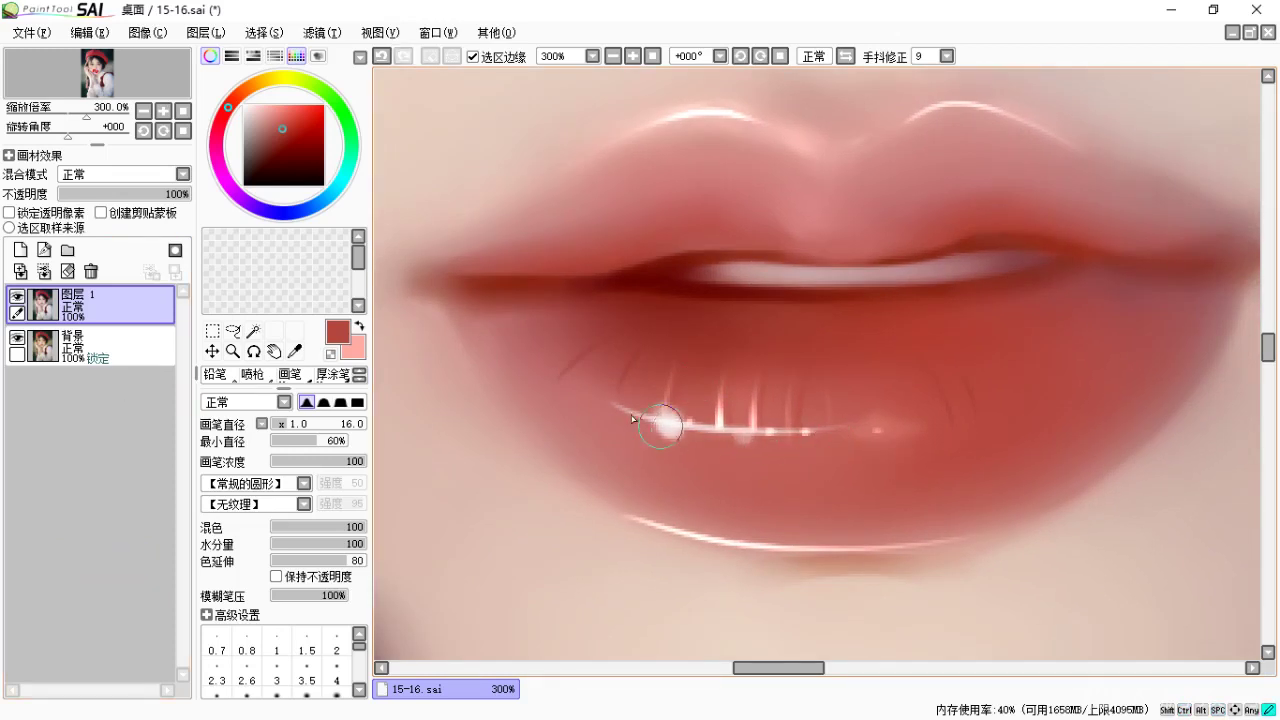
{"action": "left_click_drag", "start_coordinate": [781, 441], "coordinate": [840, 446]}
{"action": "key", "text": "space"}
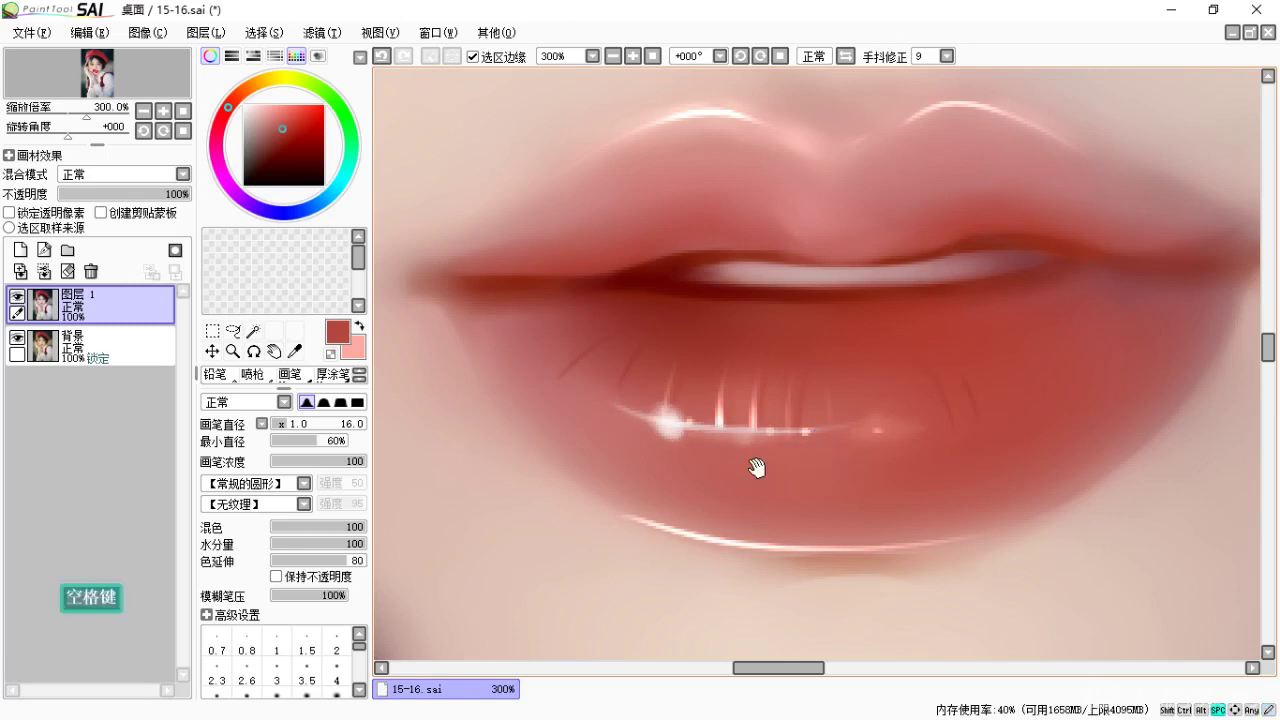
{"action": "left_click_drag", "start_coordinate": [754, 462], "coordinate": [771, 499]}
{"action": "key", "text": "ctrl+z"}
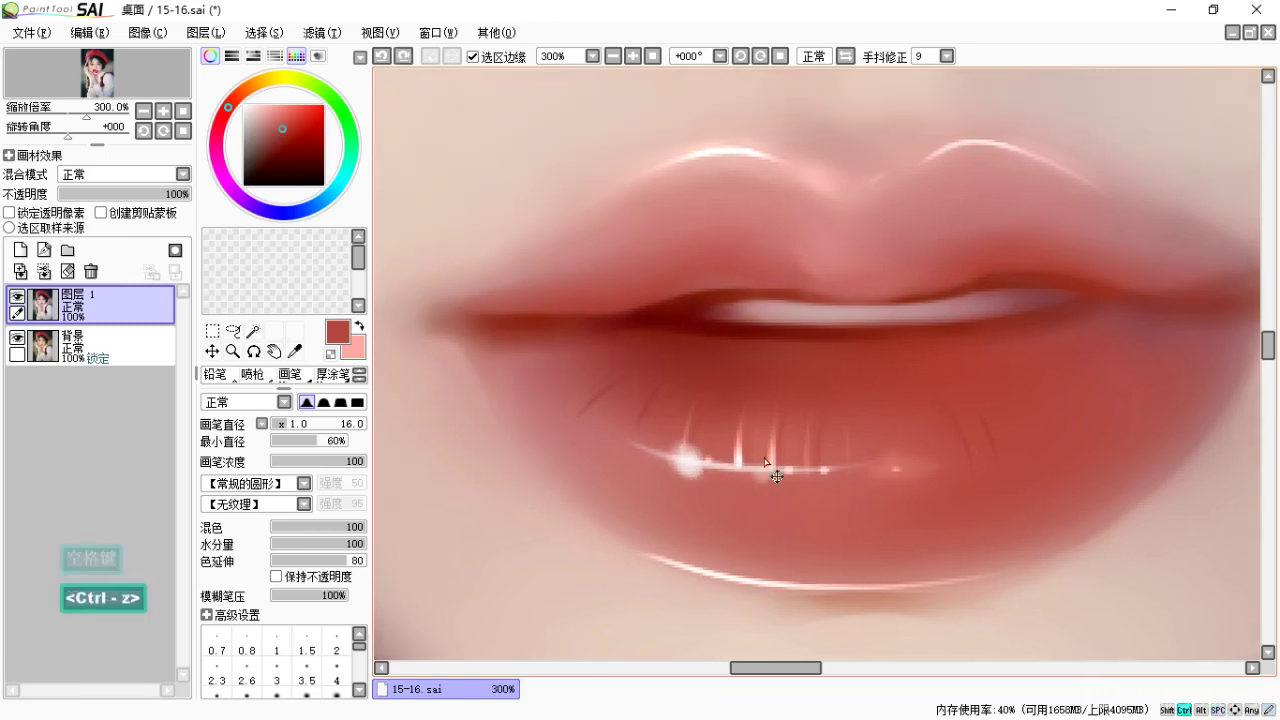
Examine the finished lips within the portrait at 75% and 33.33% zoom.
{"action": "key", "text": "ctrl+minus"}
{"action": "key", "text": "ctrl+minus"}
{"action": "key", "text": "space"}
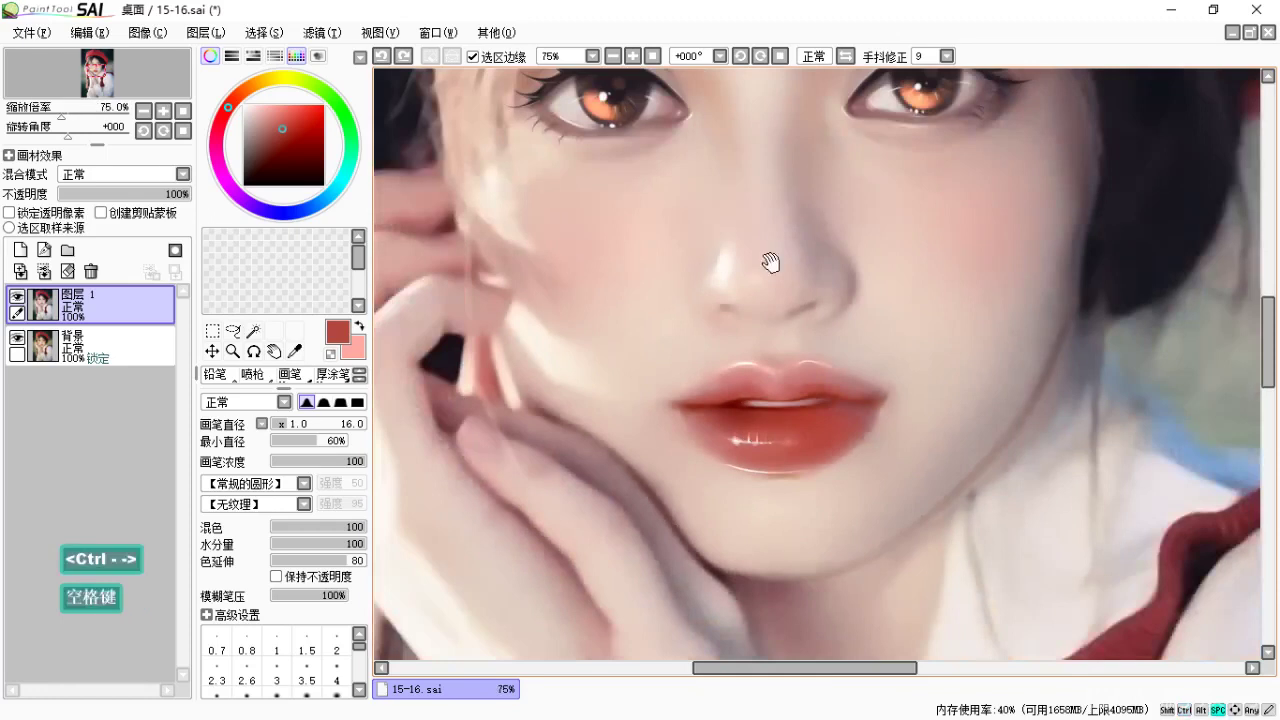
{"action": "left_click_drag", "start_coordinate": [806, 441], "coordinate": [814, 447]}
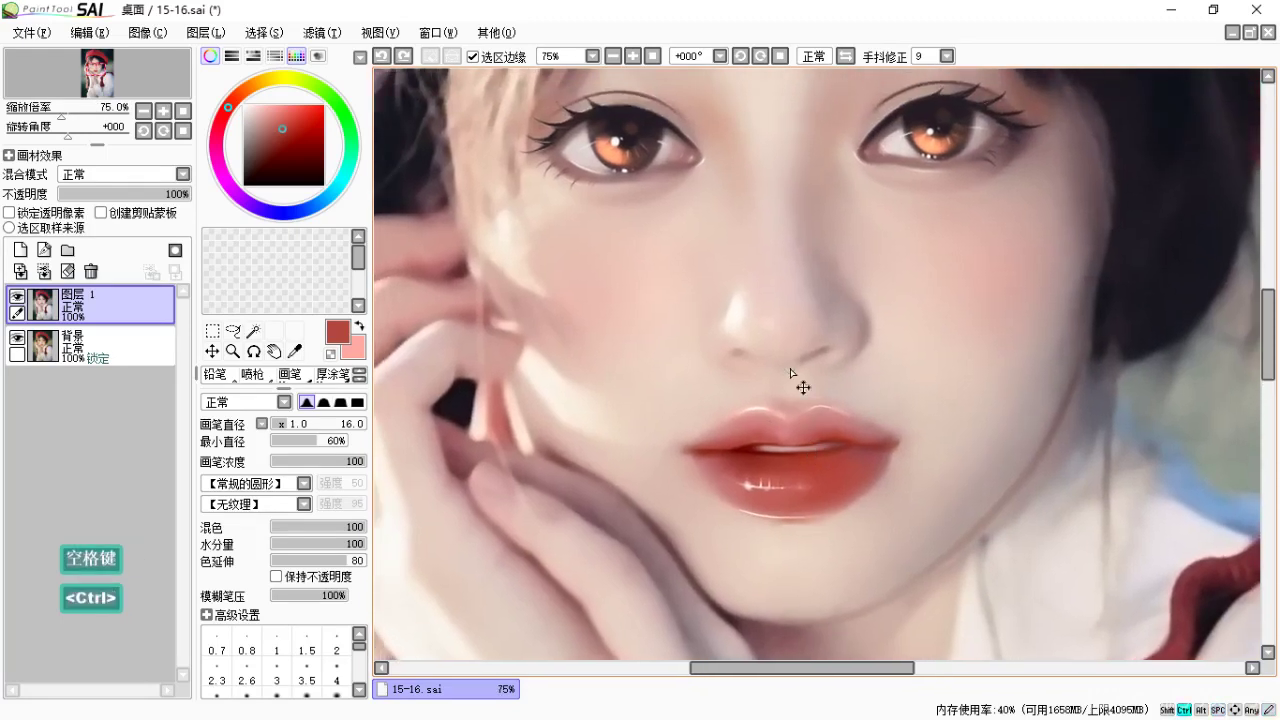
{"action": "key", "text": "ctrl+minus"}
{"action": "key", "text": "ctrl+minus"}
{"action": "key", "text": "space"}
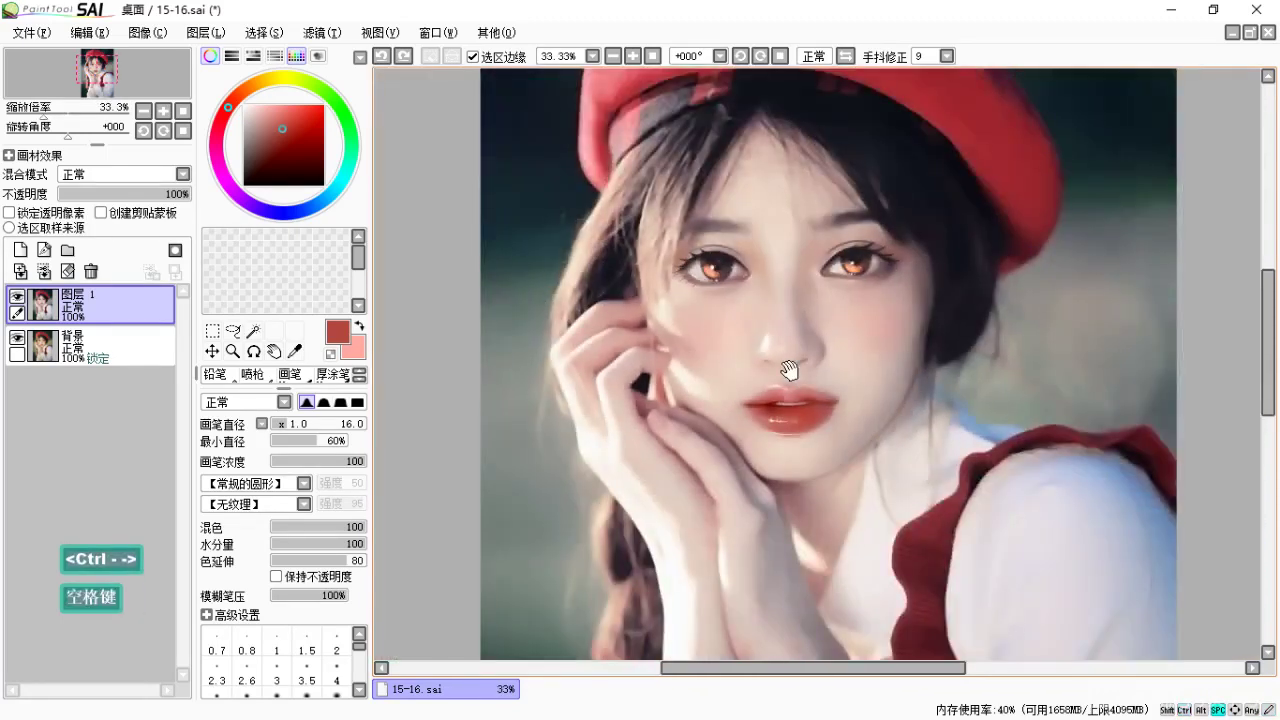
{"action": "left_click_drag", "start_coordinate": [706, 407], "coordinate": [694, 423]}
{"action": "key", "text": "ctrl"}
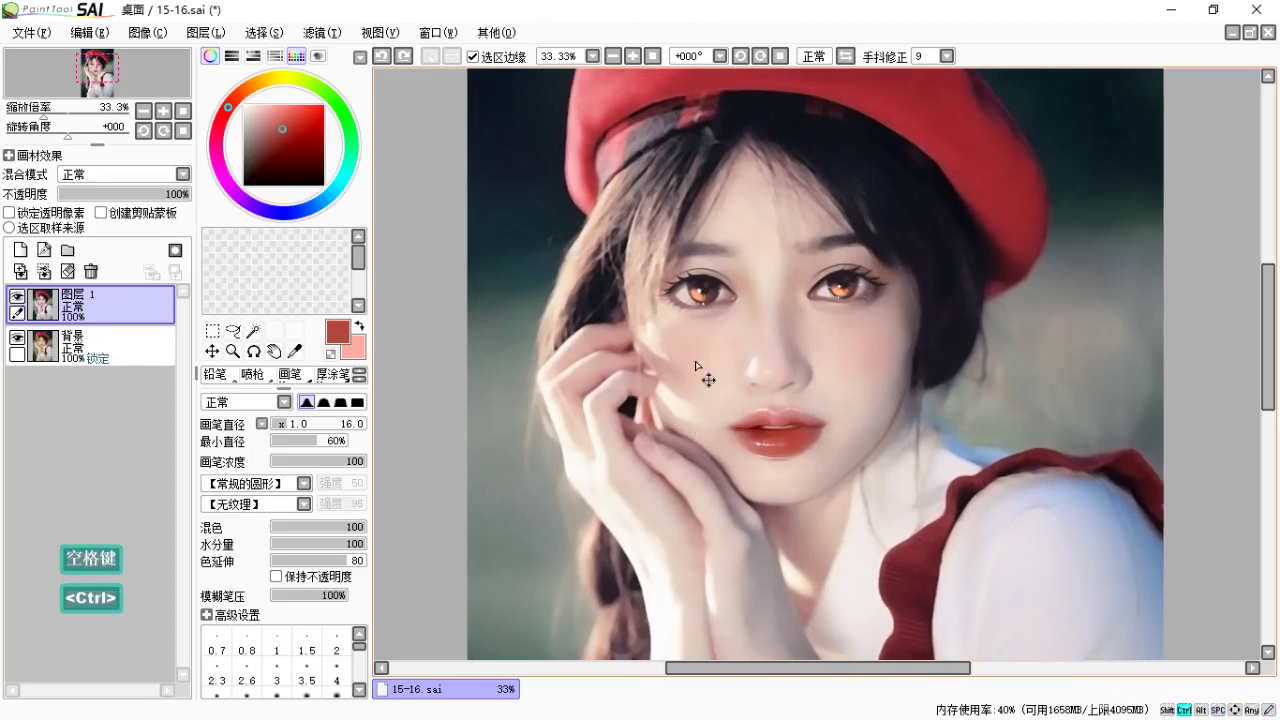
Examine the eyebrows and eyes at 150% zoom and compare them with the rest of the face at 50% and 100%.
{"action": "key", "text": "ctrl+equal"}
{"action": "key", "text": "ctrl+equal"}
{"action": "key", "text": "ctrl+equal"}
{"action": "key", "text": "ctrl+equal"}
{"action": "key", "text": "space"}
{"action": "mouse_move", "coordinate": [997, 349]}
{"action": "left_mouse_down"}
{"action": "mouse_move", "coordinate": [751, 480]}
{"action": "mouse_move", "coordinate": [843, 494]}
{"action": "mouse_move", "coordinate": [829, 429]}
{"action": "mouse_move", "coordinate": [760, 451]}
{"action": "mouse_move", "coordinate": [799, 435]}
{"action": "left_mouse_up"}
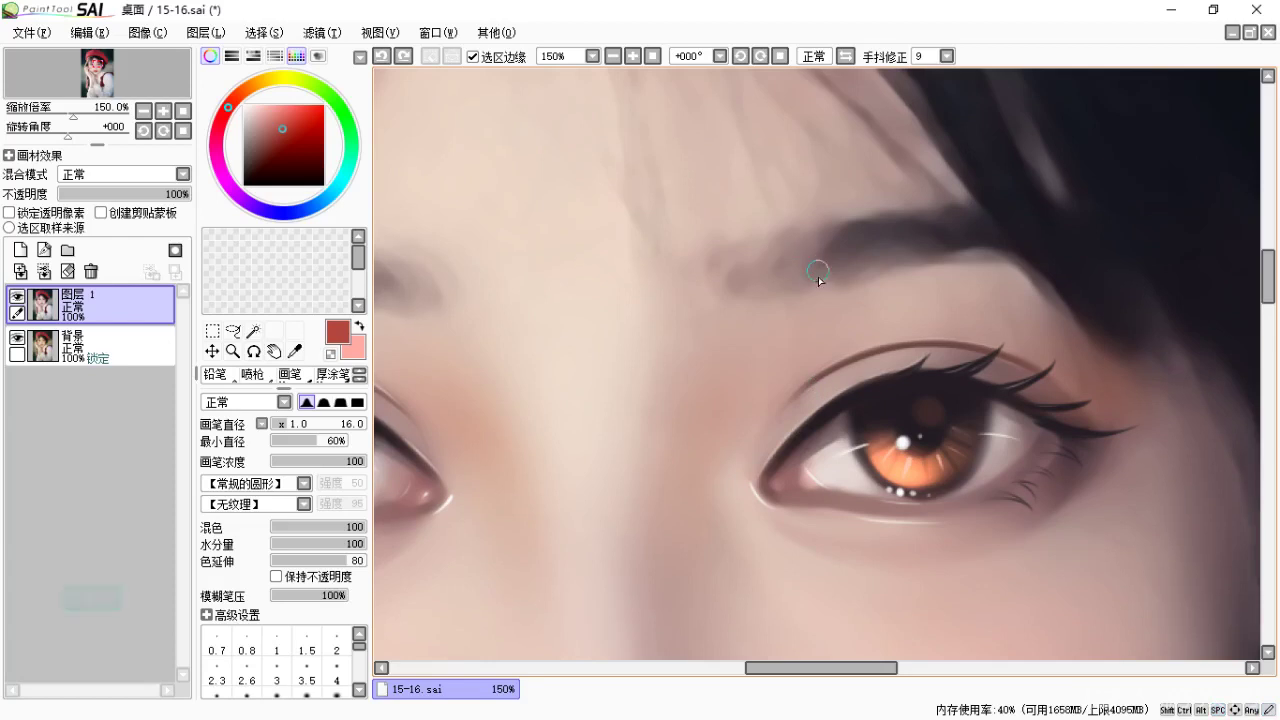
{"action": "left_click_drag", "start_coordinate": [763, 337], "coordinate": [880, 230]}
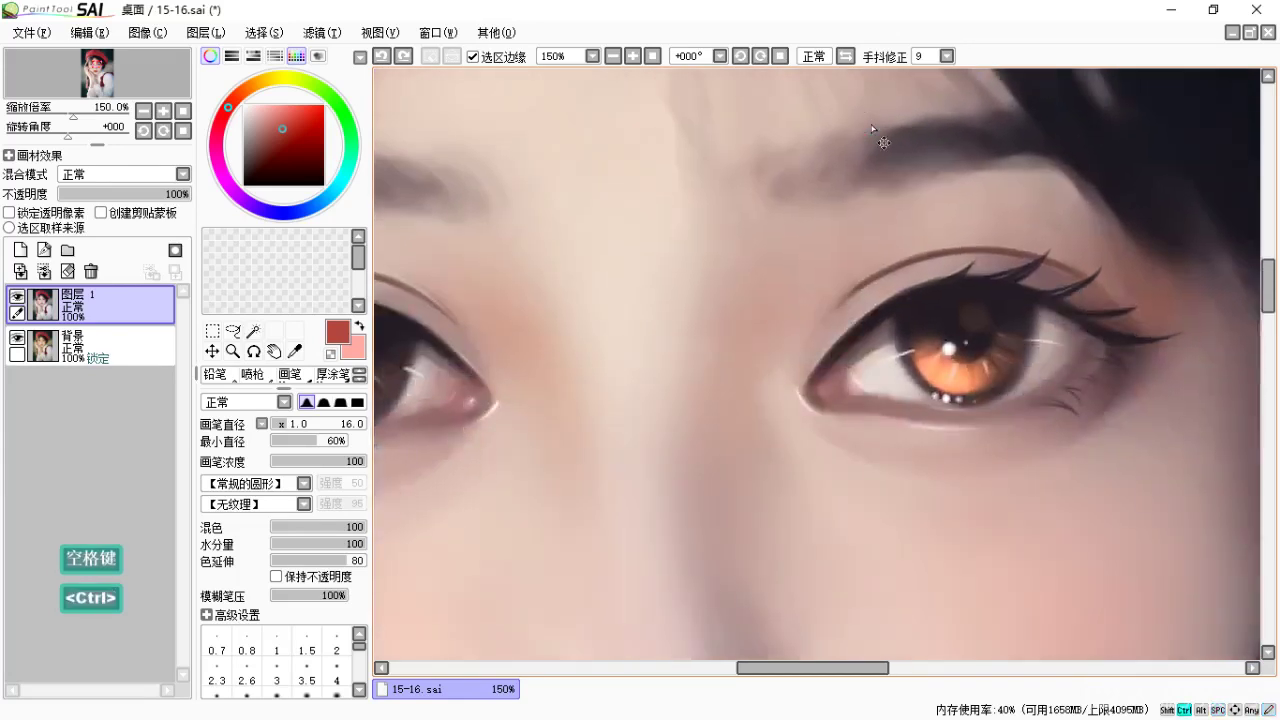
{"action": "key", "text": "ctrl+minus"}
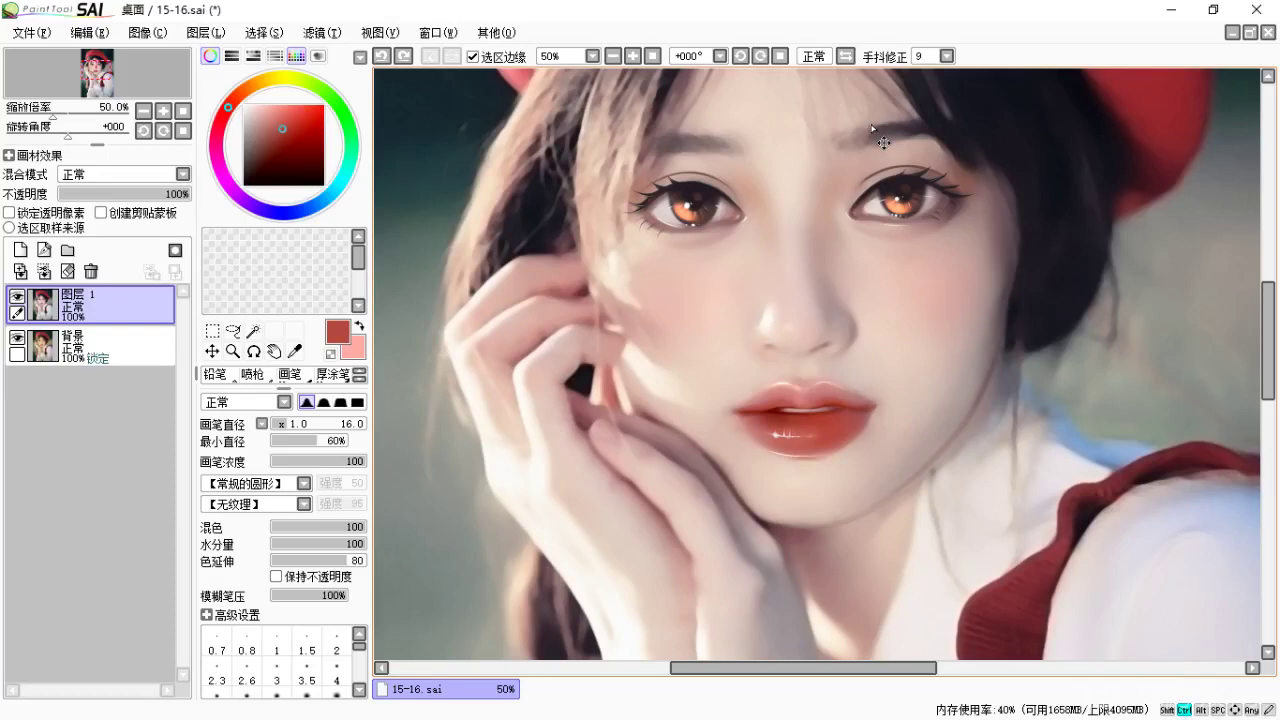
{"action": "key", "text": "ctrl+equal"}
{"action": "key", "text": "ctrl+equal"}
{"action": "key", "text": "space"}
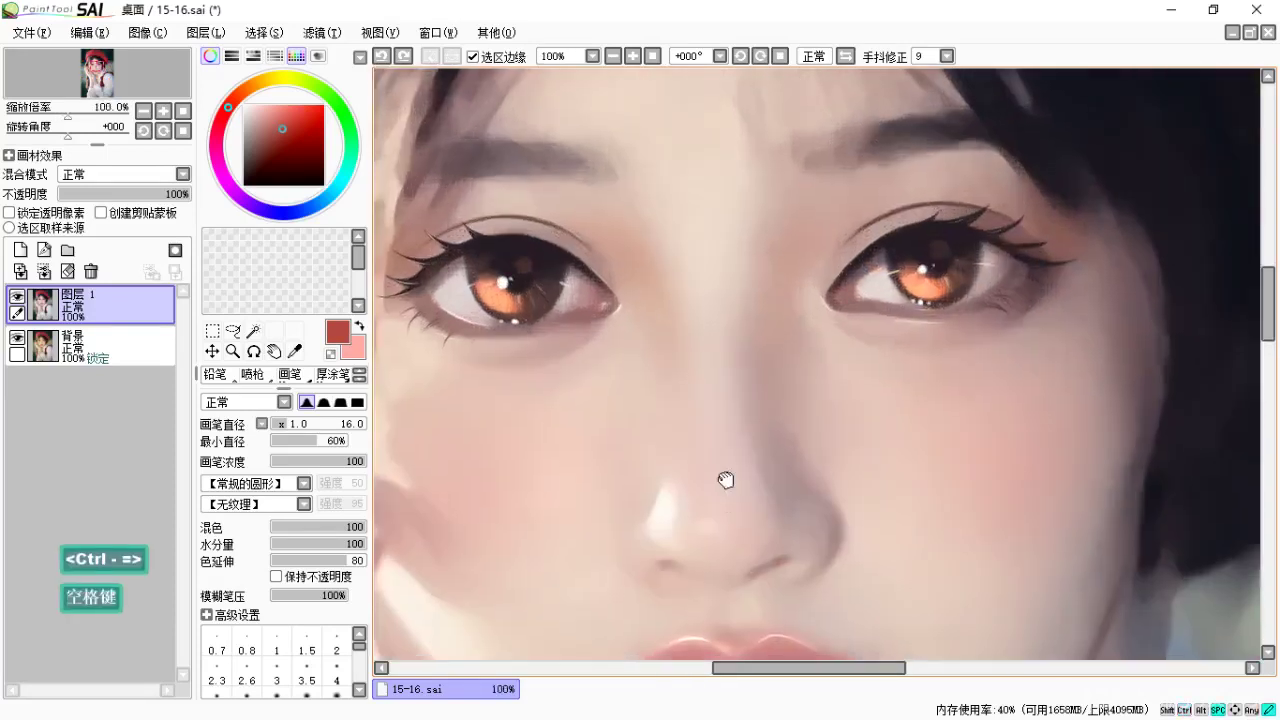
Try to repaint the lower lip's underside edge with the airbrush at size 16, using a sampled lip colour and a lighter pink.
{"action": "left_click_drag", "start_coordinate": [726, 480], "coordinate": [776, 180]}
{"action": "key", "text": "space"}
{"action": "left_click_drag", "start_coordinate": [786, 429], "coordinate": [780, 417]}
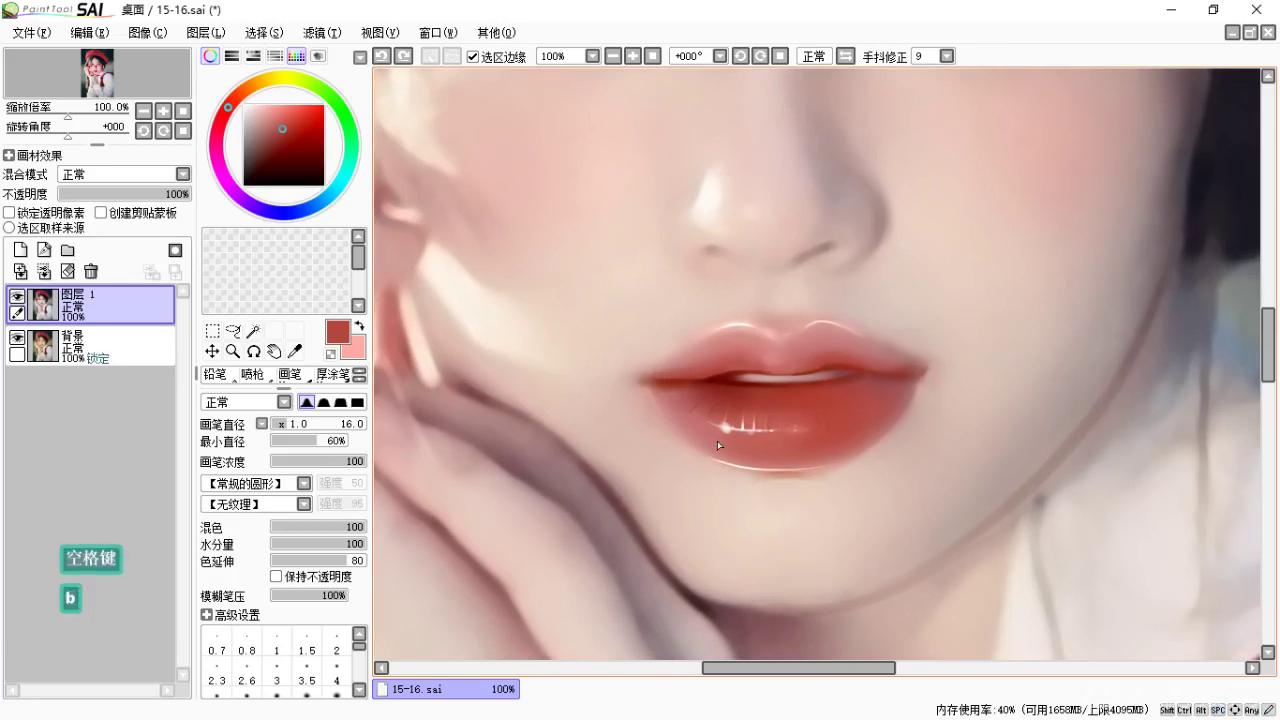
{"action": "key", "text": "b"}
{"action": "left_click", "coordinate": [667, 411], "text": "alt"}
{"action": "left_click_drag", "start_coordinate": [668, 413], "coordinate": [753, 460]}
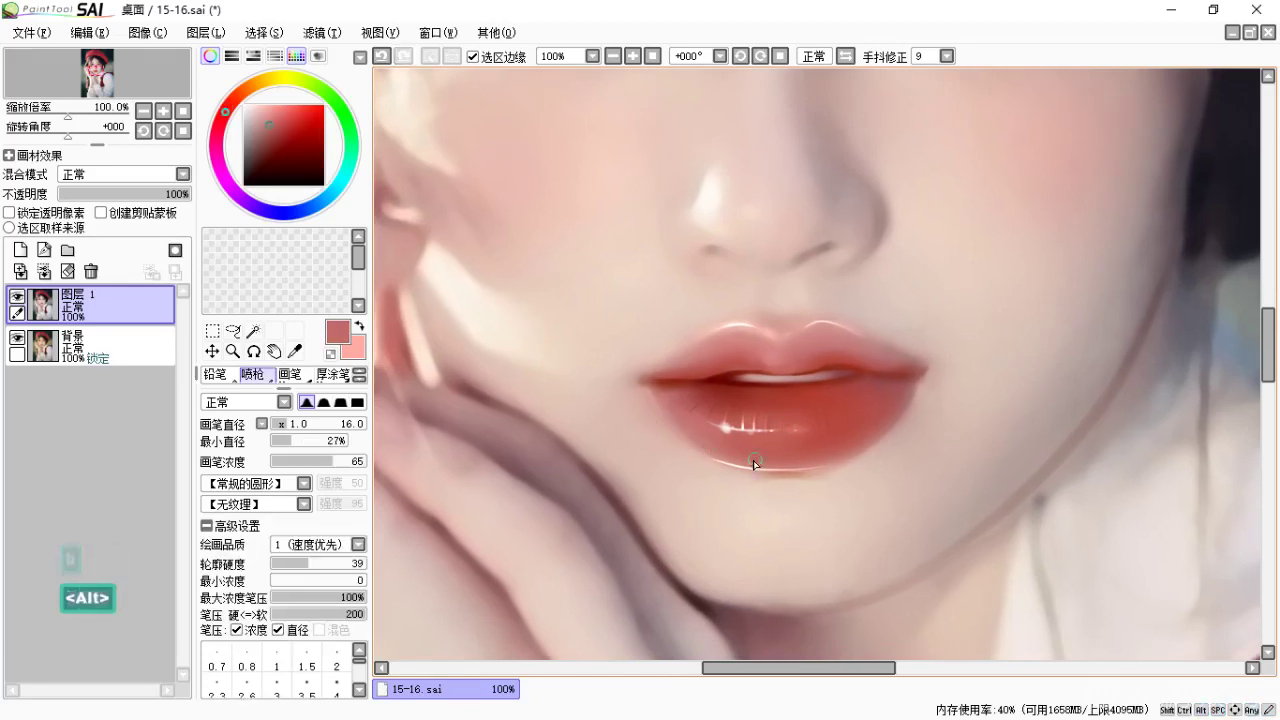
{"action": "key", "text": "ctrl+z"}
{"action": "left_click_drag", "start_coordinate": [271, 116], "coordinate": [269, 105]}
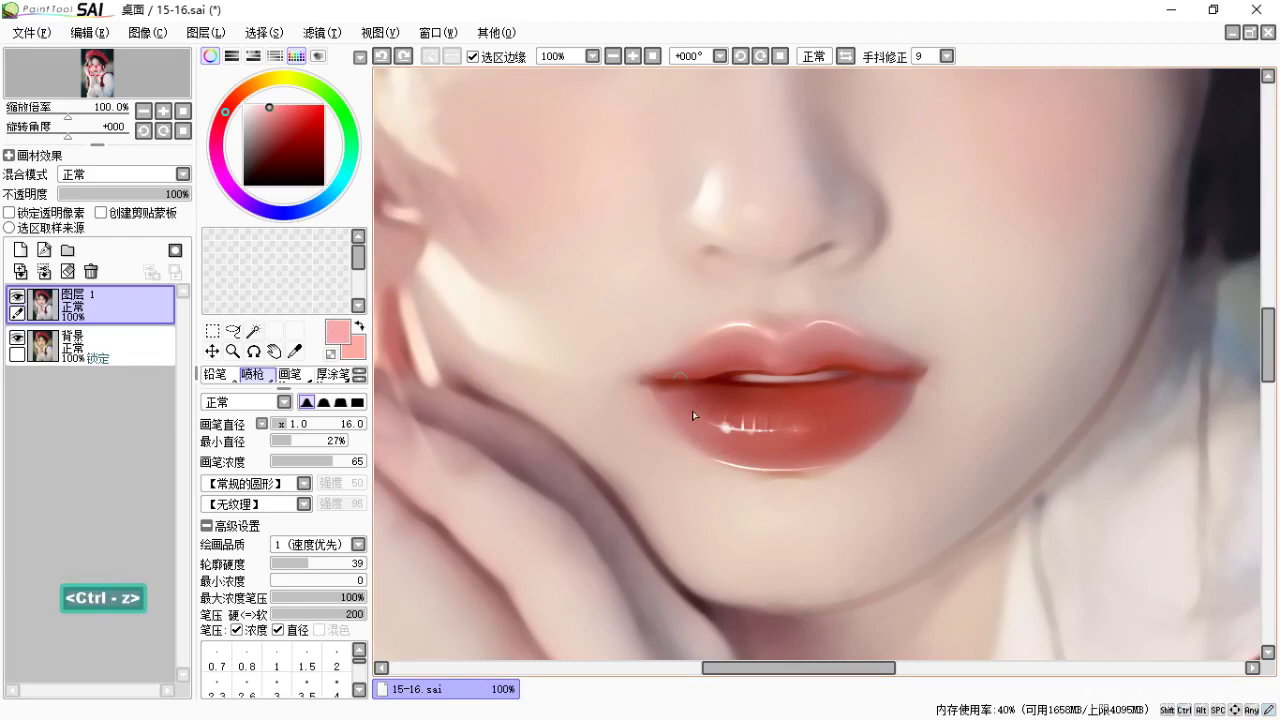
{"action": "key", "text": "ctrl+z"}
{"action": "key", "text": "ctrl+z"}
Smooth the inner end and edges of the brow above the viewer's-right eye with the blending brush at size 35.
{"action": "key", "text": "c"}
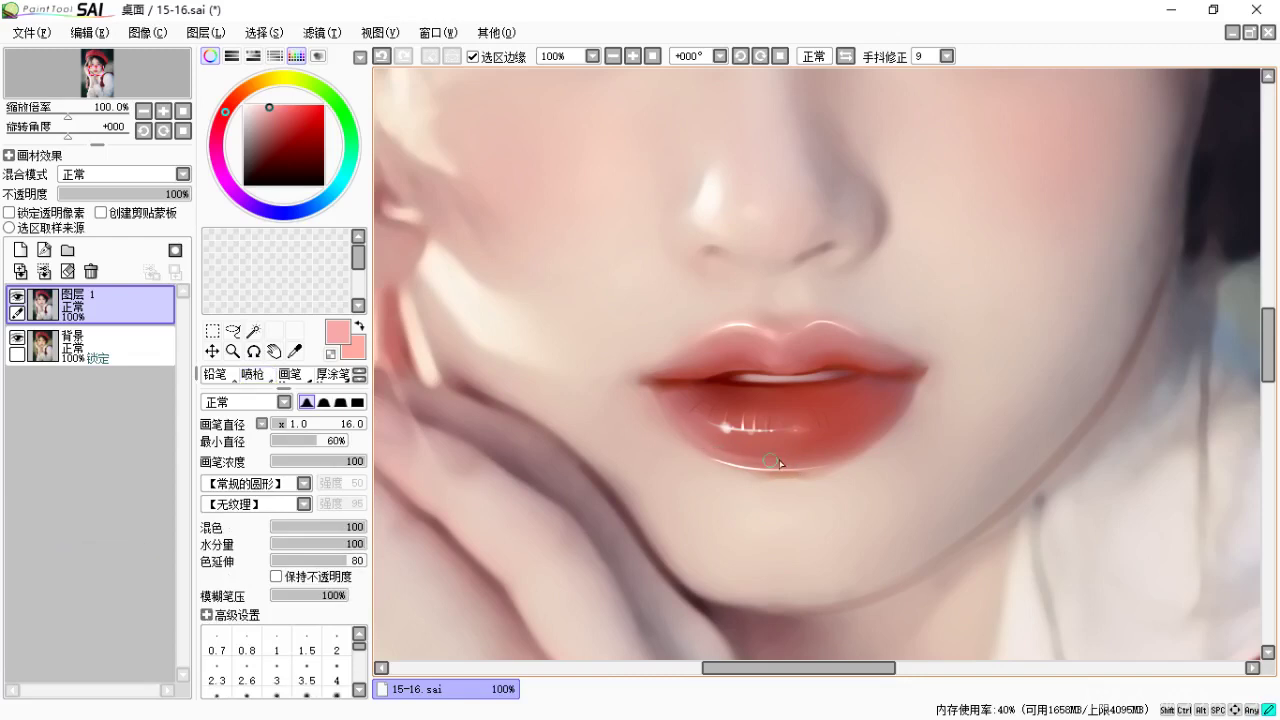
{"action": "key", "text": "space"}
{"action": "left_click_drag", "start_coordinate": [860, 504], "coordinate": [840, 358]}
{"action": "left_click_drag", "start_coordinate": [812, 197], "coordinate": [818, 395]}
{"action": "key", "text": "space"}
{"action": "left_click_drag", "start_coordinate": [856, 332], "coordinate": [800, 355]}
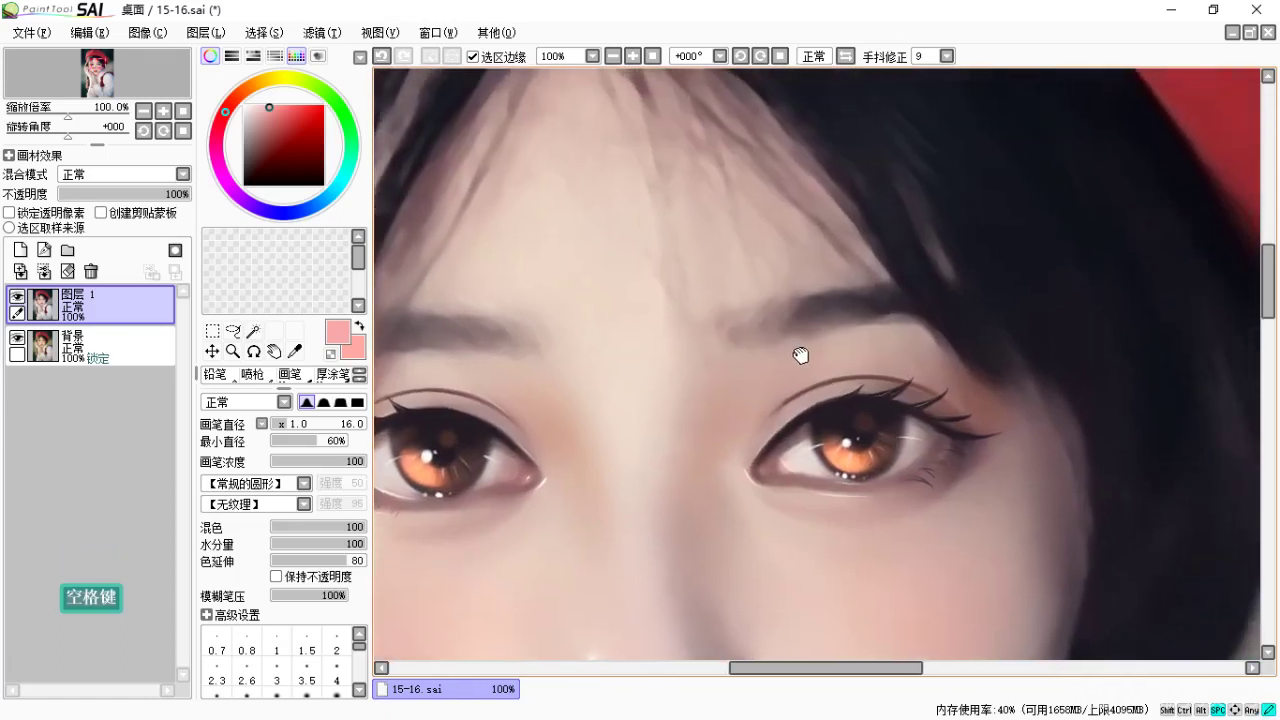
{"action": "key", "text": "c"}
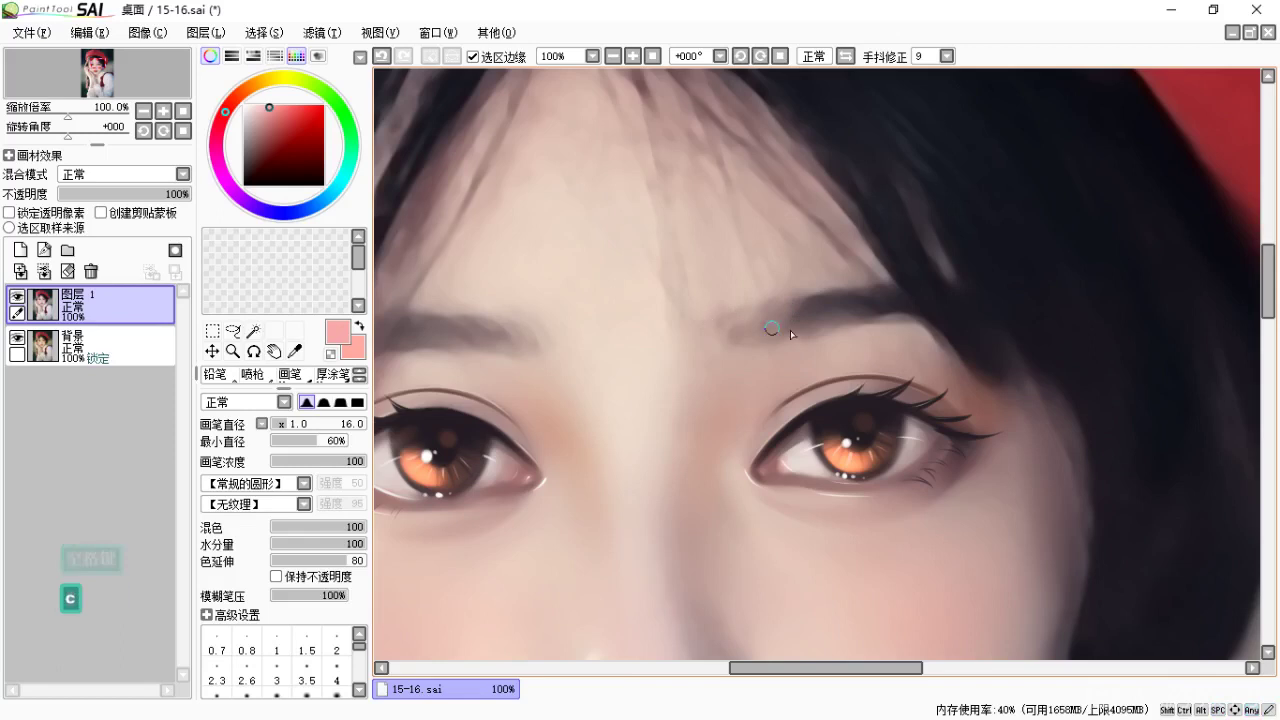
{"action": "key", "text": "bracketright"}
{"action": "key", "text": "bracketright"}
{"action": "key", "text": "bracketright"}
{"action": "key", "text": "bracketright"}
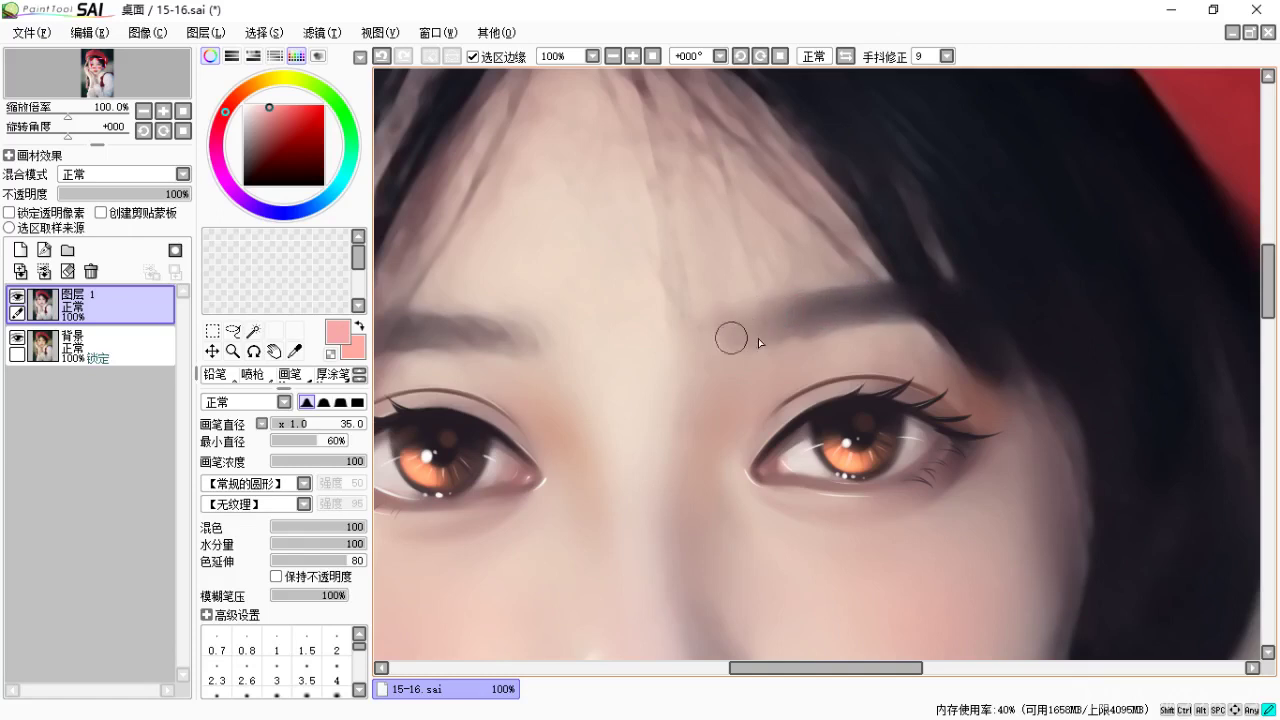
Smooth the brow above the viewer's-left eye and its outer tail with the same blending brush.
{"action": "key", "text": "space"}
{"action": "left_click_drag", "start_coordinate": [786, 323], "coordinate": [861, 320]}
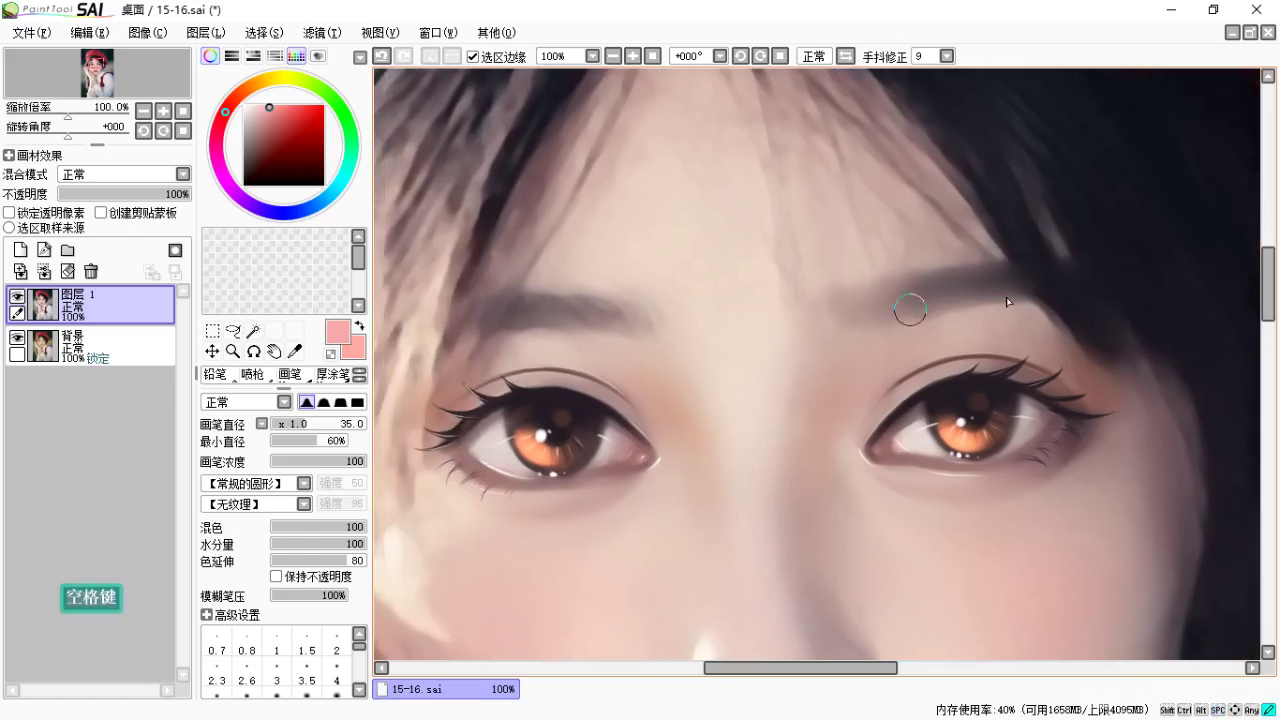
{"action": "left_click_drag", "start_coordinate": [749, 311], "coordinate": [963, 303]}
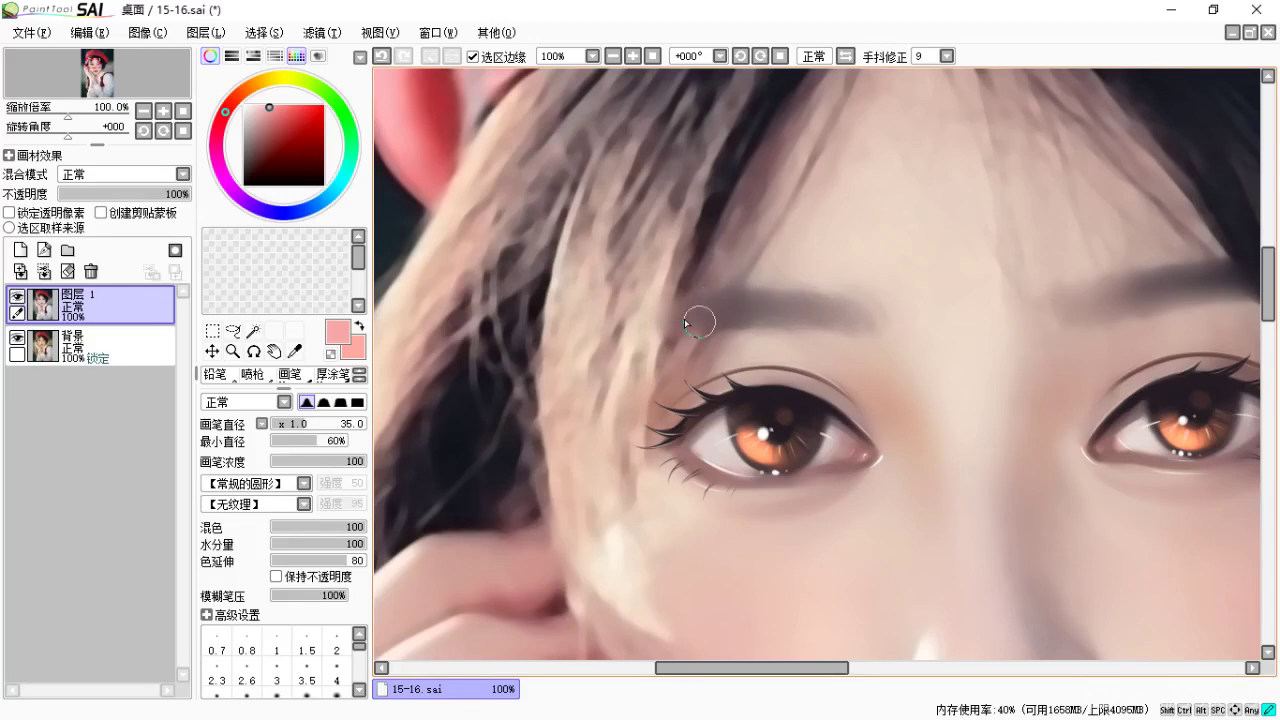
{"action": "key", "text": "space"}
{"action": "key", "text": "space"}
{"action": "left_click_drag", "start_coordinate": [917, 297], "coordinate": [766, 257]}
Add a new empty normal layer above the painted face layer, undoing the linework layer made by mistake.
{"action": "left_click", "coordinate": [19, 249]}
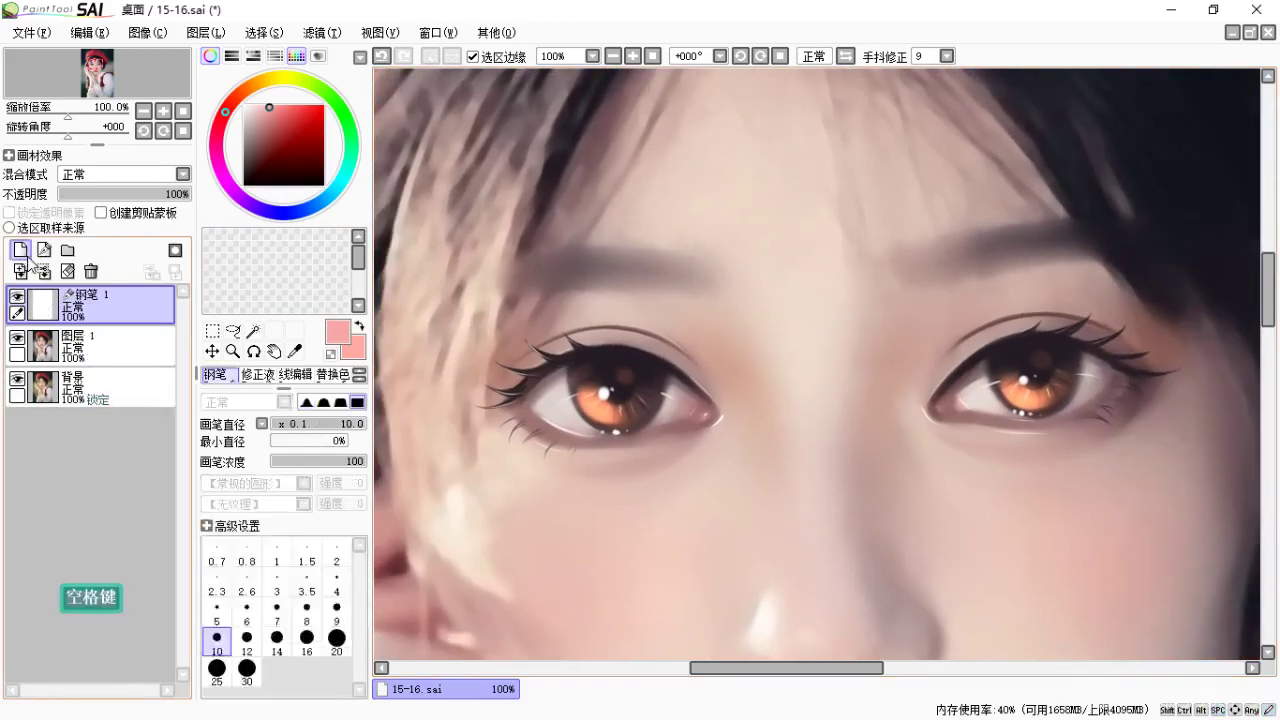
{"action": "key", "text": "ctrl+z"}
{"action": "left_click", "coordinate": [19, 249]}
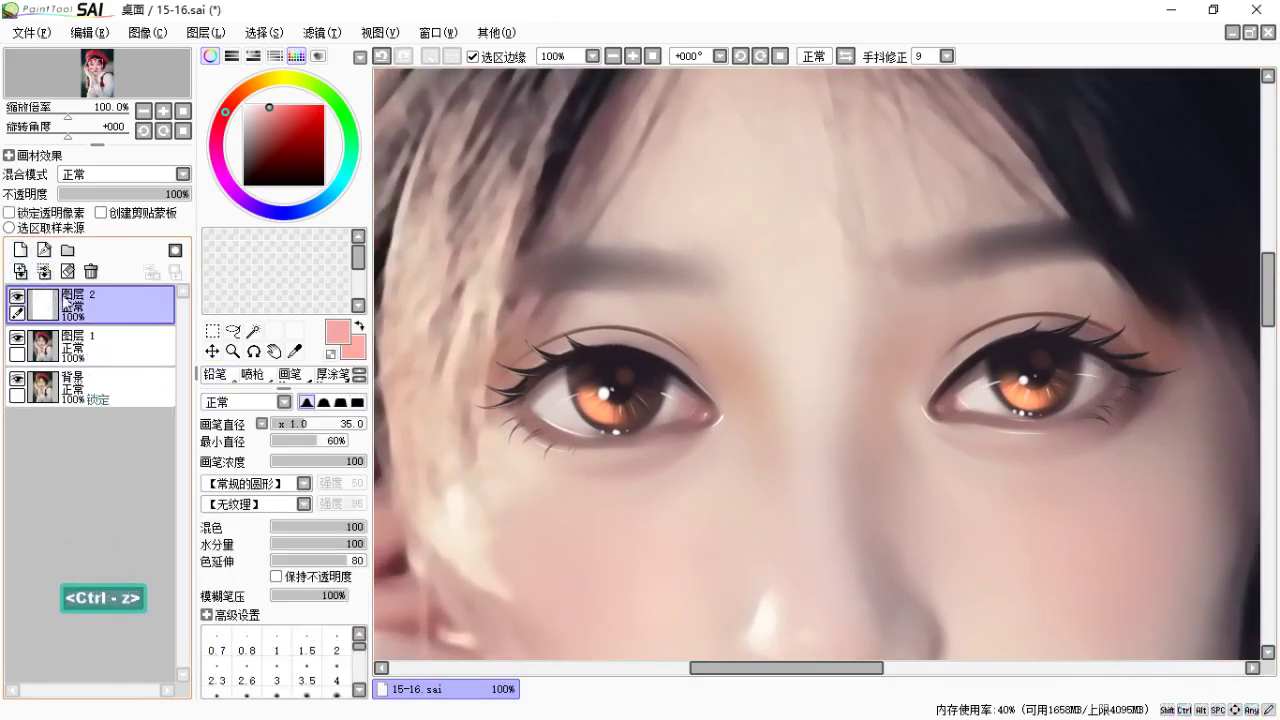
Select the 画布丙烯 brush and enter Z as its shortcut in the custom tool settings.
{"action": "key", "text": "z"}
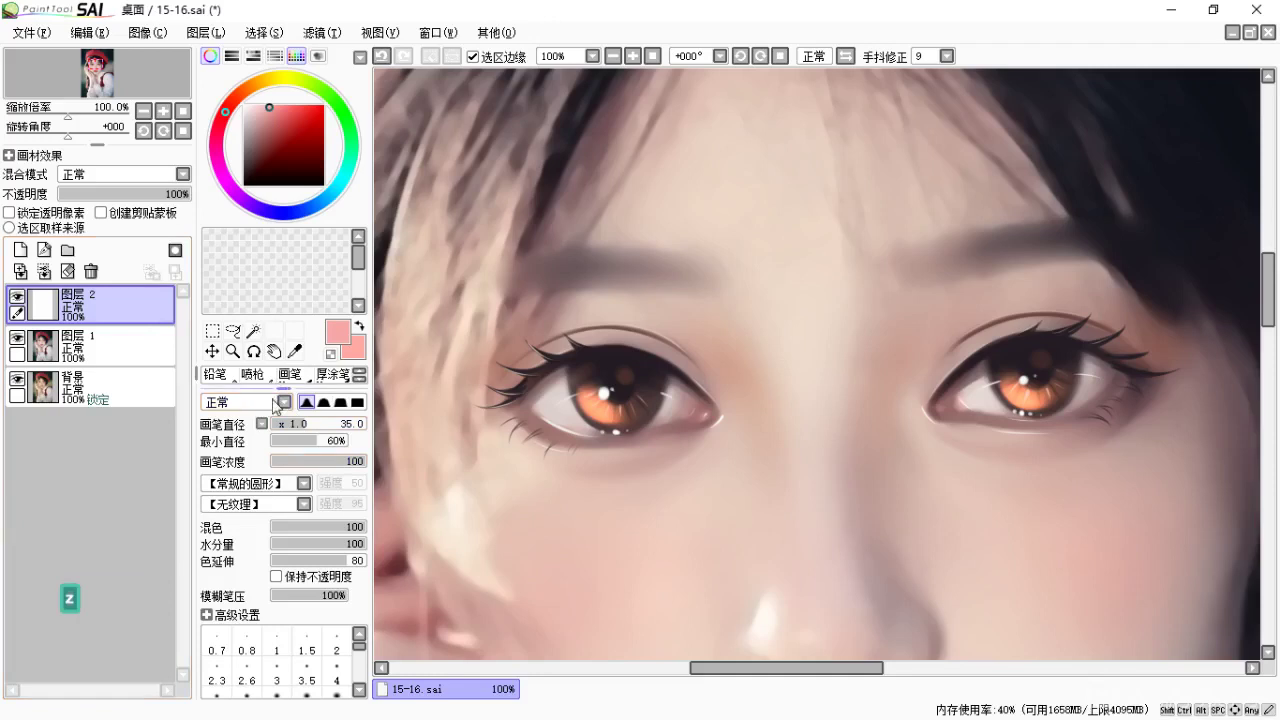
{"action": "left_click_drag", "start_coordinate": [287, 389], "coordinate": [283, 659]}
{"action": "left_click", "coordinate": [294, 561]}
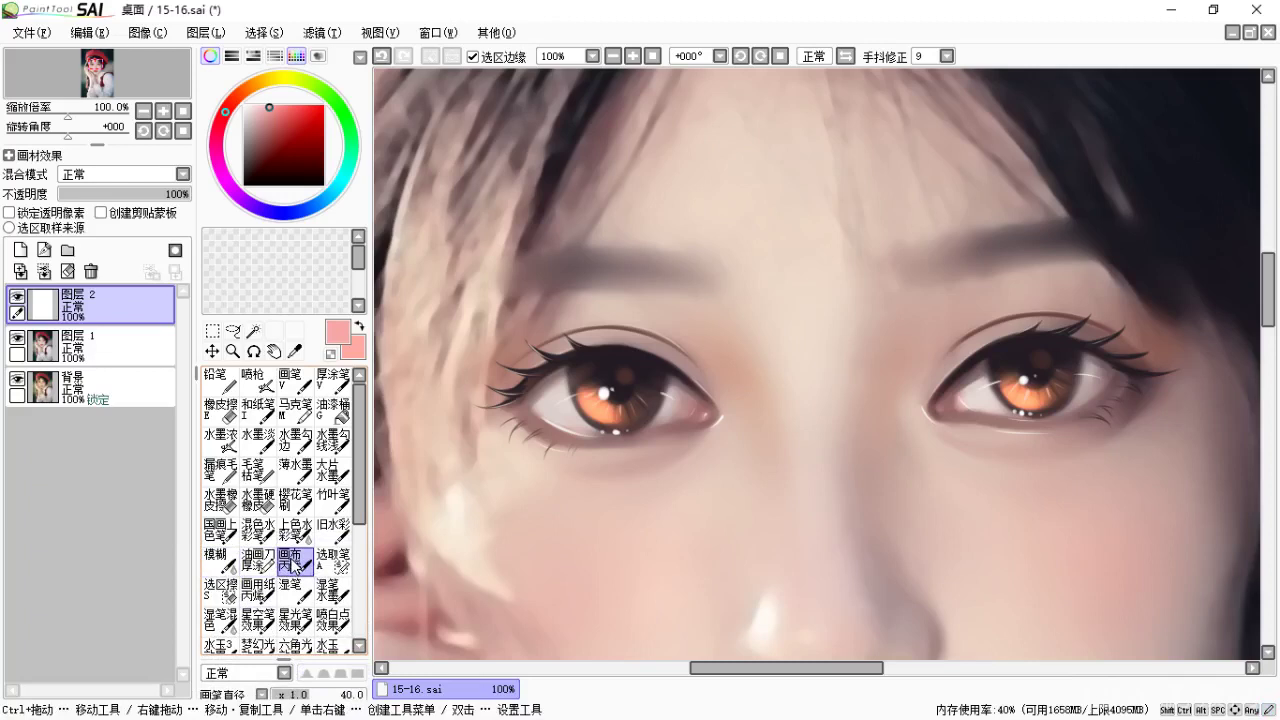
{"action": "right_click", "coordinate": [294, 563]}
{"action": "left_click", "coordinate": [322, 570]}
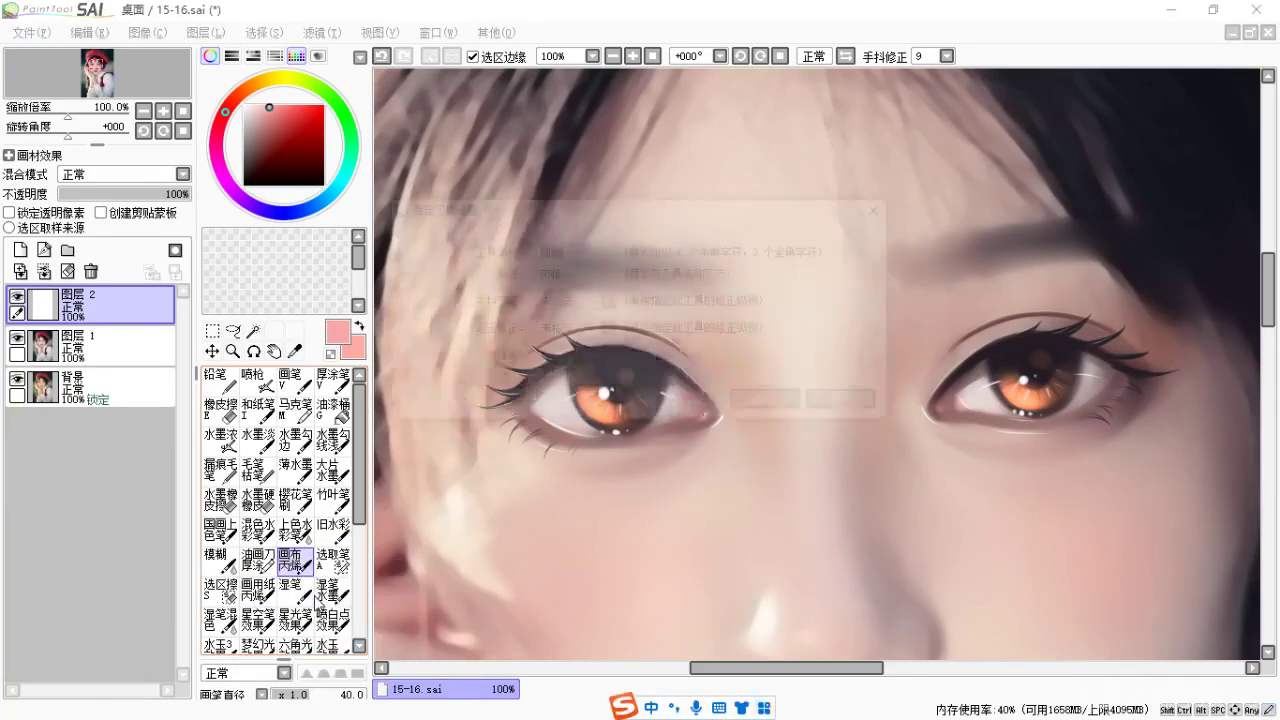
{"action": "left_click", "coordinate": [558, 357]}
{"action": "key", "text": "z"}
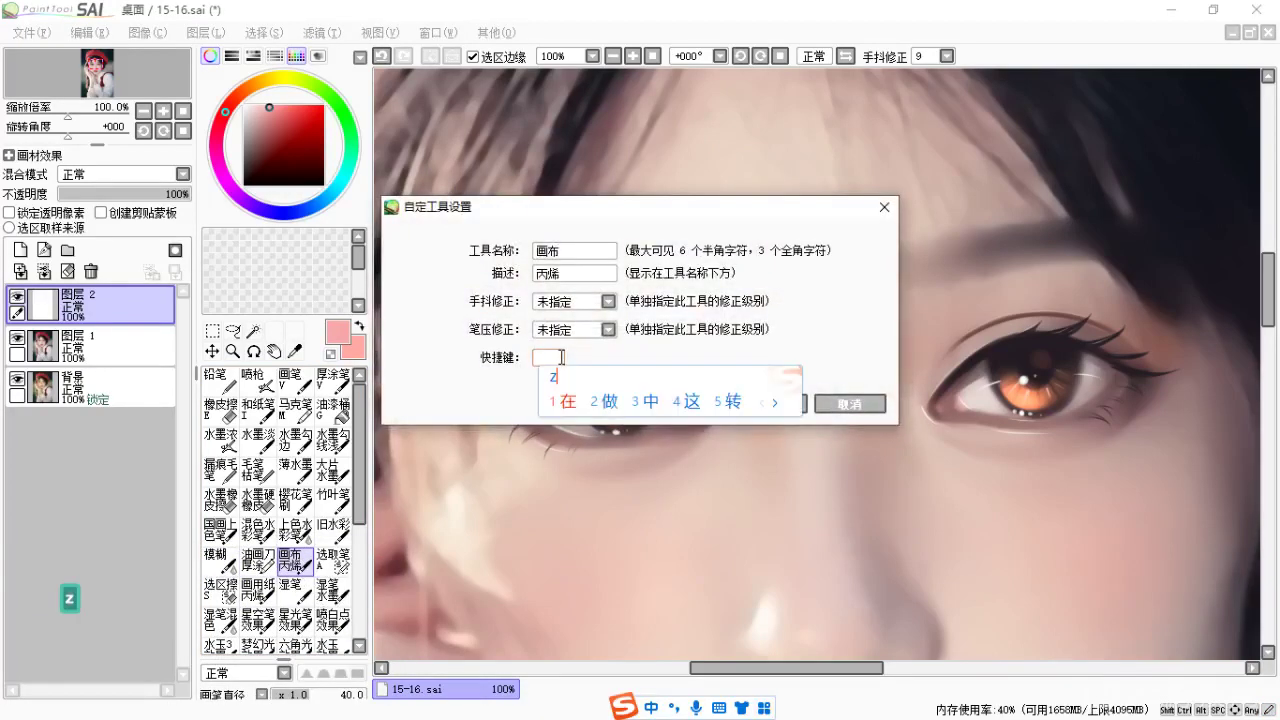
{"action": "left_click", "coordinate": [768, 404]}
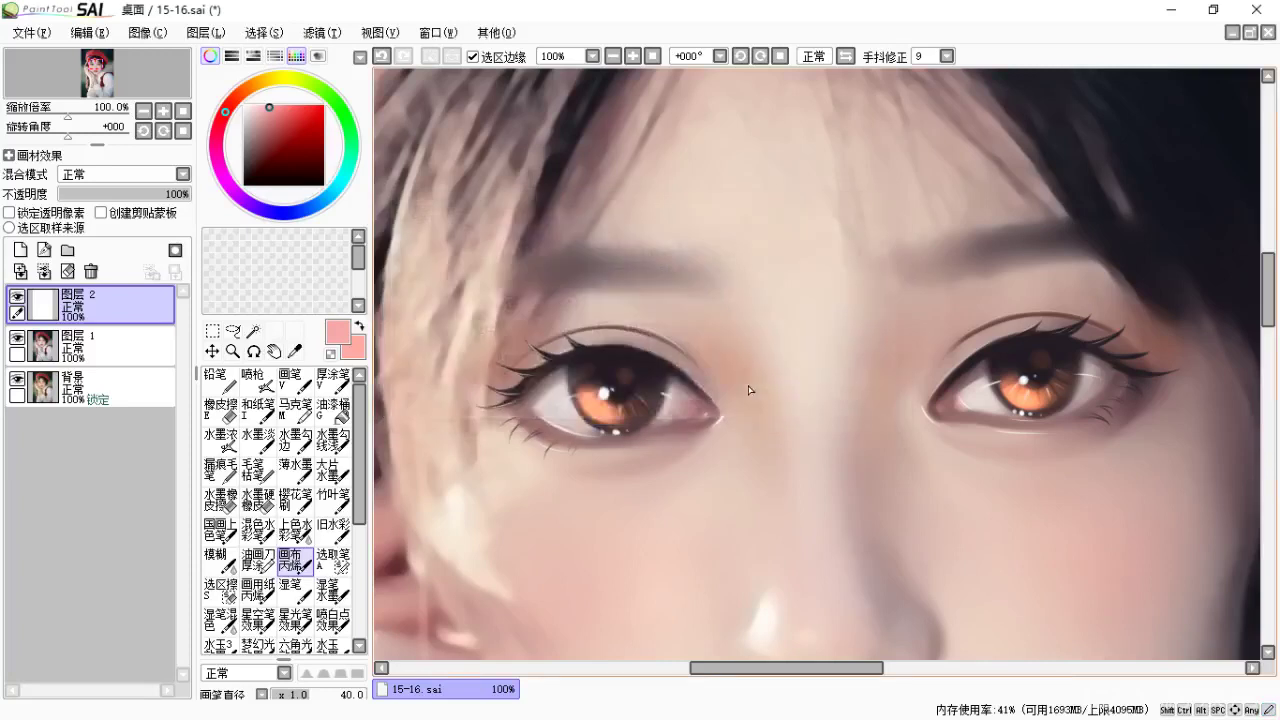
Set the 画布丙烯 brush's texture to 【无纹理】.
{"action": "left_click_drag", "start_coordinate": [284, 660], "coordinate": [284, 386]}
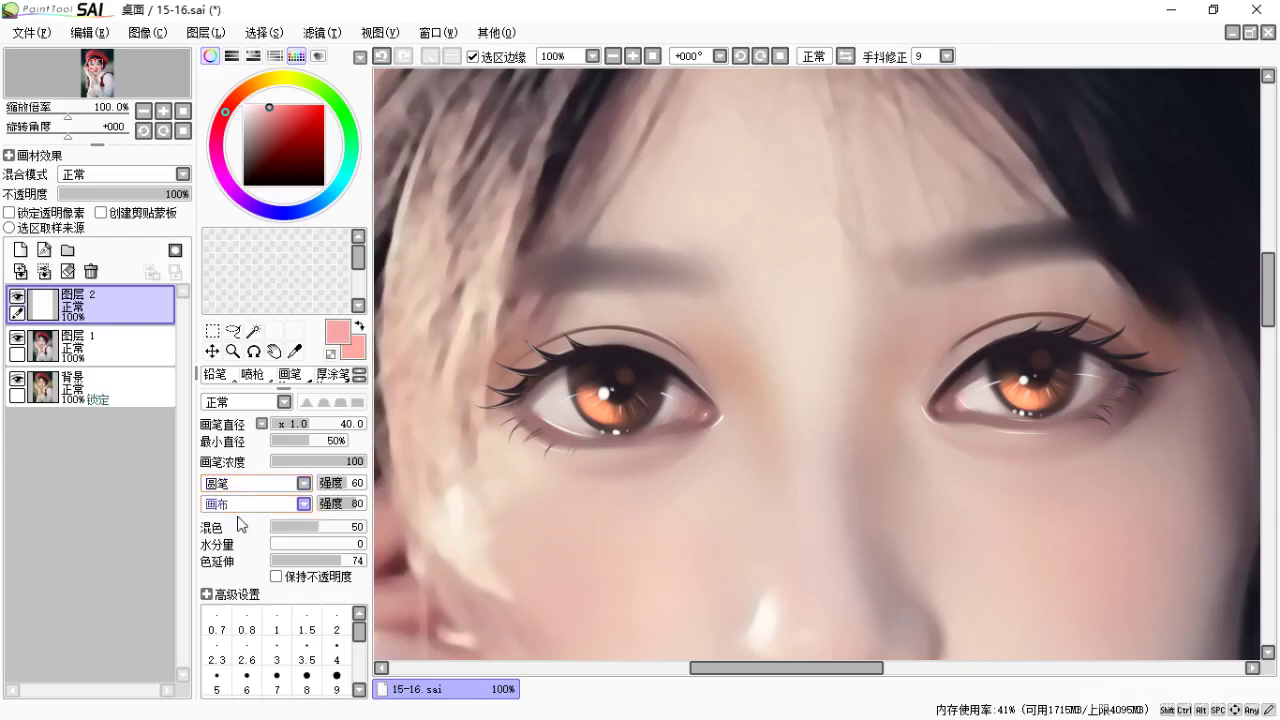
{"action": "left_click", "coordinate": [238, 514]}
{"action": "left_click_drag", "start_coordinate": [305, 648], "coordinate": [305, 525]}
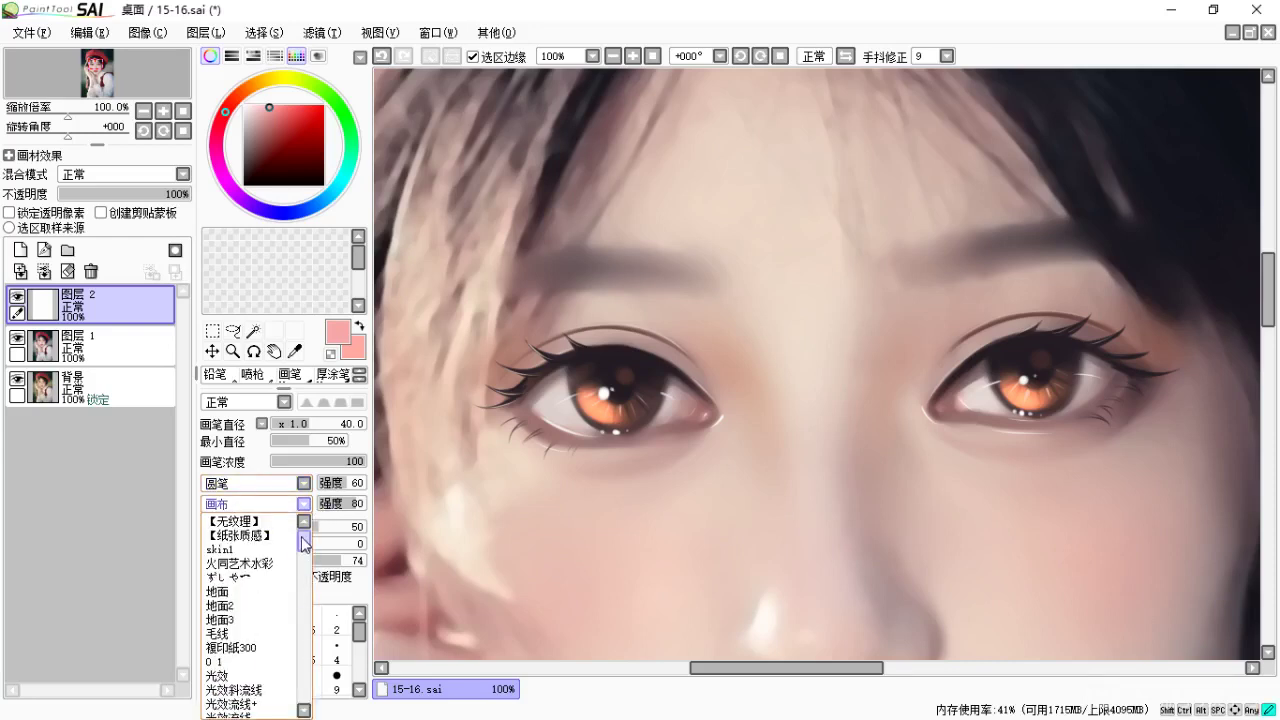
{"action": "left_click", "coordinate": [248, 530]}
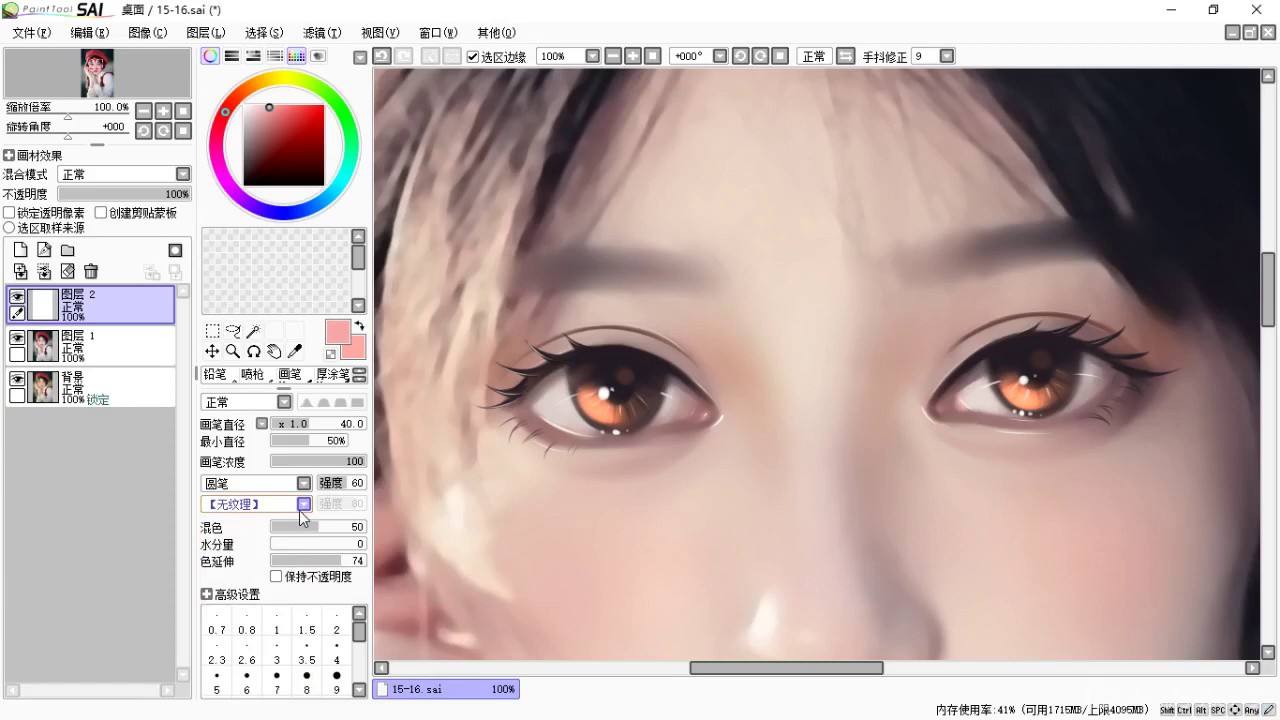
Test the size 40 brush with pink strokes across the cheek and along the hair, undoing each one.
{"action": "left_click_drag", "start_coordinate": [542, 515], "coordinate": [749, 519]}
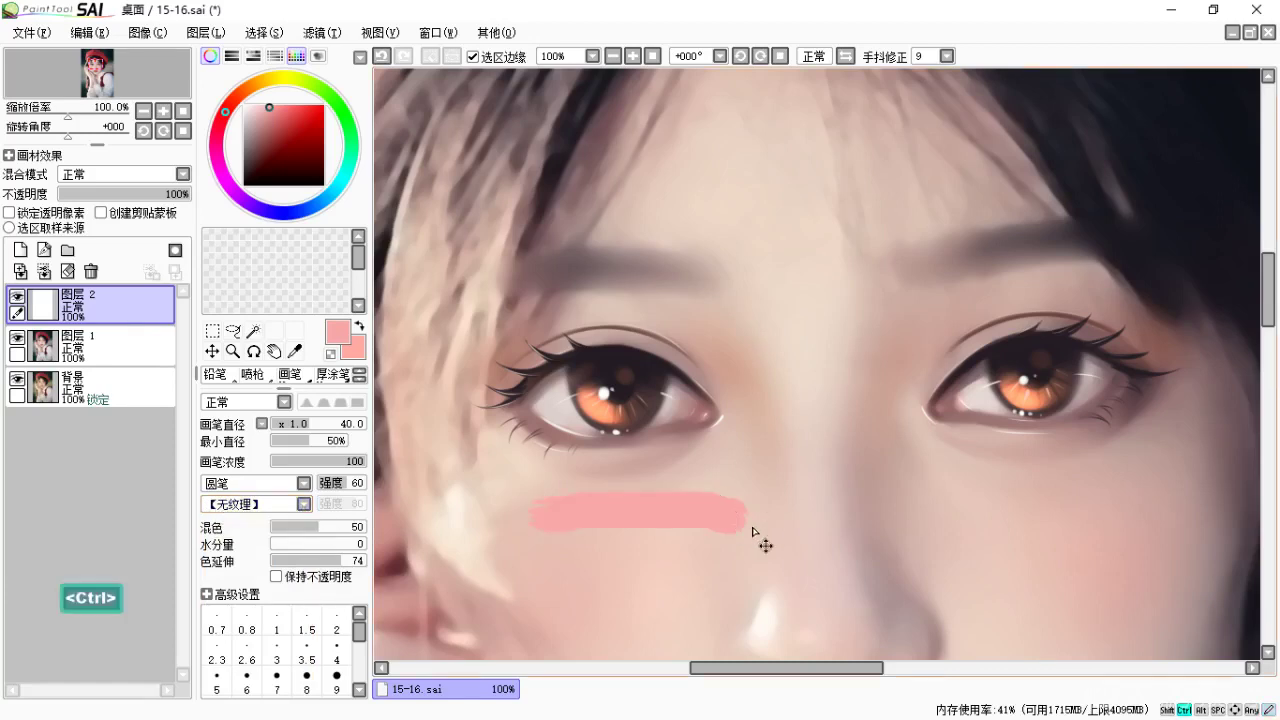
{"action": "key", "text": "ctrl+z"}
{"action": "left_click_drag", "start_coordinate": [535, 515], "coordinate": [714, 512]}
{"action": "key", "text": "ctrl+z"}
{"action": "left_click_drag", "start_coordinate": [518, 122], "coordinate": [445, 282]}
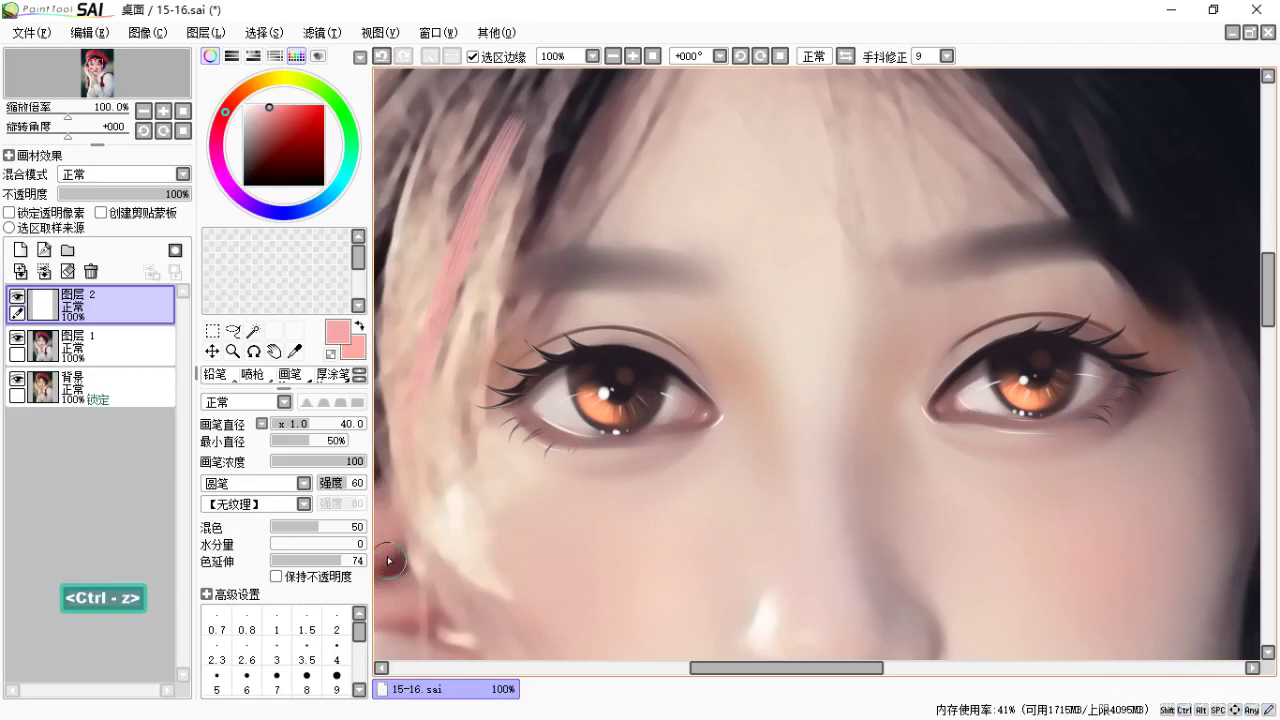
{"action": "key", "text": "ctrl+z"}
Sample the grey-brown of the brow above the viewer's-left eye and try bristle strokes along it at 200% zoom.
{"action": "key", "text": "ctrl+equal"}
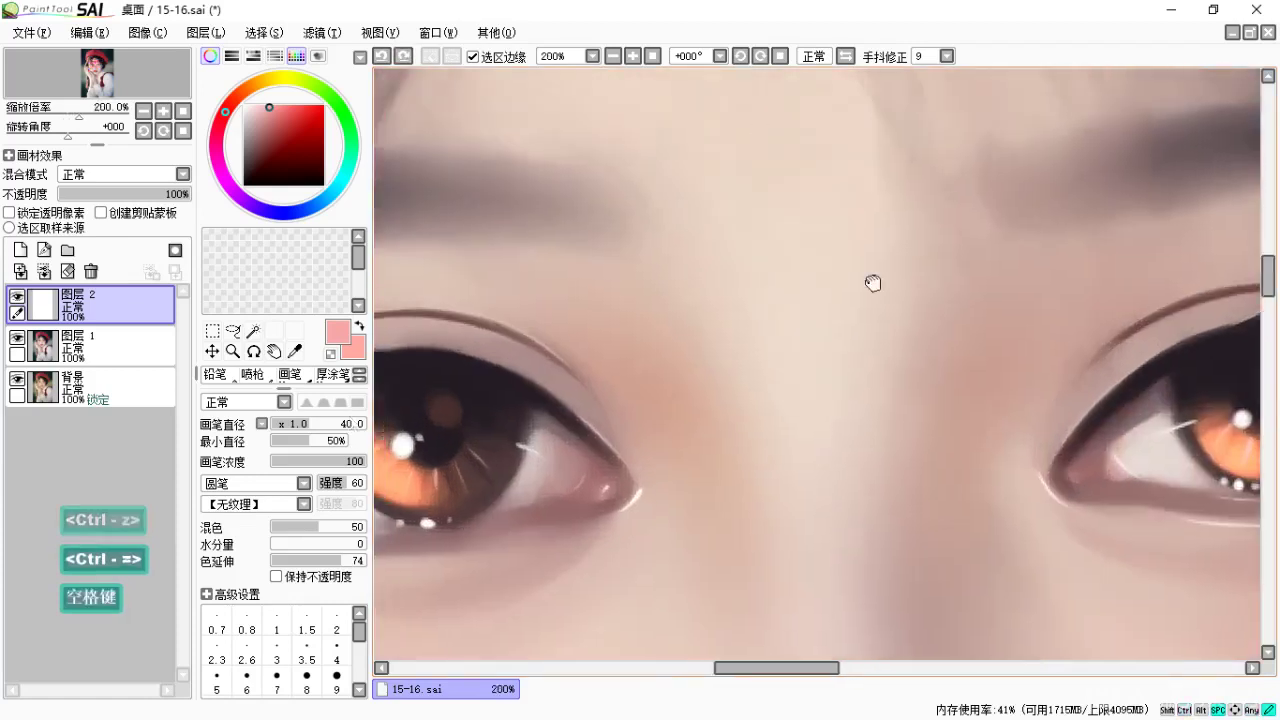
{"action": "key", "text": "space"}
{"action": "left_click_drag", "start_coordinate": [871, 280], "coordinate": [1110, 480]}
{"action": "left_click_drag", "start_coordinate": [620, 150], "coordinate": [505, 480]}
{"action": "key", "text": "ctrl+z"}
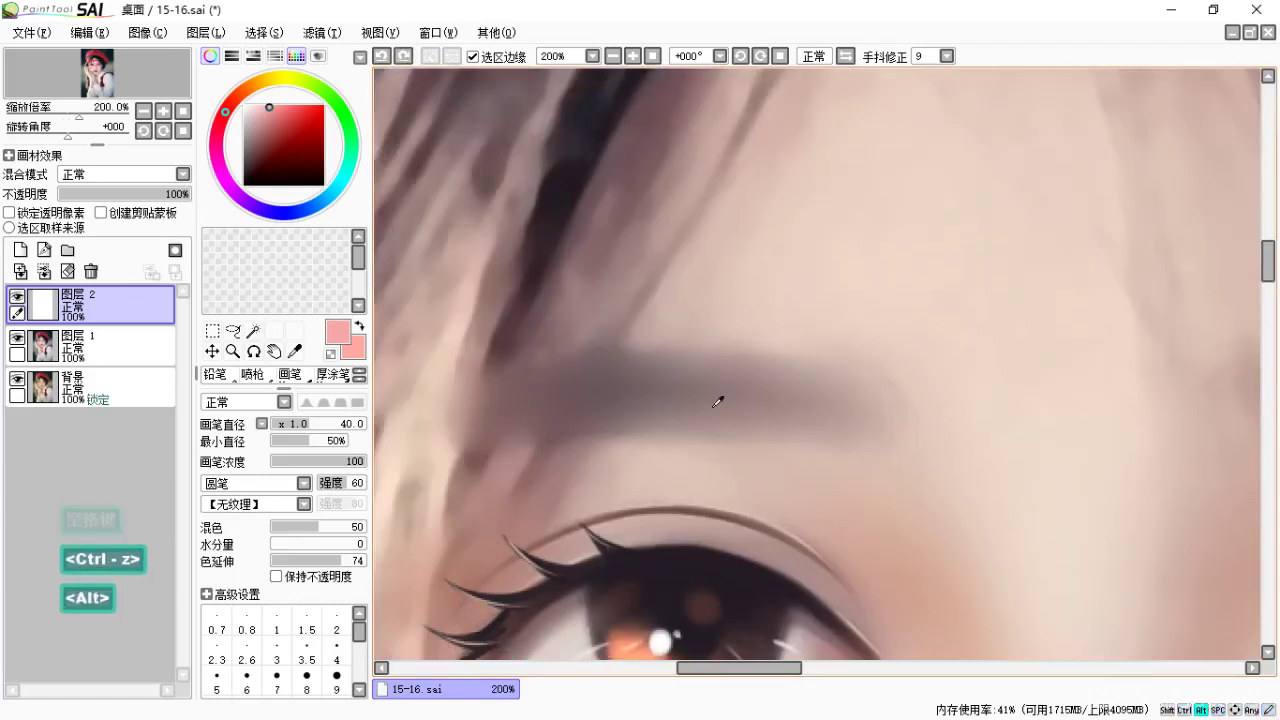
{"action": "left_click", "coordinate": [725, 372], "text": "alt"}
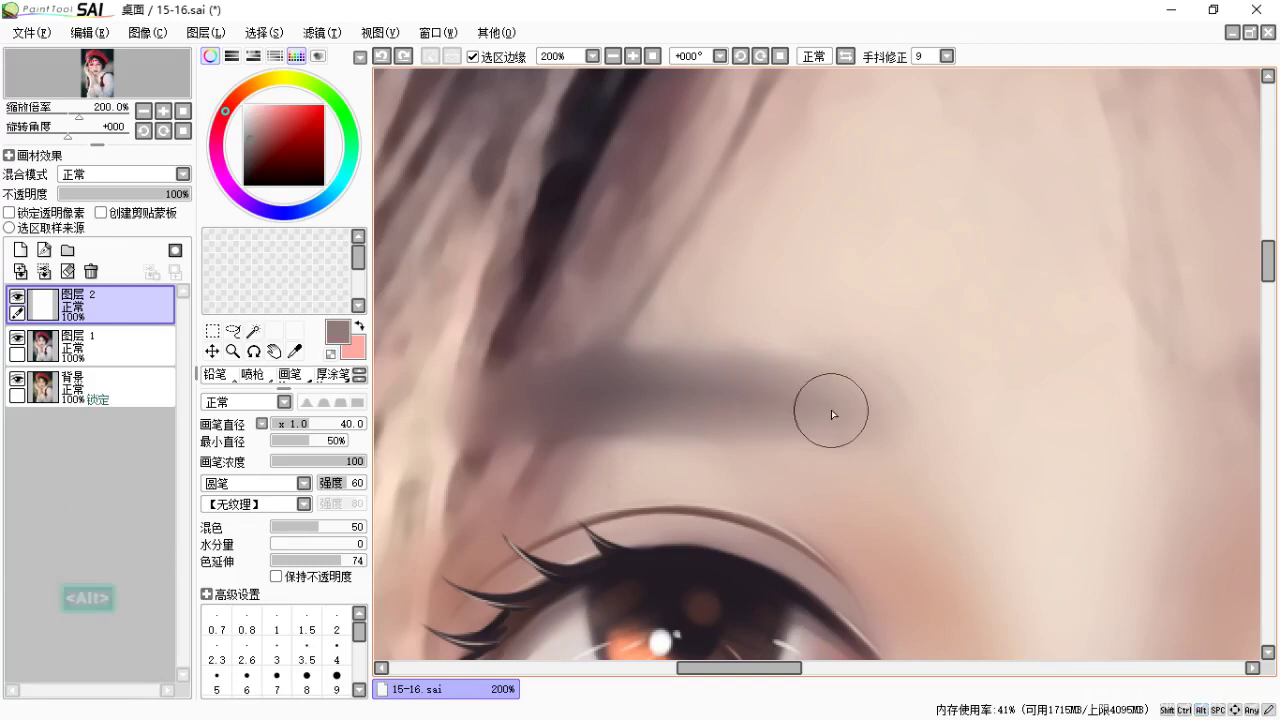
{"action": "mouse_move", "coordinate": [820, 390]}
{"action": "left_mouse_down"}
{"action": "mouse_move", "coordinate": [857, 422]}
{"action": "mouse_move", "coordinate": [780, 384]}
{"action": "left_mouse_up"}
{"action": "mouse_move", "coordinate": [805, 432]}
{"action": "left_mouse_down"}
{"action": "mouse_move", "coordinate": [674, 374]}
{"action": "mouse_move", "coordinate": [526, 434]}
{"action": "left_mouse_up"}
Try fine bristle strokes along the outer half of the brow above the viewer's-right eye.
{"action": "key", "text": "space"}
{"action": "key", "text": "space"}
{"action": "left_click_drag", "start_coordinate": [860, 392], "coordinate": [660, 371]}
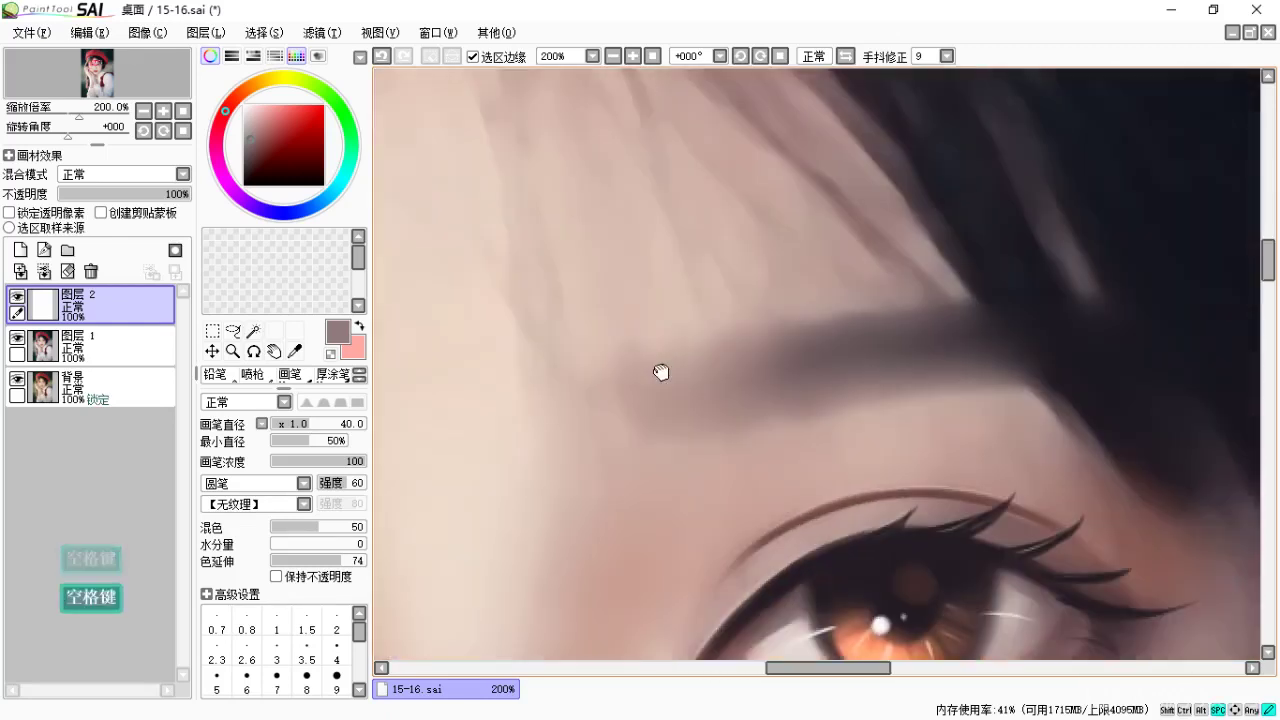
{"action": "left_click_drag", "start_coordinate": [843, 343], "coordinate": [791, 349]}
{"action": "left_click_drag", "start_coordinate": [708, 374], "coordinate": [965, 377]}
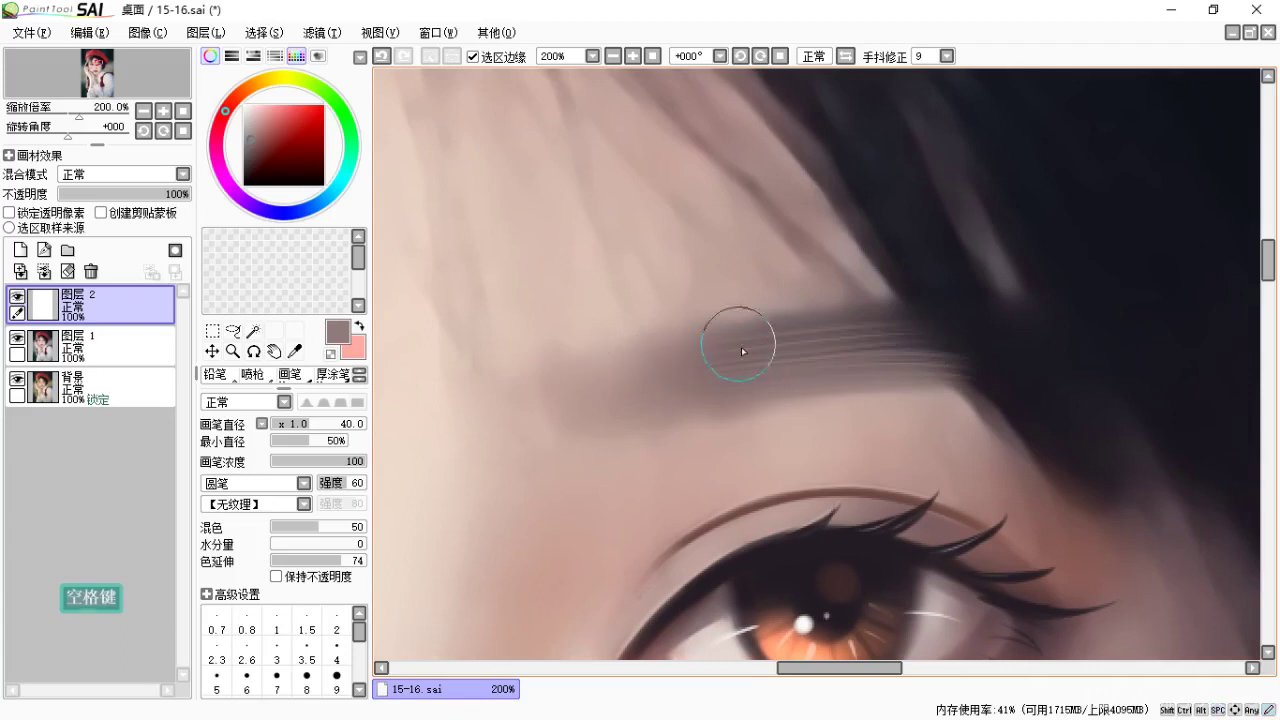
{"action": "key", "text": "ctrl+z"}
{"action": "key", "text": "ctrl+z"}
Paint curved grey-brown bristle strokes from the inner end to the tail of the viewer's-right brow.
{"action": "mouse_move", "coordinate": [584, 410]}
{"action": "left_mouse_down"}
{"action": "mouse_move", "coordinate": [562, 387]}
{"action": "mouse_move", "coordinate": [703, 398]}
{"action": "left_mouse_up"}
{"action": "left_click_drag", "start_coordinate": [584, 386], "coordinate": [751, 386]}
{"action": "mouse_move", "coordinate": [624, 401]}
{"action": "left_mouse_down"}
{"action": "mouse_move", "coordinate": [660, 420]}
{"action": "mouse_move", "coordinate": [616, 370]}
{"action": "mouse_move", "coordinate": [630, 365]}
{"action": "mouse_move", "coordinate": [624, 403]}
{"action": "mouse_move", "coordinate": [663, 343]}
{"action": "mouse_move", "coordinate": [649, 383]}
{"action": "mouse_move", "coordinate": [645, 373]}
{"action": "mouse_move", "coordinate": [682, 360]}
{"action": "mouse_move", "coordinate": [652, 411]}
{"action": "mouse_move", "coordinate": [716, 349]}
{"action": "mouse_move", "coordinate": [729, 359]}
{"action": "mouse_move", "coordinate": [663, 404]}
{"action": "mouse_move", "coordinate": [724, 375]}
{"action": "mouse_move", "coordinate": [695, 398]}
{"action": "mouse_move", "coordinate": [825, 375]}
{"action": "mouse_move", "coordinate": [727, 383]}
{"action": "mouse_move", "coordinate": [753, 364]}
{"action": "mouse_move", "coordinate": [931, 362]}
{"action": "mouse_move", "coordinate": [832, 337]}
{"action": "mouse_move", "coordinate": [920, 364]}
{"action": "mouse_move", "coordinate": [971, 362]}
{"action": "mouse_move", "coordinate": [907, 330]}
{"action": "mouse_move", "coordinate": [1003, 388]}
{"action": "left_mouse_up"}
{"action": "key", "text": "space"}
{"action": "left_click_drag", "start_coordinate": [865, 368], "coordinate": [920, 380]}
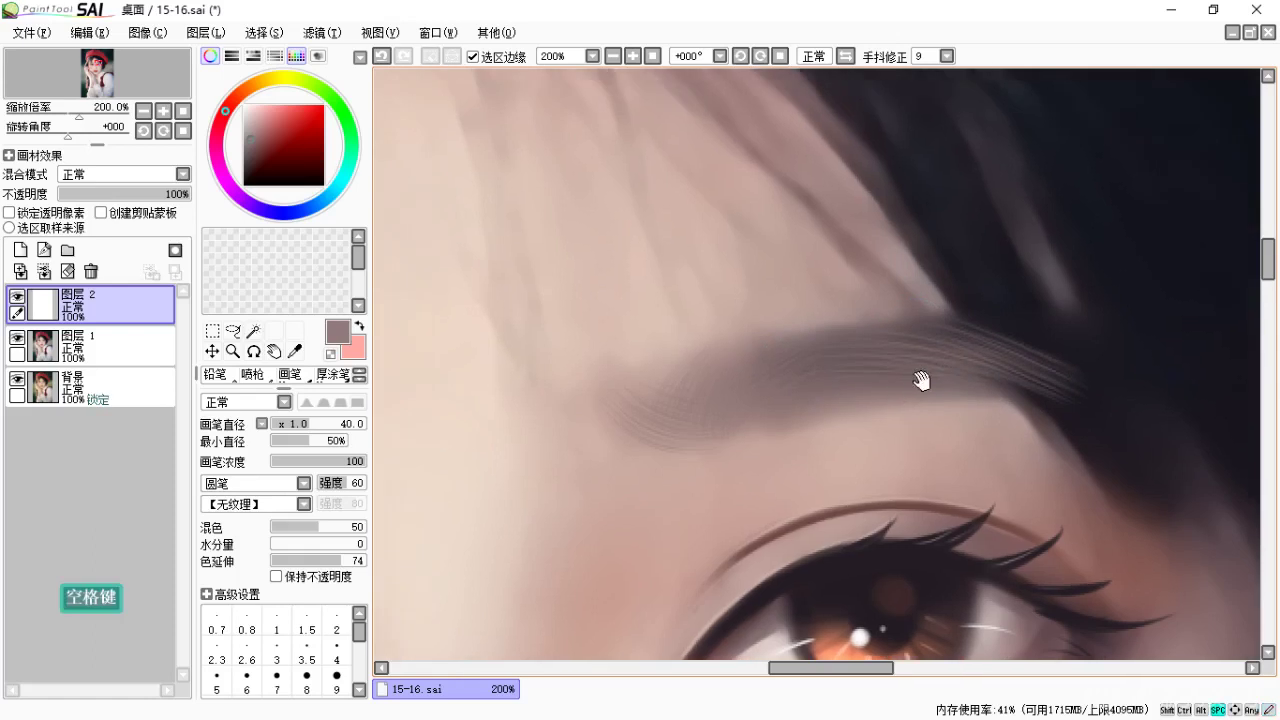
{"action": "left_click_drag", "start_coordinate": [812, 395], "coordinate": [797, 404]}
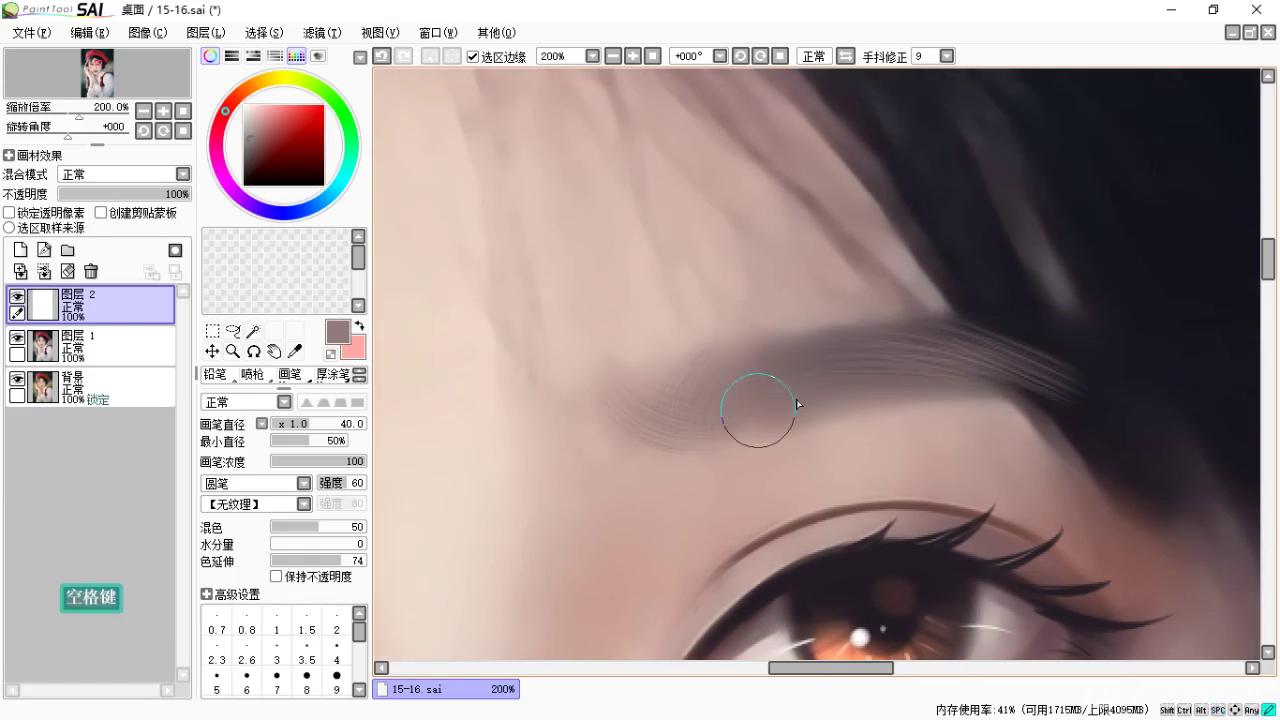
Sample a darker grey-brown from the viewer's-right brow and fill its body with bristle strokes.
{"action": "left_click", "coordinate": [848, 354], "text": "alt"}
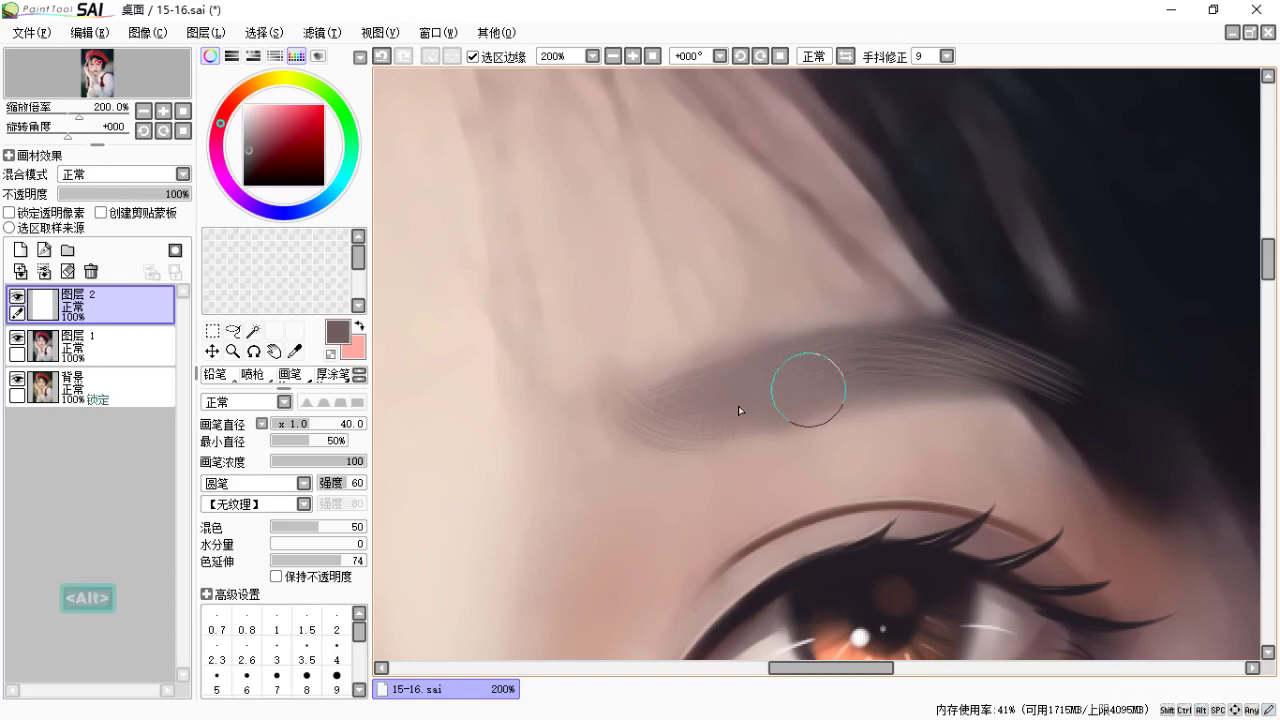
{"action": "key", "text": "space"}
{"action": "left_click_drag", "start_coordinate": [876, 386], "coordinate": [790, 397]}
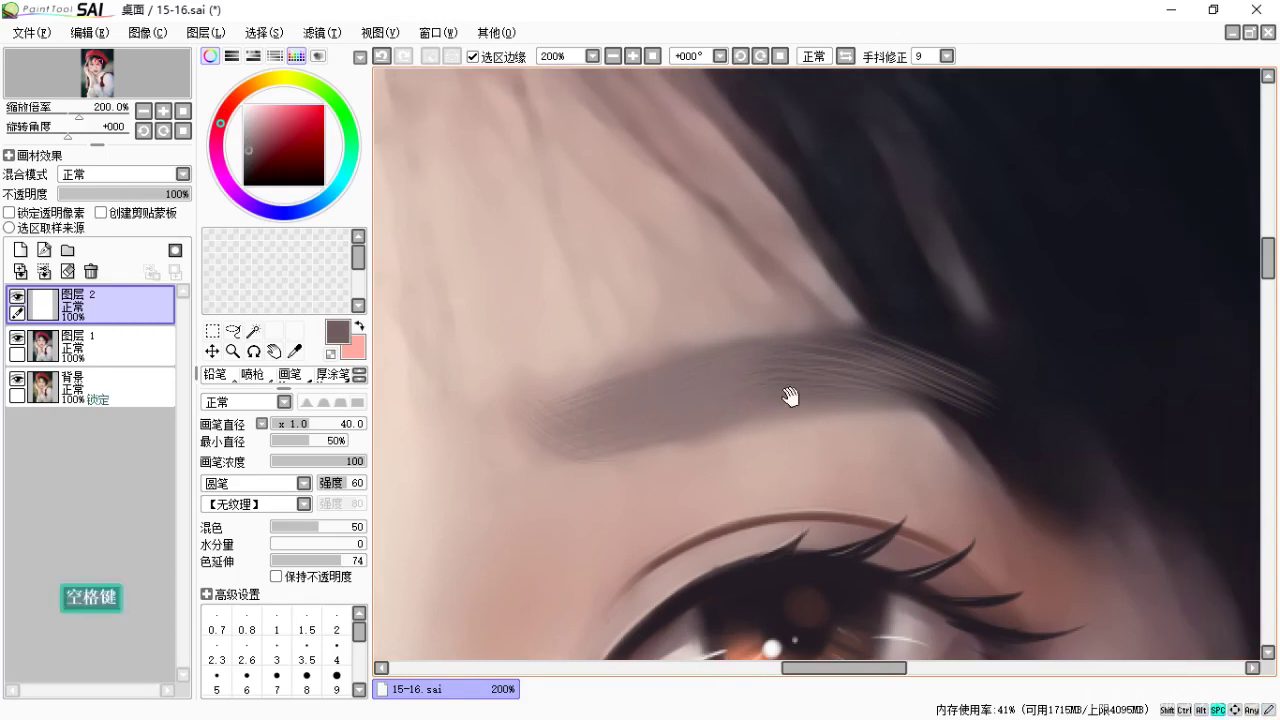
{"action": "key", "text": "space"}
{"action": "left_click_drag", "start_coordinate": [923, 403], "coordinate": [876, 330]}
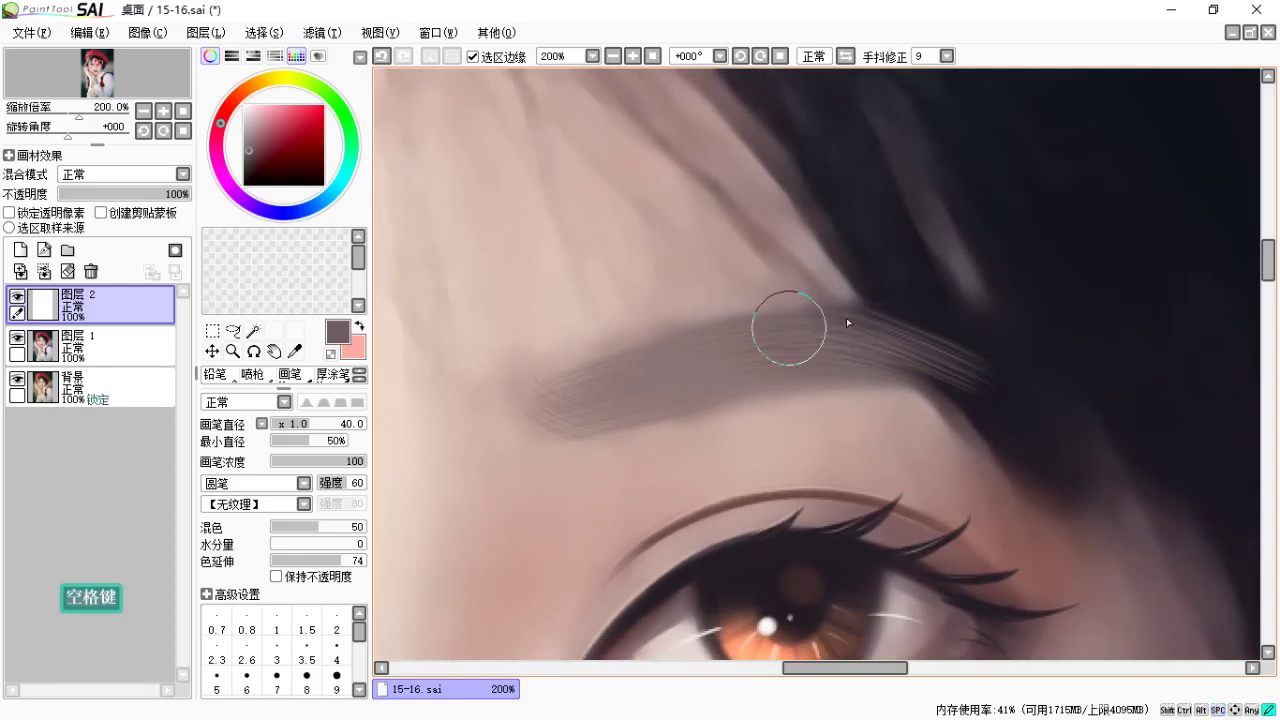
Compare the repainted brow with the other brow and the whole face at 50% zoom.
{"action": "key", "text": "space"}
{"action": "left_click_drag", "start_coordinate": [951, 394], "coordinate": [935, 247]}
{"action": "key", "text": "ctrl+minus"}
{"action": "key", "text": "ctrl+minus"}
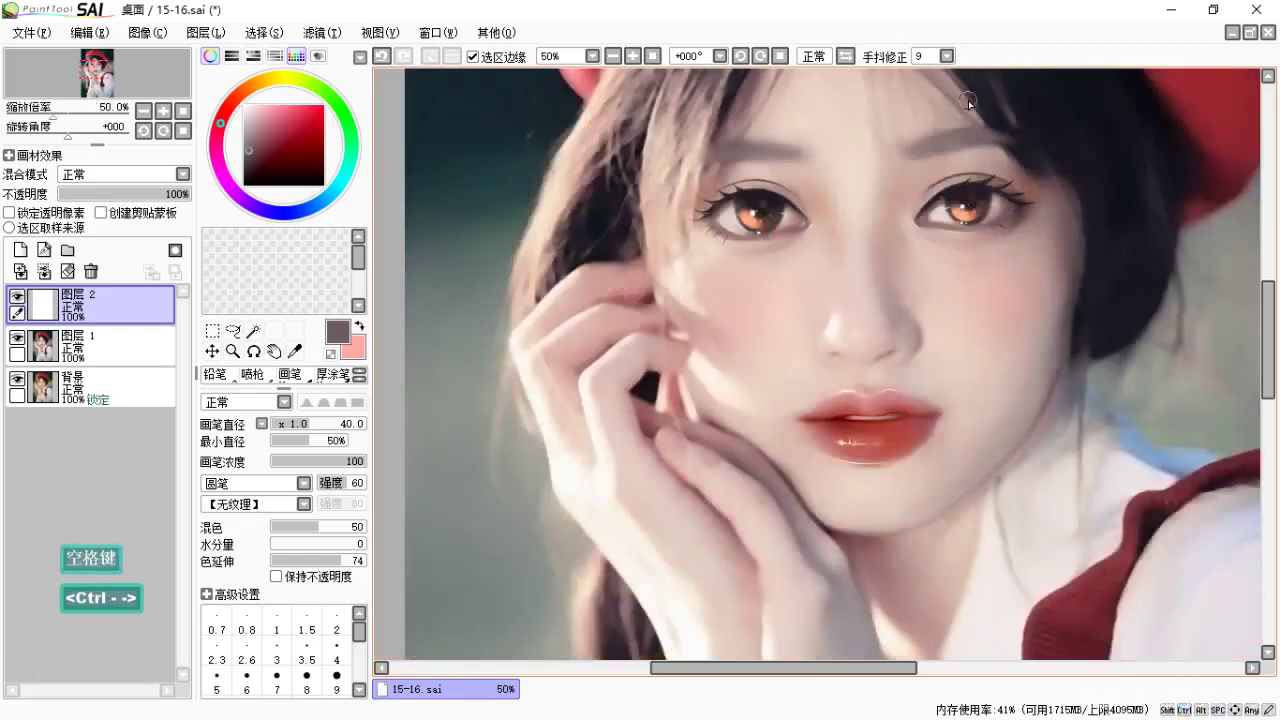
{"action": "left_click_drag", "start_coordinate": [861, 307], "coordinate": [817, 443]}
Sample a near-black from the dark hair beside the viewer's-right brow for the bristle brush.
{"action": "key", "text": "ctrl+equal"}
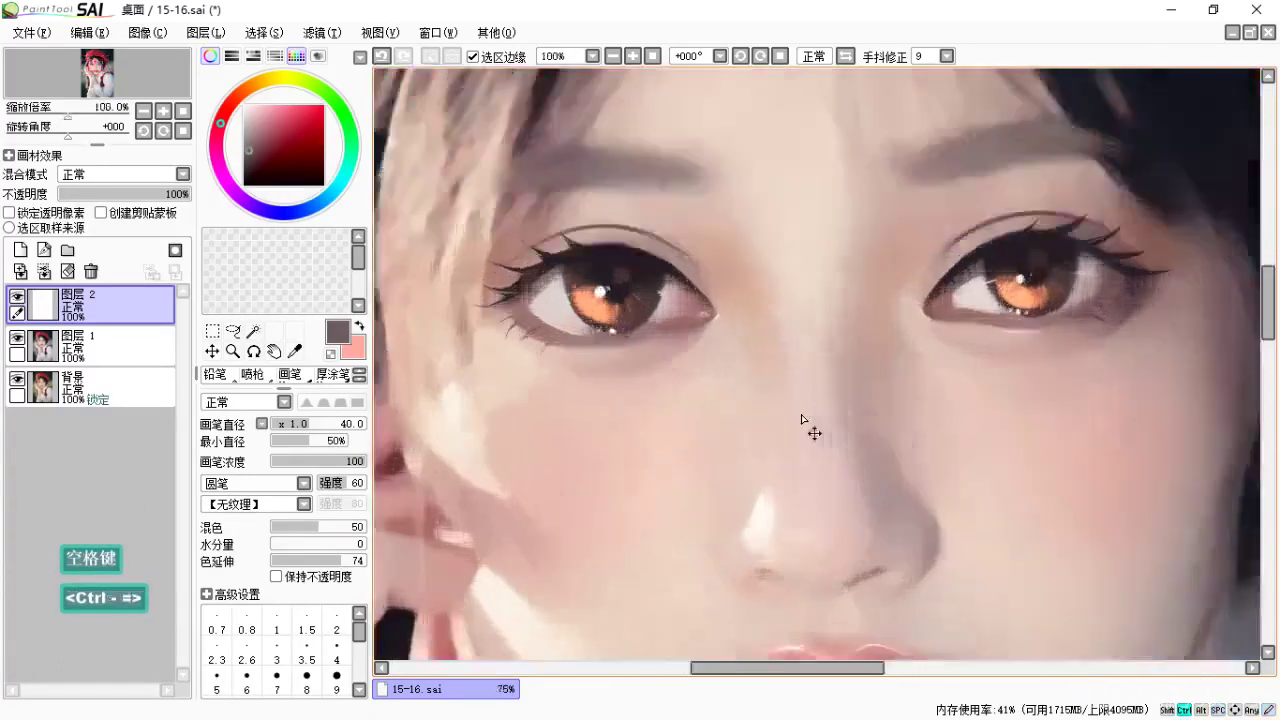
{"action": "key", "text": "ctrl+equal"}
{"action": "key", "text": "space"}
{"action": "left_click_drag", "start_coordinate": [1050, 165], "coordinate": [801, 389]}
{"action": "left_click_drag", "start_coordinate": [840, 340], "coordinate": [832, 391]}
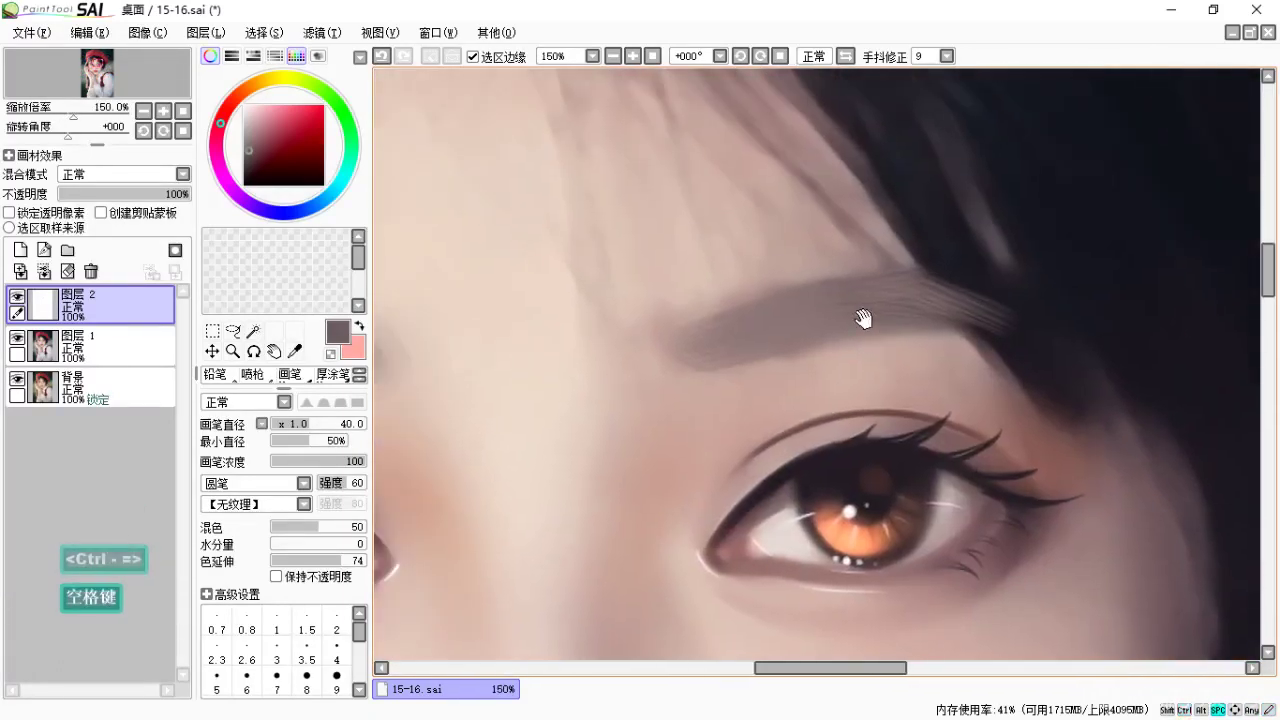
{"action": "left_click", "coordinate": [954, 246], "text": "alt"}
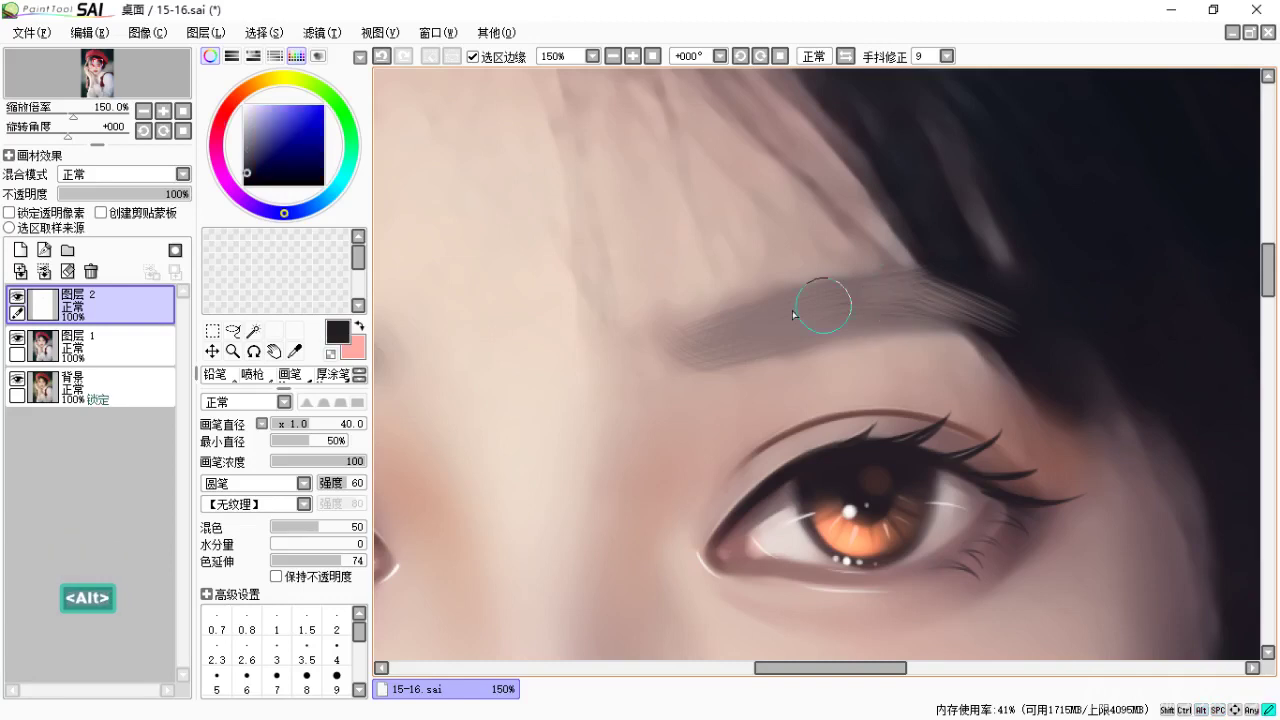
{"action": "left_click", "coordinate": [975, 243], "text": "alt"}
{"action": "left_click_drag", "start_coordinate": [941, 248], "coordinate": [931, 262]}
{"action": "key", "text": "z"}
{"action": "left_click", "coordinate": [949, 239], "text": "alt"}
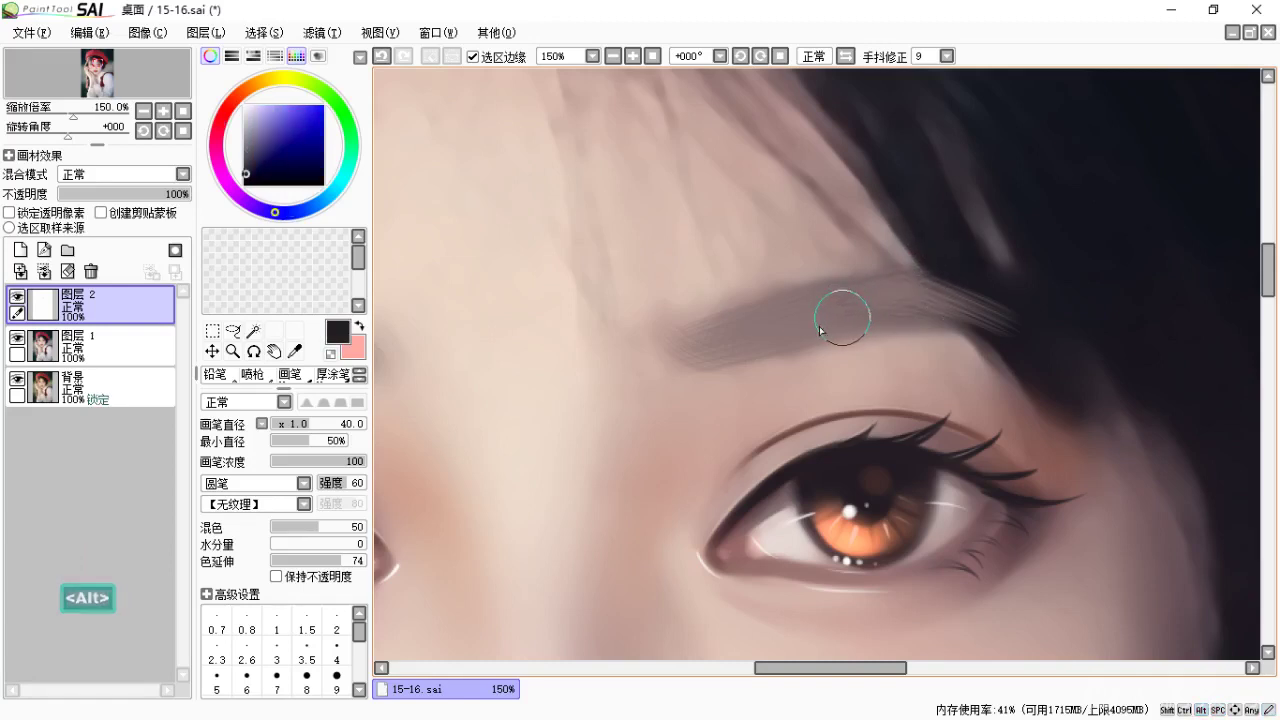
Try near-black bristle strokes along the body of the viewer's-right brow.
{"action": "left_click", "coordinate": [285, 402]}
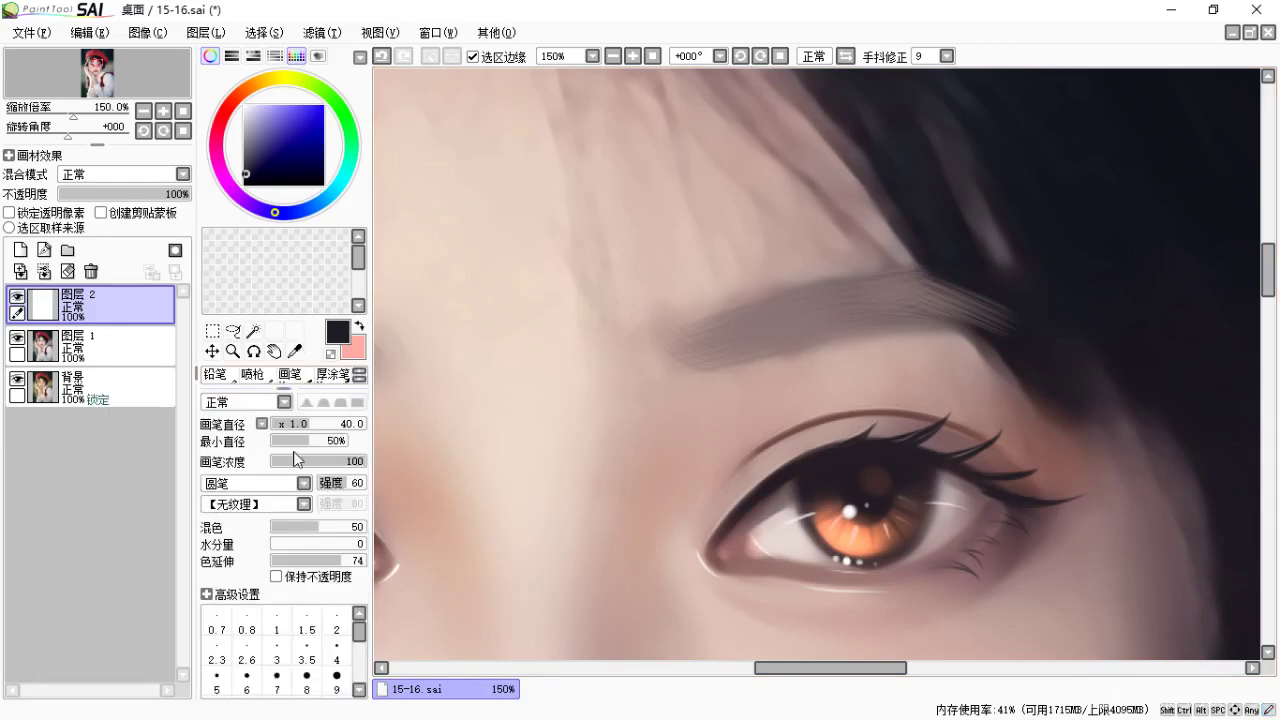
{"action": "left_click", "coordinate": [303, 505]}
{"action": "left_click", "coordinate": [303, 505]}
{"action": "left_click_drag", "start_coordinate": [716, 291], "coordinate": [760, 330]}
{"action": "key", "text": "ctrl+z"}
{"action": "left_click_drag", "start_coordinate": [866, 315], "coordinate": [783, 364]}
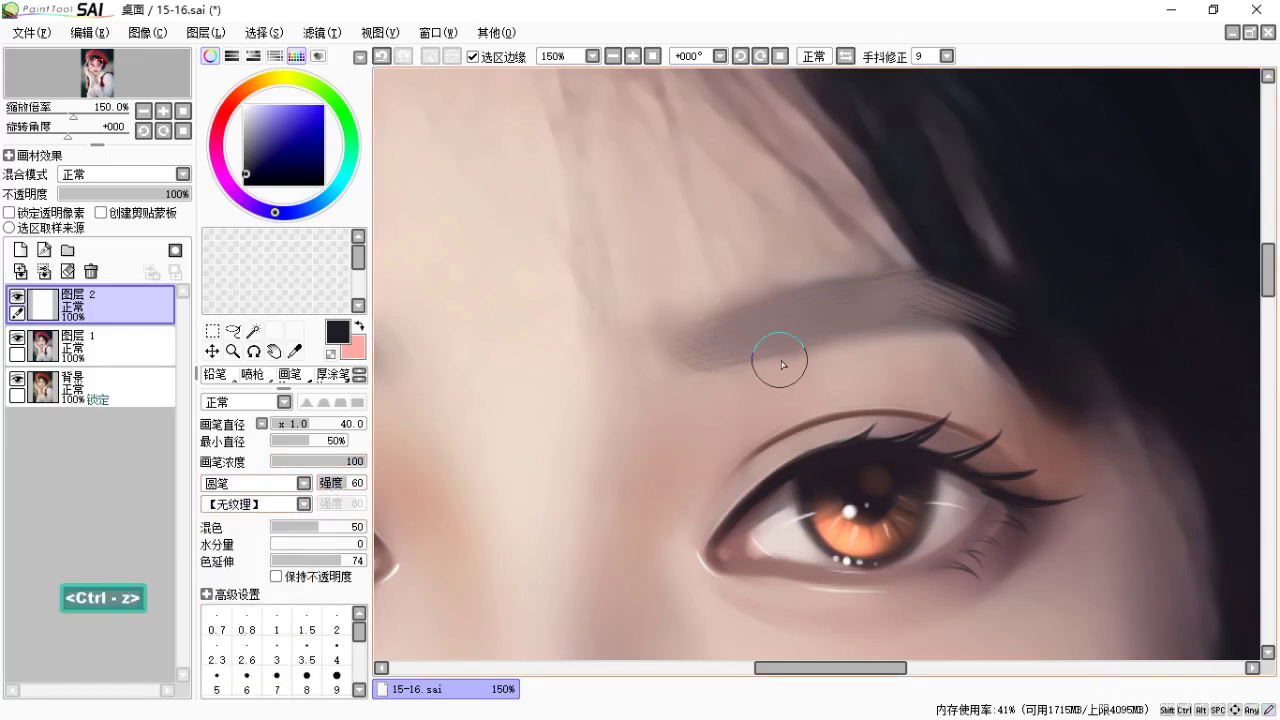
{"action": "mouse_move", "coordinate": [851, 300]}
{"action": "left_mouse_down"}
{"action": "mouse_move", "coordinate": [895, 330]}
{"action": "mouse_move", "coordinate": [949, 305]}
{"action": "mouse_move", "coordinate": [664, 360]}
{"action": "left_mouse_up"}
{"action": "key", "text": "ctrl+z"}
{"action": "key", "text": "ctrl+z"}
{"action": "key", "text": "ctrl+z"}
Try a longer dark bristle pass from the arch of the viewer's-right brow to its inner end.
{"action": "mouse_move", "coordinate": [897, 306]}
{"action": "left_mouse_down"}
{"action": "mouse_move", "coordinate": [829, 343]}
{"action": "mouse_move", "coordinate": [852, 342]}
{"action": "mouse_move", "coordinate": [759, 367]}
{"action": "left_mouse_up"}
{"action": "key", "text": "space"}
{"action": "key", "text": "space"}
{"action": "mouse_move", "coordinate": [843, 351]}
{"action": "left_mouse_down"}
{"action": "mouse_move", "coordinate": [901, 341]}
{"action": "mouse_move", "coordinate": [715, 363]}
{"action": "left_mouse_up"}
{"action": "key", "text": "space"}
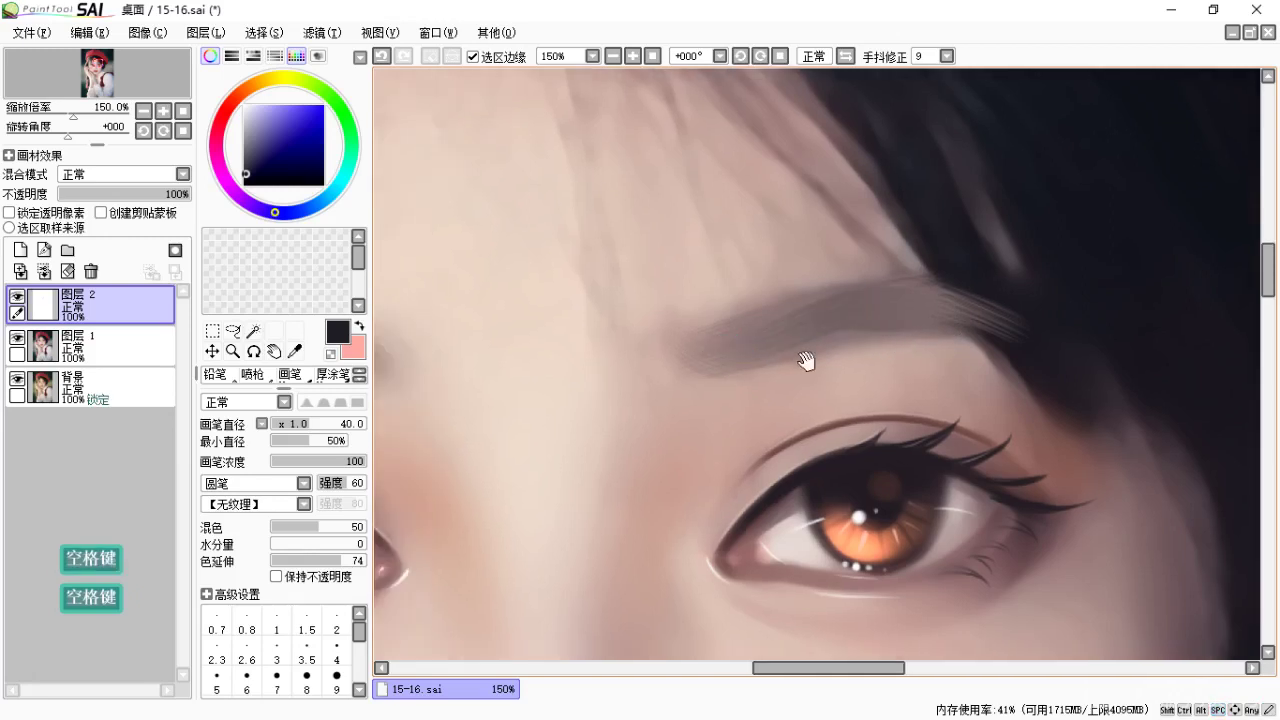
{"action": "left_click_drag", "start_coordinate": [806, 360], "coordinate": [843, 351]}
{"action": "key", "text": "ctrl+z"}
{"action": "key", "text": "ctrl+z"}
{"action": "key", "text": "ctrl+z"}
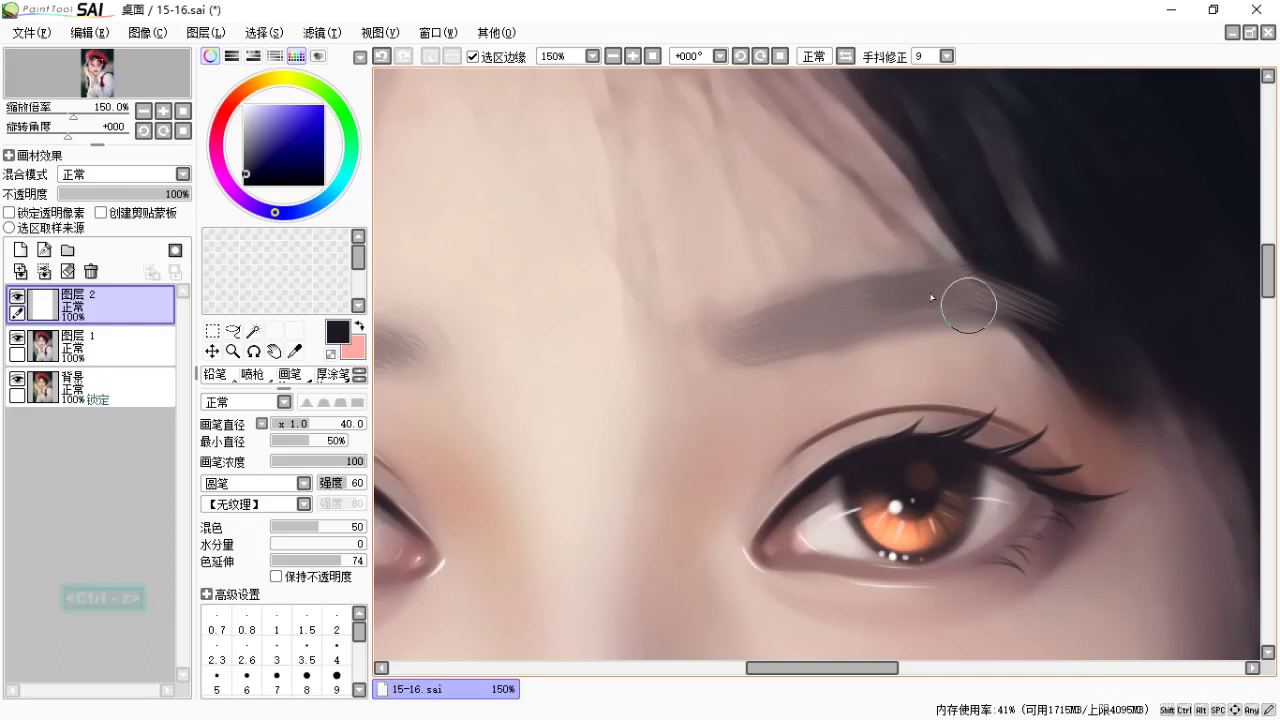
Darken the body of the viewer's-right brow and paint bristle strokes through the viewer's-left brow toward its inner end.
{"action": "mouse_move", "coordinate": [931, 287]}
{"action": "left_mouse_down"}
{"action": "mouse_move", "coordinate": [798, 318]}
{"action": "mouse_move", "coordinate": [921, 295]}
{"action": "mouse_move", "coordinate": [856, 315]}
{"action": "mouse_move", "coordinate": [859, 325]}
{"action": "mouse_move", "coordinate": [965, 298]}
{"action": "mouse_move", "coordinate": [817, 322]}
{"action": "left_mouse_up"}
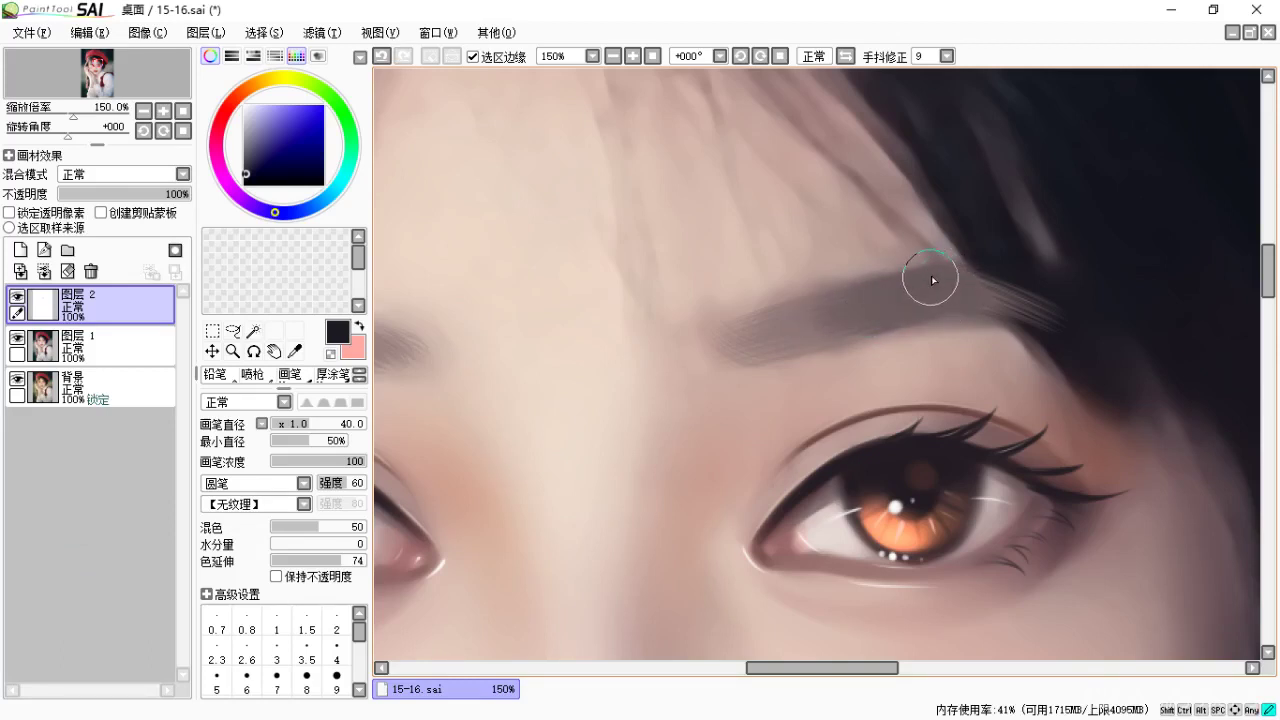
{"action": "key", "text": "space"}
{"action": "left_click_drag", "start_coordinate": [520, 292], "coordinate": [1007, 283]}
{"action": "mouse_move", "coordinate": [711, 336]}
{"action": "left_mouse_down"}
{"action": "mouse_move", "coordinate": [656, 337]}
{"action": "mouse_move", "coordinate": [673, 327]}
{"action": "mouse_move", "coordinate": [738, 340]}
{"action": "mouse_move", "coordinate": [688, 320]}
{"action": "mouse_move", "coordinate": [766, 337]}
{"action": "left_mouse_up"}
{"action": "left_click_drag", "start_coordinate": [619, 333], "coordinate": [724, 343]}
{"action": "key", "text": "space"}
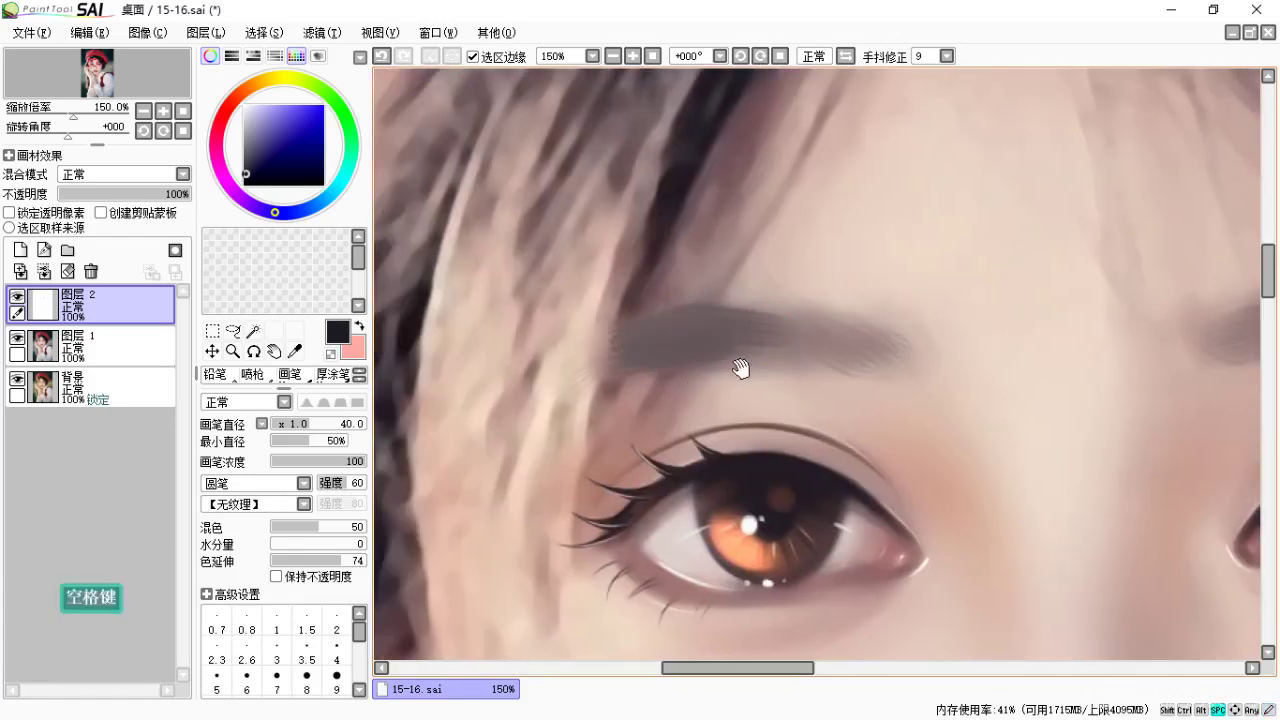
{"action": "left_click_drag", "start_coordinate": [821, 326], "coordinate": [704, 309]}
Soften the bristle strokes and inner ends of both brows with the blending brush, reducing its size to 8.
{"action": "key", "text": "c"}
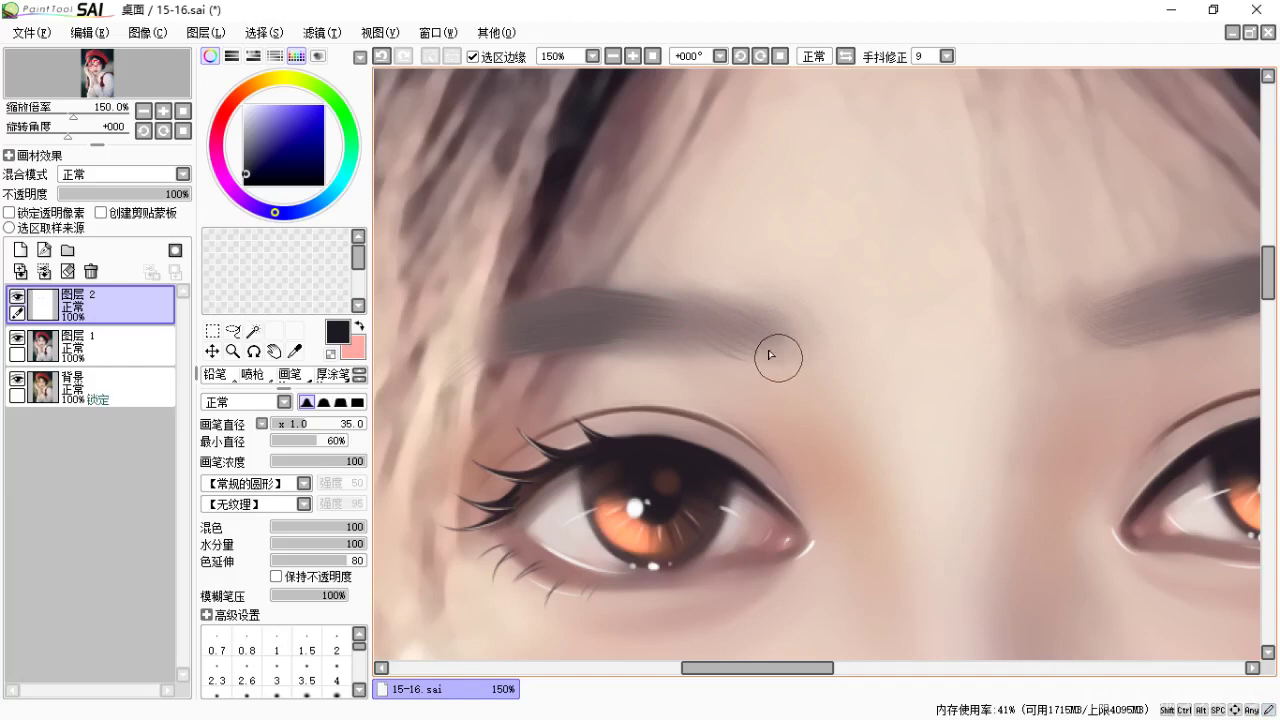
{"action": "key", "text": "space"}
{"action": "left_click_drag", "start_coordinate": [1143, 342], "coordinate": [893, 342]}
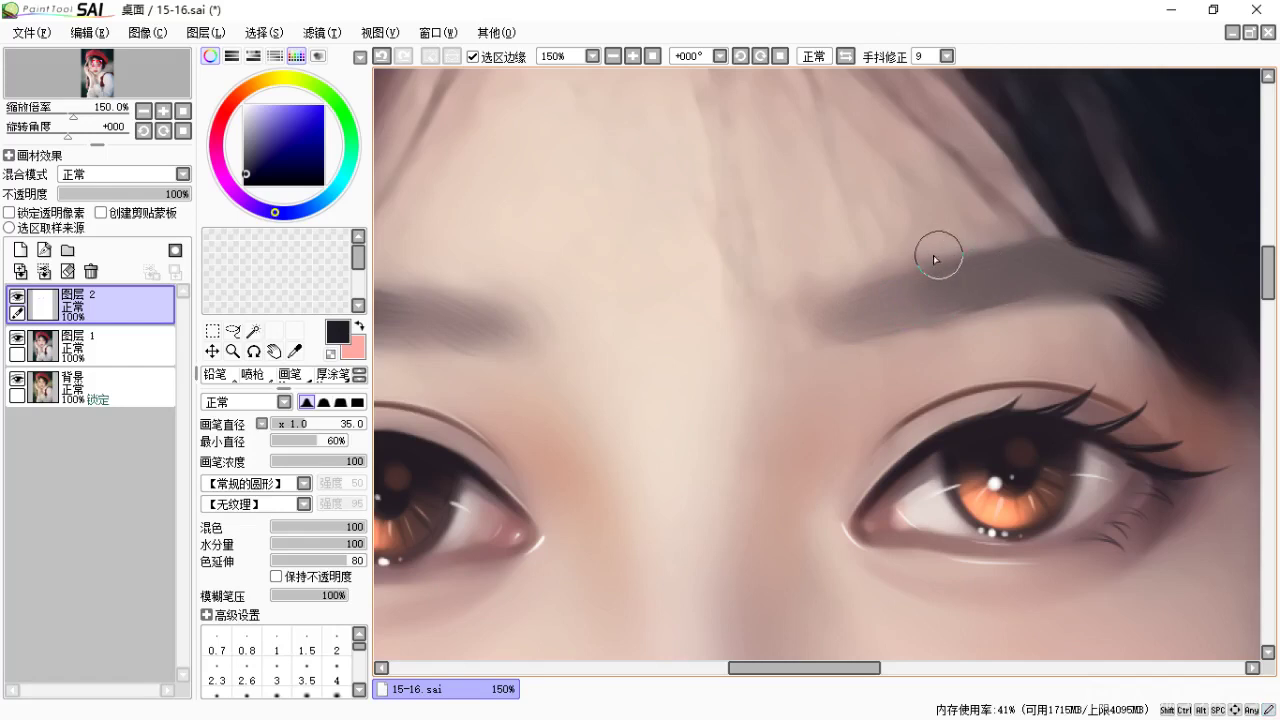
{"action": "key", "text": "bracketleft"}
{"action": "key", "text": "bracketleft"}
{"action": "key", "text": "bracketleft"}
{"action": "key", "text": "bracketleft"}
{"action": "key", "text": "bracketleft"}
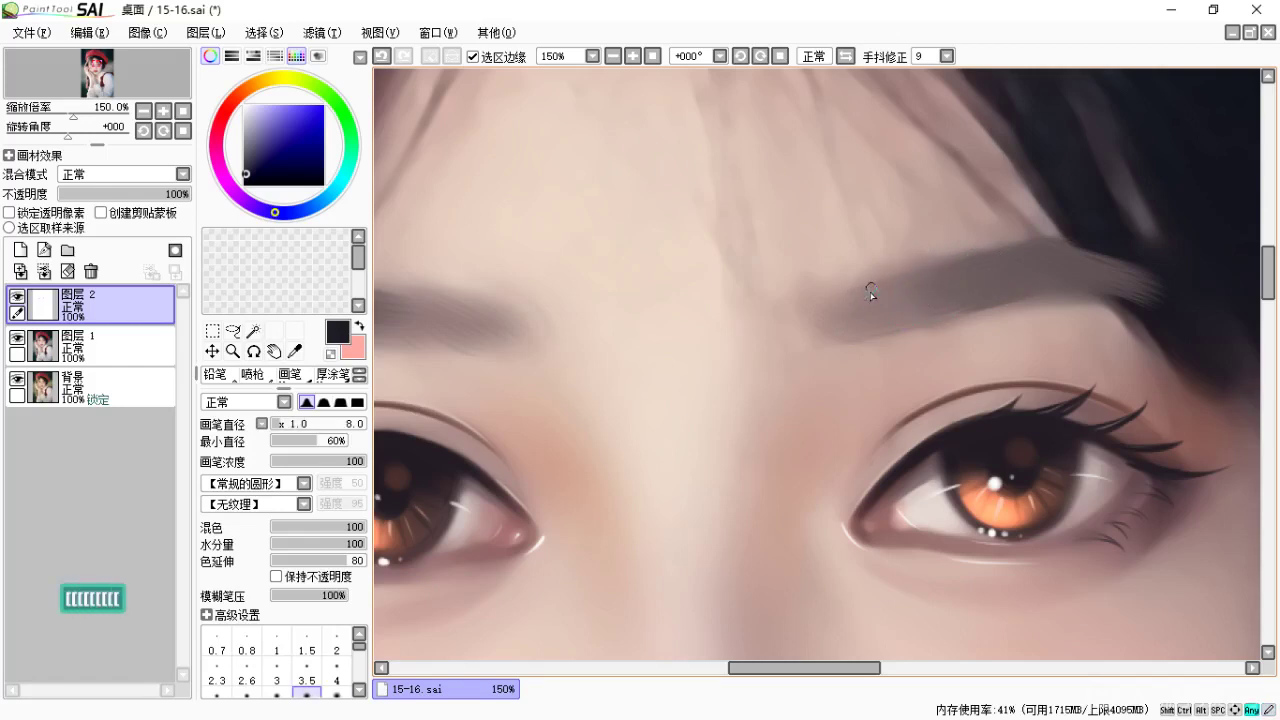
{"action": "key", "text": "space"}
{"action": "left_click_drag", "start_coordinate": [640, 297], "coordinate": [793, 310]}
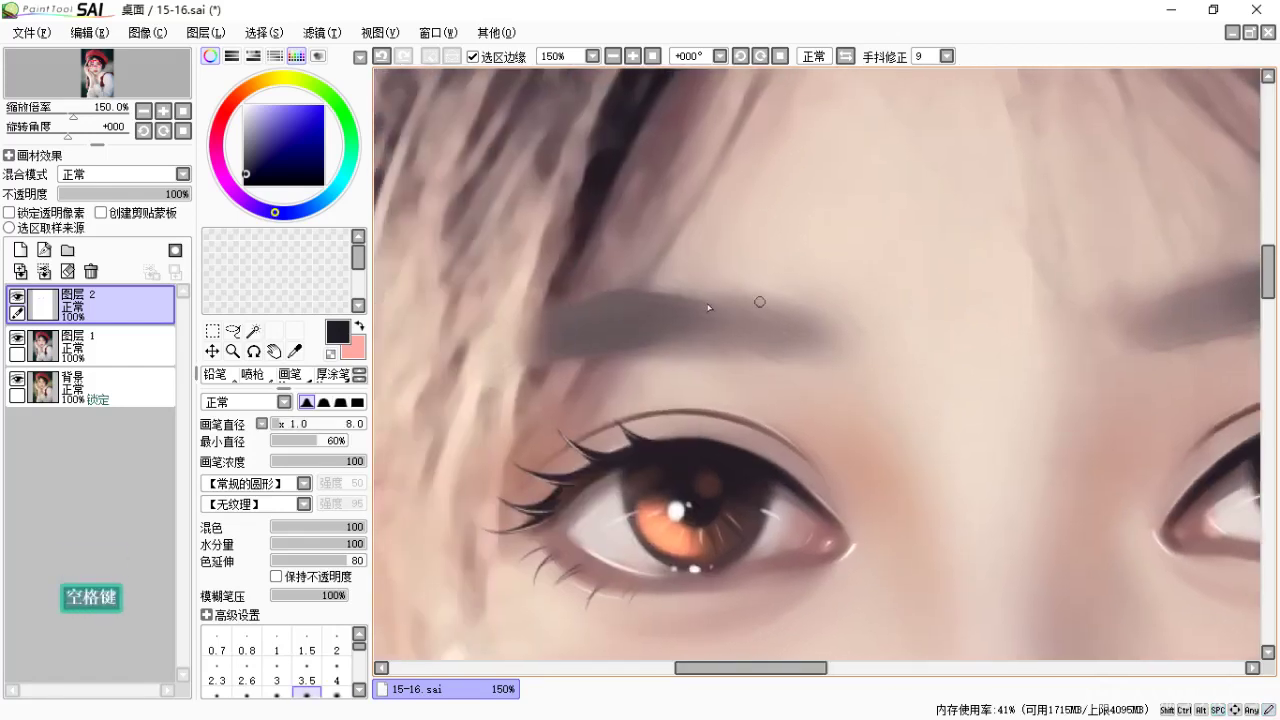
Paint fine near-black bristle strokes of size 9 through the viewer's-left brow and blend them lightly.
{"action": "left_click", "coordinate": [673, 299], "text": "alt"}
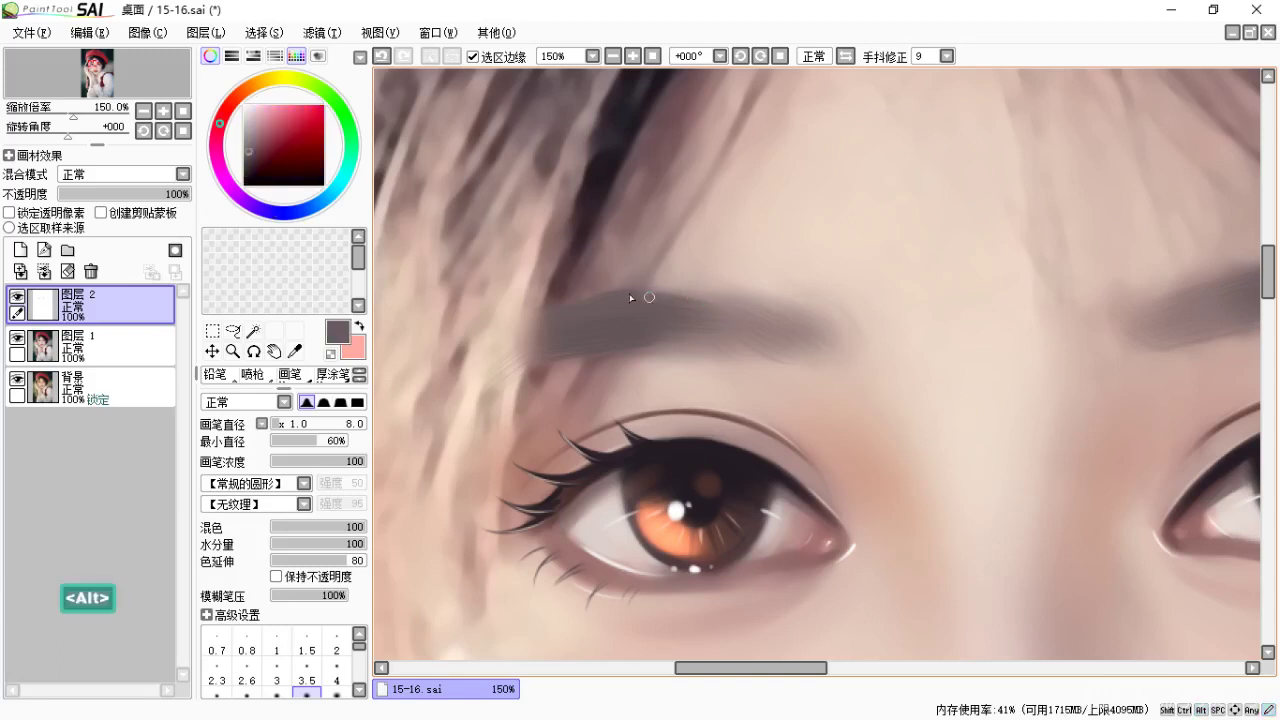
{"action": "left_click", "coordinate": [660, 300], "text": "alt"}
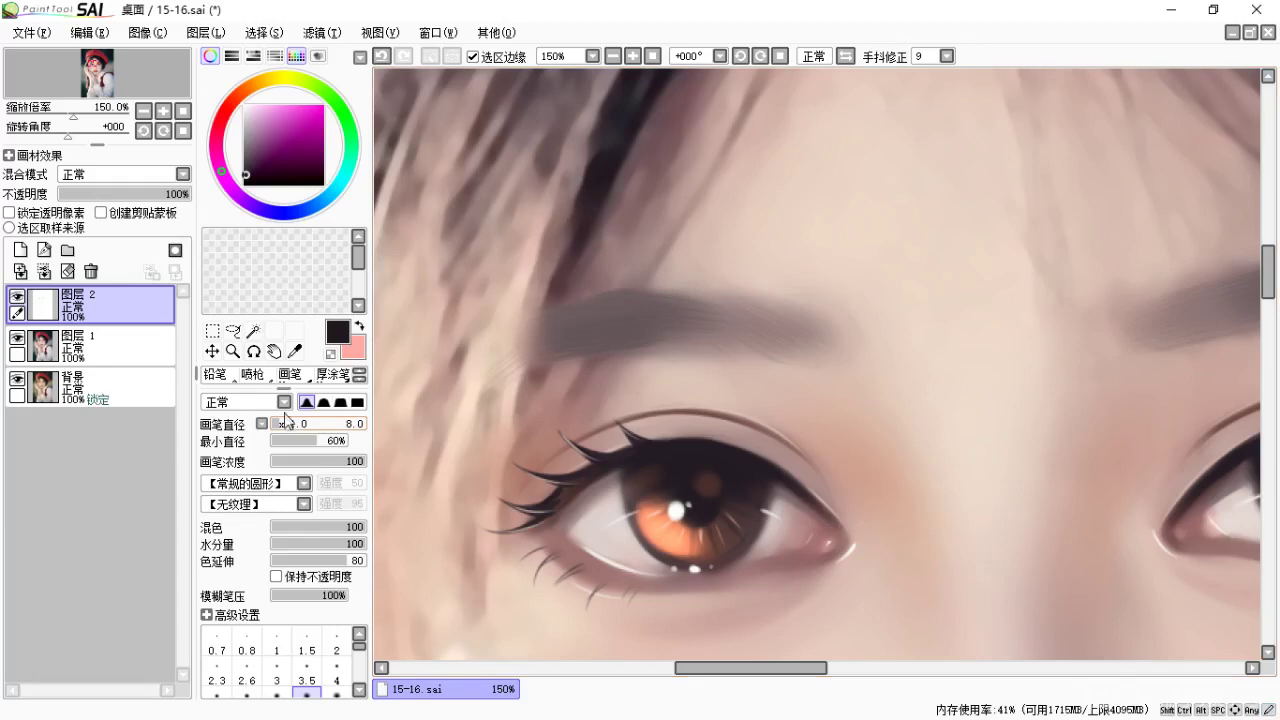
{"action": "mouse_move", "coordinate": [283, 390]}
{"action": "left_mouse_down"}
{"action": "mouse_move", "coordinate": [283, 583]}
{"action": "mouse_move", "coordinate": [283, 388]}
{"action": "left_mouse_up"}
{"action": "left_click", "coordinate": [292, 558]}
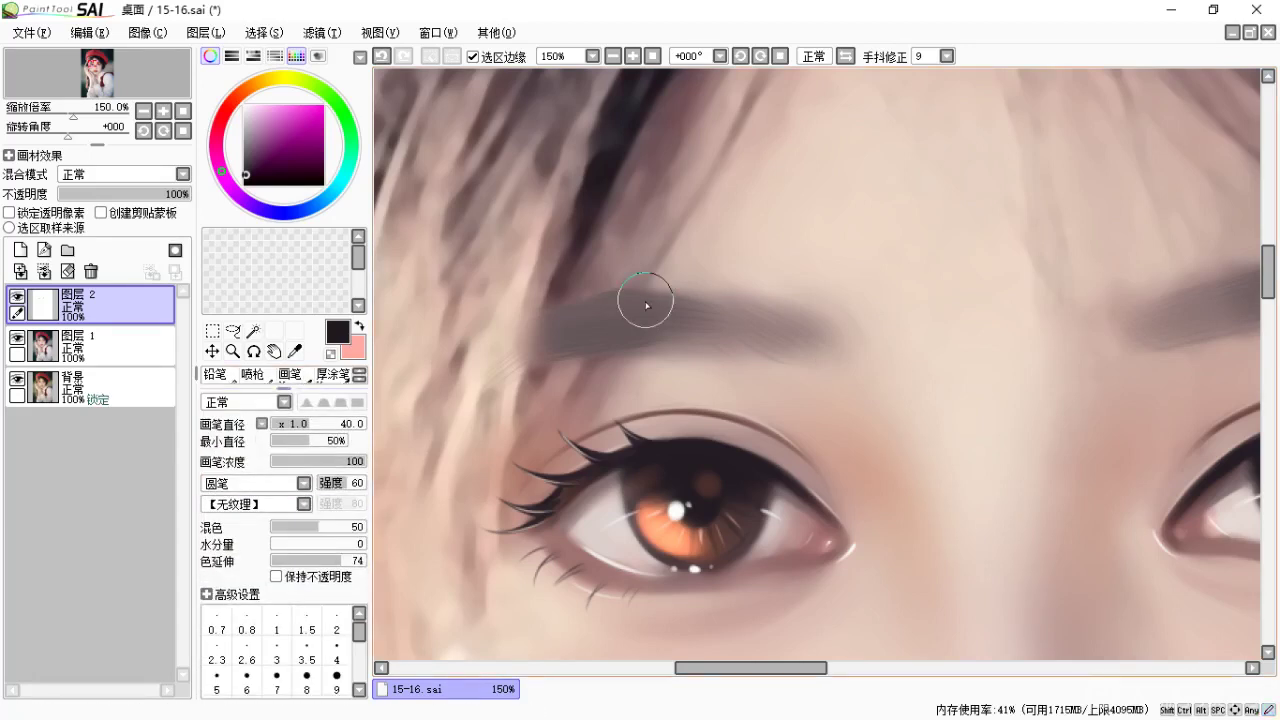
{"action": "key", "text": "bracketleft"}
{"action": "key", "text": "bracketleft"}
{"action": "key", "text": "bracketleft"}
{"action": "key", "text": "bracketleft"}
{"action": "key", "text": "bracketleft"}
{"action": "key", "text": "bracketleft"}
{"action": "key", "text": "bracketleft"}
{"action": "key", "text": "bracketleft"}
{"action": "key", "text": "bracketleft"}
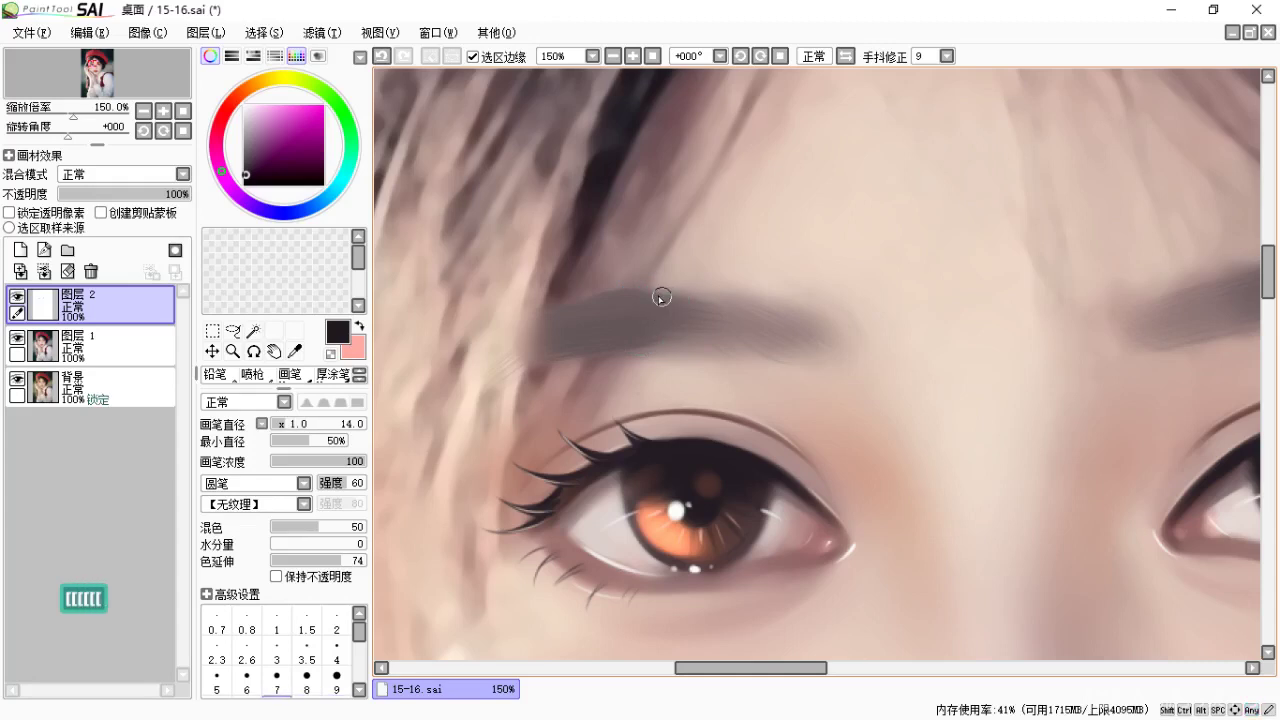
{"action": "key", "text": "ctrl+z"}
{"action": "mouse_move", "coordinate": [788, 305]}
{"action": "left_mouse_down"}
{"action": "mouse_move", "coordinate": [800, 310]}
{"action": "mouse_move", "coordinate": [703, 318]}
{"action": "left_mouse_up"}
{"action": "key", "text": "space"}
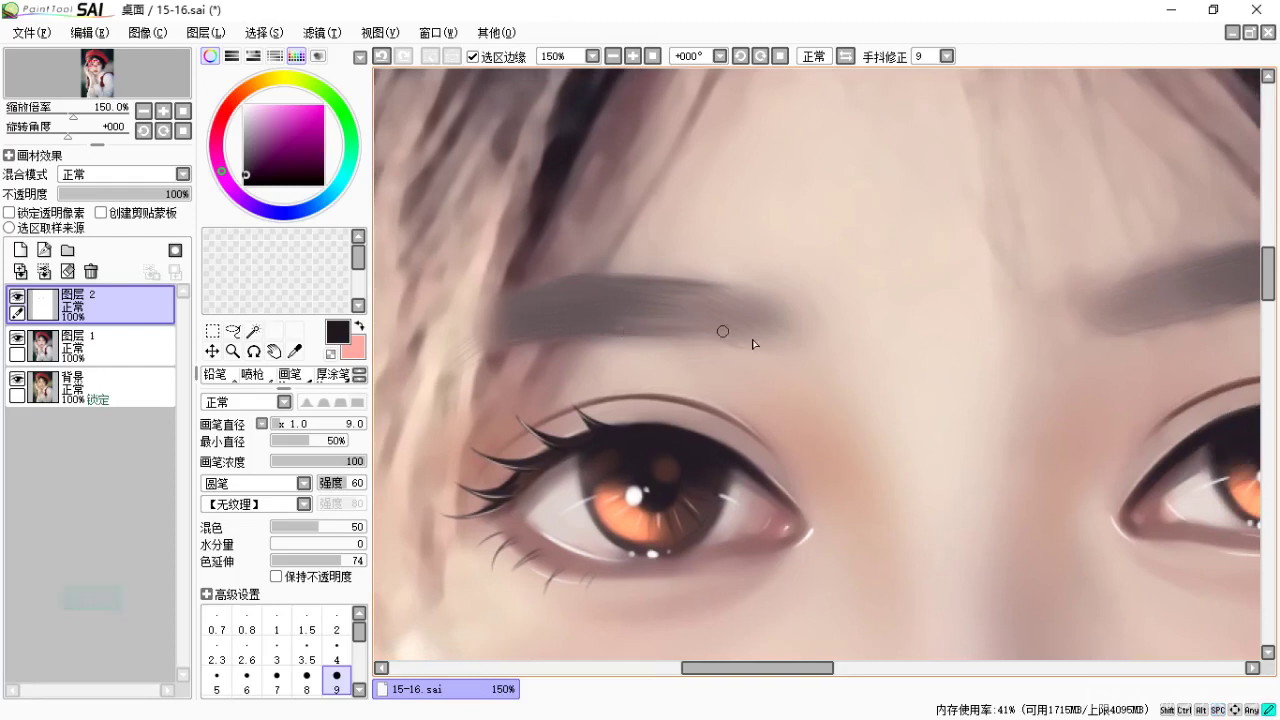
{"action": "key", "text": "space"}
{"action": "left_click_drag", "start_coordinate": [643, 329], "coordinate": [609, 317]}
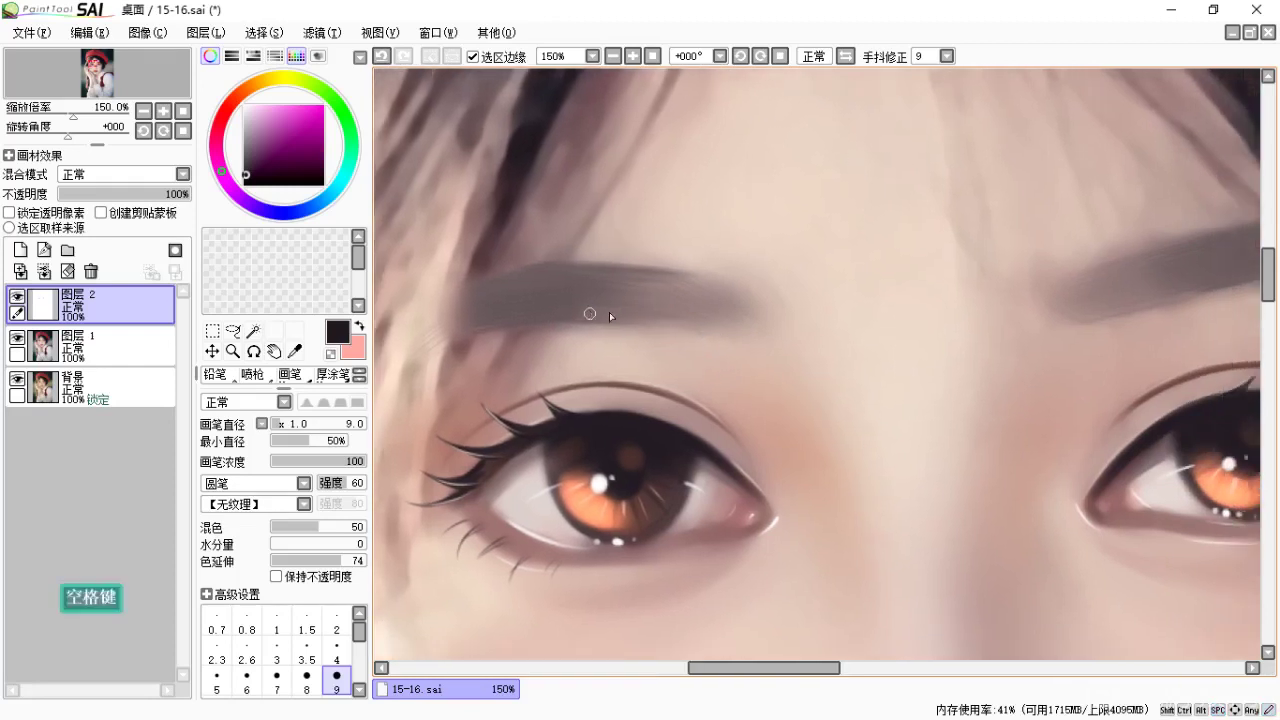
{"action": "key", "text": "c"}
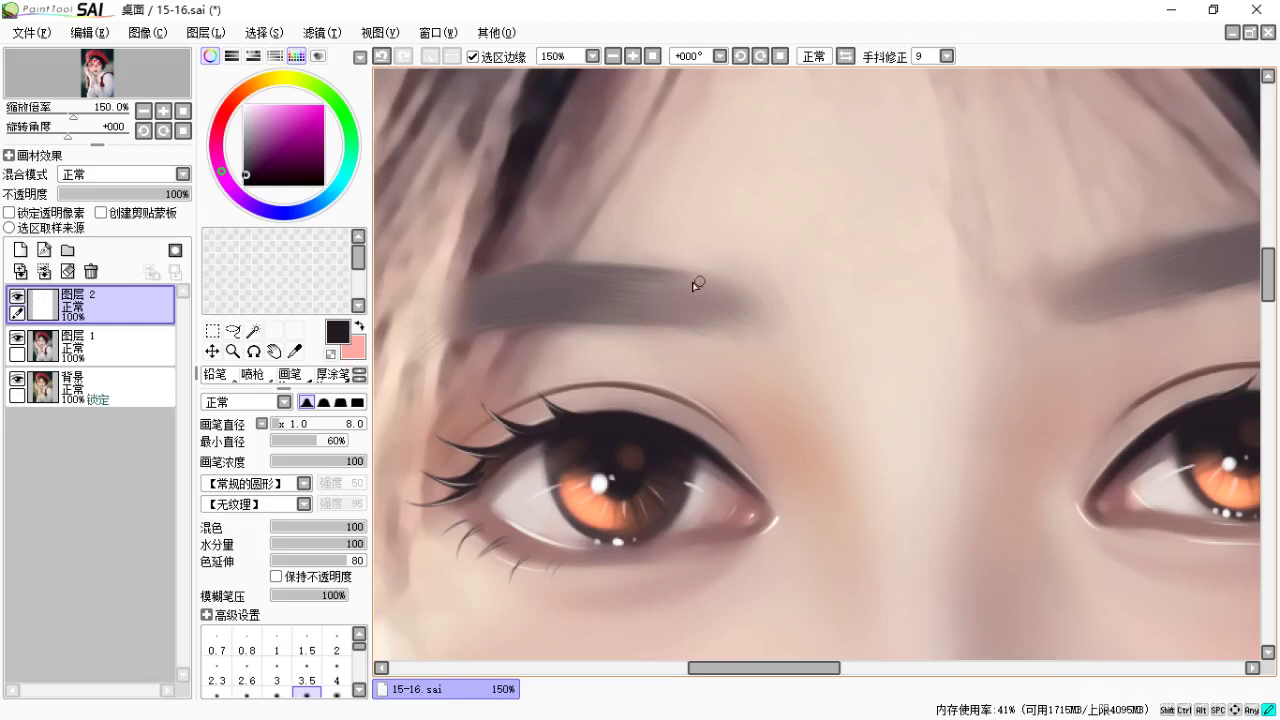
Compare the two repainted brows on the whole face, then inspect the viewer's-right brow up close.
{"action": "key", "text": "ctrl+minus"}
{"action": "key", "text": "ctrl+minus"}
{"action": "key", "text": "ctrl+minus"}
{"action": "key", "text": "space"}
{"action": "left_click_drag", "start_coordinate": [869, 355], "coordinate": [877, 428]}
{"action": "key", "text": "ctrl+equal"}
{"action": "key", "text": "ctrl+equal"}
{"action": "key", "text": "ctrl+equal"}
{"action": "key", "text": "ctrl+equal"}
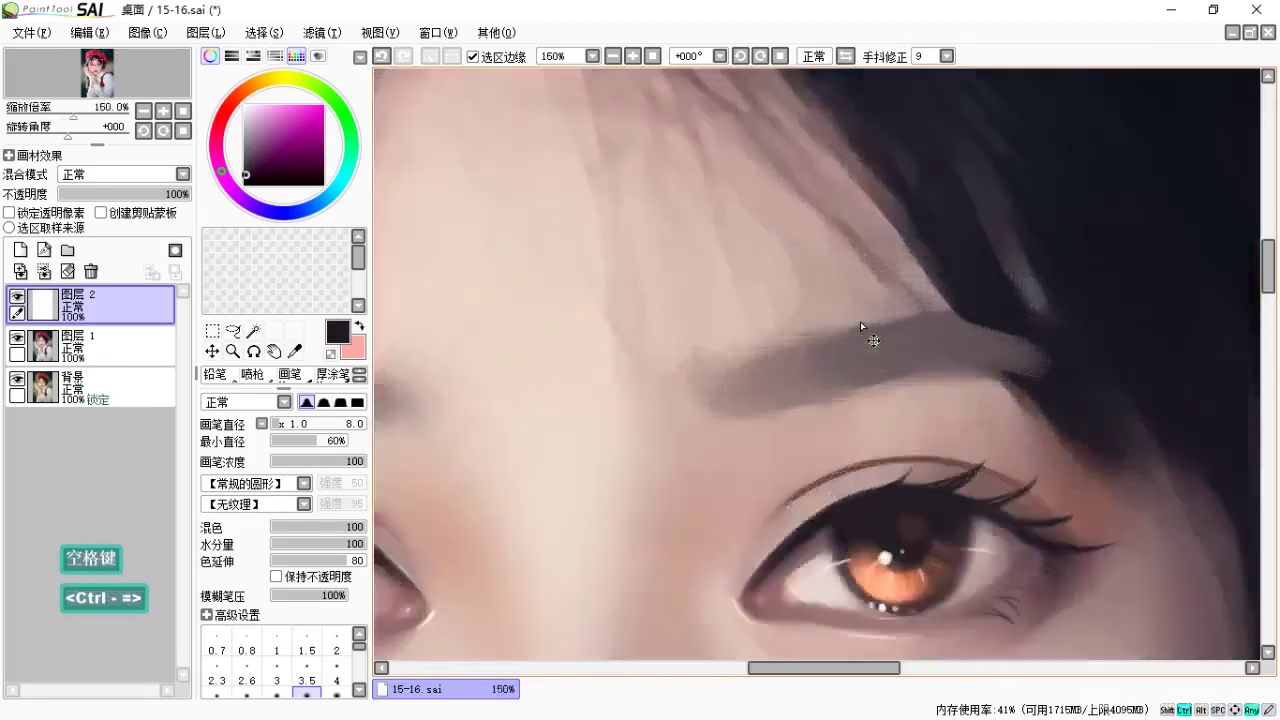
Extend size 9 bristle strokes into the inner end of the viewer's-left brow and blend them.
{"action": "key", "text": "space"}
{"action": "left_click_drag", "start_coordinate": [634, 234], "coordinate": [768, 263]}
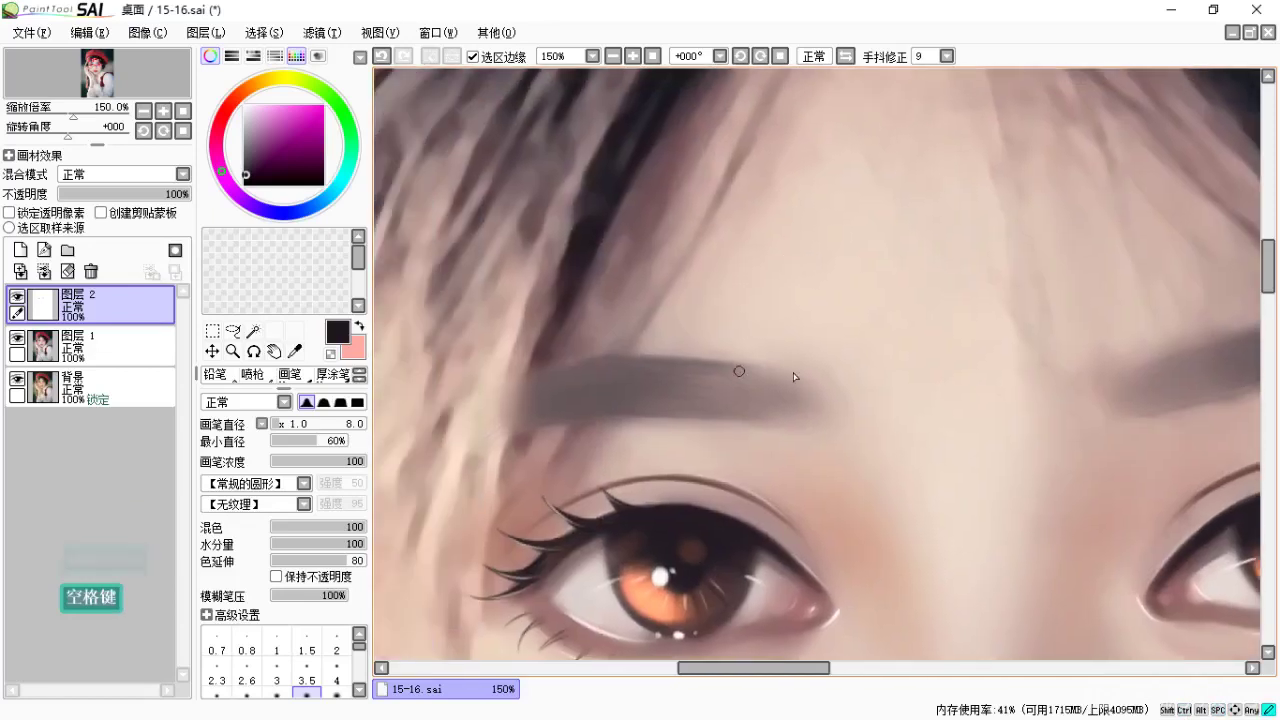
{"action": "key", "text": "z"}
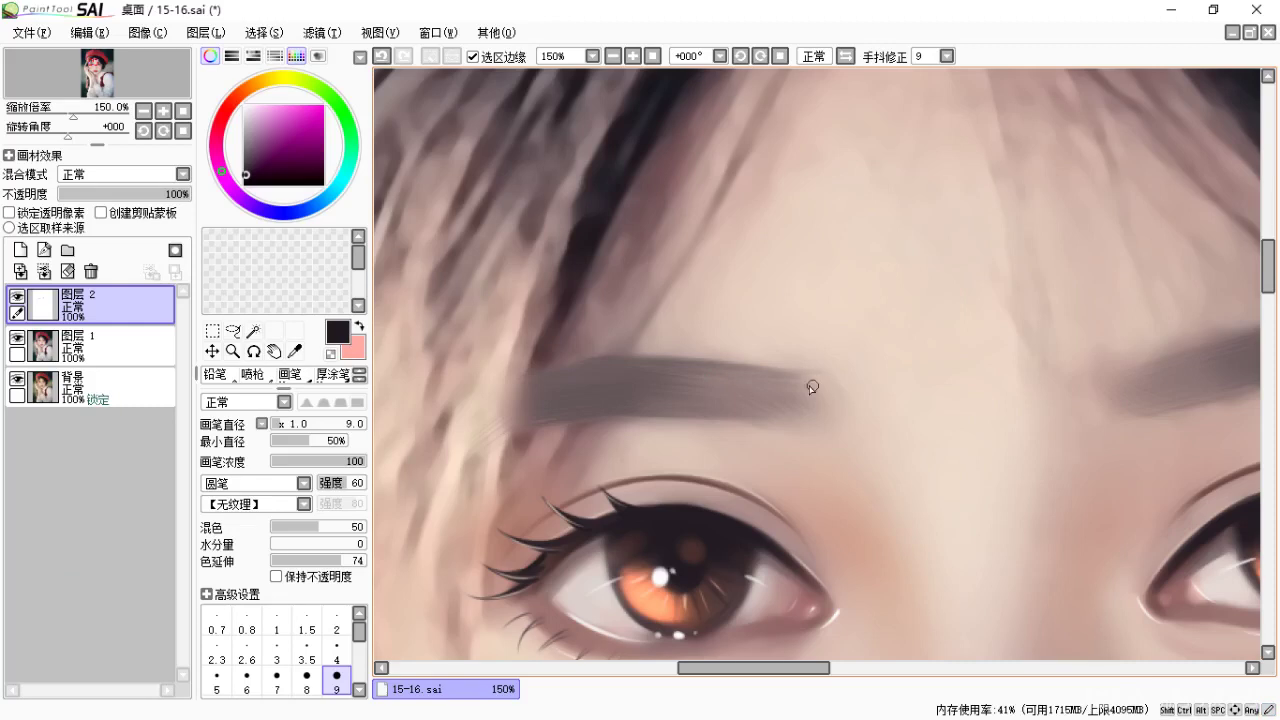
{"action": "key", "text": "c"}
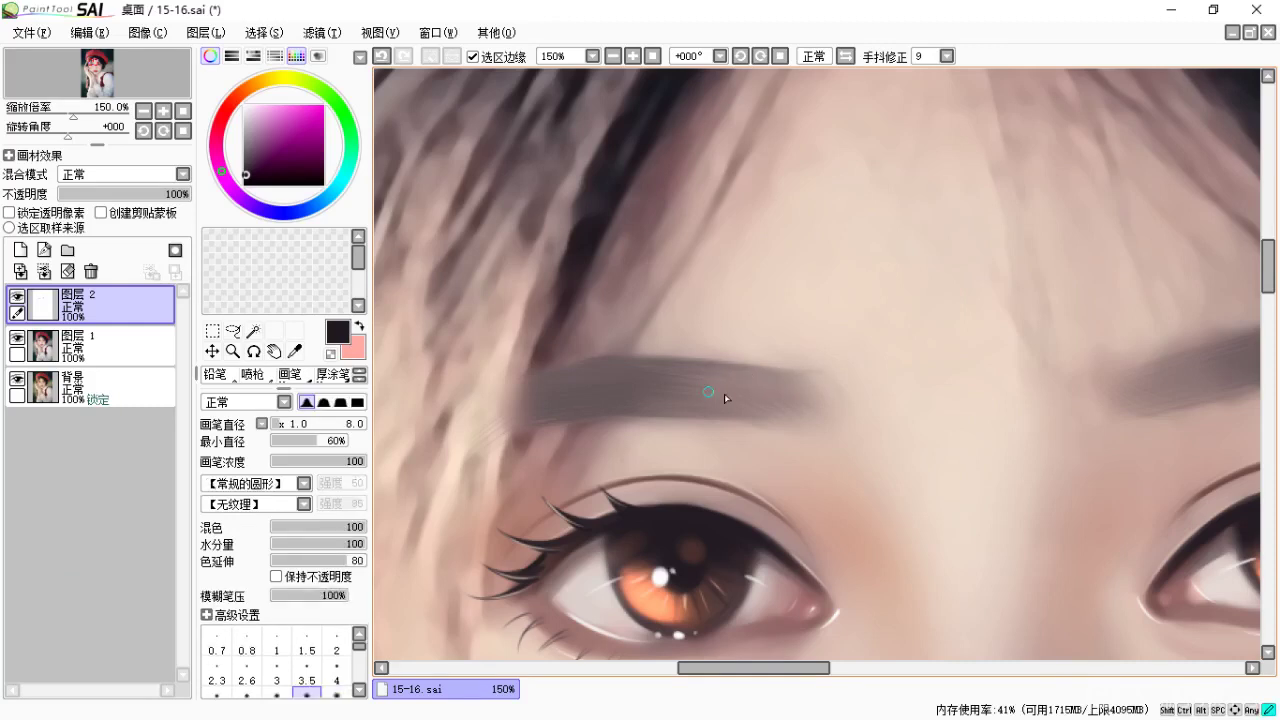
Fade the inner ends of both brows into the skin with the blending brush at size 25.
{"action": "key", "text": "bracketright"}
{"action": "key", "text": "bracketright"}
{"action": "key", "text": "bracketright"}
{"action": "key", "text": "bracketright"}
{"action": "key", "text": "bracketright"}
{"action": "key", "text": "bracketright"}
{"action": "key", "text": "bracketright"}
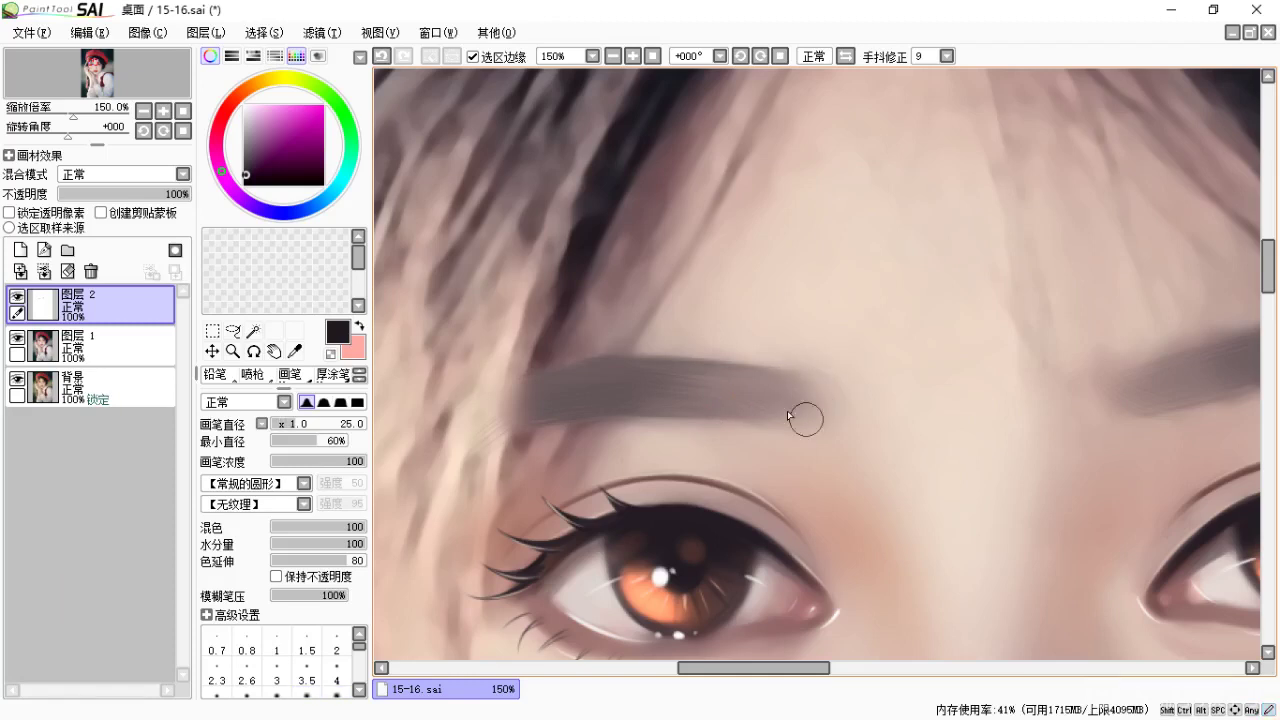
{"action": "key", "text": "space"}
{"action": "left_click_drag", "start_coordinate": [903, 420], "coordinate": [875, 373]}
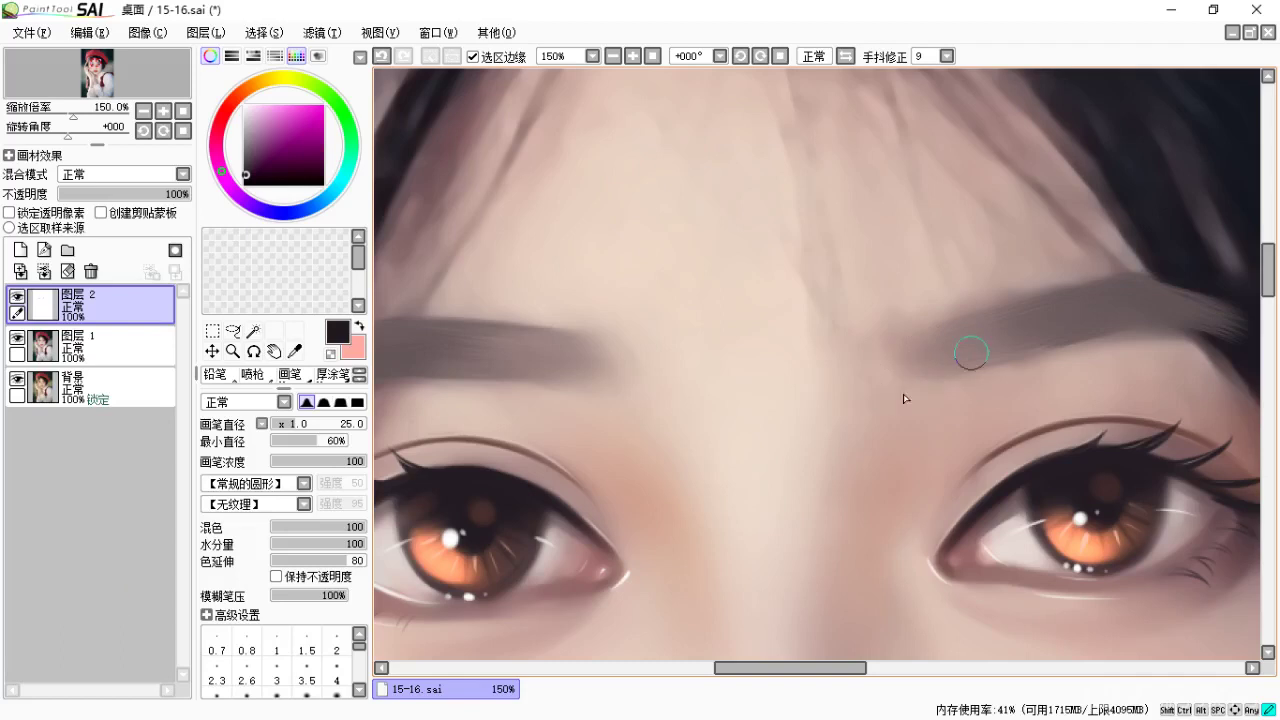
{"action": "key", "text": "space"}
{"action": "mouse_move", "coordinate": [926, 349]}
{"action": "left_mouse_down"}
{"action": "mouse_move", "coordinate": [906, 383]}
{"action": "mouse_move", "coordinate": [920, 365]}
{"action": "left_mouse_up"}
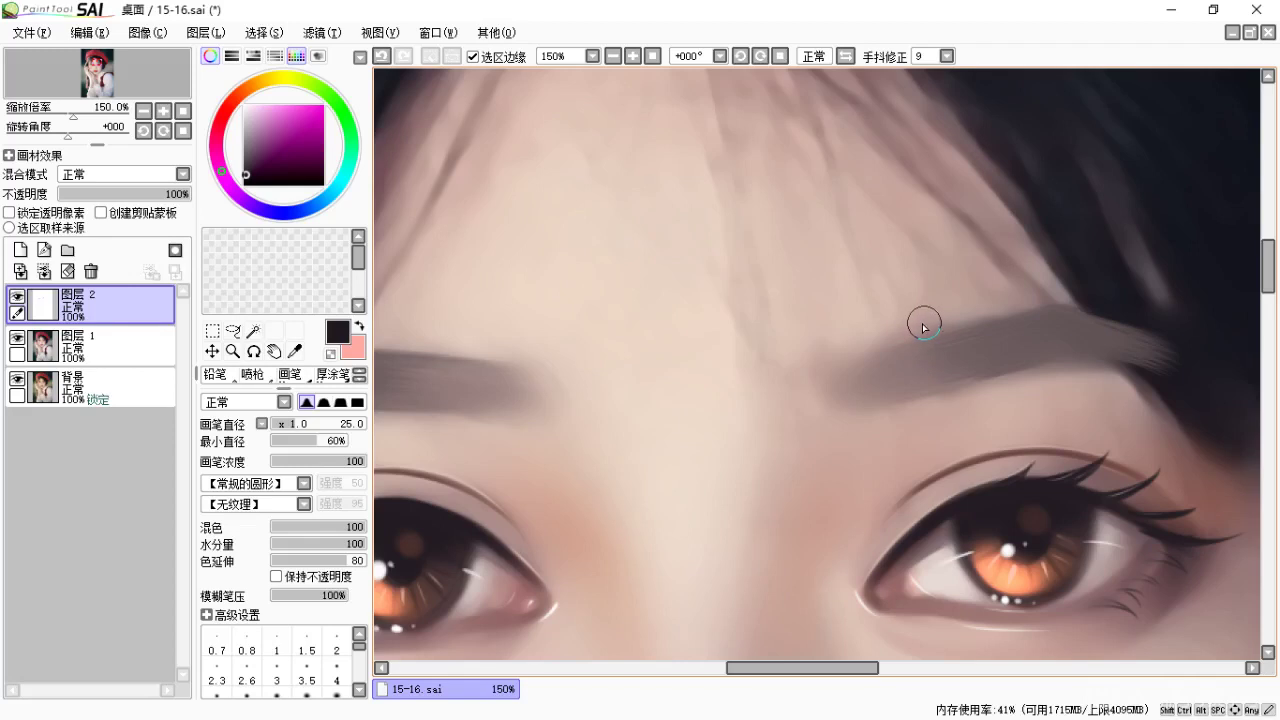
On layer 图层 1, blend away the stray hair strands on the forehead above the brows with the brush at size 50.
{"action": "left_click", "coordinate": [120, 345]}
{"action": "key", "text": "c"}
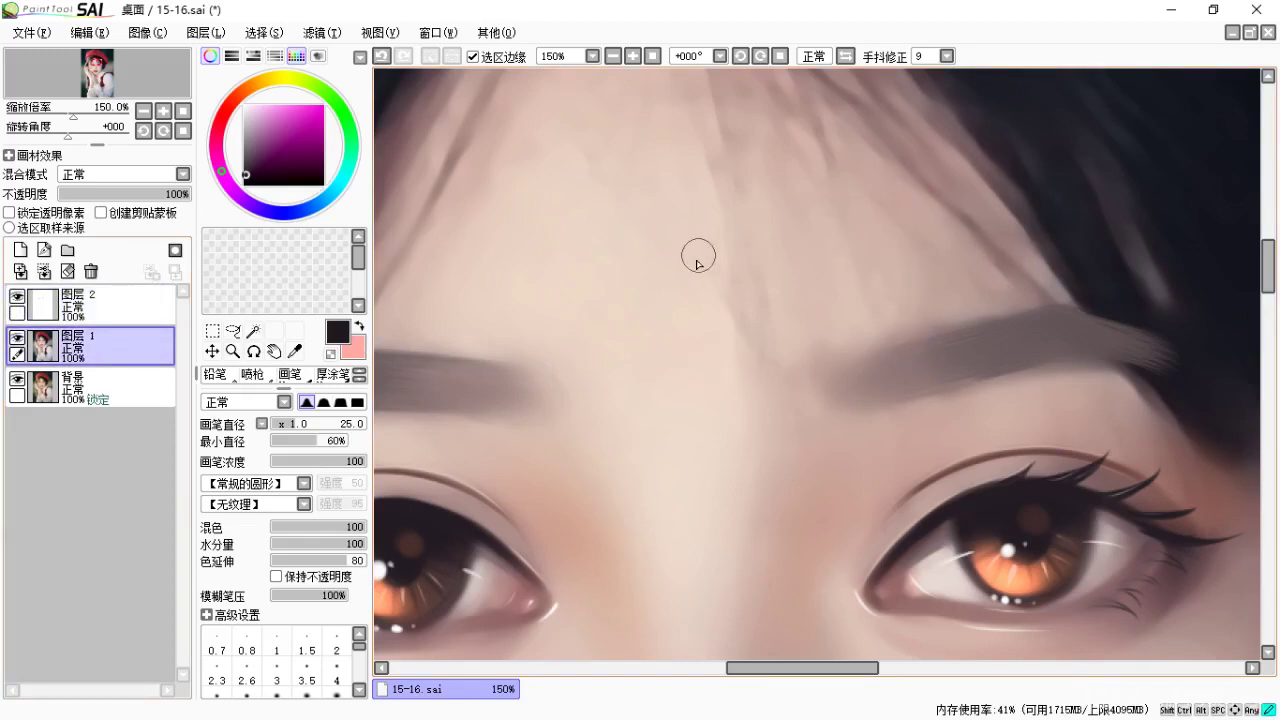
{"action": "key", "text": "c"}
{"action": "key", "text": "bracketright"}
{"action": "key", "text": "bracketright"}
{"action": "key", "text": "bracketright"}
{"action": "key", "text": "bracketright"}
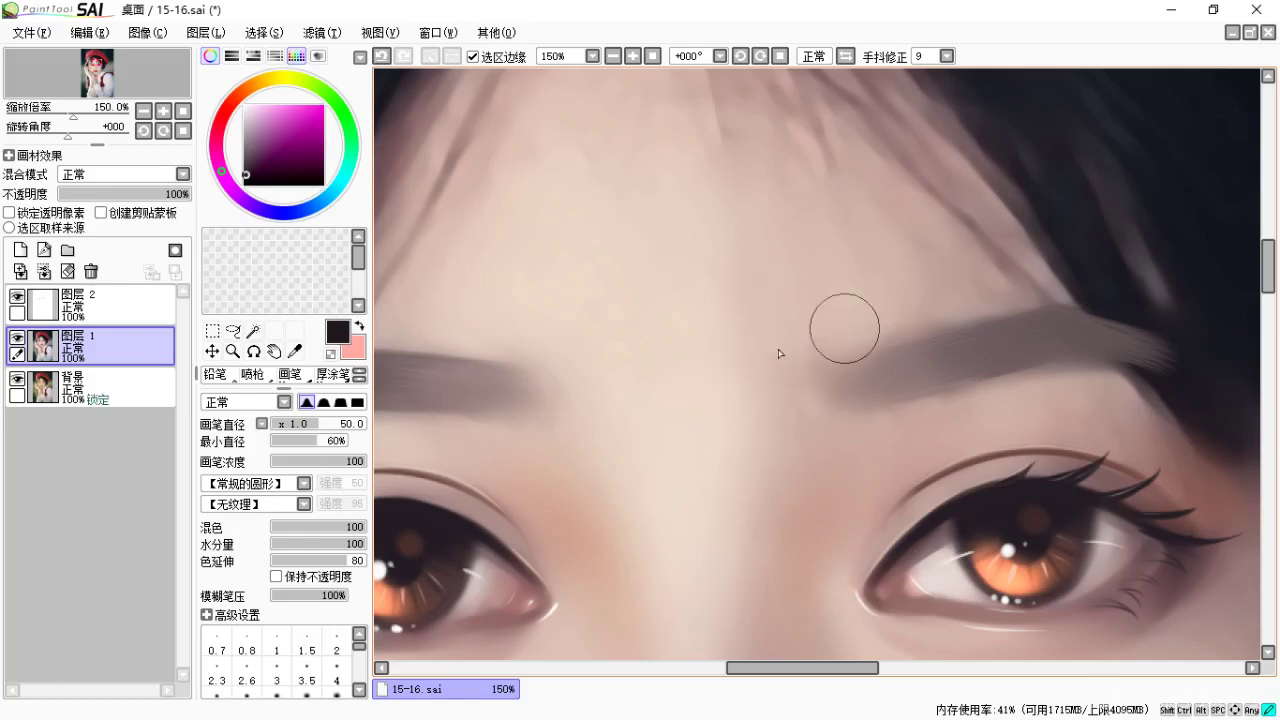
Smooth the hair strands and skin on the upper forehead up to the parting at the hairline.
{"action": "key", "text": "space"}
{"action": "left_click_drag", "start_coordinate": [968, 286], "coordinate": [838, 366]}
{"action": "mouse_move", "coordinate": [664, 182]}
{"action": "left_mouse_down"}
{"action": "mouse_move", "coordinate": [847, 396]}
{"action": "mouse_move", "coordinate": [846, 338]}
{"action": "left_mouse_up"}
{"action": "key", "text": "space"}
{"action": "left_click_drag", "start_coordinate": [706, 203], "coordinate": [786, 343]}
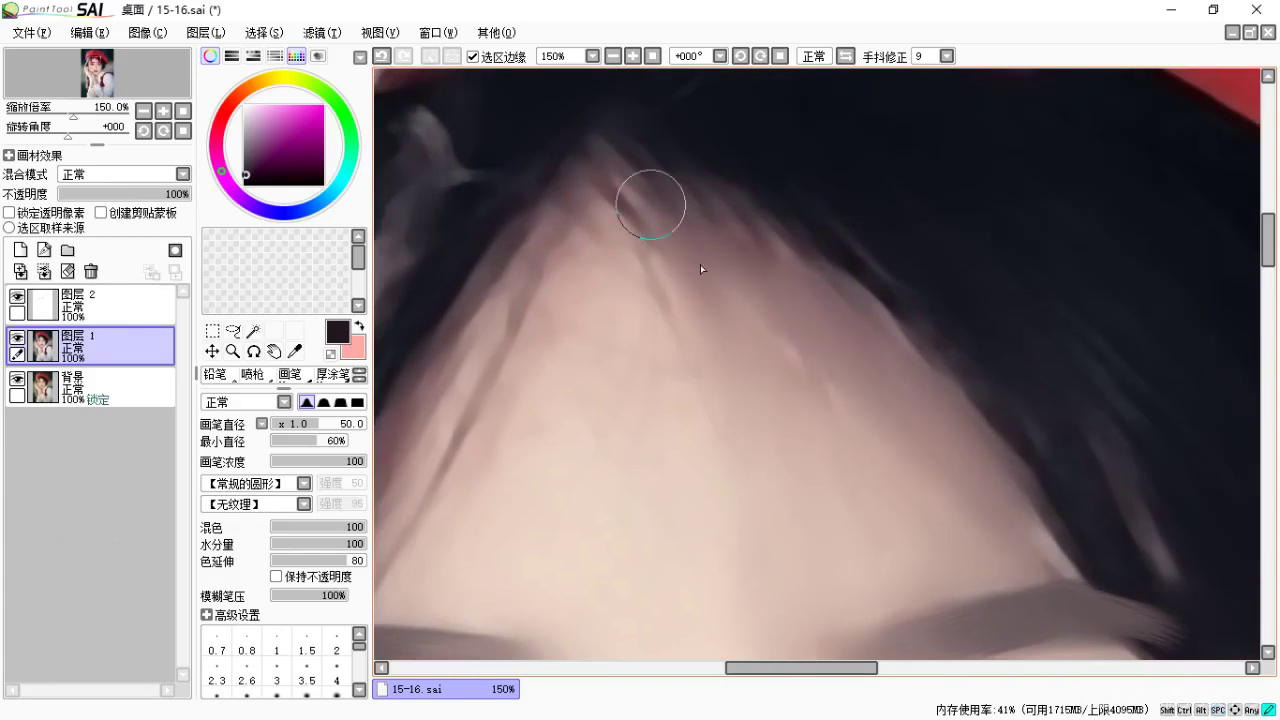
{"action": "key", "text": "space"}
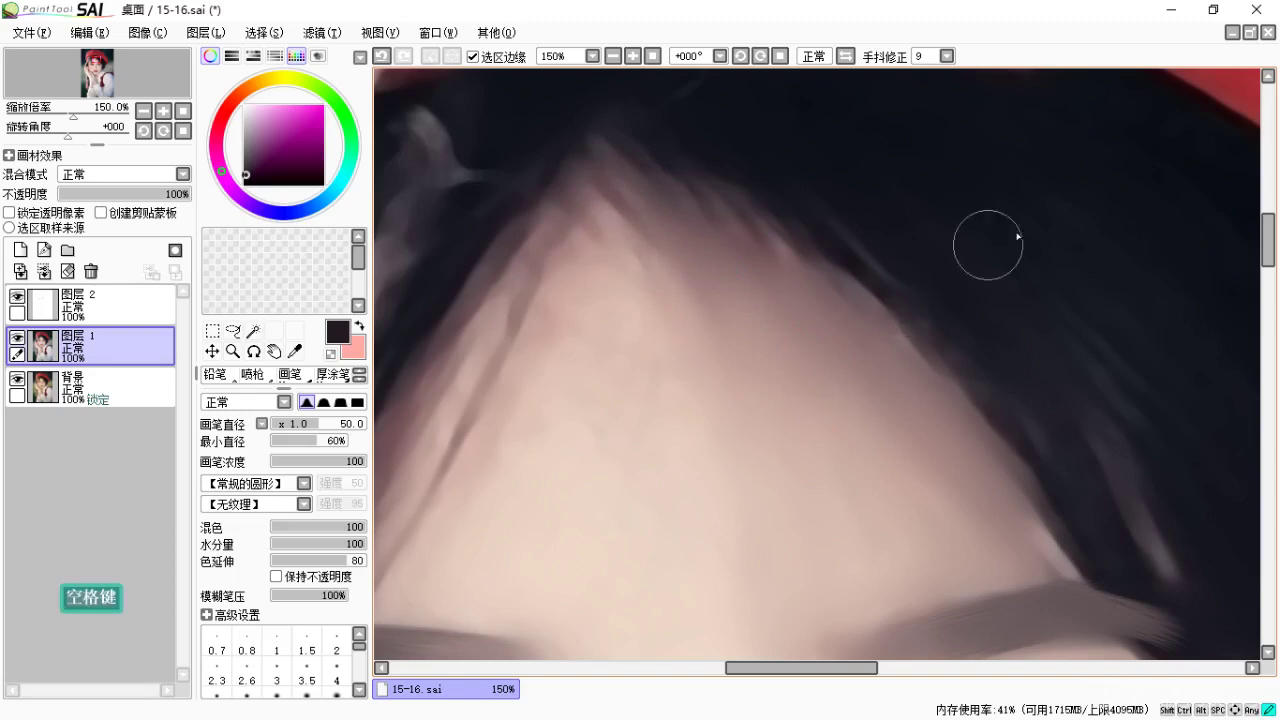
Smooth the remaining forehead skin down to the area between the brows, reducing the blending brush to size 25.
{"action": "key", "text": "space"}
{"action": "left_click_drag", "start_coordinate": [771, 391], "coordinate": [898, 218]}
{"action": "key", "text": "space"}
{"action": "key", "text": "space"}
{"action": "left_click_drag", "start_coordinate": [880, 437], "coordinate": [770, 192]}
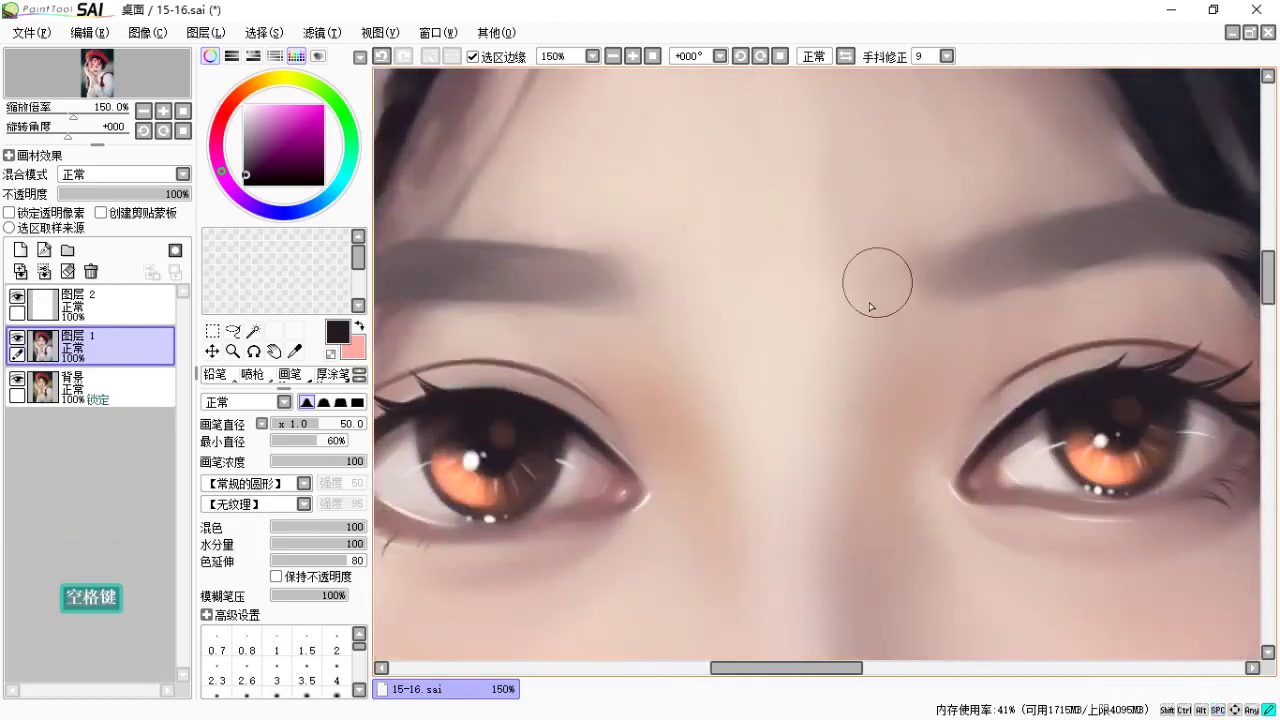
{"action": "key", "text": "bracketleft"}
{"action": "key", "text": "bracketleft"}
{"action": "key", "text": "bracketleft"}
{"action": "key", "text": "bracketleft"}
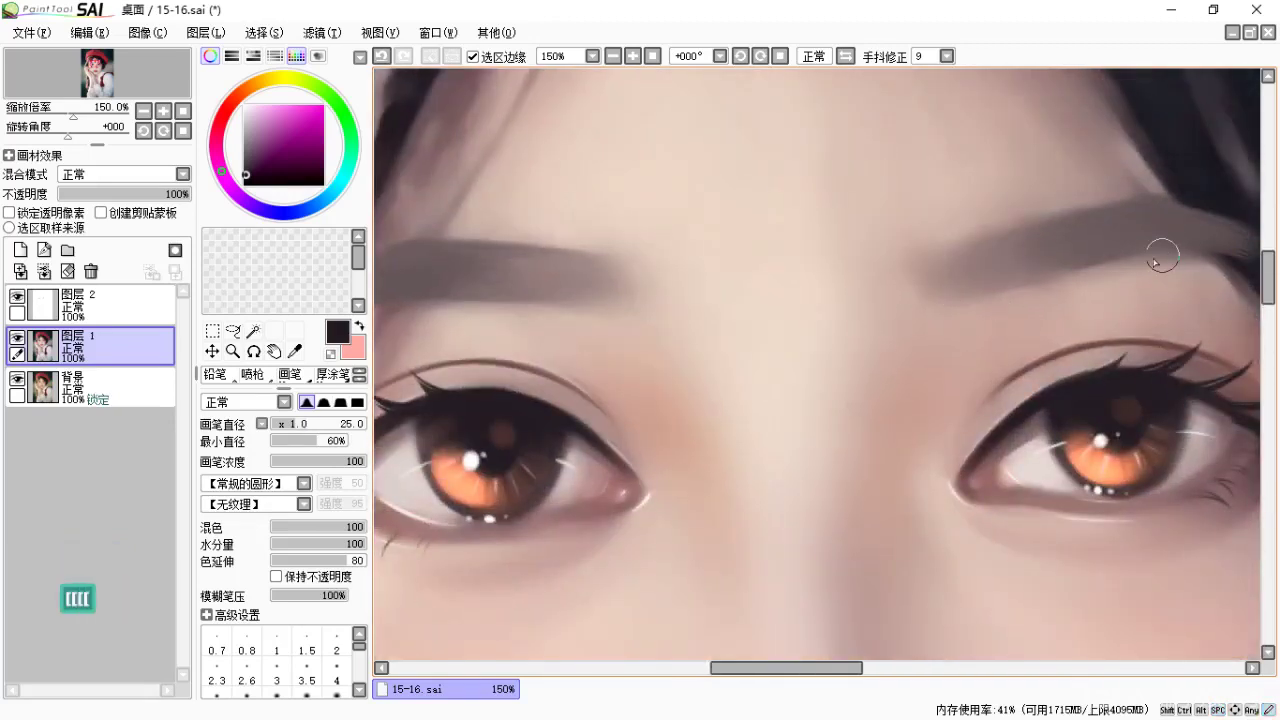
Clean the upper edge of the right-hand brow with sampled skin tone using the airbrush at size 16, blending it with the size 25 brush.
{"action": "key", "text": "space"}
{"action": "left_click_drag", "start_coordinate": [1117, 277], "coordinate": [1028, 268]}
{"action": "key", "text": "alt"}
{"action": "key", "text": "b"}
{"action": "left_click", "coordinate": [955, 216], "text": "alt"}
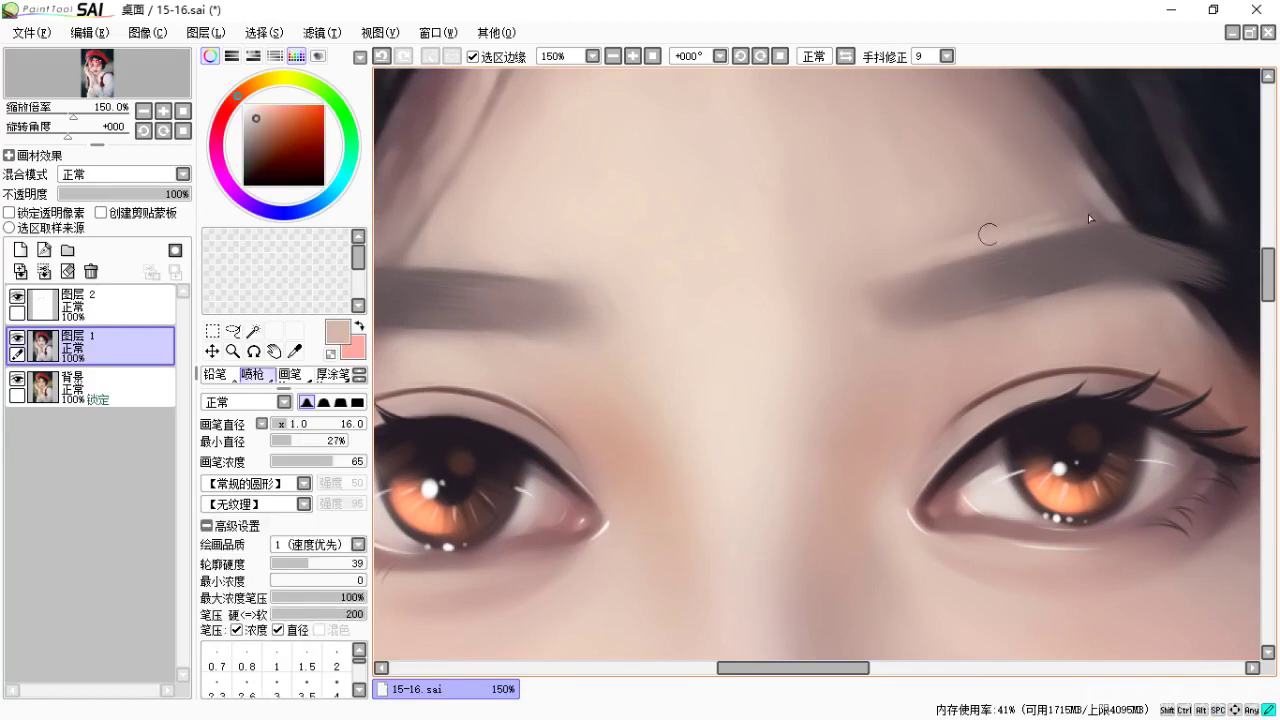
{"action": "key", "text": "c"}
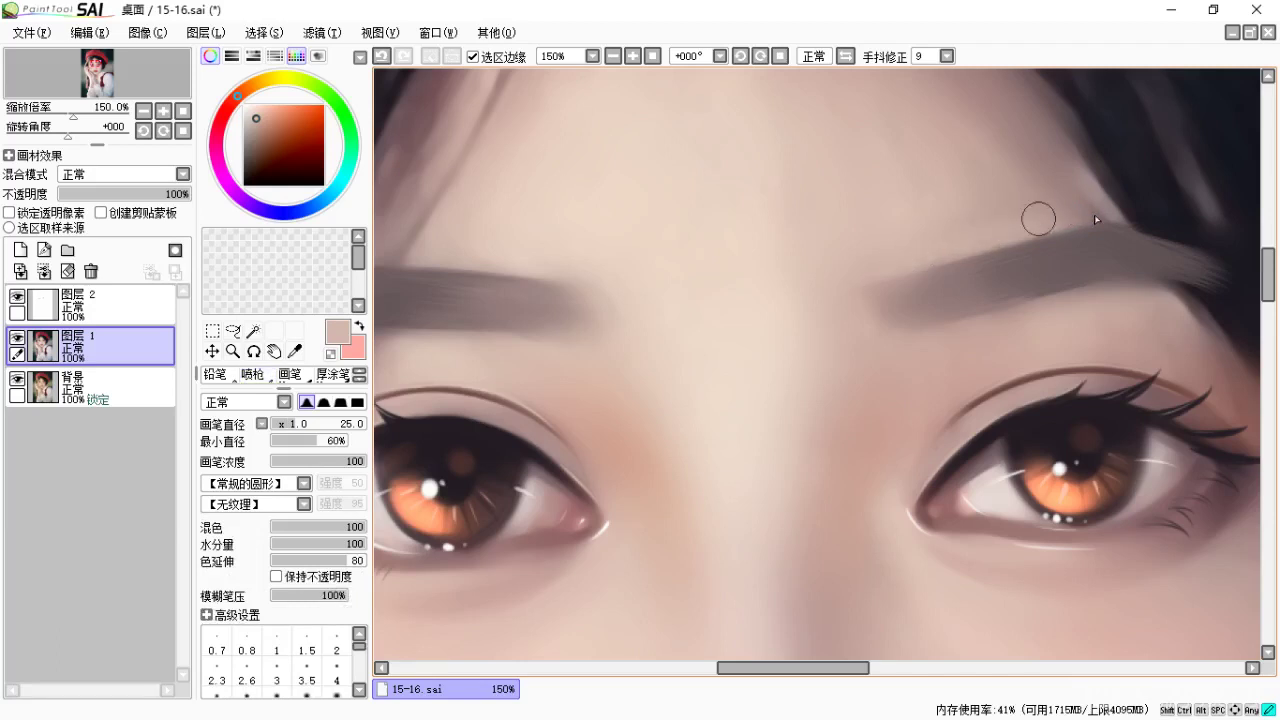
{"action": "key", "text": "space"}
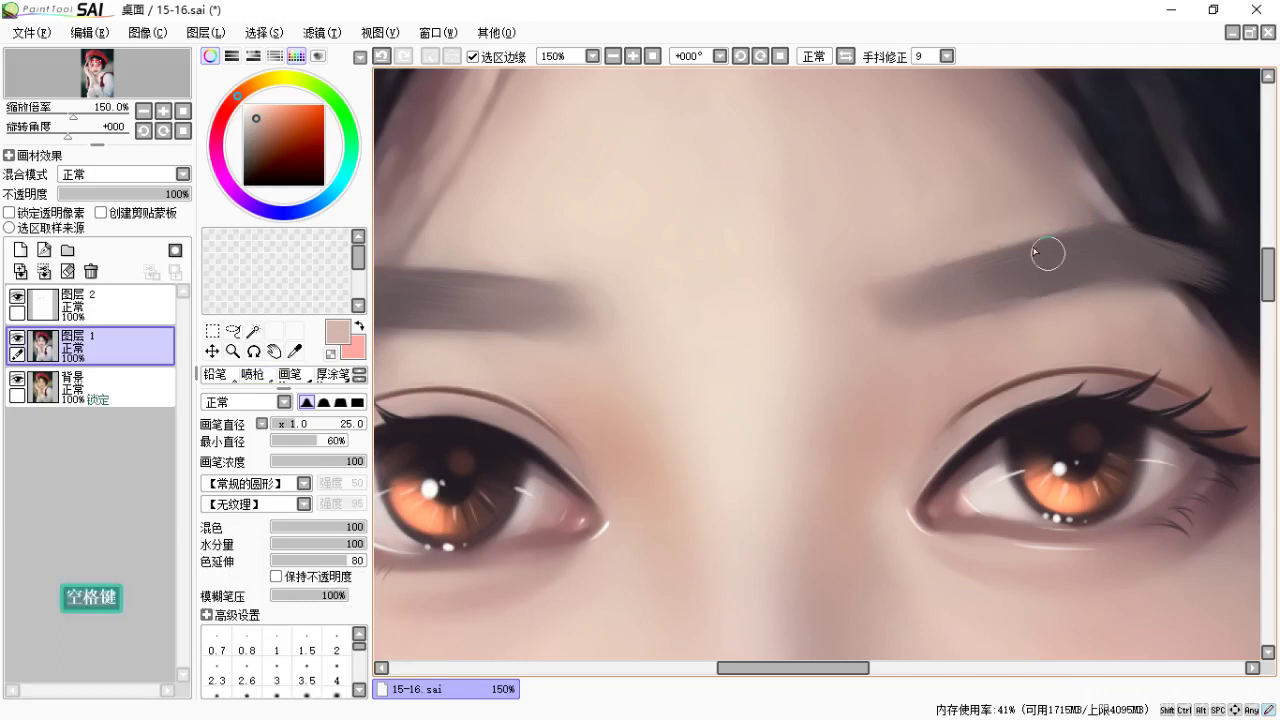
{"action": "key", "text": "b"}
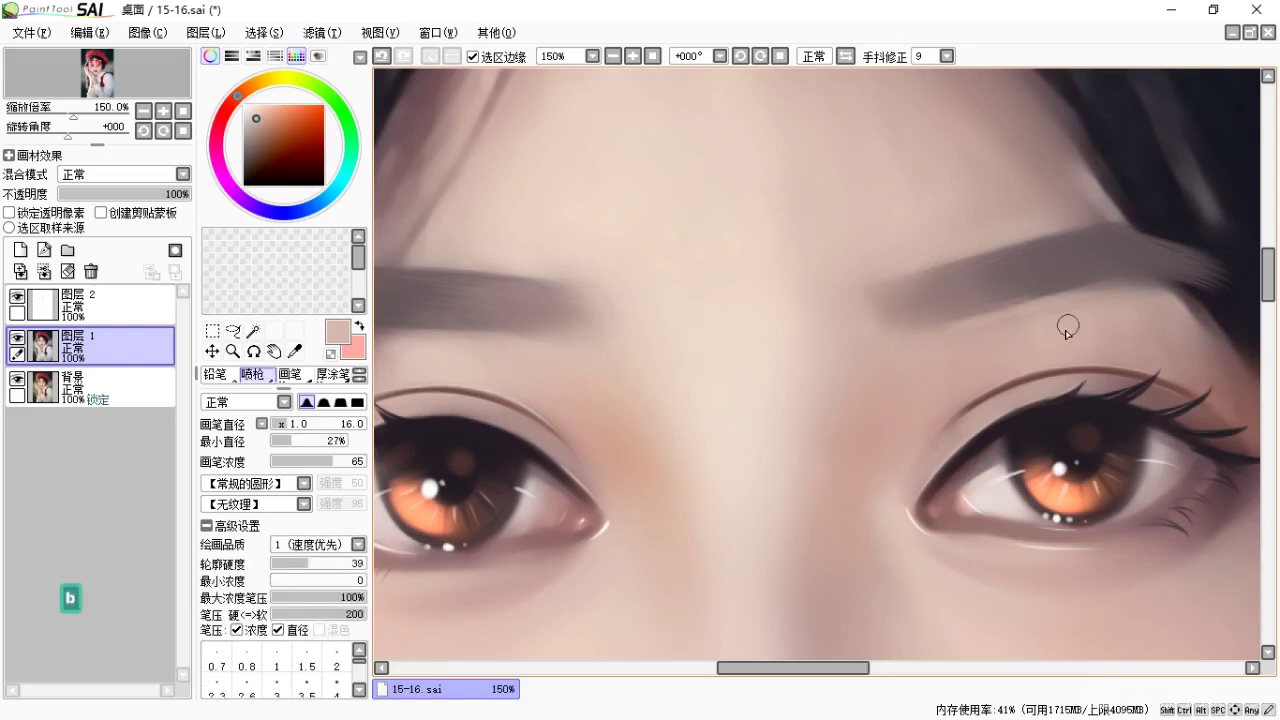
{"action": "key", "text": "c"}
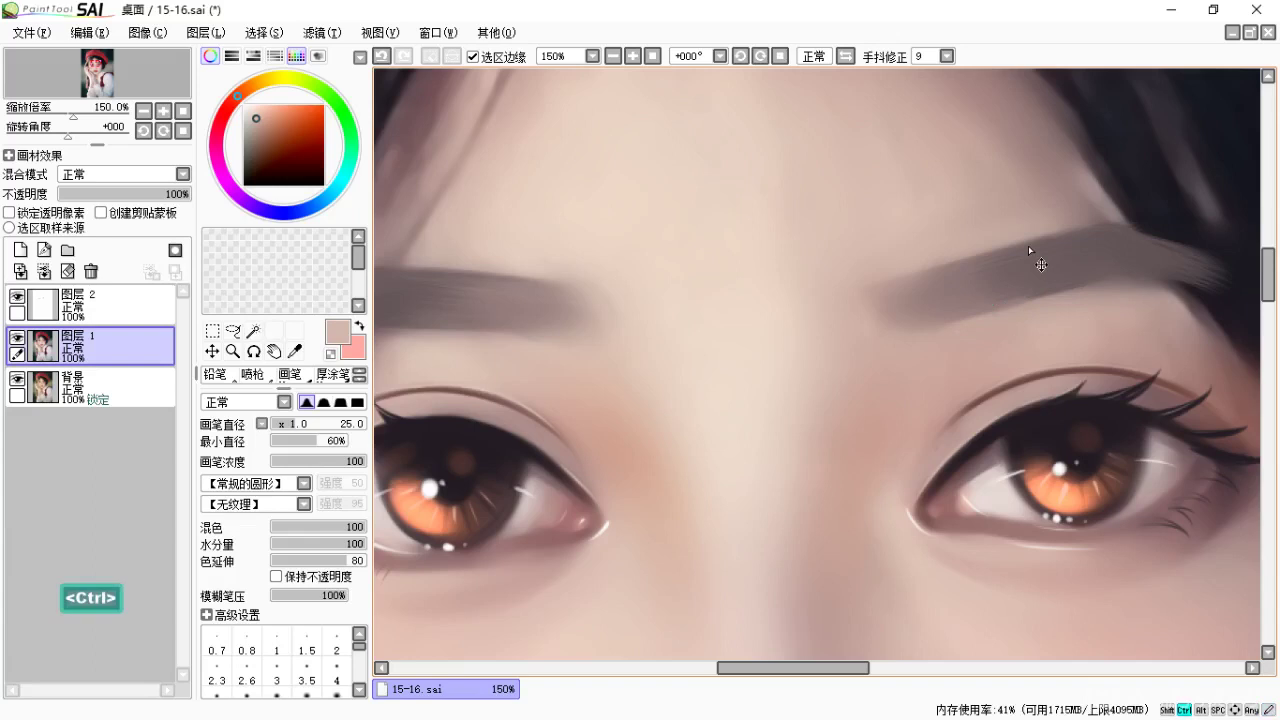
{"action": "key", "text": "ctrl+minus"}
{"action": "key", "text": "ctrl+minus"}
{"action": "key", "text": "ctrl+minus"}
{"action": "key", "text": "ctrl+equal"}
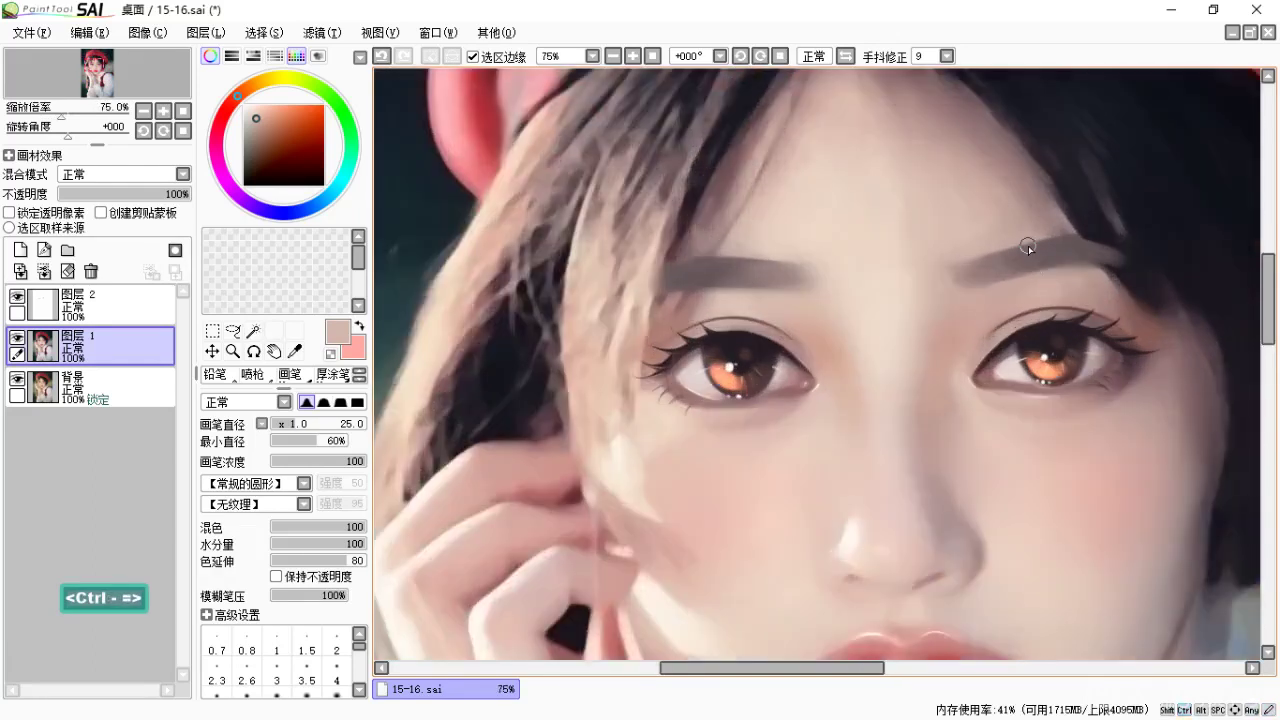
{"action": "left_click_drag", "start_coordinate": [922, 375], "coordinate": [836, 405]}
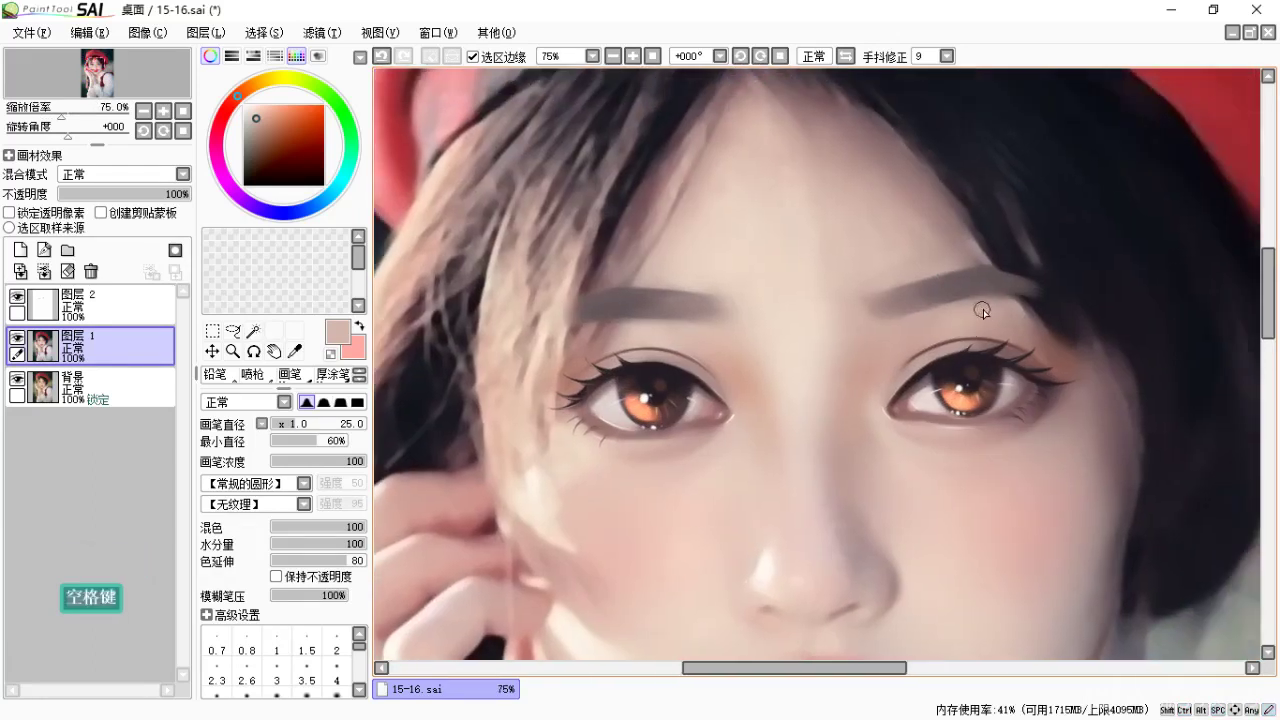
{"action": "key", "text": "F1"}
{"action": "key", "text": "Escape"}
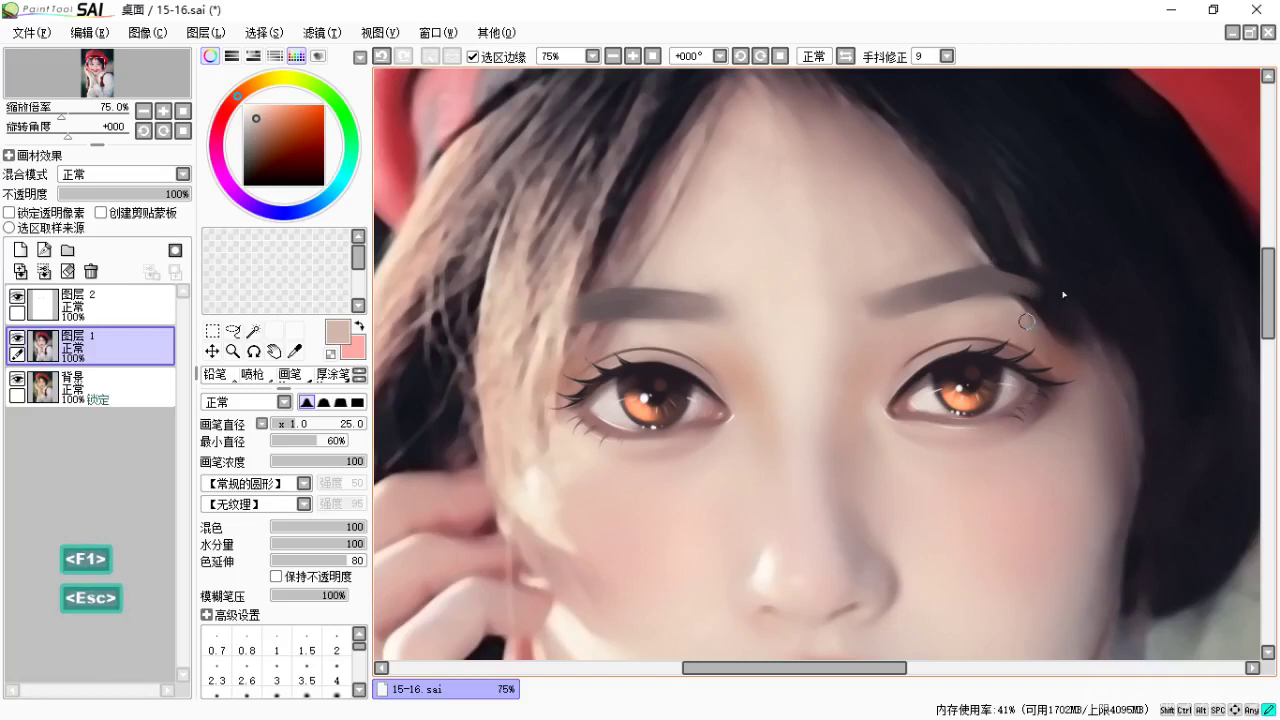
{"action": "key", "text": "b"}
{"action": "mouse_move", "coordinate": [1026, 260]}
{"action": "left_mouse_down"}
{"action": "mouse_move", "coordinate": [998, 290]}
{"action": "mouse_move", "coordinate": [1010, 245]}
{"action": "left_mouse_up"}
{"action": "key", "text": "ctrl+z"}
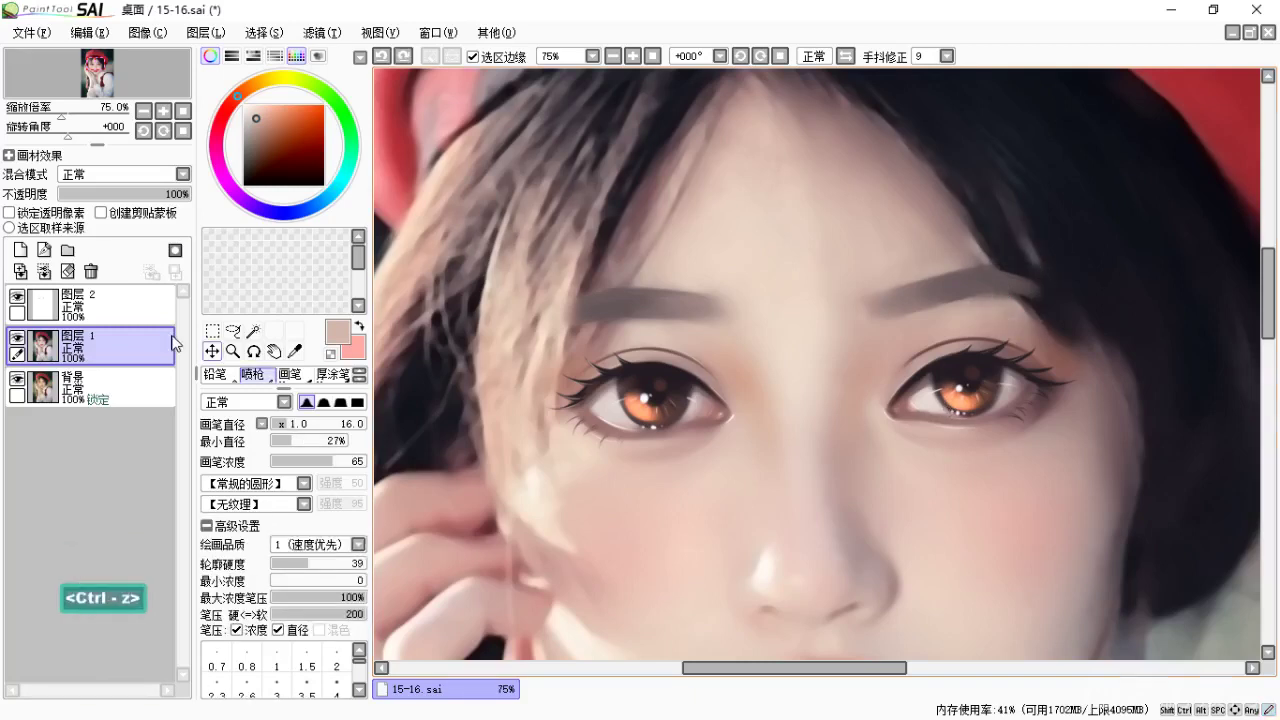
Merge layer 图层 2 down into 图层 1.
{"action": "left_click", "coordinate": [99, 303]}
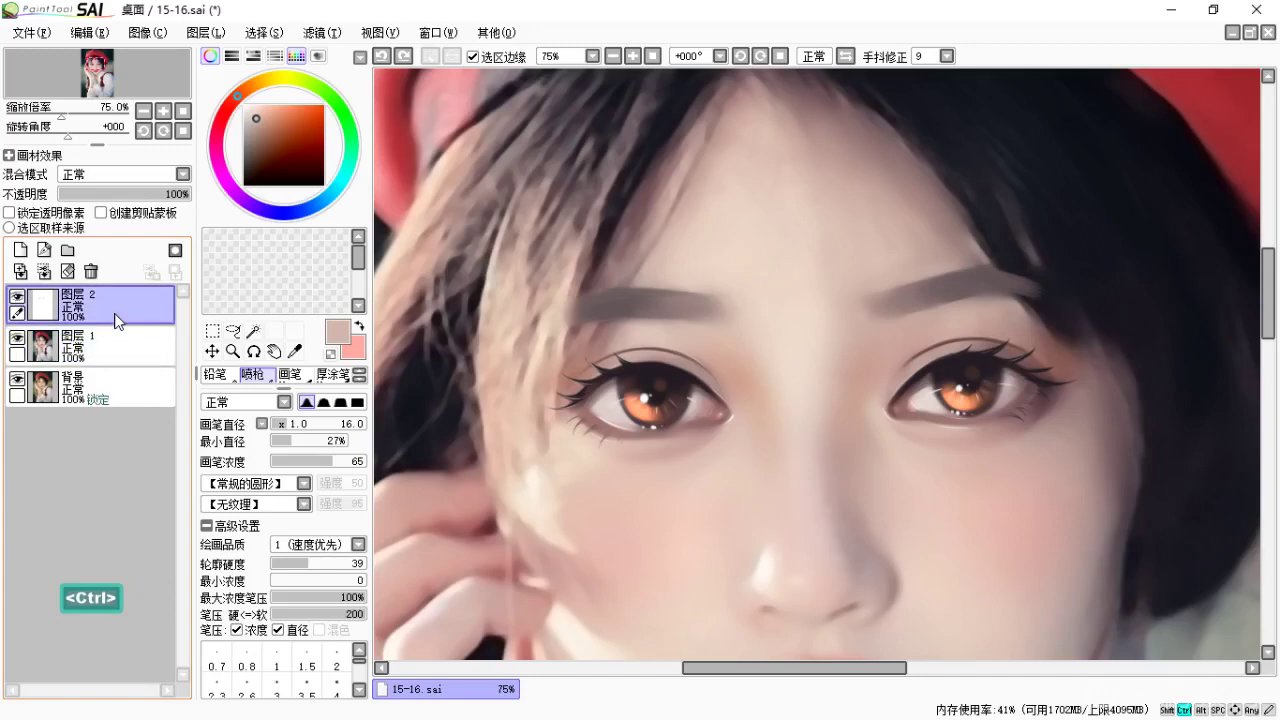
{"action": "key", "text": "ctrl+e"}
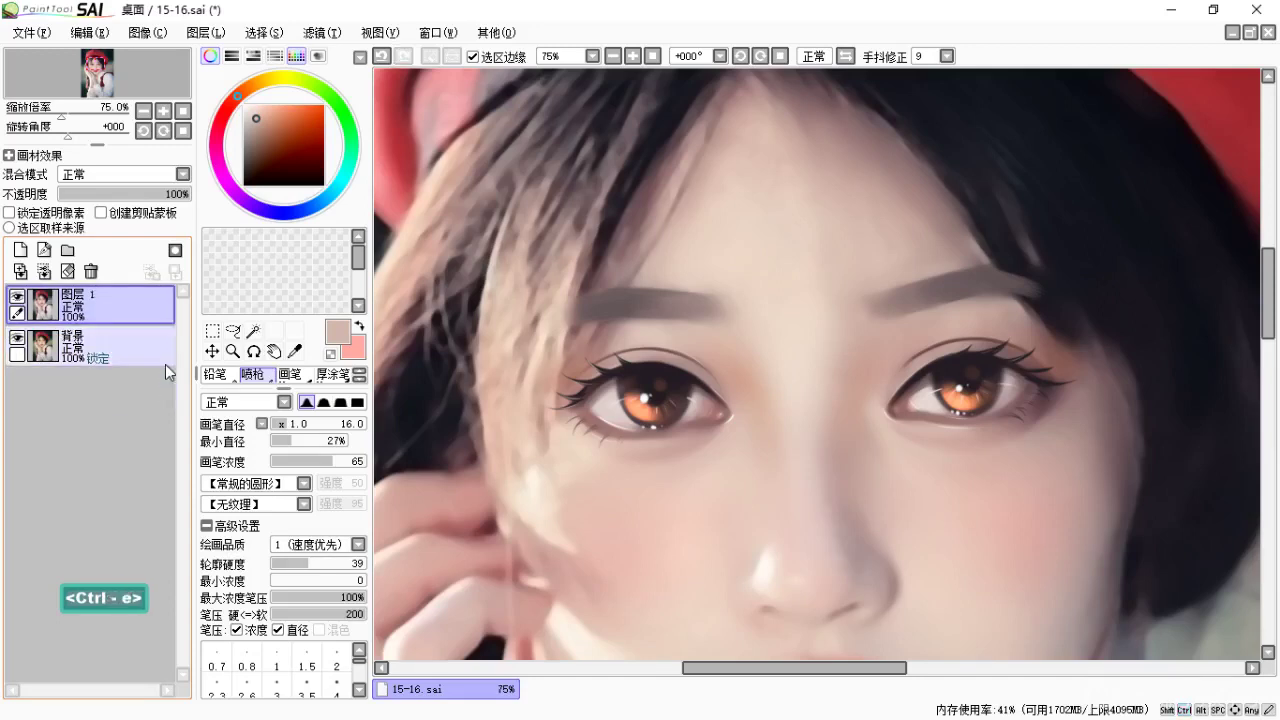
Review the beret, face and overall portrait at several zoom levels and save the file.
{"action": "scroll", "coordinate": [876, 372], "scroll_direction": "down", "scroll_amount": 5}
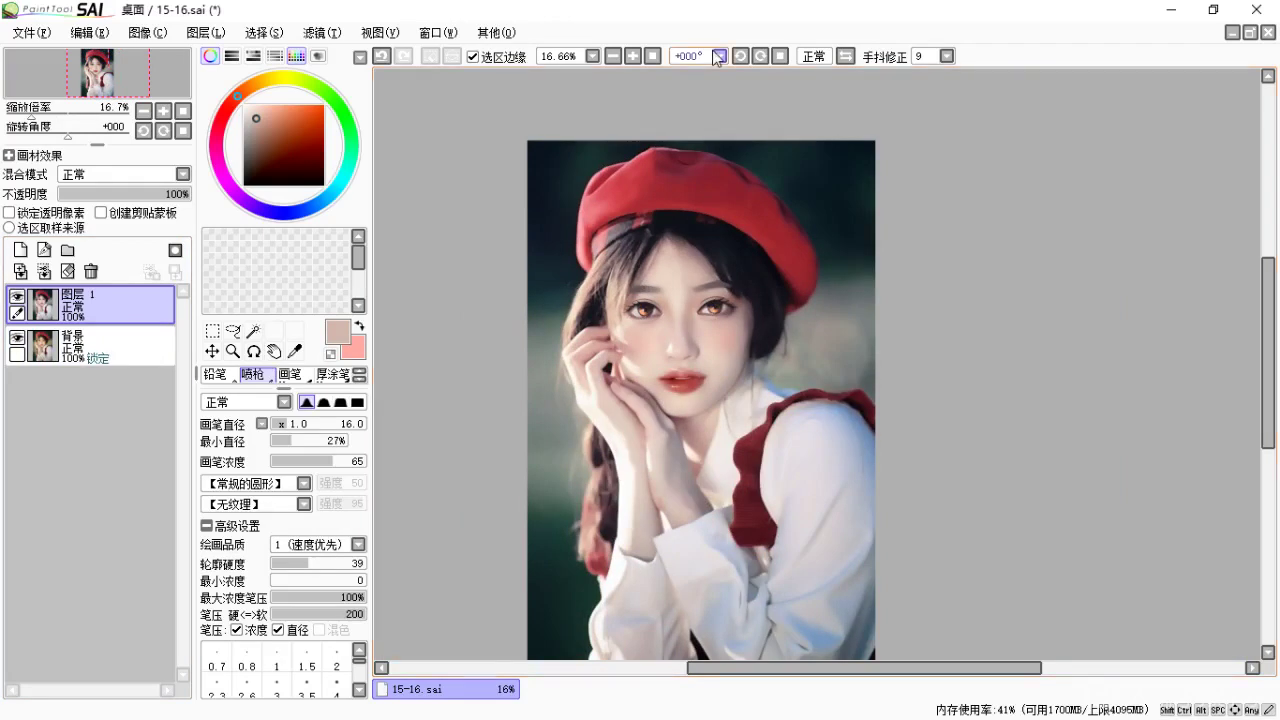
{"action": "scroll", "coordinate": [669, 414], "scroll_direction": "up", "scroll_amount": 3}
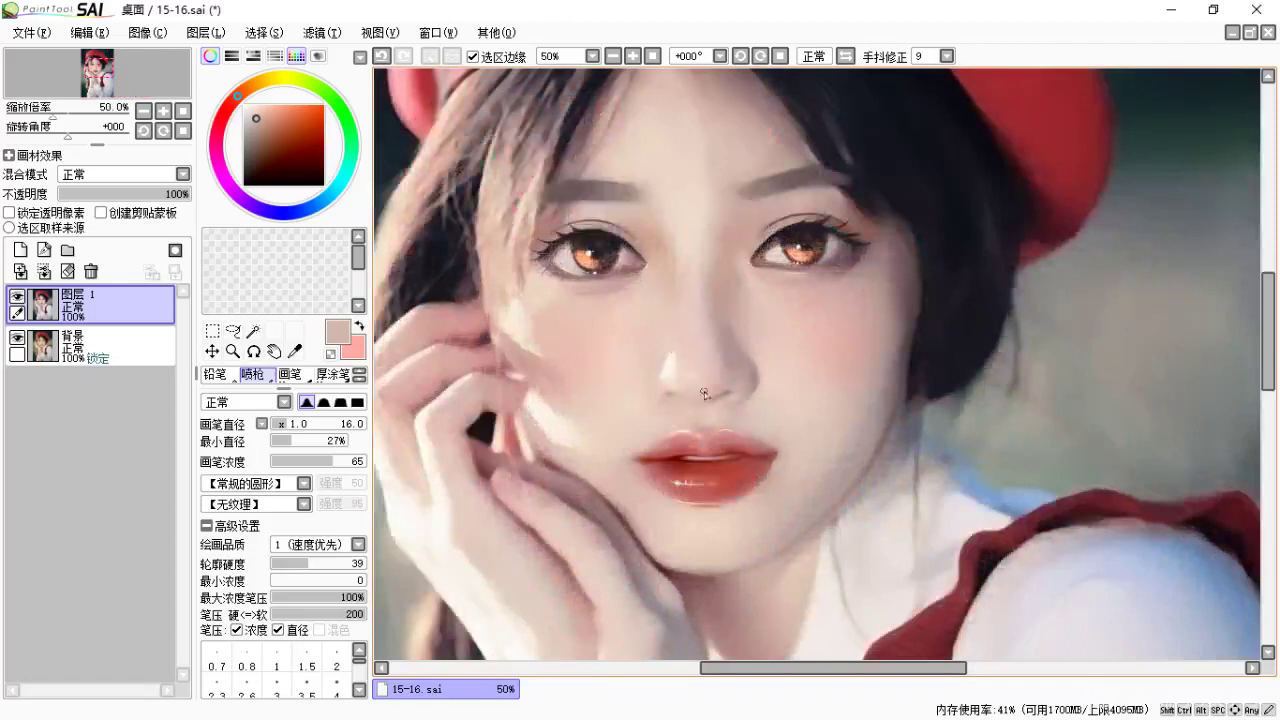
{"action": "key", "text": "space"}
{"action": "mouse_move", "coordinate": [809, 366]}
{"action": "left_mouse_down"}
{"action": "mouse_move", "coordinate": [920, 449]}
{"action": "mouse_move", "coordinate": [914, 269]}
{"action": "mouse_move", "coordinate": [889, 346]}
{"action": "mouse_move", "coordinate": [928, 424]}
{"action": "mouse_move", "coordinate": [913, 554]}
{"action": "left_mouse_up"}
{"action": "key", "text": "space"}
{"action": "mouse_move", "coordinate": [856, 472]}
{"action": "left_mouse_down"}
{"action": "mouse_move", "coordinate": [906, 458]}
{"action": "mouse_move", "coordinate": [929, 514]}
{"action": "left_mouse_up"}
{"action": "scroll", "coordinate": [820, 467], "scroll_direction": "down", "scroll_amount": 2}
{"action": "key", "text": "space"}
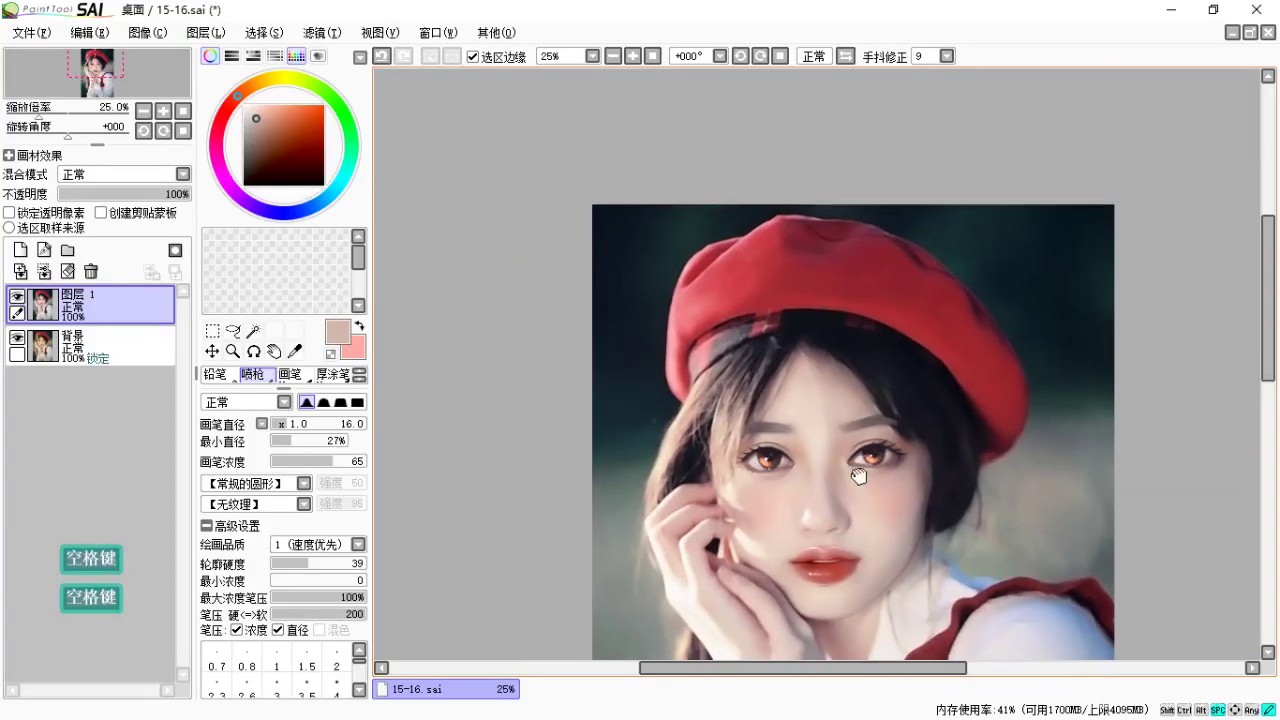
{"action": "left_click_drag", "start_coordinate": [899, 378], "coordinate": [868, 441]}
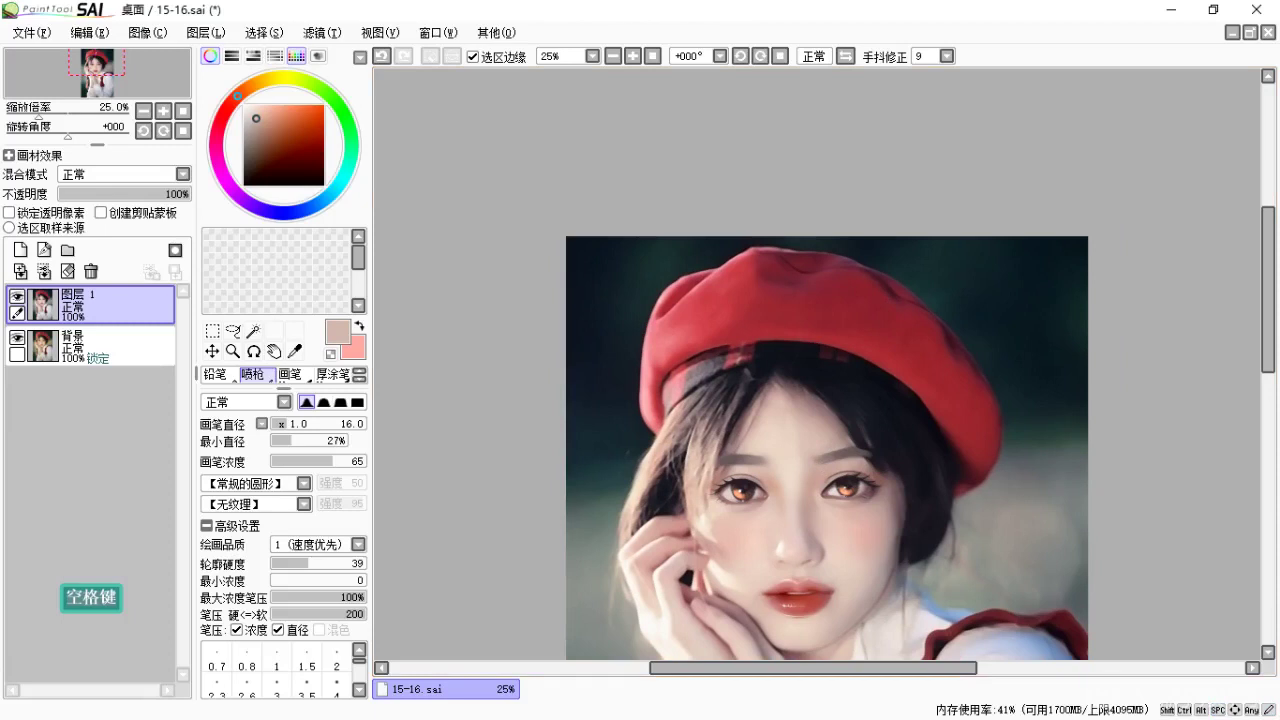
{"action": "scroll", "coordinate": [773, 311], "scroll_direction": "down", "scroll_amount": 1}
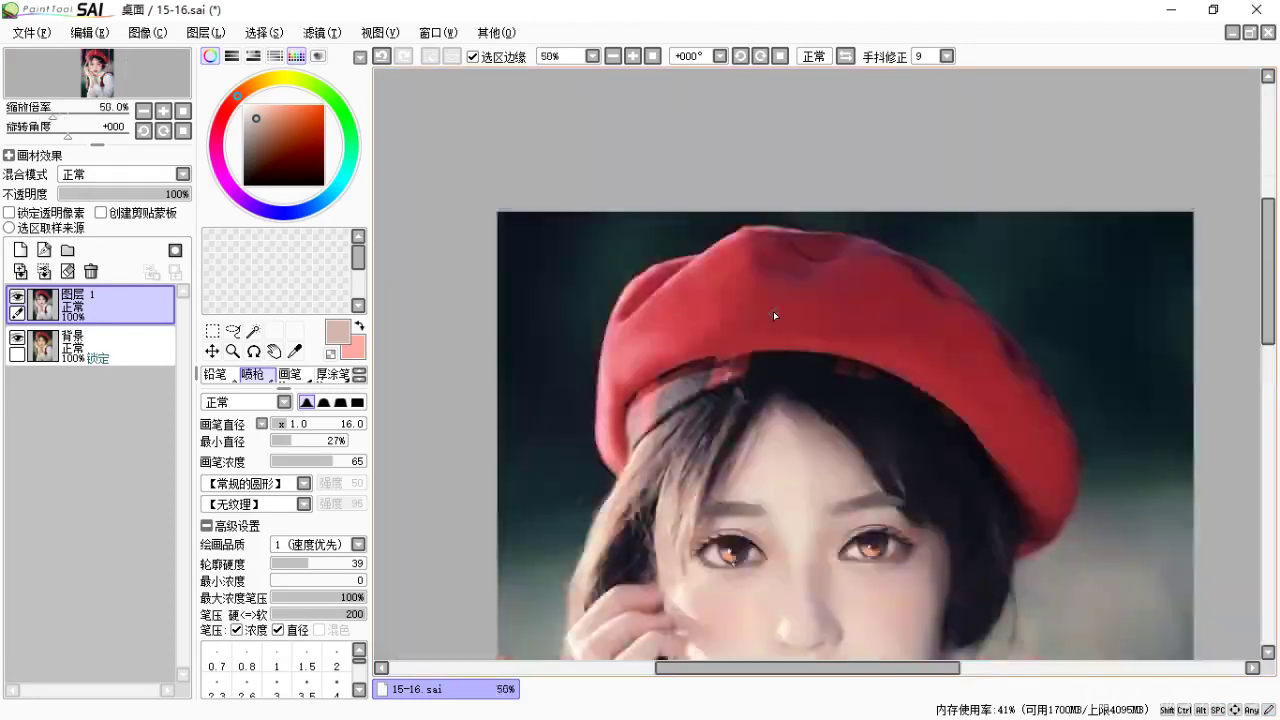
{"action": "scroll", "coordinate": [779, 453], "scroll_direction": "up", "scroll_amount": 2}
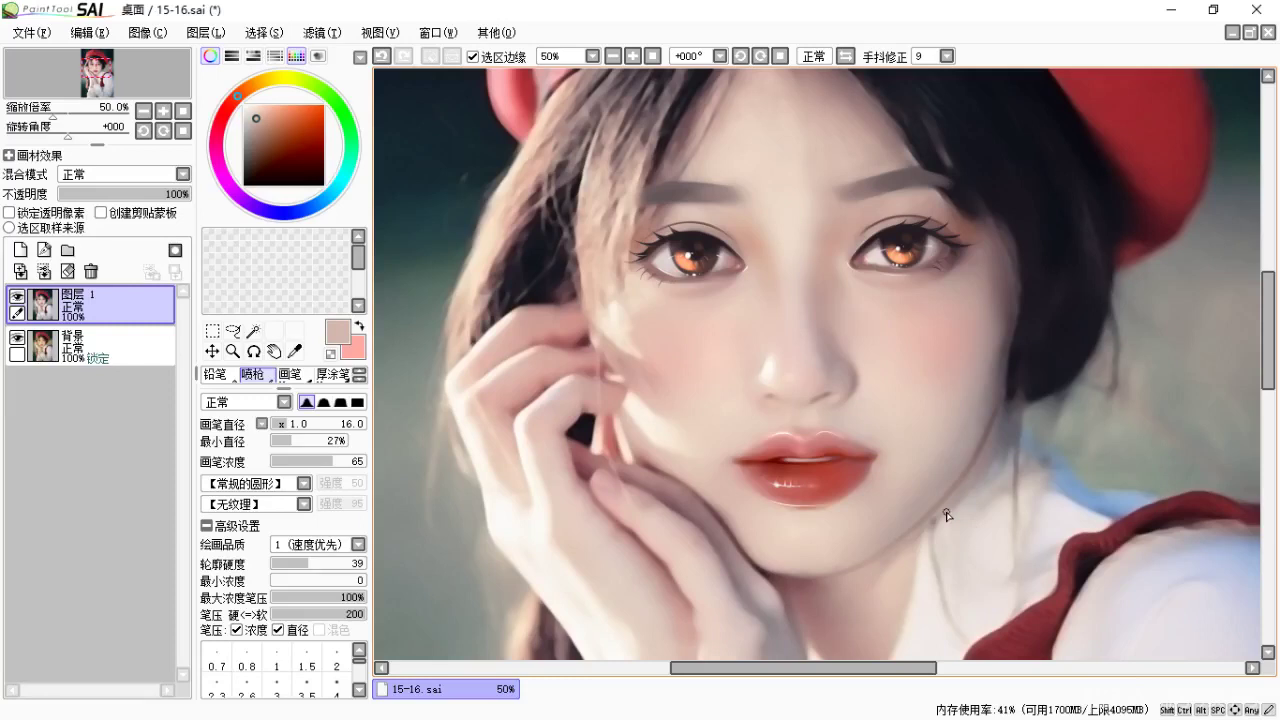
{"action": "scroll", "coordinate": [760, 418], "scroll_direction": "up", "scroll_amount": 1}
{"action": "scroll", "coordinate": [760, 418], "scroll_direction": "down", "scroll_amount": 3}
{"action": "key", "text": "ctrl+s"}
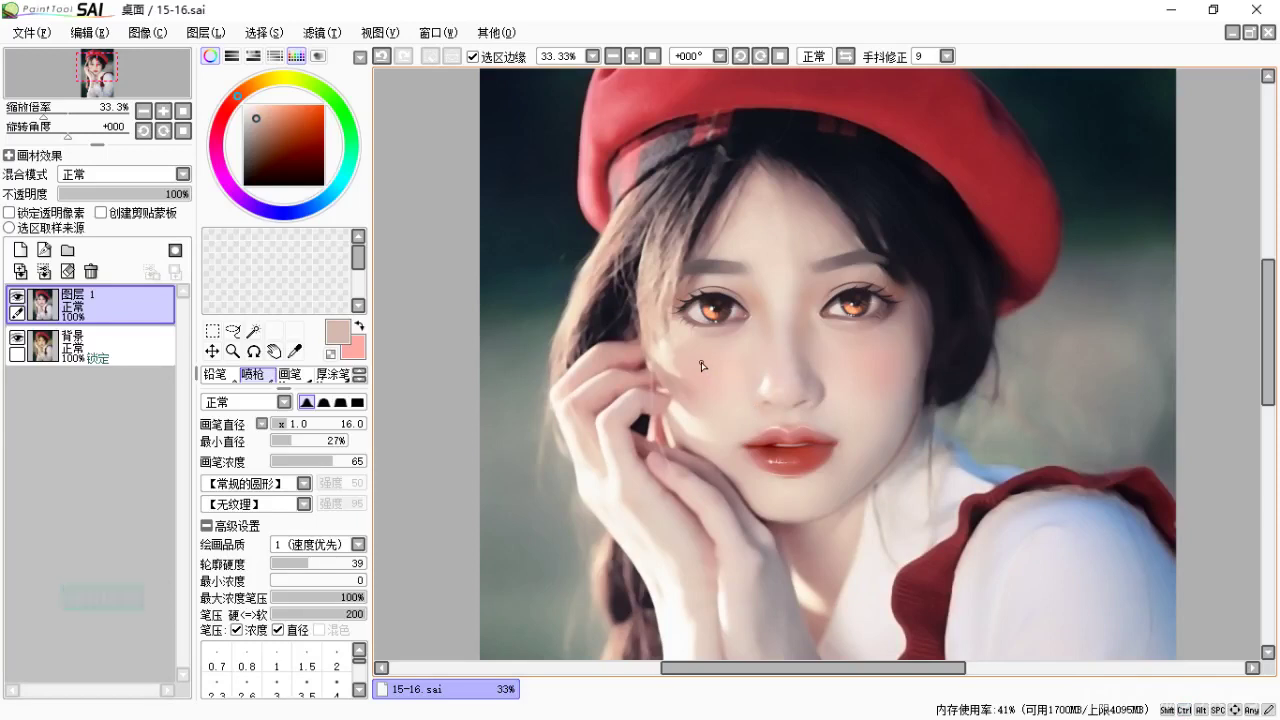
{"action": "left_click", "coordinate": [75, 312]}
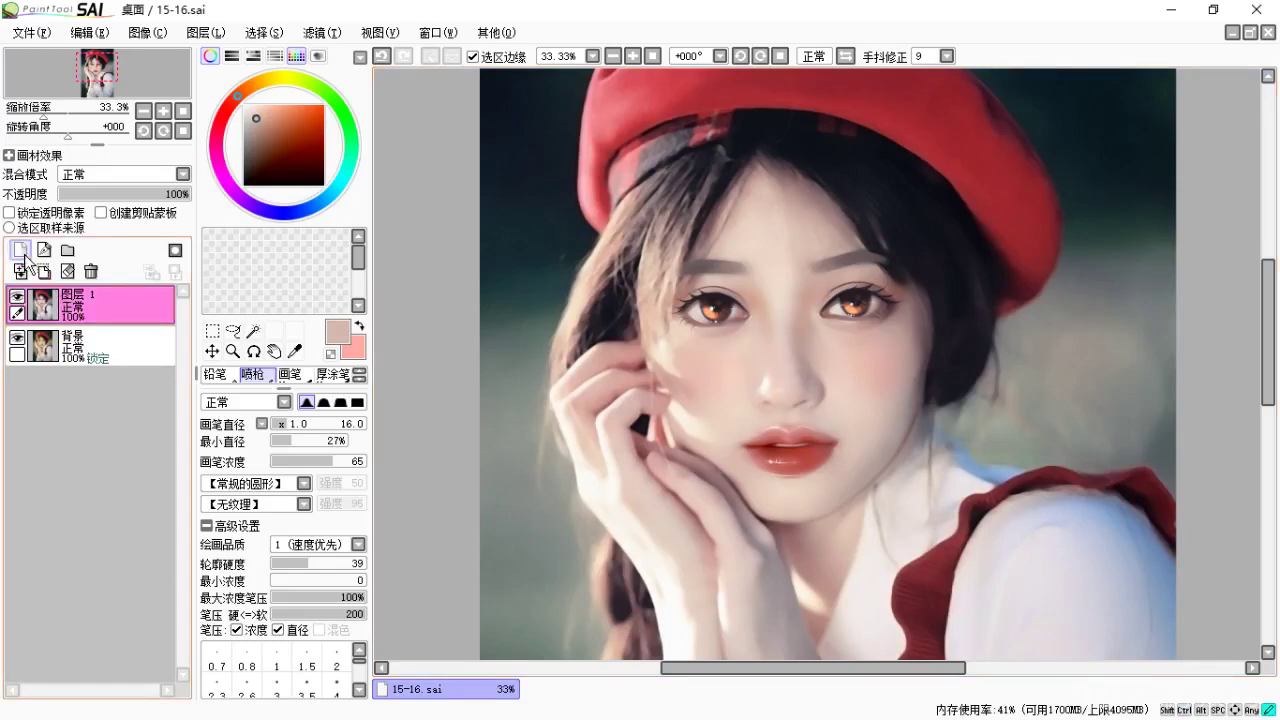
{"action": "left_click_drag", "start_coordinate": [25, 256], "coordinate": [22, 258]}
{"action": "key", "text": "ctrl+z"}
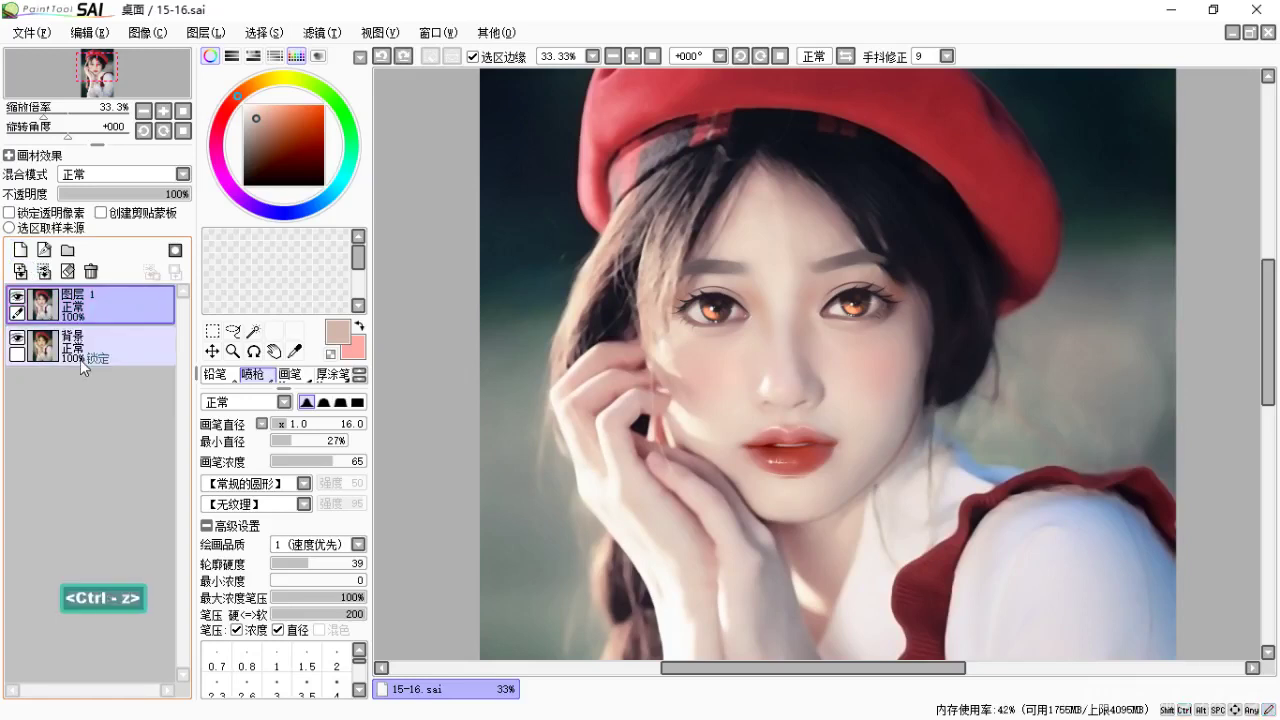
Try duplicating 图层 1 by copying and pasting the whole canvas and by direct layer duplication, removing each copy.
{"action": "key", "text": "ctrl+a"}
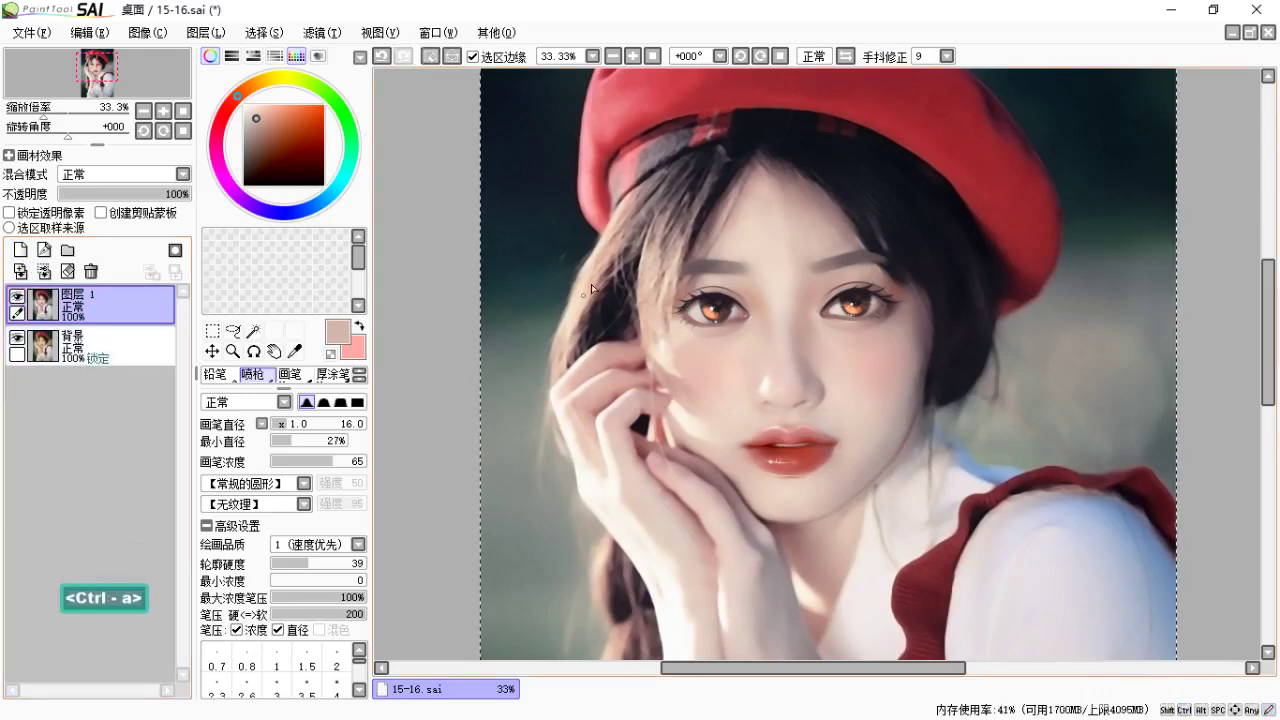
{"action": "key", "text": "ctrl+c"}
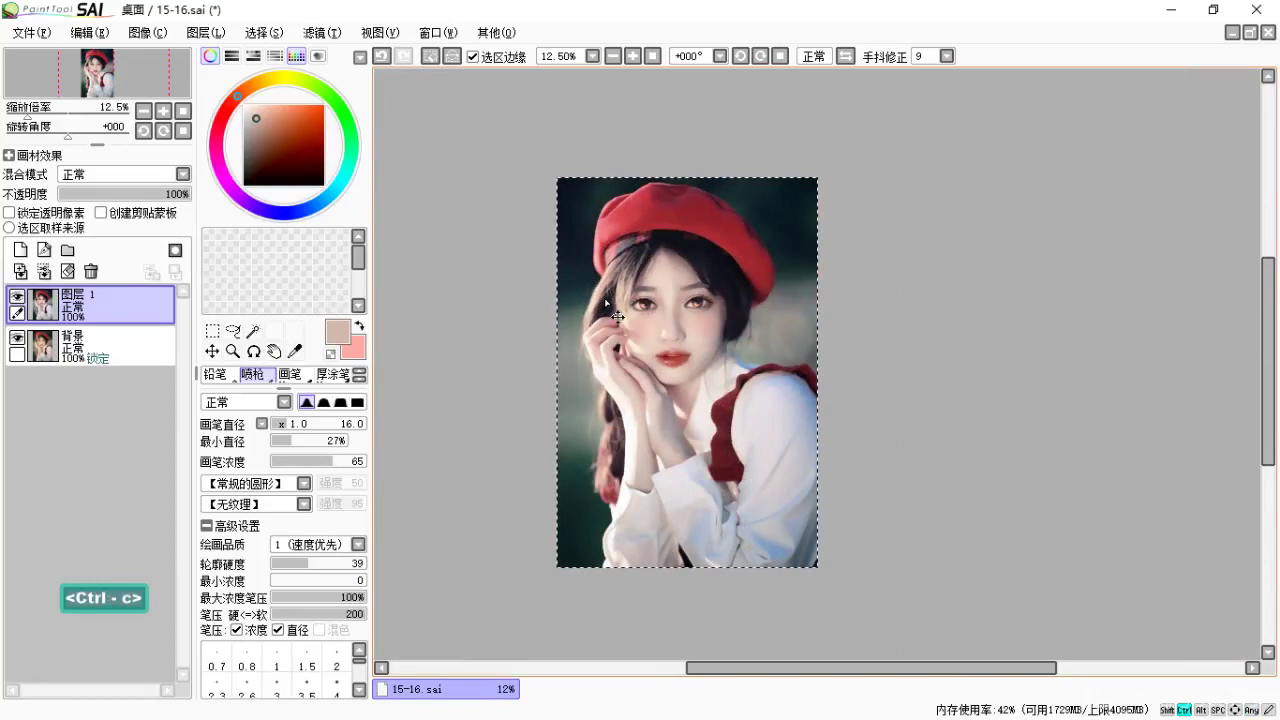
{"action": "key", "text": "ctrl+v"}
{"action": "left_click", "coordinate": [88, 338], "text": "ctrl"}
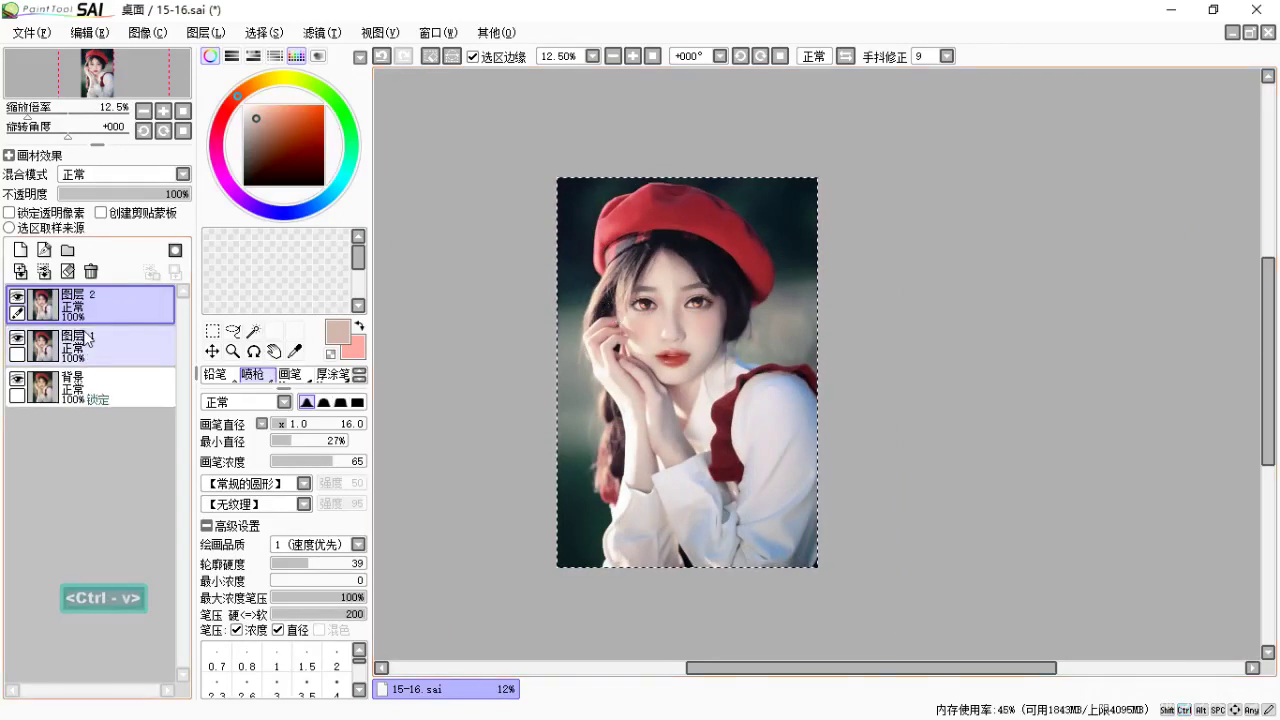
{"action": "key", "text": "ctrl+d"}
{"action": "left_click", "coordinate": [102, 316]}
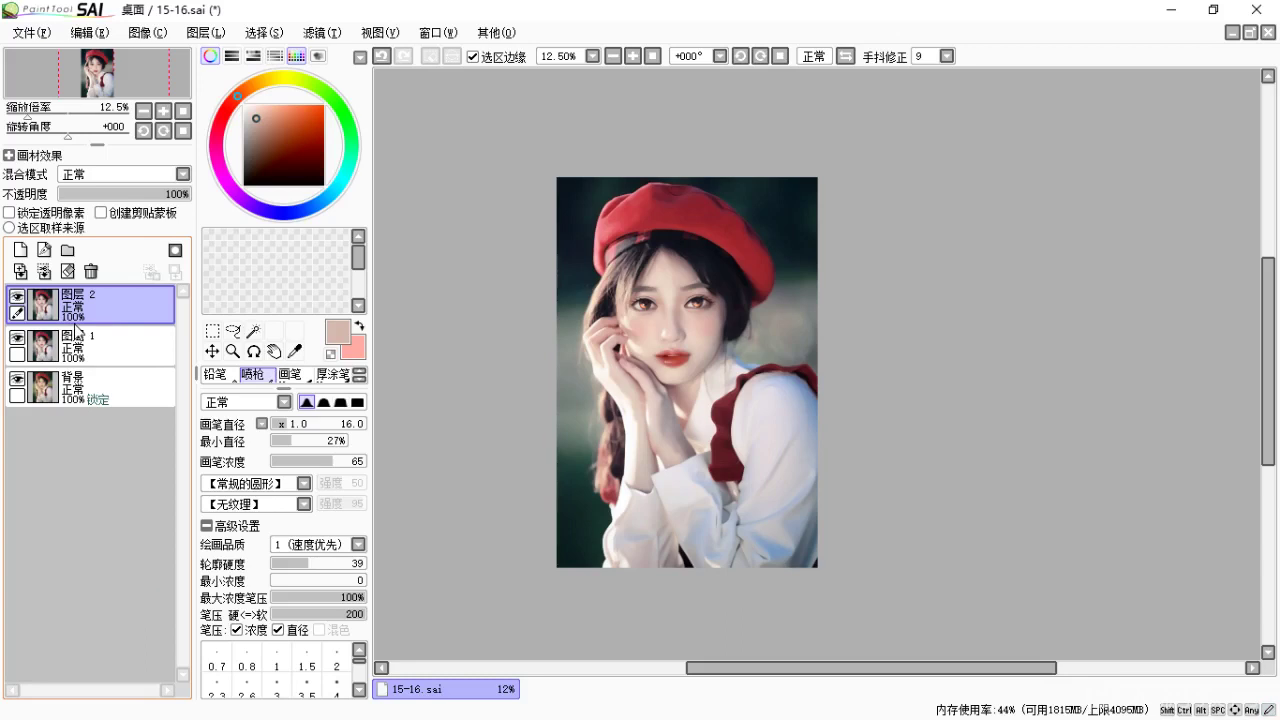
{"action": "left_click", "coordinate": [91, 271]}
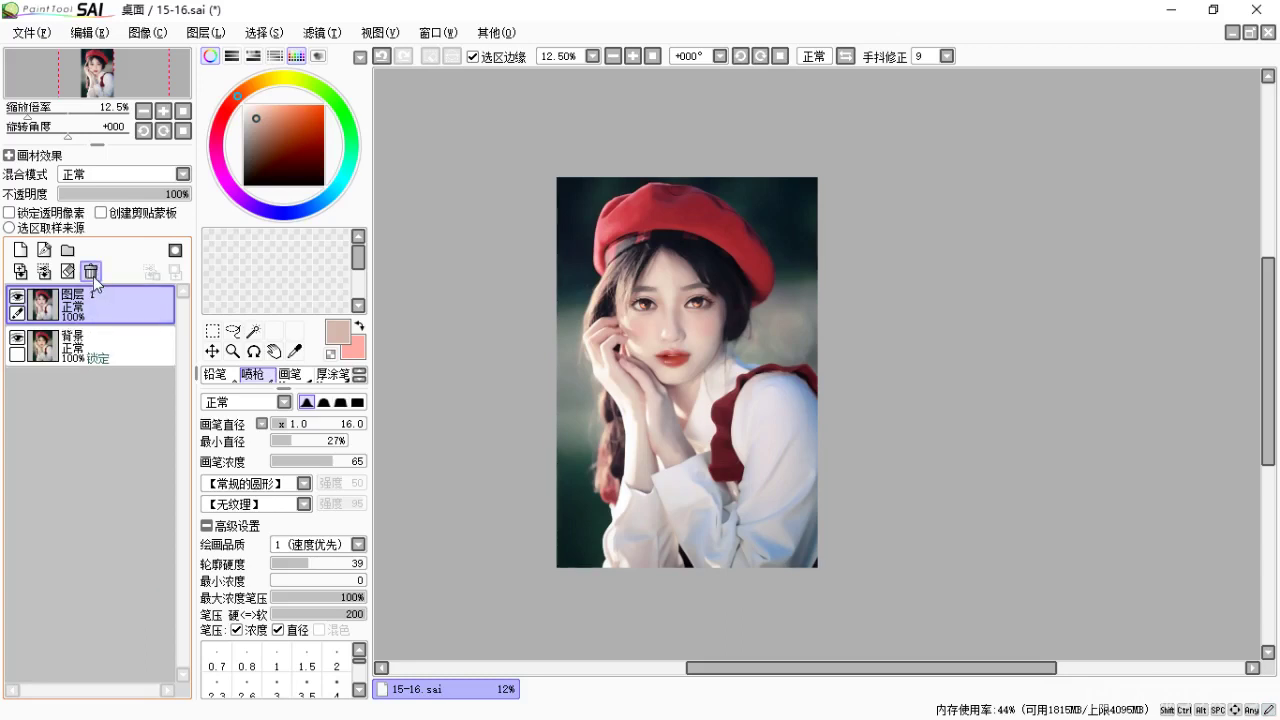
{"action": "left_click", "coordinate": [21, 270]}
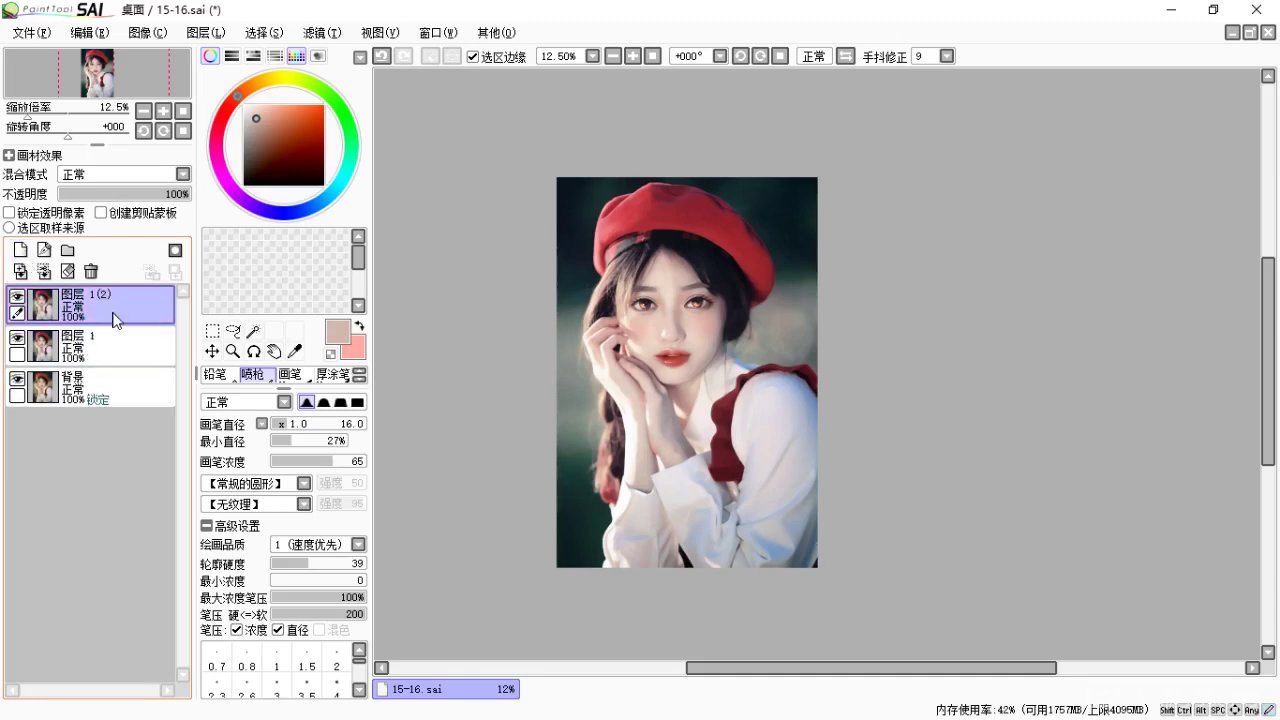
{"action": "key", "text": "ctrl+z"}
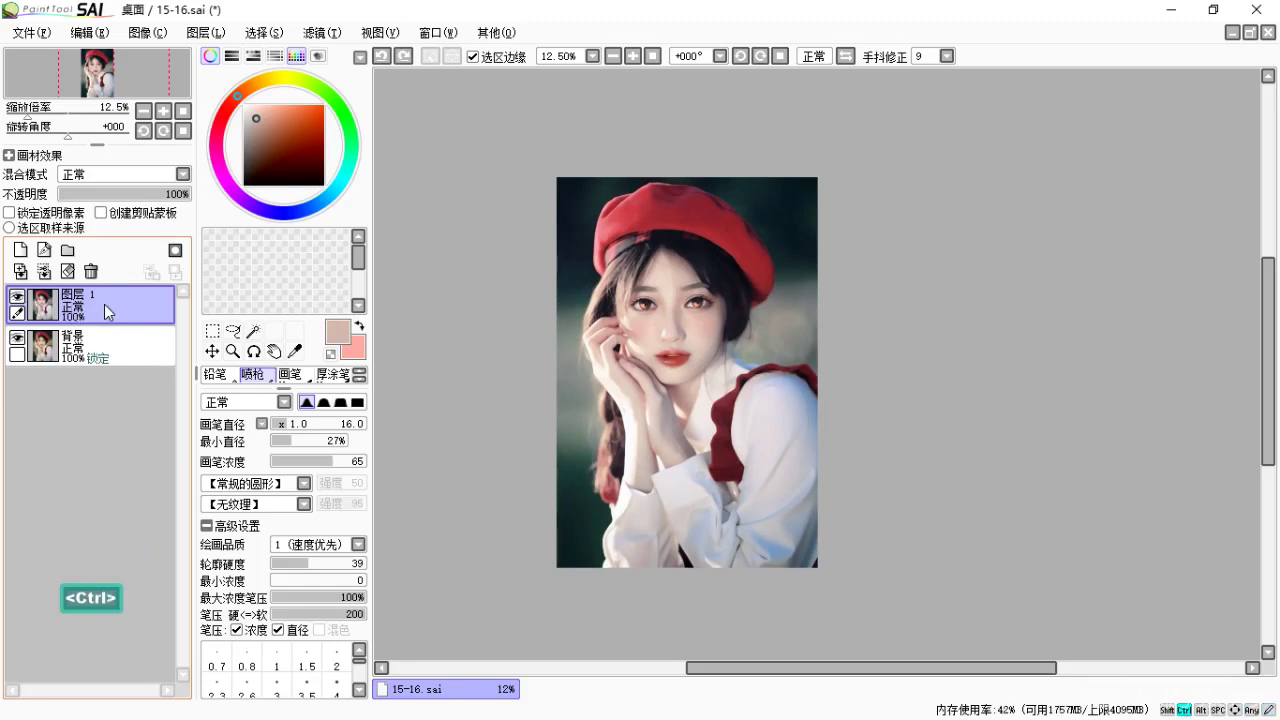
Save the file and define the outer contours of both nose wings on 图层 1 with the airbrush at size 16.
{"action": "key", "text": "ctrl+s"}
{"action": "scroll", "coordinate": [690, 316], "scroll_direction": "down", "scroll_amount": 1}
{"action": "scroll", "coordinate": [690, 316], "scroll_direction": "up", "scroll_amount": 2}
{"action": "scroll", "coordinate": [678, 344], "scroll_direction": "up", "scroll_amount": 4}
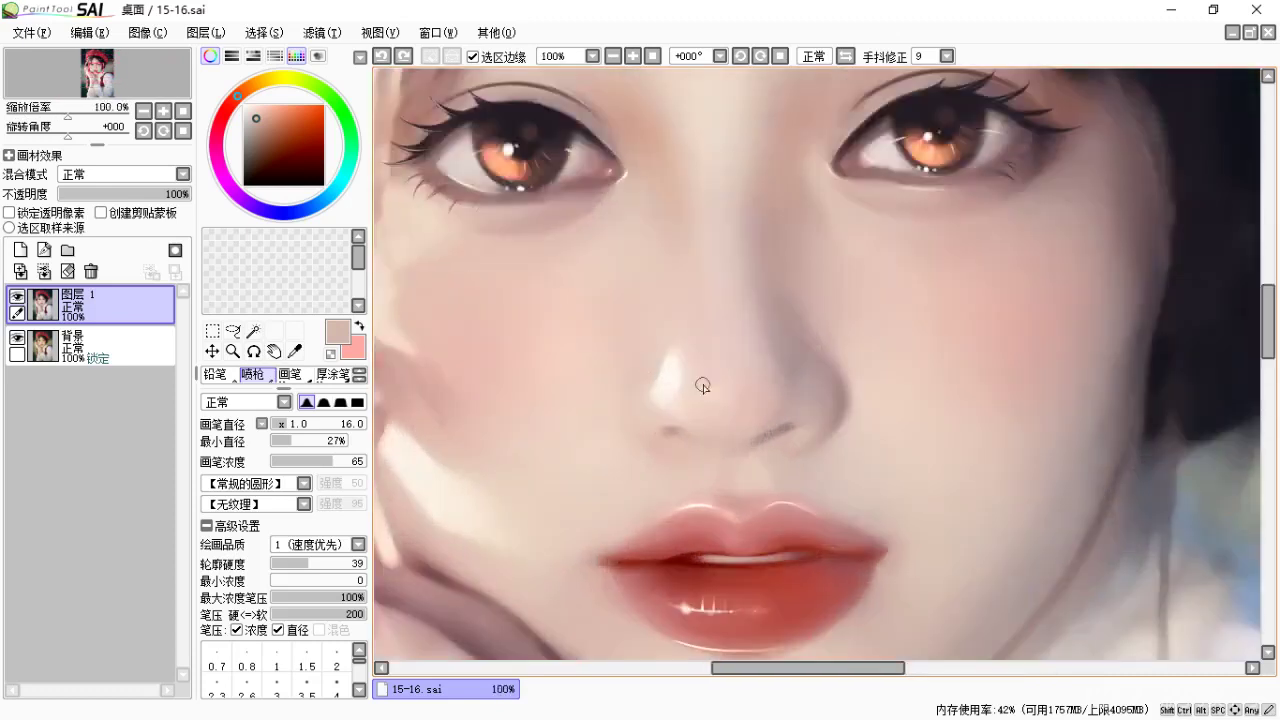
{"action": "key", "text": "space"}
{"action": "left_click_drag", "start_coordinate": [741, 378], "coordinate": [894, 380]}
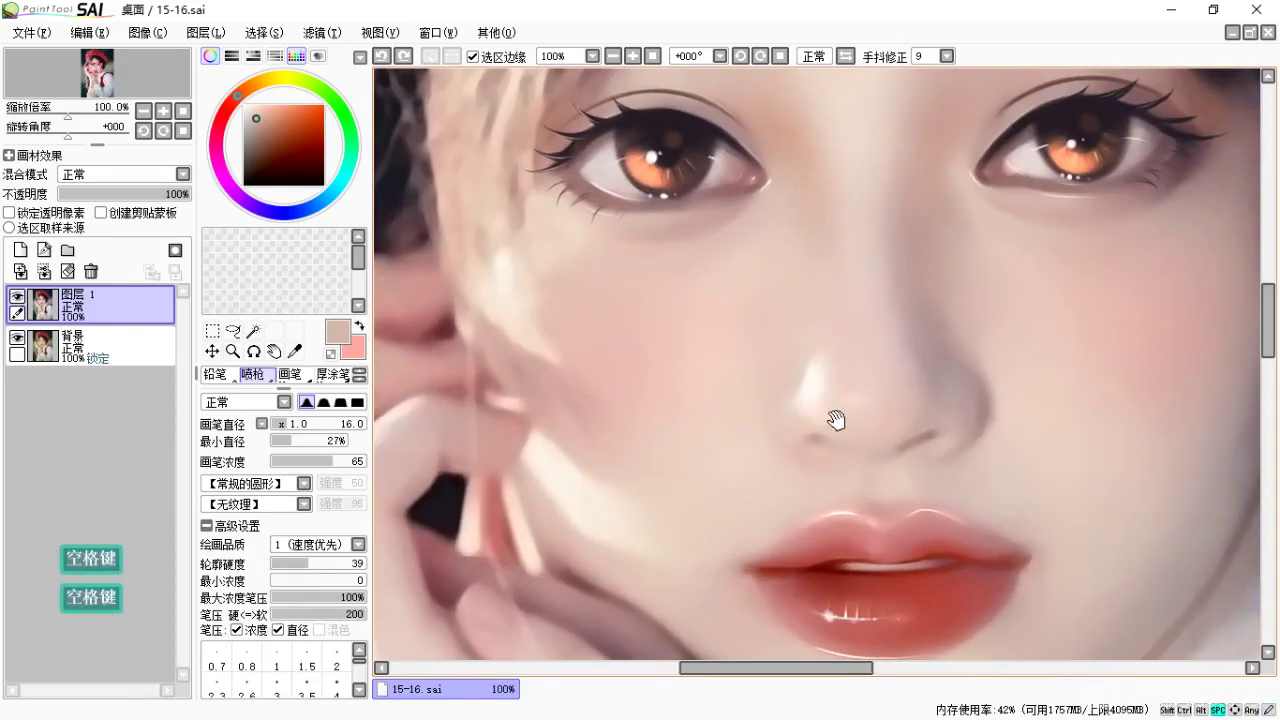
{"action": "key", "text": "F1"}
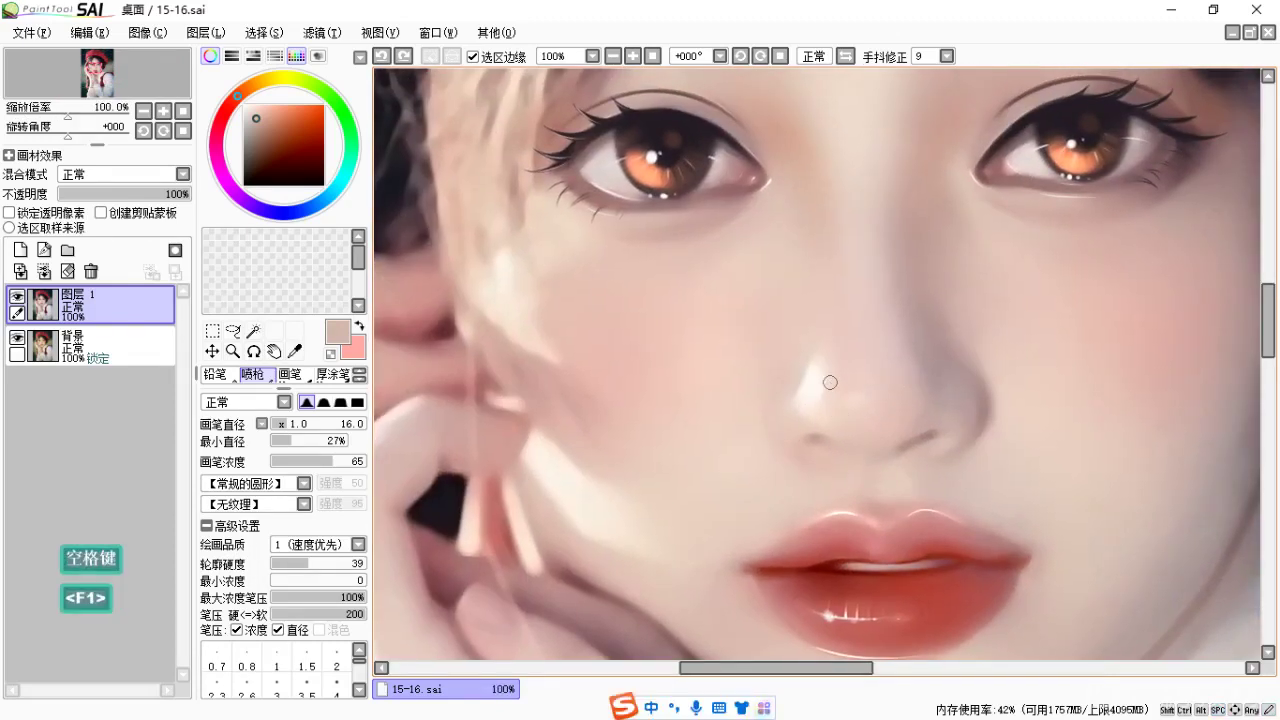
{"action": "key", "text": "Escape"}
{"action": "key", "text": "b"}
{"action": "mouse_move", "coordinate": [783, 370]}
{"action": "left_mouse_down"}
{"action": "mouse_move", "coordinate": [789, 446]}
{"action": "mouse_move", "coordinate": [820, 448]}
{"action": "left_mouse_up"}
{"action": "mouse_move", "coordinate": [995, 408]}
{"action": "left_mouse_down"}
{"action": "mouse_move", "coordinate": [969, 366]}
{"action": "mouse_move", "coordinate": [904, 472]}
{"action": "left_mouse_up"}
{"action": "key", "text": "space"}
{"action": "key", "text": "ctrl+z"}
{"action": "left_click_drag", "start_coordinate": [944, 385], "coordinate": [916, 467]}
{"action": "key", "text": "space"}
{"action": "left_click_drag", "start_coordinate": [751, 428], "coordinate": [767, 410]}
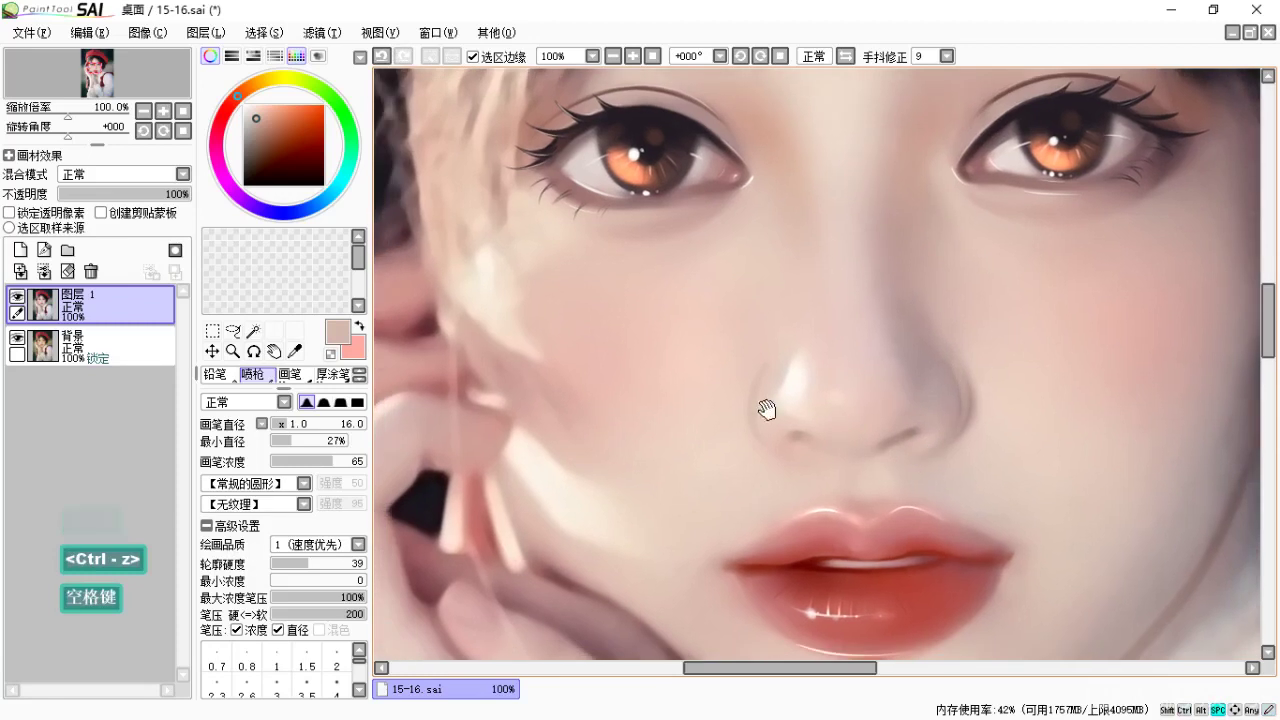
Undo the last change and save the file.
{"action": "key", "text": "space"}
{"action": "left_click_drag", "start_coordinate": [800, 491], "coordinate": [806, 474]}
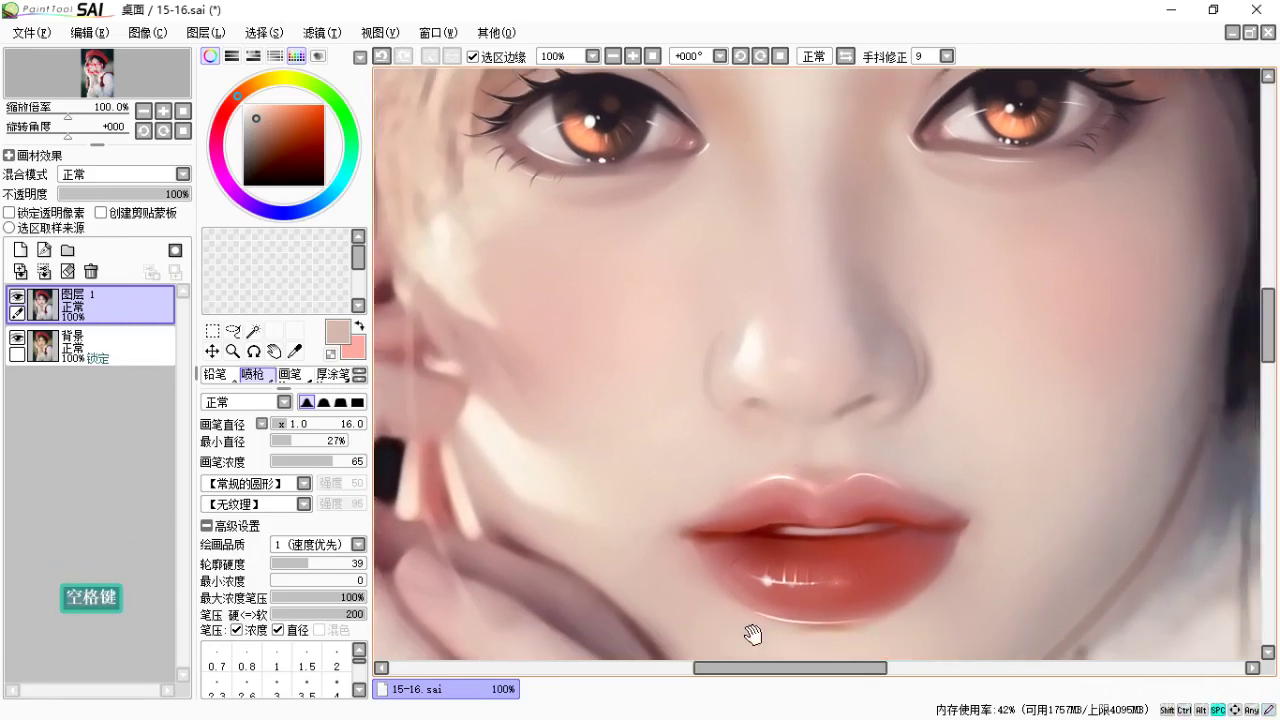
{"action": "left_click_drag", "start_coordinate": [743, 529], "coordinate": [740, 467]}
{"action": "key", "text": "ctrl+z"}
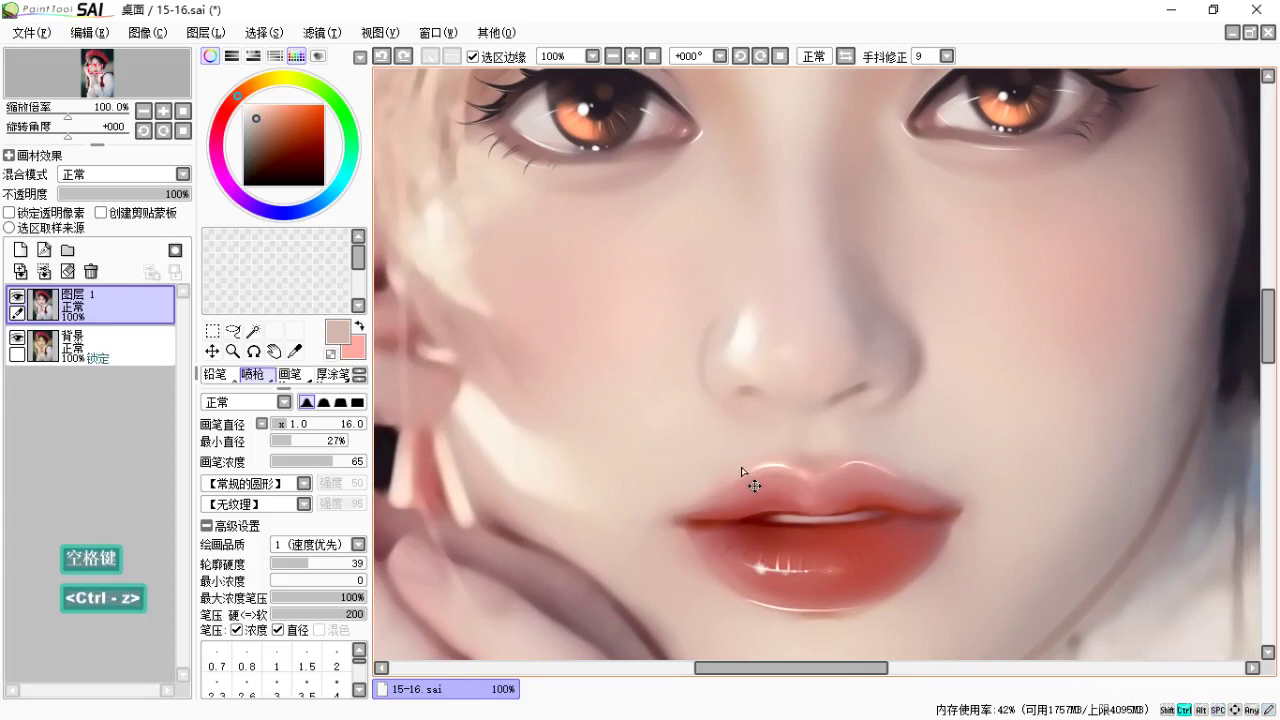
{"action": "key", "text": "ctrl+s"}
{"action": "key", "text": "space"}
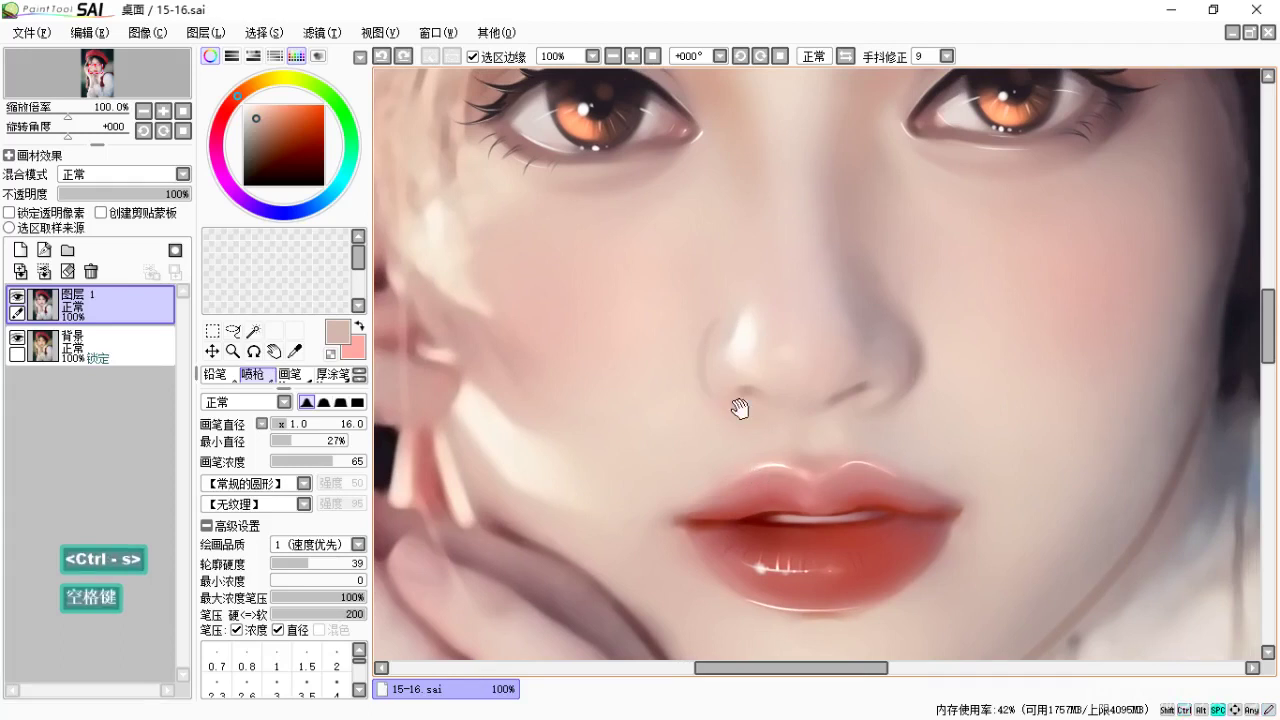
{"action": "left_click_drag", "start_coordinate": [739, 376], "coordinate": [733, 404]}
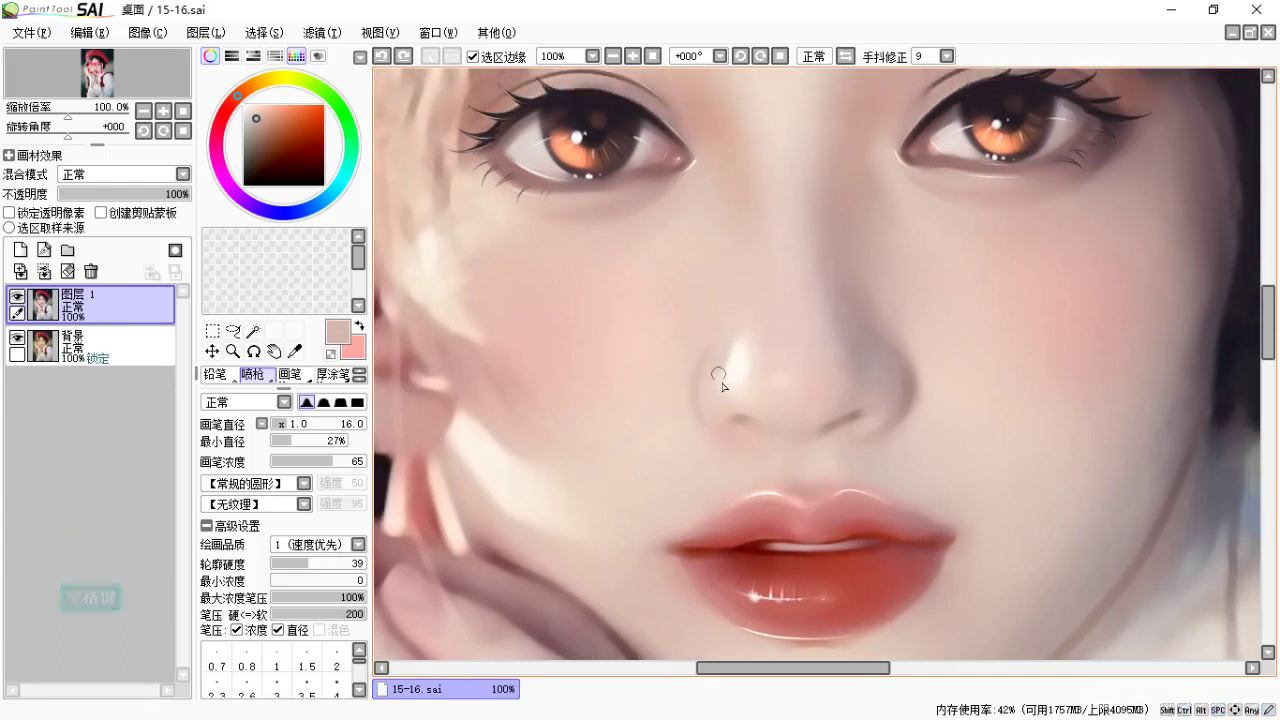
Soften the outer contour of the nose wing on 图层 1 with the blending brush at size 25.
{"action": "key", "text": "c"}
{"action": "left_click_drag", "start_coordinate": [714, 368], "coordinate": [708, 352]}
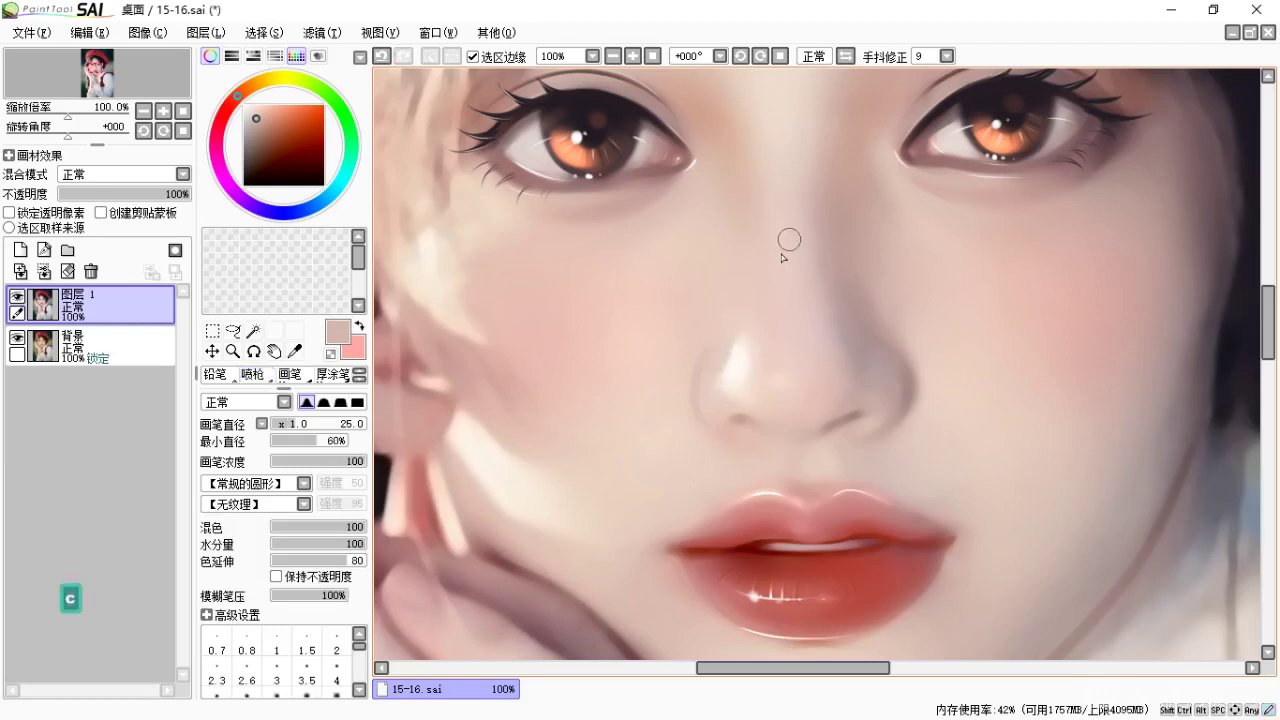
{"action": "key", "text": "space"}
{"action": "left_click_drag", "start_coordinate": [741, 396], "coordinate": [747, 378]}
{"action": "key", "text": "space"}
{"action": "mouse_move", "coordinate": [796, 447]}
{"action": "left_mouse_down"}
{"action": "mouse_move", "coordinate": [751, 440]}
{"action": "mouse_move", "coordinate": [767, 466]}
{"action": "left_mouse_up"}
{"action": "key", "text": "space"}
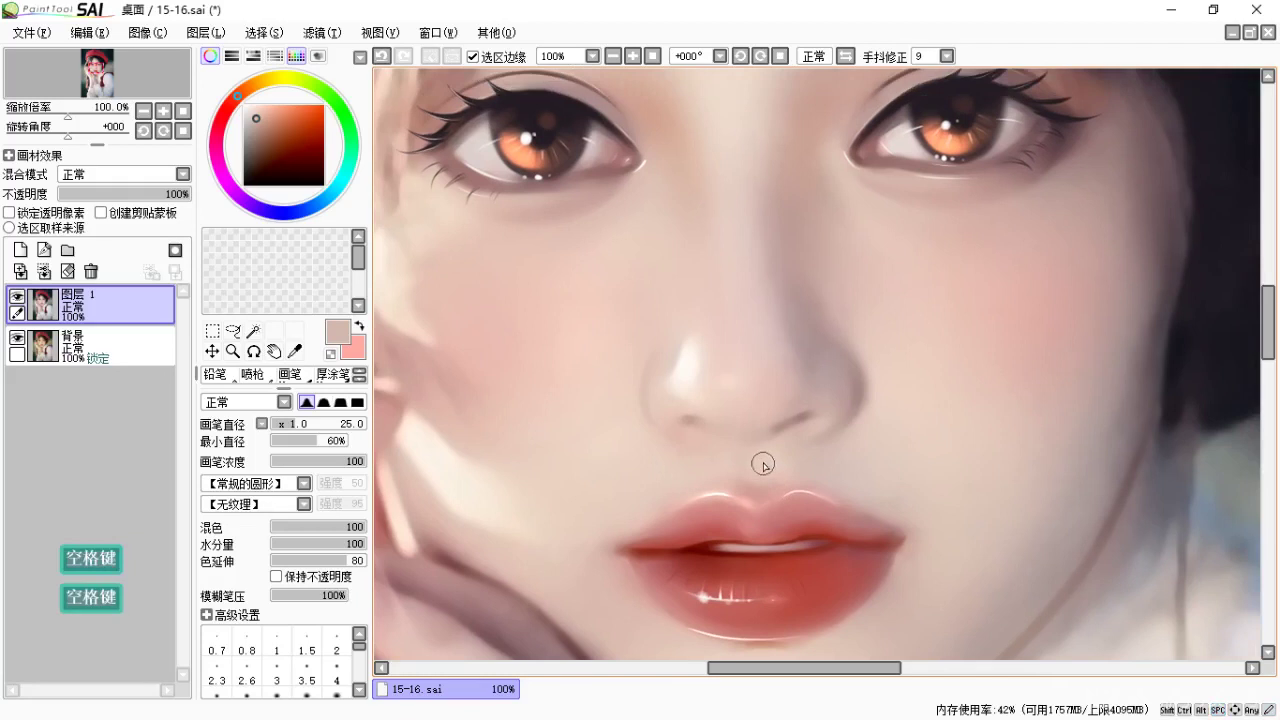
Create a new layer above 图层 1 and pick white as the airbrush colour.
{"action": "key", "text": "b"}
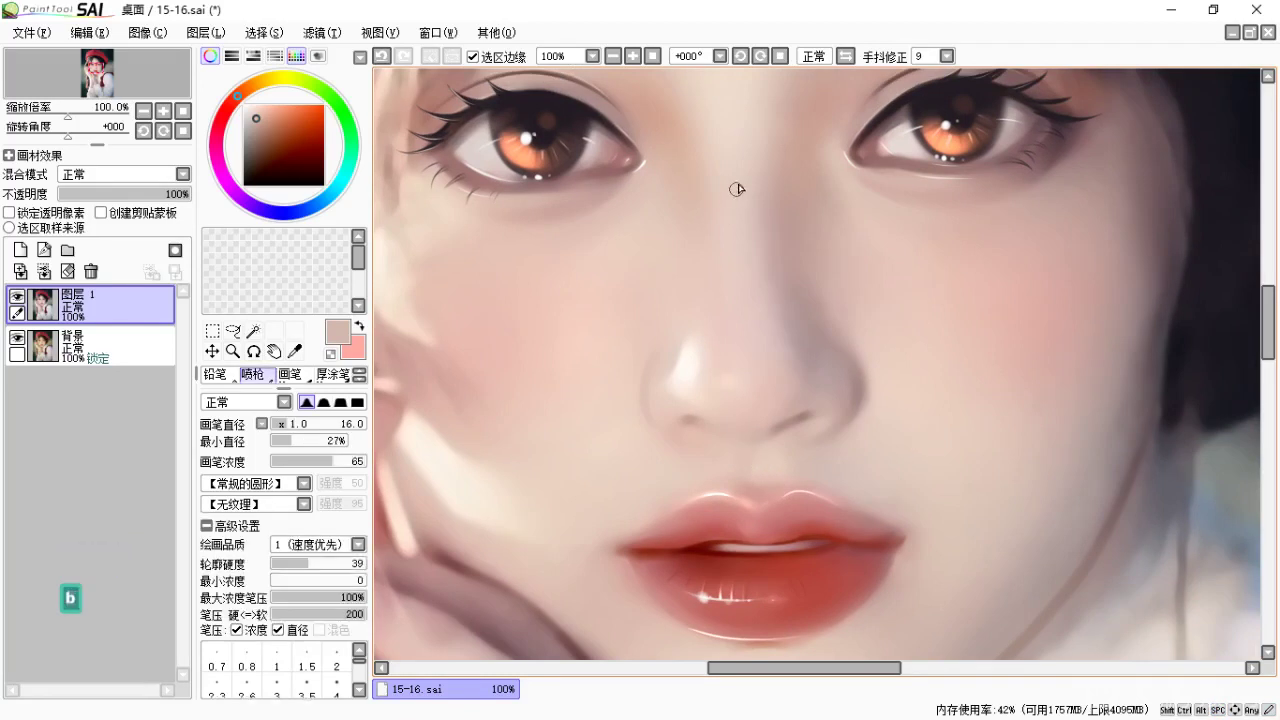
{"action": "left_click", "coordinate": [20, 249]}
{"action": "left_click", "coordinate": [381, 115], "text": "alt"}
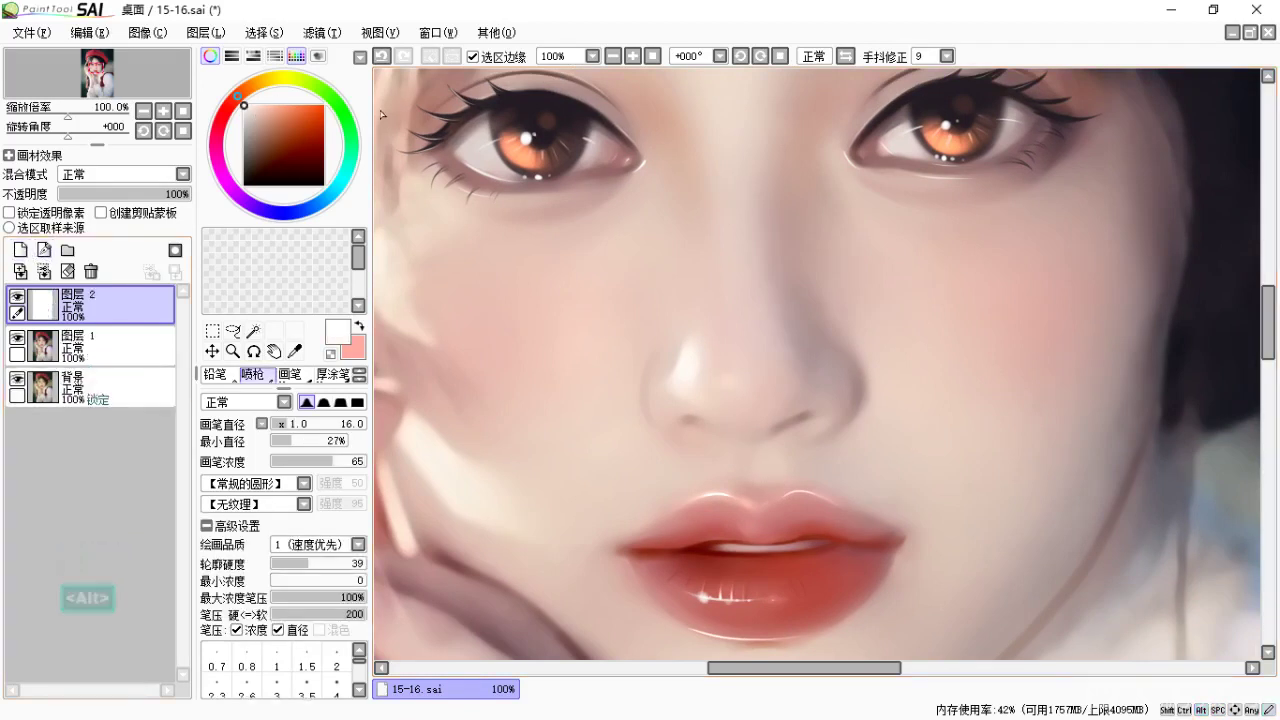
Try several white vertical highlight strokes down the nose bridge with the airbrush at size 16, undoing each.
{"action": "left_click_drag", "start_coordinate": [737, 134], "coordinate": [727, 302]}
{"action": "key", "text": "ctrl+z"}
{"action": "left_click_drag", "start_coordinate": [734, 146], "coordinate": [734, 354]}
{"action": "key", "text": "ctrl+z"}
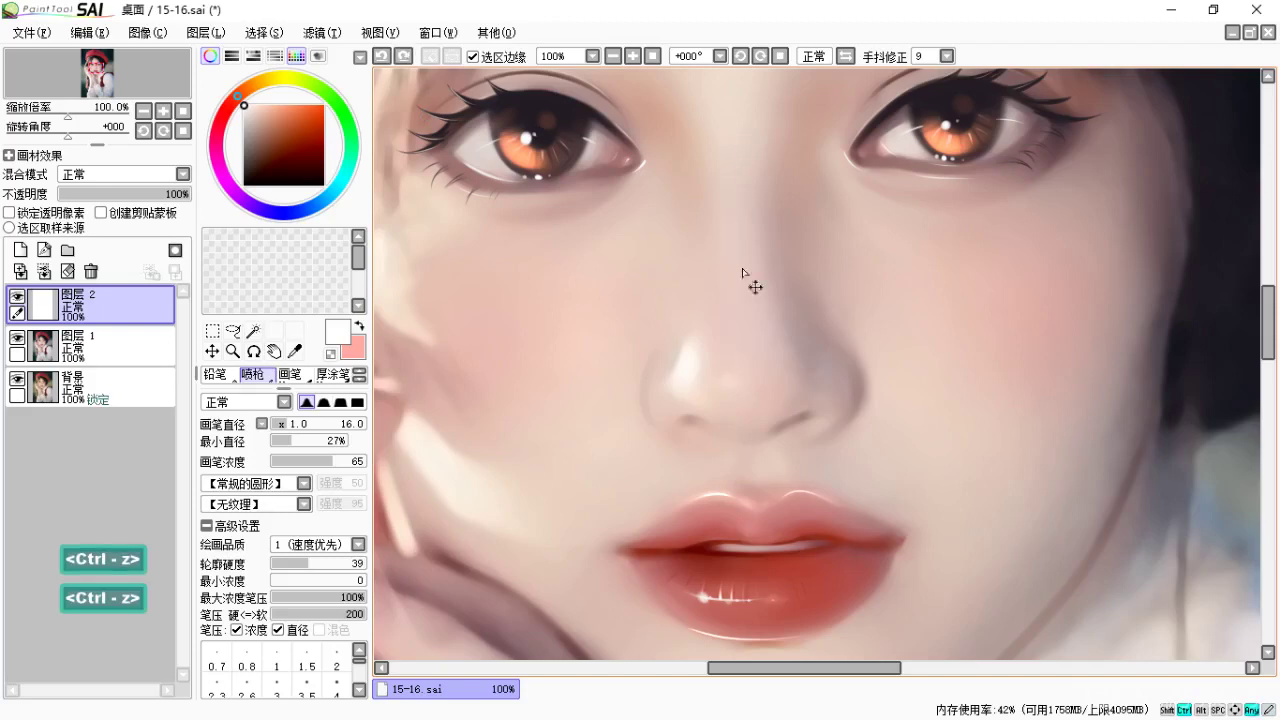
{"action": "left_click_drag", "start_coordinate": [733, 112], "coordinate": [732, 457]}
{"action": "key", "text": "ctrl+z"}
{"action": "left_click_drag", "start_coordinate": [734, 122], "coordinate": [730, 452]}
{"action": "key", "text": "ctrl+z"}
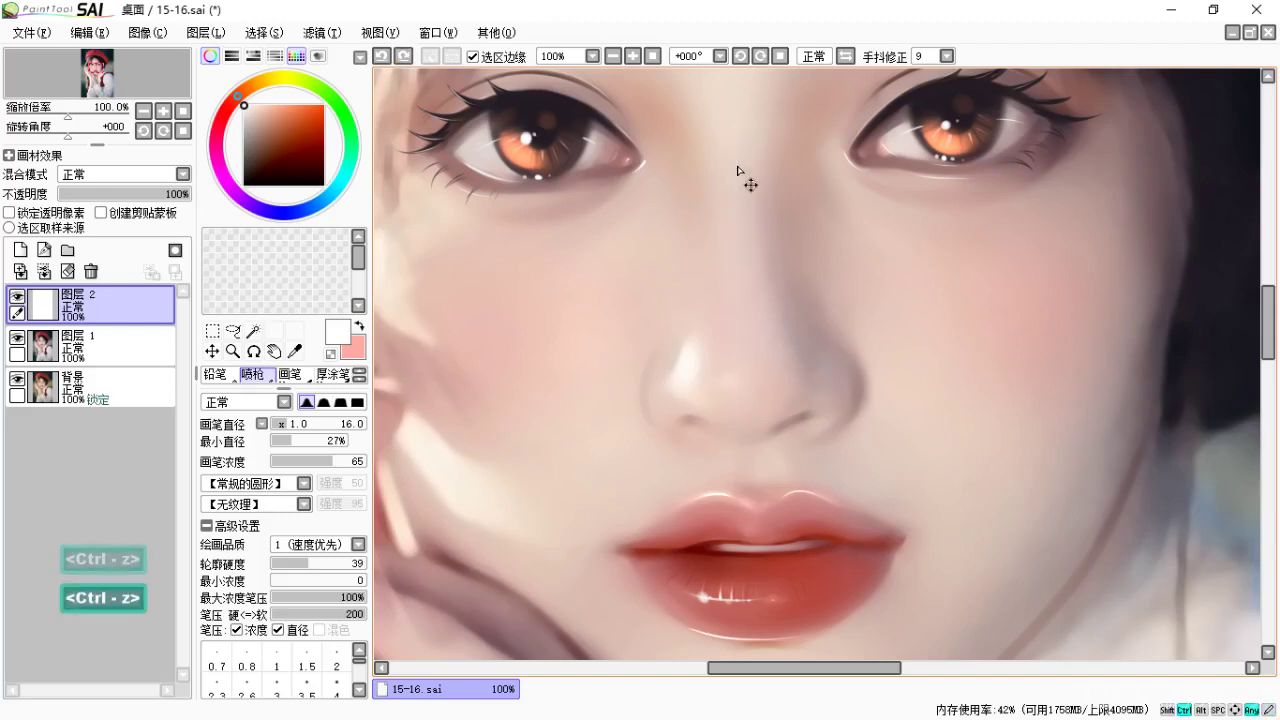
{"action": "left_click_drag", "start_coordinate": [726, 103], "coordinate": [737, 423]}
{"action": "key", "text": "ctrl+z"}
{"action": "left_click_drag", "start_coordinate": [731, 140], "coordinate": [743, 423]}
{"action": "key", "text": "ctrl+z"}
Airbrush a thin white highlight along the nose bridge on 图层 2 and soften it with the blending brush at size 25.
{"action": "left_click_drag", "start_coordinate": [733, 116], "coordinate": [741, 425]}
{"action": "key", "text": "space"}
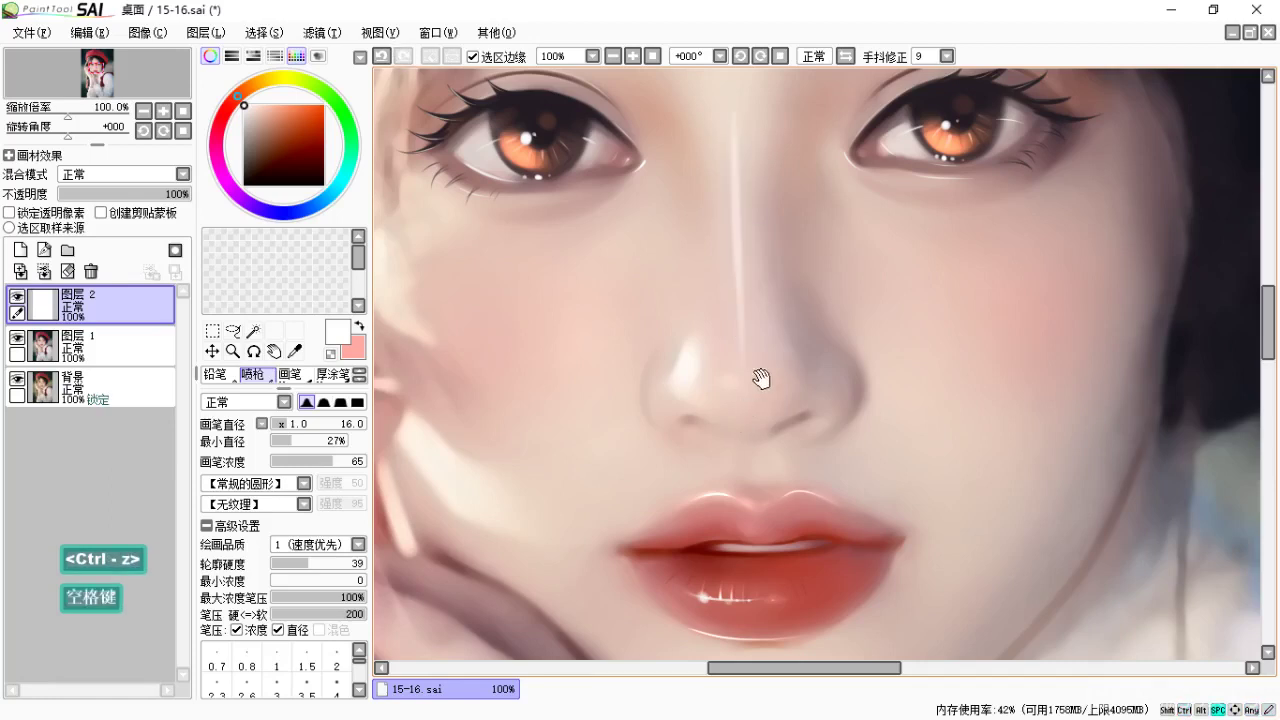
{"action": "left_click_drag", "start_coordinate": [760, 374], "coordinate": [751, 383]}
{"action": "key", "text": "c"}
{"action": "mouse_move", "coordinate": [734, 107]}
{"action": "left_mouse_down"}
{"action": "mouse_move", "coordinate": [717, 191]}
{"action": "mouse_move", "coordinate": [726, 350]}
{"action": "mouse_move", "coordinate": [728, 107]}
{"action": "mouse_move", "coordinate": [734, 300]}
{"action": "mouse_move", "coordinate": [725, 120]}
{"action": "mouse_move", "coordinate": [706, 166]}
{"action": "mouse_move", "coordinate": [740, 166]}
{"action": "mouse_move", "coordinate": [743, 280]}
{"action": "mouse_move", "coordinate": [704, 158]}
{"action": "left_mouse_up"}
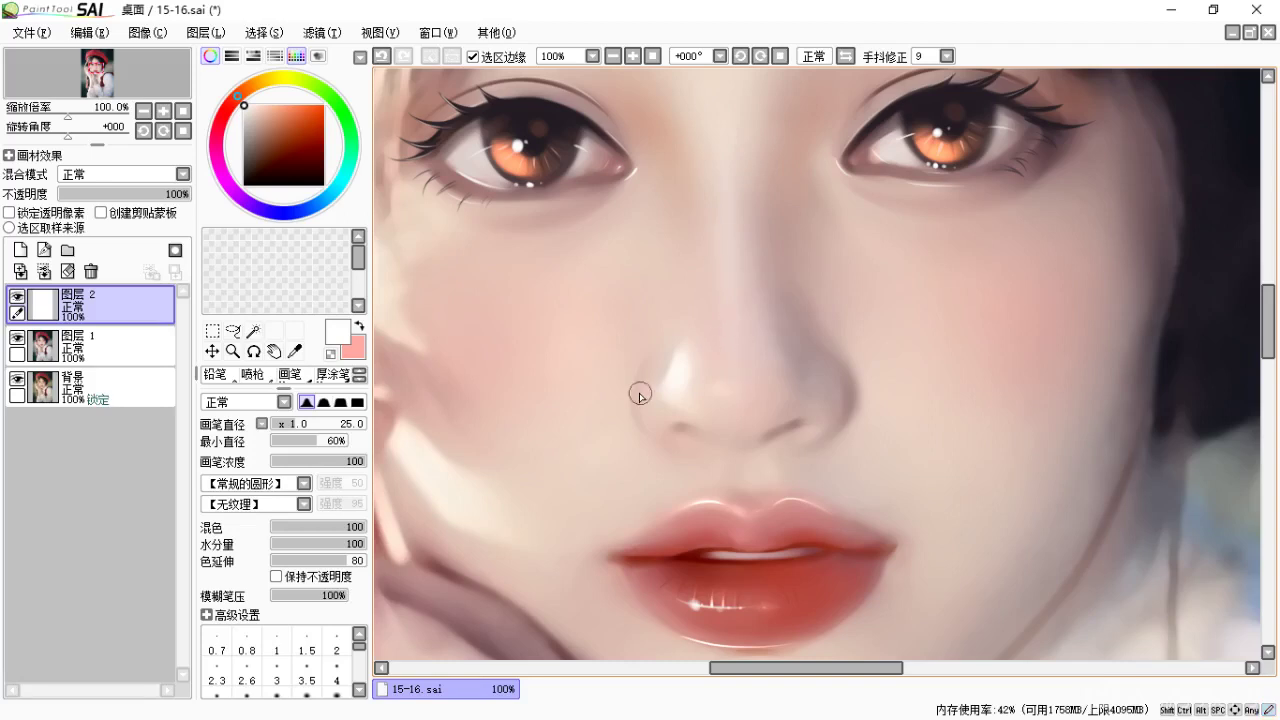
Reduce the airbrush to size 8 and try small white highlight dabs on the nose tip.
{"action": "key", "text": "b"}
{"action": "key", "text": "bracketleft"}
{"action": "key", "text": "bracketleft"}
{"action": "key", "text": "bracketleft"}
{"action": "key", "text": "bracketleft"}
{"action": "key", "text": "bracketleft"}
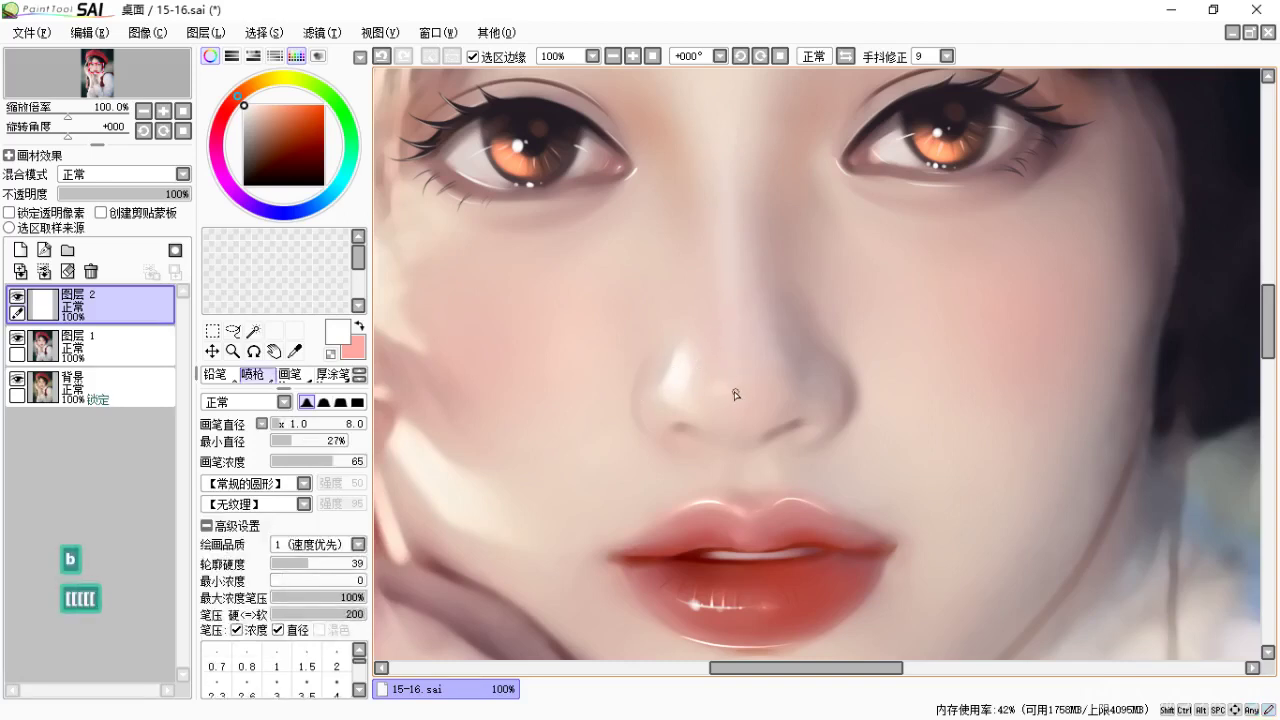
{"action": "key", "text": "space"}
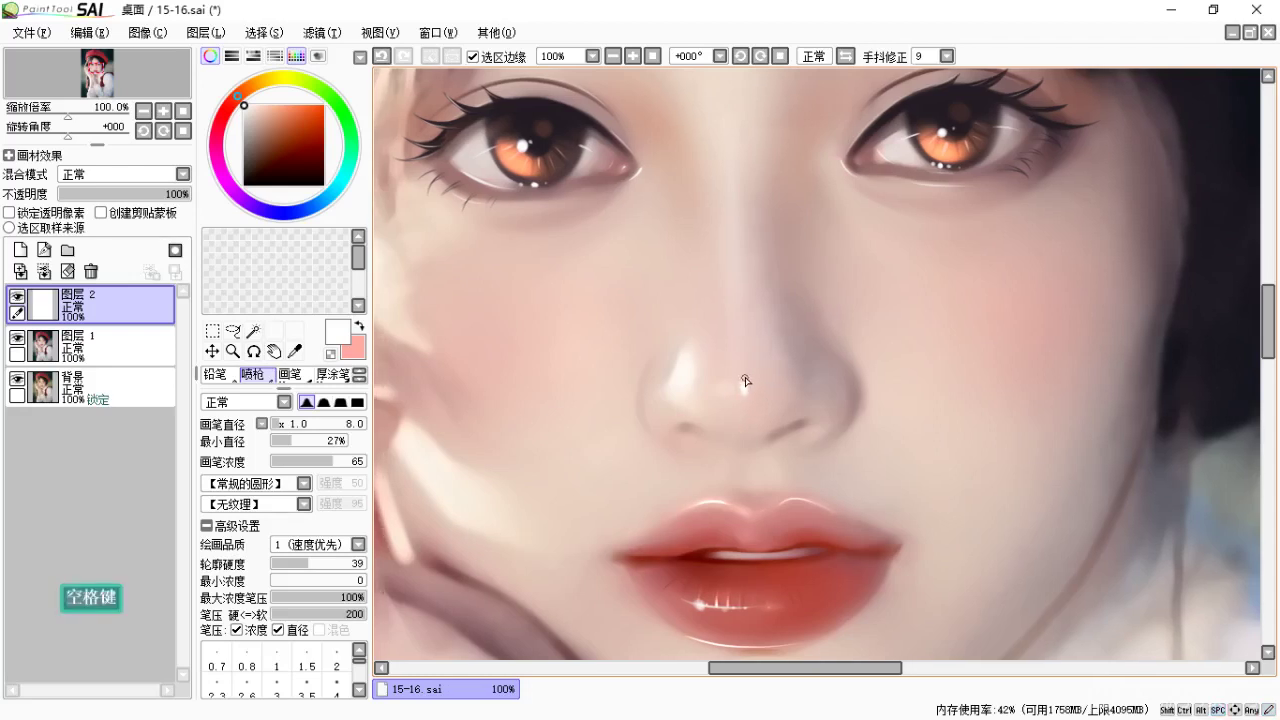
{"action": "key", "text": "ctrl+z"}
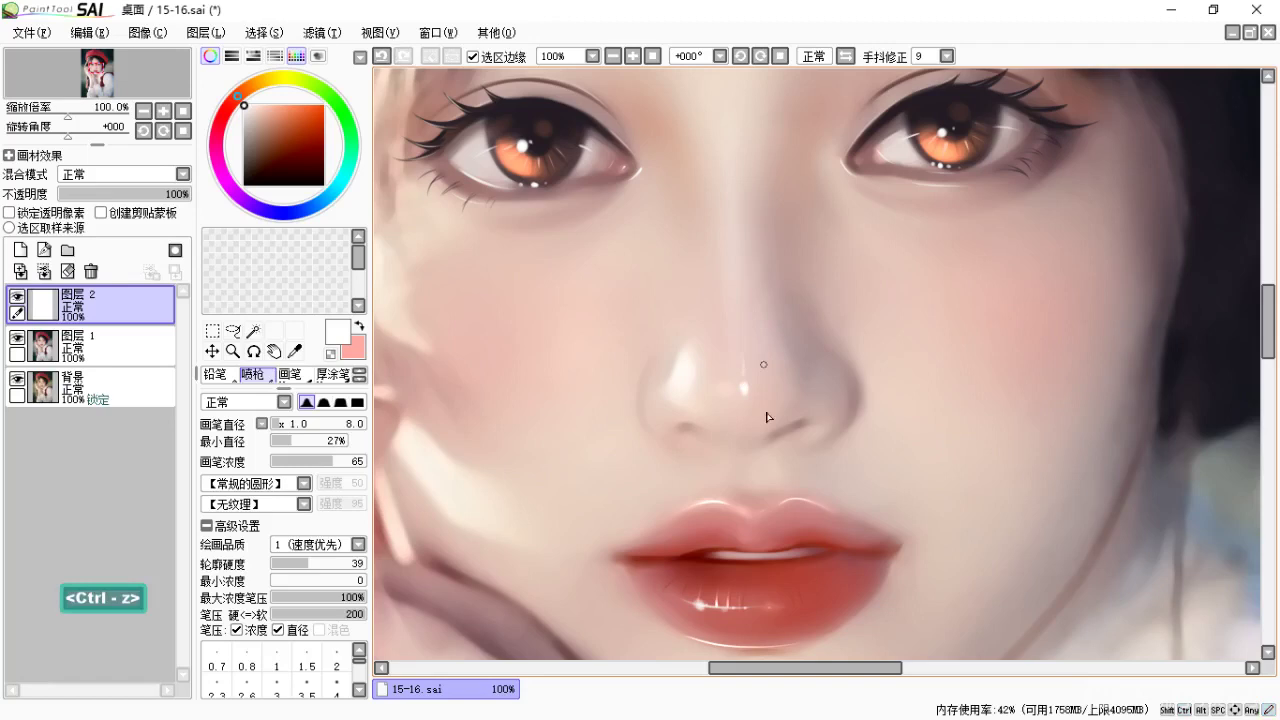
{"action": "key", "text": "space"}
{"action": "left_click_drag", "start_coordinate": [771, 434], "coordinate": [771, 400]}
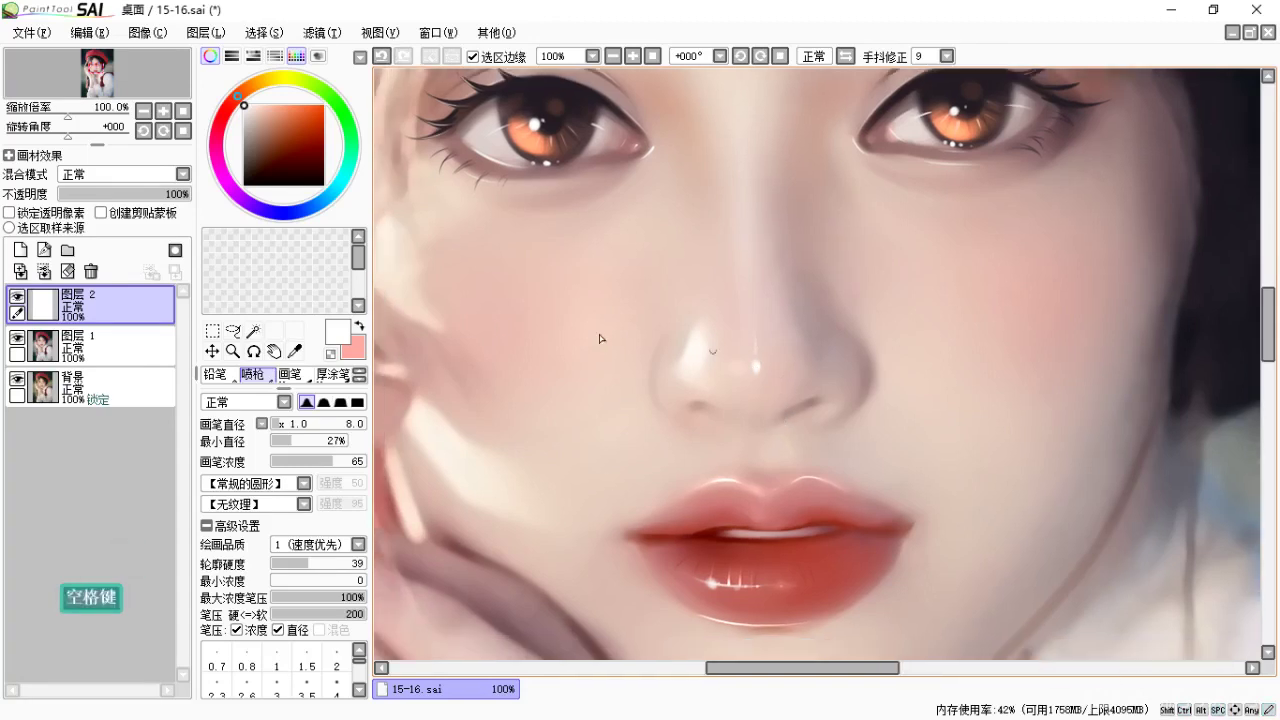
Set the airbrush density to 100 and repaint the small white highlight on the nose tip.
{"action": "left_click_drag", "start_coordinate": [334, 461], "coordinate": [452, 465]}
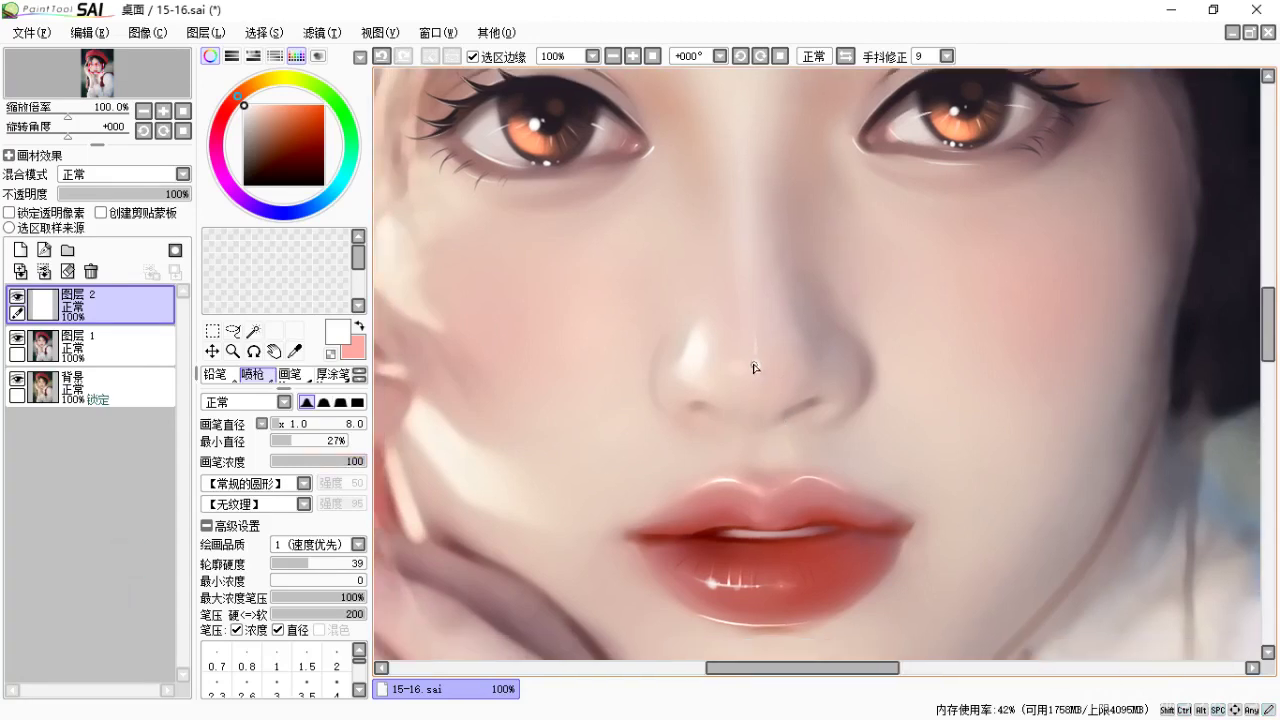
{"action": "left_click_drag", "start_coordinate": [756, 364], "coordinate": [760, 370]}
{"action": "key", "text": "ctrl+z"}
Examine the nose highlights, face, sleeves and overall portrait at several zoom levels.
{"action": "scroll", "coordinate": [751, 396], "scroll_direction": "down", "scroll_amount": 2}
{"action": "scroll", "coordinate": [841, 426], "scroll_direction": "down", "scroll_amount": 1}
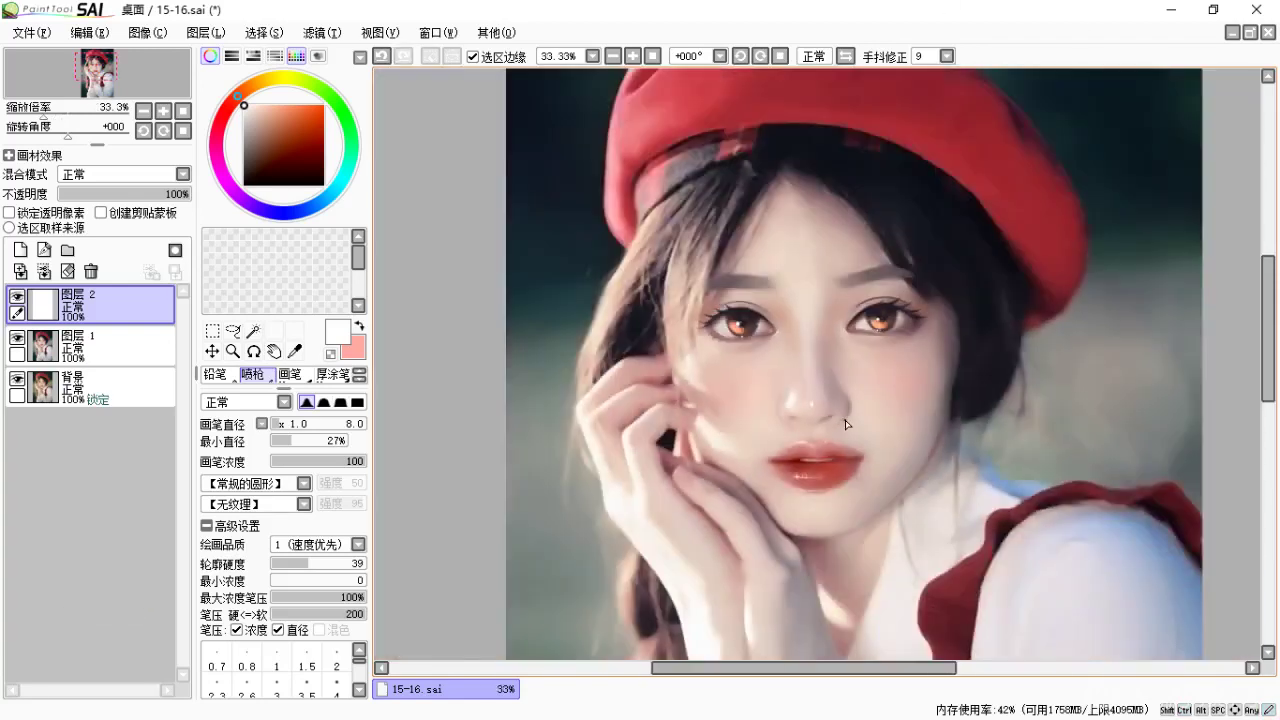
{"action": "scroll", "coordinate": [845, 424], "scroll_direction": "up", "scroll_amount": 3}
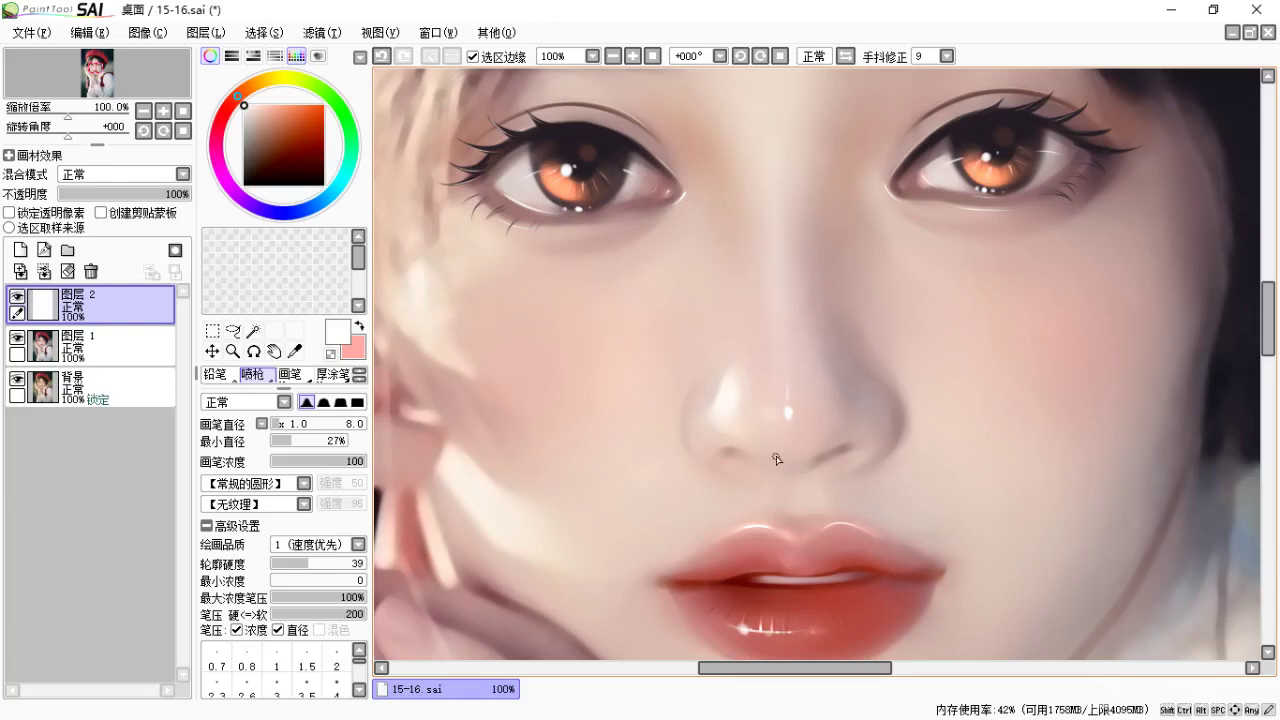
{"action": "scroll", "coordinate": [783, 443], "scroll_direction": "down", "scroll_amount": 4}
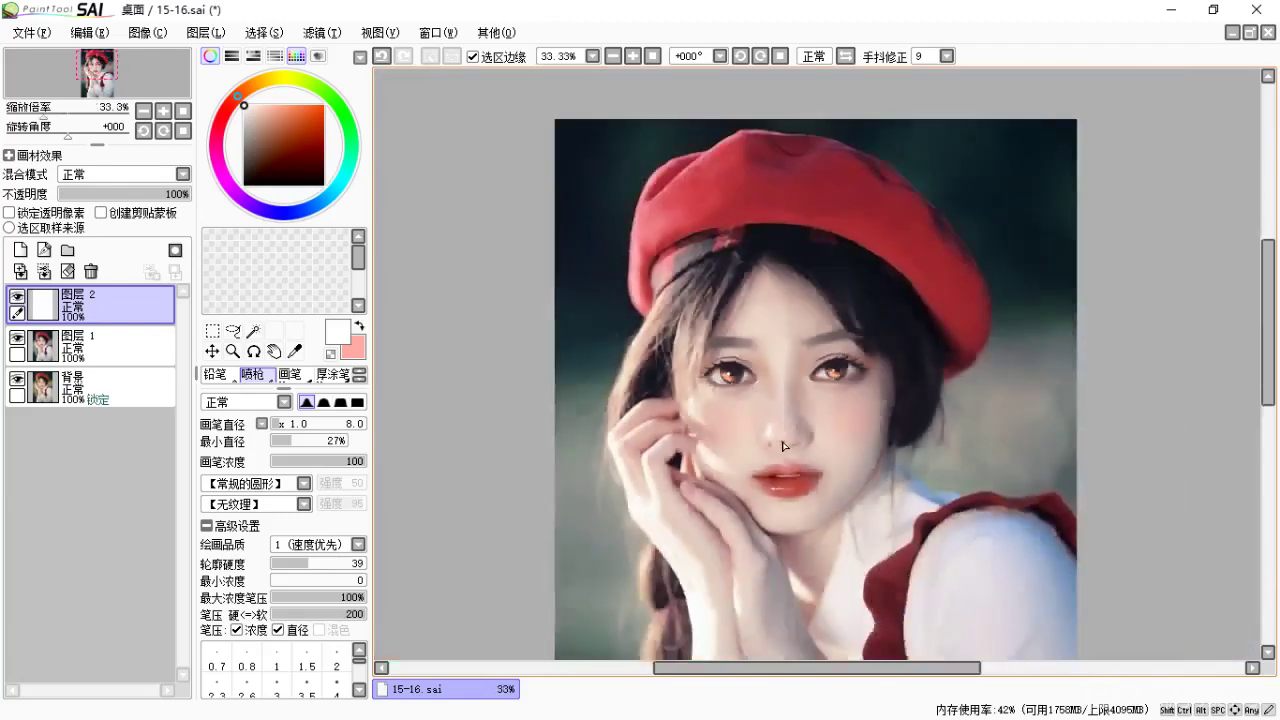
{"action": "scroll", "coordinate": [815, 486], "scroll_direction": "up", "scroll_amount": 1}
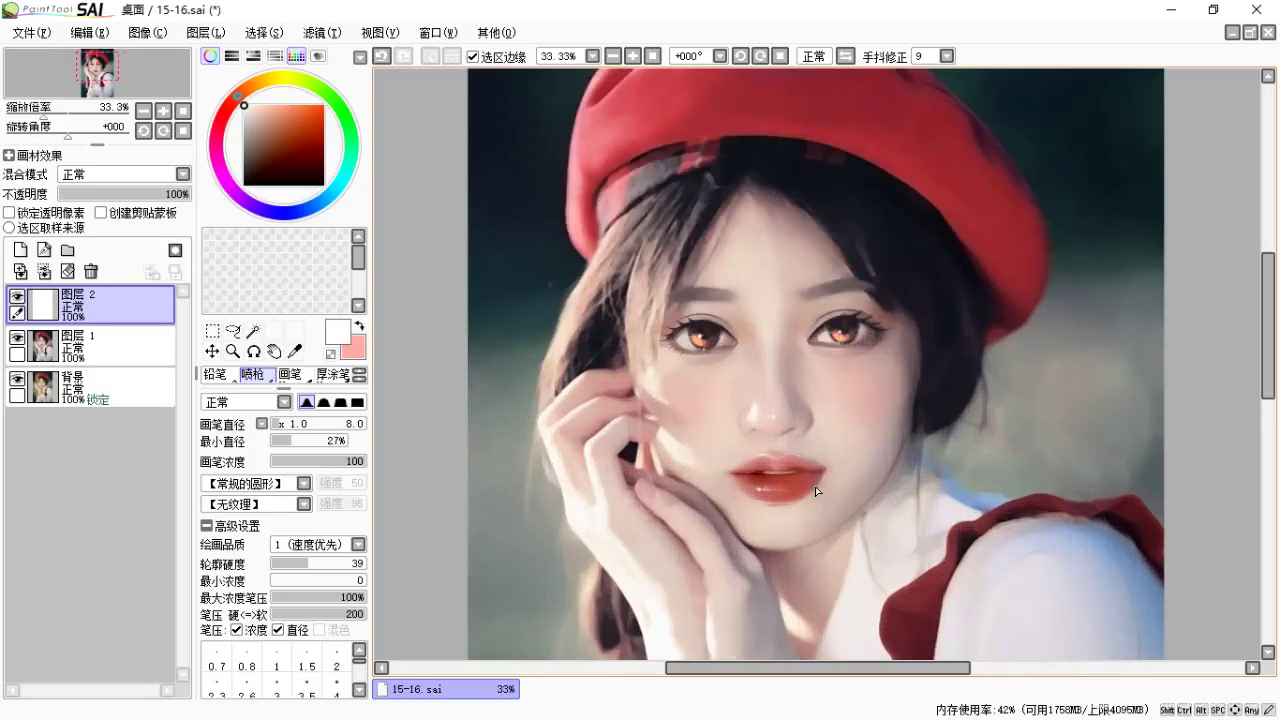
{"action": "key", "text": "ctrl+plus"}
{"action": "key", "text": "ctrl+plus"}
{"action": "left_click_drag", "start_coordinate": [889, 423], "coordinate": [888, 572]}
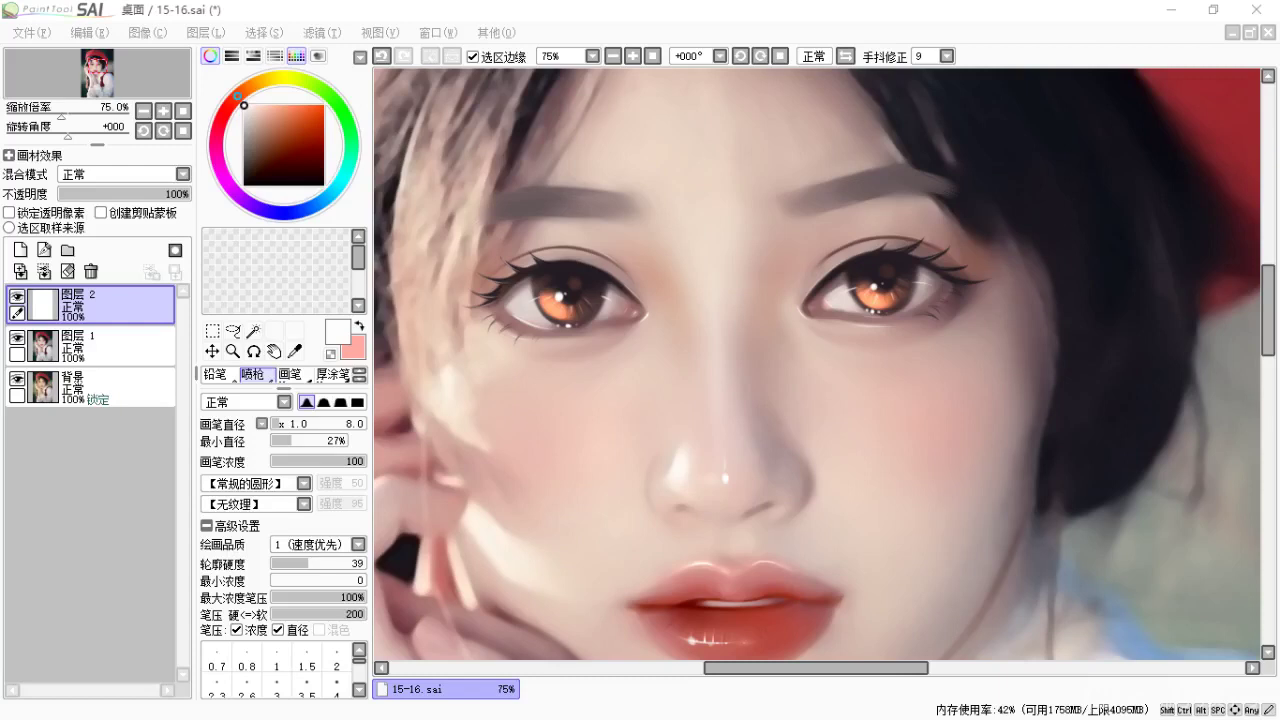
{"action": "scroll", "coordinate": [766, 458], "scroll_direction": "up", "scroll_amount": 5}
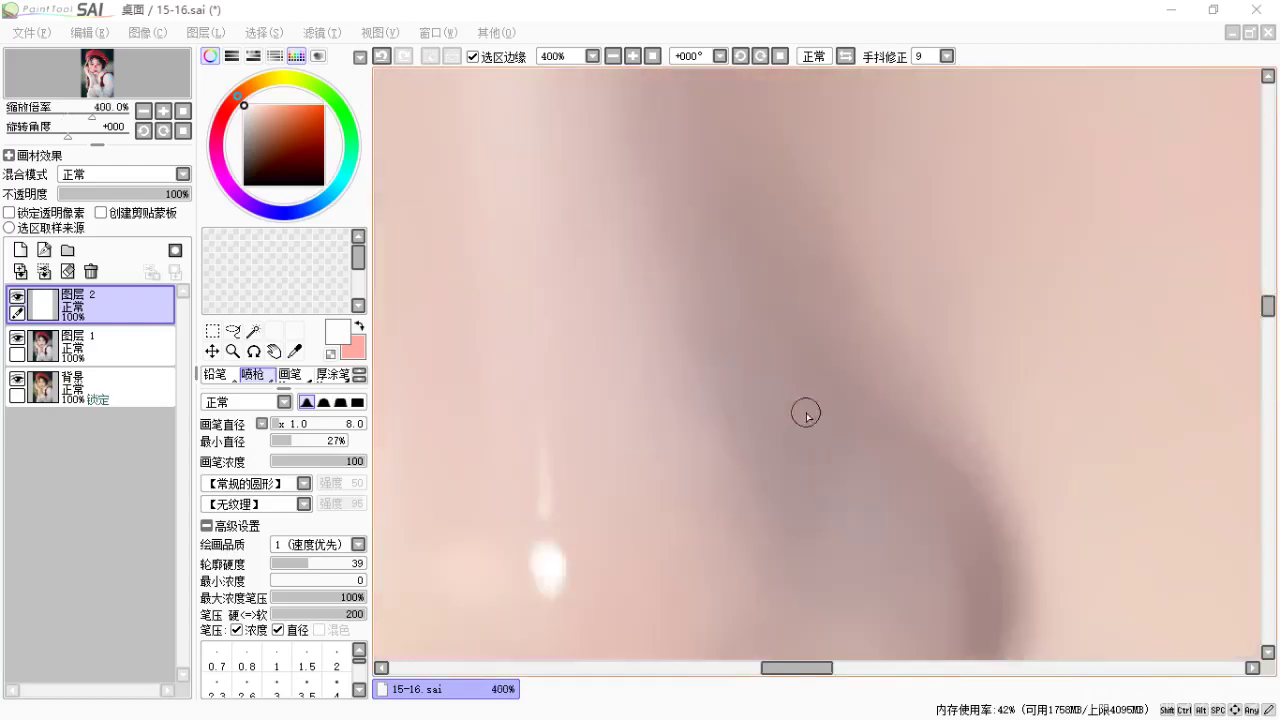
{"action": "scroll", "coordinate": [816, 388], "scroll_direction": "down", "scroll_amount": 12}
{"action": "scroll", "coordinate": [859, 533], "scroll_direction": "up", "scroll_amount": 5}
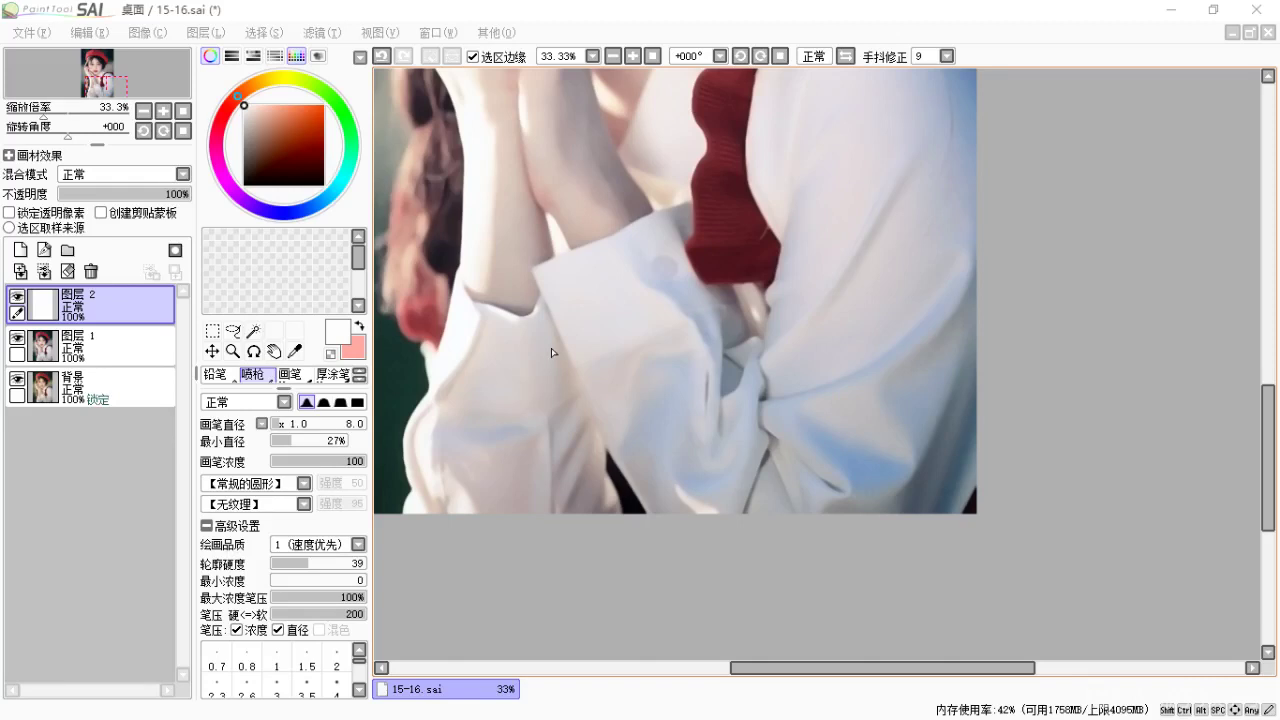
{"action": "scroll", "coordinate": [706, 484], "scroll_direction": "up", "scroll_amount": 2}
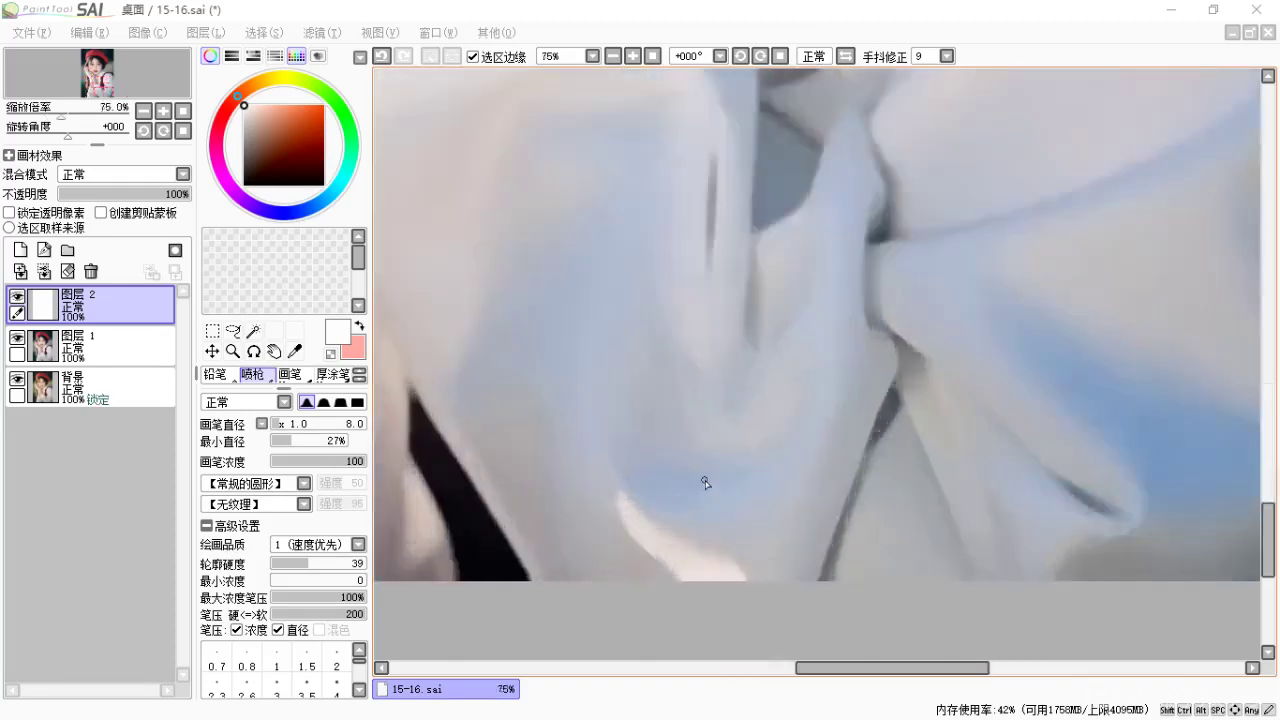
{"action": "scroll", "coordinate": [706, 484], "scroll_direction": "down", "scroll_amount": 3}
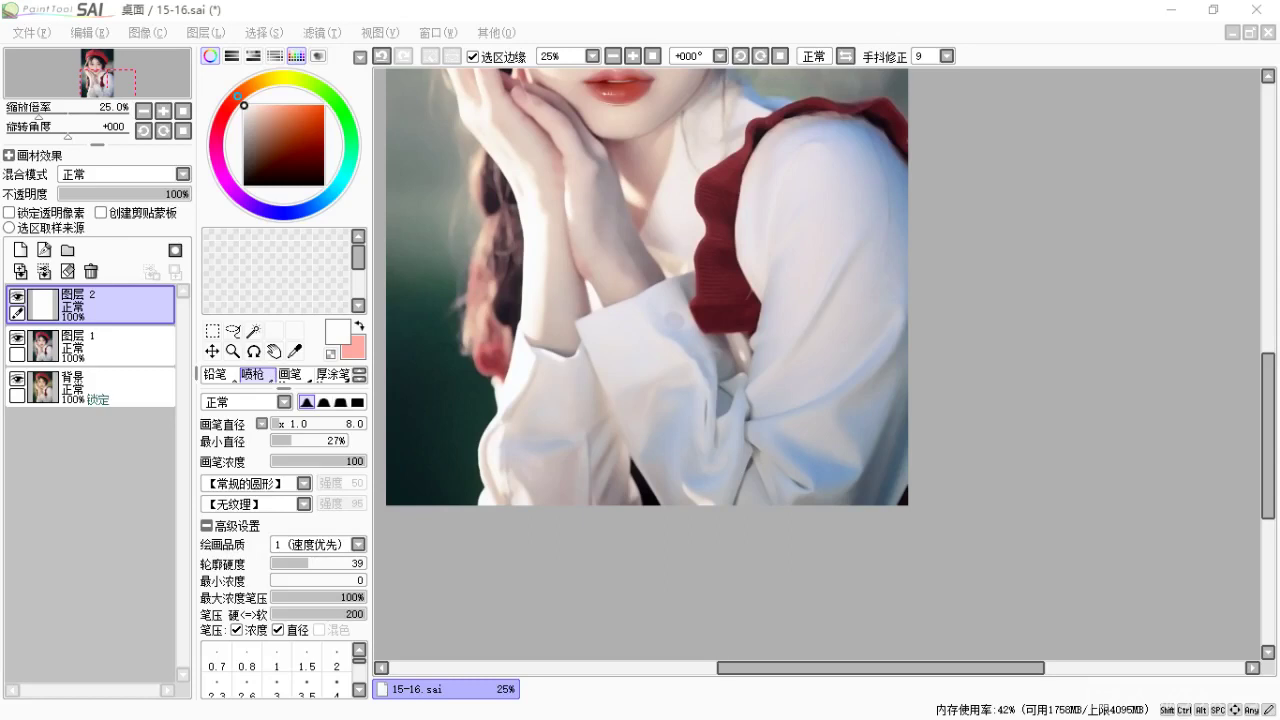
{"action": "scroll", "coordinate": [1140, 170], "scroll_direction": "up", "scroll_amount": 1}
{"action": "scroll", "coordinate": [1175, 321], "scroll_direction": "down", "scroll_amount": 3}
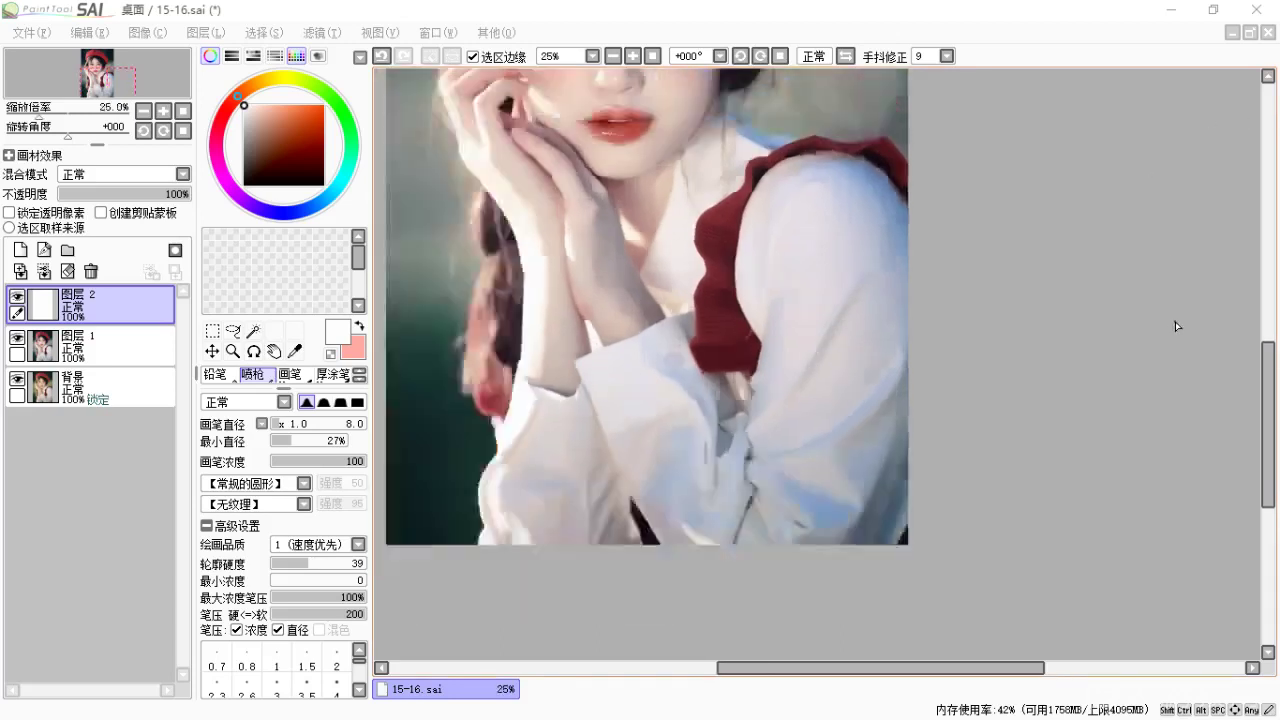
{"action": "scroll", "coordinate": [735, 97], "scroll_direction": "up", "scroll_amount": 2}
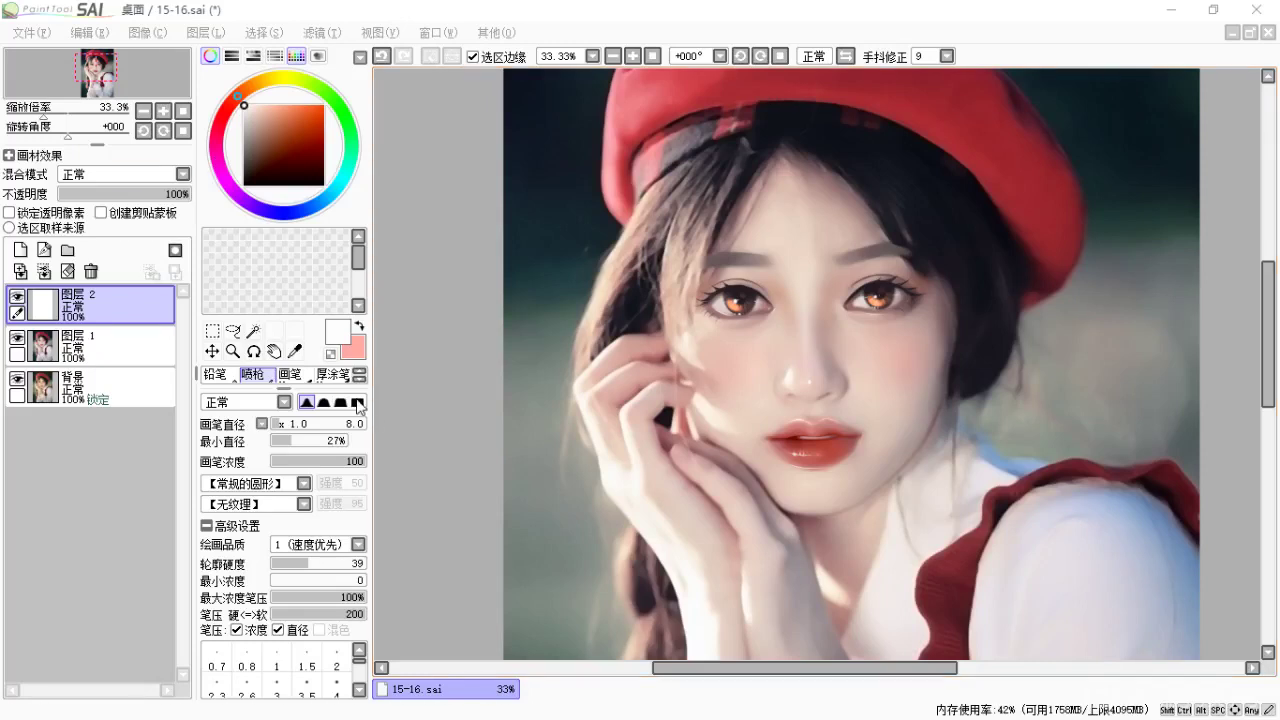
Enlarge the brush list so several rows of brushes are shown.
{"action": "left_click_drag", "start_coordinate": [285, 390], "coordinate": [286, 620]}
{"action": "mouse_move", "coordinate": [362, 470]}
{"action": "left_mouse_down"}
{"action": "mouse_move", "coordinate": [362, 555]}
{"action": "mouse_move", "coordinate": [359, 430]}
{"action": "left_mouse_up"}
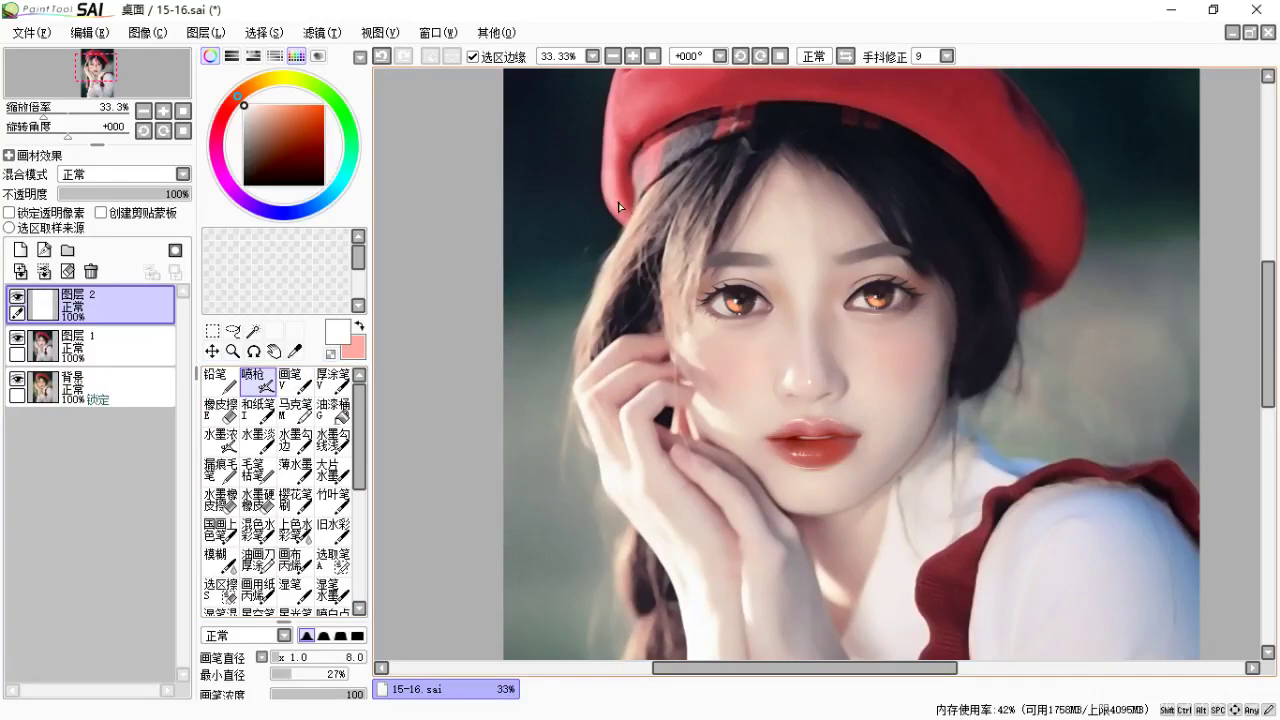
Merge the highlight layer 图层 2 down into 图层 1, with the lasso as the active tool.
{"action": "scroll", "coordinate": [648, 265], "scroll_direction": "down", "scroll_amount": 2}
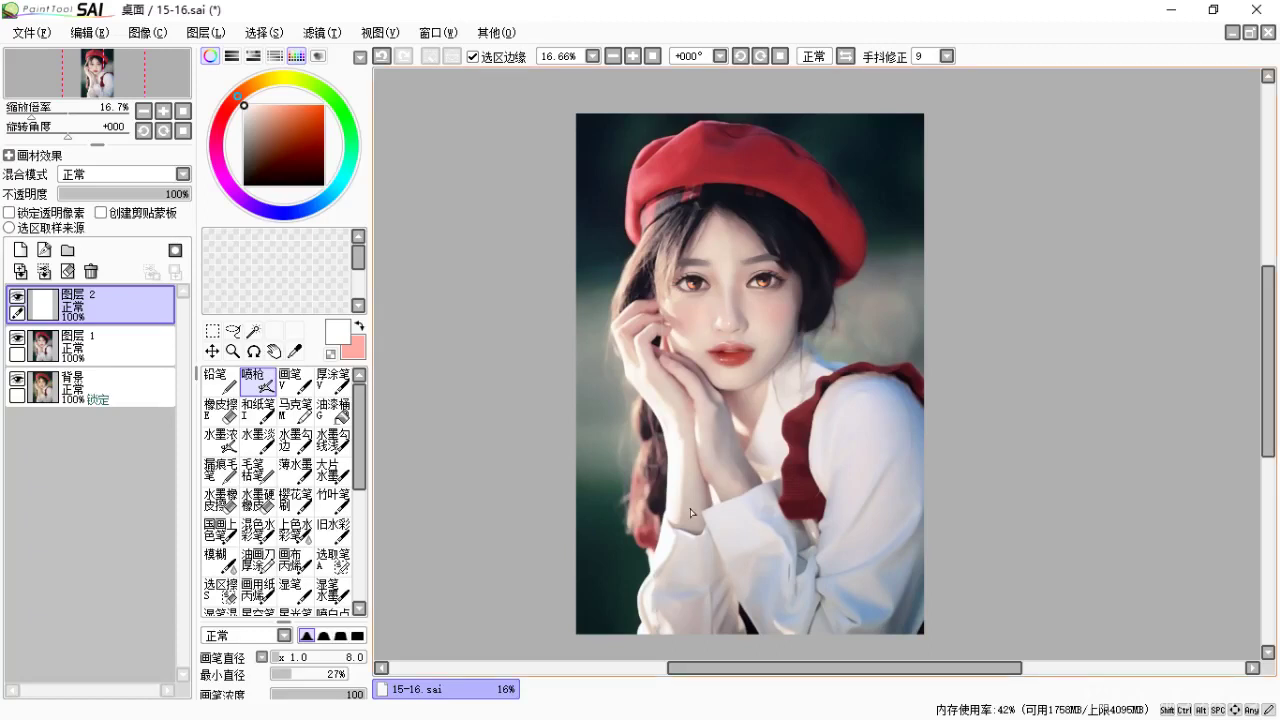
{"action": "scroll", "coordinate": [743, 300], "scroll_direction": "up", "scroll_amount": 1}
{"action": "scroll", "coordinate": [743, 300], "scroll_direction": "up", "scroll_amount": 2}
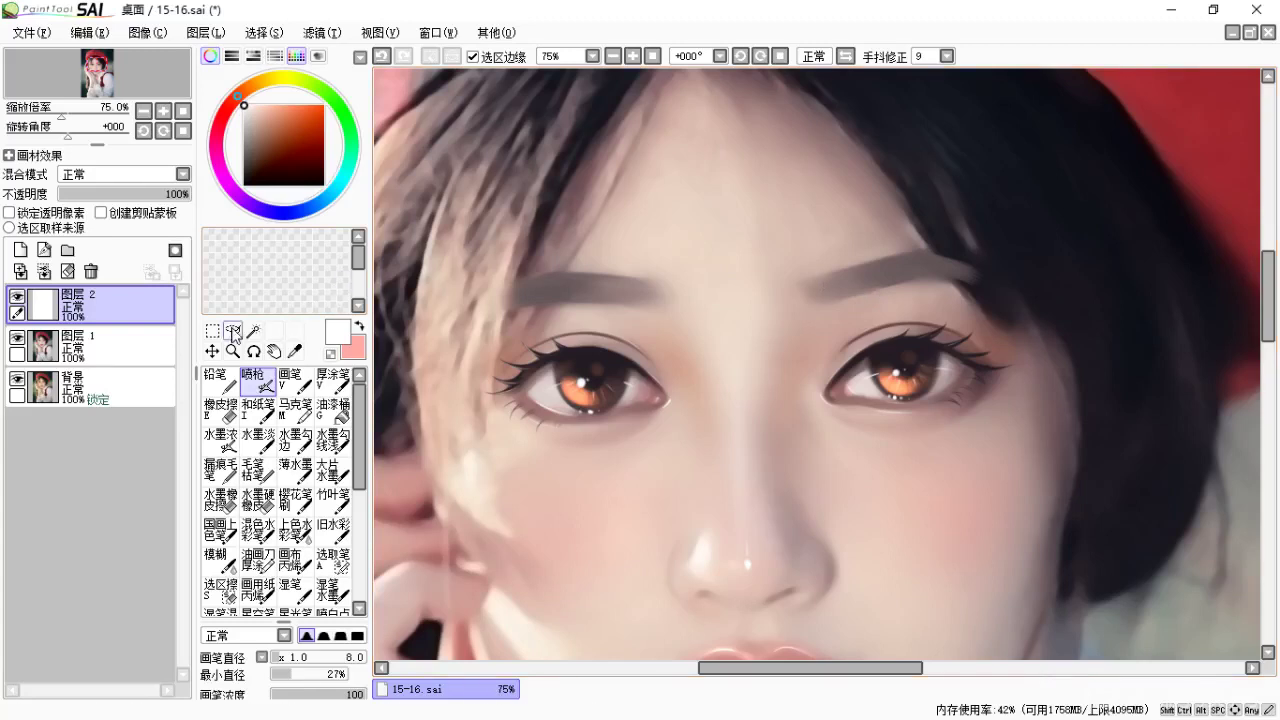
{"action": "left_click", "coordinate": [232, 331]}
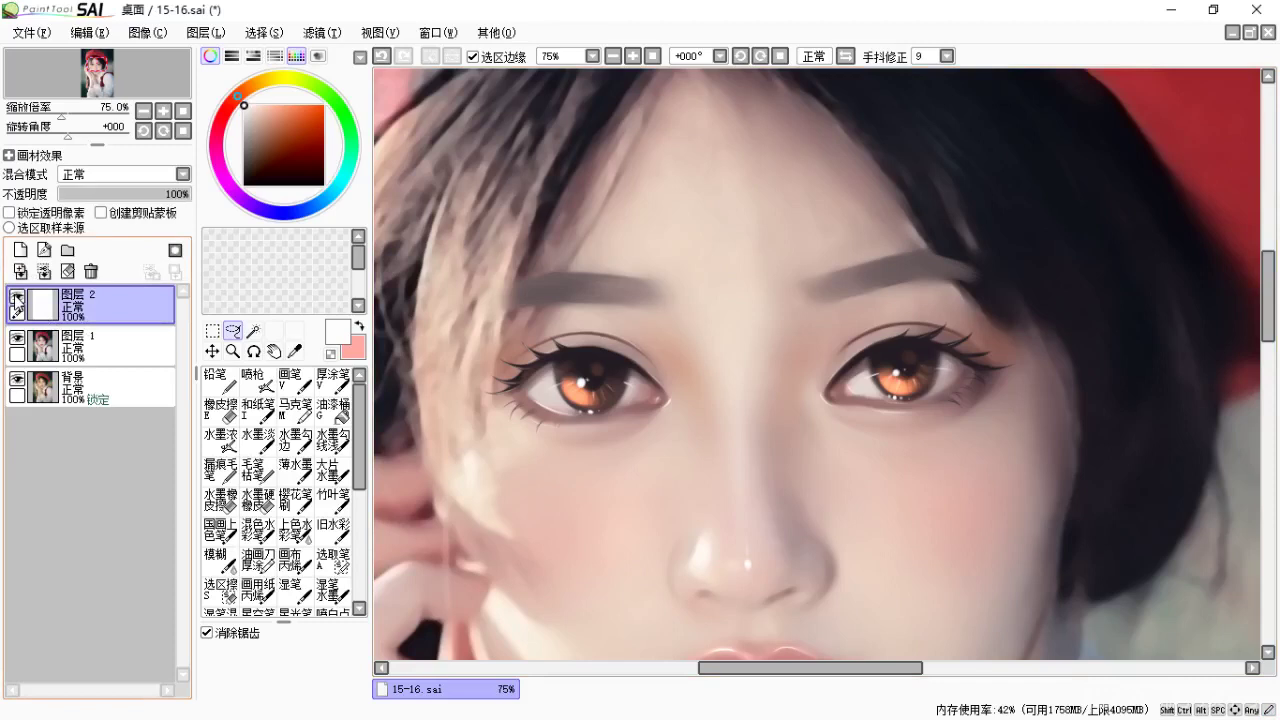
{"action": "key", "text": "ctrl"}
{"action": "key", "text": "ctrl+e"}
Lasso the eyebrow beside the light hair strands, copy it onto a new layer and move the copy over the dark hair.
{"action": "mouse_move", "coordinate": [662, 290]}
{"action": "left_mouse_down"}
{"action": "mouse_move", "coordinate": [583, 278]}
{"action": "mouse_move", "coordinate": [495, 312]}
{"action": "mouse_move", "coordinate": [672, 287]}
{"action": "left_mouse_up"}
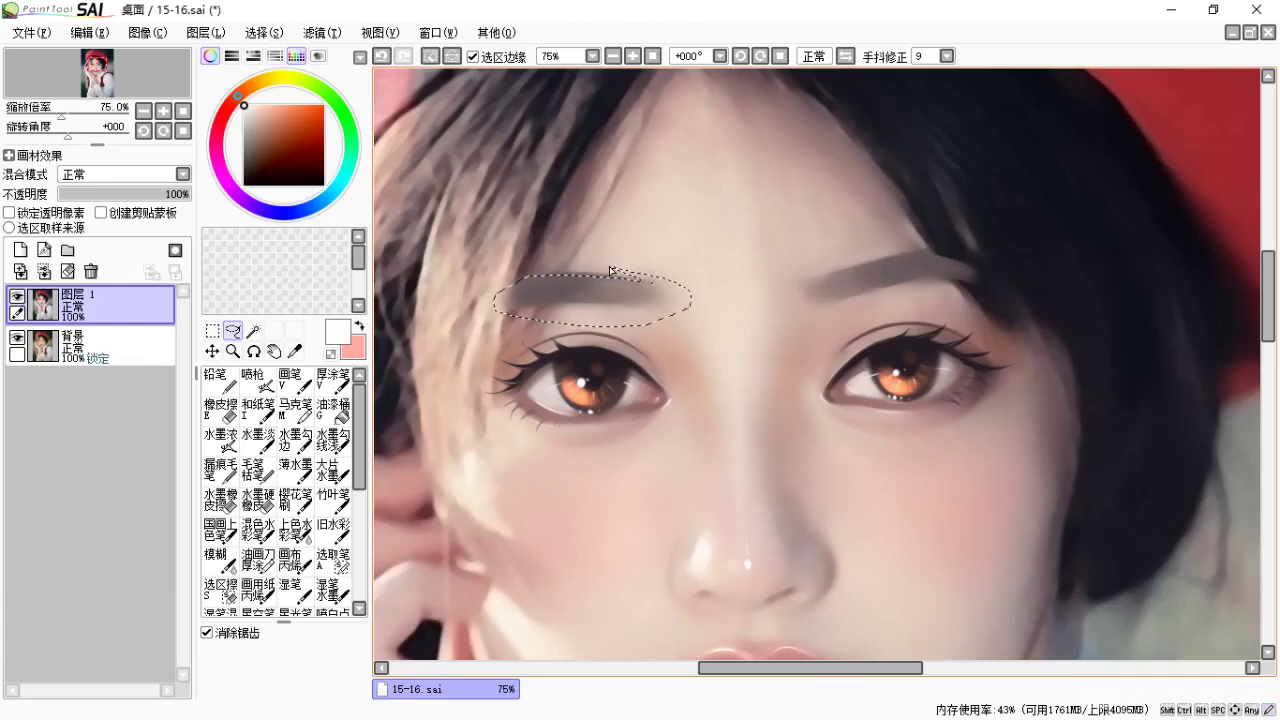
{"action": "key", "text": "ctrl+c"}
{"action": "key", "text": "ctrl+v"}
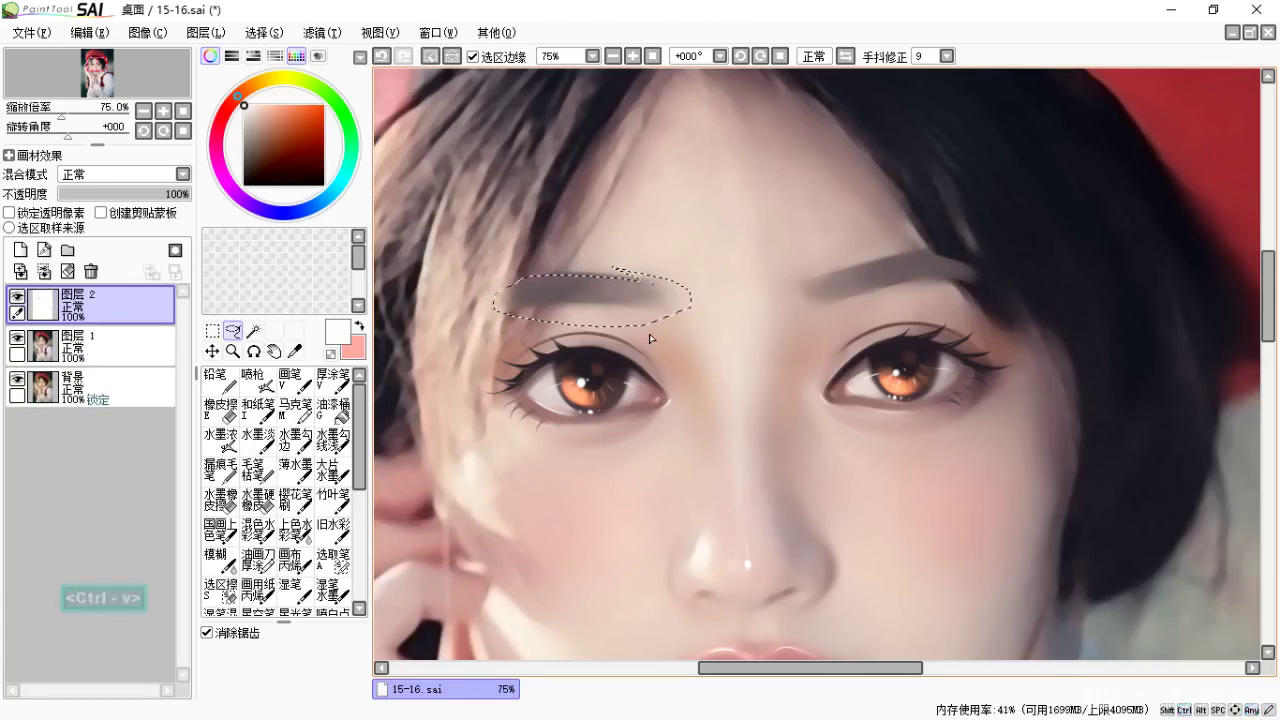
{"action": "key", "text": "ctrl+d"}
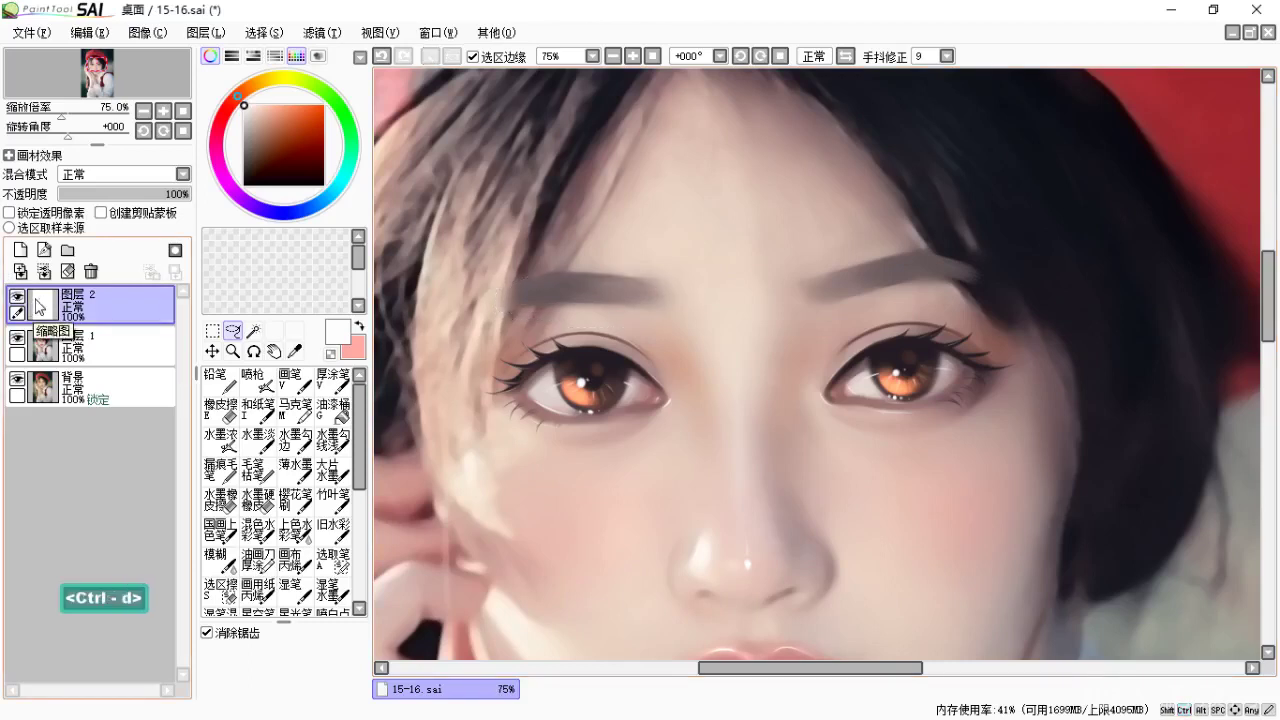
{"action": "left_click", "coordinate": [212, 351]}
{"action": "left_click_drag", "start_coordinate": [596, 296], "coordinate": [1021, 174]}
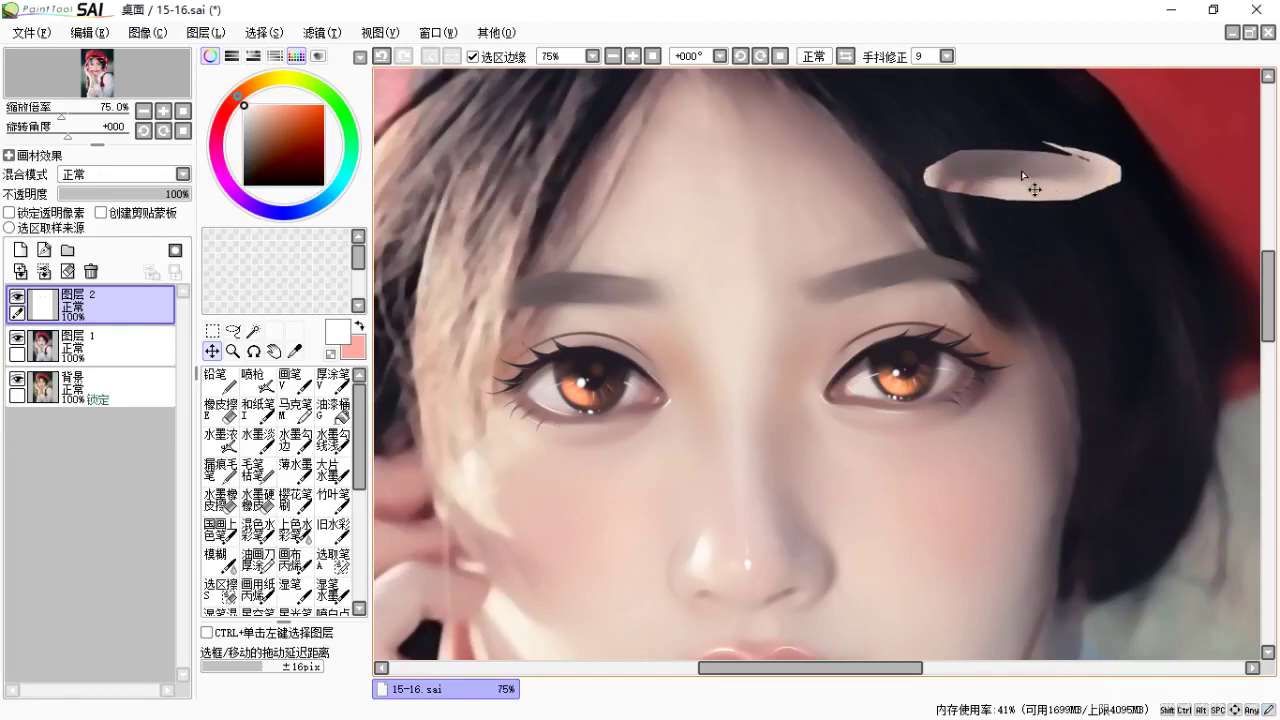
Delete the layer holding the copied eyebrow.
{"action": "key", "text": "Delete"}
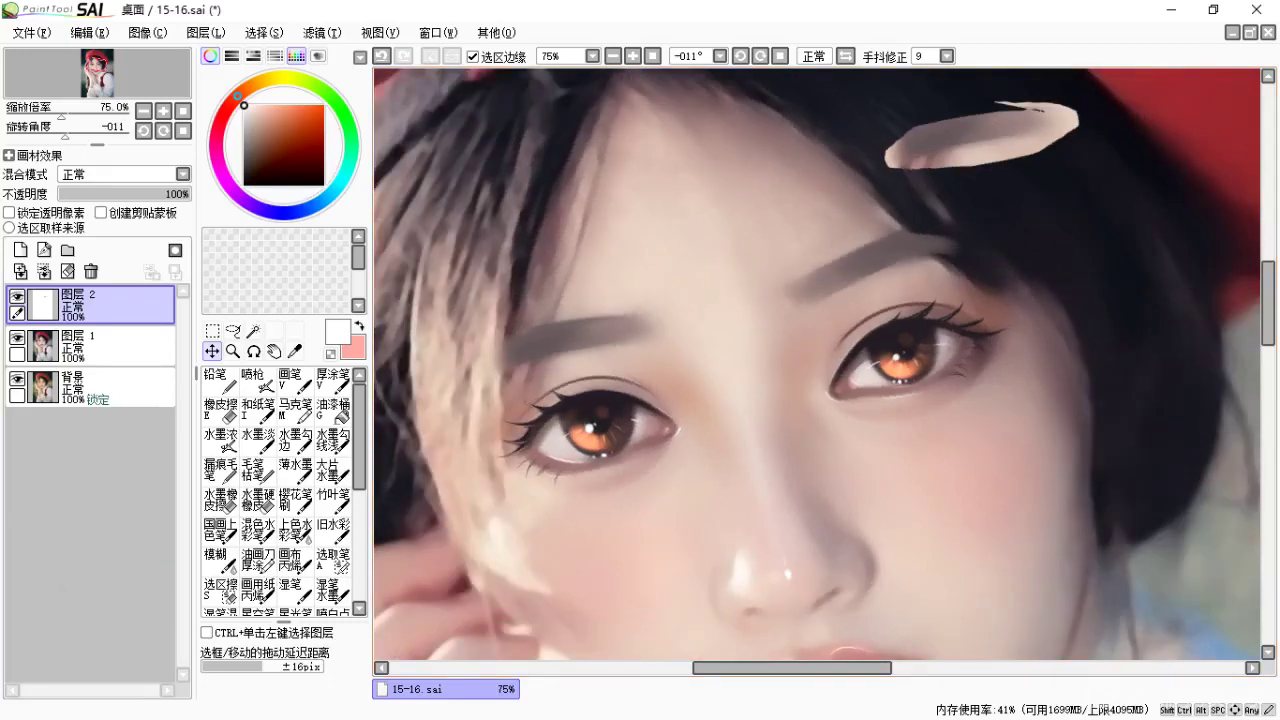
{"action": "left_click", "coordinate": [70, 272]}
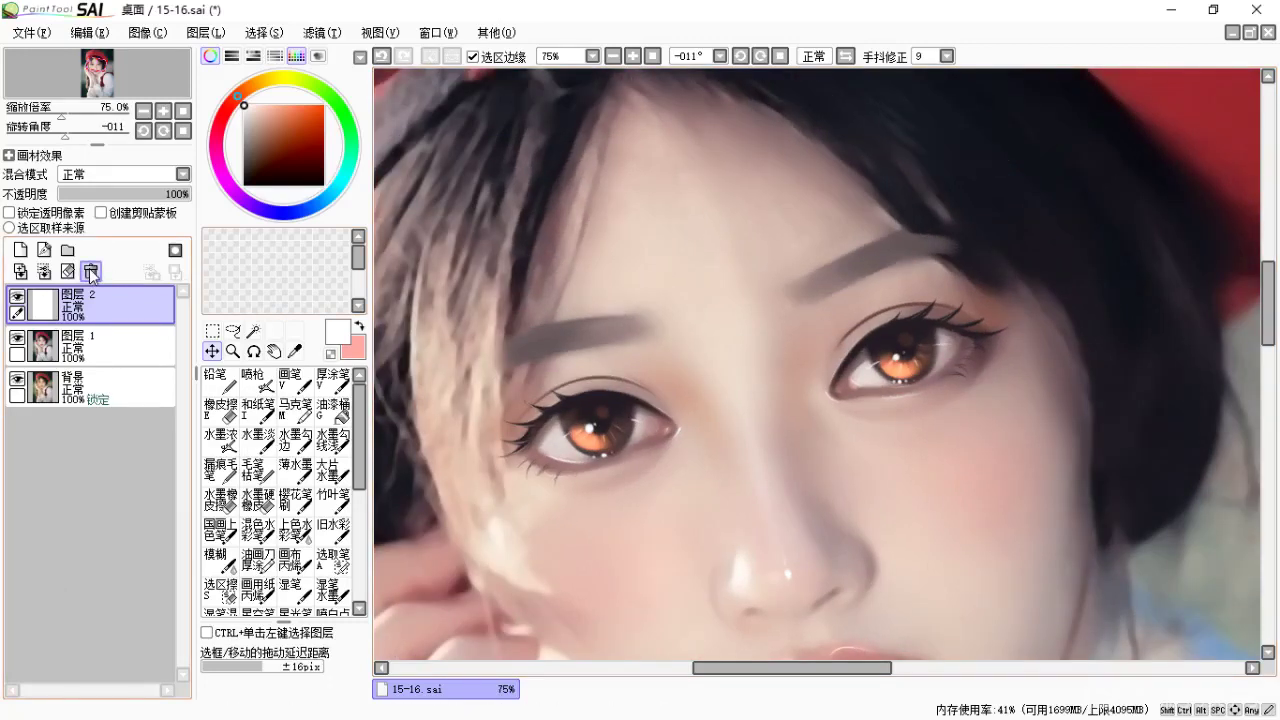
{"action": "left_click", "coordinate": [90, 272]}
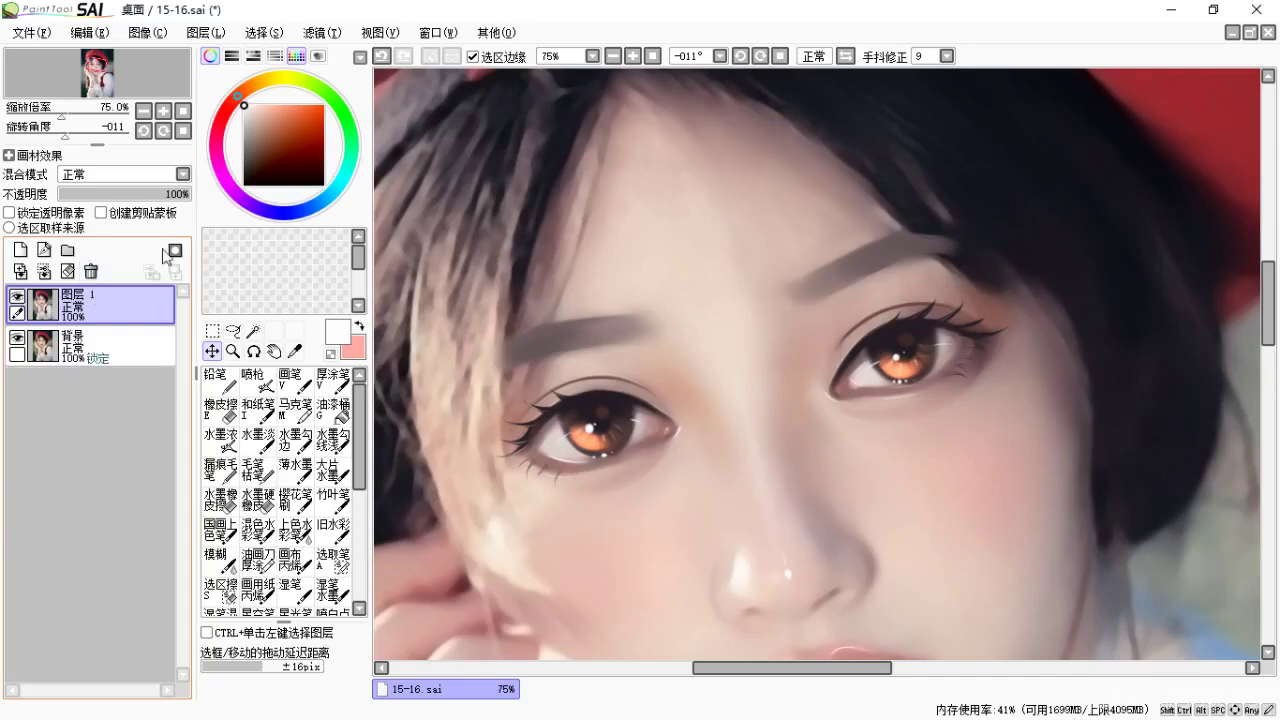
Sample the dark hair colour on 图层 1, reset the canvas rotation and activate the airbrush.
{"action": "left_click", "coordinate": [1084, 311], "text": "ctrl+alt"}
{"action": "right_click", "coordinate": [1057, 296], "text": "ctrl"}
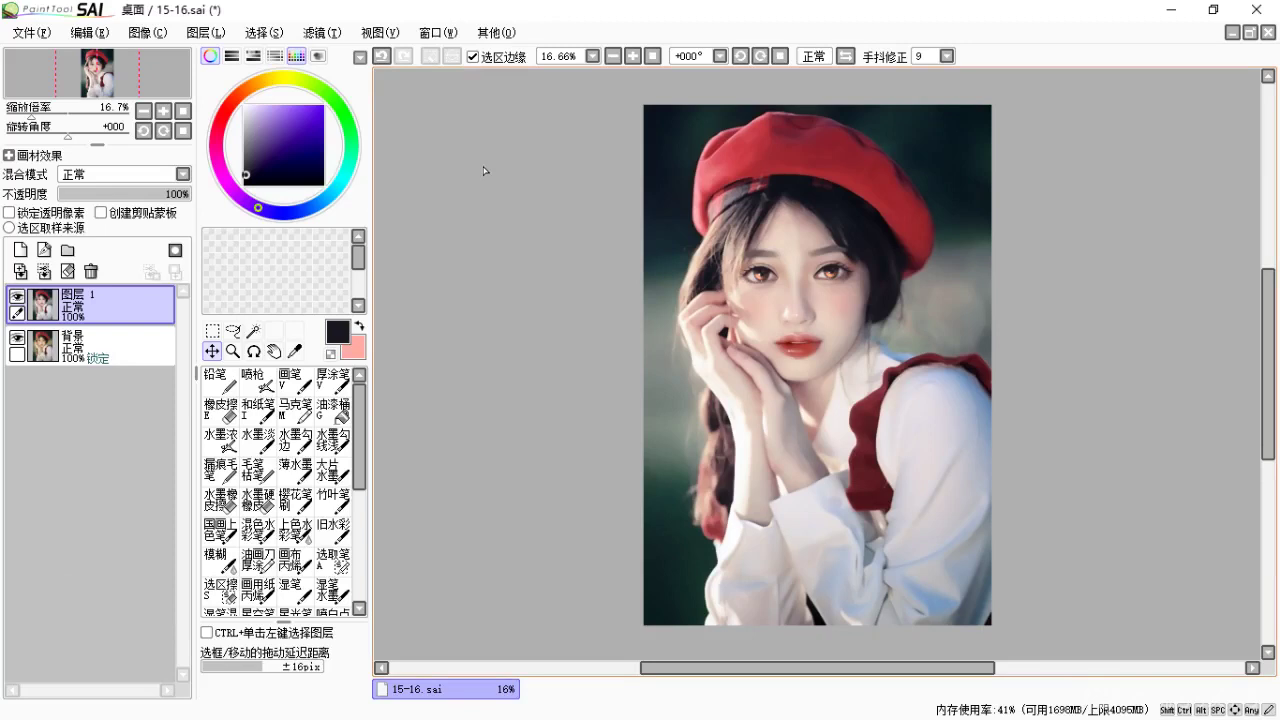
{"action": "key", "text": "v"}
{"action": "key", "text": "b"}
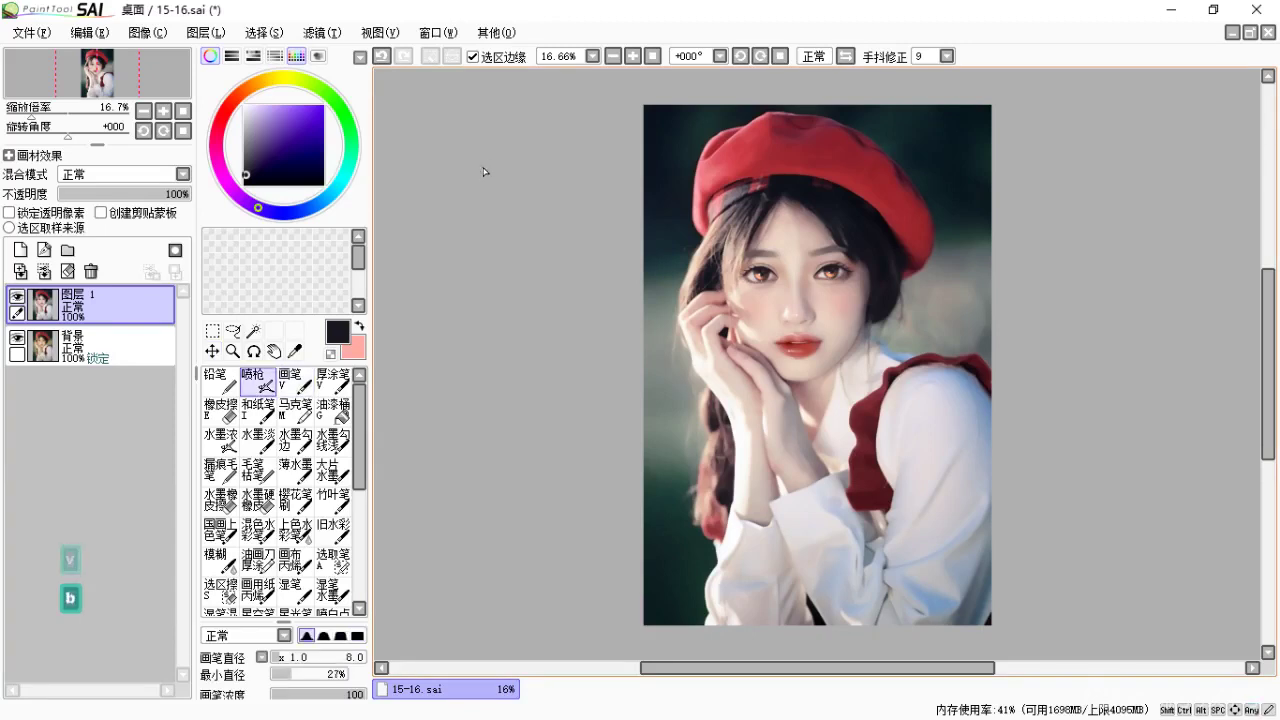